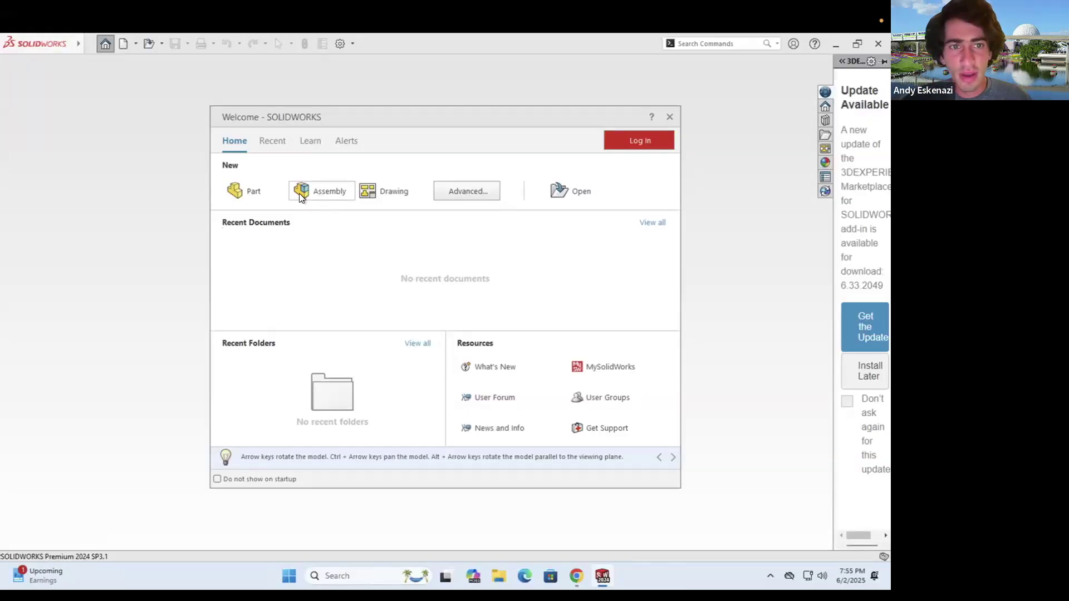
Create a new part document and start saving it
click(256, 194)
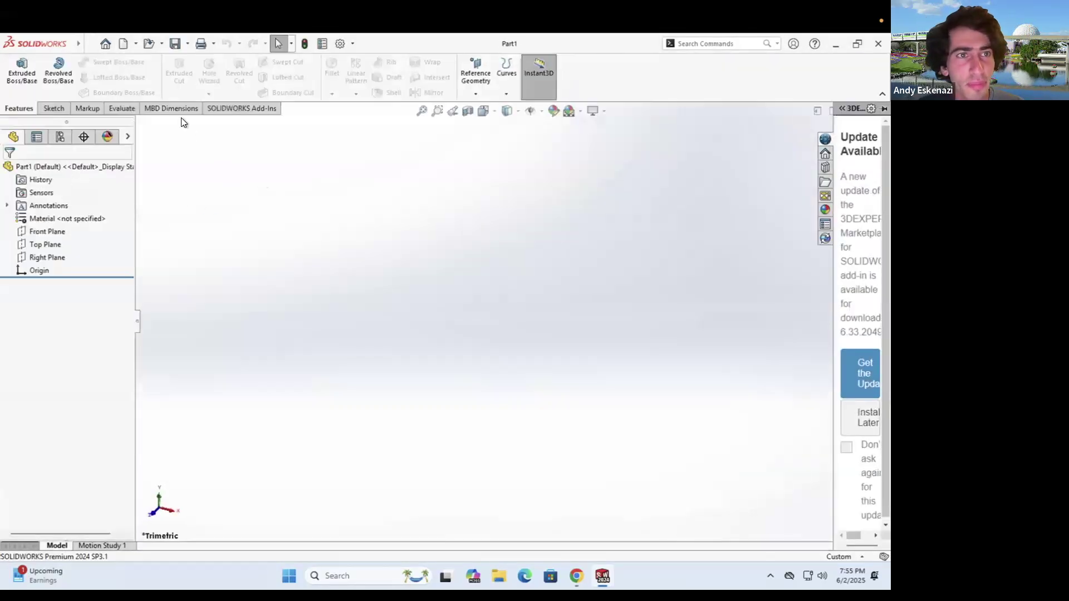
click(174, 43)
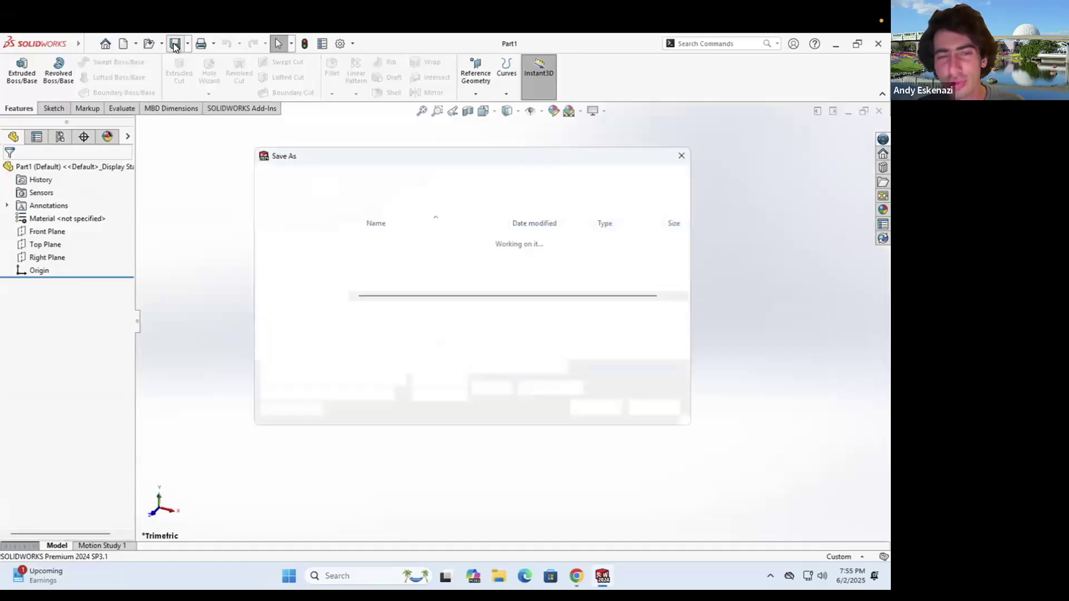
Browse to the UserData13 (D:) drive as a possible save location for the part
scroll(337, 248, down, 5)
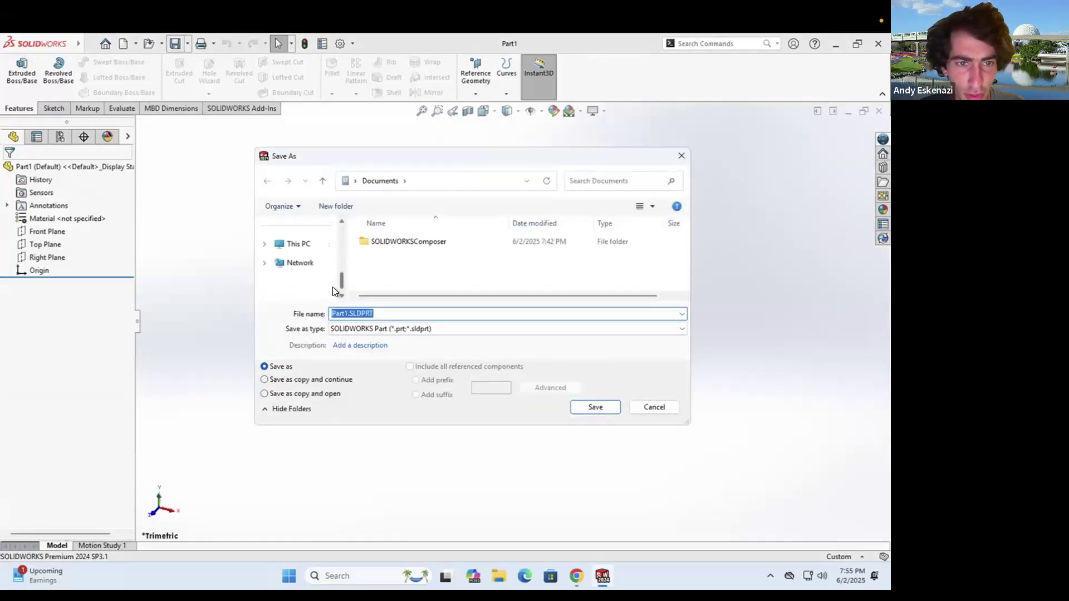
click(264, 243)
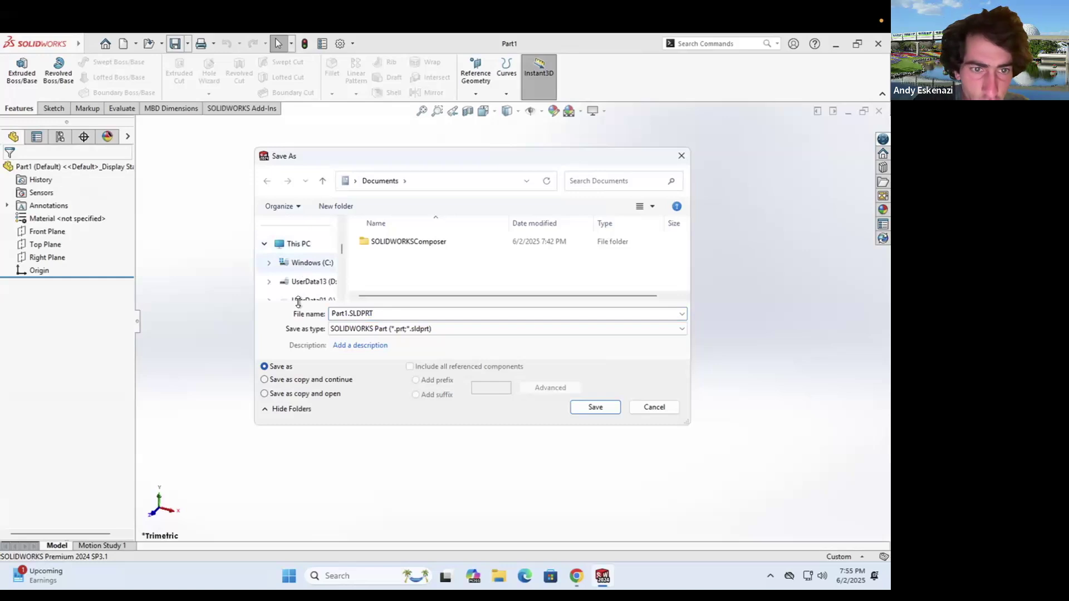
scroll(339, 254, down, 1)
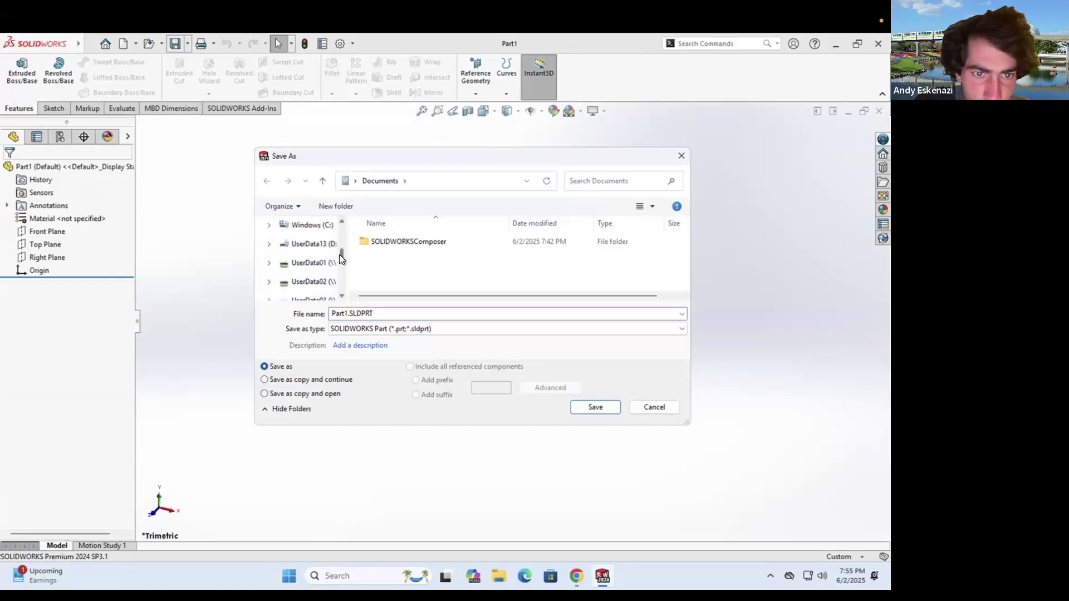
click(277, 247)
click(269, 244)
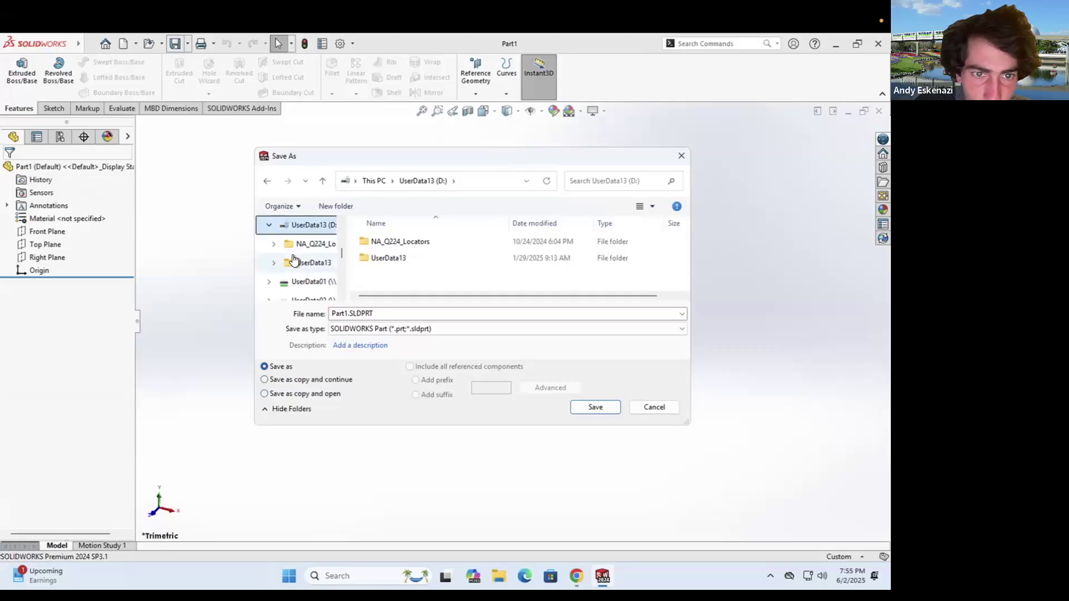
Look through the mapped UserData drives and the Network location for a place to save the part
scroll(320, 272, down, 1)
scroll(321, 272, down, 5)
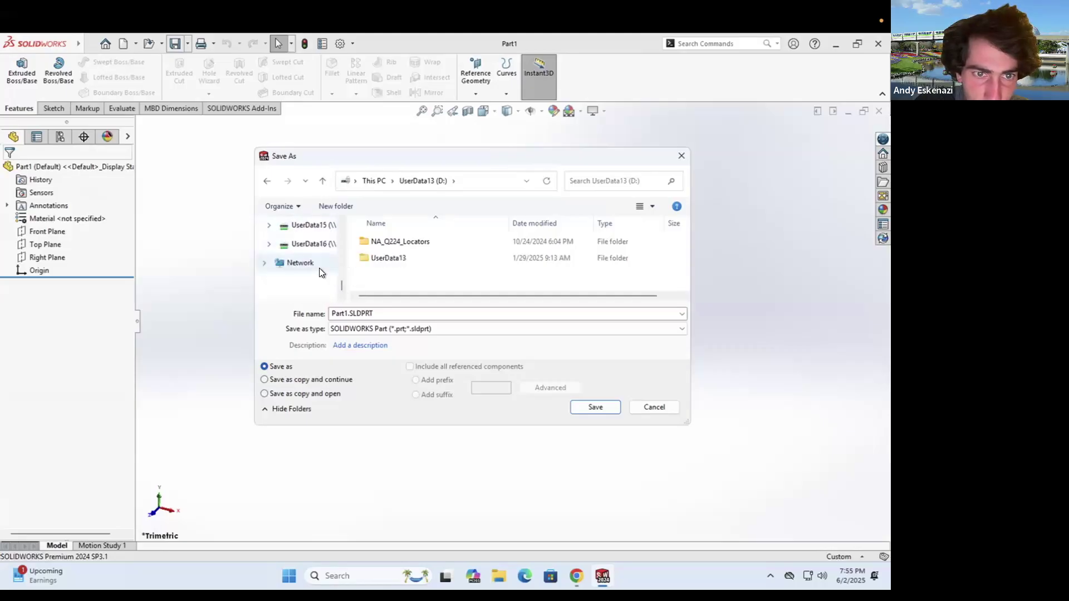
scroll(321, 273, up, 3)
scroll(320, 273, down, 4)
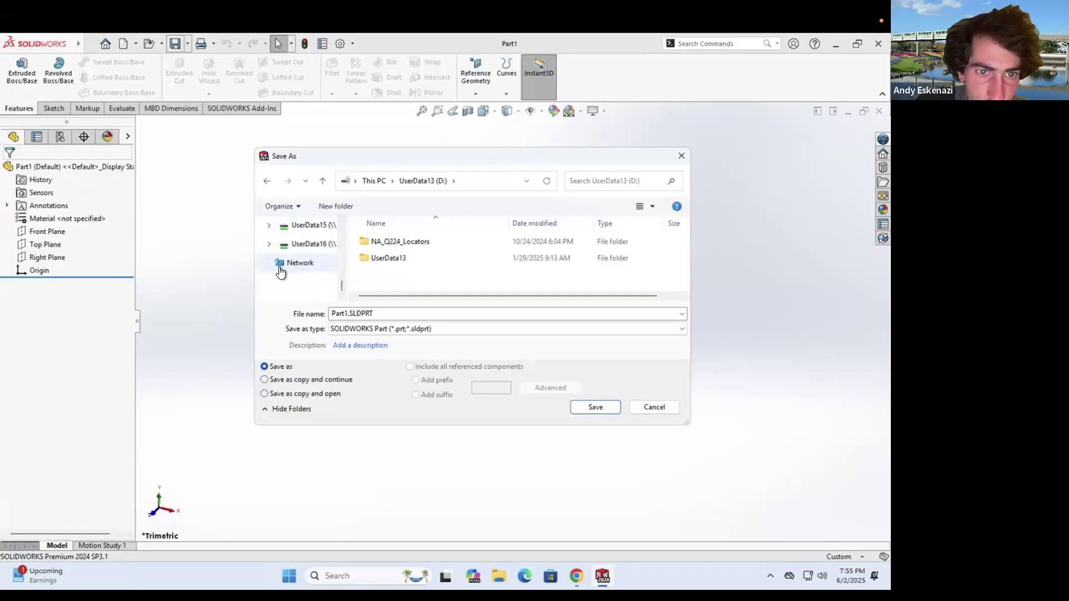
click(303, 265)
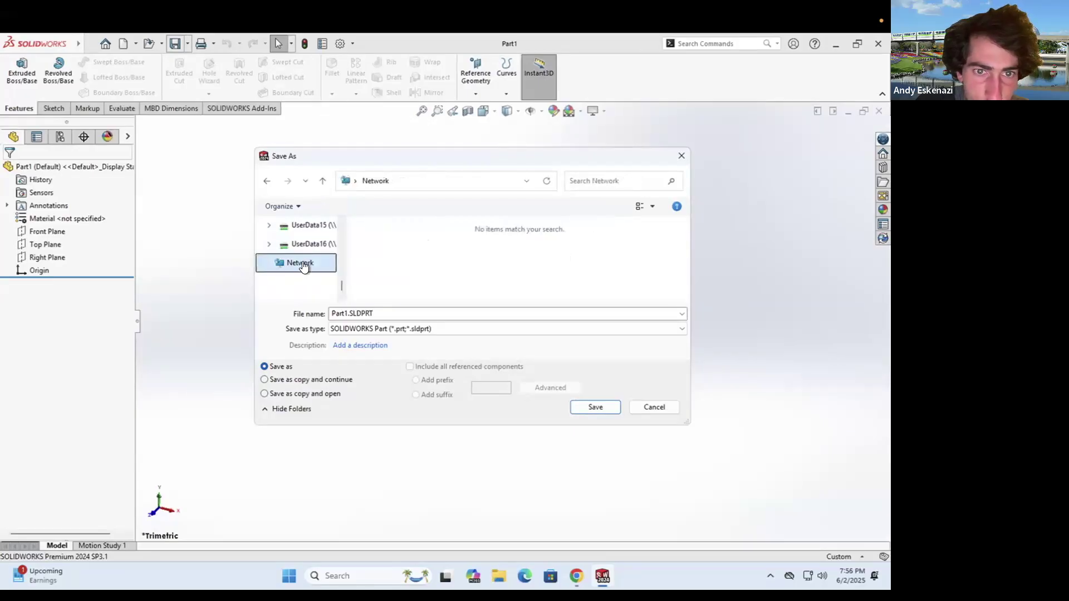
scroll(306, 259, up, 1)
scroll(307, 255, up, 3)
scroll(307, 257, up, 2)
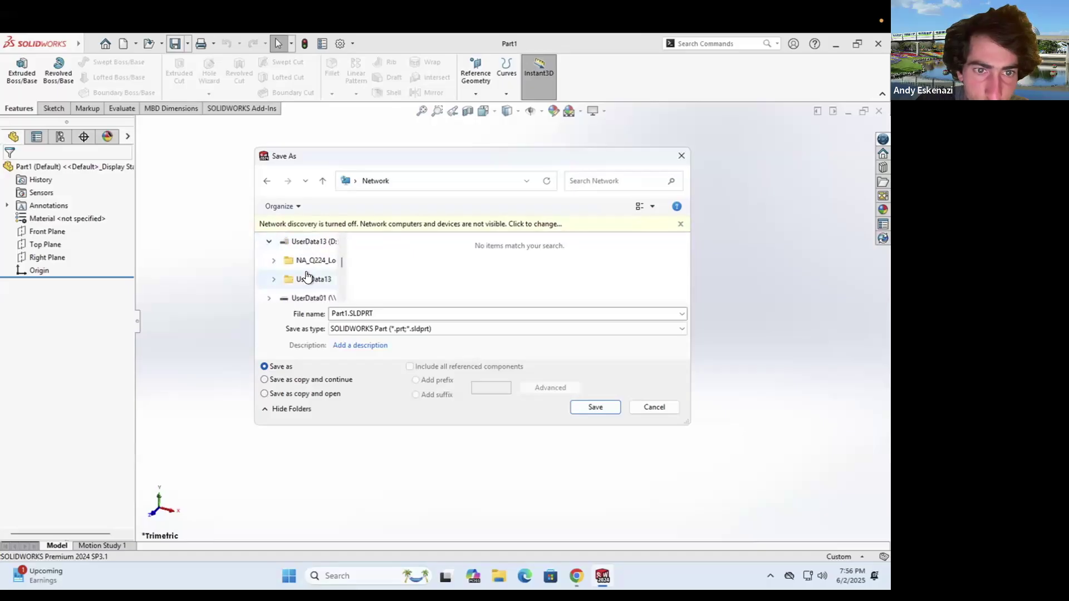
Look through the UserData13 subfolders and the Windows (C:) drive for a suitable save location
click(273, 279)
scroll(303, 288, down, 2)
click(321, 241)
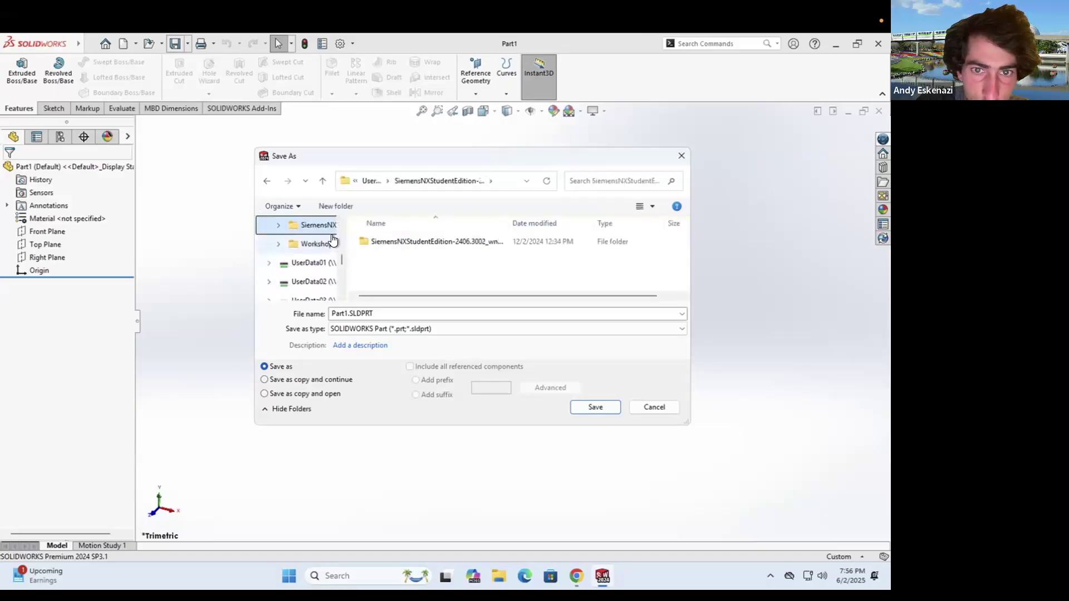
drag(346, 241, 523, 252)
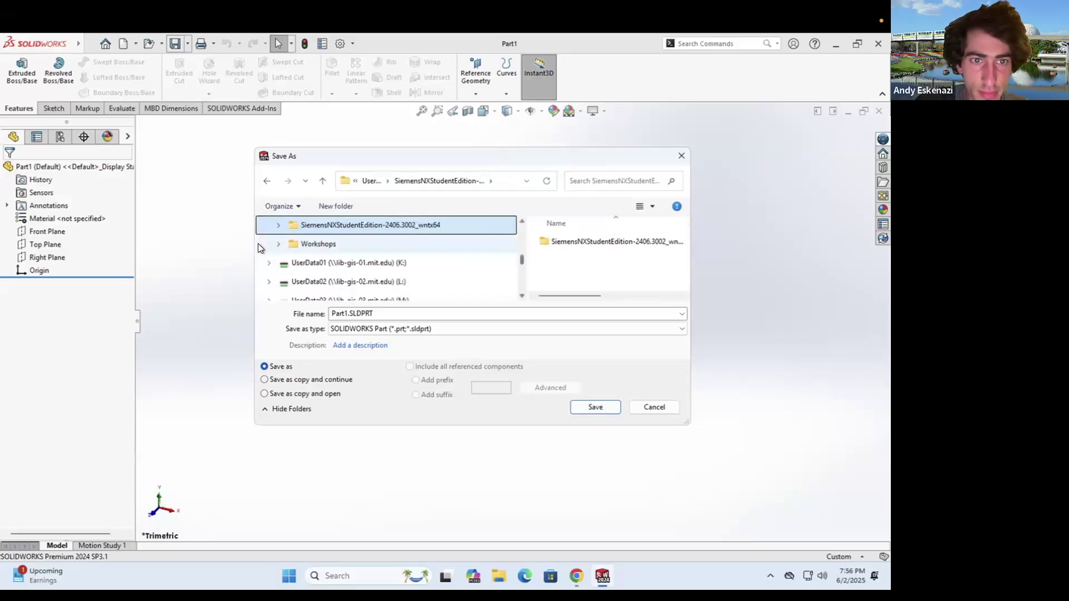
click(277, 244)
click(278, 225)
scroll(285, 245, up, 1)
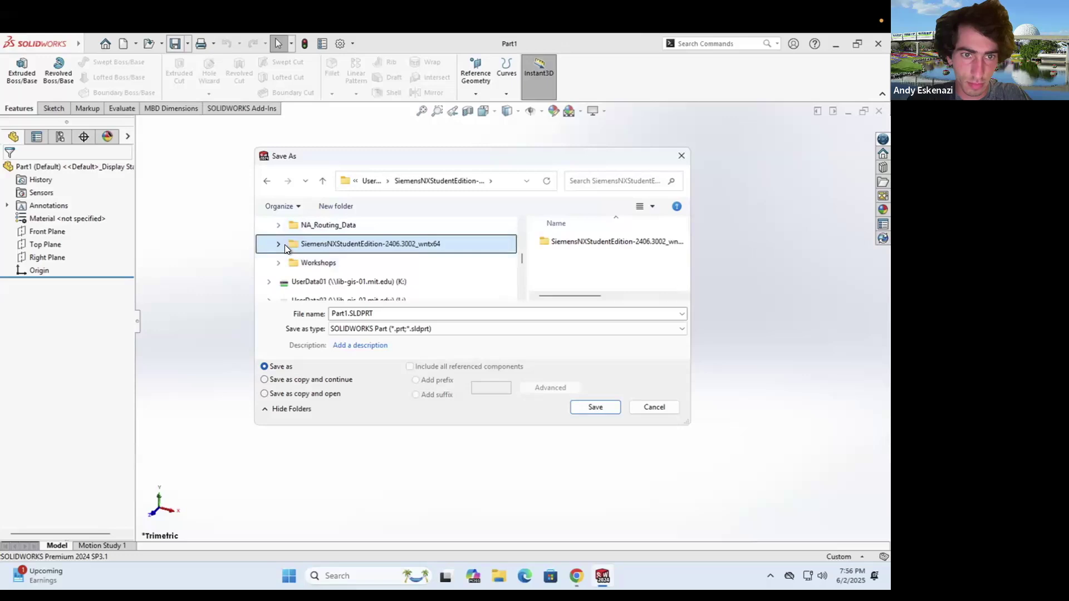
scroll(285, 245, up, 3)
click(269, 263)
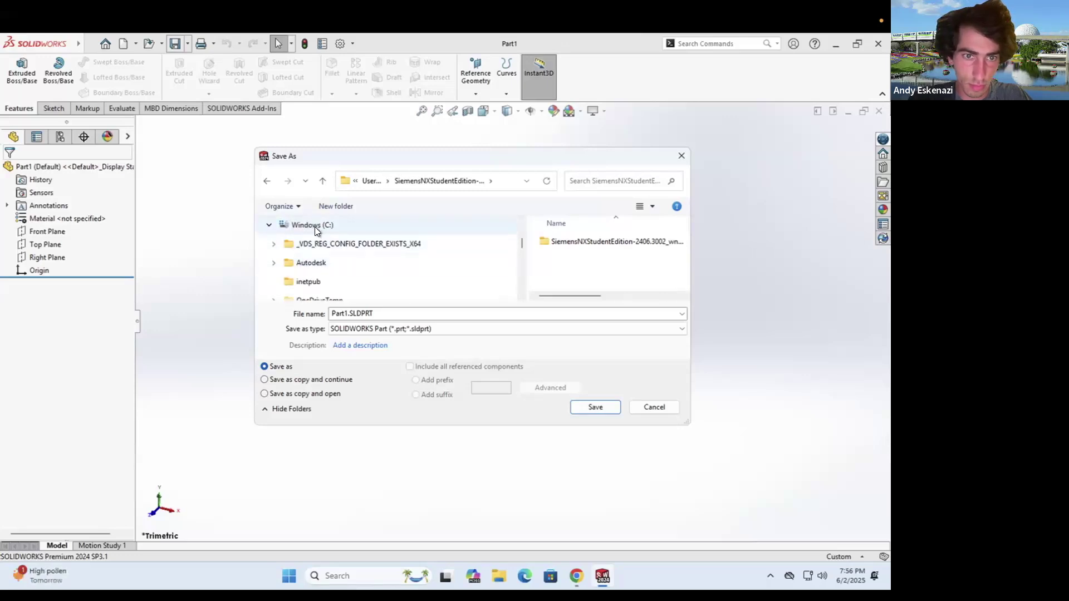
scroll(313, 231, up, 1)
Go from This PC to the UserData13 folder on the UserData13 (D:) drive for saving the part
click(304, 246)
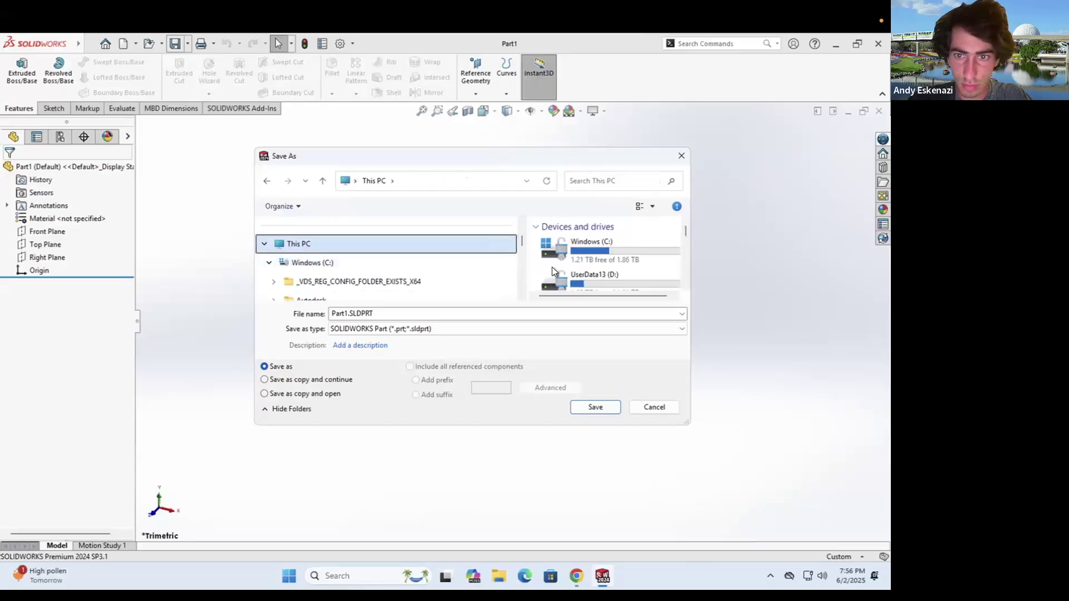
scroll(552, 266, down, 1)
drag(686, 266, 814, 265)
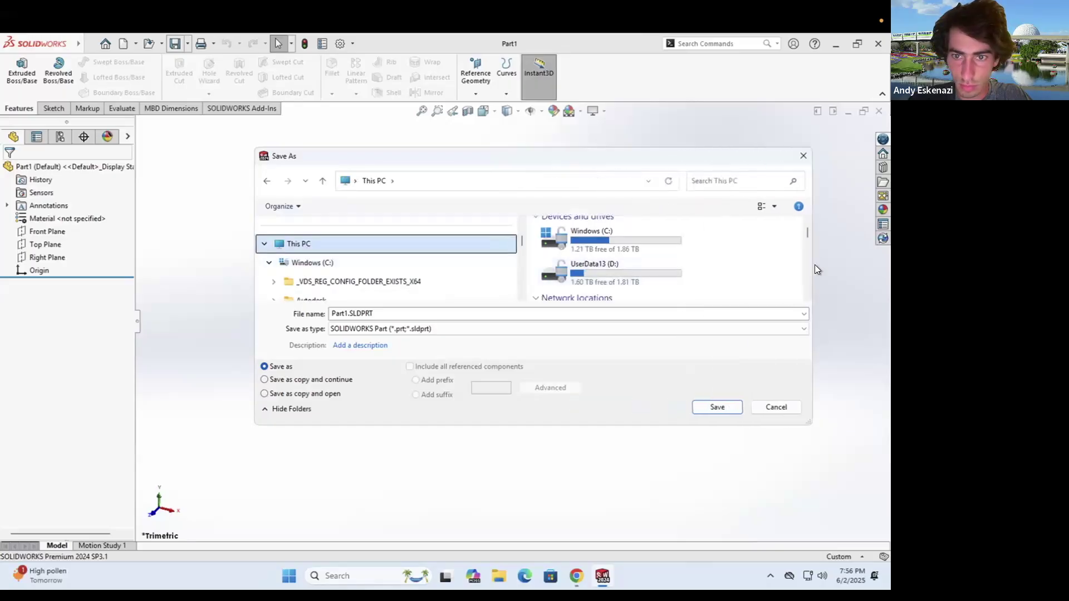
scroll(574, 272, down, 2)
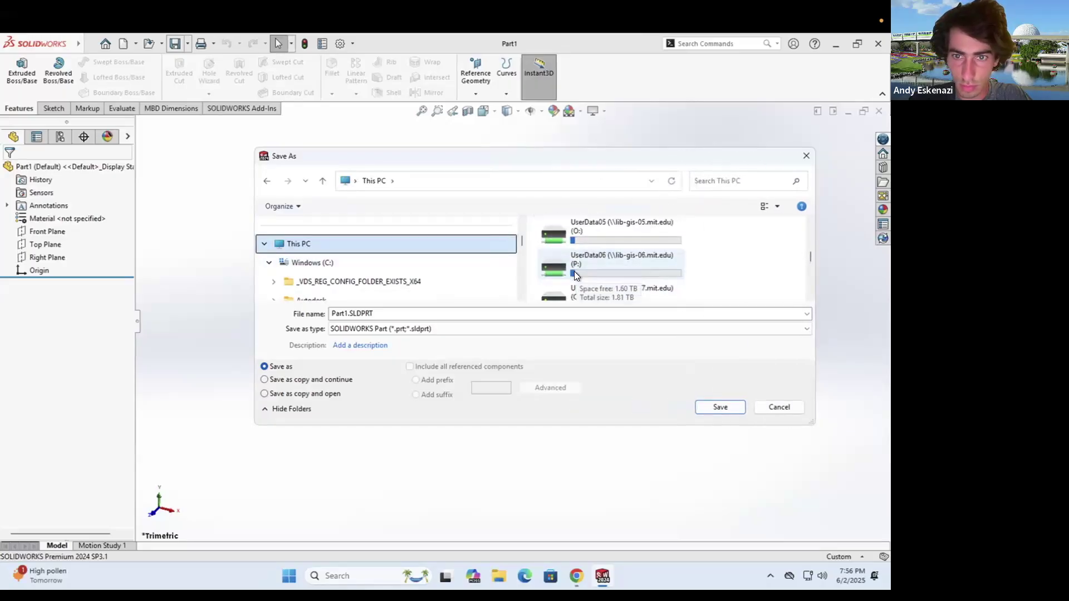
scroll(574, 271, up, 2)
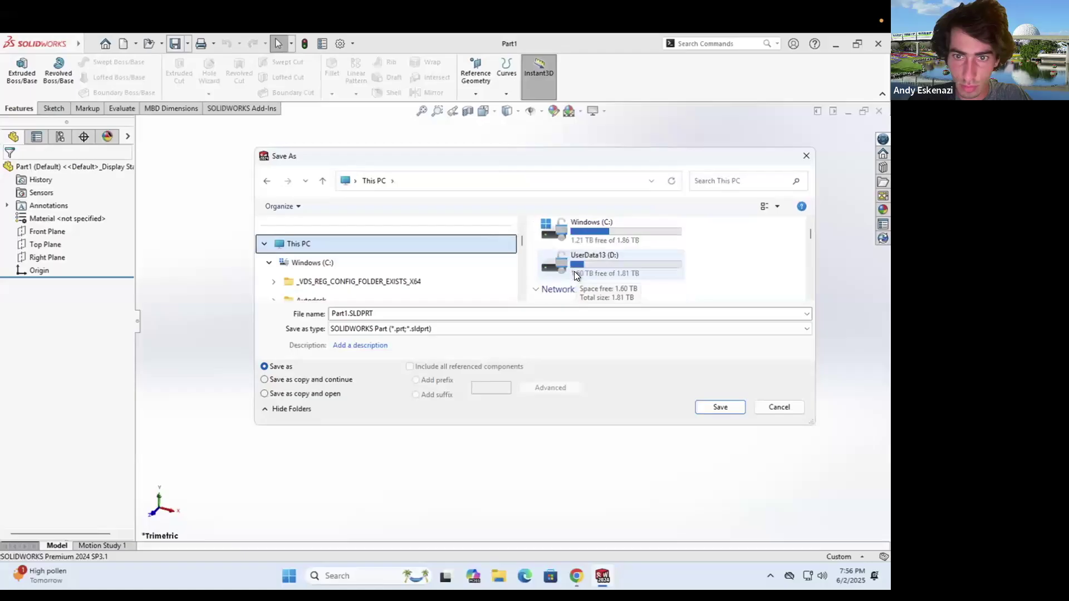
double_click(586, 263)
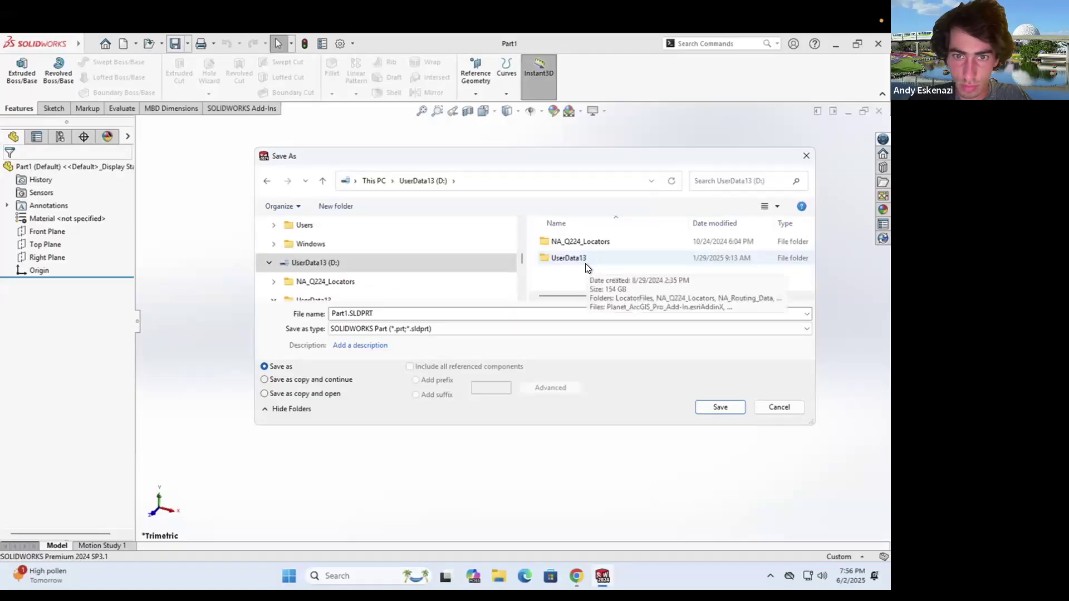
double_click(573, 262)
Check the contents of the Workshops folder, and return to the UserData13 folder
scroll(574, 262, down, 1)
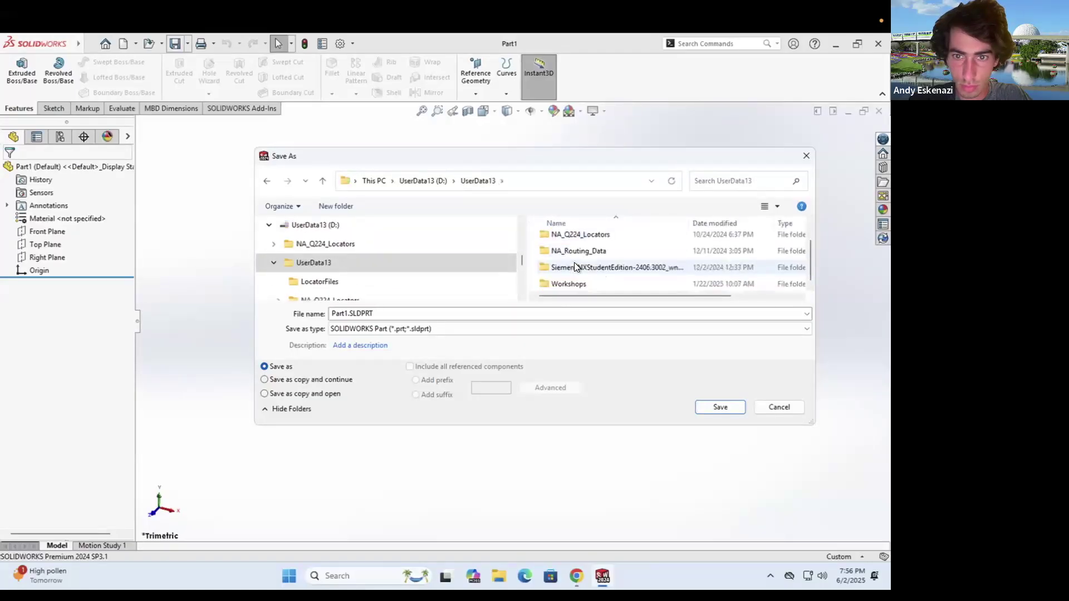
click(586, 285)
double_click(586, 286)
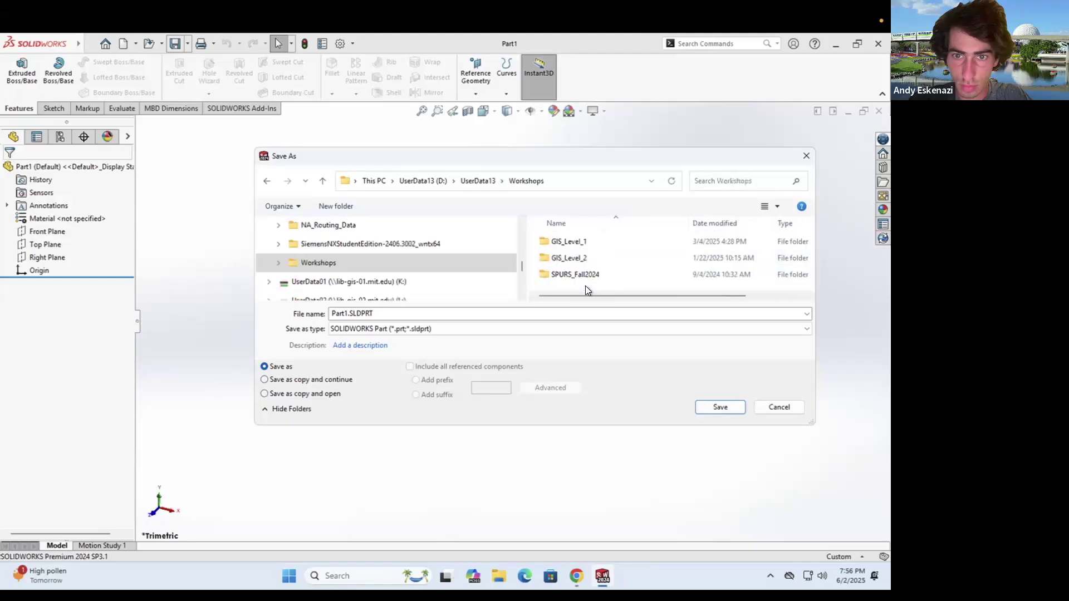
click(267, 181)
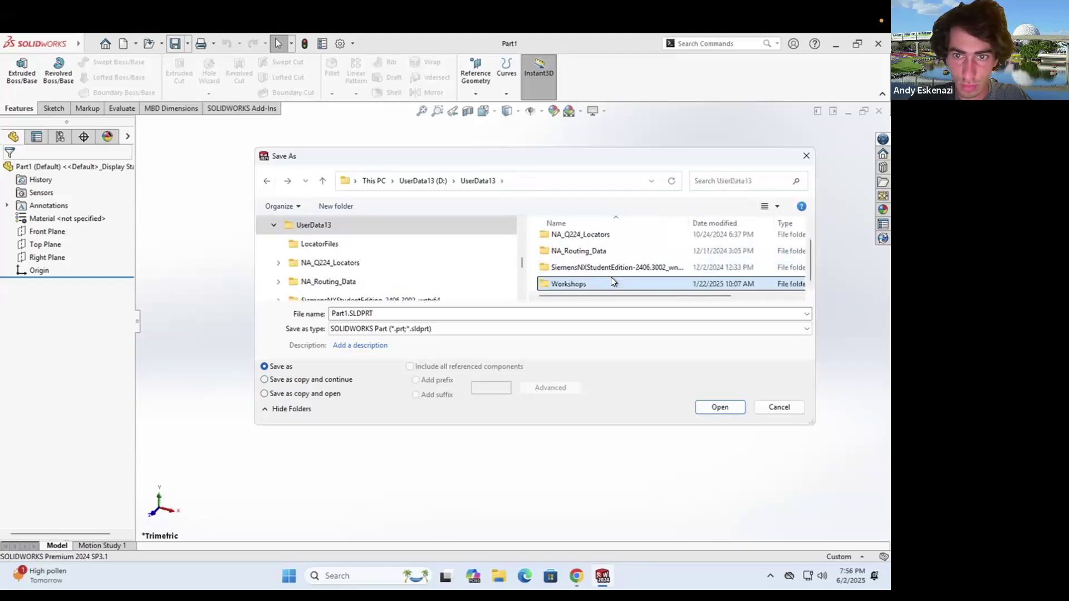
Create a new folder named Solidworks inside the UserData13 folder
click(342, 205)
text(S)
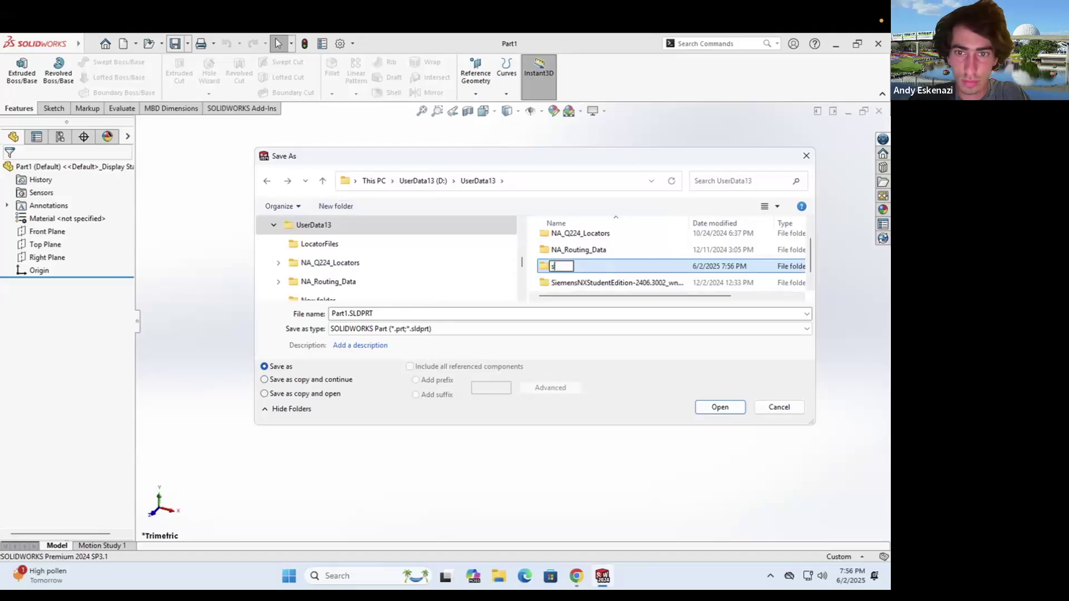
text(olidworks)
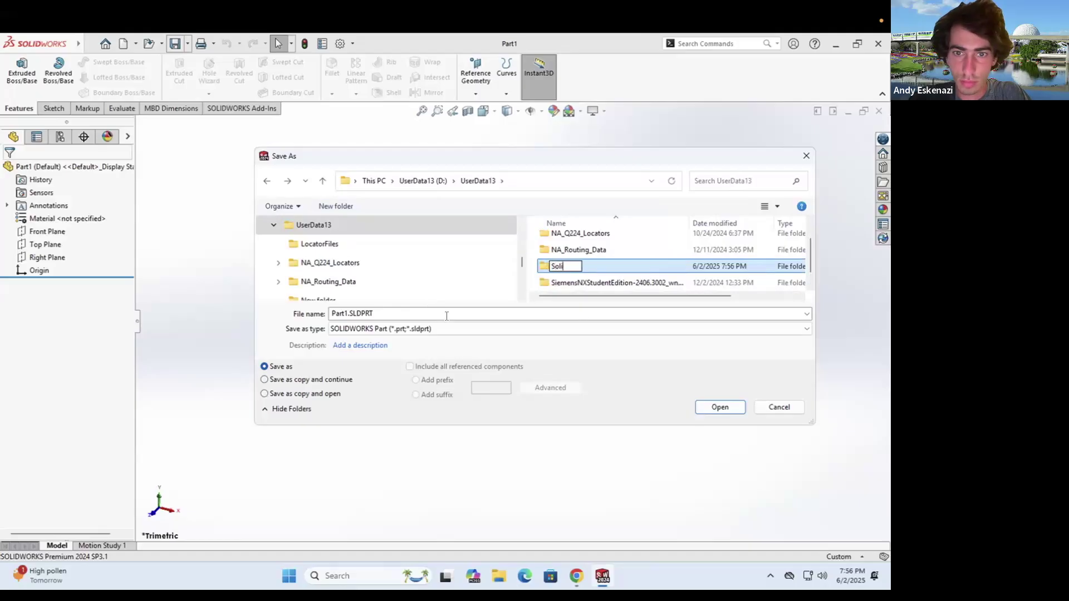
click(729, 407)
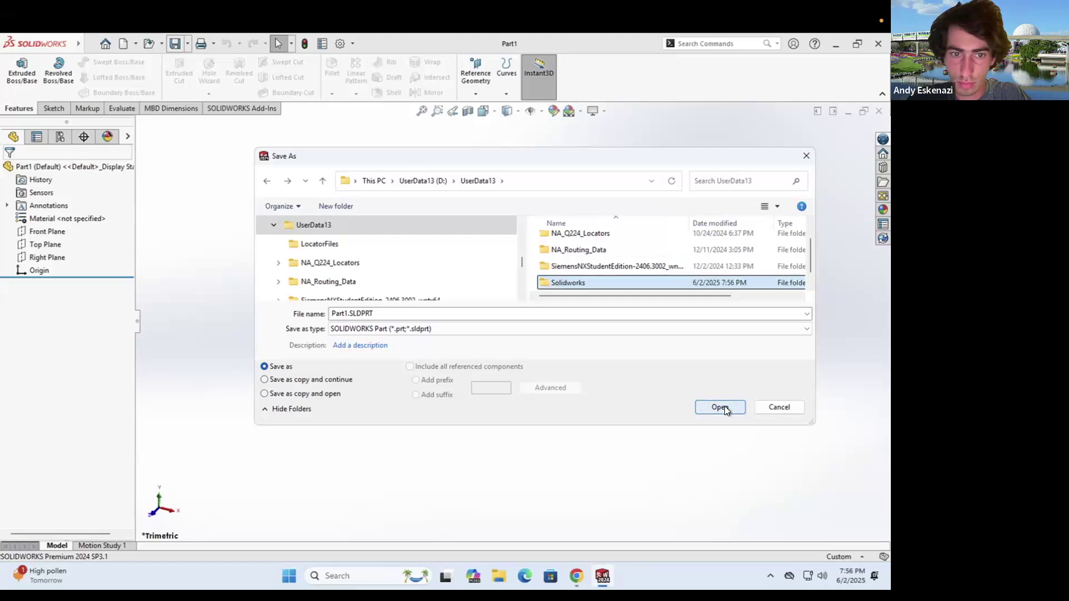
Name the part file Sorcerer Mickey Mug.SLDPRT and save it
click(346, 311)
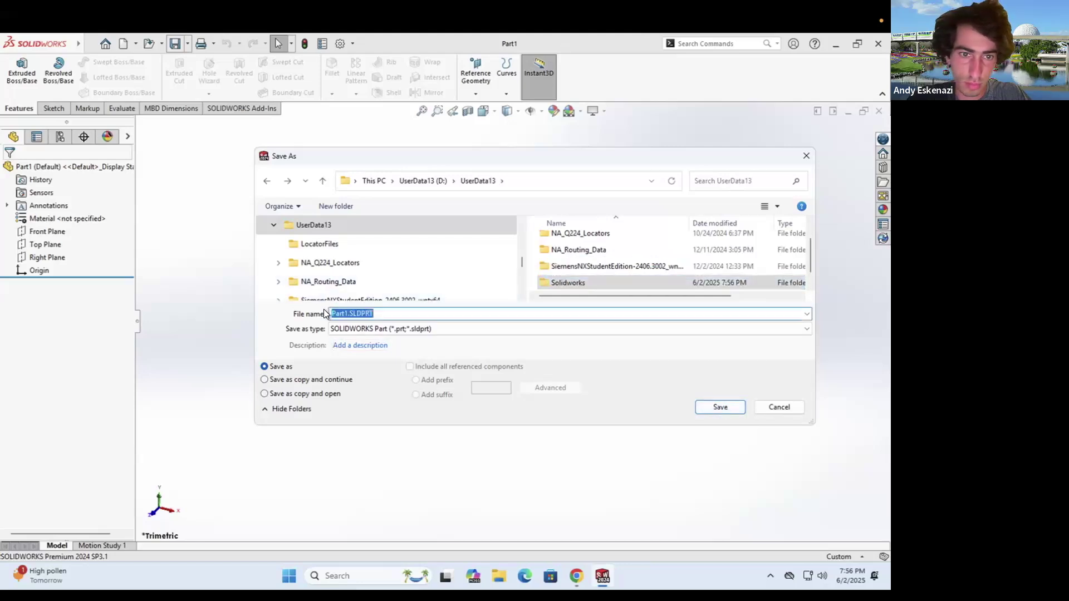
click(347, 311)
drag(349, 313, 305, 312)
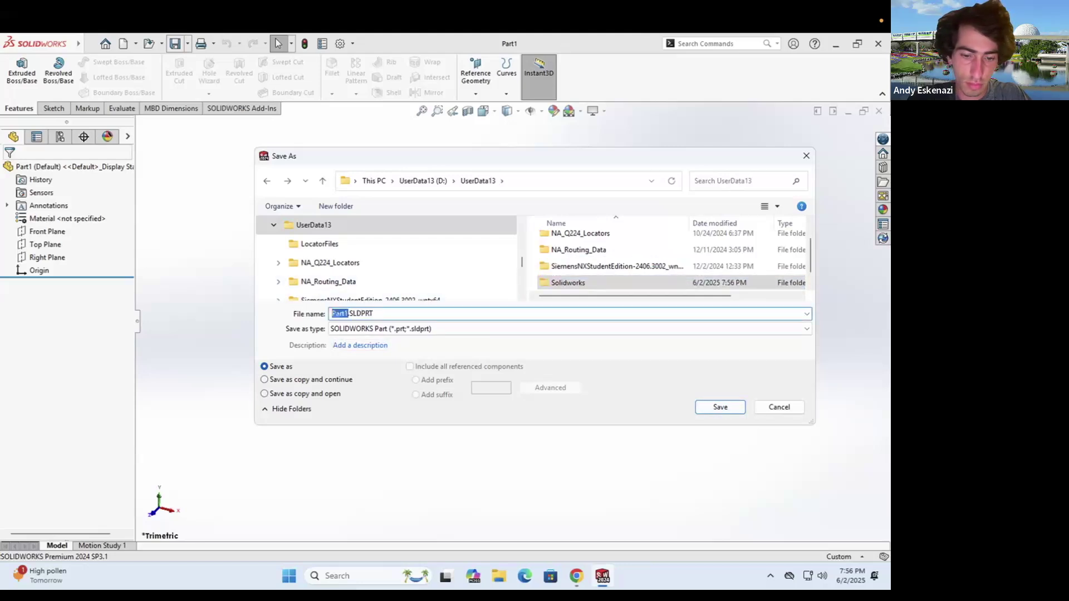
text(Solcerer Micke)
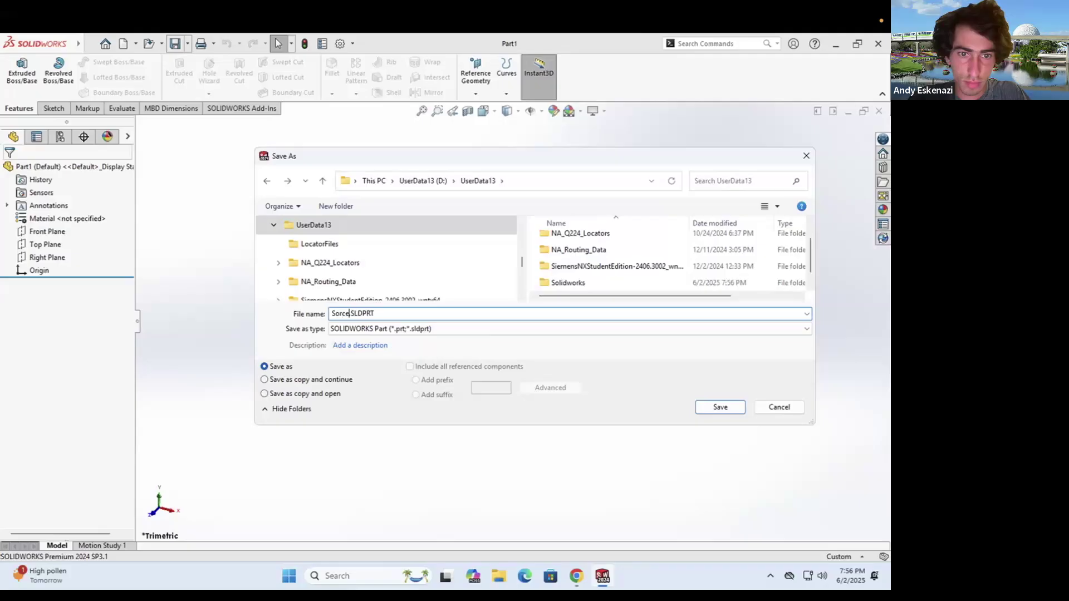
text(y Hat)
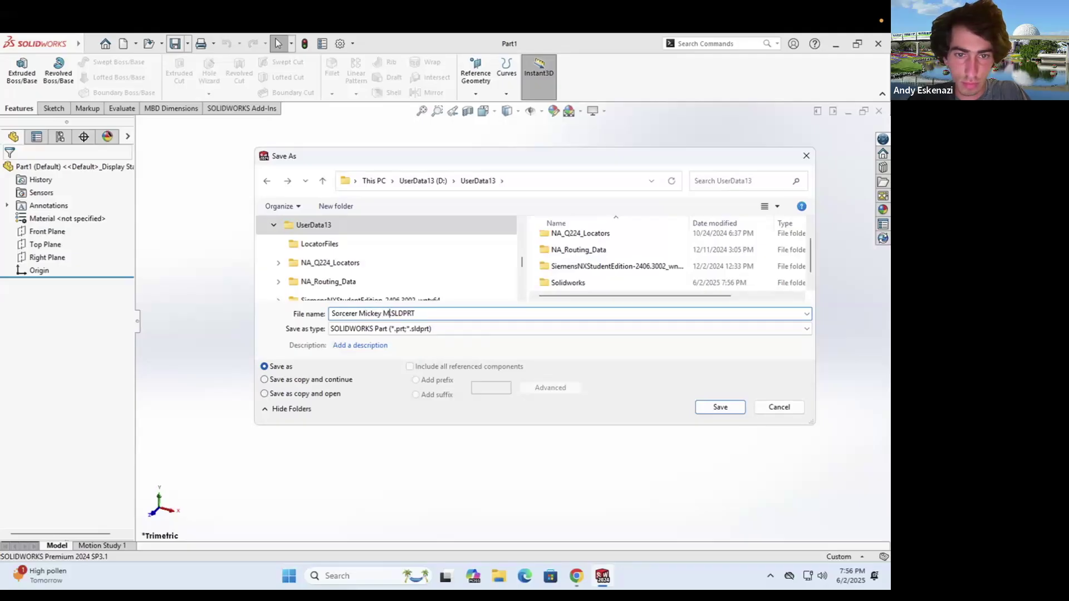
click(714, 405)
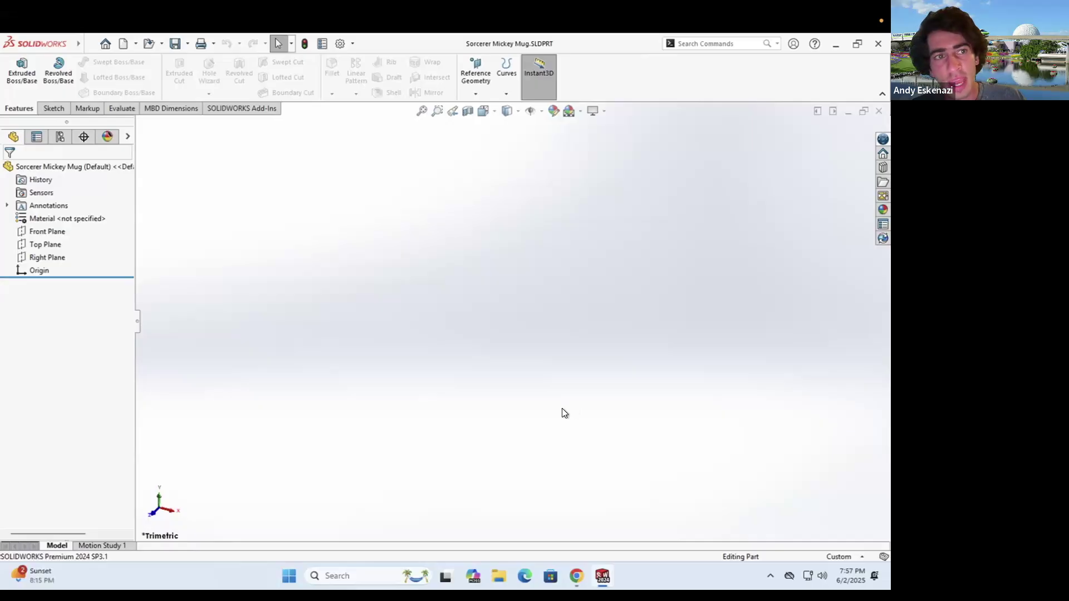
Start a new sketch on the Top Plane
click(55, 109)
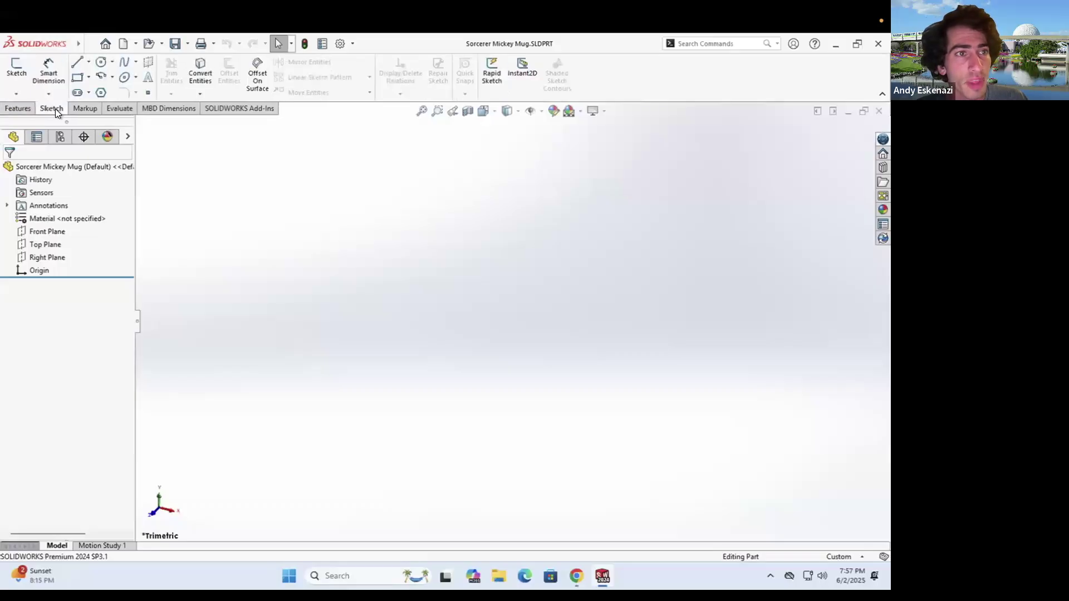
click(13, 77)
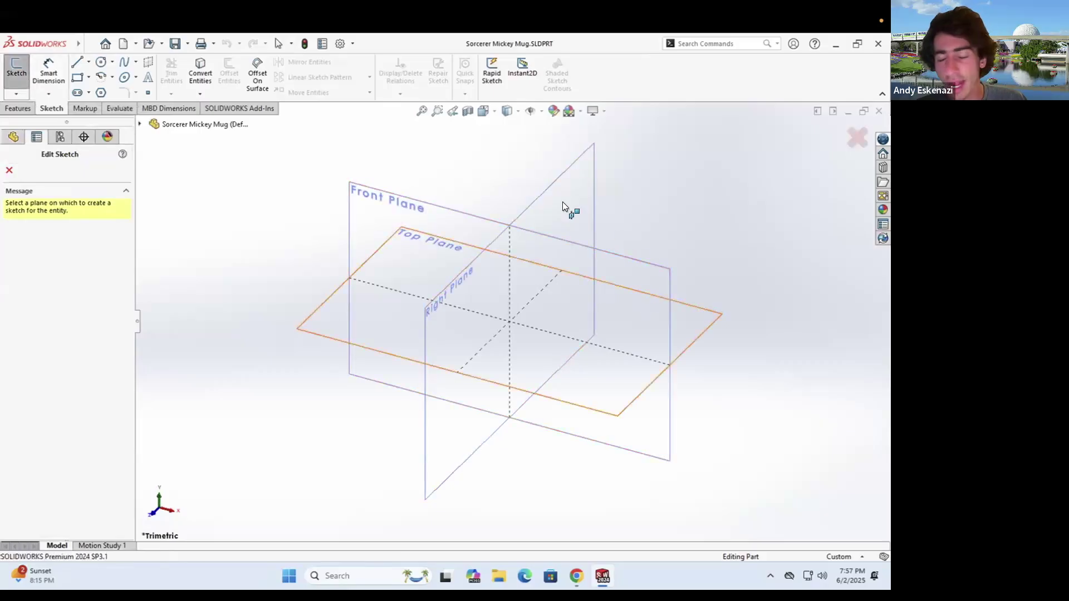
click(324, 335)
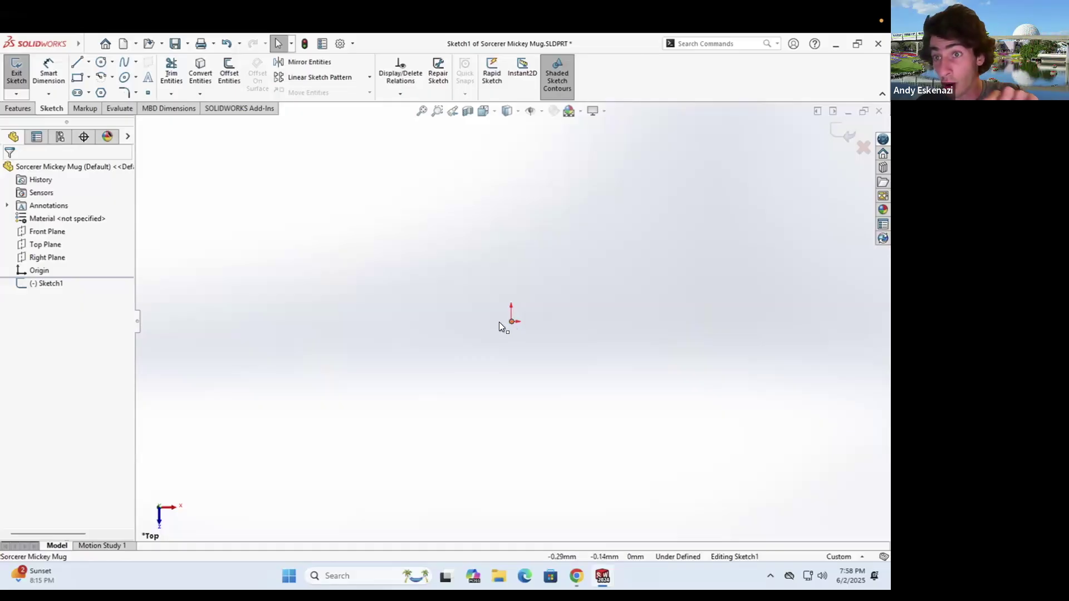
Sketch a freely sloped line above the origin, rising toward its right end, and end the Line tool
click(78, 63)
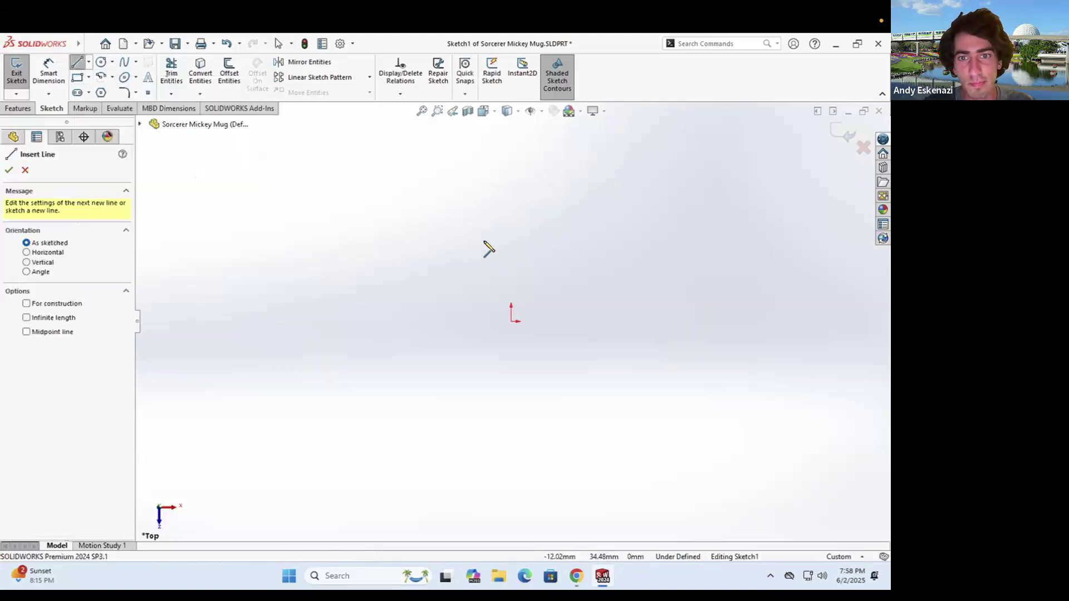
click(435, 257)
click(670, 204)
key(Escape)
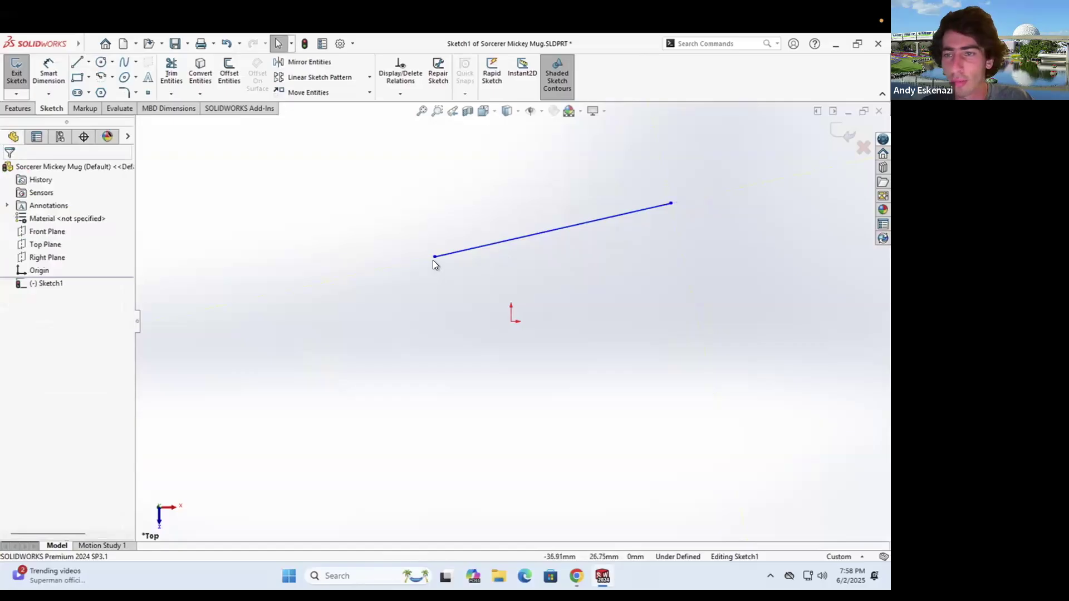
click(435, 257)
key(Escape)
click(671, 204)
key(Escape)
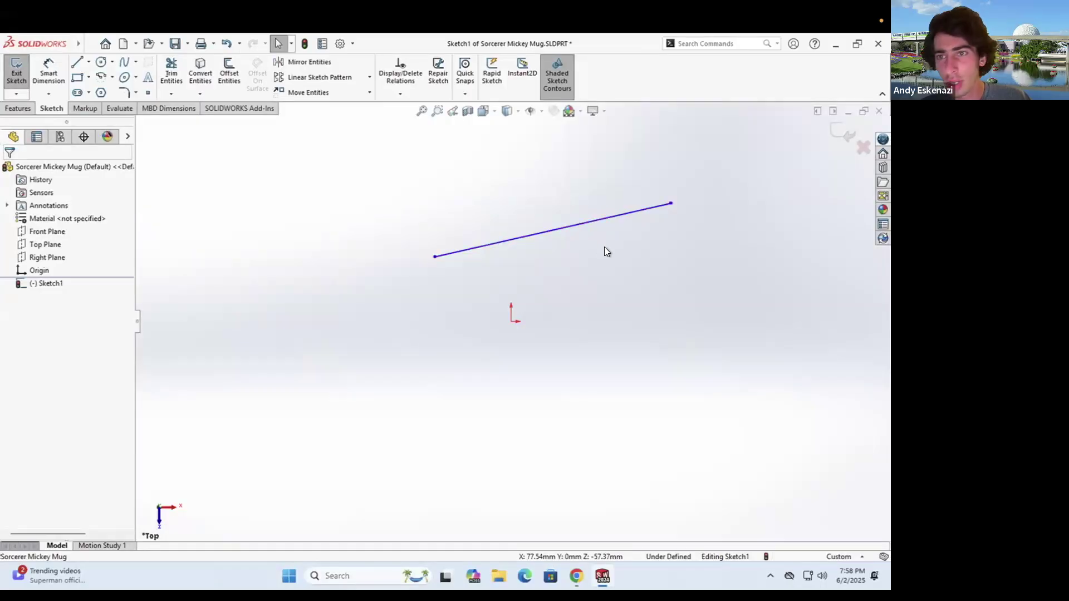
click(89, 62)
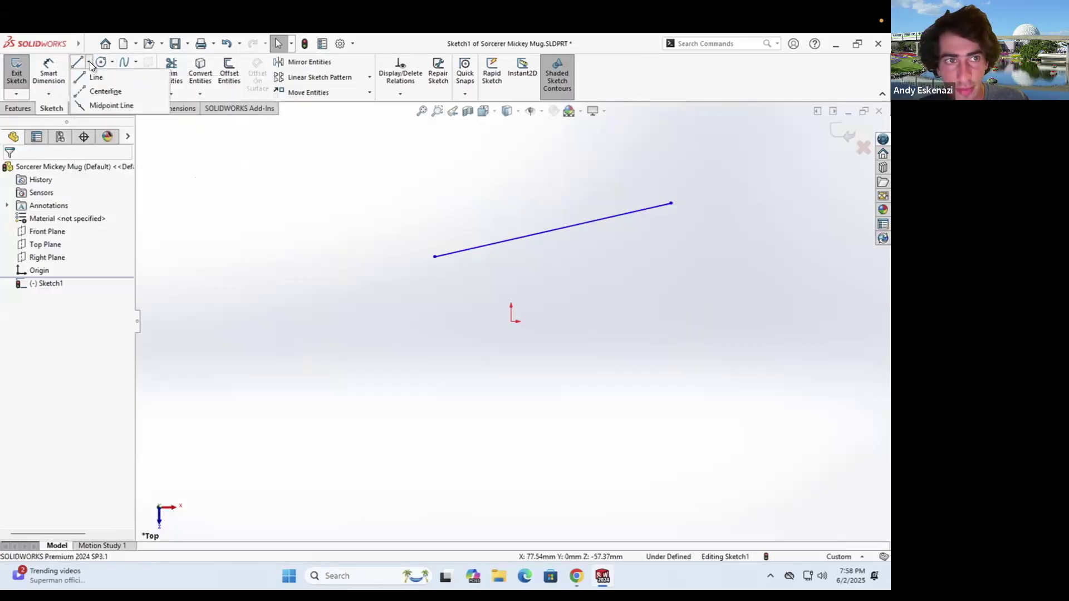
click(101, 92)
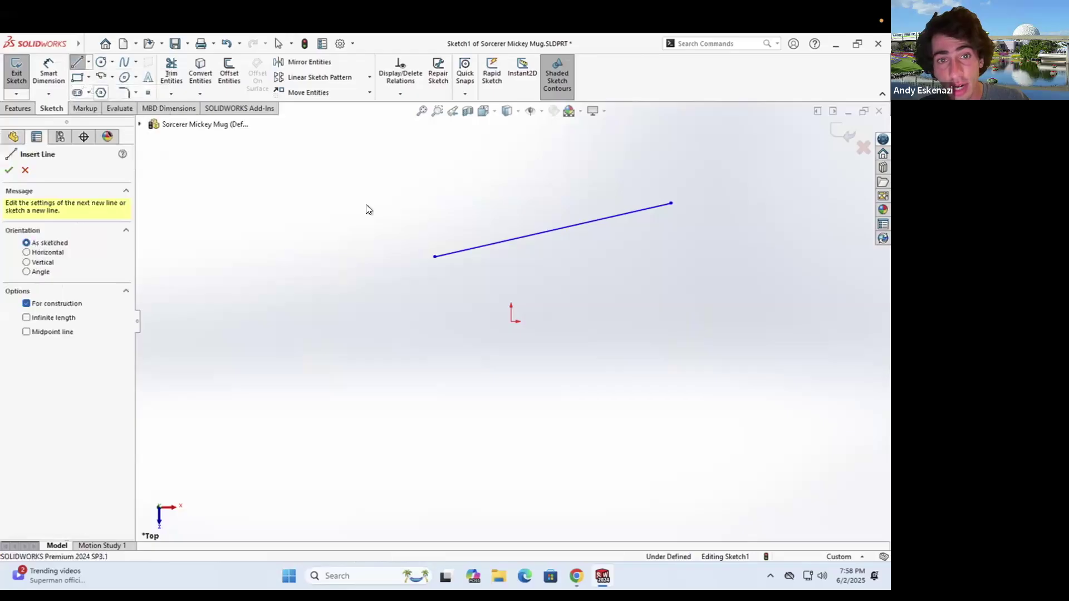
click(435, 257)
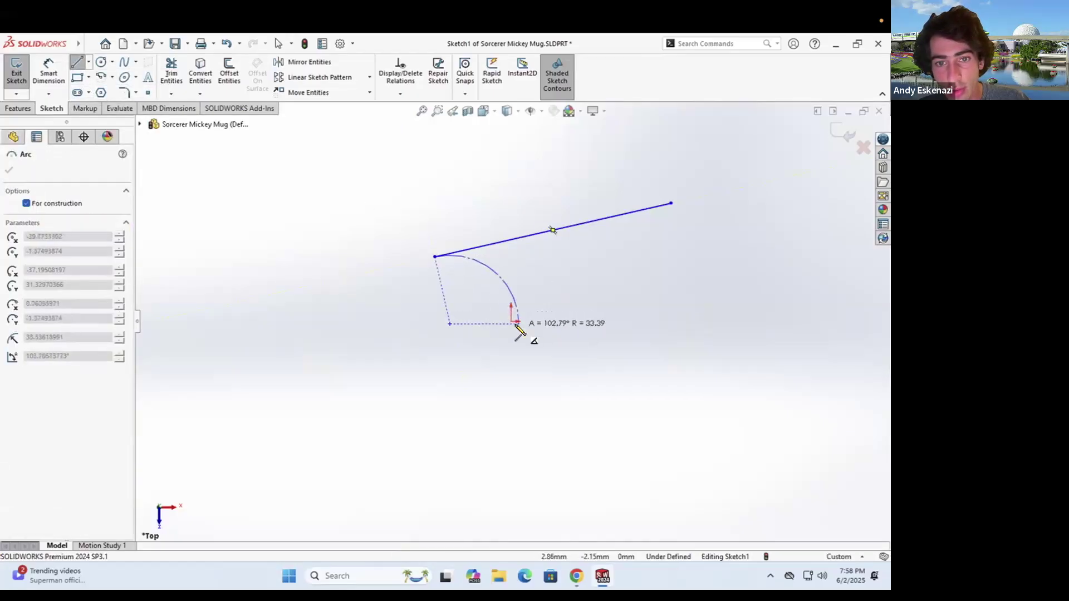
key(Escape)
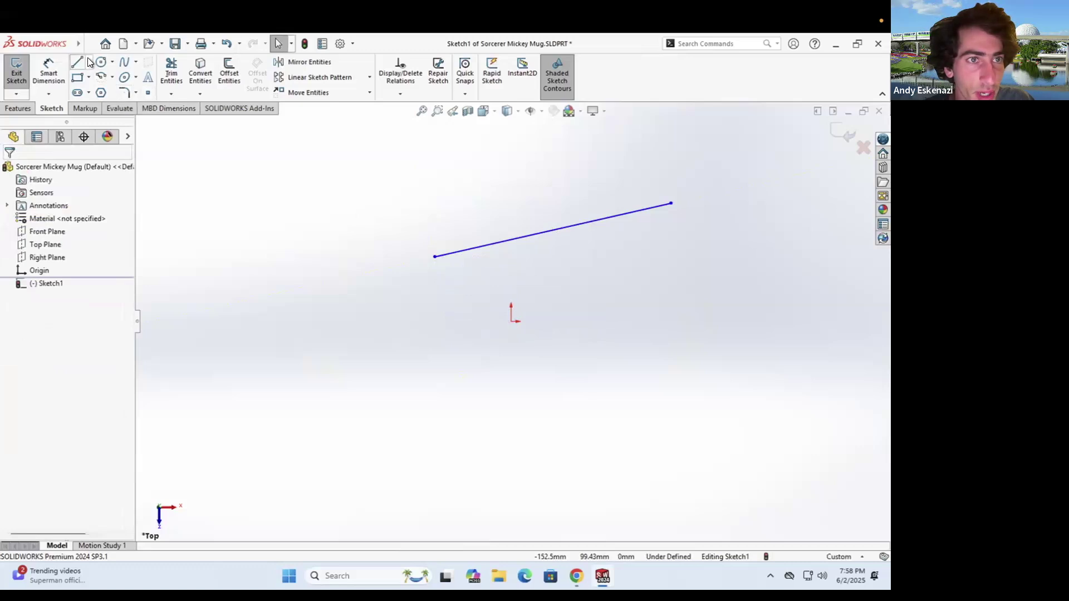
Draw two connected centerlines, from the solid line's left endpoint to the origin and from the origin to its right endpoint
click(89, 62)
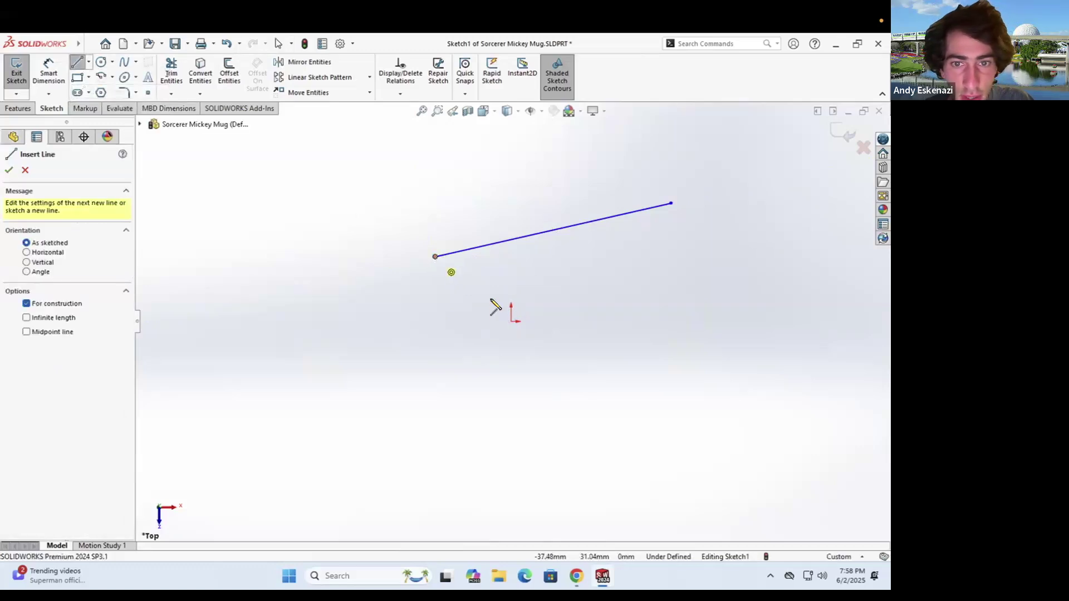
click(435, 257)
click(511, 322)
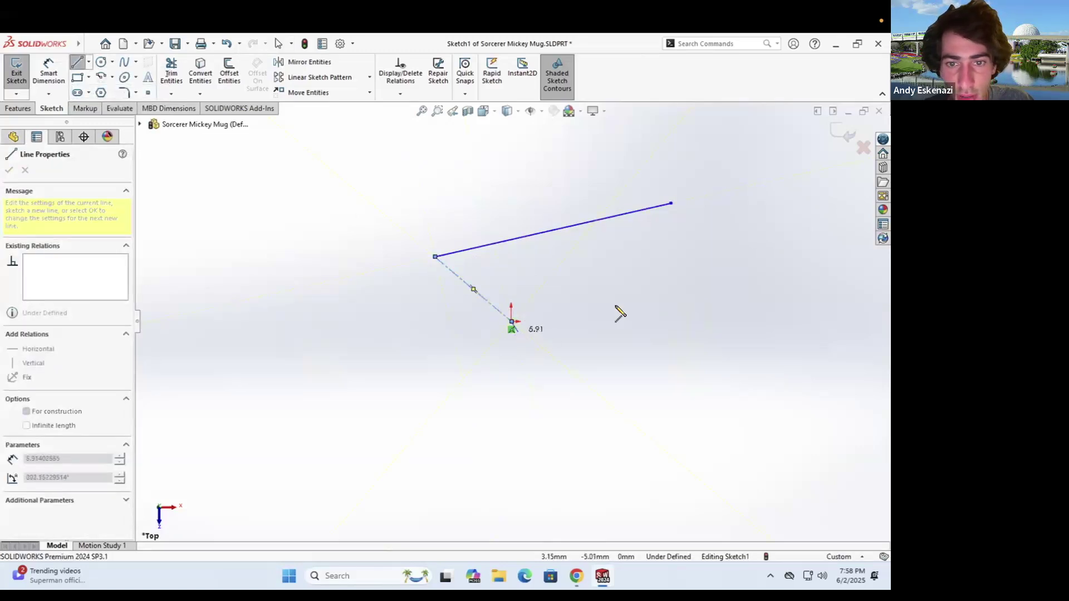
click(670, 204)
key(Escape)
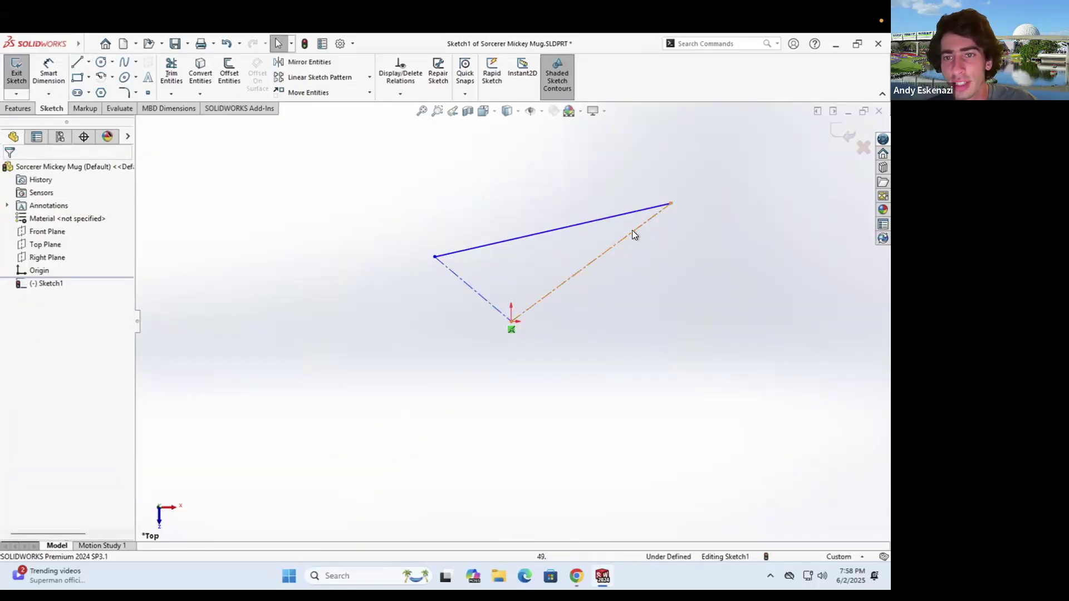
Move both endpoints of the solid line lower so that the triangle becomes flatter, and clear the selection
mouse_move(671, 203)
mouse_down()
mouse_move(672, 272)
mouse_move(645, 213)
mouse_move(649, 189)
mouse_move(657, 216)
mouse_up()
mouse_move(435, 256)
mouse_down()
mouse_move(431, 207)
mouse_move(410, 272)
mouse_move(423, 270)
mouse_up()
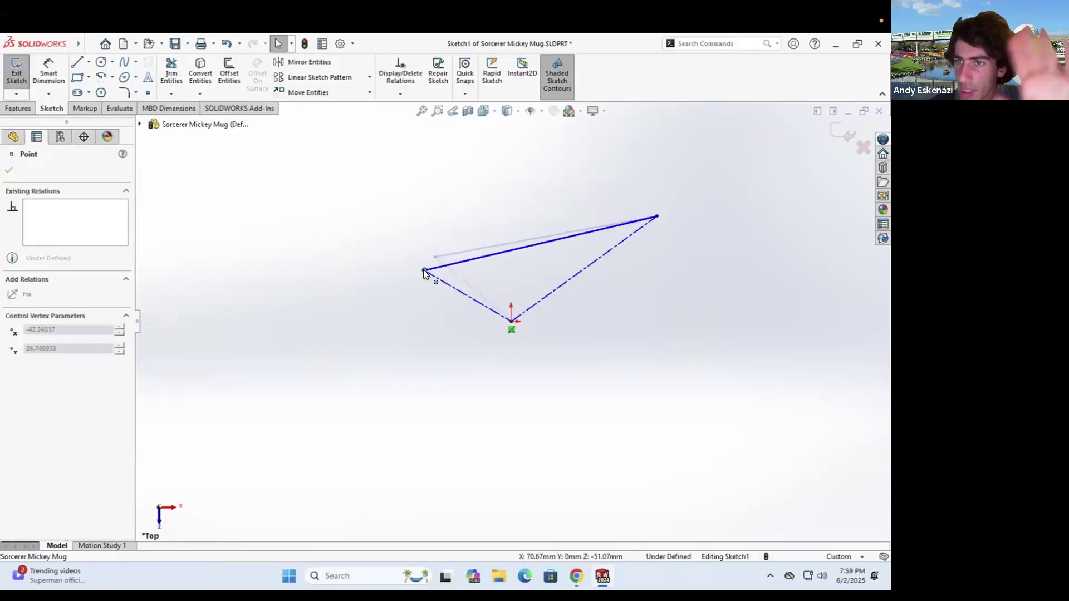
drag(651, 217, 657, 240)
click(703, 312)
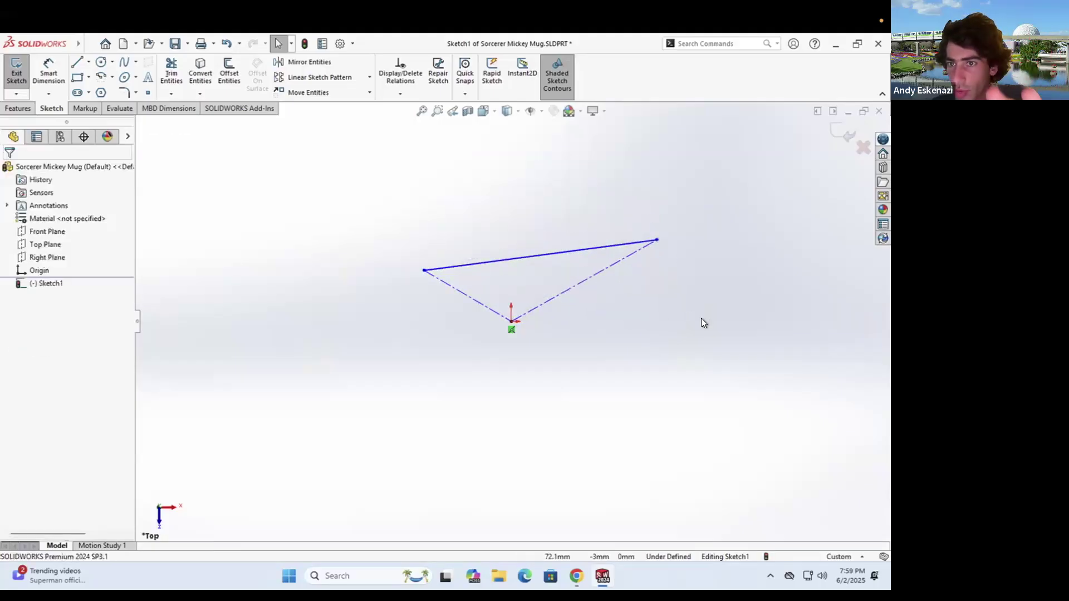
click(52, 75)
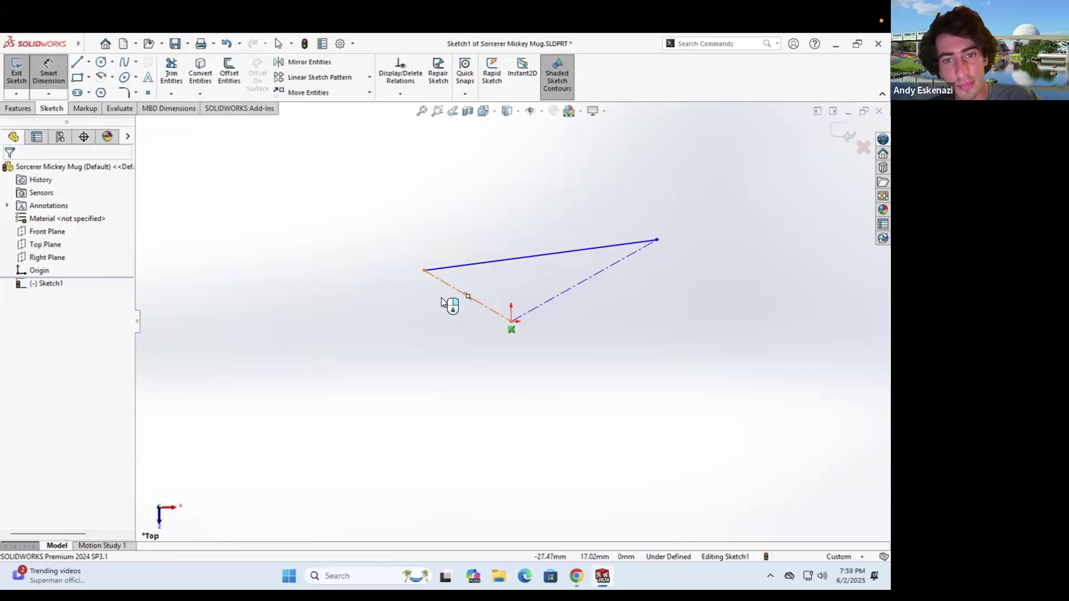
click(454, 288)
scroll(518, 336, down, 6)
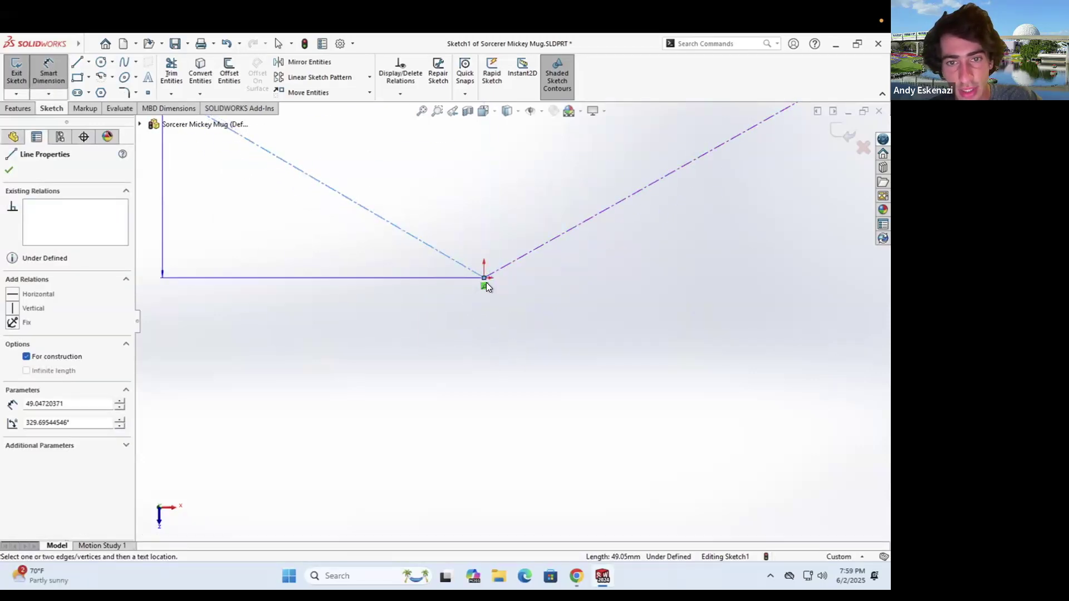
ctrl+middle_drag(490, 284, 490, 294)
scroll(629, 362, up, 2)
key(Escape)
key(z)
key(z)
key(z)
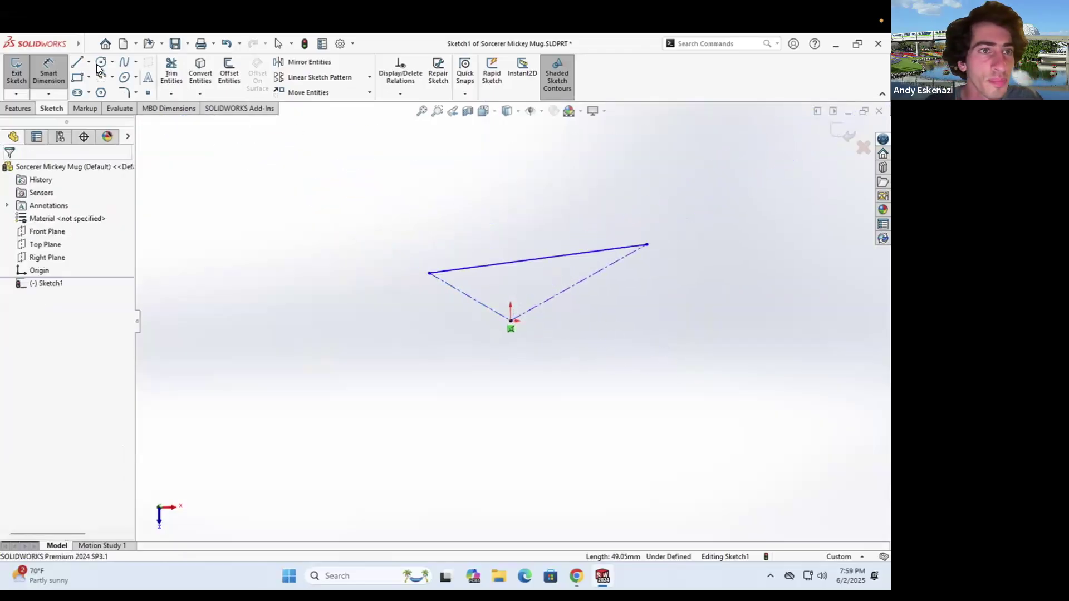
Try a long horizontal centerline running left from the origin, and undo it
click(89, 61)
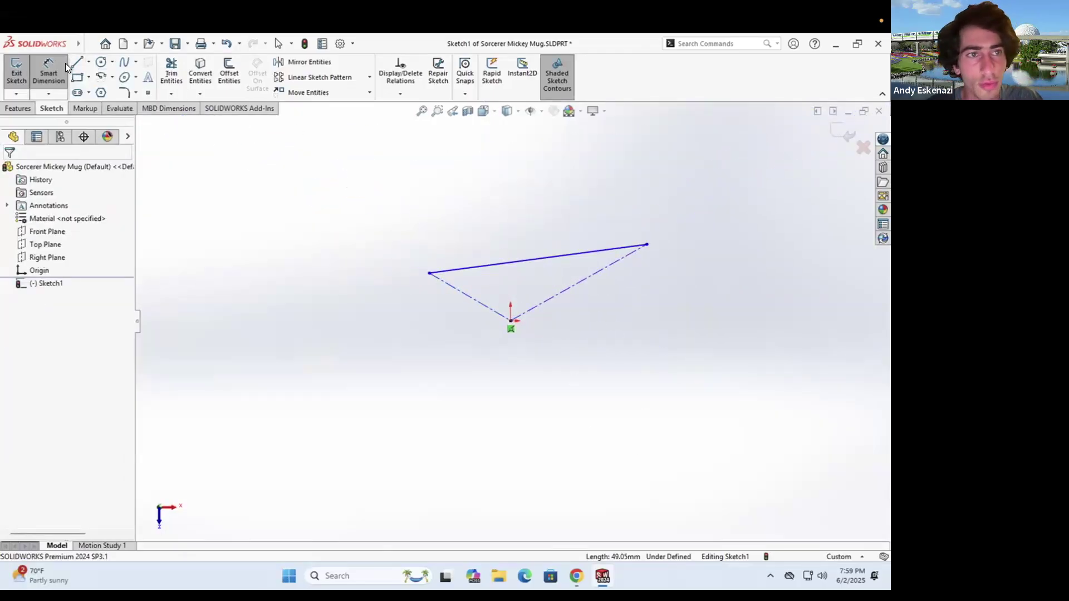
click(89, 59)
click(104, 92)
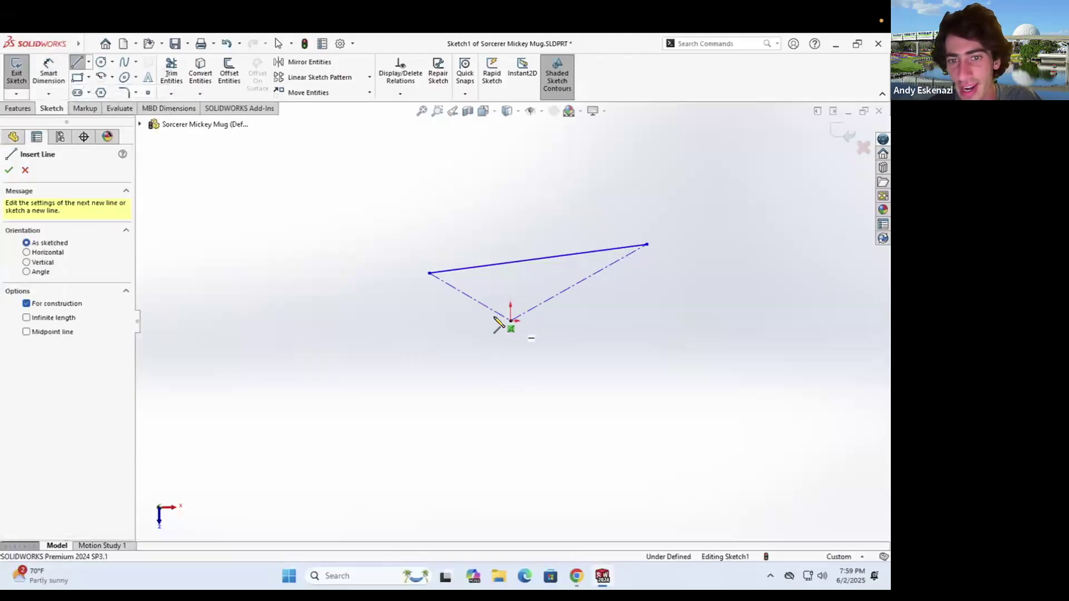
click(510, 321)
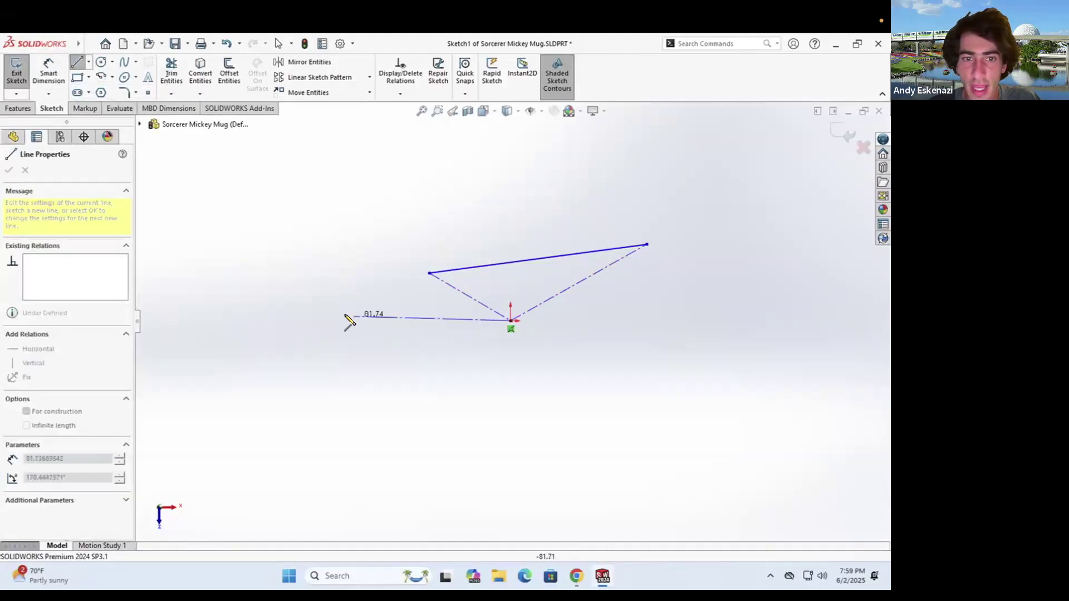
click(343, 321)
key(Escape)
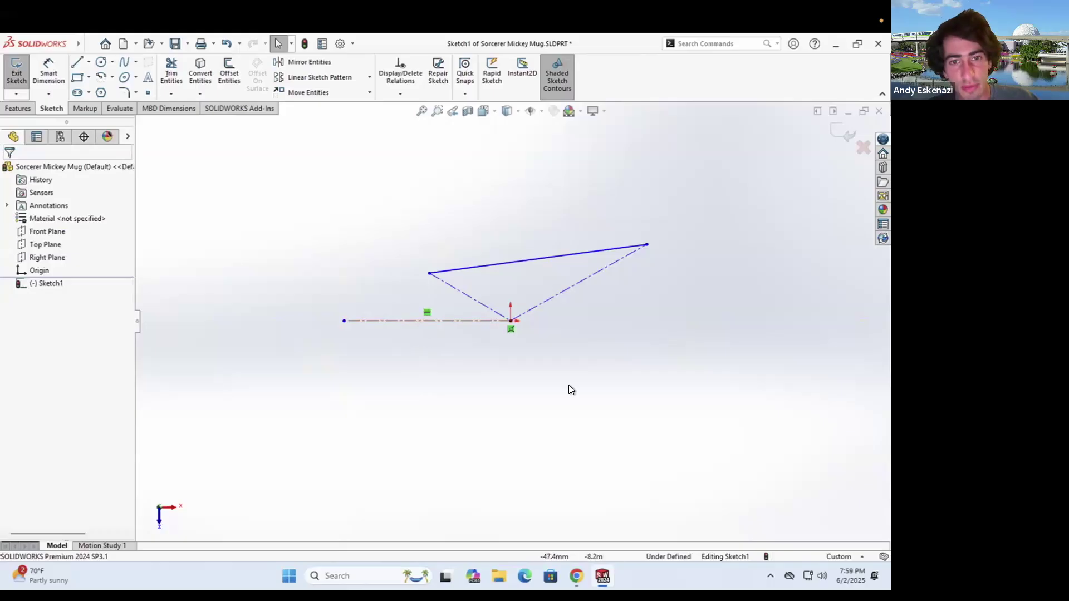
key(ctrl+z)
Sketch a horizontal centerline about 53 mm long running left from the origin
click(88, 62)
click(106, 89)
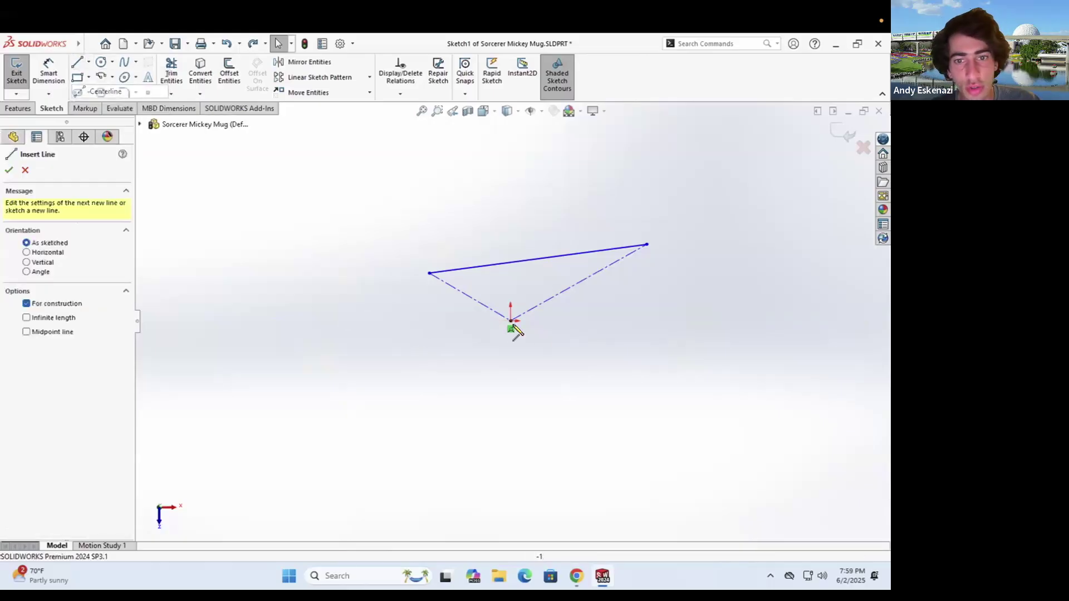
click(510, 321)
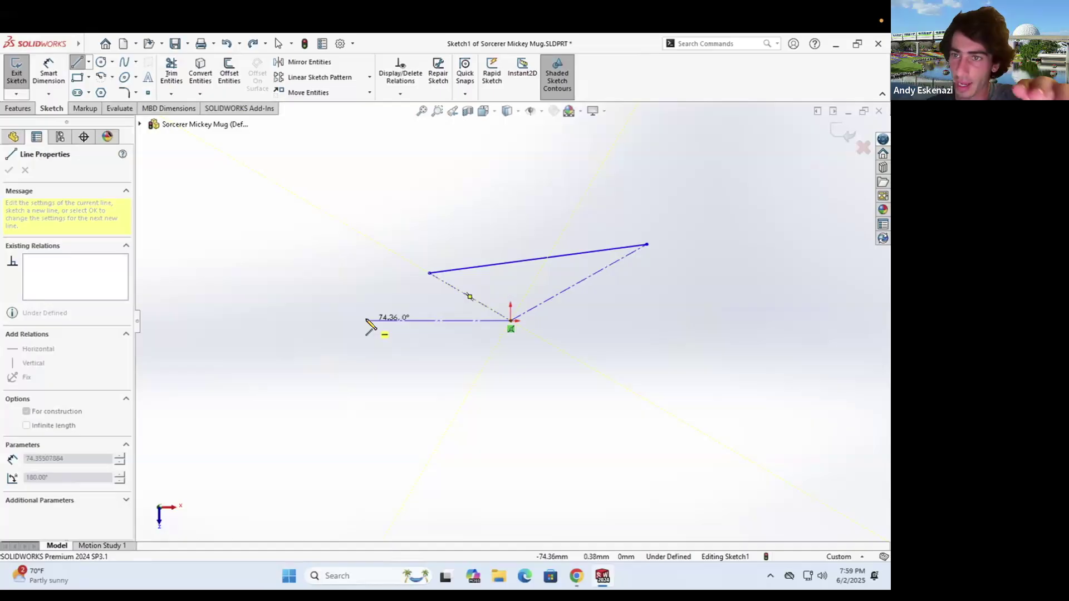
click(409, 321)
key(Escape)
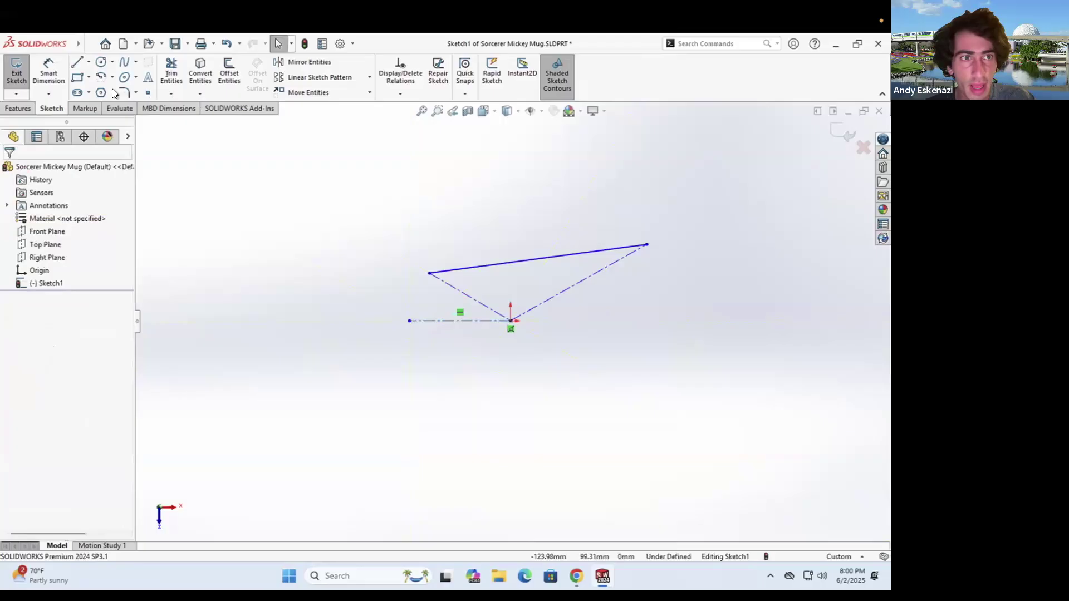
Dimension the length of the horizontal centerline below it, accepting the drawn length
click(50, 74)
click(457, 321)
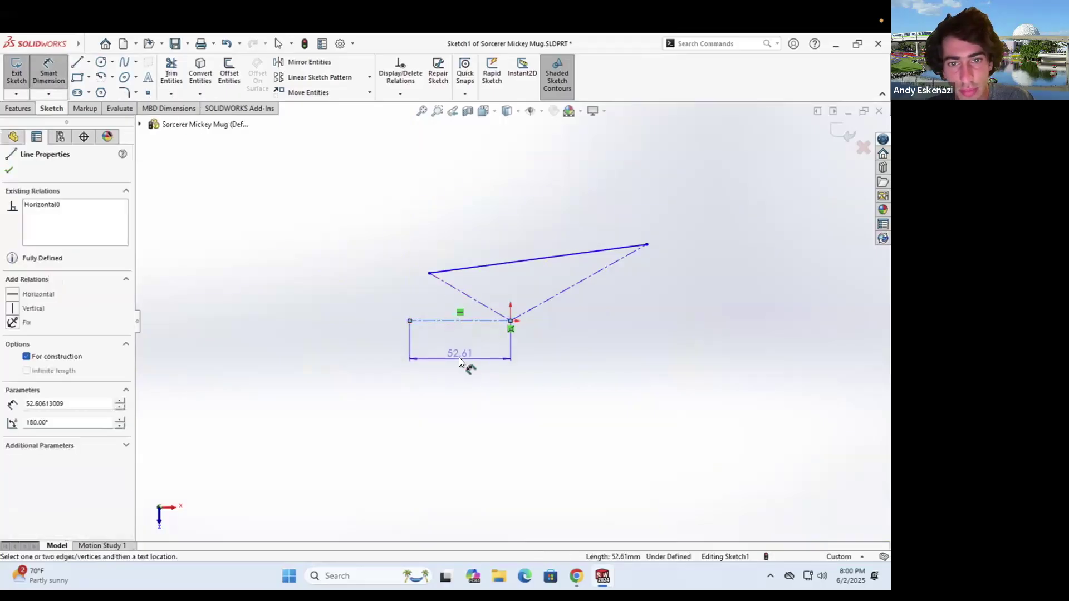
click(456, 362)
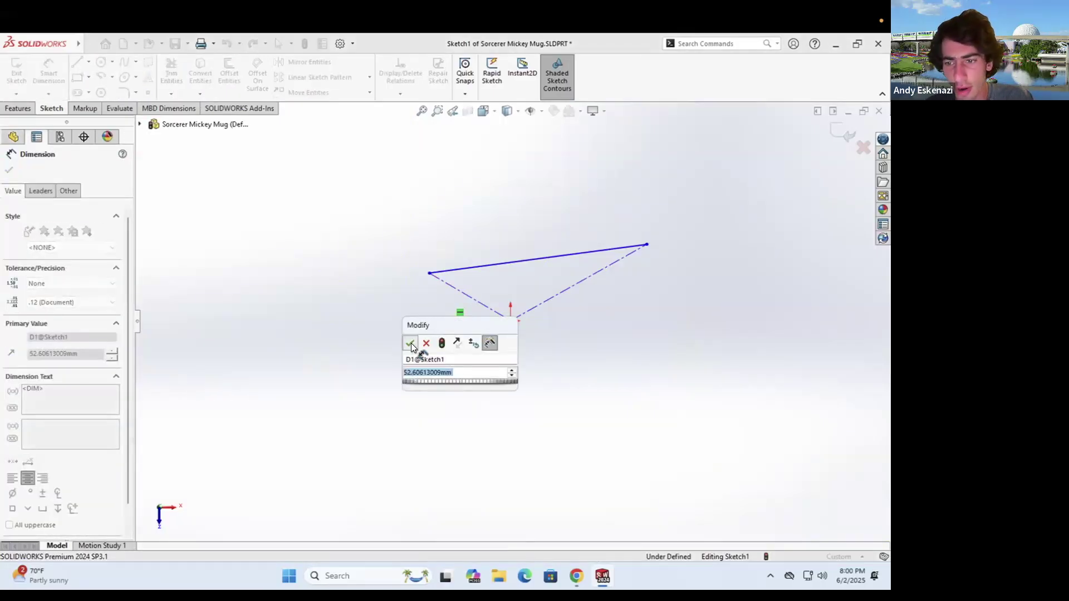
click(410, 342)
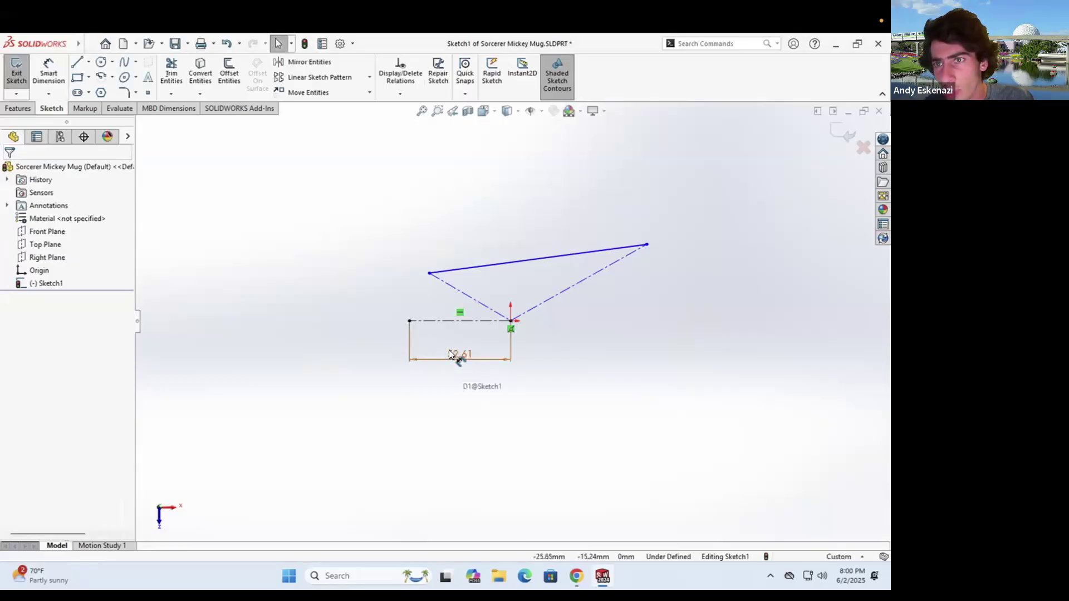
click(840, 556)
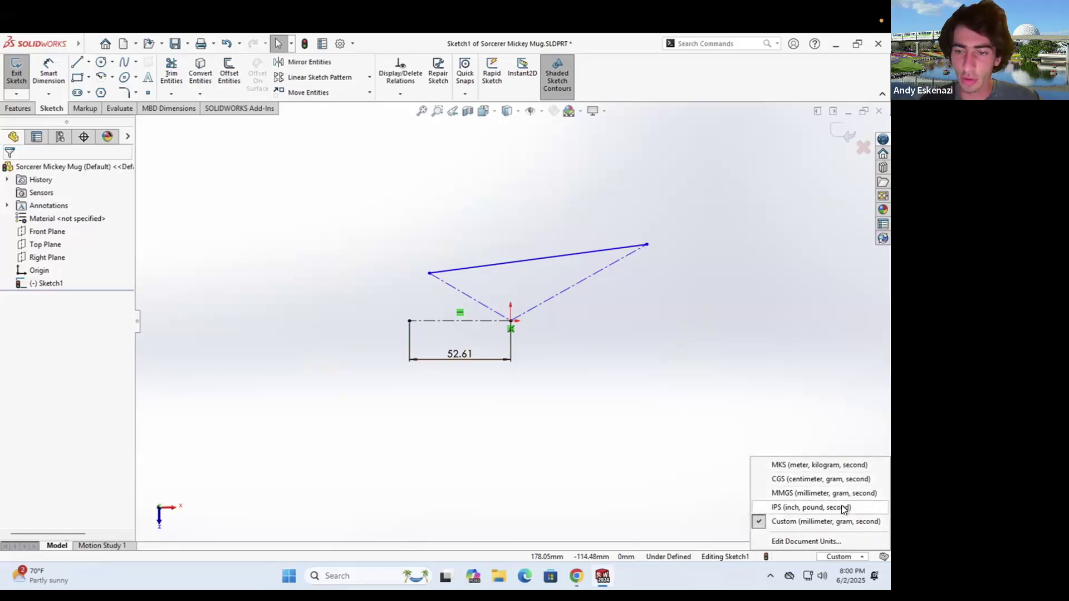
click(562, 370)
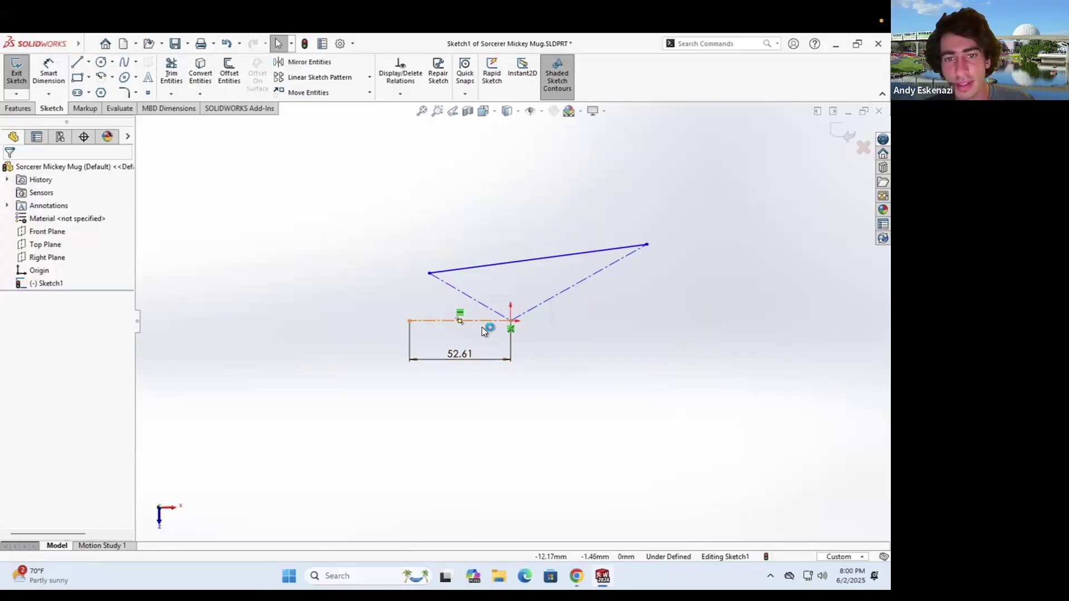
click(410, 321)
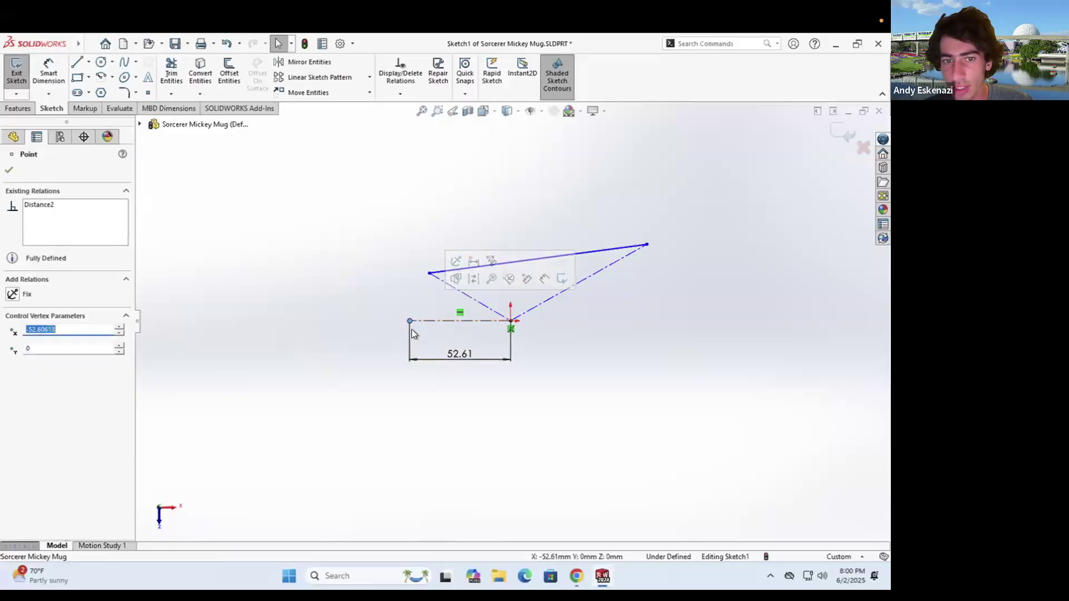
click(579, 355)
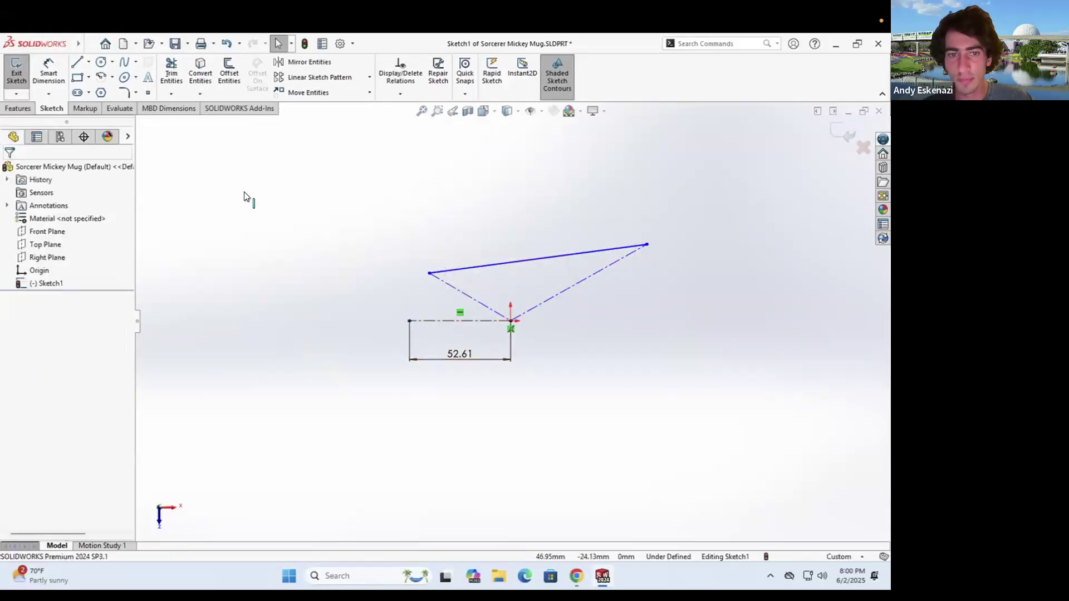
Dimension the angle between the left sloped centerline and the horizontal centerline as 30°
click(58, 72)
scroll(475, 312, down, 4)
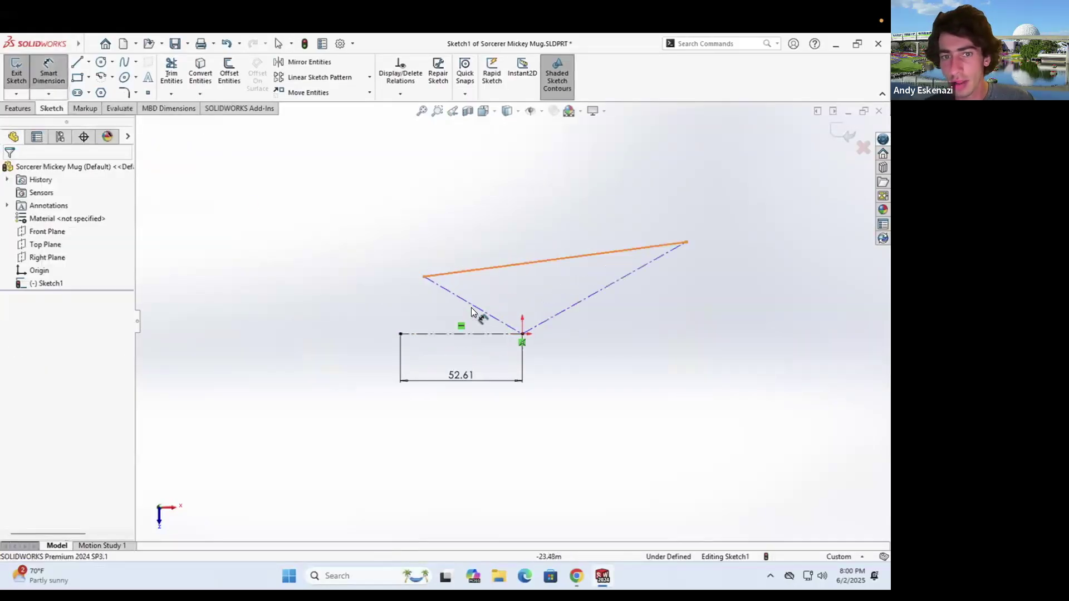
click(503, 328)
click(526, 363)
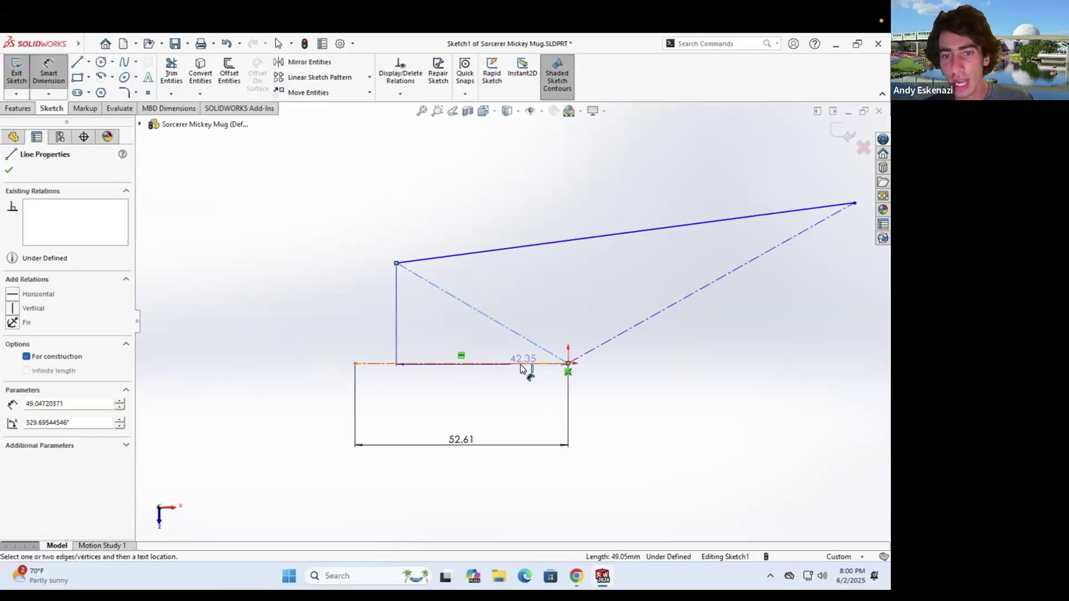
click(416, 336)
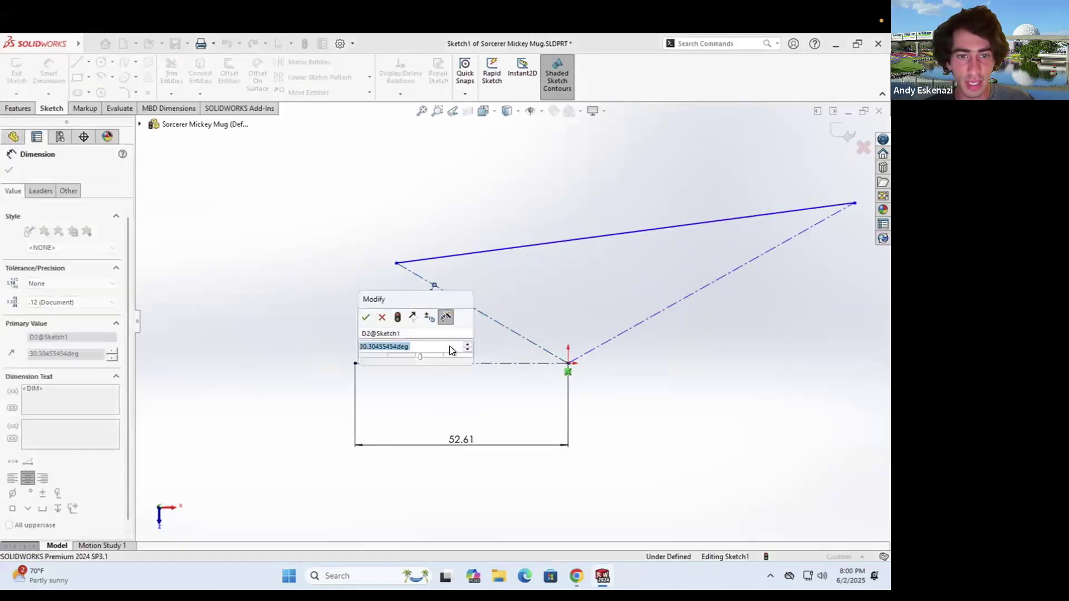
text(30)
key(Return)
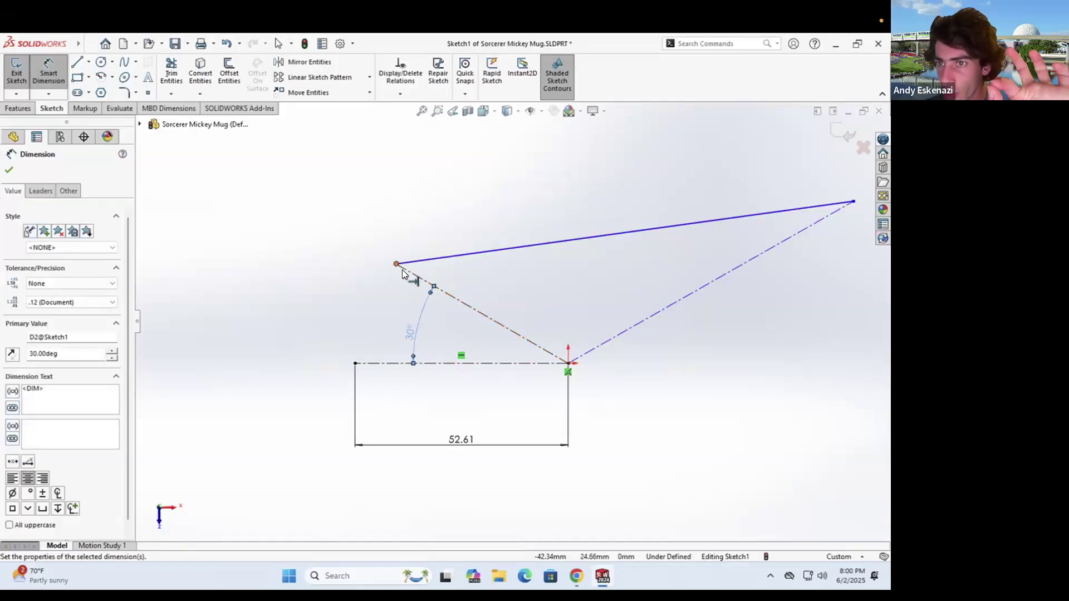
Pull the left sloped centerline's free endpoint outward and dimension that centerline's length as 50 mm
drag(397, 263, 363, 242)
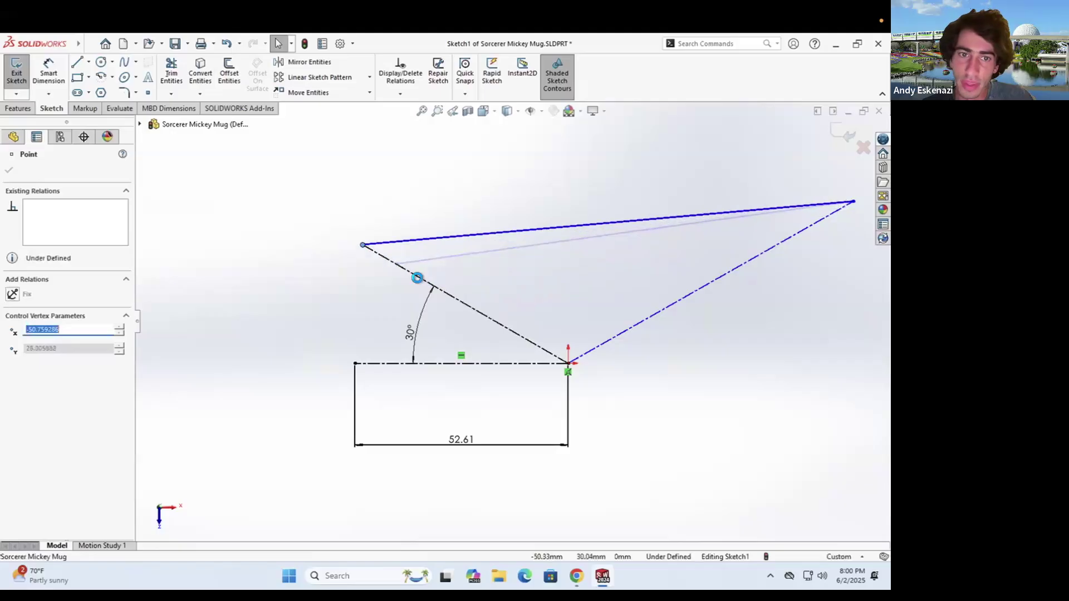
key(d)
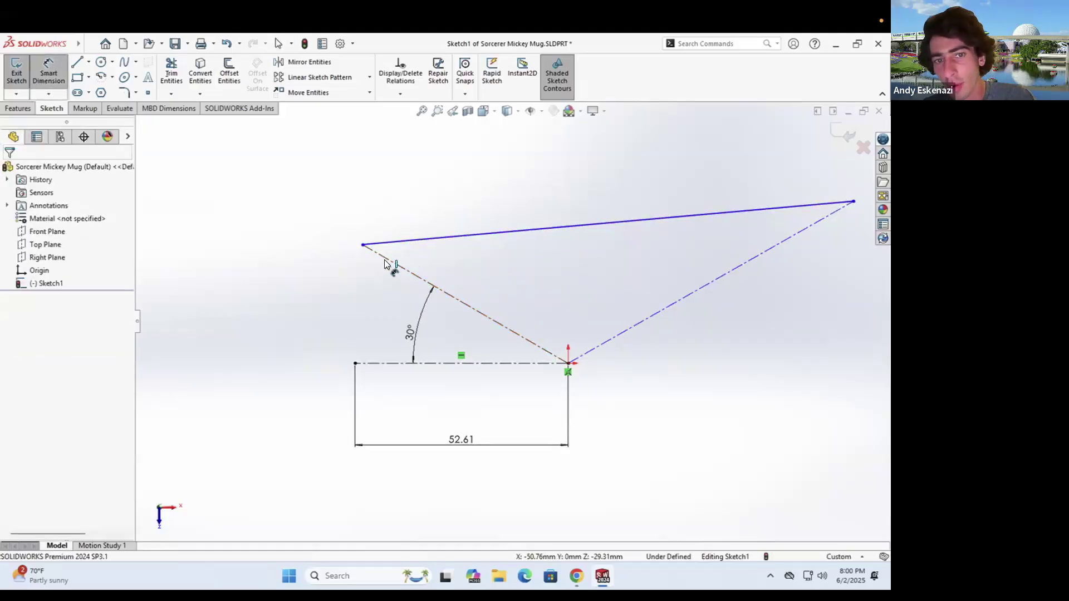
click(384, 258)
click(412, 313)
text(60)
key(Return)
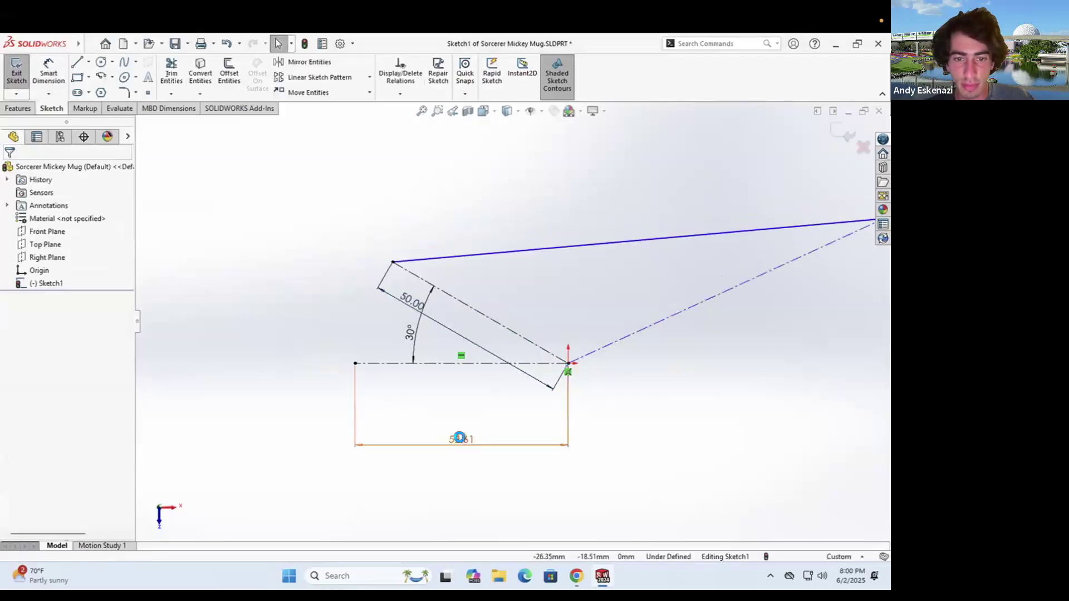
Set the horizontal centerline's length dimension to 50 mm
double_click(460, 439)
text(50)
key(Return)
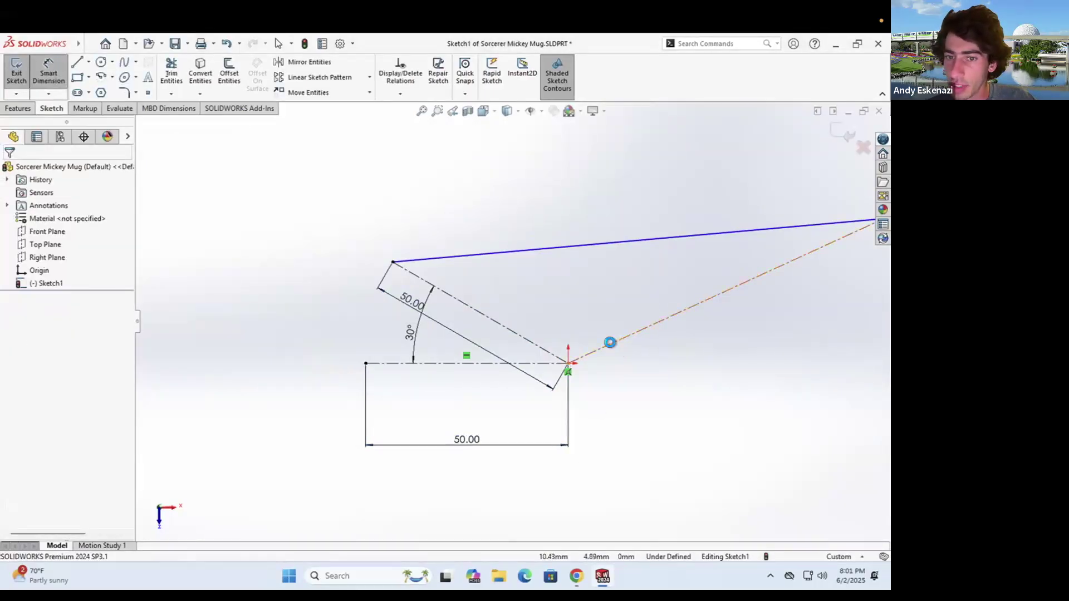
Dimension the length of the right sloped centerline as 85 mm
click(609, 342)
scroll(684, 323, up, 3)
scroll(640, 320, down, 3)
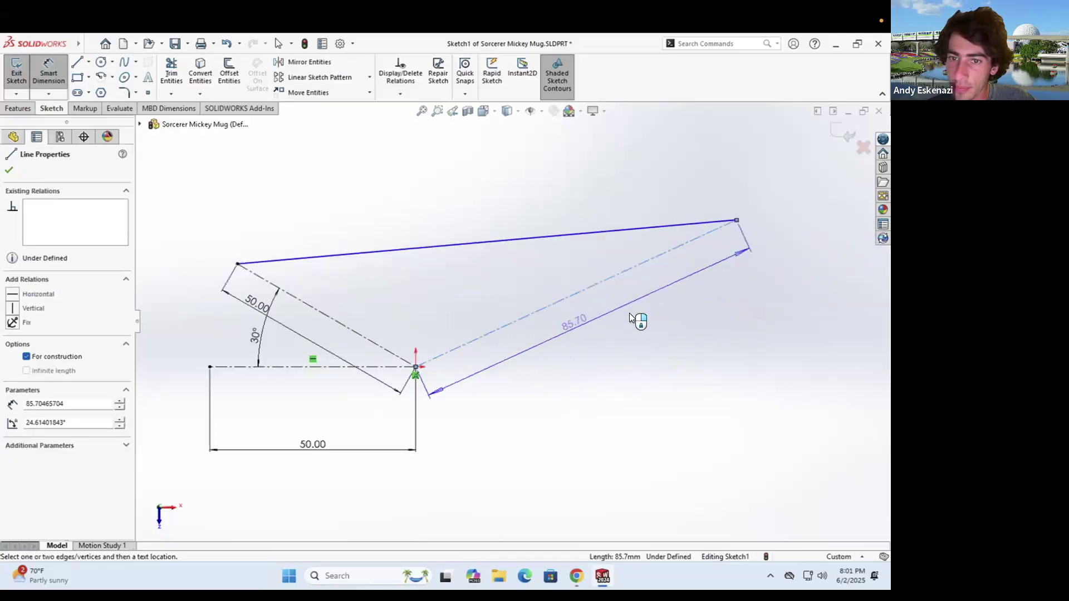
scroll(631, 317, down, 1)
click(659, 302)
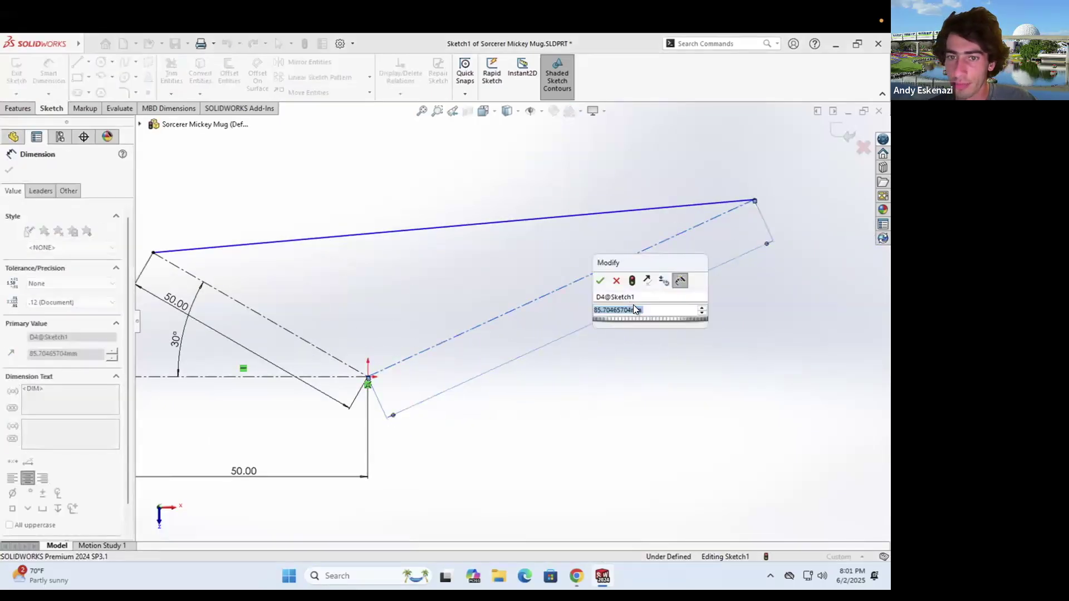
text(85)
key(Return)
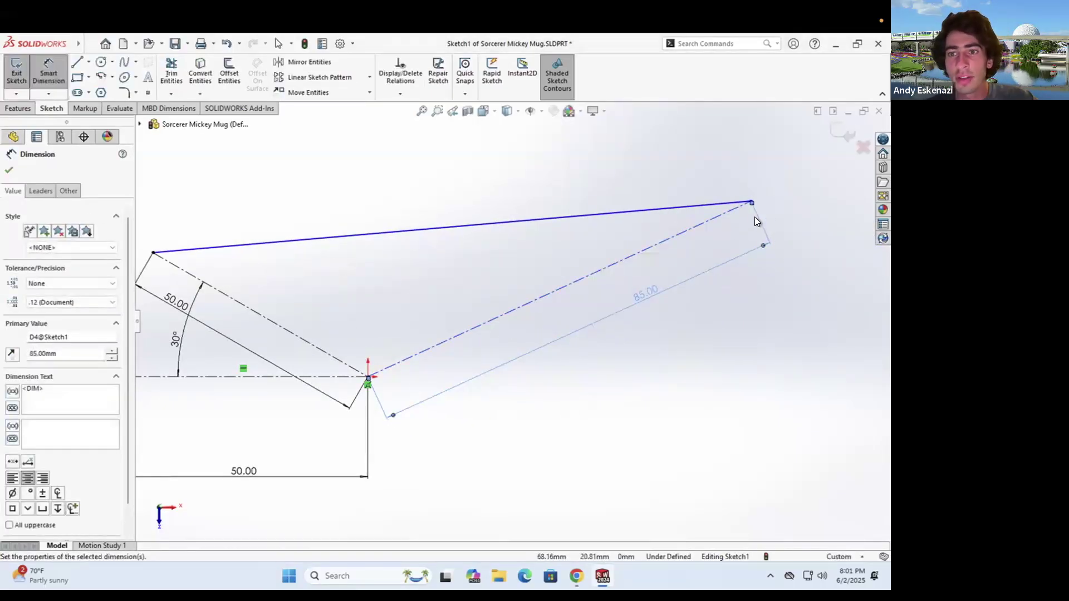
key(Escape)
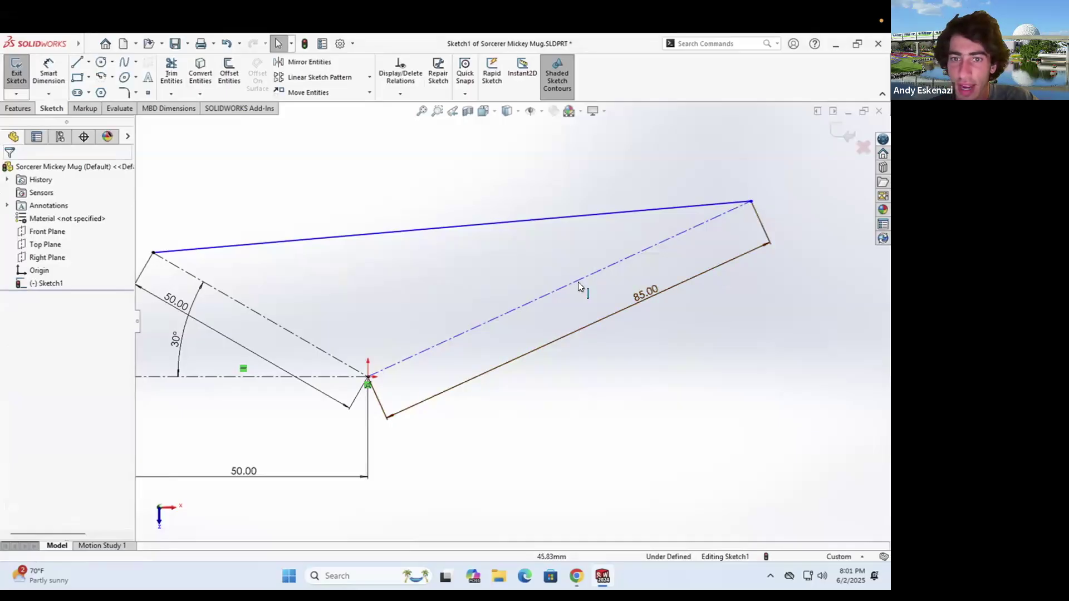
Swing the right centerline's free endpoint around the origin and dimension the angle between the two sloped centerlines as 120°
drag(752, 202, 572, 309)
scroll(694, 292, up, 2)
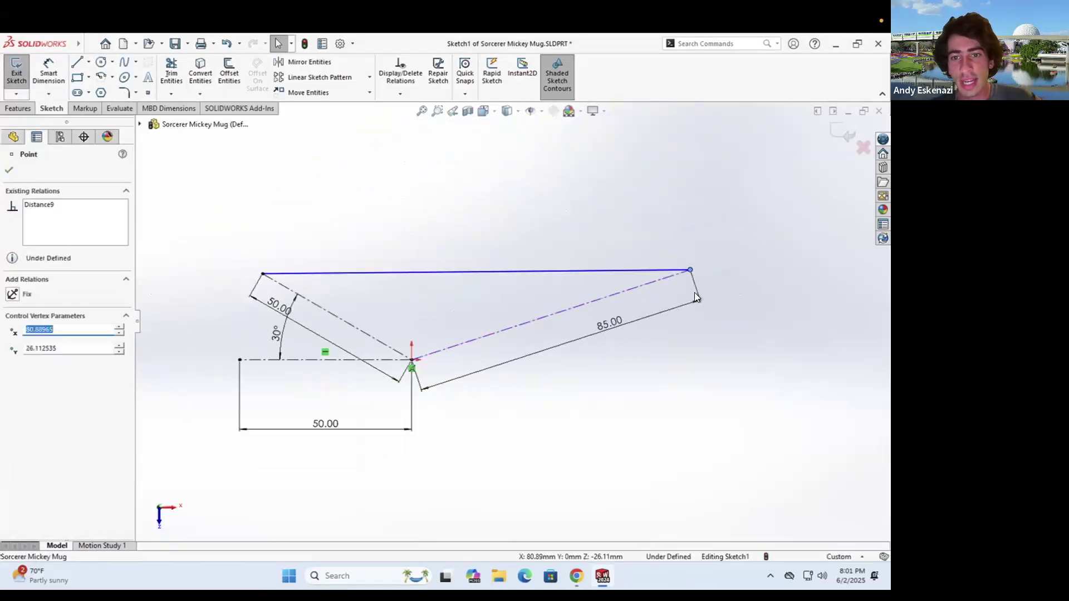
mouse_move(688, 269)
mouse_down()
mouse_move(603, 239)
mouse_move(389, 199)
mouse_move(502, 248)
mouse_move(541, 343)
mouse_move(479, 432)
mouse_move(401, 444)
mouse_move(453, 442)
mouse_move(507, 367)
mouse_move(516, 285)
mouse_up()
click(422, 315)
key(d)
click(451, 329)
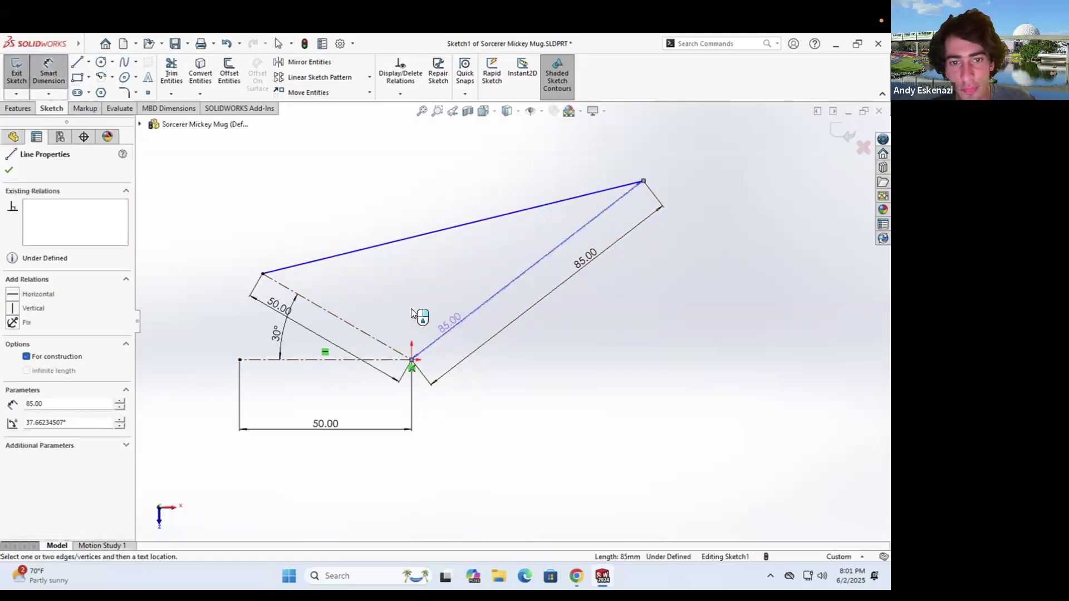
click(369, 332)
click(420, 327)
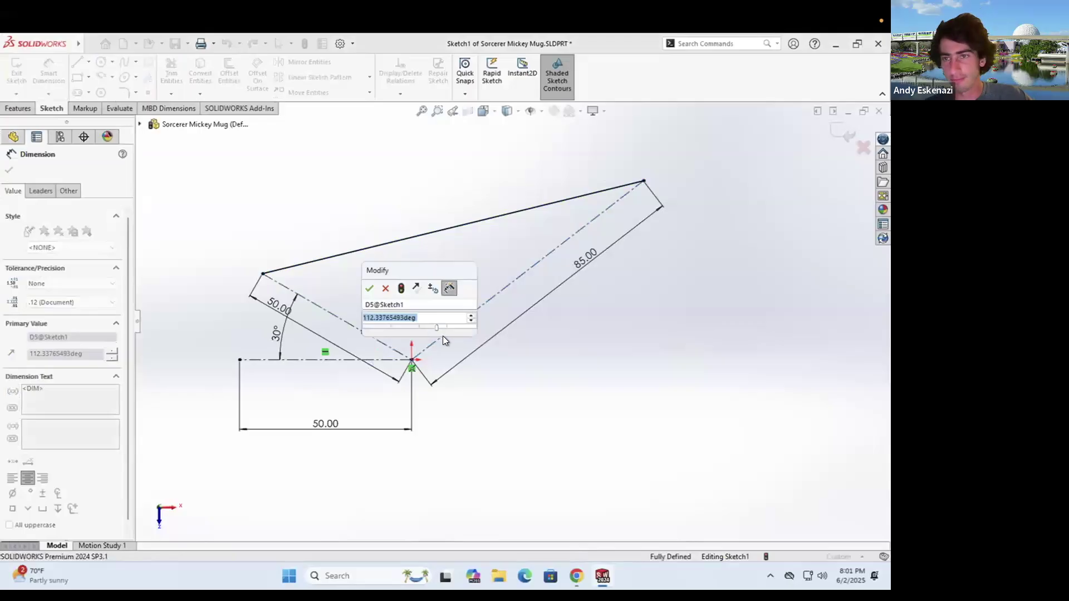
text(1)
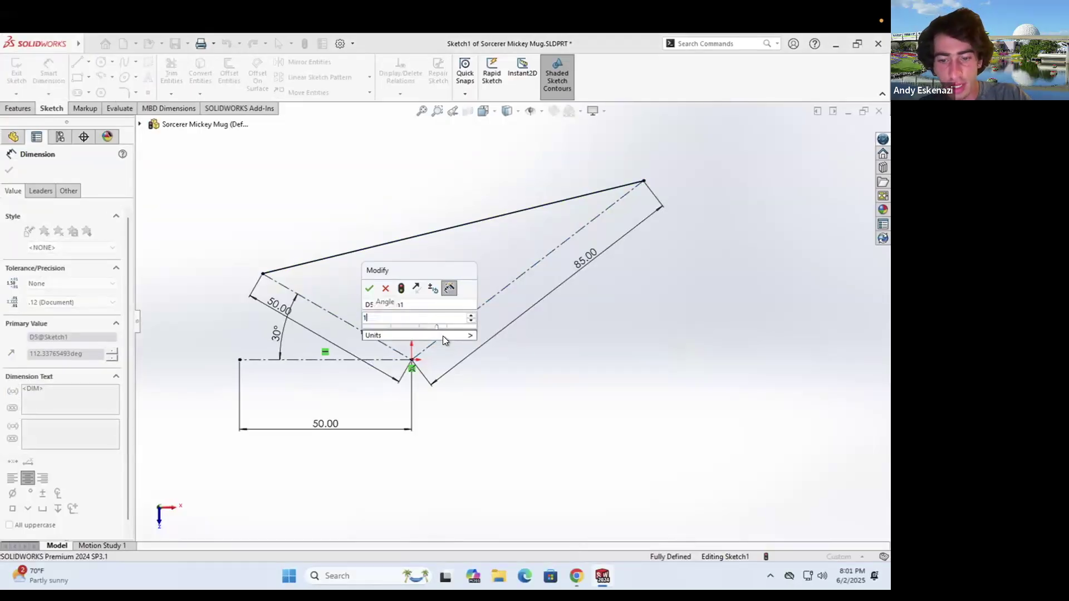
text(20)
key(Return)
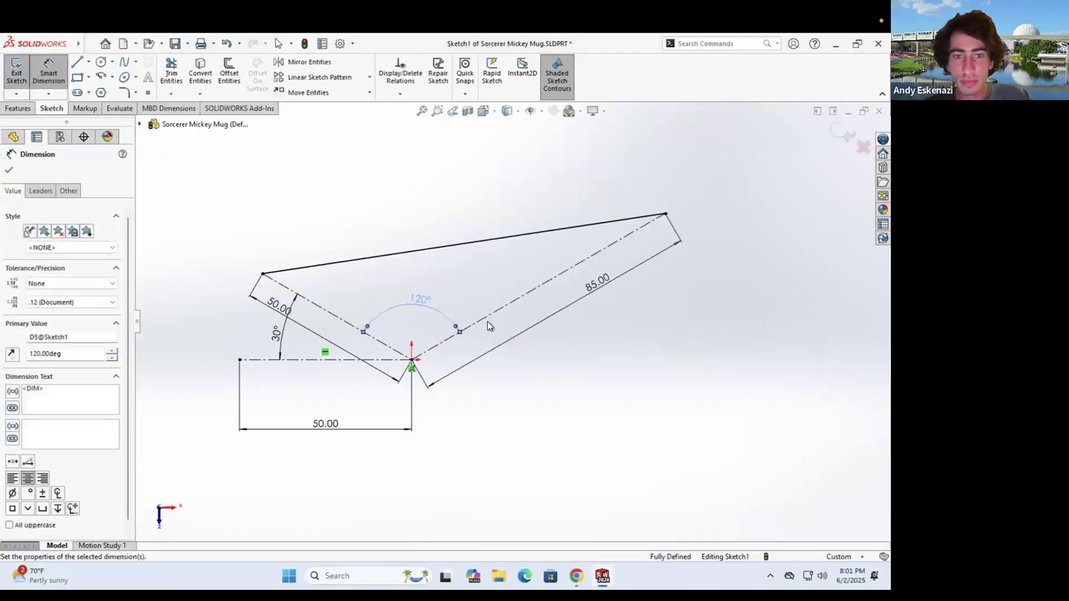
key(Escape)
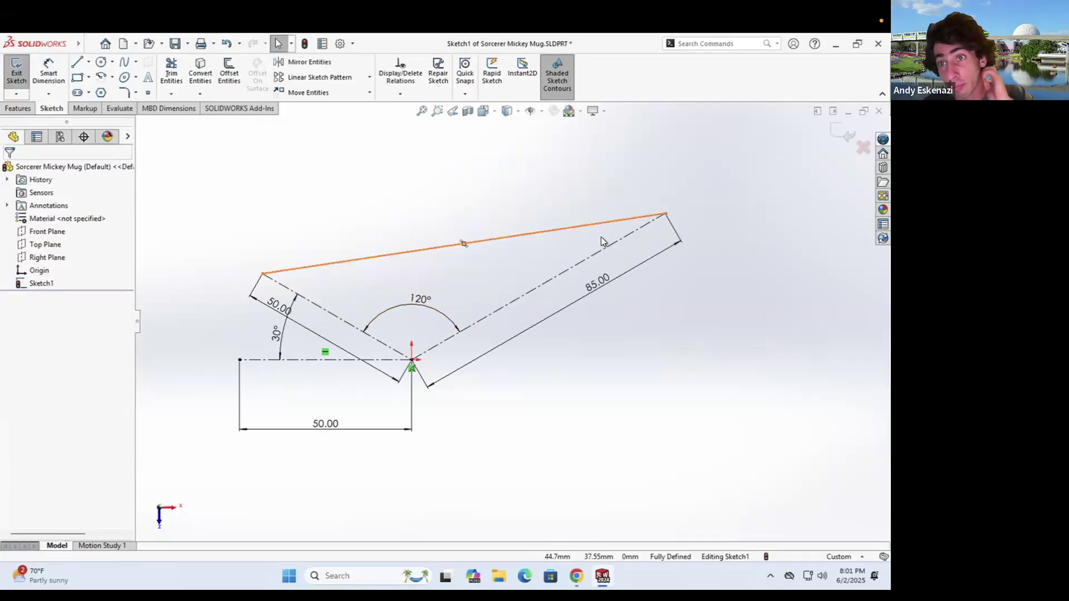
scroll(830, 316, up, 3)
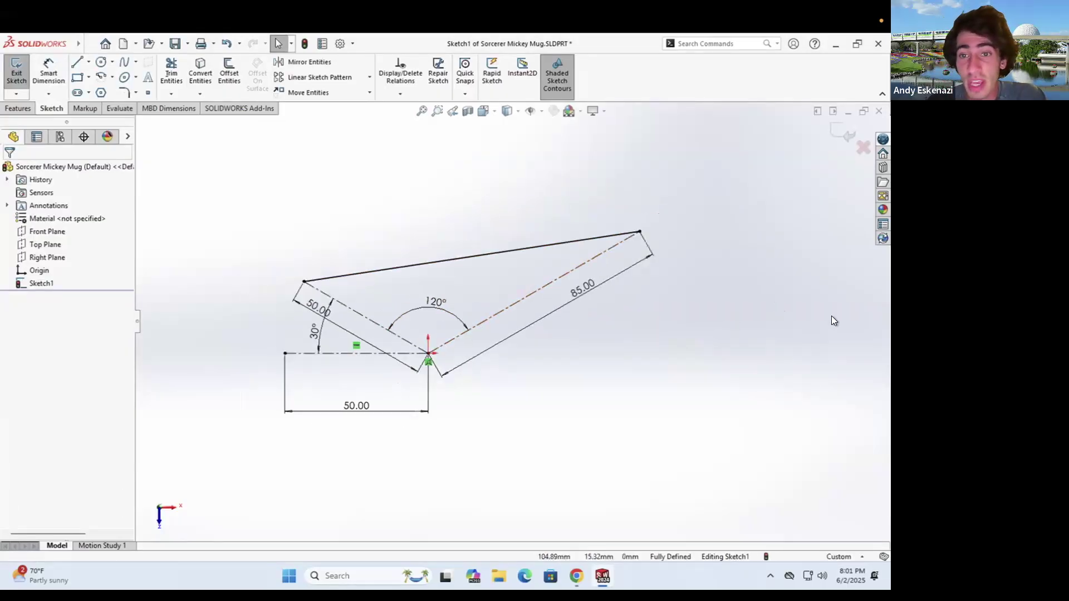
scroll(426, 296, down, 5)
scroll(672, 361, up, 2)
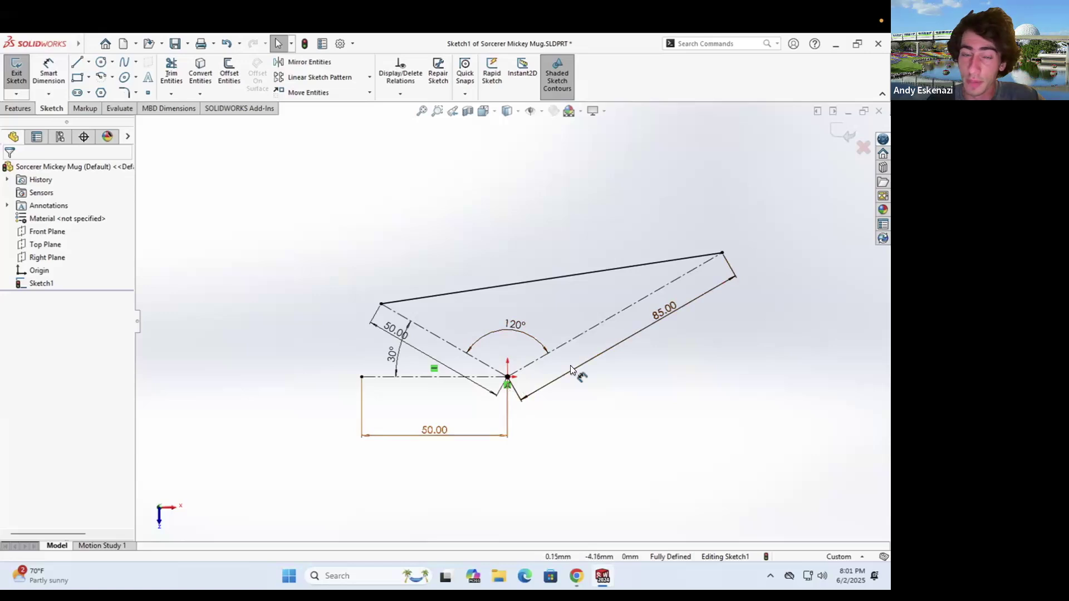
click(89, 62)
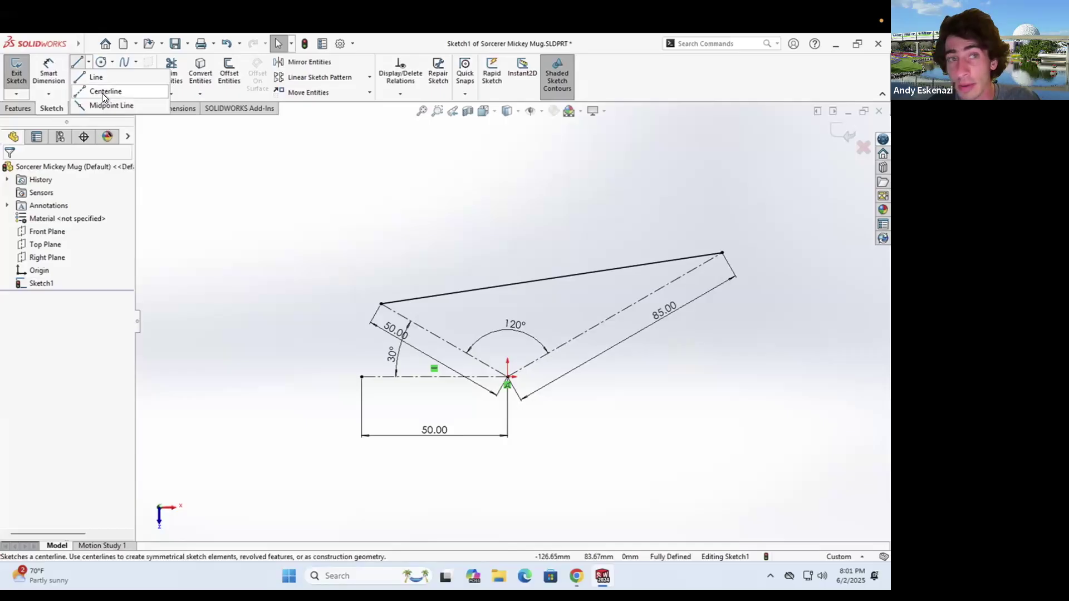
click(432, 295)
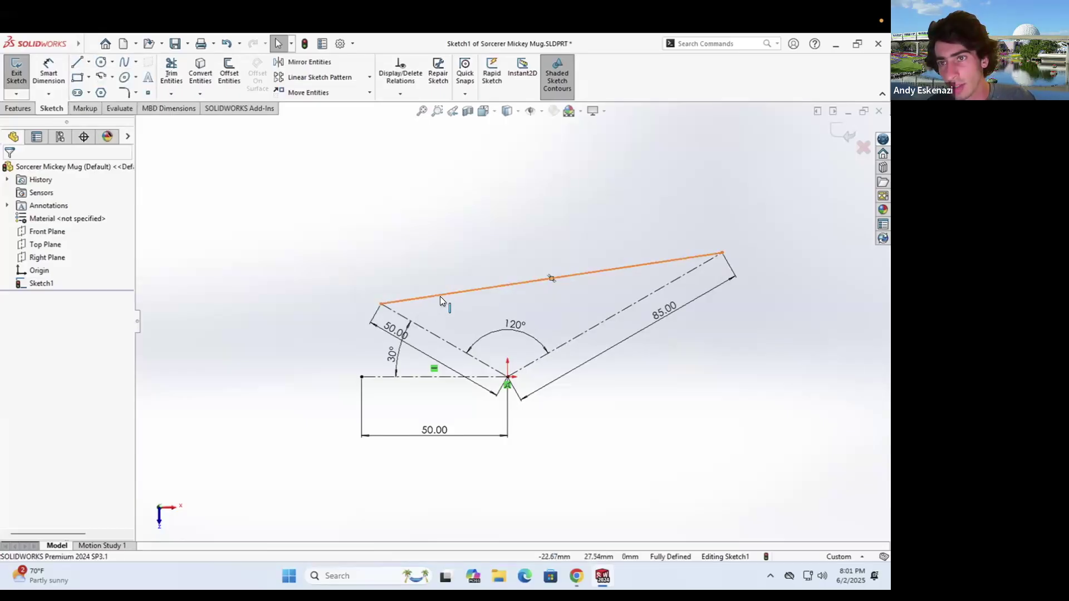
click(201, 191)
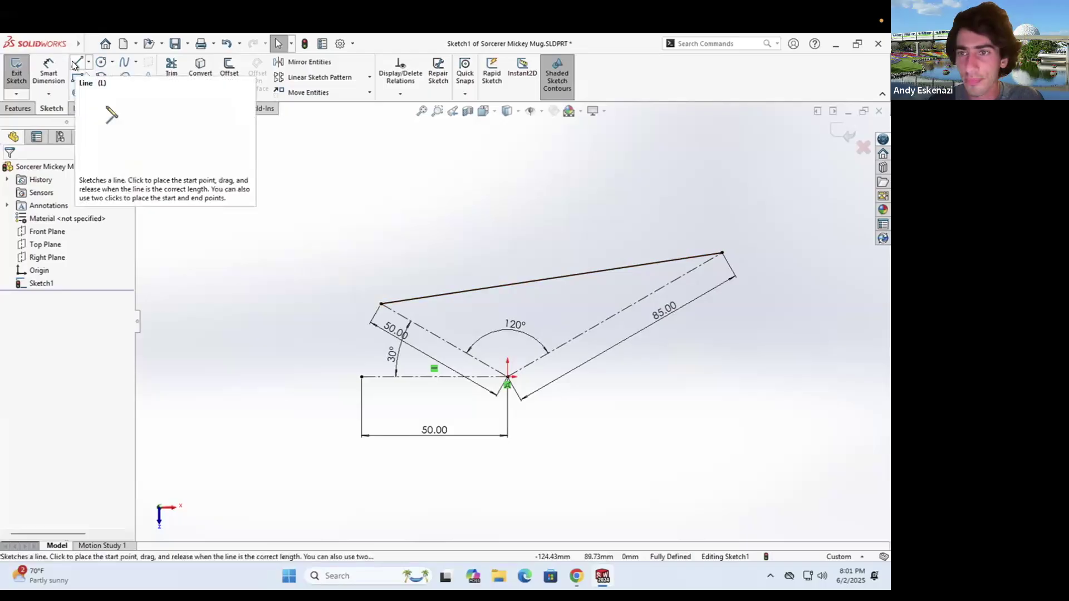
Sketch four connected lines below the solid line, joining its endpoints into a closed five-sided profile with a left edge about 76 mm long
click(76, 70)
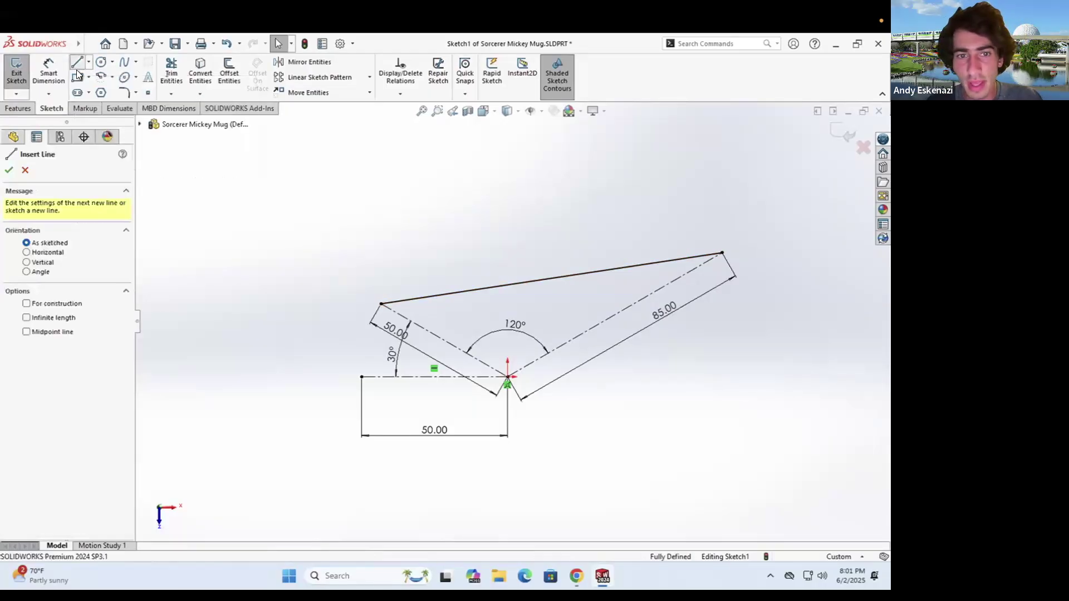
click(381, 304)
click(310, 511)
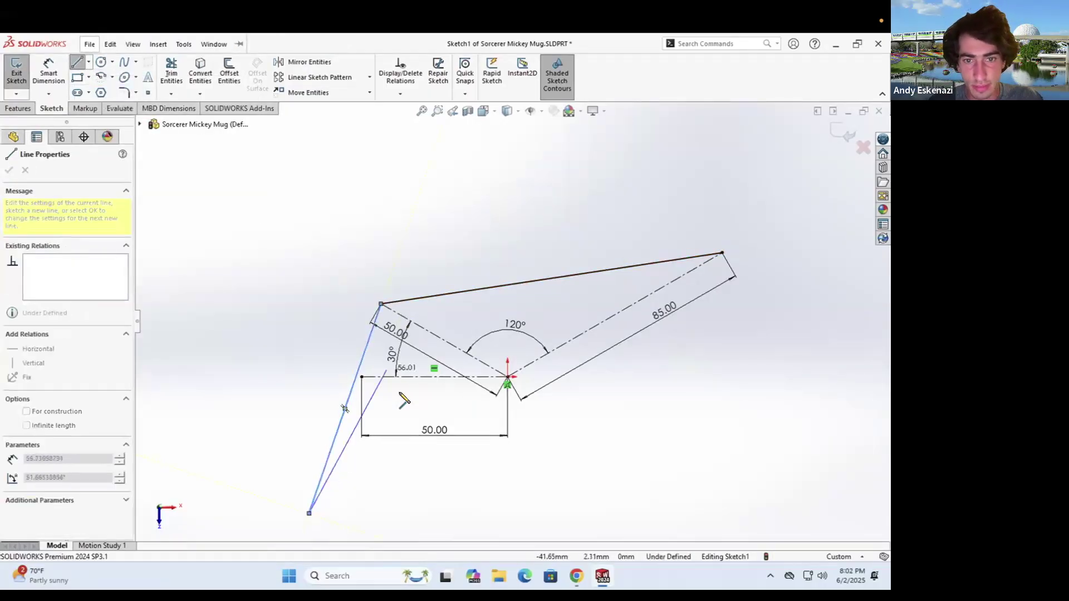
scroll(473, 485, up, 3)
click(634, 447)
click(742, 329)
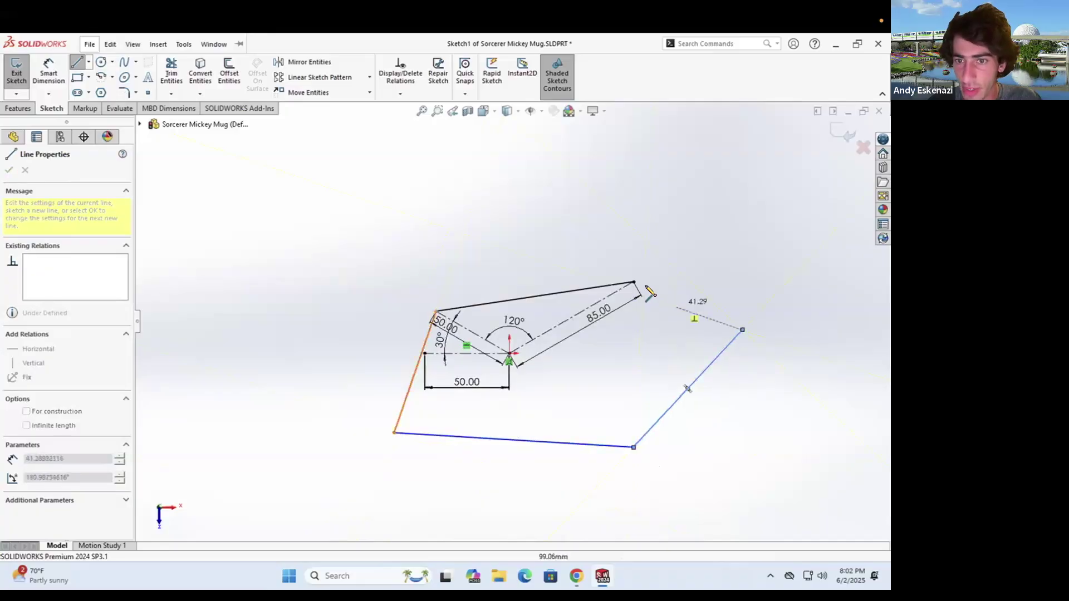
click(635, 282)
key(Escape)
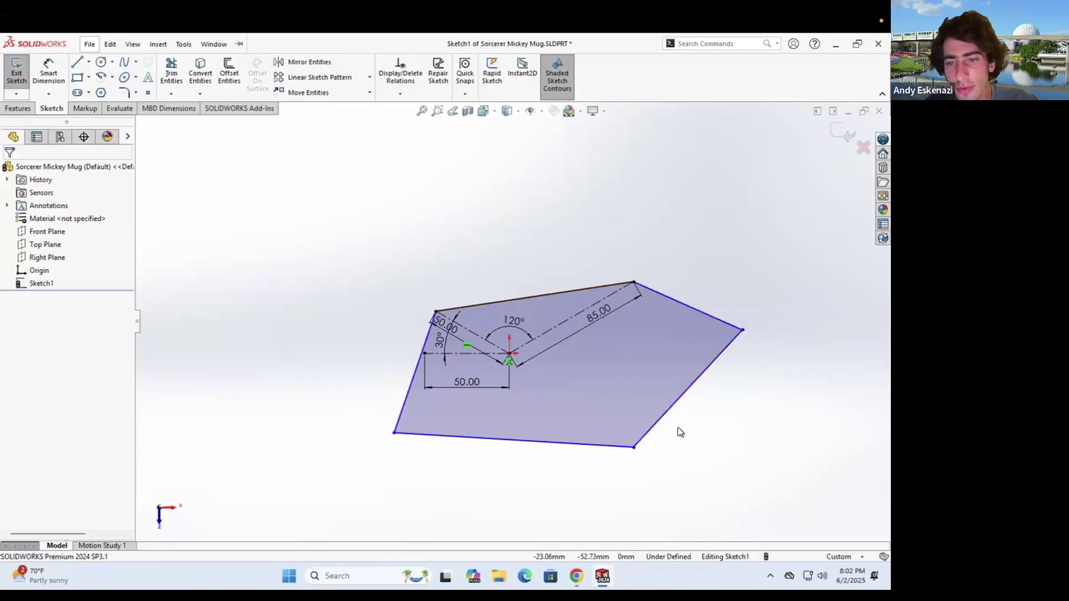
Move the profile's right vertex down and inward, and its bottom vertex to about 27 mm right of and 69 mm below the origin
drag(741, 330, 677, 409)
drag(636, 451, 555, 469)
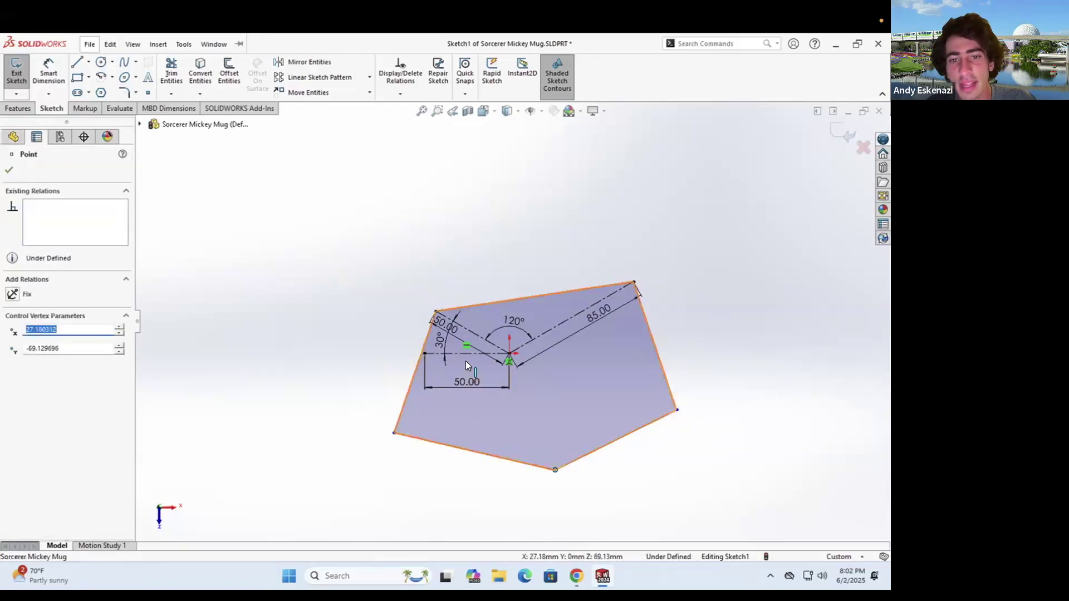
key(Escape)
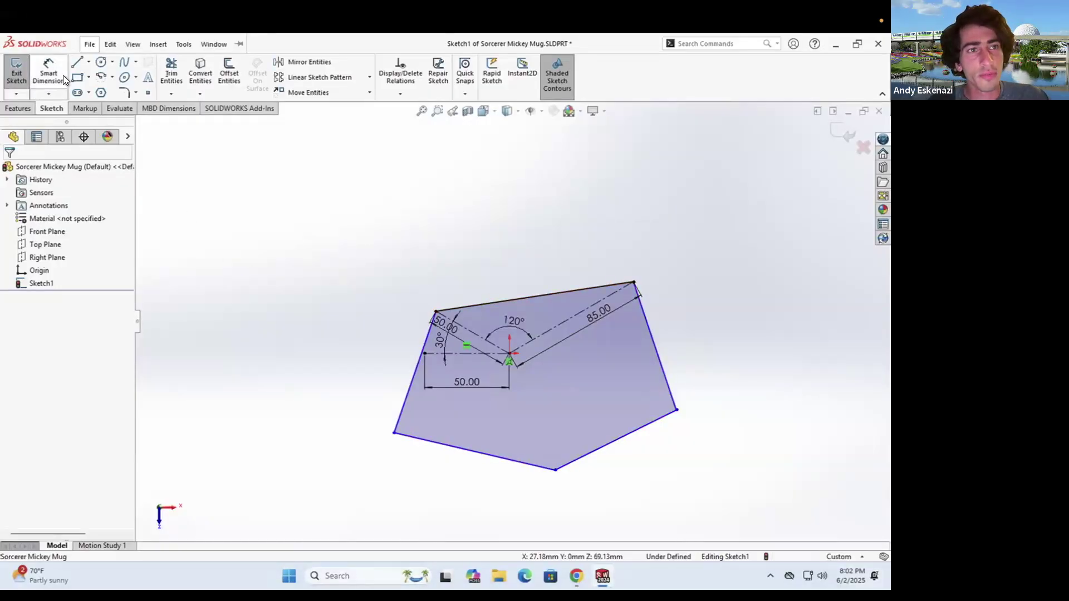
Dimension the exterior angle between the profile's top edge and left edge as 240°
click(49, 71)
scroll(482, 300, down, 2)
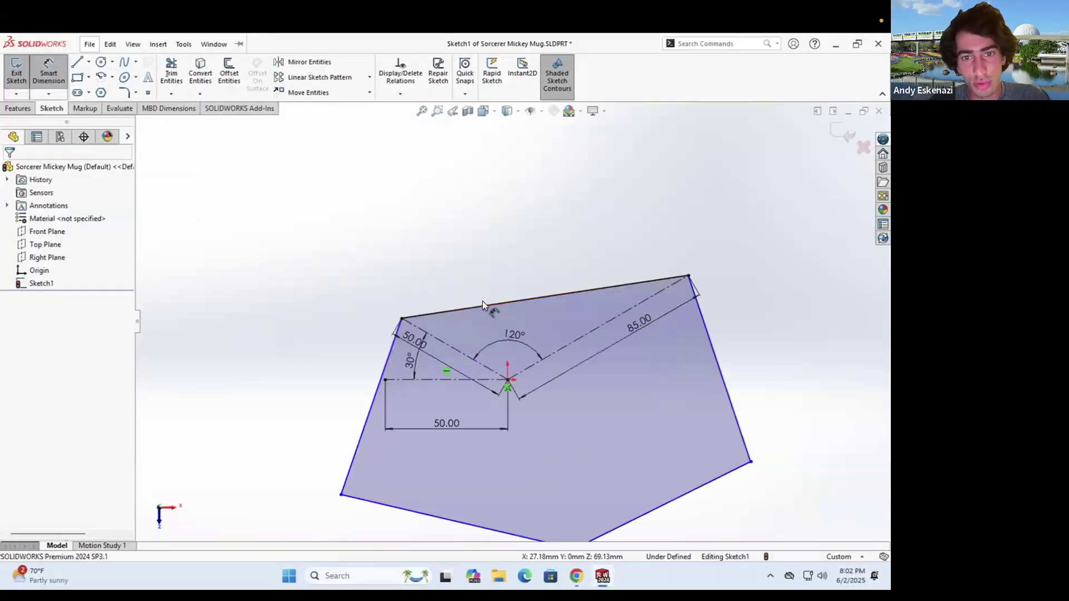
scroll(482, 301, down, 3)
click(385, 326)
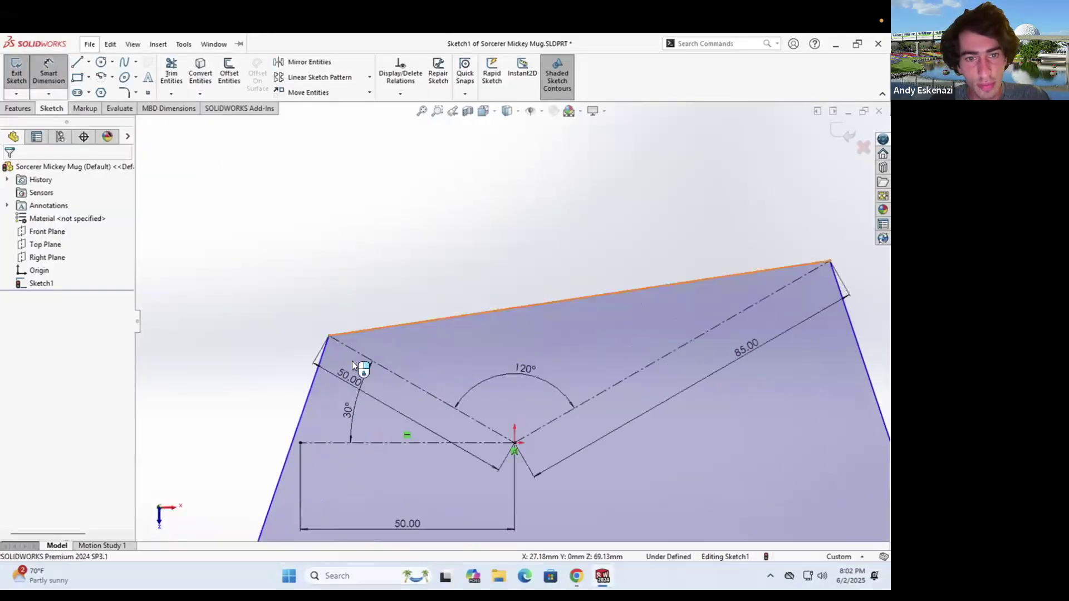
click(311, 405)
click(301, 314)
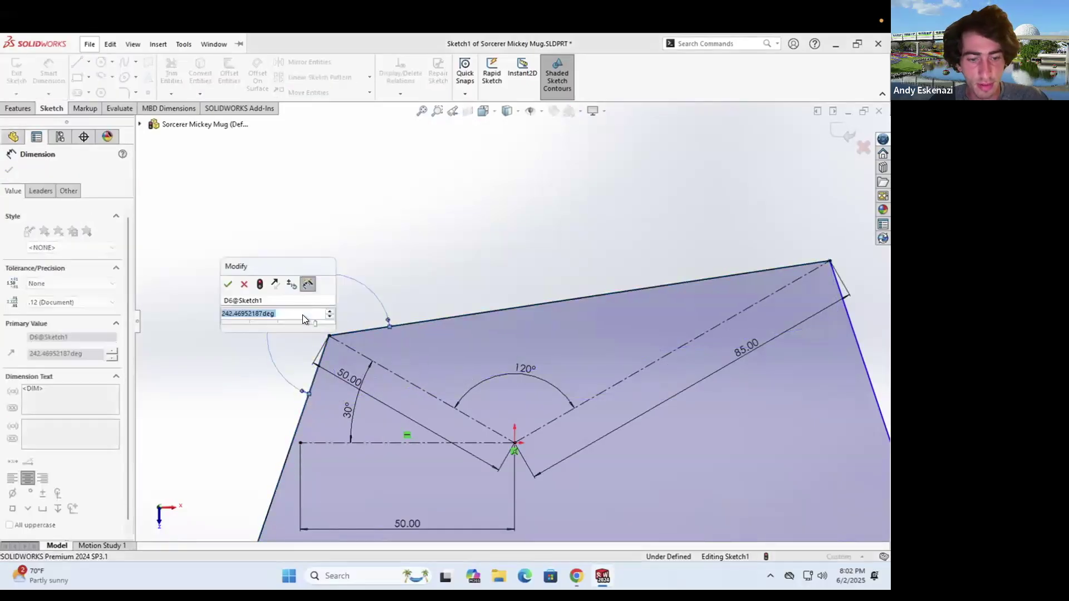
text(240)
key(Return)
Dimension the length of the profile's left edge, accepting the drawn length
click(290, 432)
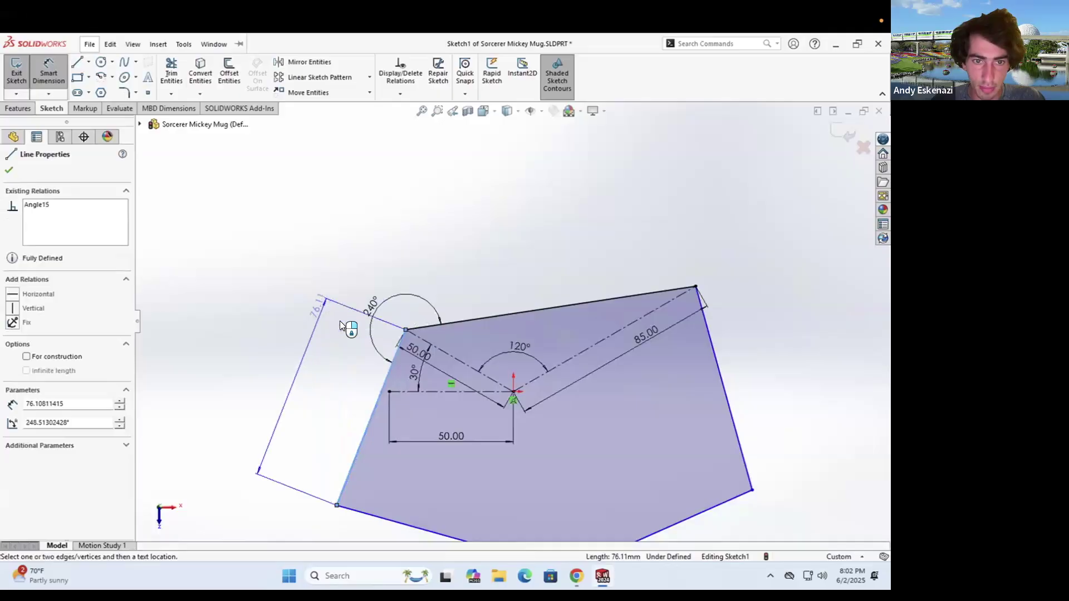
click(313, 308)
click(275, 292)
Dimension the horizontal and vertical spans of the profile's lower-left edge, accepting the drawn values
scroll(443, 367, up, 4)
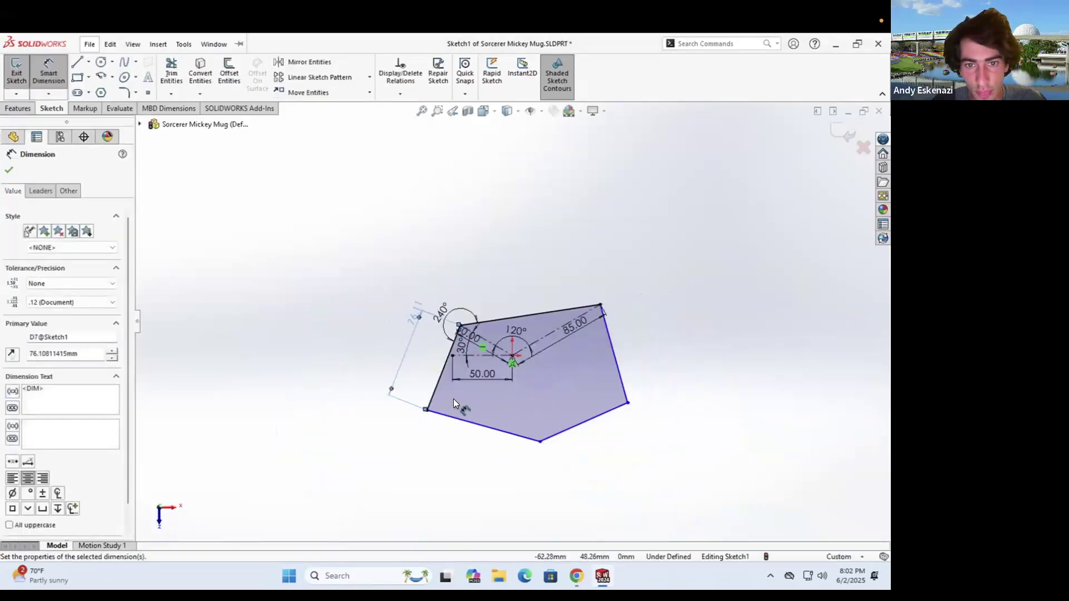
scroll(453, 399, down, 1)
scroll(449, 401, down, 3)
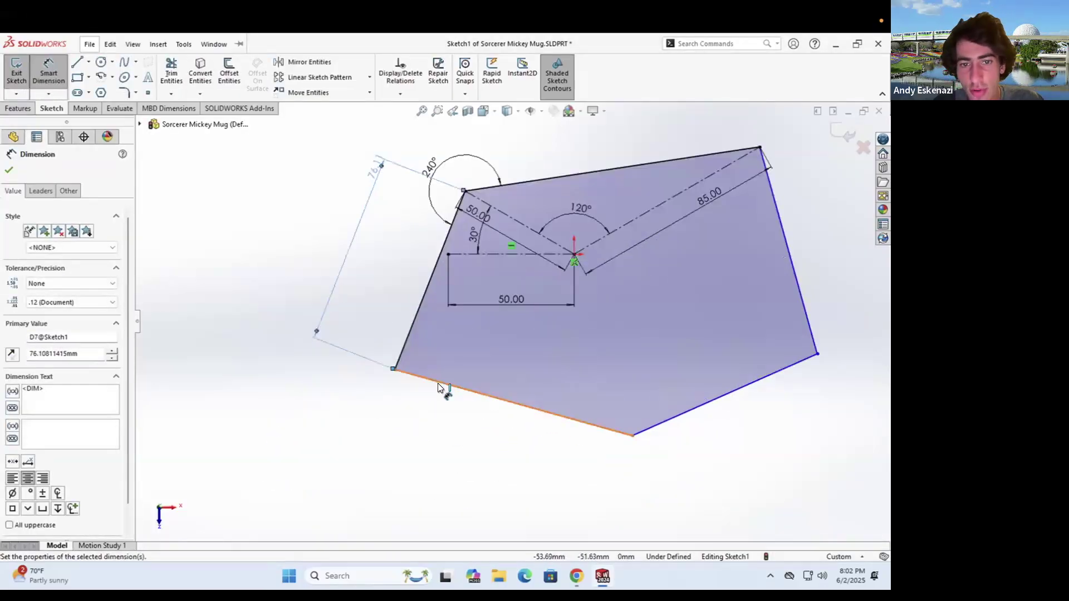
click(438, 386)
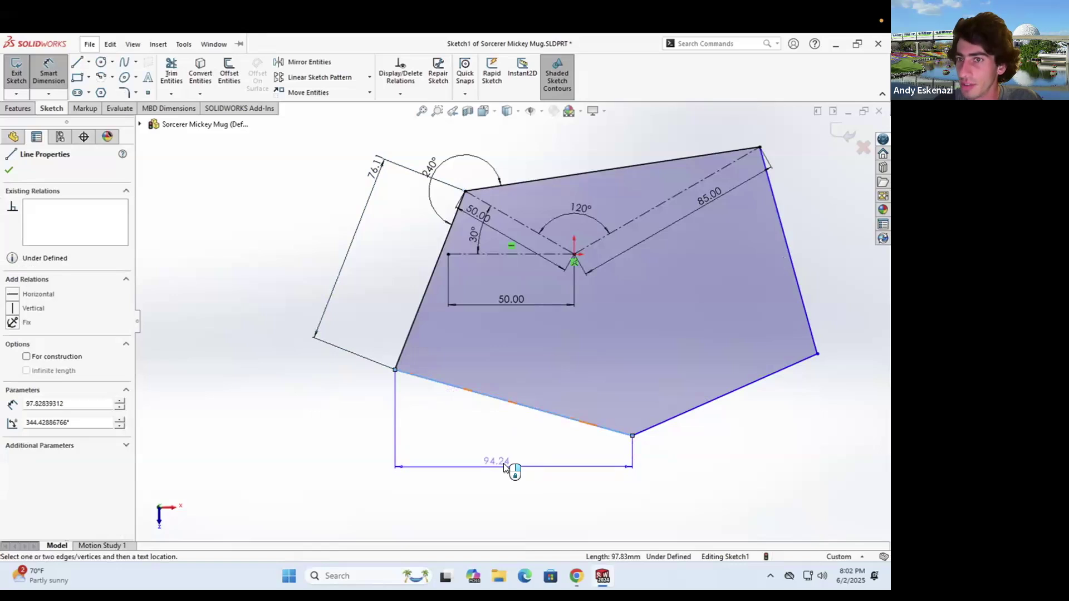
click(504, 463)
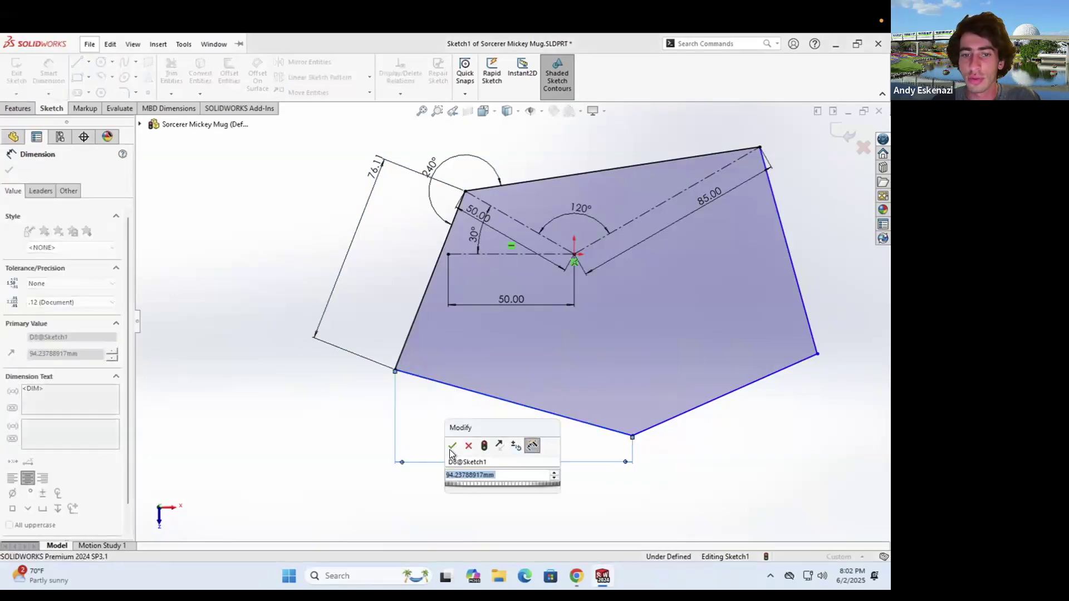
key(Return)
click(500, 400)
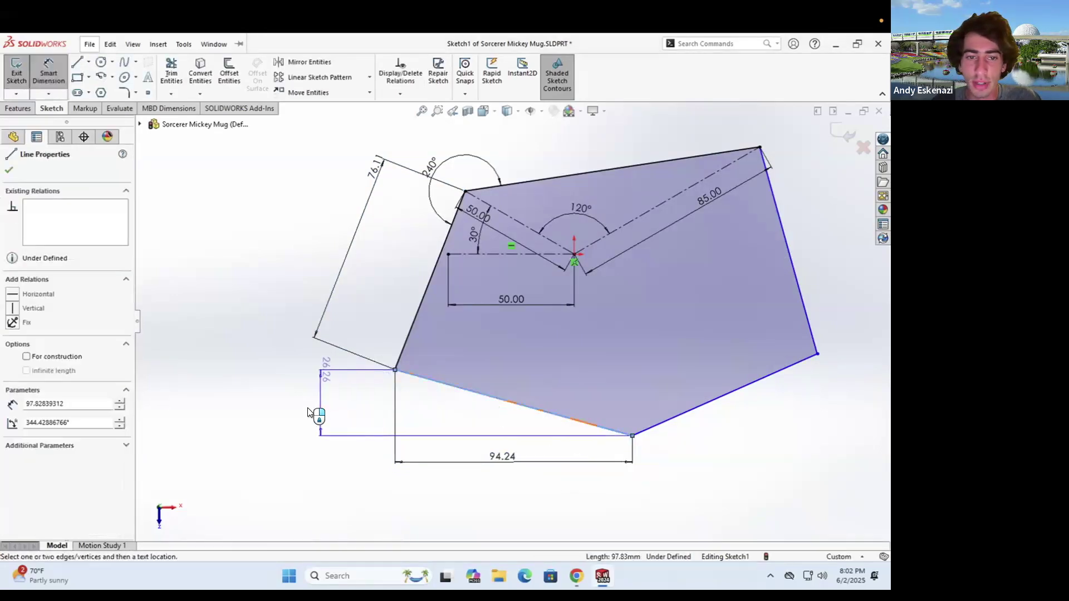
click(309, 411)
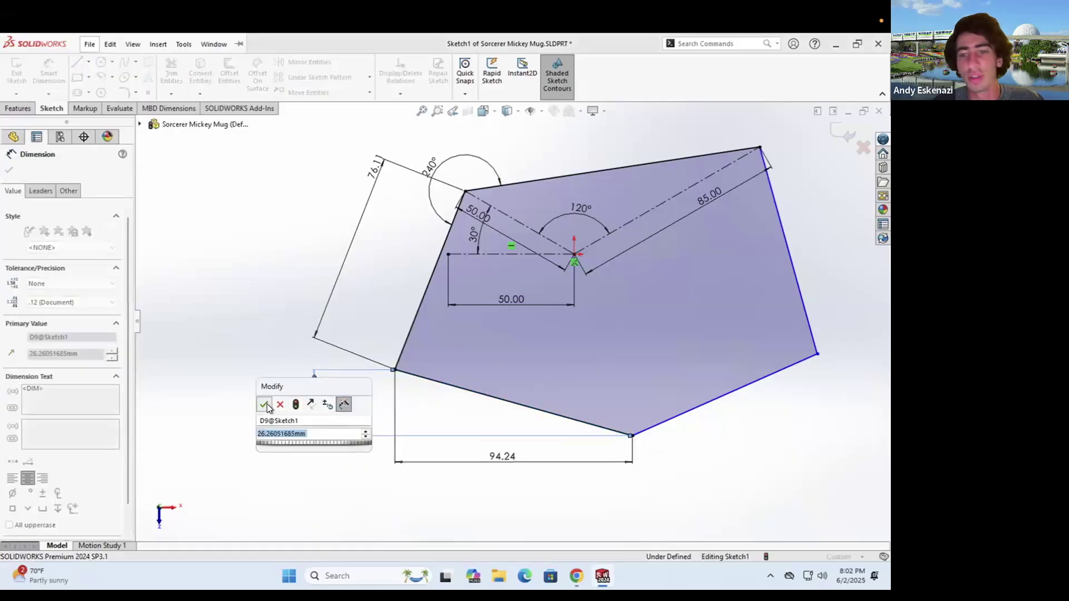
click(265, 404)
Dimension the interior angle between the lower-left and lower-right edges, keeping the drawn angle
click(689, 412)
click(580, 417)
click(613, 393)
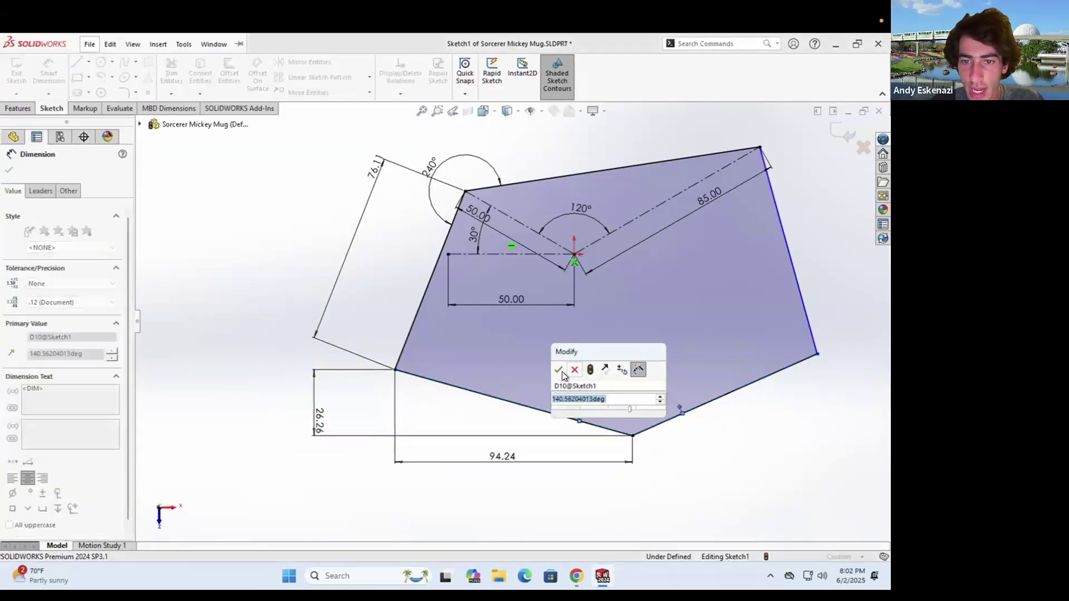
Dimension the length of the profile's lower-right edge, accepting the drawn length, and leave the dimension tool
click(713, 404)
click(710, 398)
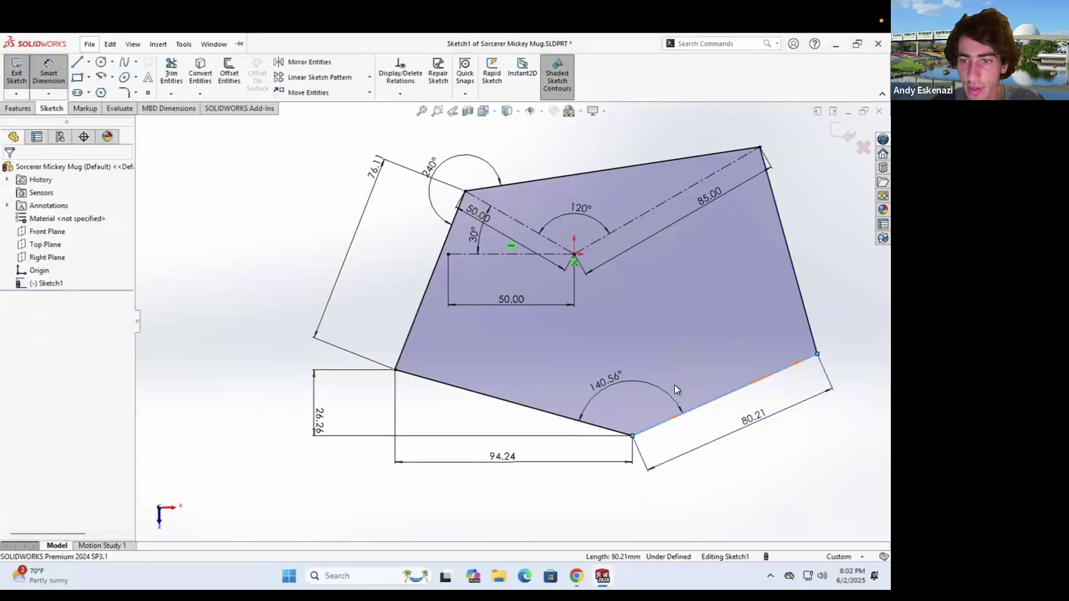
click(674, 386)
click(703, 406)
scroll(518, 339, up, 2)
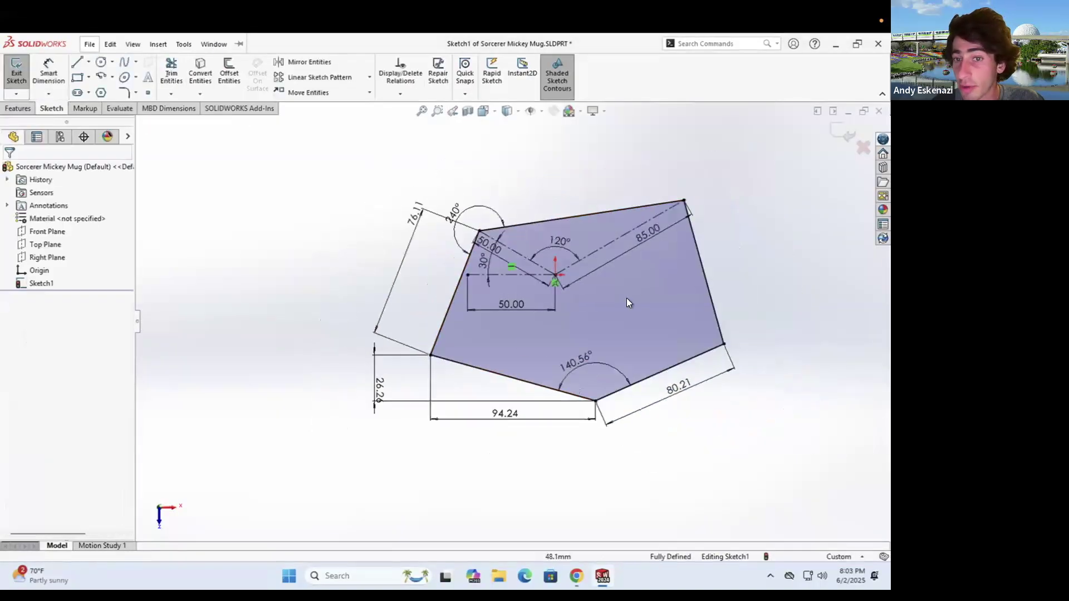
scroll(674, 255, up, 2)
scroll(673, 259, down, 4)
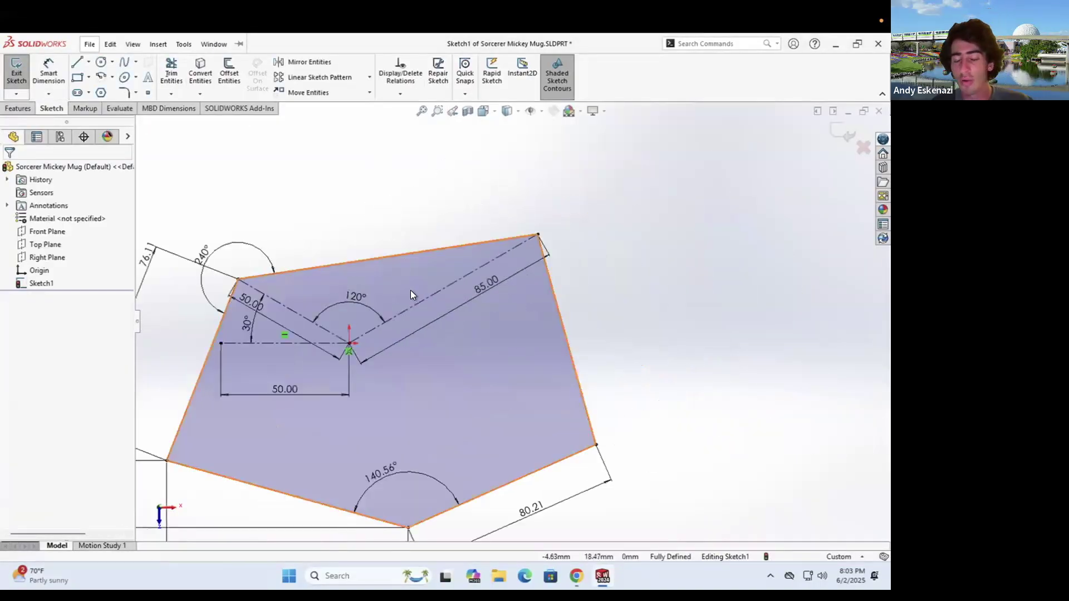
scroll(504, 329, up, 2)
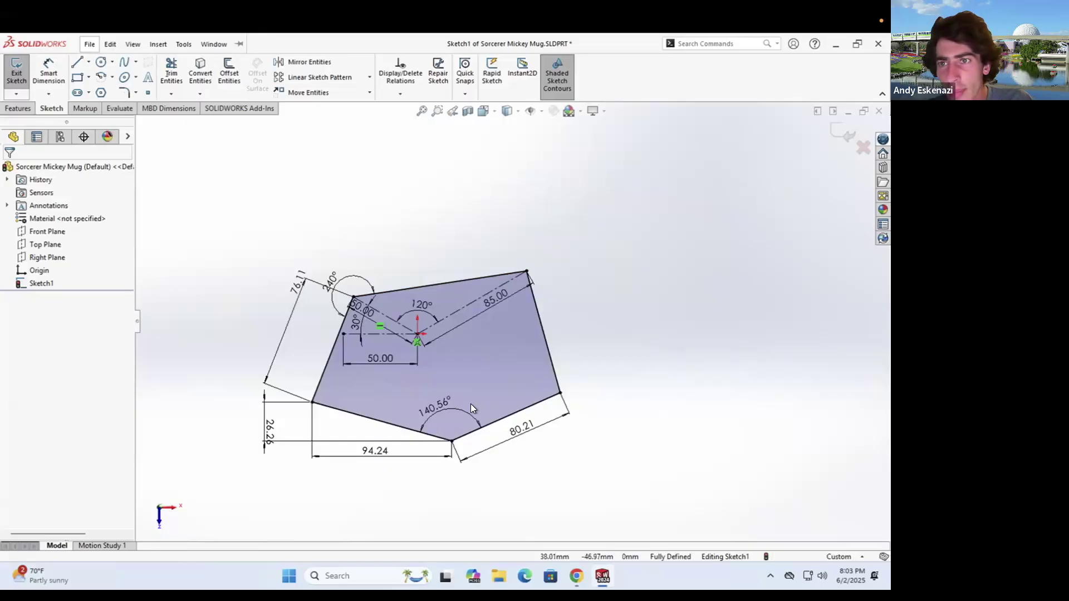
click(75, 79)
scroll(487, 359, up, 2)
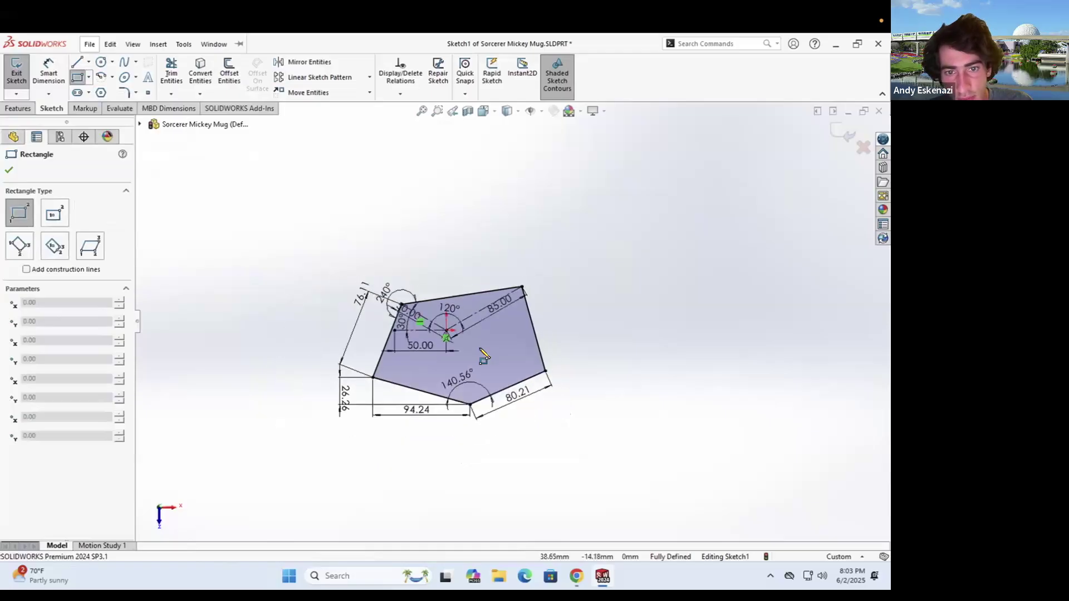
scroll(485, 350, down, 3)
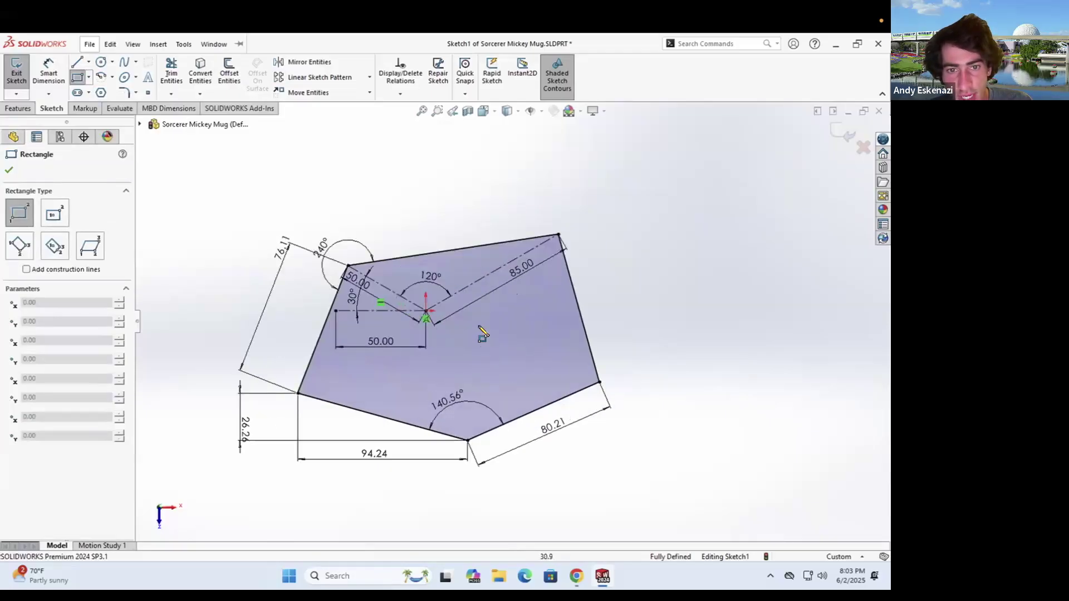
click(89, 76)
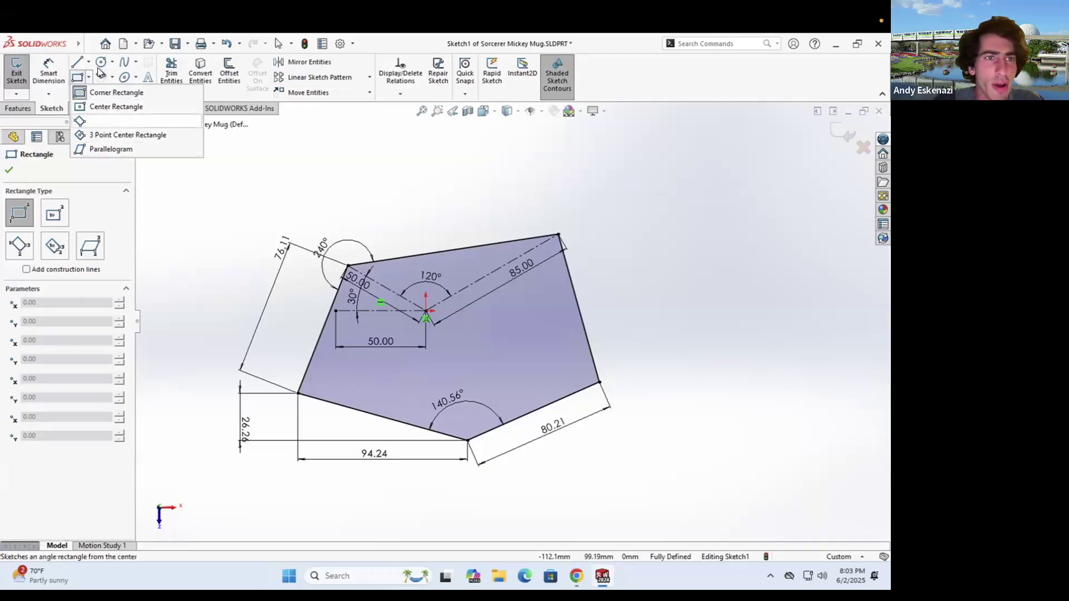
mouse_move(102, 66)
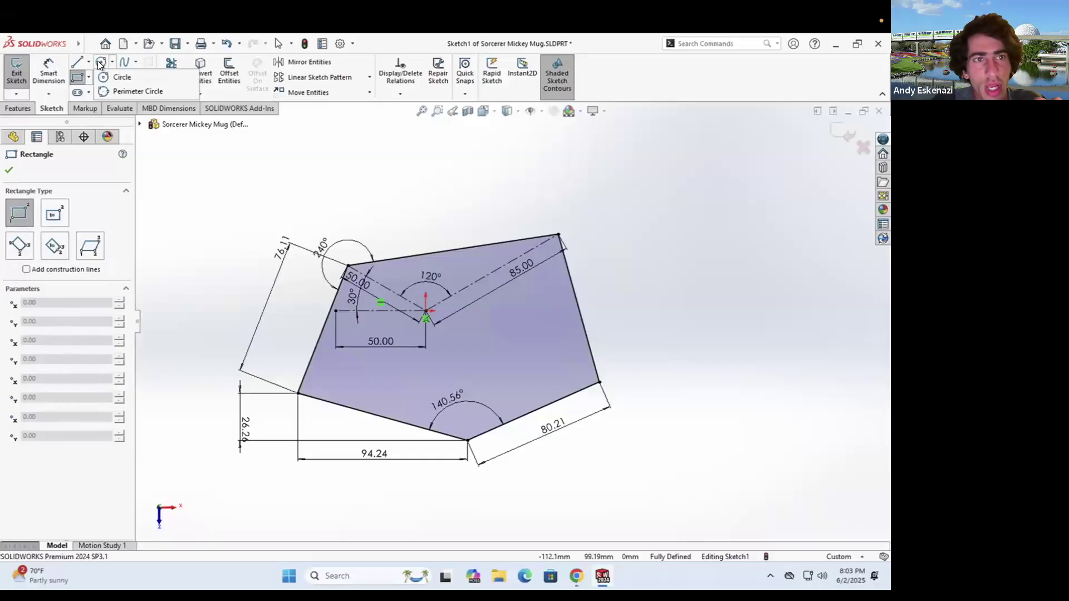
click(120, 83)
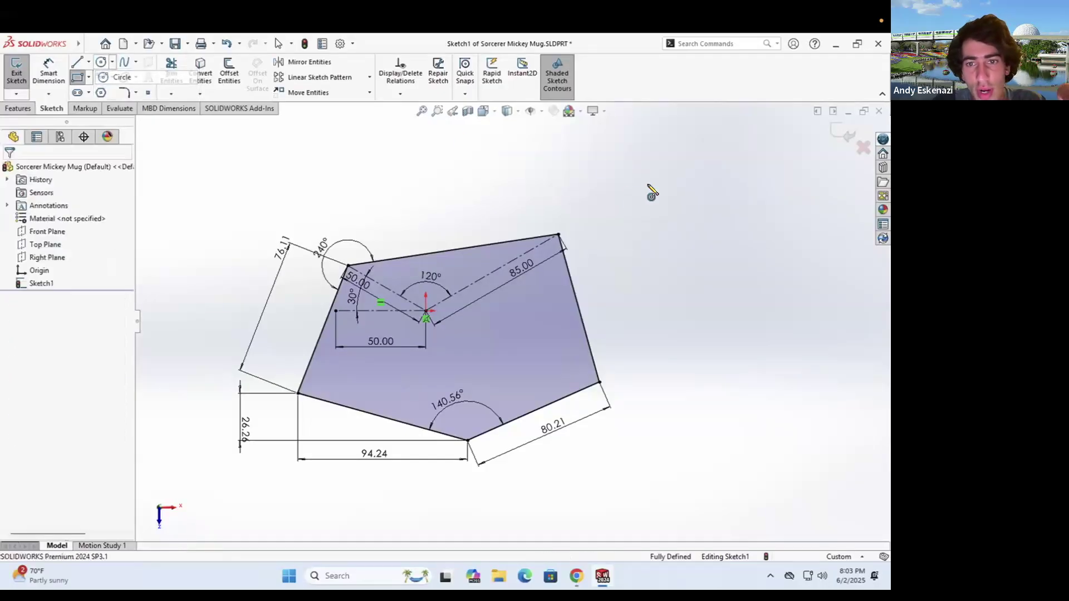
click(661, 223)
key(Escape)
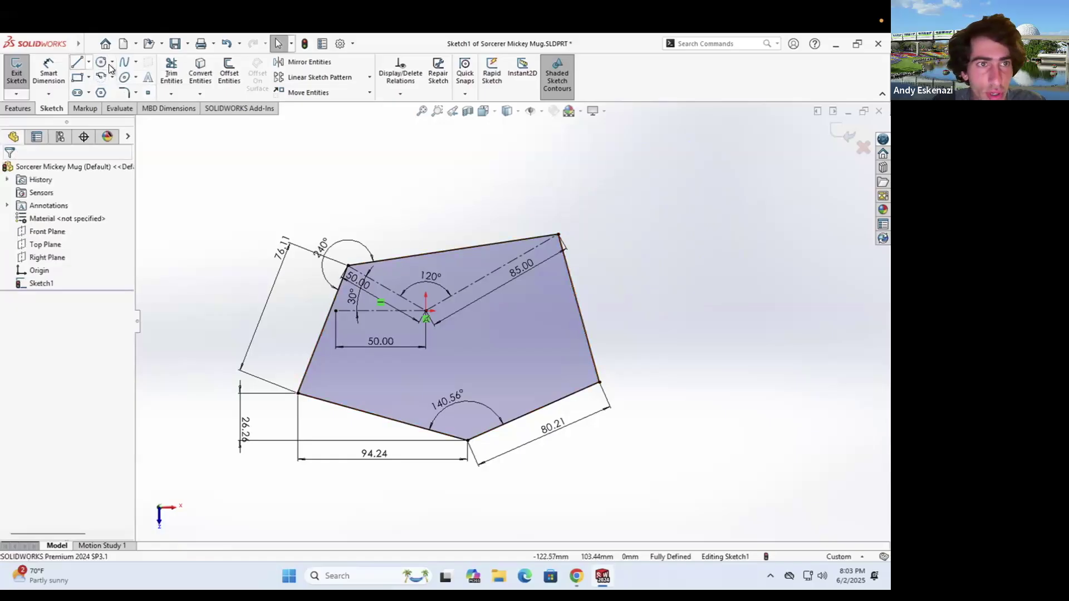
Sketch a circle about 47 mm in diameter inside the profile, its center about 58 mm right of and 22 mm below the origin
key(Return)
click(503, 328)
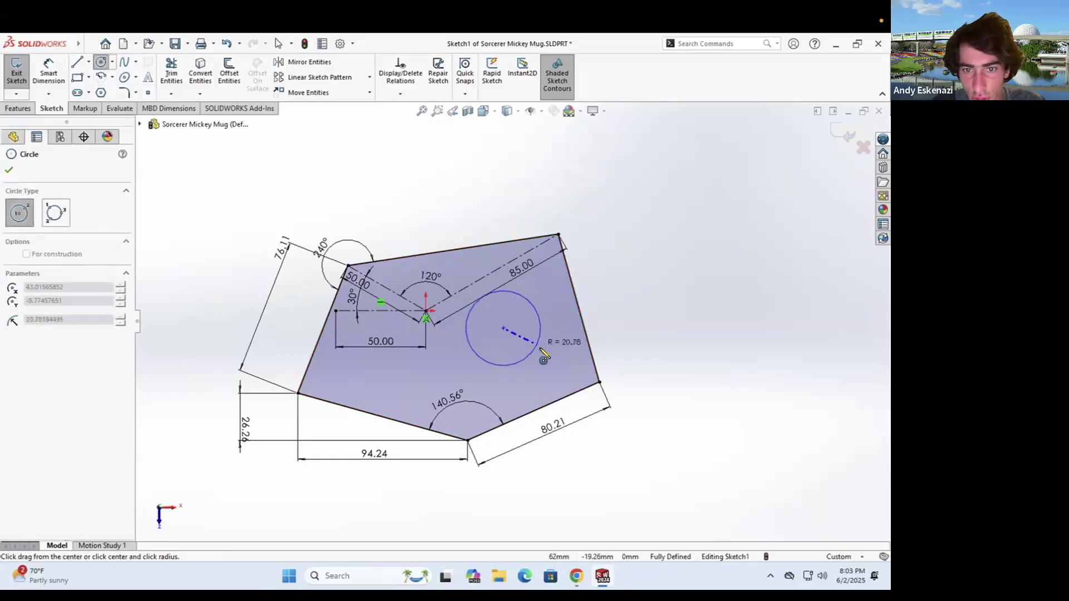
click(540, 349)
key(Escape)
scroll(553, 338, down, 4)
scroll(559, 299, up, 2)
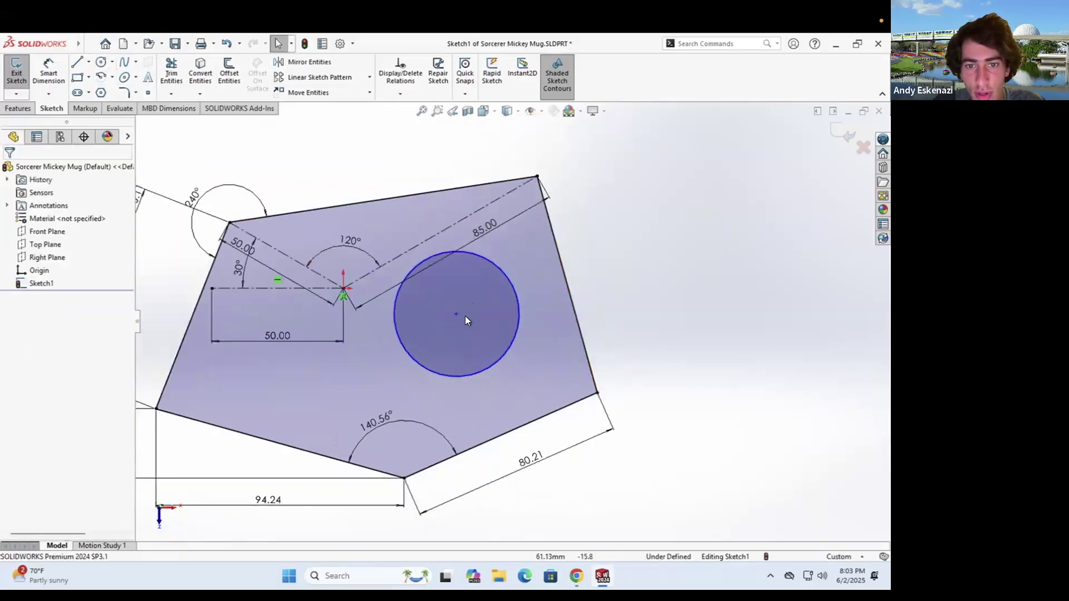
drag(455, 313, 493, 347)
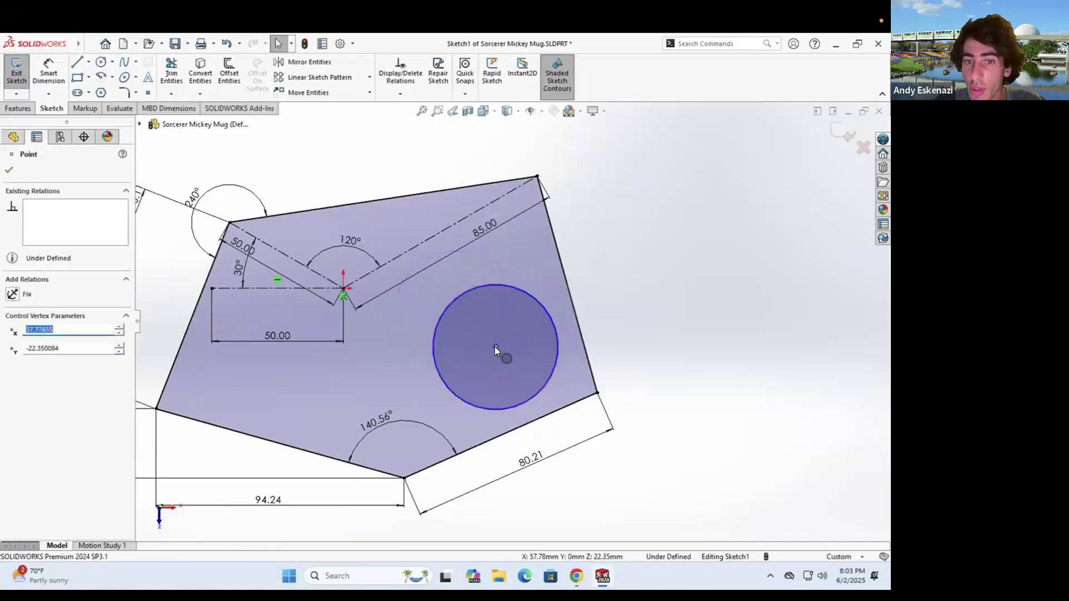
key(Escape)
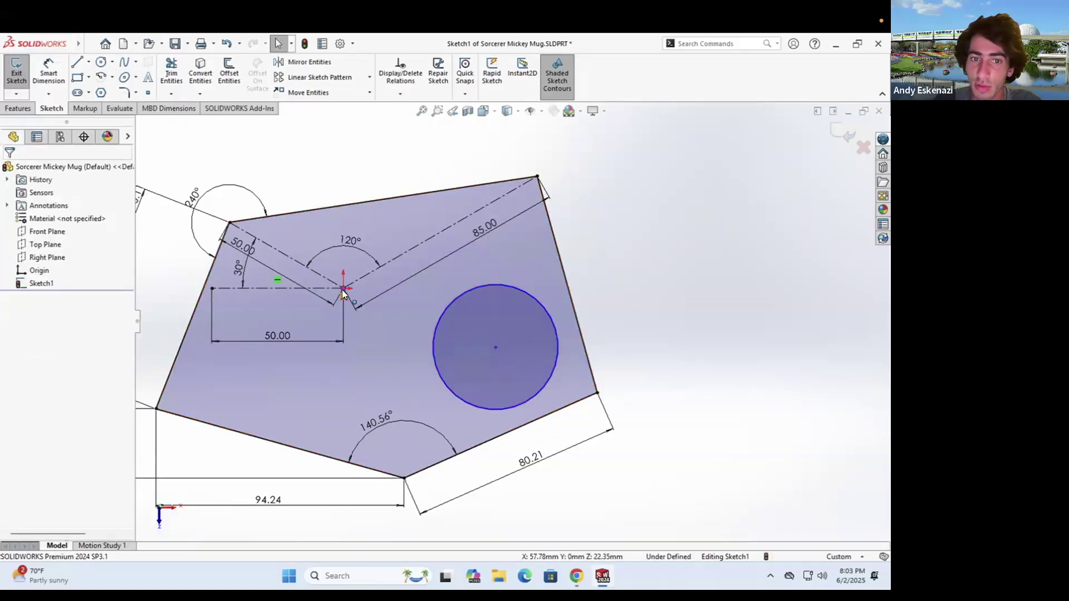
click(492, 279)
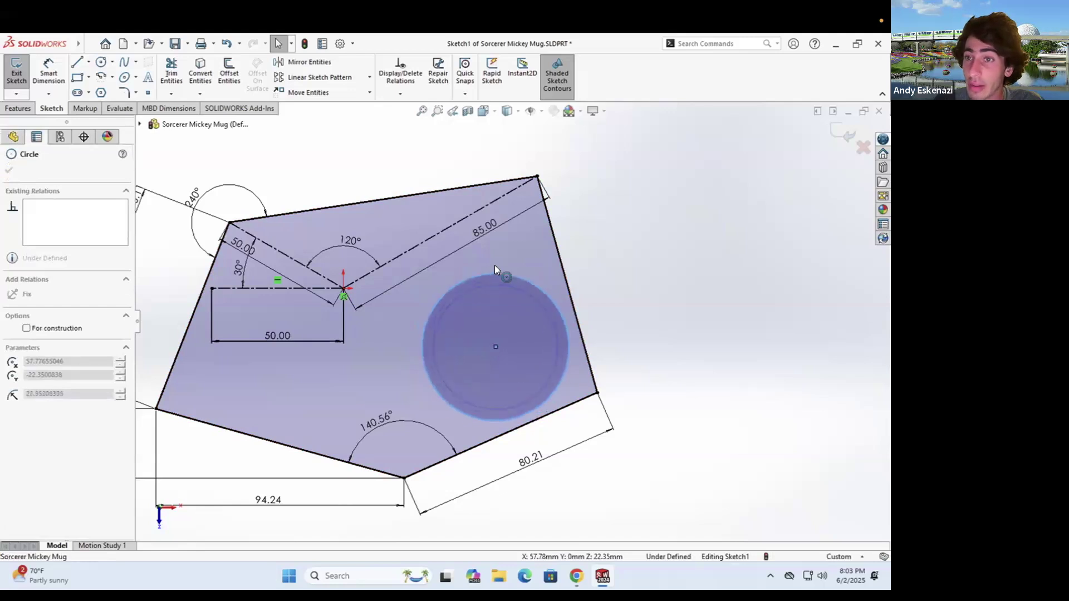
key(Escape)
Draw a centerline from the origin to the circle's center
click(89, 62)
mouse_move(88, 61)
click(96, 90)
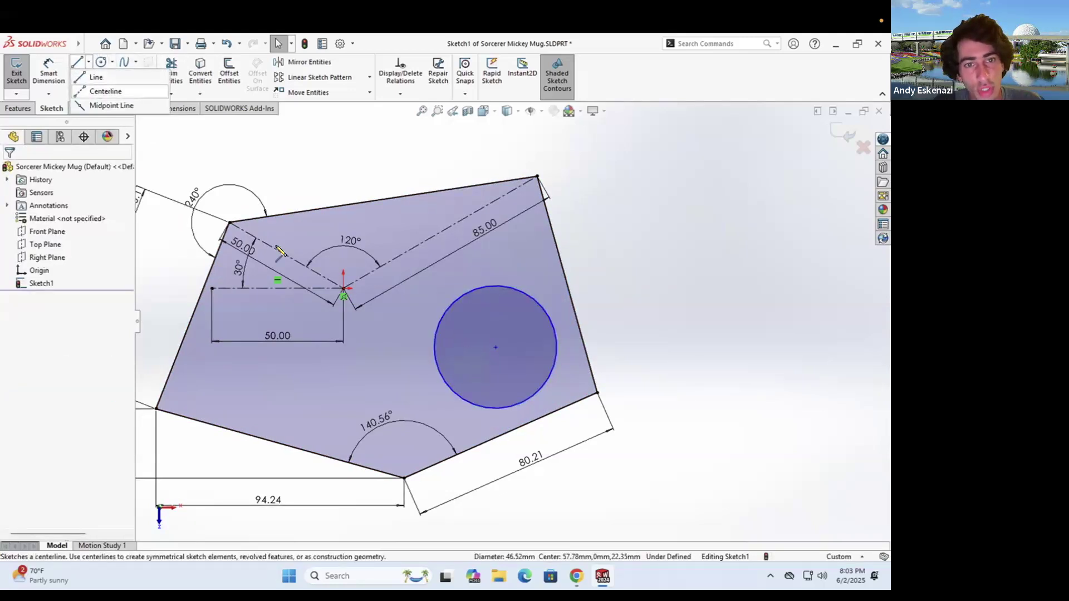
click(344, 289)
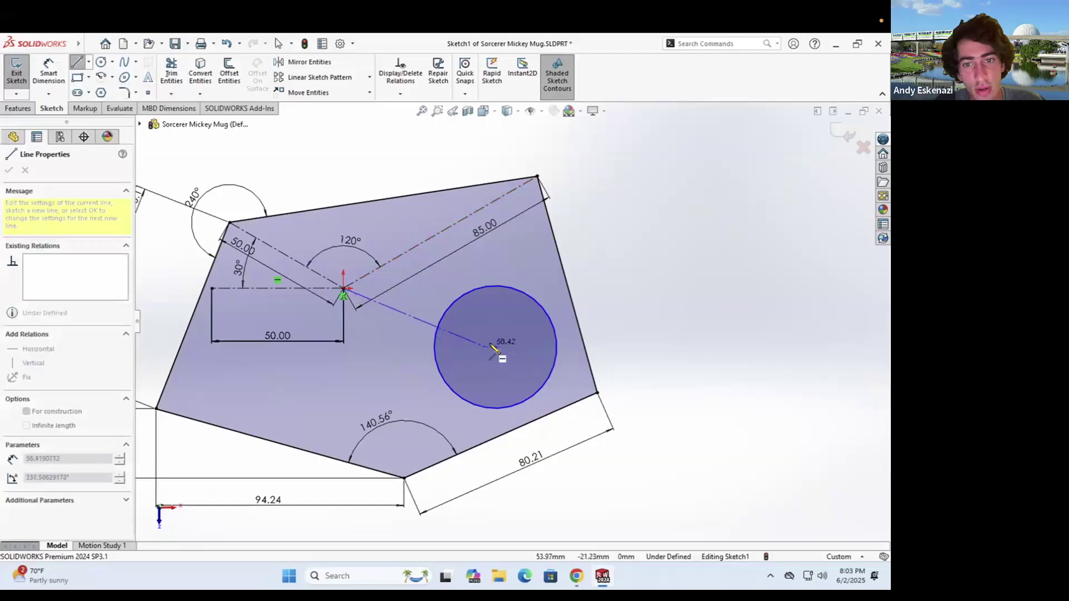
click(495, 347)
key(Escape)
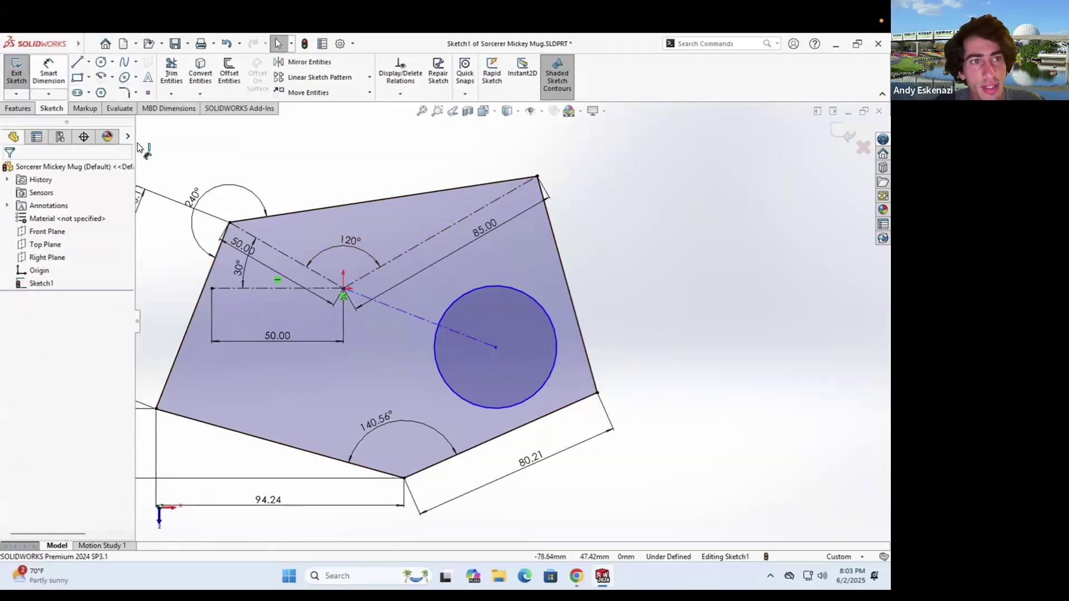
Dimension the length of the centerline between the origin and the circle's center, accepting the drawn length
key(d)
click(417, 316)
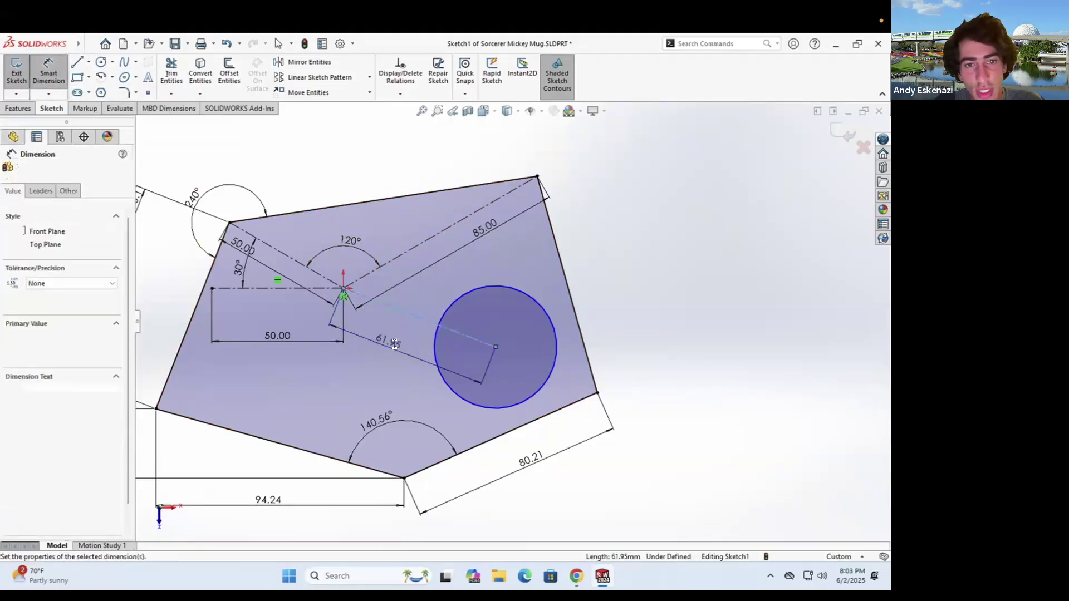
click(394, 344)
key(Return)
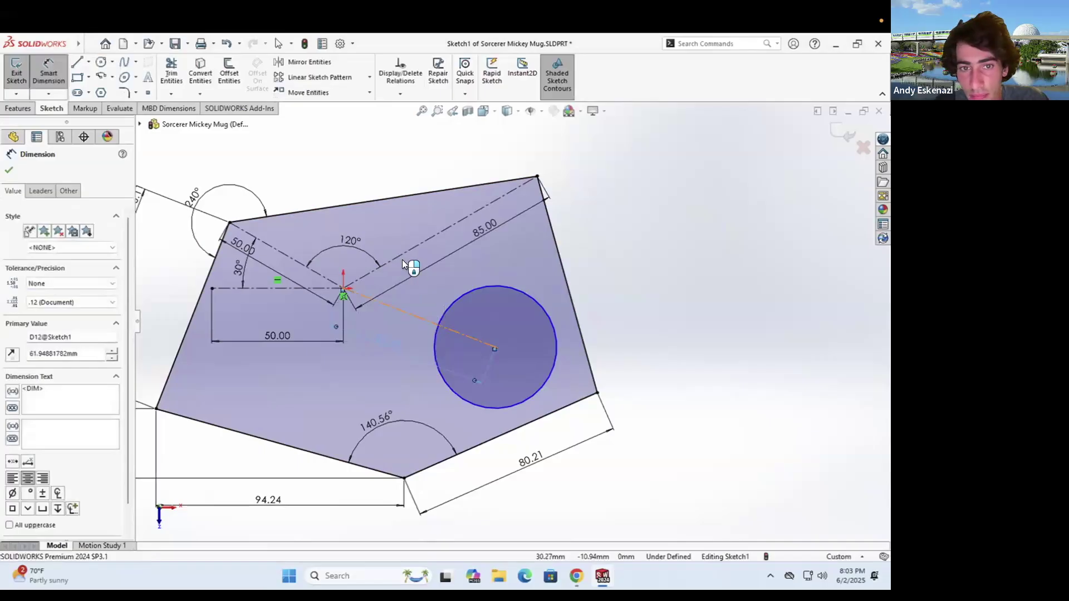
Dimension the angle between the 85 mm centerline and the circle's centerline as 50°
click(400, 254)
click(421, 273)
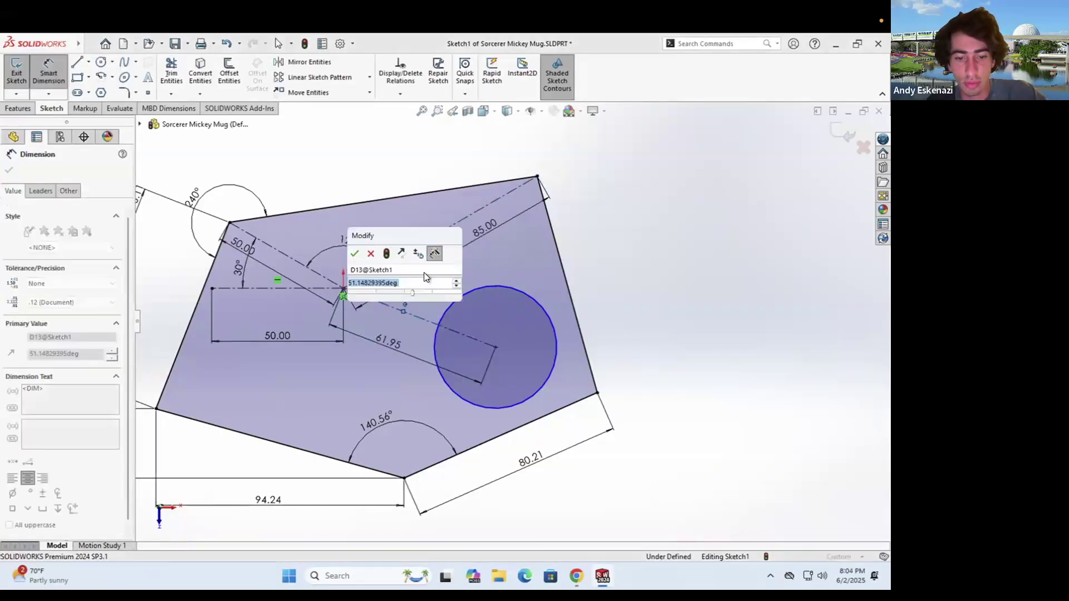
text(50)
key(Return)
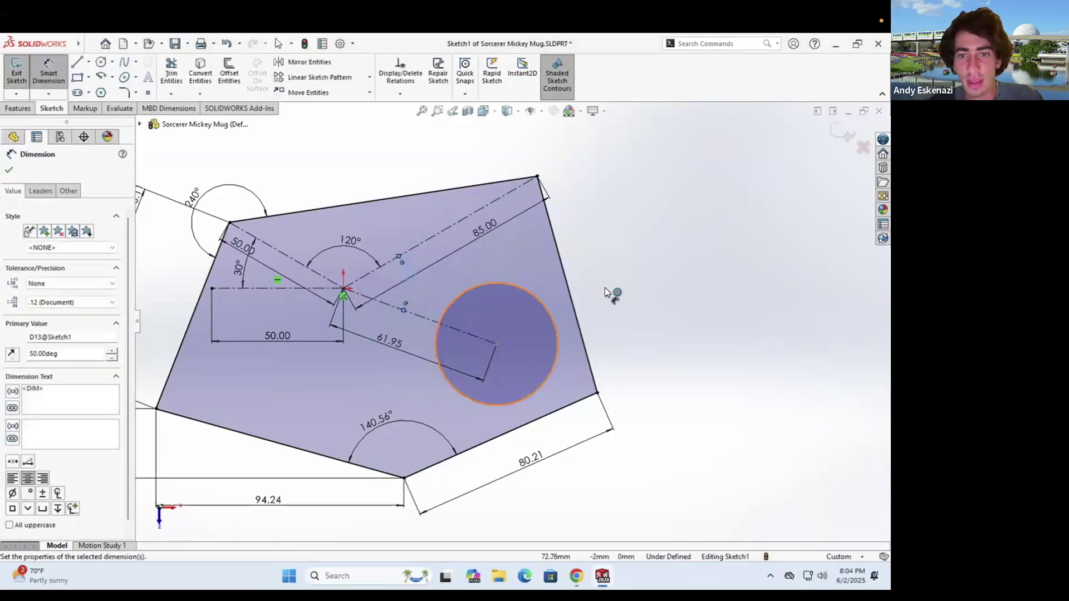
Dimension the circle's diameter as 20 mm and leave the dimension tool
click(607, 291)
click(686, 301)
text(20)
key(Return)
key(Escape)
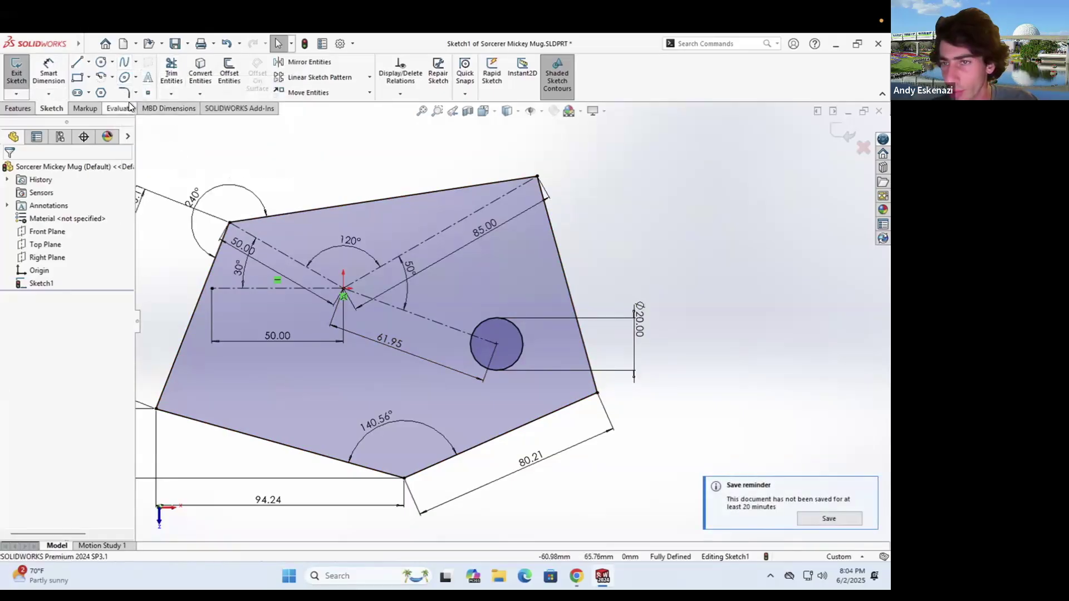
Sketch an inscribed-circle polygon overlapping the profile's upper-right corner, trying 8 sides before setting the side count to 20
click(100, 93)
drag(629, 219, 720, 251)
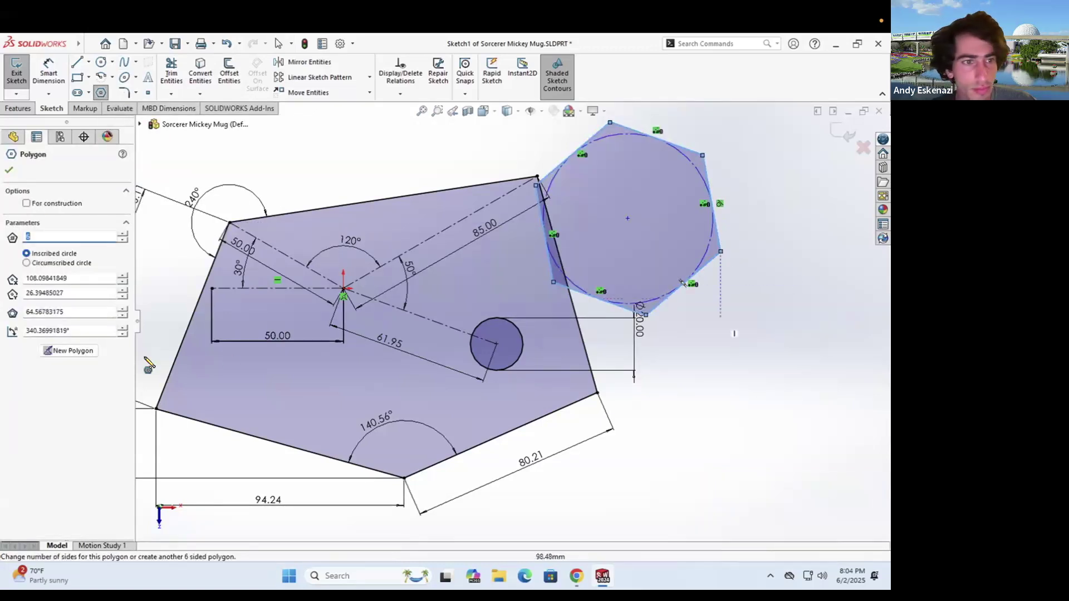
text(8)
double_click(35, 236)
text(20)
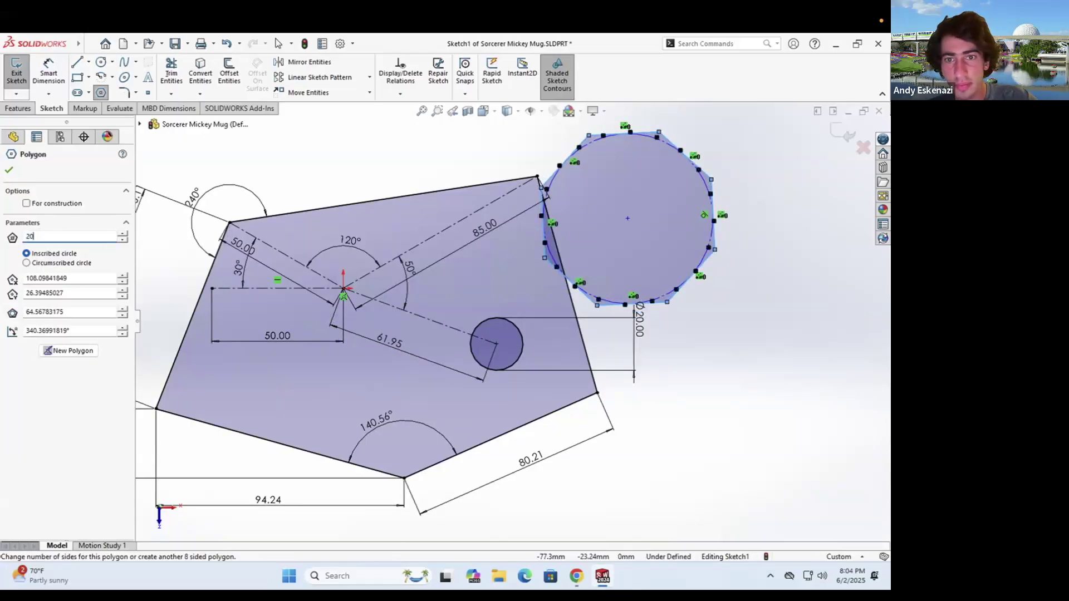
key(Escape)
Select the whole 20-sided polygon with its construction circle and delete it from the sketch
scroll(723, 280, up, 3)
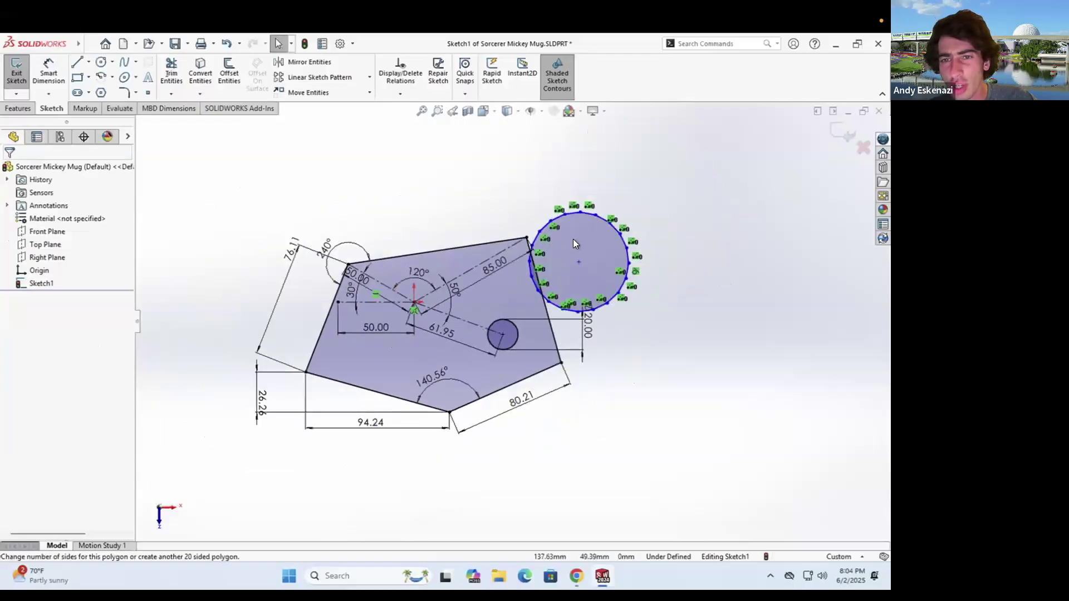
scroll(579, 231, down, 4)
drag(439, 168, 743, 429)
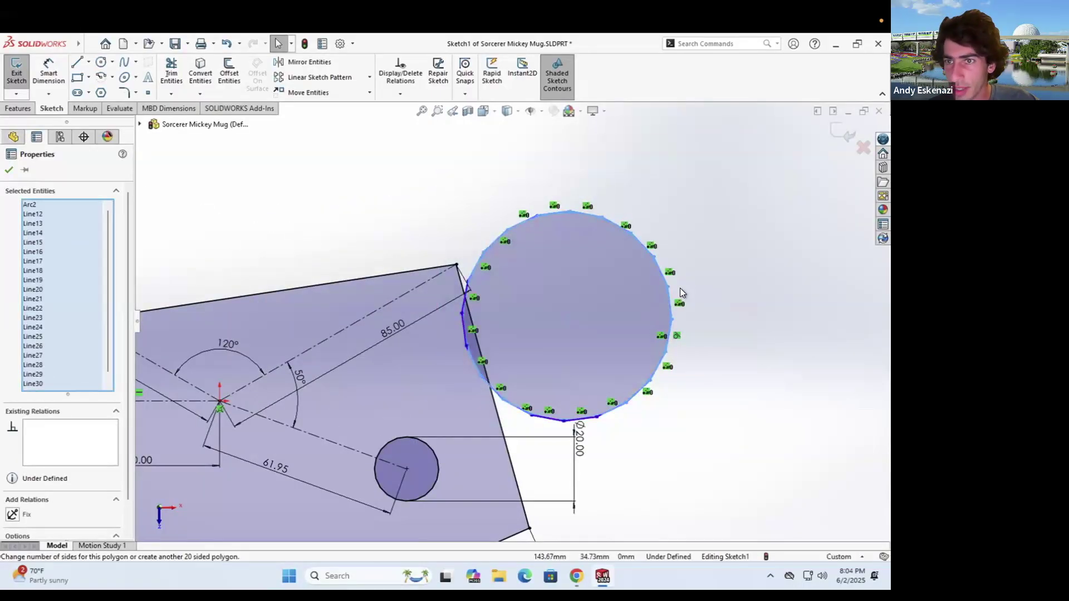
click(696, 293)
scroll(642, 271, up, 2)
drag(432, 214, 680, 423)
right_click(643, 246)
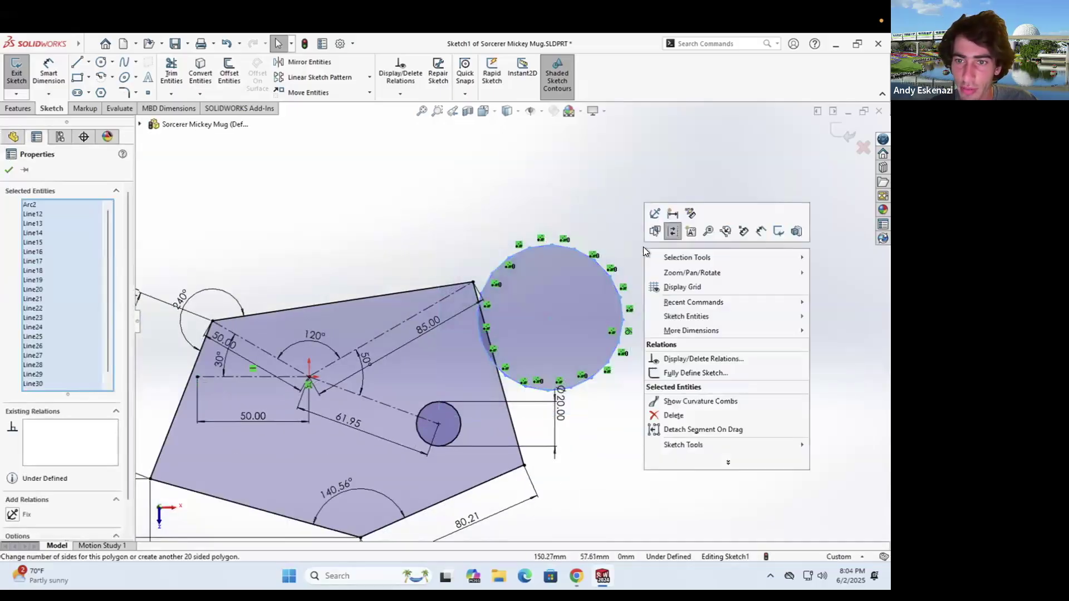
click(680, 414)
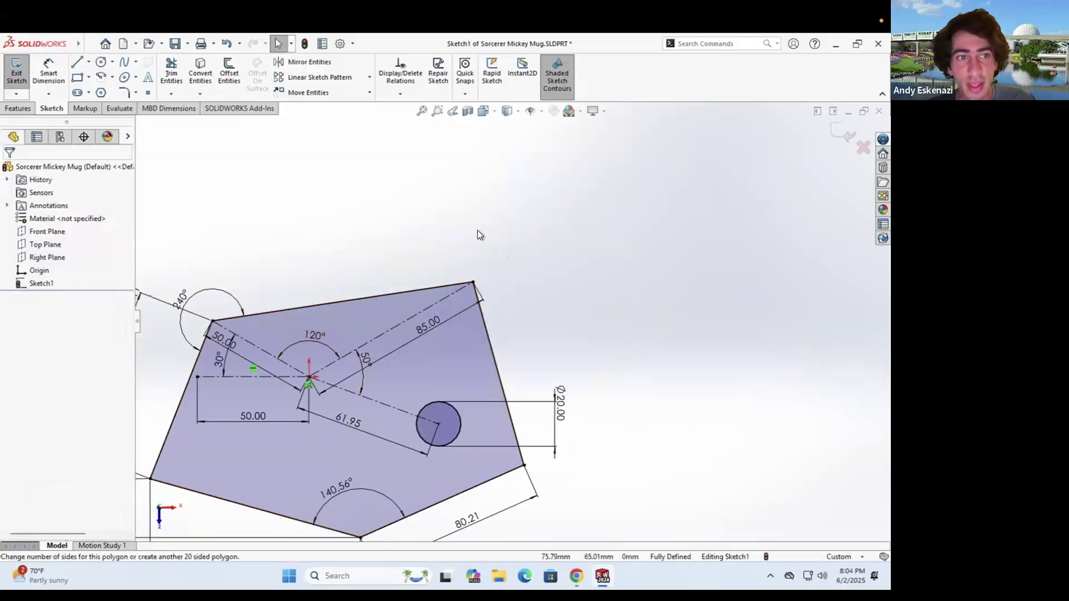
Extrude the five-sided profile with its circular hole as a blind boss 20 mm deep
scroll(420, 413, up, 2)
scroll(456, 316, down, 2)
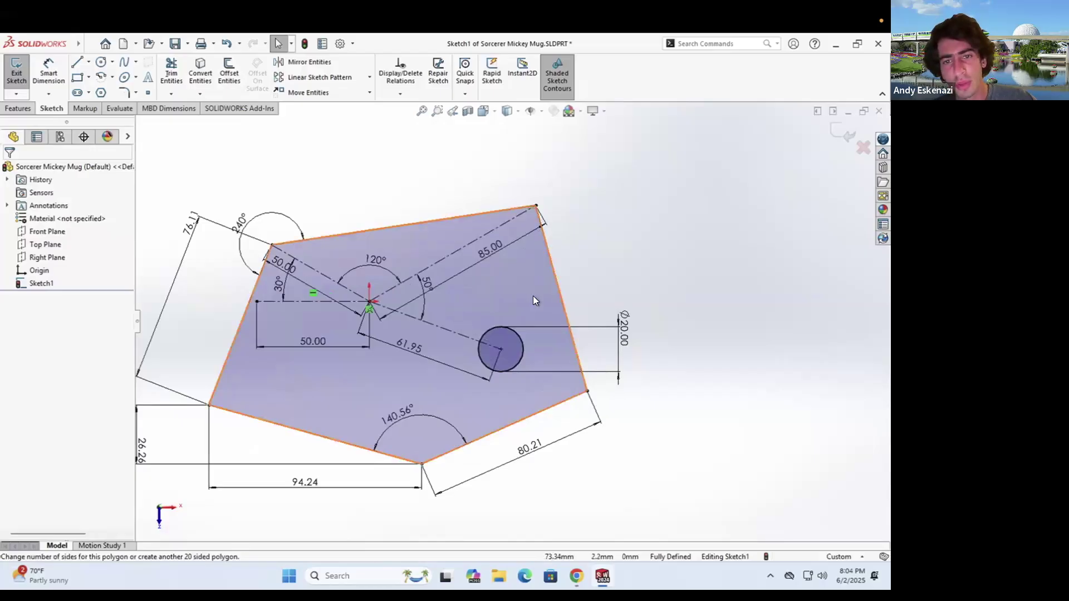
scroll(511, 321, up, 1)
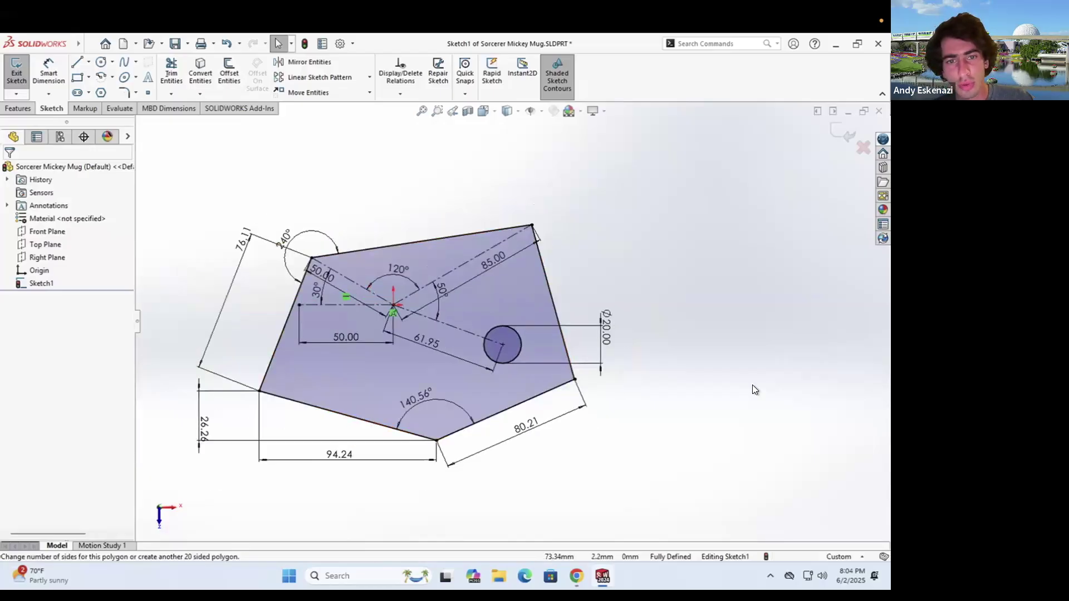
click(15, 109)
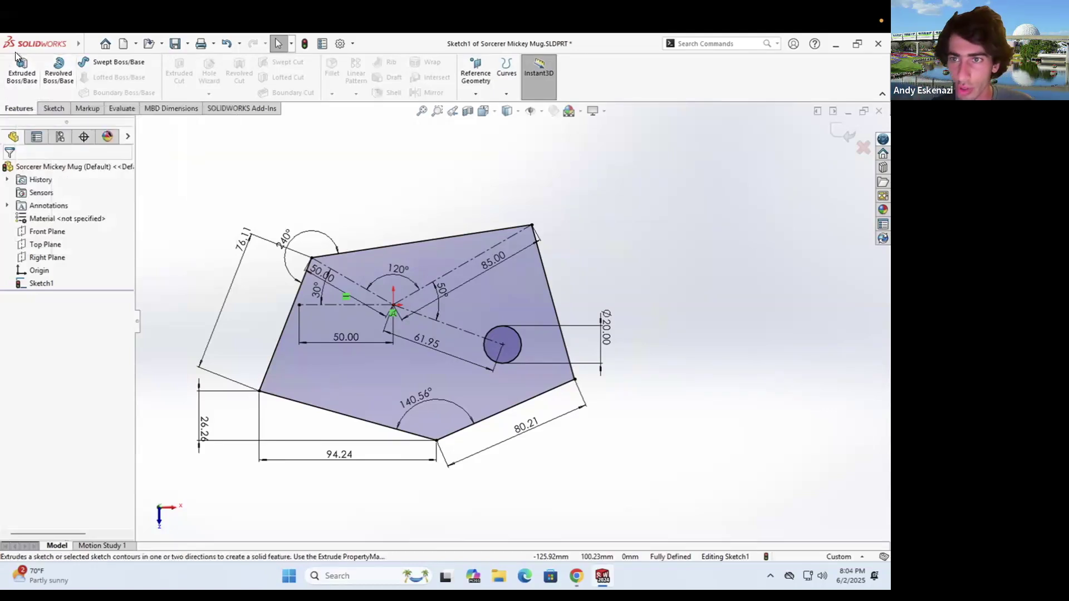
mouse_move(4, 51)
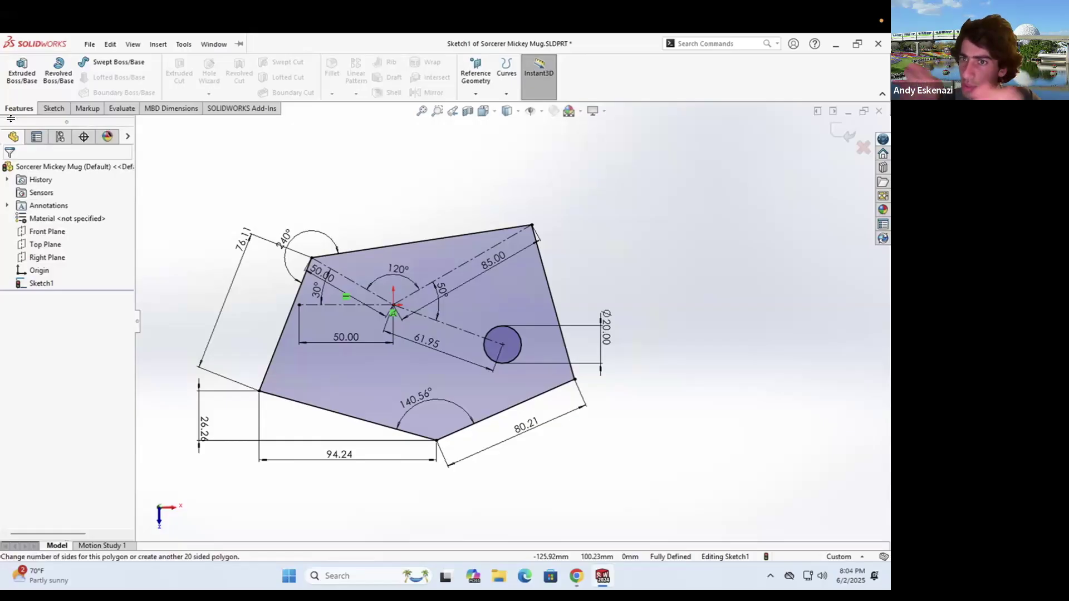
click(20, 76)
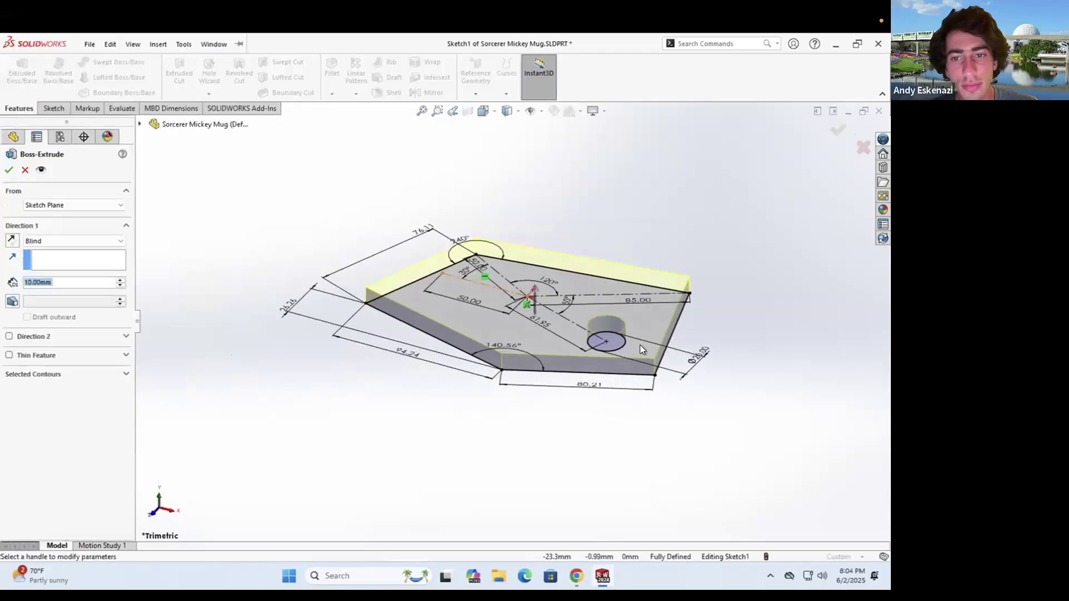
scroll(607, 302, down, 2)
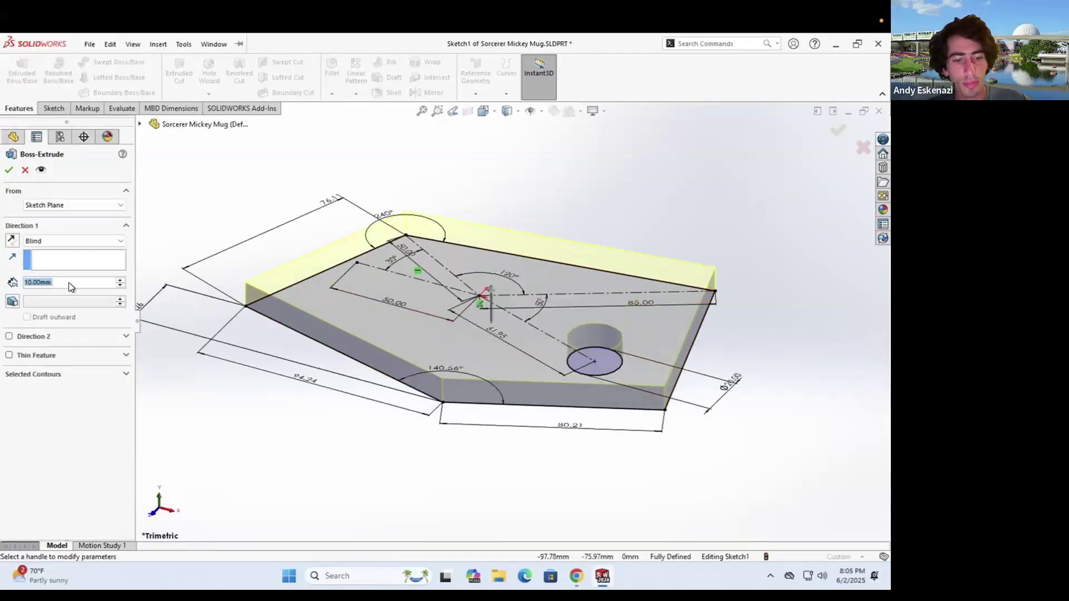
text(20)
key(Return)
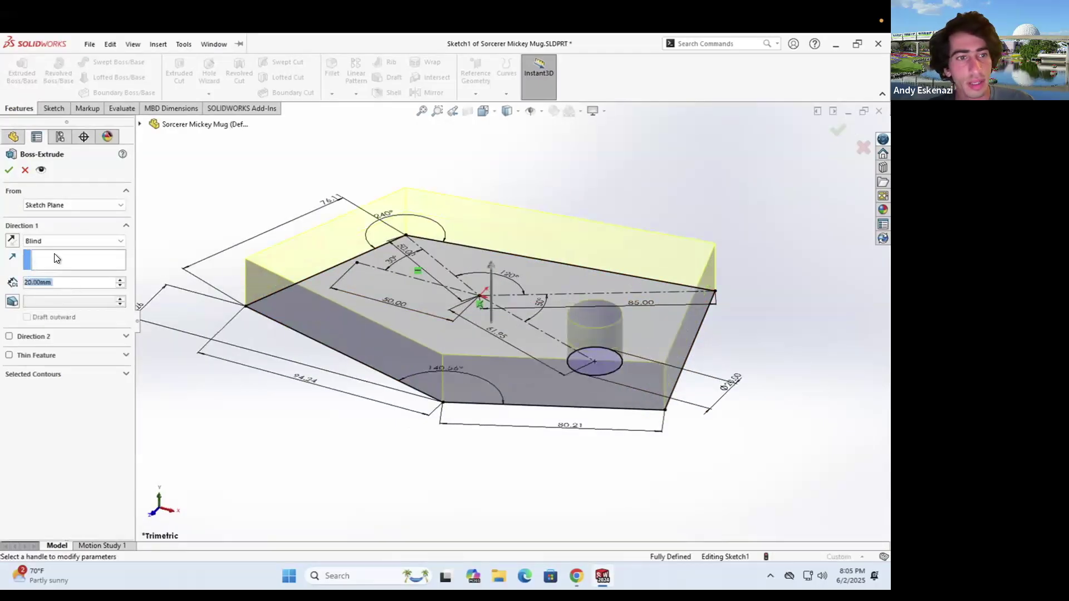
click(9, 170)
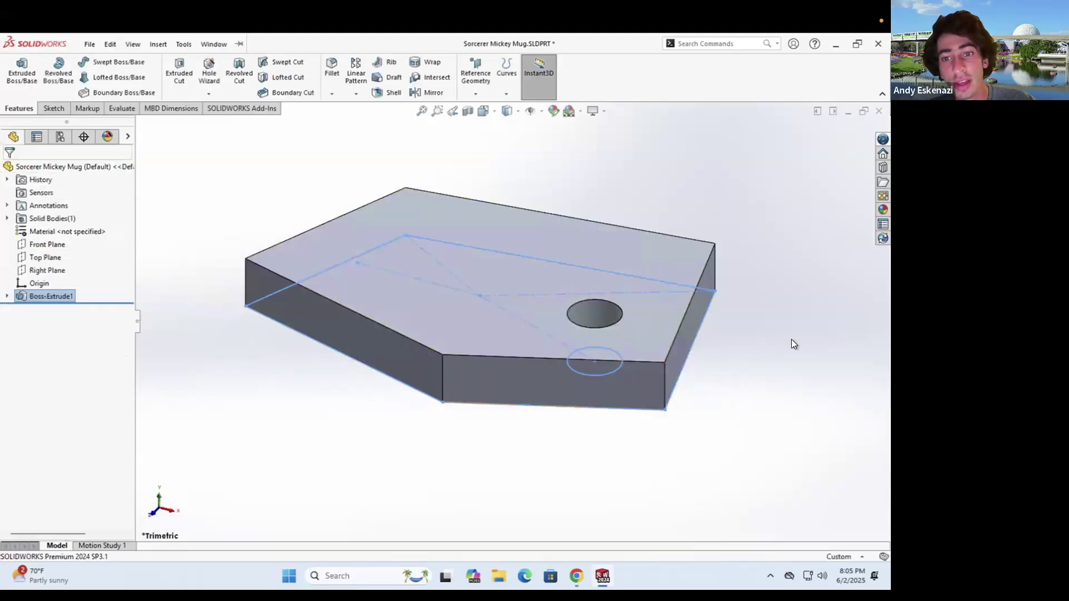
scroll(504, 316, up, 2)
middle_drag(504, 316, 512, 348)
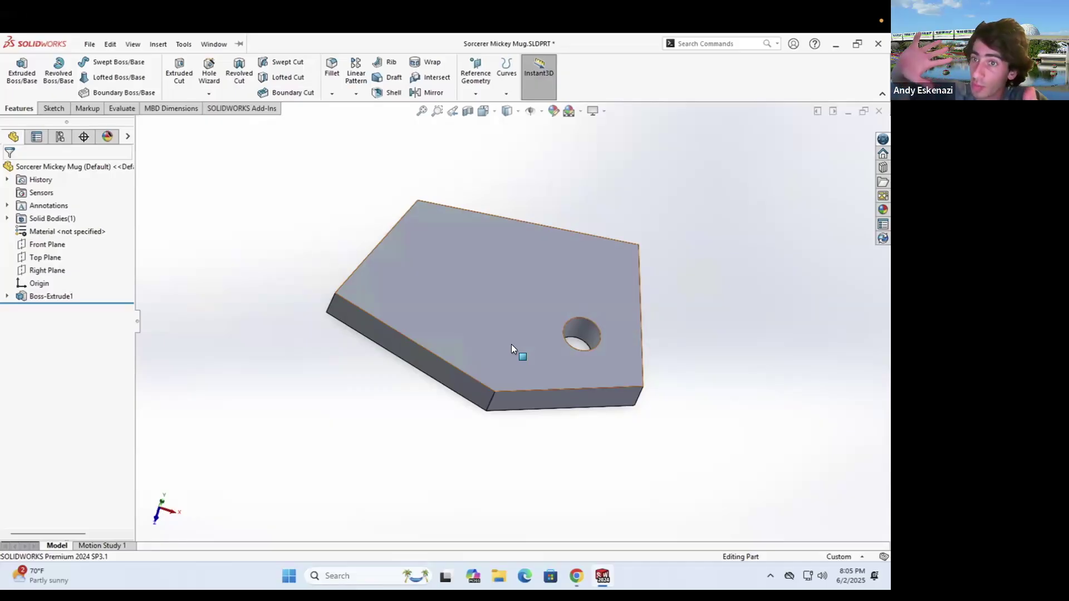
Fillet the vertical edge at the plate's leftmost corner with a 20 mm radius, using full preview
middle_drag(538, 326, 724, 312)
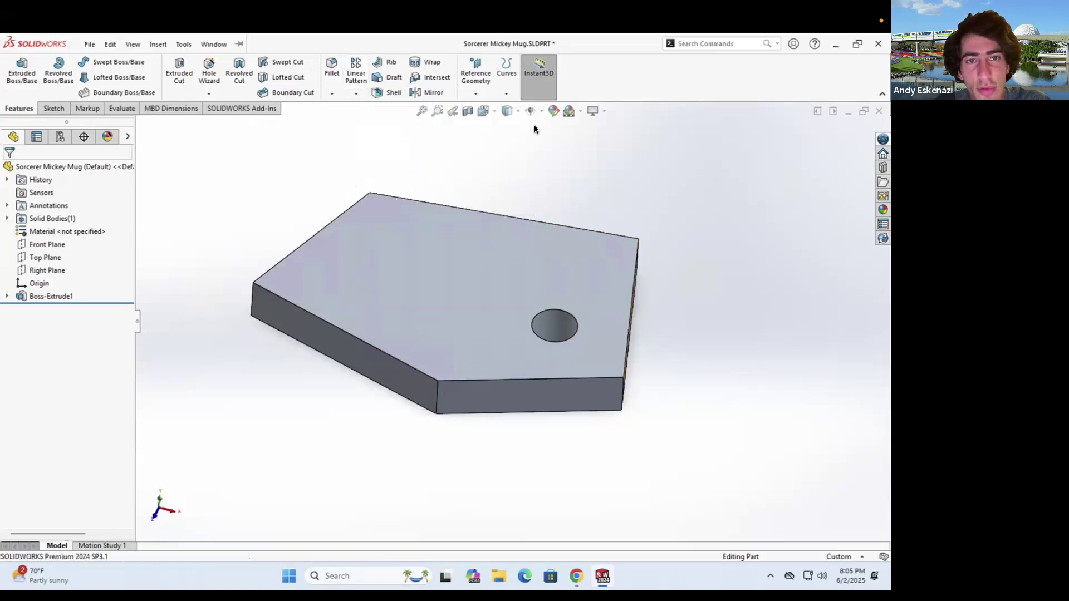
click(331, 67)
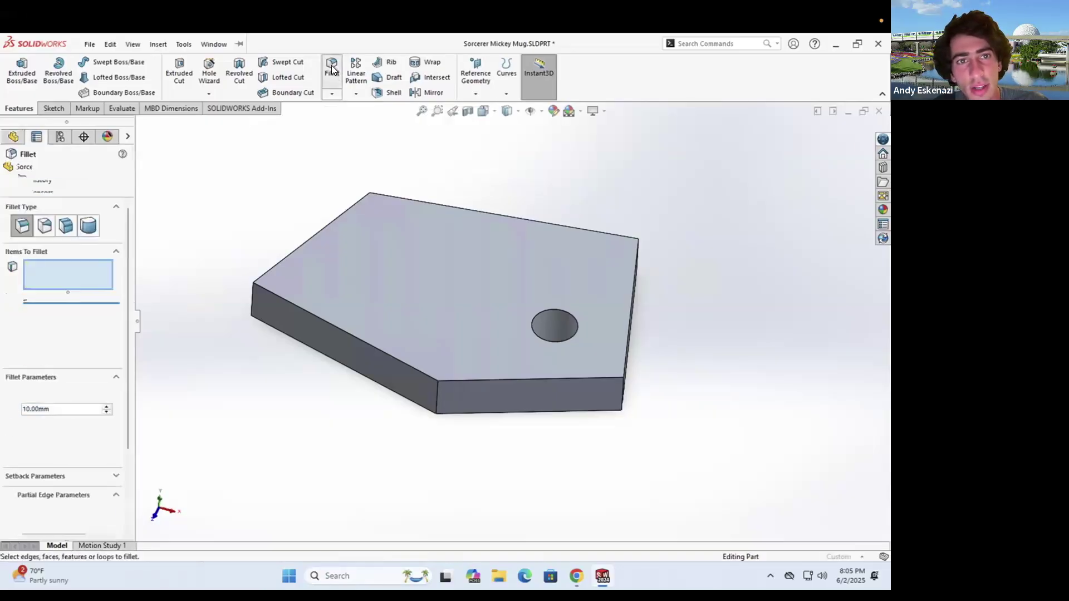
click(251, 295)
scroll(276, 247, down, 2)
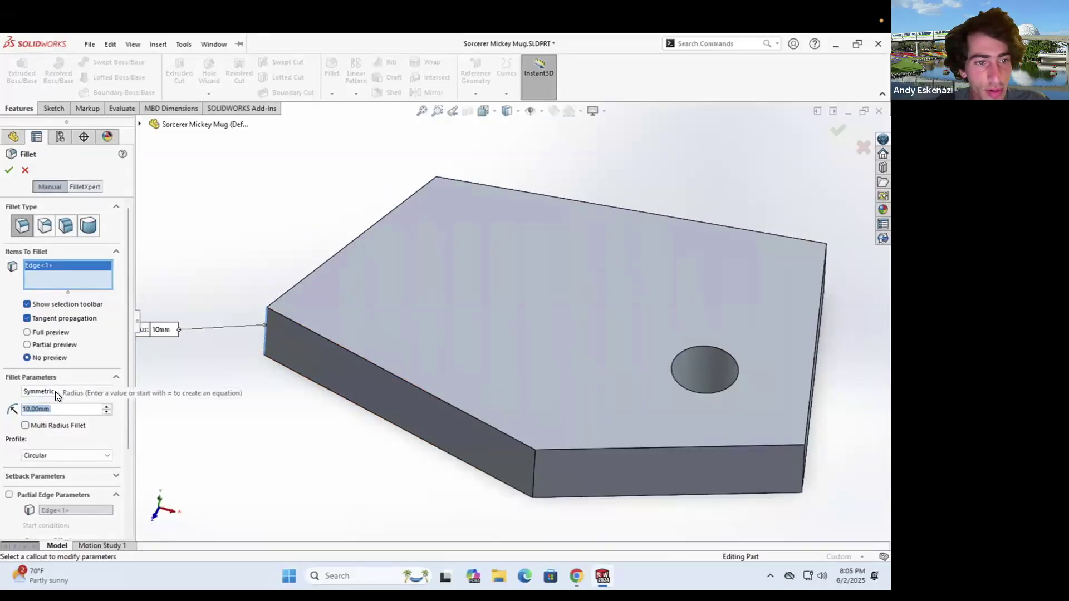
click(26, 333)
middle_drag(386, 358, 341, 361)
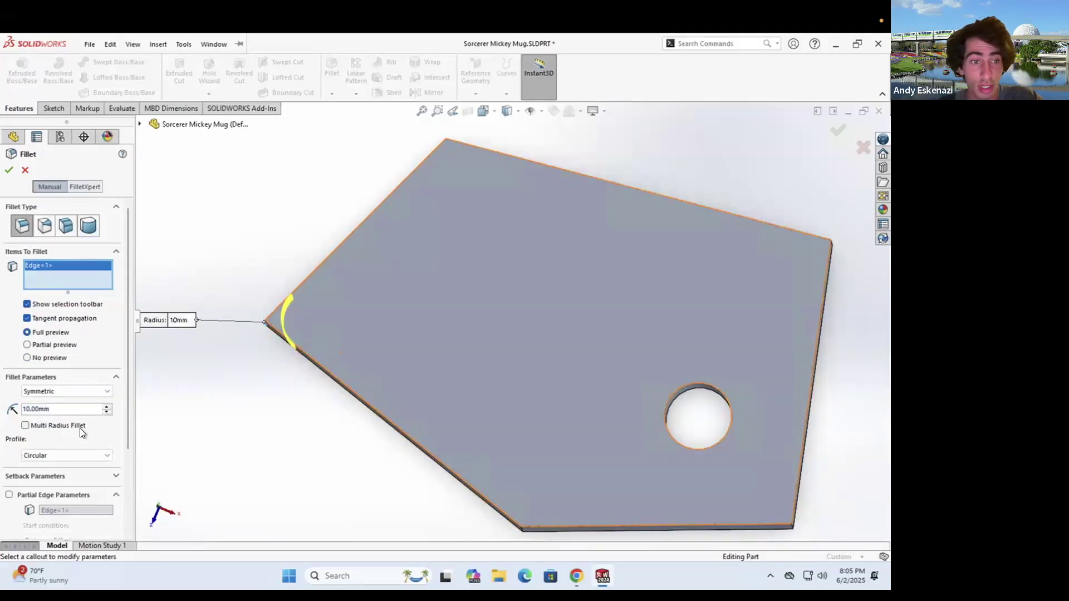
double_click(78, 408)
text(20)
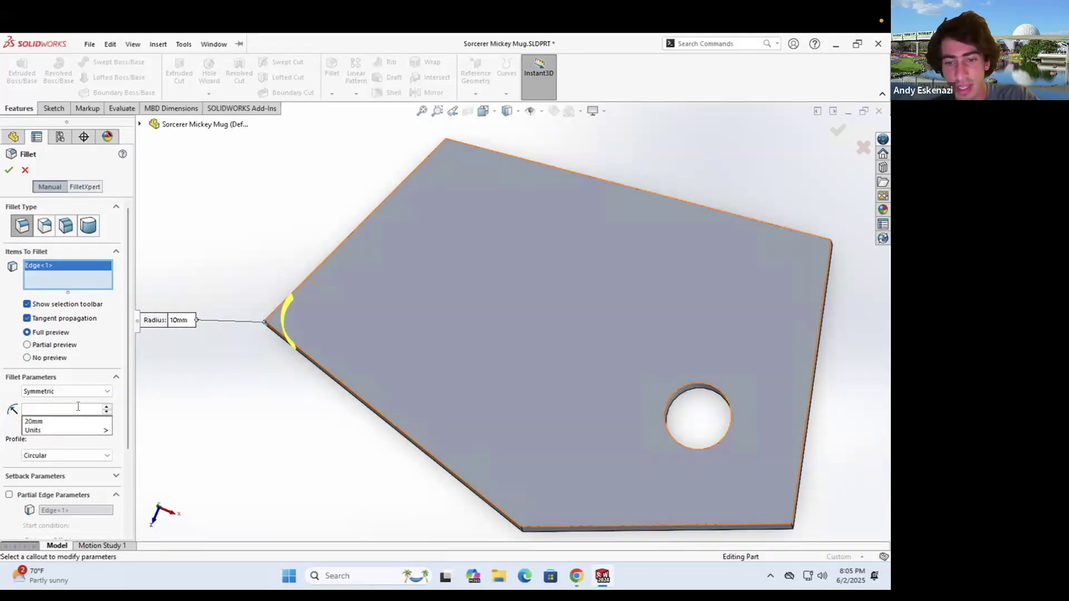
key(Return)
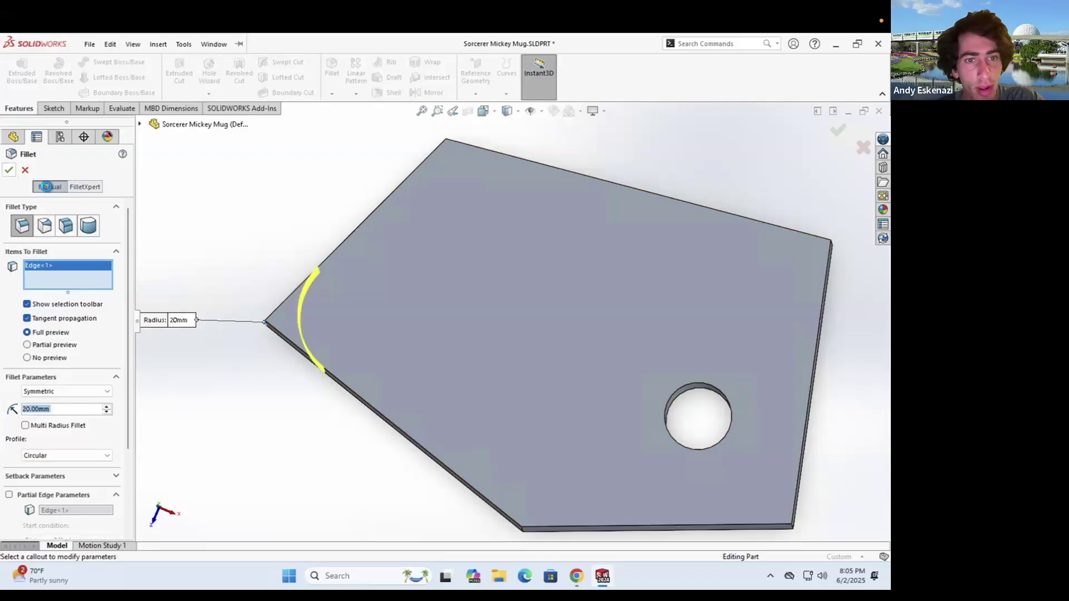
middle_drag(339, 248, 362, 327)
click(184, 44)
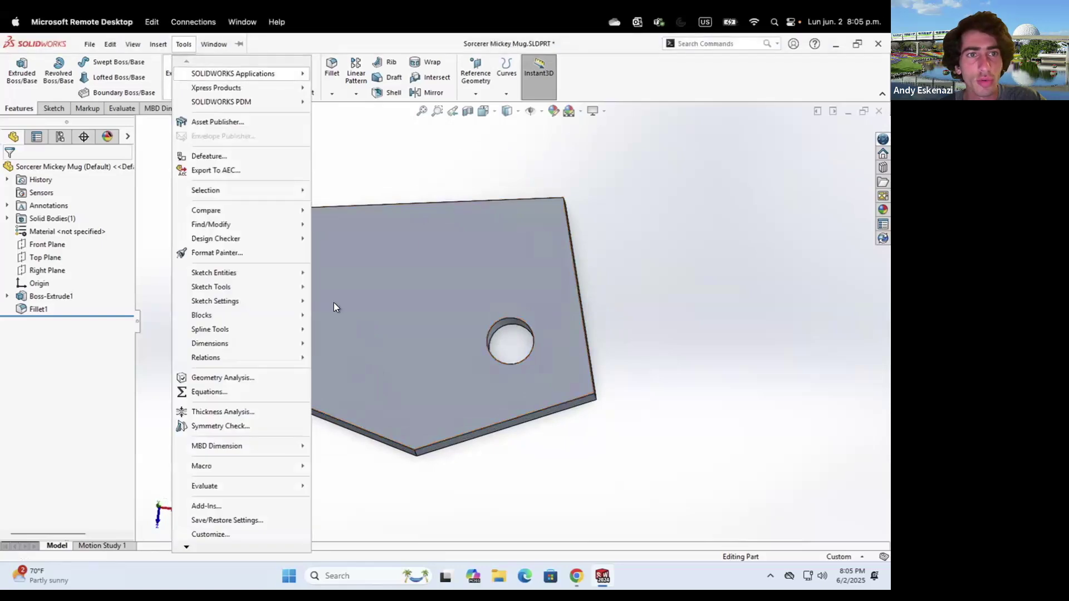
click(186, 79)
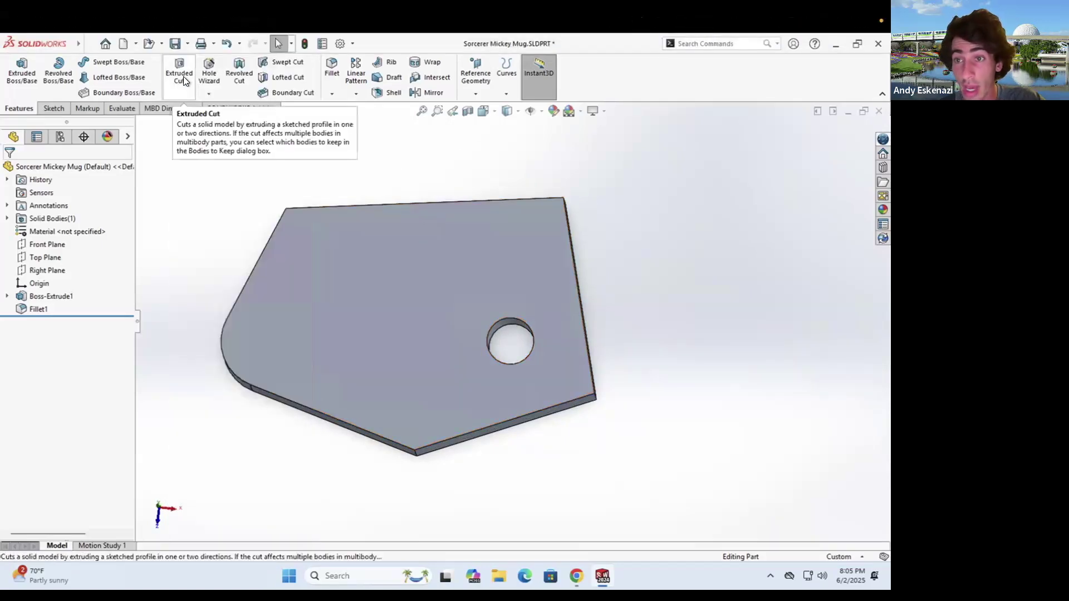
scroll(529, 340, up, 3)
middle_drag(528, 340, 525, 281)
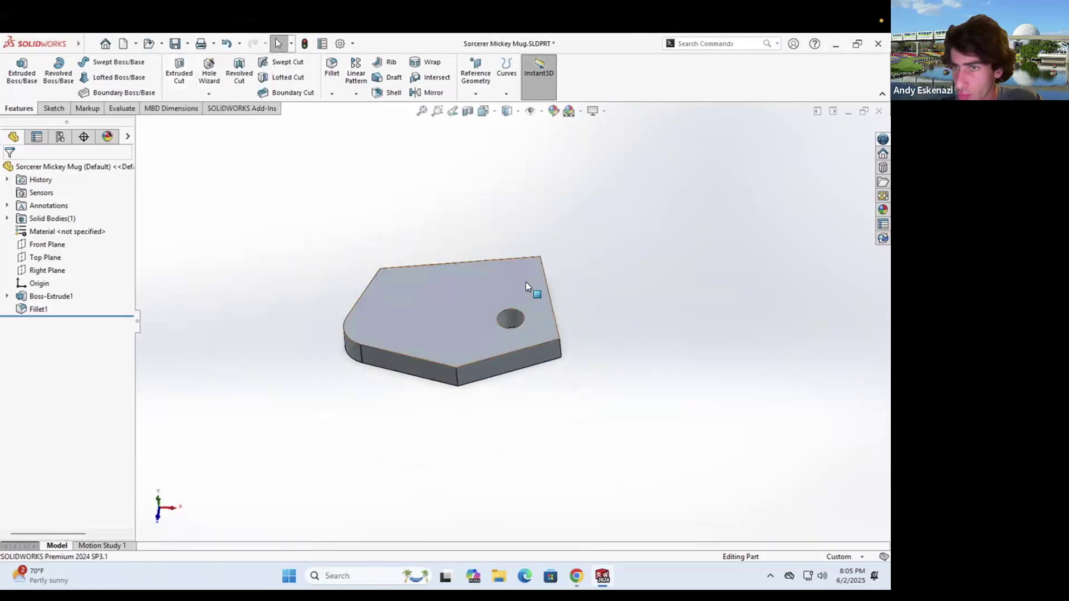
scroll(486, 382, down, 5)
middle_drag(468, 227, 473, 222)
scroll(521, 327, up, 3)
scroll(520, 234, down, 2)
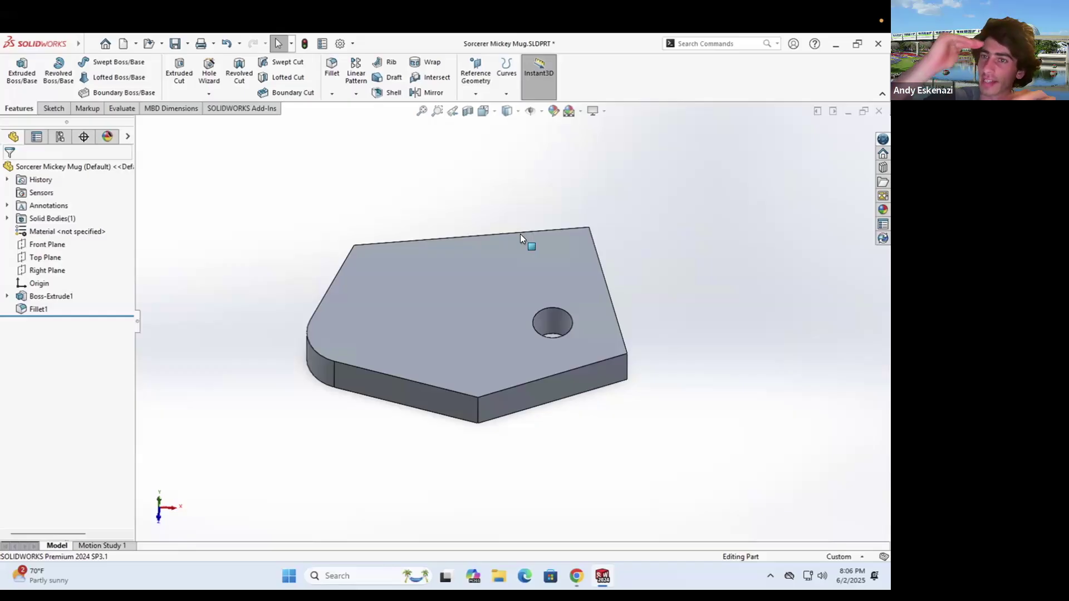
Start a new sketch on the plate's large top face
click(520, 239)
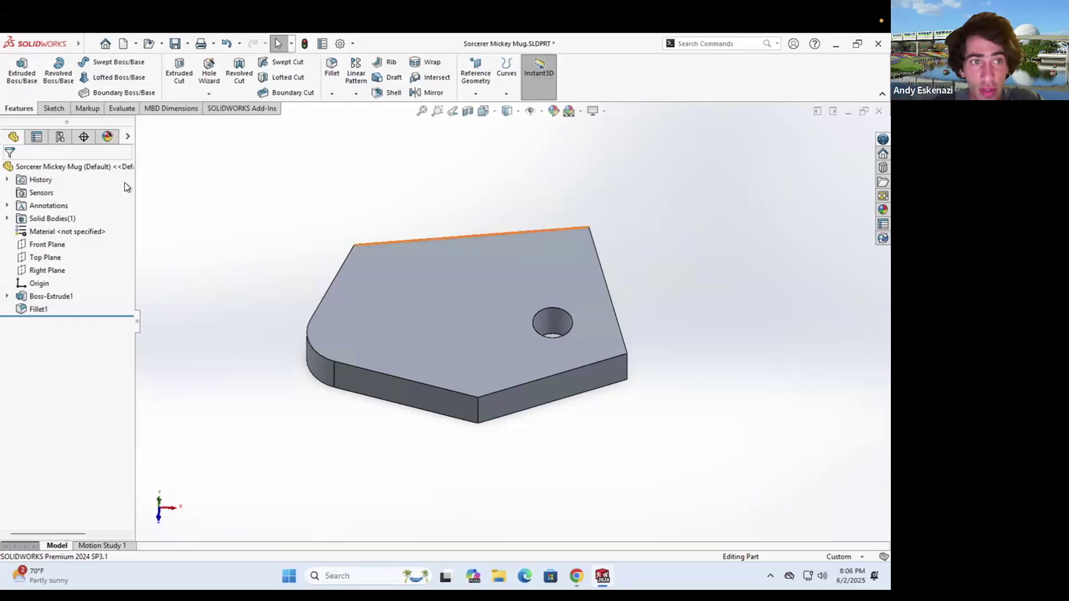
click(54, 109)
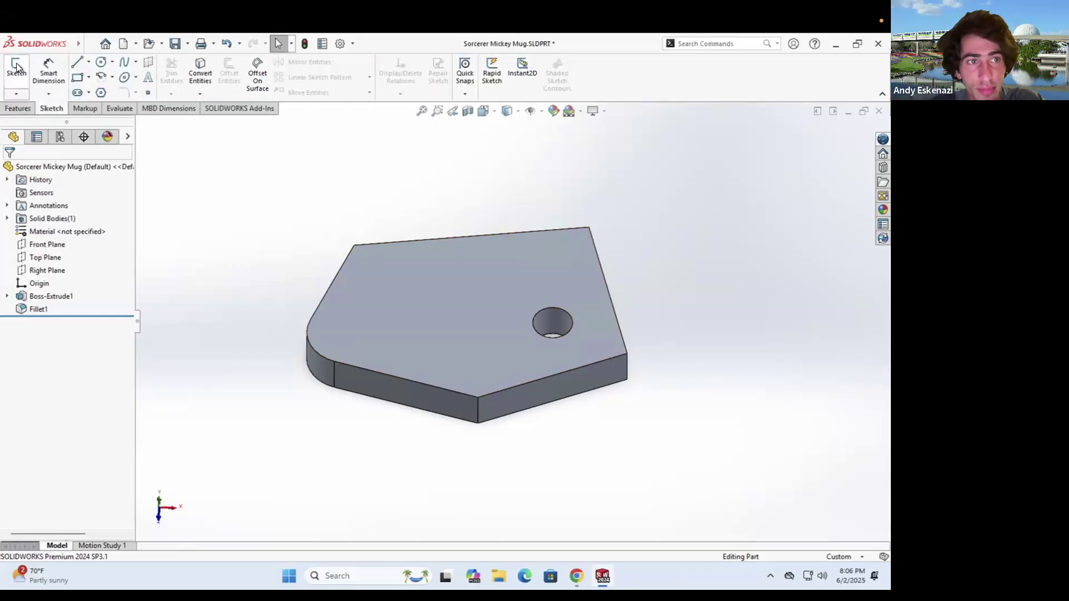
click(17, 70)
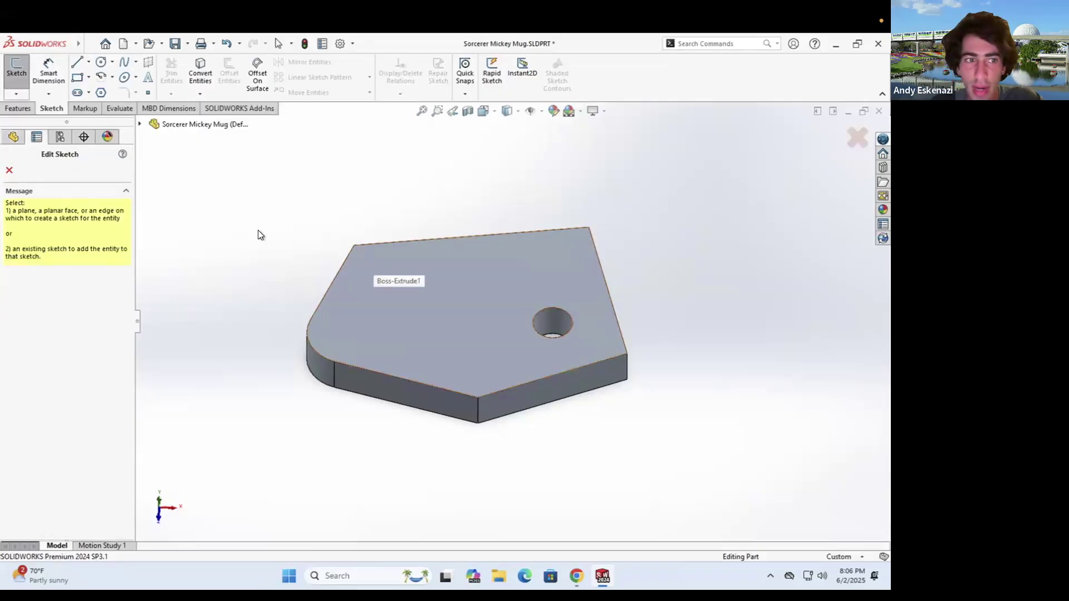
click(140, 124)
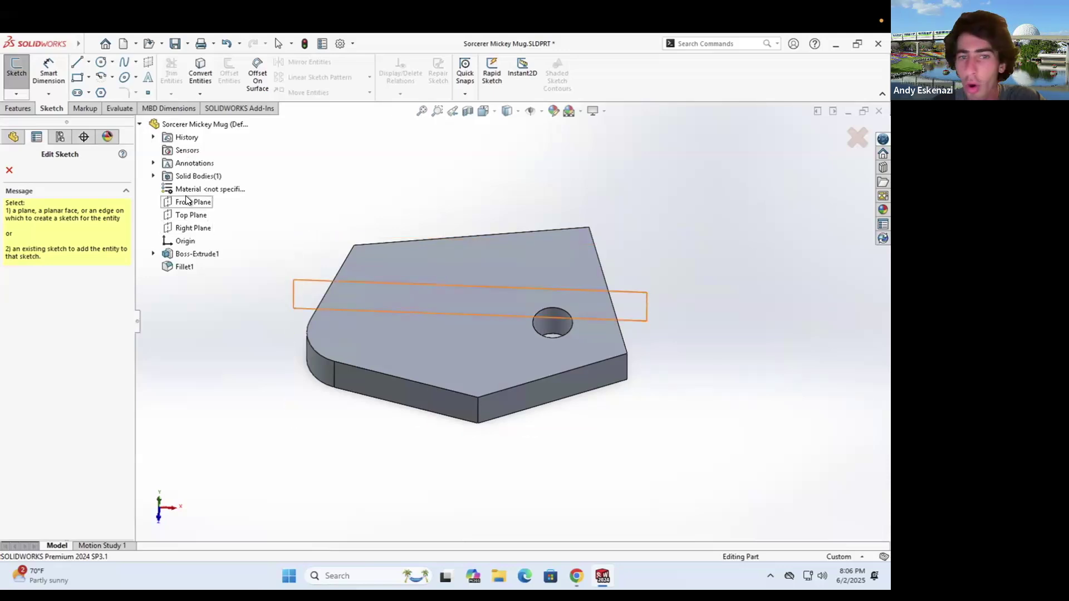
click(513, 271)
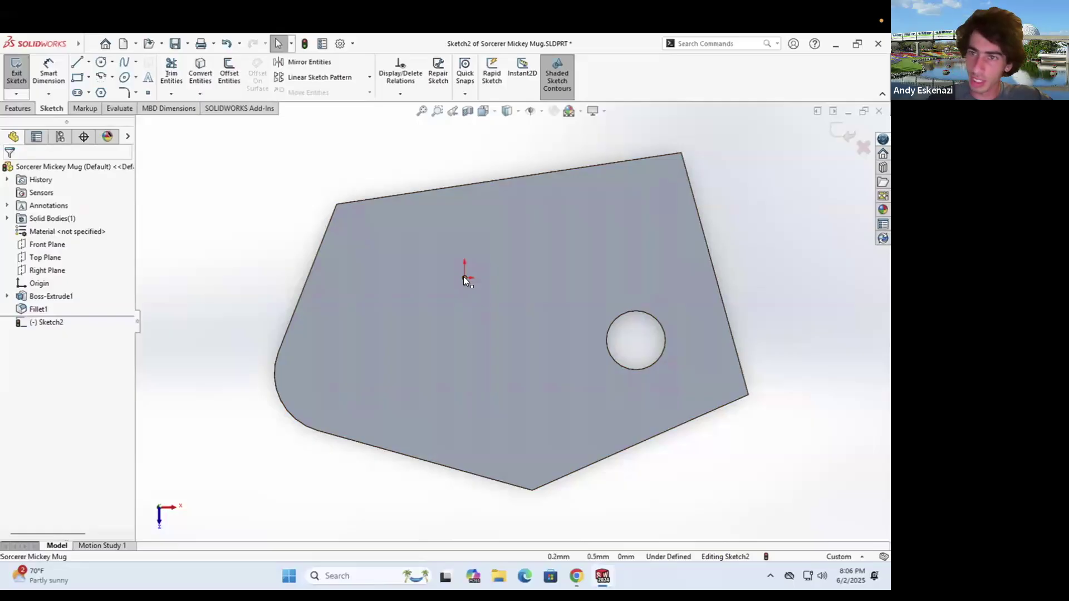
middle_drag(461, 362, 462, 179)
mouse_move(479, 355)
middle_down()
mouse_move(484, 279)
mouse_move(436, 341)
mouse_move(528, 258)
mouse_move(490, 264)
mouse_move(565, 294)
mouse_move(481, 288)
mouse_move(499, 294)
mouse_move(496, 241)
mouse_move(520, 274)
mouse_move(477, 228)
mouse_move(506, 353)
mouse_move(503, 300)
mouse_move(476, 350)
middle_up()
scroll(513, 303, up, 2)
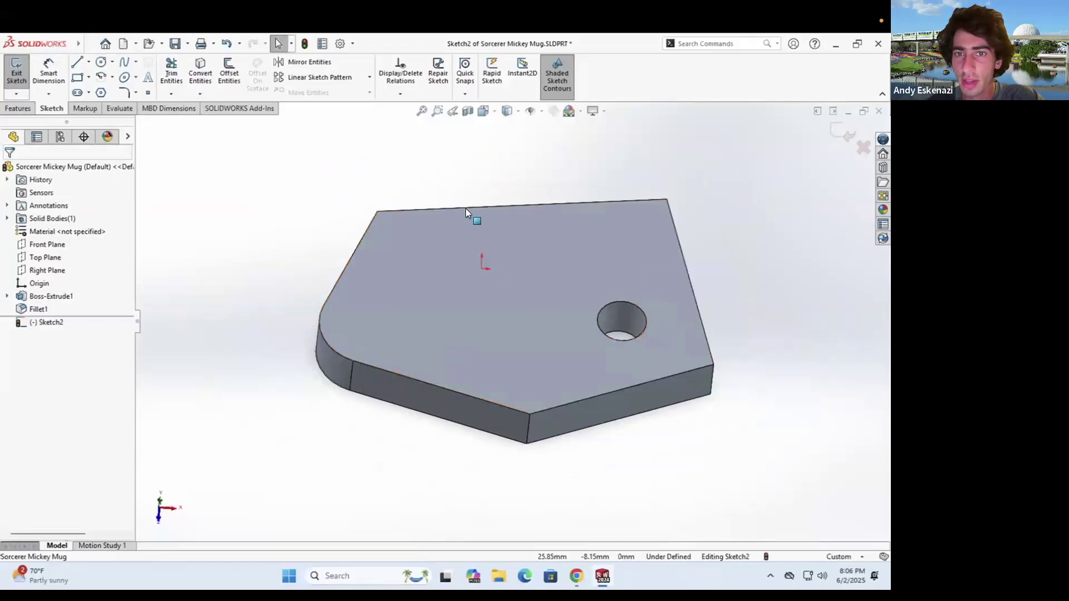
right_click(459, 158)
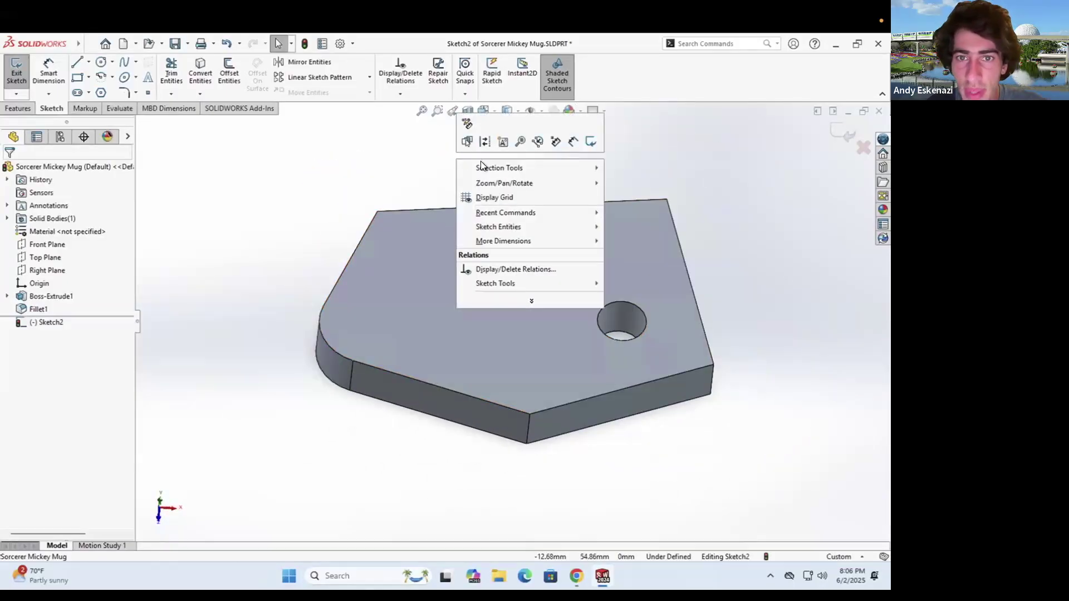
click(395, 155)
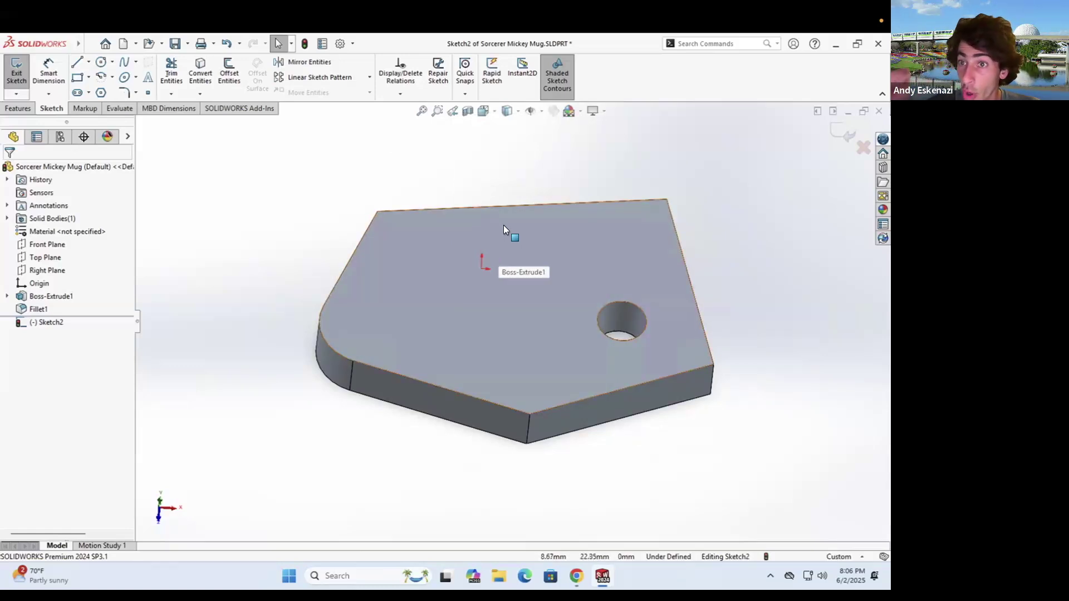
middle_drag(420, 186, 418, 204)
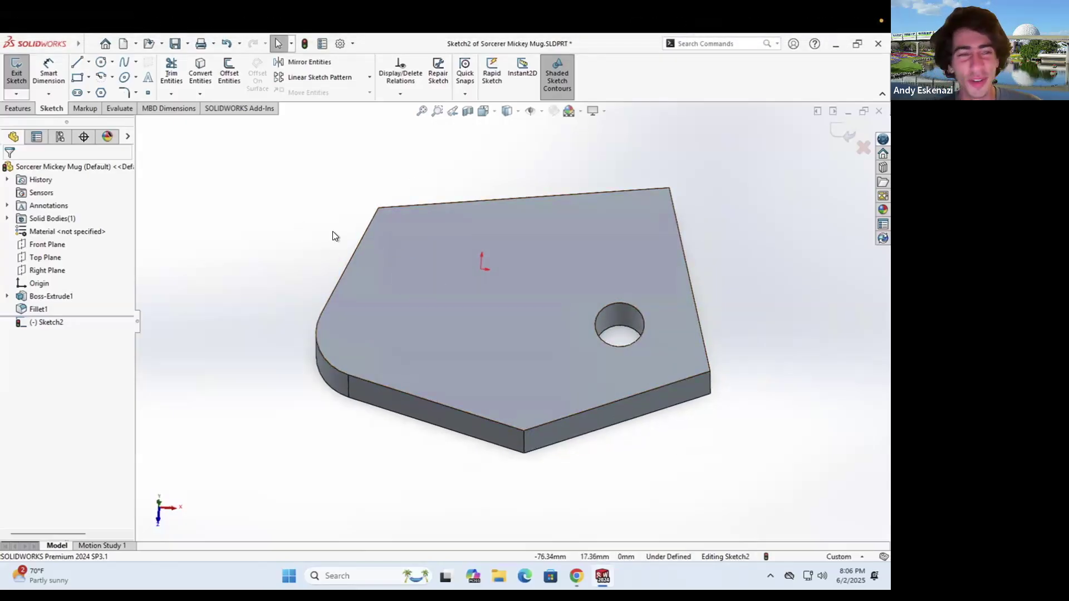
click(99, 61)
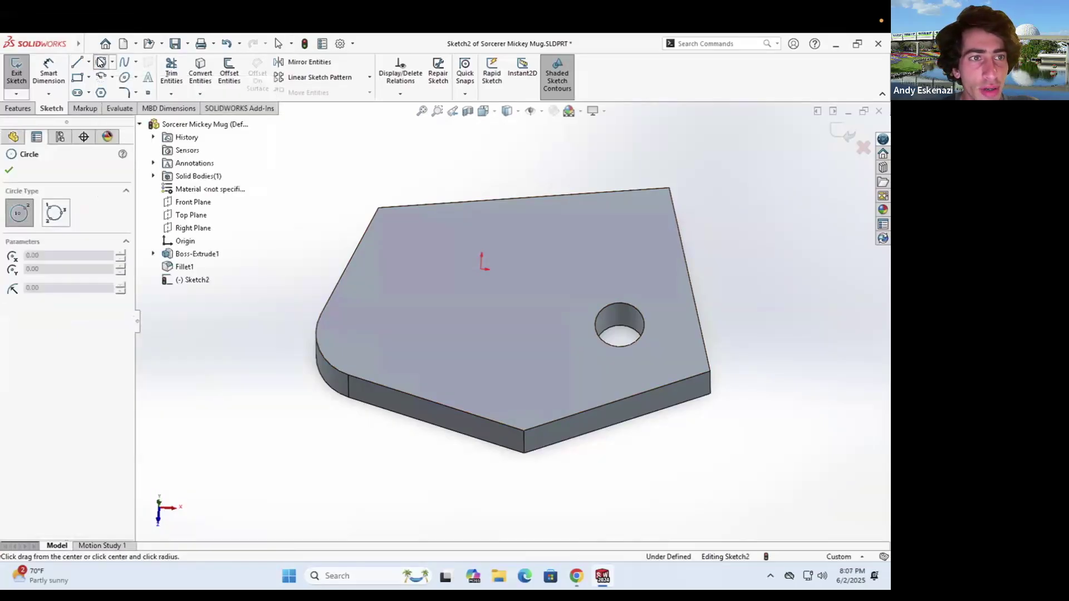
middle_drag(587, 297, 595, 317)
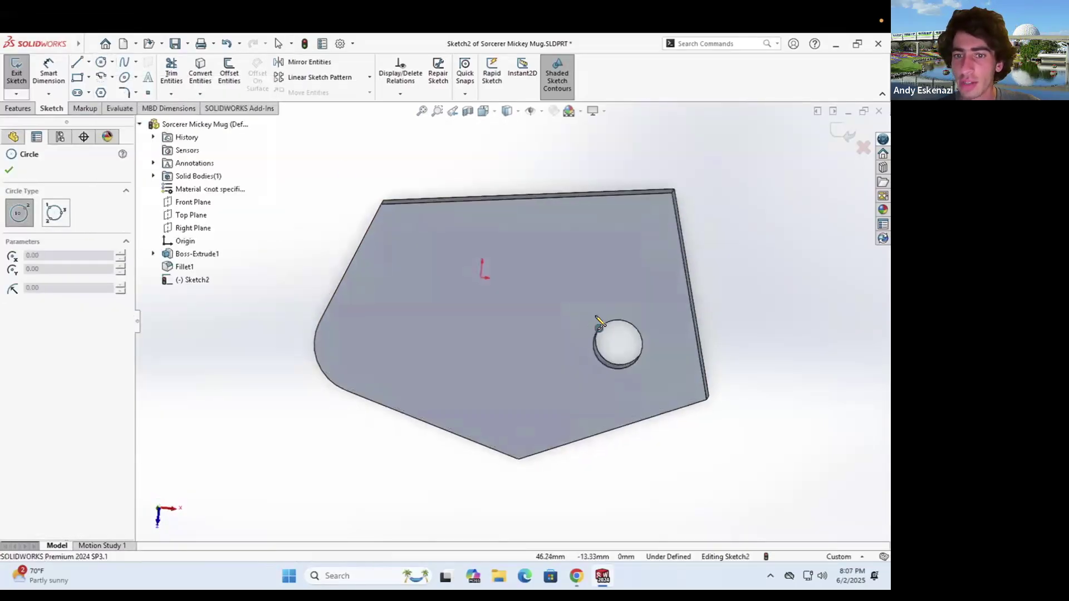
key(Escape)
Sketch a vertical centerline about 24 mm long from the origin toward the plate's upper edge
scroll(644, 200, down, 2)
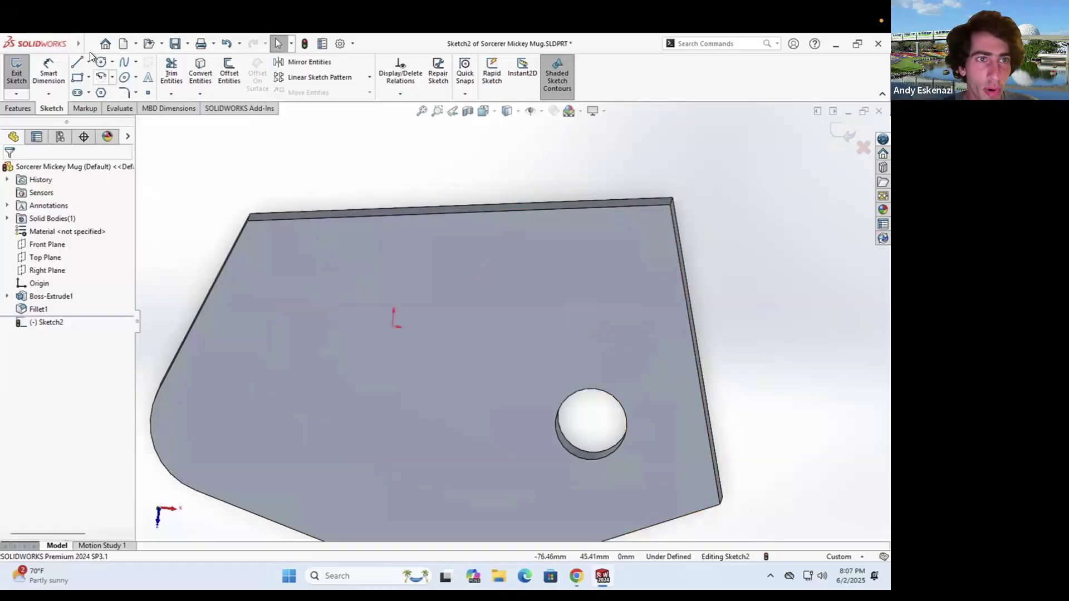
click(88, 62)
click(95, 91)
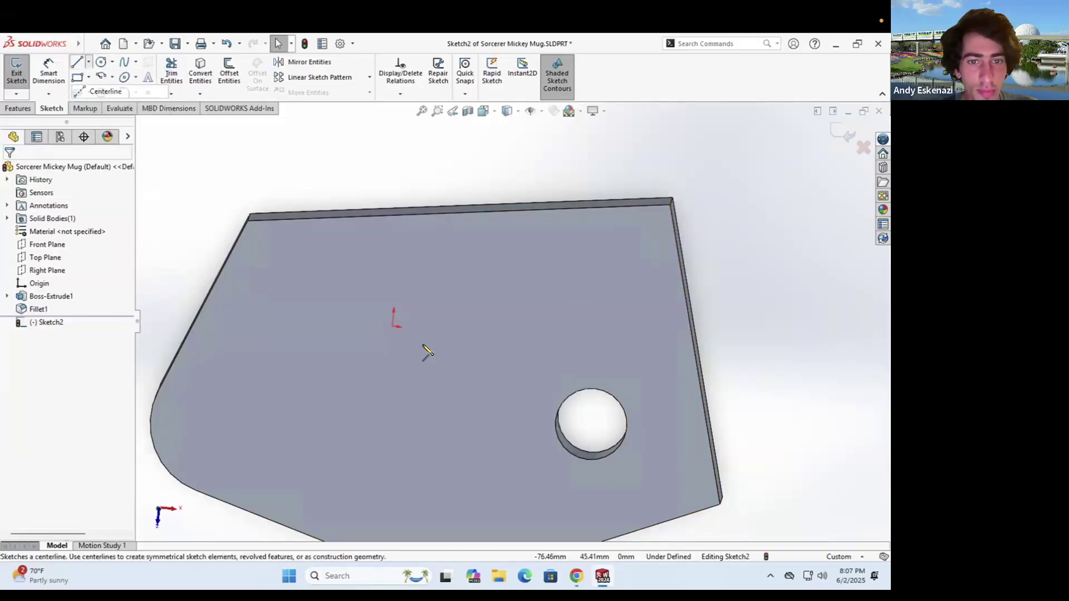
click(393, 327)
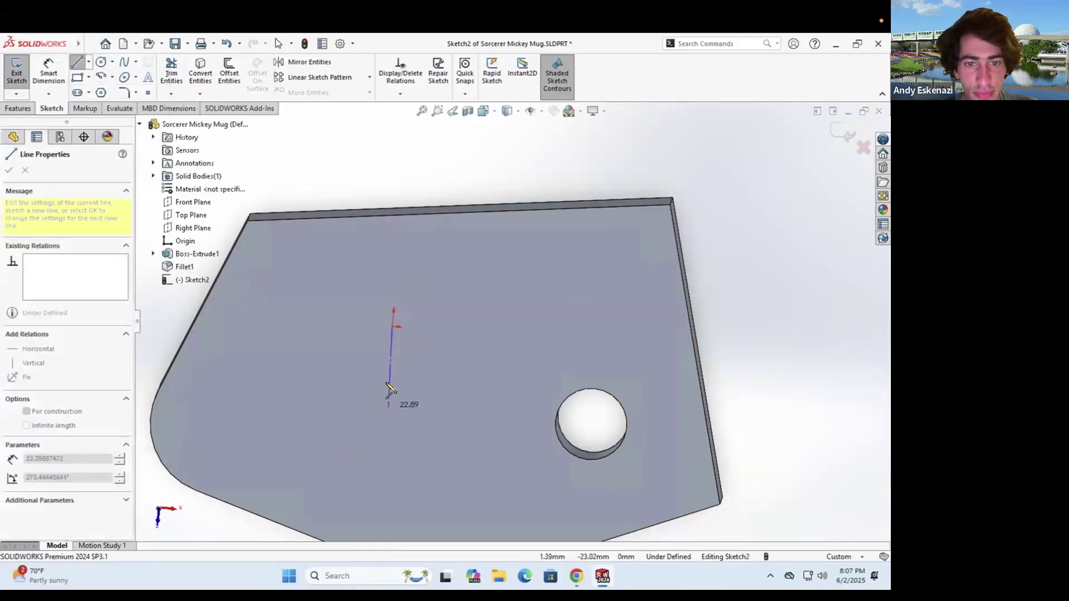
click(400, 243)
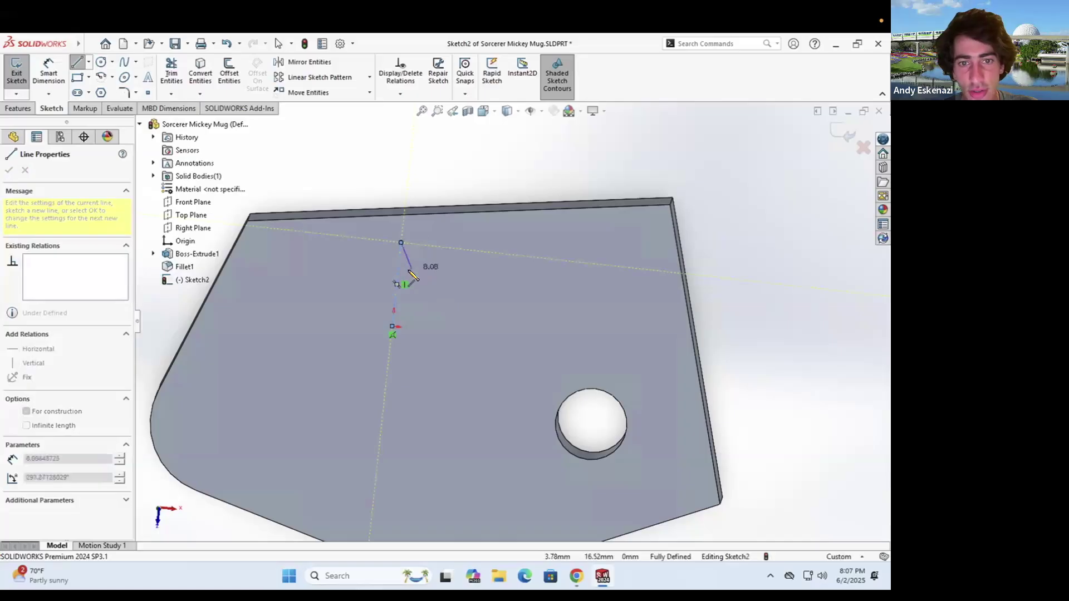
key(Escape)
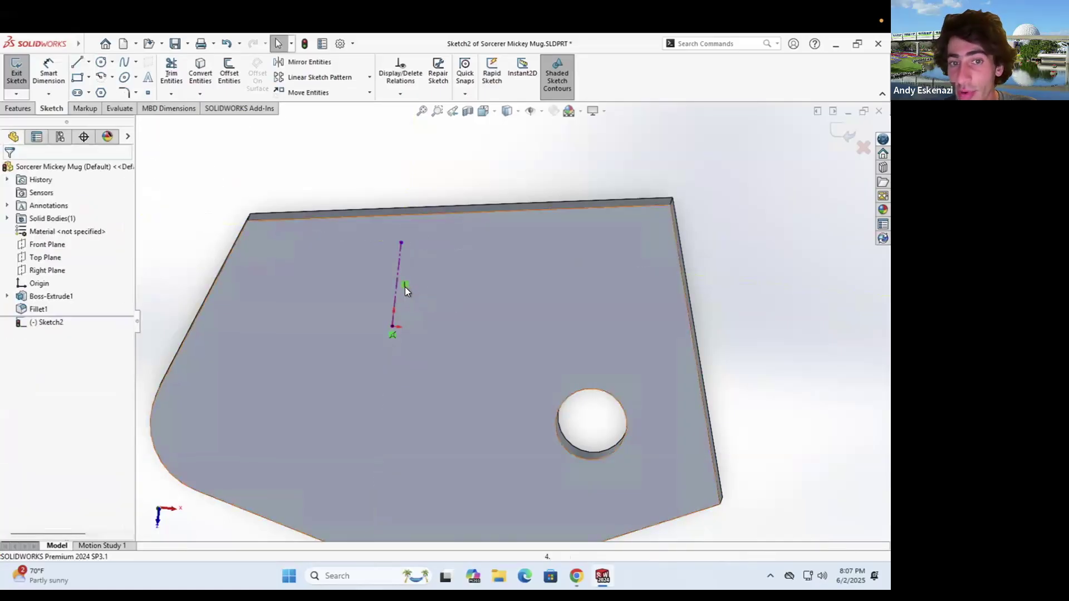
Dimension the vertical centerline's length as 20 mm
mouse_move(419, 300)
middle_down()
mouse_move(435, 286)
mouse_move(425, 287)
middle_up()
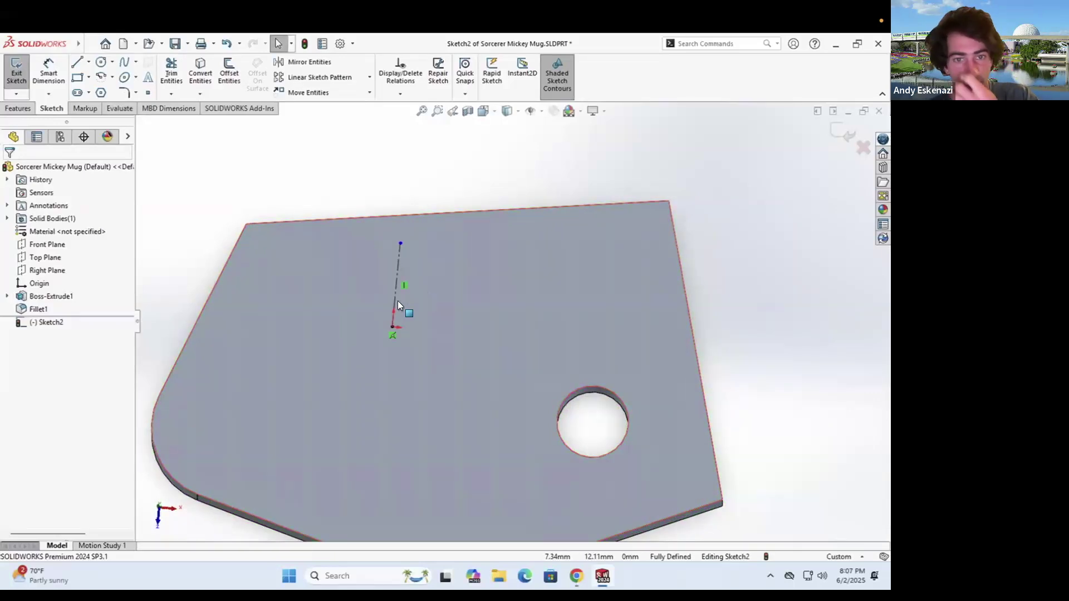
scroll(400, 269, down, 2)
click(47, 75)
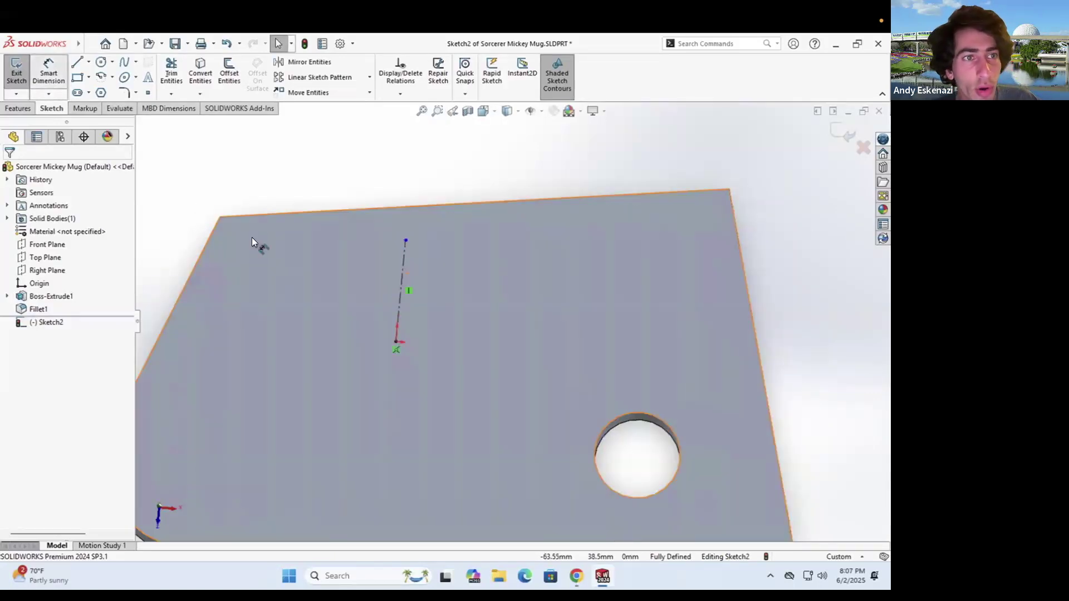
click(401, 267)
click(362, 286)
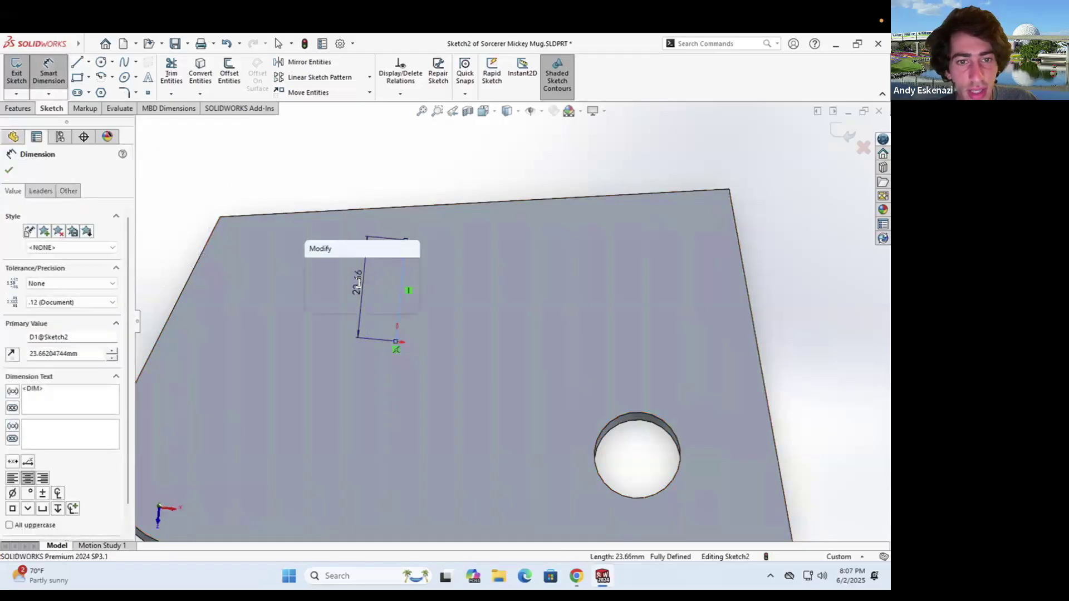
text(20)
key(Return)
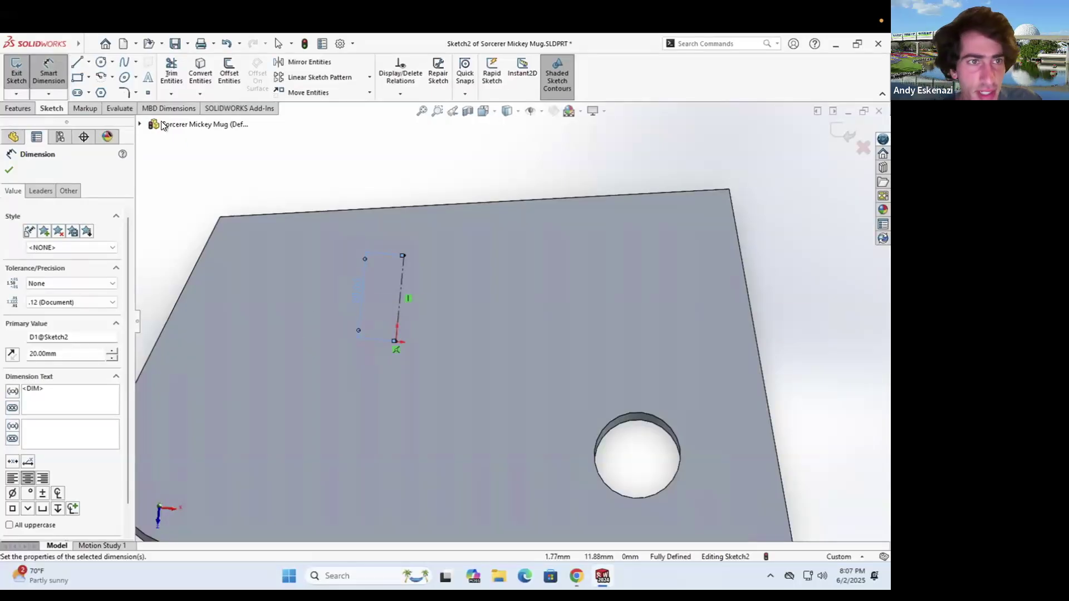
Sketch a second centerline from the origin, slanting up and right at about 60° and about 26 mm long
click(88, 62)
click(99, 91)
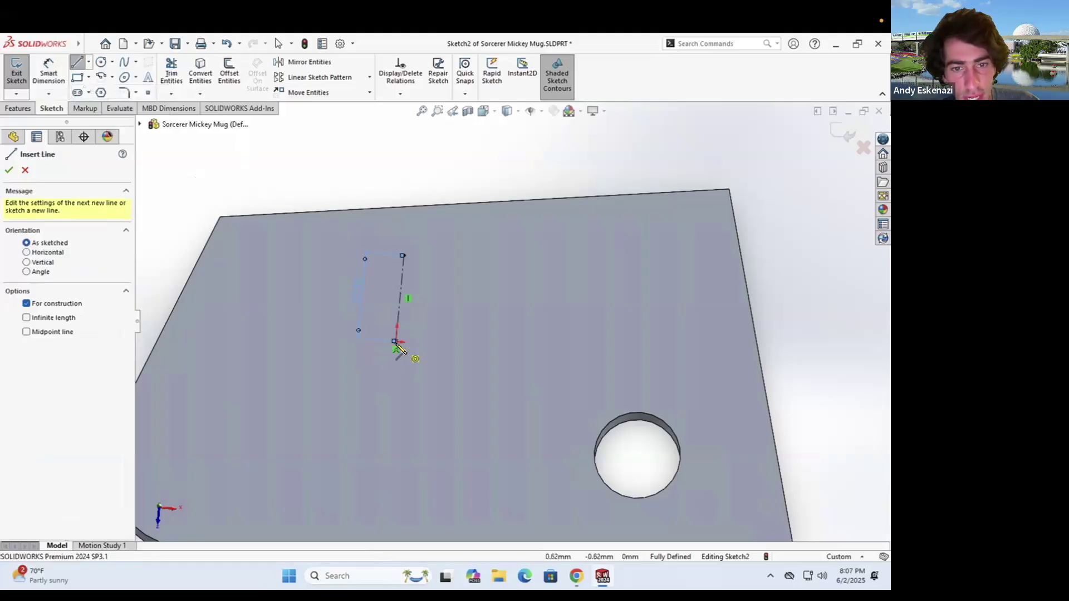
click(396, 341)
click(461, 249)
key(Escape)
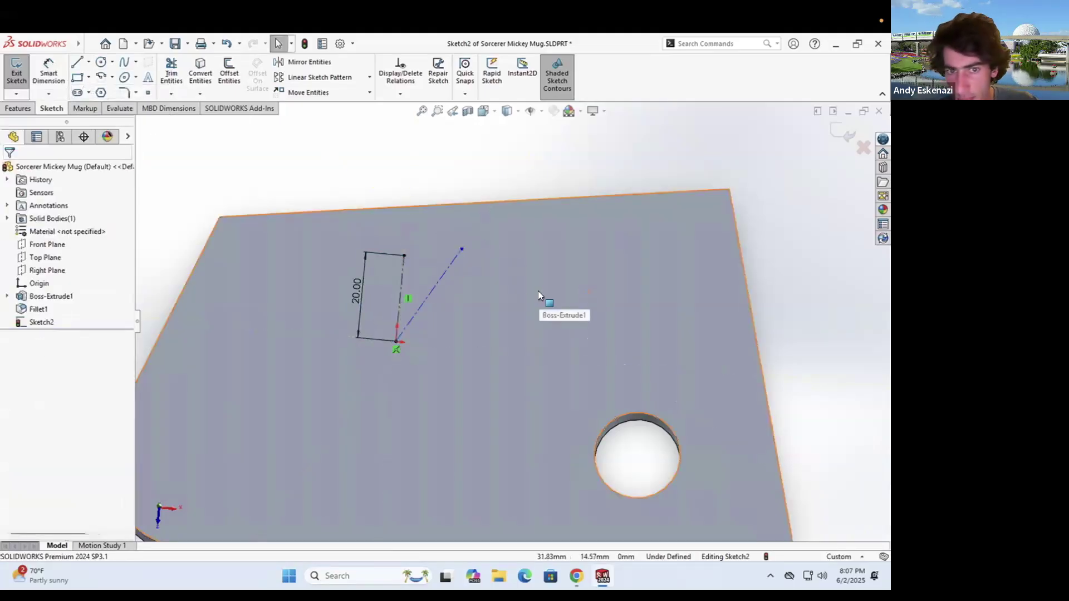
Make the slanted centerline equal in length to the vertical centerline
click(440, 281)
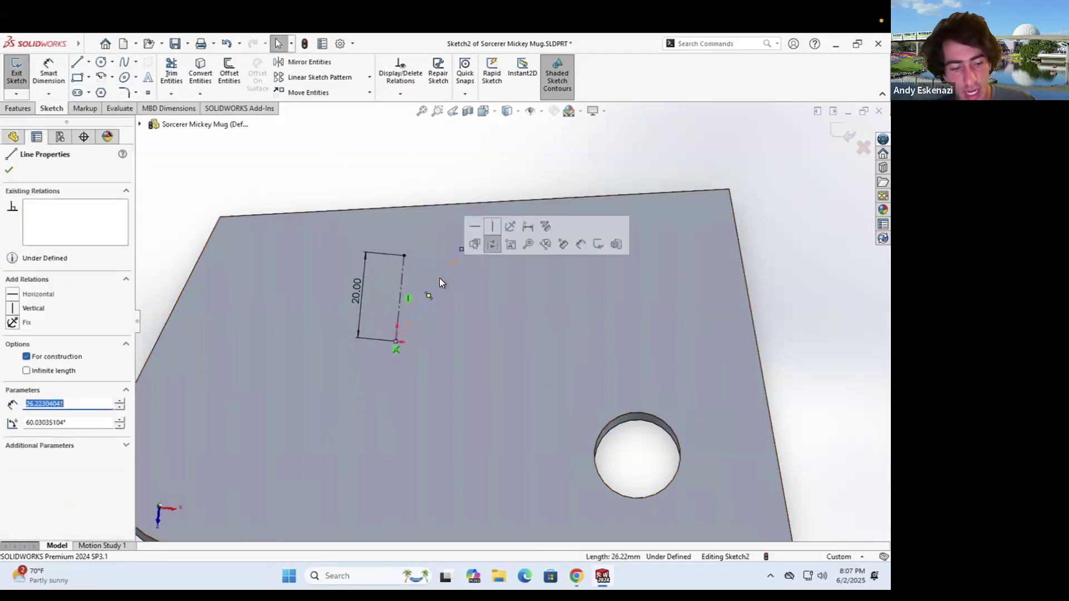
ctrl+click(400, 285)
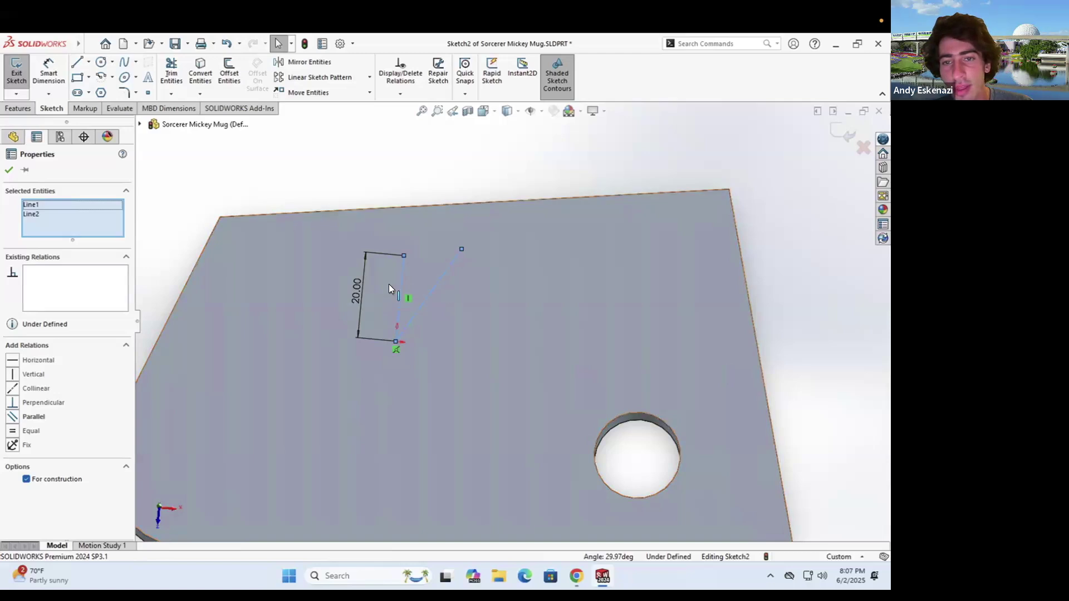
click(13, 431)
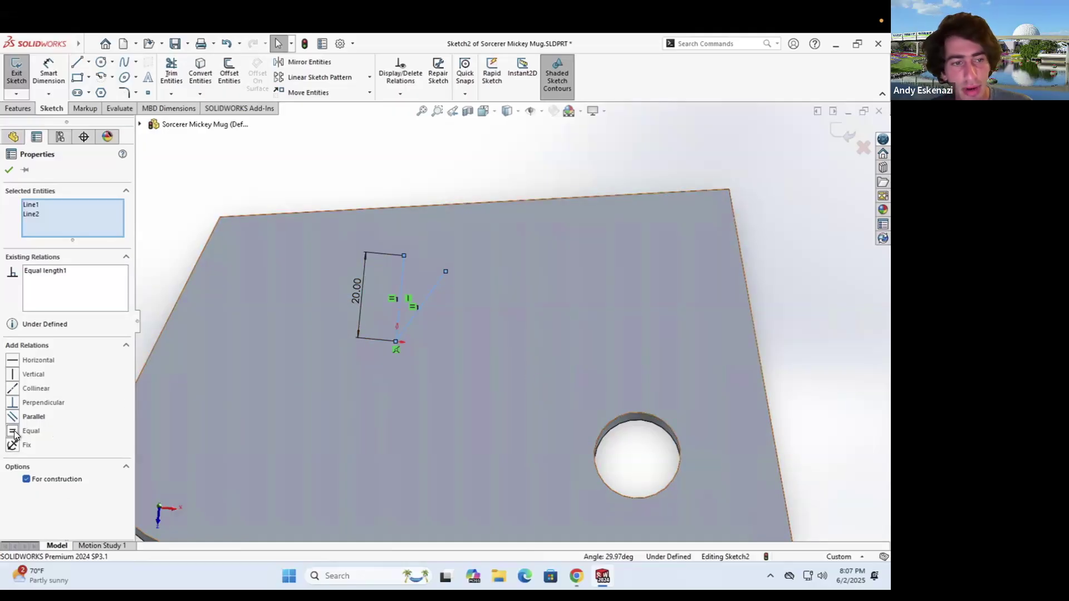
Try a parallel relation between the two centerlines in place of the equal relation, and undo it to restore the slanted line
right_click(59, 269)
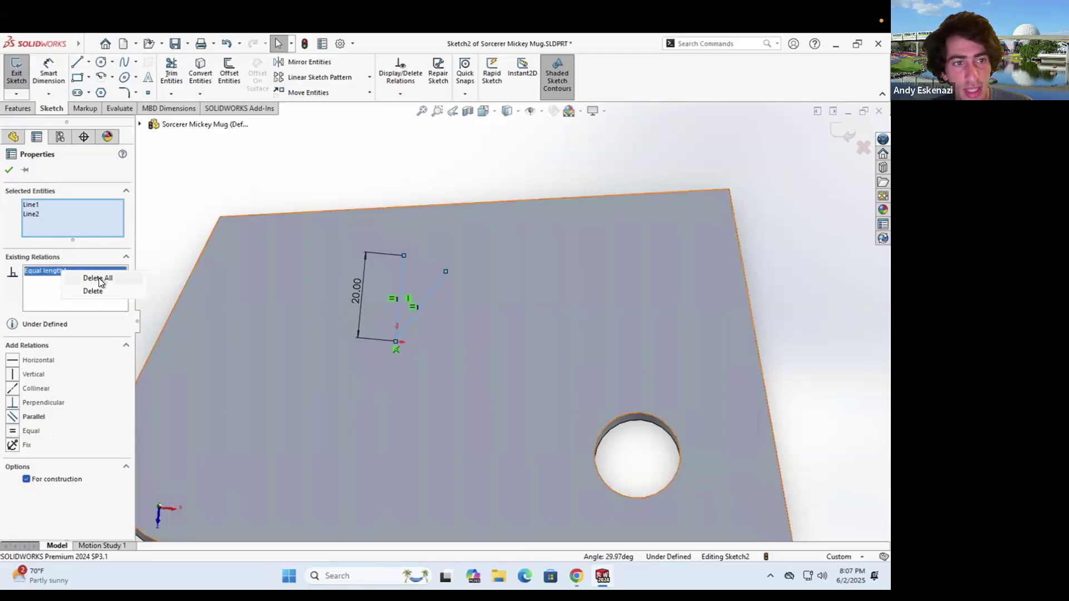
click(99, 278)
click(12, 418)
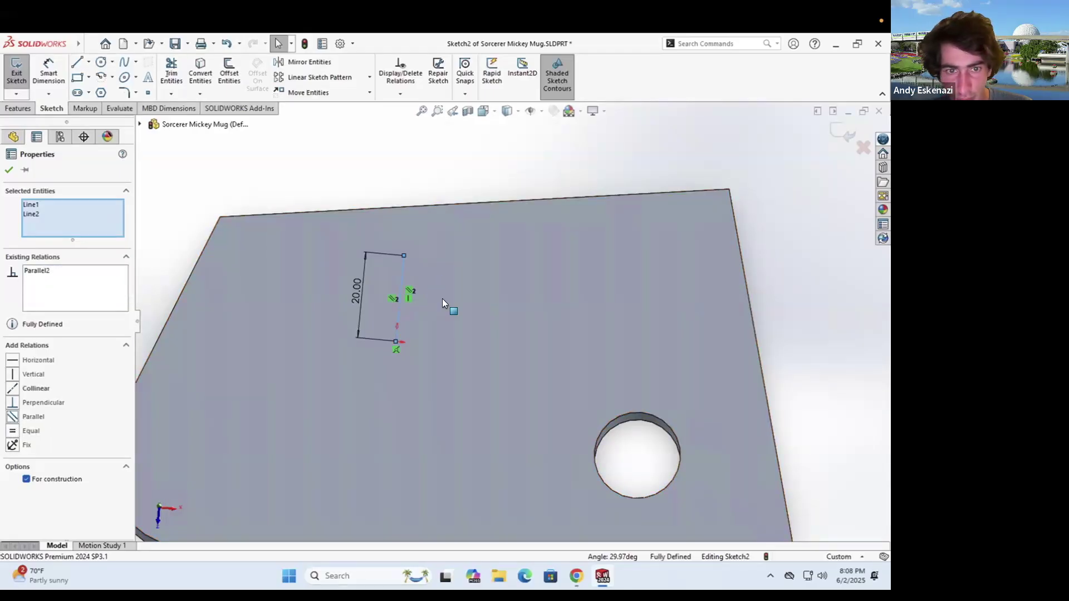
right_click(40, 279)
click(69, 288)
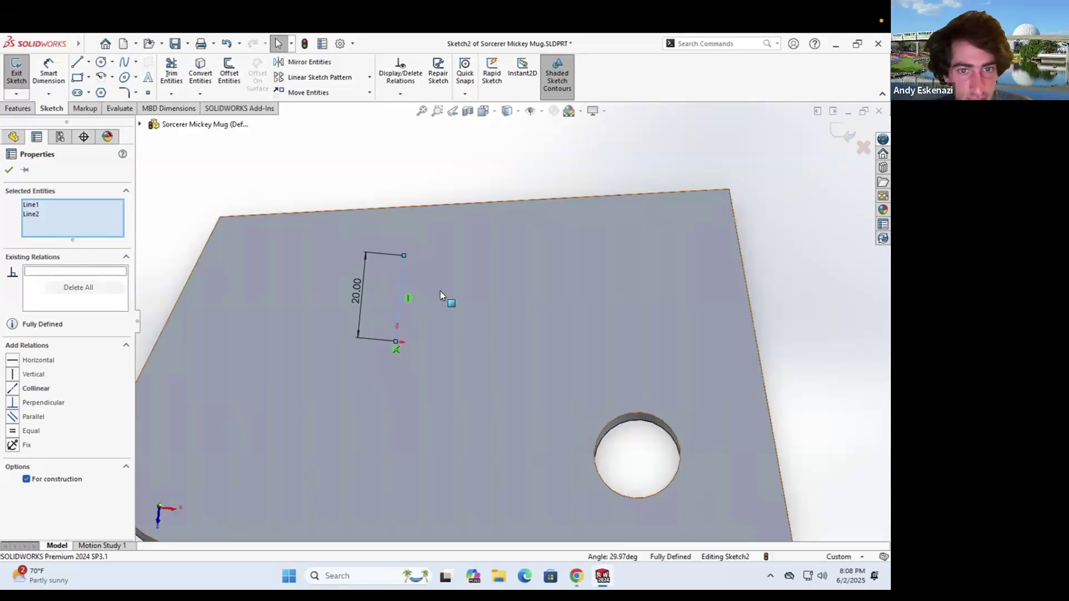
click(403, 255)
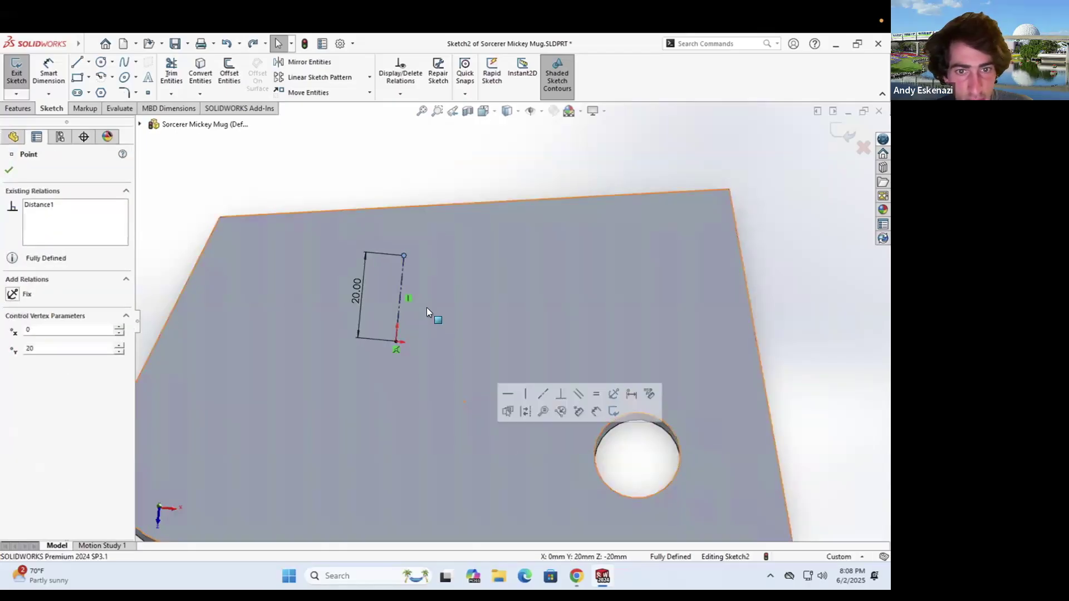
key(ctrl+z)
key(ctrl+z)
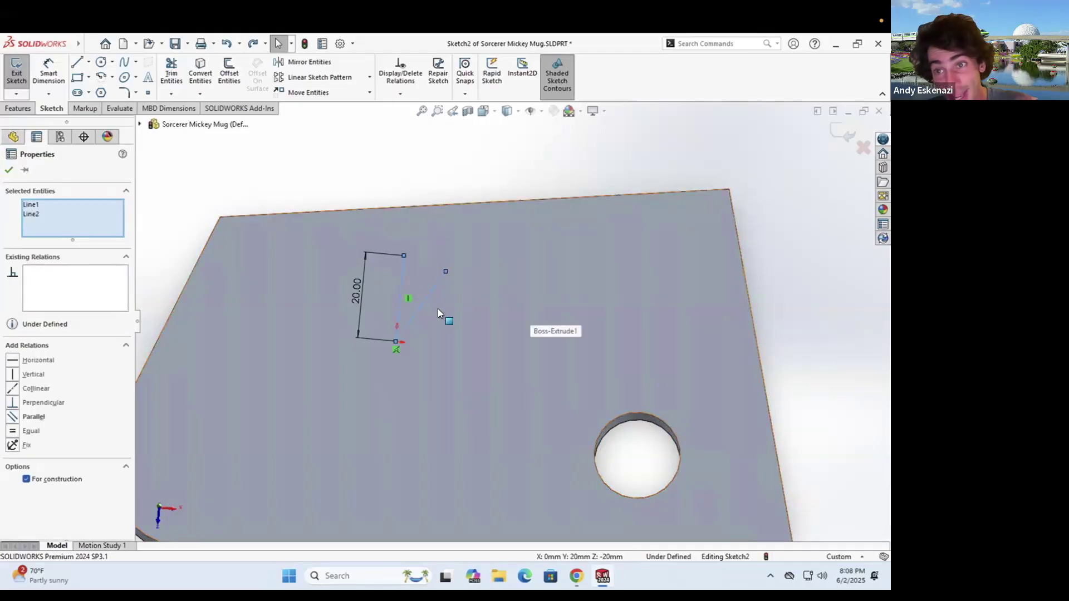
Try a collinear and a perpendicular relation between the two centerlines, undoing each one
click(13, 388)
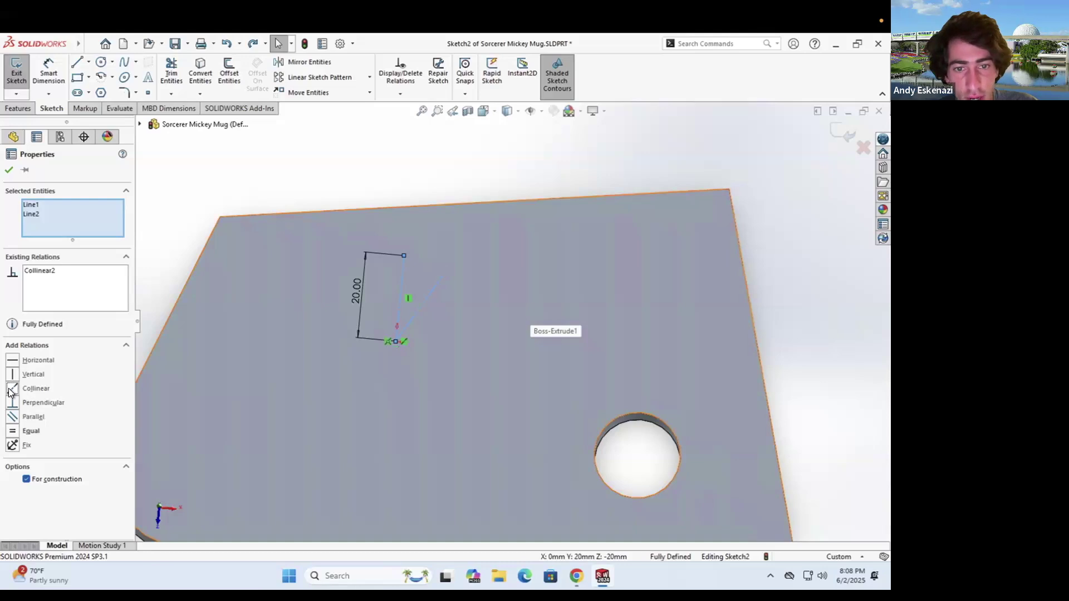
key(ctrl+z)
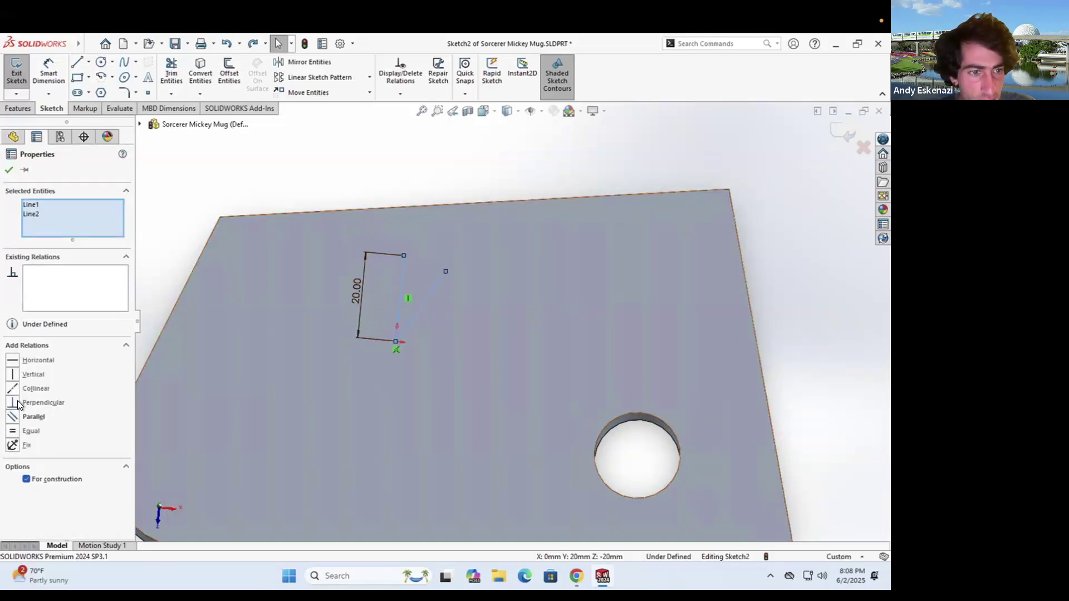
click(15, 401)
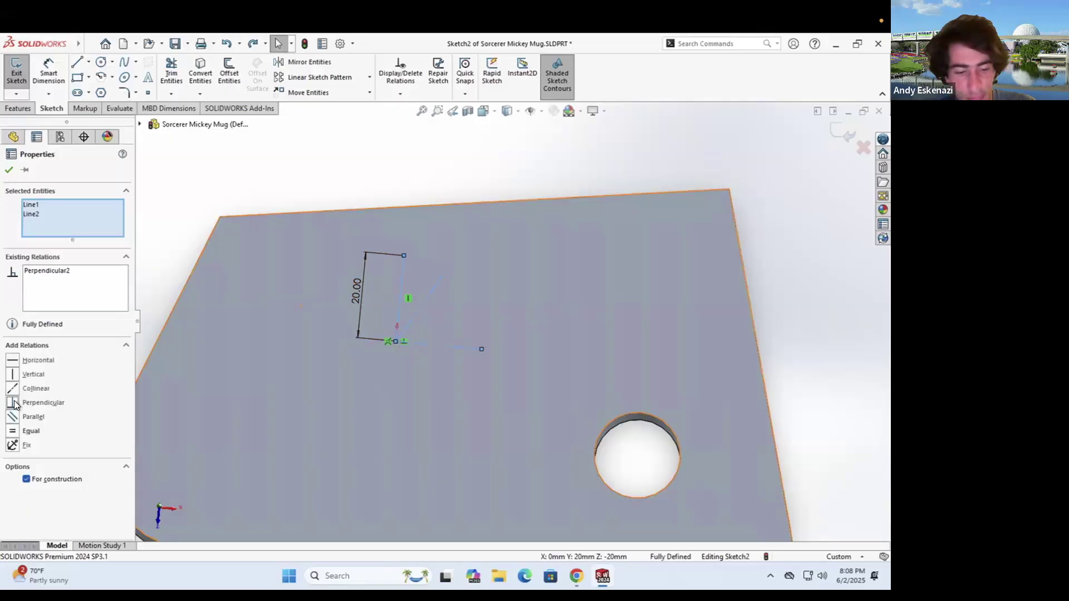
key(ctrl+z)
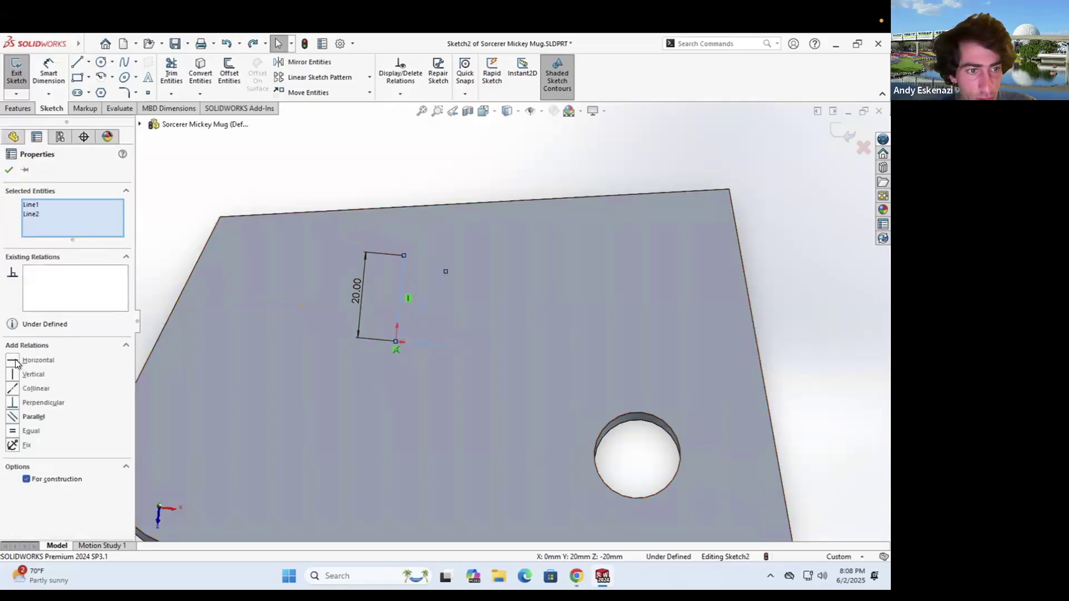
Make the two centerlines equal in length and shift the slanted centerline's free endpoint slightly
click(15, 432)
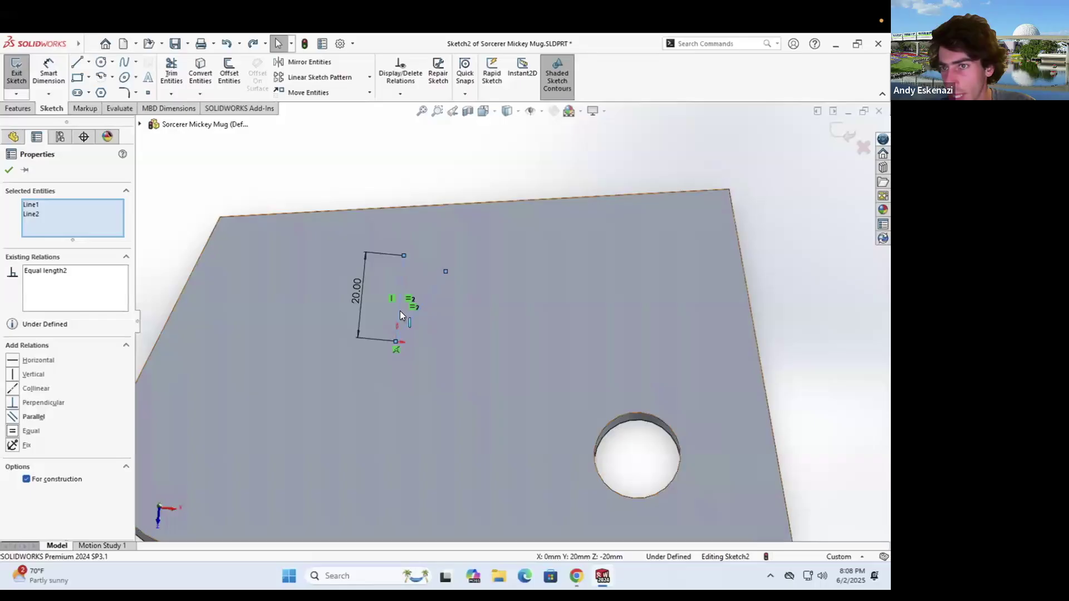
click(468, 331)
click(48, 71)
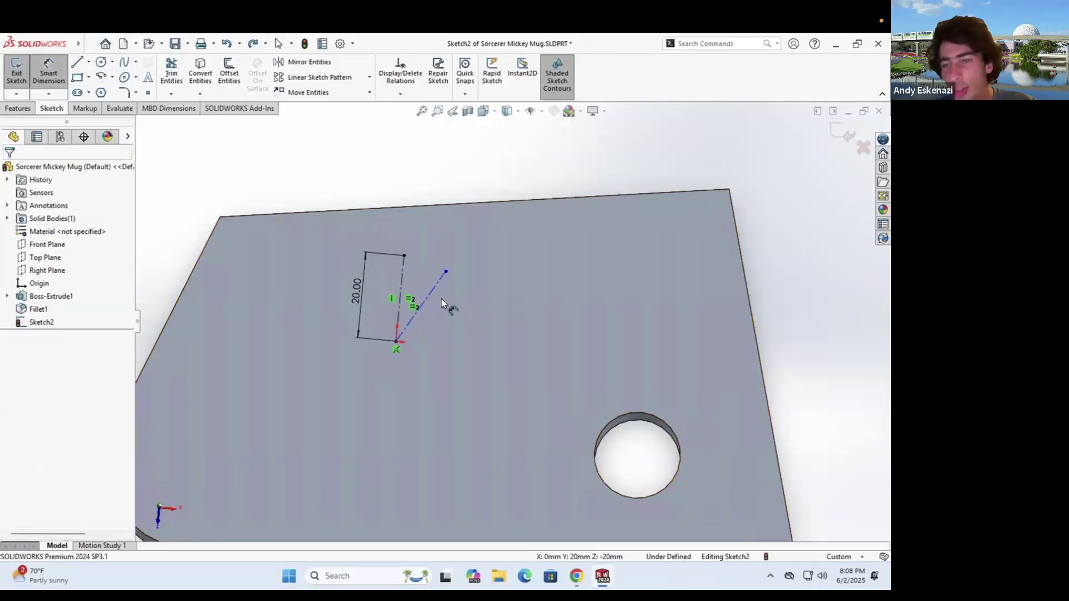
key(Escape)
mouse_move(446, 271)
mouse_down()
mouse_move(472, 369)
mouse_move(341, 422)
mouse_move(513, 308)
mouse_move(456, 429)
mouse_move(450, 260)
mouse_move(444, 272)
mouse_up()
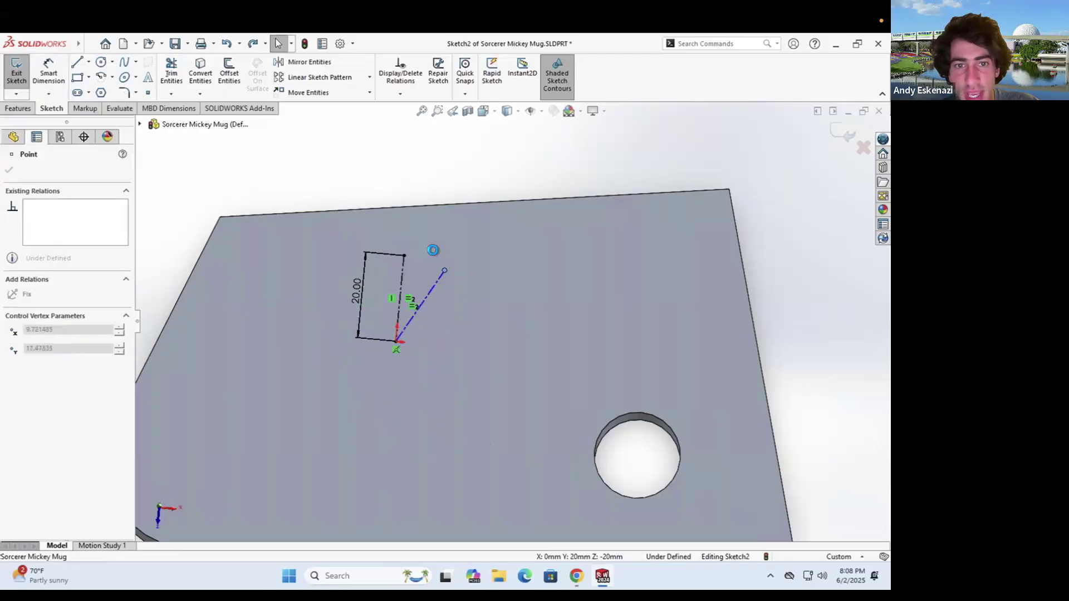
Dimension the angle between the two centerlines as 360/20 degrees
scroll(414, 238, up, 3)
click(59, 69)
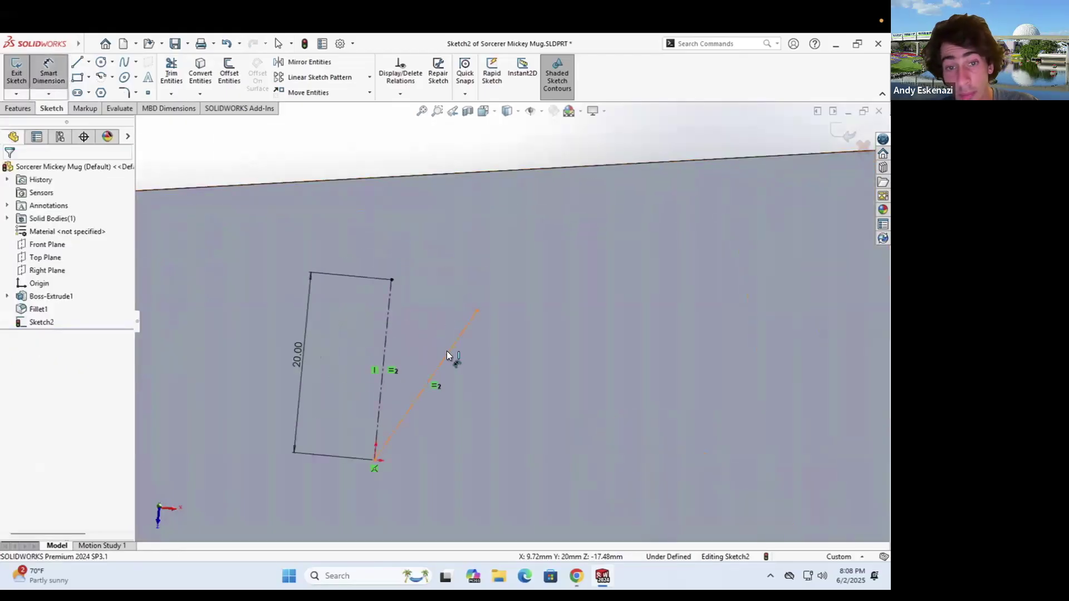
click(448, 351)
click(384, 331)
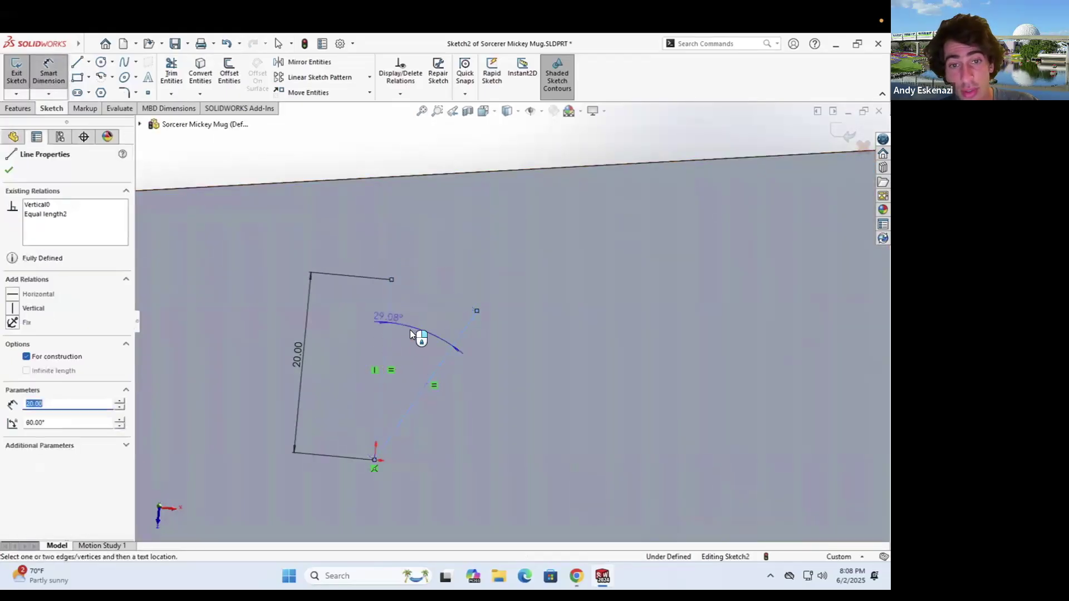
click(413, 335)
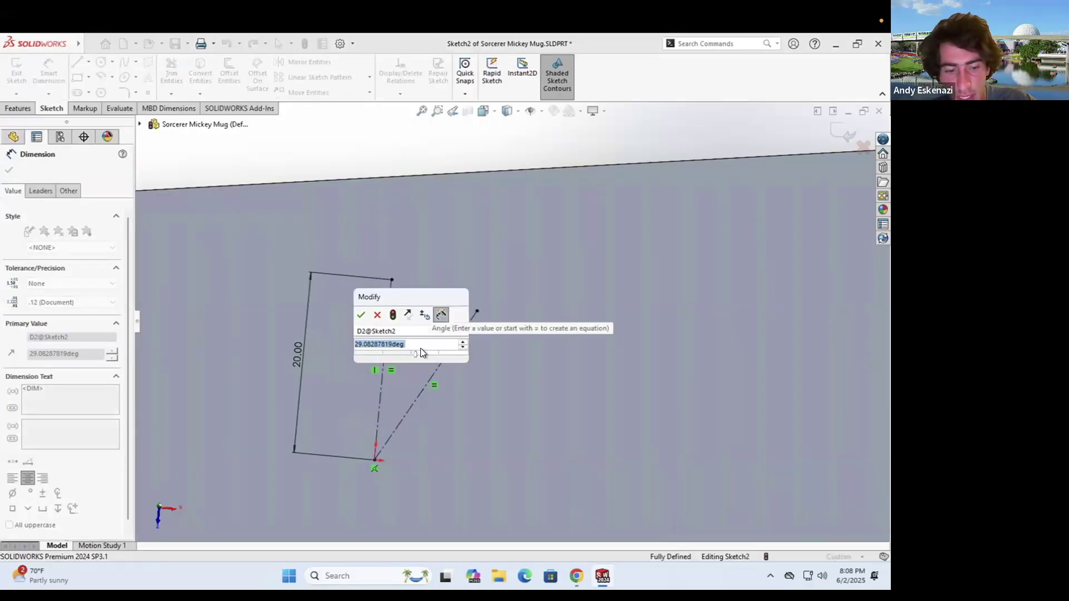
text(360)
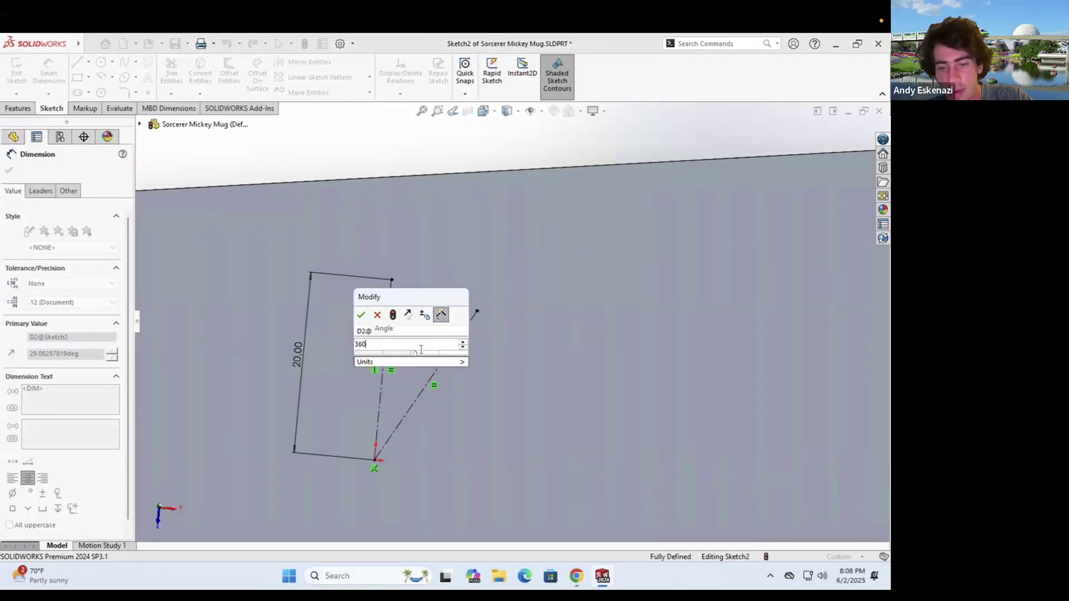
text(/20)
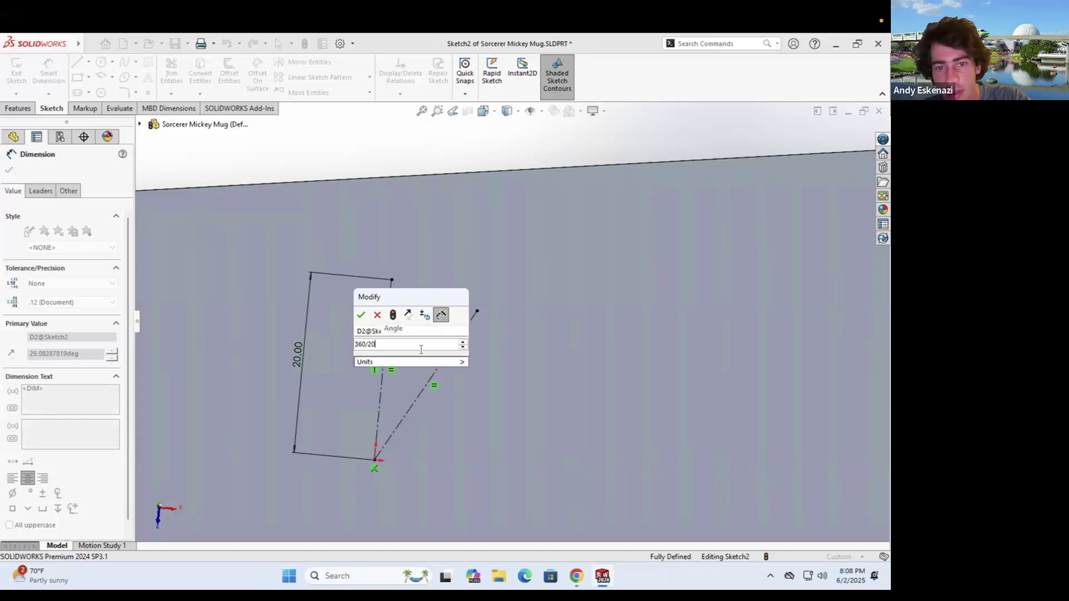
key(Return)
Sketch a solid line joining the outer endpoints of the two centerlines
scroll(411, 304, down, 3)
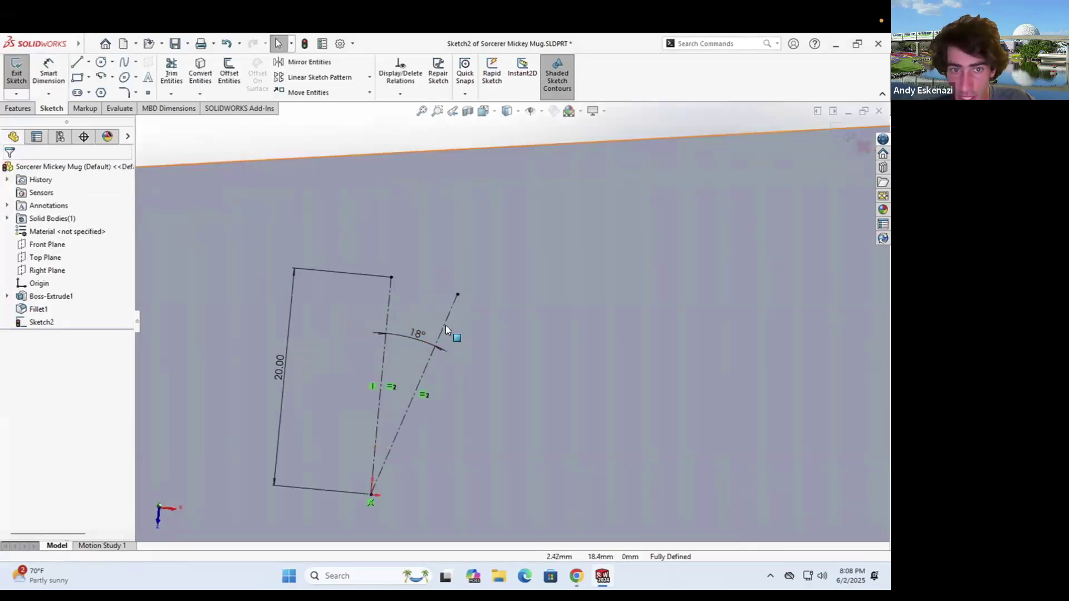
click(76, 61)
click(389, 267)
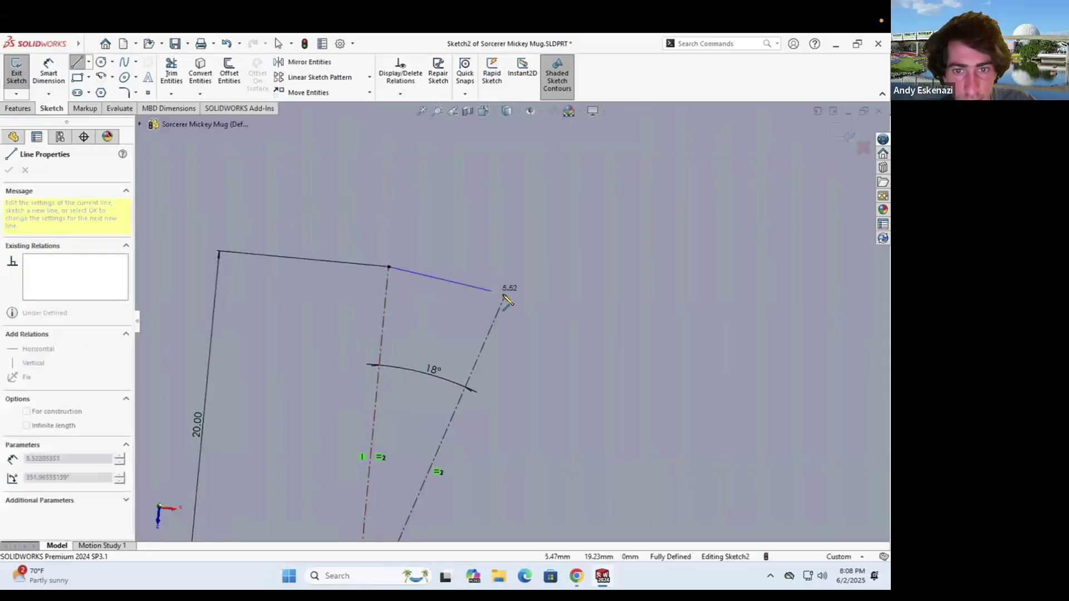
click(504, 295)
key(Escape)
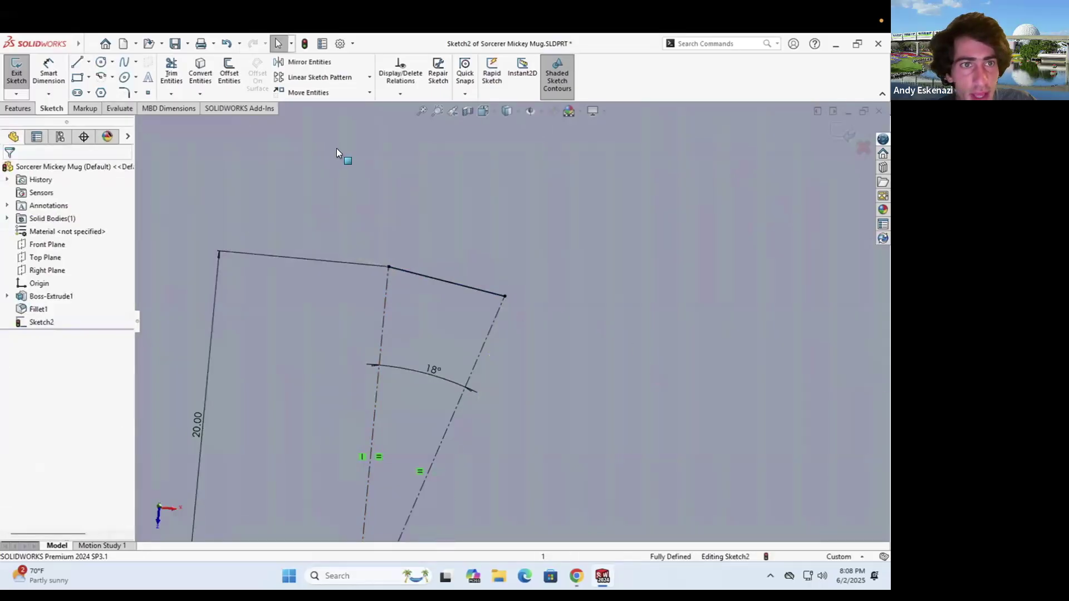
Create a circular sketch pattern of the connecting line and both centerlines about the origin, with 20 equally spaced instances over 360°
click(368, 78)
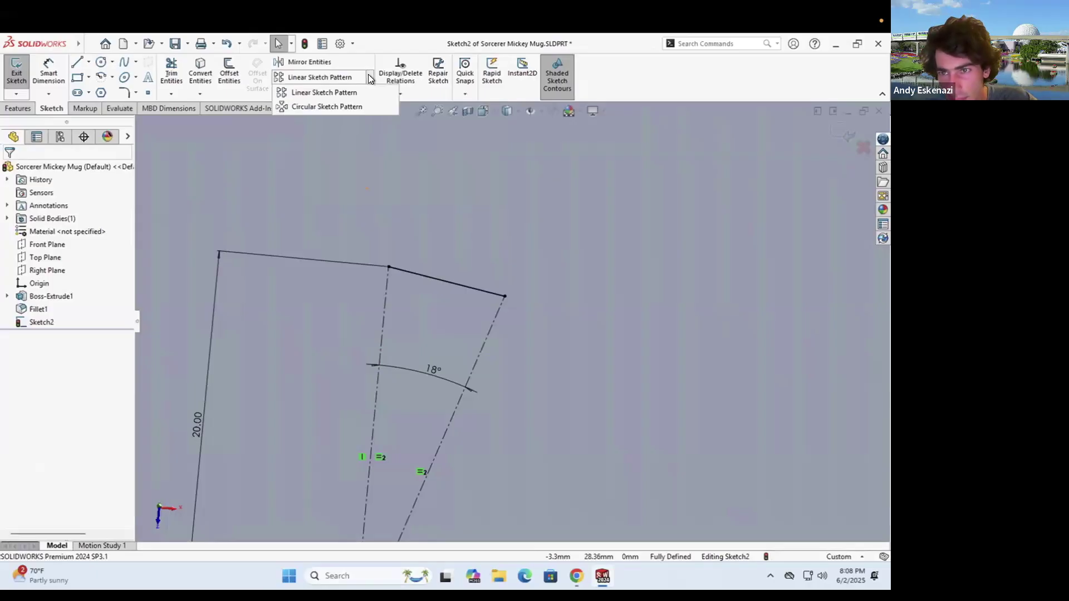
click(317, 106)
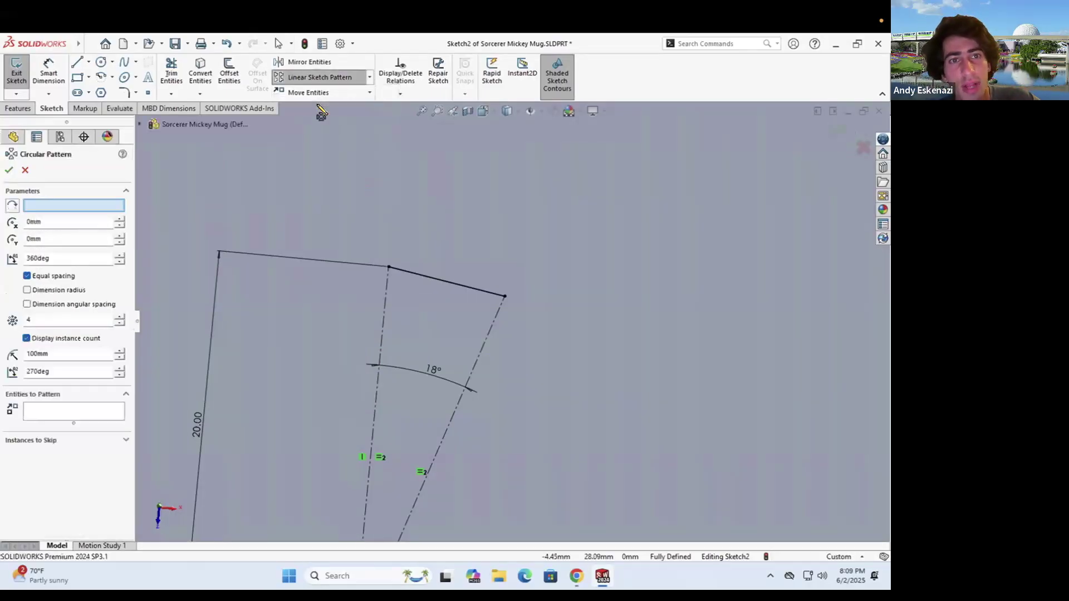
click(402, 269)
click(385, 280)
click(480, 340)
right_click(59, 204)
click(72, 212)
scroll(383, 299, up, 3)
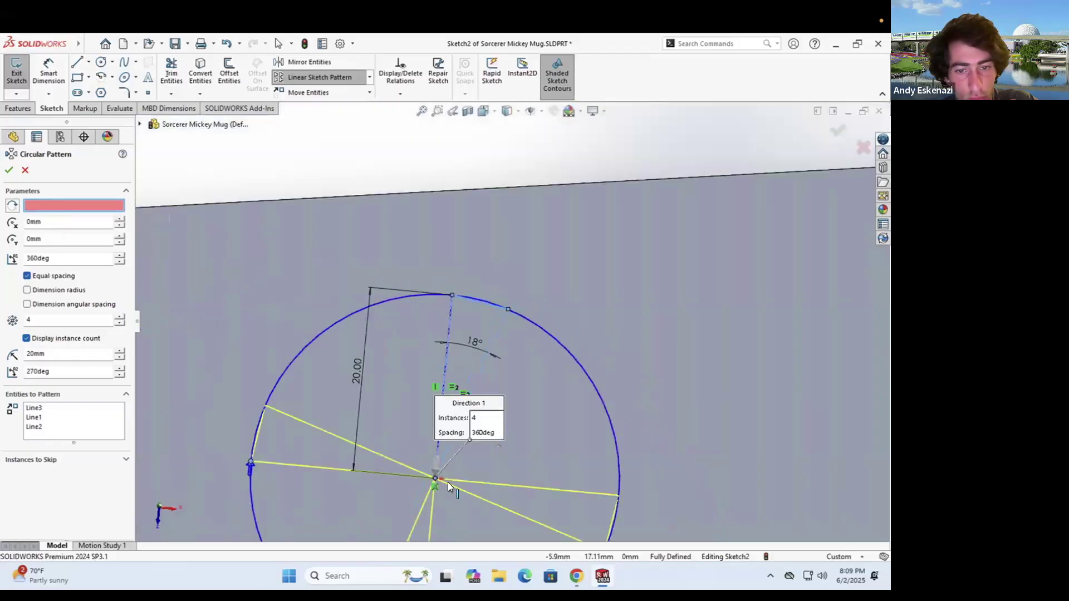
click(435, 477)
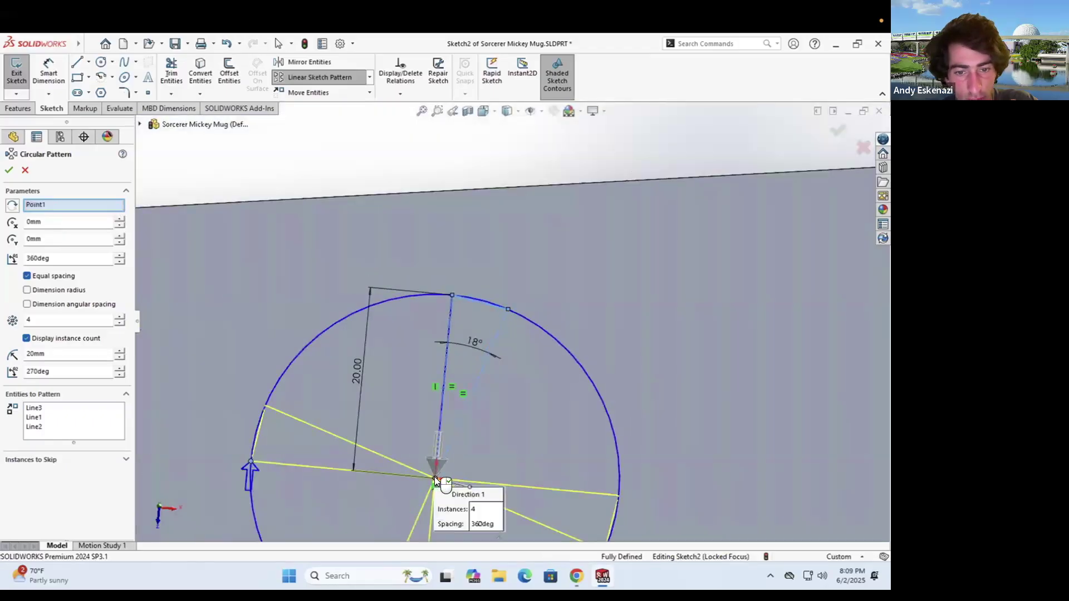
click(50, 322)
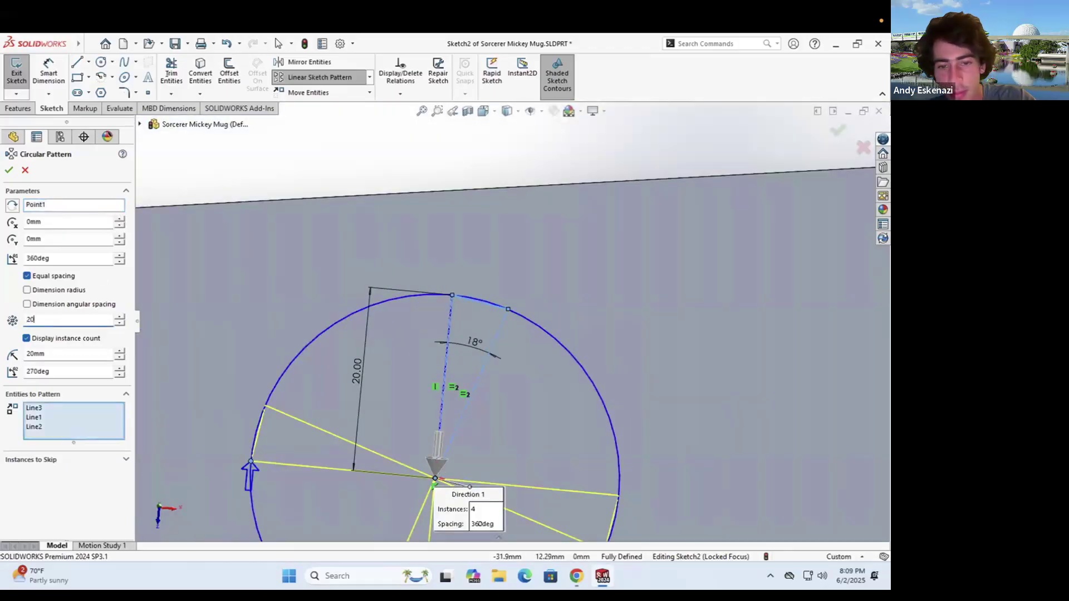
key(Return)
click(9, 171)
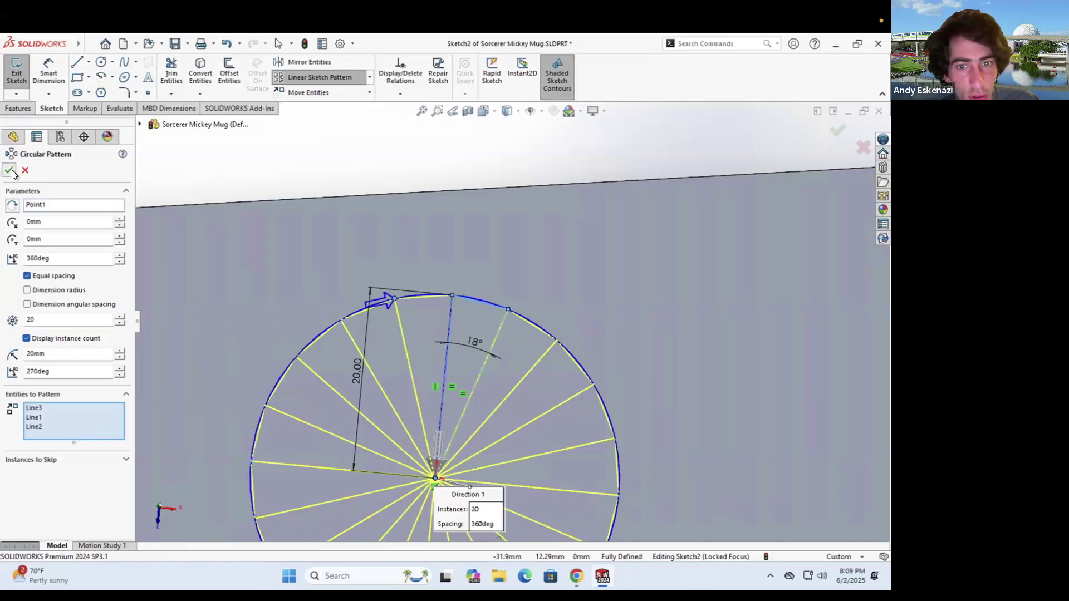
Extrude-cut the 20-sided sketch Through All as a one-direction thin feature 10 mm thick, keeping all bodies
scroll(492, 359, up, 3)
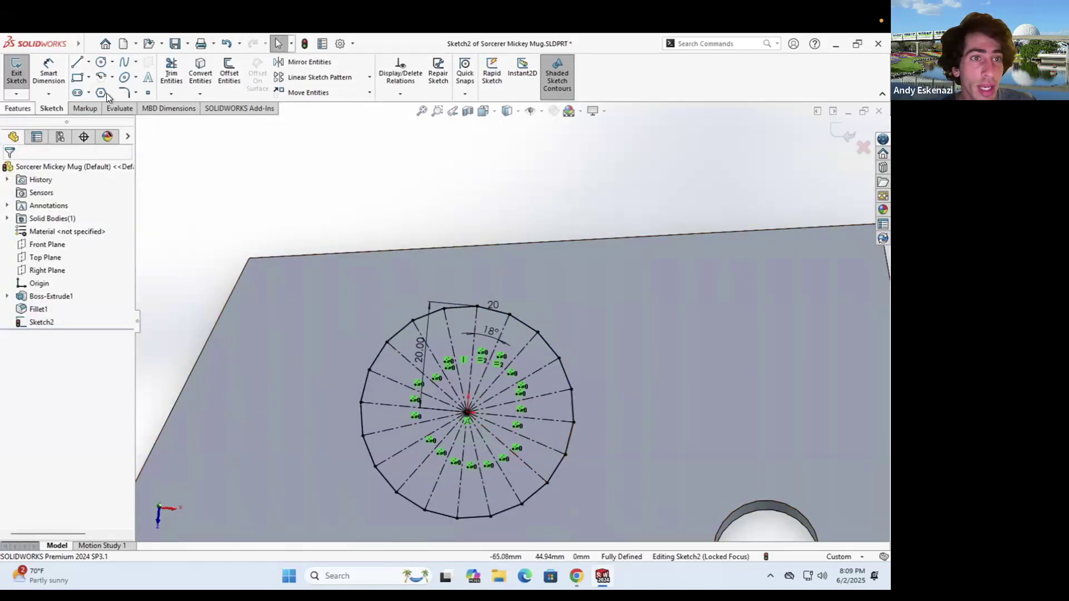
click(22, 108)
click(179, 71)
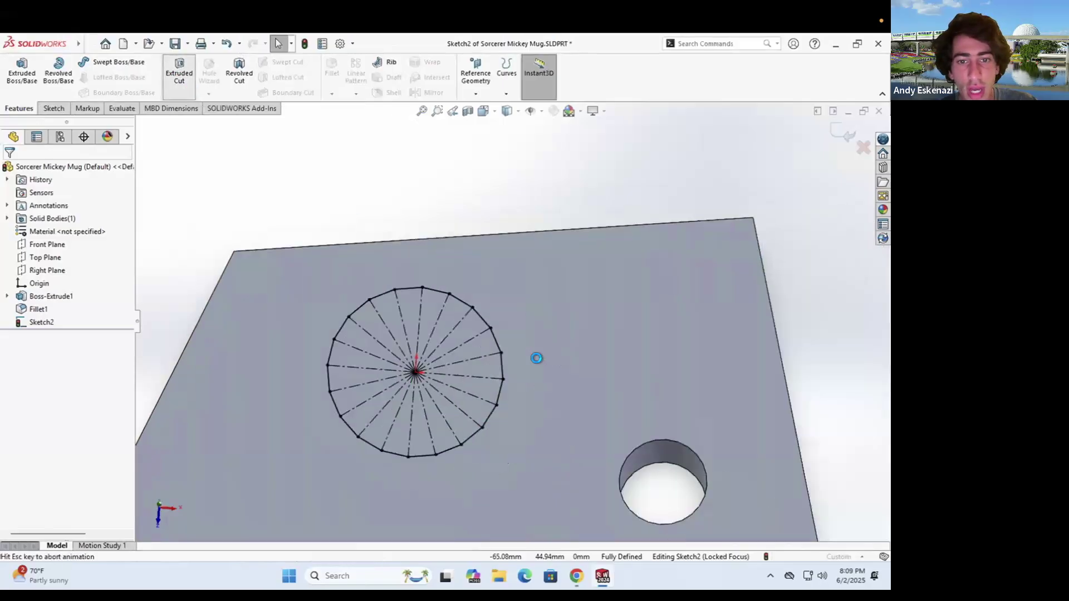
middle_drag(439, 294, 444, 259)
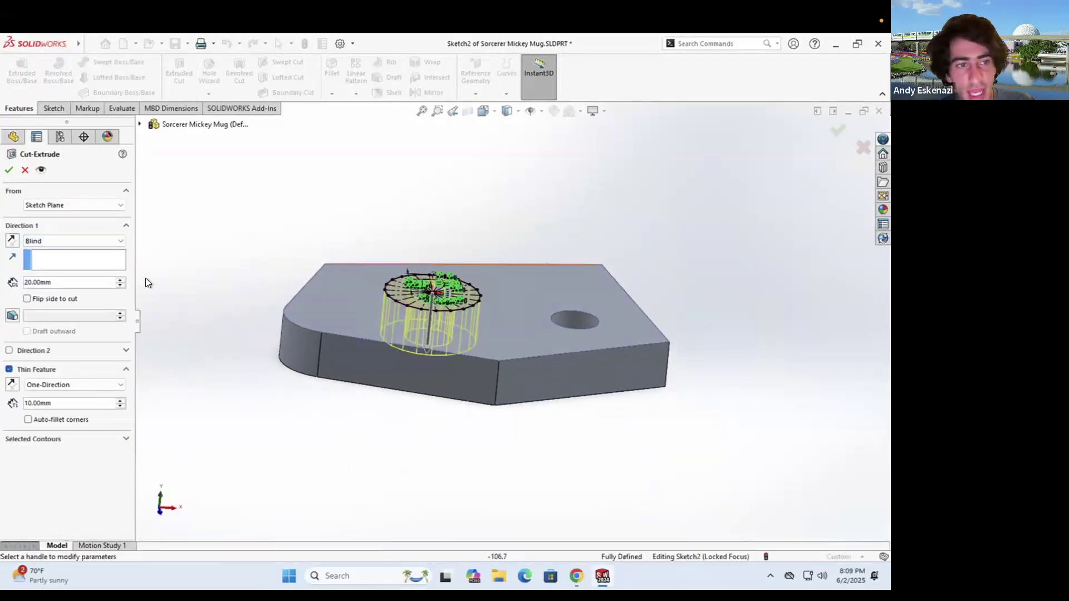
scroll(145, 279, down, 3)
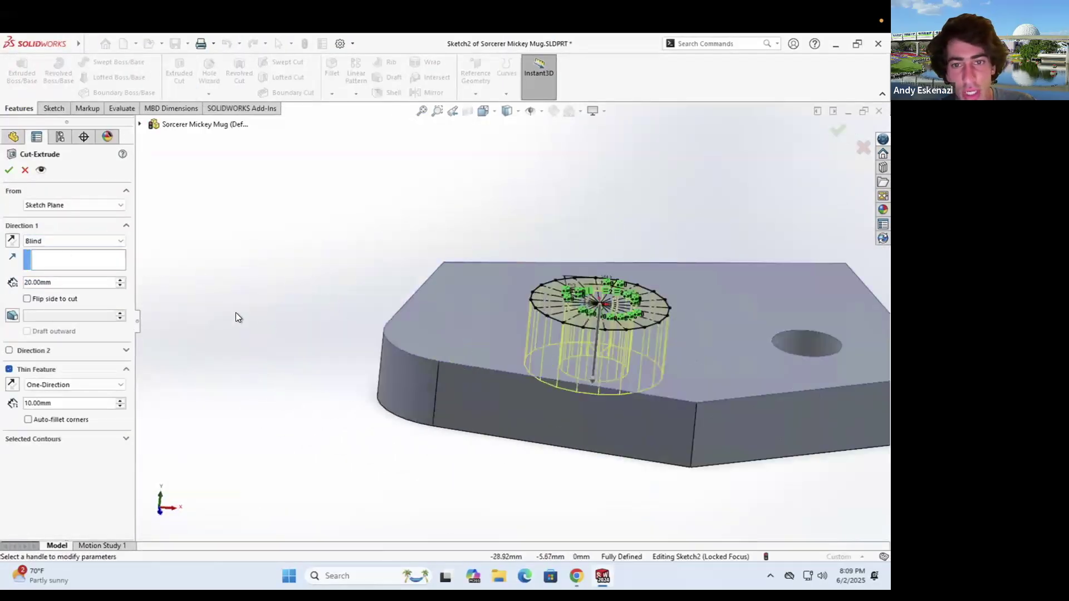
click(55, 242)
click(66, 258)
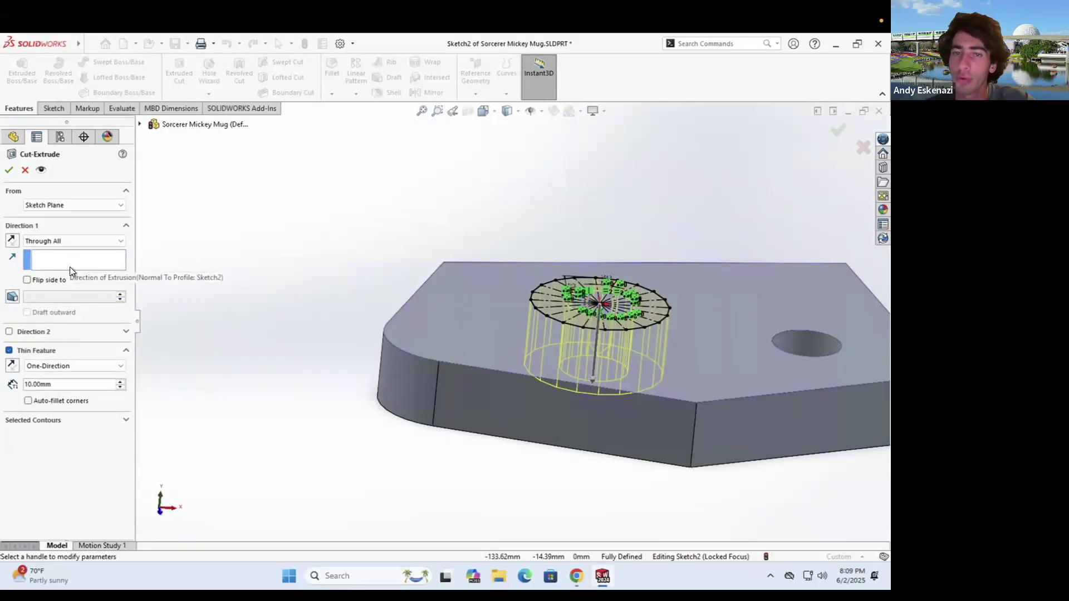
click(51, 240)
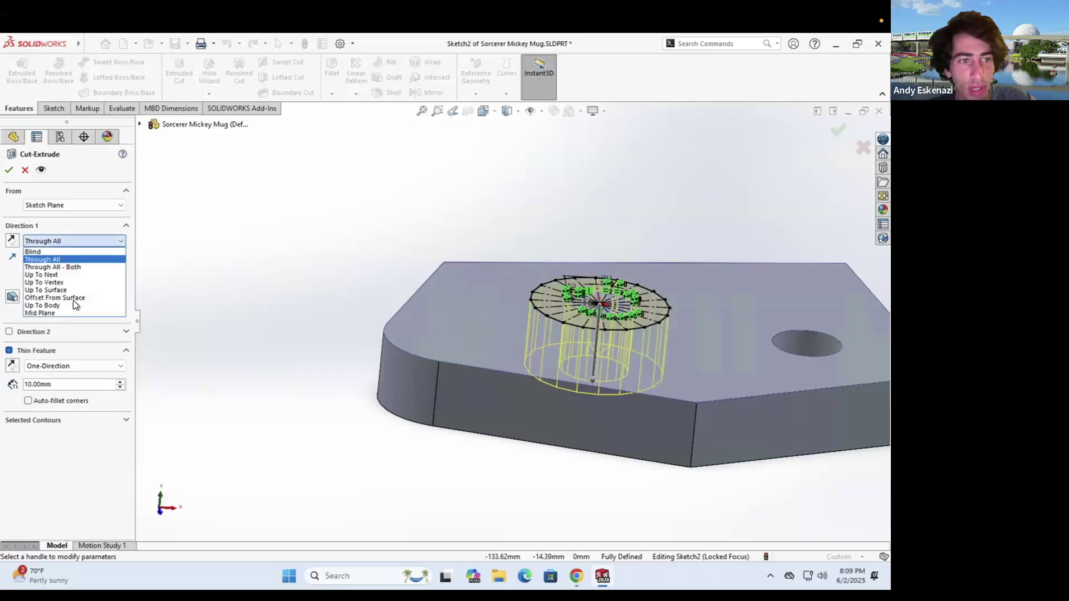
click(9, 173)
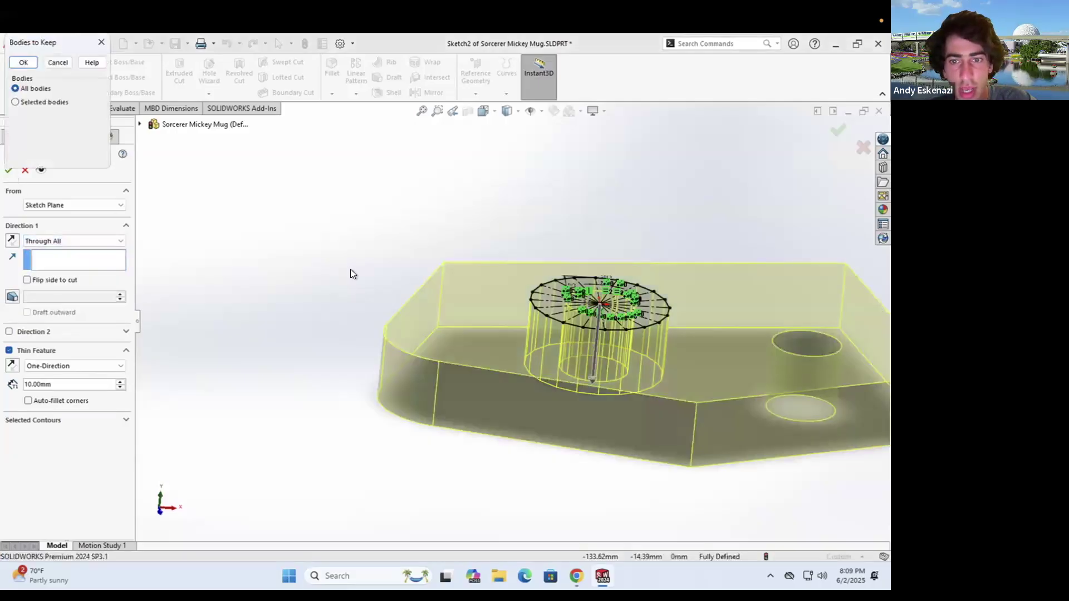
click(20, 63)
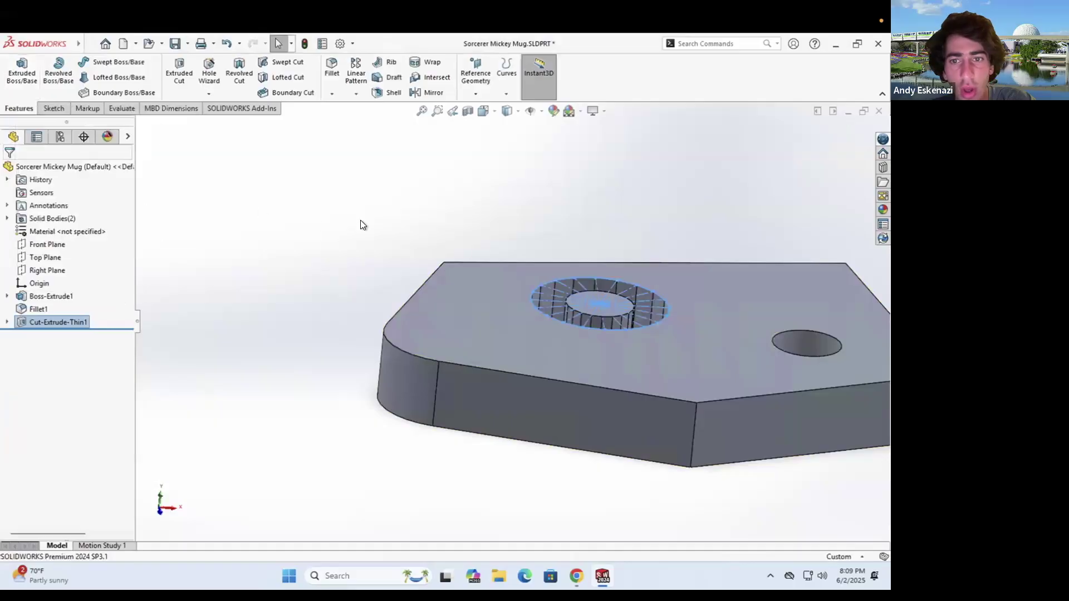
mouse_move(592, 304)
middle_down()
mouse_move(598, 320)
mouse_move(604, 291)
middle_up()
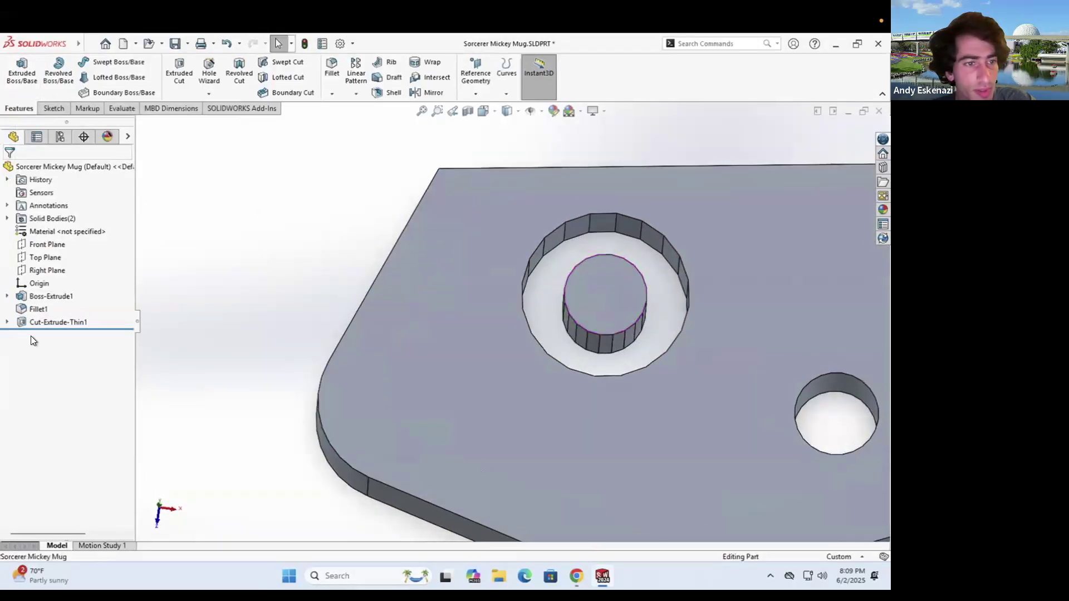
right_click(39, 312)
click(40, 313)
right_click(42, 315)
click(272, 271)
scroll(615, 257, up, 3)
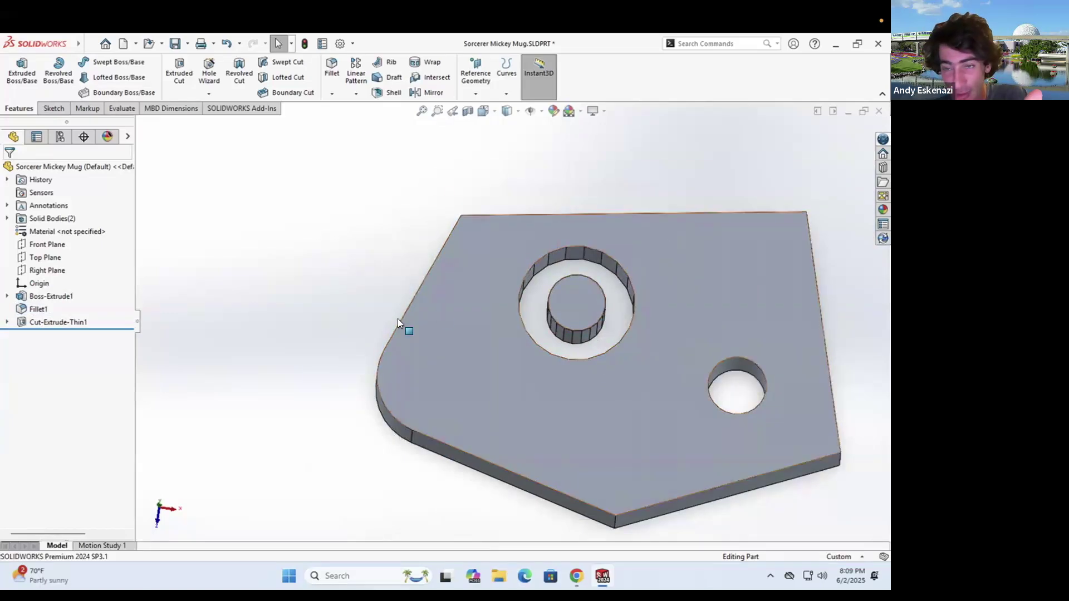
Delete the Cut-Extrude-Thin1 feature from the plate, keeping its sketch
right_click(35, 321)
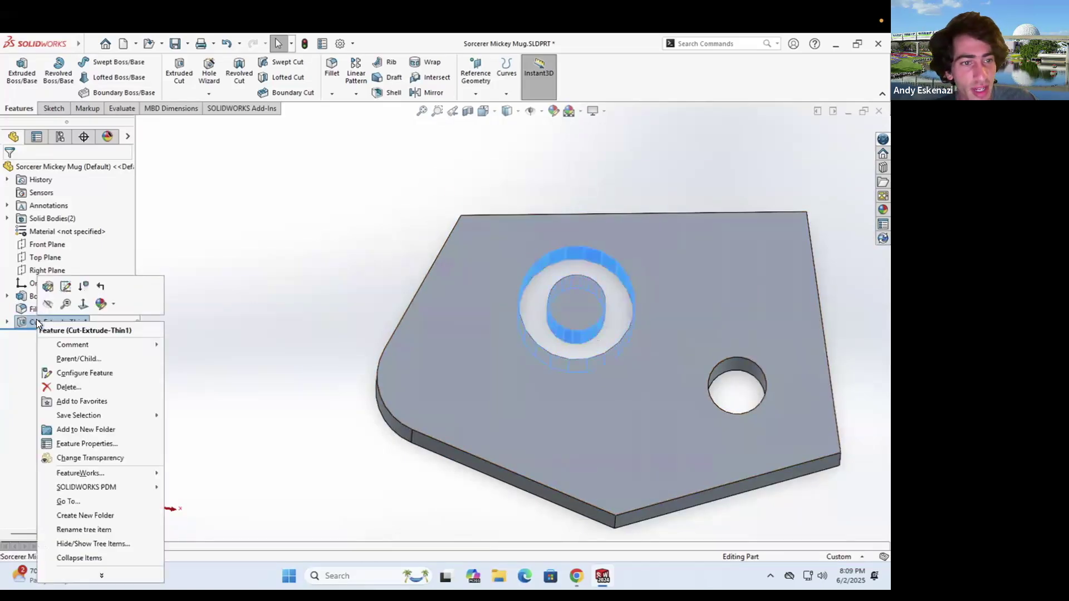
click(58, 389)
click(516, 243)
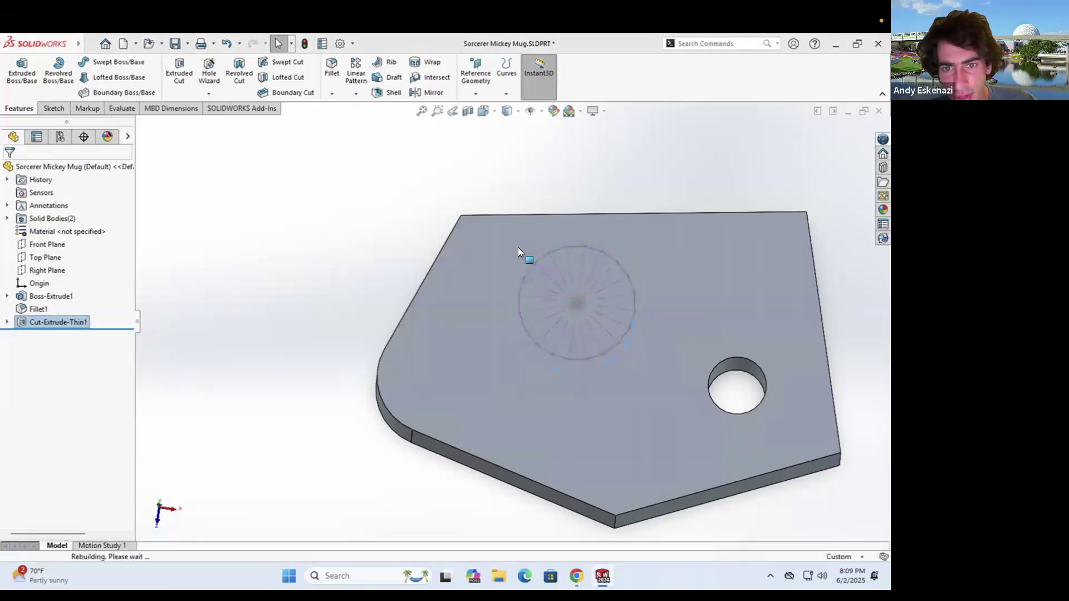
Open the 20-sided pattern sketch on the plate for editing
right_click(45, 322)
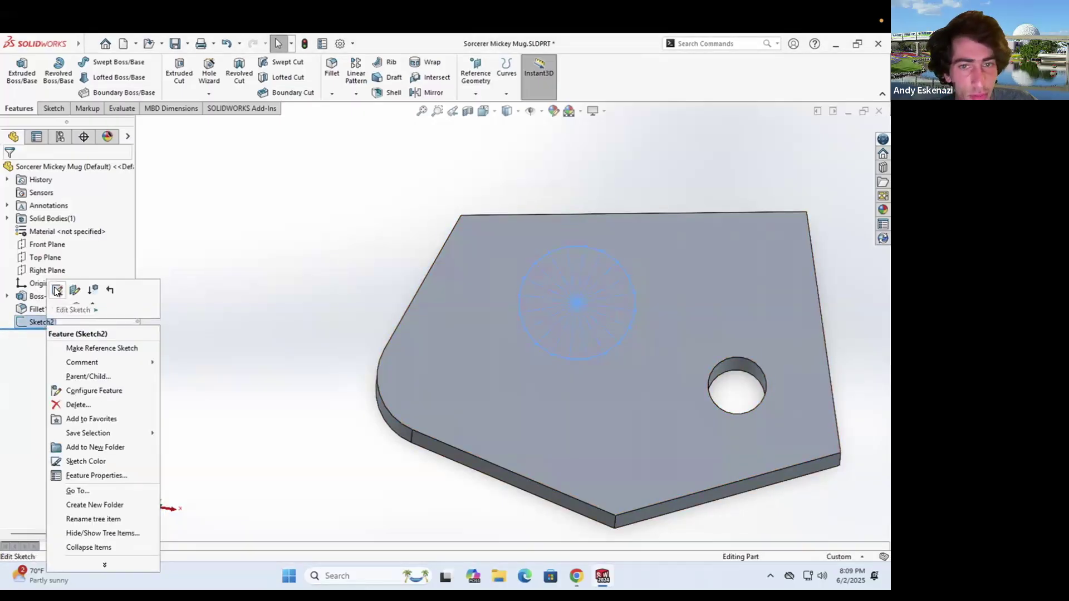
click(58, 291)
scroll(501, 244, down, 5)
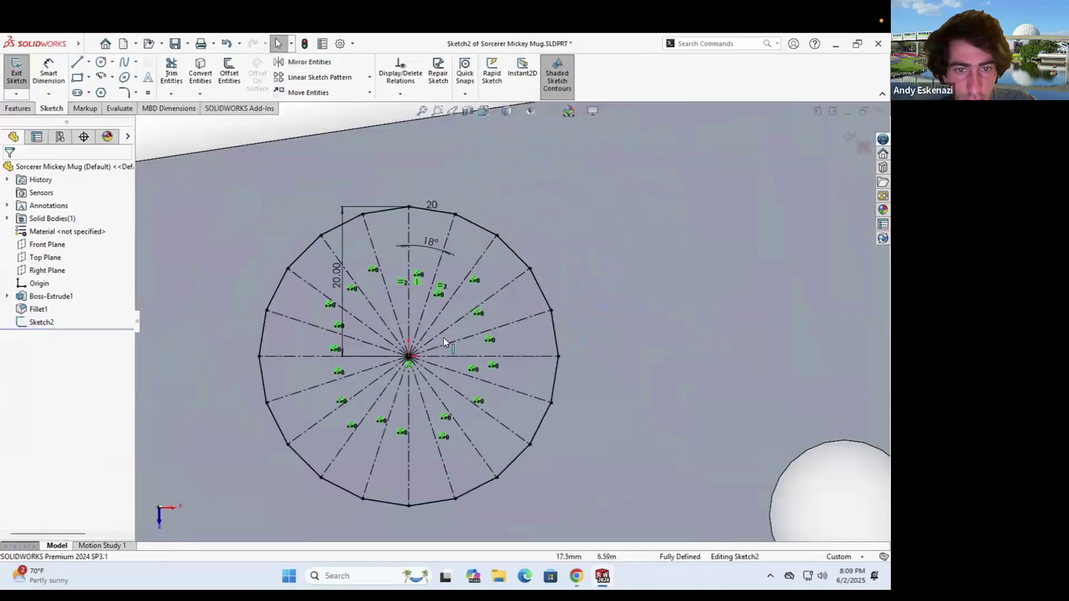
scroll(455, 219, down, 6)
click(16, 109)
click(180, 79)
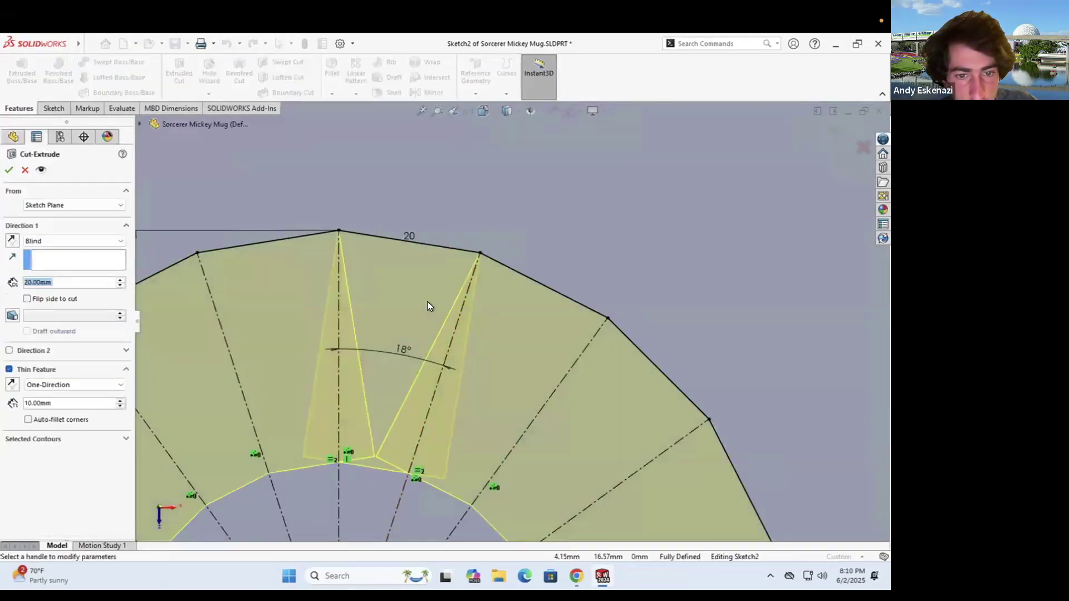
scroll(445, 411, down, 3)
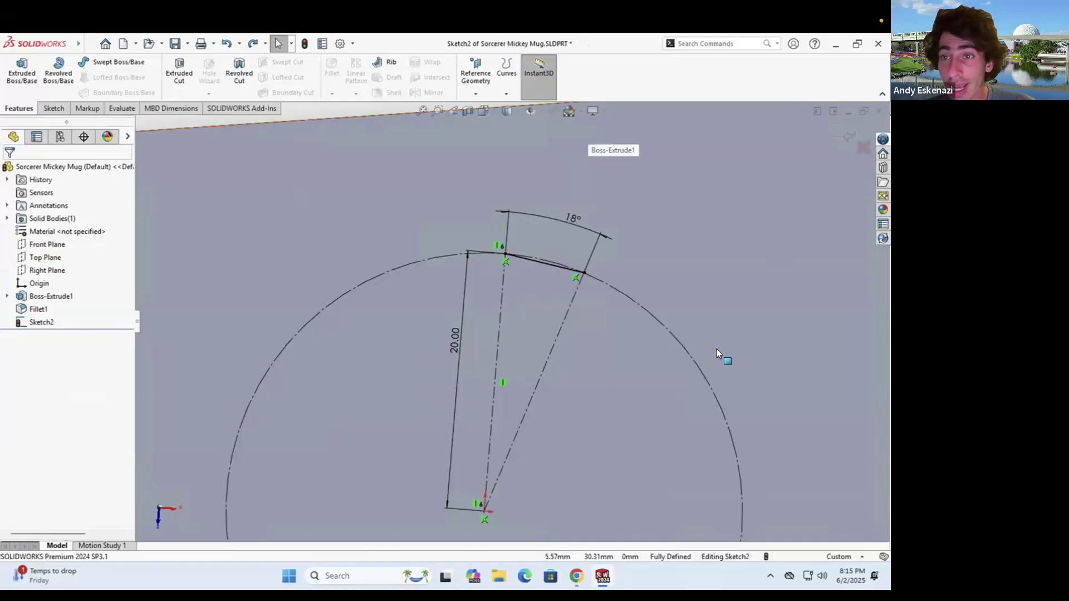
Sketch solid lines along the two centerlines from the short outer line's endpoints to the origin, closing a triangular wedge
scroll(505, 233, up, 3)
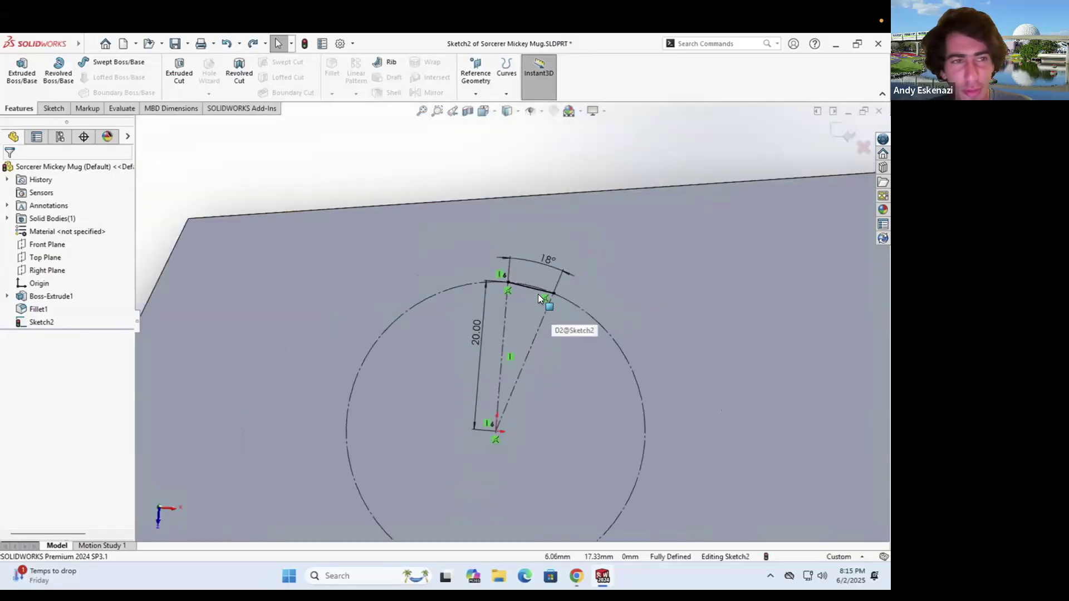
click(54, 108)
click(79, 59)
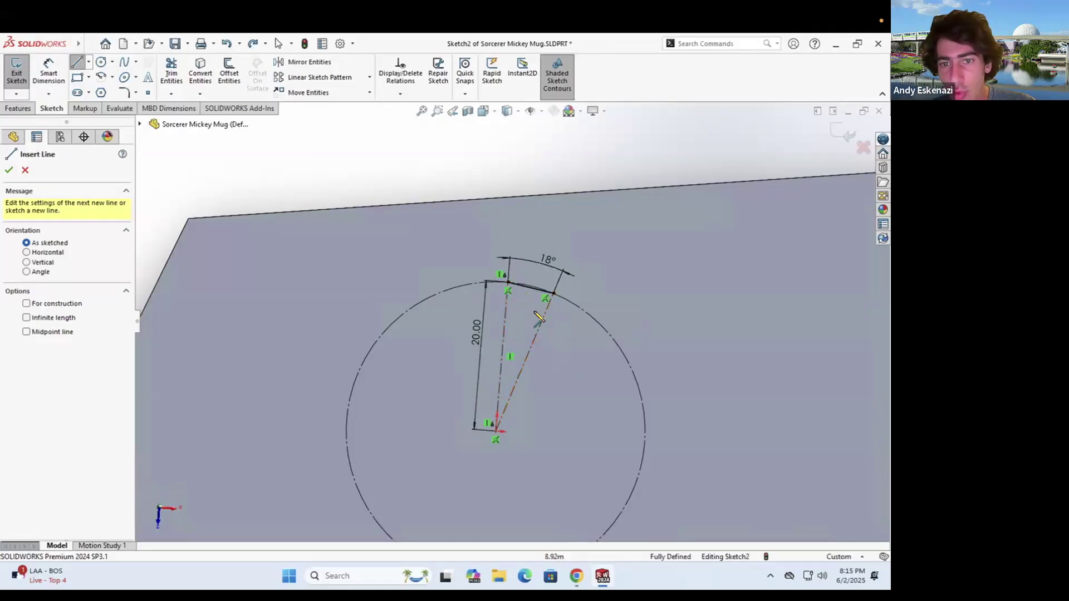
click(508, 290)
click(496, 431)
key(Escape)
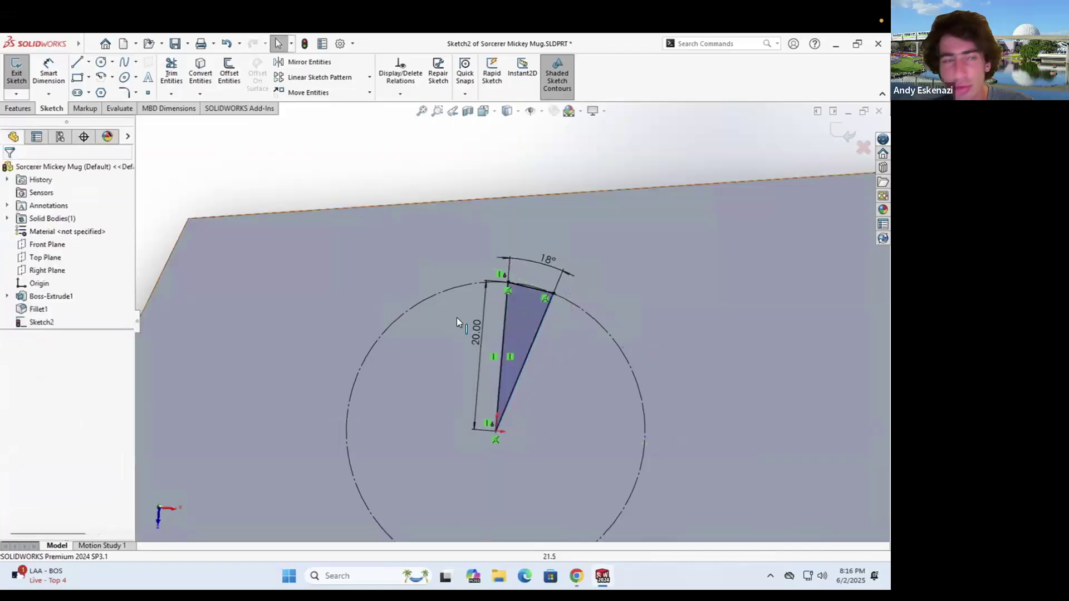
Sketch a circle centered on the origin at the wedge's tip and dimension its diameter as 4 mm
click(101, 61)
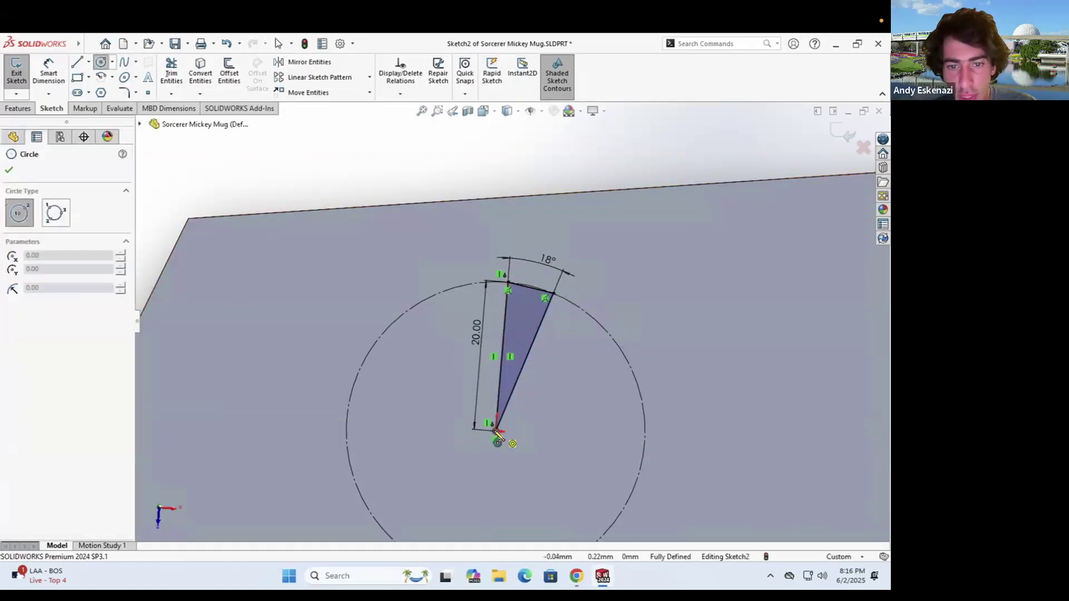
click(496, 432)
click(517, 425)
key(Escape)
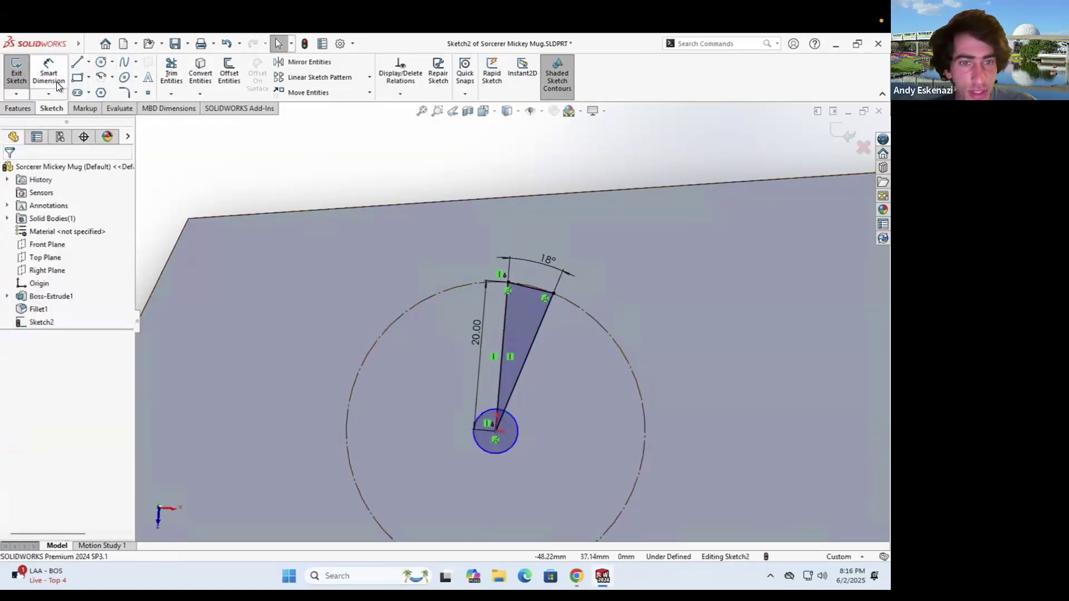
click(49, 75)
click(512, 443)
click(522, 501)
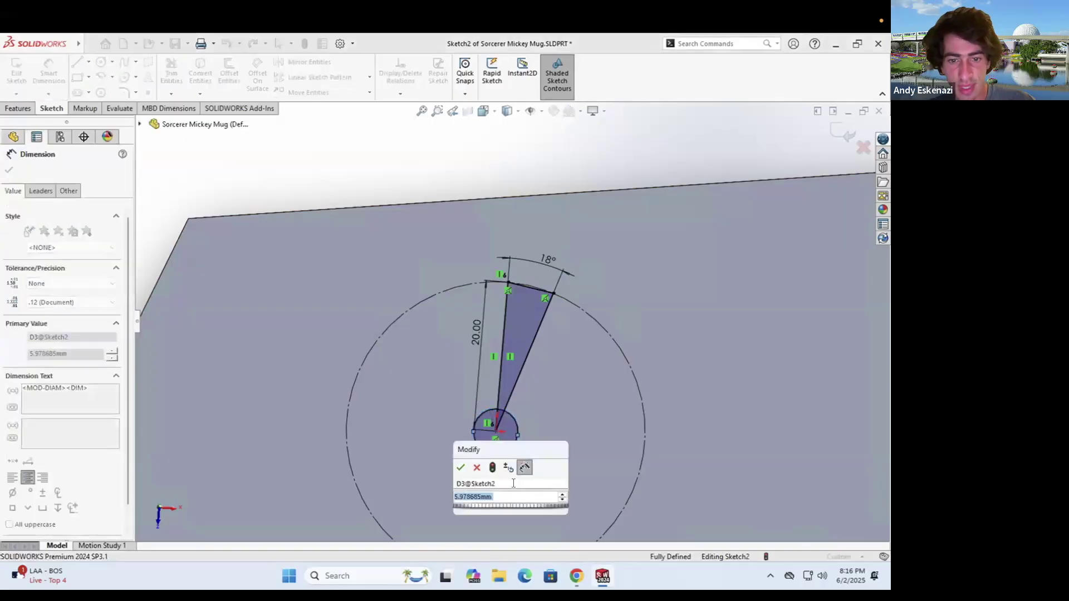
text(4)
key(Return)
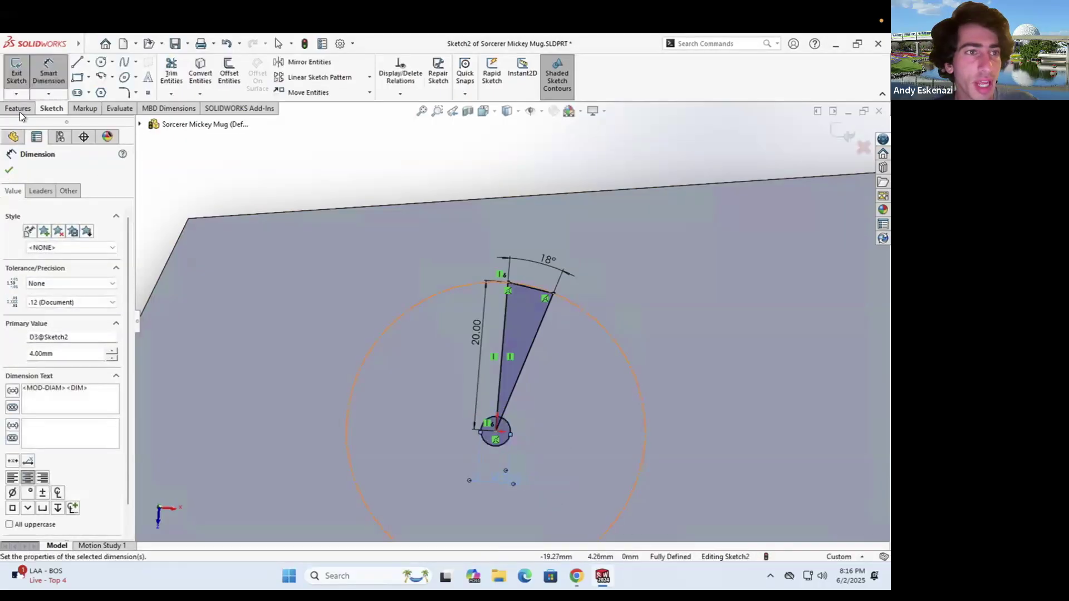
click(18, 107)
click(22, 71)
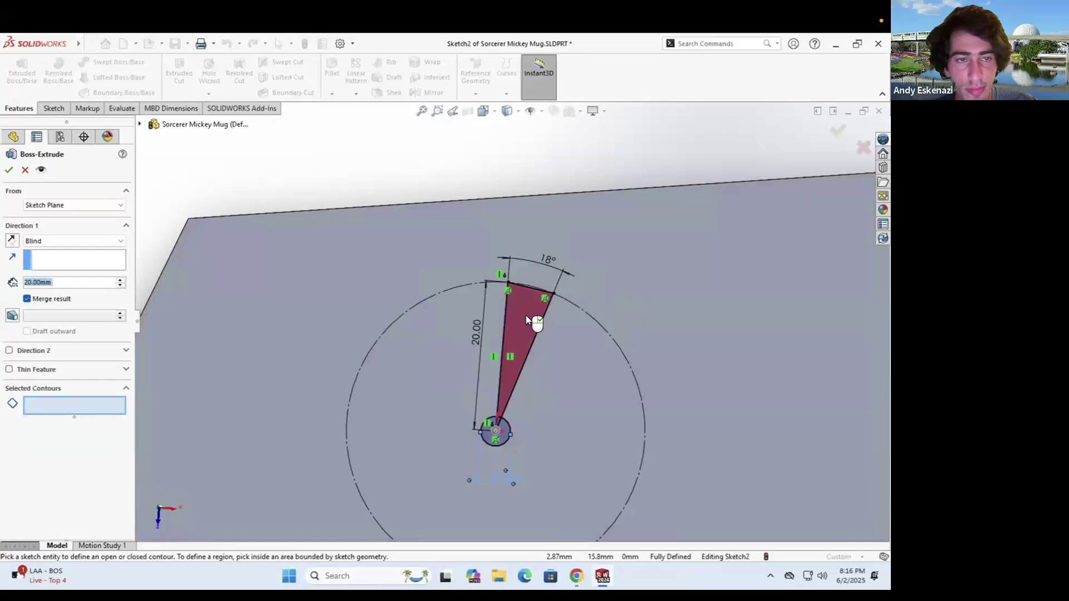
click(525, 315)
key(Escape)
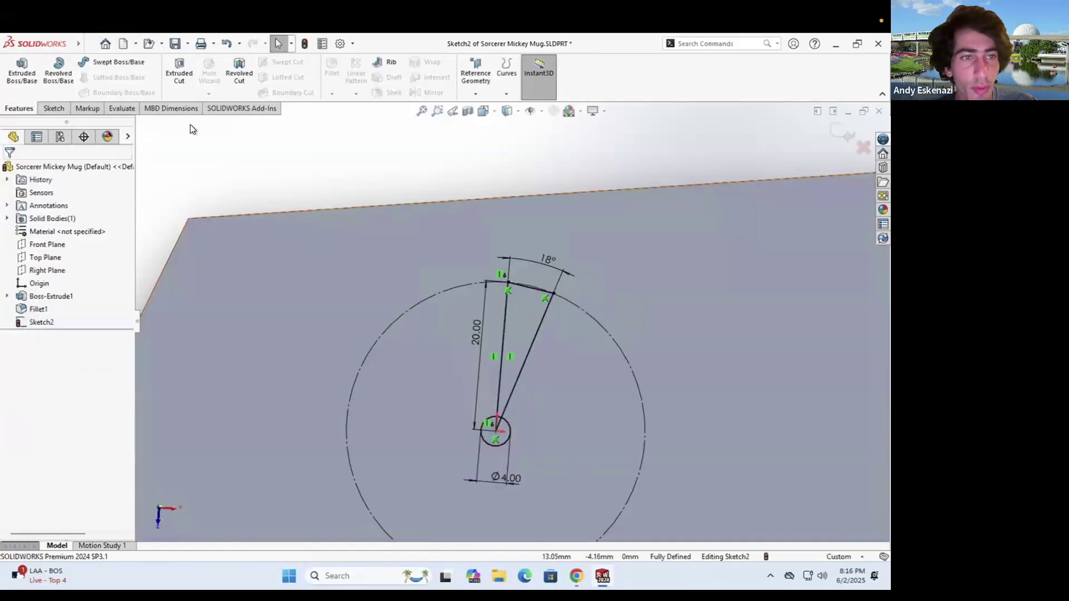
Extrude-cut the wedge, the small circle and their overlap region as a Blind cut 5 mm deep
click(179, 71)
click(517, 326)
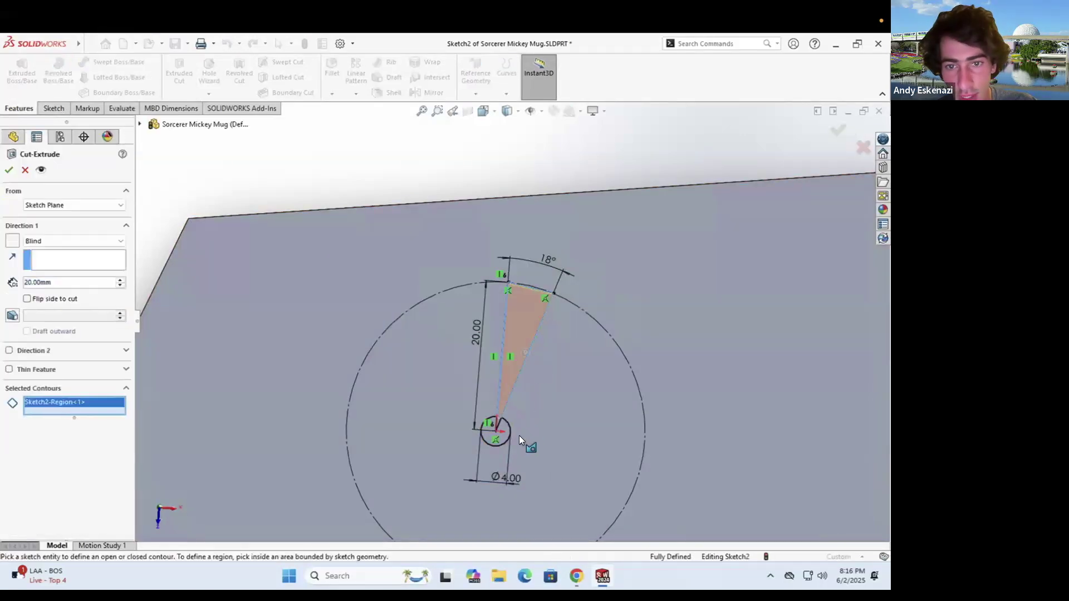
scroll(518, 393, down, 3)
scroll(514, 417, down, 2)
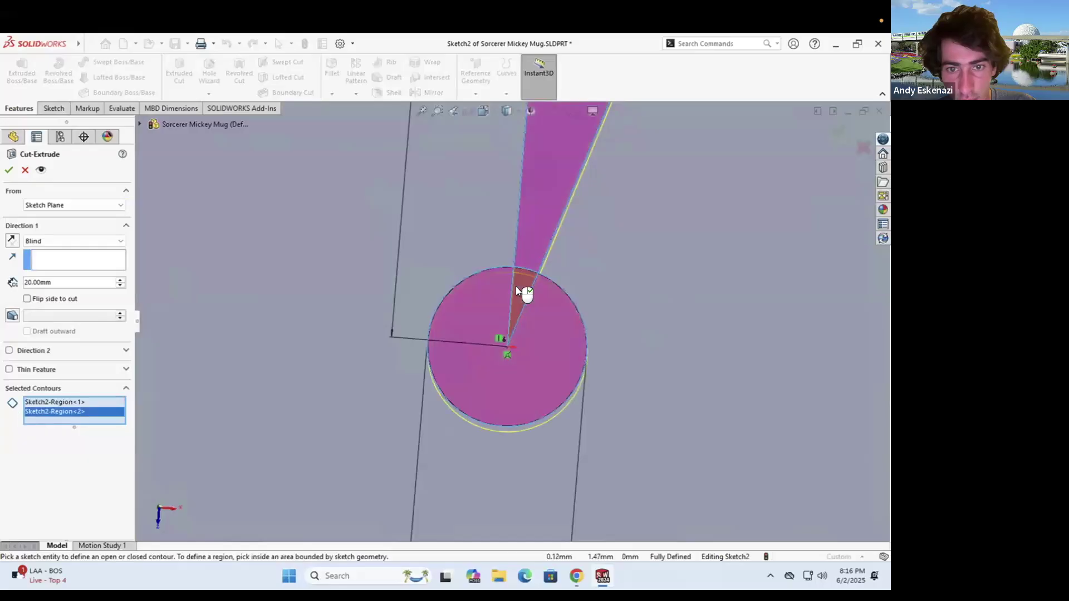
click(515, 286)
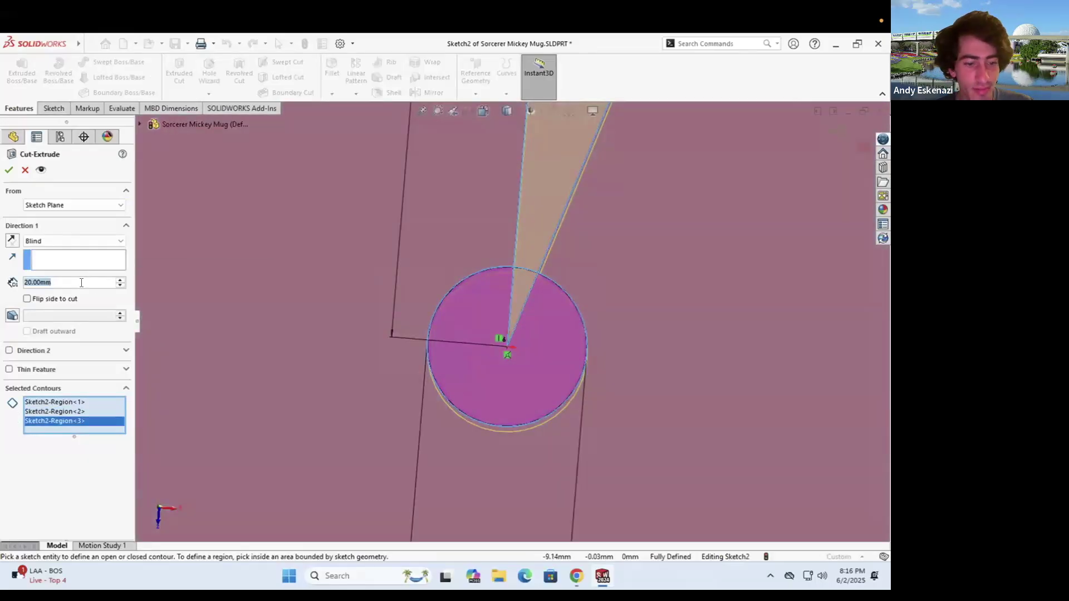
text(5)
key(Return)
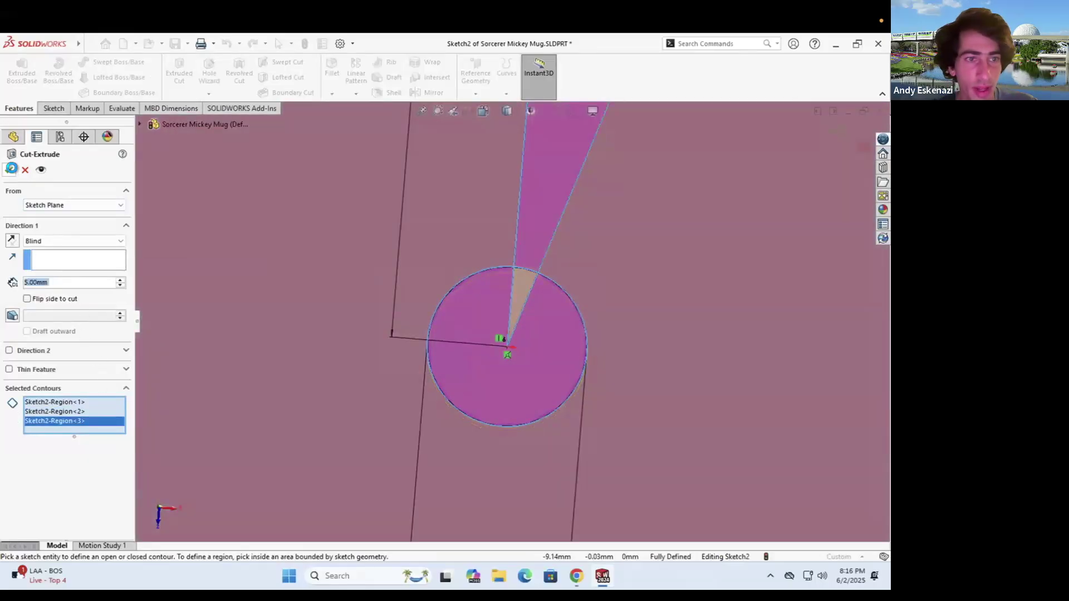
key(Return)
Start a circular feature pattern with the wedge-and-circle cut as the feature to pattern
scroll(473, 346, up, 5)
middle_drag(481, 363, 540, 323)
scroll(460, 329, down, 5)
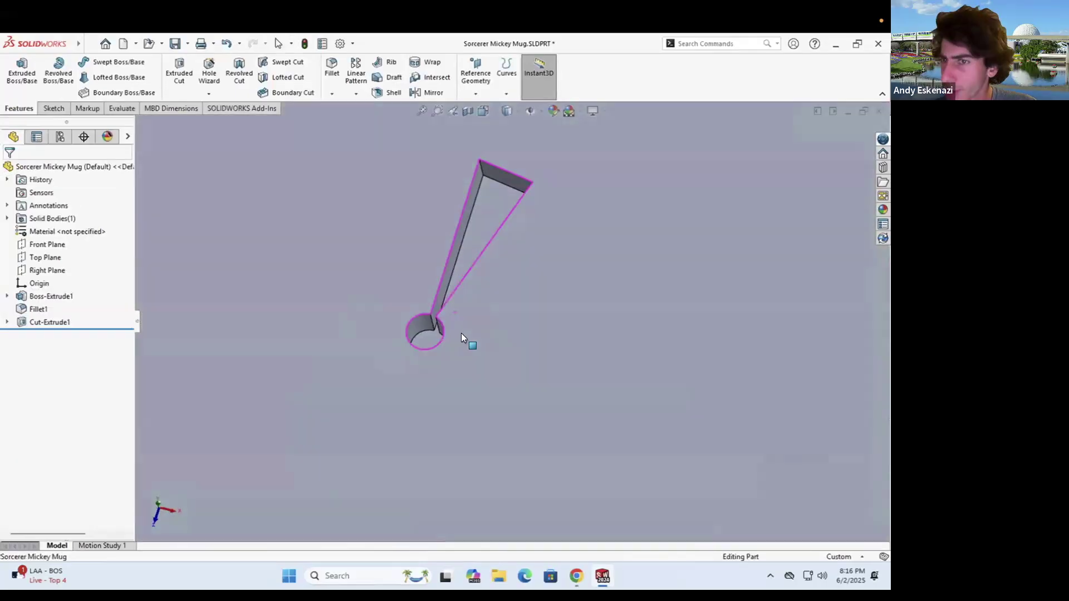
click(356, 95)
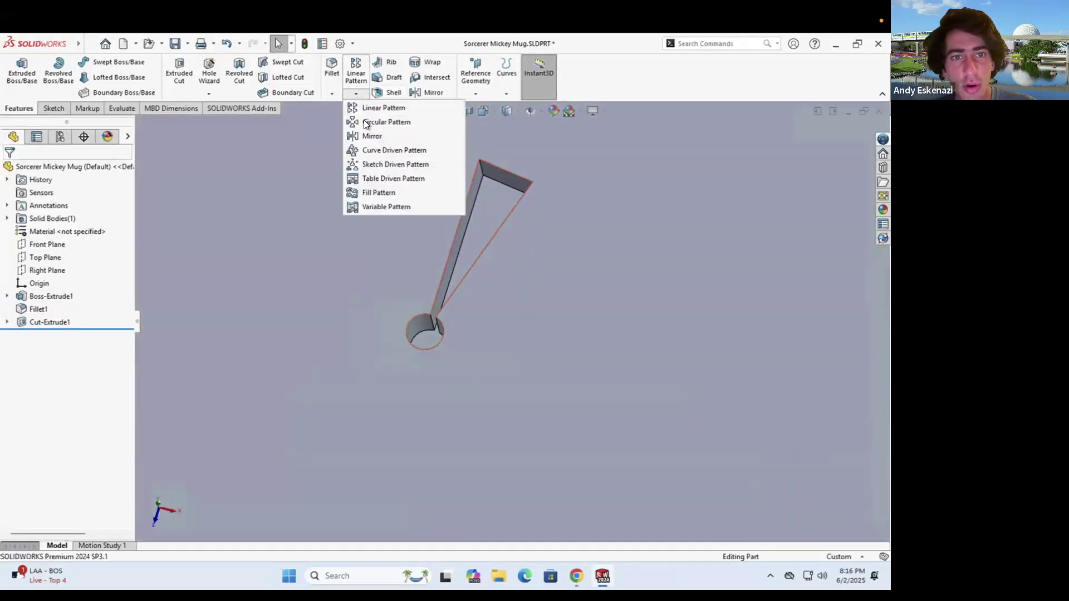
click(369, 122)
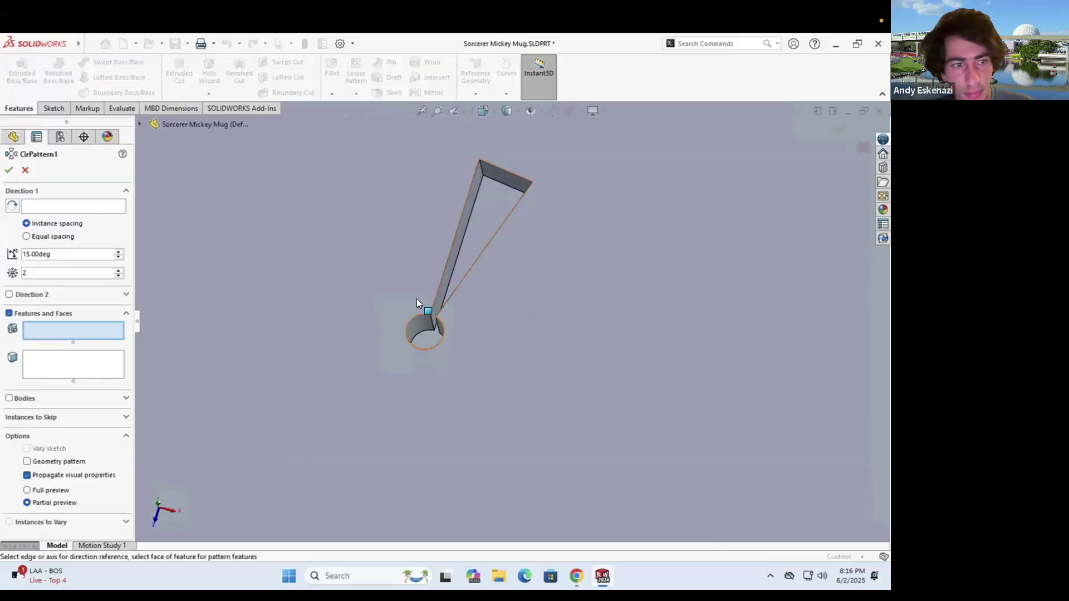
scroll(416, 298, down, 3)
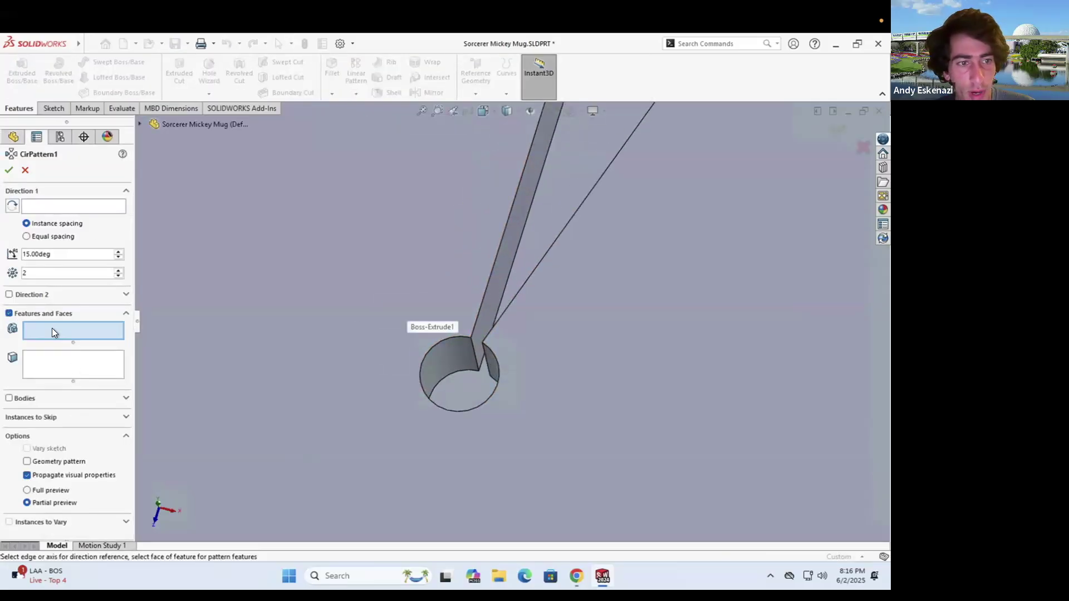
click(455, 356)
scroll(485, 376, up, 5)
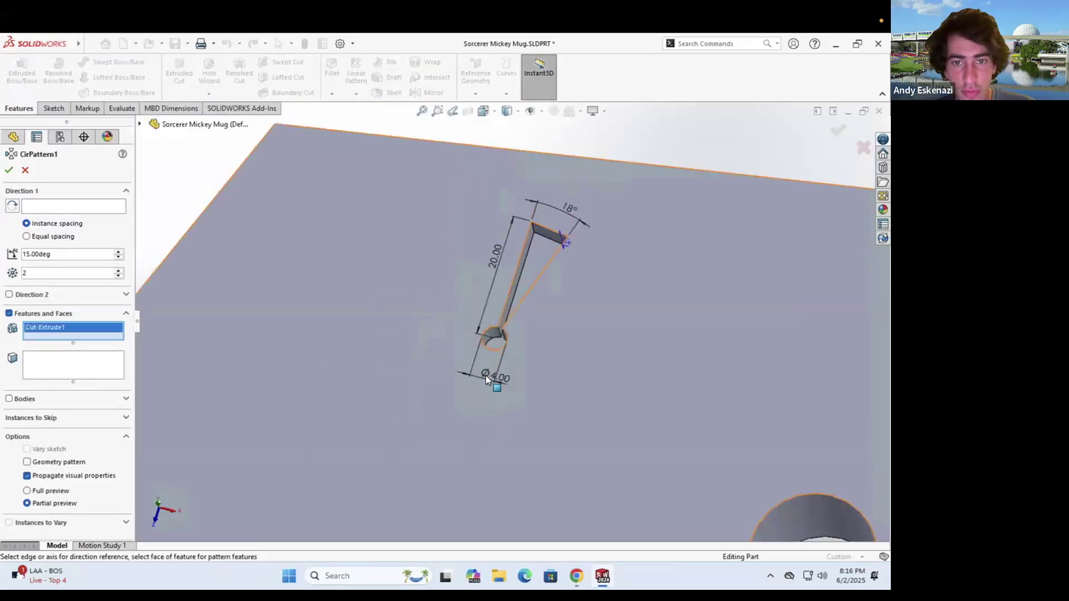
scroll(524, 287, down, 4)
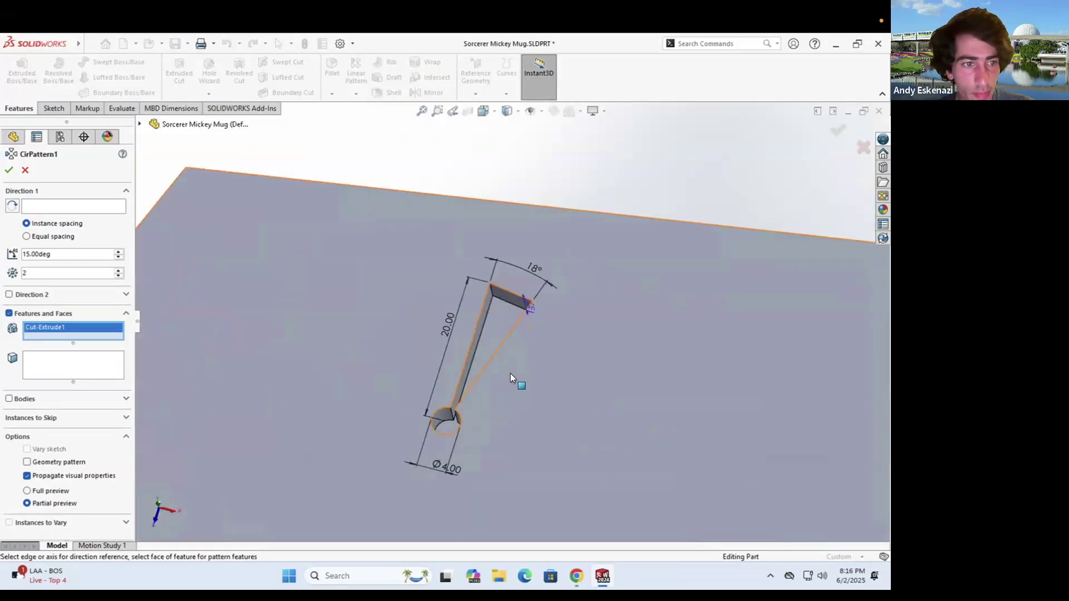
Use the cylindrical face of the small circular cut as the pattern axis and create 20 equally spaced instances over 360°
click(54, 206)
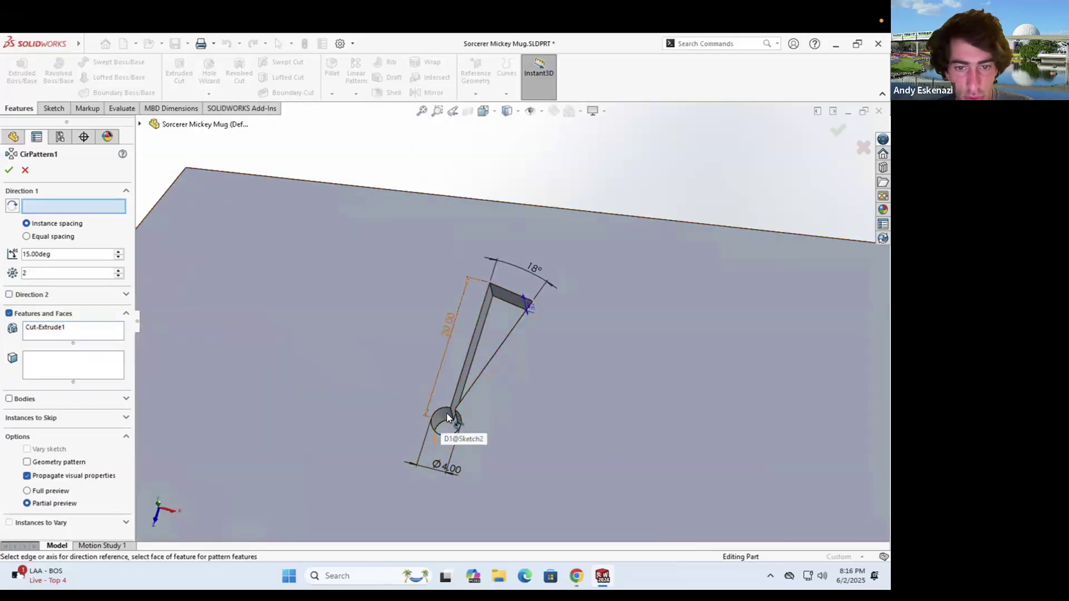
scroll(446, 417, down, 4)
click(472, 356)
scroll(473, 364, up, 4)
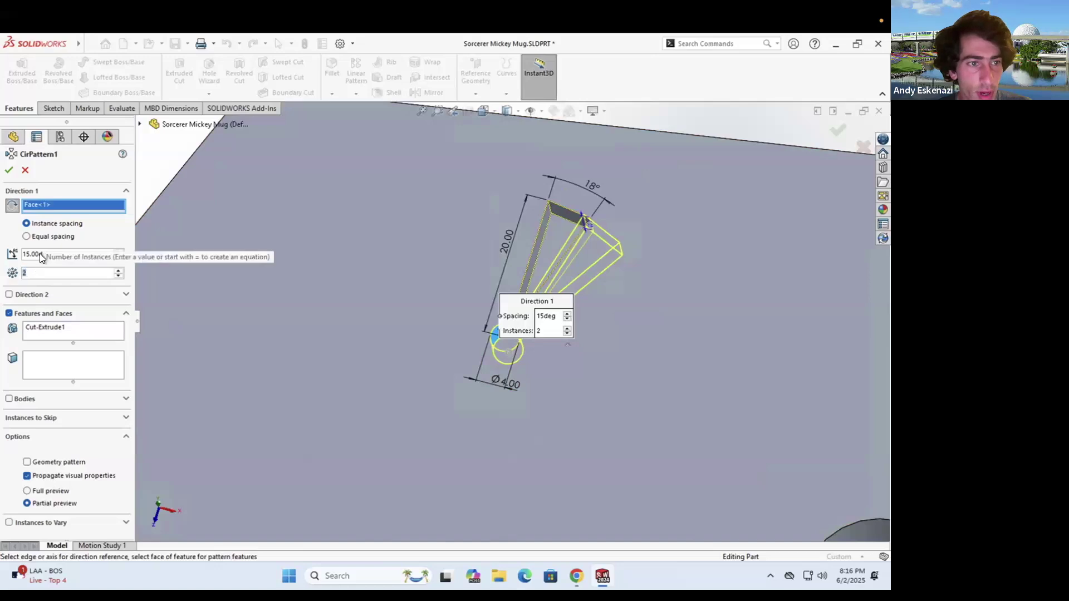
click(42, 238)
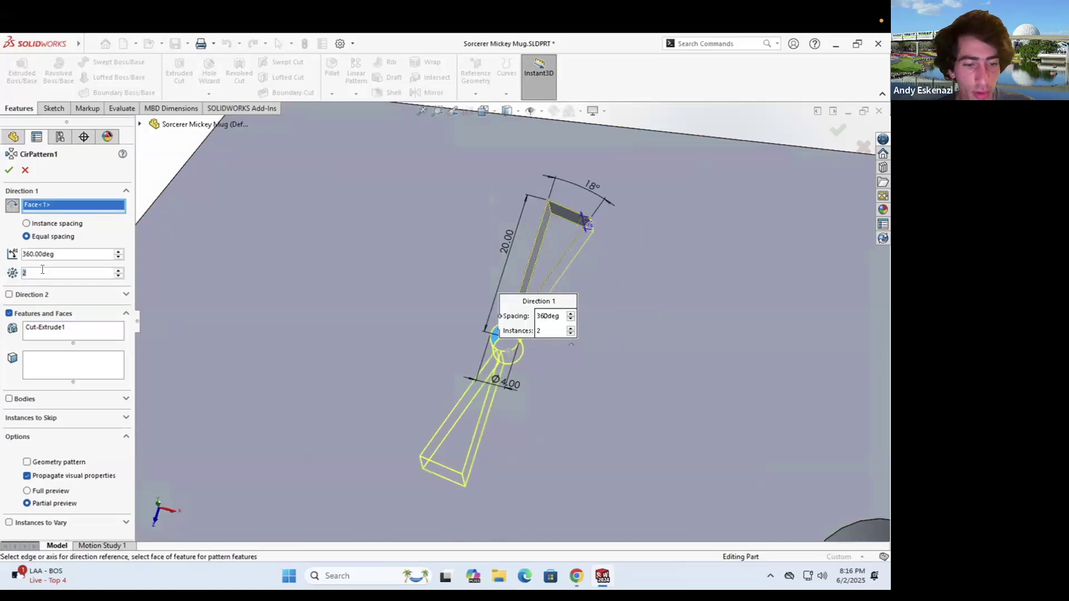
text(20)
key(Return)
click(8, 173)
Examine the patterned 20-sided pocket and the circular pattern's feature details, viewing the plate from several angles
scroll(507, 339, up, 3)
middle_drag(500, 250, 493, 325)
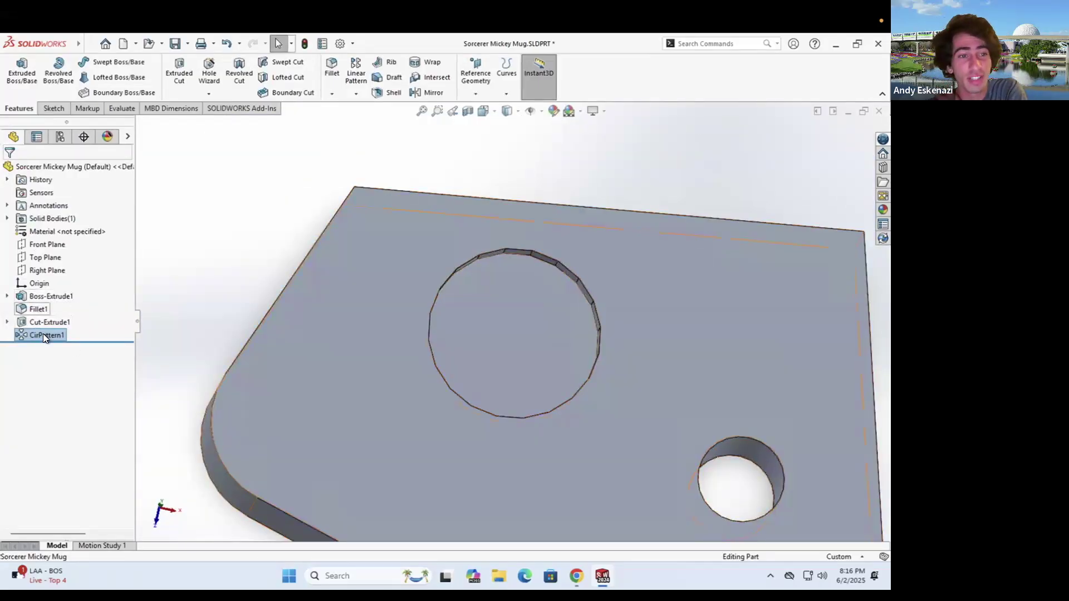
mouse_move(42, 334)
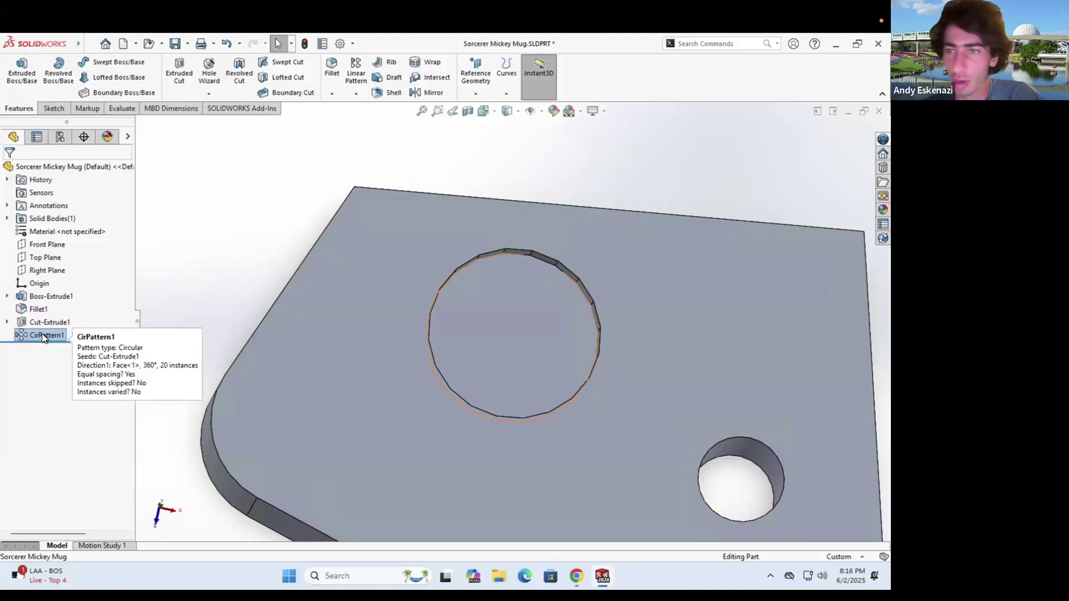
click(43, 335)
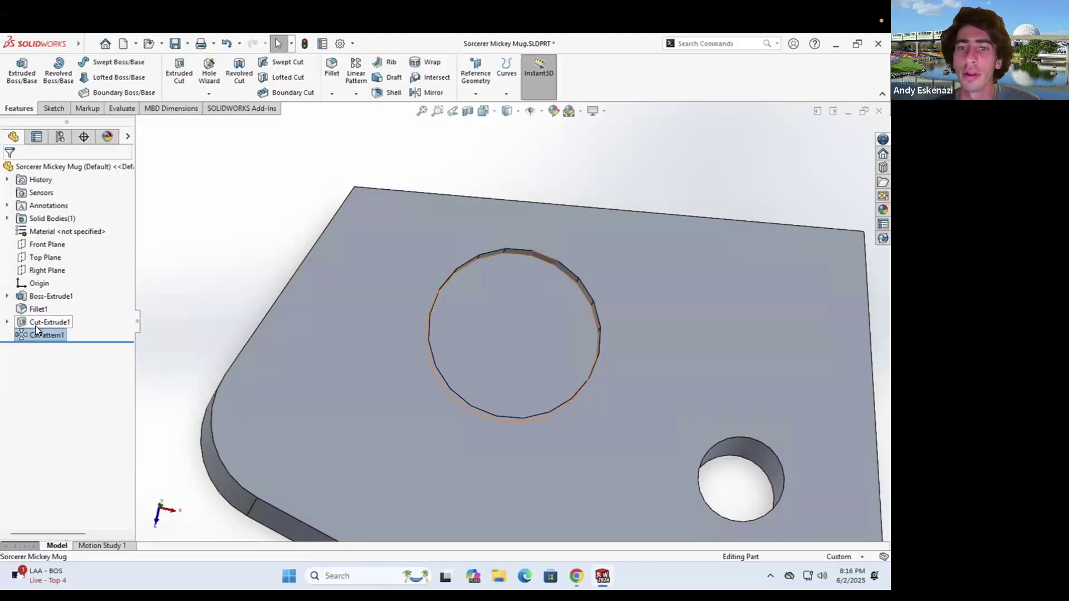
scroll(507, 419, up, 4)
middle_drag(507, 418, 583, 392)
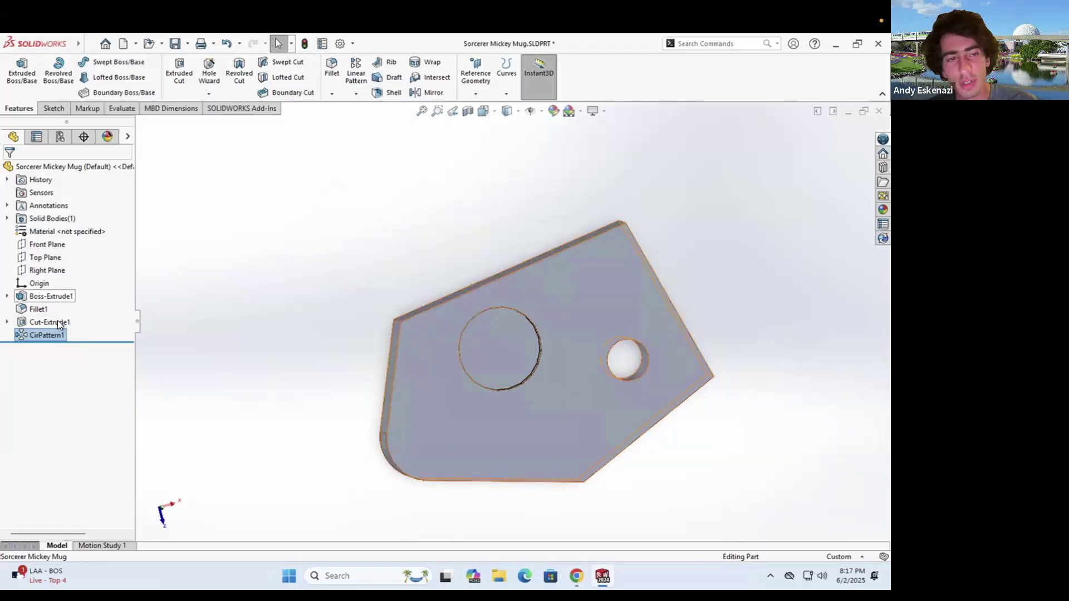
middle_drag(543, 390, 569, 344)
scroll(622, 364, down, 2)
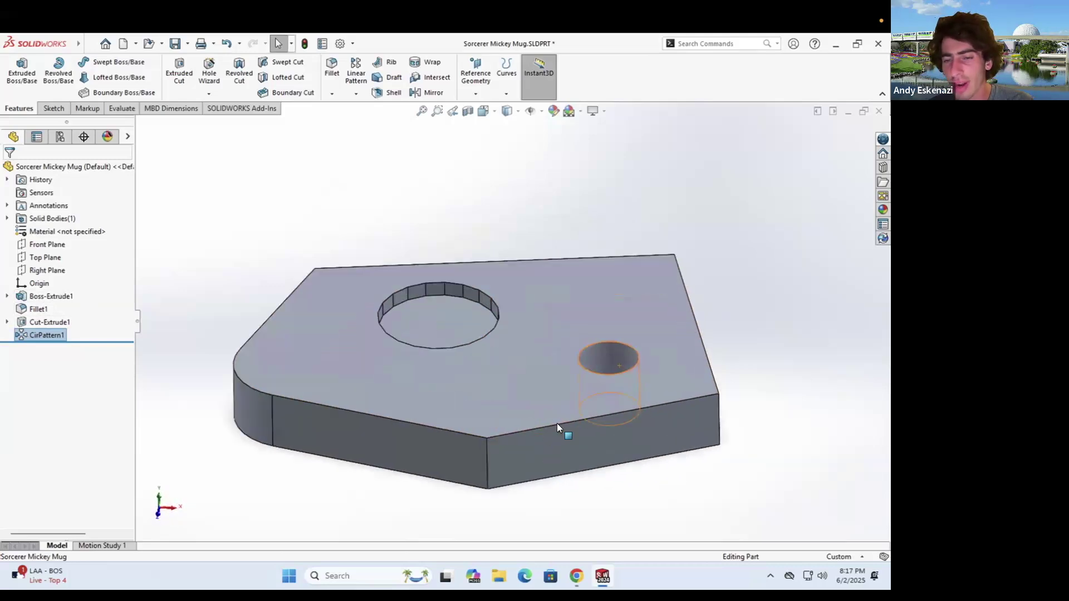
Edit the plate's base extrusion and set its Blind depth to 40 mm
right_click(43, 298)
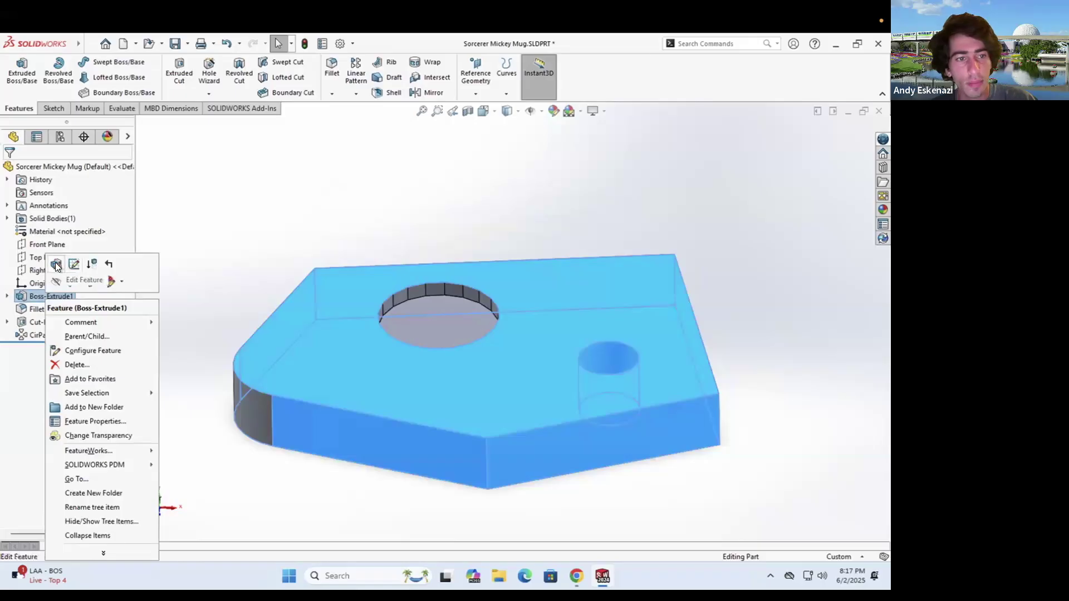
click(56, 265)
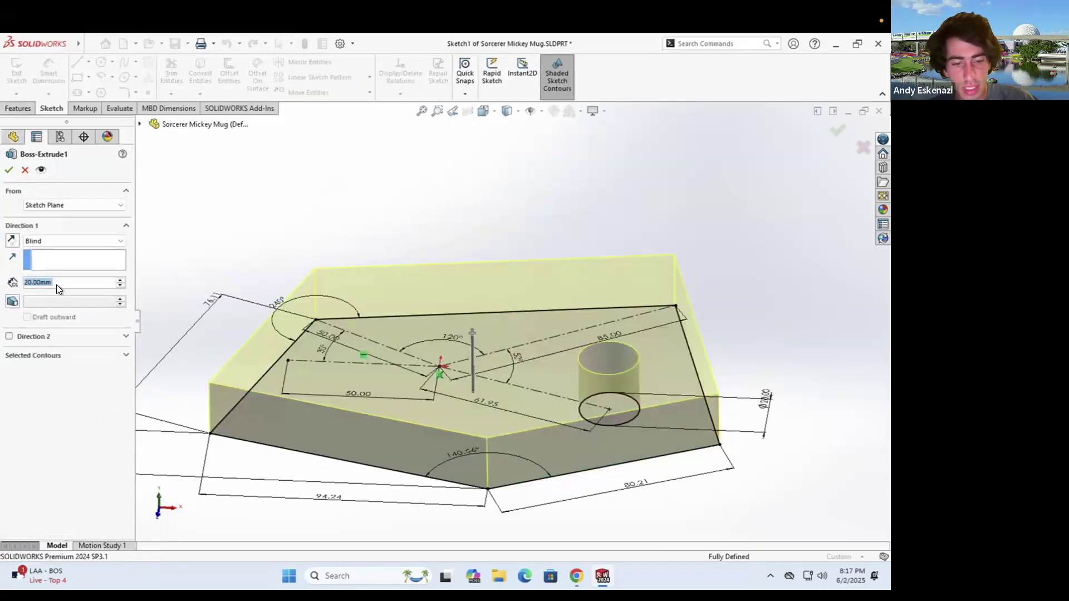
text(40)
key(Return)
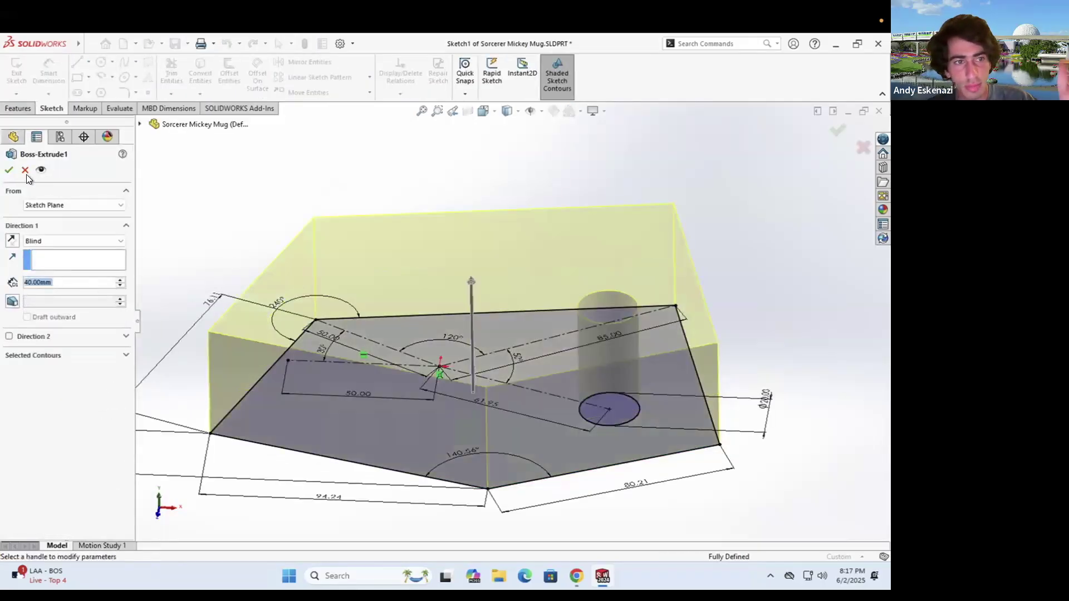
click(8, 171)
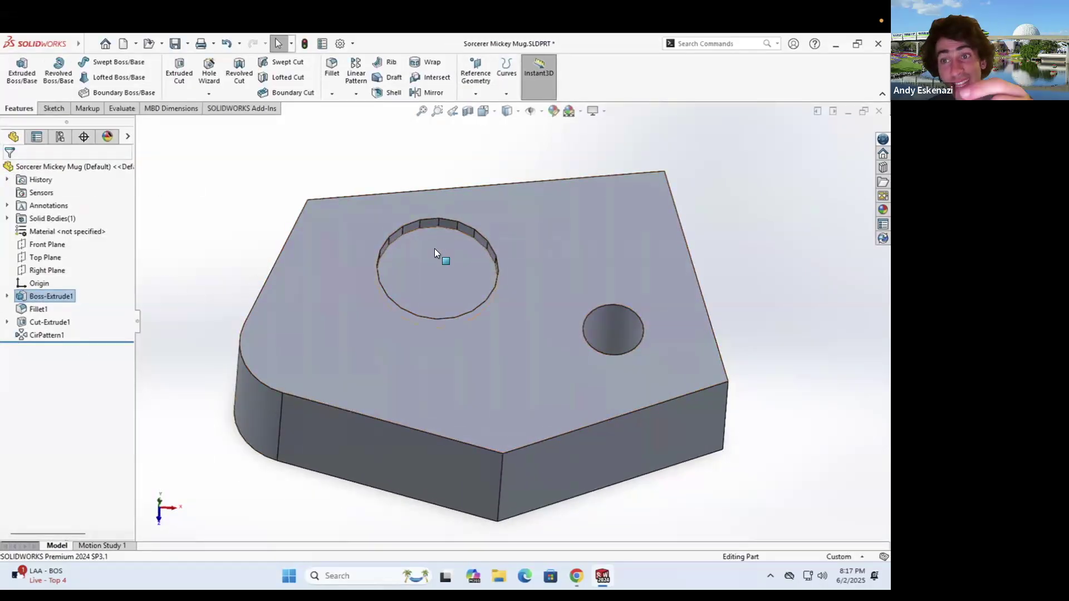
Edit the wedge cut's sketch, set the vertical side's length to 25 mm, and exit the sketch
click(8, 323)
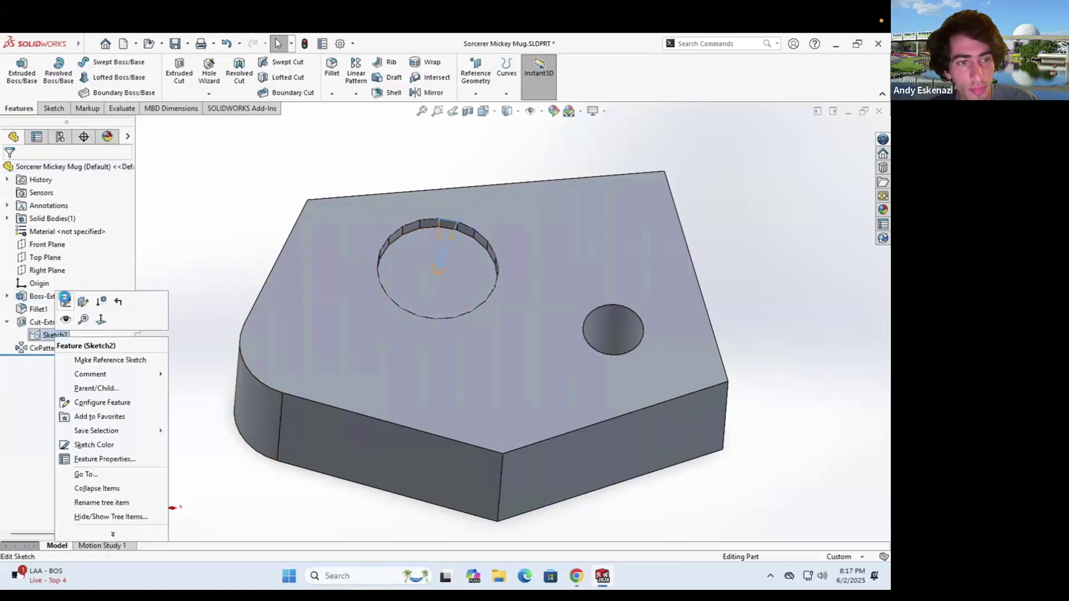
click(65, 301)
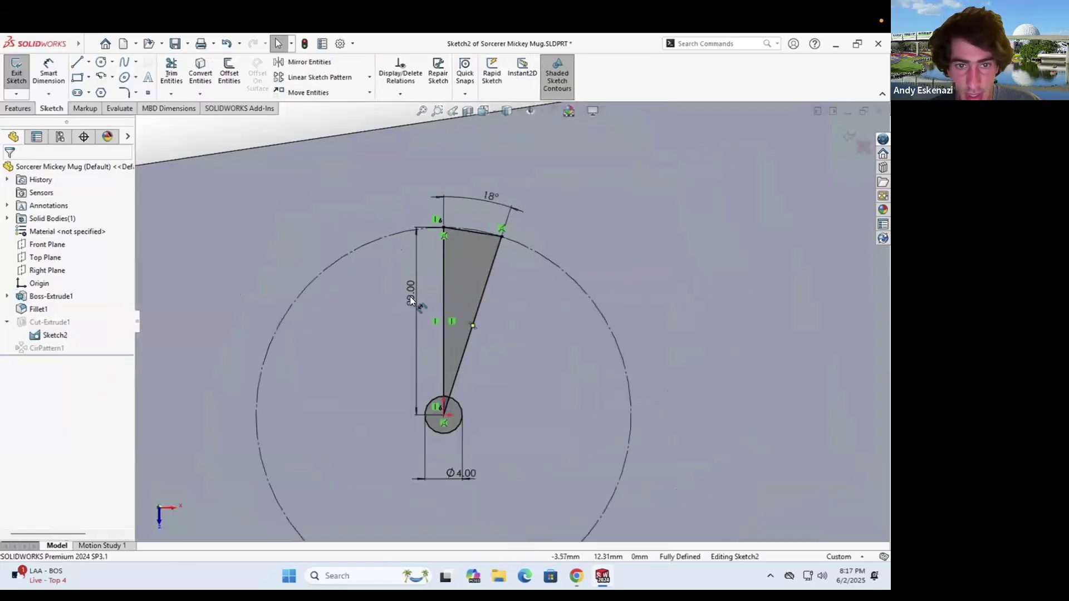
double_click(415, 293)
text(25)
key(Return)
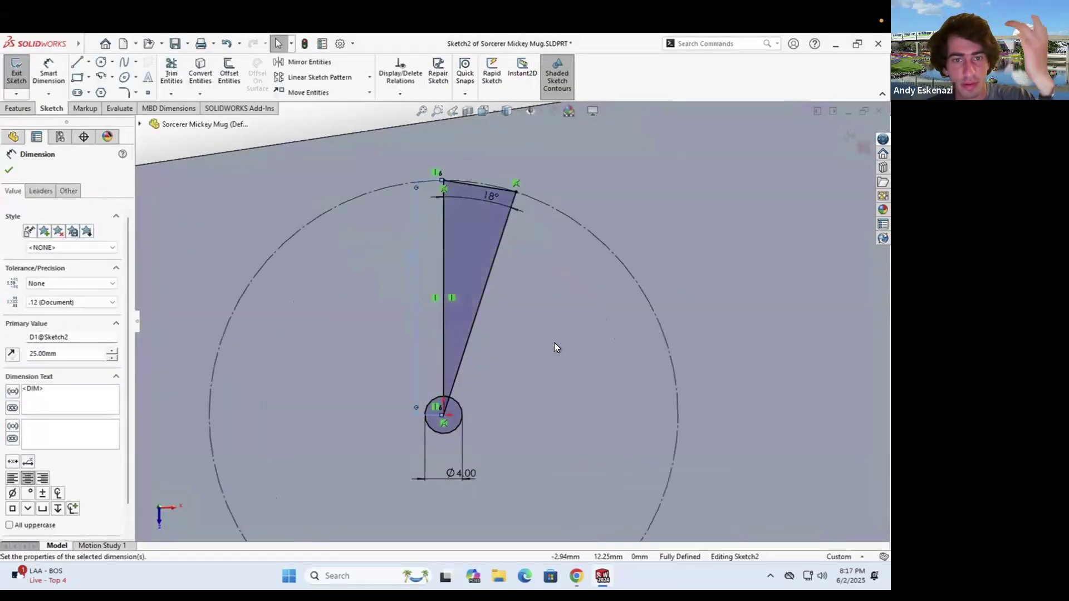
click(17, 71)
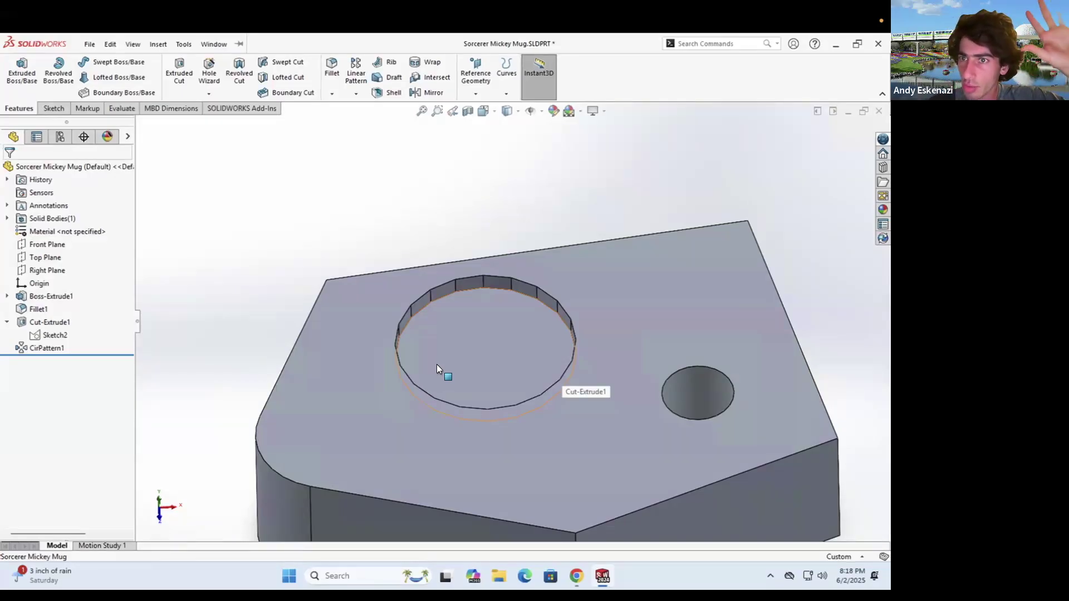
Reopen the wedge cut's sketch, delete the 25 mm length dimension, and exit the sketch
click(7, 296)
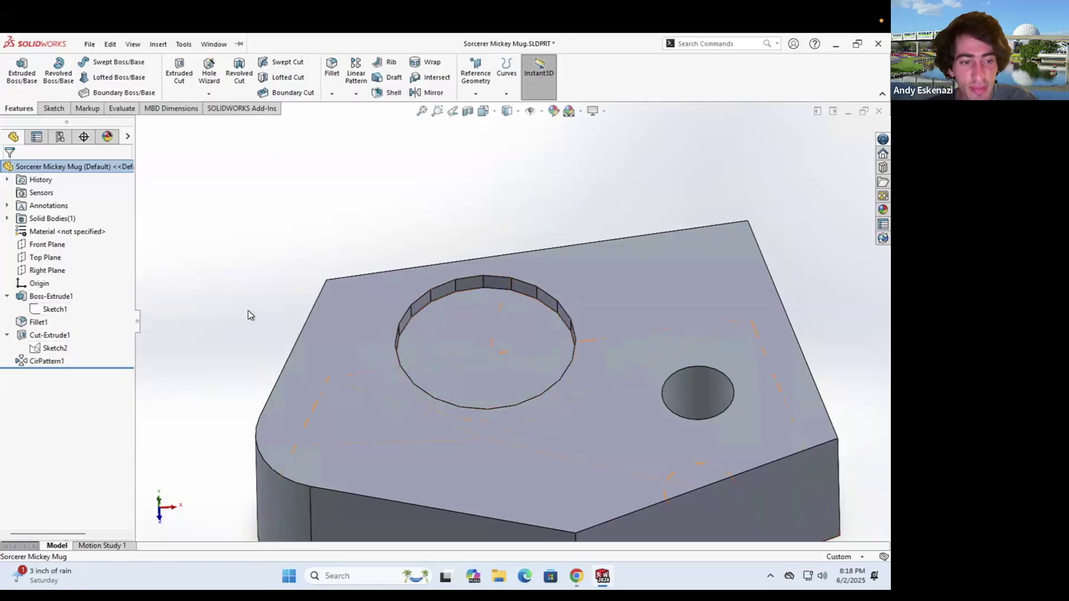
right_click(56, 348)
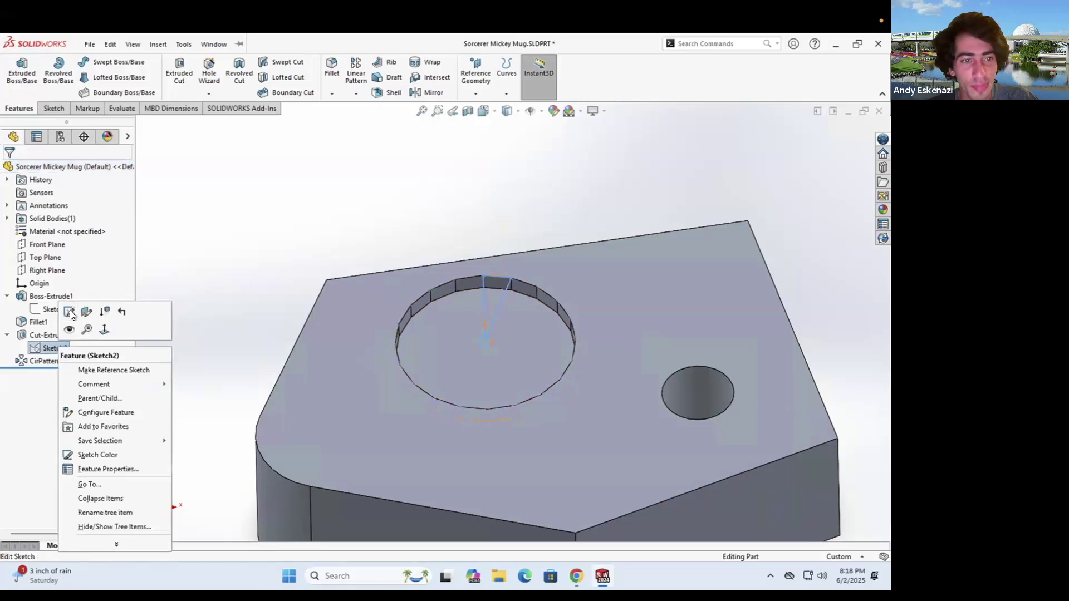
click(71, 312)
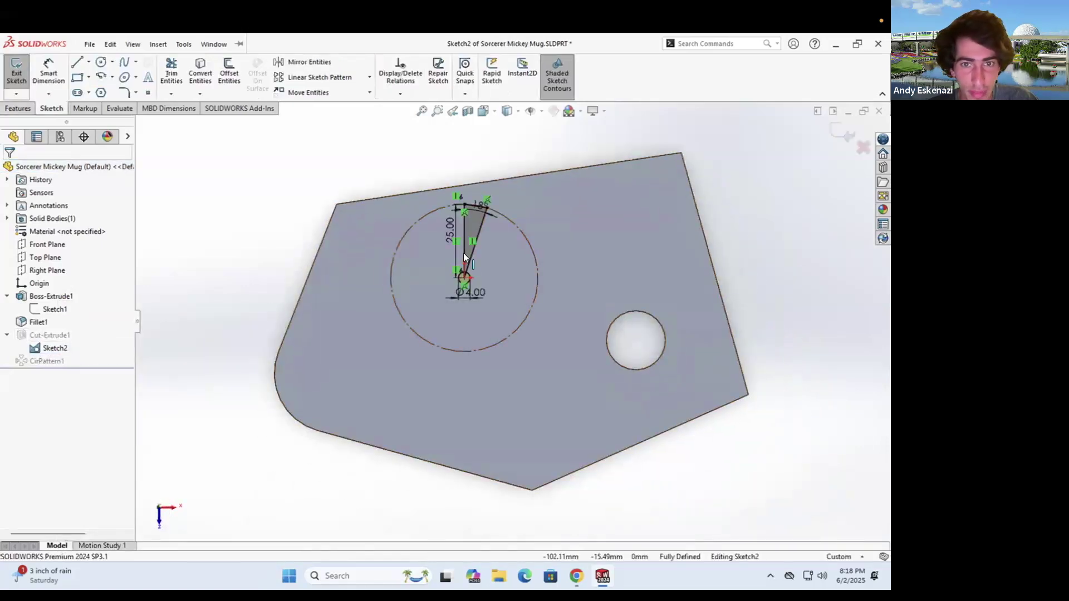
scroll(472, 210, down, 5)
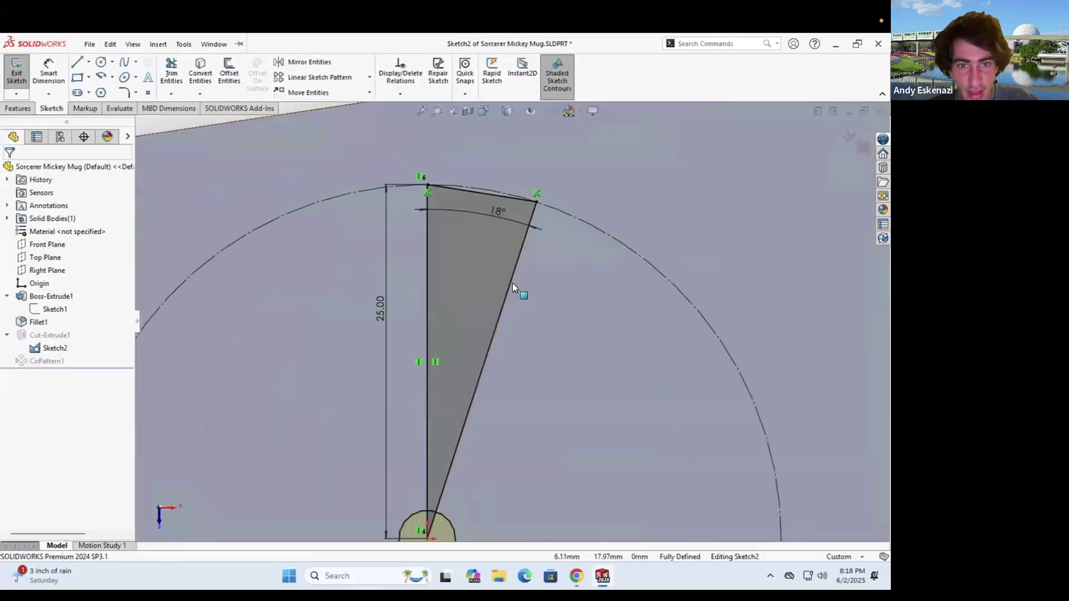
right_click(375, 312)
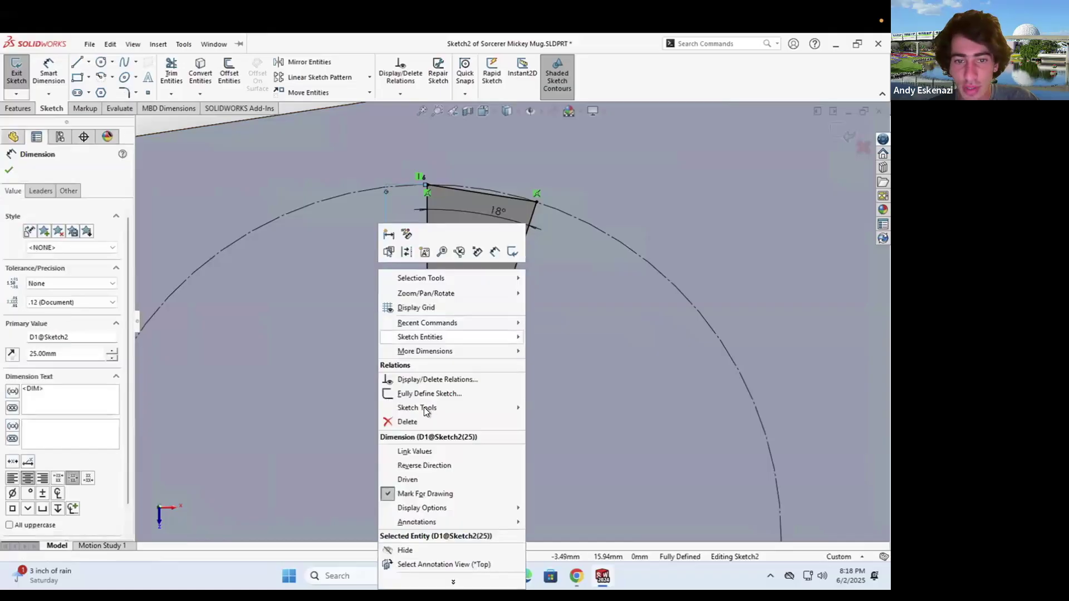
click(417, 423)
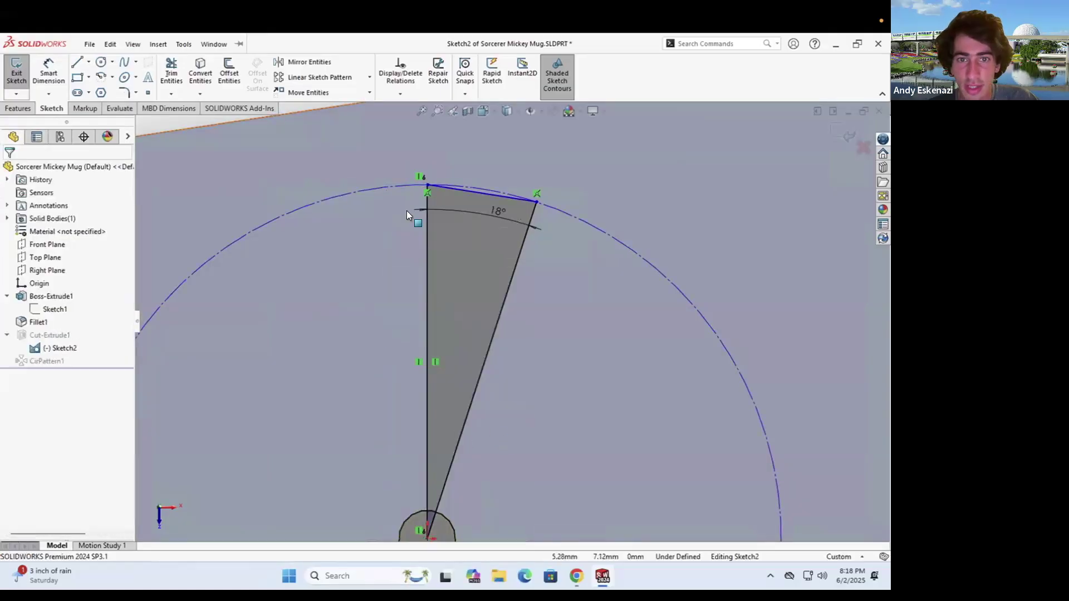
click(16, 71)
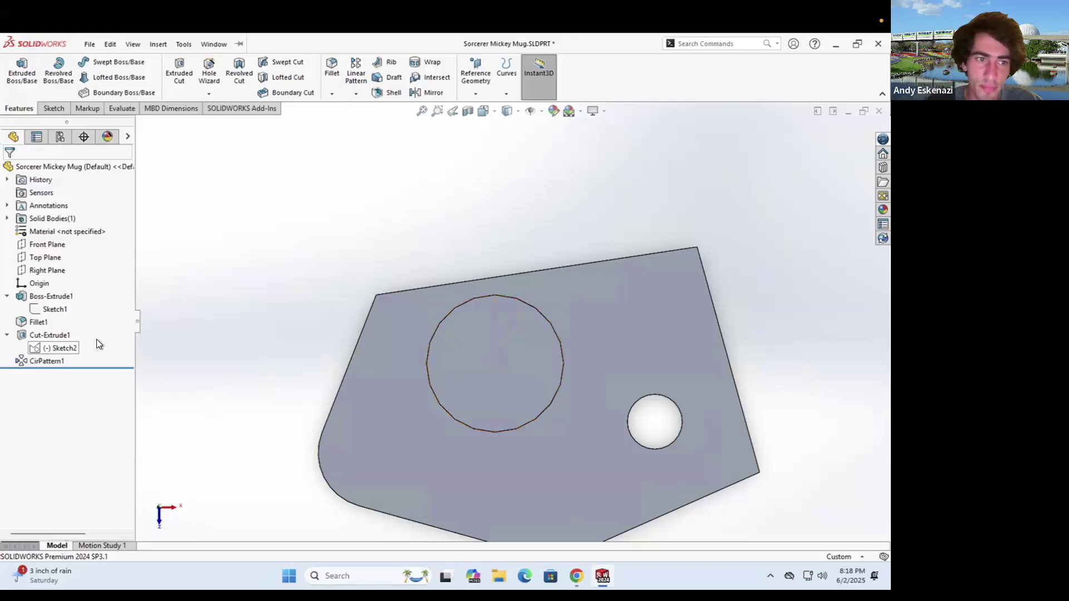
Delete the plate's base extrusion together with its dependent fillet, cut and circular pattern
middle_drag(574, 347, 546, 275)
scroll(547, 278, up, 4)
middle_drag(569, 321, 577, 334)
scroll(595, 336, down, 2)
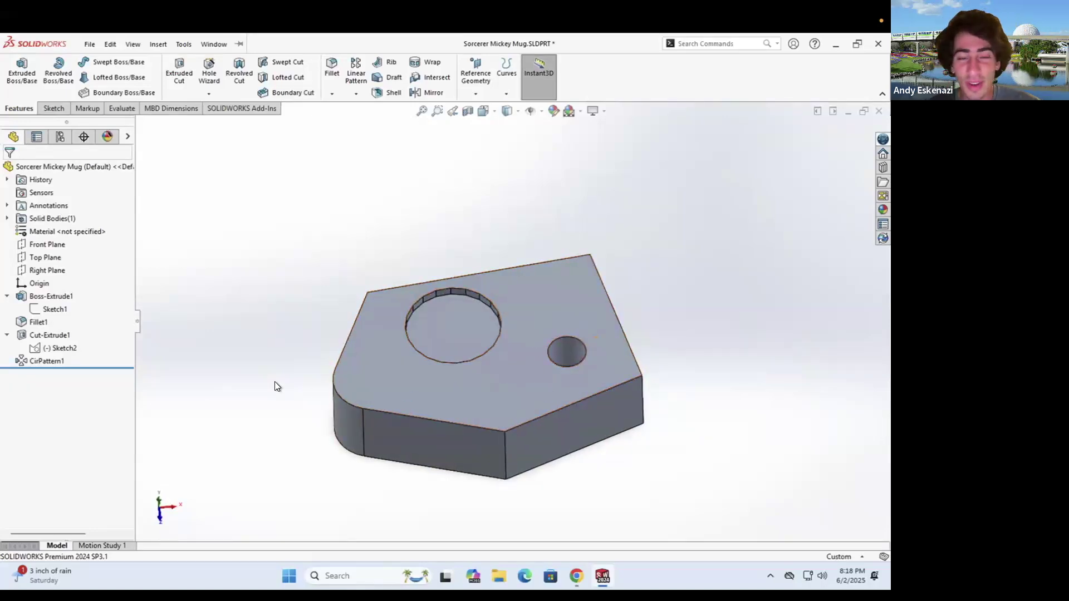
right_click(39, 297)
click(88, 361)
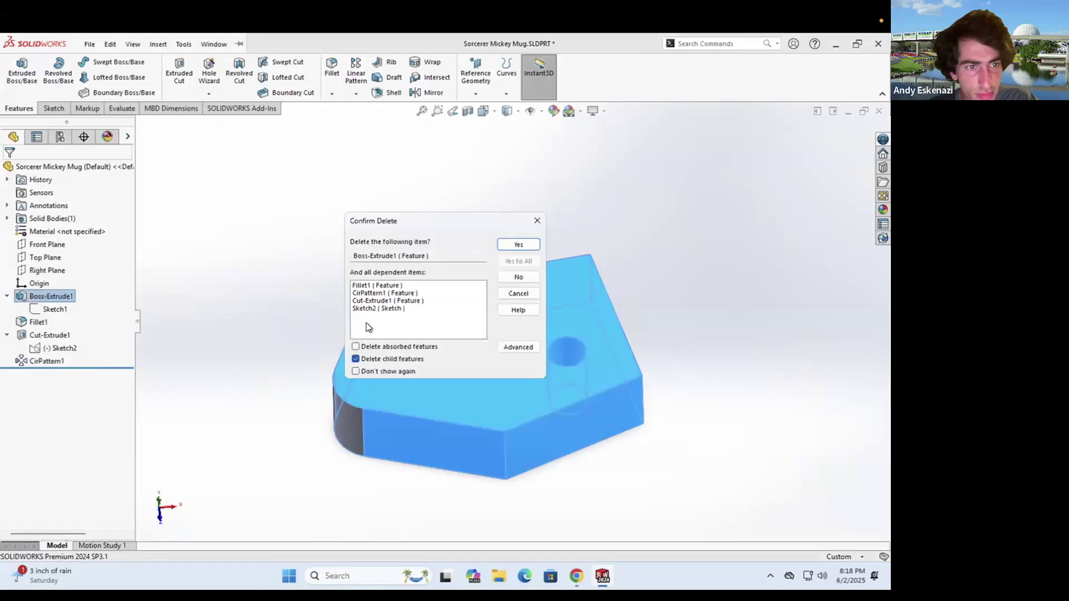
click(521, 244)
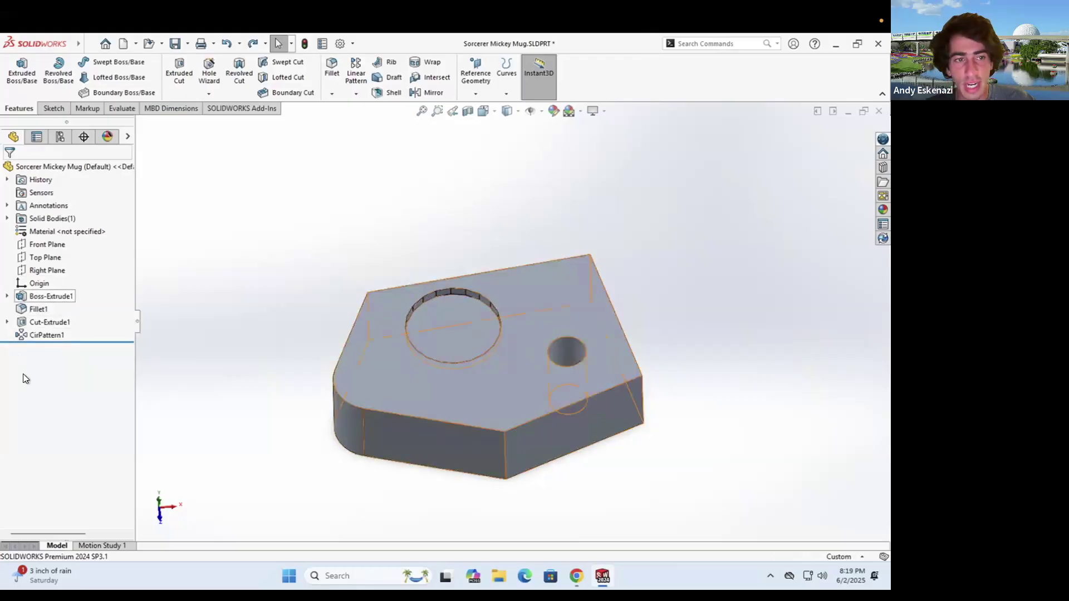
Highlight each feature in modelling order and move the fillet to the end, after the circular pattern
click(35, 294)
click(35, 306)
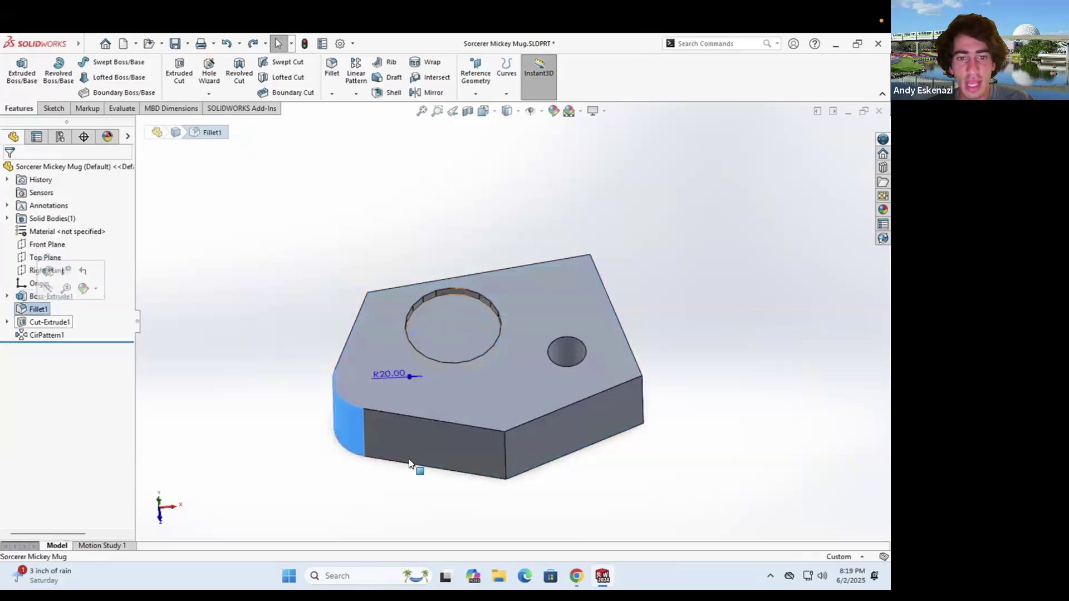
click(46, 323)
click(43, 336)
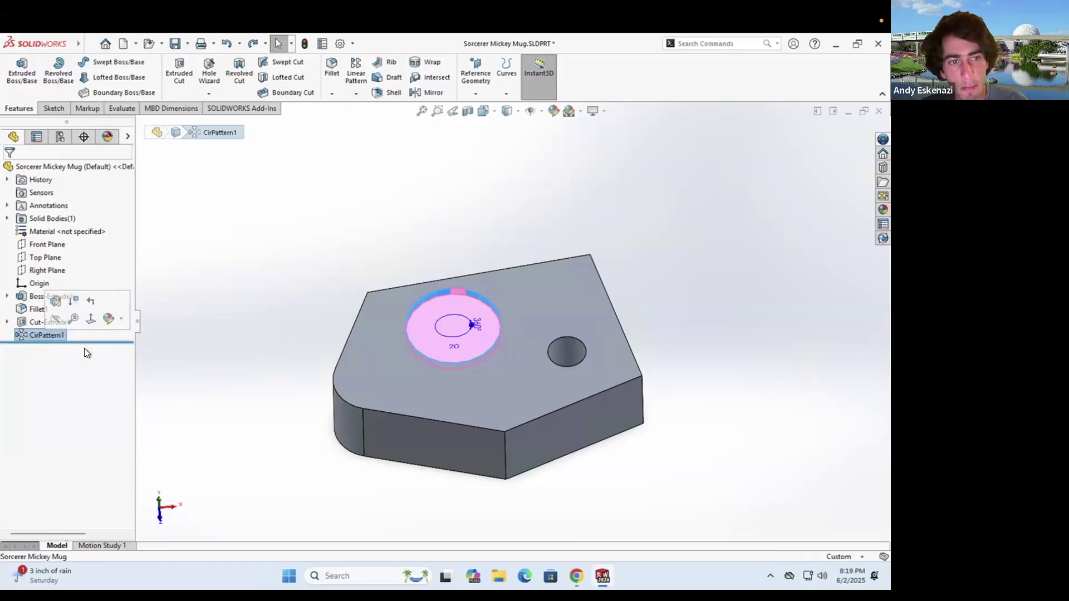
click(31, 308)
drag(32, 308, 51, 339)
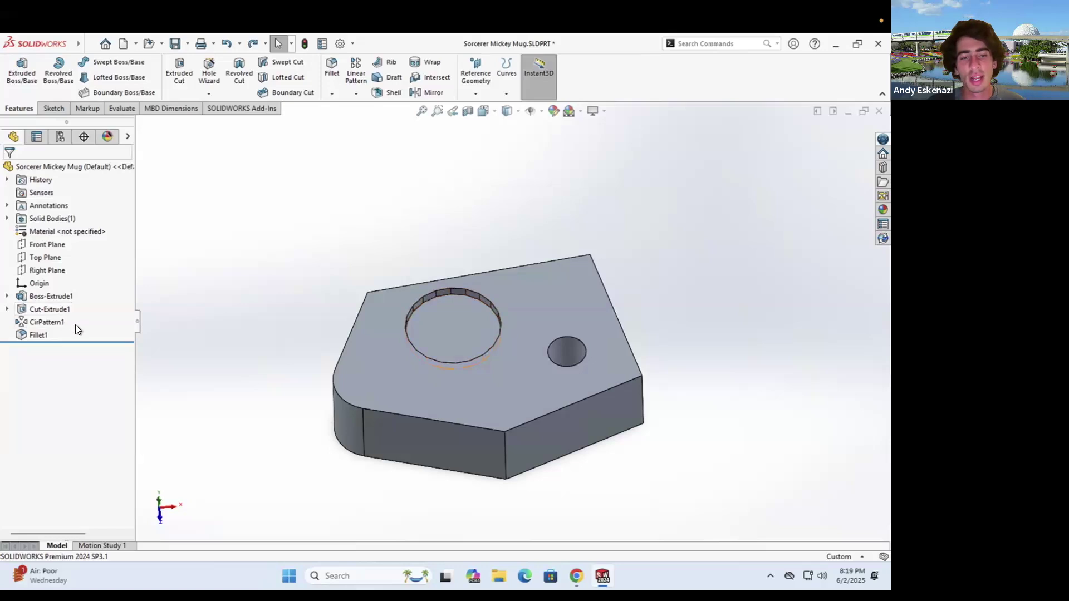
Rename the plate's base extrusion feature as Base
right_click(50, 297)
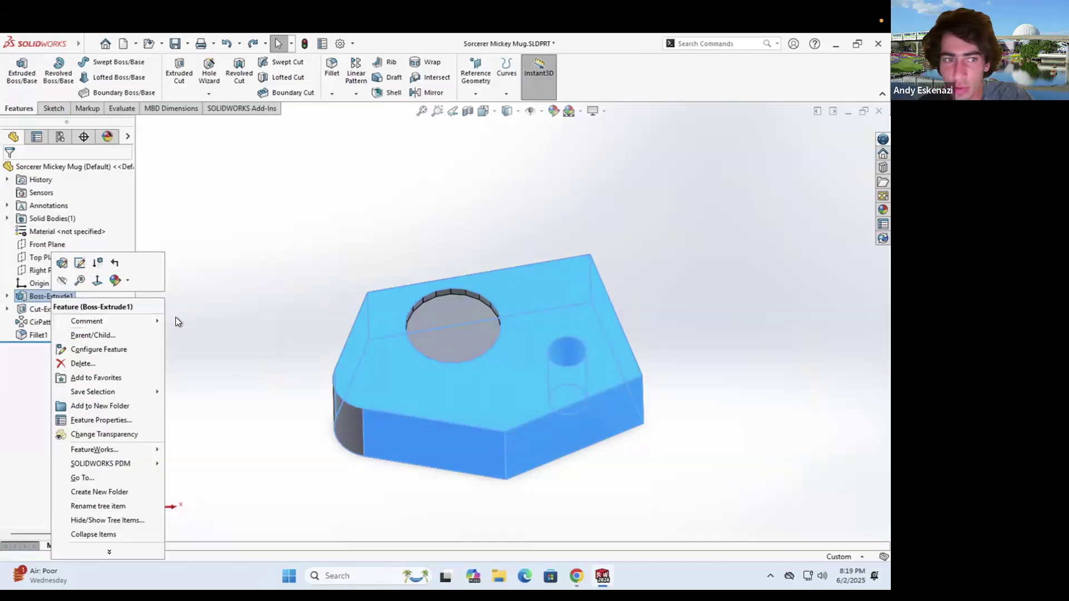
click(175, 322)
click(48, 298)
click(226, 276)
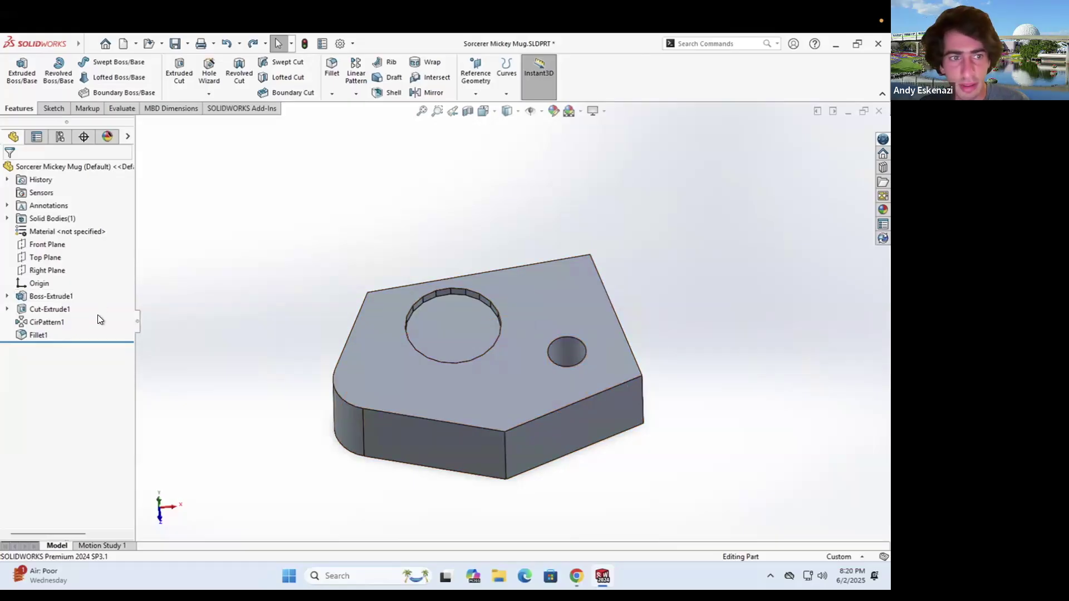
right_click(55, 299)
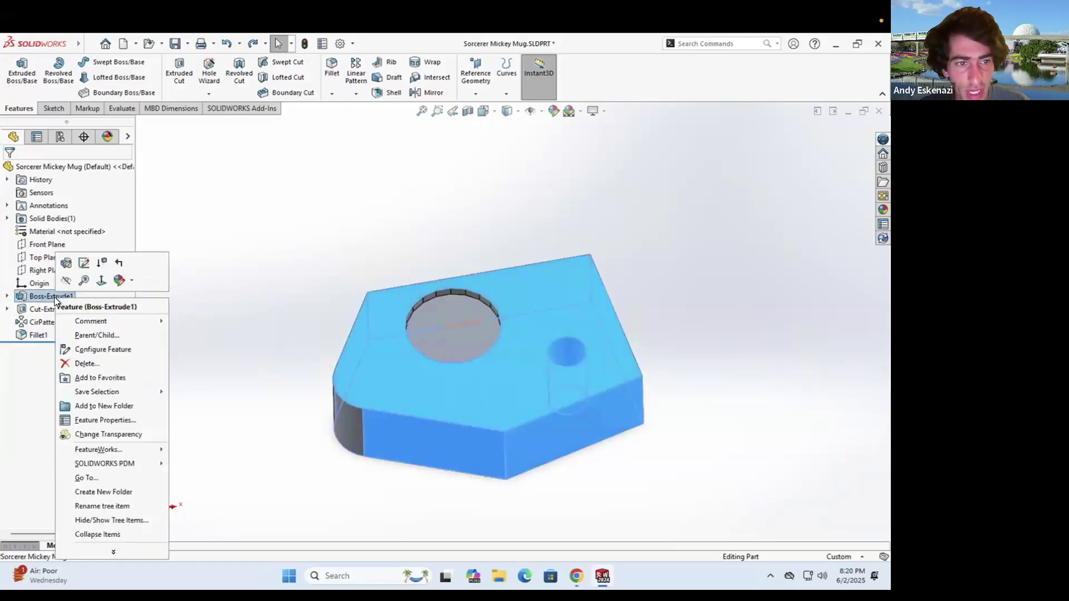
click(105, 507)
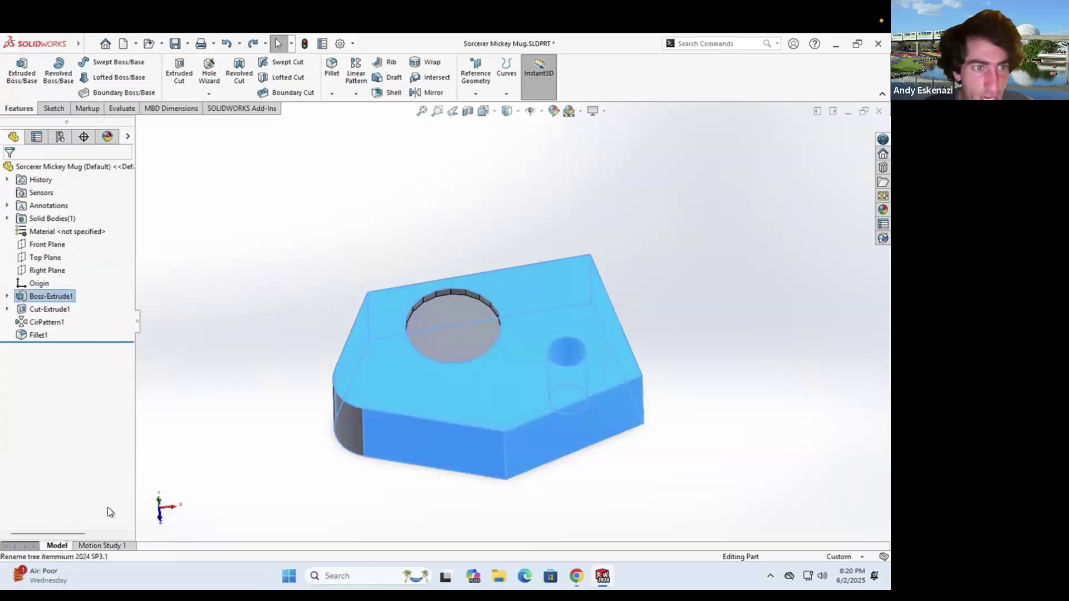
text(Base)
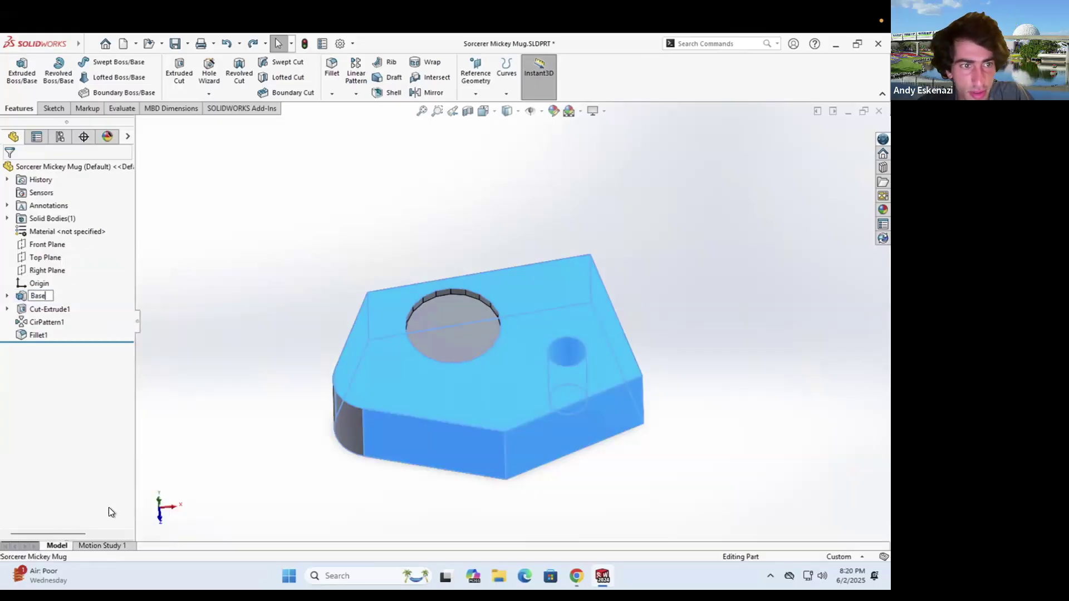
click(272, 328)
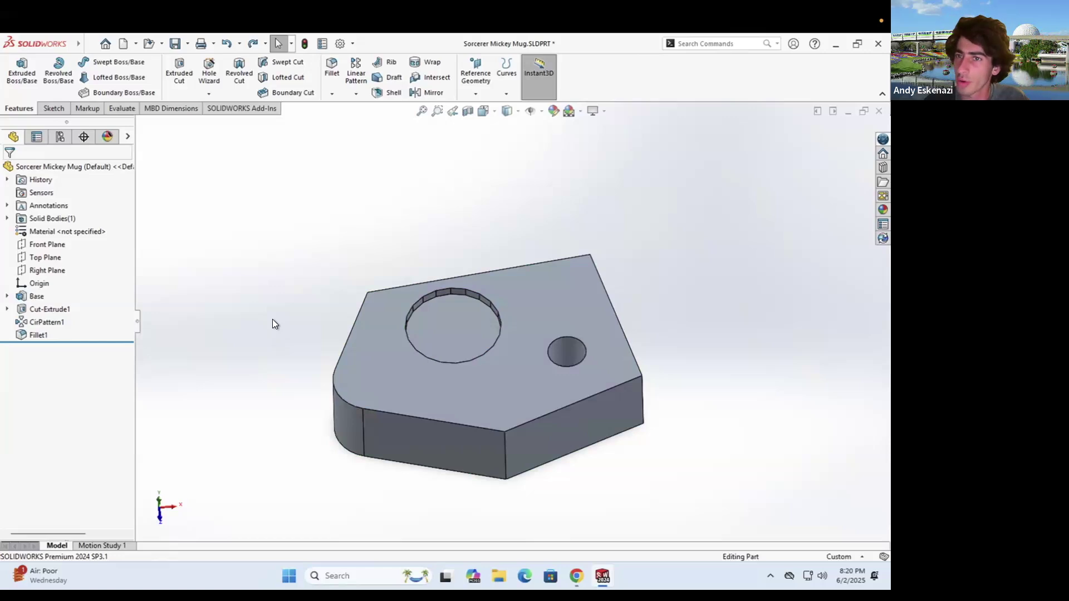
Delete the Base feature with all its dependent features, and delete the leftover plate sketch
right_click(34, 296)
click(77, 359)
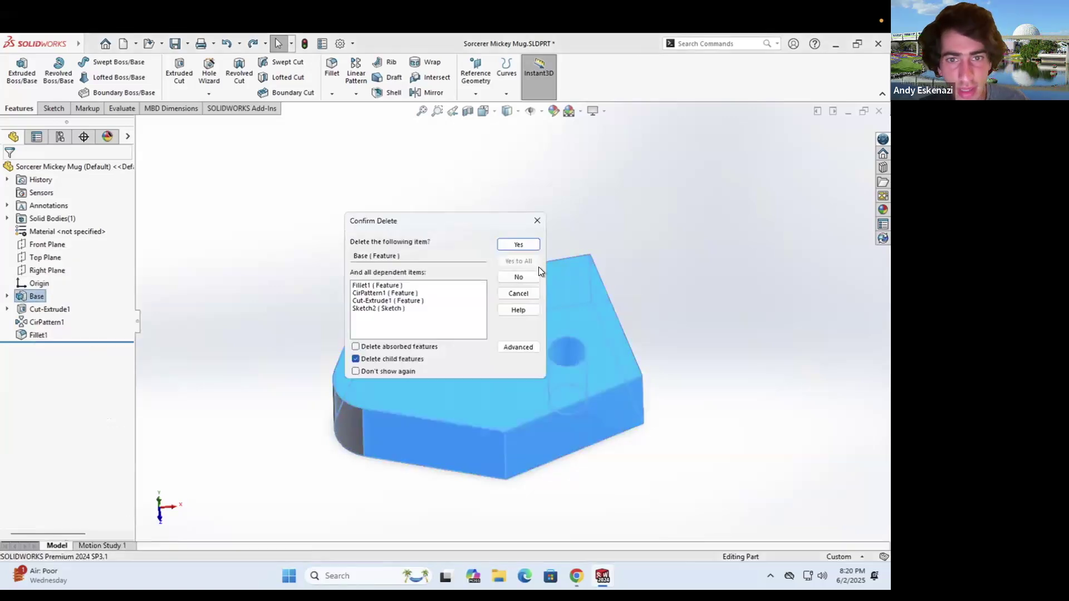
click(528, 246)
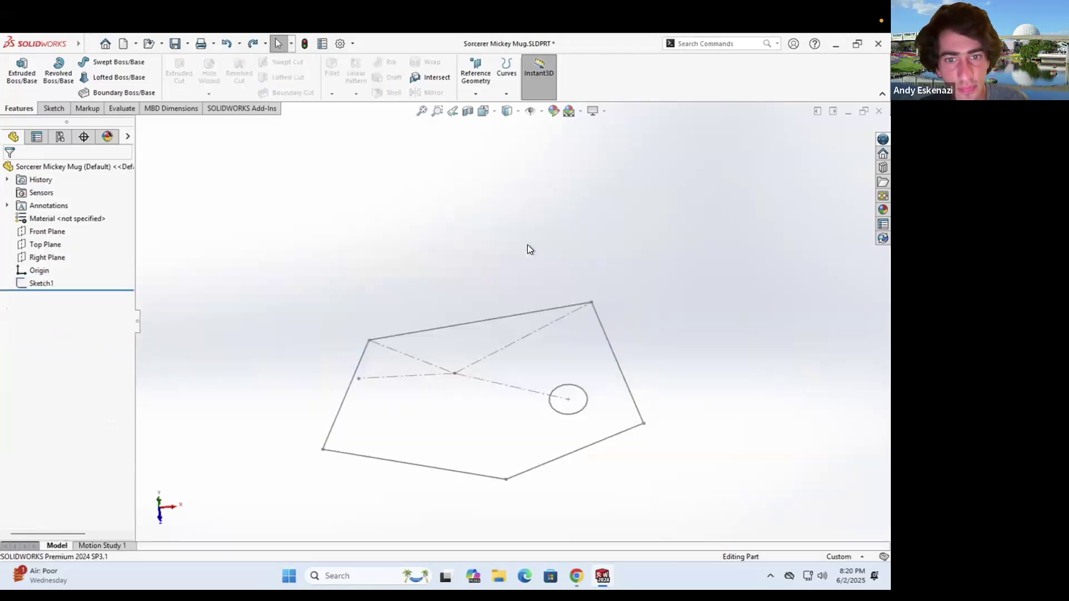
right_click(39, 284)
click(76, 358)
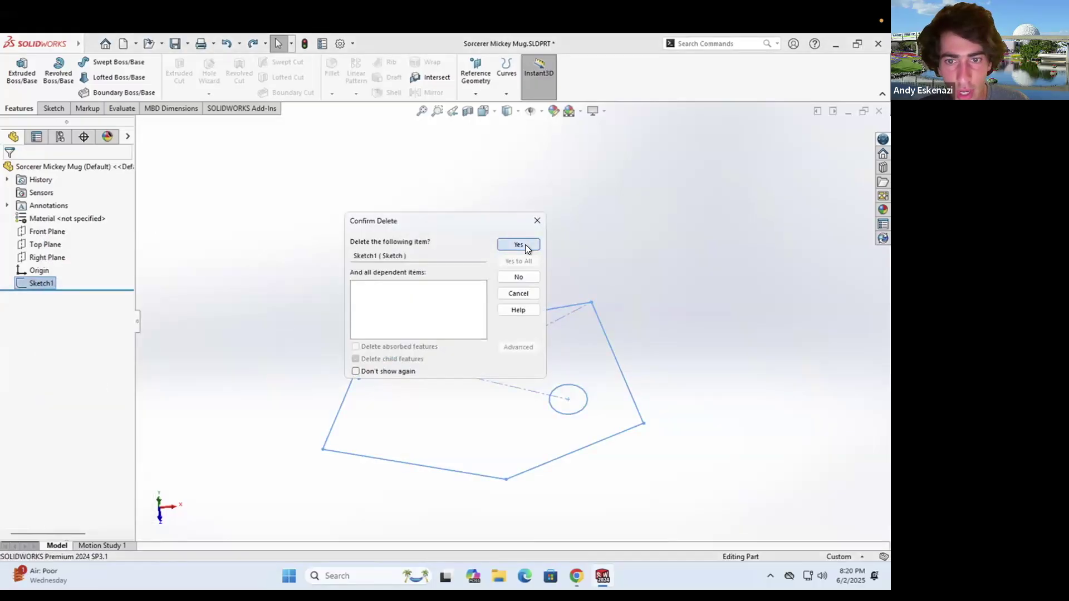
click(525, 244)
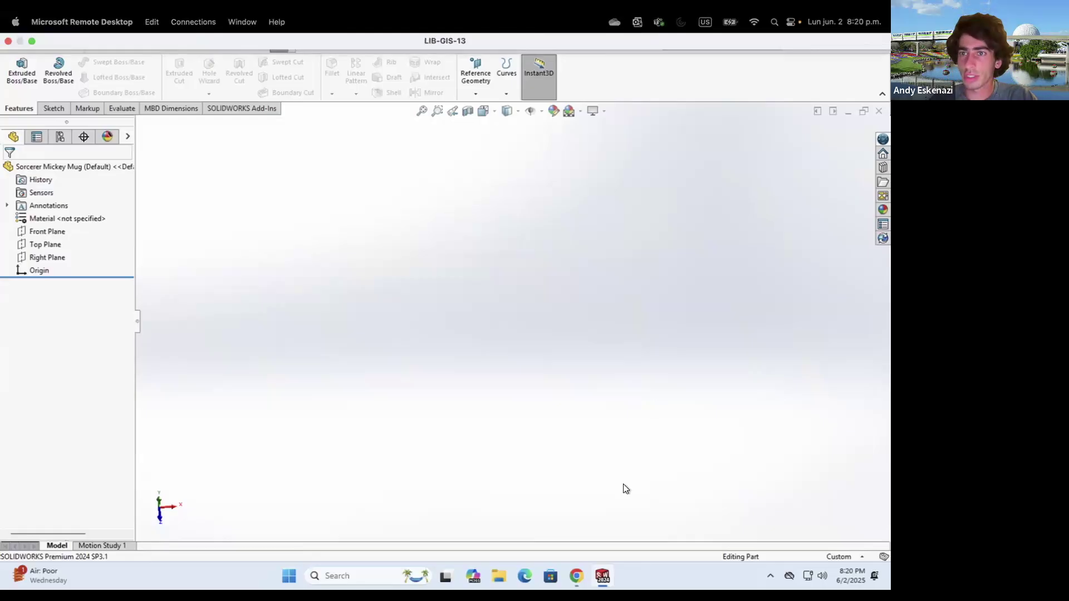
Switch to Chrome and bring up the Sorcerer Mickey reference image
click(575, 574)
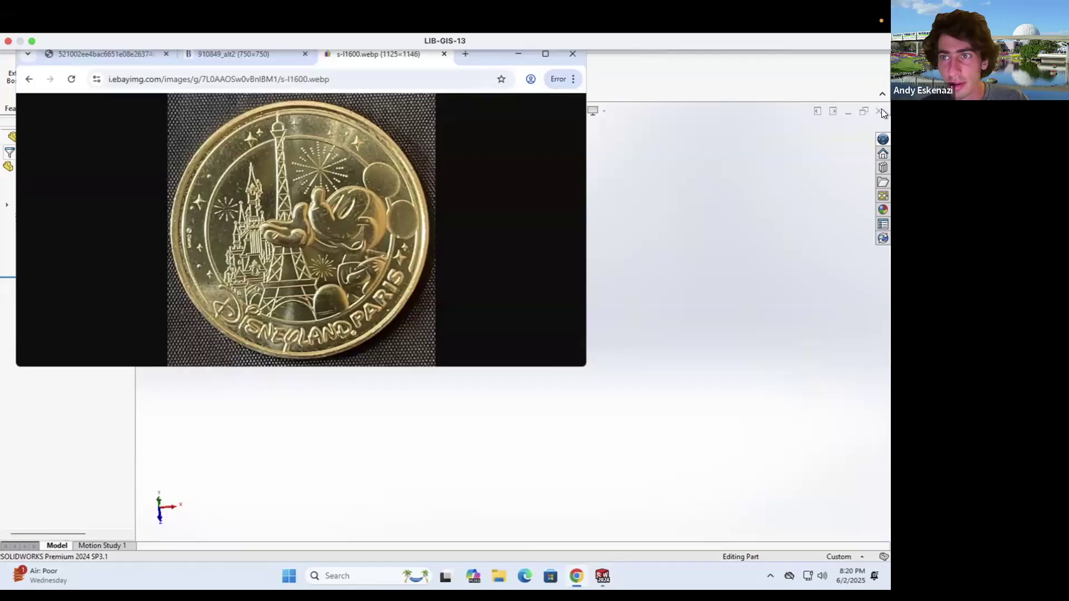
click(389, 167)
click(576, 576)
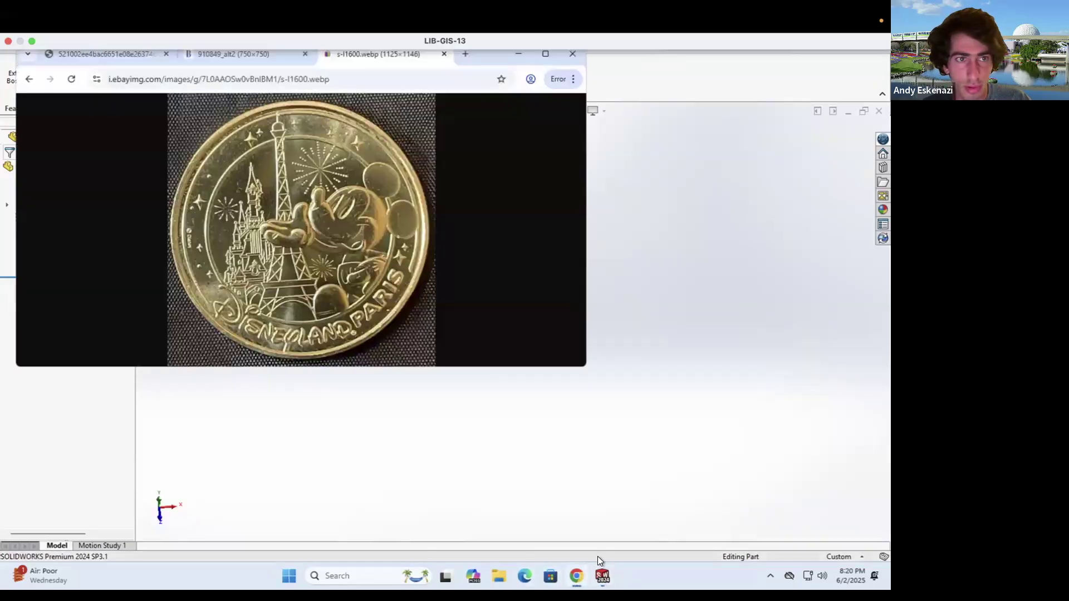
click(75, 56)
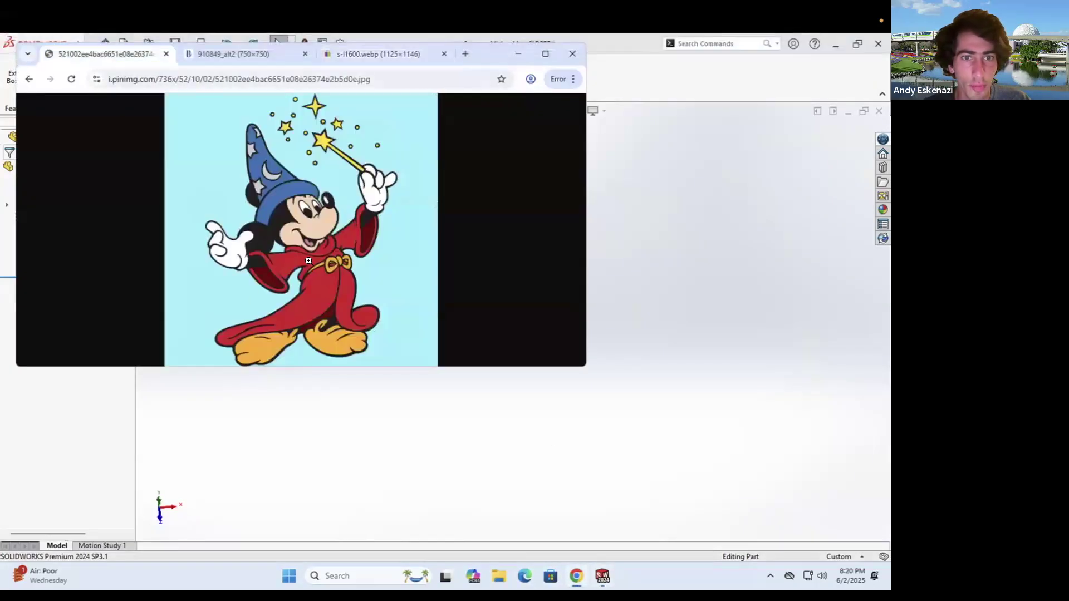
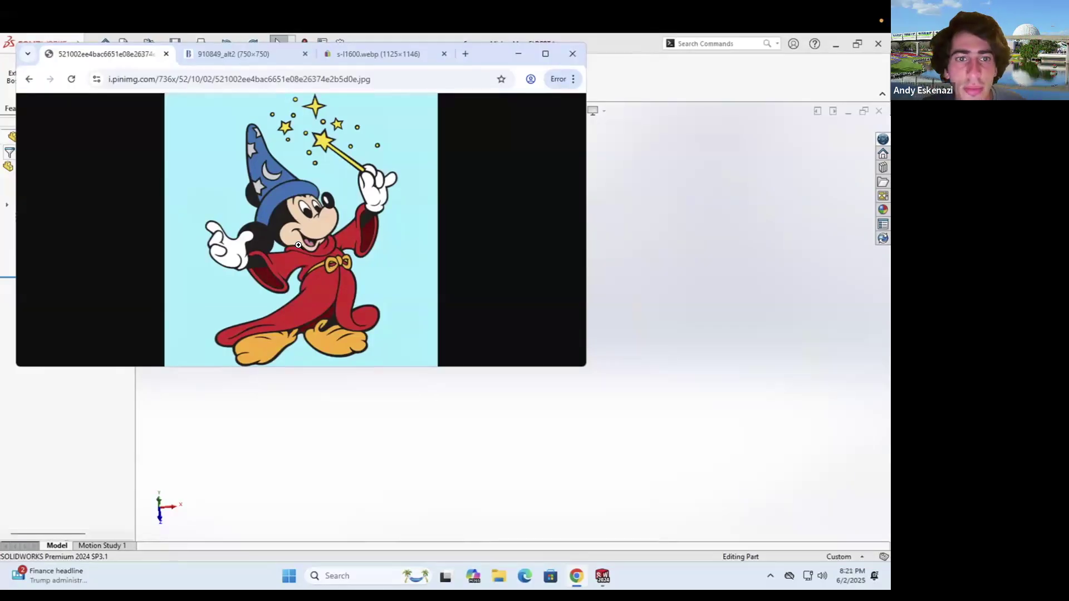
Start saving the Sorcerer Mickey image to disk and browse the UserData14 (X:) network drive for a destination folder
right_click(299, 245)
click(375, 282)
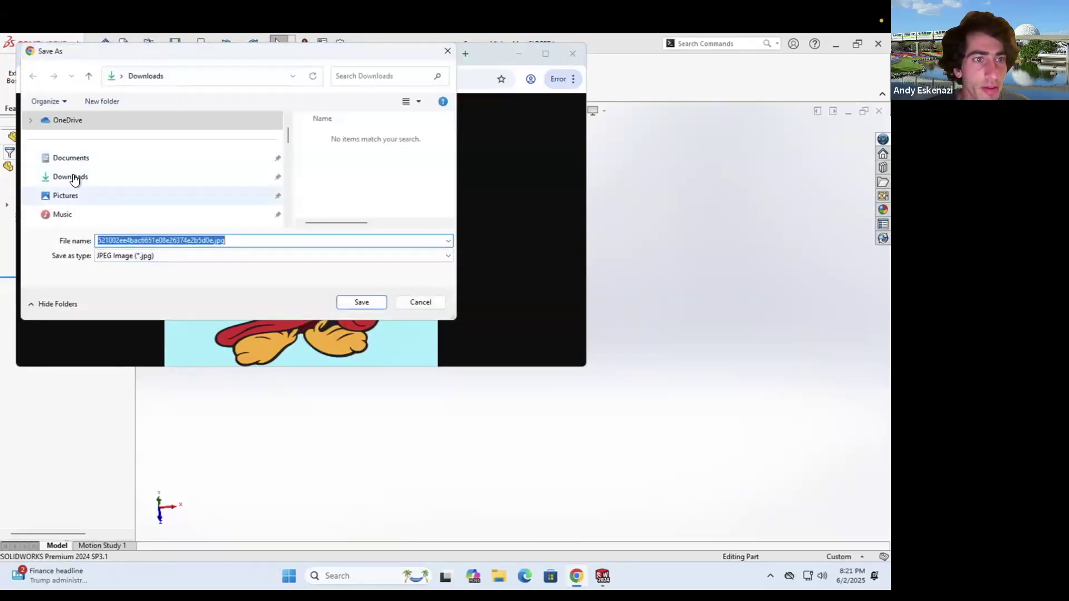
scroll(74, 178, down, 2)
scroll(77, 119, up, 3)
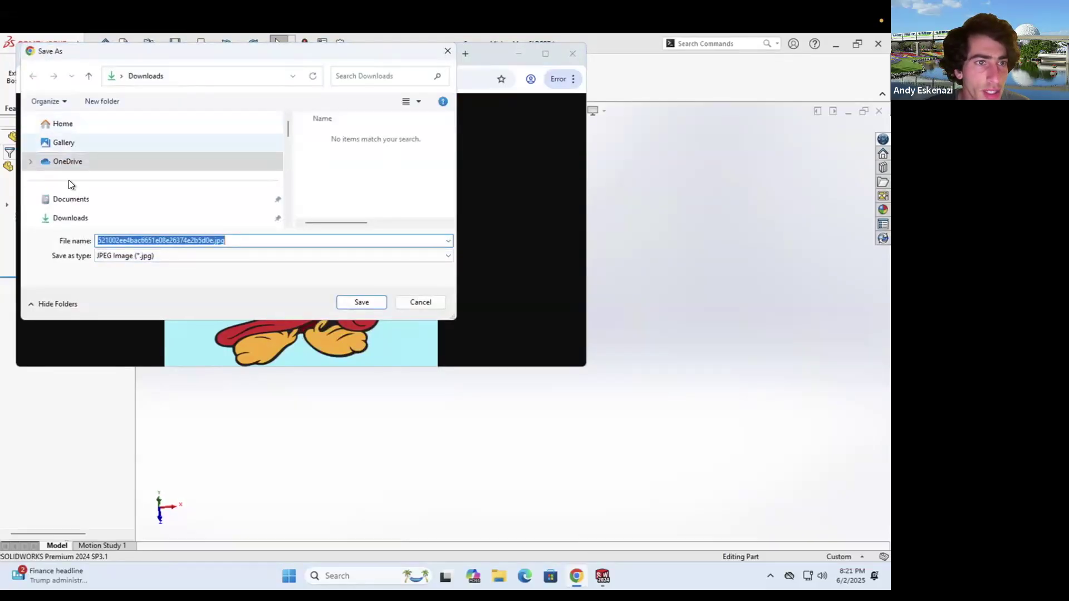
scroll(79, 194, down, 10)
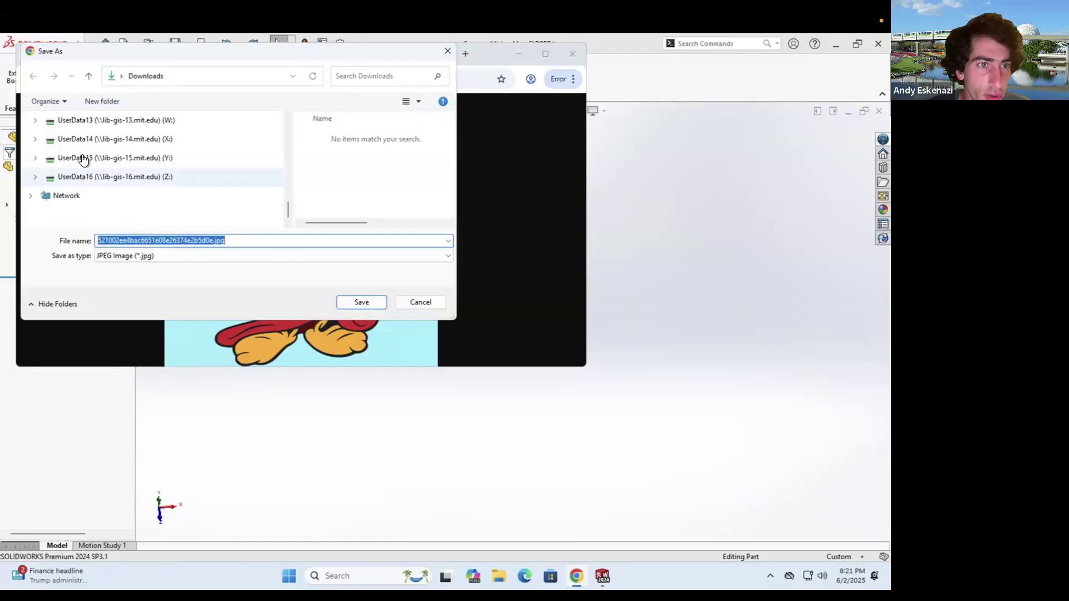
click(73, 139)
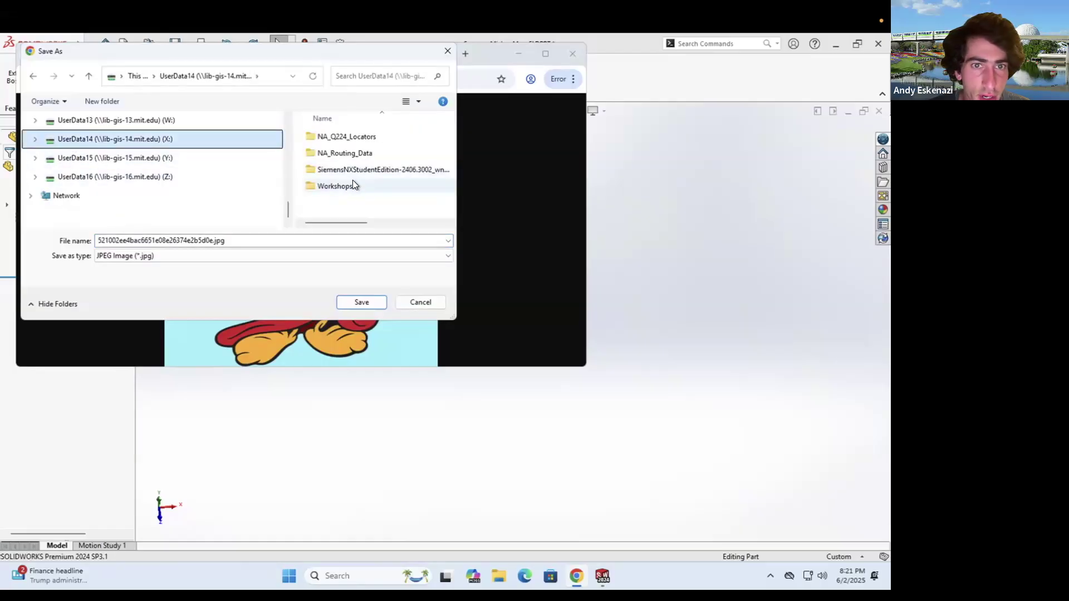
scroll(352, 179, right, 2)
scroll(298, 202, left, 1)
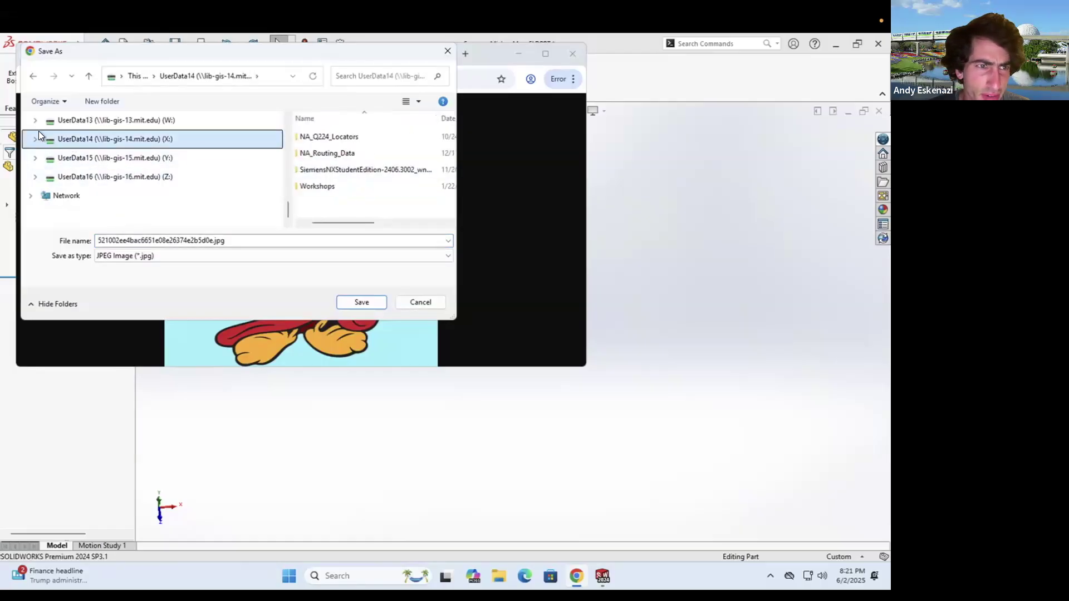
click(34, 137)
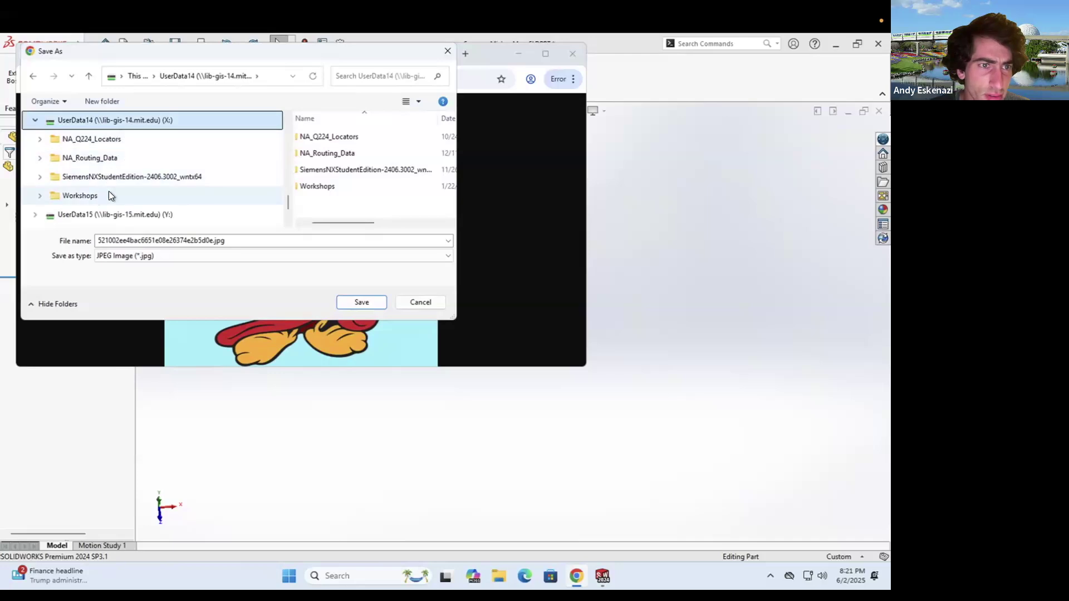
scroll(89, 167, up, 6)
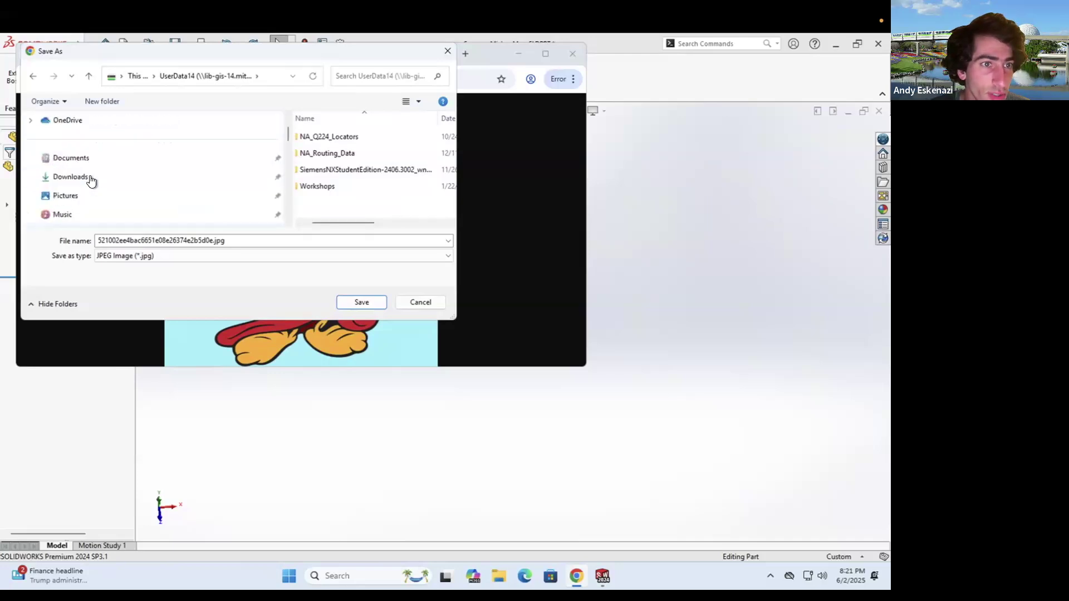
scroll(67, 191, down, 2)
scroll(64, 189, down, 3)
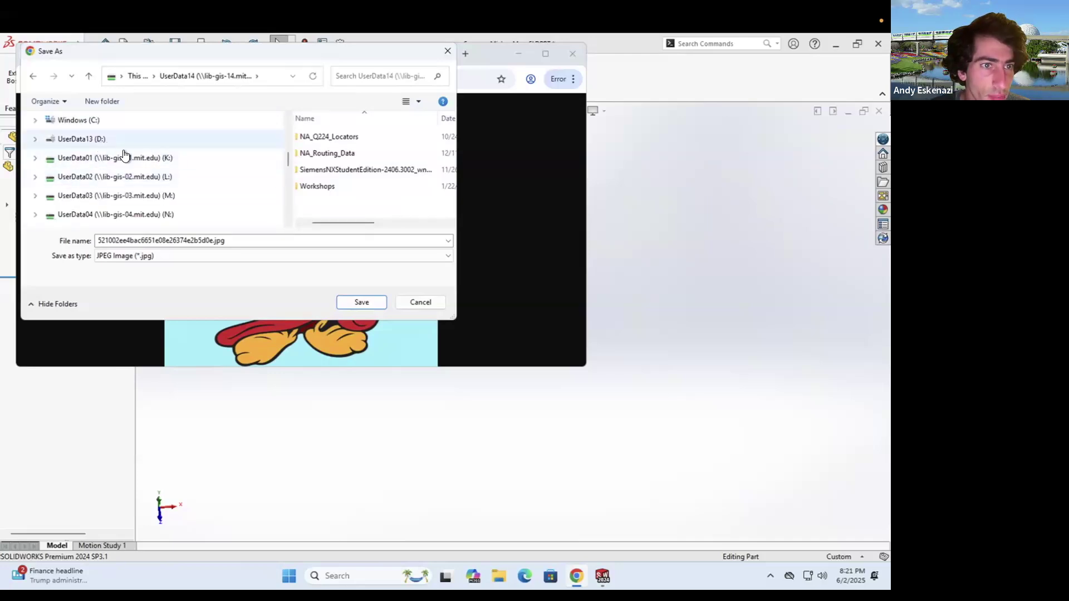
Check the UserData13 (D:) and Windows (C:) drives for a destination, and save the image as a JPEG in Downloads
click(61, 140)
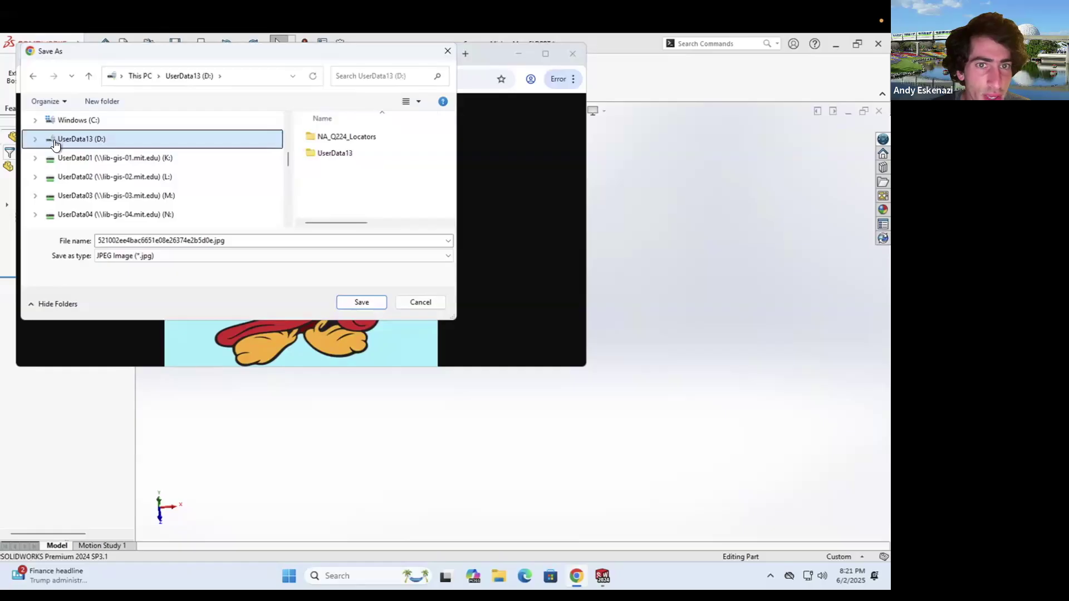
scroll(46, 144, up, 1)
click(51, 177)
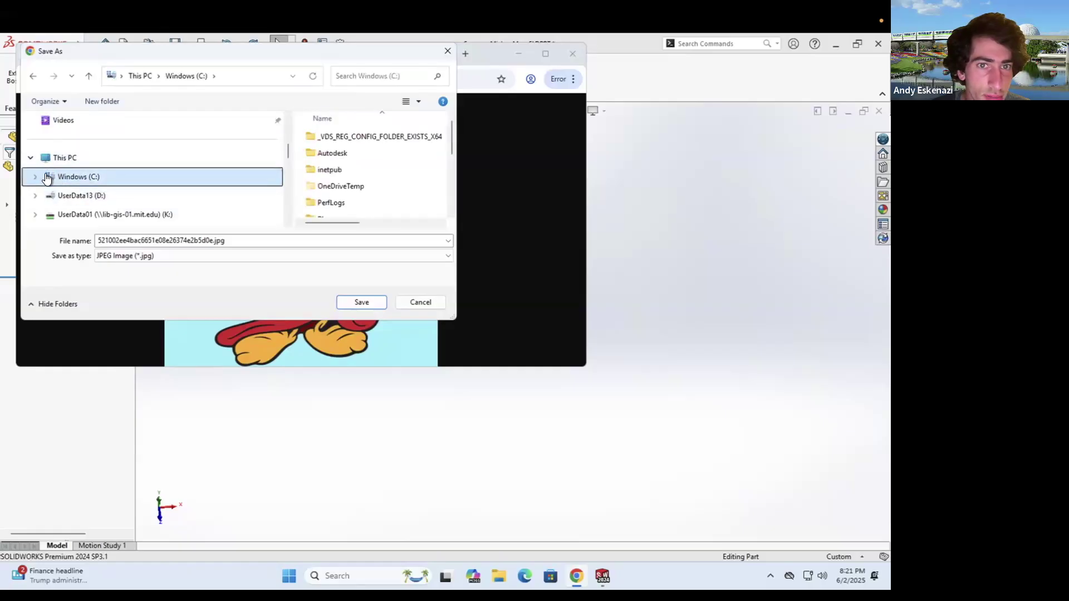
scroll(362, 205, down, 2)
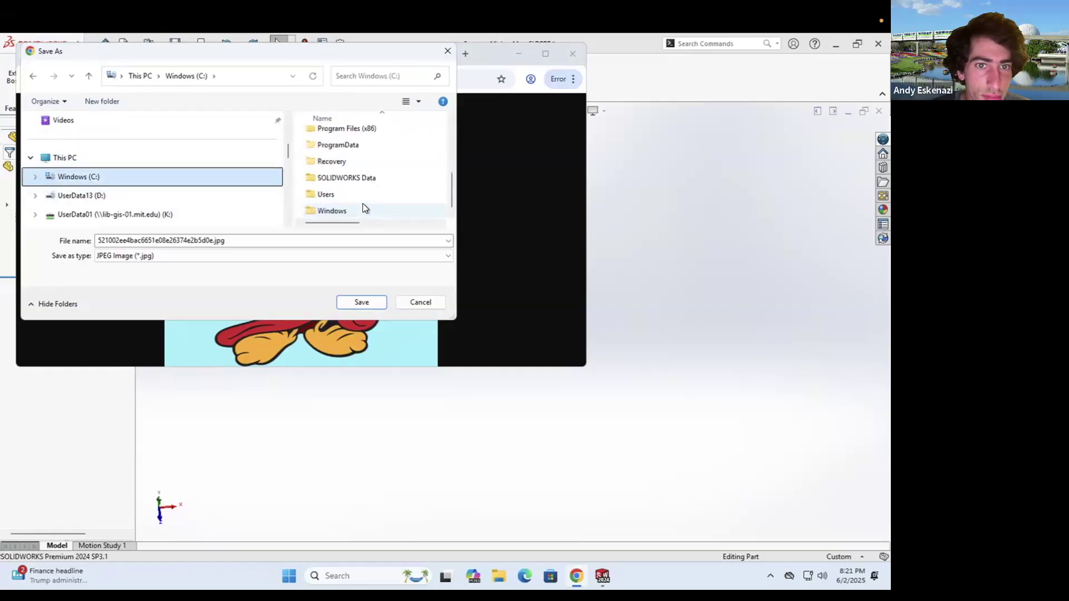
double_click(334, 194)
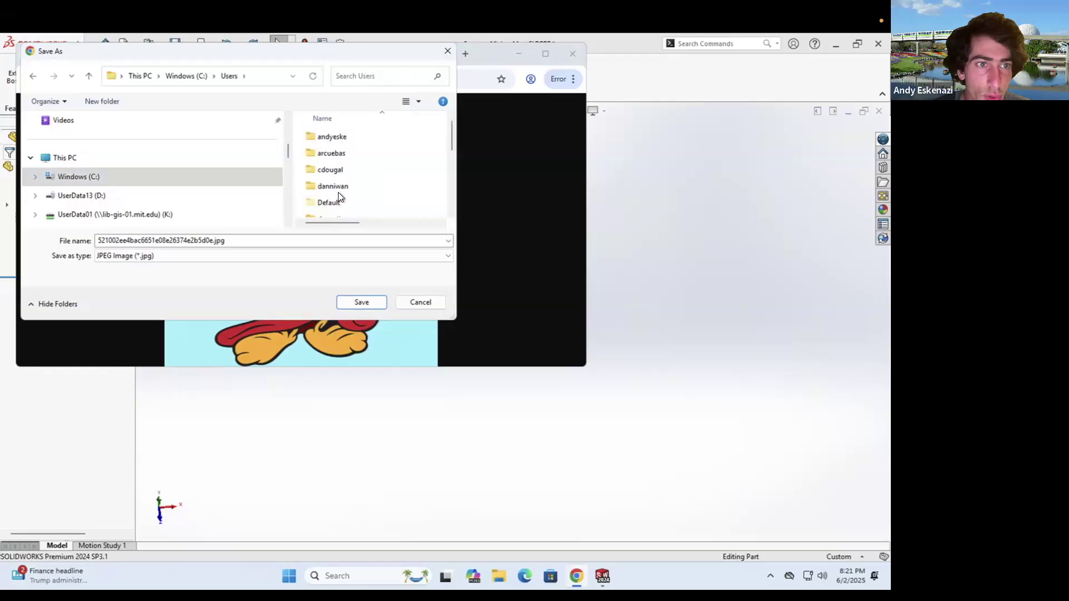
scroll(35, 172, up, 2)
click(72, 177)
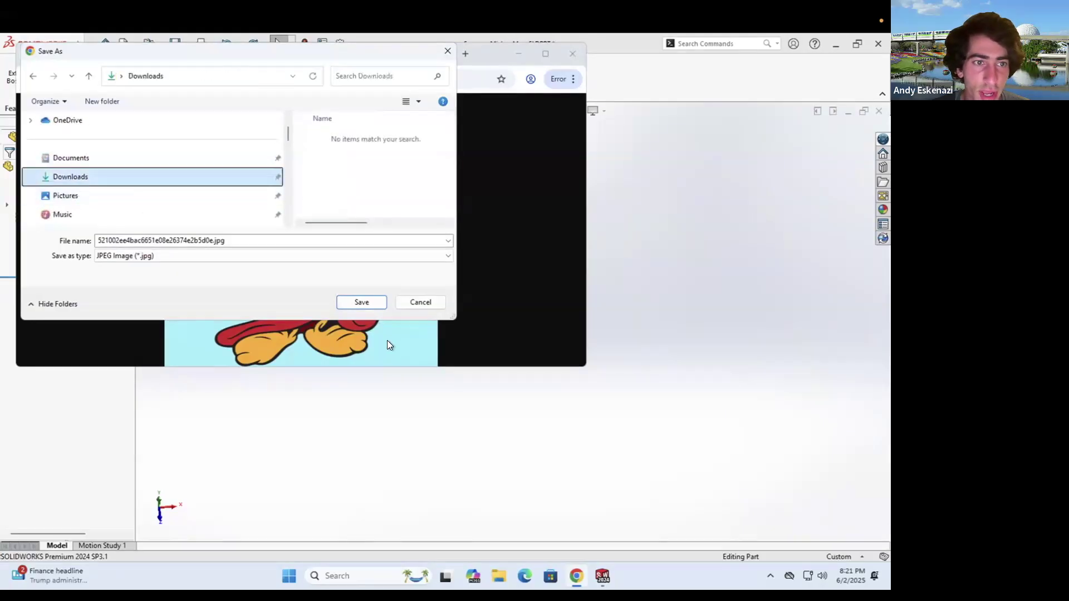
click(359, 304)
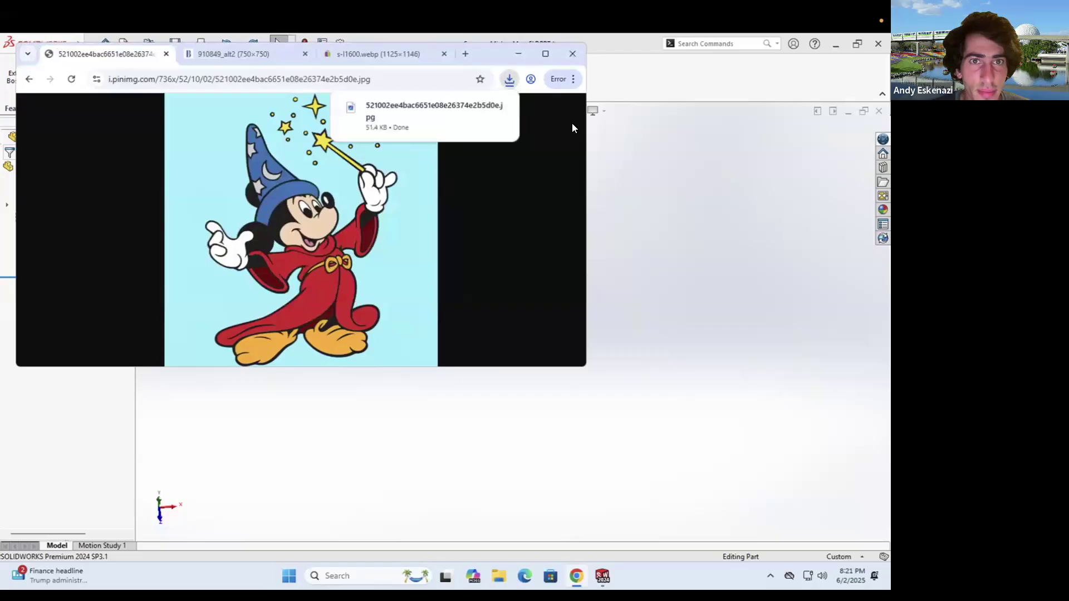
Switch back to SOLIDWORKS and start a new sketch on the Top Plane
click(702, 256)
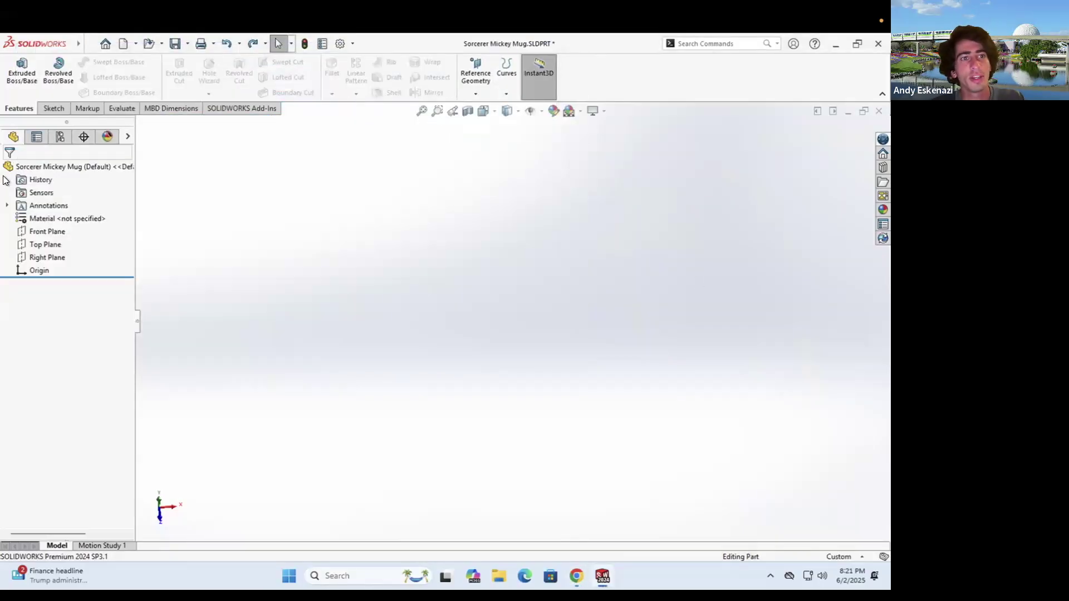
click(57, 109)
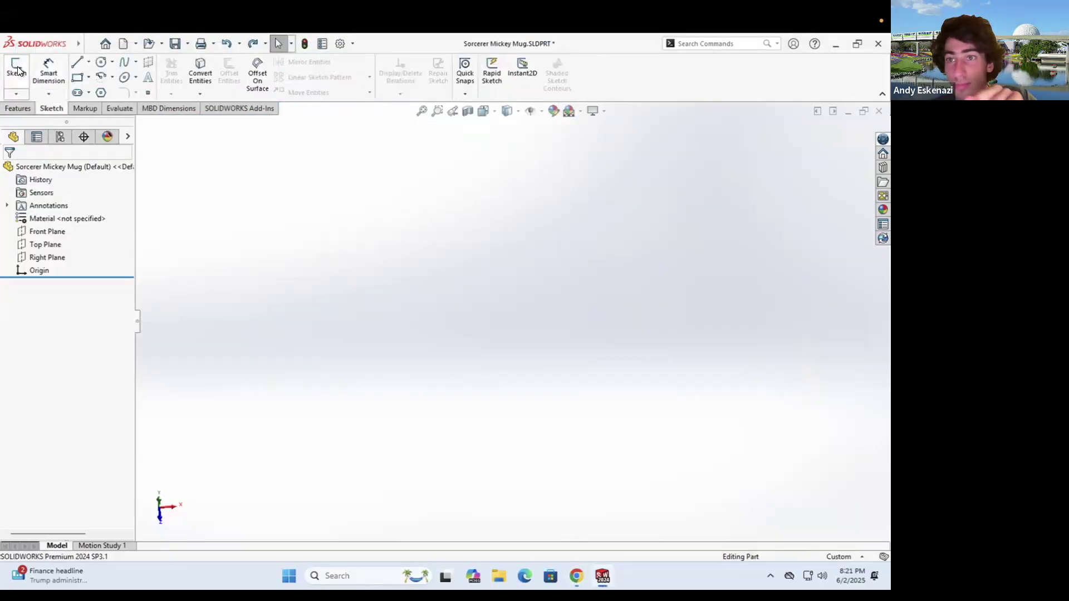
click(17, 68)
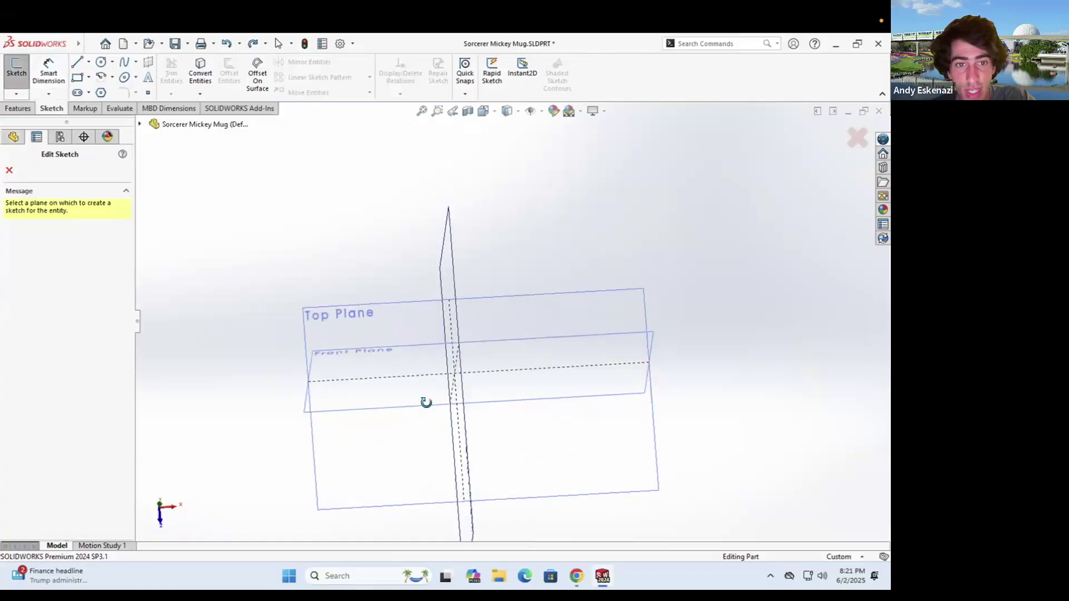
click(368, 318)
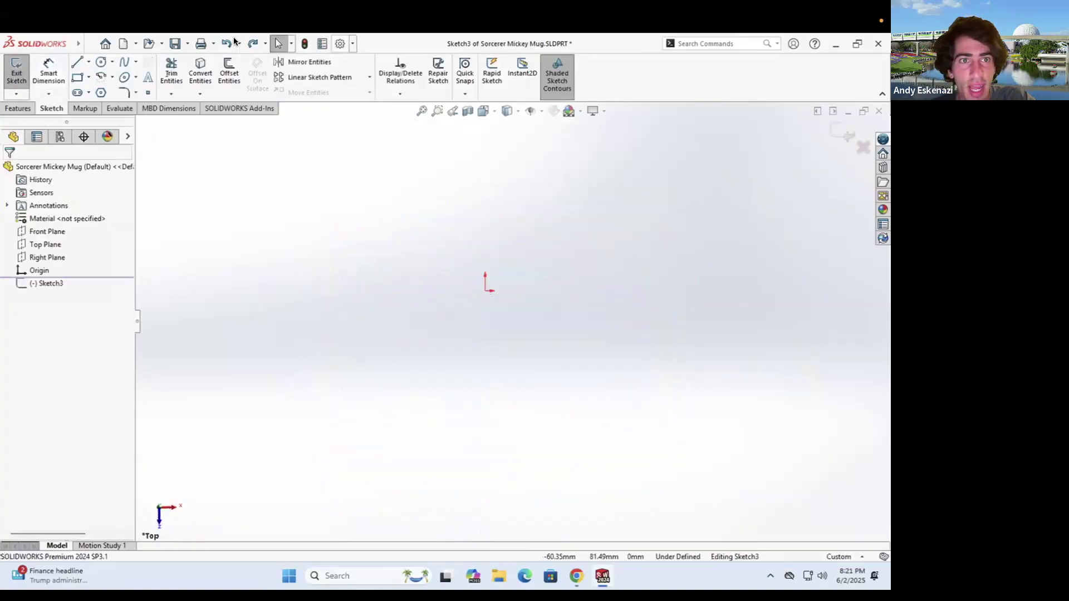
Insert the downloaded image 521002ee4bac6651e08e26374e2b5d0e.jpg into the sketch as a sketch picture
click(89, 44)
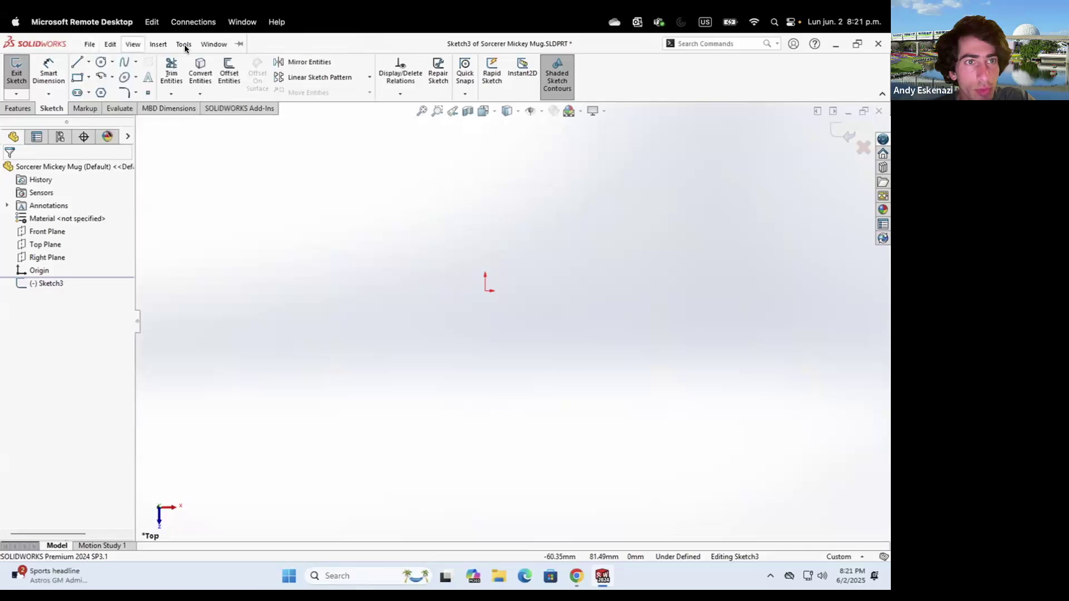
click(183, 44)
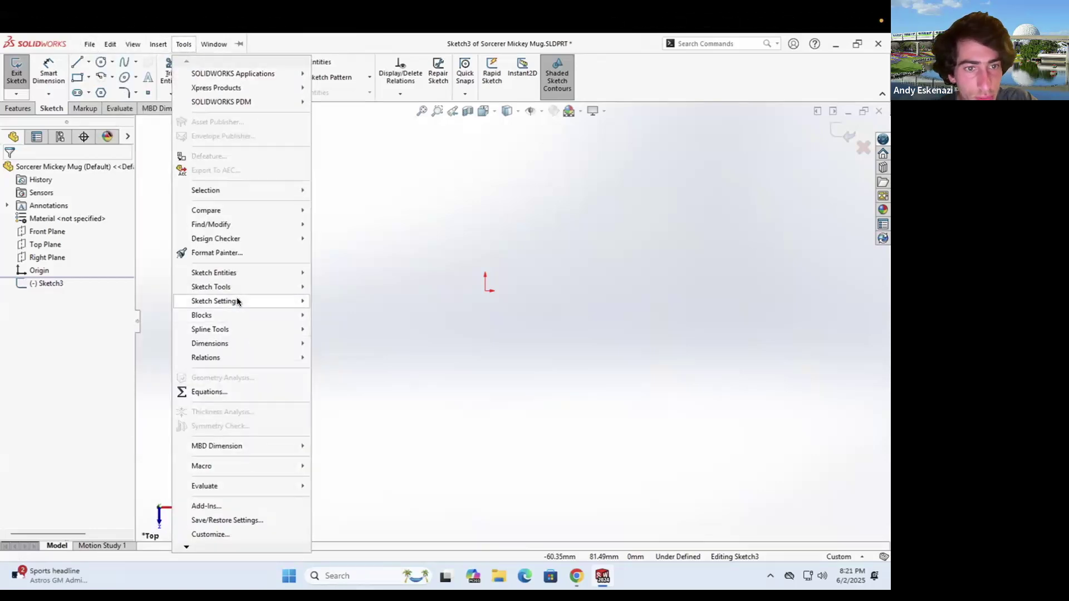
mouse_move(235, 286)
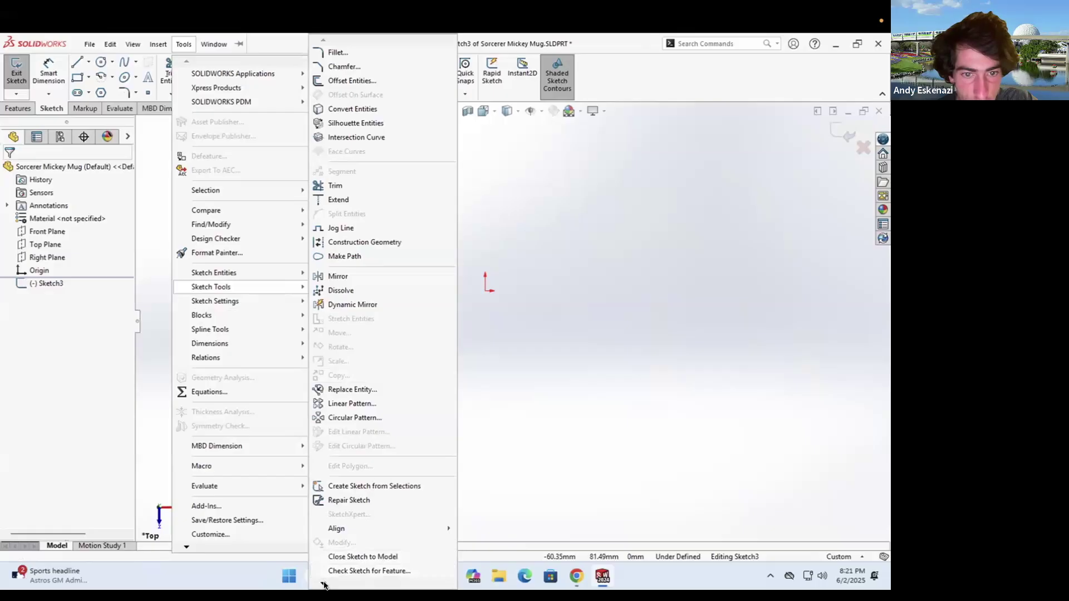
mouse_move(323, 585)
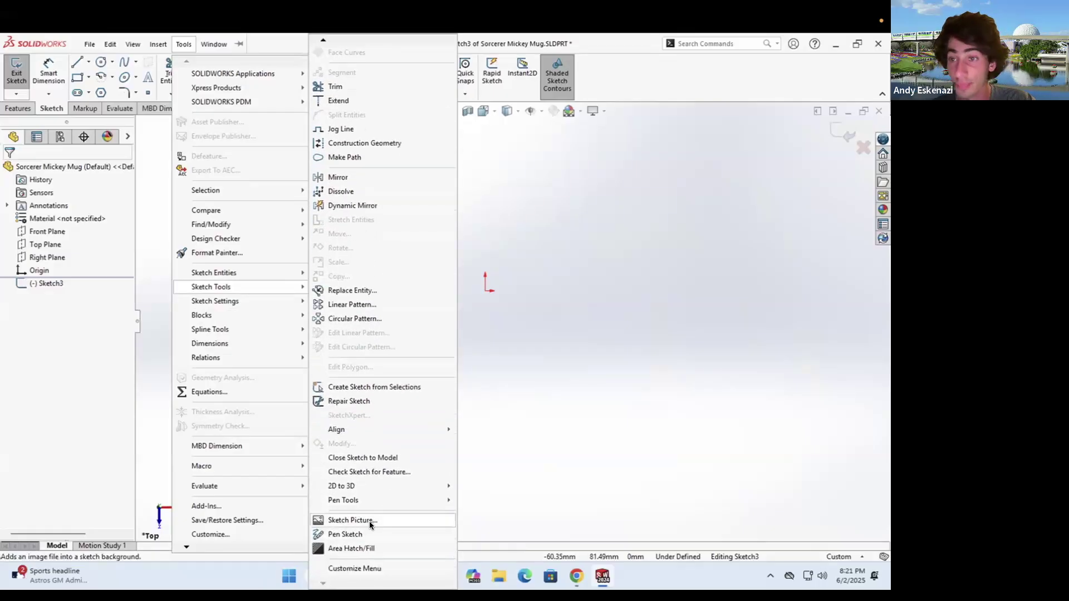
click(370, 521)
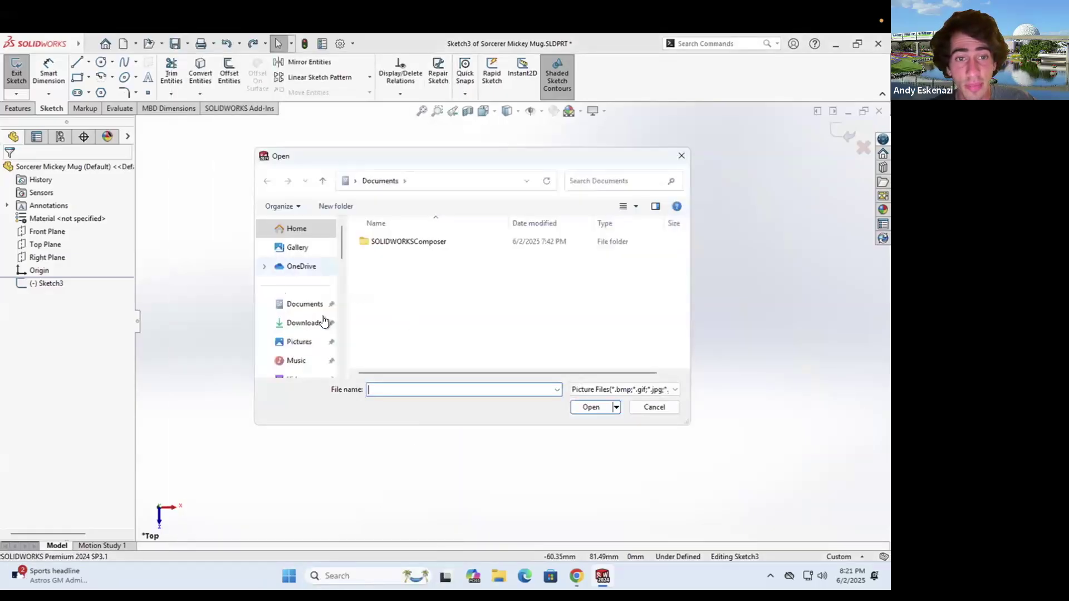
click(304, 327)
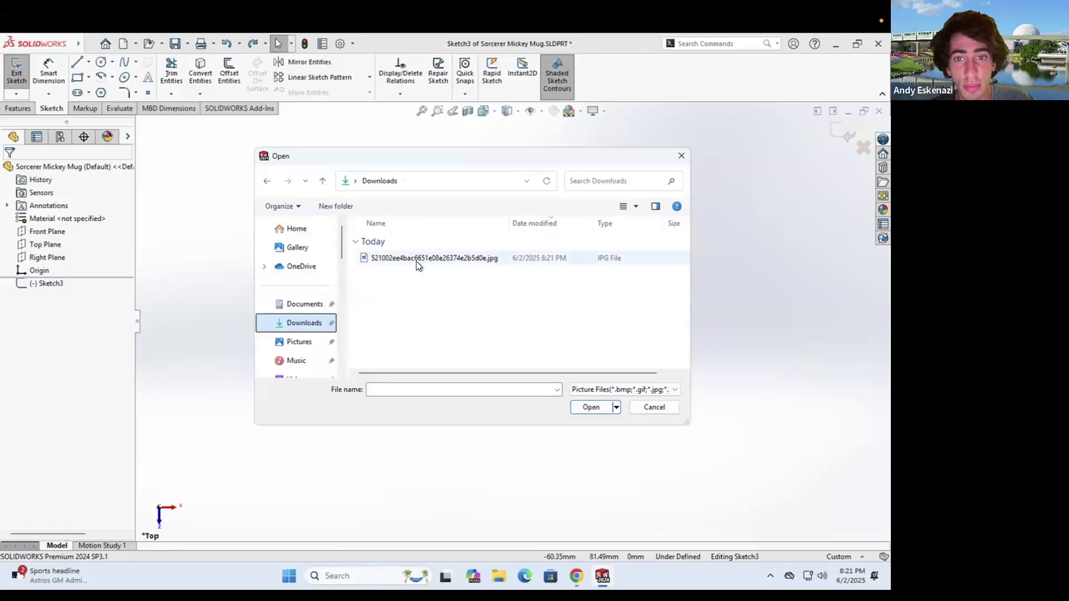
click(416, 260)
click(589, 408)
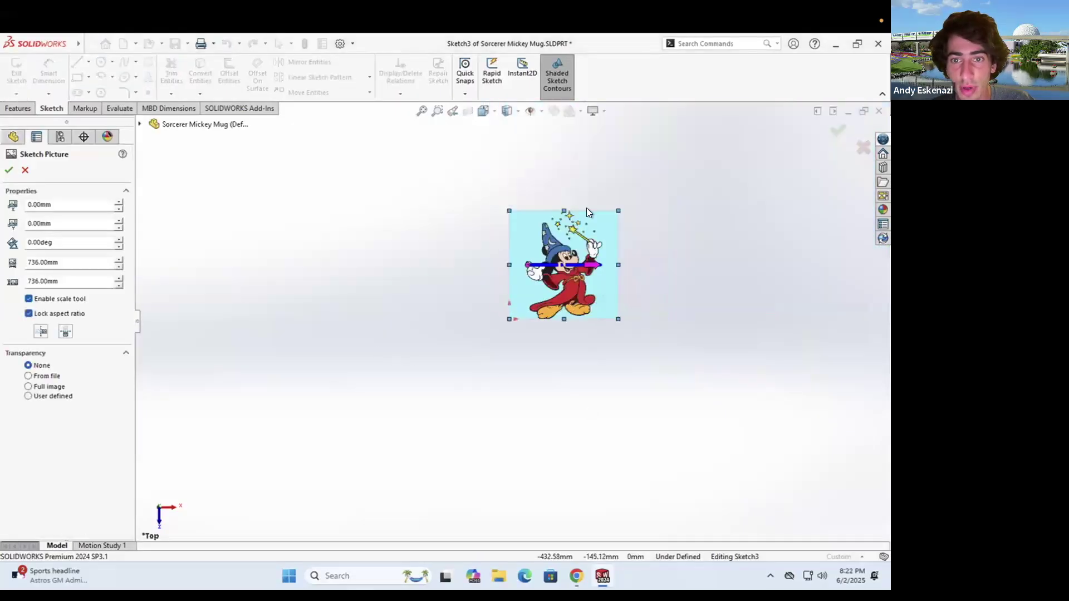
Resize the sketch picture to 400 mm wide with the aspect ratio locked and accept its placement at the origin
scroll(597, 274, down, 2)
drag(577, 270, 474, 402)
scroll(423, 495, down, 3)
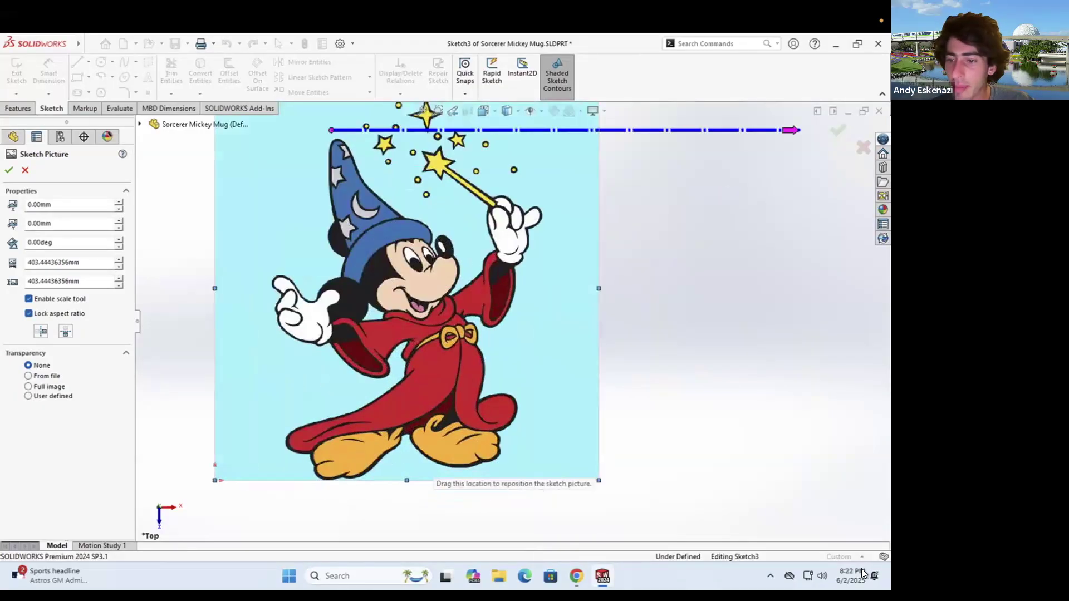
scroll(513, 247, up, 2)
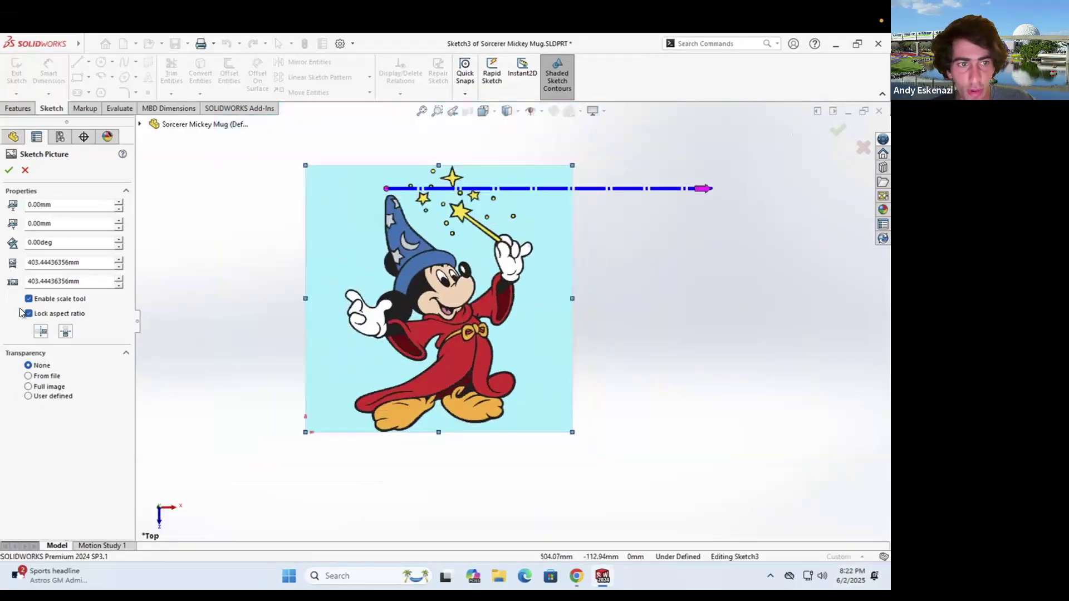
double_click(88, 268)
text(400)
key(Return)
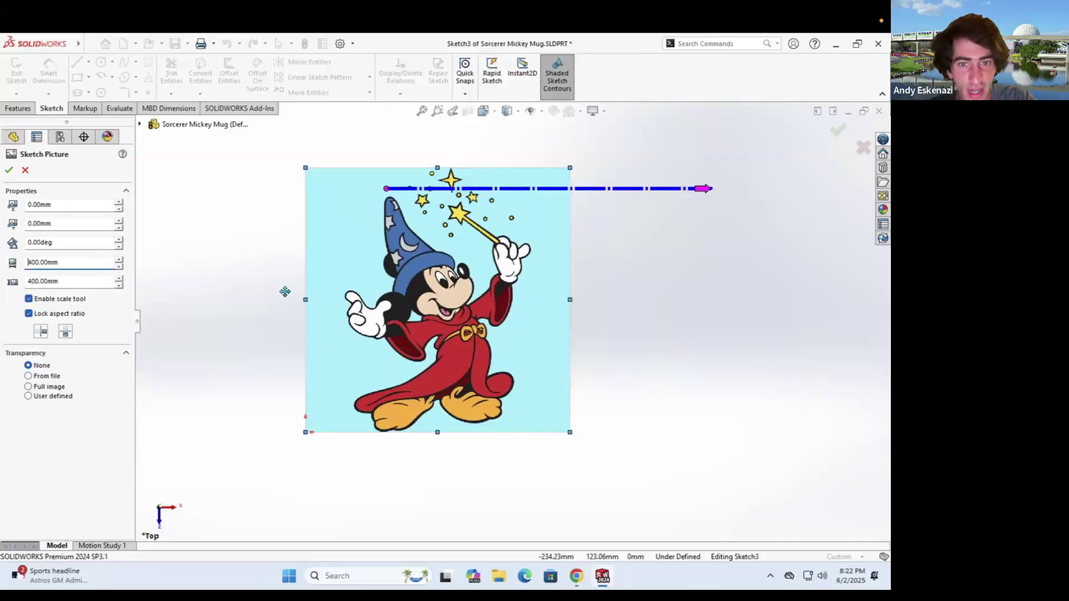
scroll(321, 295, up, 1)
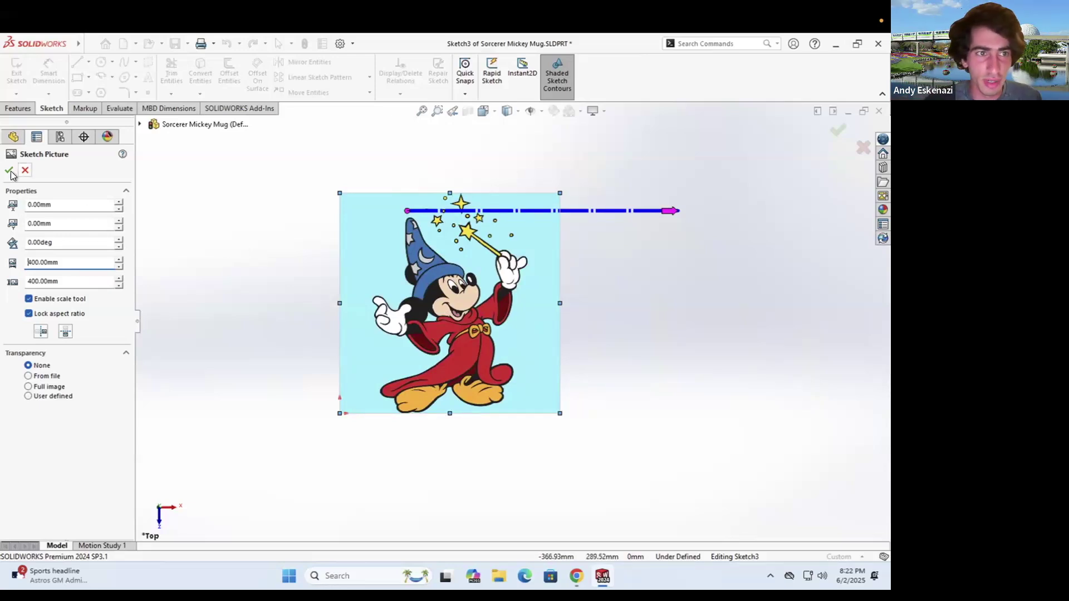
key(Return)
scroll(478, 285, down, 2)
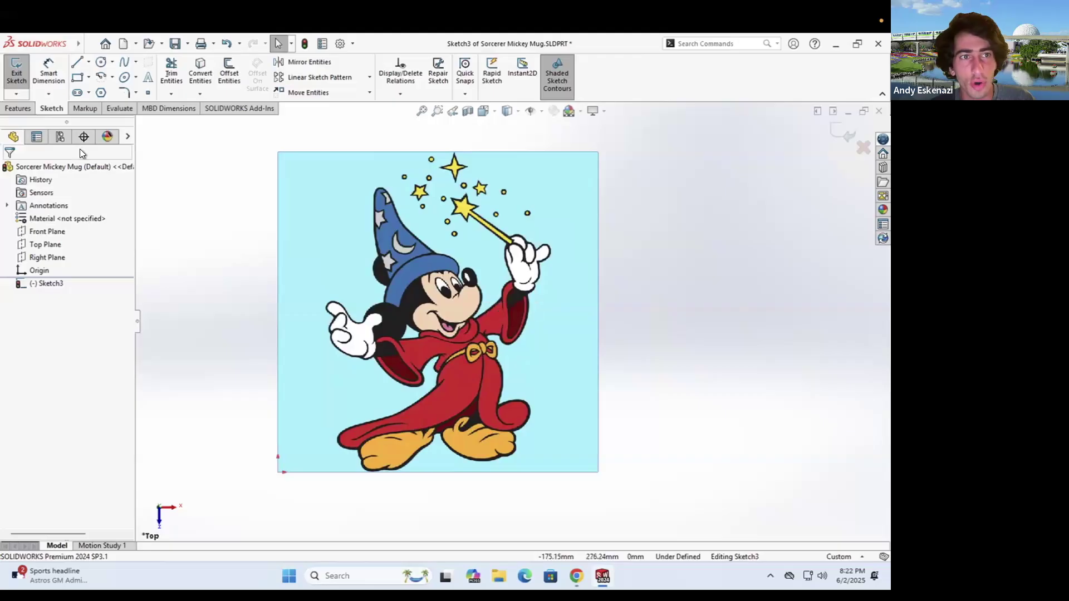
Trace the outer edge of the hat's sloping front side with a spline, from near the tip down to the brim
click(122, 61)
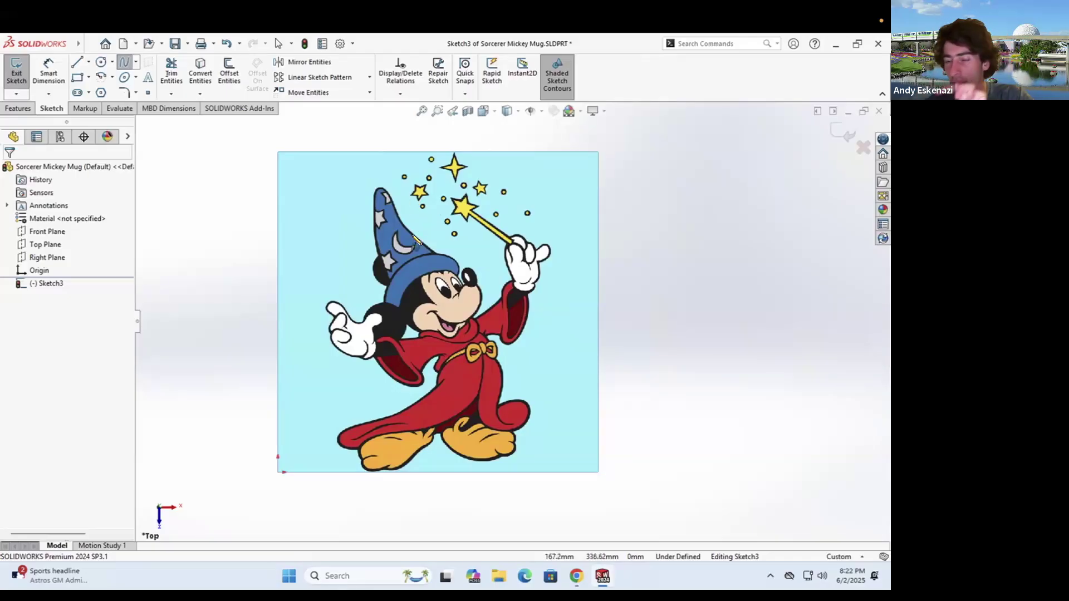
scroll(404, 217, down, 5)
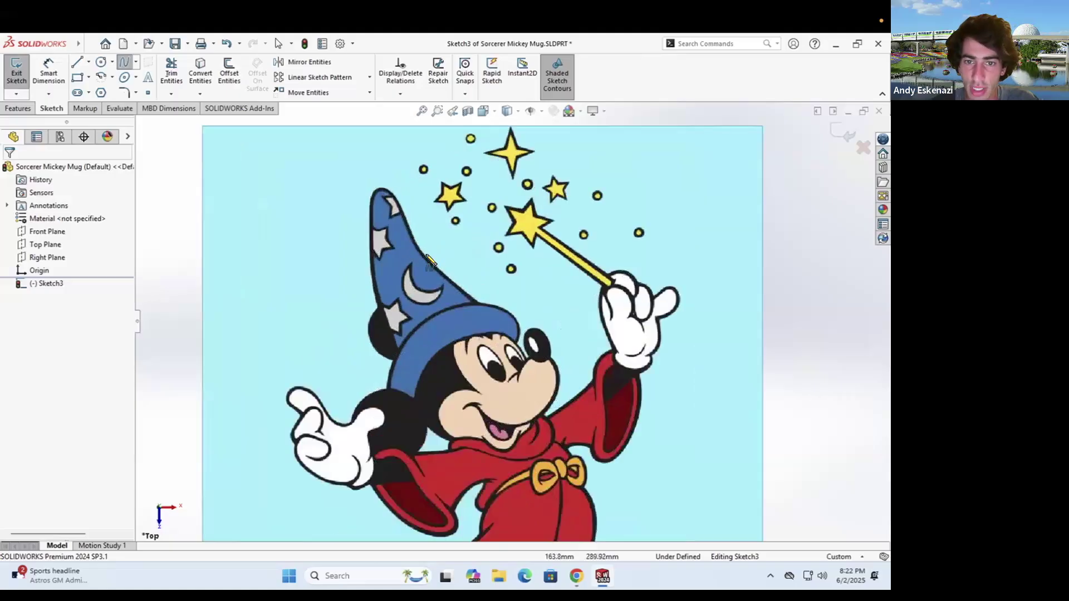
scroll(384, 125, down, 3)
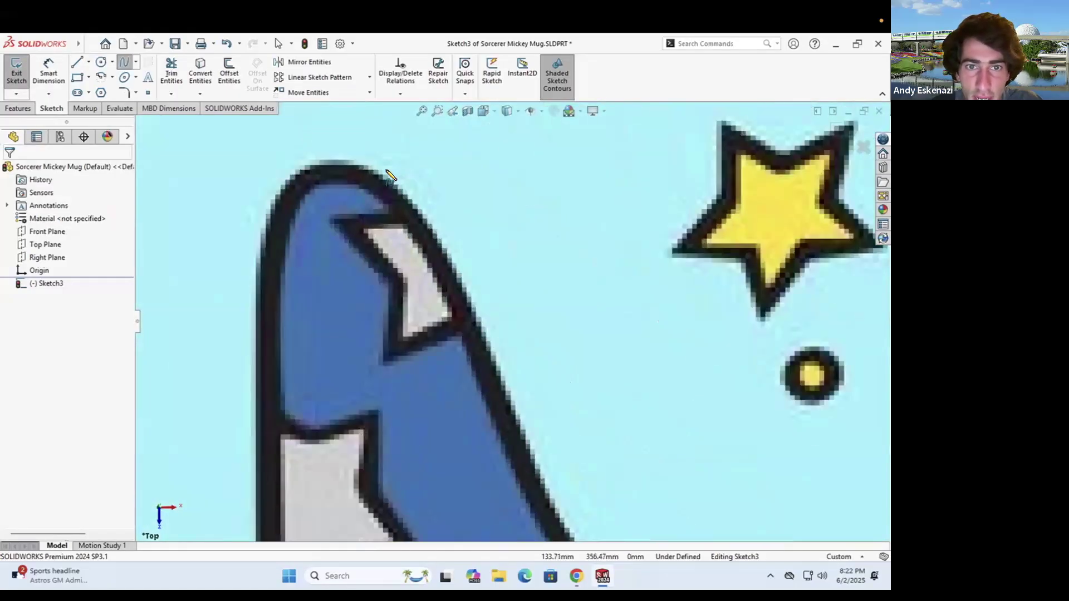
click(388, 177)
click(455, 268)
click(518, 420)
scroll(479, 198, up, 5)
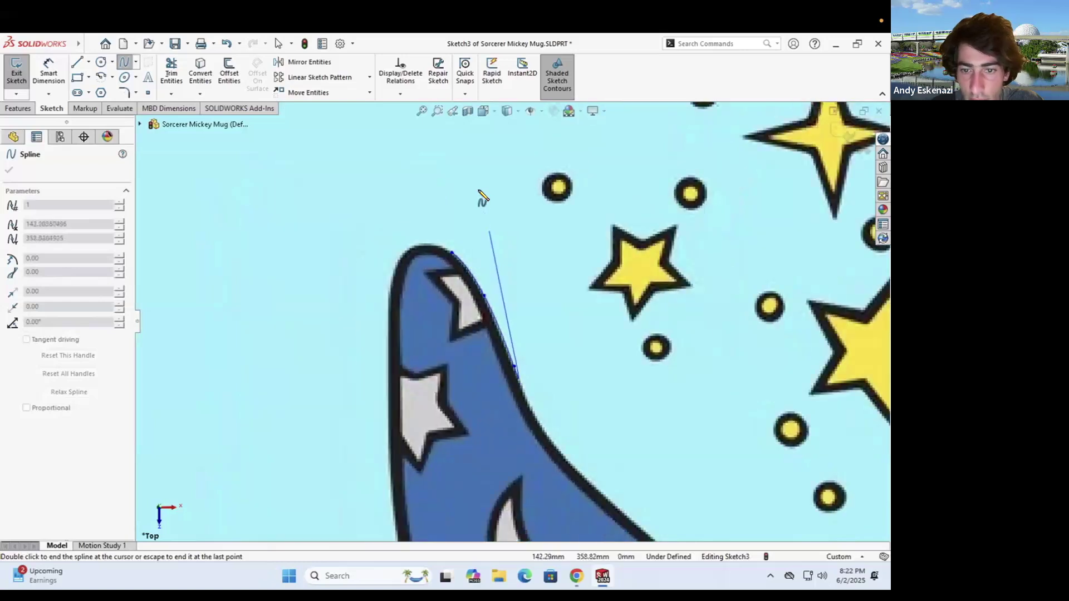
scroll(377, 179, down, 6)
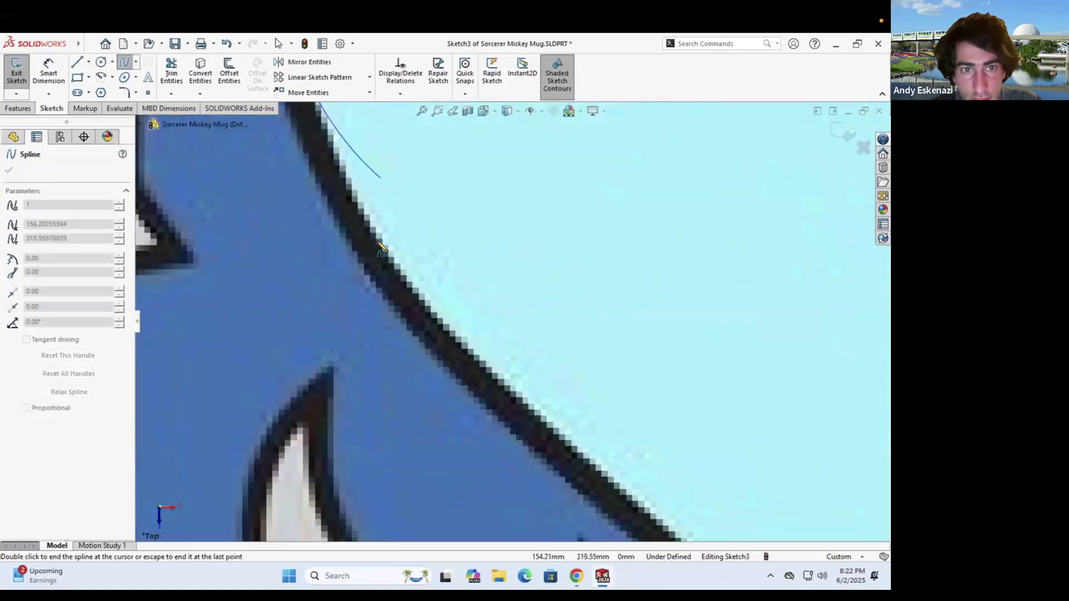
click(560, 437)
scroll(496, 327, up, 5)
scroll(596, 429, down, 5)
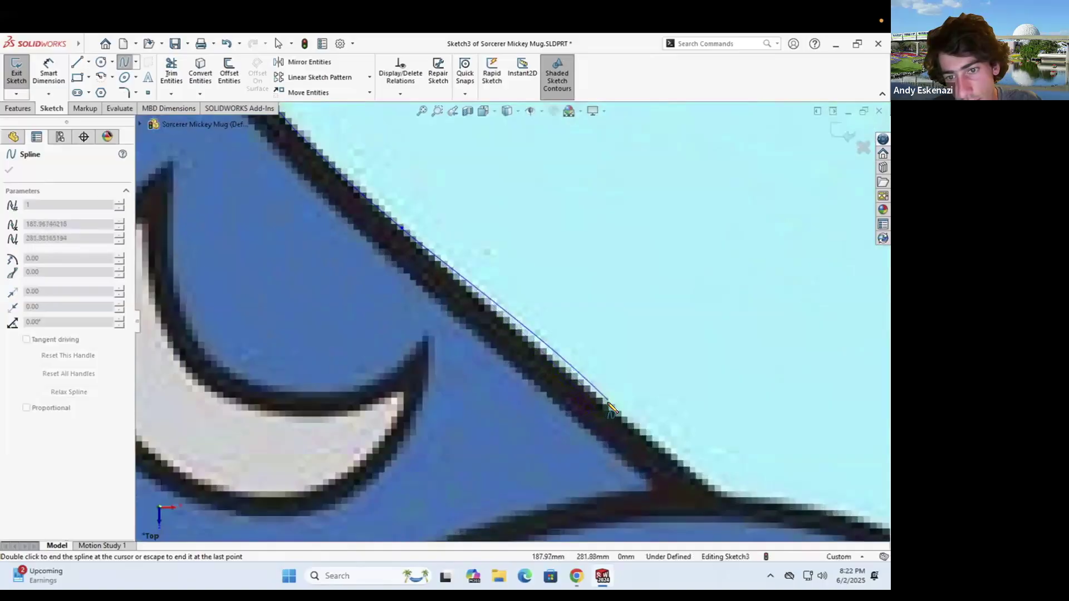
click(608, 405)
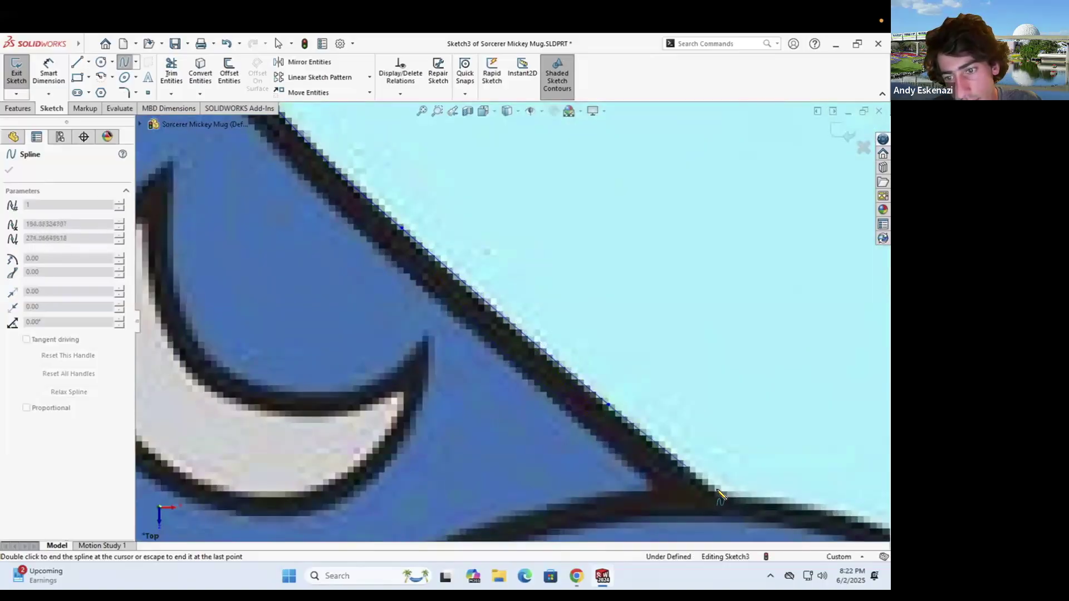
click(717, 492)
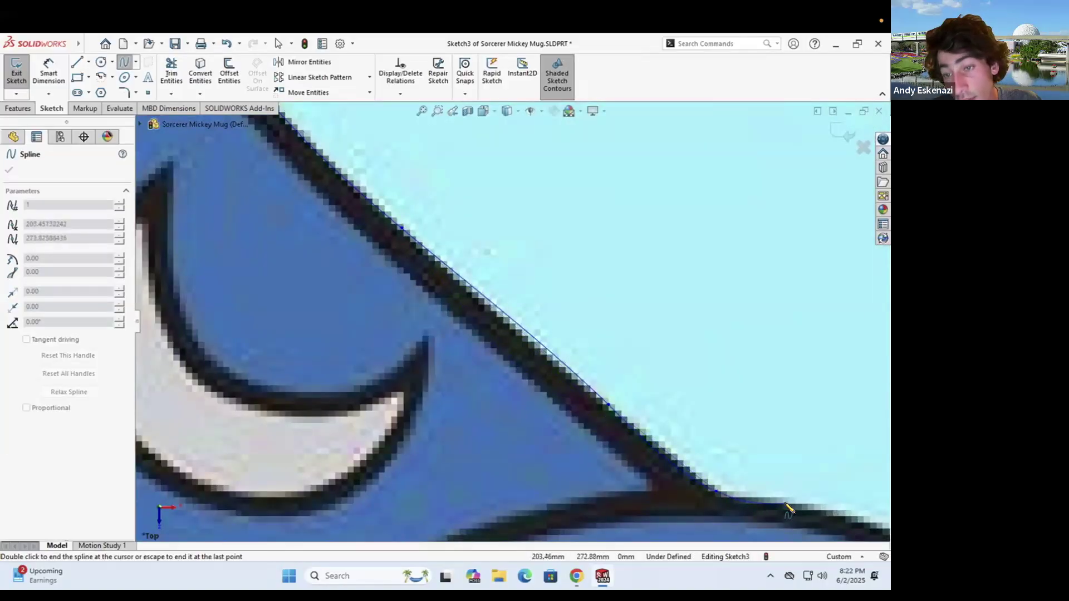
Continue the spline around the hat brim's outer edge and end it where the brim meets the forehead
click(784, 504)
click(851, 517)
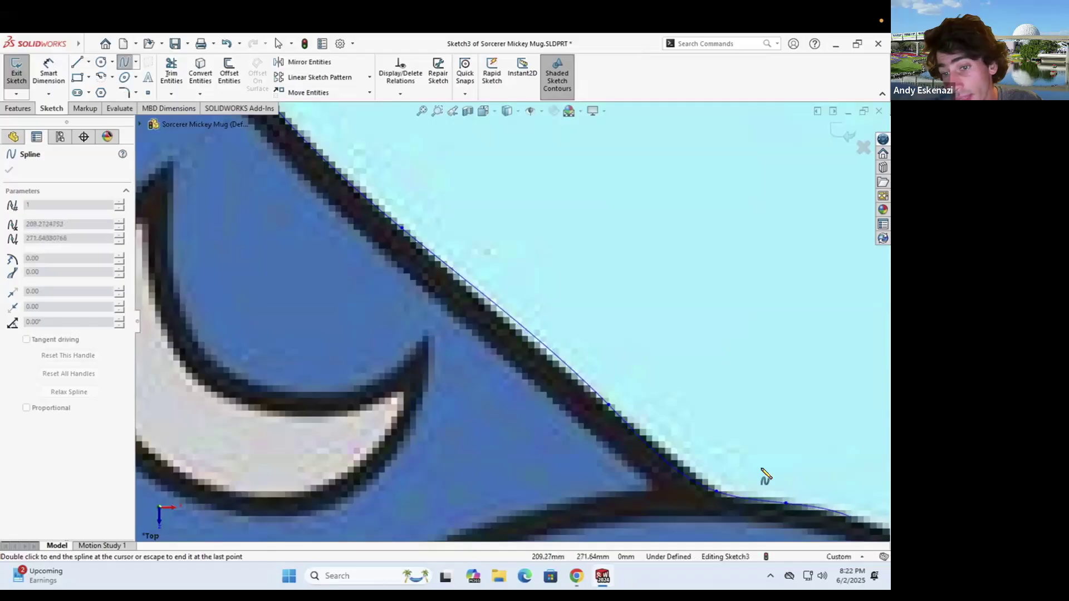
scroll(761, 466, up, 5)
scroll(752, 450, down, 3)
click(534, 332)
scroll(529, 330, down, 3)
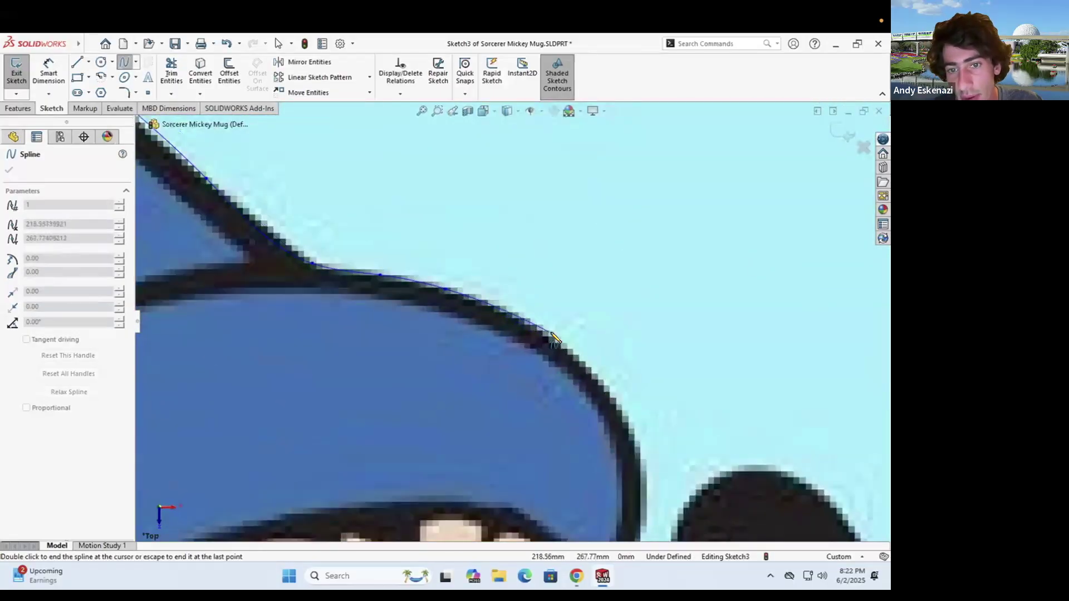
click(628, 414)
click(644, 470)
scroll(653, 419, up, 3)
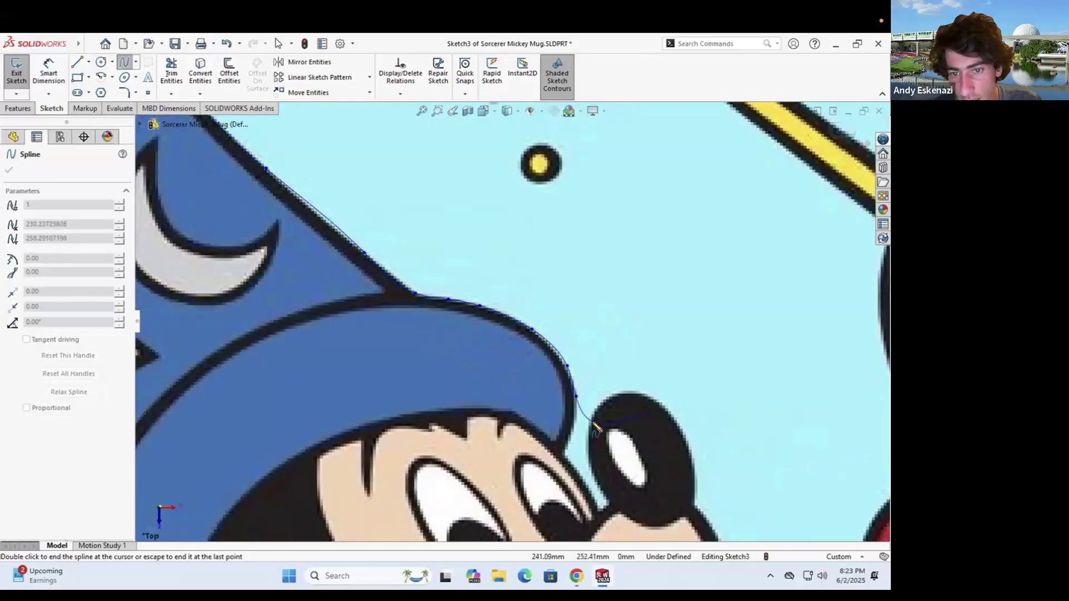
scroll(594, 424, down, 3)
click(518, 420)
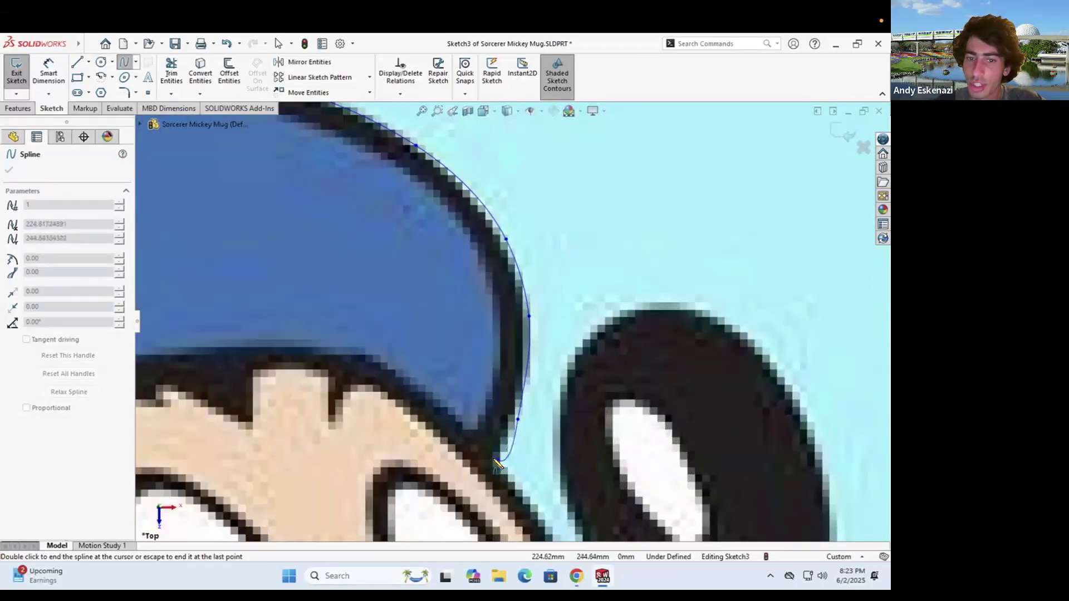
key(Escape)
key(Escape)
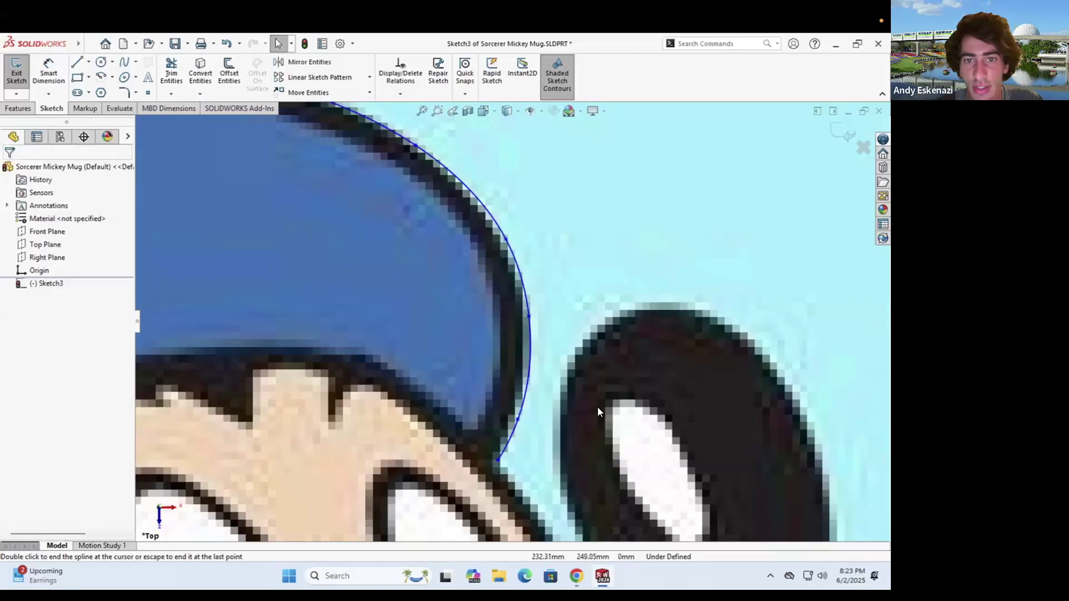
Reposition the spline points on the hat's front slope near the brim so the curve follows the black outline
scroll(597, 406, up, 3)
scroll(597, 415, up, 2)
scroll(373, 206, down, 6)
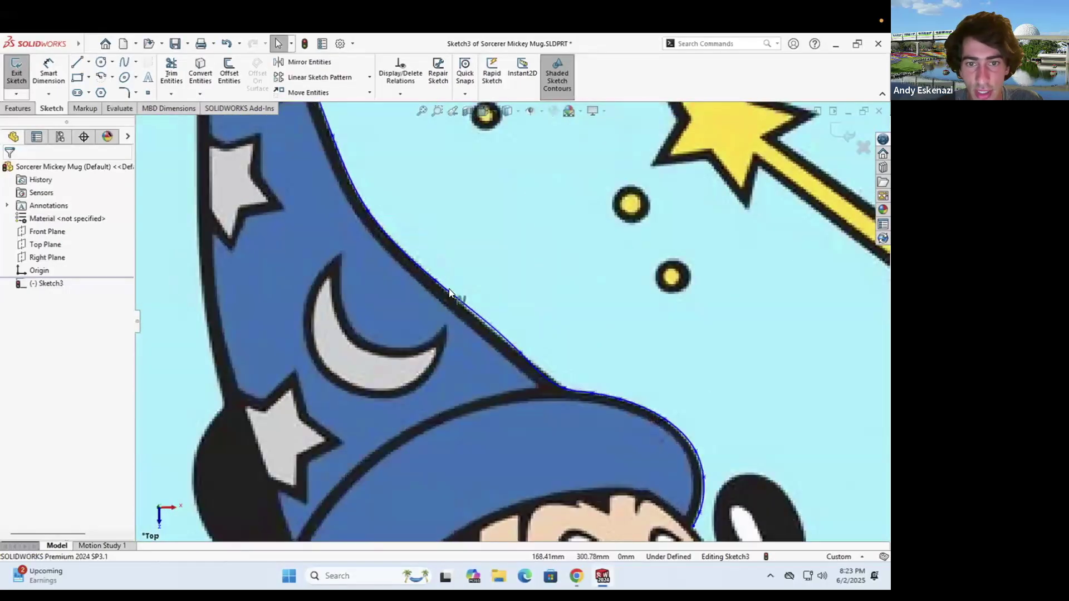
drag(435, 280, 653, 470)
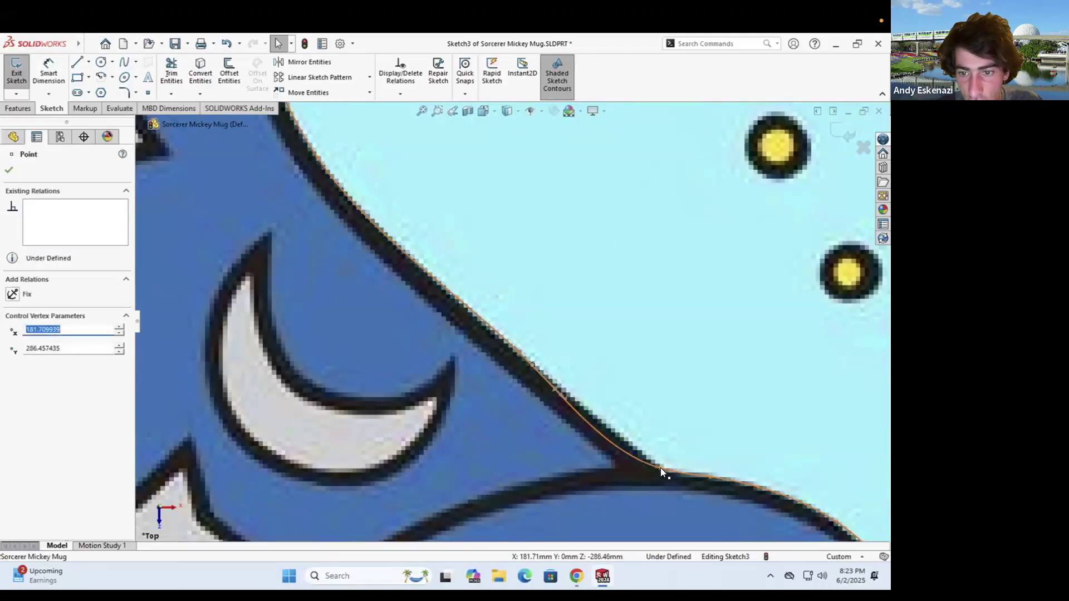
drag(615, 431, 611, 430)
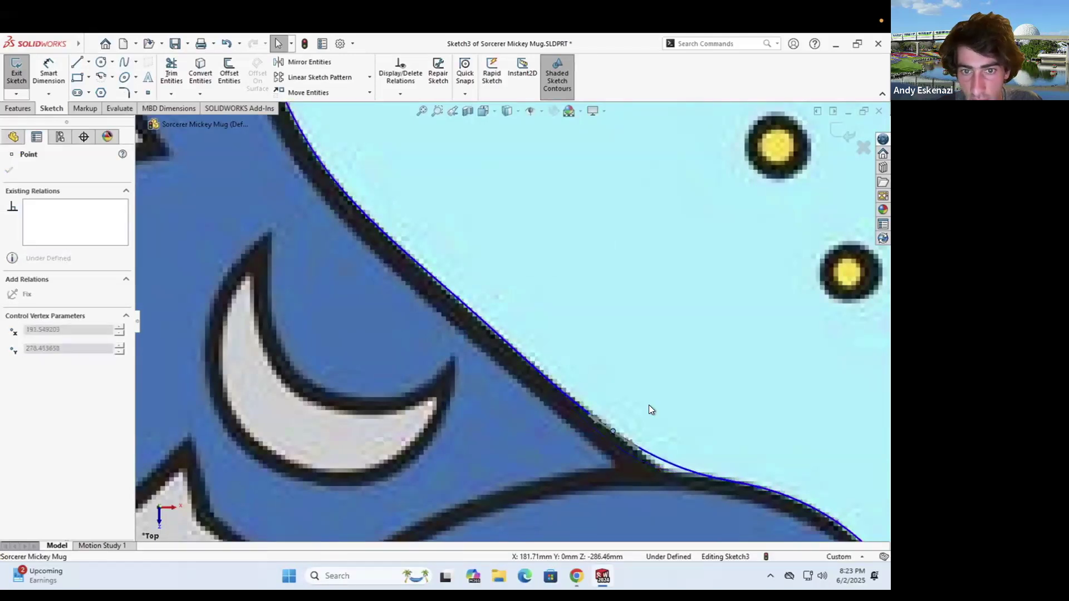
scroll(606, 359, up, 5)
scroll(606, 362, up, 5)
scroll(531, 256, down, 4)
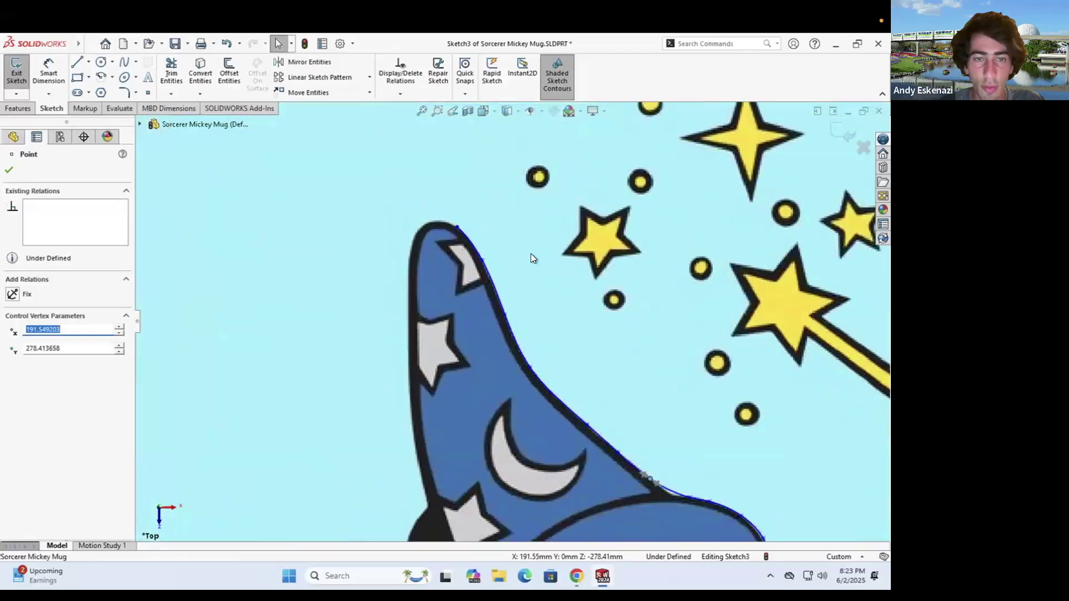
Start a second spline at the first one's upper endpoint and trace around the hat's rounded tip
scroll(454, 293, down, 8)
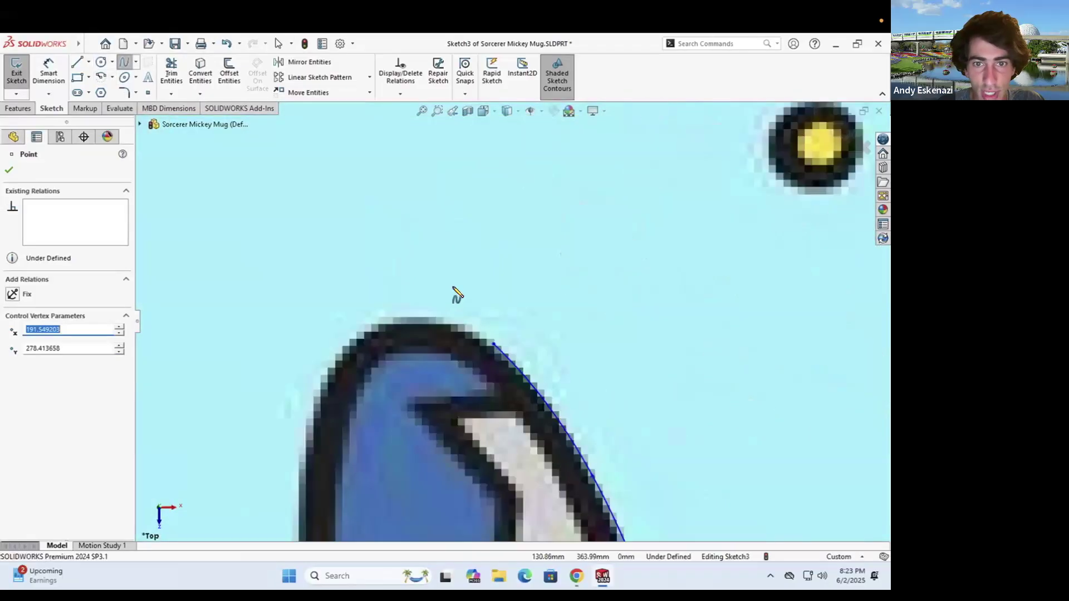
click(564, 363)
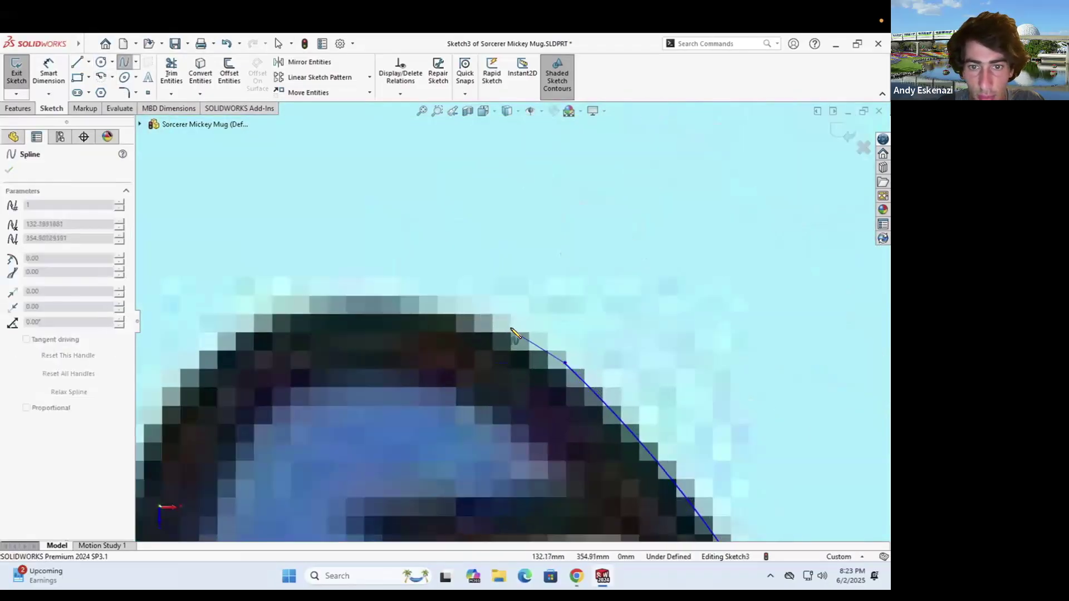
click(429, 299)
click(316, 295)
click(221, 341)
click(147, 437)
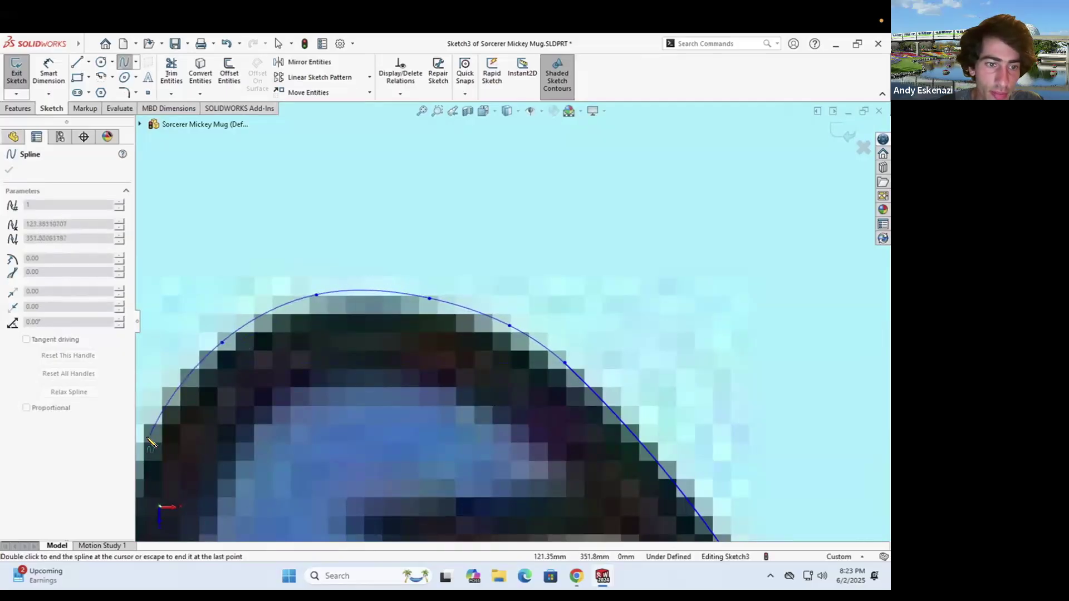
scroll(289, 282, up, 6)
scroll(419, 429, down, 2)
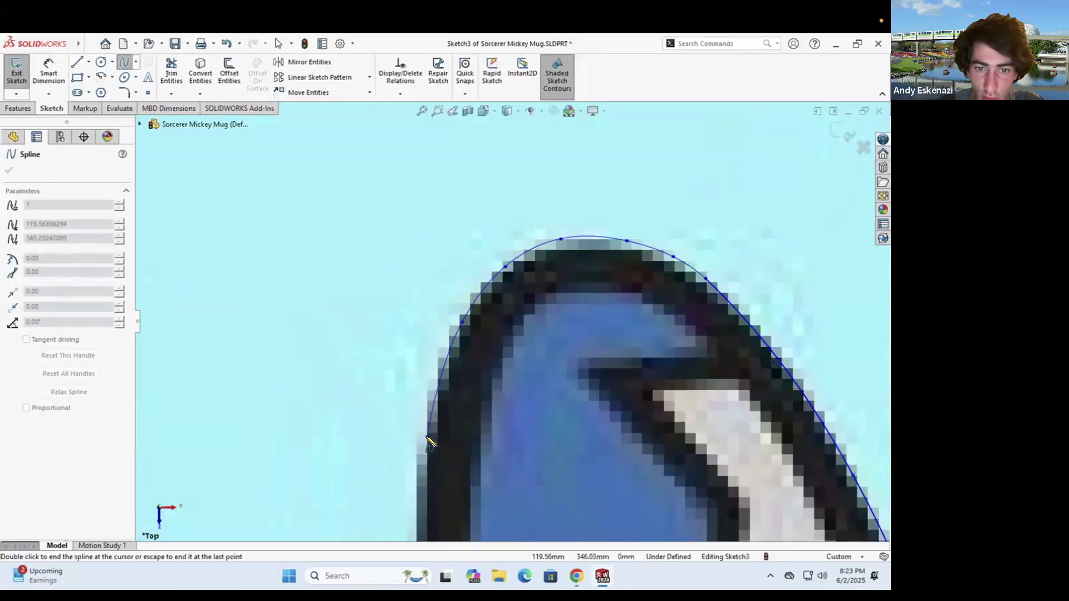
Continue the second spline down the hat's back edge and end it where the hat meets the ear
scroll(462, 457, up, 4)
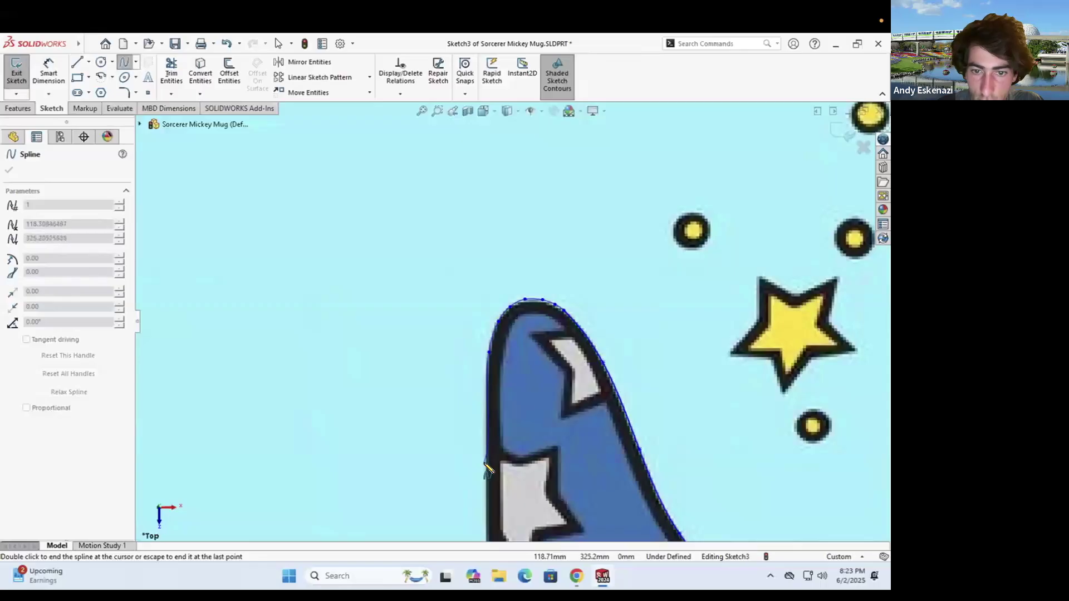
click(484, 464)
scroll(483, 356, up, 5)
scroll(500, 459, down, 5)
click(507, 431)
click(518, 502)
scroll(490, 370, up, 5)
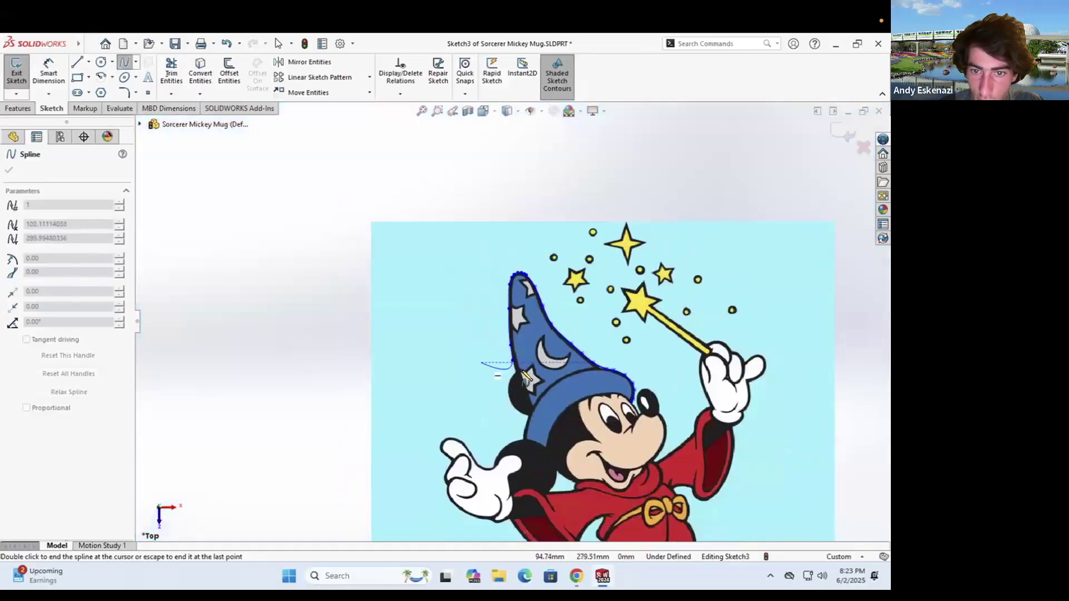
scroll(501, 242, down, 5)
scroll(501, 242, down, 3)
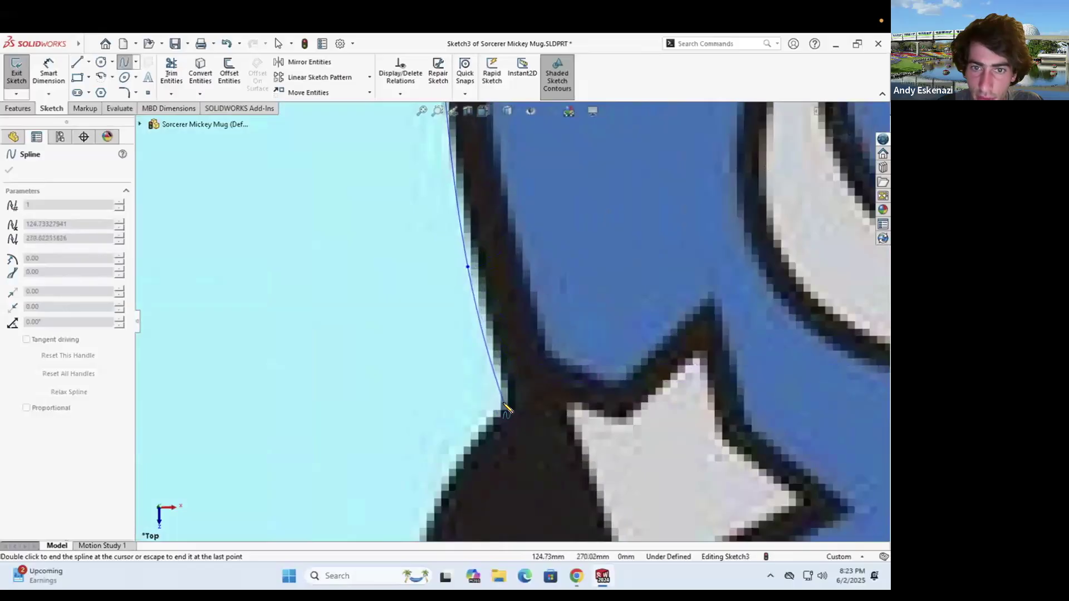
double_click(503, 406)
scroll(402, 296, up, 8)
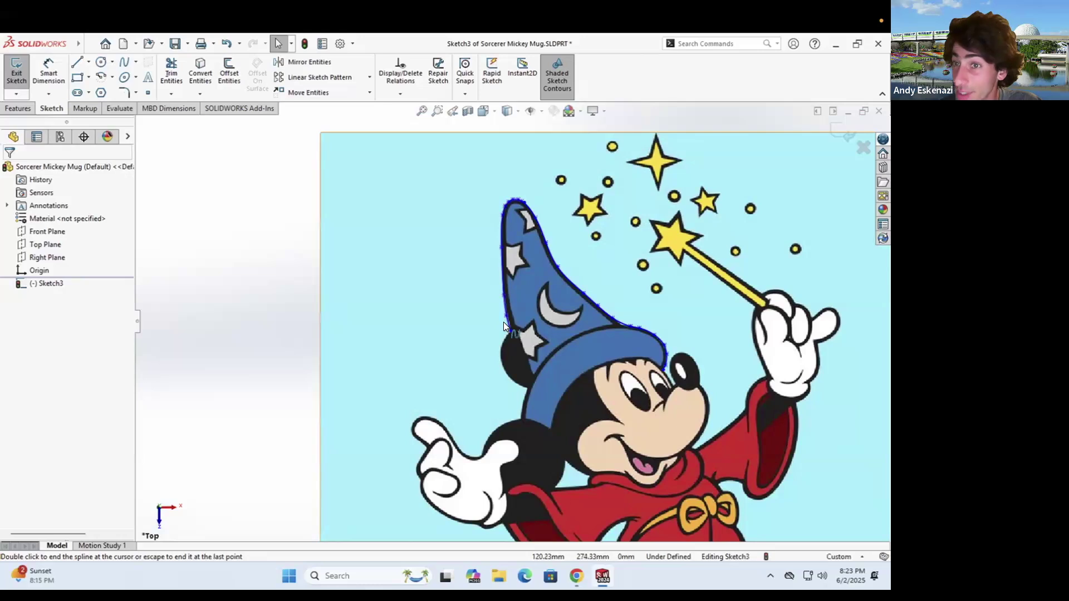
Nudge the spline point on the hat's back edge just above the ear to follow the outline, and inspect the traced hat
scroll(505, 318, down, 6)
scroll(403, 294, up, 10)
scroll(514, 194, down, 5)
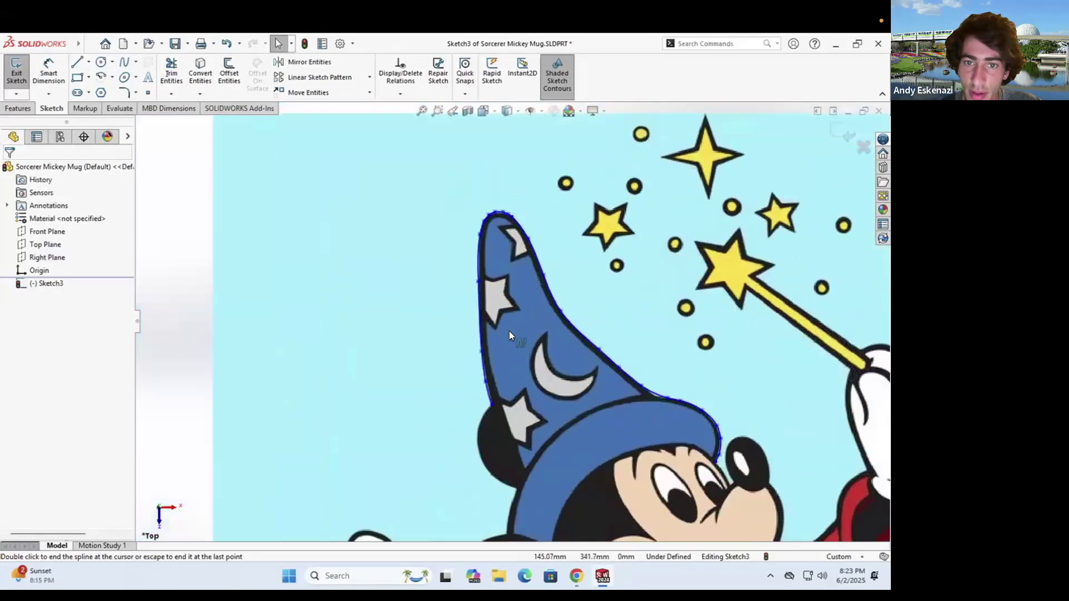
scroll(495, 426, down, 6)
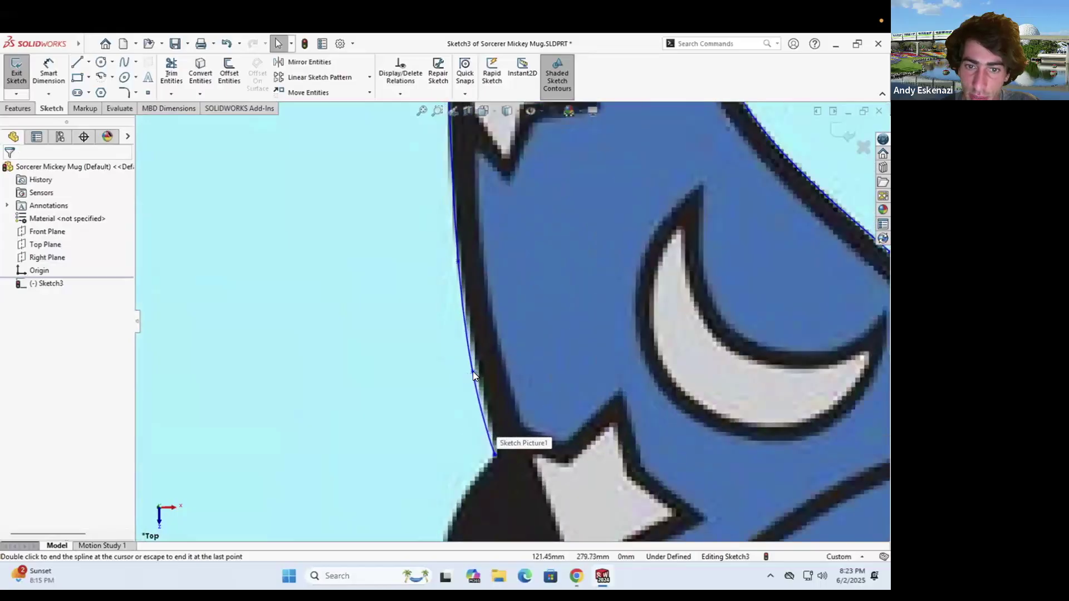
drag(474, 372, 475, 374)
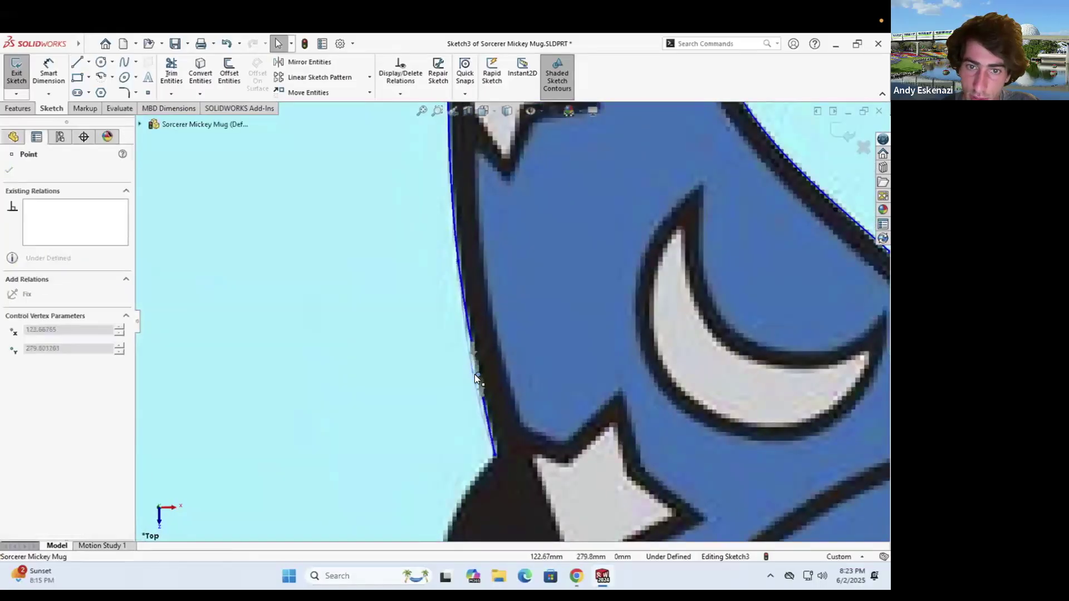
click(425, 422)
scroll(429, 378, up, 6)
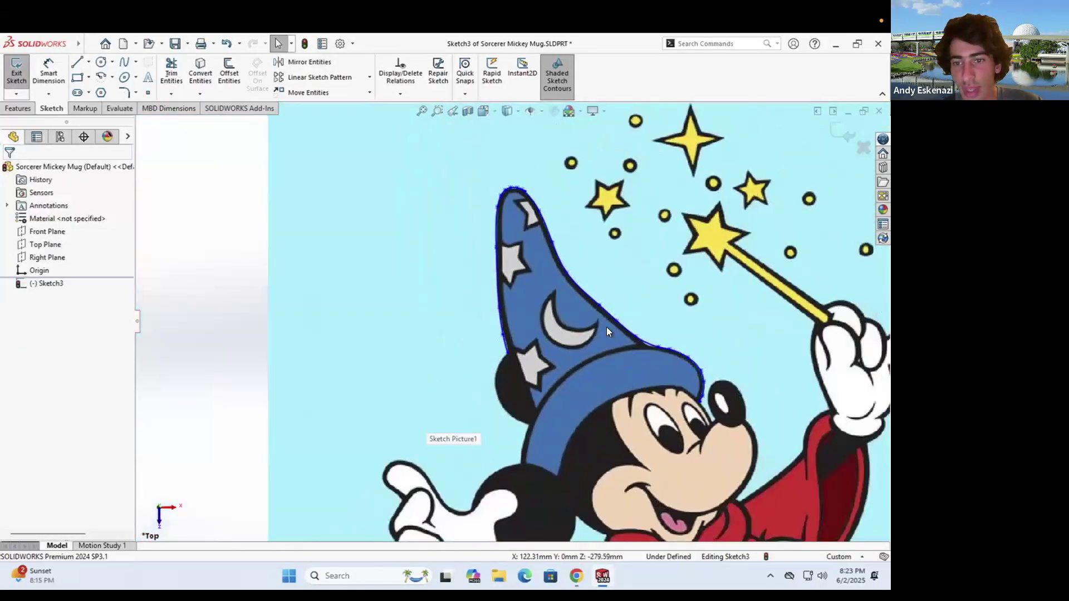
scroll(606, 326, down, 5)
click(774, 387)
scroll(543, 299, up, 5)
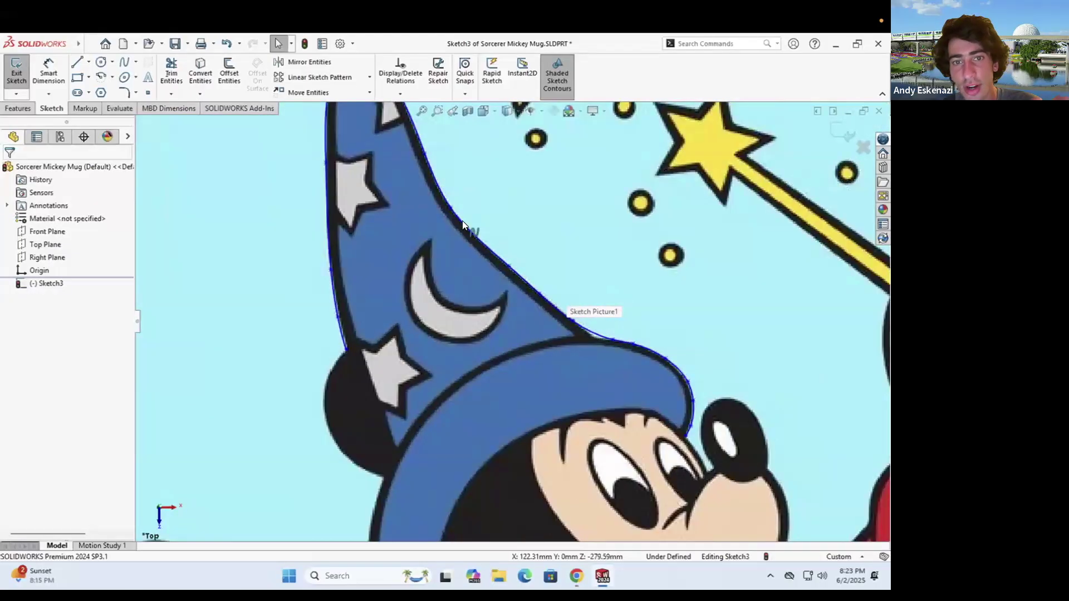
scroll(440, 209, up, 1)
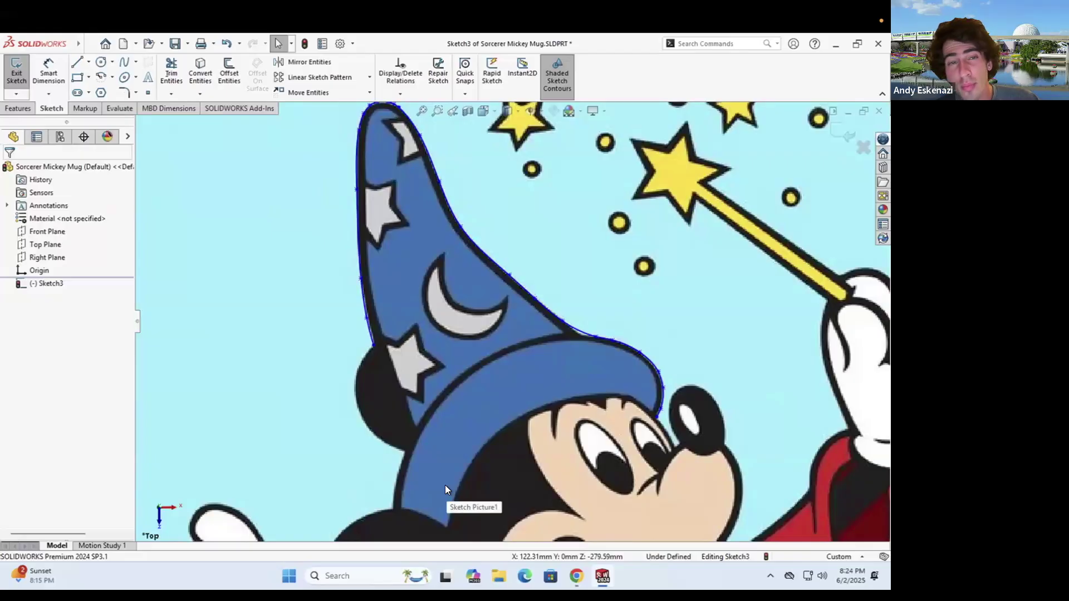
Offset the hat's outer spline chain inward by 2 mm to follow the inside of the black outline
click(235, 82)
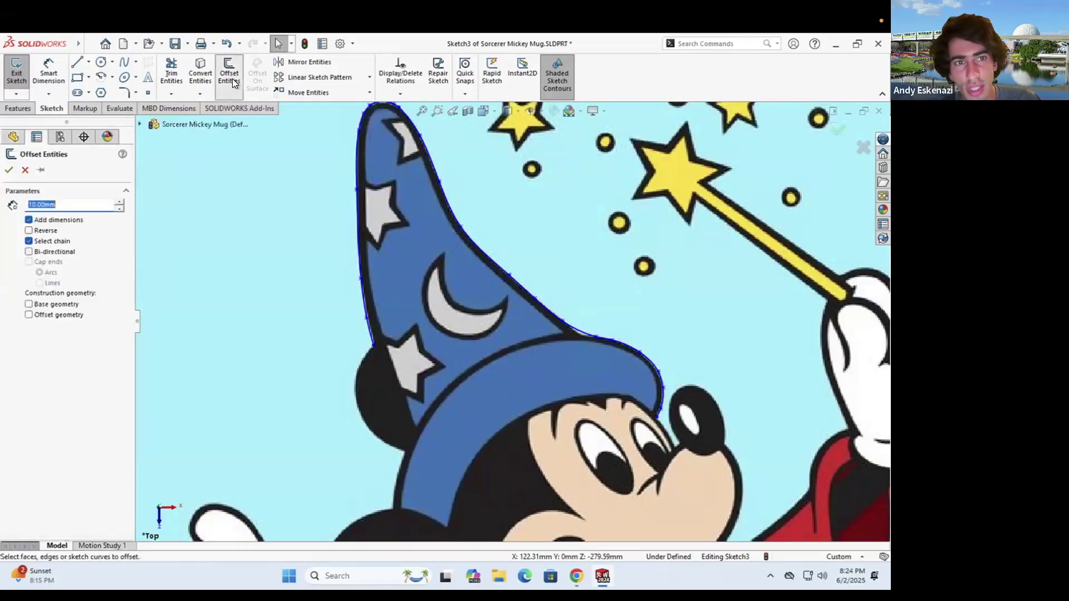
click(356, 254)
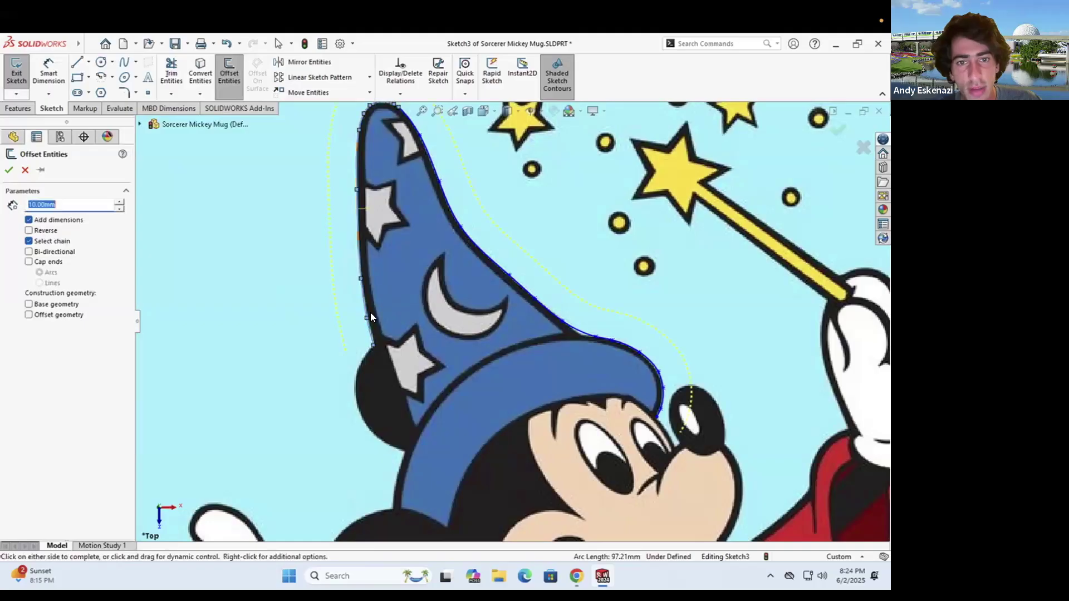
scroll(379, 346, down, 2)
scroll(434, 145, down, 2)
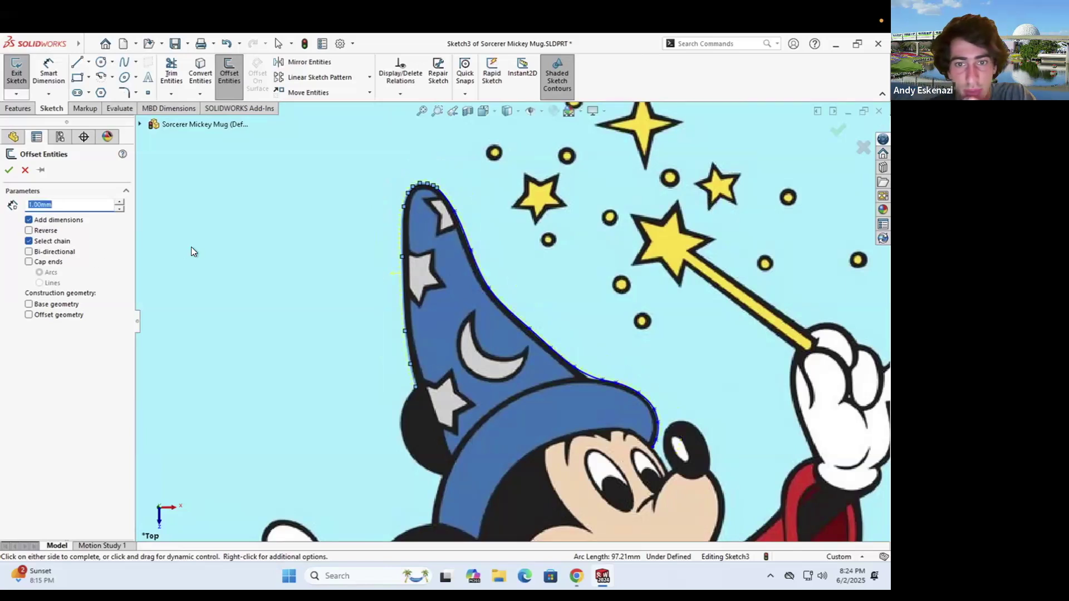
scroll(409, 232, down, 5)
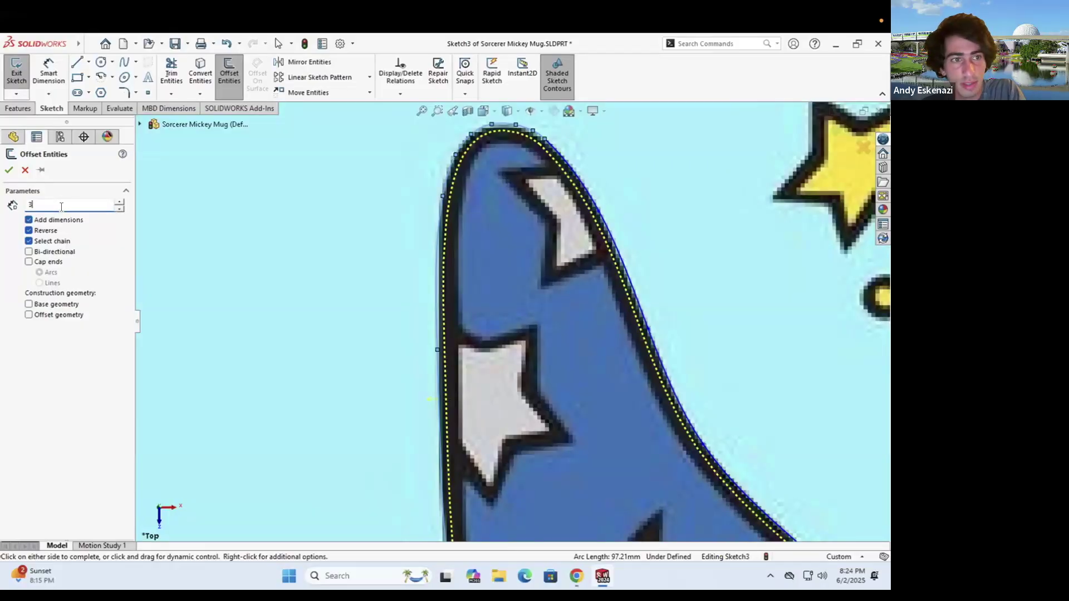
key(Return)
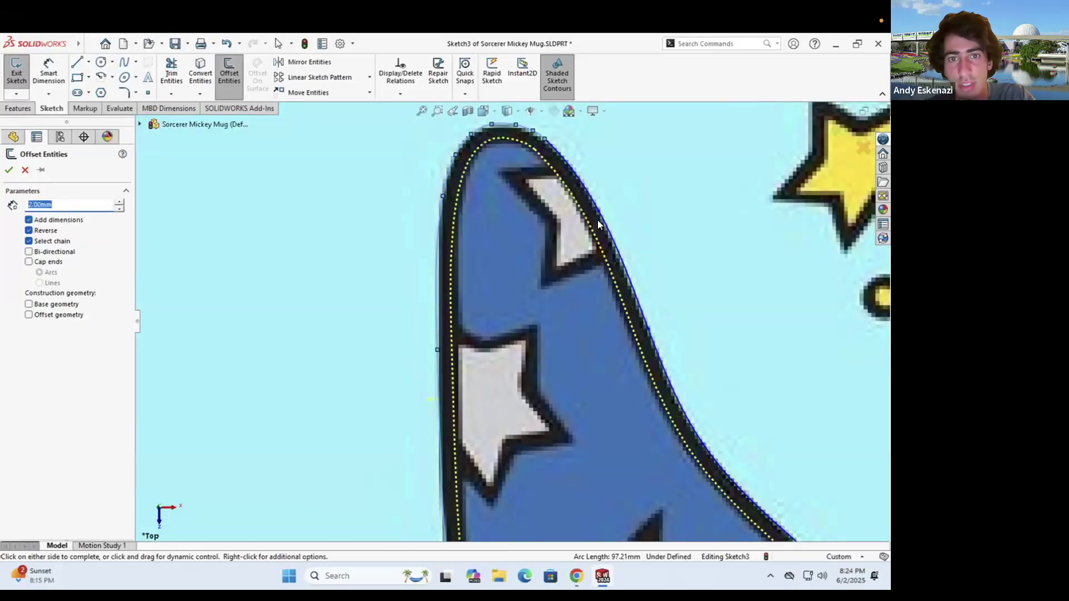
scroll(495, 211, up, 6)
scroll(596, 426, down, 3)
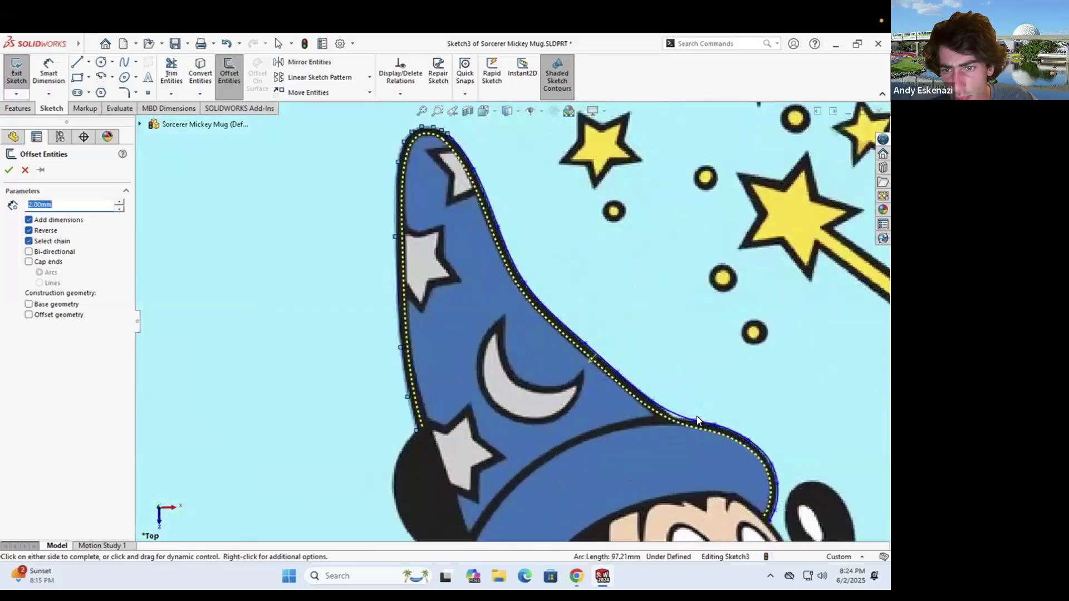
scroll(737, 453, down, 3)
scroll(729, 523, up, 4)
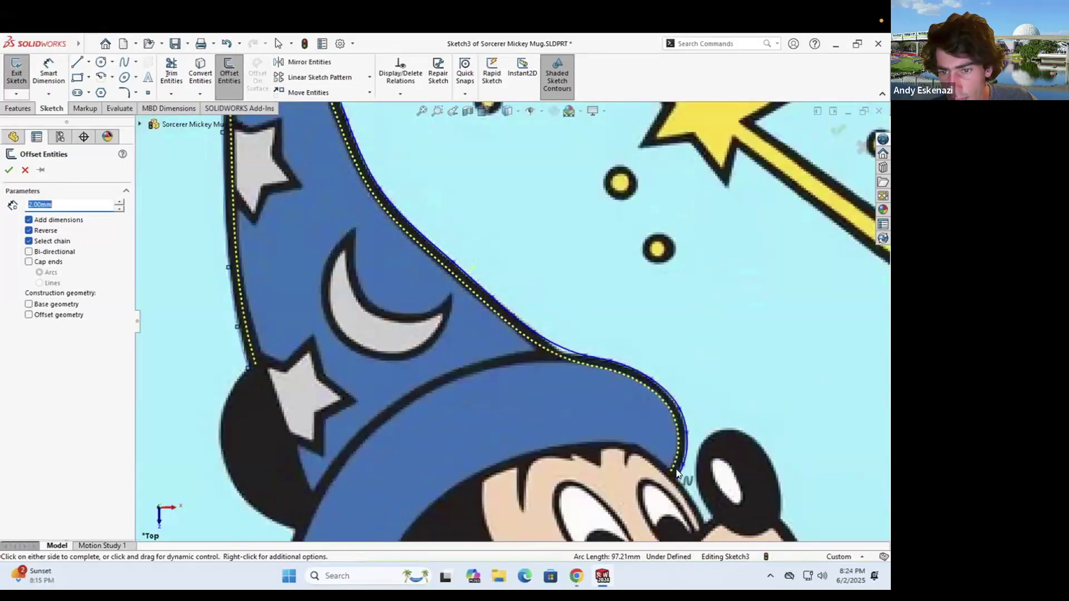
scroll(656, 456, down, 4)
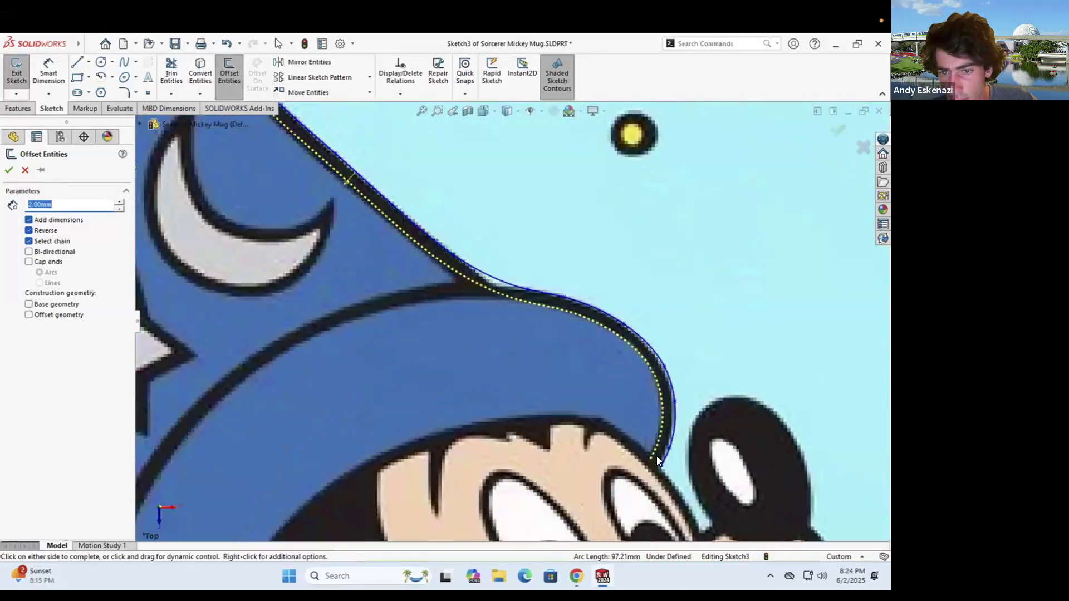
click(228, 299)
Examine how the offset hat outline follows the picture at the brim, the front slope and the ear
scroll(543, 316, up, 3)
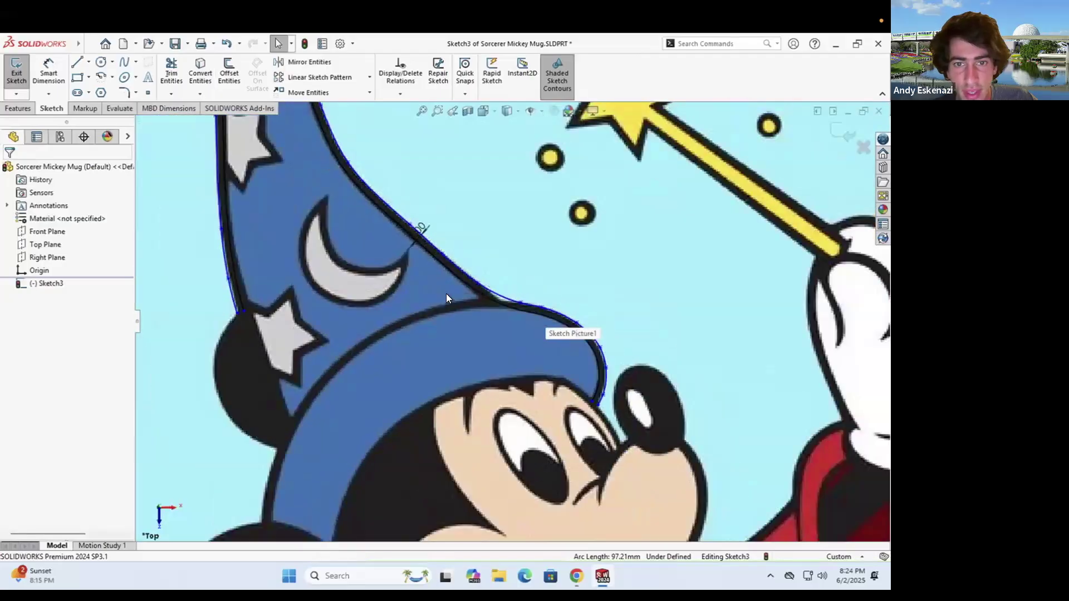
scroll(529, 309, down, 3)
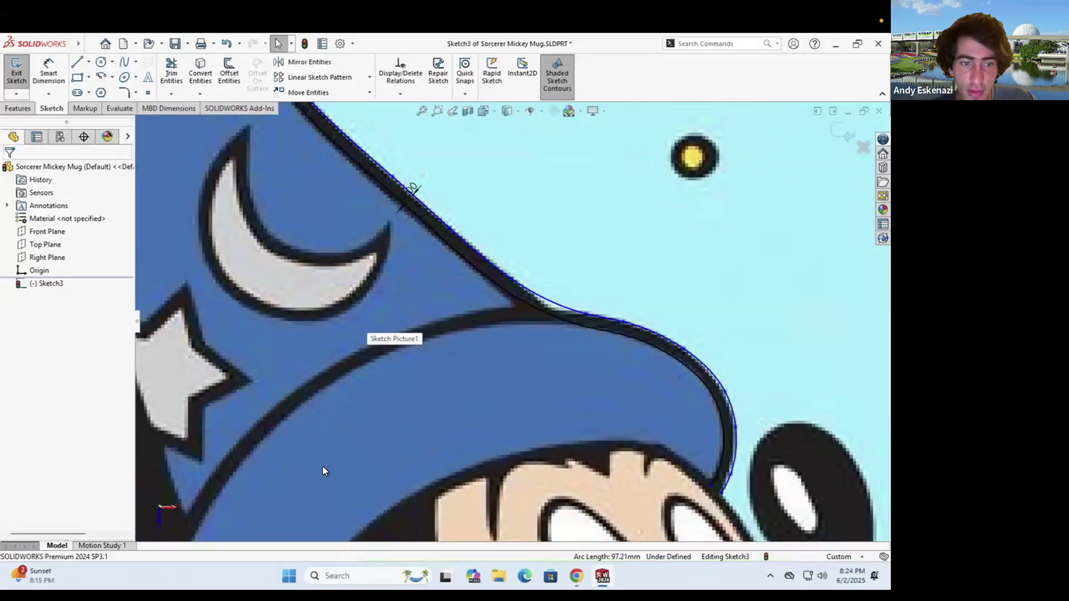
scroll(229, 395, up, 2)
scroll(212, 313, down, 3)
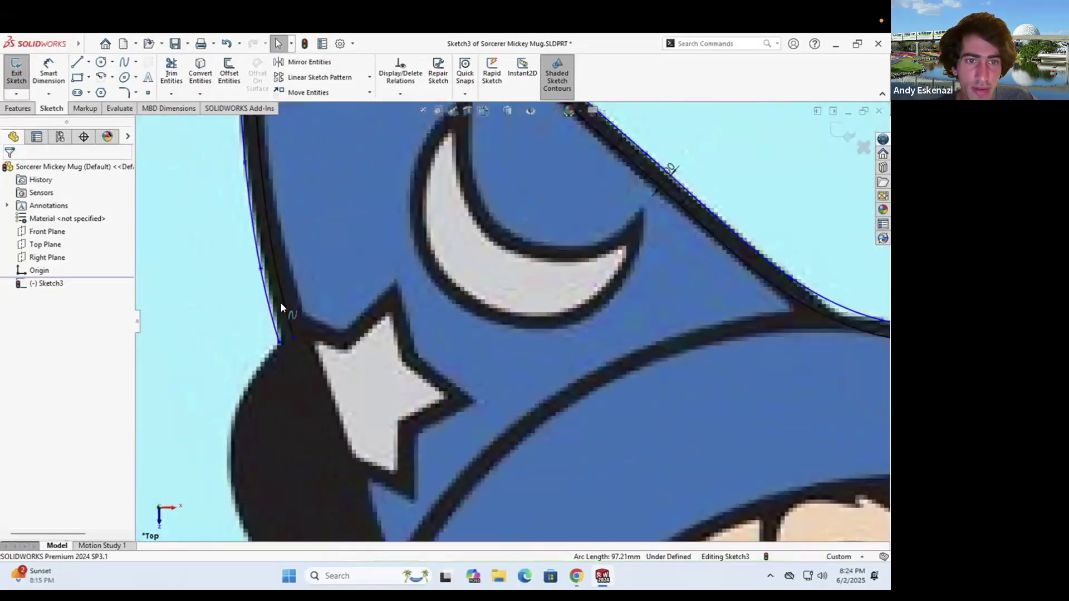
scroll(359, 181, up, 2)
scroll(373, 225, up, 3)
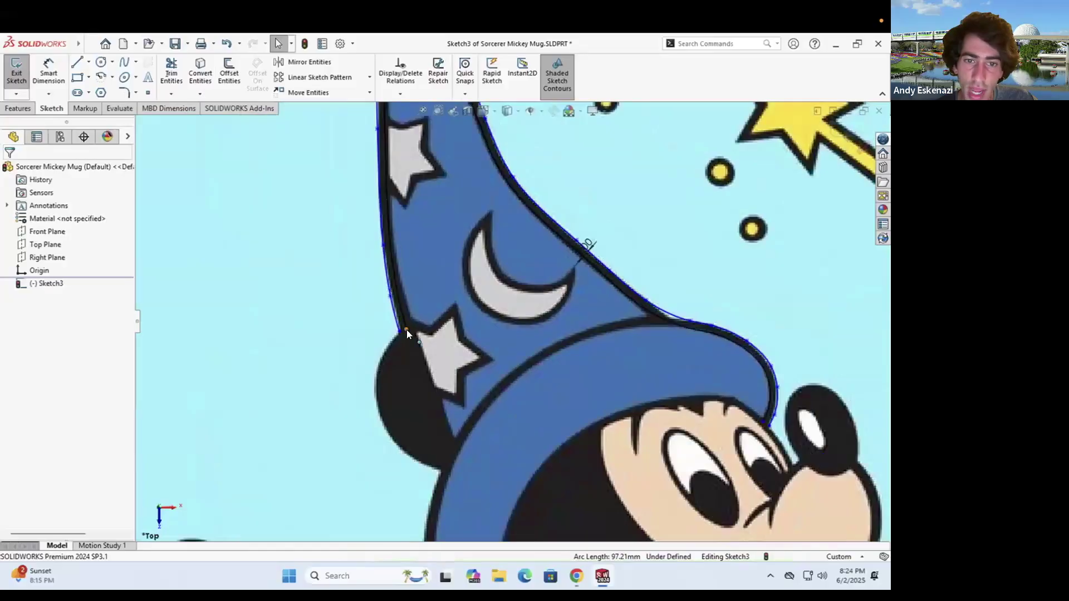
scroll(409, 332, down, 4)
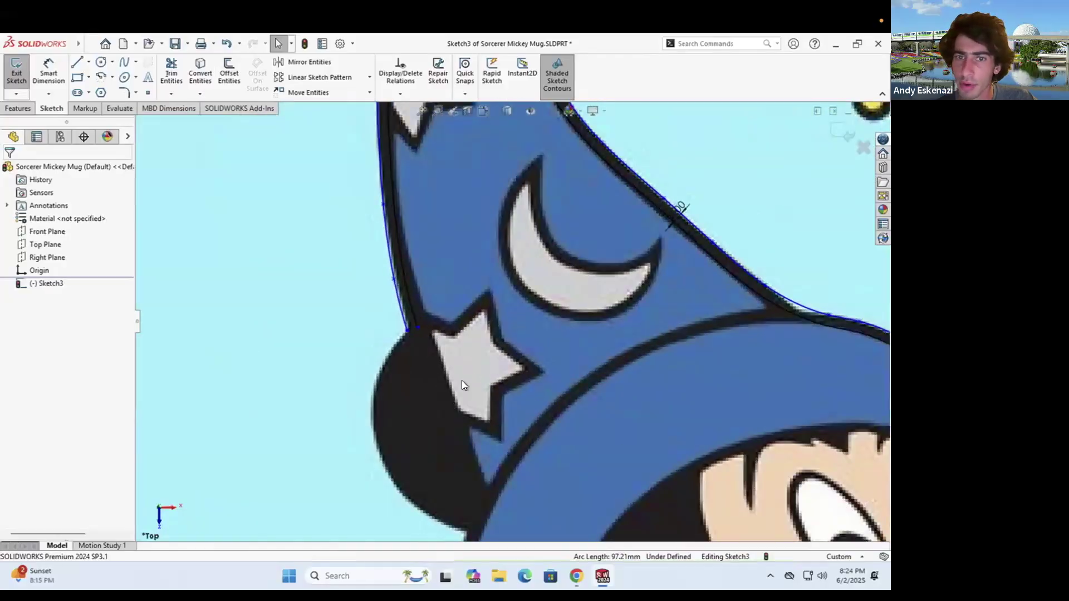
scroll(478, 226, up, 4)
scroll(513, 362, down, 3)
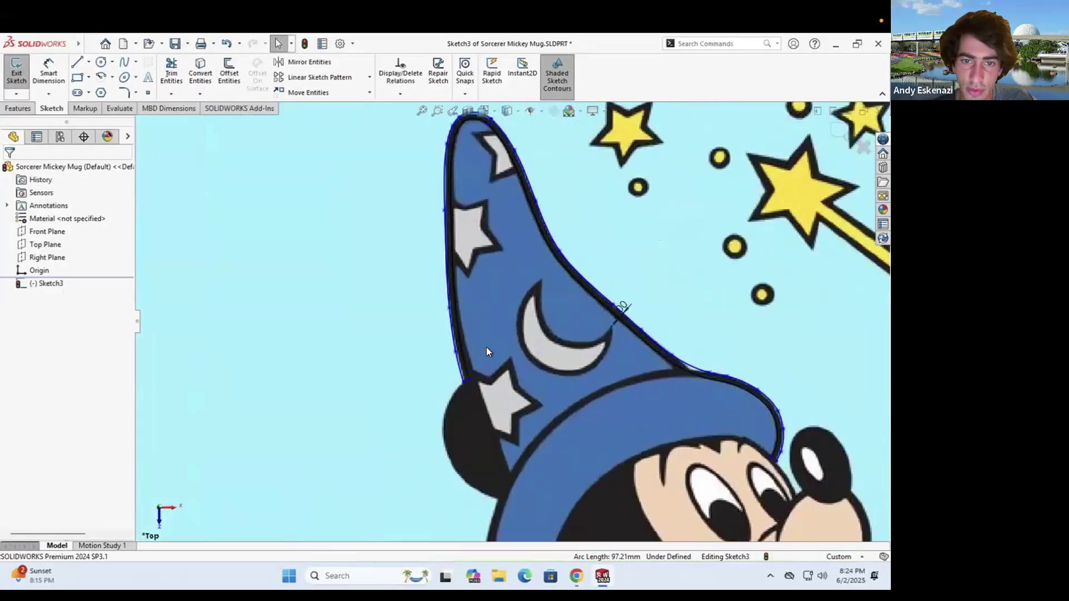
Move the outer spline's lowest points on the hat's back edge, just above the ear, onto the black outline
scroll(486, 351, down, 2)
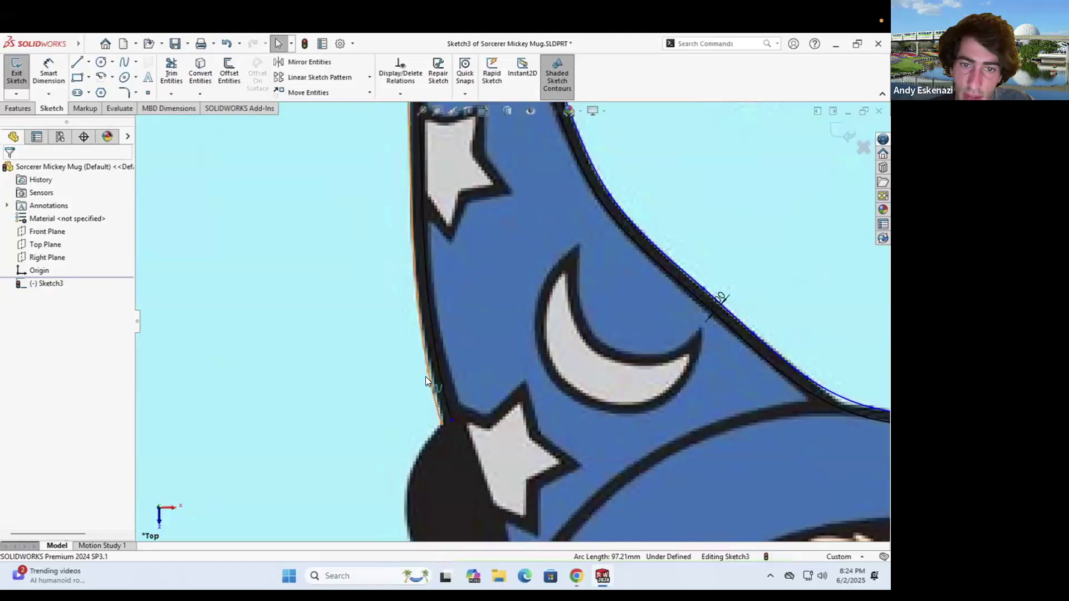
scroll(440, 367, down, 3)
click(443, 356)
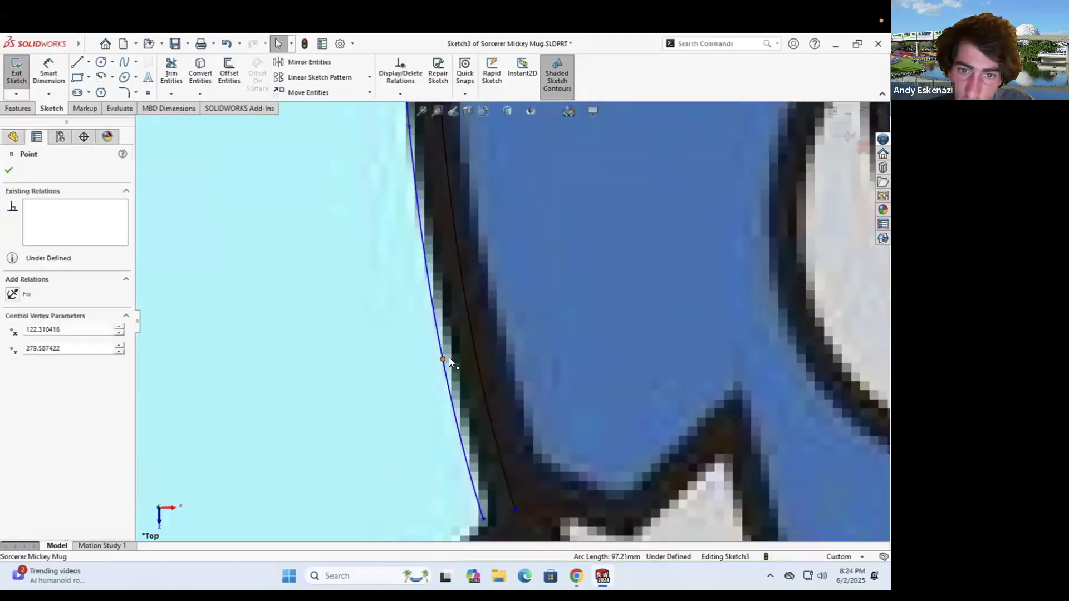
click(485, 512)
drag(495, 508, 490, 509)
scroll(477, 305, up, 5)
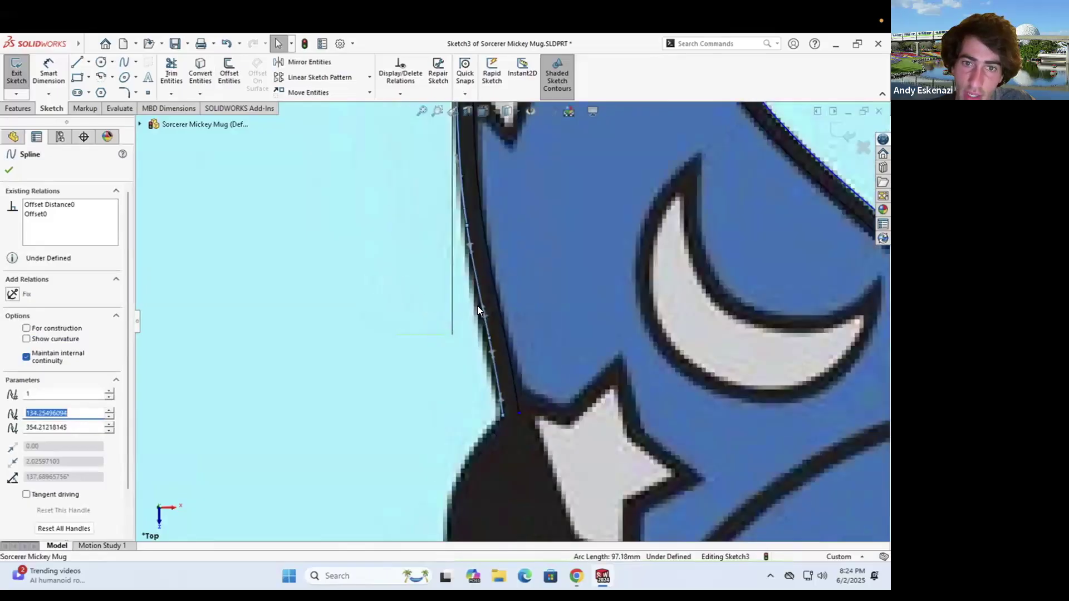
key(Escape)
scroll(480, 255, up, 6)
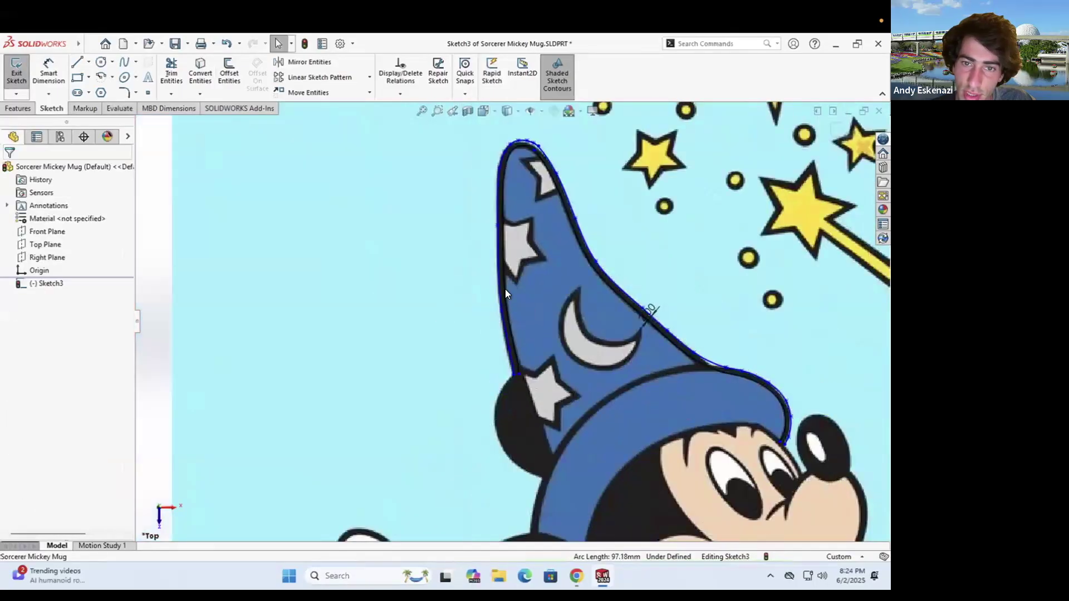
scroll(545, 162, down, 7)
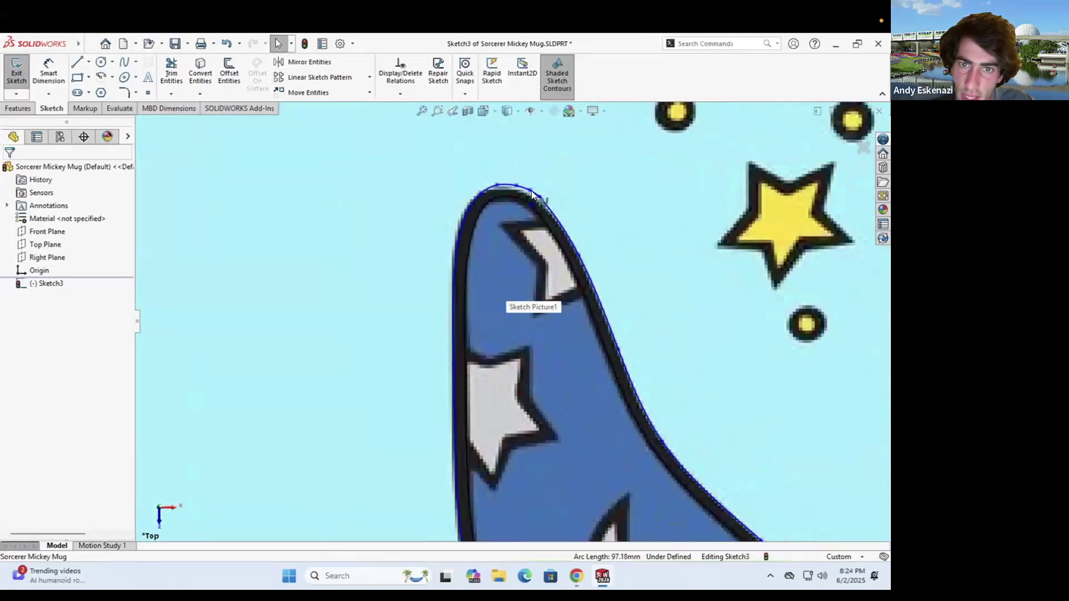
scroll(428, 244, up, 6)
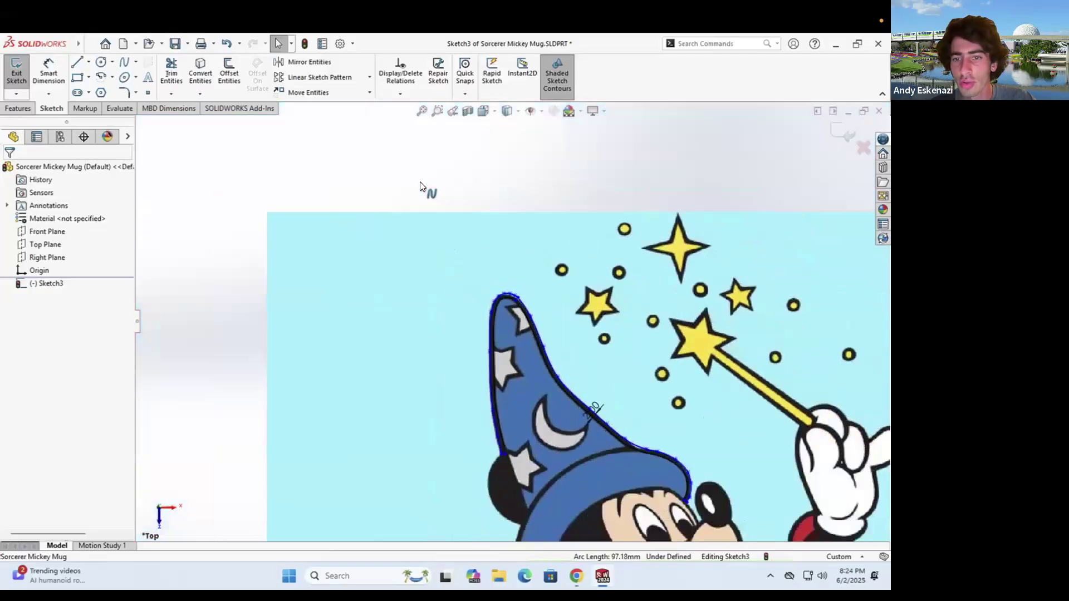
click(124, 50)
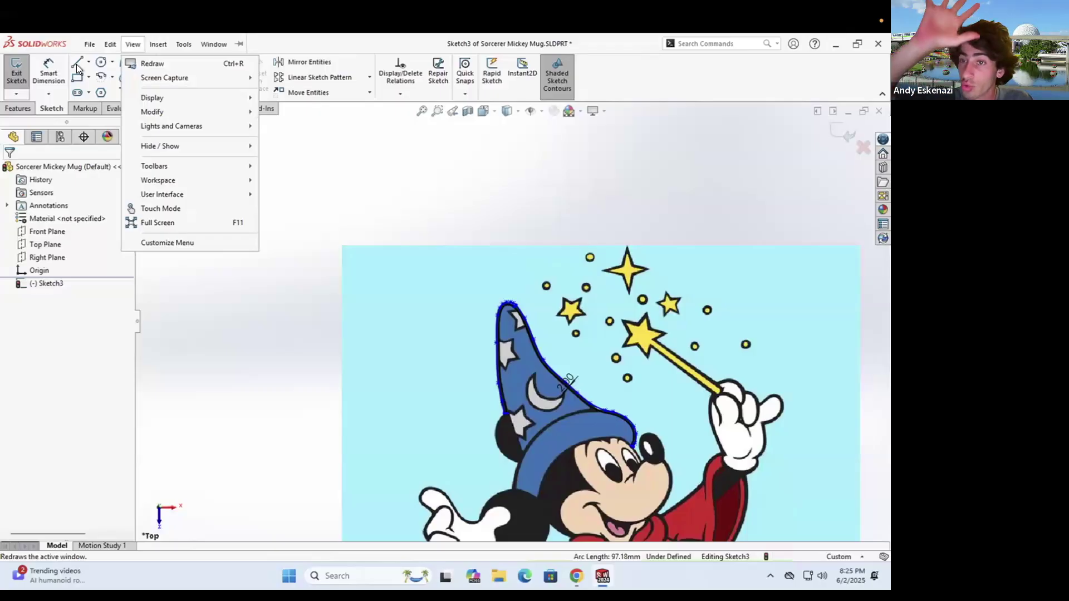
click(513, 245)
scroll(510, 334, up, 3)
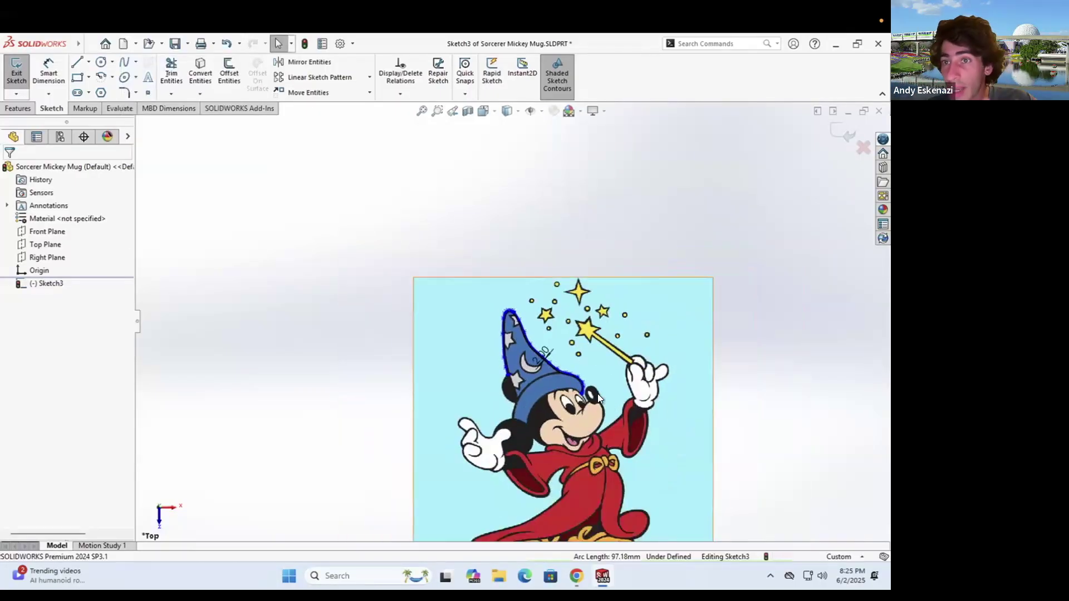
Trace the brim's upper edge with a spline from the offset curve down to the corner between brim and ear
scroll(593, 437, down, 4)
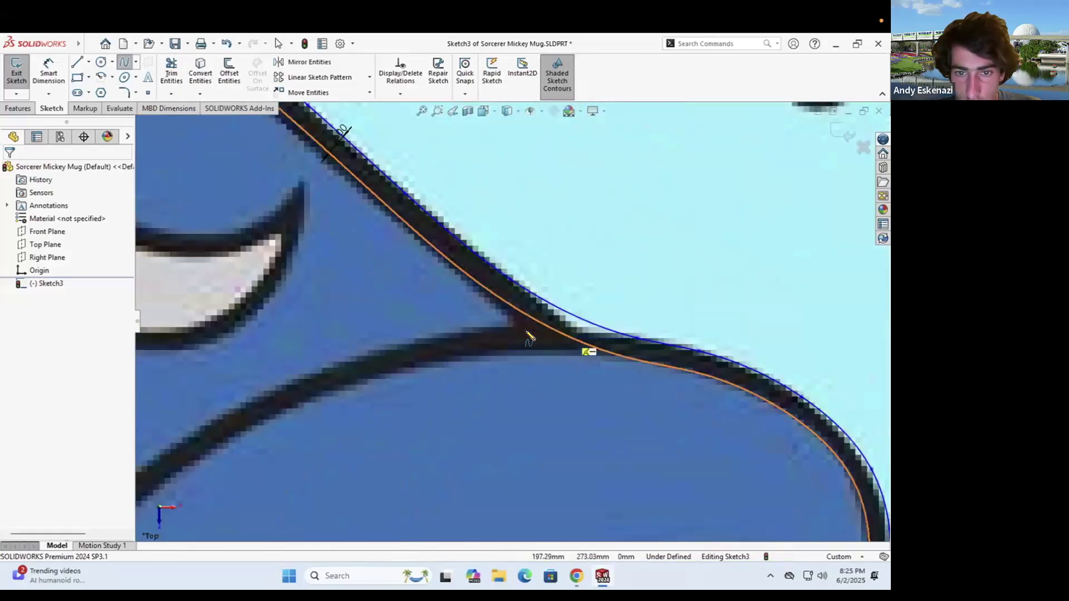
click(526, 316)
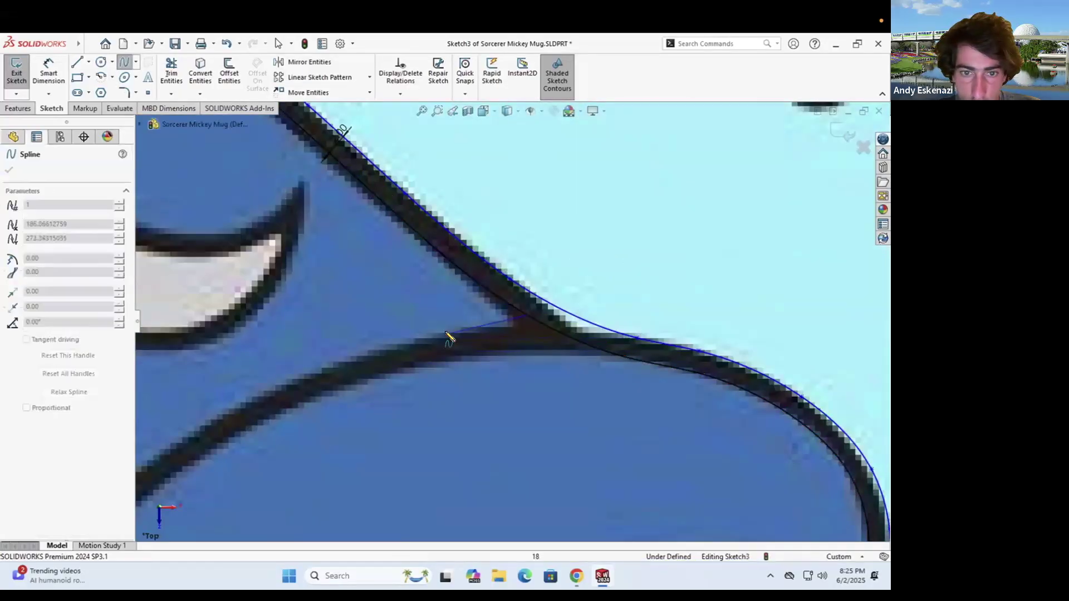
click(251, 398)
scroll(251, 399, up, 3)
scroll(252, 399, down, 3)
click(440, 330)
click(342, 430)
scroll(343, 430, up, 2)
scroll(343, 430, down, 3)
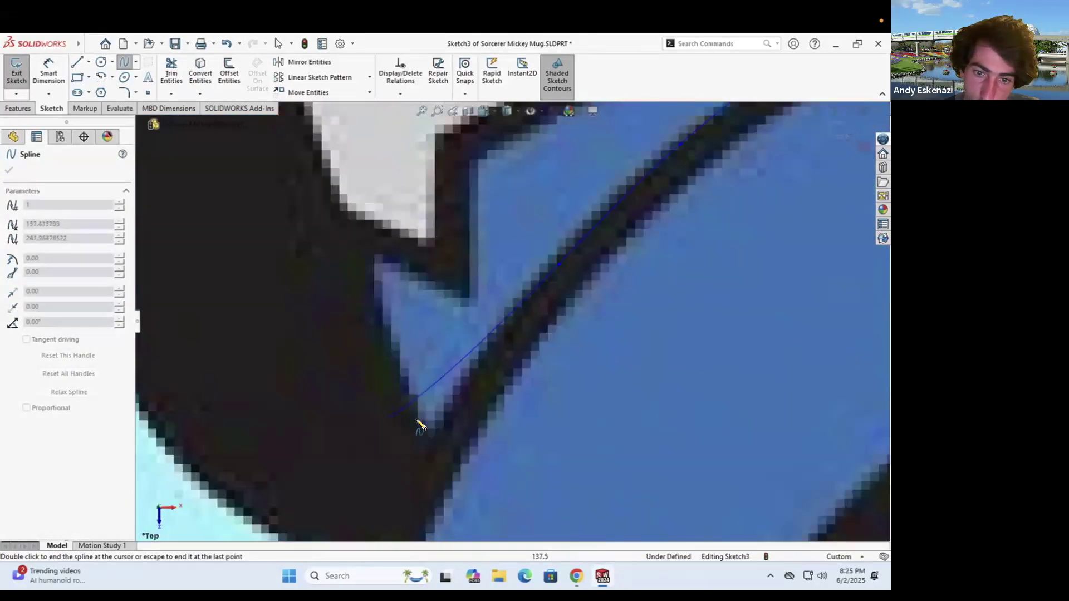
double_click(434, 450)
key(Escape)
Trace the ear's inner edge with a spline from the offset curve's lower end to the brim spline's endpoint
scroll(434, 450, up, 3)
click(454, 216)
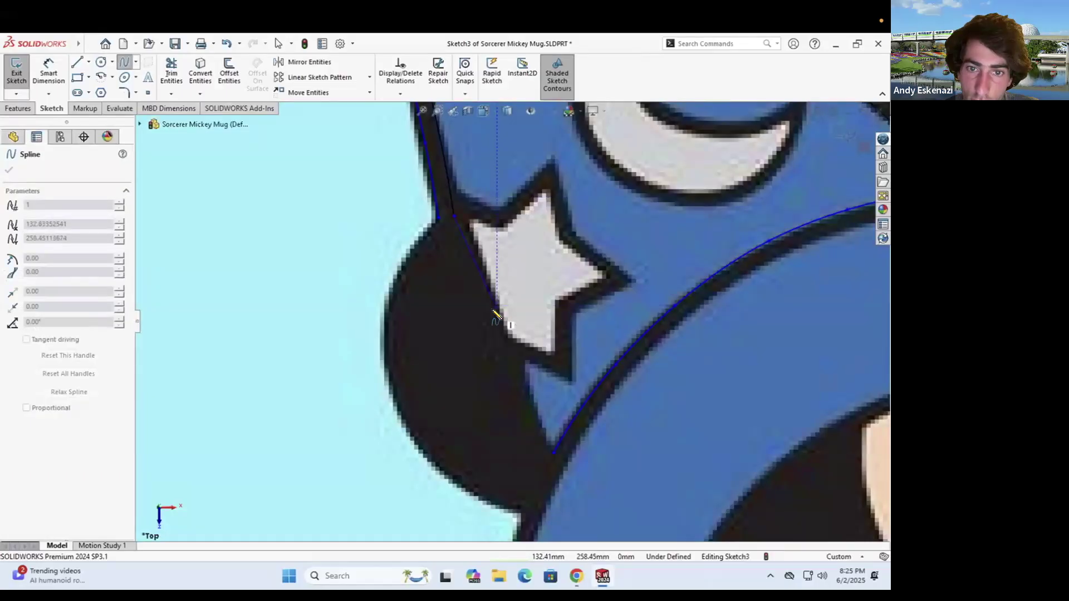
double_click(554, 454)
key(Escape)
scroll(468, 216, up, 2)
click(455, 217)
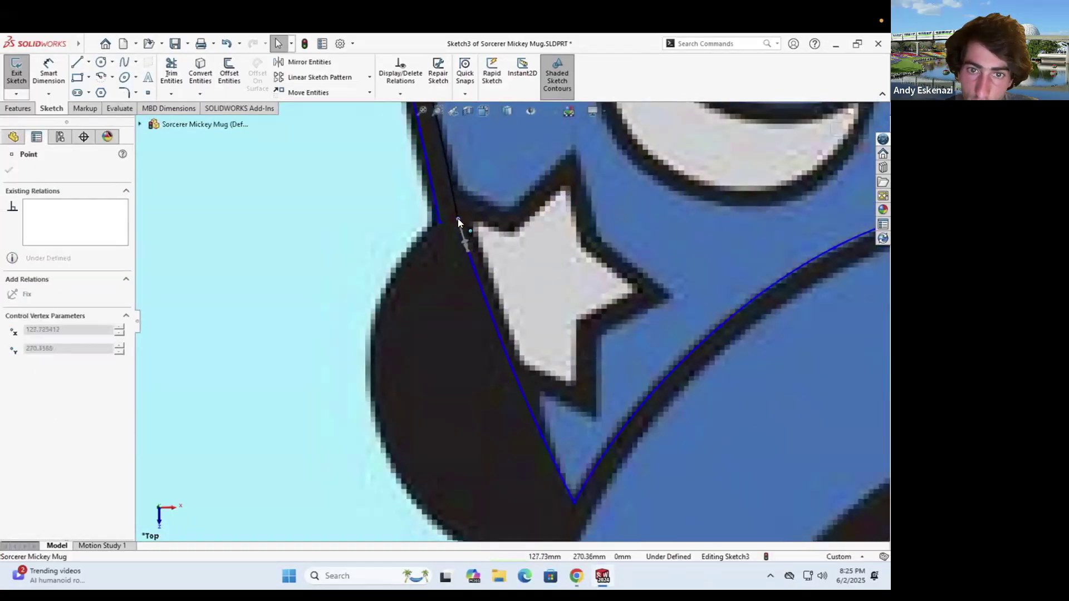
scroll(462, 250, down, 3)
scroll(479, 290, up, 3)
Trace the outer edge of the ear behind the hat with a spline, ending where the ear meets the brim
key(s)
click(468, 349)
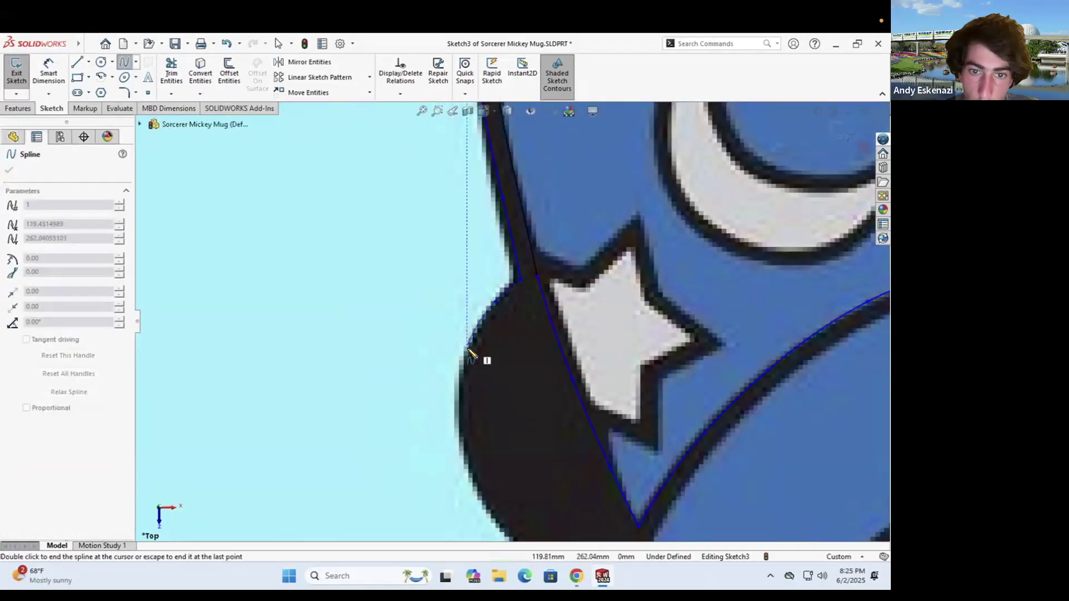
click(461, 457)
scroll(461, 457, up, 3)
scroll(487, 461, down, 4)
click(658, 483)
key(Escape)
scroll(491, 288, up, 5)
scroll(576, 409, down, 4)
Draw a short spline along the brim's back edge from the upper ear's spline endpoint down to the lower ear
key(Return)
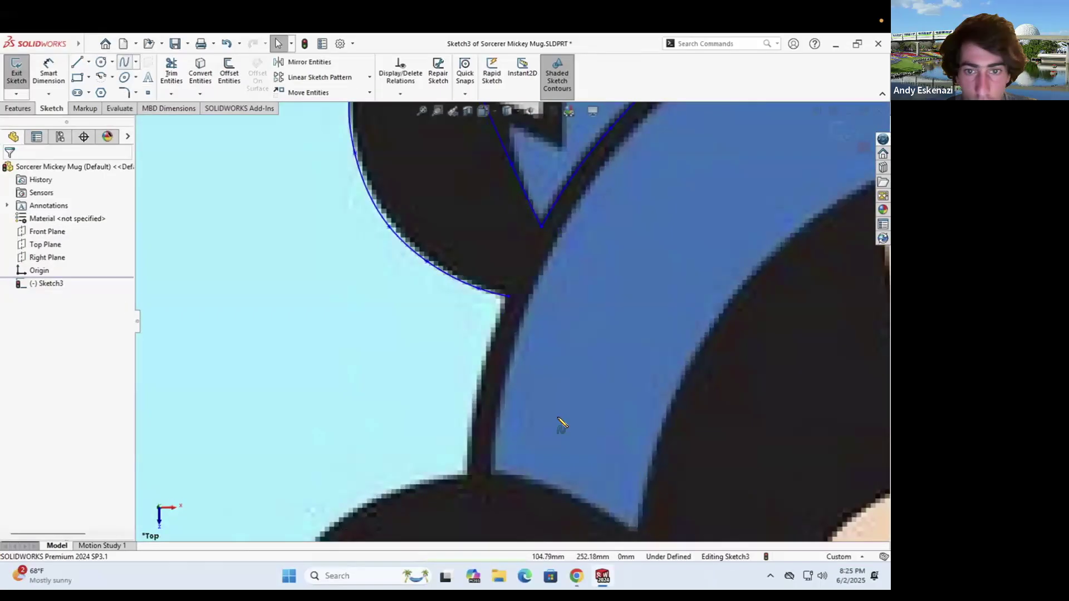
click(508, 296)
click(491, 350)
double_click(468, 478)
click(489, 350)
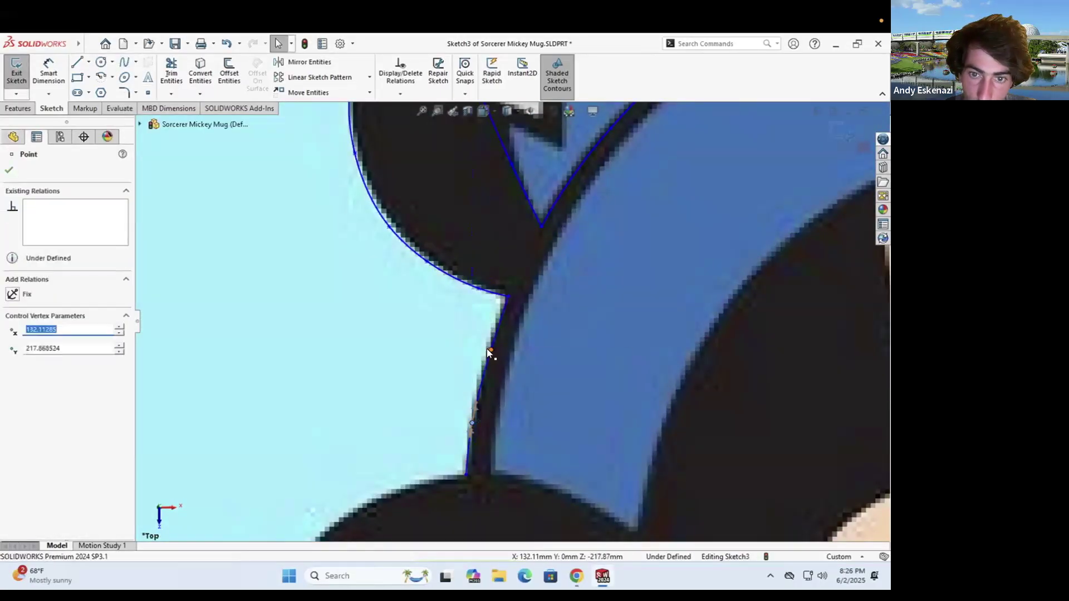
scroll(494, 283, up, 4)
key(Escape)
Trace the lower ear's outer edge with a spline from the brim's back edge to where the ear meets the hand
key(Return)
click(508, 349)
click(469, 355)
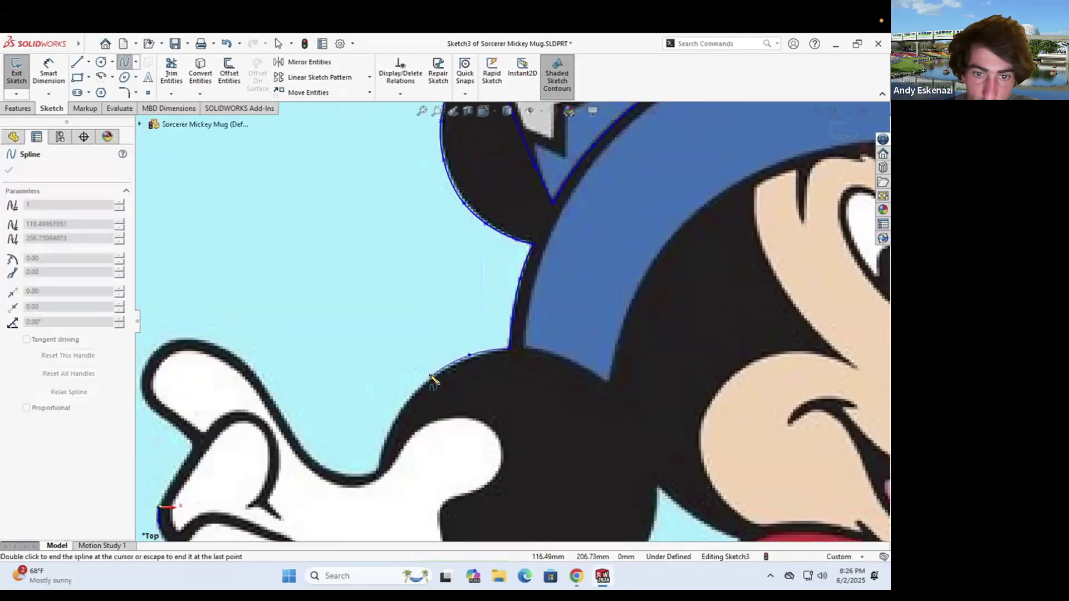
scroll(380, 468, down, 5)
click(513, 284)
click(501, 333)
key(Escape)
Trace the hand's upper edge and around its uppermost finger with a spline, ending at the corner with the next finger
key(Return)
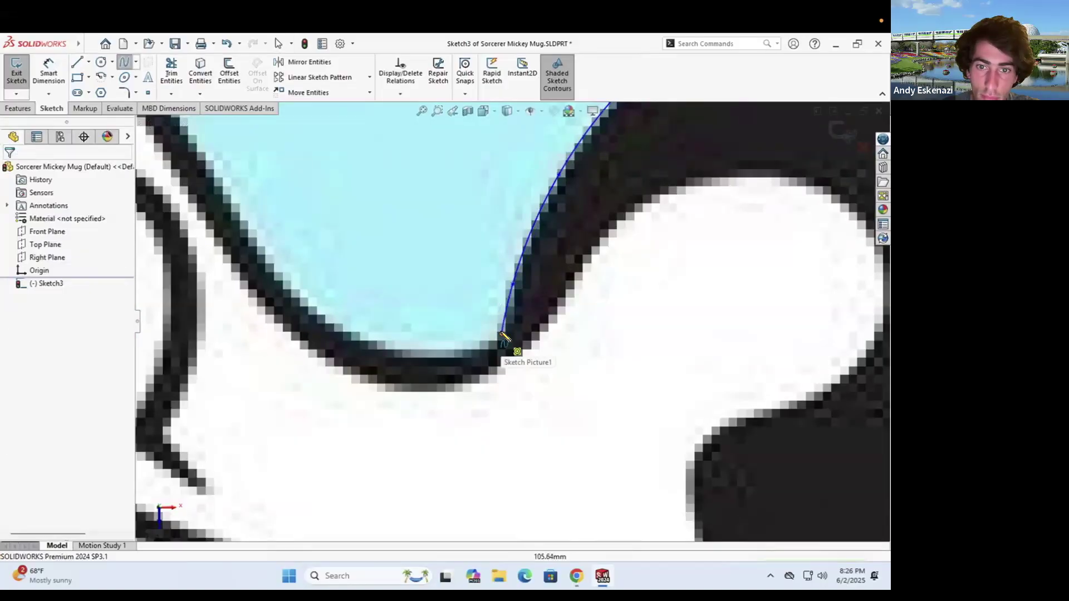
click(501, 334)
click(471, 352)
click(416, 357)
scroll(306, 334, up, 3)
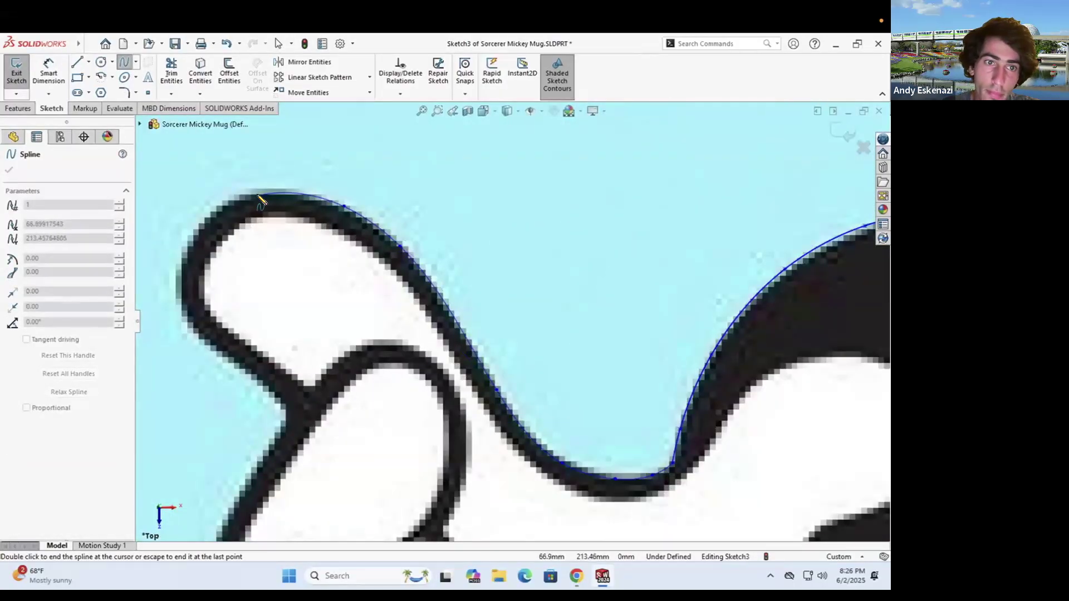
click(286, 410)
key(Escape)
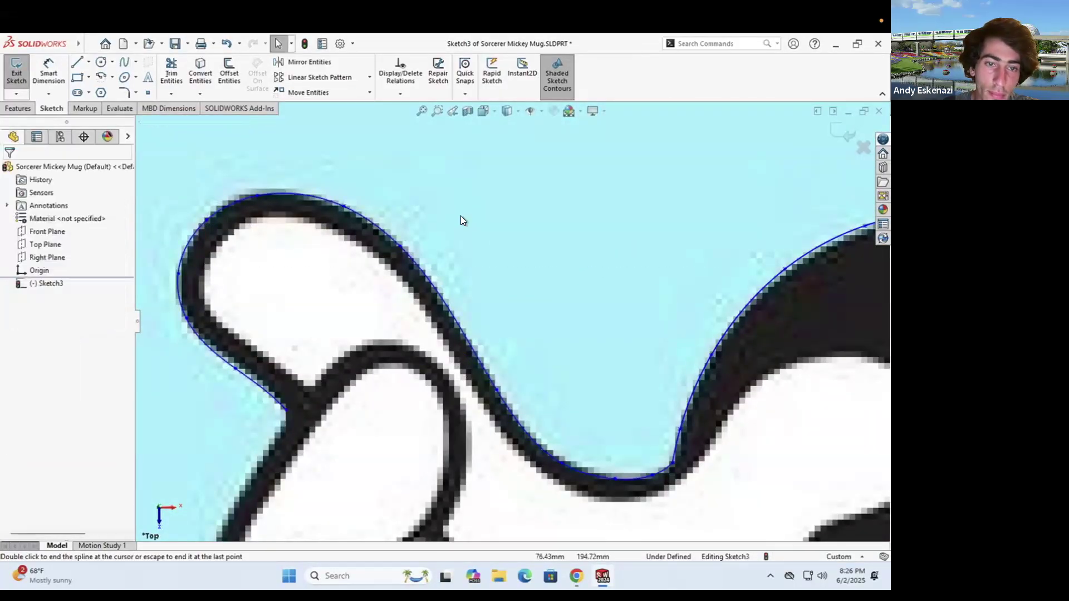
Trace a spline along the outer edge of the second finger of the left glove, ending at the next finger's crease
scroll(460, 215, up, 4)
scroll(390, 378, down, 4)
key(Return)
click(429, 343)
click(348, 490)
scroll(361, 451, up, 4)
scroll(427, 429, down, 4)
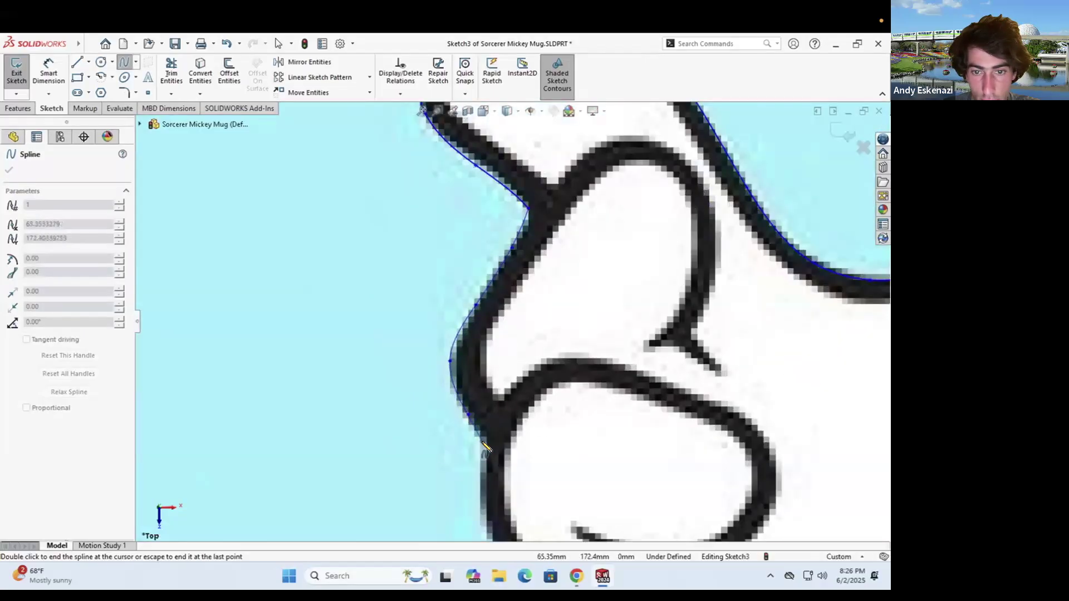
click(484, 444)
key(Escape)
Trace a spline around the left glove's lower finger and along the underside of the palm to the cuff
scroll(484, 445, up, 4)
scroll(479, 431, down, 4)
key(Return)
click(443, 295)
click(514, 487)
scroll(513, 487, up, 5)
scroll(590, 446, down, 4)
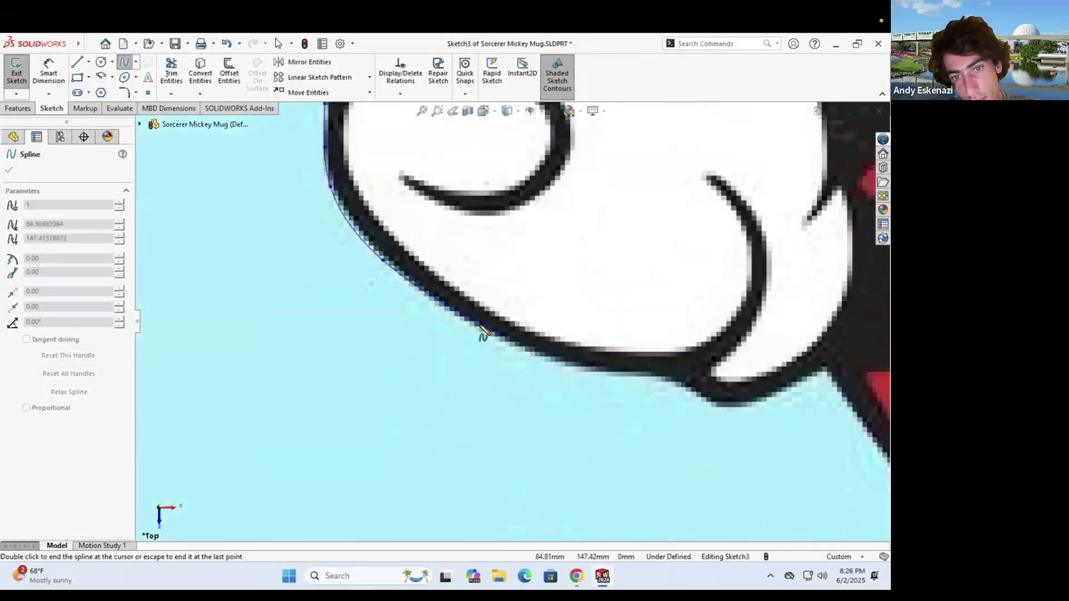
key(Escape)
Trace a spline along the underside of the left glove's cuff to the point where it meets the sleeve
key(Return)
click(670, 379)
click(699, 400)
click(755, 407)
click(793, 391)
click(825, 368)
key(Escape)
Trace a spline along the left sleeve's lower edge and around its rounded end to the underarm notch
scroll(627, 338, up, 5)
scroll(754, 359, down, 3)
key(Return)
click(507, 320)
click(547, 380)
click(614, 455)
scroll(615, 454, up, 4)
scroll(657, 420, down, 4)
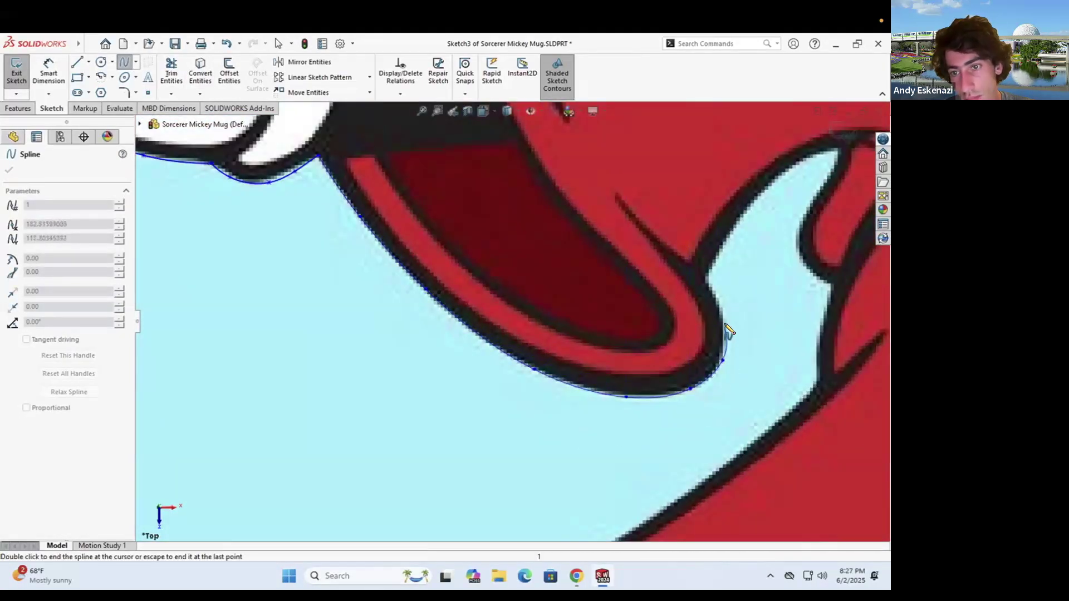
scroll(708, 284, up, 4)
scroll(503, 358, down, 3)
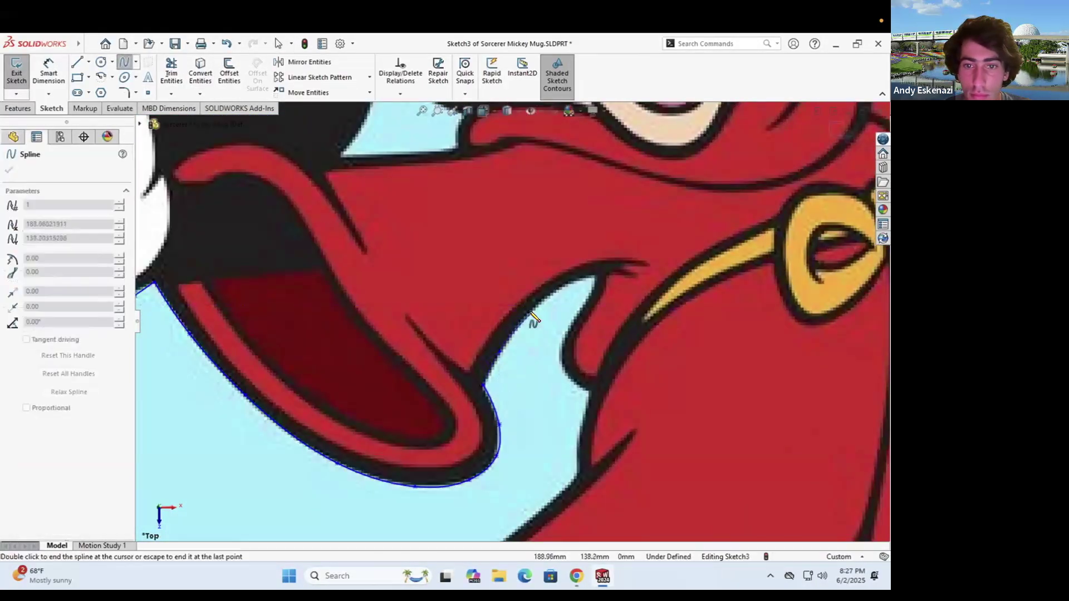
Trace splines around the narrow gap between the left arm and the robe, following the underarm and the small fold
click(596, 280)
scroll(591, 357, down, 3)
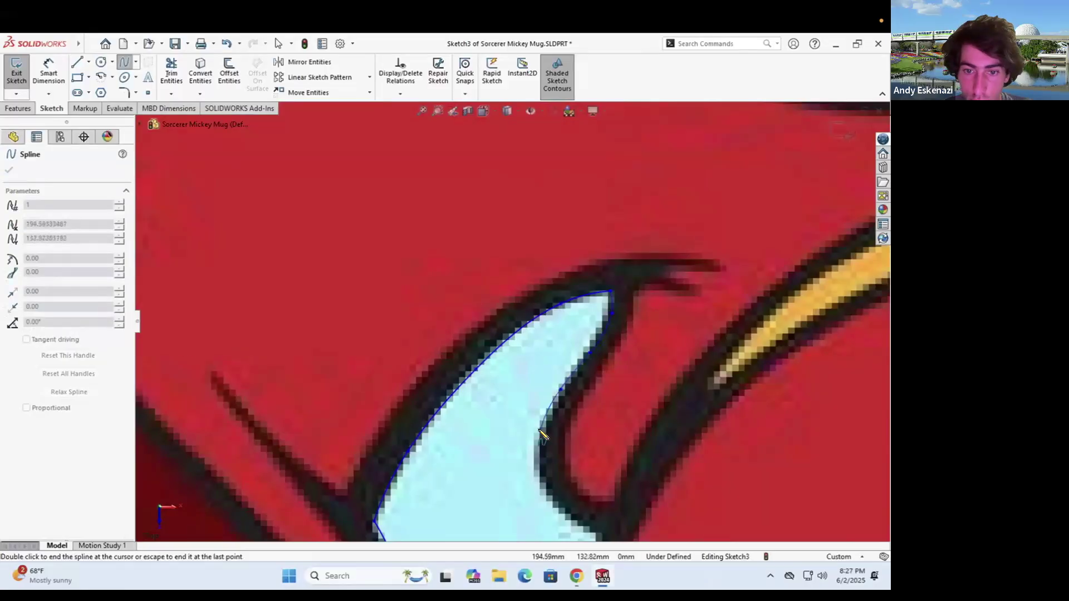
key(Escape)
scroll(347, 248, up, 2)
click(489, 395)
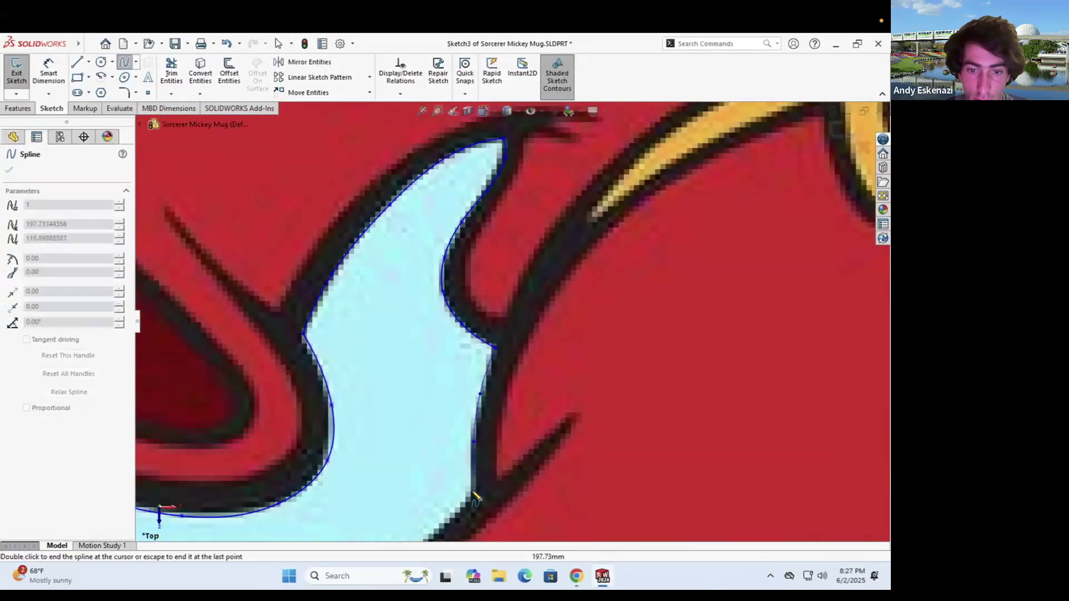
Trace a spline down the robe's left flare and around its rounded corner, ending at the left shoe
scroll(479, 446, up, 2)
click(498, 388)
scroll(413, 462, up, 4)
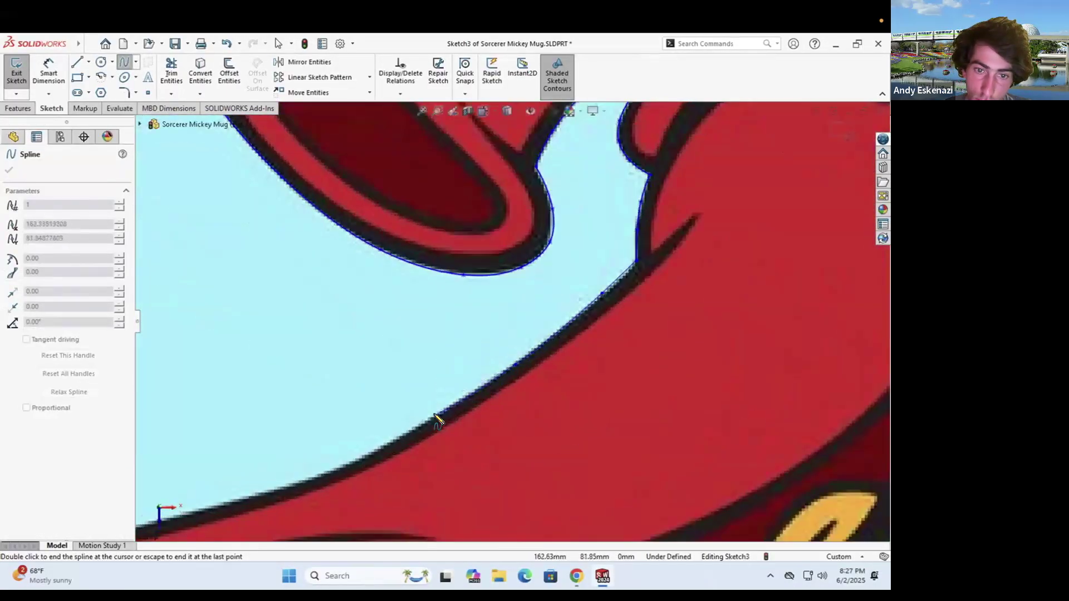
scroll(334, 424, down, 6)
scroll(357, 414, up, 4)
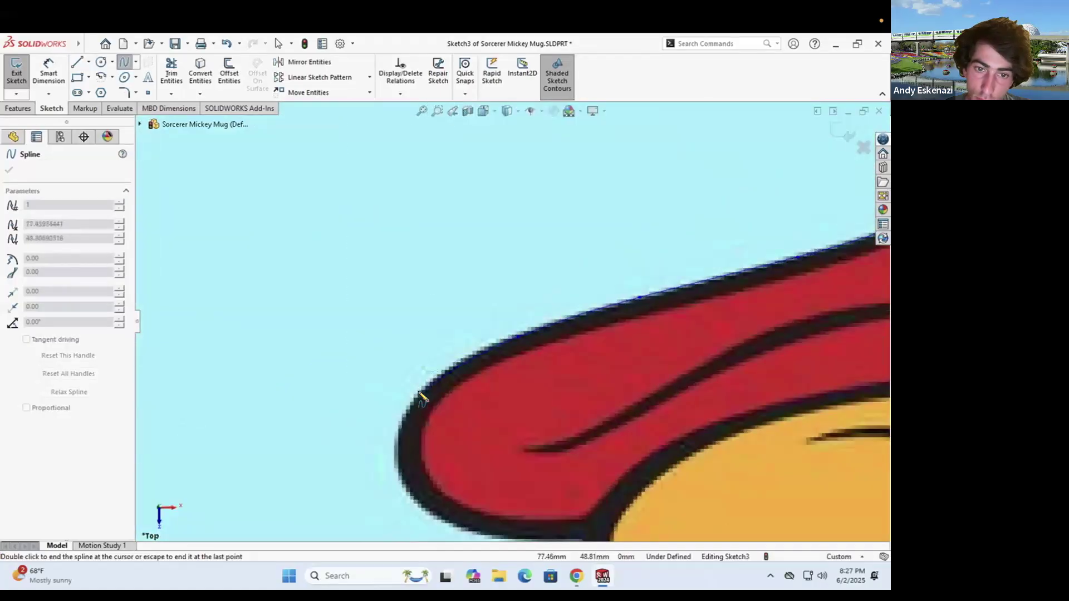
scroll(557, 401, down, 3)
double_click(612, 391)
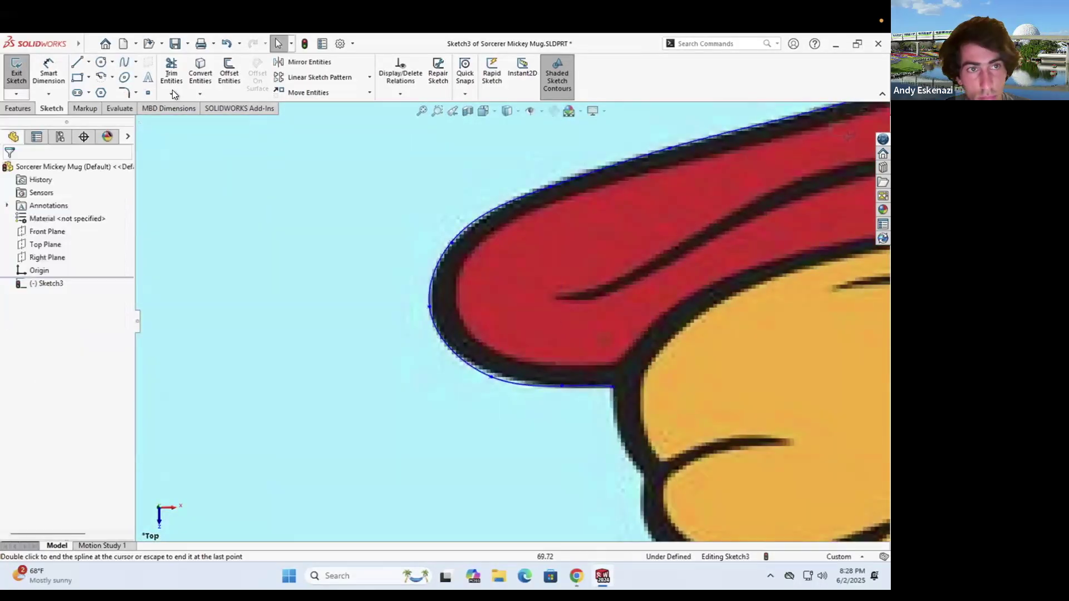
Trace a short spline down the left shoe's upper side, from the robe to the toe crease
click(615, 431)
double_click(641, 475)
scroll(401, 317, up, 4)
scroll(628, 466, down, 5)
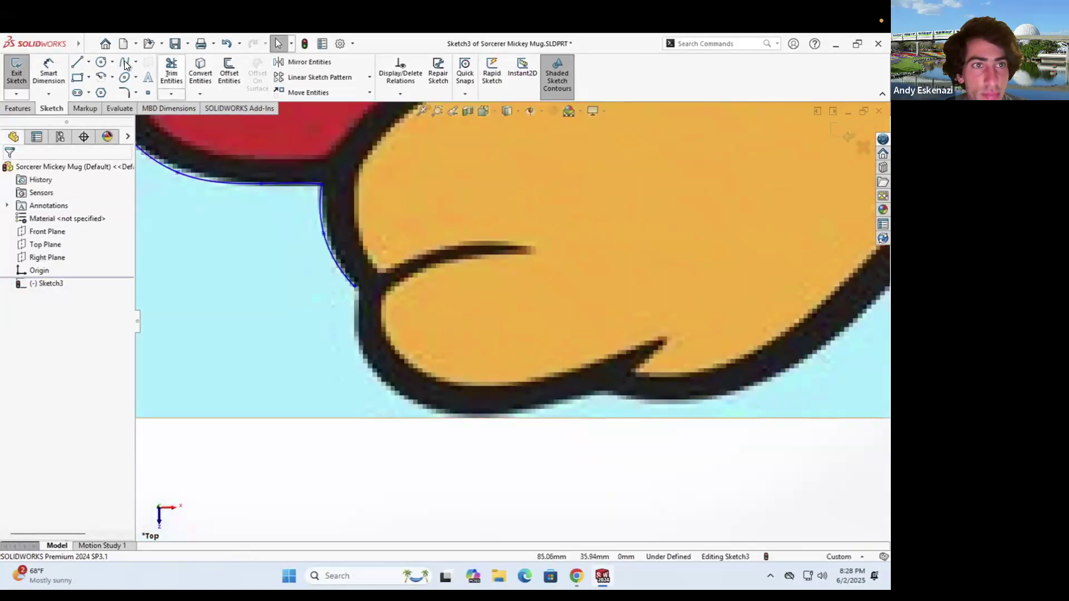
Trace a spline around the rounded toe of the left shoe to the notch on its underside
click(125, 62)
click(355, 286)
click(380, 379)
click(432, 413)
click(607, 394)
key(Escape)
Trace a spline along the left shoe's underside from the toe notch up to the robe between the shoes
click(124, 62)
click(608, 394)
click(661, 403)
click(749, 390)
click(831, 343)
scroll(831, 340, up, 5)
scroll(715, 260, down, 3)
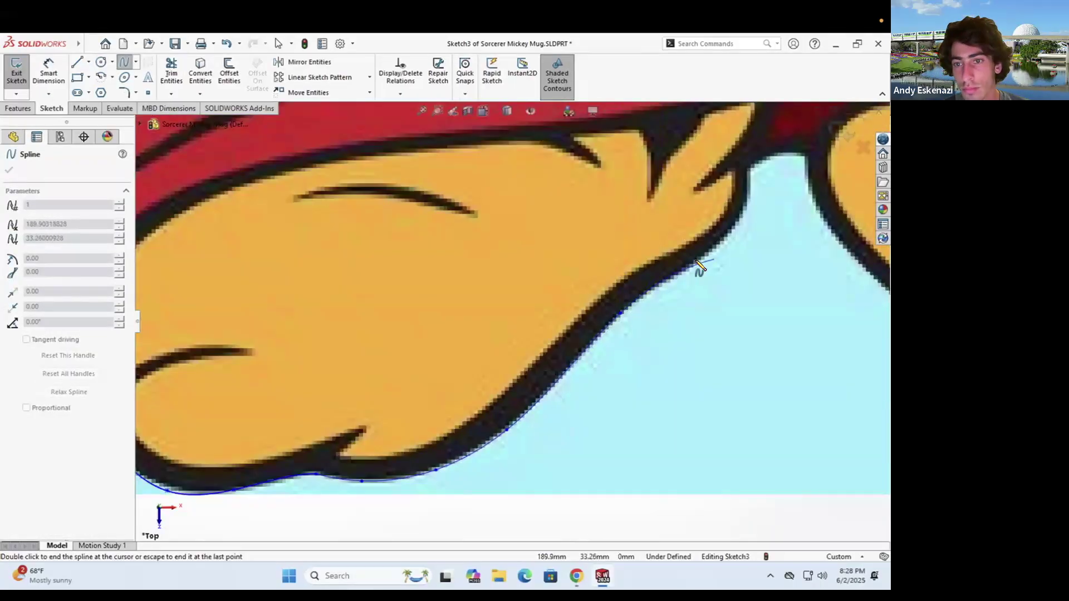
click(745, 166)
key(Escape)
Trace a short spline along the robe's edge across the top of the gap between the two shoes
scroll(745, 167, up, 5)
scroll(584, 336, down, 5)
click(360, 384)
click(389, 370)
click(418, 374)
key(Escape)
Trace a spline down the inner side and along the underside of the right shoe to its toe notch
key(Return)
click(419, 374)
click(426, 423)
click(483, 494)
click(666, 377)
click(821, 425)
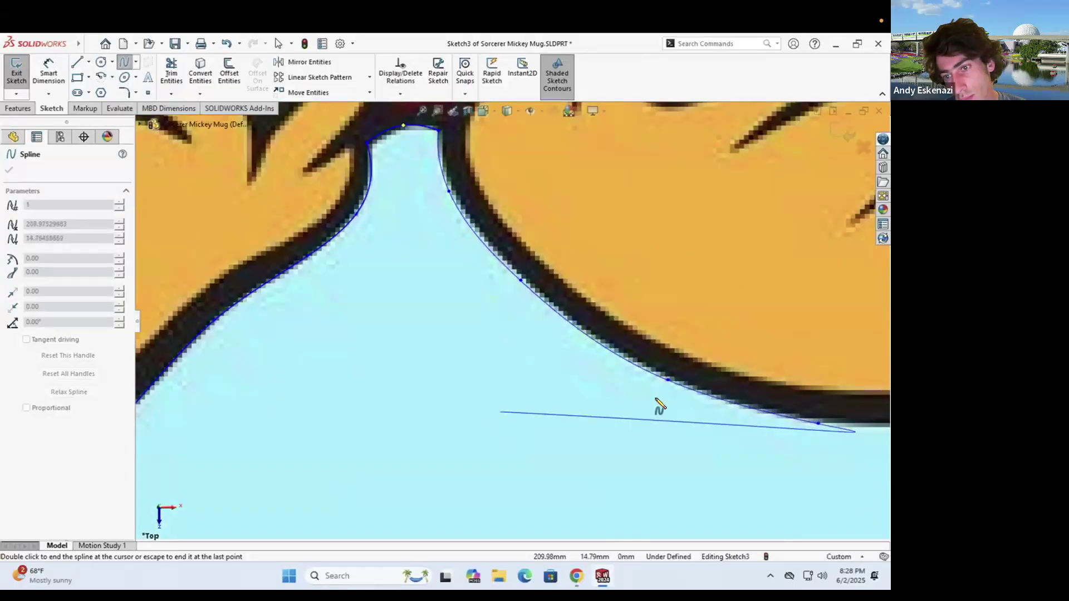
scroll(504, 409, up, 3)
click(692, 343)
click(810, 299)
scroll(494, 324, up, 3)
scroll(605, 320, down, 2)
key(Escape)
Trace a spline around the lower toe lobe of the right shoe up to its side crease
click(564, 317)
click(597, 317)
click(642, 300)
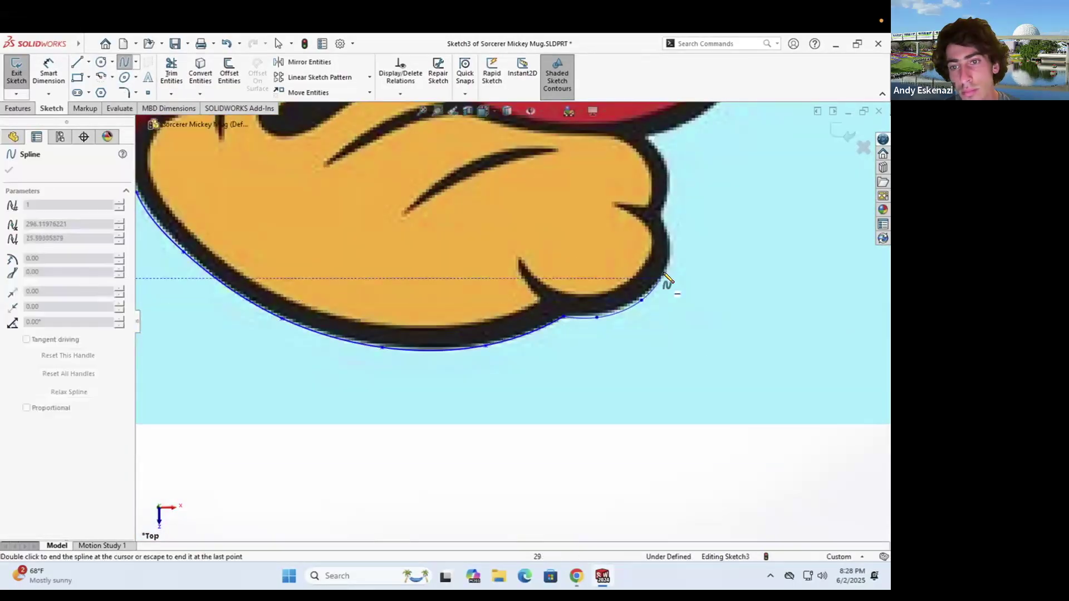
click(660, 215)
key(Escape)
Trace a spline around the right shoe's upper toe lobe to the robe's lower edge
scroll(534, 312, up, 4)
scroll(604, 220, down, 6)
click(124, 62)
click(524, 400)
click(538, 363)
click(506, 289)
Trace a spline around the rounded fold at the robe's lower right, ending at the notch above it
click(503, 289)
click(570, 266)
click(643, 198)
scroll(501, 401, up, 4)
scroll(567, 237, down, 4)
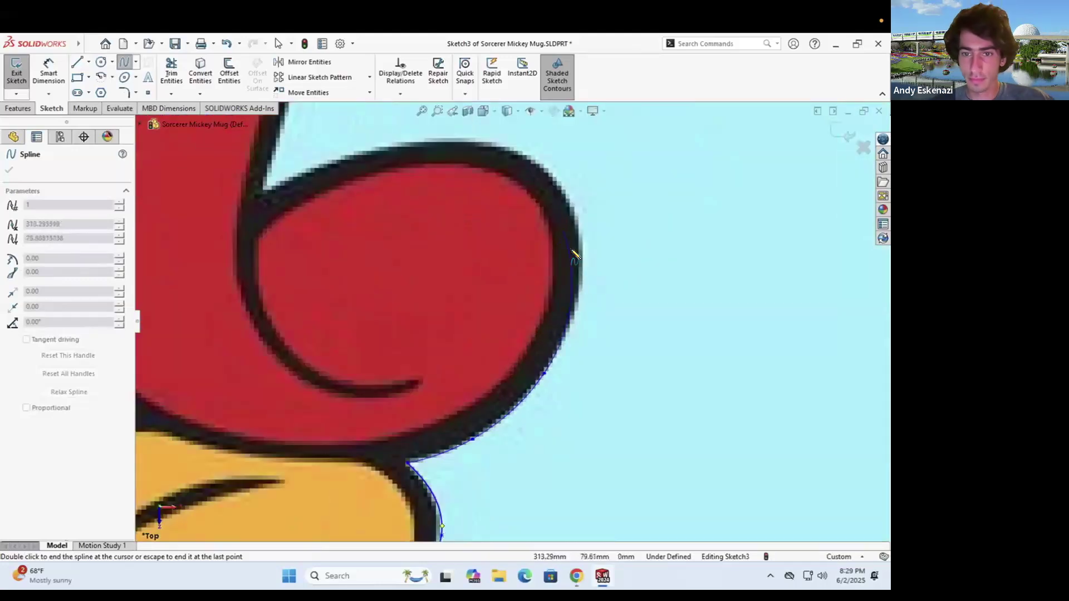
key(Escape)
Trace a spline up the right side of the robe from the fold's notch to the belt knot
scroll(314, 253, up, 4)
click(124, 62)
click(393, 373)
click(418, 298)
click(434, 221)
click(437, 148)
scroll(426, 150, down, 5)
click(410, 238)
key(Escape)
Trace a spline around the outer edge of the yellow belt knot's right loop
click(124, 61)
click(409, 239)
click(427, 195)
click(428, 137)
scroll(431, 139, up, 4)
scroll(463, 200, down, 6)
click(385, 240)
key(Escape)
Trace a short spline along the robe's edge from the belt knot up to the right underarm
key(Return)
click(385, 239)
click(364, 204)
click(344, 190)
key(Escape)
Trace a spline along the underside of the right arm from the underarm corner to the sleeve
key(Return)
click(422, 161)
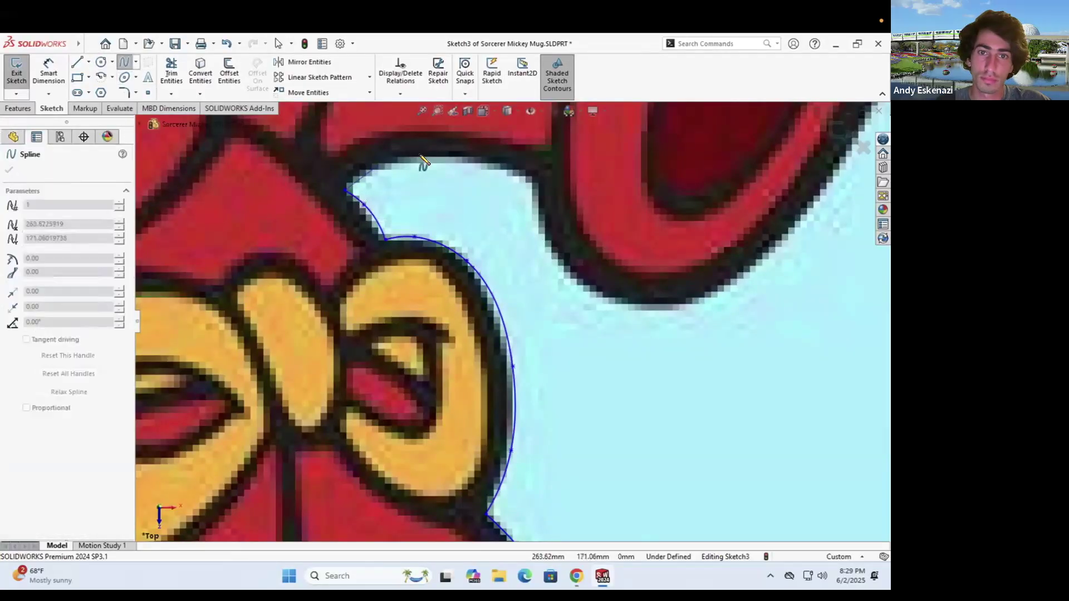
click(532, 184)
key(Escape)
Trace a spline around the right sleeve's rounded bottom and up its outer edge to the glove cuff
key(Return)
click(532, 184)
click(535, 223)
click(571, 276)
click(643, 306)
click(768, 255)
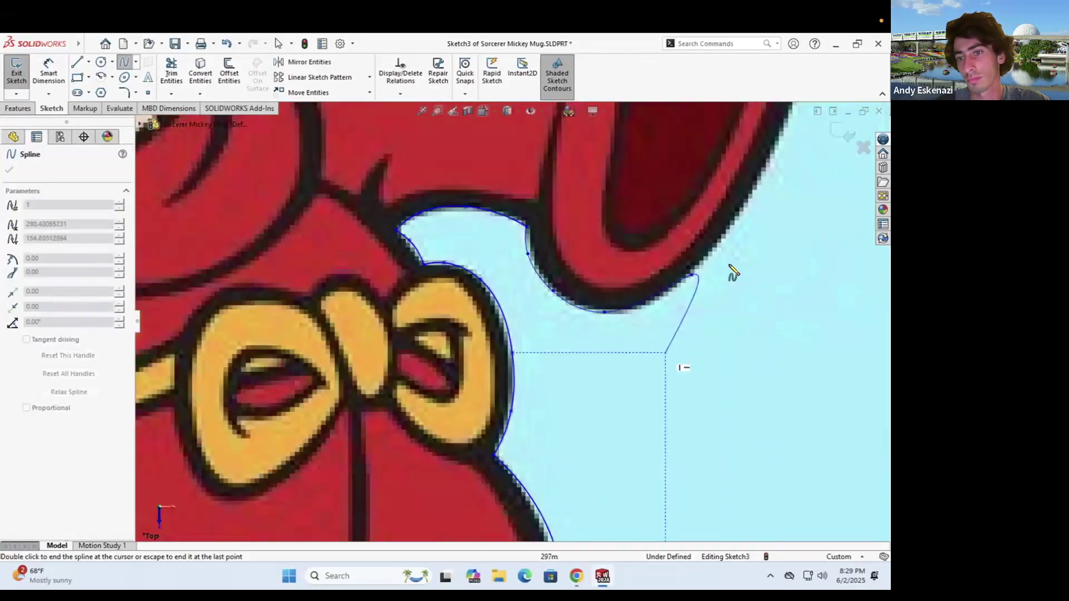
click(556, 179)
scroll(548, 203, up, 3)
click(507, 238)
key(Escape)
Trace a spline around the outer edge of the right glove's cuff to the base of the palm
scroll(536, 206, down, 4)
key(Return)
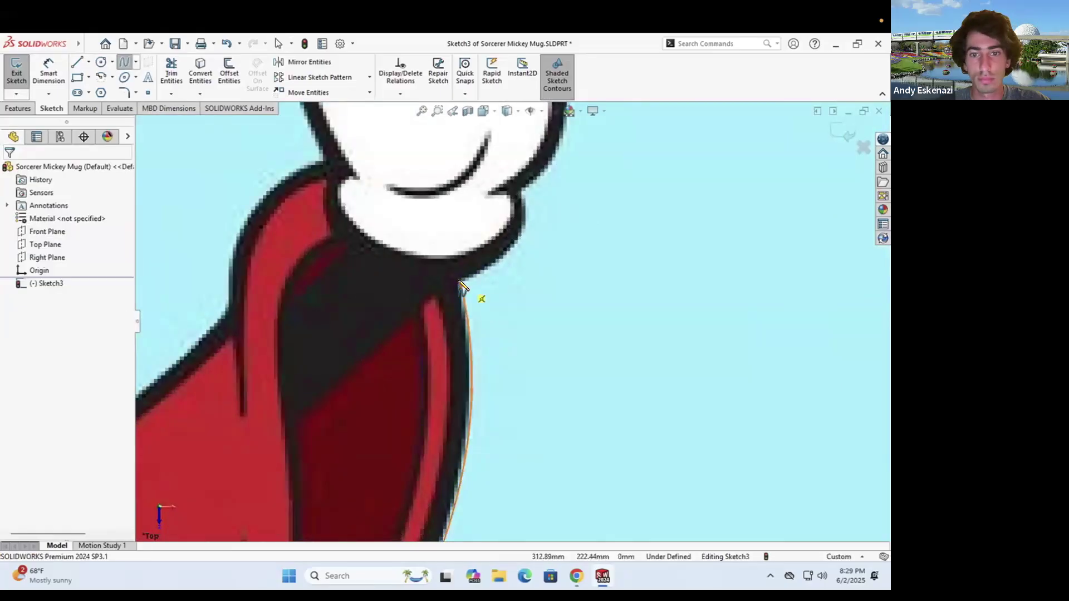
click(461, 281)
click(490, 270)
click(524, 188)
key(Escape)
Trace a spline up the outer edge of the right glove's palm to the base of the outermost finger
scroll(537, 175, down, 3)
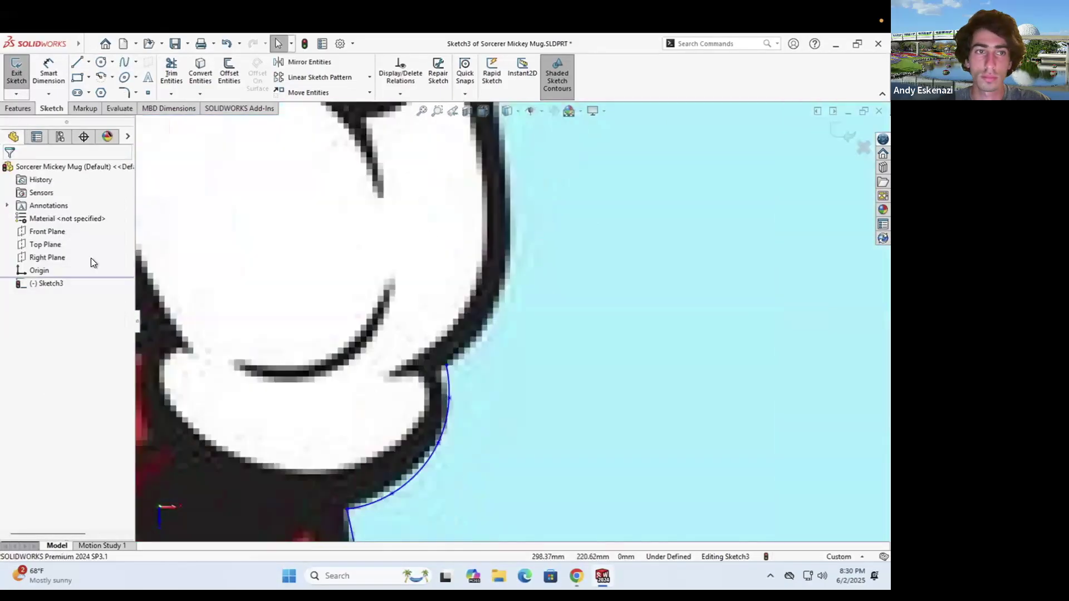
click(447, 365)
click(493, 316)
click(509, 217)
scroll(510, 217, up, 4)
scroll(525, 144, down, 4)
double_click(449, 322)
Trace a spline around the right glove's outermost finger to the notch beside the next finger
click(448, 322)
click(503, 307)
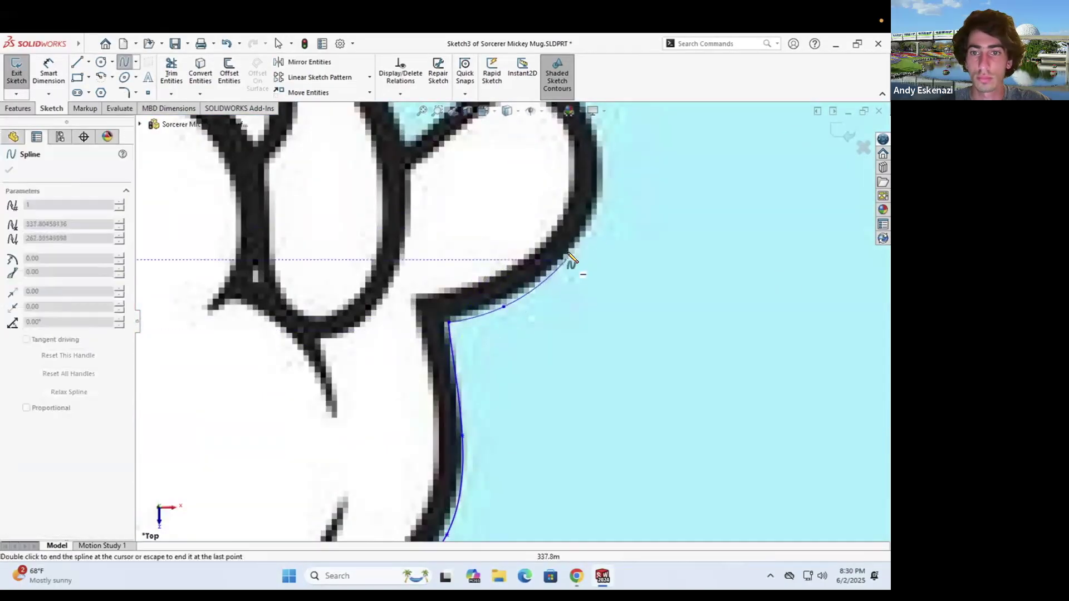
click(569, 254)
click(604, 189)
scroll(603, 187, up, 3)
scroll(596, 179, down, 4)
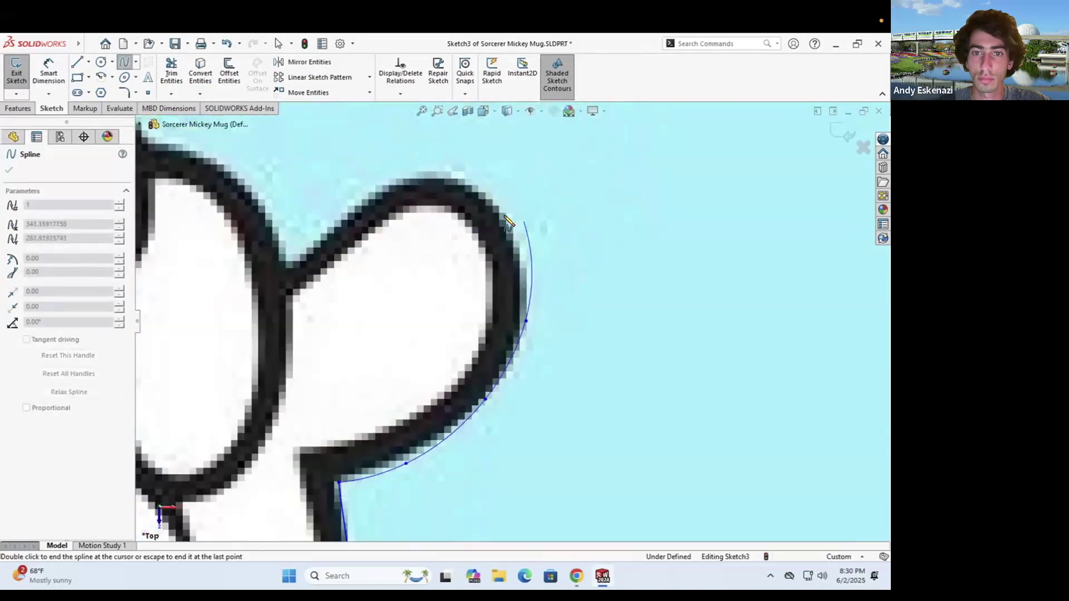
click(292, 266)
key(Escape)
Trace splines over the tops of the right glove's remaining fingers up to the base of the wand
scroll(370, 259, up, 5)
scroll(384, 267, down, 3)
click(124, 63)
click(503, 341)
click(485, 300)
click(451, 276)
click(121, 62)
key(Escape)
scroll(305, 226, up, 5)
scroll(288, 162, down, 2)
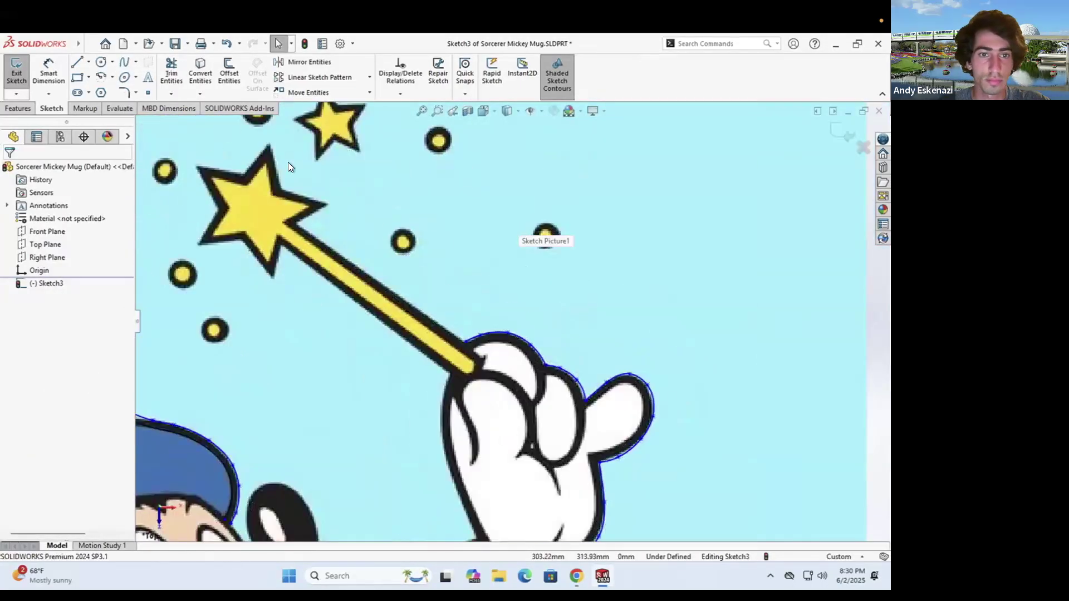
Draw lines from the glove along the wand's upper edge and around the star's right-hand point
click(77, 62)
click(465, 341)
scroll(273, 211, down, 6)
click(377, 267)
click(505, 198)
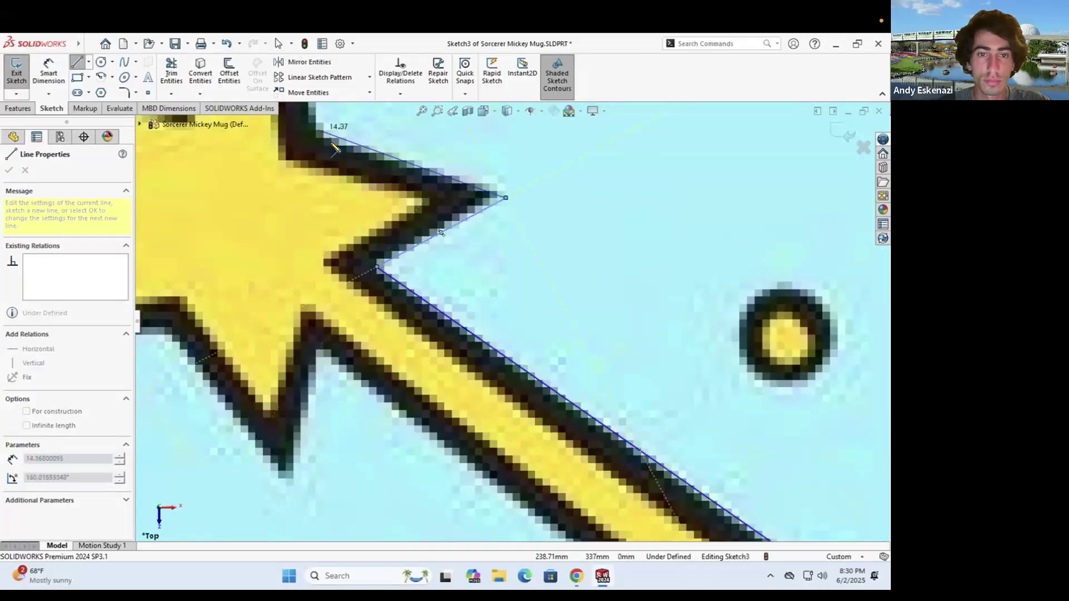
click(316, 127)
Continue the lines around the wand star's top and upper-left points to the notch on its left side
scroll(317, 128, up, 4)
scroll(470, 283, down, 4)
click(470, 282)
click(367, 403)
click(181, 367)
scroll(181, 368, up, 3)
click(406, 428)
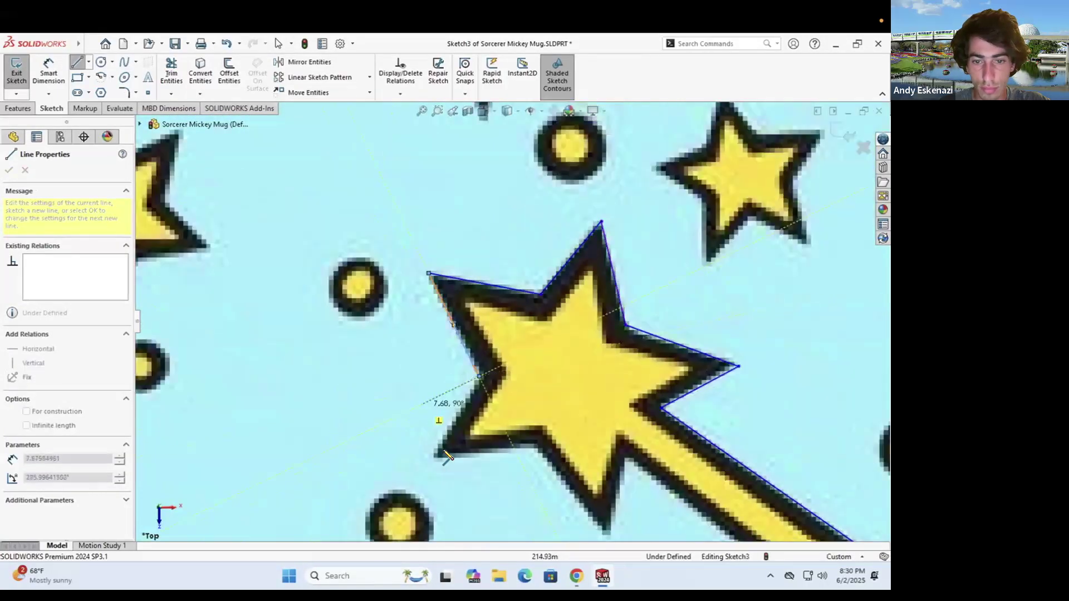
Complete the star's lower points with lines and continue along the wand's lower edge back to the glove
scroll(440, 454, down, 3)
click(453, 460)
click(627, 447)
click(645, 476)
click(671, 378)
scroll(671, 385, up, 6)
scroll(680, 441, down, 8)
click(571, 317)
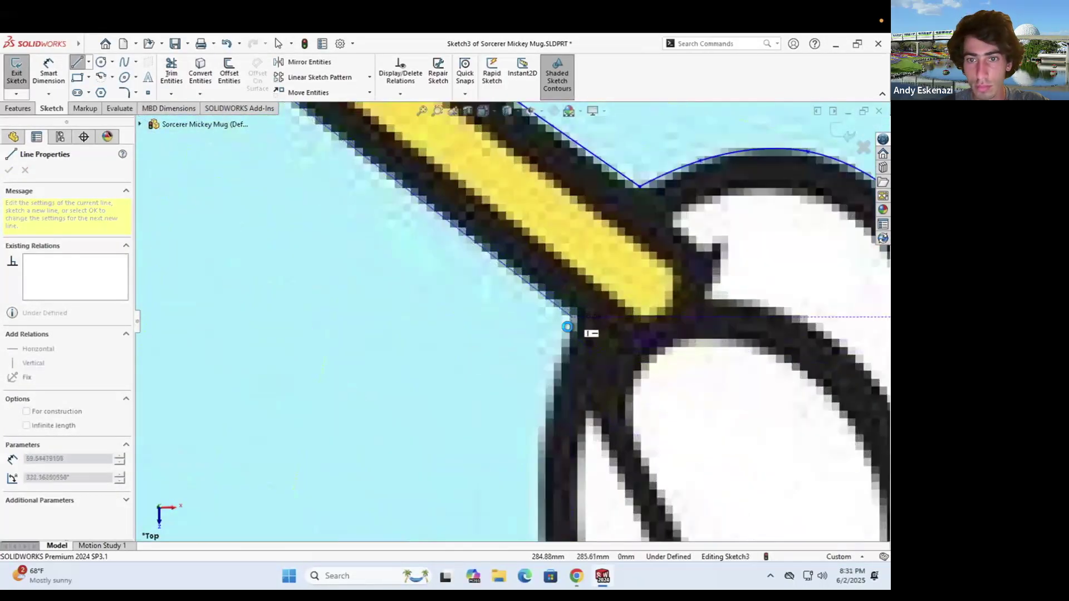
key(Escape)
Trace a spline down the right glove's inner edge from the wand to the top of the sleeve
scroll(567, 327, up, 8)
click(124, 61)
scroll(539, 310, down, 4)
click(535, 305)
click(531, 359)
click(541, 445)
scroll(525, 302, down, 3)
Trace a spline around the right sleeve opening's inner side from the glove to the top of the arm
click(528, 306)
click(497, 323)
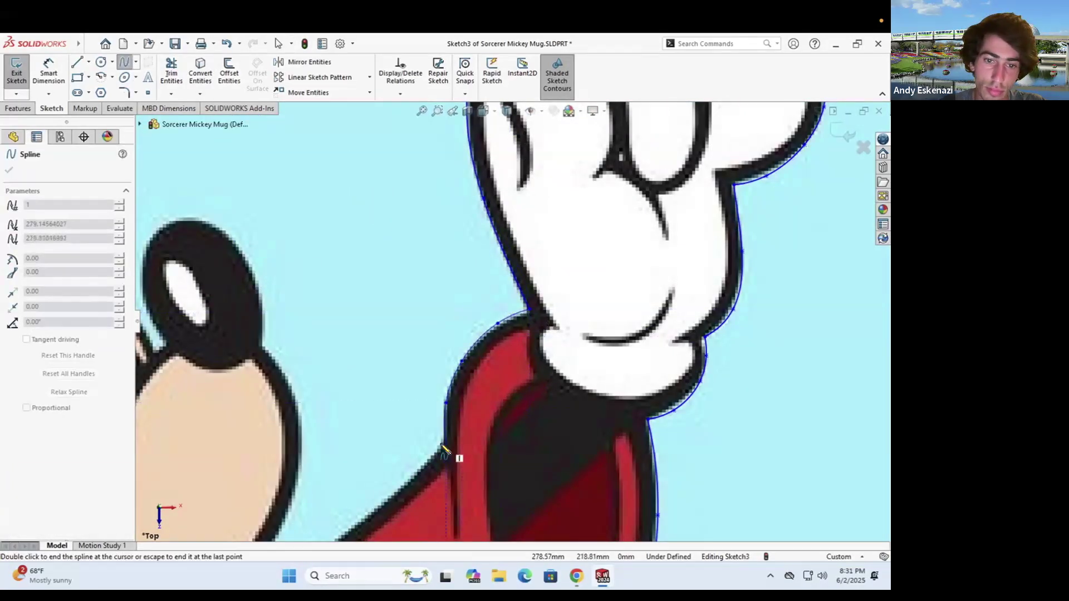
click(442, 446)
key(Escape)
Trace a spline along the upper edge of the right arm from the sleeve opening to the collar
scroll(441, 445, up, 2)
click(124, 62)
click(545, 286)
click(506, 327)
click(452, 366)
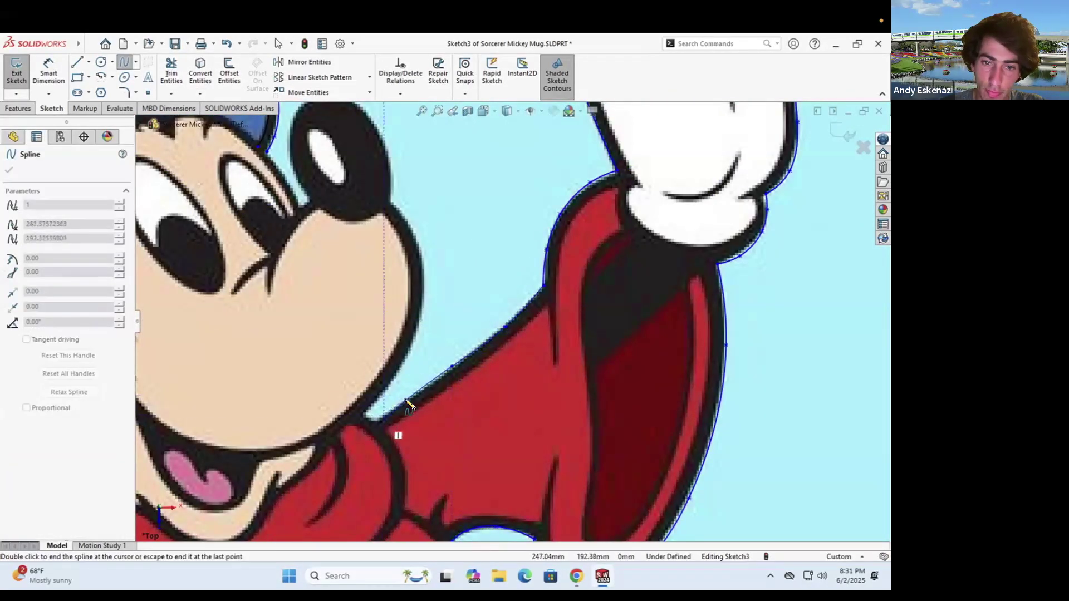
scroll(382, 419, down, 5)
click(441, 368)
key(Escape)
Trace a short spline across the gap between the arm's upper edge and the cheek
click(126, 62)
click(442, 368)
click(408, 370)
click(374, 368)
key(Escape)
Trace a spline up the outer edge of the muzzle from the collar to the underside of the nose
click(125, 62)
click(374, 368)
click(434, 312)
scroll(506, 196, up, 5)
scroll(538, 199, down, 4)
click(505, 280)
scroll(505, 280, up, 4)
scroll(497, 242, down, 5)
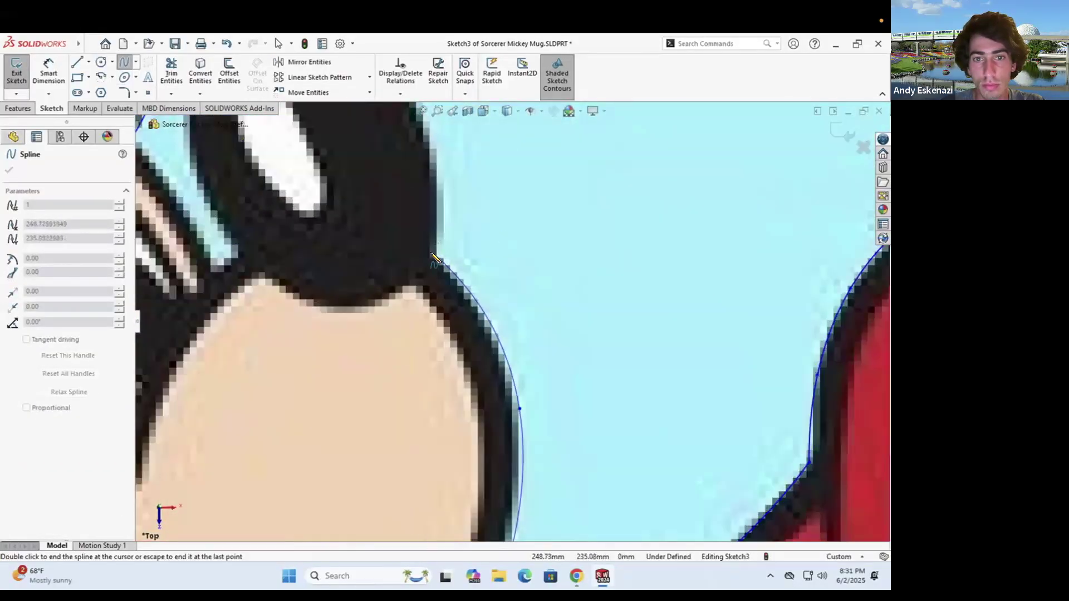
click(433, 256)
key(Escape)
Trace a spline around the nose from its lower right side over the top and down its left side
scroll(433, 256, up, 4)
click(125, 62)
click(486, 306)
click(488, 265)
click(466, 214)
click(438, 186)
click(393, 186)
scroll(393, 310, up, 8)
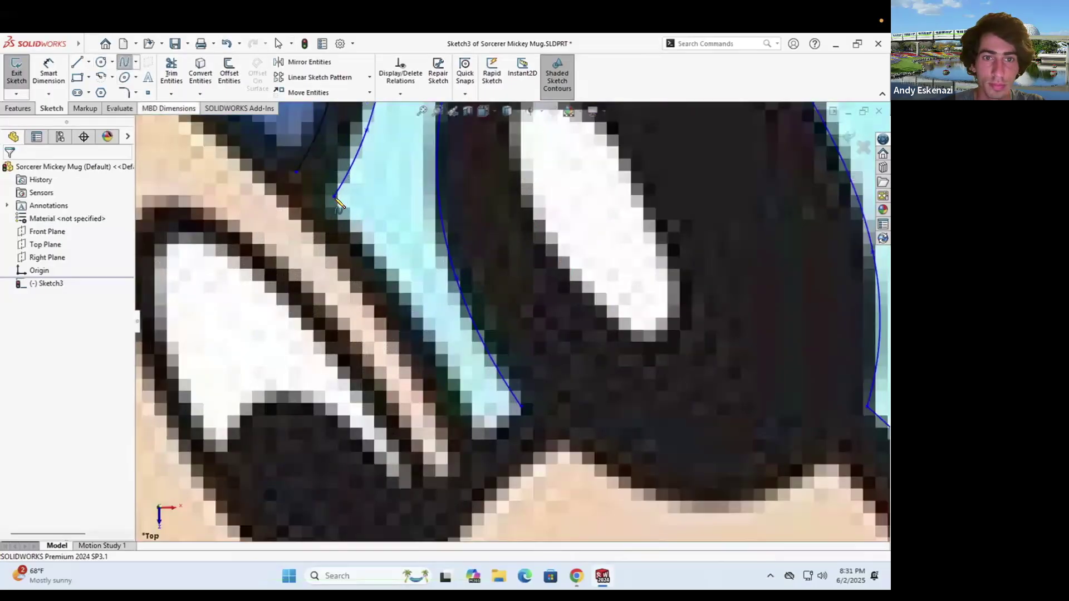
Trace splines from the hat brim down the face's edge and across to the base of the nose
key(Escape)
click(125, 62)
click(473, 439)
click(521, 406)
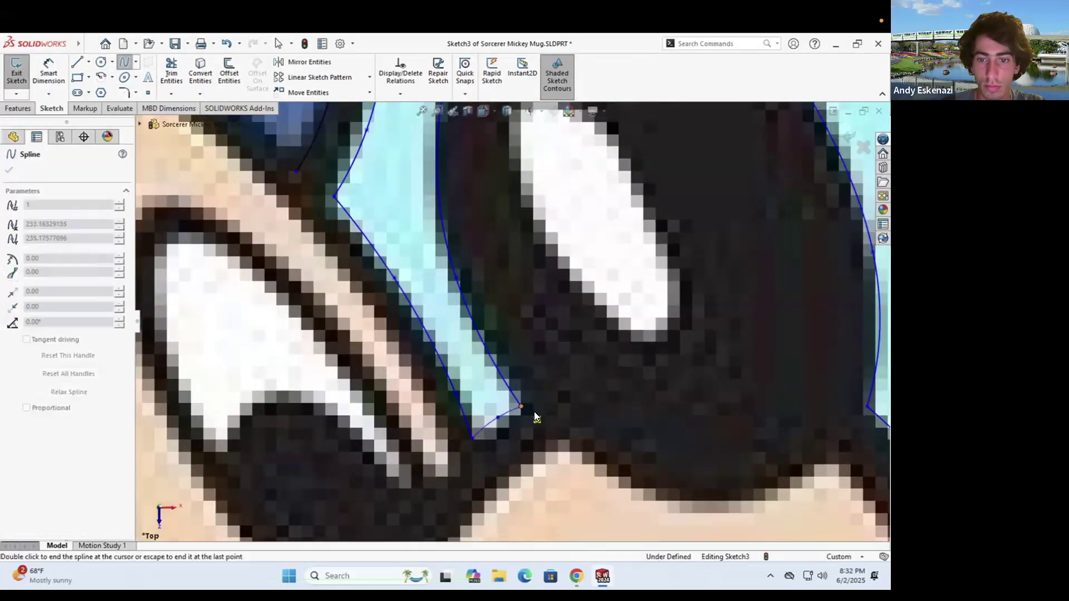
key(Escape)
Trace a spline along the inner edge of the hat brim's outline from its lower left end to the offset curve
scroll(532, 329, up, 12)
scroll(473, 368, up, 6)
scroll(505, 369, down, 3)
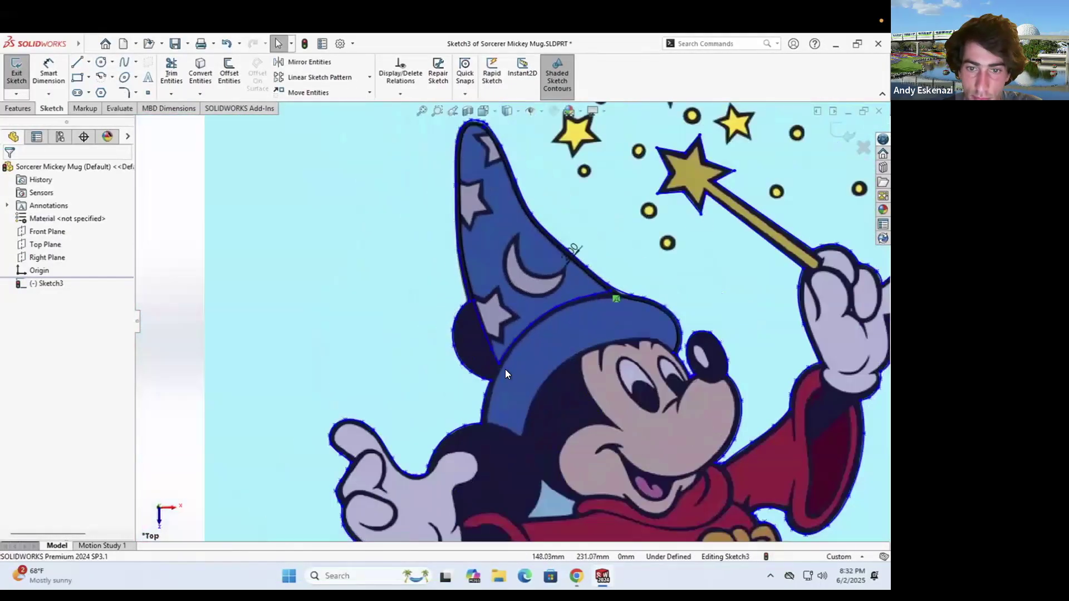
scroll(473, 329, up, 2)
scroll(500, 440, up, 5)
click(450, 400)
click(464, 301)
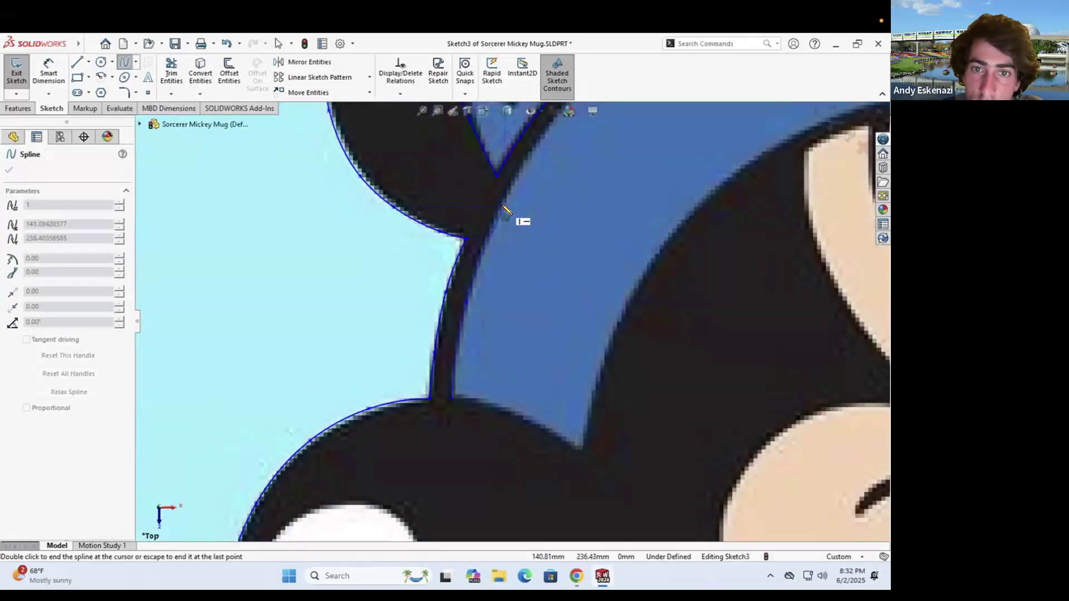
click(503, 206)
scroll(512, 195, down, 3)
scroll(522, 167, up, 5)
click(633, 248)
scroll(657, 234, down, 3)
click(720, 193)
scroll(720, 193, up, 3)
click(444, 282)
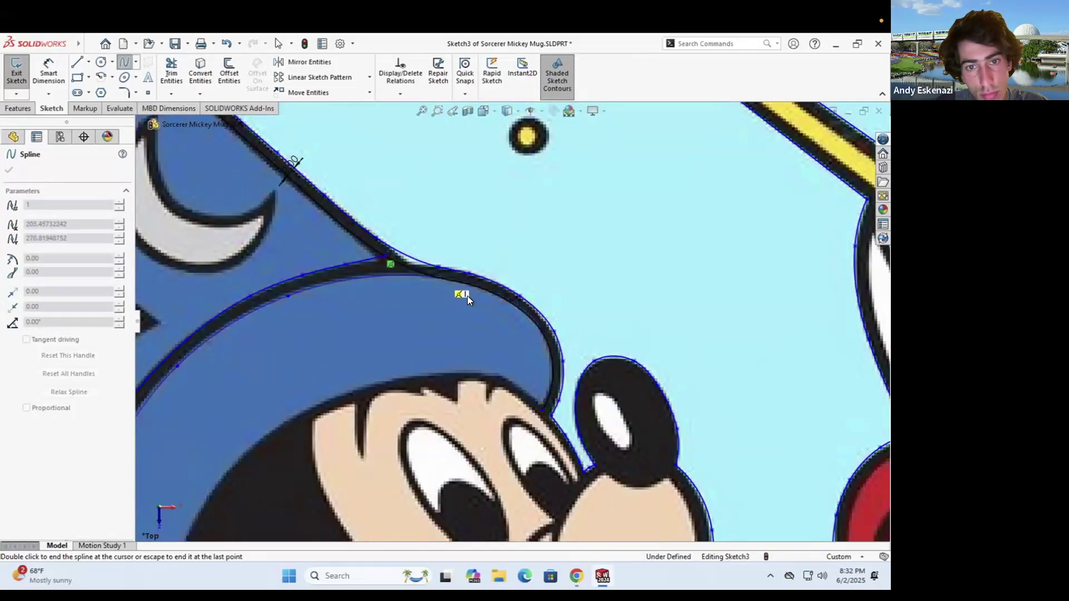
key(Escape)
Try to trim the hat's offset curve where the cone meets the brim
scroll(390, 260, down, 4)
click(171, 94)
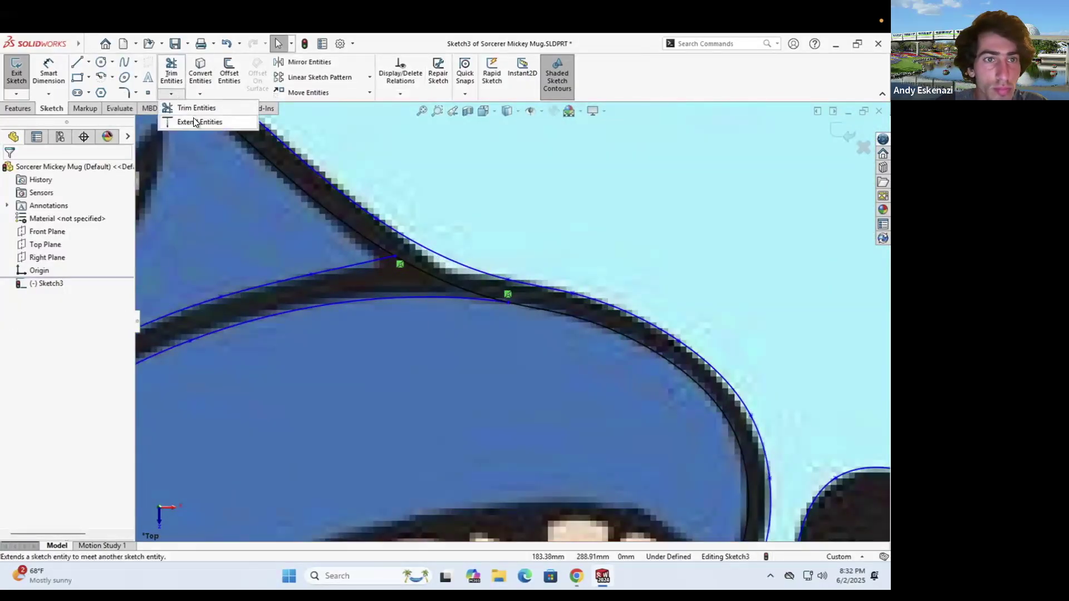
click(189, 106)
scroll(415, 295, up, 5)
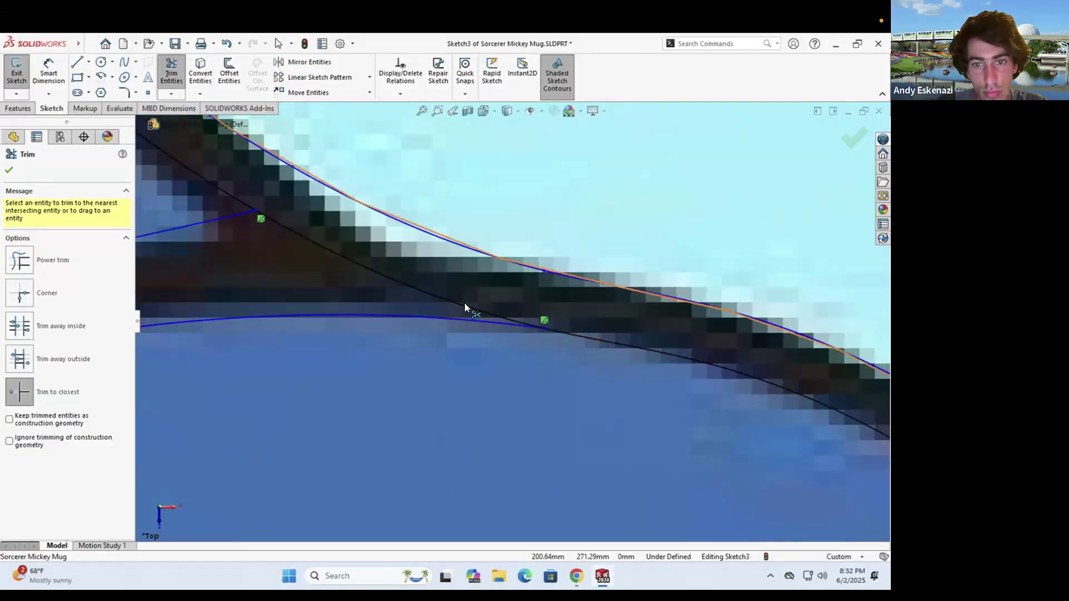
click(245, 203)
key(Escape)
key(ctrl+z)
click(310, 239)
key(Escape)
click(22, 106)
right_click(332, 252)
key(Escape)
scroll(463, 309, up, 12)
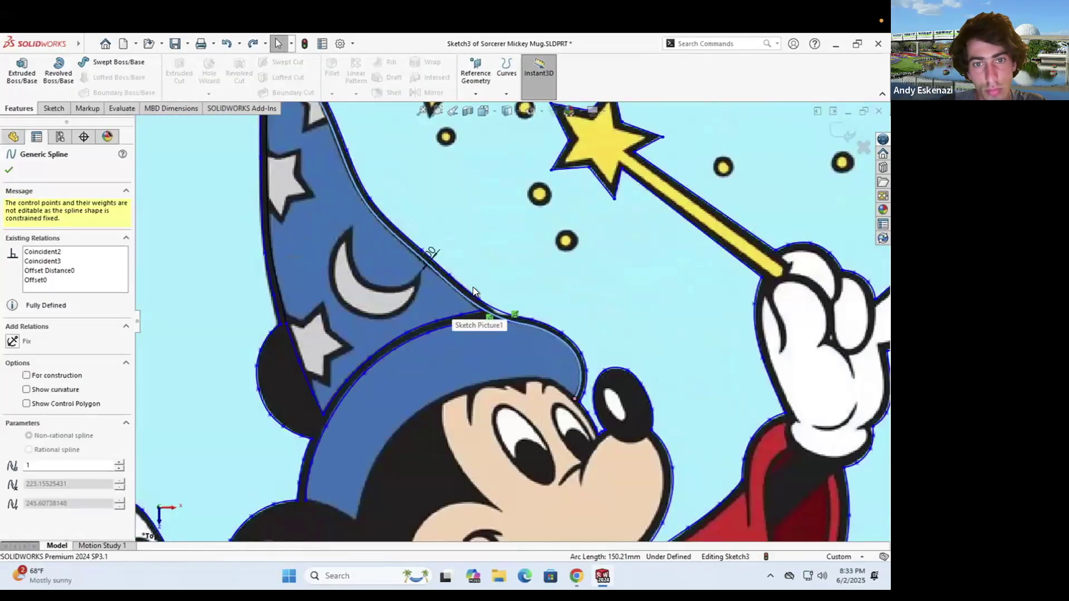
scroll(489, 290, down, 8)
key(Escape)
scroll(515, 356, down, 3)
click(54, 109)
click(19, 109)
click(54, 109)
click(171, 93)
click(195, 108)
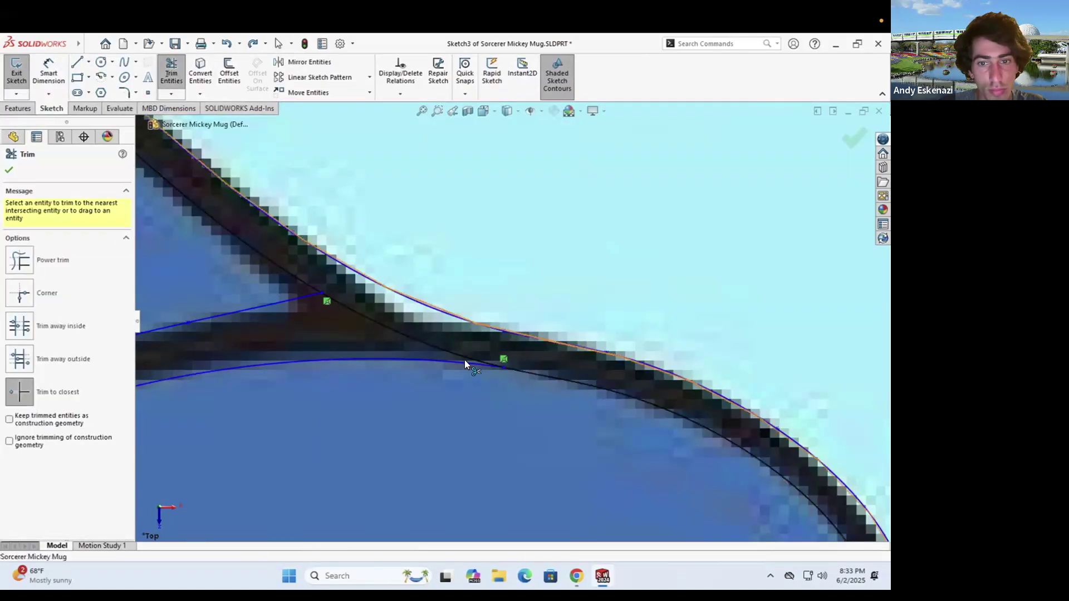
key(Escape)
Try to reposition the endpoints of the brim splines on the offset curve
drag(321, 293, 317, 295)
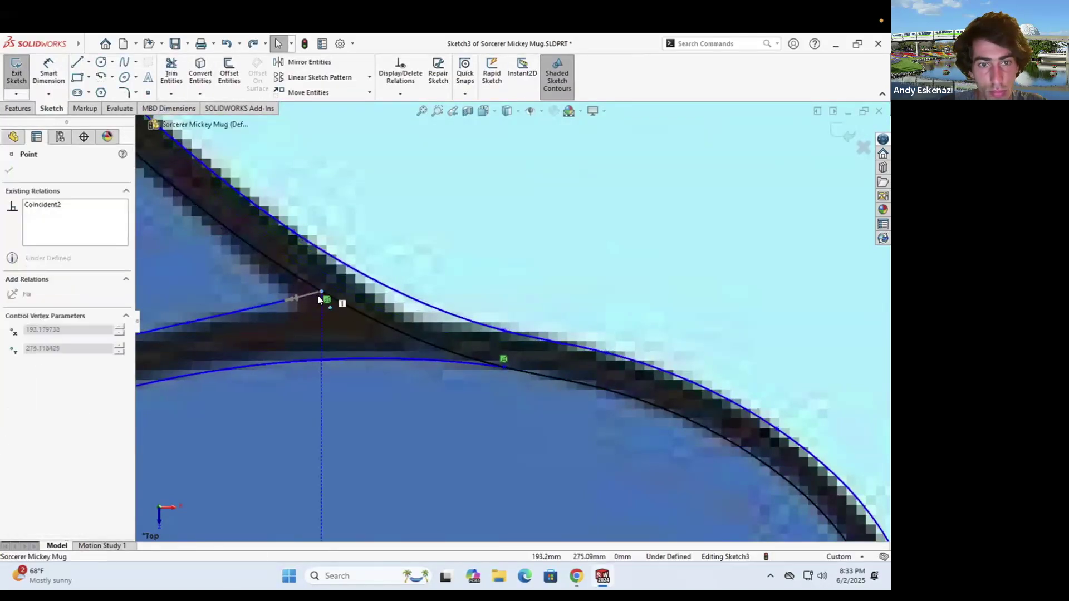
drag(504, 368, 506, 389)
key(ctrl+z)
Delete the offset curve running inside the right side of the hat's outline
click(379, 323)
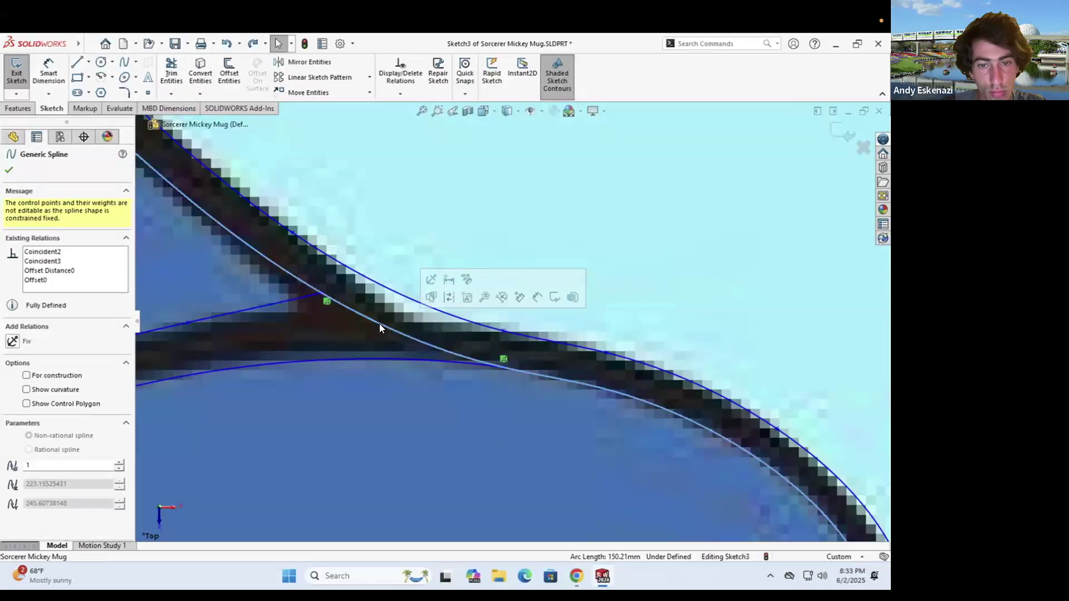
key(Delete)
scroll(506, 303, up, 5)
Trace a spline along the inner edge of the brim's outline from the upper brim spline's end to its lower right end
click(124, 62)
click(510, 341)
scroll(553, 352, down, 3)
click(597, 376)
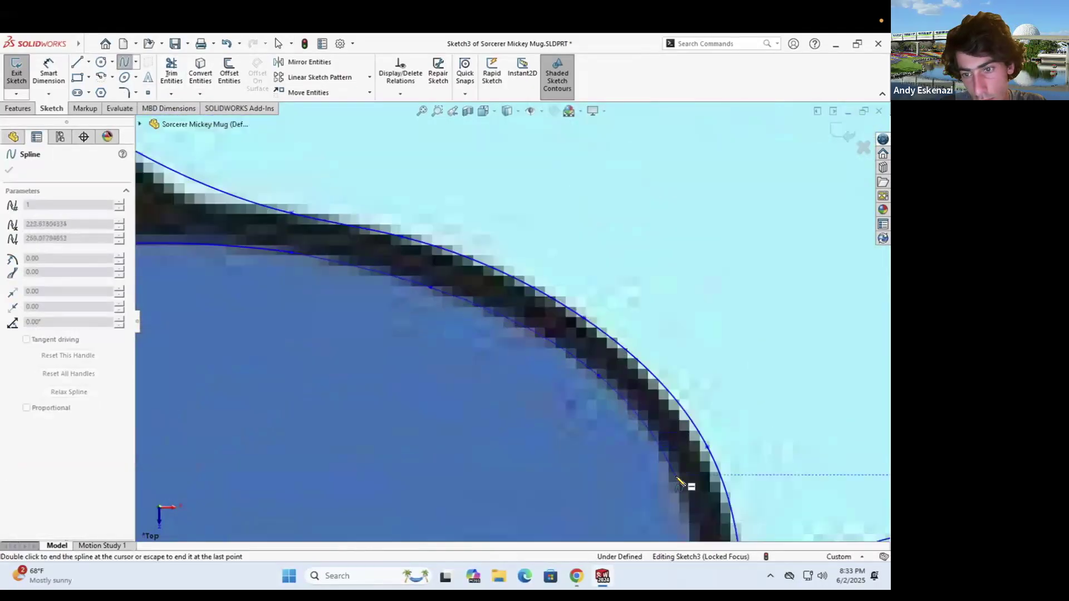
scroll(687, 483, up, 3)
scroll(691, 485, down, 4)
click(484, 442)
key(Escape)
Trace a spline down the inner edge of the hat cone's right outline from near the tip to the upper brim curve
scroll(559, 452, up, 6)
scroll(346, 205, down, 6)
scroll(346, 205, down, 3)
key(Return)
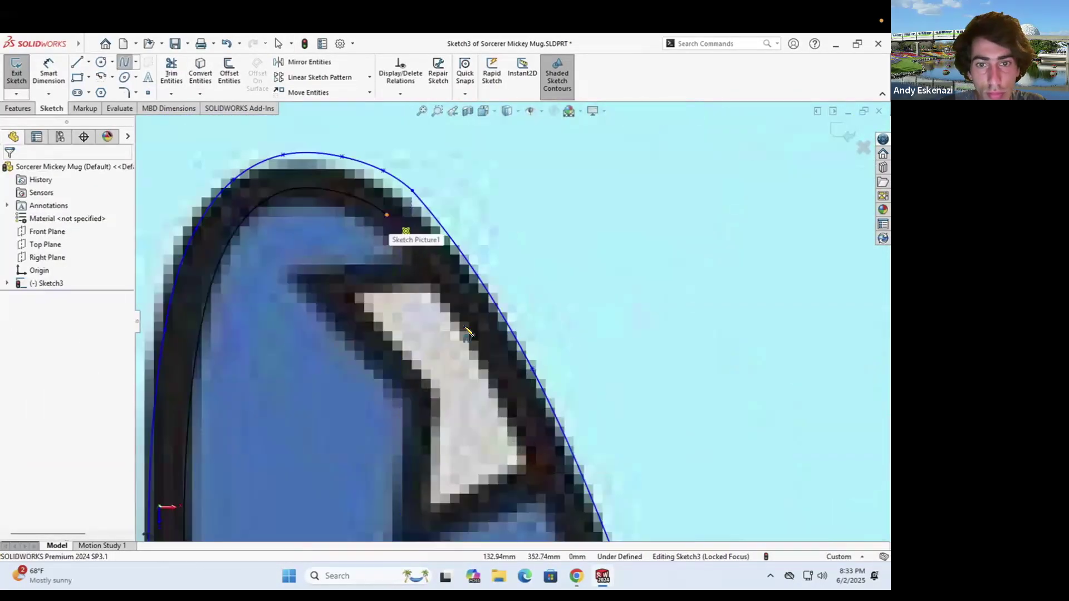
scroll(389, 223, up, 3)
scroll(476, 330, down, 4)
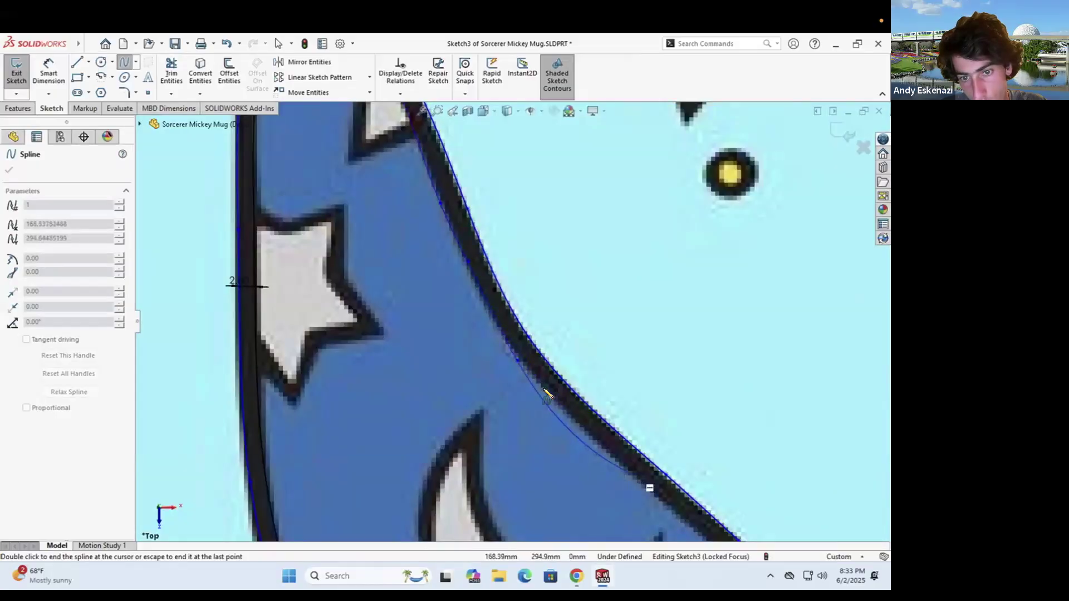
click(657, 499)
scroll(657, 499, up, 4)
scroll(640, 456, down, 3)
double_click(574, 383)
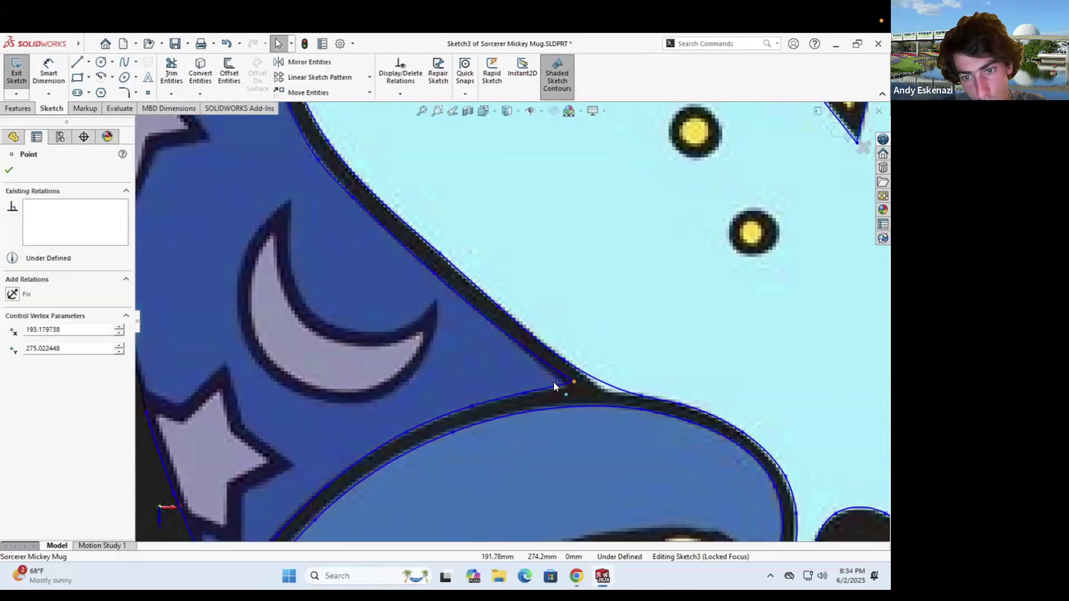
Trace a spline along the hat brim's lower left edge where it meets the ear
key(Escape)
scroll(510, 345, up, 5)
scroll(549, 345, down, 5)
click(124, 62)
click(384, 359)
click(441, 370)
double_click(524, 421)
click(820, 519)
Trace a spline along the brim's lower edge from its lower left corner over the hair and forehead to its right end
click(125, 63)
click(541, 334)
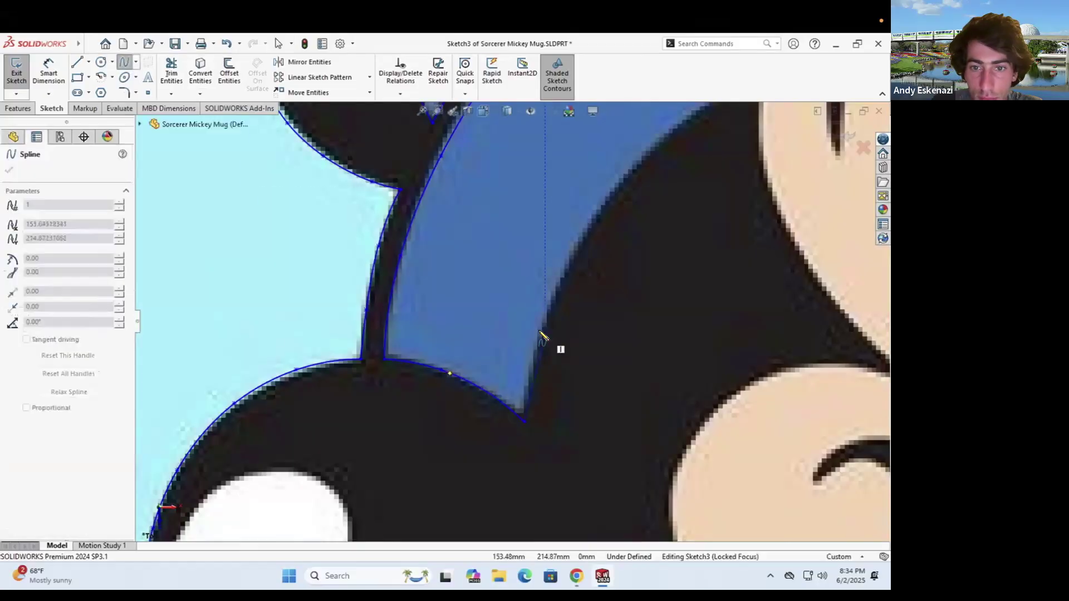
scroll(565, 226, up, 3)
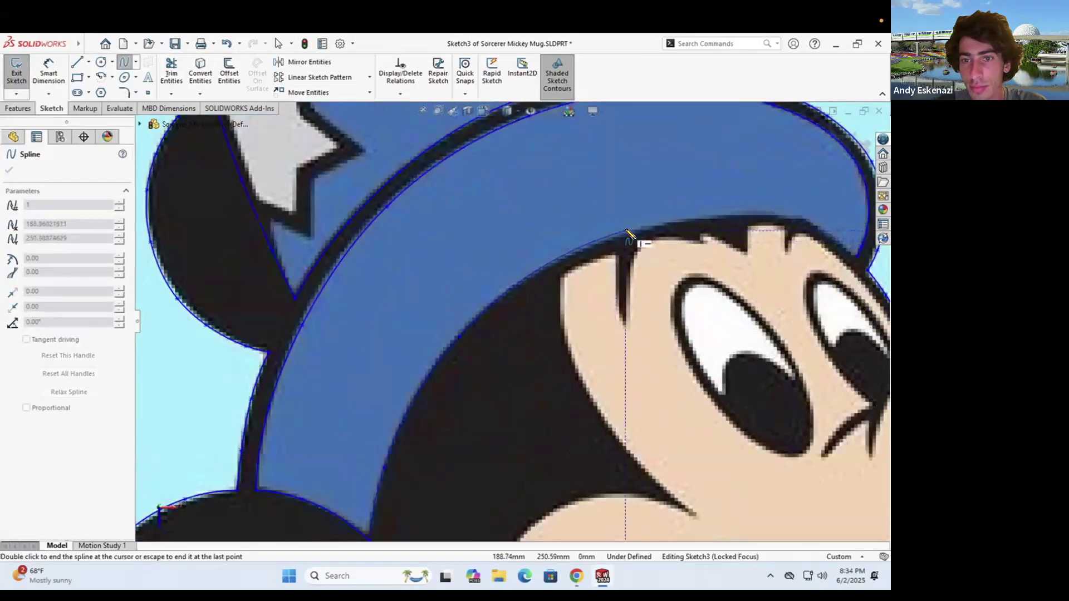
click(826, 231)
click(857, 257)
key(Escape)
Trace a spline inside the open left glove's outline from the thumb's base around the raised index finger to the next finger's crease
scroll(596, 215, up, 5)
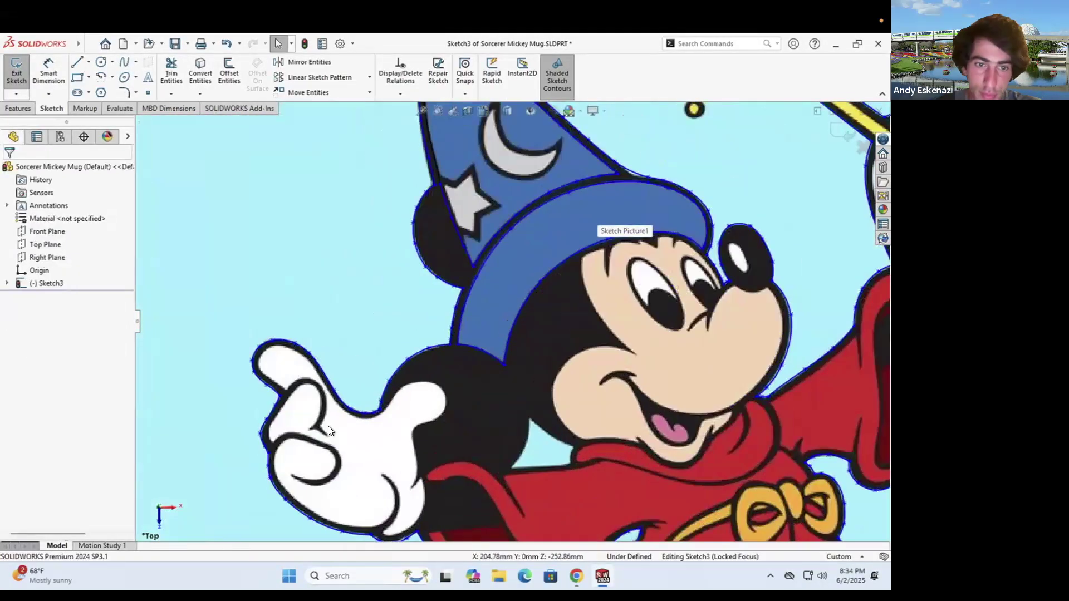
scroll(329, 426, down, 2)
click(125, 61)
scroll(295, 323, down, 4)
click(731, 519)
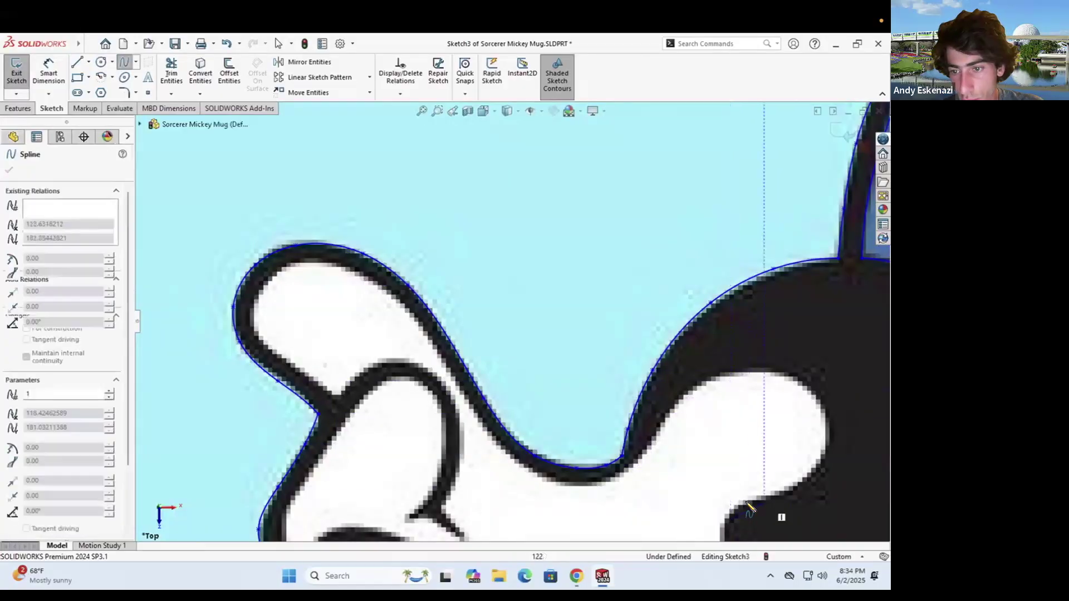
click(743, 501)
click(774, 496)
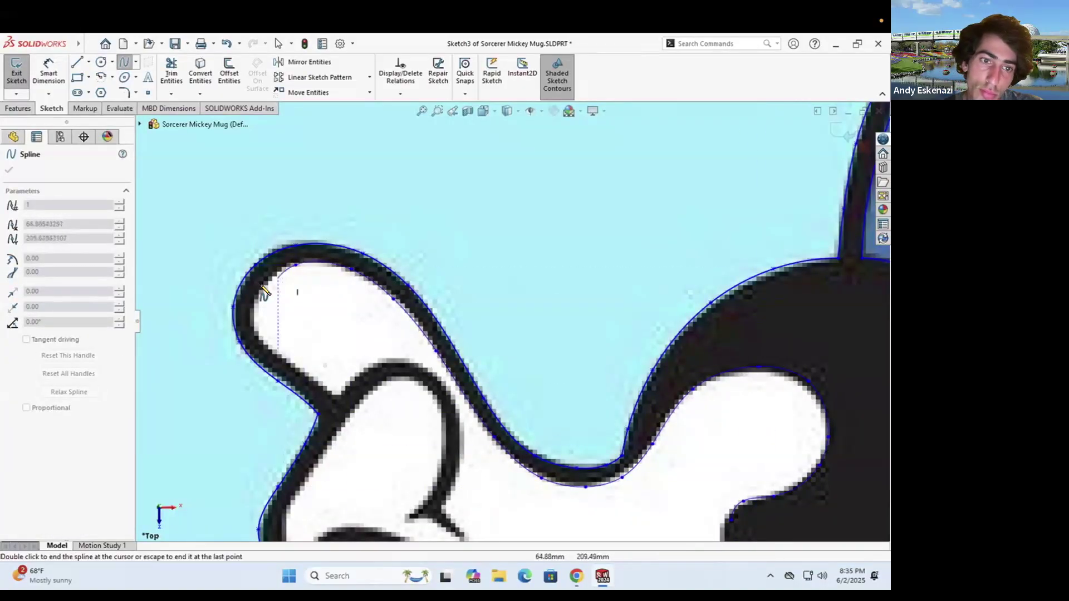
click(338, 399)
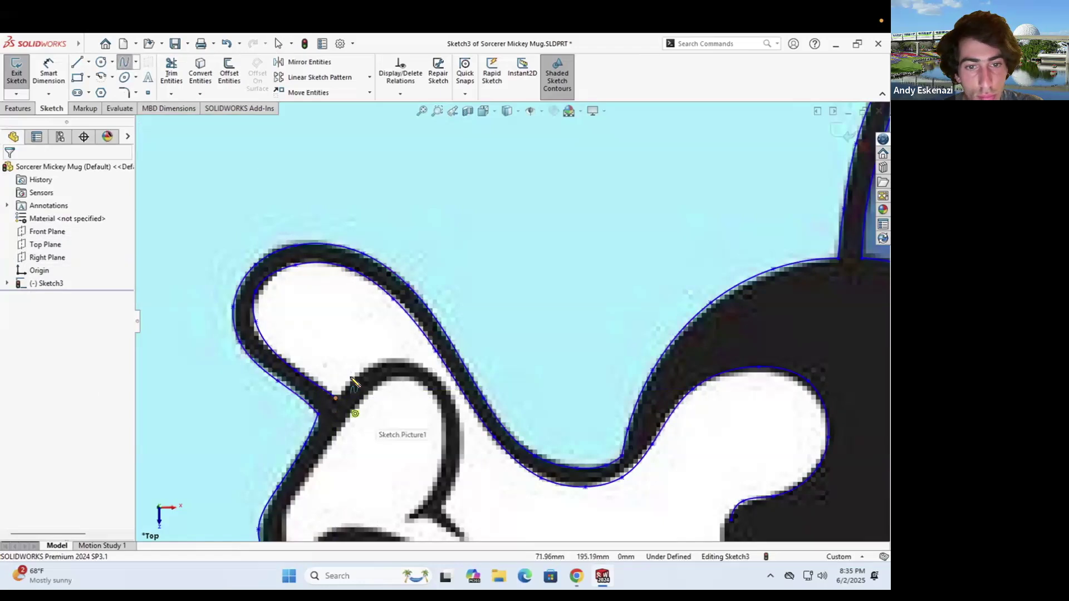
key(Escape)
Trace splines around the outer edge of the glove's middle finger and along the short underside of its crease
scroll(459, 520, up, 3)
scroll(459, 521, down, 3)
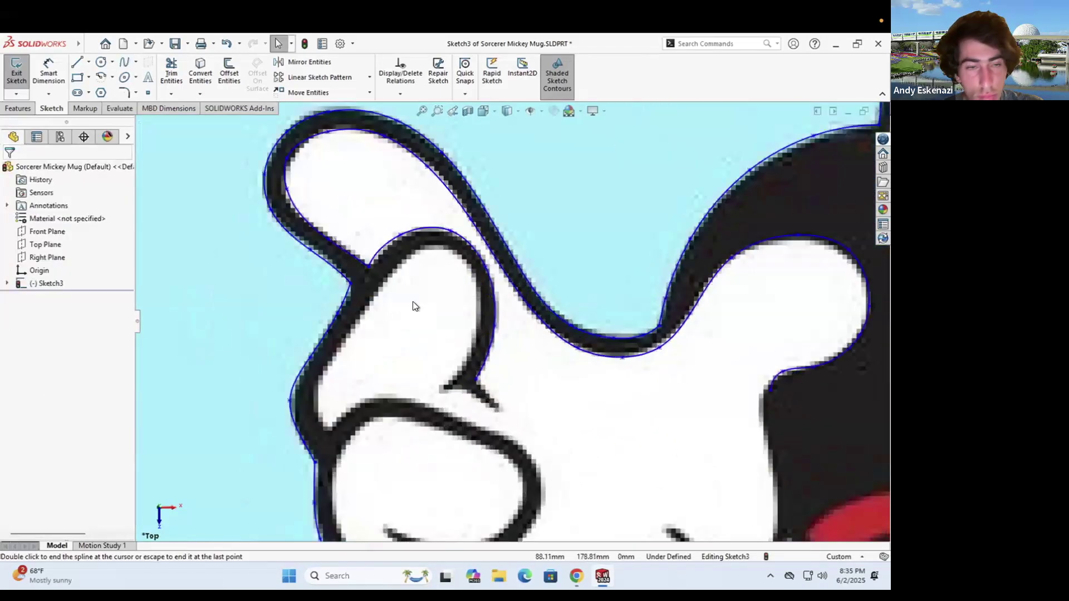
double_click(501, 410)
key(Escape)
click(503, 410)
click(472, 391)
double_click(442, 391)
Trace a spline along the inner edge of the middle finger and adjust its points to follow the finger's left side
click(441, 390)
click(465, 361)
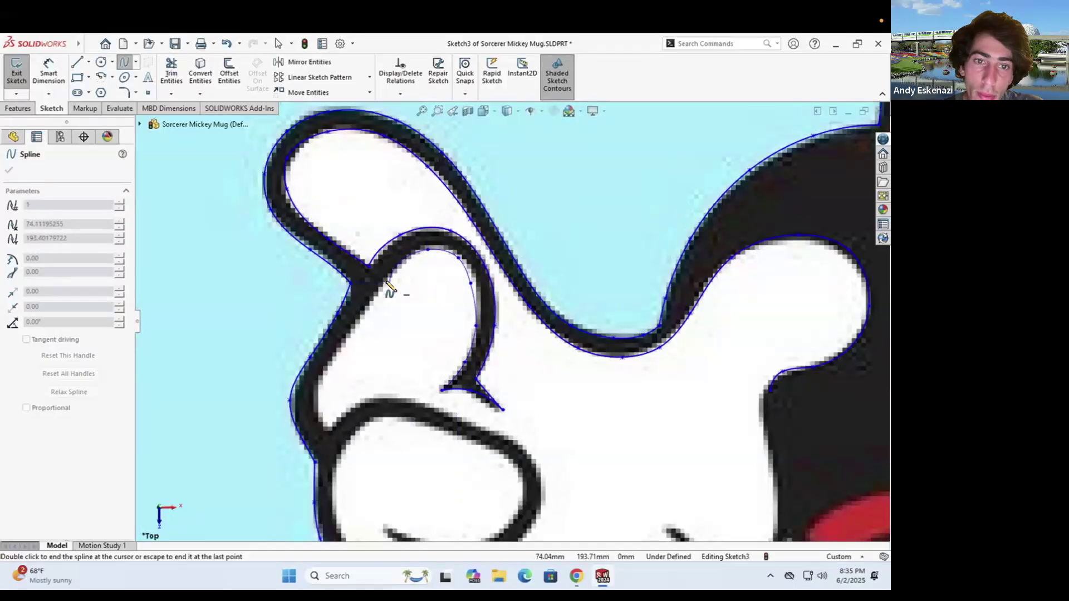
double_click(335, 429)
key(Escape)
drag(387, 283, 354, 324)
drag(427, 250, 406, 260)
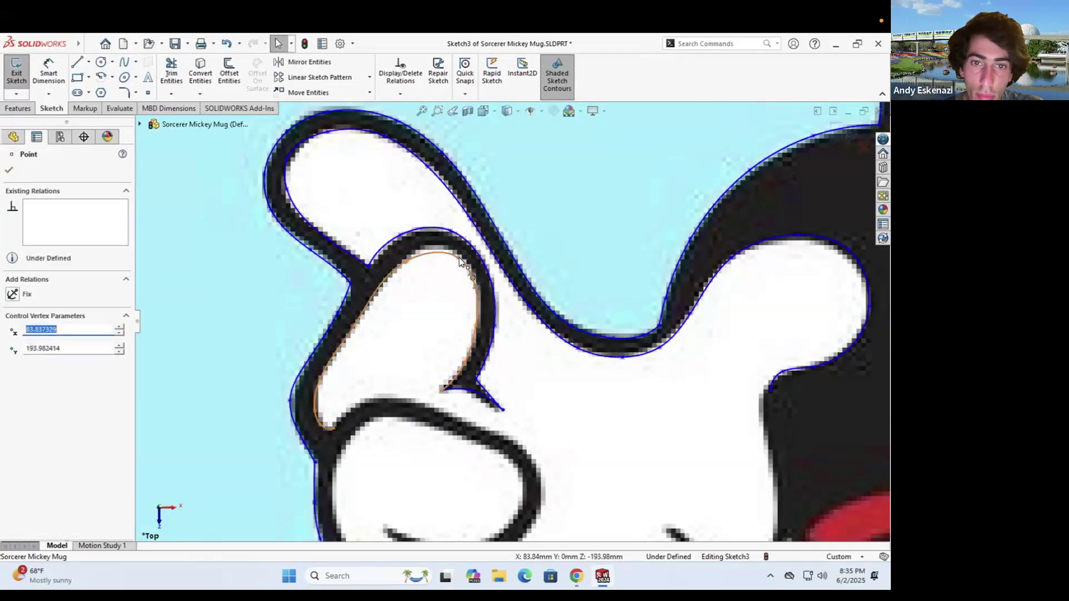
key(Escape)
Trace a spline around the outer edge of the glove's lower curled finger to the tip of its crease
scroll(459, 258, up, 5)
scroll(477, 355, down, 6)
click(124, 63)
click(436, 356)
click(537, 392)
click(603, 442)
scroll(603, 442, up, 6)
scroll(538, 384, down, 5)
click(558, 422)
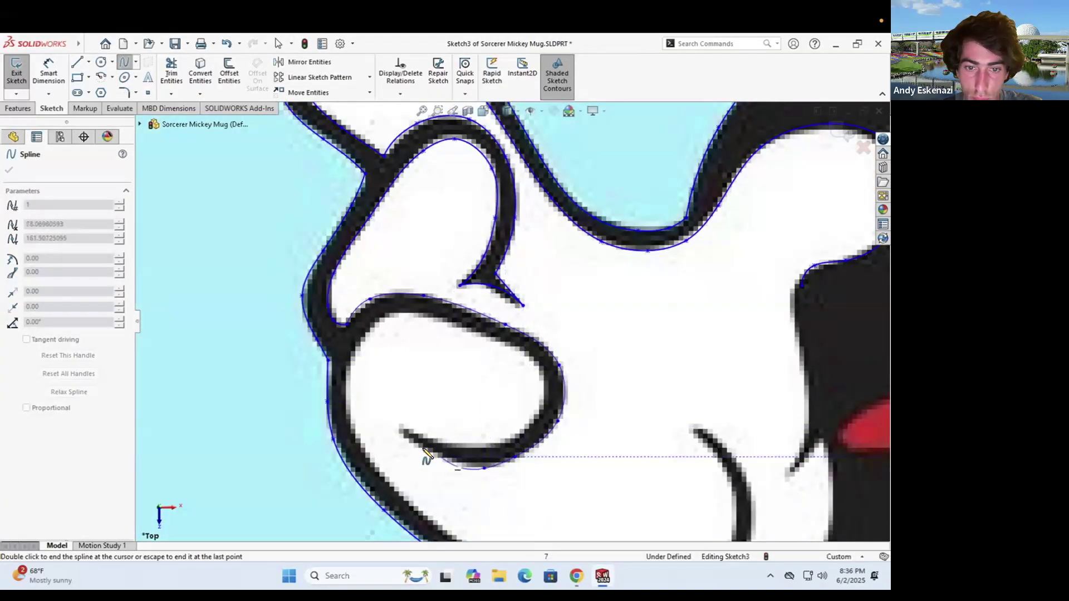
double_click(404, 439)
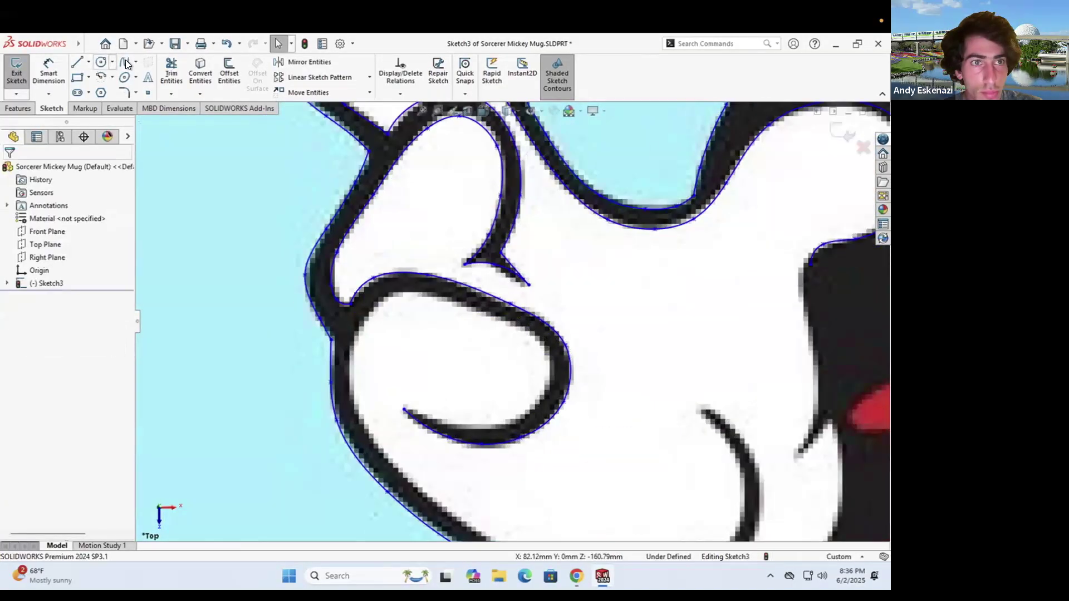
Trace splines along the inner edge of the curled finger and the palm's lower edge up to the palm crease's tip
click(457, 429)
click(564, 363)
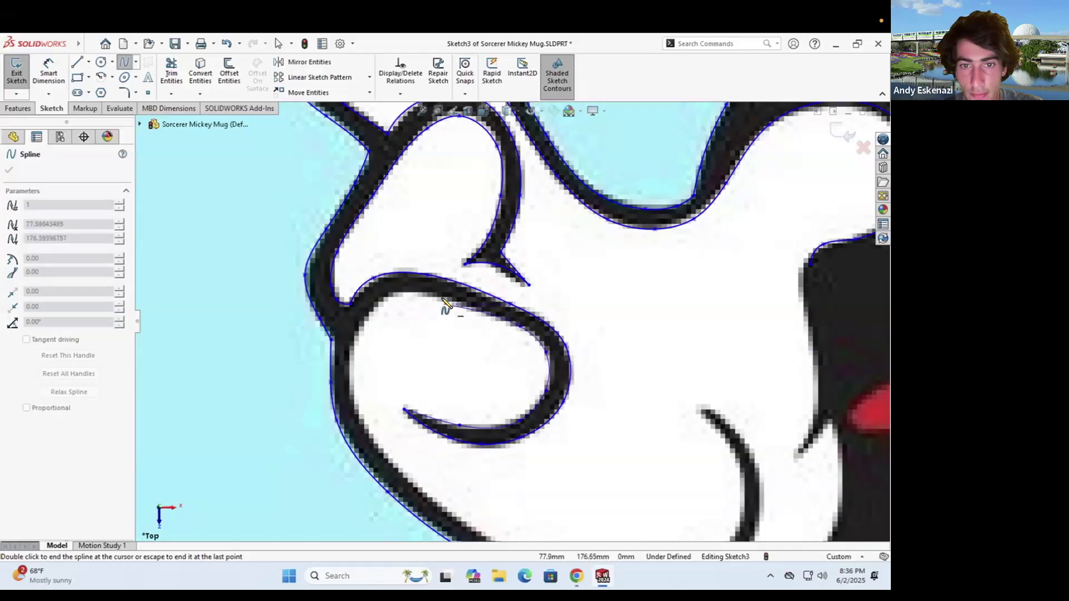
scroll(398, 474, up, 5)
scroll(410, 377, down, 5)
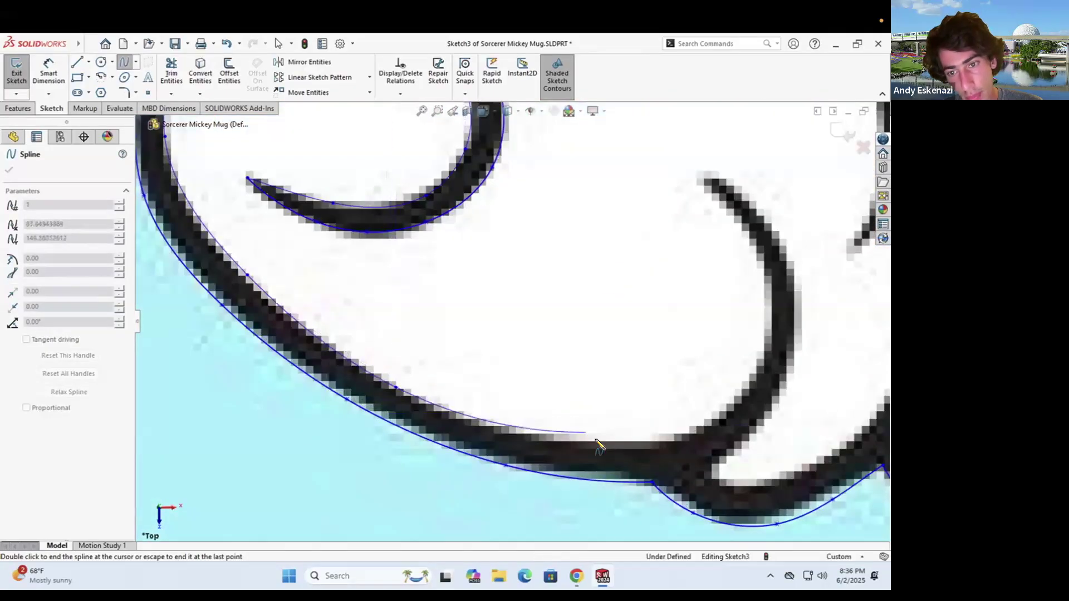
scroll(704, 182, up, 5)
scroll(654, 309, down, 4)
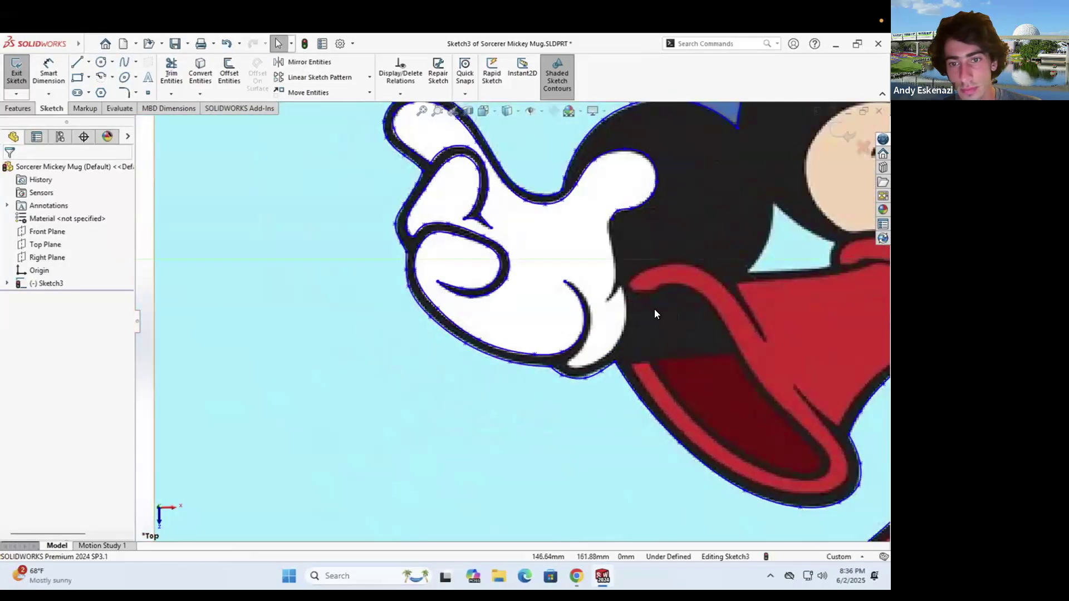
Trace splines down the right side of the palm crease and up the glove's lower right edge to the wrist
double_click(431, 421)
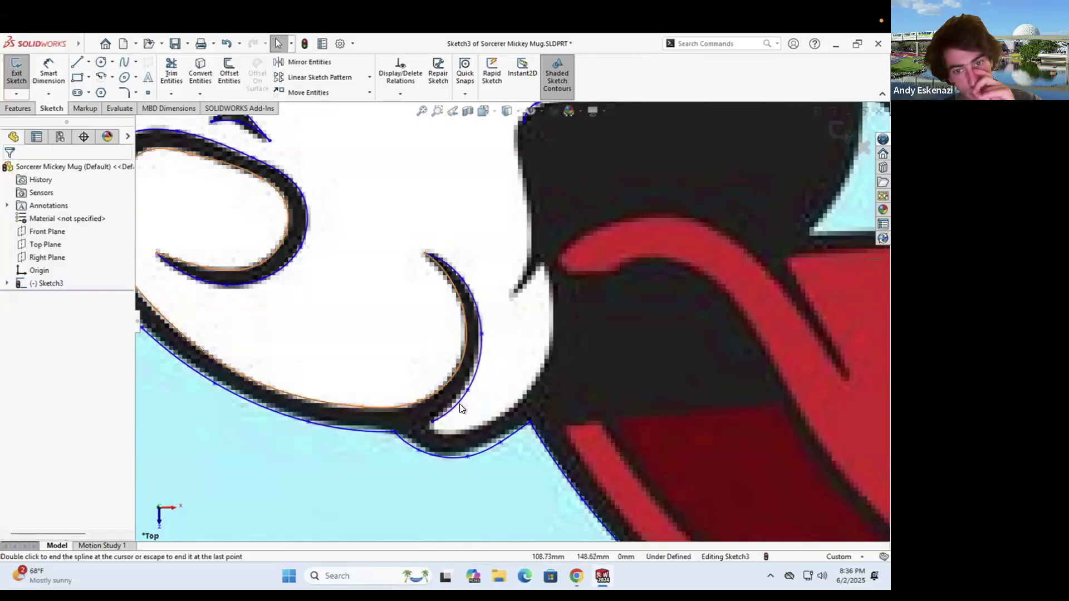
click(432, 422)
click(457, 432)
click(501, 413)
click(546, 369)
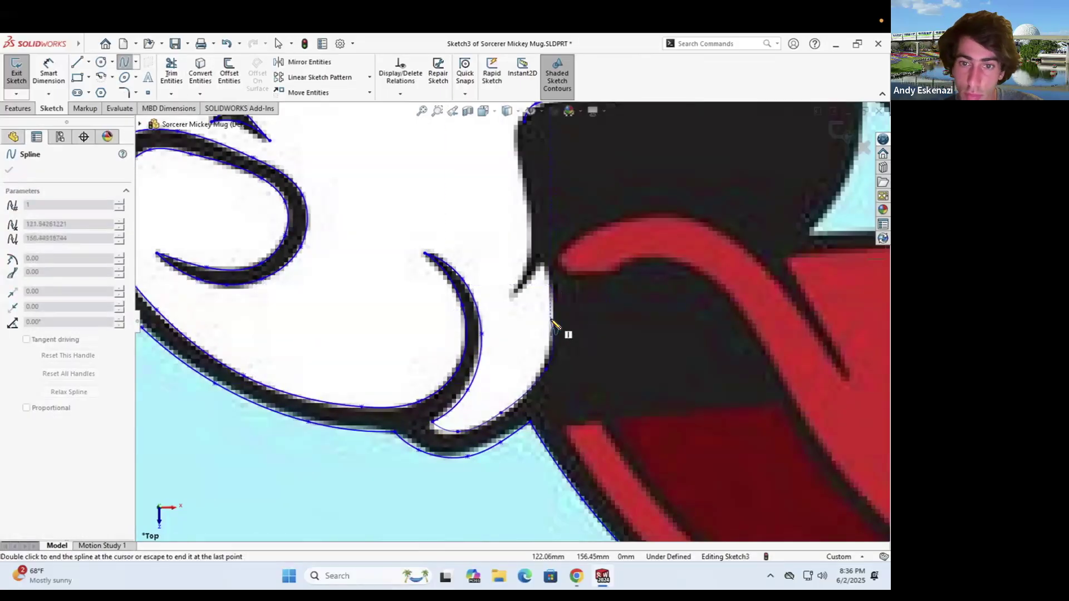
key(Escape)
Trace a short spline down the lower side of the small wrist crease to its tip
scroll(503, 386, up, 5)
scroll(484, 322, down, 5)
click(481, 343)
click(469, 359)
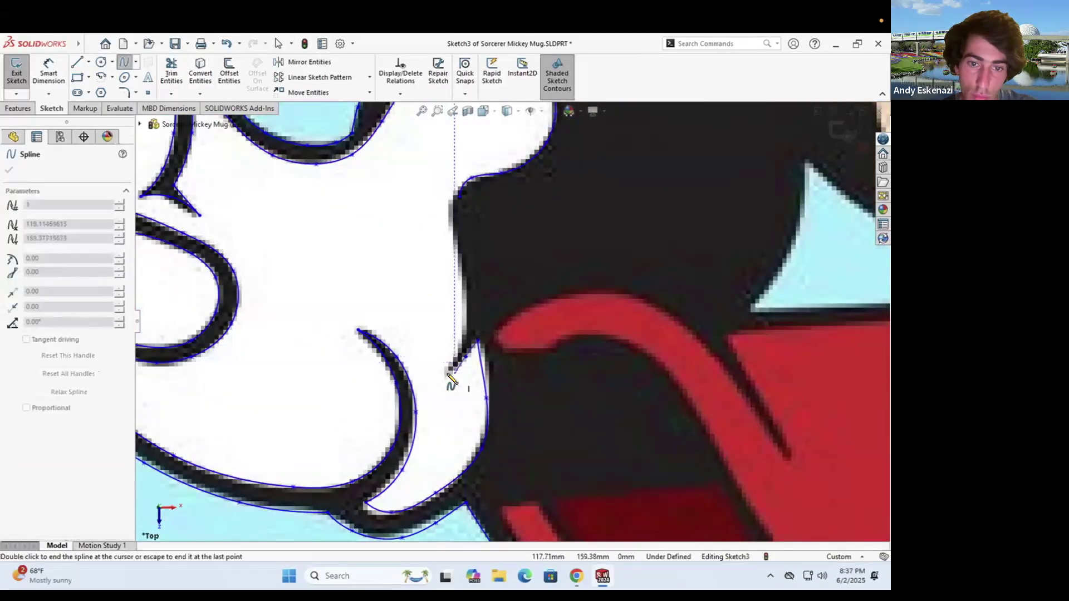
click(451, 382)
key(Escape)
Trace a spline from the wrist crease's tip up the glove's right edge to the base of the thumb
scroll(460, 378, down, 4)
scroll(523, 362, up, 5)
scroll(523, 356, down, 4)
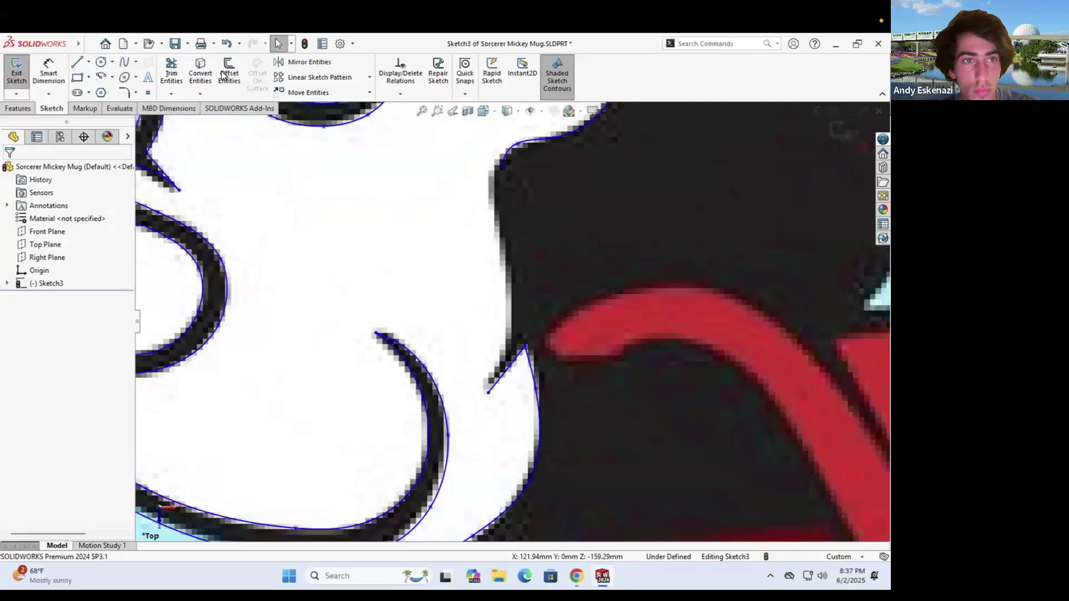
click(501, 358)
click(518, 295)
key(Escape)
Trace a spline up the left edge of the background gap between the lower ear, cheek and sleeve
scroll(383, 332, up, 5)
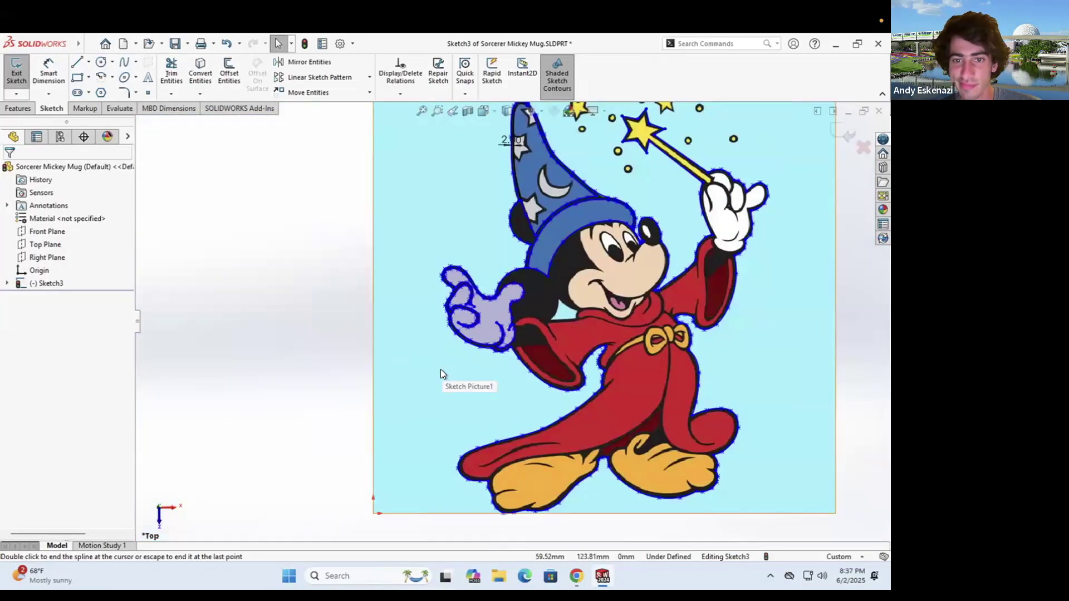
scroll(621, 299, down, 5)
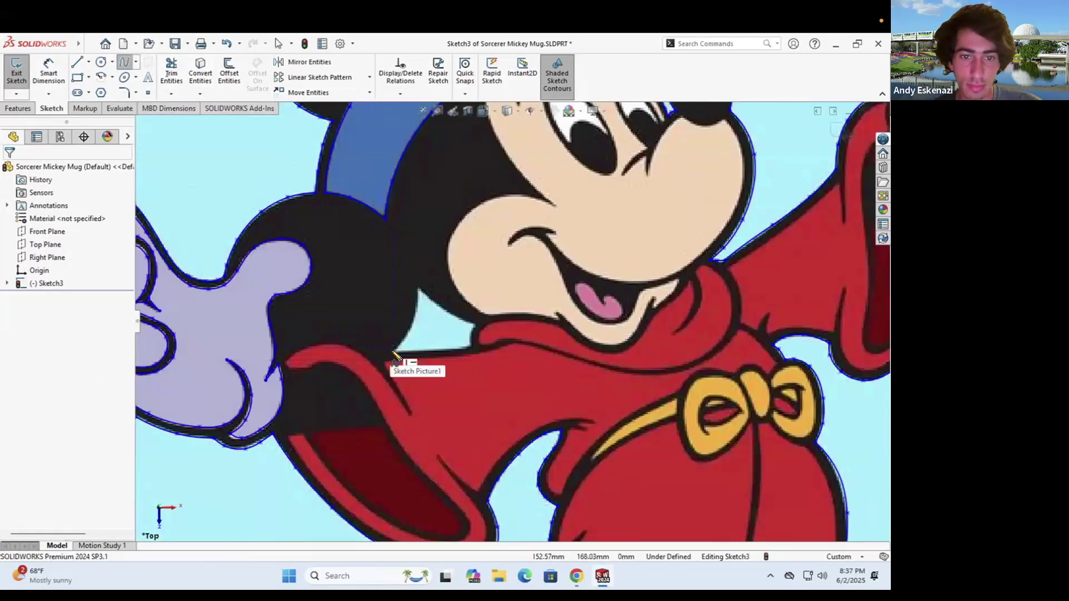
scroll(392, 336, down, 5)
click(399, 388)
click(446, 337)
click(468, 269)
click(467, 216)
key(Escape)
Trace splines along the gap's upper and right edges and close it with a line along its bottom
click(125, 62)
click(468, 216)
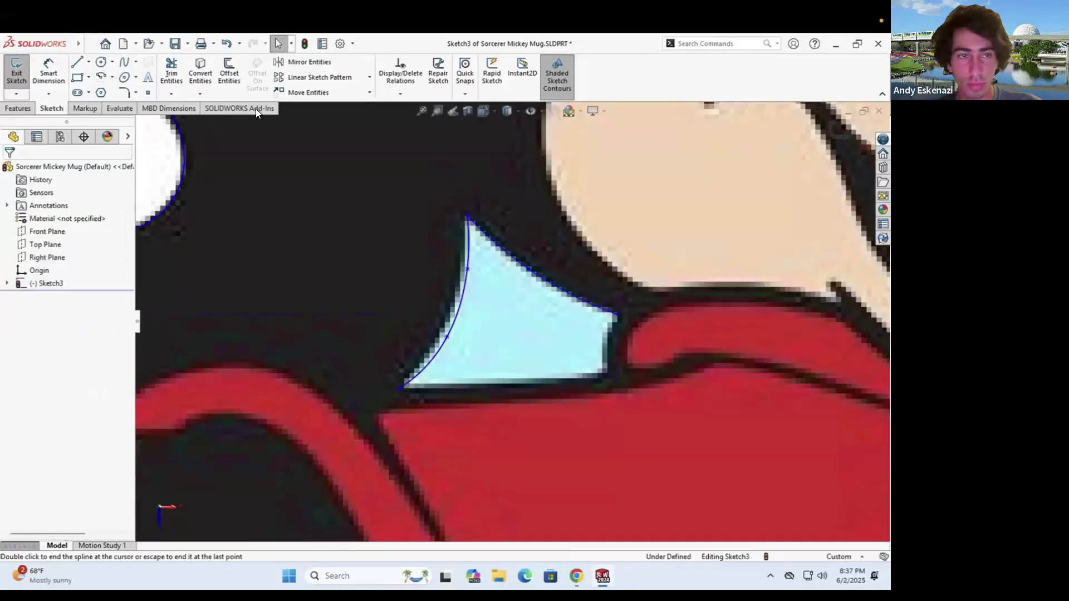
click(604, 341)
click(600, 376)
key(Escape)
click(77, 62)
click(399, 388)
click(600, 376)
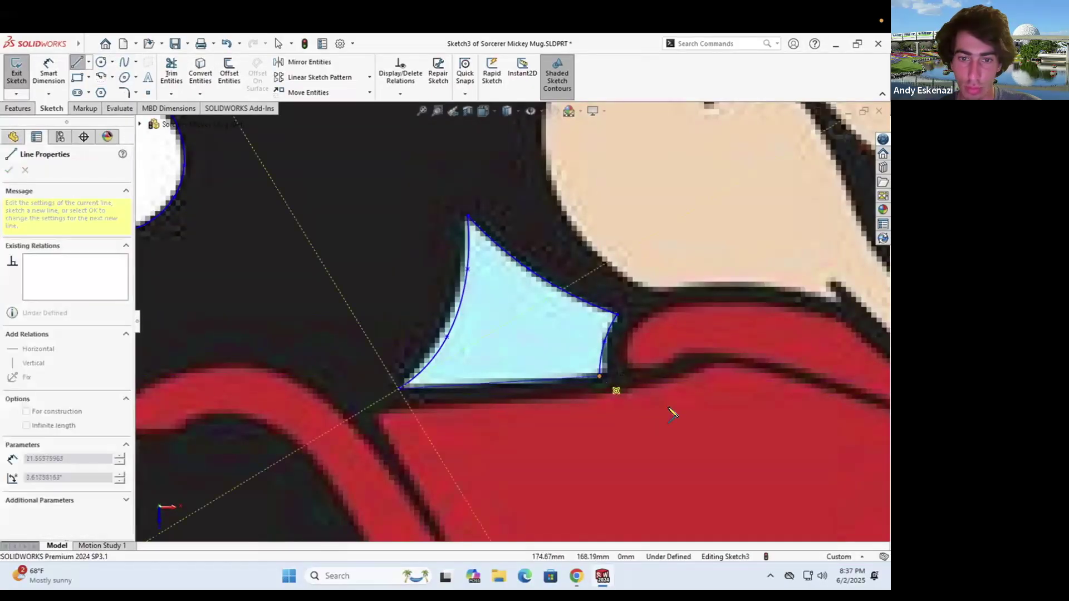
key(Escape)
Trace a spline along the robe's top edge beneath the collar, from the left sleeve fold to the collar's right side
click(124, 62)
scroll(548, 343, up, 5)
scroll(393, 376, down, 4)
click(344, 366)
click(124, 62)
click(686, 357)
click(801, 346)
scroll(796, 348, up, 5)
scroll(590, 340, down, 6)
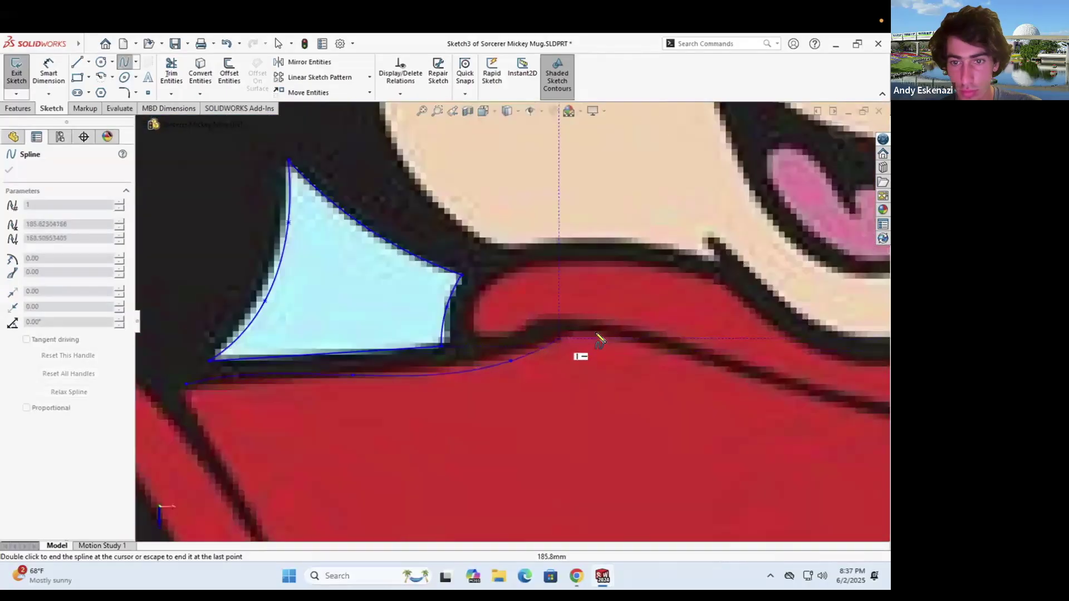
click(865, 425)
scroll(864, 425, up, 4)
scroll(676, 337, down, 4)
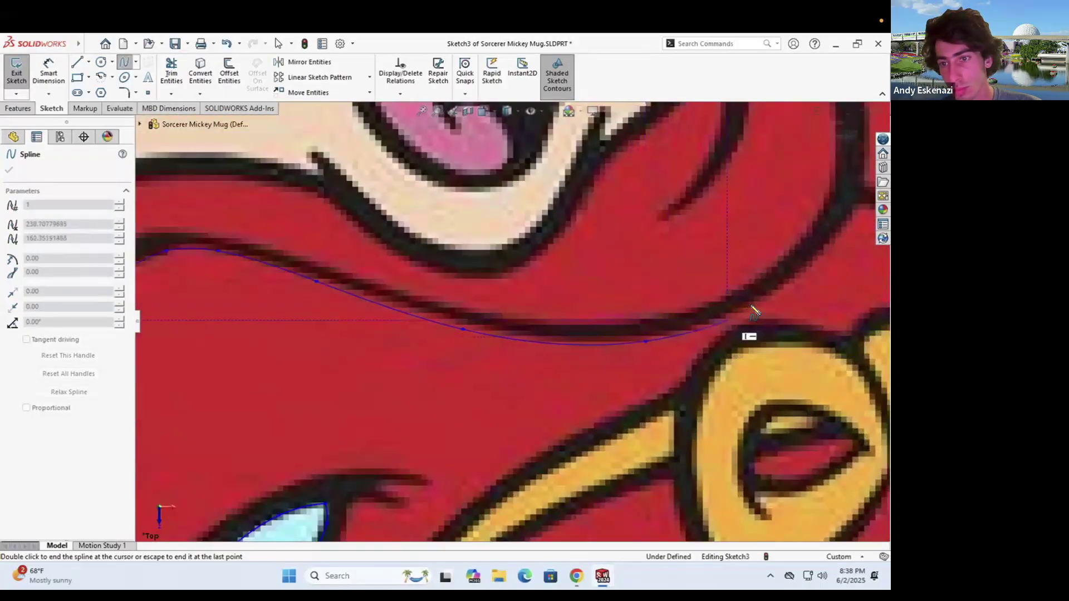
key(Escape)
Start a spline inside the collar's outline from its left end along the lower edge and up its right side
scroll(824, 255, up, 4)
scroll(360, 308, down, 3)
click(330, 310)
key(Escape)
scroll(334, 311, down, 2)
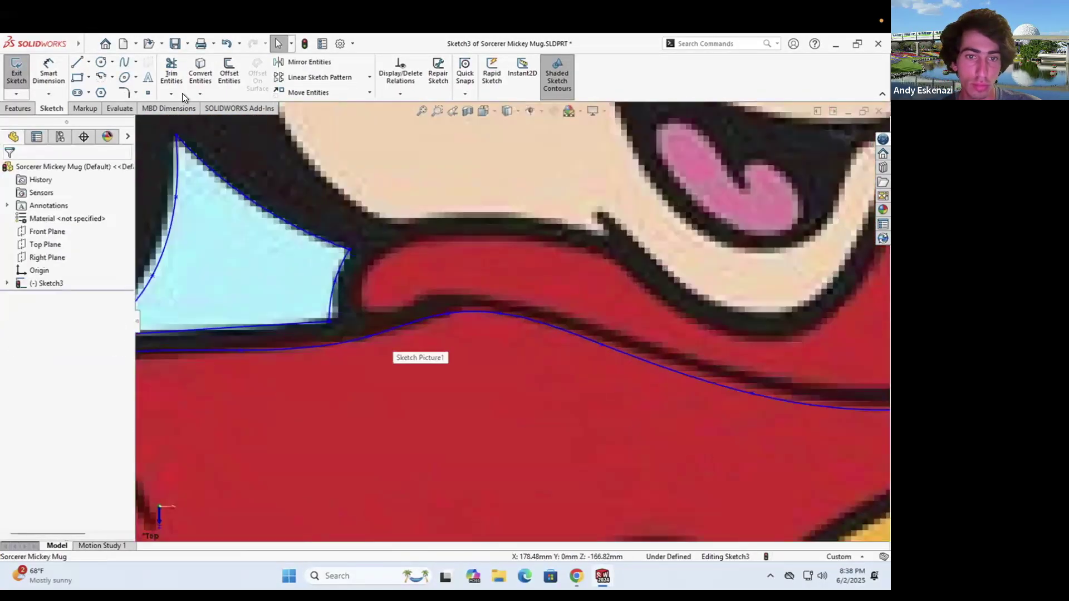
click(124, 62)
click(408, 304)
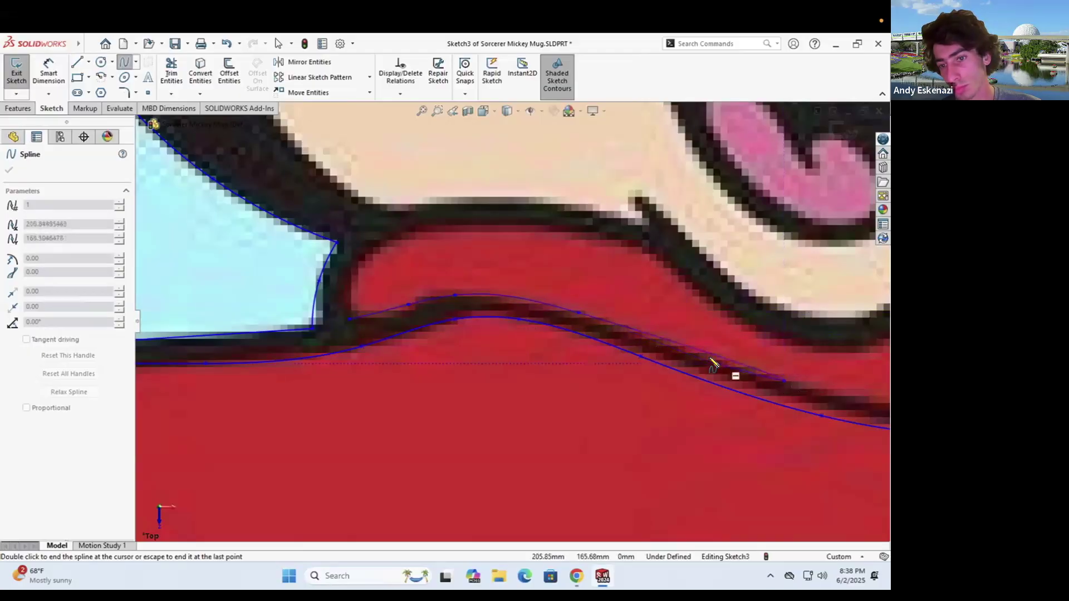
scroll(657, 356, up, 4)
scroll(700, 366, down, 5)
click(700, 366)
scroll(640, 334, up, 2)
click(767, 330)
scroll(557, 322, up, 4)
scroll(614, 276, down, 3)
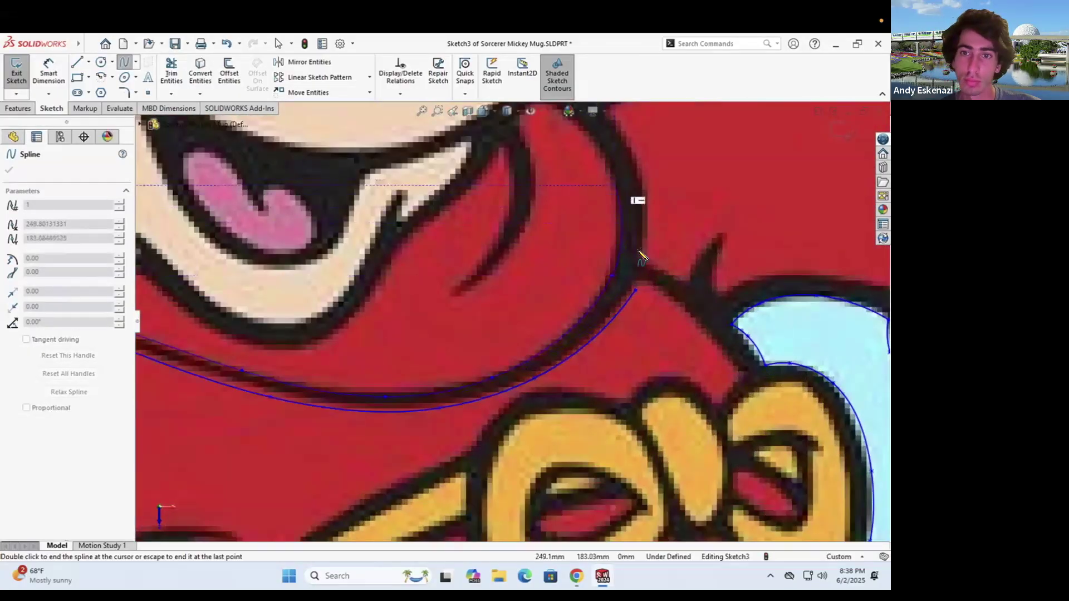
Continue the collar spline over its upper right end and down to the tip of the collar fold
scroll(641, 257, up, 3)
scroll(445, 351, down, 3)
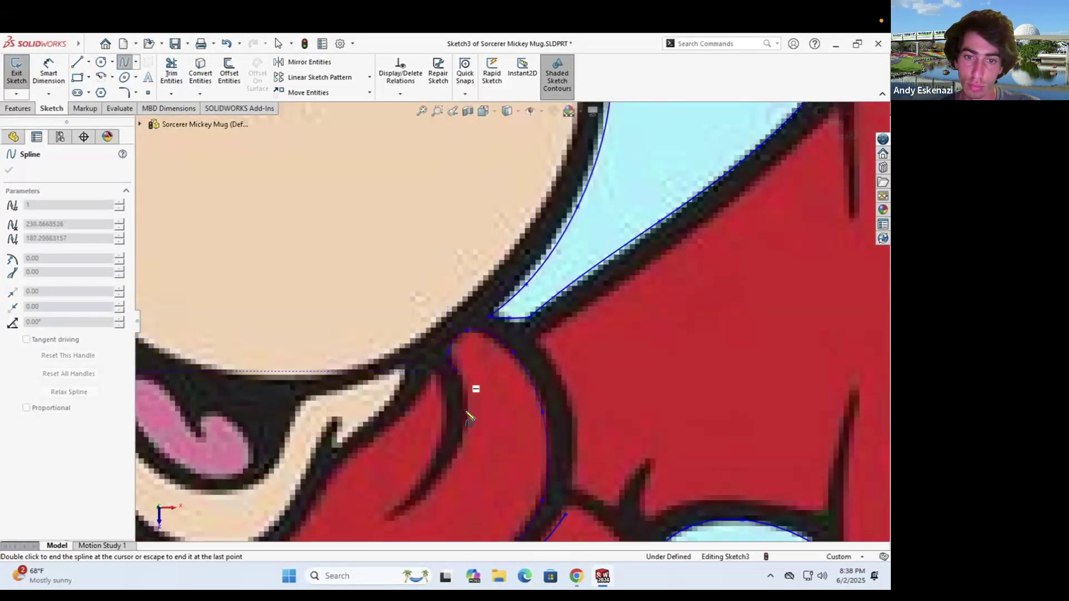
click(416, 507)
click(381, 520)
key(Escape)
Trace a spline up the left side of the collar fold from its tip to its upper end
click(124, 62)
click(383, 520)
click(416, 487)
click(436, 372)
key(Escape)
Trace a spline along the collar's upper edge below the chin, from the fold's upper end to the collar's left end
click(125, 62)
click(437, 372)
click(407, 413)
click(359, 445)
scroll(339, 469, up, 3)
scroll(458, 434, down, 3)
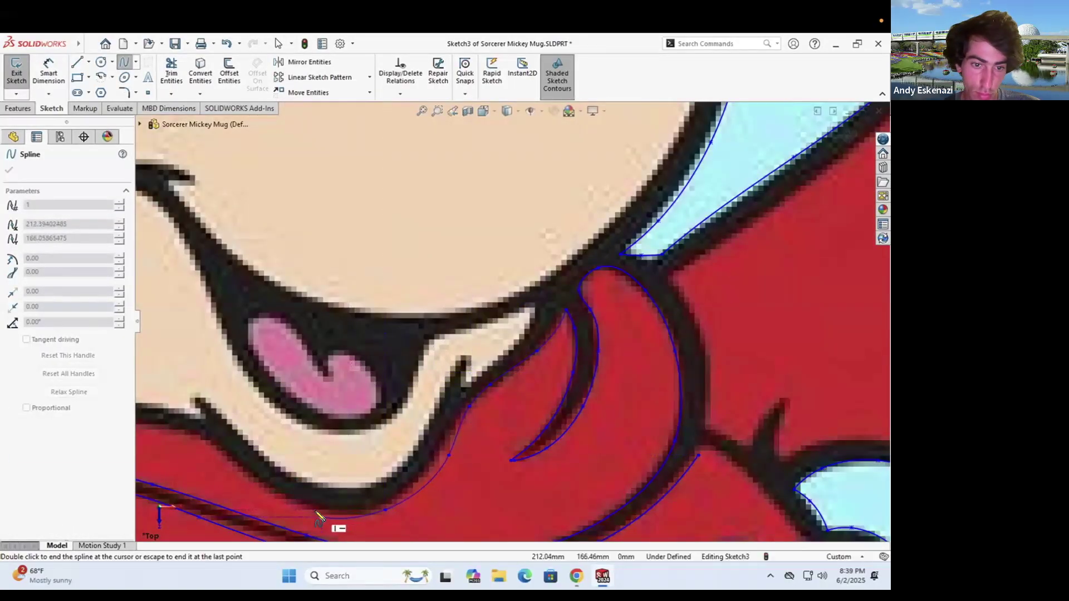
scroll(206, 442, up, 3)
scroll(534, 329, down, 3)
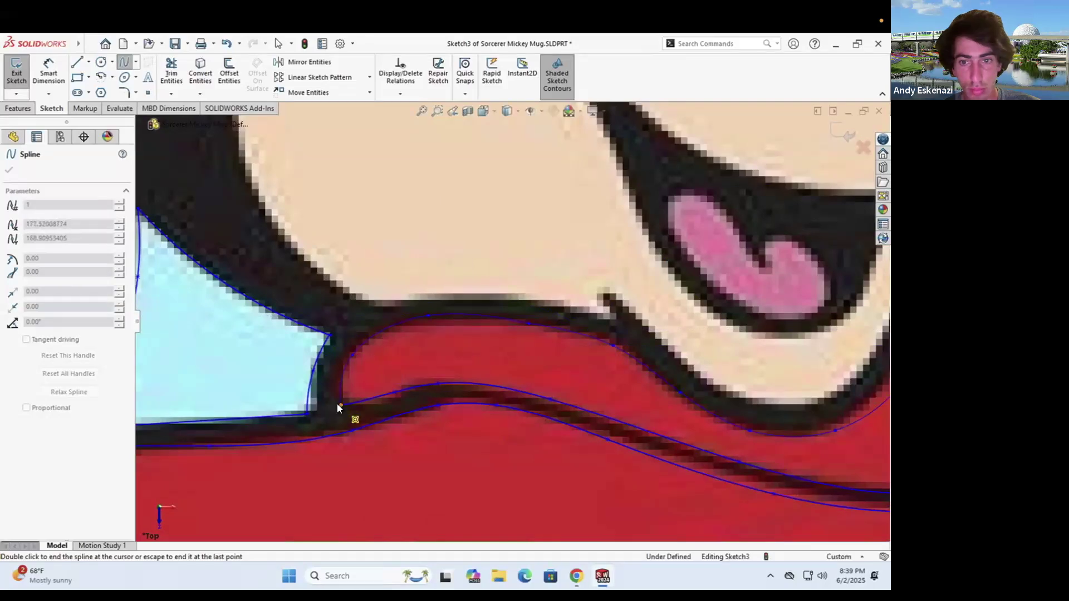
key(Escape)
Trace a spline around the left cheek from the collar up to the tip where the hair meets the face
scroll(505, 326, up, 5)
scroll(522, 318, down, 3)
click(124, 62)
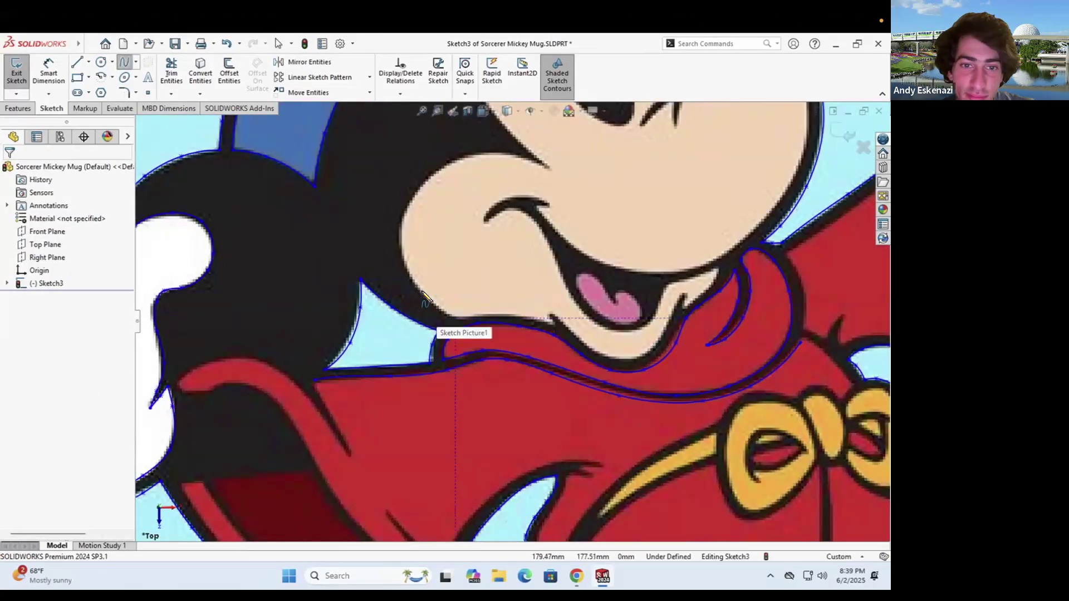
click(456, 318)
click(418, 287)
scroll(550, 176, up, 5)
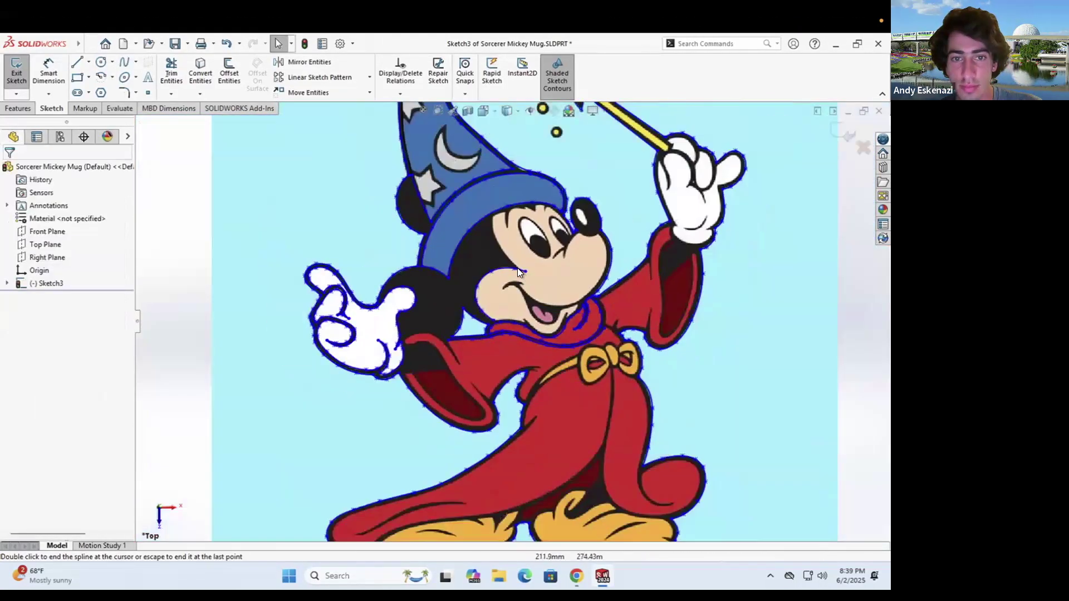
Trace a spline along the hair's edge from the forehead's upper left corner down to the tip above the cheek
scroll(517, 268, down, 5)
scroll(461, 281, down, 3)
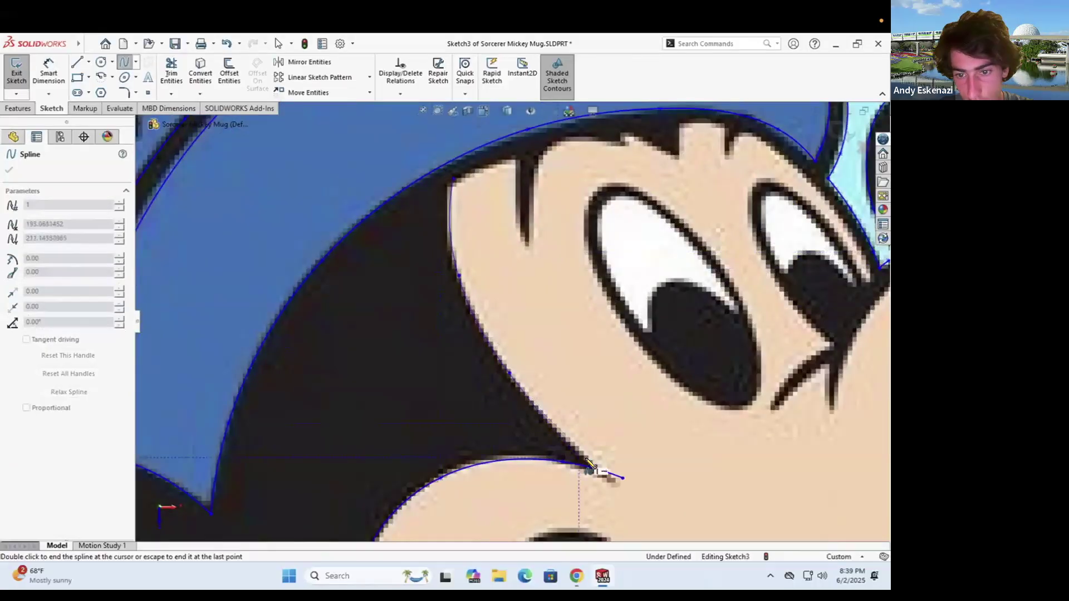
double_click(622, 478)
Trace splines along the forehead's upper left edge and down the left side of the first hair strand
click(453, 178)
double_click(517, 160)
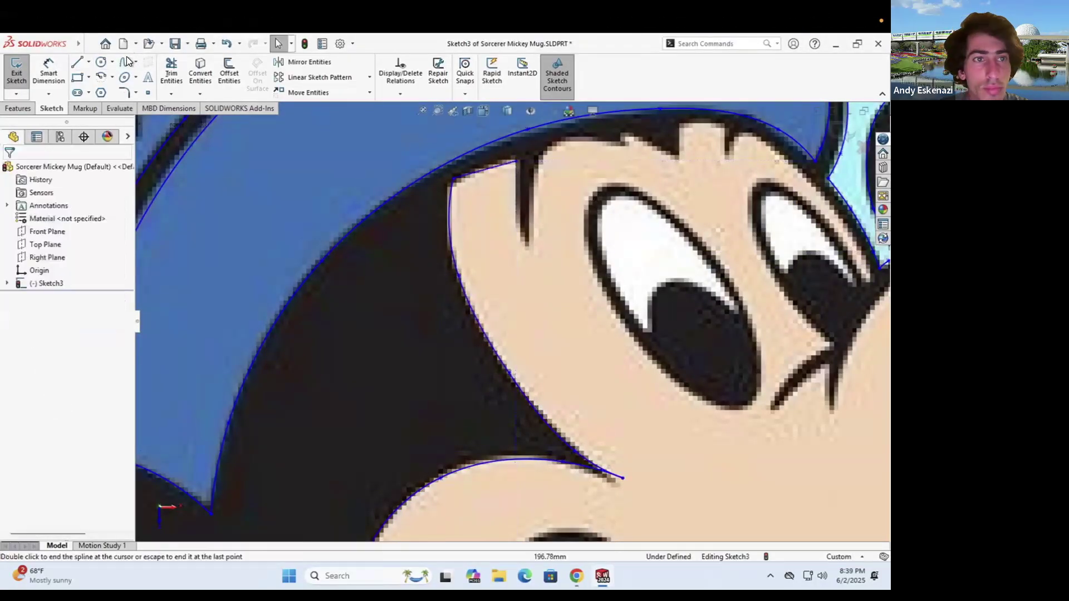
double_click(531, 256)
key(Escape)
scroll(316, 299, up, 5)
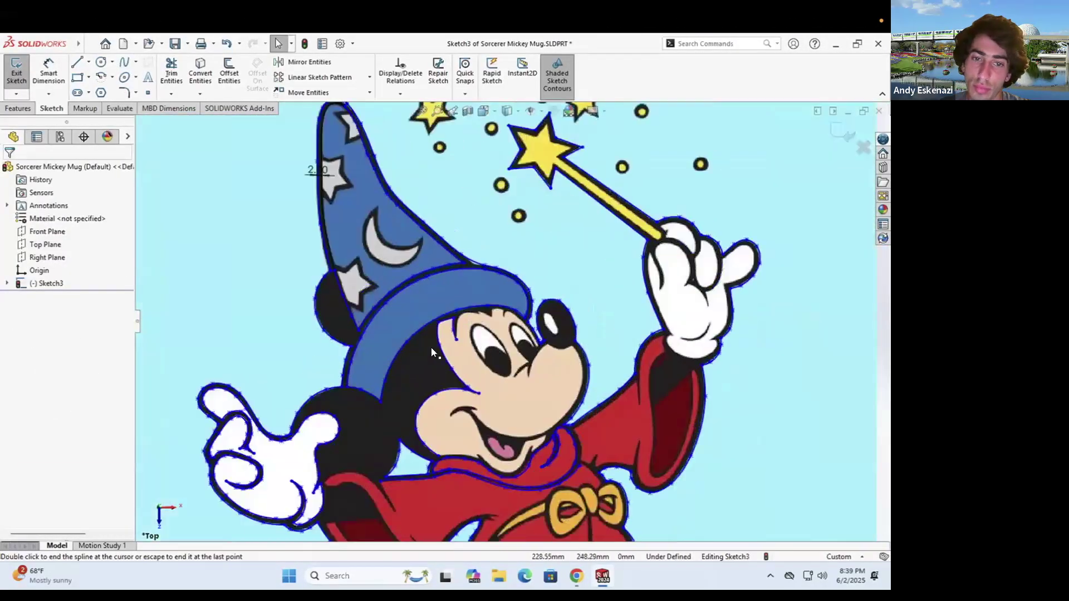
Trace a spline up the right side of the first hair strand and along the hairline to the small notch
scroll(431, 346, down, 5)
click(123, 66)
click(384, 256)
scroll(413, 281, up, 3)
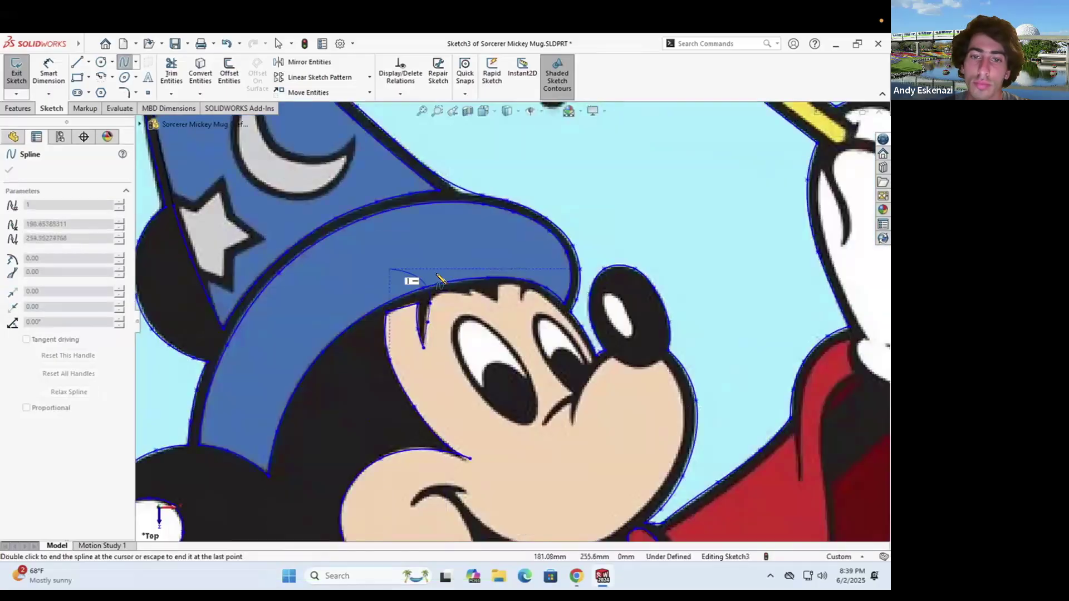
scroll(509, 361, down, 3)
double_click(516, 367)
scroll(543, 362, up, 3)
scroll(470, 363, down, 3)
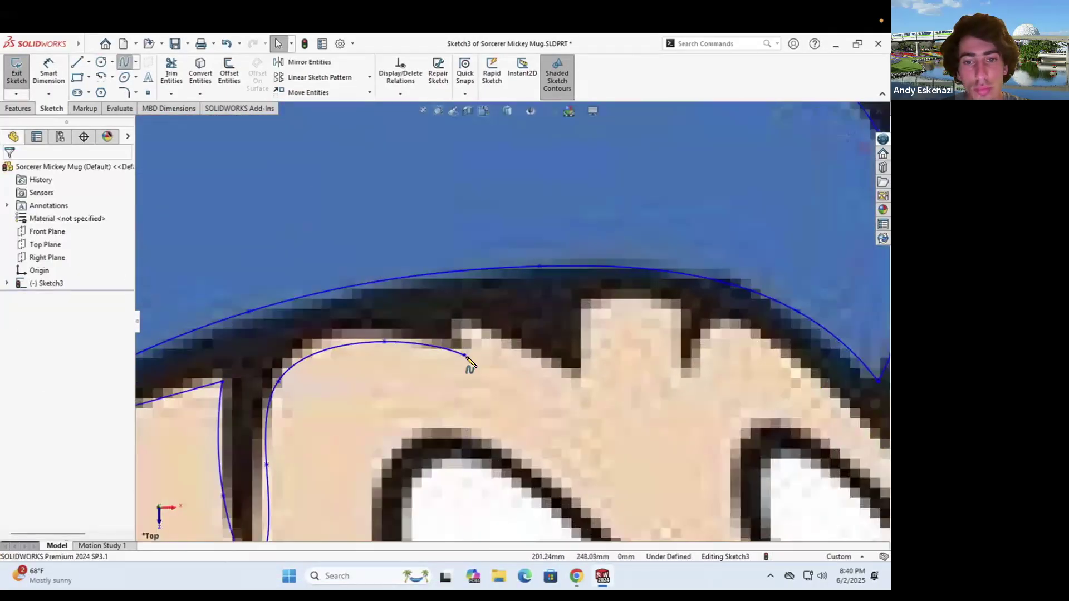
Trace splines around the small hairline notch and down its slanted edge to the tip of the next hair point
scroll(501, 303, up, 5)
scroll(526, 320, down, 5)
double_click(416, 321)
click(124, 64)
click(416, 321)
scroll(416, 321, up, 5)
double_click(544, 346)
Trace splines up the right side of the middle hair point, across the forehead's top edge and down to the next hair tip
click(123, 66)
click(544, 346)
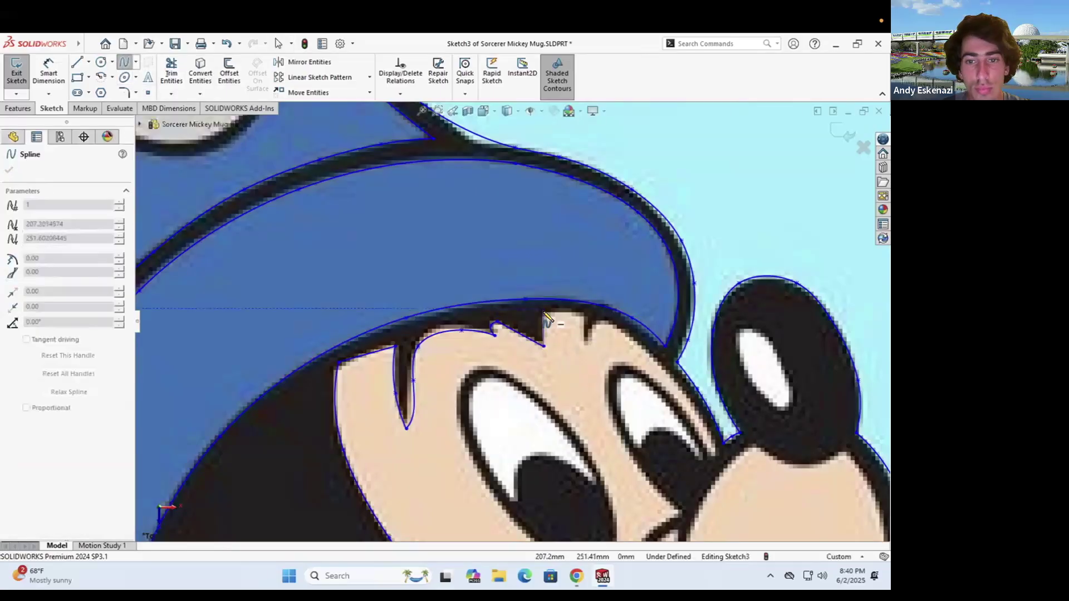
click(544, 314)
scroll(544, 313, down, 3)
double_click(512, 409)
key(Escape)
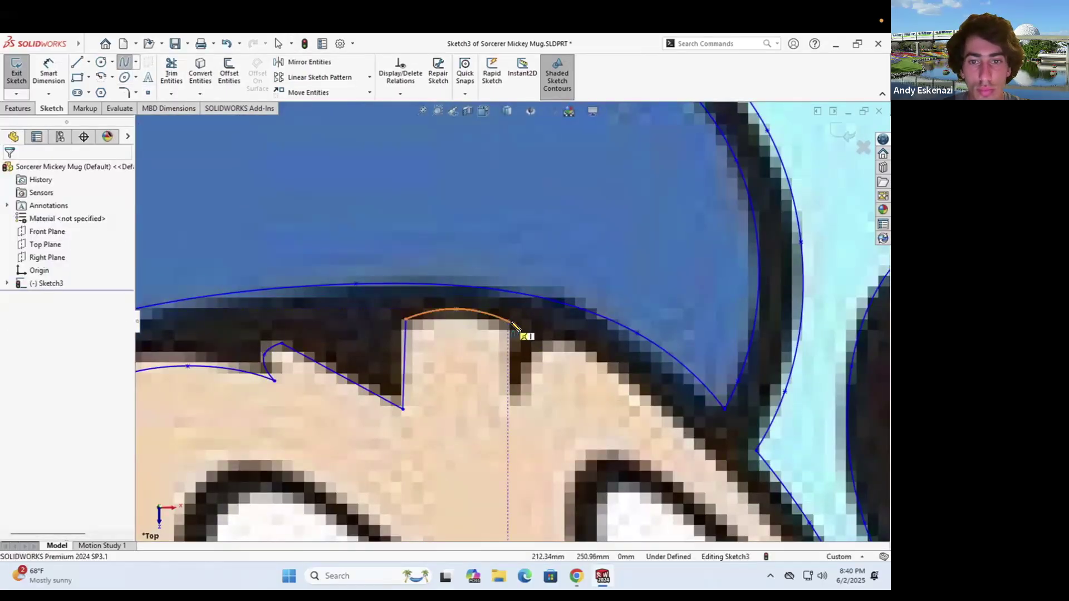
Trace a spline from the last hair tip along the forehead's right edge down to the narrow skin strip beside the right eye
click(513, 409)
click(530, 366)
click(555, 344)
click(622, 375)
scroll(613, 373, up, 5)
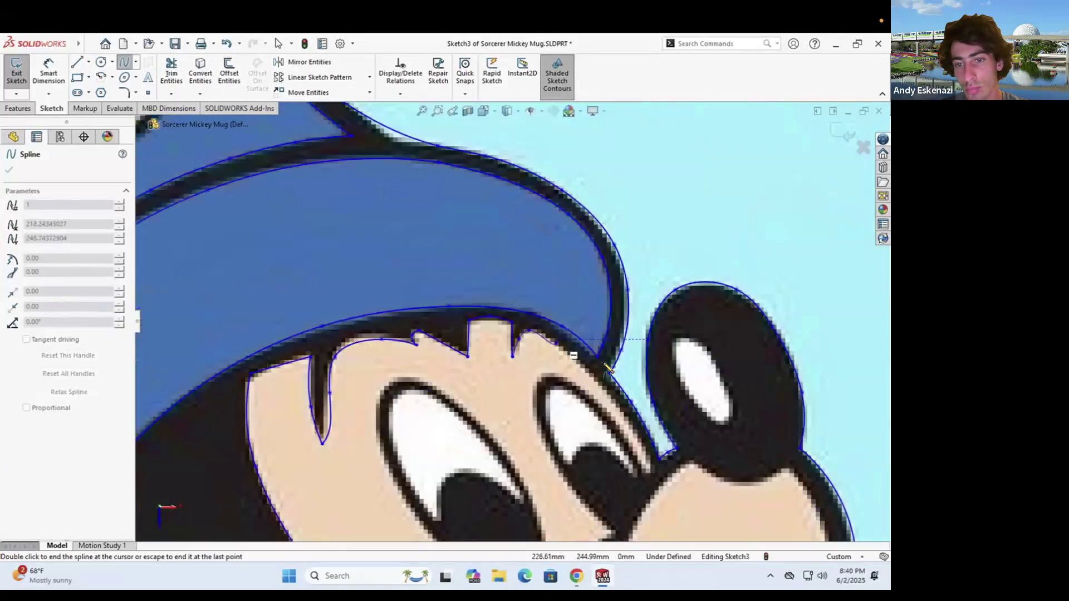
scroll(570, 358, down, 4)
scroll(602, 468, up, 2)
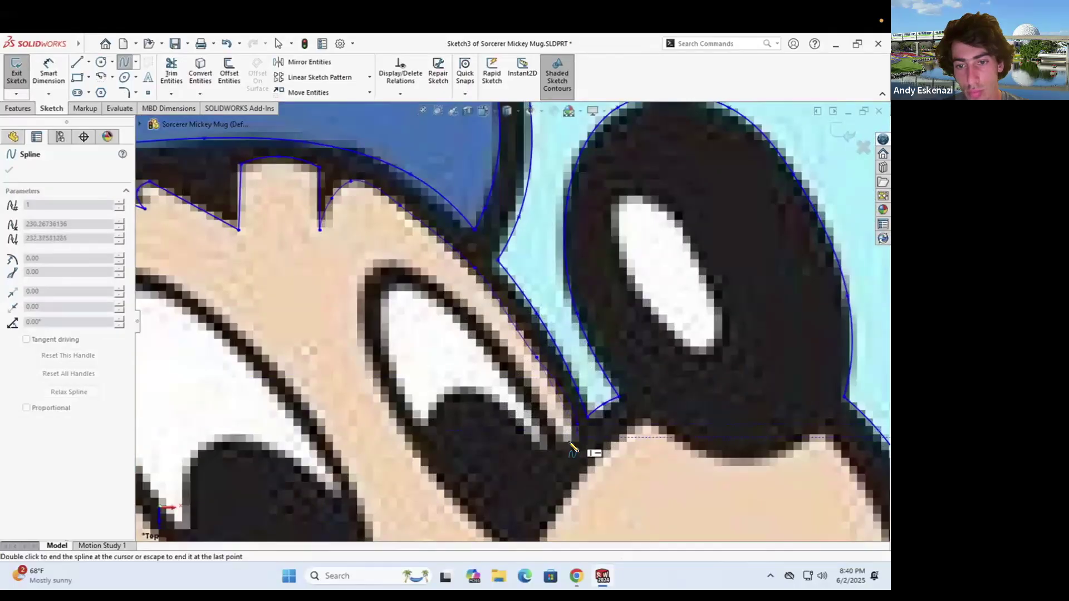
scroll(572, 445, up, 3)
Trace a spline around the right eye's outer edge from the skin strip's lower end to the crease beside the muzzle
scroll(519, 356, down, 5)
click(476, 367)
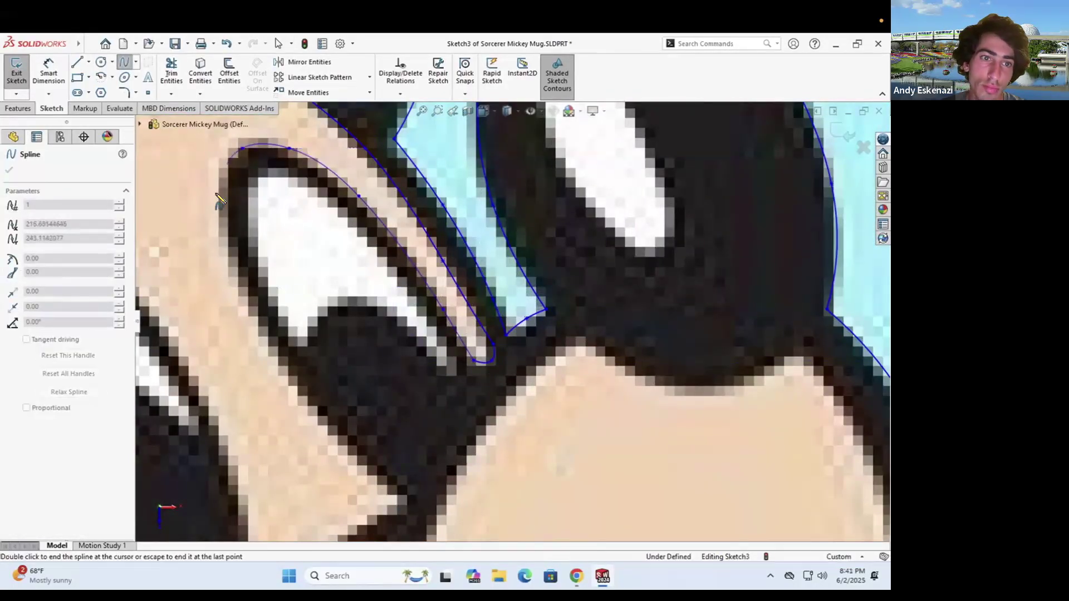
scroll(398, 504, up, 5)
scroll(478, 278, down, 2)
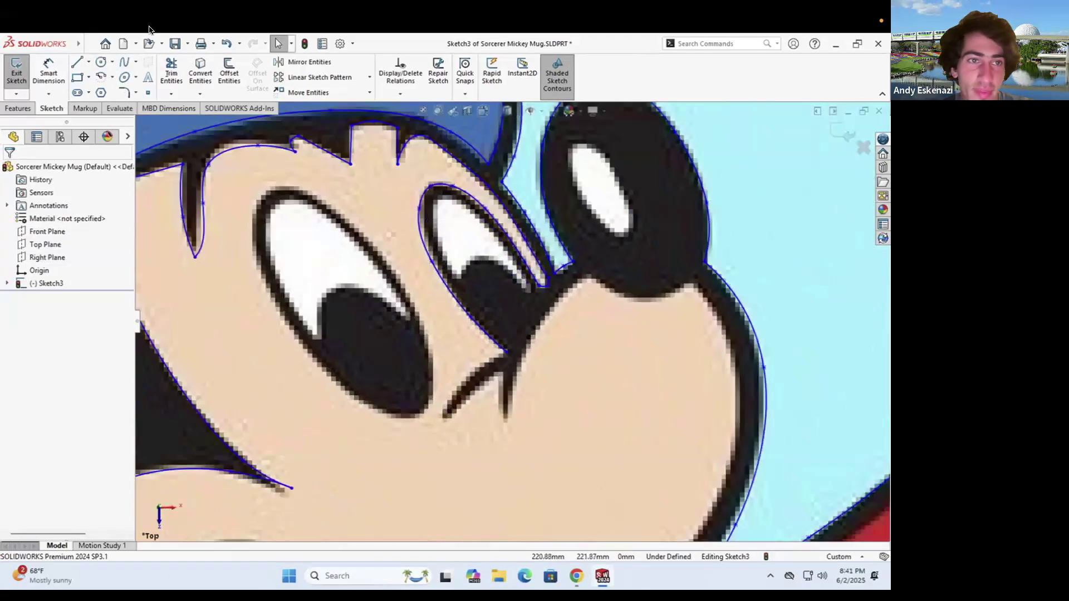
Trace splines along both edges of the crease below the right eye and up the muzzle's left edge to the nose
double_click(444, 416)
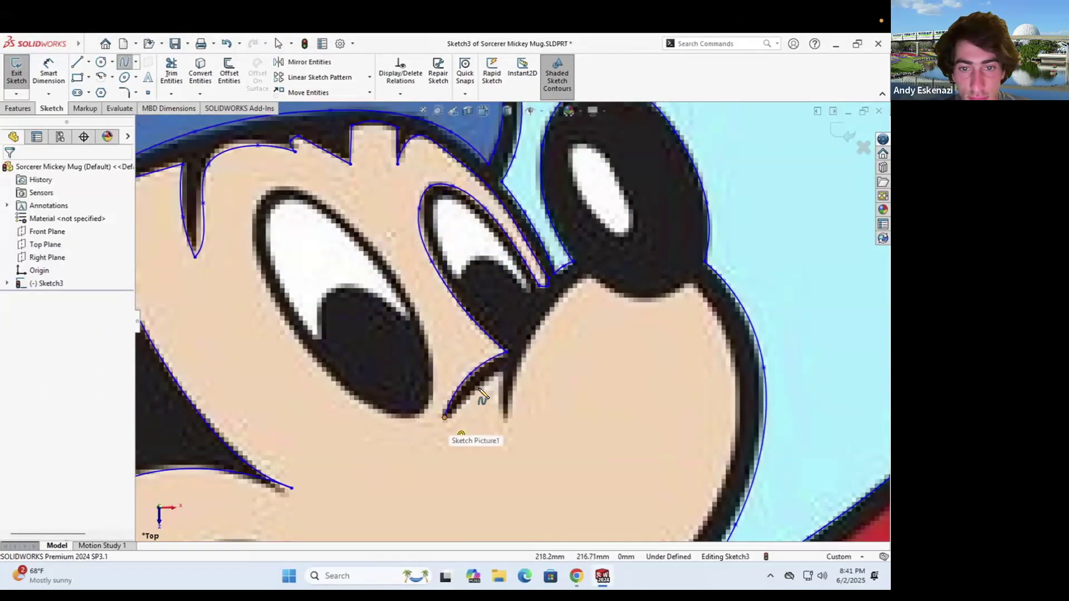
click(502, 395)
double_click(504, 424)
click(504, 424)
click(521, 373)
double_click(592, 274)
Trace a spline along the nose's lower edge between the muzzle's two upper peaks
scroll(719, 300, down, 5)
click(394, 234)
click(436, 285)
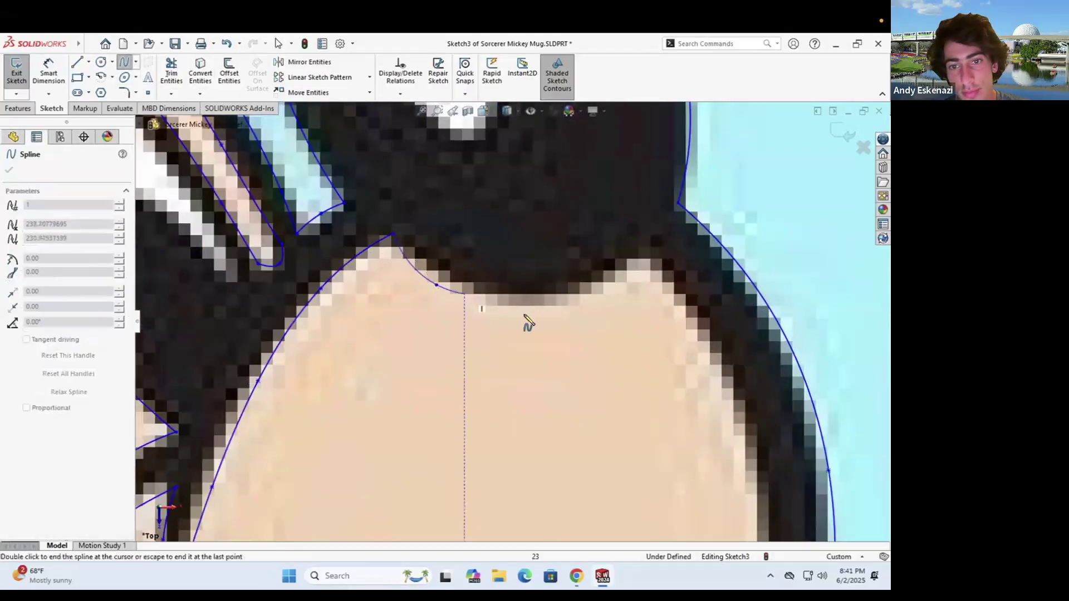
double_click(646, 263)
Trace a spline from the nose down the muzzle's right side and along the mouth's upper edge to the smile line
scroll(510, 320, up, 8)
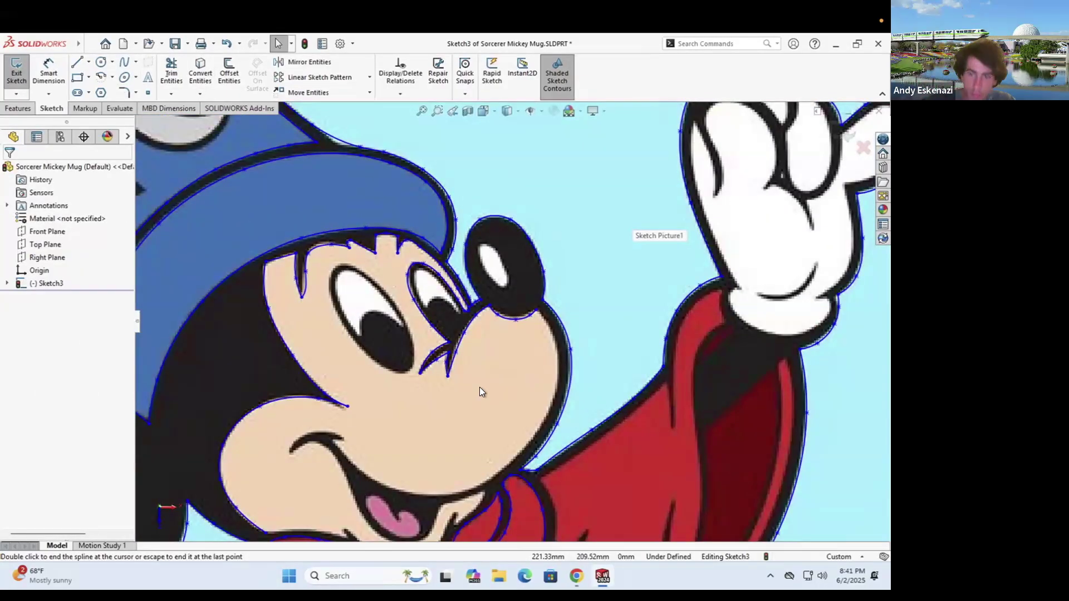
scroll(537, 370, down, 2)
click(126, 63)
click(564, 359)
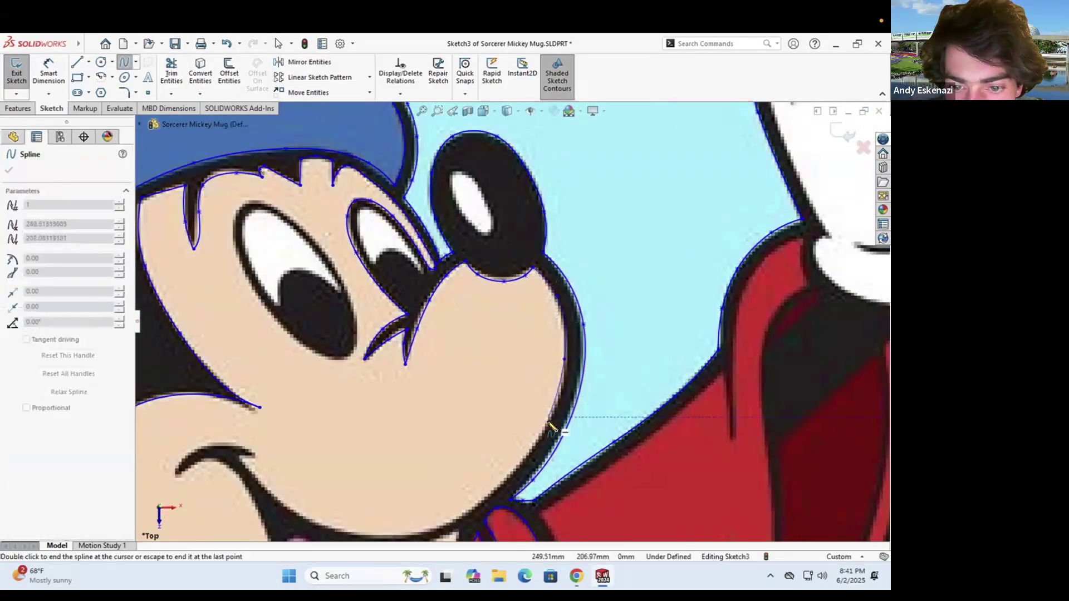
click(548, 417)
scroll(546, 420, up, 4)
scroll(500, 465, down, 4)
click(637, 348)
click(380, 352)
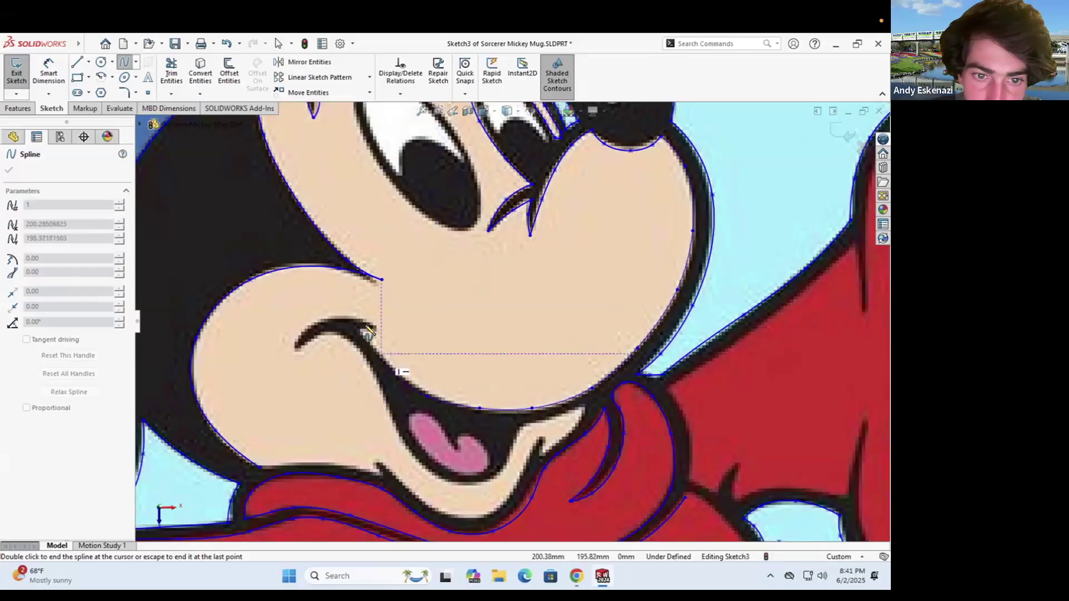
scroll(409, 349, down, 4)
key(Escape)
Trace splines around the small notch at the mouth's left corner and over the smile line's upper edge
scroll(418, 352, up, 4)
scroll(392, 365, down, 4)
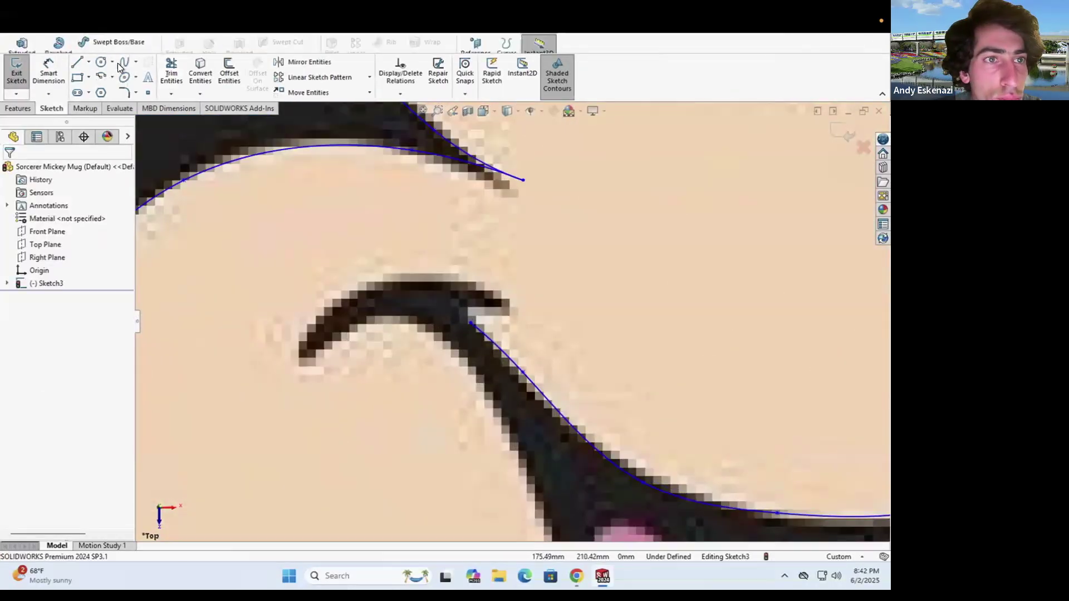
click(123, 62)
scroll(478, 339, up, 5)
scroll(479, 337, down, 5)
click(451, 339)
click(489, 331)
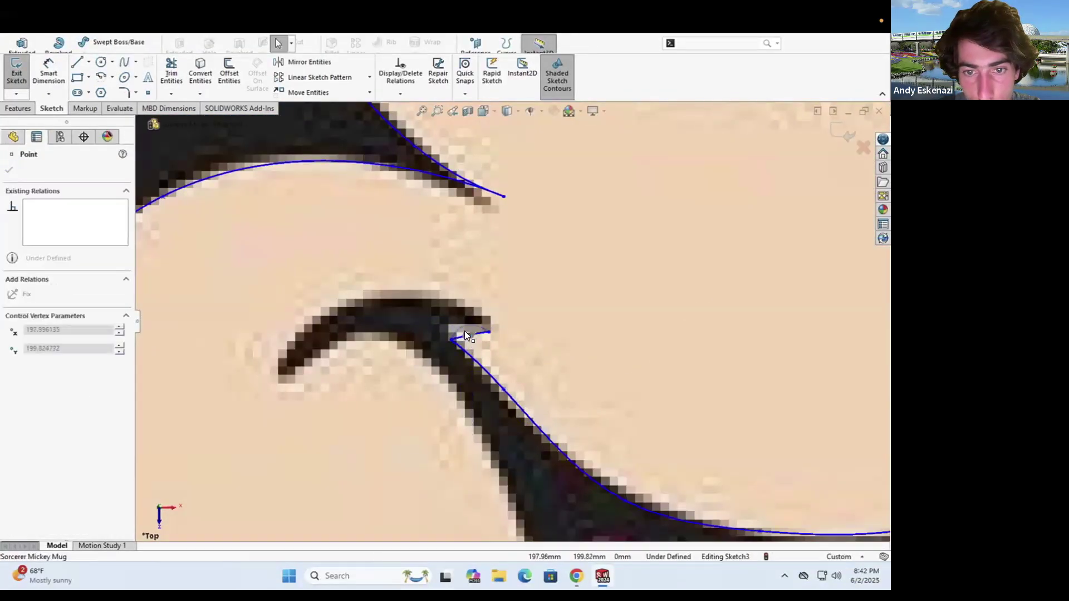
click(465, 301)
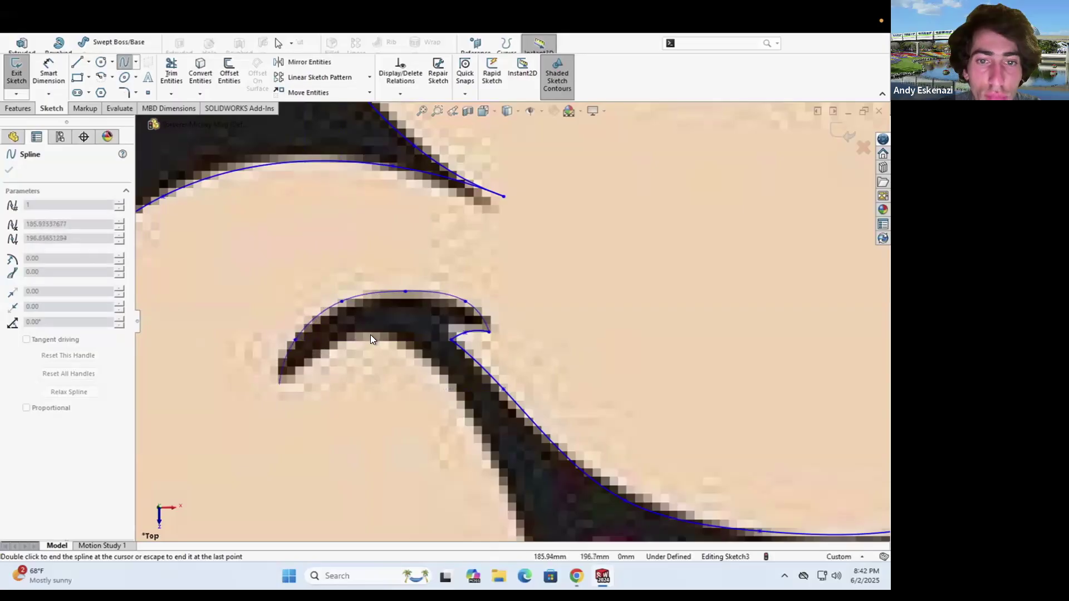
Trace a spline along the smile line's underside and the mouth's lower edge to the lip's right tip, adjusting its shape
scroll(370, 335, up, 5)
scroll(357, 329, down, 5)
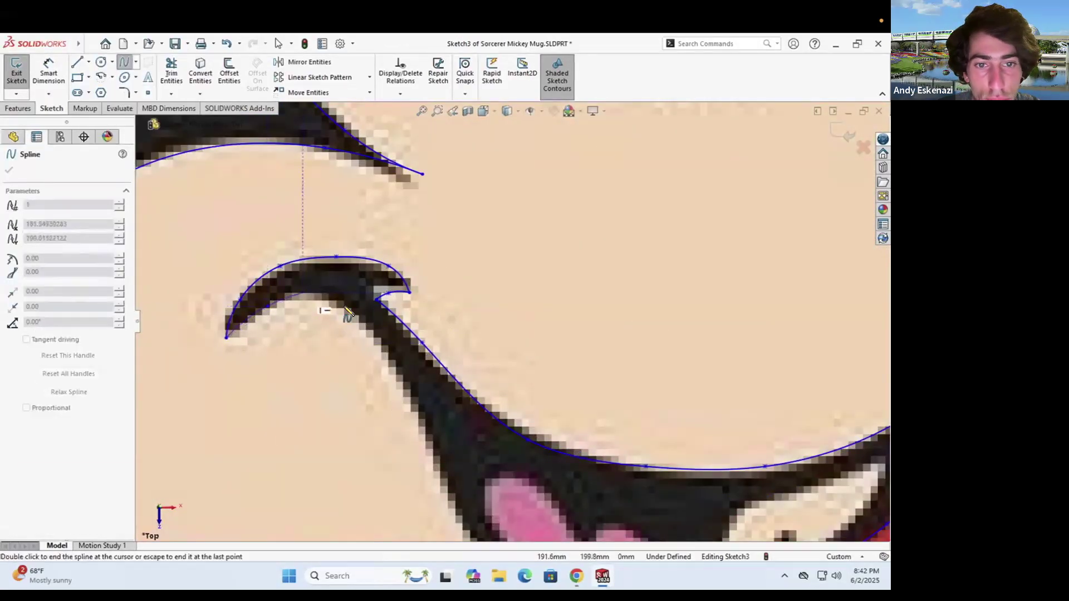
scroll(527, 428, up, 2)
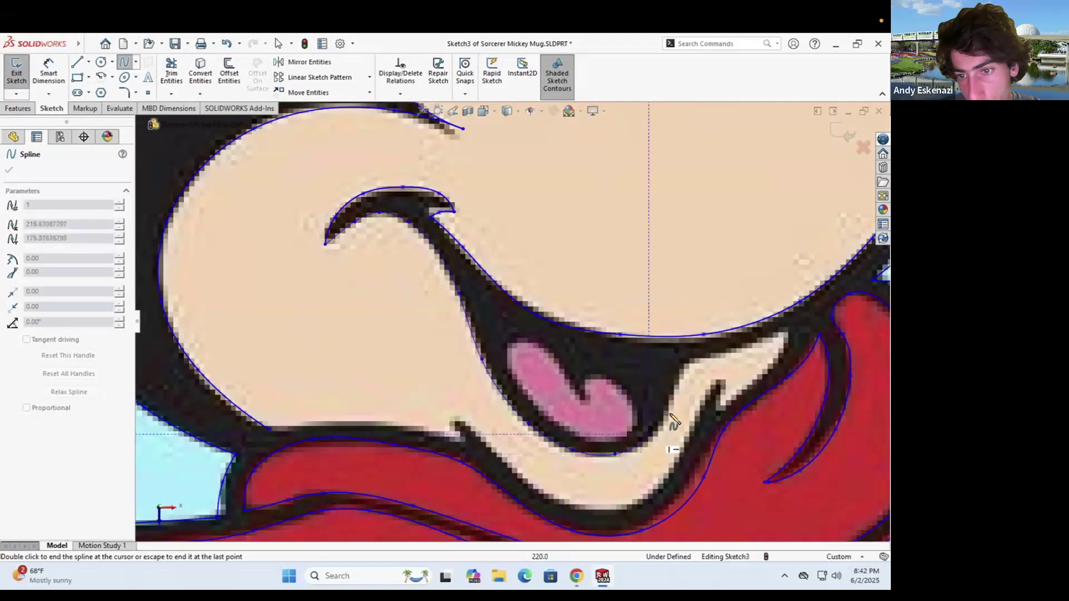
key(Escape)
scroll(670, 342, up, 4)
scroll(492, 350, down, 5)
mouse_move(493, 351)
mouse_down()
mouse_move(499, 341)
mouse_move(444, 368)
mouse_move(529, 334)
mouse_up()
scroll(547, 331, down, 5)
key(Escape)
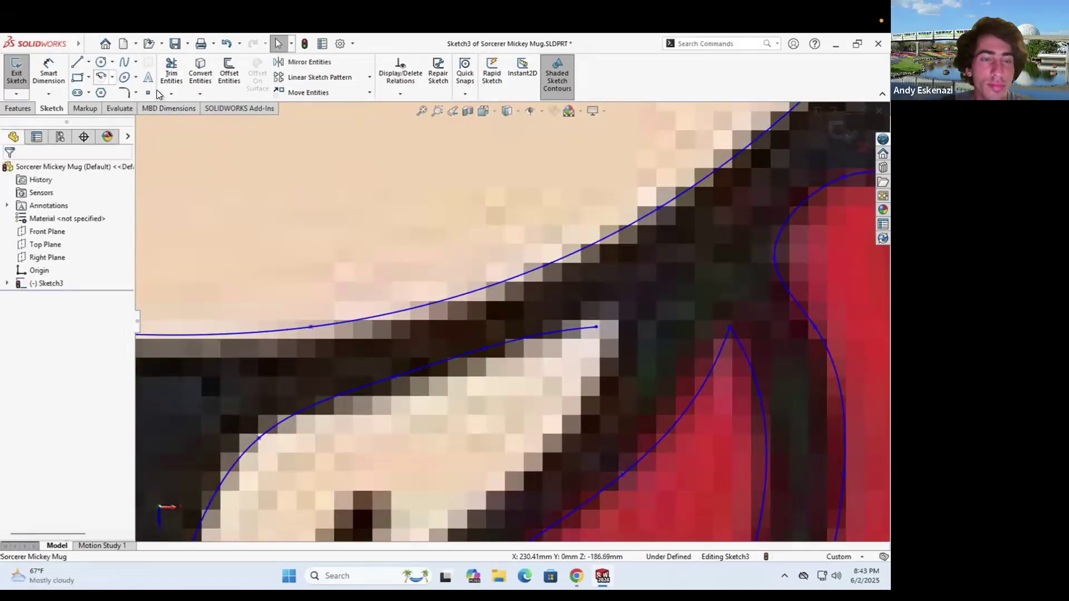
Trace a spline along the left cheek's lower edge above the collar, ending at the chin crease
scroll(493, 329, up, 10)
click(124, 62)
scroll(341, 352, down, 4)
click(321, 355)
click(361, 351)
scroll(446, 359, down, 3)
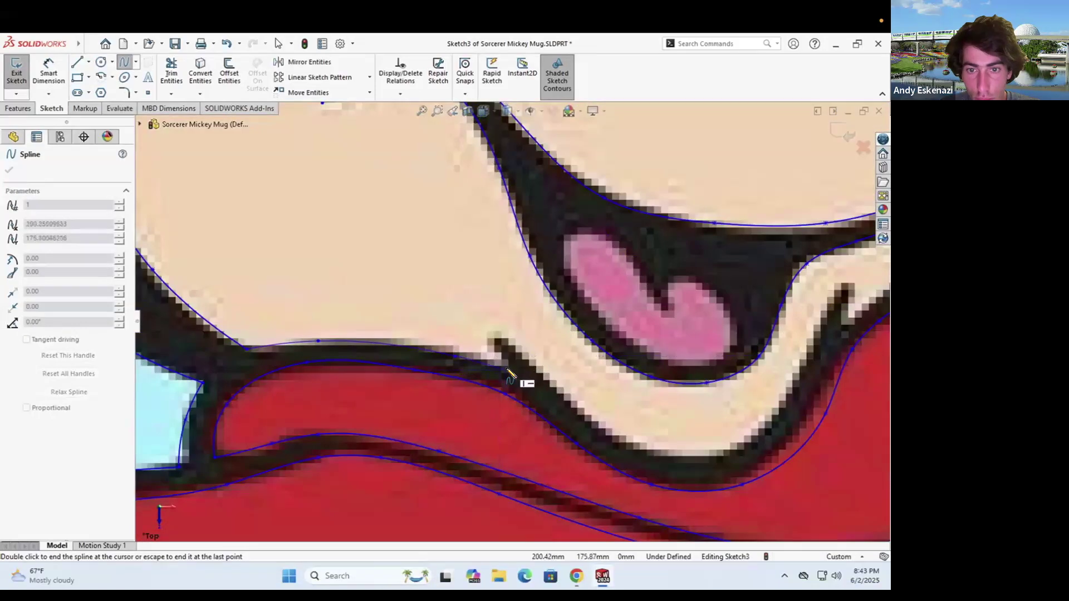
double_click(511, 369)
Trace splines around the small crease at the chin's left end and along the chin's lower edge to the right crease tip
click(511, 369)
click(493, 349)
double_click(492, 335)
click(493, 336)
click(546, 376)
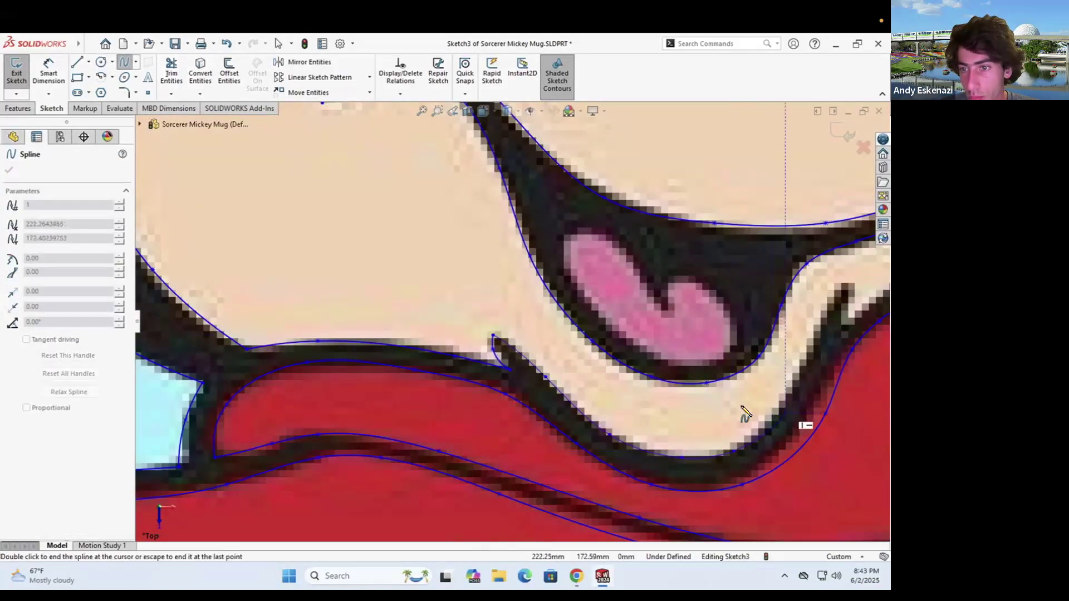
scroll(745, 413, down, 3)
click(649, 187)
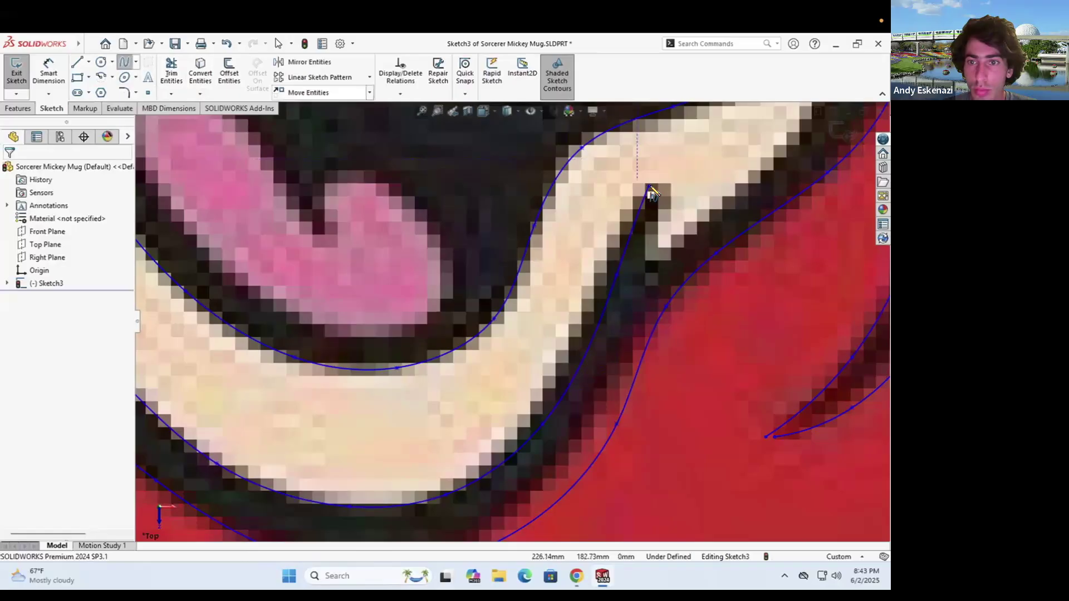
Trace splines down the right chin crease and up to the lip's right tip, and adjust the closing spline
double_click(673, 254)
scroll(672, 255, up, 5)
scroll(562, 299, down, 5)
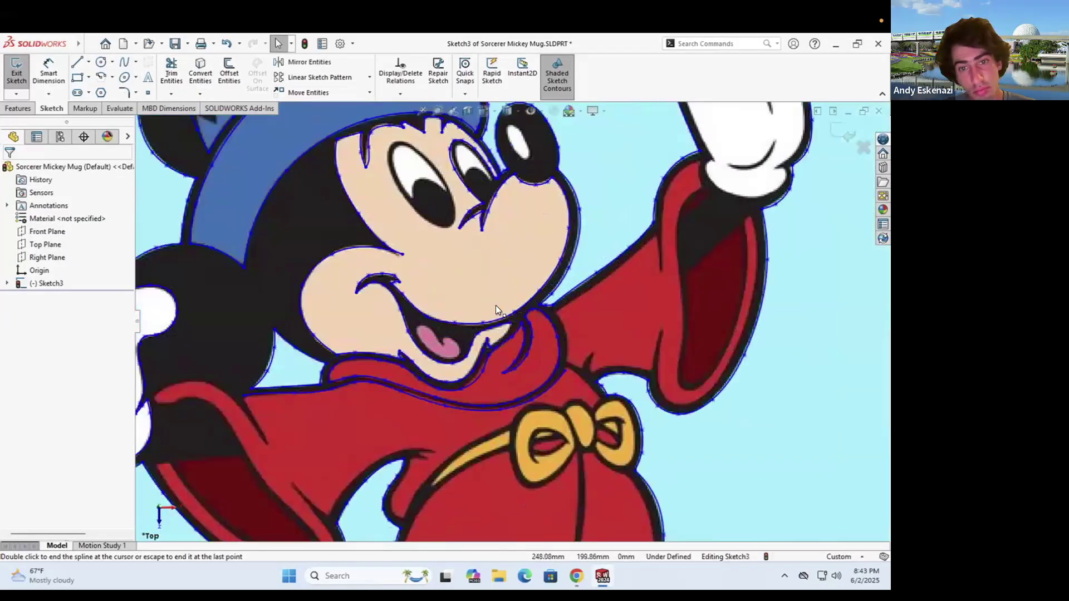
click(444, 384)
click(497, 331)
key(Escape)
scroll(499, 338, down, 5)
drag(491, 358, 490, 345)
scroll(495, 336, up, 6)
scroll(389, 354, down, 4)
Trace a spline around the tongue's outline inside the mouth
click(124, 62)
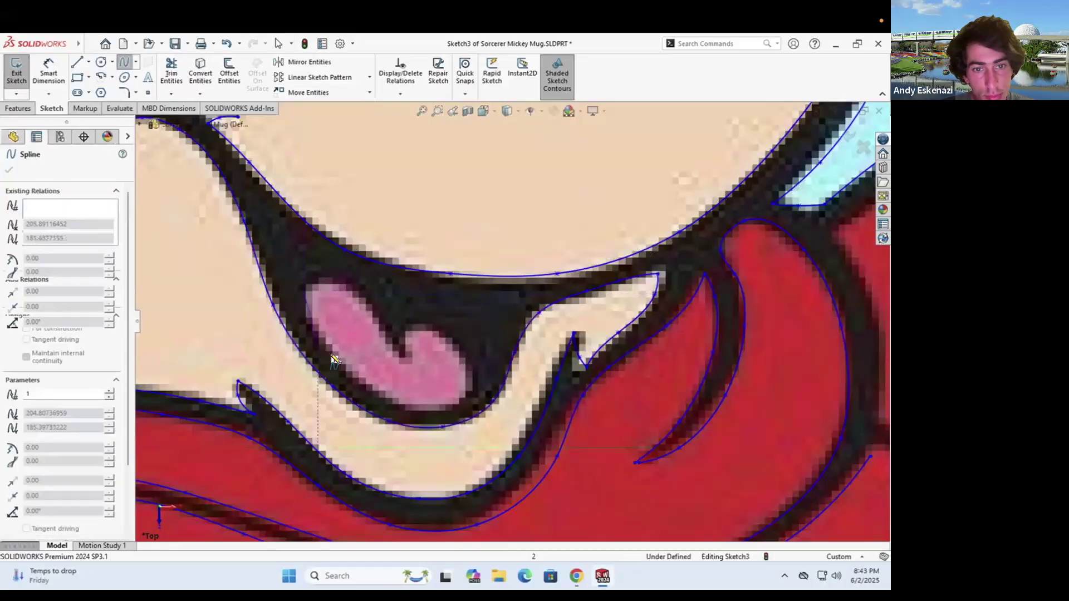
click(420, 413)
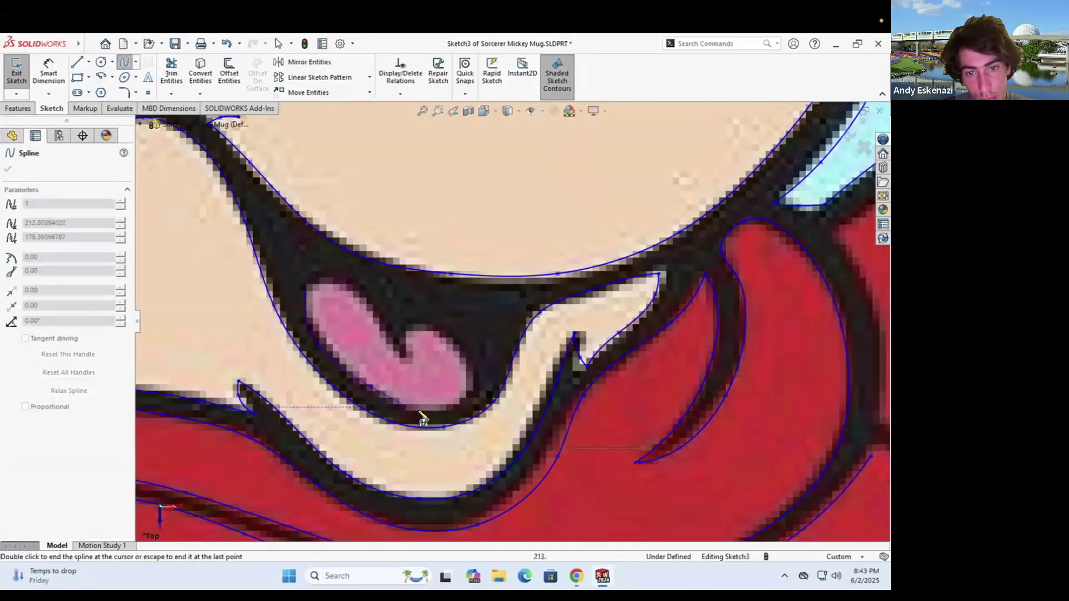
click(414, 319)
key(Escape)
scroll(492, 330, up, 6)
scroll(492, 329, down, 6)
Trace a short spline at the tongue's upper notch to close its outline
click(123, 62)
click(356, 289)
click(364, 277)
click(396, 276)
scroll(456, 356, up, 6)
scroll(446, 334, down, 7)
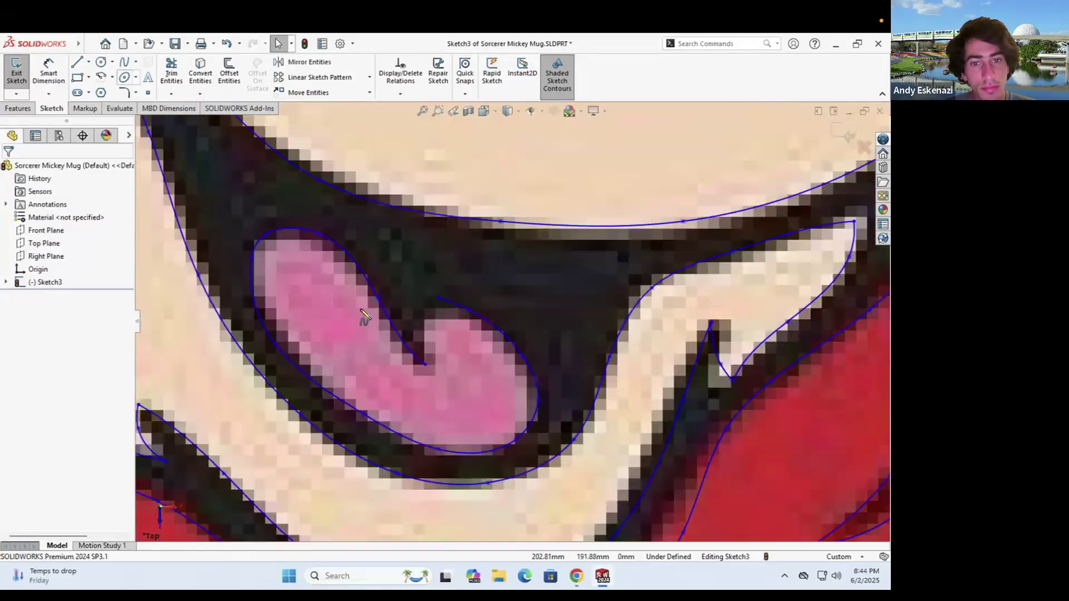
key(Escape)
Trace a closed spline around the left eye's outer edge
scroll(446, 312, up, 10)
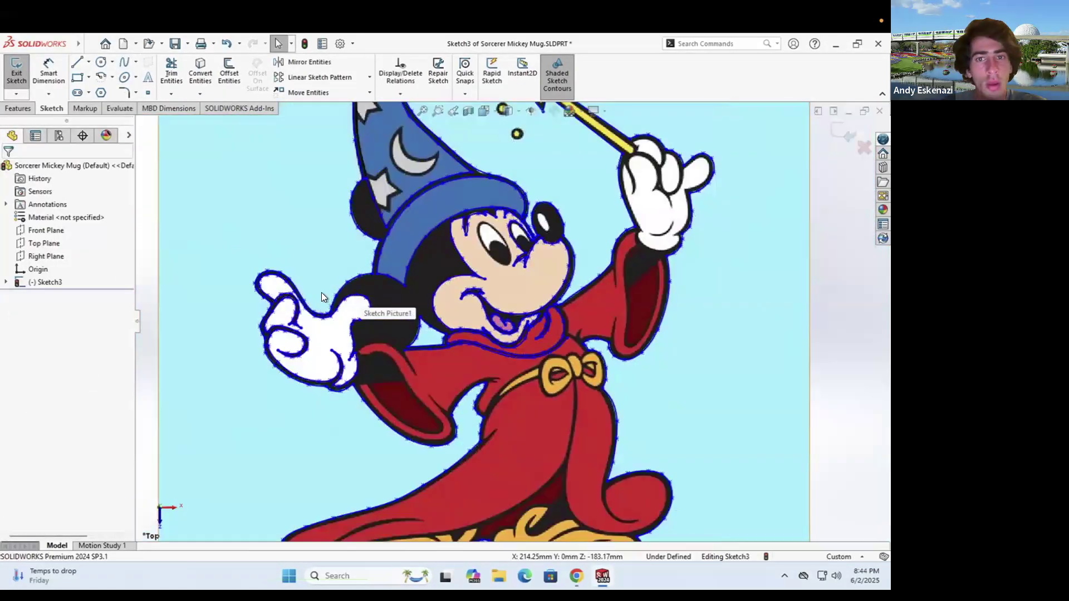
scroll(517, 218, down, 6)
click(124, 62)
click(337, 207)
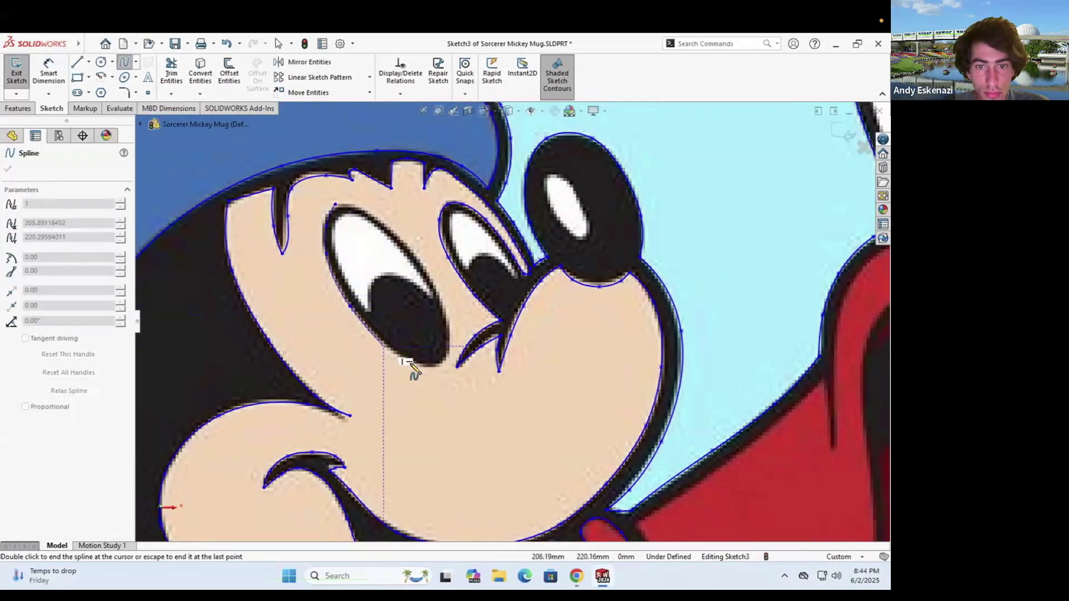
scroll(440, 298, down, 5)
scroll(334, 195, up, 2)
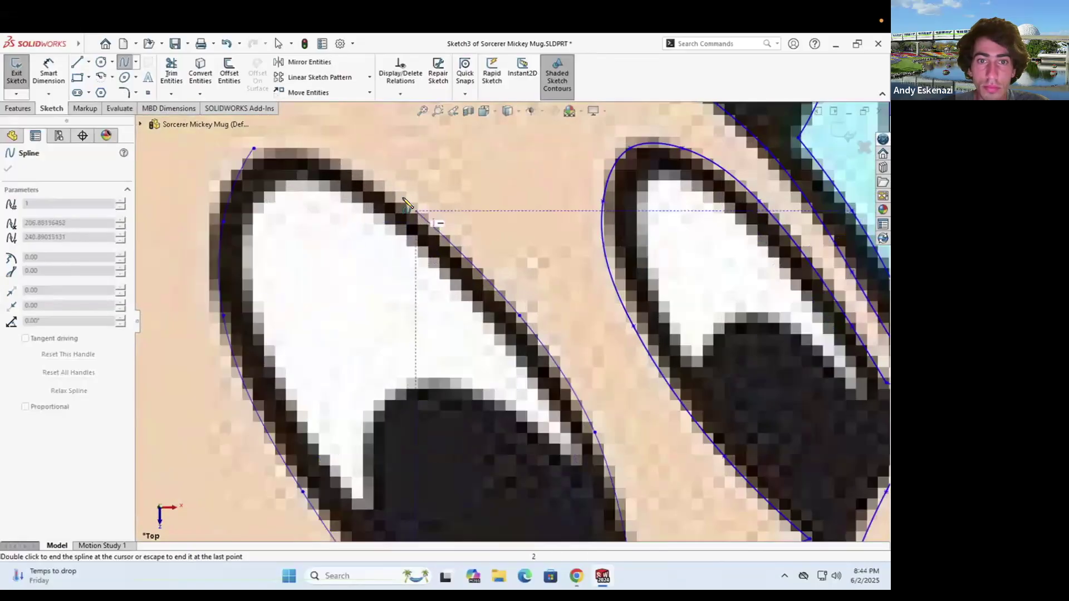
scroll(417, 262, up, 2)
key(Escape)
Move control points of the left eye's outer spline to match the reference image
drag(417, 258, 419, 261)
scroll(549, 402, up, 2)
scroll(551, 402, down, 4)
drag(551, 394, 546, 386)
scroll(501, 323, up, 4)
scroll(456, 259, down, 3)
scroll(464, 319, up, 3)
scroll(465, 319, down, 1)
Trace a spline around the outer edge of the left eye's white, from the pupil's left end to the white's right tip
click(124, 62)
click(355, 372)
scroll(309, 327, down, 2)
click(337, 324)
click(319, 265)
click(318, 224)
click(332, 208)
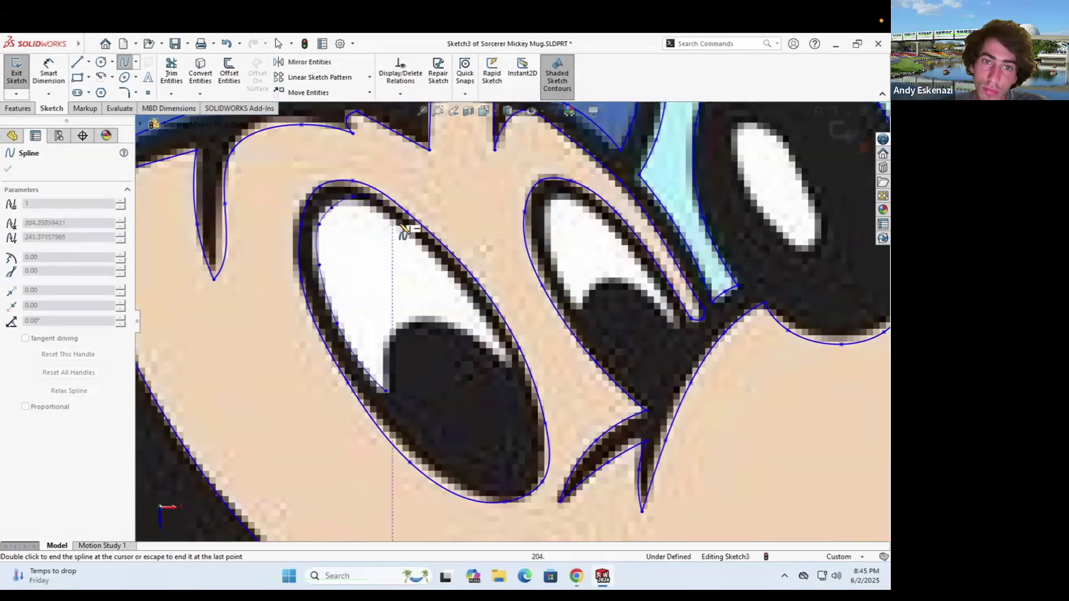
double_click(508, 366)
Reposition a control point at the upper left of the left eye's outer spline
scroll(507, 366, down, 2)
drag(439, 245, 375, 269)
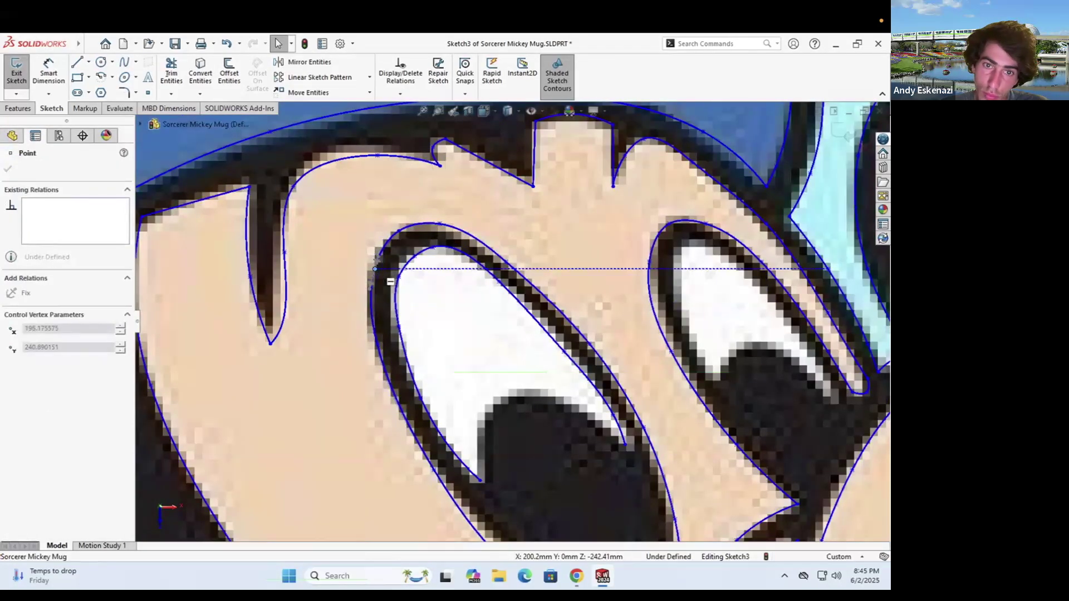
click(335, 253)
scroll(335, 253, up, 3)
scroll(556, 362, down, 2)
Trace a spline over the left pupil's upper edge to close the outline of the eye's white
click(125, 62)
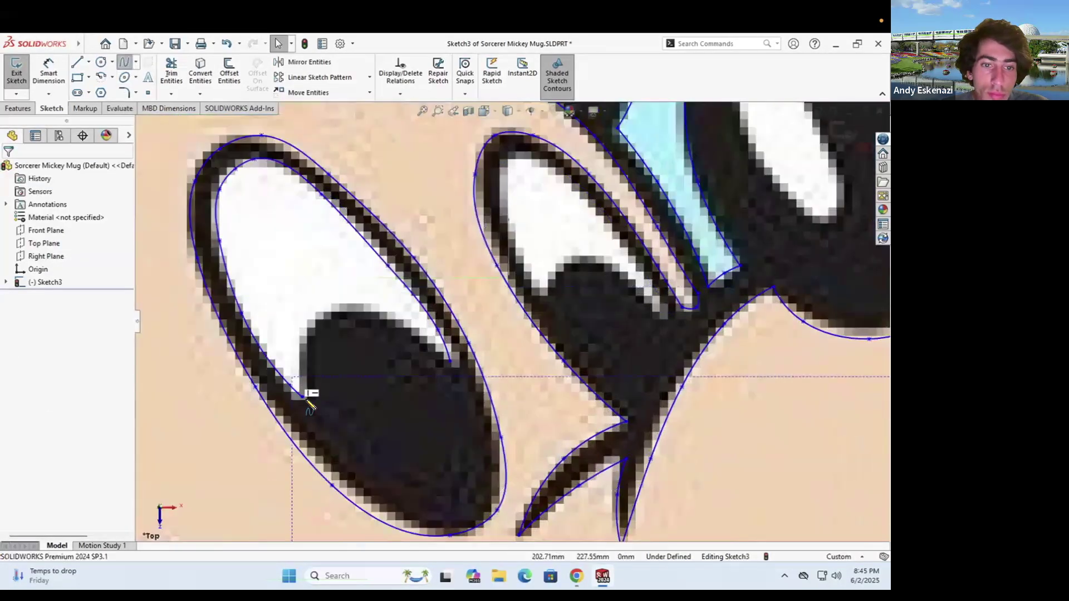
click(305, 398)
click(299, 344)
double_click(448, 361)
Trace a spline around the outer edge of the right eye's white, from the pupil's left end to the white's right tip
scroll(538, 335, up, 5)
scroll(462, 309, down, 5)
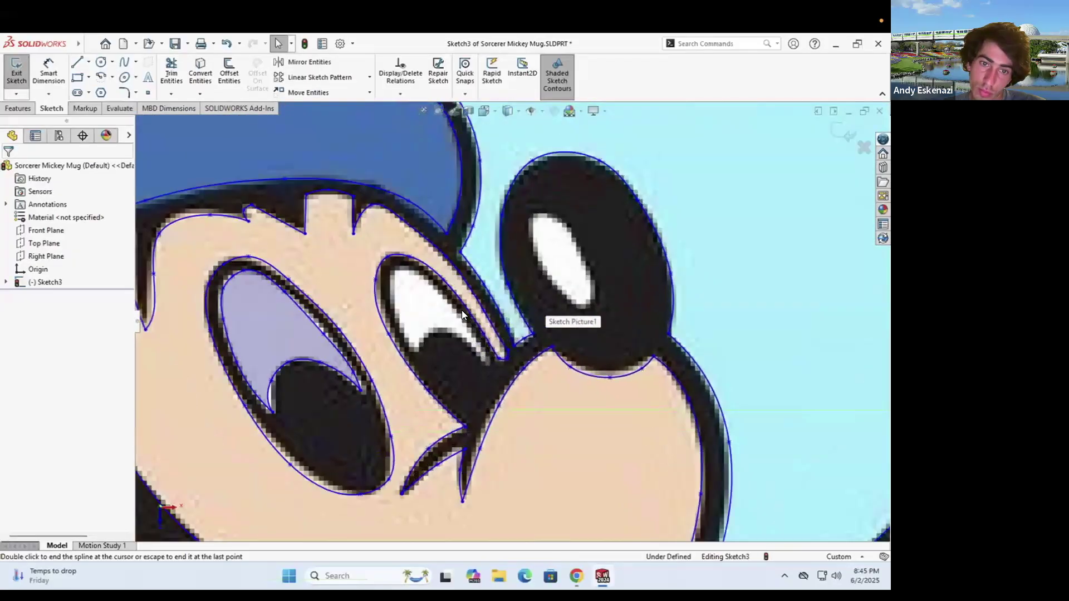
click(375, 254)
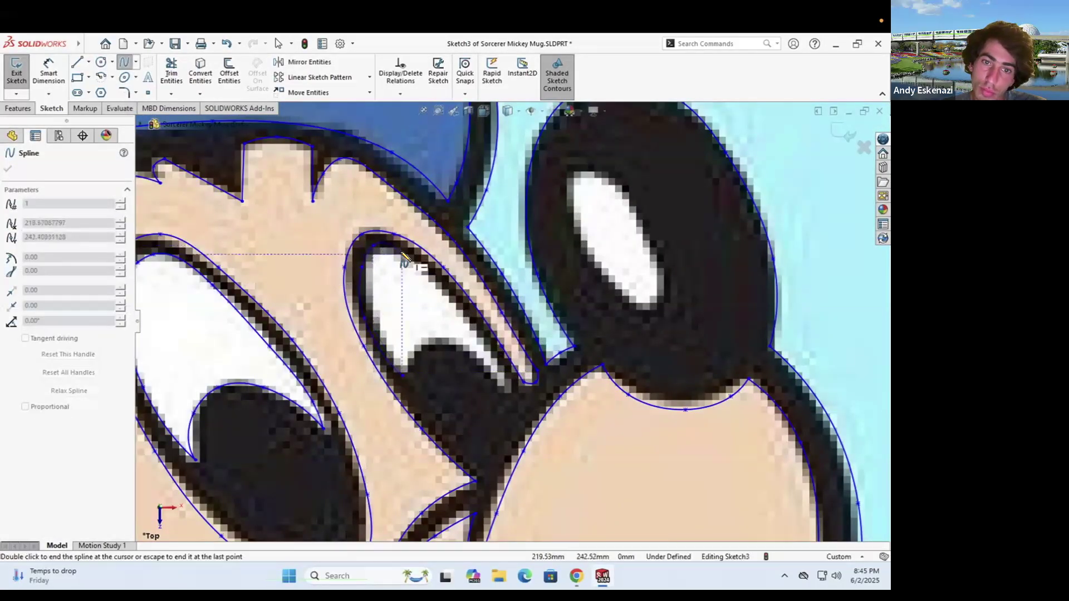
click(507, 383)
key(Escape)
Reposition a control point at the upper left of the spline around the right eye's white
scroll(362, 239, down, 4)
click(364, 264)
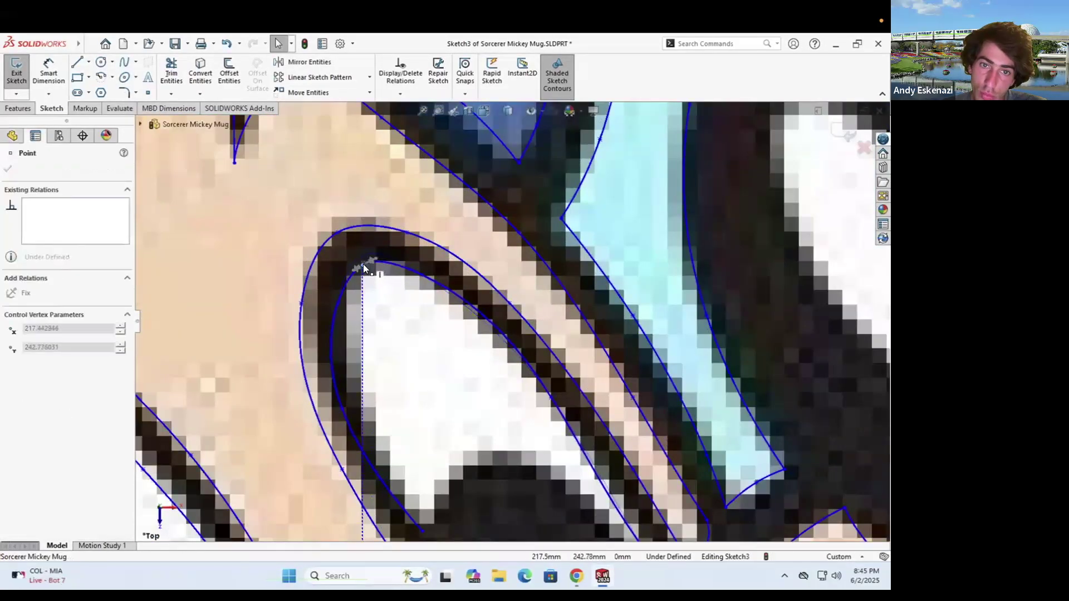
click(302, 261)
Trace a spline over the right pupil's upper edge to close the outline of the right eye's white
scroll(499, 324, up, 5)
scroll(638, 382, down, 2)
key(Return)
click(404, 415)
click(412, 386)
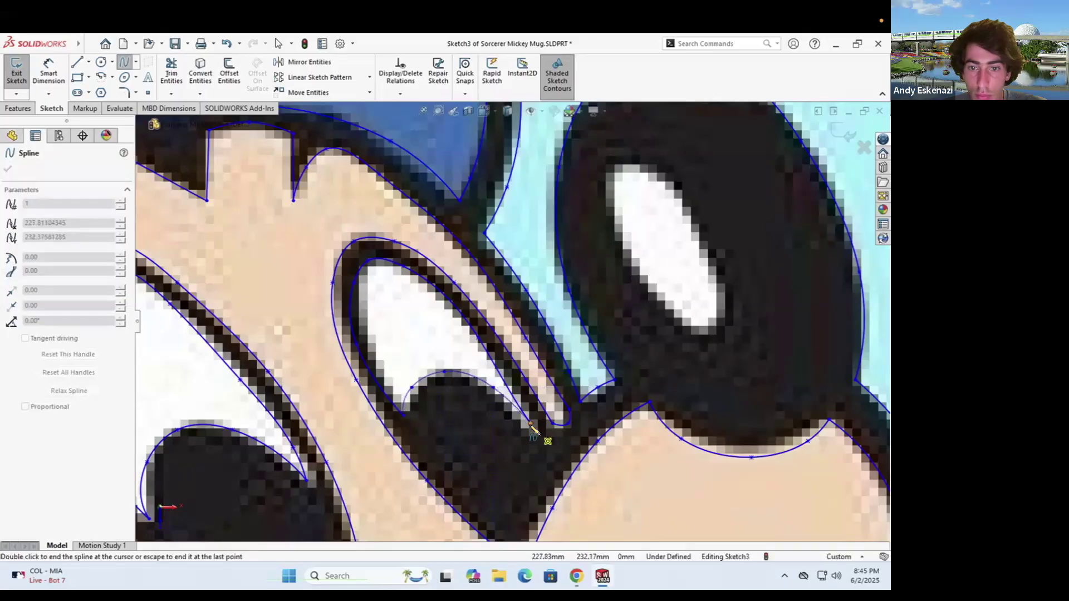
key(Escape)
Trace a closed spline around the white highlight on the nose and save the part
scroll(531, 426, up, 5)
scroll(468, 351, down, 3)
click(512, 383)
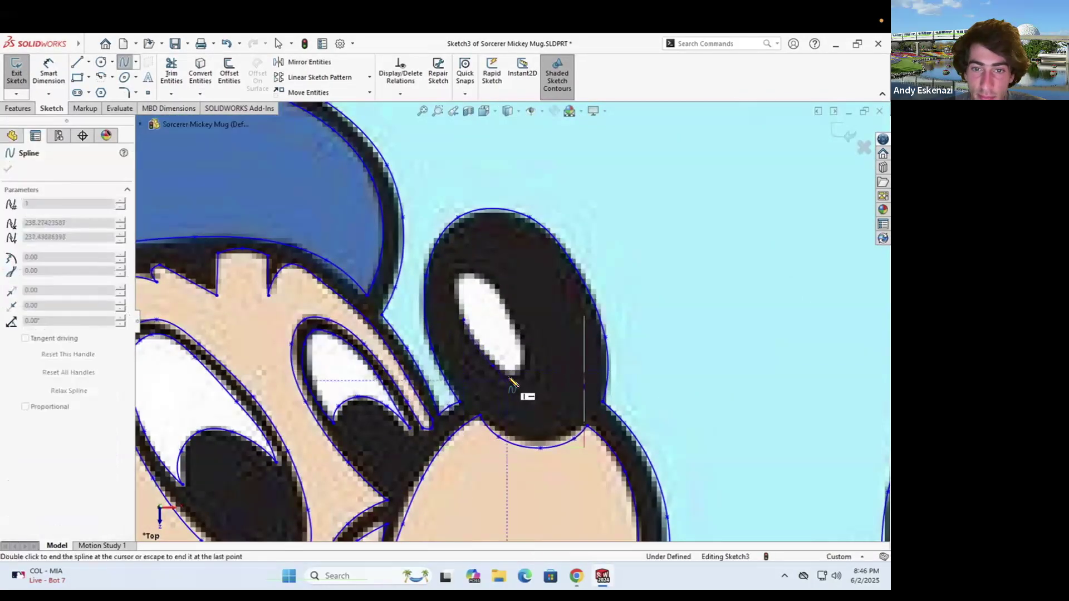
click(459, 299)
click(464, 319)
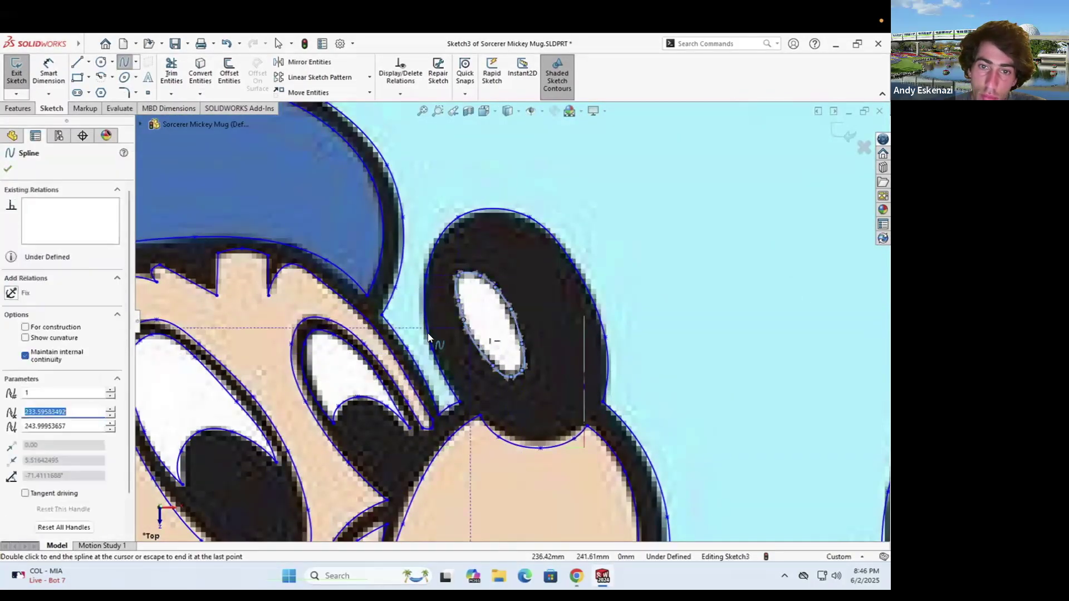
key(Escape)
scroll(465, 323, up, 10)
key(ctrl+s)
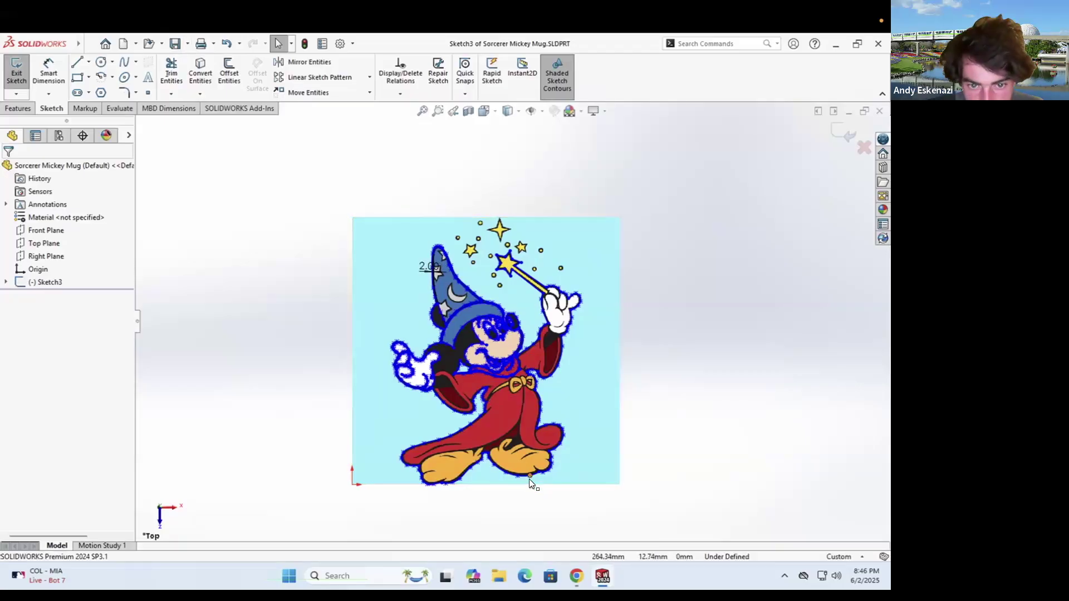
Trace a spline along the outer edge of the left sleeve's red cuff band, from the glove around to the crease tip
scroll(423, 357, down, 10)
key(Return)
click(333, 322)
scroll(334, 326, down, 3)
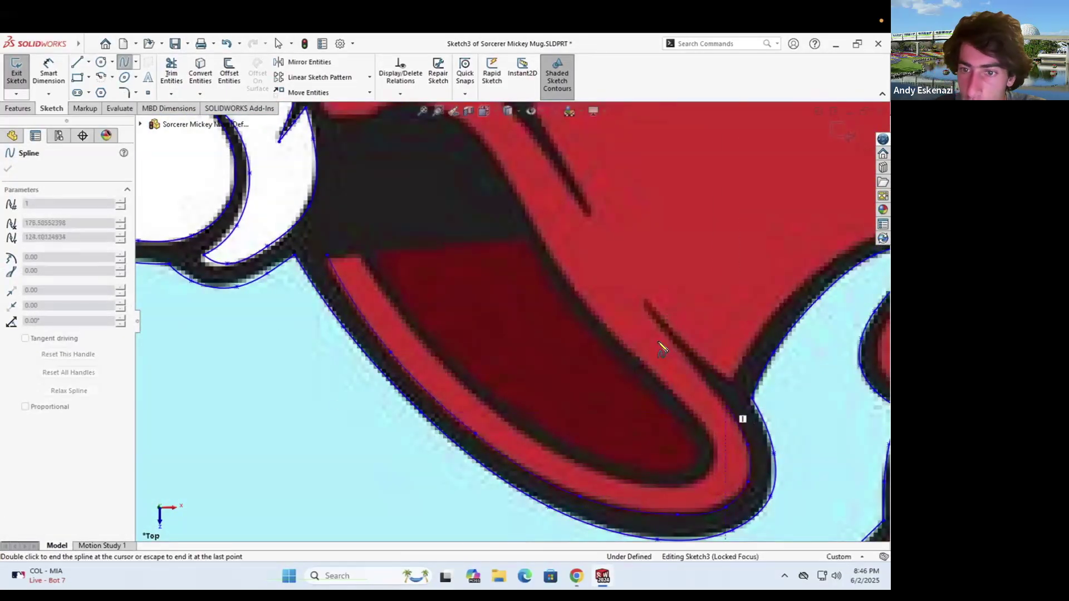
double_click(642, 301)
Trace splines along the sleeve crease's upper edge and the robe's edge above the blue gap, ending at the long fold tip
click(127, 63)
click(127, 66)
click(732, 381)
click(765, 327)
click(824, 262)
scroll(822, 260, up, 2)
scroll(796, 257, down, 4)
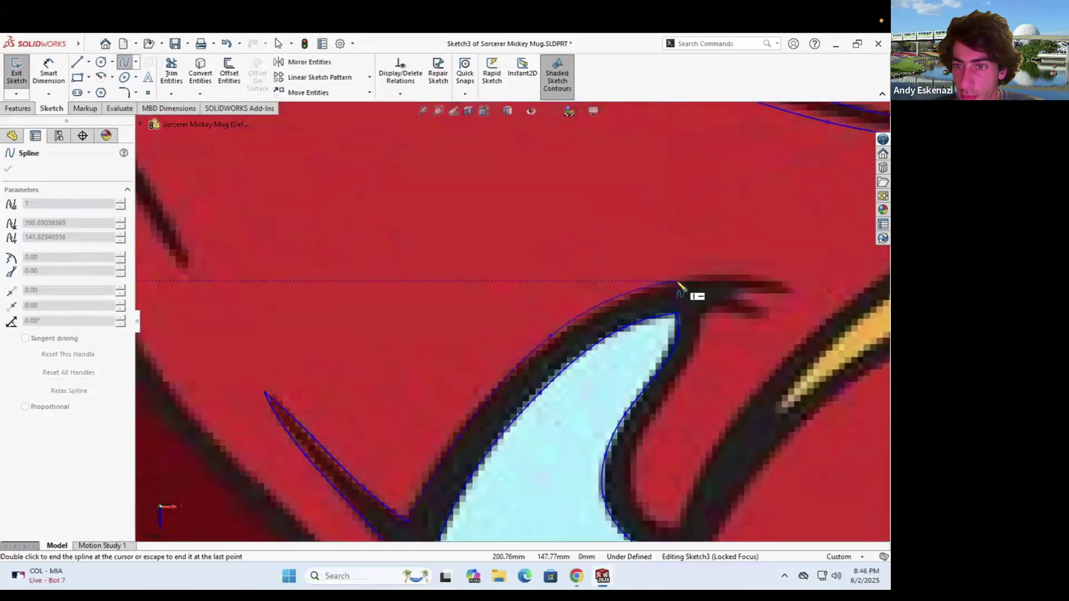
double_click(790, 286)
Trace a short spline along the underside of the long fold tip above the blue gap
scroll(789, 286, up, 5)
scroll(475, 284, down, 5)
click(126, 64)
click(508, 270)
click(480, 275)
double_click(445, 275)
Trace short splines along the upper and lower edges of the smaller fold tip above the blue gap
click(124, 62)
click(445, 275)
click(465, 289)
double_click(480, 297)
click(126, 64)
click(480, 296)
click(449, 296)
double_click(420, 289)
Trace a spline down the robe's edge beside the blue gap, from the small fold to the bottom of the red area
click(125, 63)
click(421, 288)
click(412, 320)
click(389, 361)
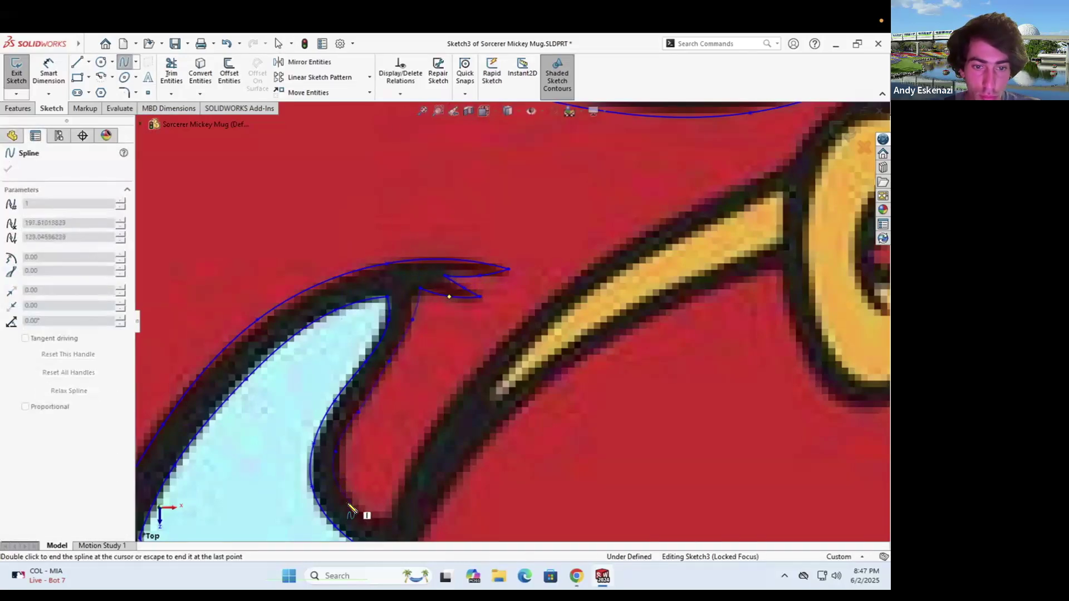
double_click(387, 526)
Trace a spline from the bottom of that red area up along the belt's upper edge to the bow
scroll(419, 340, up, 4)
click(125, 62)
click(405, 430)
click(416, 395)
click(460, 340)
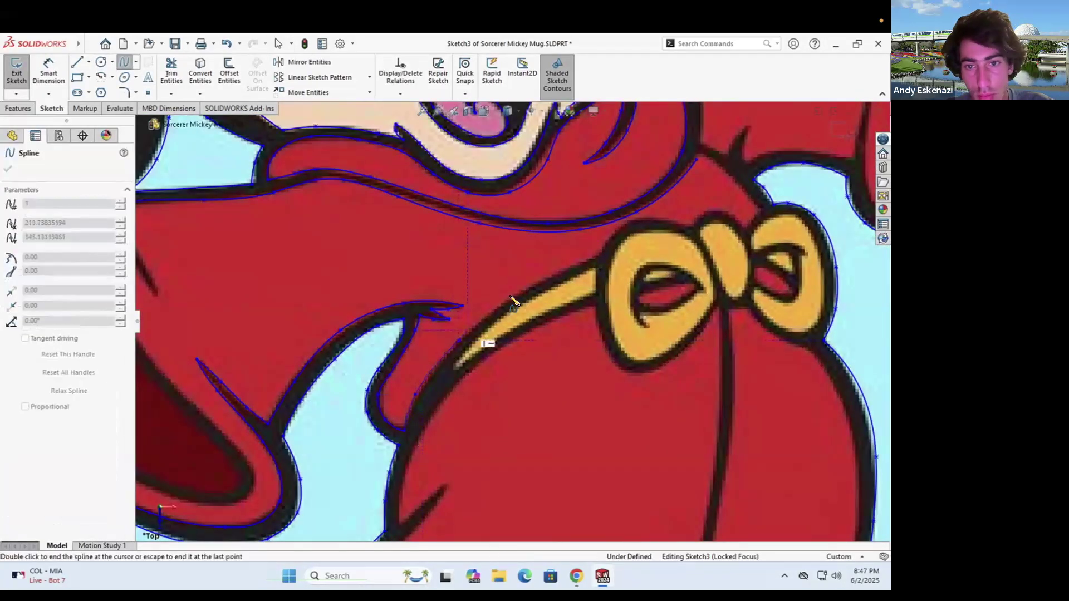
double_click(599, 258)
Trace a spline over the upper edge of the bow's left loop, from the belt to the knot
scroll(601, 259, up, 5)
scroll(632, 267, down, 6)
click(125, 62)
click(388, 346)
click(409, 314)
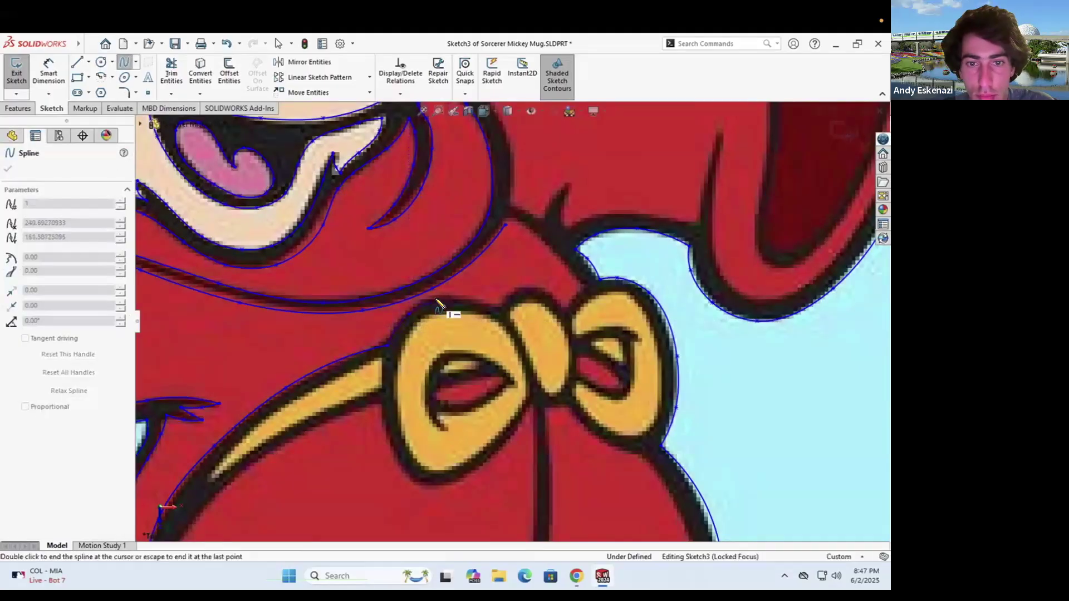
scroll(500, 310, down, 2)
click(499, 311)
key(Escape)
Trace a spline over the top of the bow's knot, from the left loop to the right loop
scroll(534, 311, up, 4)
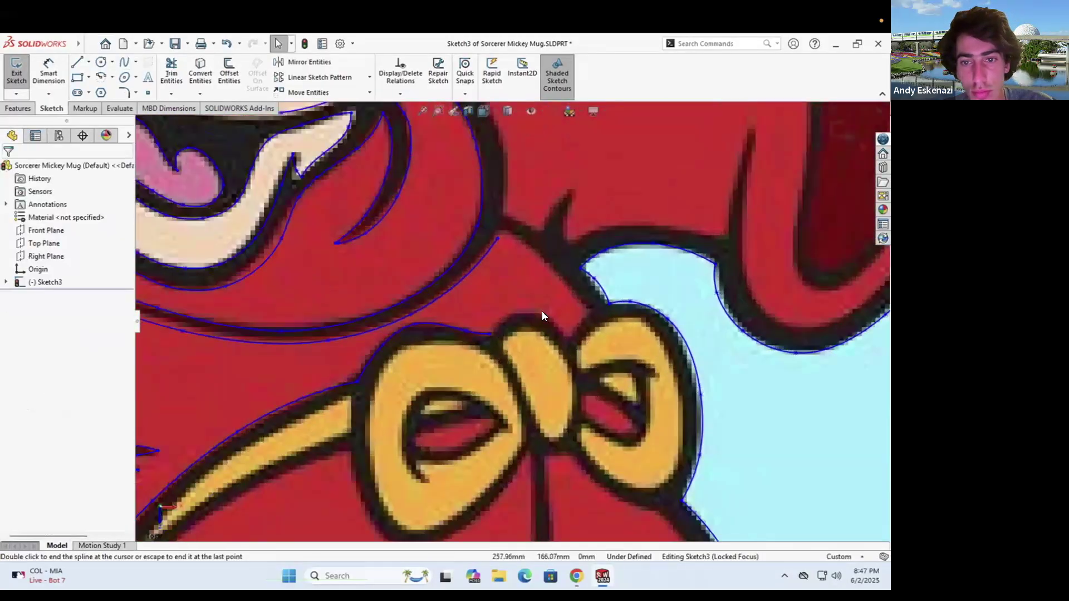
scroll(543, 312, down, 3)
key(Return)
click(473, 344)
click(496, 320)
click(571, 351)
key(Escape)
Trace a short spline along the upper-left edge of the bow's right loop
key(Return)
click(571, 351)
click(581, 334)
click(600, 321)
key(Escape)
Trace splines along the chest's edge from the bow to the collar and along the collar's outer edge beside the raised sleeve
key(Return)
scroll(449, 233, up, 5)
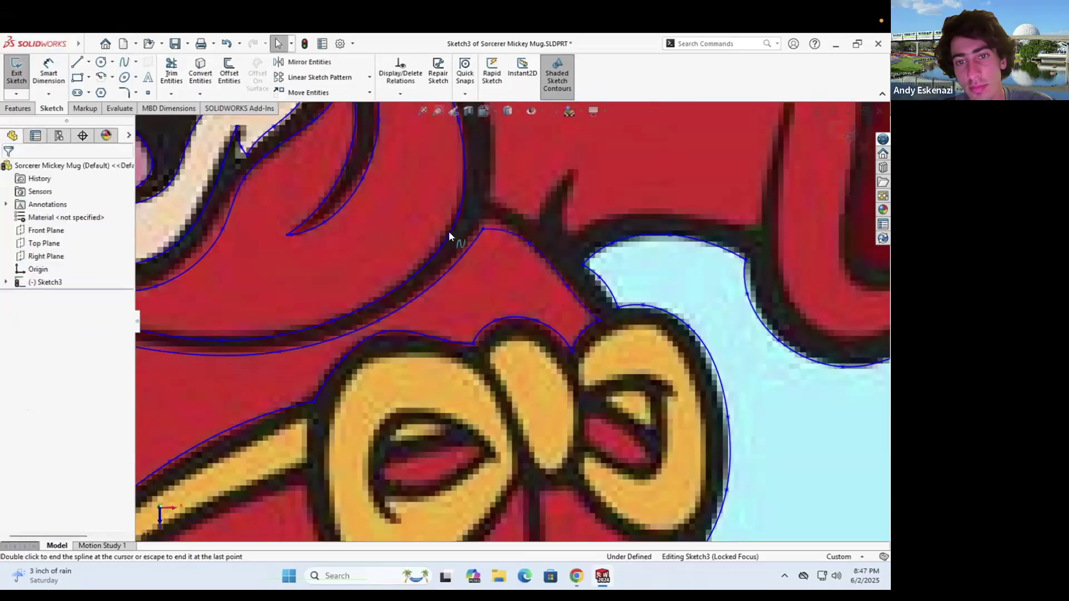
scroll(410, 424, down, 8)
double_click(406, 463)
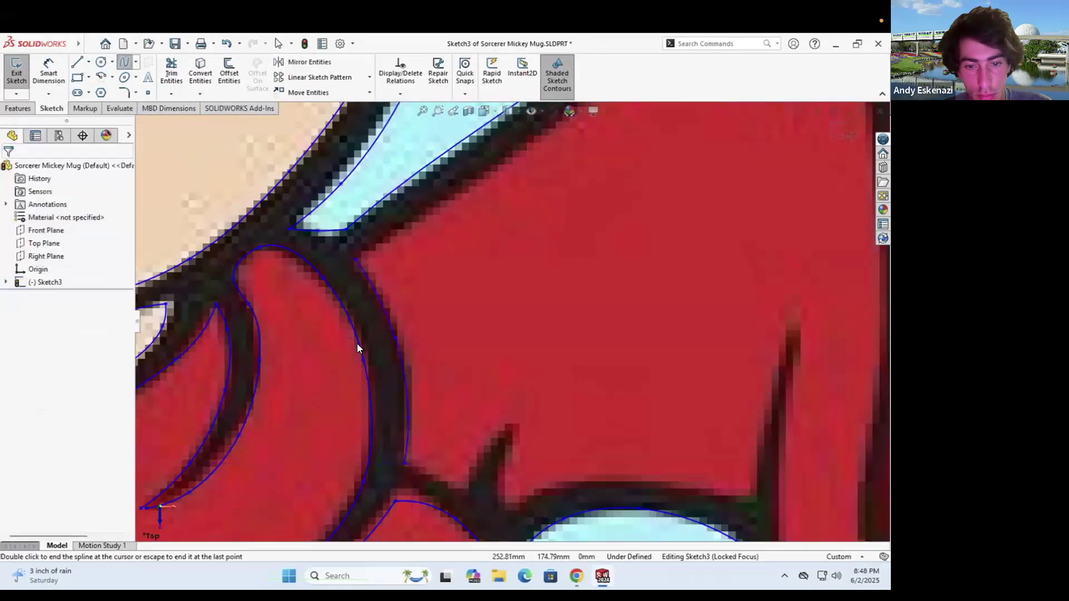
Trace short splines along the raised sleeve's shoulder edge and around both sides of the pointed crease near the armpit
click(404, 463)
click(446, 482)
double_click(470, 500)
click(471, 501)
click(480, 456)
double_click(515, 426)
click(515, 426)
click(501, 466)
double_click(506, 512)
Trace a spline along the raised sleeve's lower edge to the cuff, and reposition an outer outline control point below the armpit
click(505, 512)
double_click(719, 494)
scroll(574, 368, up, 3)
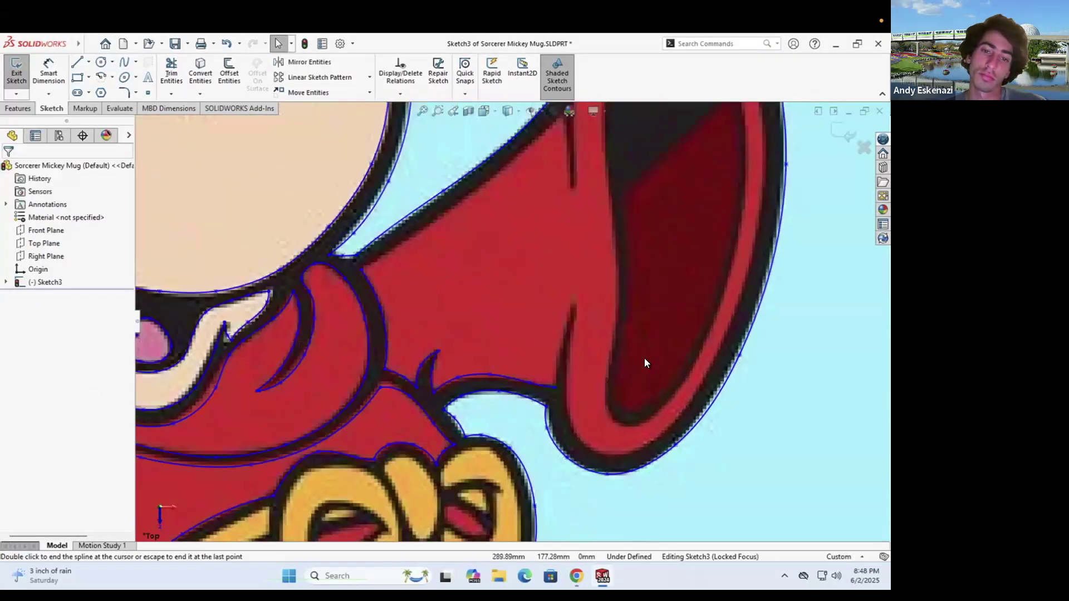
scroll(460, 441, down, 6)
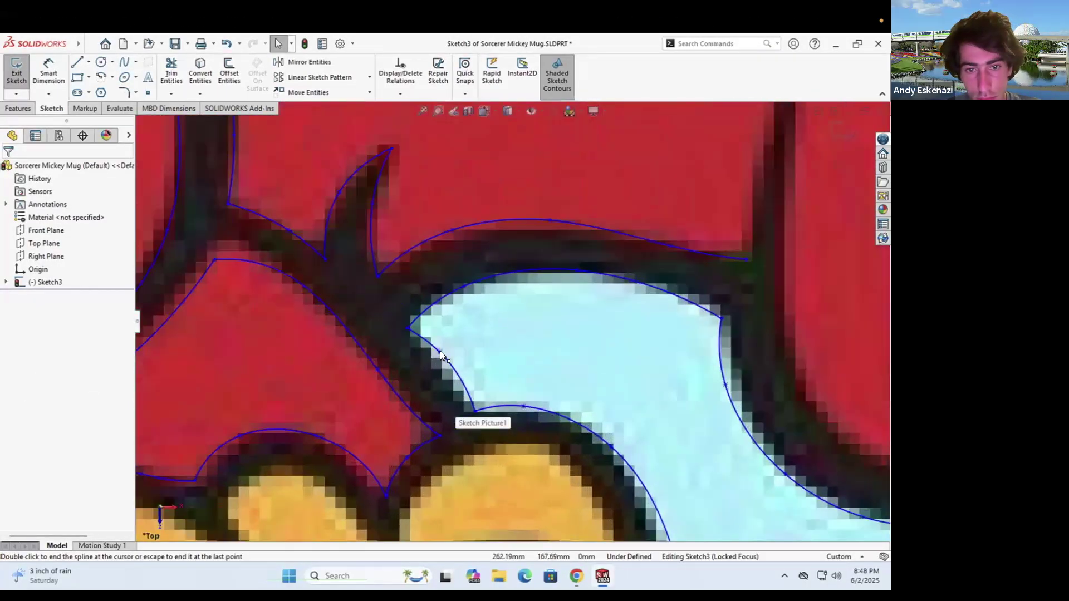
click(436, 362)
Trace a spline up the left edge of the raised sleeve's cuff crease to its tip
scroll(312, 353, up, 6)
scroll(356, 311, down, 3)
click(123, 62)
click(490, 377)
click(526, 215)
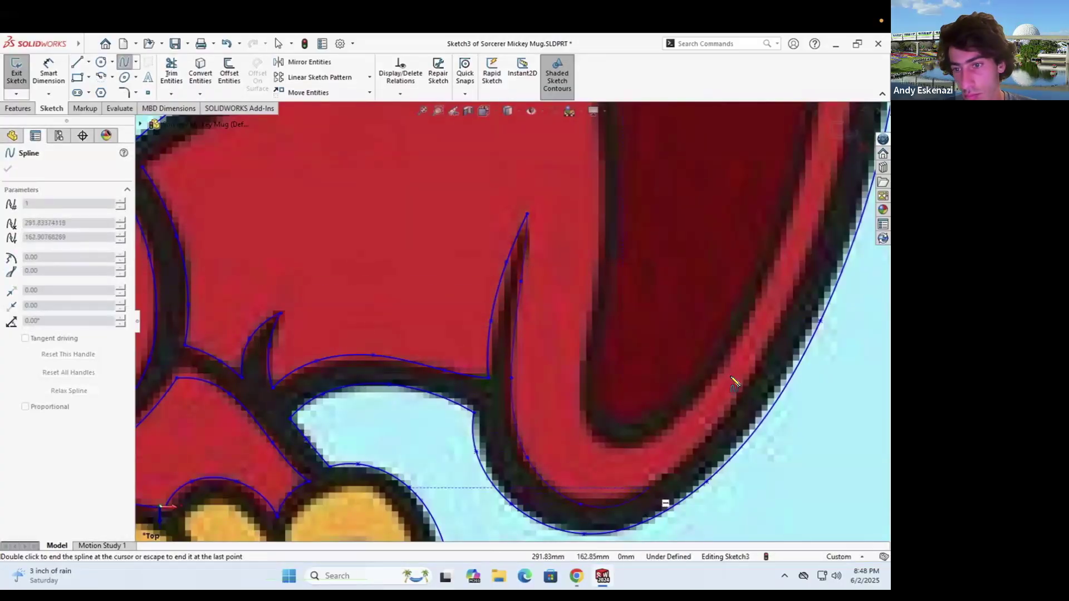
Trace a spline from the crease tip around the outer edge of the raised sleeve's cuff band, up to its end below the glove
scroll(610, 275, up, 5)
scroll(590, 267, down, 6)
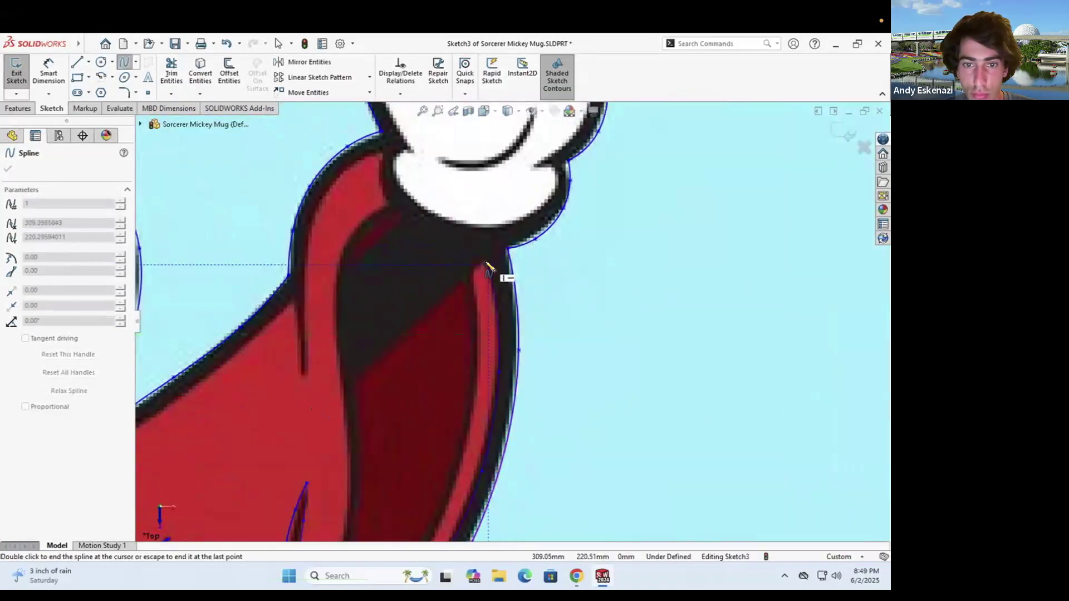
double_click(488, 265)
Close the upper end of the raised sleeve's cuff band with a short spline across it
scroll(489, 301, up, 5)
scroll(489, 299, down, 8)
click(483, 287)
double_click(452, 293)
Trace a spline along the cuff band's inner edge, around the bottom of the sleeve opening and up to the glove's left side
click(452, 293)
click(465, 394)
scroll(466, 398, up, 5)
scroll(506, 436, down, 3)
click(508, 443)
scroll(508, 442, up, 5)
scroll(521, 320, down, 6)
click(515, 343)
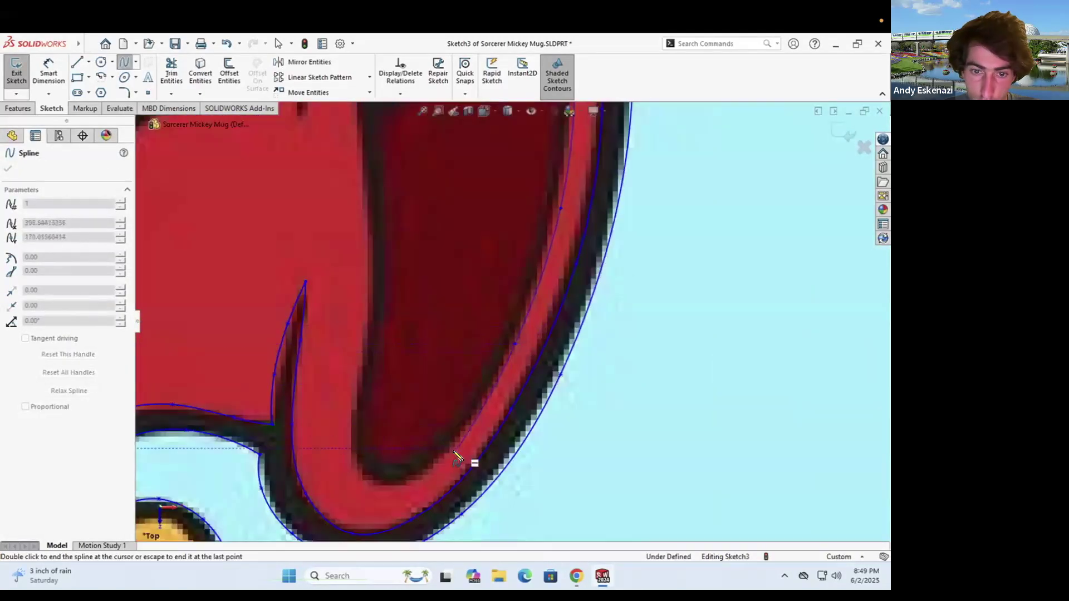
scroll(372, 277, up, 3)
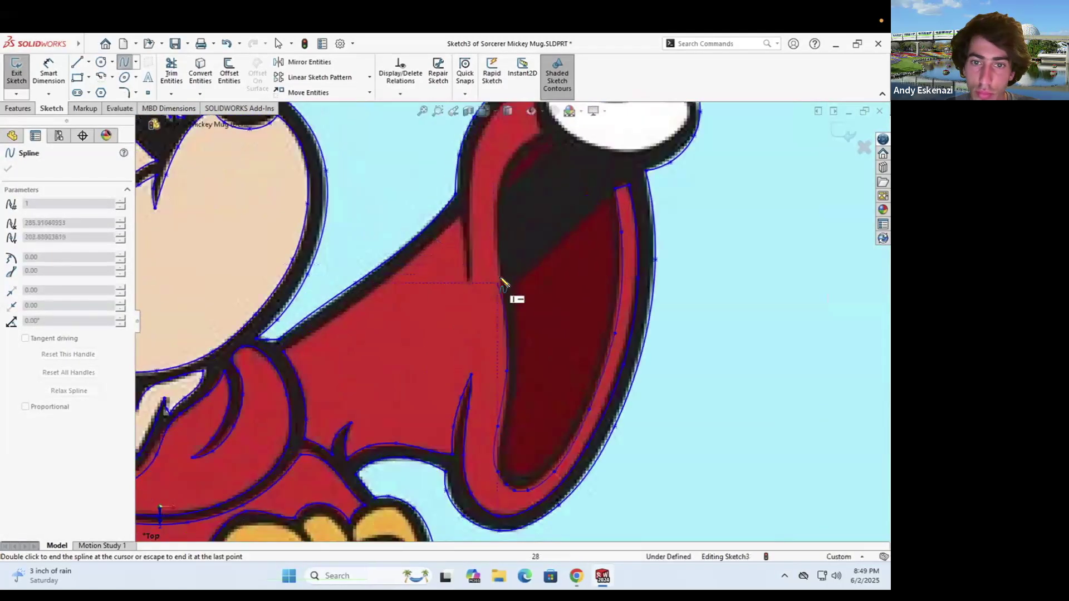
click(502, 168)
scroll(509, 161, down, 3)
click(563, 149)
key(Escape)
Reposition the control point near the upper-left curve of the raised sleeve opening's spline
scroll(524, 217, down, 2)
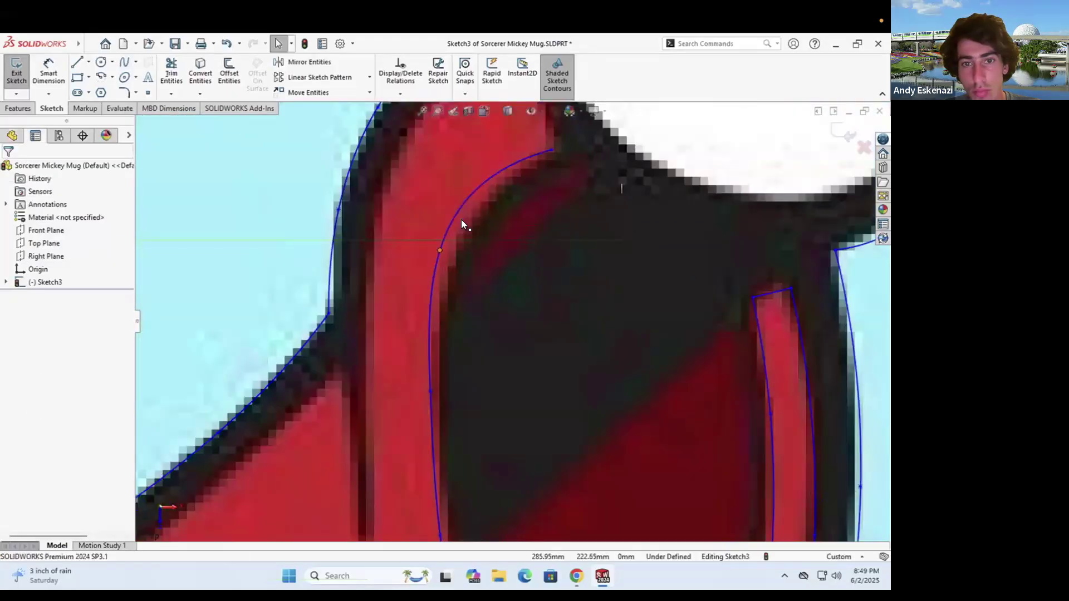
click(462, 220)
scroll(521, 385, up, 10)
scroll(545, 334, down, 6)
scroll(565, 295, up, 6)
scroll(533, 306, down, 7)
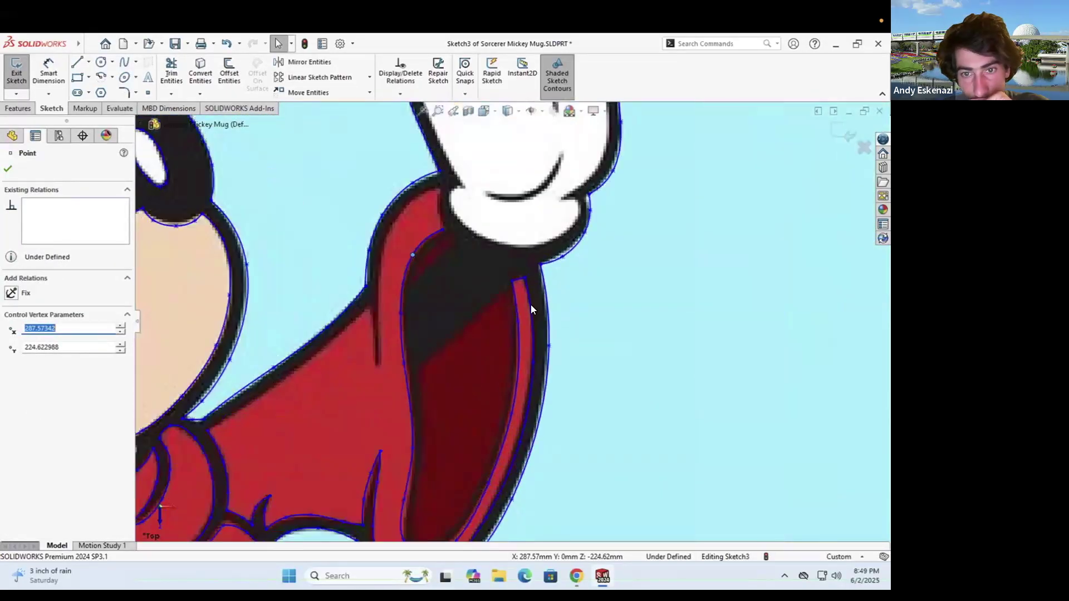
key(Return)
scroll(504, 285, down, 2)
scroll(470, 345, up, 6)
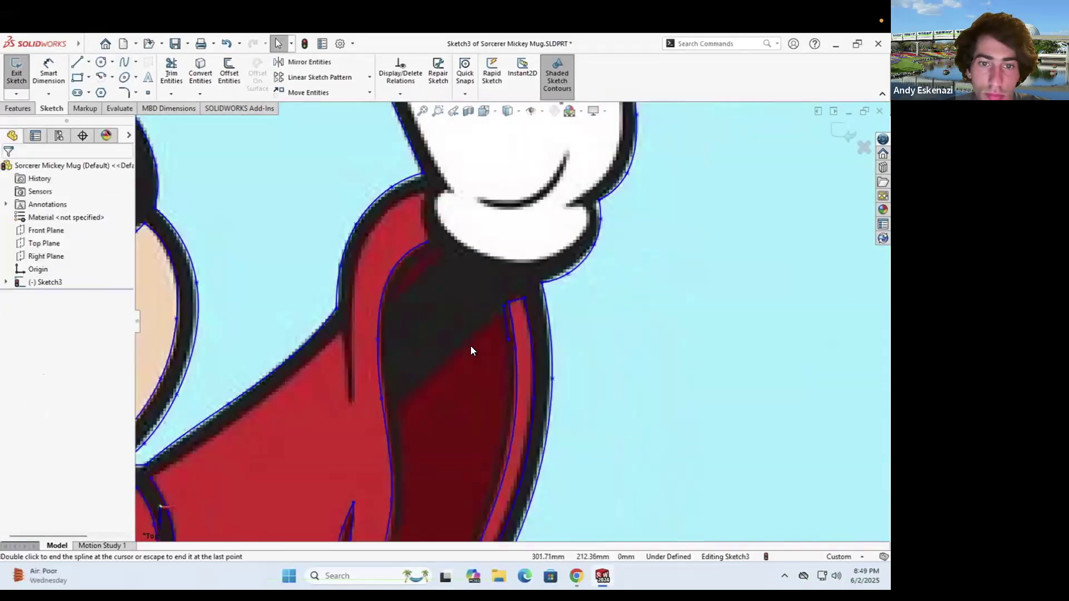
scroll(520, 367, down, 5)
key(Escape)
click(222, 75)
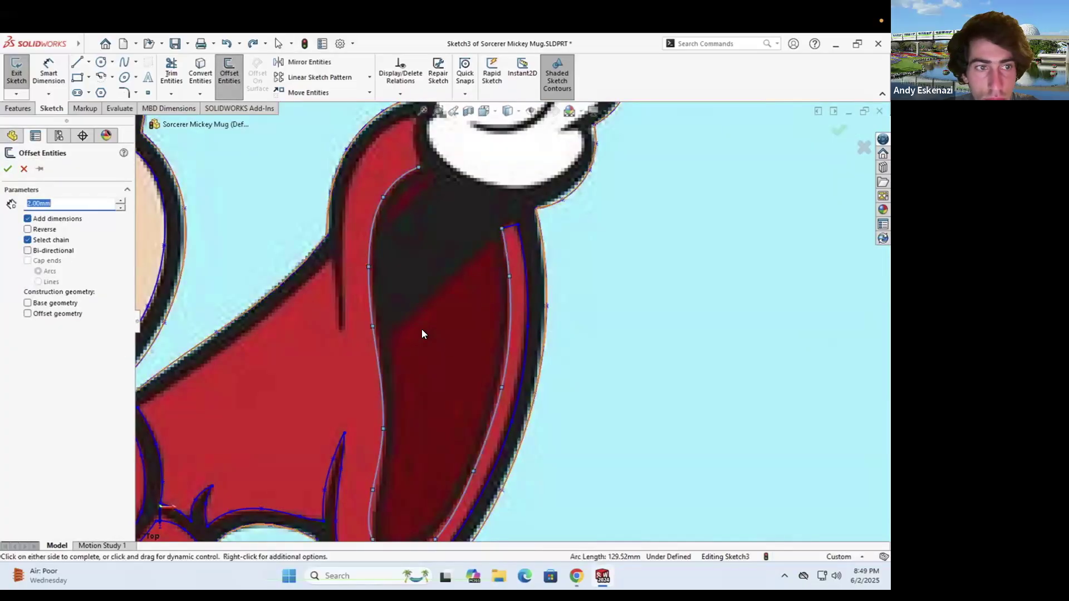
key(Escape)
Trace a spline around the dark red lining inside the raised sleeve, ending at the left end of the shadow edge
scroll(465, 247, down, 3)
key(Return)
scroll(491, 399, up, 5)
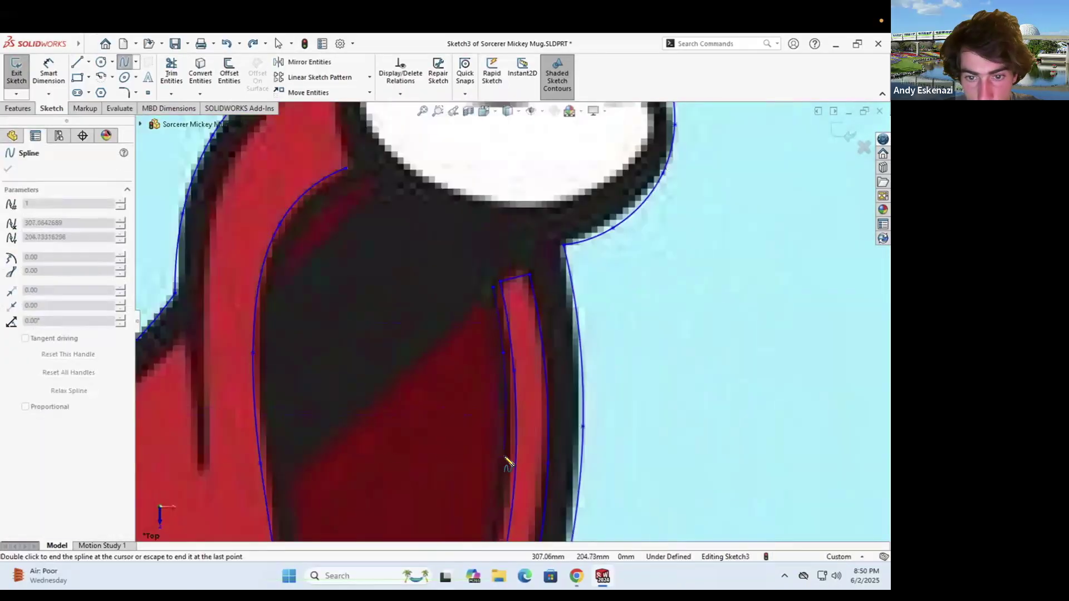
click(507, 457)
scroll(506, 459, up, 1)
click(483, 415)
click(457, 498)
scroll(458, 496, down, 1)
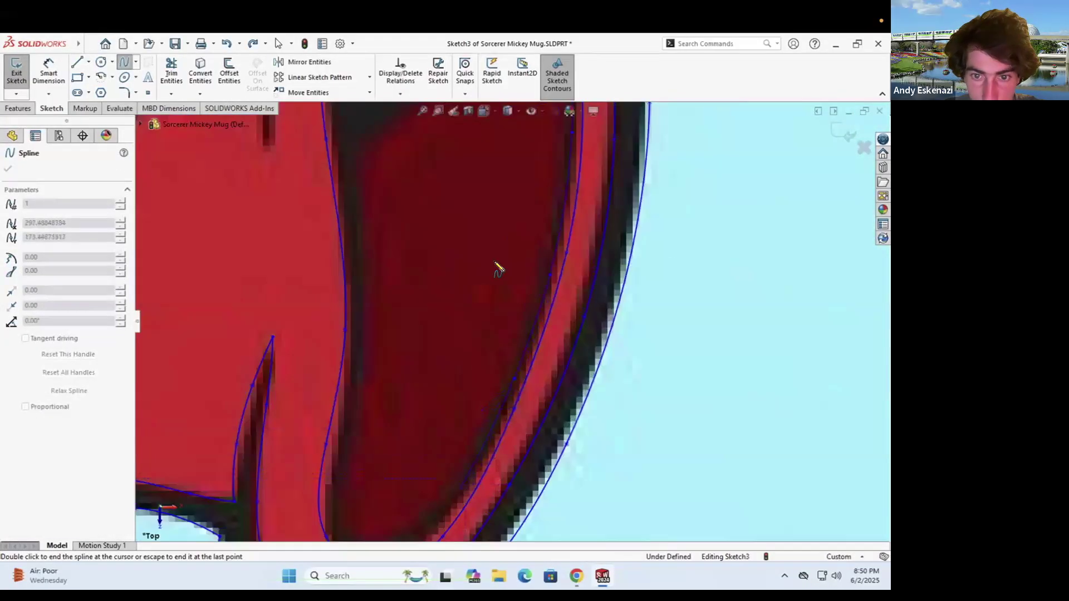
scroll(431, 426, down, 2)
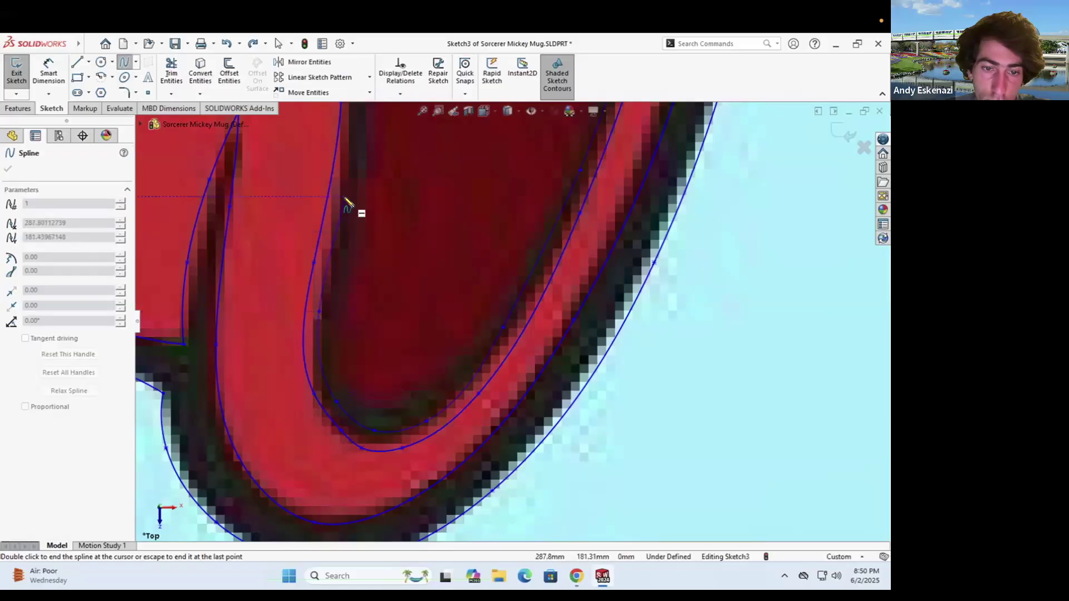
scroll(489, 210, down, 2)
scroll(496, 174, up, 4)
scroll(512, 223, down, 3)
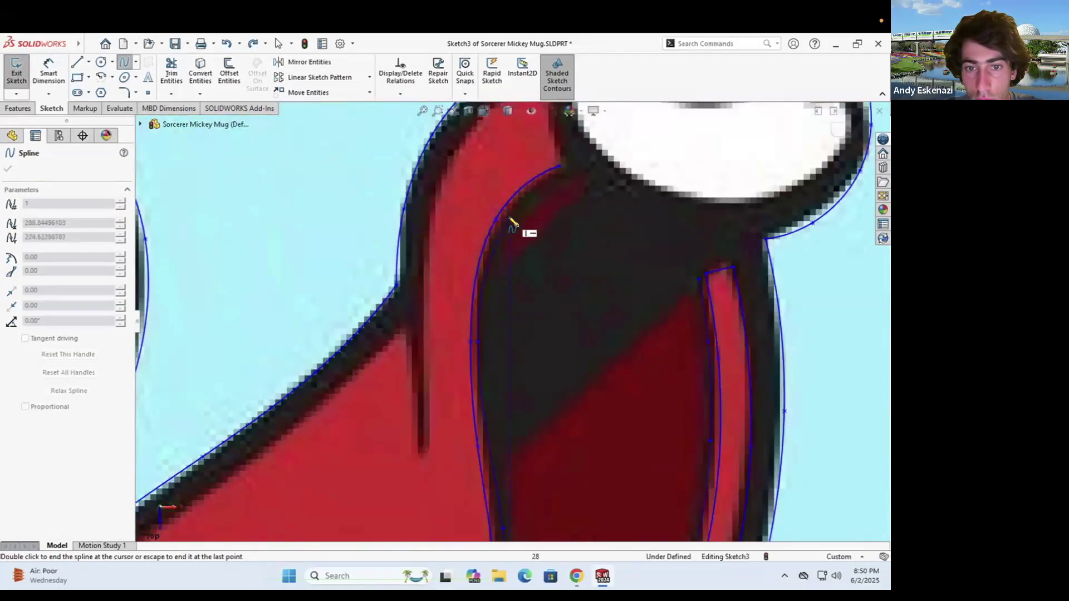
scroll(529, 371, up, 4)
double_click(510, 389)
click(126, 66)
click(504, 387)
key(ctrl+z)
Close the dark red lining of the raised sleeve with a spline along the diagonal shadow edge
click(125, 66)
click(505, 387)
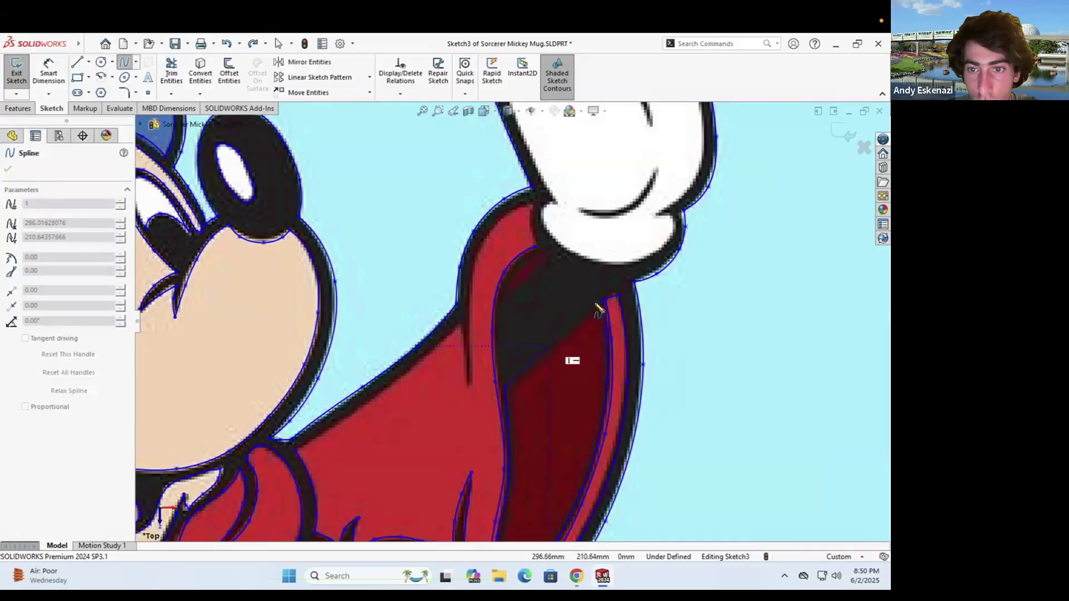
click(596, 305)
scroll(596, 305, up, 4)
scroll(564, 342, down, 6)
Trace the outline of the small dark red sliver at the upper end of the raised sleeve's opening with splines
click(504, 195)
key(Escape)
scroll(490, 201, up, 2)
scroll(529, 189, down, 3)
click(371, 401)
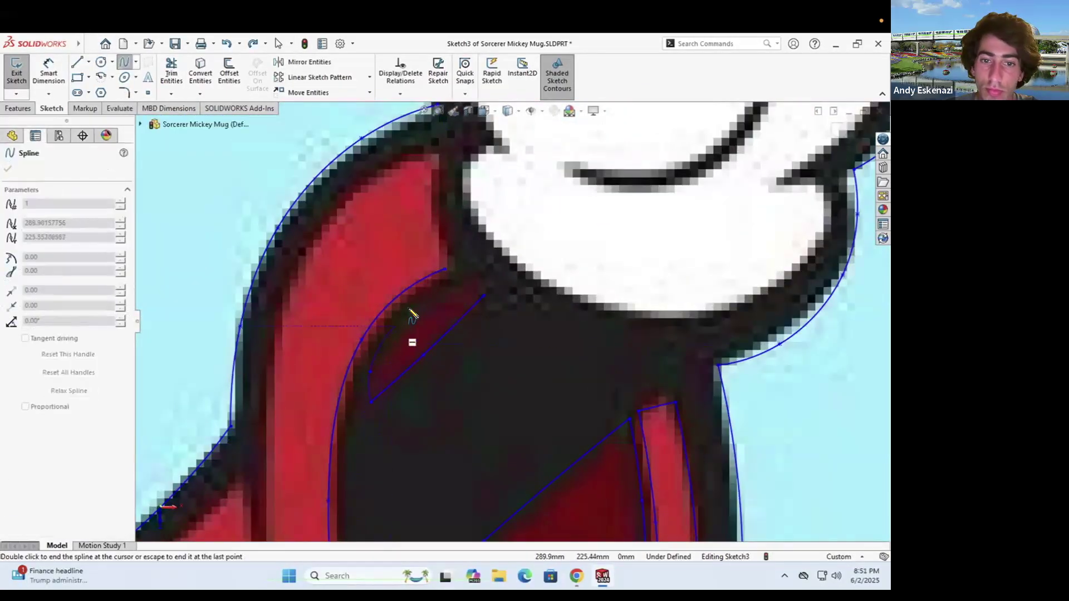
click(484, 294)
key(Escape)
Trace a spline along the raised sleeve's inner upper edge, from the collar to the top of the fold line
scroll(456, 328, up, 6)
click(345, 433)
key(Escape)
click(382, 413)
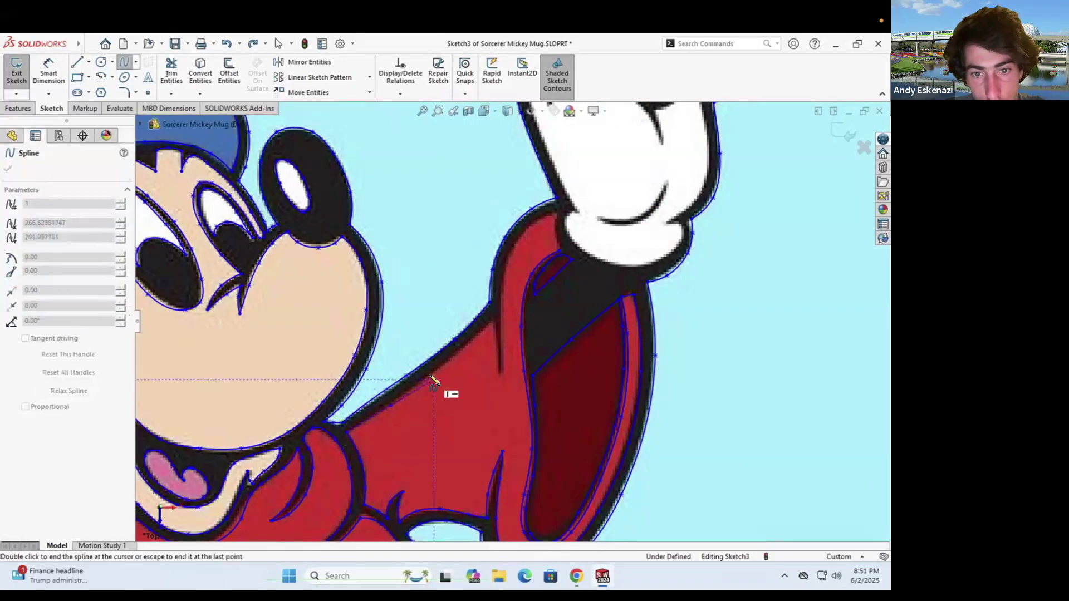
click(490, 317)
key(Escape)
Trace a spline down the left side of the raised sleeve's fold line and reposition its upper end point against the black outline
click(124, 62)
scroll(500, 360, down, 4)
click(478, 271)
click(488, 321)
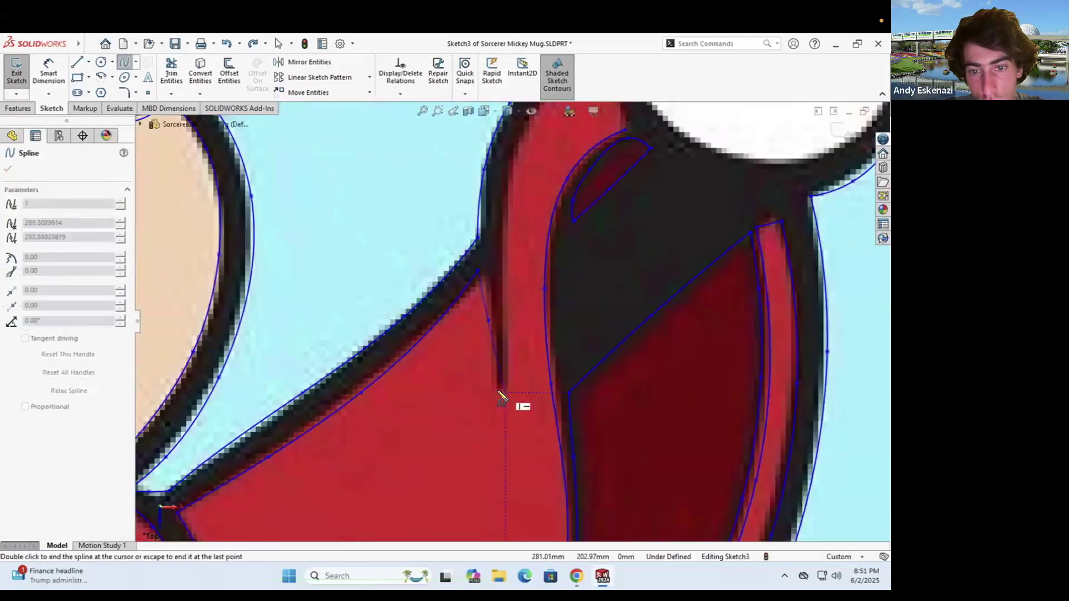
click(500, 393)
key(Escape)
drag(361, 392, 354, 392)
drag(478, 271, 487, 271)
Trace a spline from the fold line's lower tip up along the cuff band's outer red edge to the glove
click(124, 66)
click(499, 392)
click(503, 290)
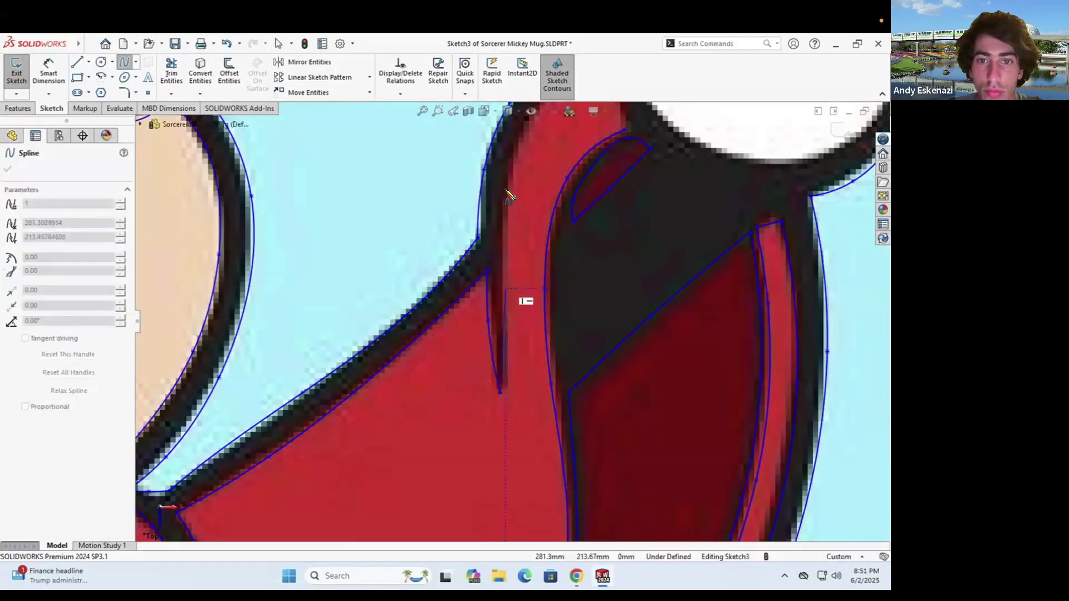
click(507, 178)
scroll(508, 167, down, 4)
scroll(506, 165, up, 4)
click(503, 281)
scroll(596, 231, down, 2)
click(596, 230)
key(Escape)
Close the cuff band's upper end beside the glove with a short spline
click(124, 62)
click(596, 230)
click(598, 345)
key(Escape)
scroll(485, 309, up, 5)
scroll(486, 309, up, 5)
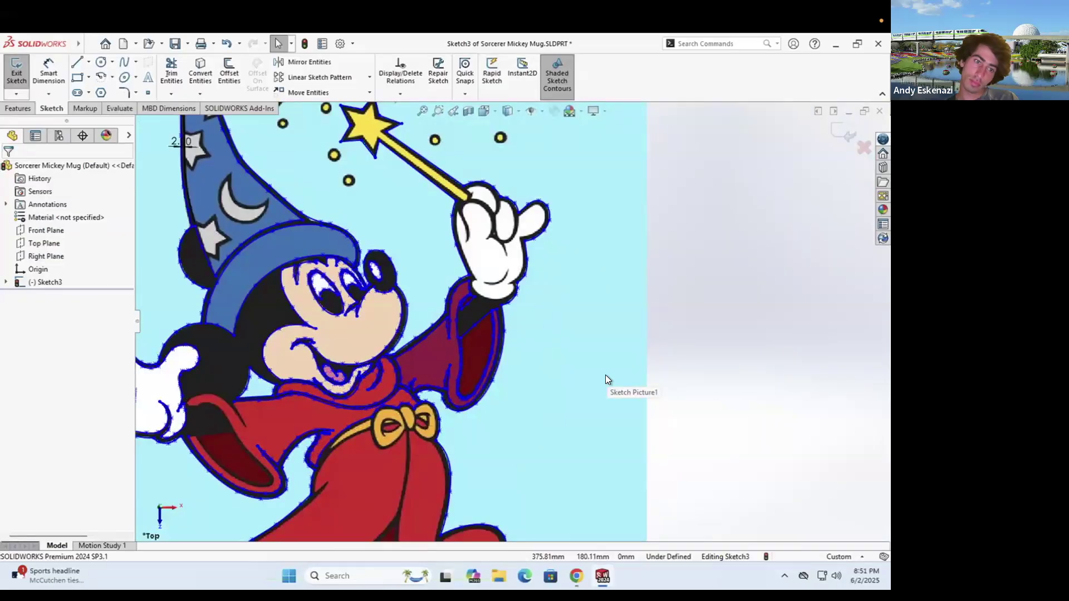
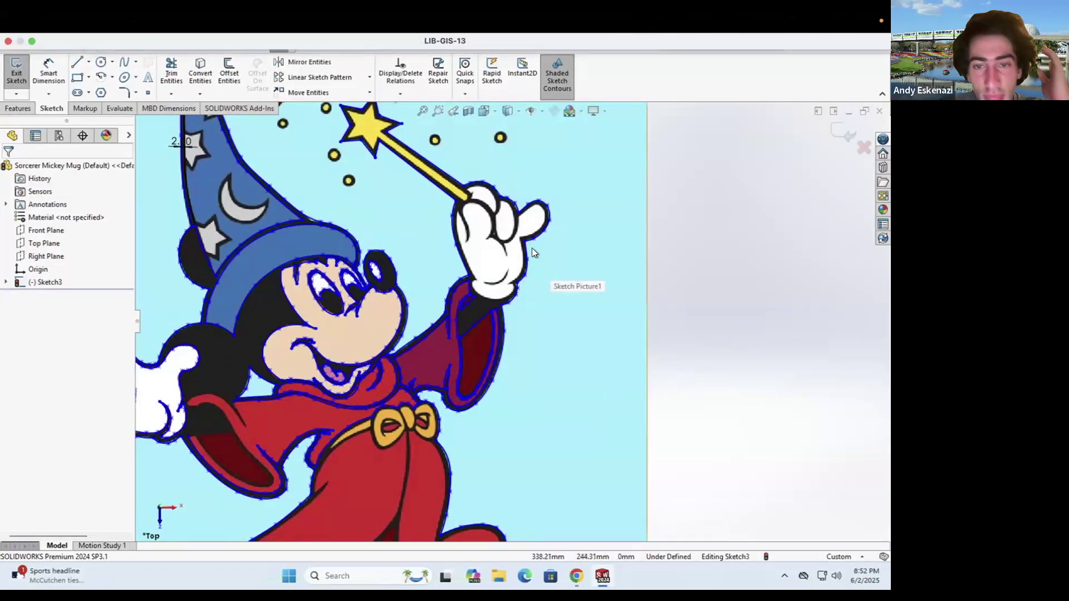
Trace a spline around the raised glove's white cuff, from the left notch under the cuff to the right notch
scroll(534, 247, down, 6)
click(124, 62)
scroll(370, 326, down, 4)
click(377, 318)
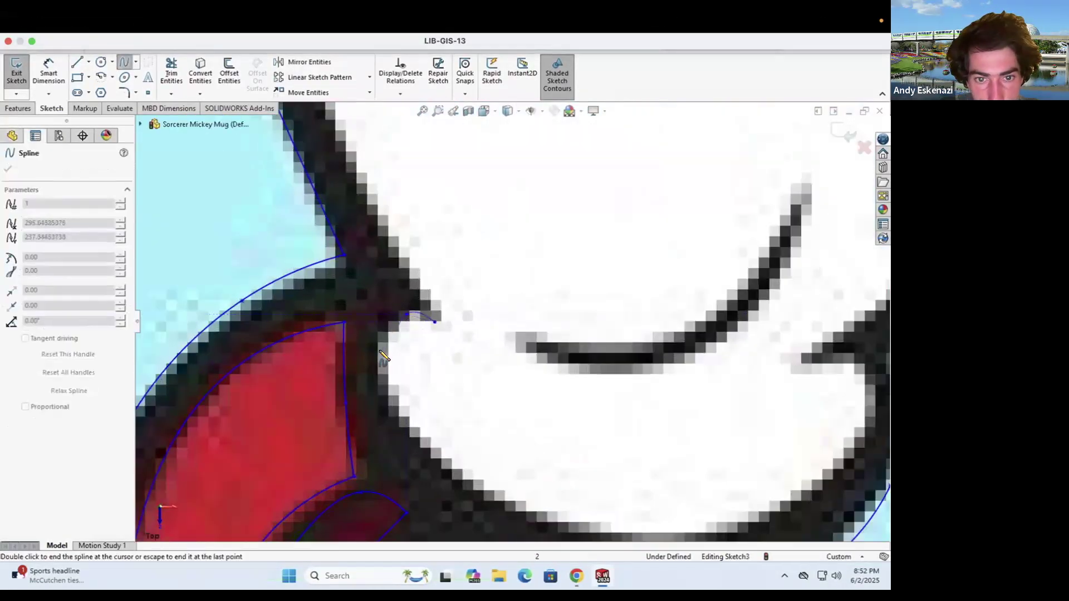
click(569, 531)
scroll(601, 400, up, 2)
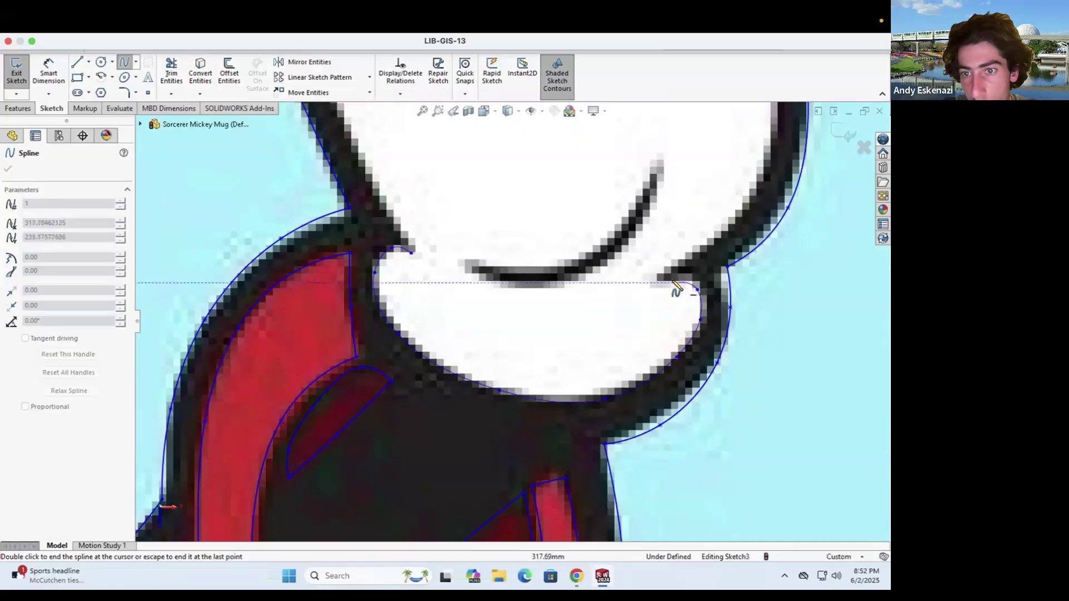
click(647, 284)
key(Escape)
Trace a spline up the inner right edge of the raised glove, from the cuff notch to the base of the outstretched finger
scroll(647, 283, up, 3)
click(124, 62)
click(461, 377)
click(509, 343)
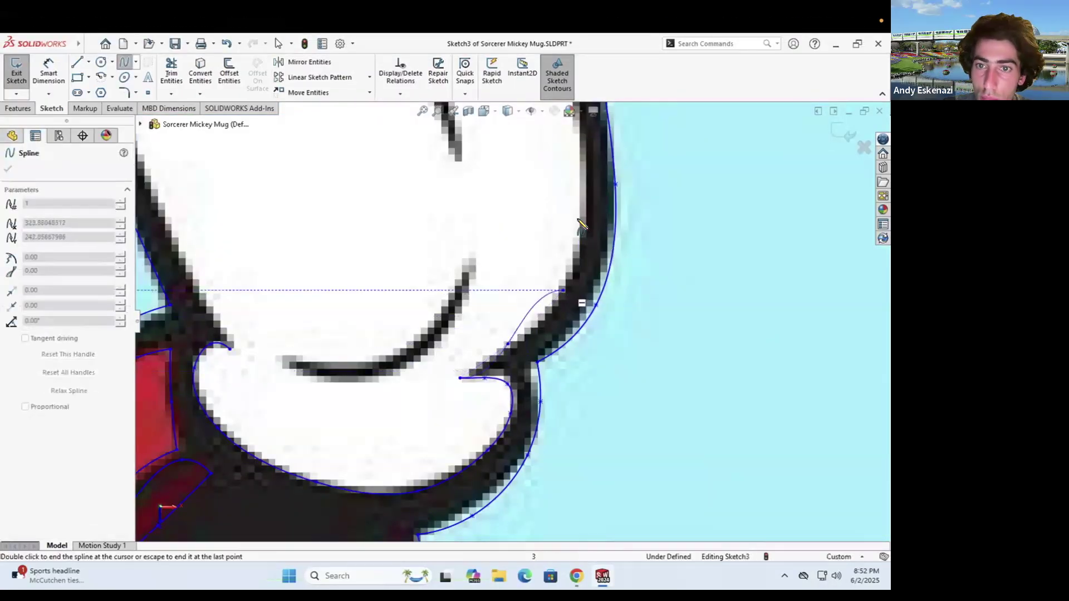
click(566, 289)
click(587, 213)
click(488, 167)
key(Escape)
Trace a spline around the inner outline of the raised glove's outstretched right finger
click(124, 62)
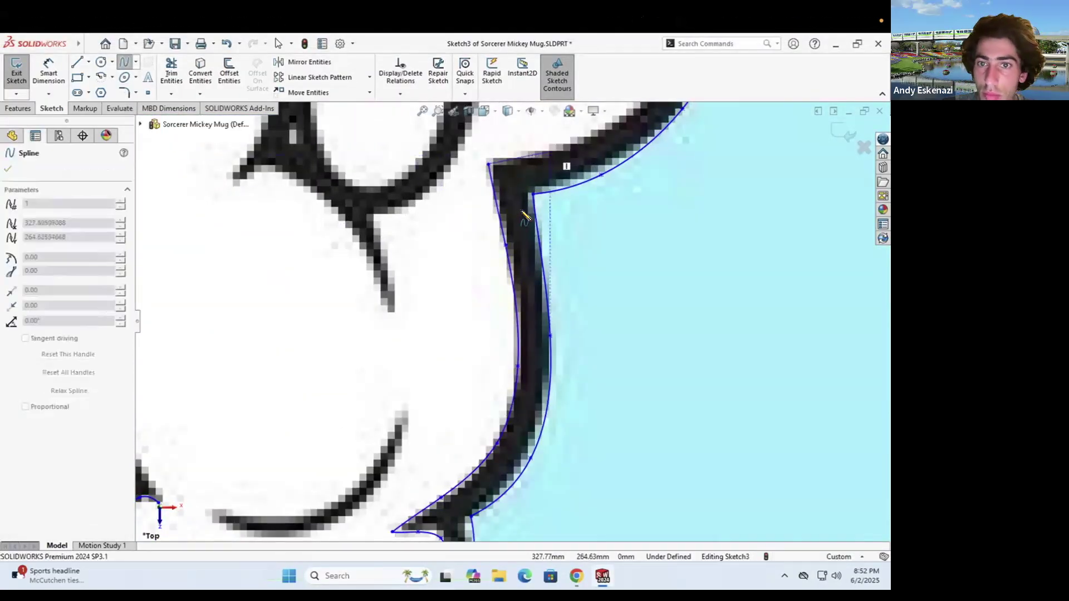
click(489, 166)
scroll(588, 184, down, 3)
click(446, 312)
click(545, 270)
click(600, 185)
scroll(565, 184, down, 3)
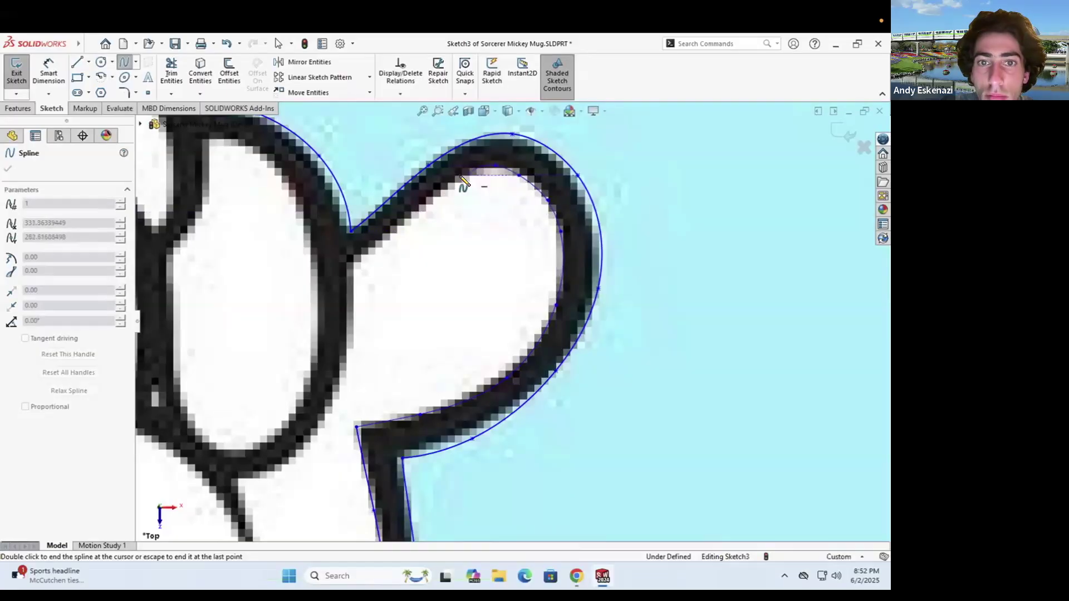
key(Escape)
Trace a spline from the outstretched finger's upper base down around the neighbouring curled finger to the top of the palm crease
scroll(503, 238, up, 1)
click(125, 61)
click(438, 276)
click(438, 312)
click(435, 359)
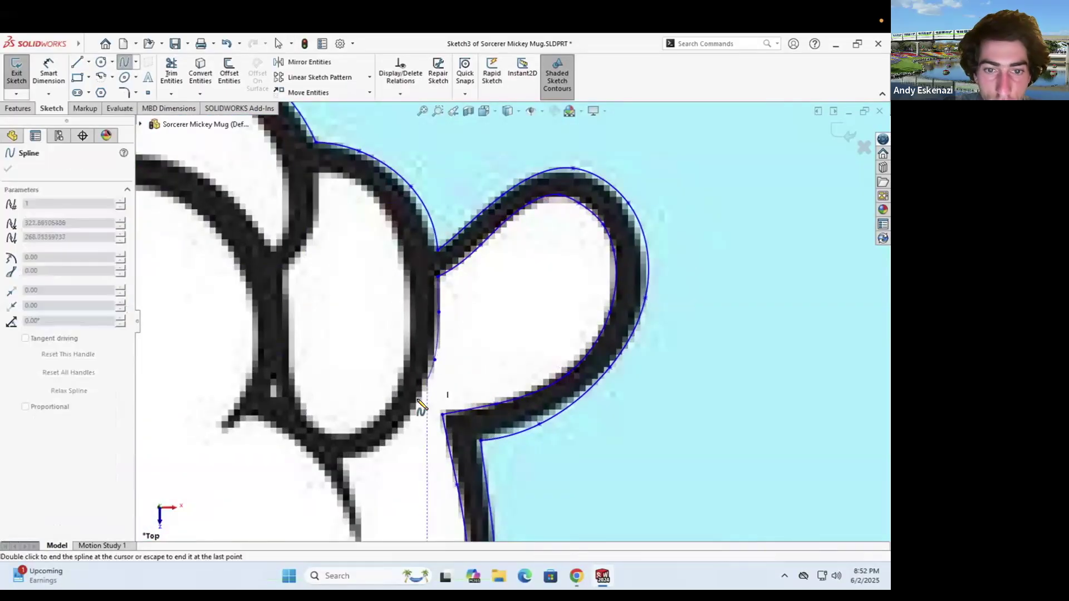
click(340, 462)
key(Escape)
Trace both sides of the pointed palm crease with splines, ending at the small notch below the front curled finger
scroll(378, 357, up, 3)
click(124, 62)
click(422, 355)
click(439, 397)
click(440, 440)
key(Escape)
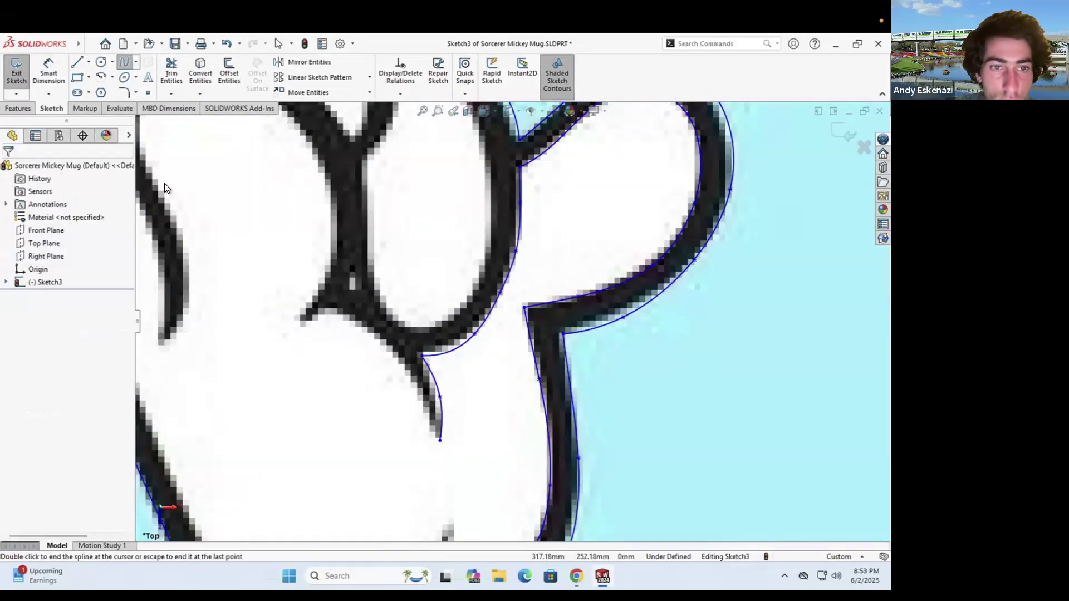
click(440, 441)
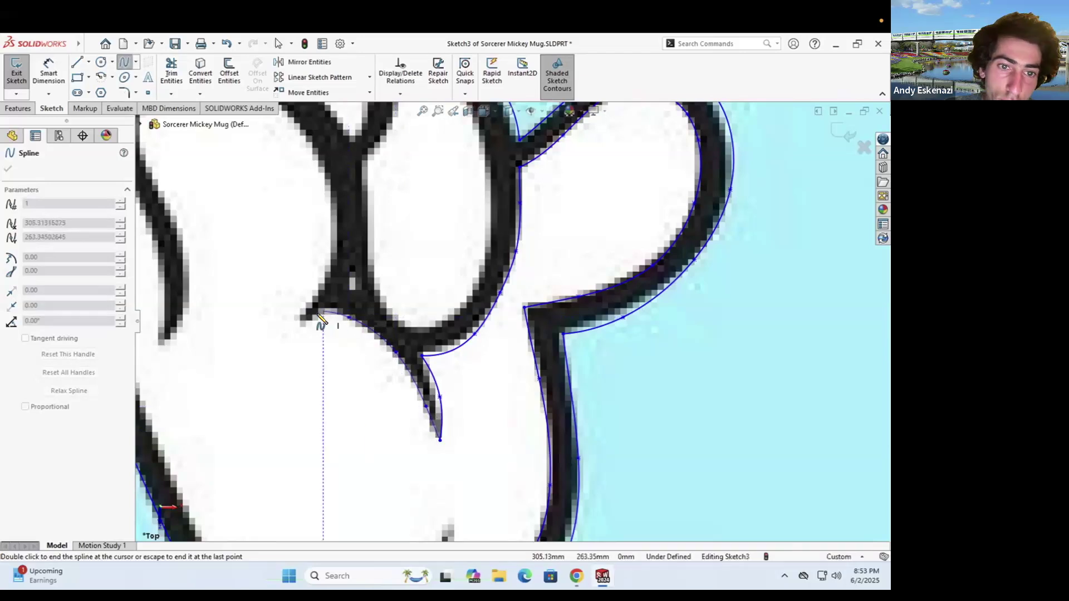
double_click(301, 329)
Trace splines around the front curled finger to the left crease's lower tip and back up the crease's inner side
click(300, 329)
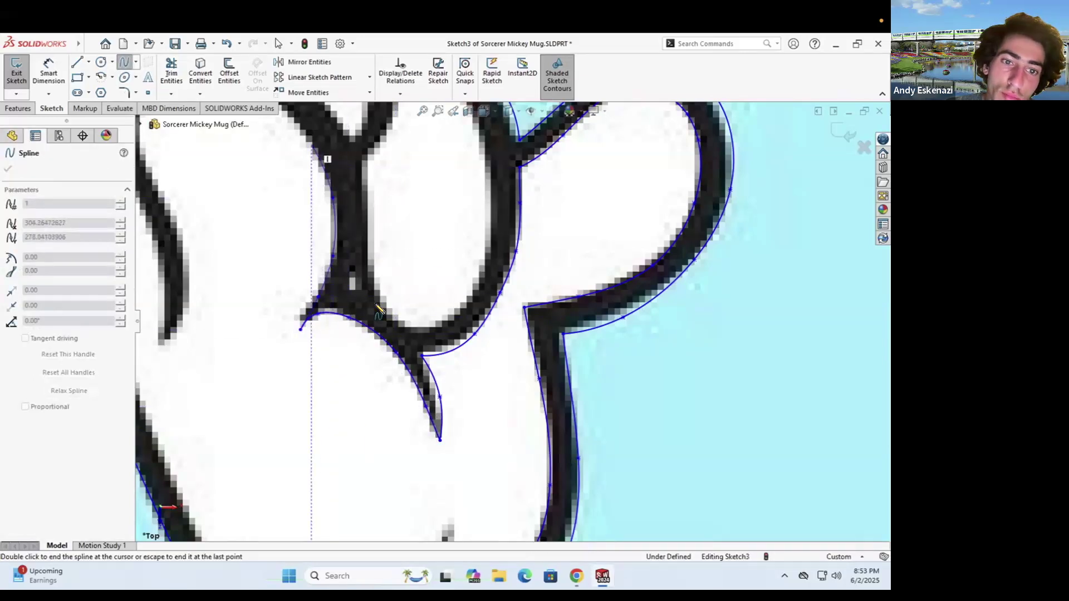
scroll(292, 323, up, 5)
click(381, 380)
scroll(434, 212, down, 5)
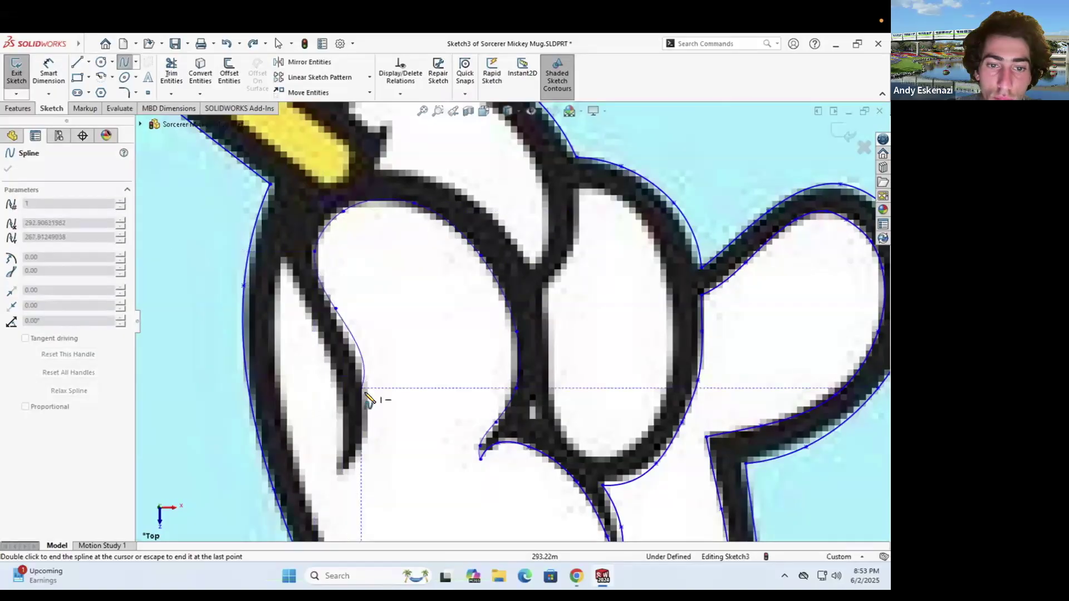
double_click(338, 477)
click(341, 438)
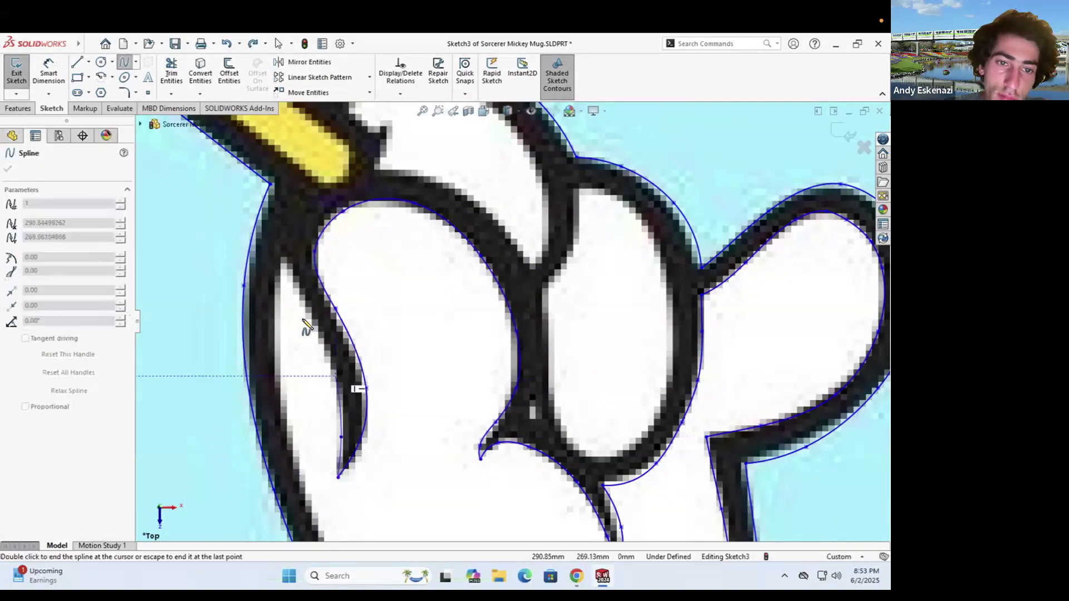
double_click(284, 261)
Trace a spline down the raised glove's inner left edge, from the top of the left crease to the cuff notch
click(284, 261)
click(271, 327)
click(289, 459)
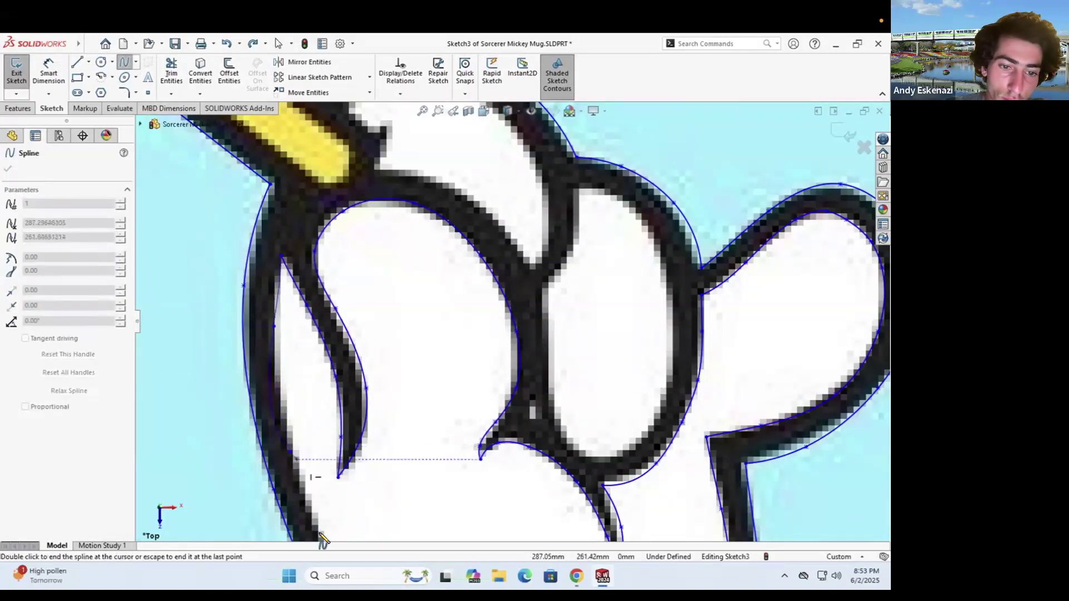
click(318, 536)
scroll(435, 409, down, 6)
scroll(495, 457, down, 5)
click(540, 482)
key(Escape)
scroll(426, 347, up, 5)
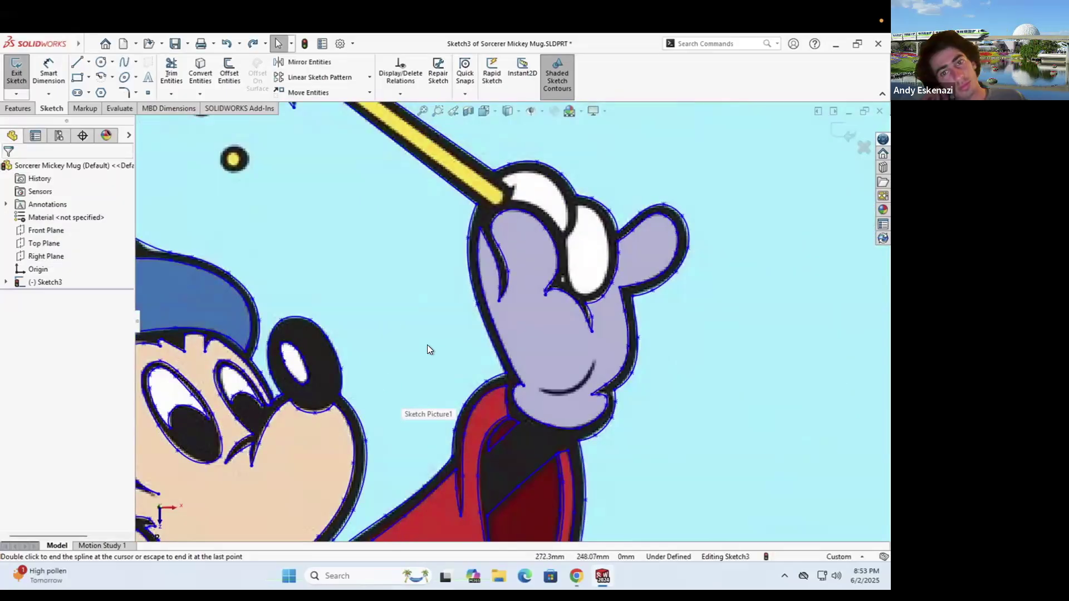
Outline the curved crease above the raised glove's cuff with two splines joined at both tips
scroll(656, 375, down, 4)
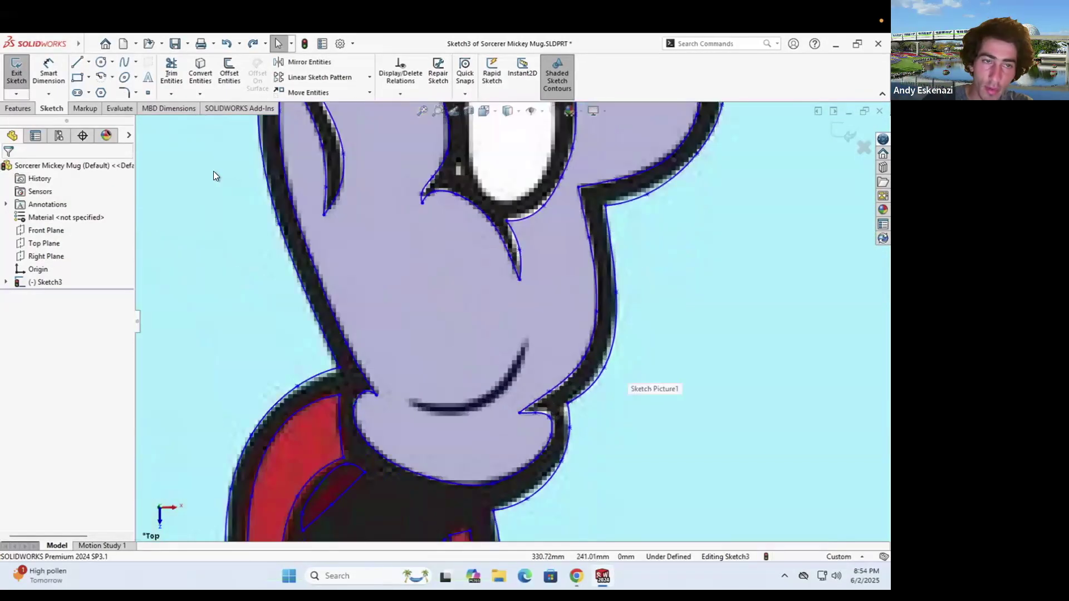
click(124, 62)
scroll(405, 424, down, 4)
click(419, 367)
click(505, 374)
click(606, 332)
double_click(669, 240)
click(418, 367)
click(463, 396)
click(668, 240)
key(Escape)
scroll(499, 334, up, 6)
scroll(544, 186, down, 3)
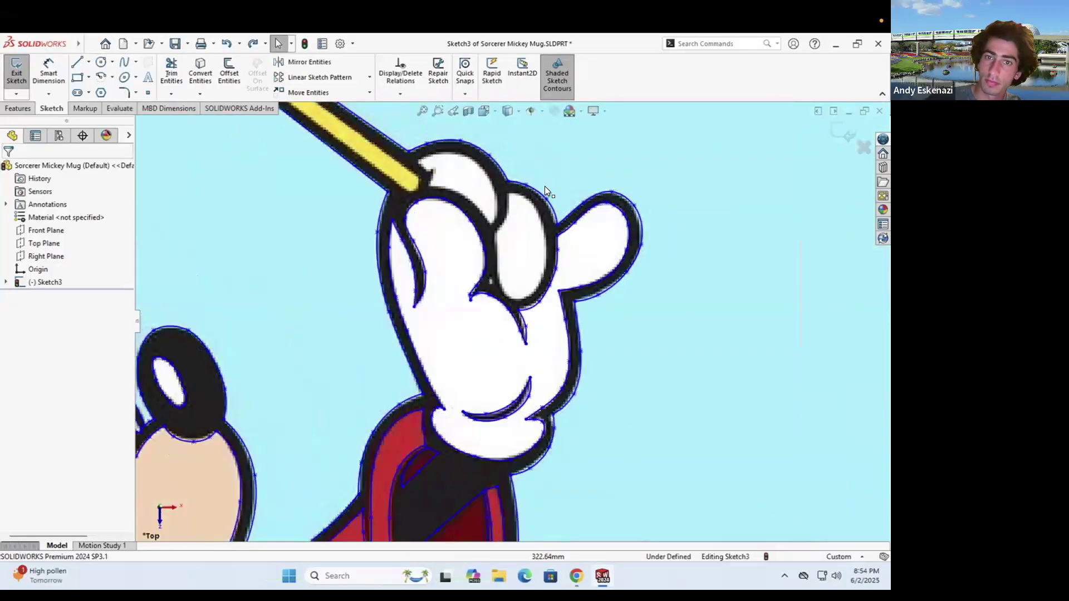
Trace a spline down the left side, around the bottom and up the right side of the oval curled finger
click(124, 62)
scroll(495, 258, down, 2)
click(473, 254)
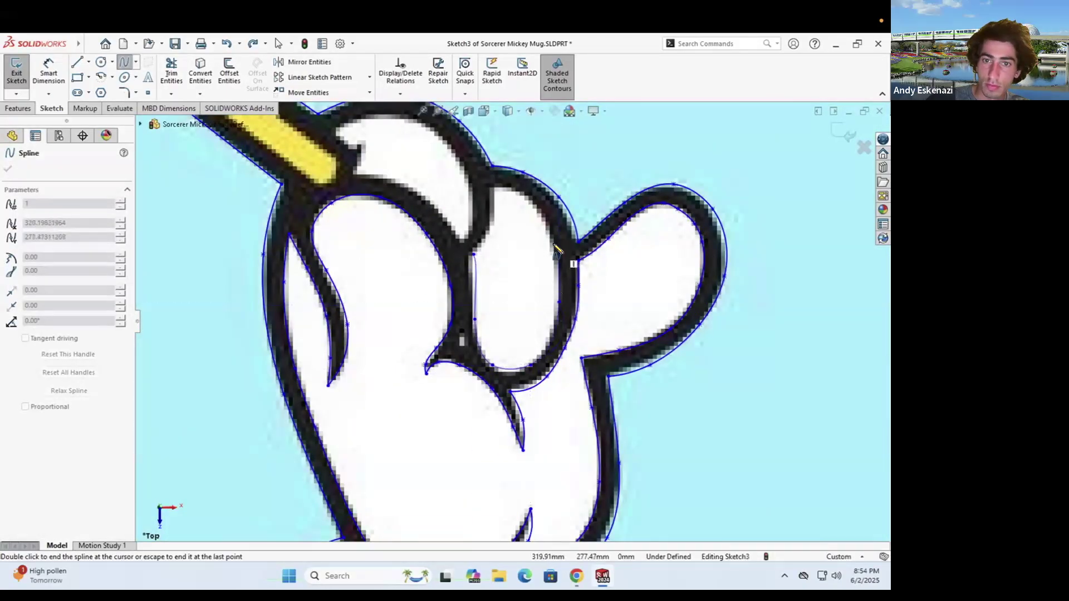
double_click(491, 185)
key(Escape)
Close the oval curled finger's outline with a spline along its upper-left edge
scroll(509, 167, down, 3)
click(125, 62)
click(436, 329)
click(461, 307)
click(472, 259)
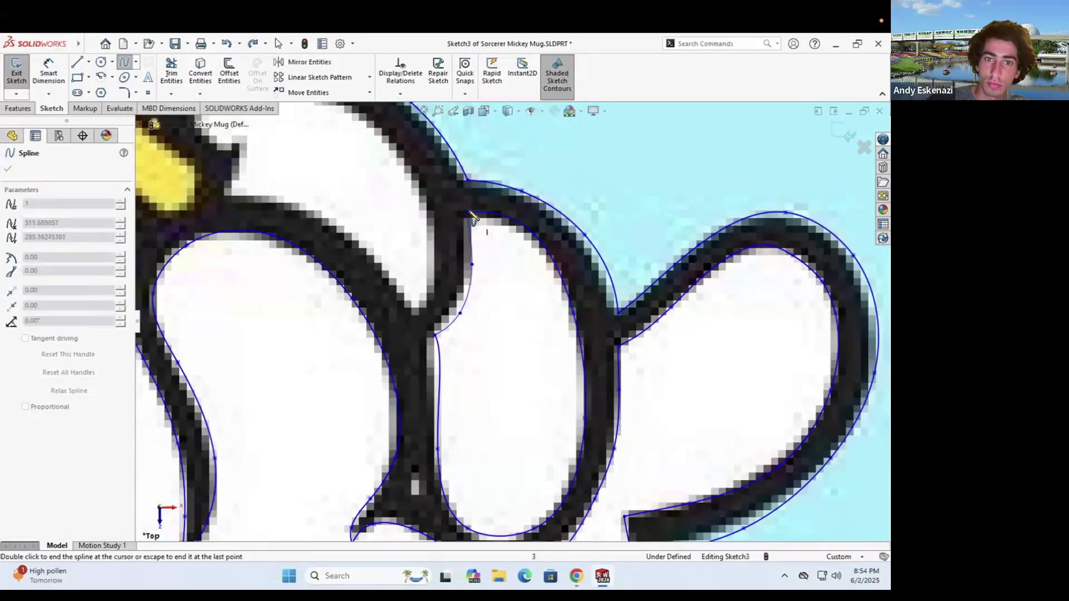
click(469, 209)
scroll(495, 332, down, 1)
drag(483, 481, 477, 367)
key(Escape)
scroll(501, 334, up, 8)
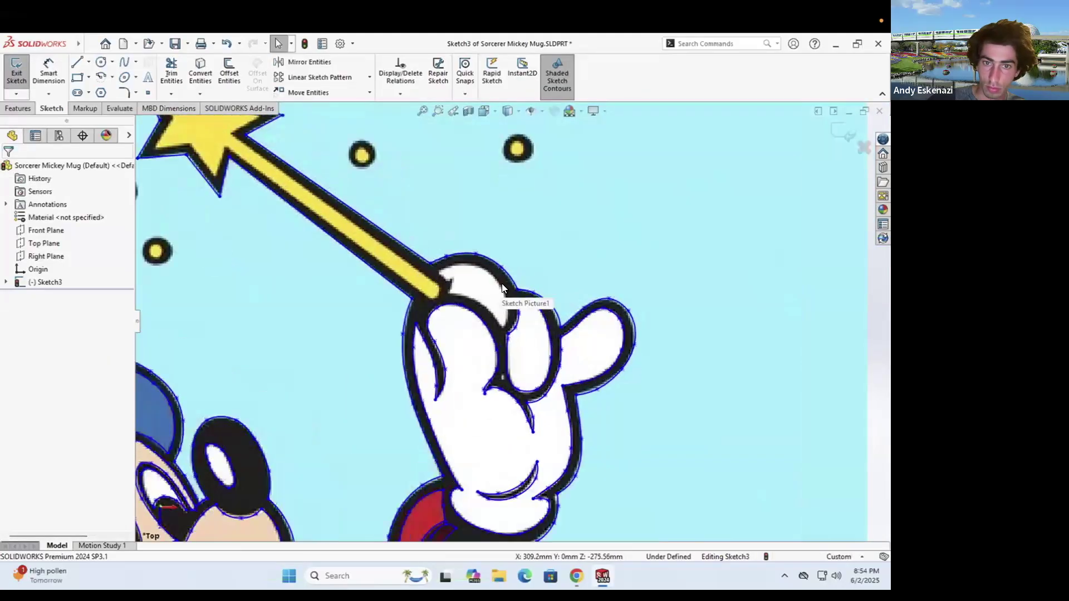
Trace the inner outline of the raised glove's uppermost finger with splines, including the edge around the wand's end
scroll(502, 282, down, 4)
click(124, 61)
click(400, 328)
key(Escape)
click(124, 62)
click(513, 390)
click(528, 371)
key(Escape)
scroll(425, 274, down, 3)
click(124, 62)
click(343, 273)
key(Escape)
scroll(412, 376, up, 5)
scroll(391, 231, down, 3)
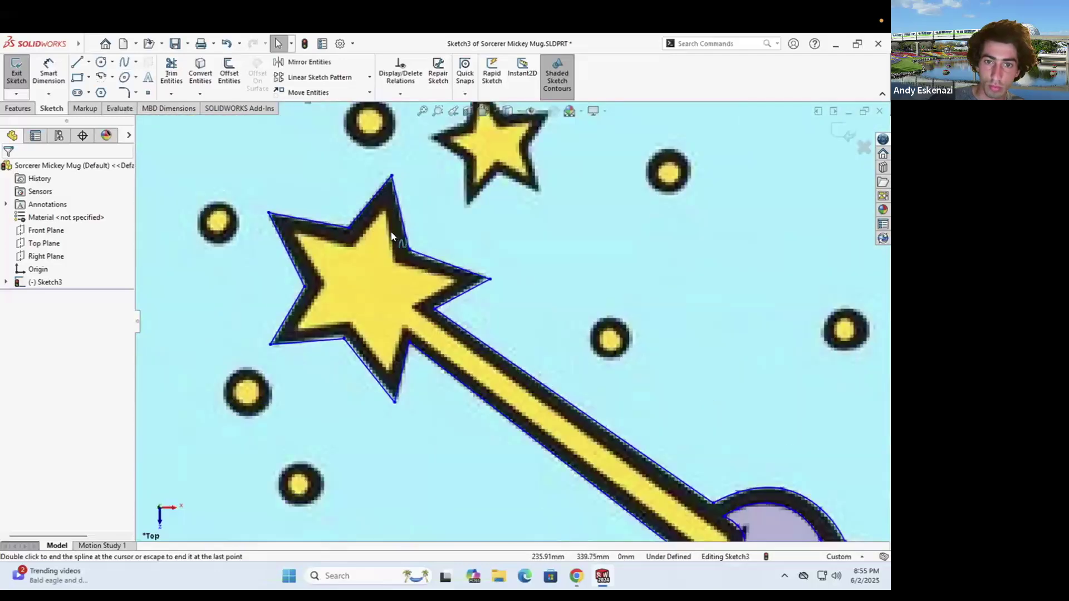
Draw connected lines along the wand star's inner left and lower edges and down the wand's lower yellow edge to the hand
click(291, 235)
scroll(322, 282, down, 5)
click(427, 314)
click(325, 477)
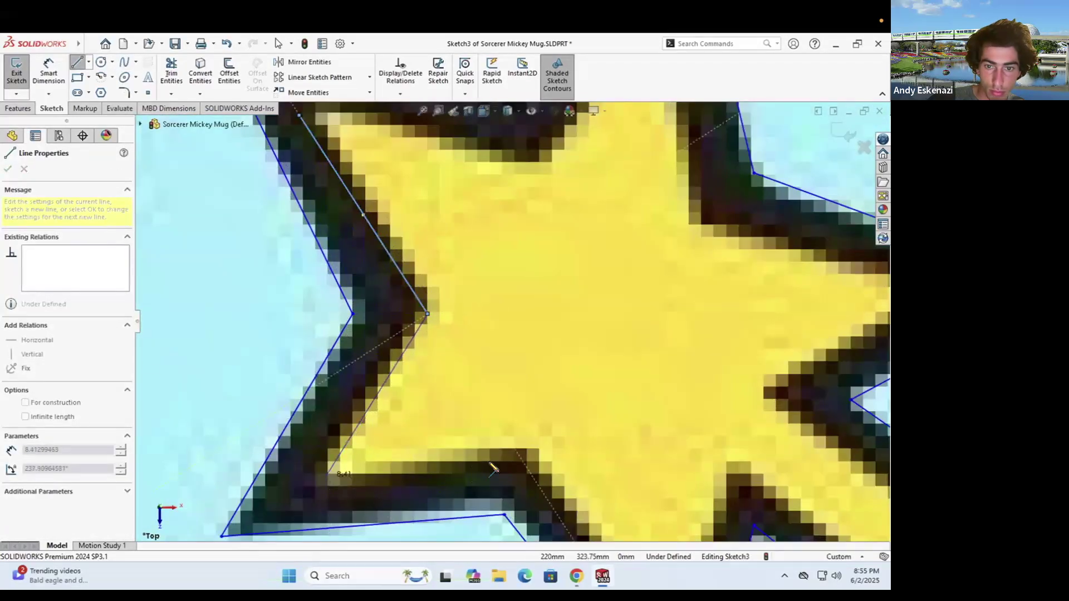
click(521, 455)
scroll(573, 435, up, 3)
click(556, 425)
click(590, 308)
scroll(590, 311, up, 6)
scroll(744, 489, down, 6)
click(720, 413)
key(Escape)
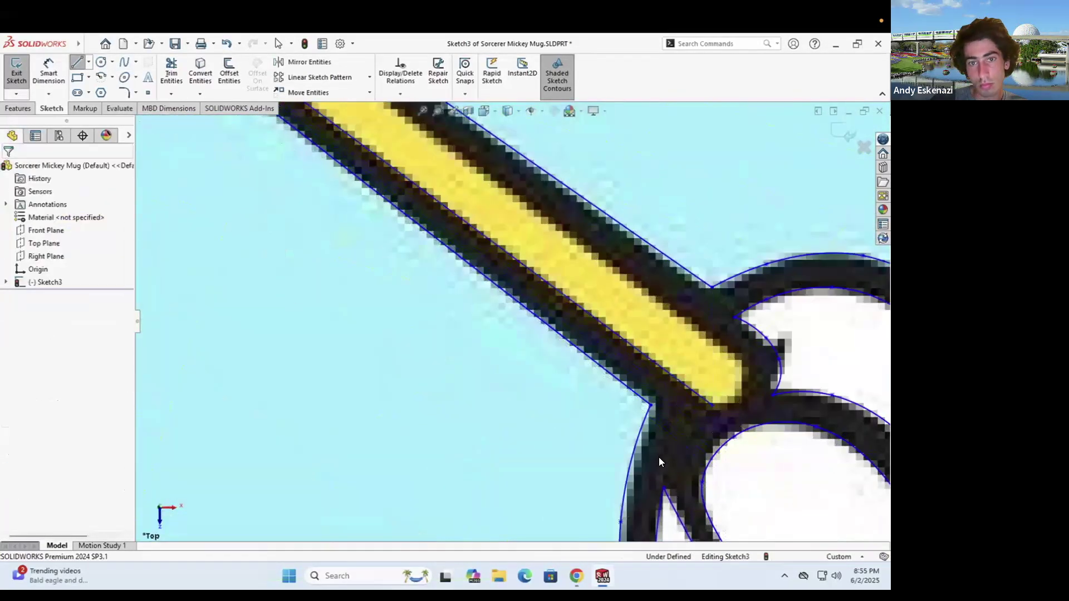
Draw connected lines along the wand star's inner upper and right edges and down the wand's upper yellow edge to the hand
scroll(659, 457, up, 6)
click(76, 60)
scroll(249, 197, down, 5)
click(299, 186)
key(Escape)
click(300, 187)
key(Escape)
click(78, 61)
click(295, 181)
click(439, 217)
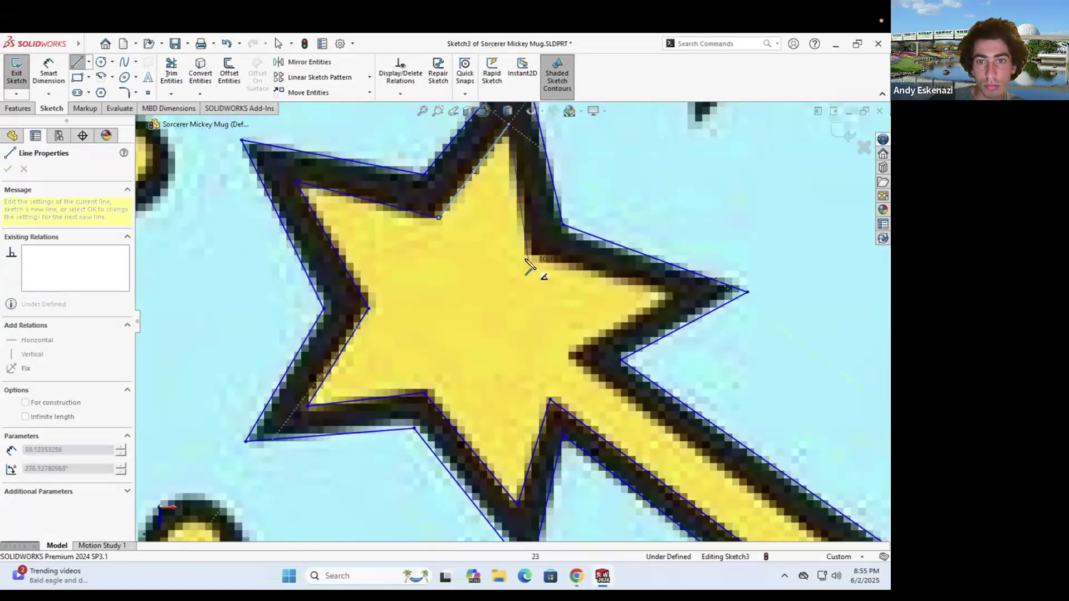
scroll(573, 359, down, 5)
scroll(606, 401, up, 5)
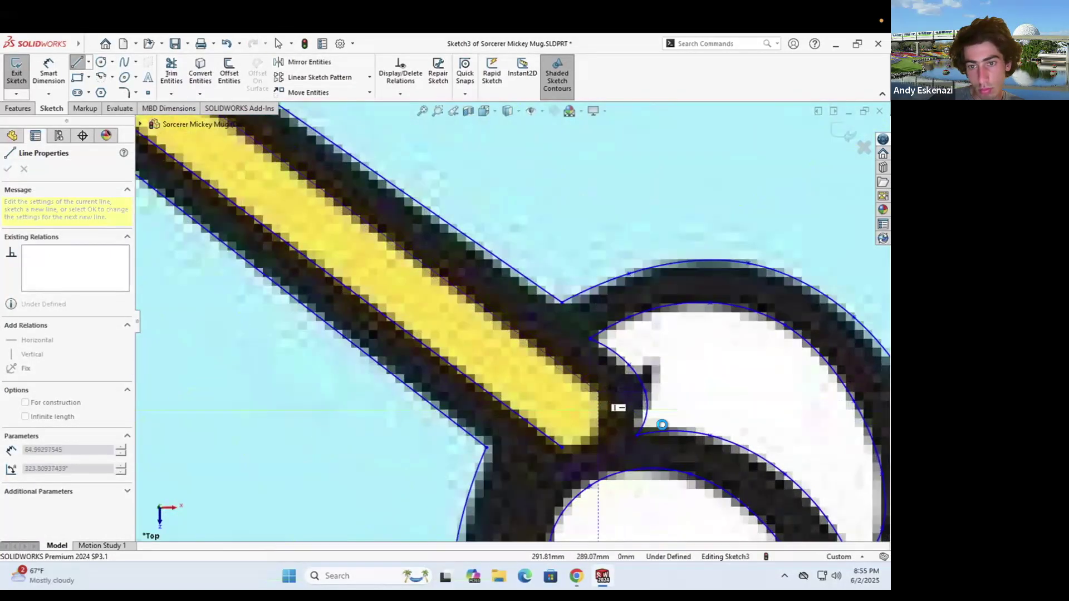
Close the wand's yellow inner outline with a spline around its rounded end at the raised glove
key(Escape)
click(124, 62)
click(563, 447)
key(Escape)
scroll(431, 338, down, 8)
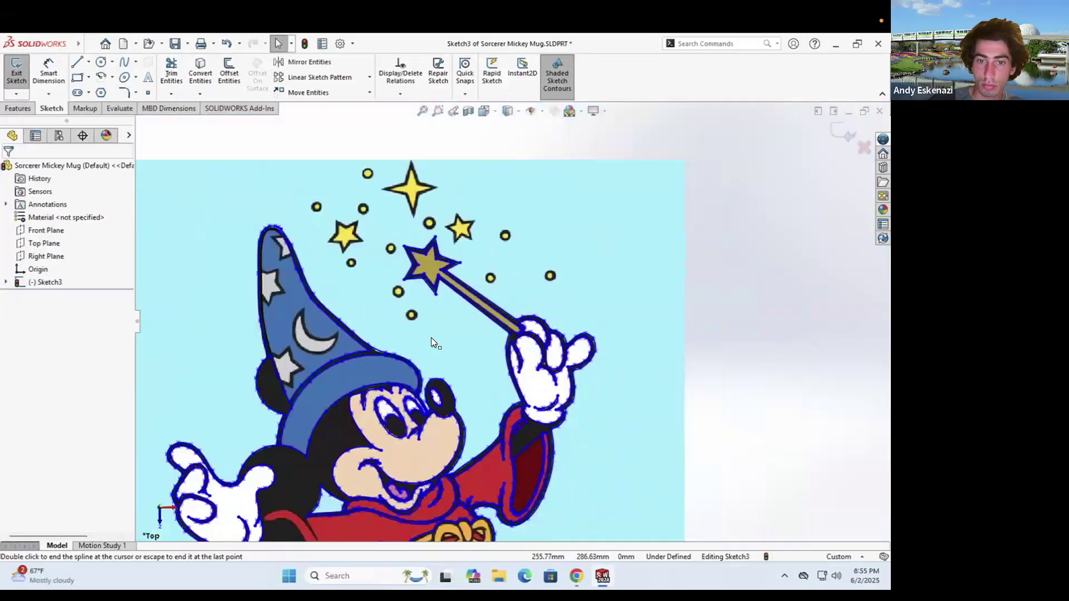
Draw a short spline across the upper end of the left sleeve's red cuff band, below the glove
scroll(323, 403, up, 6)
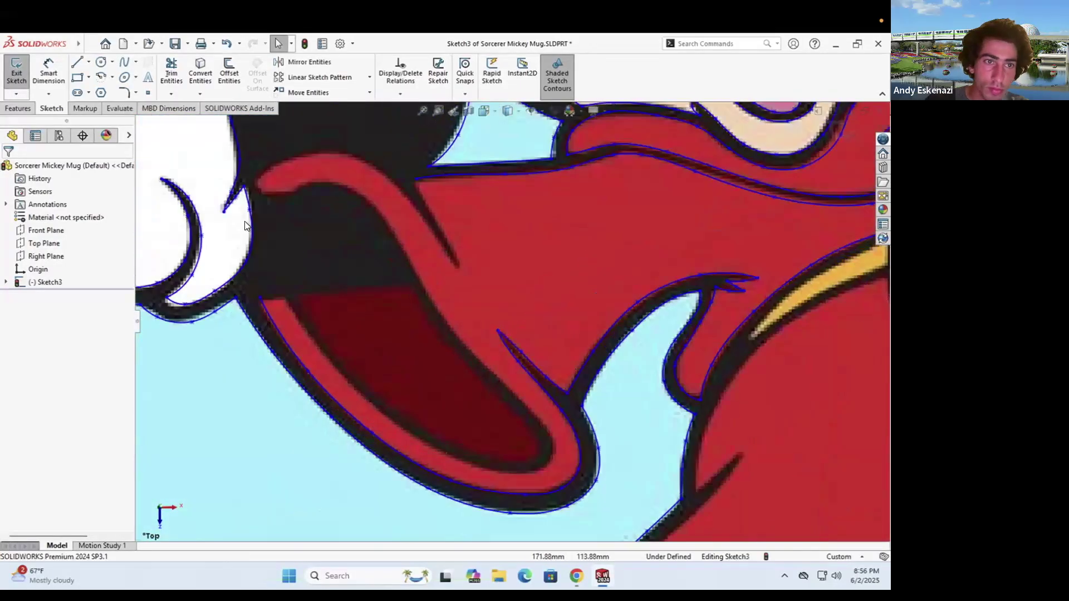
click(125, 62)
scroll(299, 335, up, 4)
click(254, 259)
click(312, 263)
key(Escape)
Trace a spline from the cuff band's upper end down its inner edge to the sleeve's lower tip
click(124, 62)
click(313, 263)
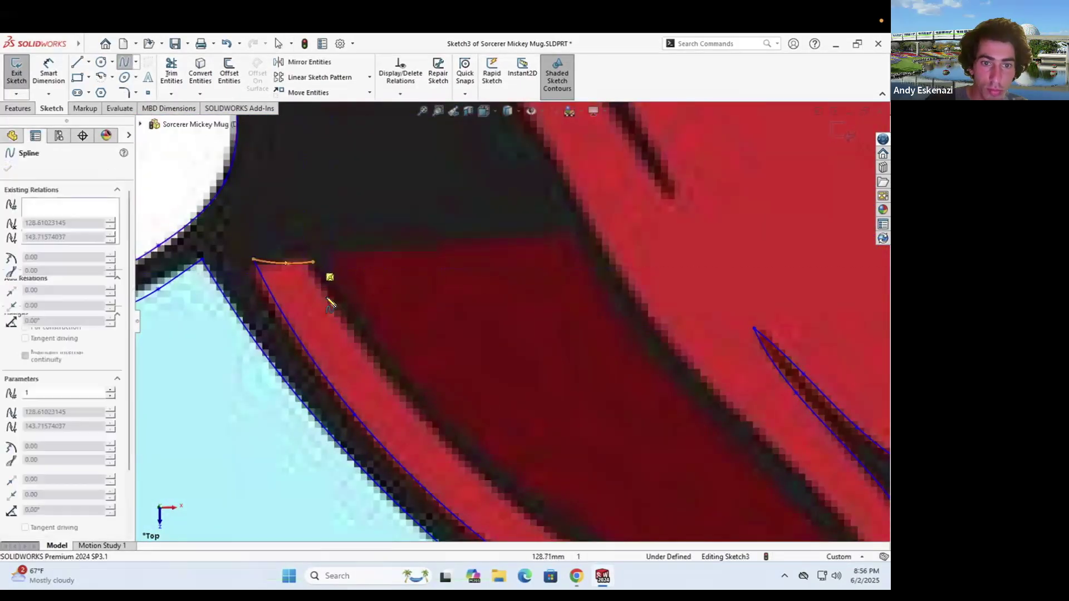
click(327, 296)
click(388, 386)
scroll(434, 392, down, 3)
scroll(506, 414, up, 3)
scroll(644, 428, down, 4)
scroll(646, 423, up, 3)
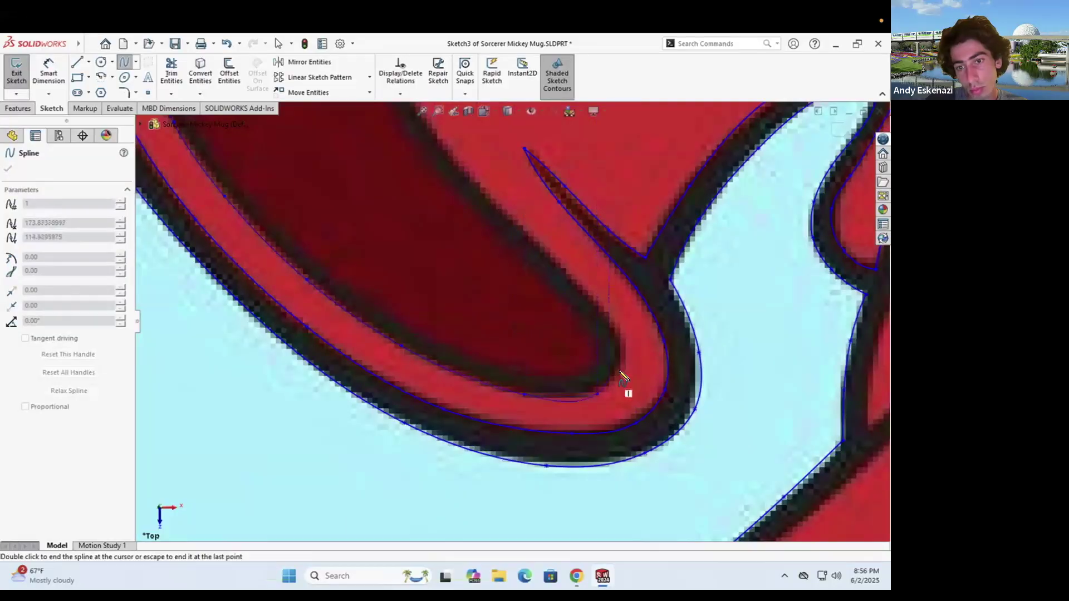
Continue the spline up the sleeve opening's right edge, around the cuff's curved upper end and down to the fold's tip
click(546, 250)
scroll(515, 289, down, 4)
scroll(473, 179, up, 4)
click(458, 262)
scroll(433, 178, down, 3)
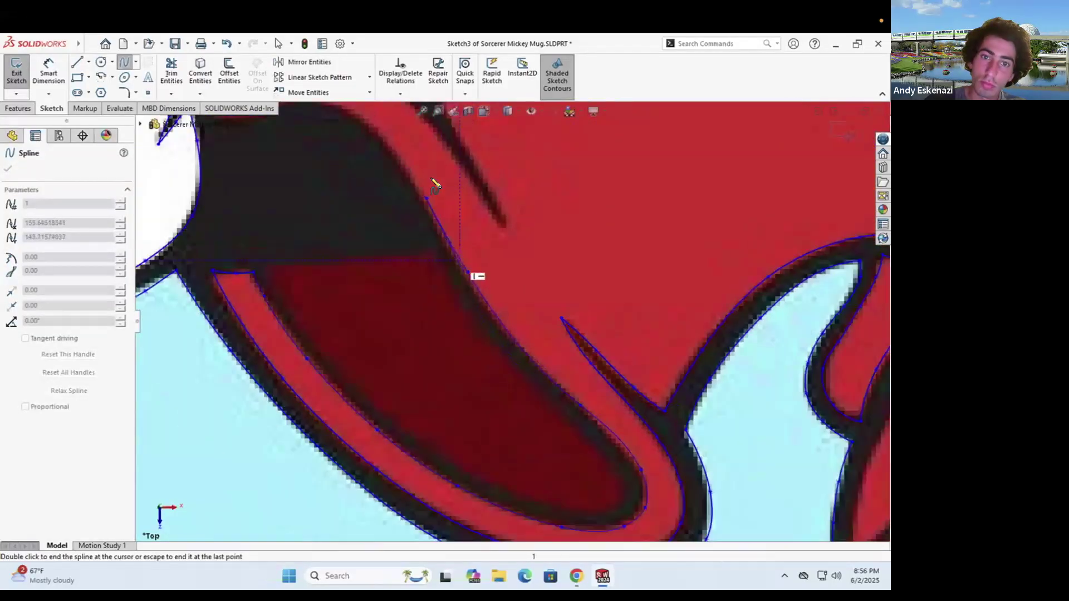
scroll(426, 167, up, 3)
click(481, 304)
click(422, 219)
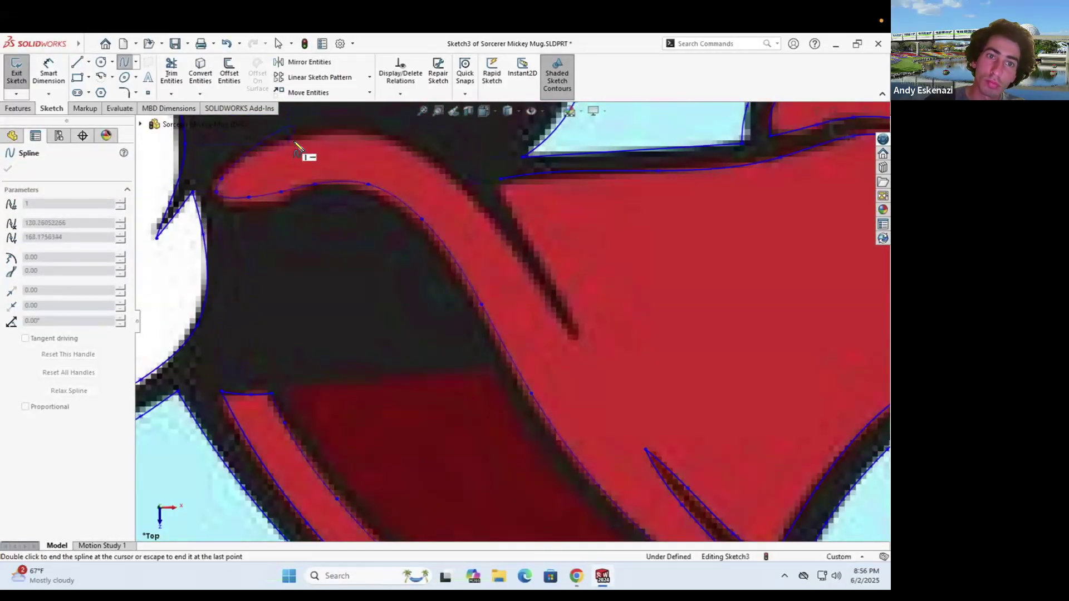
double_click(576, 343)
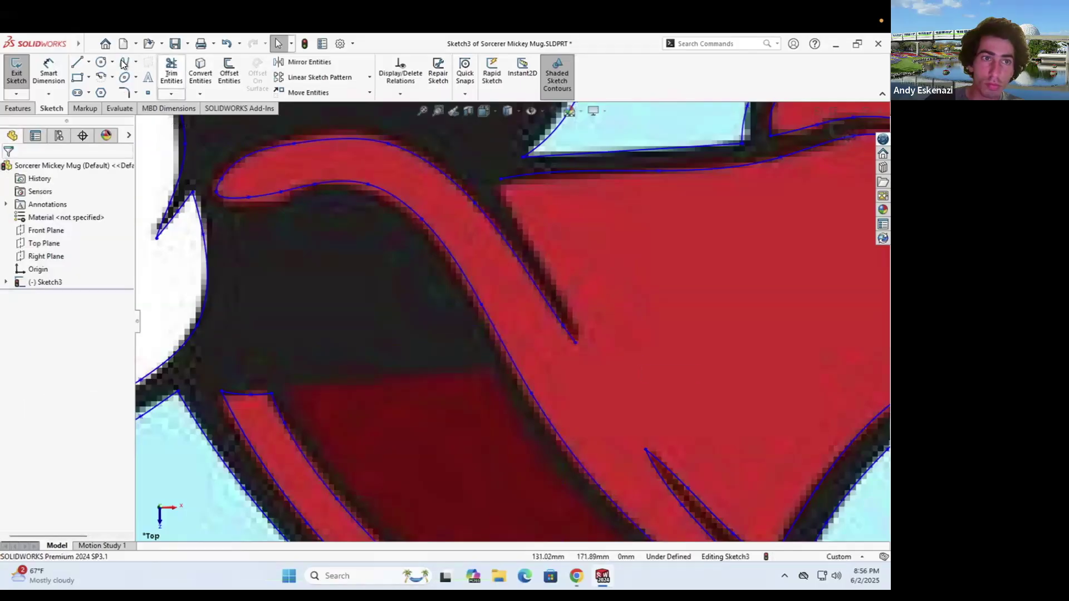
Close the left sleeve's red outline with a spline along the right edge of the upper fold
key(Escape)
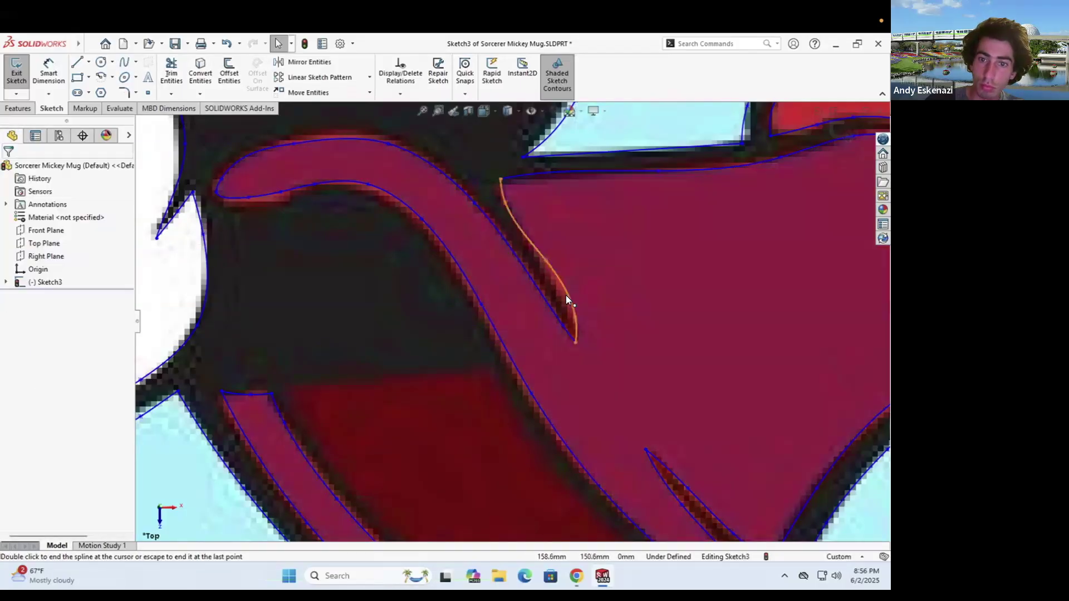
scroll(512, 334, down, 5)
scroll(389, 261, up, 5)
scroll(356, 245, up, 3)
Trace a spline down the dark red sleeve opening's left edge, around its lower tip and up its right edge
key(Return)
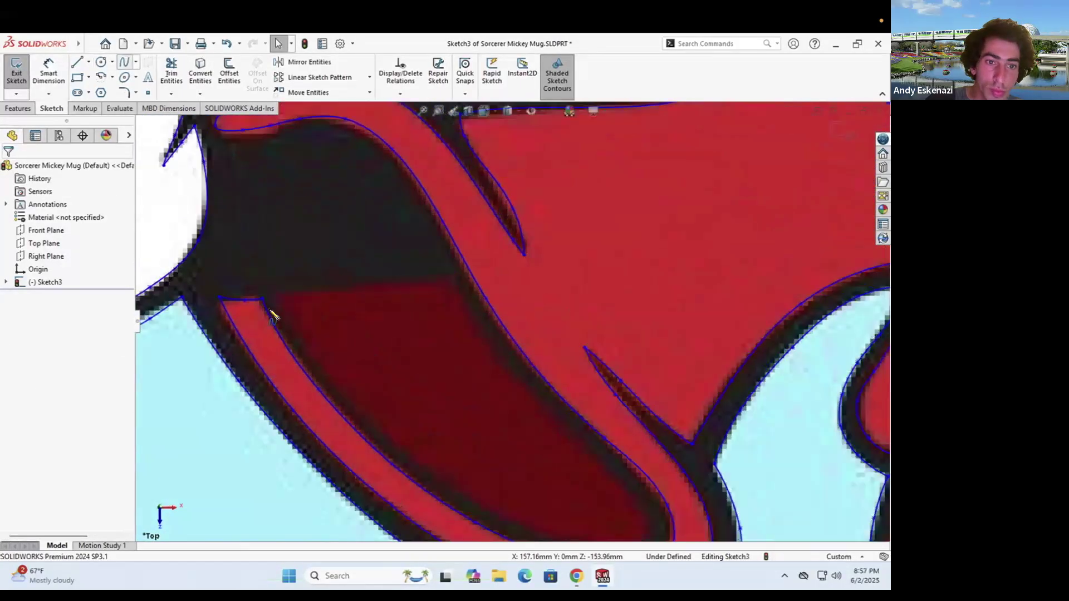
click(276, 295)
click(326, 372)
click(400, 450)
scroll(384, 328, down, 3)
scroll(390, 435, up, 4)
click(527, 402)
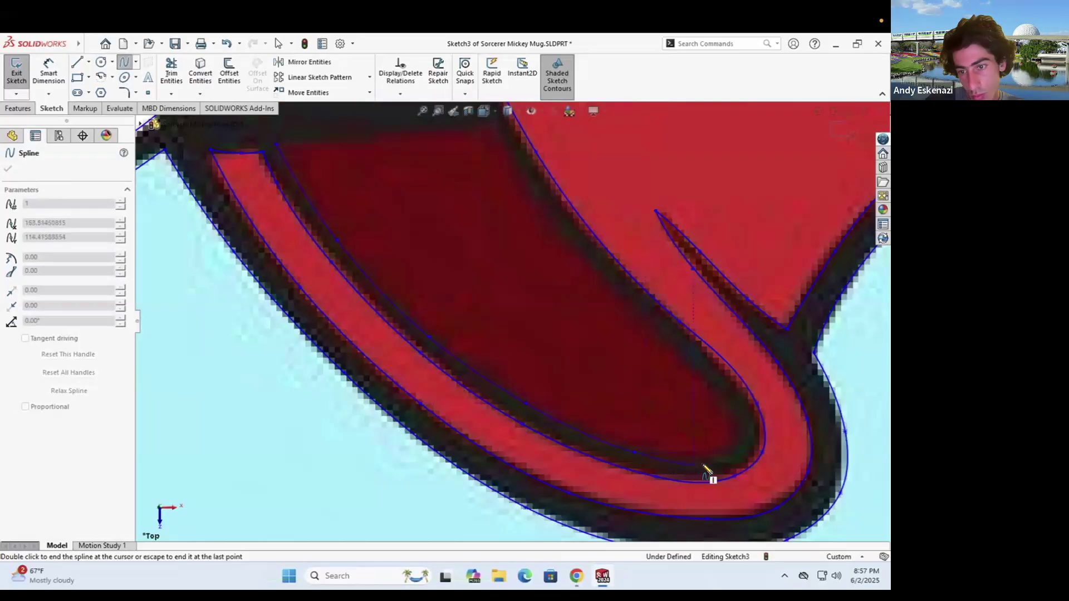
click(567, 235)
scroll(556, 234, down, 2)
scroll(533, 215, up, 2)
key(Escape)
Reposition points of the dark red sleeve opening's spline to follow the edge more closely
scroll(468, 259, down, 3)
mouse_move(563, 378)
mouse_down()
mouse_move(553, 370)
mouse_move(562, 352)
mouse_move(576, 377)
mouse_up()
scroll(619, 426, up, 3)
drag(517, 307, 525, 319)
key(Escape)
Close the dark red sleeve opening's outline with a spline along its upper edge and save the document
scroll(520, 378, down, 2)
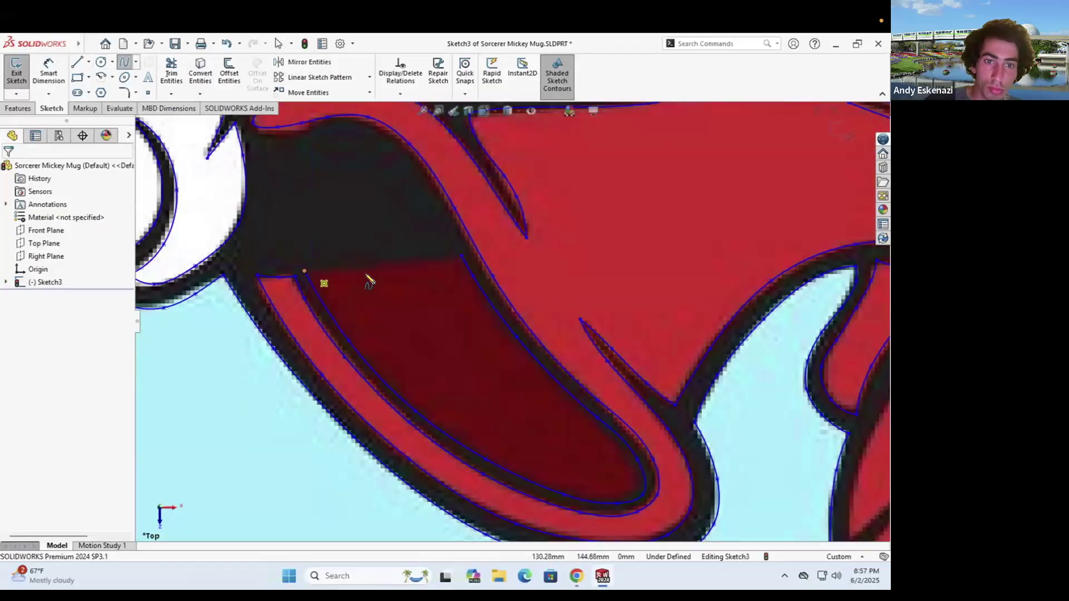
click(288, 279)
click(277, 271)
scroll(277, 271, up, 5)
drag(334, 356, 311, 341)
key(Escape)
scroll(275, 243, down, 10)
scroll(741, 295, up, 1)
click(175, 47)
Trace a spline from the robe's left fold notch up its inner edge and along the belt's lower border to the bow
scroll(580, 370, up, 5)
click(123, 63)
scroll(275, 511, up, 5)
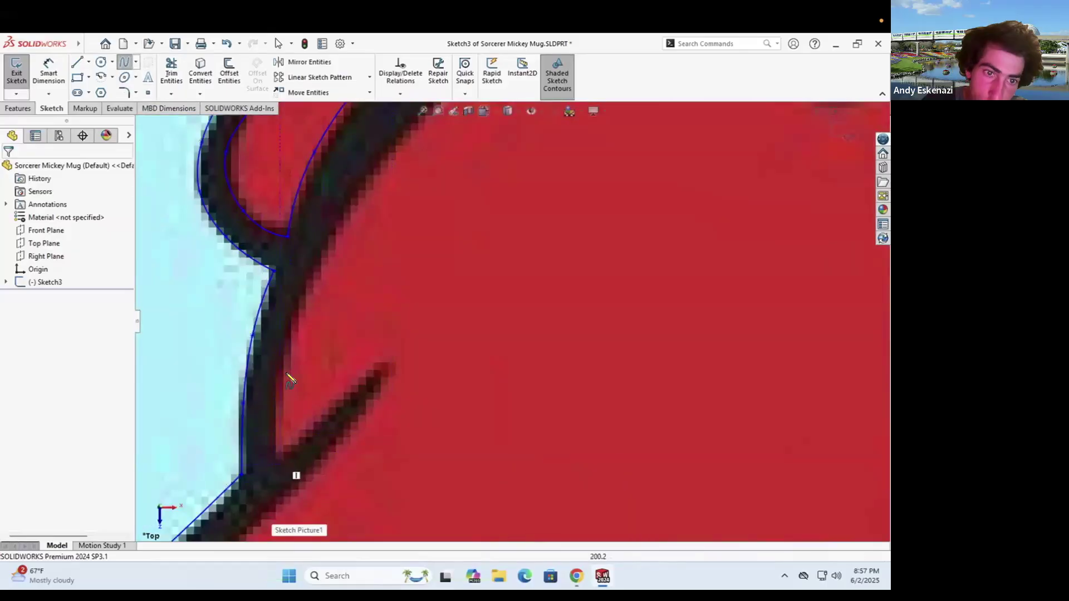
click(278, 458)
click(287, 374)
scroll(338, 260, down, 5)
click(516, 214)
click(586, 181)
key(Escape)
scroll(575, 175, down, 1)
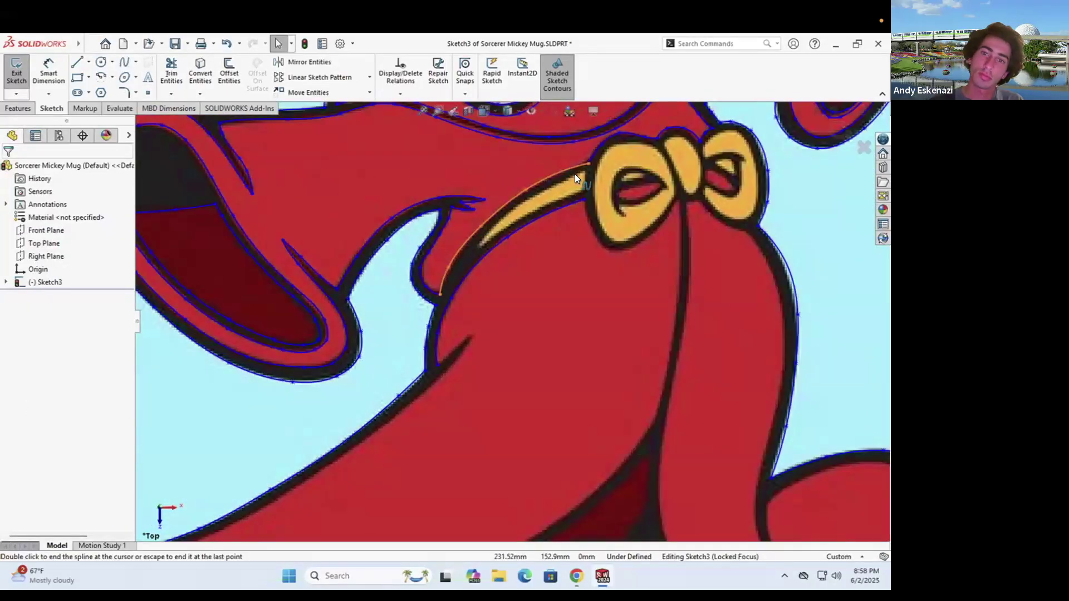
Trace a spline from the belt around the underside of the bow's left loop to the knot
scroll(574, 178, up, 5)
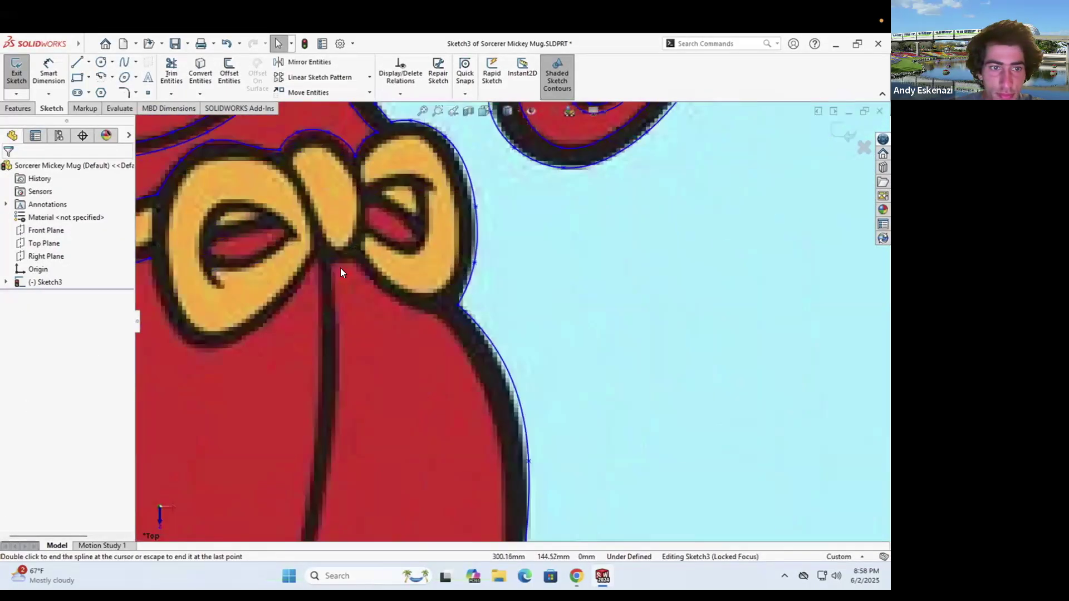
key(Return)
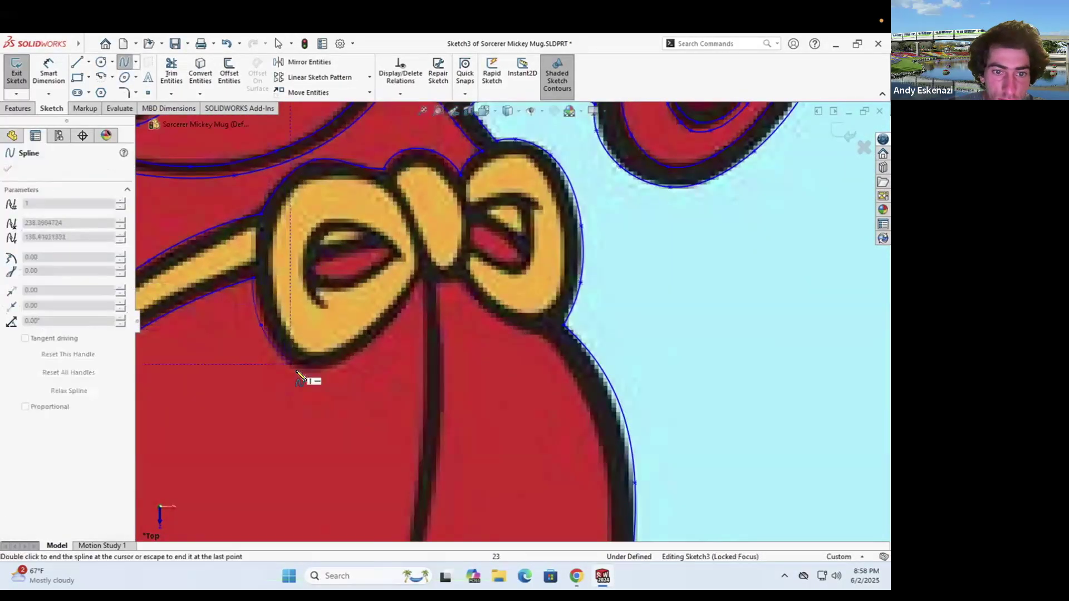
click(421, 282)
key(Escape)
Trace a spline from the bow's knot down the robe slit's left edge and along the hem to the train's lower corner
click(125, 63)
click(421, 281)
scroll(429, 401, down, 2)
click(490, 373)
scroll(493, 410, down, 5)
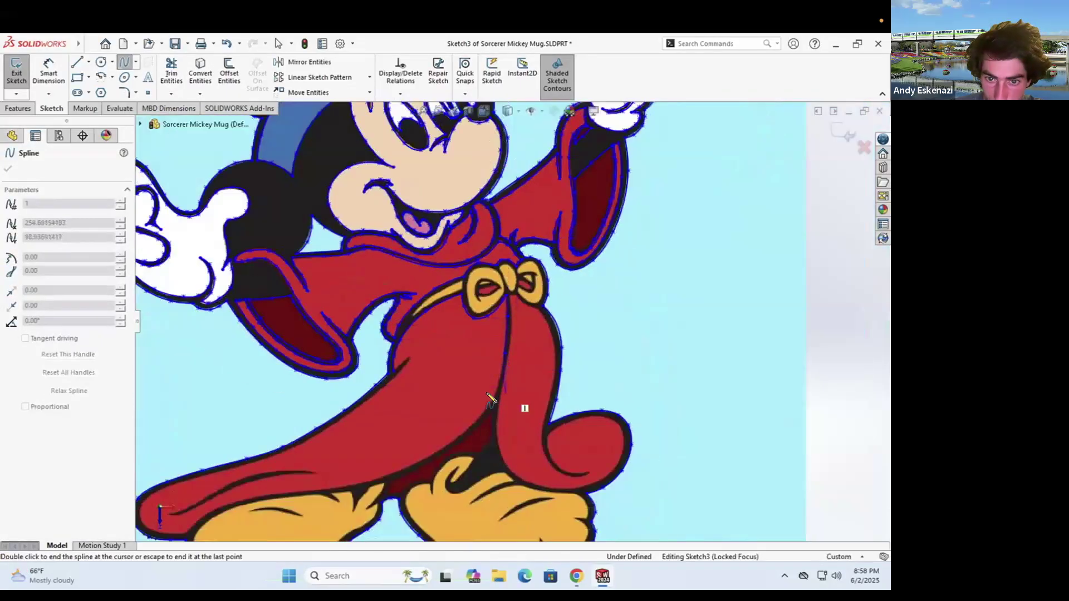
scroll(489, 398, up, 4)
scroll(361, 384, up, 2)
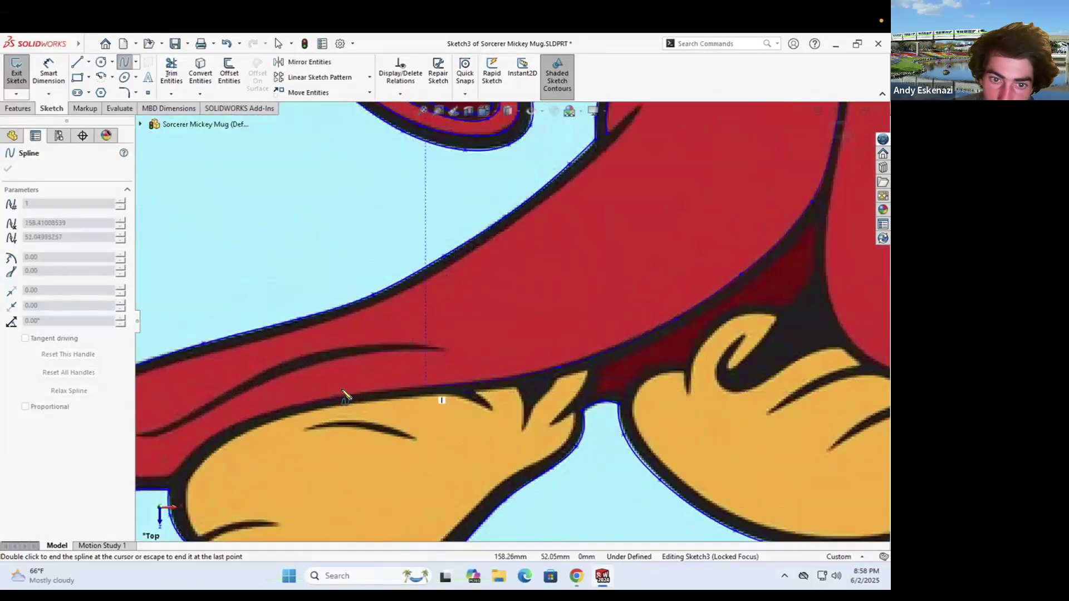
scroll(421, 242, down, 3)
scroll(364, 352, up, 3)
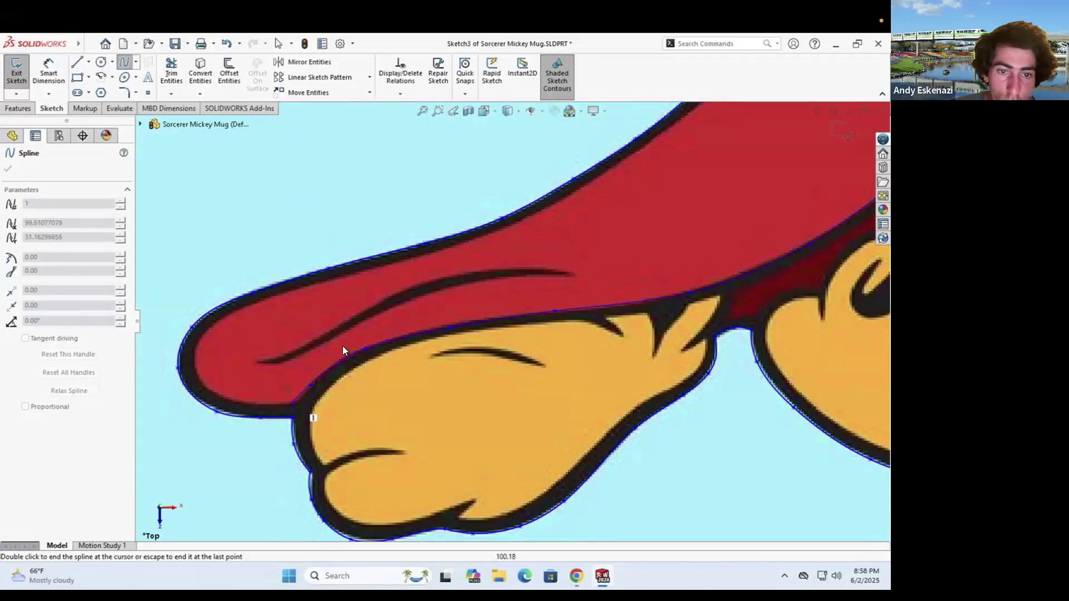
Trace a spline around the robe train's rounded left end and up its inner upper edge to the fold's tip
scroll(300, 373, up, 3)
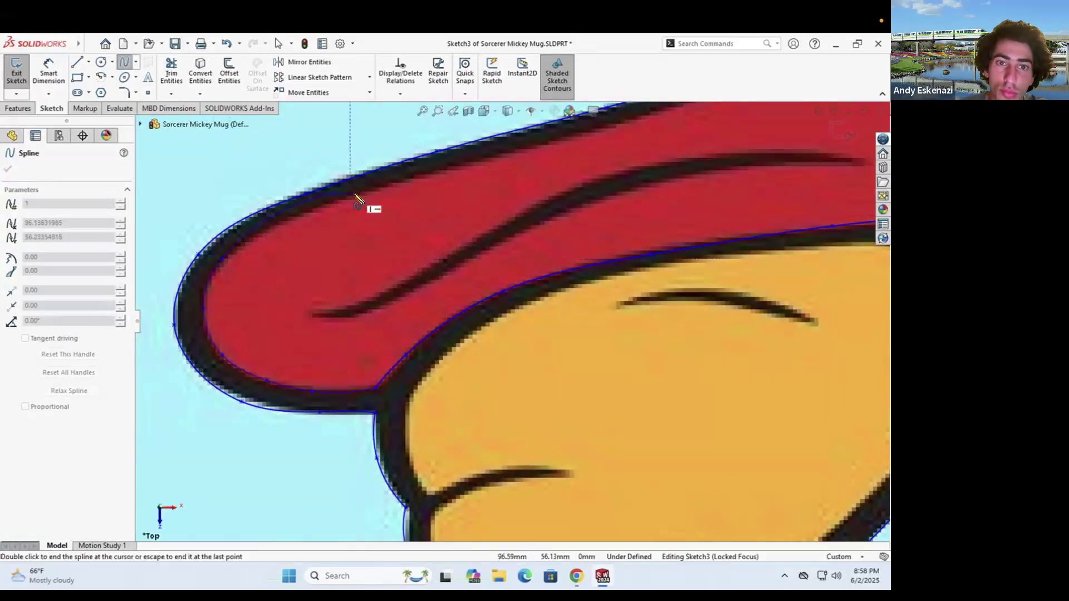
scroll(510, 170, down, 4)
scroll(635, 268, up, 4)
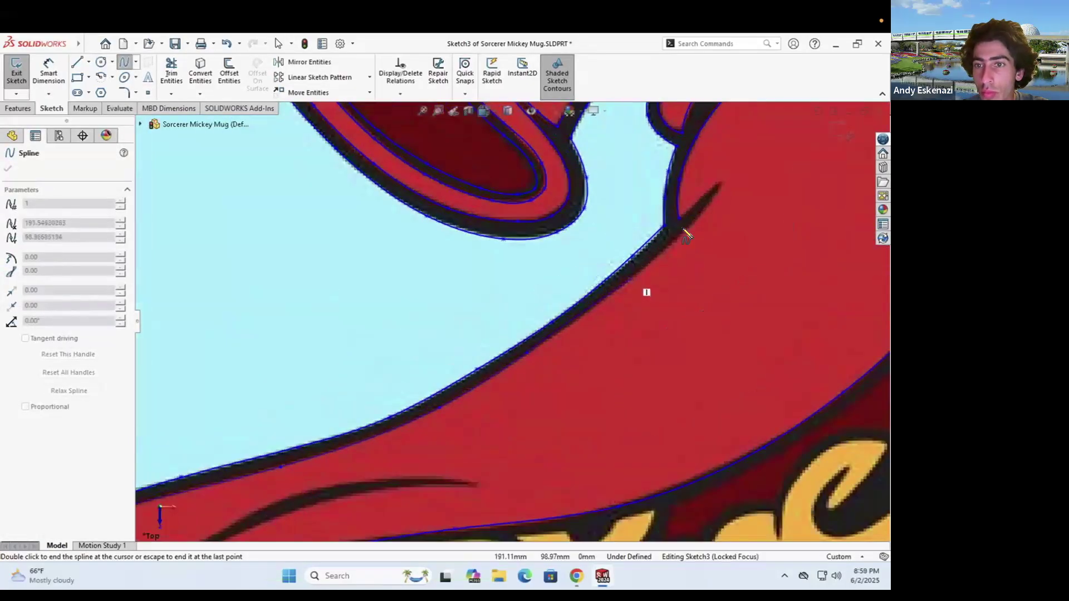
click(719, 186)
key(Escape)
Close the left robe panel's outline with a spline from the fold's tip back to the notch
scroll(773, 150, up, 5)
click(124, 62)
click(570, 279)
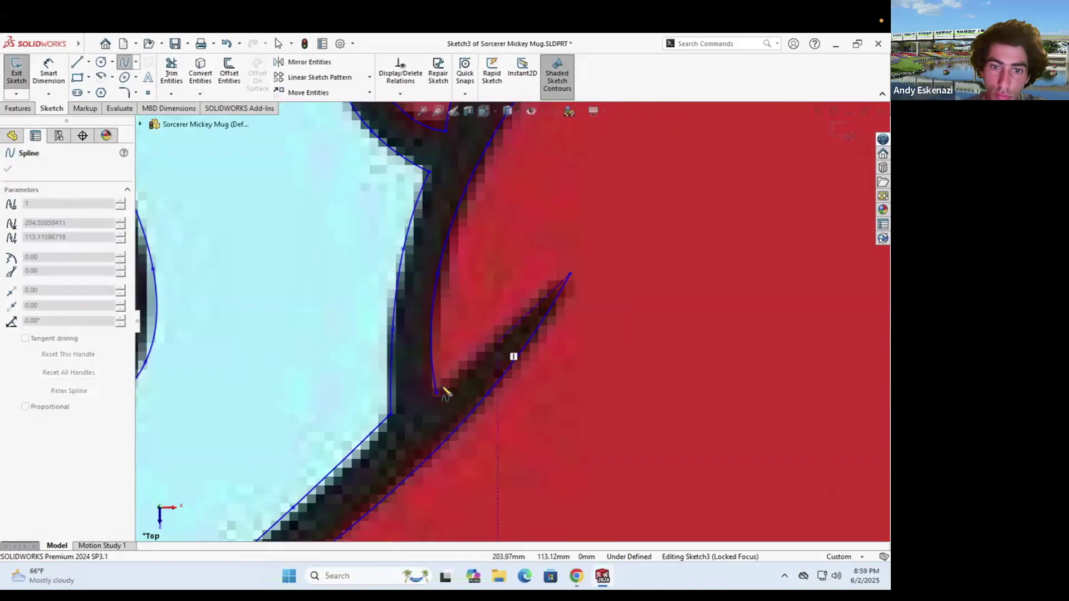
click(439, 385)
key(Escape)
Trace a spline from the bow's knot down the robe slit's right edge, along the hem and around the inside of the curl
scroll(224, 330, down, 5)
scroll(223, 330, down, 4)
scroll(456, 259, up, 5)
key(Return)
click(359, 284)
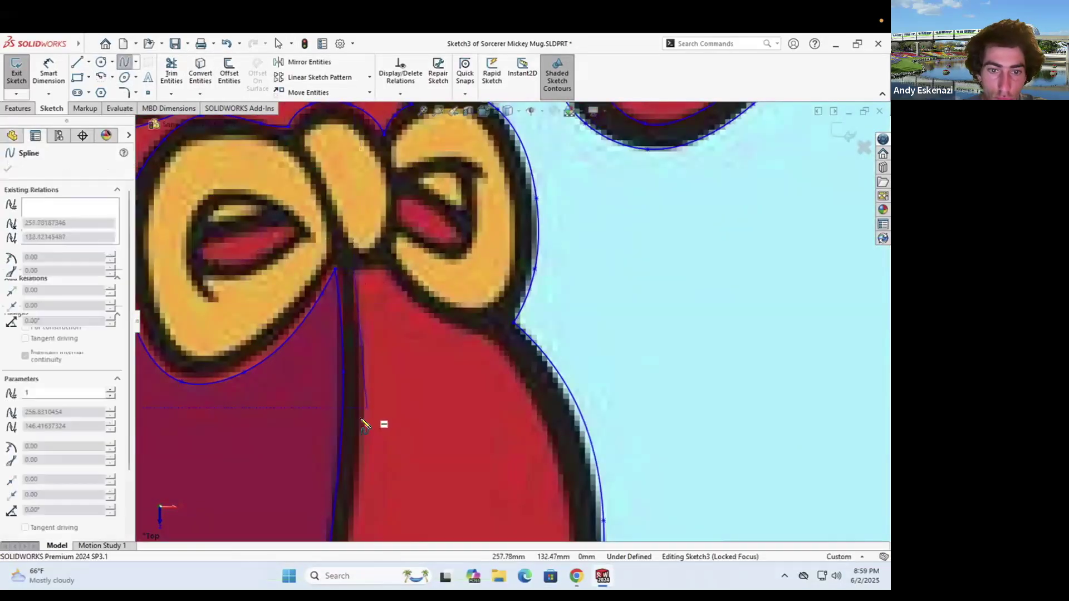
click(363, 420)
scroll(429, 464, down, 4)
scroll(440, 457, down, 3)
scroll(472, 382, up, 4)
scroll(532, 424, down, 4)
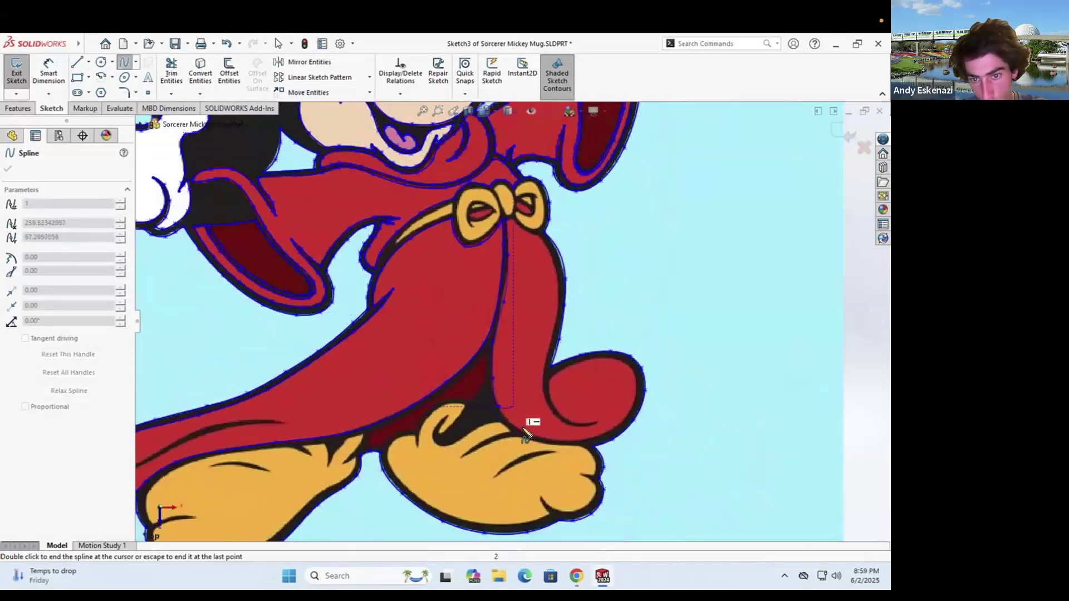
scroll(532, 425, up, 5)
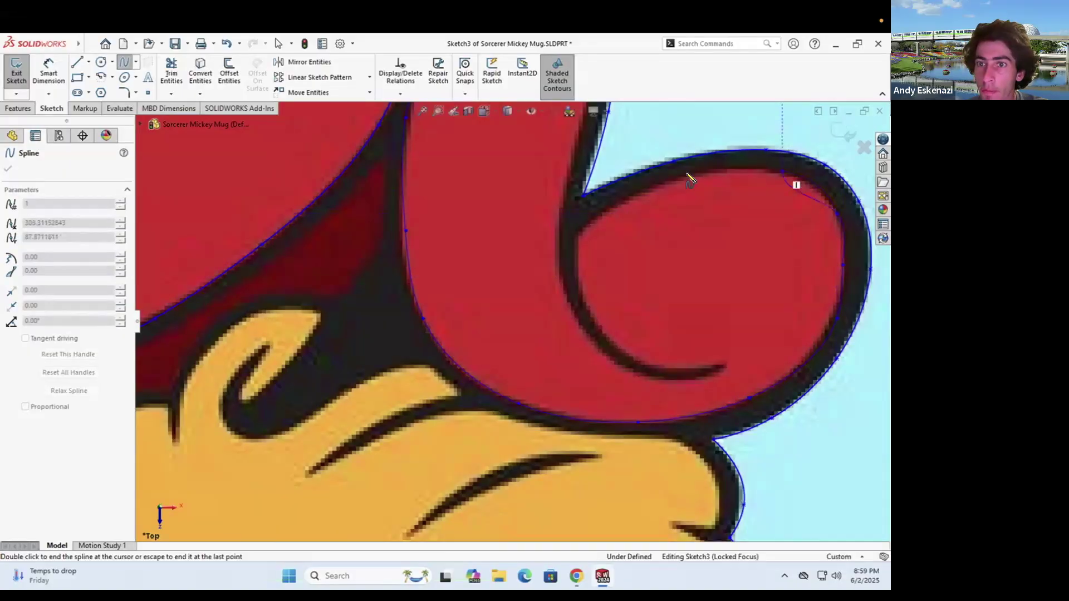
key(Escape)
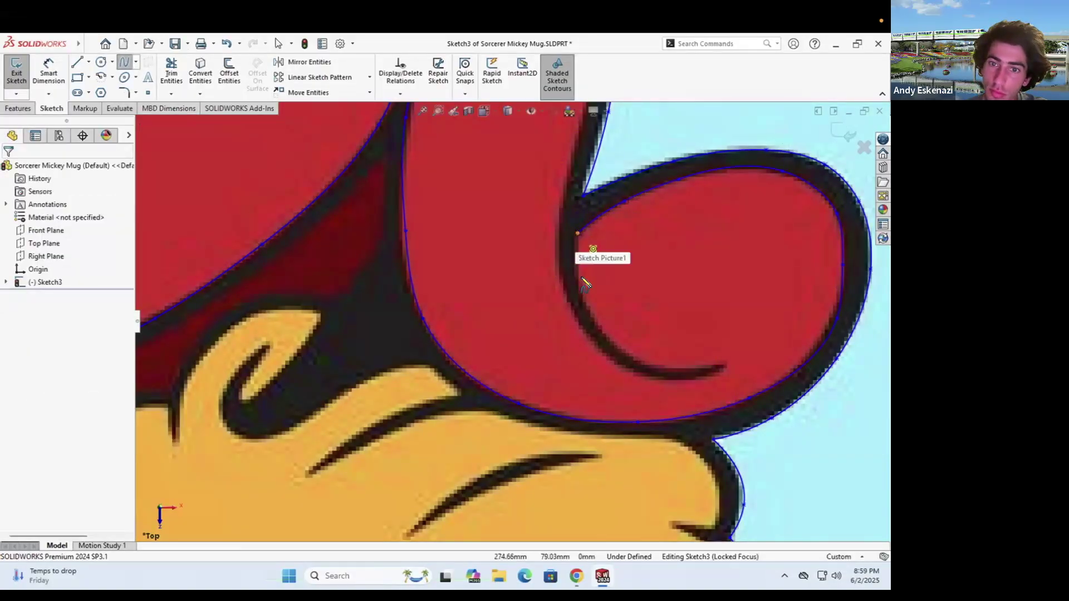
Trace a spline along the inner edge of the robe curl's fold line to its tip
click(579, 277)
click(600, 328)
key(Escape)
scroll(620, 322, down, 3)
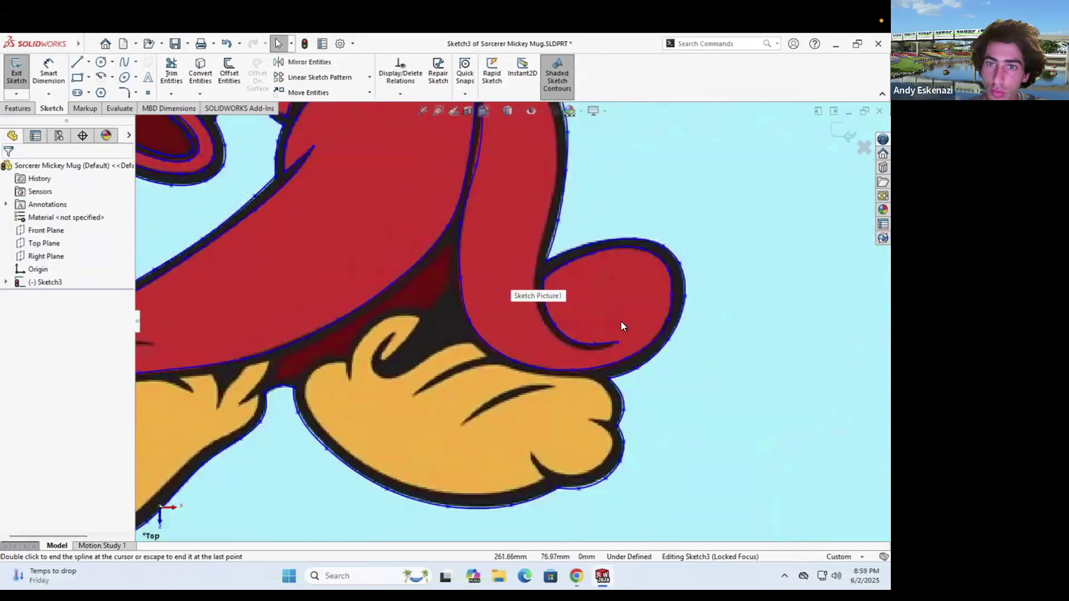
Trace splines beneath the bow's knot and along the underside of its right loop to the robe's right side
scroll(468, 253, up, 6)
click(393, 247)
double_click(471, 247)
click(472, 247)
click(518, 314)
click(692, 395)
Continue the spline down the robe's inner right edge and around the curl's fold line, closing it at the tip
scroll(692, 397, up, 6)
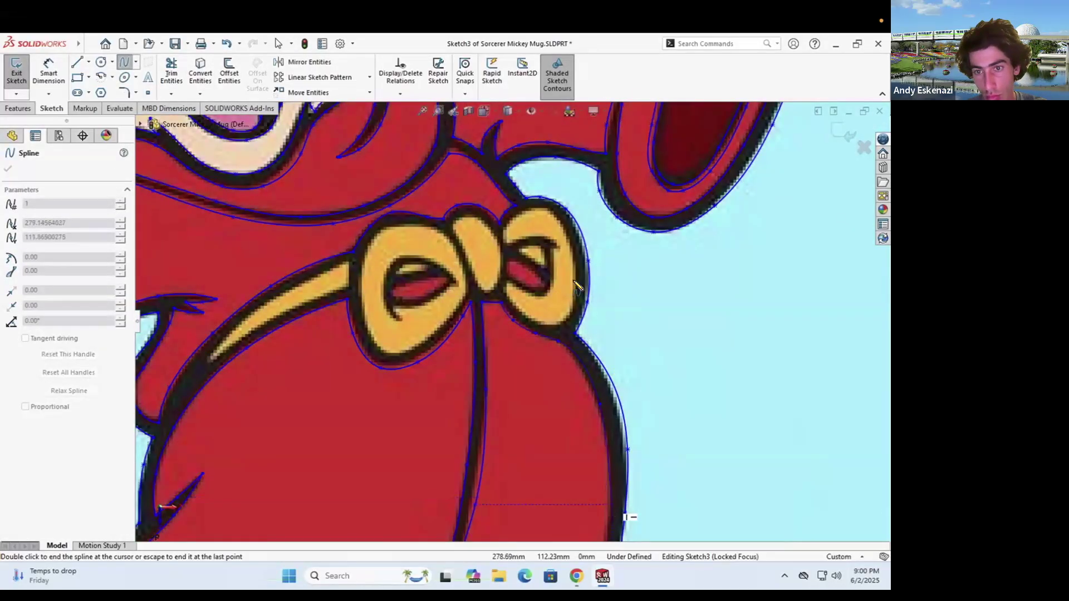
scroll(574, 283, up, 4)
scroll(604, 398, down, 4)
scroll(515, 468, up, 4)
scroll(518, 493, down, 6)
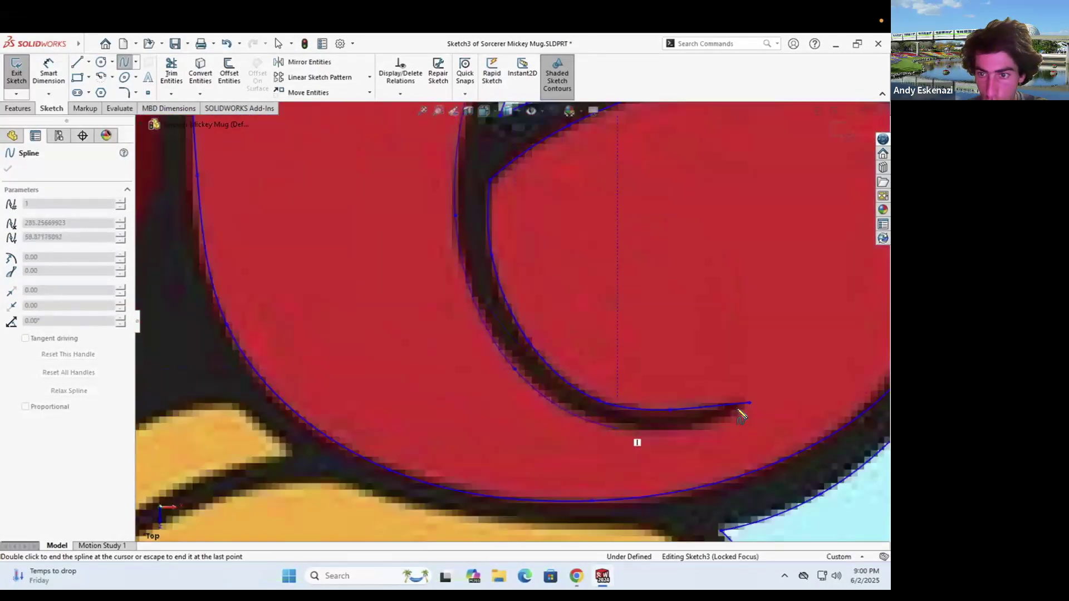
key(Escape)
Trace a closed spline around the yellow knot at the bow's centre
scroll(522, 374, up, 6)
scroll(403, 282, down, 8)
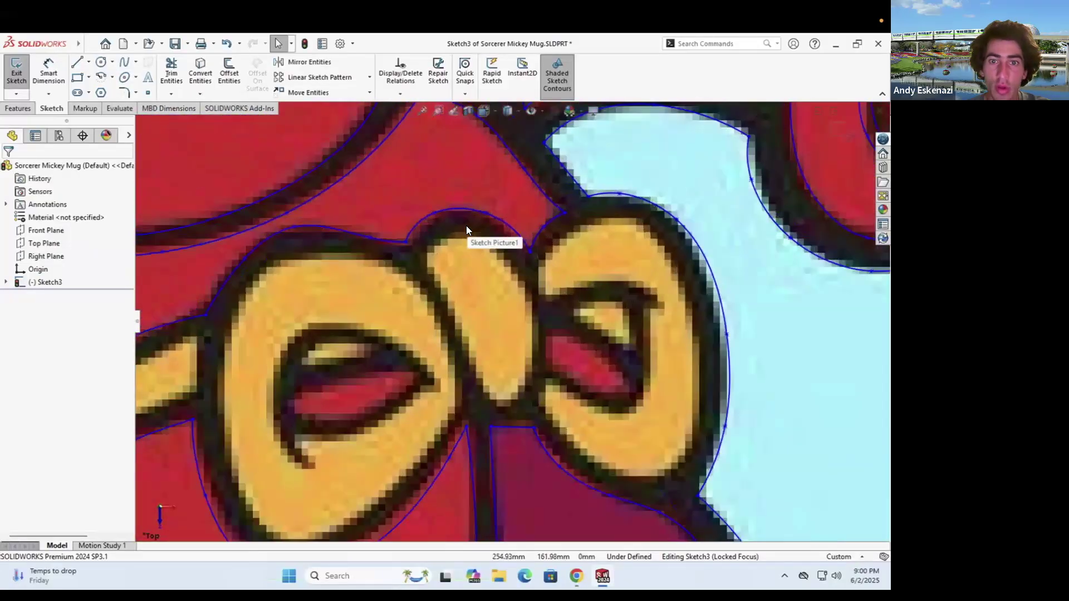
key(Return)
click(427, 271)
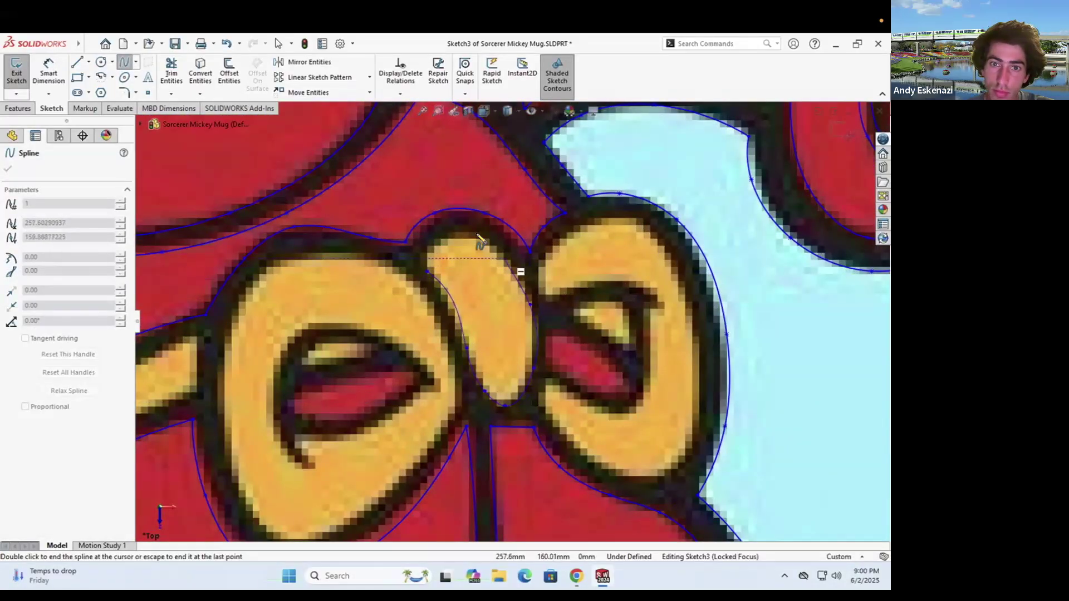
click(428, 271)
scroll(455, 321, up, 4)
key(Escape)
Trace a spline along the yellow belt's upper edge from its pointed left end to the bow
scroll(513, 346, down, 6)
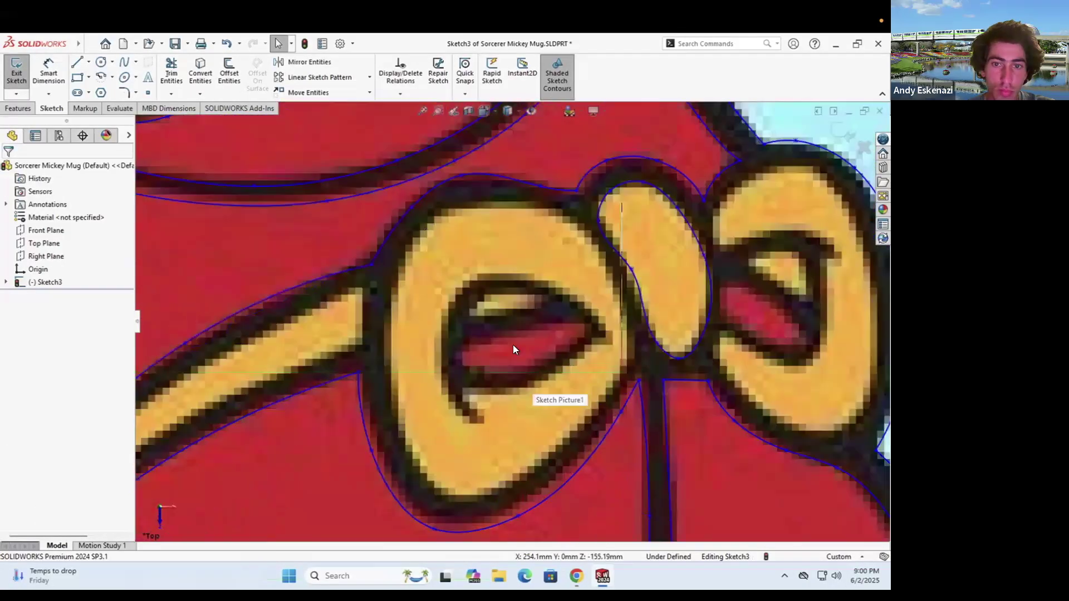
key(Return)
scroll(221, 429, down, 4)
click(272, 431)
click(350, 334)
double_click(661, 170)
Close the yellow belt's outline with splines along its lower edge and its end beside the bow
key(Return)
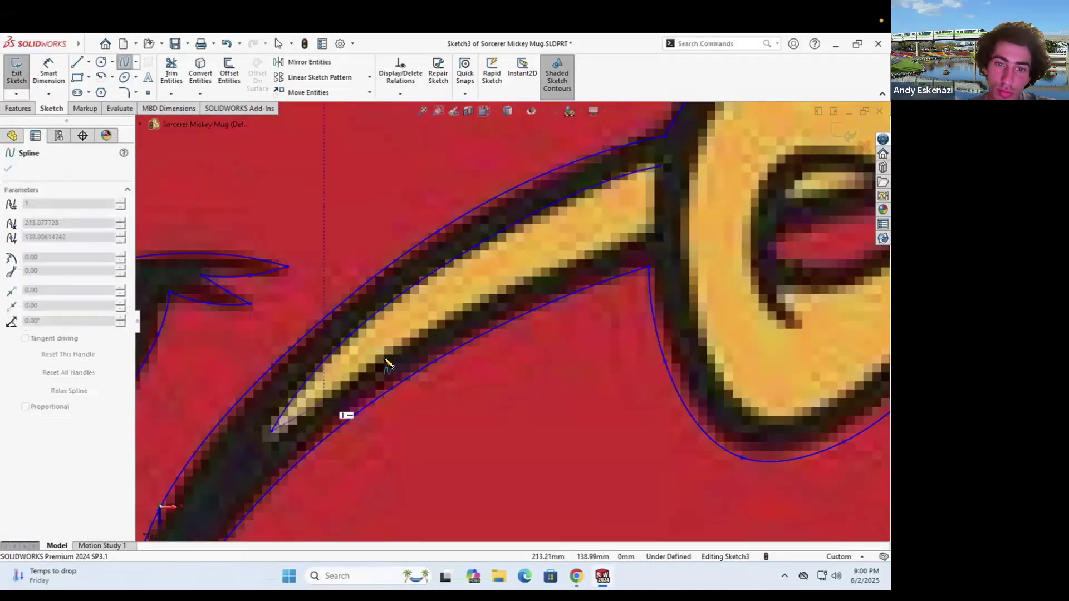
double_click(640, 245)
scroll(322, 311, up, 3)
scroll(322, 312, down, 3)
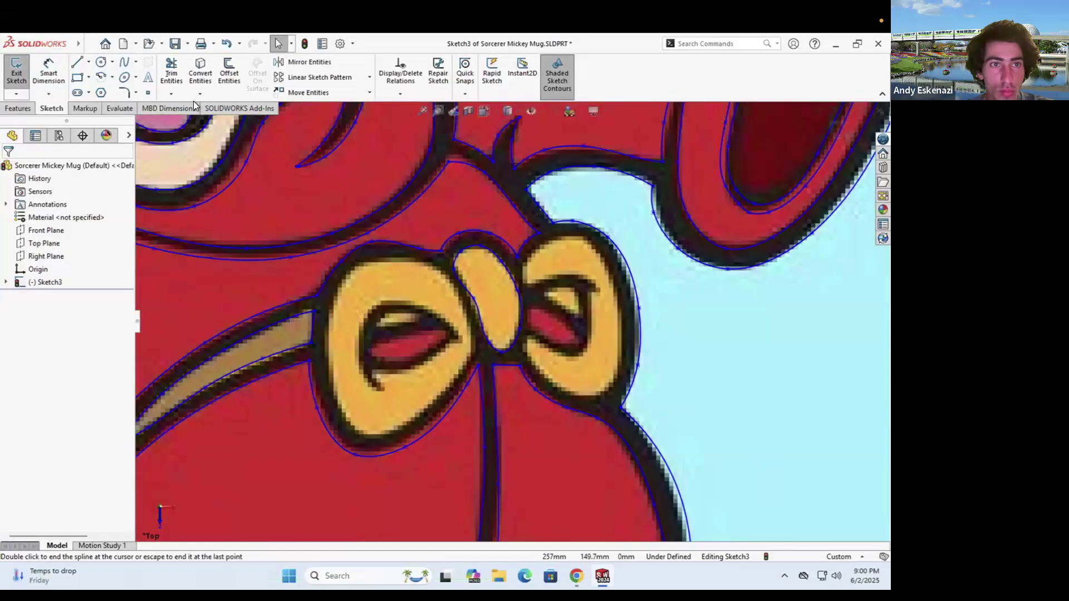
Trace a closed spline around the inner yellow outline of the bow's left loop
click(463, 286)
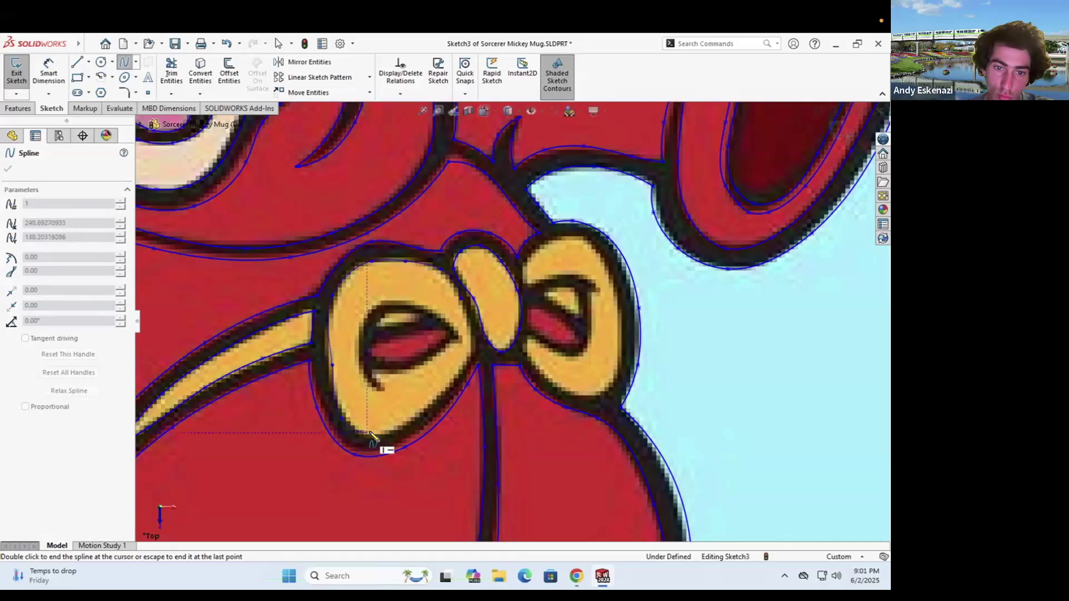
drag(475, 353, 442, 400)
drag(226, 398, 217, 356)
drag(296, 493, 289, 506)
scroll(334, 177, down, 3)
drag(306, 172, 303, 181)
scroll(659, 334, up, 8)
scroll(659, 334, down, 3)
scroll(332, 353, down, 2)
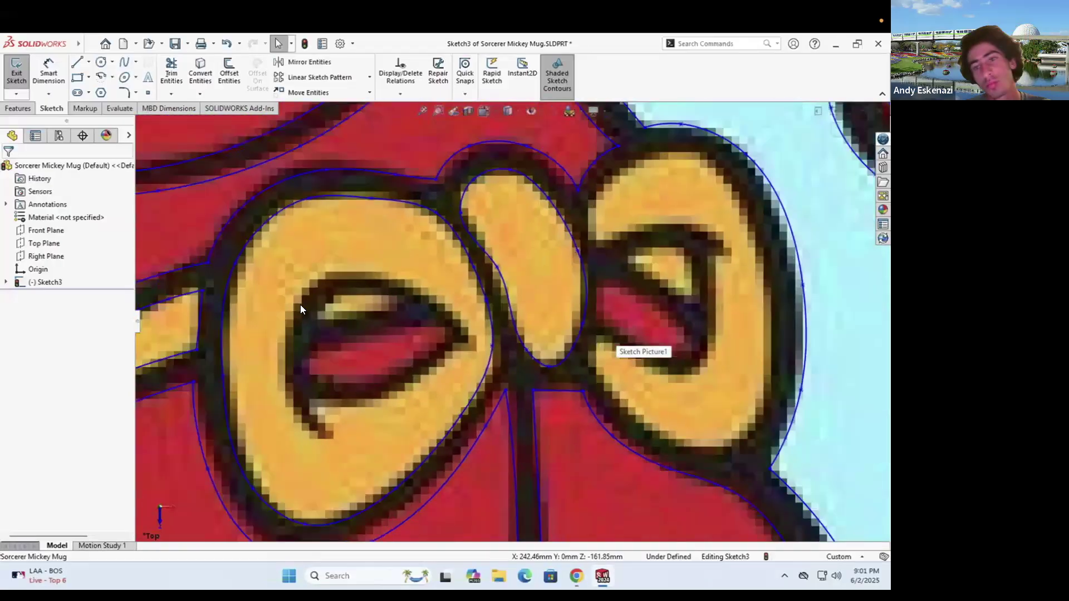
Trace a spline from the tail of the left loop's dark opening around its upper edge to its right tip
scroll(509, 321, up, 7)
scroll(476, 318, down, 7)
scroll(556, 333, up, 2)
scroll(555, 328, down, 3)
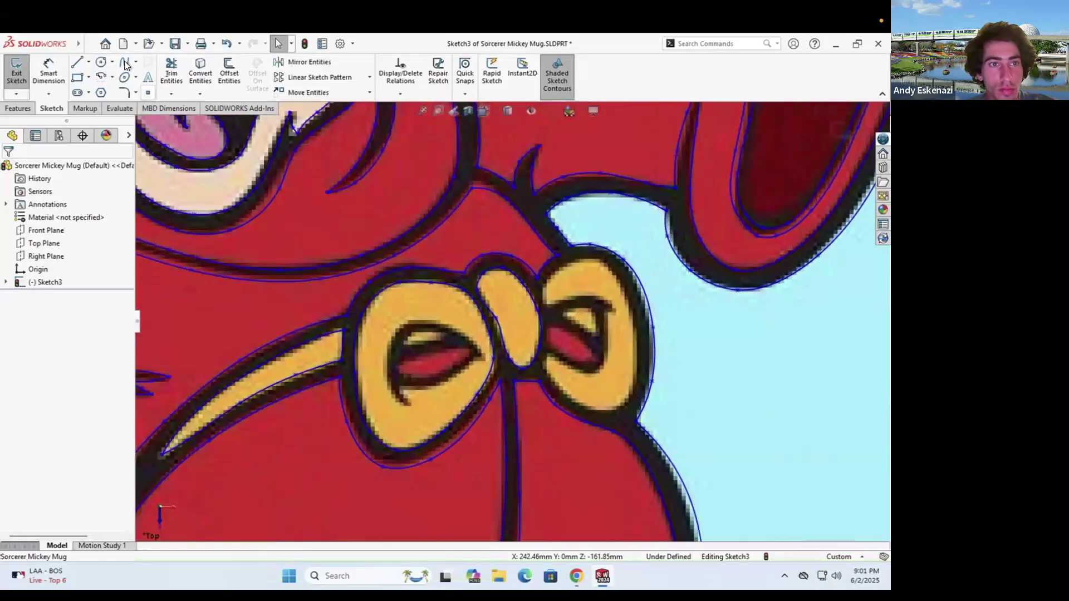
click(124, 62)
click(404, 404)
click(389, 389)
click(383, 361)
double_click(483, 357)
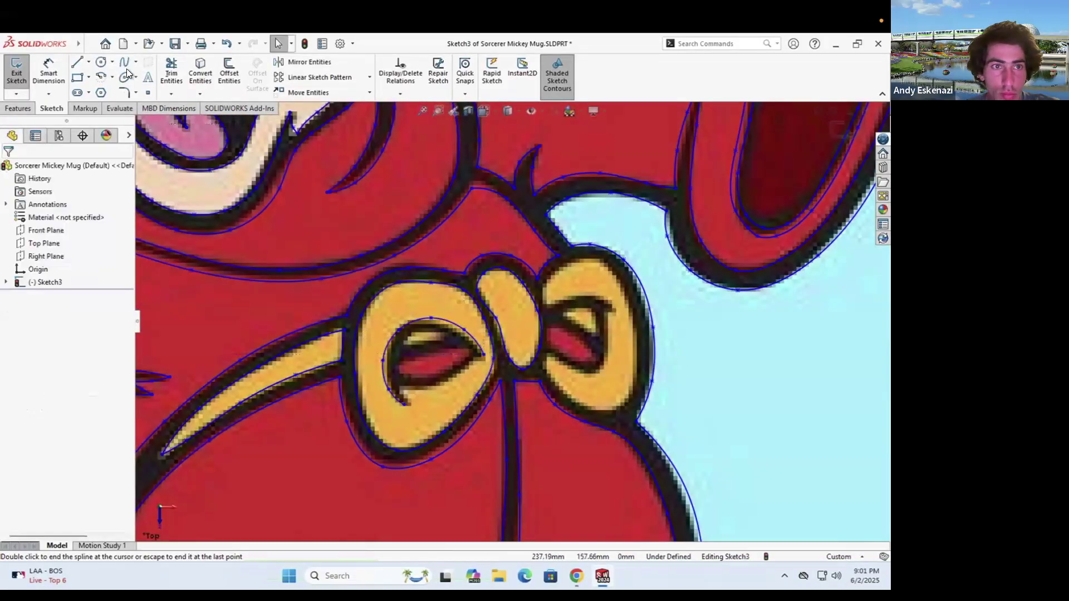
Close the left loop's dark opening with splines along its tail and lower edge to the right tip
scroll(415, 397, down, 4)
click(455, 382)
key(ctrl+z)
click(389, 414)
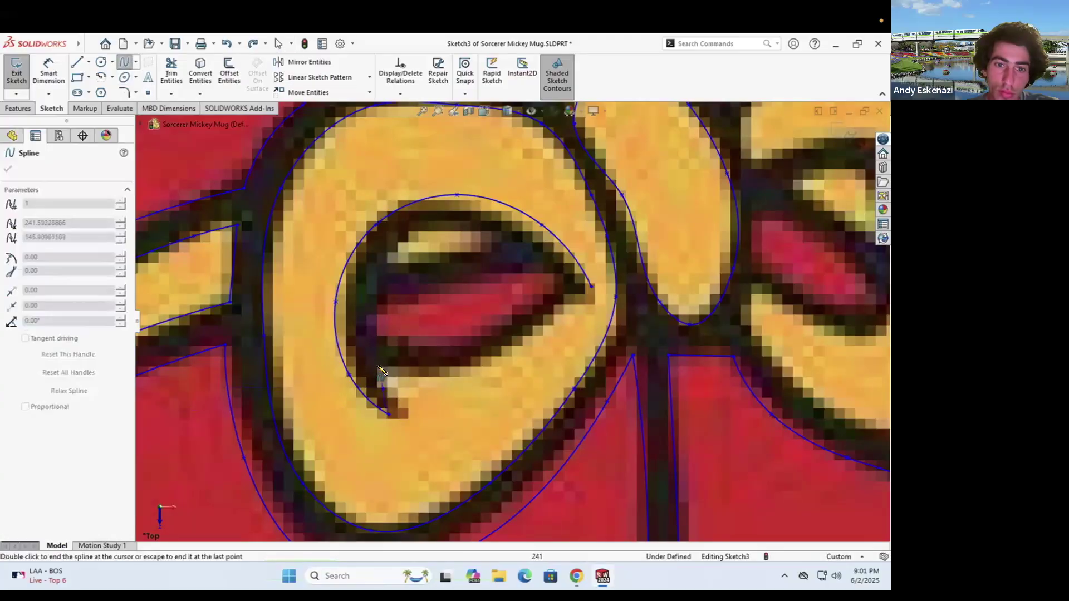
click(376, 363)
double_click(592, 294)
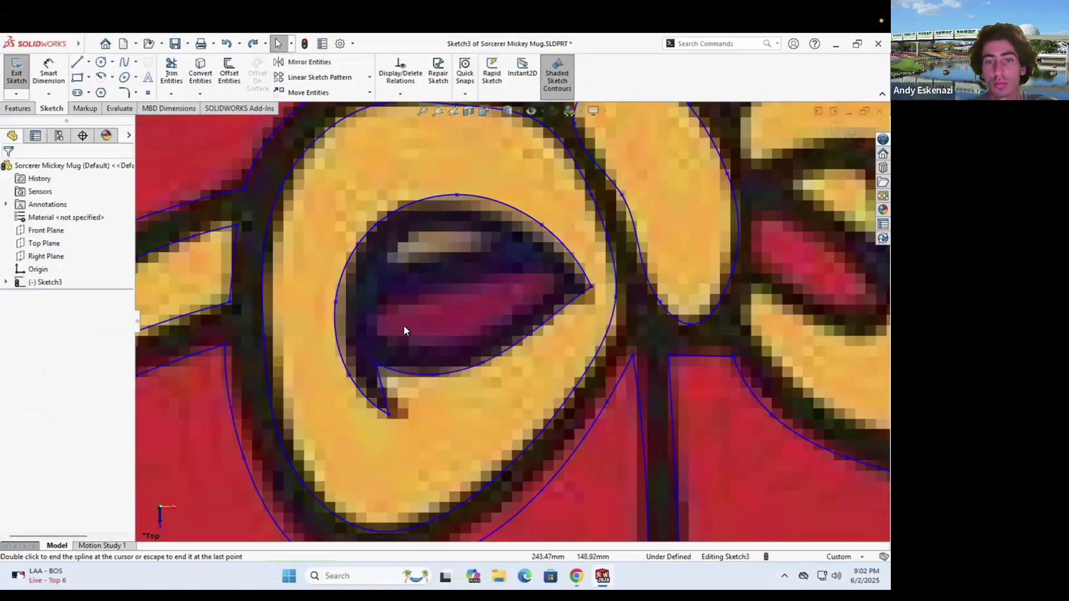
Trace the red patch inside the bow's left loop with splines along its upper and lower edges
scroll(519, 315, up, 5)
scroll(472, 305, down, 5)
click(387, 331)
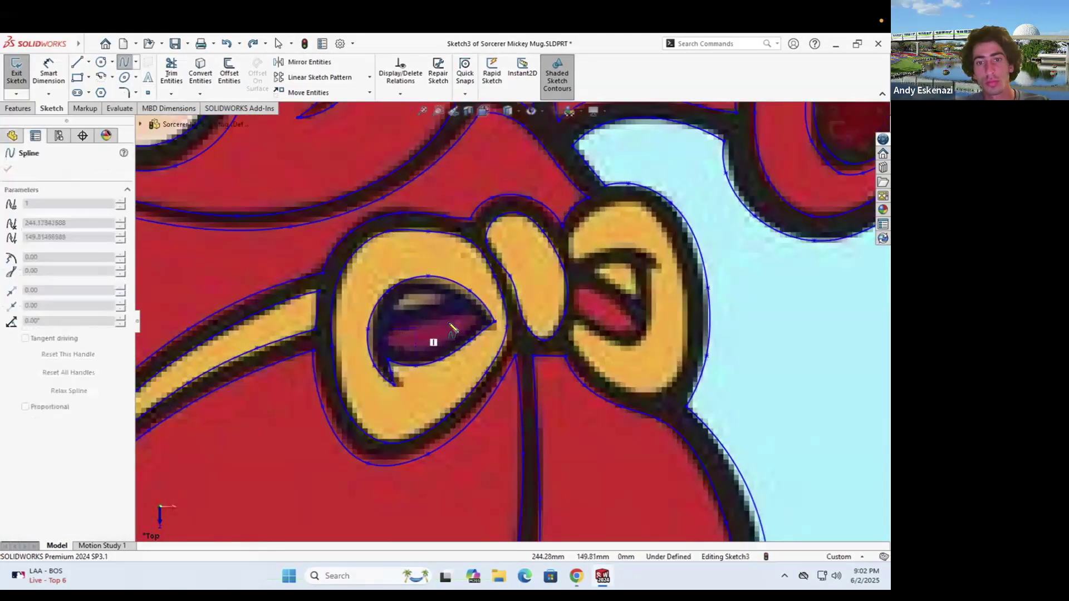
double_click(494, 322)
scroll(362, 327, down, 5)
click(423, 335)
click(417, 366)
double_click(424, 389)
click(424, 389)
click(510, 391)
click(584, 357)
double_click(643, 307)
Trace the small yellow patch above the red one in the left loop with splines along its upper and lower edges
scroll(681, 281, up, 5)
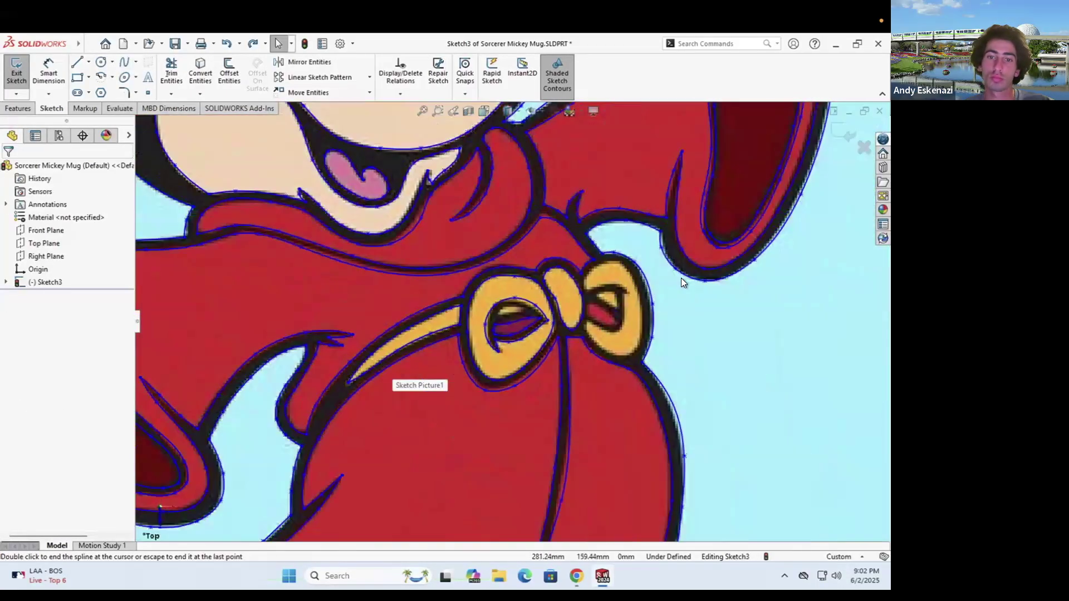
scroll(507, 356, down, 4)
drag(461, 259, 463, 260)
scroll(477, 345, down, 2)
scroll(478, 345, down, 2)
click(309, 401)
click(396, 349)
double_click(503, 359)
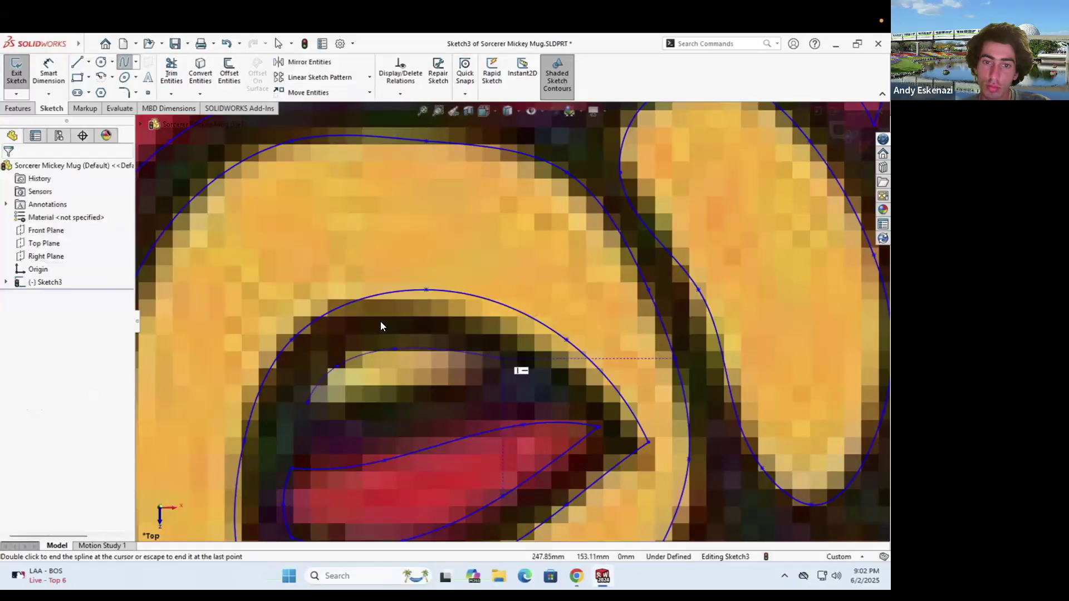
click(309, 402)
click(393, 410)
click(480, 385)
click(504, 359)
key(Escape)
Trace a spline along the inner yellow outline of the bow's right loop, starting from its lower left end
scroll(504, 356, up, 8)
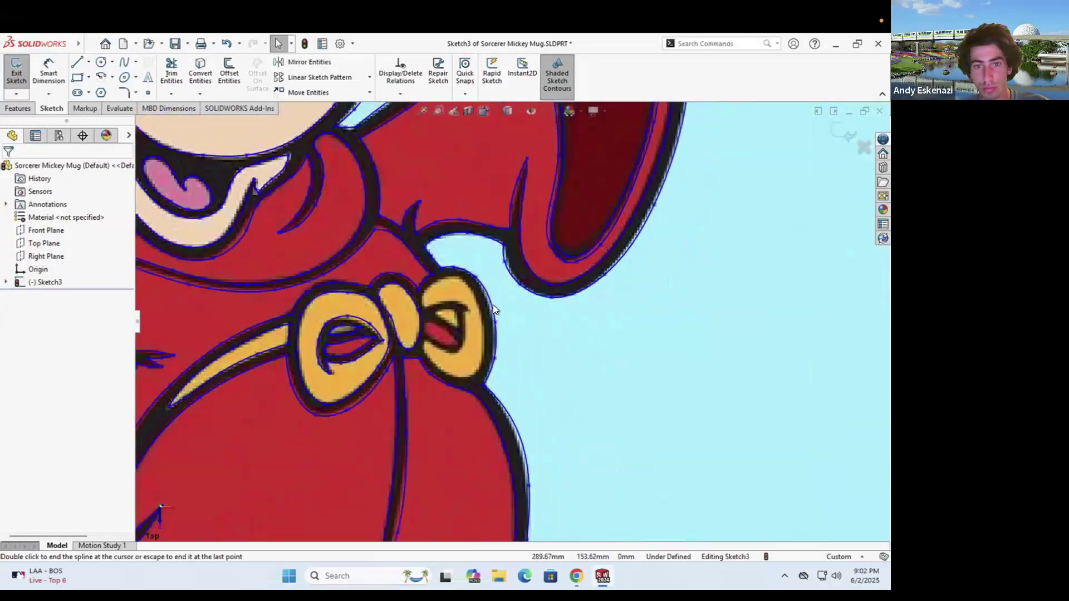
scroll(482, 316, down, 3)
key(s)
click(374, 410)
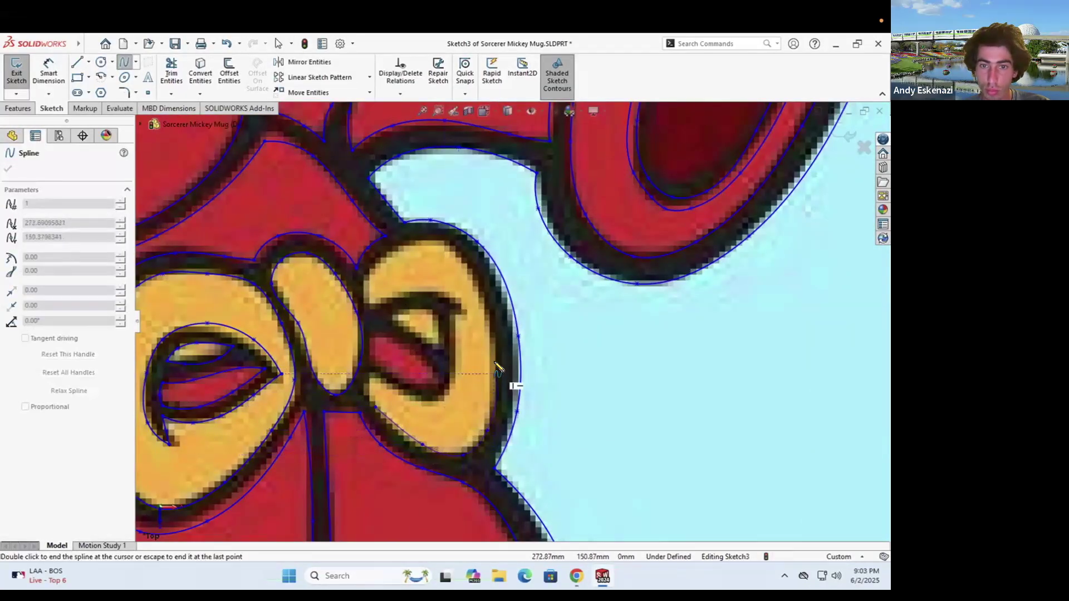
key(Escape)
Trace a spline around the dark opening in the bow's right loop and close the yellow outline at its lower left end
click(124, 62)
click(374, 311)
click(392, 297)
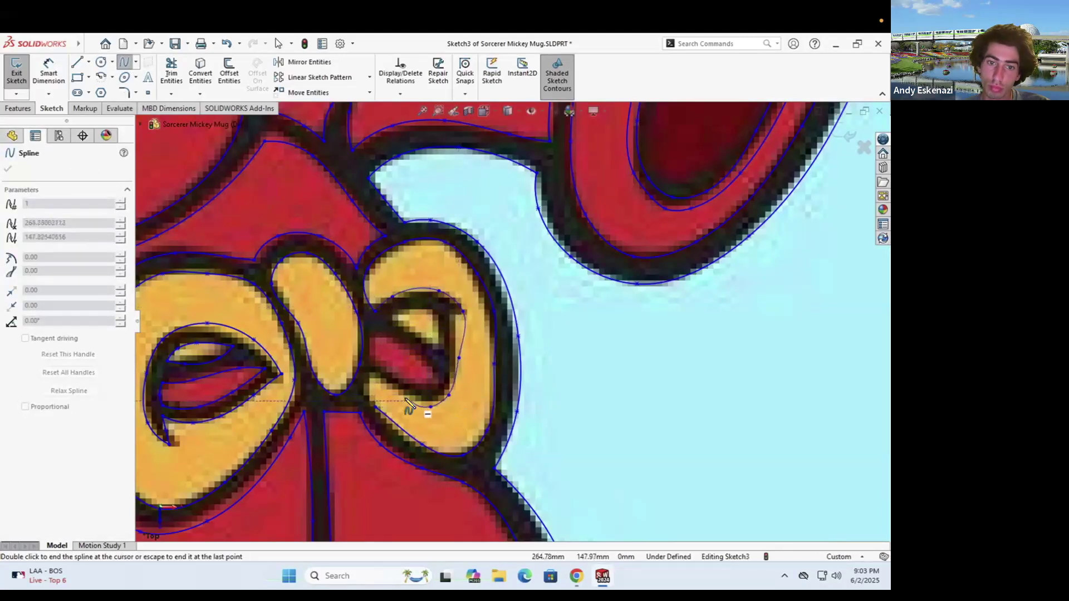
scroll(384, 390, up, 3)
double_click(386, 385)
key(Escape)
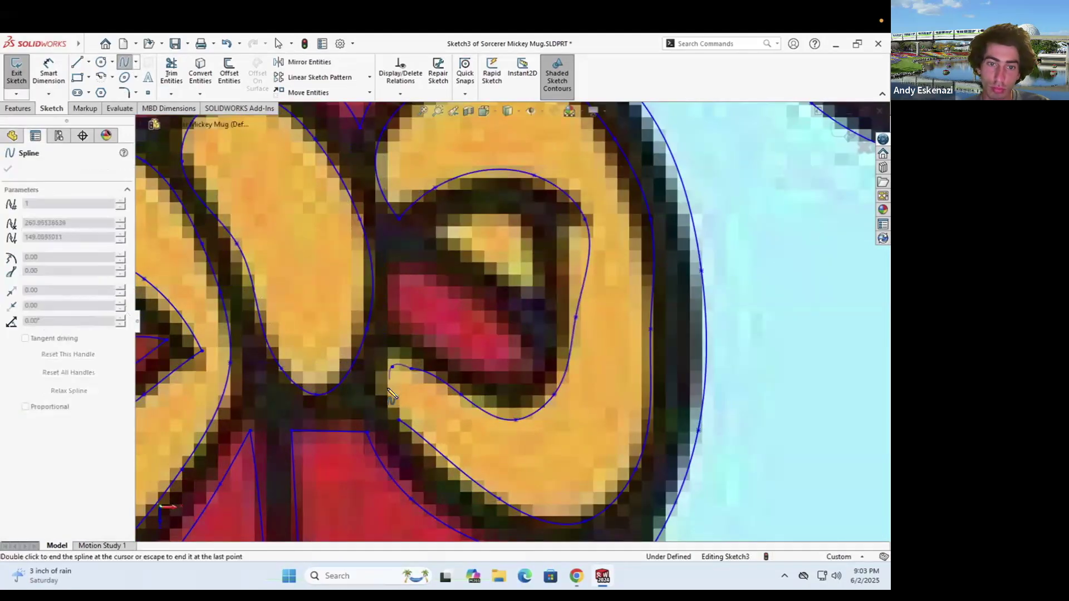
scroll(415, 373, up, 4)
drag(423, 349, 419, 336)
click(389, 438)
scroll(485, 352, down, 6)
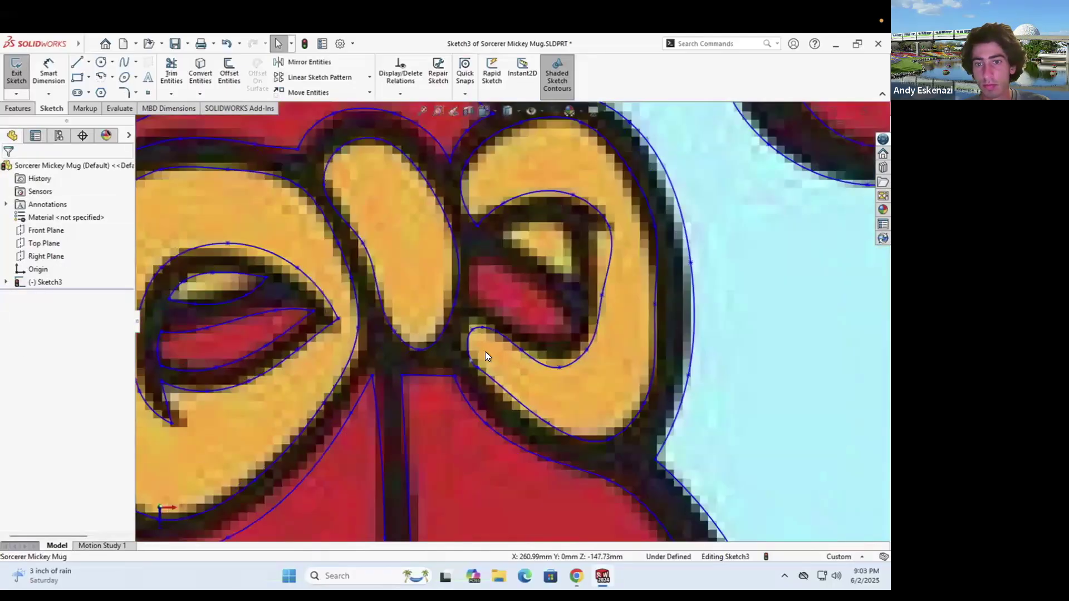
Trace a closed spline around the red patch inside the bow's right loop
scroll(478, 300, down, 5)
scroll(501, 345, up, 6)
key(Return)
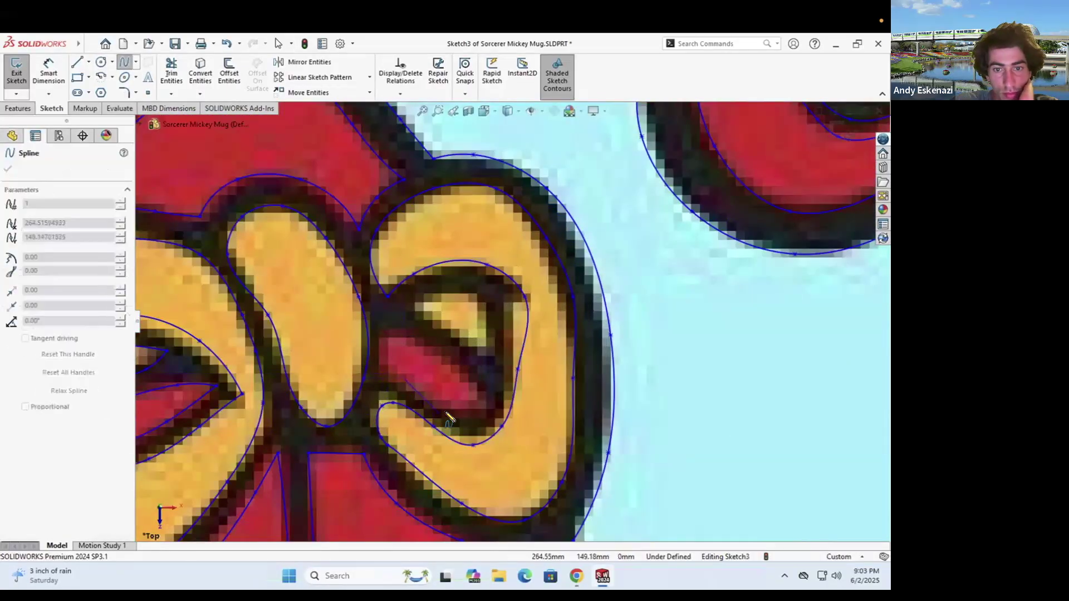
click(393, 358)
click(404, 379)
key(Escape)
scroll(504, 320, down, 6)
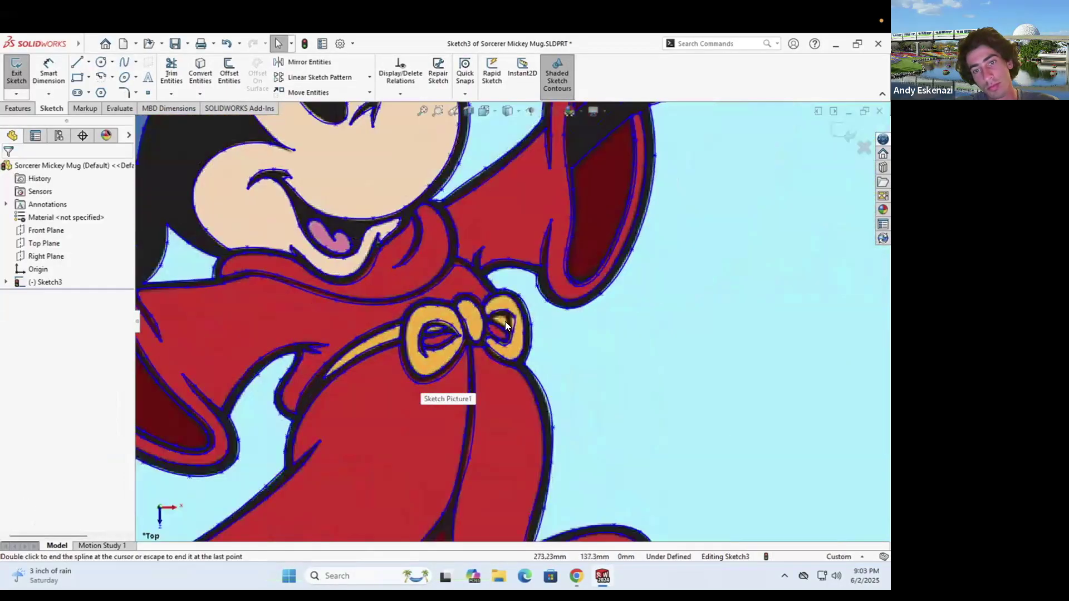
Trace the small yellow patch inside the bow's right loop as a closed outline and save the part
scroll(501, 318, up, 8)
key(Return)
click(340, 304)
click(405, 362)
click(457, 385)
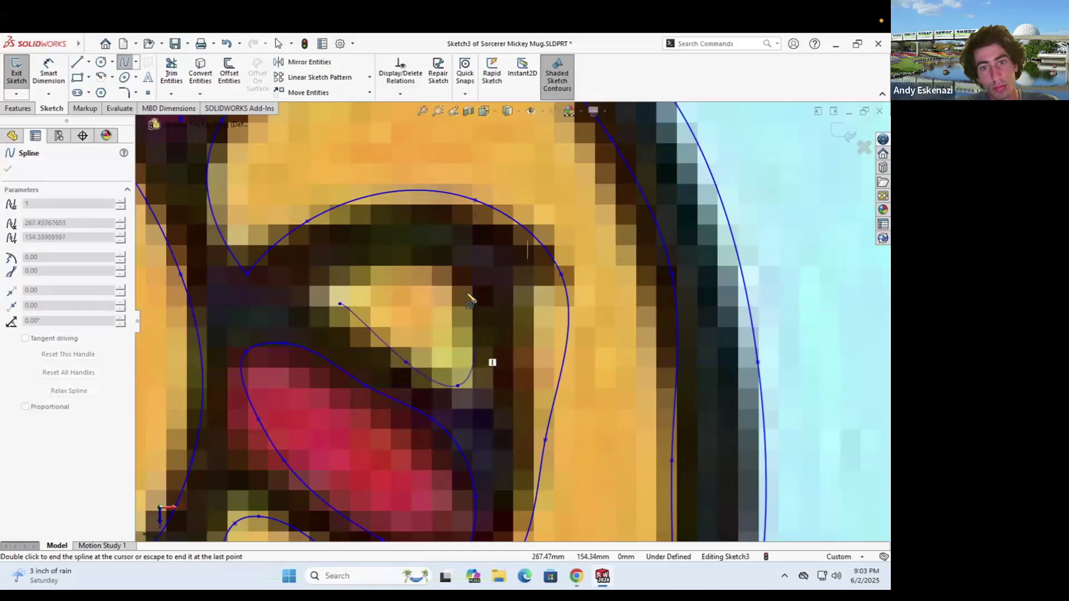
click(339, 304)
scroll(343, 332, down, 6)
key(ctrl+s)
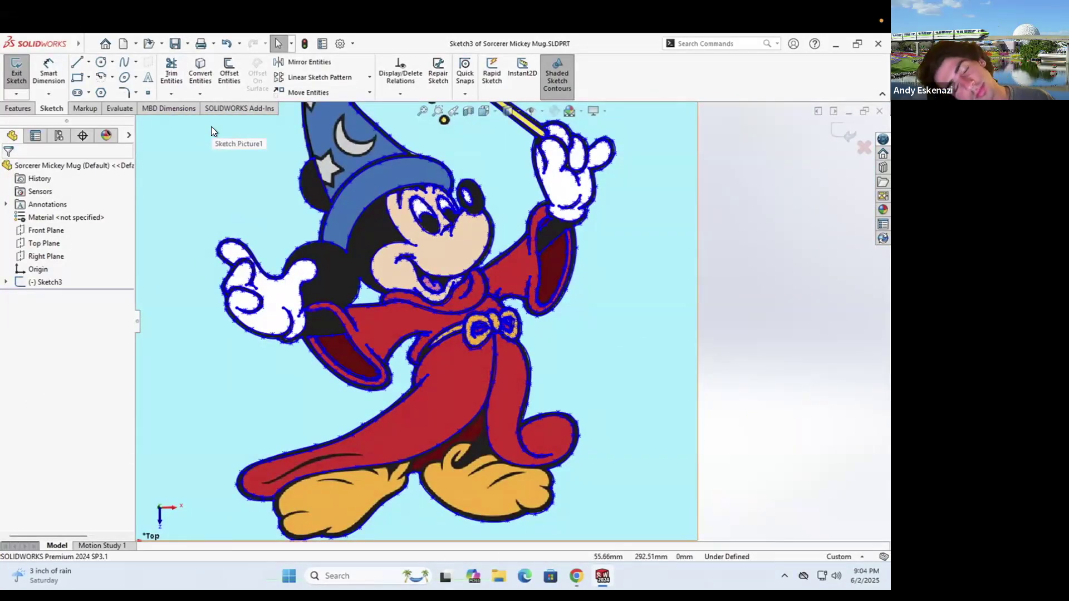
Trace a spline from the small crease's tip along the left shoe's upper inner edge and around to the toe crease
scroll(359, 483, up, 6)
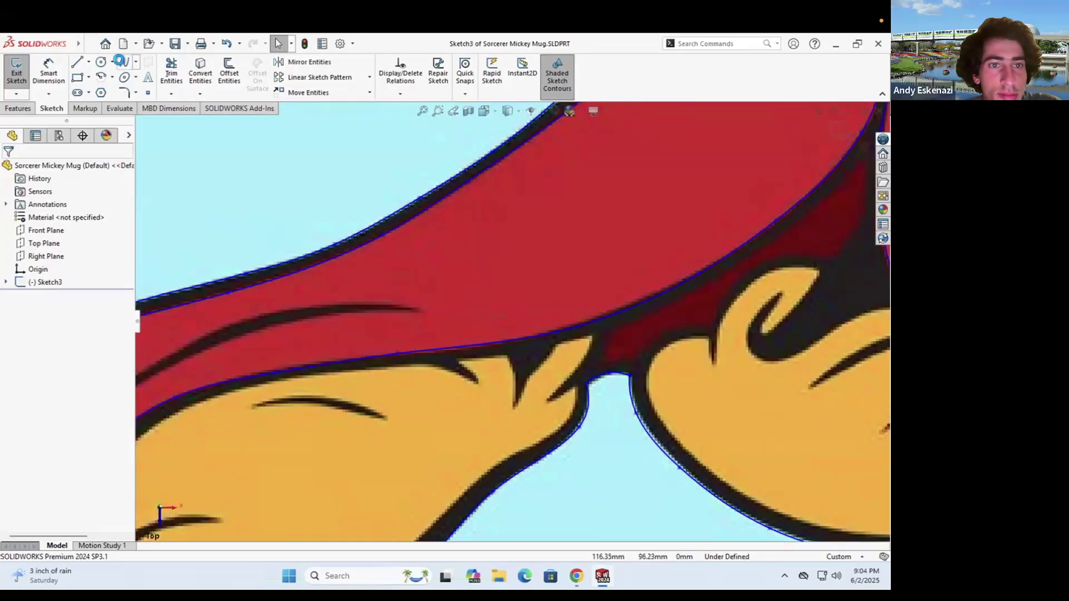
click(124, 62)
click(477, 384)
click(445, 371)
click(397, 368)
click(275, 383)
click(175, 412)
scroll(309, 322, down, 5)
scroll(223, 353, up, 4)
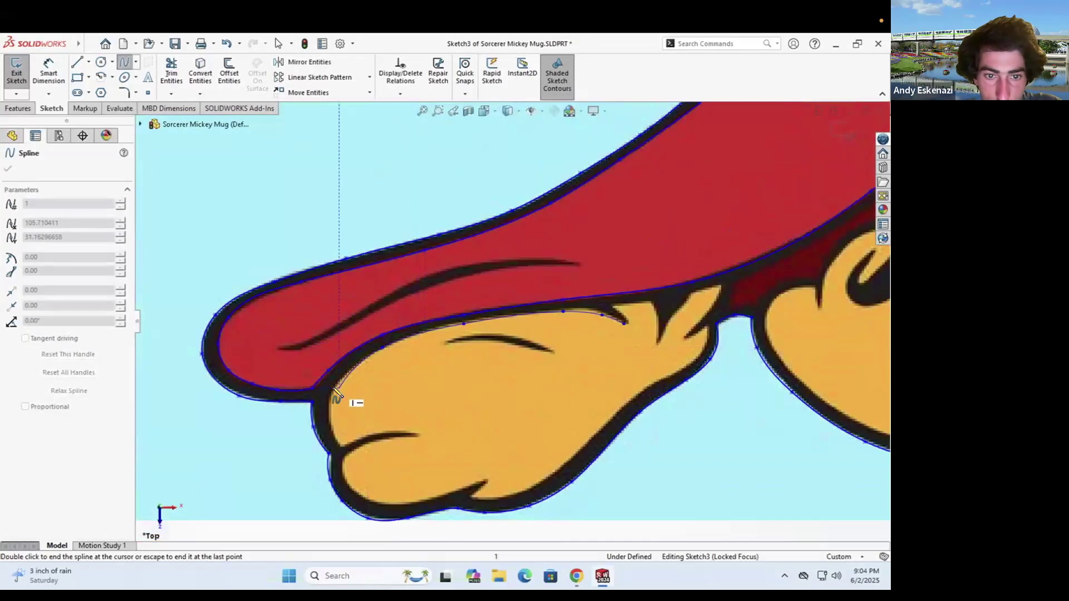
click(341, 447)
key(Escape)
Trace a spline along the upper edge of the left shoe's toe crease to its pointed end
scroll(366, 465, up, 2)
click(124, 62)
click(329, 437)
click(373, 419)
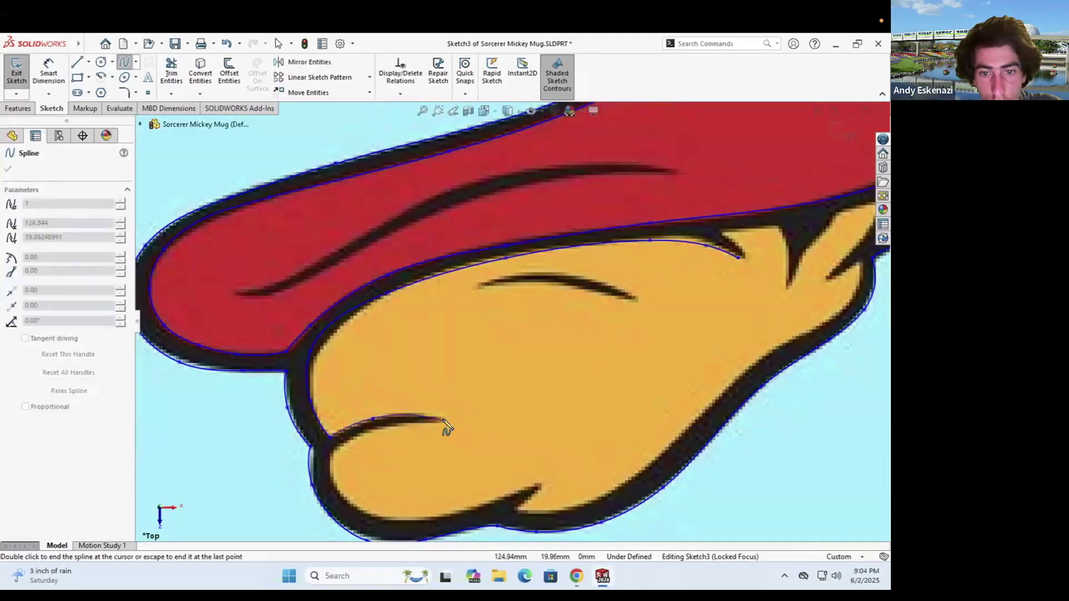
click(444, 420)
key(Escape)
Trace a spline from the toe crease's point along its lower edge and around the left shoe's toe to the sole notch's tip
key(Return)
click(444, 420)
click(397, 430)
click(363, 438)
click(330, 460)
click(343, 496)
click(381, 526)
click(544, 488)
key(Escape)
key(Return)
click(544, 489)
scroll(526, 510, up, 1)
key(Escape)
key(ctrl+z)
Draw a short spline along the sole notch of the left shoe, from its tip down to the sole's inner edge
scroll(572, 498, up, 4)
click(125, 62)
click(505, 424)
click(439, 485)
key(Escape)
Trace a spline from the notch along the left shoe's lower inner edge up to the fold at its ankle
click(125, 61)
click(439, 484)
click(535, 492)
click(682, 433)
scroll(630, 342, up, 5)
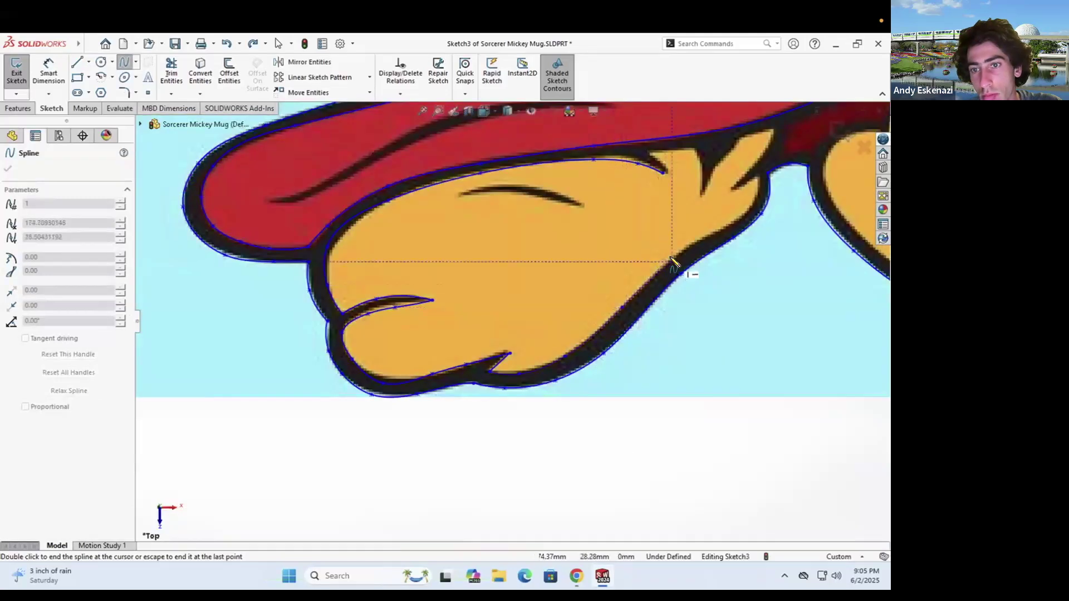
click(673, 257)
scroll(779, 206, down, 4)
click(625, 268)
click(689, 218)
click(701, 148)
key(Escape)
Draw a line along the lower edge of the dark fold at the left shoe's ankle, down to the fold's tip
scroll(702, 162, up, 3)
click(78, 62)
click(505, 280)
click(438, 320)
key(Escape)
Trace splines along both sides of the left shoe's pointed ankle flap, from the fold's tip to the dark wedge's lower point
click(124, 62)
click(437, 321)
click(471, 272)
click(523, 217)
double_click(536, 162)
click(536, 163)
click(487, 175)
click(426, 230)
click(390, 294)
double_click(370, 339)
Trace a spline from the small crease's tip along the left shoe's upper edge to the dark wedge's lower point
click(266, 271)
click(228, 216)
click(287, 210)
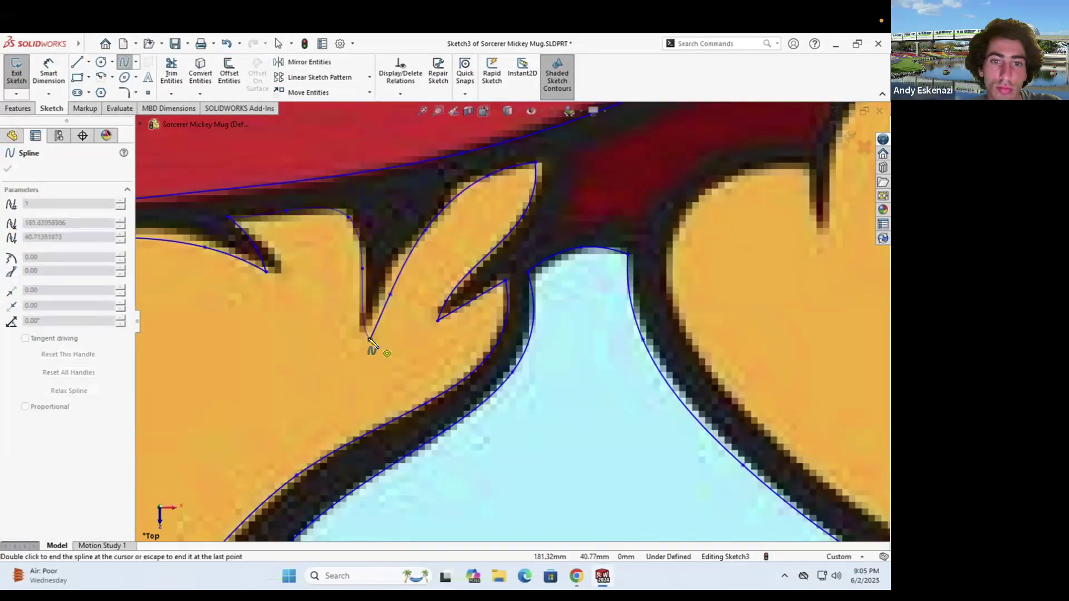
double_click(370, 339)
Trace the curved crease on top of the left shoe with splines along its upper and lower edges
scroll(398, 330, up, 5)
scroll(398, 330, down, 5)
click(278, 303)
click(330, 286)
click(400, 286)
click(463, 301)
double_click(498, 322)
click(278, 304)
click(357, 298)
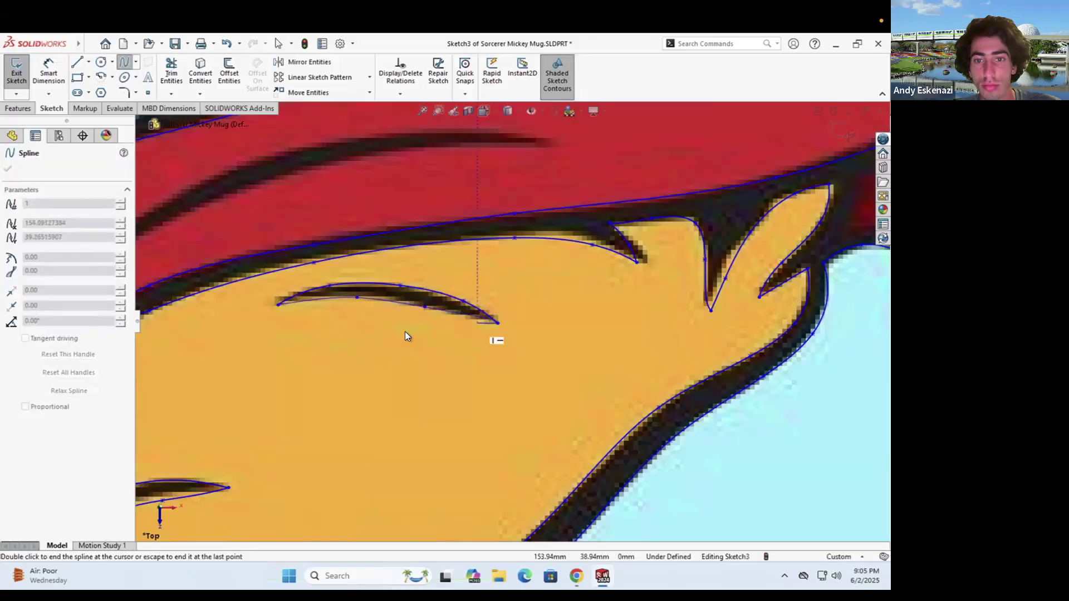
scroll(405, 335, up, 5)
scroll(402, 259, down, 5)
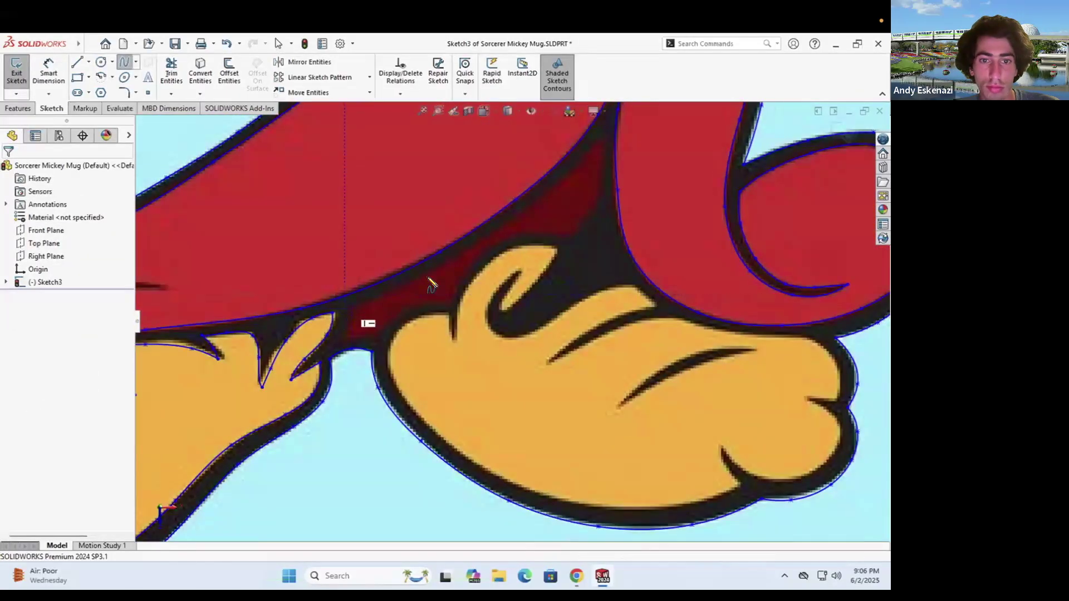
Trace splines along the upper and right edges of the dark red robe lining between the two shoes
click(345, 313)
click(422, 276)
double_click(603, 133)
scroll(603, 133, down, 3)
click(540, 145)
click(538, 202)
double_click(538, 252)
Trace a spline along the dark red lining's lower edge where it curves around the right shoe's ankle flap
click(538, 253)
click(512, 286)
click(493, 327)
click(446, 322)
double_click(277, 445)
Trace the dark red lining's lower edge above the right shoe's heel with splines and close it at its left end
scroll(277, 445, up, 2)
click(123, 62)
click(438, 376)
click(391, 374)
click(346, 406)
double_click(330, 421)
scroll(279, 429, down, 4)
click(124, 61)
click(423, 404)
click(372, 407)
click(318, 422)
click(326, 333)
scroll(367, 318, up, 6)
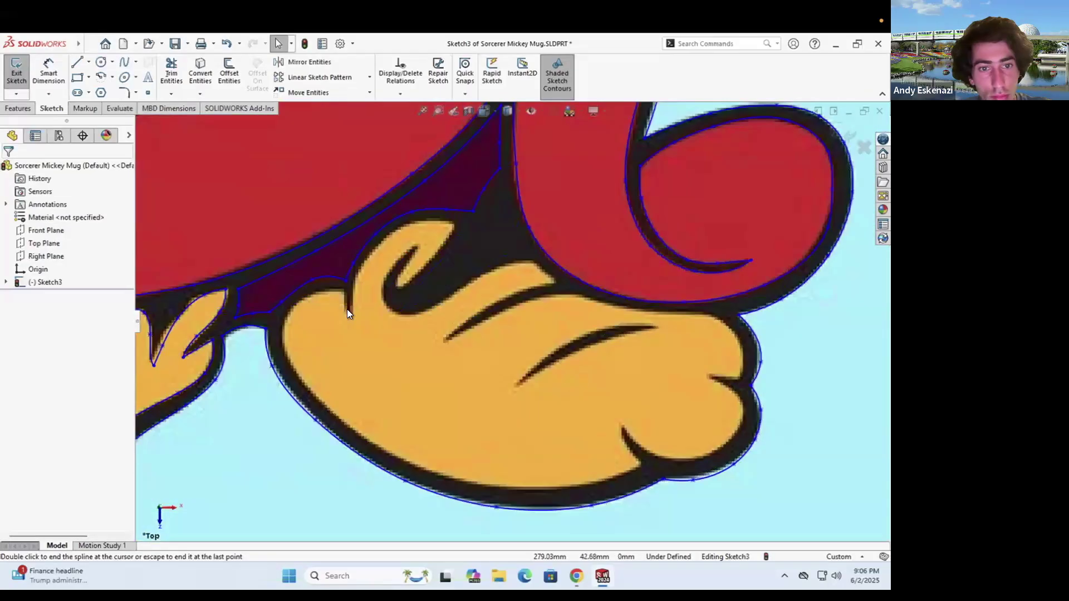
Trace a spline along the right shoe's inner outline from the ankle crease around the heel and sole to the lower toe crease
scroll(347, 309, down, 3)
click(352, 282)
click(302, 290)
click(265, 336)
click(308, 428)
scroll(453, 428, up, 4)
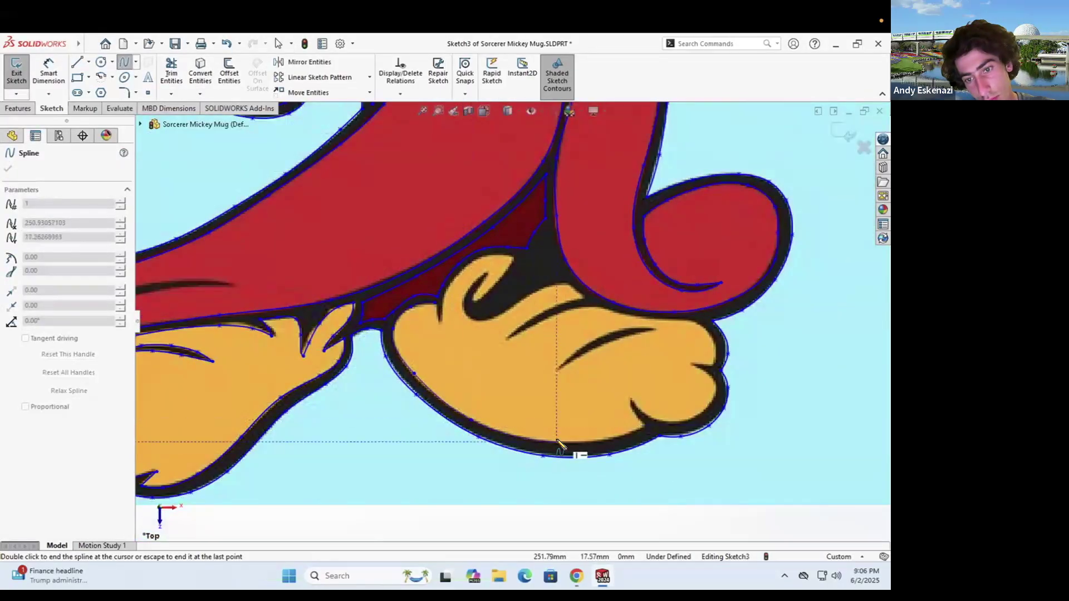
double_click(644, 426)
scroll(615, 378, up, 3)
Trace splines along both sides of the right shoe's lower toe crease and around the lower toe to the upper crease's tip
scroll(615, 376, down, 6)
click(461, 290)
click(471, 337)
double_click(505, 371)
click(461, 290)
click(526, 340)
click(605, 362)
click(722, 296)
click(722, 248)
click(690, 201)
click(648, 184)
key(Escape)
Trace a spline from the upper toe crease around the right shoe's upper toe and top edge to the long crease's tip
click(123, 62)
click(647, 185)
click(696, 182)
click(723, 174)
scroll(668, 181, up, 5)
scroll(602, 199, down, 5)
click(606, 254)
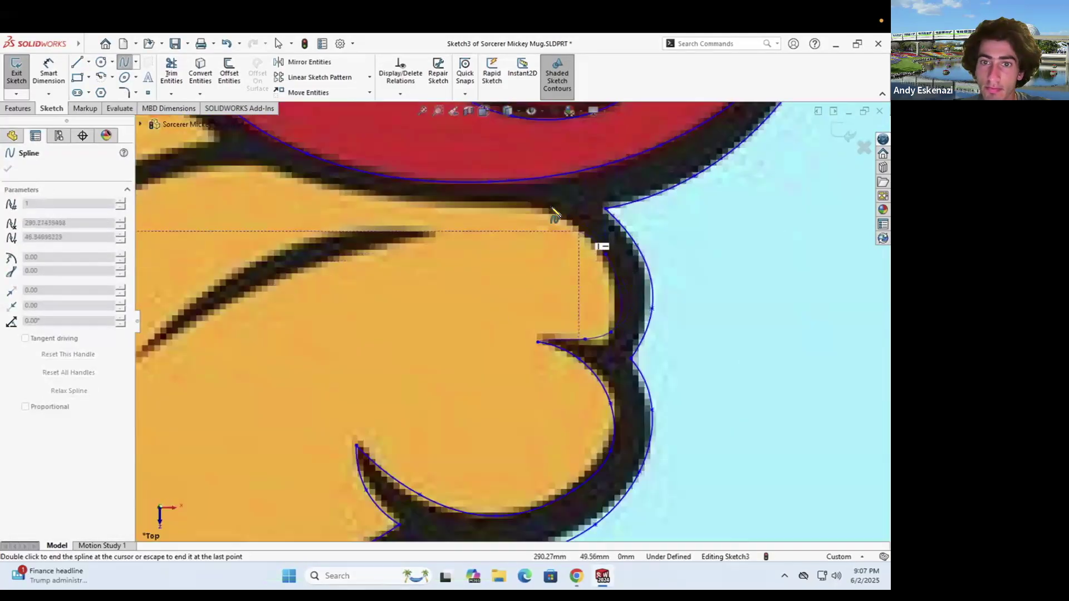
click(260, 267)
click(193, 309)
scroll(193, 309, up, 4)
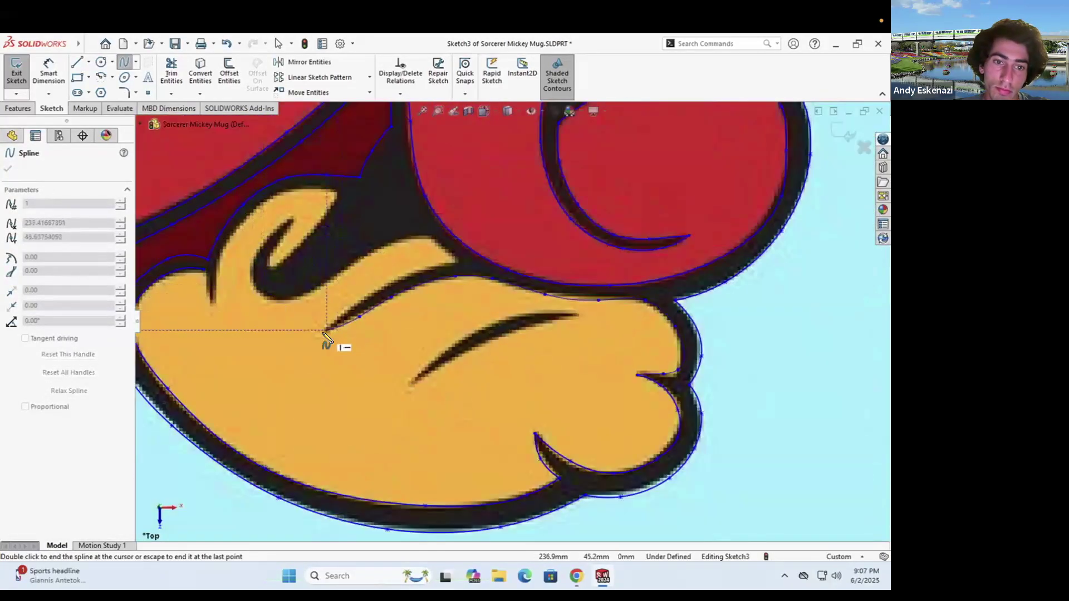
click(323, 329)
key(Escape)
Trace a spline along the upper edge of the long crease on the right shoe, from its tip to the robe's edge
scroll(321, 301, down, 4)
click(123, 62)
click(326, 364)
click(465, 270)
click(538, 236)
click(613, 215)
key(Escape)
Trace a spline from the long crease's upper end along the black ankle area's lower edge to the tip of the hooked fold
click(123, 62)
click(612, 215)
click(584, 187)
click(518, 162)
click(363, 255)
click(288, 295)
click(234, 309)
click(196, 288)
click(180, 244)
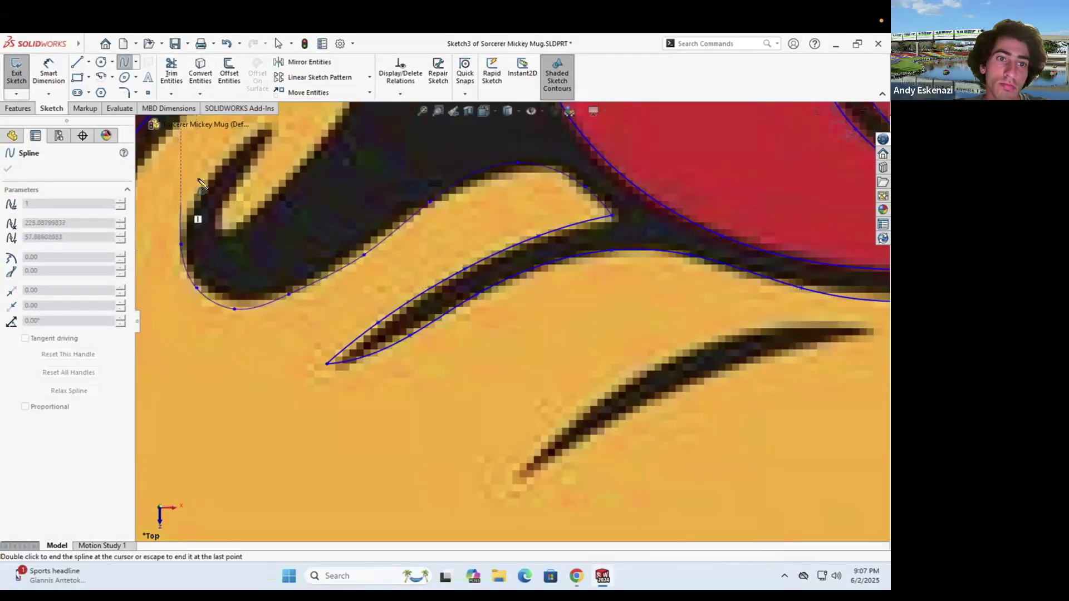
click(234, 146)
scroll(322, 177, up, 4)
scroll(449, 272, down, 5)
key(Escape)
Trace splines around the small ankle crease and along the outer edge of the right shoe's flap to its pointed end
click(123, 63)
click(205, 390)
click(211, 445)
click(230, 496)
click(235, 413)
click(255, 336)
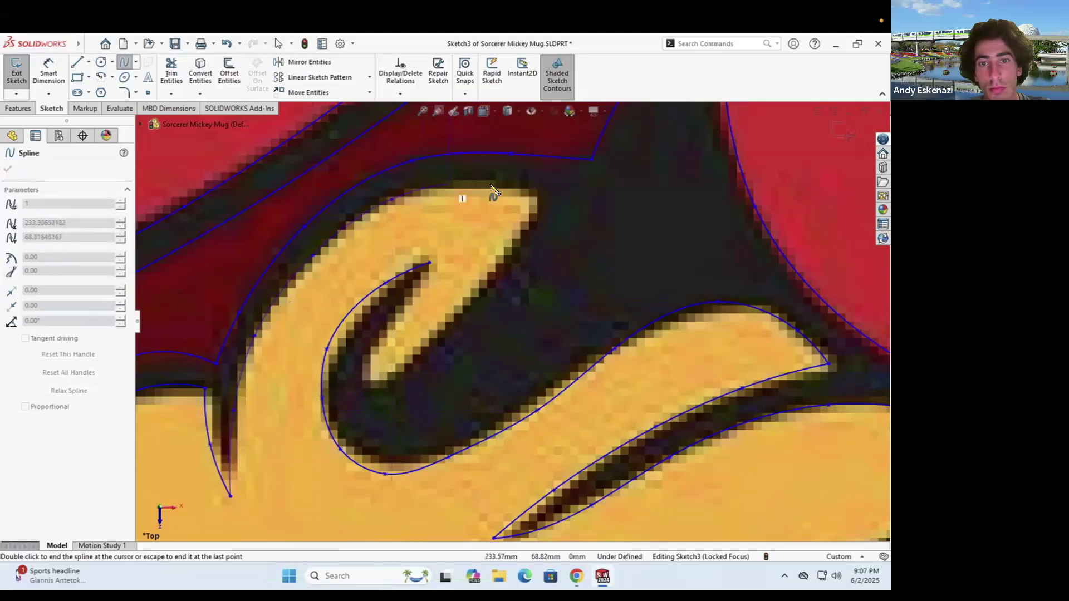
double_click(532, 211)
Trace splines from the hooked fold's tip along its inner edge and up the flap's underside to the flap's pointed end
click(429, 262)
click(412, 302)
click(372, 388)
key(Escape)
key(Return)
click(372, 388)
click(488, 276)
click(530, 210)
key(Escape)
Exit the sketch and save the part
scroll(435, 281, up, 10)
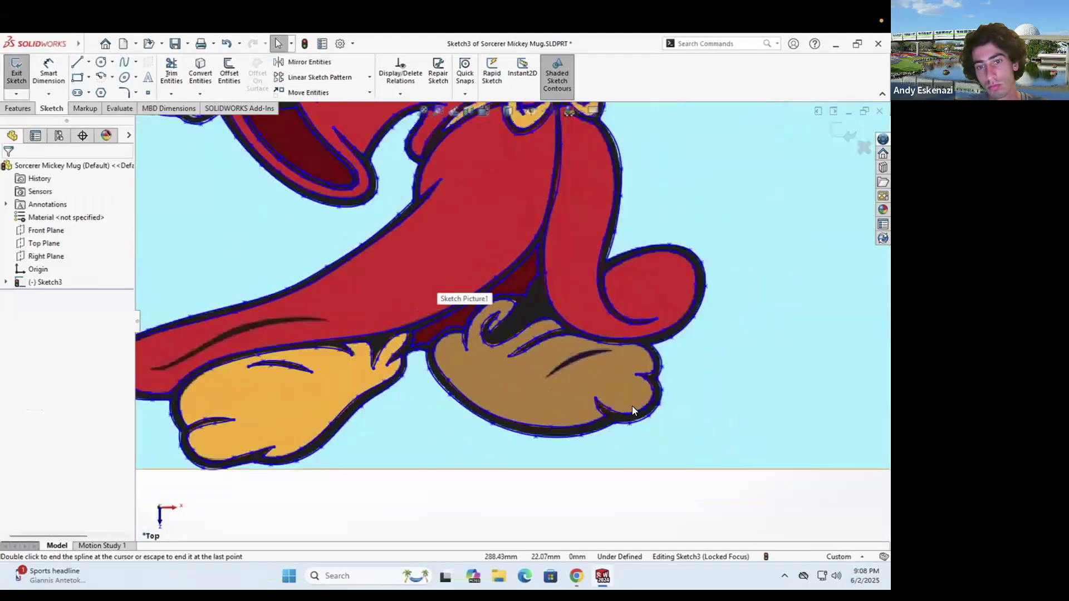
scroll(502, 267, down, 3)
scroll(502, 267, up, 10)
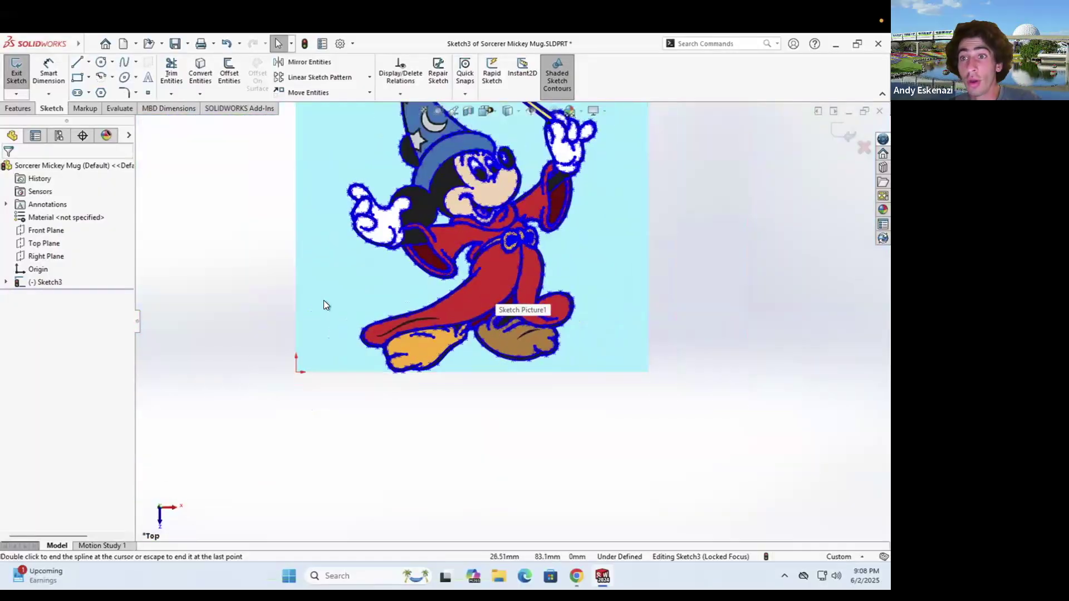
scroll(610, 153, up, 2)
scroll(610, 152, down, 2)
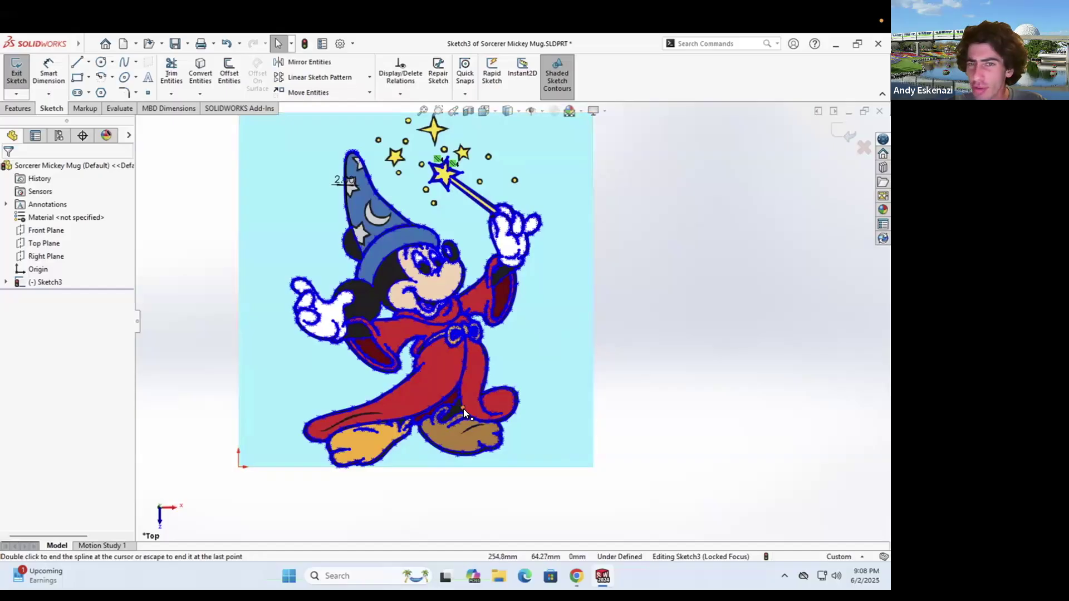
click(17, 75)
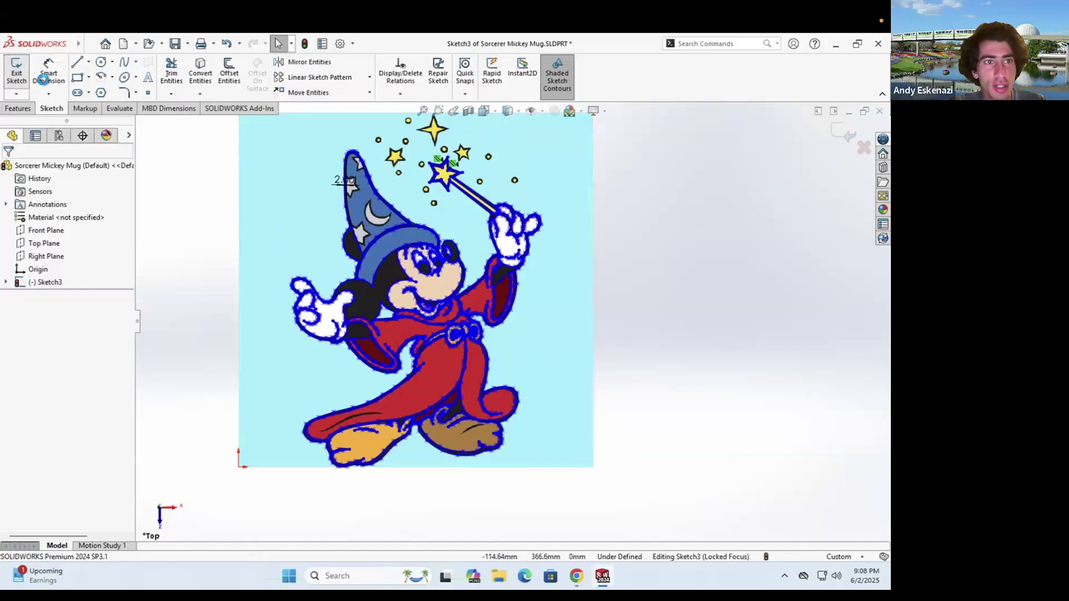
click(175, 45)
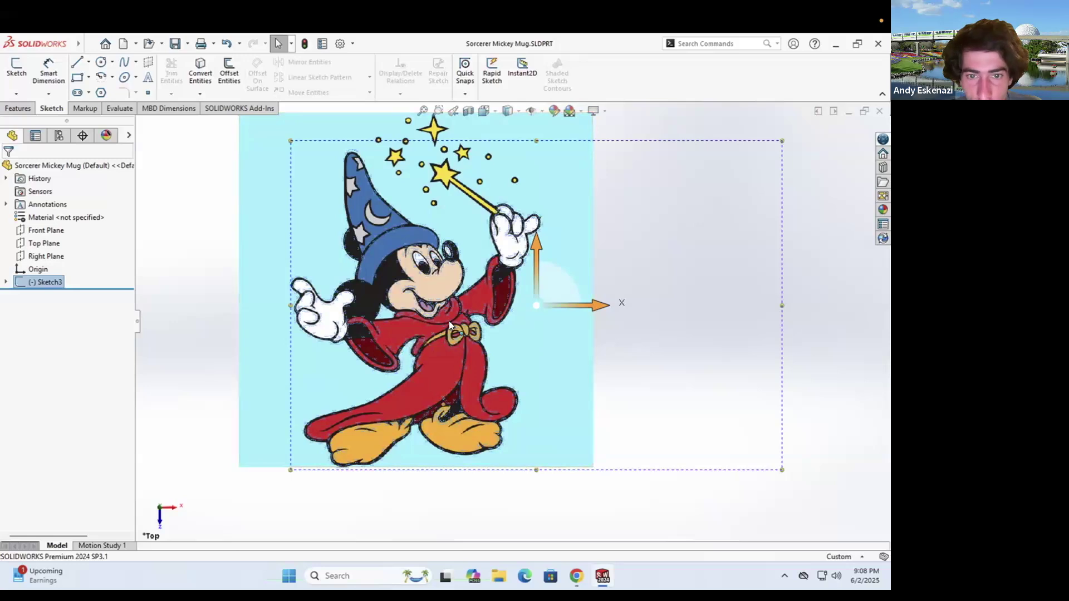
Suppress the sketch picture to examine the traced outlines on their own, and unsuppress it again
scroll(448, 321, down, 5)
scroll(360, 328, up, 8)
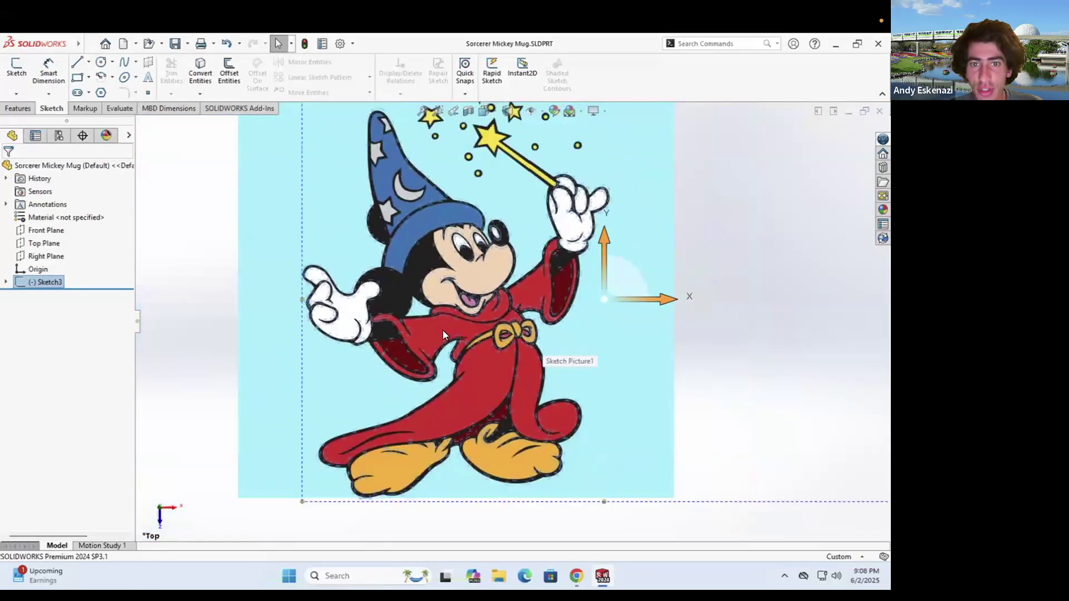
click(6, 282)
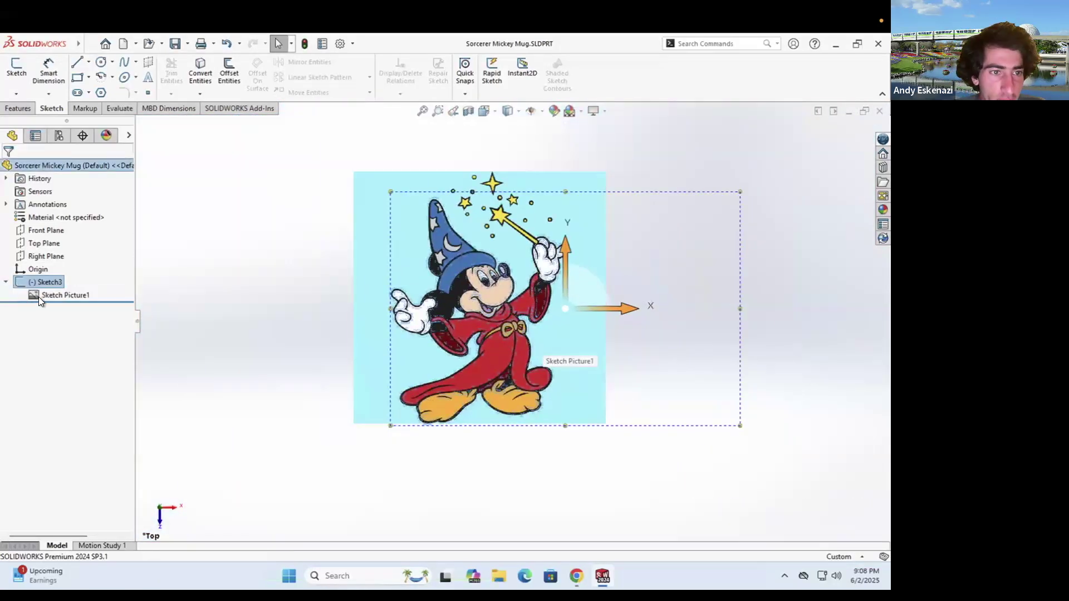
right_click(48, 296)
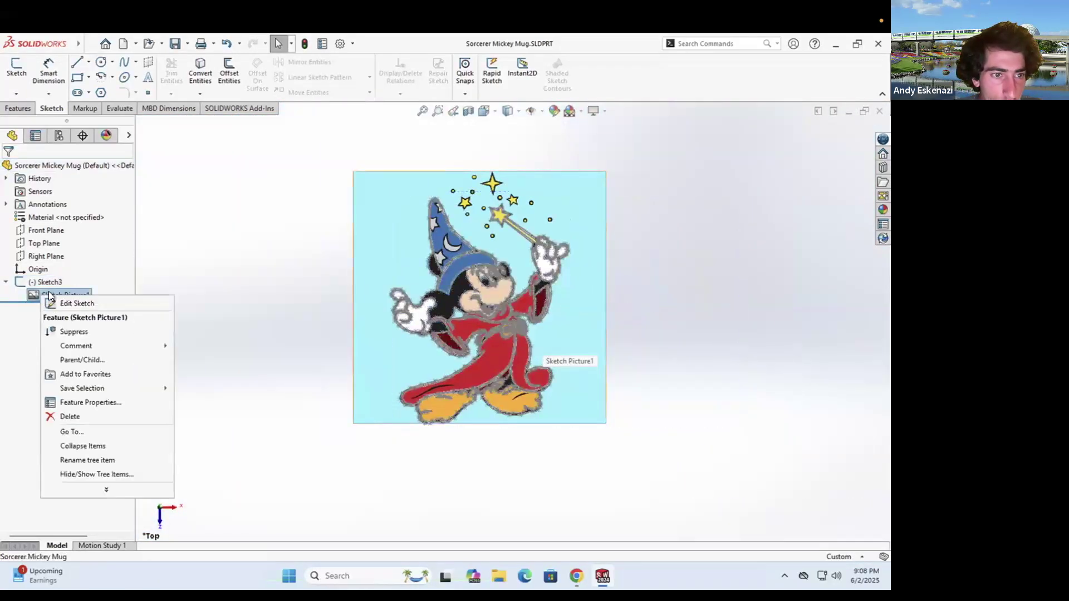
click(74, 332)
scroll(487, 272, down, 6)
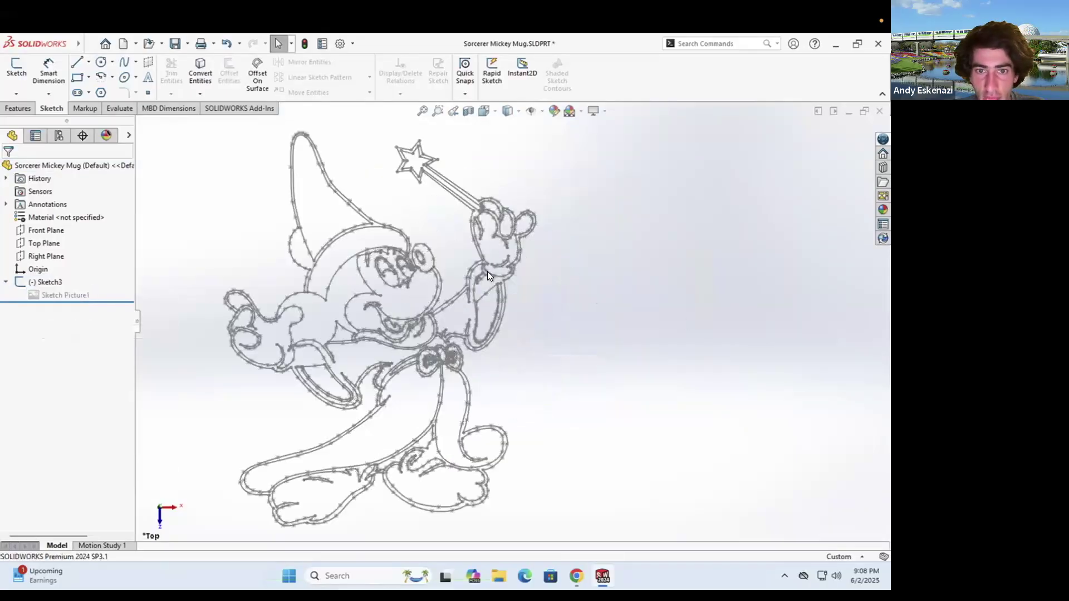
scroll(371, 285, up, 6)
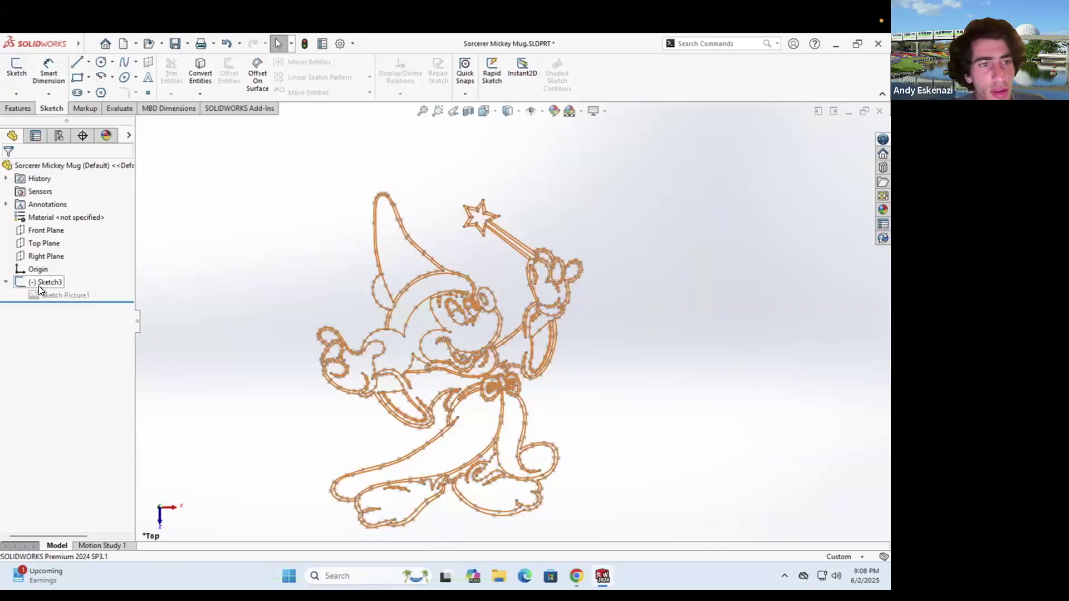
right_click(55, 292)
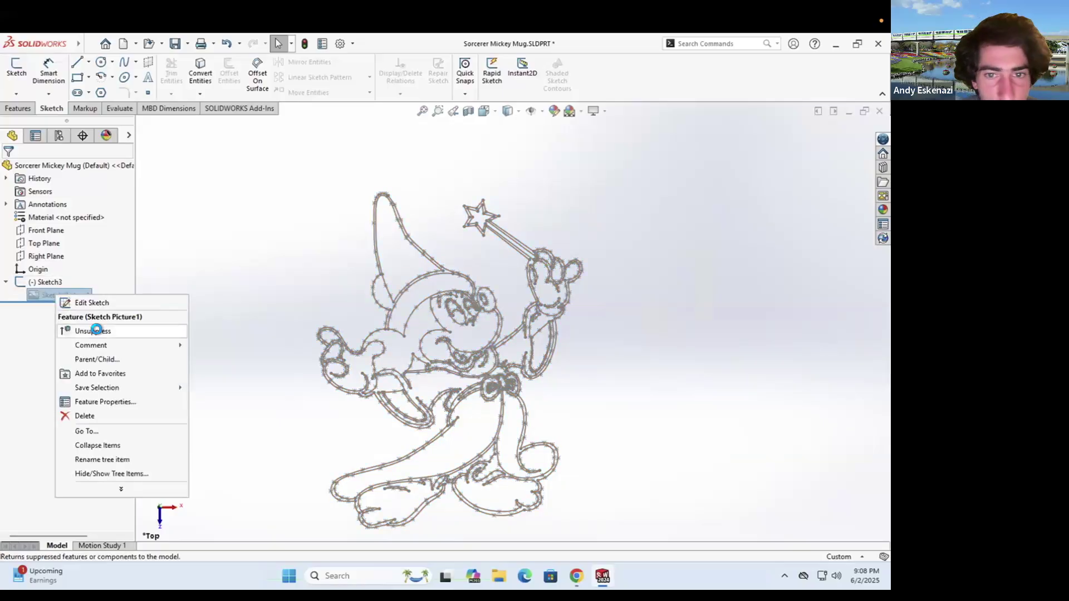
click(96, 329)
scroll(429, 314, down, 3)
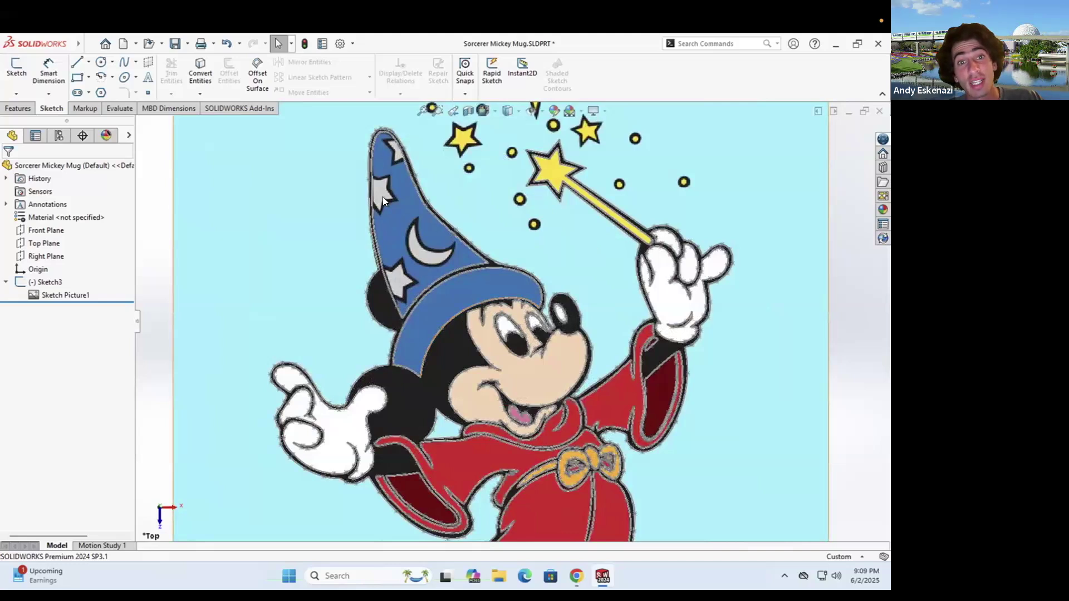
Reopen Sketch3 for editing
right_click(46, 283)
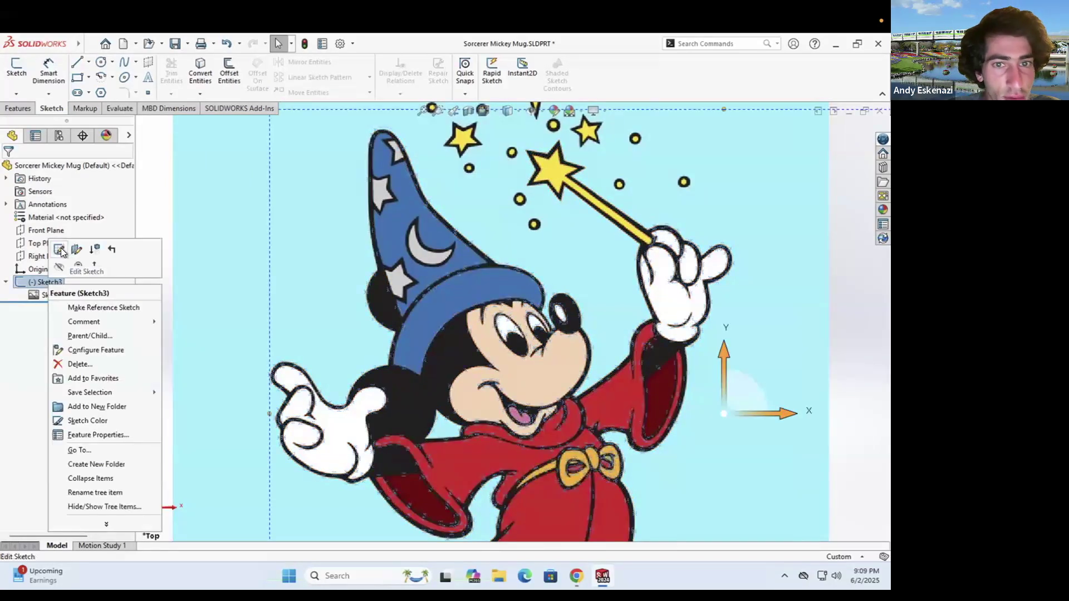
click(62, 248)
scroll(485, 265, down, 8)
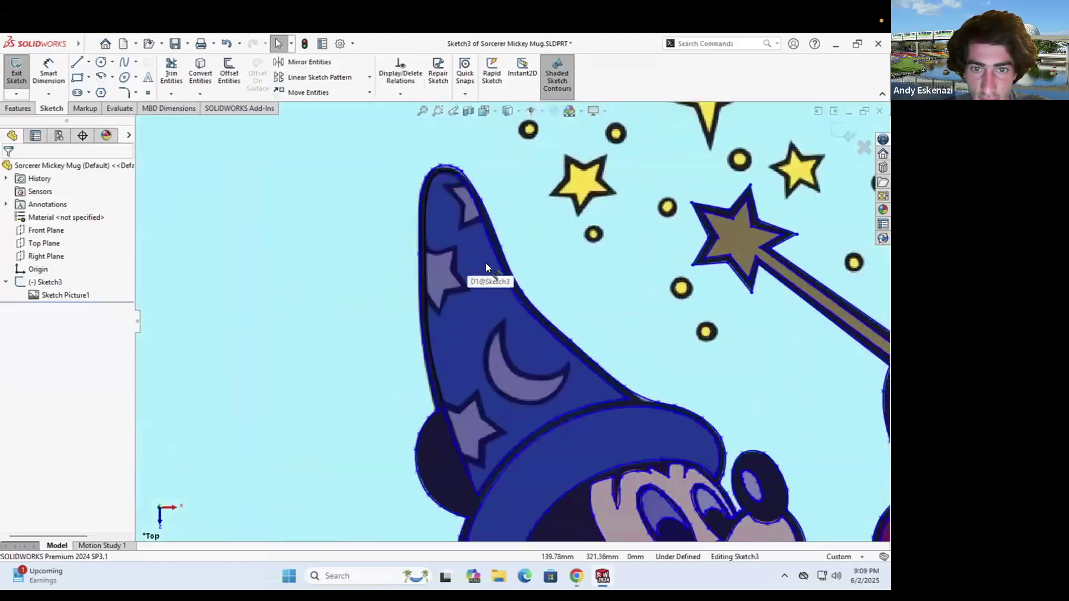
Trace the outer outline of the partial star on the hat's left edge with connected lines, starting and ending on the hat's inner outline
scroll(409, 271, down, 3)
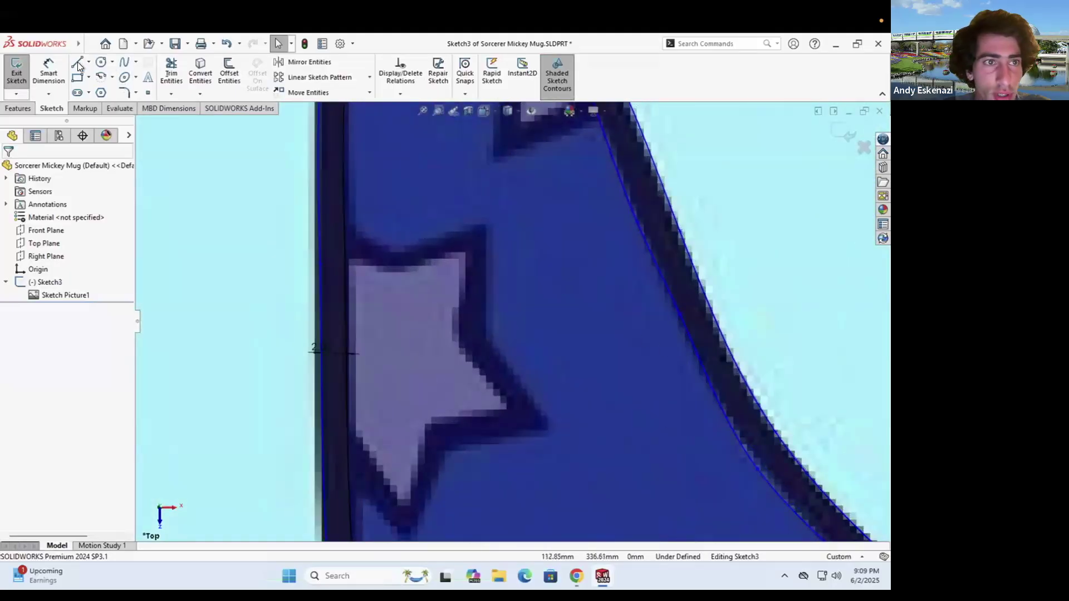
key(l)
click(399, 251)
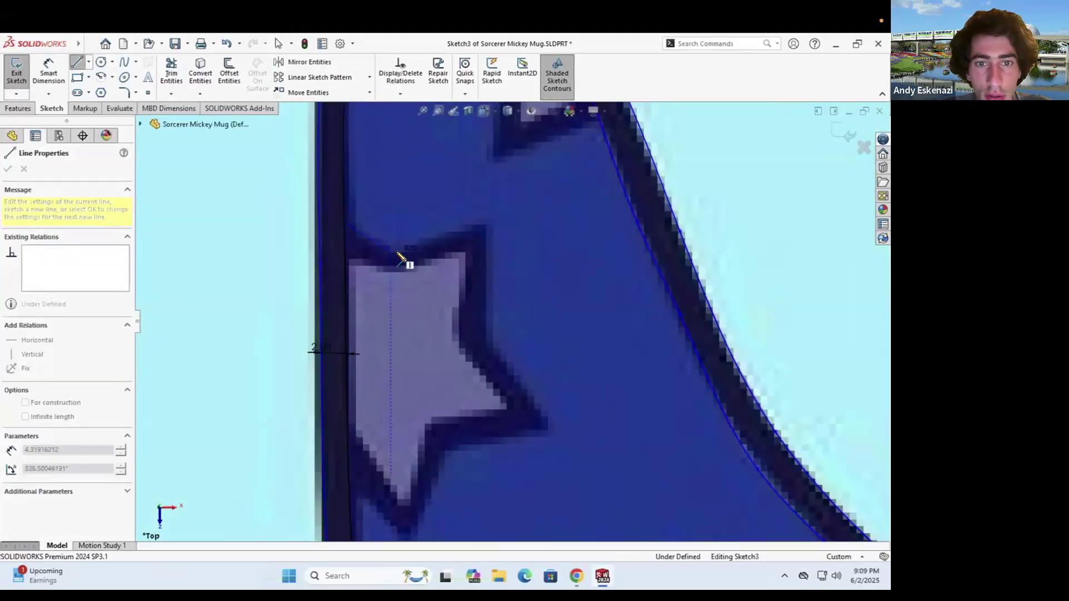
click(489, 227)
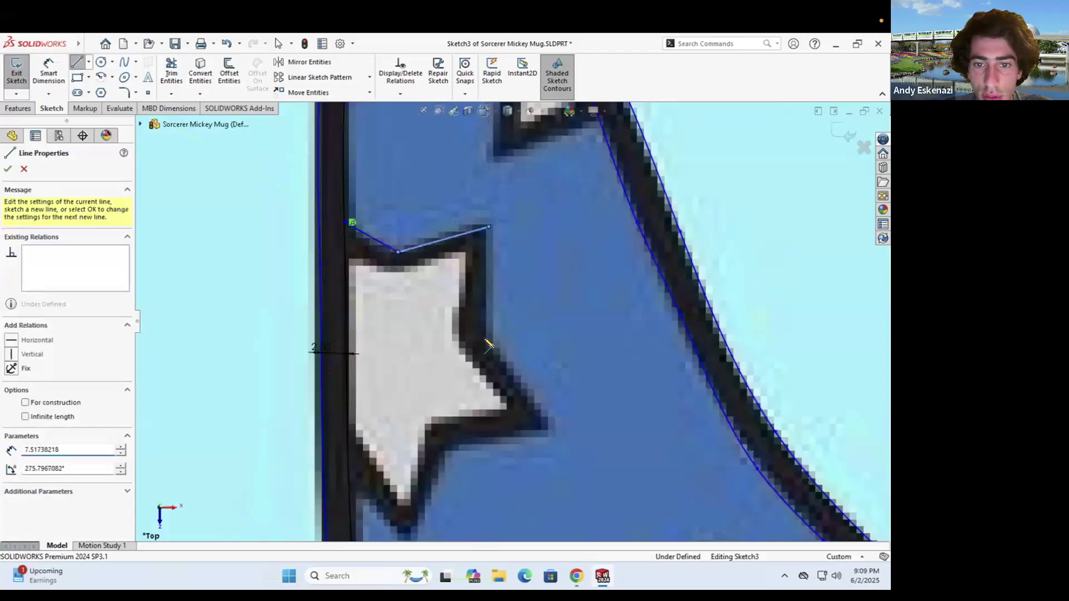
click(488, 337)
click(555, 432)
click(458, 448)
scroll(460, 448, up, 3)
scroll(460, 449, down, 1)
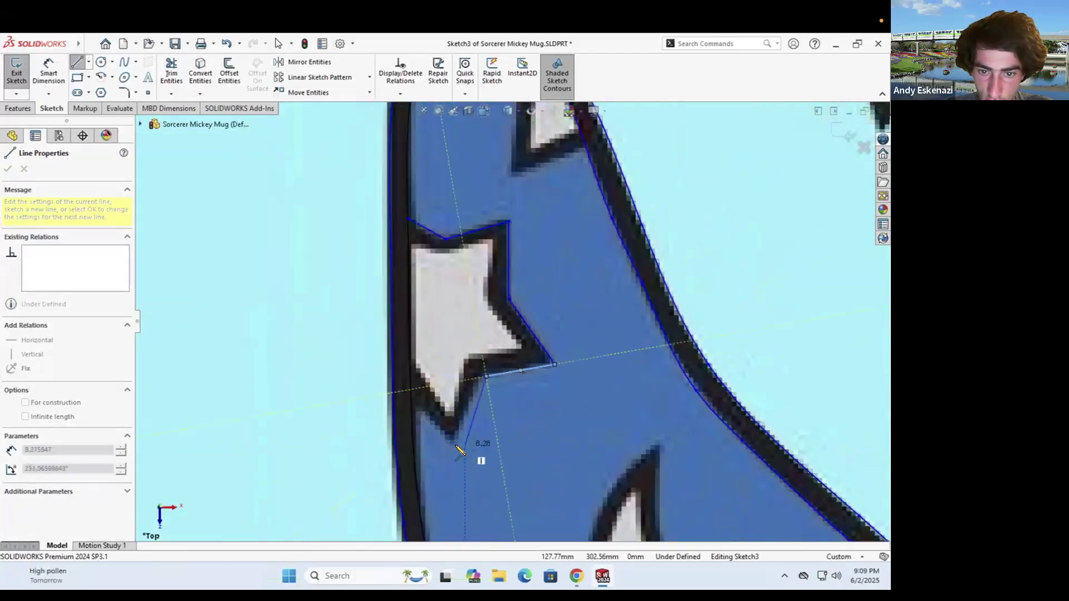
click(456, 445)
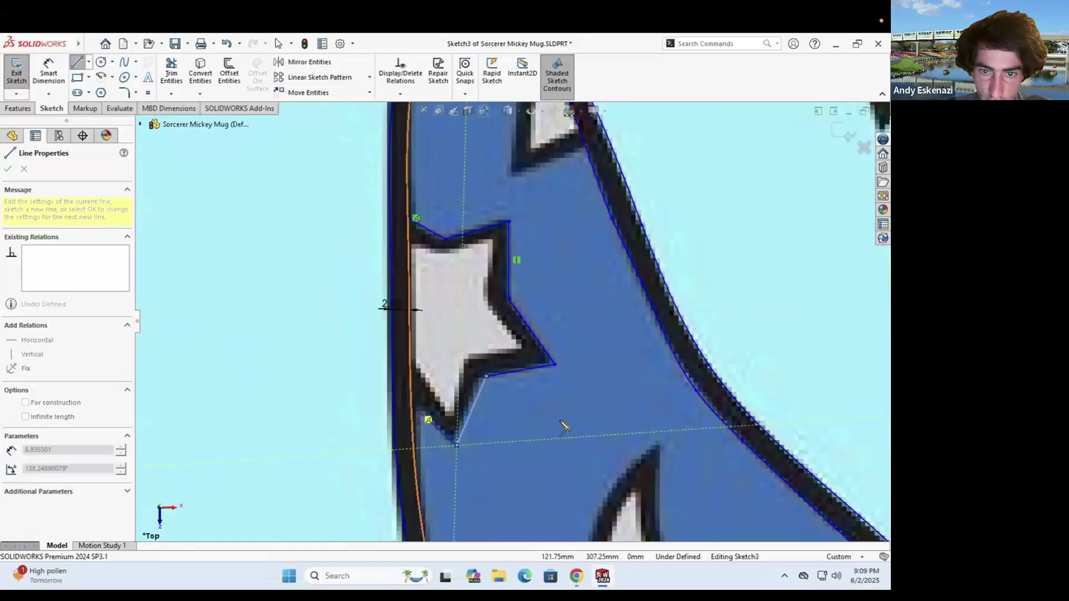
click(417, 404)
key(Escape)
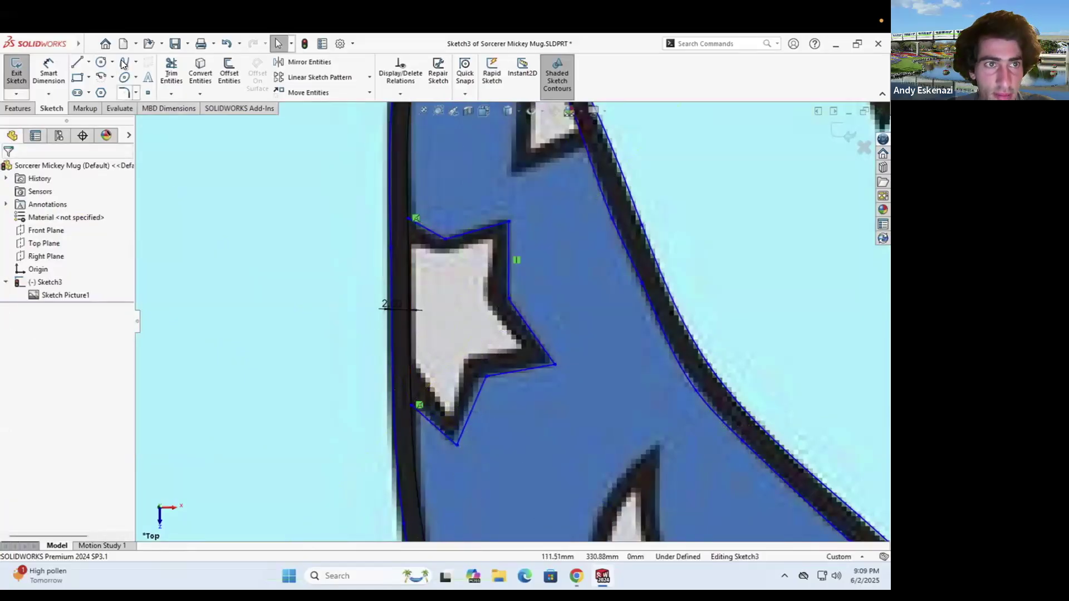
Trace the lower and right parts of the same star's inner outline with lines and move the last endpoint onto its inner corner
key(l)
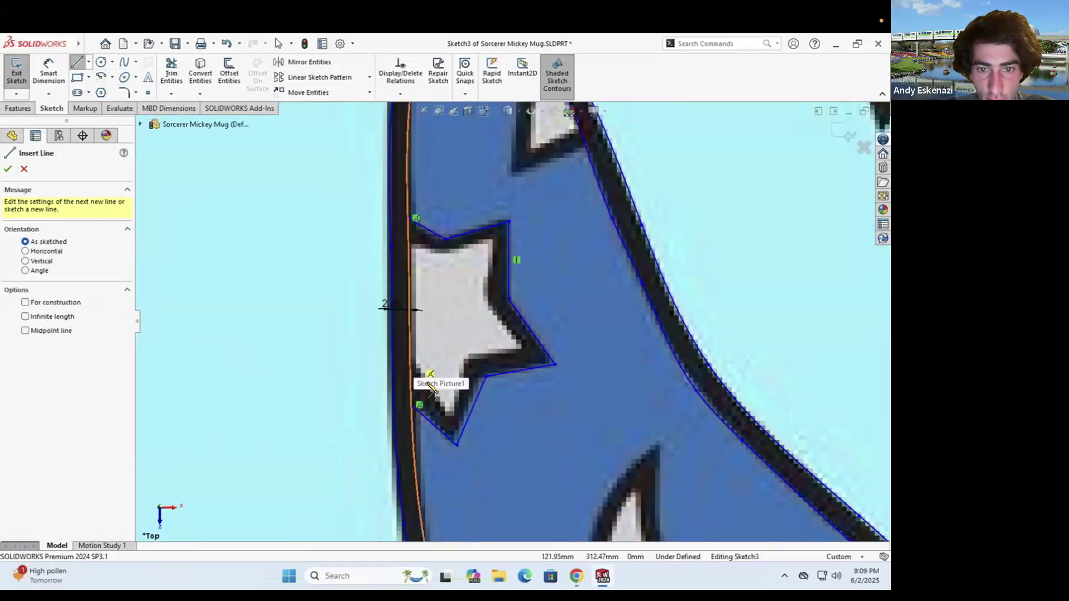
click(411, 360)
click(452, 413)
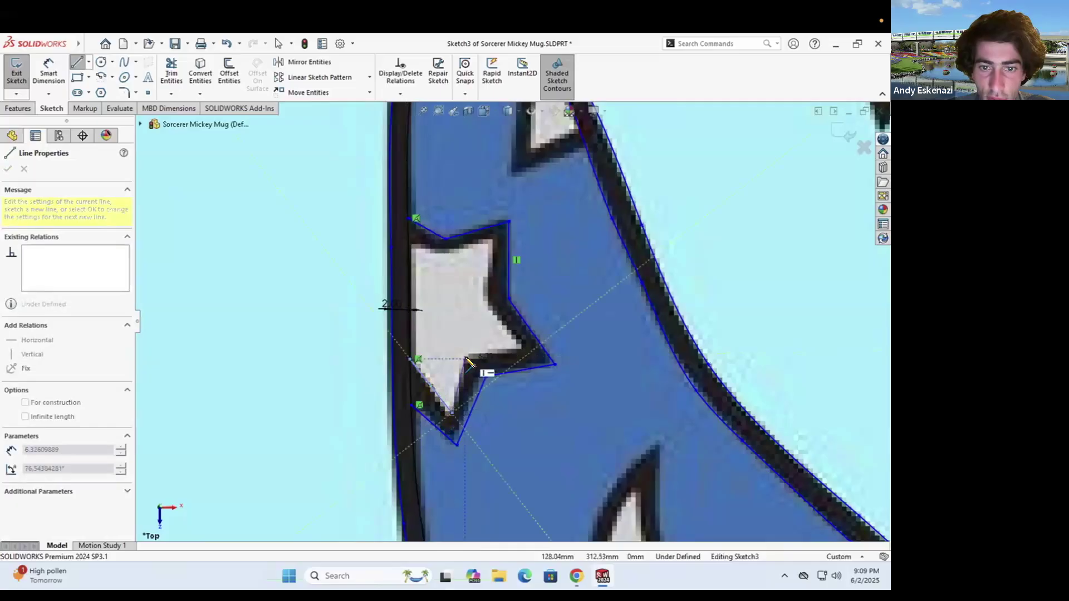
click(465, 359)
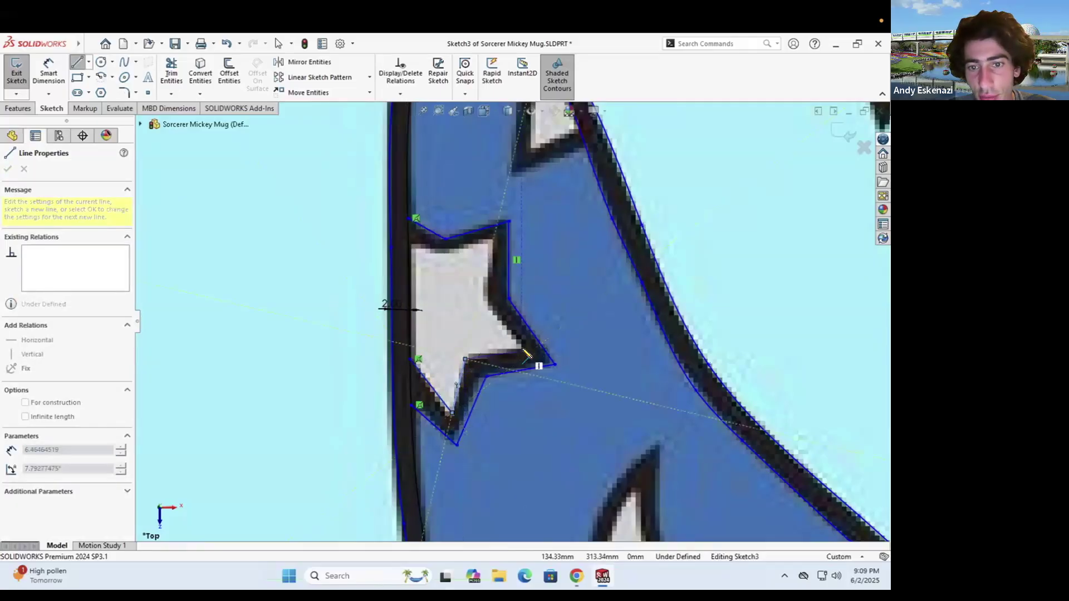
click(493, 295)
key(Escape)
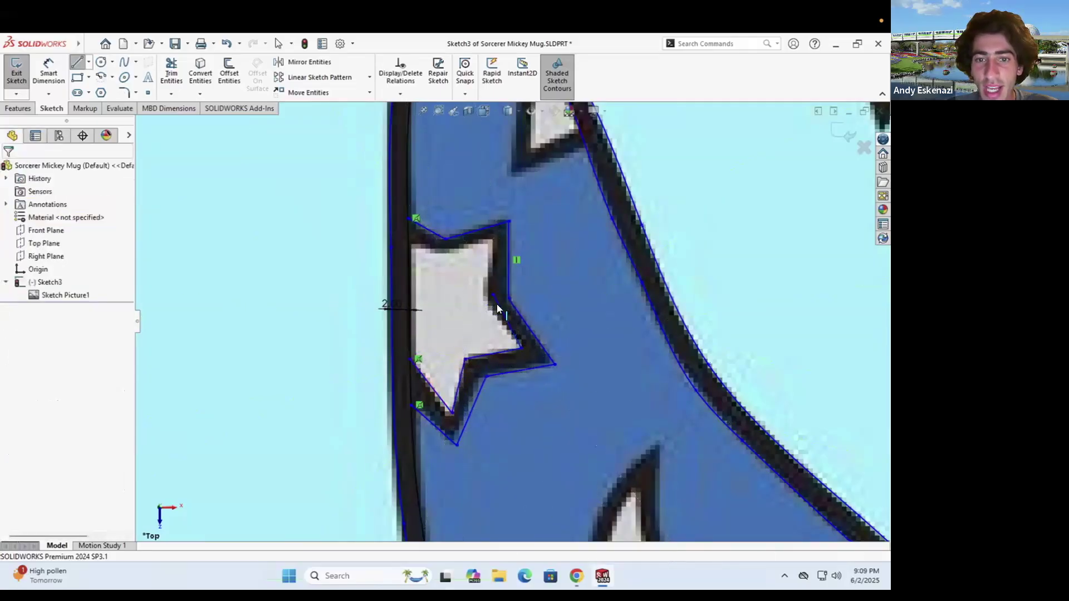
click(492, 294)
drag(492, 295, 487, 305)
Complete the star's inner outline with lines from the inner corner over the upper point to the hat's edge
click(89, 44)
click(76, 64)
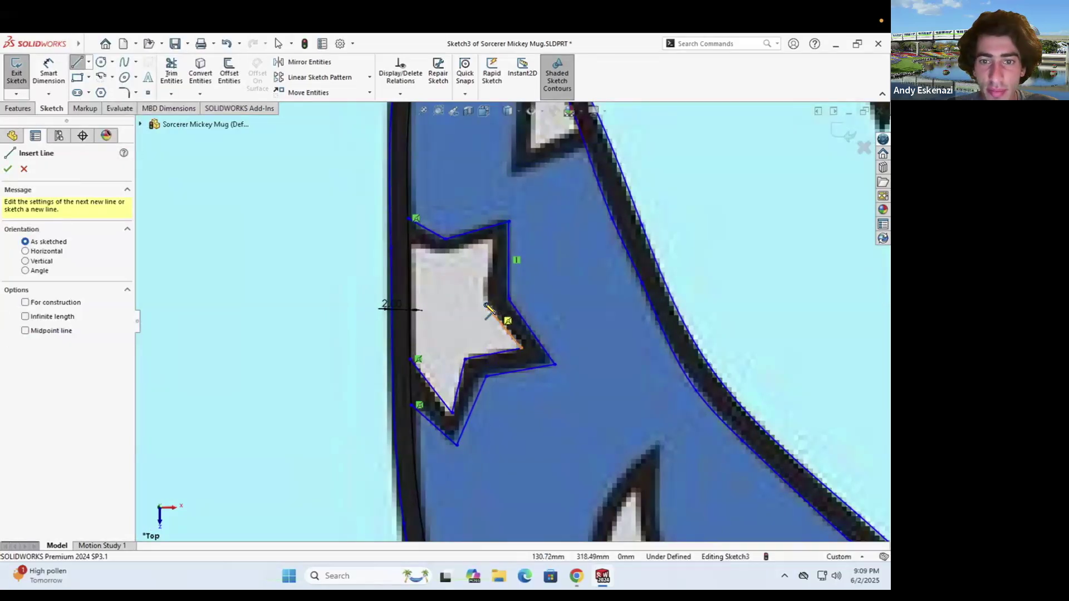
click(496, 247)
click(491, 239)
click(446, 255)
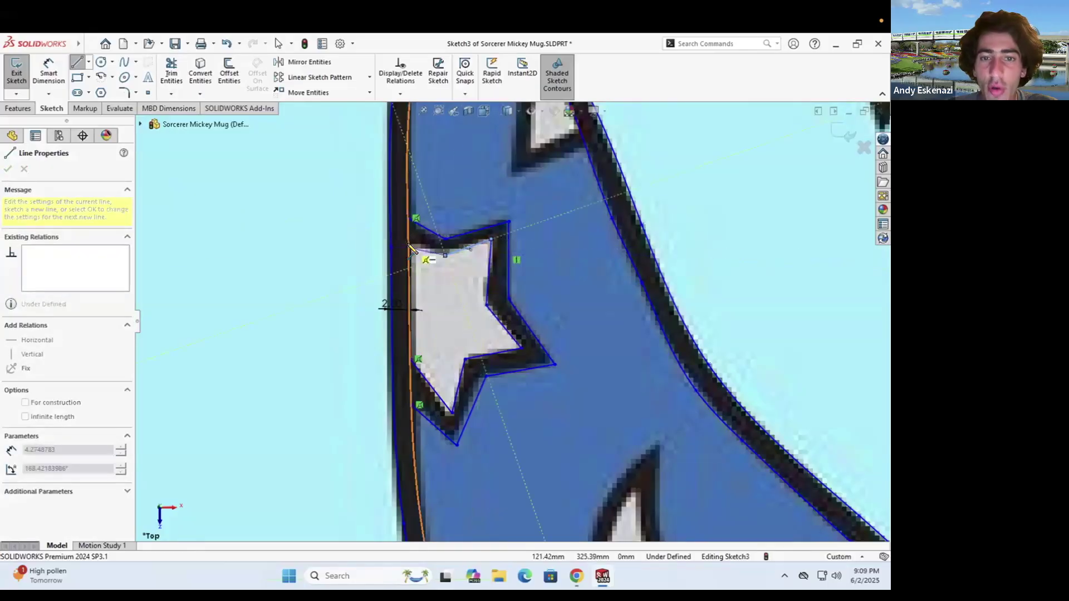
click(417, 257)
key(Escape)
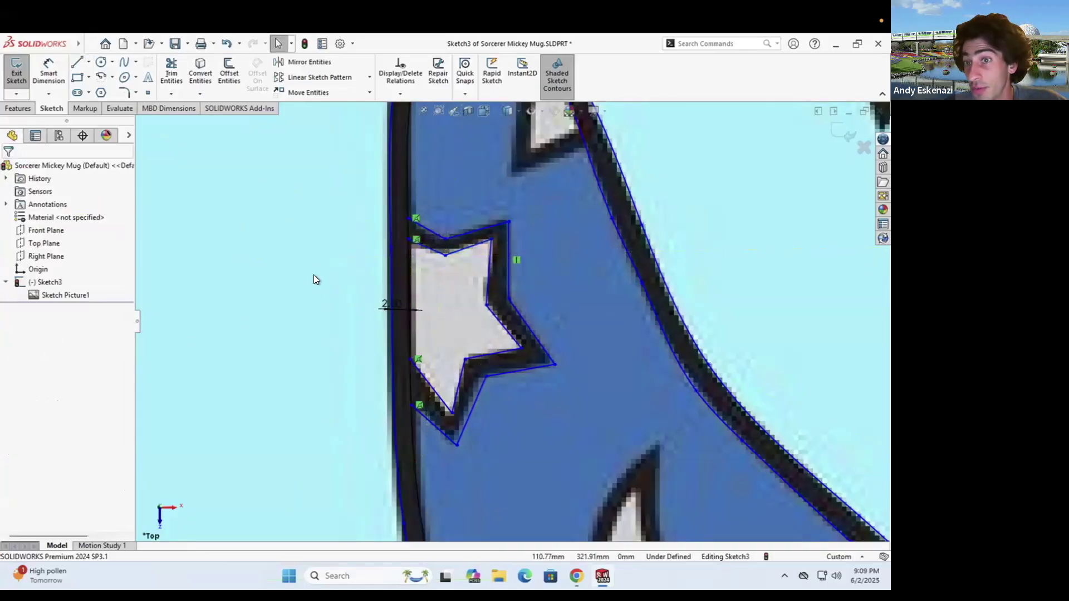
Trace the outer outline of the partial star near the hat's tip with connected lines, starting and ending on the hat's inner outline
scroll(619, 244, up, 3)
scroll(565, 182, down, 5)
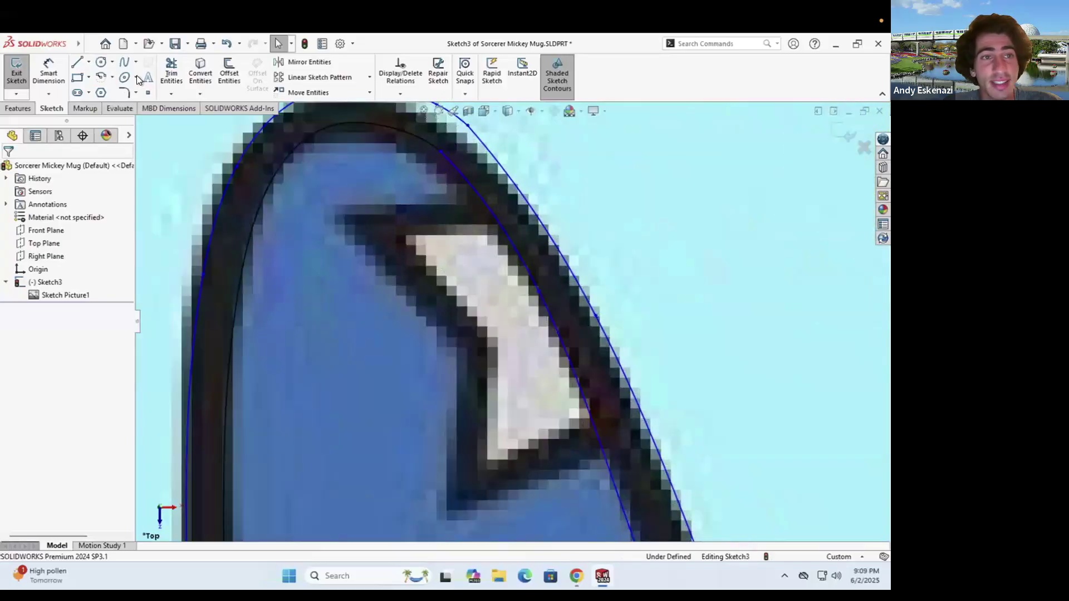
click(78, 62)
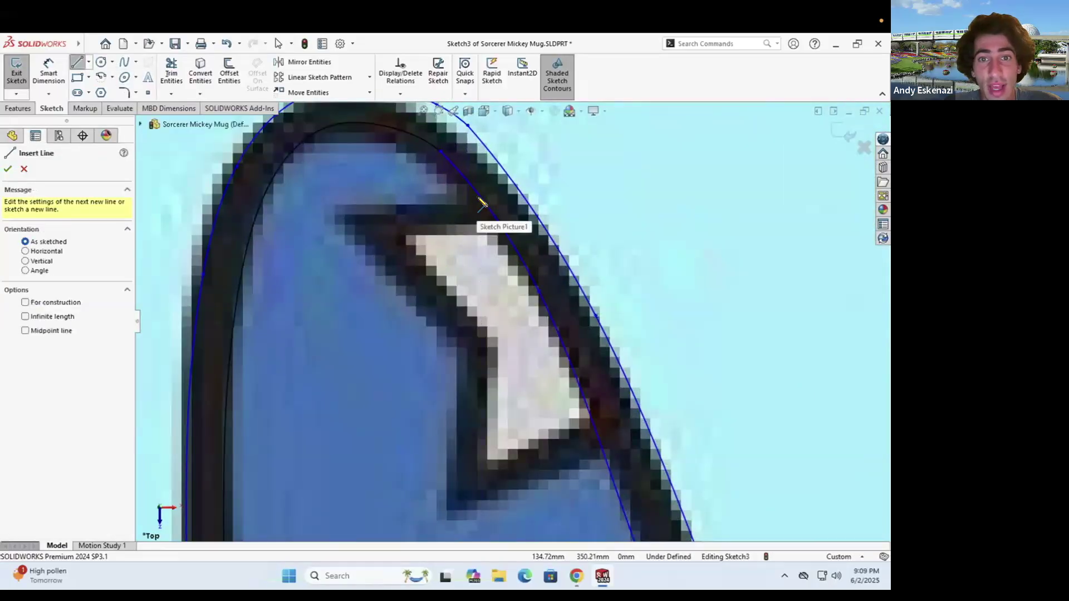
click(482, 199)
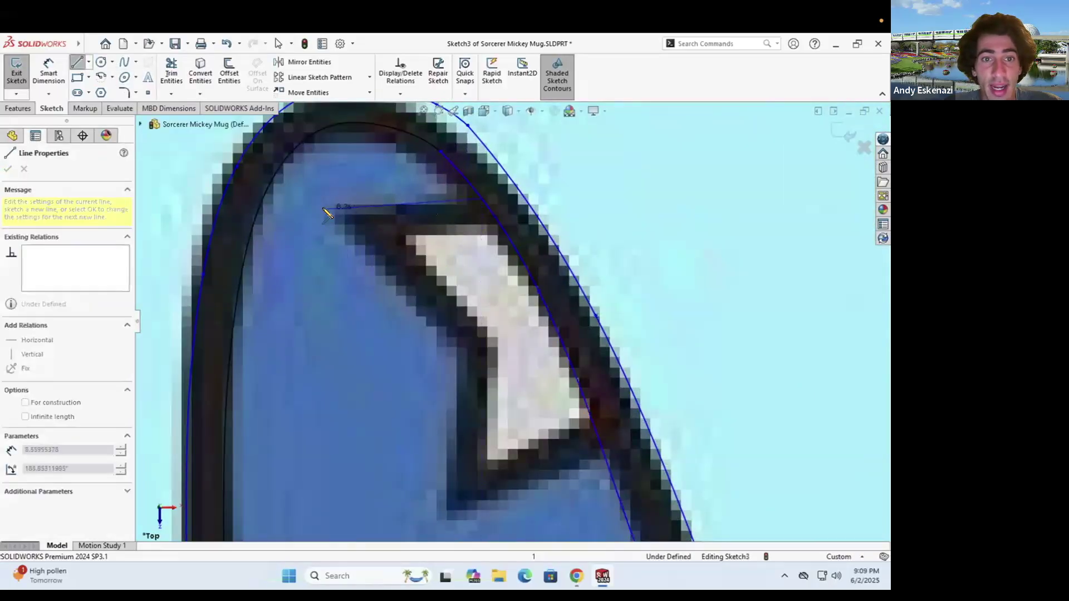
click(454, 347)
click(447, 511)
click(598, 463)
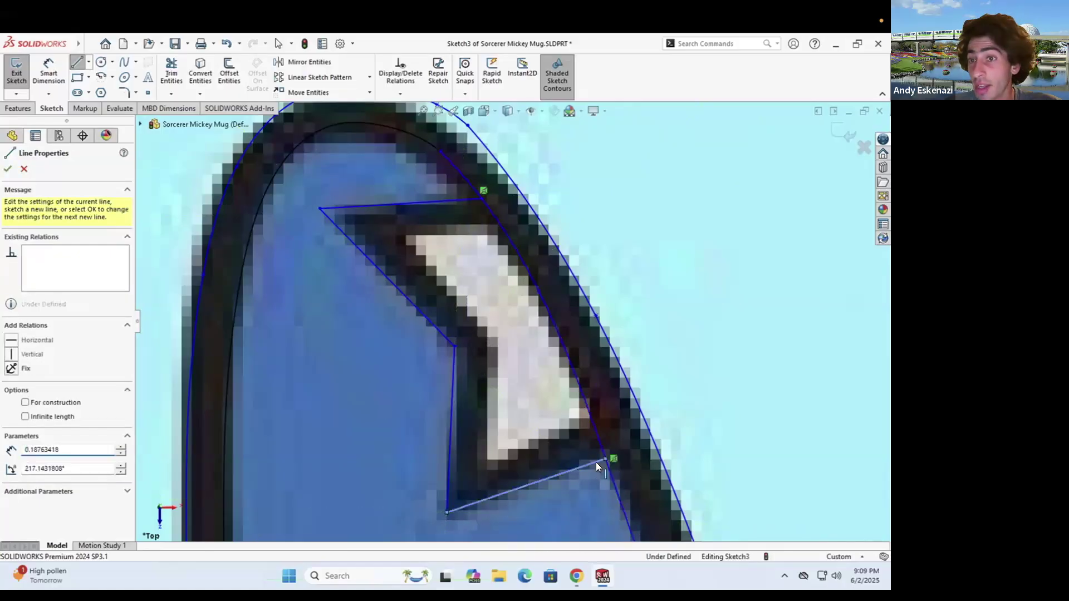
key(Escape)
Trace the inner outline of the partial star near the hat's tip with connected lines between two points on the hat's edge
click(76, 65)
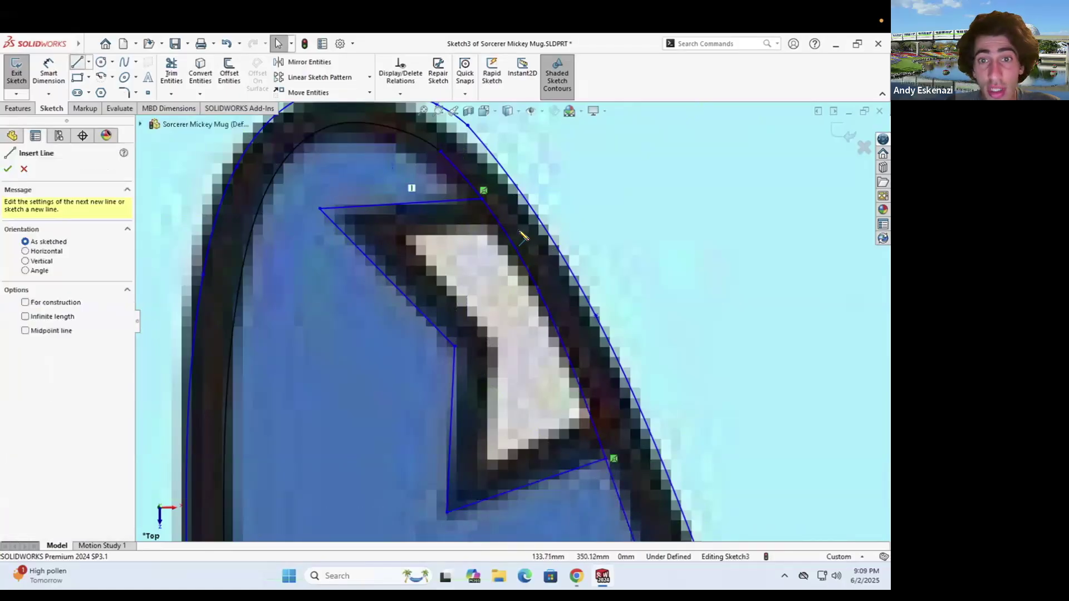
click(502, 228)
click(404, 230)
click(497, 332)
click(492, 465)
click(592, 417)
scroll(440, 352, up, 8)
key(Escape)
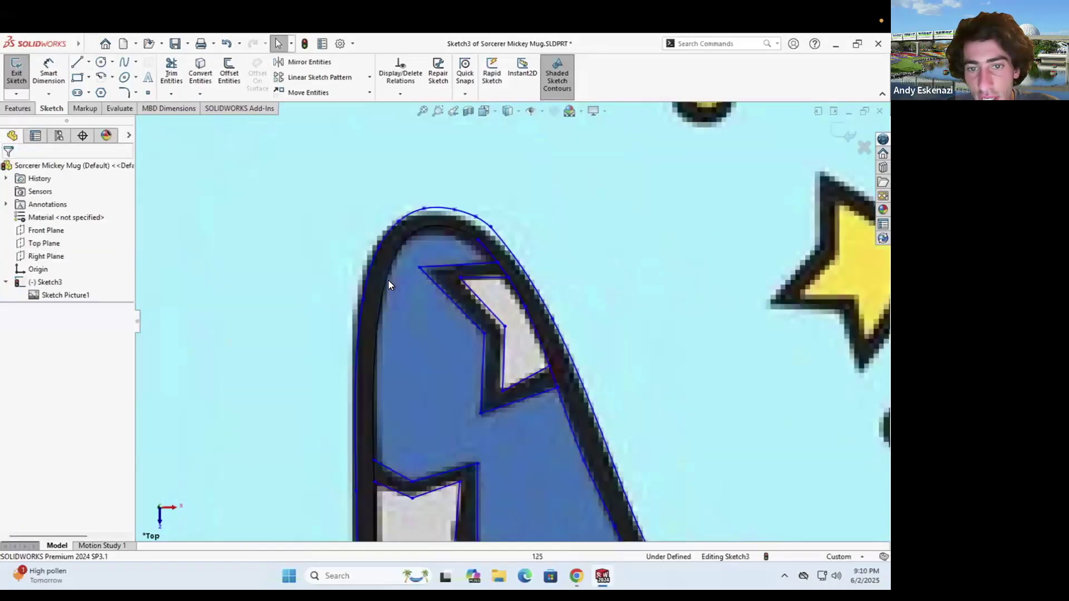
Trace the outer outline of the star beside the ear with lines from the hat's inner outline over its upper point to its right point
scroll(565, 489, down, 3)
scroll(518, 453, up, 2)
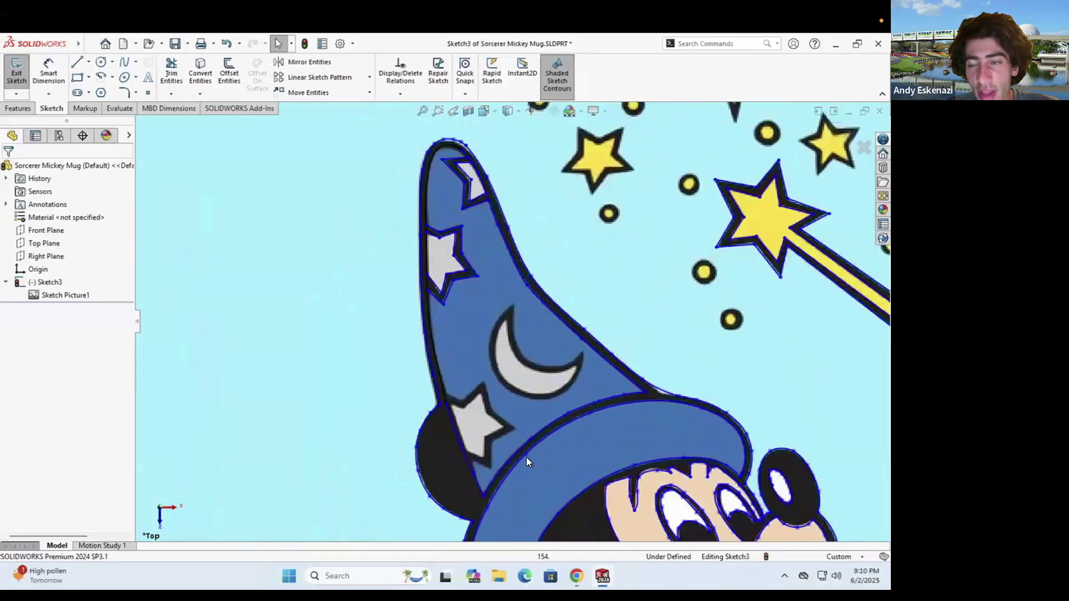
scroll(528, 467, down, 5)
click(75, 61)
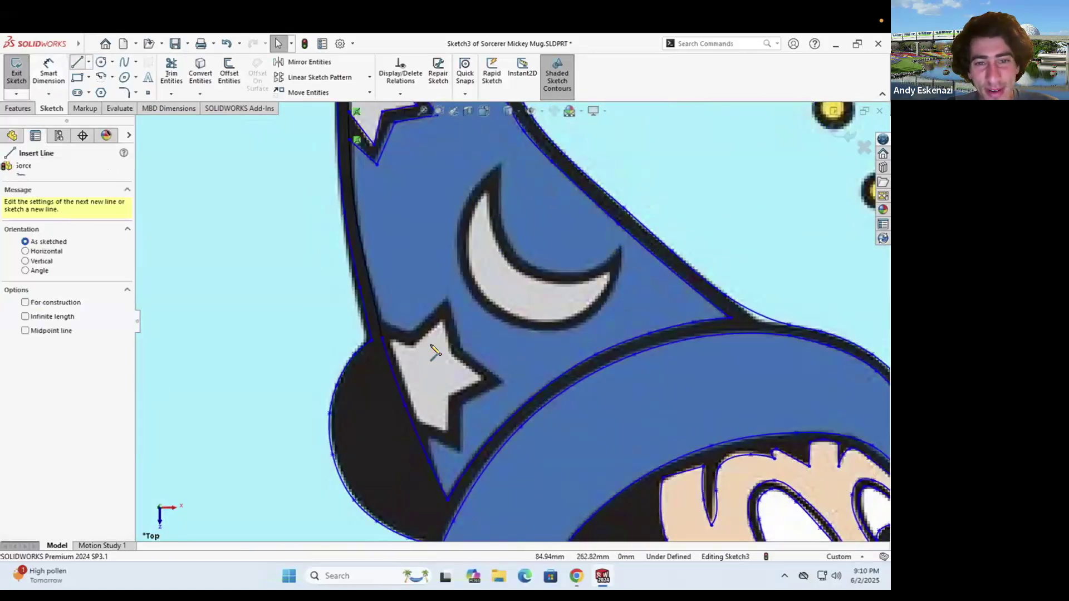
scroll(435, 351, down, 5)
click(405, 314)
click(339, 279)
click(486, 238)
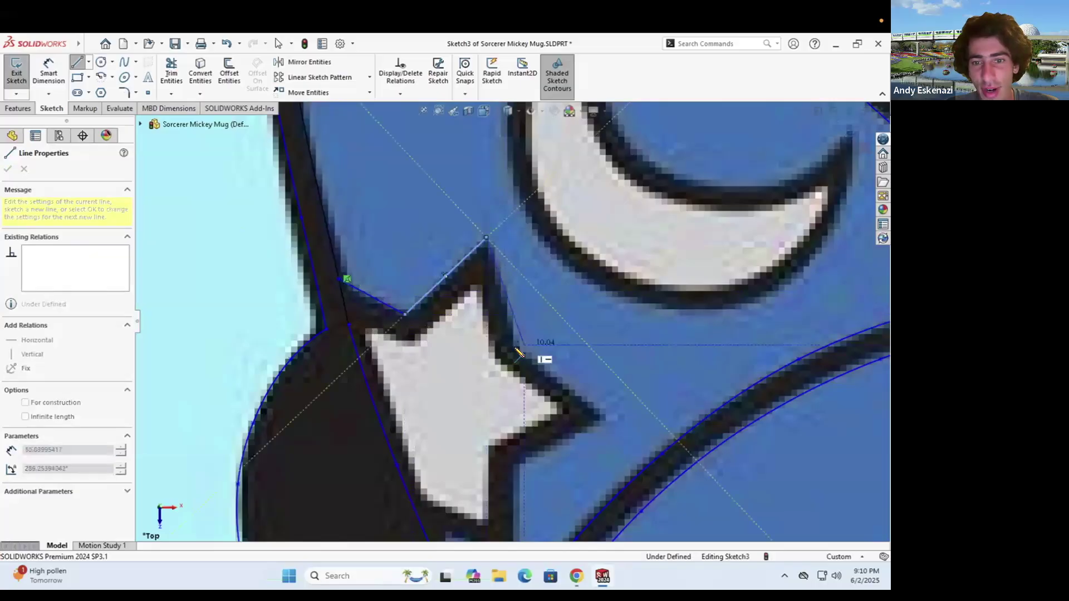
click(517, 345)
click(611, 416)
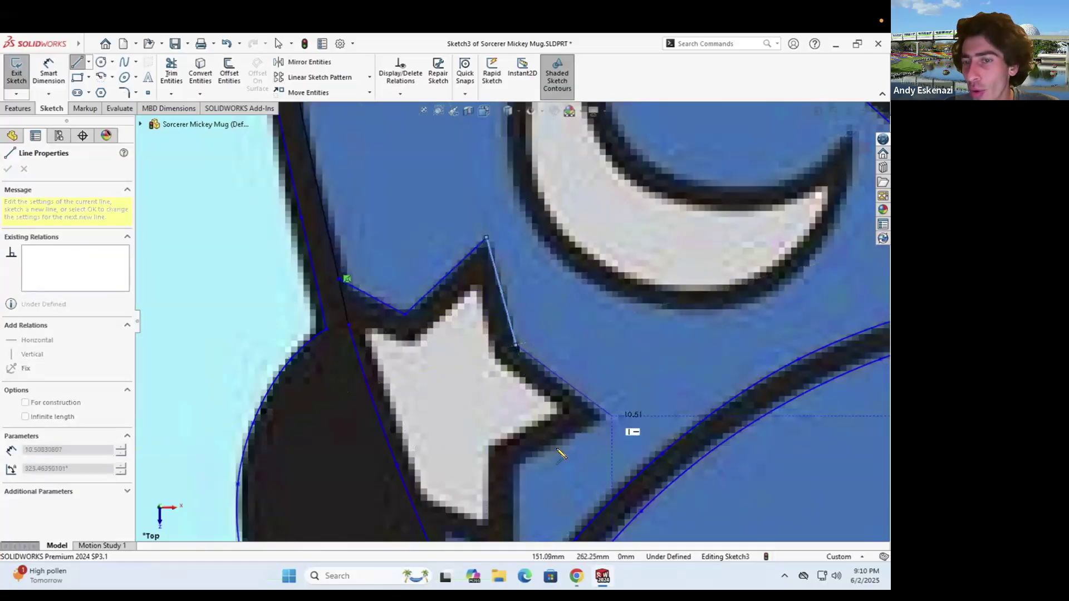
Continue the outer outline of the star beside the ear around its lower point, ending with a vertical line on the hat's inner outline
scroll(519, 391, up, 3)
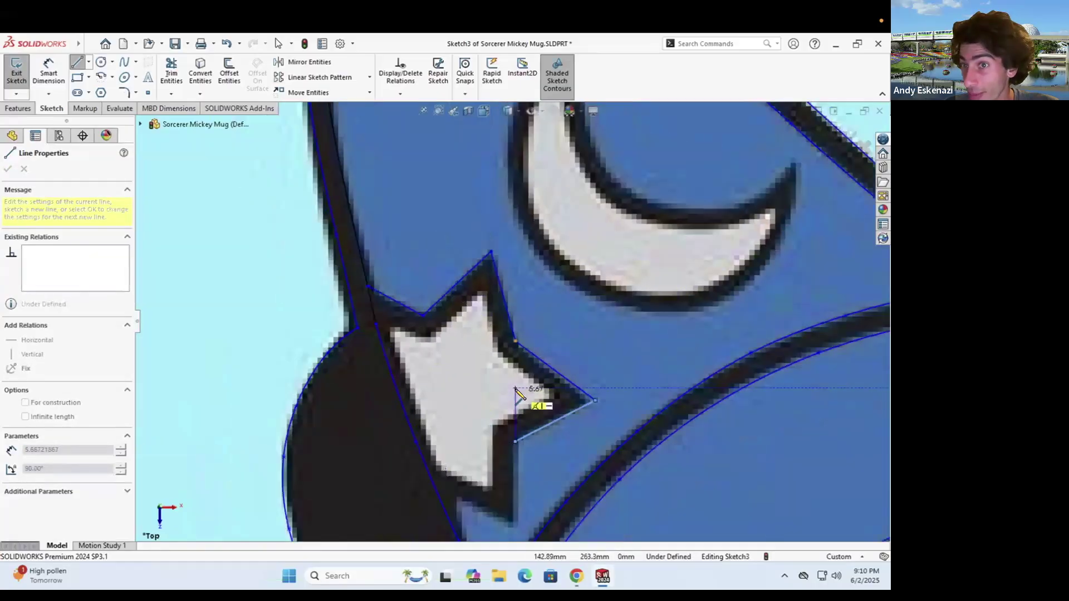
scroll(508, 469, down, 2)
click(486, 429)
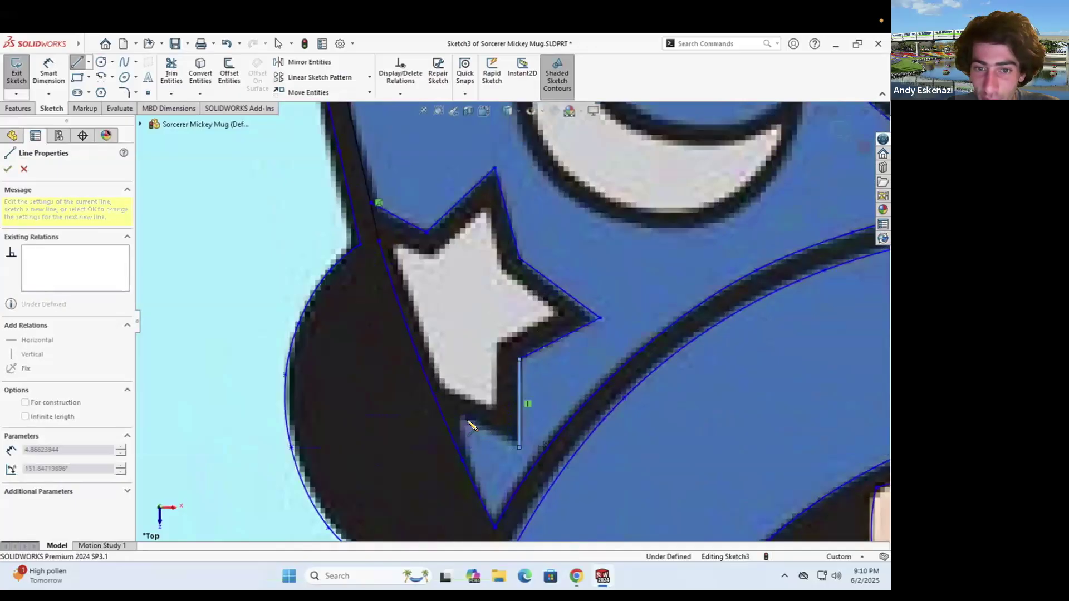
click(463, 466)
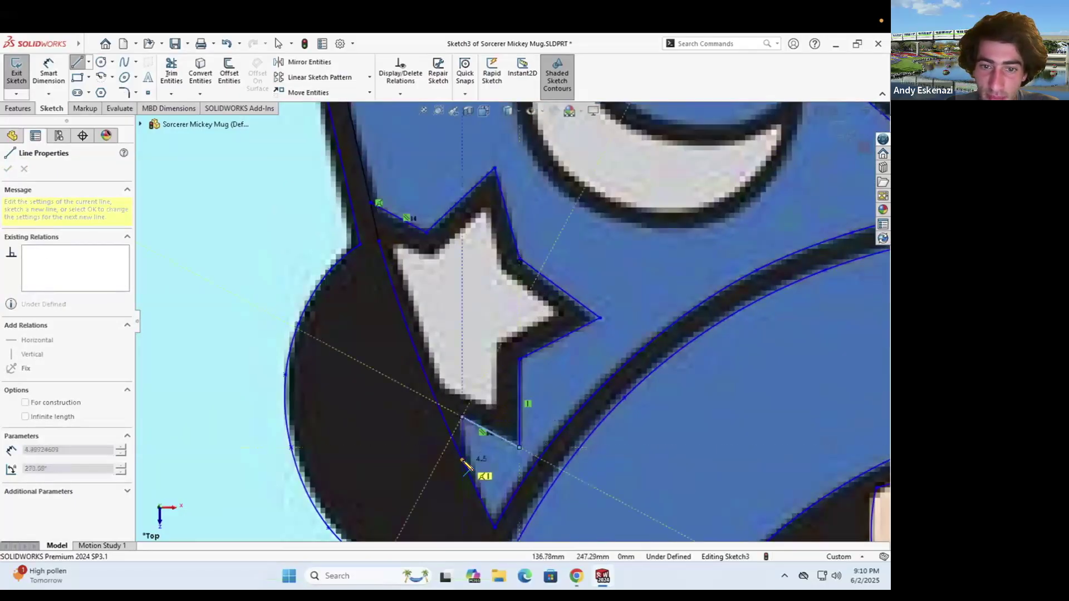
key(Escape)
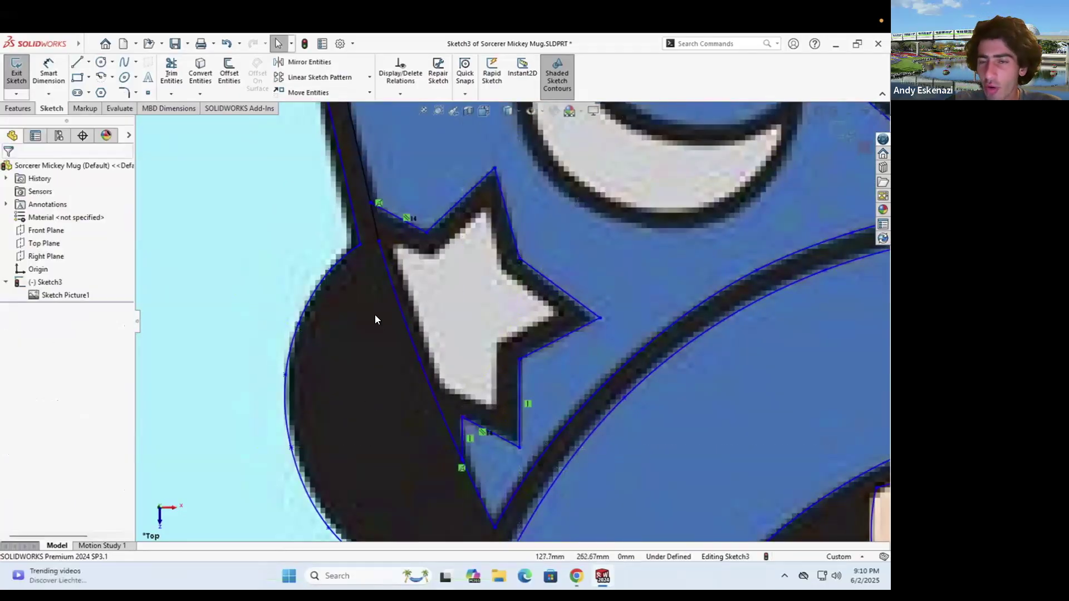
Trace the inner outline of the star beside the ear with connected lines, from its upper left corner around all points and back
click(77, 63)
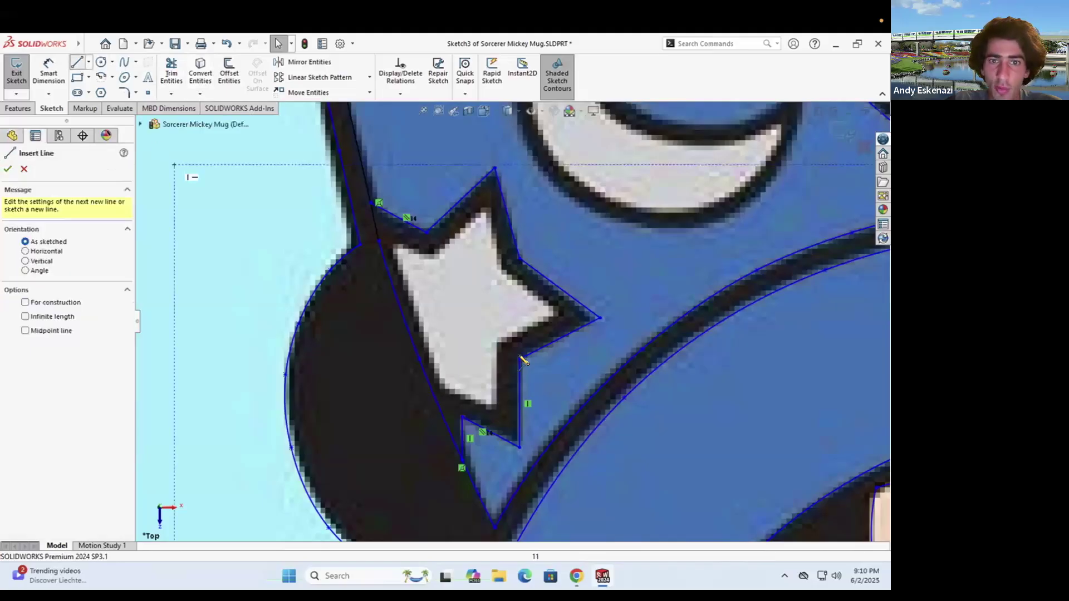
click(398, 255)
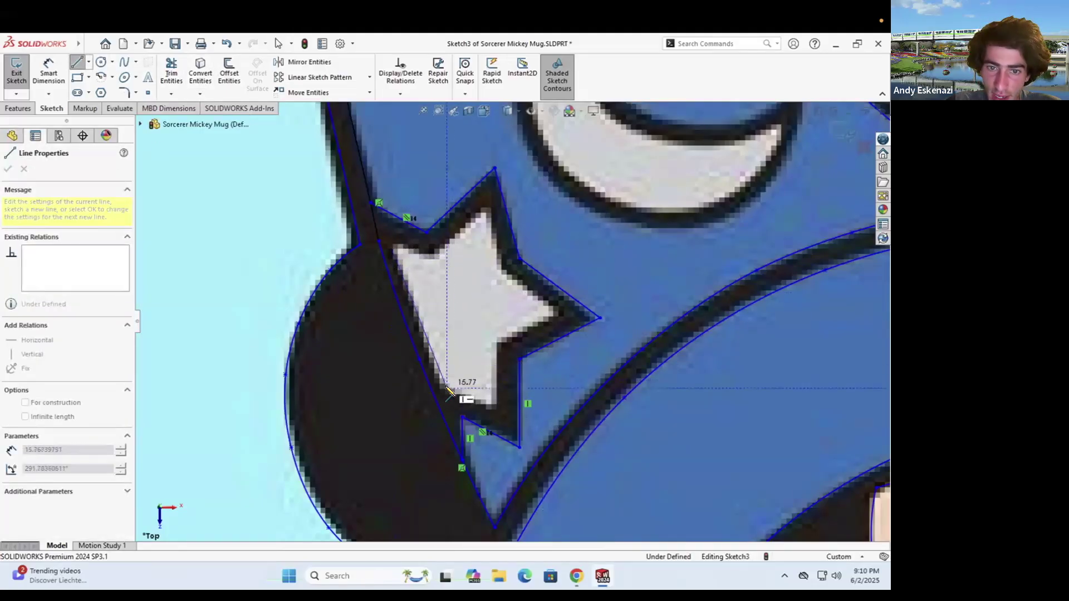
click(494, 409)
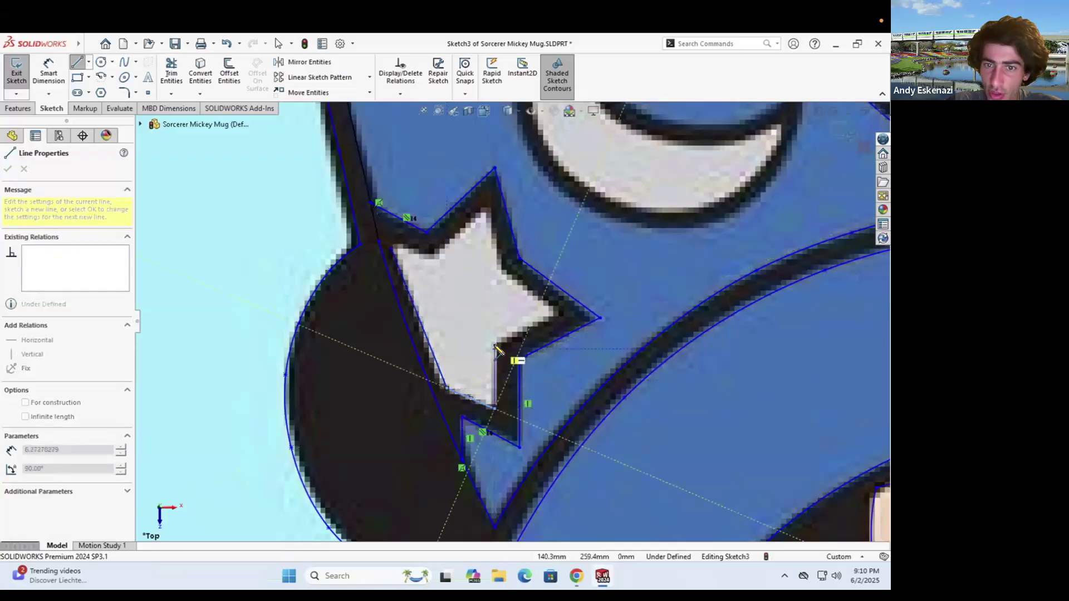
click(494, 342)
click(557, 314)
click(501, 271)
click(490, 203)
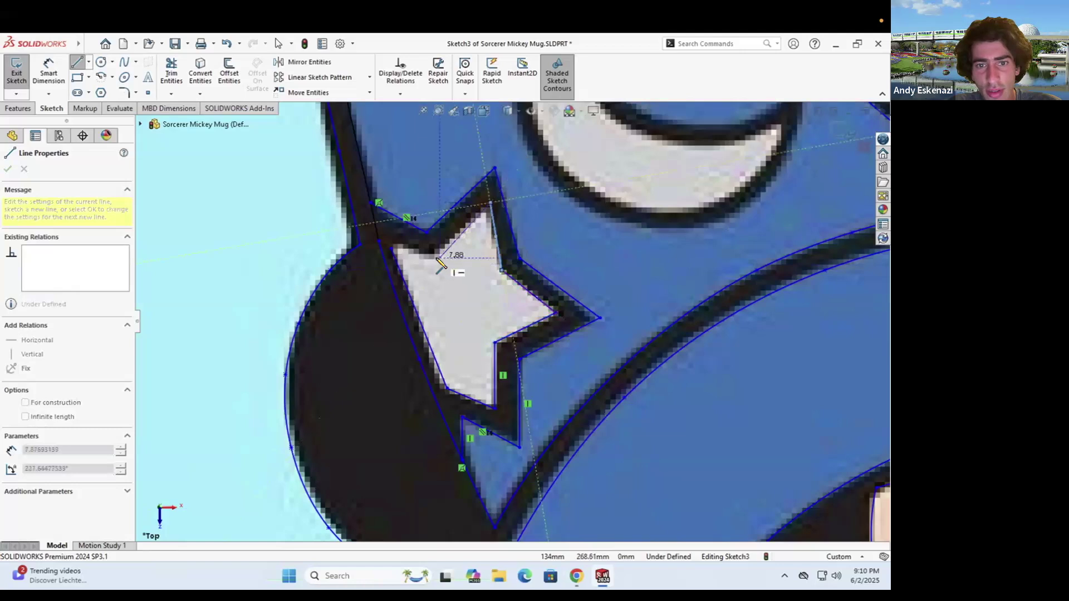
click(434, 257)
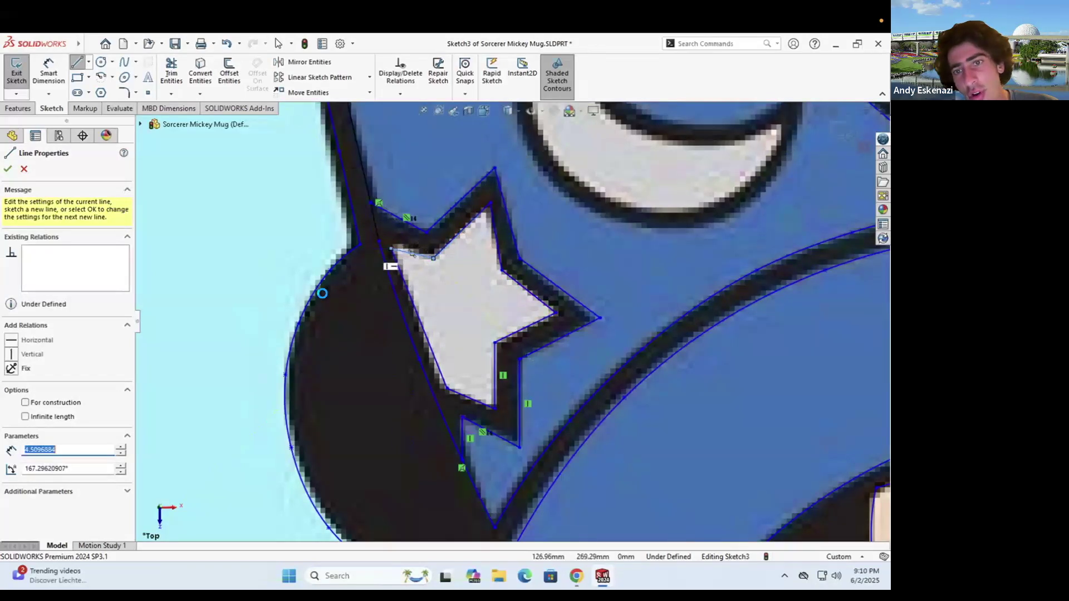
key(Escape)
Draw a spline along the concave side of the moon's outer outline, from its upper tip to its right tip
scroll(406, 265, up, 4)
scroll(616, 231, down, 5)
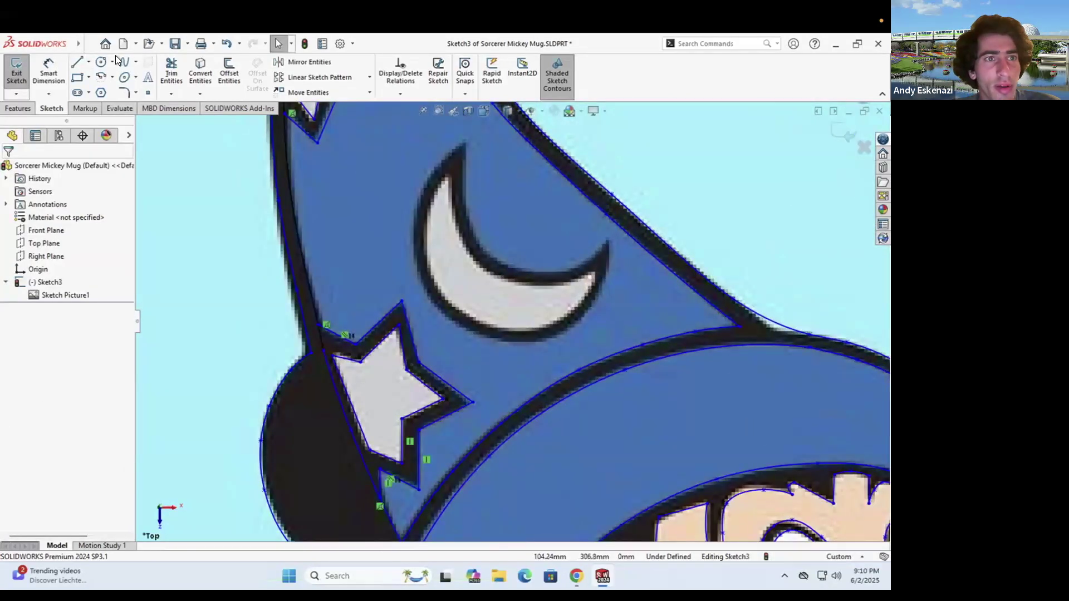
key(s)
scroll(445, 145, up, 3)
click(473, 167)
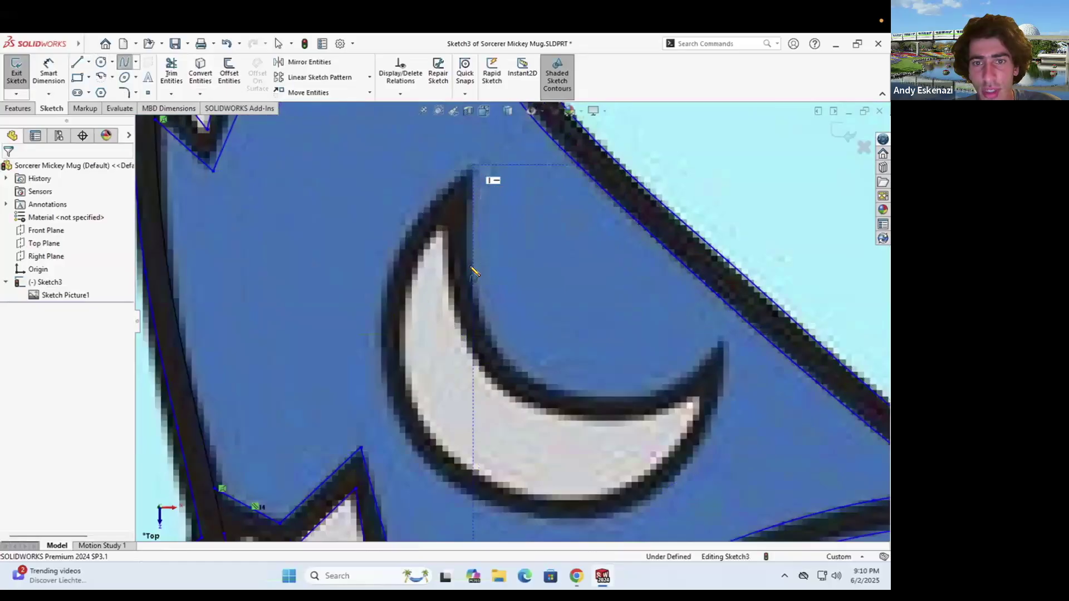
click(520, 374)
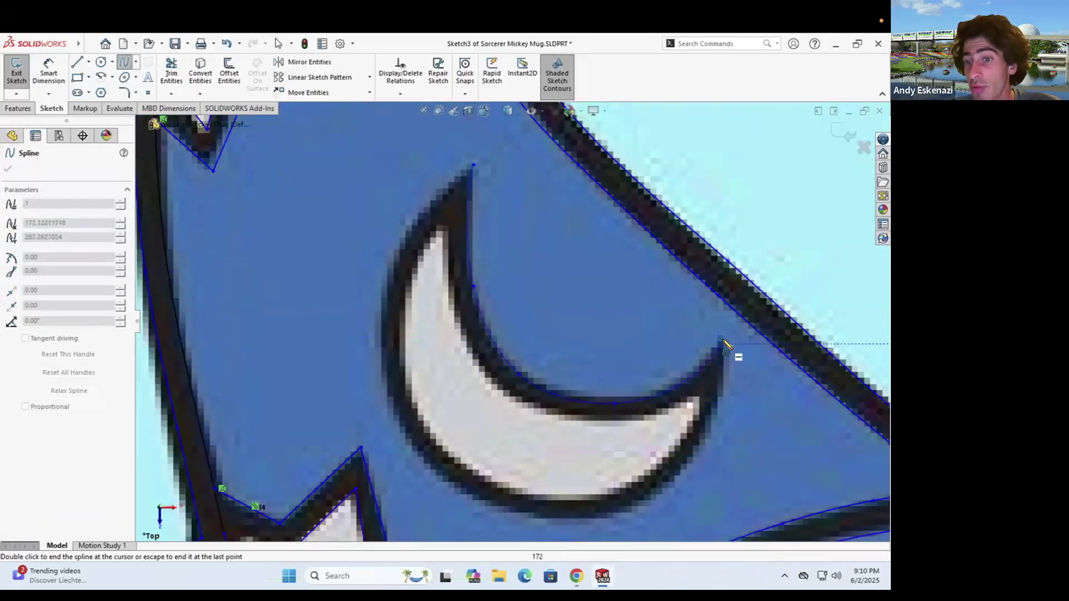
key(Escape)
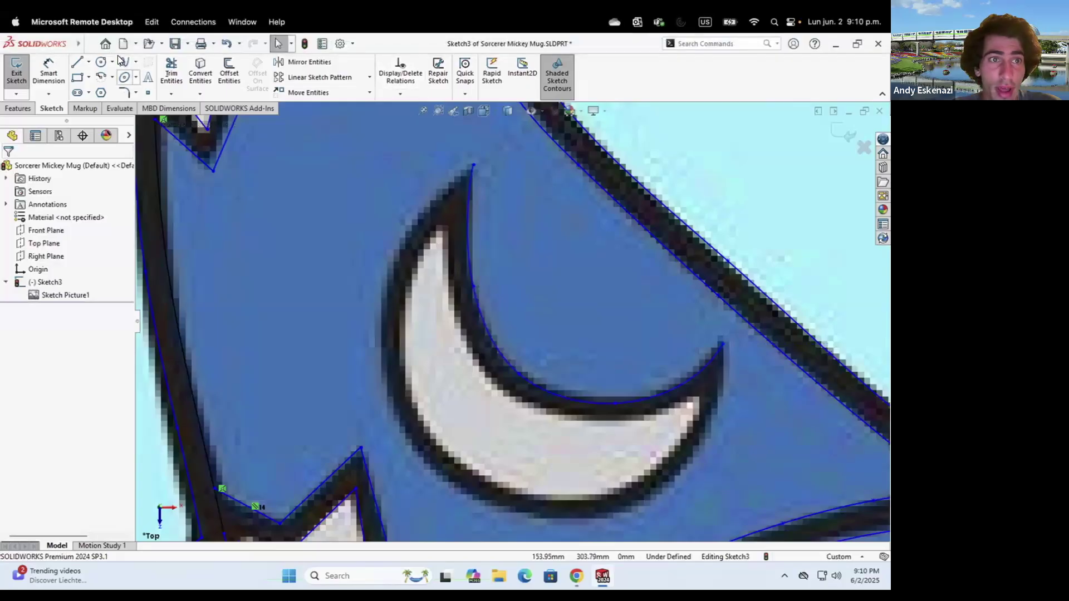
Close the moon's outer outline with a spline along its convex side, joining the upper tip to the right tip
click(474, 166)
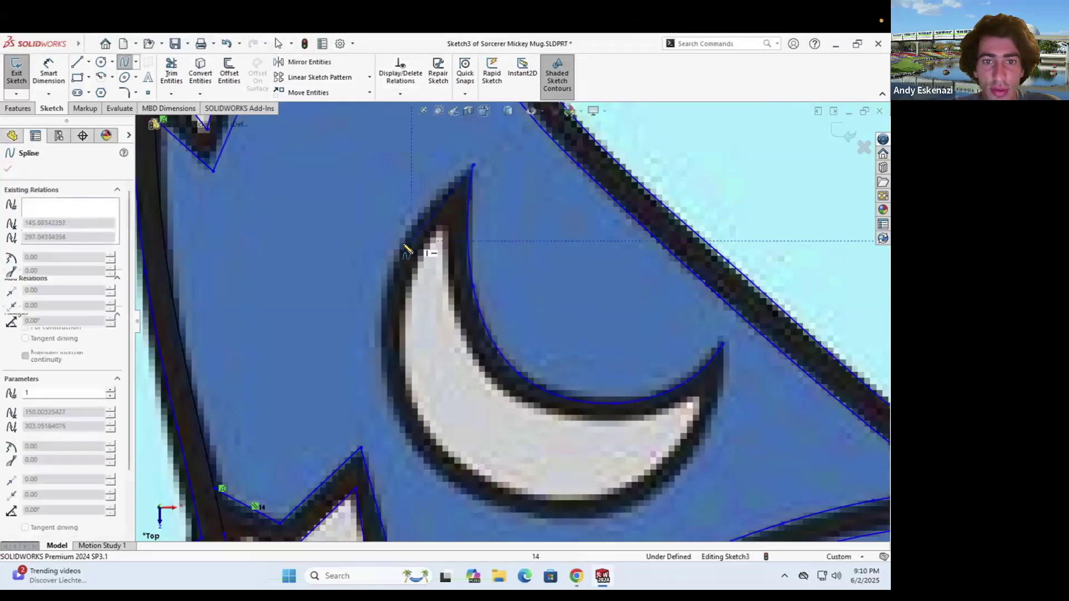
click(384, 336)
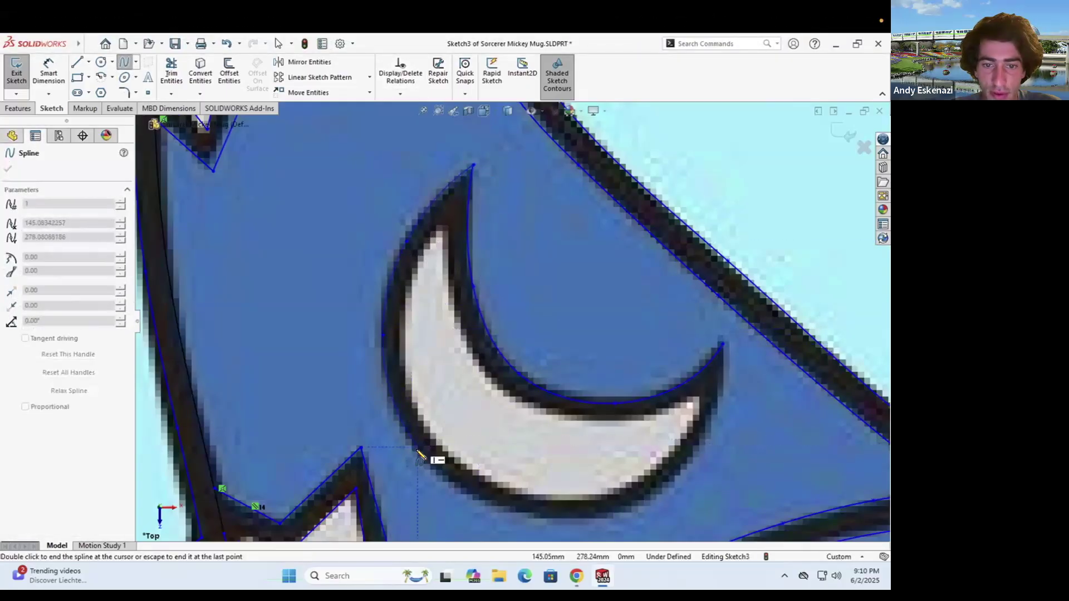
click(421, 454)
click(545, 523)
click(715, 417)
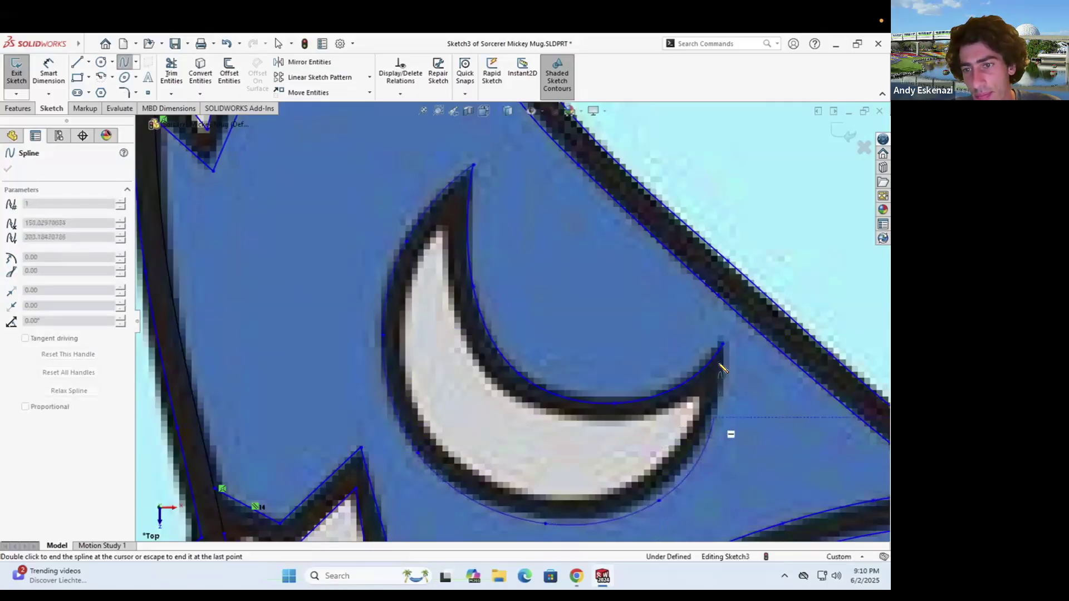
double_click(723, 345)
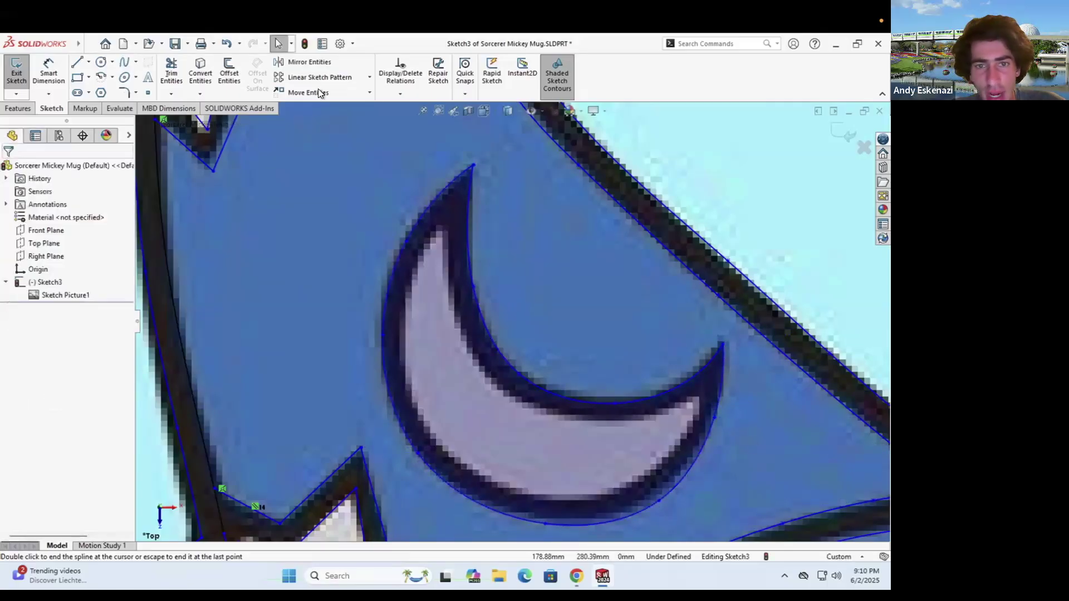
Draw a spline along the convex side of the moon's inner outline, from the upper inner tip to the right inner tip
click(124, 63)
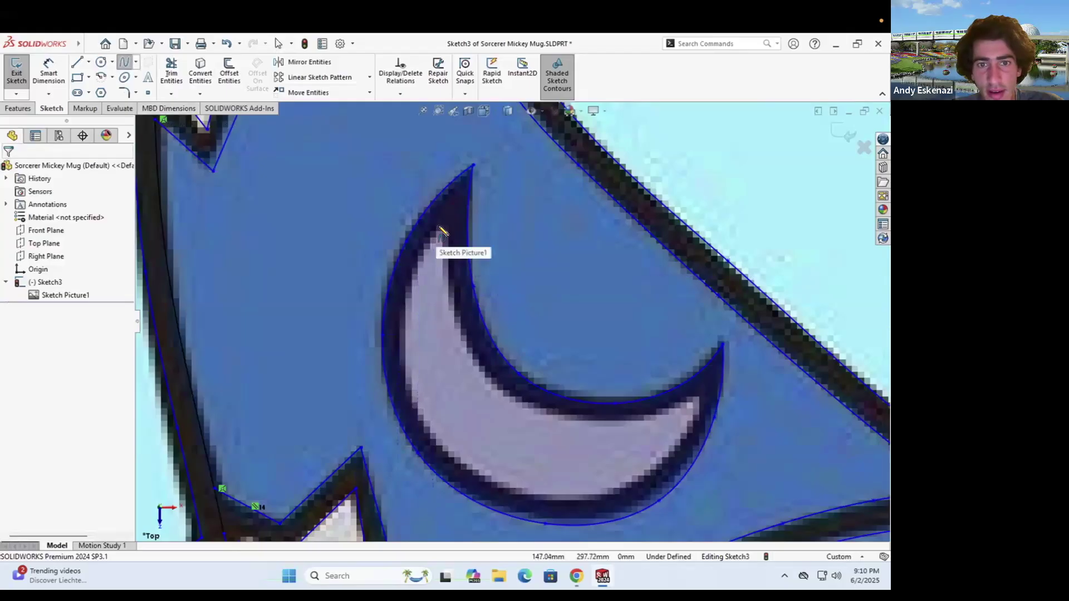
click(438, 234)
click(407, 332)
click(438, 443)
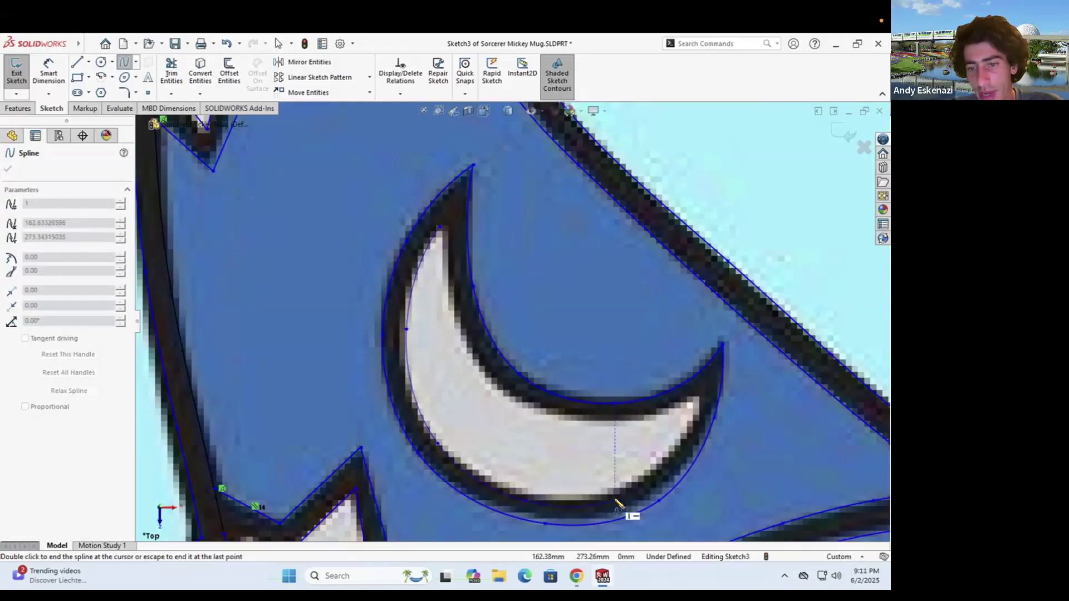
click(674, 464)
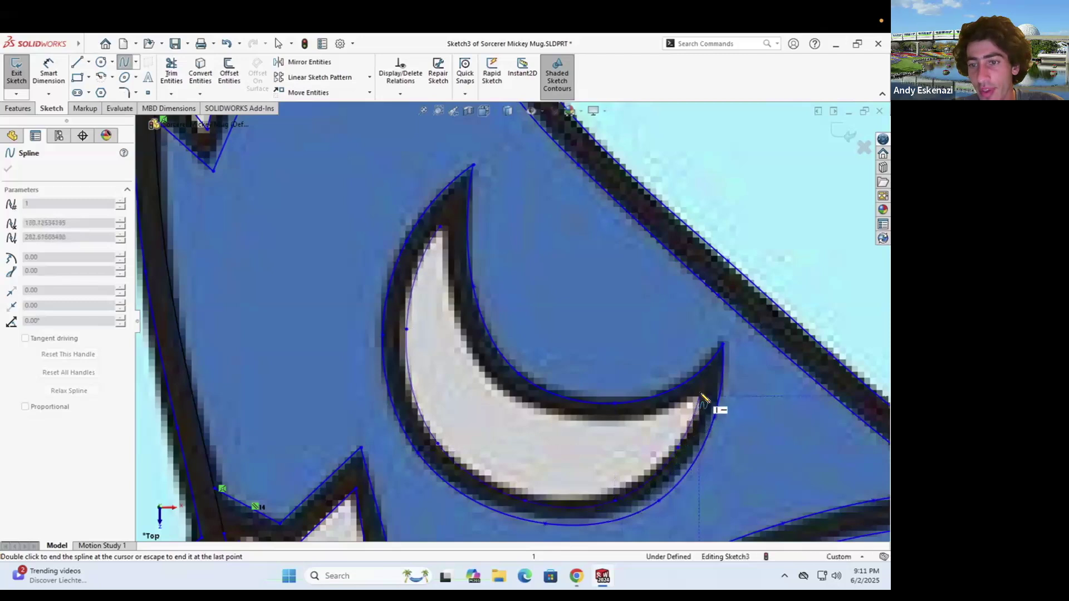
key(Escape)
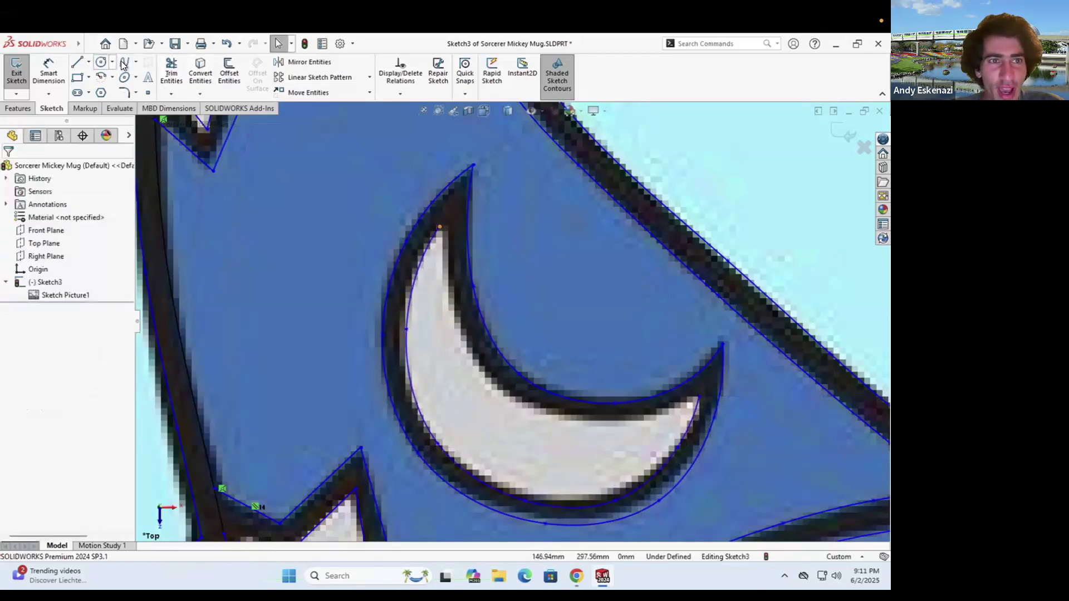
Close the moon's inner outline with a spline along its concave side between the two inner tips
click(124, 61)
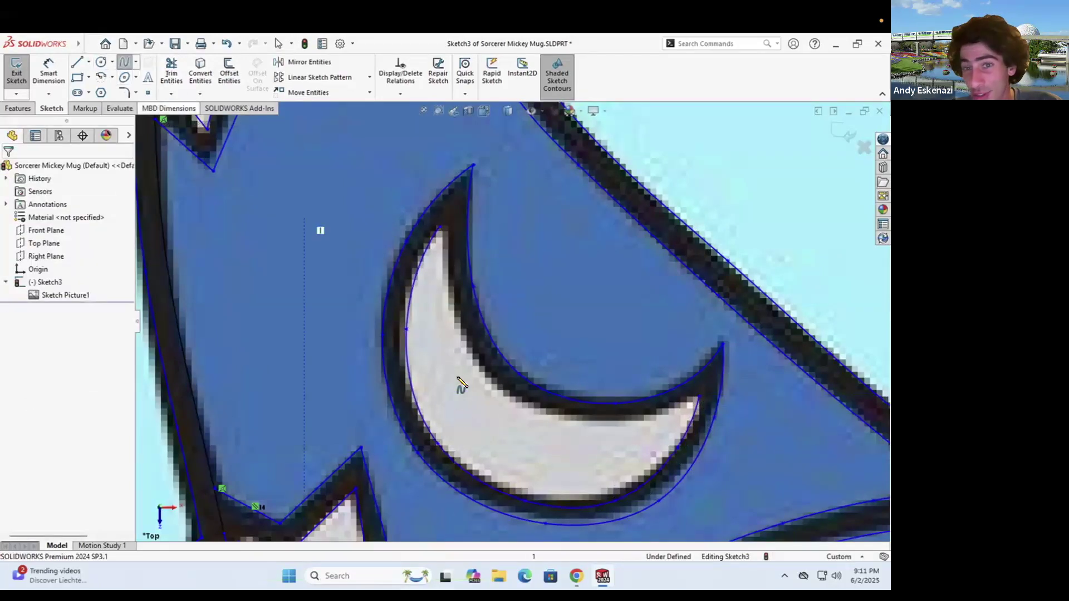
click(441, 229)
click(450, 296)
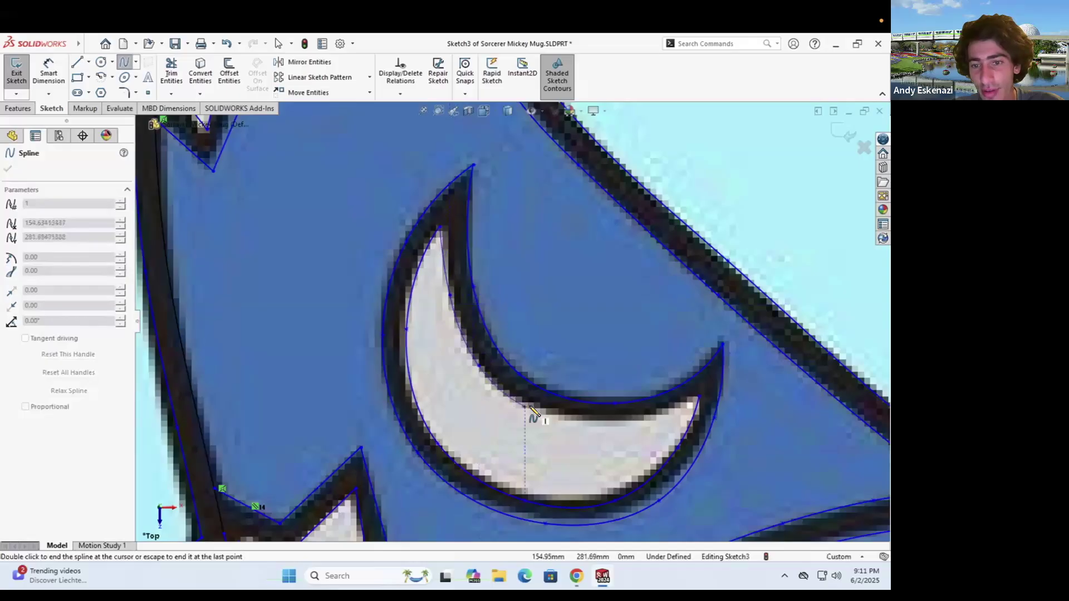
click(614, 421)
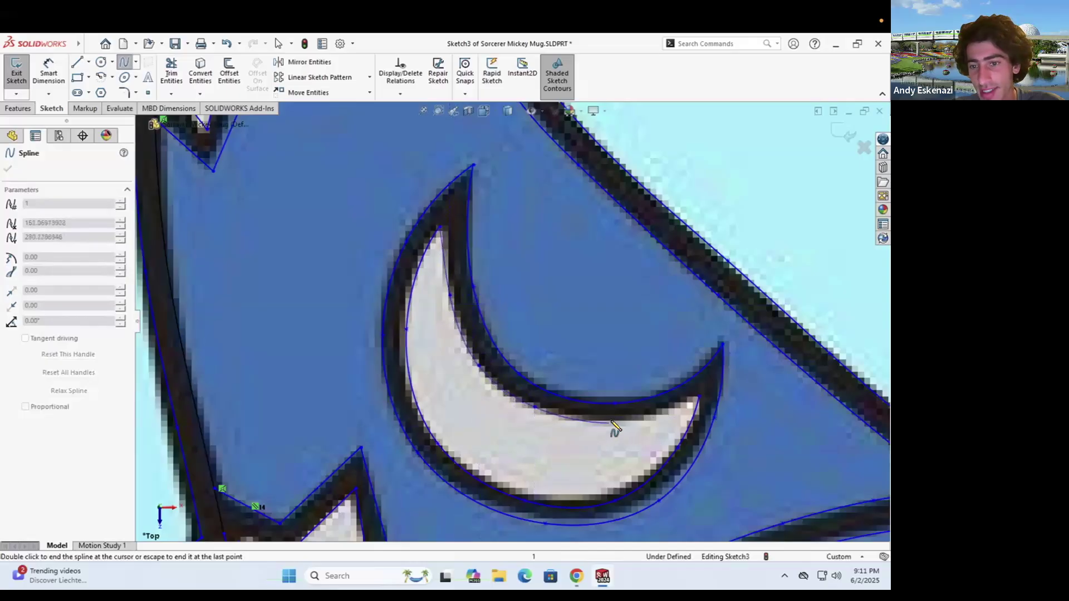
double_click(703, 399)
key(Escape)
scroll(462, 355, down, 5)
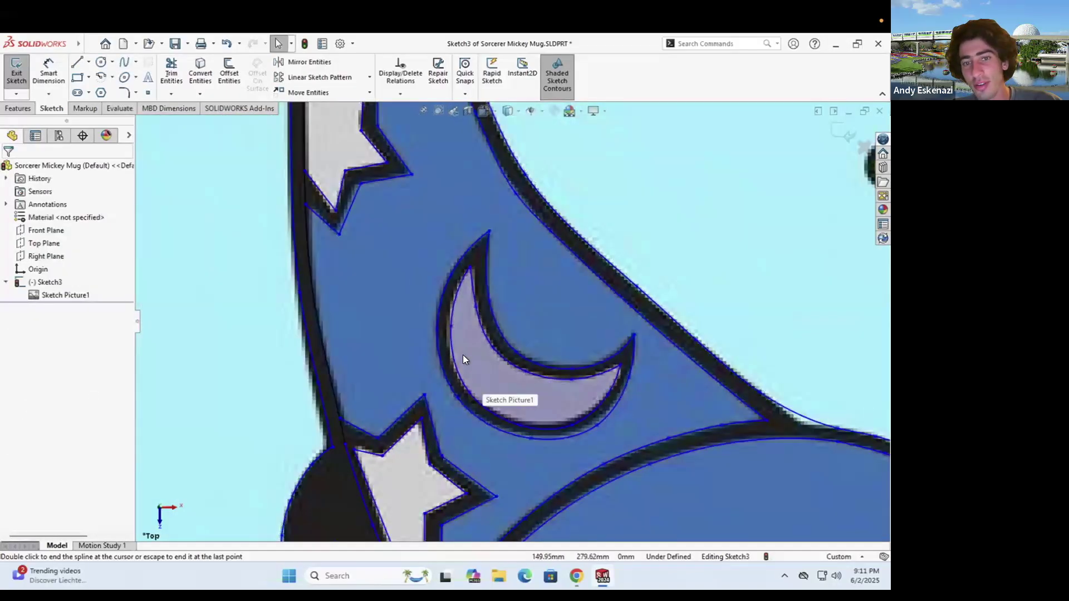
Exit the finished outline sketch, inspect the whole traced character, and save the part
key(f)
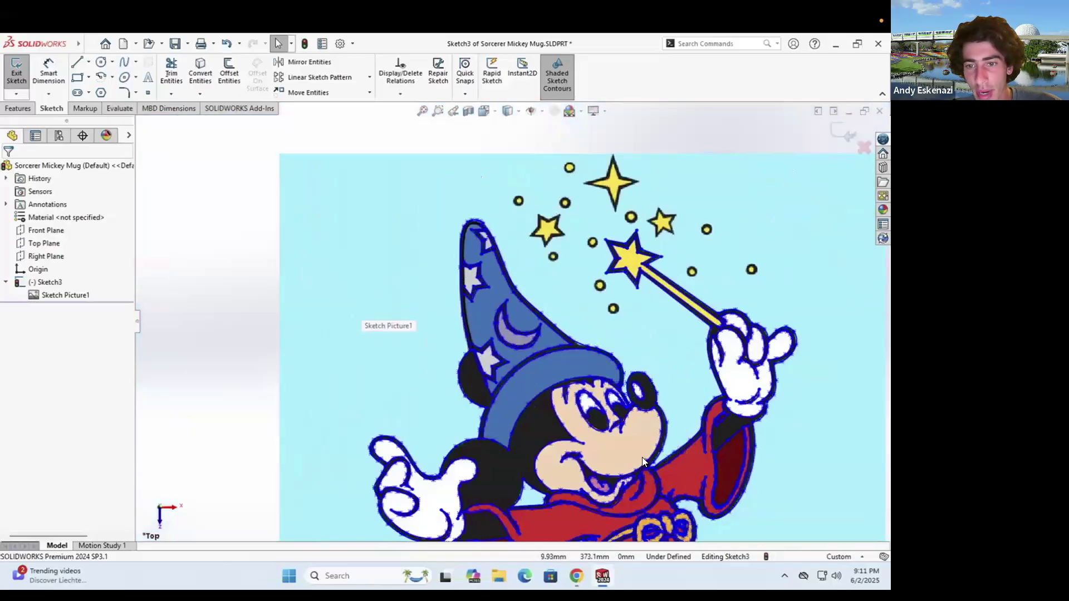
click(18, 73)
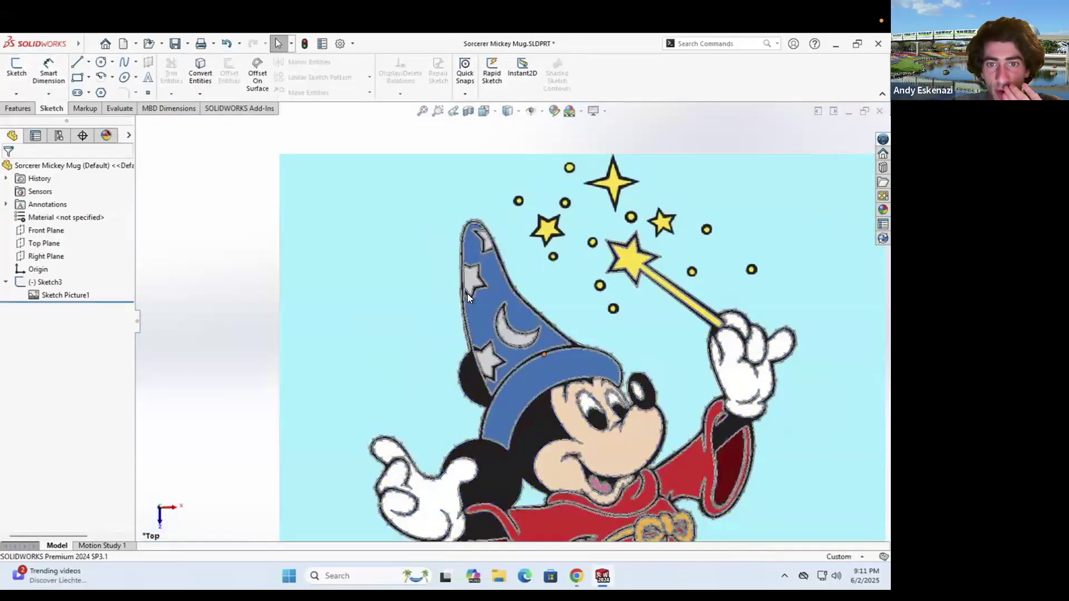
scroll(383, 302, up, 2)
scroll(605, 369, down, 2)
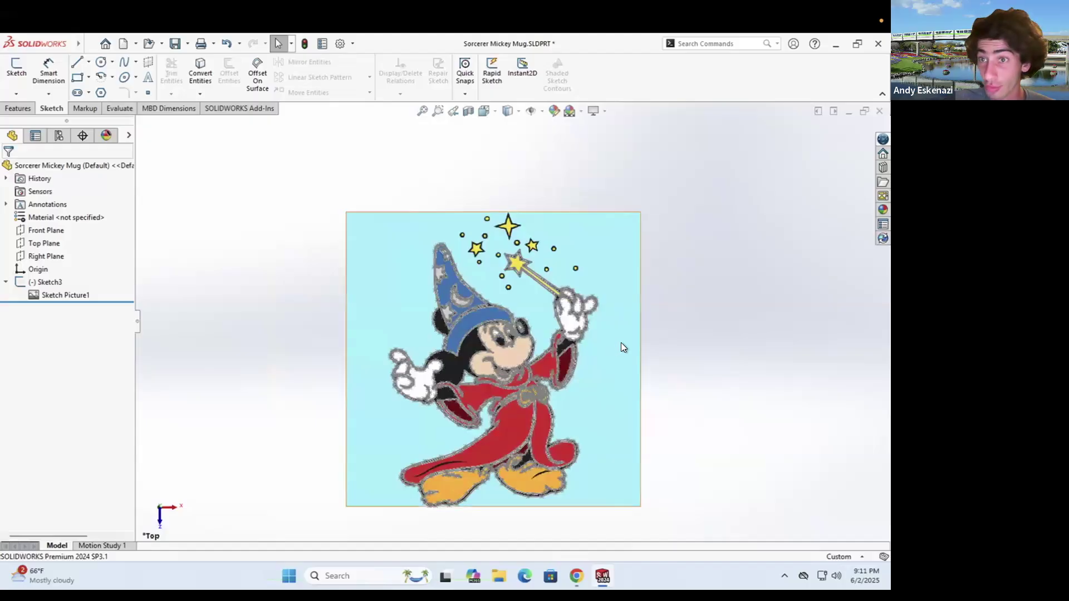
scroll(487, 274, up, 3)
mouse_move(429, 272)
middle_down()
mouse_move(453, 302)
mouse_move(372, 322)
mouse_move(351, 312)
middle_up()
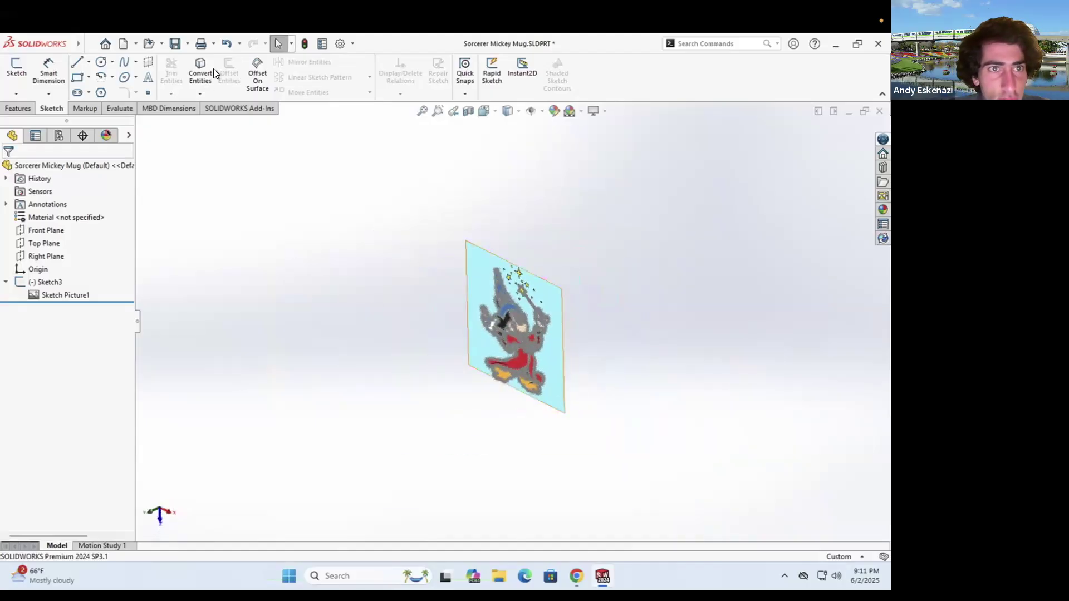
click(175, 44)
mouse_move(366, 182)
middle_down()
mouse_move(424, 279)
mouse_move(403, 310)
mouse_move(527, 340)
mouse_move(492, 334)
middle_up()
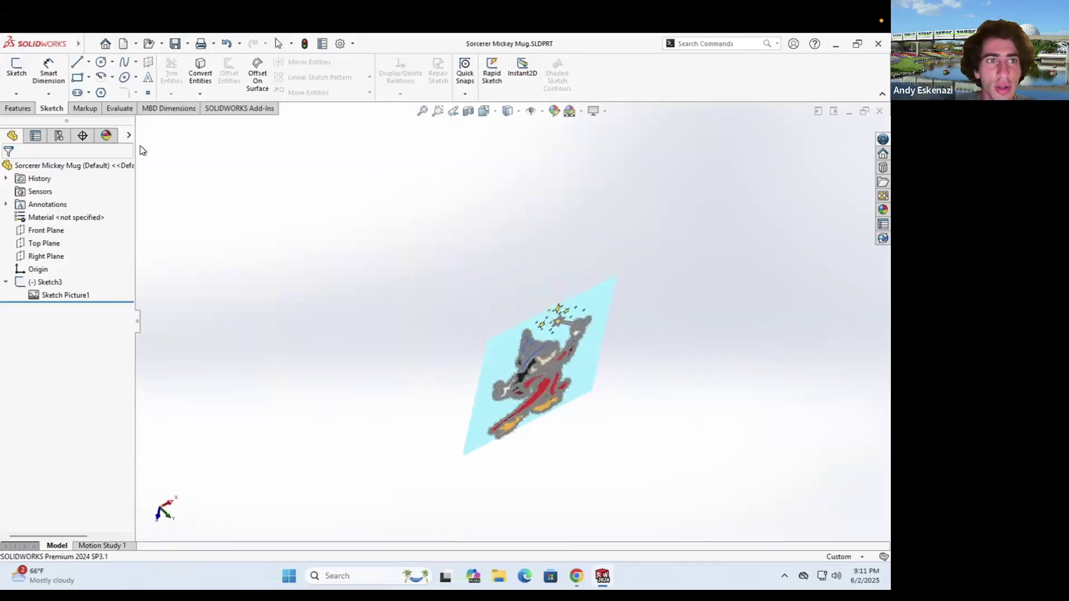
Start a new reference plane offset from the Top Plane
click(25, 109)
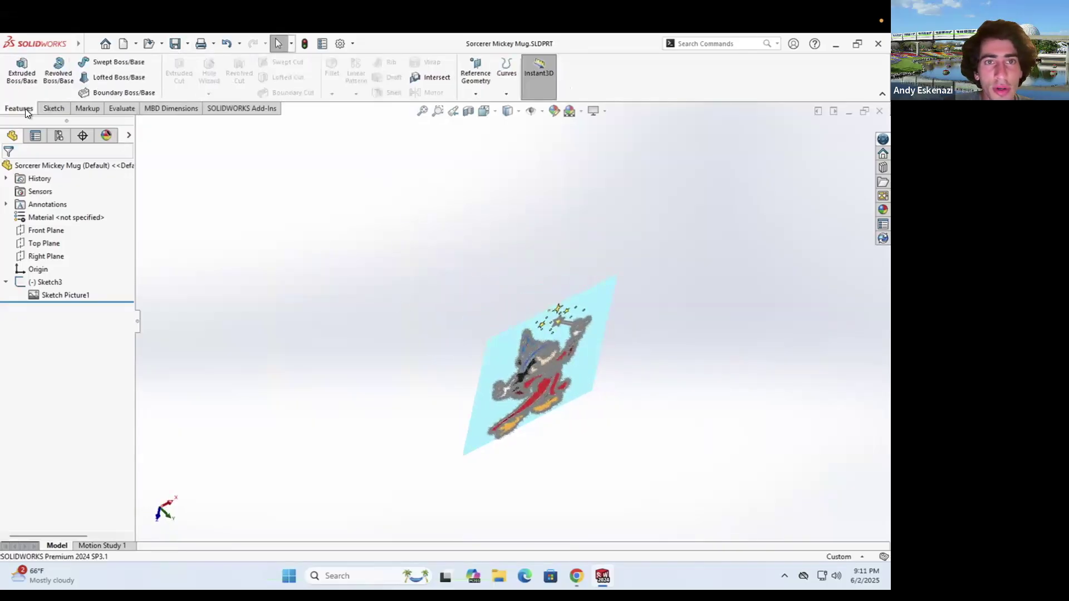
click(478, 87)
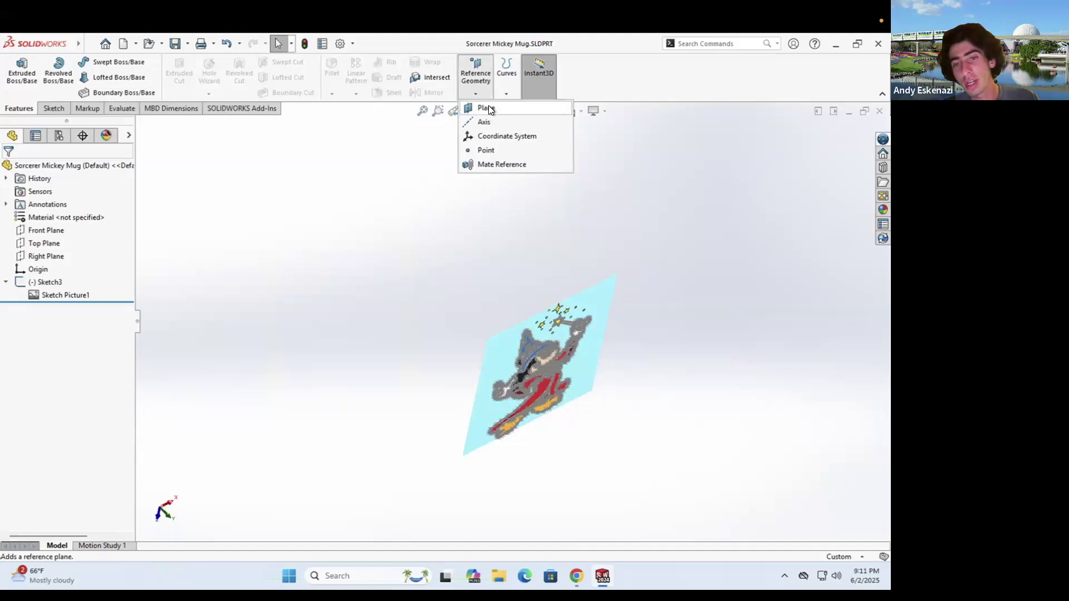
click(487, 107)
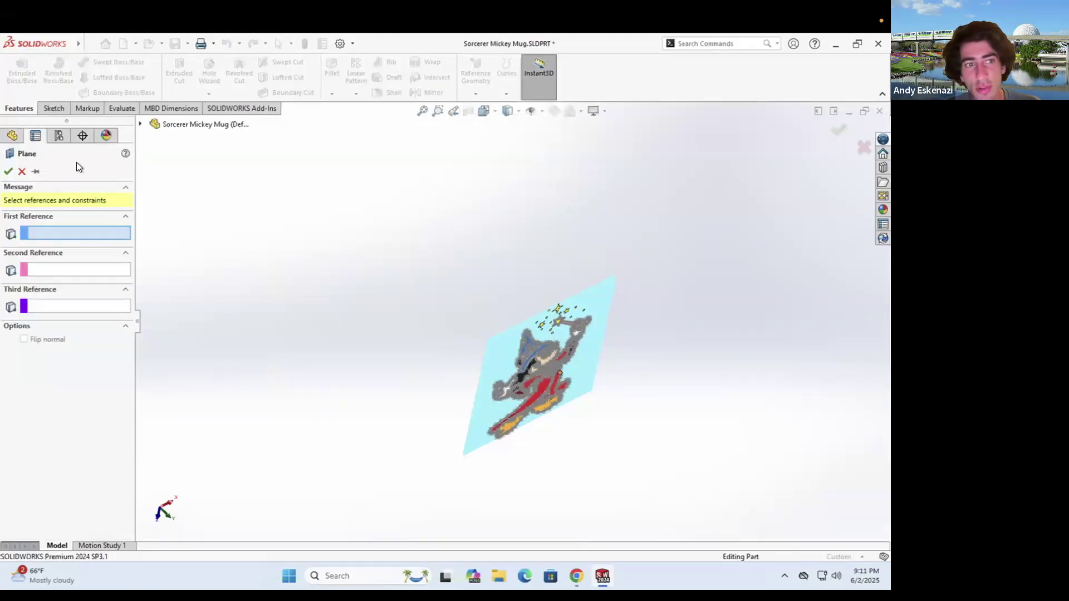
click(141, 123)
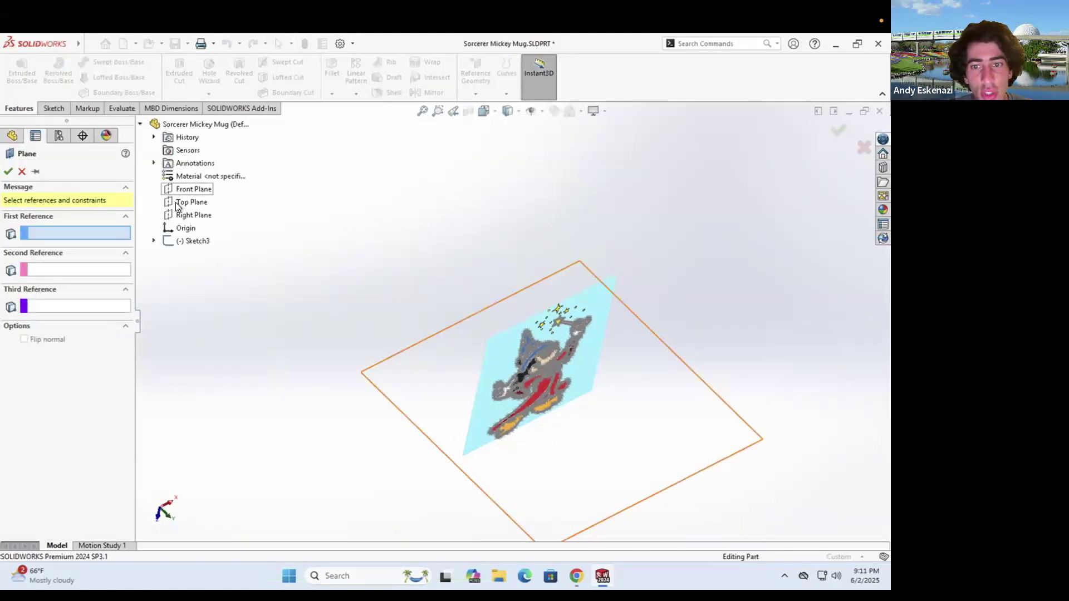
click(175, 204)
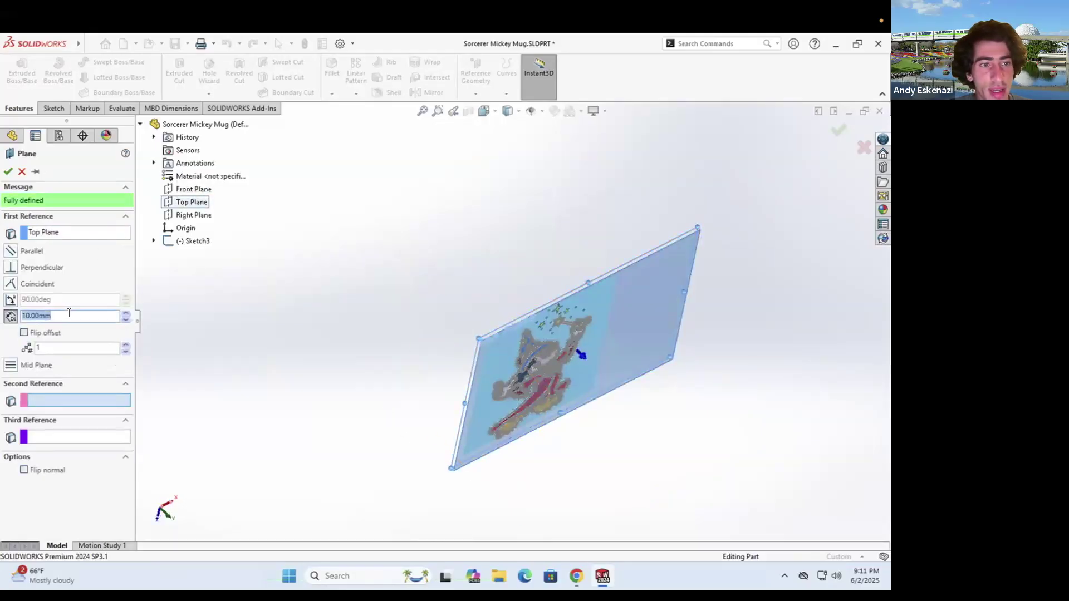
Try offset distances of 100 mm and 1000 mm for the new plane
text(10)
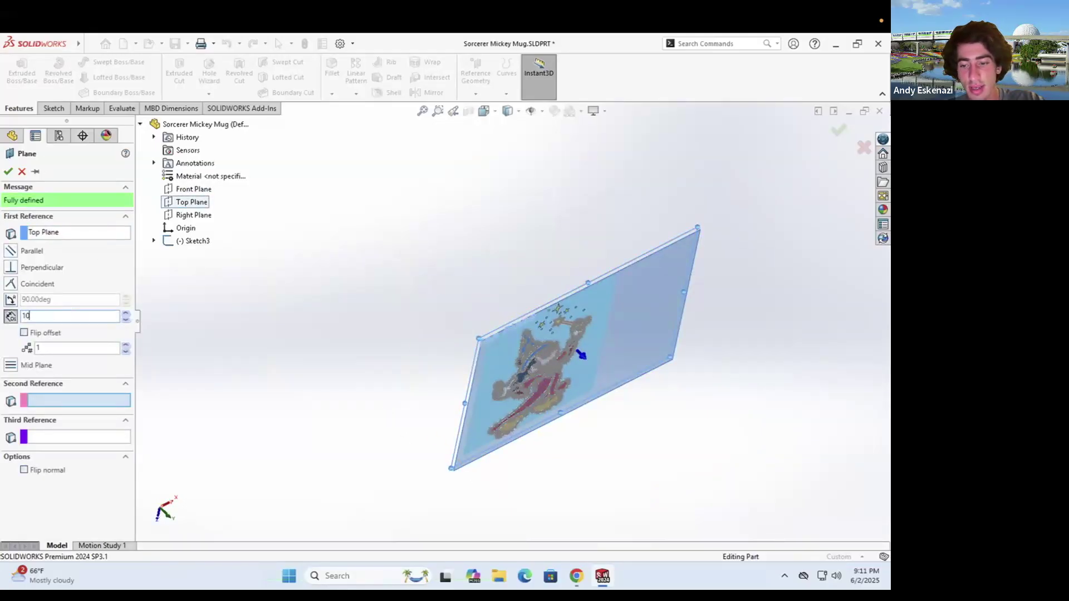
text(0)
key(Return)
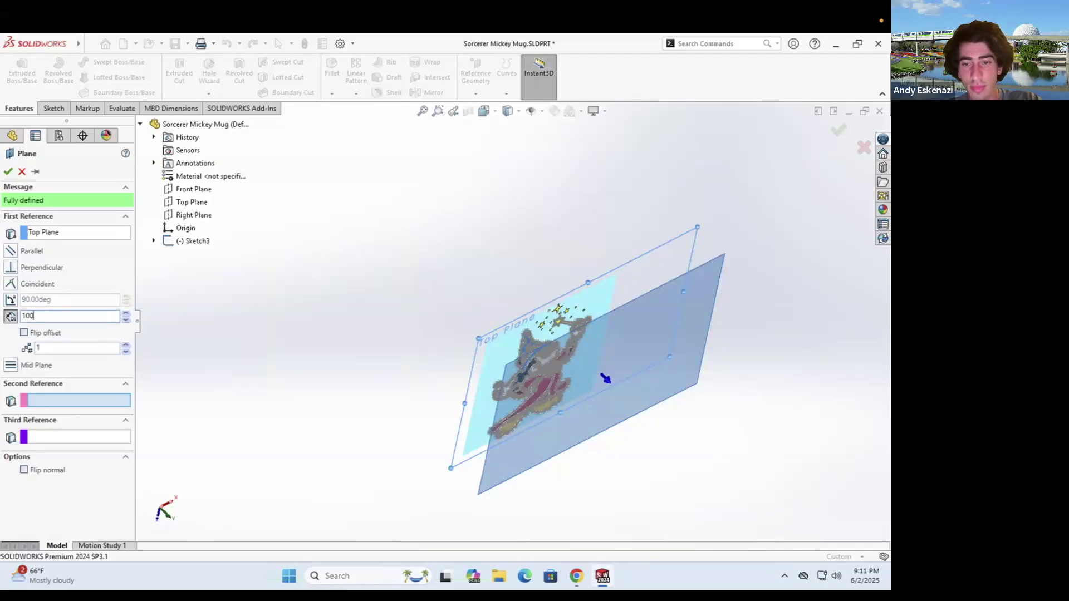
text(0)
key(Return)
click(12, 316)
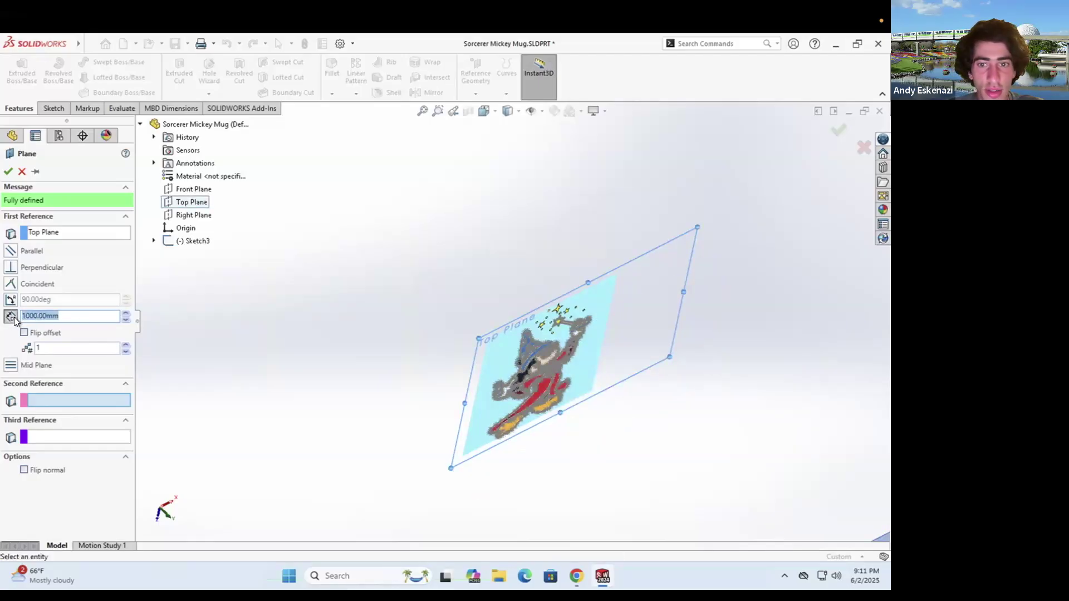
Flip the new plane's offset to the opposite side of the Top Plane and accept the plane
click(24, 332)
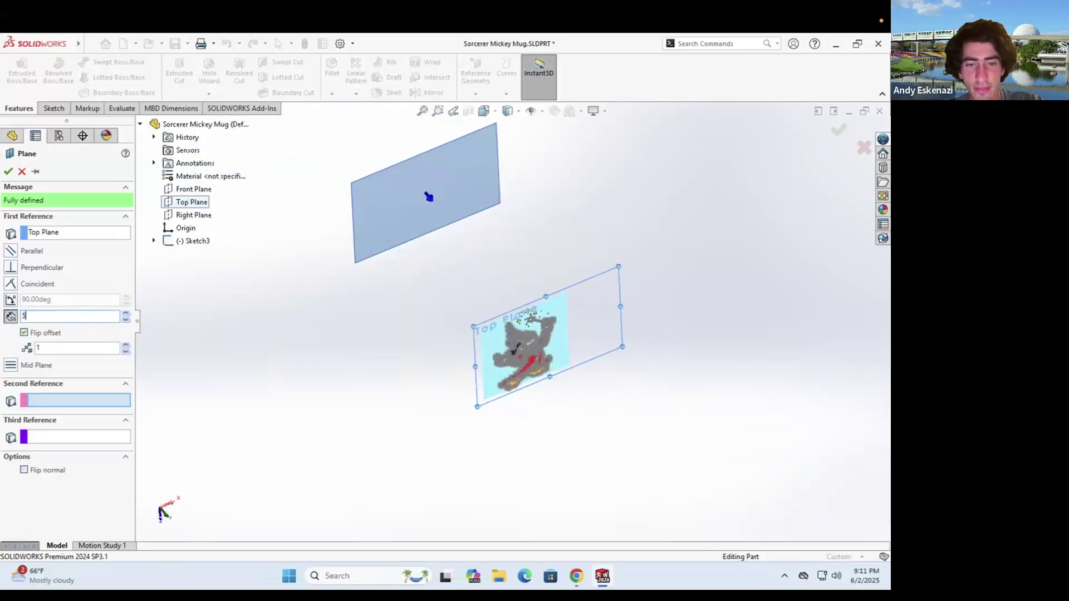
click(9, 171)
On the new plane, sketch a horizontal construction line about 234 mm long from the origin and a vertical one about 202 mm up from its end
mouse_move(441, 258)
middle_down()
mouse_move(395, 272)
mouse_move(427, 309)
mouse_move(412, 305)
mouse_move(434, 310)
mouse_move(433, 329)
middle_up()
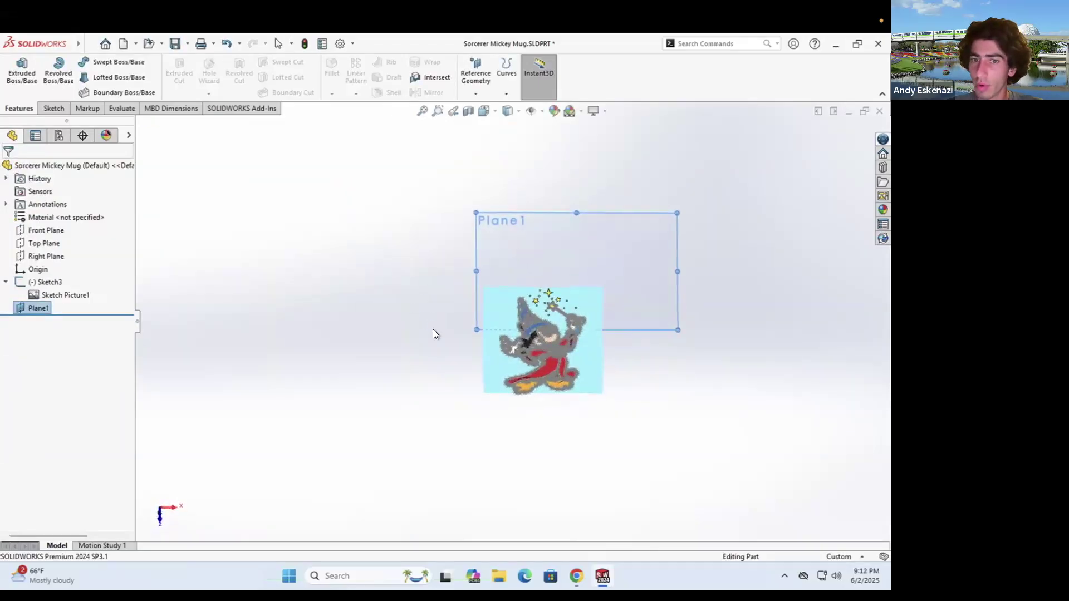
click(50, 108)
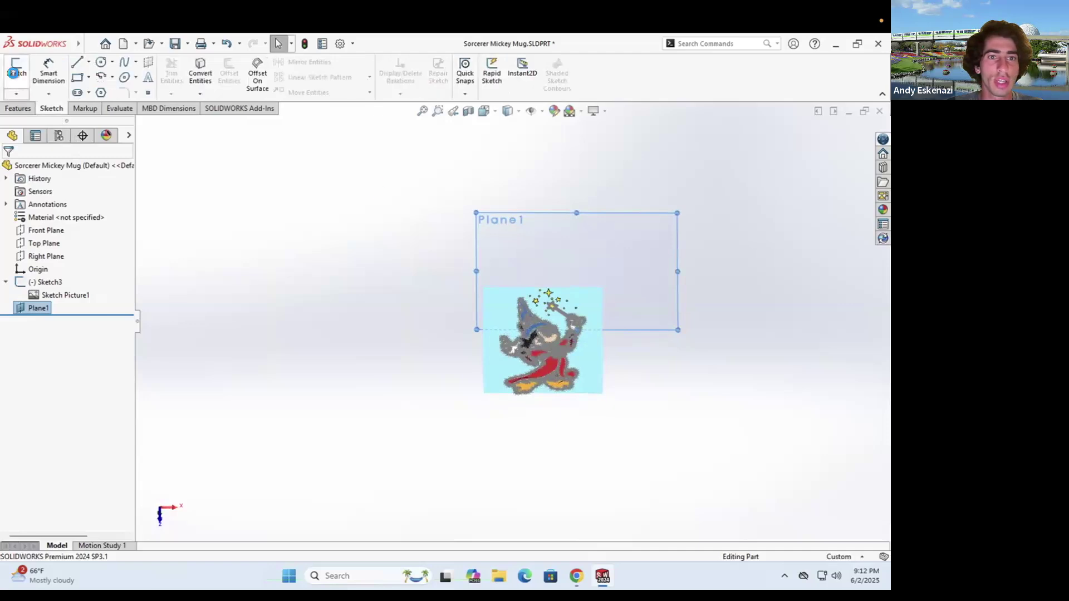
click(16, 70)
mouse_move(310, 256)
middle_down()
mouse_move(310, 275)
mouse_move(279, 239)
mouse_move(292, 457)
middle_up()
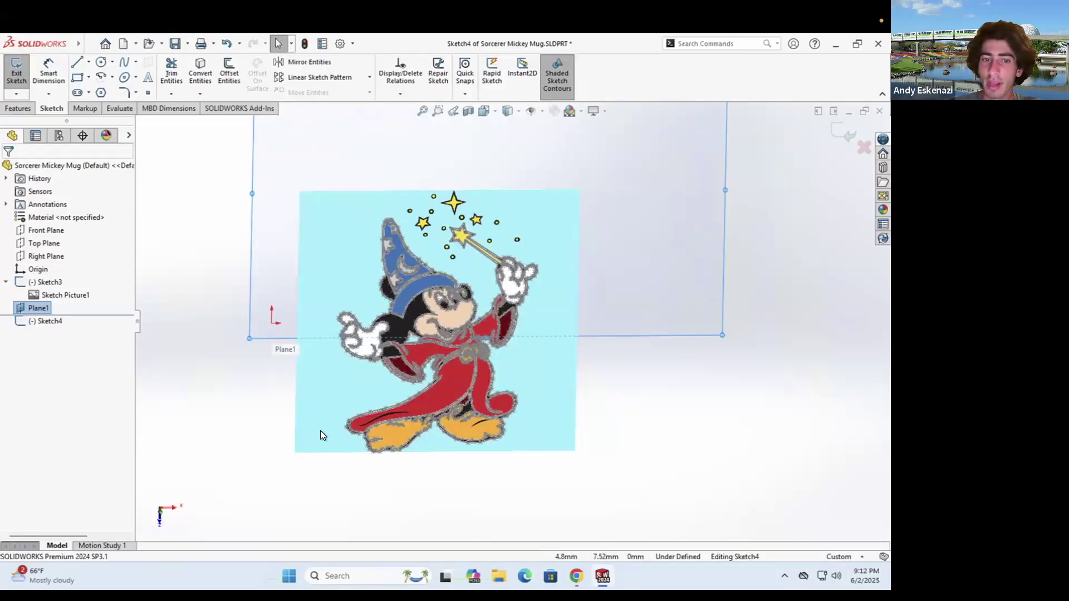
mouse_move(310, 345)
middle_down()
mouse_move(310, 291)
mouse_move(305, 333)
middle_up()
scroll(289, 320, down, 1)
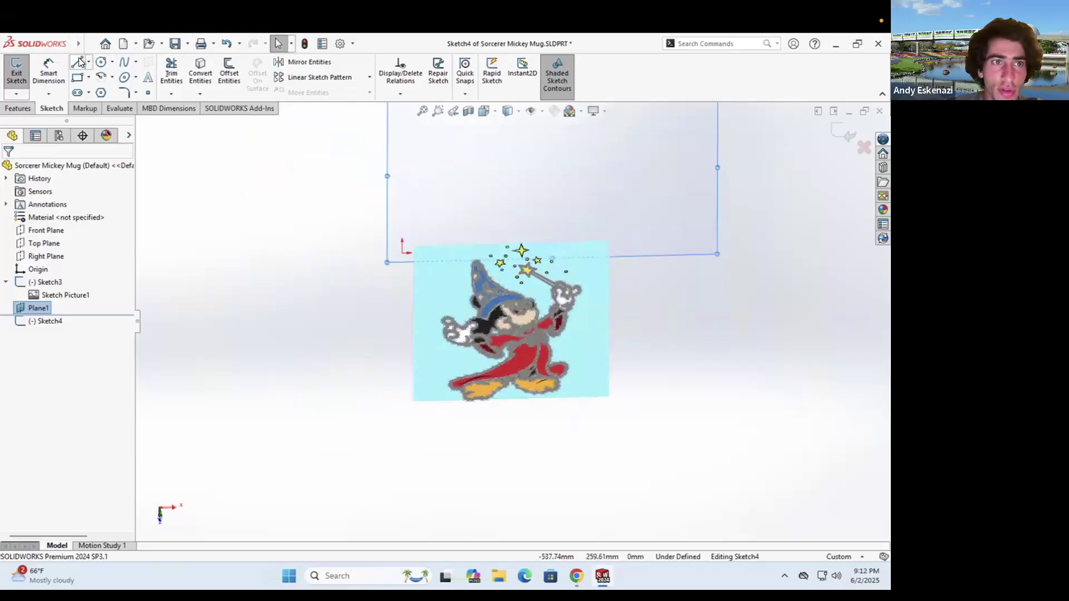
click(89, 62)
click(95, 74)
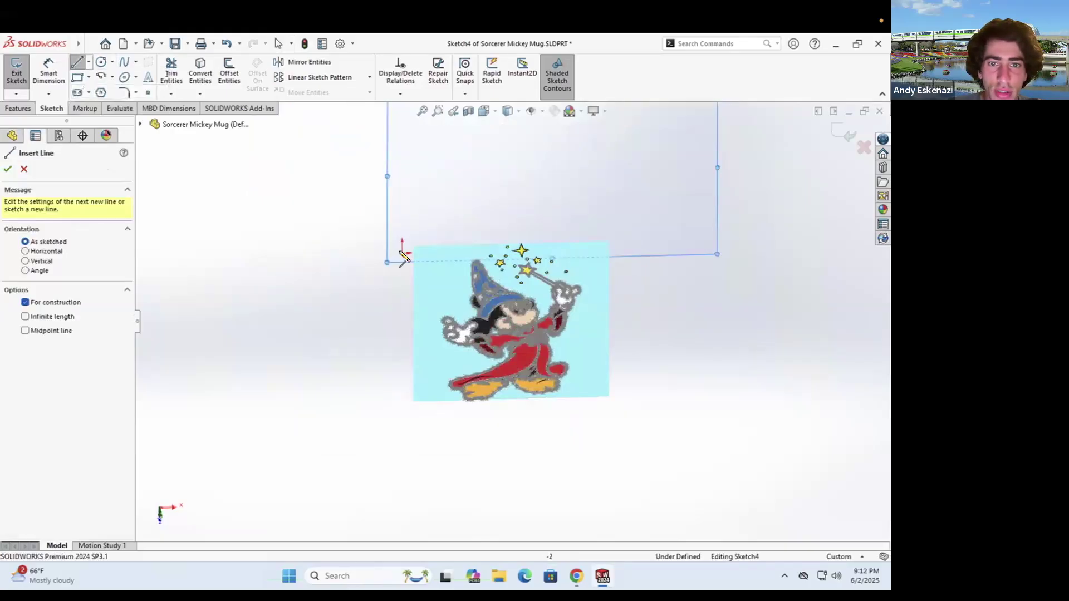
click(517, 250)
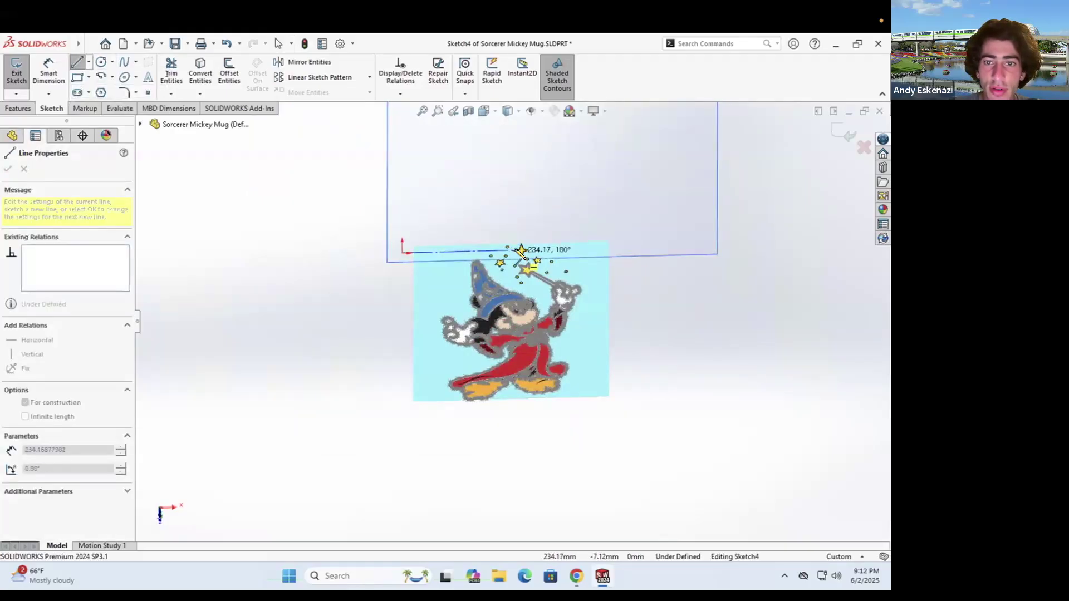
click(516, 158)
Dimension the horizontal construction line's length to 200 mm
click(44, 70)
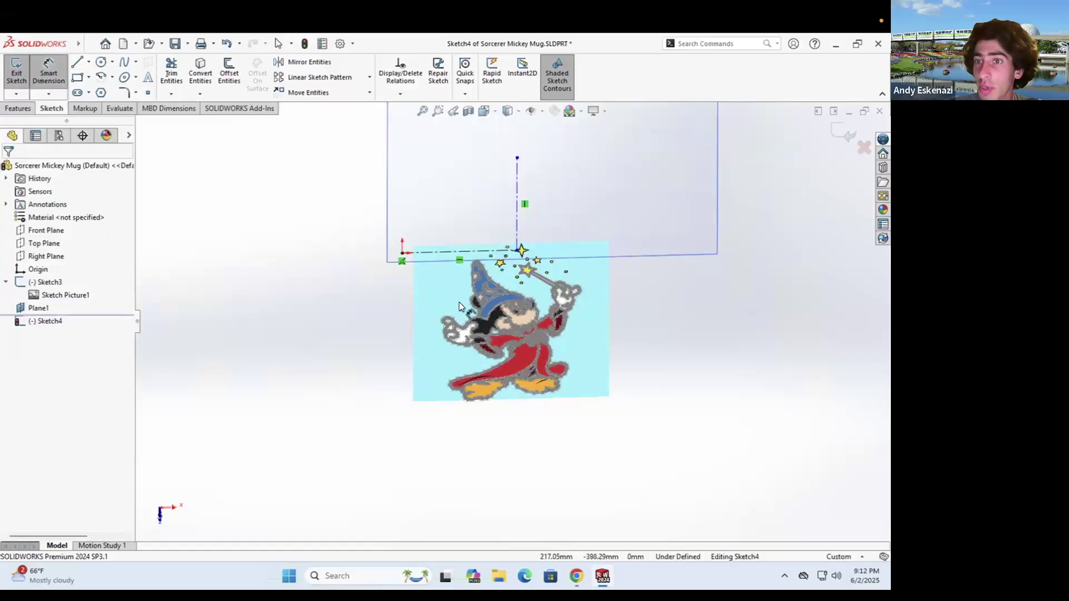
click(439, 252)
click(373, 336)
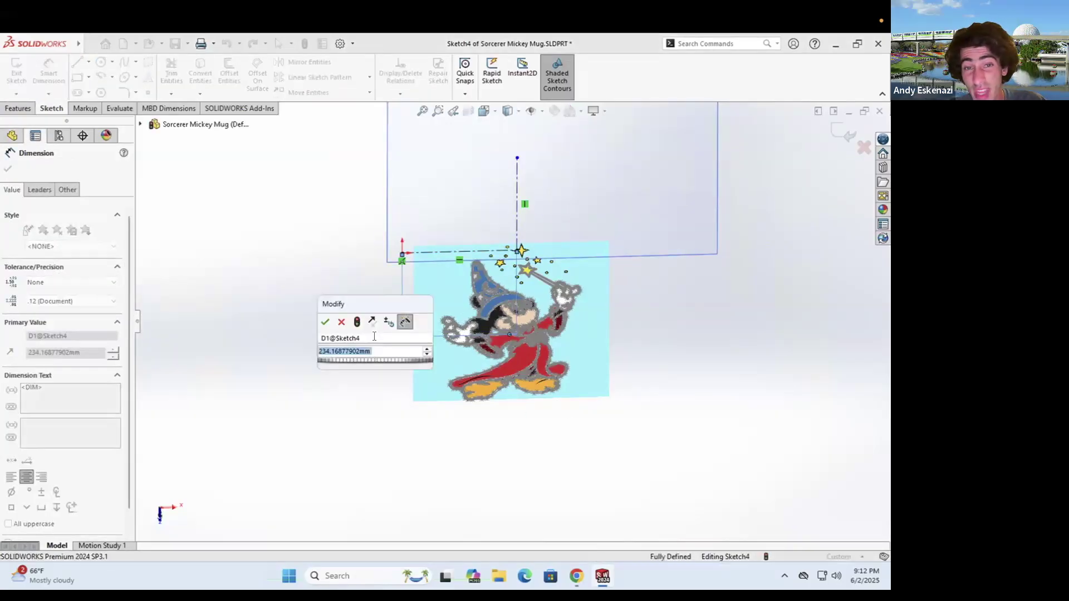
text(2900)
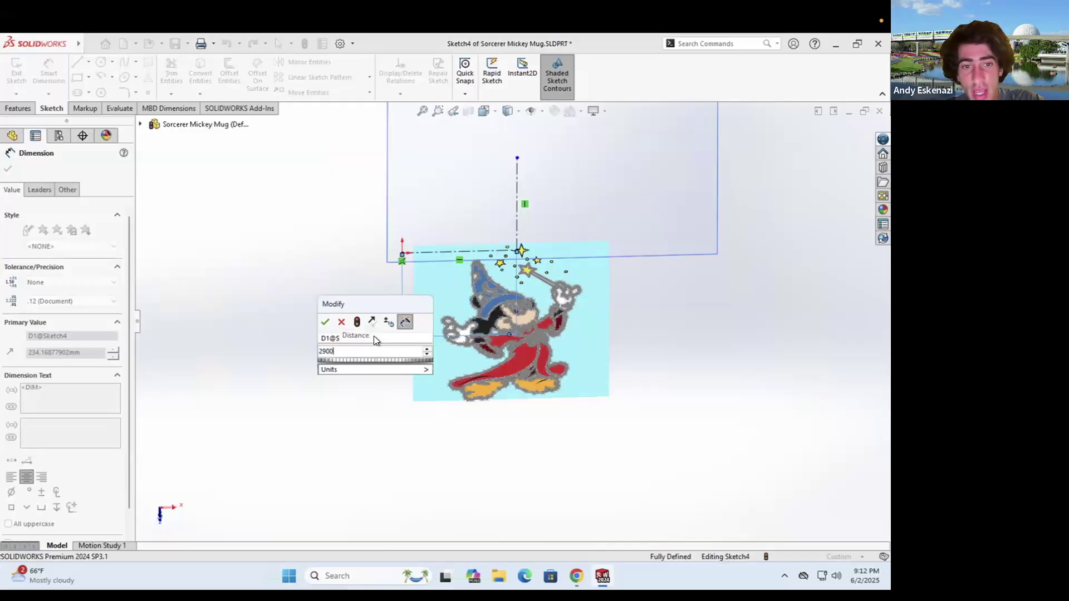
key(BackSpace)
text(00)
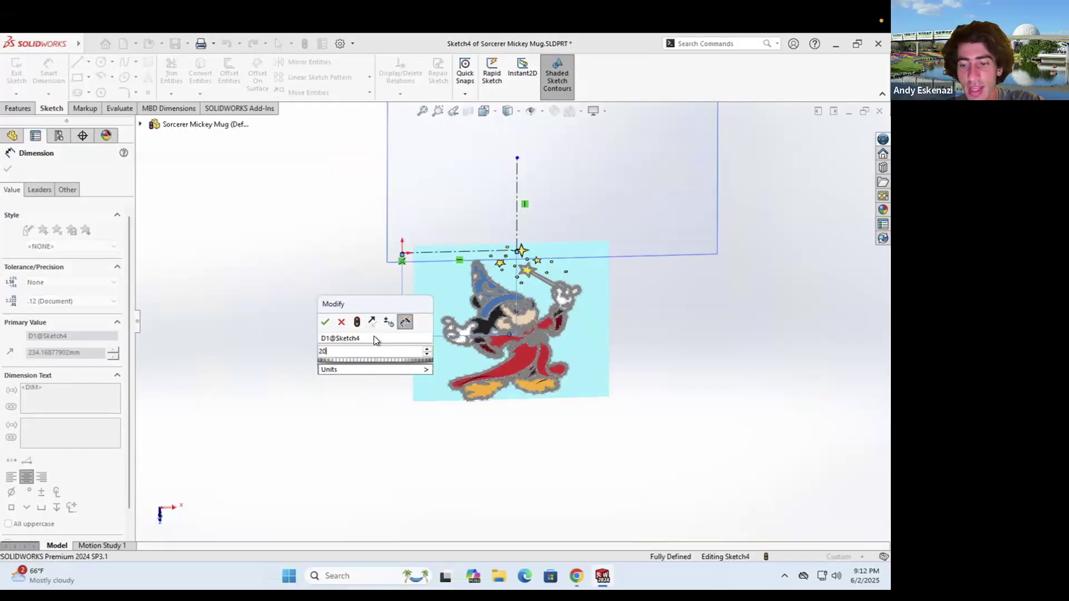
key(Return)
Dimension the vertical construction line's length to 400 mm
scroll(513, 318, up, 3)
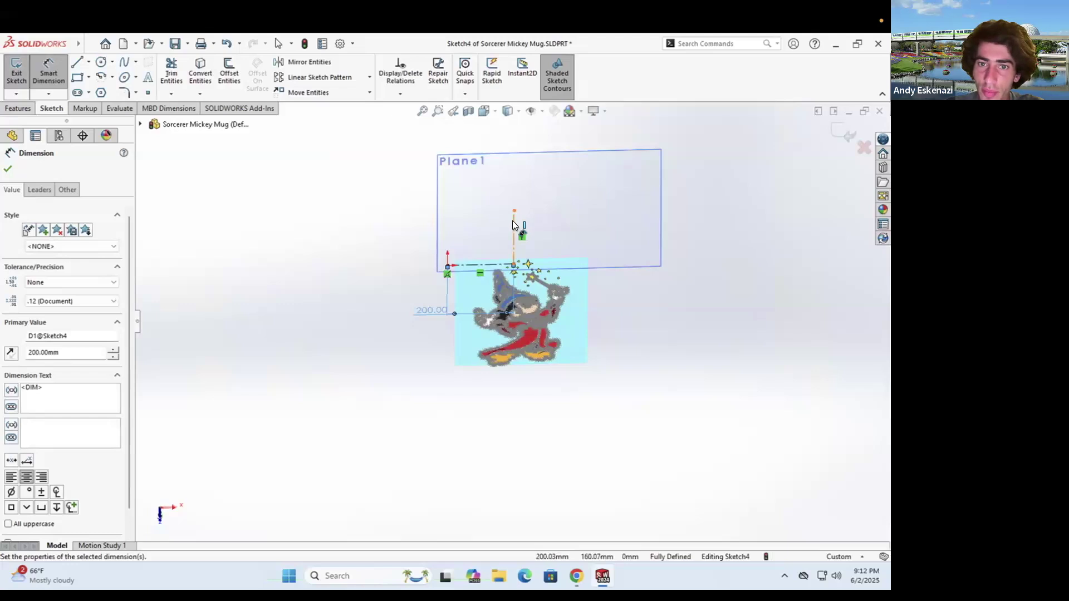
click(512, 224)
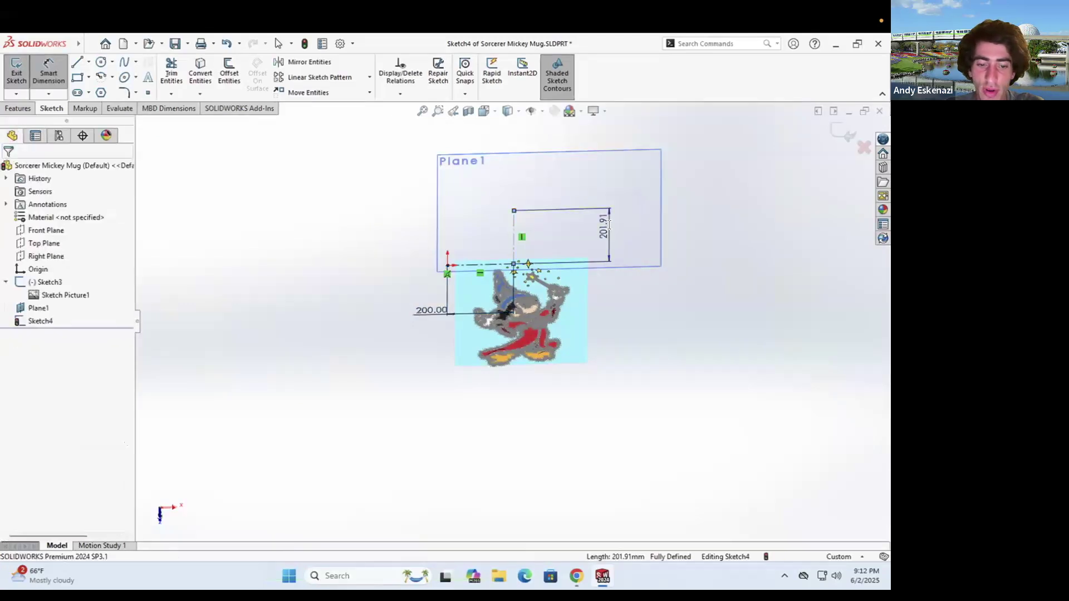
click(608, 226)
text(400)
key(Return)
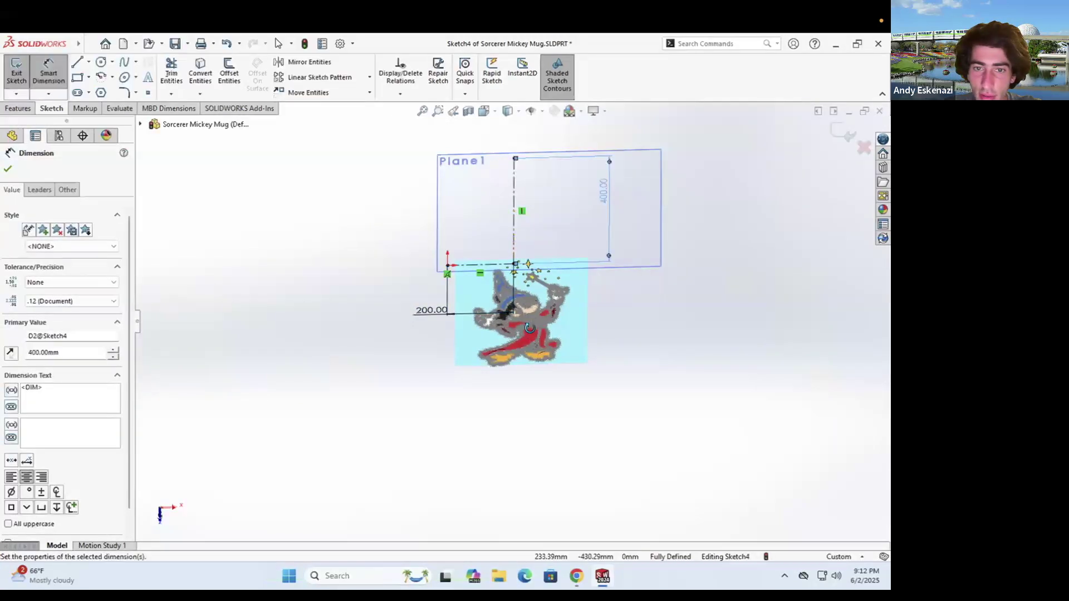
scroll(509, 367, down, 5)
scroll(426, 363, up, 7)
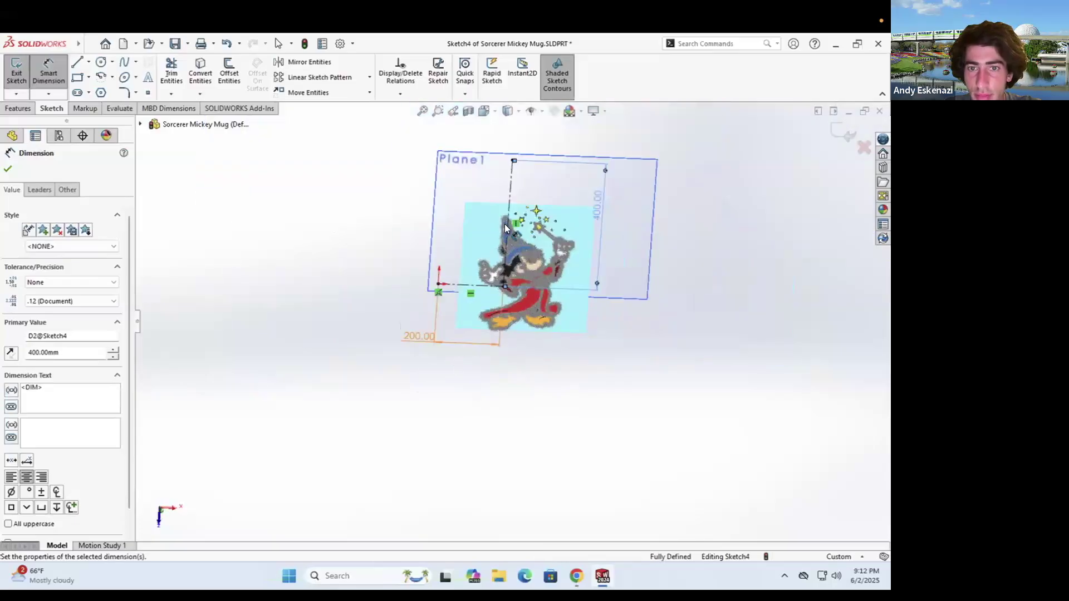
scroll(542, 205, up, 3)
scroll(562, 223, down, 5)
key(Escape)
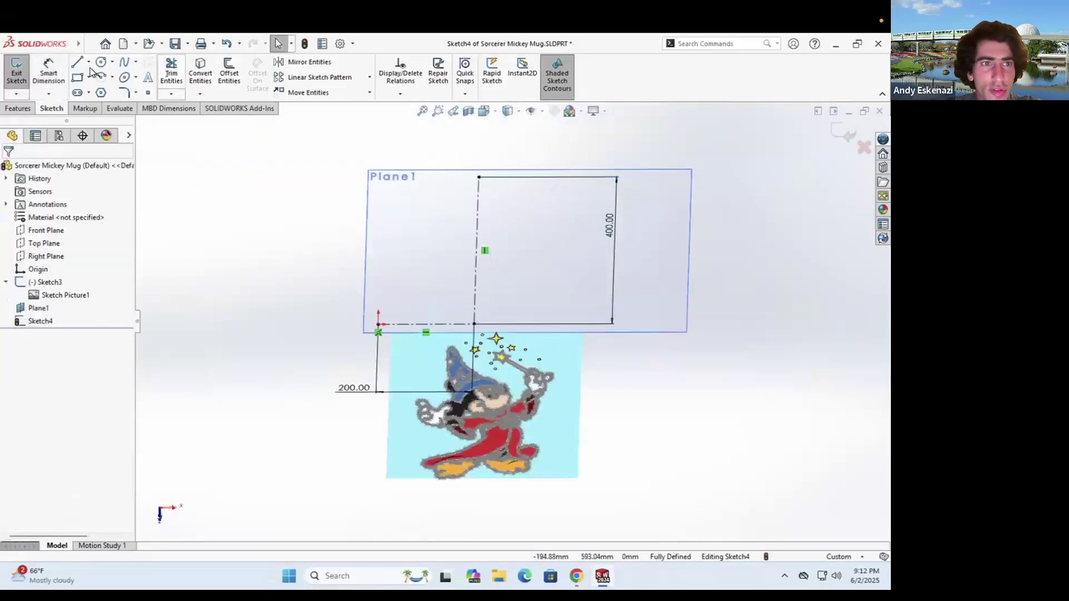
Draw a solid vertical line about 443 mm long from the vertical construction line's upper end down past its lower end
click(76, 63)
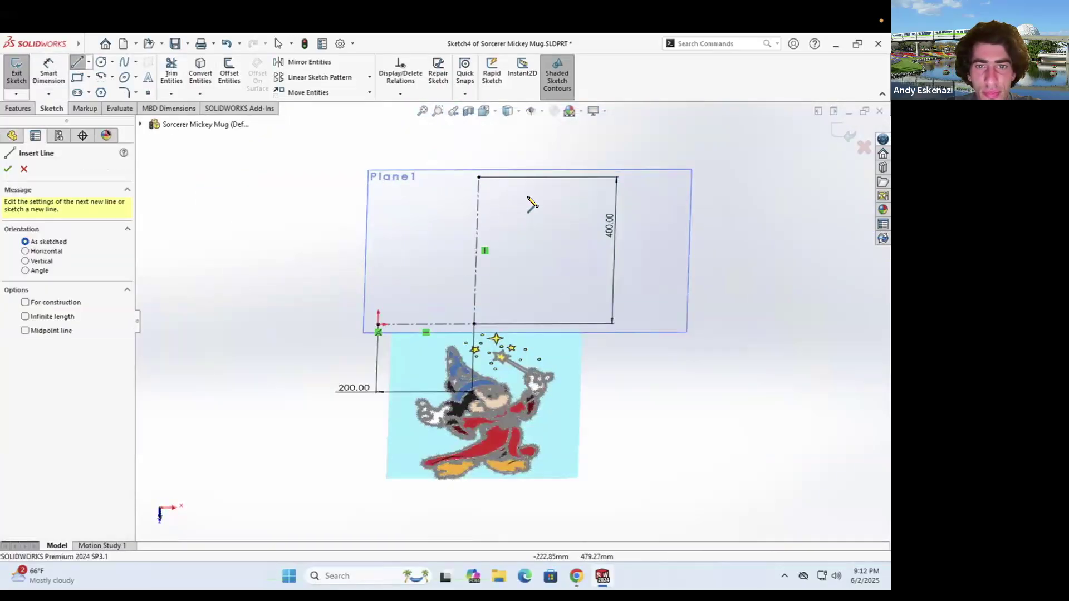
click(478, 177)
key(Escape)
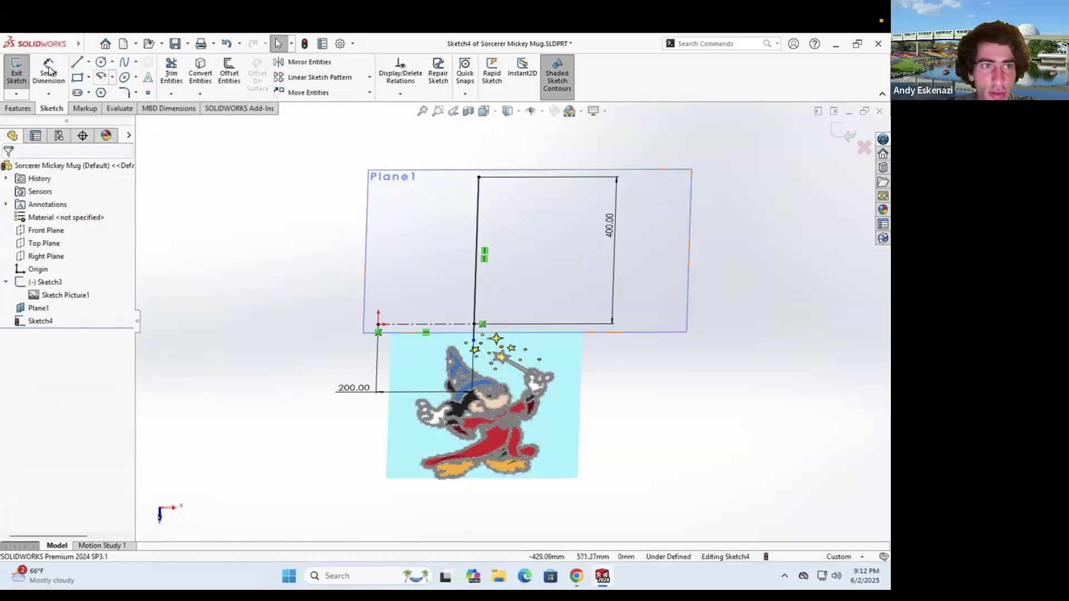
Dimension the solid vertical line's length, trying 450 mm before setting it to 500 mm
click(49, 70)
click(474, 269)
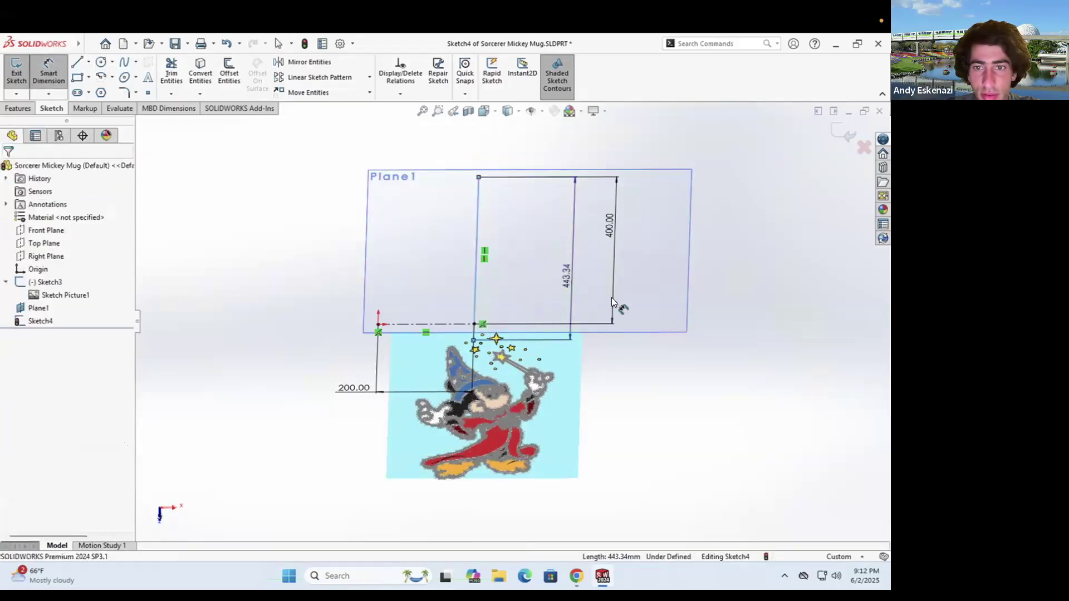
click(612, 299)
text(450)
key(Return)
middle_drag(524, 337, 580, 302)
double_click(580, 299)
text(500)
key(Return)
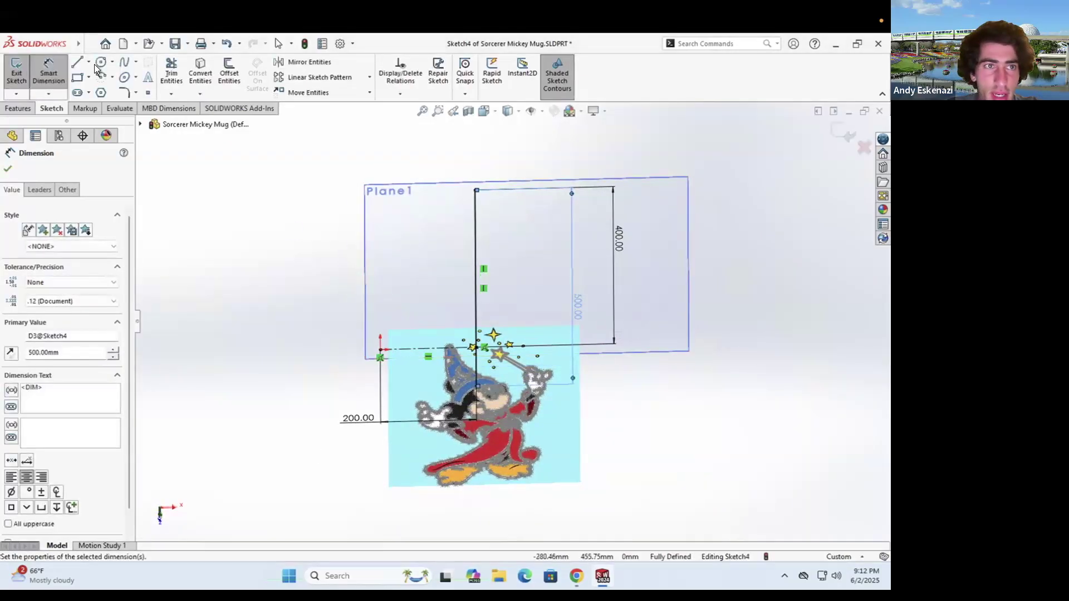
Draw a horizontal solid line from the 500 mm line's lower end to a point directly below the origin
click(78, 62)
middle_drag(417, 329, 423, 334)
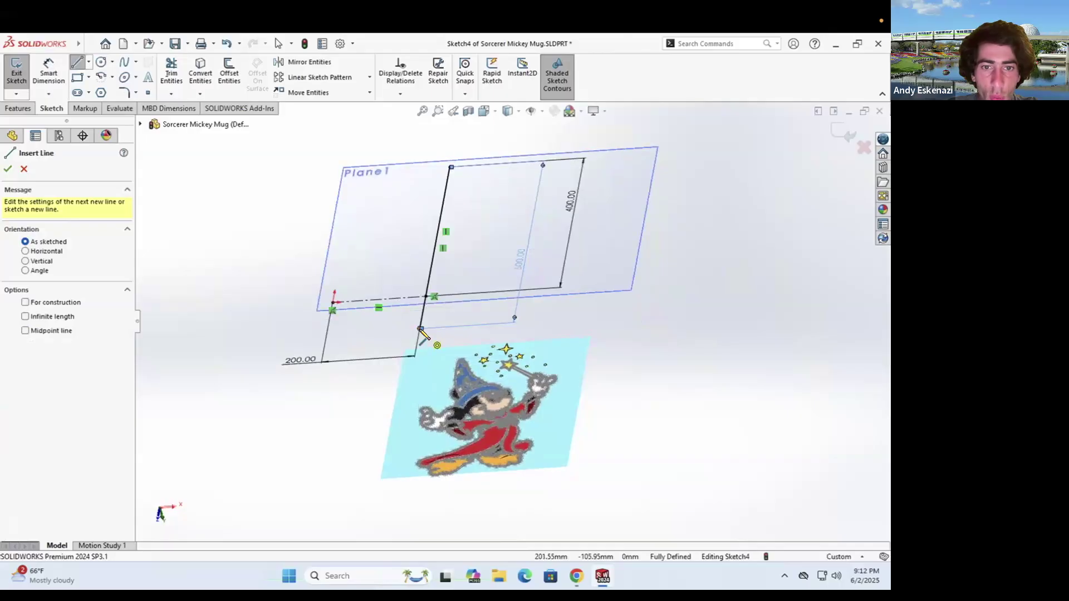
click(421, 330)
click(326, 335)
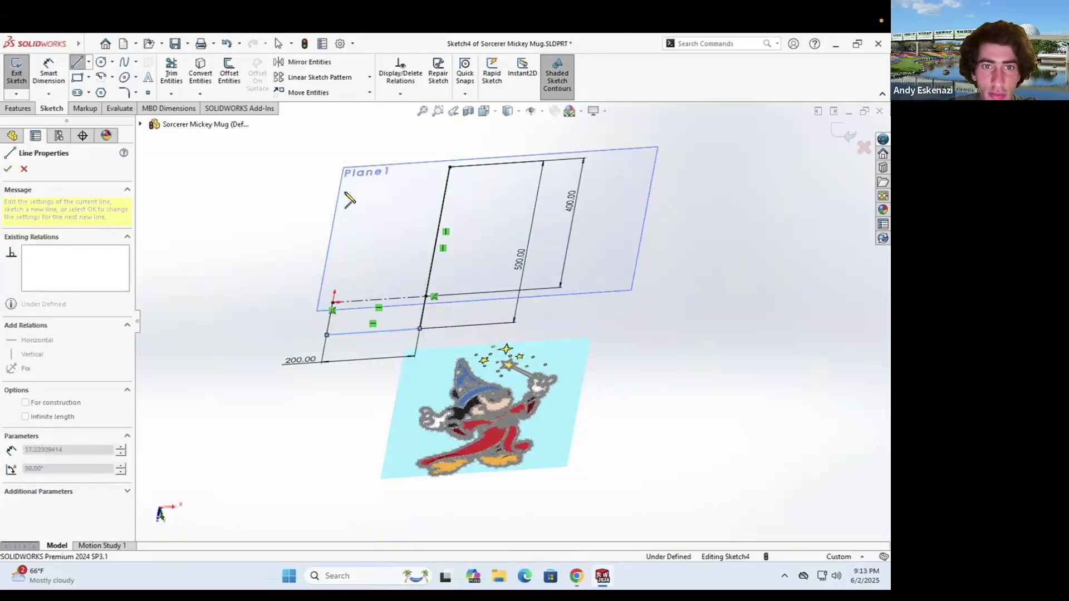
Close the profile with a vertical line up from the point below the origin and a horizontal line to the 500 mm line's upper end
click(450, 167)
key(Escape)
key(ctrl+8)
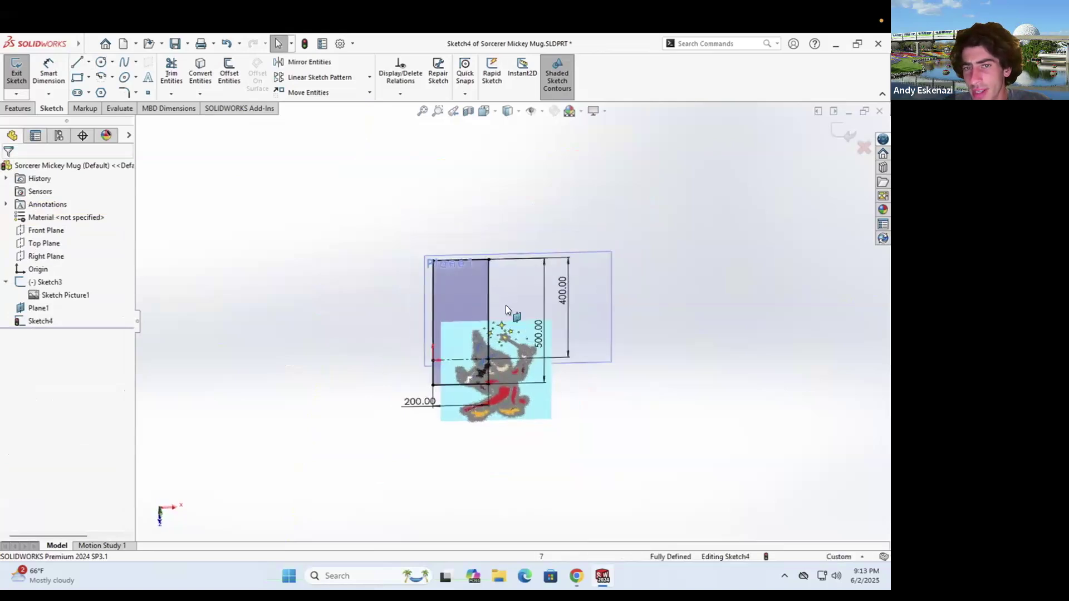
click(456, 291)
middle_drag(457, 313, 476, 280)
scroll(476, 279, down, 1)
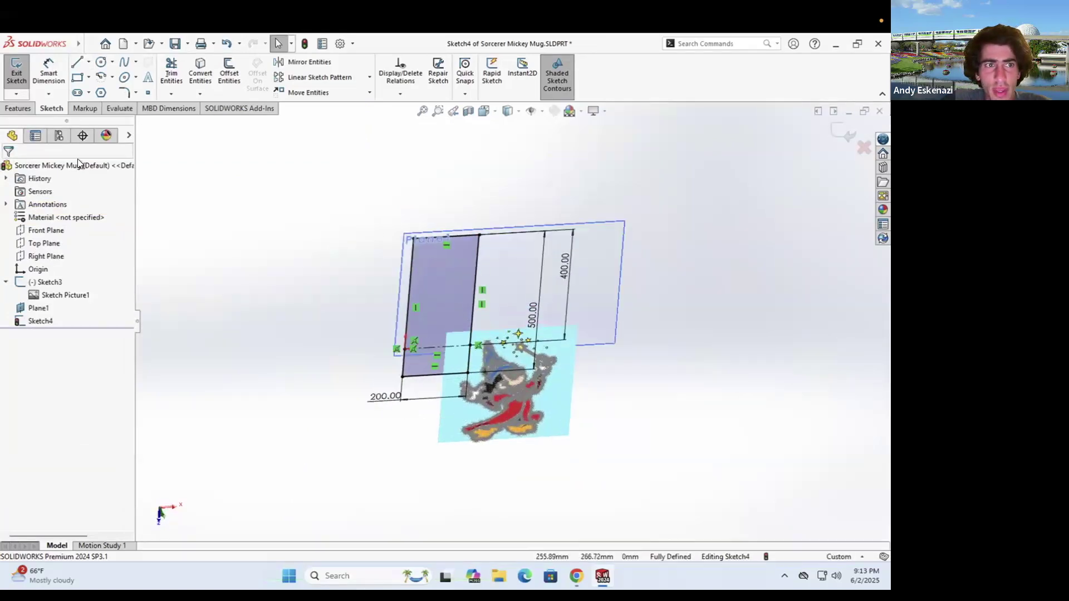
Try to convert the profile's upper horizontal line and the 500 mm vertical line to construction geometry
click(11, 108)
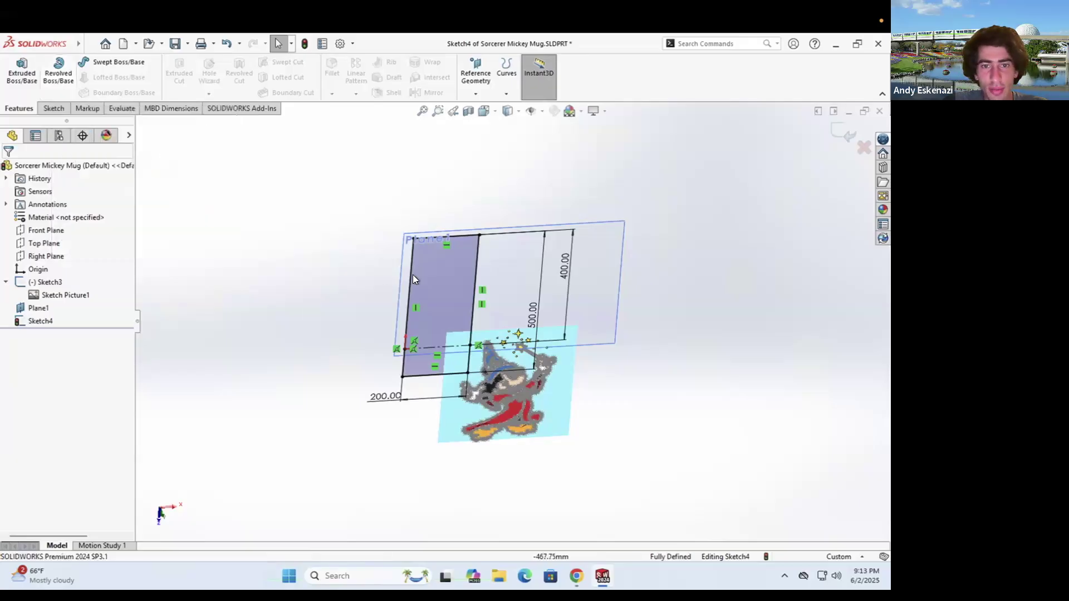
right_click(443, 271)
key(Escape)
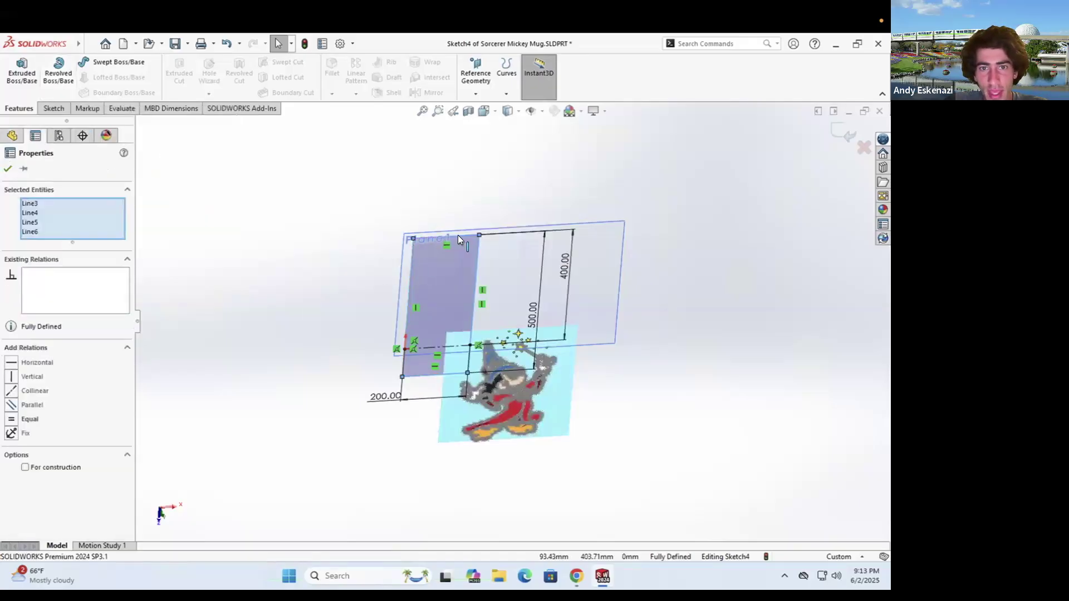
key(Escape)
right_click(465, 235)
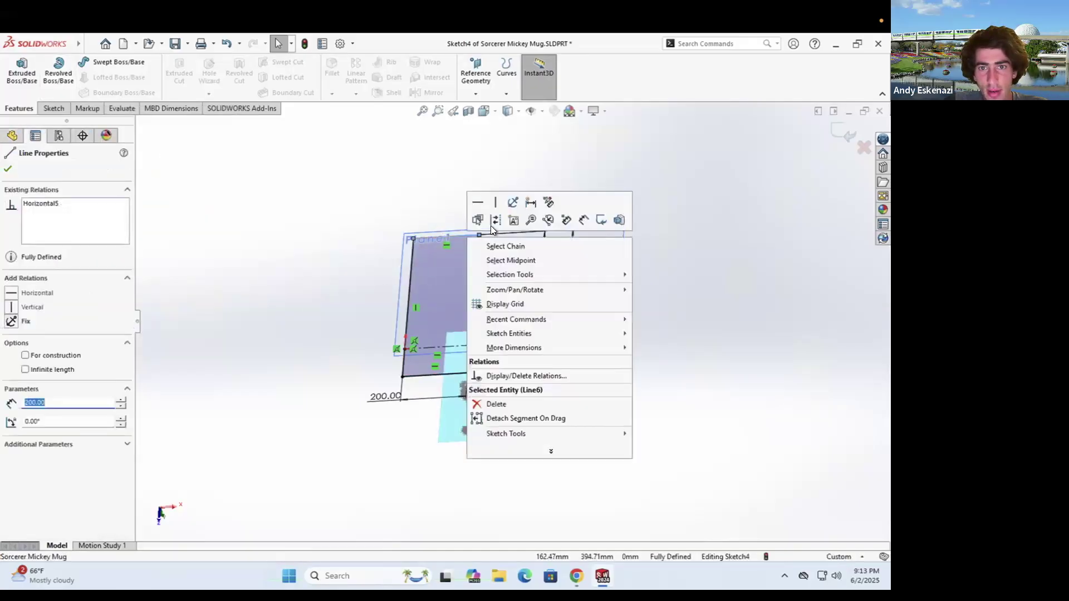
key(Escape)
key(Escape)
right_click(475, 247)
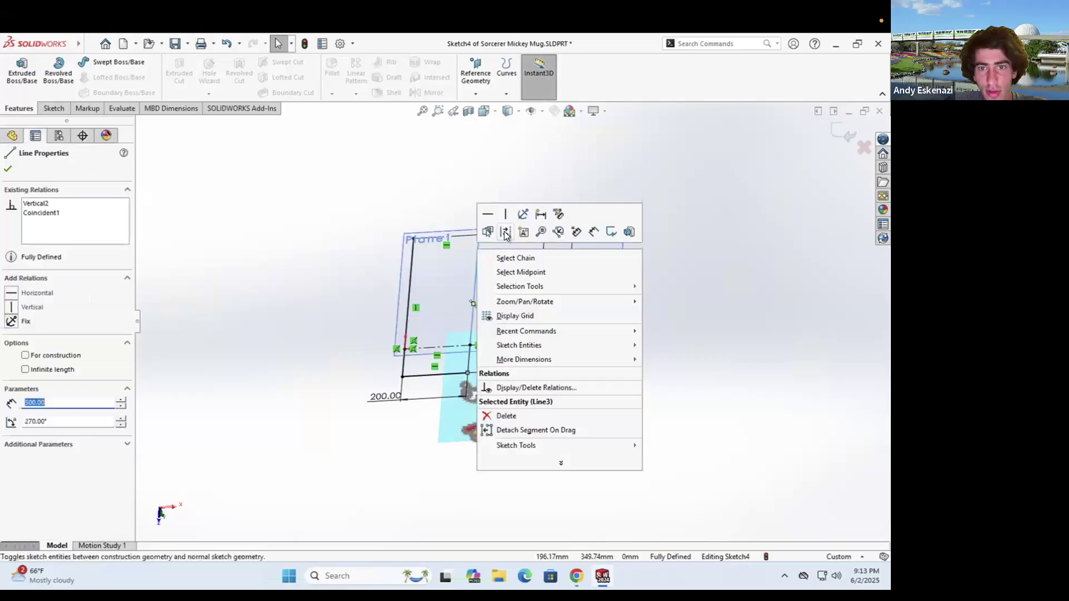
key(Escape)
key(Escape)
Convert the profile's upper horizontal line and the 500 mm vertical line into construction lines
click(468, 234)
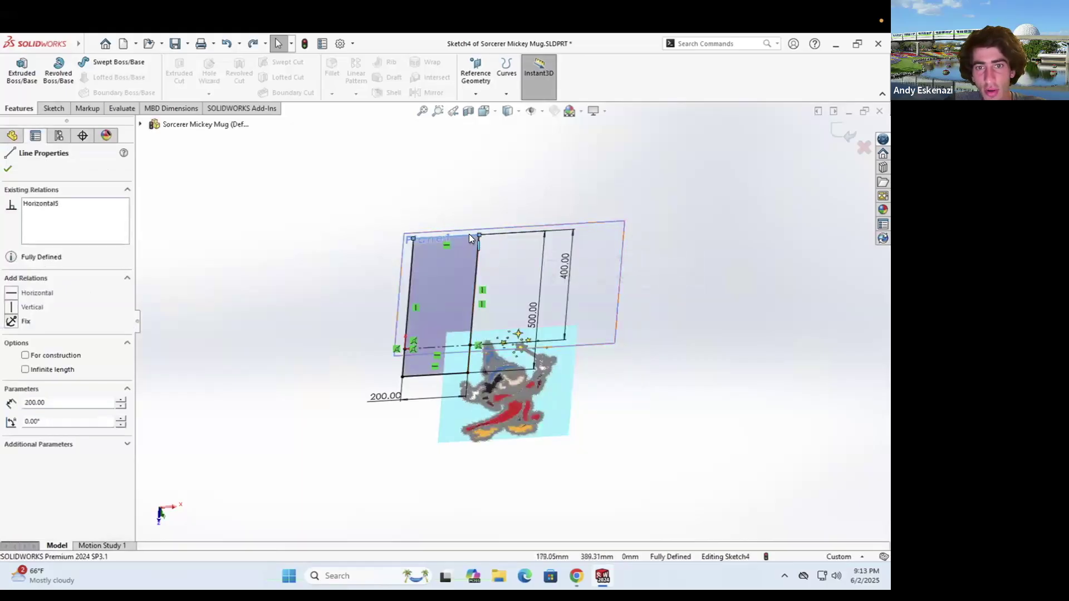
right_click(469, 232)
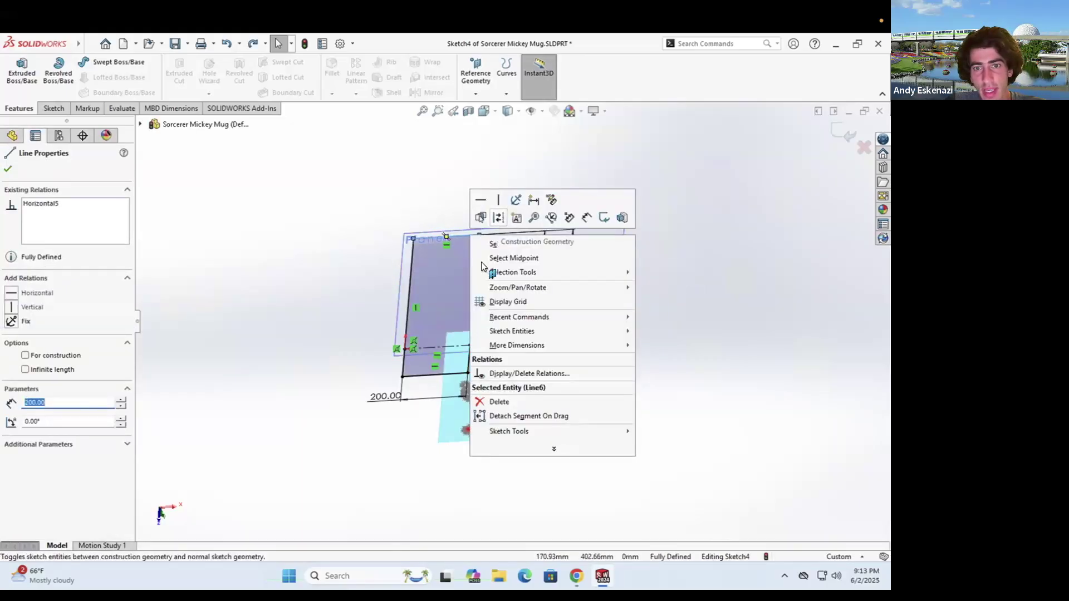
key(Escape)
key(Escape)
right_click(476, 257)
click(490, 241)
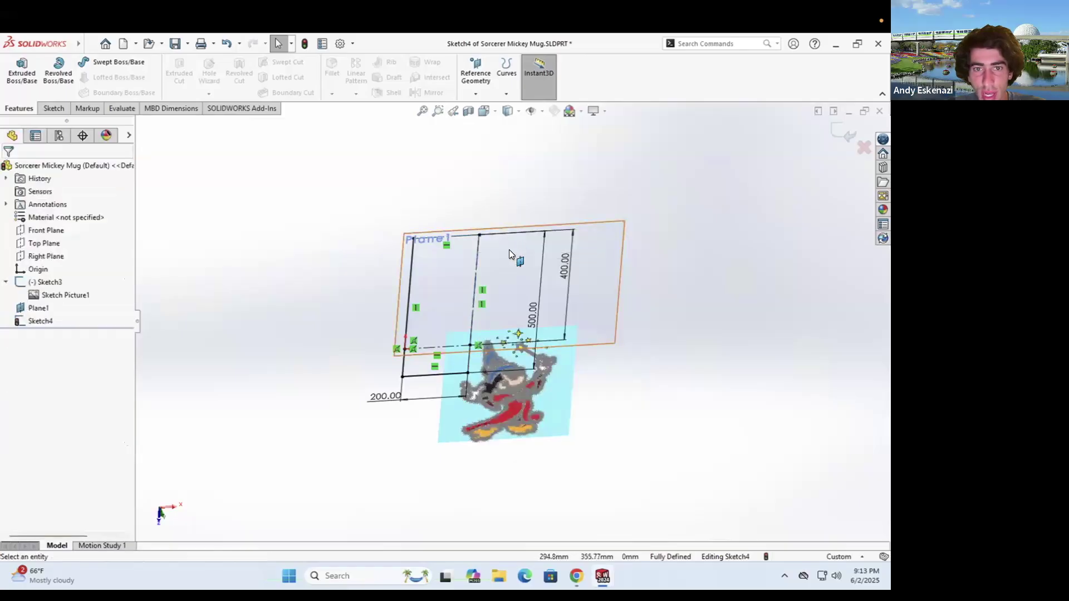
Draw an inner vertical line from the upper construction line, about 46 mm inside the wall, and a horizontal line to the axis about 47 mm above the base
scroll(509, 249, down, 3)
click(54, 109)
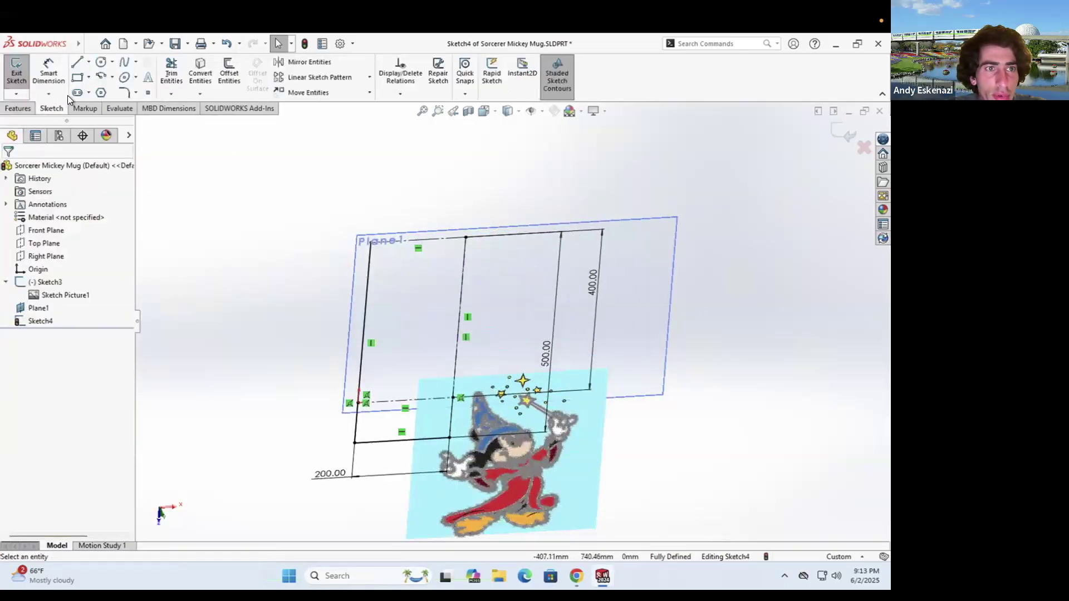
click(77, 62)
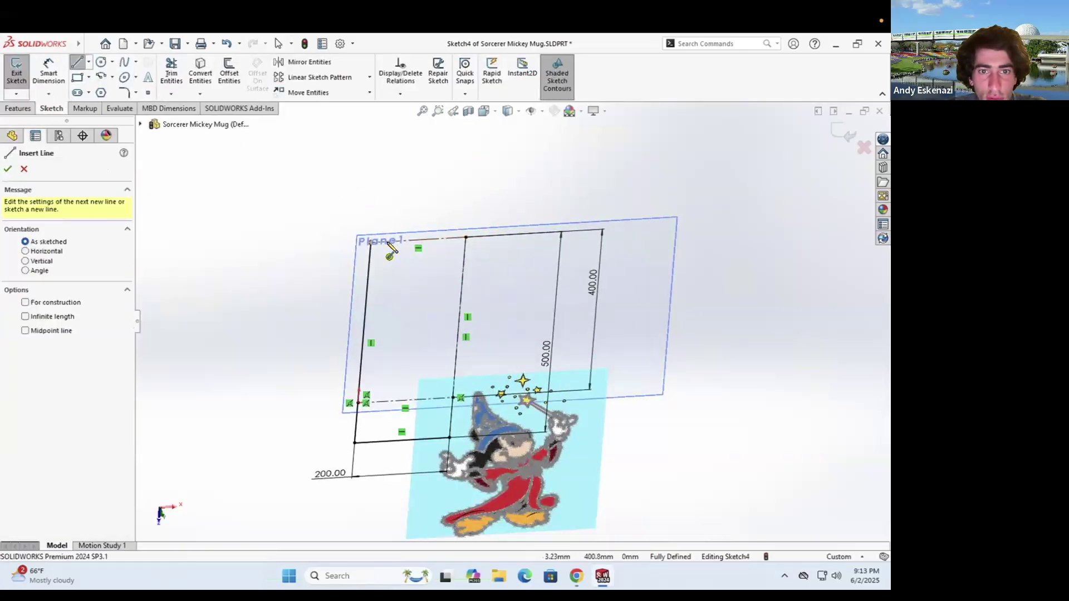
click(393, 244)
click(377, 423)
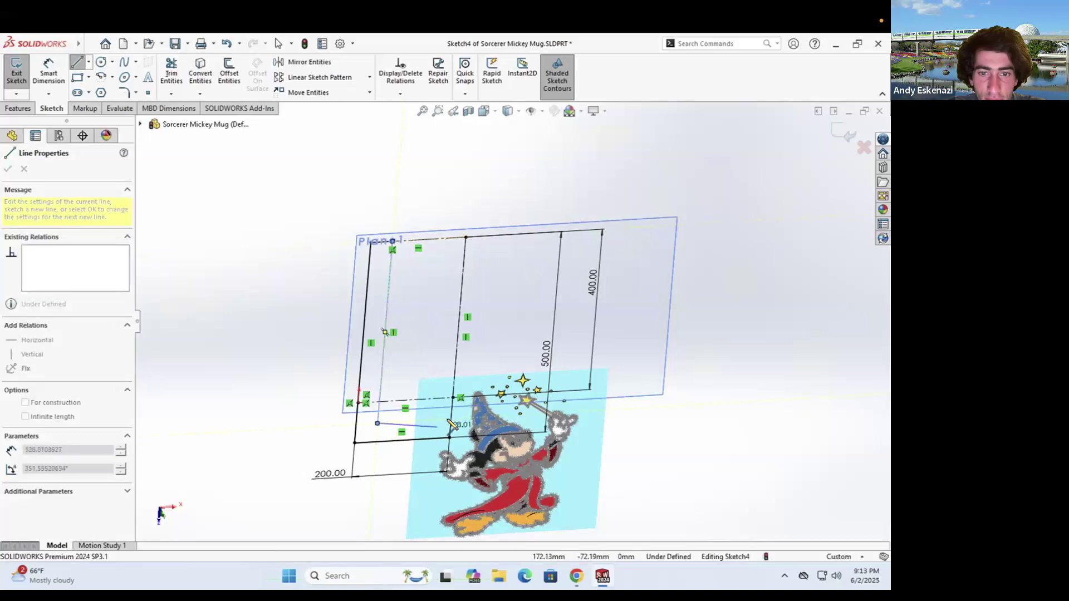
click(450, 422)
key(Escape)
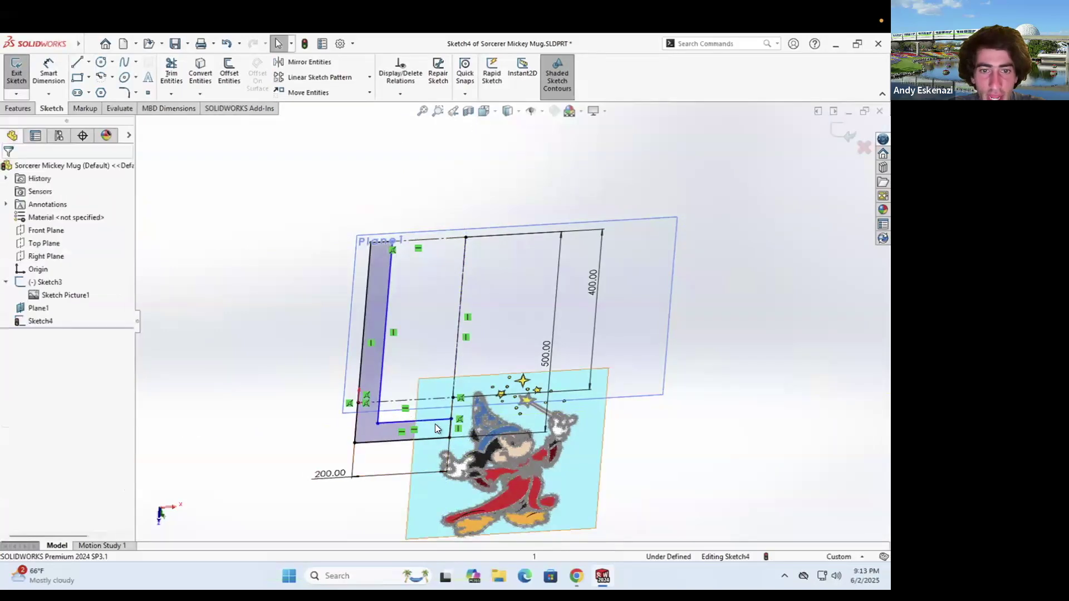
scroll(436, 423, down, 3)
key(f)
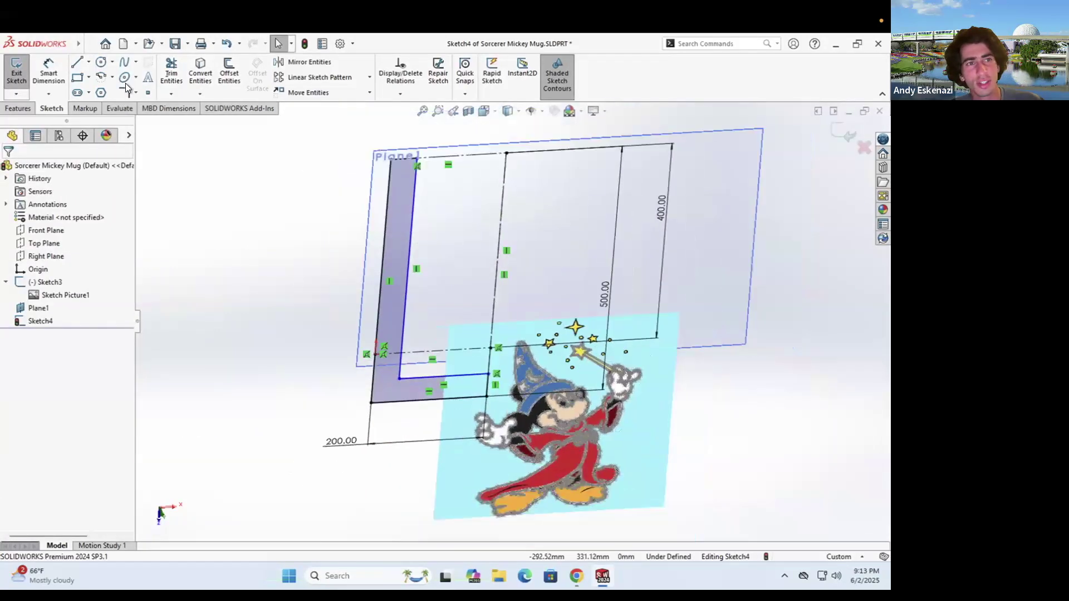
Dimension the spacing between the inner and outer vertical wall lines to 20 mm
click(53, 77)
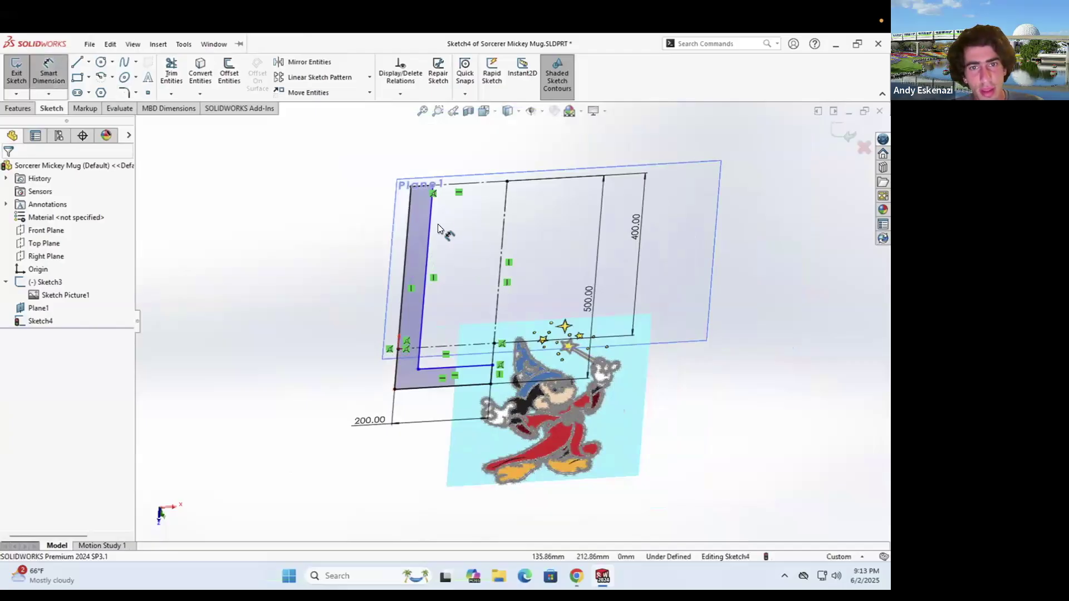
click(408, 231)
click(431, 201)
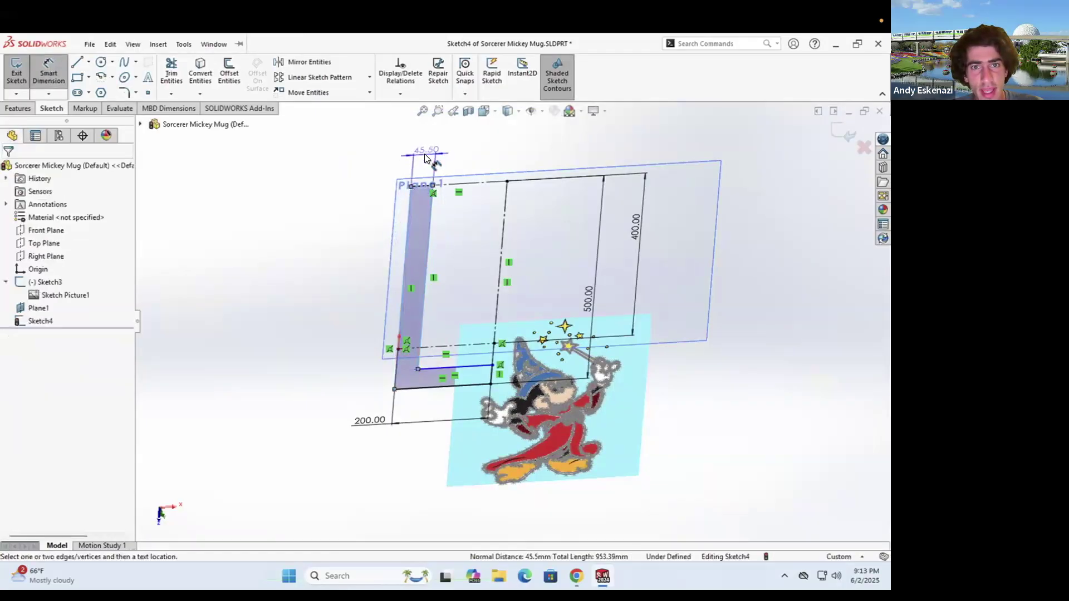
click(424, 154)
text(20)
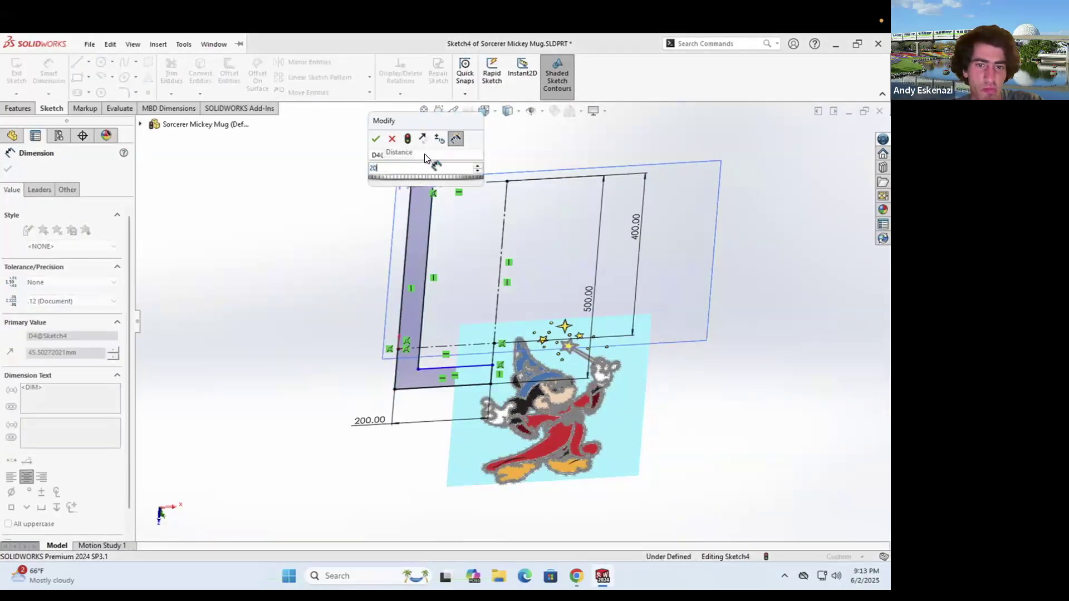
key(Return)
Dimension the spacing between the two horizontal base lines to 20 mm
click(427, 368)
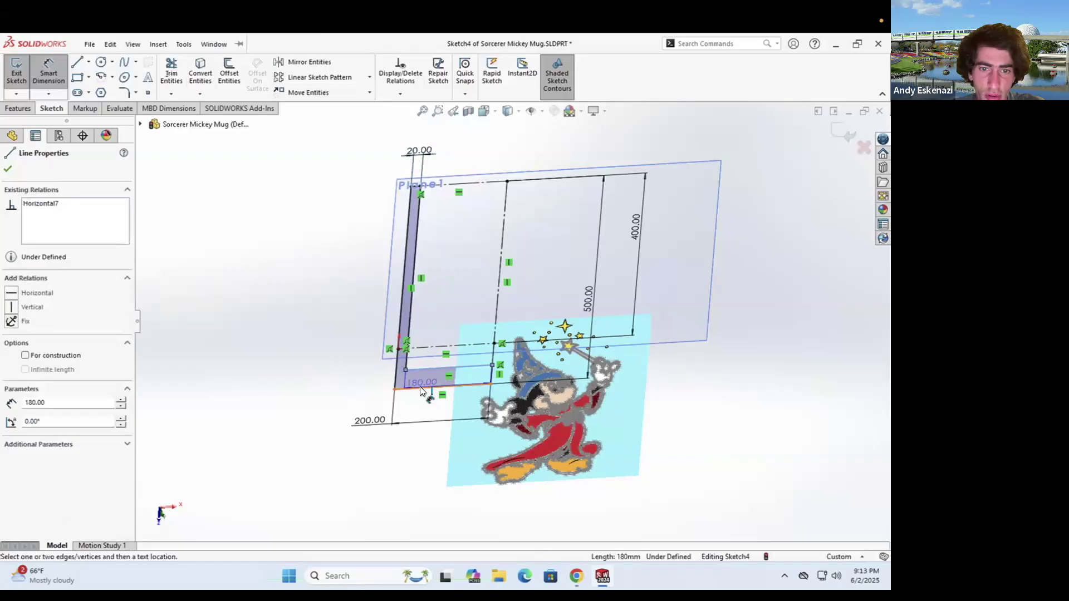
click(420, 386)
click(537, 295)
text(20)
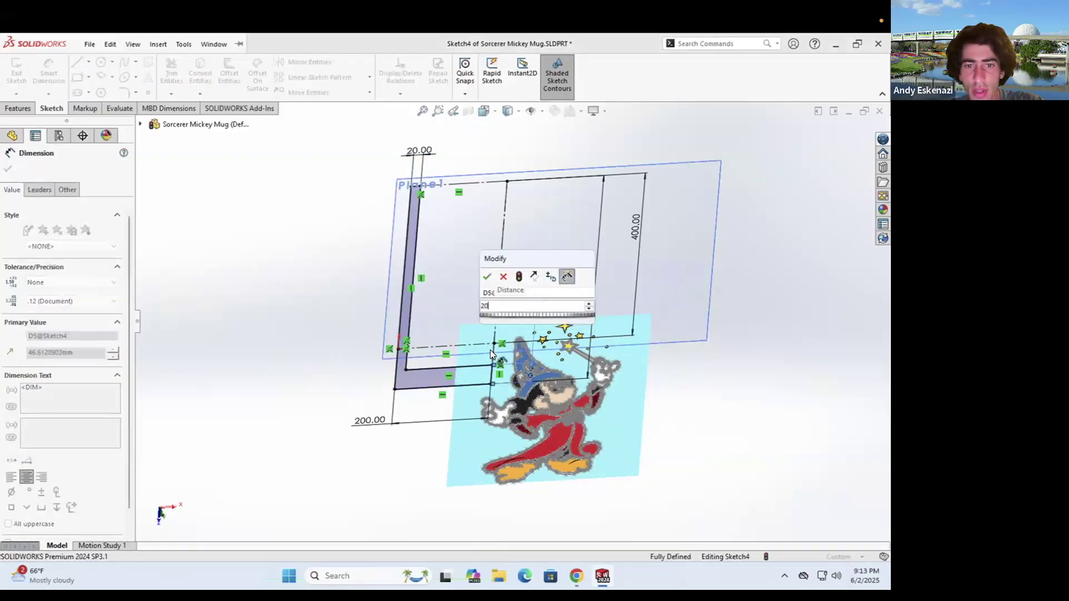
key(Return)
mouse_move(490, 349)
middle_down()
mouse_move(447, 318)
mouse_move(456, 275)
middle_up()
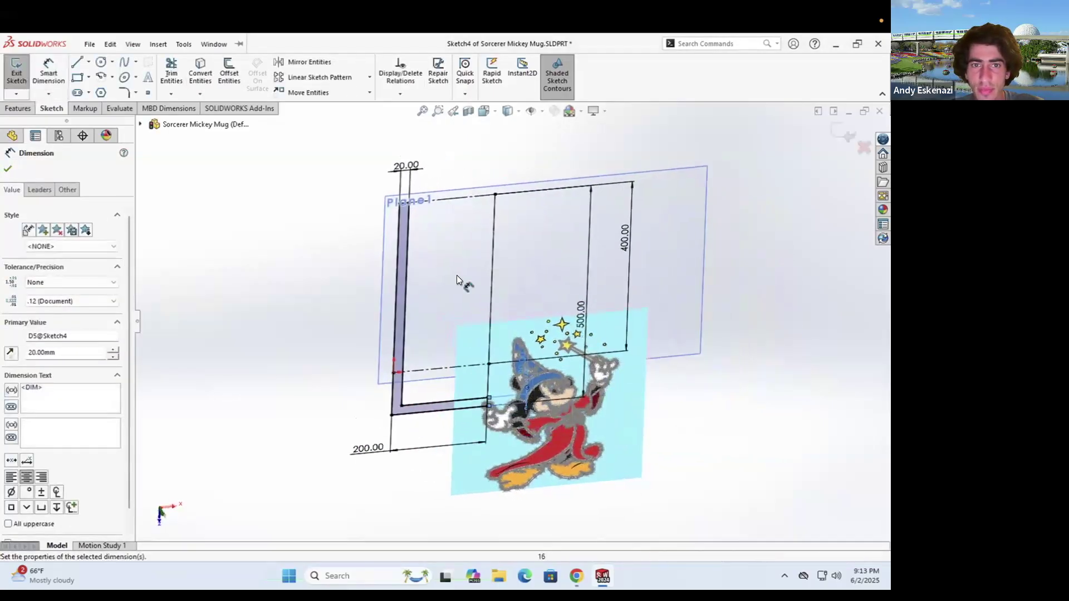
Set both the wall thickness and the base thickness dimensions to 30 mm
double_click(411, 163)
text(30)
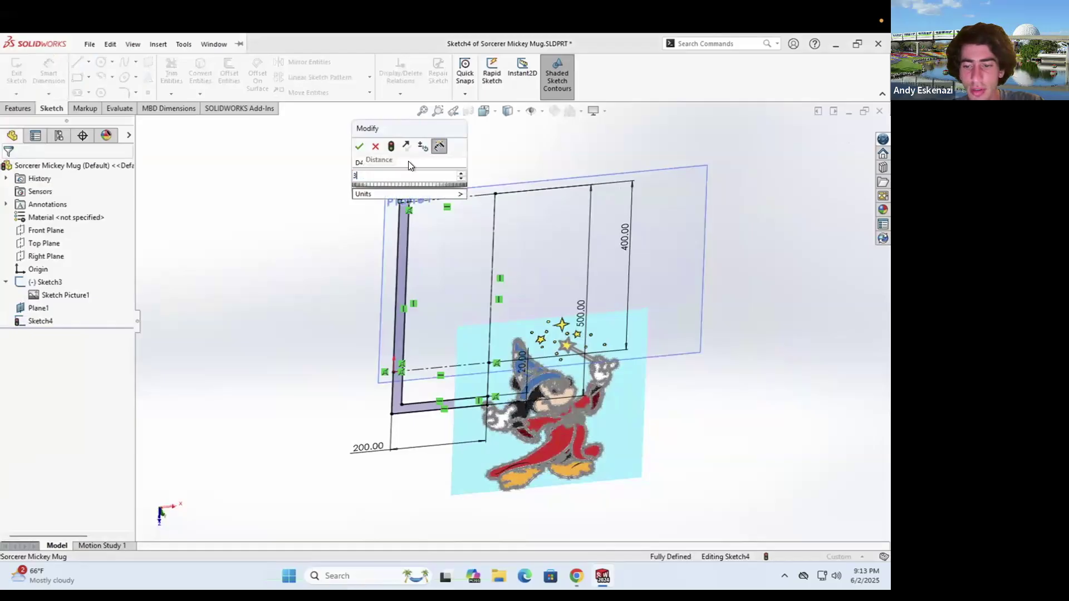
key(Return)
key(Escape)
double_click(524, 360)
text(30)
key(Return)
key(Escape)
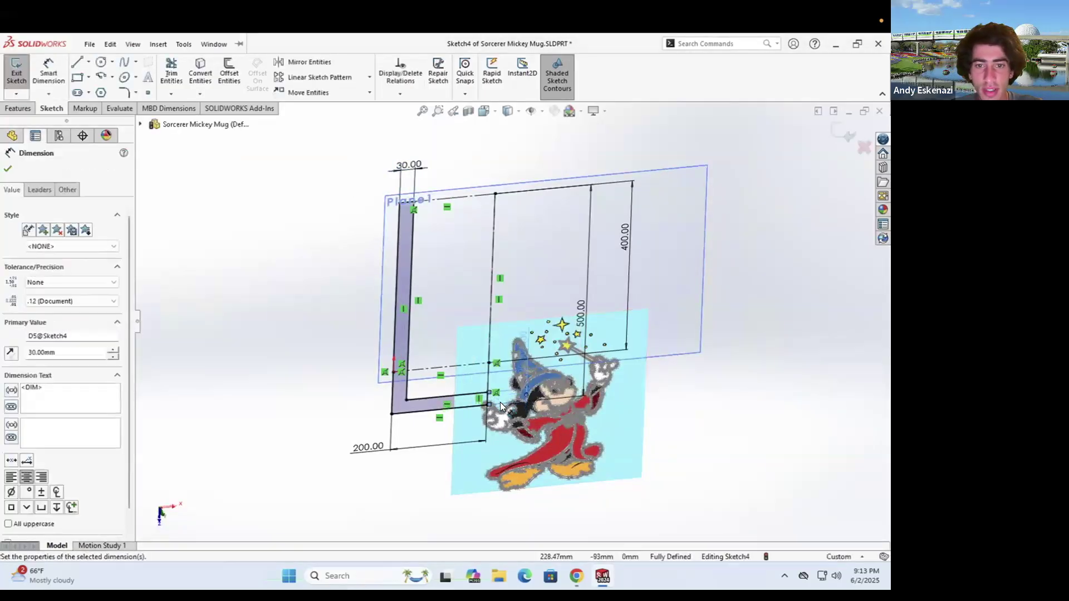
Revolve the mug profile 360 degrees about the 500 mm vertical construction line
click(18, 108)
click(55, 77)
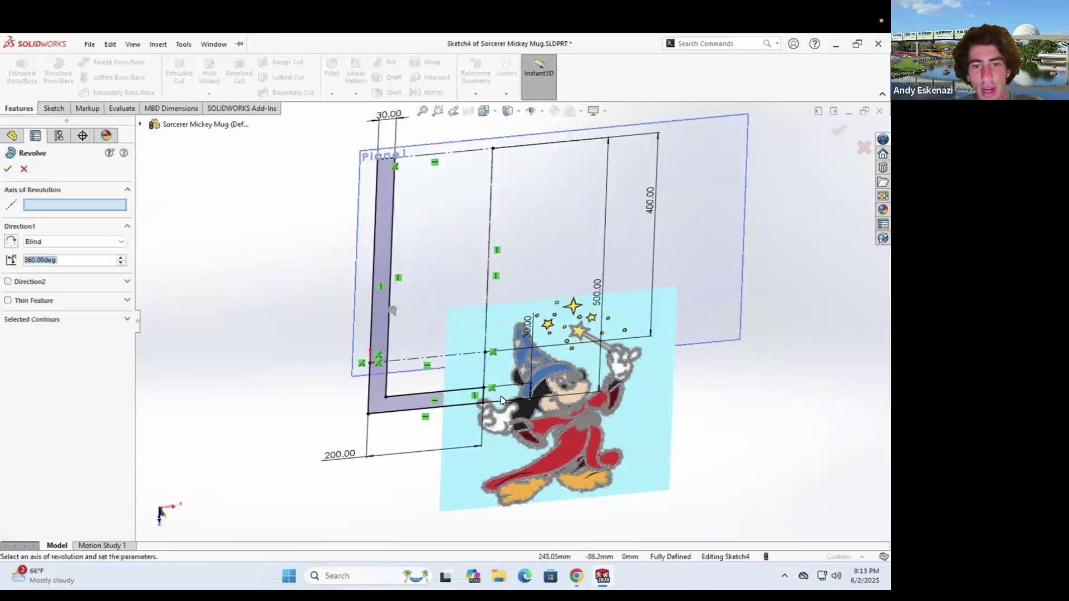
scroll(467, 341, down, 3)
click(467, 340)
scroll(452, 352, up, 5)
middle_drag(493, 204, 487, 257)
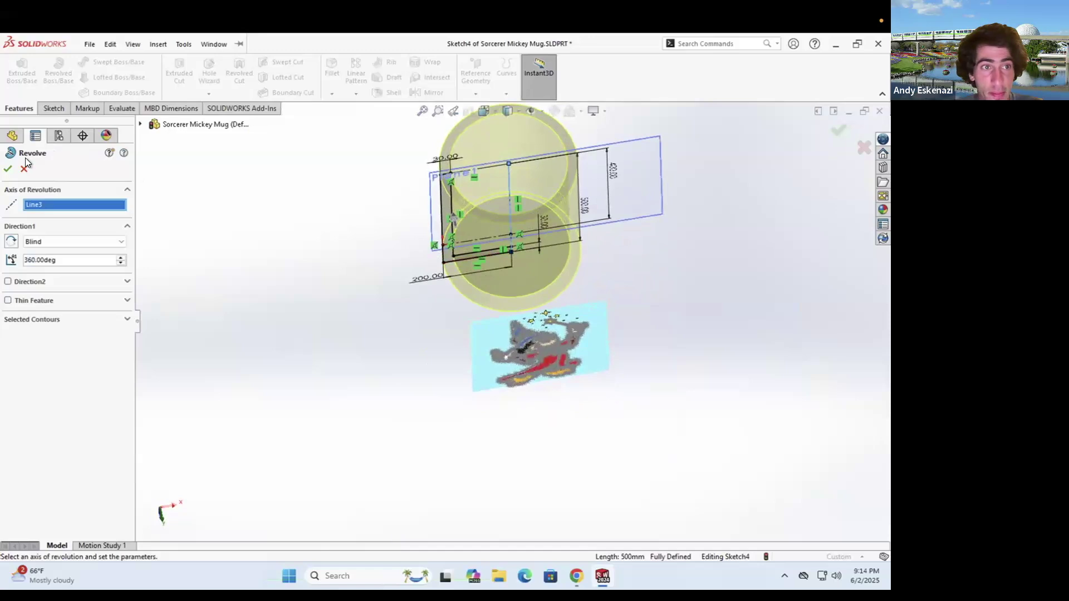
click(10, 168)
mouse_move(398, 337)
middle_down()
mouse_move(577, 182)
mouse_move(625, 181)
mouse_move(682, 232)
mouse_move(590, 169)
mouse_move(547, 159)
mouse_move(508, 189)
mouse_move(528, 270)
mouse_move(499, 230)
mouse_move(456, 228)
mouse_move(544, 236)
mouse_move(572, 266)
mouse_move(561, 298)
middle_up()
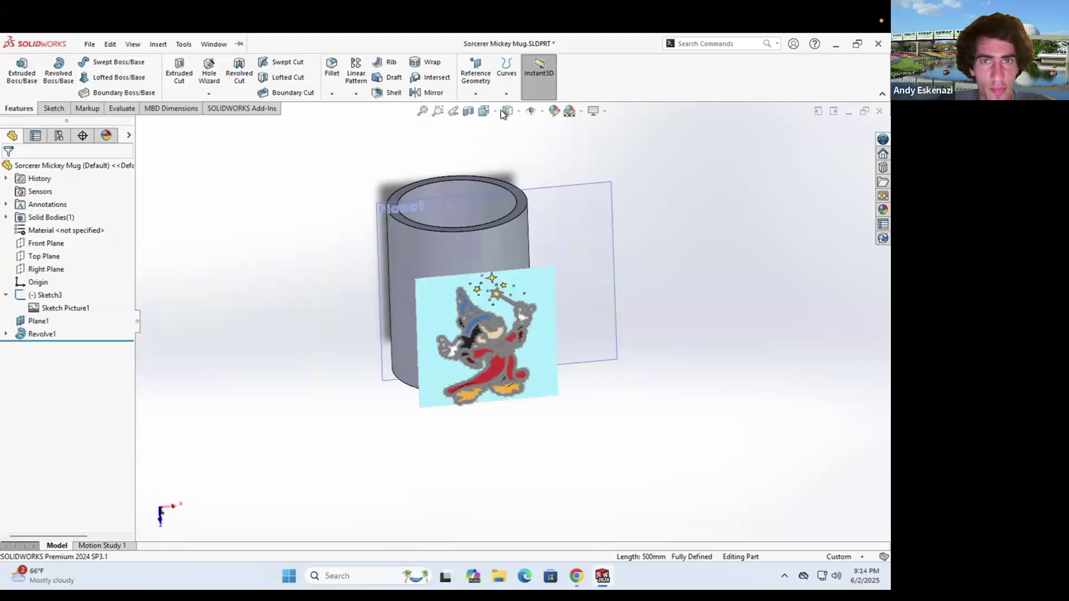
click(696, 46)
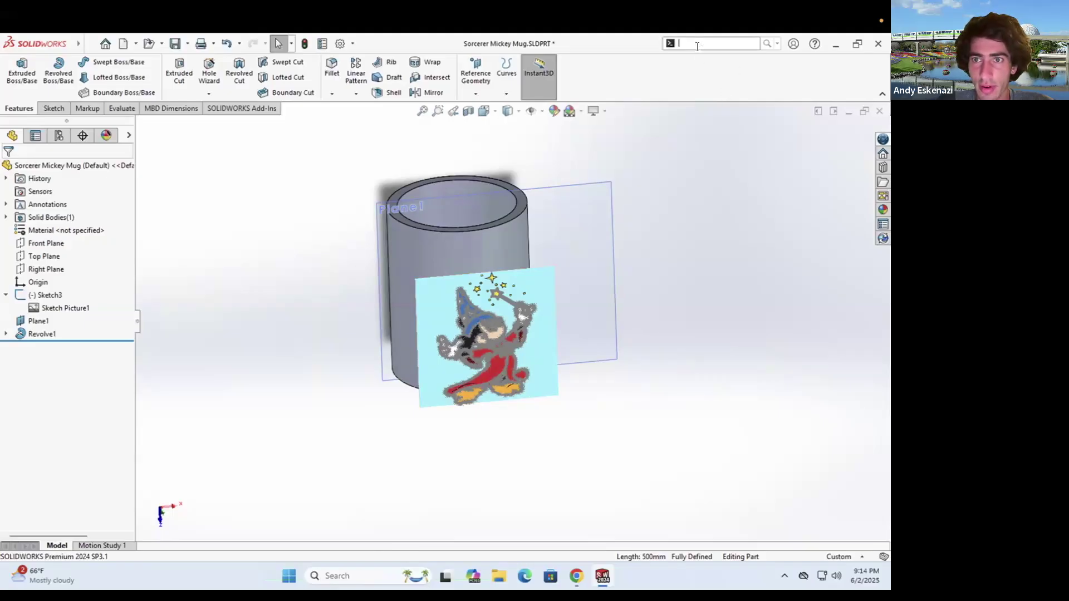
text(w)
click(743, 249)
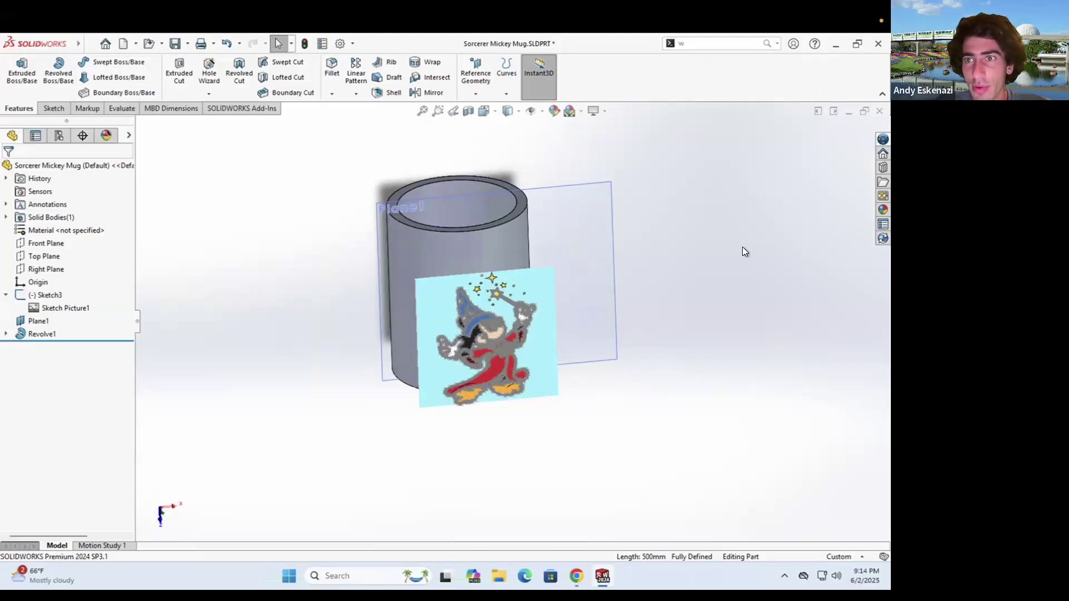
Start a new sketch on the Top Plane
click(54, 108)
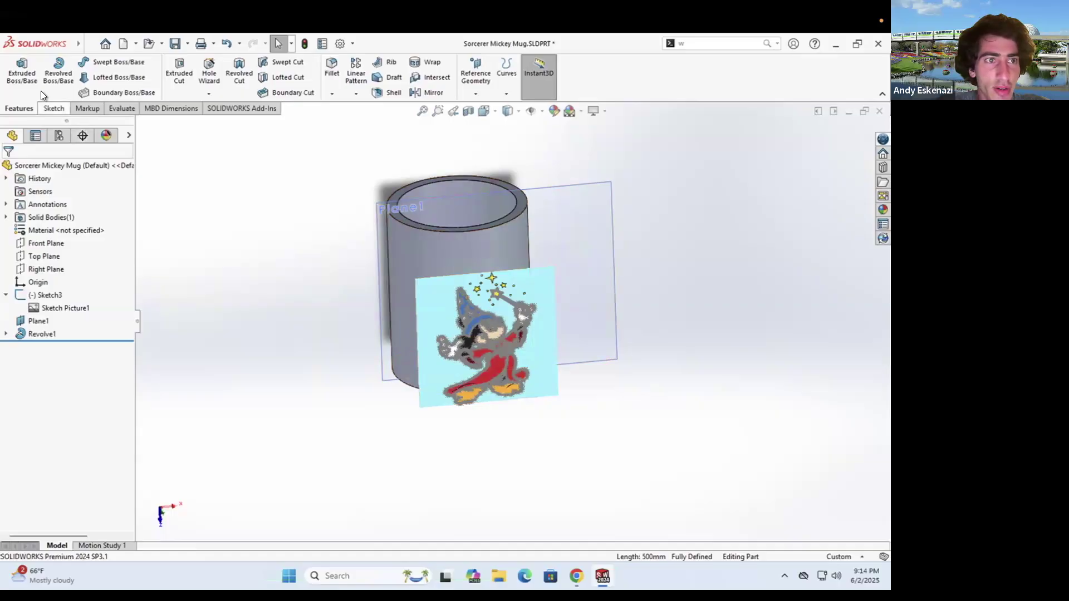
click(18, 71)
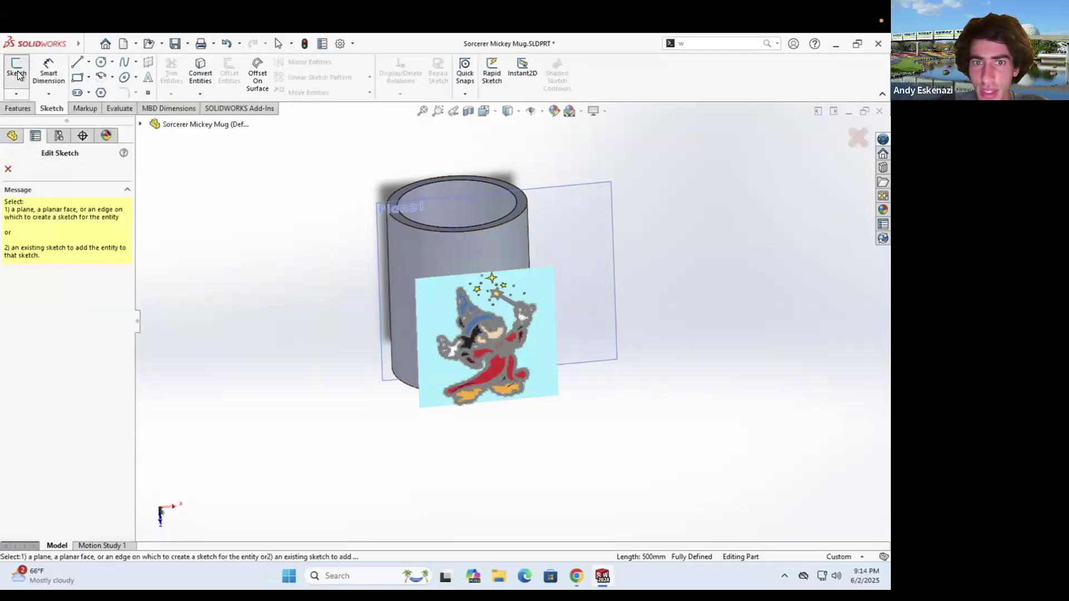
middle_drag(603, 294, 649, 323)
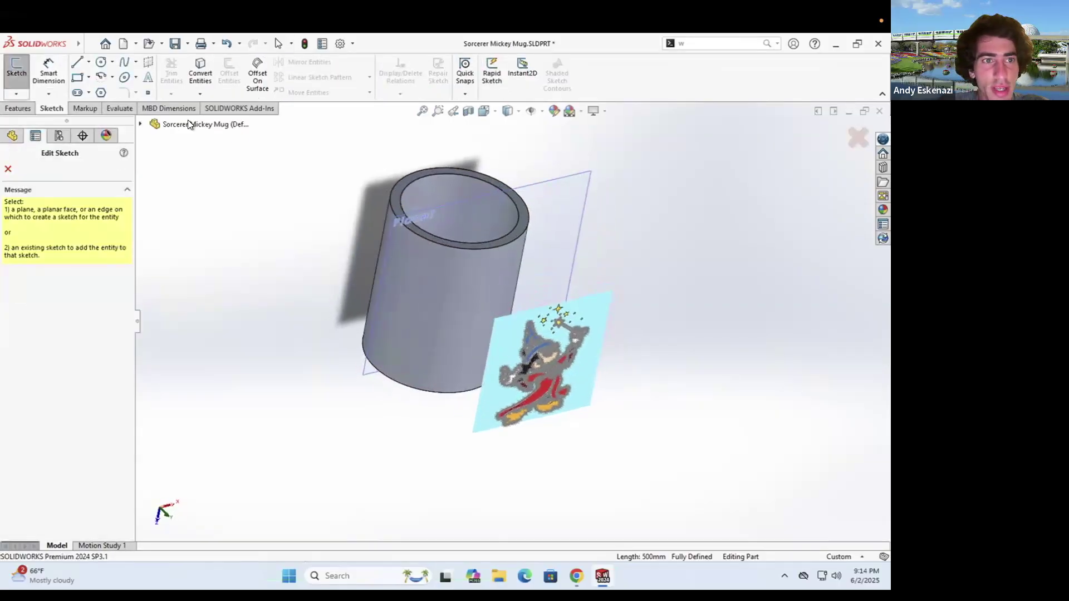
click(140, 124)
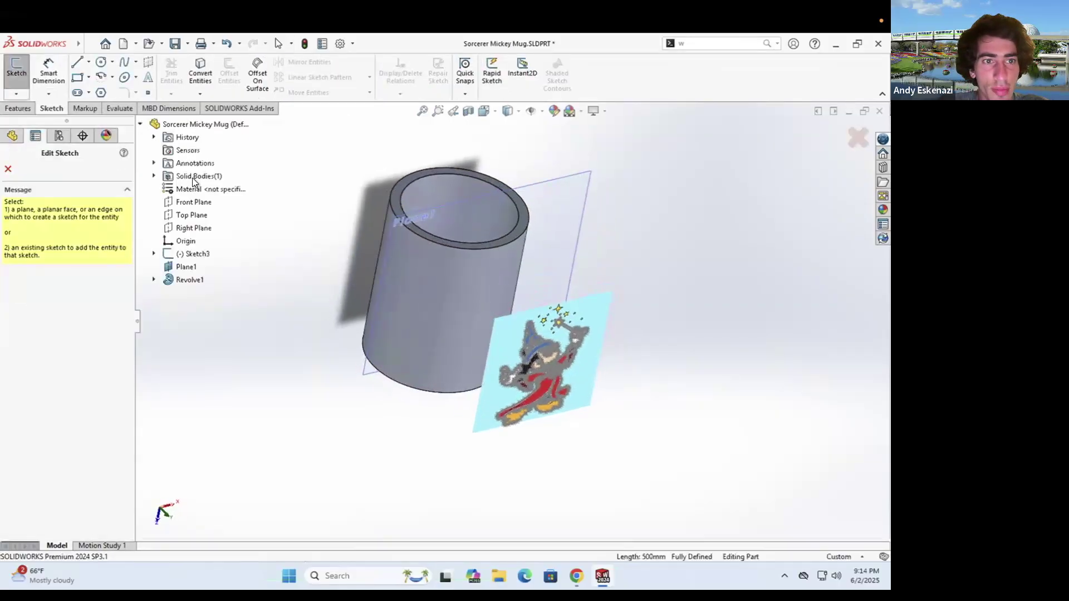
click(196, 217)
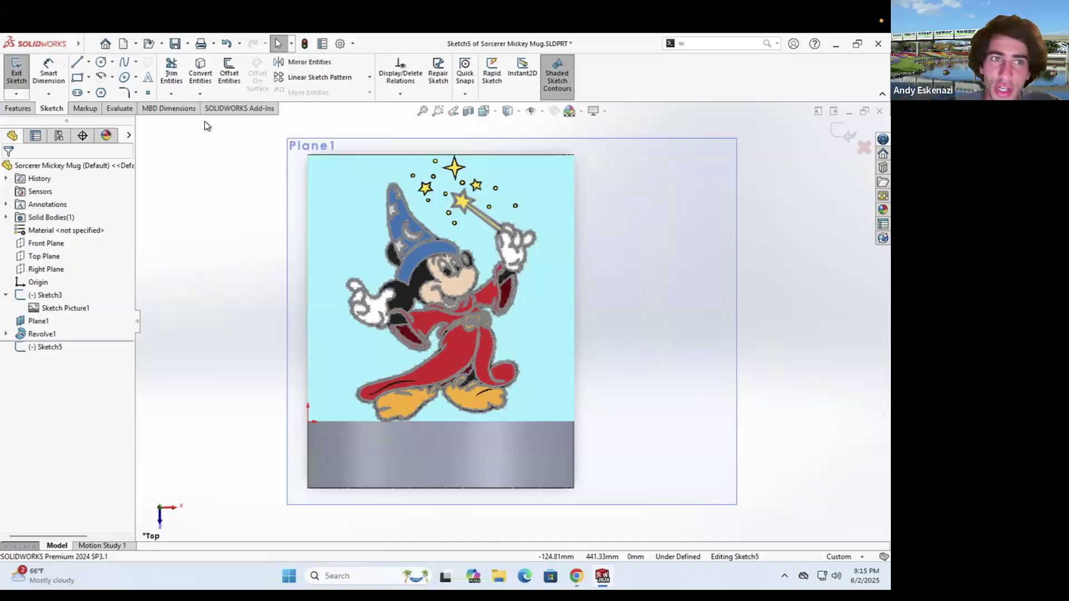
Start Convert Entities and pick the two traced splines along the tip and side of the sorcerer hat
click(198, 78)
scroll(380, 232, down, 5)
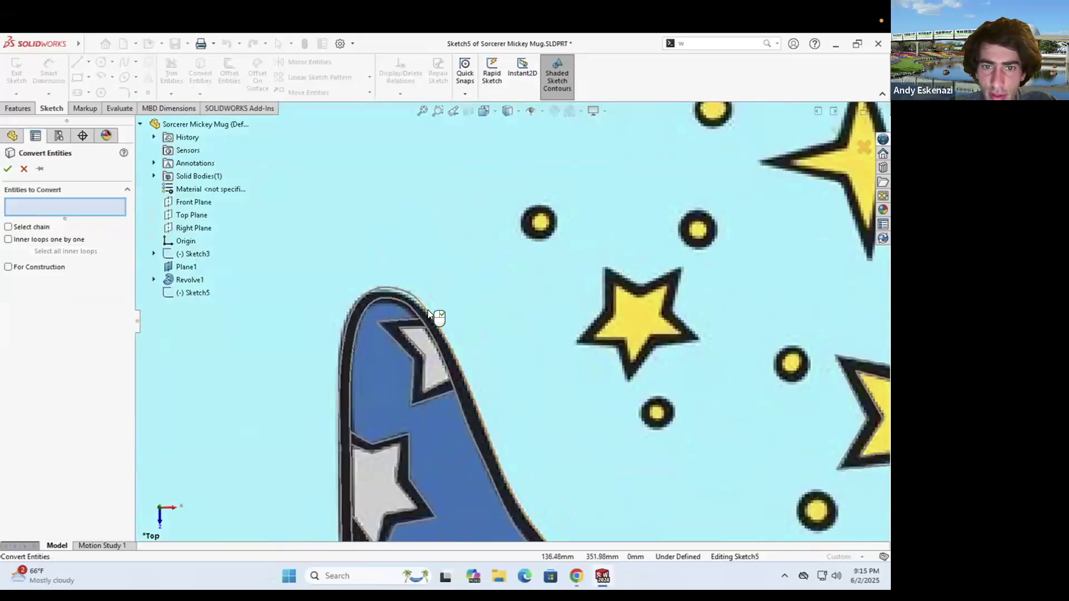
click(428, 309)
click(385, 286)
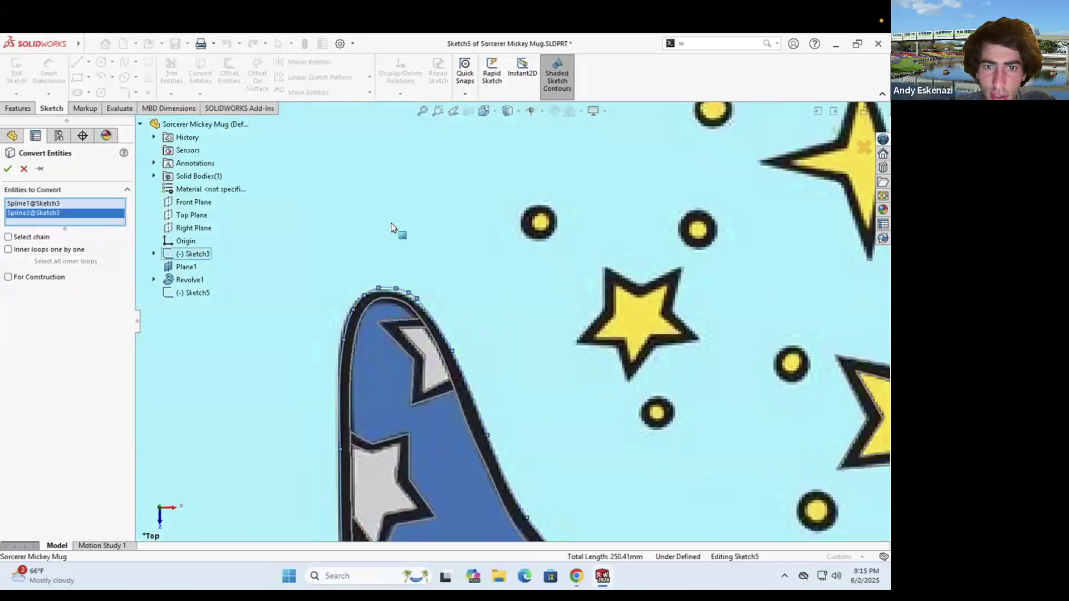
Enable chain selection, add the character's outer outline from the ear beside the hat, and convert the selection into the sketch
scroll(391, 222, up, 5)
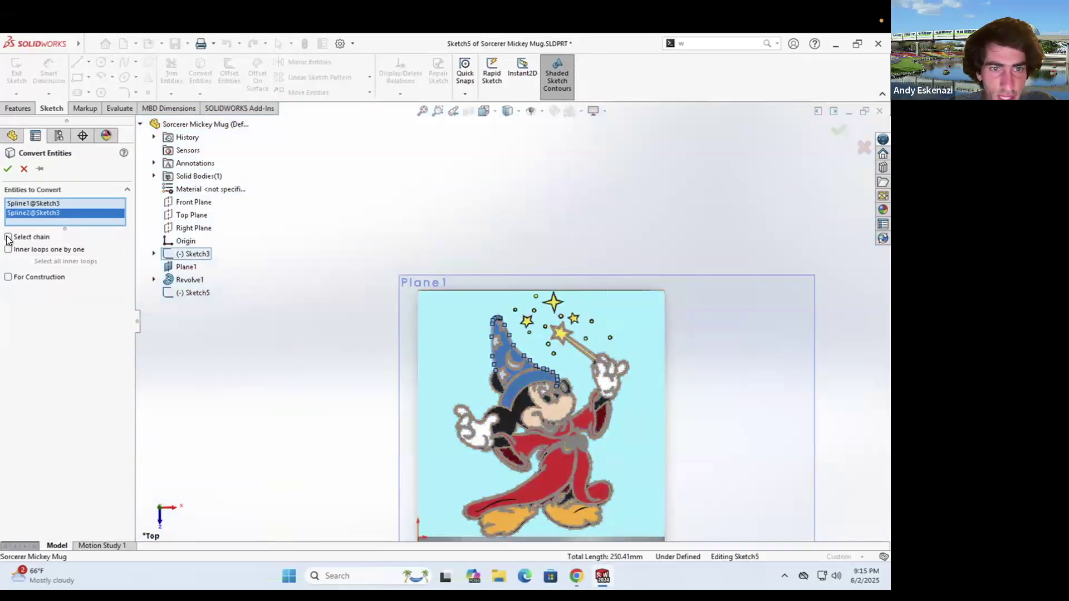
scroll(501, 362, down, 8)
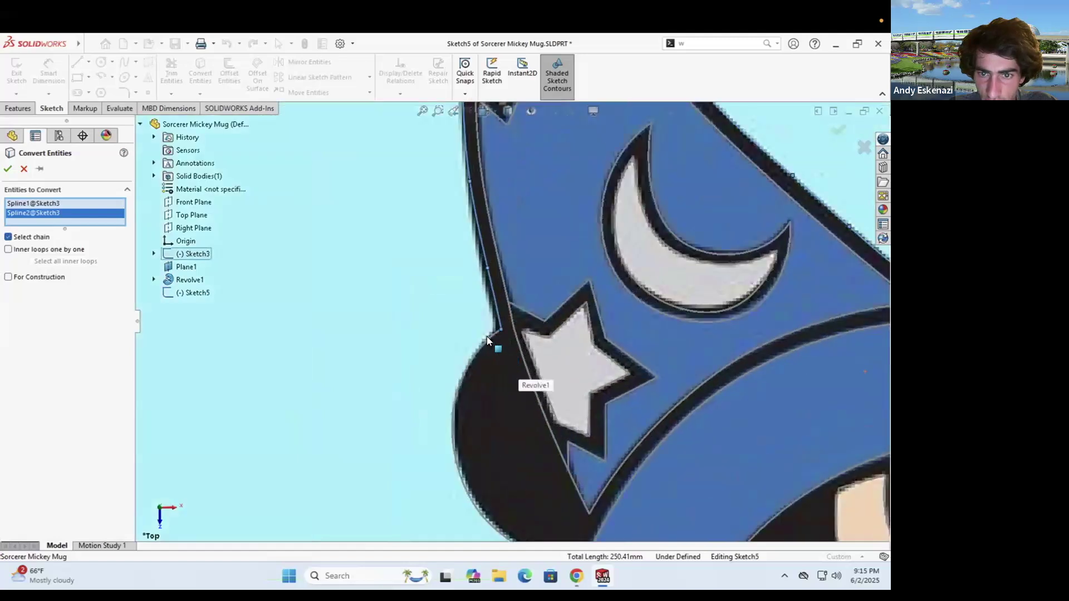
click(493, 334)
scroll(471, 289, up, 5)
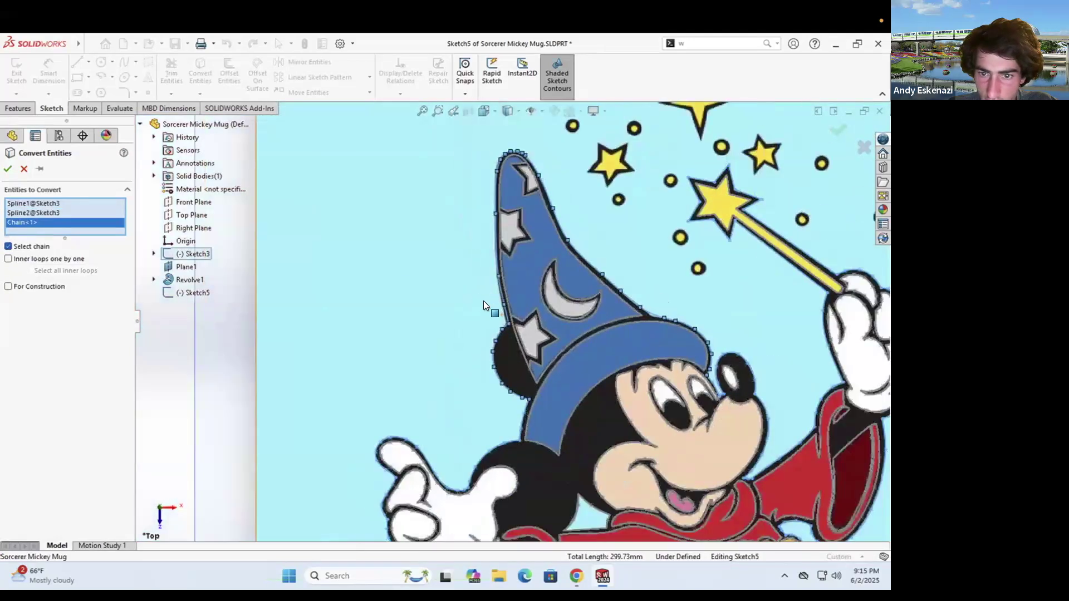
scroll(443, 345, up, 5)
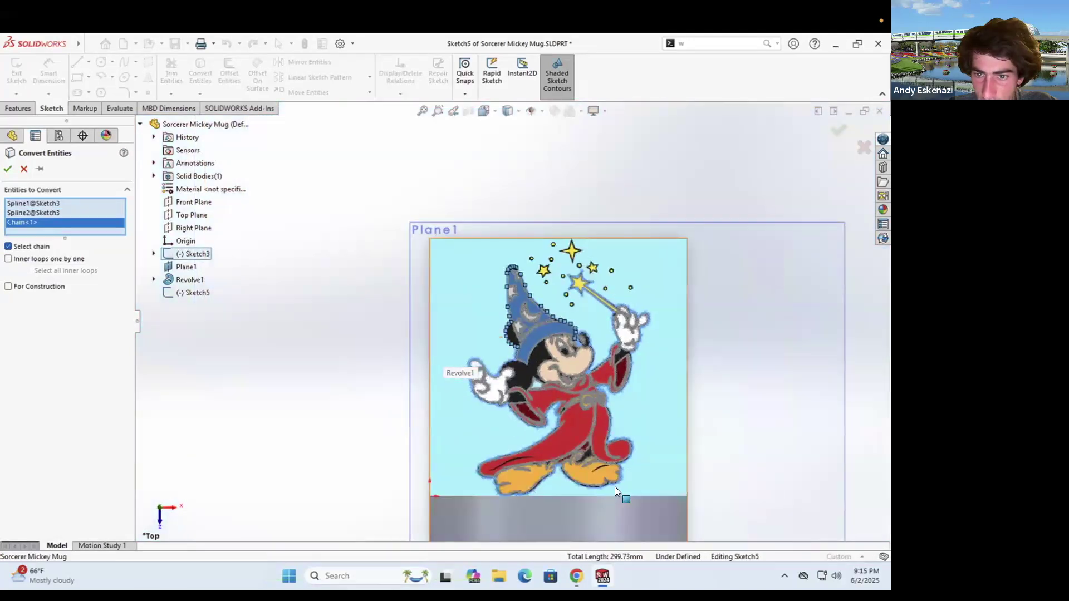
scroll(615, 487, down, 5)
scroll(598, 356, up, 5)
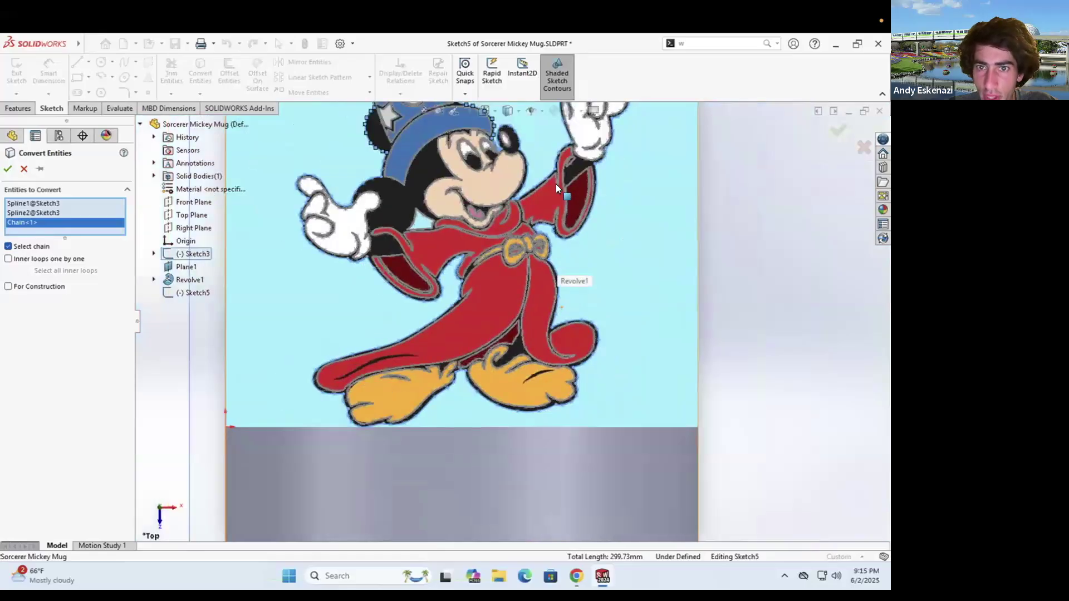
scroll(555, 184, down, 5)
scroll(488, 204, up, 5)
scroll(488, 223, down, 5)
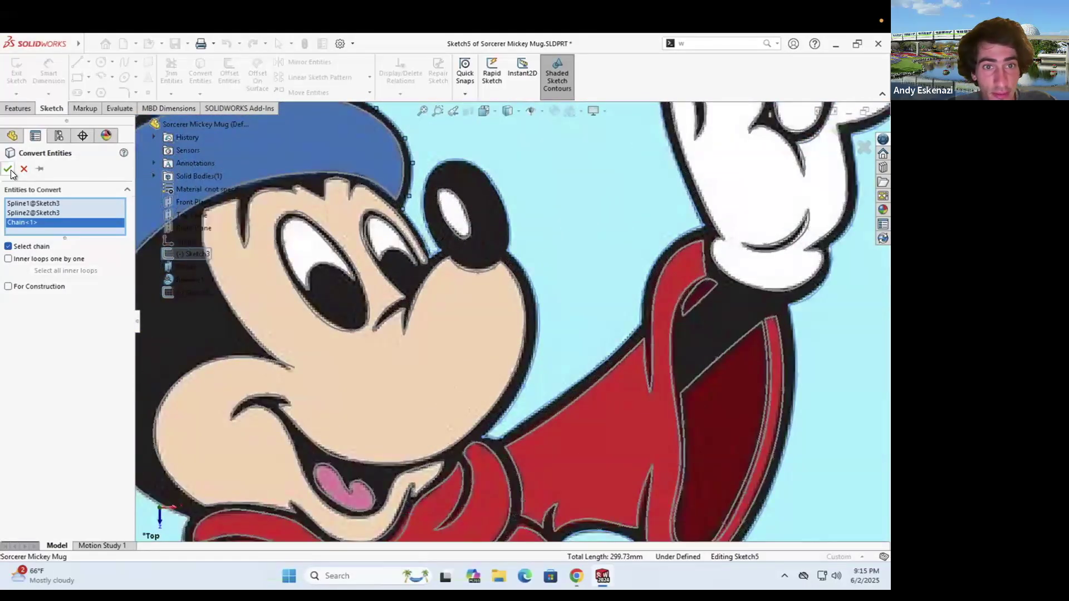
scroll(400, 251, up, 5)
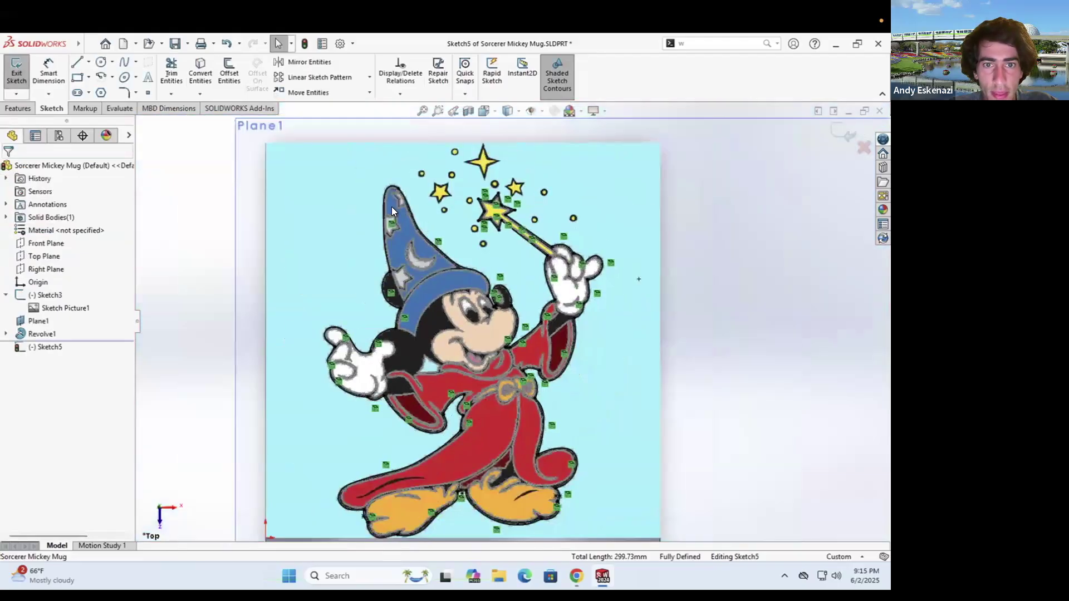
Inspect how the converted character outline sits relative to the mug body and bring up the feature commands
middle_drag(392, 207, 402, 252)
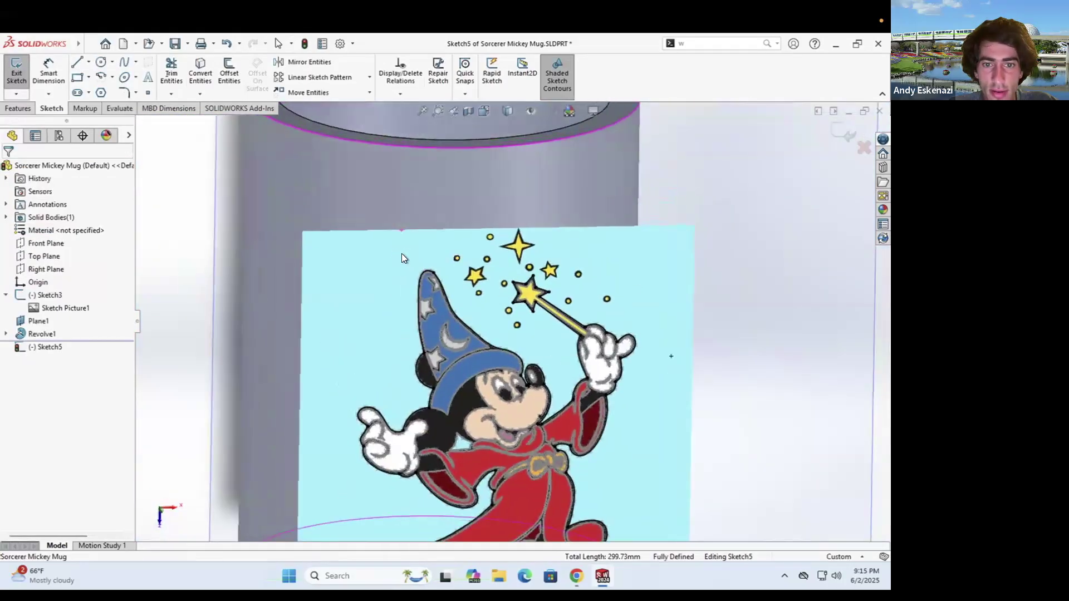
scroll(575, 369, up, 2)
scroll(569, 395, down, 1)
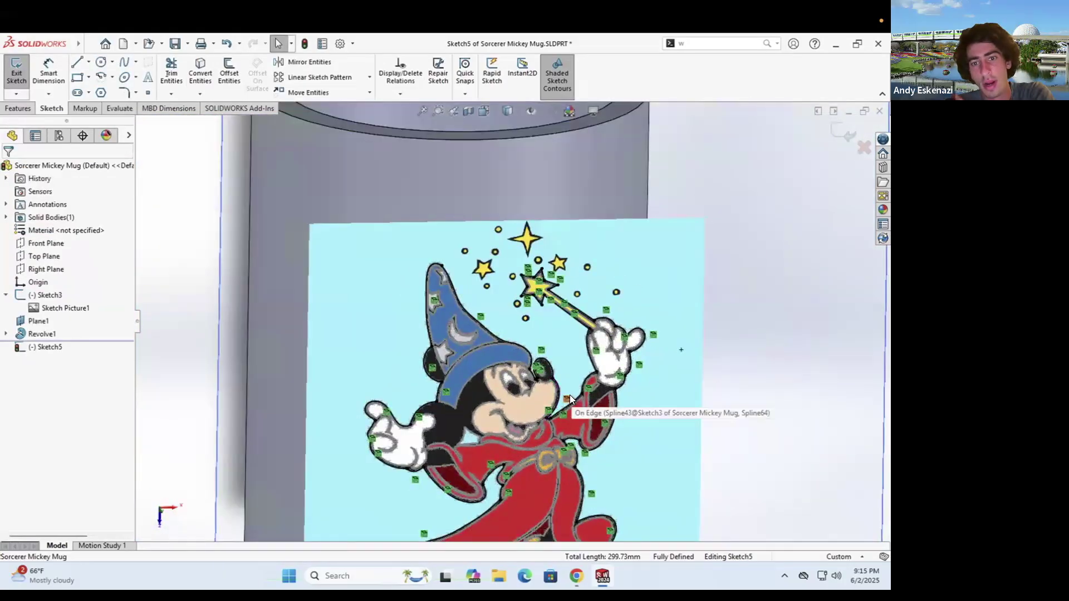
click(13, 108)
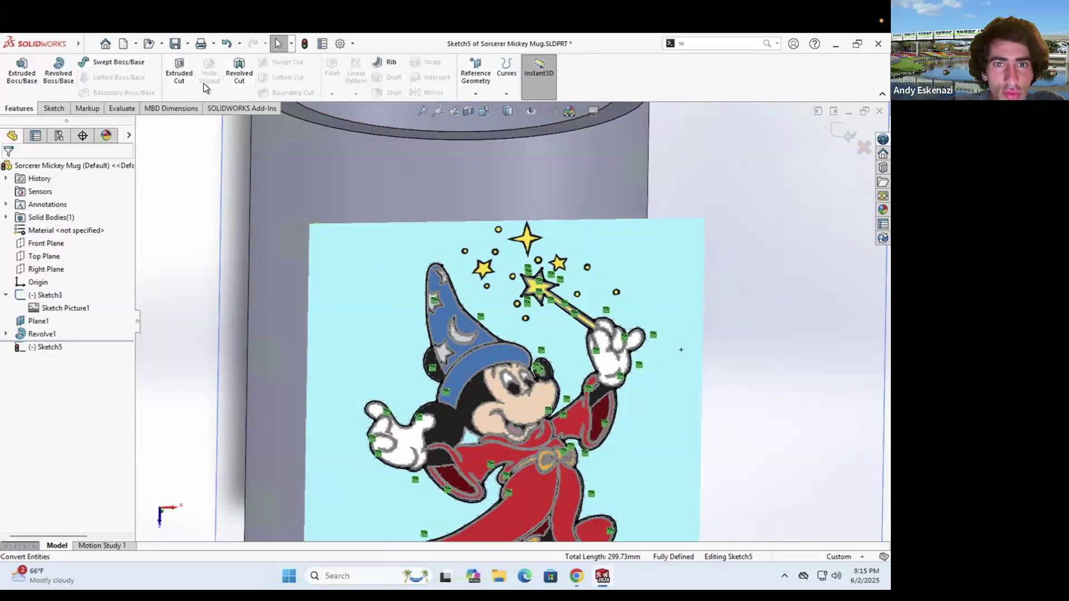
Exit the Mickey silhouette sketch and wrap it onto the mug's outer cylindrical face as a 1 mm emboss
click(55, 108)
click(33, 71)
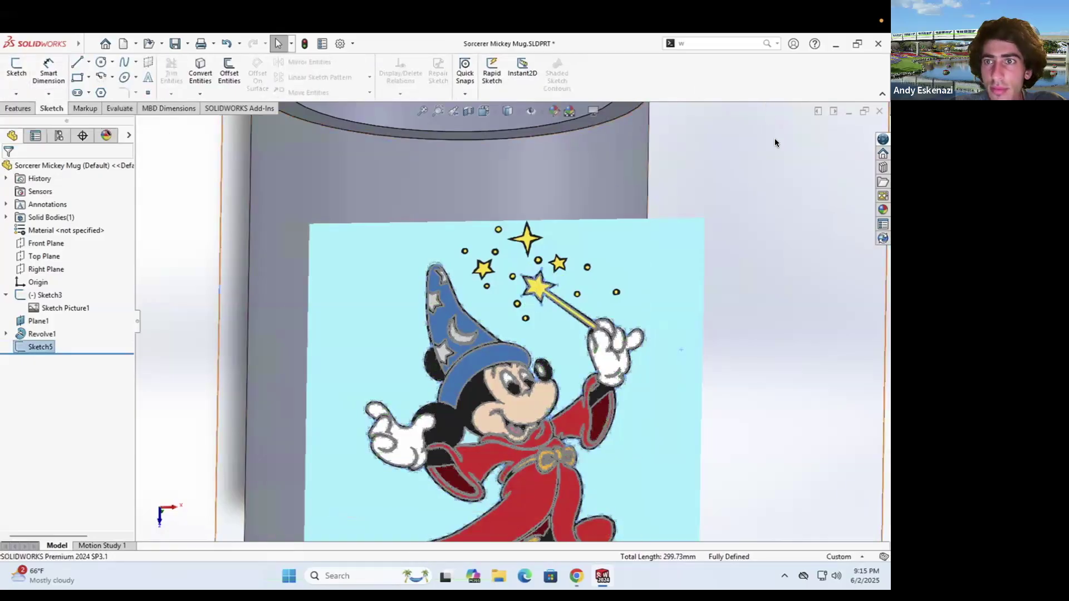
click(734, 47)
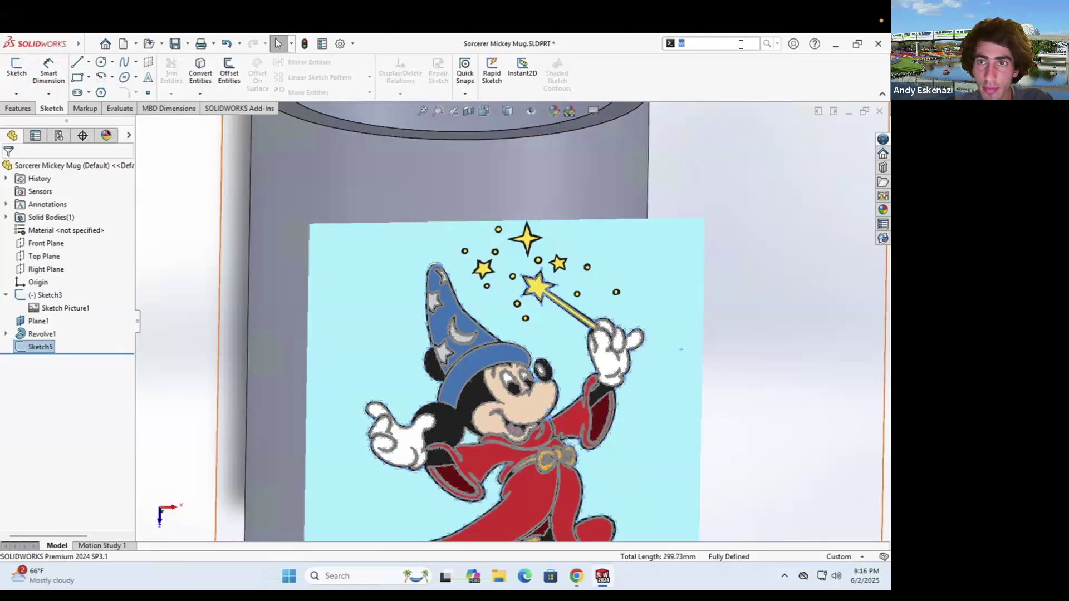
text(wra)
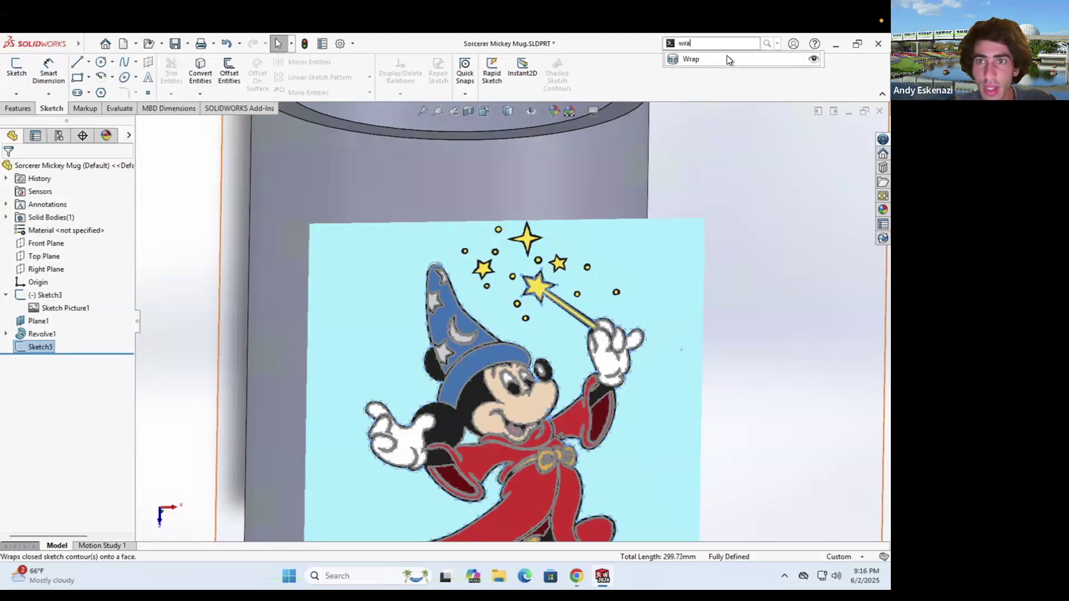
click(727, 55)
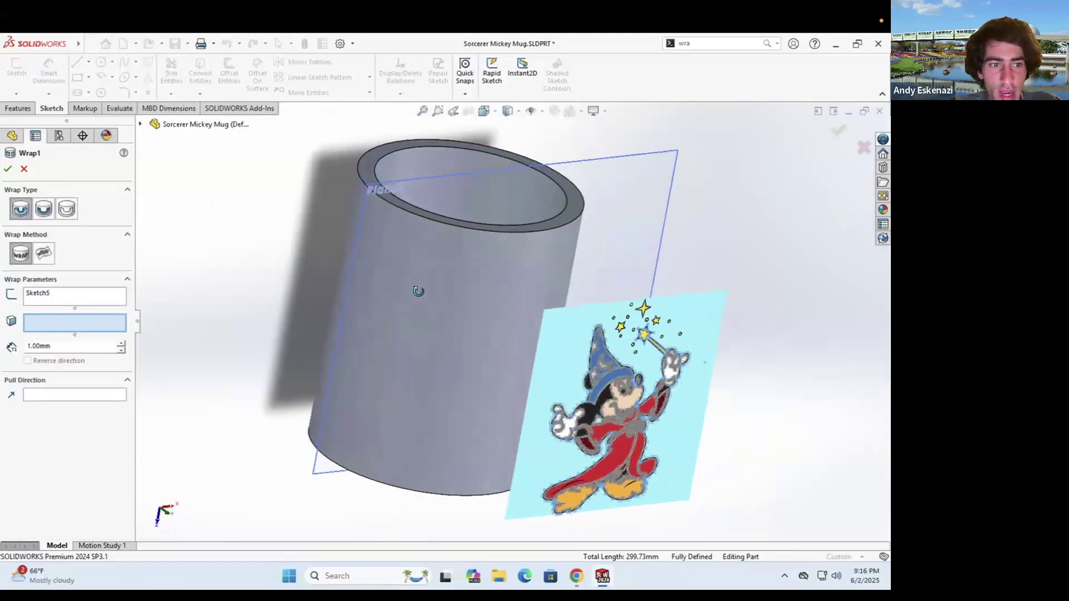
click(140, 125)
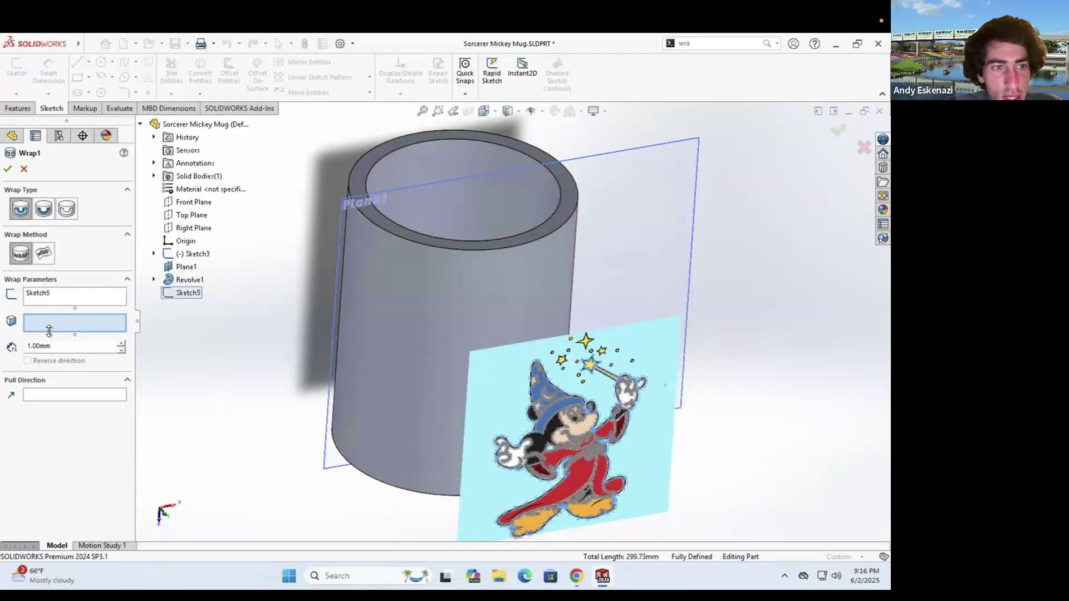
click(509, 313)
middle_drag(474, 328, 549, 348)
scroll(571, 346, down, 2)
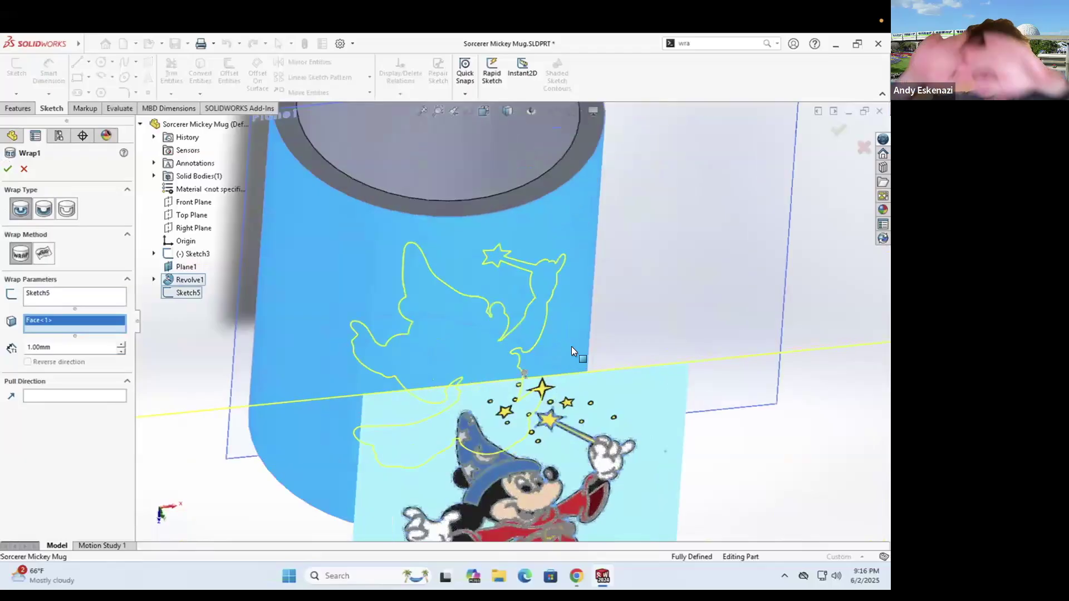
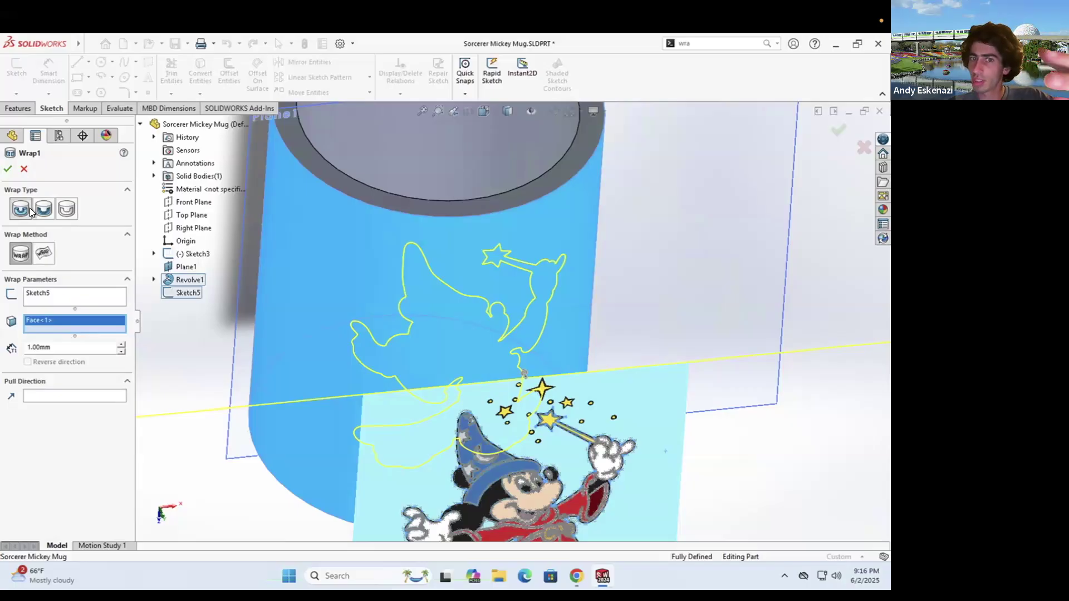
click(8, 170)
mouse_move(458, 351)
middle_down()
mouse_move(470, 389)
mouse_move(591, 308)
mouse_move(480, 346)
mouse_move(550, 331)
middle_up()
middle_drag(542, 357, 534, 351)
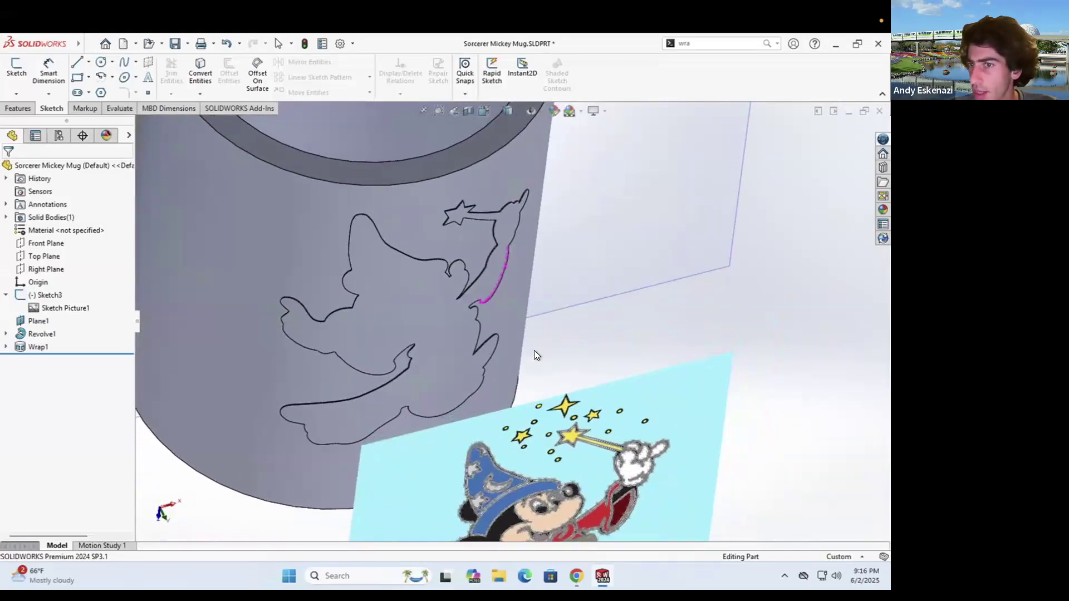
scroll(504, 305, up, 3)
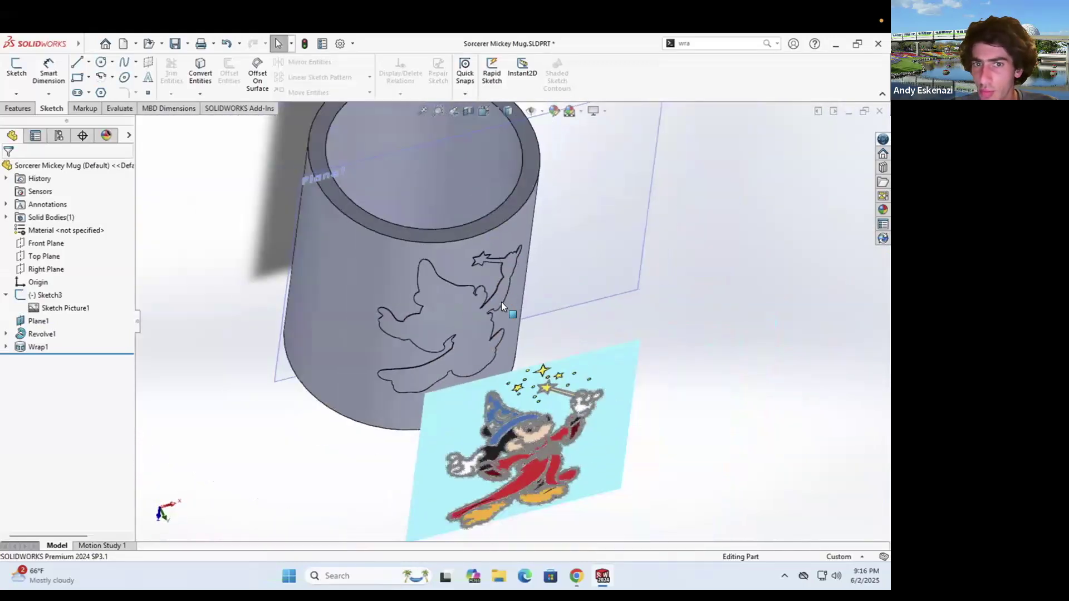
Start a sketch on the Top Plane and convert the outline of the hat's pointed part into it
click(15, 71)
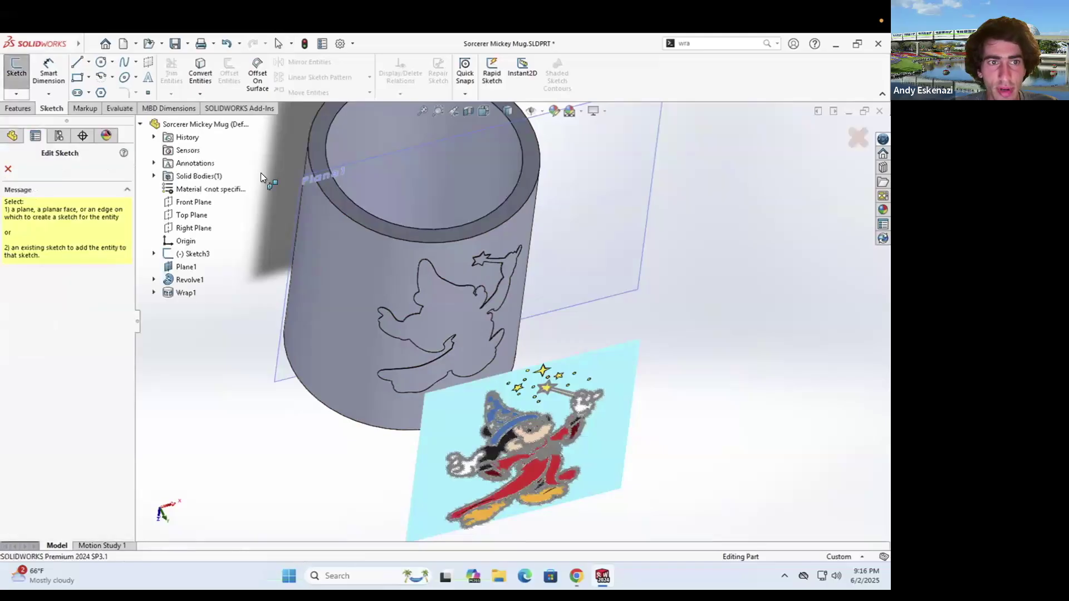
click(190, 215)
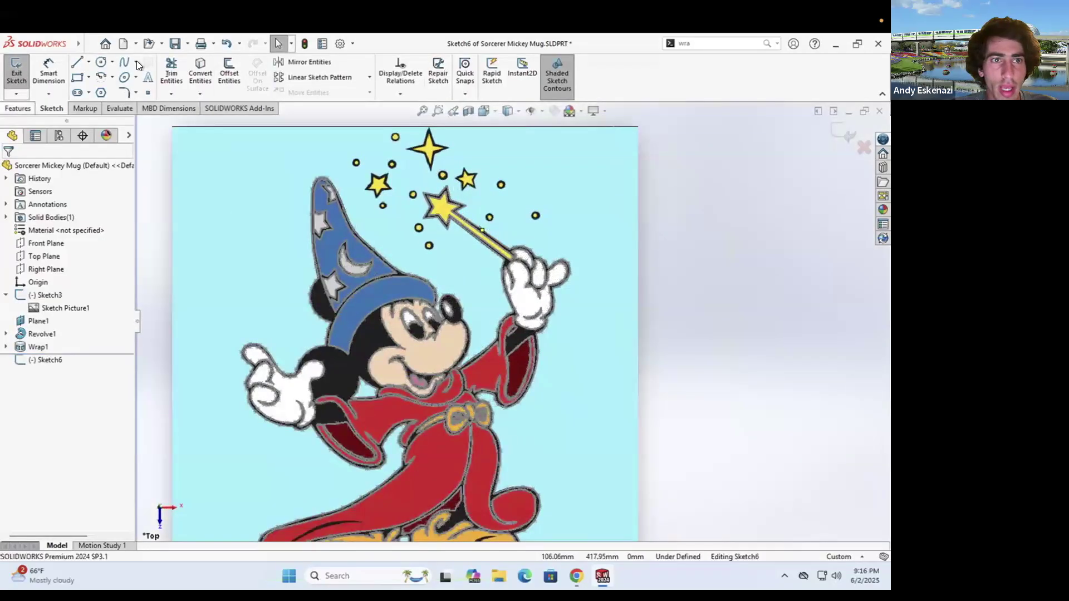
scroll(390, 261, down, 5)
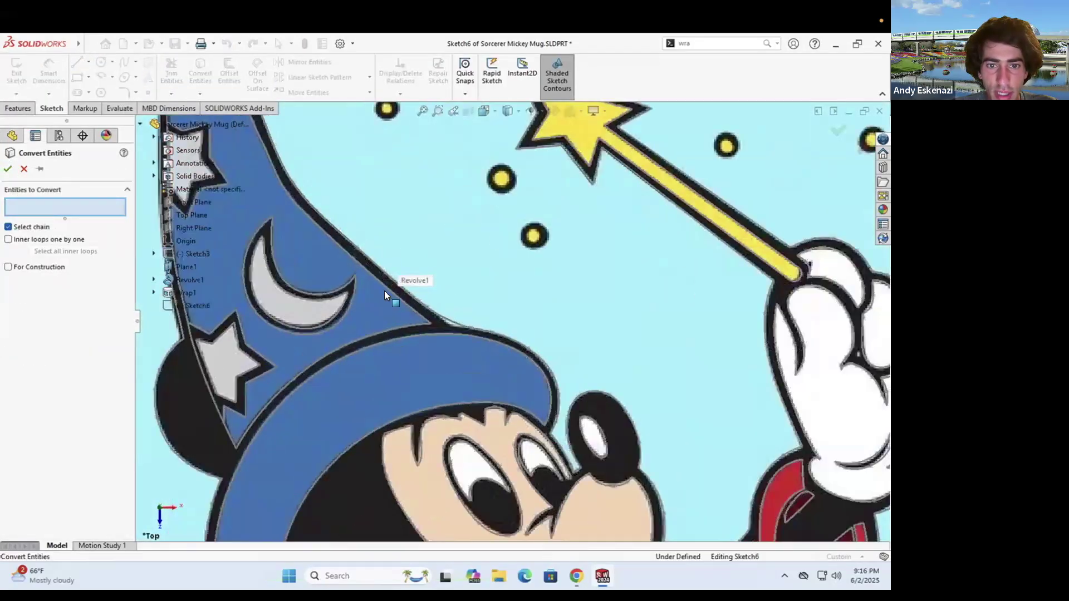
click(386, 288)
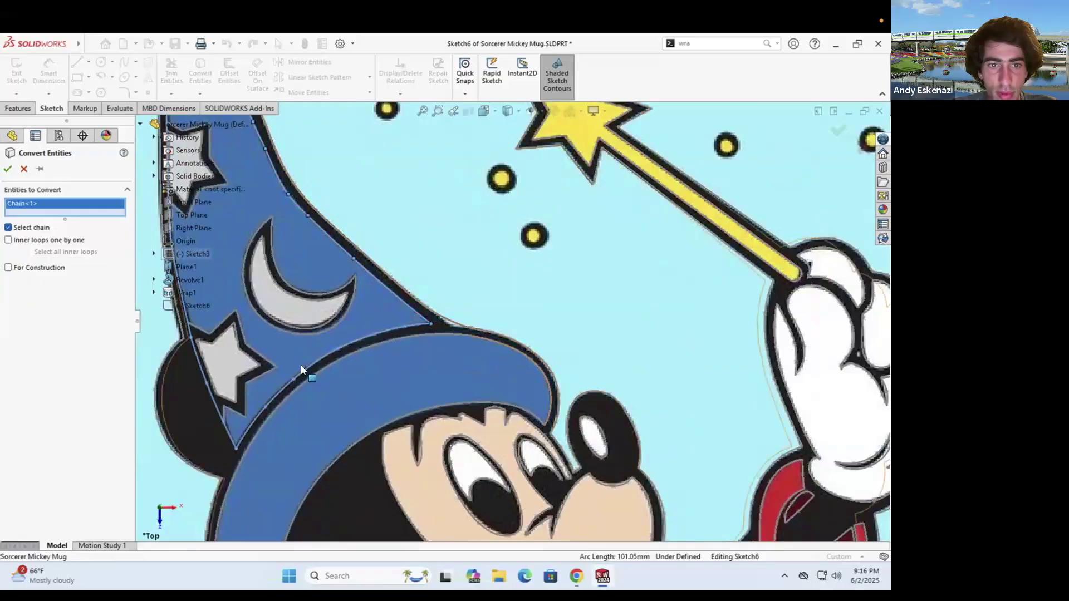
scroll(352, 344, up, 2)
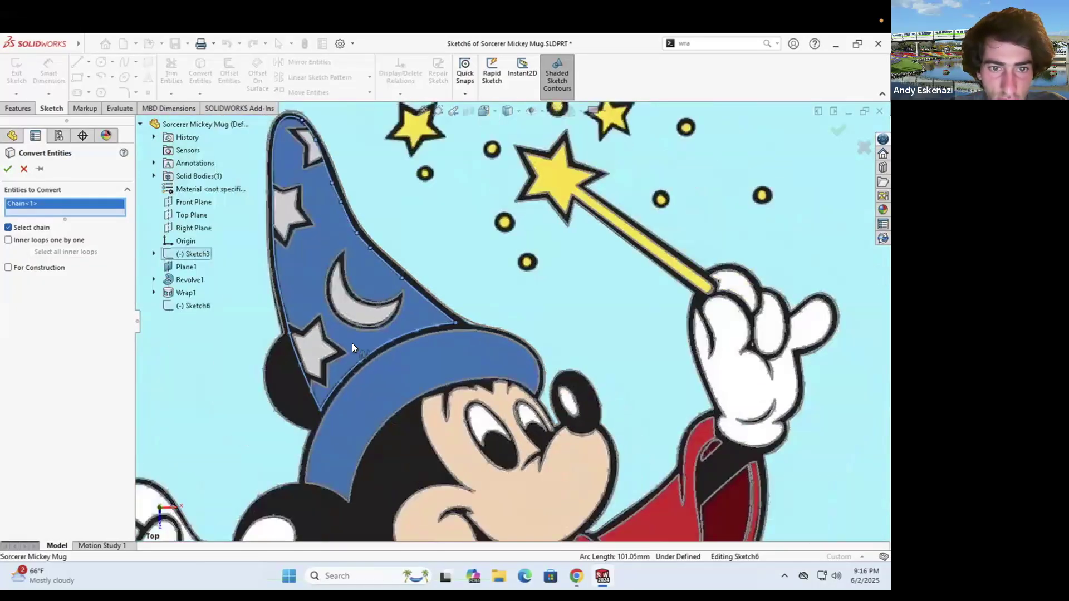
scroll(328, 158, down, 3)
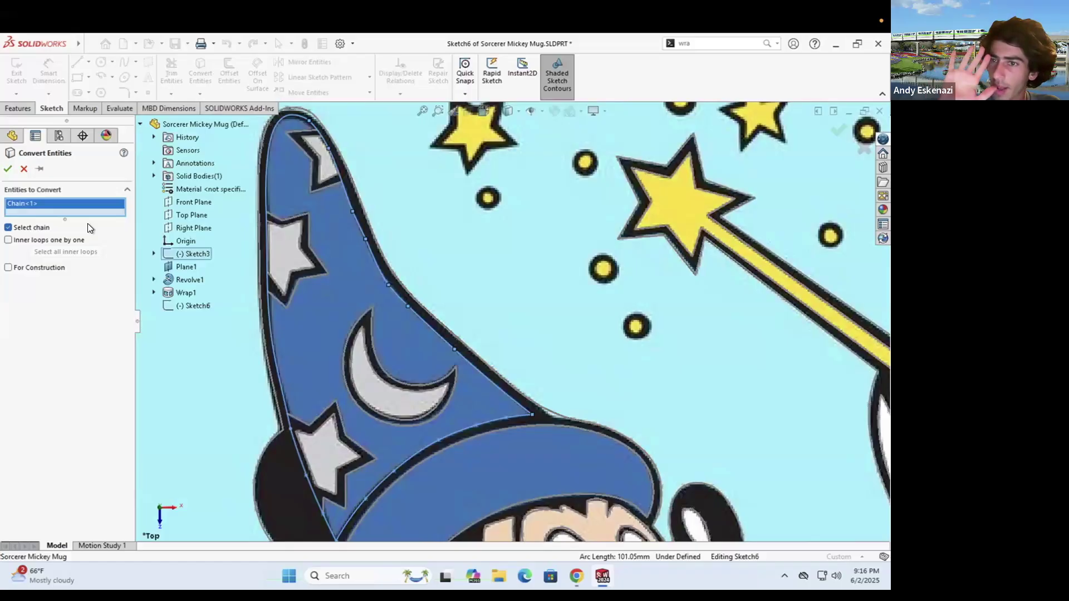
click(10, 168)
Convert the outline of the blue hat brim into the current sketch as one chain
click(200, 74)
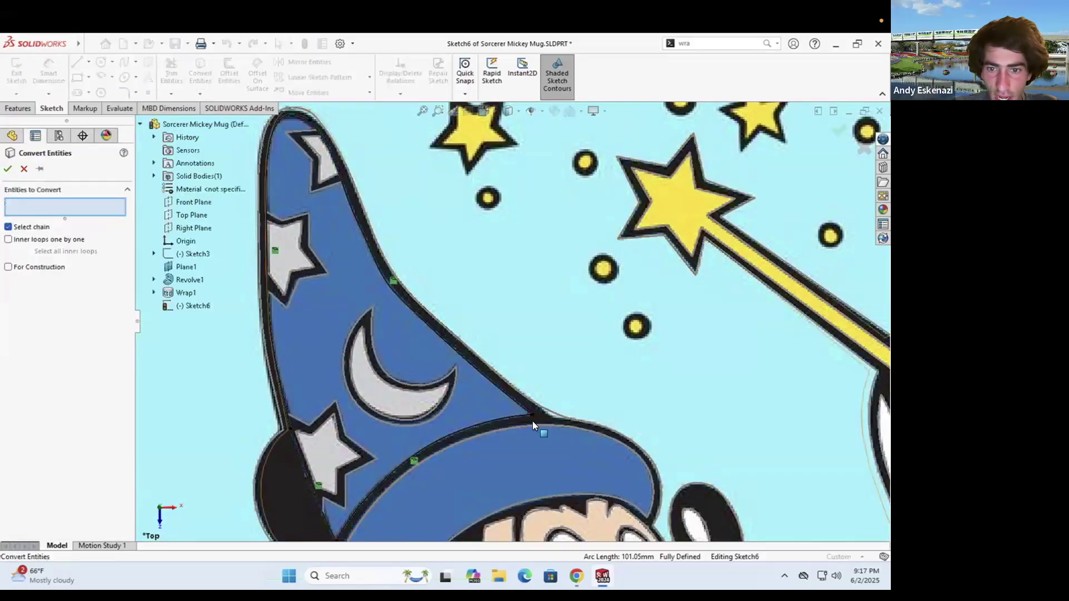
click(533, 423)
scroll(535, 390, up, 3)
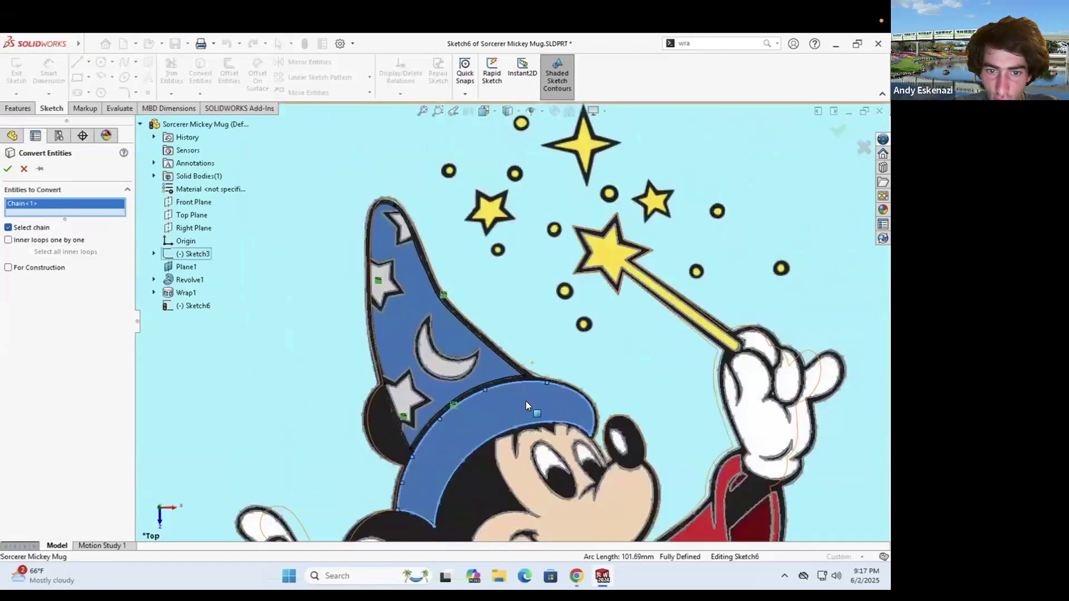
click(8, 168)
Examine the converted hat contours and the neighbouring ear and face outlines in the traced picture
scroll(390, 407, down, 2)
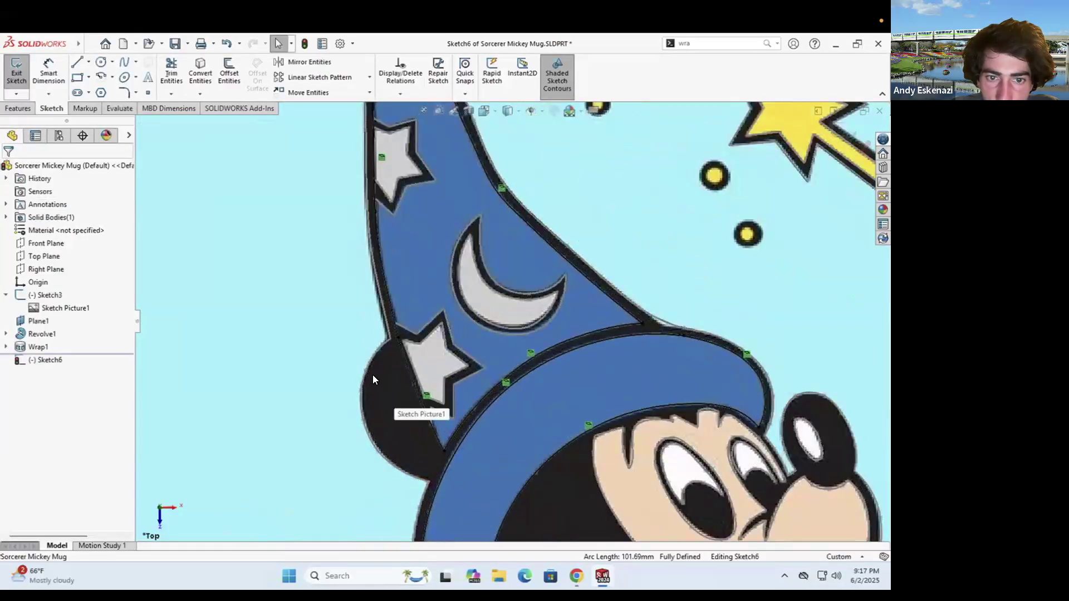
scroll(382, 318, up, 1)
key(f)
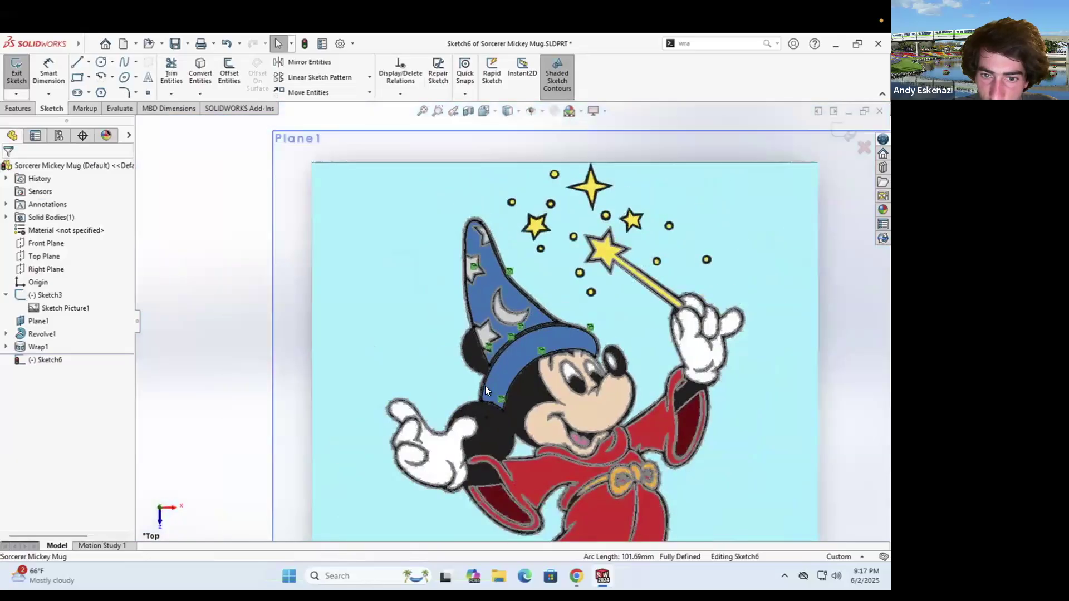
scroll(559, 390, down, 3)
scroll(452, 365, up, 1)
scroll(452, 365, down, 2)
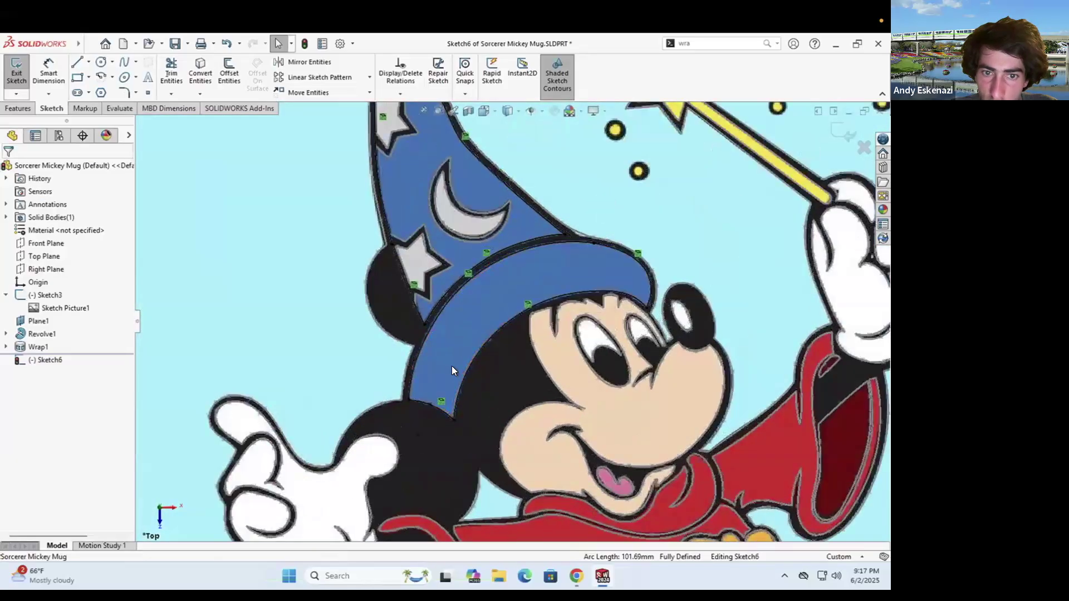
scroll(414, 322, up, 2)
key(f)
scroll(587, 292, down, 3)
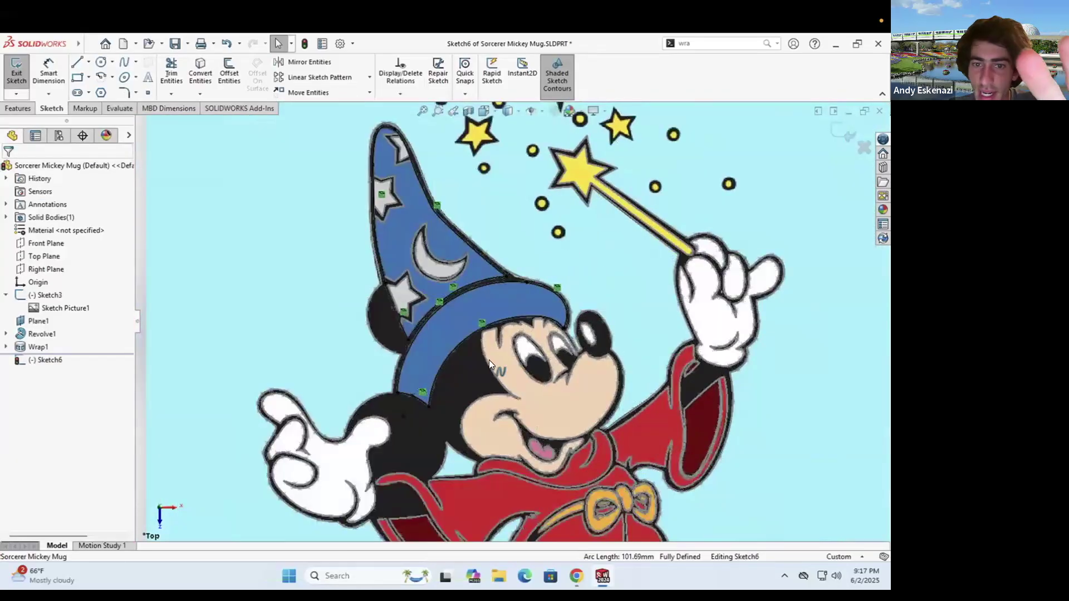
key(f)
scroll(522, 371, down, 3)
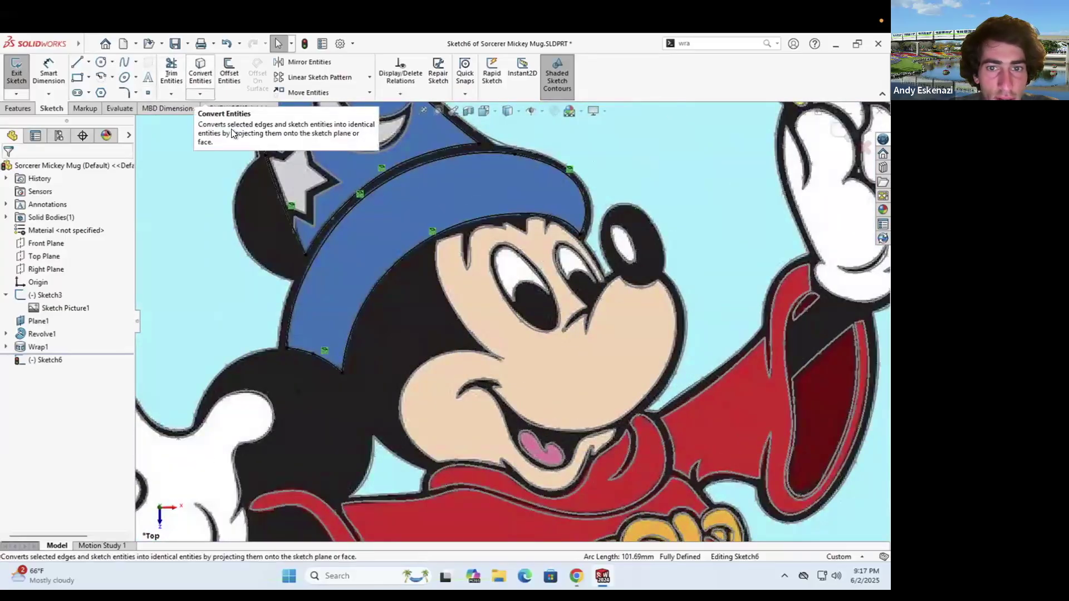
Convert the chains of Mickey's face outline and the larger eye's outer contour into the sketch
click(199, 72)
click(454, 306)
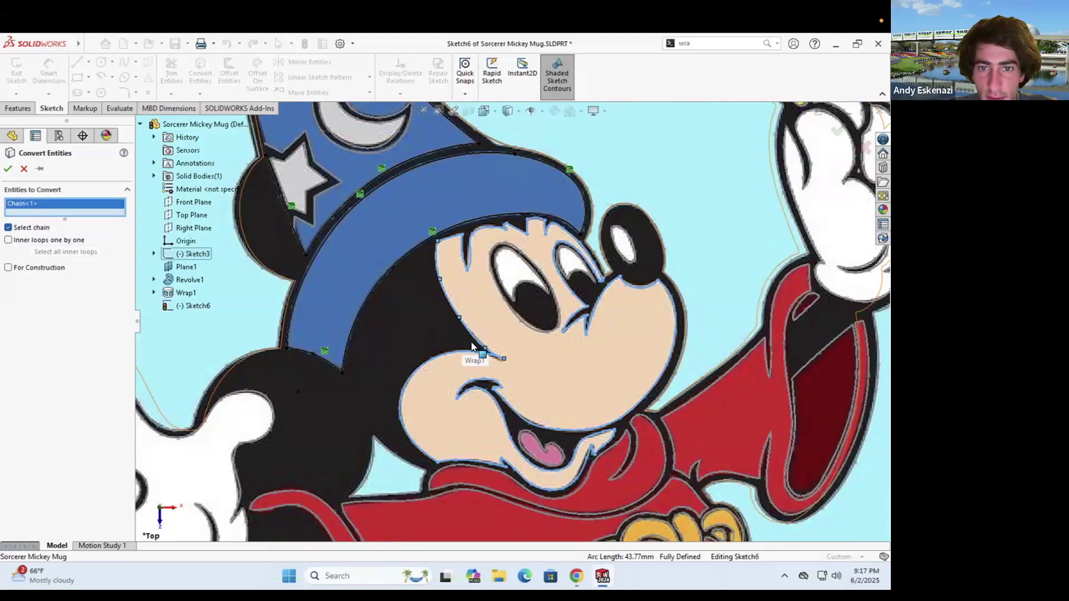
click(512, 310)
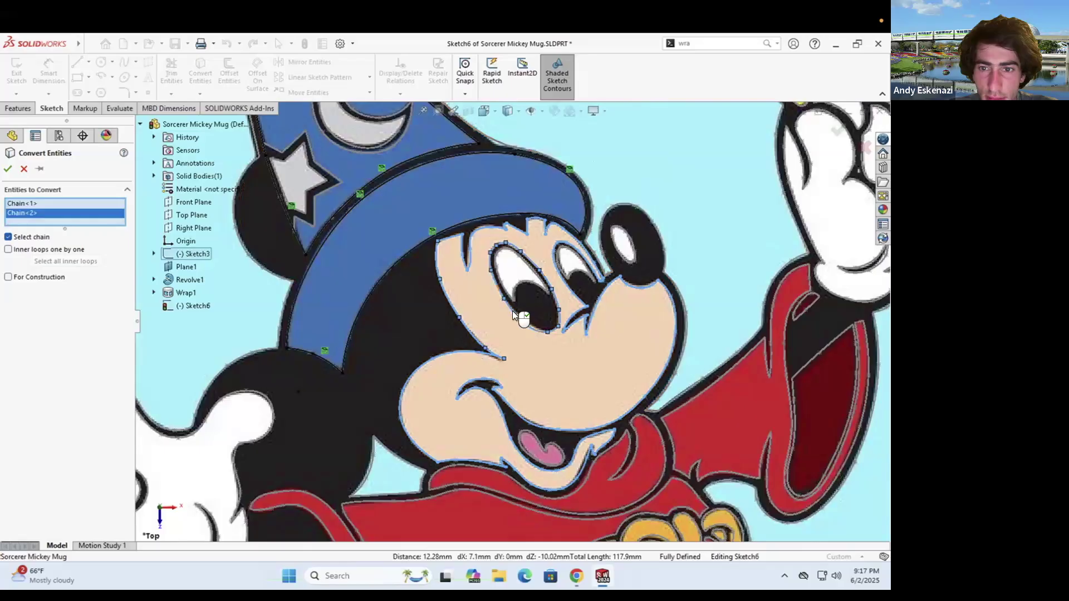
click(7, 169)
Convert the outline of the red robe collar below the chin into the sketch
click(198, 75)
scroll(381, 314, up, 5)
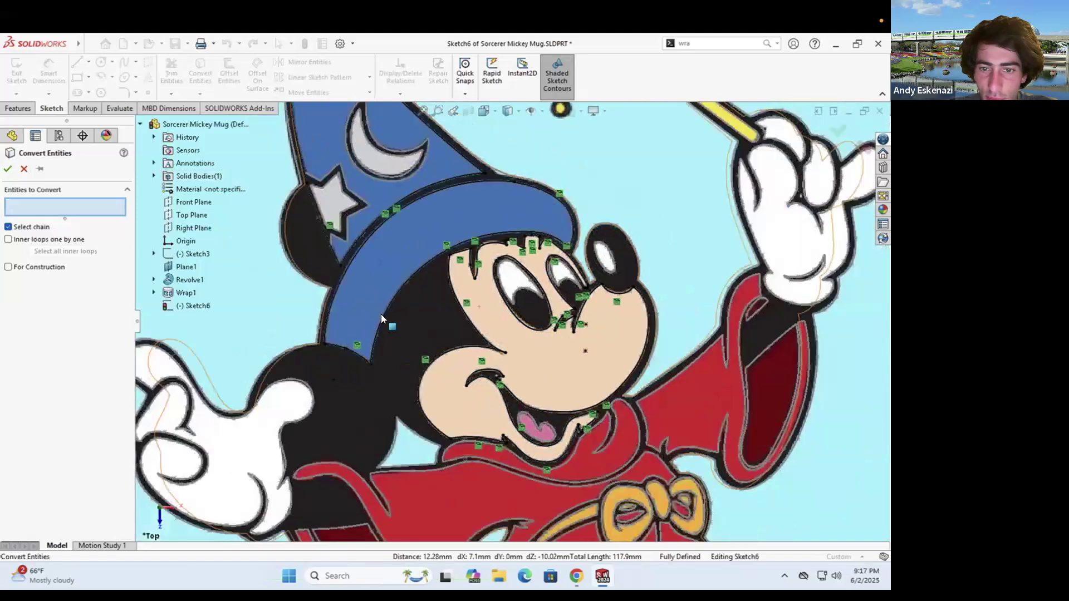
scroll(381, 421, down, 7)
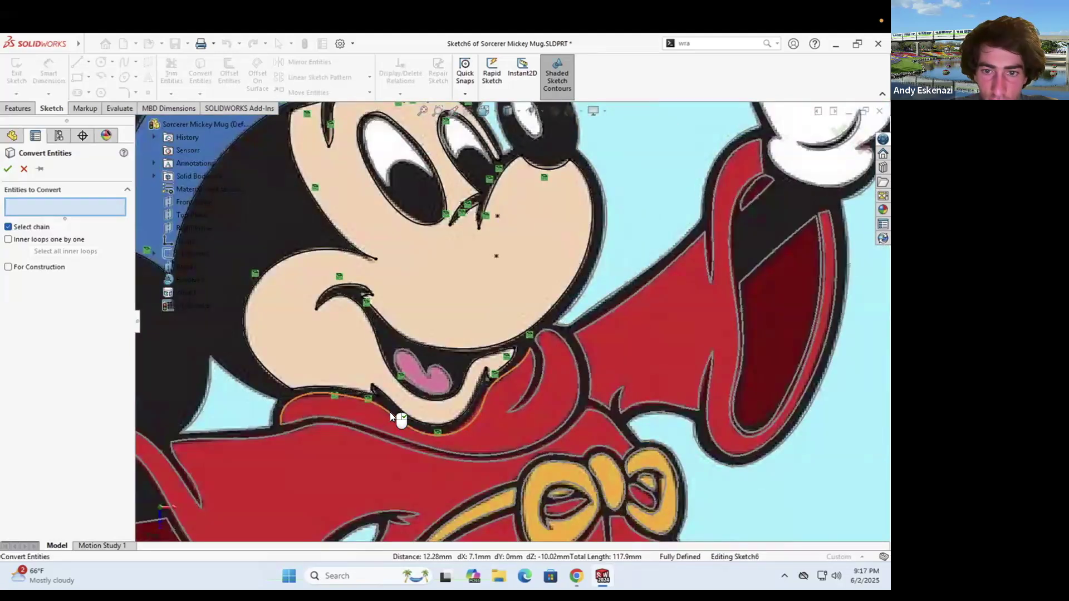
click(389, 412)
key(Return)
Convert the outline of the robe's chest with its lowered sleeve, plus the outline of the raised arm's sleeve
click(199, 76)
click(352, 429)
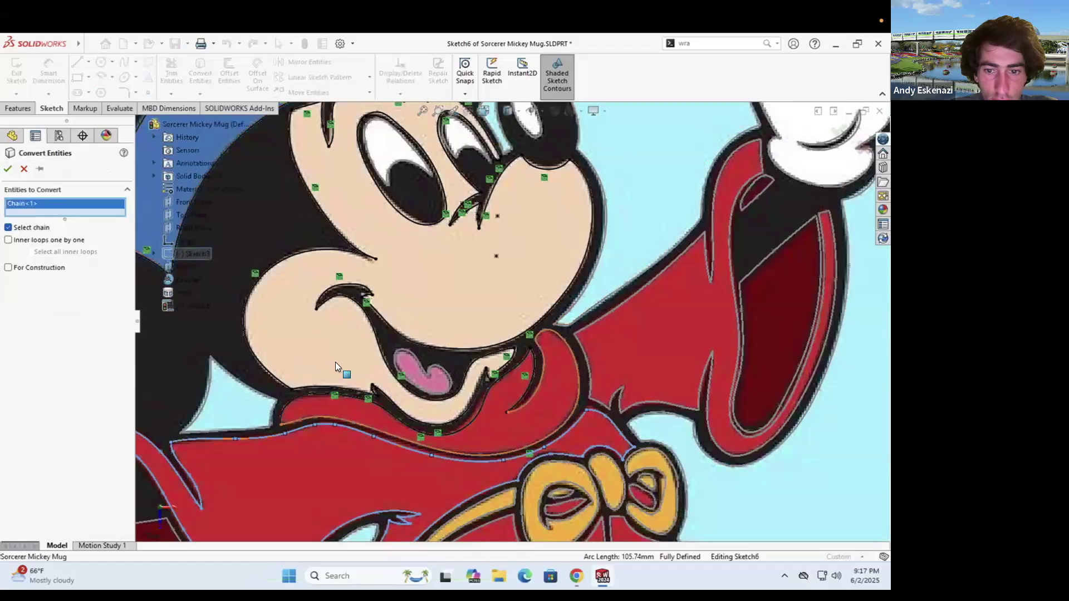
scroll(335, 361, up, 3)
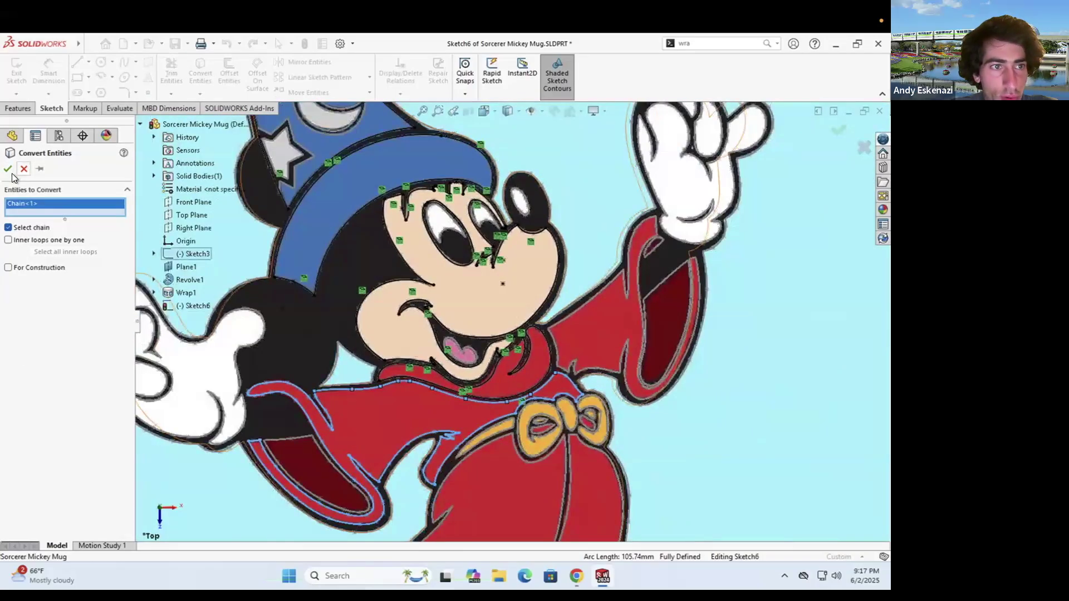
key(Return)
click(200, 78)
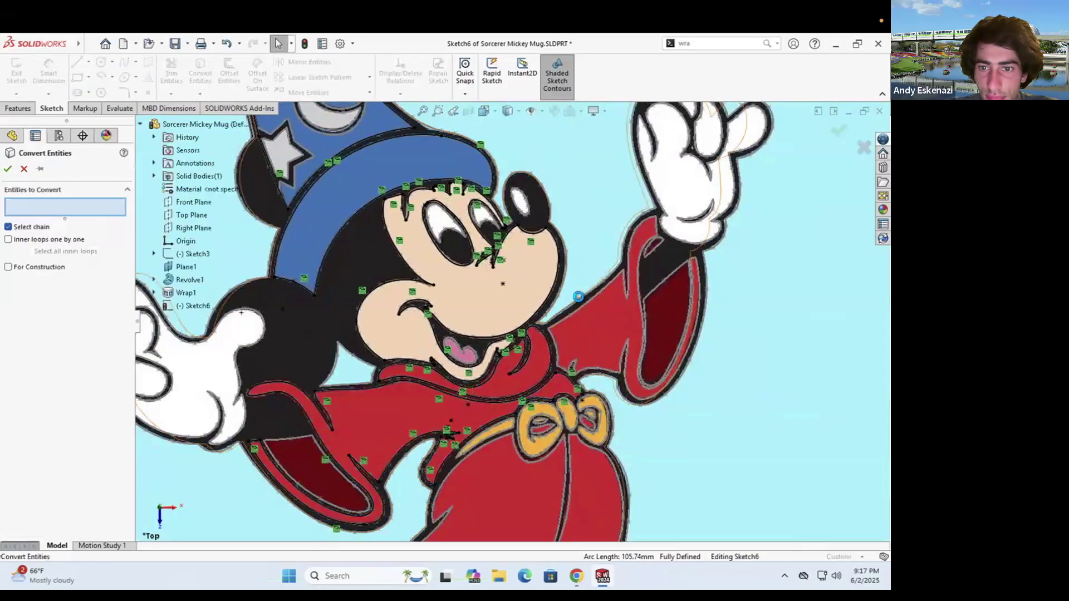
click(599, 289)
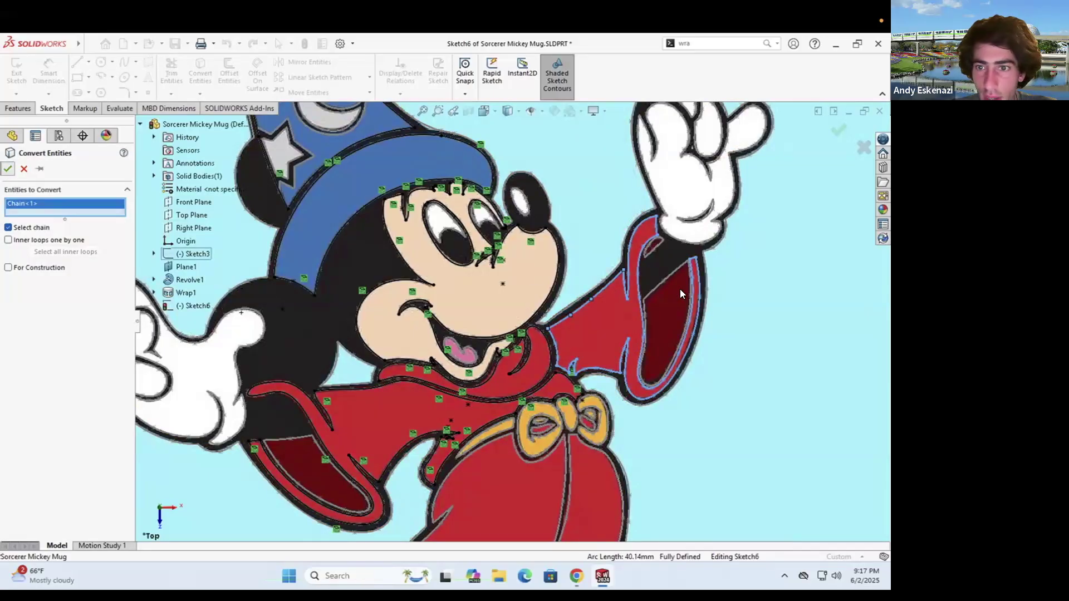
key(Return)
Convert both dark red lining contours inside the raised arm's sleeve, the small sliver and the large opening
scroll(689, 248, down, 4)
click(198, 79)
click(543, 263)
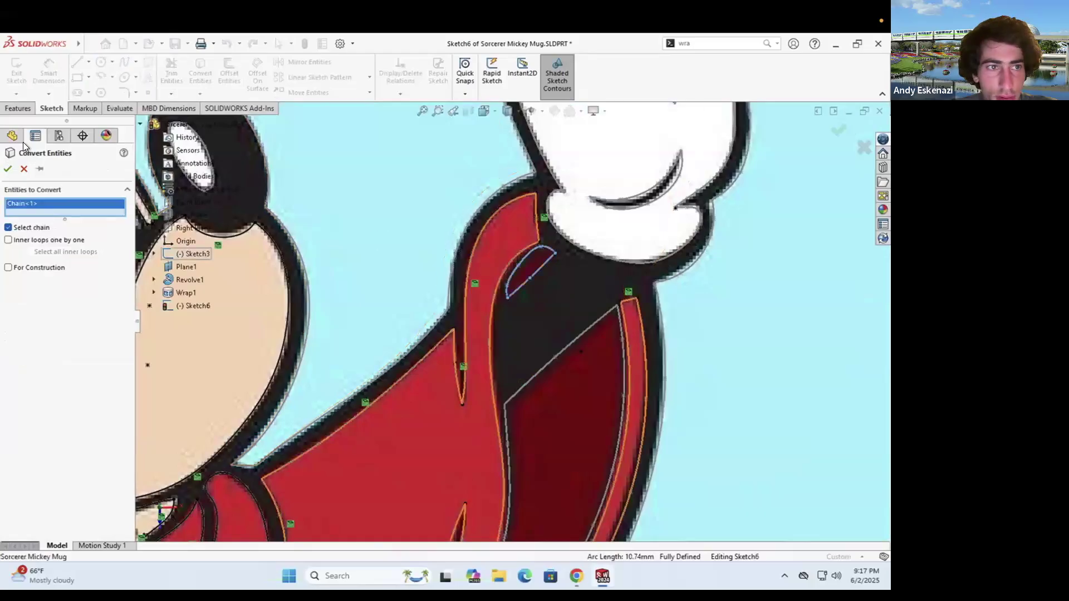
key(Return)
key(Return)
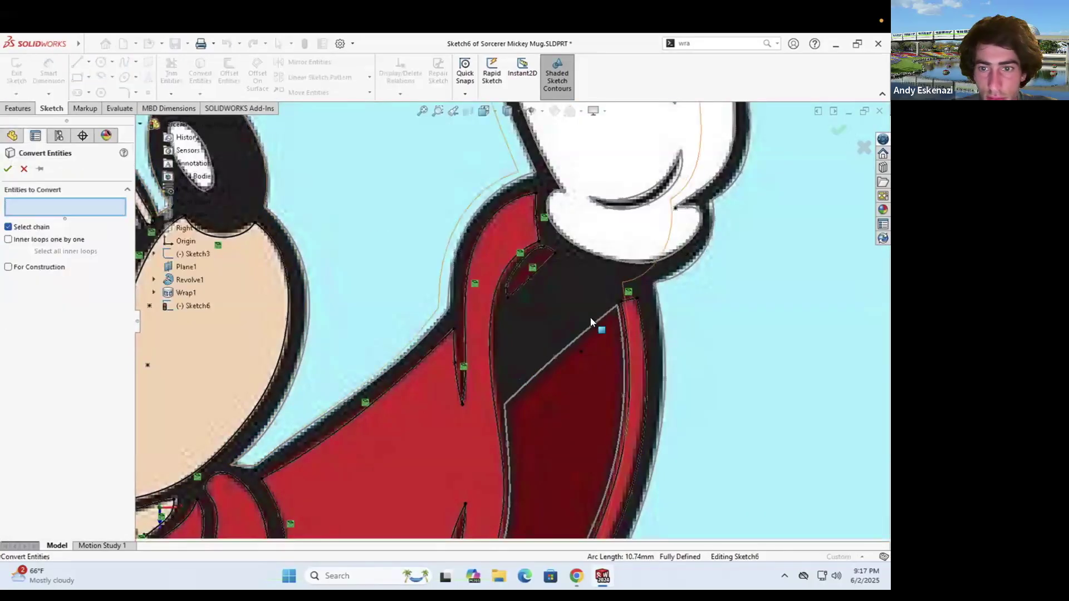
click(597, 317)
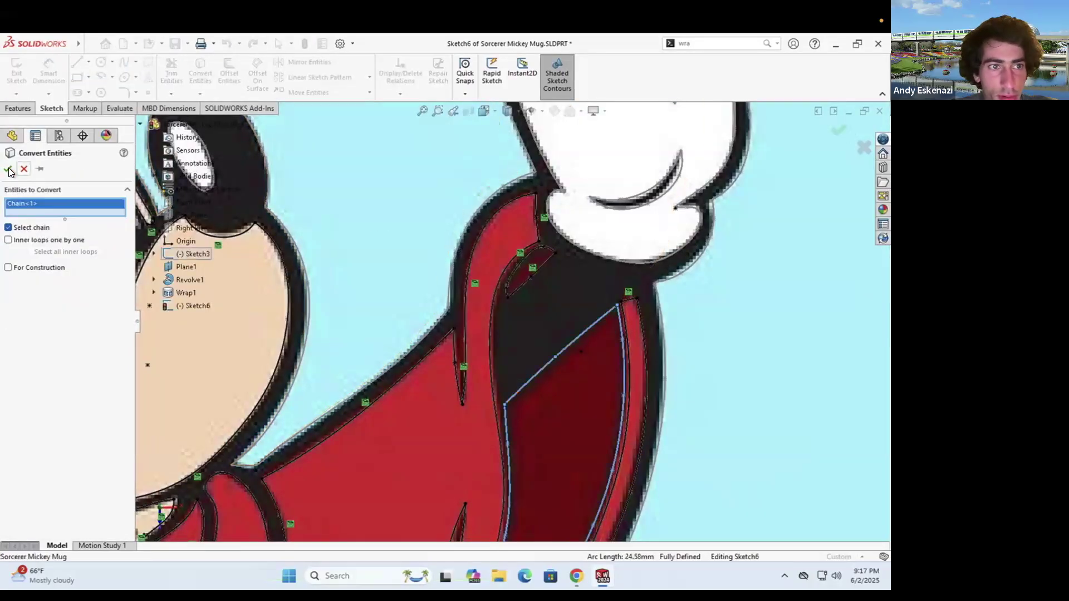
key(Return)
Convert the curved crease line near the cuff of the raised white glove into the sketch
scroll(568, 296, up, 4)
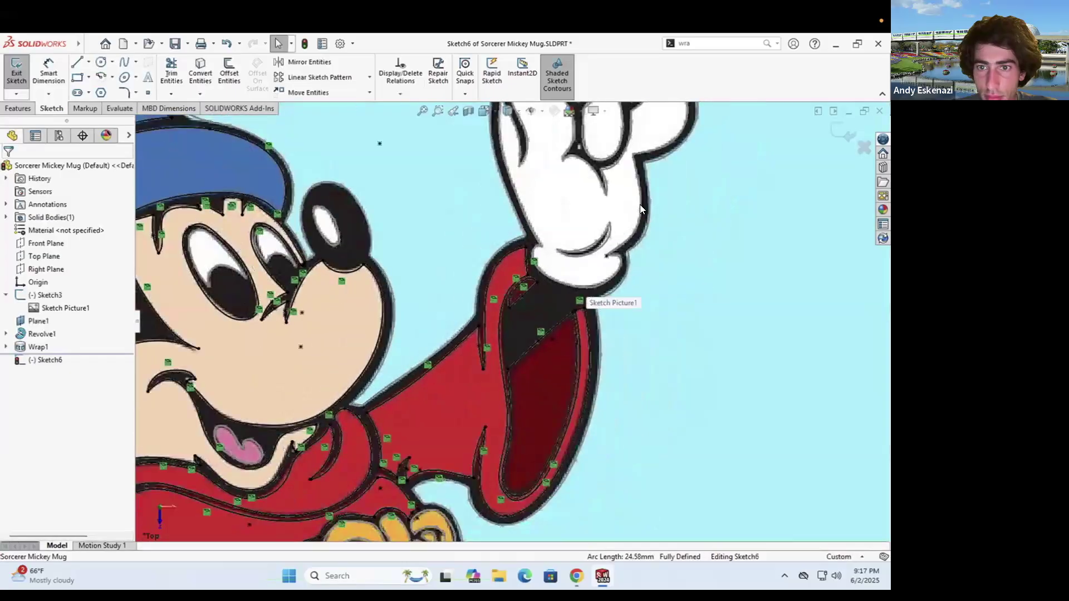
scroll(639, 217, down, 4)
click(200, 73)
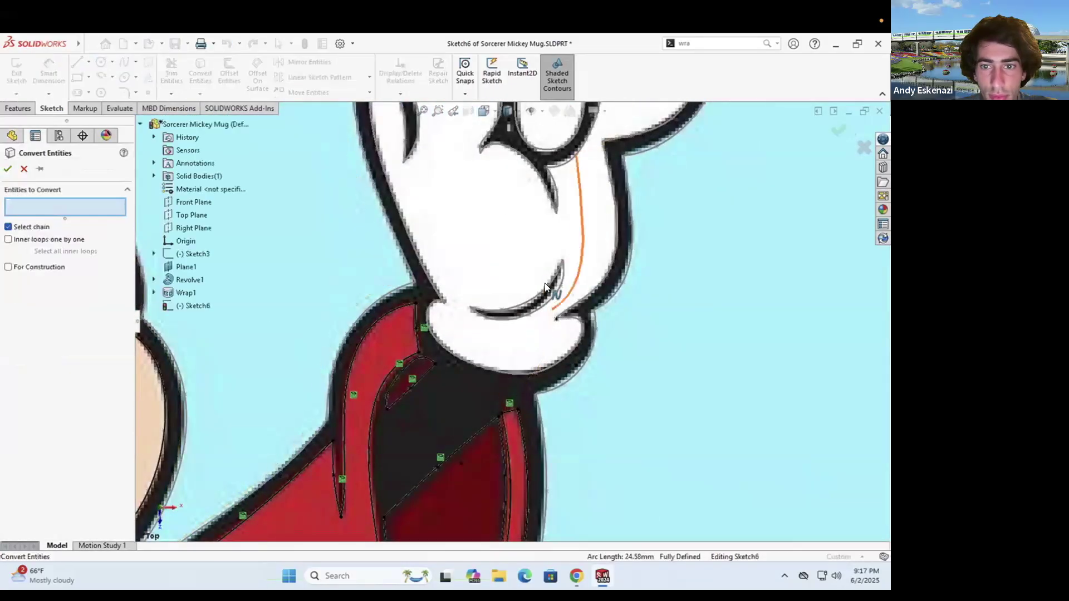
click(550, 278)
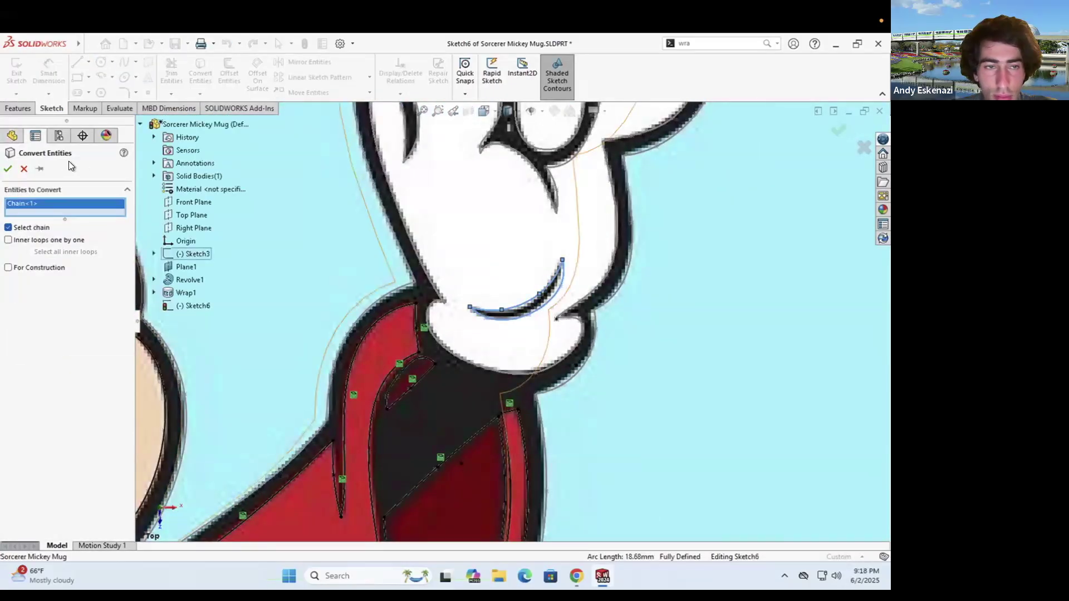
click(8, 169)
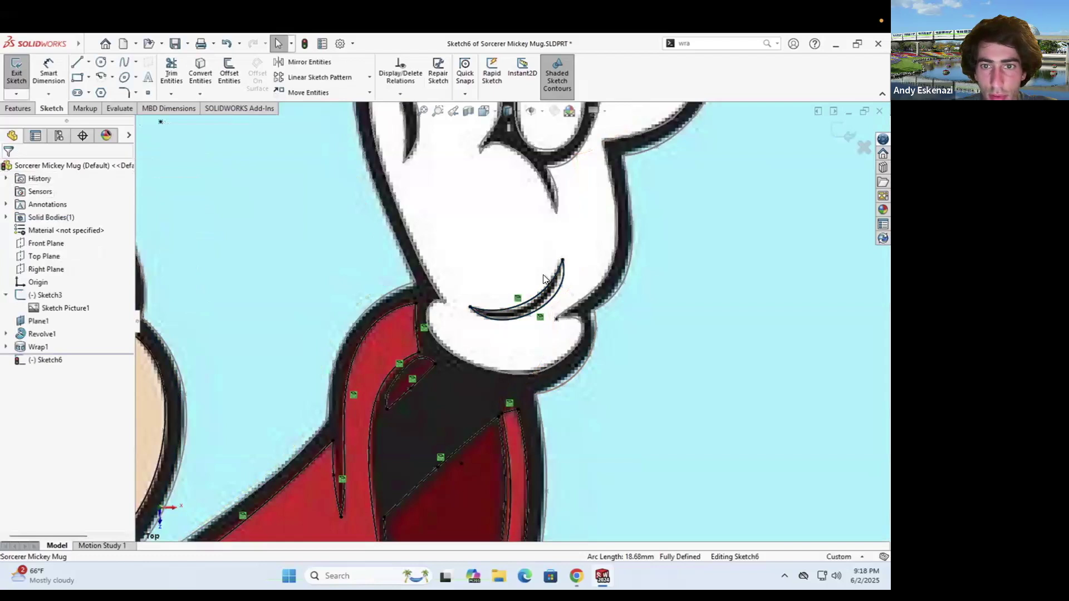
Convert the main white outline of the raised glove, including its cuff and outstretched finger, into the sketch
scroll(542, 275, up, 3)
scroll(576, 215, down, 3)
click(205, 67)
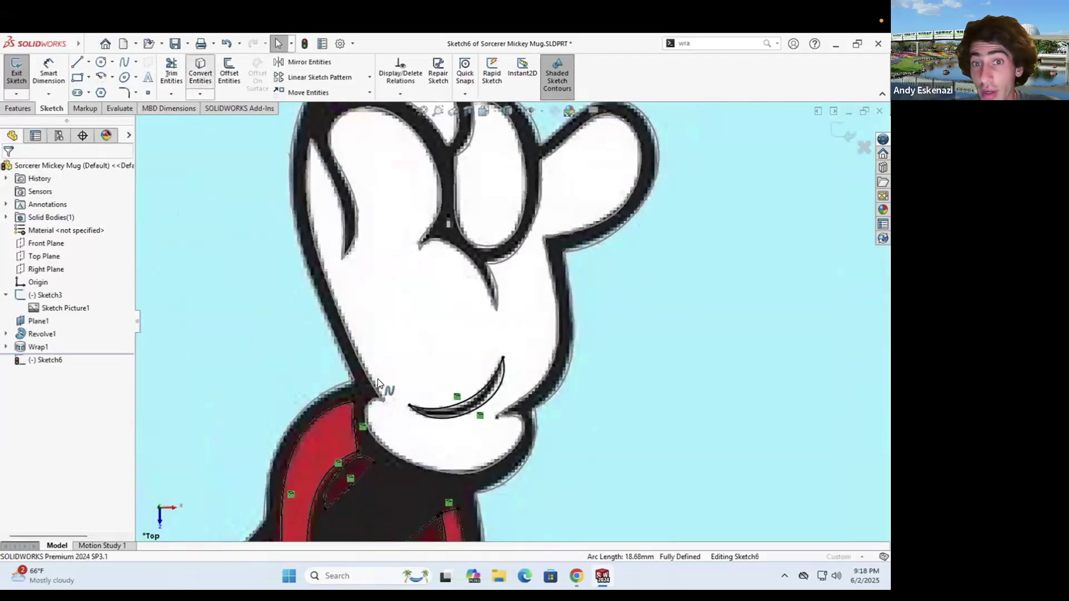
scroll(461, 273, up, 2)
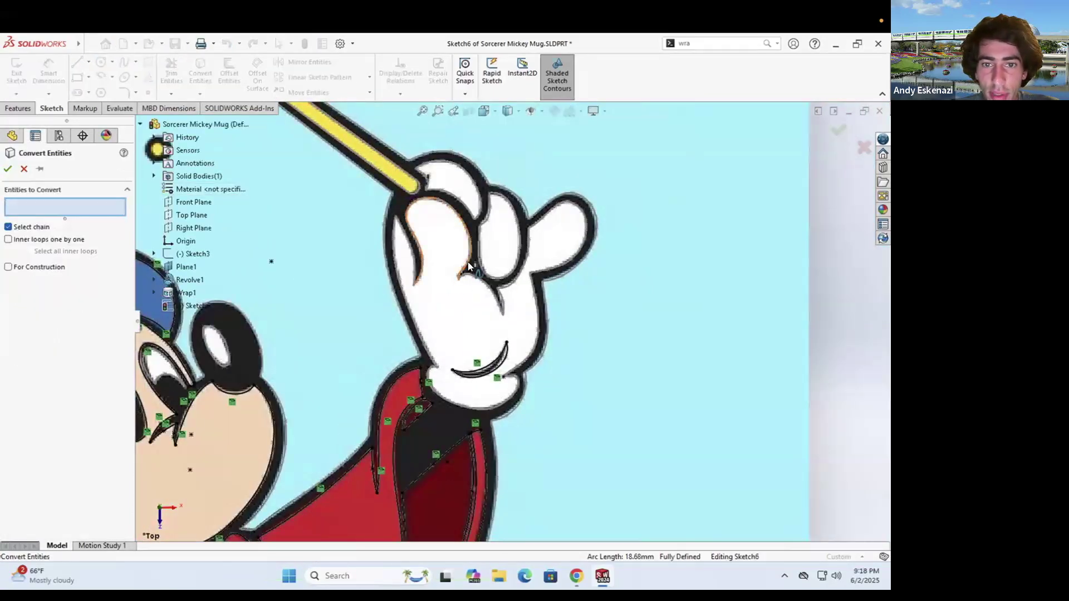
click(470, 265)
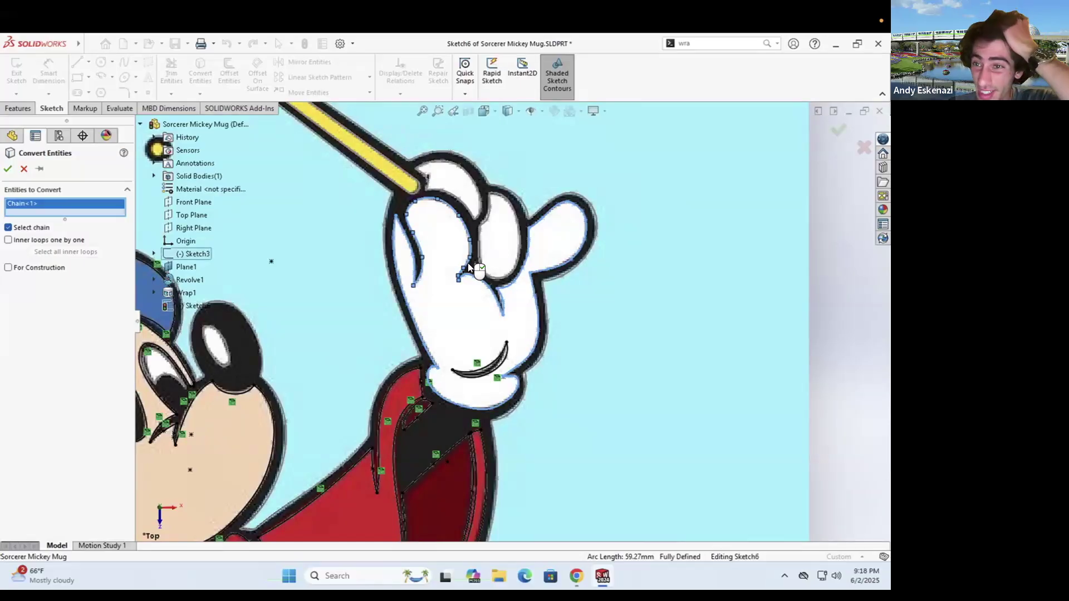
key(Return)
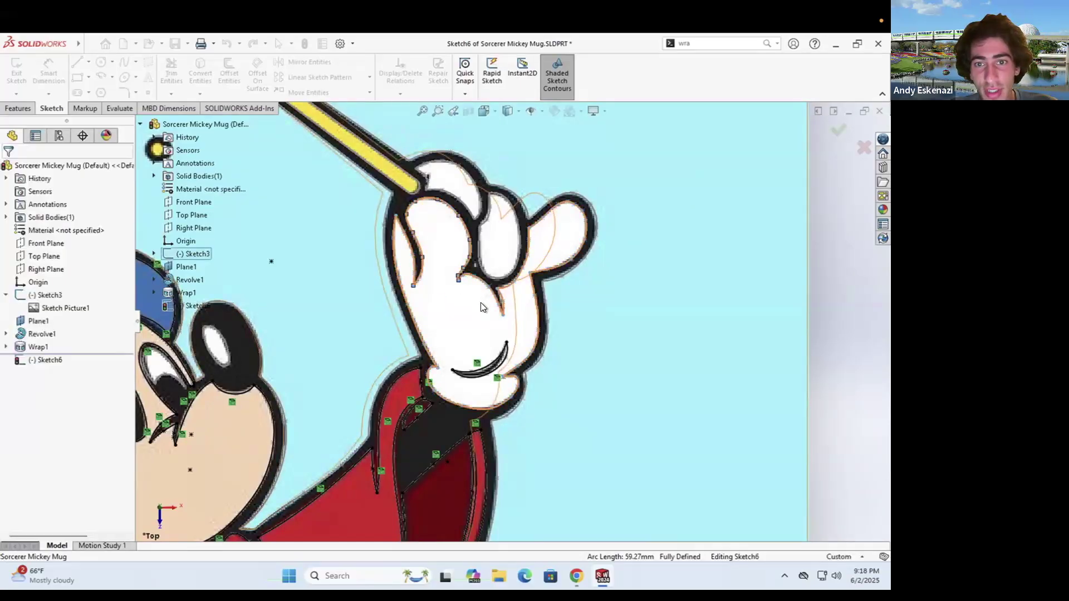
Convert the outlines of the raised glove's two remaining curled fingers, the middle one and the one behind the wand
click(192, 74)
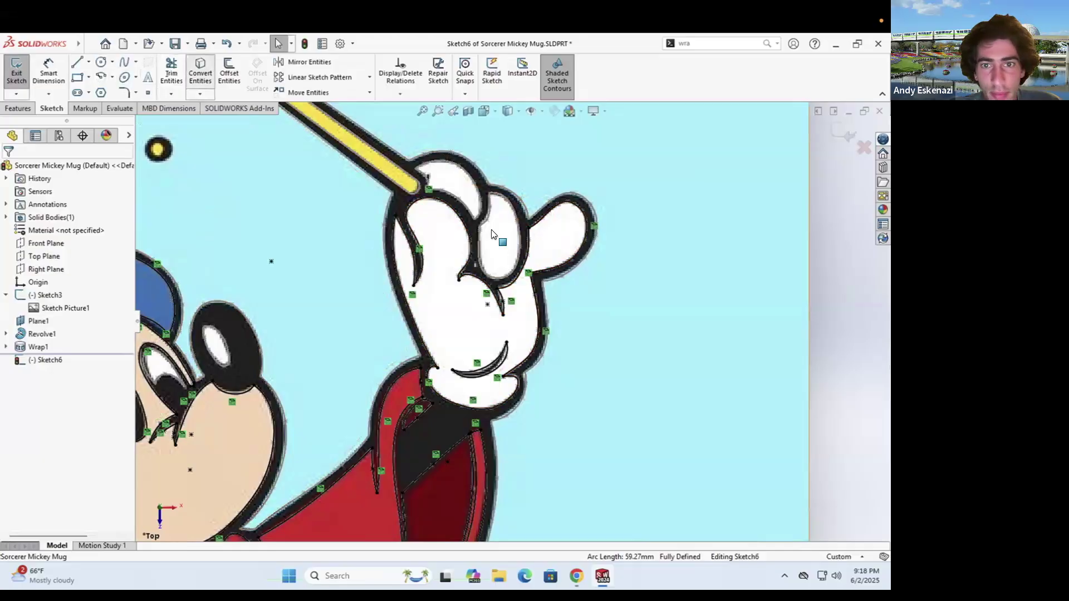
scroll(488, 207, down, 3)
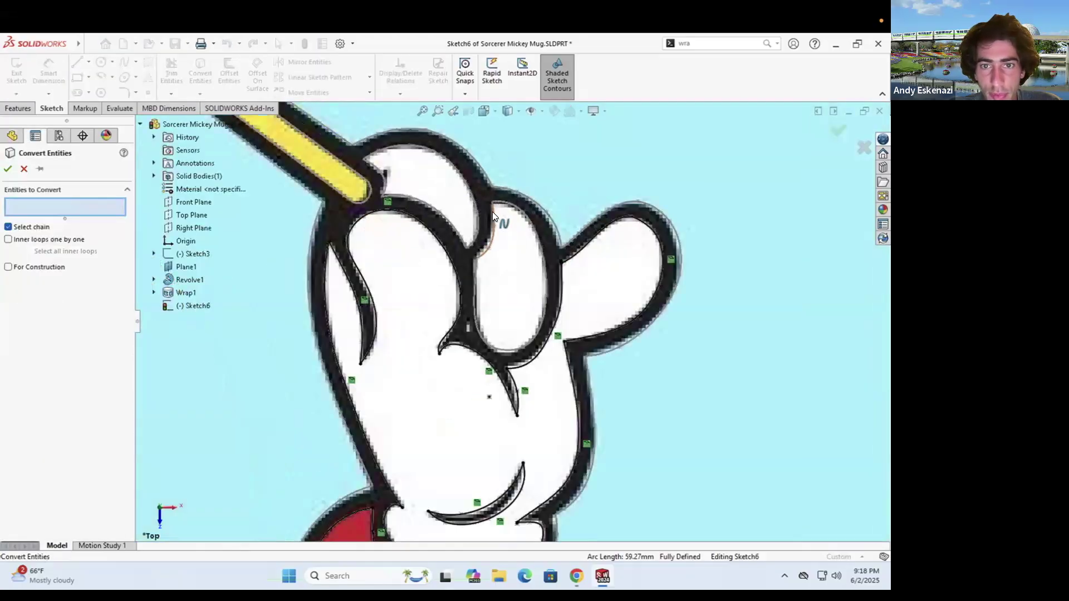
click(492, 212)
key(Return)
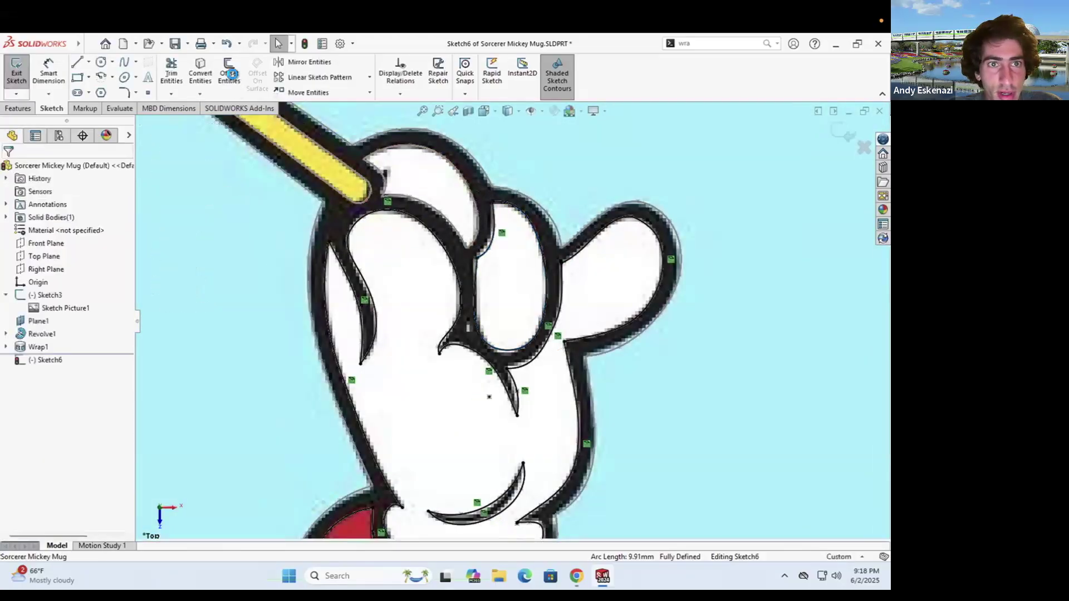
click(200, 74)
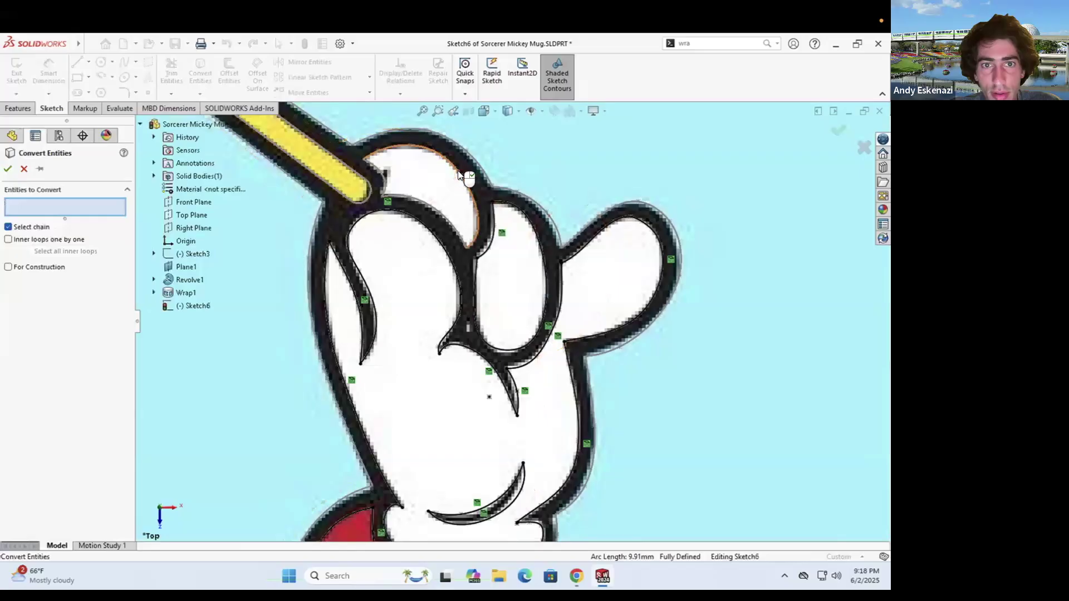
click(467, 175)
click(8, 170)
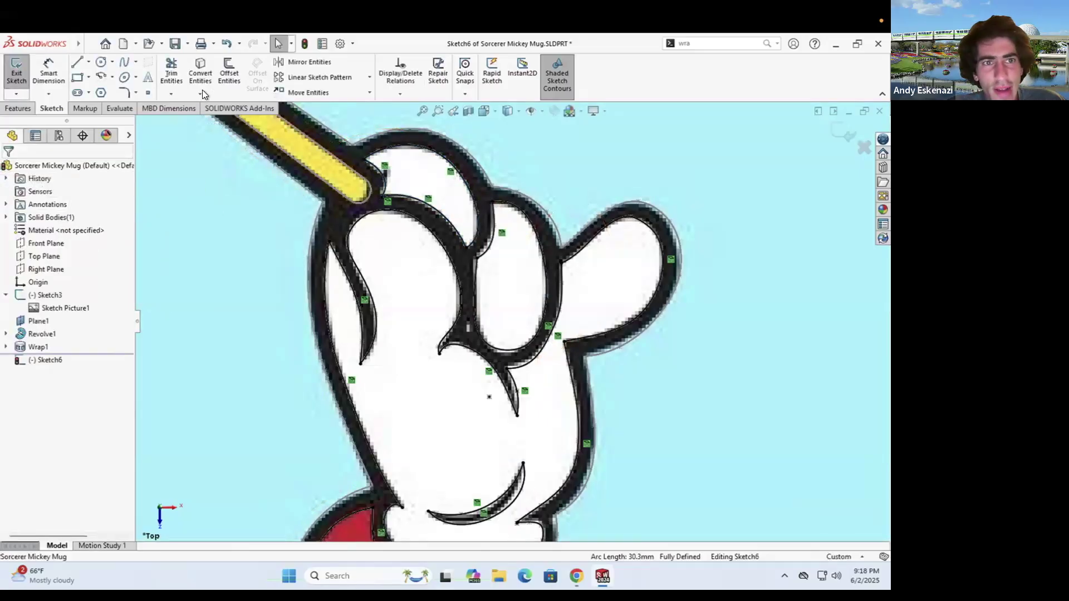
Convert the outline of the yellow wand's shaft into the sketch
click(198, 78)
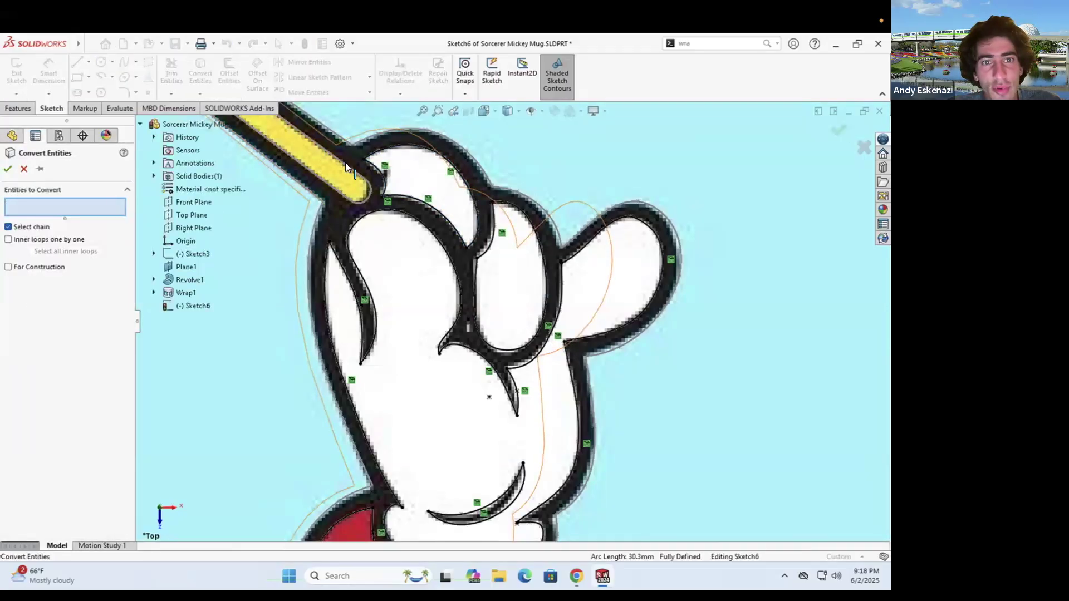
click(351, 166)
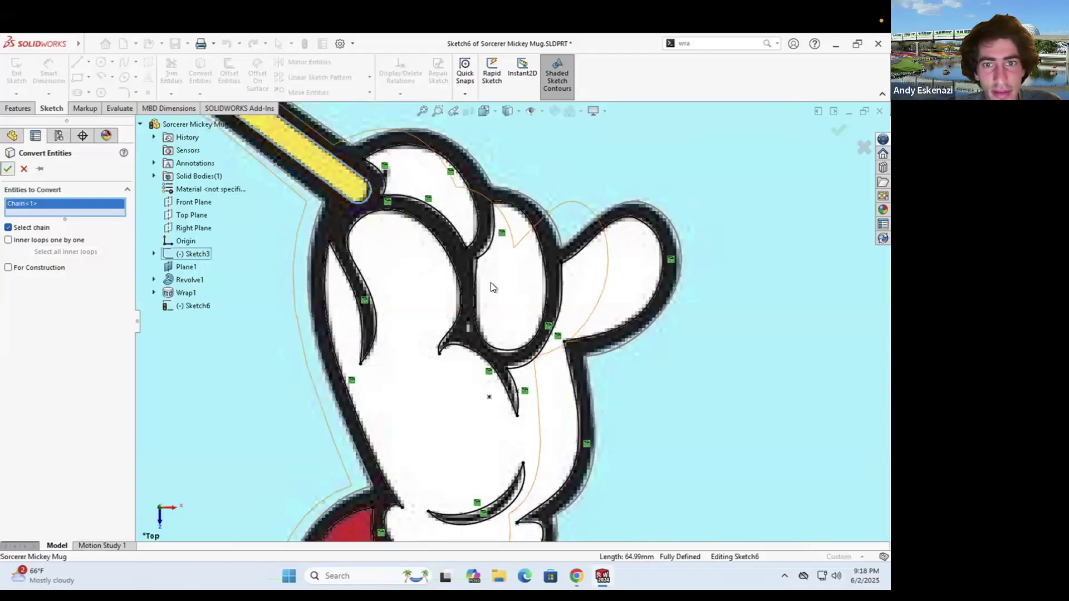
key(Return)
Convert the dark red lining contour inside the lowered sleeve, plus the outline of the lowered hand's white glove
scroll(490, 275, up, 5)
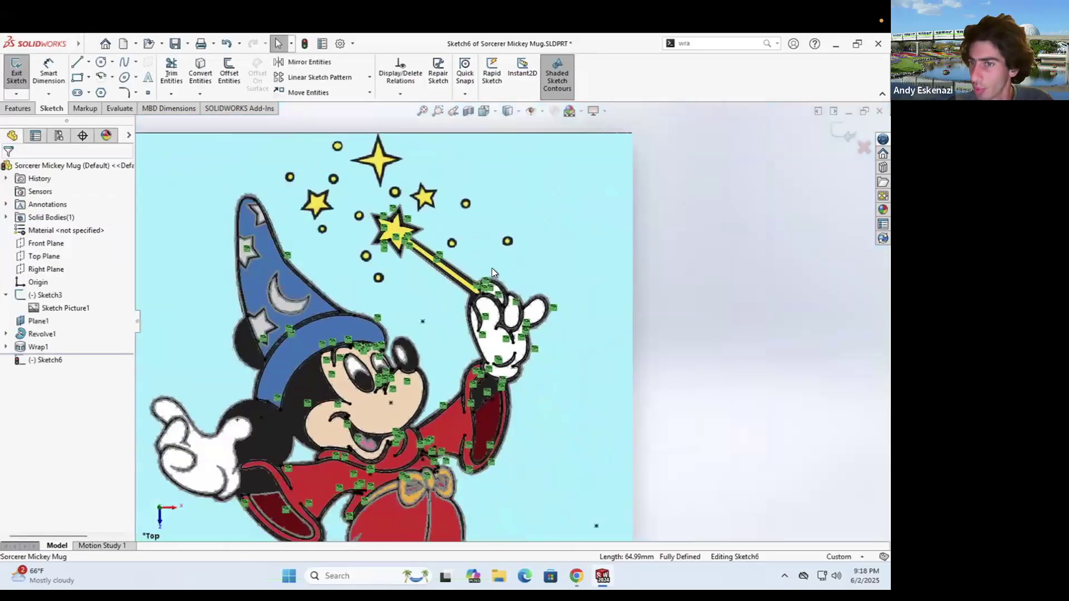
scroll(479, 286, up, 3)
scroll(415, 426, down, 3)
scroll(416, 425, down, 5)
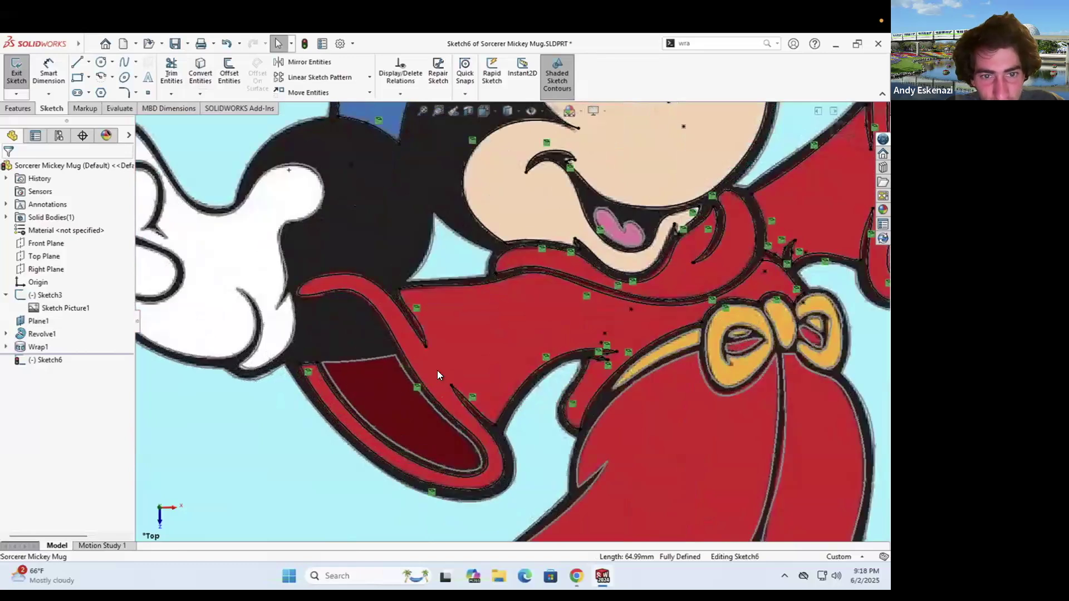
click(212, 75)
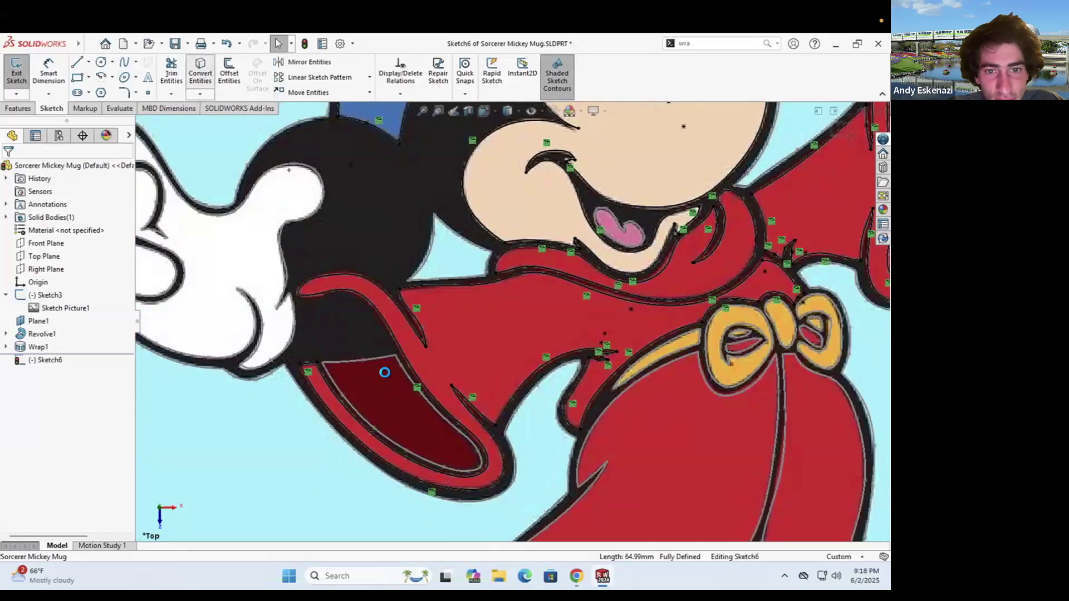
click(386, 356)
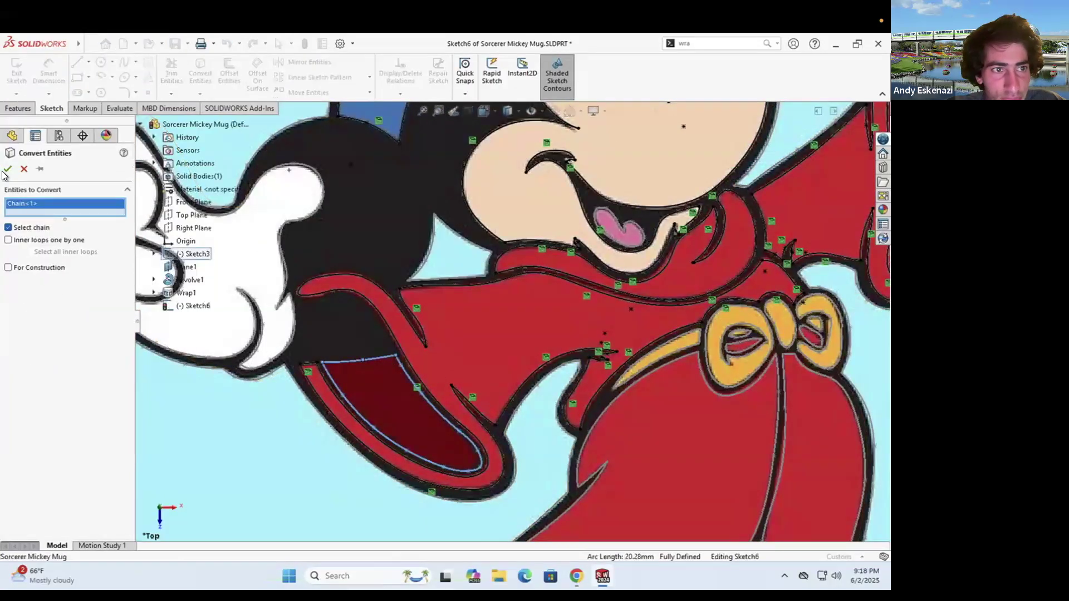
key(Return)
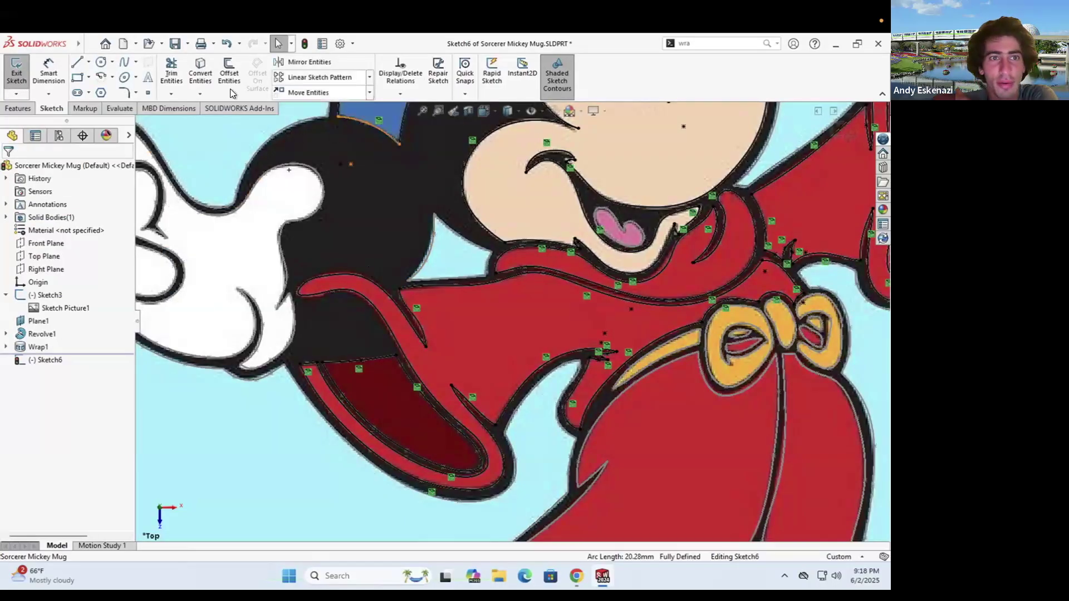
click(210, 67)
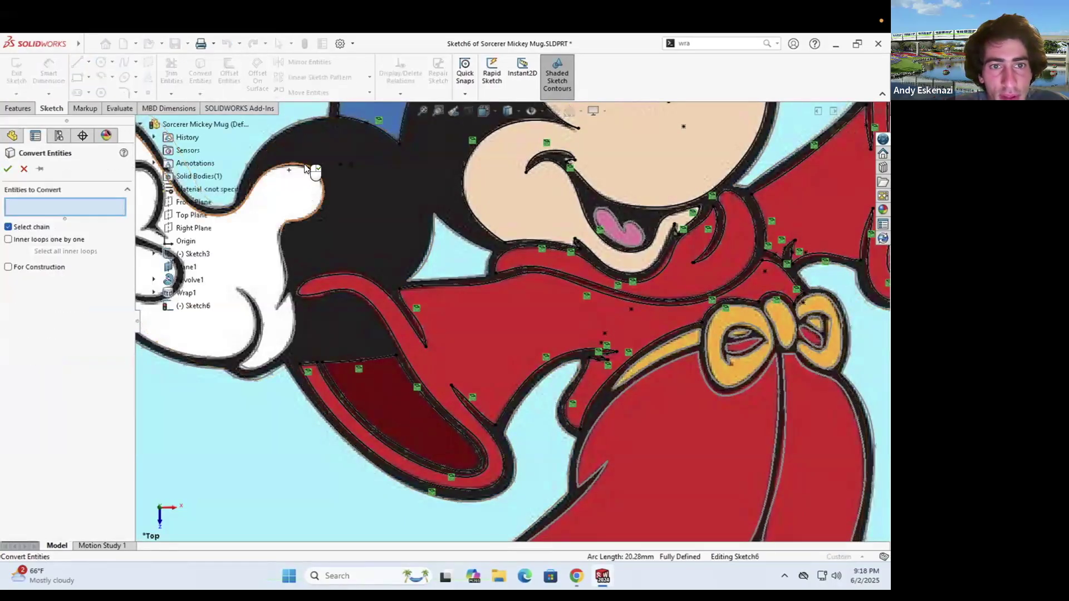
scroll(404, 228, up, 2)
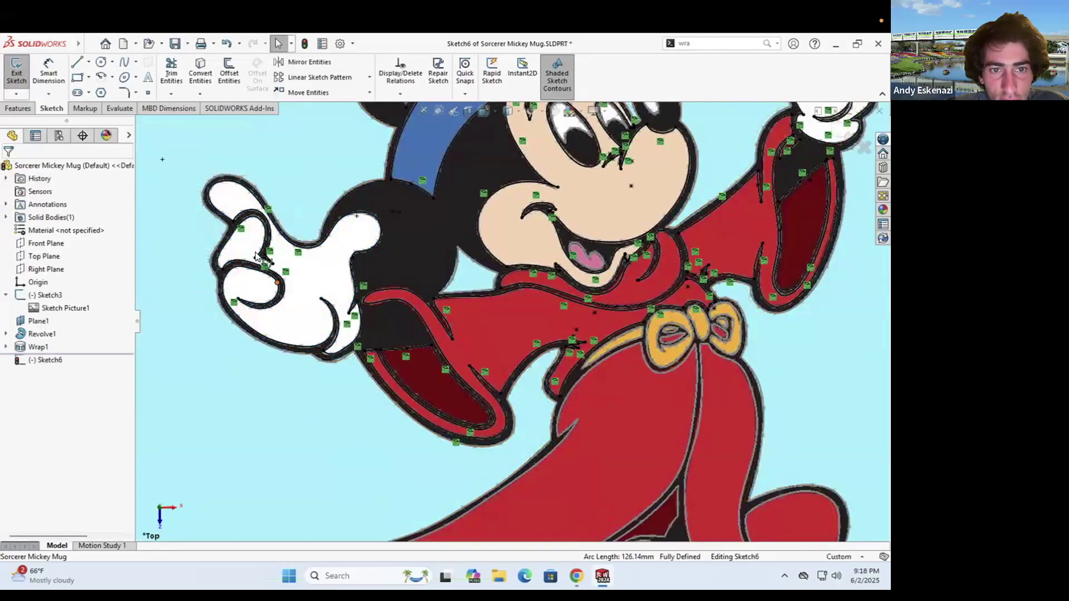
Convert the outlines of both red robe skirt panels below the bow, the wide trailing one and the narrow curled one
scroll(491, 312, up, 3)
scroll(622, 412, down, 2)
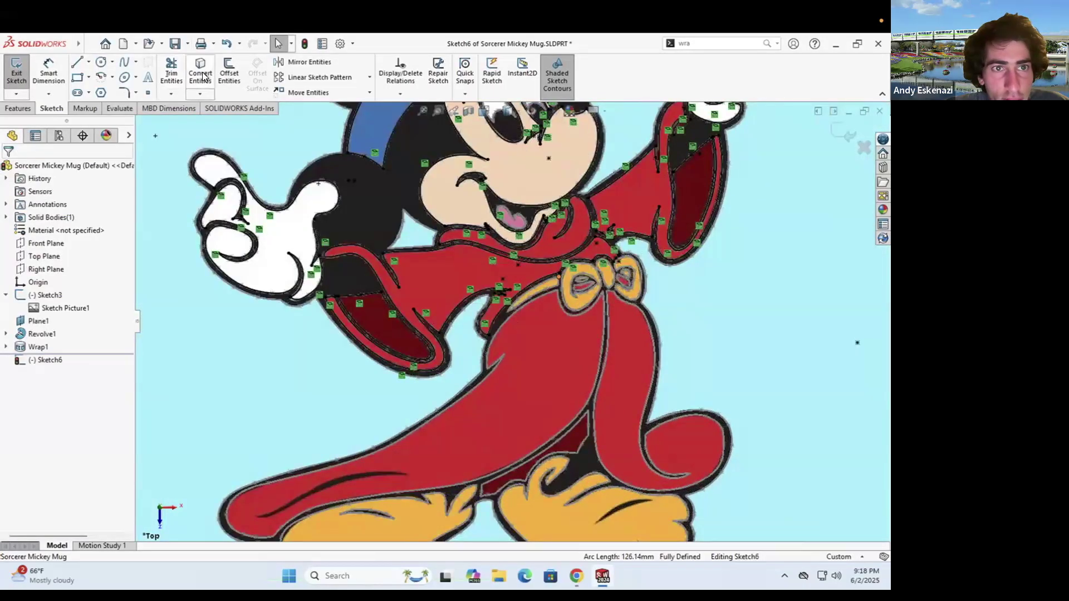
click(200, 71)
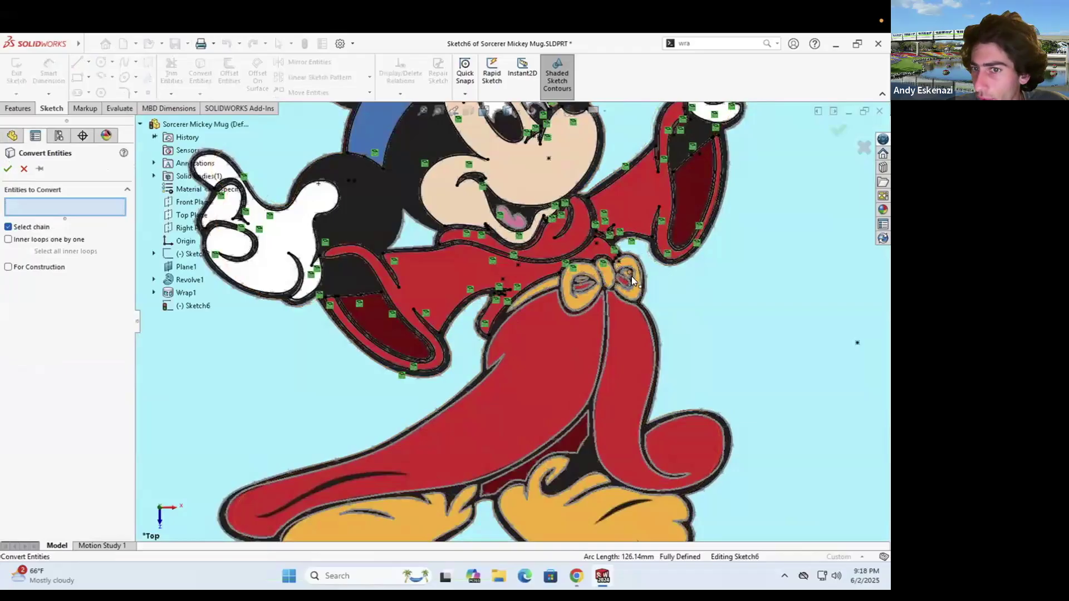
scroll(562, 297, down, 3)
click(512, 297)
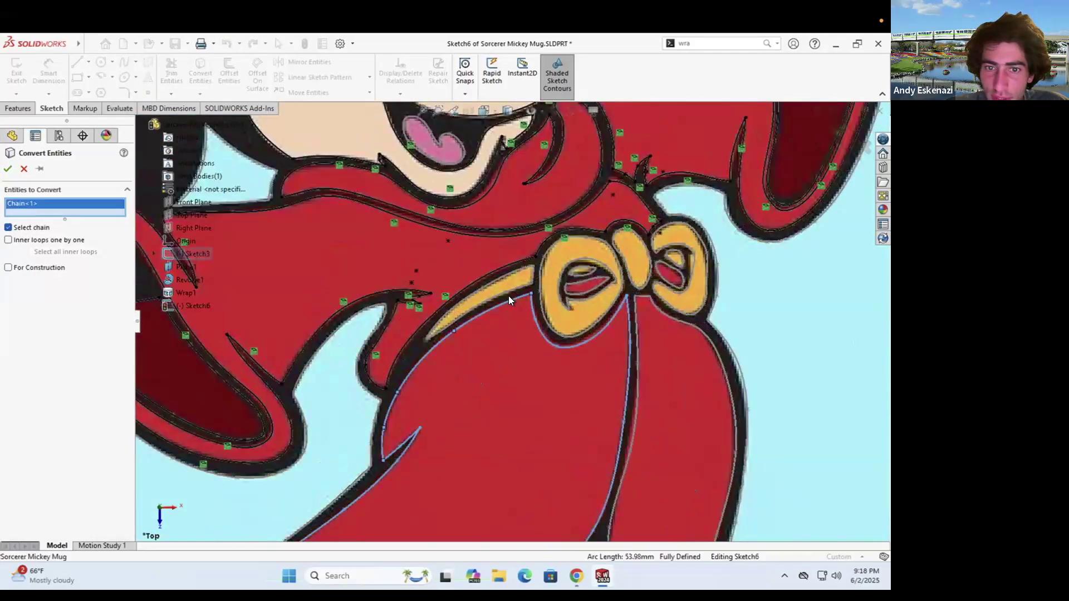
click(8, 169)
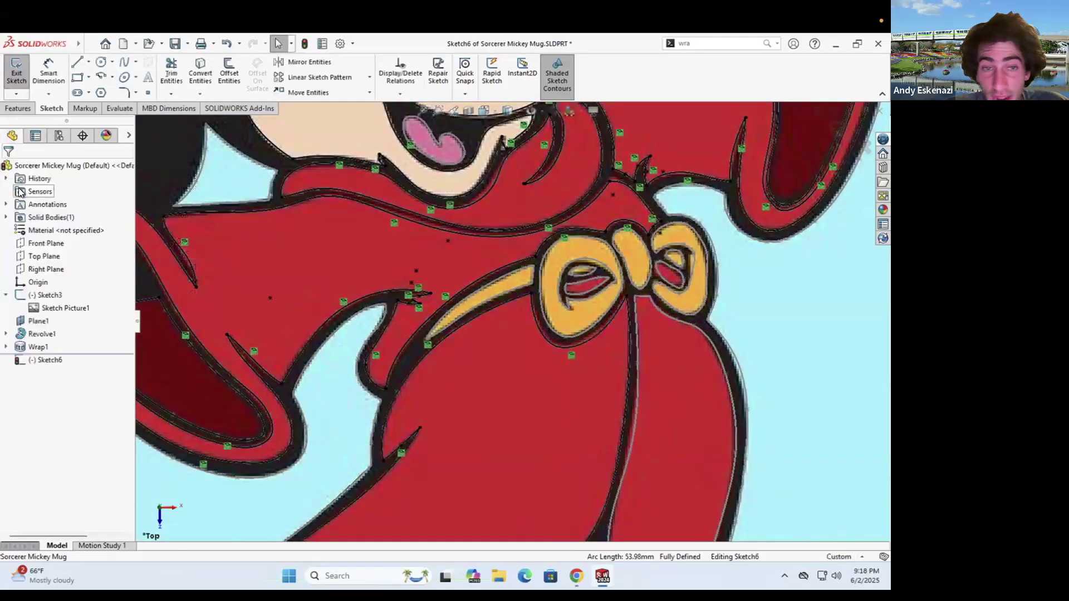
key(Return)
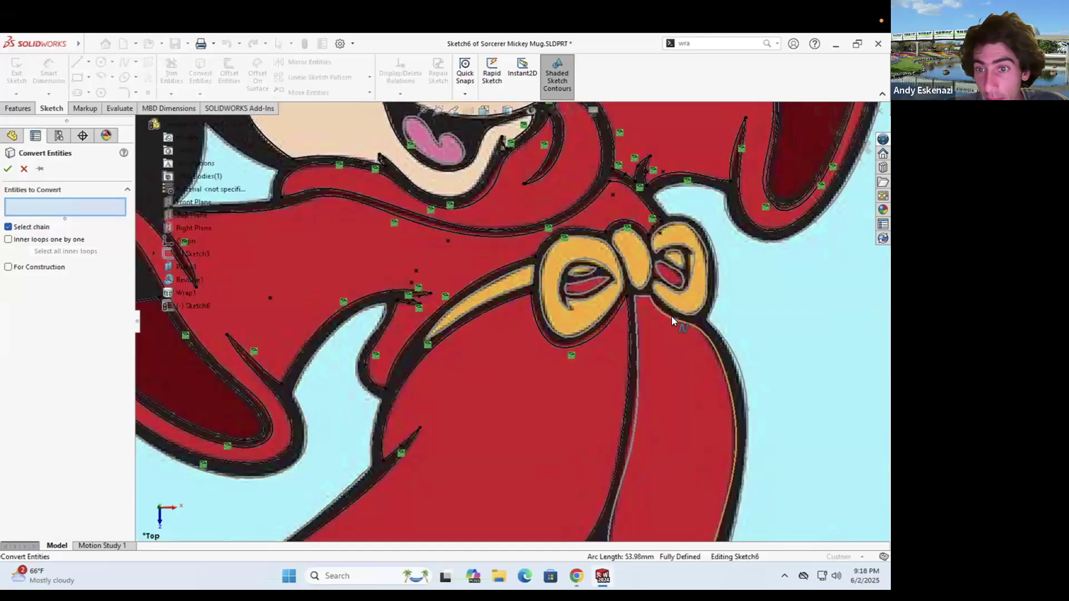
click(664, 314)
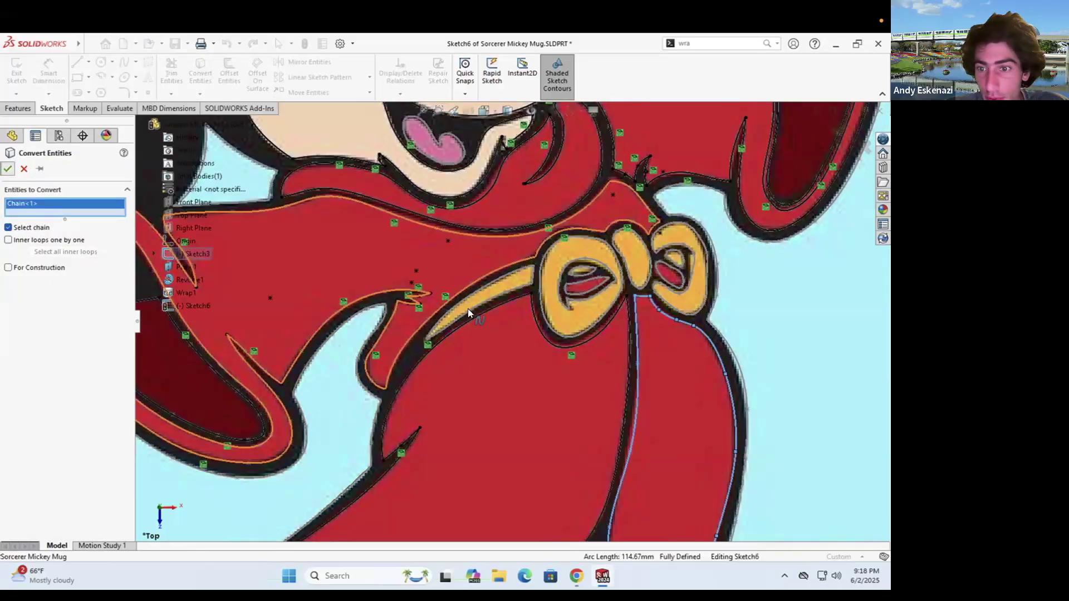
key(Return)
Convert the contour of the dark red robe lining visible above the shoes, between the two skirt panels
scroll(465, 308, up, 5)
scroll(534, 445, down, 2)
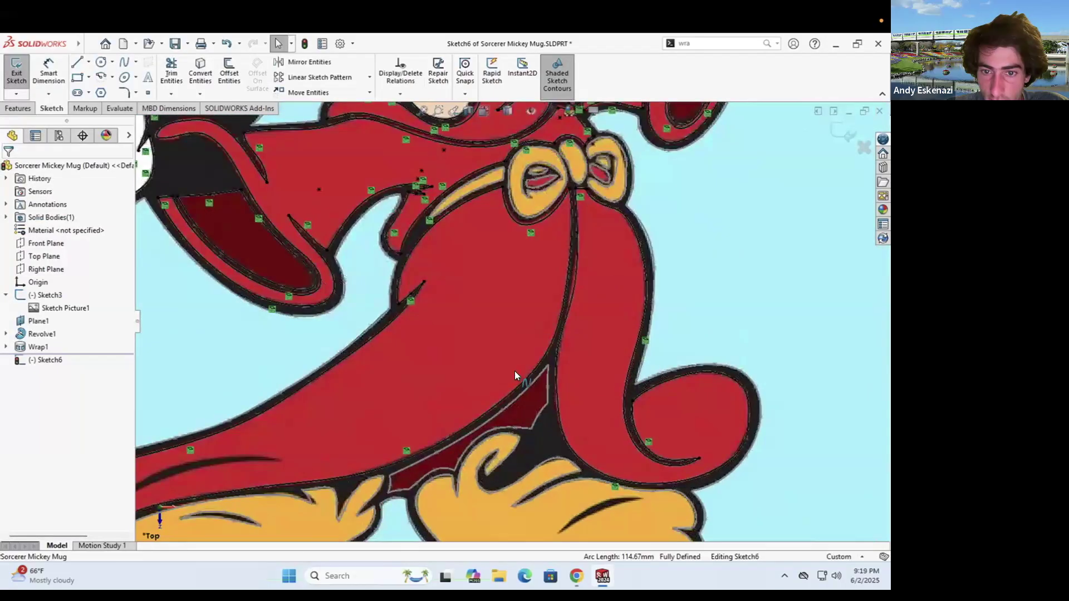
key(Return)
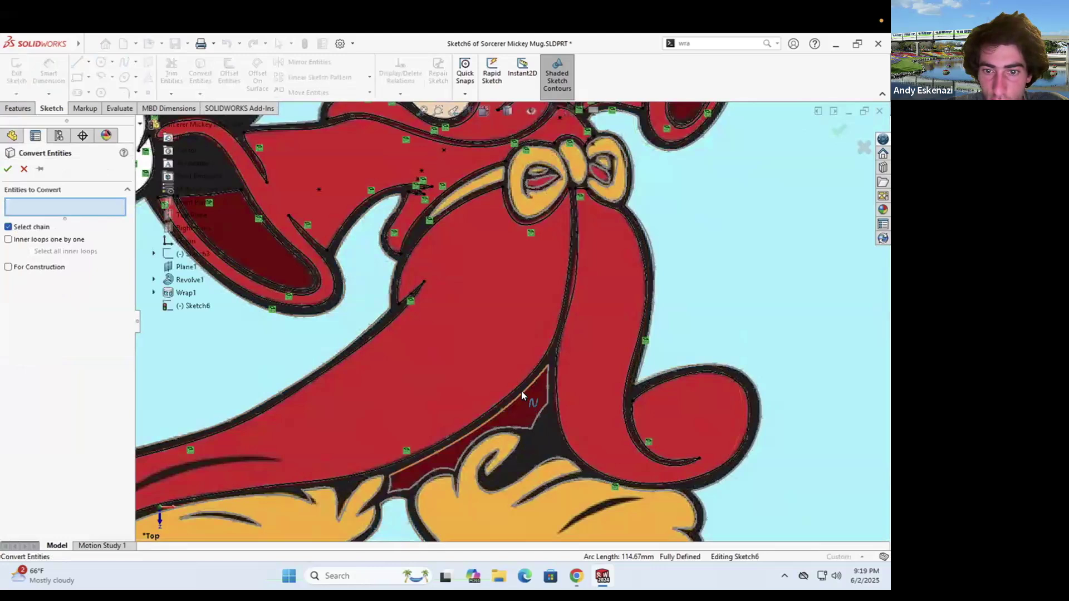
click(521, 391)
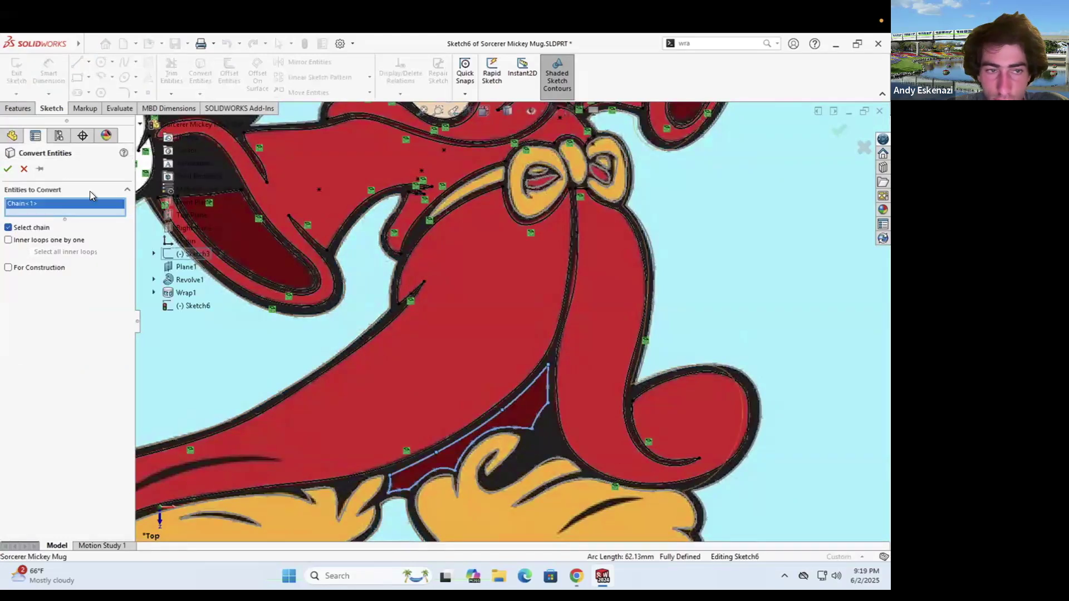
click(8, 168)
Convert the outlines of both yellow shoes, the one under the trailing robe panel and the one under the curled panel
scroll(466, 339, up, 3)
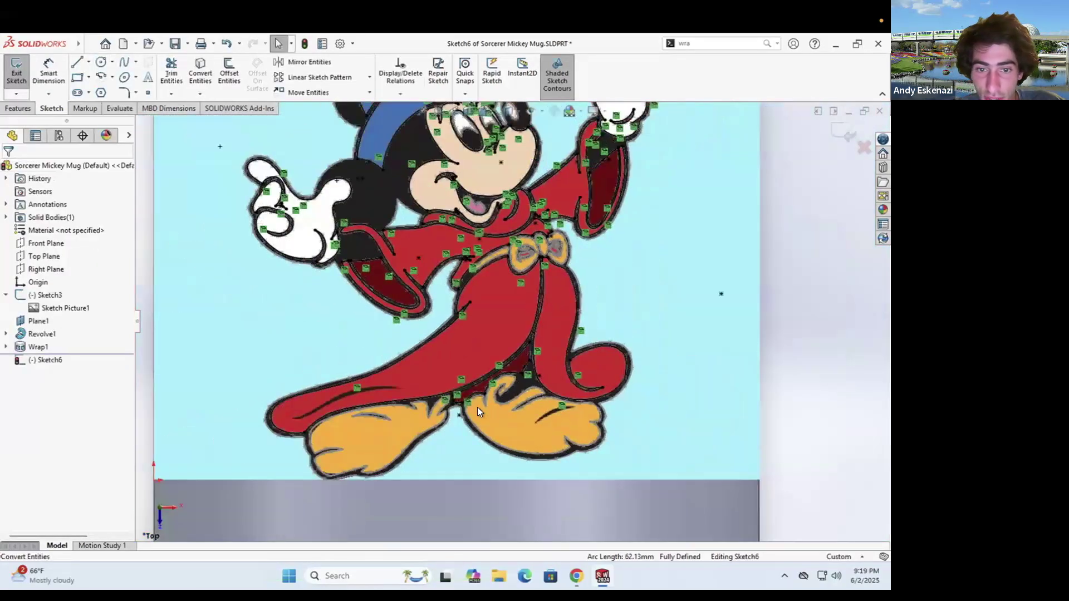
scroll(477, 407, down, 3)
click(205, 78)
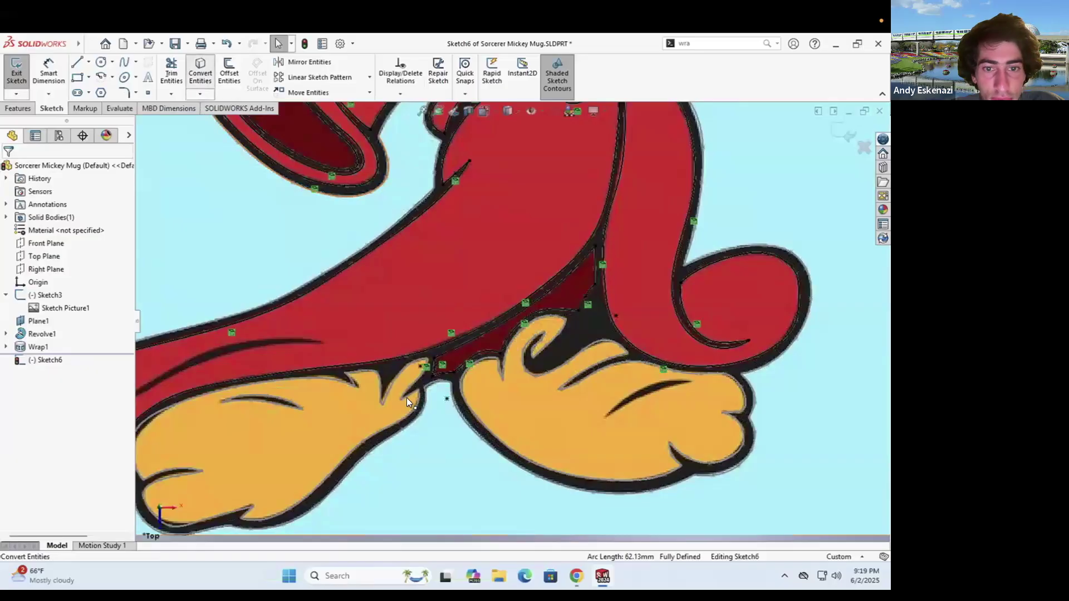
click(390, 383)
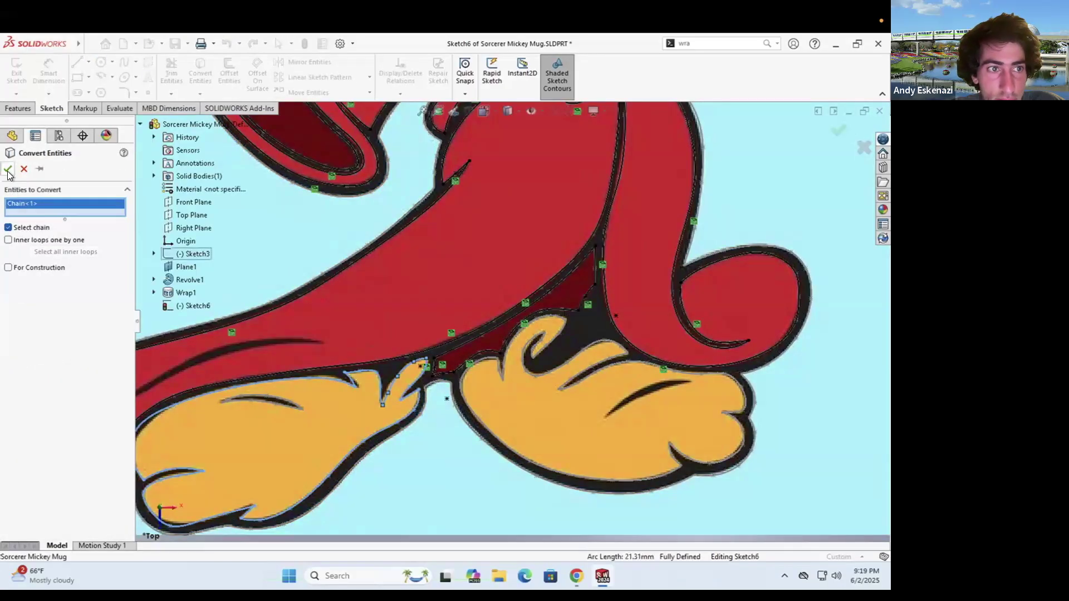
click(199, 81)
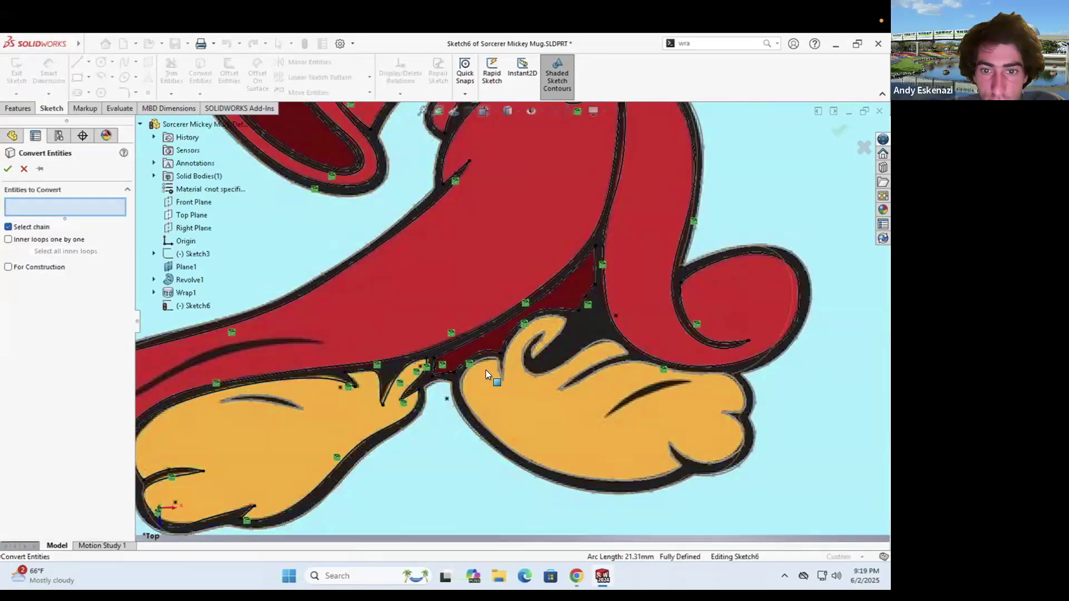
click(490, 359)
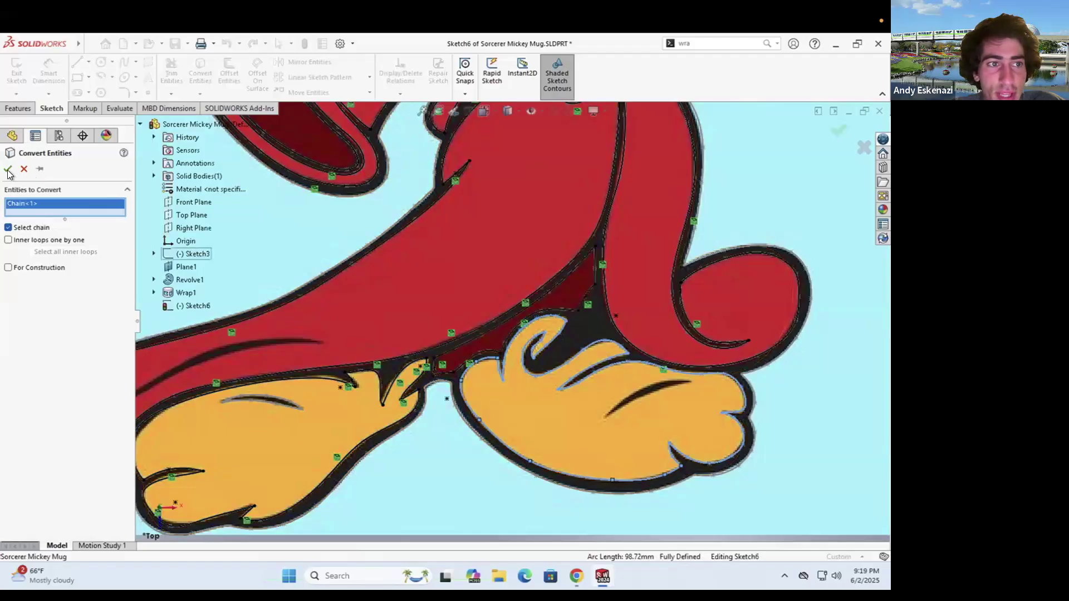
click(7, 170)
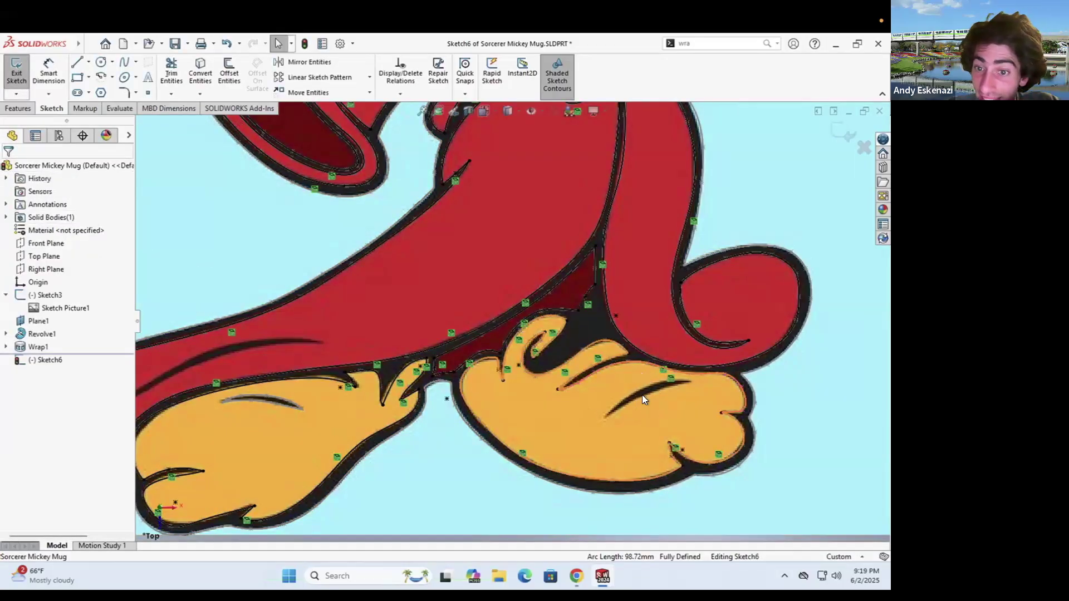
Sketch a spline along the upper edge of the dark crease on the yellow shoe below the curled robe panel, from tip to tip
scroll(696, 386, down, 3)
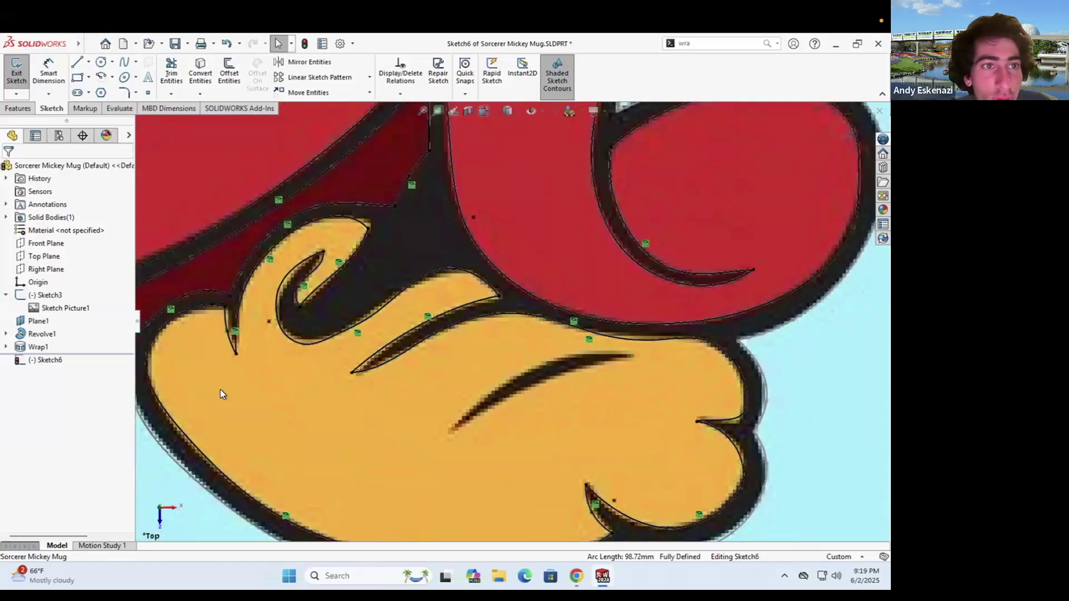
click(126, 62)
click(451, 429)
click(517, 384)
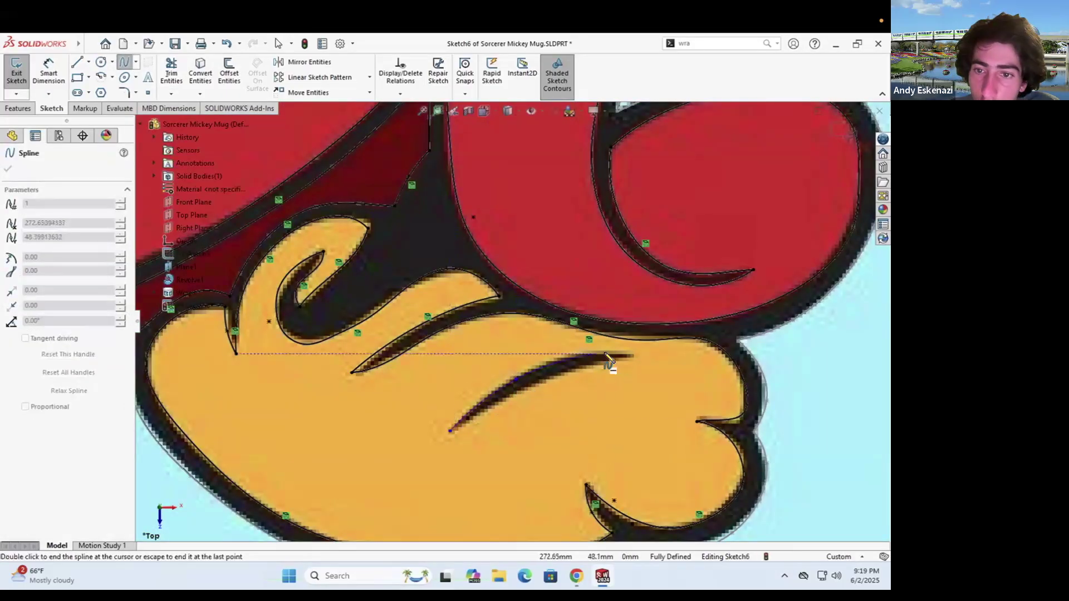
key(Escape)
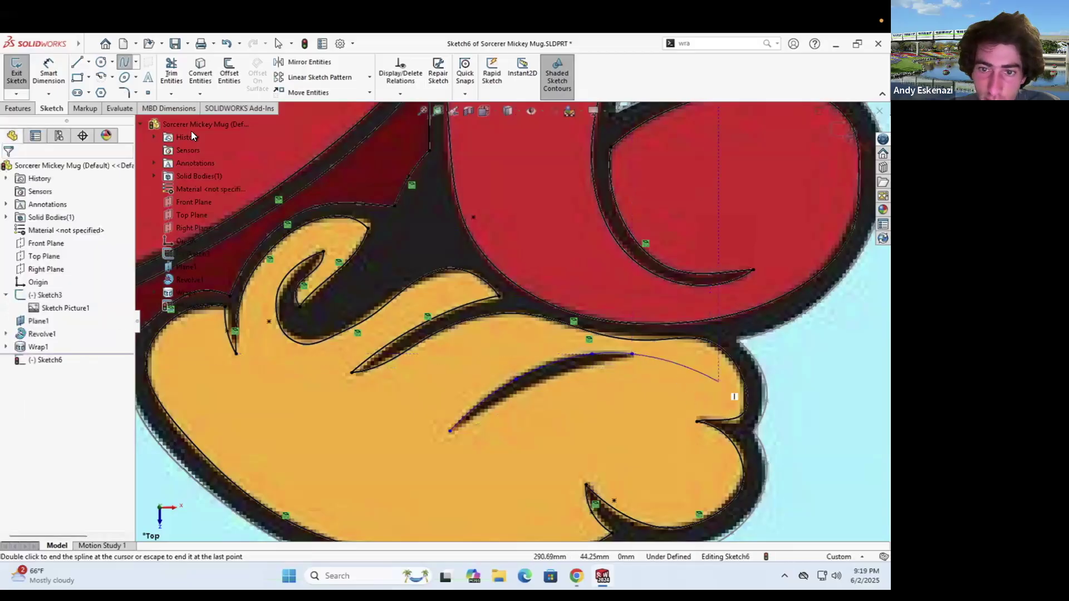
Close the shoe crease with a second spline along its lower edge between the same tips, and adjust the curve to the picture
click(123, 63)
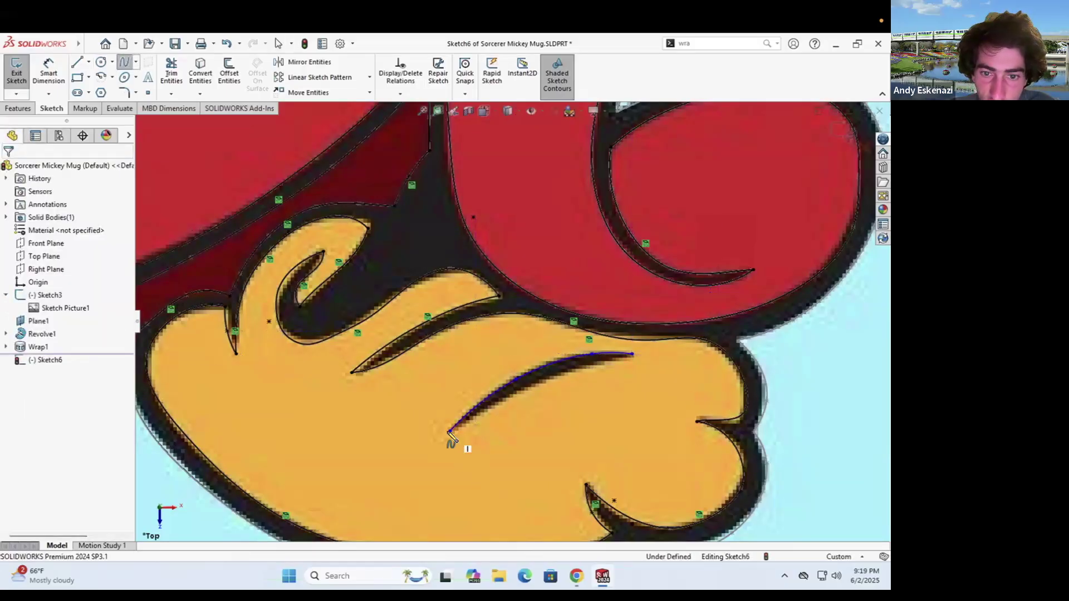
click(528, 392)
click(529, 392)
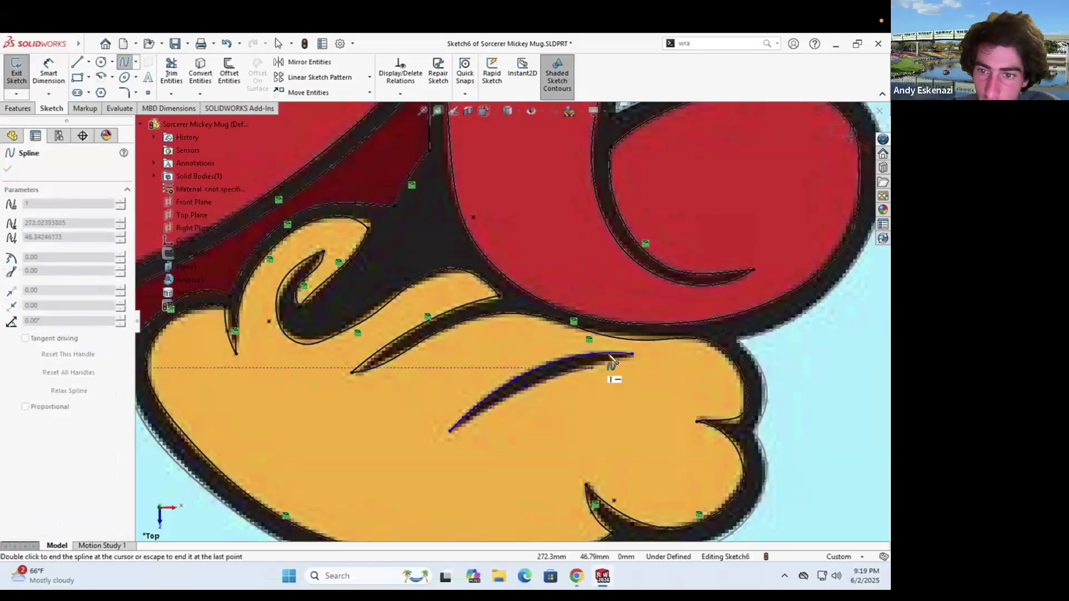
key(Escape)
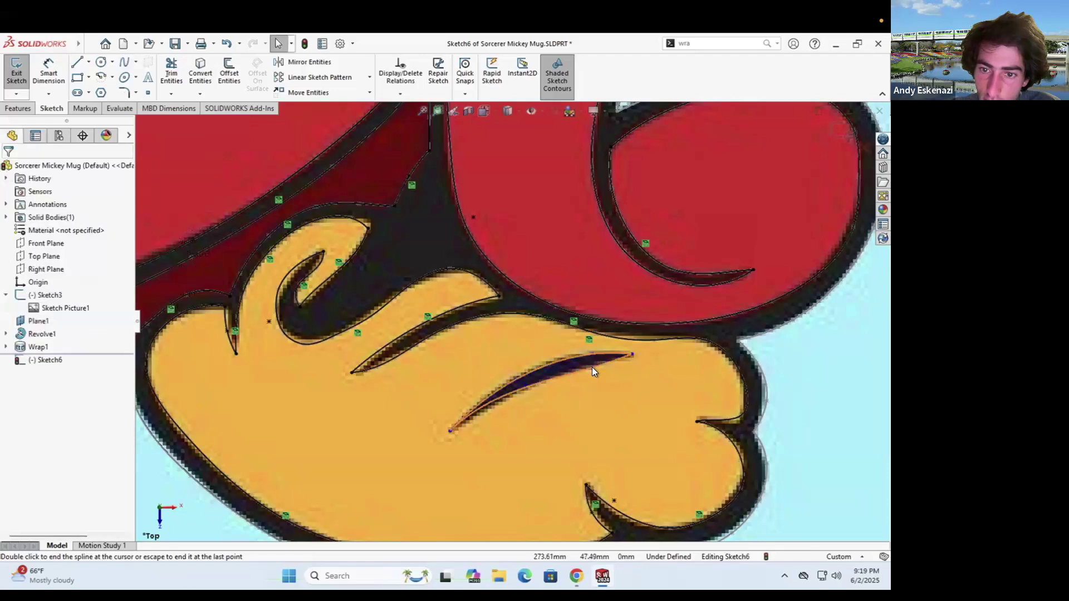
scroll(592, 366, down, 3)
drag(564, 369, 540, 367)
click(576, 370)
Convert the outline of the pink tongue inside the open mouth into the sketch
scroll(653, 353, up, 7)
scroll(523, 299, up, 4)
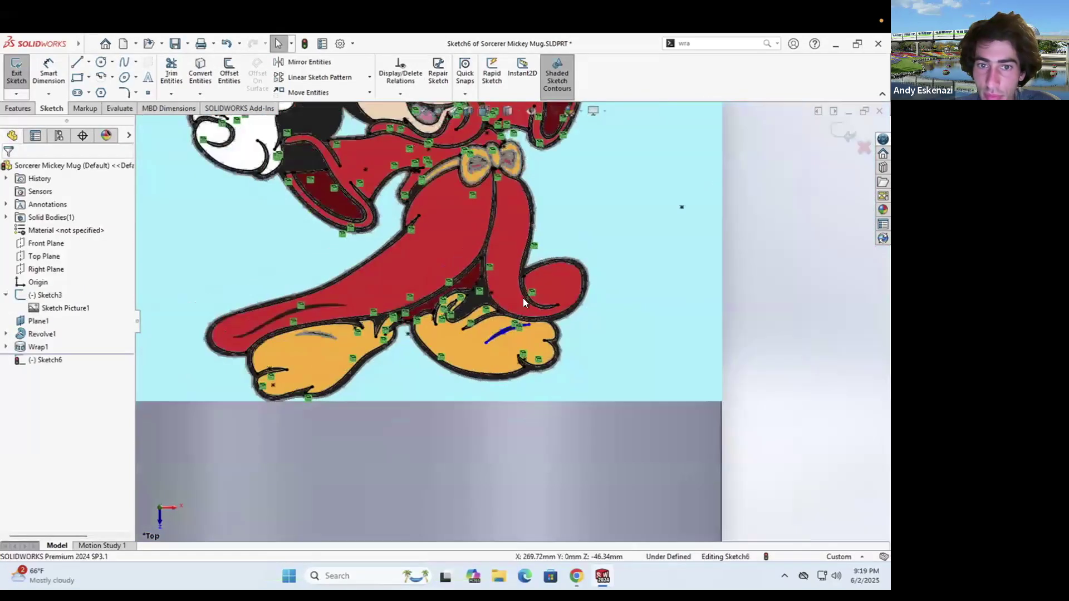
scroll(522, 356, down, 3)
scroll(469, 281, up, 1)
scroll(470, 283, down, 1)
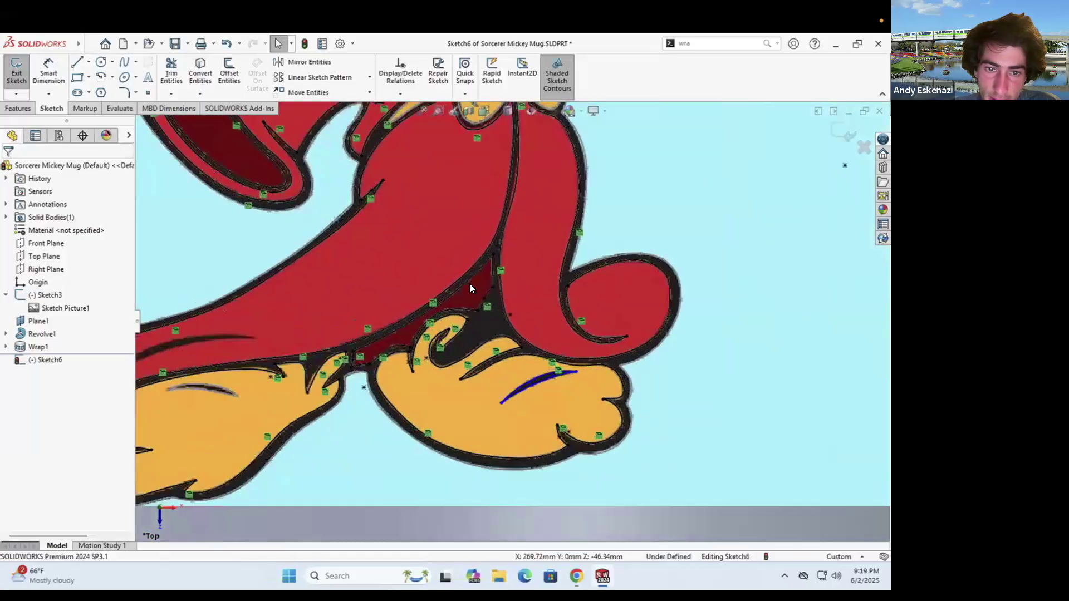
scroll(573, 440, up, 2)
scroll(420, 352, down, 1)
scroll(406, 379, up, 3)
scroll(528, 189, up, 2)
scroll(509, 283, down, 3)
scroll(508, 281, down, 3)
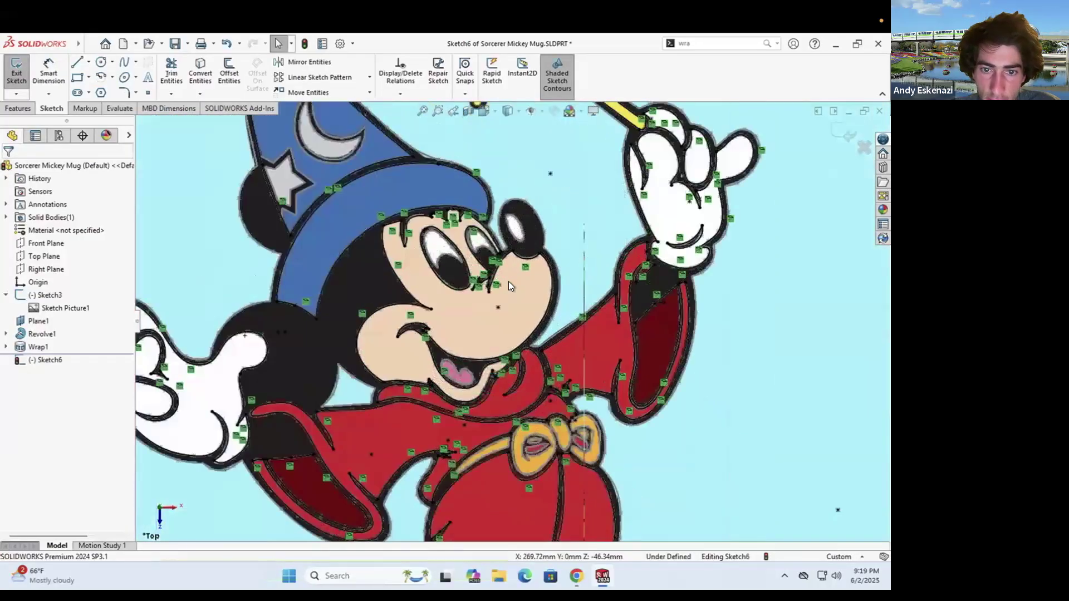
scroll(452, 393, down, 3)
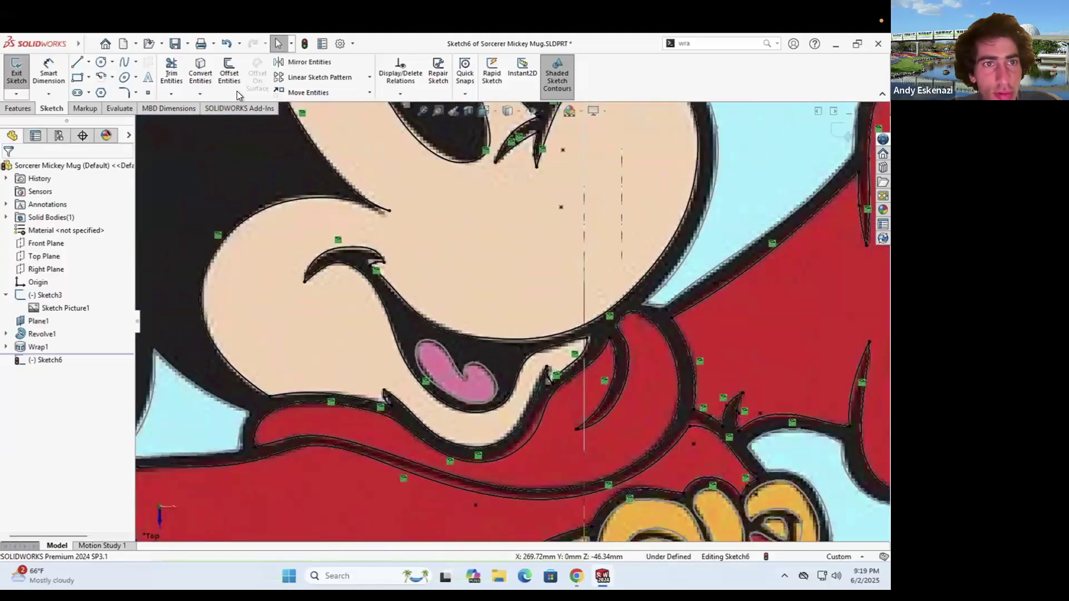
click(201, 75)
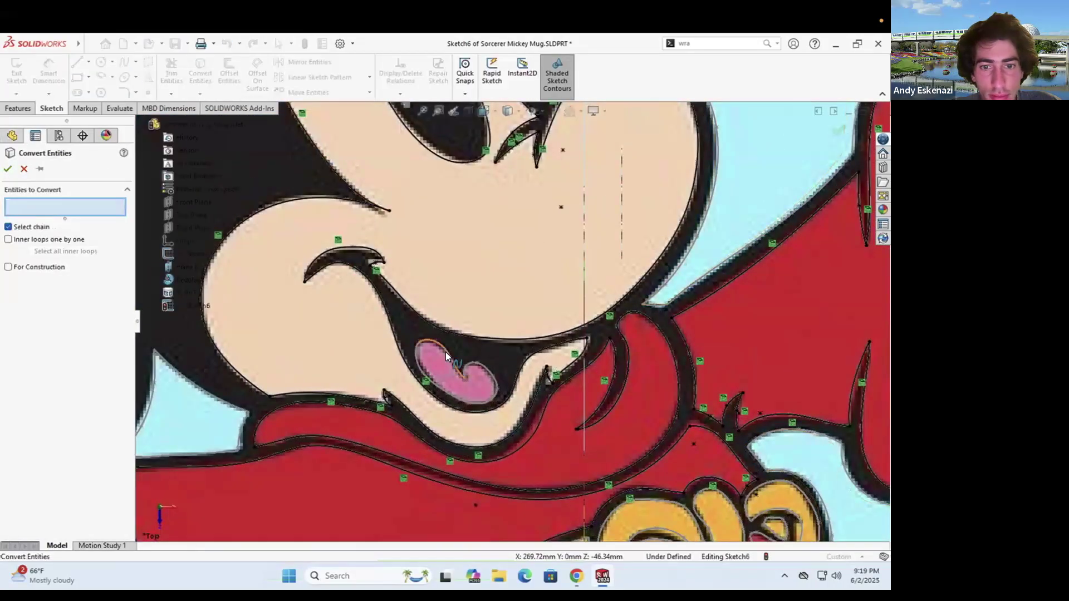
click(446, 352)
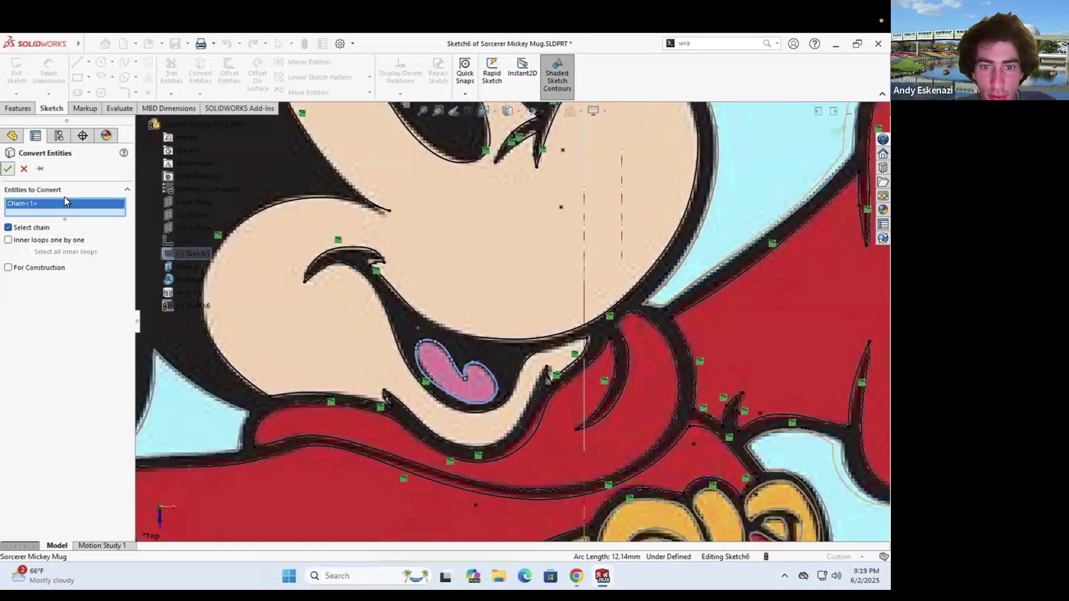
key(Return)
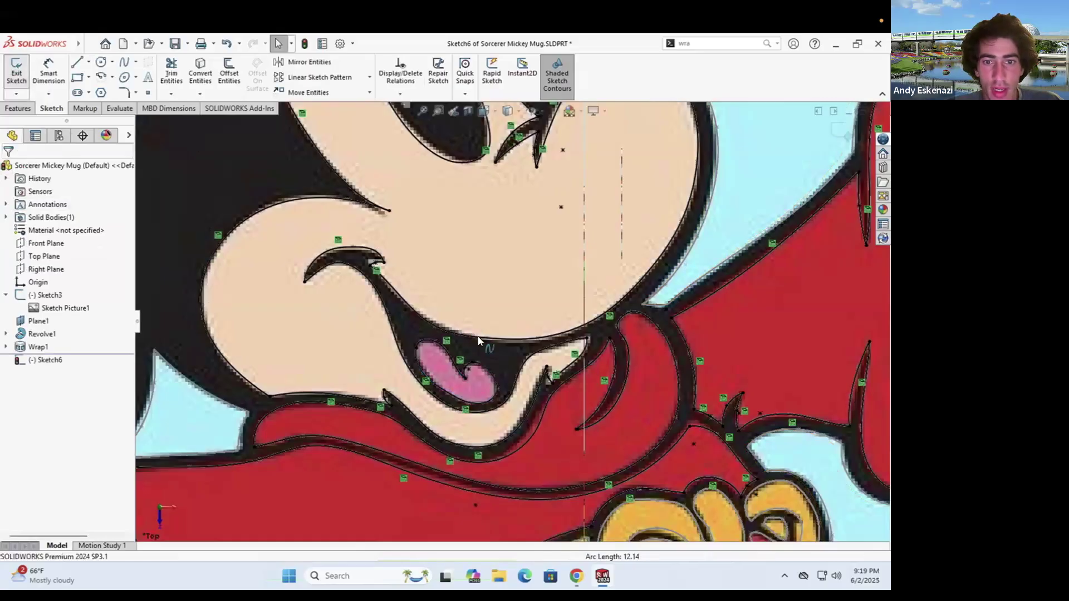
Exit the inner-contour sketch, hide the sketch holding the reference picture, and show the mug in a tilted 3D view
scroll(508, 321, up, 6)
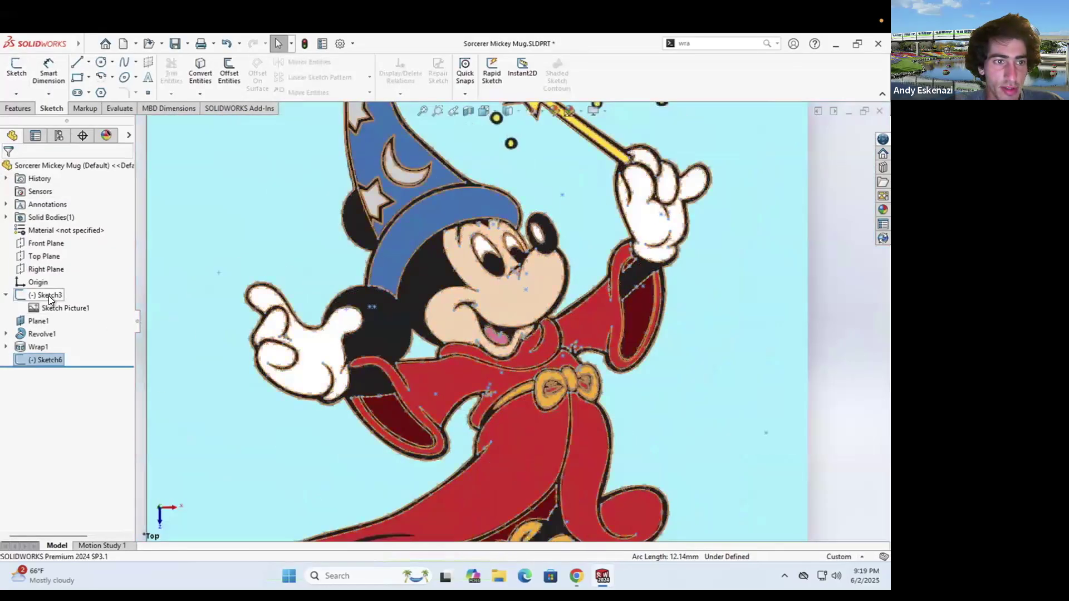
right_click(48, 296)
click(63, 279)
scroll(458, 300, up, 5)
mouse_move(462, 305)
middle_down()
mouse_move(505, 333)
mouse_move(483, 352)
middle_up()
drag(483, 352, 481, 355)
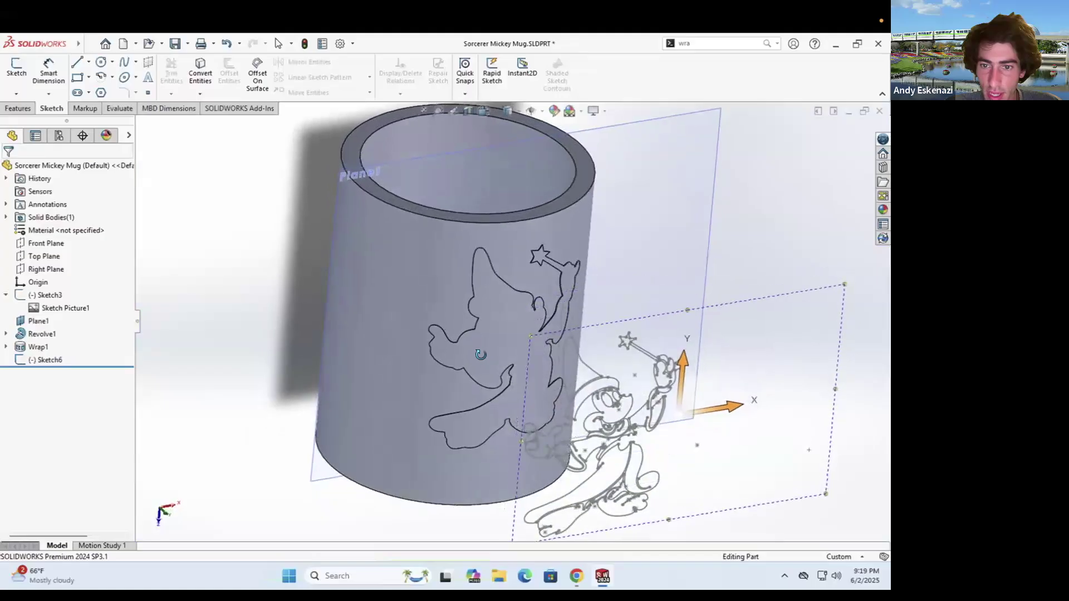
middle_drag(482, 355, 476, 336)
scroll(474, 333, up, 2)
scroll(592, 425, down, 3)
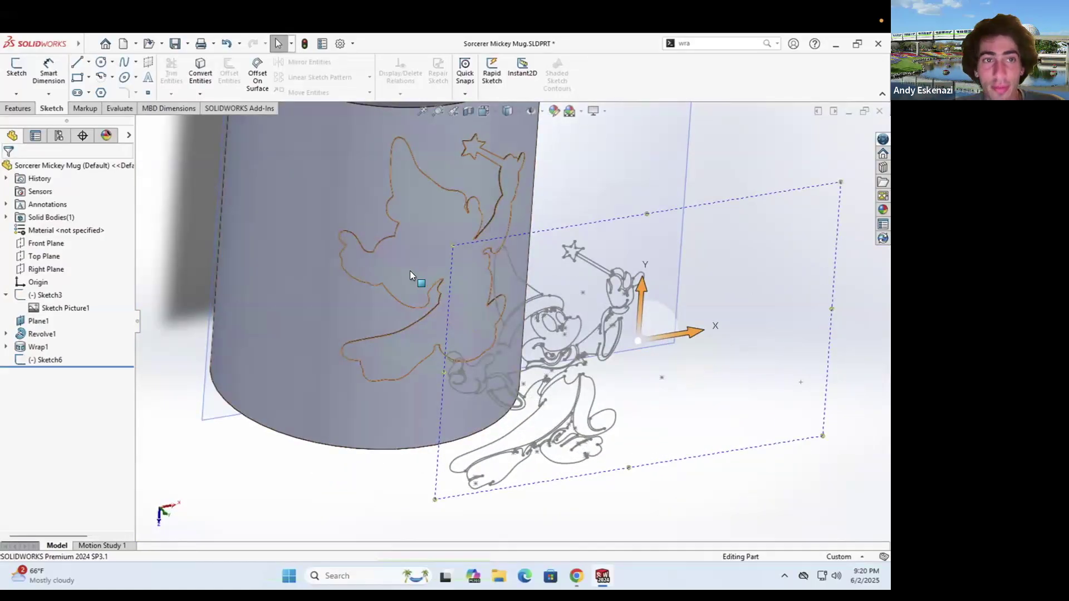
text(wr)
click(696, 55)
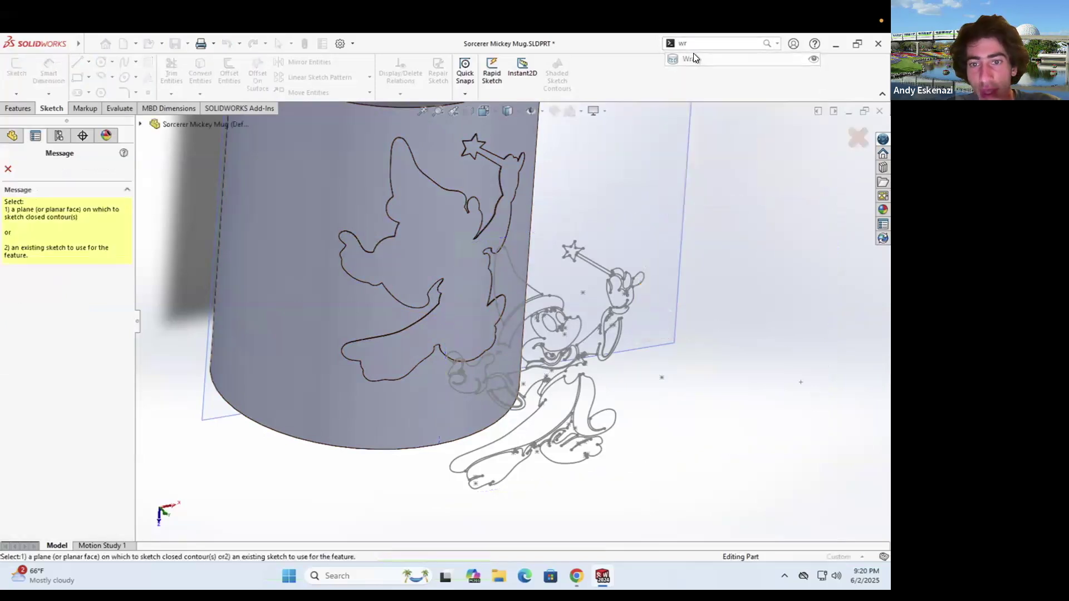
click(591, 260)
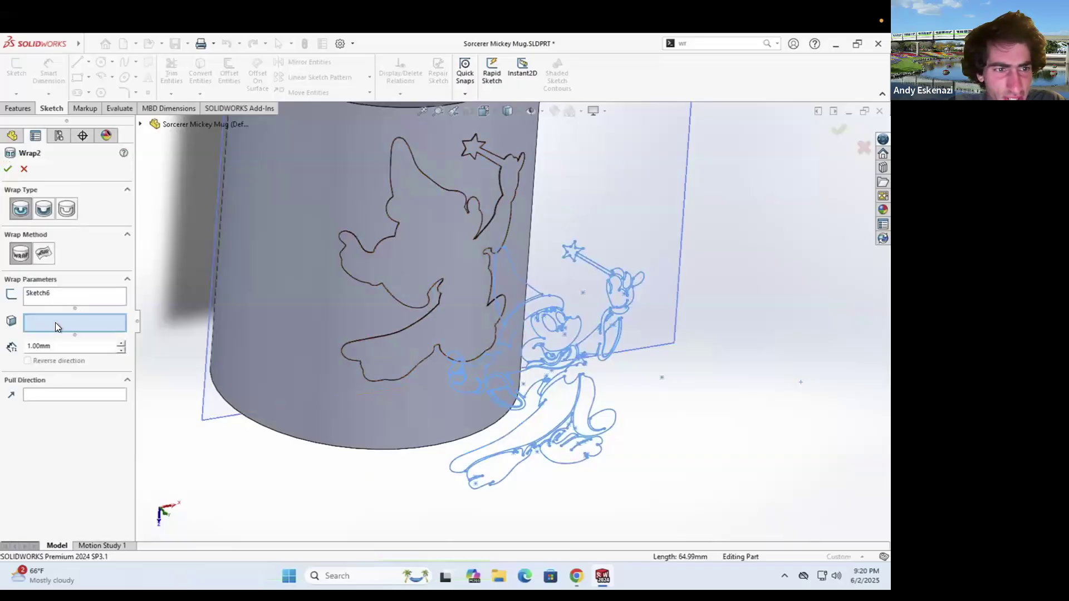
click(448, 249)
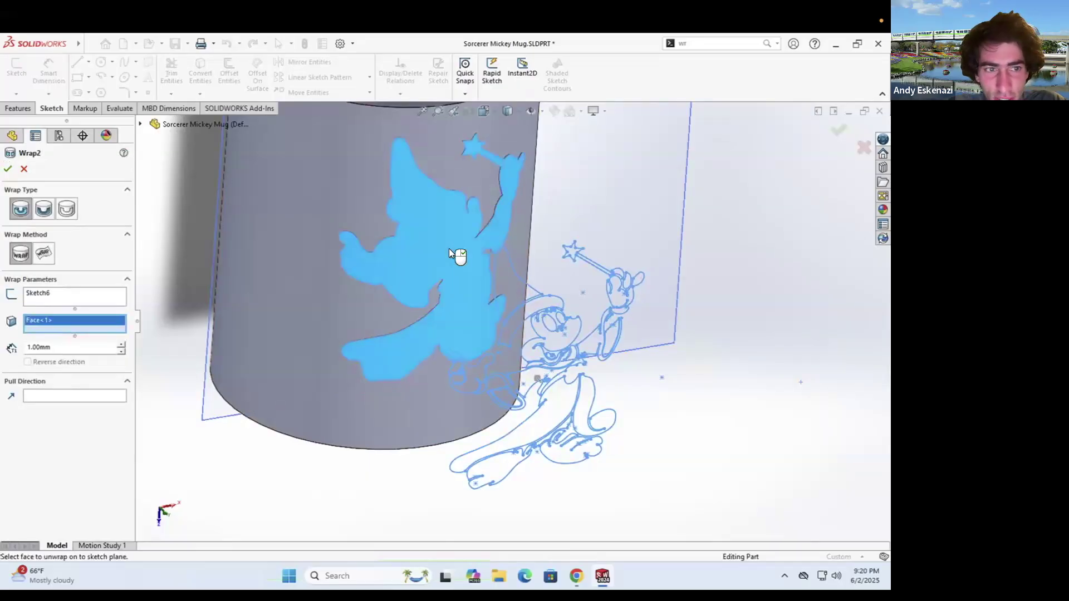
click(44, 210)
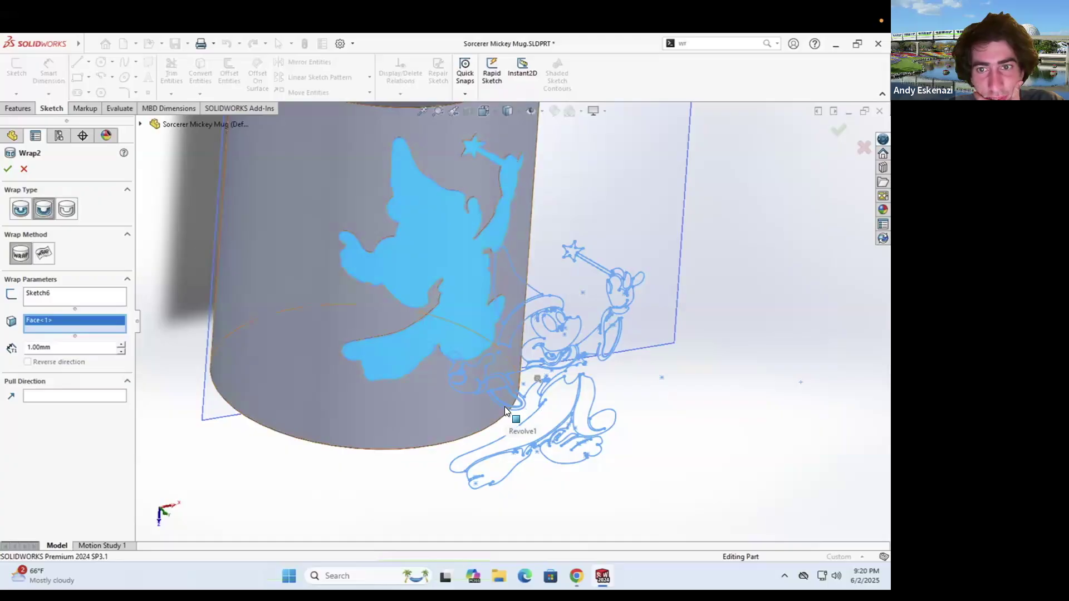
scroll(618, 269, down, 3)
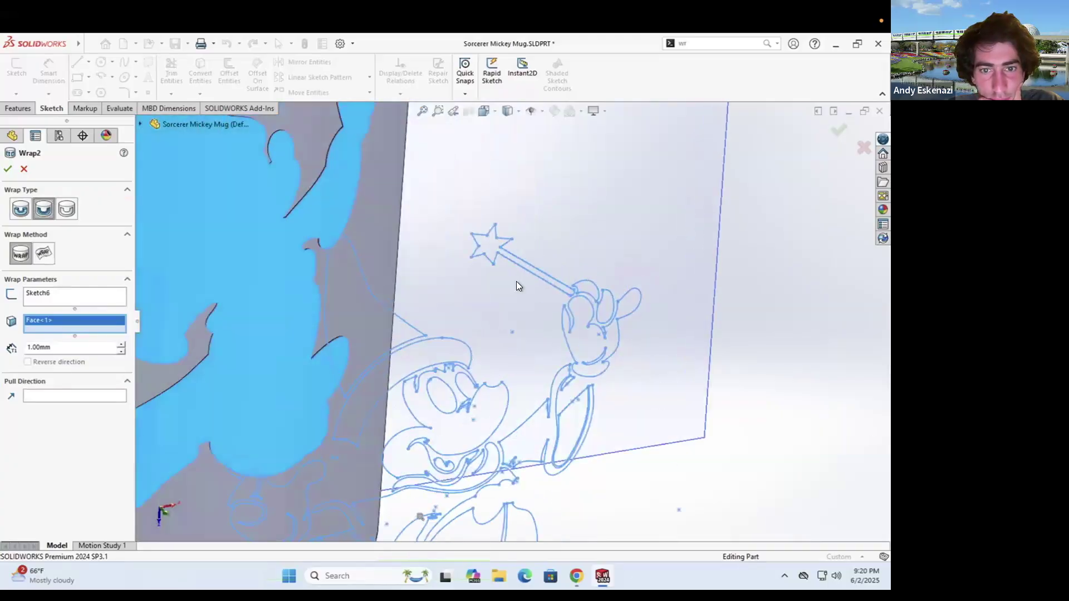
mouse_move(510, 282)
middle_down()
mouse_move(455, 395)
mouse_move(452, 367)
mouse_move(437, 369)
mouse_move(439, 447)
mouse_move(432, 432)
middle_up()
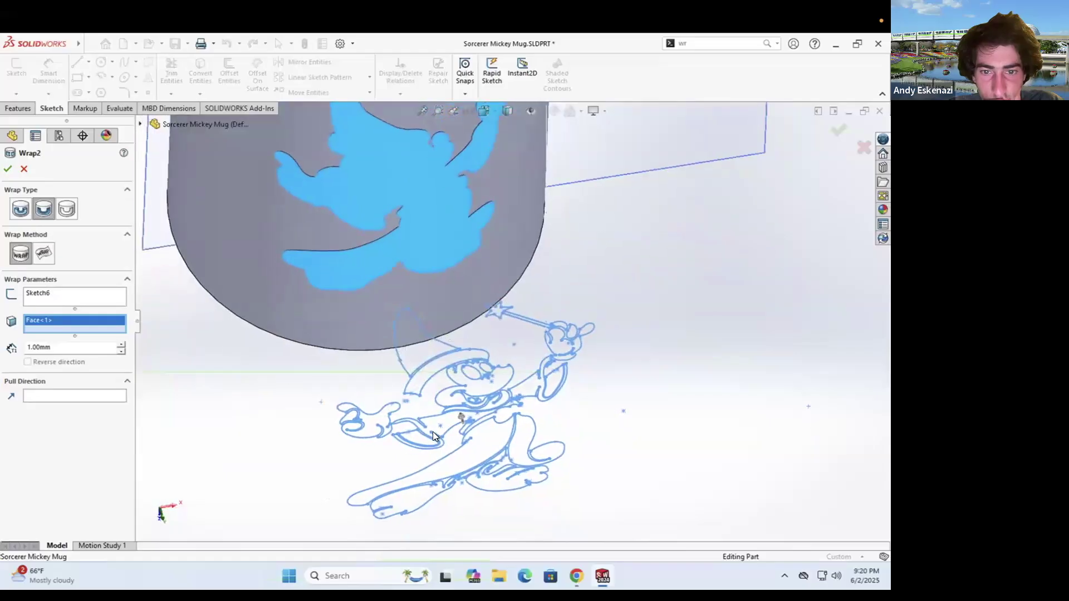
scroll(432, 432, down, 3)
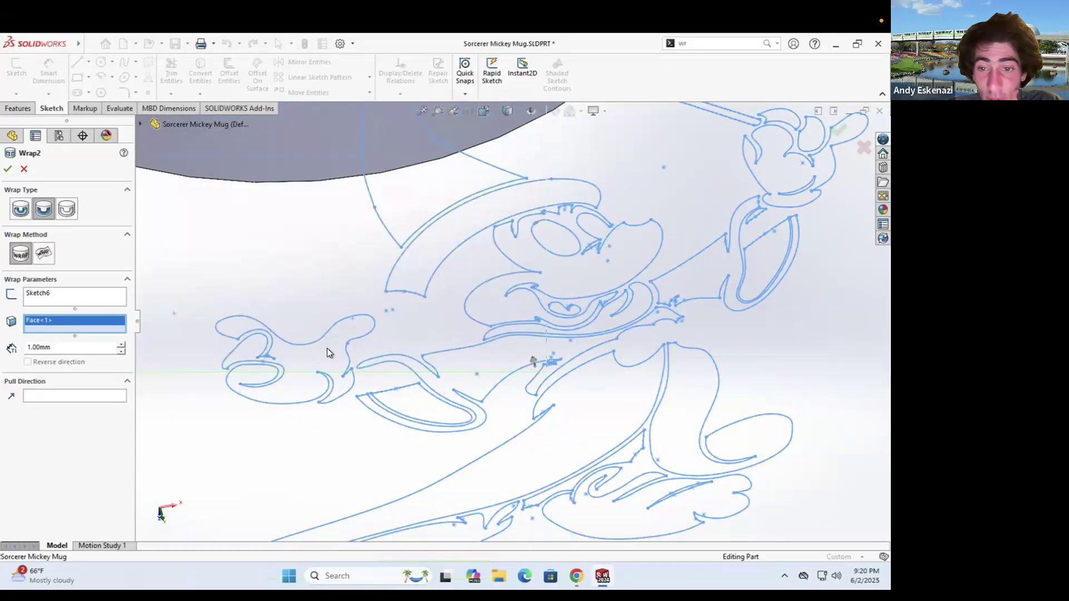
scroll(372, 362, up, 3)
scroll(563, 422, down, 3)
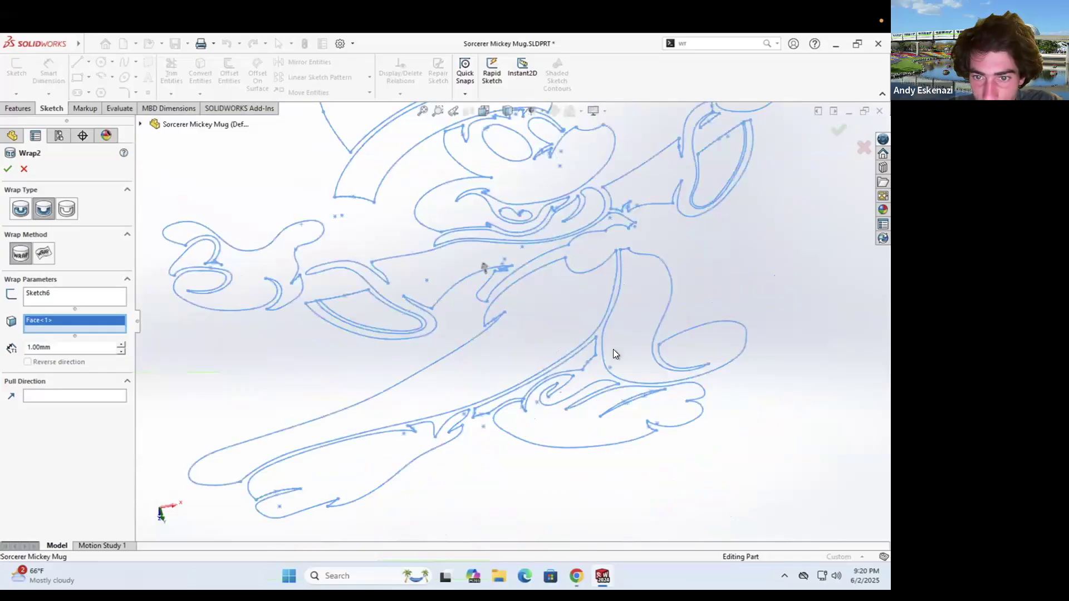
scroll(614, 353, down, 3)
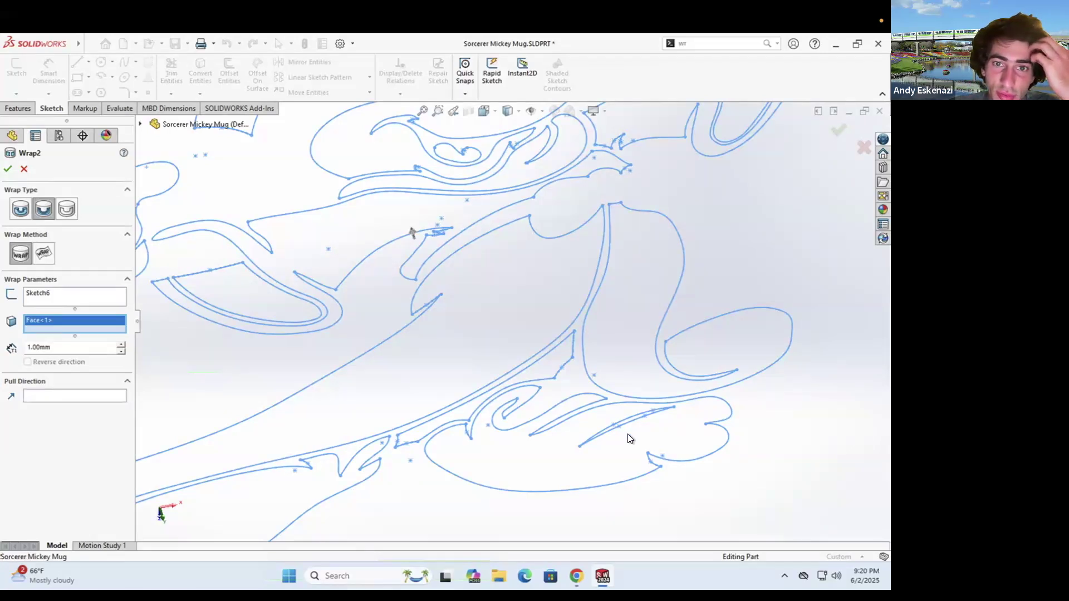
key(Escape)
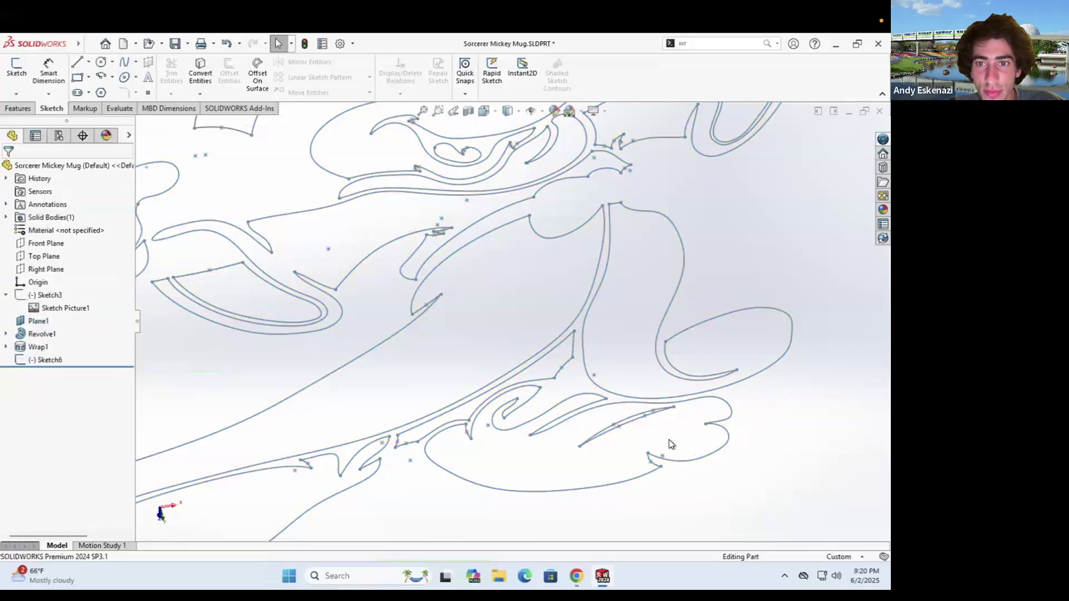
Reopen the inner-contour sketch and delete both splines forming the dark crease on the shoe below the curled robe panel
right_click(610, 427)
click(624, 334)
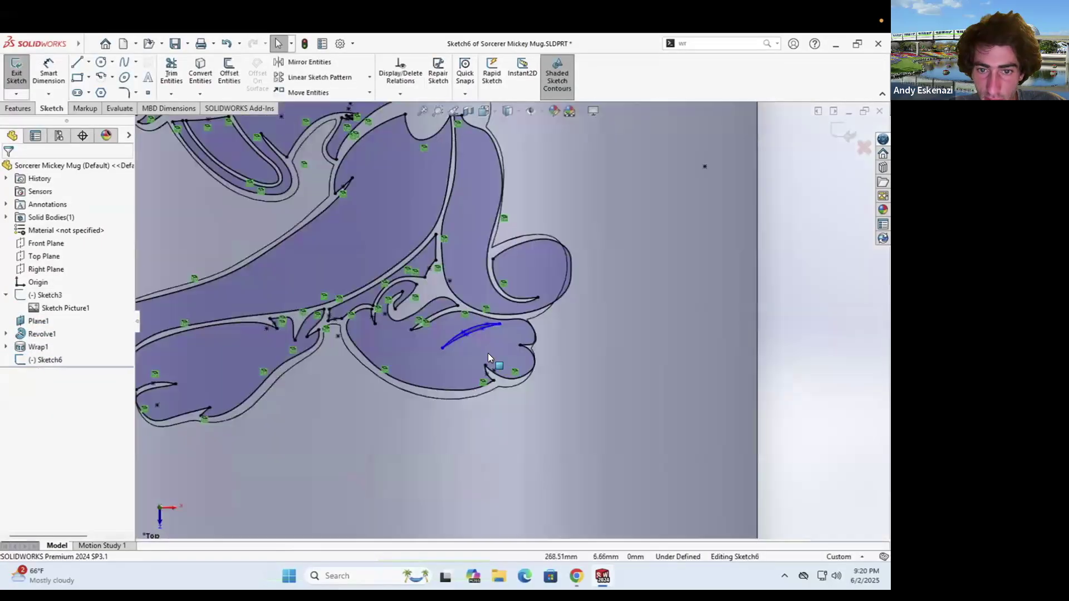
scroll(487, 356, down, 4)
click(467, 247)
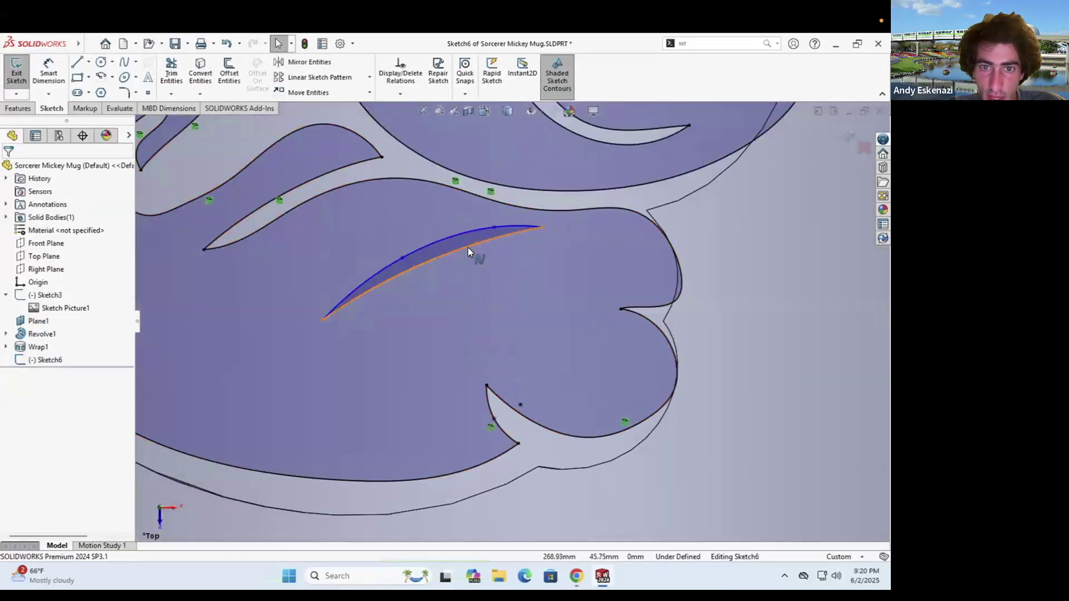
right_click(468, 248)
click(440, 239)
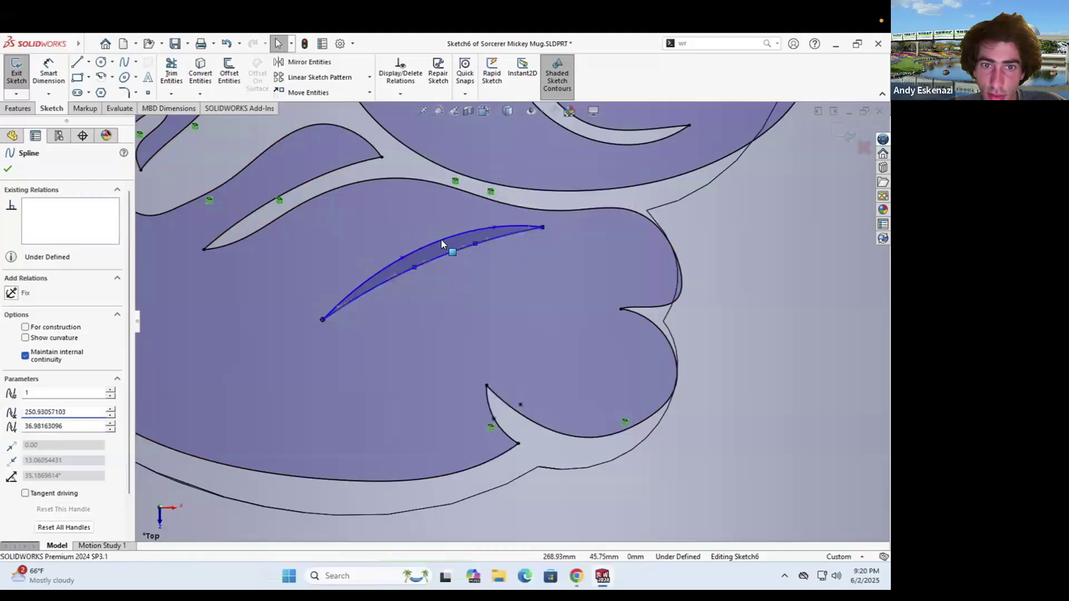
right_click(437, 239)
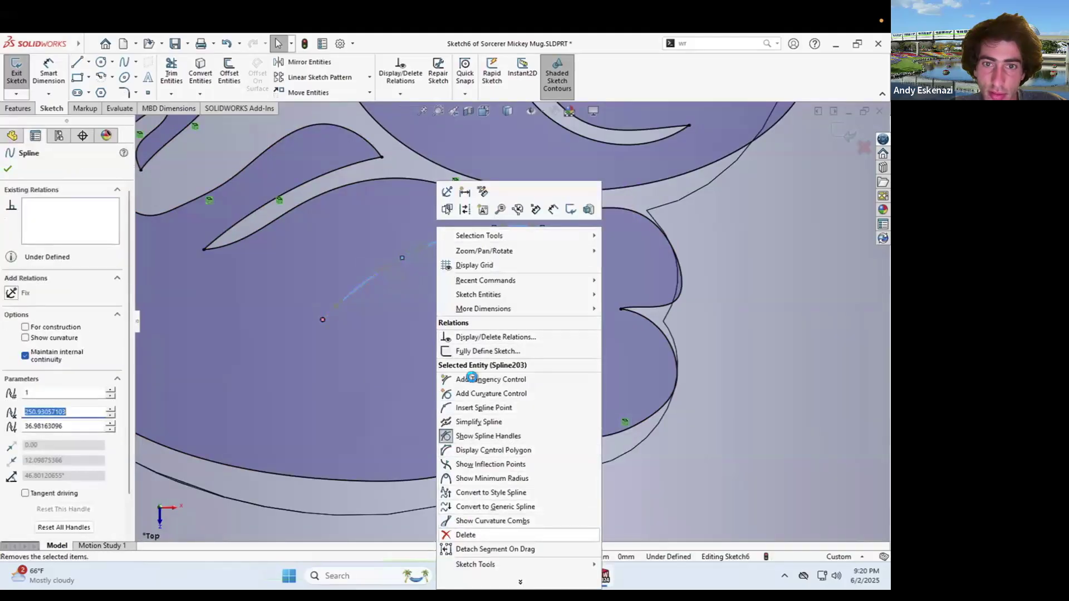
click(473, 533)
Delete the rounded lower curve of the tongue outline inside the open mouth
scroll(477, 401, up, 5)
scroll(499, 319, up, 3)
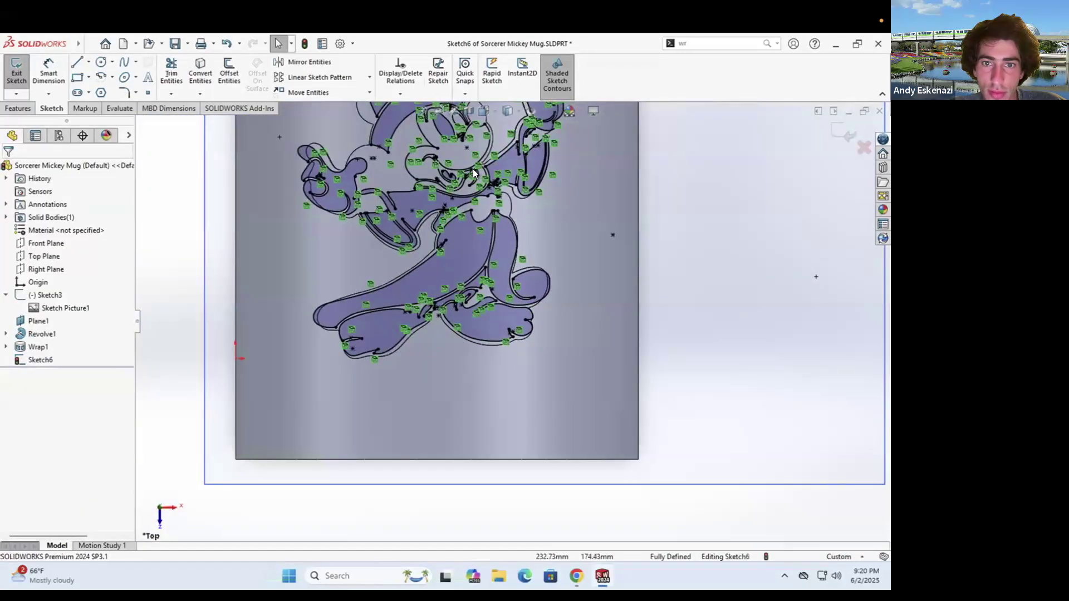
scroll(469, 179, down, 6)
scroll(437, 229, down, 2)
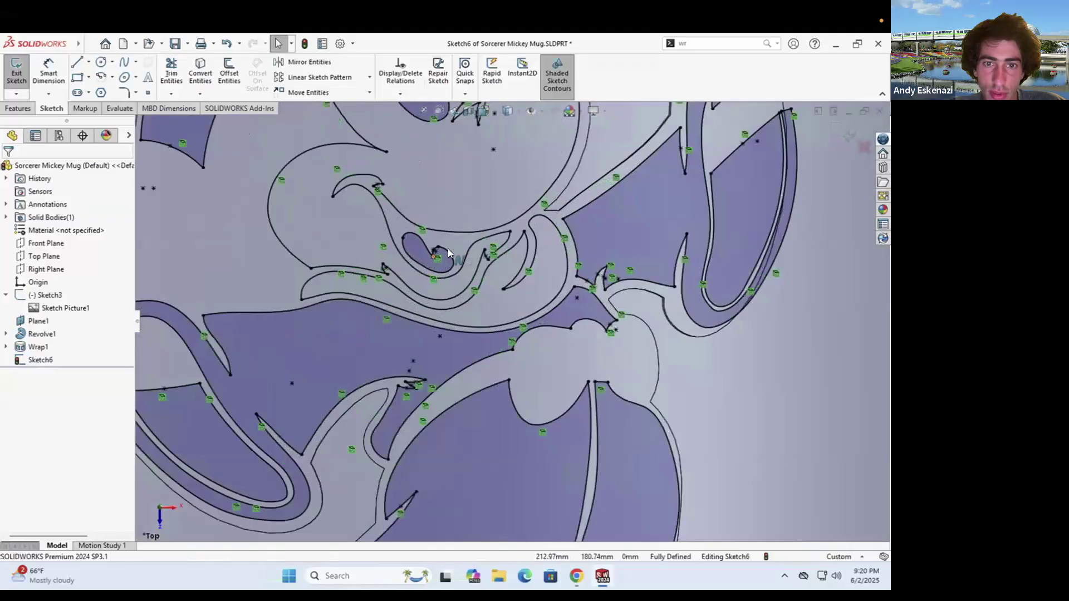
right_click(448, 250)
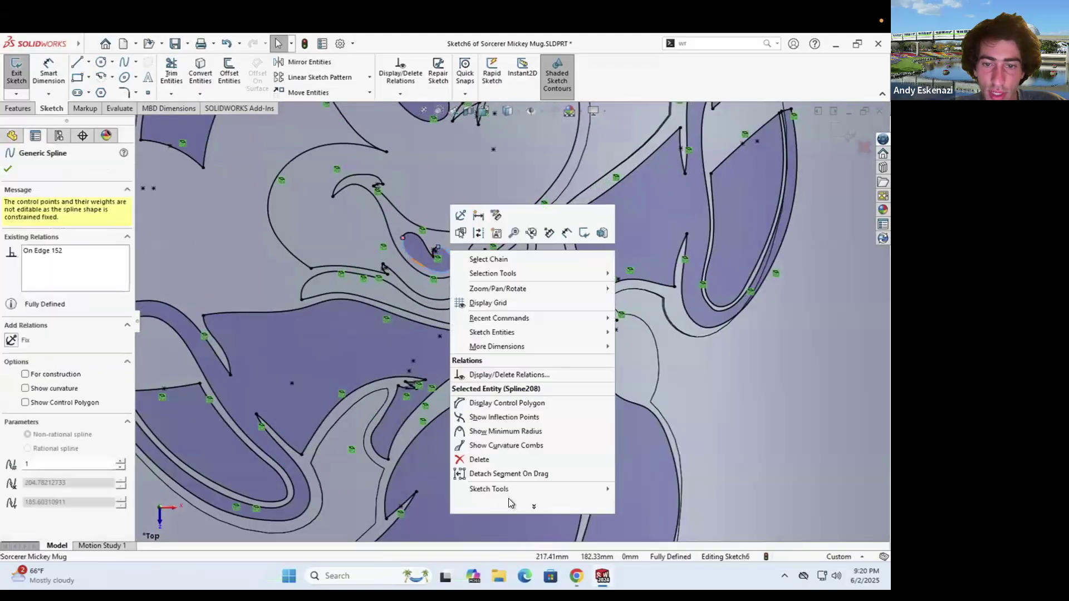
click(480, 460)
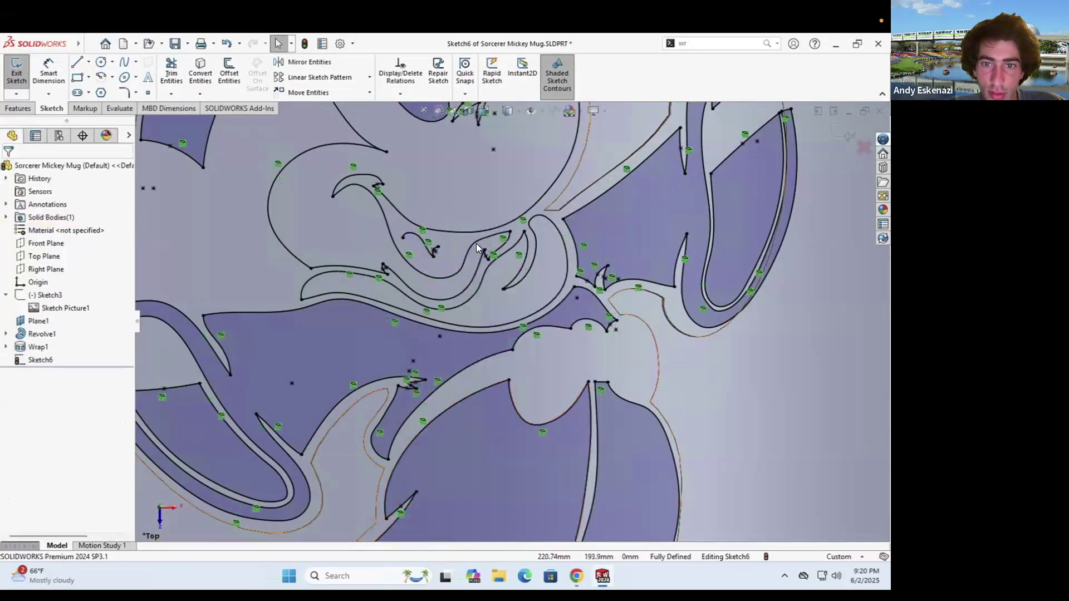
Delete the shaded oval outline of the eye in the middle of the face
scroll(513, 258, down, 3)
scroll(567, 266, up, 6)
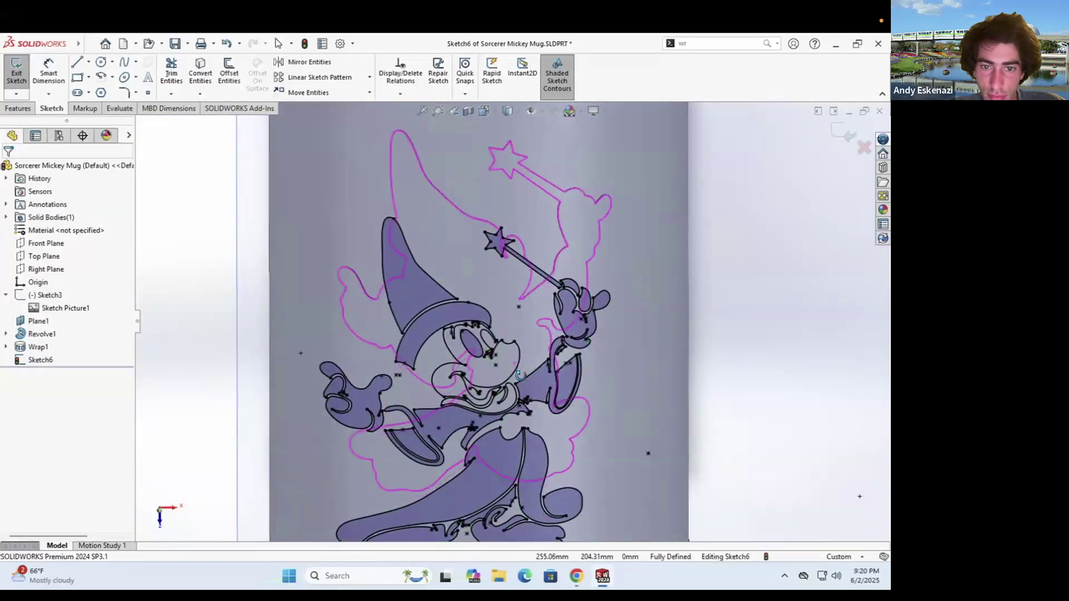
scroll(515, 303, down, 5)
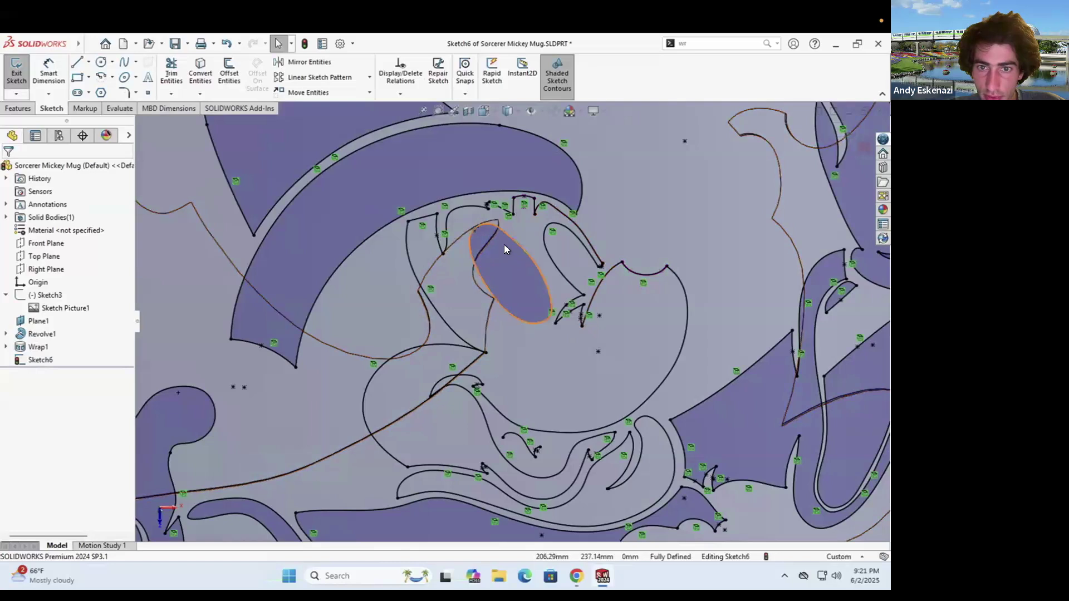
scroll(503, 245, down, 3)
scroll(517, 300, up, 4)
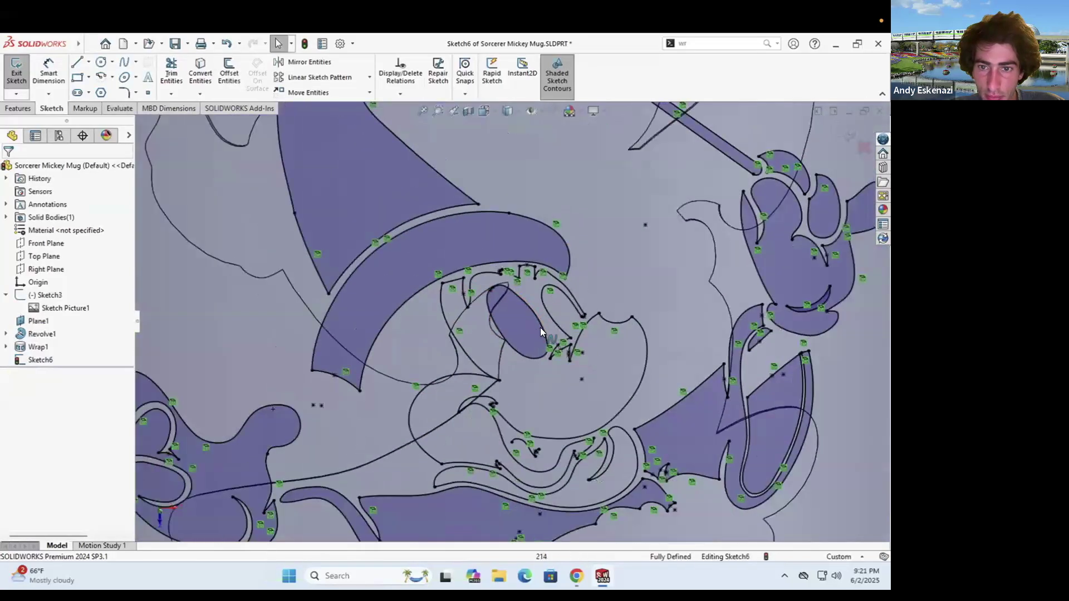
right_click(540, 326)
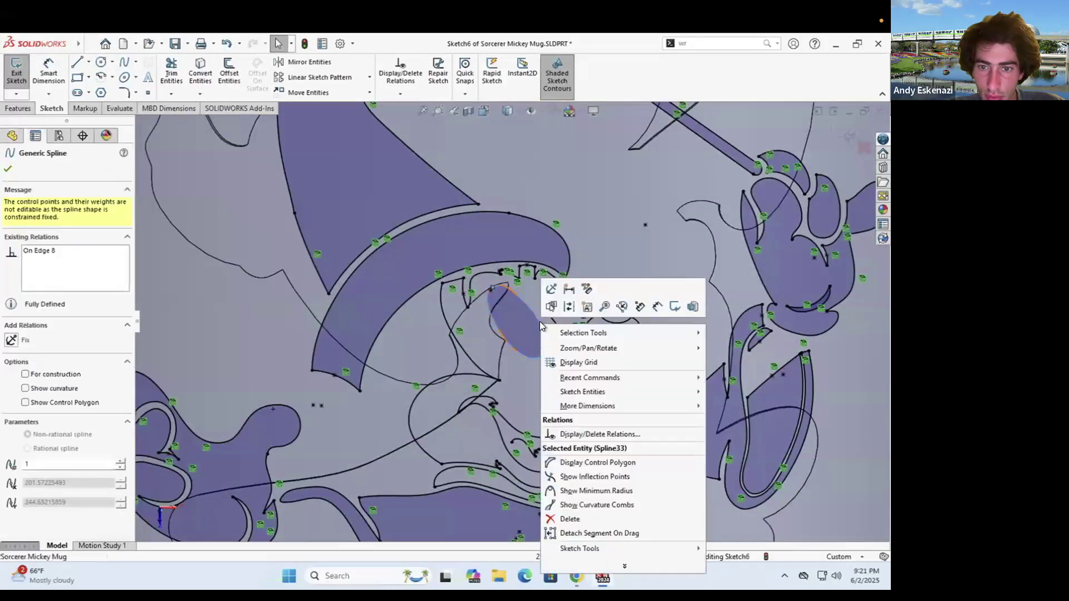
click(568, 518)
Close the tiny gap at the lower tip of the crescent beside the mouth corner with a short line between the open endpoints
scroll(526, 307, up, 3)
mouse_move(526, 307)
middle_down()
mouse_move(587, 344)
mouse_move(565, 330)
mouse_move(515, 361)
mouse_move(525, 427)
middle_up()
scroll(465, 239, up, 5)
scroll(524, 426, down, 6)
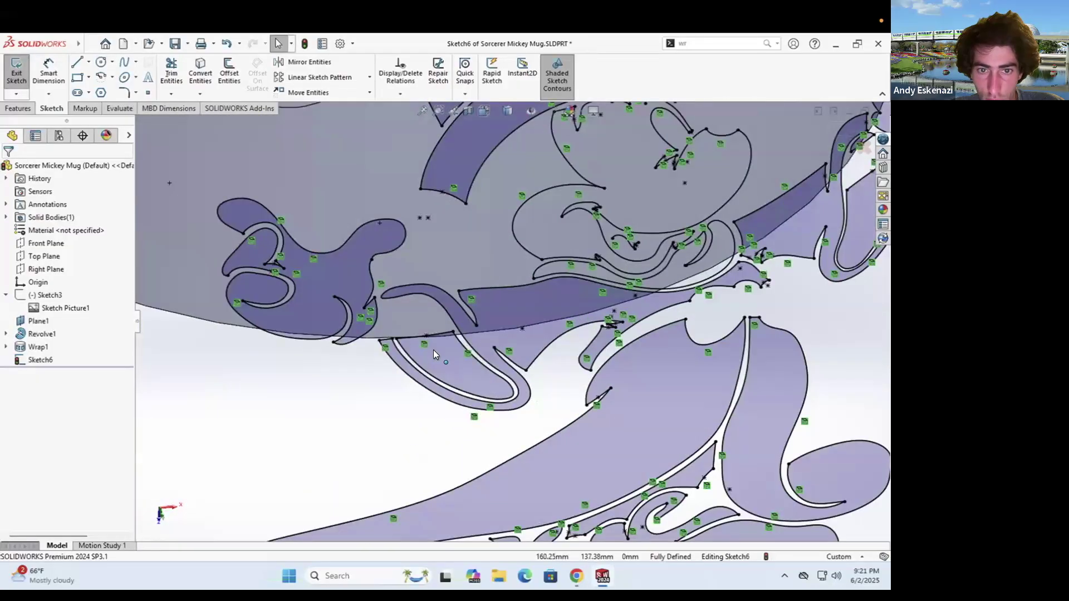
scroll(473, 328, up, 4)
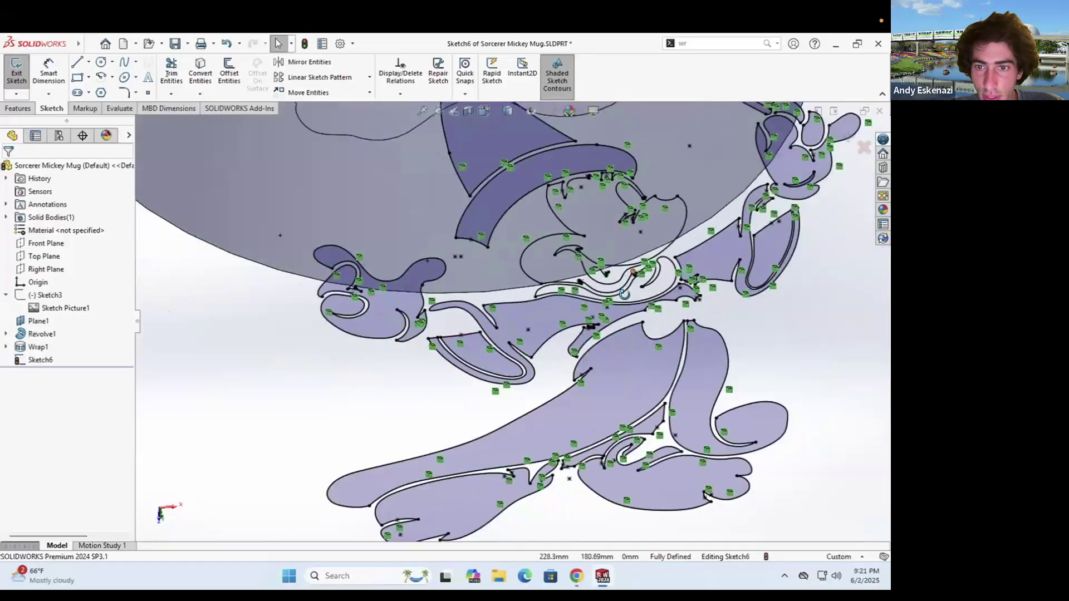
middle_drag(619, 288, 624, 312)
scroll(635, 295, down, 6)
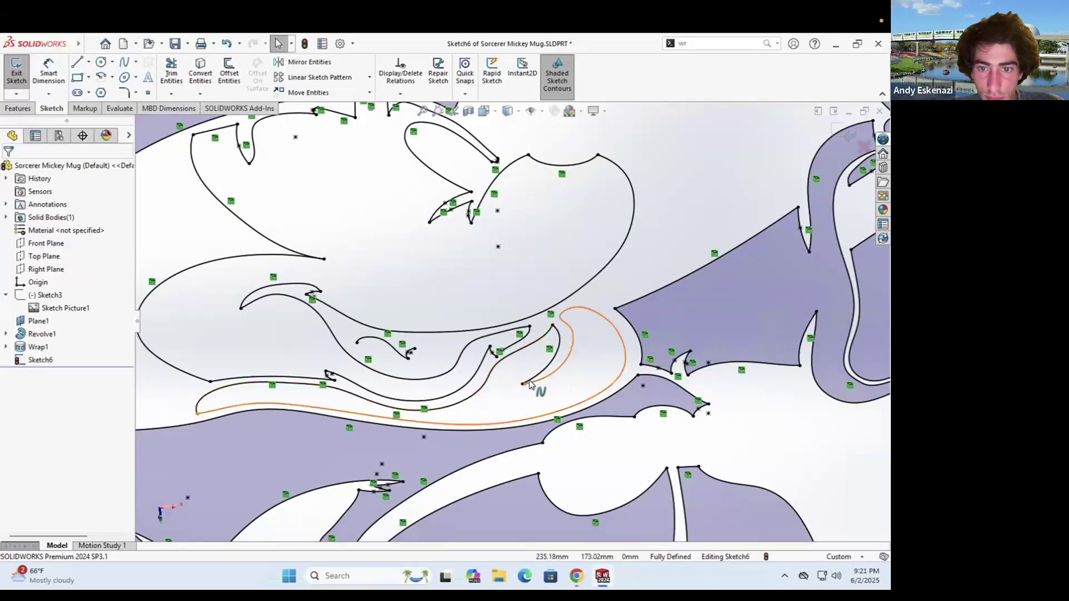
scroll(529, 384, down, 8)
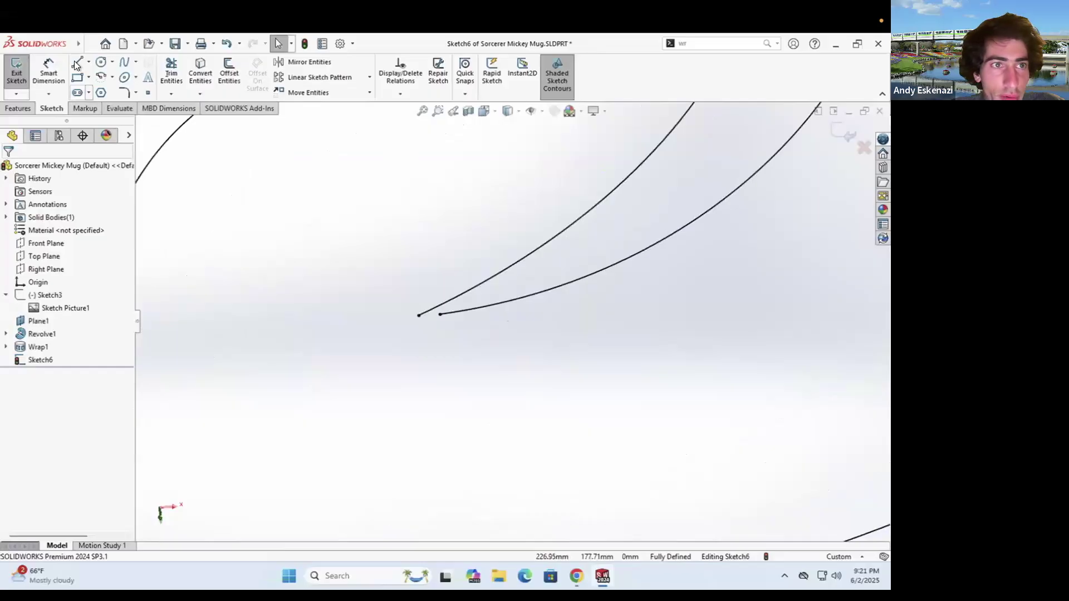
click(419, 315)
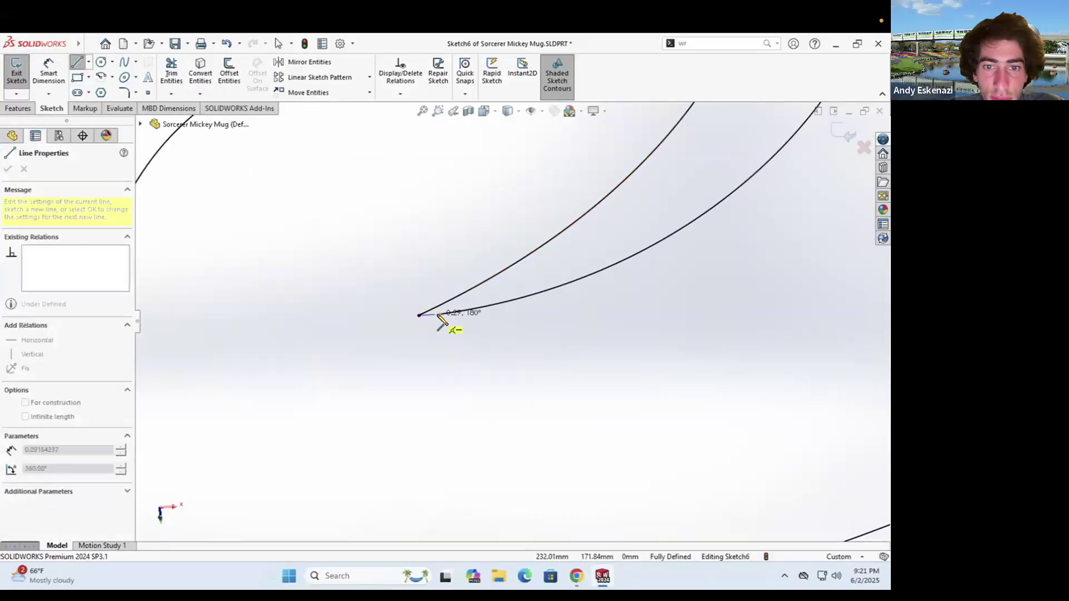
key(Escape)
Delete the remaining tongue curves inside the mouth, the upper spline and the small parabola at its end
scroll(434, 365, up, 5)
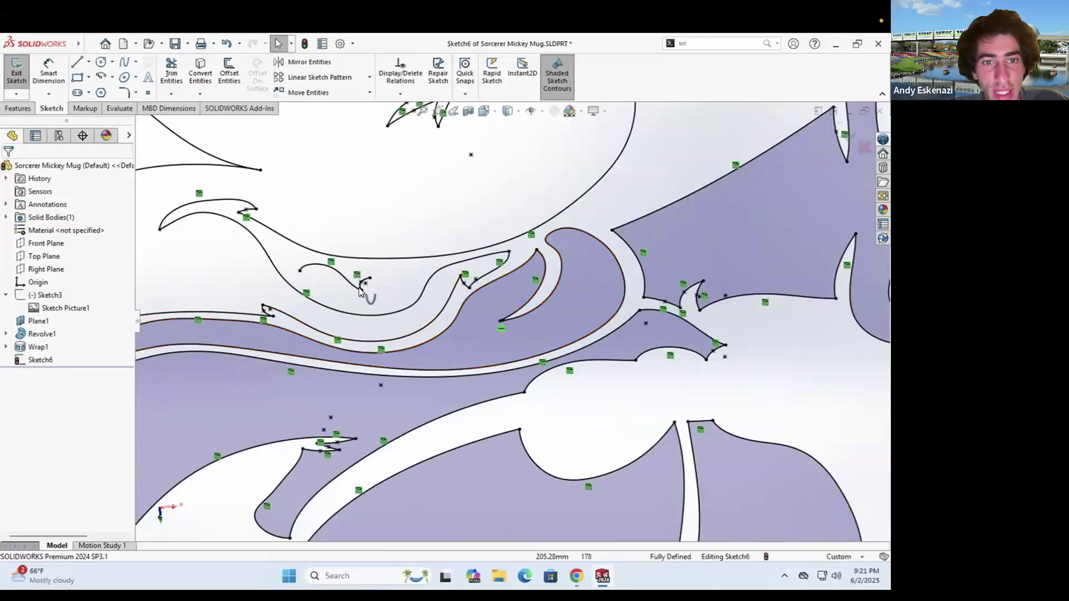
scroll(414, 298, up, 2)
scroll(421, 300, down, 3)
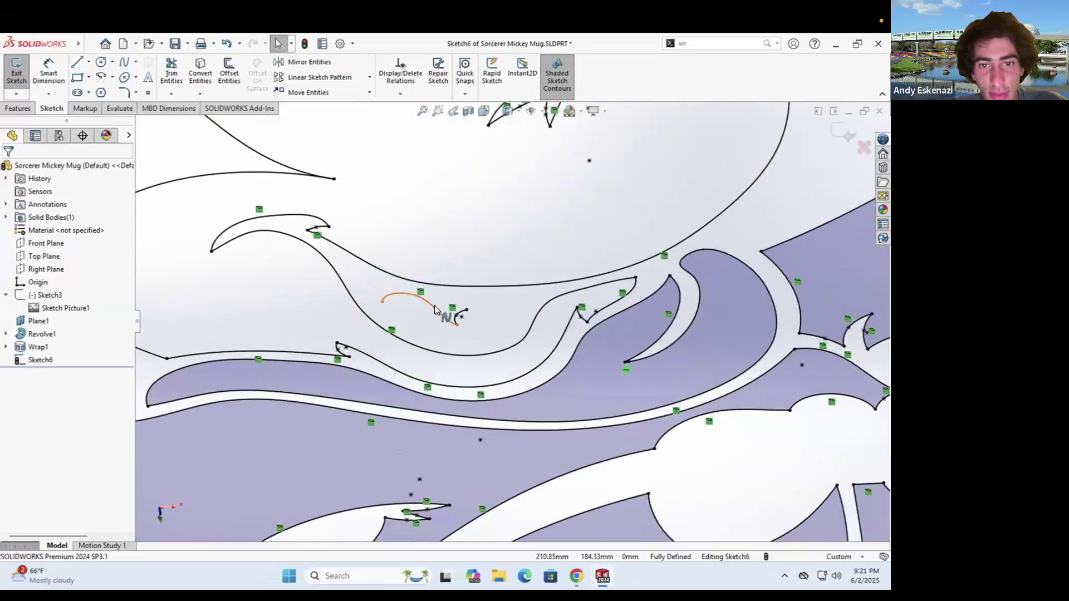
right_click(433, 305)
click(476, 513)
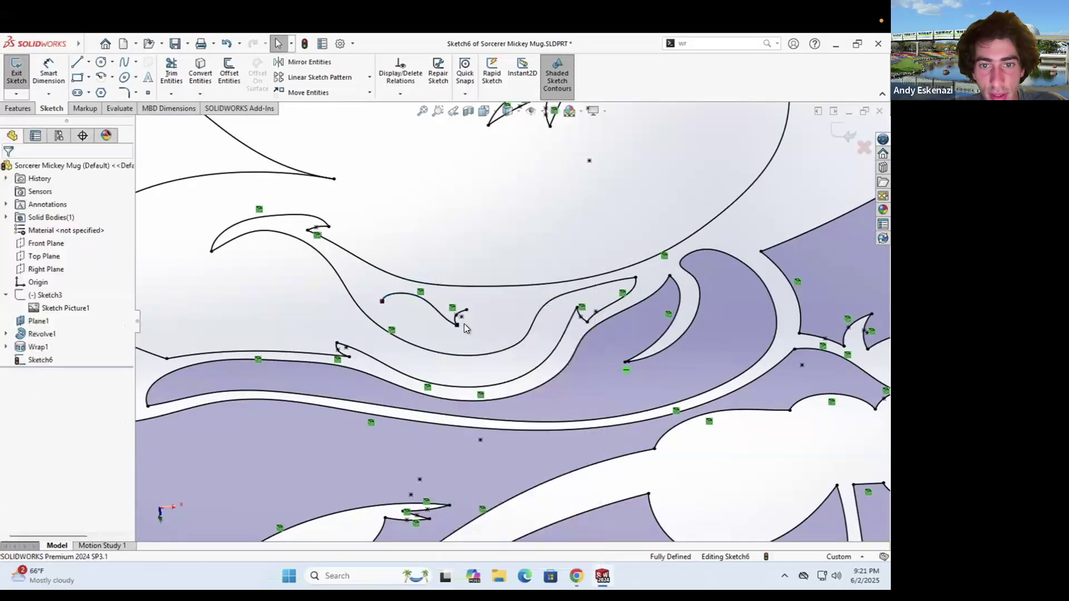
right_click(454, 319)
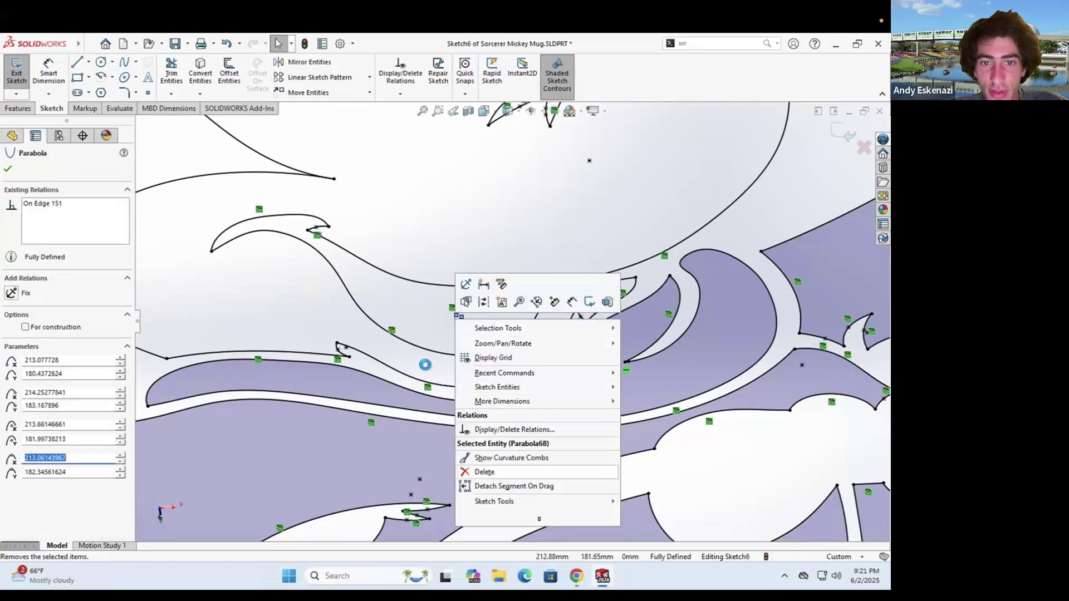
click(500, 472)
Examine the unshaded face contour around the mouth, cheek, eye, brow and nose for open endpoints
scroll(462, 348, up, 2)
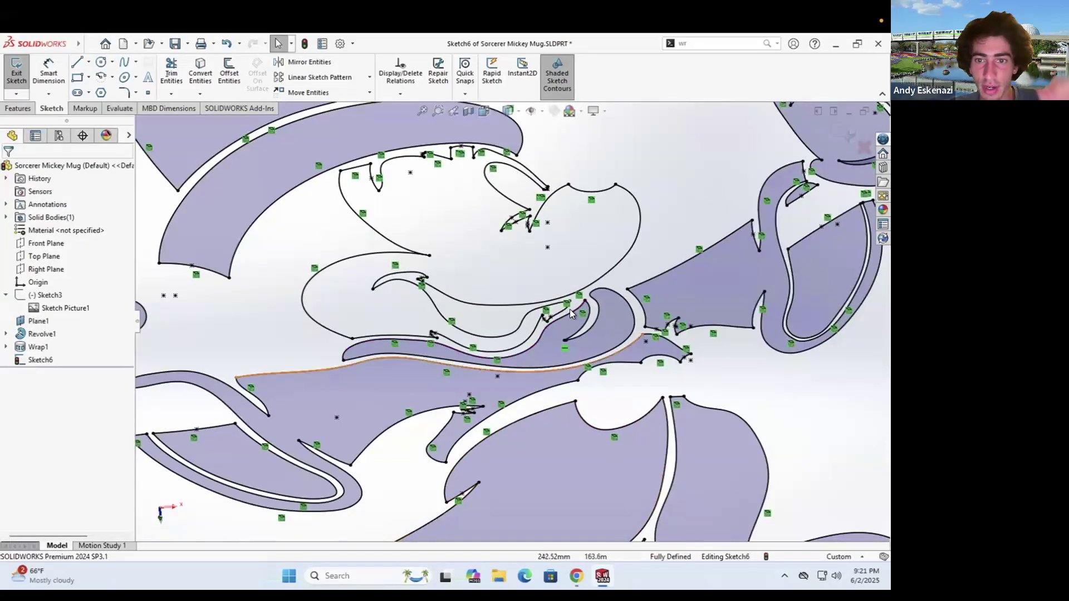
scroll(576, 306, down, 4)
scroll(553, 298, up, 3)
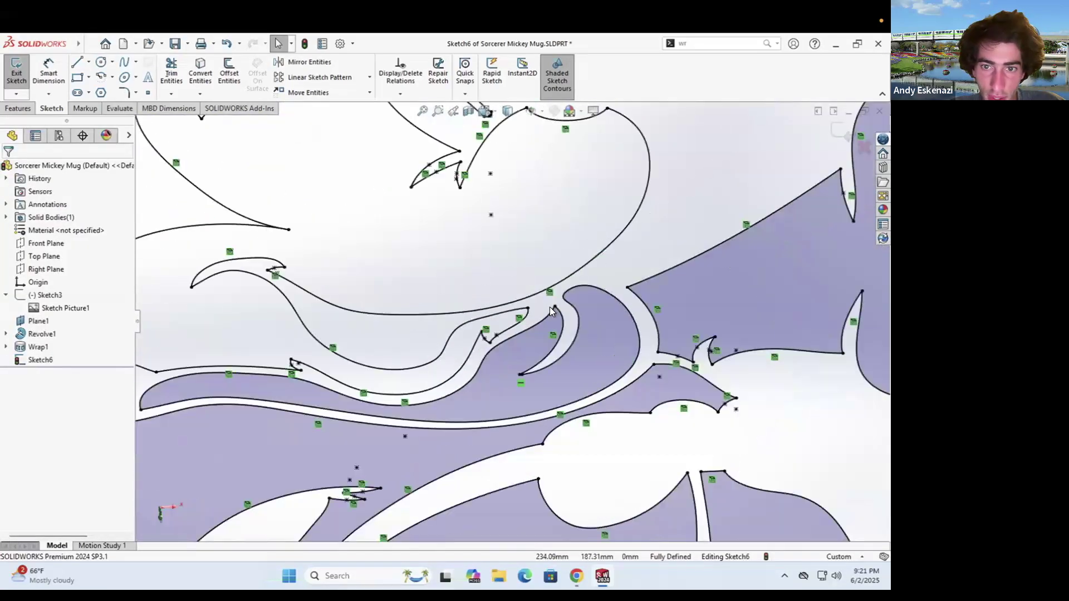
scroll(286, 365, up, 2)
scroll(285, 366, down, 5)
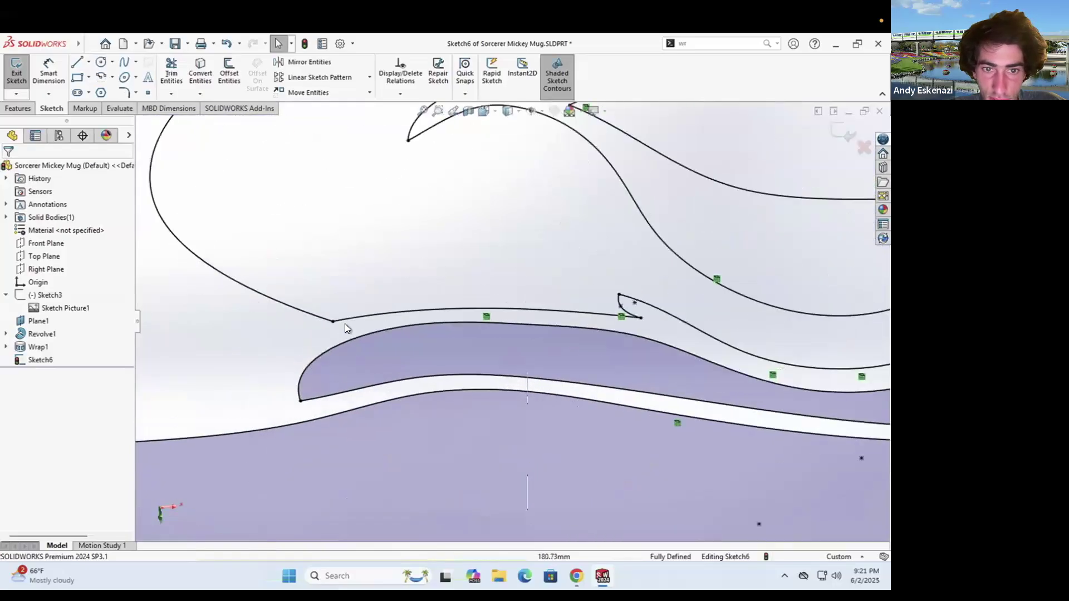
scroll(480, 304, up, 5)
scroll(546, 262, up, 2)
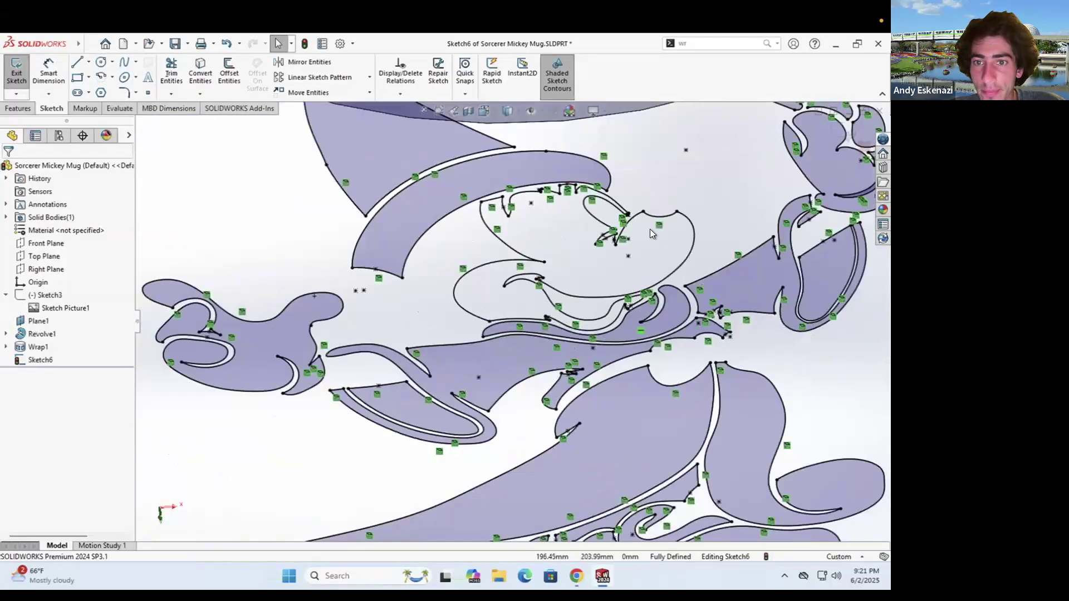
scroll(649, 229, down, 8)
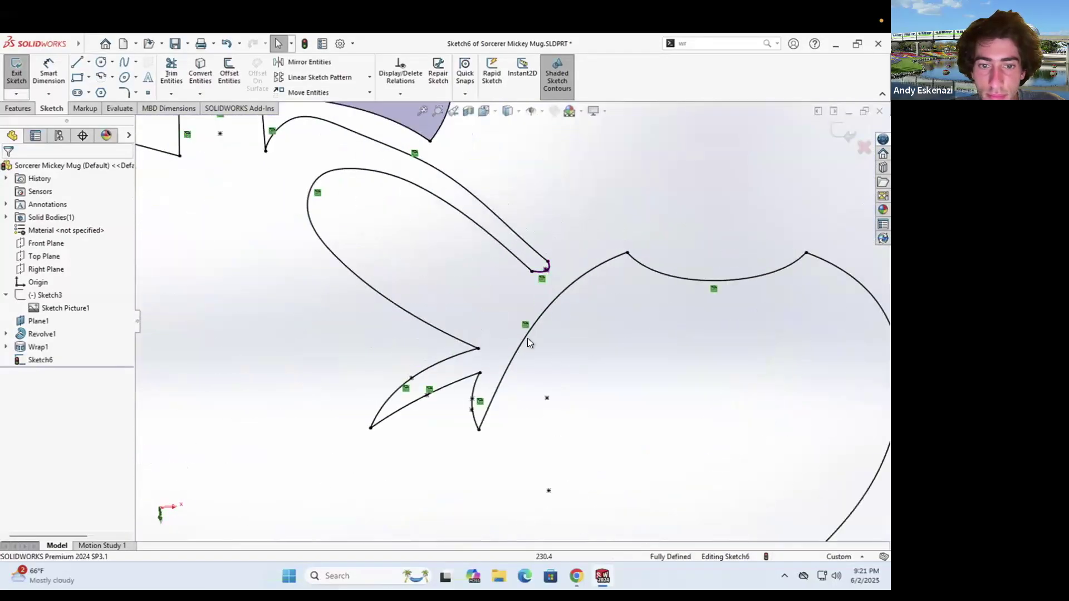
click(493, 438)
scroll(511, 320, up, 2)
scroll(253, 233, down, 5)
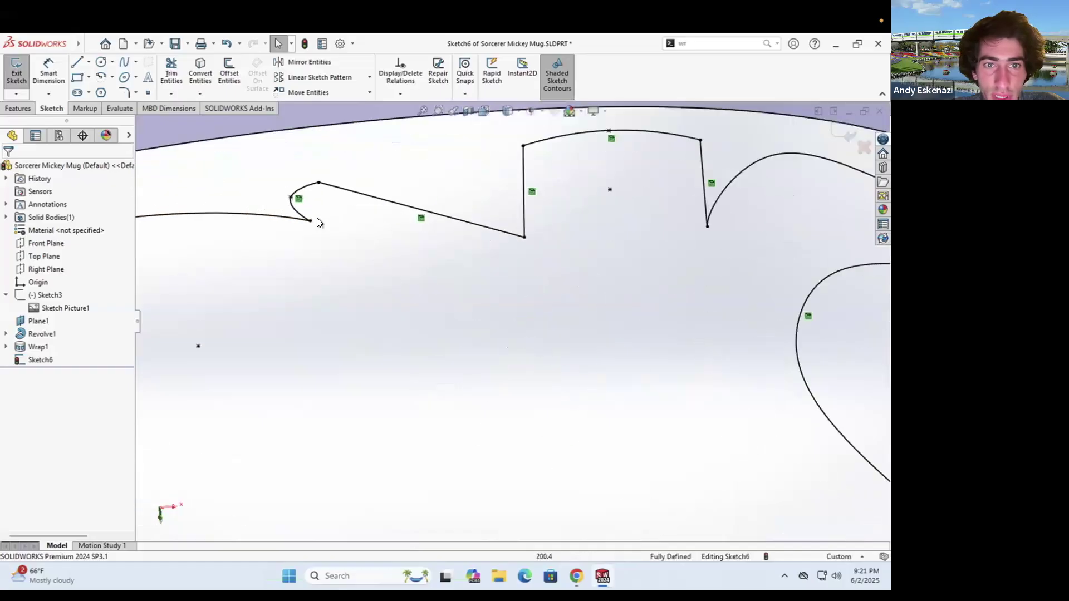
scroll(512, 321, up, 2)
key(z)
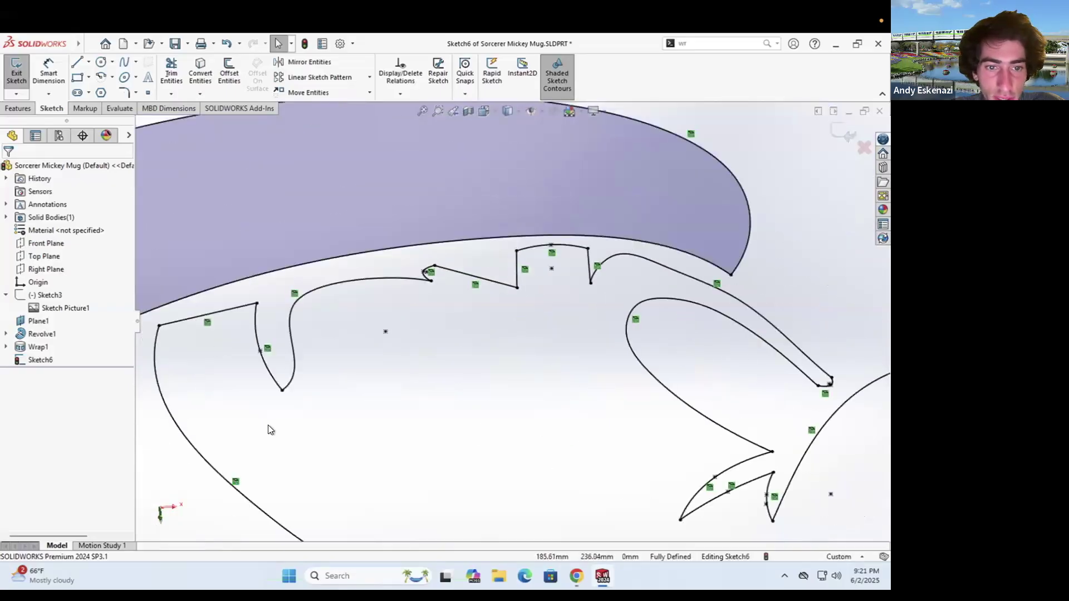
scroll(195, 315, up, 5)
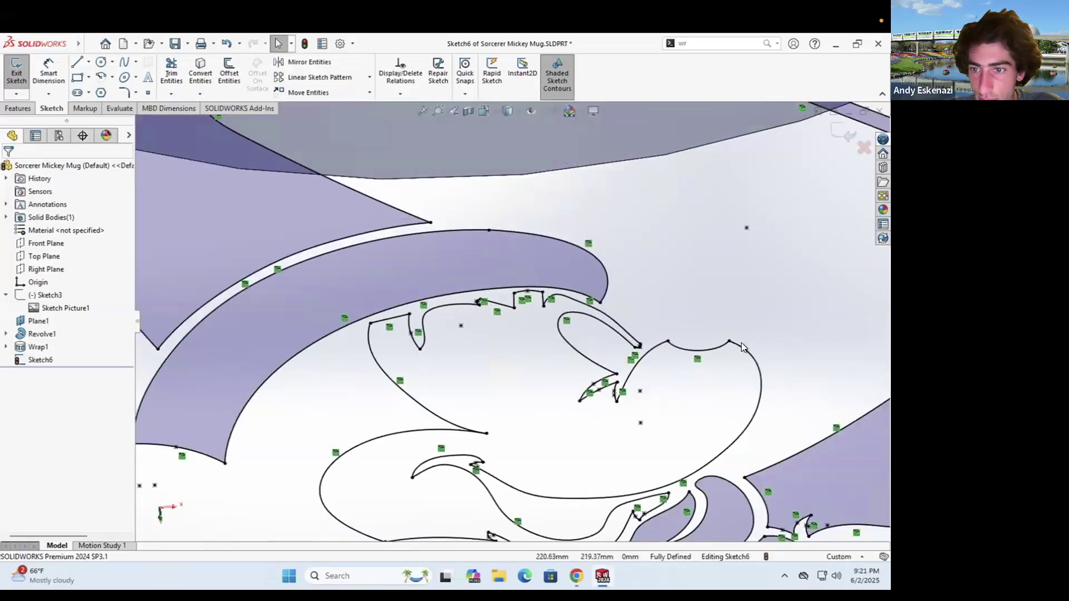
scroll(743, 345, down, 5)
scroll(462, 264, down, 2)
scroll(468, 259, up, 6)
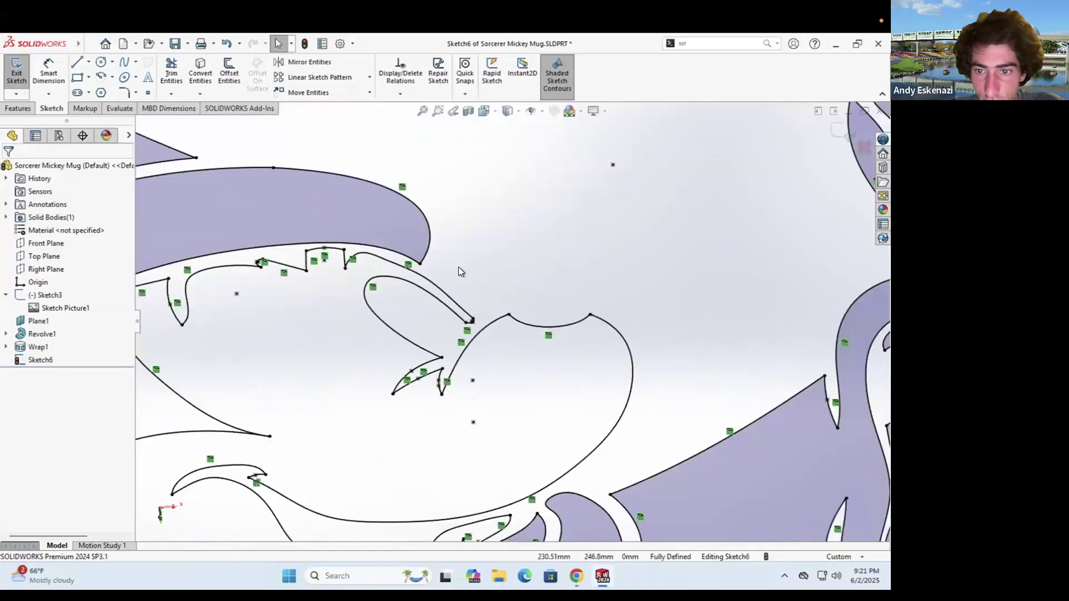
scroll(516, 302, up, 1)
Delete both splines of the crescent-shaped crease at the base of the raised glove holding the wand
scroll(644, 309, down, 6)
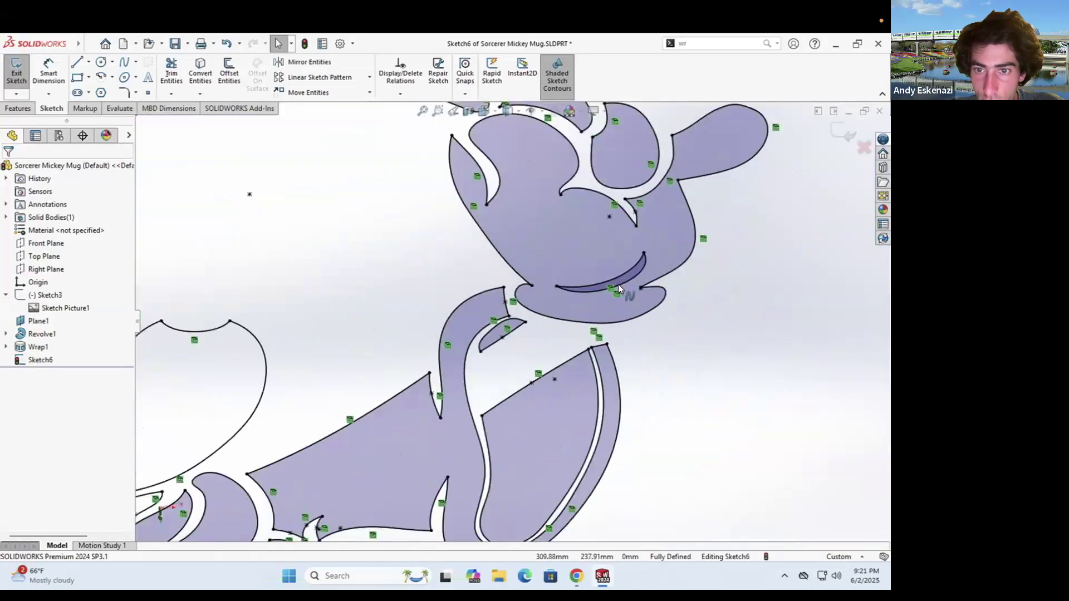
right_click(623, 286)
click(647, 494)
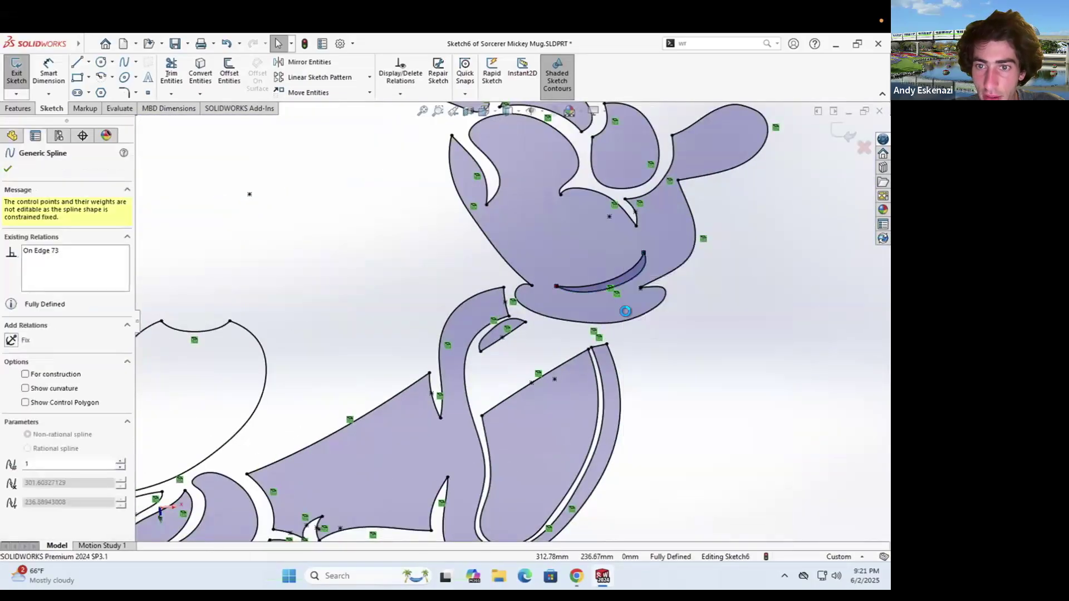
right_click(619, 276)
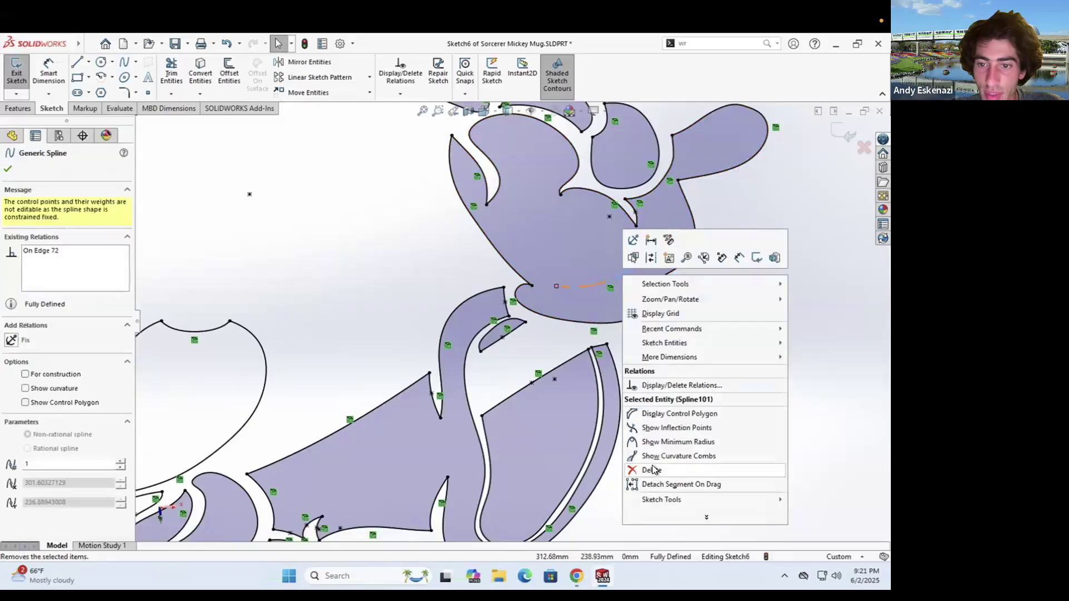
click(652, 467)
scroll(642, 365, up, 6)
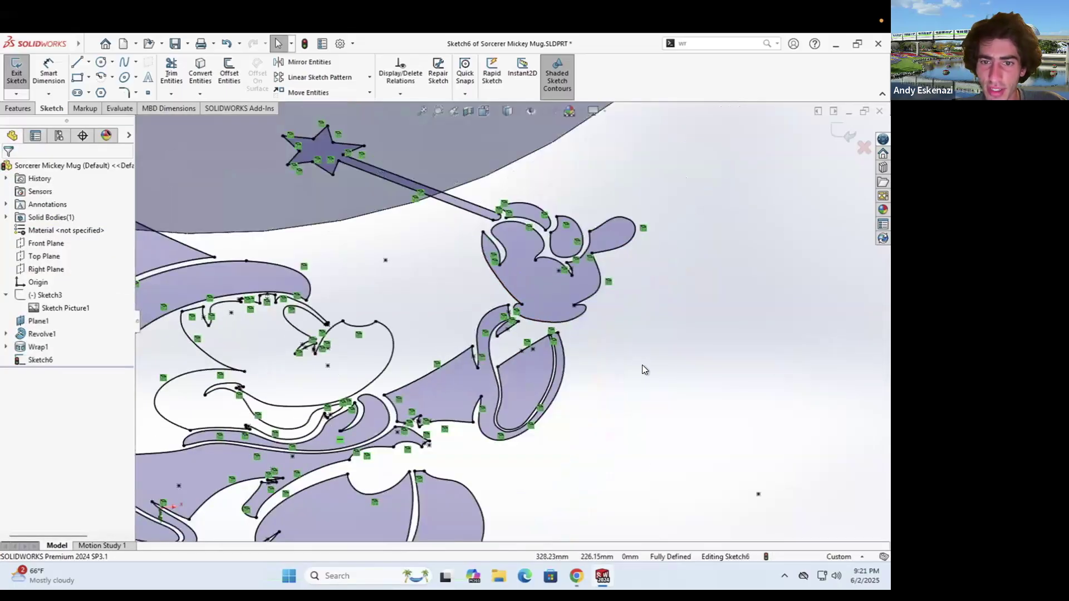
scroll(469, 299, down, 2)
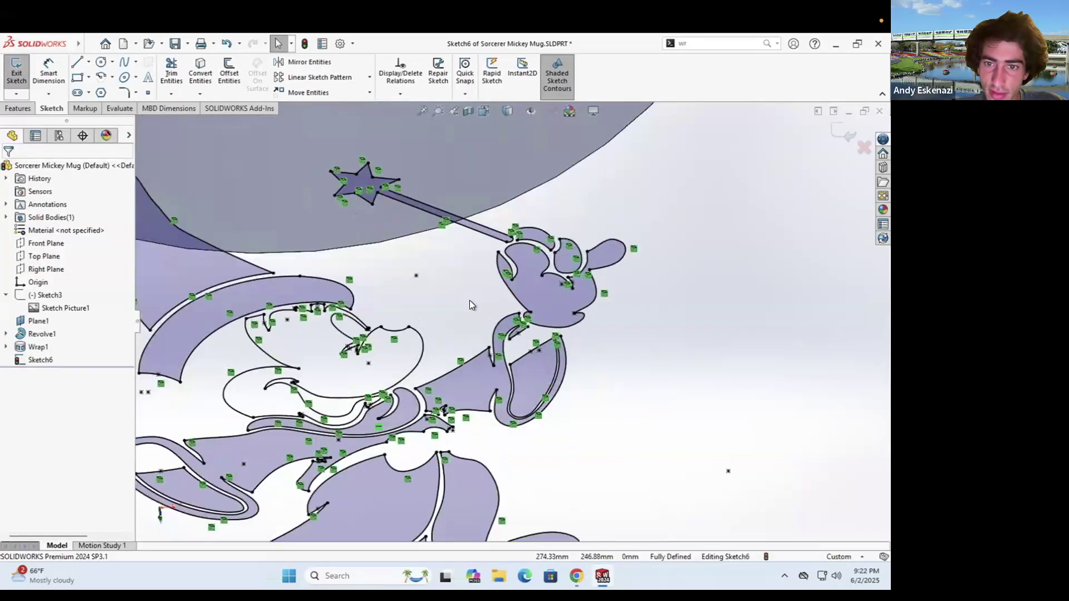
Examine the unshaded face contour around the eye wrinkles, nose, lip corner and chin for remaining gaps
scroll(526, 326, up, 1)
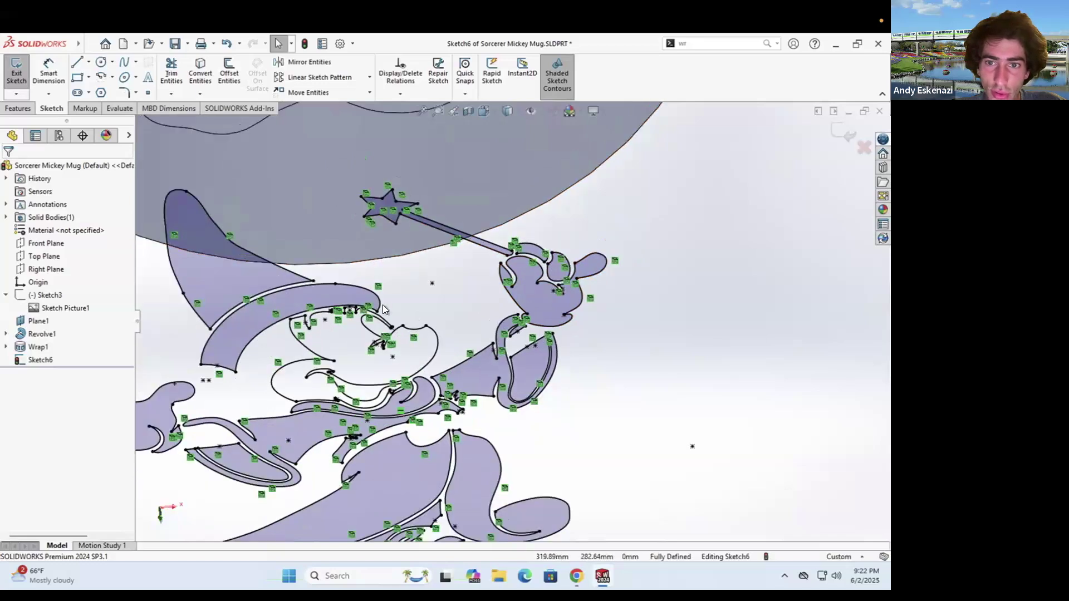
scroll(383, 342, down, 8)
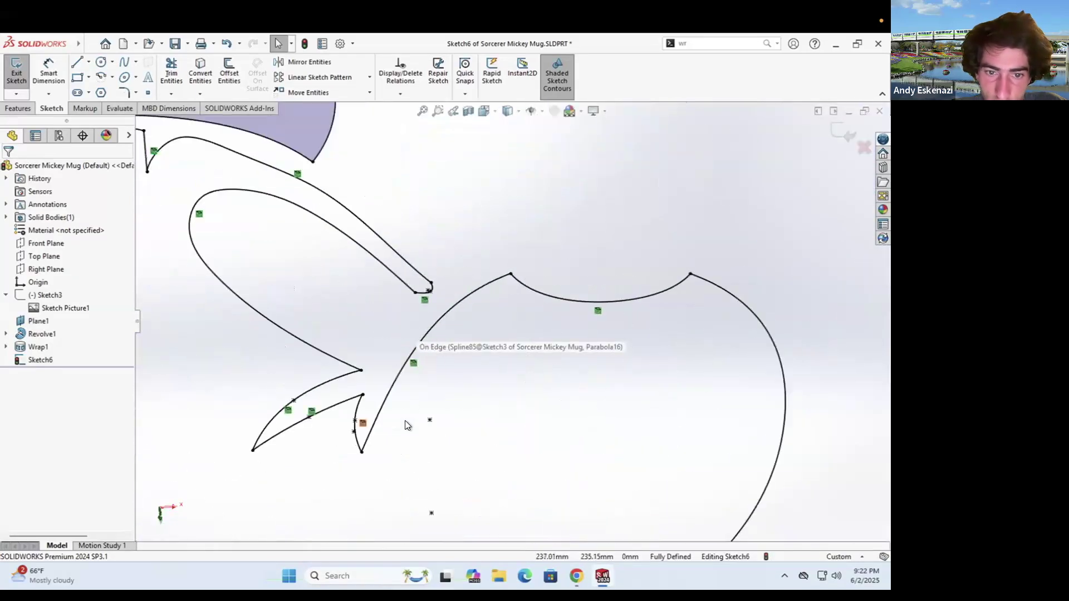
scroll(401, 375, down, 4)
scroll(475, 342, up, 8)
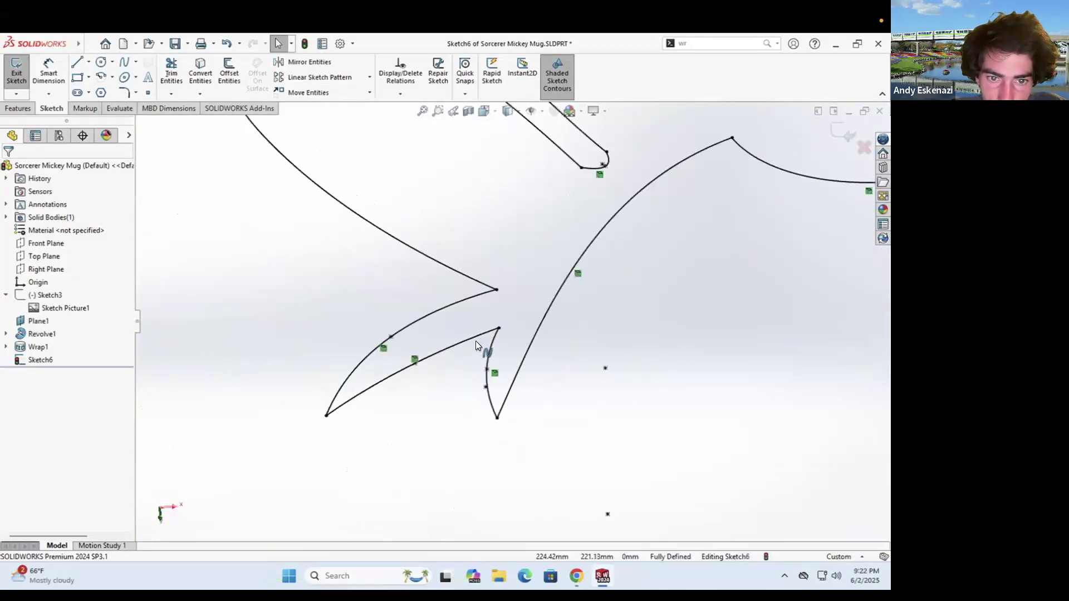
scroll(449, 381, up, 3)
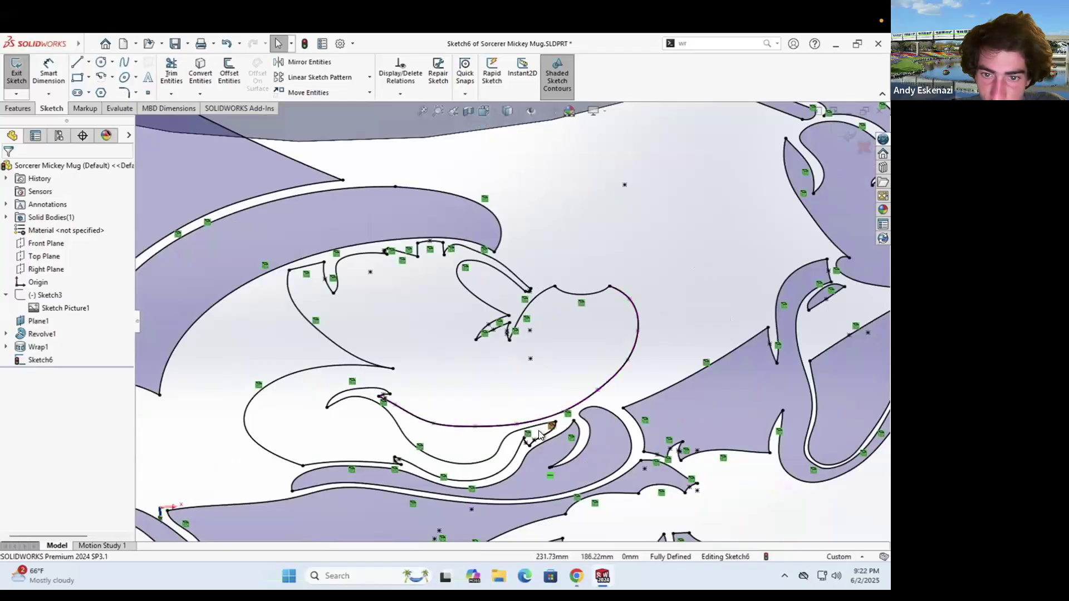
scroll(525, 440, down, 6)
scroll(492, 345, up, 4)
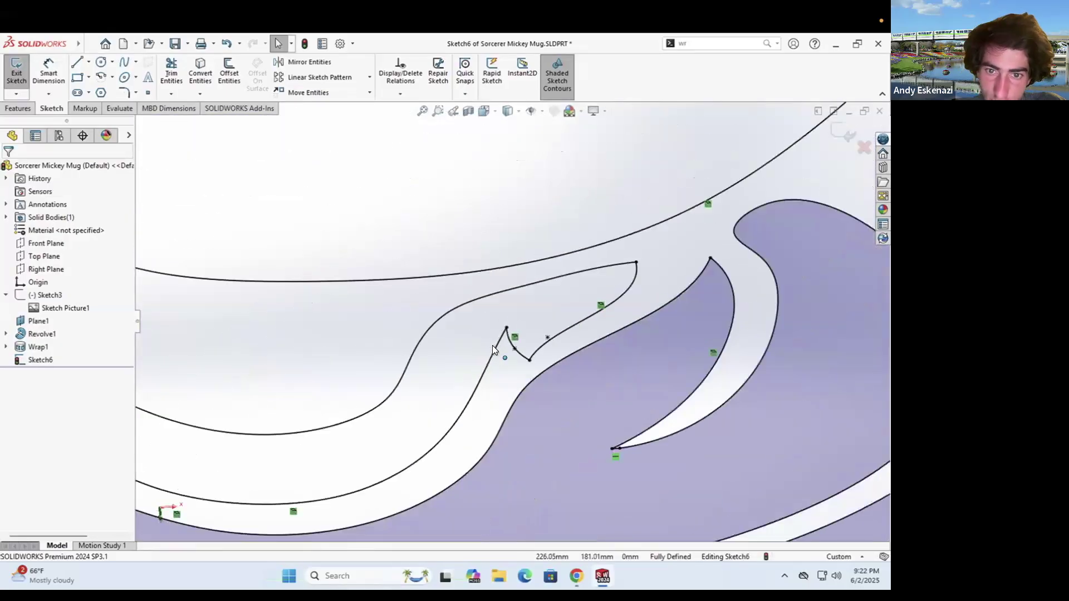
scroll(407, 391, up, 3)
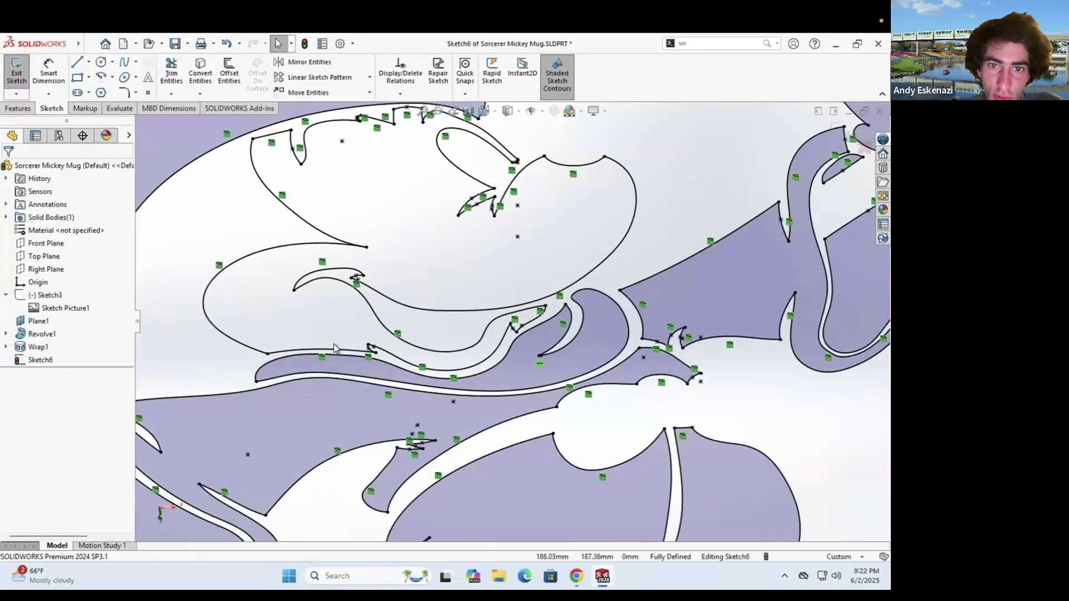
scroll(442, 292, up, 3)
scroll(442, 292, down, 3)
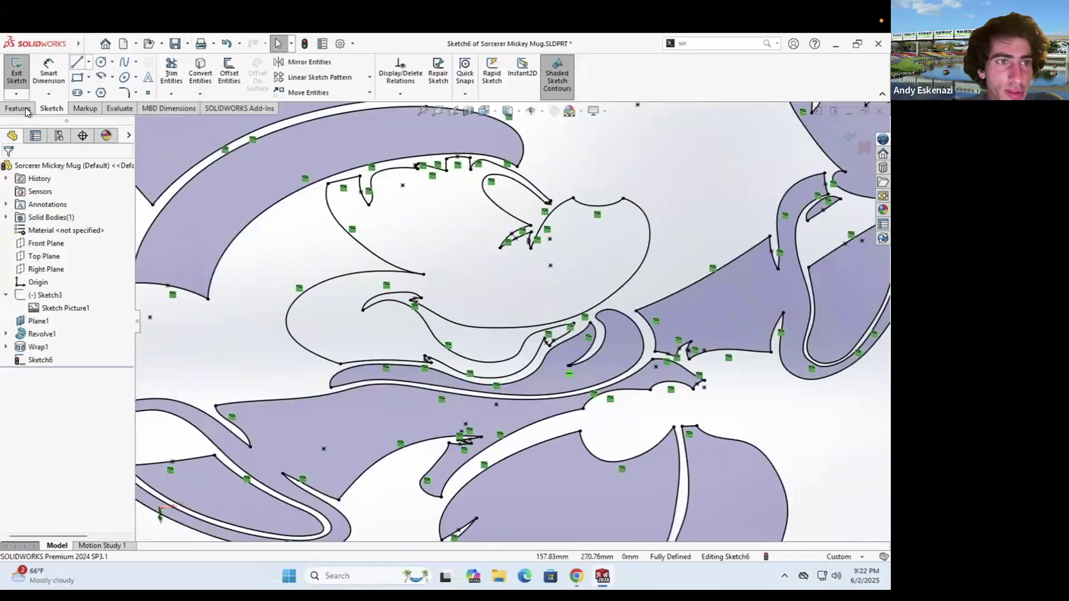
Try a 20 mm Boss-Extrude of the unshaded face region, and clear its selected contours
click(21, 71)
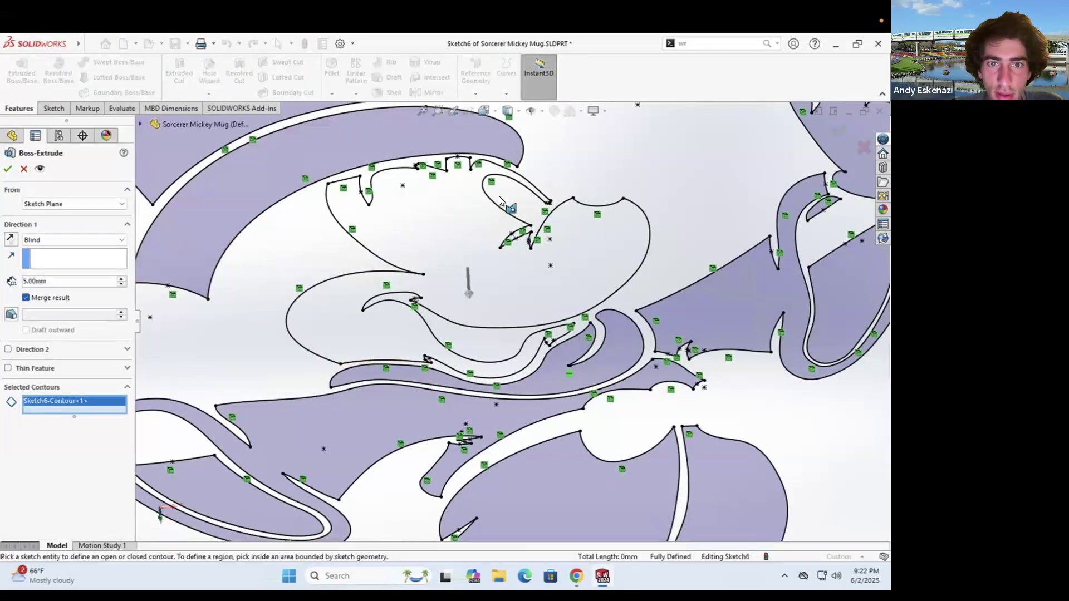
click(468, 262)
click(470, 262)
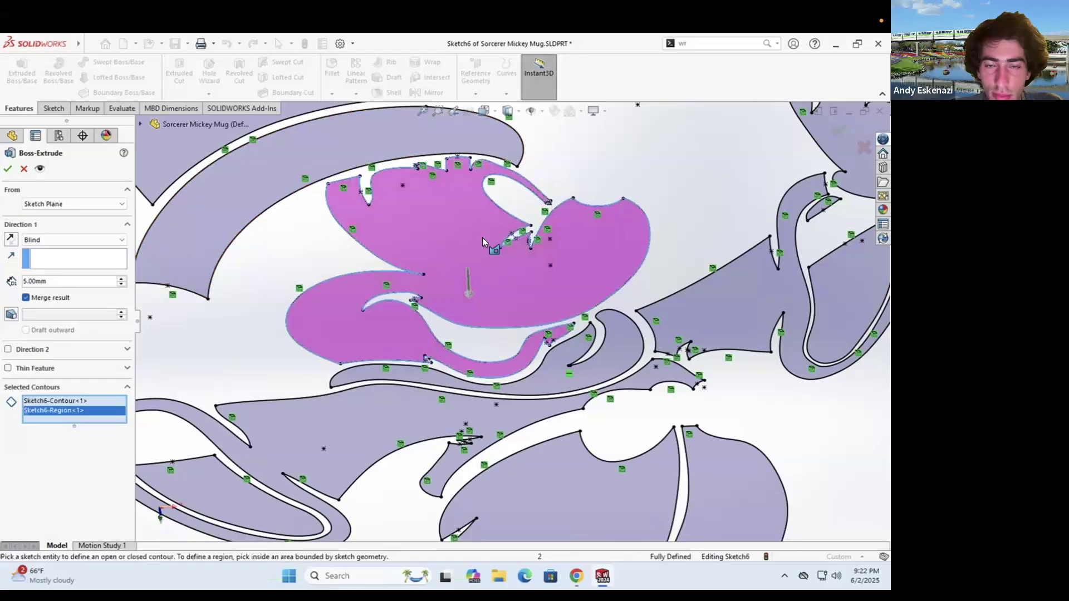
scroll(493, 161, down, 2)
scroll(596, 218, down, 2)
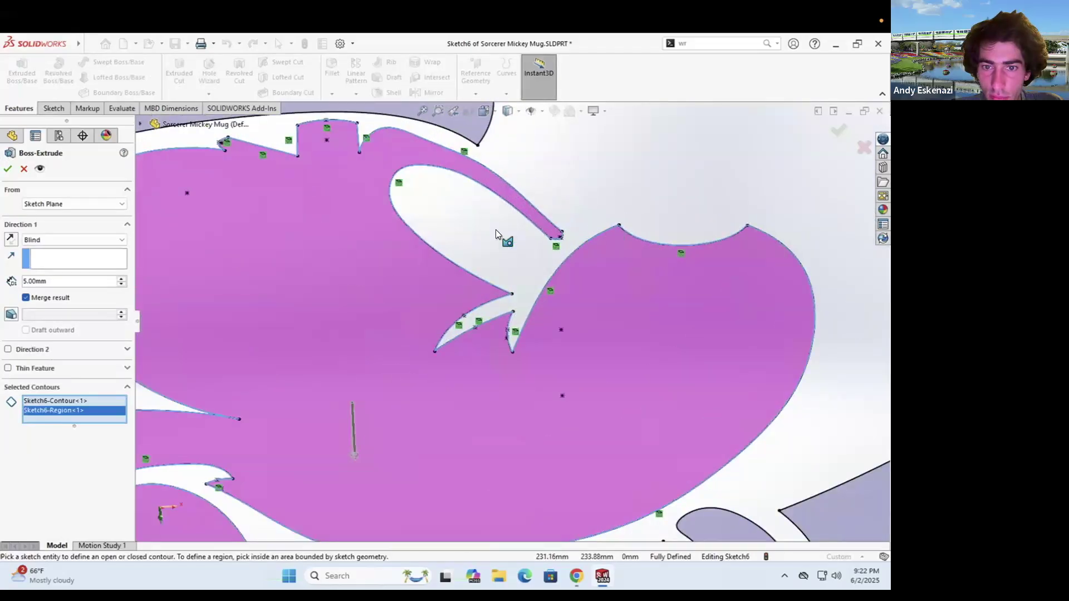
scroll(457, 236, up, 5)
drag(474, 319, 475, 278)
scroll(467, 347, up, 4)
mouse_move(468, 347)
middle_down()
mouse_move(434, 302)
mouse_move(478, 390)
middle_up()
right_click(91, 396)
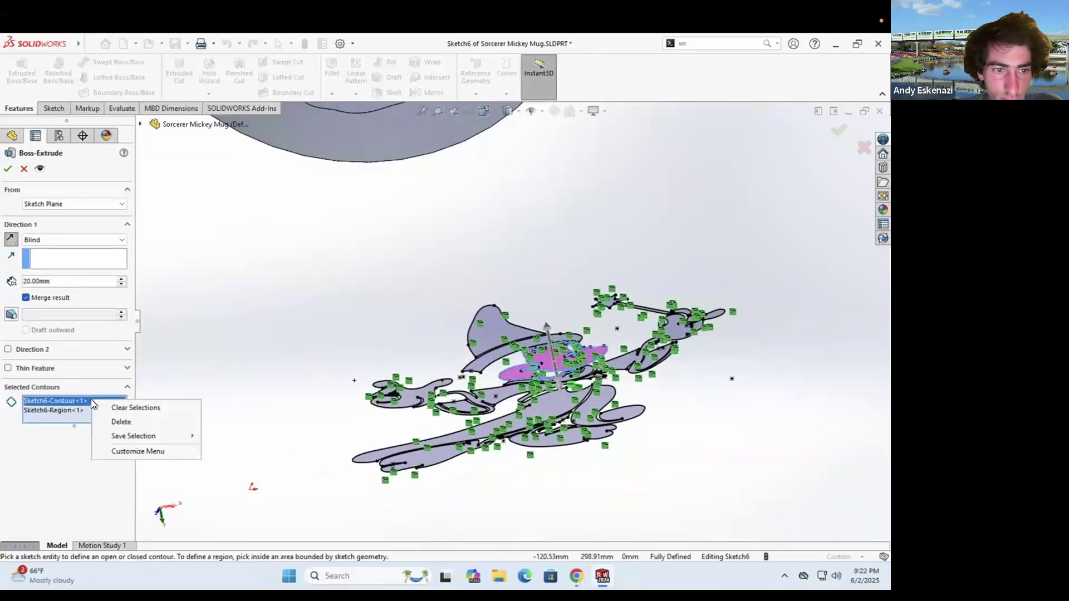
click(96, 409)
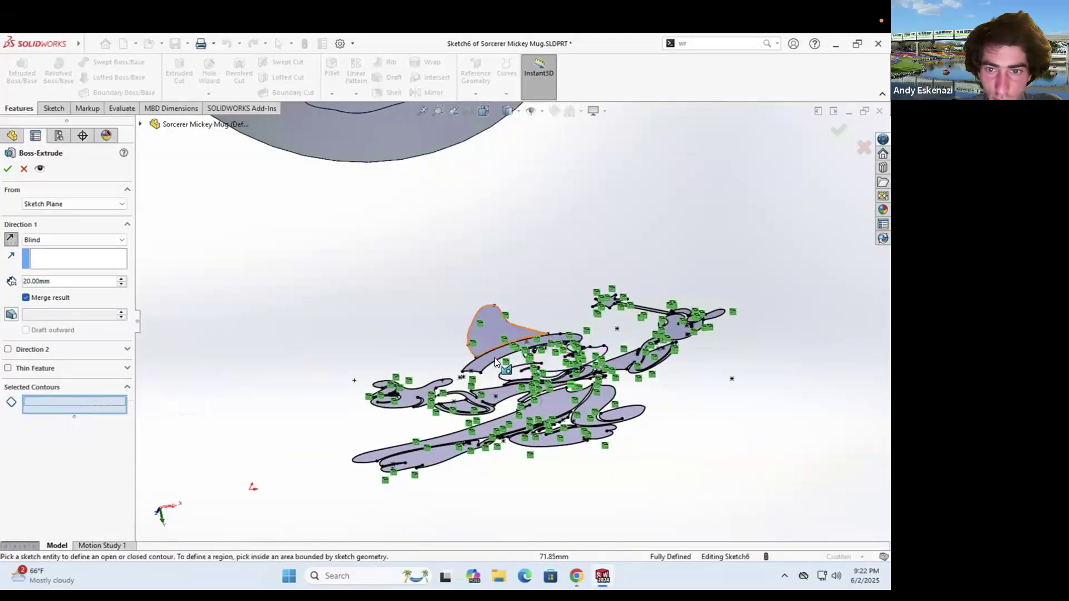
Select only the face region for the extrusion and inspect its highlighted boundary at the mouth corner and hairline
click(556, 364)
middle_drag(551, 387, 540, 291)
scroll(540, 290, down, 7)
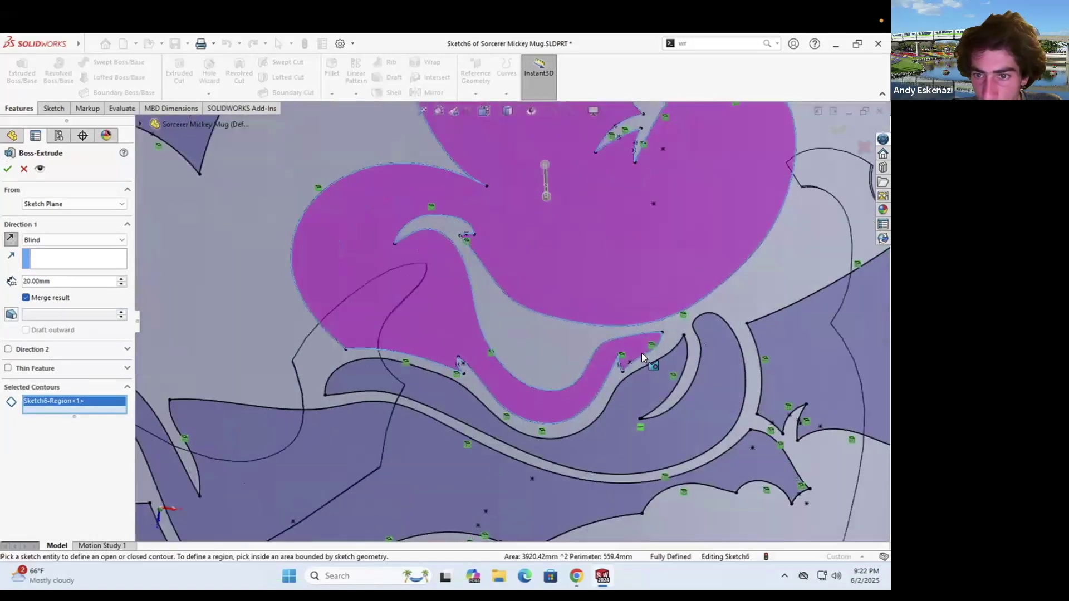
scroll(641, 356, down, 5)
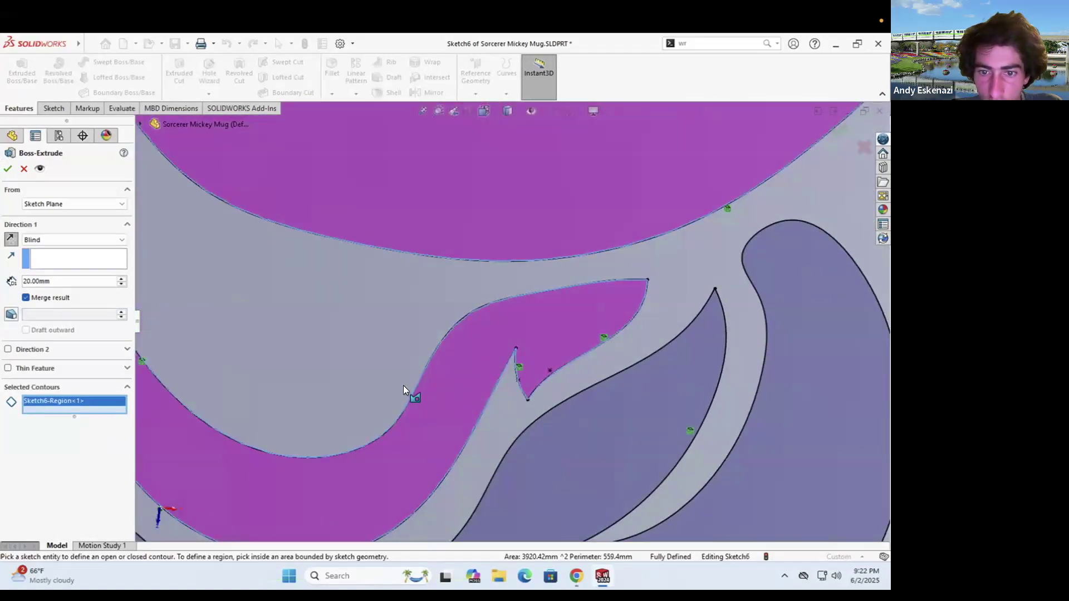
scroll(403, 386, up, 6)
scroll(309, 385, up, 3)
scroll(506, 243, up, 1)
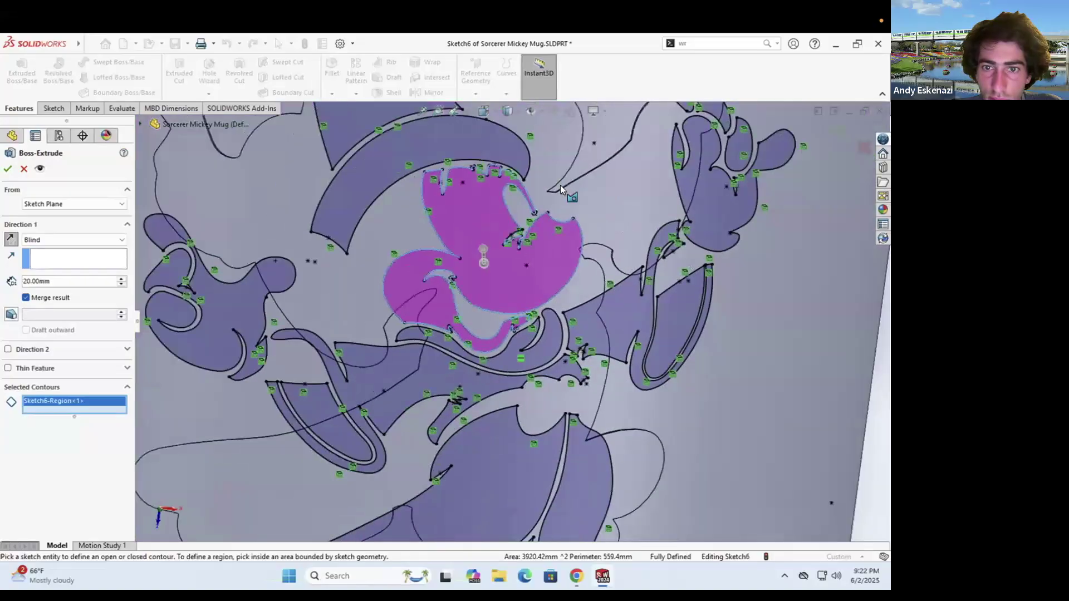
scroll(382, 205, down, 8)
scroll(492, 226, up, 6)
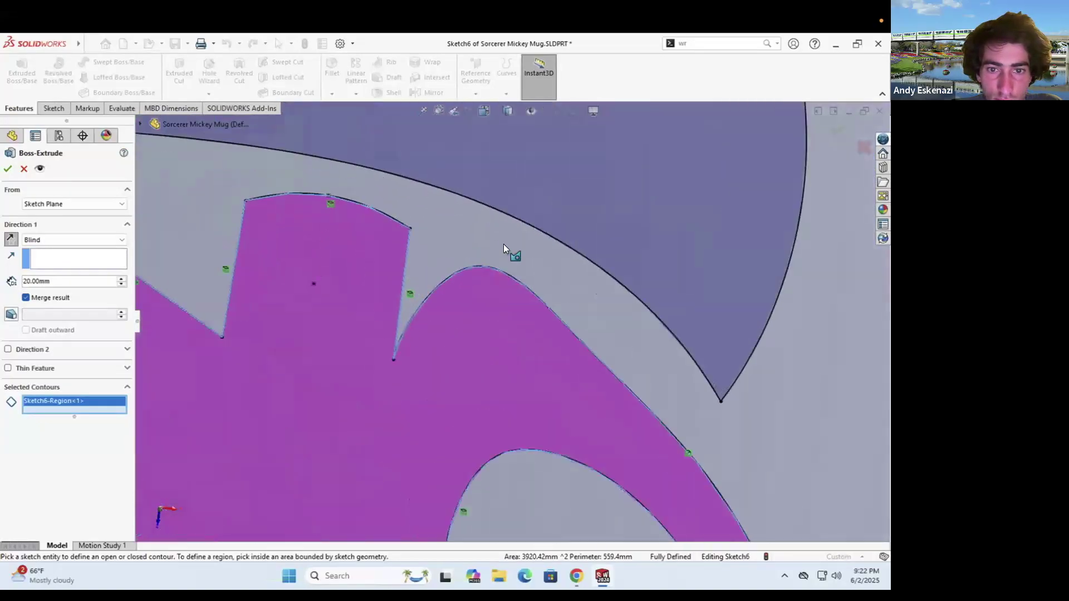
scroll(490, 323, up, 4)
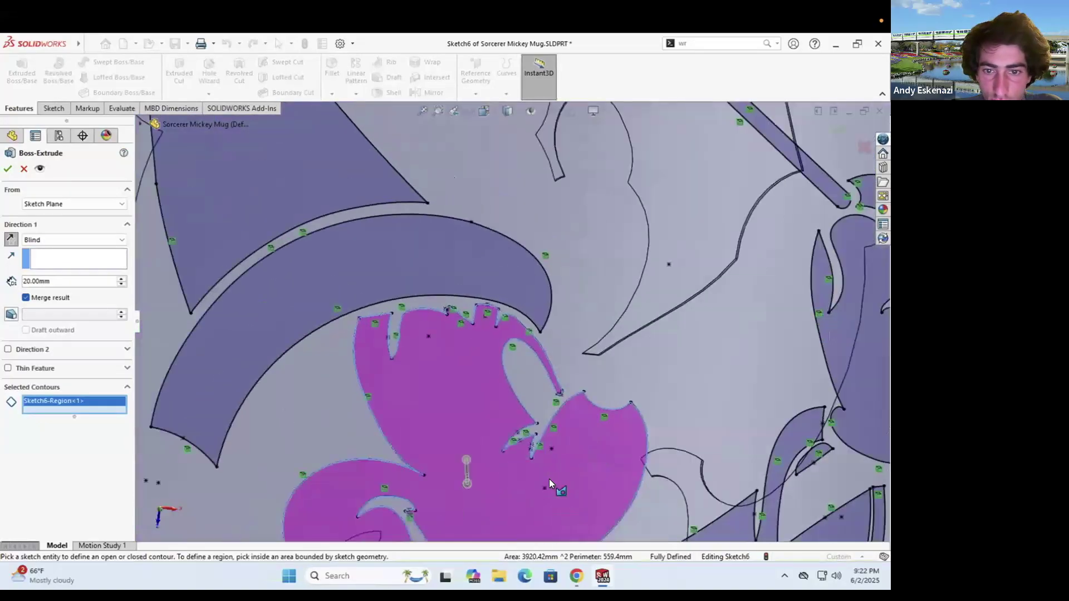
Try adding a 71 mm second direction to the face extrusion, and cancel the feature
click(480, 417)
middle_drag(491, 426, 516, 426)
drag(288, 278, 359, 292)
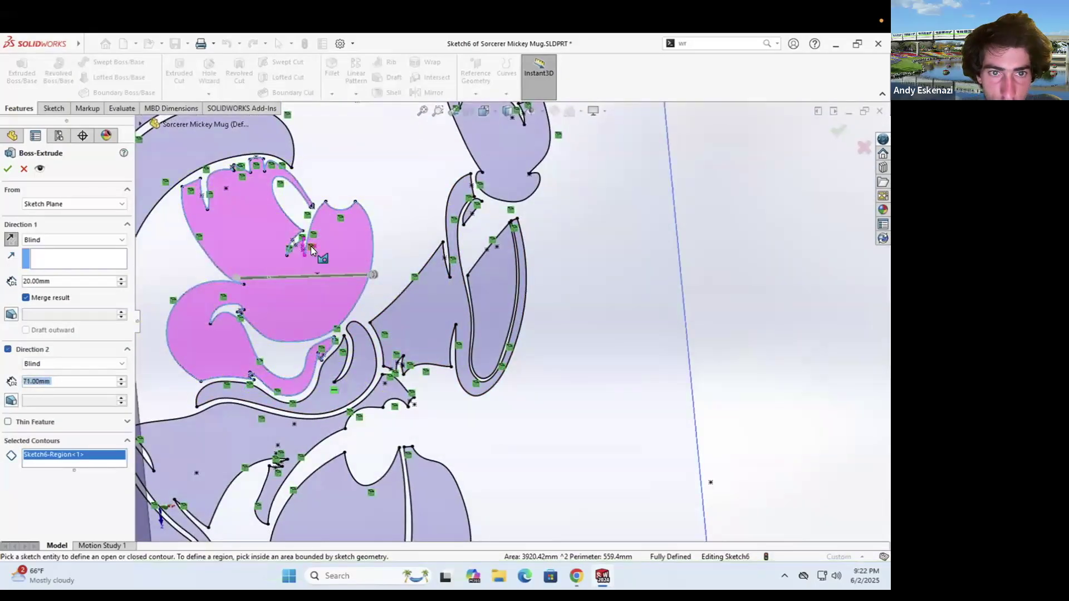
scroll(410, 237, down, 5)
key(Escape)
scroll(421, 263, up, 10)
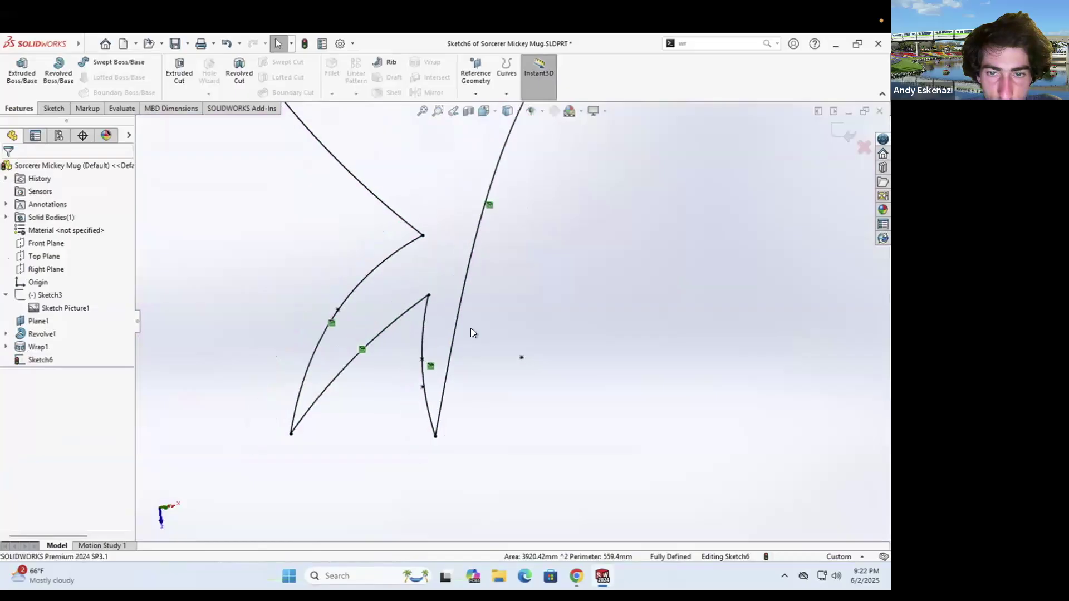
Examine the chin corner of the face contour and the whole sketch's placement in front of the mug
mouse_move(501, 321)
middle_down()
mouse_move(497, 388)
mouse_move(499, 379)
middle_up()
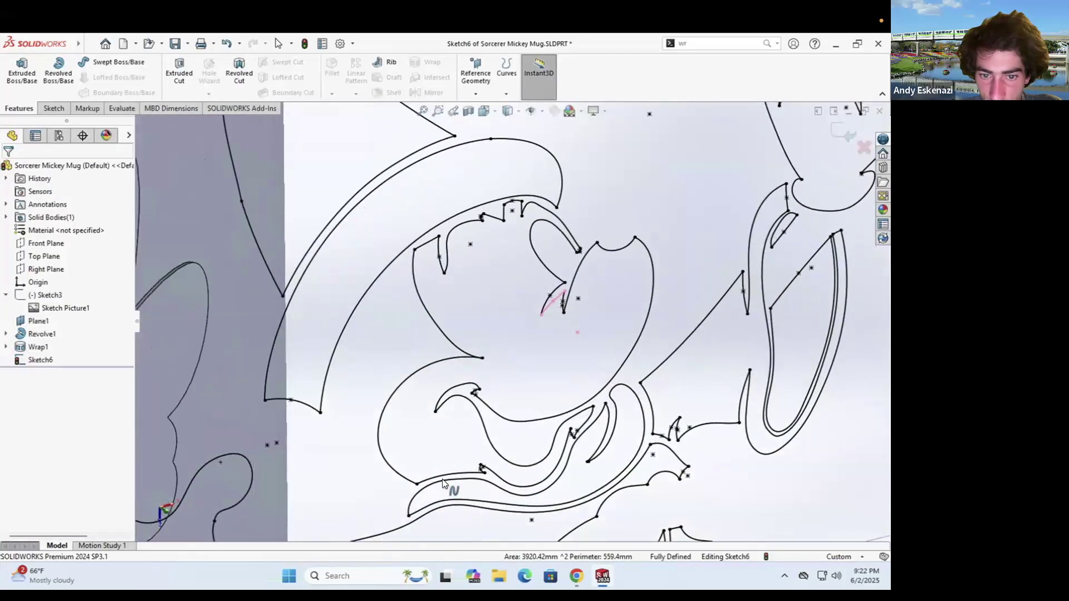
scroll(490, 484, down, 5)
scroll(345, 391, down, 3)
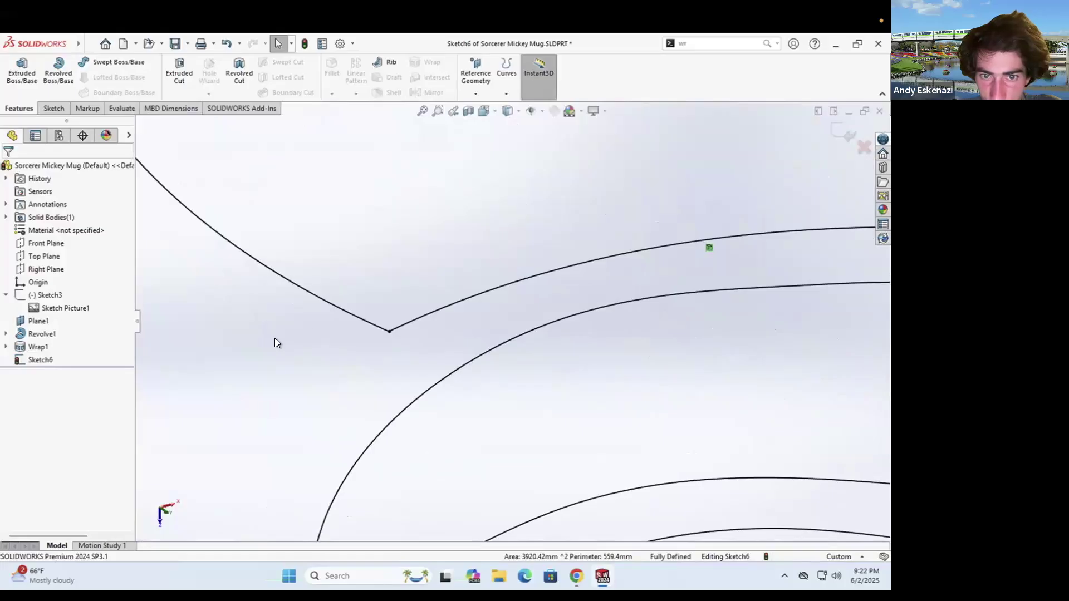
scroll(275, 339, up, 8)
scroll(276, 336, up, 10)
middle_drag(503, 324, 446, 402)
scroll(446, 402, down, 8)
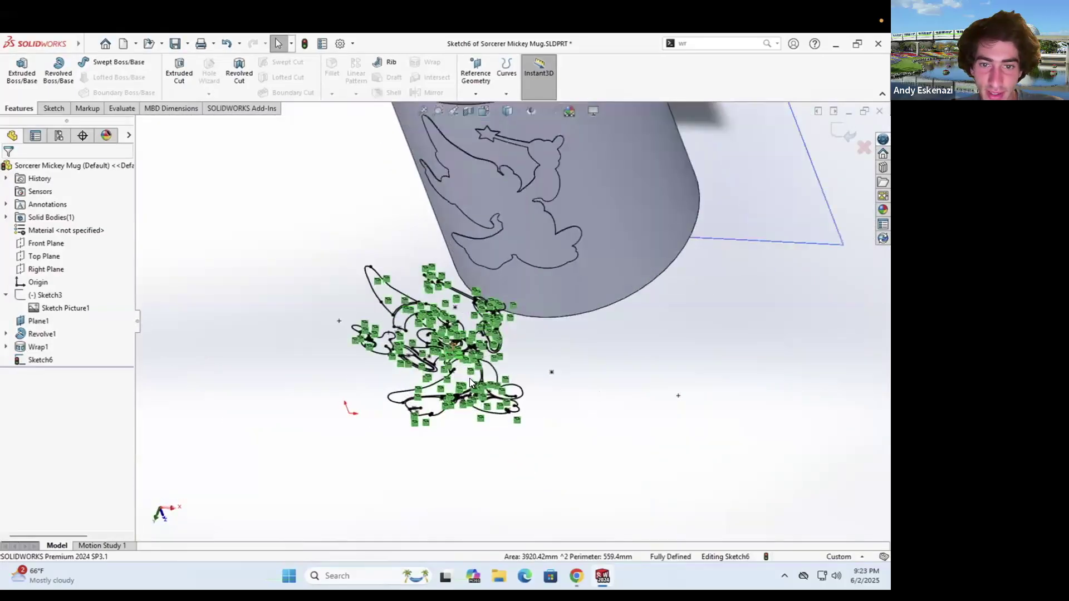
mouse_move(428, 341)
middle_down()
mouse_move(121, 202)
mouse_move(36, 105)
middle_up()
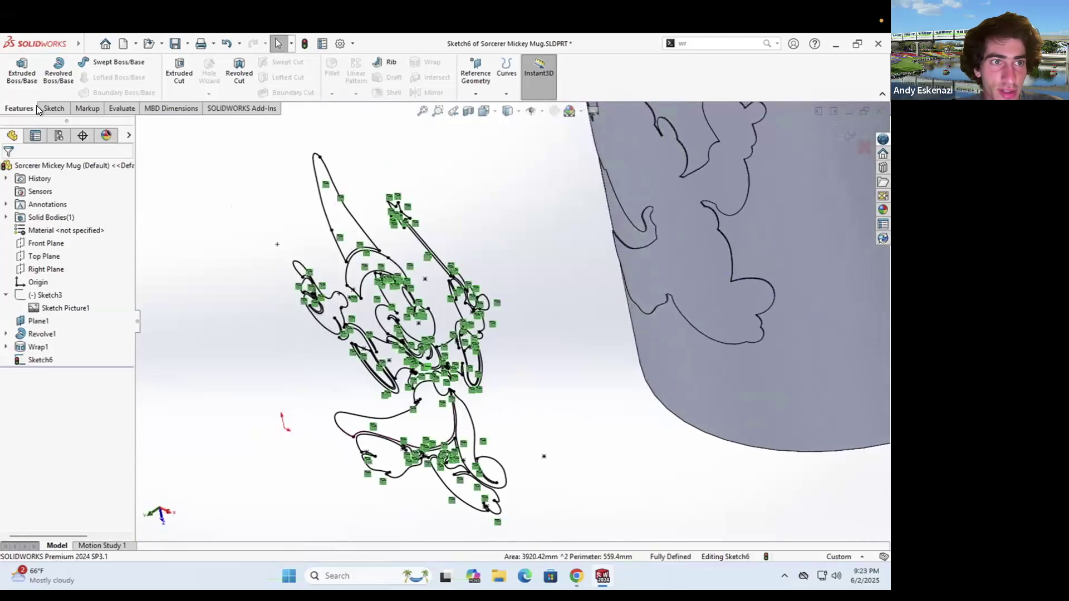
Exit the sketch and try a Deboss wrap of Sketch6 onto the raised silhouette face of the mug
click(28, 75)
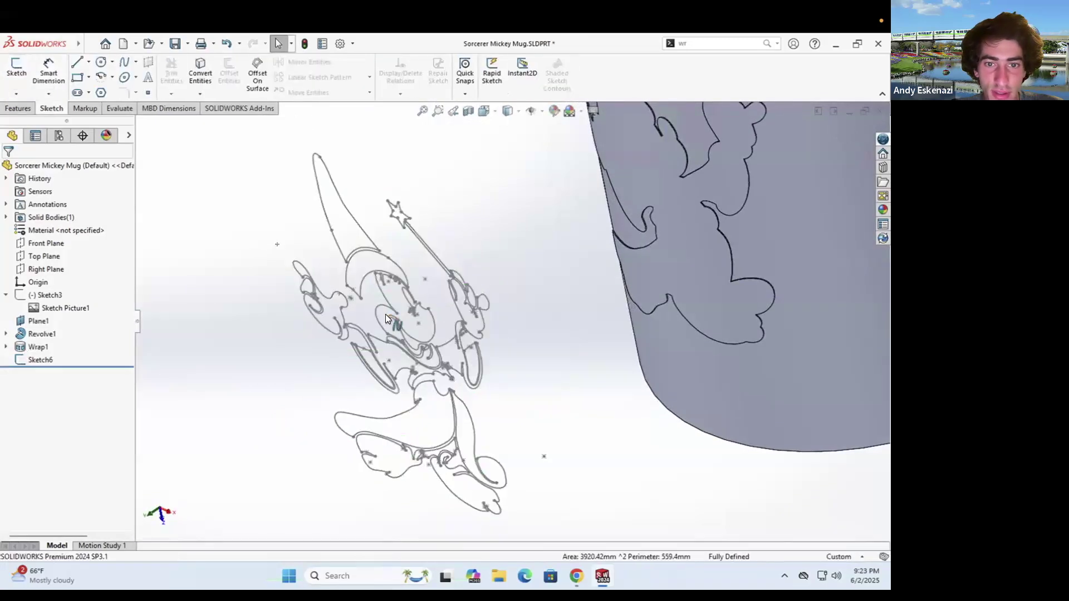
mouse_move(549, 347)
middle_down()
mouse_move(679, 291)
mouse_move(644, 365)
mouse_move(692, 75)
middle_up()
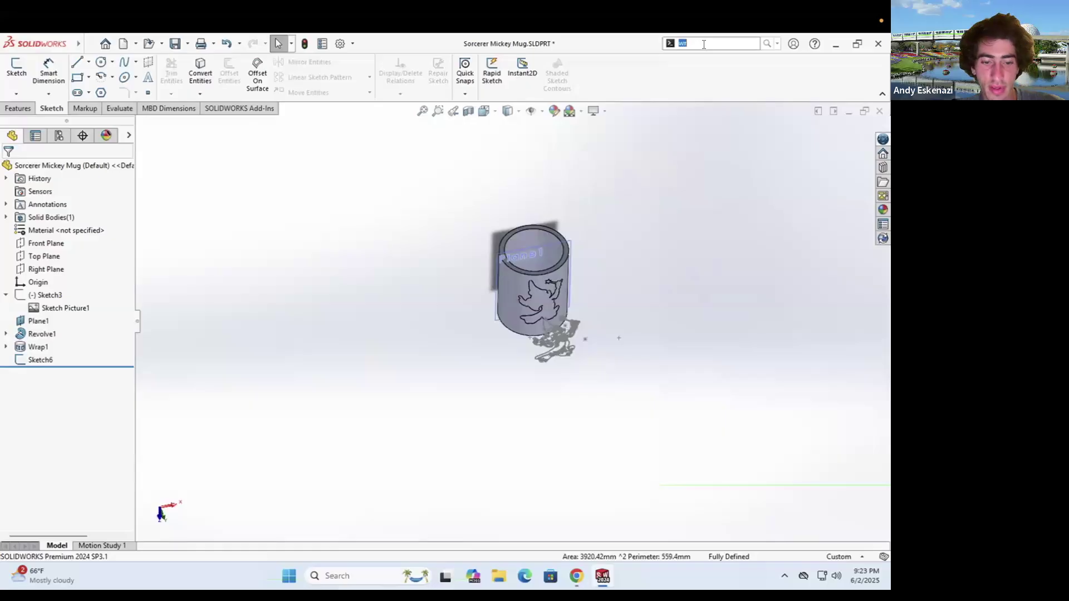
text(r)
click(692, 57)
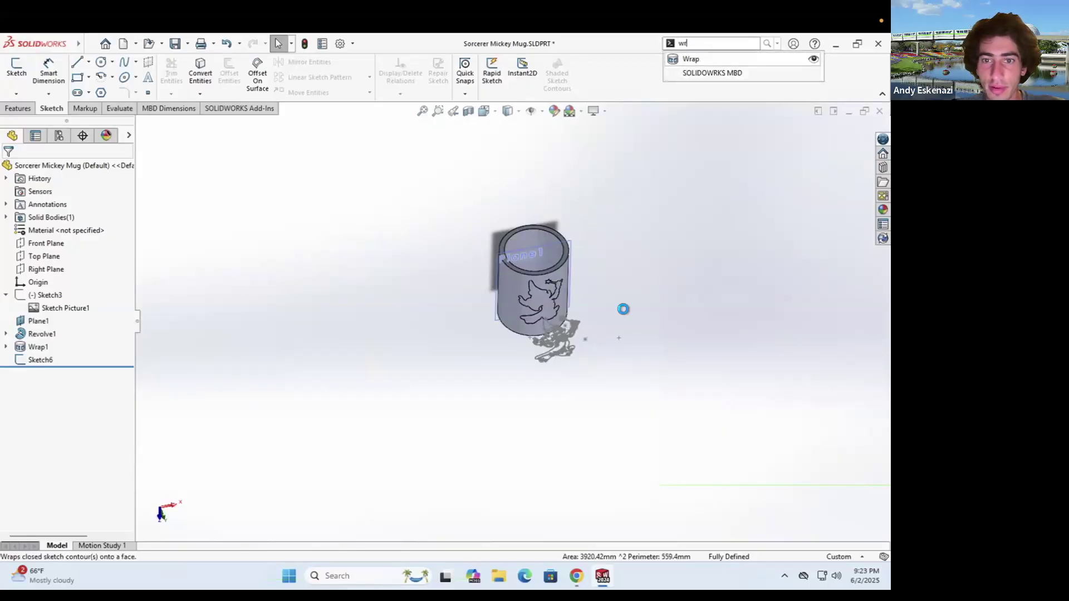
scroll(524, 357, down, 5)
click(521, 354)
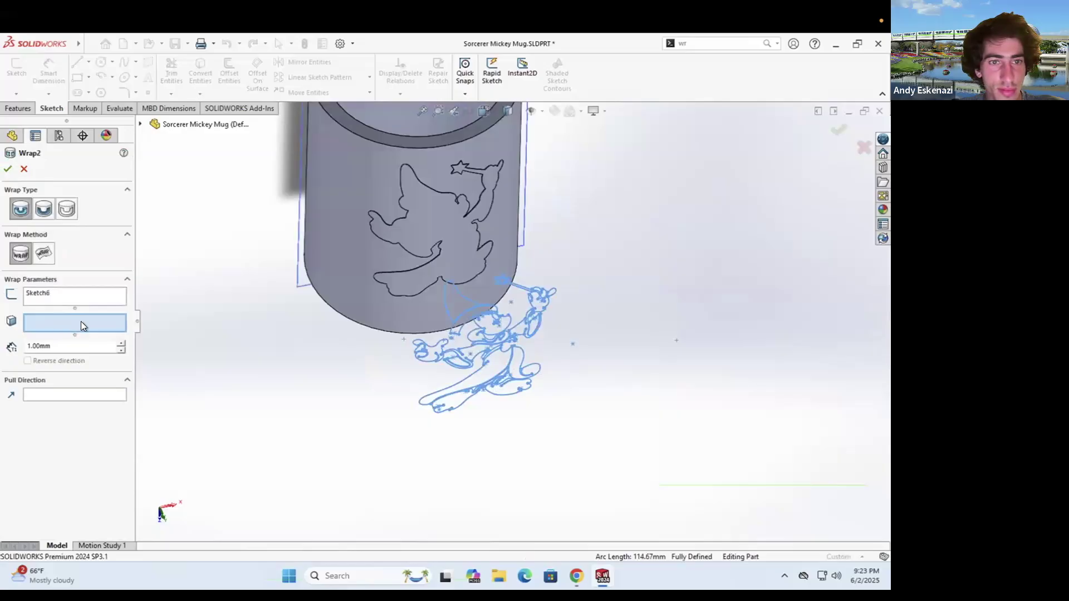
click(437, 221)
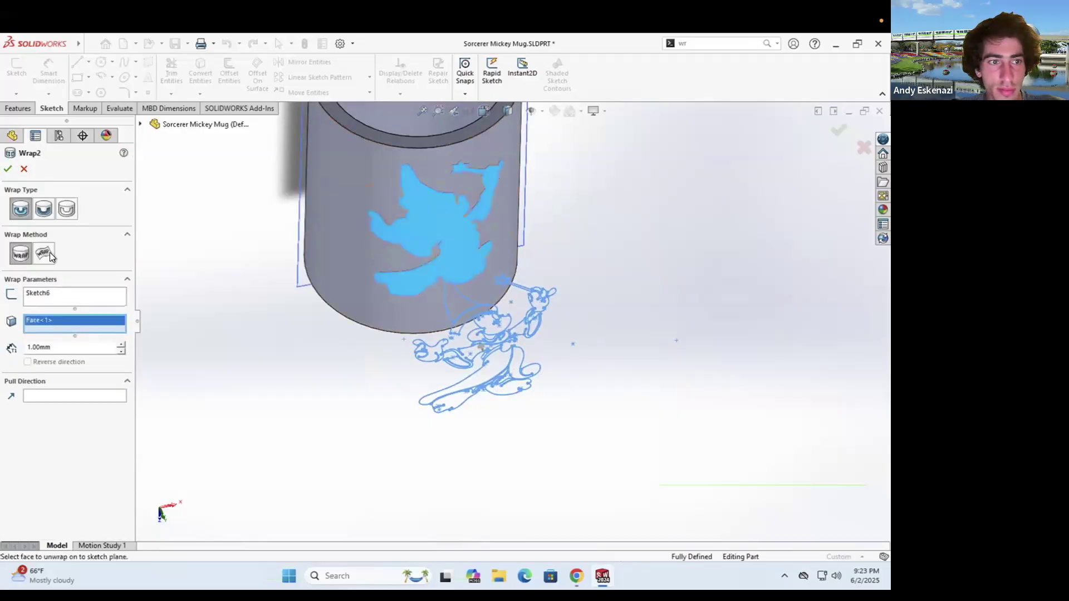
click(47, 211)
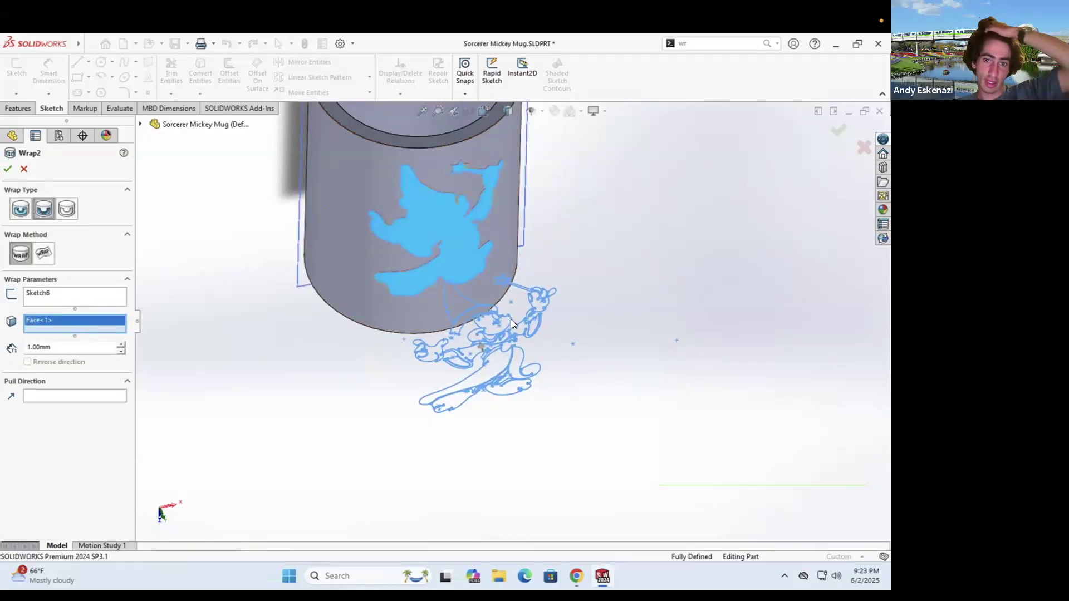
Cancel the wrap after checking the face curves, and reopen Sketch6 for editing
scroll(503, 323, down, 5)
scroll(449, 323, down, 2)
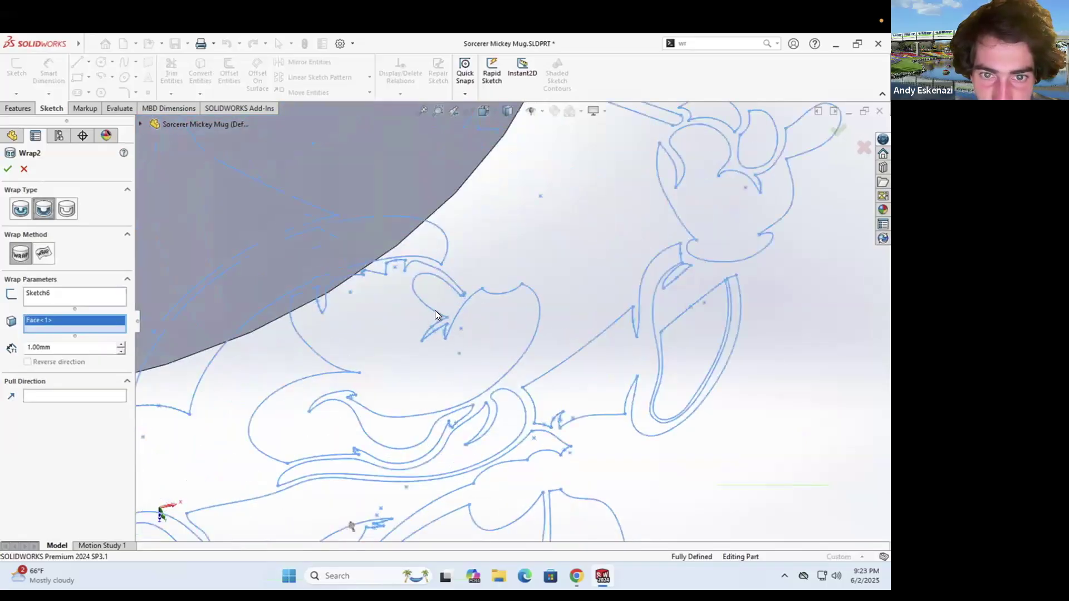
key(Escape)
right_click(430, 306)
click(440, 272)
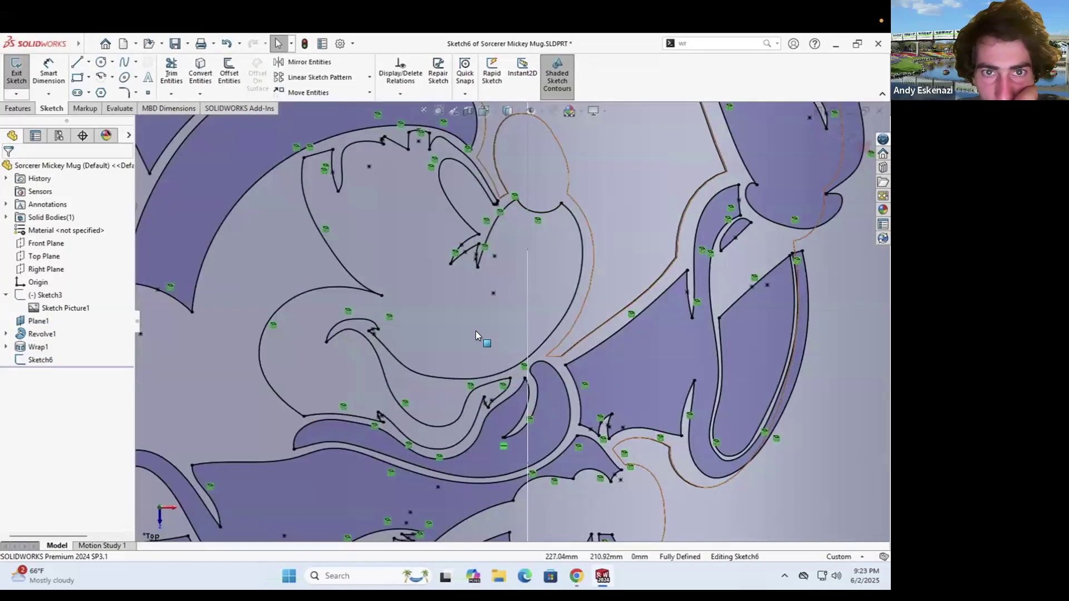
Examine the brow and hairline contour beneath the hat brim, and the whole sketch face-on against the mug's silhouette
scroll(478, 334, up, 2)
scroll(406, 217, down, 5)
scroll(379, 227, down, 2)
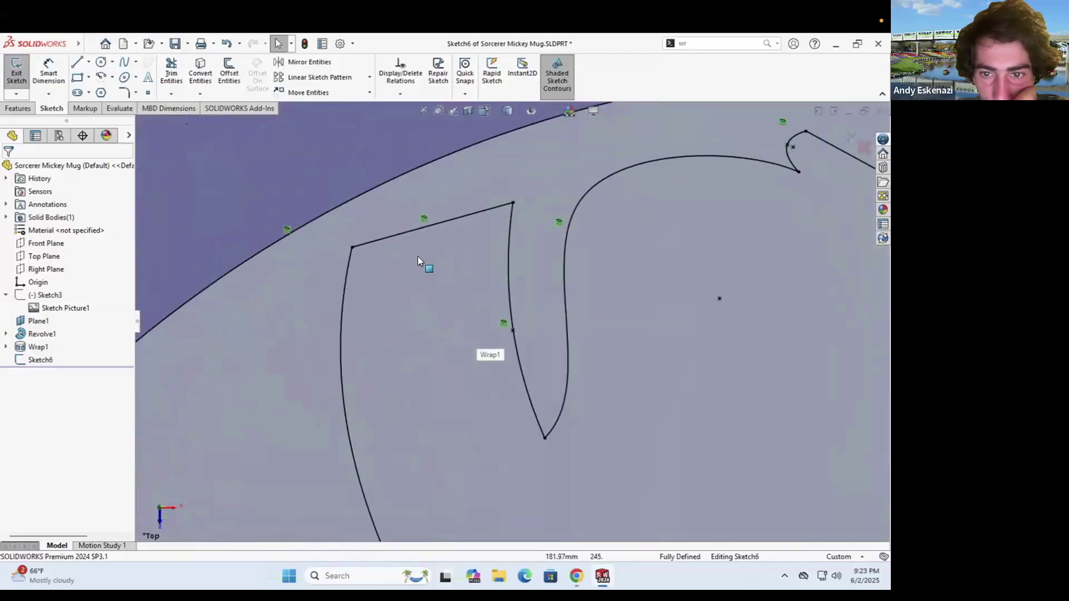
scroll(400, 265, up, 3)
scroll(399, 266, up, 1)
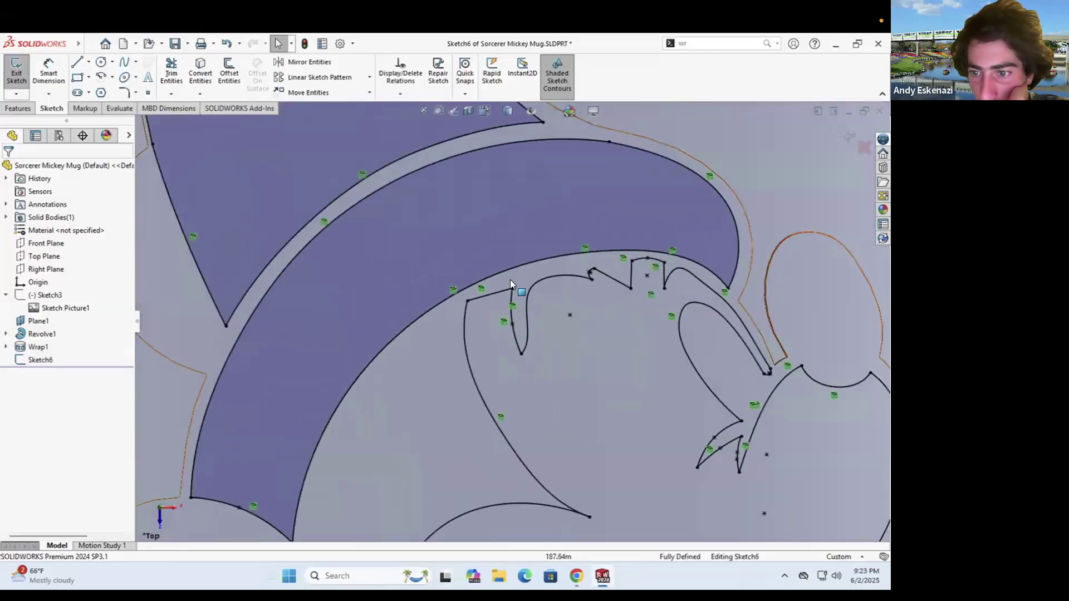
scroll(510, 280, up, 3)
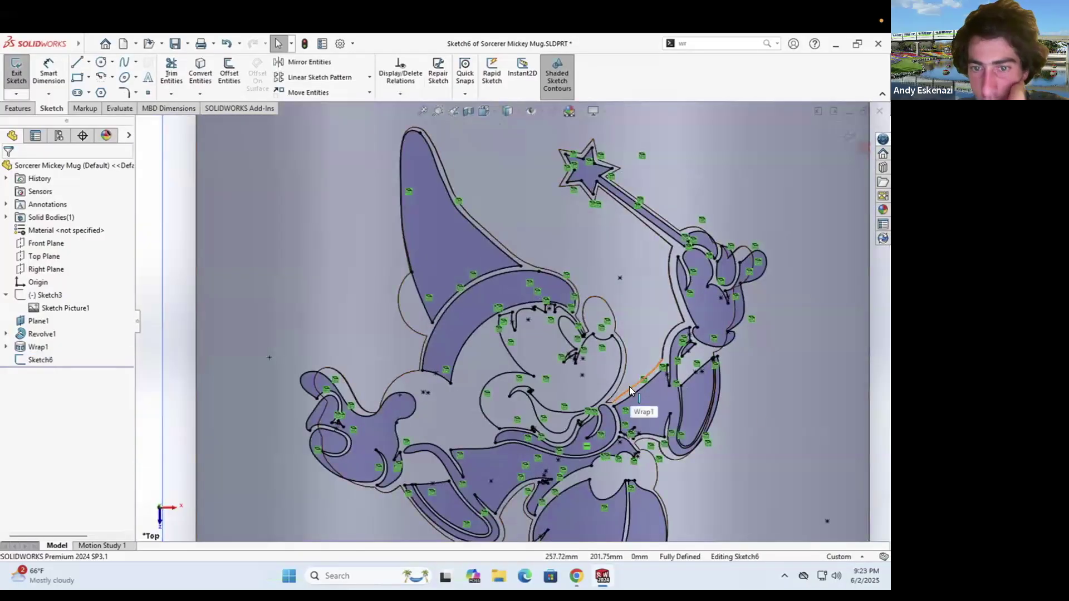
scroll(484, 329, up, 1)
middle_drag(484, 329, 490, 325)
key(ctrl+8)
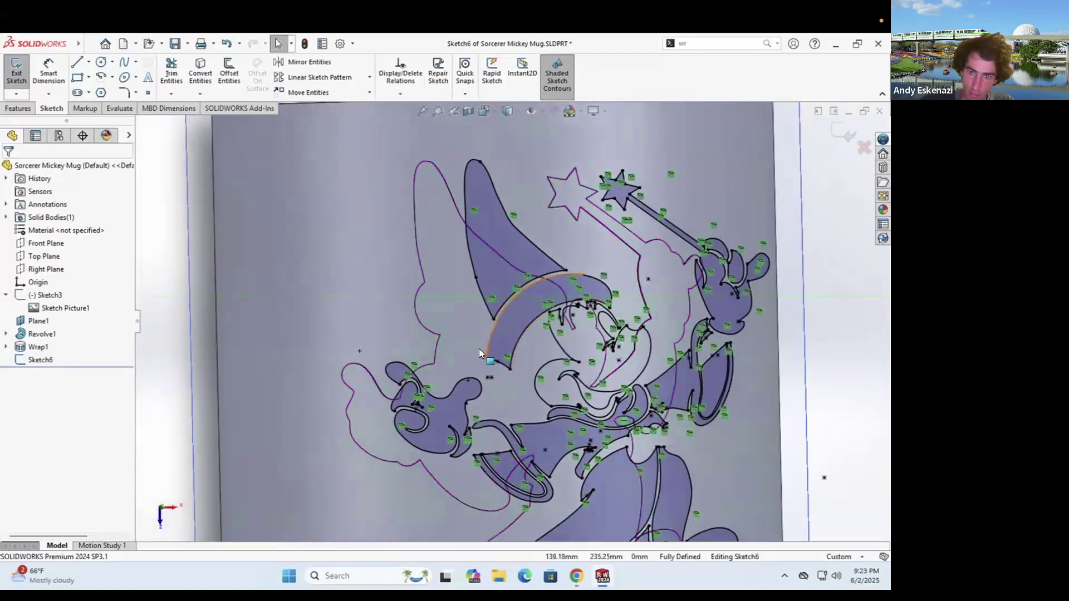
Examine the small notch curve at the corner of the mouth and the neighbouring chin contours
scroll(585, 369, down, 4)
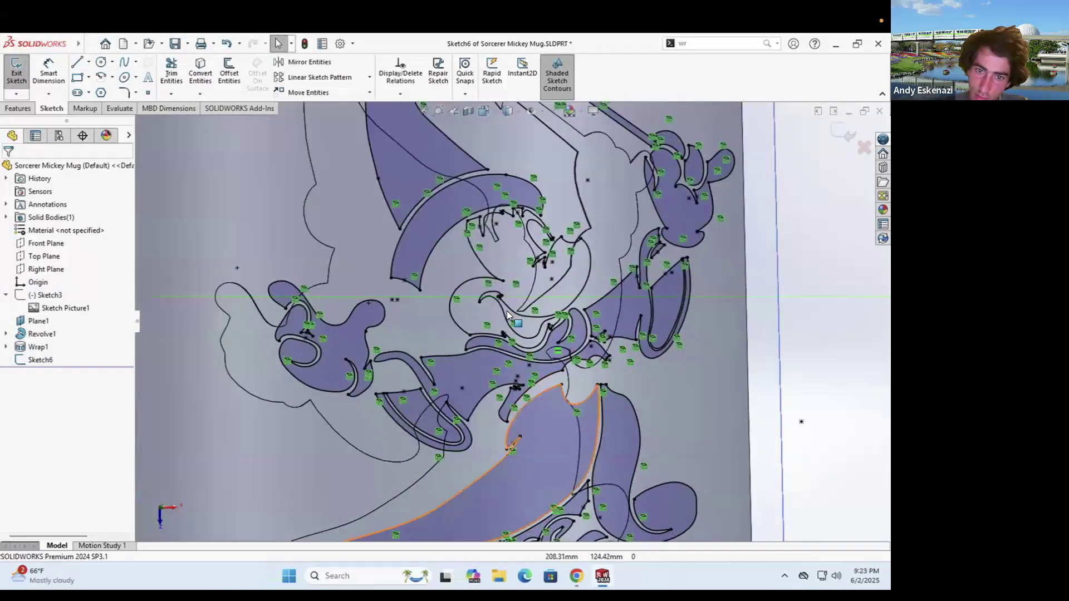
scroll(551, 338, down, 6)
scroll(506, 346, down, 10)
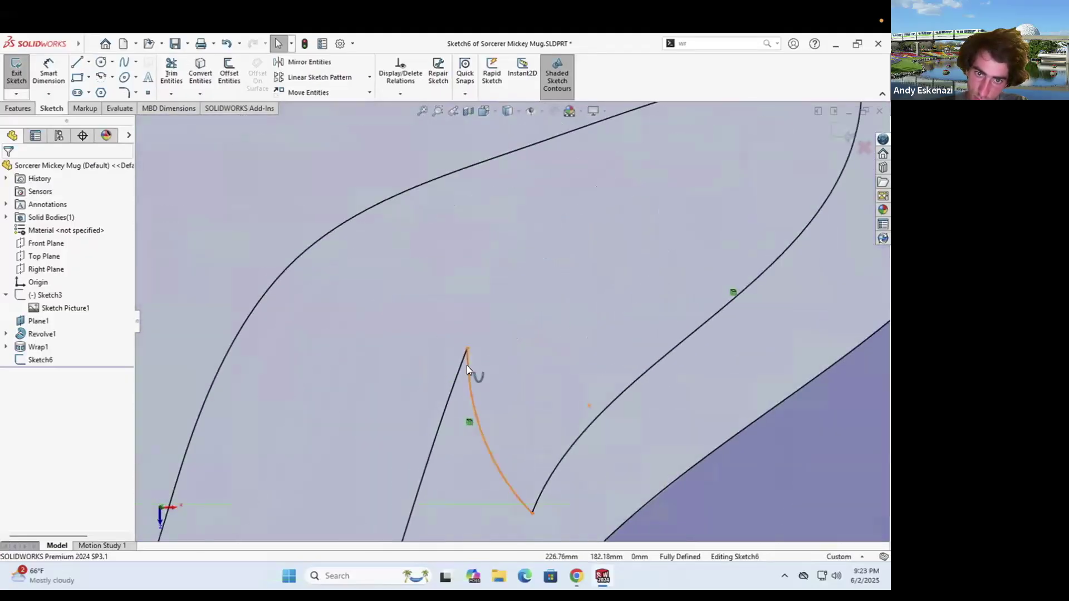
click(466, 367)
scroll(516, 281, up, 10)
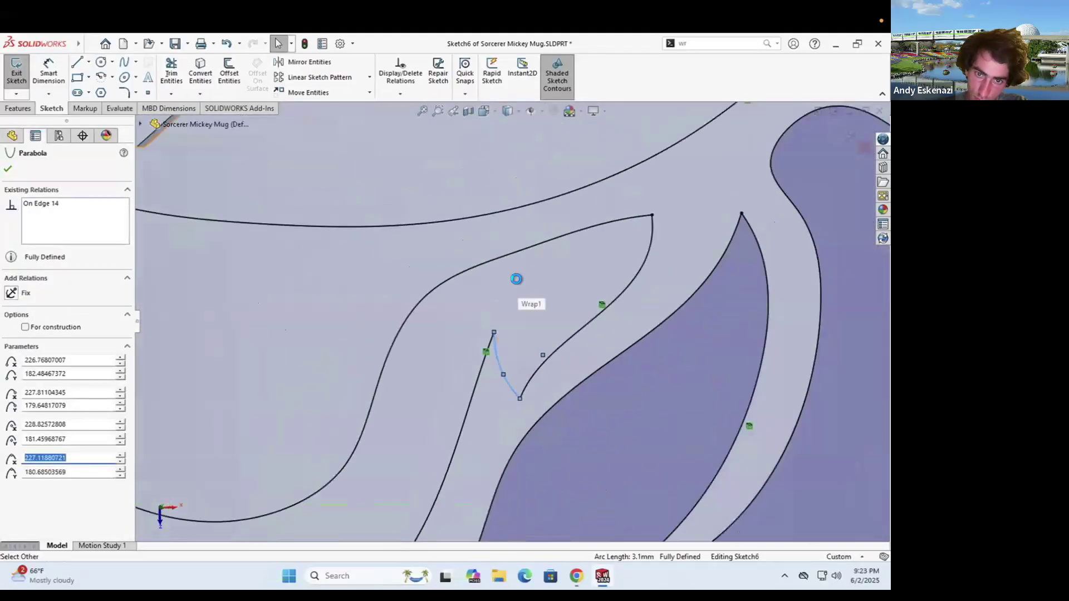
click(515, 280)
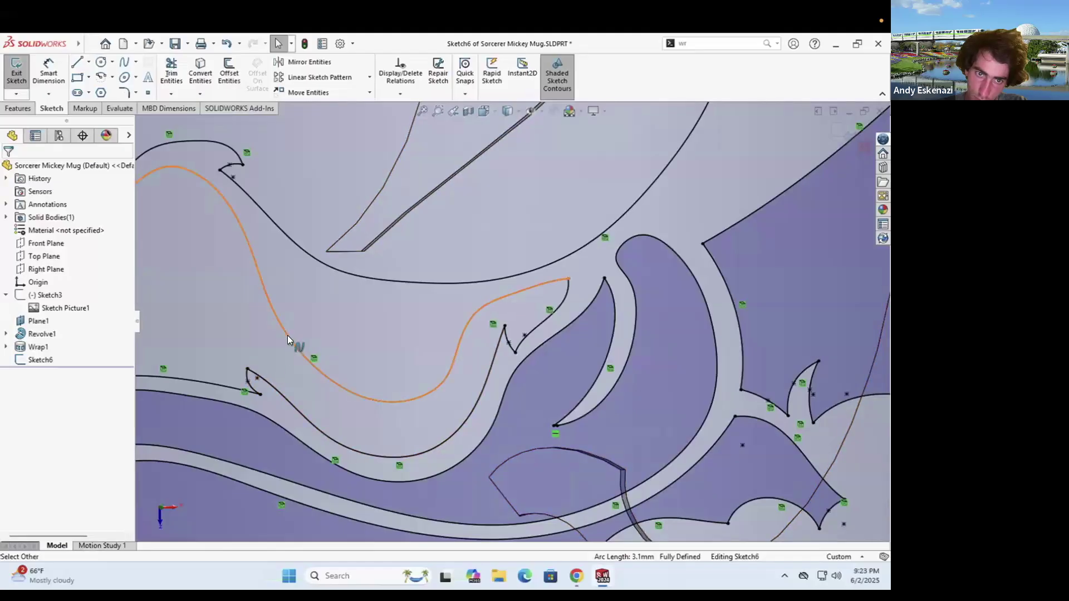
scroll(369, 374, up, 3)
scroll(429, 395, up, 2)
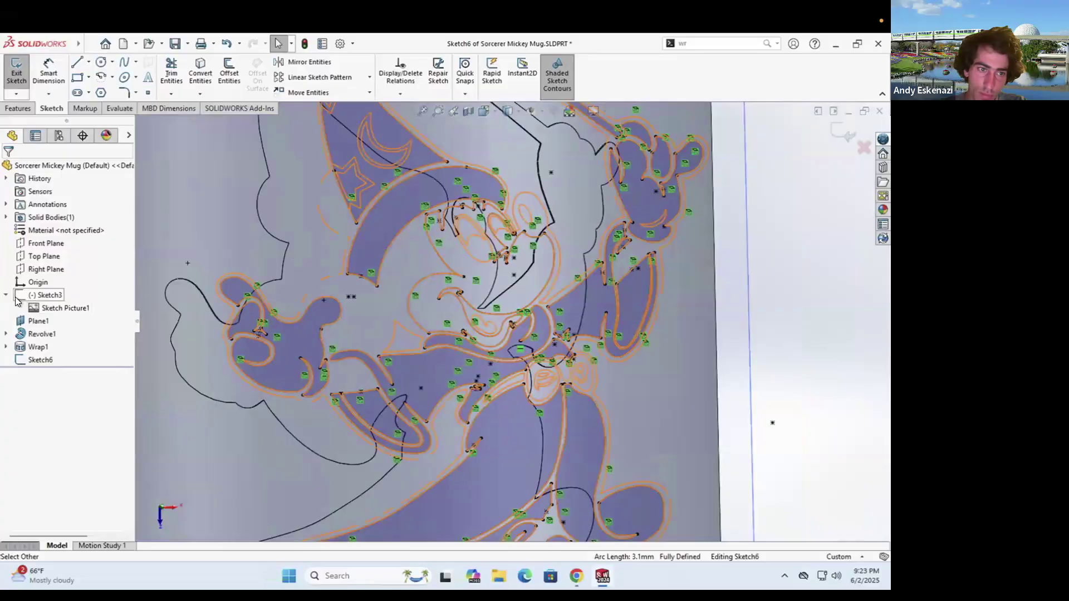
Show Sketch3 with its reference picture and compare the face contour around the brow, eyes, nose and mouth against it
right_click(35, 301)
click(47, 282)
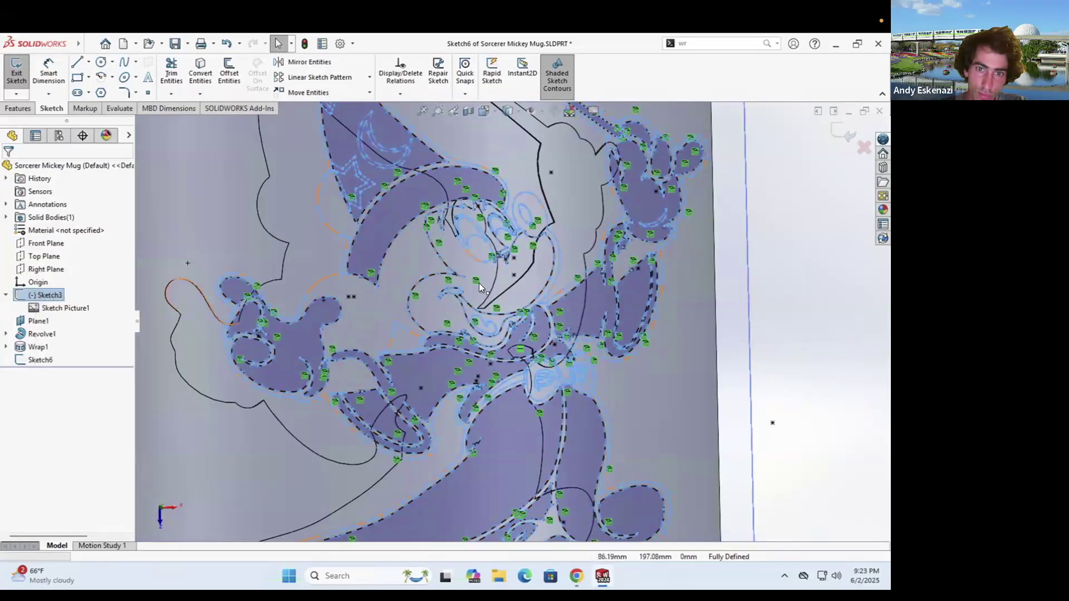
scroll(478, 283, up, 4)
scroll(483, 322, down, 8)
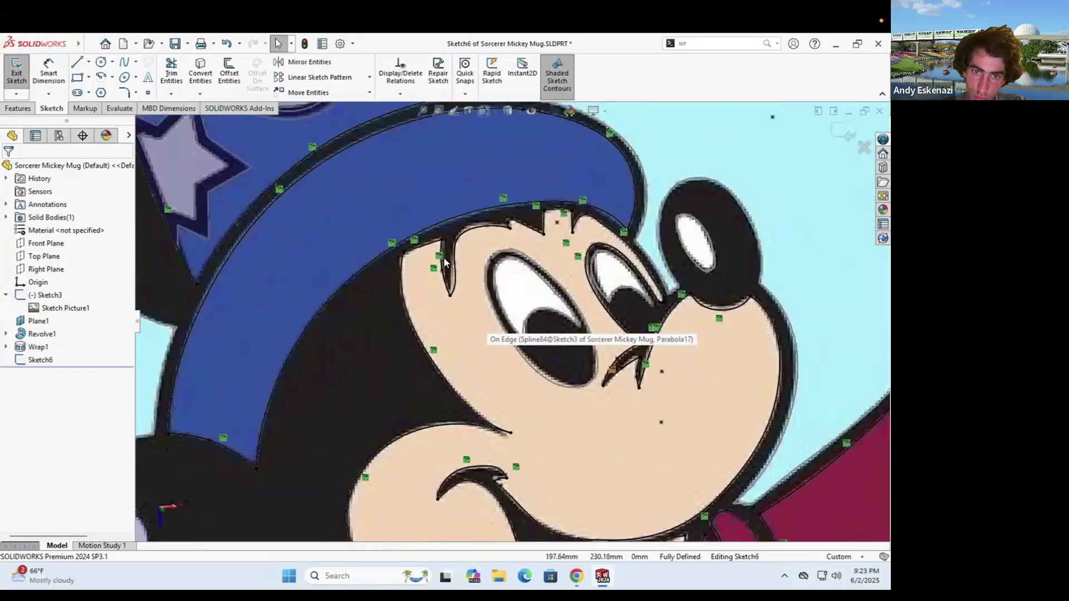
scroll(445, 256, up, 2)
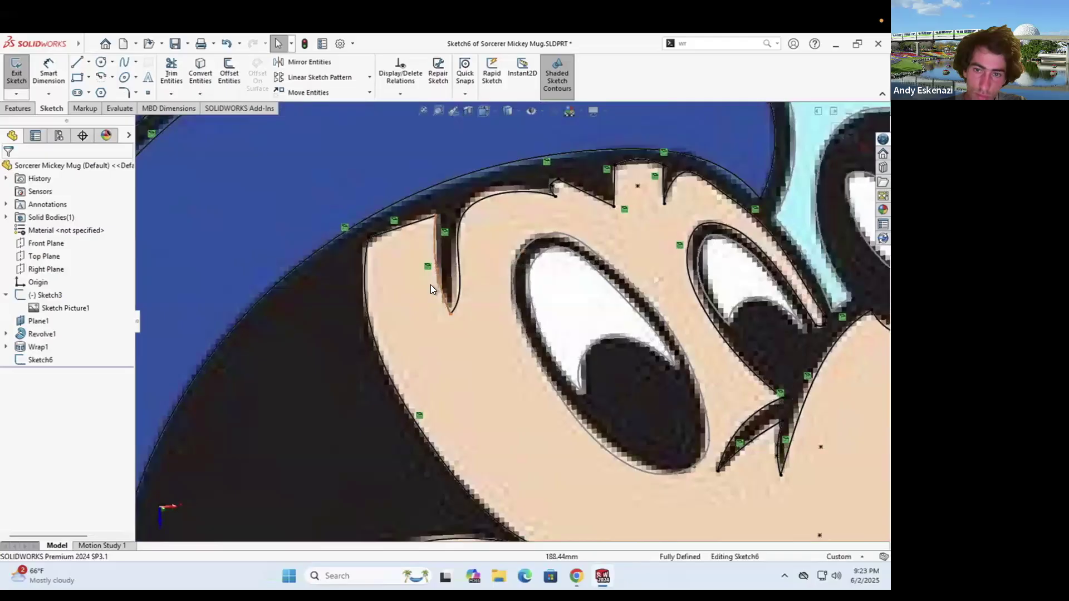
scroll(455, 303, up, 3)
scroll(455, 302, up, 2)
scroll(579, 333, down, 2)
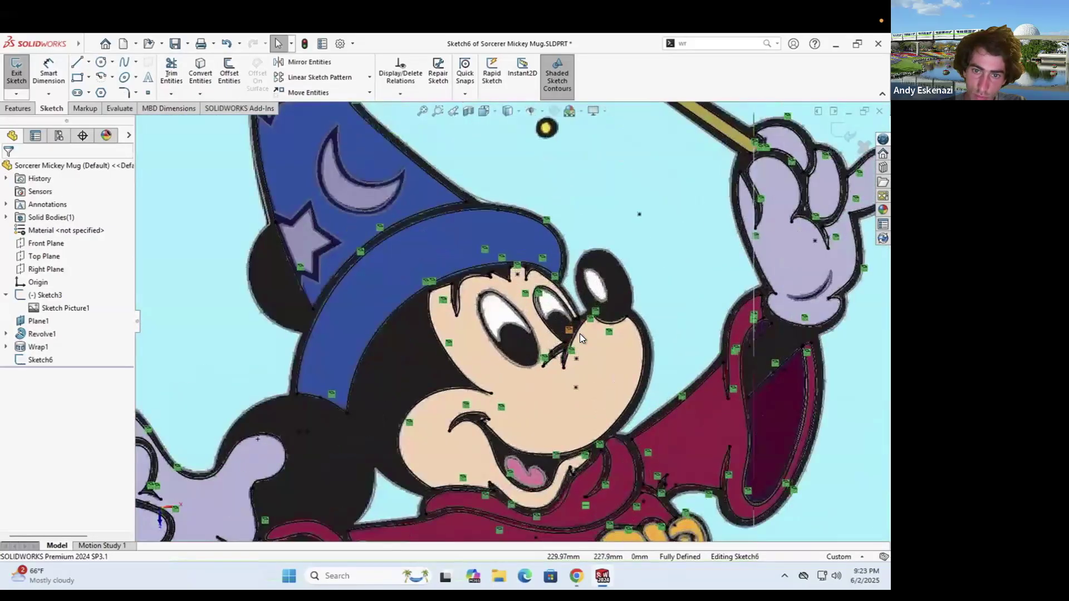
scroll(580, 285, down, 2)
scroll(589, 273, down, 3)
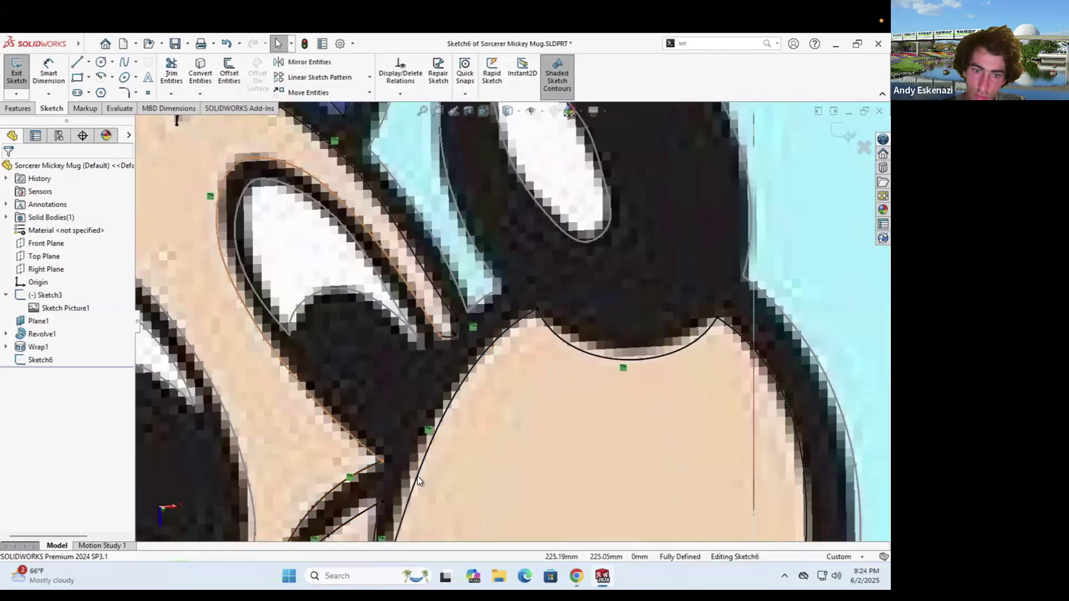
scroll(466, 434, up, 2)
scroll(729, 272, up, 2)
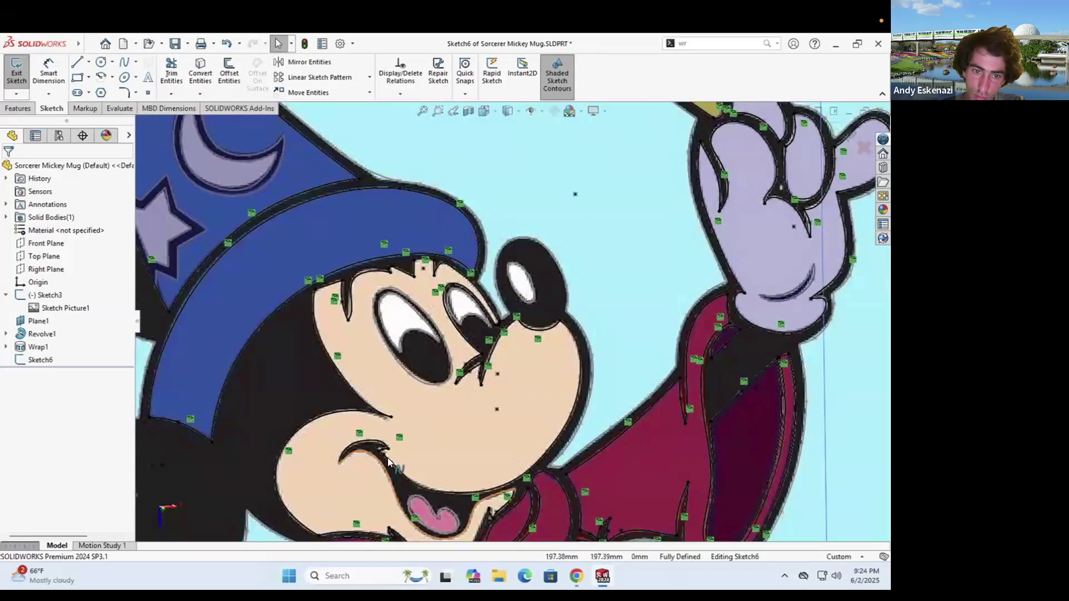
Exit the sketch, hide Sketch3 and reopen Sketch6 for editing
click(200, 73)
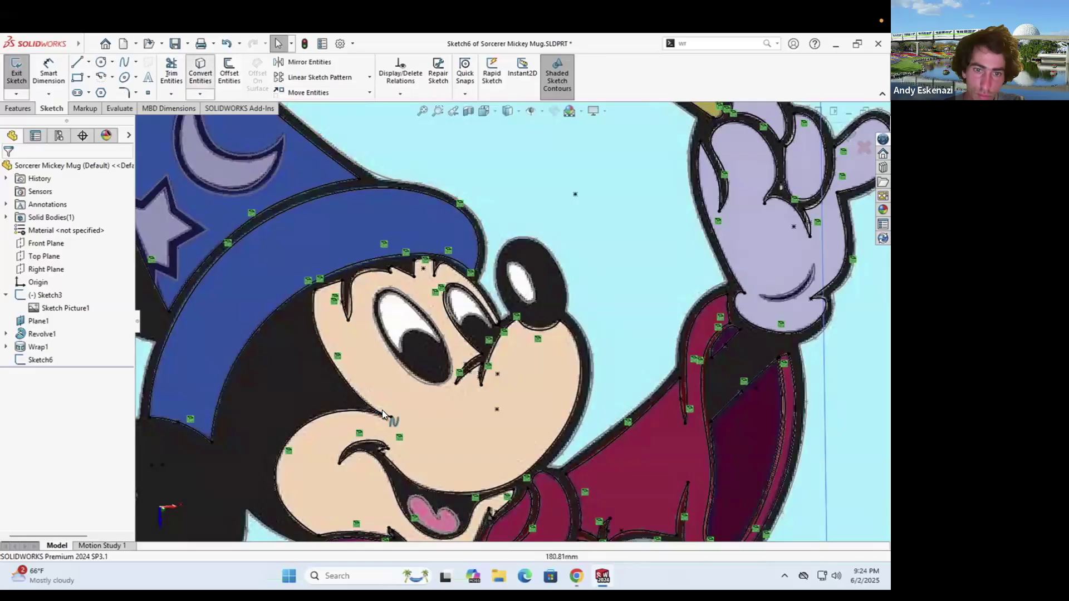
click(352, 419)
click(16, 71)
right_click(57, 295)
click(97, 296)
click(335, 369)
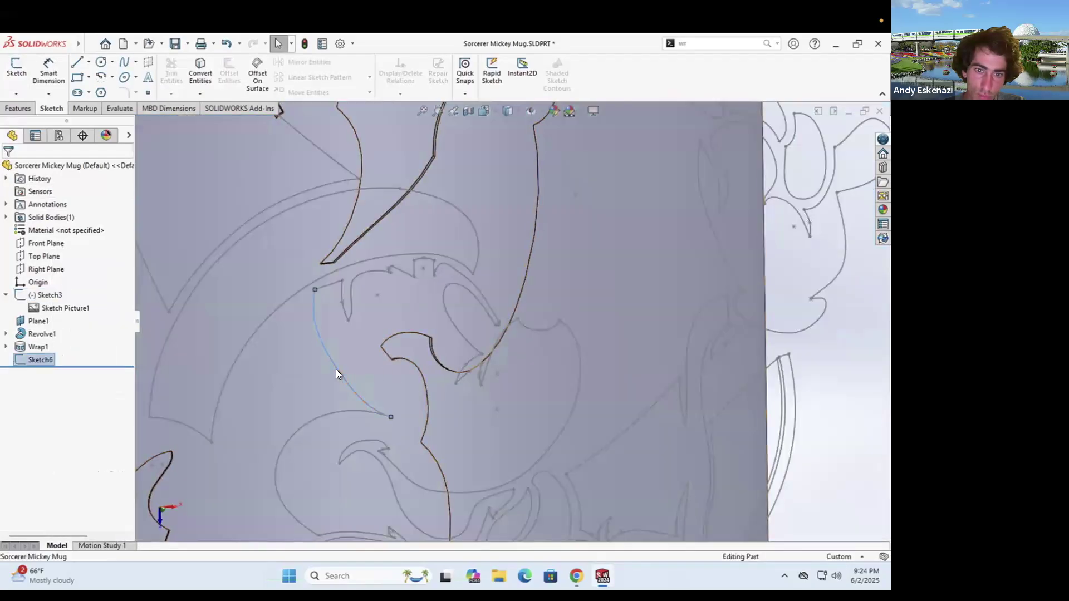
right_click(336, 369)
click(346, 336)
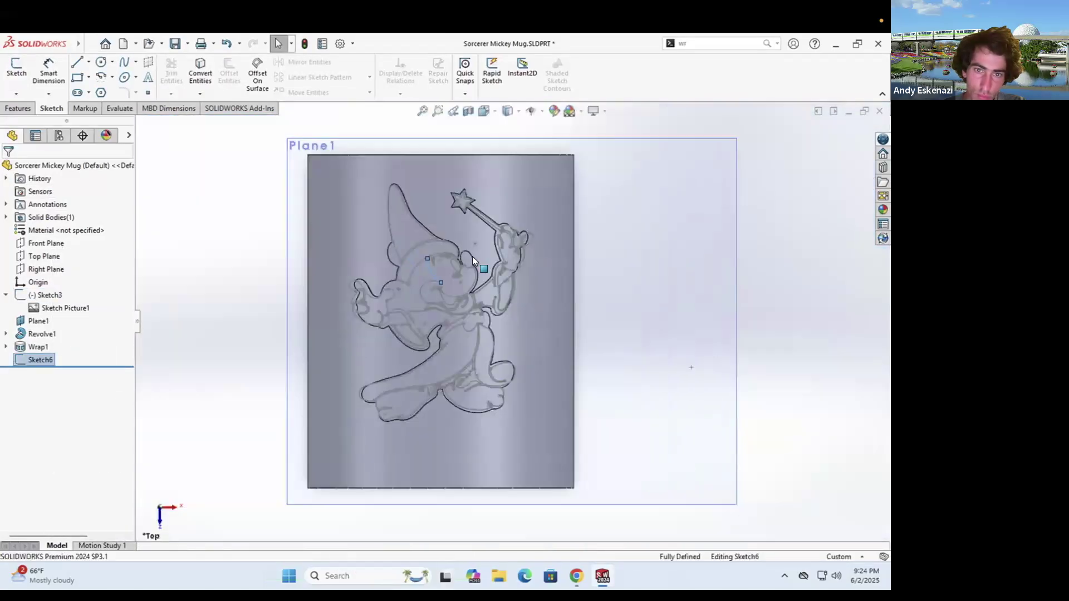
Examine the contour curves around the nose, the eye and the brow beneath the hat brim
scroll(443, 286, down, 10)
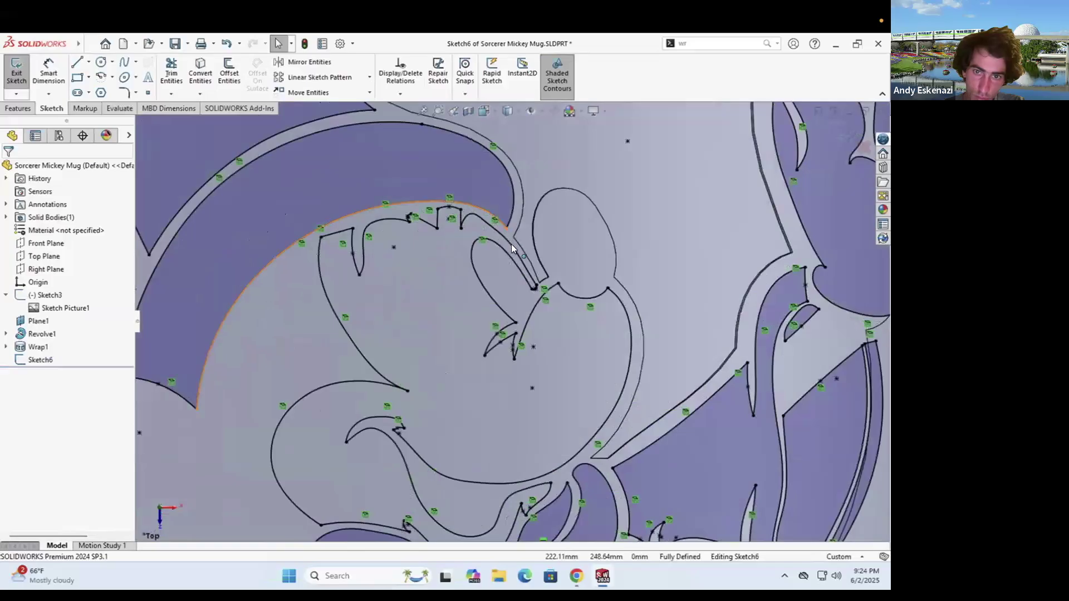
scroll(512, 245, down, 2)
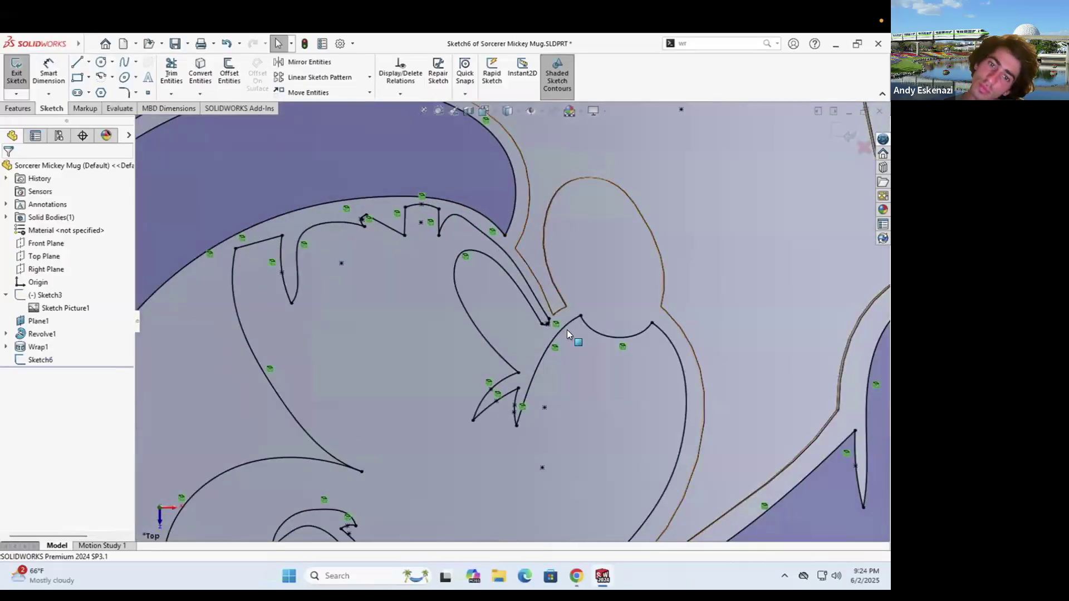
scroll(566, 333, down, 1)
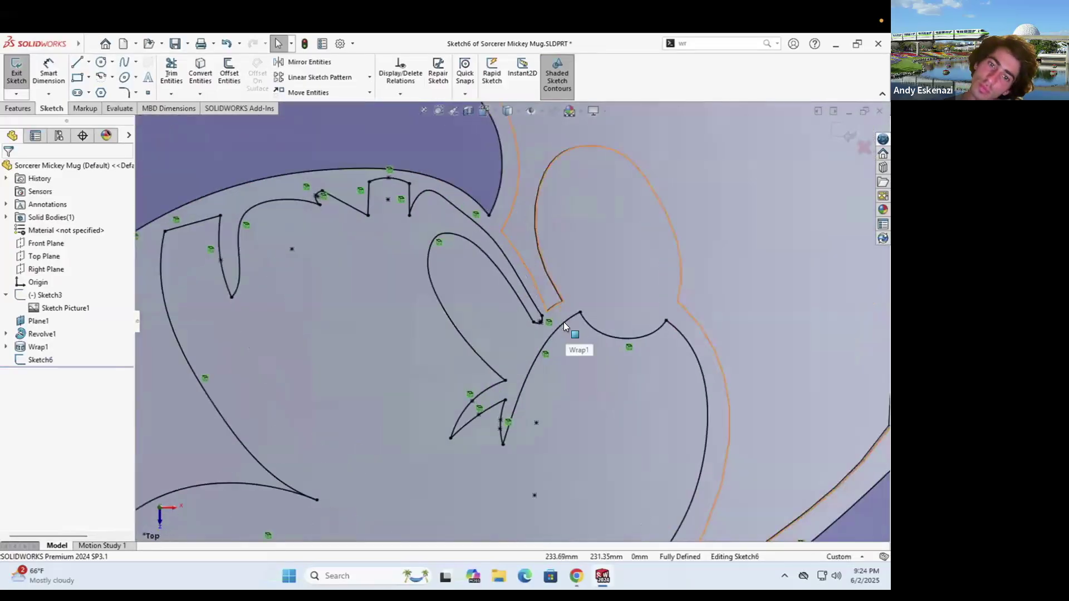
right_click(516, 392)
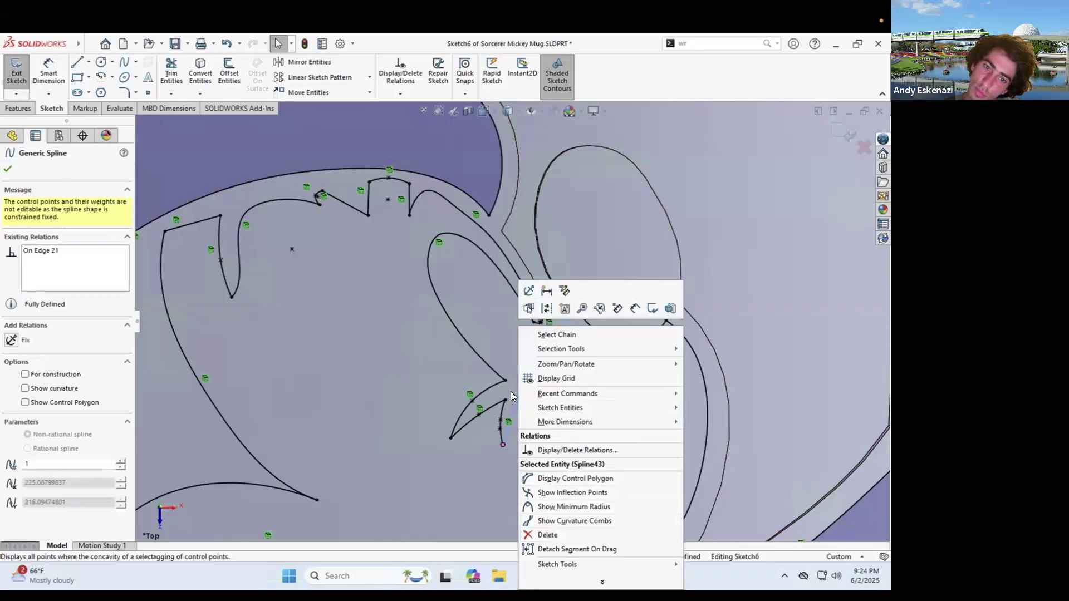
key(Escape)
scroll(384, 201, down, 1)
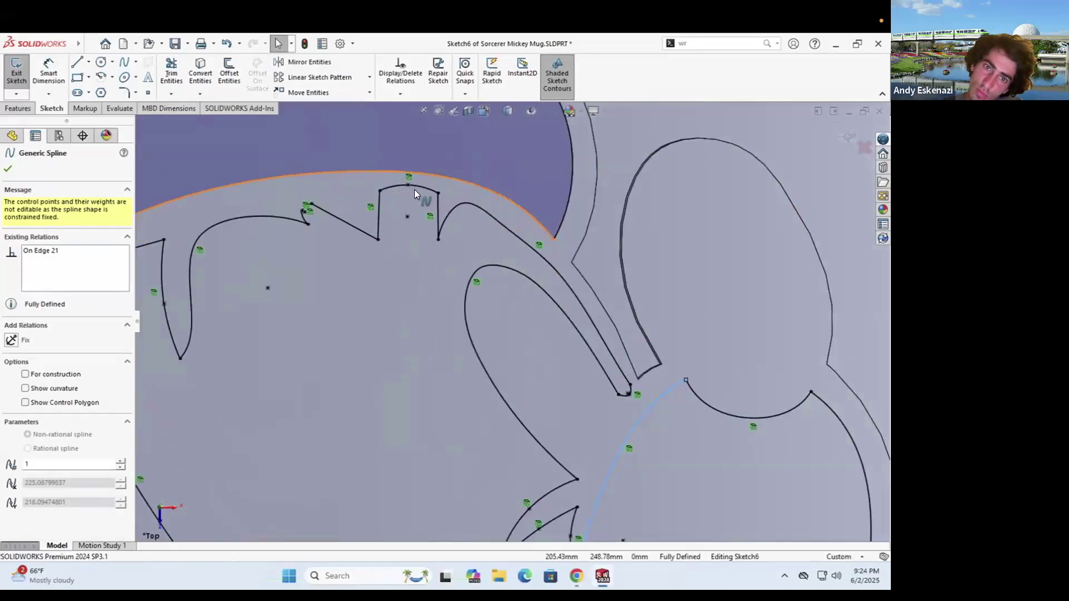
key(Escape)
Try replacing the small parabola in the hairline notch with a straight line between the two open endpoints
scroll(417, 189, down, 2)
scroll(334, 240, down, 10)
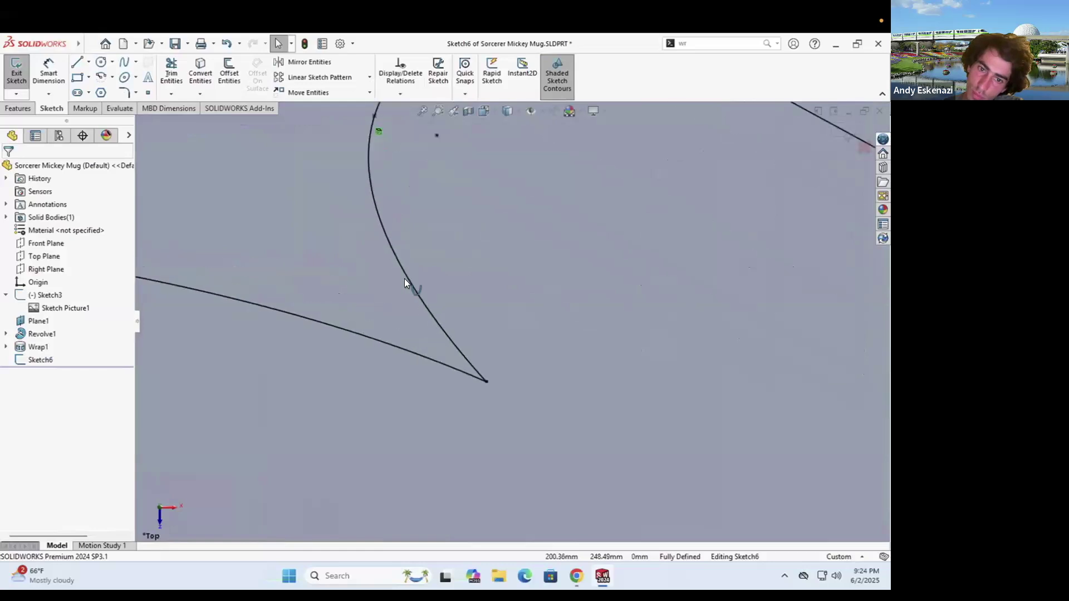
right_click(410, 273)
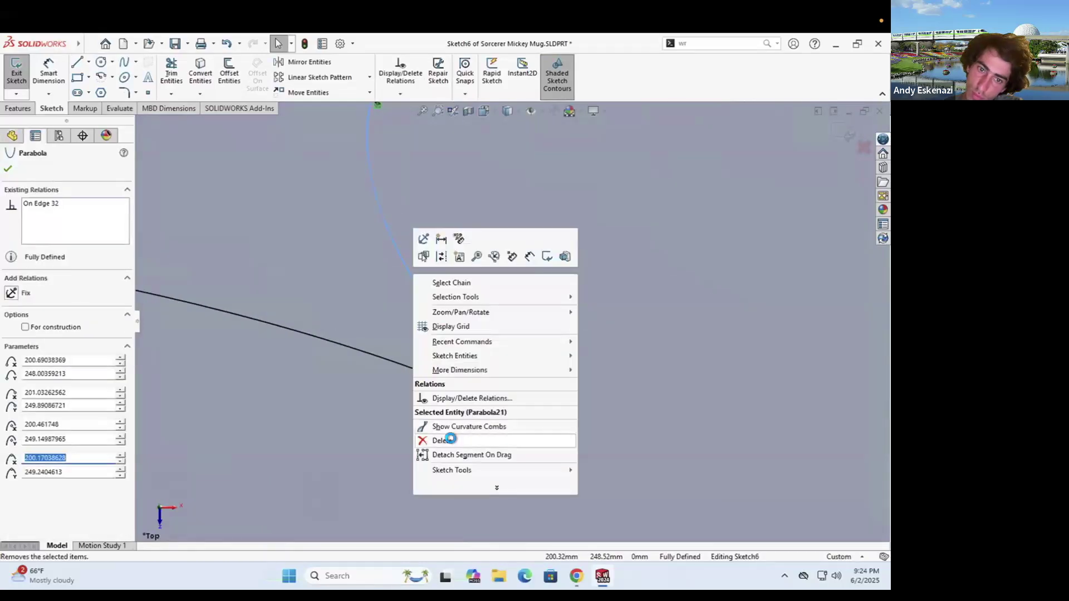
click(449, 439)
scroll(424, 344, up, 5)
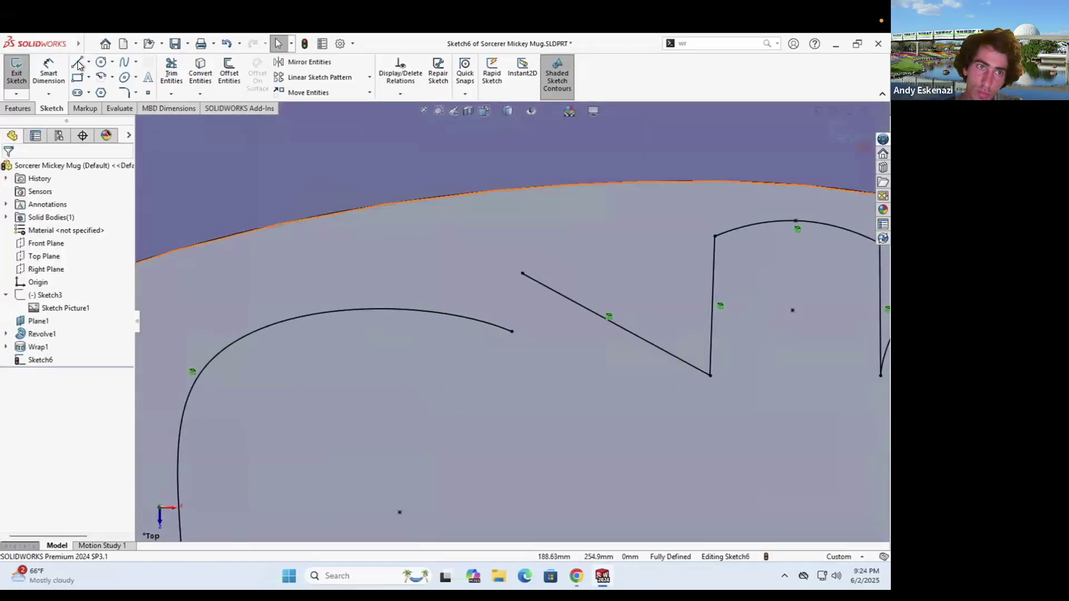
key(l)
drag(522, 274, 511, 331)
key(Escape)
key(Escape)
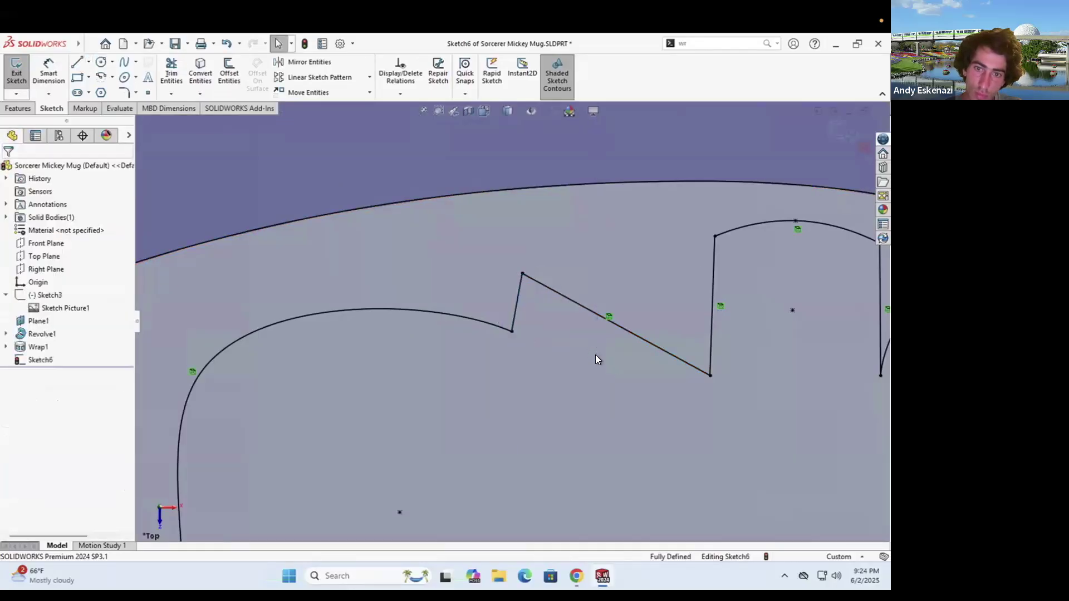
Undo the straight line and the deletion of the hairline notch's parabola
key(ctrl+z)
key(ctrl+z)
scroll(531, 235, up, 3)
key(Escape)
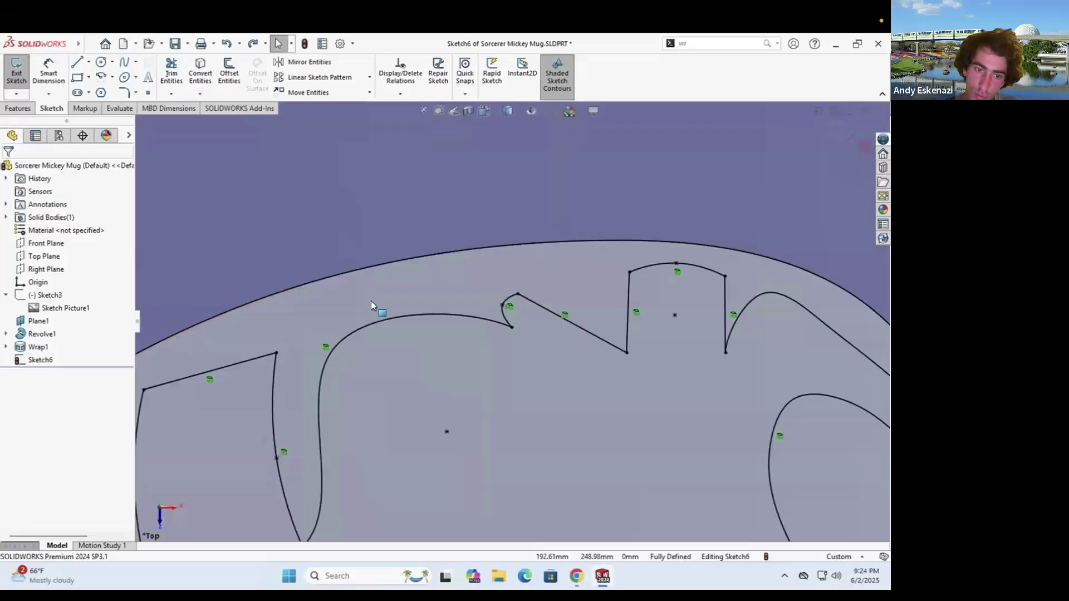
Start a Boss-Extrude from Sketch6 and select the face region as its contour
scroll(371, 310, up, 2)
mouse_move(365, 478)
mouse_down()
mouse_move(446, 469)
mouse_move(366, 481)
mouse_move(395, 467)
mouse_move(385, 476)
mouse_up()
scroll(385, 475, down, 3)
scroll(392, 440, down, 1)
scroll(426, 367, up, 5)
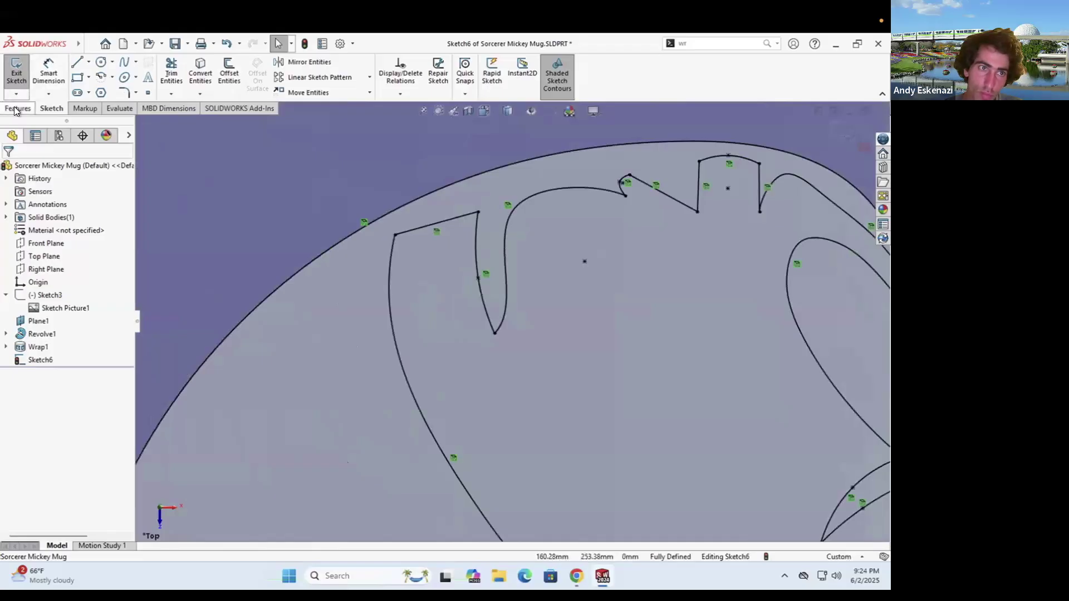
click(17, 108)
click(21, 71)
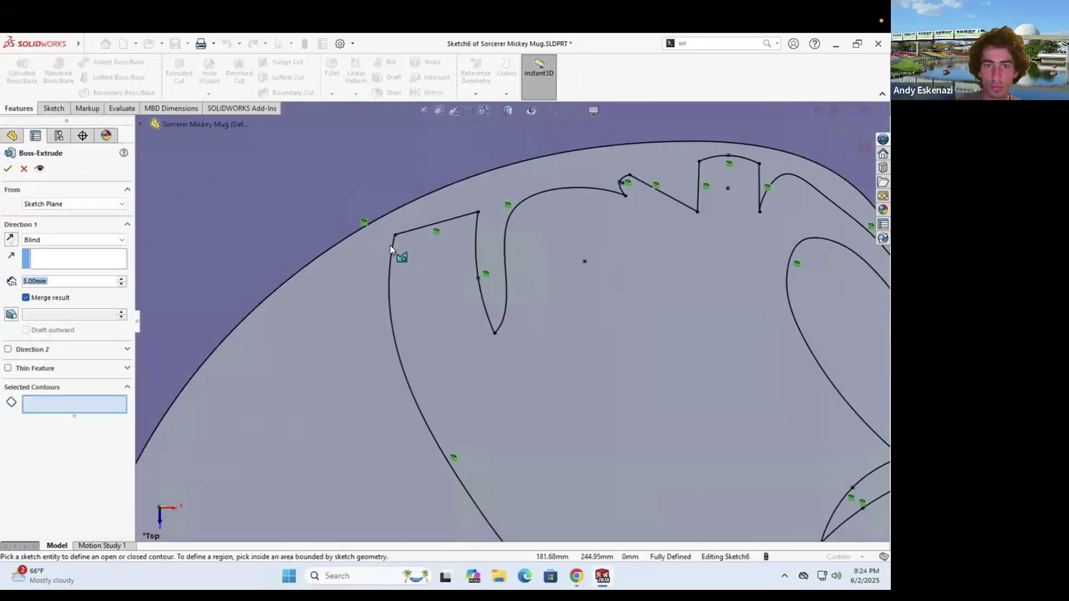
click(400, 253)
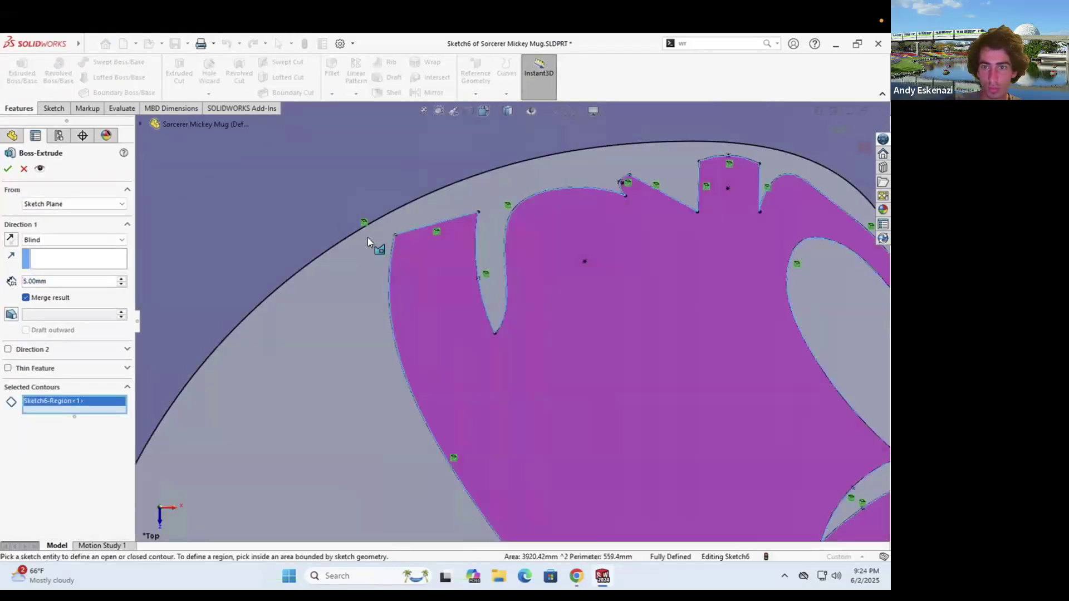
Examine the selected face region's boundary around the mouth, chin and nose, and cancel the extrude
scroll(368, 238, up, 5)
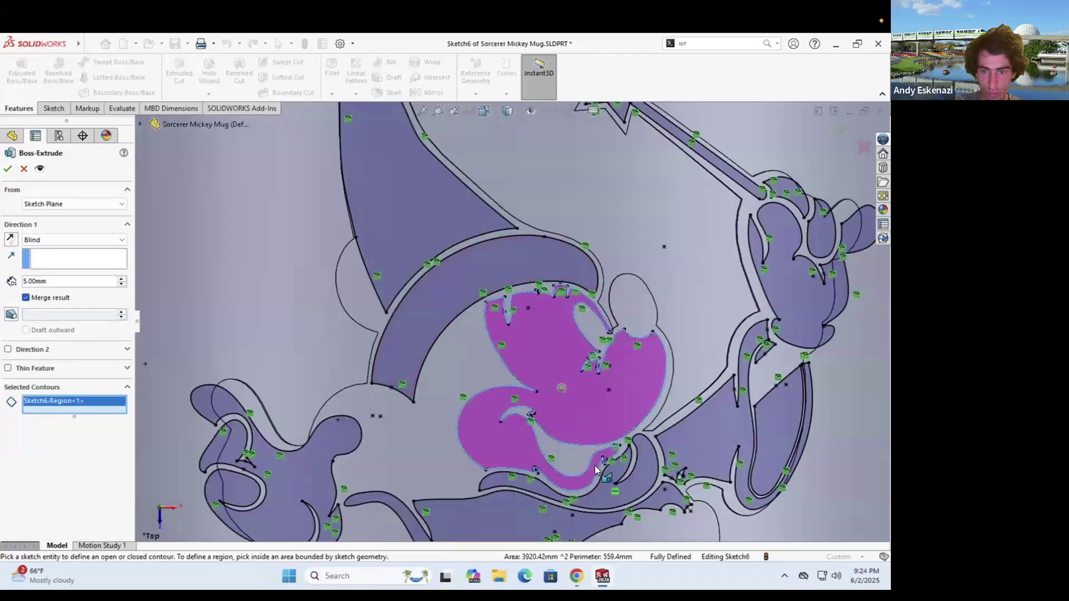
scroll(594, 465, down, 3)
scroll(307, 403, down, 2)
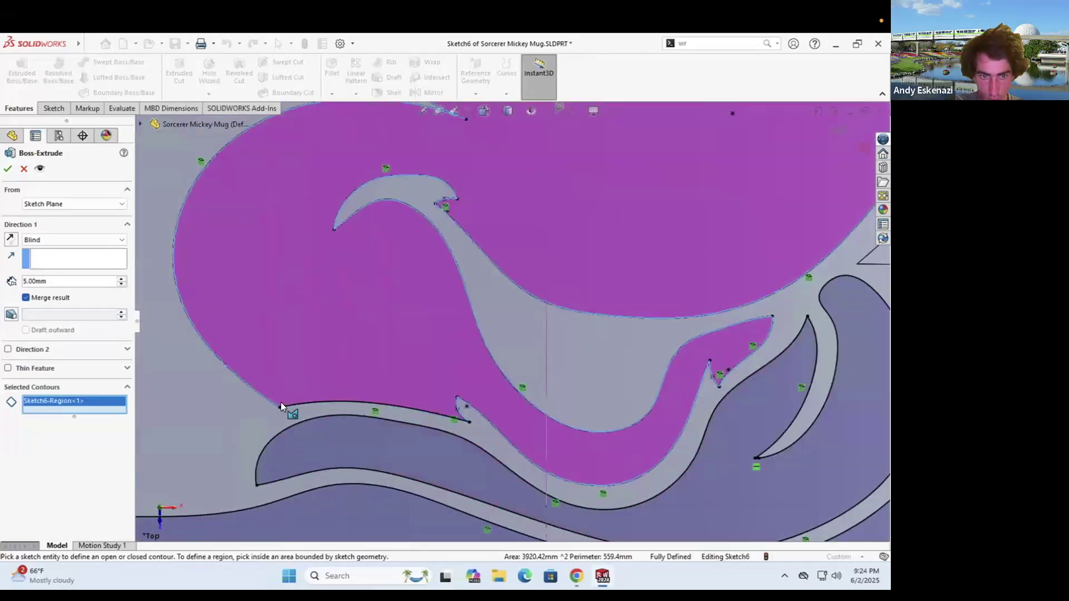
scroll(281, 402, down, 3)
scroll(281, 388, up, 4)
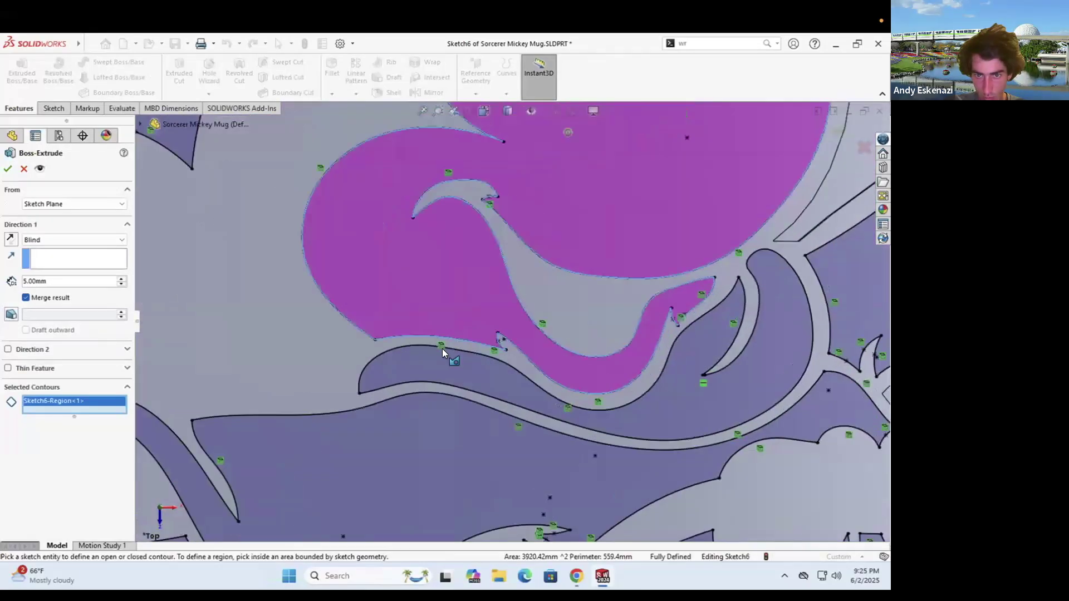
scroll(426, 361, down, 6)
scroll(422, 348, up, 8)
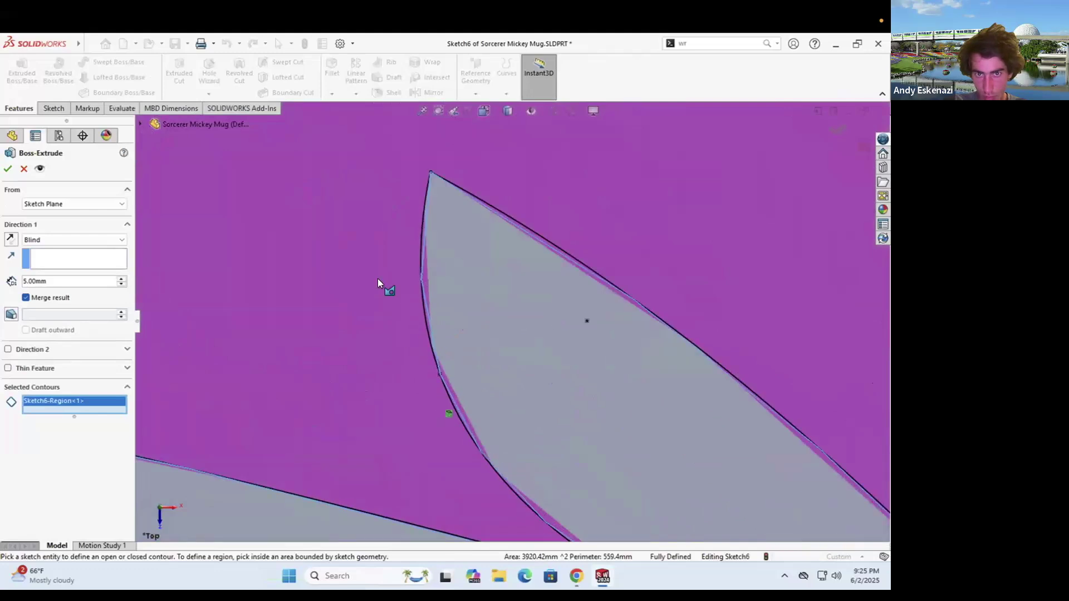
scroll(672, 282, down, 5)
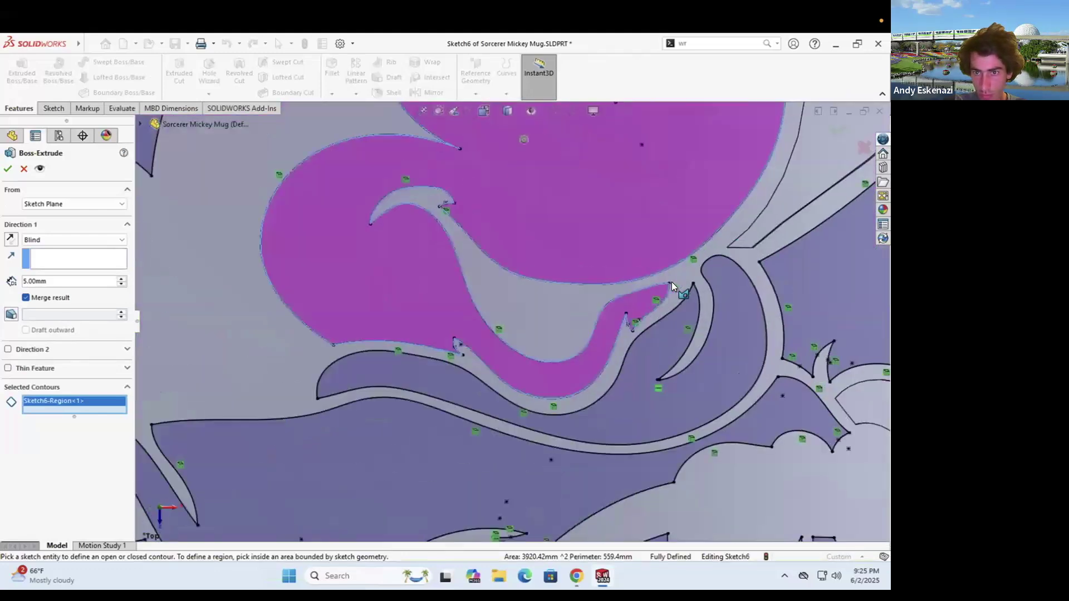
scroll(445, 356, up, 5)
scroll(512, 255, up, 2)
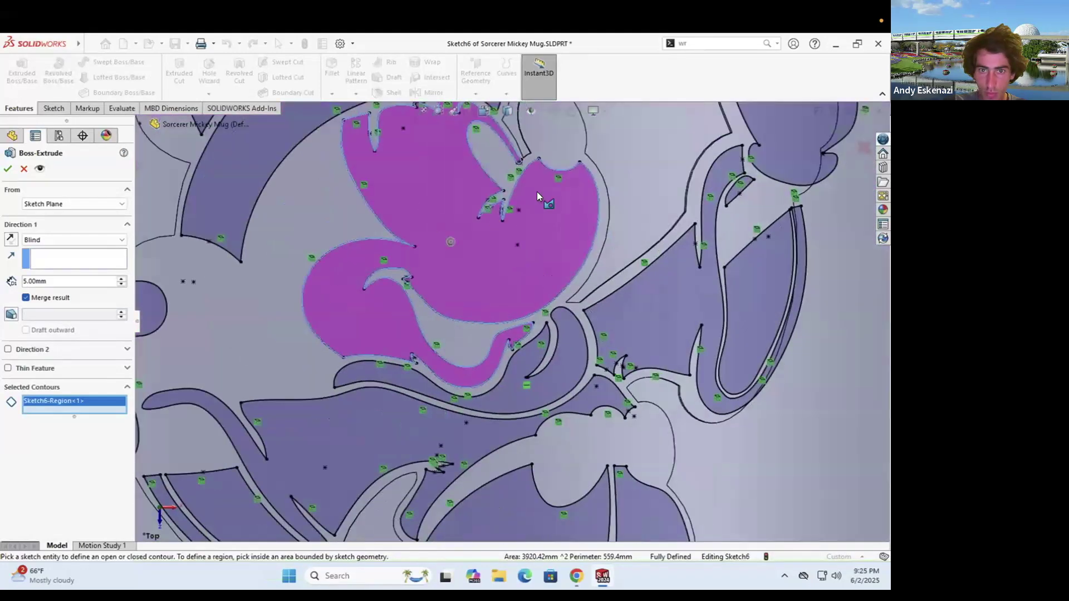
key(Escape)
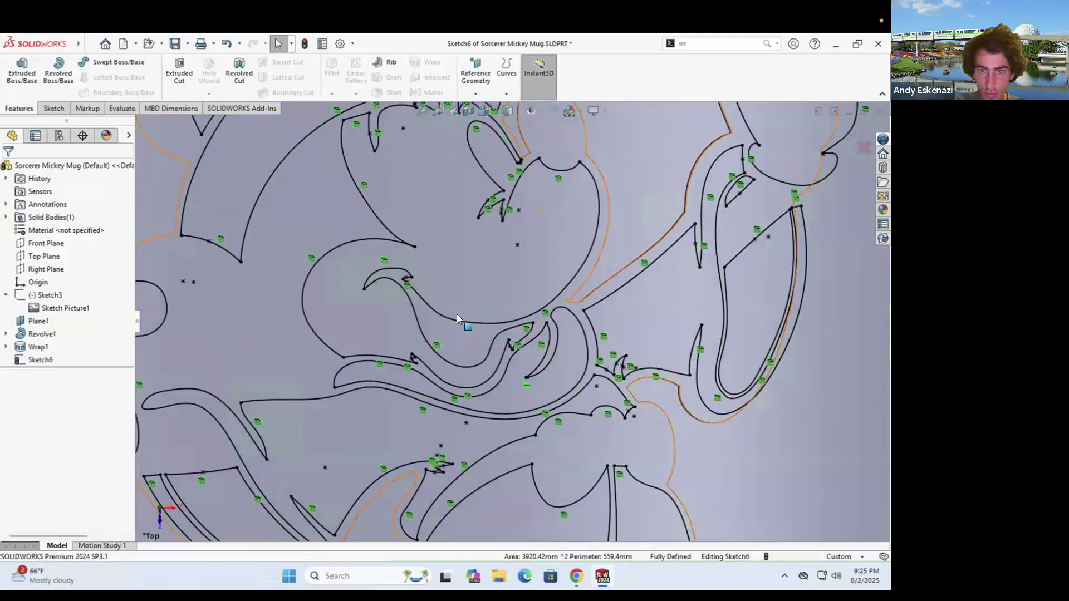
Select the full chain of connected parabolas and splines that forms the face outline in Sketch6
right_click(455, 323)
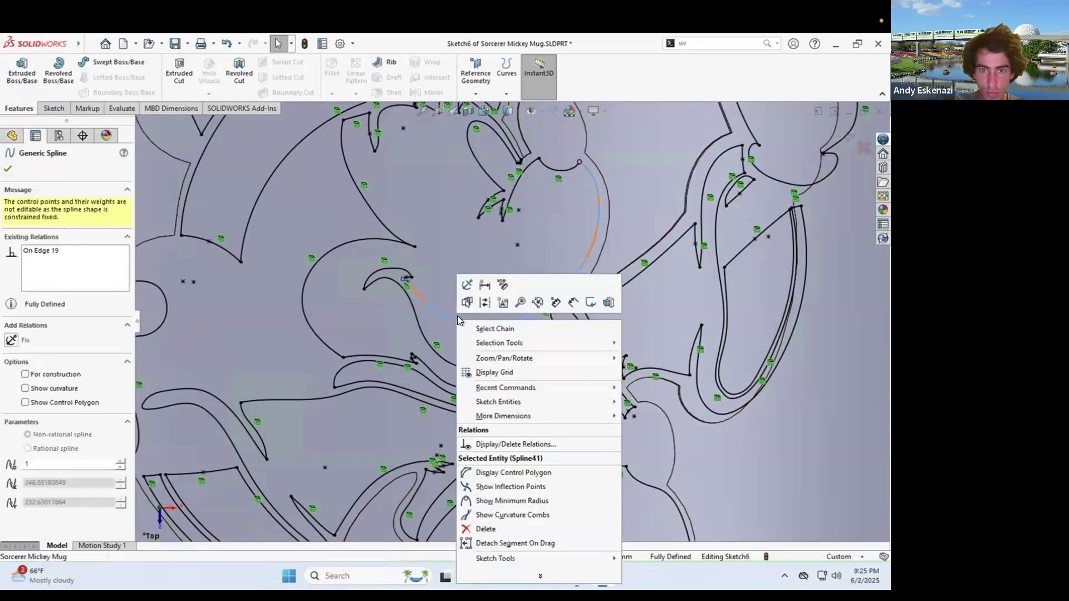
click(492, 329)
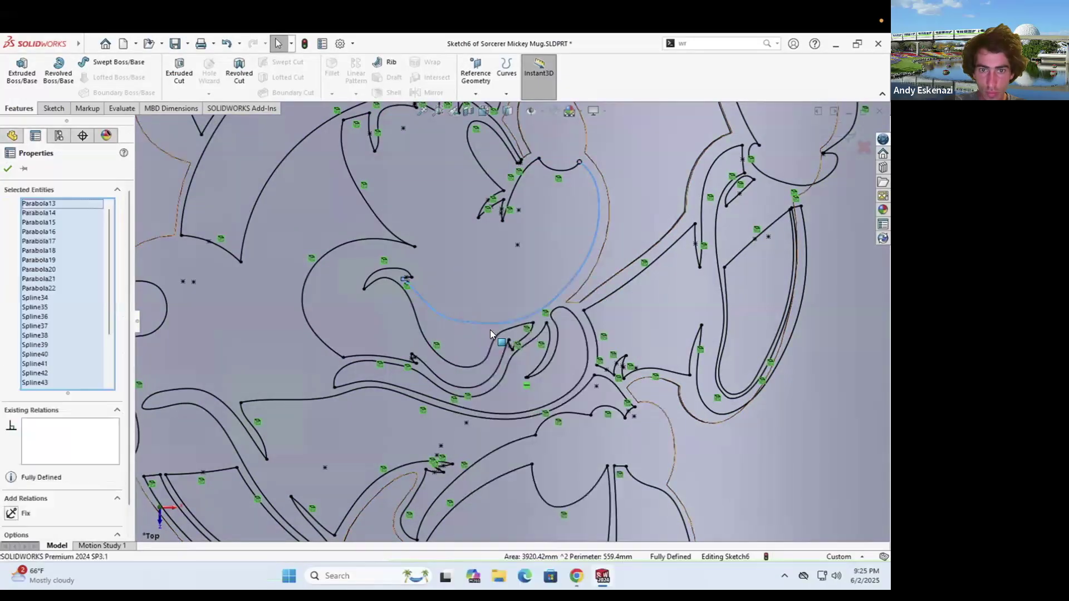
scroll(503, 246, up, 2)
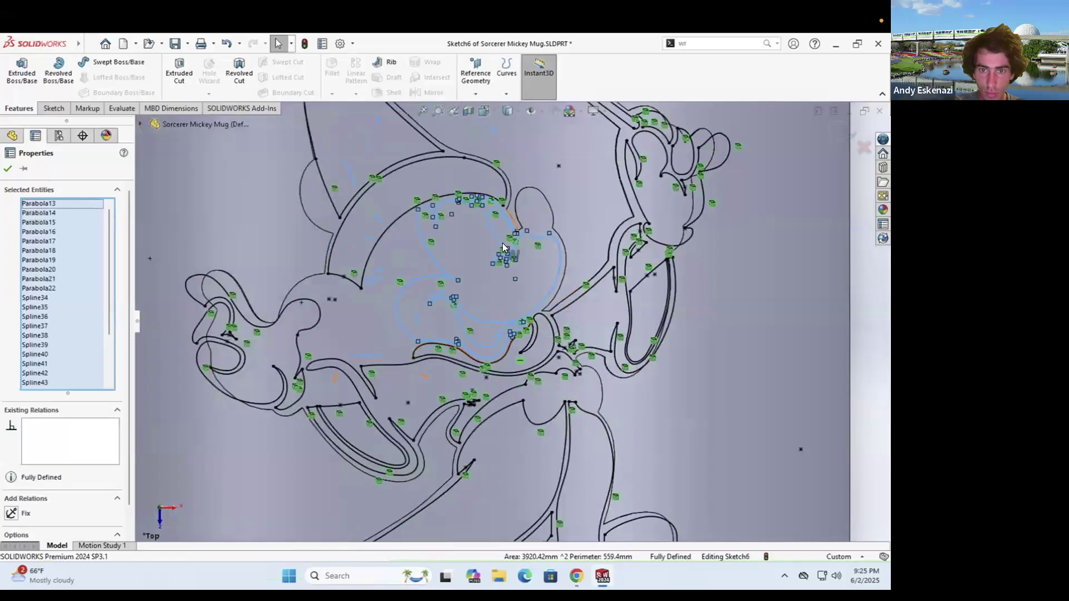
Examine the selected chain's endpoints and corners around the mouth, chin, cheek and nose for gaps or overlaps
scroll(506, 249, down, 3)
scroll(374, 319, down, 2)
scroll(368, 321, up, 1)
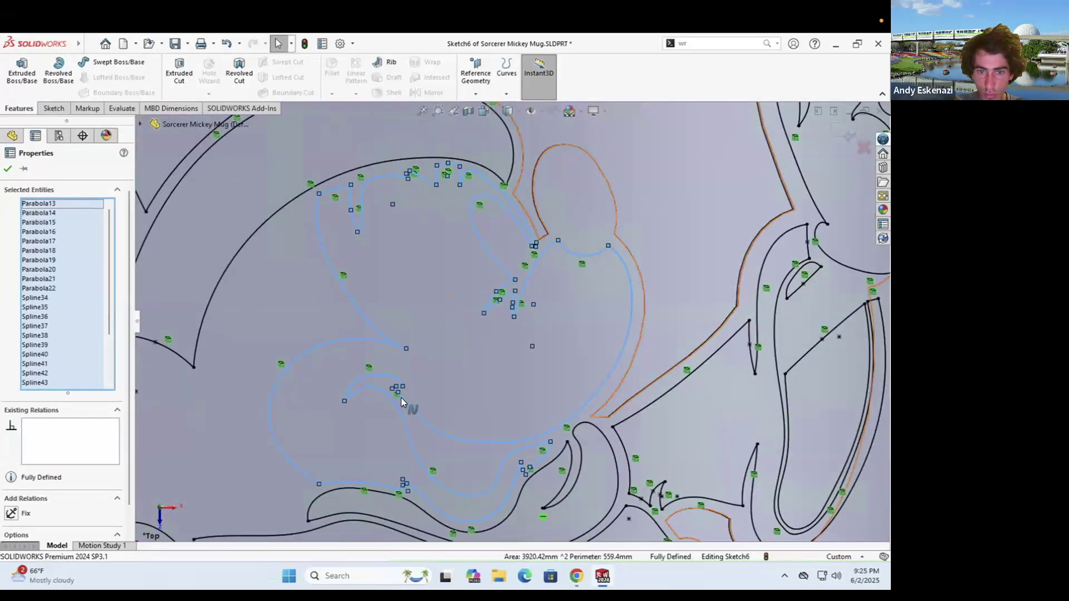
scroll(574, 425, down, 4)
scroll(466, 349, up, 4)
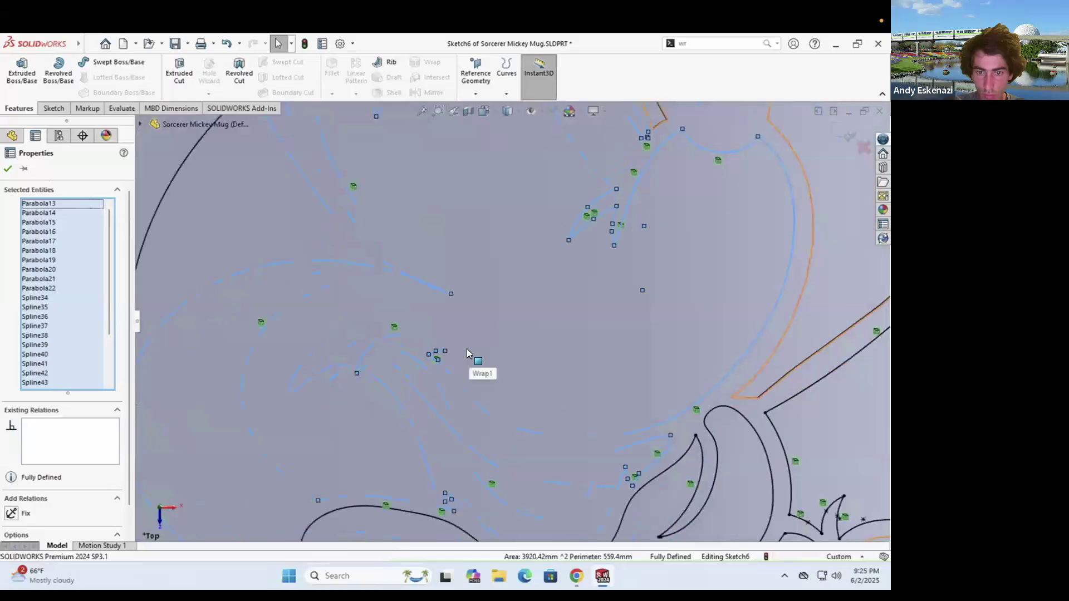
scroll(467, 349, down, 2)
scroll(623, 460, down, 8)
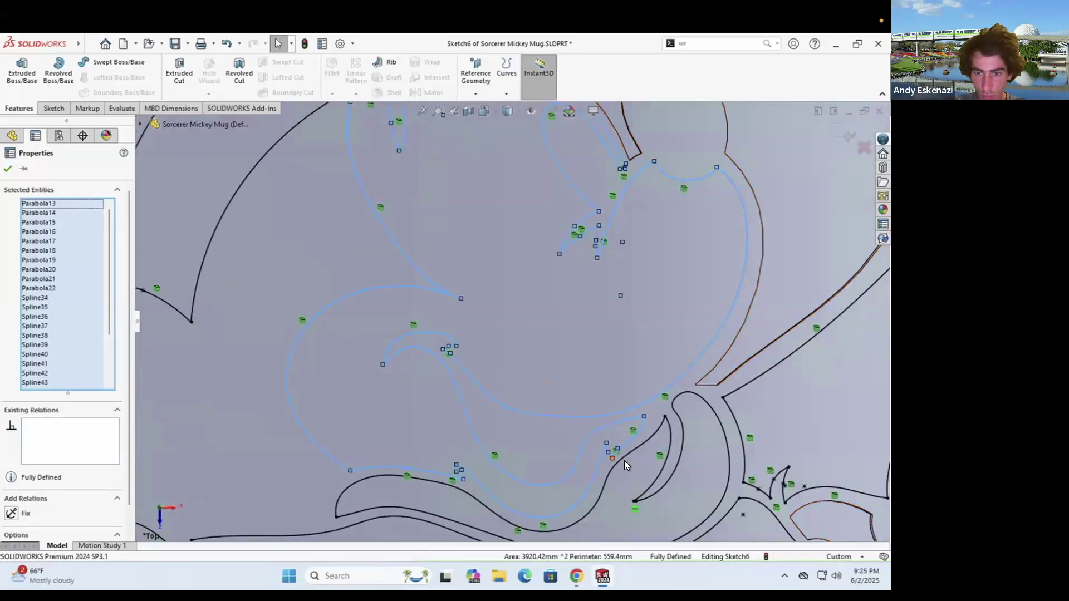
scroll(527, 338, down, 3)
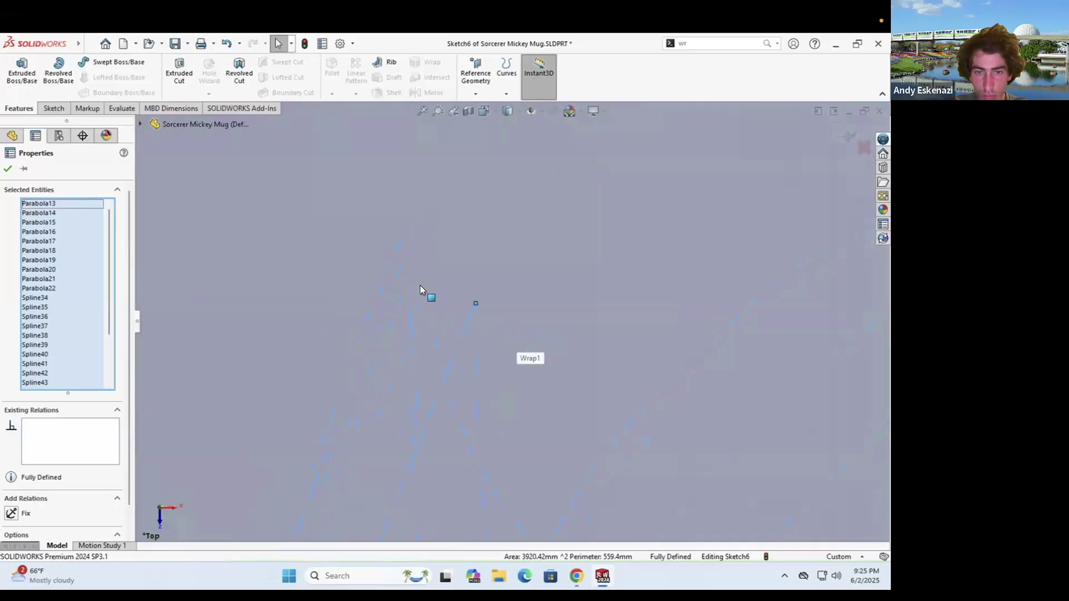
scroll(465, 243, up, 6)
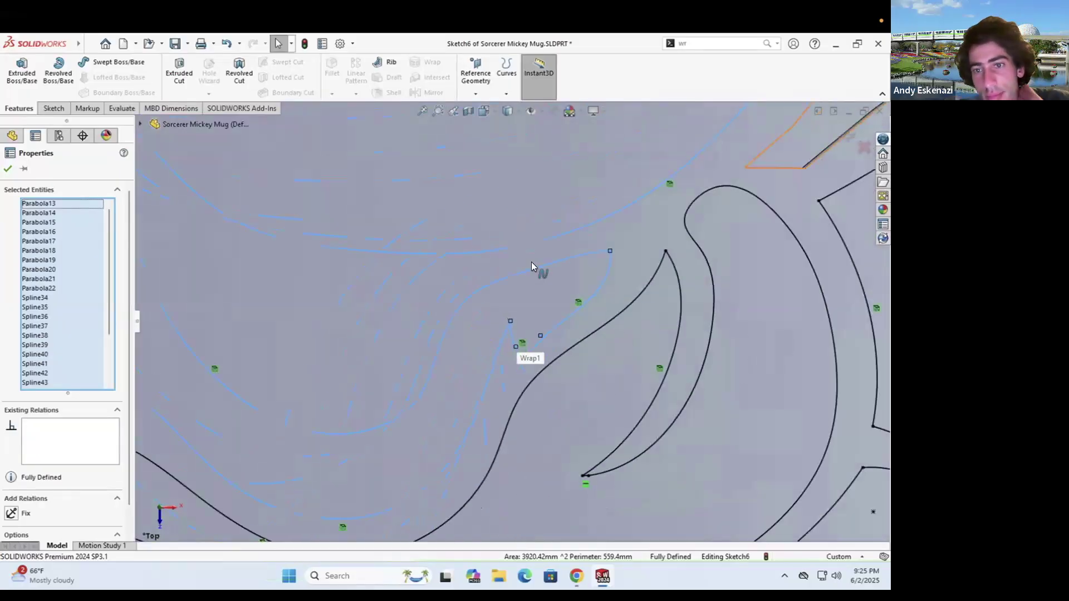
scroll(544, 277, down, 6)
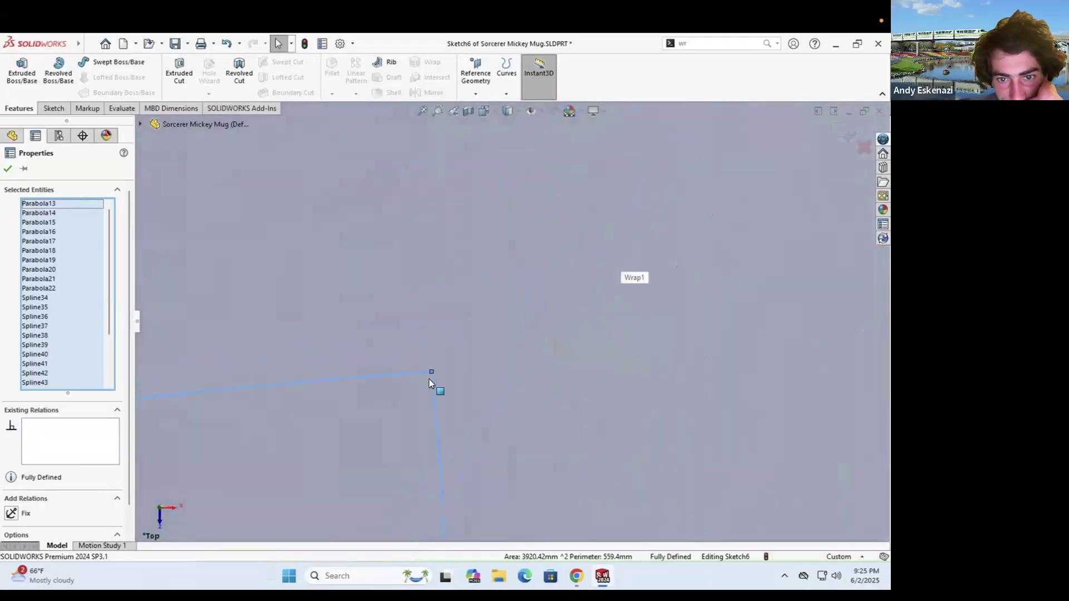
scroll(564, 329, up, 2)
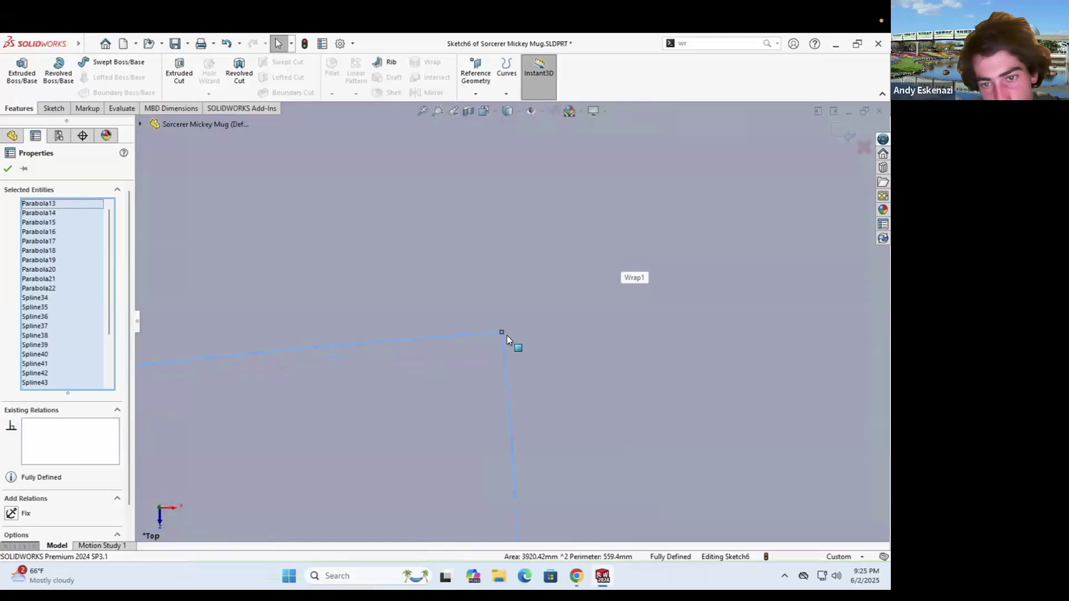
scroll(466, 281, up, 3)
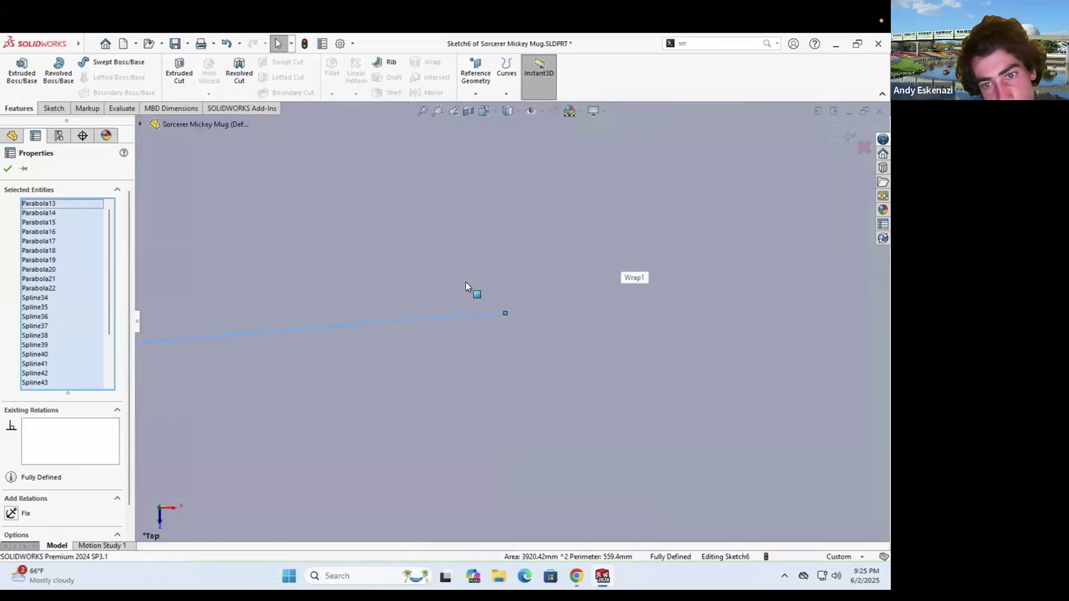
scroll(484, 307, up, 5)
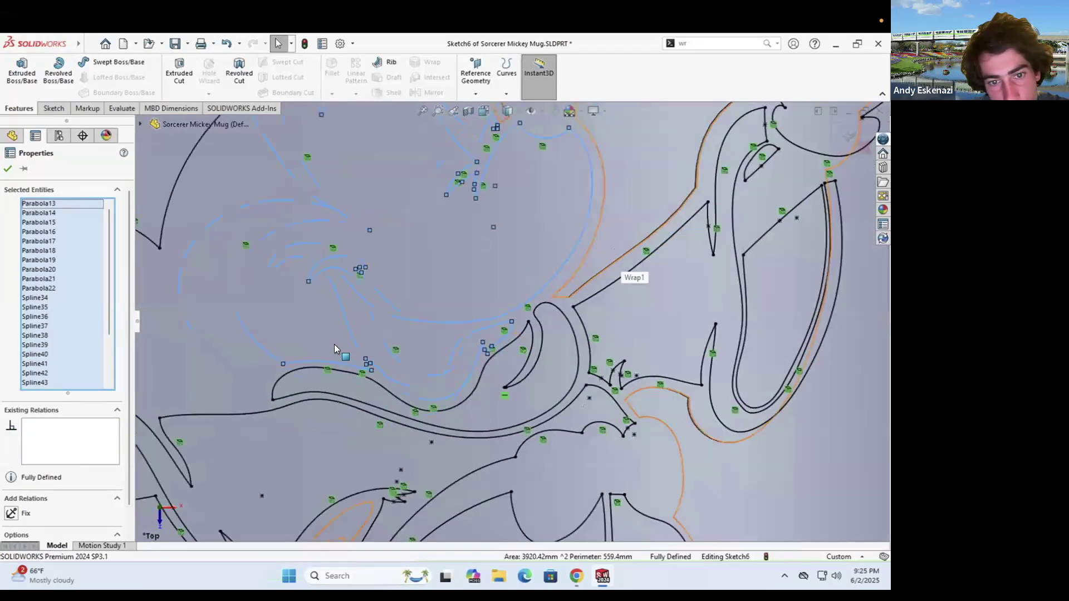
scroll(398, 376, down, 10)
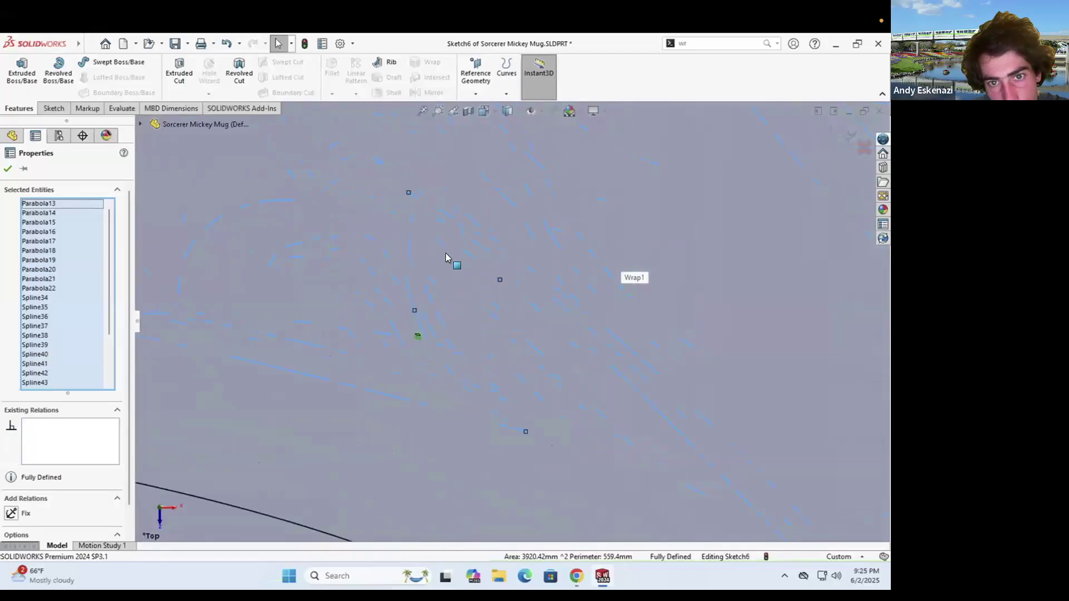
scroll(444, 254, up, 8)
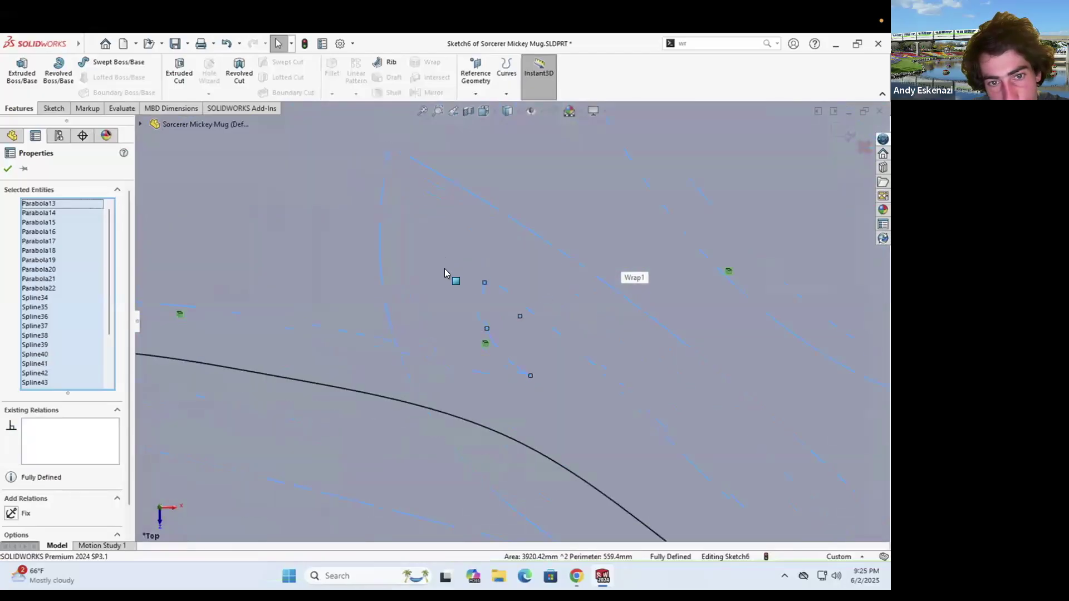
scroll(306, 345, down, 6)
scroll(387, 389, up, 3)
scroll(386, 384, up, 5)
scroll(501, 334, down, 4)
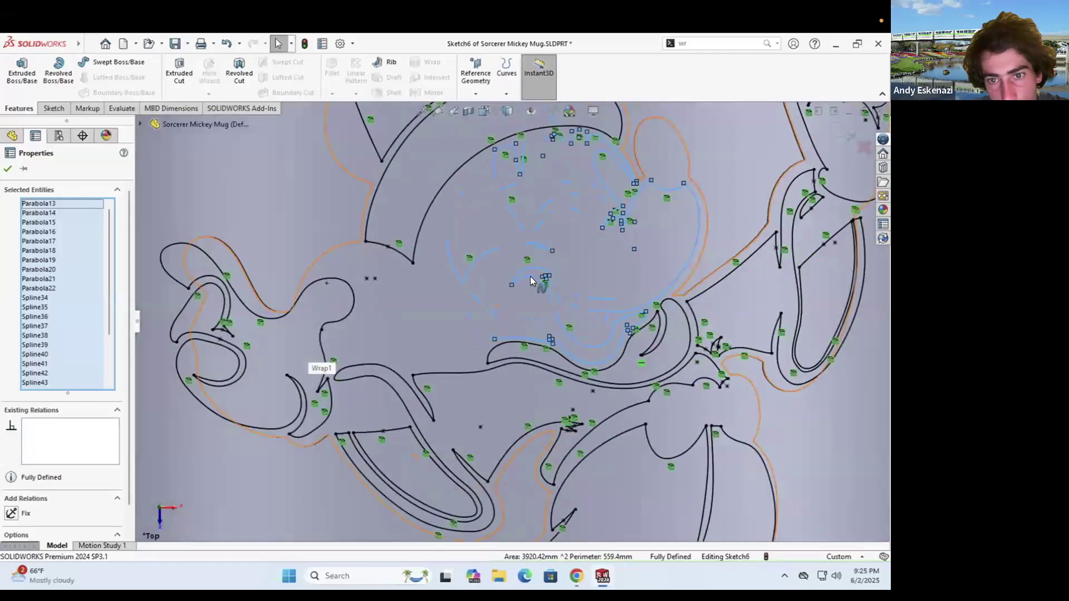
scroll(530, 280, down, 4)
scroll(388, 329, up, 7)
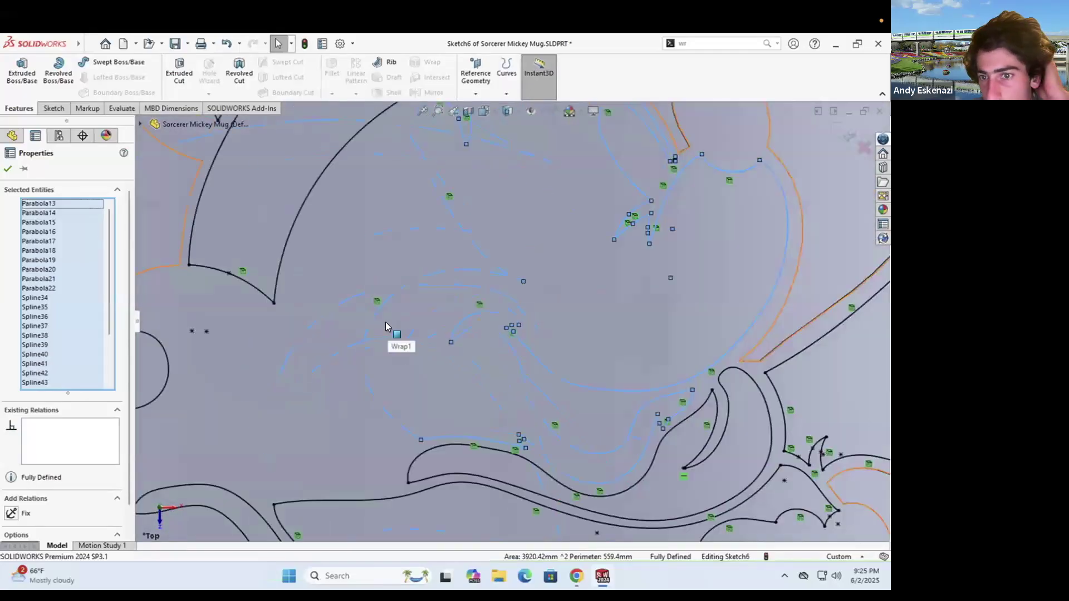
scroll(482, 296, down, 4)
scroll(509, 312, down, 3)
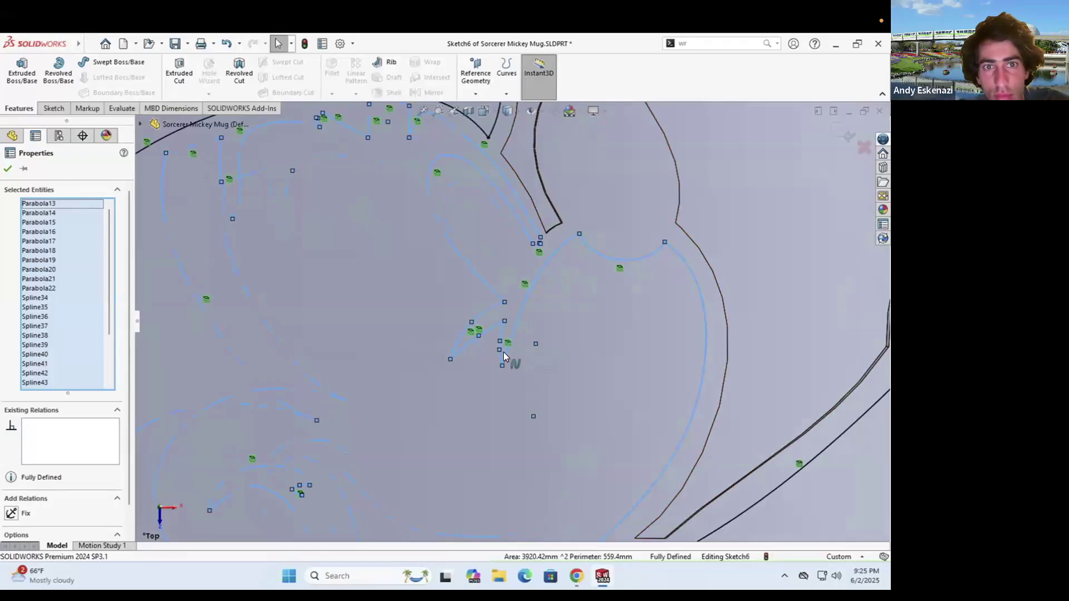
scroll(504, 354, up, 2)
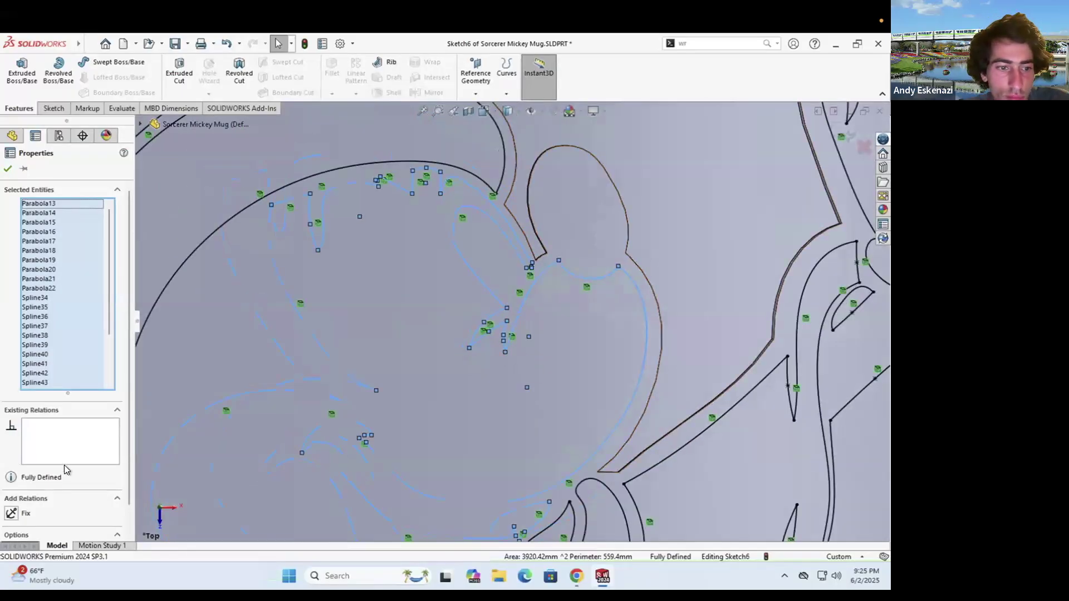
Convert the selected face outline chain to construction geometry and exit Sketch6
scroll(132, 467, down, 1)
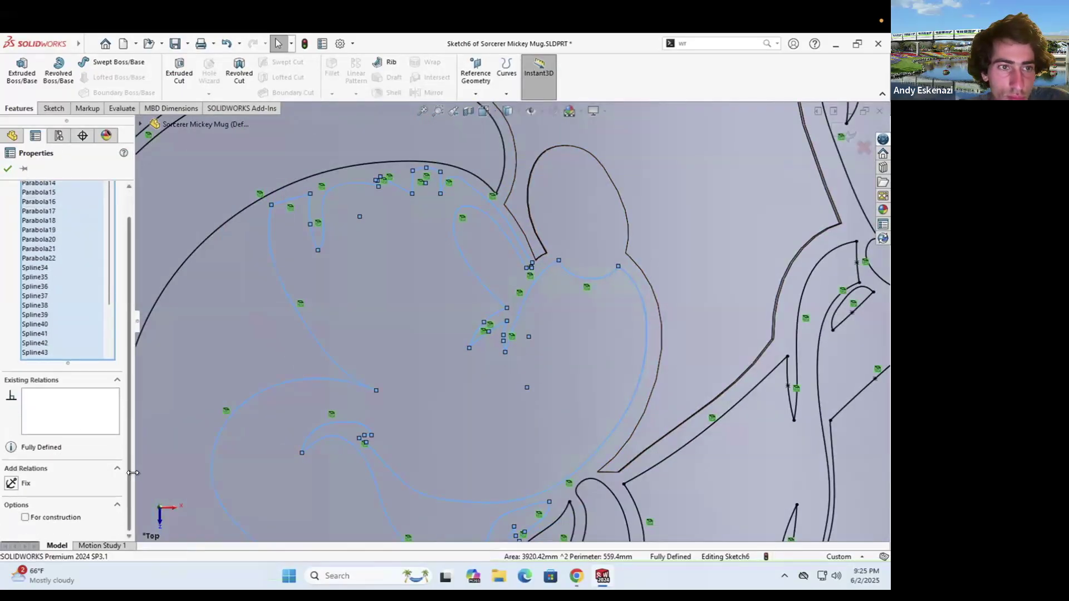
click(25, 518)
key(Escape)
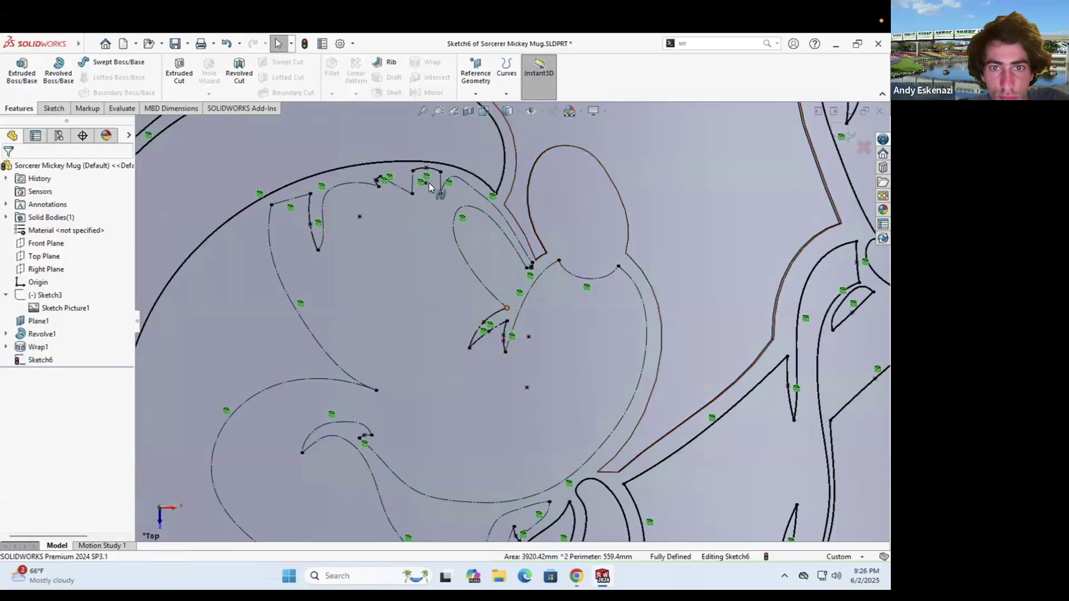
click(54, 108)
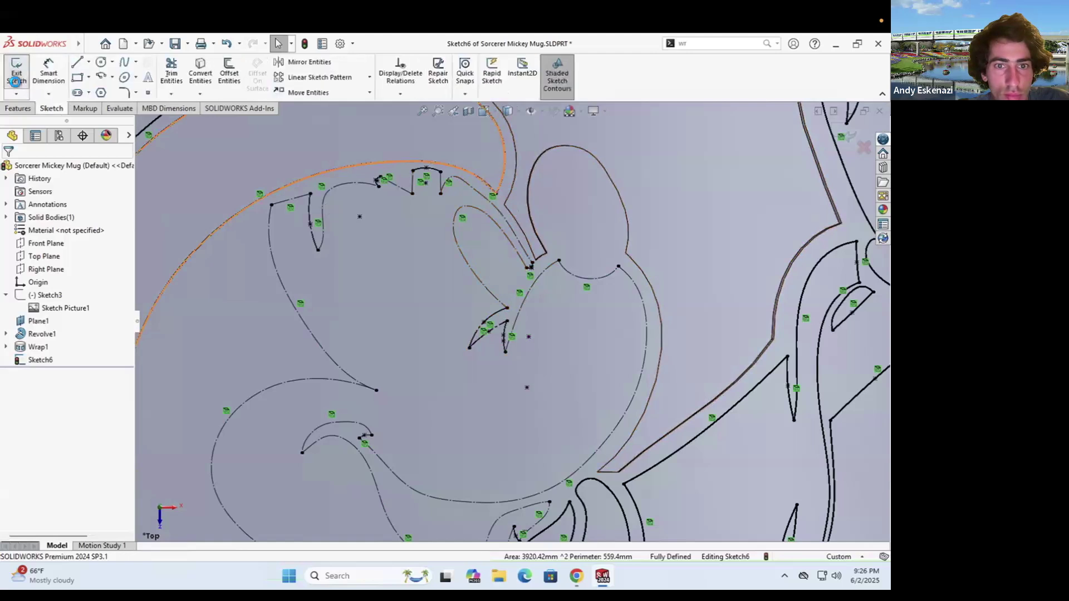
click(16, 69)
key(f)
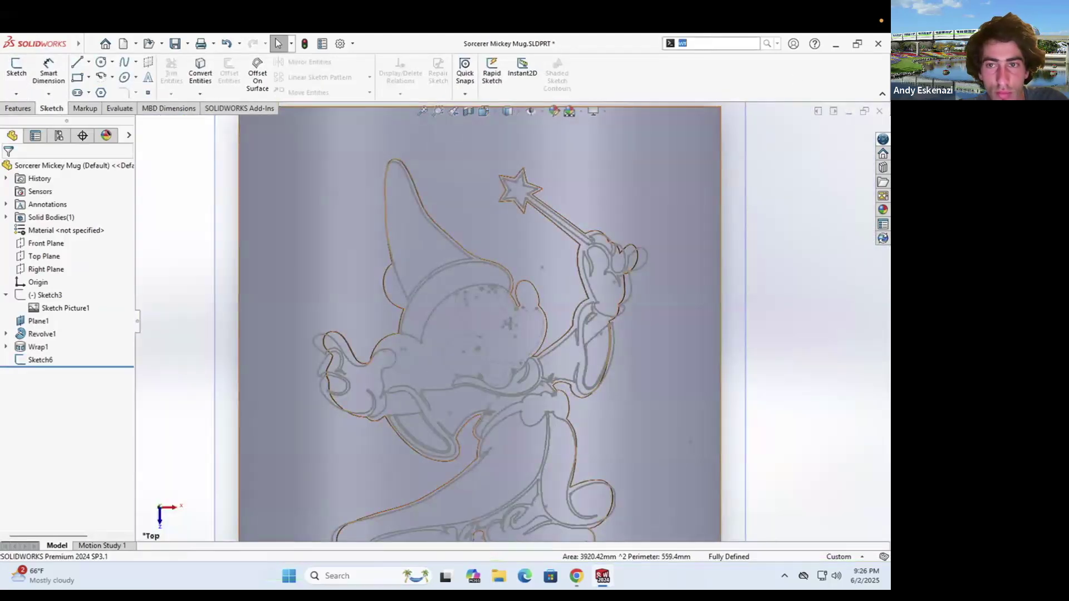
Wrap Sketch6 onto the mug's outer cylindrical face as a deboss 0.50 mm deep
click(709, 56)
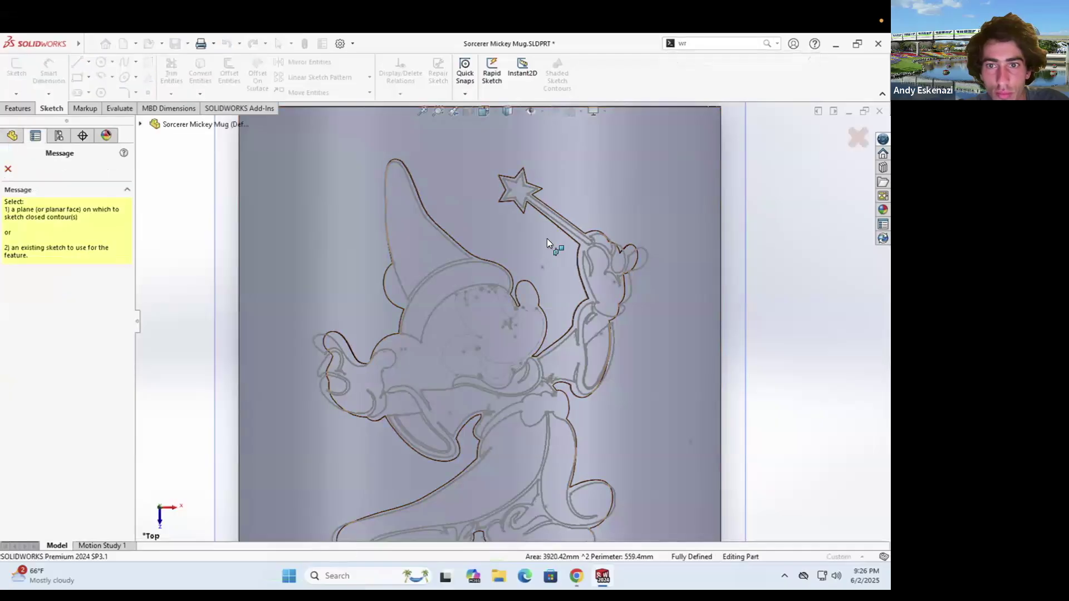
click(559, 218)
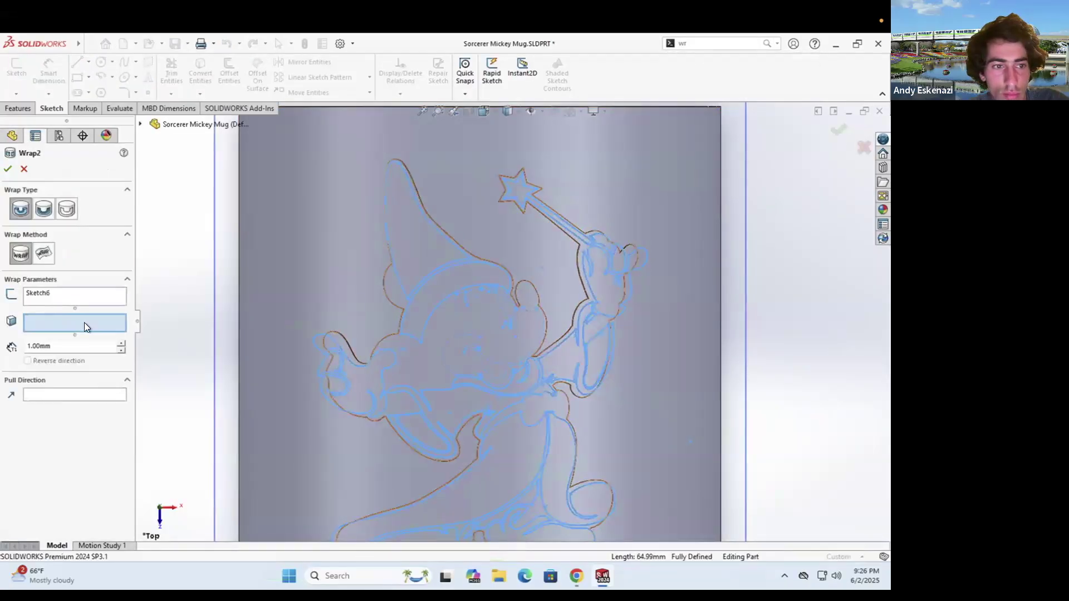
middle_drag(395, 312, 437, 291)
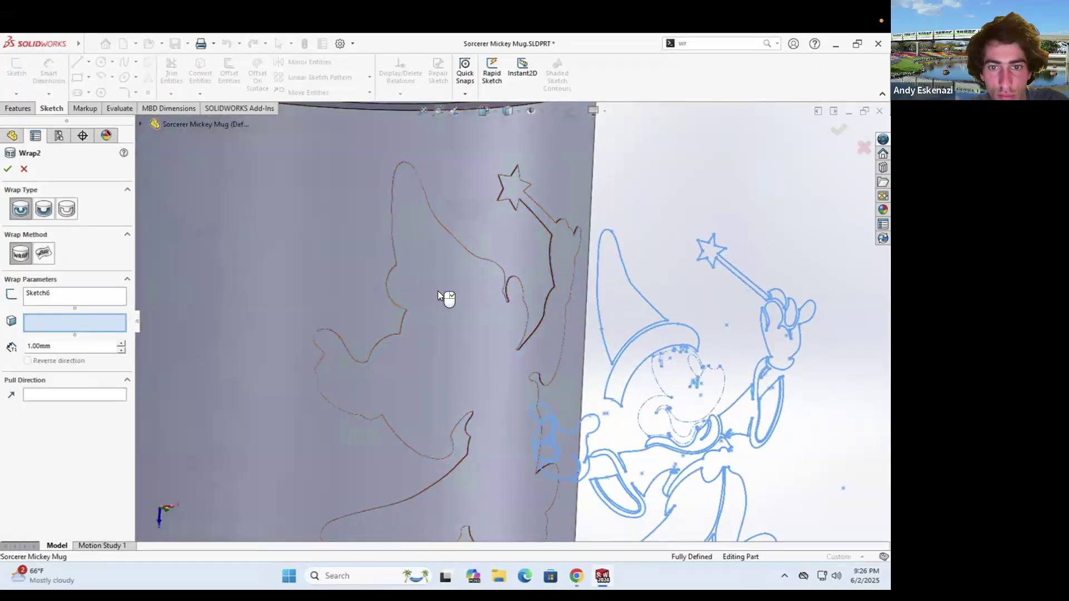
click(369, 257)
scroll(476, 350, up, 5)
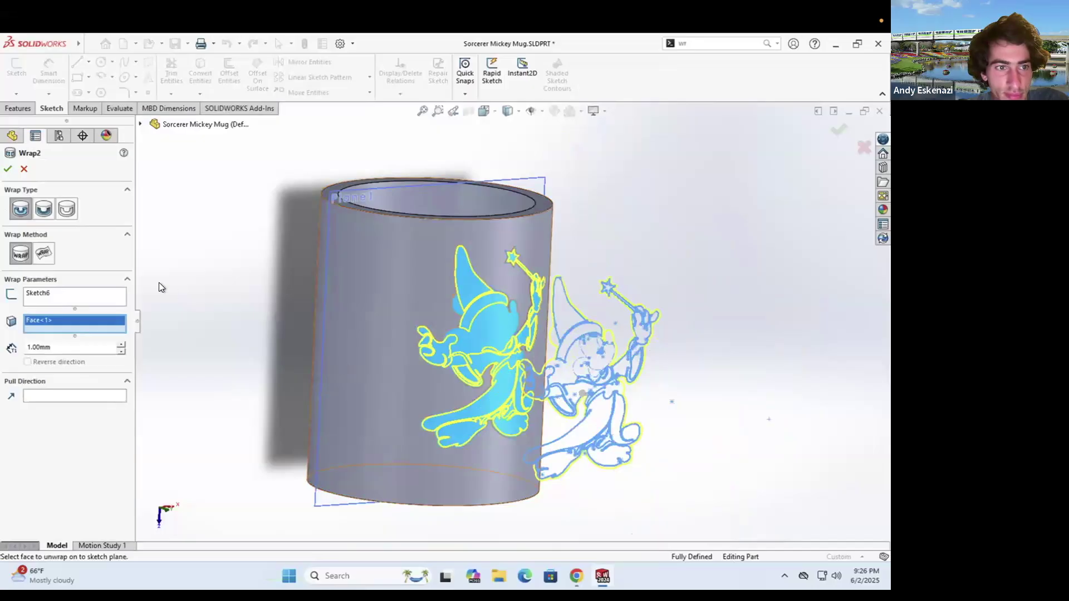
click(44, 209)
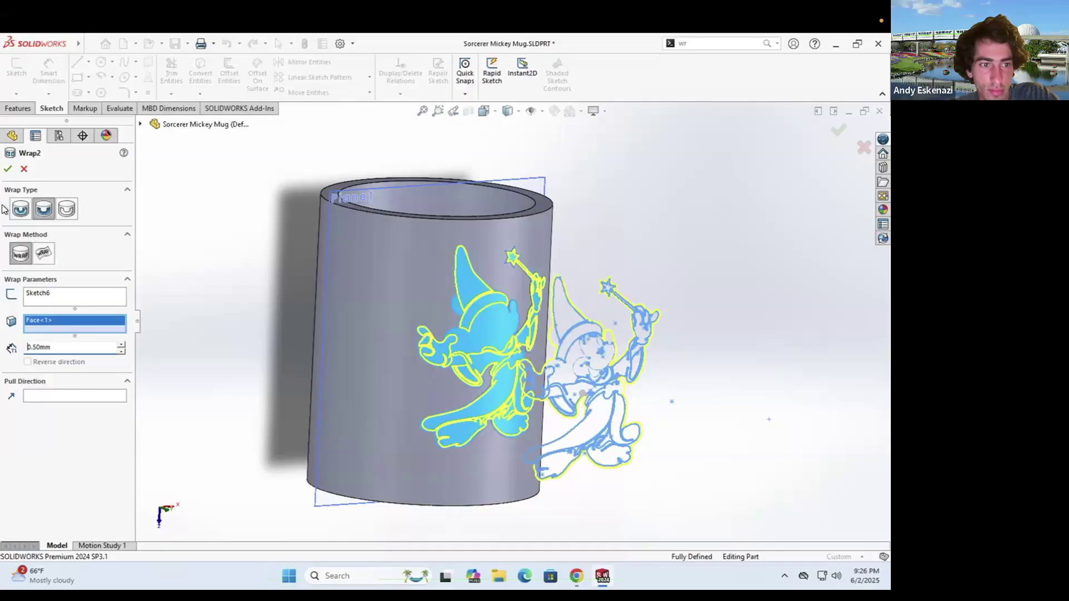
click(8, 169)
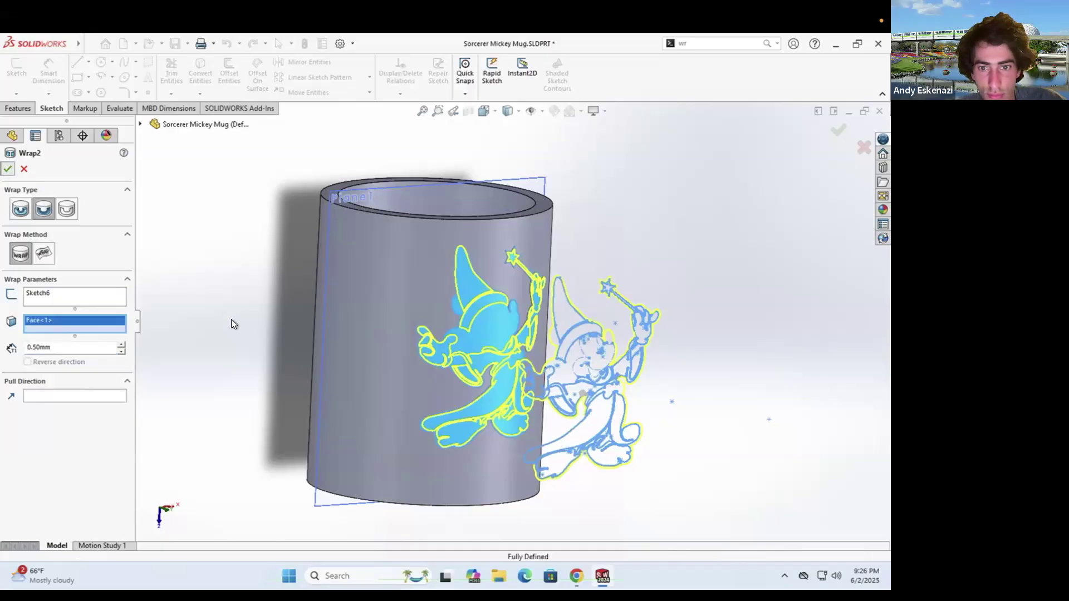
Inspect the debossed Mickey contours on the mug from several angles and save the part
middle_drag(499, 357, 465, 402)
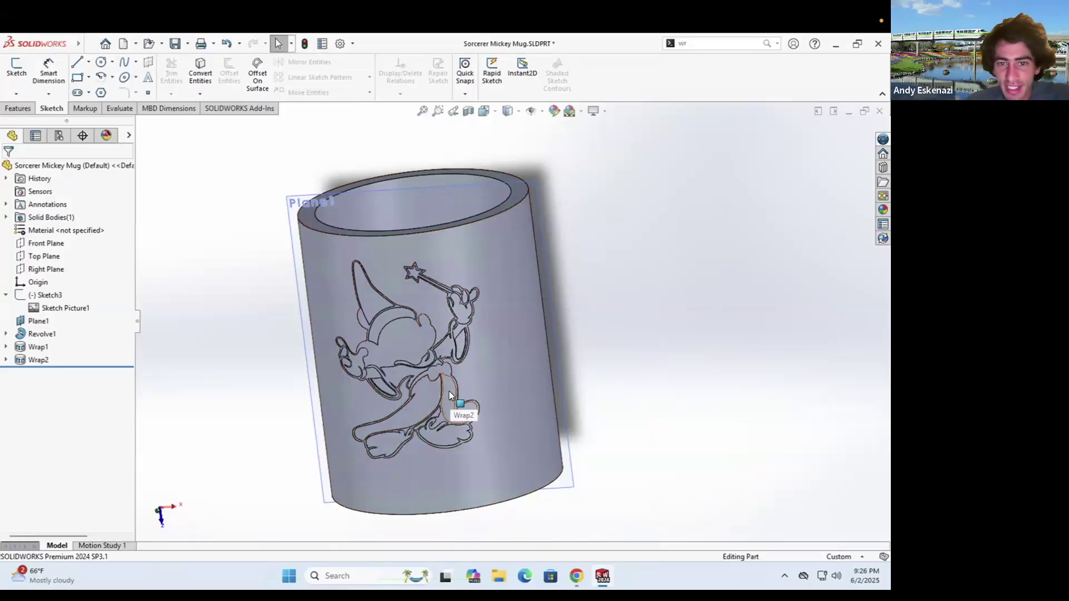
key(ctrl+1)
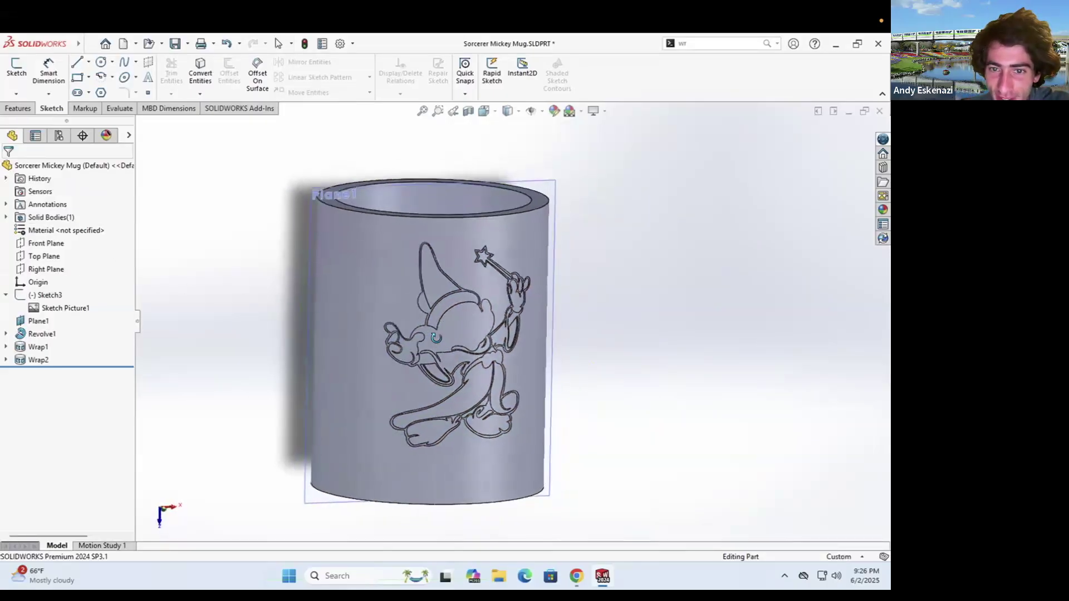
middle_drag(434, 398, 448, 405)
mouse_move(427, 388)
middle_down()
mouse_move(408, 352)
mouse_move(428, 357)
middle_up()
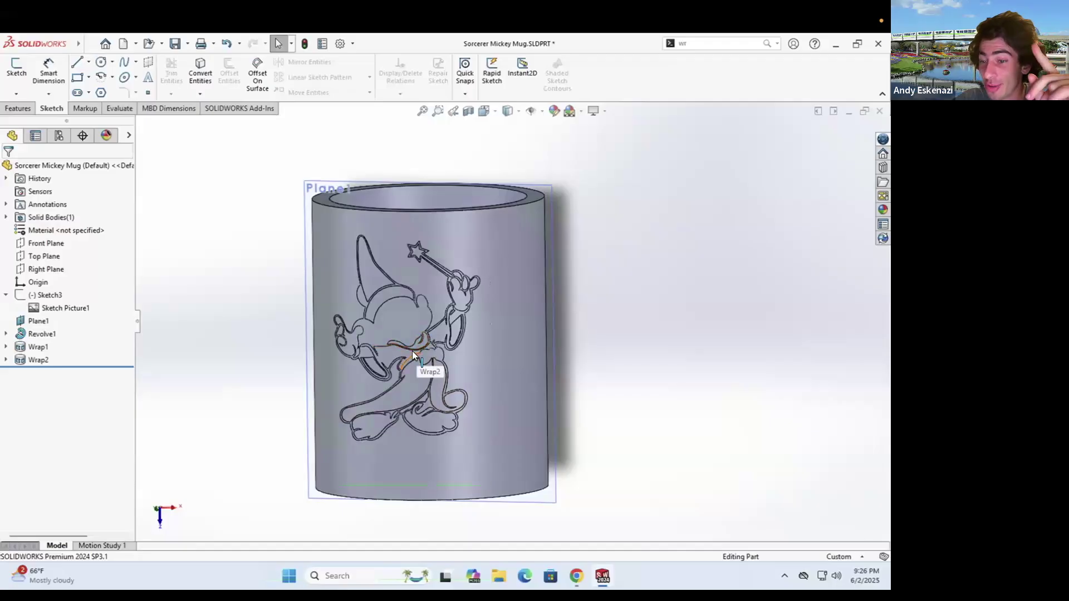
click(168, 48)
Show Sketch3 with its Mickey reference picture in front of the mug
middle_drag(400, 373, 400, 412)
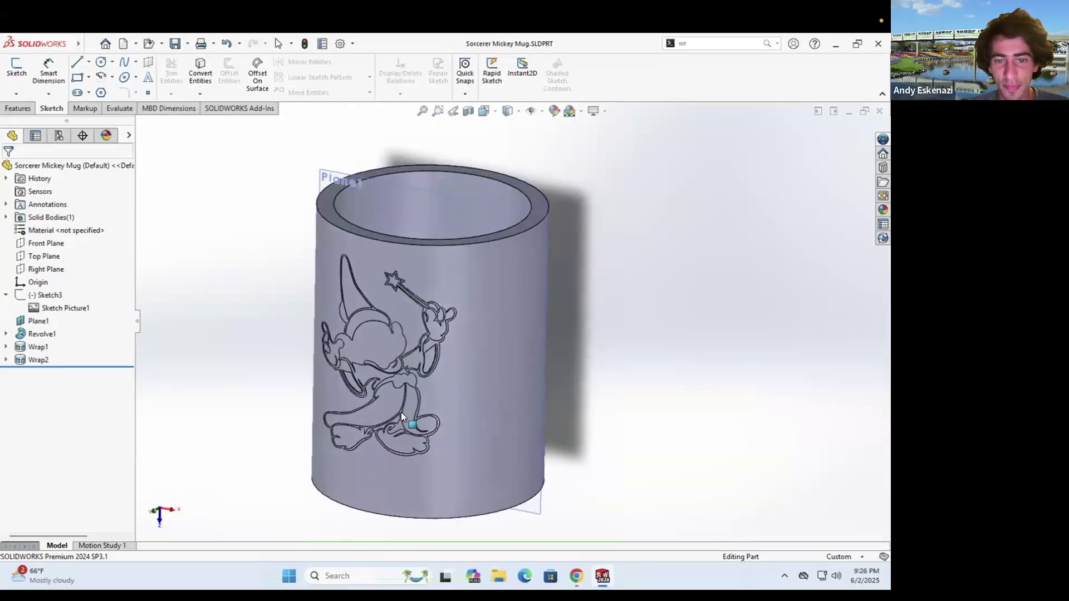
scroll(389, 402, down, 5)
scroll(390, 402, down, 4)
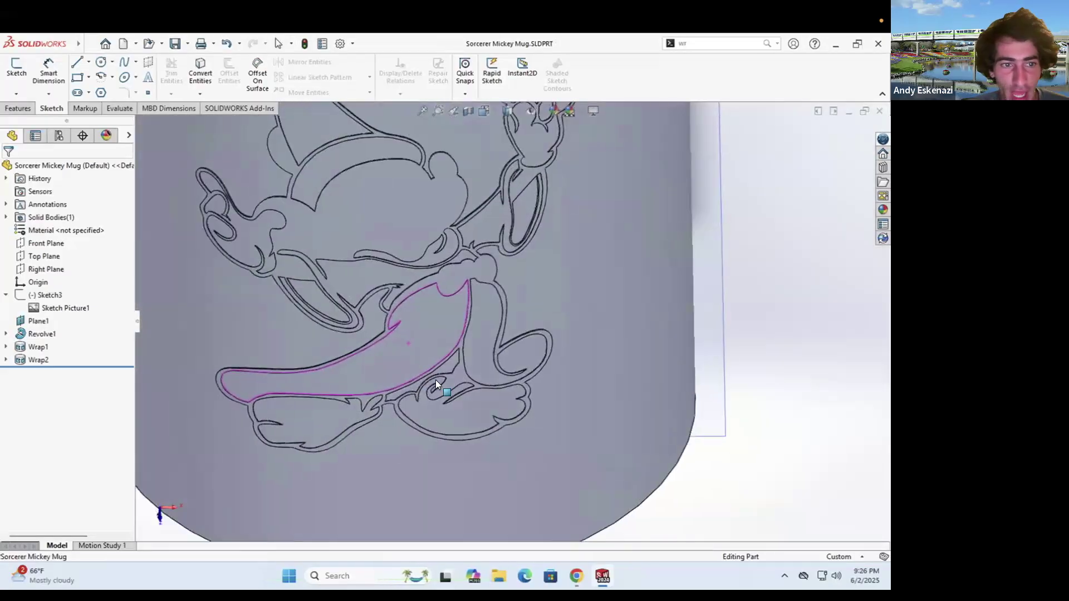
scroll(401, 367, up, 9)
right_click(45, 294)
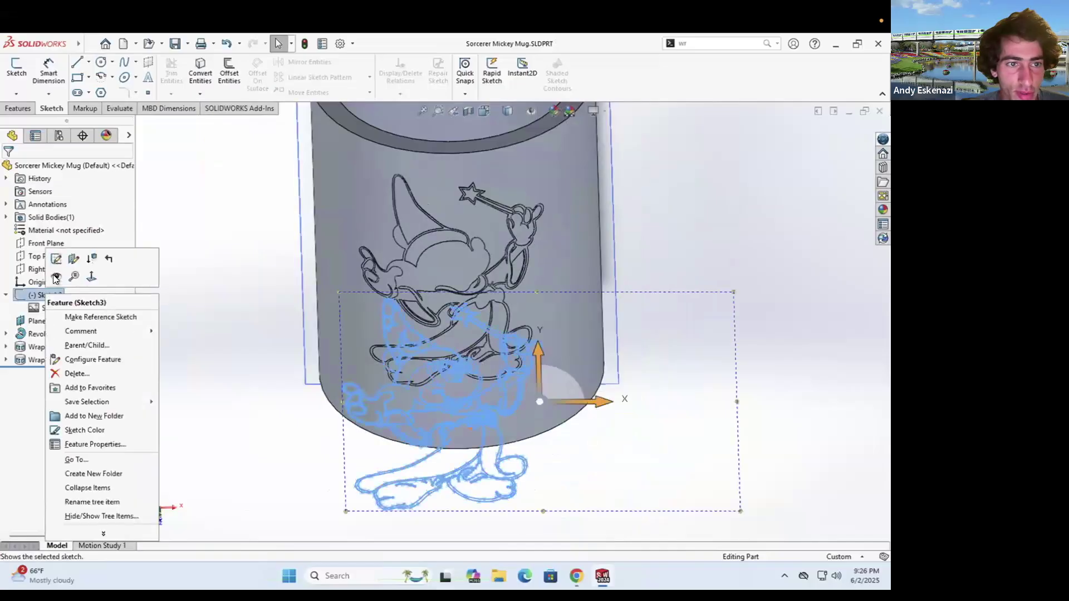
middle_drag(418, 308, 412, 345)
Suppress Sketch Picture1 under Sketch3 and restore it
right_click(55, 308)
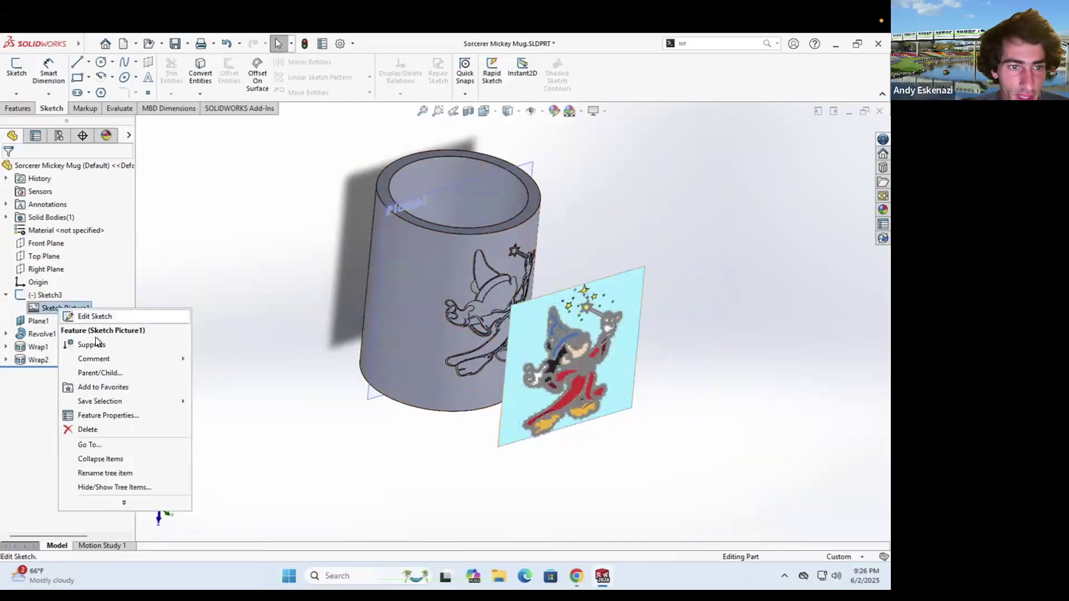
click(95, 343)
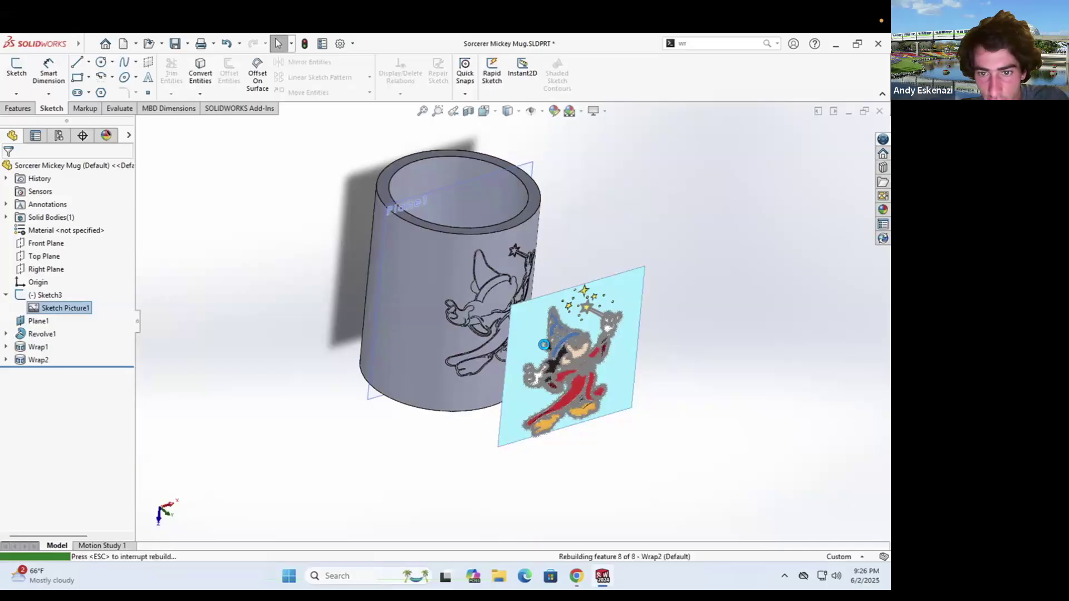
scroll(544, 345, down, 3)
mouse_move(510, 343)
middle_down()
mouse_move(483, 360)
mouse_move(509, 329)
mouse_move(477, 366)
mouse_move(486, 379)
middle_up()
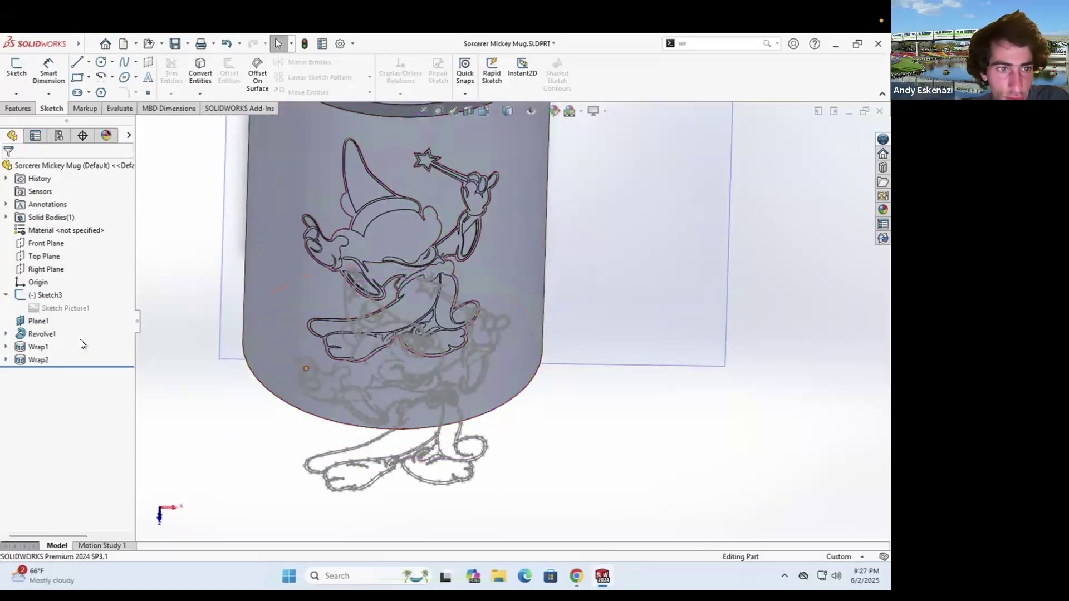
right_click(65, 308)
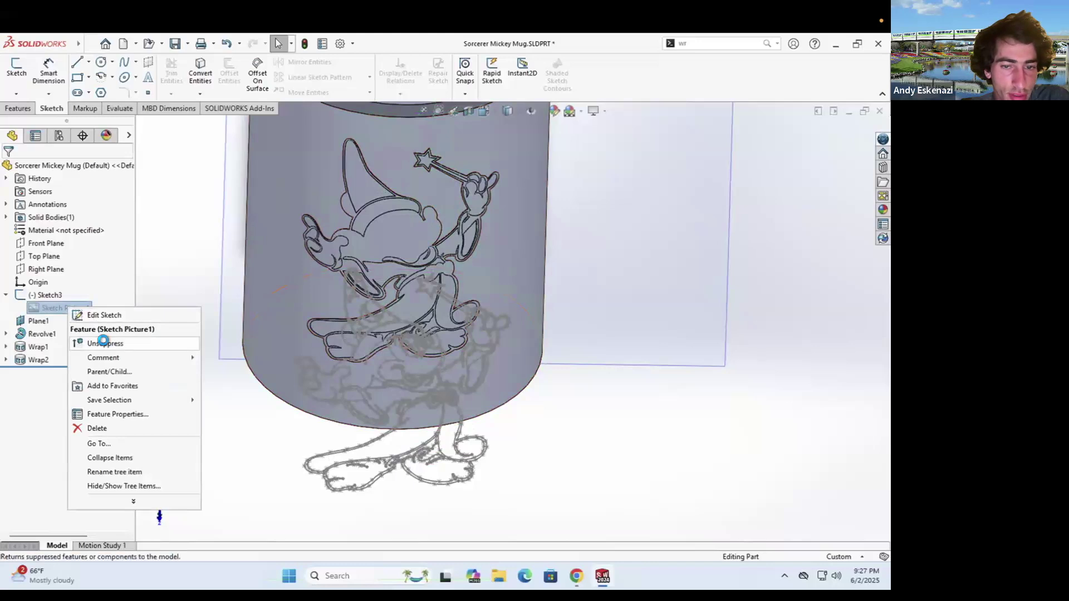
click(103, 343)
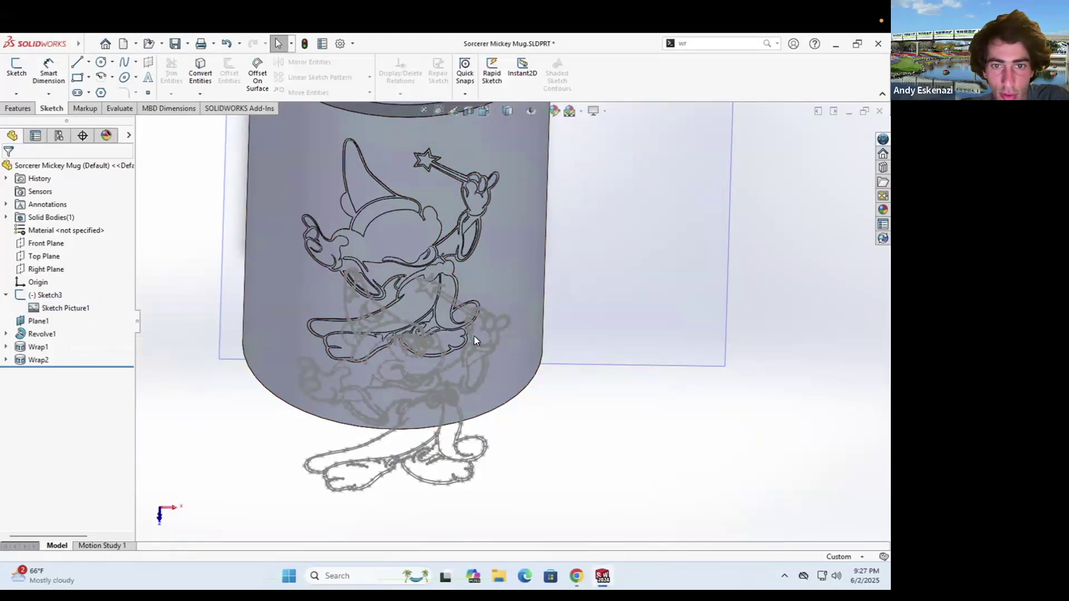
Compare the colour reference picture with the debossed Mickey contours on the mug
scroll(473, 337, up, 6)
middle_drag(469, 329, 495, 349)
scroll(495, 349, down, 6)
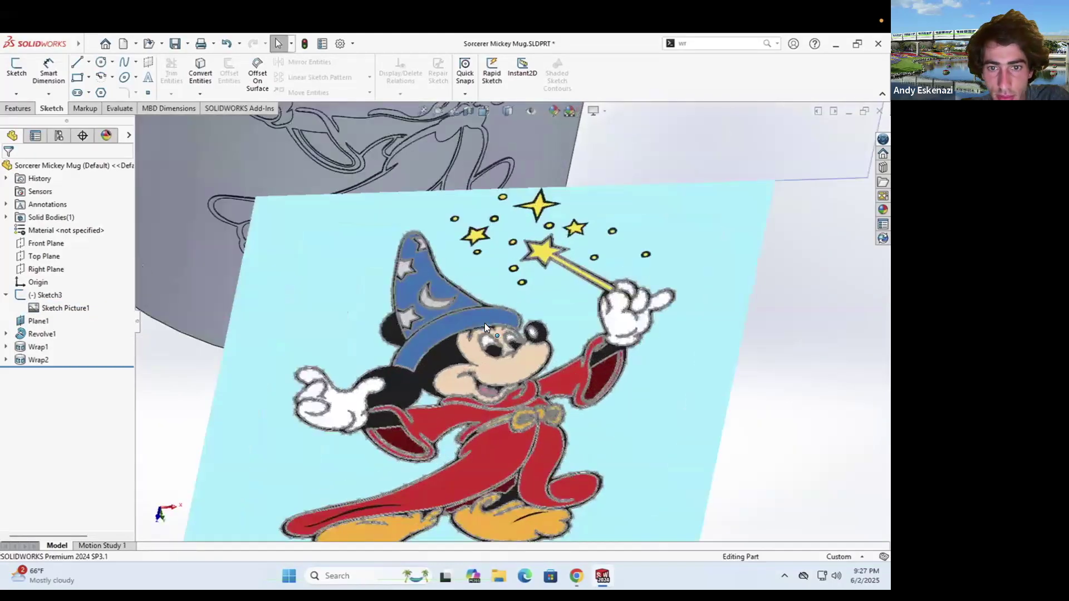
scroll(484, 276, up, 3)
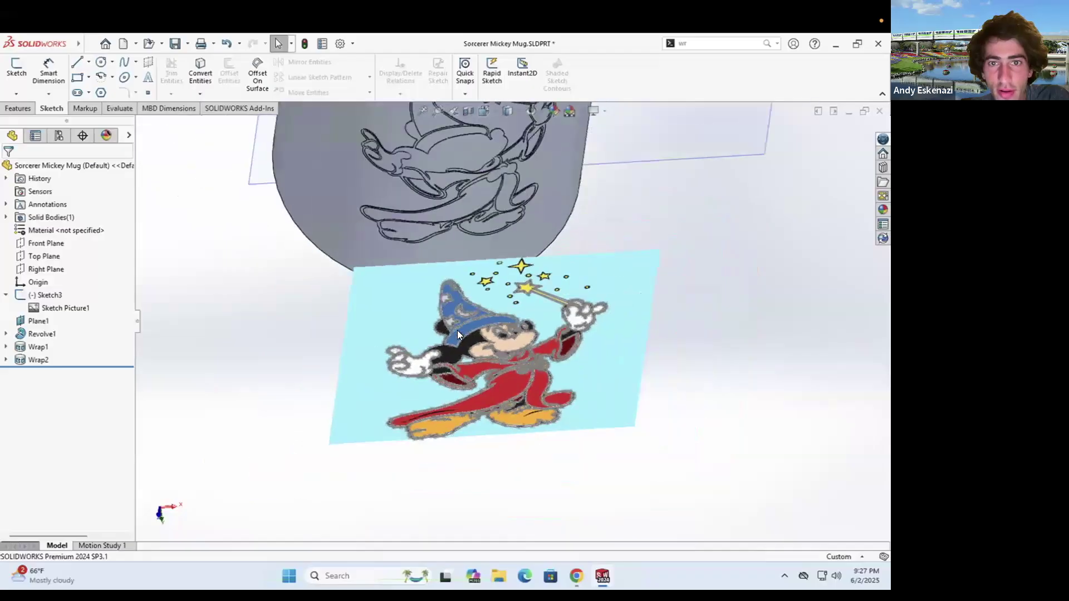
middle_drag(457, 330, 466, 233)
scroll(465, 232, down, 2)
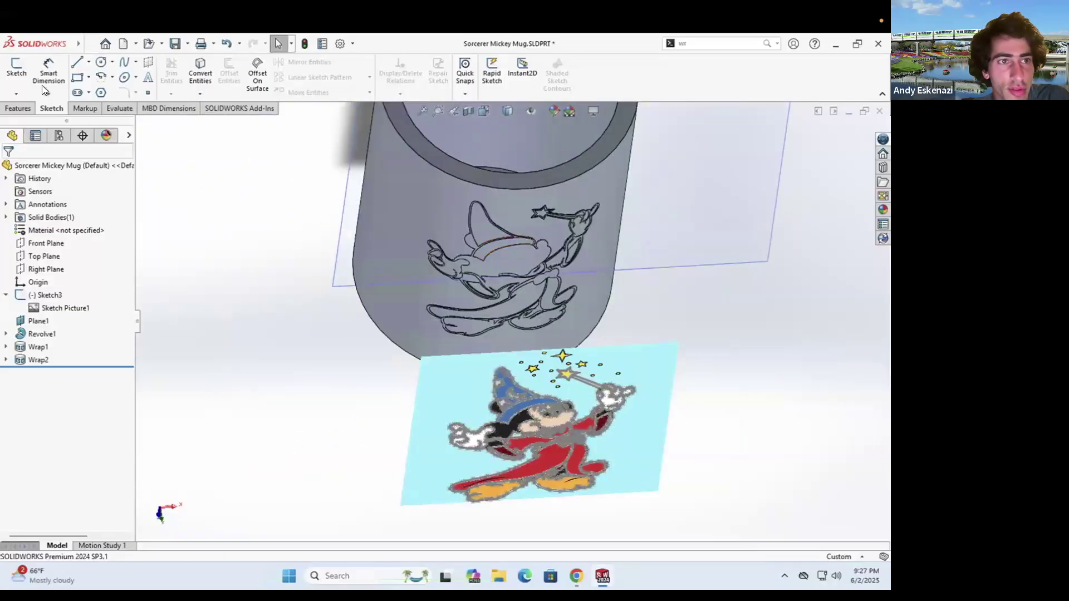
click(15, 65)
key(f)
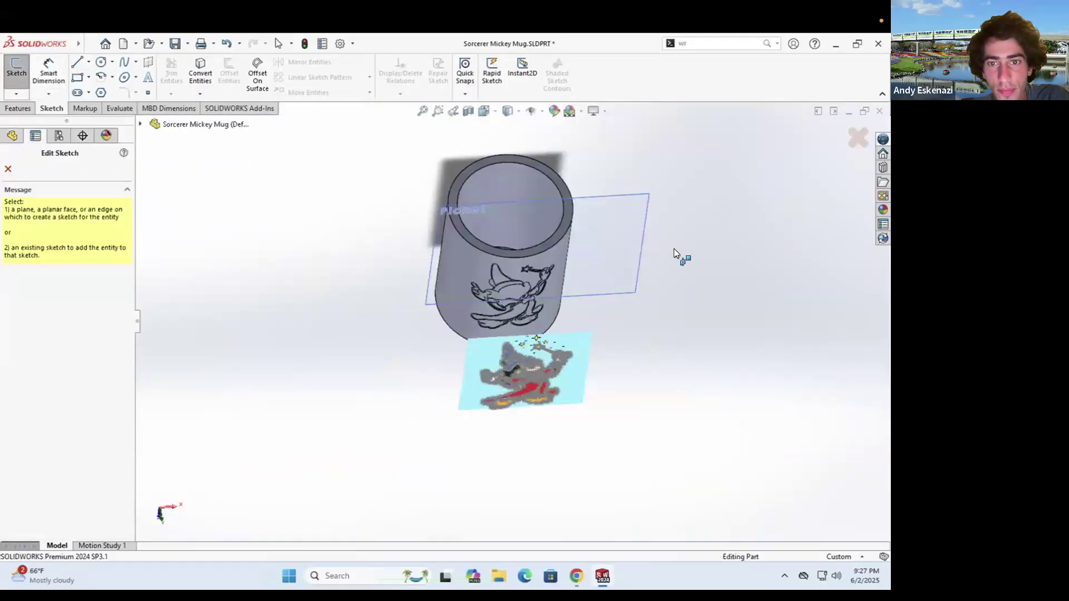
click(141, 126)
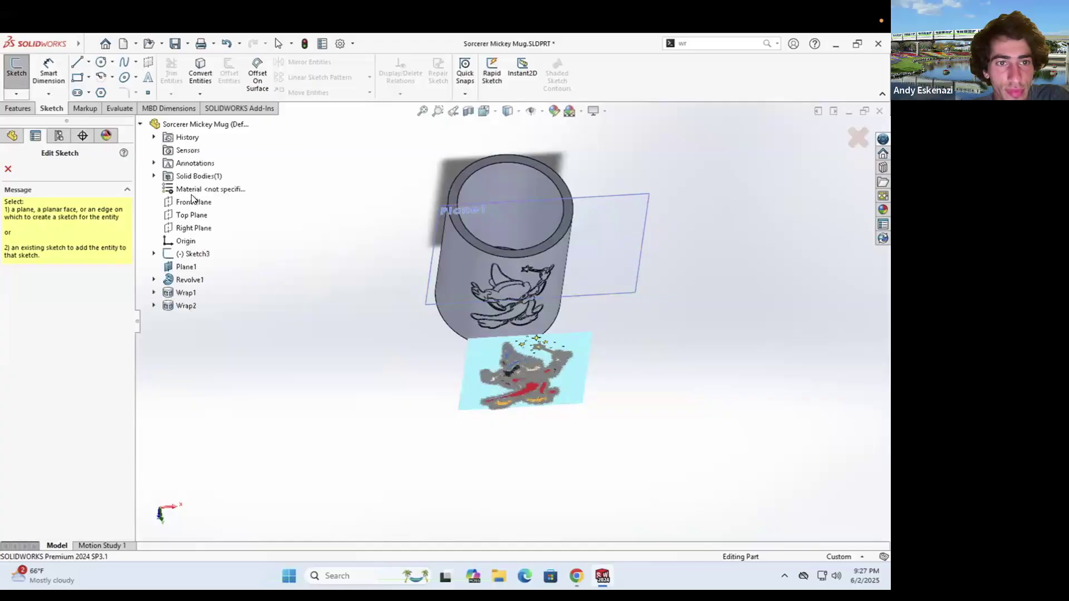
click(196, 206)
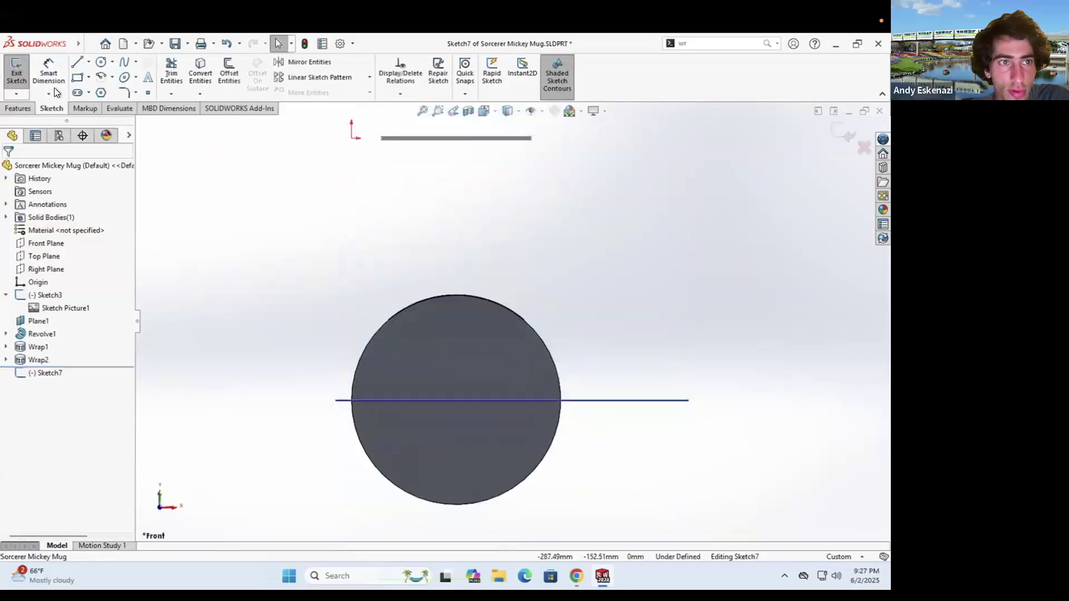
click(16, 68)
Start a new sketch on the Top Plane
click(16, 65)
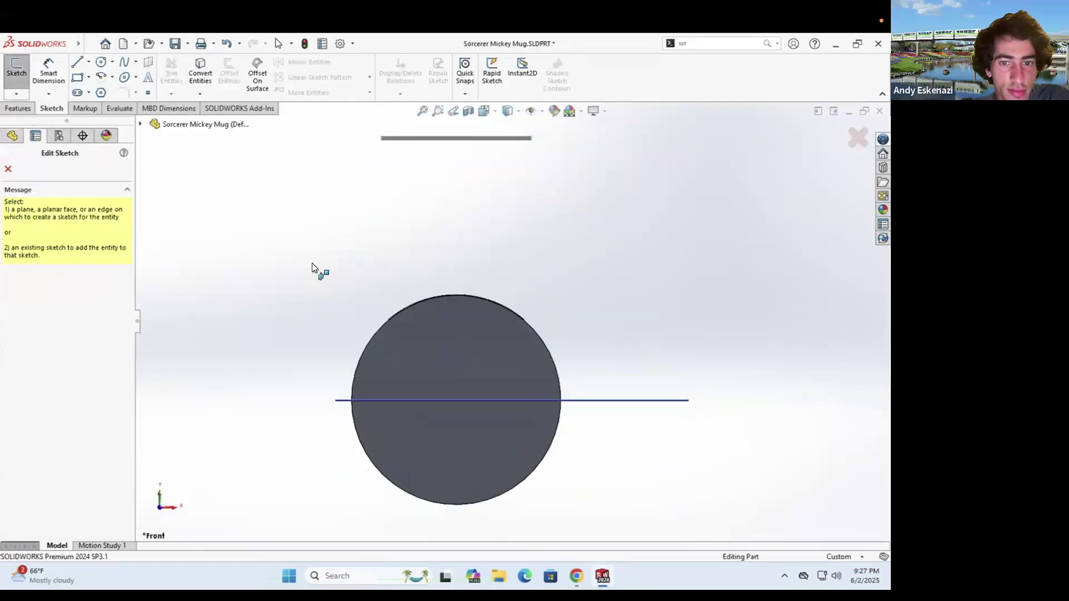
key(f)
middle_drag(341, 322, 364, 434)
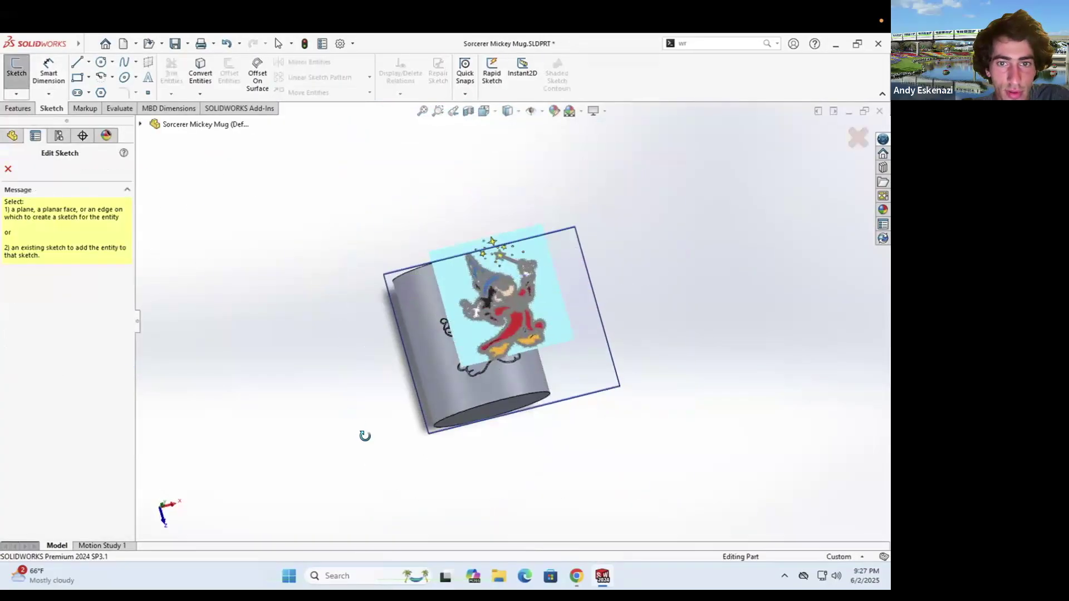
click(141, 125)
click(189, 215)
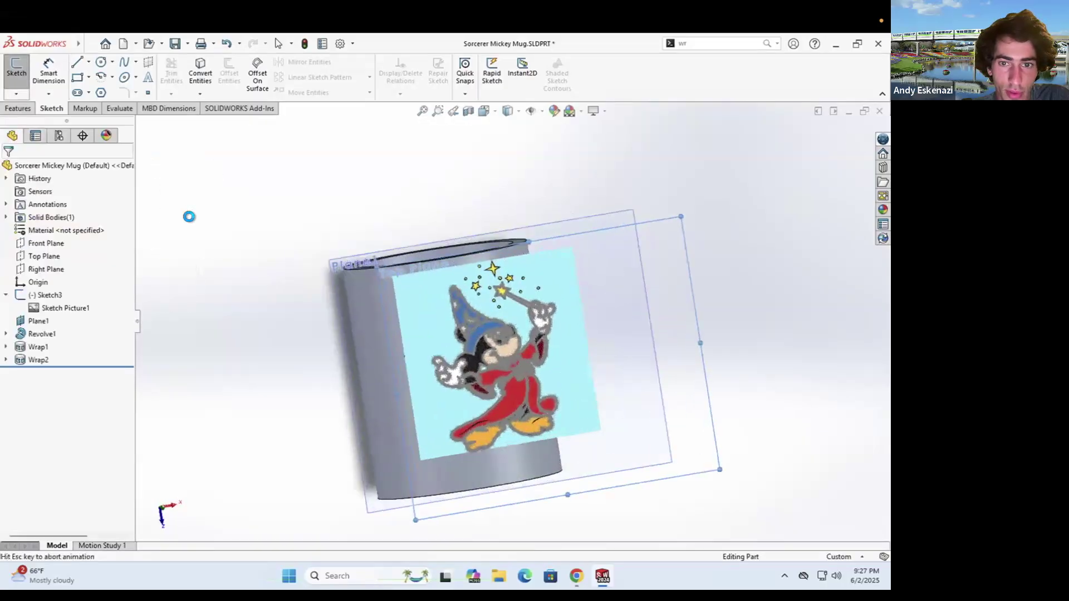
Convert the two Sketch3 splines of the wrist crease on Mickey's raised, wand-holding glove into the new sketch
scroll(384, 305, up, 3)
middle_drag(493, 261, 501, 378)
scroll(493, 283, down, 3)
scroll(490, 414, down, 4)
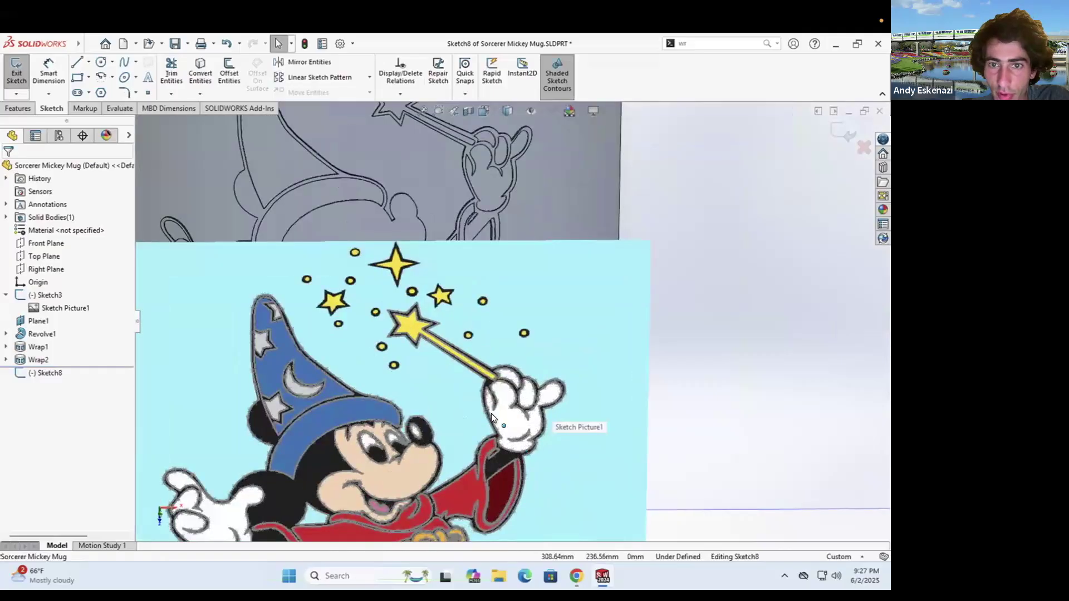
scroll(519, 424, down, 6)
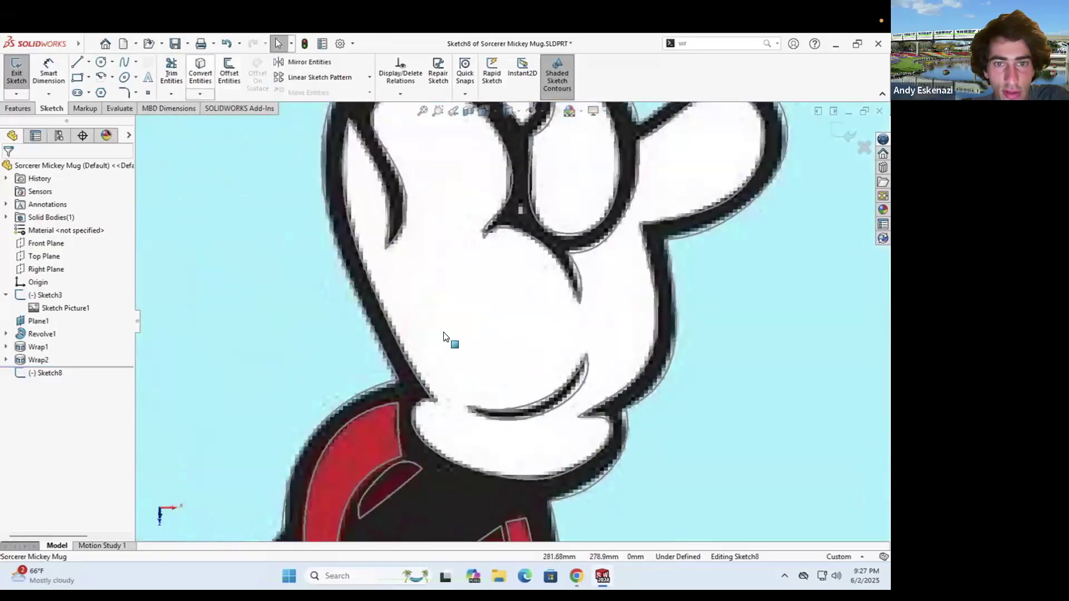
click(548, 395)
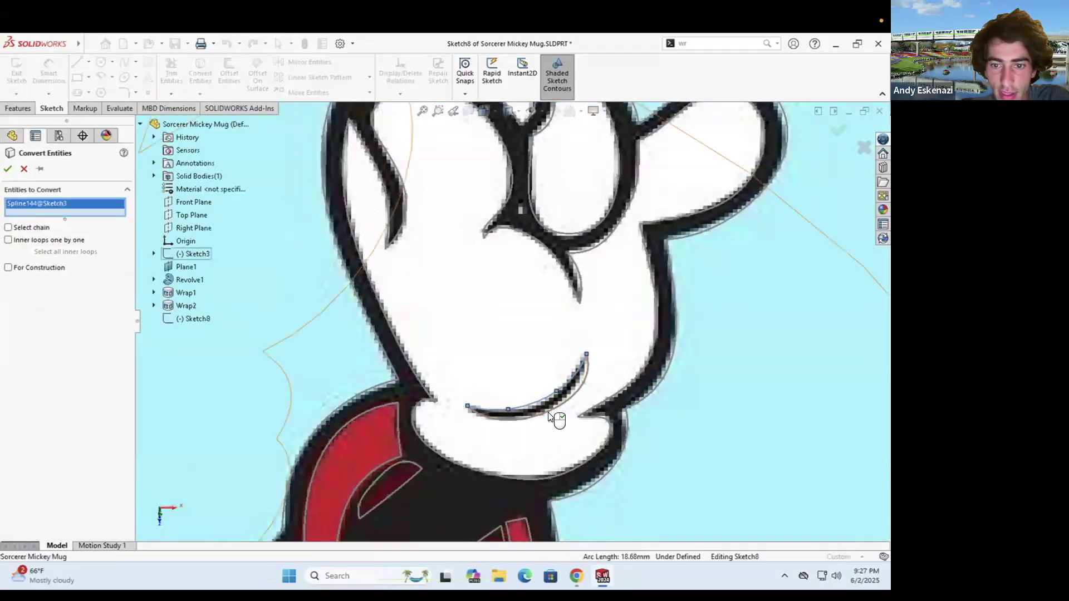
click(8, 169)
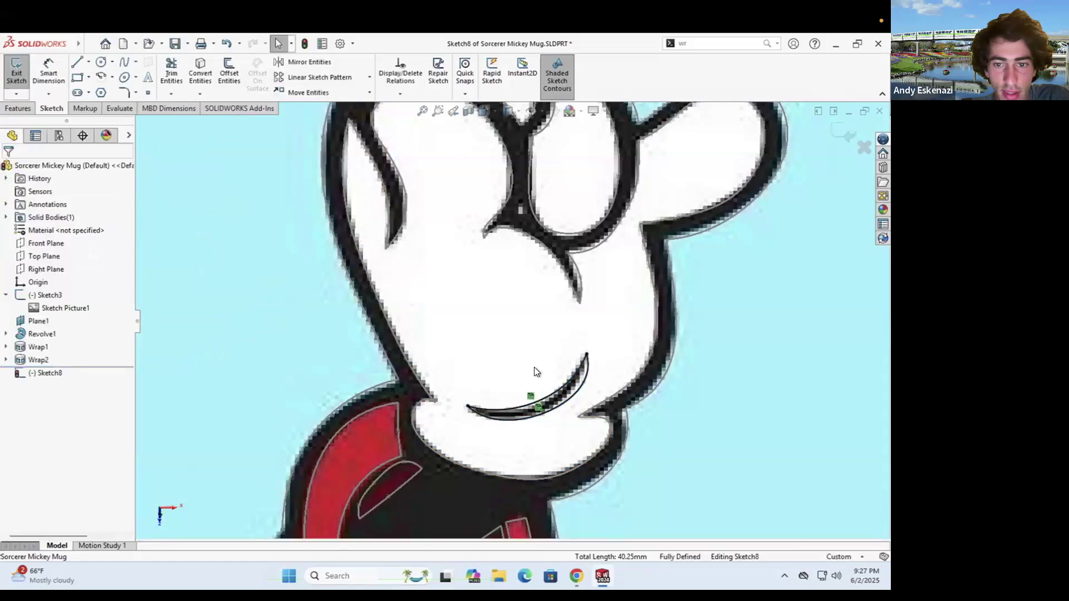
Compare the mug's debossed gloves, sleeves and robe with the reference picture to look for missing inner detail lines
click(198, 76)
scroll(566, 313, up, 5)
middle_drag(471, 296, 493, 239)
scroll(515, 291, up, 8)
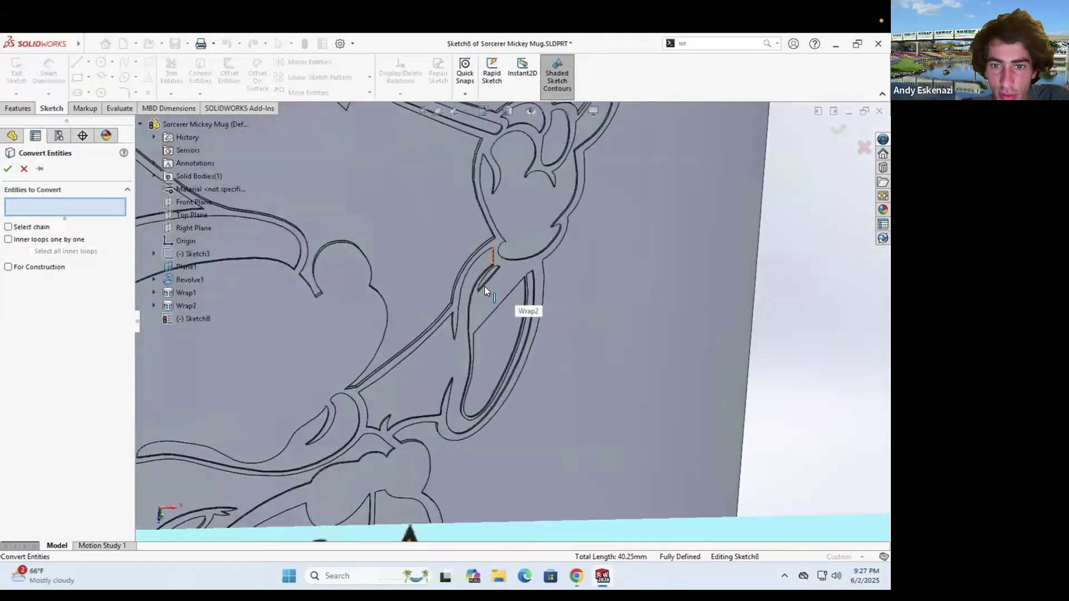
middle_drag(484, 287, 484, 302)
scroll(484, 302, up, 10)
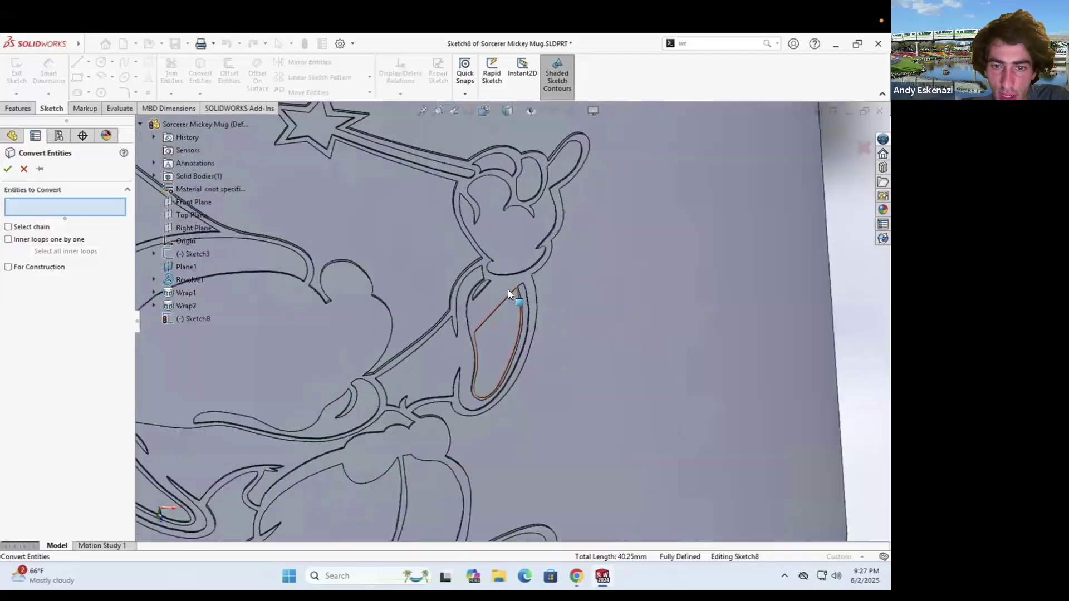
middle_drag(489, 486, 520, 206)
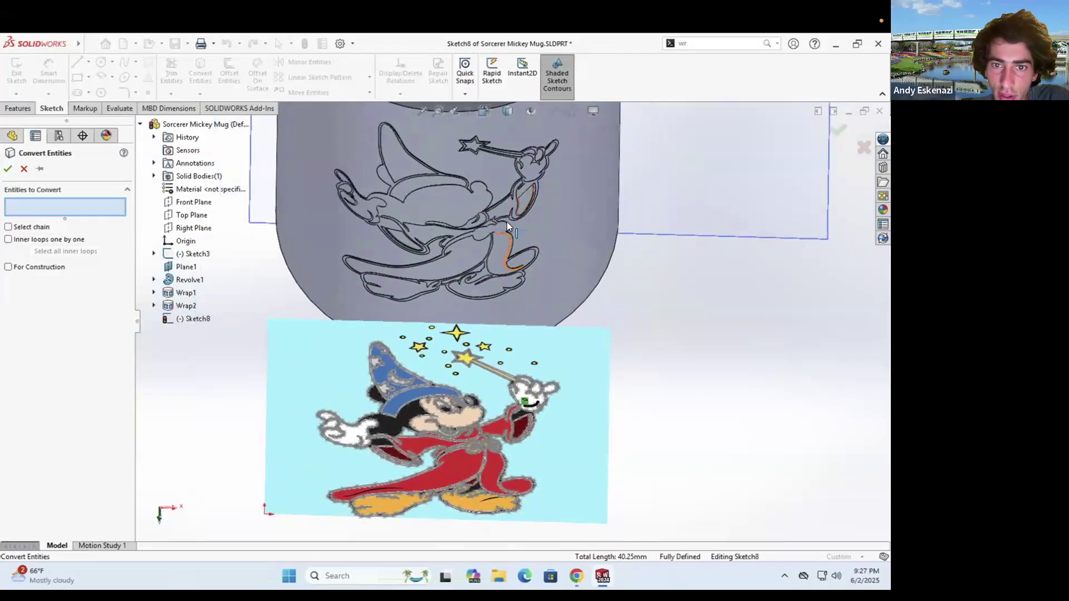
scroll(545, 174, down, 6)
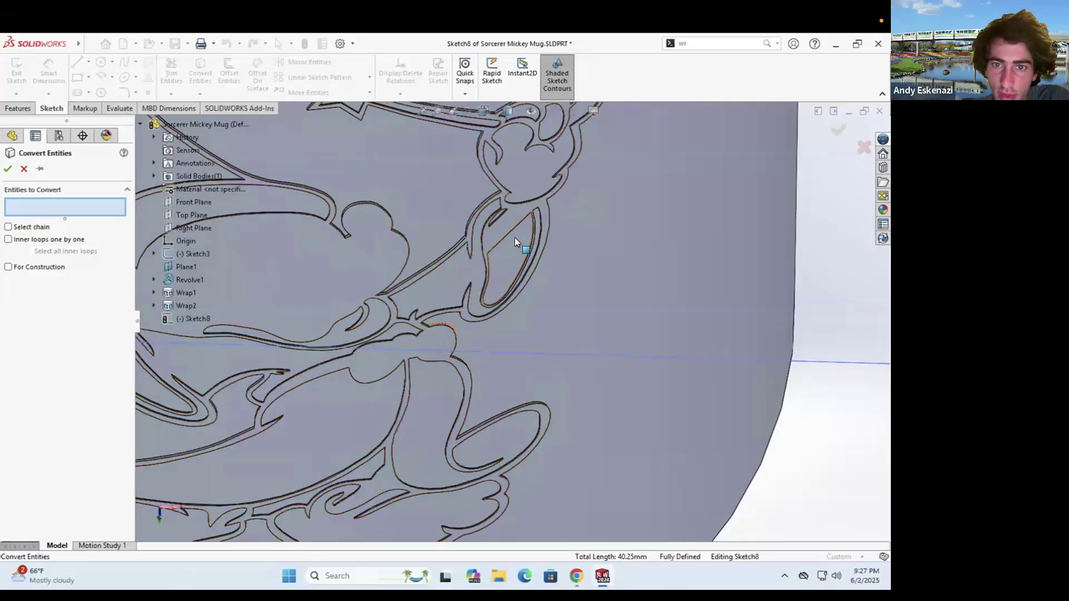
middle_drag(514, 237, 515, 277)
scroll(520, 248, up, 8)
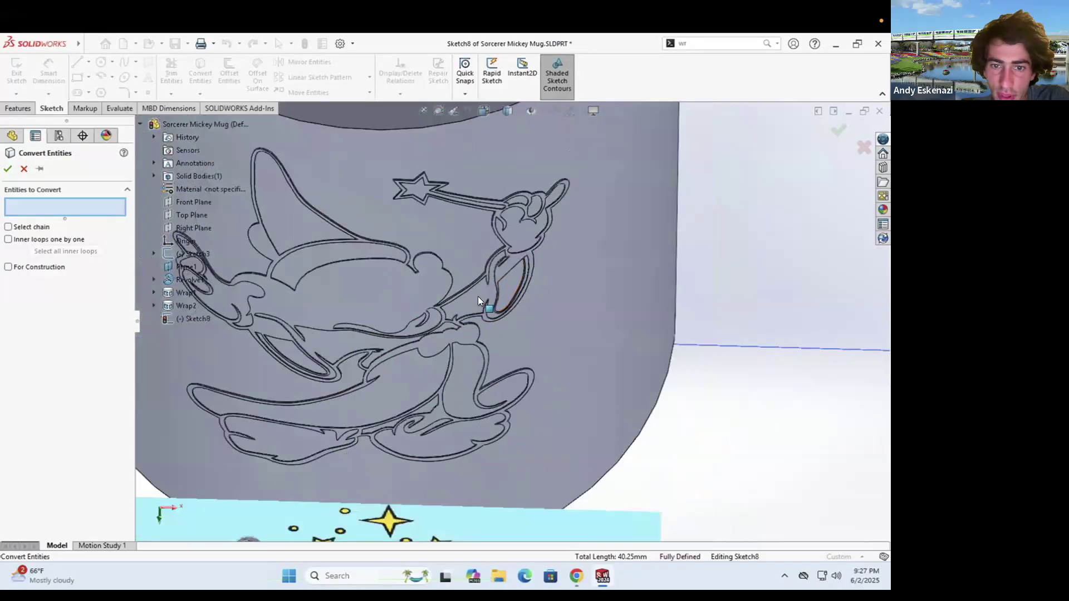
scroll(402, 460, down, 8)
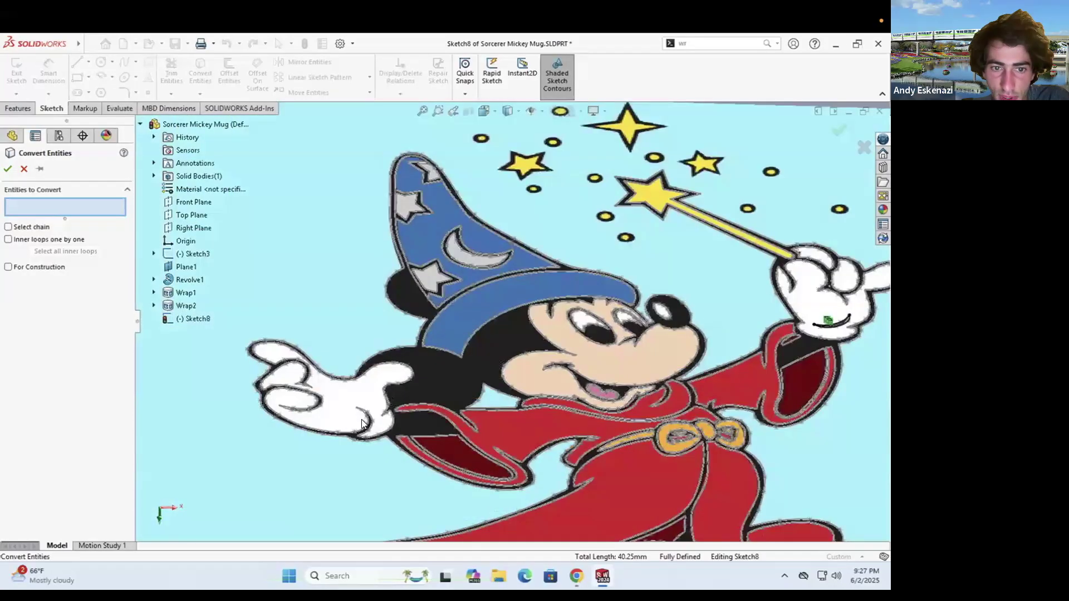
scroll(370, 406, up, 3)
scroll(481, 400, down, 6)
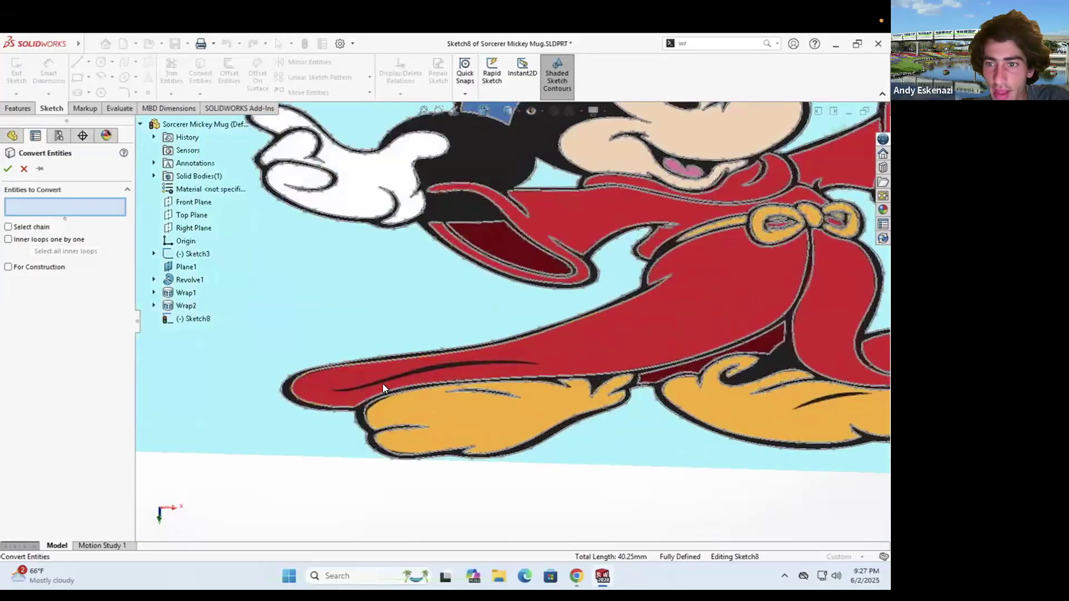
Convert the two splines of the thin crease atop the shoe beneath the robe's long train into the sketch
scroll(382, 382, up, 6)
scroll(462, 388, down, 1)
scroll(265, 354, down, 3)
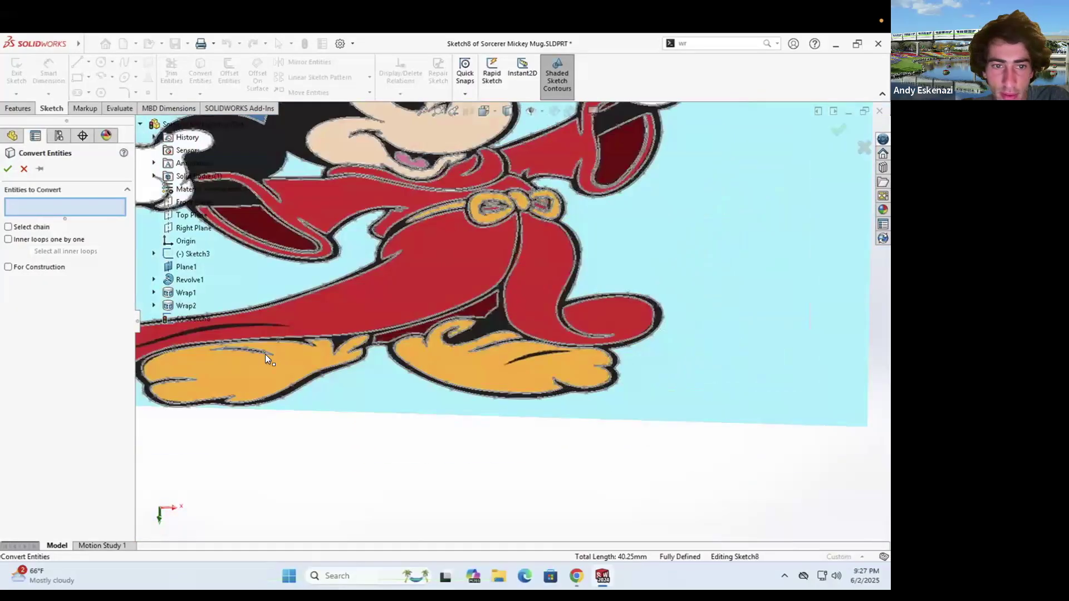
scroll(327, 297, down, 4)
click(321, 290)
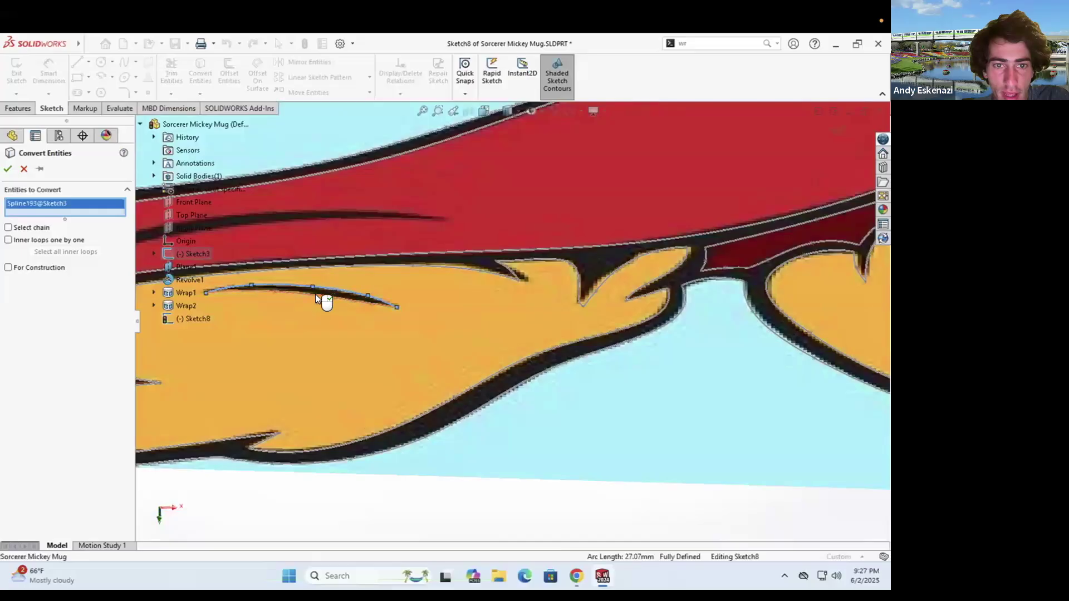
click(315, 295)
Trace the upper edge of the unoutlined dark crease on the other shoe with a four-point spline from tip to tip
click(125, 62)
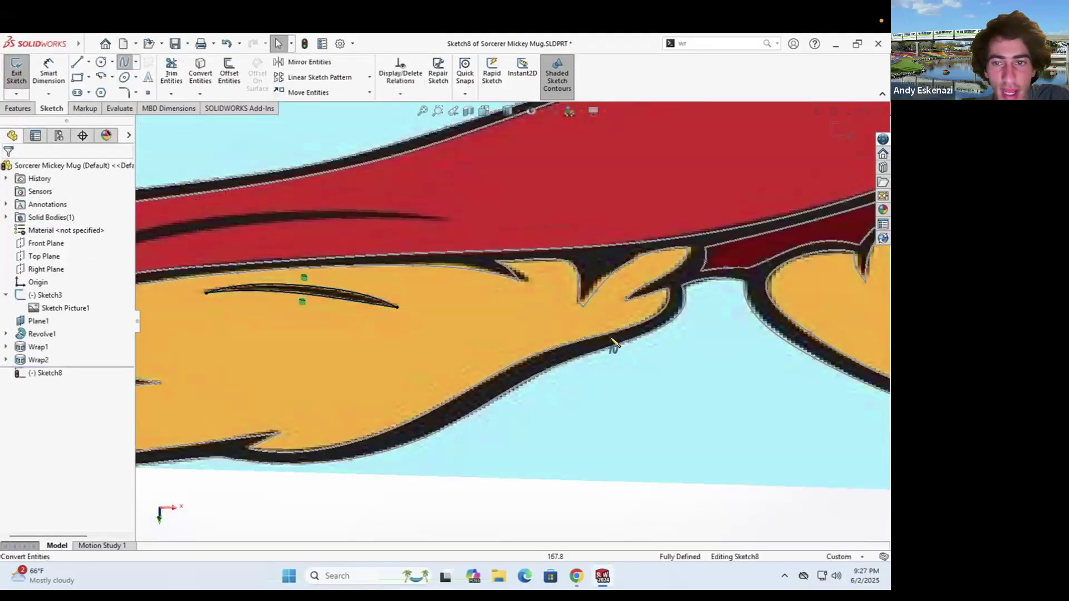
scroll(613, 346, up, 5)
scroll(755, 338, down, 6)
scroll(746, 376, down, 4)
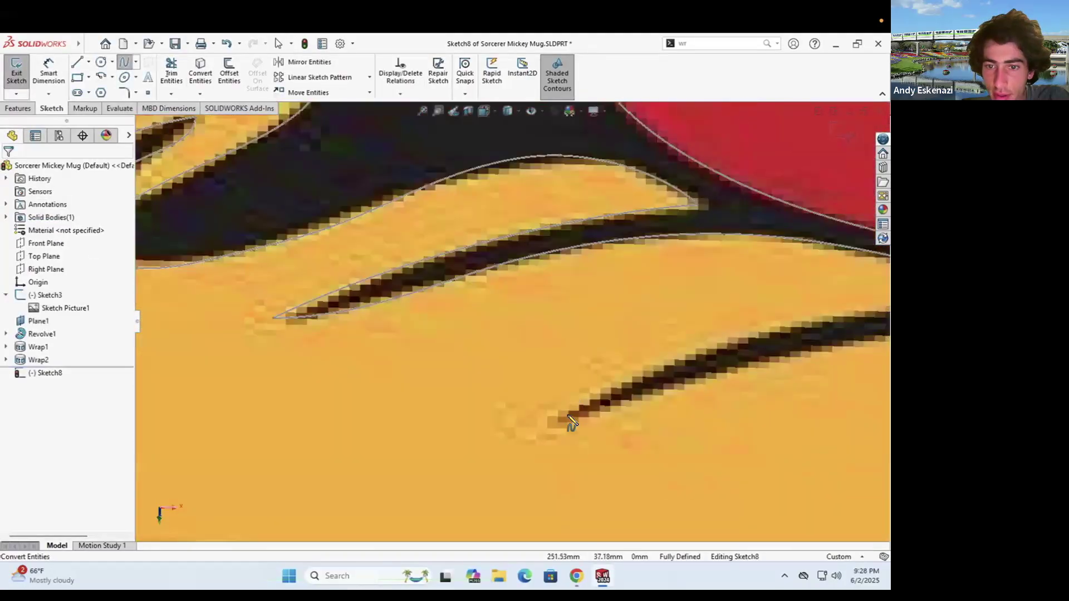
click(551, 421)
scroll(666, 324, up, 5)
scroll(666, 324, down, 4)
click(558, 338)
click(701, 309)
double_click(850, 318)
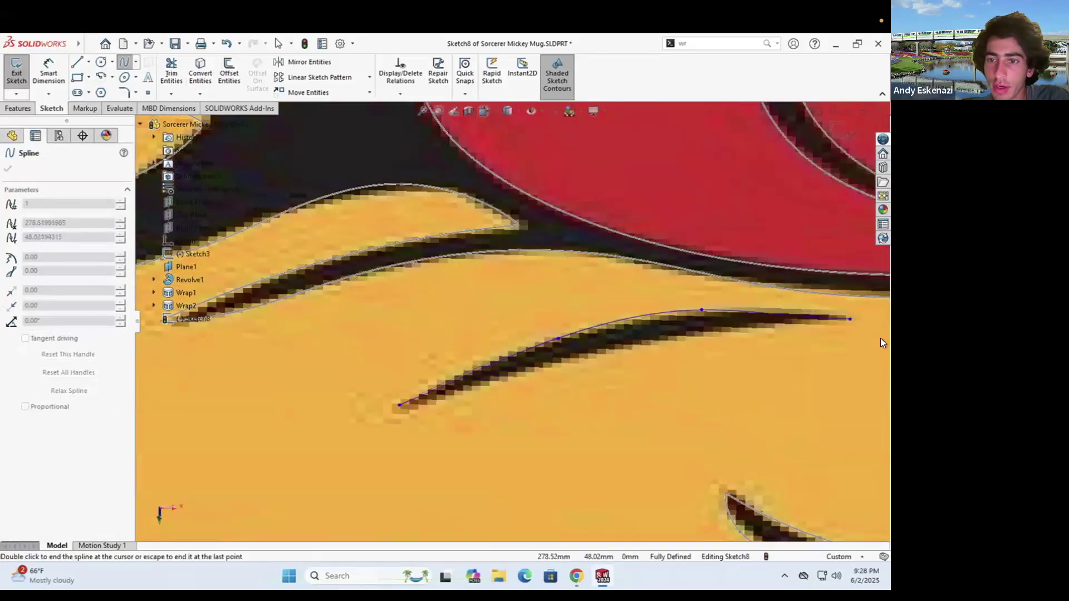
Trace the lower edge of the dark shoe crease with a four-point spline joining both tips of the upper-edge spline
click(399, 405)
click(522, 373)
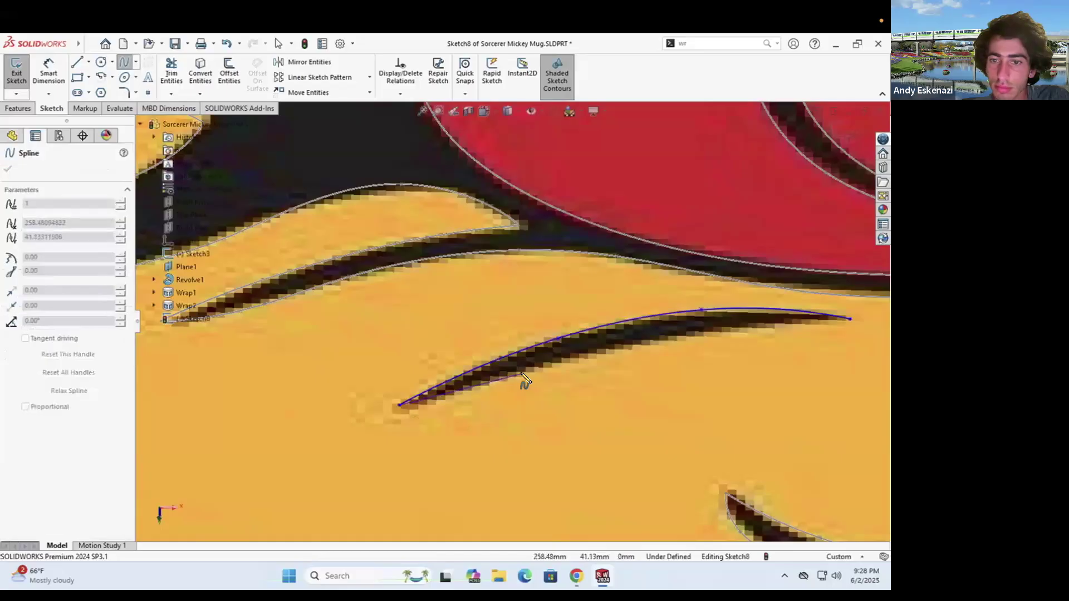
click(693, 333)
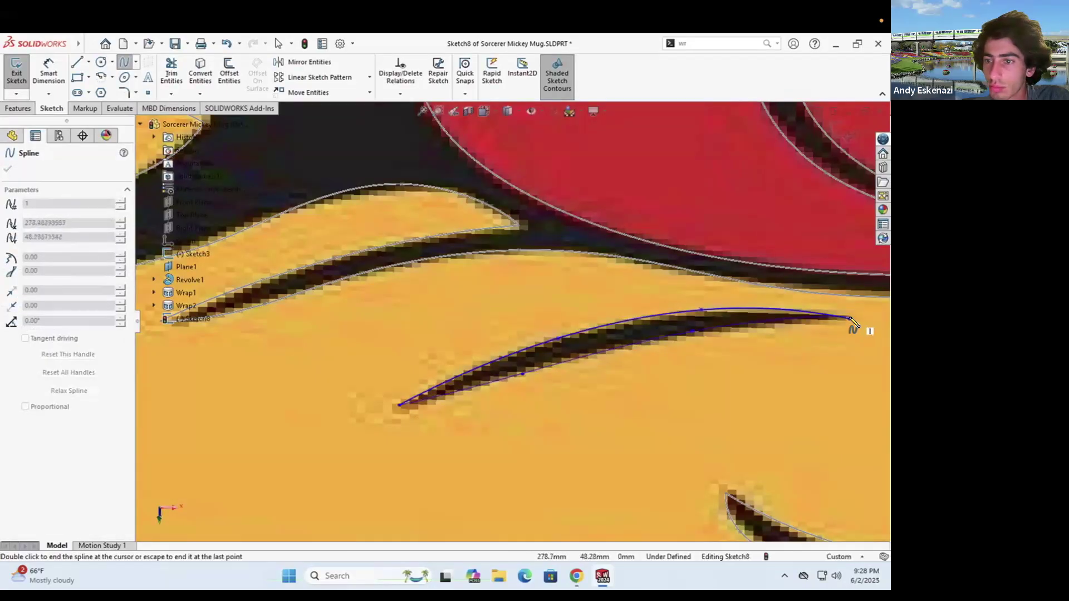
key(Escape)
Convert the chained outline of the partial star nearest the hat's tip into the sketch
scroll(403, 370, up, 6)
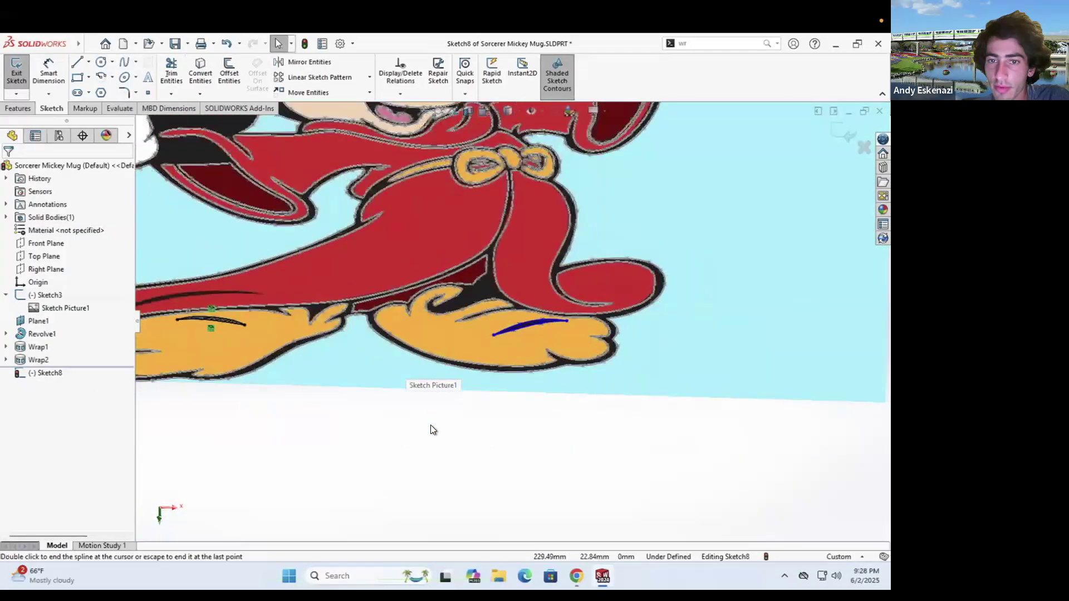
scroll(486, 399, up, 2)
scroll(513, 281, down, 5)
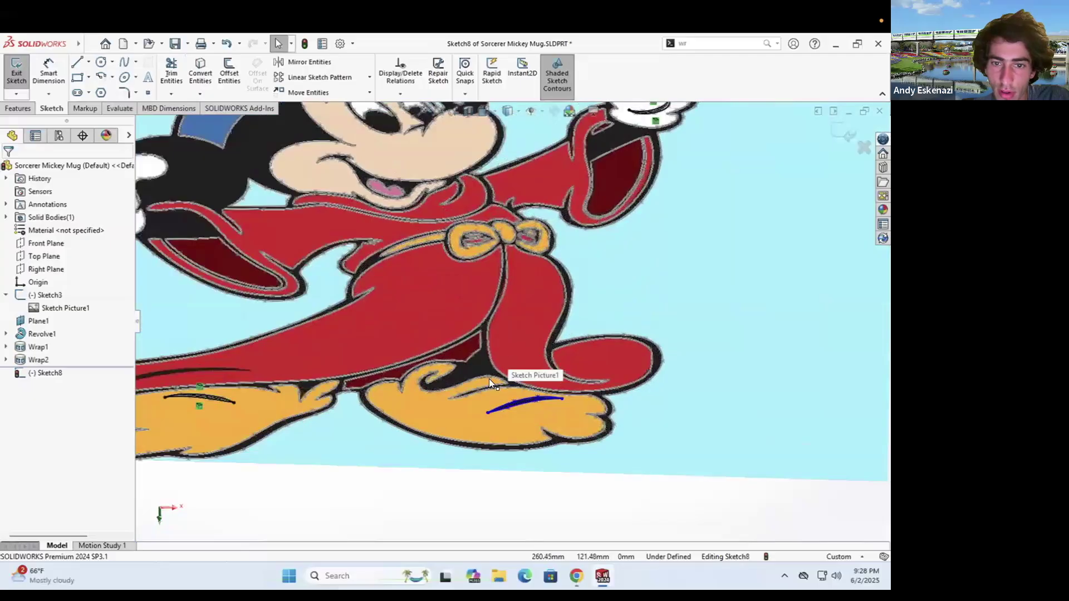
scroll(475, 284, up, 4)
mouse_move(455, 258)
middle_down()
mouse_move(494, 213)
mouse_move(535, 254)
mouse_move(524, 230)
mouse_move(529, 259)
middle_up()
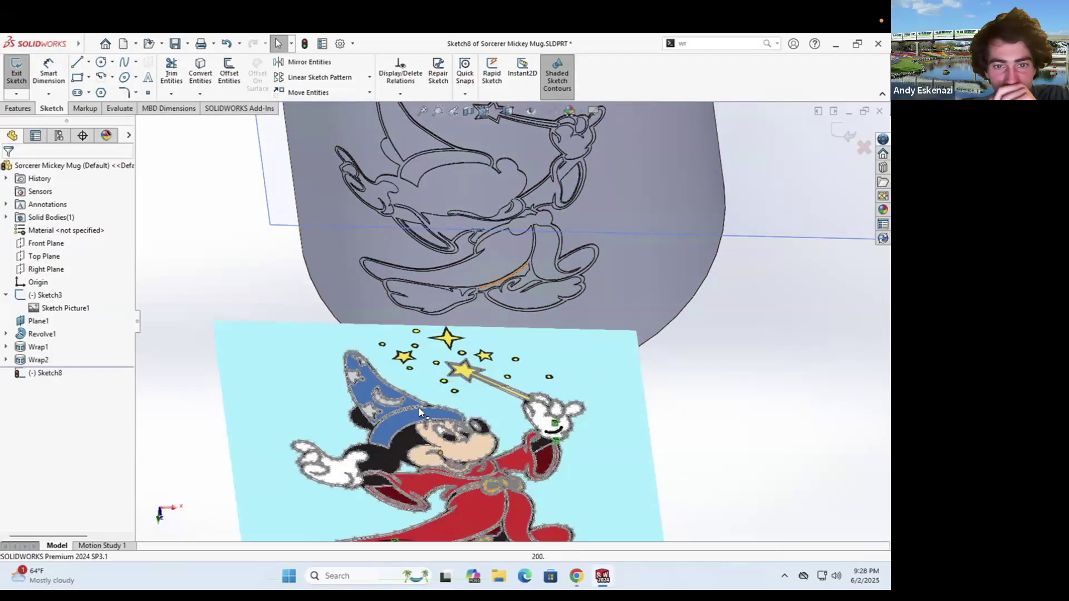
scroll(381, 362, down, 5)
scroll(375, 304, down, 4)
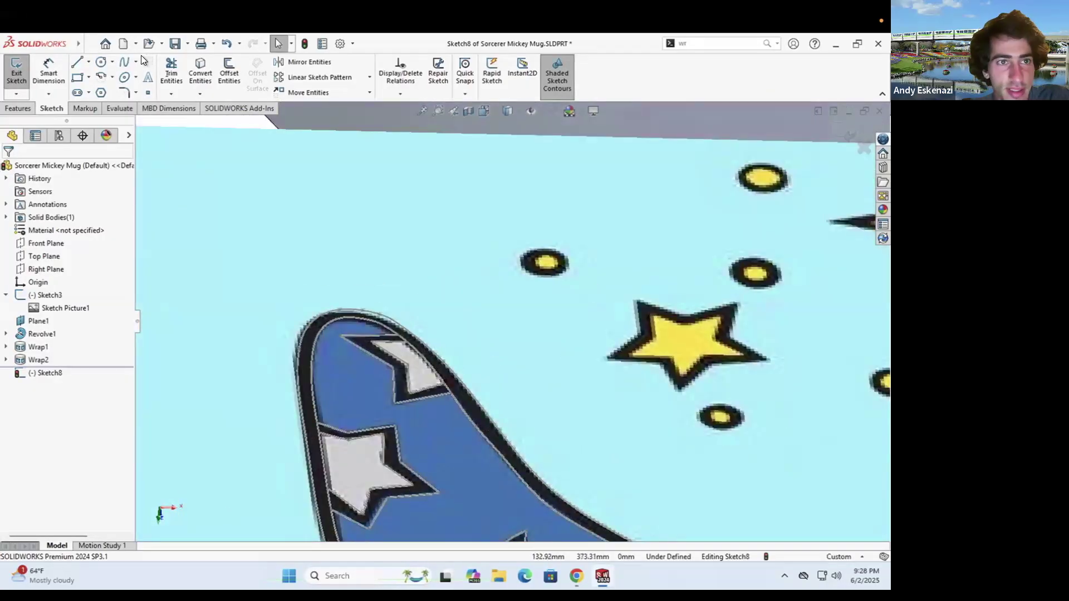
click(205, 72)
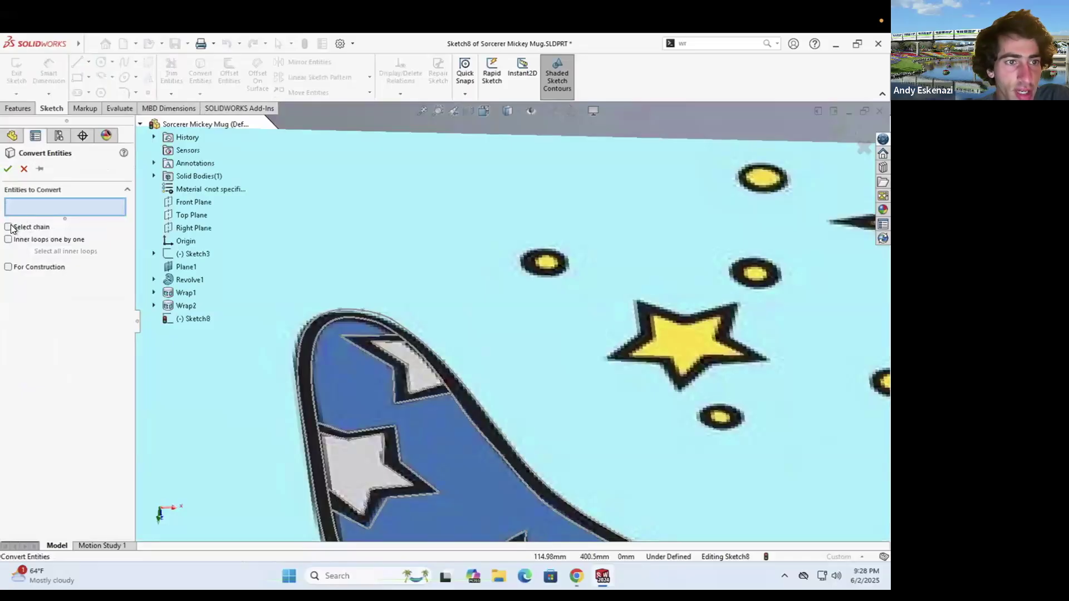
click(395, 346)
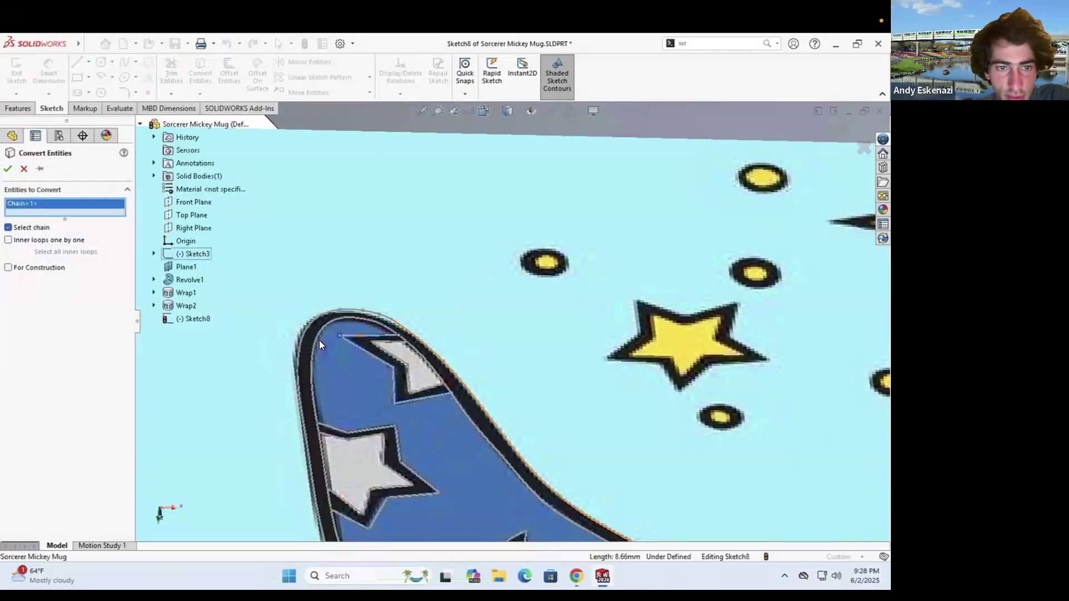
click(8, 168)
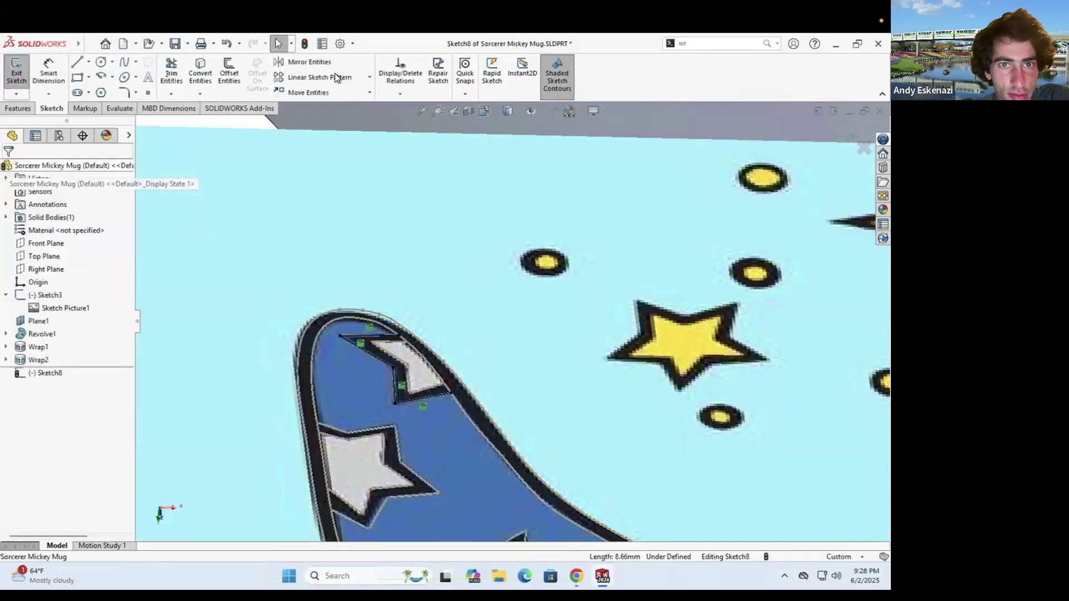
click(202, 70)
click(368, 427)
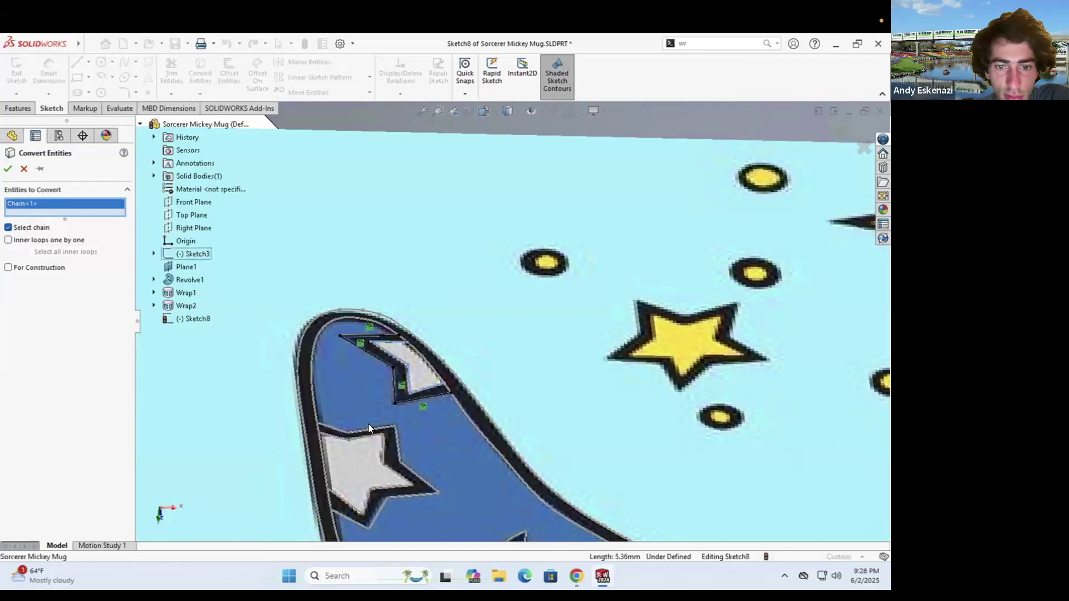
click(363, 433)
click(362, 438)
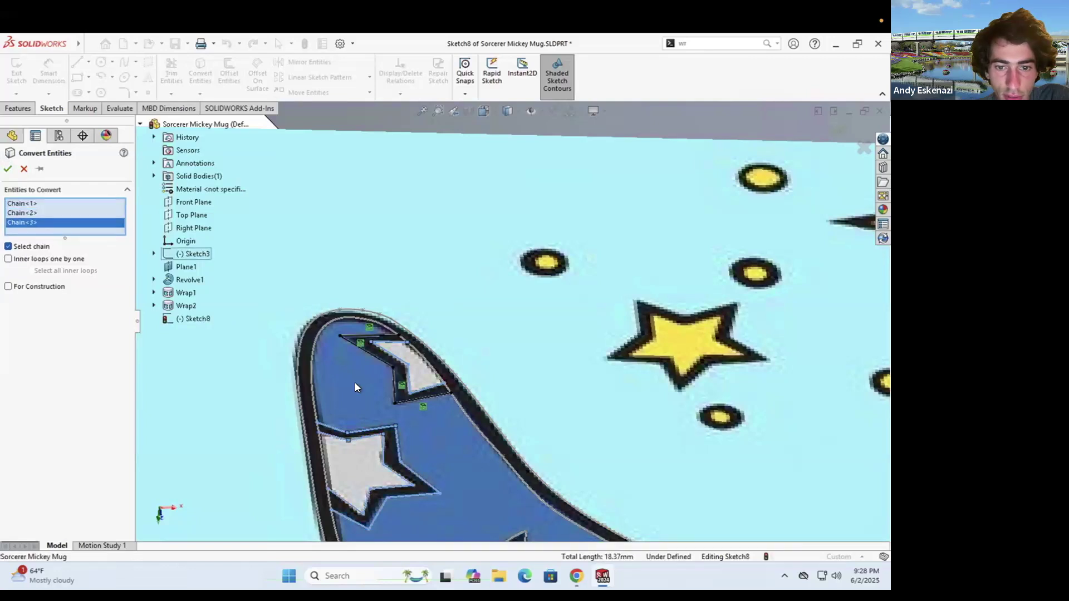
scroll(356, 382, up, 3)
scroll(470, 428, down, 5)
click(465, 428)
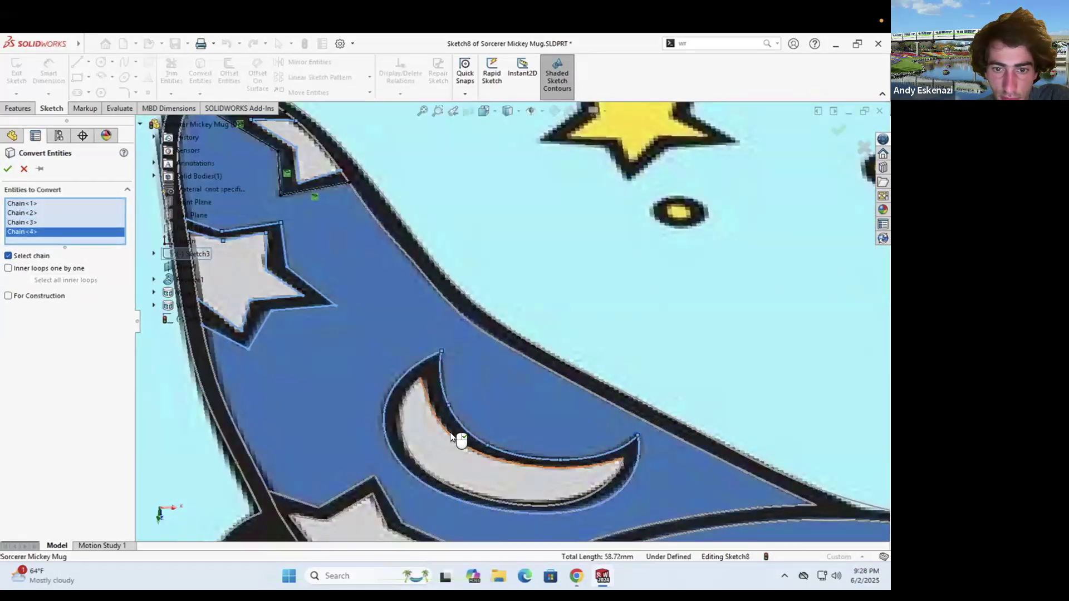
click(448, 435)
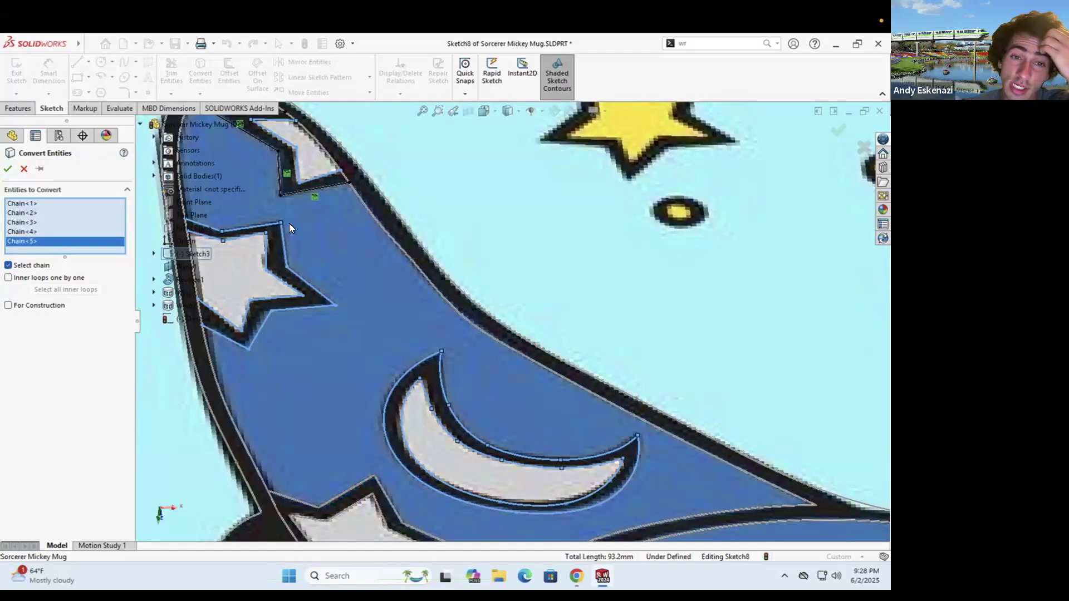
right_click(46, 239)
click(78, 246)
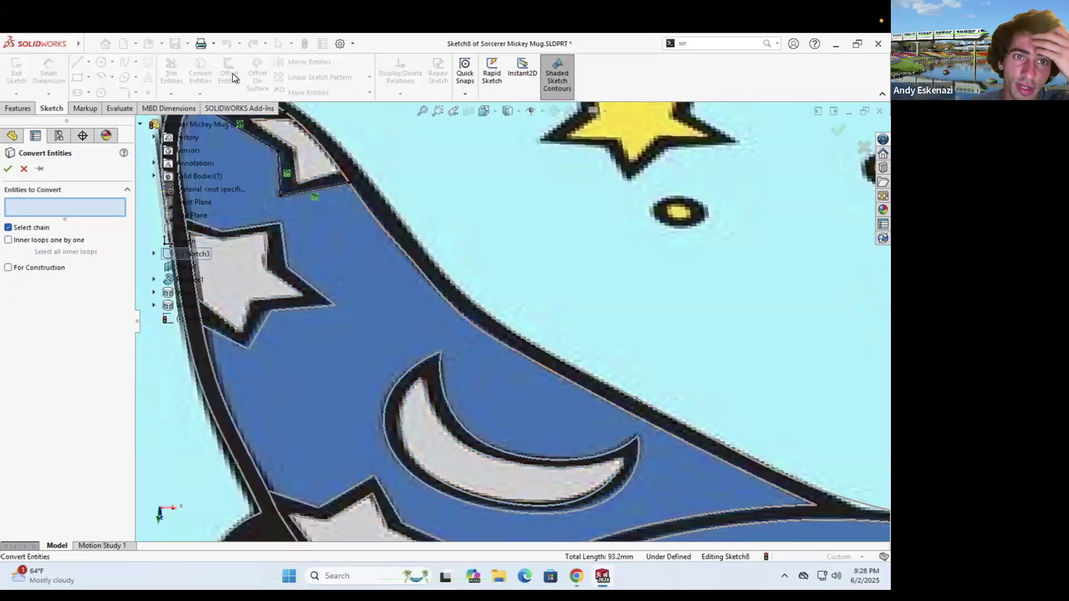
click(260, 223)
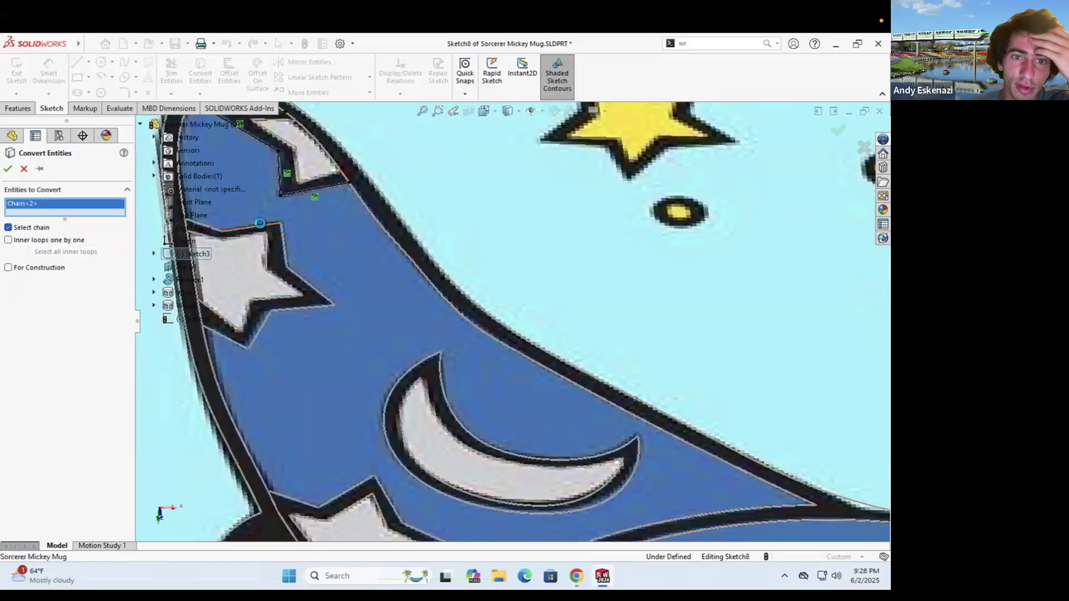
click(399, 376)
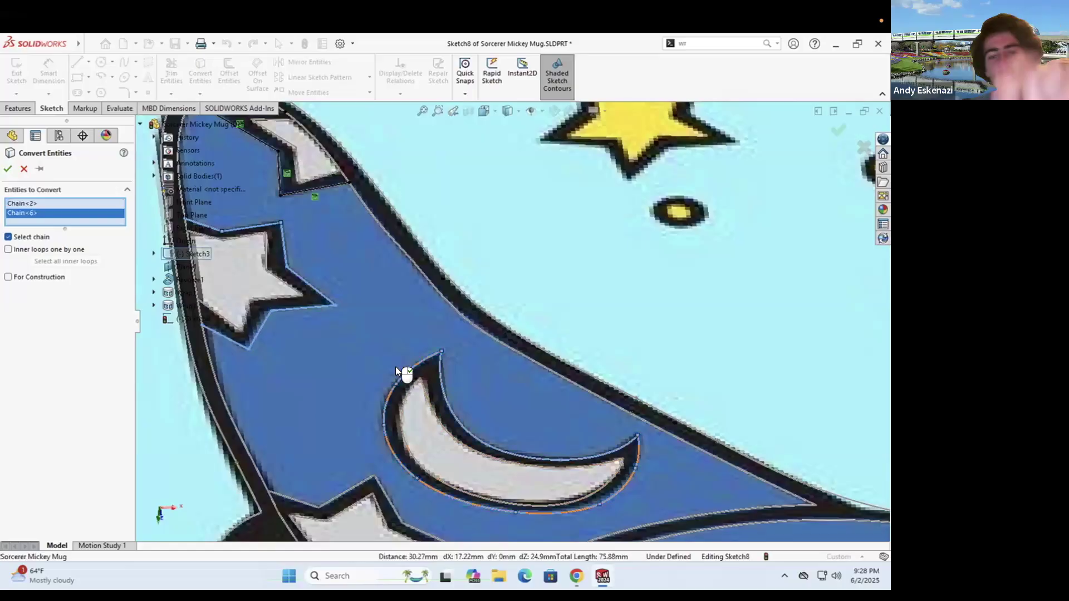
click(357, 485)
scroll(346, 309, up, 3)
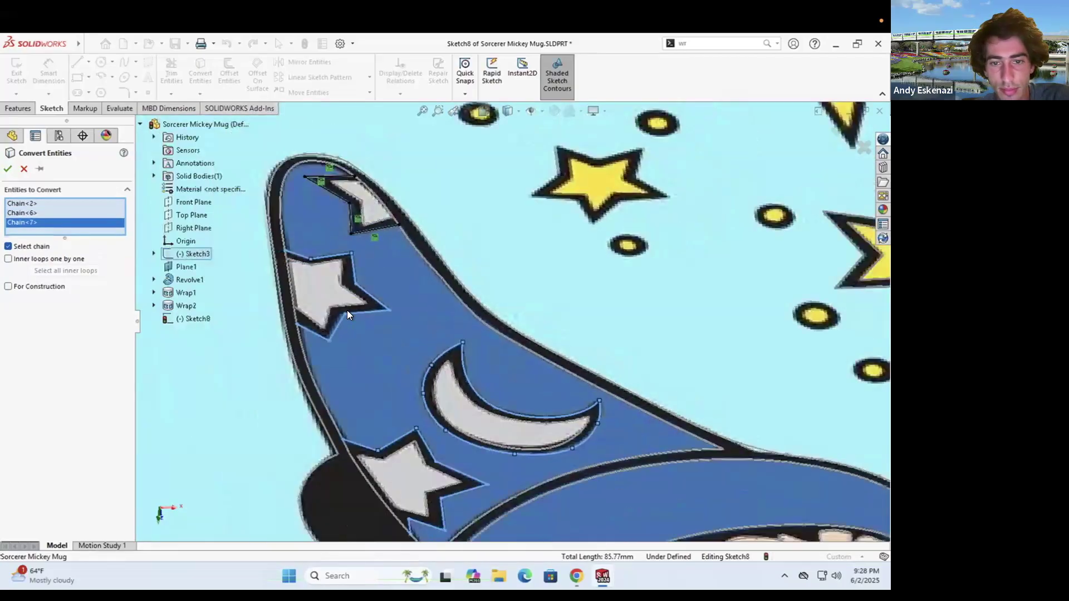
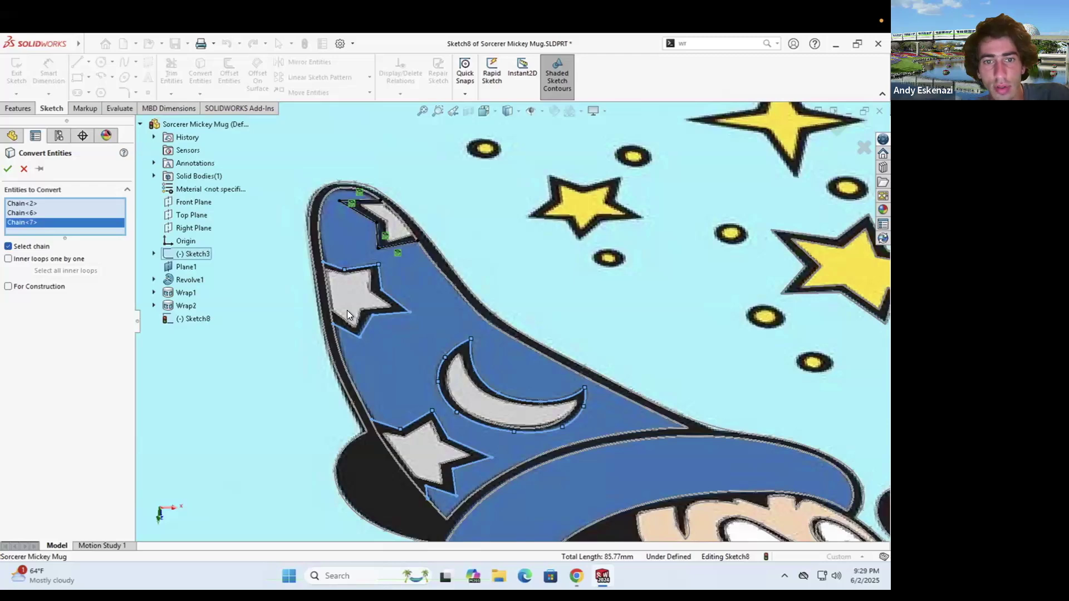
Compare the hat's stars and crescent in the reference picture with the hat on the mug, and abandon the pending conversion
scroll(410, 336, up, 12)
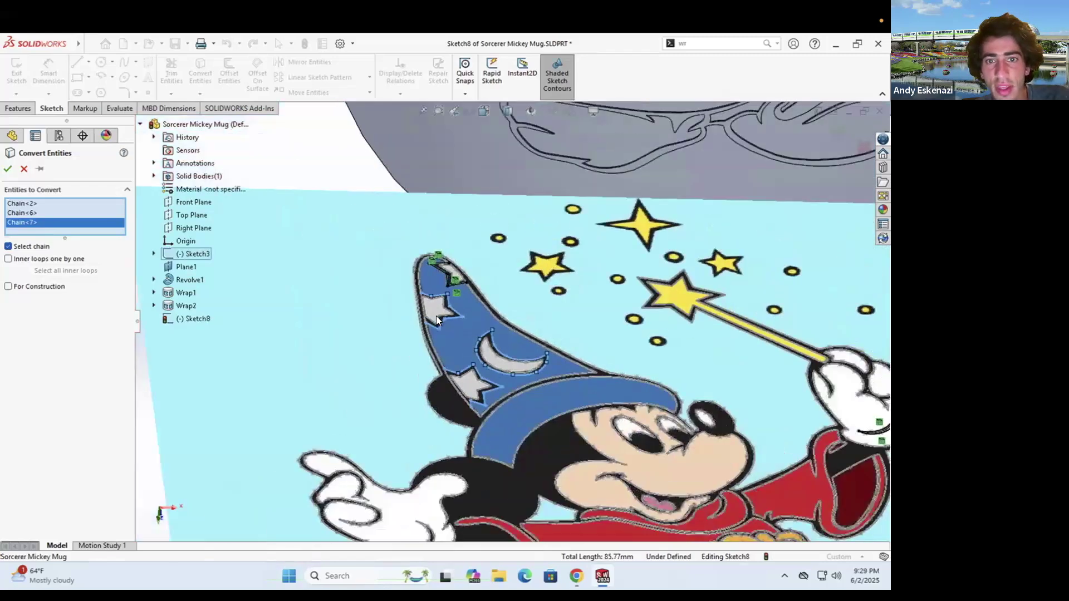
mouse_move(517, 196)
middle_down()
mouse_move(521, 226)
mouse_move(489, 291)
mouse_move(523, 267)
mouse_move(530, 299)
mouse_move(515, 306)
mouse_move(498, 269)
mouse_move(499, 304)
mouse_move(424, 303)
mouse_move(524, 383)
mouse_move(551, 328)
mouse_move(605, 387)
middle_up()
scroll(521, 224, down, 10)
scroll(525, 301, down, 3)
scroll(496, 305, up, 3)
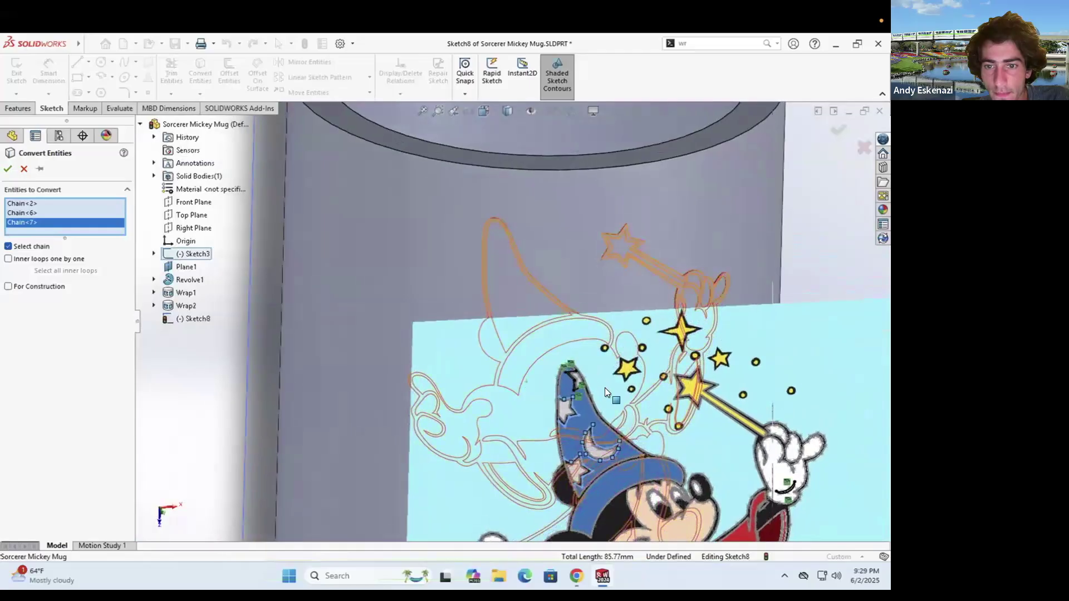
scroll(596, 369, down, 5)
middle_drag(513, 356, 539, 341)
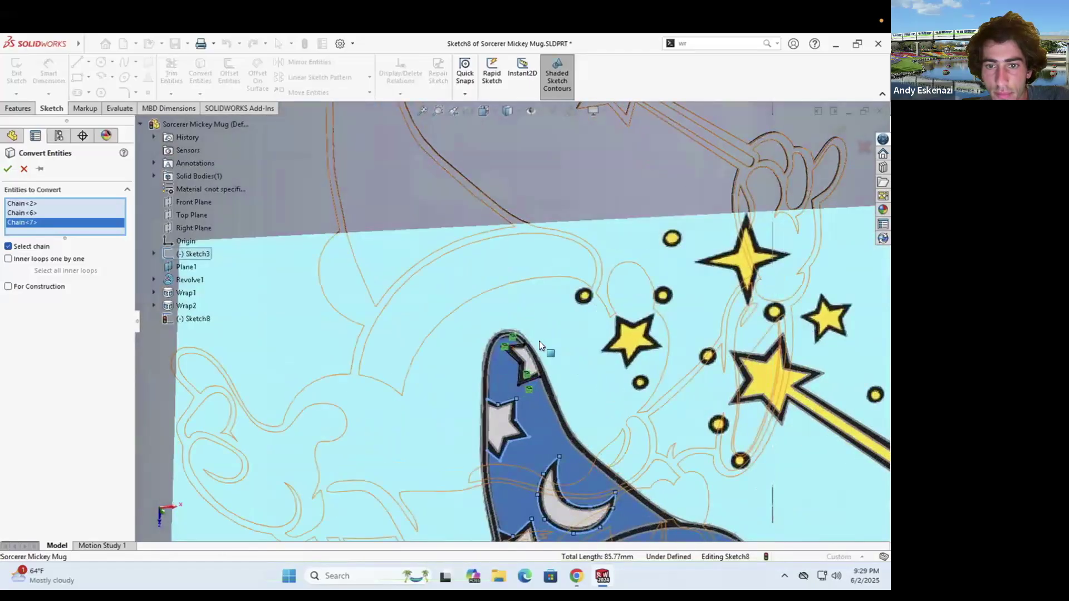
scroll(539, 352, down, 5)
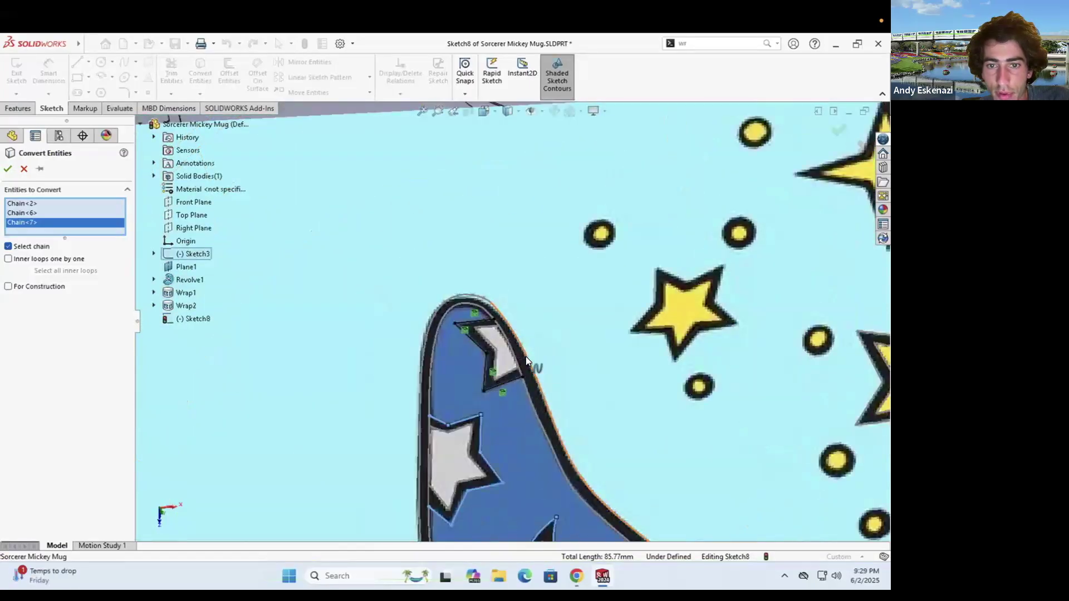
key(Escape)
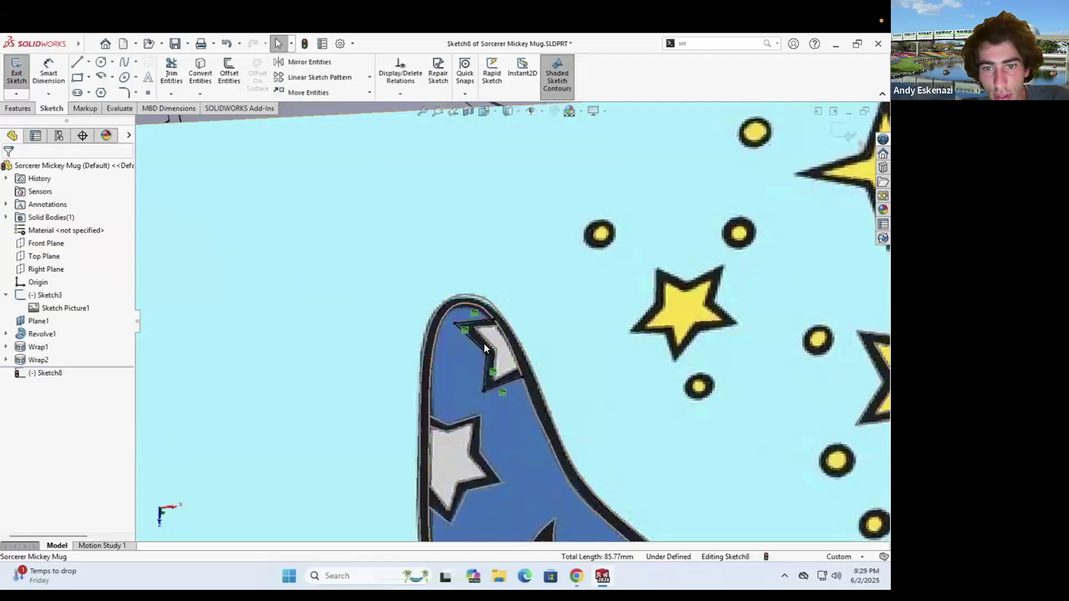
Delete the four converted lines of the partial star near the hat's tip
scroll(483, 346, down, 3)
right_click(462, 292)
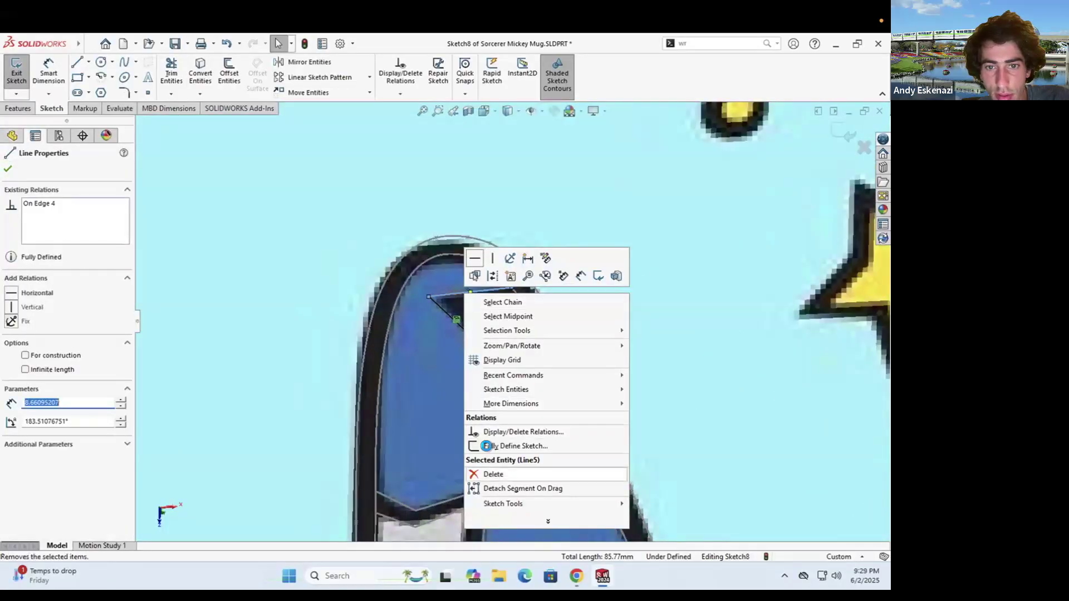
click(441, 306)
right_click(444, 307)
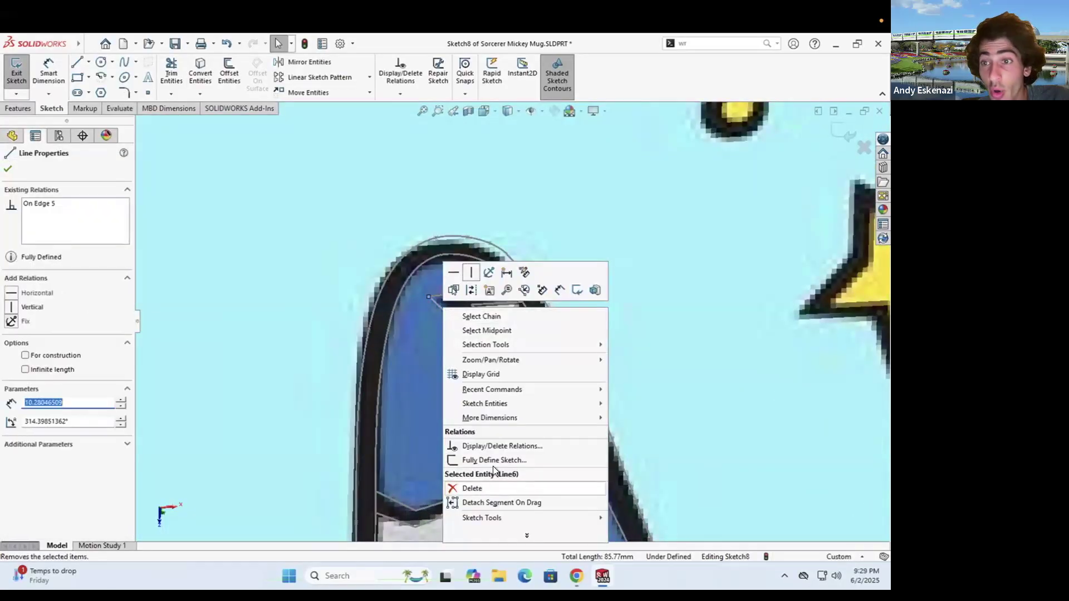
key(Escape)
right_click(493, 384)
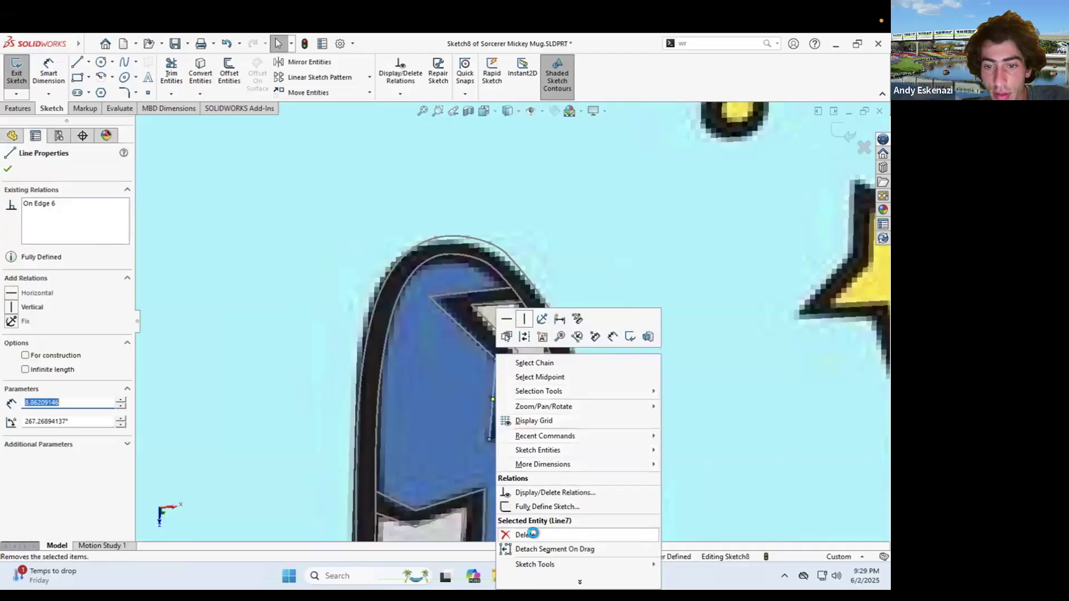
click(532, 533)
right_click(540, 420)
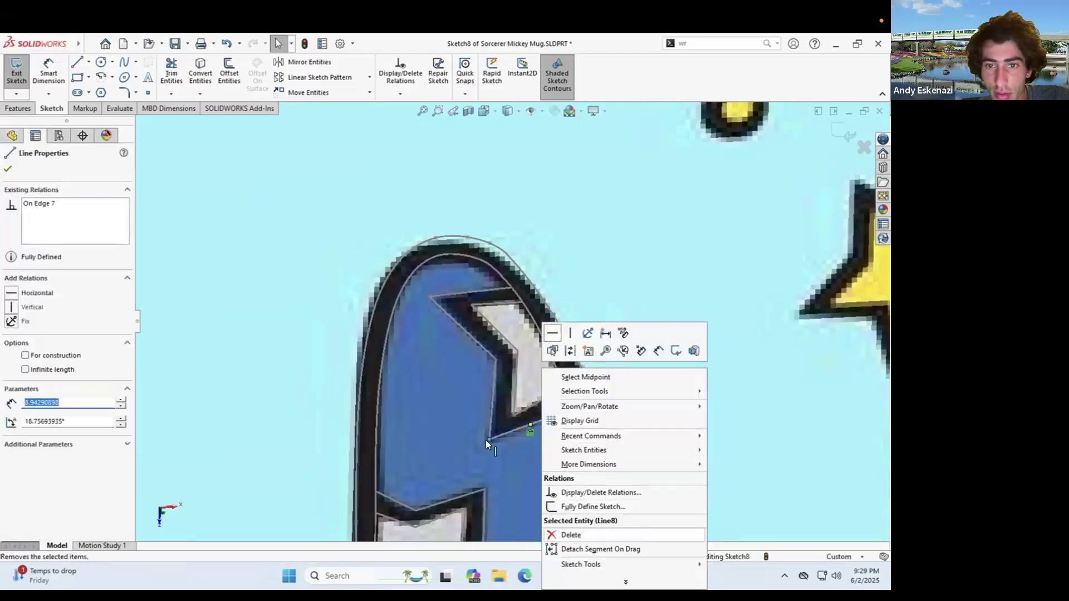
click(324, 321)
Select the Sketch3 splines around the yellow sliver and the red opening inside the bow's larger loop for conversion
scroll(315, 319, up, 14)
mouse_move(554, 330)
middle_down()
mouse_move(549, 296)
mouse_move(589, 394)
middle_up()
scroll(534, 400, down, 15)
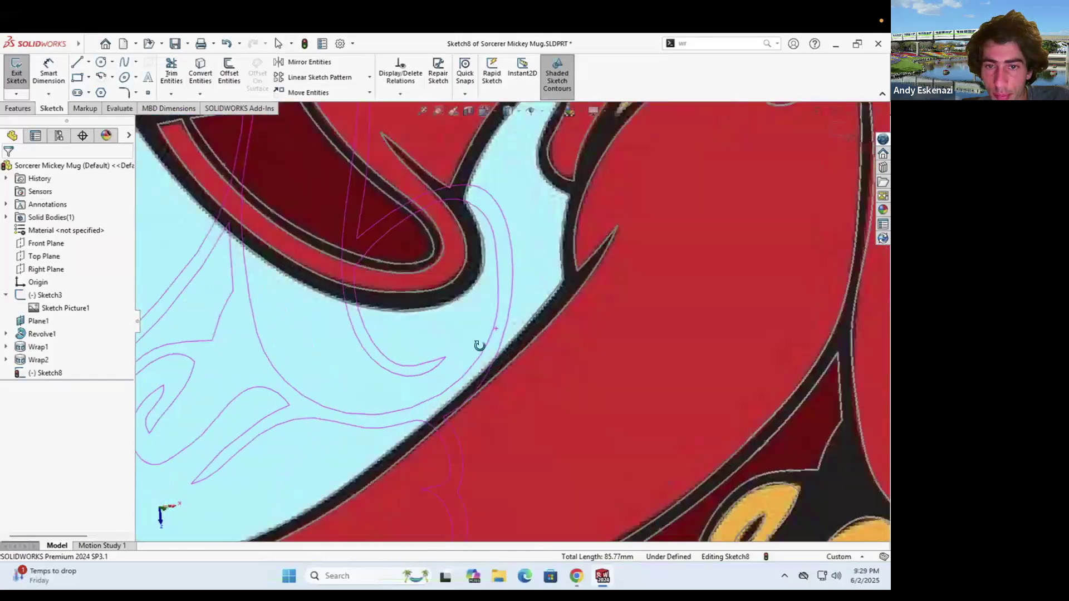
scroll(480, 345, up, 5)
scroll(506, 409, down, 8)
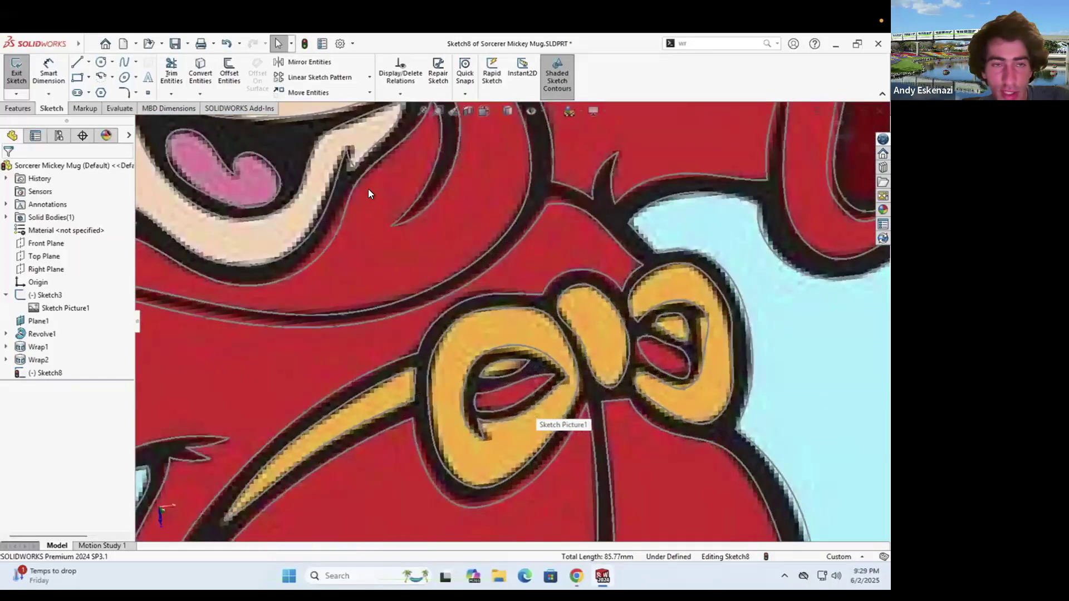
click(201, 74)
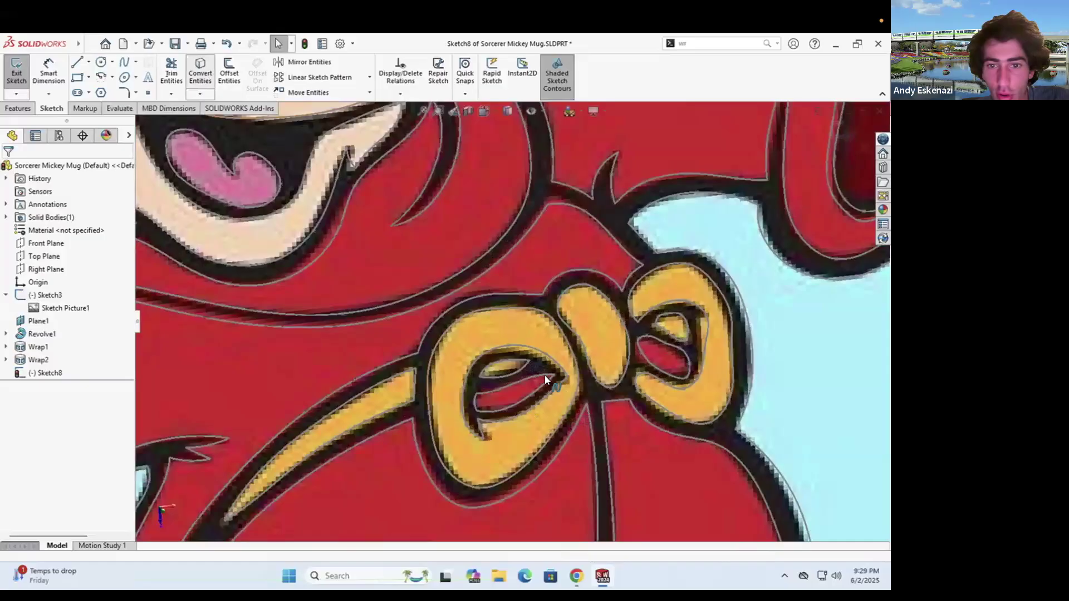
click(512, 369)
click(509, 384)
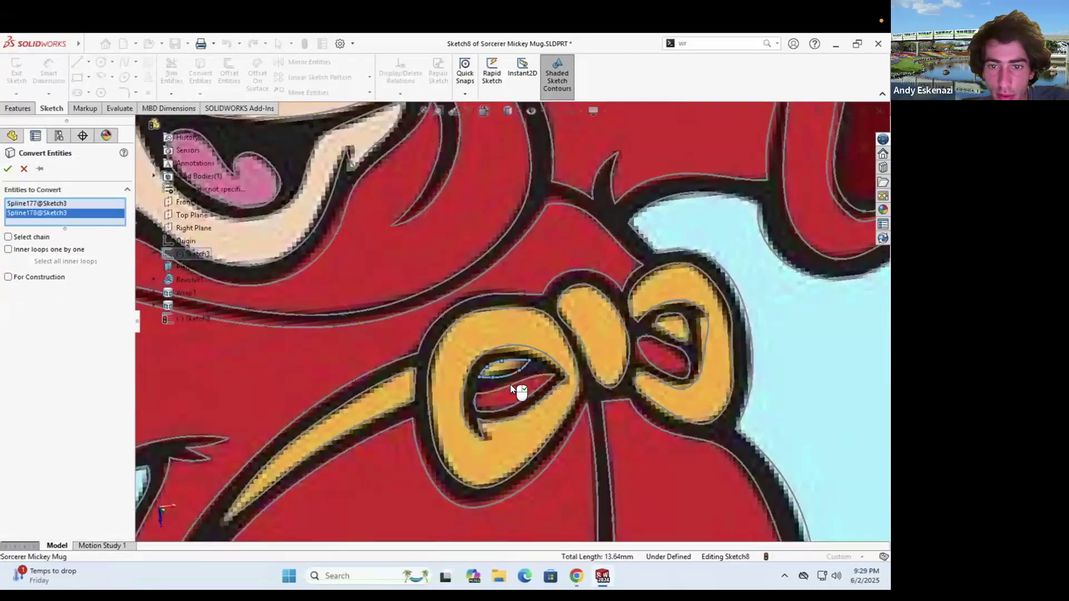
click(487, 405)
click(483, 407)
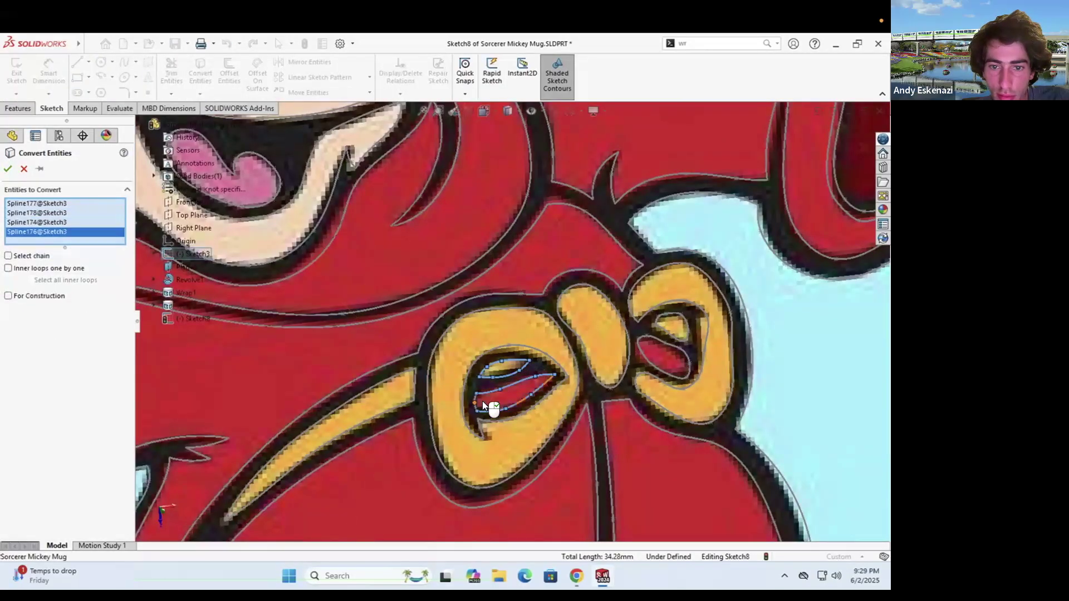
scroll(453, 377, down, 10)
click(460, 370)
Add the Sketch3 curve bordering the upper and outer side of the larger bow loop's opening to the conversion selection
scroll(370, 407, up, 10)
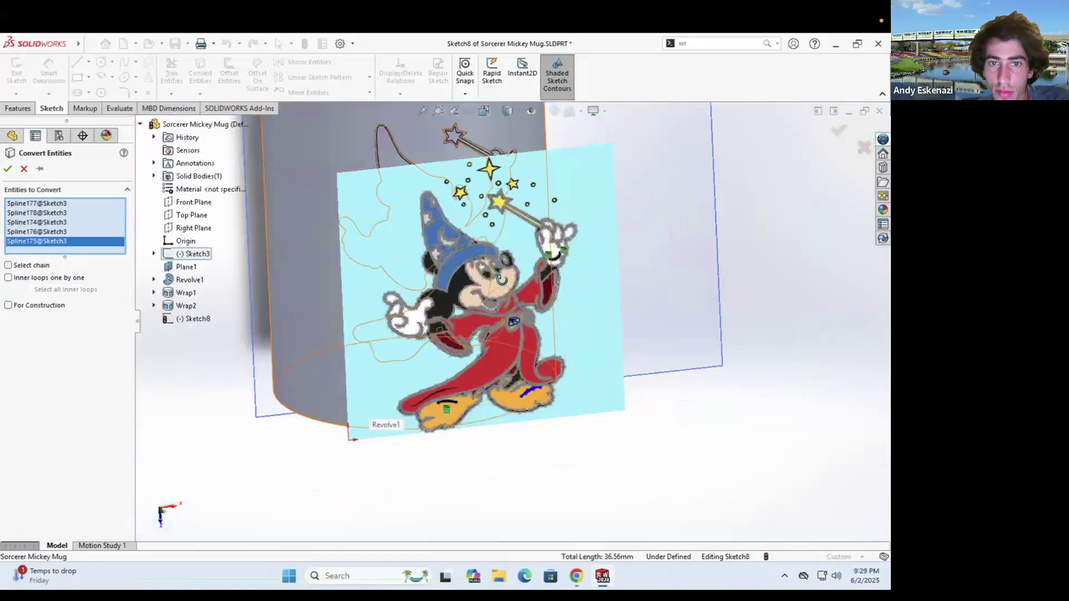
middle_drag(501, 279, 509, 375)
scroll(533, 405, down, 5)
scroll(533, 404, down, 8)
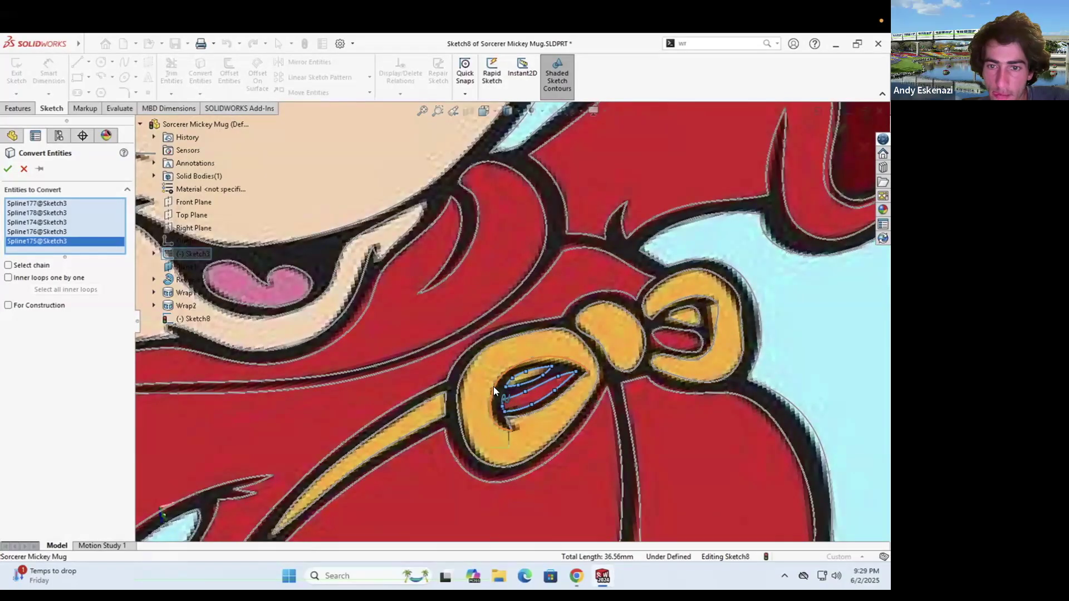
click(494, 386)
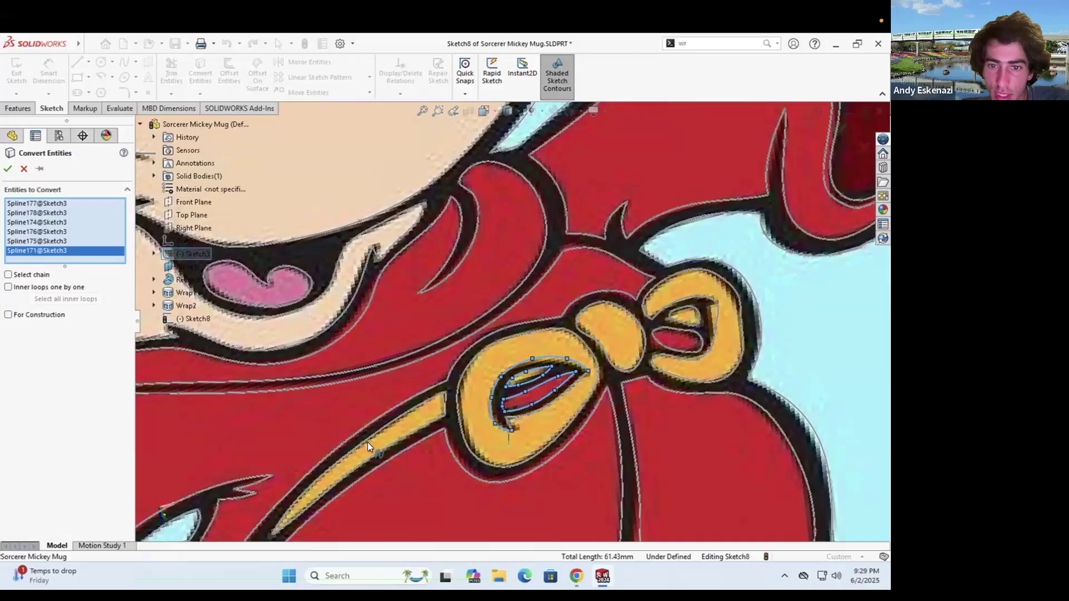
scroll(670, 309, down, 2)
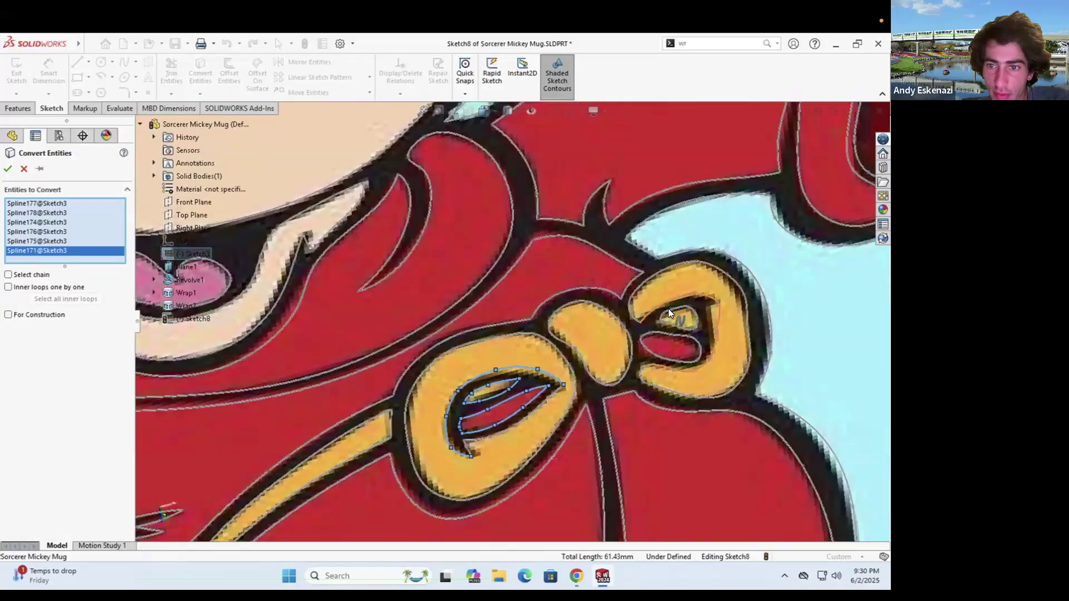
Add the outline of the bow's central knot and the outer outline of its larger loop to the conversion selection
scroll(562, 338, up, 6)
middle_drag(461, 277, 494, 314)
scroll(472, 336, down, 8)
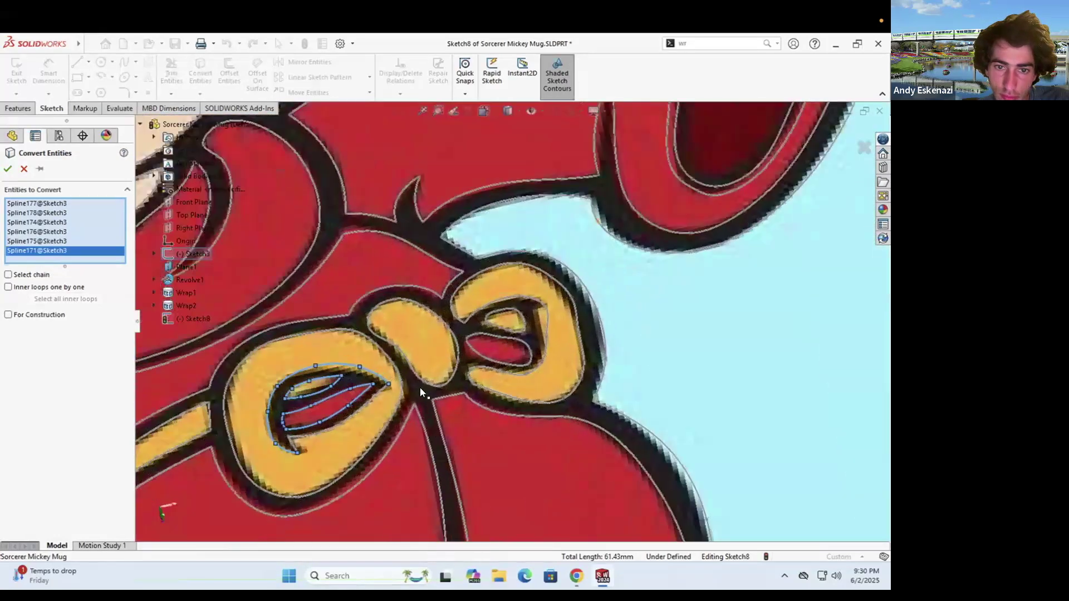
scroll(420, 387, down, 2)
click(414, 375)
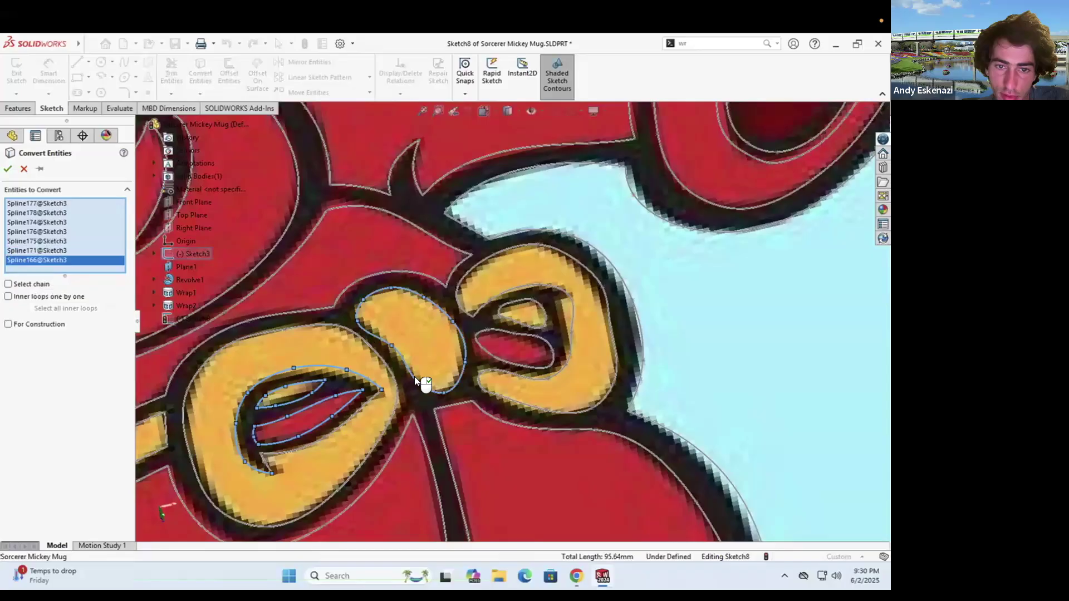
click(322, 323)
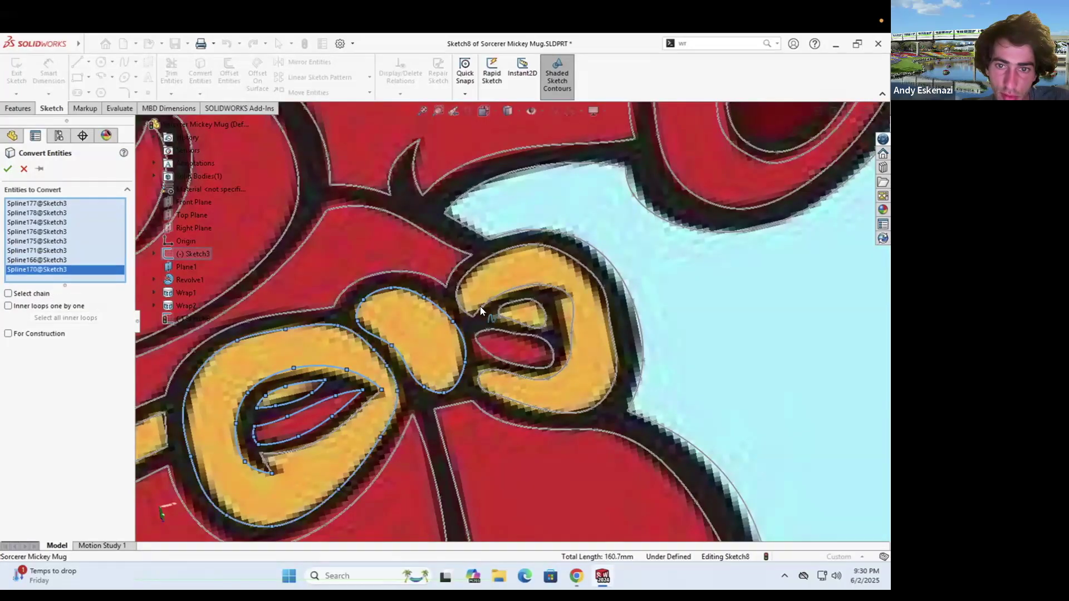
Add the smaller bow loop's outer outline, opening border and two inner shapes to the selection, and convert all selected entities
click(481, 306)
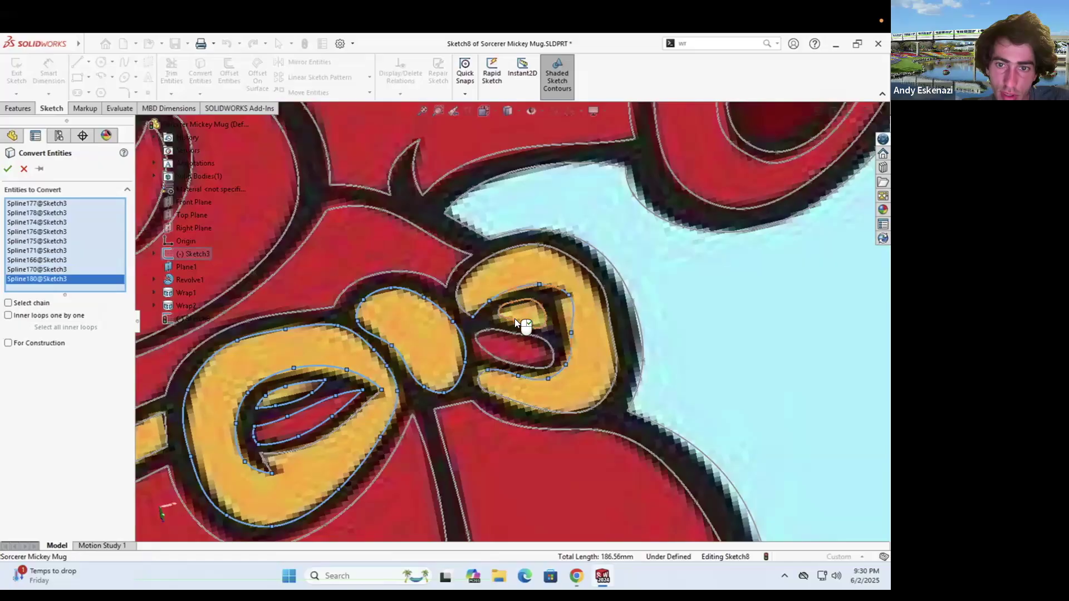
click(515, 320)
click(509, 340)
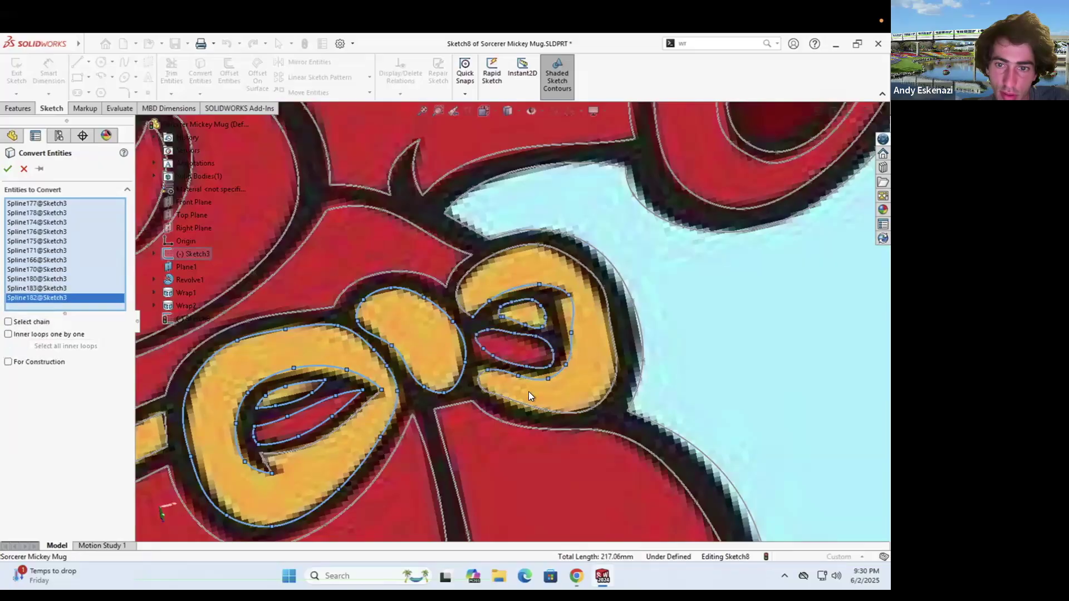
click(501, 398)
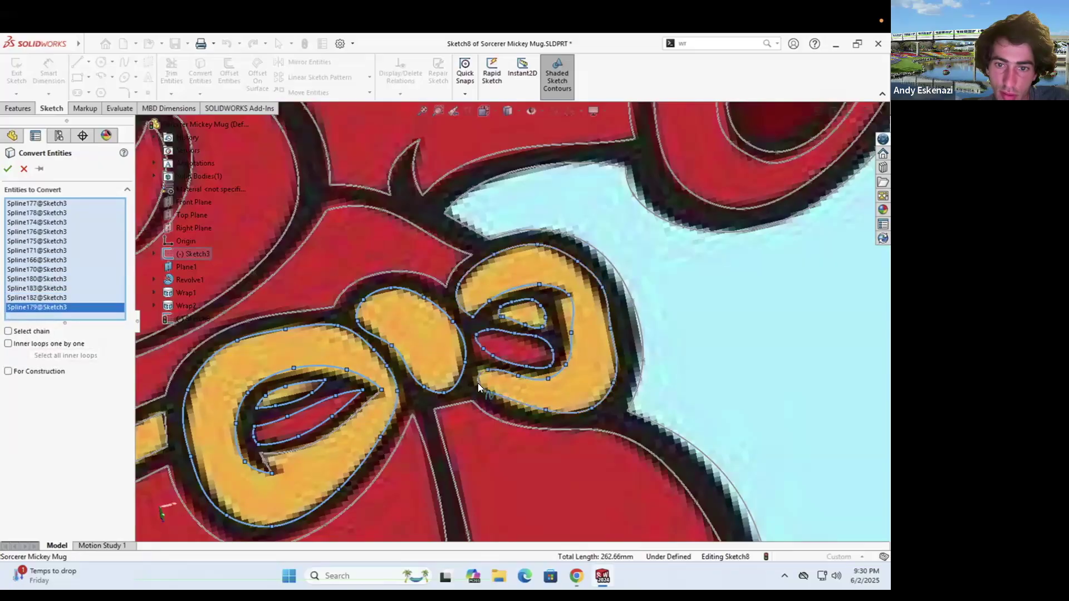
click(478, 383)
click(8, 171)
Exit Sketch8 and hide Sketch3 with its reference picture
scroll(470, 326, up, 6)
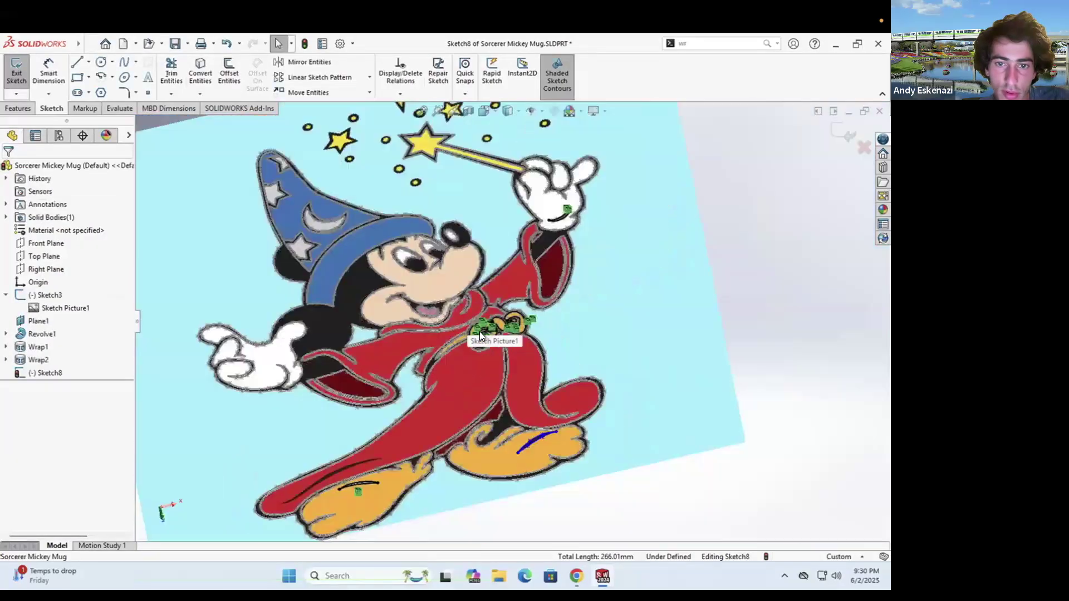
click(16, 73)
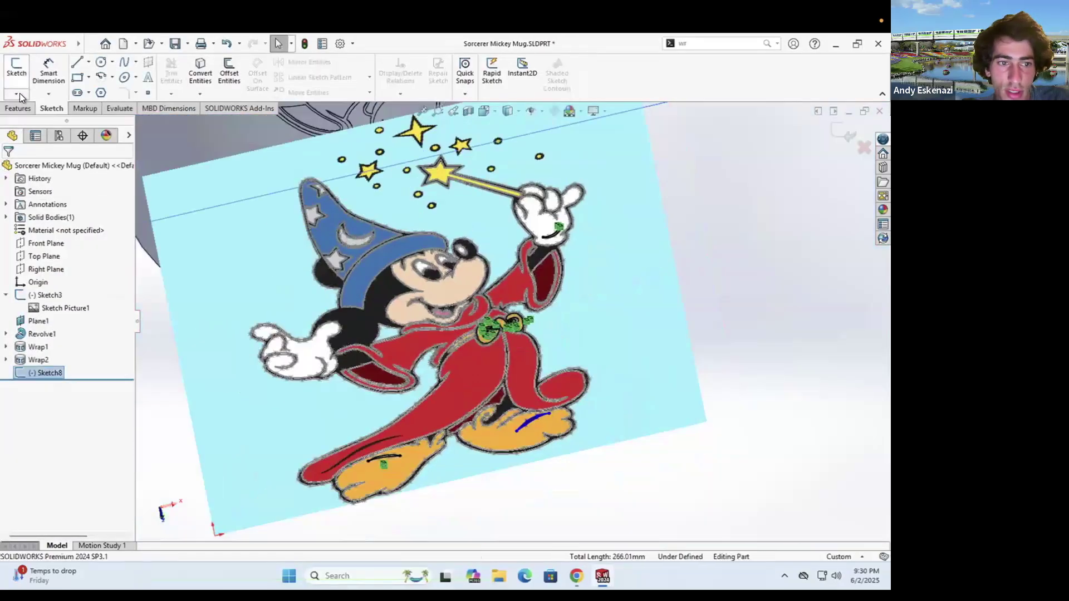
right_click(49, 297)
click(58, 282)
Start a Wrap of Sketch8 onto the mug's recessed contour face as a 0.50 mm deboss
mouse_move(467, 367)
middle_down()
mouse_move(536, 356)
mouse_move(543, 306)
mouse_move(535, 363)
mouse_move(710, 48)
middle_up()
click(707, 48)
text(wra)
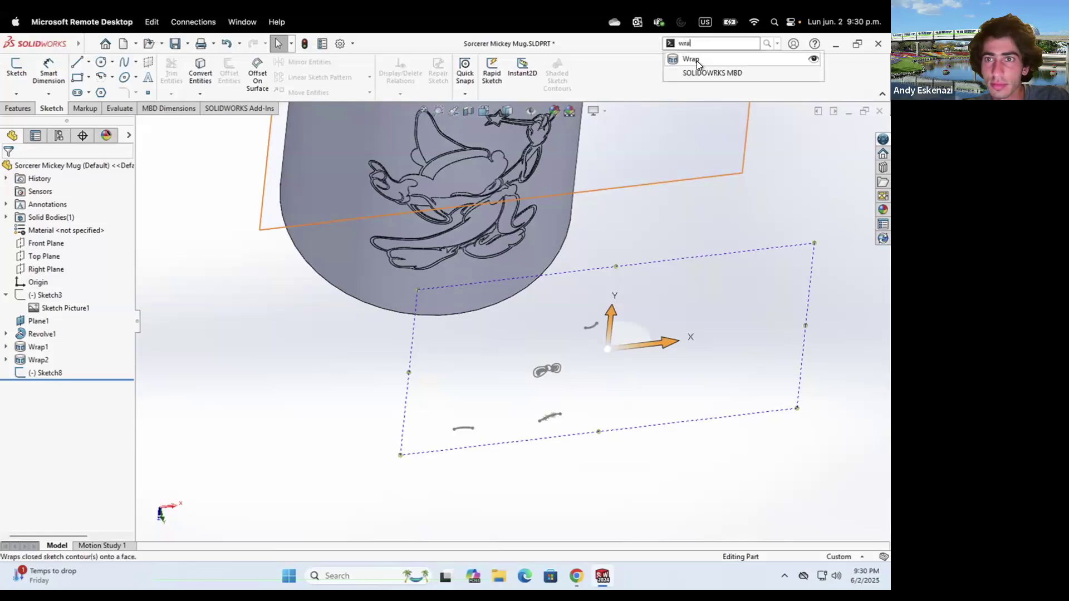
click(696, 60)
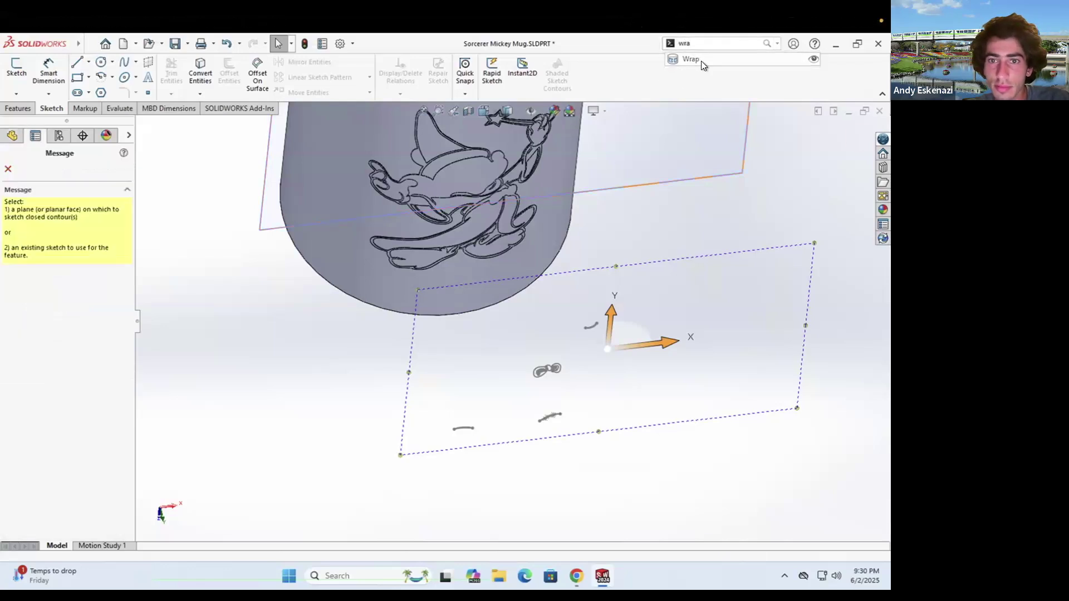
click(463, 427)
scroll(481, 218, down, 5)
click(484, 249)
scroll(387, 254, up, 5)
mouse_move(388, 254)
middle_down()
mouse_move(467, 298)
mouse_move(491, 227)
mouse_move(504, 276)
middle_up()
scroll(463, 307, down, 5)
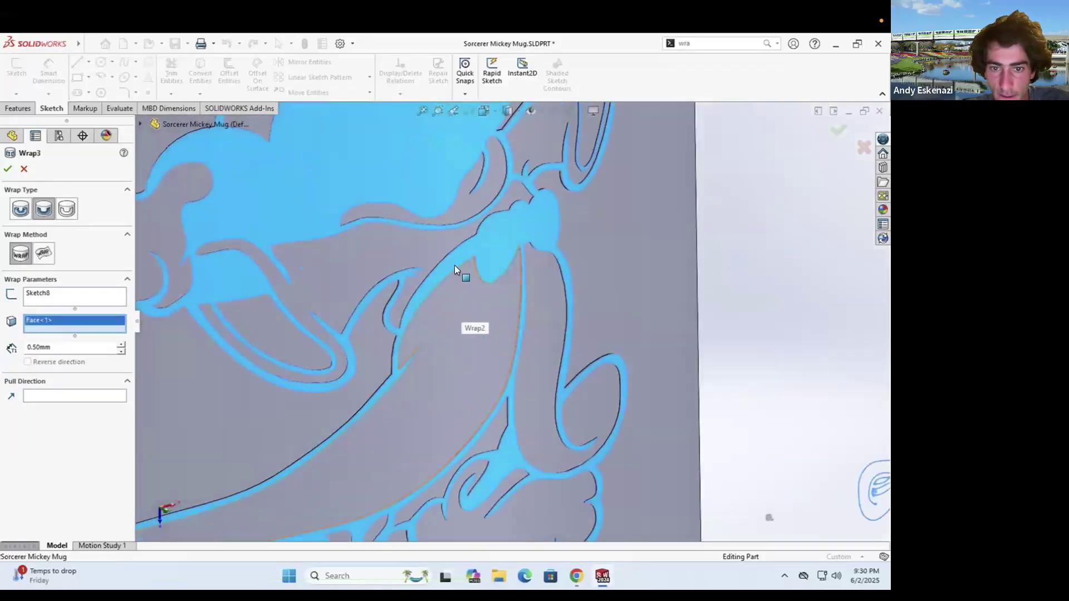
scroll(454, 265, up, 3)
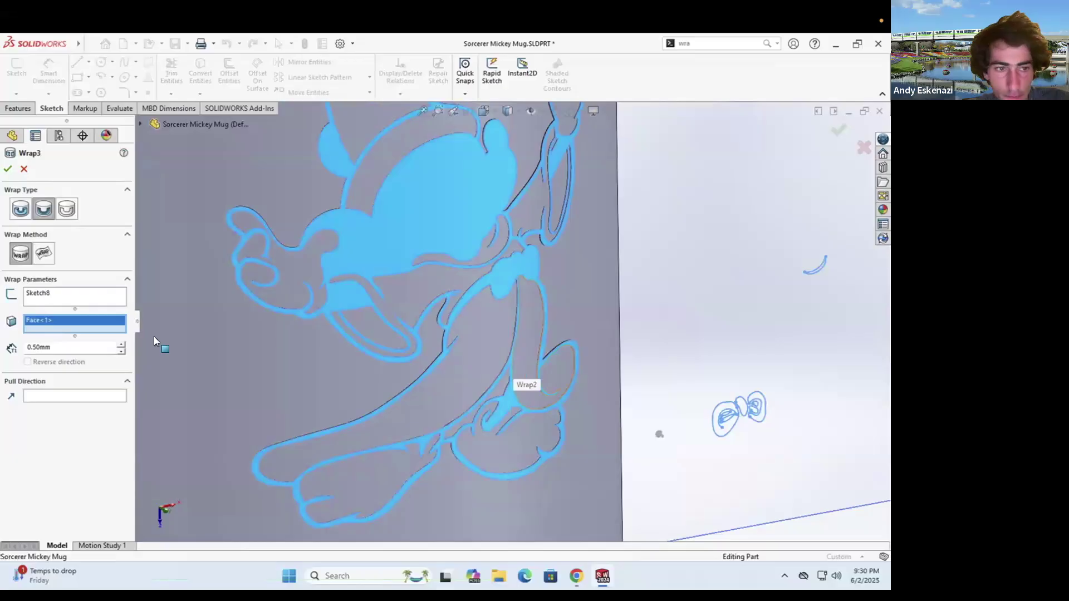
Try the raised robe face as the wrap target instead, inspect the bow sketch, and cancel the wrap
right_click(93, 328)
click(120, 335)
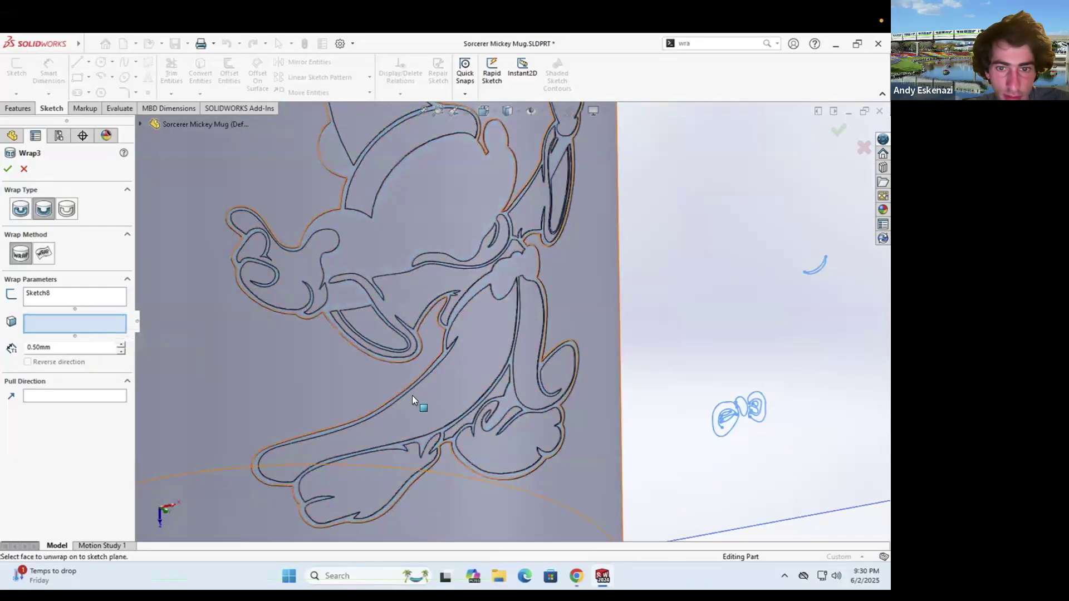
click(435, 399)
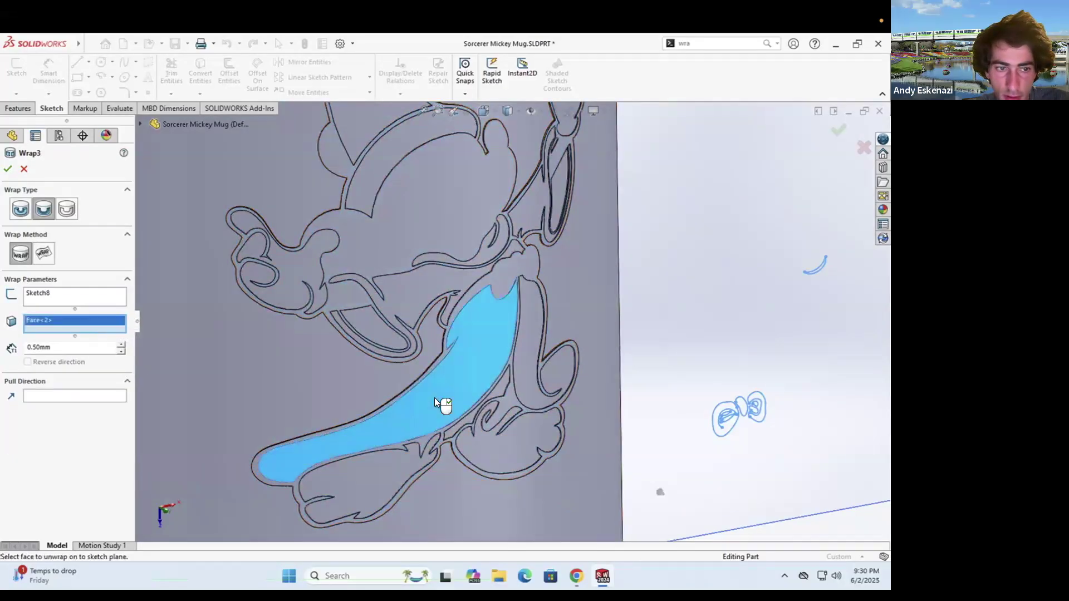
scroll(513, 417, up, 4)
middle_drag(513, 398, 492, 465)
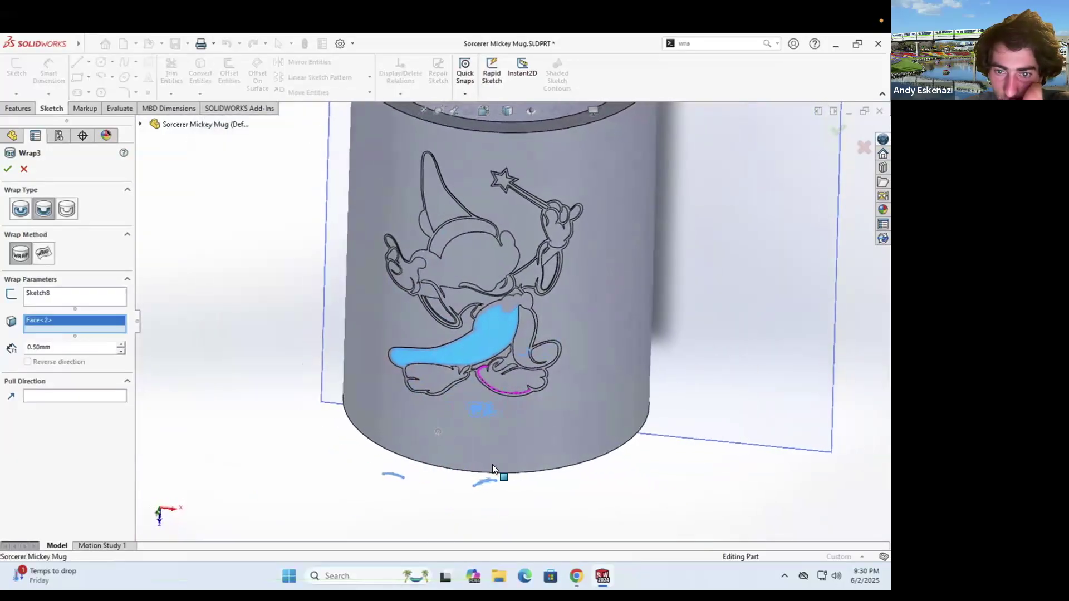
scroll(492, 466, down, 5)
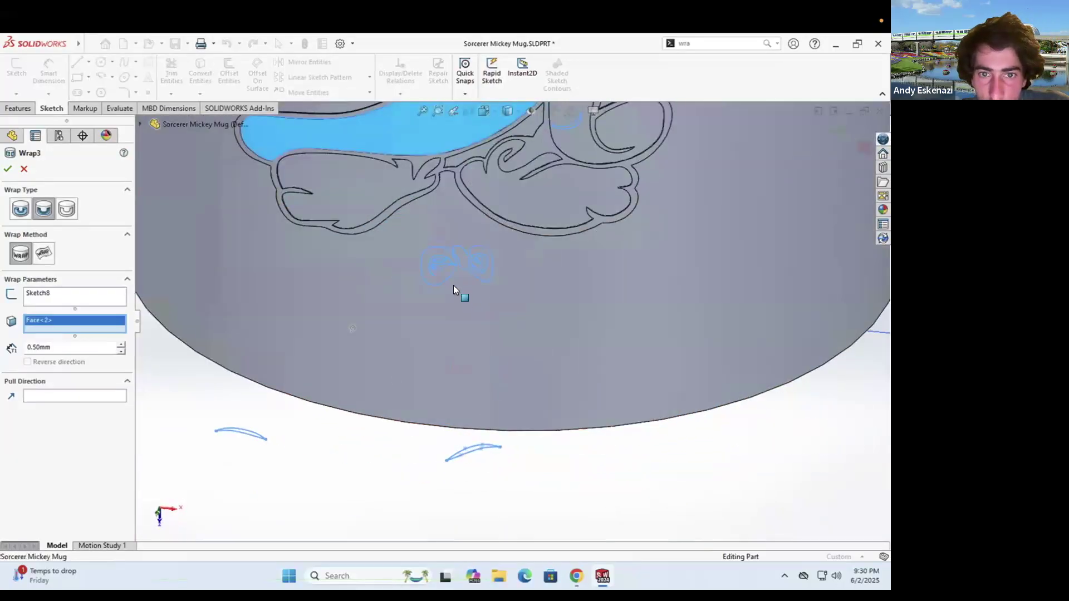
scroll(462, 266, down, 5)
key(Escape)
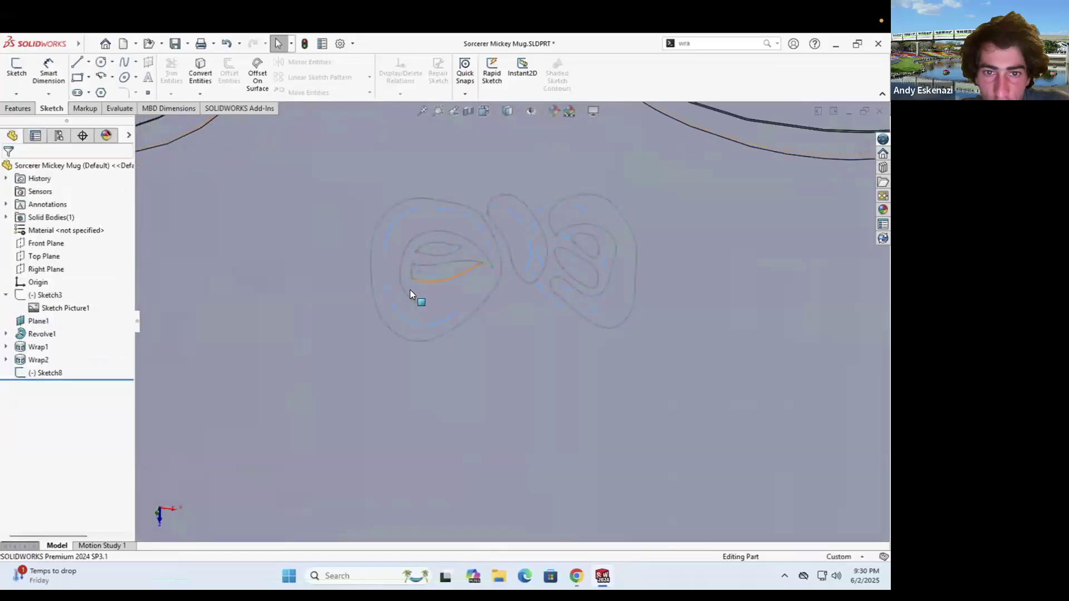
Show Sketch3 with its reference picture again and reopen Sketch8 for editing
click(49, 295)
right_click(53, 297)
click(64, 280)
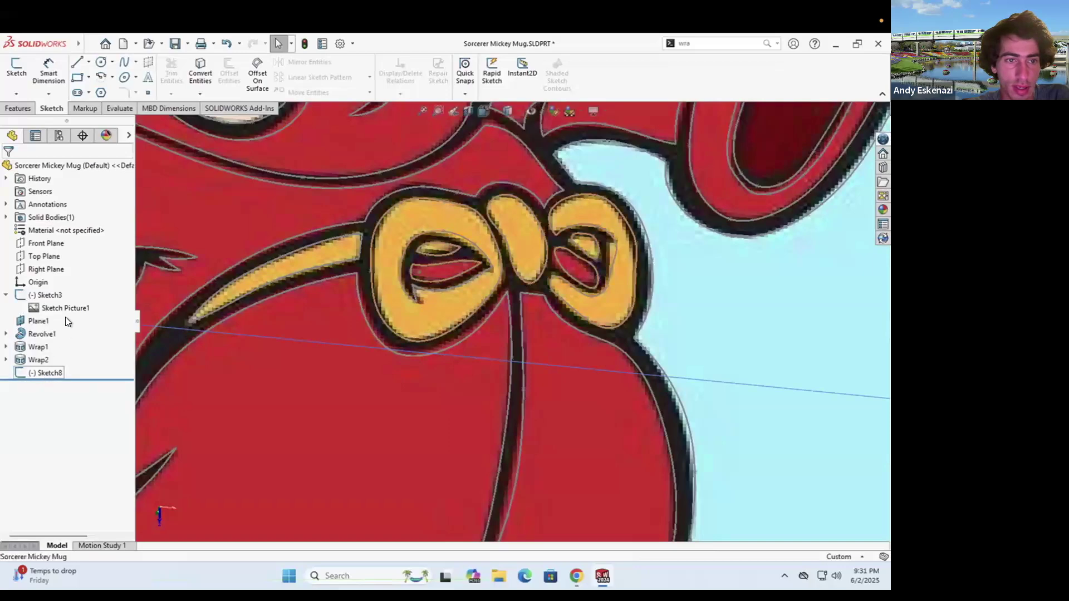
right_click(45, 373)
click(43, 305)
Convert the two Sketch3 splines that close the lower edge of the larger bow loop's opening
scroll(476, 322, down, 10)
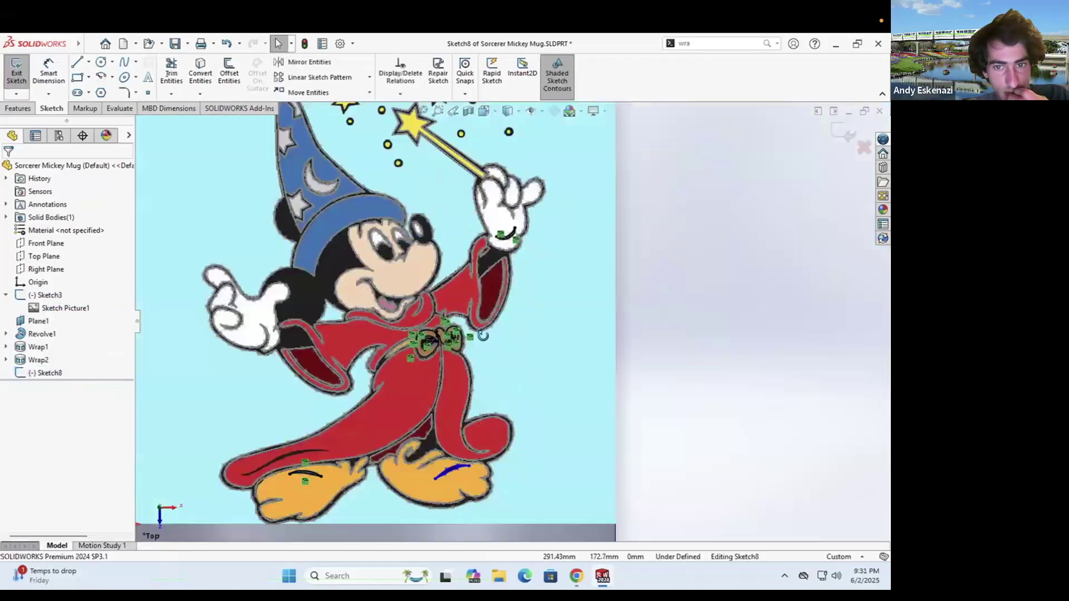
scroll(429, 310, down, 5)
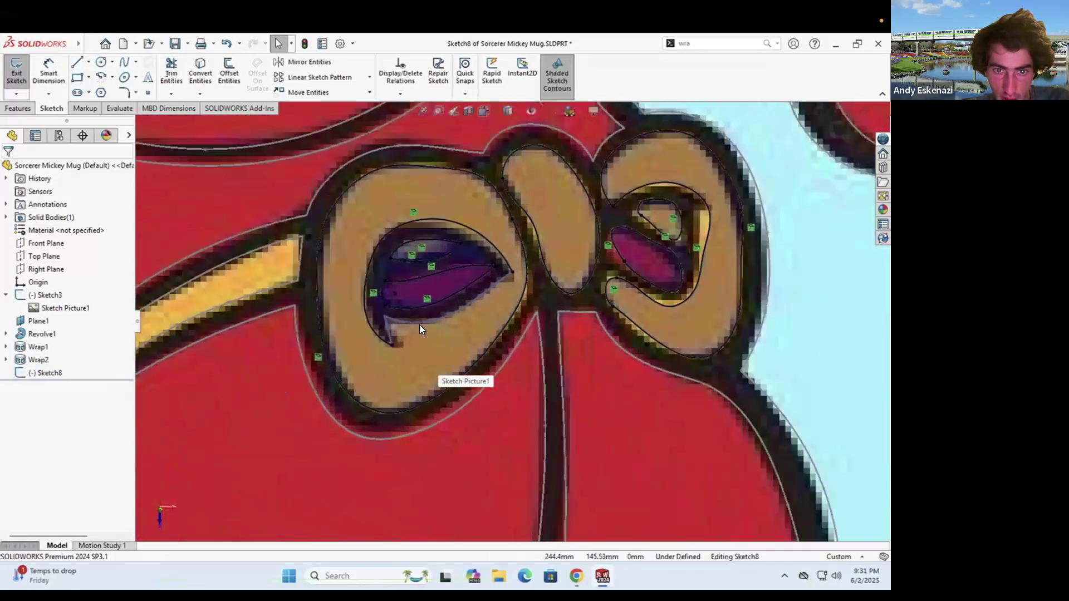
click(200, 73)
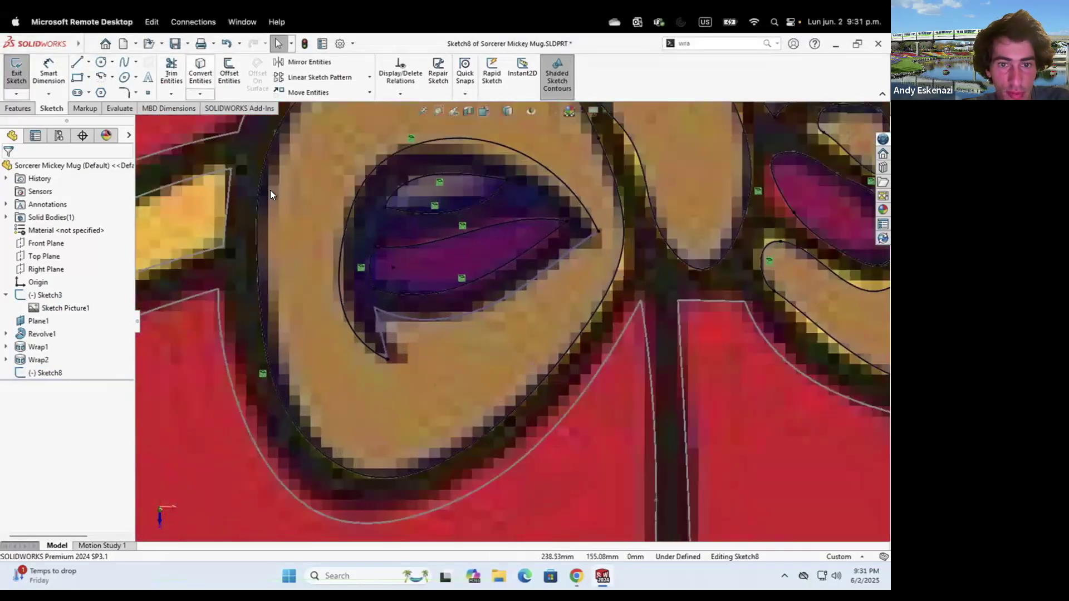
click(380, 323)
click(384, 313)
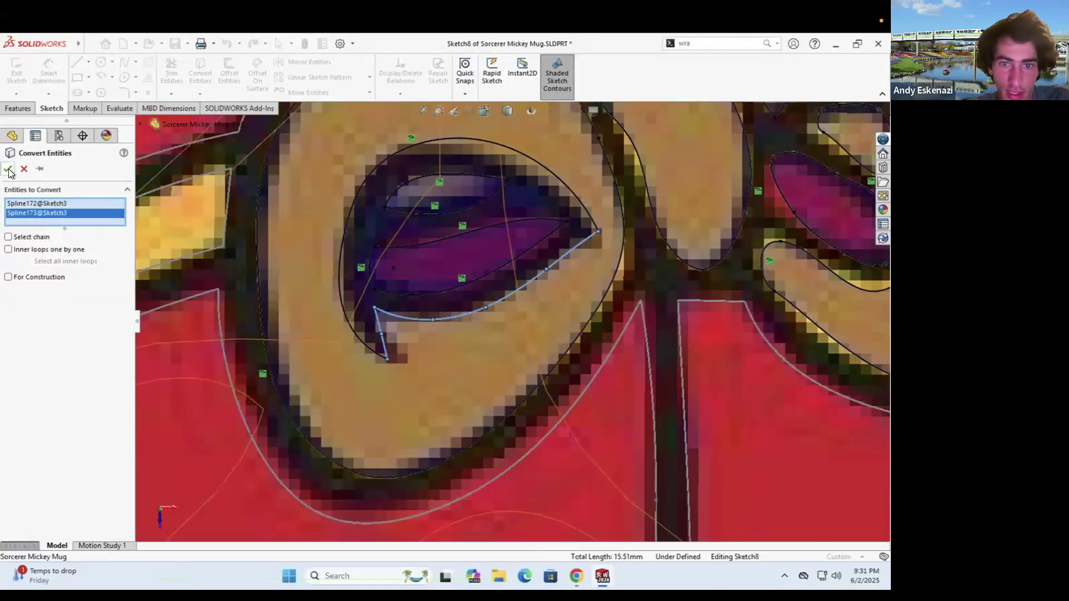
click(8, 168)
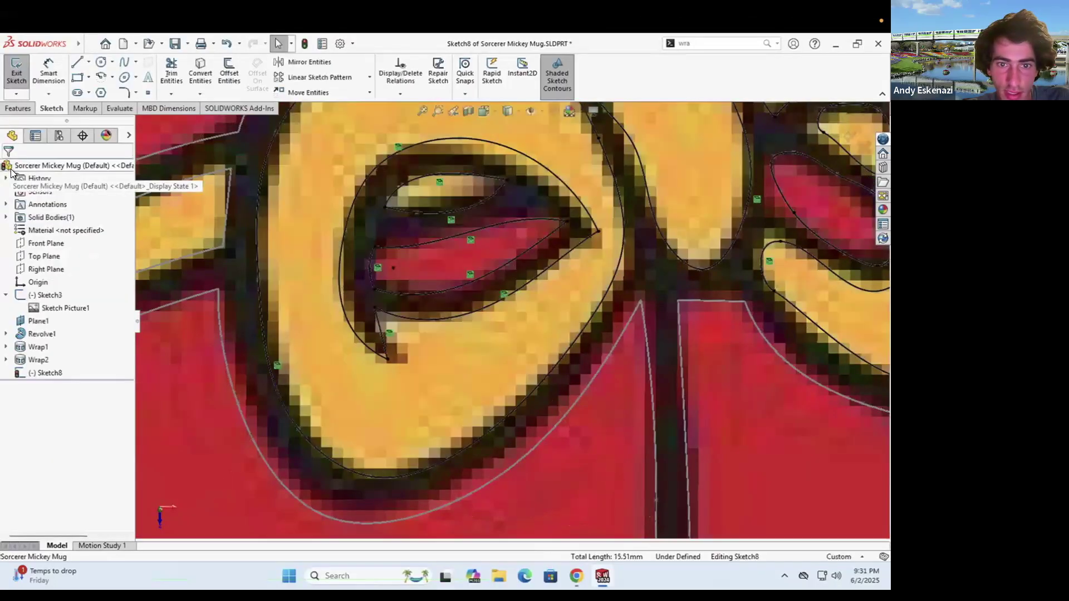
Hide Sketch3 with its reference picture and leave the Sketch8 edit
right_click(36, 289)
click(52, 273)
scroll(490, 331, up, 6)
scroll(607, 388, down, 3)
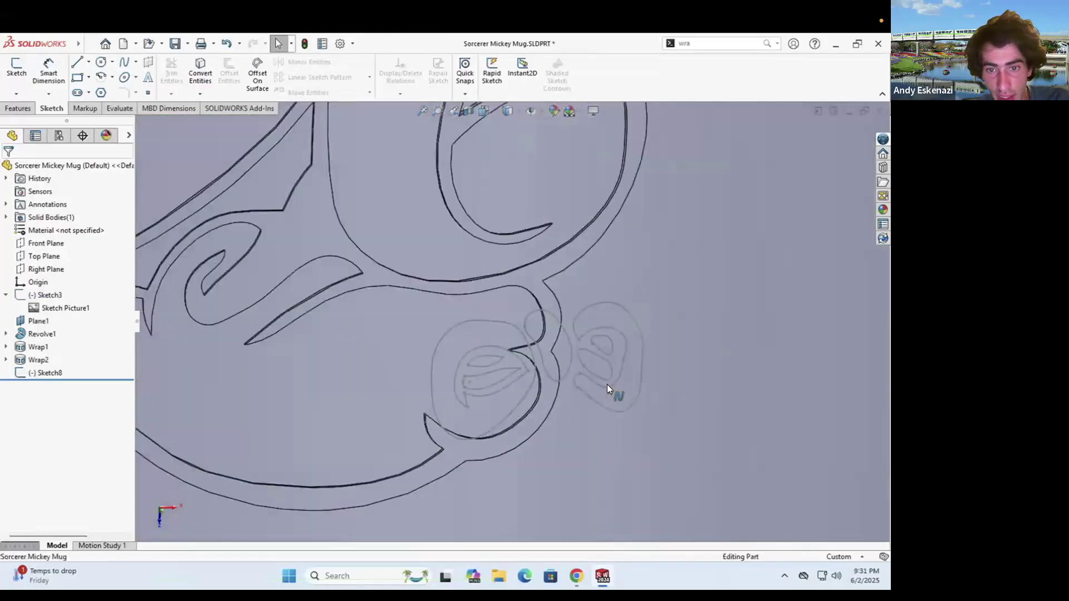
Start a 0.50 mm deboss Wrap of Sketch8 with the raised robe face as the target
click(691, 42)
key(BackSpace)
click(693, 58)
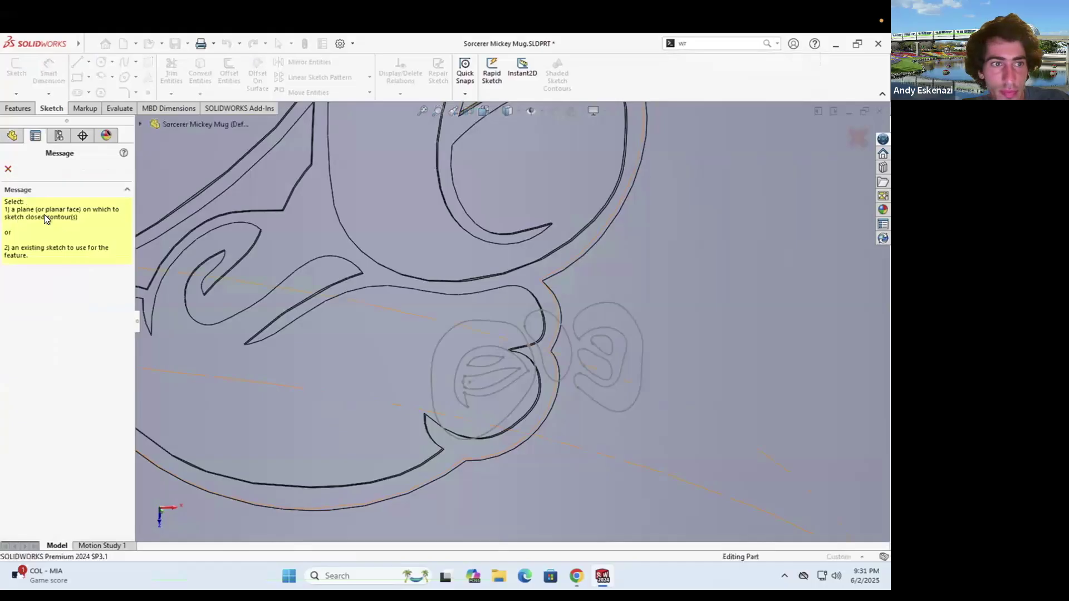
click(429, 373)
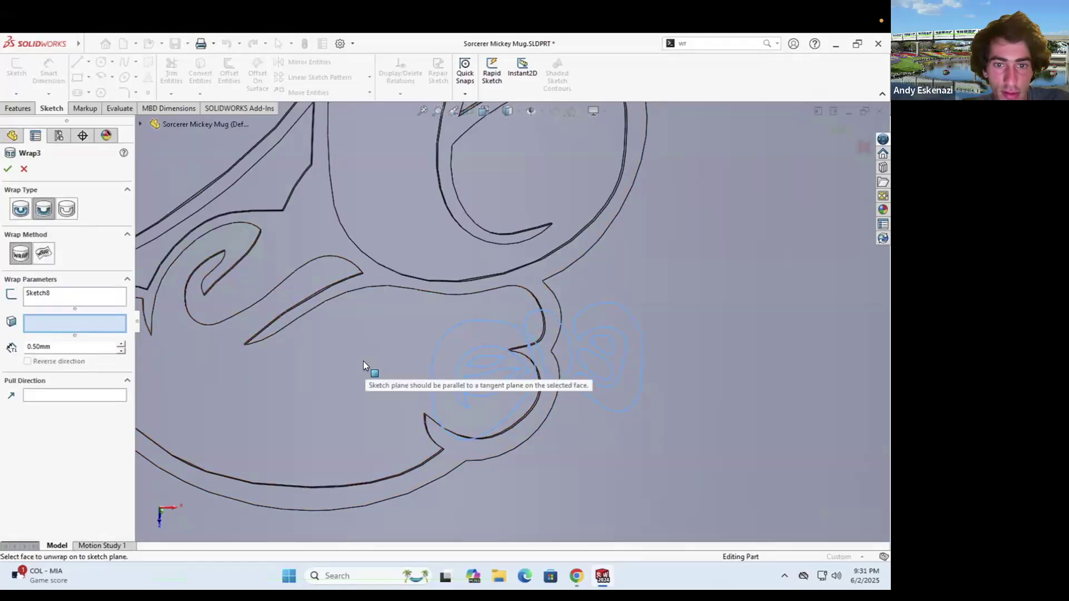
scroll(334, 354, up, 5)
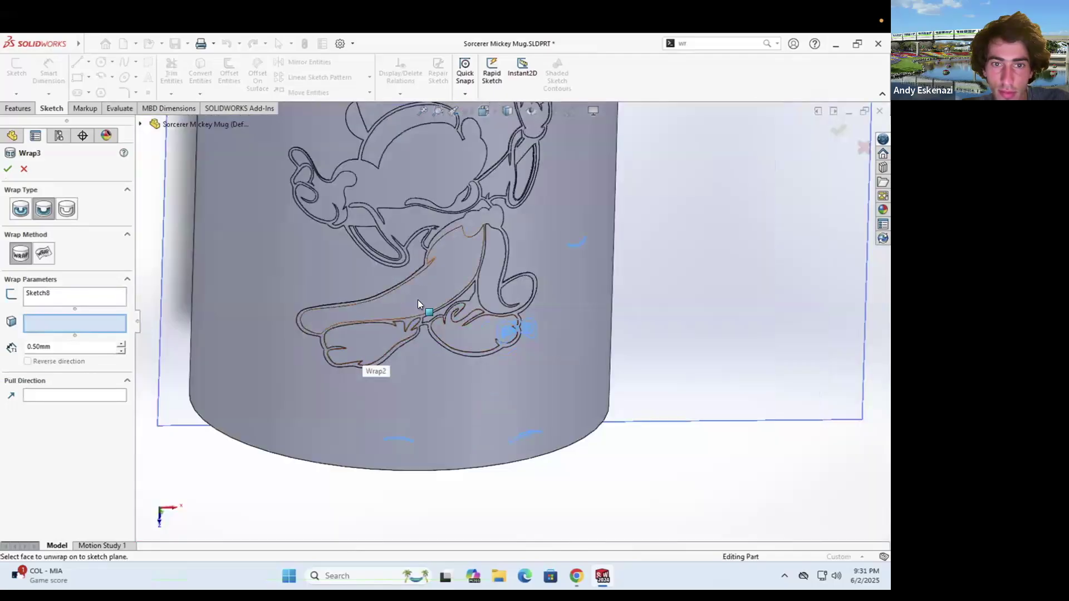
click(483, 227)
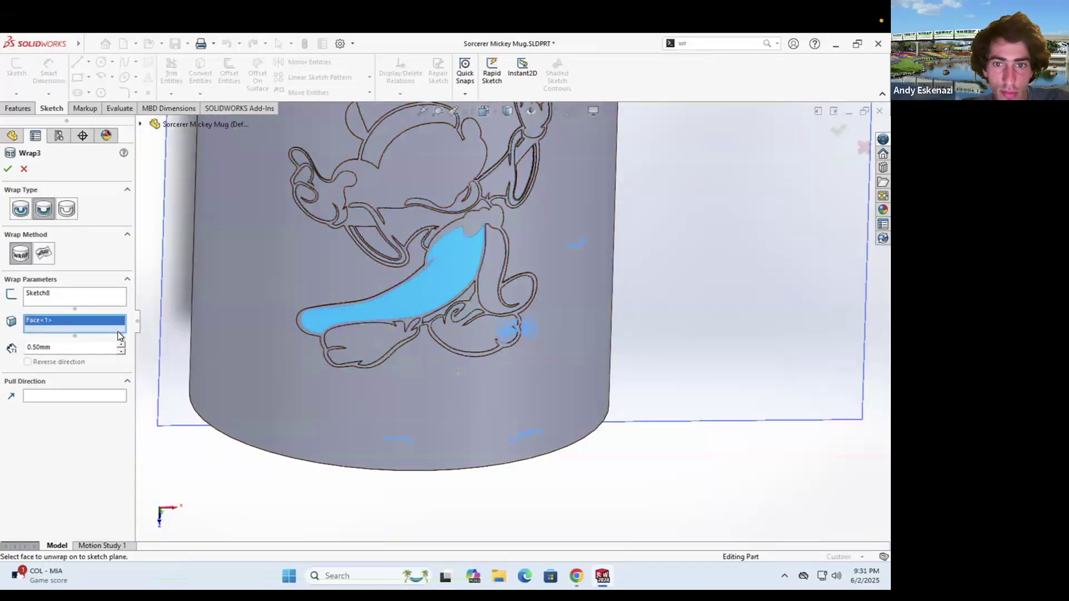
scroll(508, 322, up, 3)
middle_drag(563, 310, 539, 342)
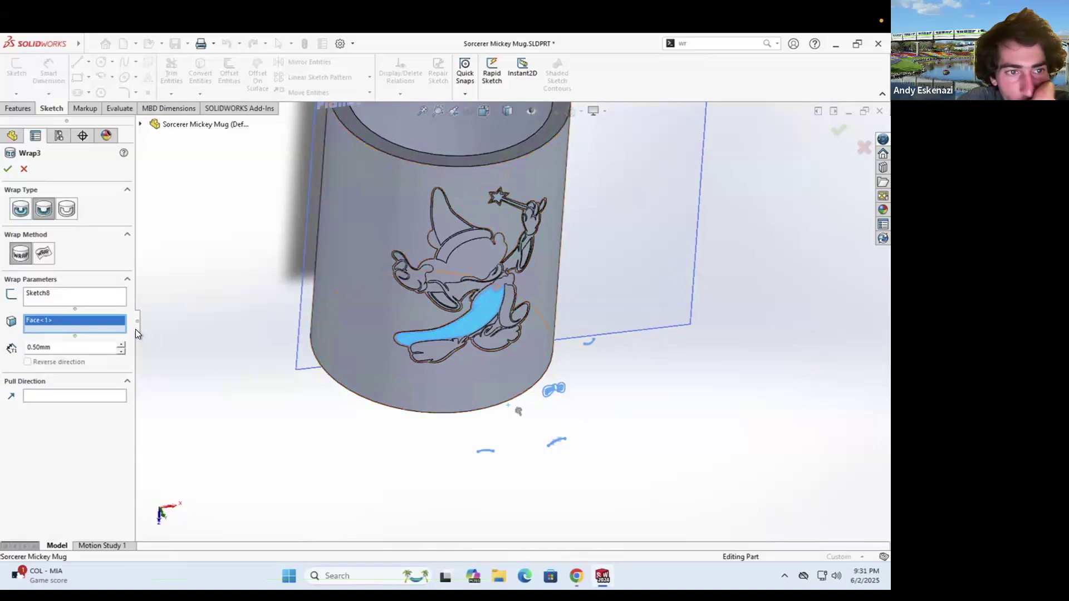
Try the raised head and outline face as the deboss target for the Sketch8 wrap
right_click(87, 295)
click(48, 323)
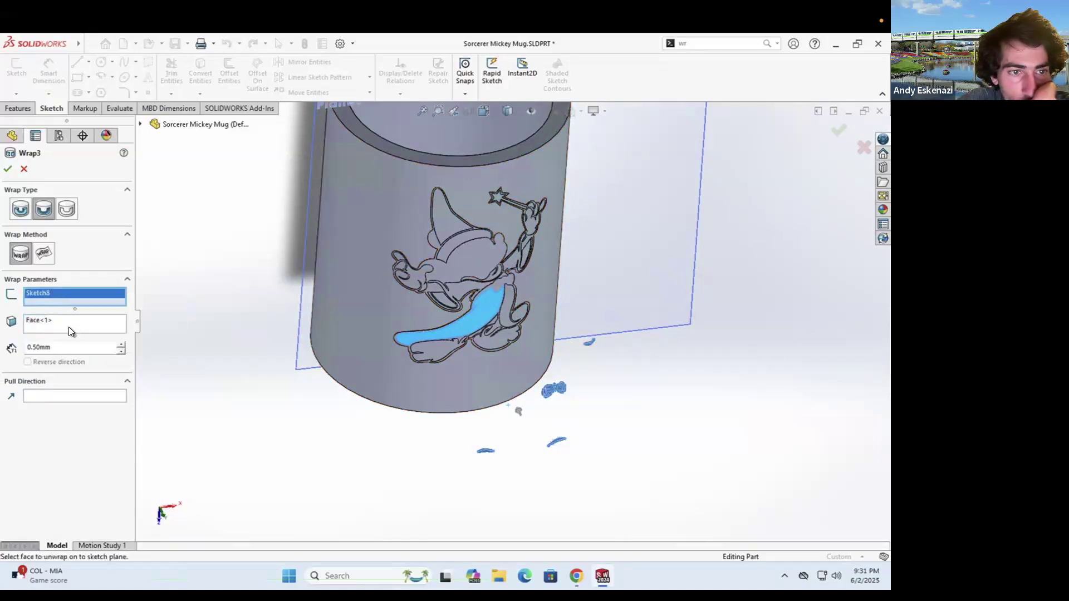
right_click(51, 324)
click(60, 329)
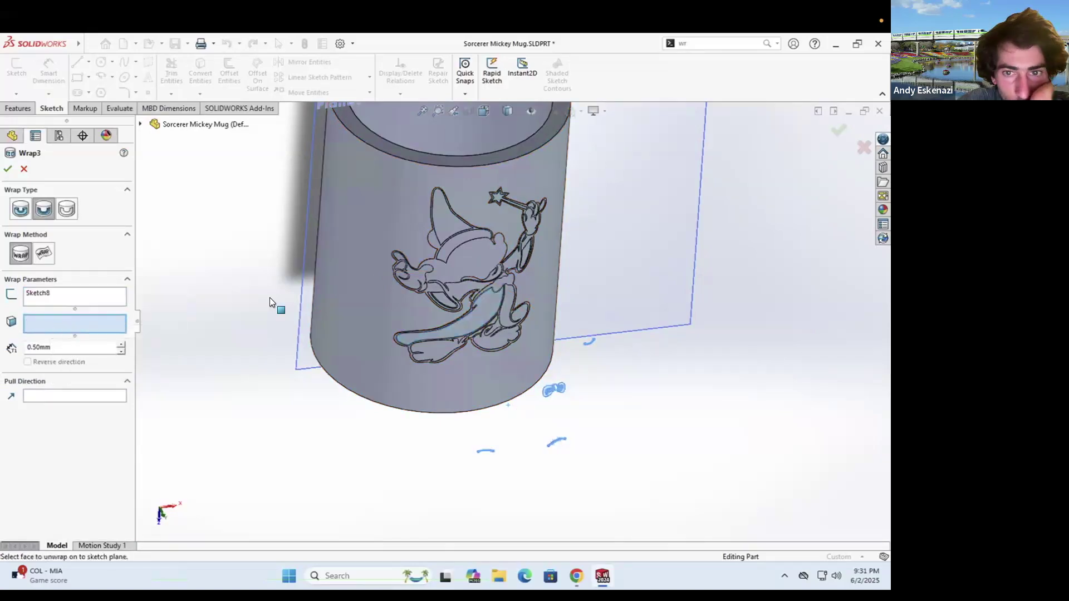
click(494, 283)
middle_drag(503, 400, 560, 372)
scroll(560, 375, down, 5)
right_click(561, 376)
click(502, 369)
middle_drag(535, 348, 442, 307)
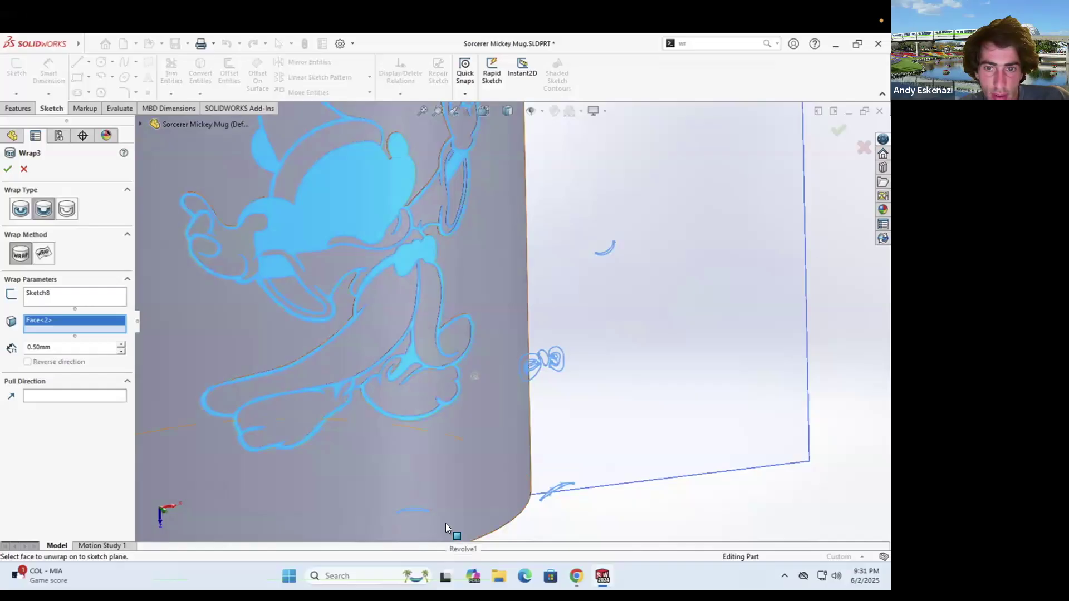
key(Escape)
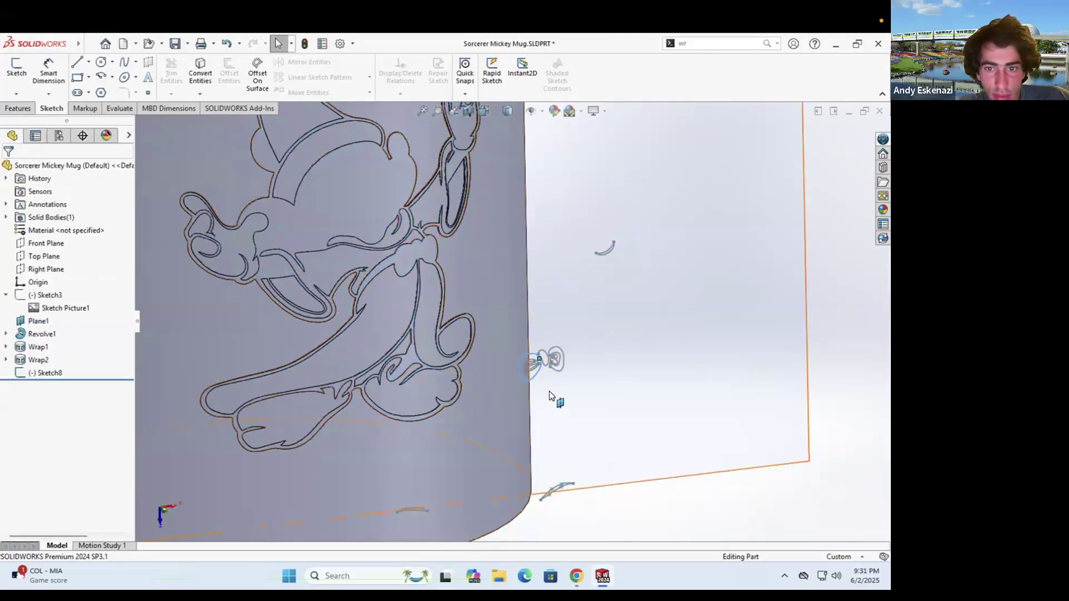
Reopen Sketch8, delete its bow contours and leave the sketch edit
right_click(536, 375)
click(549, 343)
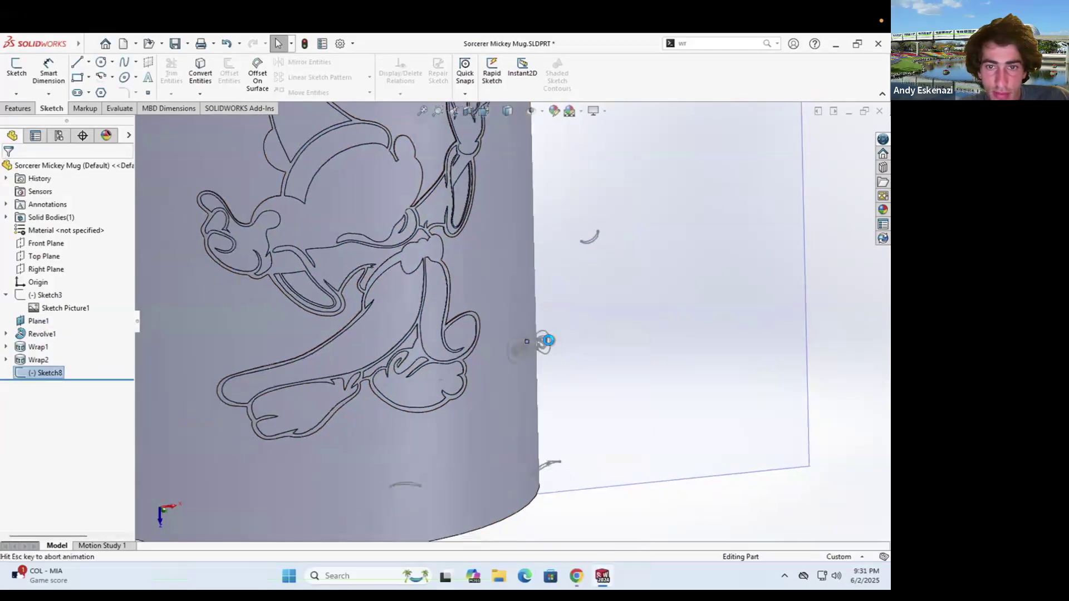
middle_drag(483, 317, 281, 363)
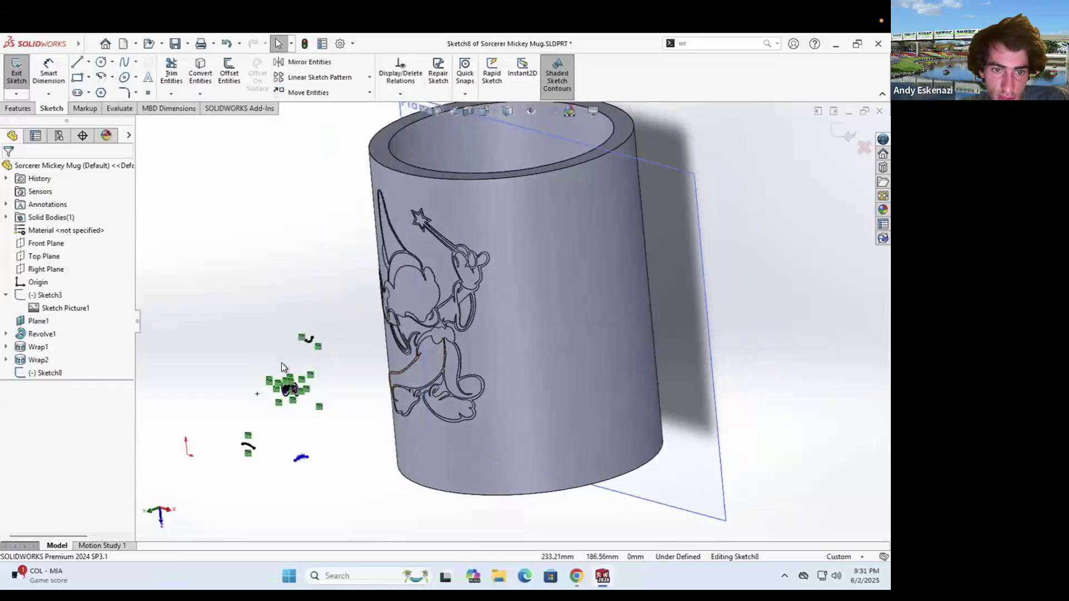
scroll(419, 349, up, 3)
scroll(457, 339, down, 6)
drag(356, 297, 495, 389)
right_click(359, 256)
click(393, 450)
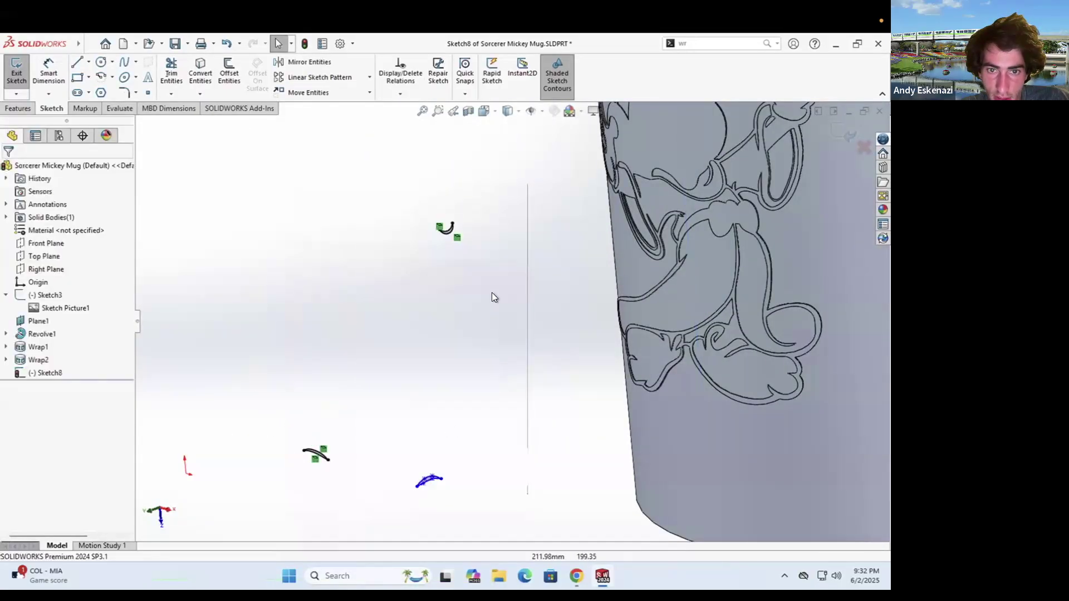
click(16, 72)
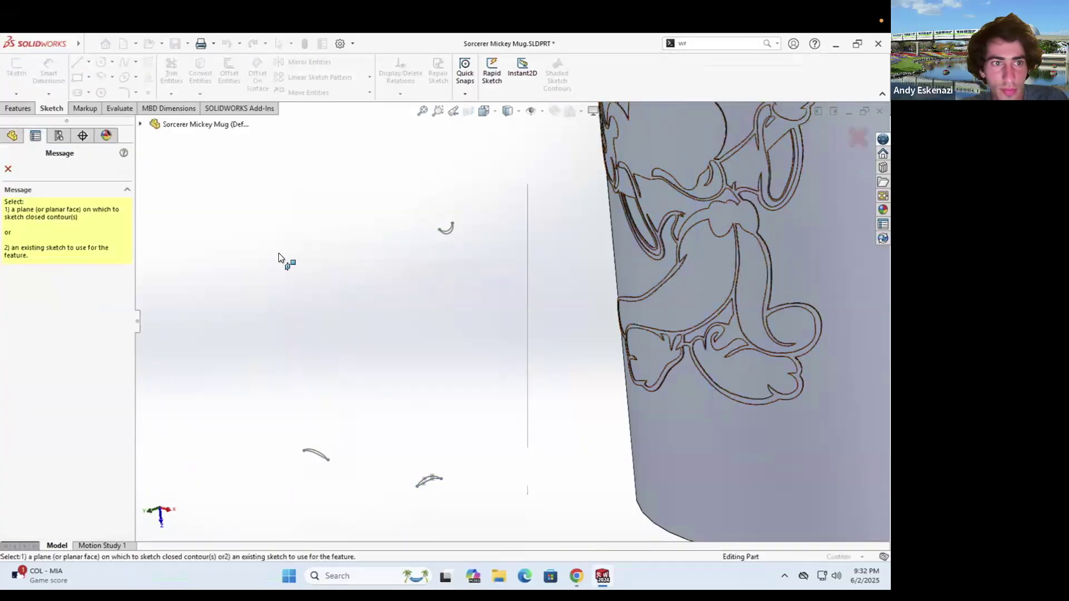
Try to wrap Sketch8 as a 0.50 mm deboss onto the raised head and outline face
click(317, 453)
scroll(446, 378, up, 4)
middle_drag(445, 378, 545, 370)
scroll(624, 289, down, 3)
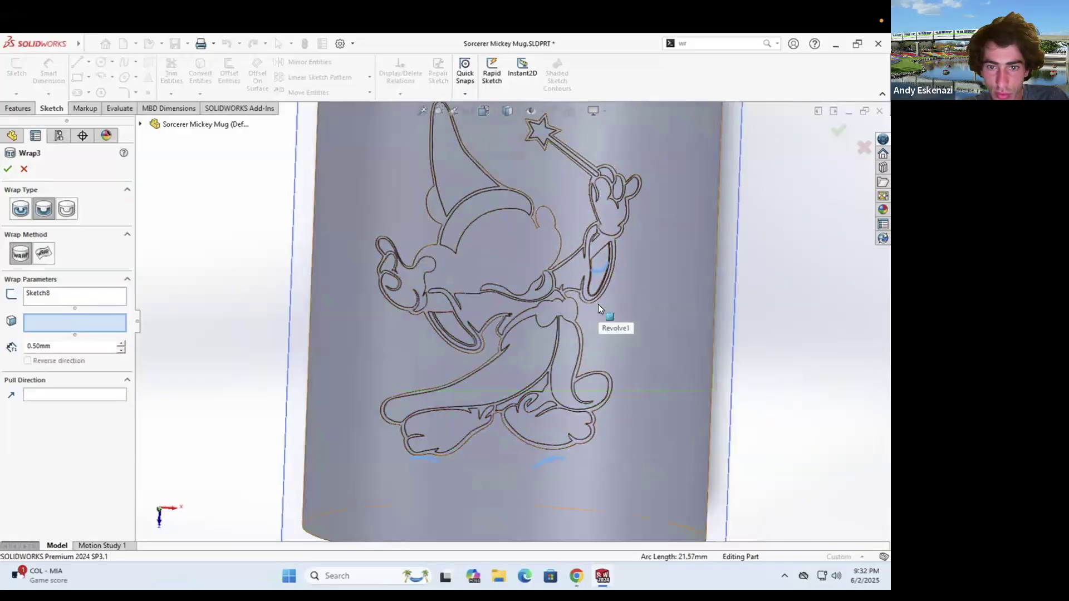
middle_drag(431, 429, 530, 390)
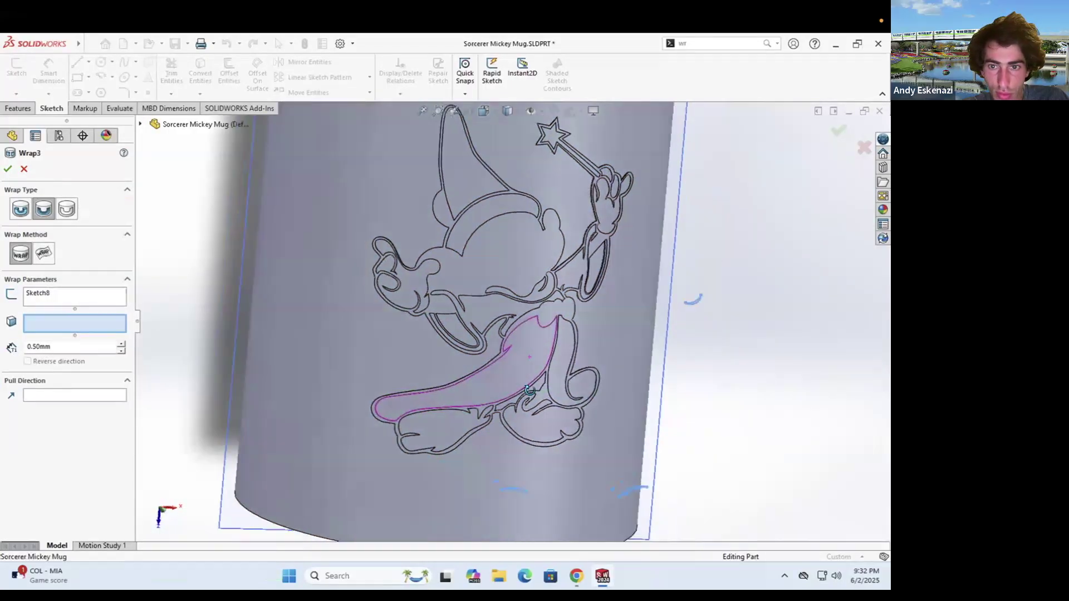
click(530, 389)
scroll(547, 317, up, 3)
scroll(470, 312, down, 4)
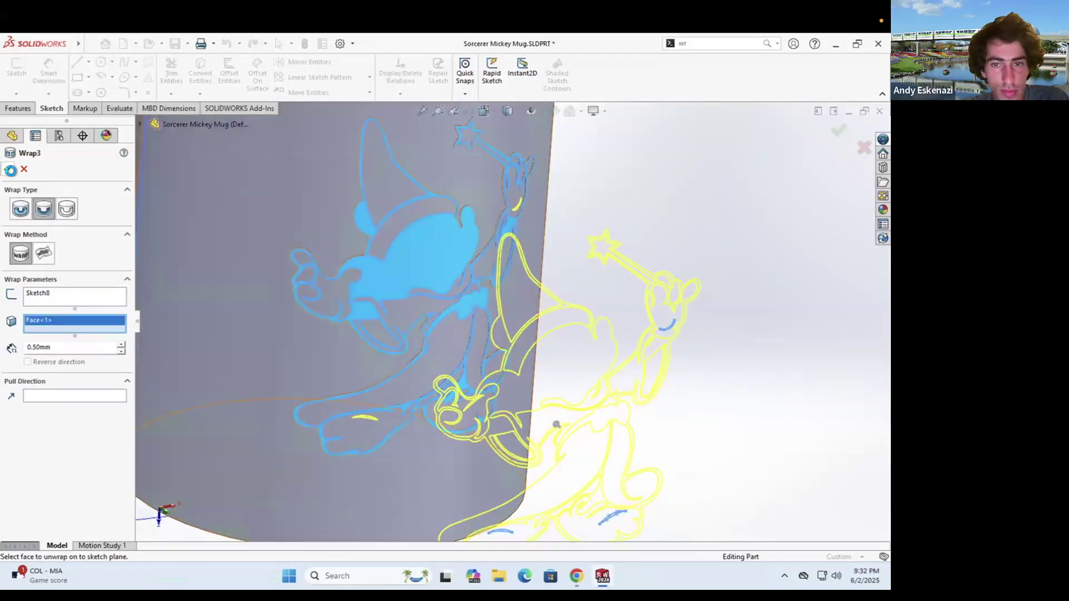
Try the Spline Surface method with the larger shoe's raised face as the target and the Emboss wrap type
click(44, 254)
scroll(477, 376, up, 3)
right_click(75, 323)
click(108, 334)
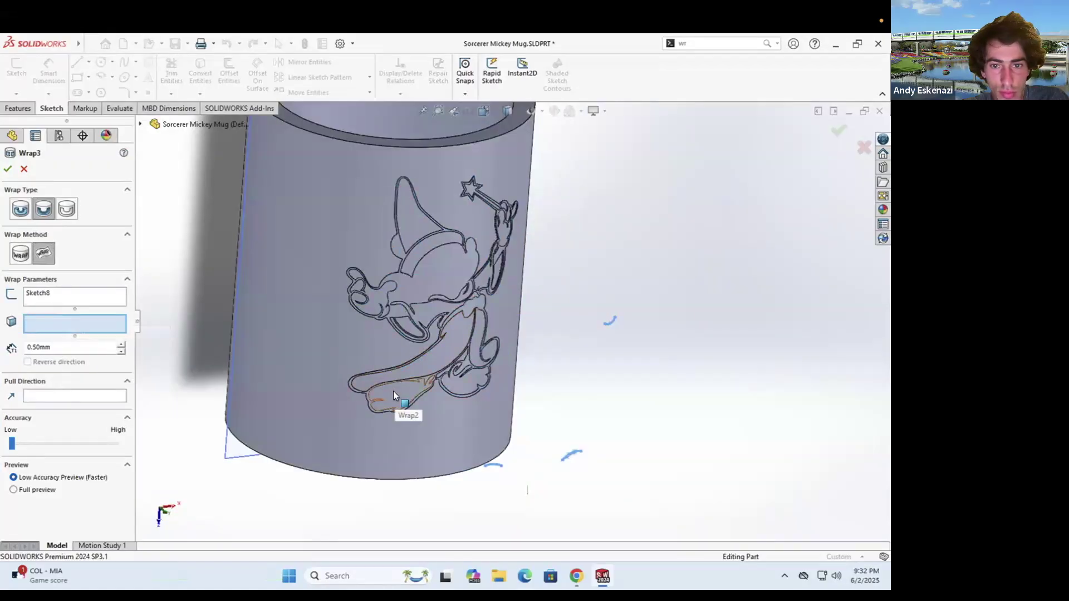
click(394, 392)
click(66, 214)
click(20, 209)
middle_drag(646, 389, 622, 390)
scroll(586, 392, down, 1)
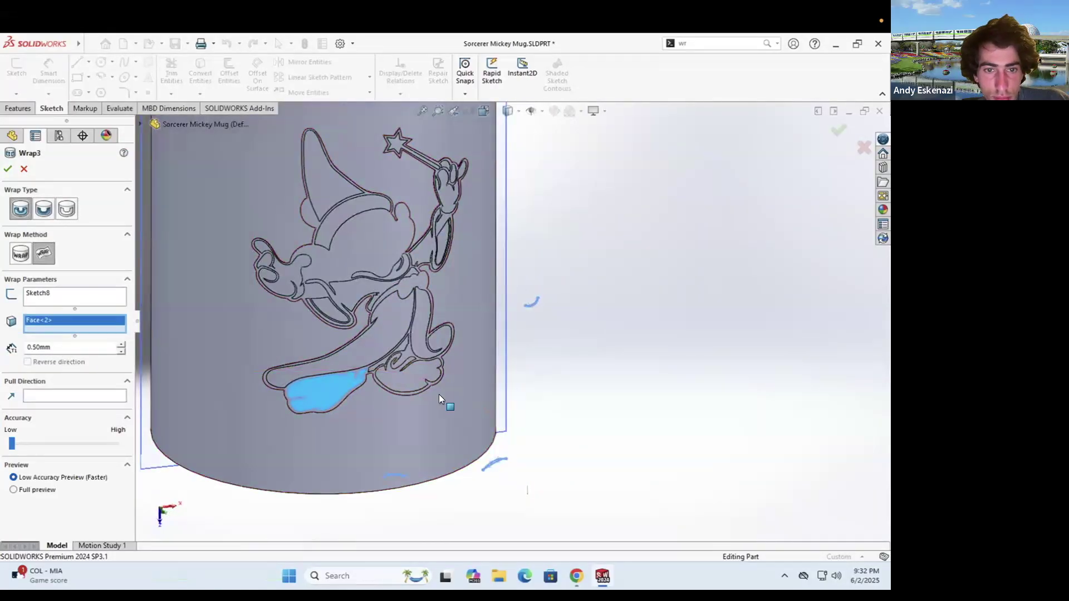
Try the mug's outer face as the wrap target, alternating between the Analytical and Spline Surface methods
right_click(80, 322)
click(83, 326)
click(280, 336)
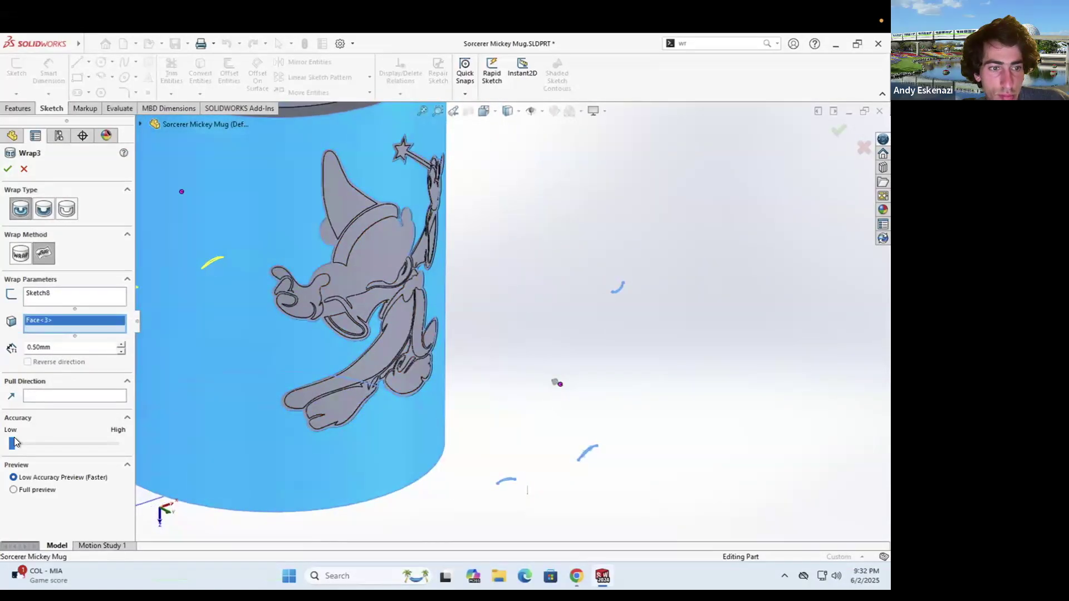
click(21, 254)
click(43, 254)
Set the wrap back to Deboss, try another target face and leave the Wrap command
click(43, 209)
right_click(40, 321)
click(64, 327)
middle_drag(357, 334, 384, 351)
scroll(412, 364, down, 6)
scroll(460, 349, up, 3)
click(460, 349)
key(Escape)
Reopen Sketch3 for editing and adjust the spline endpoints at the forehead corner and the first hair notch
mouse_move(440, 268)
middle_down()
mouse_move(428, 257)
mouse_move(387, 283)
middle_up()
scroll(387, 283, up, 3)
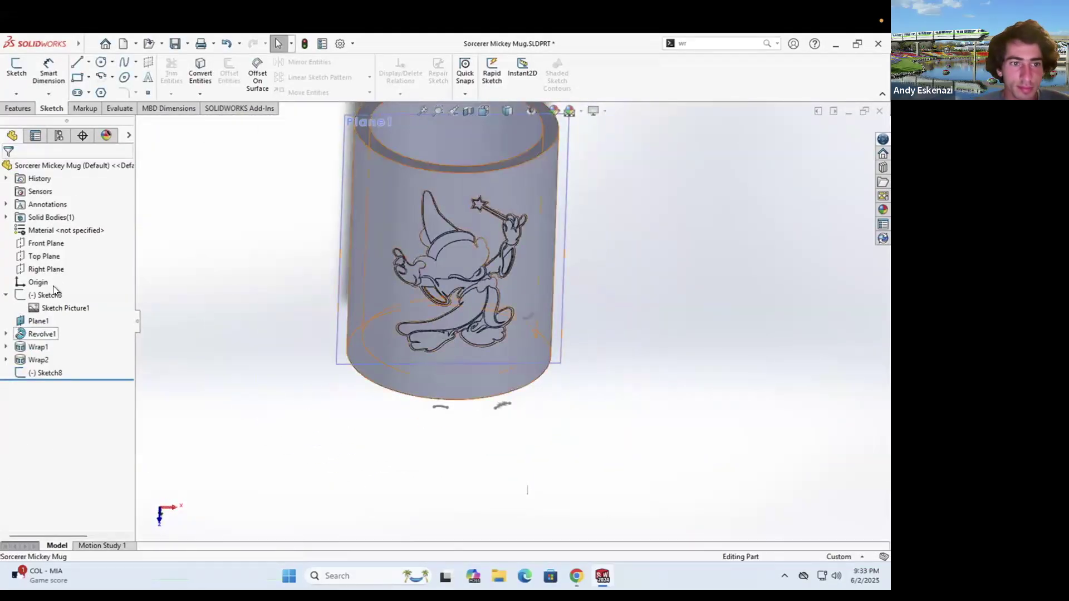
right_click(52, 294)
click(60, 257)
scroll(396, 277, down, 5)
scroll(378, 268, down, 6)
click(304, 231)
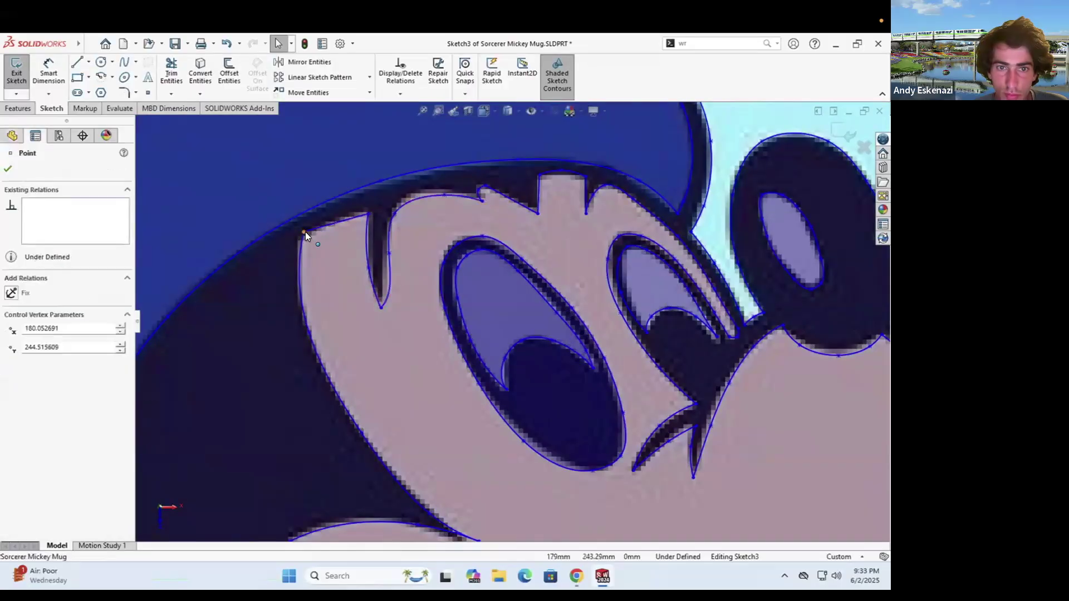
click(380, 302)
drag(379, 304, 380, 306)
Reposition the spline endpoints at the small notches along the middle of the hairline
scroll(486, 195, down, 5)
drag(432, 228, 419, 228)
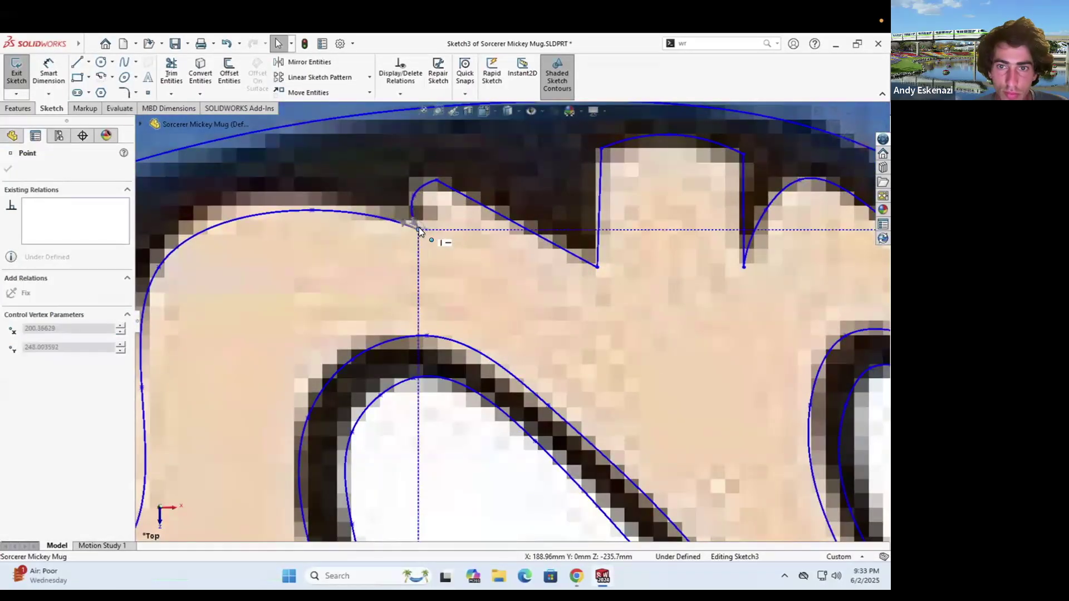
scroll(419, 230, up, 4)
key(Escape)
scroll(534, 264, down, 4)
mouse_move(433, 277)
mouse_down()
mouse_move(456, 269)
mouse_move(432, 273)
mouse_up()
drag(558, 280, 559, 284)
click(392, 347)
Close the gaps between spline endpoints farther along the upper face outline
scroll(524, 331, up, 4)
scroll(540, 338, down, 8)
scroll(507, 334, down, 5)
drag(534, 329, 512, 321)
click(407, 320)
scroll(408, 318, up, 10)
scroll(631, 402, down, 7)
drag(581, 398, 584, 389)
drag(532, 426, 533, 421)
Join the spline endpoints of the face outline around the brow wrinkle and the nose
scroll(537, 371, up, 12)
scroll(495, 371, down, 8)
drag(483, 370, 486, 372)
scroll(484, 374, up, 3)
drag(406, 448, 405, 448)
drag(493, 459, 493, 457)
click(618, 365)
drag(768, 249, 767, 252)
drag(624, 236, 623, 234)
scroll(637, 244, up, 1)
scroll(637, 243, up, 5)
Check the smile line's corners, nudge the spline endpoints around the mouth and undo the last drag
scroll(377, 442, down, 11)
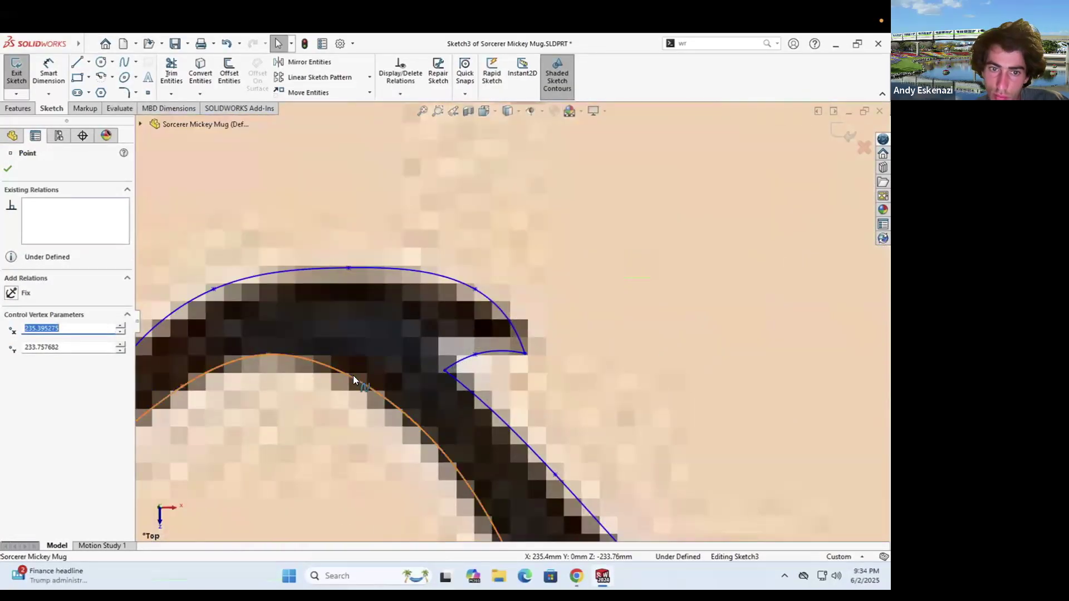
scroll(334, 376, up, 3)
click(268, 377)
click(305, 372)
scroll(268, 404, down, 10)
click(192, 375)
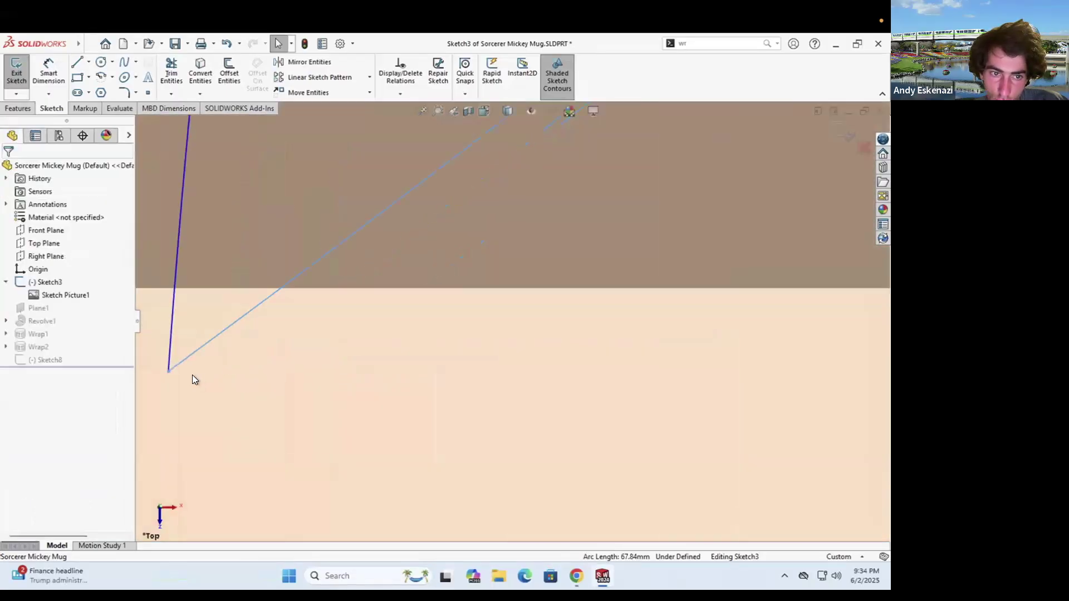
scroll(192, 376, up, 12)
scroll(623, 426, down, 3)
click(812, 381)
scroll(812, 429, down, 11)
drag(525, 353, 523, 352)
scroll(515, 334, up, 5)
drag(490, 265, 492, 260)
scroll(489, 262, up, 6)
drag(287, 360, 295, 368)
key(ctrl+z)
Adjust the spline endpoints where the cheek meets the collar and at the inner cheek corner
scroll(289, 363, down, 5)
click(387, 324)
scroll(349, 340, down, 7)
scroll(473, 309, up, 10)
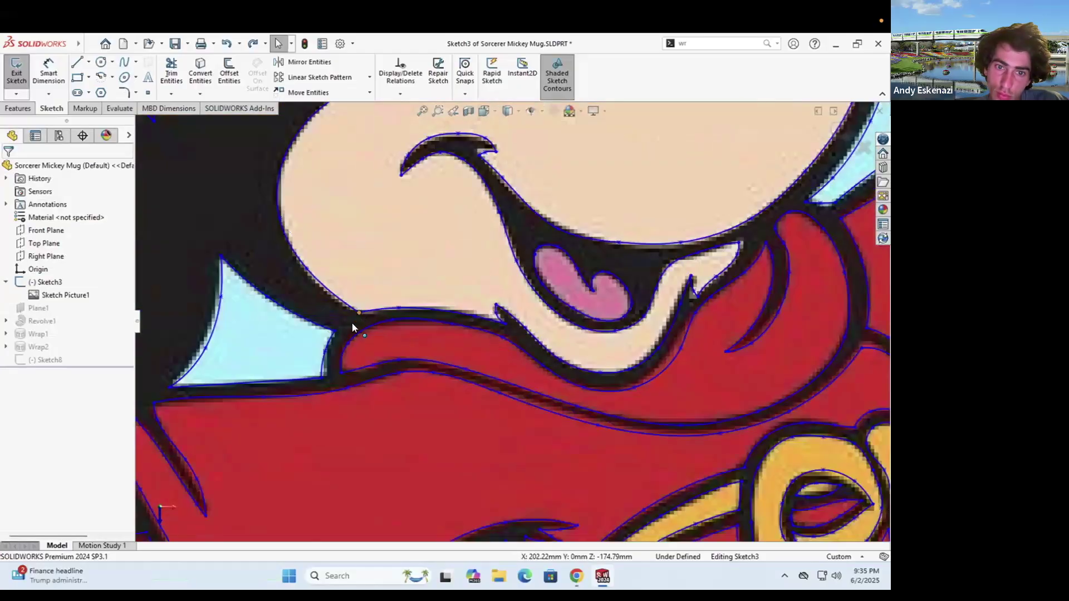
drag(352, 323, 353, 325)
scroll(367, 311, up, 2)
scroll(485, 167, down, 7)
drag(494, 282, 468, 286)
click(390, 286)
scroll(406, 272, down, 4)
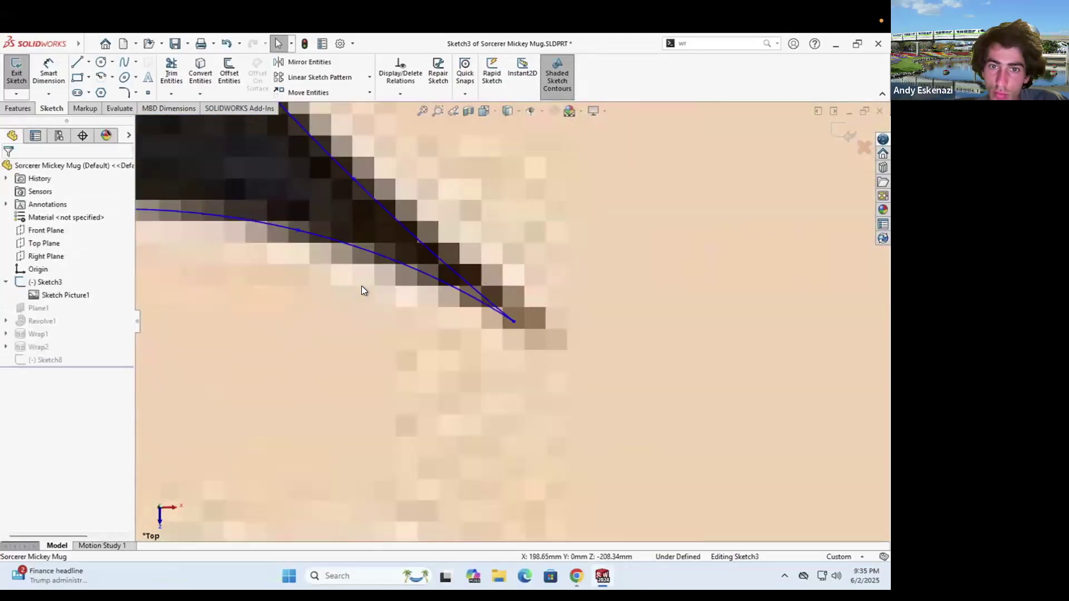
scroll(466, 412, up, 11)
Extrude the closed face region of Sketch3 22 mm as a trial boss
click(12, 110)
click(22, 72)
click(450, 315)
scroll(518, 346, up, 5)
middle_drag(518, 353, 623, 334)
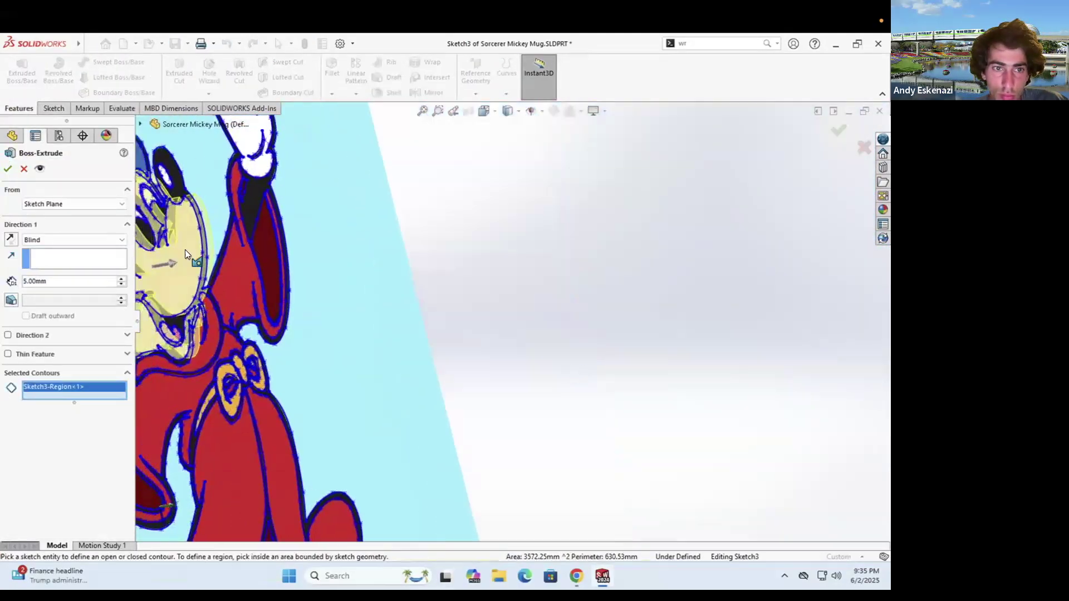
ctrl+middle_drag(185, 250, 501, 326)
drag(433, 321, 498, 317)
middle_drag(612, 359, 539, 349)
scroll(539, 349, down, 3)
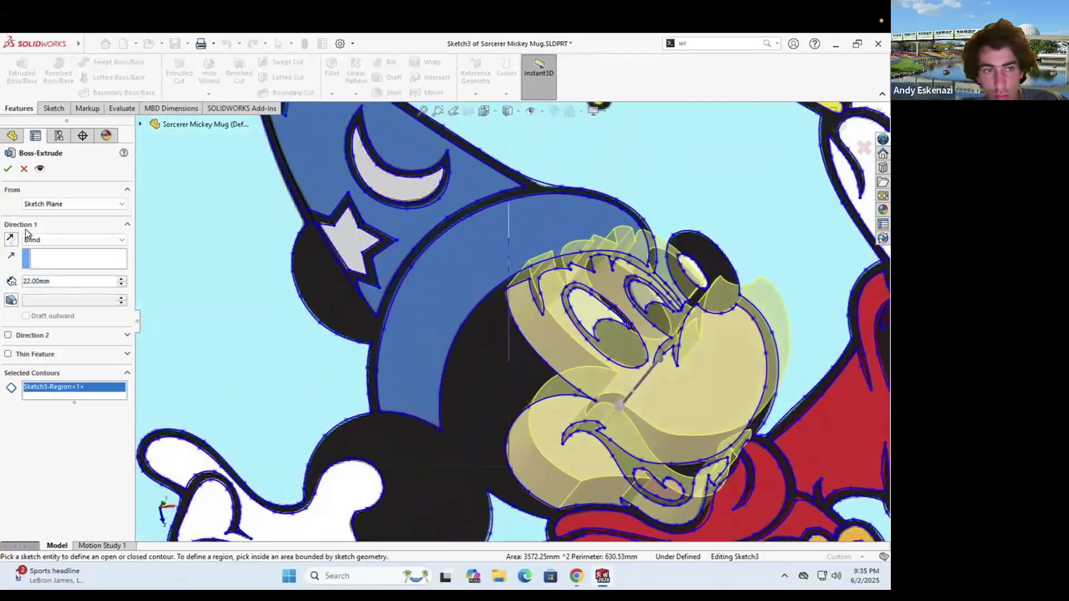
click(8, 168)
Undo the trial face extrusion and leave the Sketch3 edit
scroll(355, 305, up, 6)
mouse_move(355, 305)
middle_down()
mouse_move(491, 417)
mouse_move(593, 292)
middle_up()
scroll(593, 292, down, 2)
key(ctrl+z)
click(16, 72)
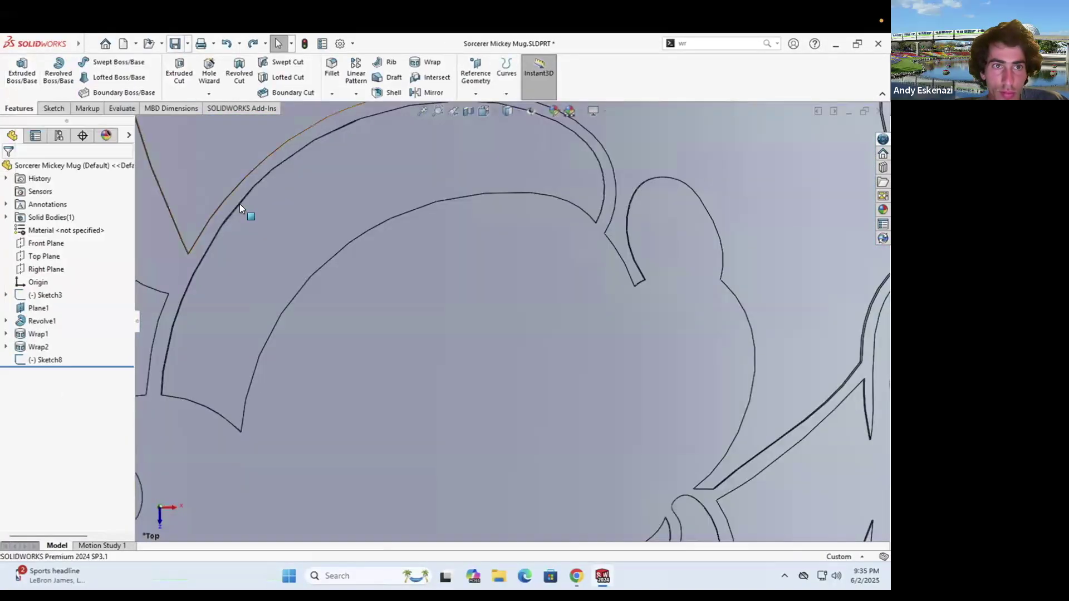
click(696, 45)
text(wr)
key(Return)
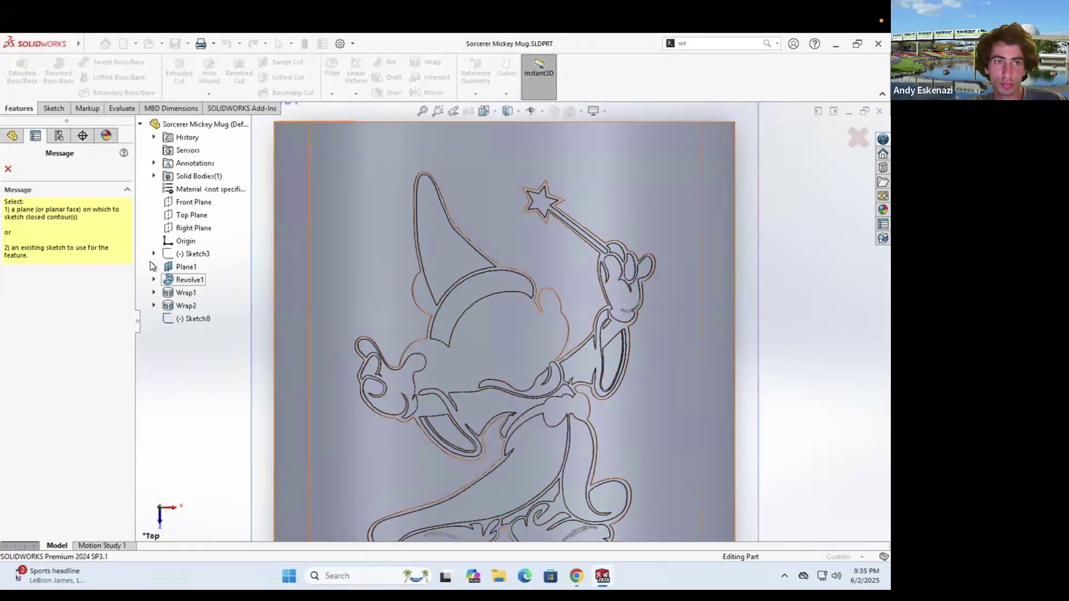
click(161, 267)
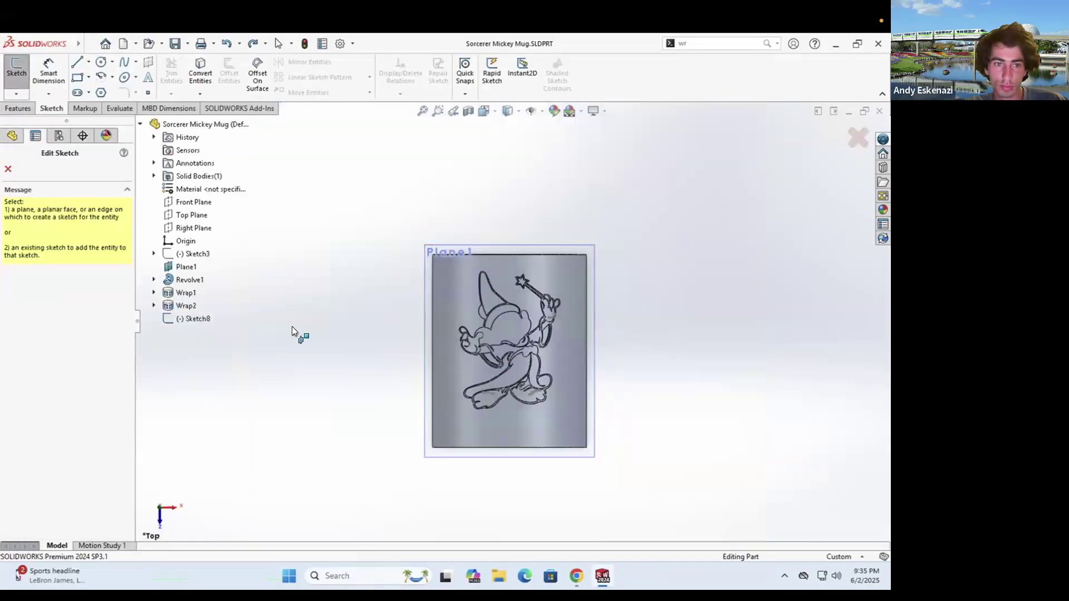
Start a new sketch on the Top Plane and show Sketch3 with its reference picture
click(194, 216)
scroll(457, 245, up, 3)
middle_drag(463, 267, 492, 363)
right_click(45, 295)
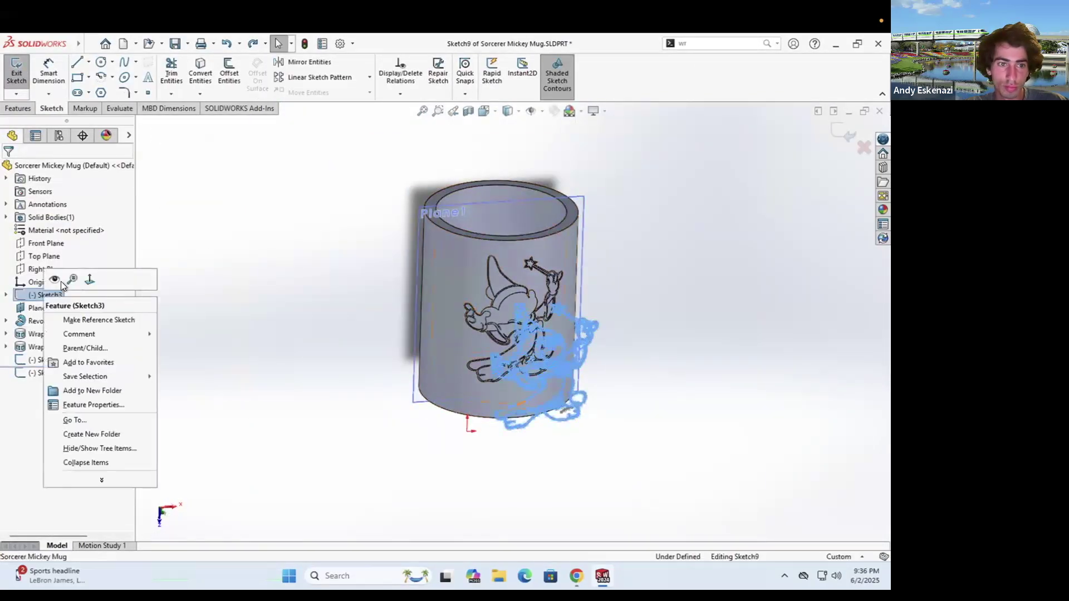
click(58, 281)
scroll(411, 268, down, 7)
Select the face outline, both eyes and the nose highlight of Sketch3 as chains for Convert Entities
click(200, 72)
click(9, 227)
click(318, 302)
scroll(364, 273, down, 6)
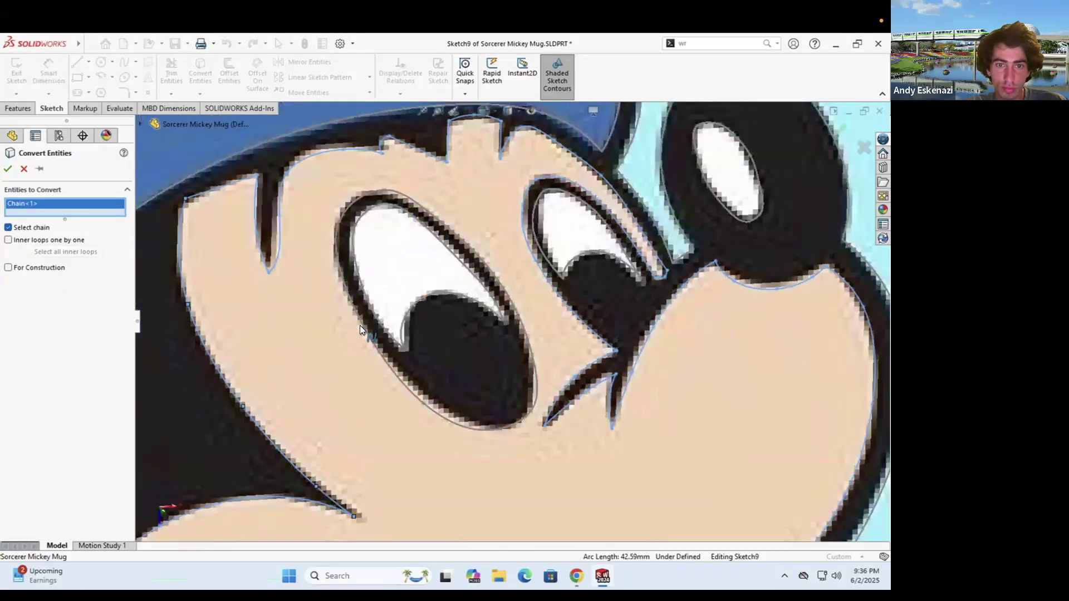
click(362, 326)
click(376, 317)
click(542, 251)
scroll(450, 270, up, 3)
click(522, 229)
Add the inner mouth contour to the conversion, finish it and leave the sketch
scroll(521, 230, up, 5)
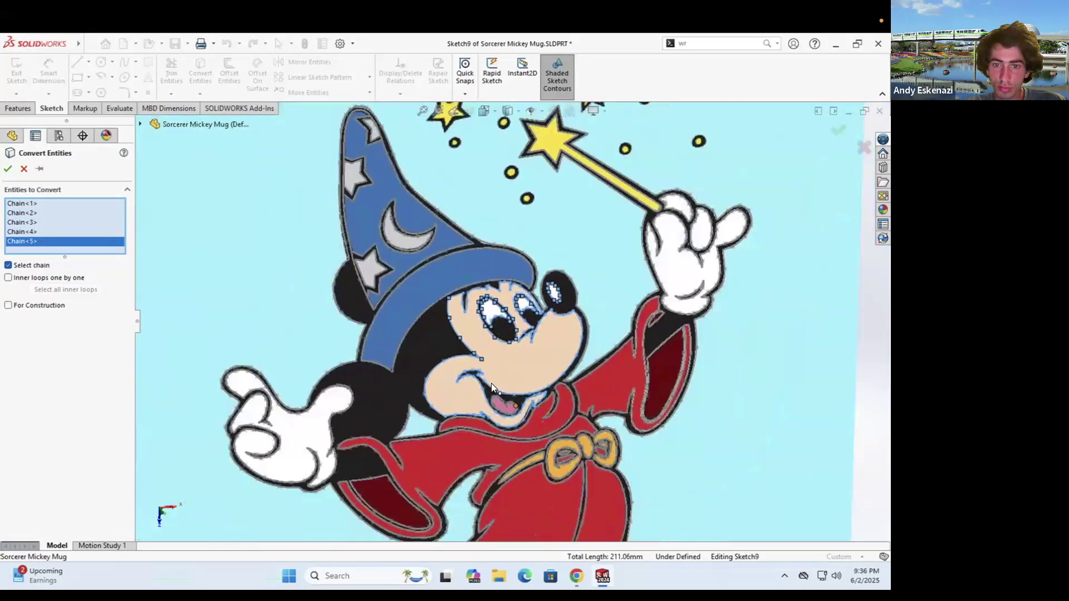
scroll(491, 383, down, 9)
click(461, 335)
scroll(461, 335, up, 5)
click(9, 170)
click(16, 71)
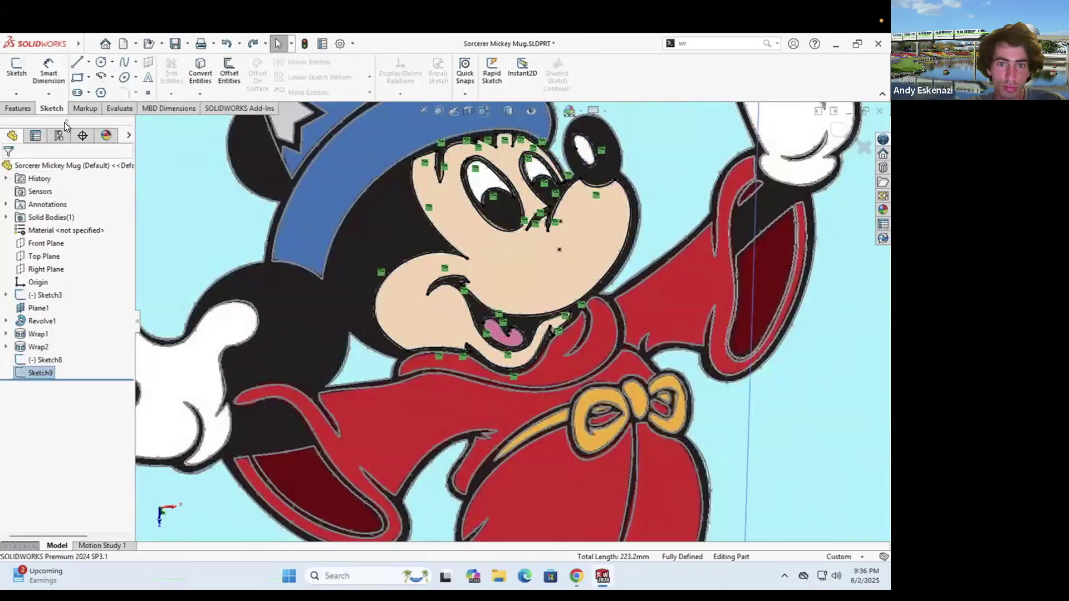
scroll(532, 373, up, 5)
click(688, 59)
scroll(448, 228, up, 5)
click(449, 229)
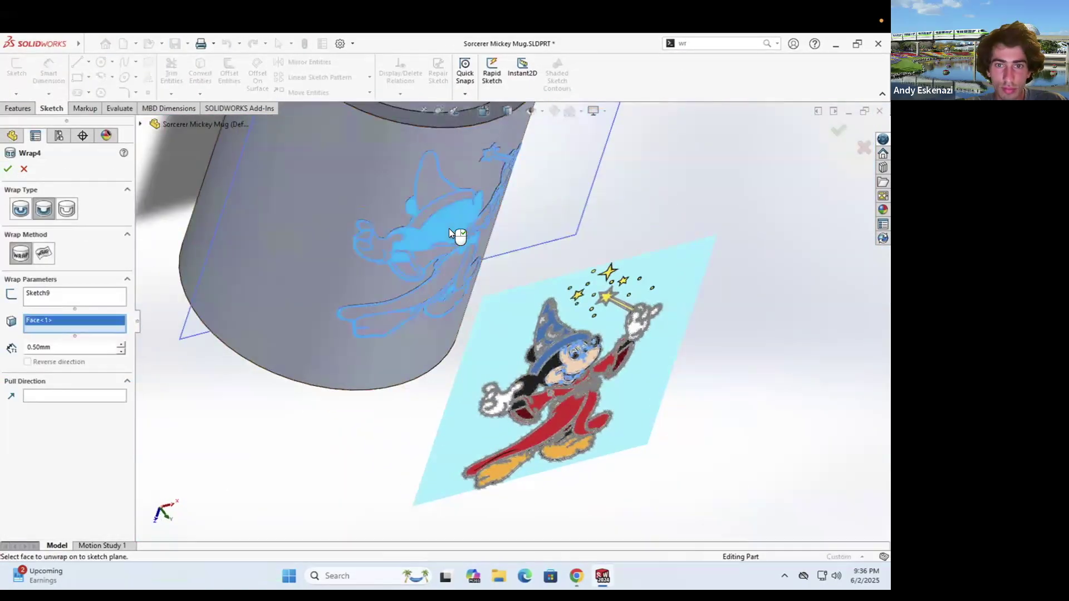
scroll(545, 363, down, 6)
scroll(426, 352, down, 3)
scroll(316, 300, down, 5)
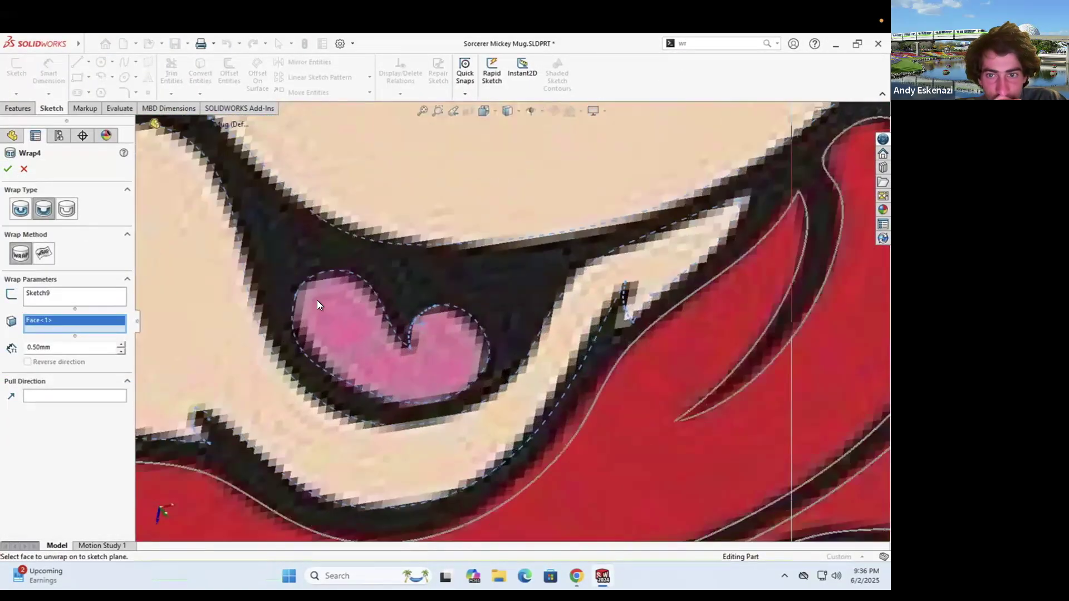
scroll(604, 222, up, 6)
scroll(422, 316, down, 5)
click(24, 169)
Reopen Sketch9 for editing and delete the converted contours of Mickey's larger eye
right_click(36, 371)
click(49, 306)
scroll(533, 286, down, 8)
right_click(394, 364)
click(437, 524)
right_click(375, 279)
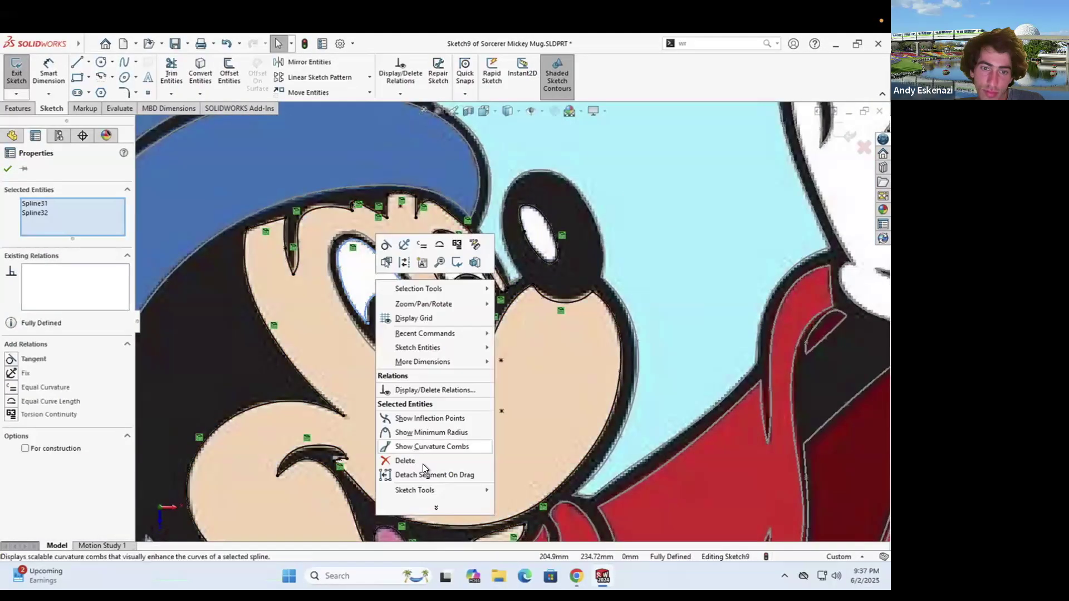
click(424, 463)
Delete the smaller eye, nose highlight and tongue contours from Sketch9 and leave the sketch
right_click(465, 267)
click(498, 449)
right_click(544, 232)
click(580, 427)
scroll(548, 431, up, 3)
right_click(469, 443)
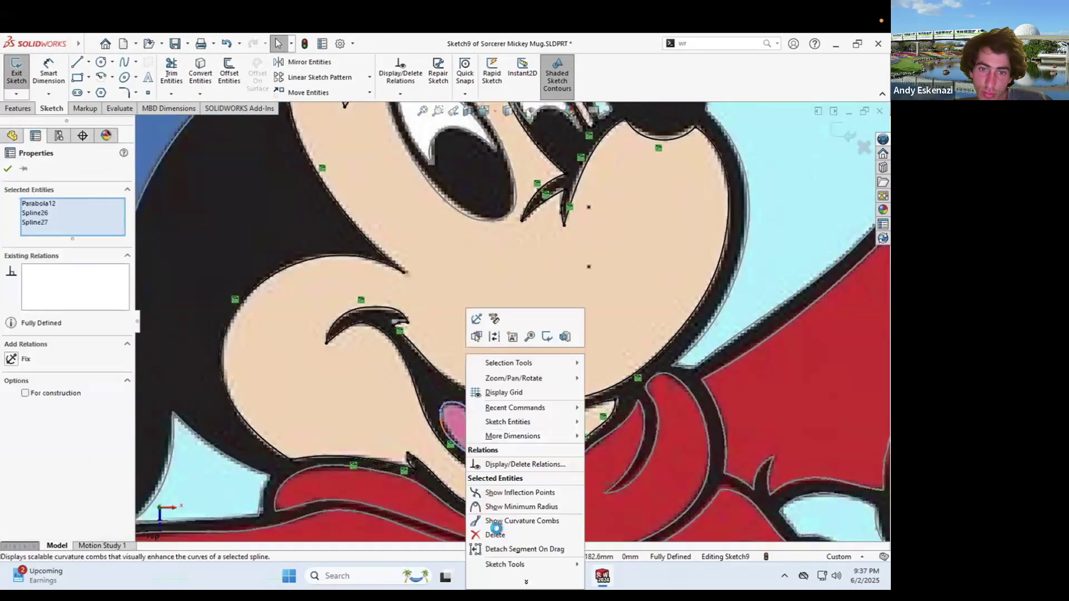
click(504, 494)
scroll(373, 299, up, 6)
Wrap Sketch9 onto the contoured Mickey face of the mug as a 0.50 mm deboss
click(691, 42)
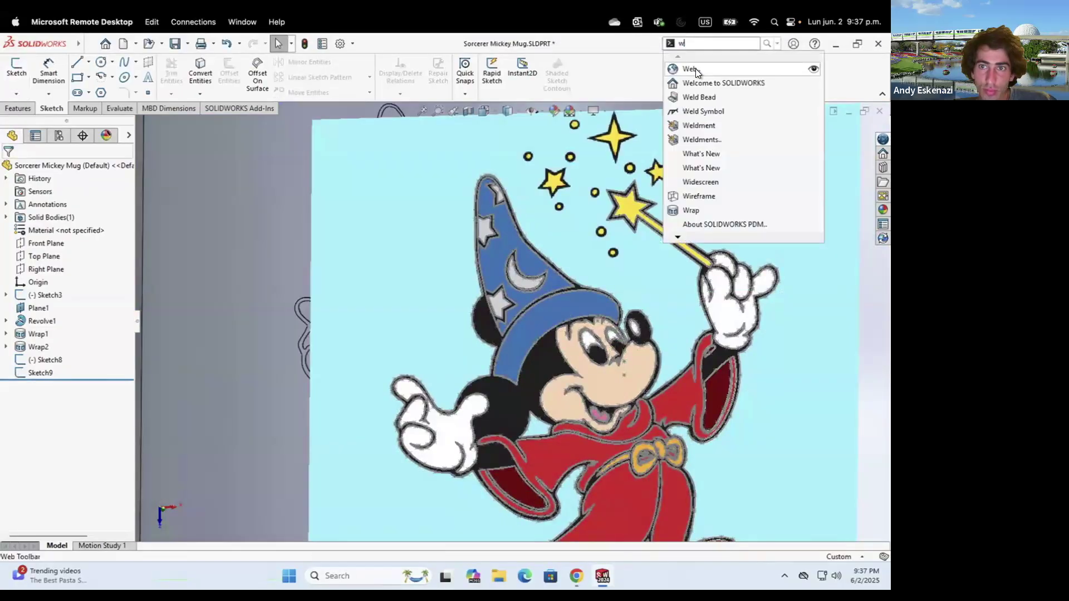
click(690, 67)
click(186, 332)
scroll(501, 340, up, 3)
middle_drag(445, 284, 493, 289)
scroll(493, 290, down, 3)
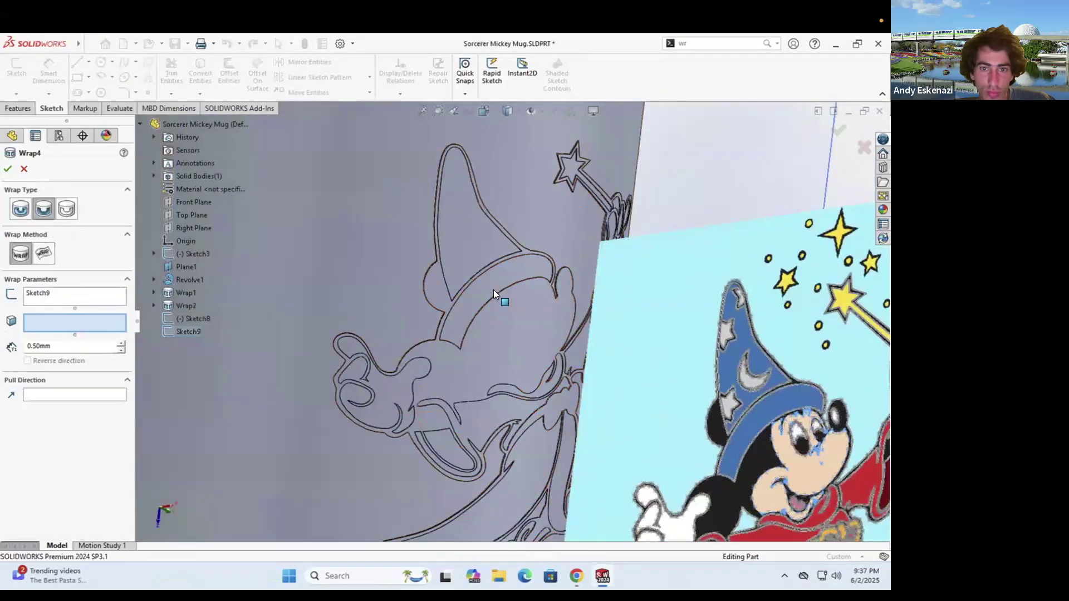
click(496, 297)
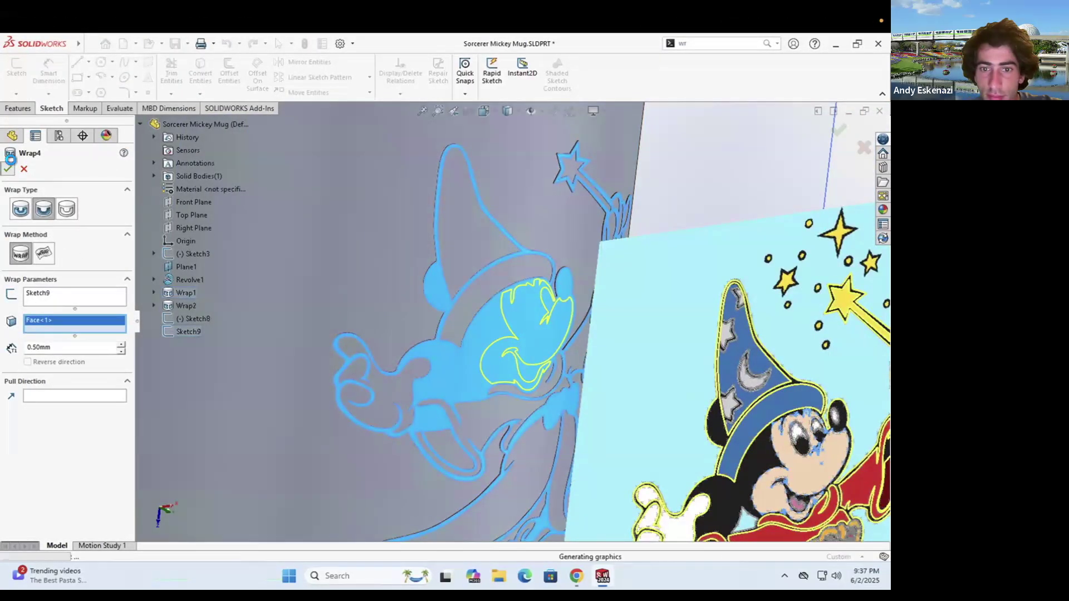
Examine the wrapped face contours on the mug against the Mickey reference picture
scroll(521, 325, up, 5)
middle_drag(479, 312, 521, 325)
scroll(600, 260, down, 8)
mouse_move(600, 260)
middle_down()
mouse_move(503, 325)
mouse_move(449, 277)
middle_up()
scroll(503, 325, up, 5)
scroll(507, 301, down, 5)
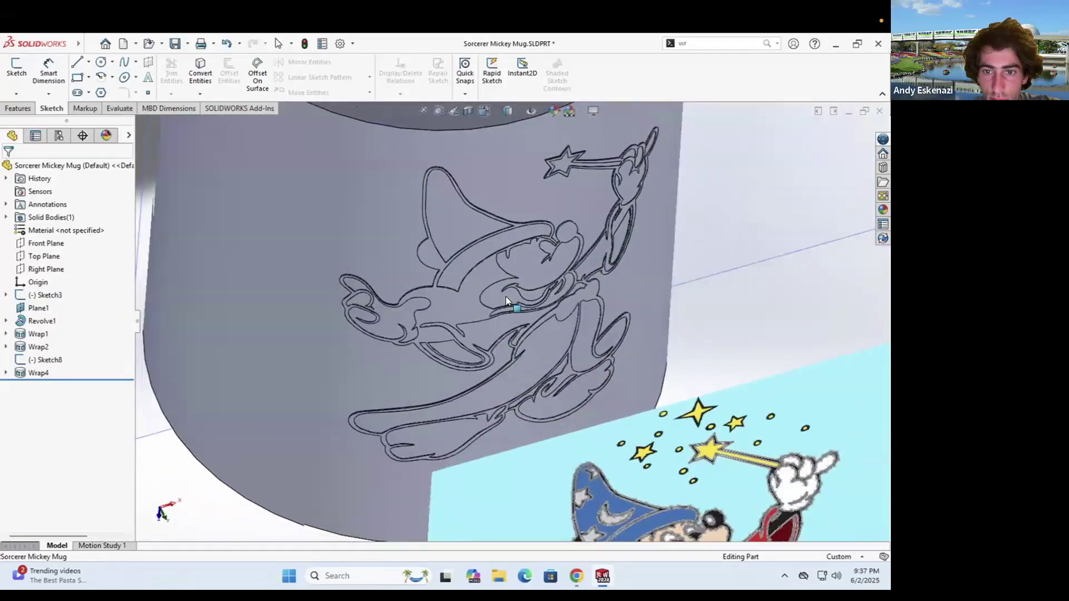
scroll(512, 310, up, 5)
middle_drag(512, 310, 494, 305)
scroll(548, 310, down, 4)
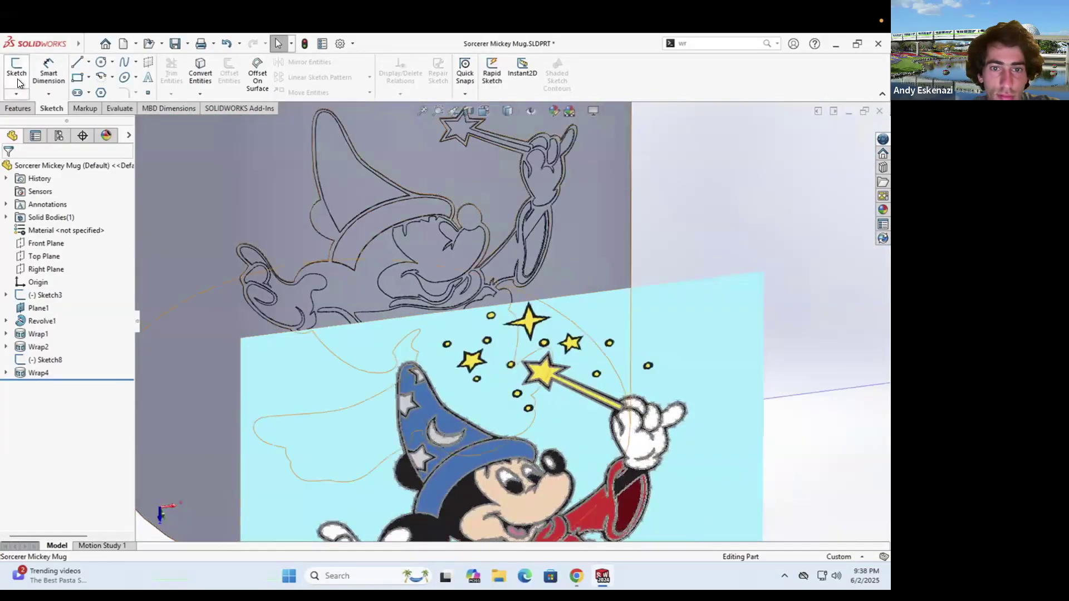
Start a new sketch on the Top Plane and select the tongue contour as a chain for Convert Entities
click(17, 75)
click(186, 216)
scroll(472, 290, down, 3)
click(202, 72)
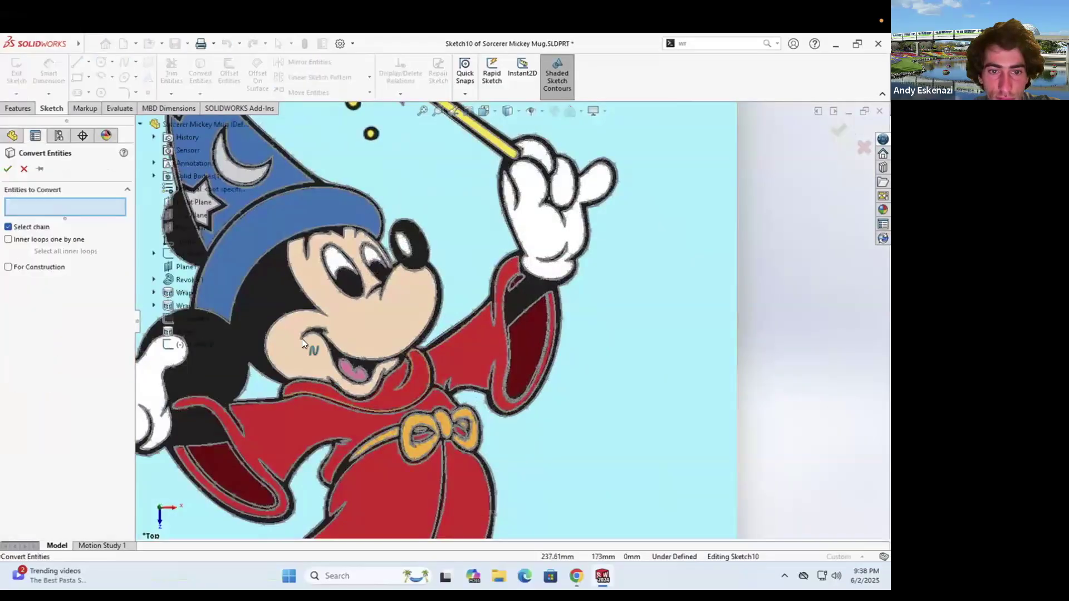
scroll(374, 385, down, 5)
click(348, 329)
Add the nose highlight contour to the conversion, finish it and leave the sketch
scroll(505, 348, up, 5)
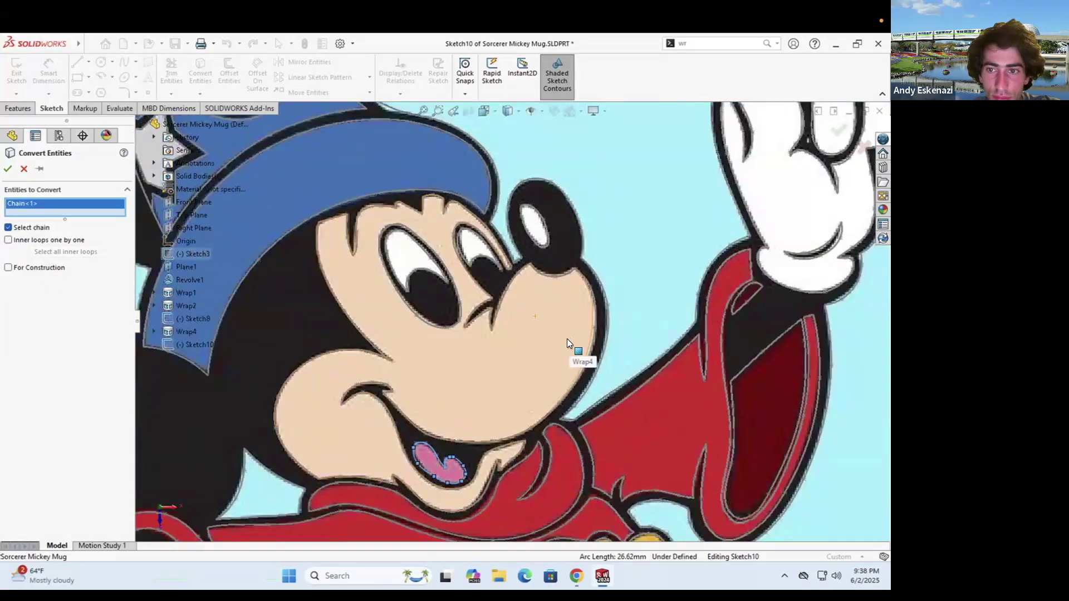
scroll(567, 339, up, 3)
mouse_move(490, 328)
middle_down()
mouse_move(485, 445)
mouse_move(464, 361)
middle_up()
scroll(463, 358, down, 5)
scroll(460, 308, up, 6)
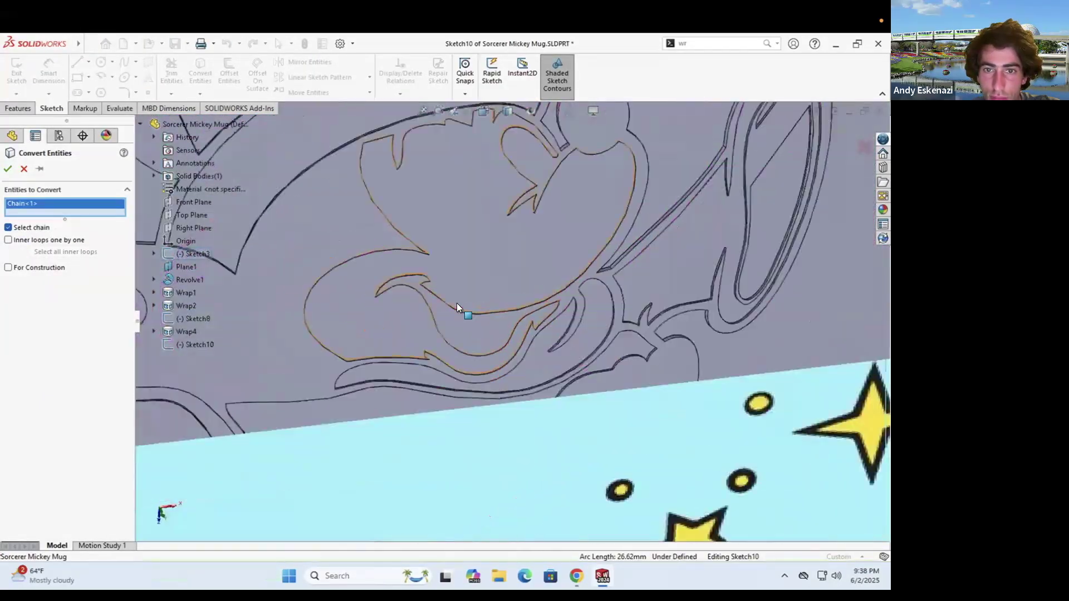
scroll(535, 438, down, 6)
click(525, 432)
click(8, 168)
click(16, 72)
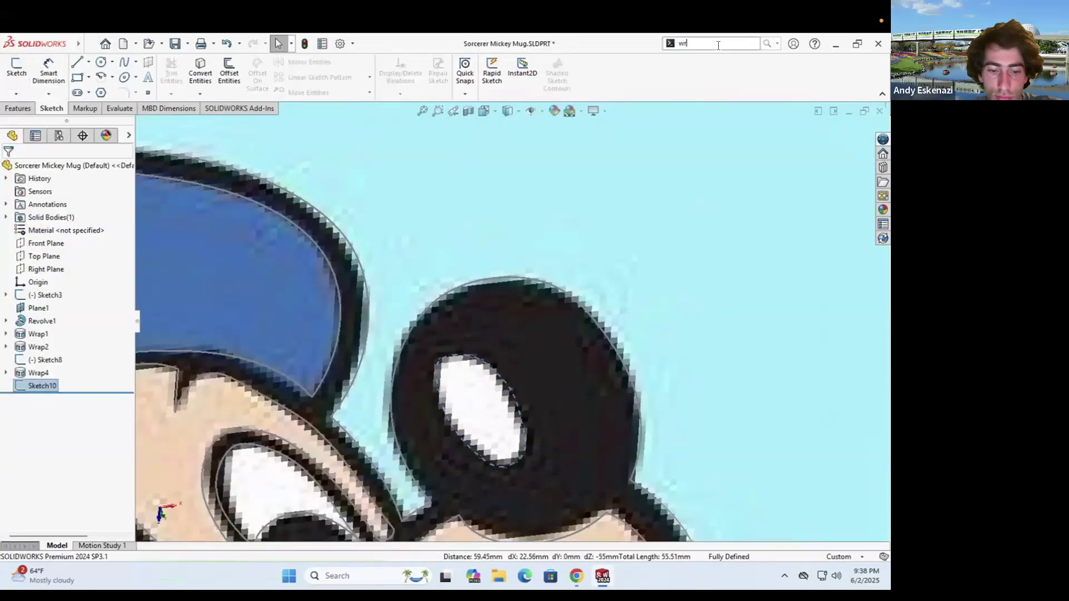
Wrap Sketch10 with the tongue and nose highlight onto the contoured mug face as a 0.50 mm deboss
click(717, 43)
click(695, 69)
scroll(479, 315, up, 8)
scroll(416, 146, down, 6)
click(445, 260)
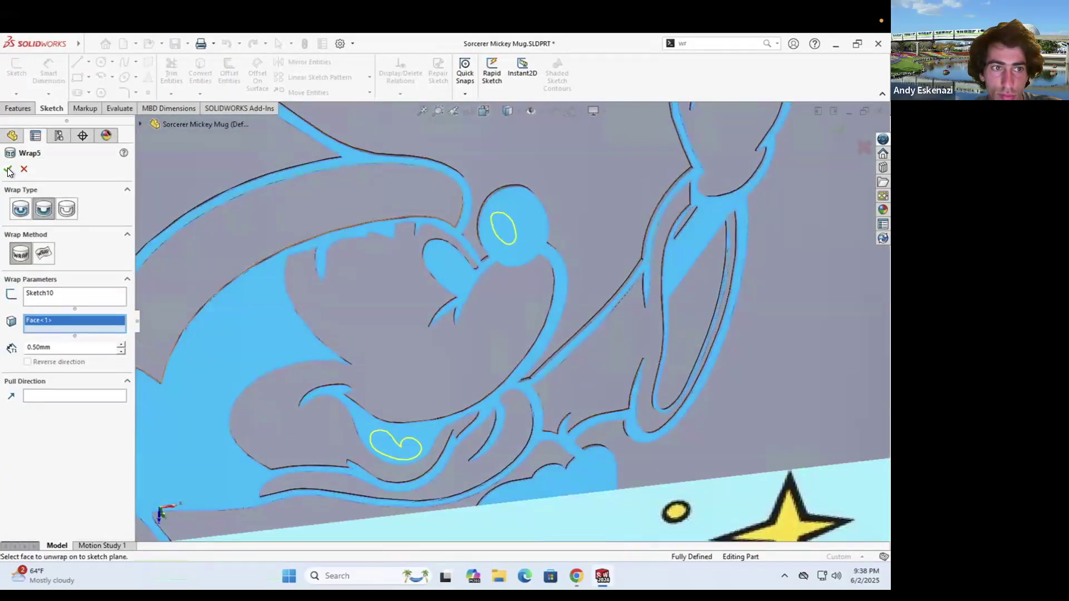
click(8, 168)
scroll(496, 329, up, 5)
Start another new sketch for the next missing Mickey details
click(18, 108)
click(51, 108)
click(17, 72)
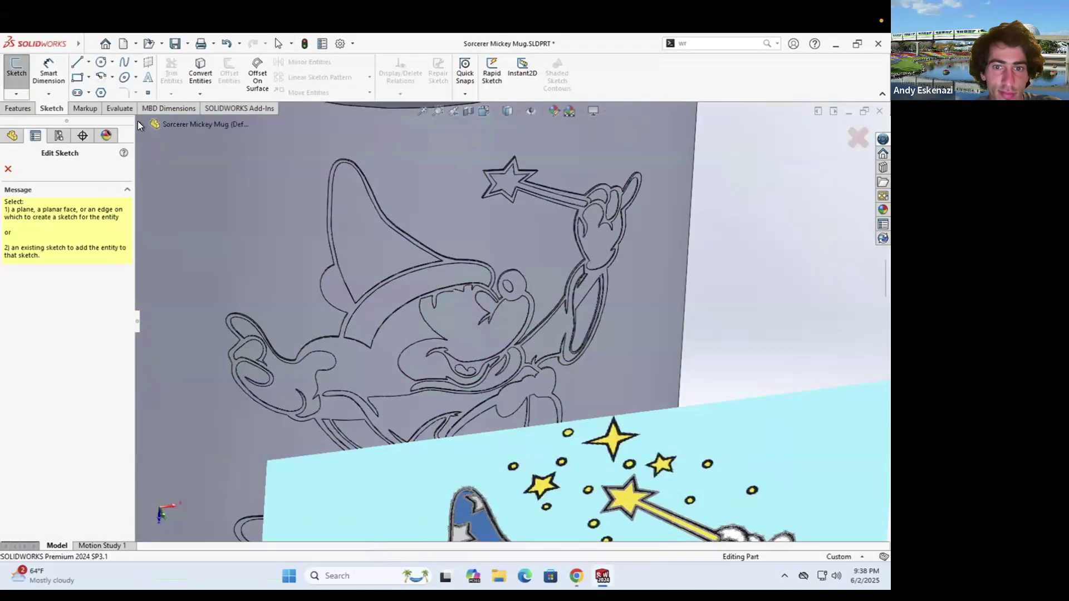
Create a sketch on the Top Plane containing the larger eye's converted outline chains and close it
click(184, 215)
scroll(566, 330, down, 4)
click(200, 72)
scroll(467, 312, down, 8)
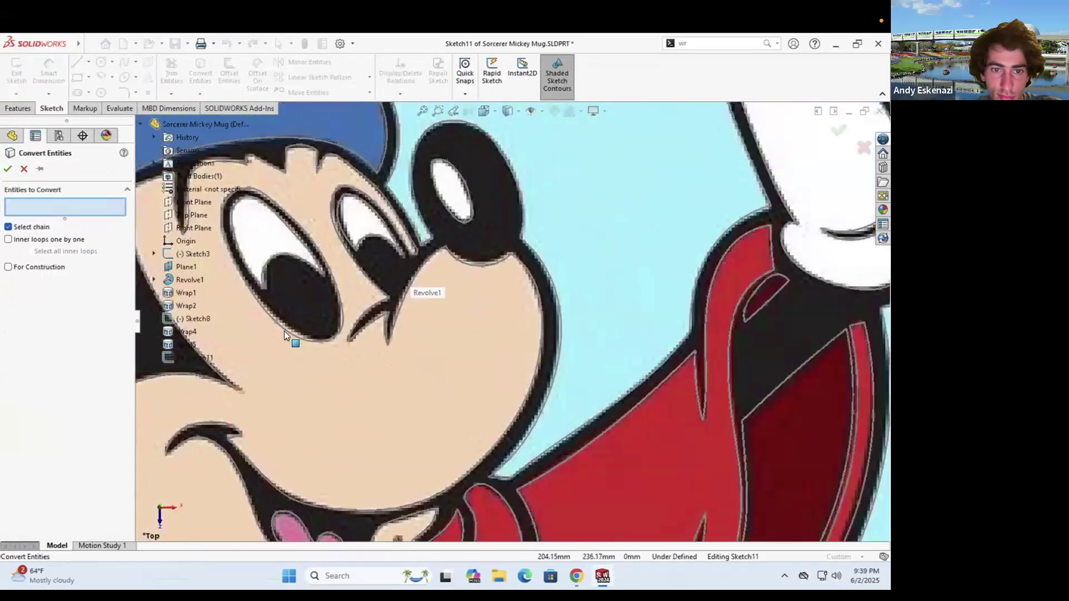
click(287, 332)
click(283, 346)
click(8, 168)
scroll(509, 307, up, 8)
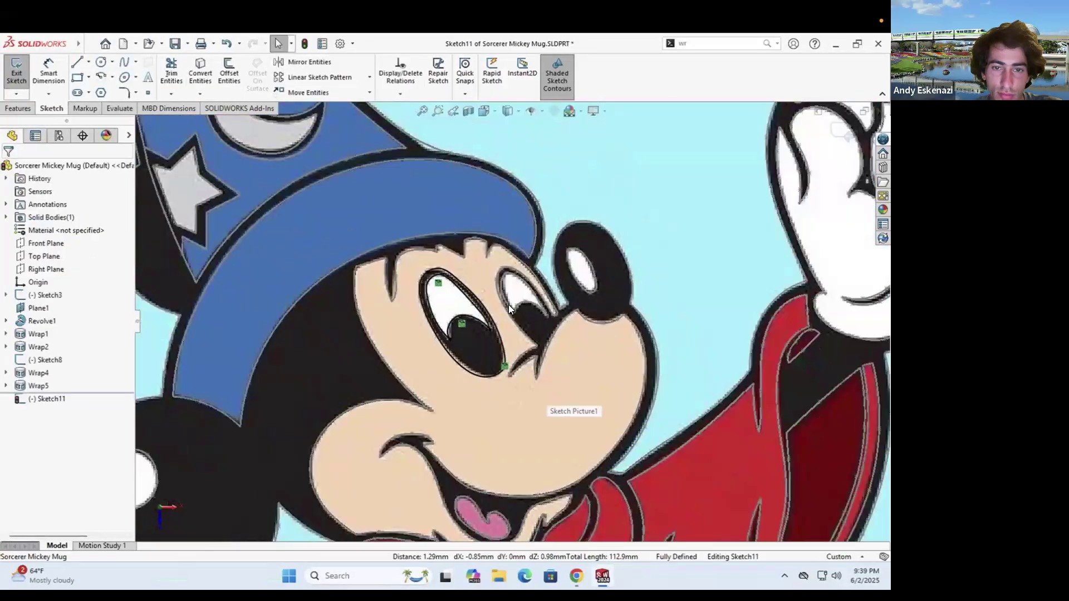
click(17, 72)
Wrap the larger eye's sketch onto Mickey's face on the mug as a 0.50 mm emboss
click(718, 45)
click(694, 59)
scroll(484, 289, up, 4)
middle_drag(484, 290, 501, 359)
click(509, 305)
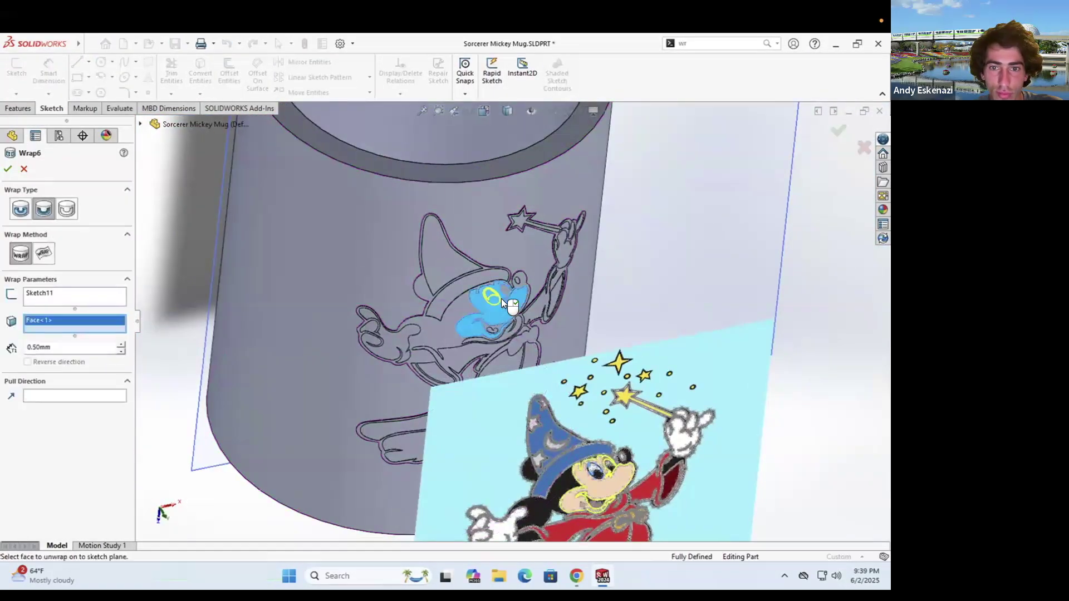
scroll(511, 306, down, 5)
click(20, 208)
scroll(529, 326, up, 5)
scroll(615, 429, down, 3)
scroll(501, 294, down, 3)
key(Return)
Create a sketch on the Top Plane containing the smaller eye's converted outline and close it
mouse_move(619, 261)
middle_down()
mouse_move(501, 294)
mouse_move(501, 339)
middle_up()
scroll(501, 294, down, 3)
click(17, 73)
click(141, 125)
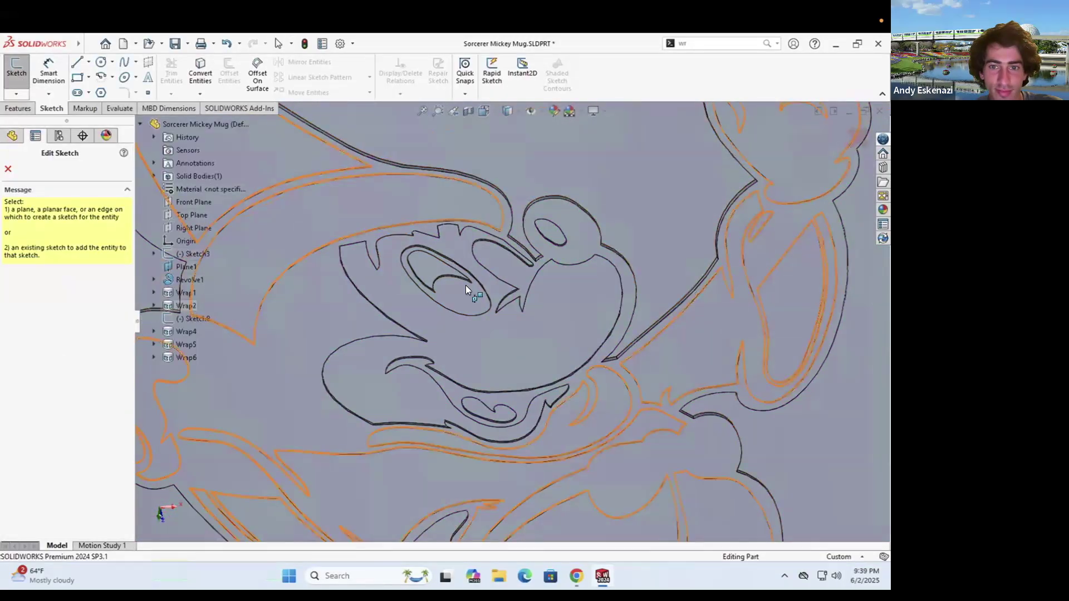
click(184, 214)
scroll(462, 263, down, 10)
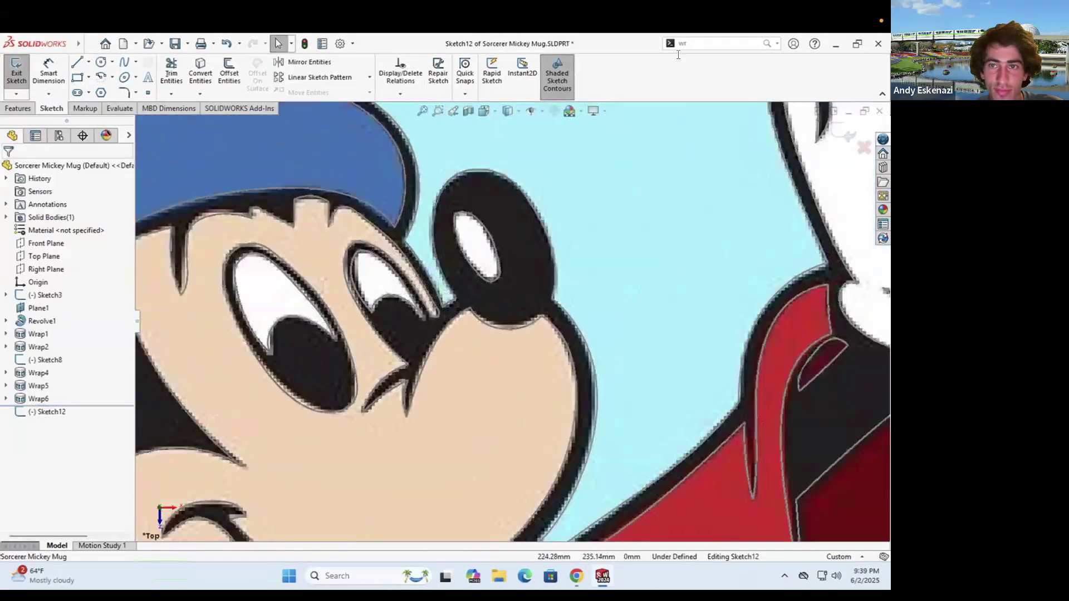
click(384, 302)
click(200, 72)
click(10, 172)
click(17, 72)
Wrap the smaller eye's sketch onto Mickey's face on the mug as a 0.50 mm deboss
click(695, 45)
click(690, 60)
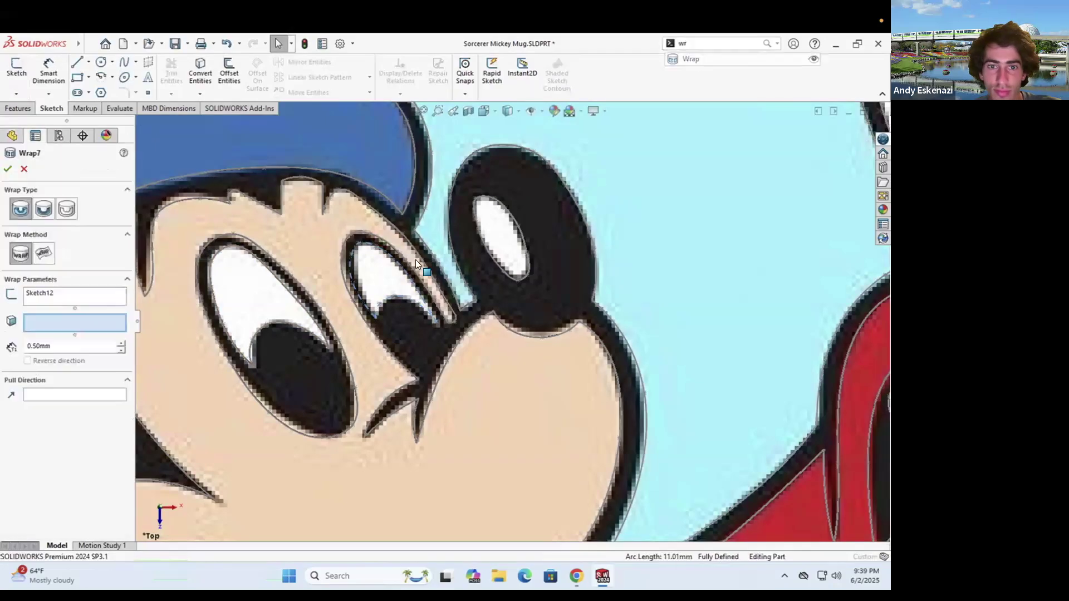
scroll(418, 257, up, 6)
middle_drag(425, 230, 439, 278)
scroll(509, 331, down, 4)
click(511, 335)
click(44, 209)
click(8, 169)
Start a sketch on the Top Plane and convert the outlines of the hat's three stars and the moon
scroll(527, 323, up, 6)
middle_drag(504, 318, 596, 309)
scroll(479, 324, down, 5)
middle_drag(478, 324, 434, 187)
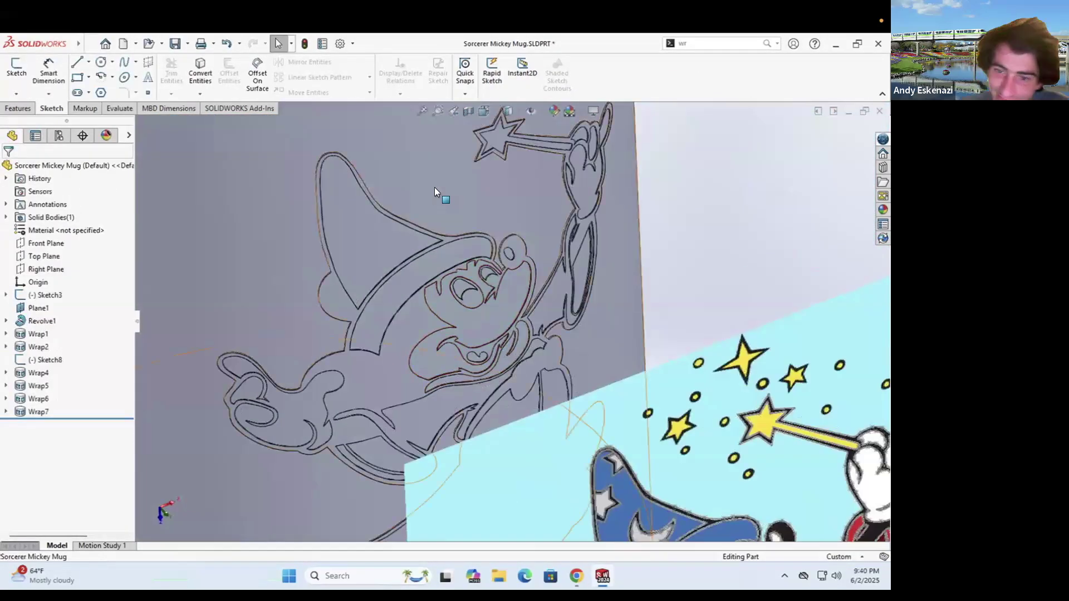
click(16, 67)
click(188, 215)
scroll(353, 220, down, 3)
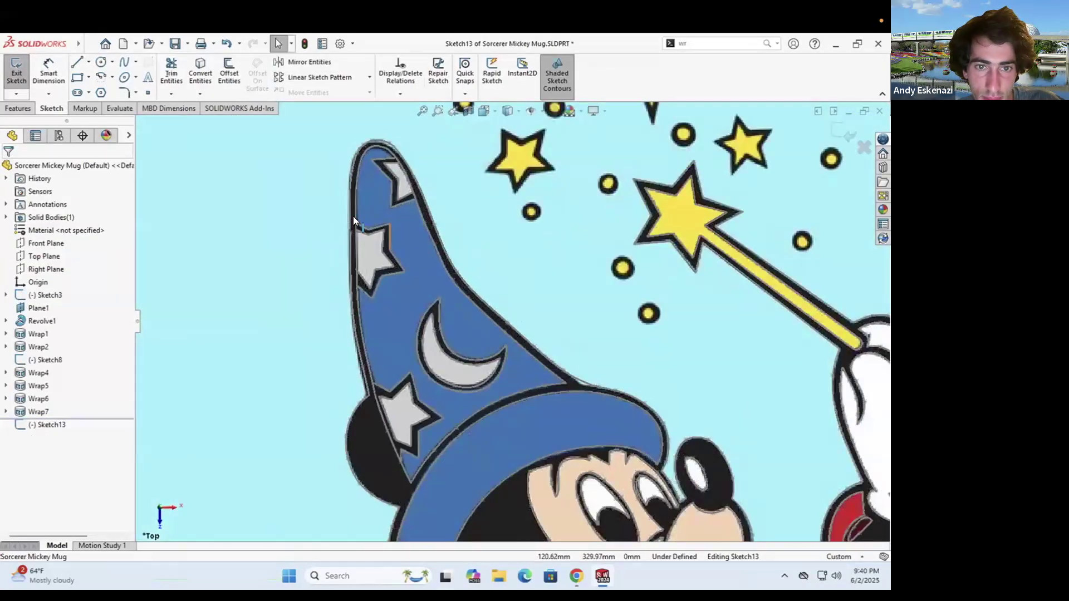
click(200, 72)
click(388, 168)
click(377, 227)
click(376, 231)
click(399, 392)
click(399, 383)
click(435, 338)
click(443, 336)
click(7, 169)
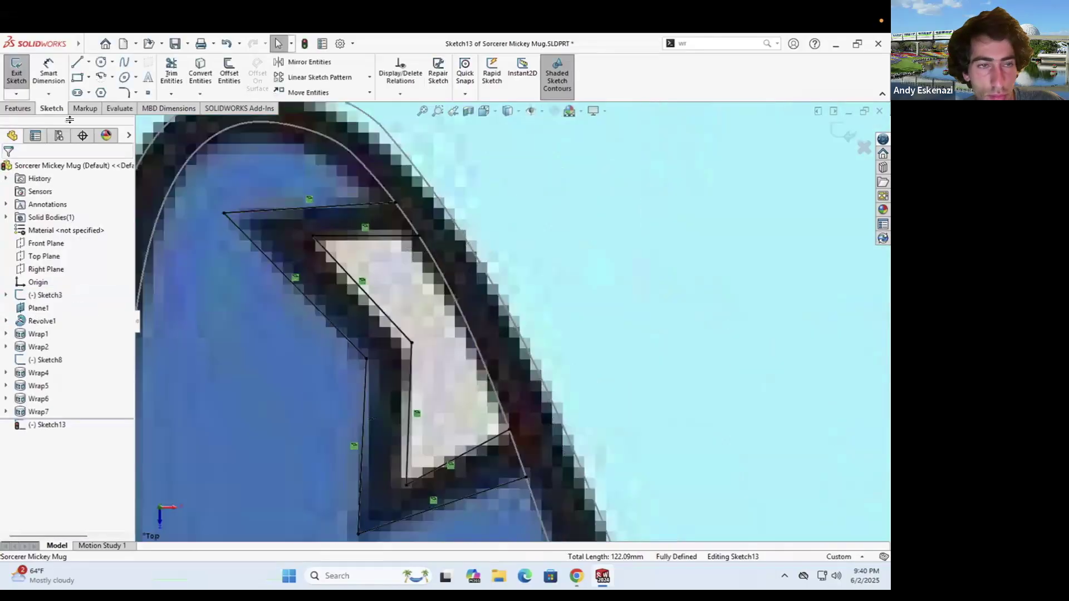
click(128, 120)
click(506, 387)
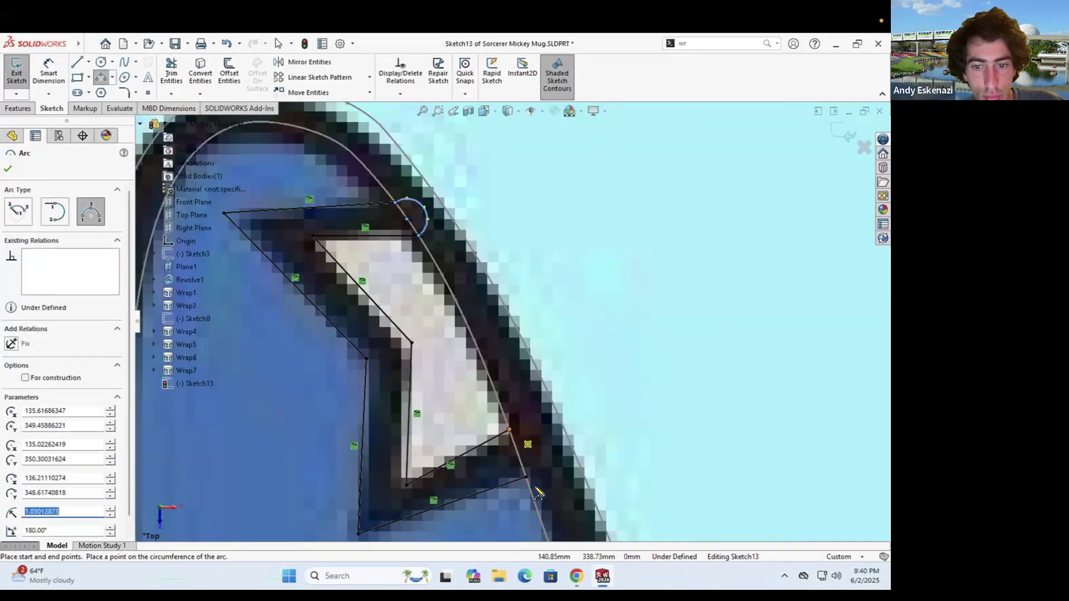
key(Escape)
scroll(495, 382, down, 5)
scroll(496, 382, down, 5)
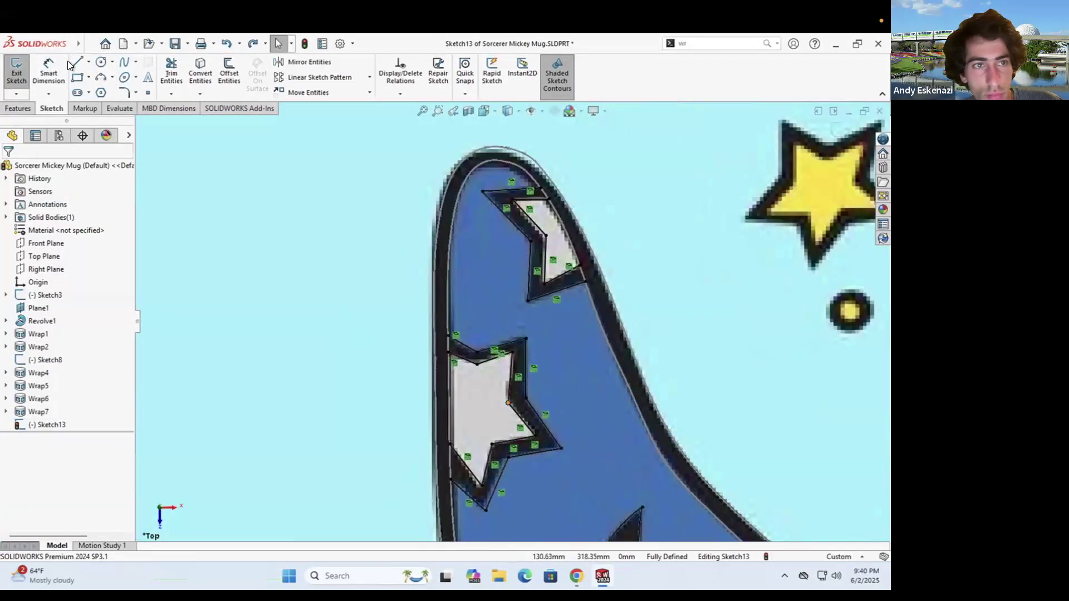
Convert the hat cone's inner outline chain into the stars-and-moon sketch
key(l)
click(521, 165)
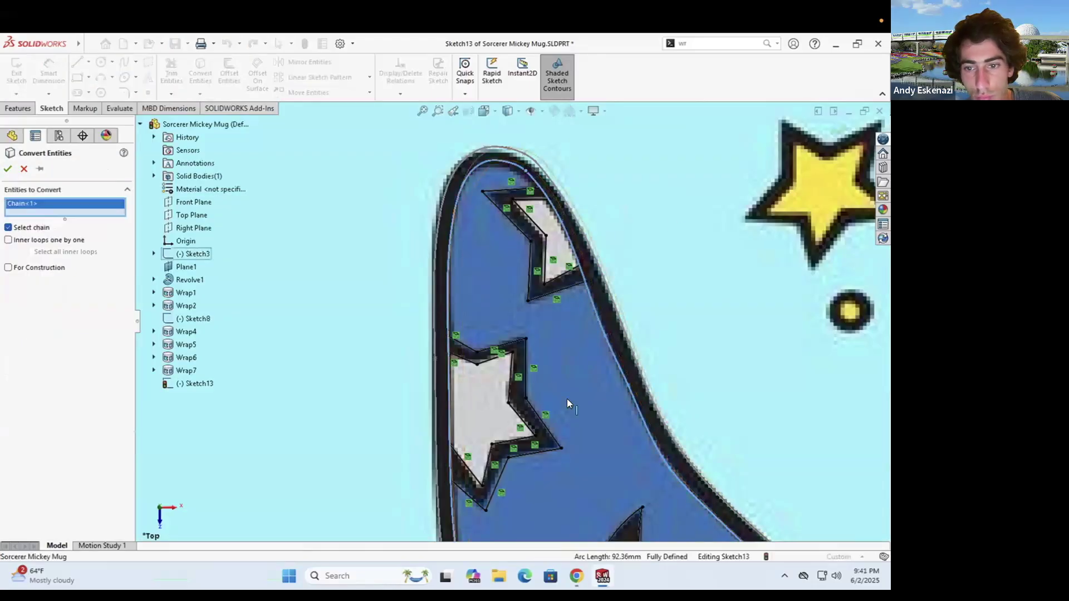
scroll(566, 398, up, 4)
scroll(462, 425, down, 5)
click(7, 169)
scroll(401, 307, down, 2)
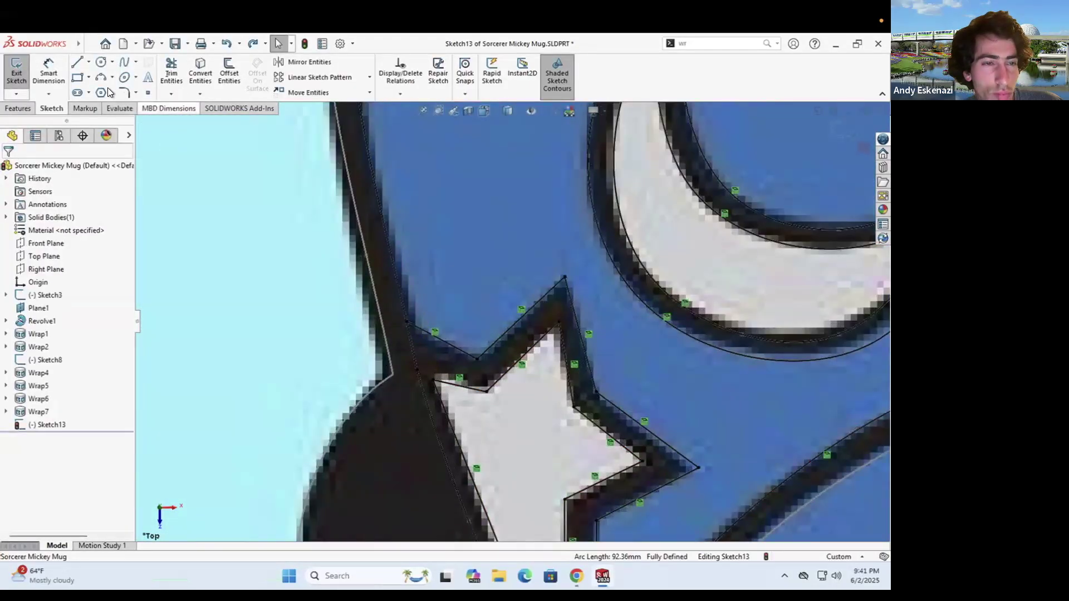
Trim the converted hat outline to the parts that close the star contours, and exit the sketch
click(169, 77)
scroll(521, 459, up, 4)
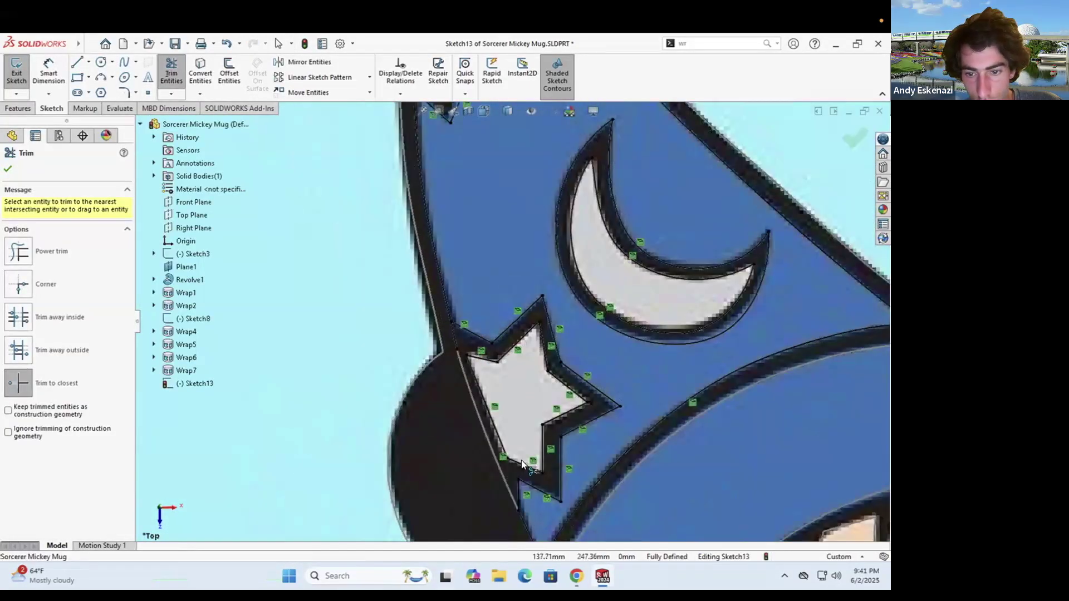
scroll(569, 162, up, 3)
scroll(472, 249, down, 4)
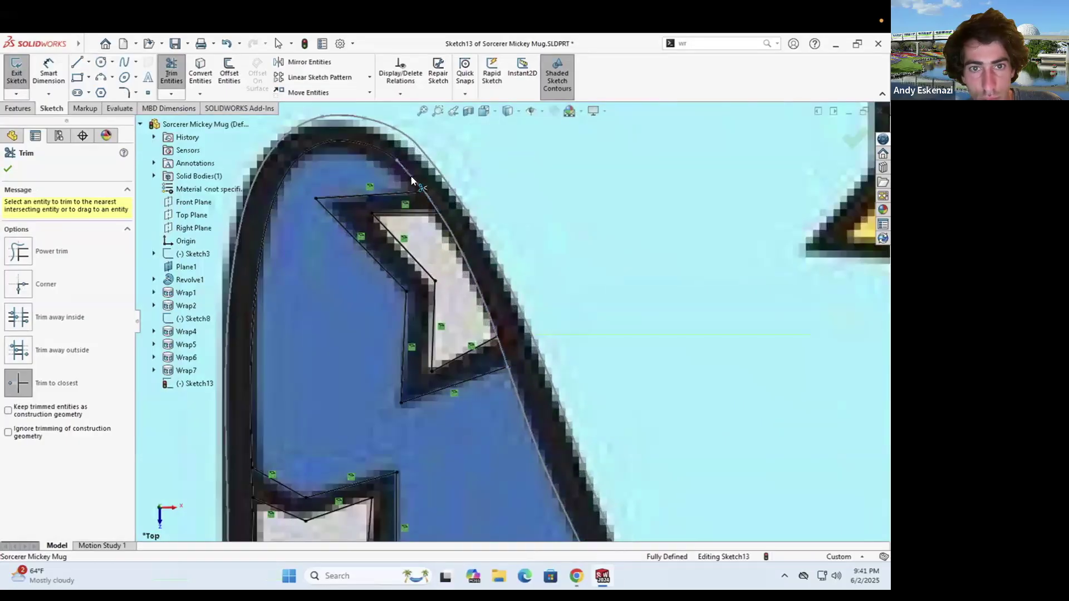
scroll(408, 429, up, 5)
scroll(380, 425, down, 2)
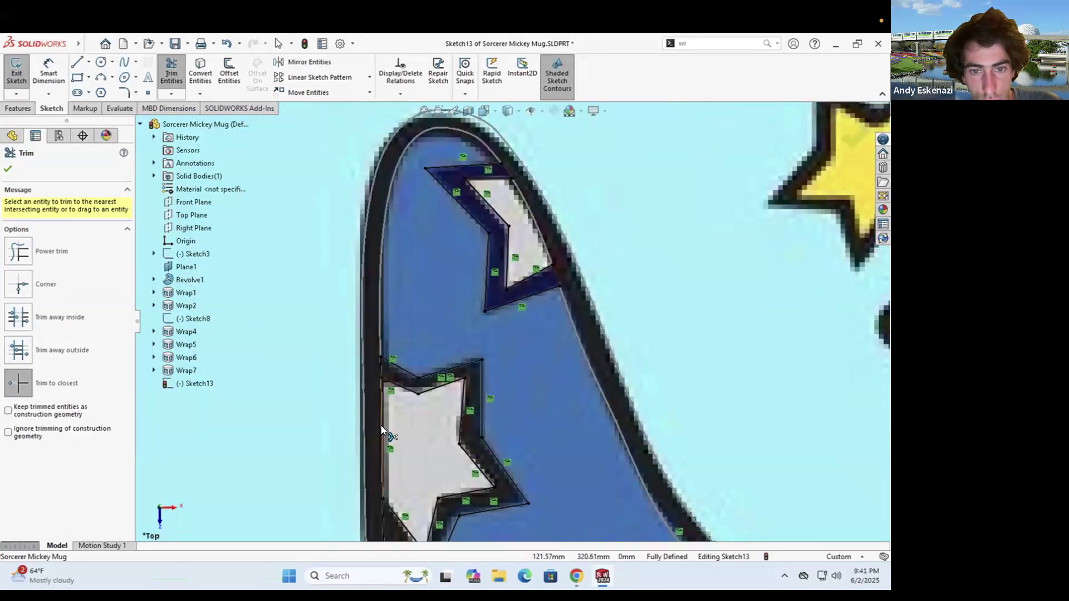
scroll(521, 359, up, 2)
scroll(521, 360, down, 2)
scroll(513, 473, up, 2)
scroll(616, 513, down, 3)
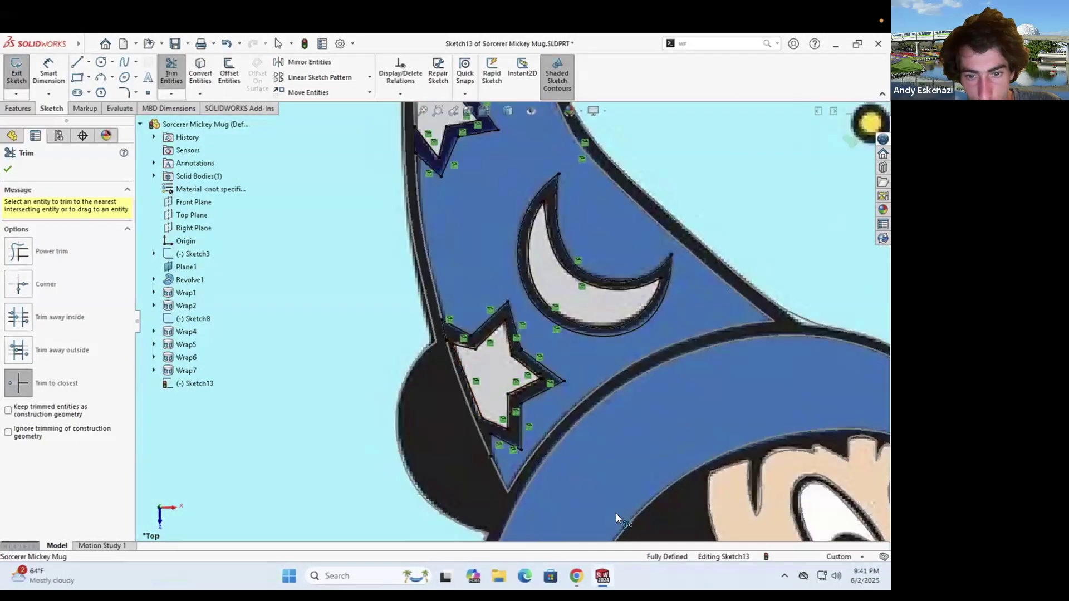
scroll(616, 513, up, 4)
click(16, 72)
Try to deboss the stars-and-moon sketch 0.50 mm into the Mickey figure on the mug
scroll(500, 300, up, 4)
mouse_move(502, 301)
middle_down()
mouse_move(459, 224)
mouse_move(215, 252)
mouse_move(463, 233)
middle_up()
key(Return)
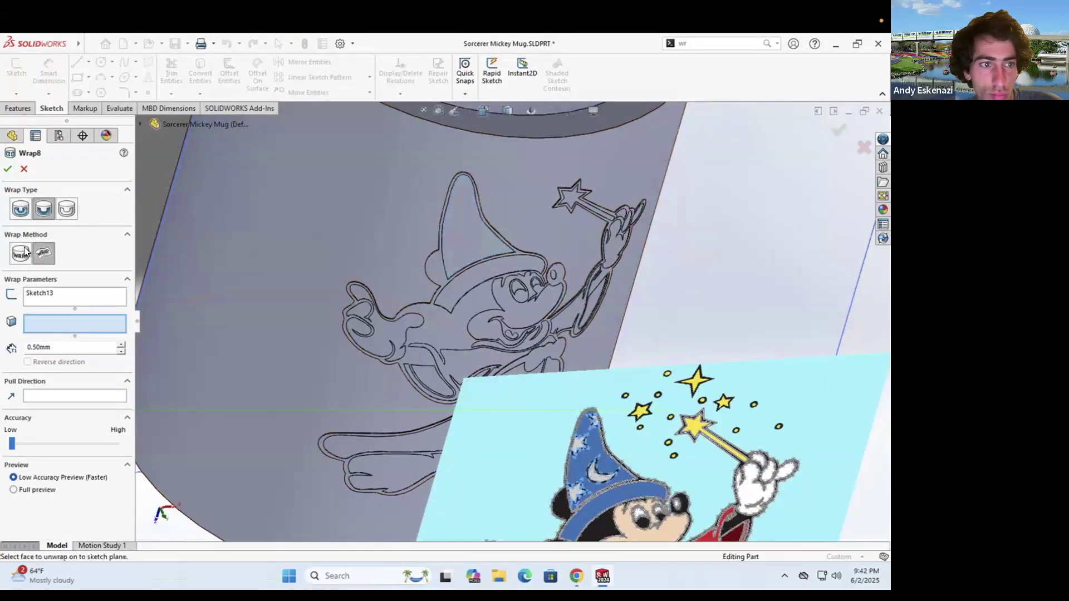
click(436, 275)
scroll(435, 289, up, 5)
middle_drag(436, 289, 390, 287)
click(8, 168)
right_click(49, 425)
click(62, 307)
scroll(391, 288, down, 2)
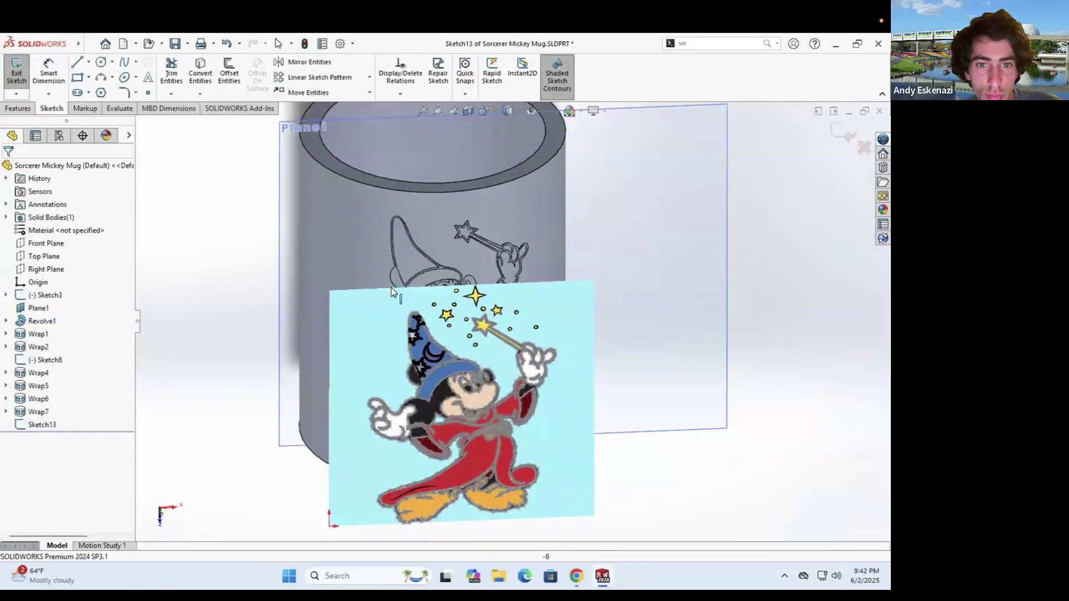
scroll(391, 287, down, 3)
click(17, 108)
click(22, 72)
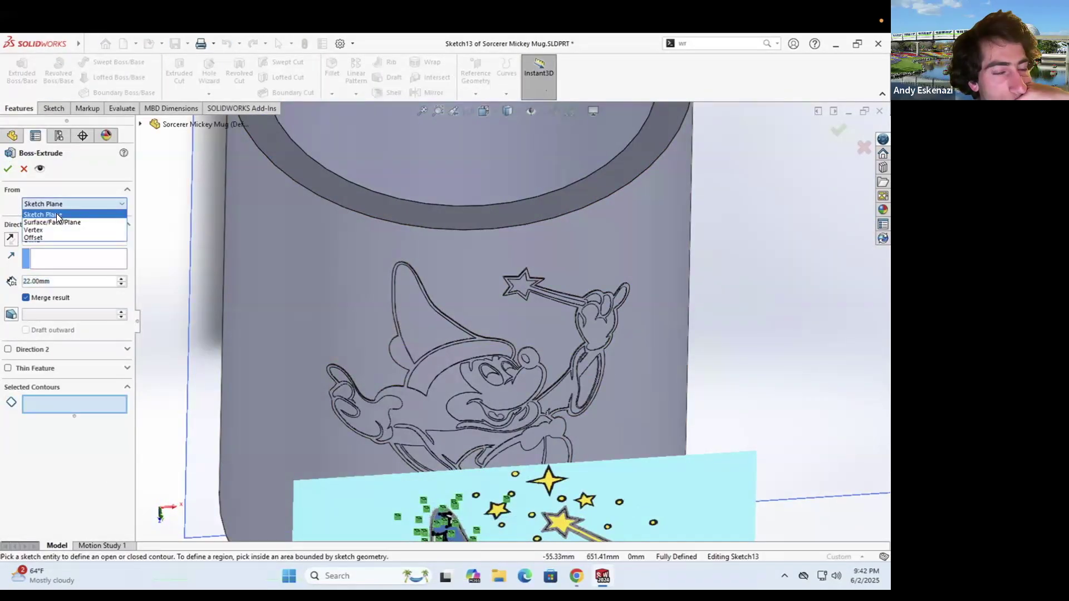
click(46, 222)
middle_drag(535, 334, 582, 365)
scroll(481, 402, down, 10)
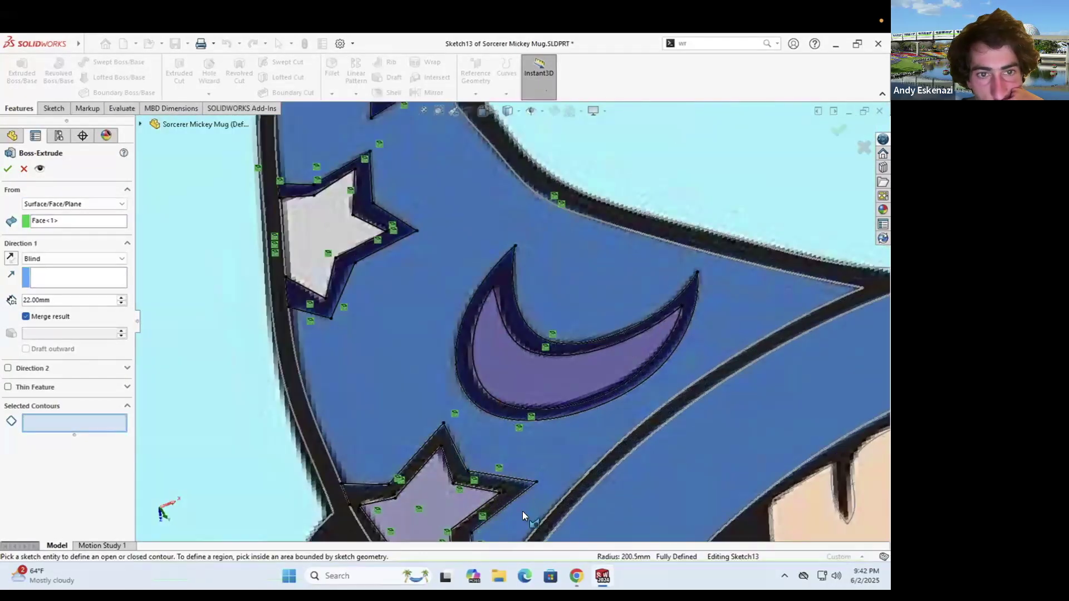
key(Escape)
right_click(341, 296)
key(Escape)
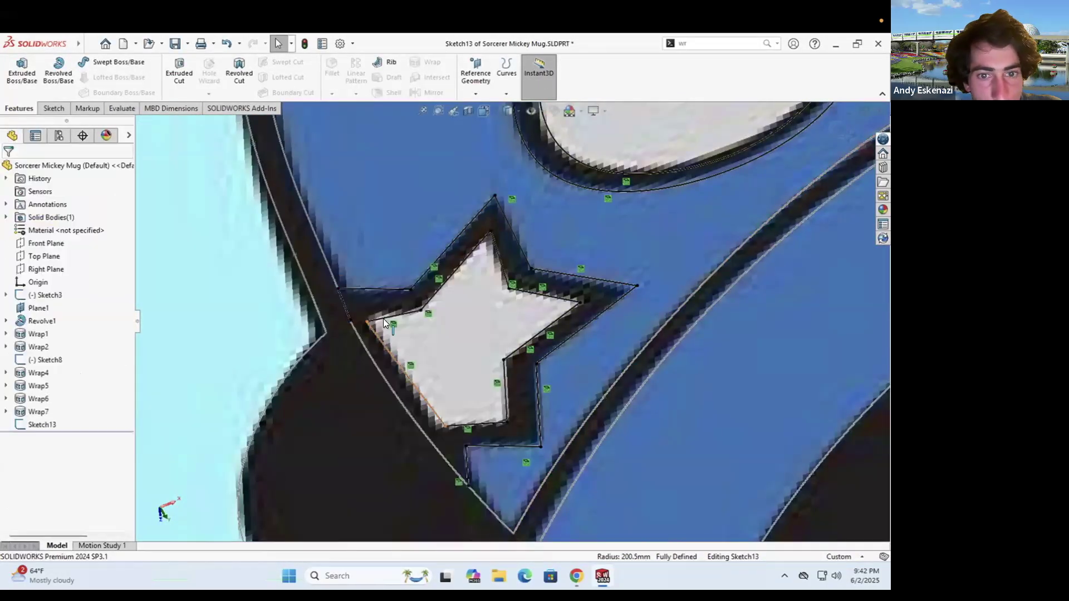
Reopen the stars-and-moon sketch and convert the hat's edge spline beside the lowest star
right_click(384, 317)
click(312, 289)
click(54, 108)
click(16, 68)
right_click(386, 317)
click(396, 282)
scroll(396, 275, down, 5)
scroll(399, 256, up, 4)
scroll(479, 312, down, 5)
ctrl+middle_drag(480, 312, 336, 283)
scroll(337, 283, down, 4)
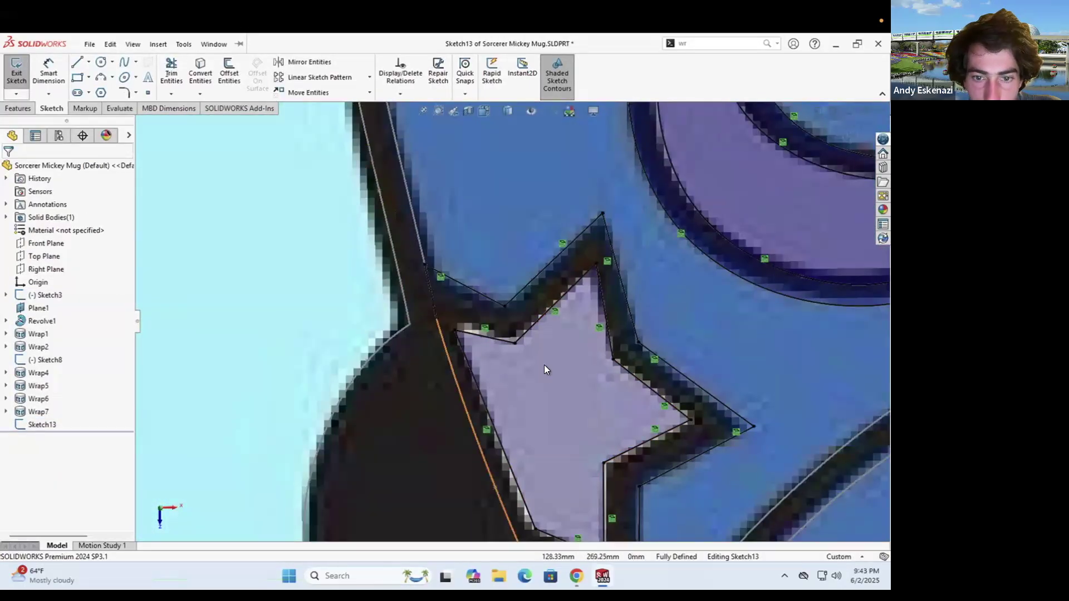
scroll(544, 369, up, 2)
scroll(512, 324, up, 2)
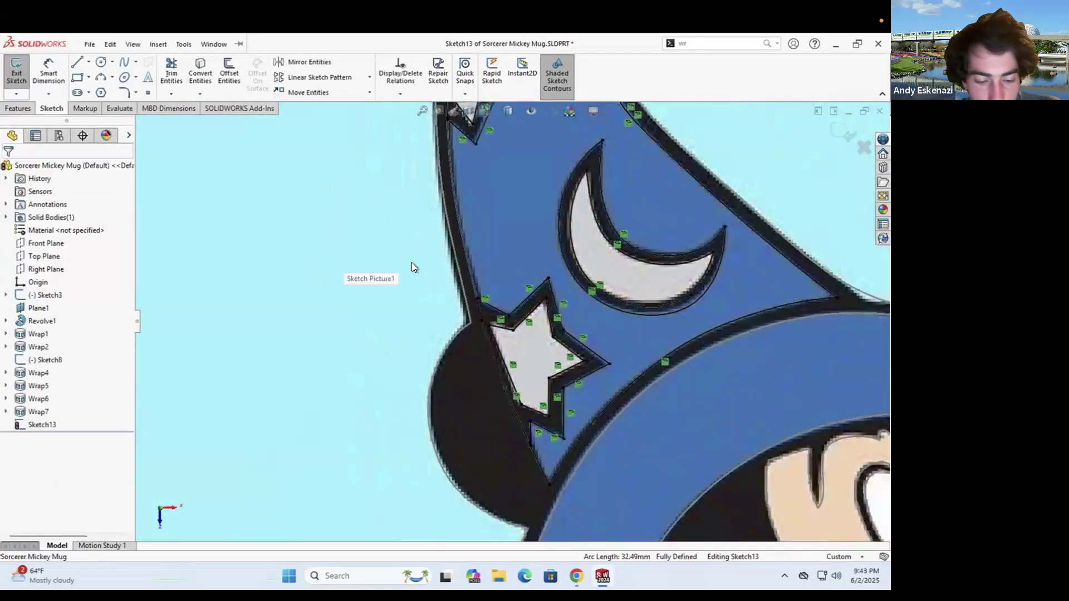
click(200, 71)
click(494, 366)
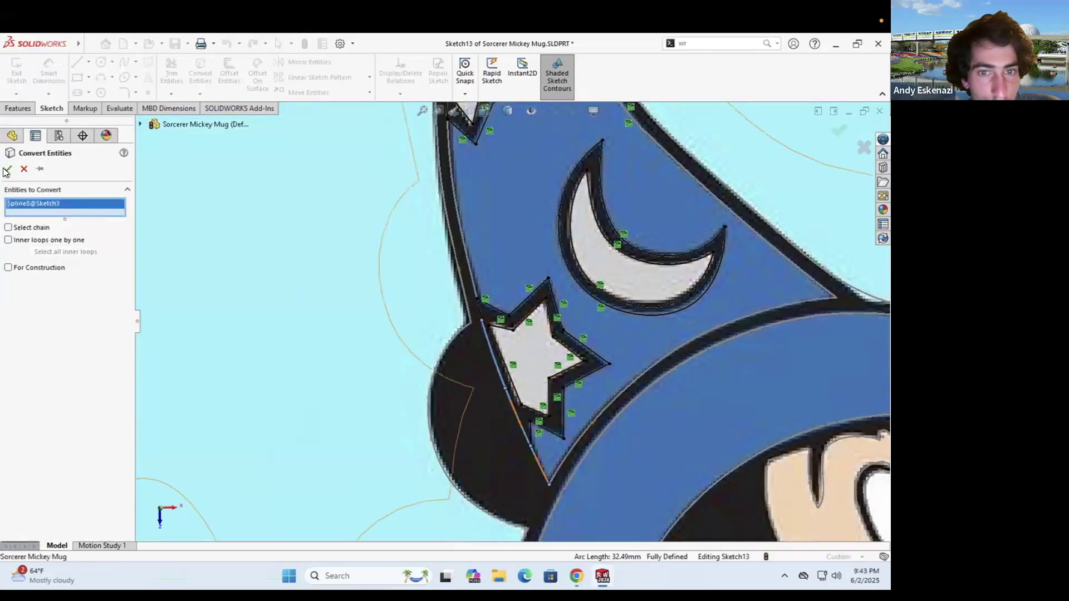
key(Return)
Trim the excess of the converted spline below the lowest star and exit the sketch
scroll(553, 462, down, 4)
click(170, 72)
click(526, 456)
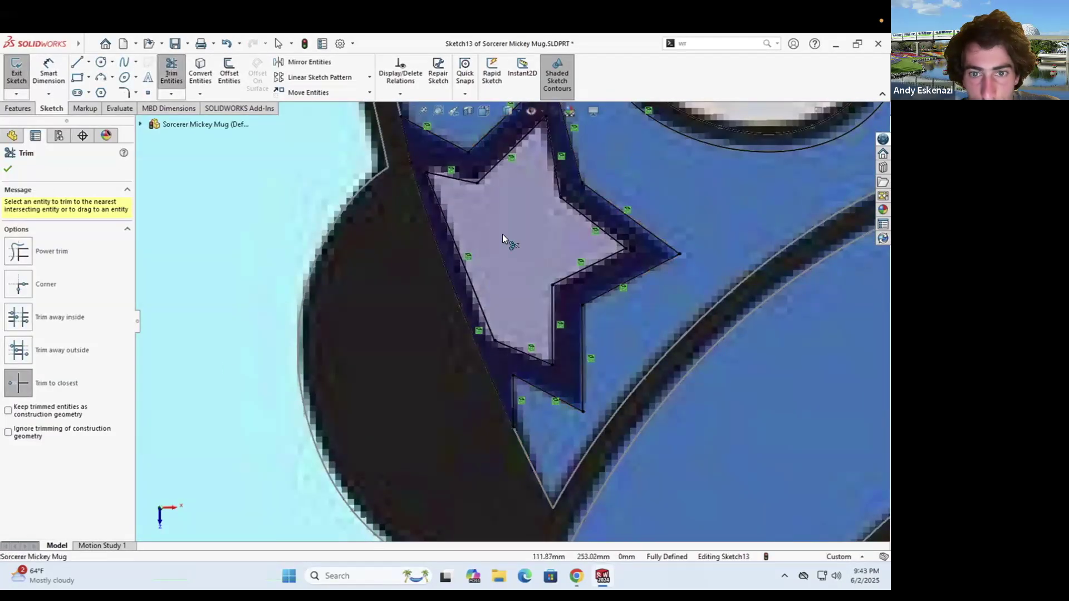
scroll(509, 326, up, 3)
click(12, 78)
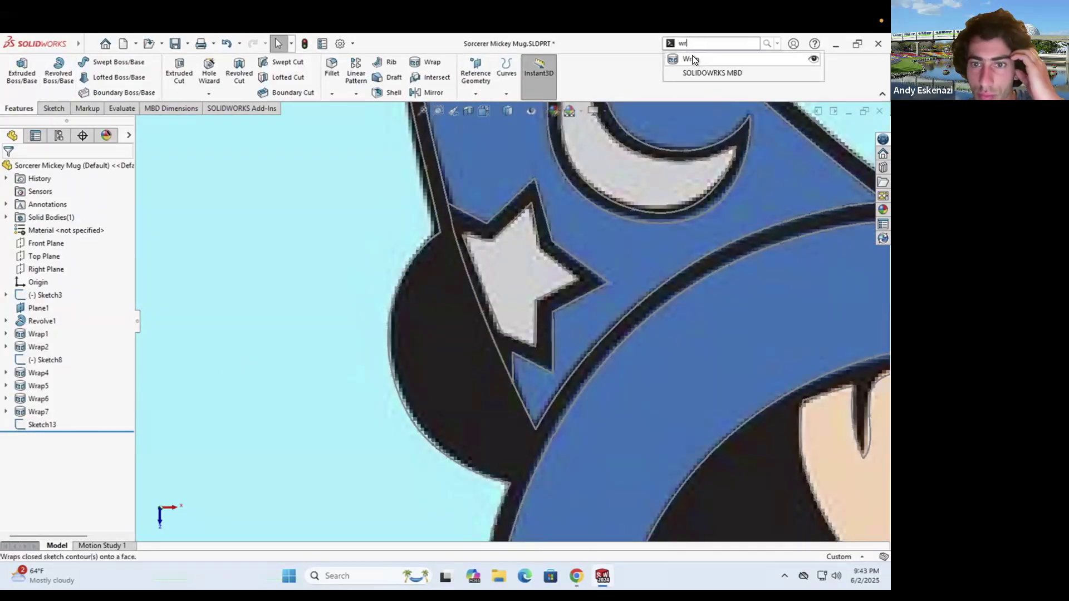
Try to emboss the stars-and-moon sketch 0.50 mm onto the figure's outline face
click(692, 59)
click(497, 235)
key(Escape)
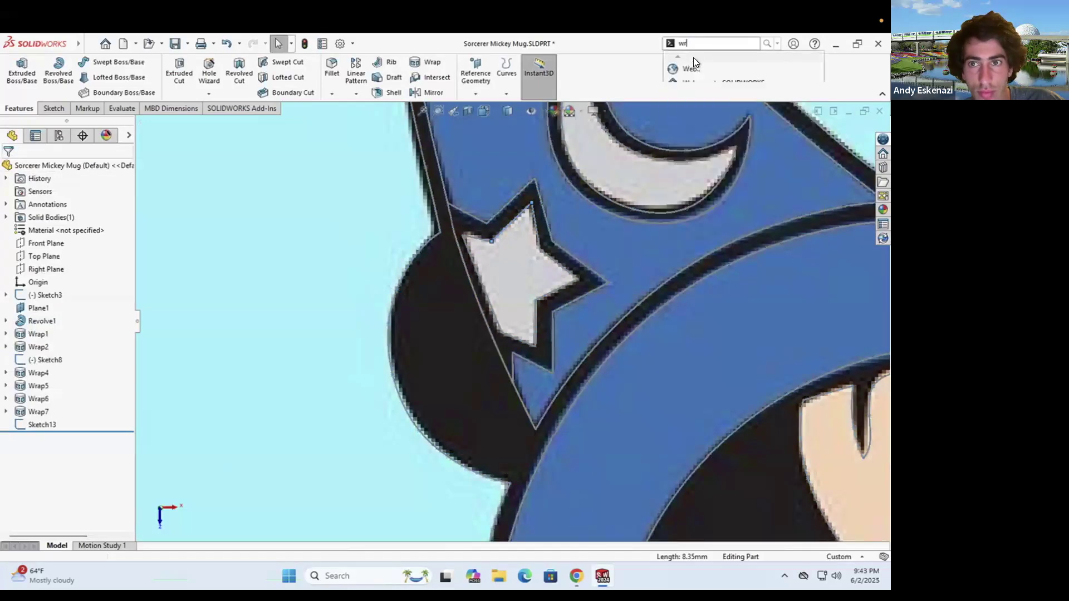
click(695, 63)
click(140, 124)
click(188, 383)
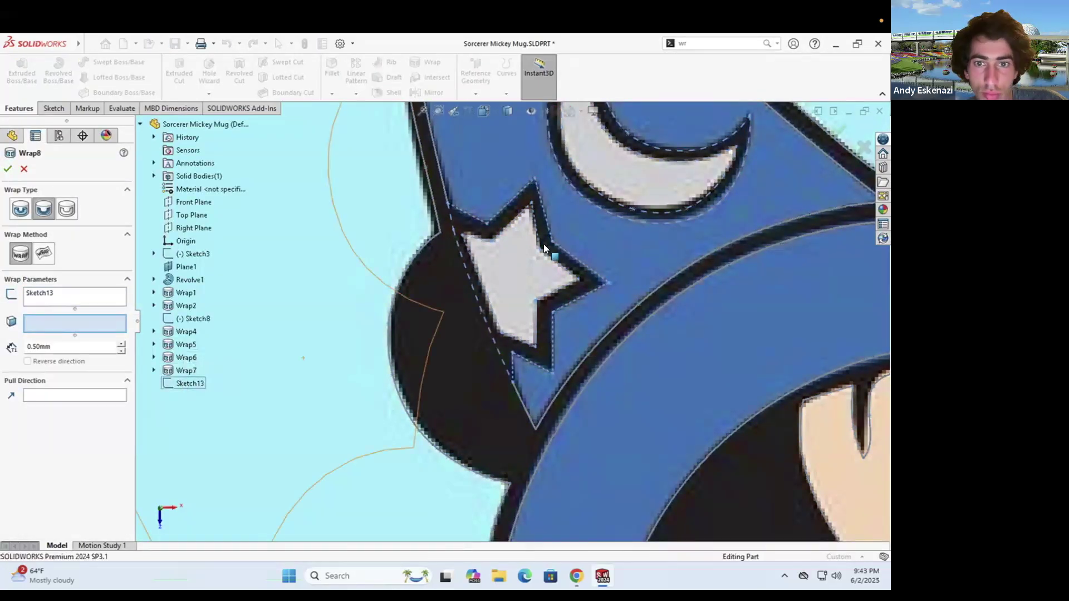
scroll(543, 244, down, 10)
scroll(496, 266, up, 5)
click(466, 316)
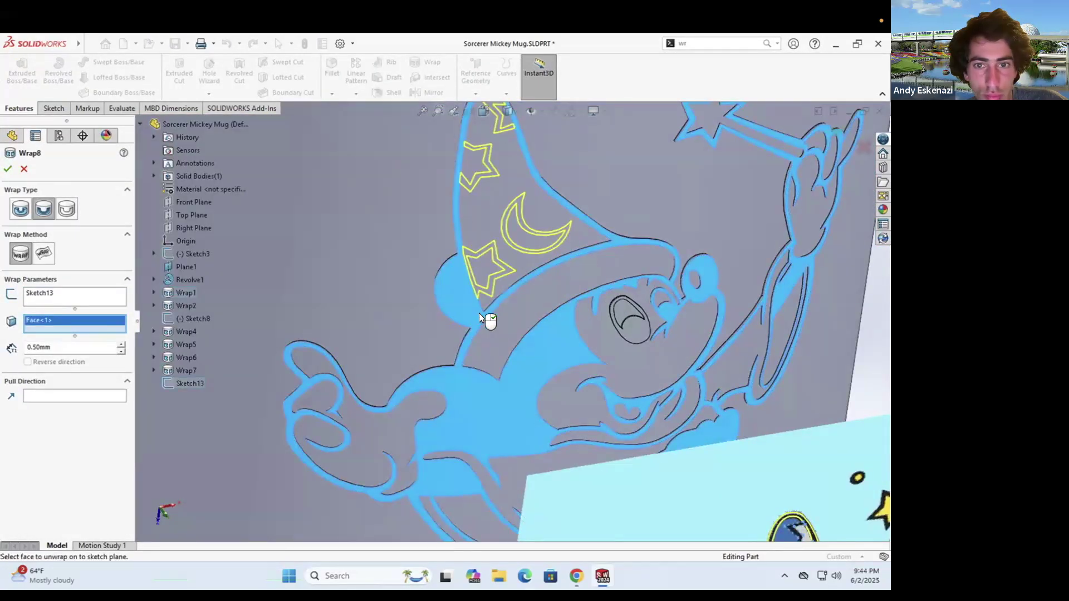
click(21, 208)
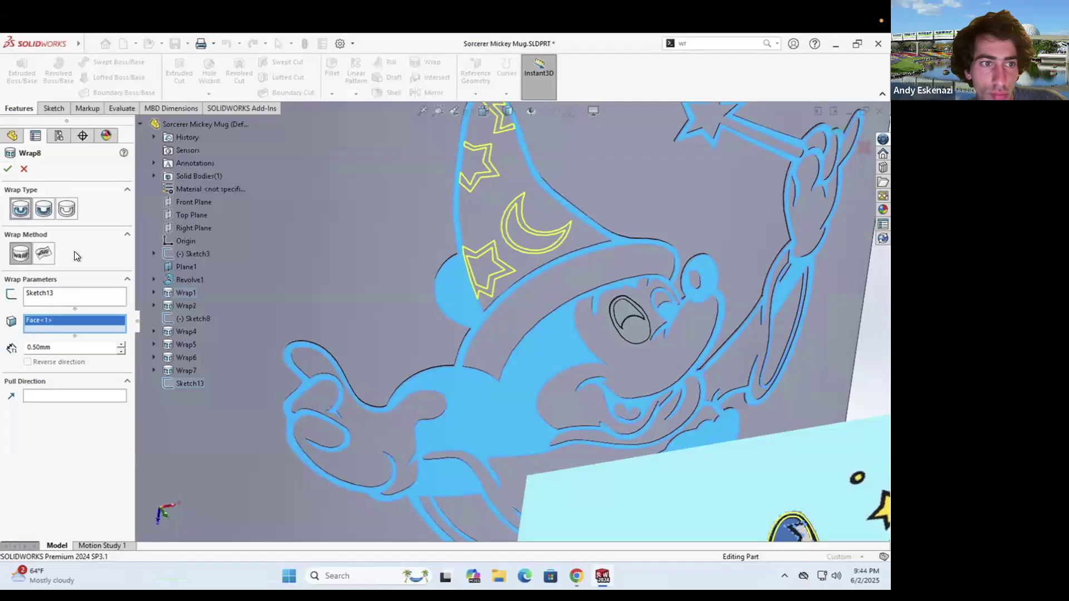
click(7, 170)
Try the emboss with the hat's inner face as the target and the Spline Surface method
right_click(67, 321)
click(98, 325)
click(518, 278)
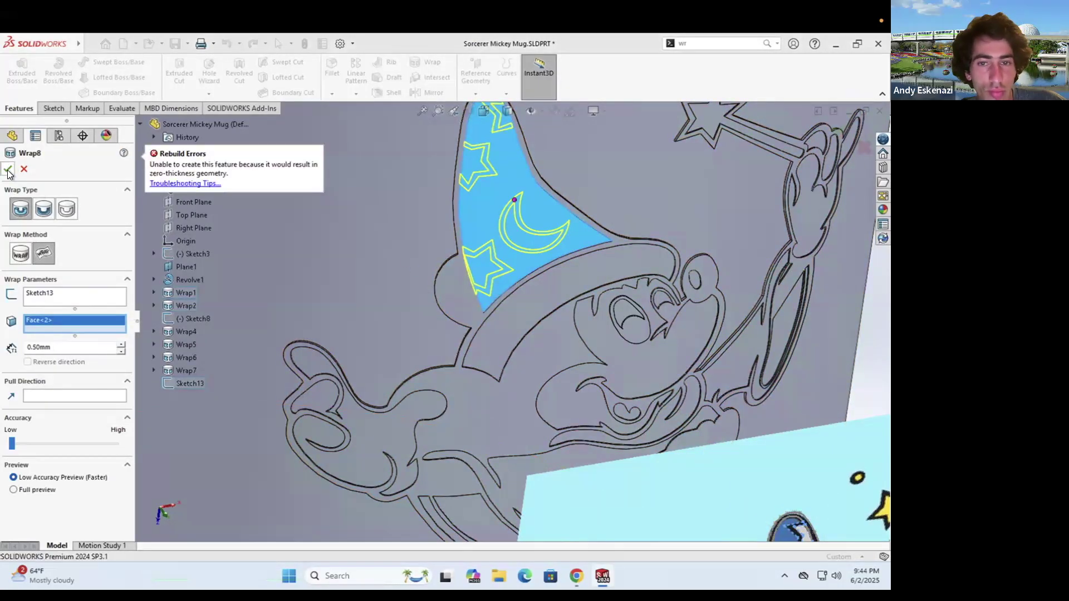
scroll(510, 153, down, 5)
scroll(435, 250, up, 3)
scroll(490, 362, down, 5)
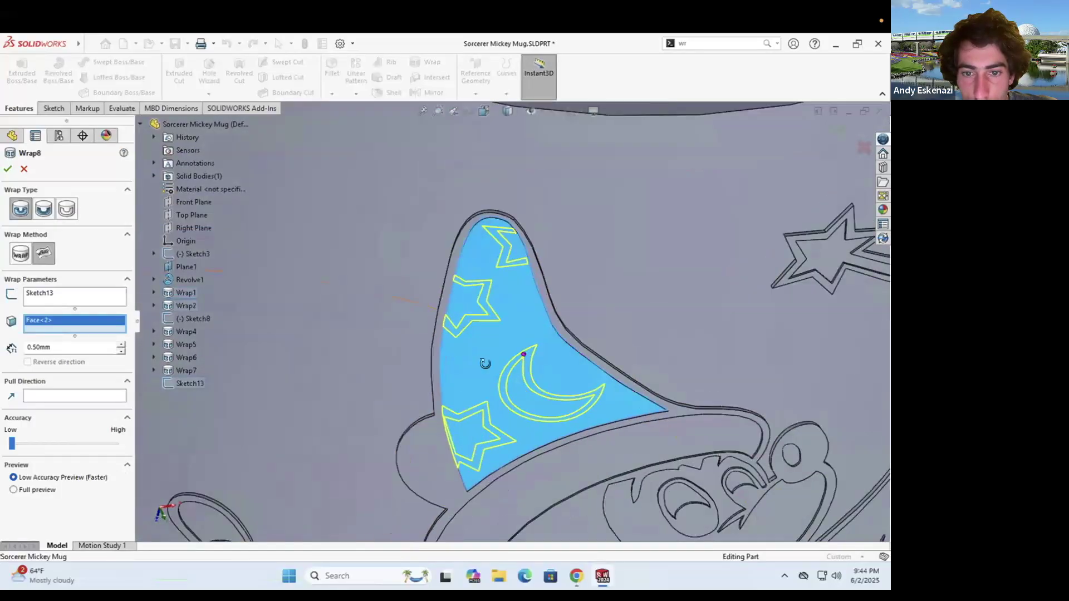
scroll(455, 393, up, 3)
scroll(376, 316, up, 3)
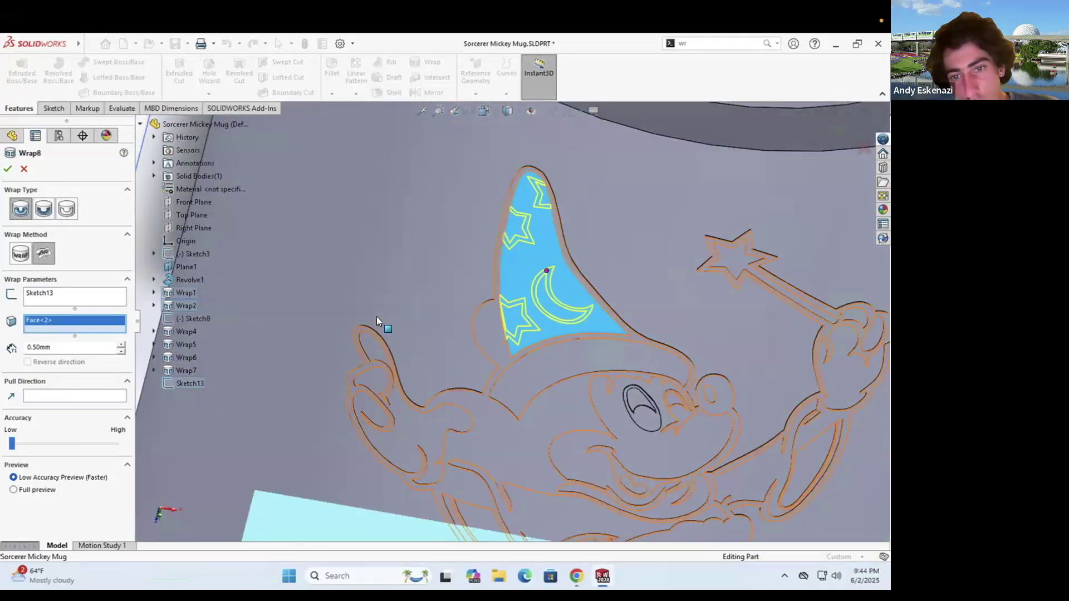
key(Escape)
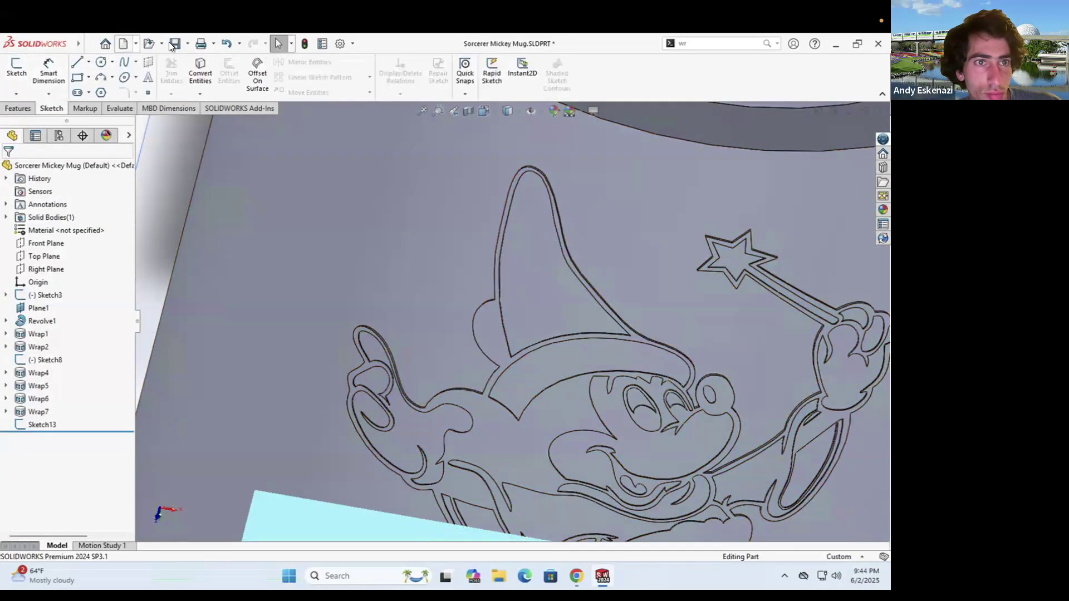
Open the source sketches of Wrap4 and Wrap5 to examine which parts of the traced artwork they contain
click(6, 373)
right_click(45, 385)
click(53, 350)
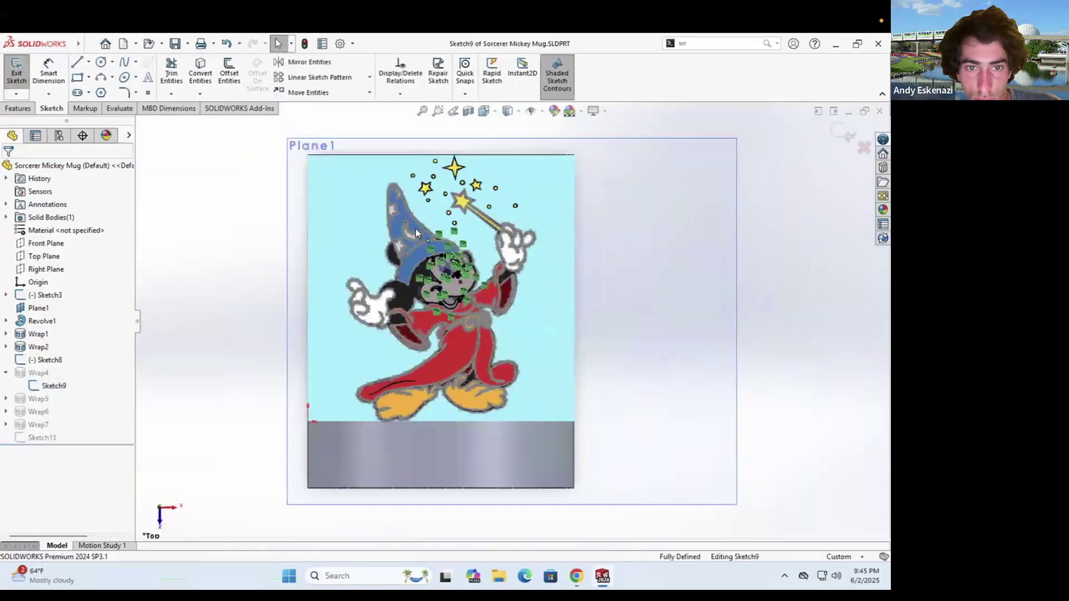
scroll(416, 229, down, 7)
click(17, 71)
click(6, 399)
right_click(54, 412)
click(62, 377)
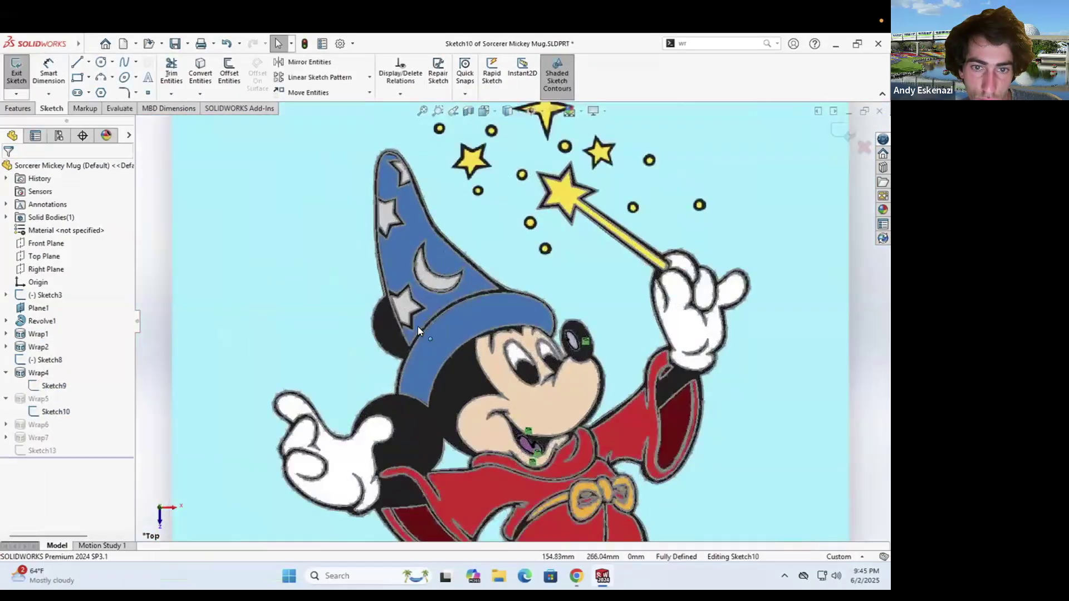
scroll(417, 326, down, 5)
right_click(424, 274)
click(470, 321)
Examine the source sketches of the remaining wraps, including Sketch11 and Sketch6, and exit sketch editing
click(29, 423)
right_click(51, 411)
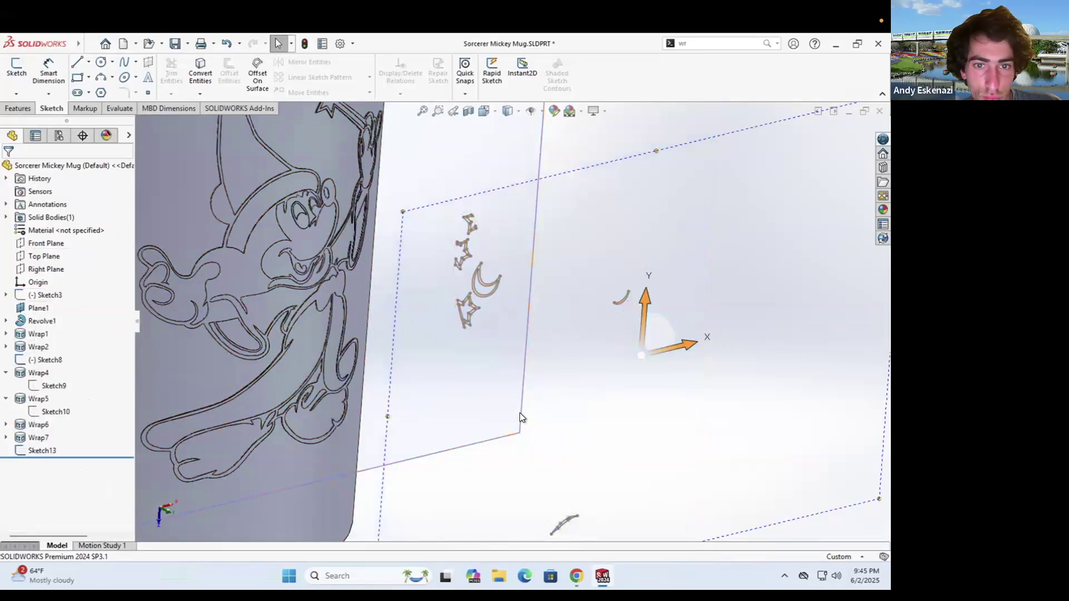
click(49, 348)
click(16, 72)
right_click(55, 437)
click(49, 349)
click(5, 334)
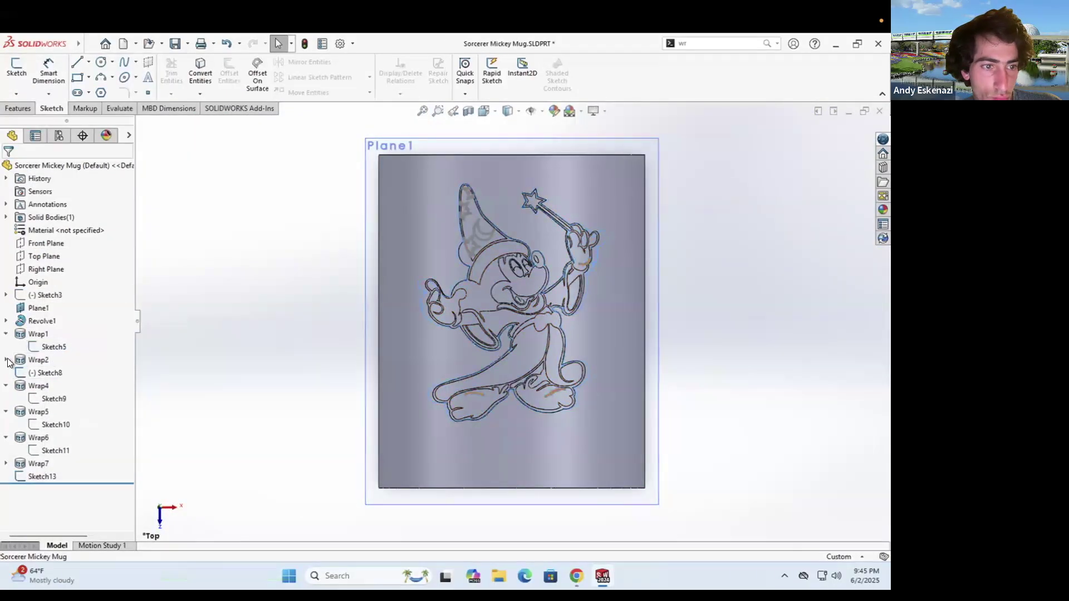
click(6, 360)
right_click(51, 373)
click(62, 337)
click(17, 72)
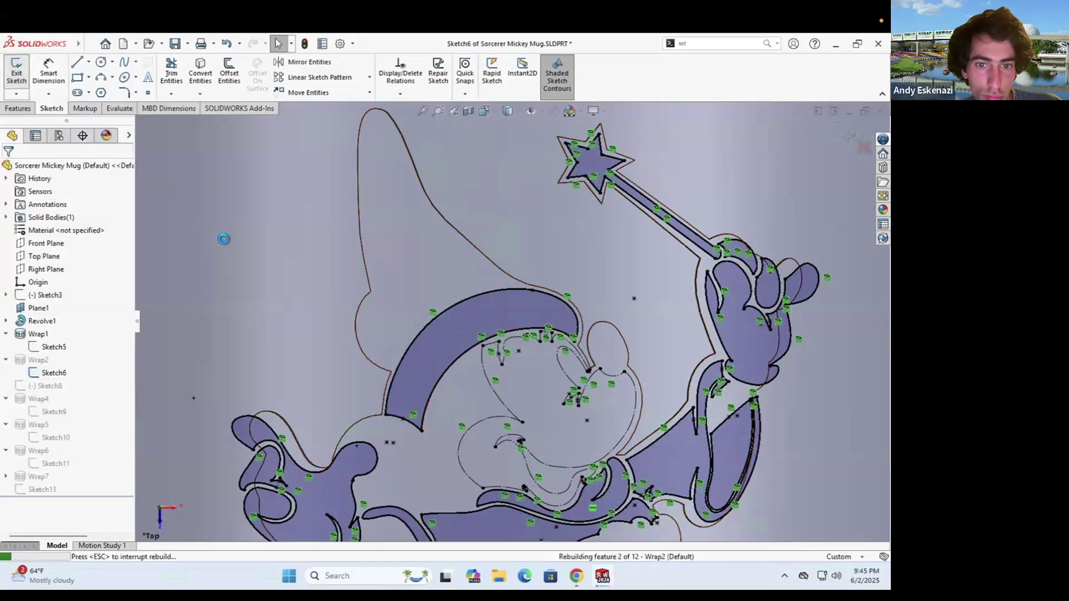
Reopen the stars-and-moon sketch for editing and show the traced artwork in Sketch3
mouse_move(466, 294)
middle_down()
mouse_move(443, 267)
mouse_move(456, 275)
middle_up()
scroll(436, 261, down, 4)
right_click(434, 261)
click(446, 231)
scroll(456, 275, down, 2)
right_click(41, 296)
click(51, 267)
scroll(493, 278, up, 3)
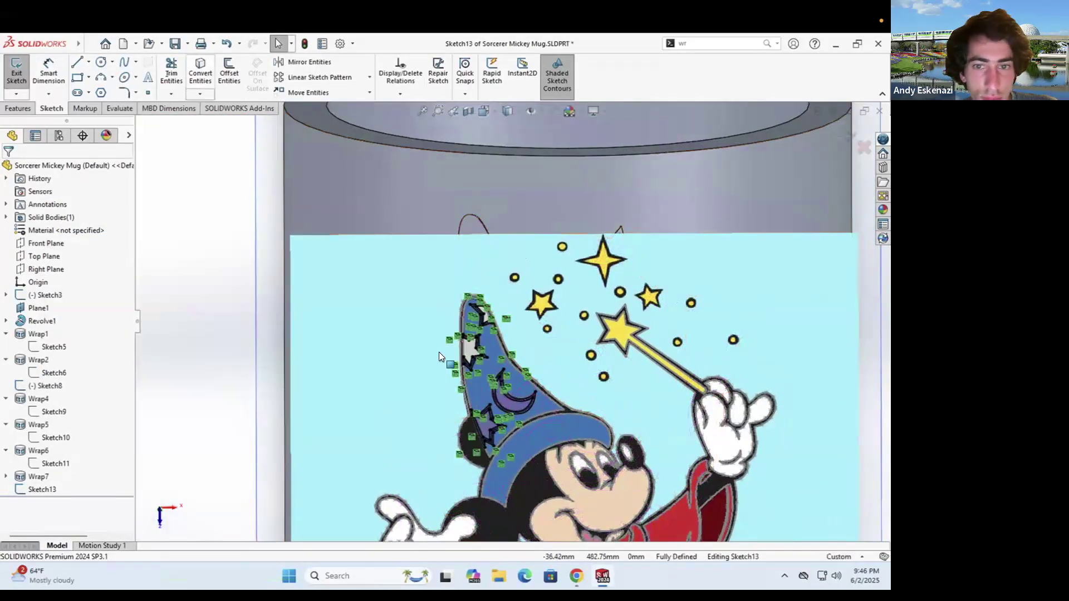
Convert the spline along the hat's edge from the traced artwork into the stars-and-moon sketch
click(200, 73)
scroll(498, 295, down, 5)
scroll(388, 302, down, 6)
click(405, 228)
scroll(406, 227, up, 5)
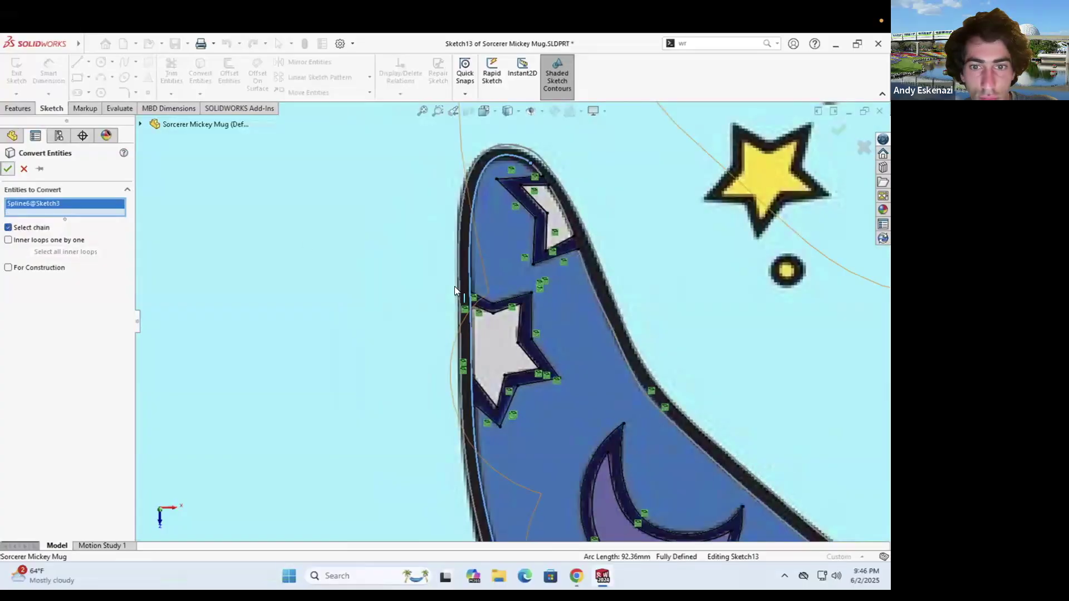
key(Return)
scroll(465, 276, down, 2)
scroll(599, 365, up, 8)
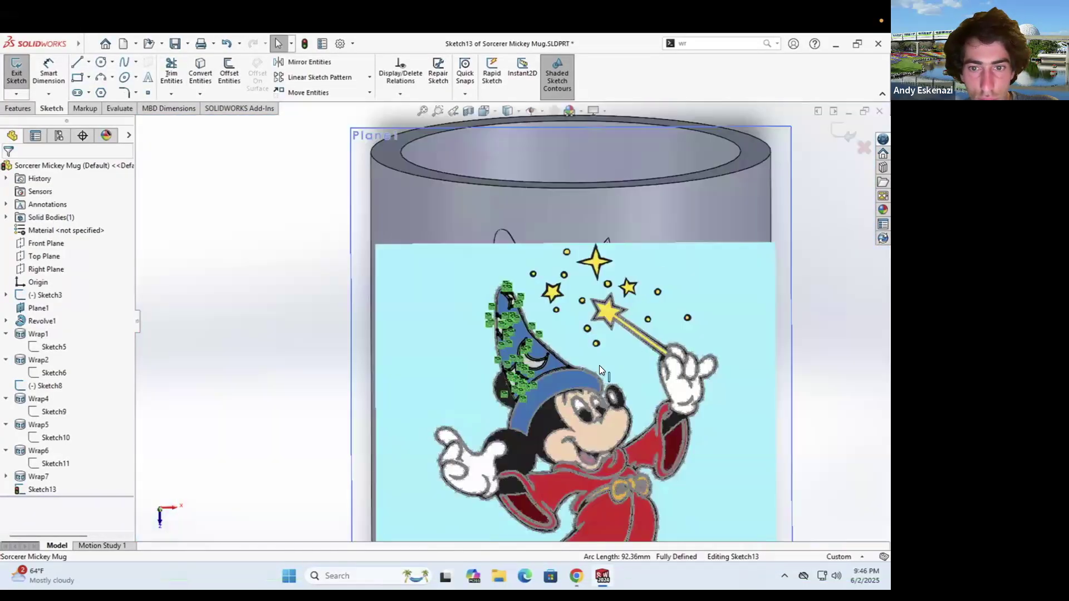
scroll(599, 365, up, 5)
Select all the entities in the stars-and-moon sketch and delete them
middle_drag(599, 366, 420, 361)
scroll(419, 360, down, 4)
drag(318, 192, 532, 381)
right_click(279, 276)
click(304, 434)
Convert the hat cone's outline from the traced artwork into the emptied sketch
middle_drag(395, 278, 519, 277)
click(200, 72)
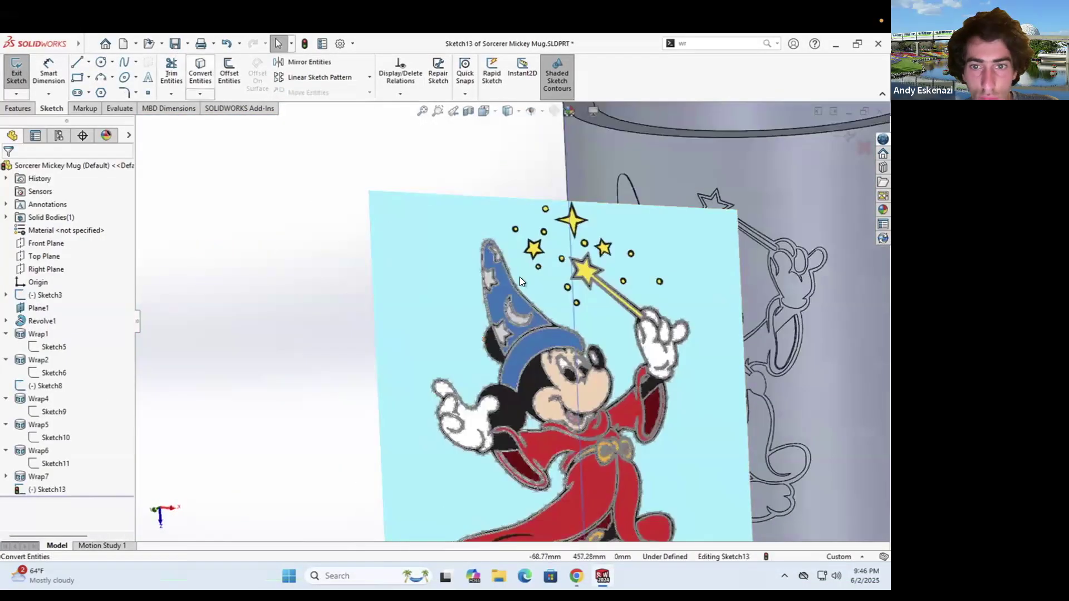
scroll(520, 280, down, 4)
click(504, 298)
click(7, 168)
Convert the outer outlines of the hat's stars into the sketch with chain selection
click(190, 83)
scroll(480, 247, down, 4)
click(404, 330)
click(424, 228)
scroll(515, 328, up, 2)
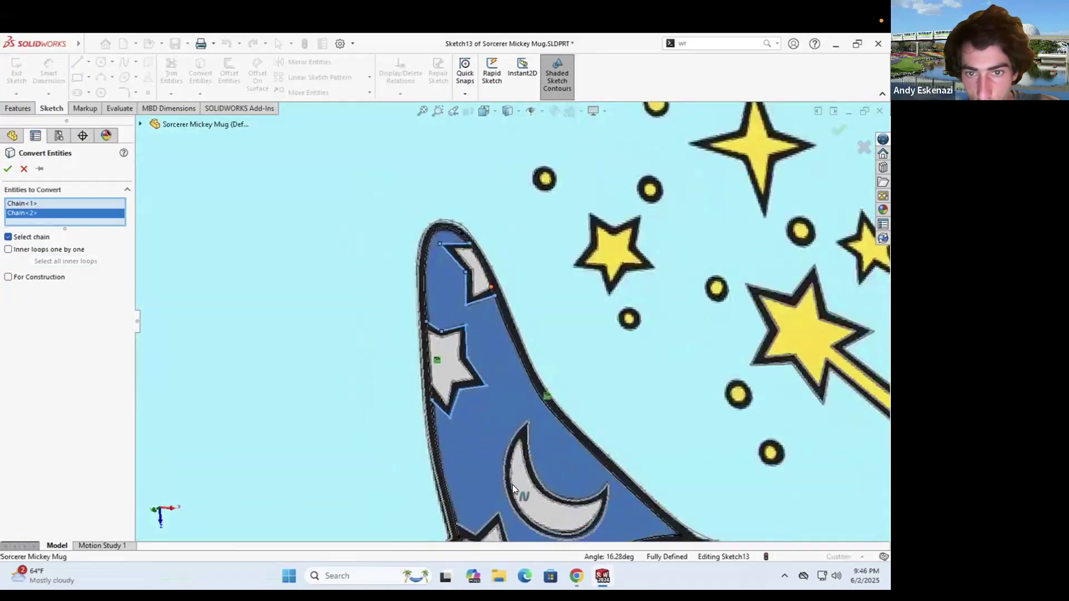
ctrl+middle_drag(512, 484, 516, 395)
click(8, 169)
scroll(683, 329, up, 4)
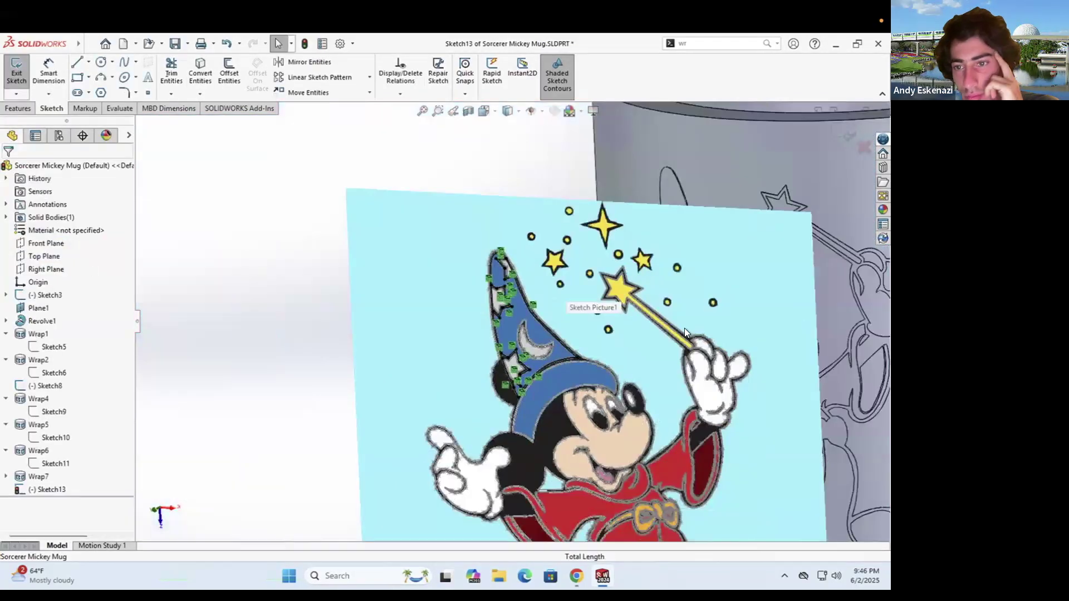
Convert the inner outlines of the hat's stars into the sketch with chain selection
scroll(763, 306, down, 6)
click(200, 78)
click(567, 276)
click(490, 461)
scroll(484, 334, up, 3)
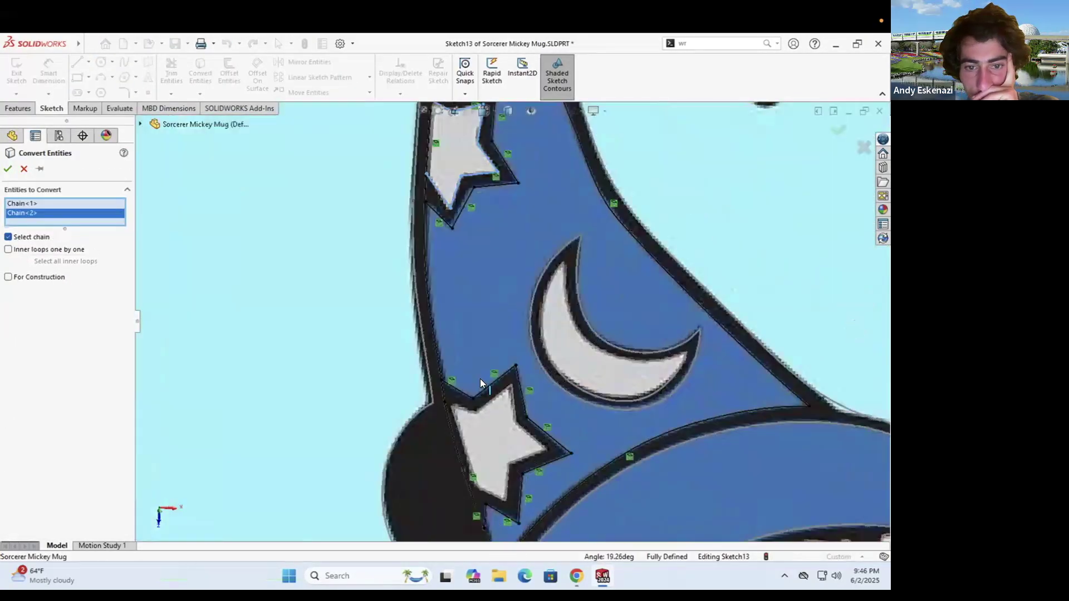
scroll(479, 384, down, 1)
click(484, 393)
click(8, 169)
scroll(470, 359, up, 2)
scroll(469, 361, down, 1)
scroll(473, 334, up, 4)
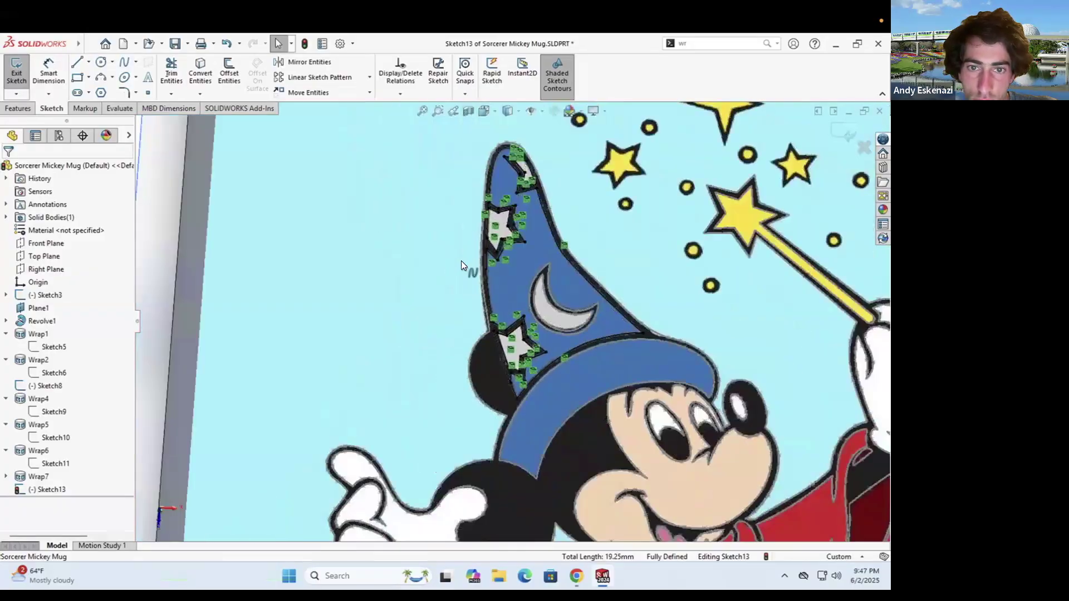
Trim the hat outline where it meets the star outlines, using Trim to closest
scroll(458, 255, down, 5)
click(171, 72)
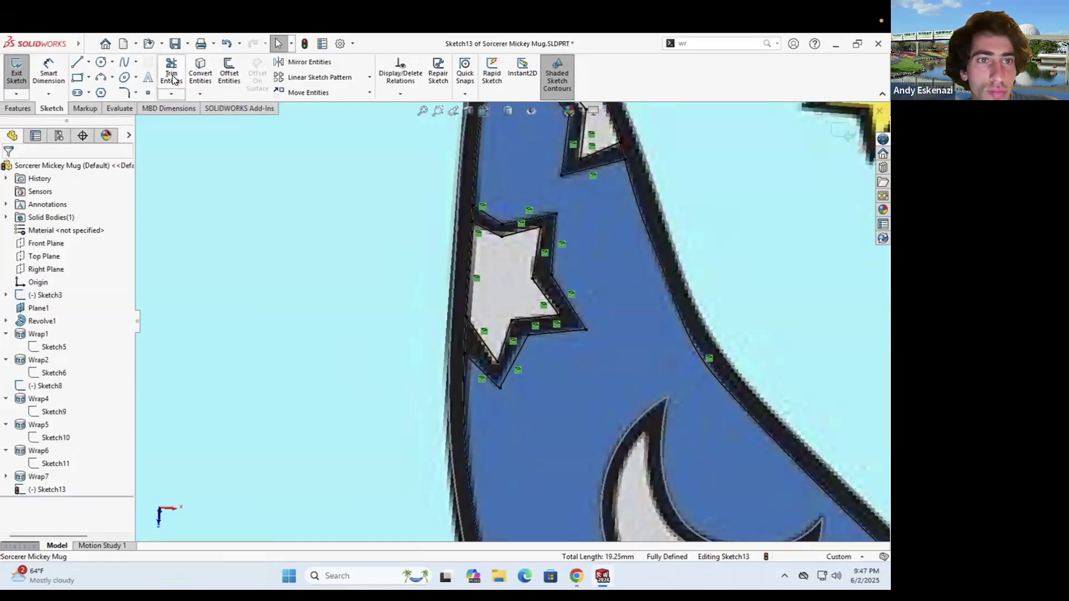
scroll(582, 192, up, 4)
scroll(553, 389, down, 4)
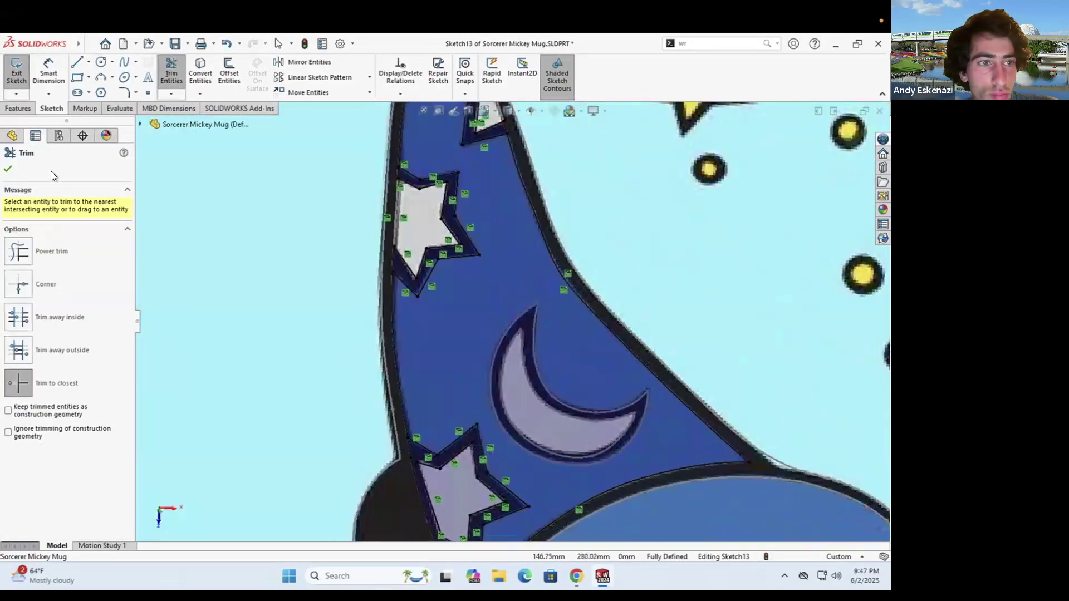
click(8, 168)
Convert the moon's outer and inner outlines into the sketch and exit it
click(200, 72)
click(494, 354)
click(505, 351)
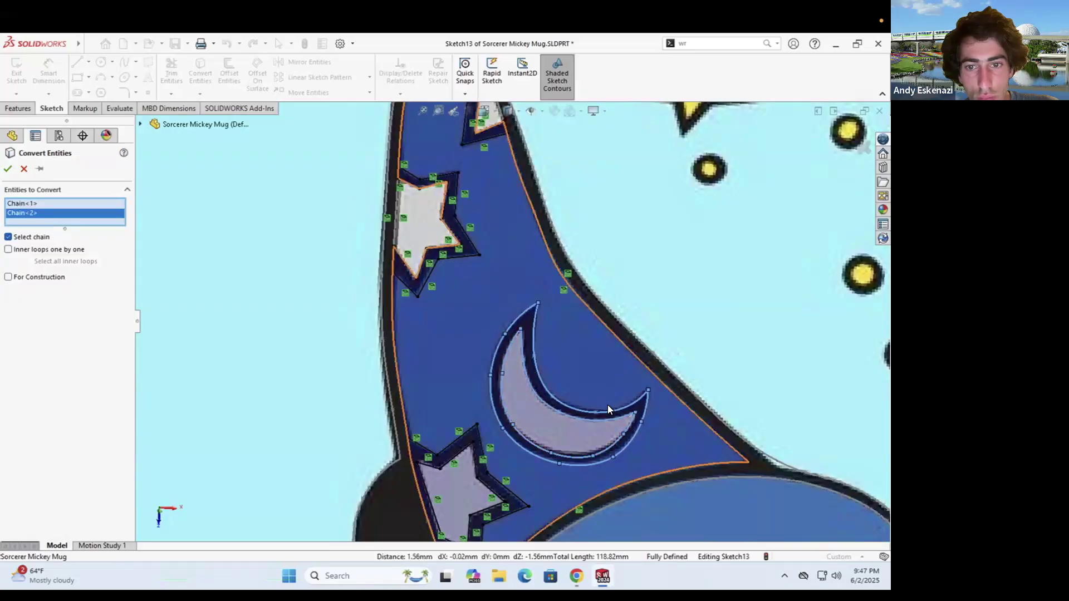
key(Return)
scroll(334, 374, up, 3)
scroll(327, 378, down, 2)
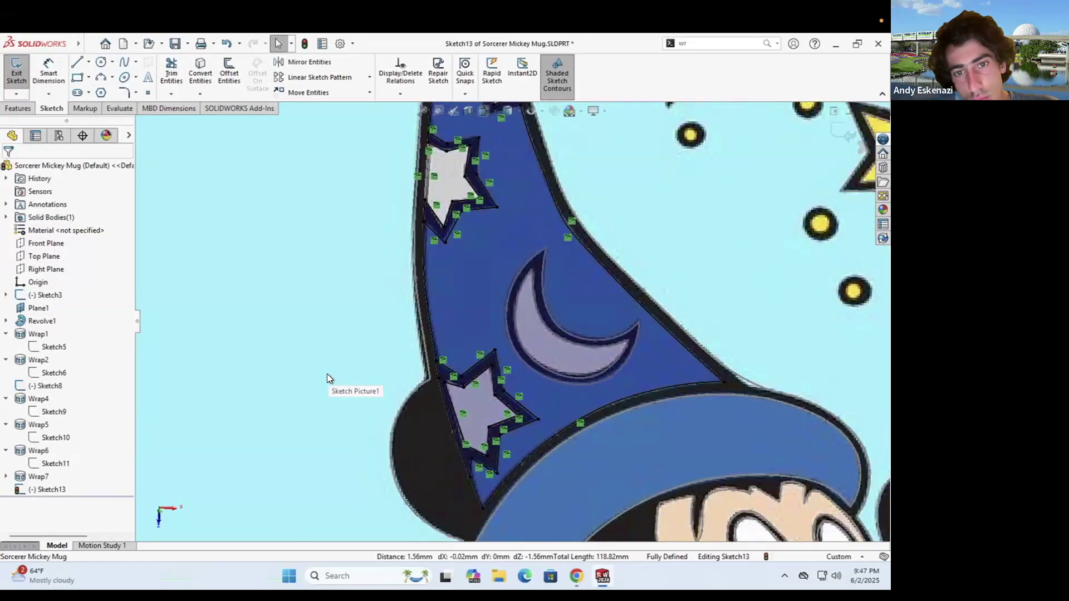
key(Return)
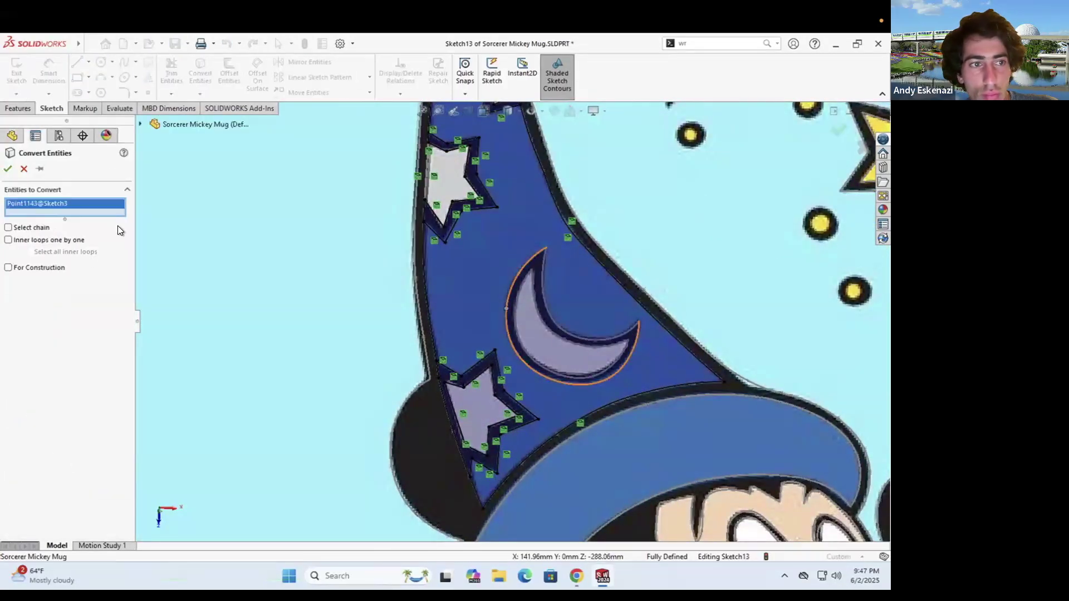
click(510, 285)
click(521, 287)
click(537, 288)
click(545, 287)
key(Return)
click(17, 72)
Hide the traced artwork and inspect the hat, star and moon contours of the sketch
scroll(549, 323, up, 5)
middle_drag(549, 323, 612, 356)
right_click(51, 295)
click(92, 272)
scroll(546, 393, up, 7)
scroll(557, 393, down, 10)
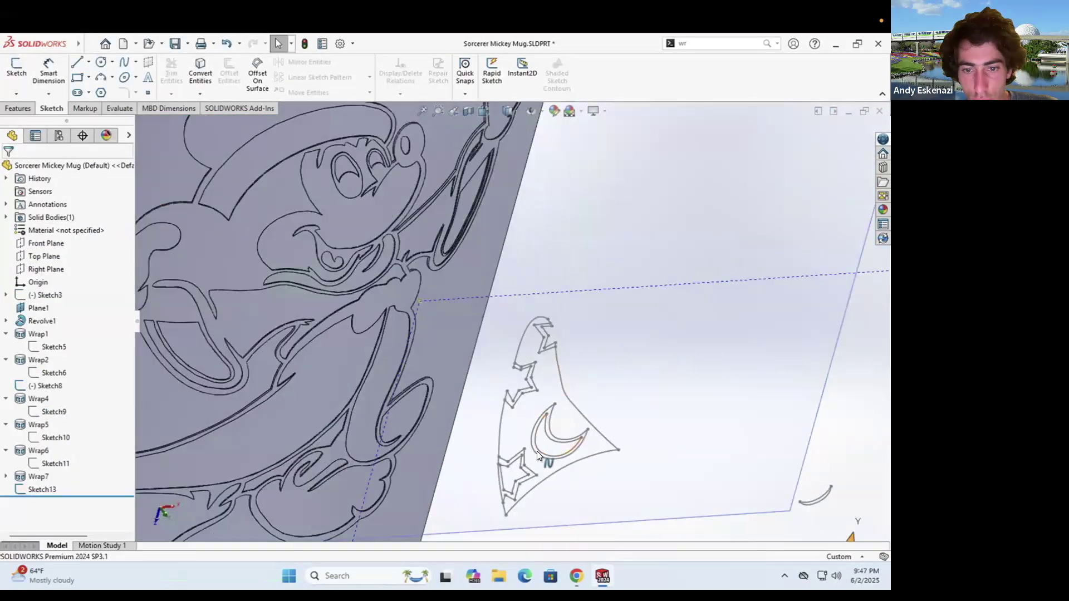
middle_drag(537, 451, 482, 416)
scroll(482, 416, up, 4)
scroll(509, 262, down, 3)
scroll(542, 296, up, 2)
mouse_move(542, 296)
middle_down()
mouse_move(541, 271)
mouse_move(580, 286)
middle_up()
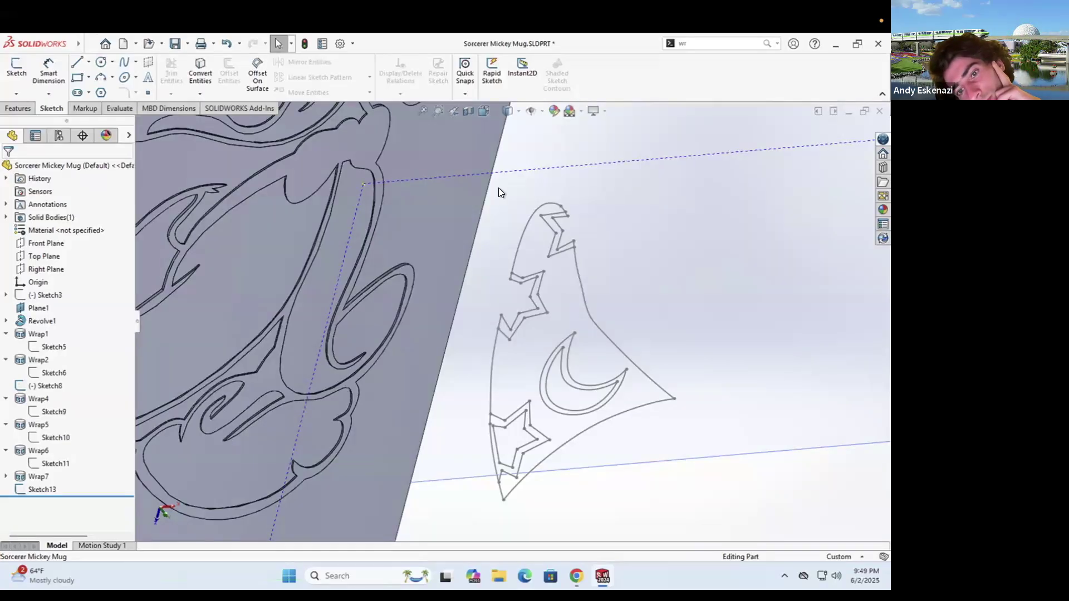
Reopen the hat sketch with its stars and moon and delete all of its entities
right_click(522, 238)
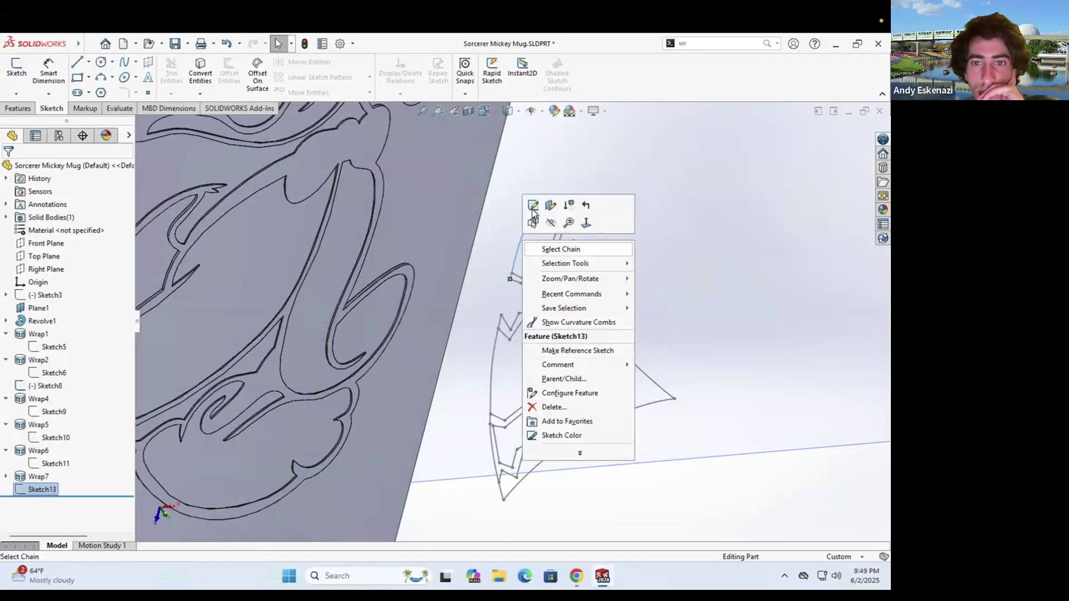
click(531, 205)
scroll(335, 258, down, 10)
scroll(440, 268, down, 3)
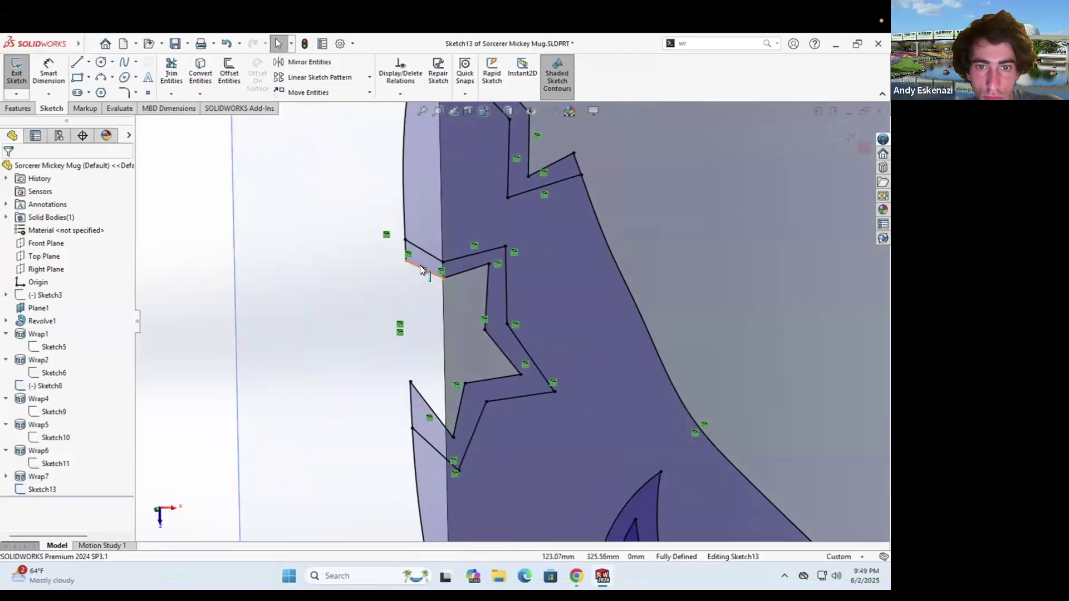
scroll(422, 270, up, 10)
middle_drag(419, 295, 379, 306)
key(ctrl+a)
right_click(368, 321)
click(412, 513)
Show the traced artwork in Sketch3 again and convert the hat cone's outline into the sketch
right_click(40, 297)
click(49, 274)
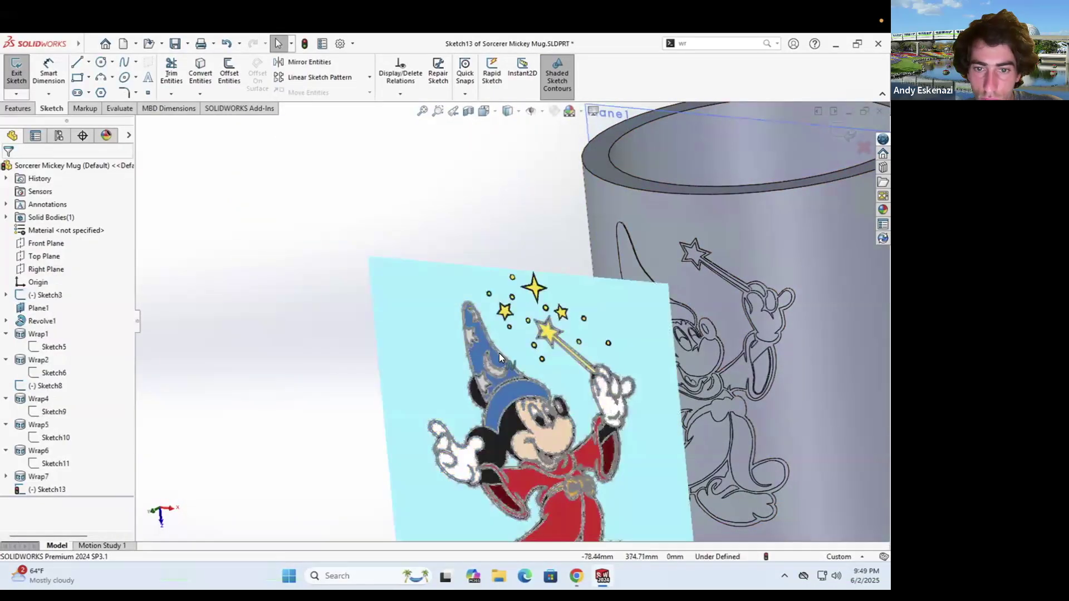
scroll(499, 357, down, 5)
click(200, 73)
click(407, 250)
click(447, 264)
right_click(41, 210)
click(64, 218)
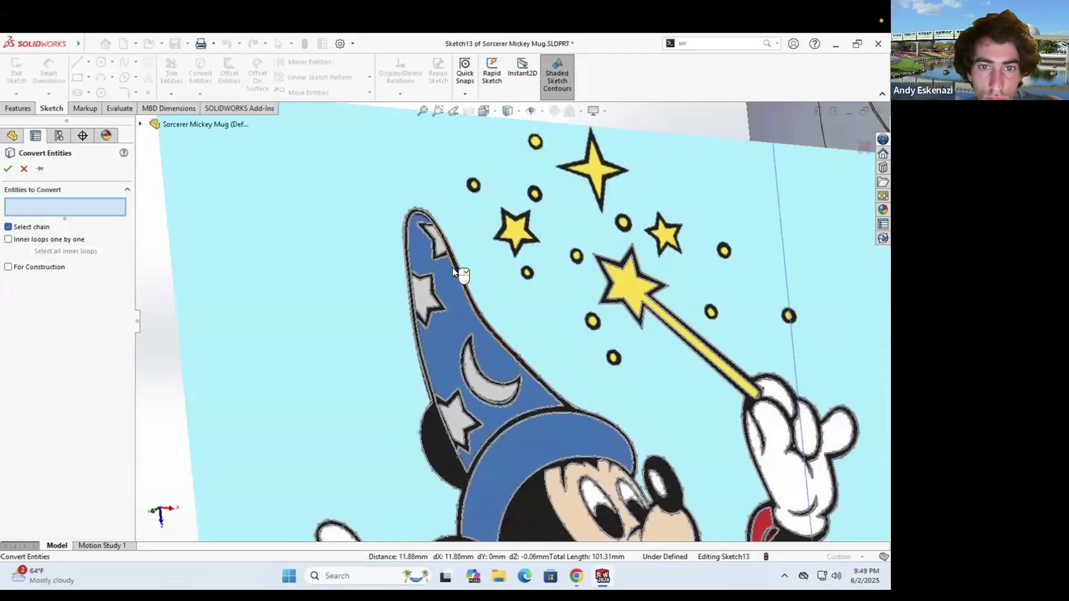
click(452, 267)
click(8, 168)
Convert only the outer outlines of the hat's three stars into the sketch with chain selection
click(201, 72)
scroll(437, 227, down, 4)
click(416, 218)
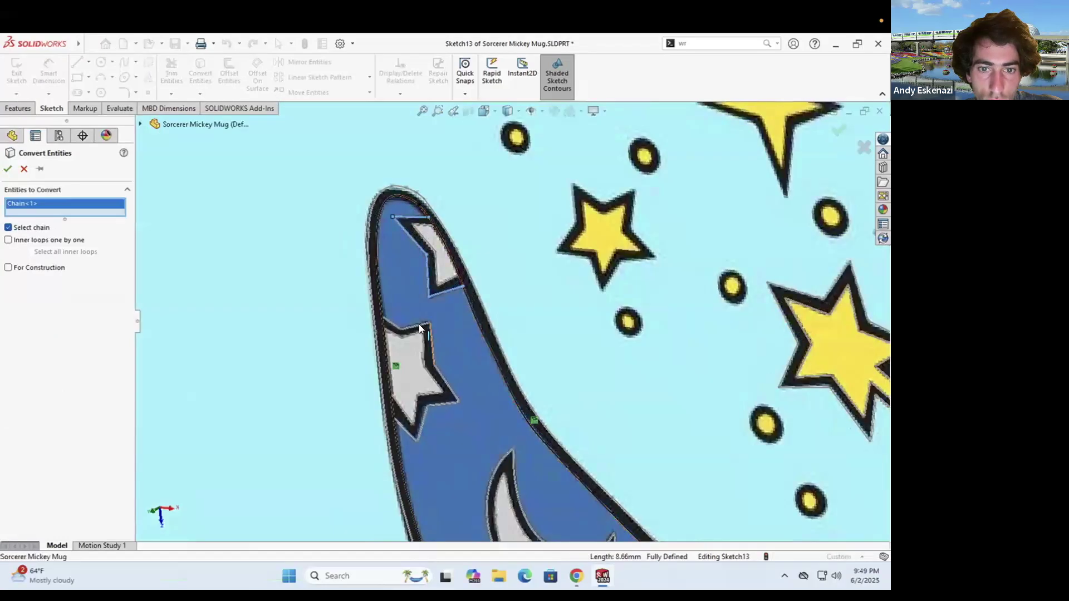
click(418, 327)
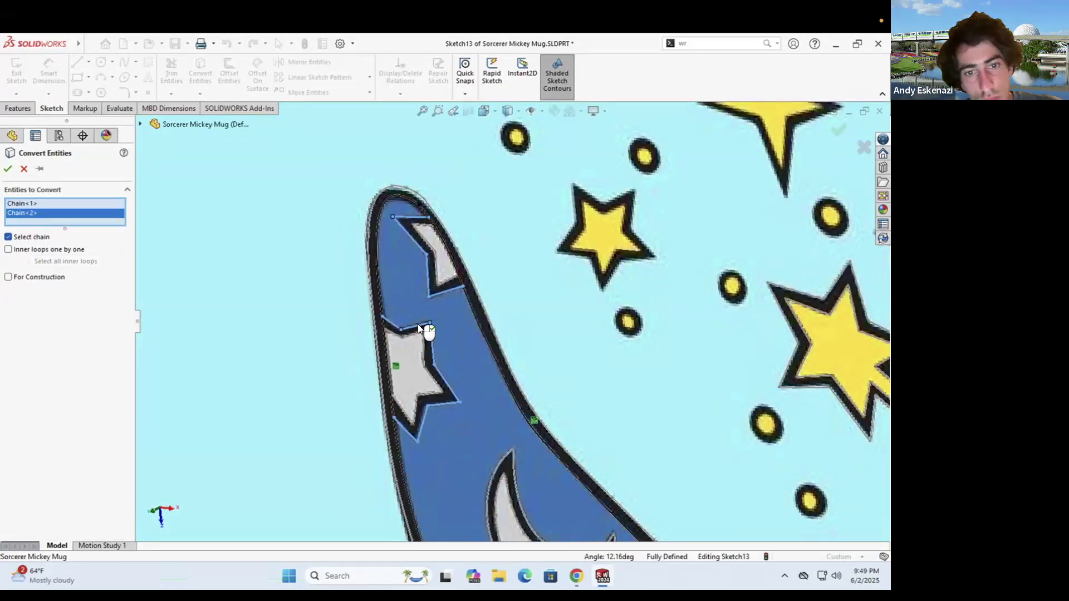
scroll(487, 385, up, 3)
scroll(546, 388, down, 4)
click(546, 388)
click(9, 169)
scroll(527, 311, up, 5)
scroll(532, 215, down, 5)
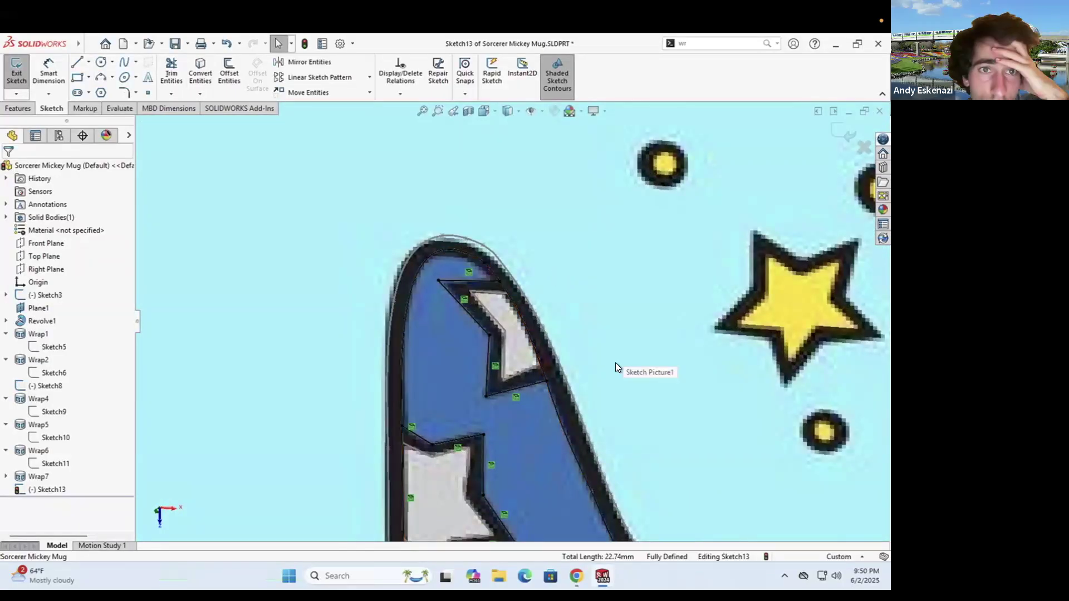
Trim away the hat outline portions that close off the stars, using Trim to closest
click(171, 72)
scroll(478, 393, up, 3)
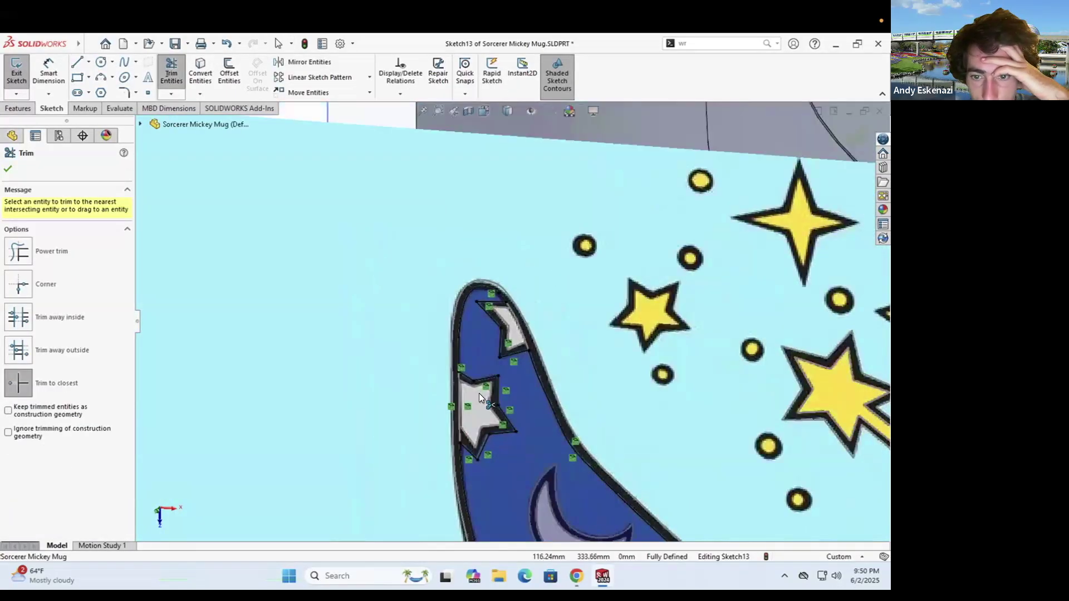
scroll(456, 387, down, 3)
scroll(390, 396, down, 2)
scroll(391, 384, up, 5)
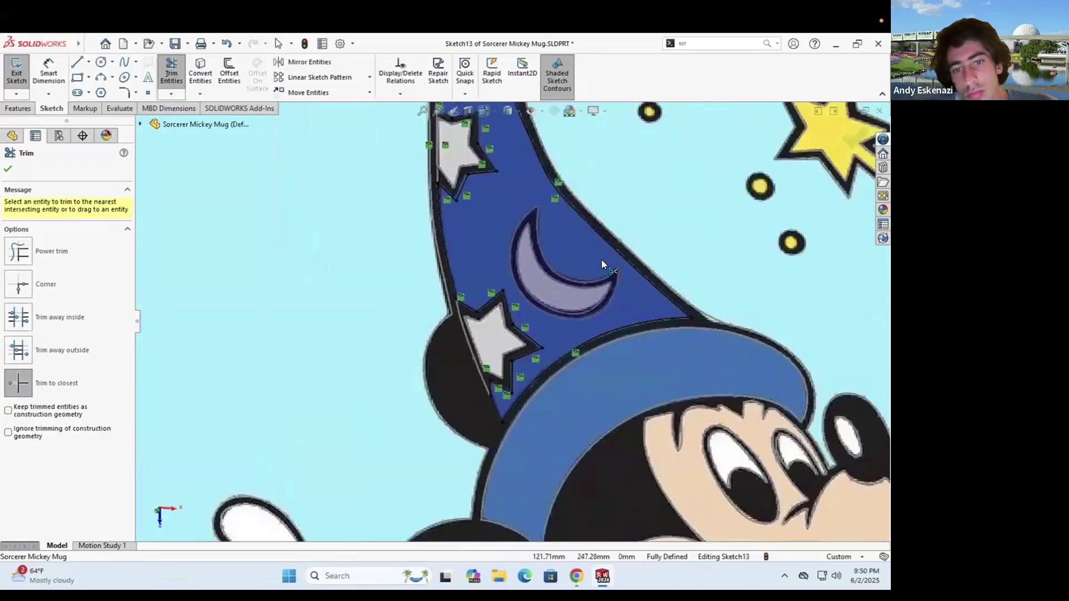
scroll(571, 252, down, 4)
Convert the moon's outer outline into the sketch and exit the sketch
click(200, 72)
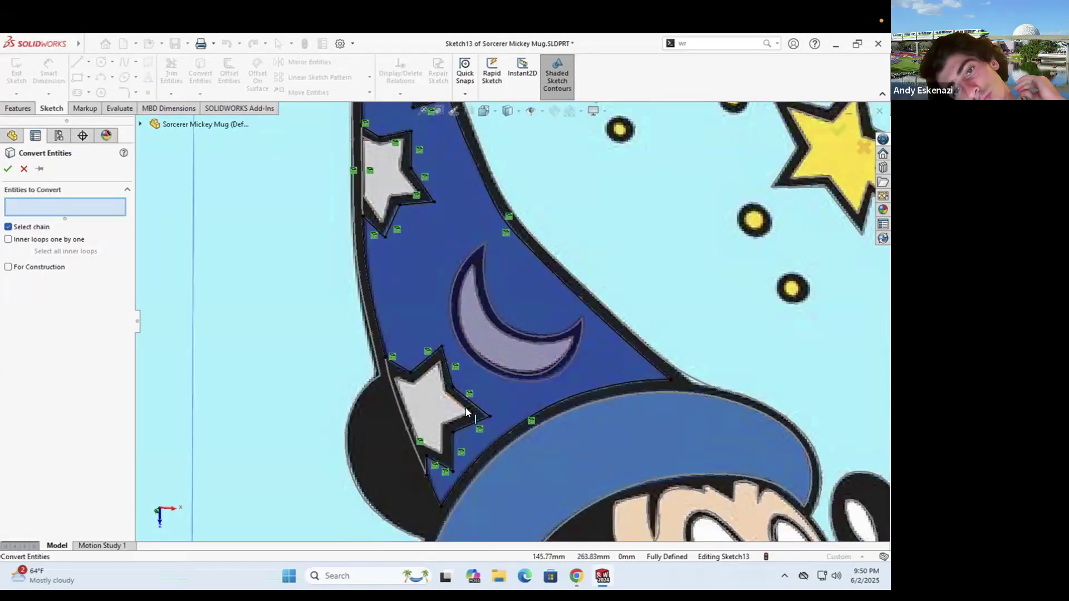
scroll(310, 257, up, 3)
scroll(497, 272, down, 4)
click(483, 315)
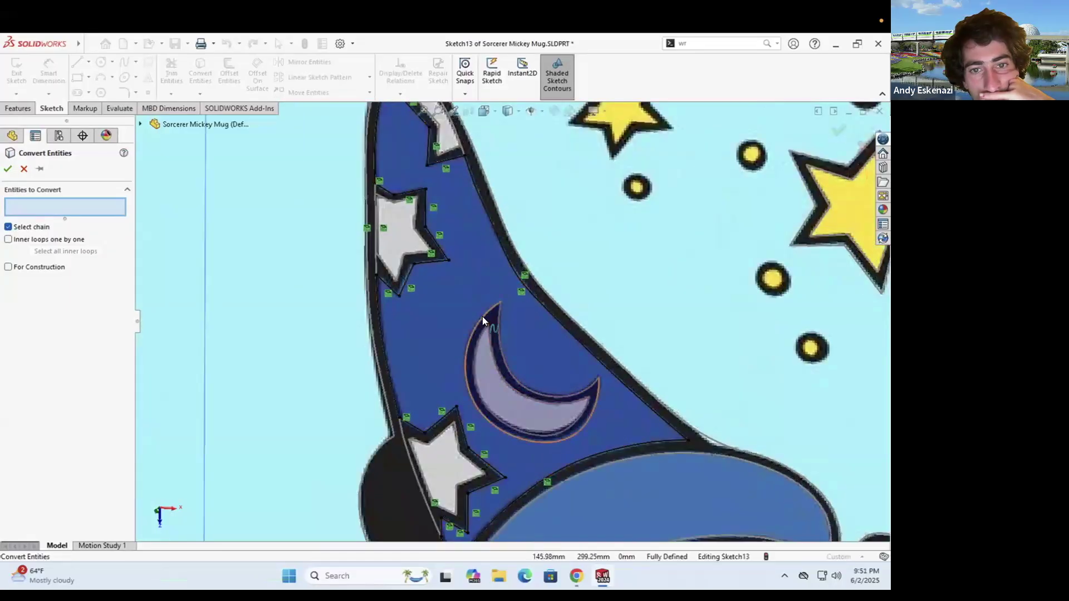
click(8, 167)
click(16, 73)
Wrap the new hat sketch onto the mug's face inside the hat with a thickness of 0.50 mm
click(18, 108)
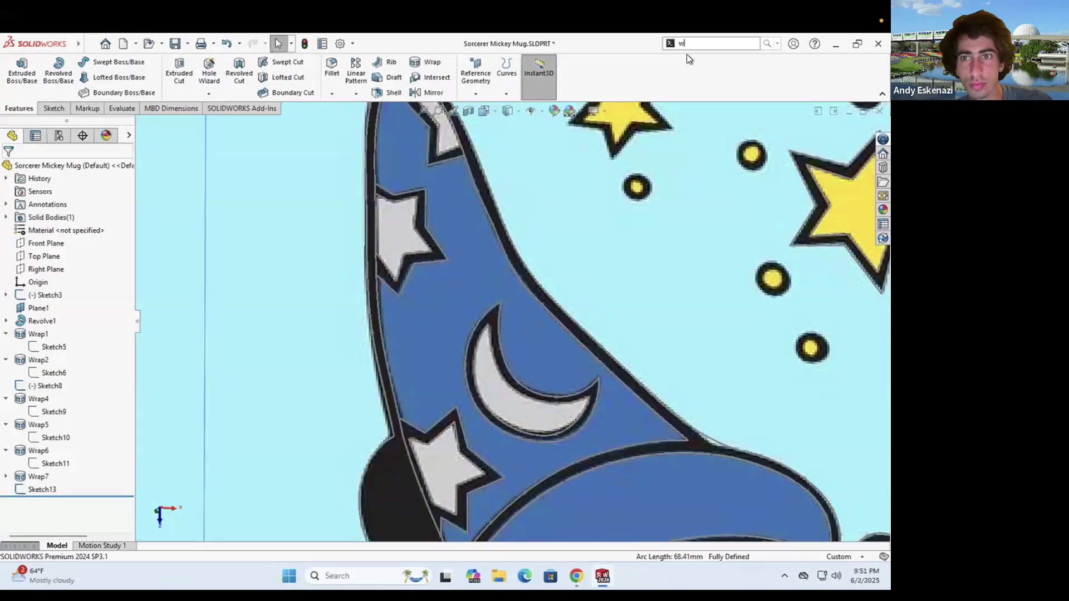
click(21, 72)
click(139, 124)
click(190, 383)
scroll(445, 311, up, 4)
middle_drag(485, 311, 548, 384)
scroll(501, 334, up, 4)
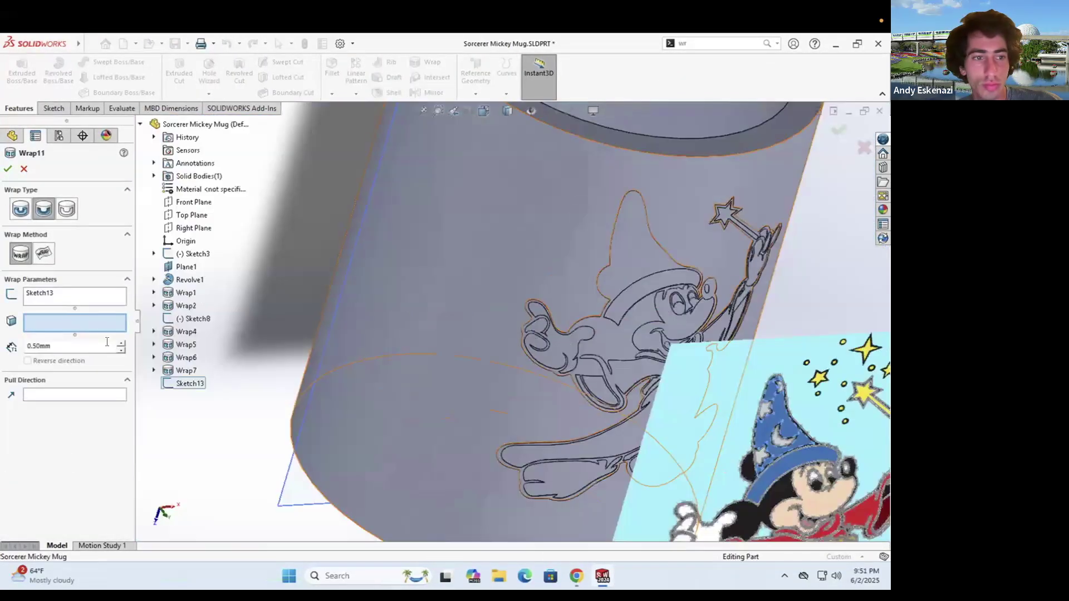
click(625, 248)
click(7, 168)
scroll(625, 302, up, 4)
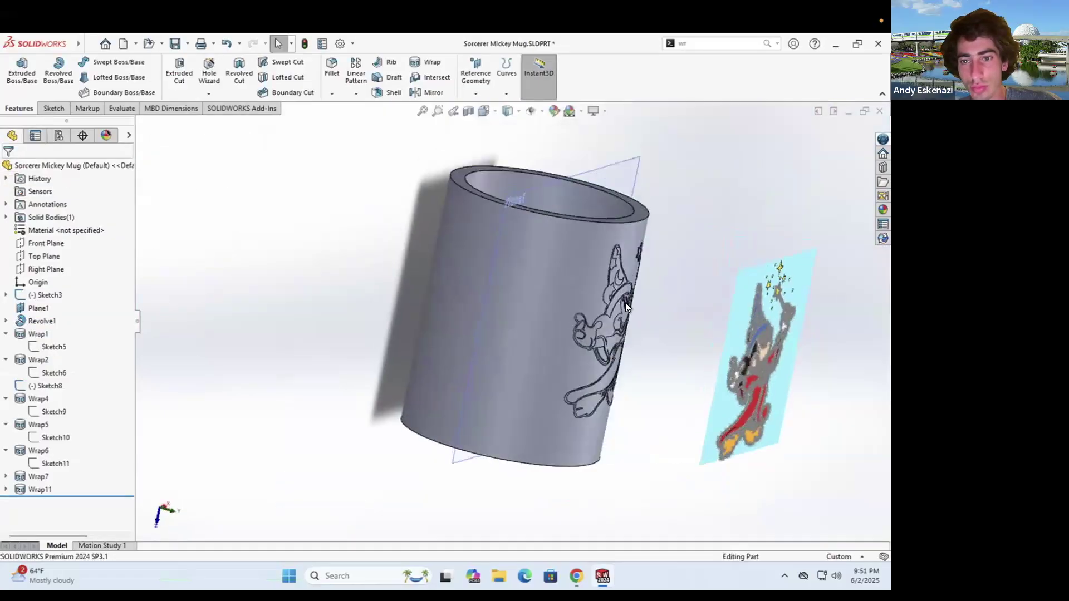
scroll(625, 302, down, 10)
scroll(476, 349, up, 4)
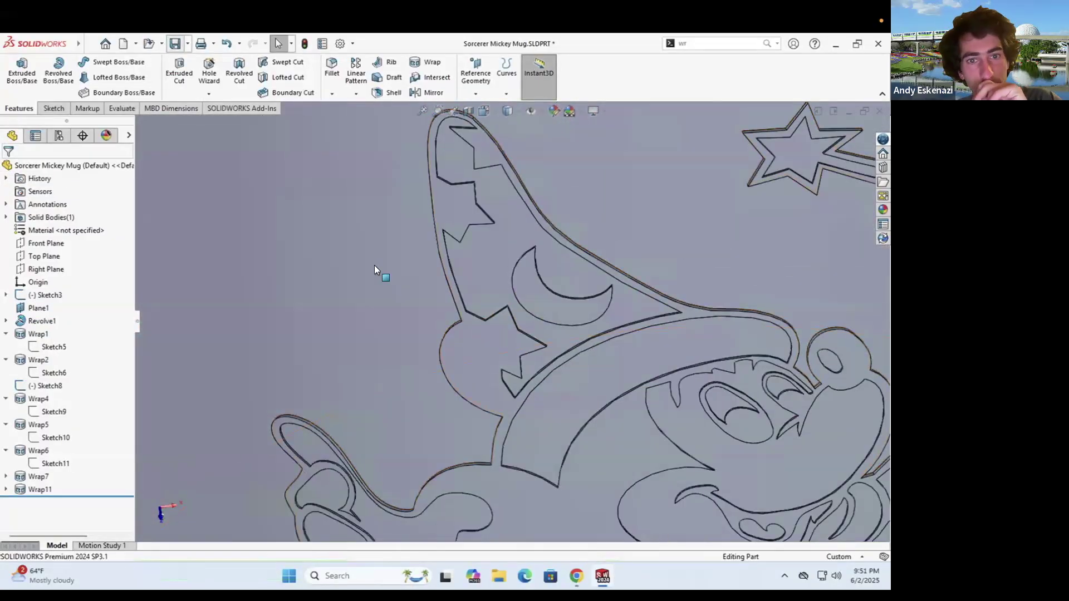
Start a new sketch on the Top Plane
scroll(374, 265, up, 4)
scroll(491, 305, down, 5)
scroll(491, 305, down, 6)
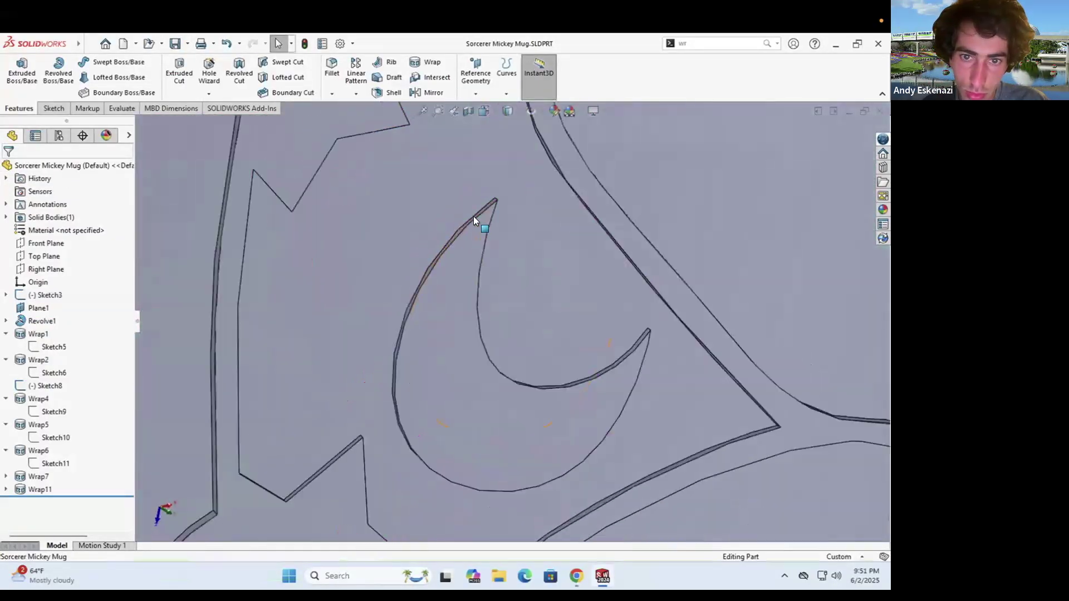
scroll(473, 217, up, 3)
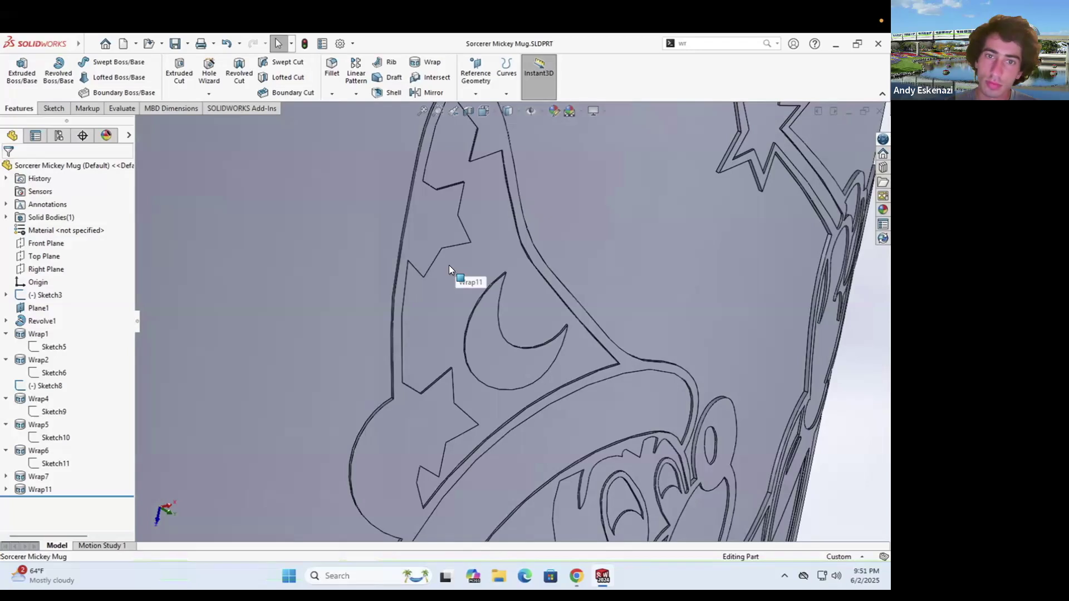
click(54, 108)
click(16, 72)
scroll(368, 126, up, 10)
click(192, 215)
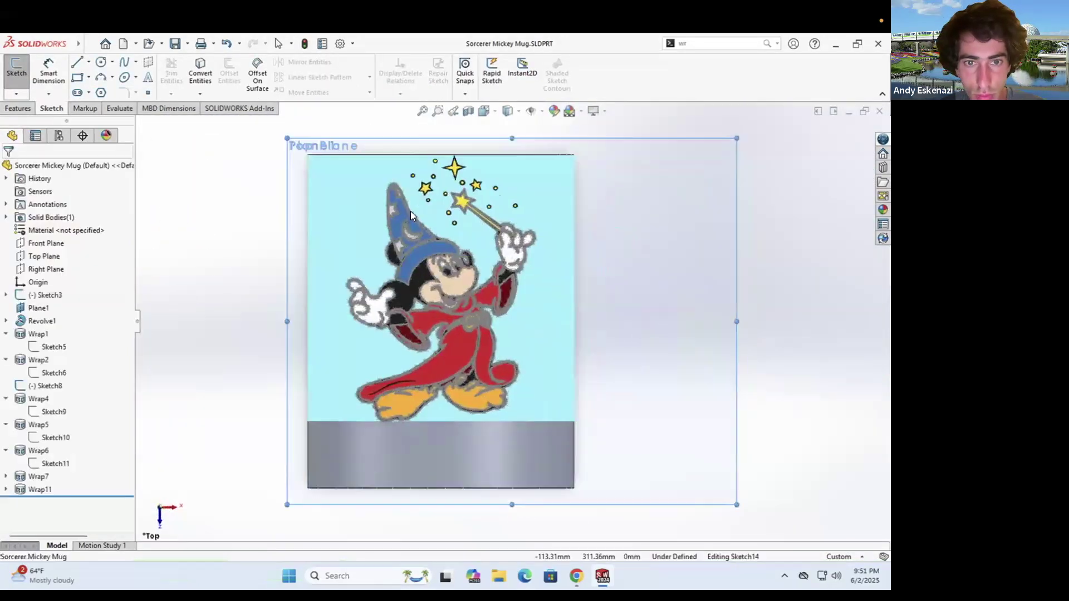
Convert the inner outlines of the hat's stars and moon into the sketch
click(200, 72)
scroll(463, 328, down, 8)
click(357, 210)
scroll(358, 210, up, 5)
click(459, 176)
click(449, 380)
click(428, 378)
click(7, 169)
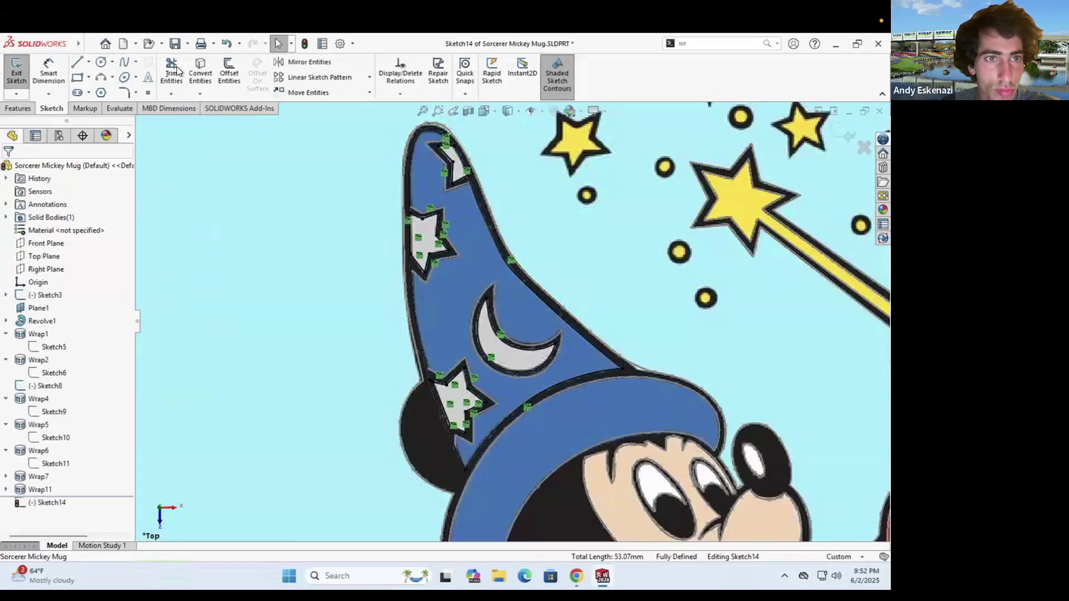
Trim the excess hat outline segments beside the stars and exit the sketch
click(171, 72)
scroll(486, 241, up, 4)
scroll(481, 218, down, 5)
click(447, 206)
scroll(447, 206, up, 4)
scroll(503, 478, down, 5)
click(419, 334)
scroll(418, 334, up, 5)
click(11, 85)
Wrap the sketch of the inner stars and moon onto the mug's face at the hat
click(714, 44)
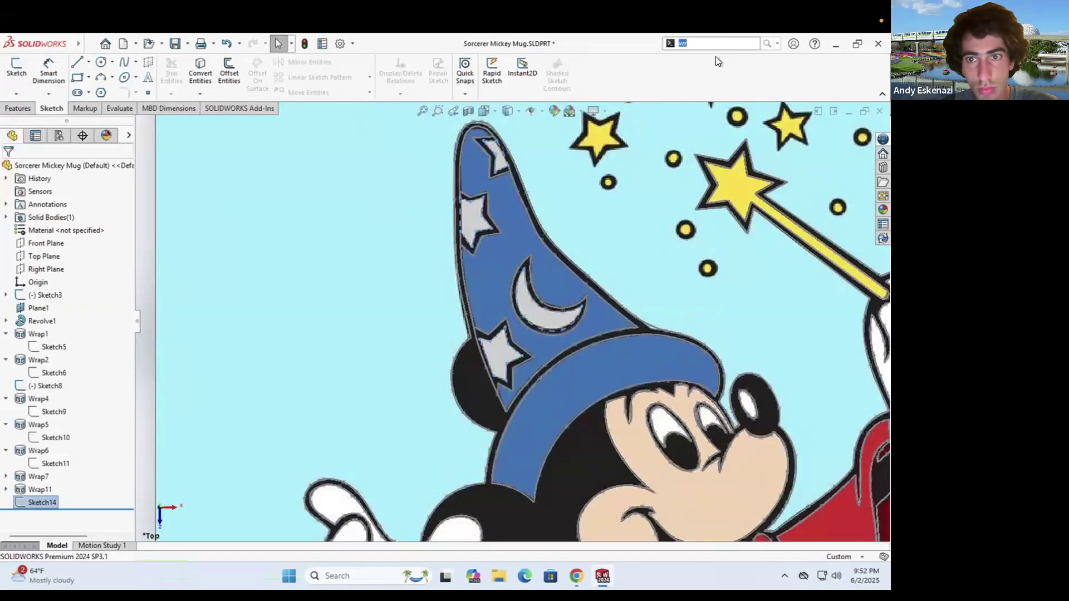
click(716, 59)
middle_drag(404, 226, 477, 218)
click(479, 218)
click(10, 168)
Examine the wrapped stars and moon on the mug's hat, checking the latest wrap's sketch for the moon outline
scroll(515, 328, up, 5)
scroll(528, 310, down, 8)
middle_drag(520, 318, 395, 328)
scroll(509, 328, up, 6)
scroll(502, 356, up, 5)
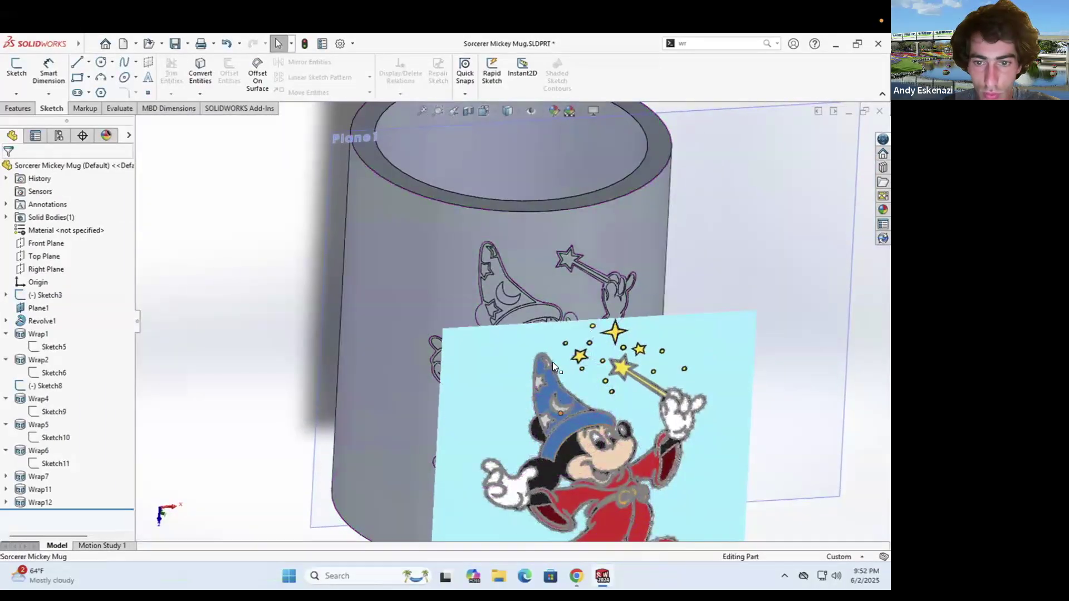
scroll(479, 234, down, 8)
middle_drag(463, 253, 470, 258)
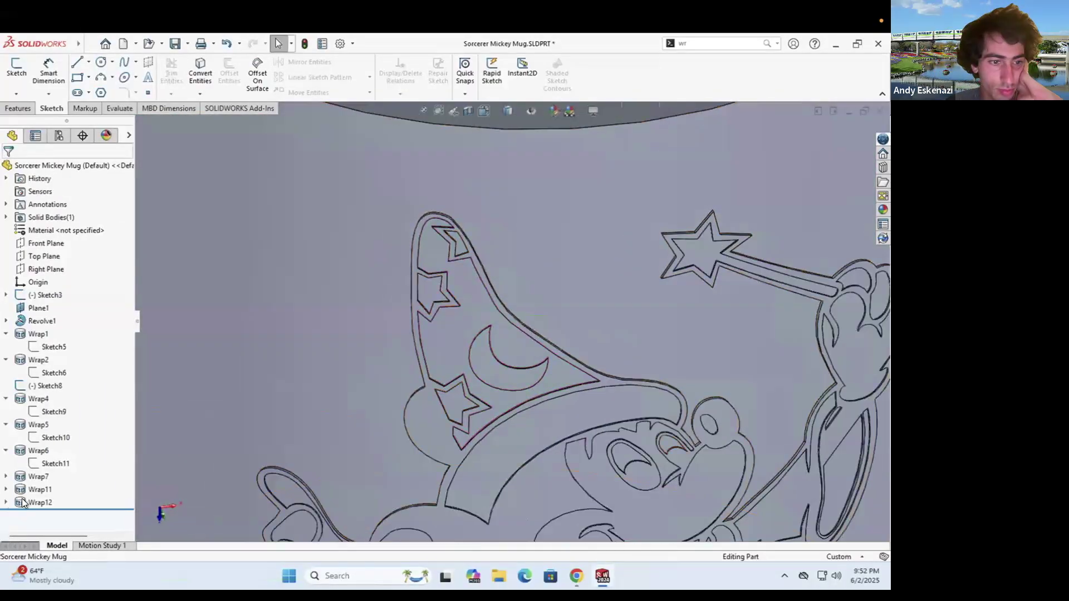
click(6, 502)
right_click(53, 515)
click(62, 349)
scroll(430, 237, down, 9)
scroll(551, 340, up, 5)
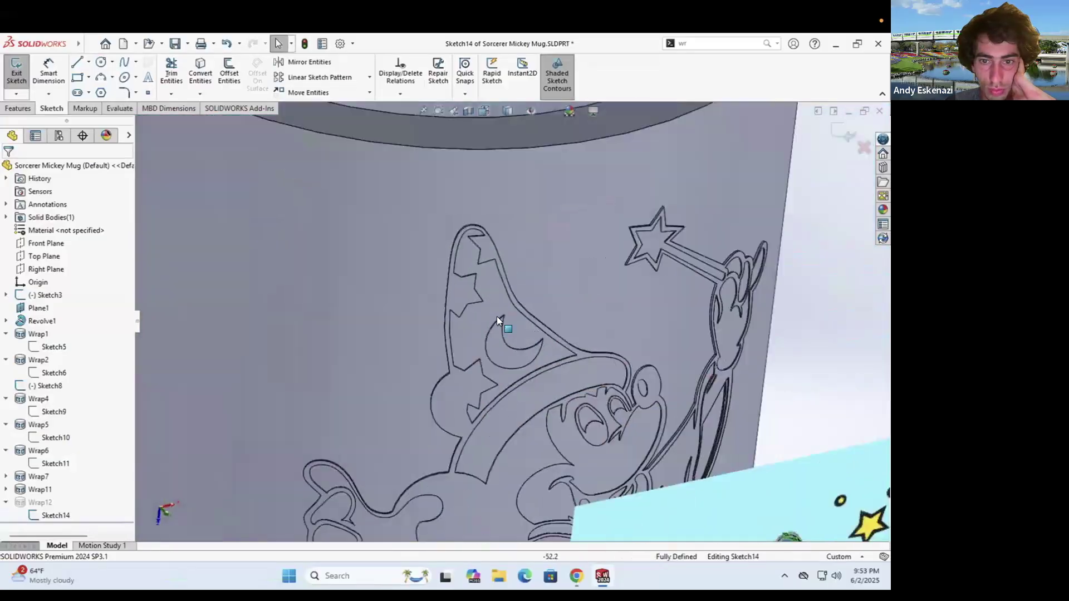
scroll(496, 316, down, 5)
click(17, 69)
Convert the moon's inner outline into a separate sketch on the Top Plane and exit the sketch
click(17, 69)
scroll(195, 268, up, 6)
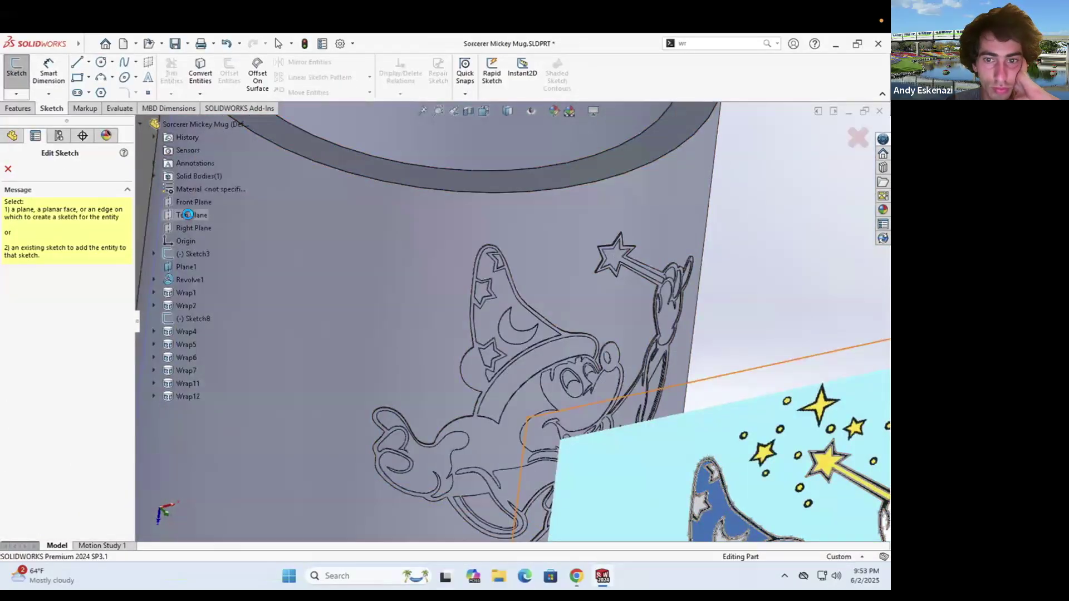
click(194, 216)
scroll(427, 260, down, 6)
click(201, 72)
click(410, 320)
click(8, 169)
scroll(459, 318, down, 10)
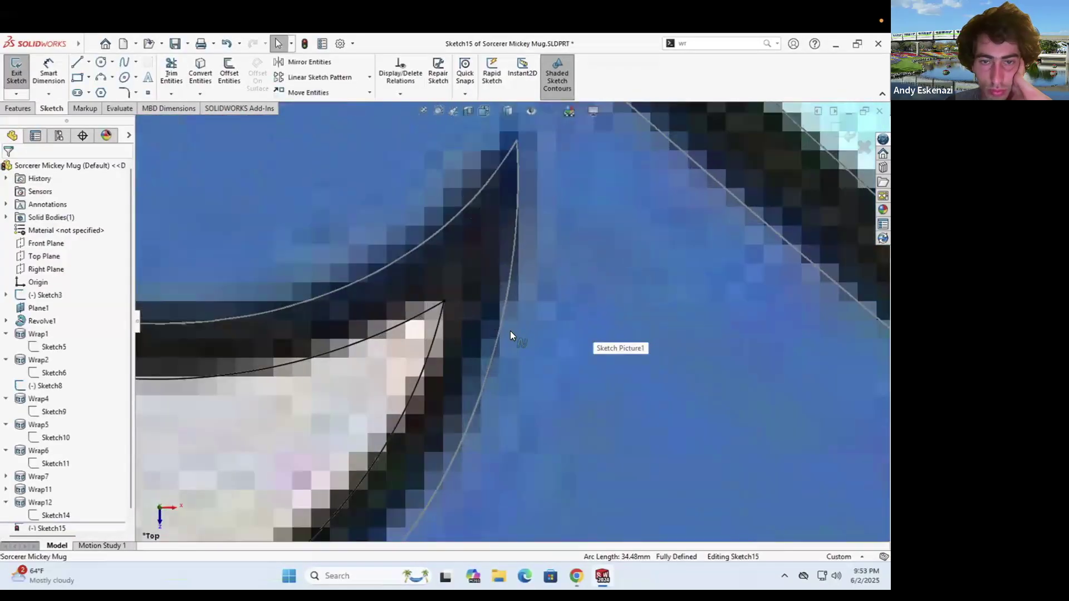
scroll(510, 328, up, 8)
click(837, 129)
Try to wrap the separate moon sketch onto the moon's face with the Spline Surface method at 0.50 mm
click(731, 45)
click(690, 58)
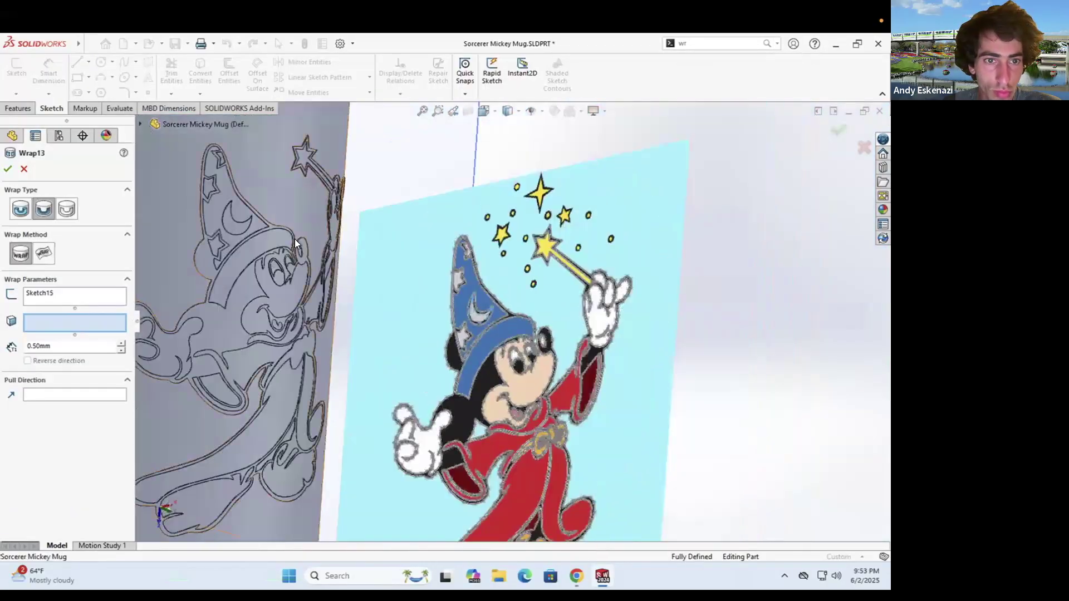
middle_drag(374, 255, 332, 278)
click(378, 245)
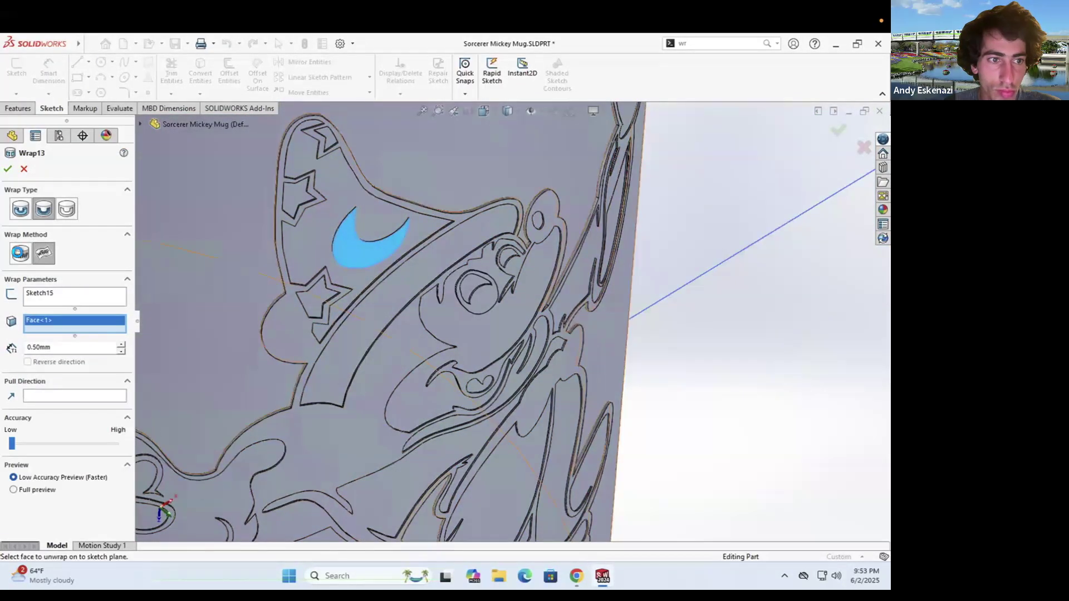
key(Escape)
Delete the separate moon sketch, Sketch15
scroll(308, 288, up, 5)
mouse_move(92, 522)
mouse_down()
mouse_move(92, 483)
mouse_move(43, 520)
mouse_up()
scroll(437, 262, up, 4)
middle_drag(531, 323, 493, 287)
scroll(493, 287, down, 6)
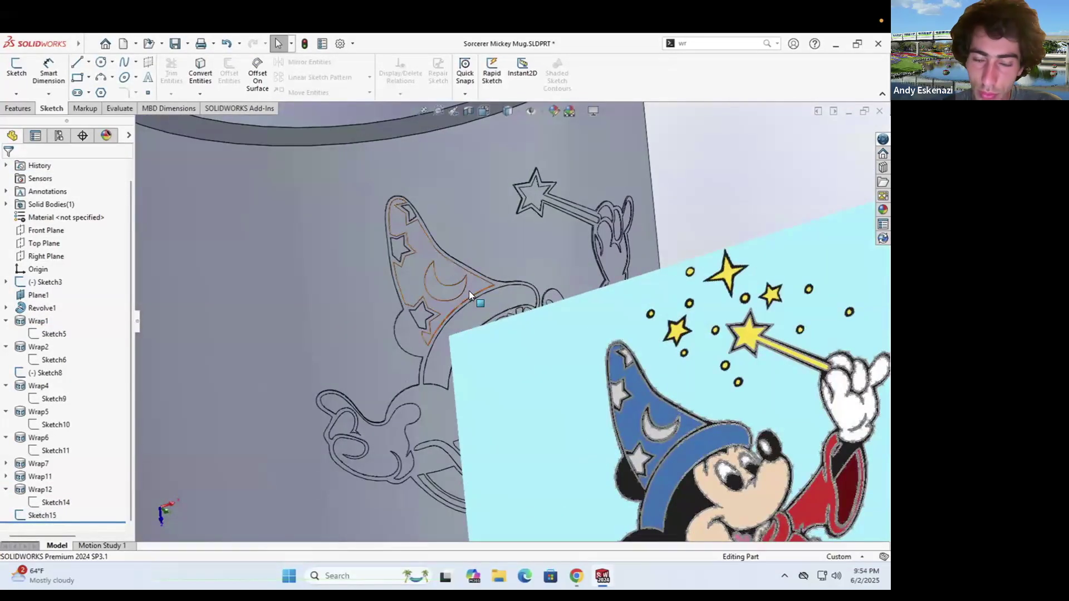
scroll(468, 291, down, 6)
click(42, 515)
key(Delete)
key(Return)
Delete the moon's inner outline from the sketch of the star wrap and exit the sketch
right_click(39, 499)
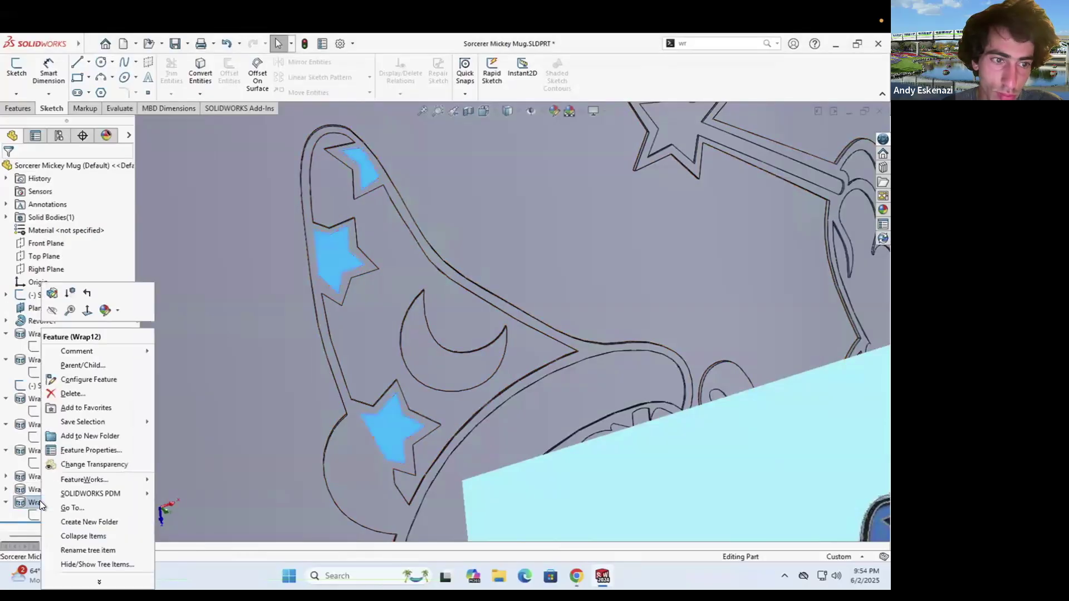
click(56, 298)
scroll(437, 335, down, 4)
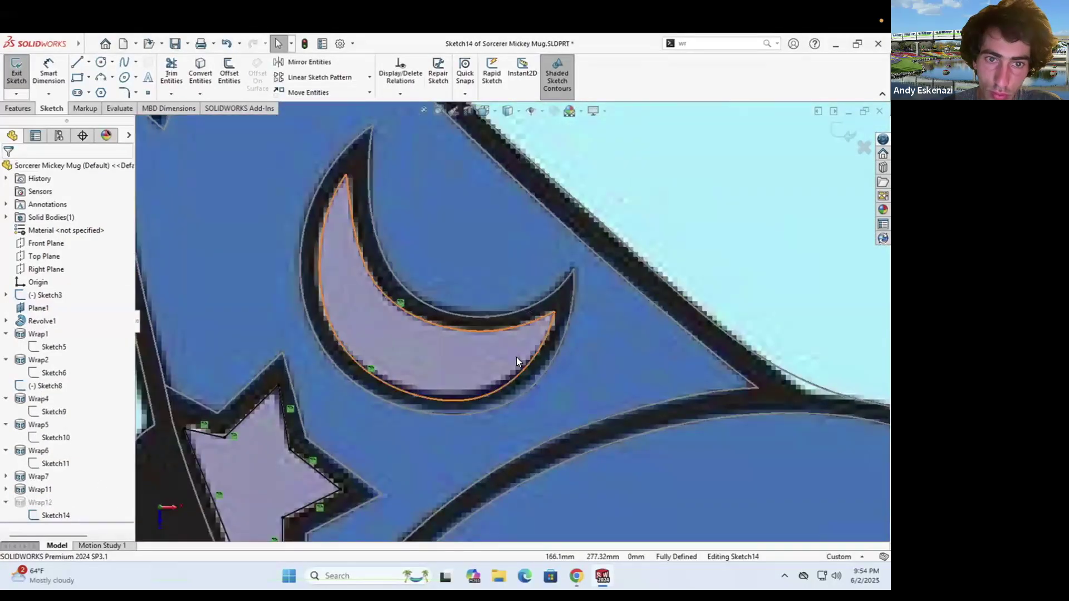
click(516, 356)
scroll(516, 356, up, 4)
ctrl+click(489, 339)
right_click(490, 341)
click(529, 523)
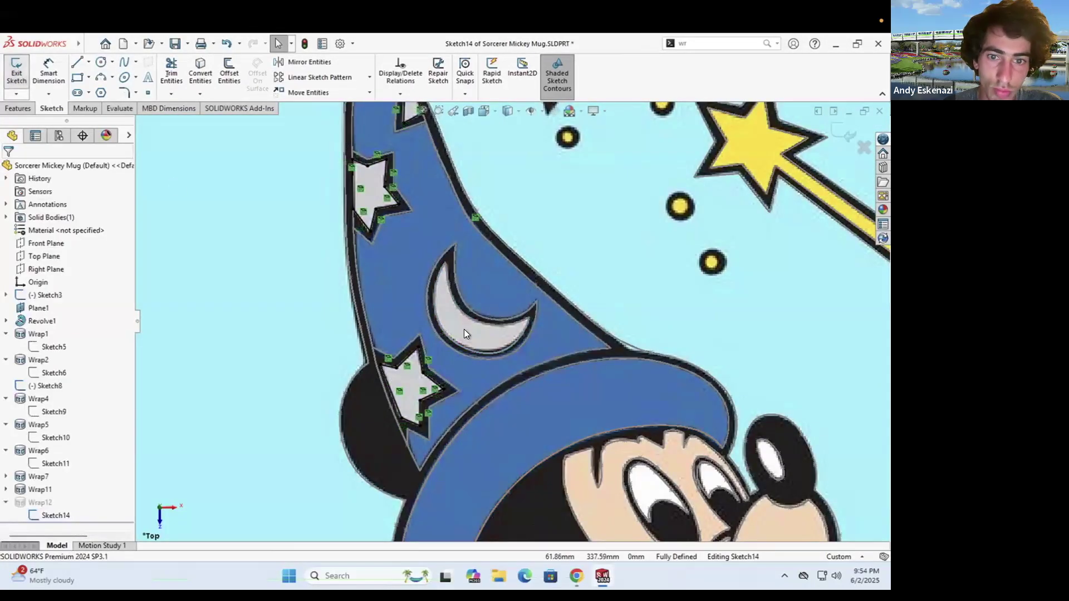
click(16, 73)
Create a new Top Plane sketch containing the converted inner outline of the moon
click(16, 72)
click(197, 217)
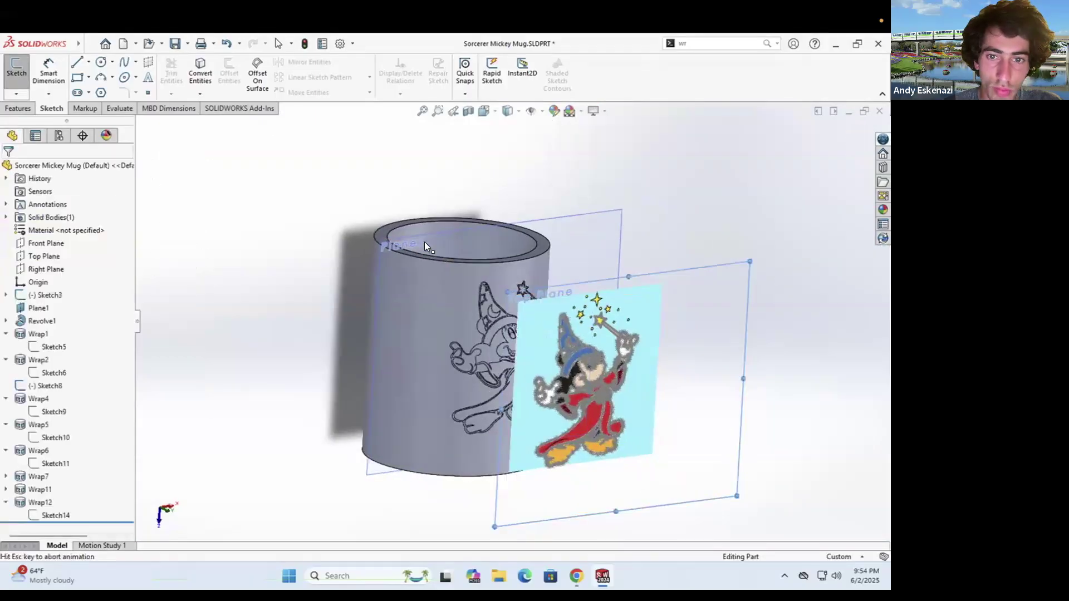
scroll(409, 320, down, 8)
click(201, 72)
click(403, 350)
click(7, 169)
click(21, 77)
Try to wrap the new moon sketch onto the character's outline face as a 0.50 mm Deboss
click(689, 44)
click(691, 58)
scroll(501, 321, up, 8)
middle_drag(454, 319, 492, 356)
scroll(492, 356, down, 5)
click(488, 349)
click(436, 391)
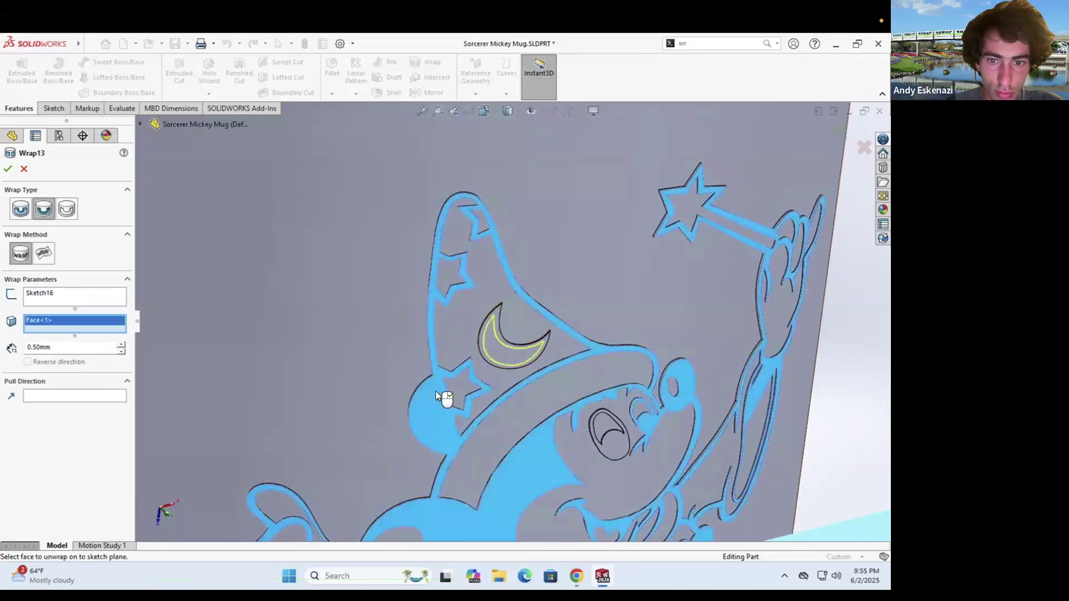
Try the moon wrap as an Emboss with a pull direction, and cancel the wrap
scroll(450, 346, down, 5)
click(20, 209)
click(49, 396)
key(f)
middle_drag(493, 360, 484, 417)
click(165, 513)
middle_drag(405, 286, 544, 414)
scroll(544, 389, down, 5)
click(24, 169)
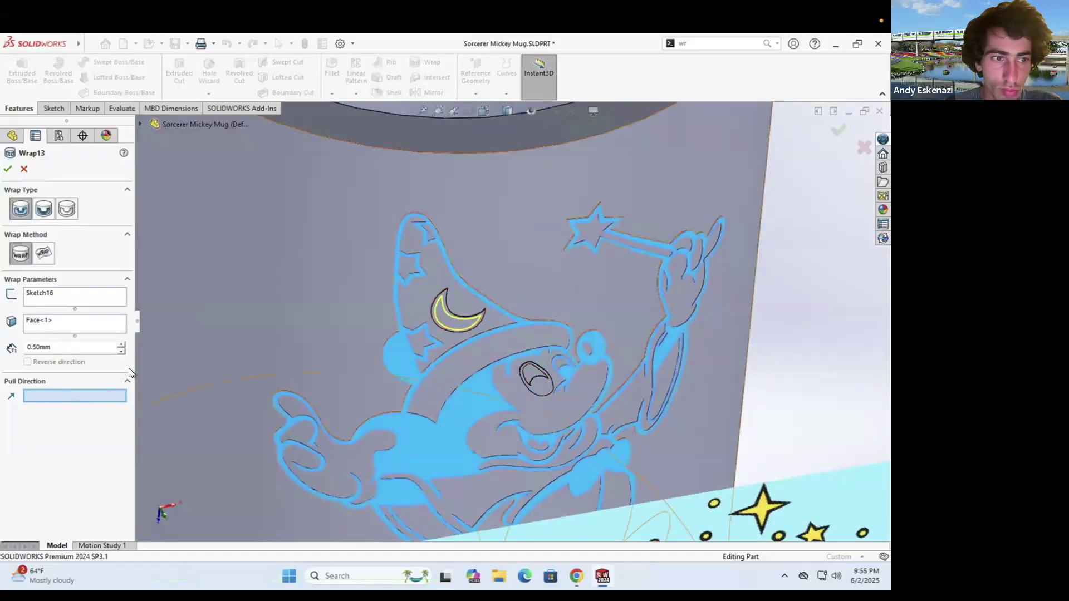
Compare the artwork on the mug with the traced picture for missing details
scroll(476, 317, up, 5)
middle_drag(492, 334, 470, 316)
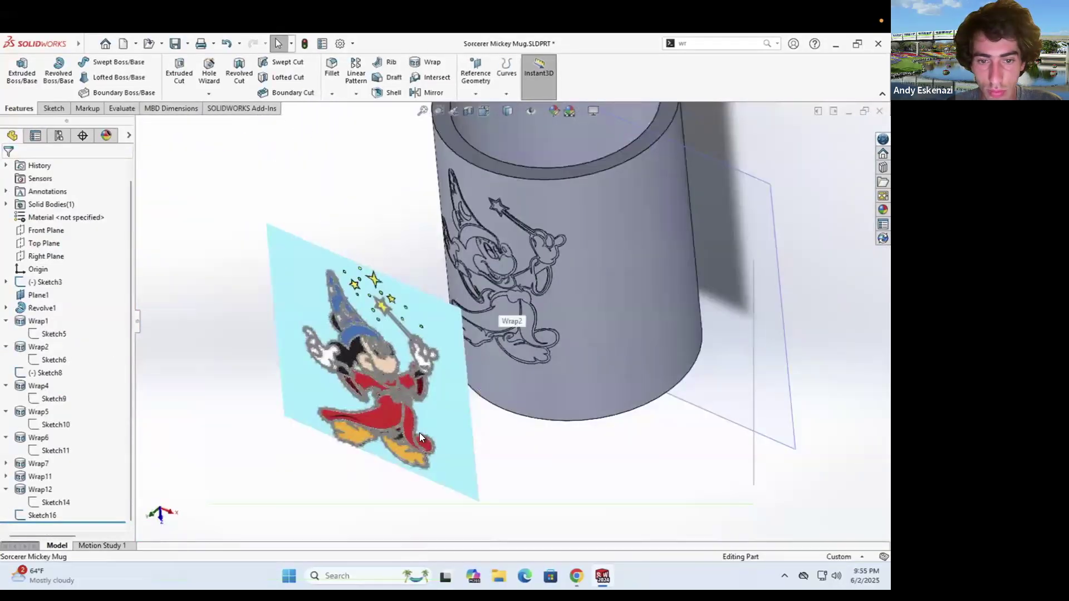
scroll(594, 273, down, 5)
scroll(582, 275, up, 5)
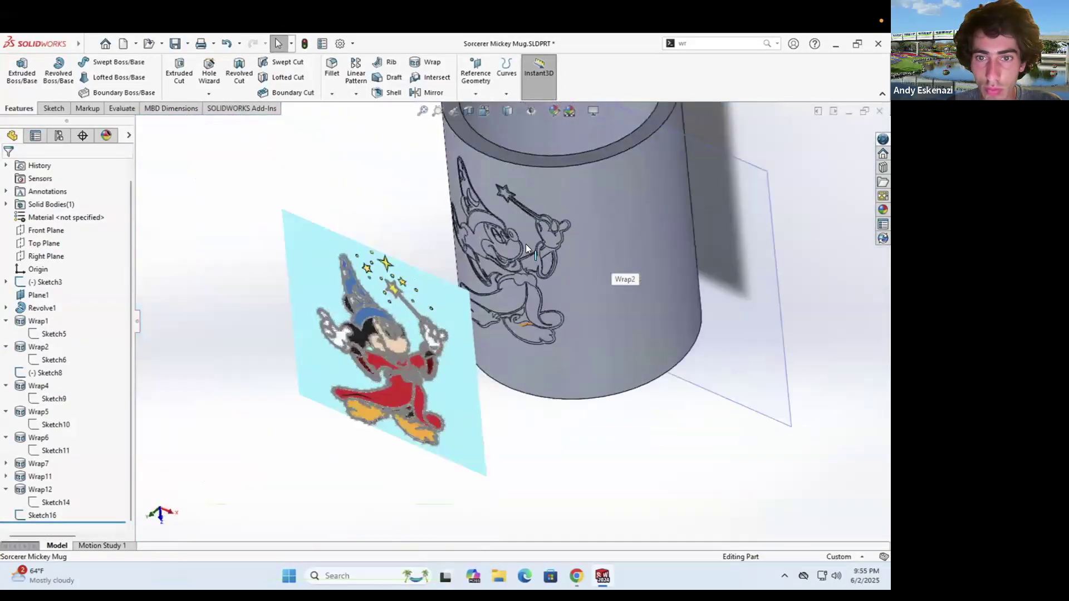
scroll(501, 243, down, 8)
scroll(485, 243, up, 8)
scroll(390, 317, down, 8)
Try to wrap Sketch8 onto the shoe's face with the Spline Surface method at 0.50 mm
click(38, 373)
scroll(343, 412, up, 6)
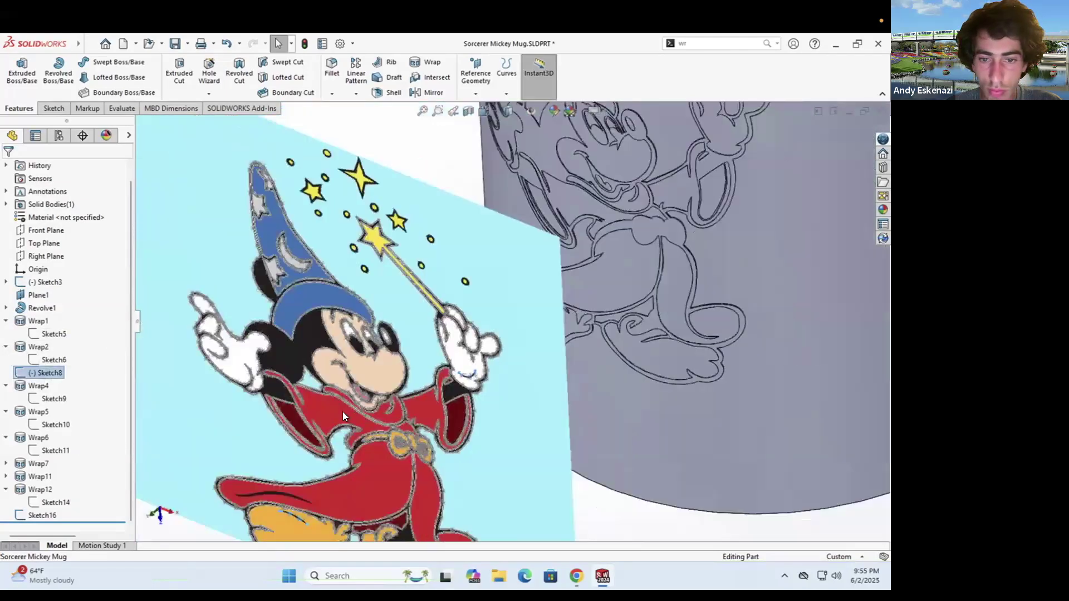
click(700, 46)
click(695, 60)
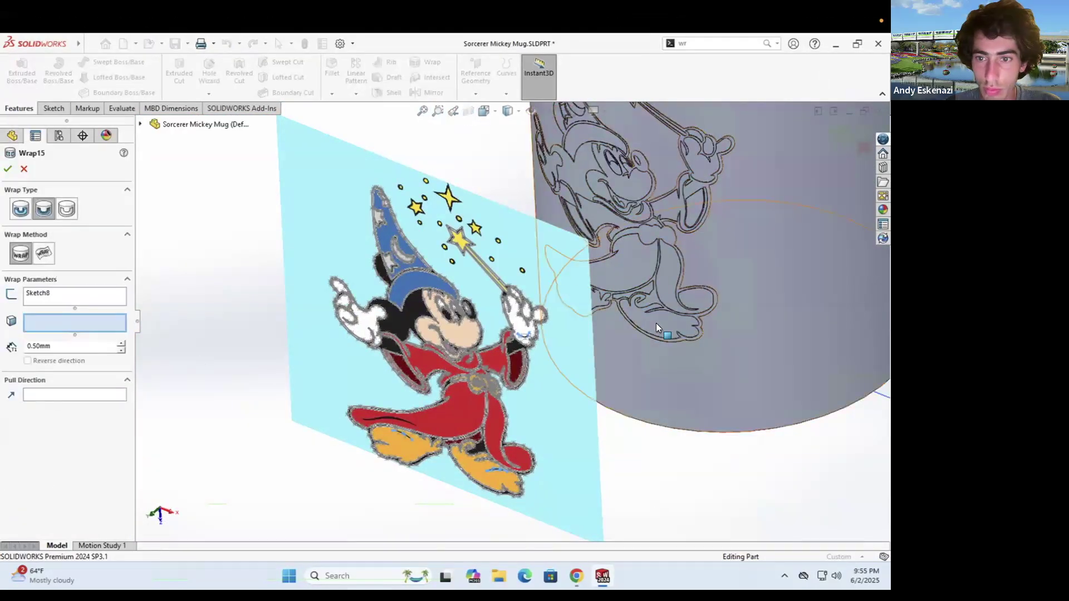
scroll(585, 304, up, 5)
scroll(580, 262, down, 7)
middle_drag(580, 262, 608, 372)
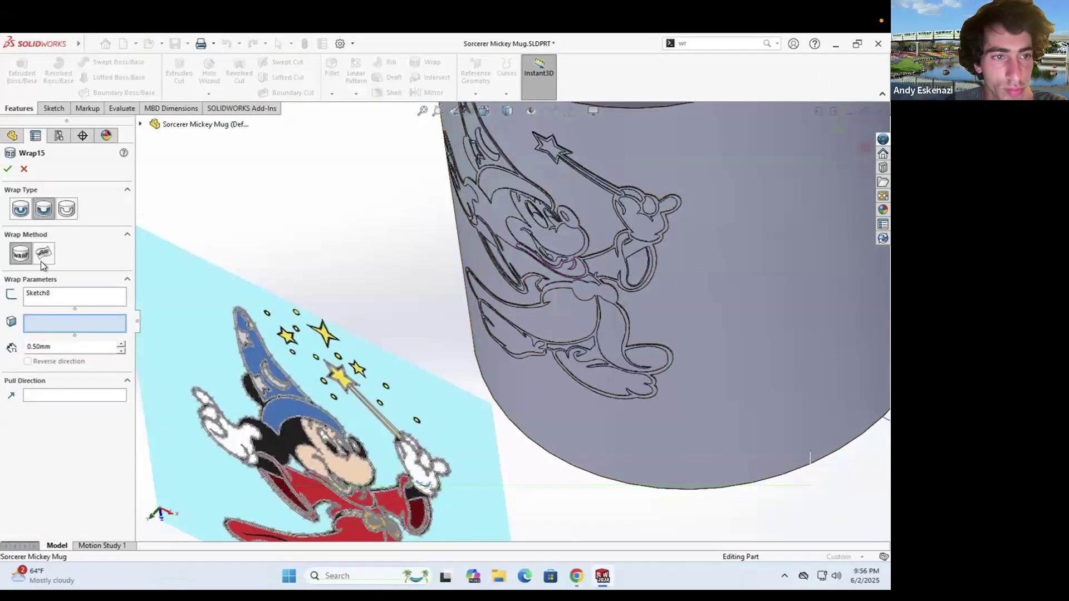
click(607, 372)
click(8, 169)
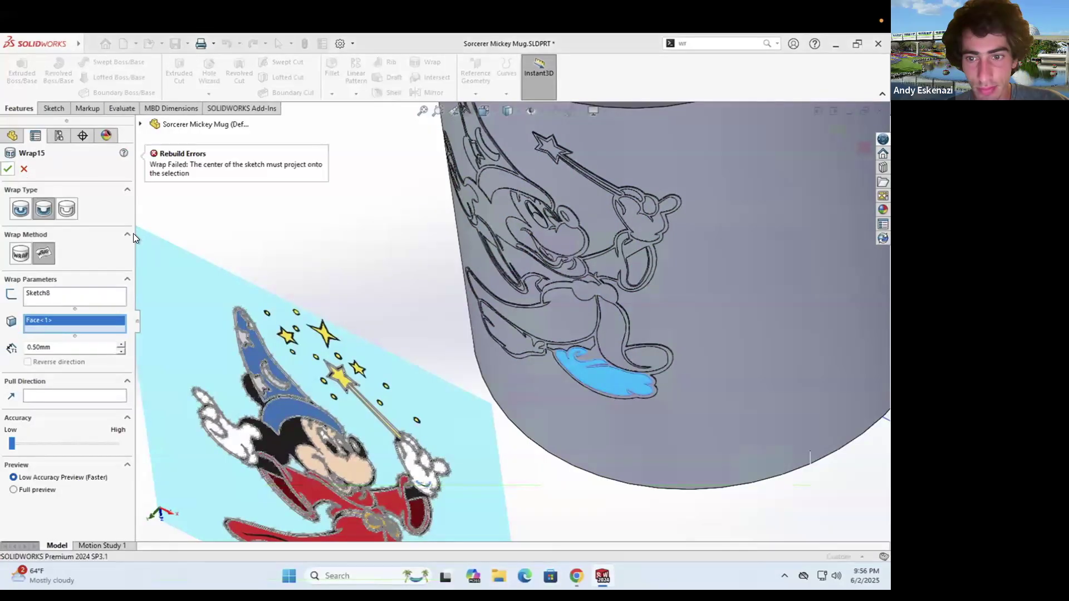
click(24, 169)
Convert the crease line in the middle of the character's orange shoe into a new Top Plane sketch and exit it
click(54, 109)
click(17, 70)
click(139, 126)
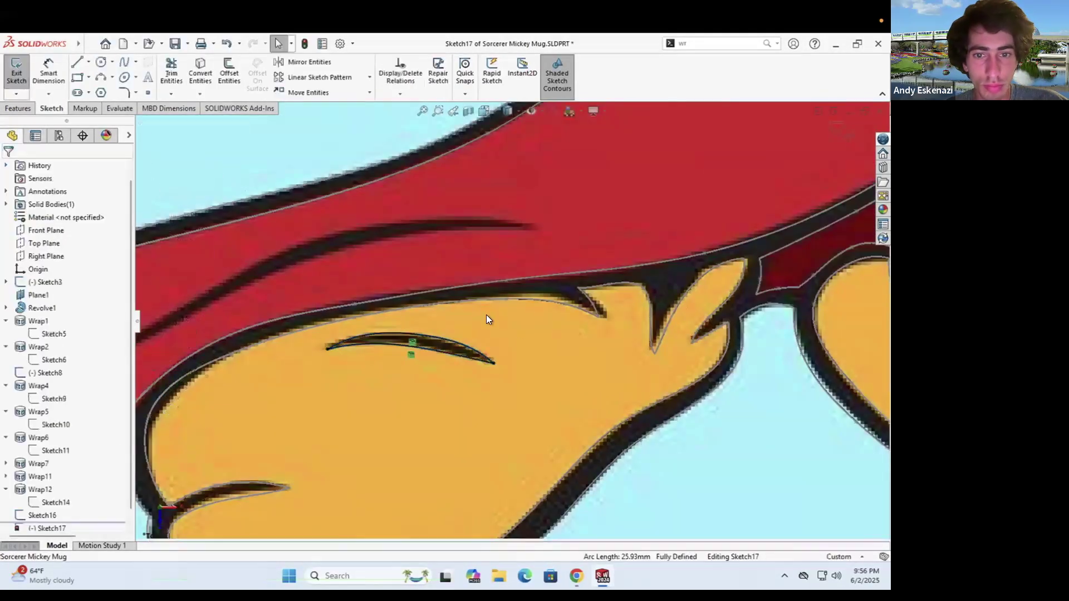
scroll(486, 320, up, 10)
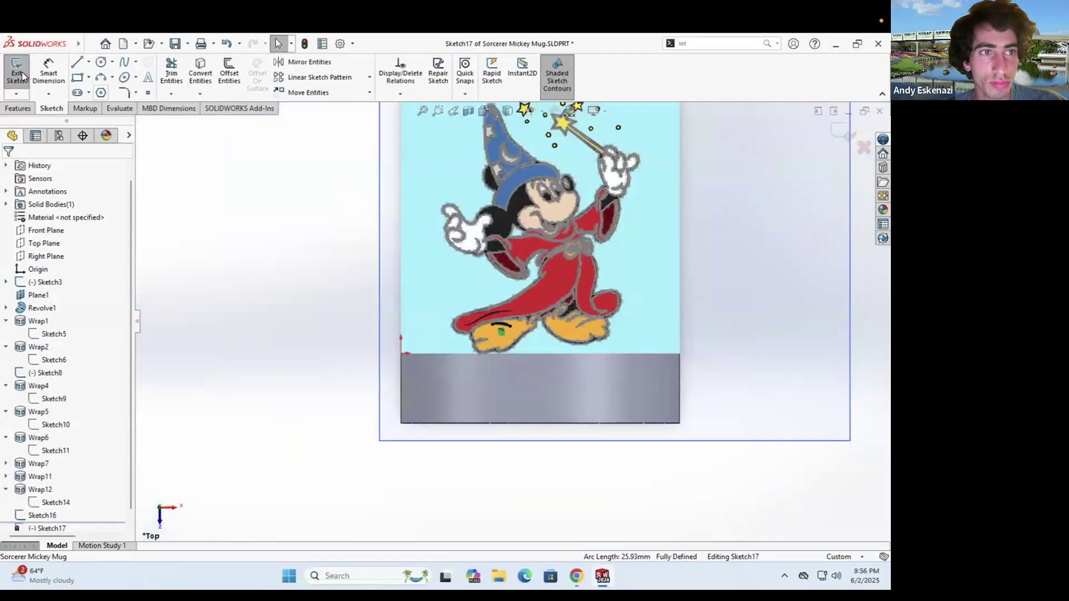
click(23, 73)
Try to wrap the shoe crease sketch onto the outline face at 0.50 mm as a Deboss and as an Emboss
click(725, 44)
click(713, 61)
middle_drag(430, 300, 522, 355)
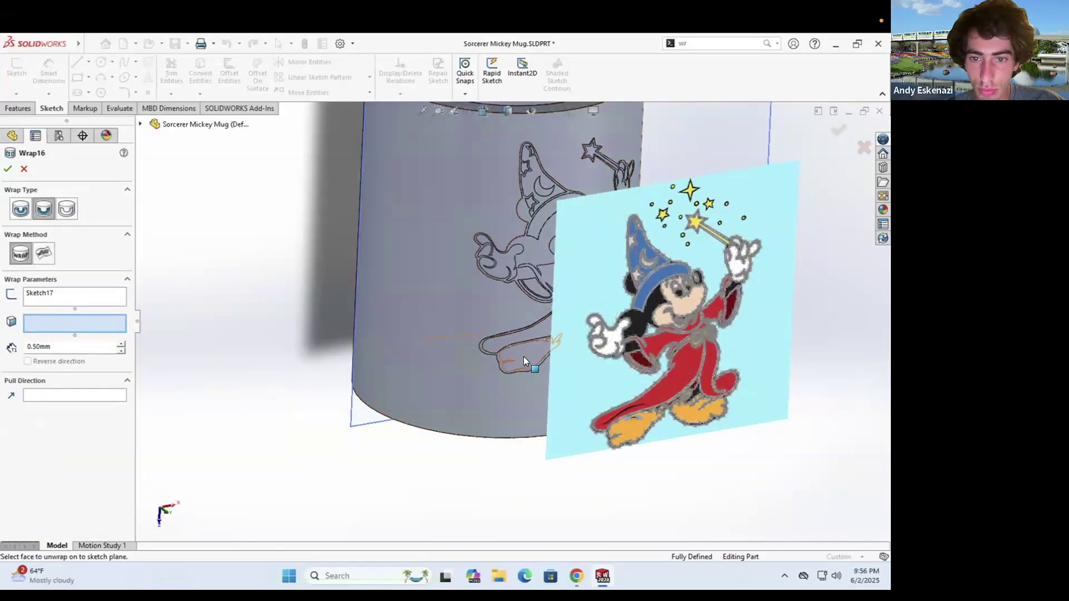
scroll(523, 357, down, 5)
click(543, 385)
scroll(493, 315, down, 4)
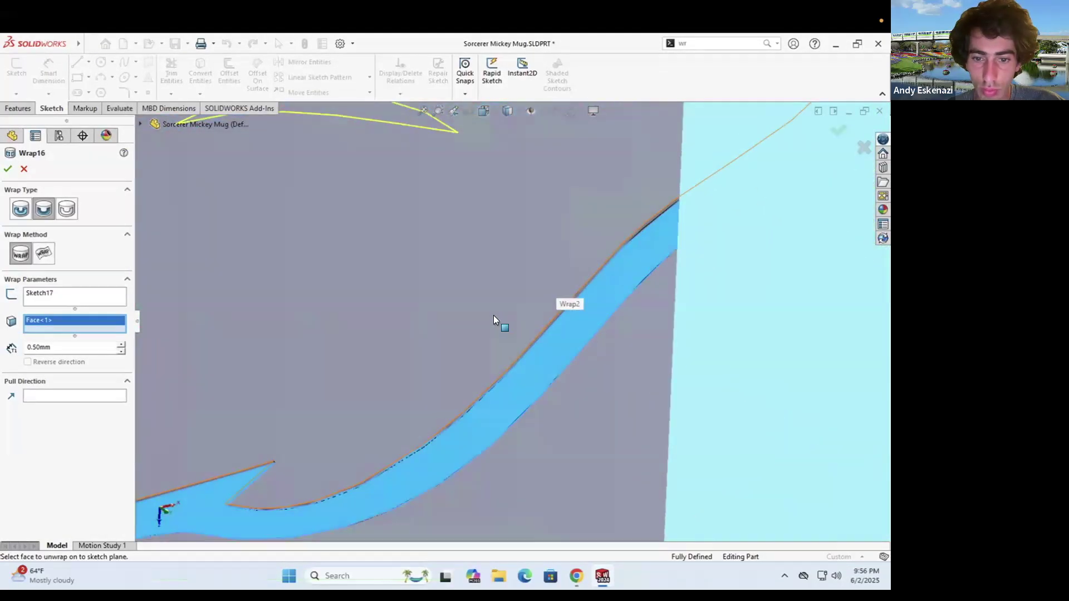
scroll(479, 326, up, 3)
click(20, 208)
click(24, 169)
Examine the wrapped artwork on the mug against the reference picture
scroll(453, 309, up, 10)
scroll(505, 243, down, 4)
middle_drag(454, 309, 423, 233)
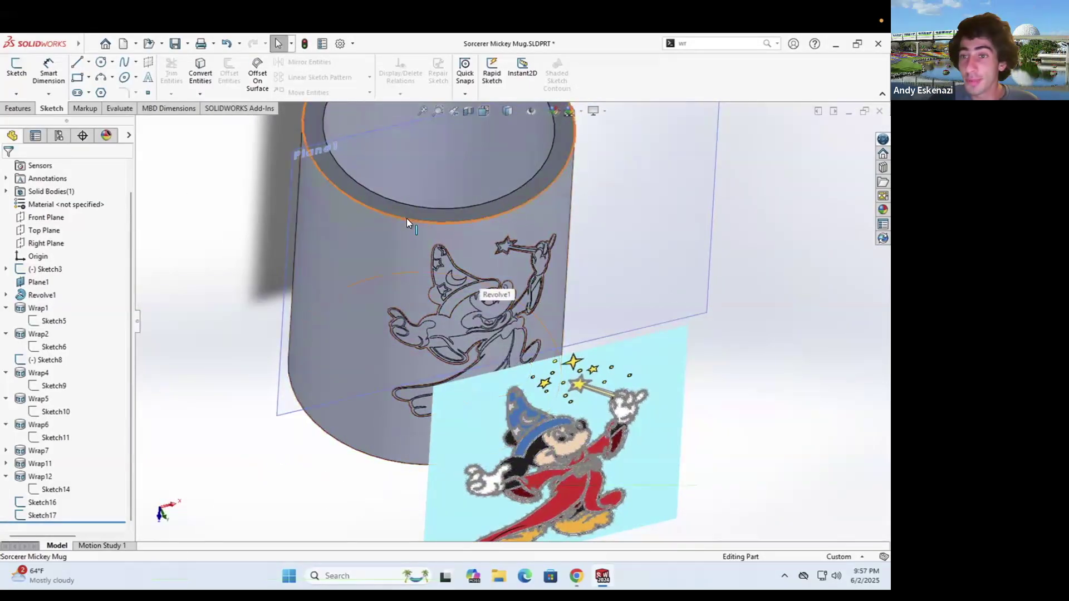
mouse_move(517, 285)
middle_down()
mouse_move(501, 295)
mouse_move(524, 262)
mouse_move(490, 250)
mouse_move(514, 273)
middle_up()
scroll(517, 271, down, 1)
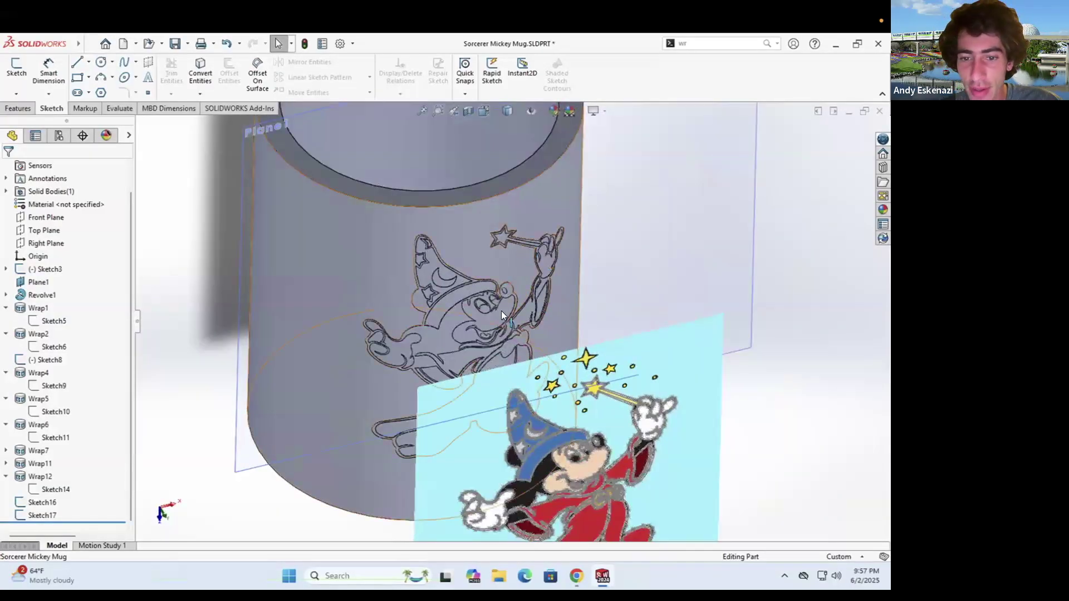
scroll(475, 283, down, 3)
scroll(475, 283, up, 5)
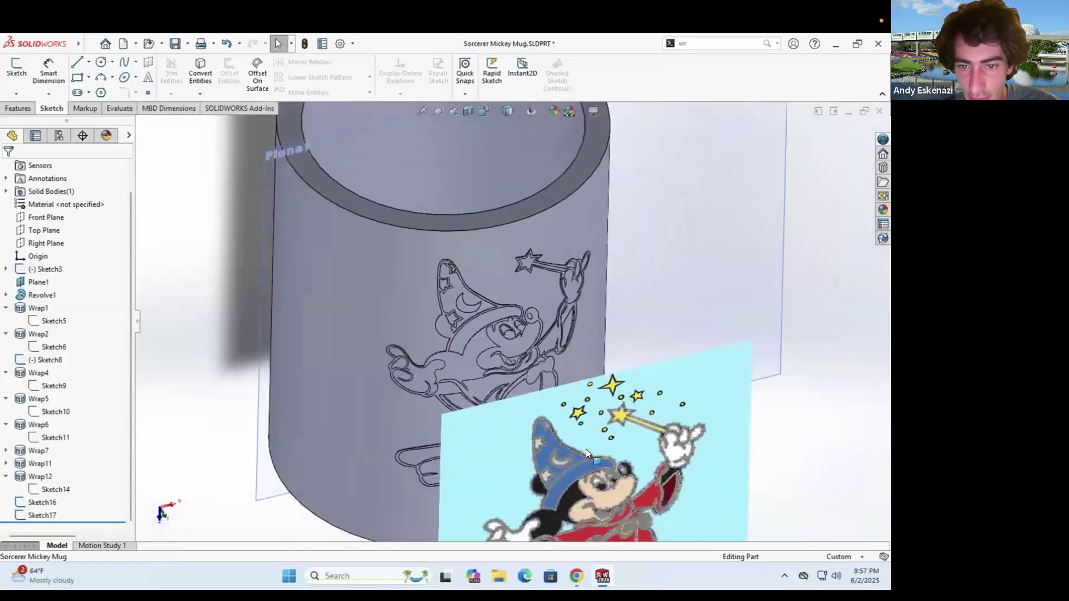
scroll(487, 264, down, 3)
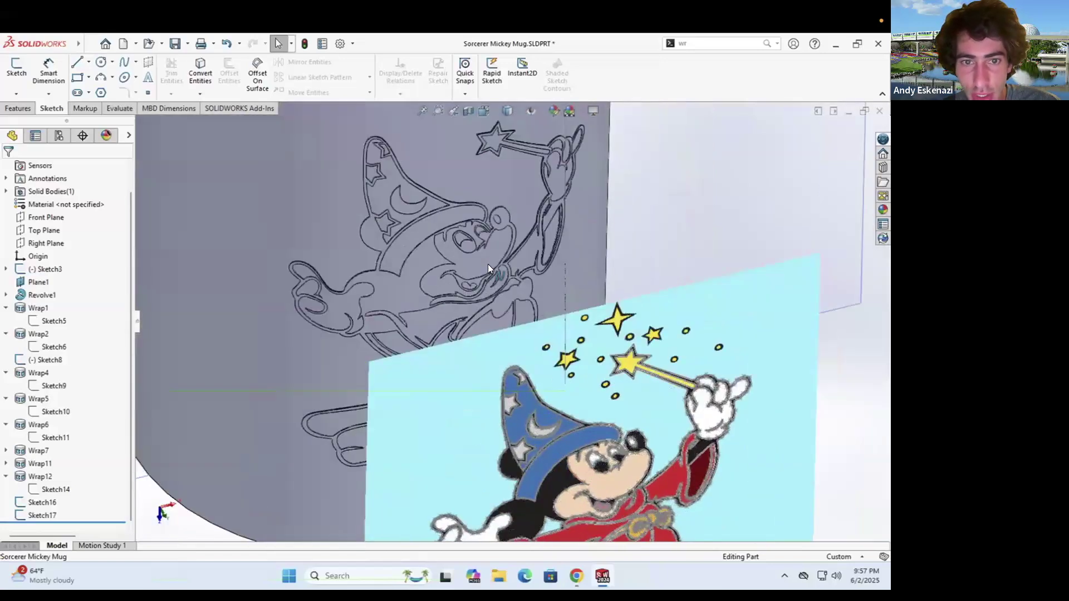
Color the wizard hat's cone face and brim face pure blue and accept the appearance
right_click(383, 190)
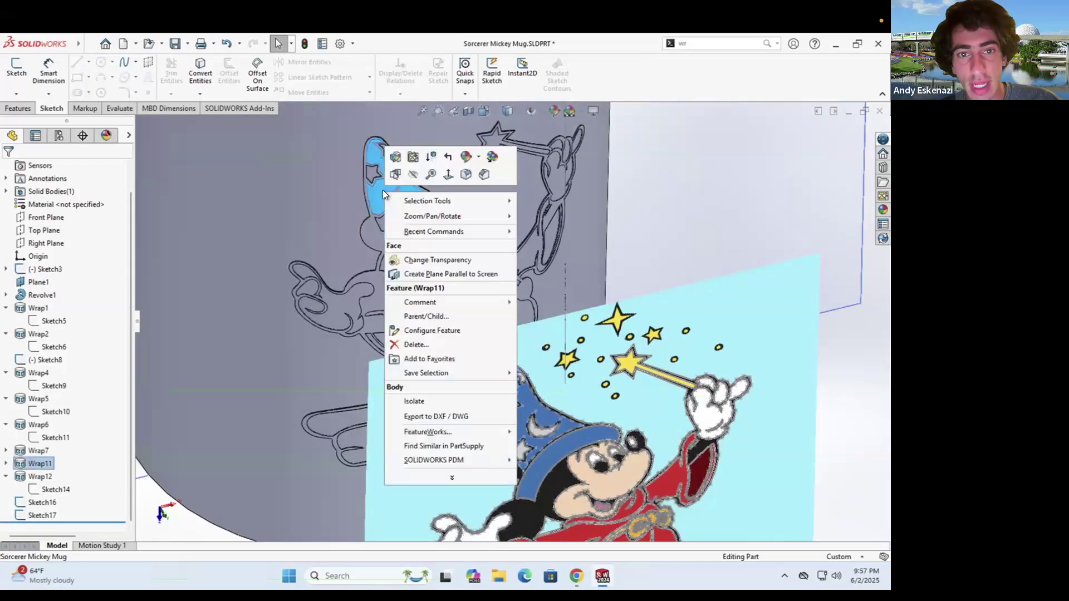
click(476, 155)
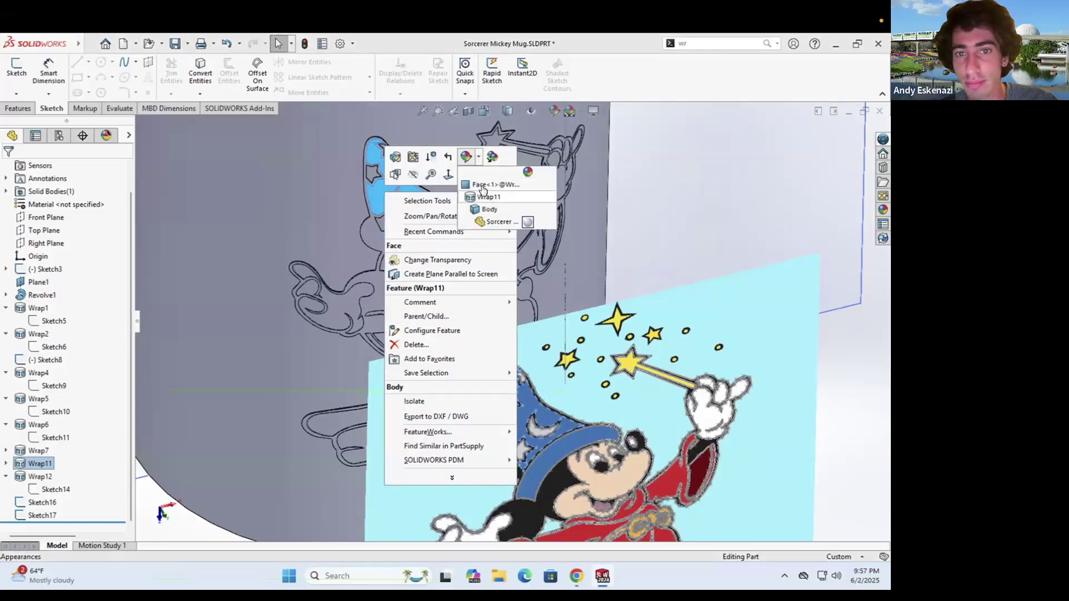
click(482, 185)
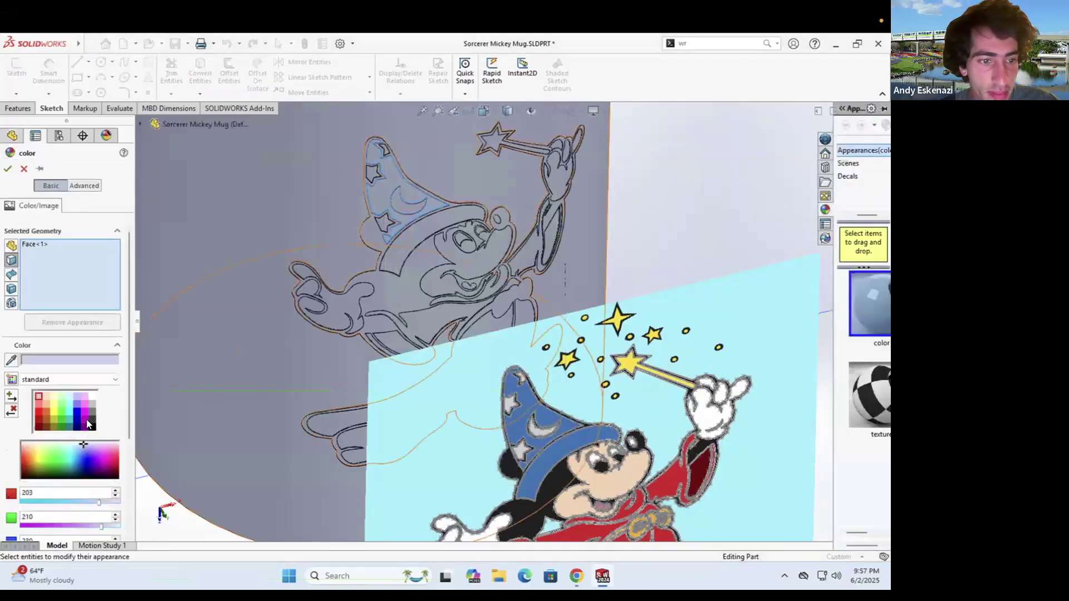
click(76, 404)
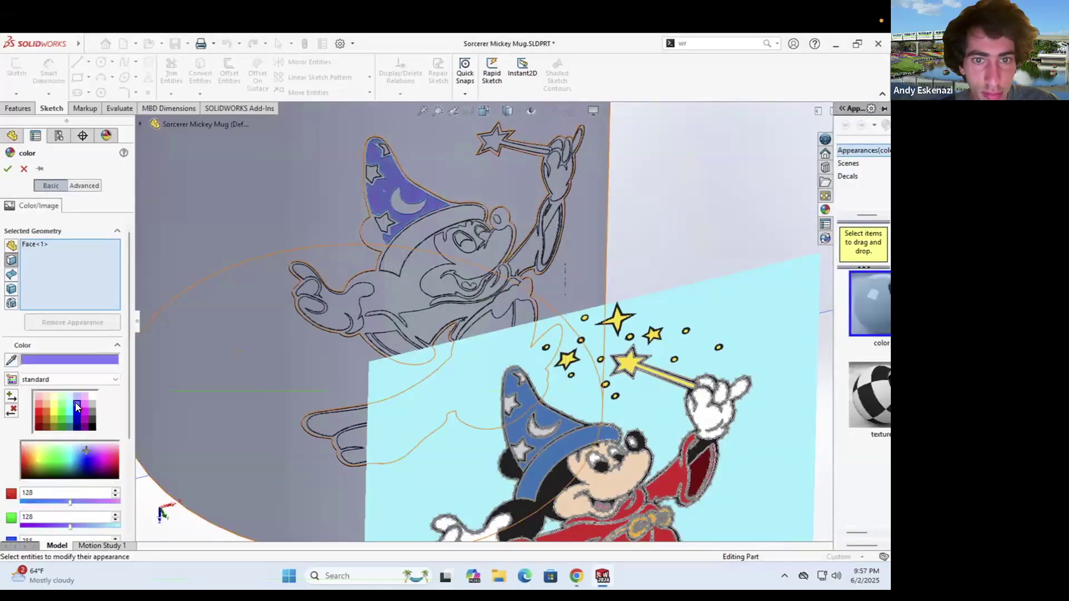
click(415, 232)
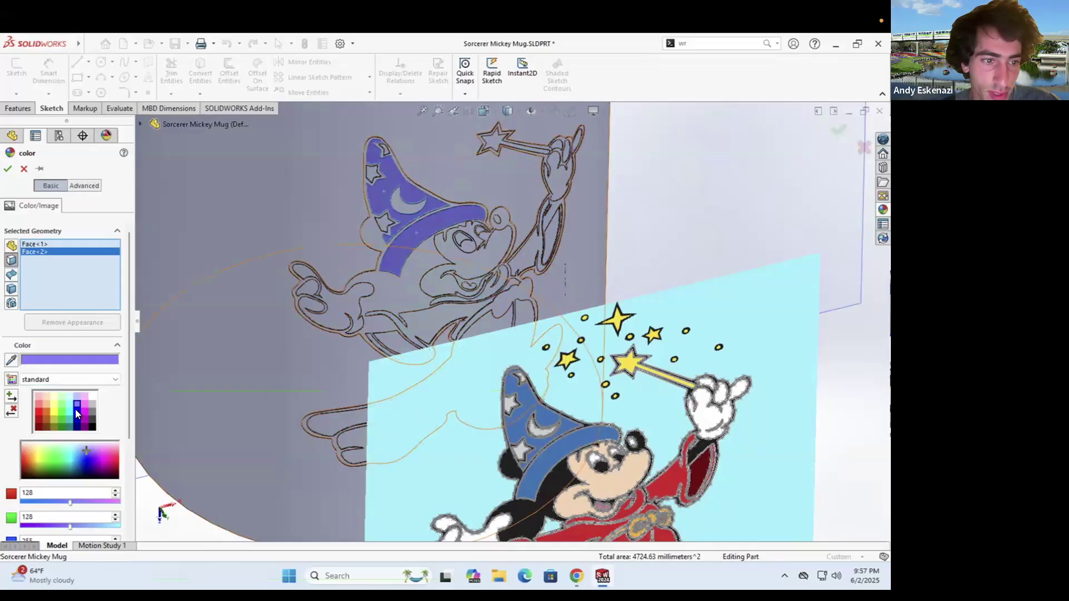
click(75, 410)
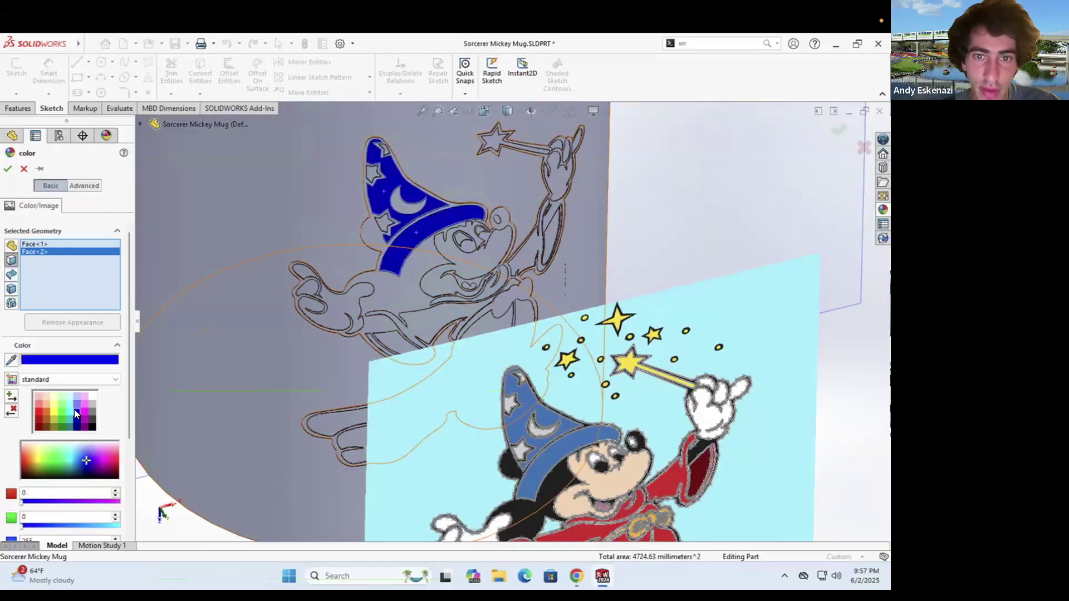
scroll(483, 346, up, 1)
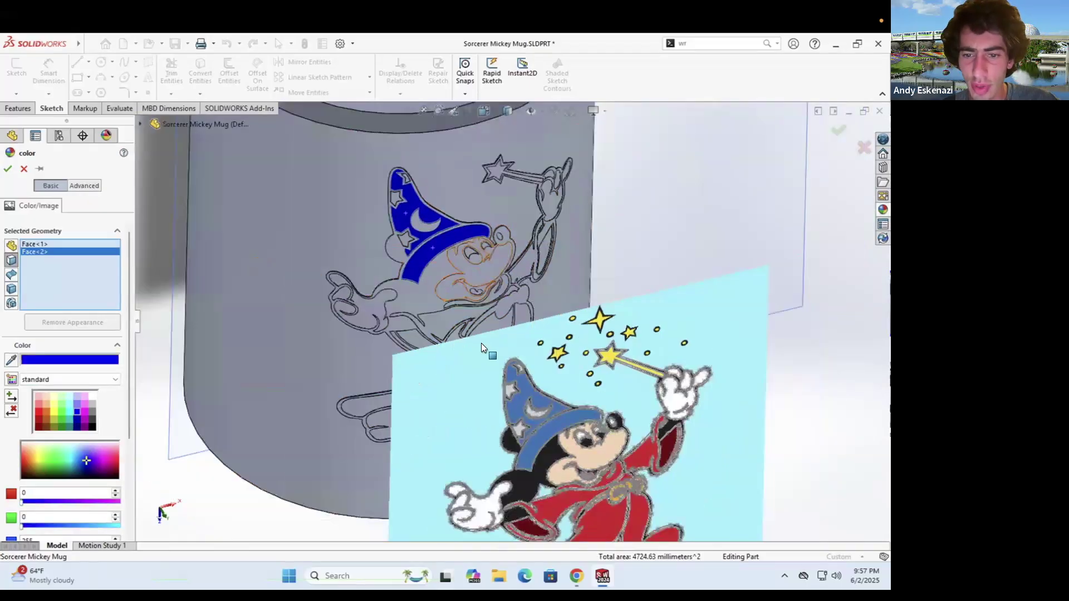
click(9, 169)
Color the Wrap1 outline face of the character dark grey, covering only that face
scroll(344, 240, down, 3)
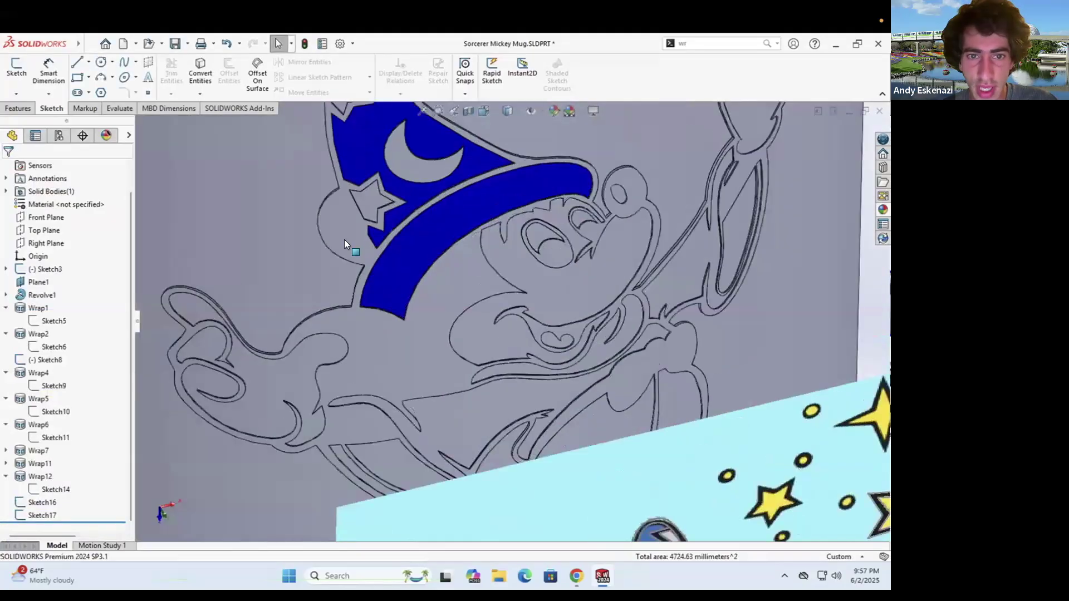
right_click(346, 232)
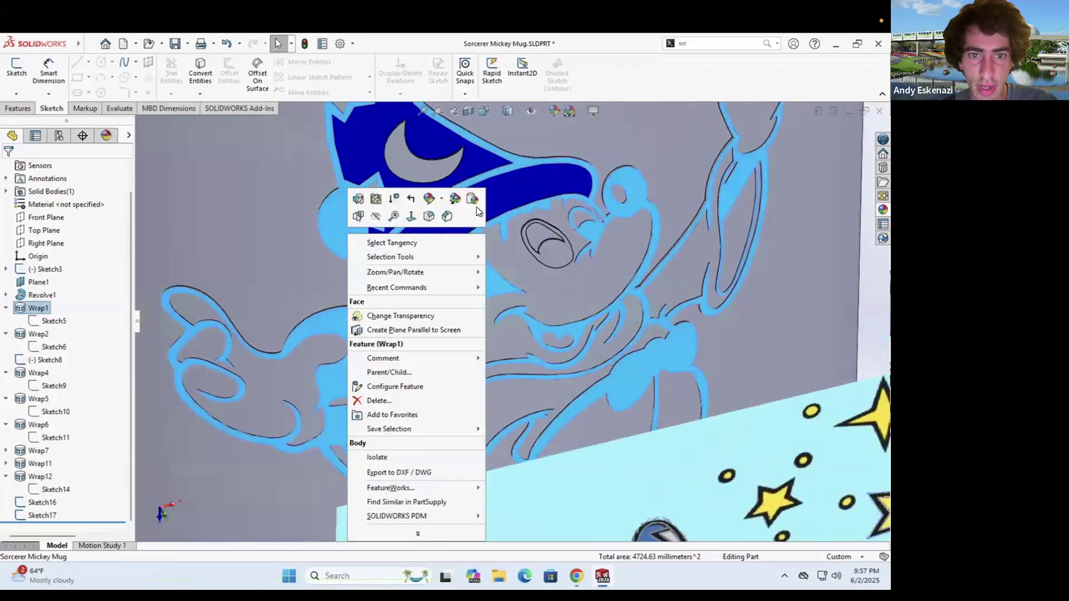
click(442, 198)
click(445, 230)
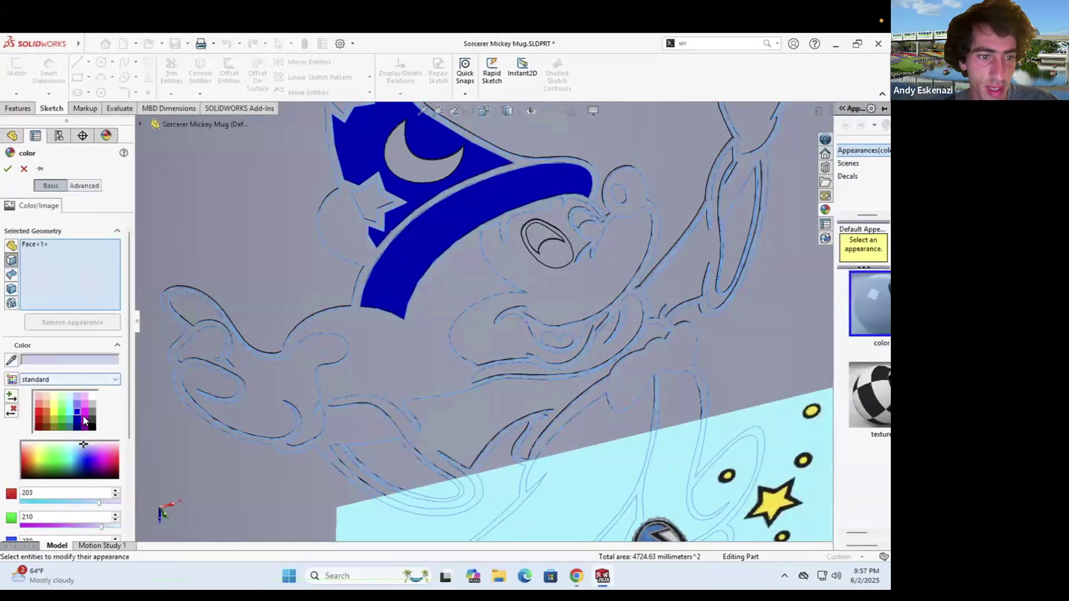
click(91, 419)
Compare the colored outline and the sash area with the reference picture, and accept the appearance
scroll(398, 251, up, 5)
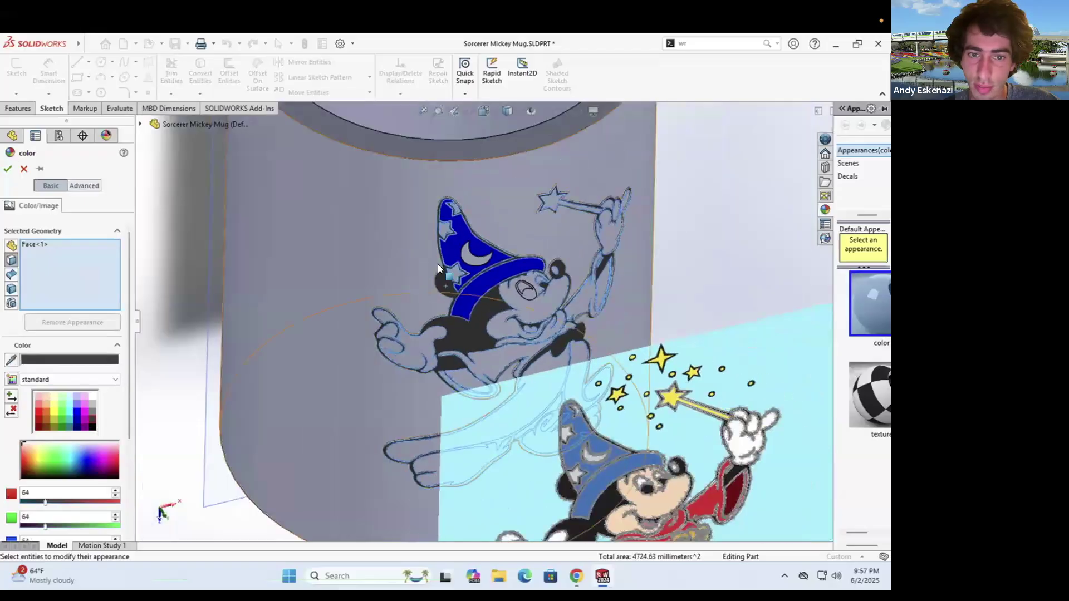
scroll(482, 342, up, 3)
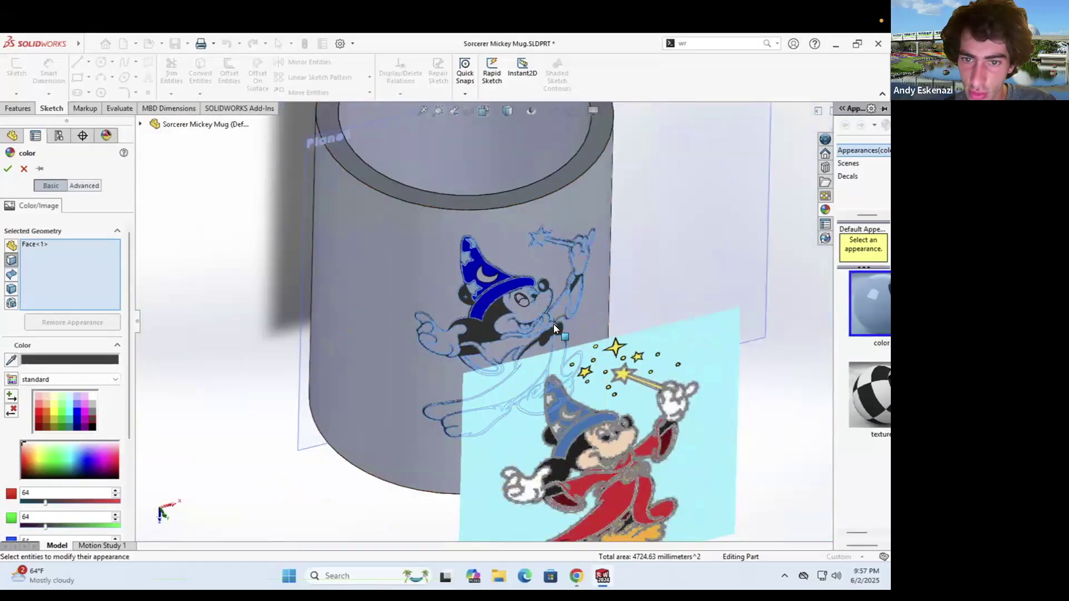
scroll(550, 349, down, 4)
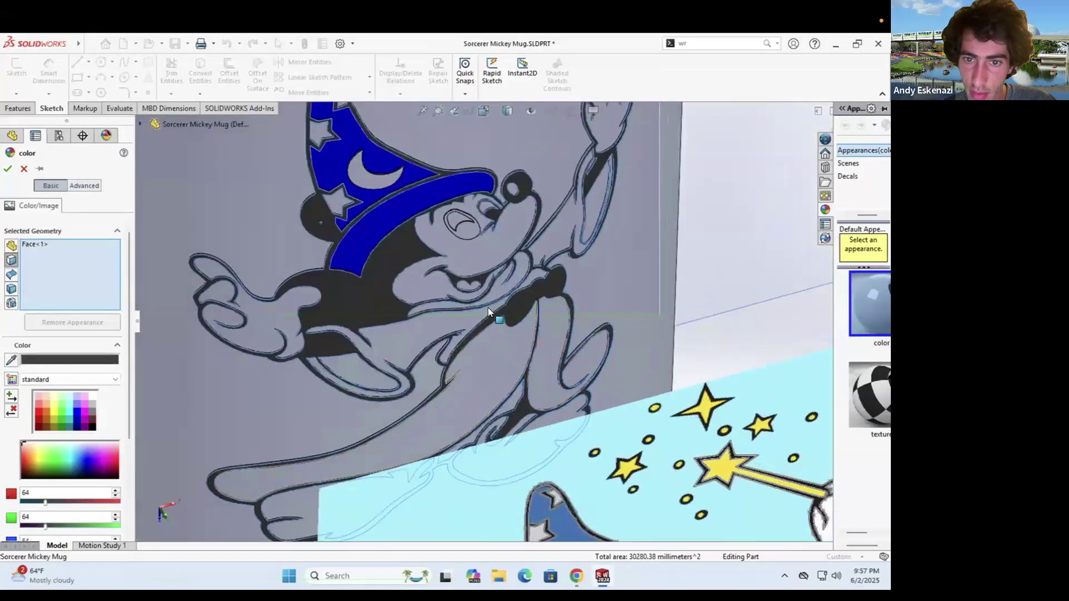
scroll(488, 308, up, 4)
scroll(586, 470, down, 5)
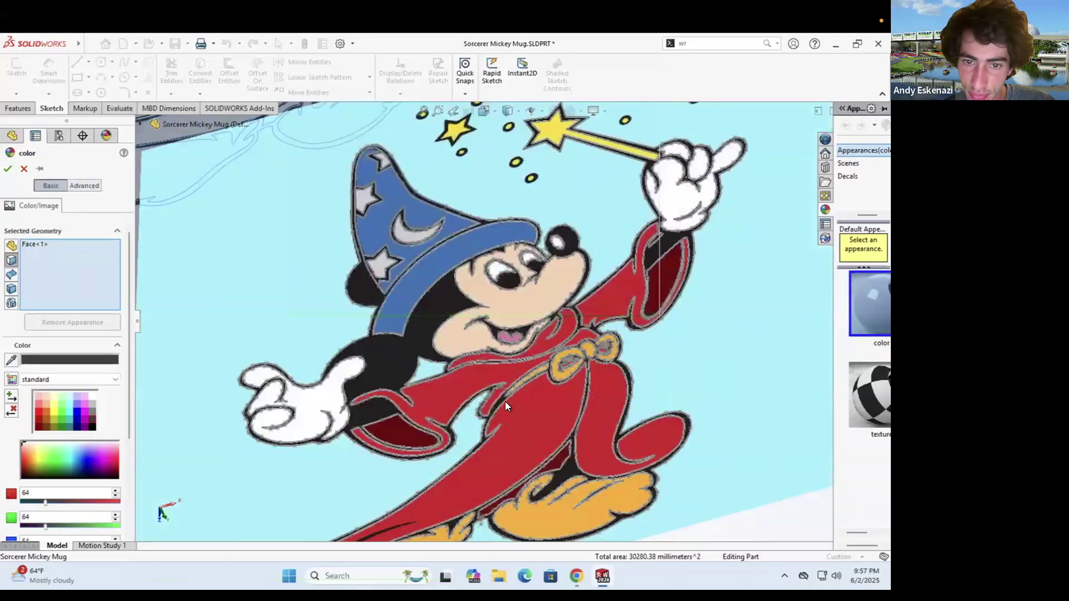
scroll(524, 375, up, 5)
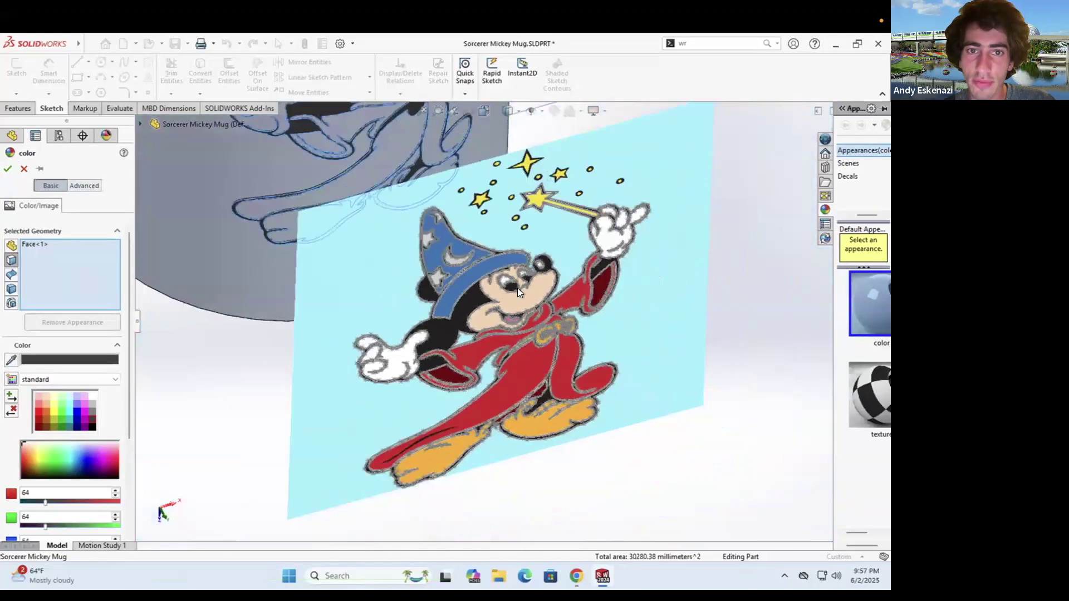
scroll(470, 219, up, 4)
scroll(590, 515, down, 3)
scroll(607, 492, up, 2)
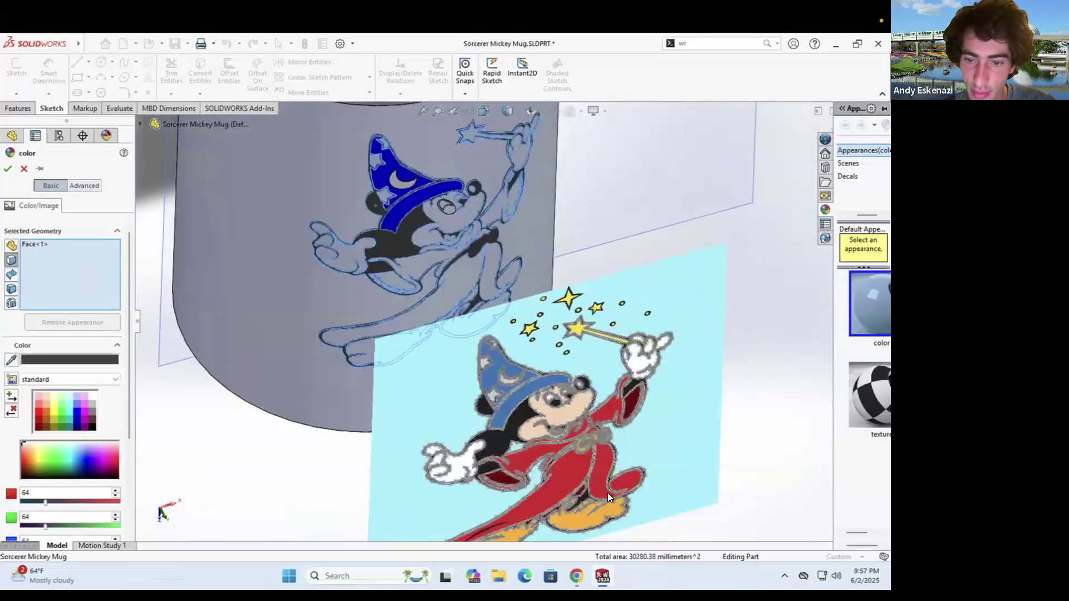
scroll(607, 493, down, 6)
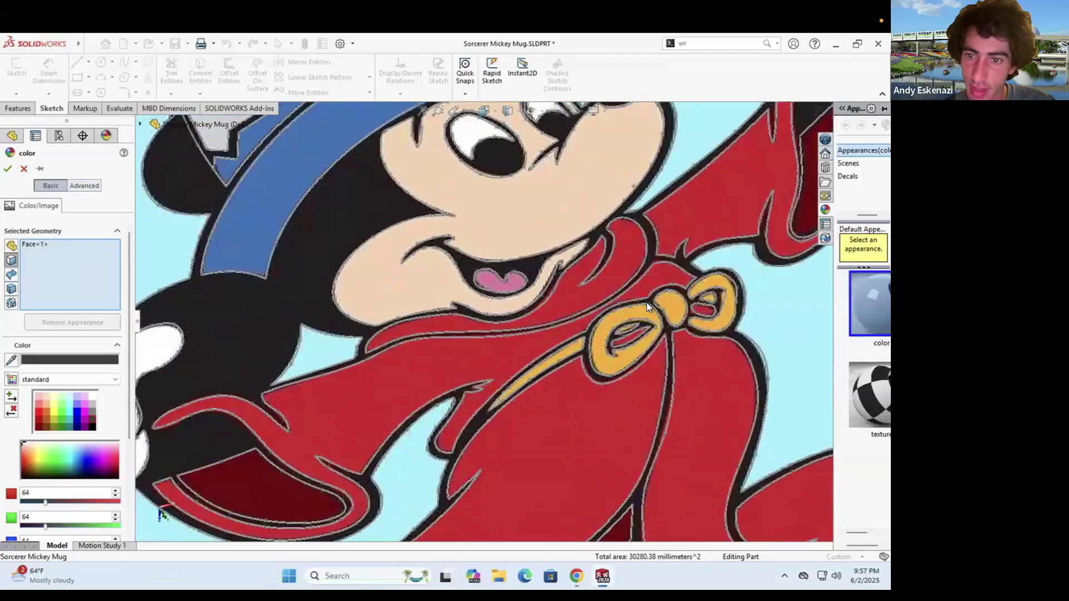
scroll(567, 392, up, 5)
scroll(547, 349, down, 3)
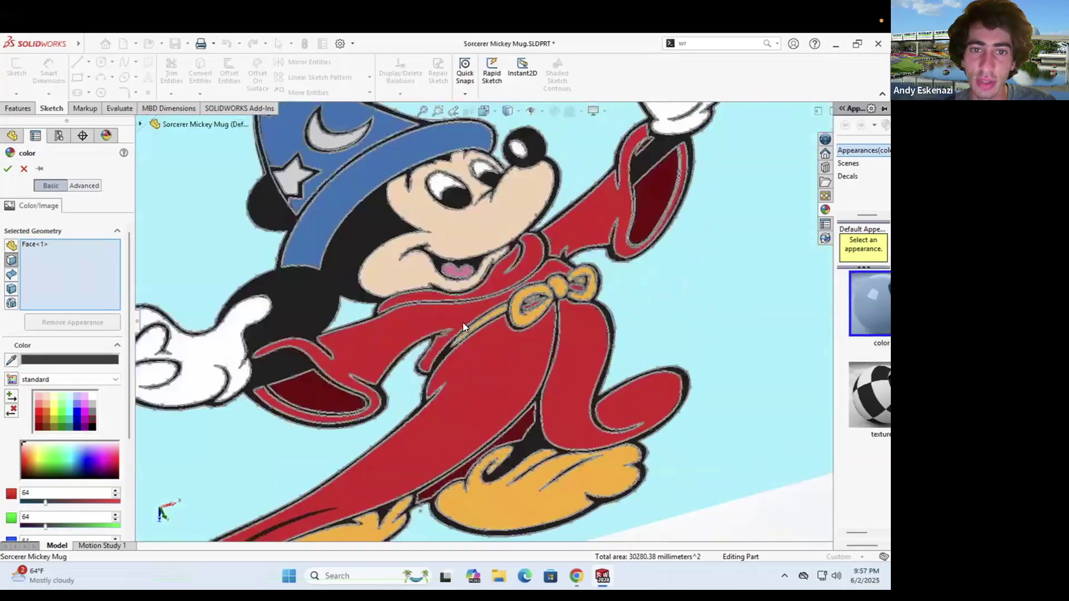
scroll(462, 323, up, 3)
scroll(436, 264, up, 3)
scroll(426, 182, down, 5)
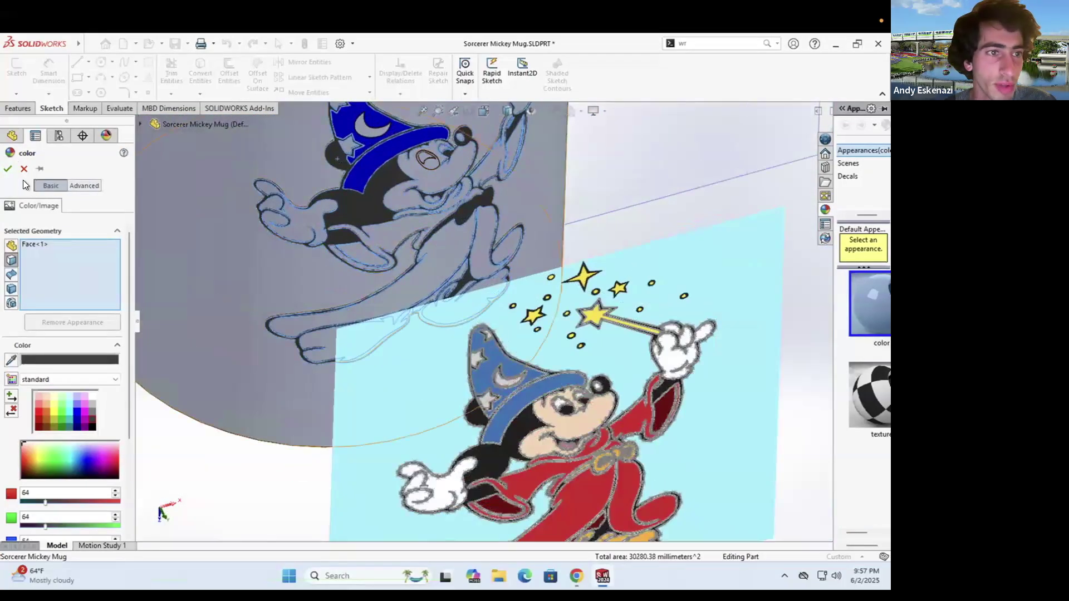
click(7, 169)
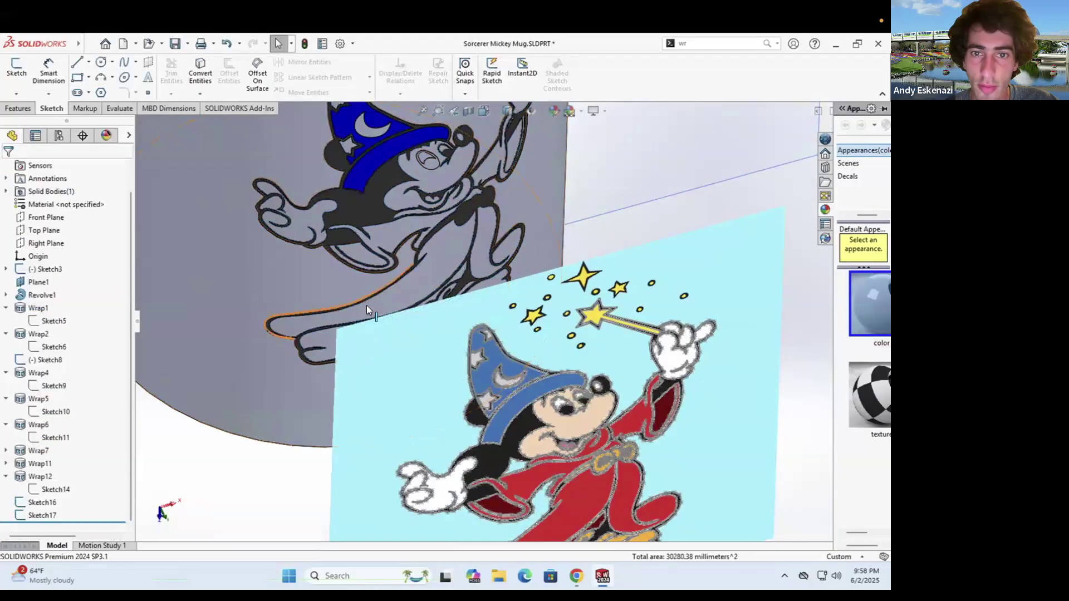
Apply the same dark grey to the Wrap6 face forming the larger eye's outline and pupil
scroll(366, 305, up, 3)
middle_drag(400, 208, 436, 263)
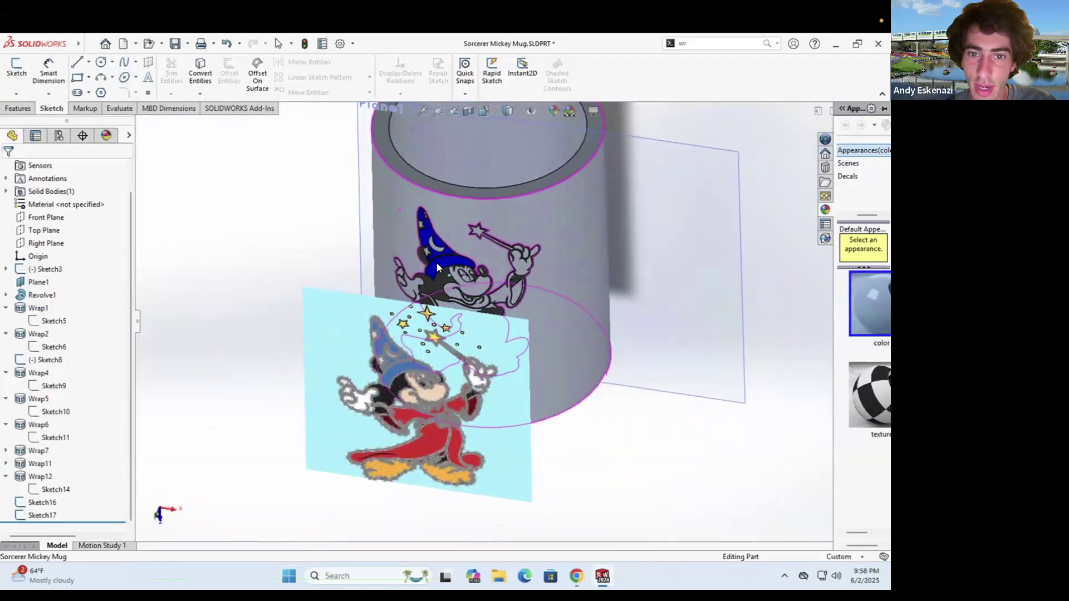
scroll(493, 278, down, 5)
scroll(493, 279, down, 6)
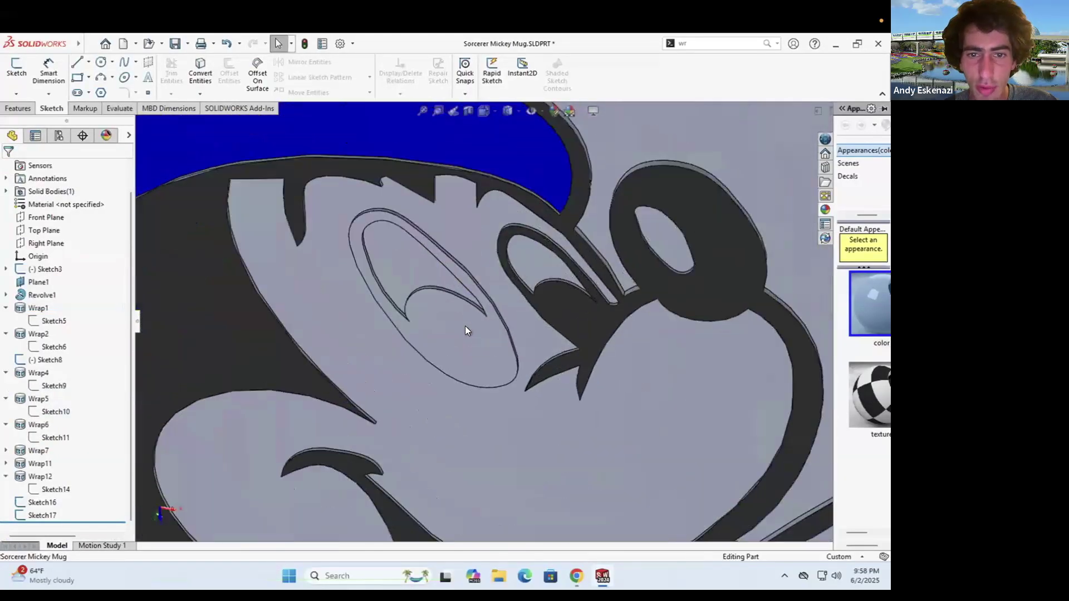
right_click(465, 326)
click(562, 261)
click(581, 287)
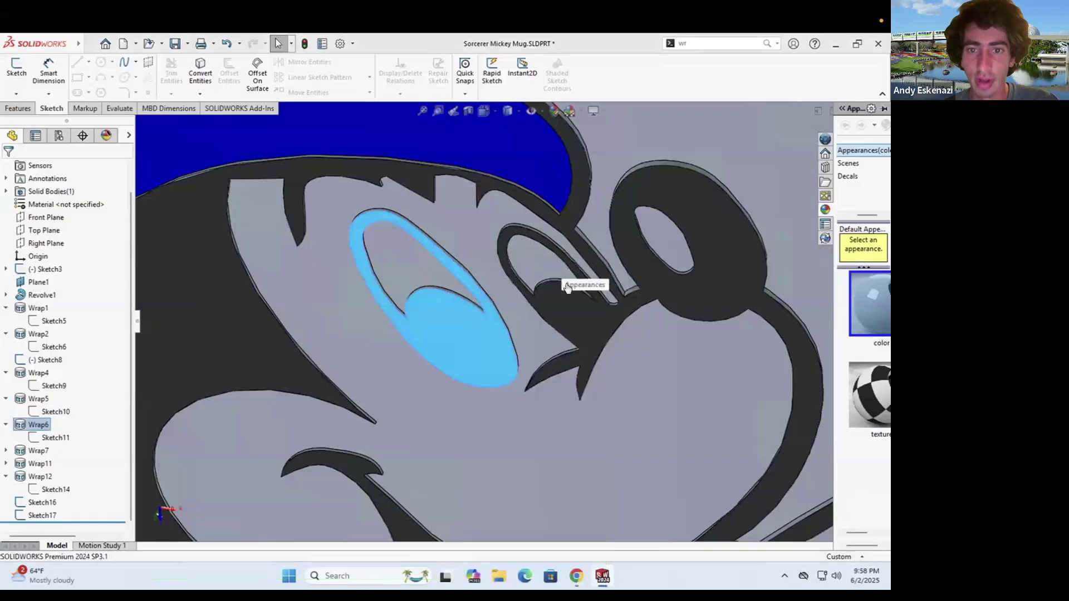
click(92, 417)
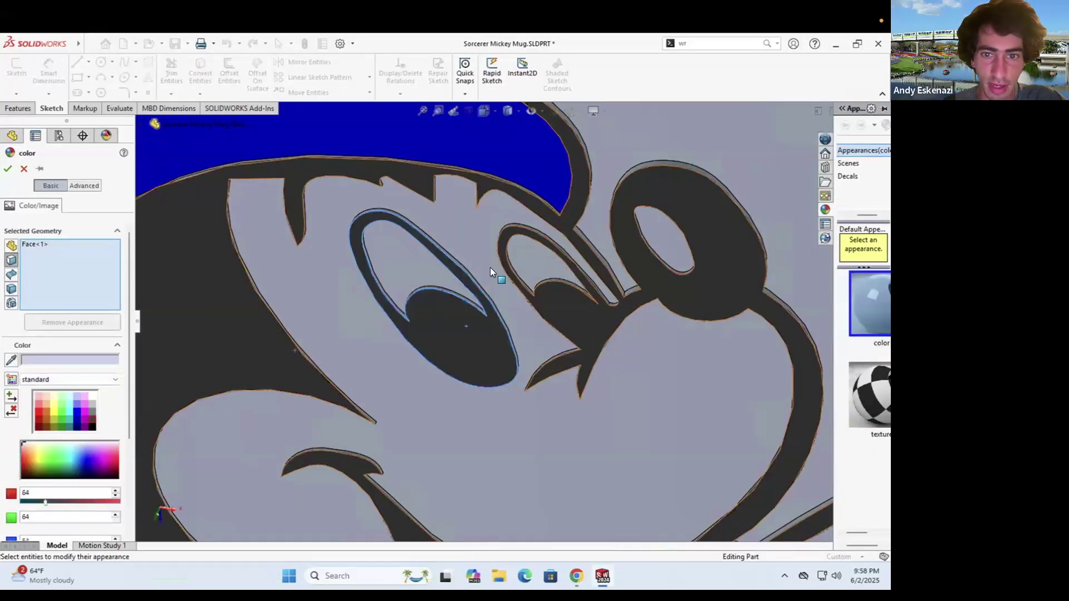
click(8, 168)
Color both eye whites, the nose highlight, and the hat's moon and stars white
scroll(480, 273, up, 6)
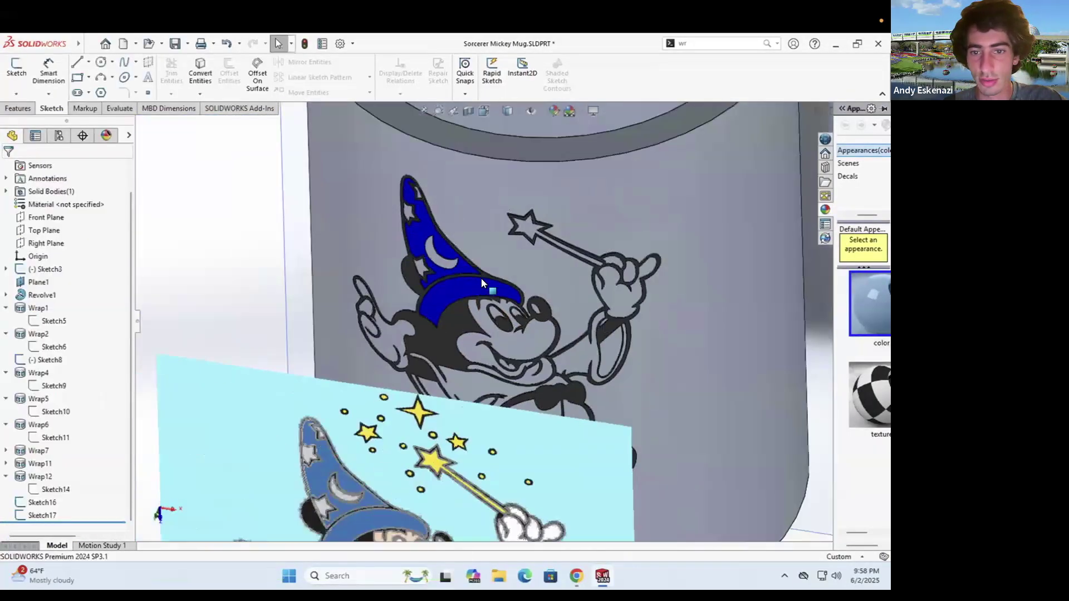
middle_drag(522, 300, 550, 321)
scroll(513, 314, down, 7)
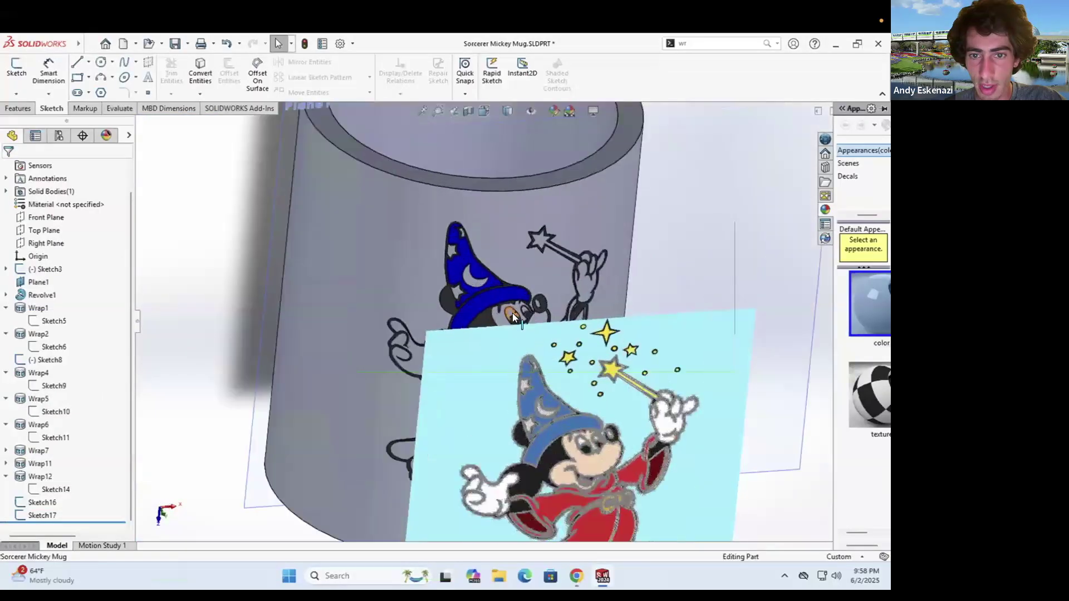
right_click(510, 326)
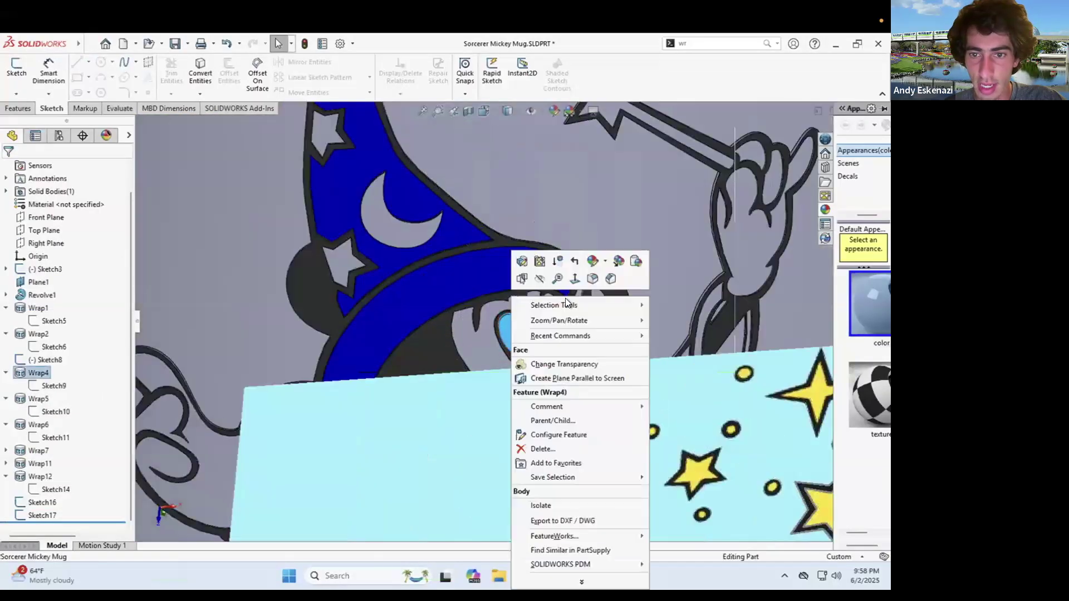
click(605, 260)
click(607, 289)
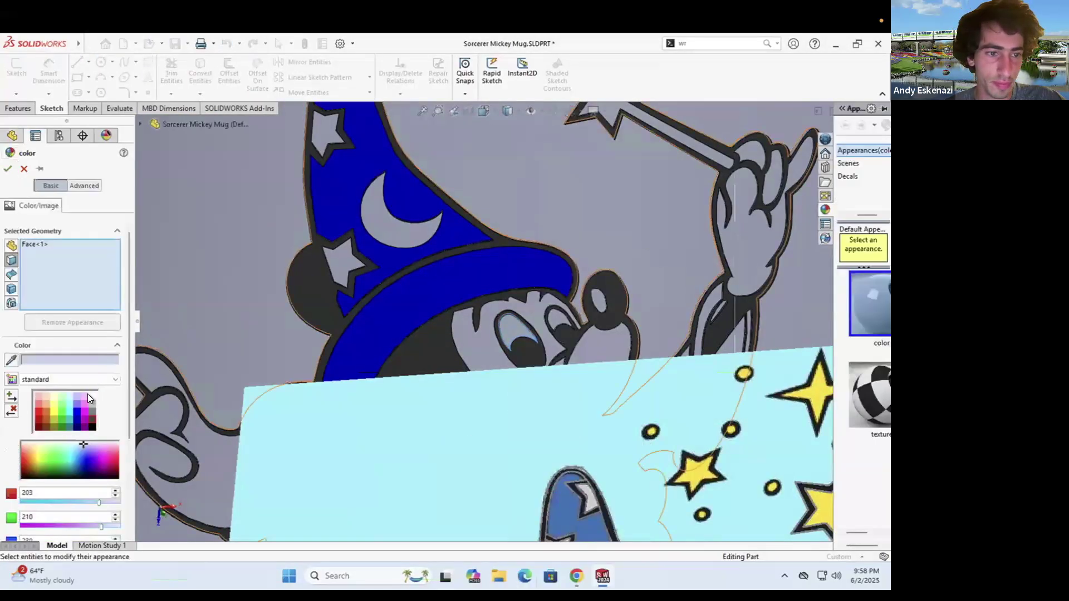
click(554, 319)
click(600, 303)
click(398, 226)
click(338, 264)
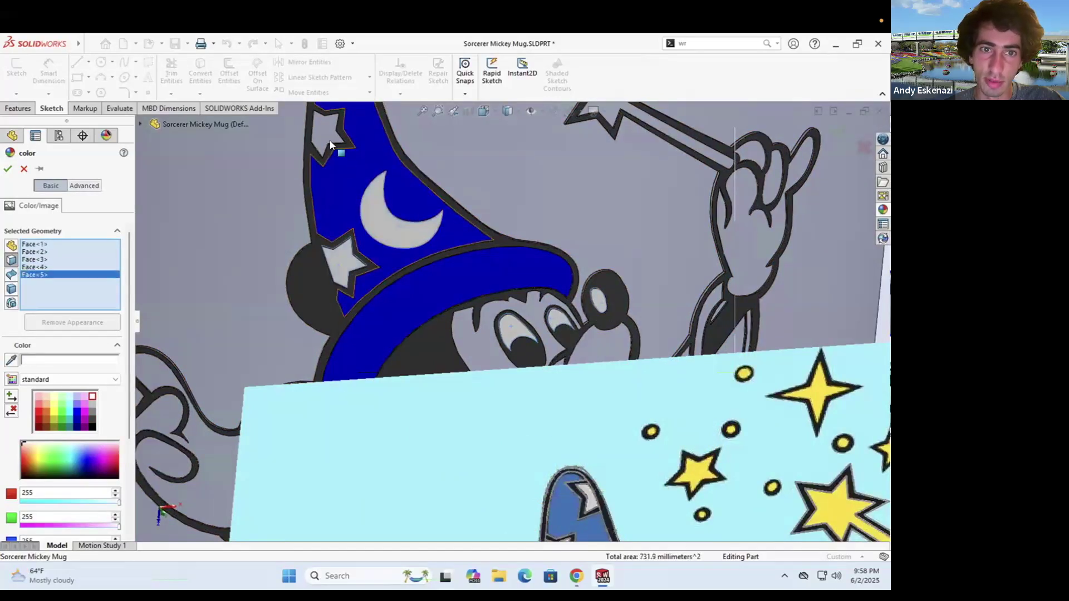
scroll(400, 260, up, 3)
scroll(454, 229, down, 5)
click(456, 230)
click(456, 229)
scroll(456, 230, up, 6)
scroll(465, 300, down, 3)
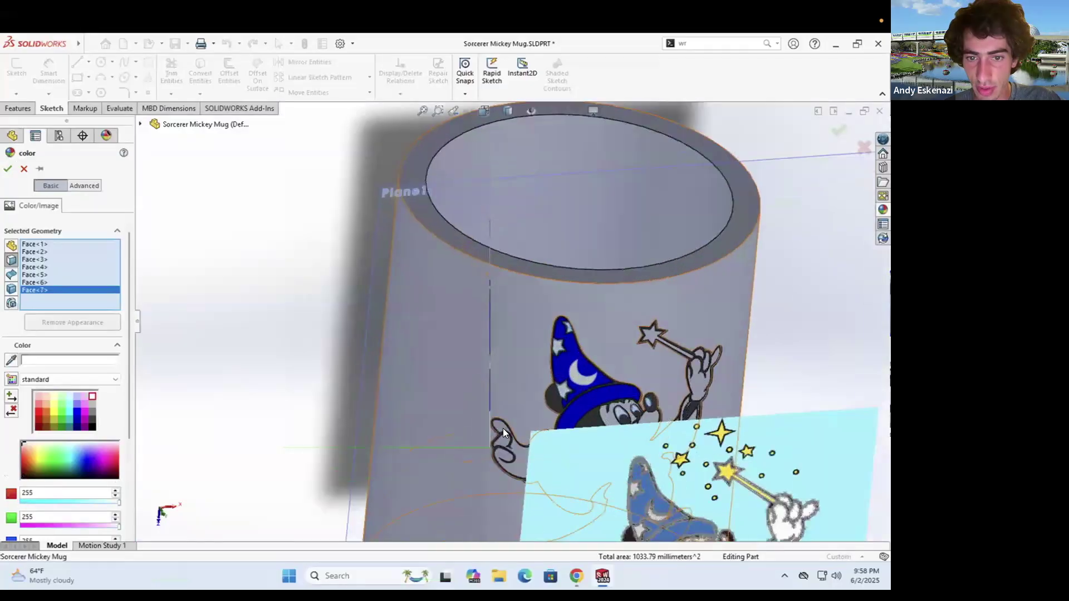
Add the palm and finger faces of both gloves to the white appearance and accept it
click(518, 458)
scroll(691, 376, down, 5)
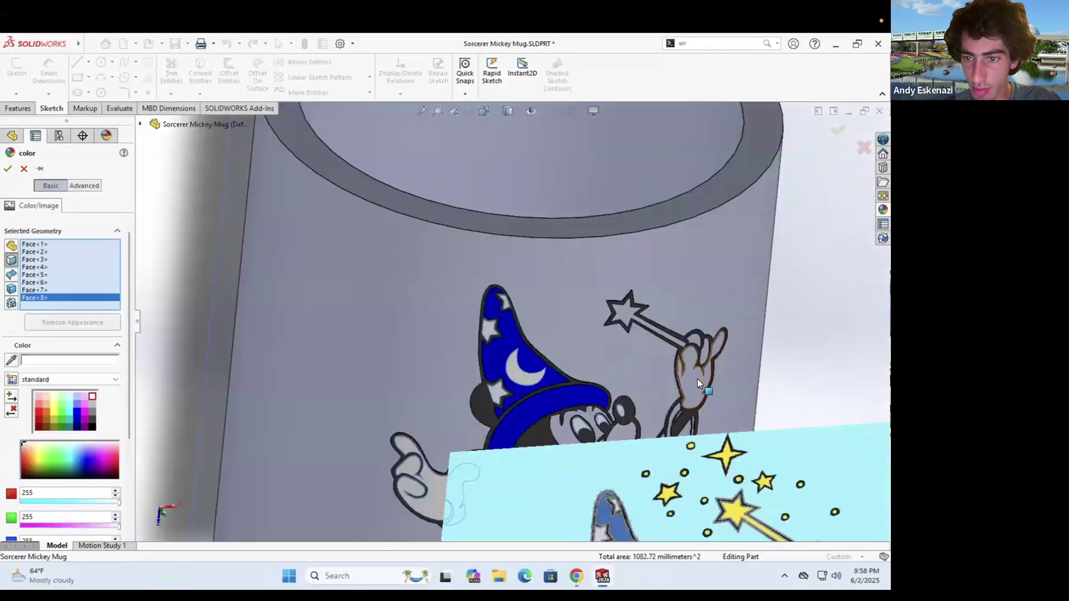
click(678, 385)
click(692, 319)
click(667, 285)
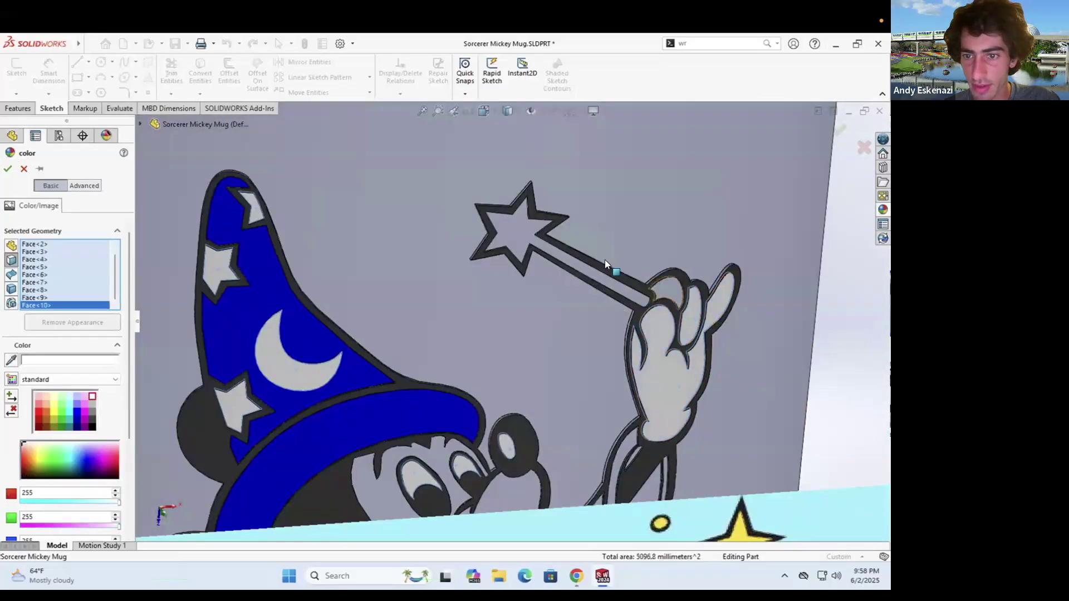
scroll(597, 262, up, 6)
scroll(596, 267, up, 5)
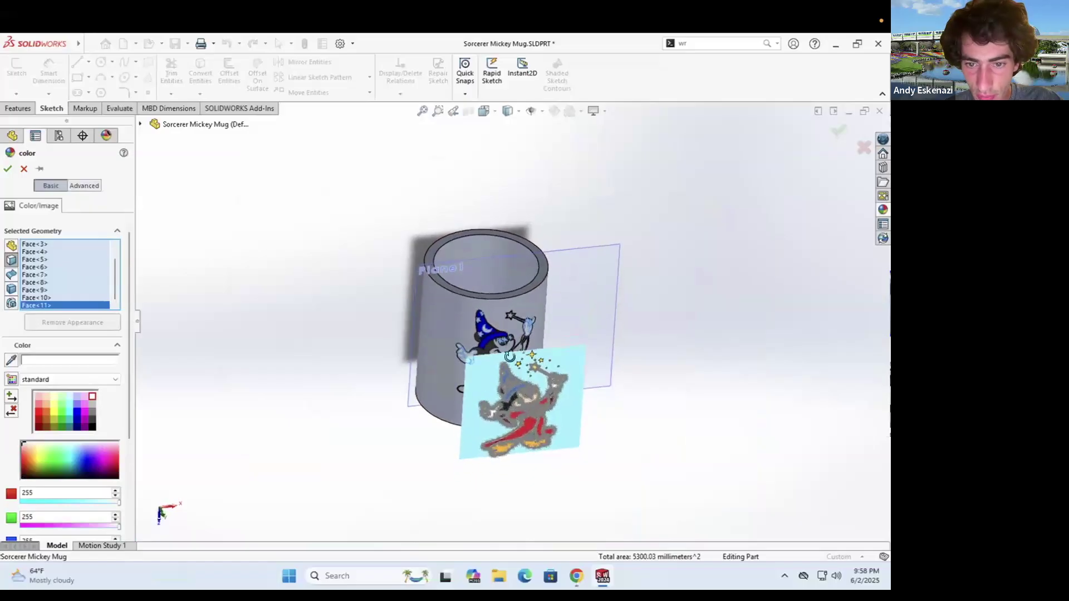
scroll(534, 390, down, 5)
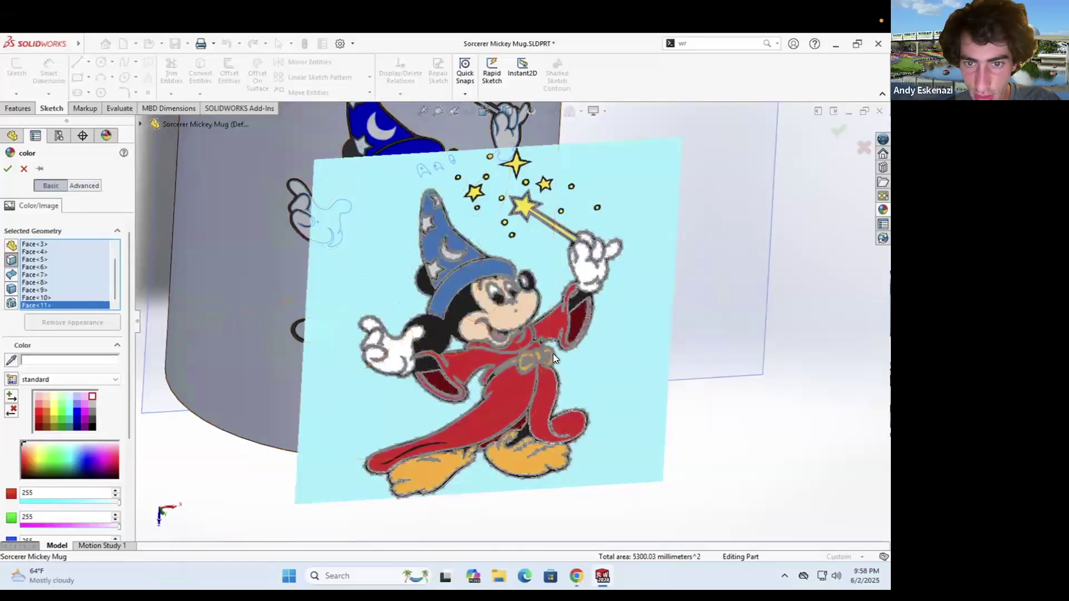
scroll(490, 285, up, 5)
scroll(483, 289, down, 6)
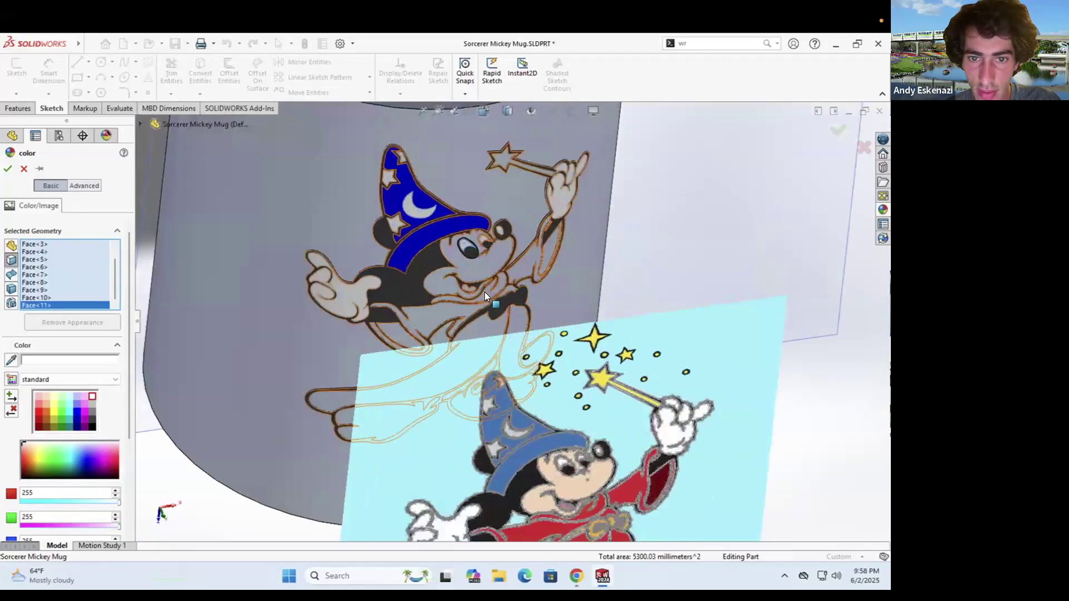
click(8, 168)
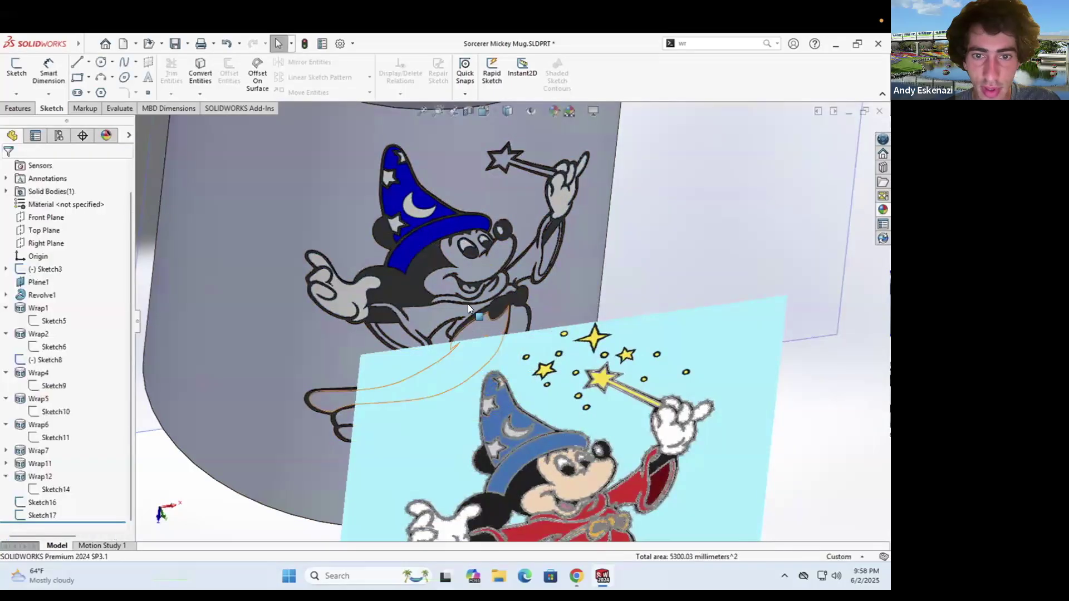
Color the robe's upper face, the tongue, and the collar red, with red 192 and green 0, covering only those faces
scroll(423, 301, down, 3)
right_click(399, 300)
click(491, 262)
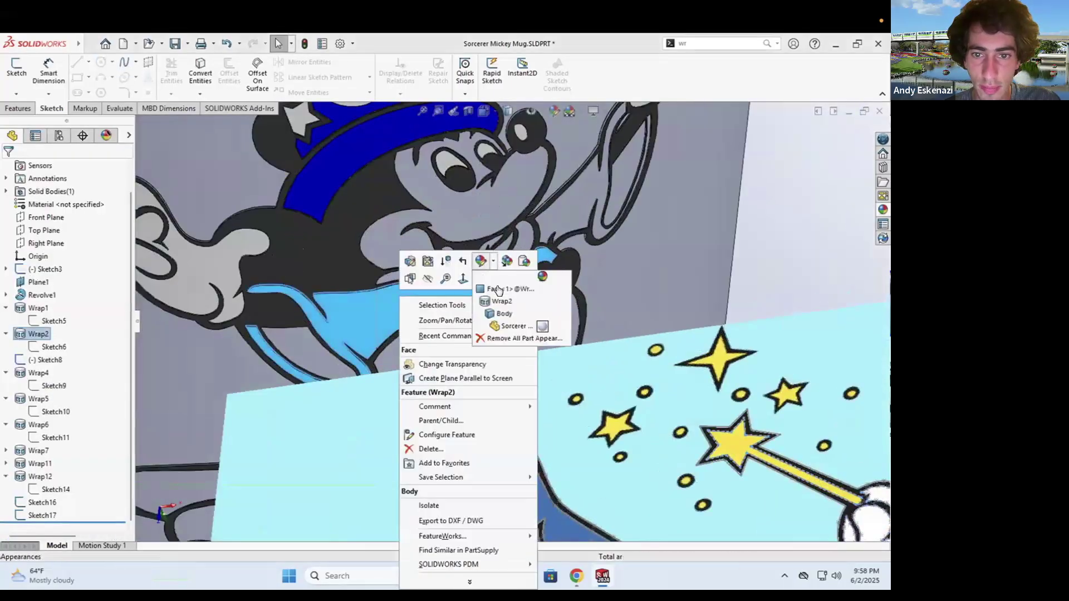
click(499, 287)
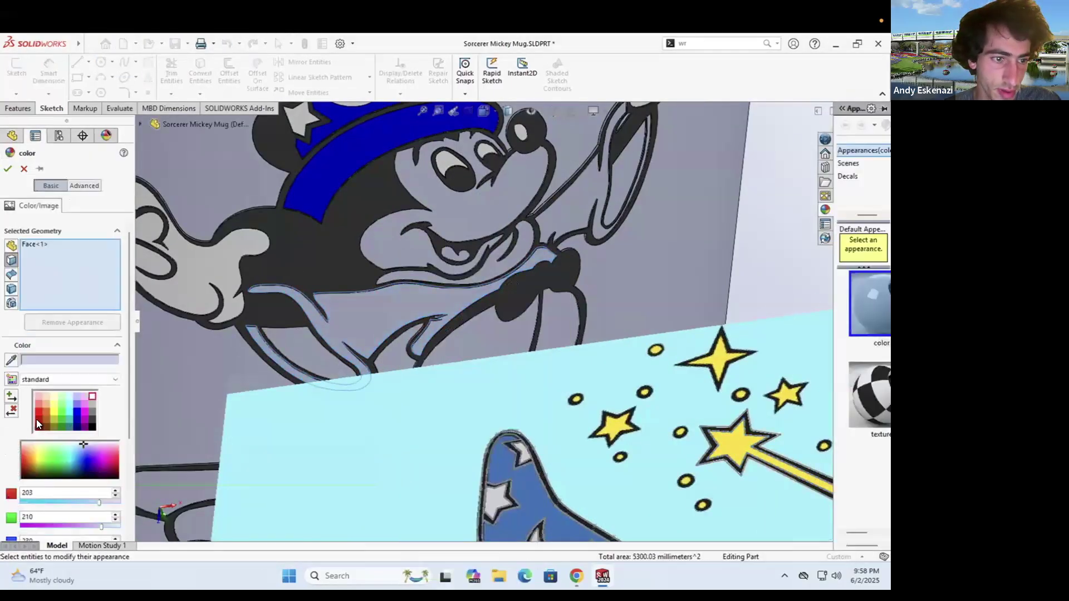
click(38, 420)
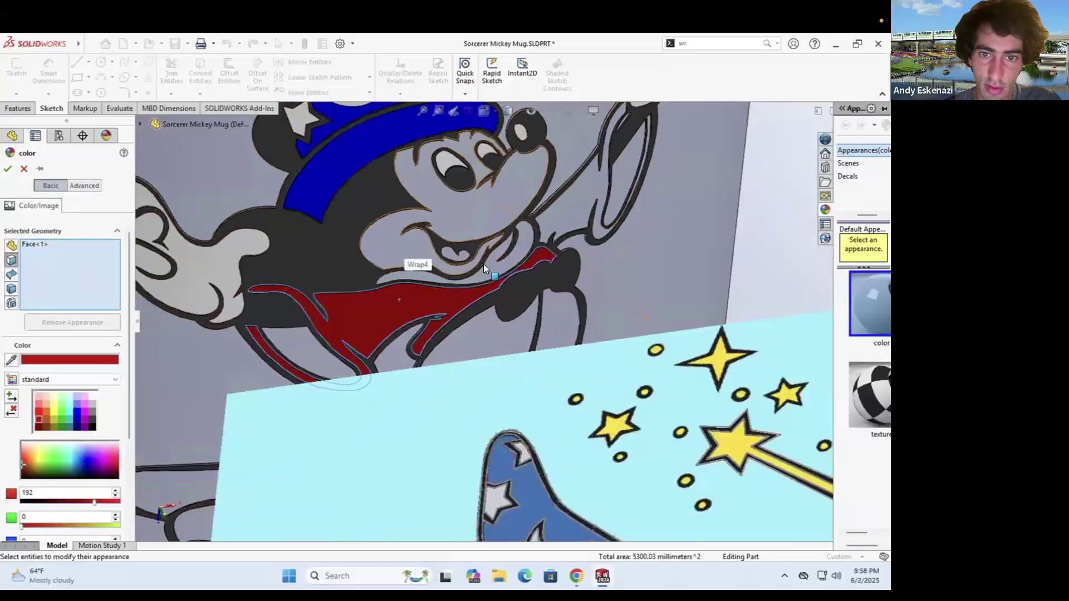
scroll(484, 264, down, 4)
click(423, 242)
click(523, 282)
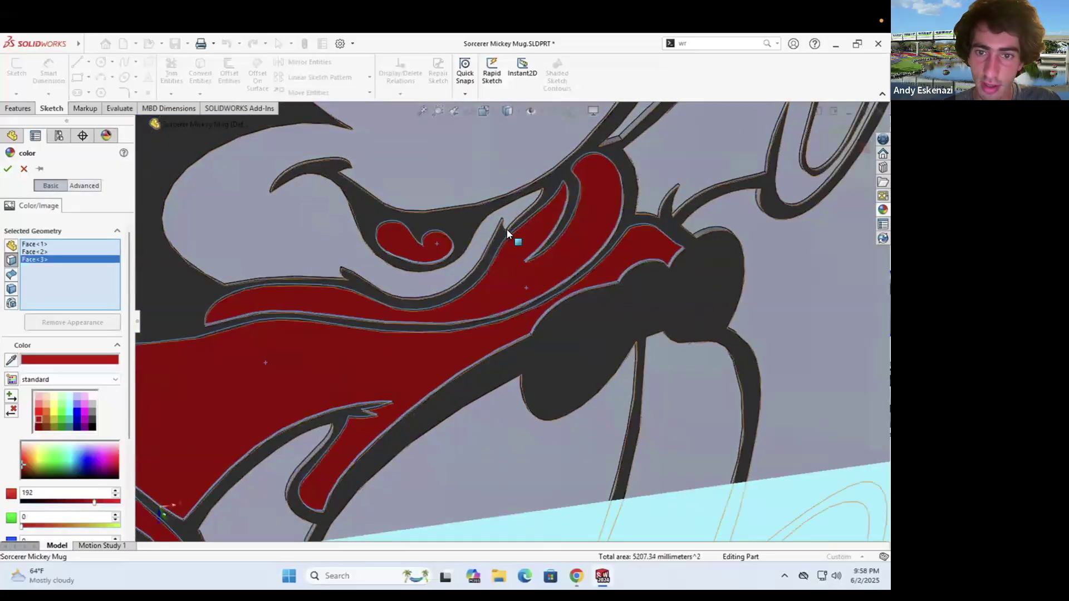
Apply the same red to the raised sleeve, the long lower robe, and the robe's curled tail, and accept the appearance
scroll(507, 230, up, 8)
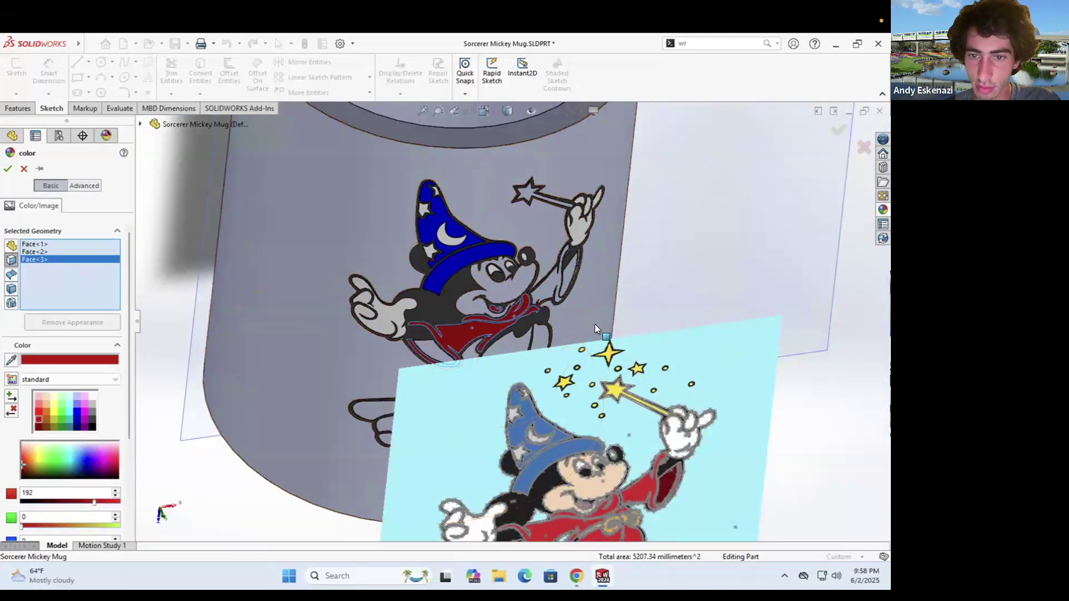
scroll(563, 290, down, 1)
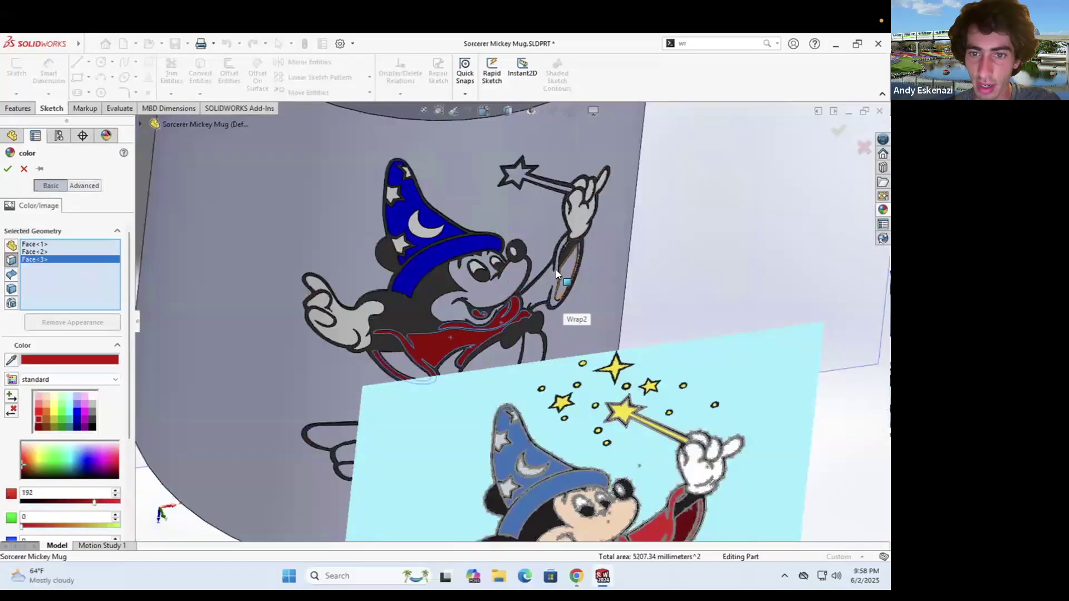
click(544, 291)
middle_drag(545, 265, 481, 363)
click(481, 363)
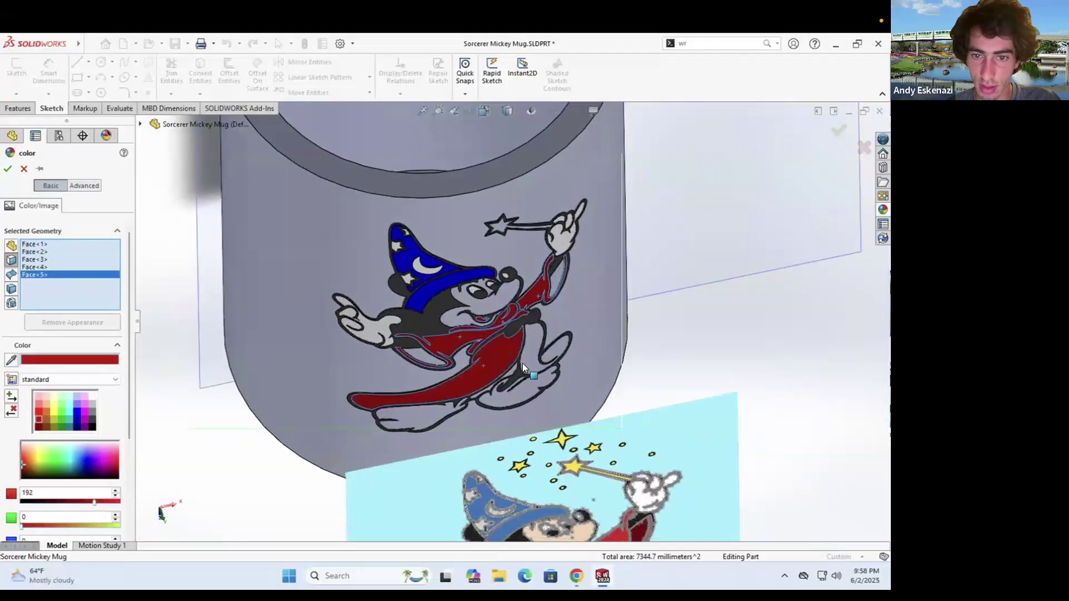
click(525, 360)
scroll(512, 322, up, 3)
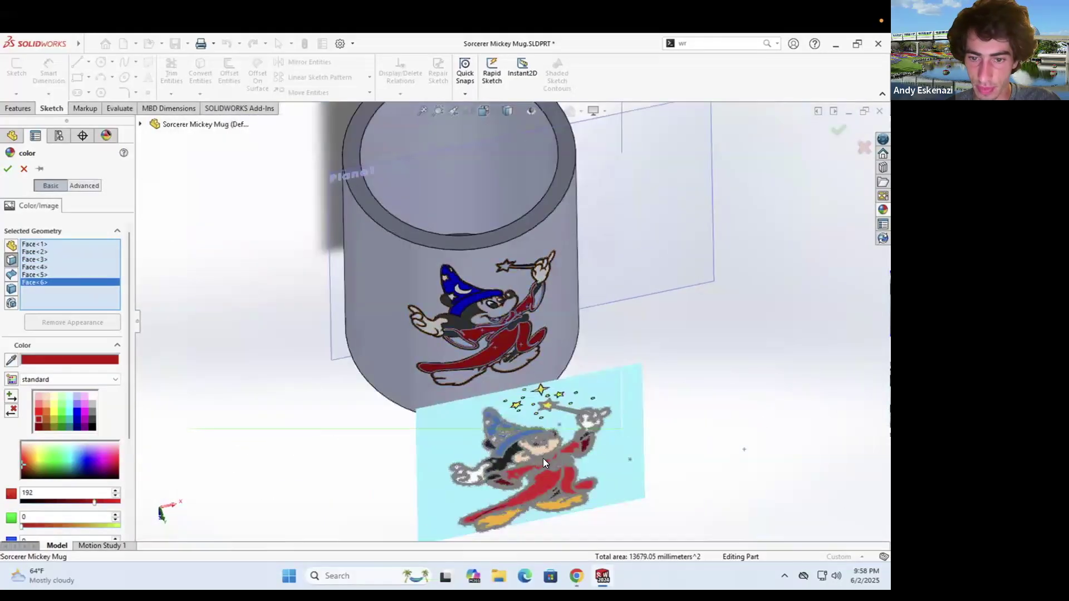
scroll(543, 458, down, 4)
scroll(523, 406, up, 3)
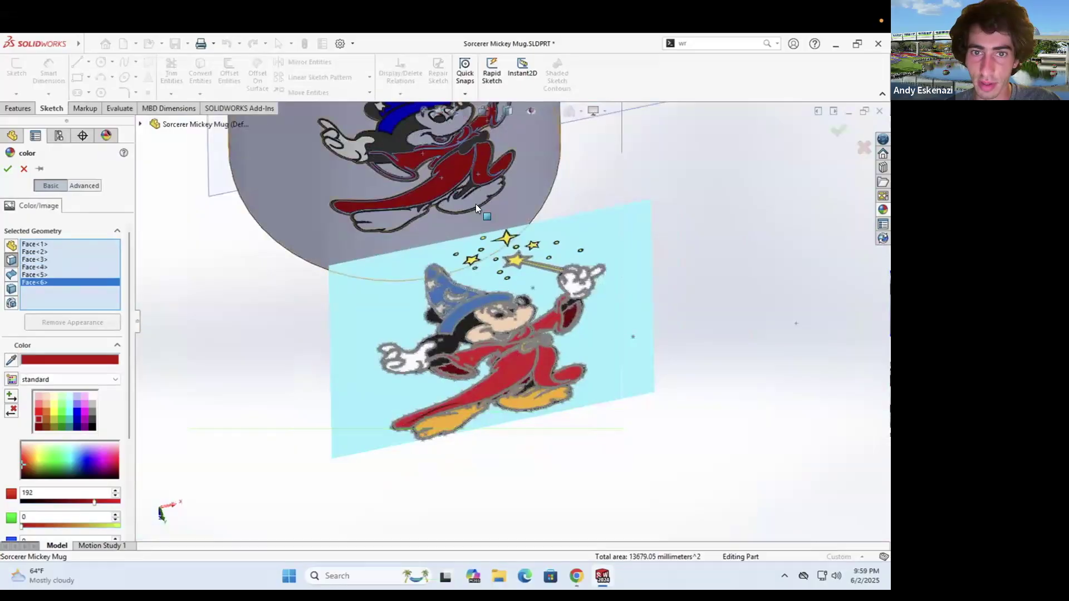
scroll(469, 185, down, 5)
click(8, 168)
Color the robe lining above the shoes and the inside of both sleeves darker red, with red 128 and green 0
right_click(439, 255)
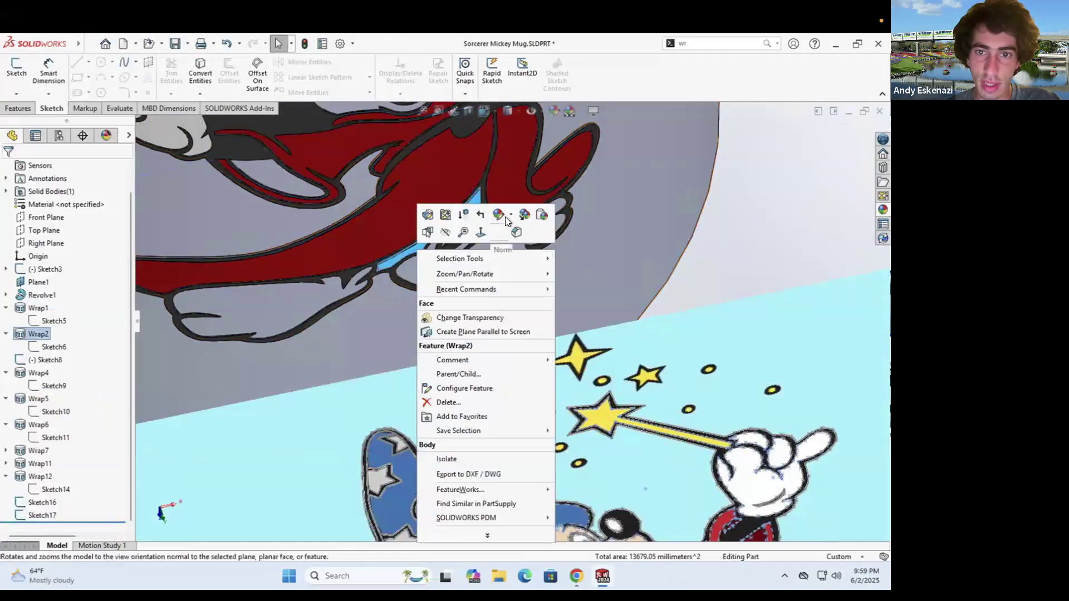
click(520, 245)
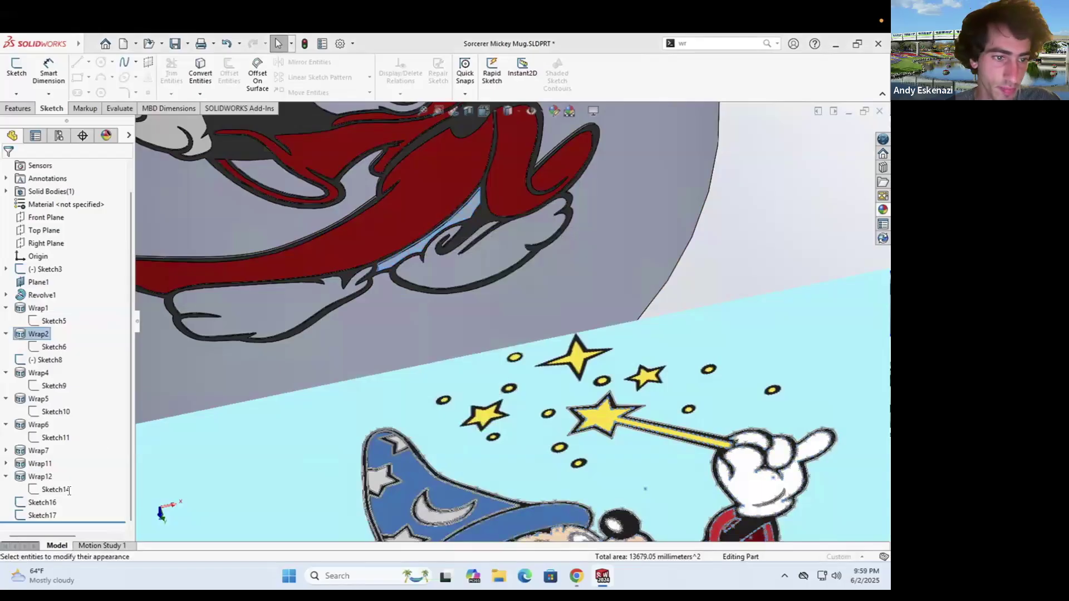
click(38, 427)
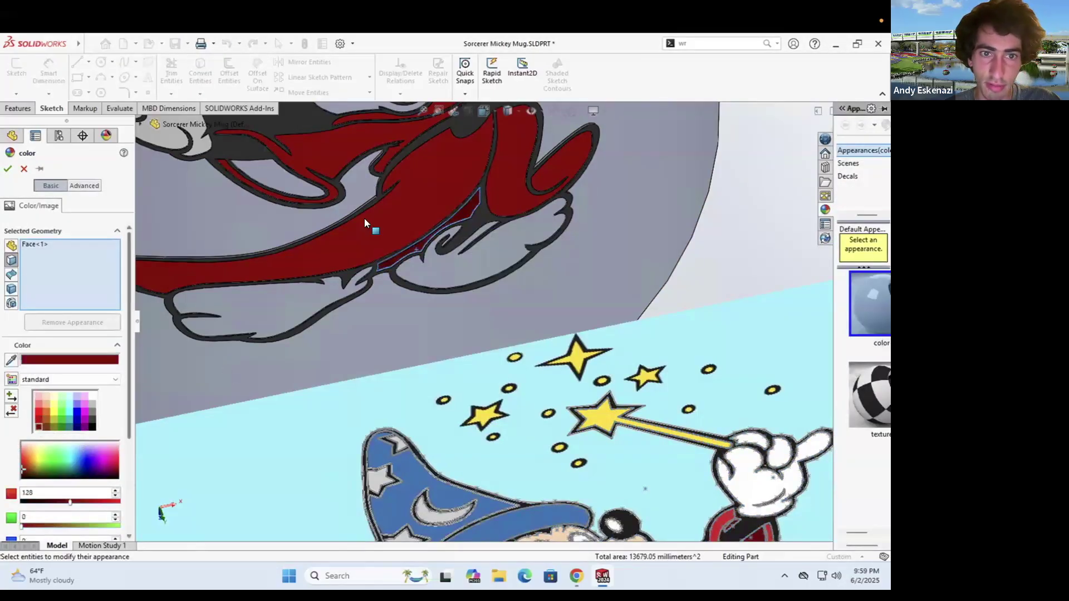
scroll(356, 229, up, 3)
click(390, 251)
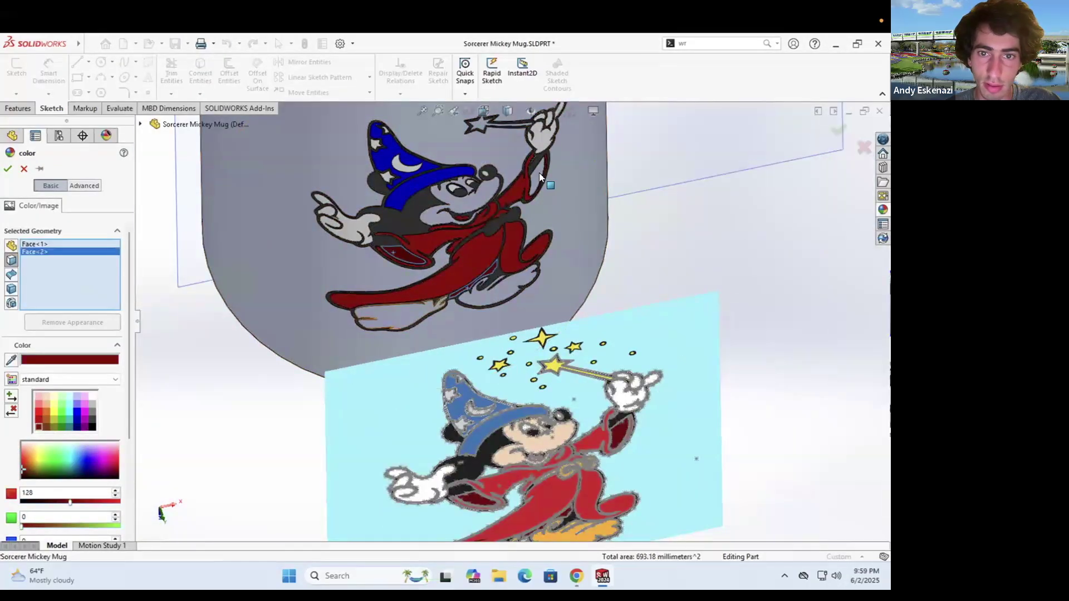
scroll(522, 201, down, 5)
click(521, 210)
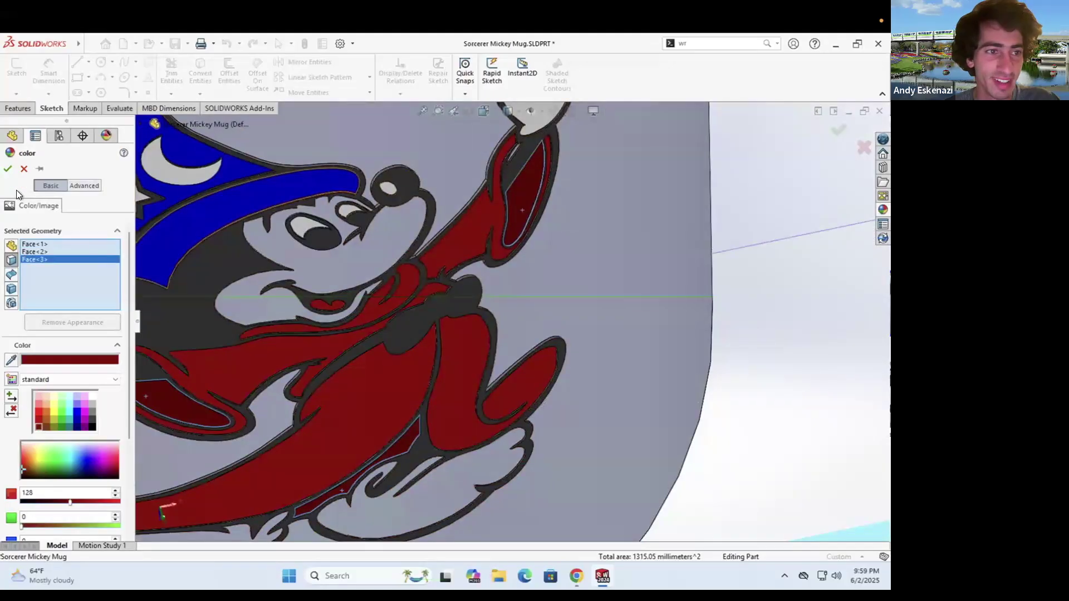
click(8, 169)
Color both shoe faces orange, with red 232 and green 113, and accept the appearance
scroll(446, 303, up, 5)
middle_drag(445, 303, 416, 291)
scroll(415, 298, up, 3)
scroll(493, 335, down, 5)
scroll(439, 317, down, 3)
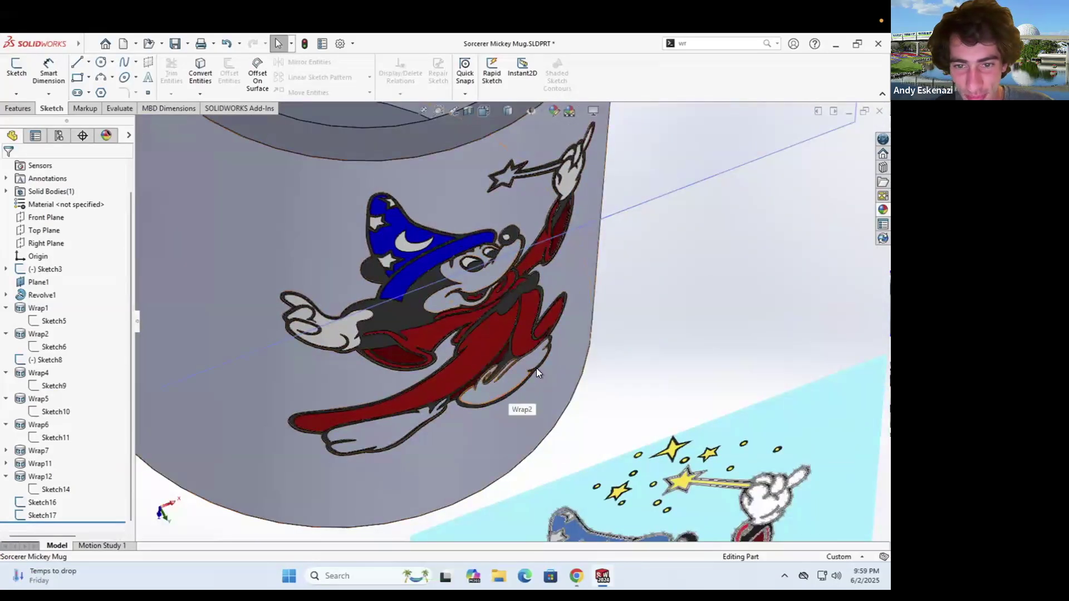
right_click(510, 392)
click(601, 263)
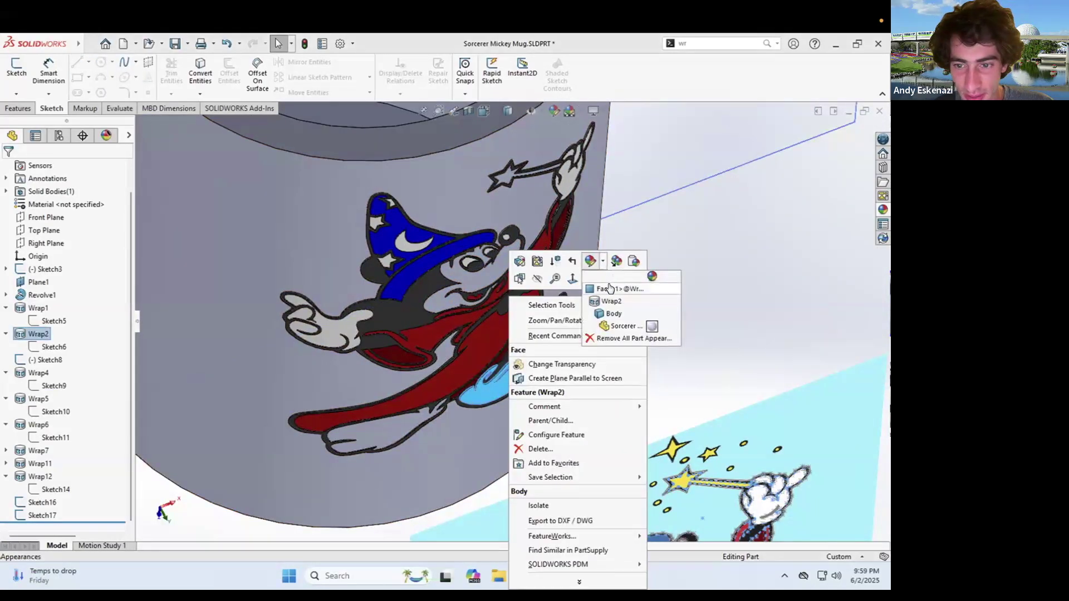
click(618, 287)
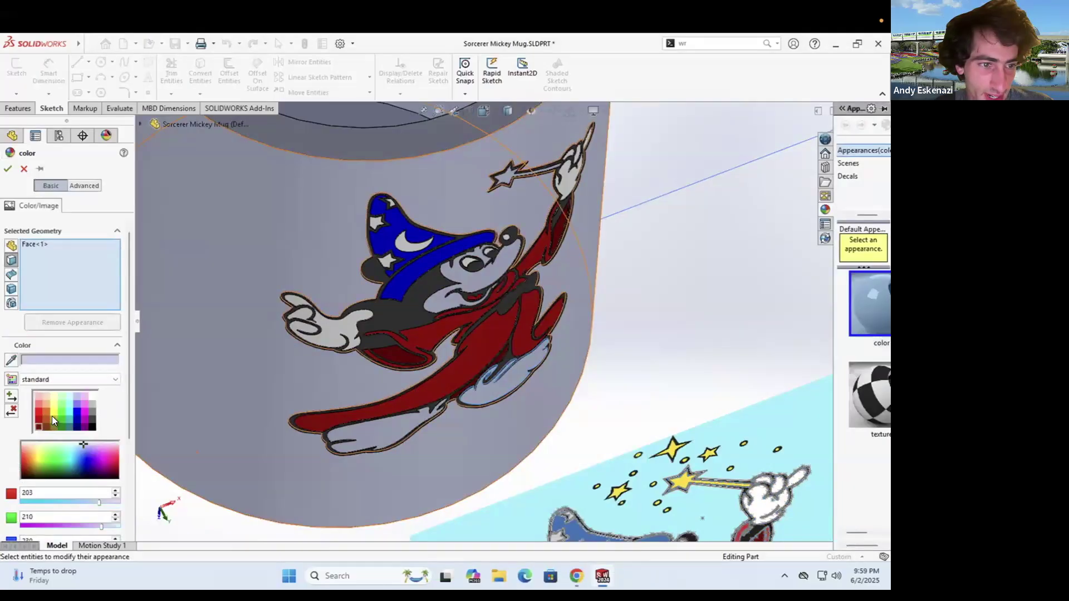
click(51, 412)
key(f)
scroll(582, 429, down, 2)
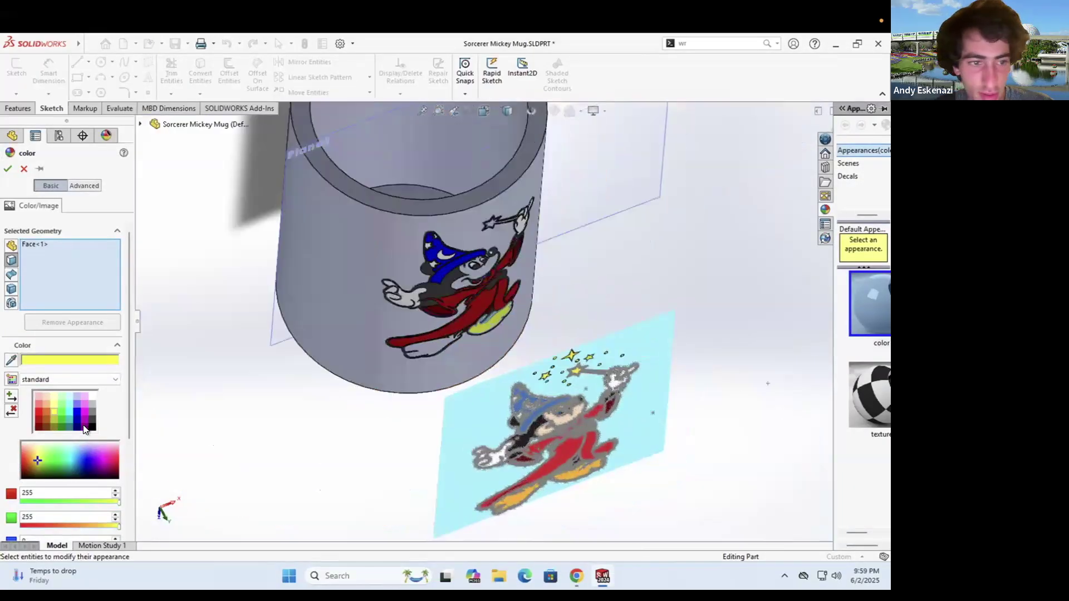
click(45, 415)
scroll(506, 319, down, 3)
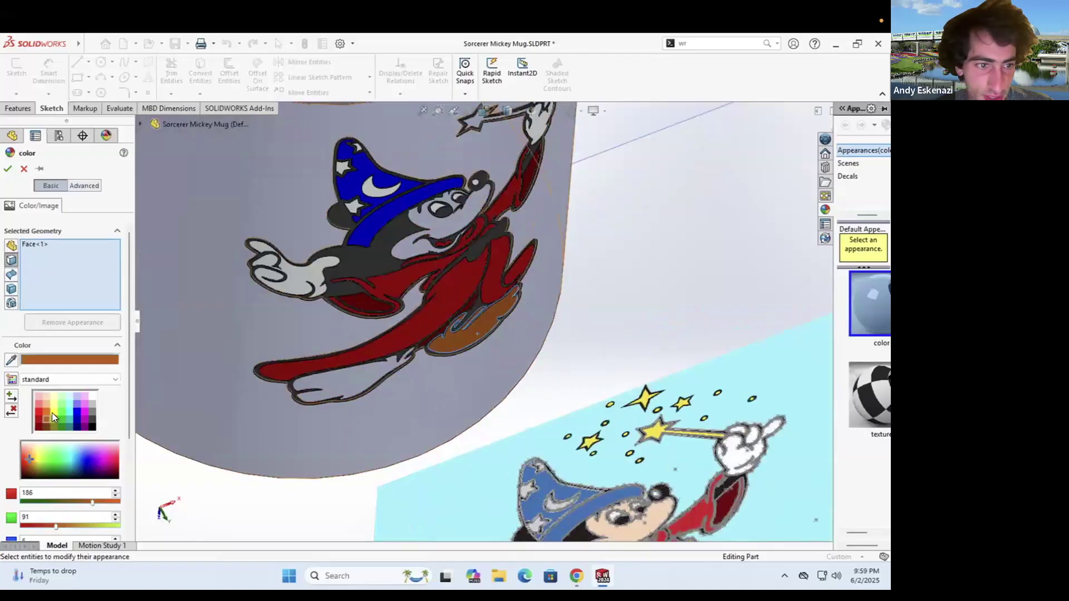
click(370, 399)
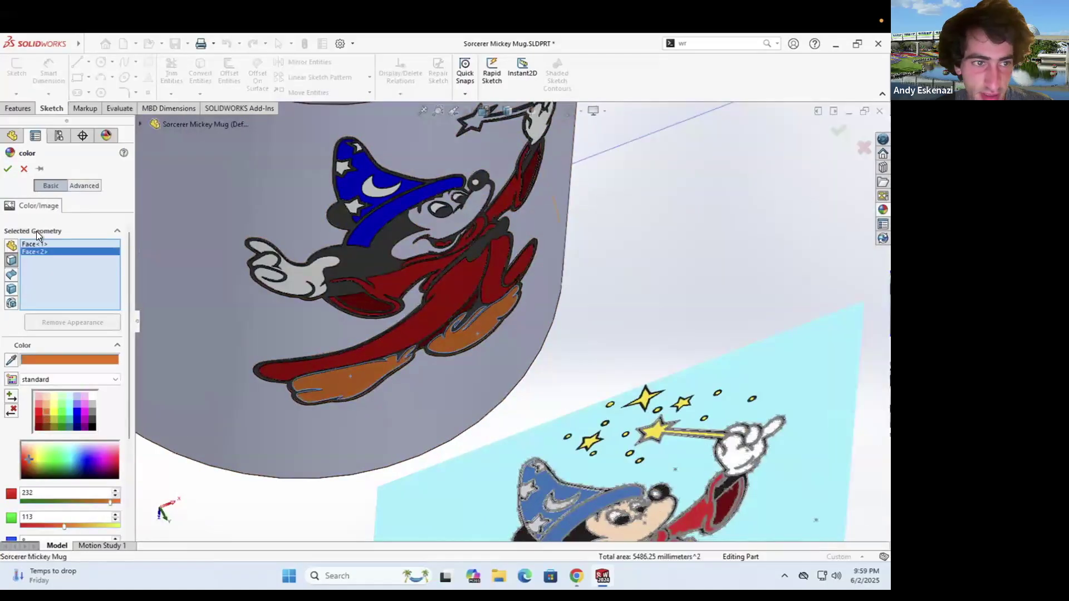
click(8, 169)
Color the wand and its star bright yellow, with red 255 and green 255, compare them with the reference picture, and accept
scroll(541, 207, up, 2)
scroll(454, 219, down, 5)
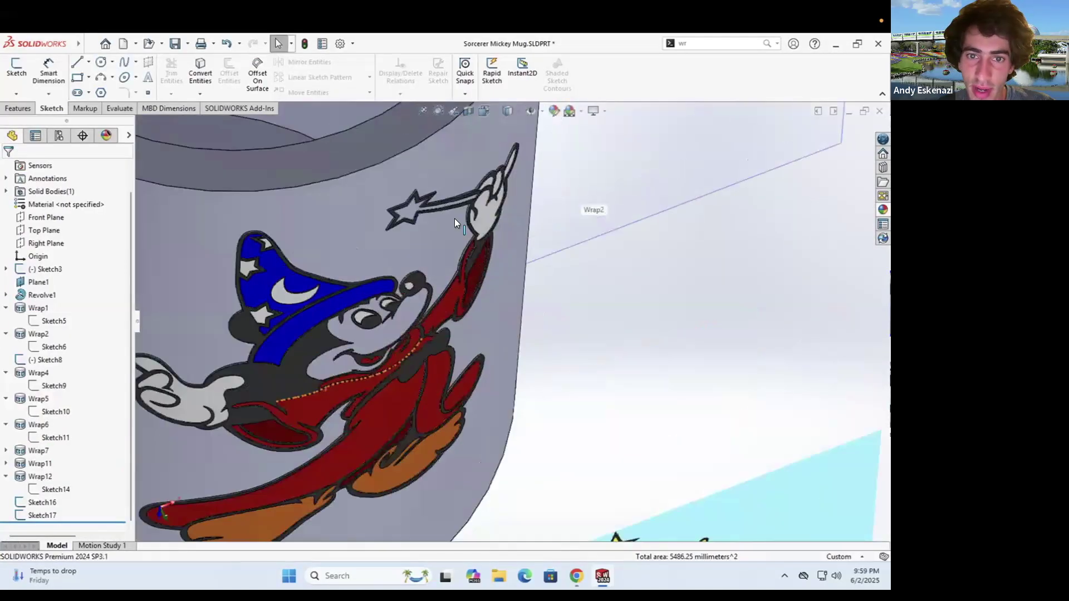
right_click(399, 233)
mouse_move(480, 199)
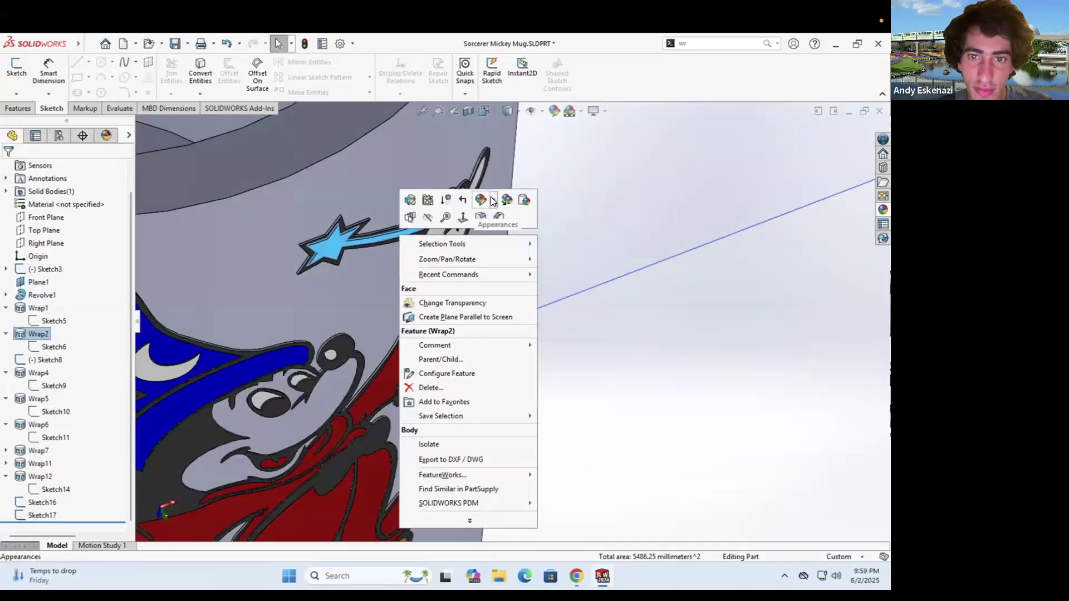
click(498, 229)
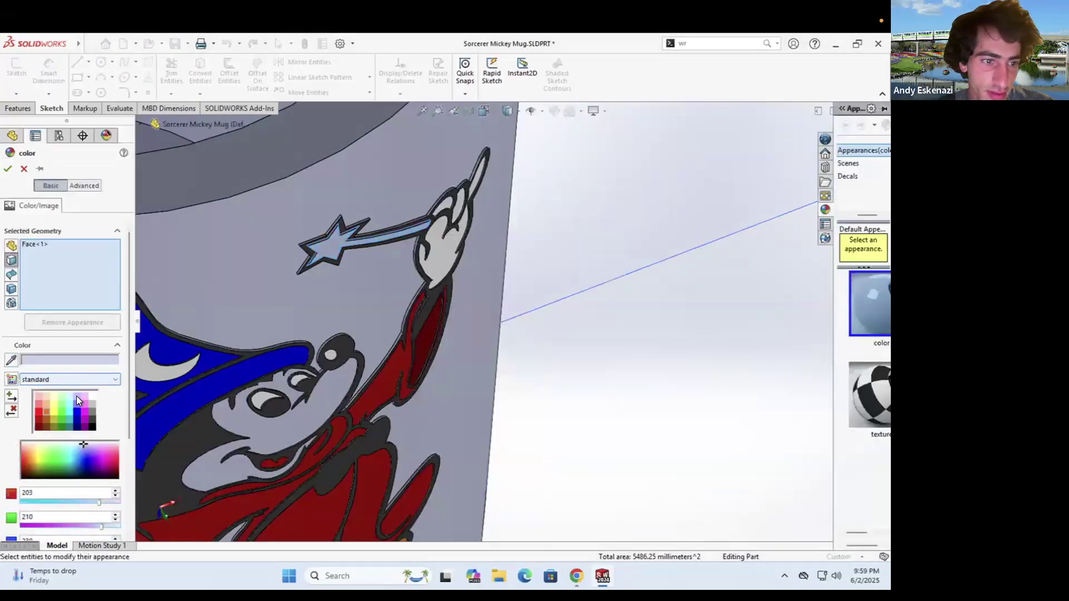
click(52, 419)
scroll(454, 304, up, 3)
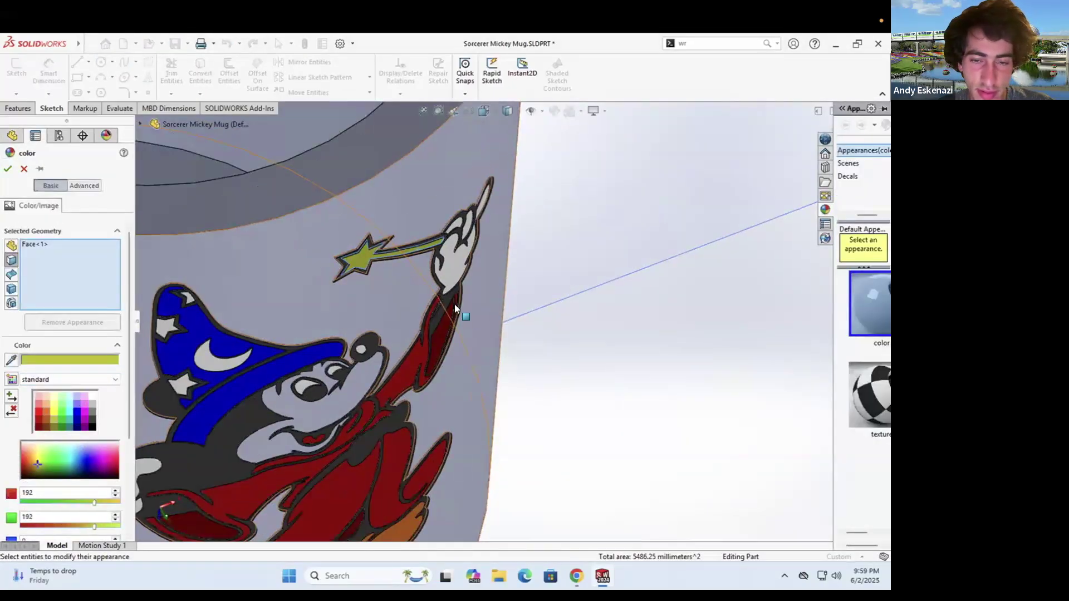
middle_drag(454, 303, 432, 229)
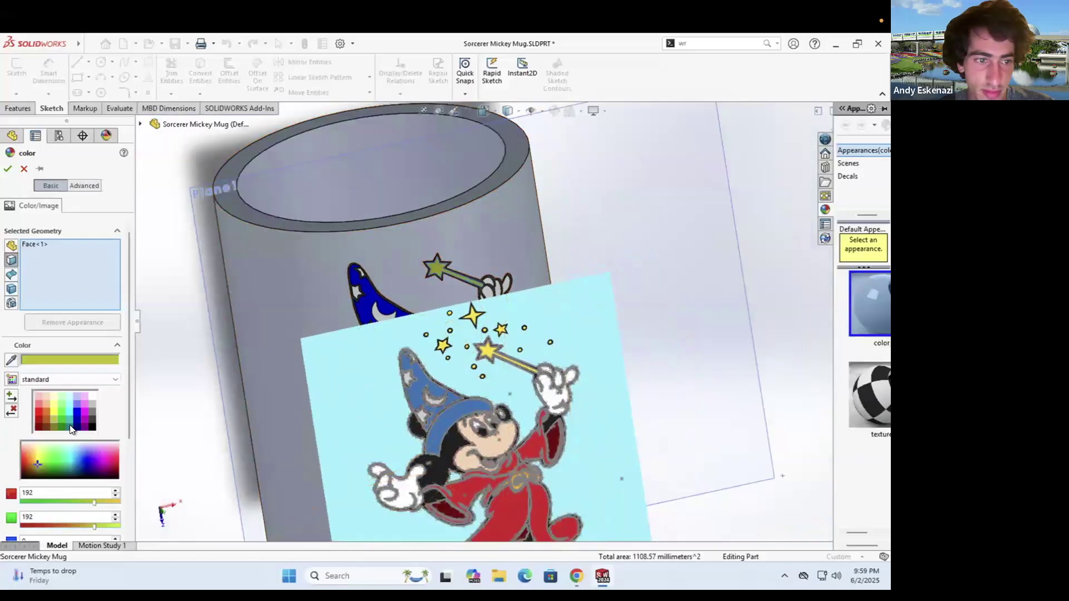
click(49, 409)
scroll(521, 469, down, 5)
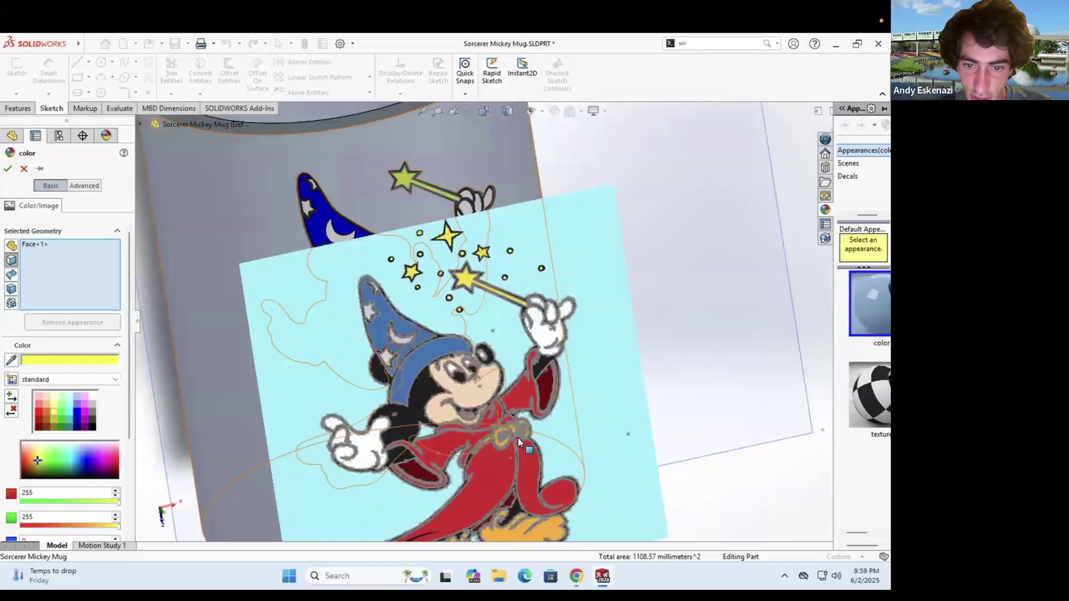
scroll(529, 375, up, 5)
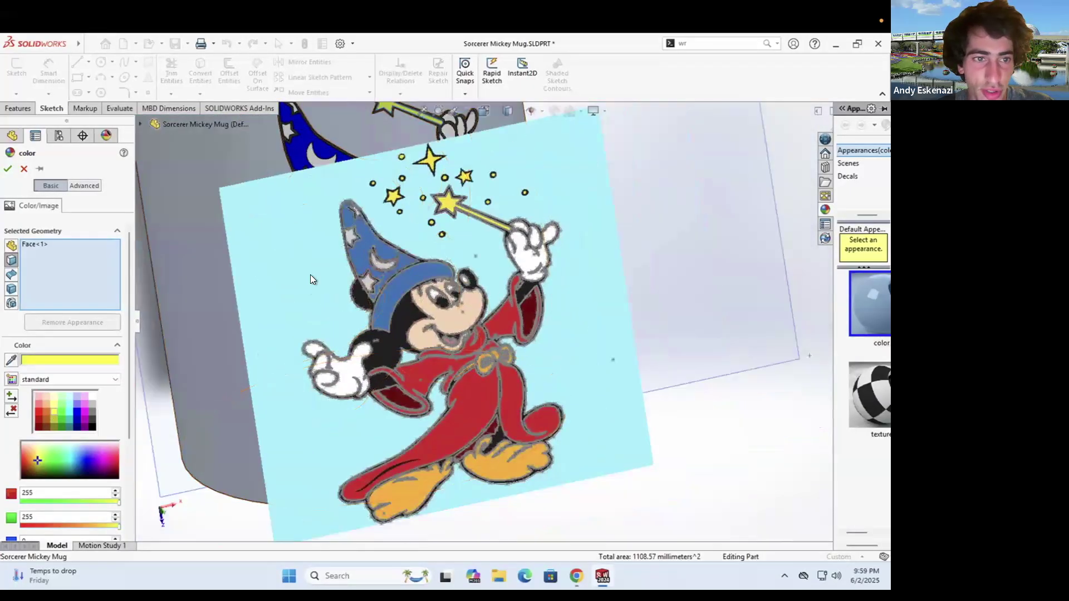
middle_drag(309, 275, 352, 333)
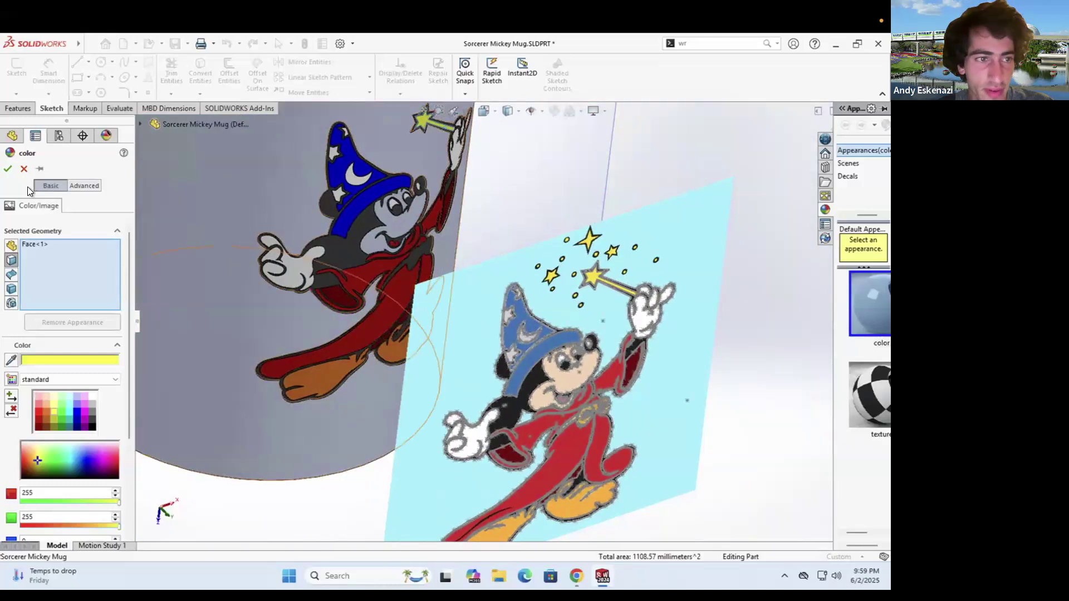
click(9, 169)
scroll(410, 266, down, 5)
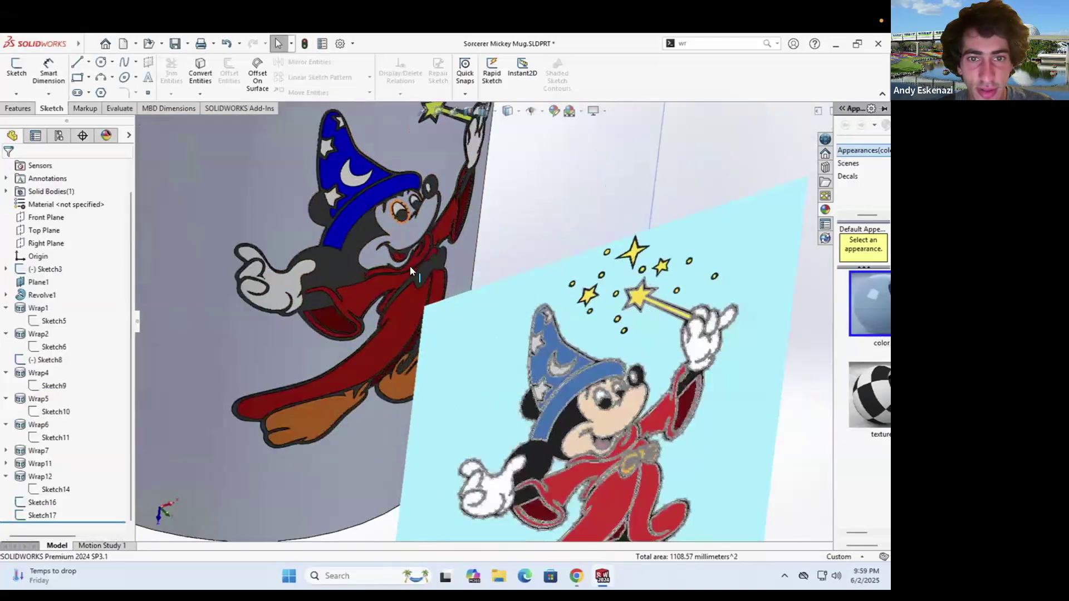
Color the face's skin area light peach, with red 255 and green 202, and accept the appearance
right_click(428, 301)
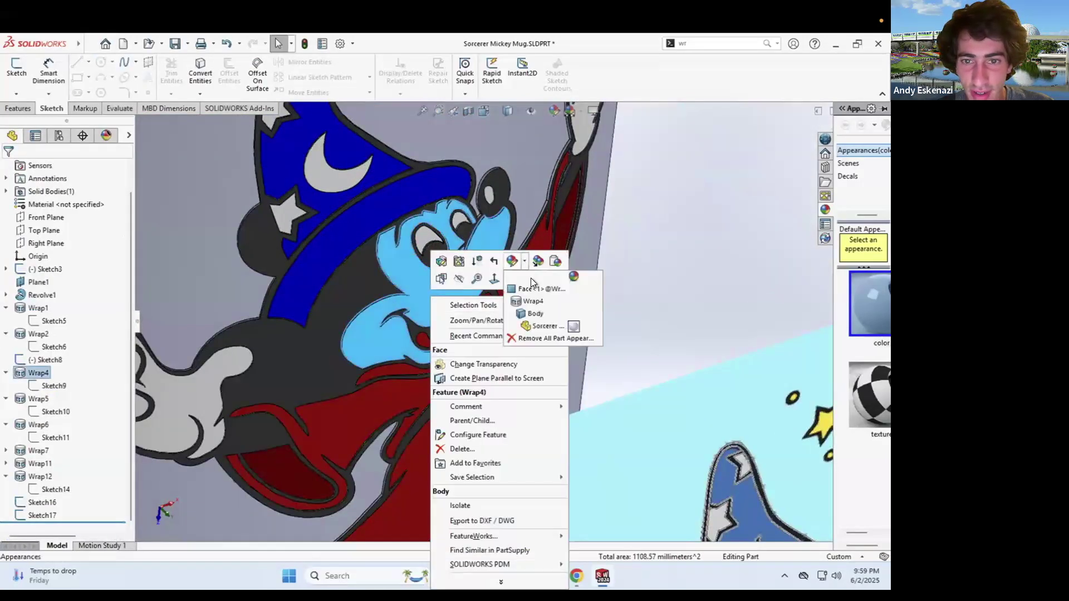
click(529, 278)
click(532, 290)
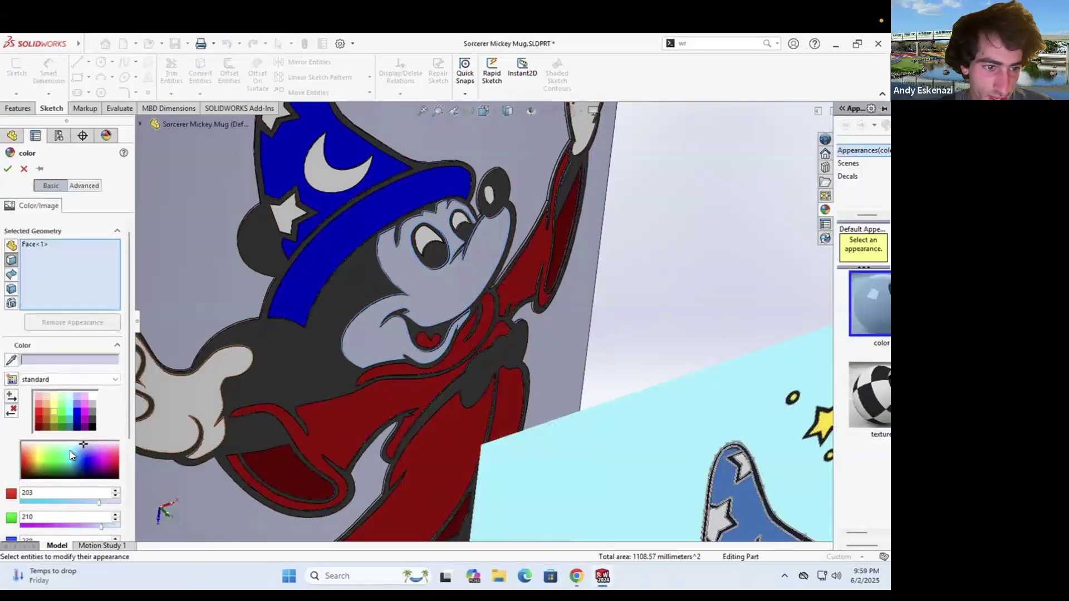
click(35, 448)
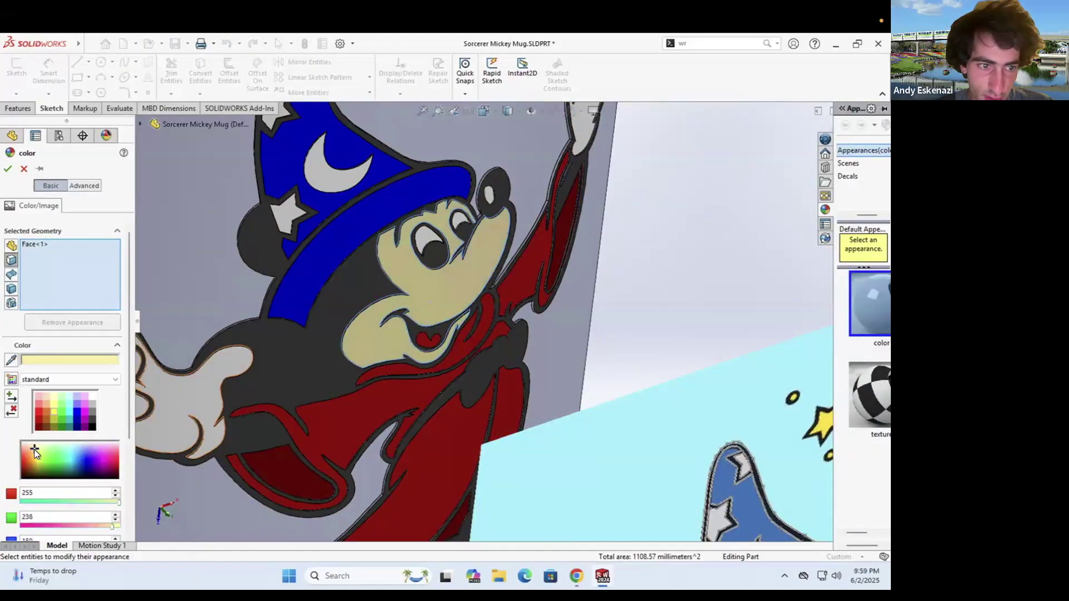
click(33, 454)
click(25, 452)
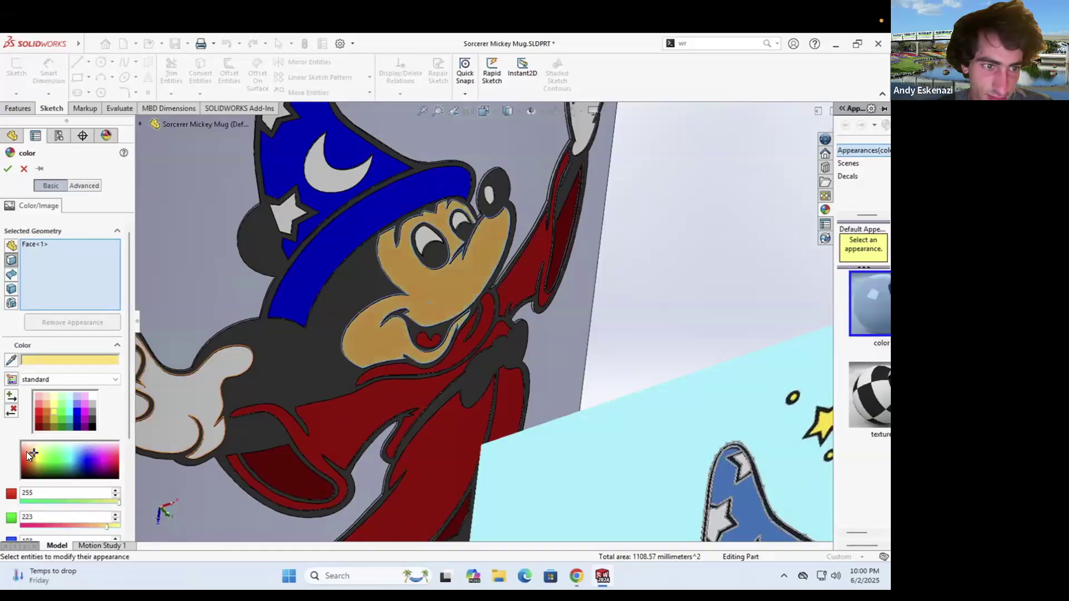
click(35, 448)
click(24, 446)
click(22, 446)
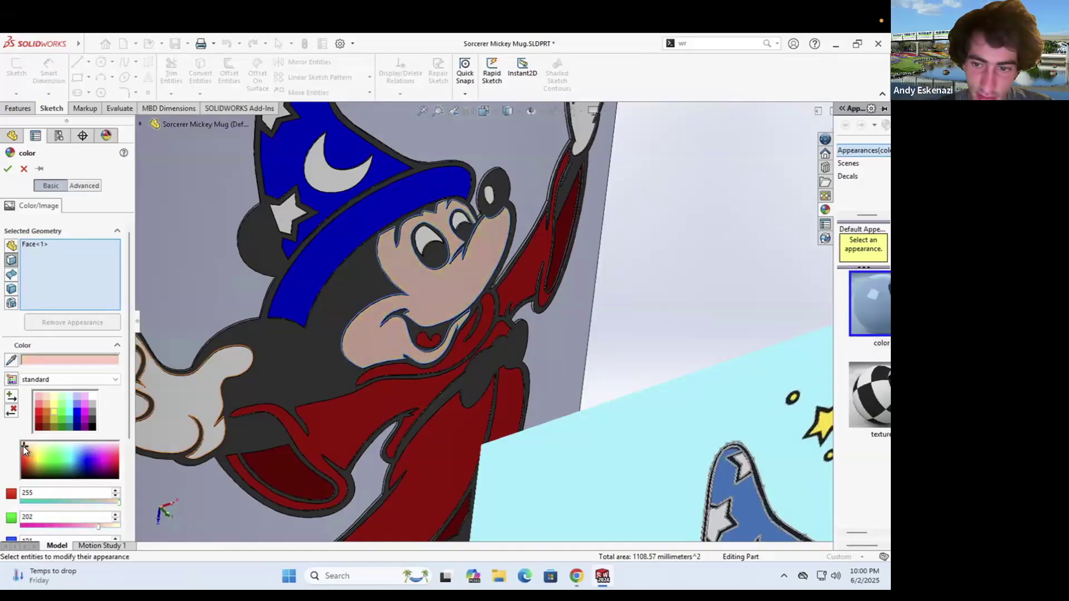
click(7, 168)
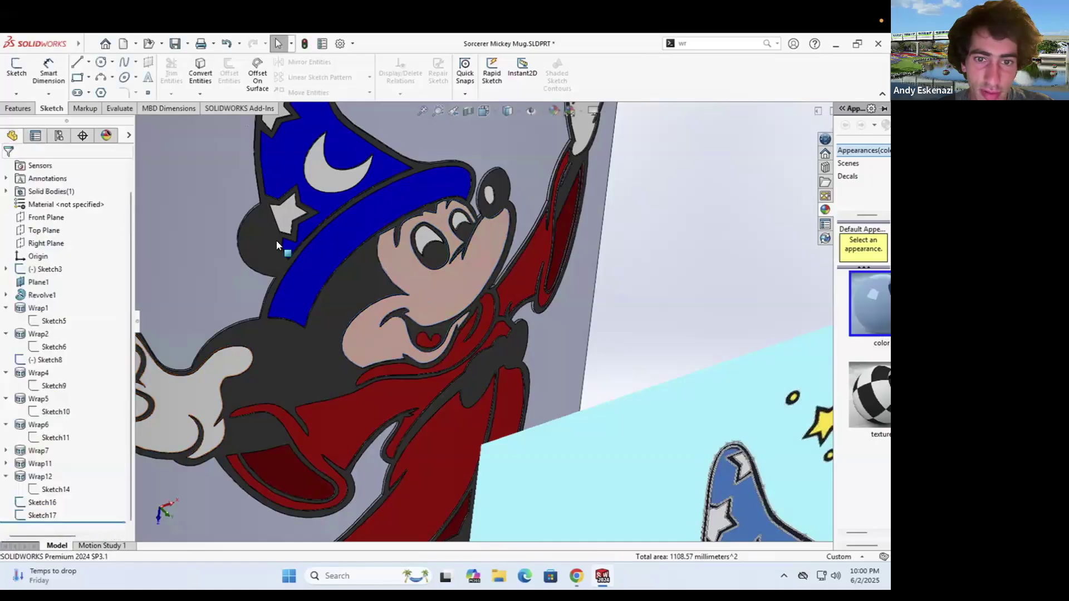
Compare the colored mug artwork with the reference picture, checking the belt and bow at the waist
scroll(468, 307, up, 5)
middle_drag(468, 307, 436, 268)
scroll(531, 301, up, 3)
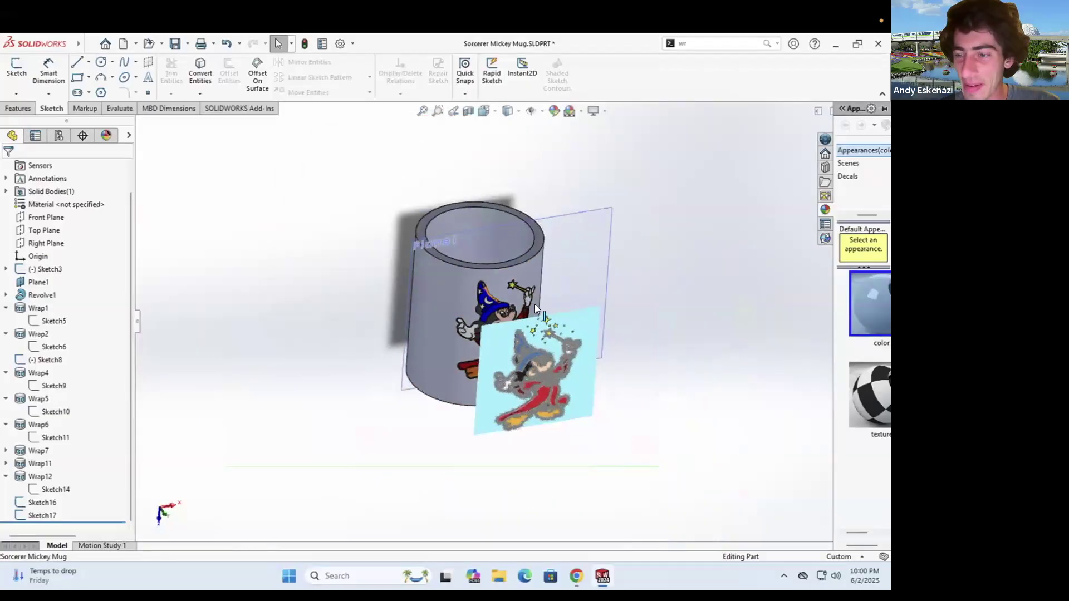
scroll(522, 325, down, 5)
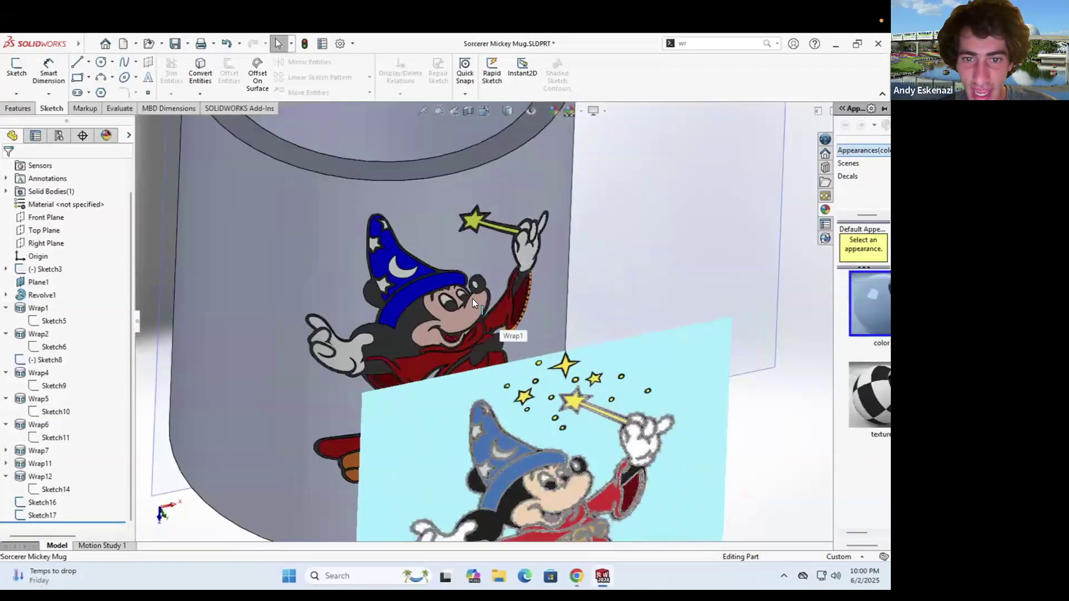
scroll(472, 298, up, 1)
scroll(471, 310, down, 5)
scroll(571, 503, up, 2)
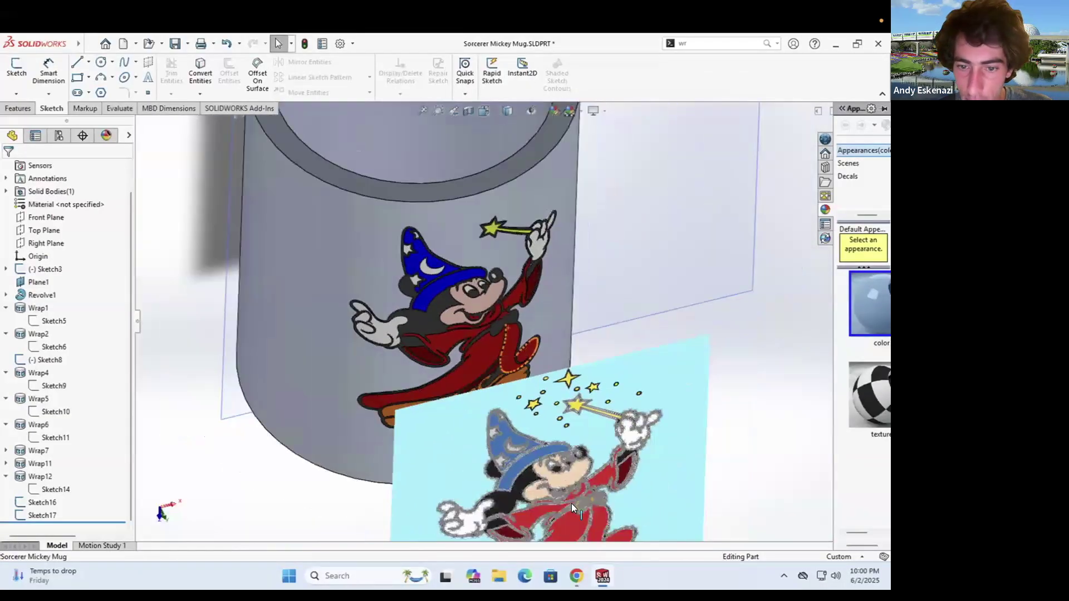
scroll(577, 428, down, 3)
scroll(579, 430, down, 2)
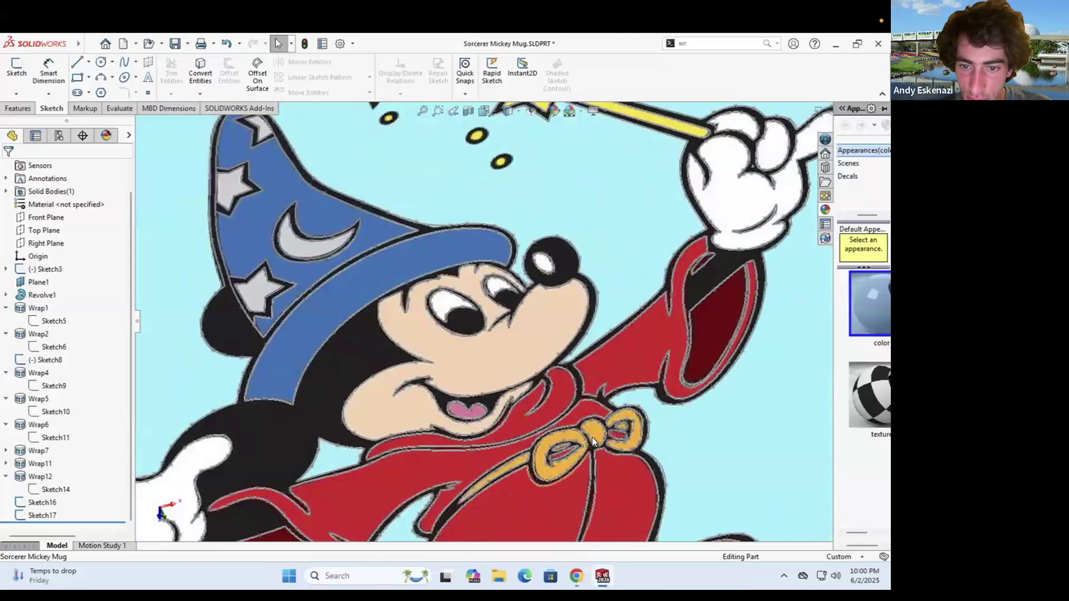
scroll(568, 471, up, 5)
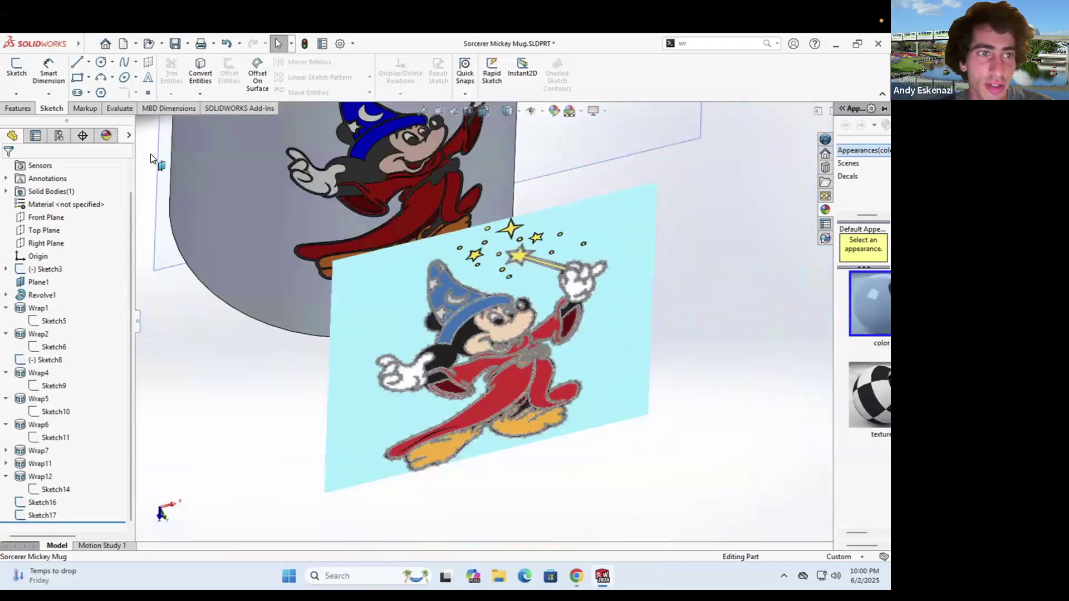
Start a new sketch on the Top Plane for the belt and bow
click(16, 71)
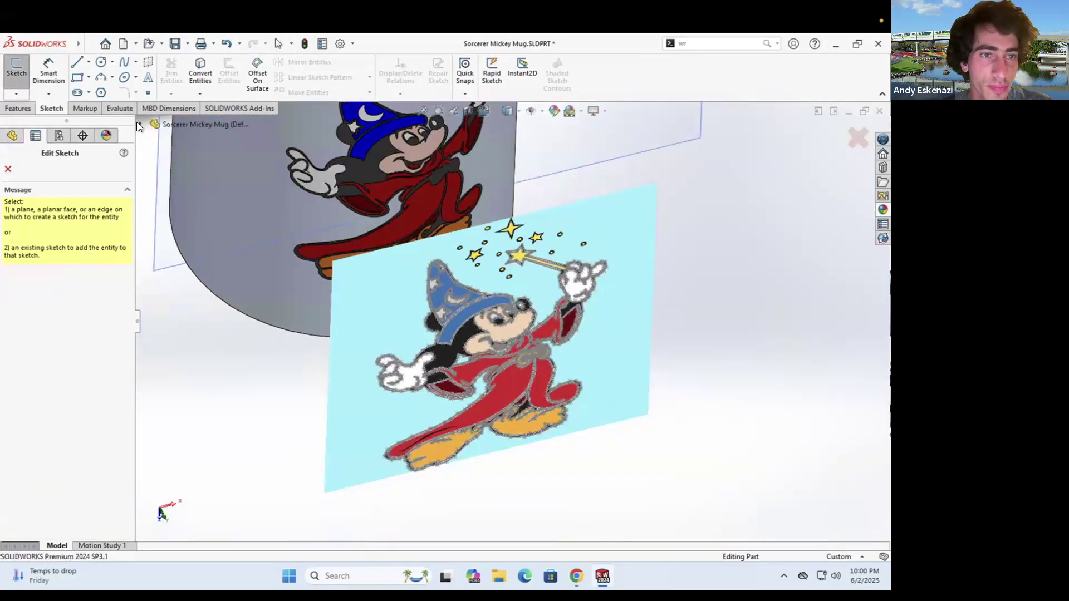
click(140, 123)
click(182, 215)
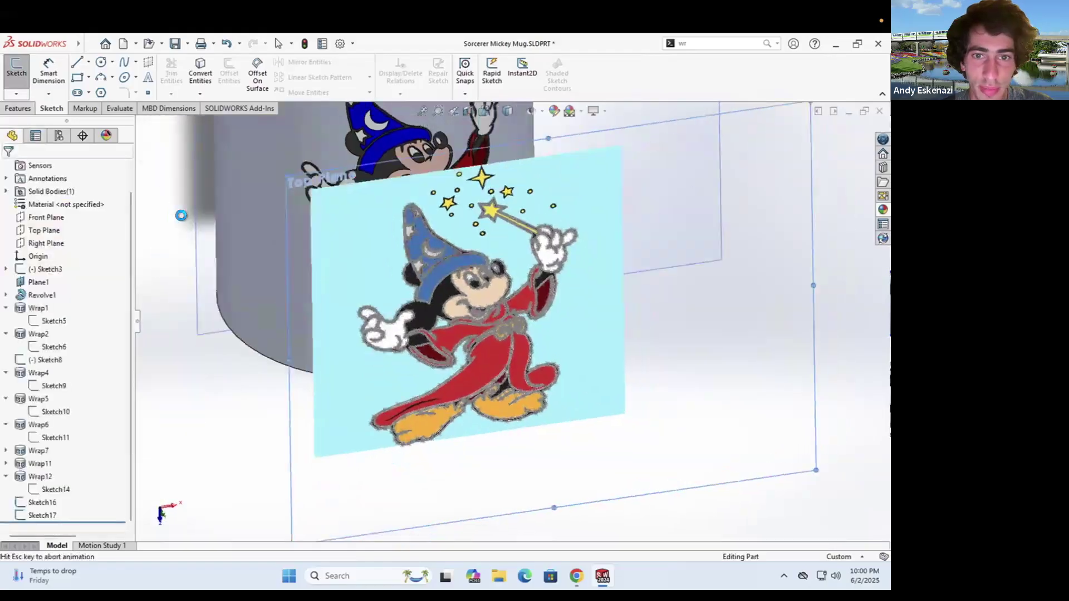
middle_drag(444, 287, 419, 369)
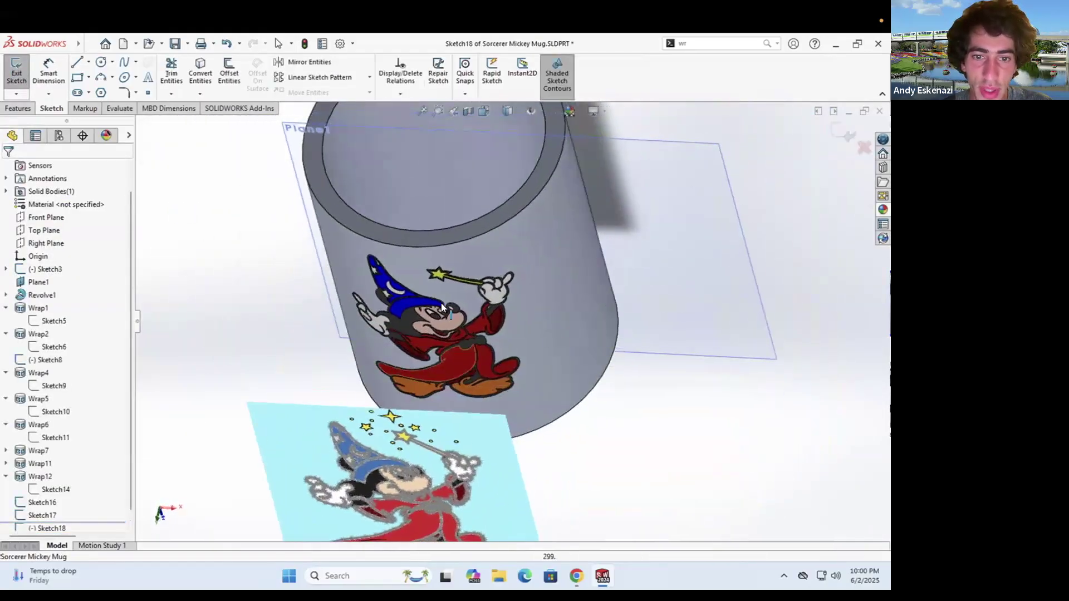
scroll(476, 352, down, 3)
Select the closed outlines of the belt strap, both bow loops and the knot as entities to convert
click(201, 67)
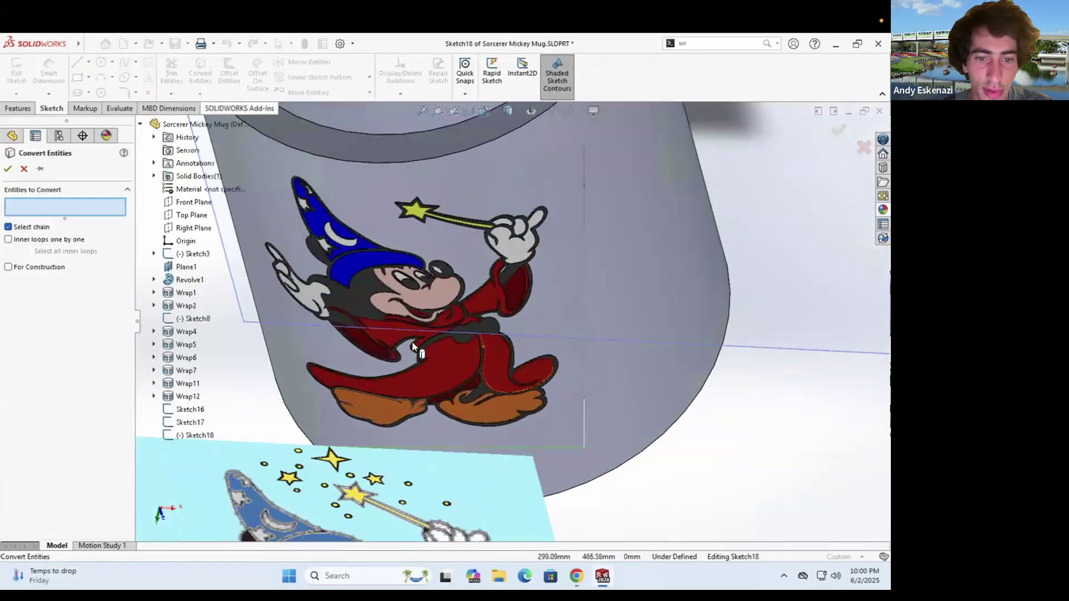
scroll(465, 416, up, 3)
scroll(477, 426, down, 4)
scroll(476, 427, down, 6)
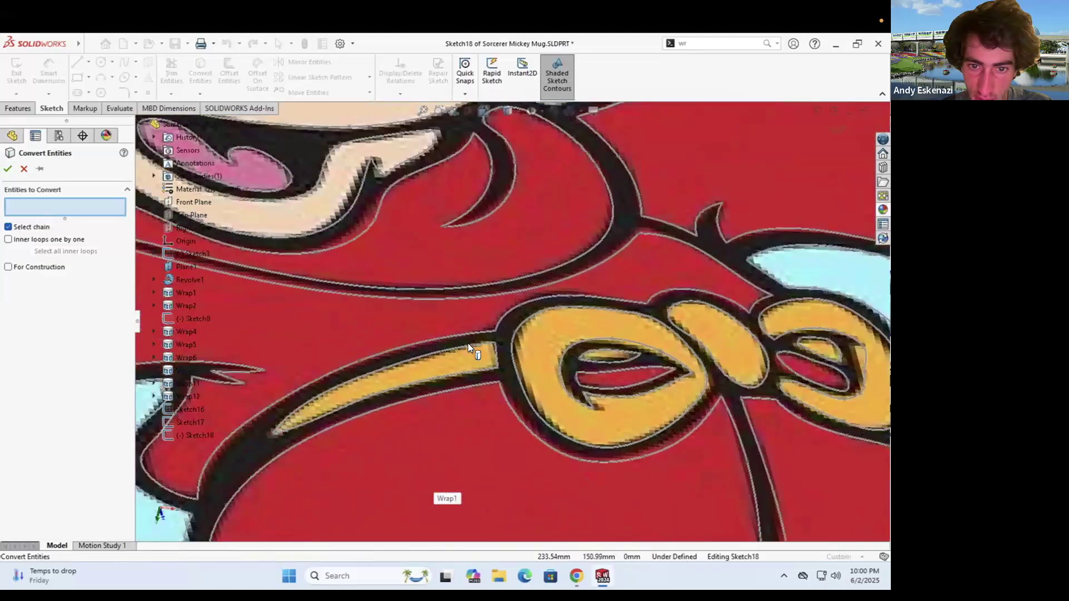
click(461, 348)
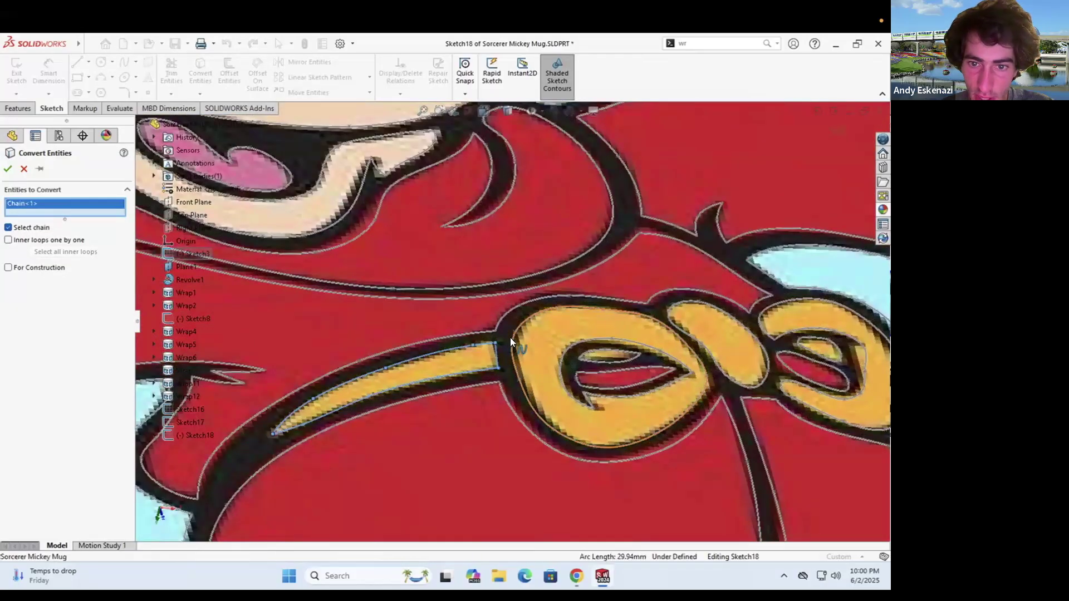
click(513, 341)
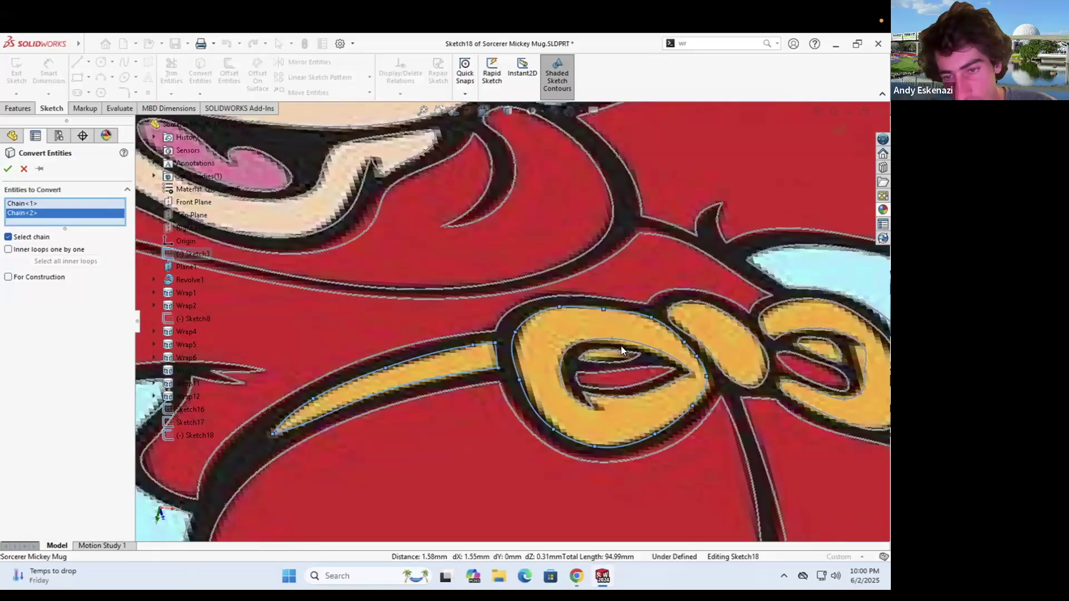
click(672, 321)
click(764, 310)
Add the inner outline of the larger bow loop beside the strap, accept the converted entities, and exit the sketch
scroll(655, 315, up, 4)
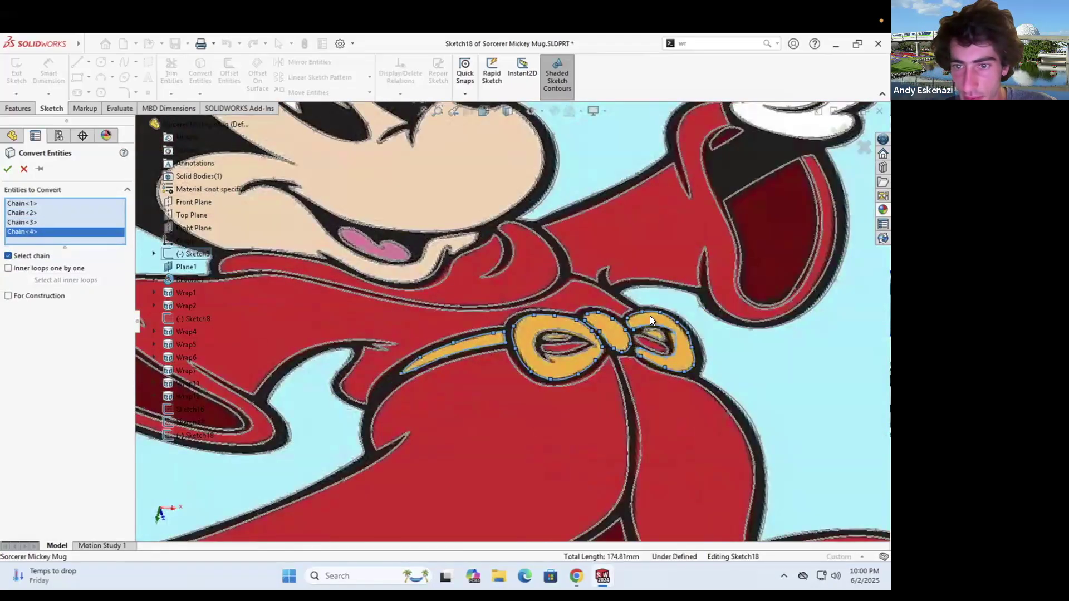
scroll(650, 322, down, 2)
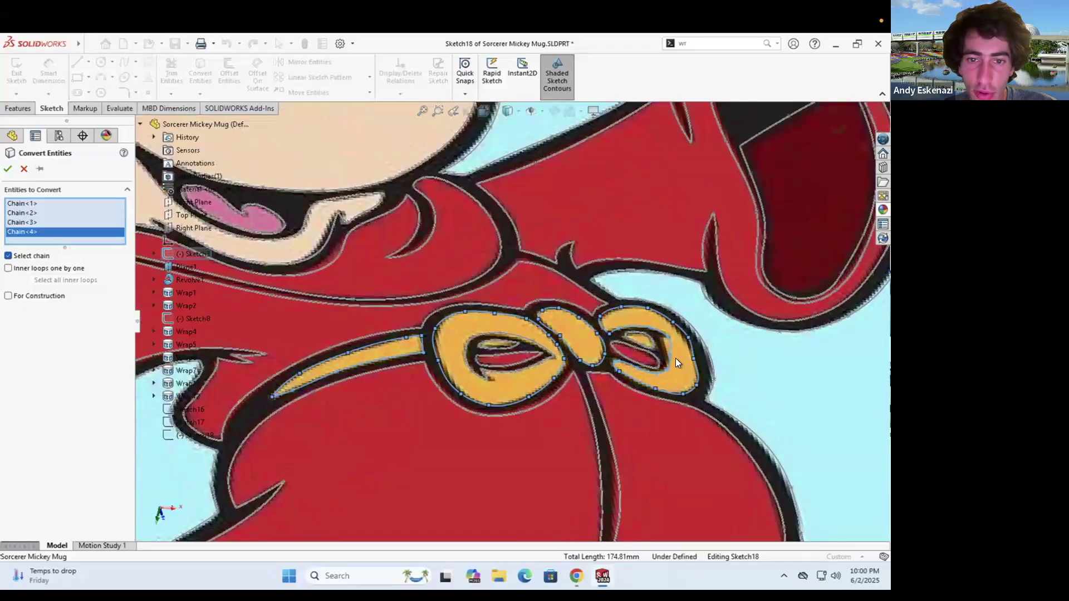
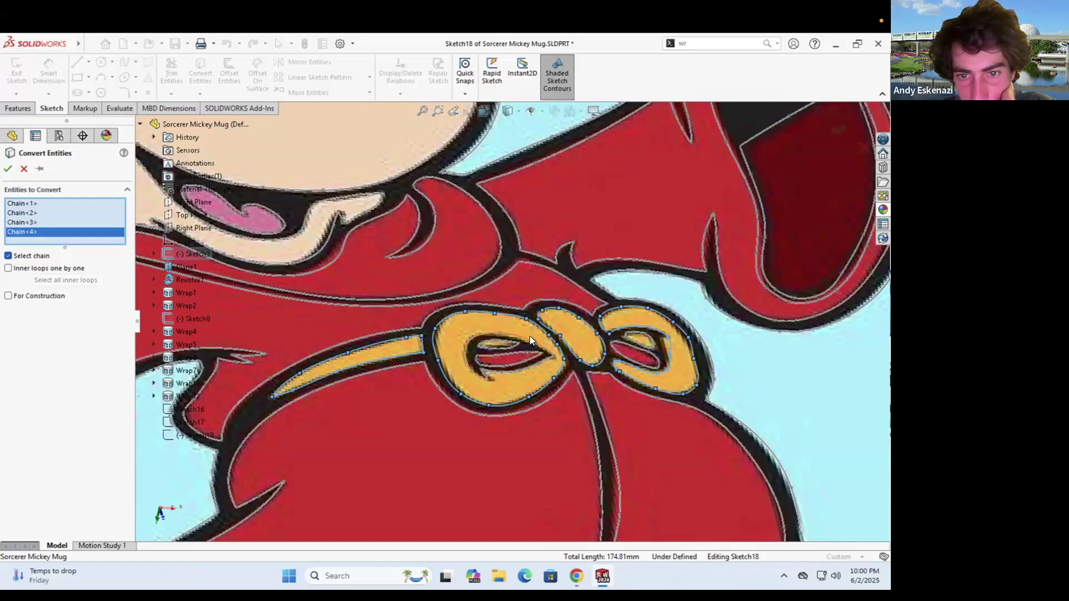
scroll(521, 336, down, 3)
click(512, 334)
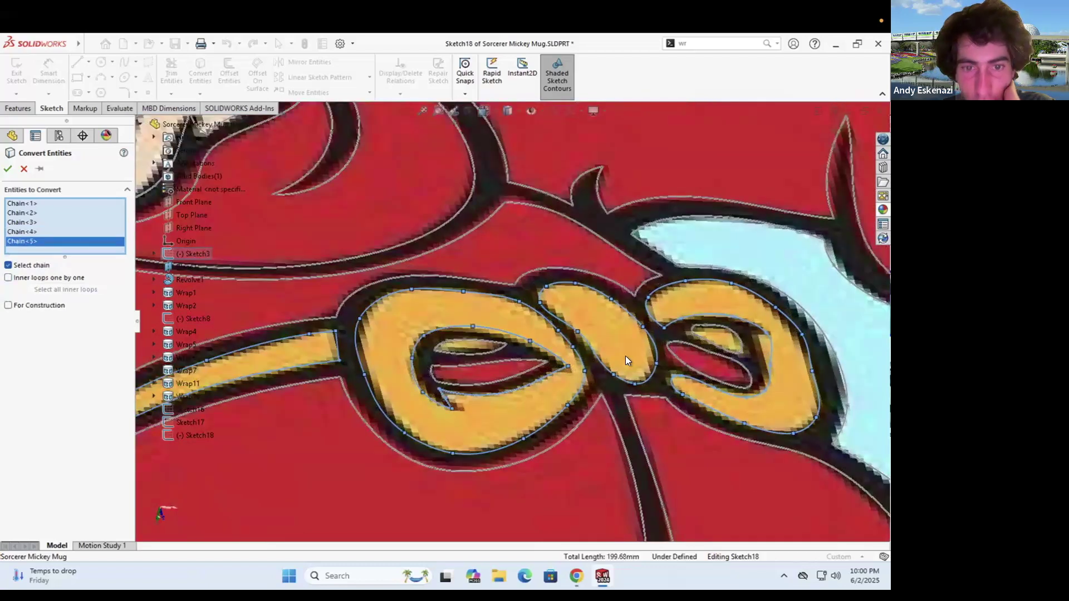
scroll(561, 343, up, 6)
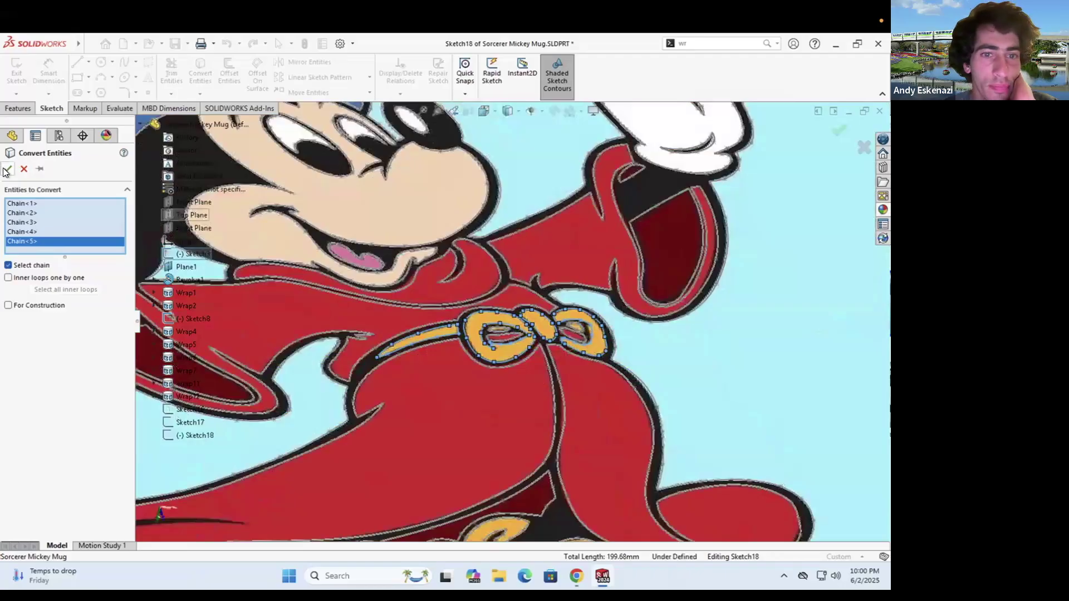
key(Return)
scroll(503, 291, up, 5)
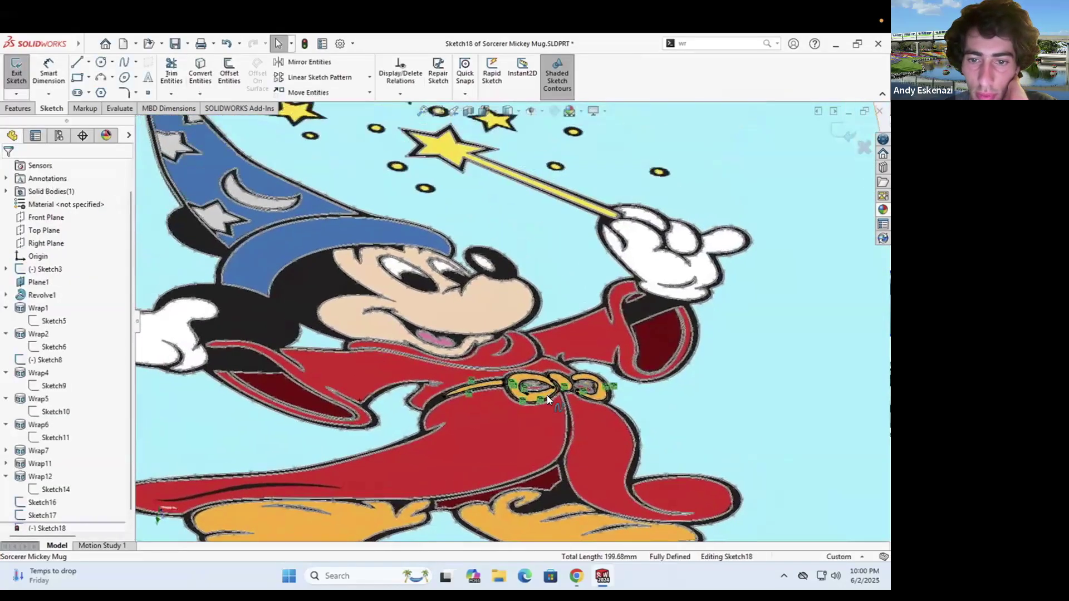
scroll(546, 393, down, 8)
scroll(546, 388, up, 3)
click(18, 78)
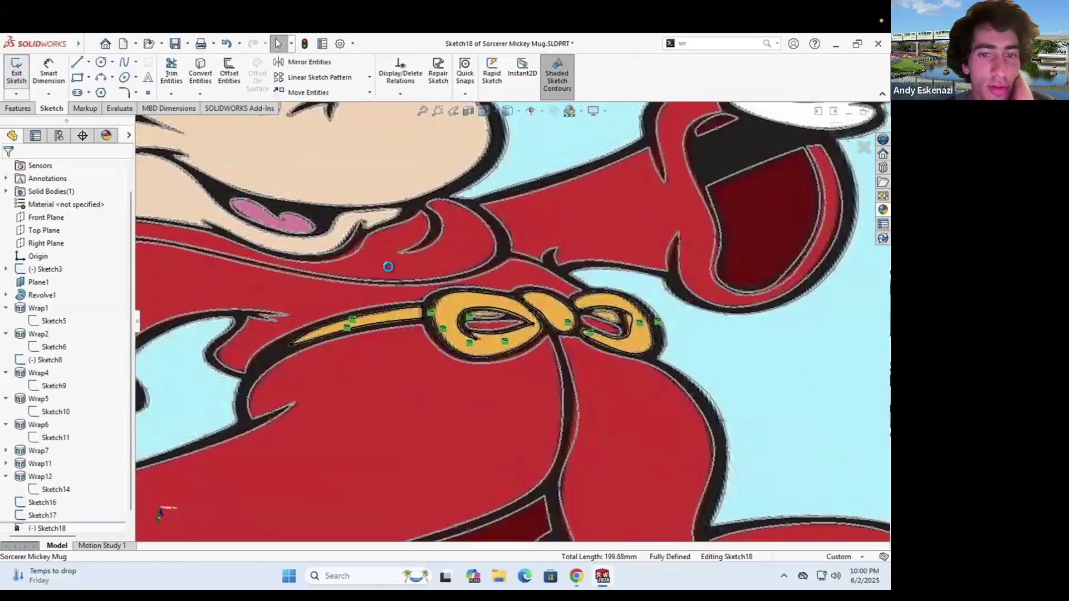
Wrap the belt and bow sketch onto the dark waist area of the mug artwork, debossed 0.50 mm
scroll(489, 314, up, 5)
click(688, 43)
text(wr)
click(692, 59)
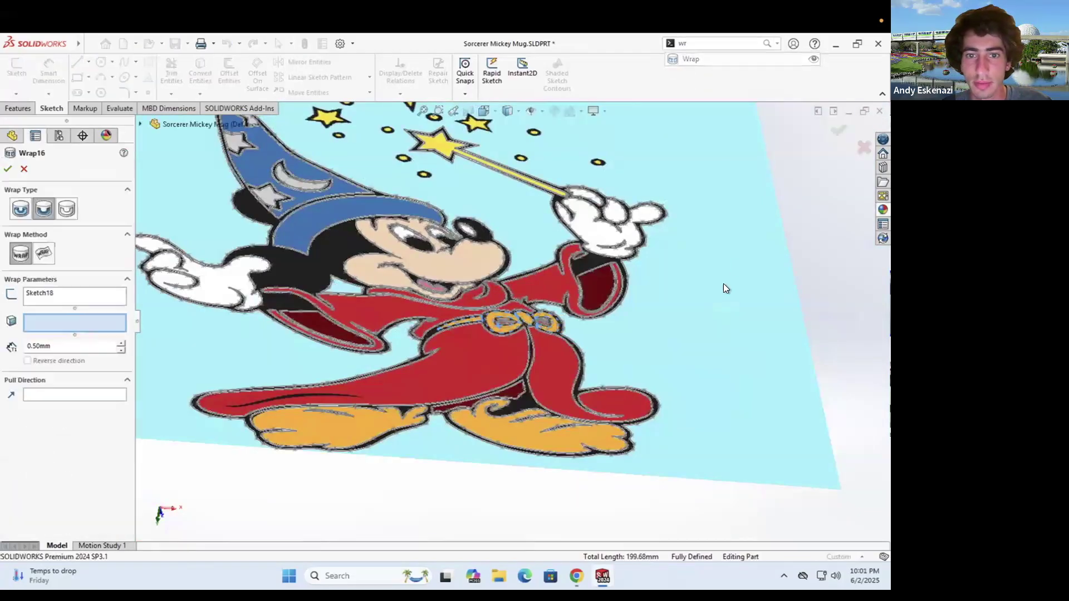
scroll(530, 215, up, 5)
mouse_move(529, 215)
middle_down()
mouse_move(548, 234)
mouse_move(582, 212)
mouse_move(469, 326)
middle_up()
scroll(402, 375, down, 8)
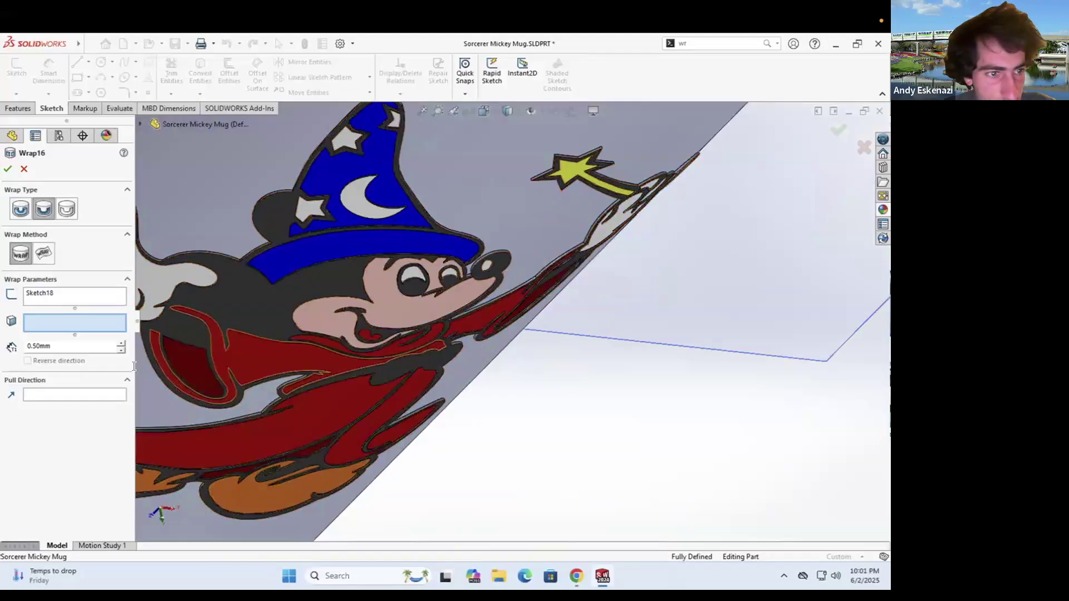
click(397, 366)
click(8, 169)
Check the wrapped bow on the mug and start another sketch on the Top Plane for the bow's inner details
scroll(359, 379, up, 5)
middle_drag(387, 353, 345, 269)
scroll(477, 324, down, 2)
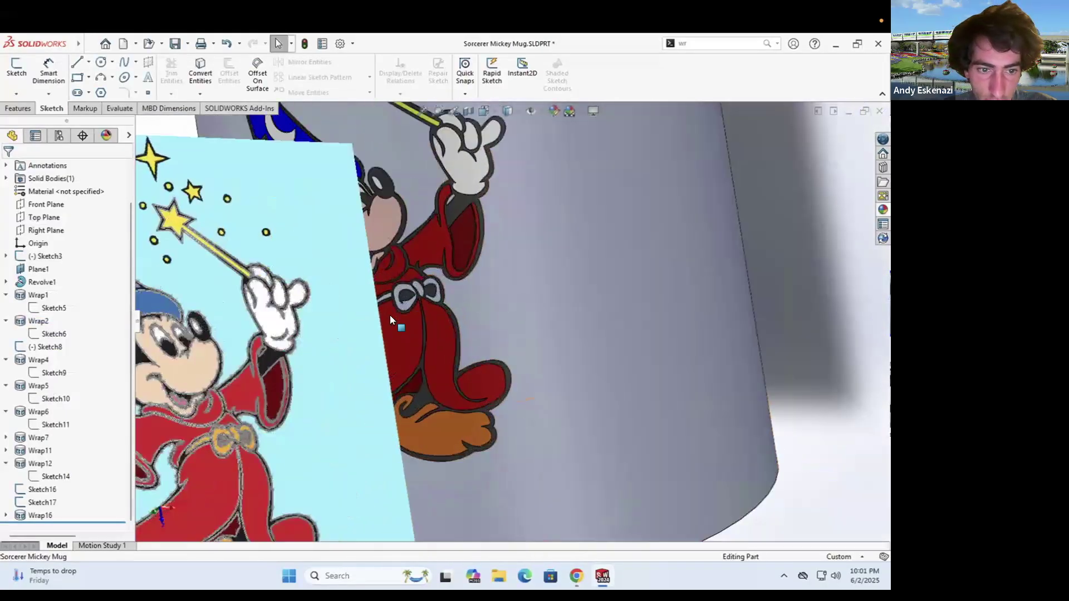
scroll(408, 278, down, 2)
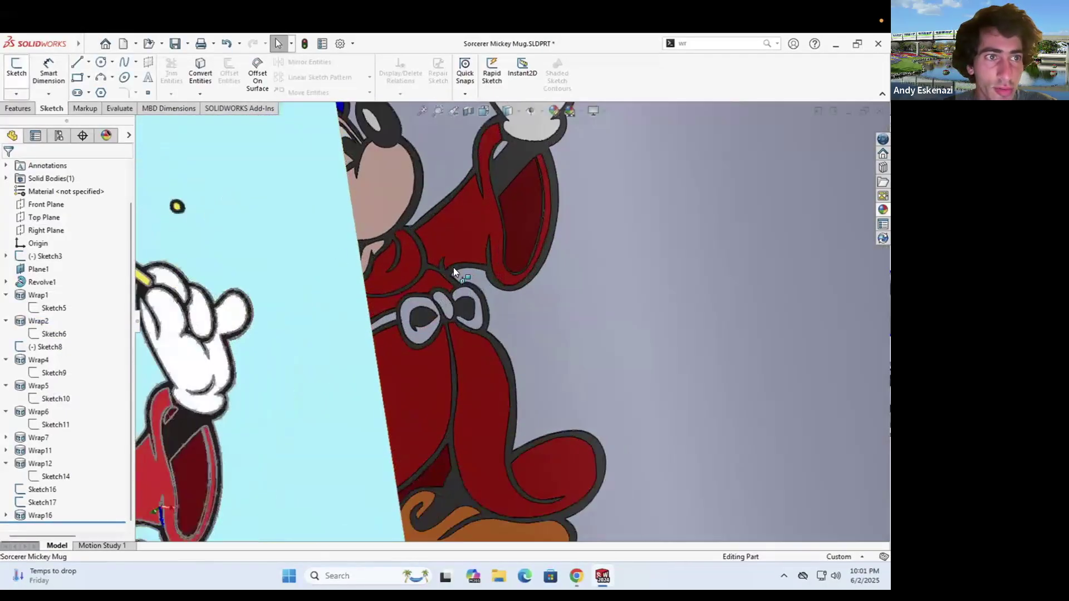
scroll(440, 280, up, 6)
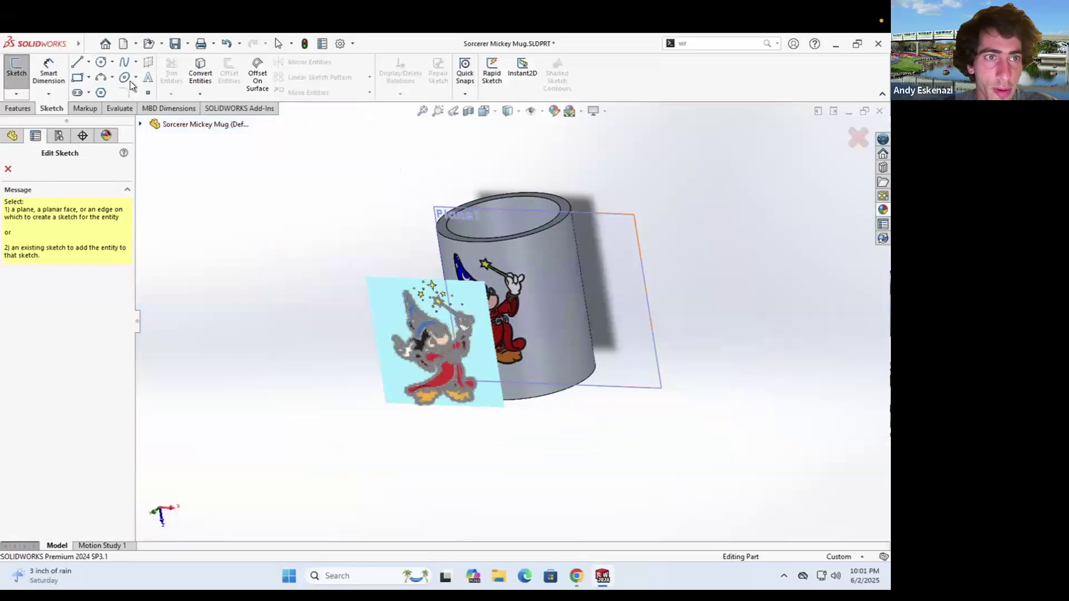
click(137, 123)
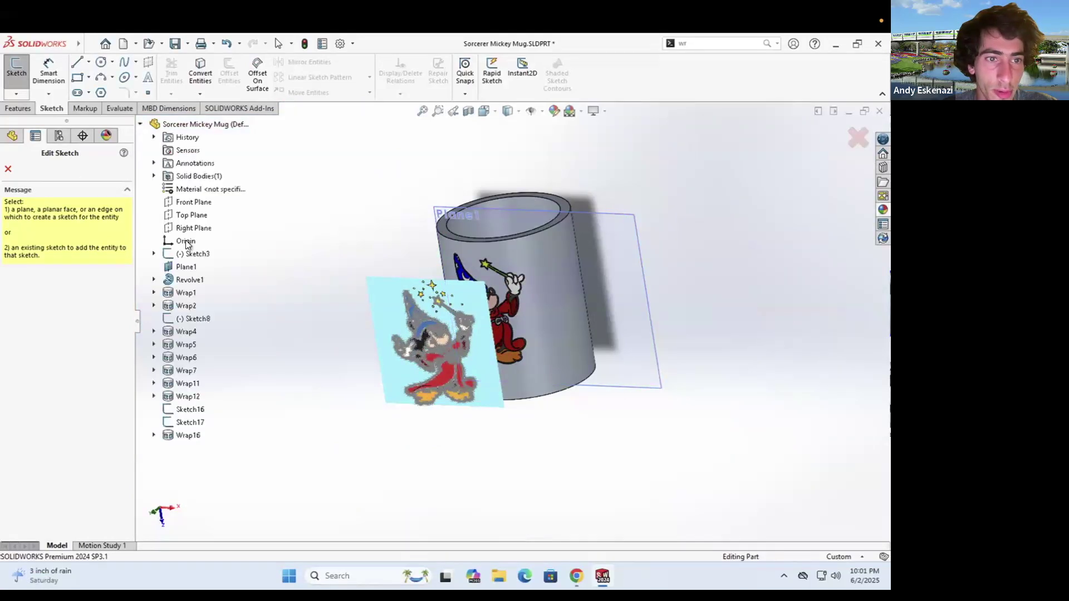
click(186, 211)
scroll(428, 306, down, 10)
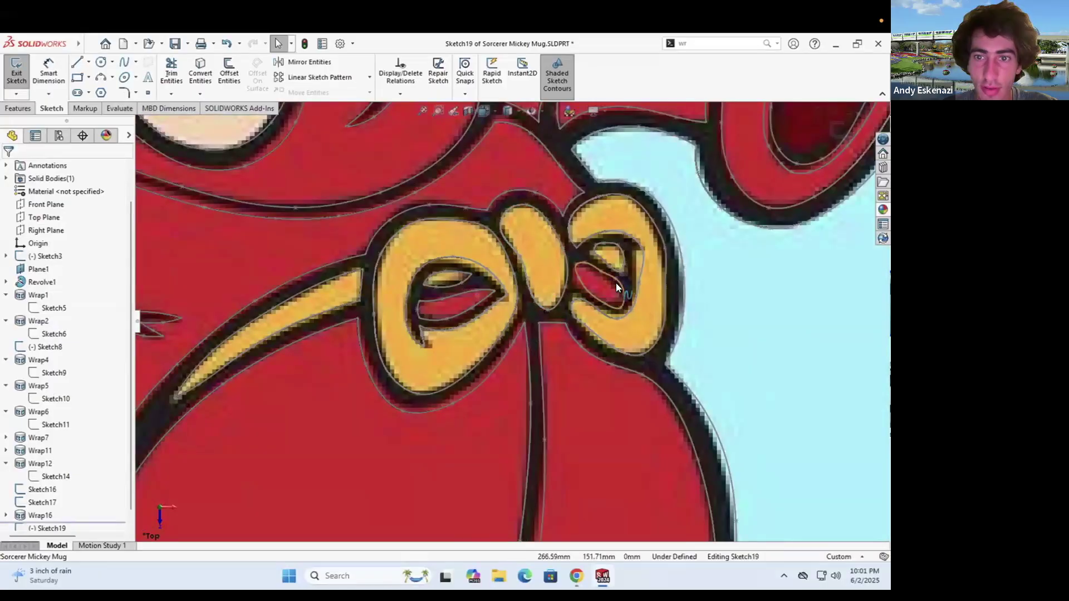
Convert the two inner outlines of the larger bow loop into the current sketch, clearing the stray point selection first
click(211, 76)
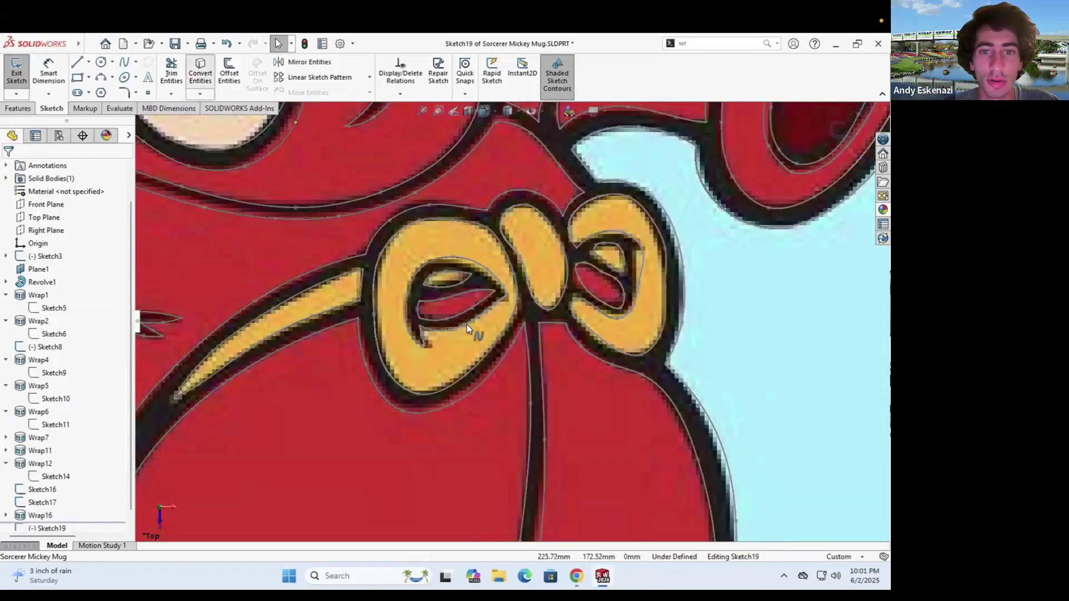
click(465, 281)
right_click(69, 212)
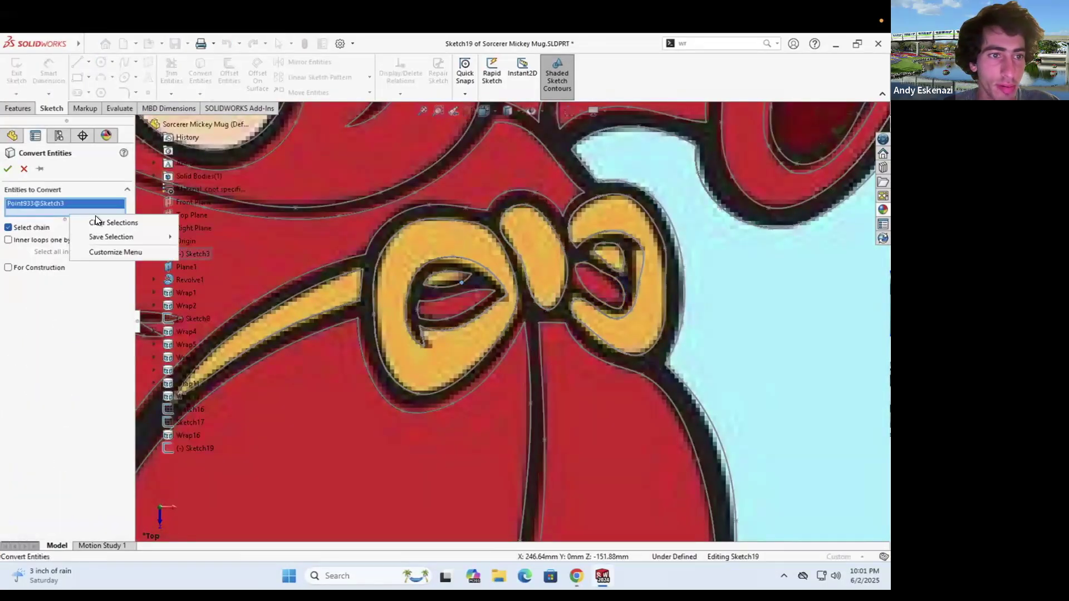
click(103, 219)
scroll(468, 279, down, 3)
scroll(443, 286, down, 1)
click(441, 286)
click(454, 312)
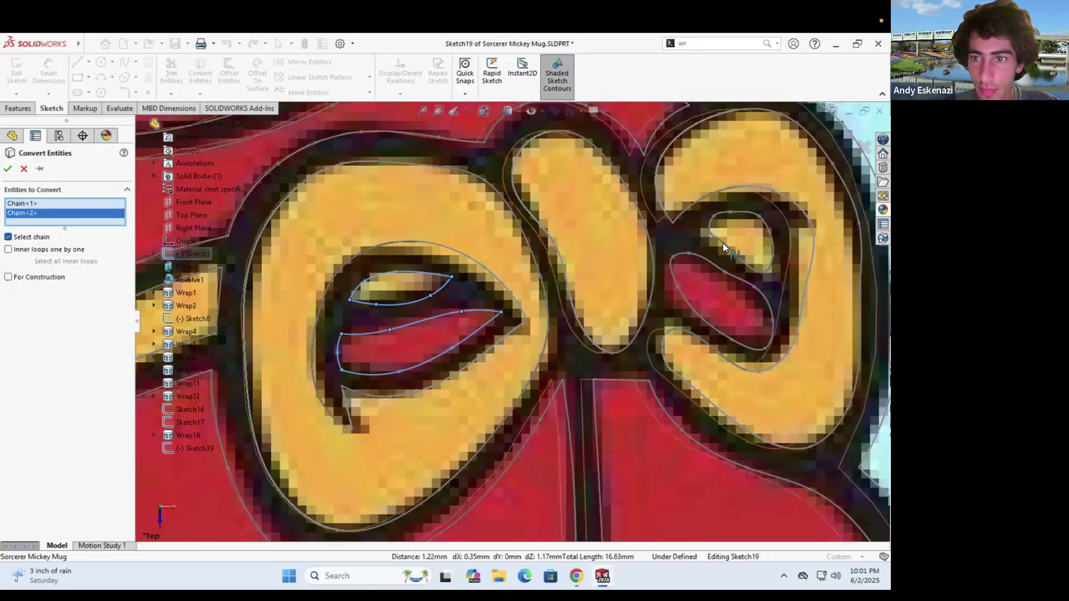
Add the two inner outlines of the smaller bow loop, accept the converted entities, and exit the sketch
click(708, 253)
click(705, 258)
click(8, 168)
scroll(530, 327, up, 10)
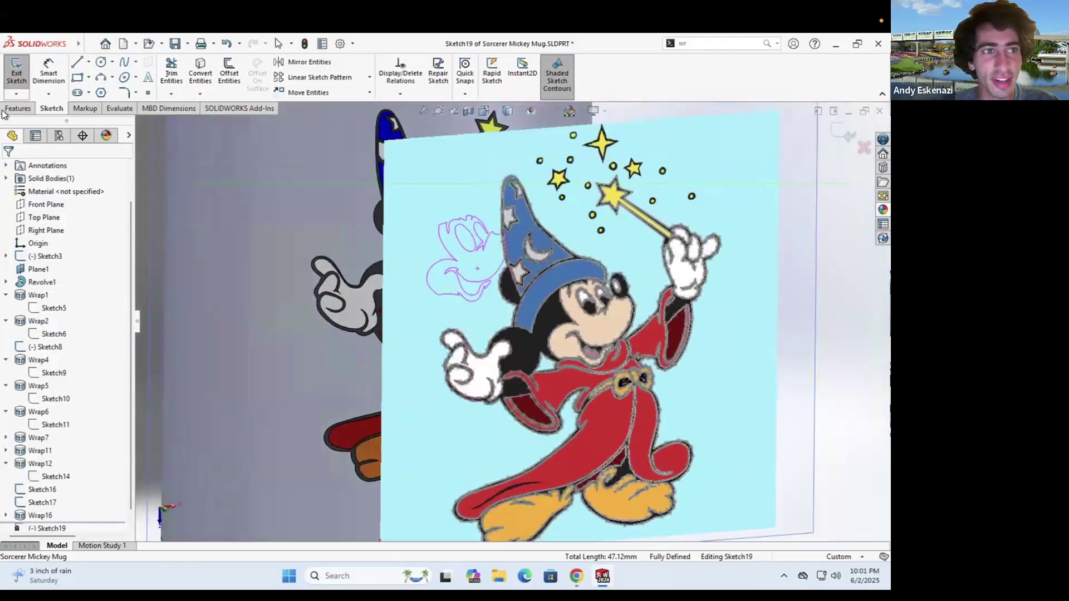
click(16, 71)
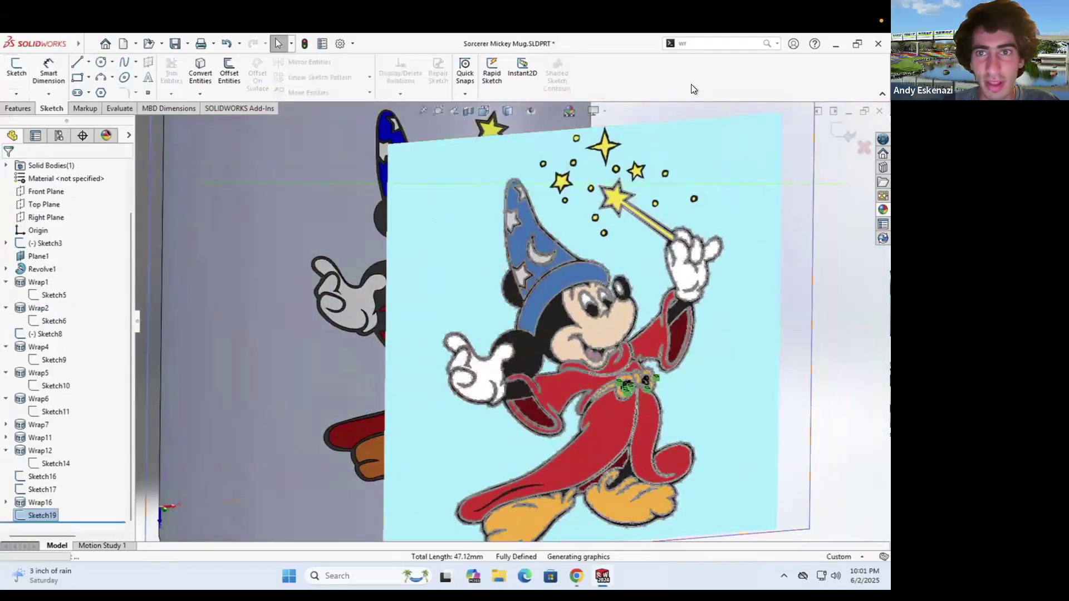
click(697, 42)
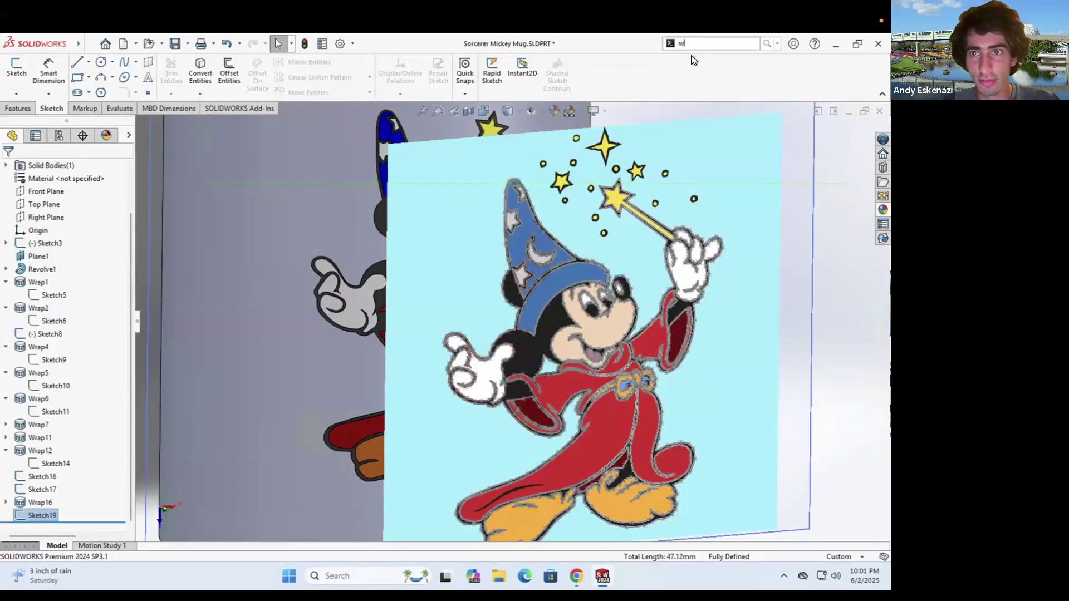
key(Return)
scroll(384, 234, up, 4)
middle_drag(401, 241, 540, 316)
scroll(455, 322, down, 6)
scroll(456, 321, down, 4)
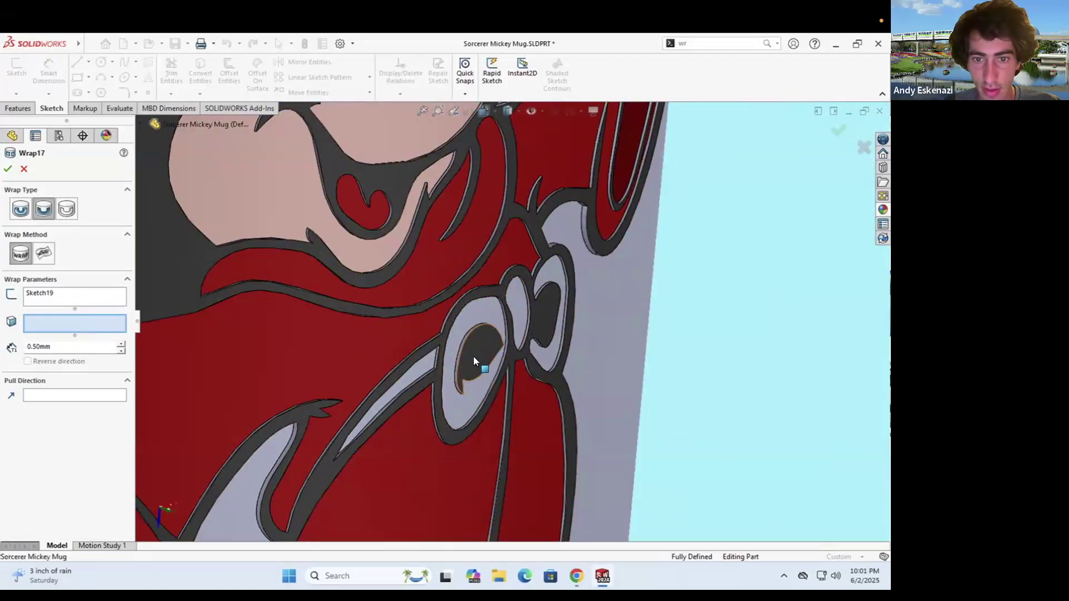
scroll(467, 338, up, 5)
scroll(640, 384, down, 7)
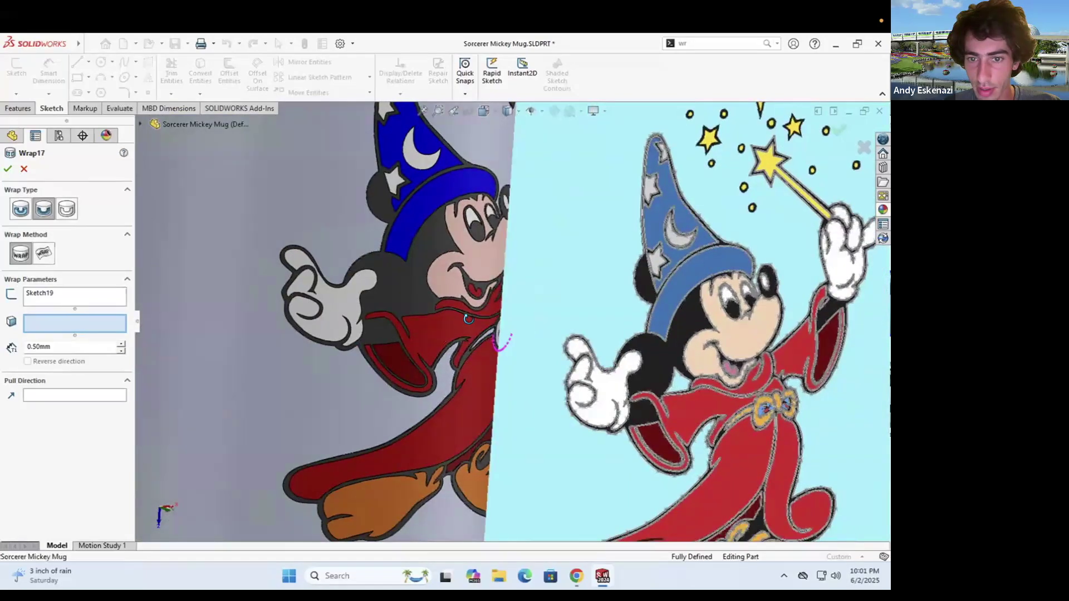
scroll(586, 363, up, 2)
scroll(599, 332, down, 3)
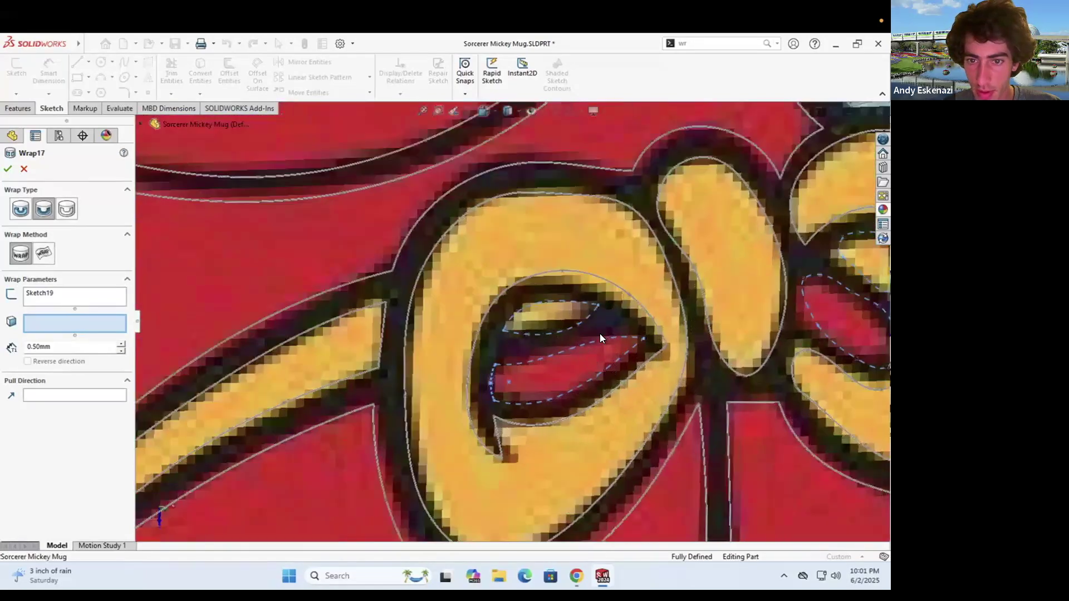
scroll(584, 328, up, 6)
scroll(502, 265, up, 4)
scroll(526, 341, down, 7)
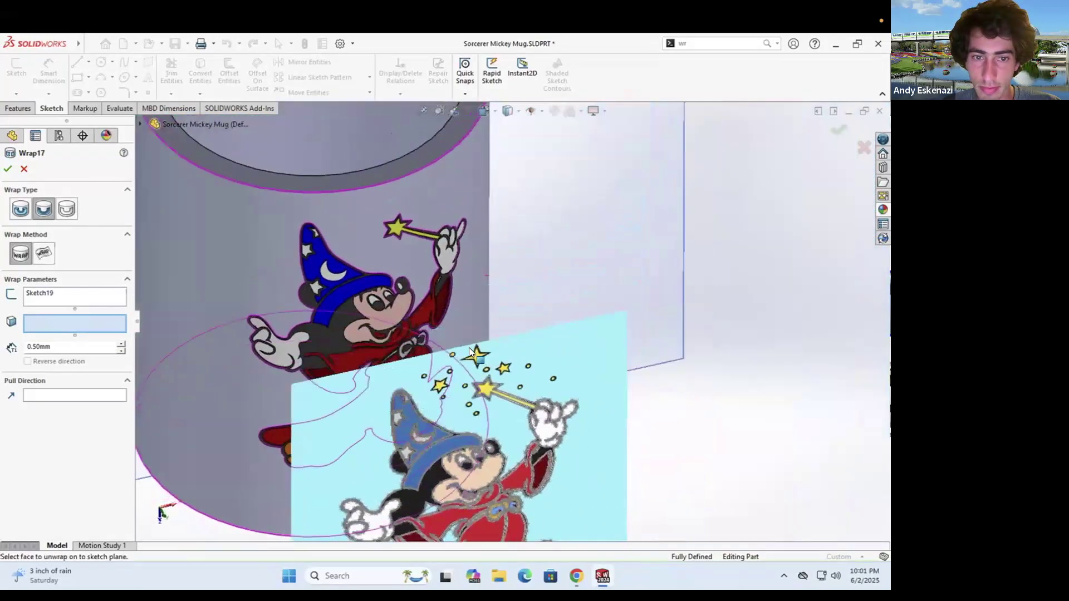
scroll(523, 338, down, 3)
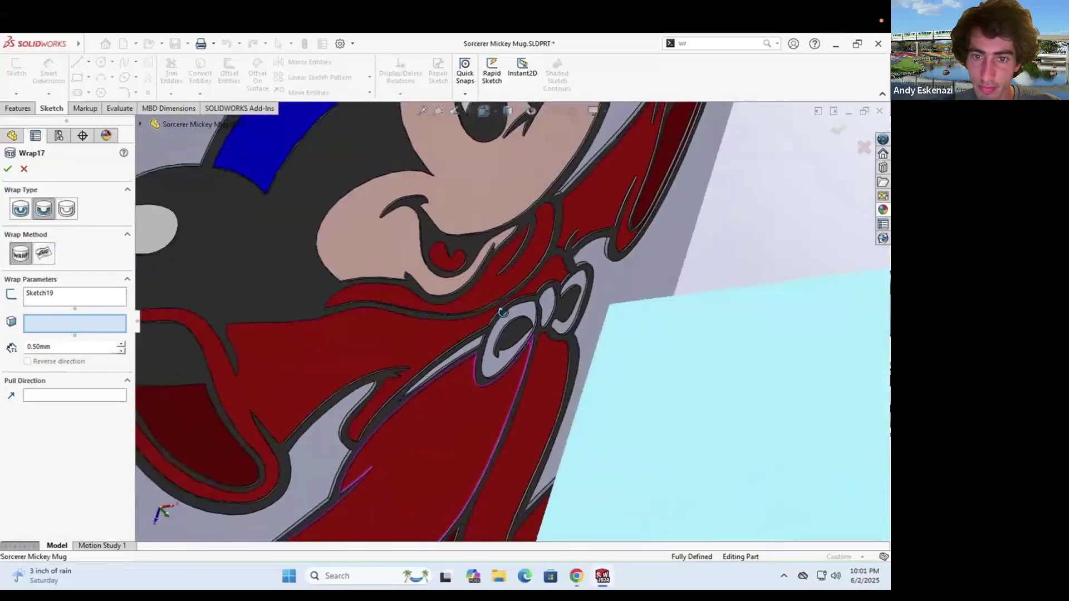
scroll(462, 334, down, 3)
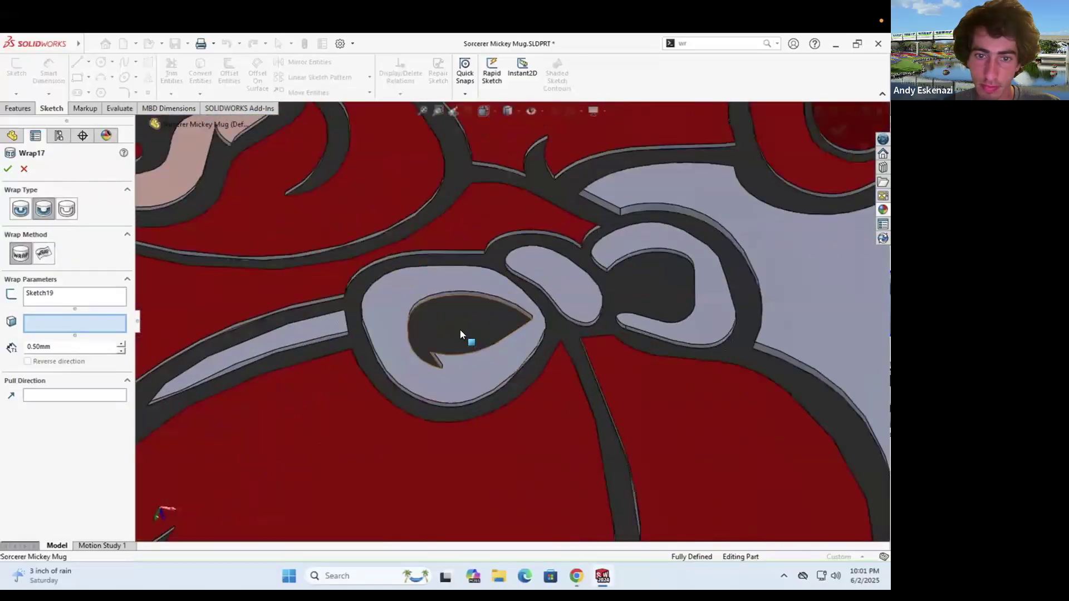
key(Escape)
Give the larger bow loop's face on the mug an orange face-level appearance with red 232 and green 113
scroll(522, 313, up, 5)
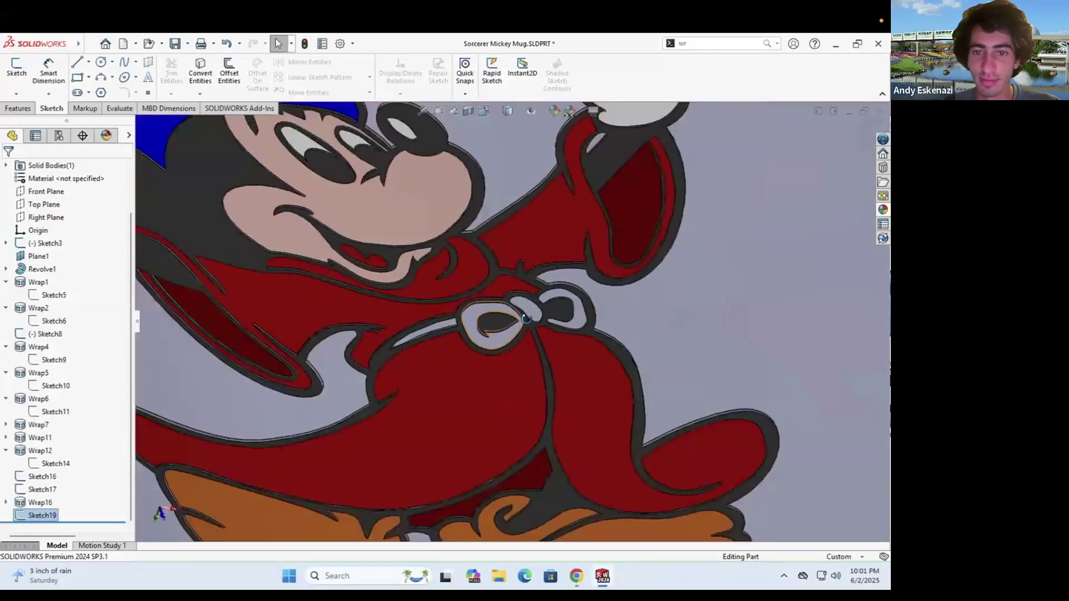
right_click(466, 311)
click(566, 278)
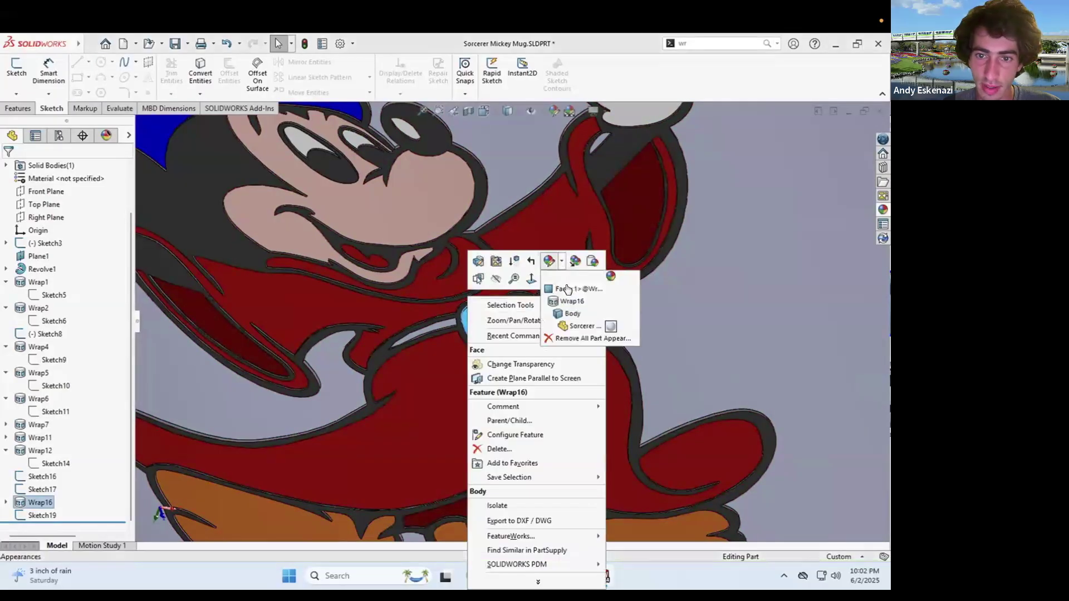
click(573, 288)
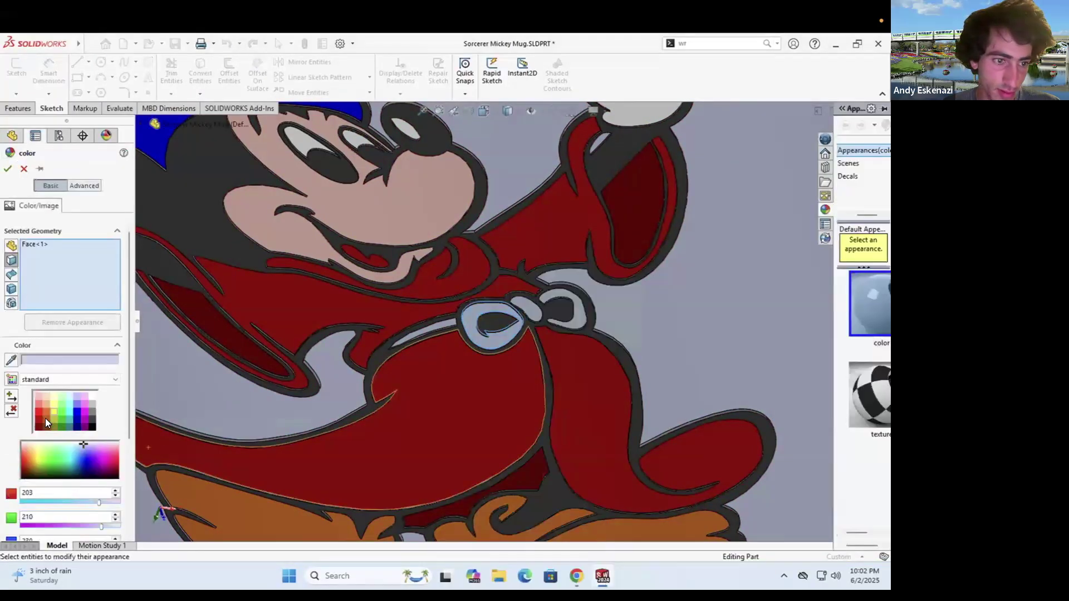
click(45, 419)
click(42, 410)
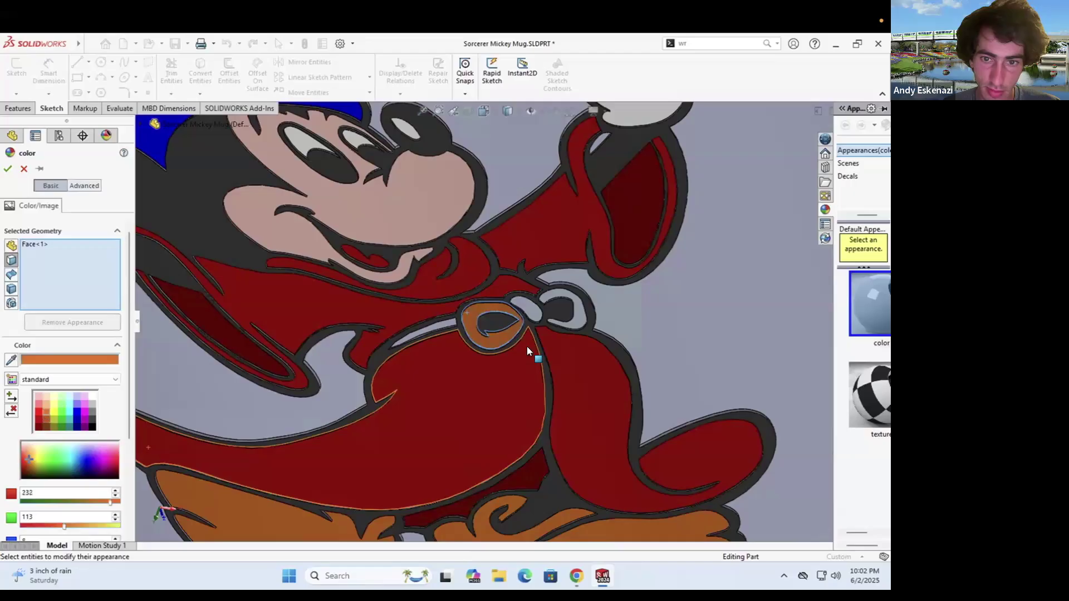
Add the bow knot, smaller loop and belt strap faces to the orange appearance and accept it
click(526, 307)
click(579, 313)
scroll(452, 326, down, 3)
click(456, 317)
scroll(474, 319, up, 5)
middle_drag(474, 318, 552, 325)
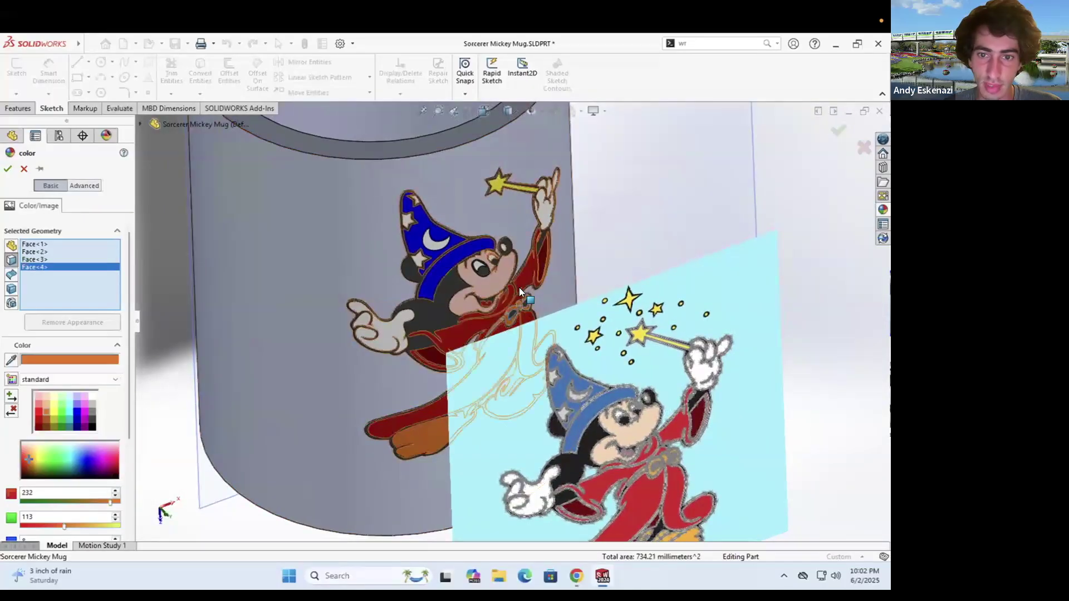
scroll(501, 295, down, 3)
scroll(468, 309, up, 4)
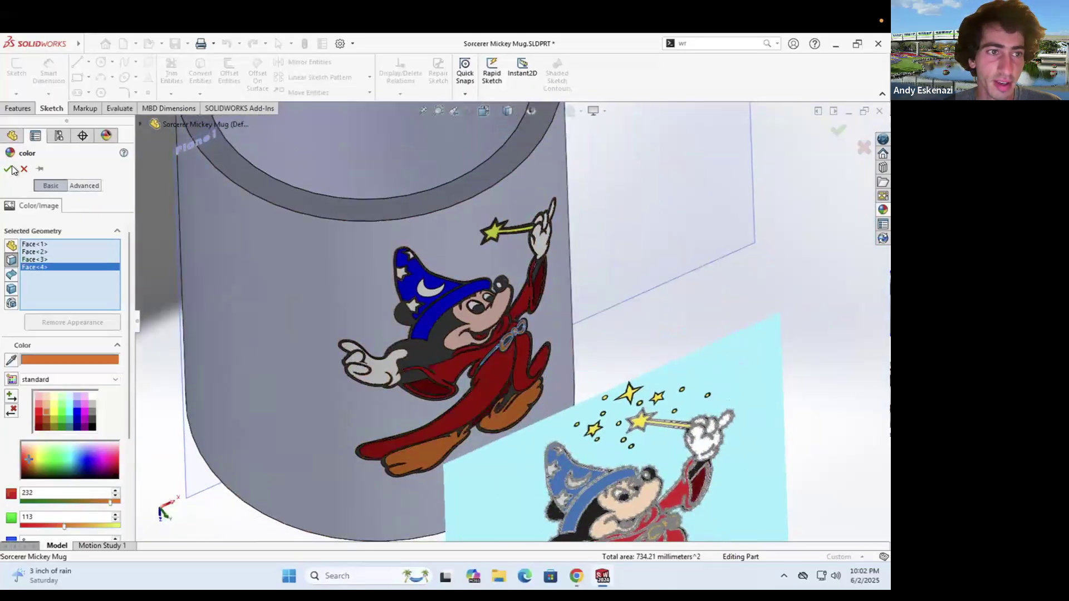
click(10, 167)
Hide Sketch3 with the reference picture and Sketch8
scroll(491, 304, up, 5)
middle_drag(579, 385, 572, 352)
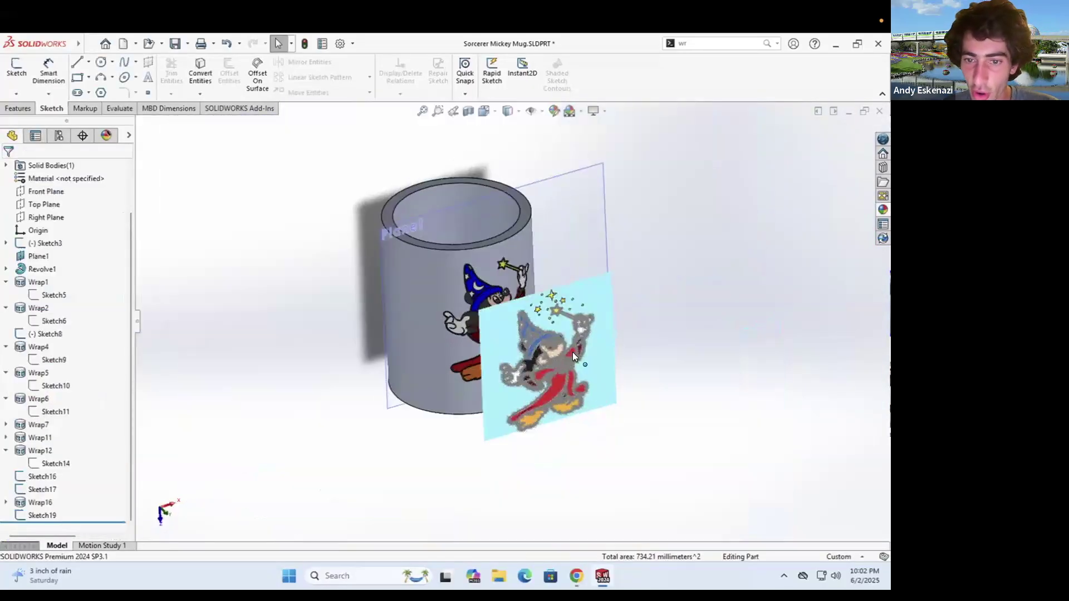
scroll(572, 352, down, 3)
scroll(437, 245, up, 3)
middle_drag(440, 259, 446, 266)
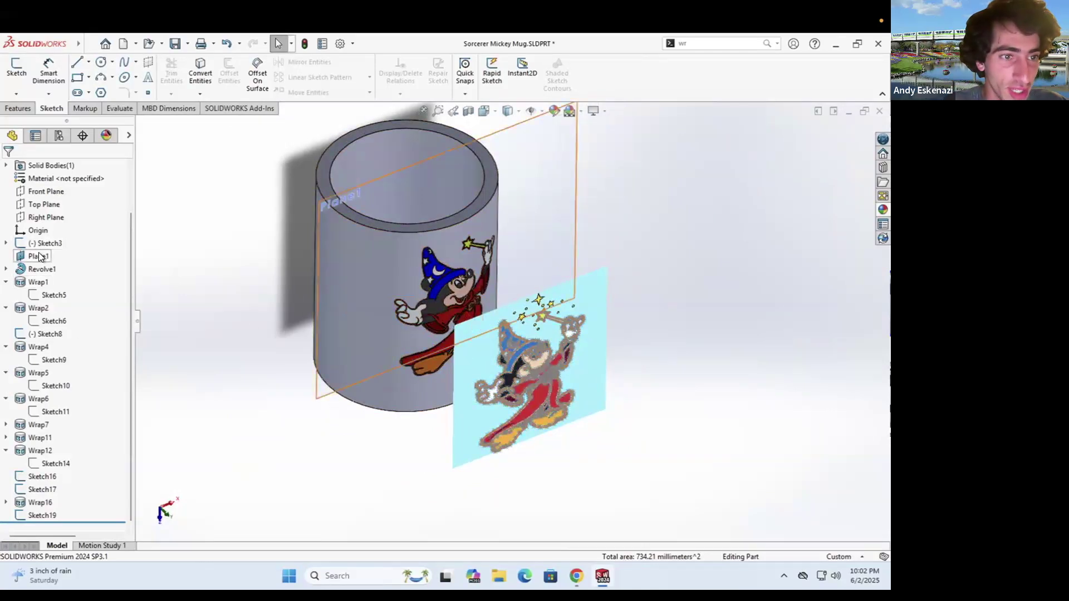
scroll(41, 242, up, 2)
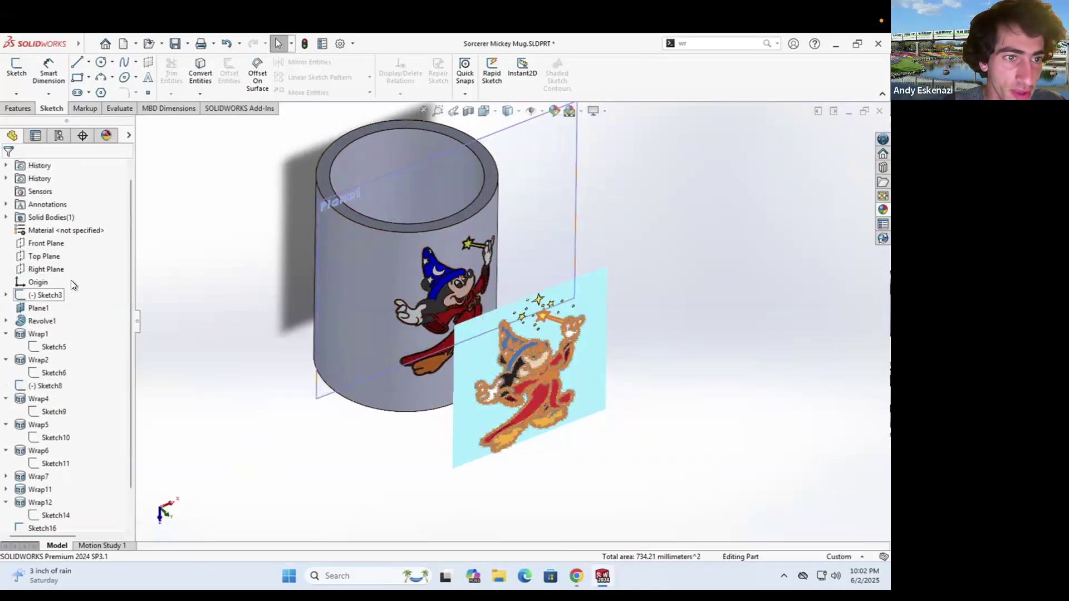
right_click(42, 298)
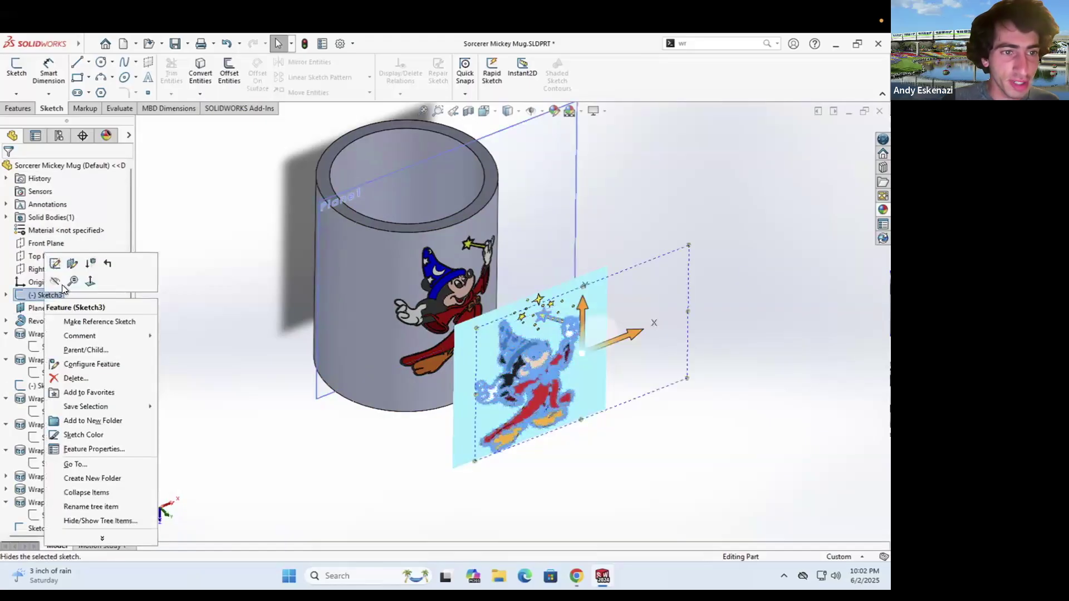
click(55, 282)
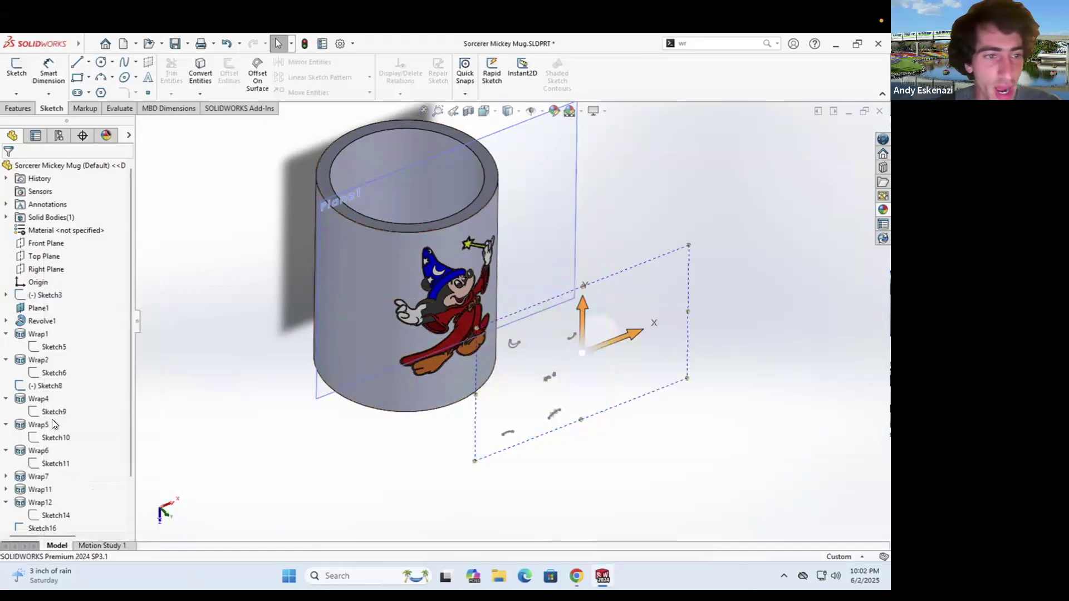
right_click(45, 385)
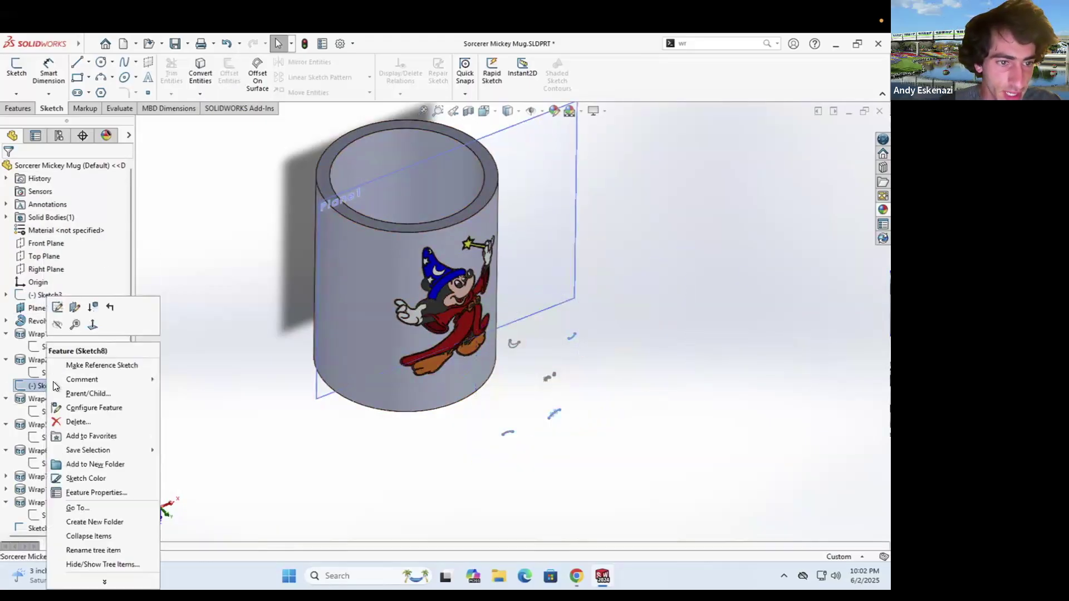
click(56, 324)
Hide the remaining visible sketches Sketch16, Sketch17 and Sketch19
scroll(44, 476, down, 3)
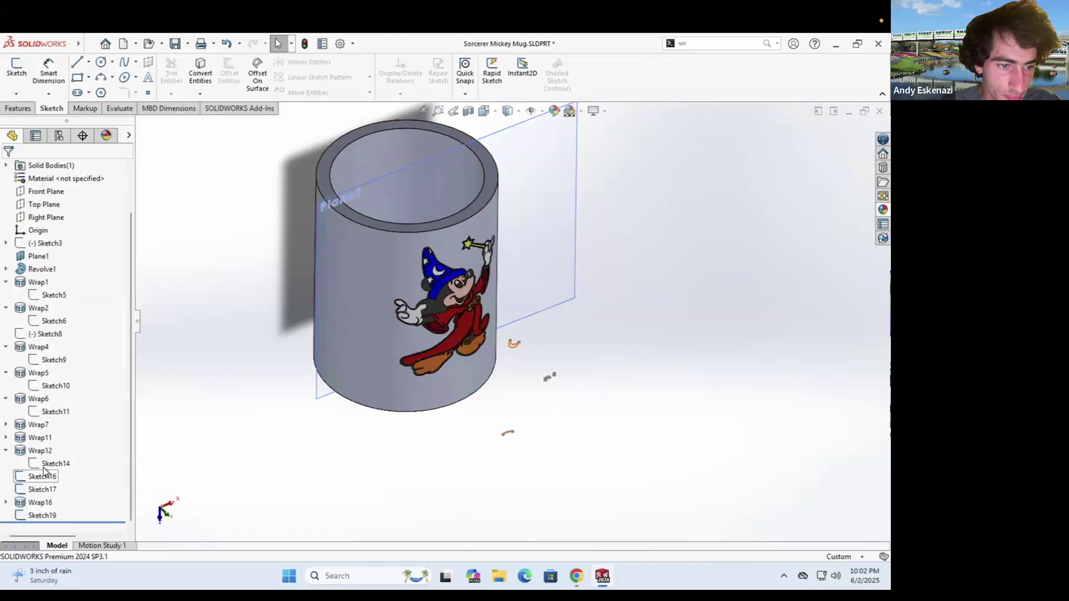
right_click(42, 474)
click(48, 325)
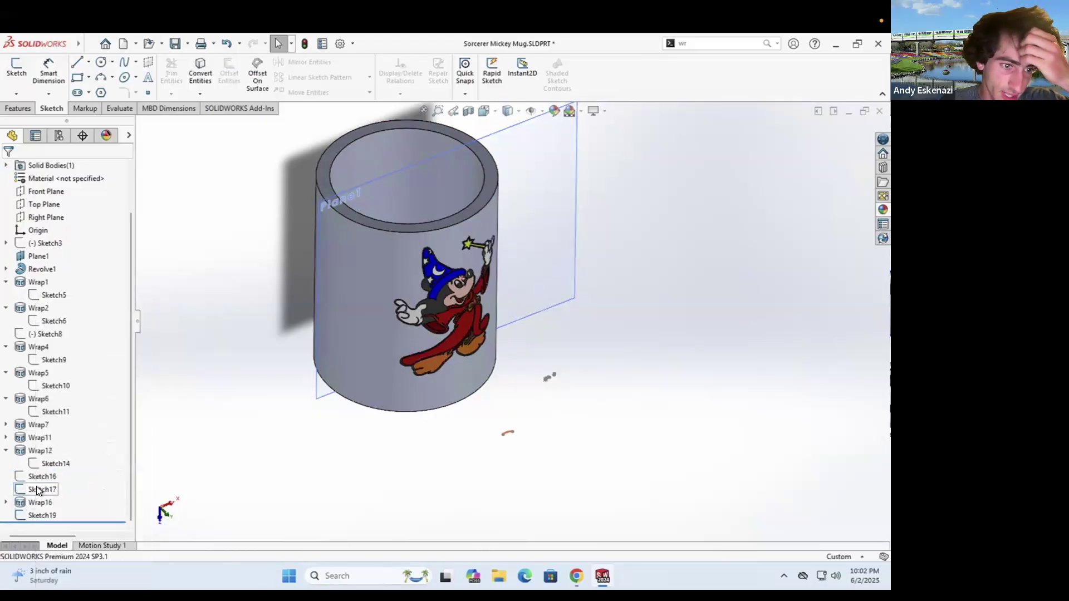
right_click(36, 487)
click(49, 325)
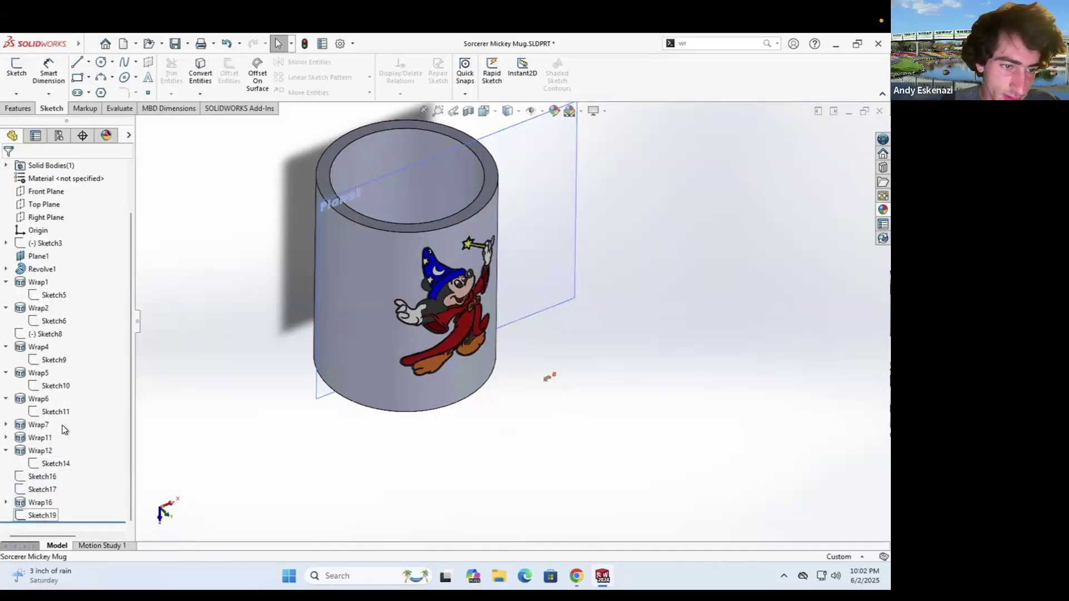
right_click(37, 514)
click(49, 324)
Color the small uncolored sliver face inside the raised arm's sleeve dark red, with red 128 and green 0
scroll(380, 304, up, 2)
middle_drag(514, 314, 462, 262)
scroll(424, 319, down, 5)
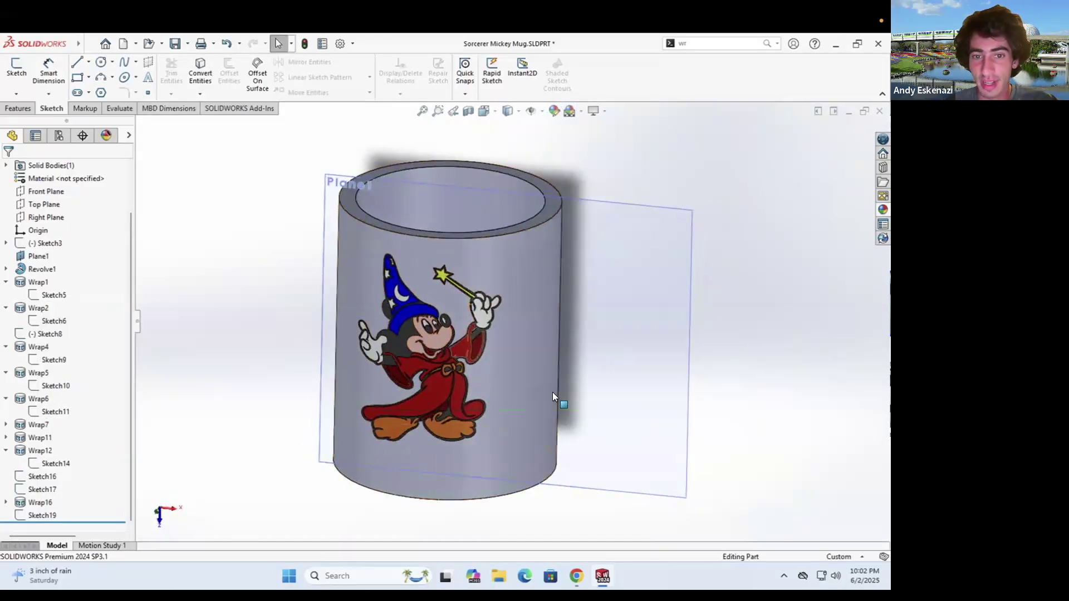
scroll(420, 382, down, 1)
mouse_move(418, 384)
middle_down()
mouse_move(438, 357)
mouse_move(438, 392)
middle_up()
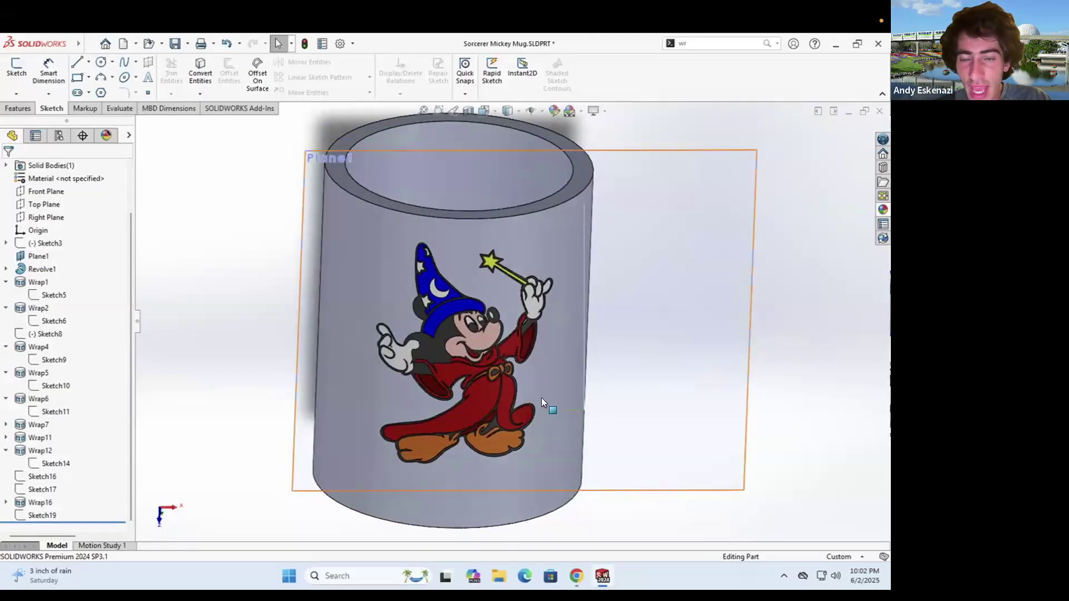
scroll(542, 326, down, 10)
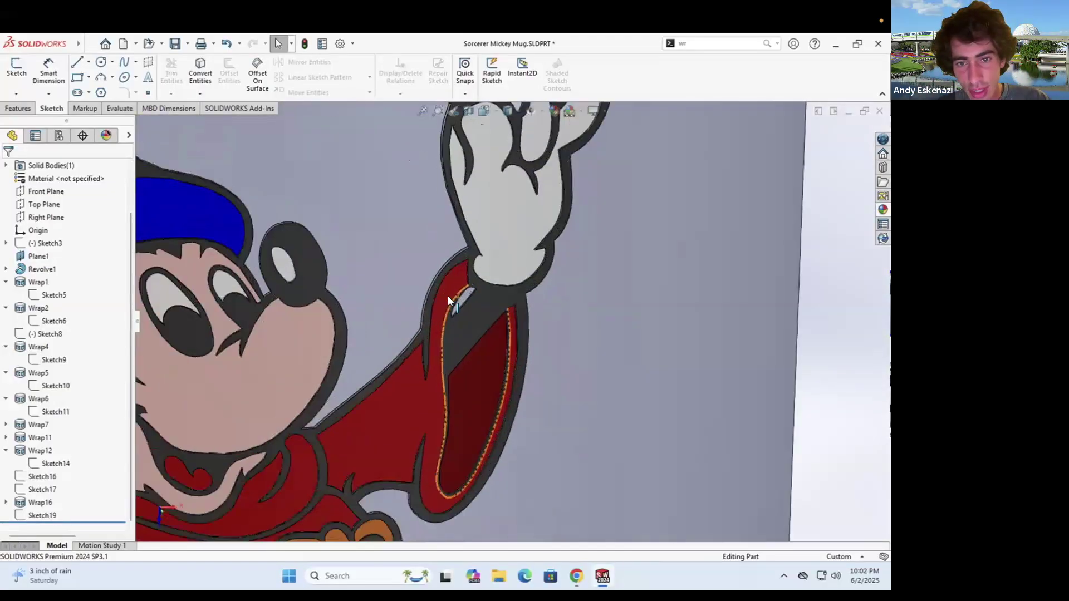
right_click(491, 302)
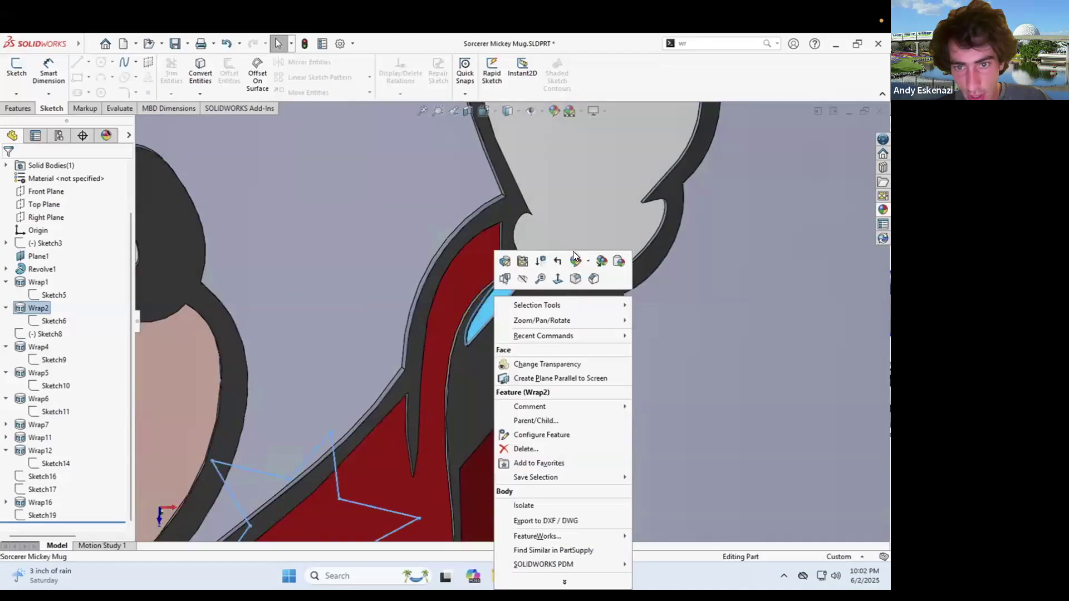
click(589, 261)
click(598, 289)
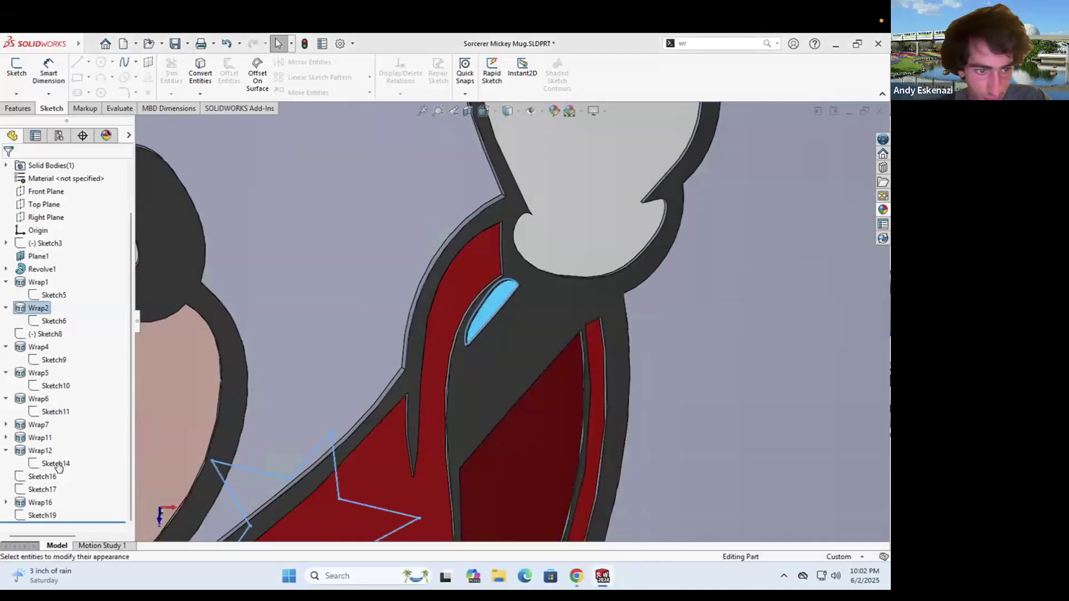
click(39, 427)
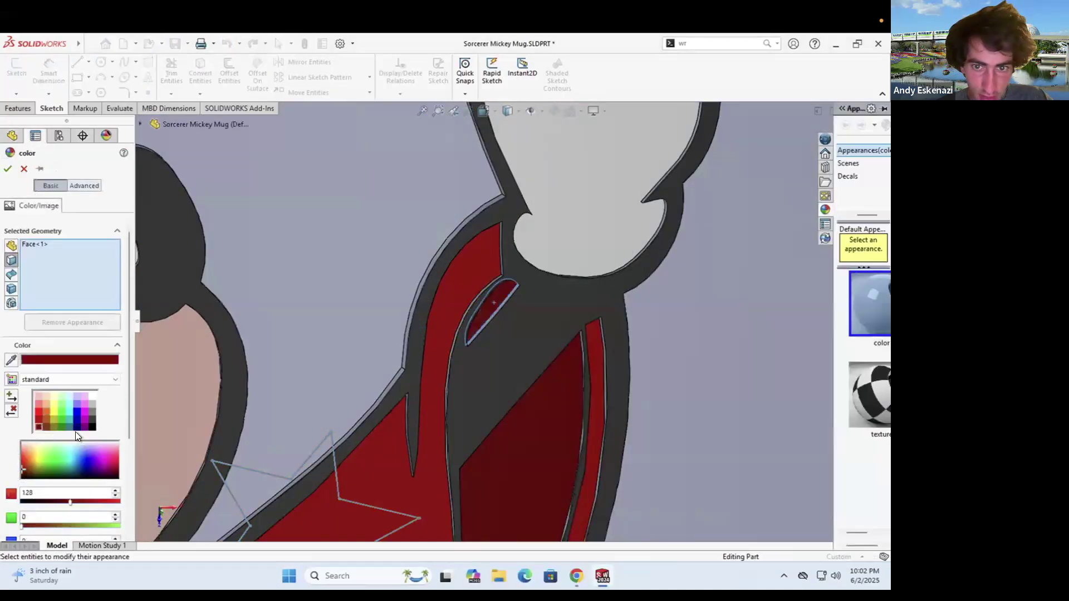
scroll(509, 255, up, 10)
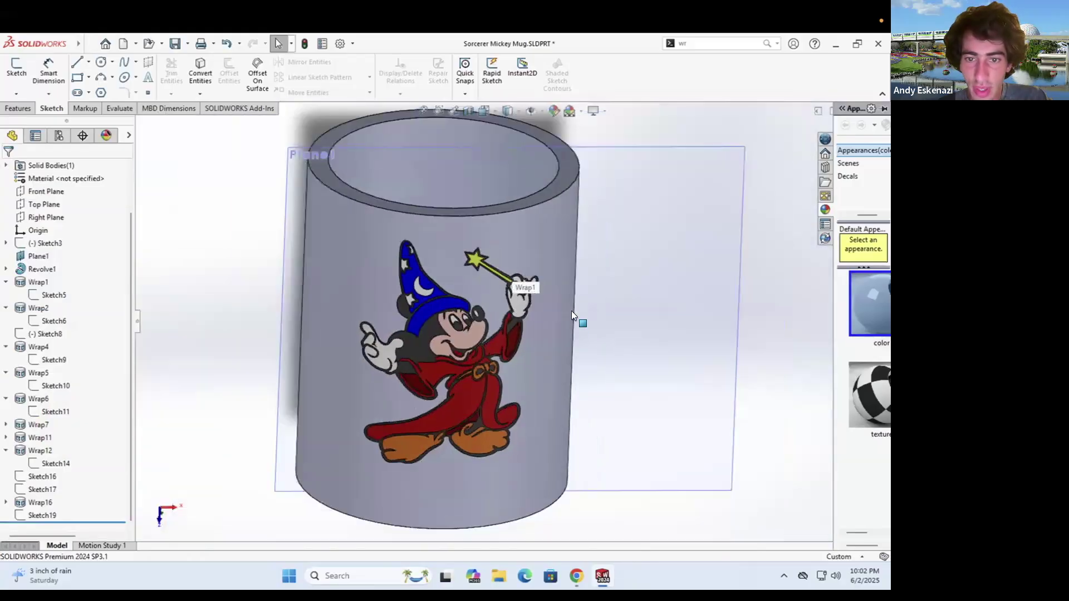
Color the mug's outer wall, rim, inside and underside faces light turquoise, with red 128 and green 255
right_click(539, 374)
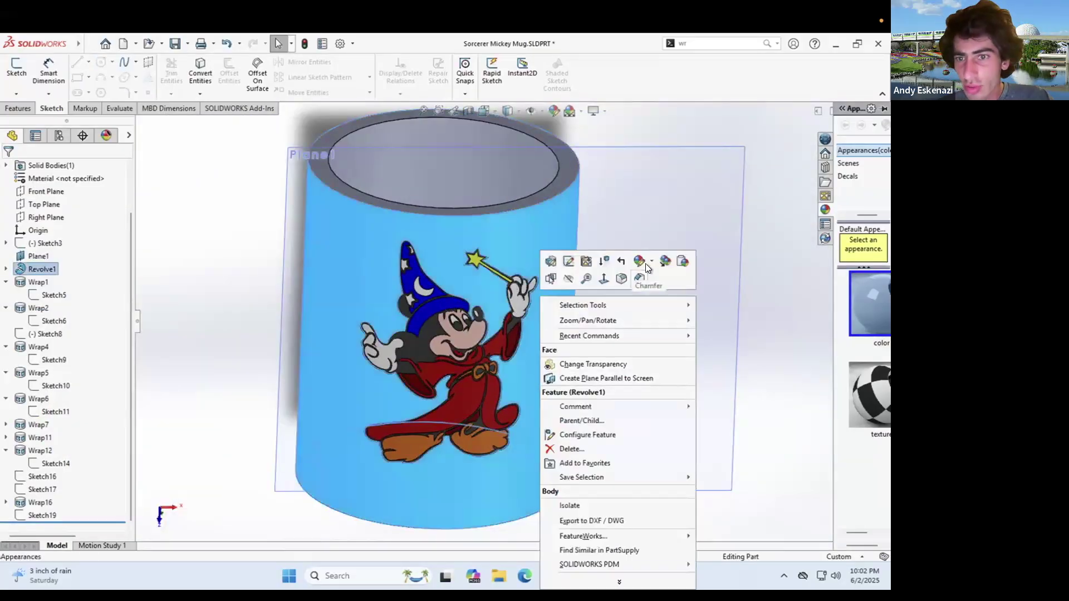
click(652, 261)
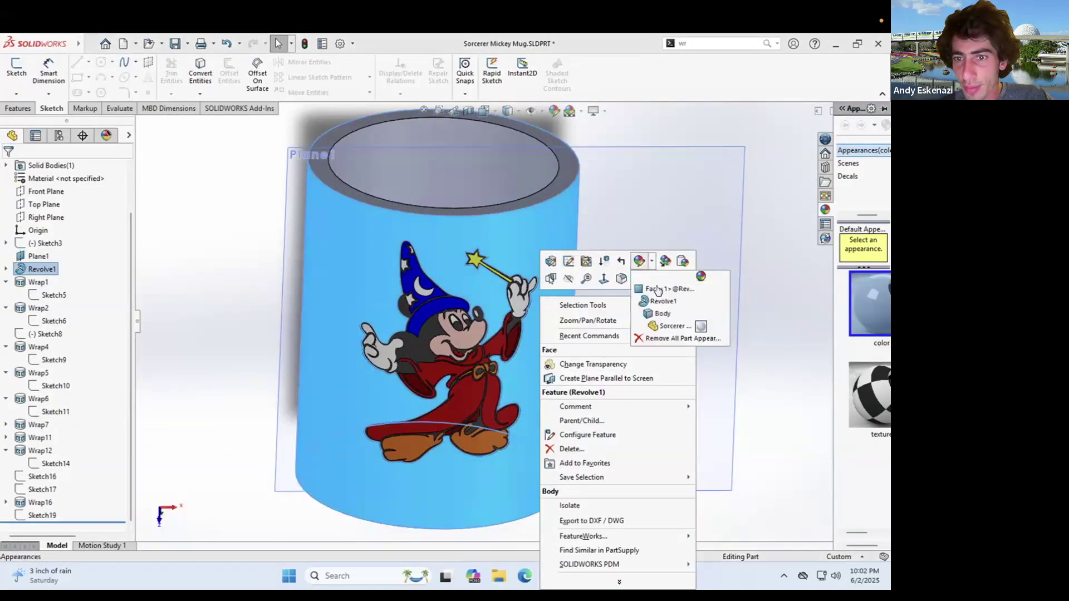
click(655, 288)
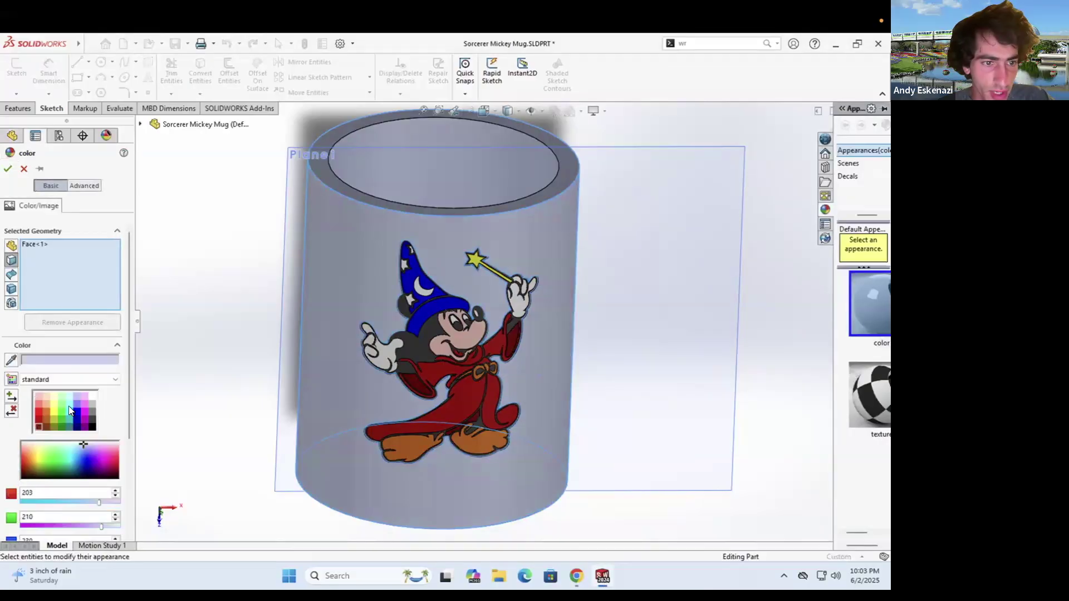
click(67, 405)
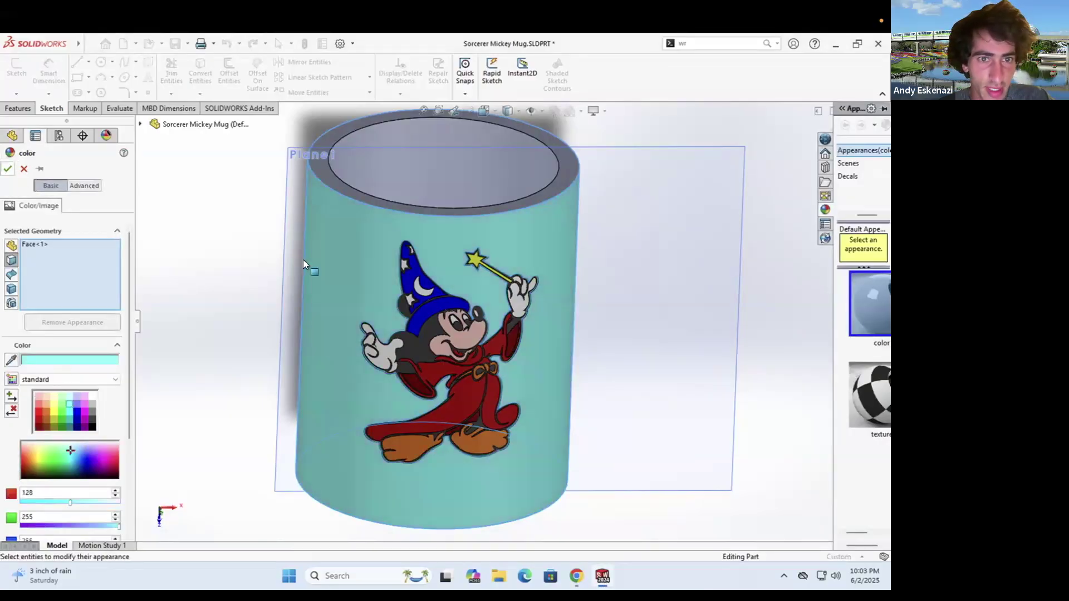
click(373, 199)
click(373, 173)
middle_drag(370, 212, 410, 323)
click(411, 321)
scroll(413, 323, up, 4)
middle_drag(442, 400, 473, 393)
click(467, 393)
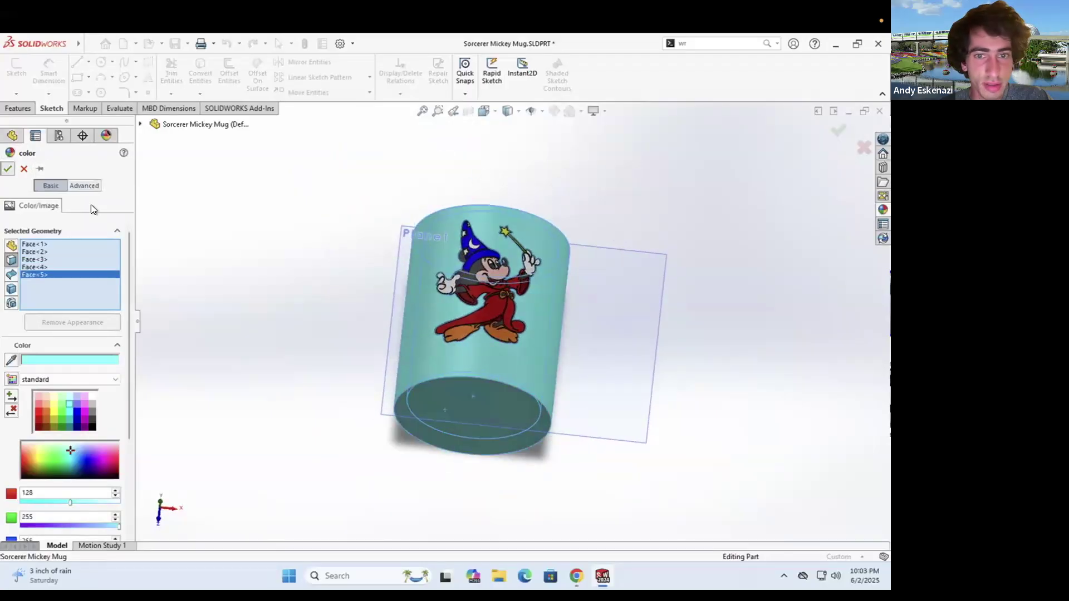
key(Return)
Hide Plane1 so only the colored mug remains in view
scroll(375, 282, up, 2)
middle_drag(376, 282, 376, 379)
right_click(599, 326)
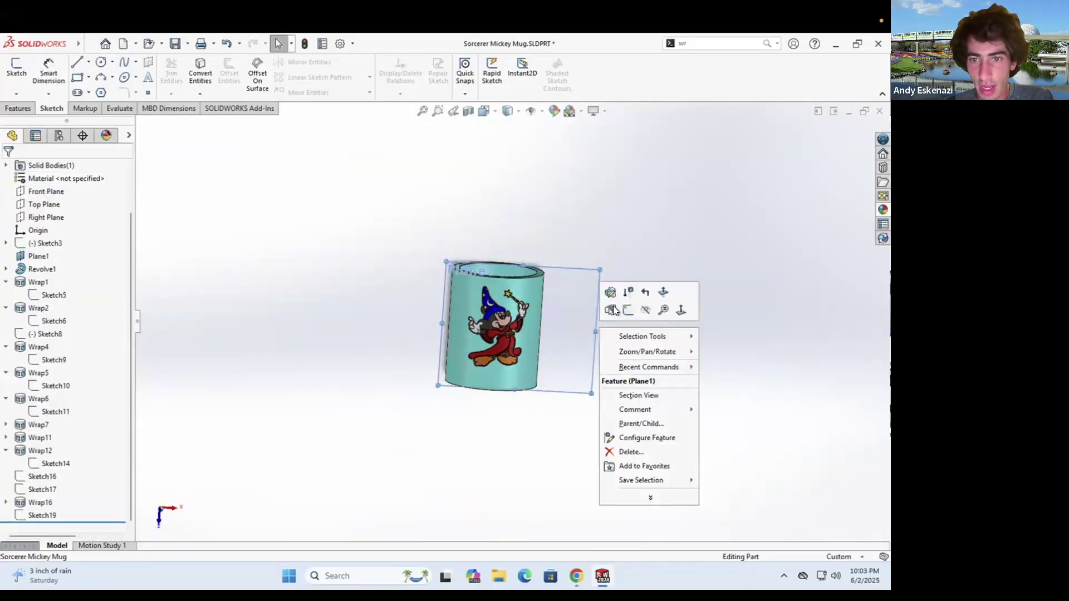
click(645, 310)
scroll(511, 334, up, 2)
scroll(511, 335, down, 2)
mouse_move(511, 335)
middle_down()
mouse_move(501, 326)
mouse_move(506, 335)
middle_up()
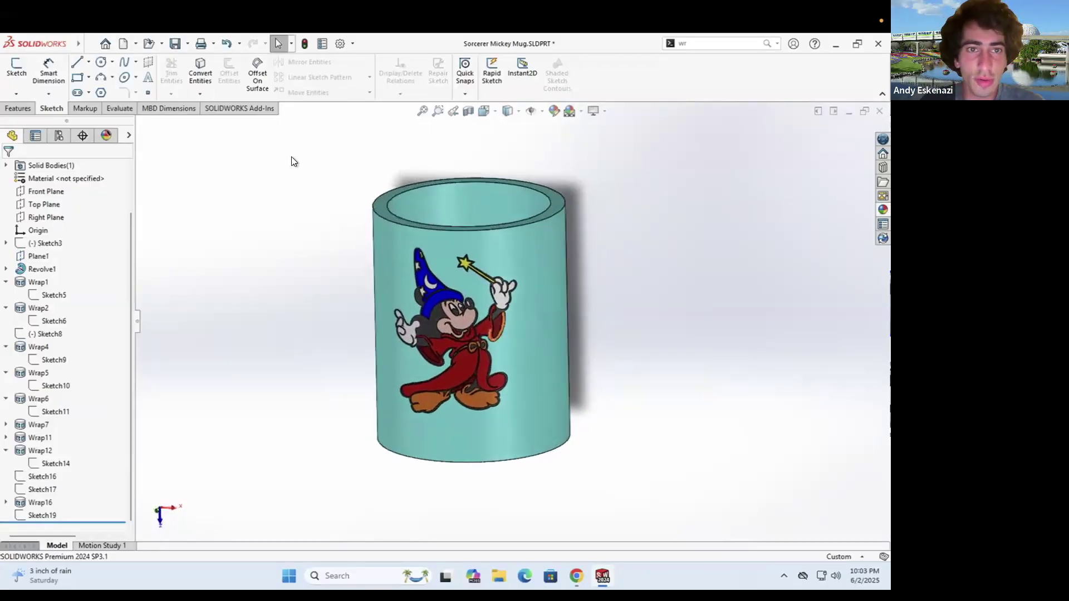
Fillet the mug's bottom outer edge and top outer rim edge with a 20 mm radius
click(29, 110)
click(333, 94)
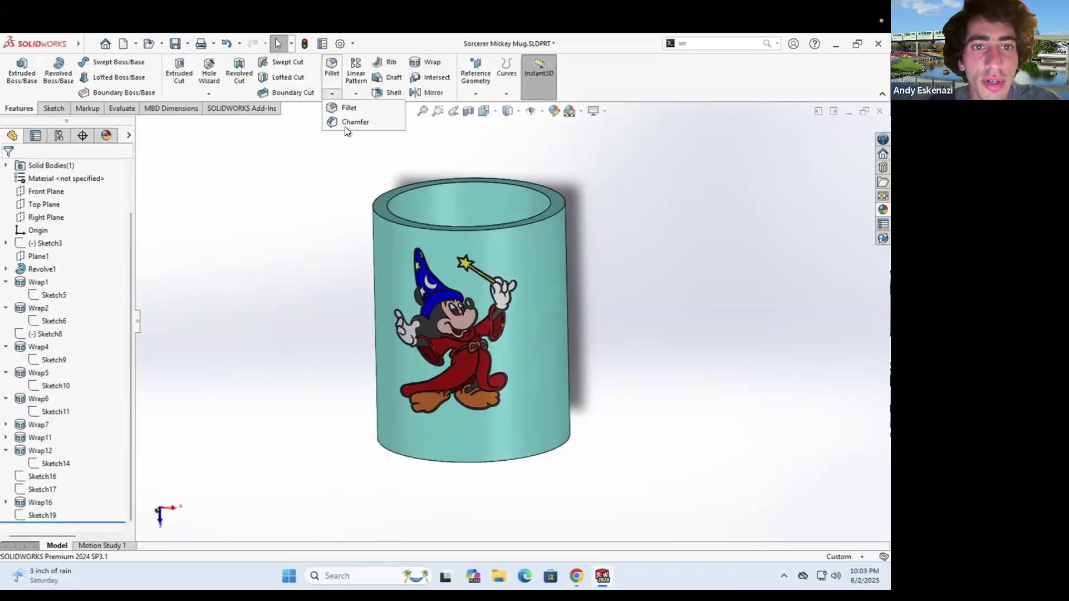
click(342, 105)
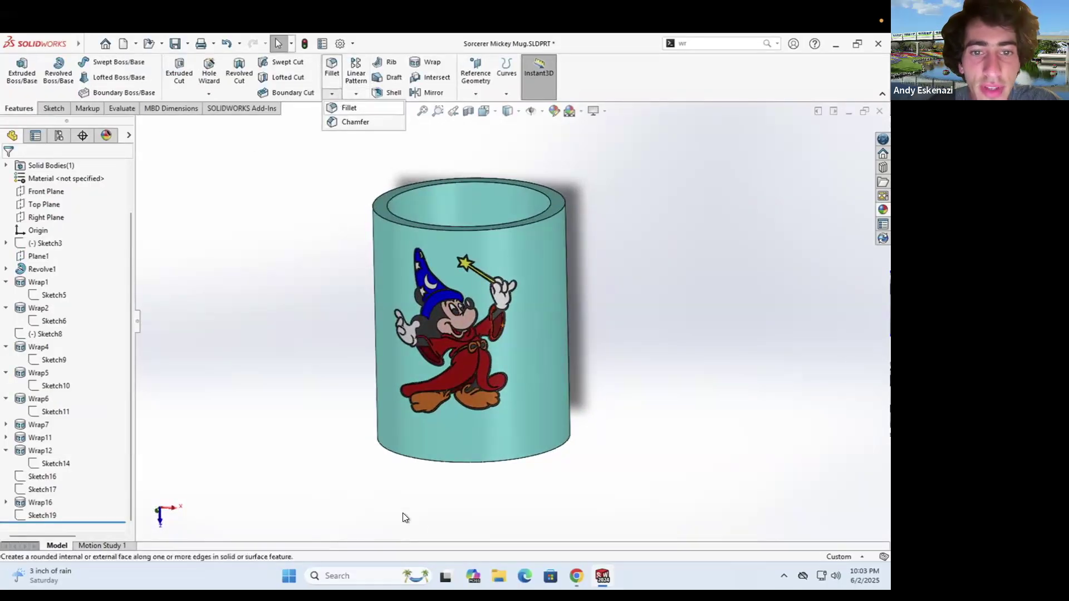
click(448, 461)
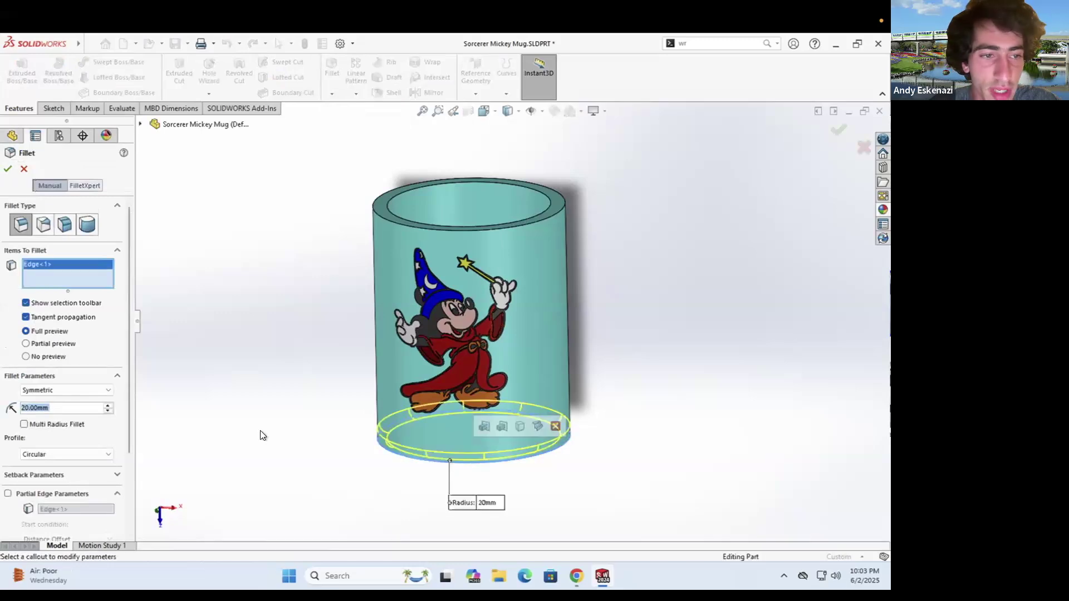
click(406, 224)
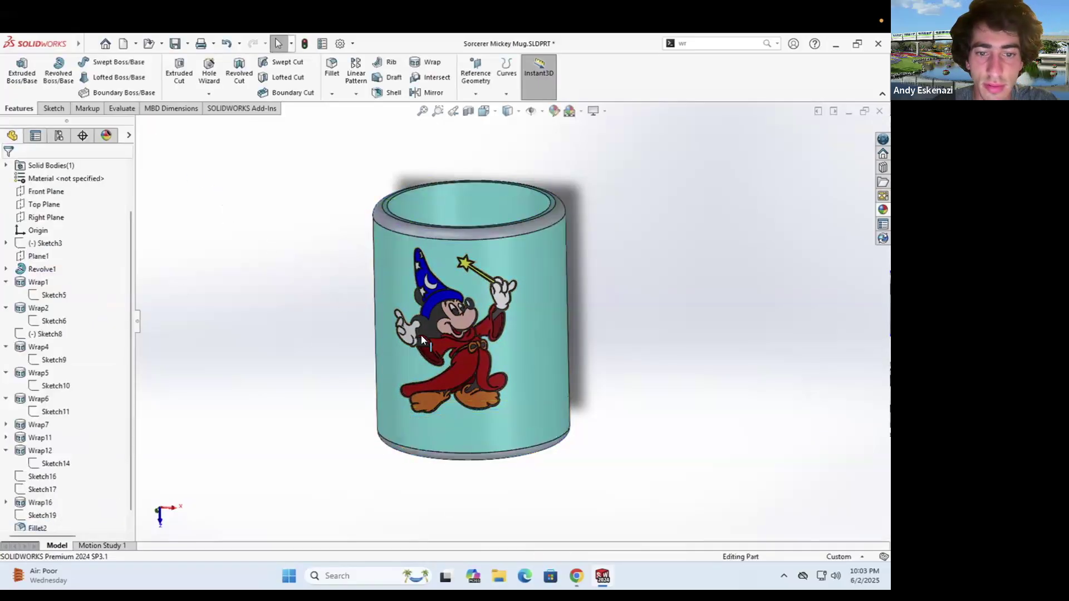
Edit Sketch4 of the mug's revolve, set the overall mug height to 450 mm, and rebuild the part
middle_drag(353, 355, 437, 405)
double_click(440, 403)
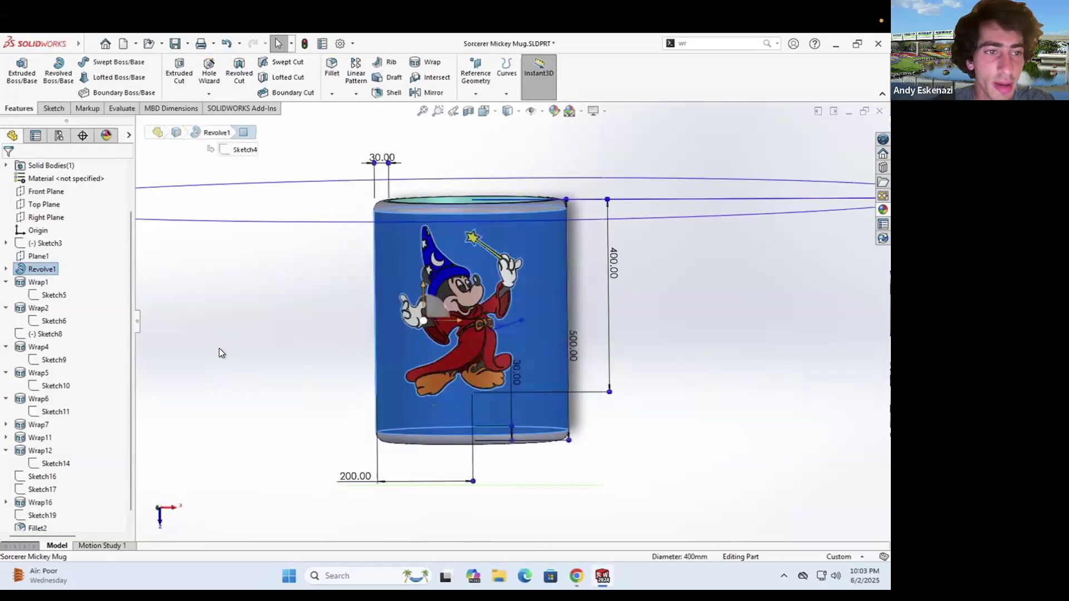
right_click(615, 256)
click(3, 172)
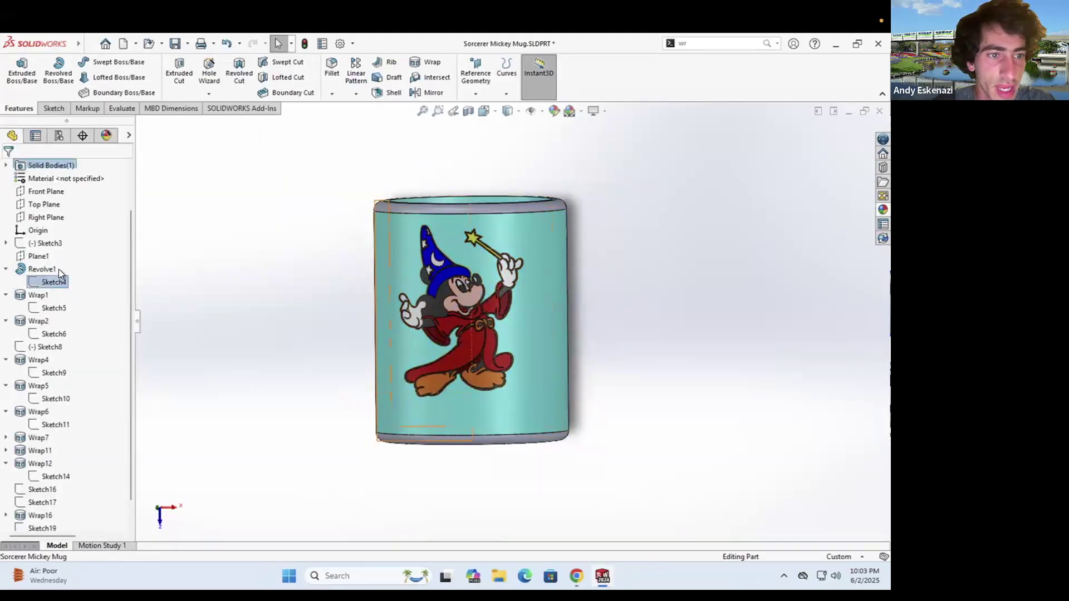
right_click(54, 282)
click(68, 245)
scroll(512, 395, up, 5)
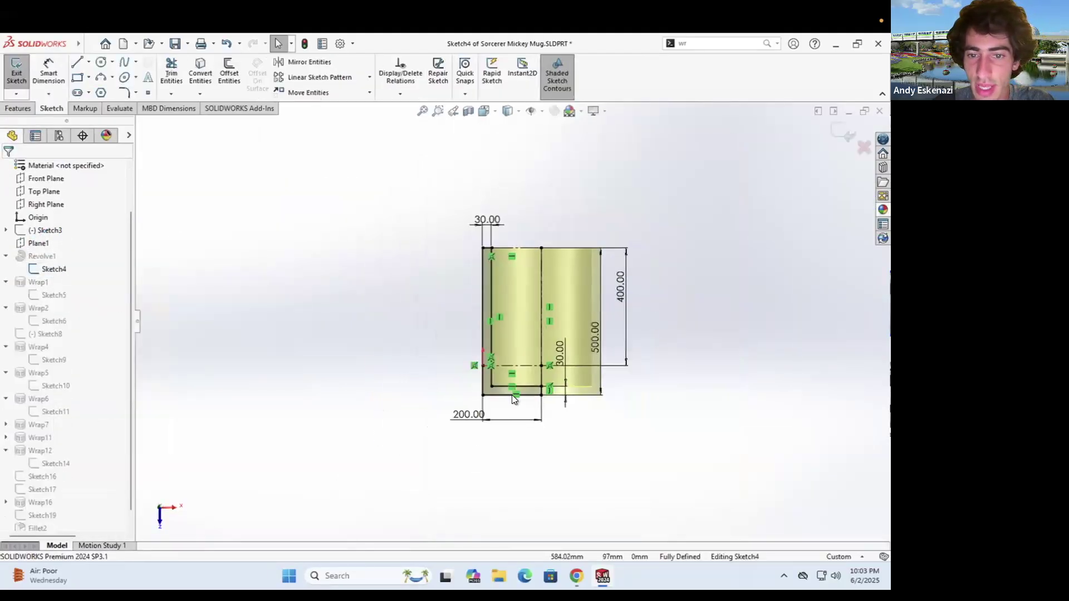
double_click(595, 341)
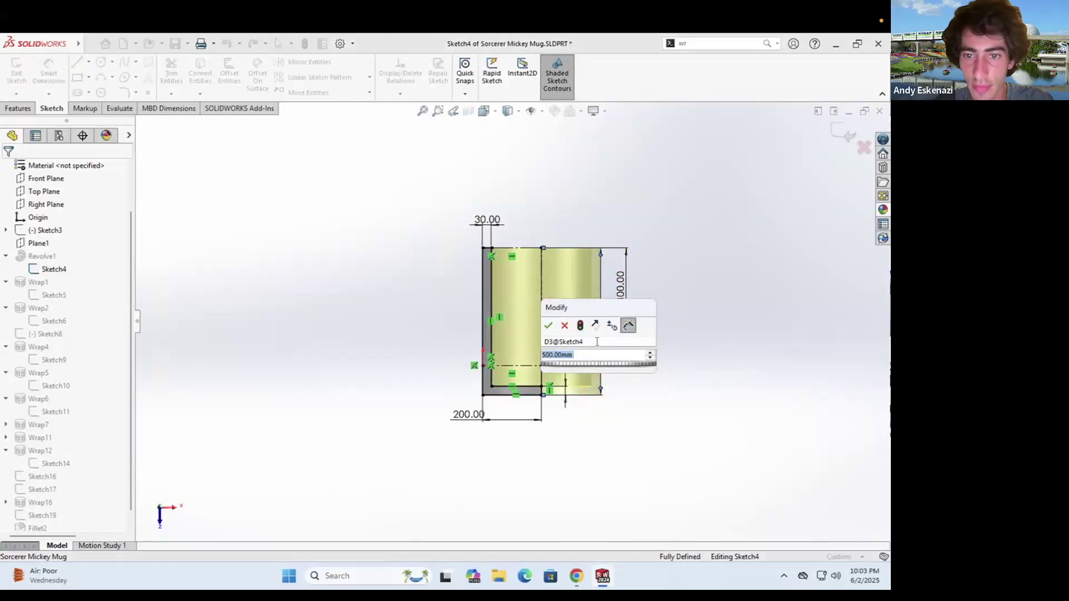
text(450)
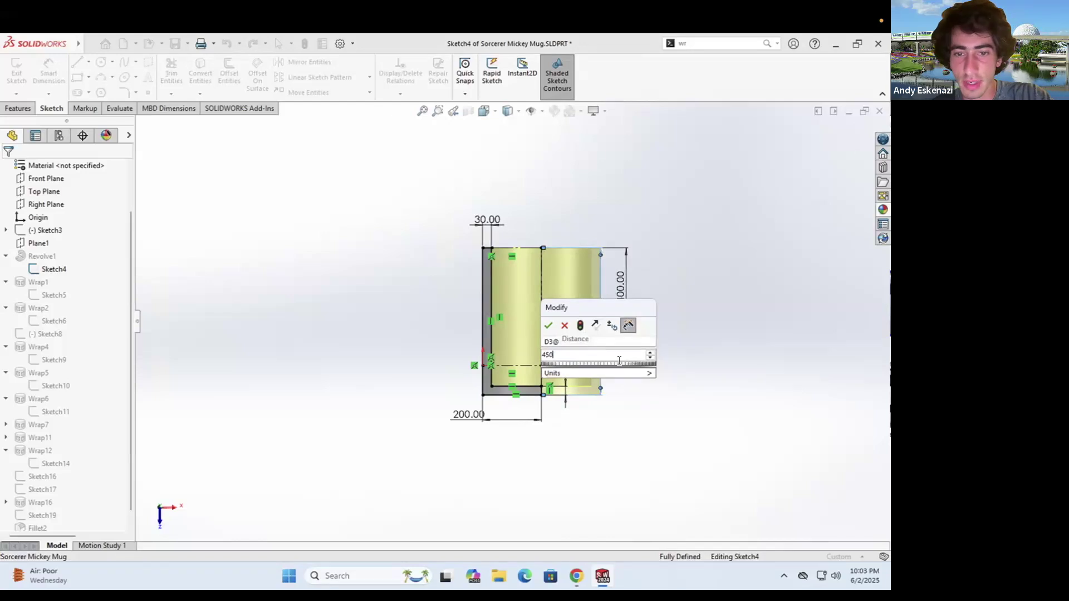
key(Return)
click(26, 67)
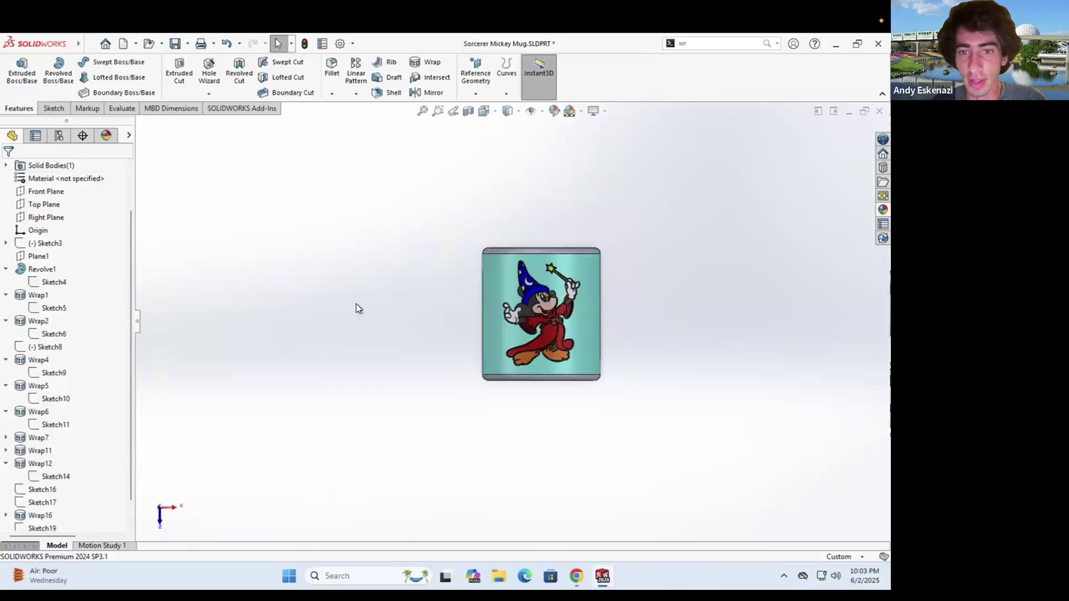
middle_drag(599, 349, 596, 390)
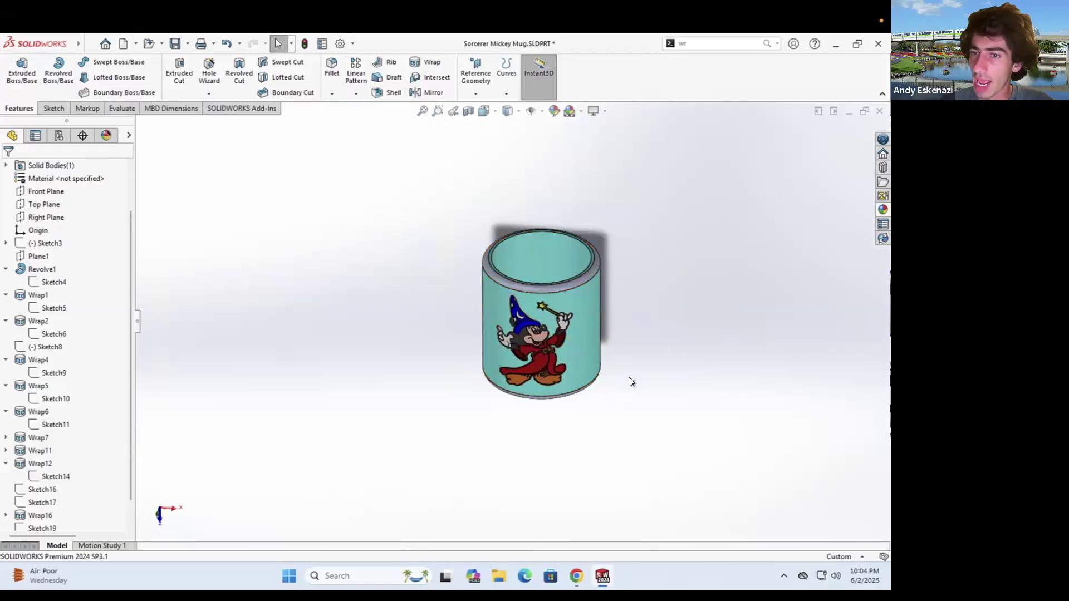
Save the mug part
middle_drag(581, 303, 563, 272)
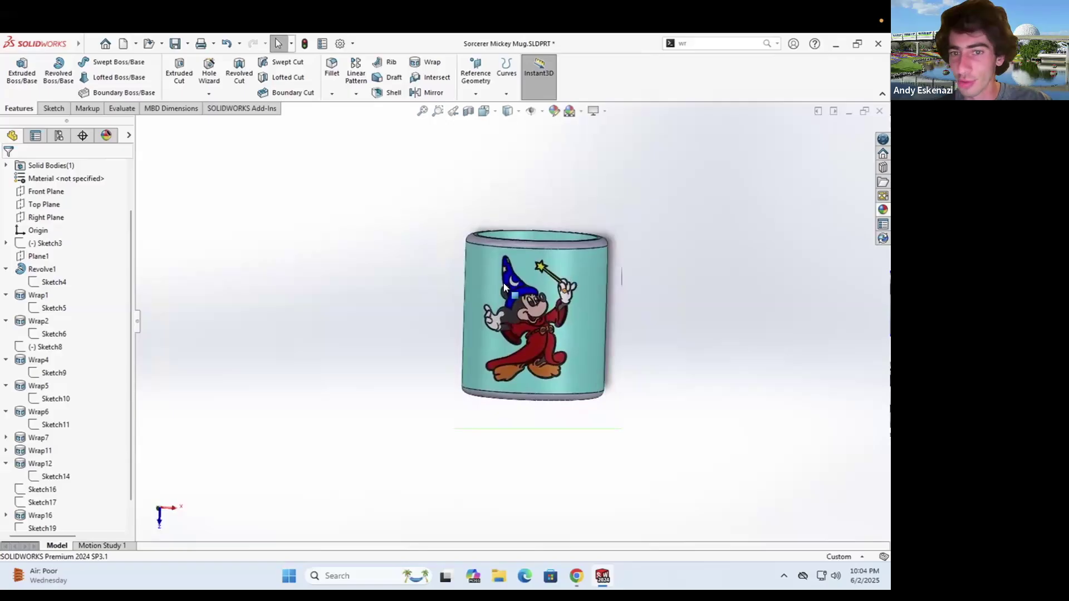
middle_drag(575, 363, 816, 503)
click(829, 518)
middle_drag(526, 350, 535, 261)
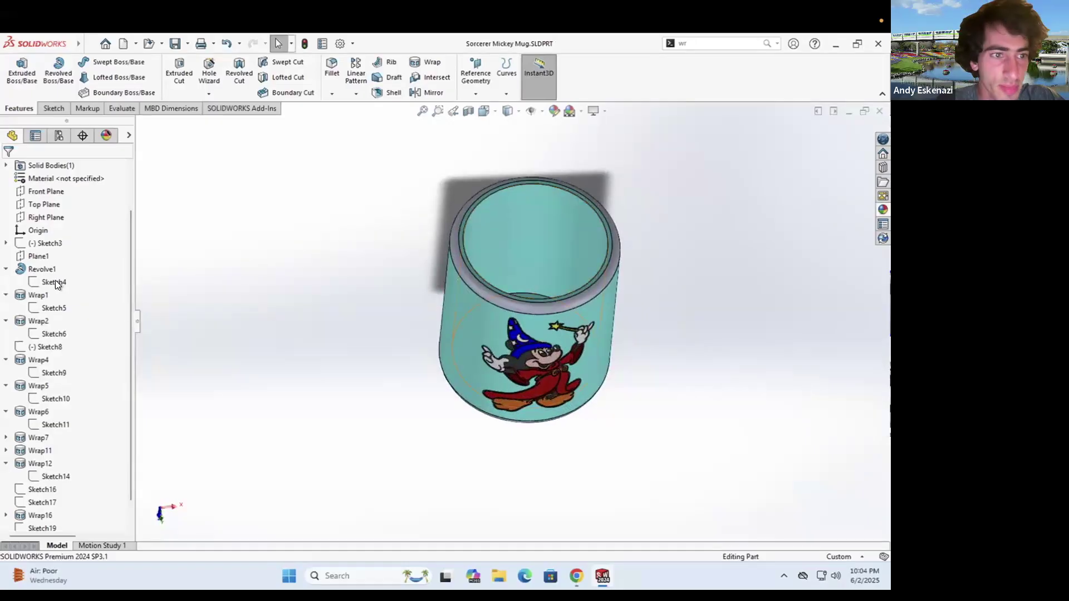
In a new sketch on Plane1, draw two horizontal lines about 80 mm long outward from the mug wall at the upper and lower fillet edges
click(35, 257)
mouse_move(332, 272)
middle_down()
mouse_move(324, 334)
mouse_move(334, 339)
mouse_move(326, 278)
mouse_move(215, 201)
middle_up()
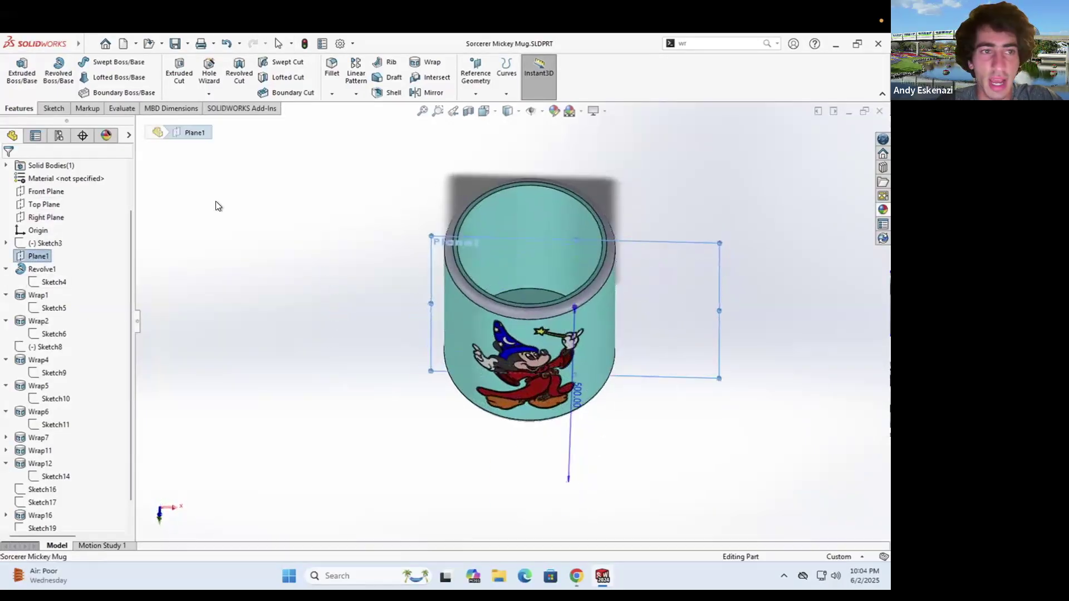
click(53, 108)
click(16, 69)
scroll(643, 277, down, 2)
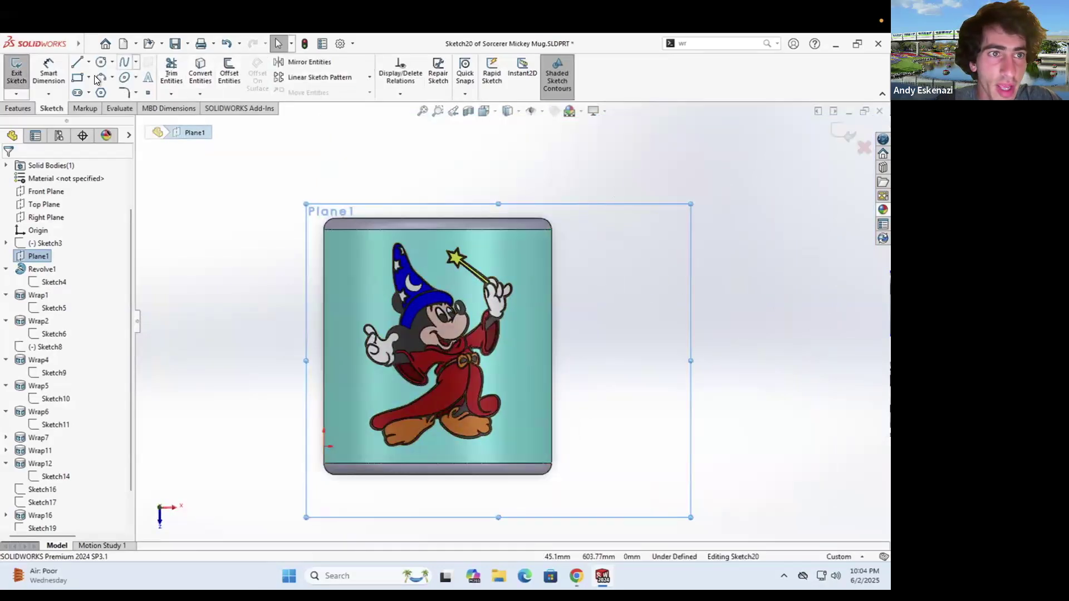
click(77, 62)
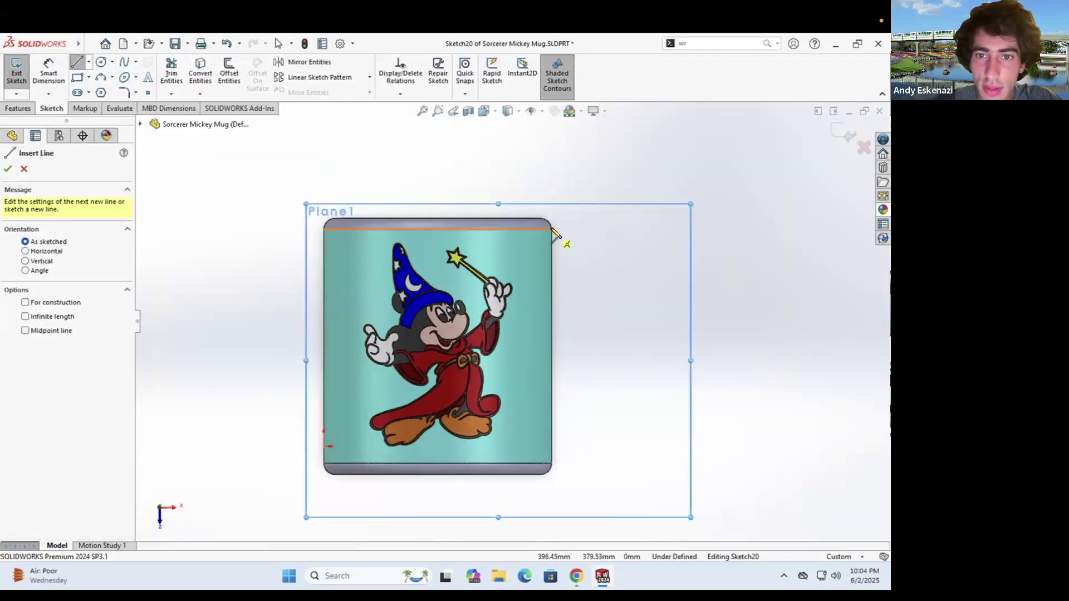
click(553, 229)
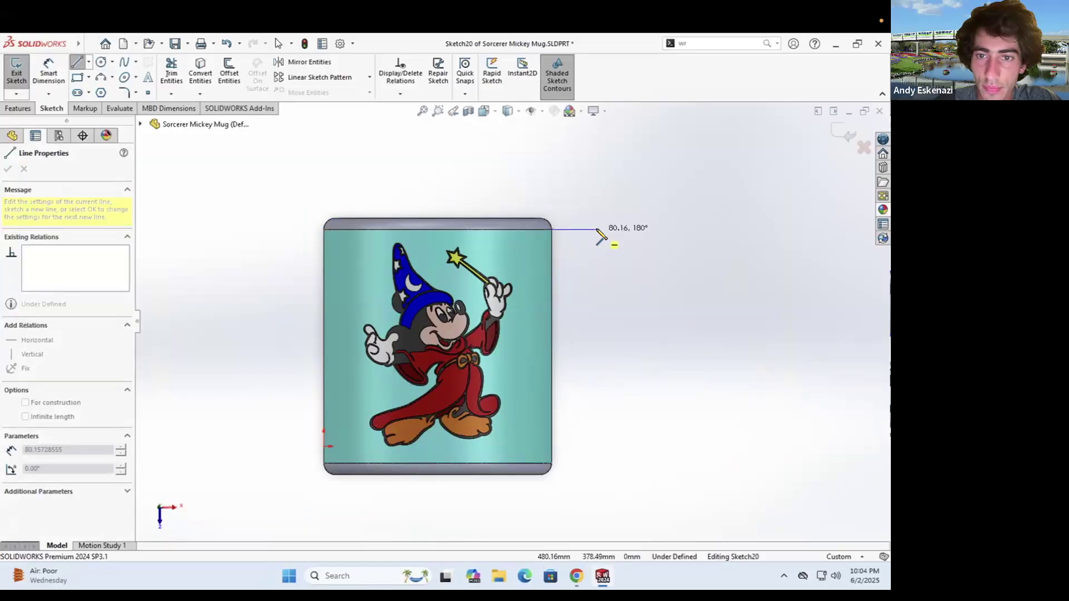
double_click(597, 230)
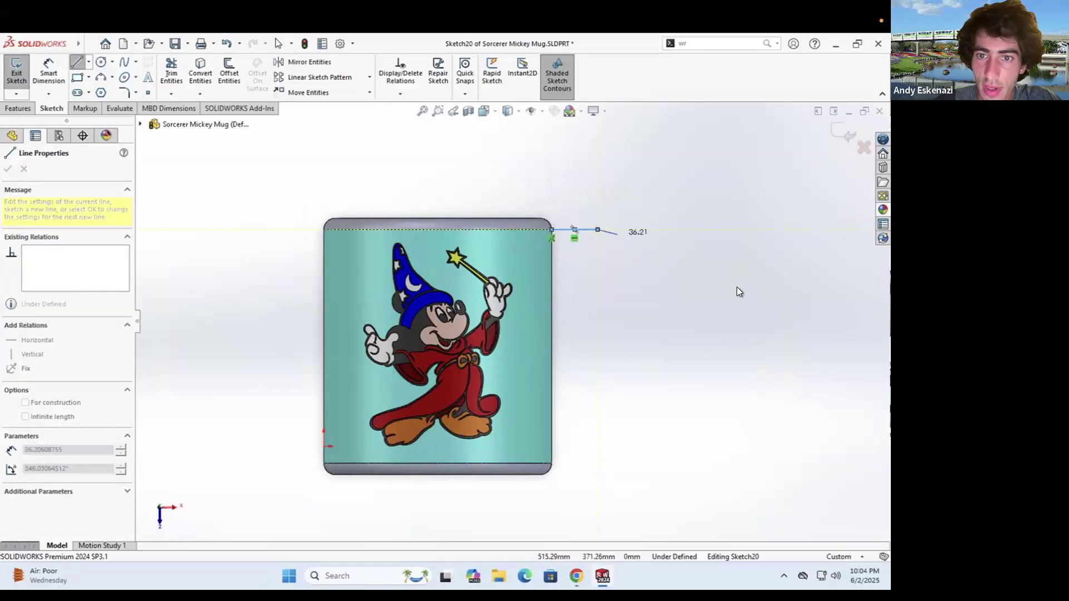
click(552, 463)
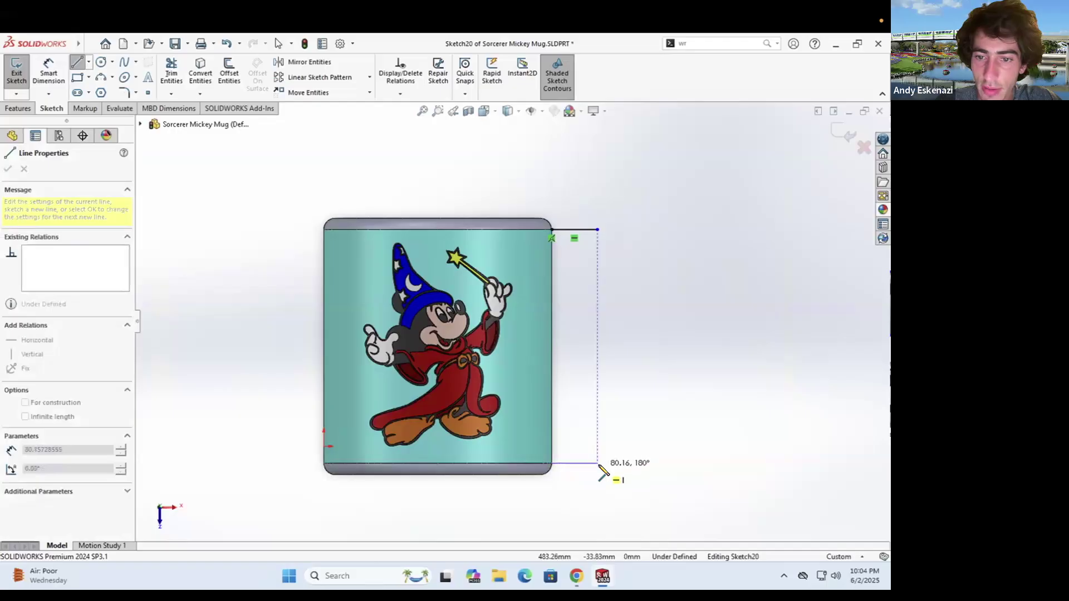
double_click(598, 463)
key(Escape)
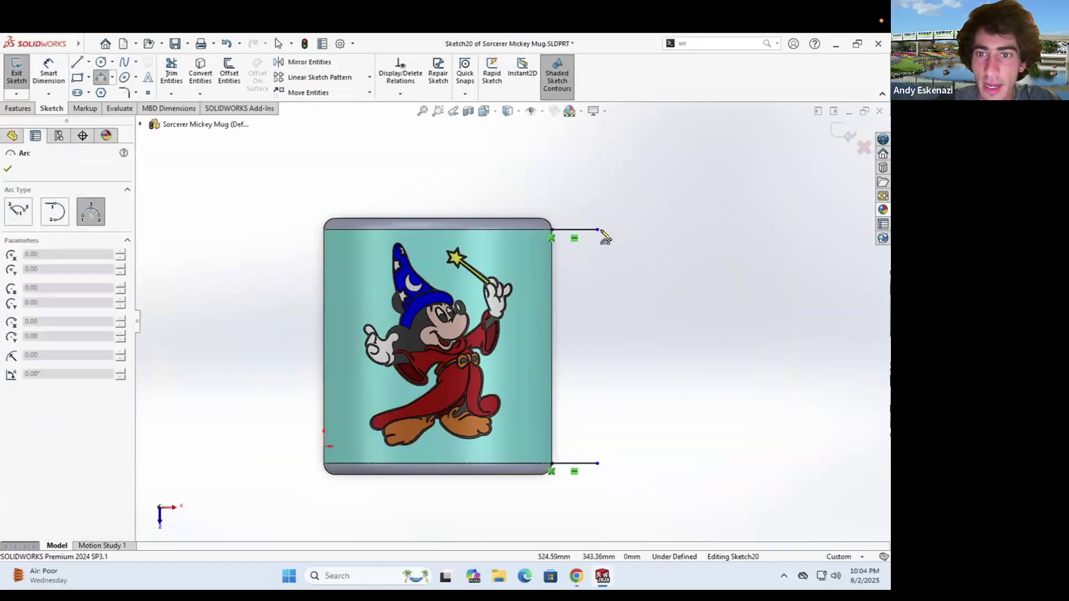
Join the outer ends of the two handle lines with a three-point arc tangent to both
click(598, 463)
key(Escape)
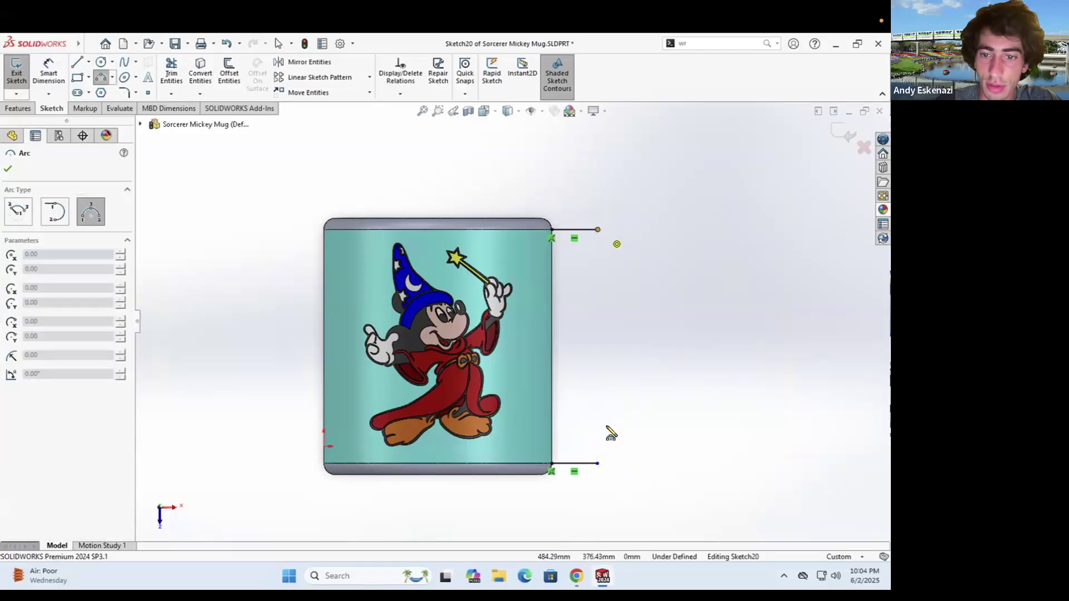
click(597, 463)
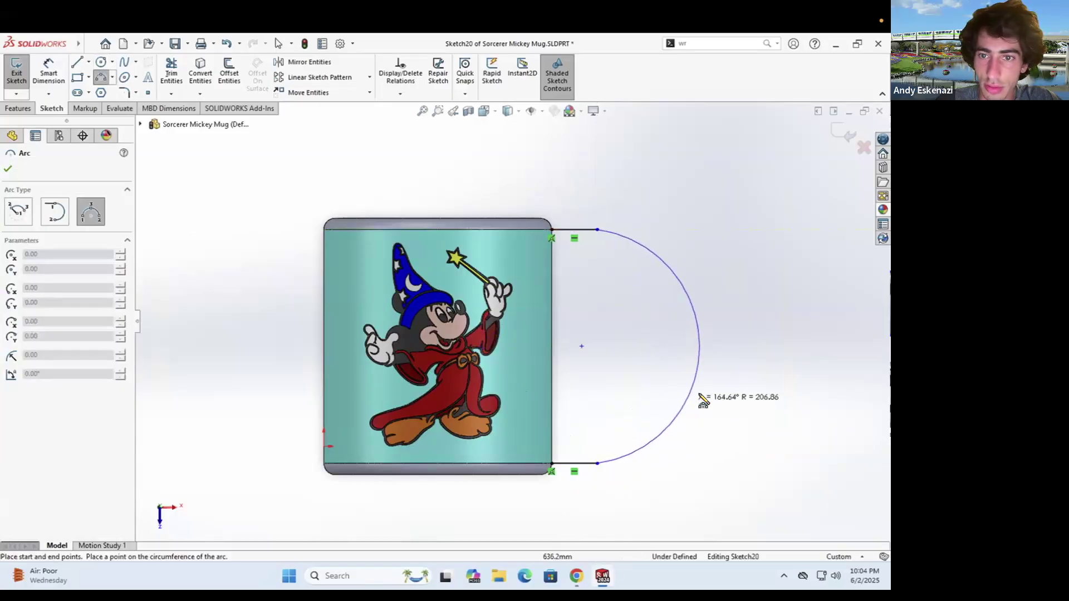
click(710, 410)
key(Escape)
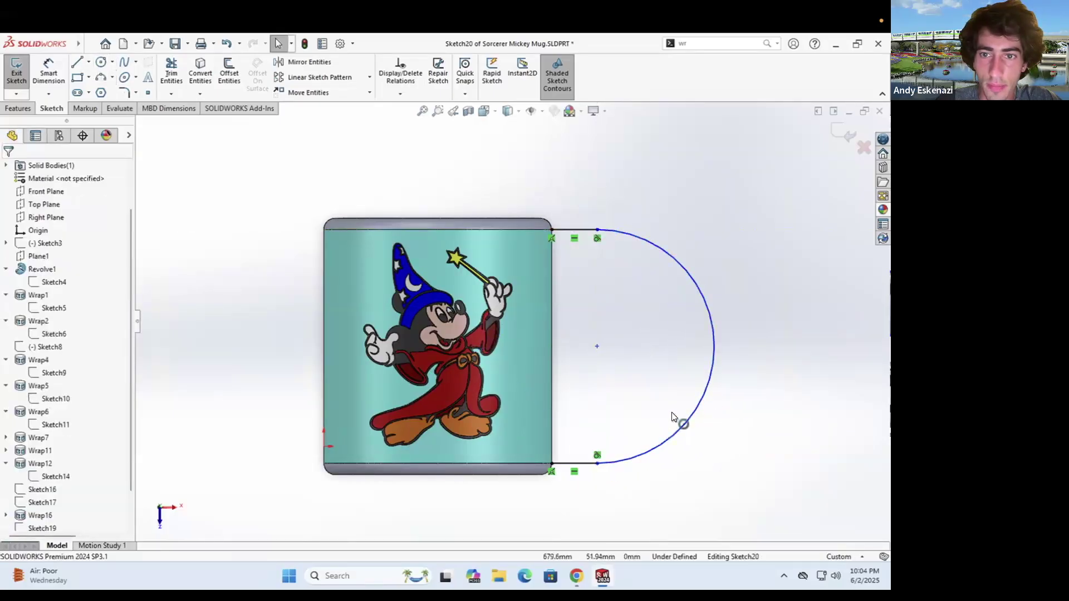
Offset the handle's line-and-arc chain inward by 40 mm
click(229, 72)
click(578, 230)
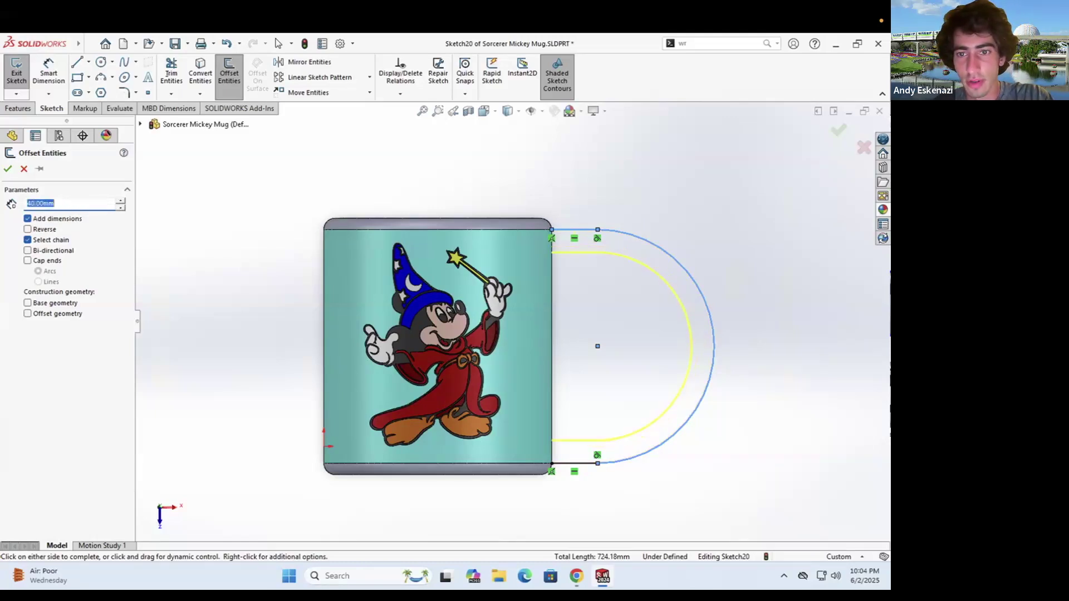
click(8, 170)
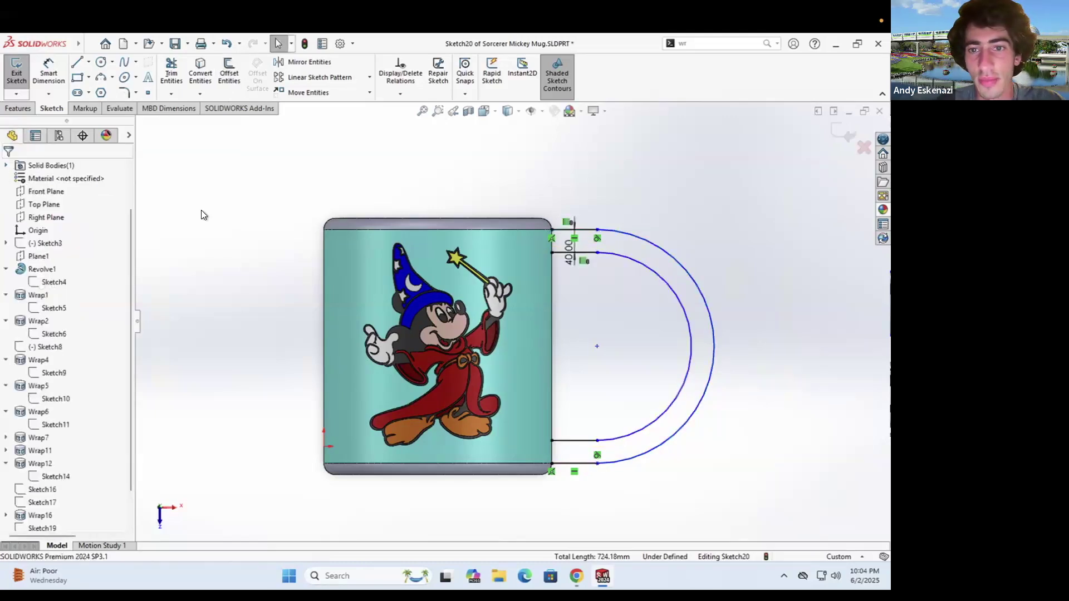
Try to close the handle profile with straight vertical lines along the mug wall, and undo them
key(l)
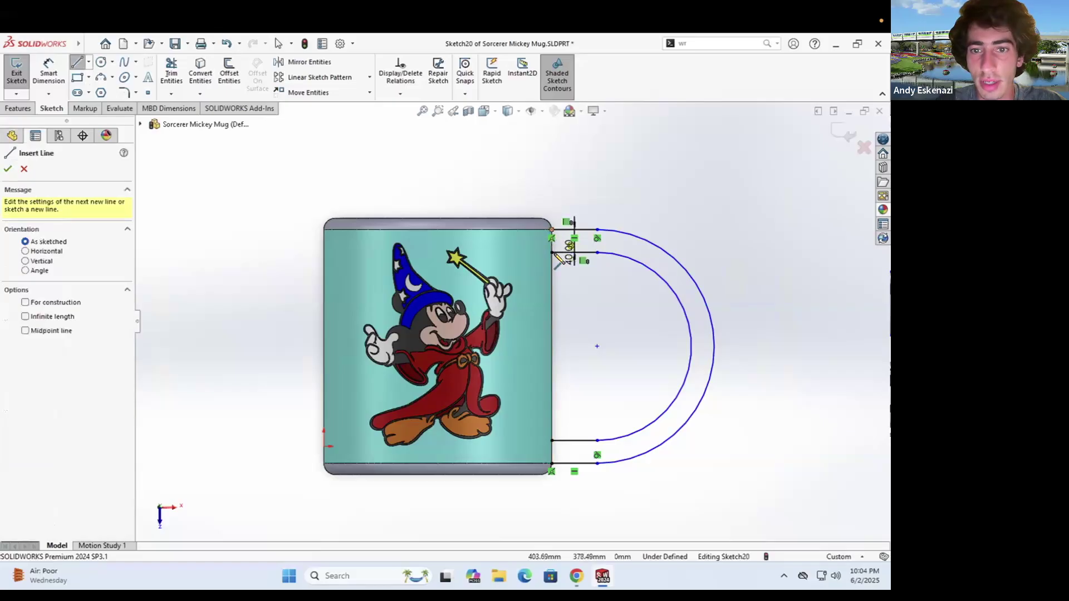
click(554, 253)
click(552, 441)
click(552, 463)
key(Escape)
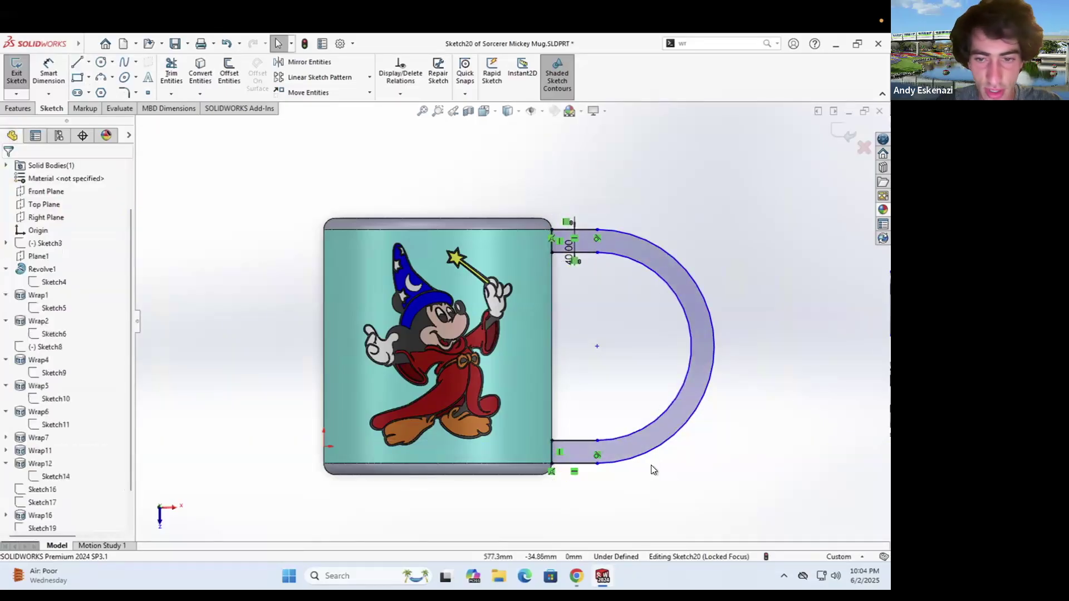
key(ctrl+z)
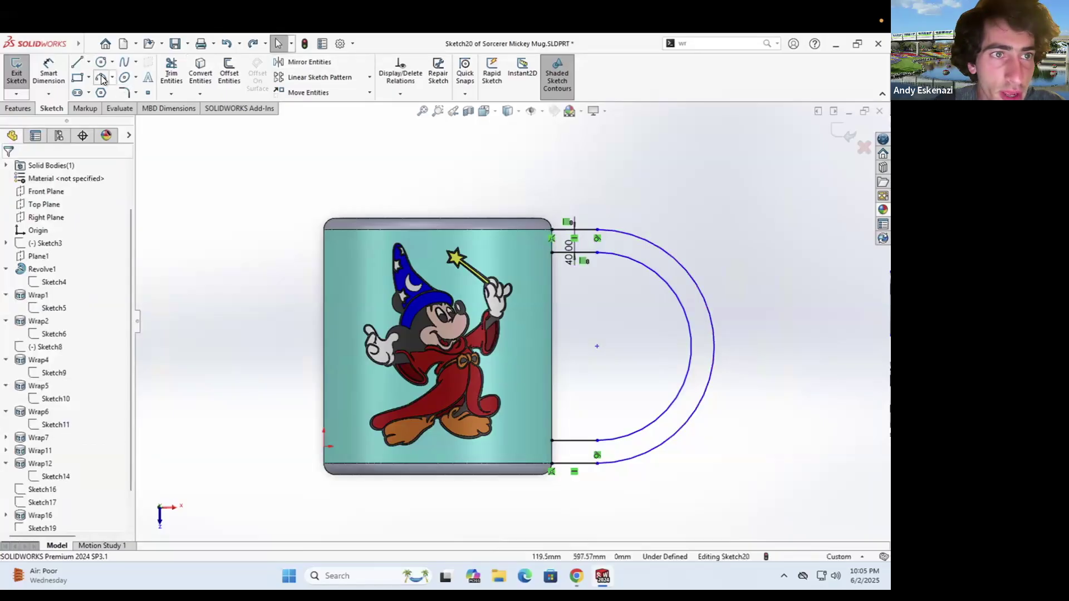
Close both ends of the handle profile at the mug wall with three-point arcs of 90° and 28.28 mm radius, bulging into the mug
click(101, 78)
click(551, 253)
click(551, 229)
scroll(547, 240, up, 4)
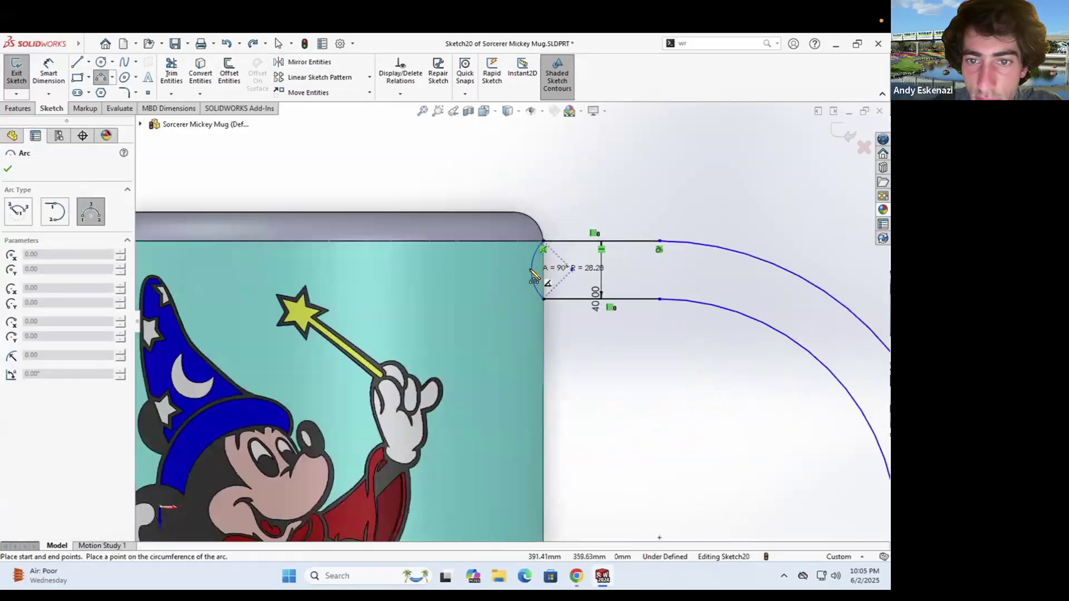
click(591, 280)
scroll(557, 390, down, 6)
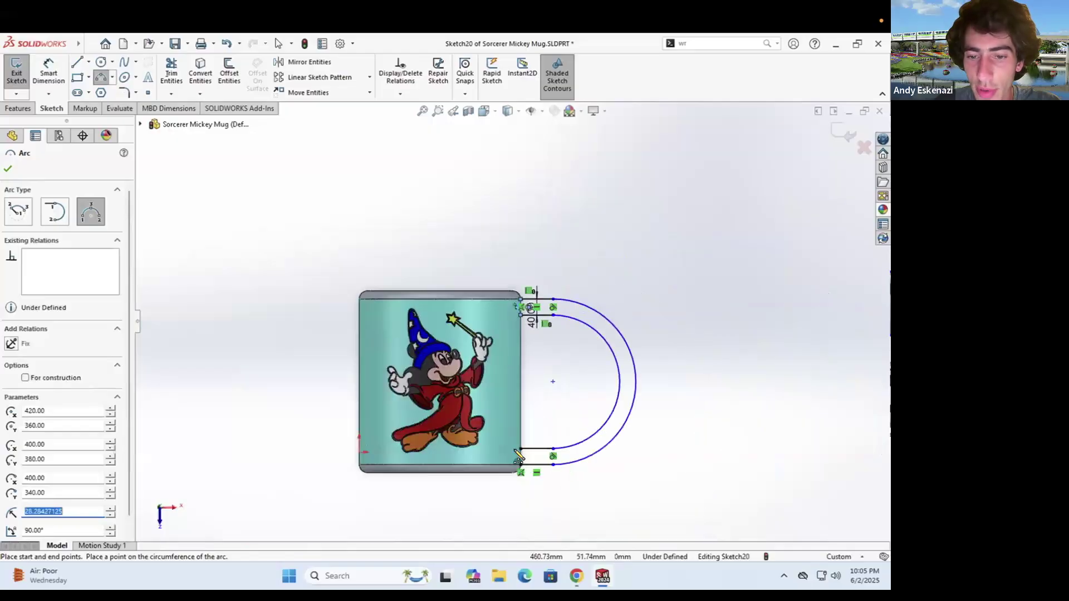
scroll(479, 431, up, 6)
click(476, 422)
click(476, 471)
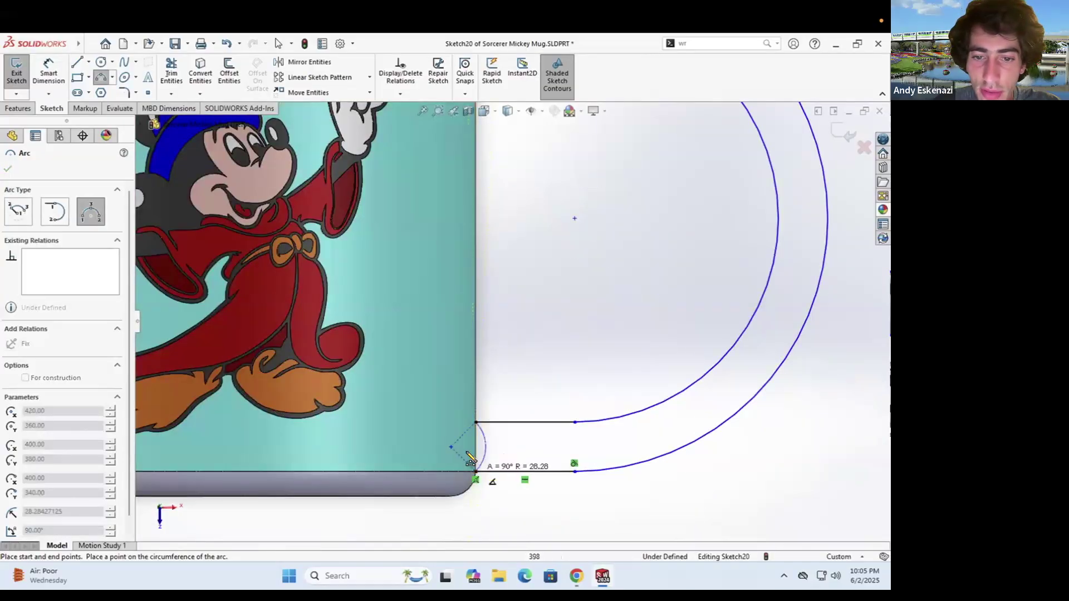
click(518, 448)
key(Escape)
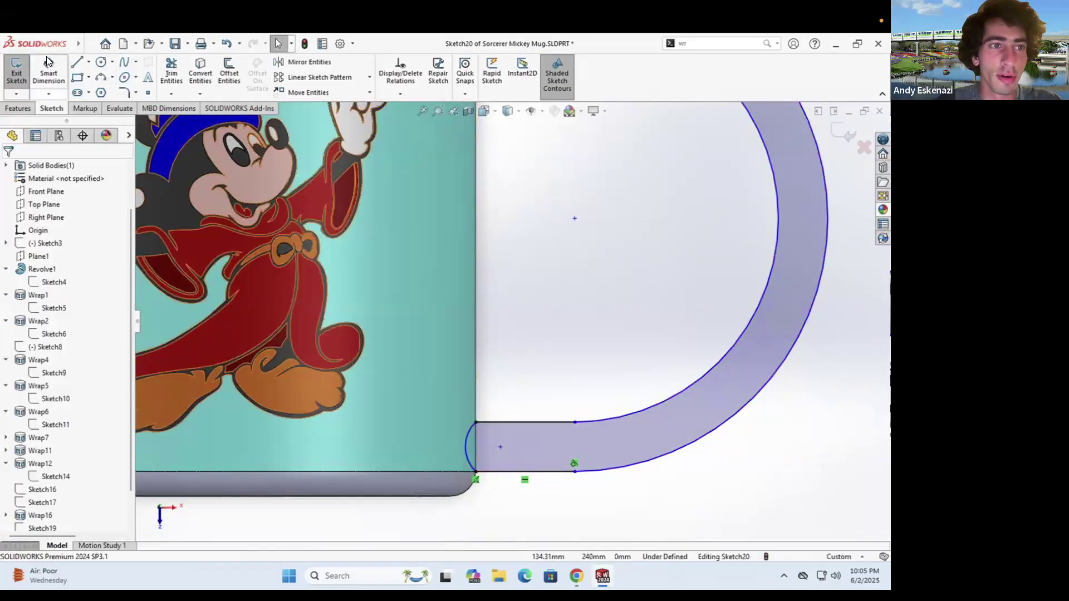
Dimension the lower inner straight line of the handle to 50 mm
click(48, 72)
click(522, 423)
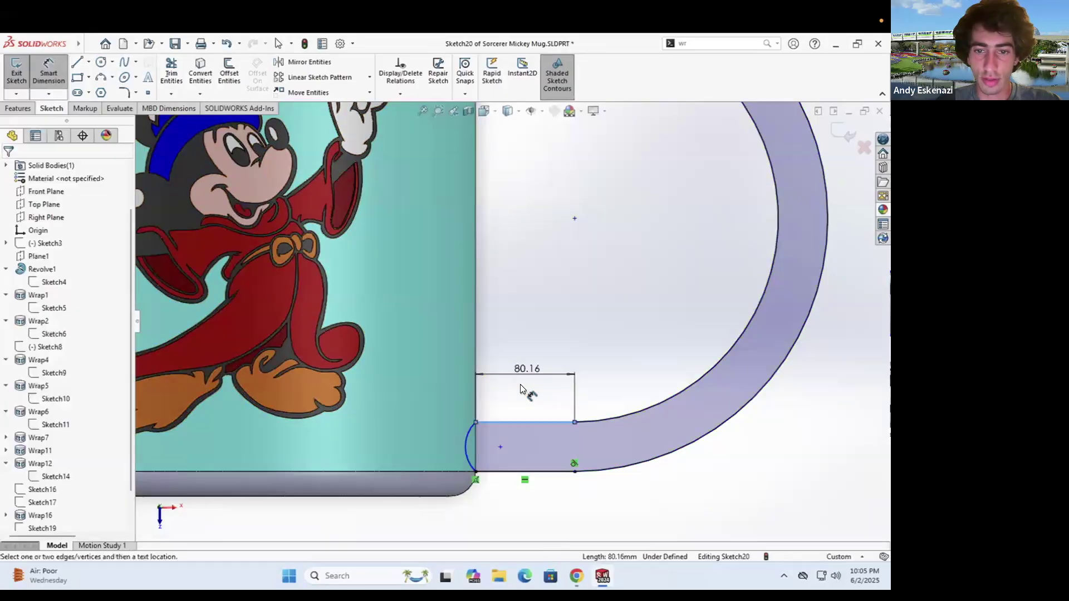
click(515, 385)
key(BackSpace)
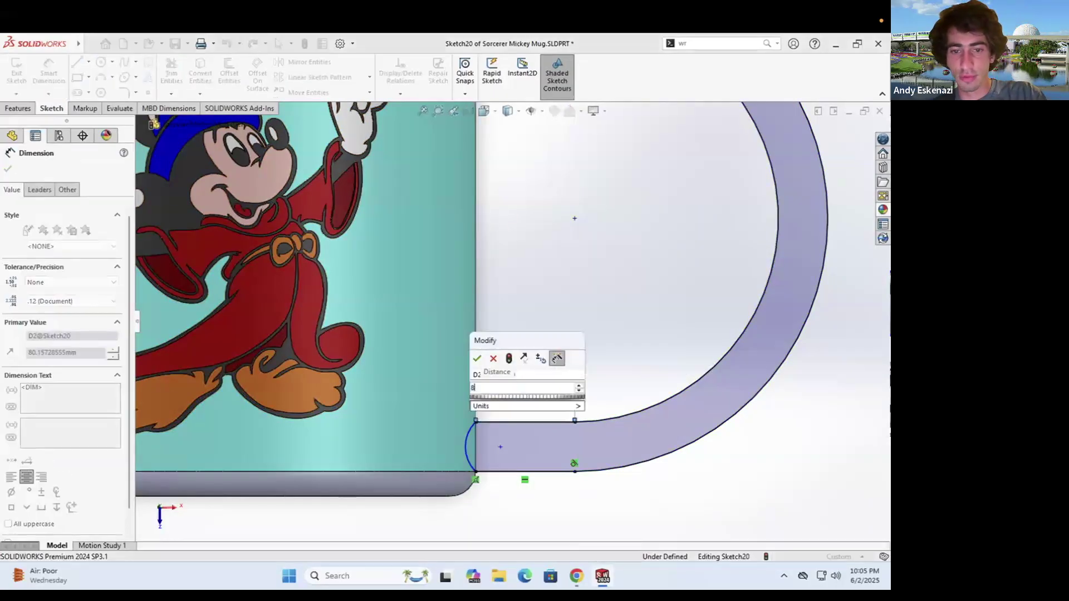
text(50)
key(Return)
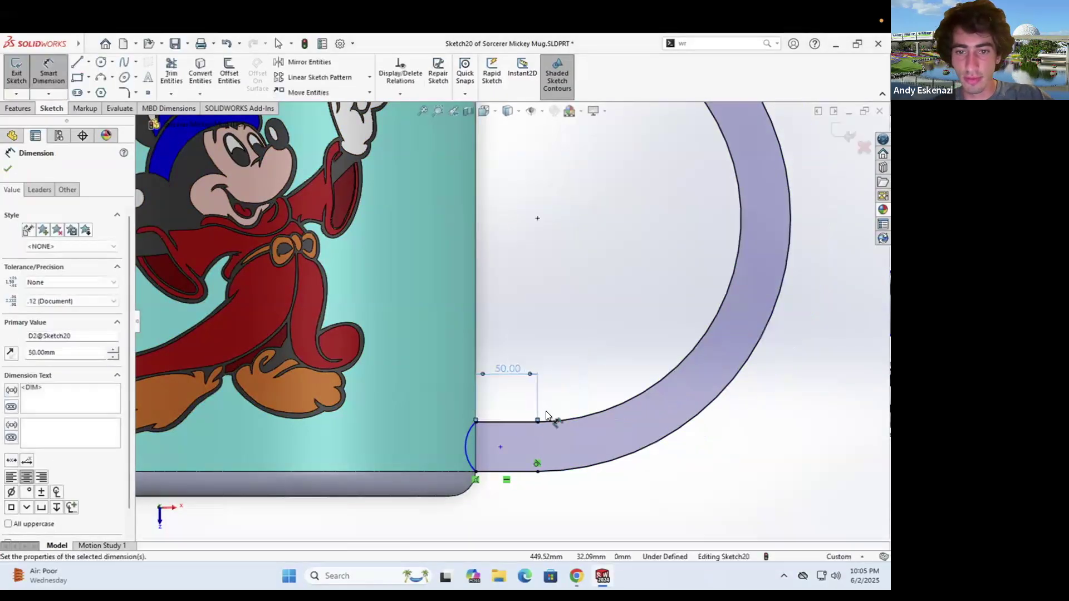
Add a radius dimension to the lower and upper end arcs of the handle profile
click(465, 438)
click(508, 436)
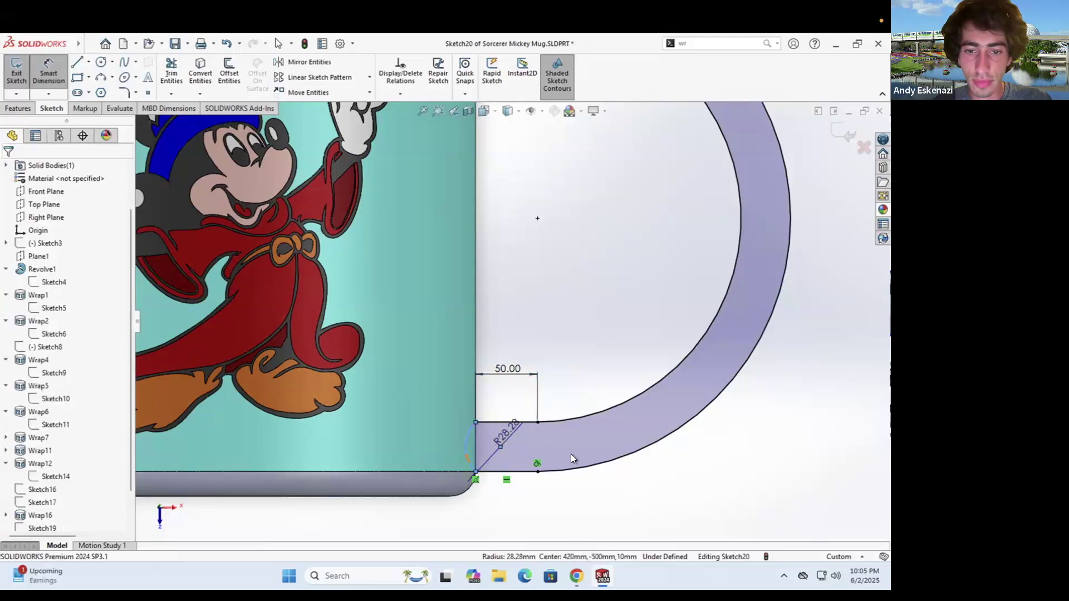
scroll(513, 417, up, 3)
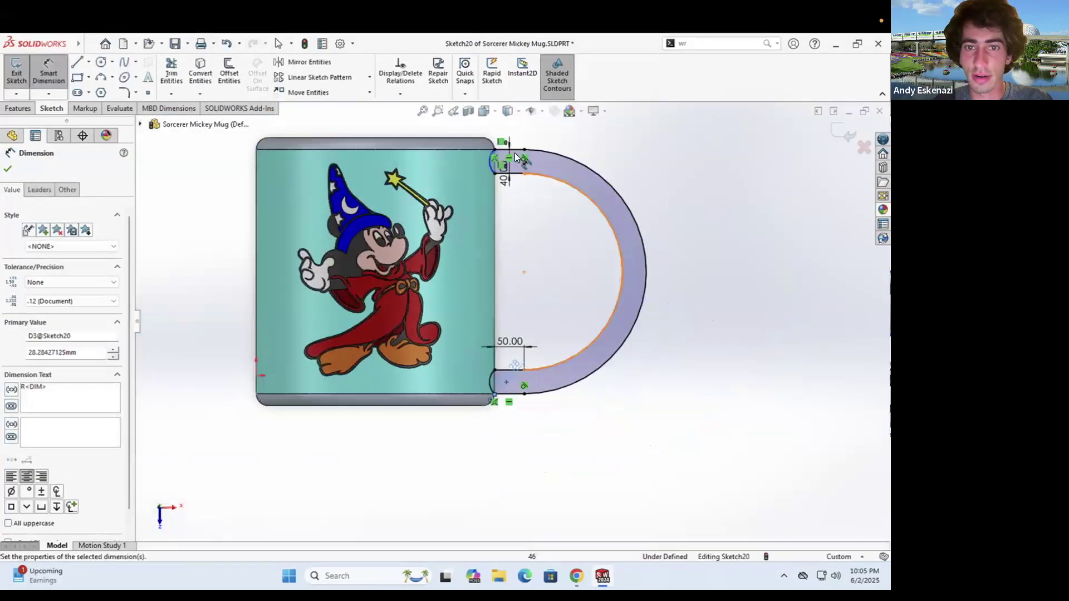
scroll(453, 191, down, 5)
click(461, 201)
click(494, 212)
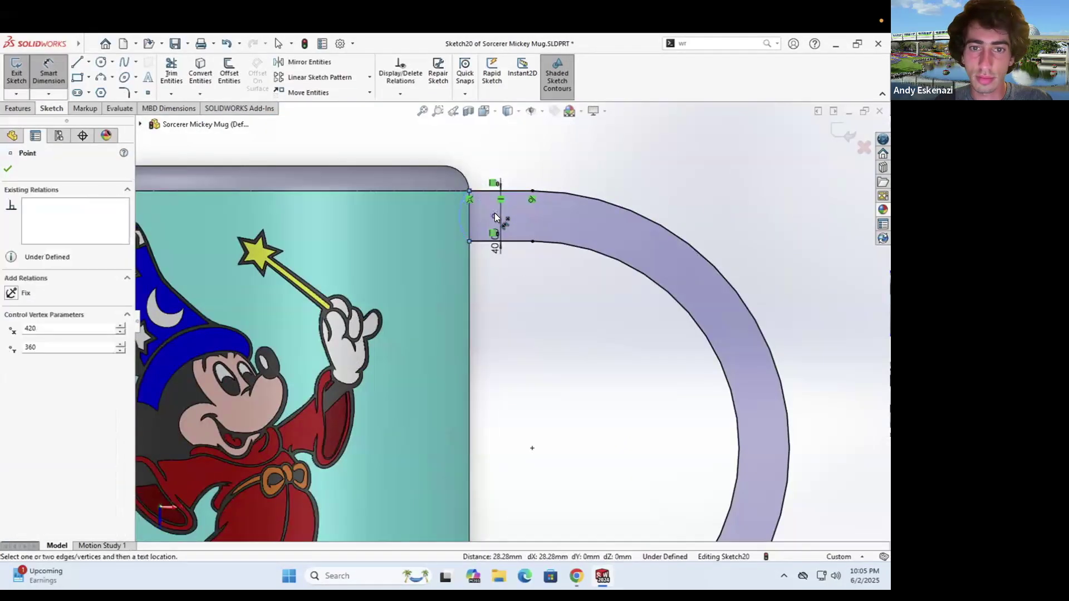
click(486, 214)
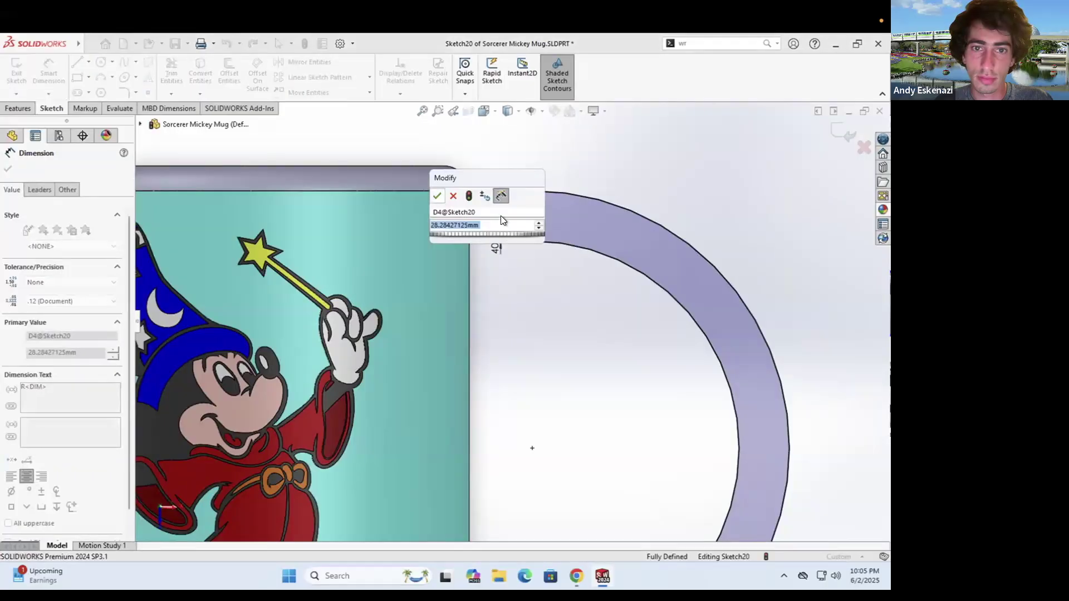
key(Return)
scroll(547, 219, up, 5)
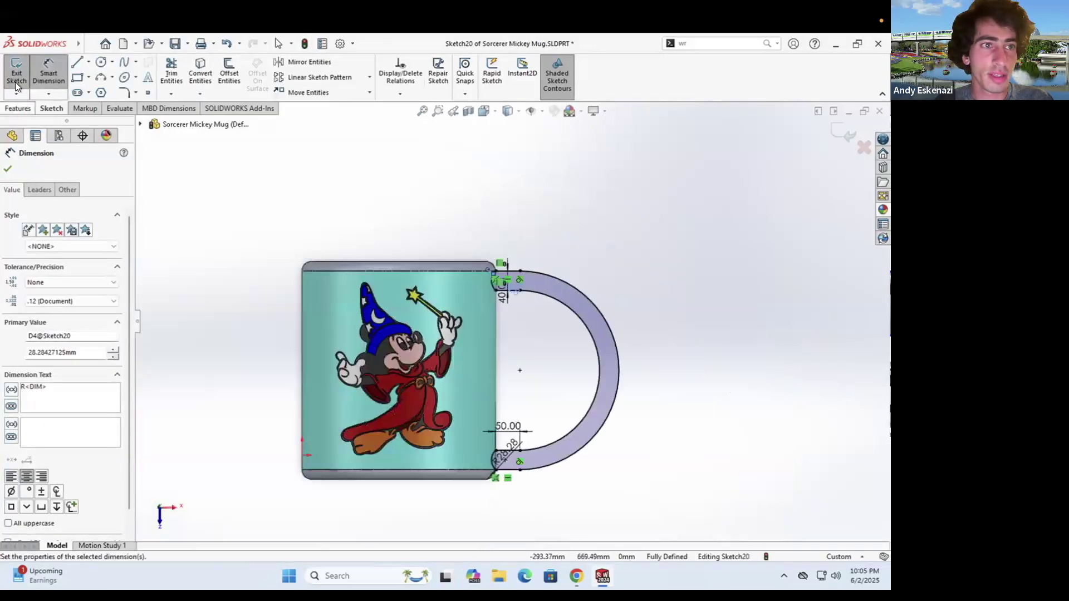
Finish the sketch and extrude the handle profile blind 30 mm in both directions, merged with the mug
click(16, 83)
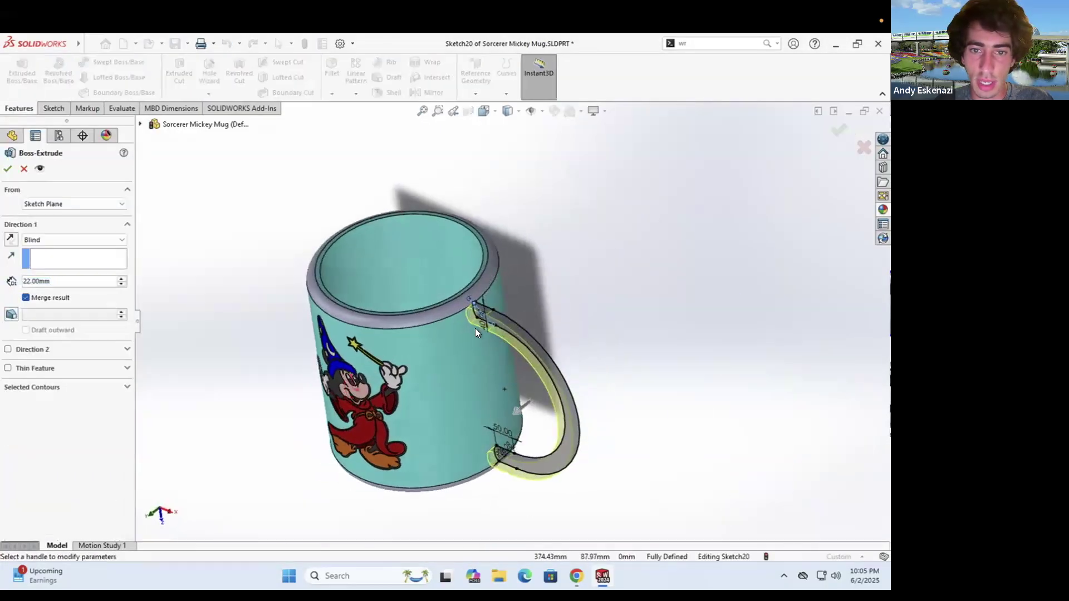
scroll(475, 330, down, 2)
middle_drag(466, 358, 484, 394)
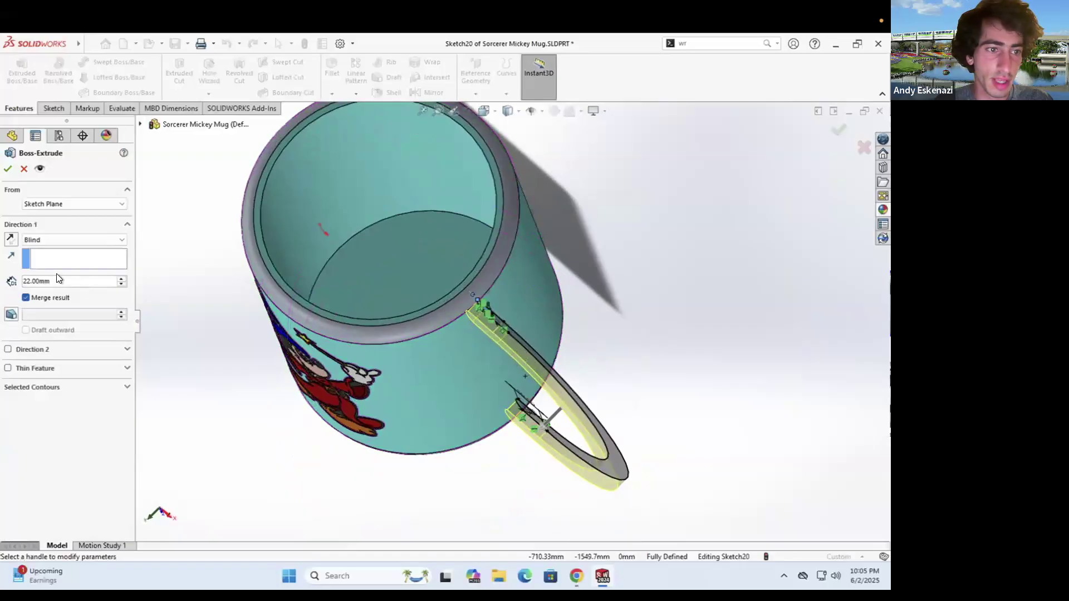
text(30)
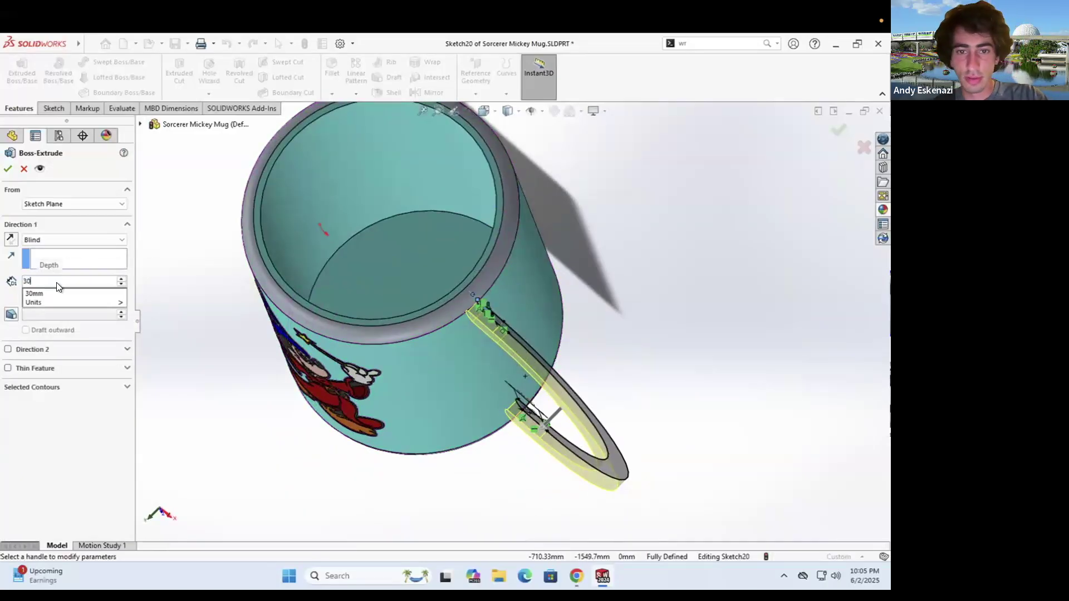
key(Return)
scroll(470, 288, down, 5)
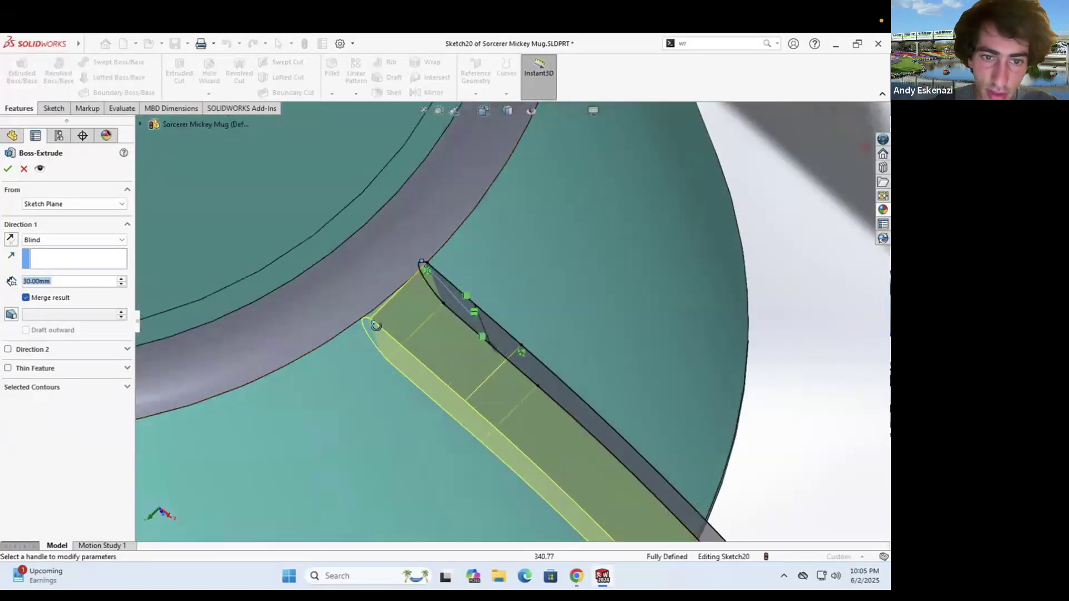
click(7, 349)
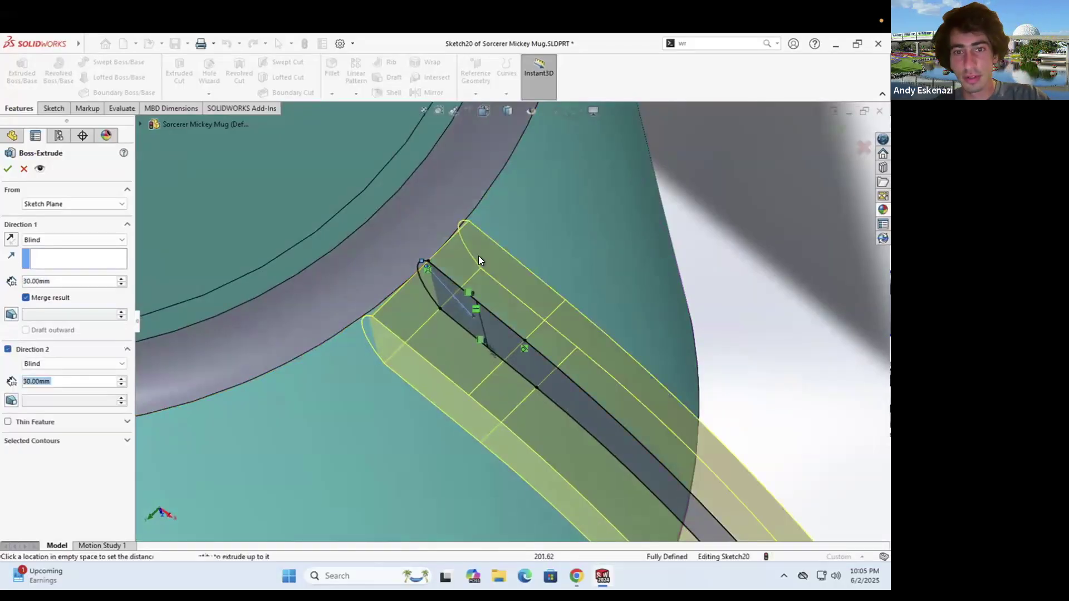
scroll(482, 257, up, 10)
middle_drag(498, 353, 523, 407)
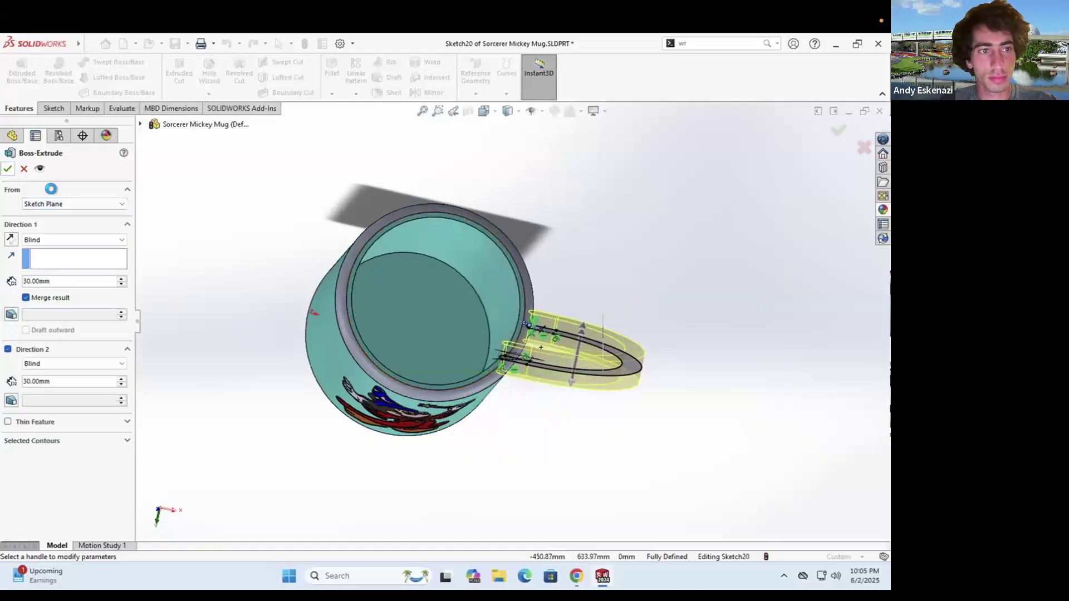
scroll(525, 325, down, 5)
middle_drag(389, 289, 422, 456)
scroll(441, 279, up, 5)
scroll(419, 389, down, 3)
scroll(418, 392, down, 4)
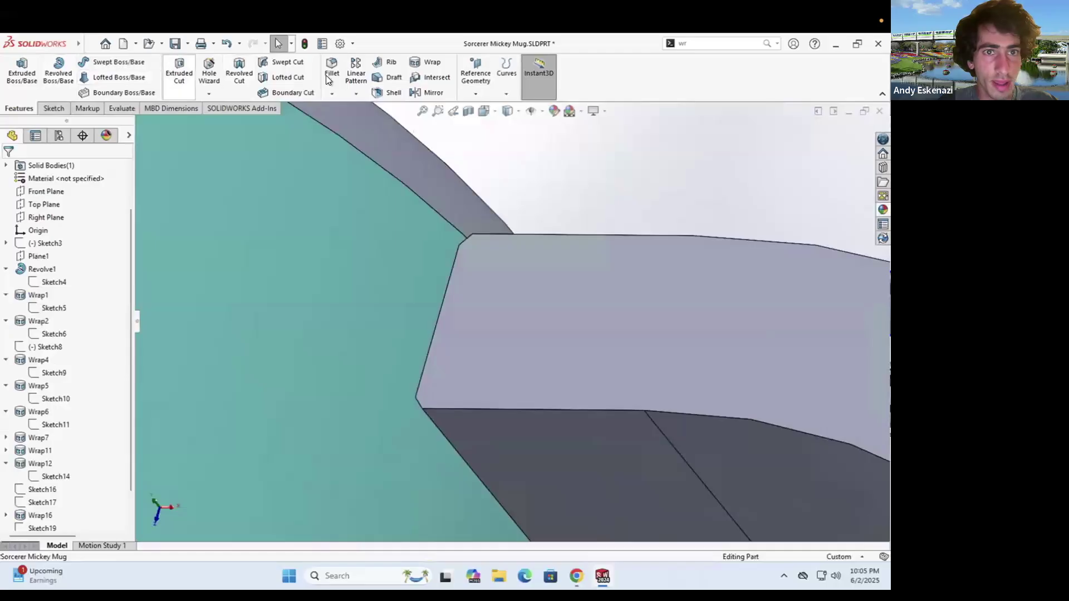
click(435, 425)
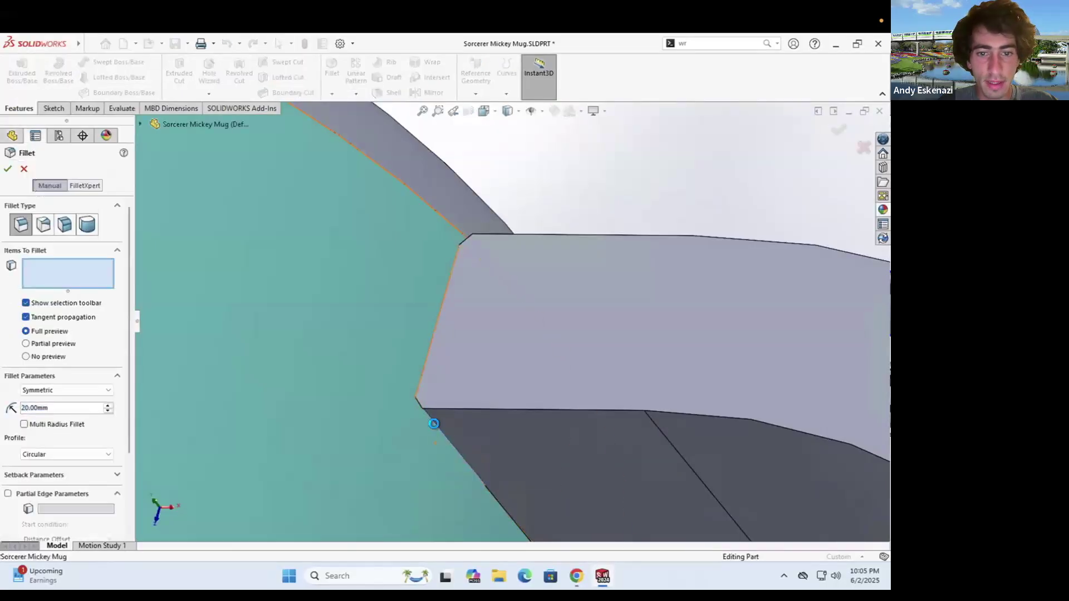
scroll(537, 392, up, 5)
middle_drag(538, 396, 432, 389)
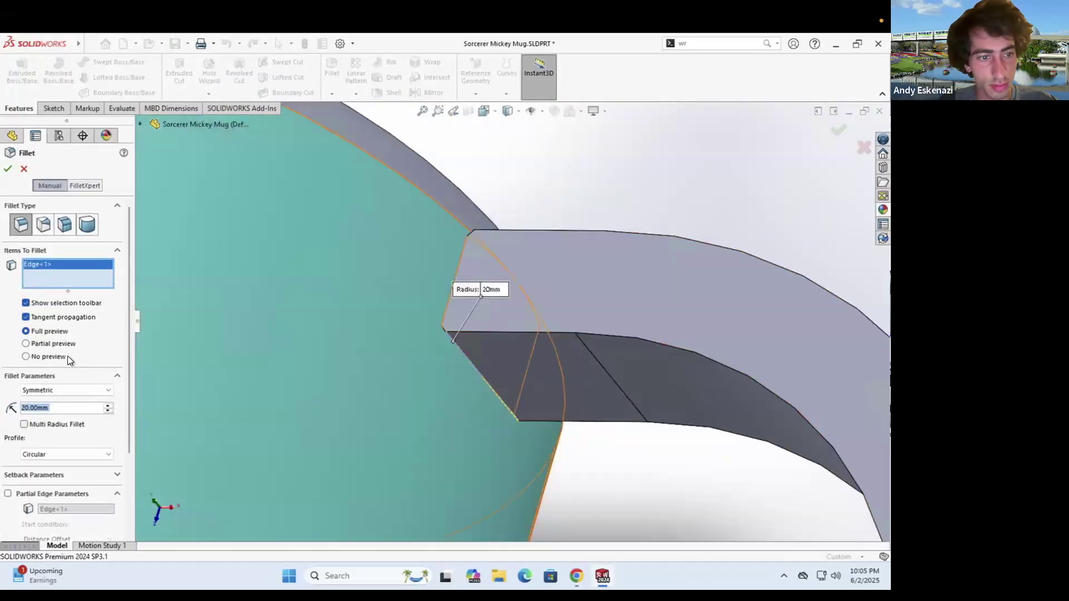
middle_drag(520, 379, 572, 395)
key(Escape)
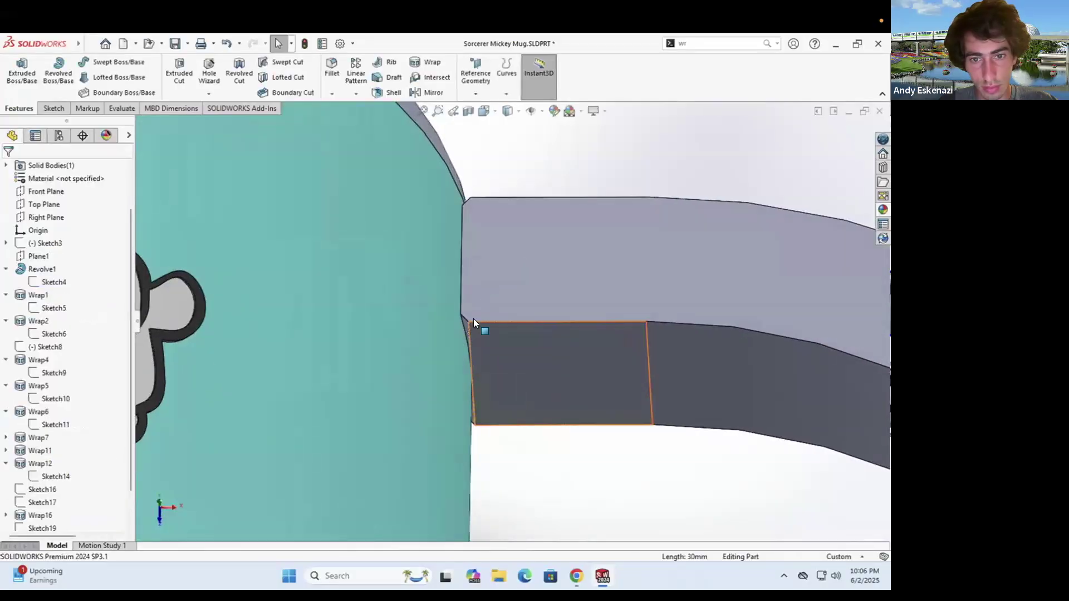
Try to fillet the edge where the handle's upper end meets the mug wall with a 50 mm radius
scroll(473, 318, down, 3)
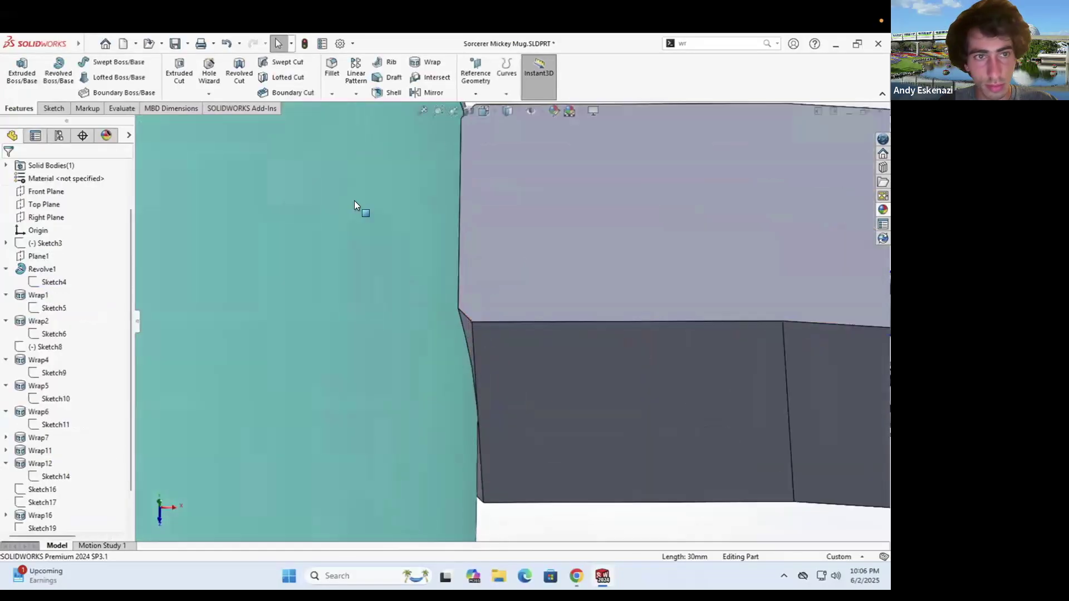
click(460, 325)
middle_drag(493, 379, 471, 387)
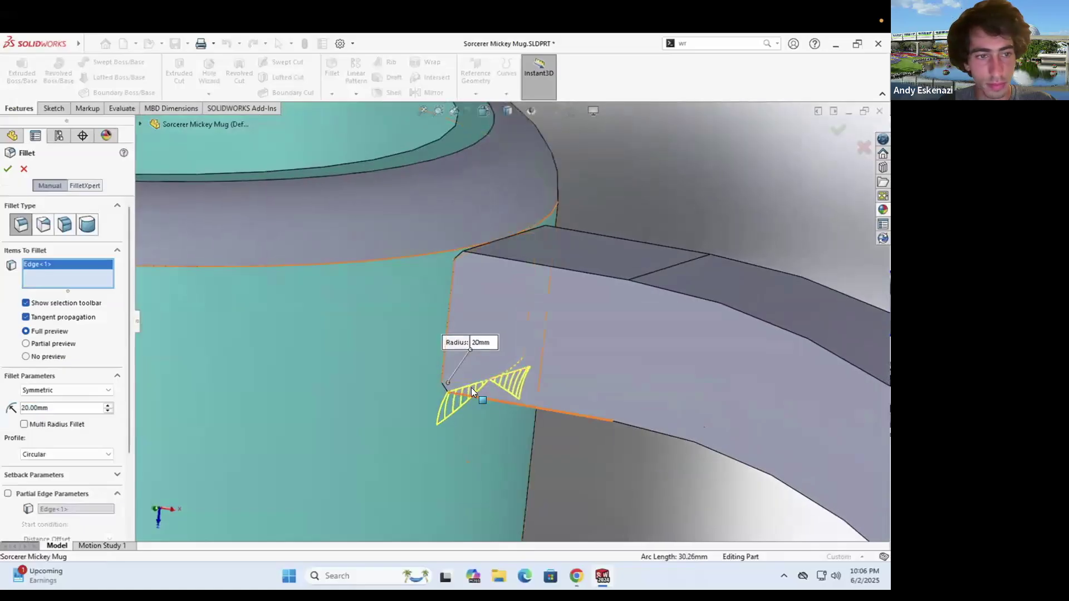
text(50)
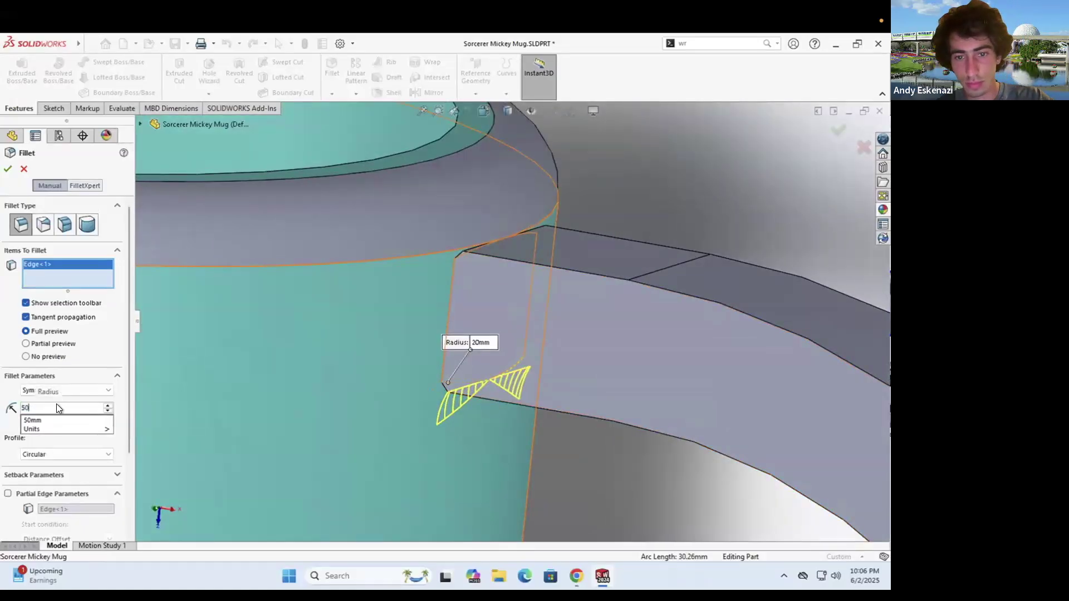
key(Return)
middle_drag(472, 439, 463, 382)
key(Return)
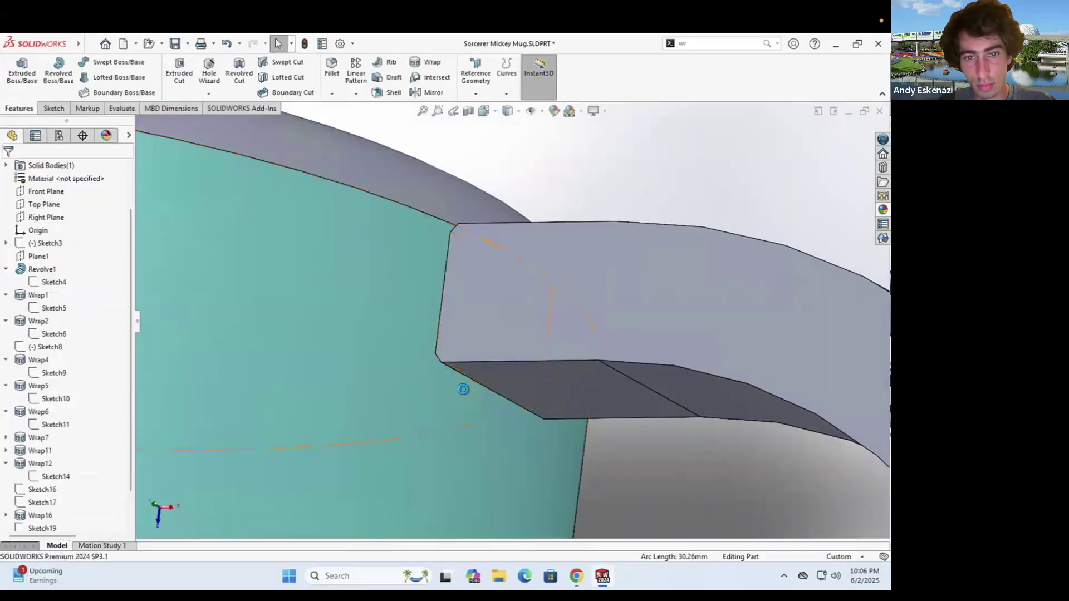
Reopen the sketch of the handle extrusion for editing
middle_drag(451, 329, 427, 409)
scroll(397, 401, up, 2)
scroll(45, 489, down, 1)
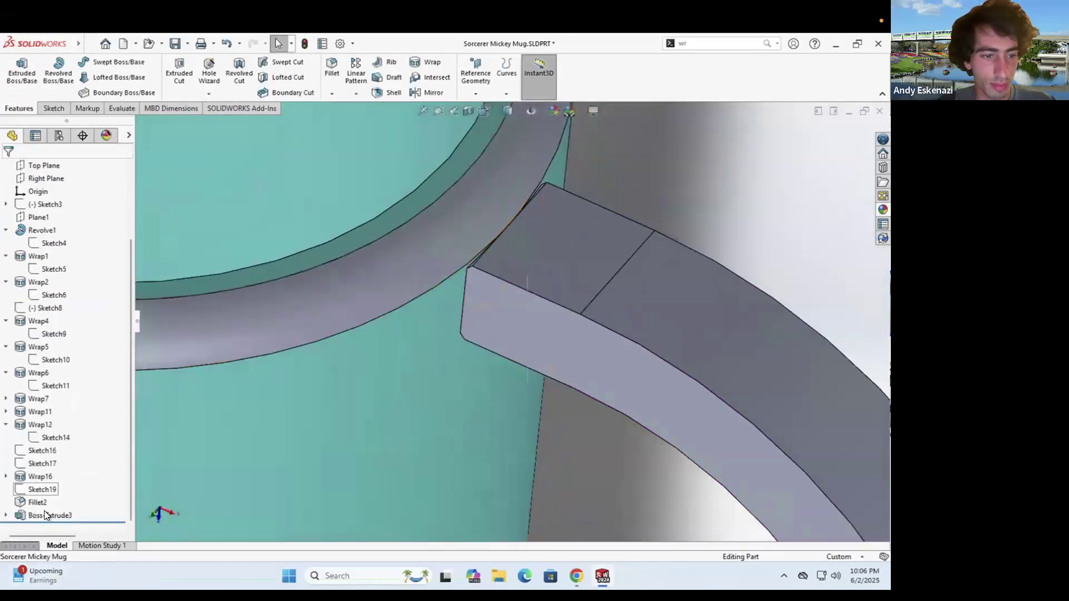
click(6, 515)
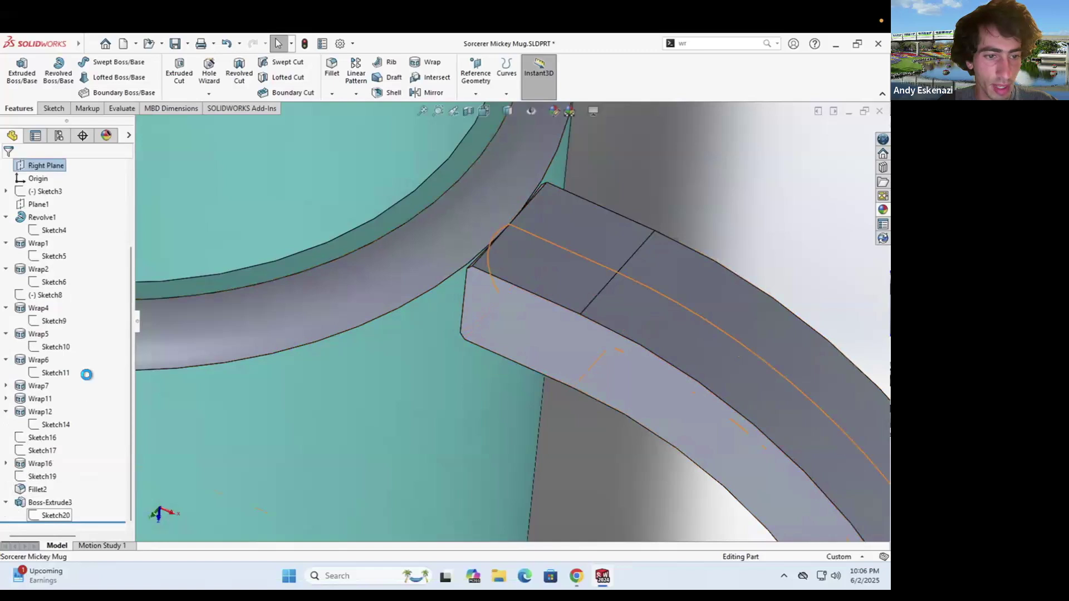
right_click(56, 515)
click(74, 350)
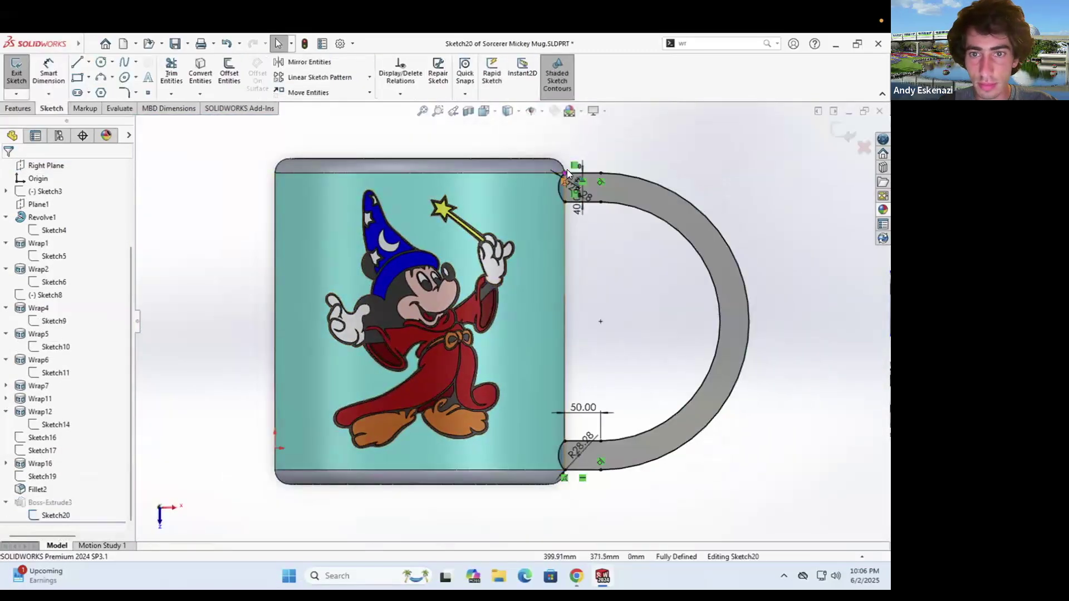
Delete the upper and lower end arcs of the handle profile, along with their radius dimensions
scroll(511, 288, down, 3)
right_click(510, 288)
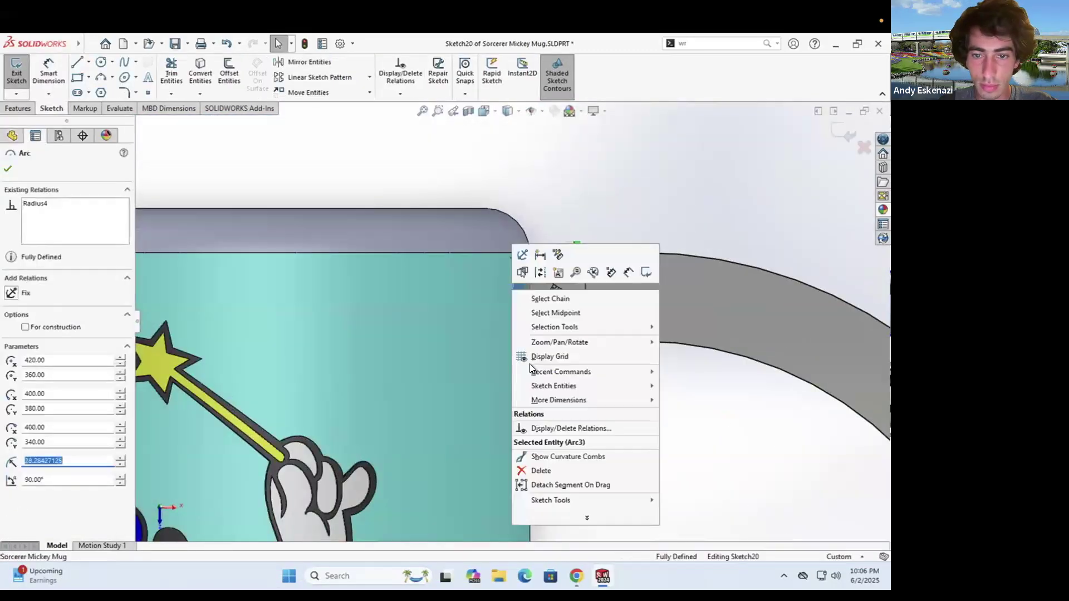
click(532, 471)
key(Return)
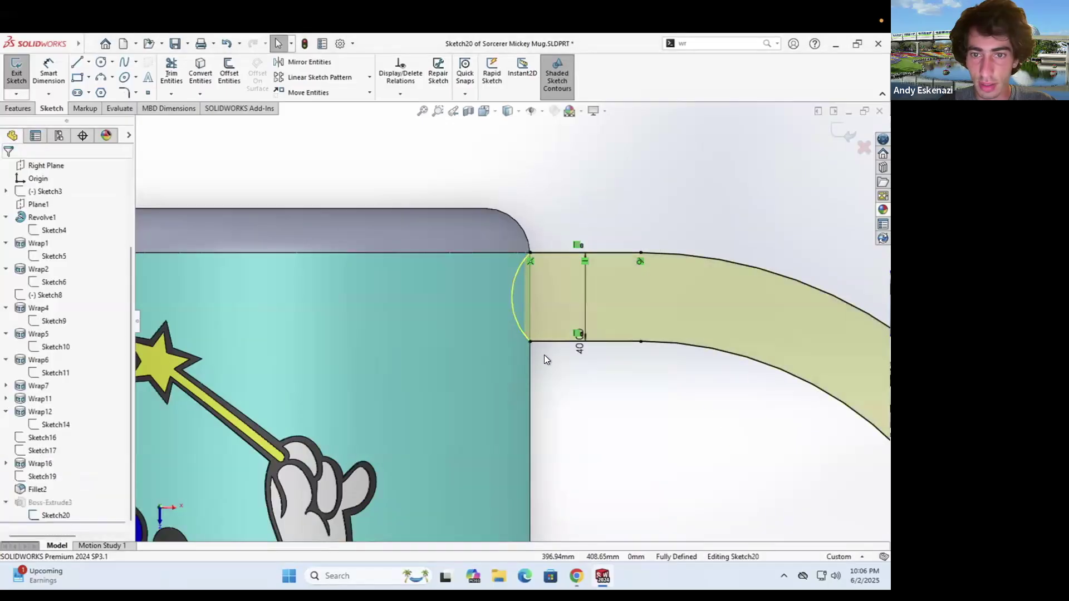
scroll(531, 412, up, 5)
scroll(515, 510, down, 6)
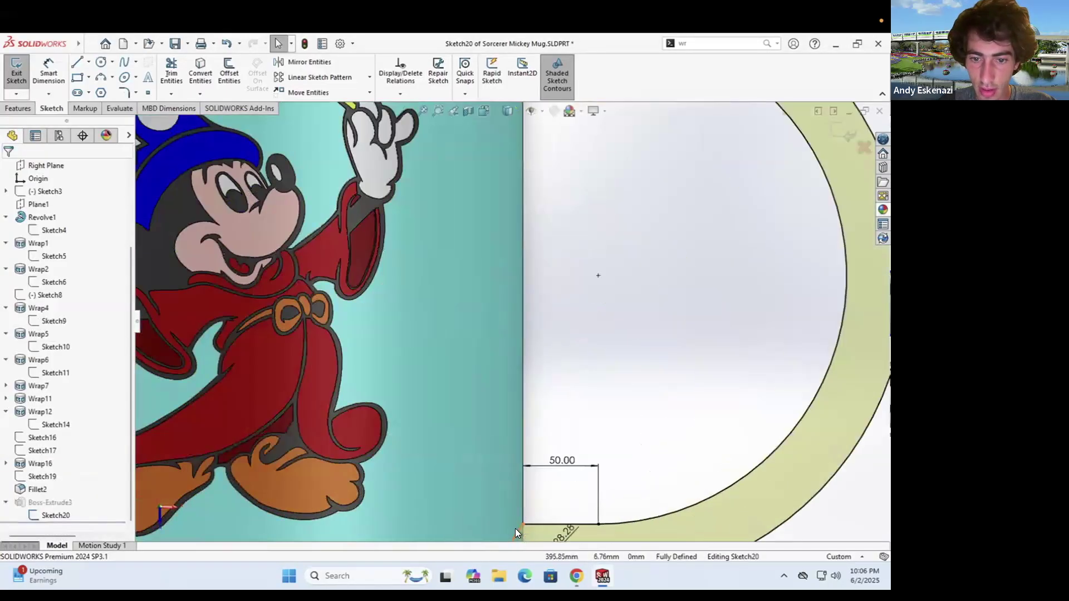
right_click(515, 529)
click(545, 532)
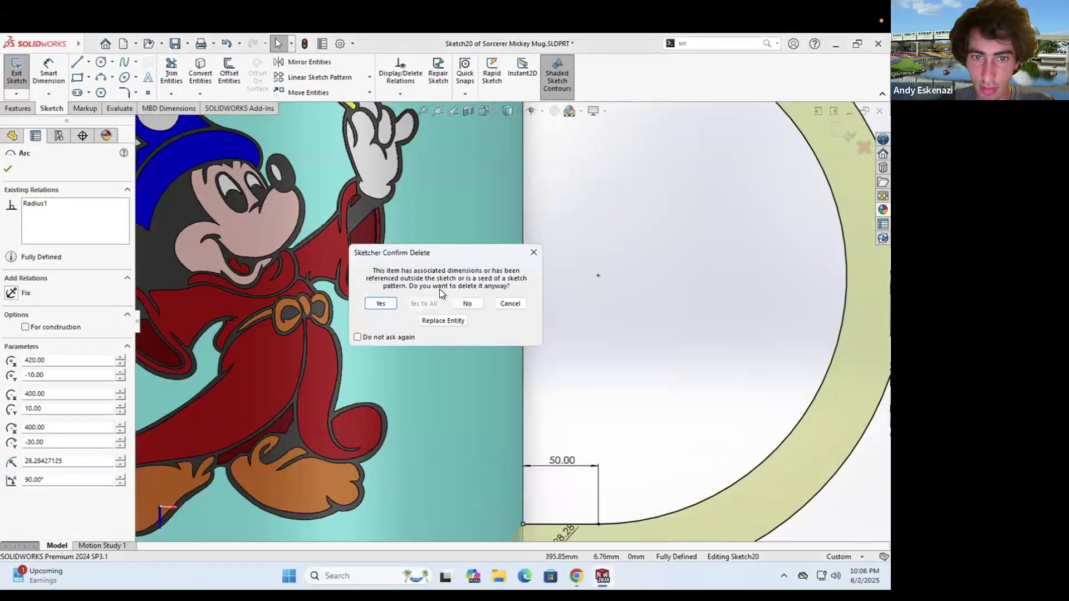
click(379, 302)
Extend the handle's upper end into the mug wall with a vertical line and a horizontal line back to the inner handle line's endpoint
scroll(408, 364, up, 5)
scroll(522, 194, down, 8)
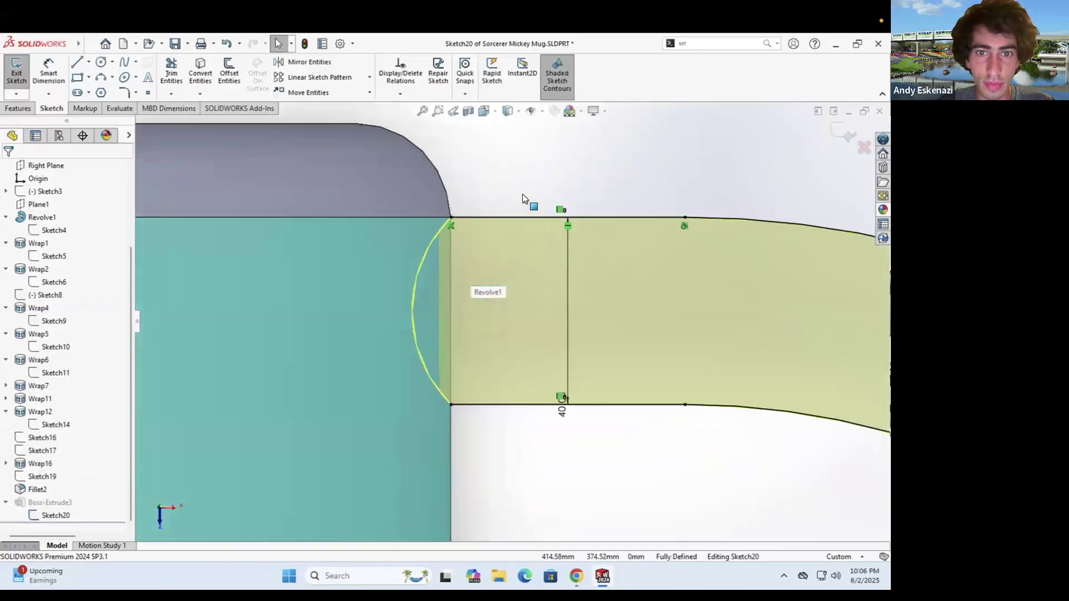
click(413, 217)
click(440, 408)
key(Escape)
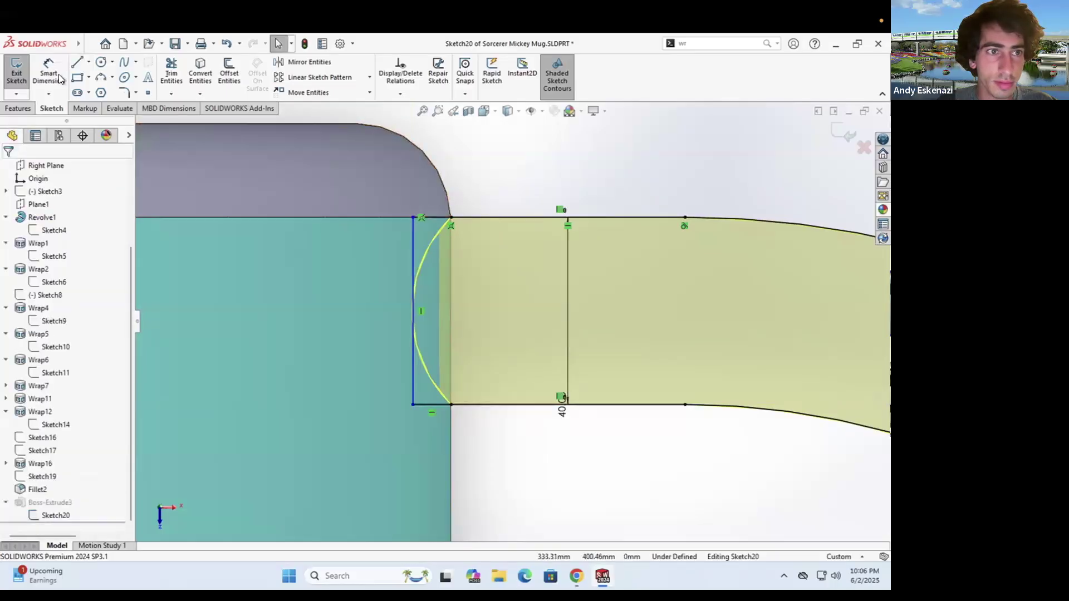
Dimension the short horizontal line that extends the handle's upper end into the mug wall to 10 mm
click(437, 218)
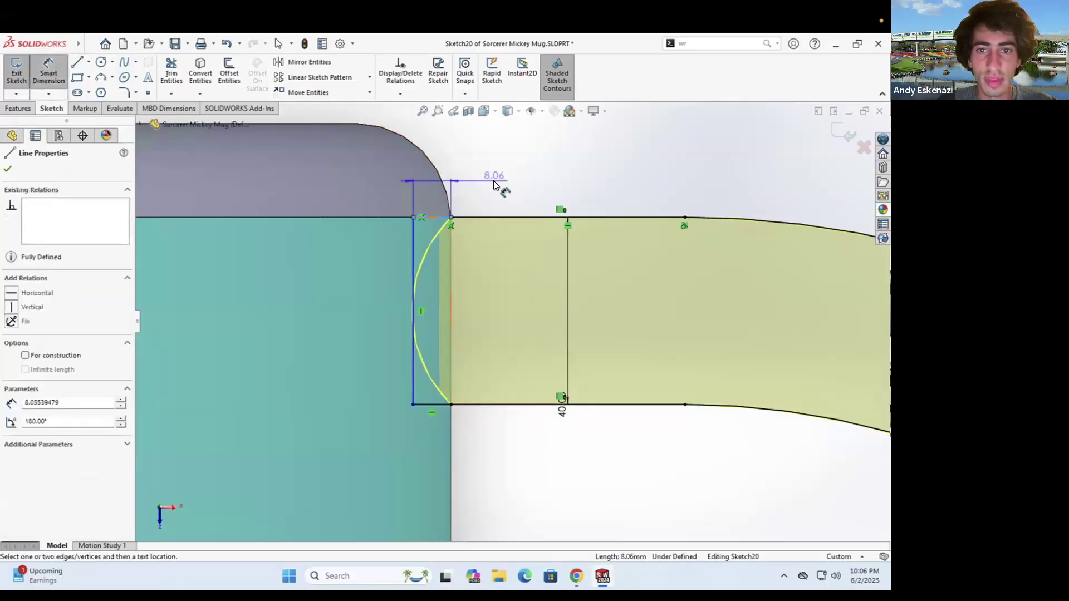
click(492, 179)
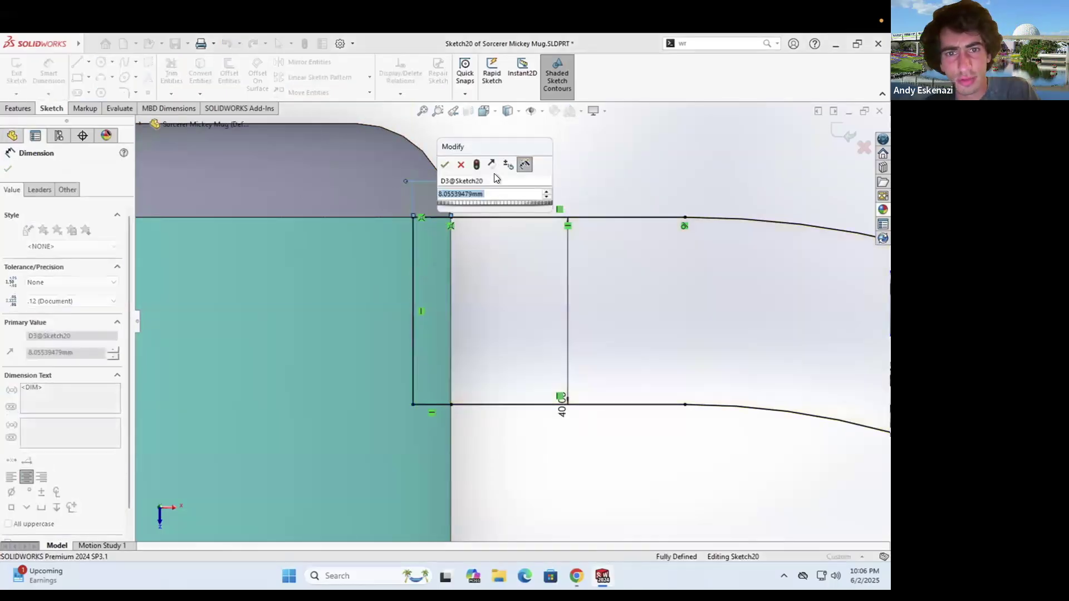
text(10)
key(Return)
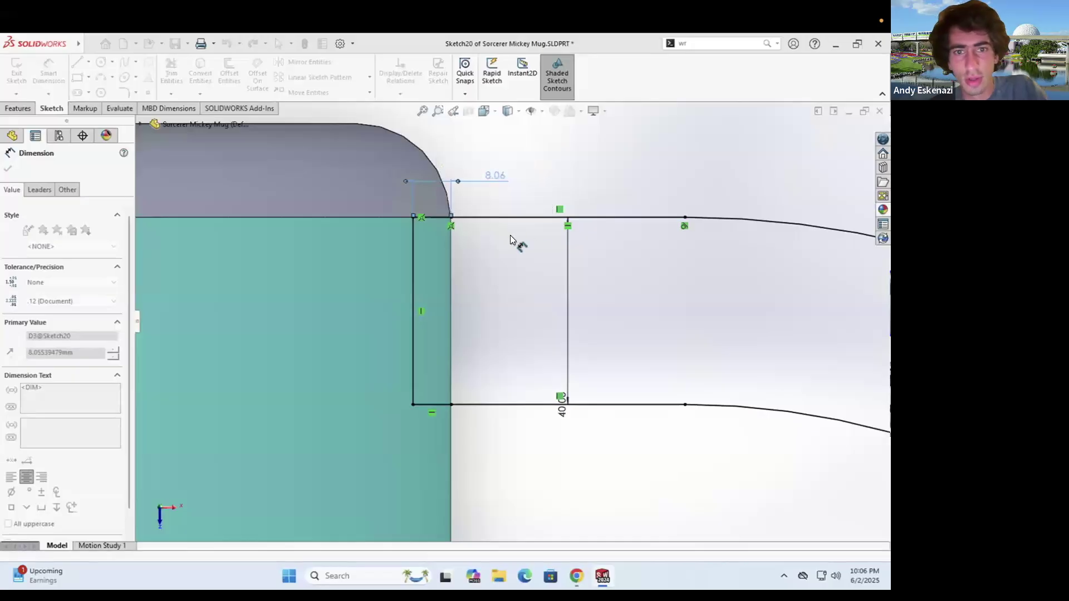
Extend the handle's lower end about 10 mm into the mug wall with a horizontal, a vertical and a closing horizontal line
scroll(470, 225, up, 5)
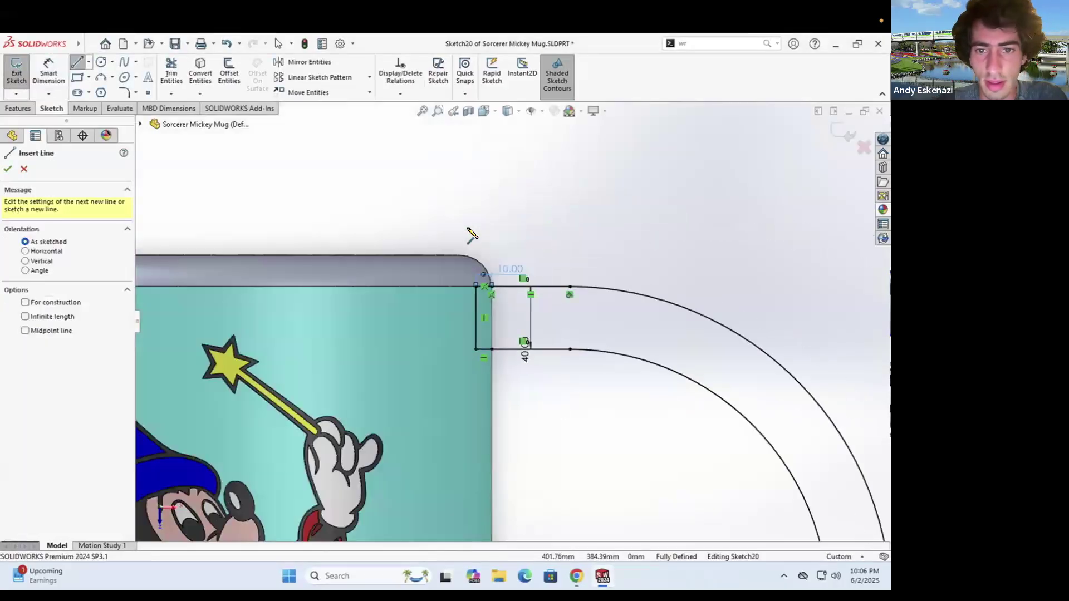
scroll(529, 459, down, 6)
scroll(476, 454, down, 2)
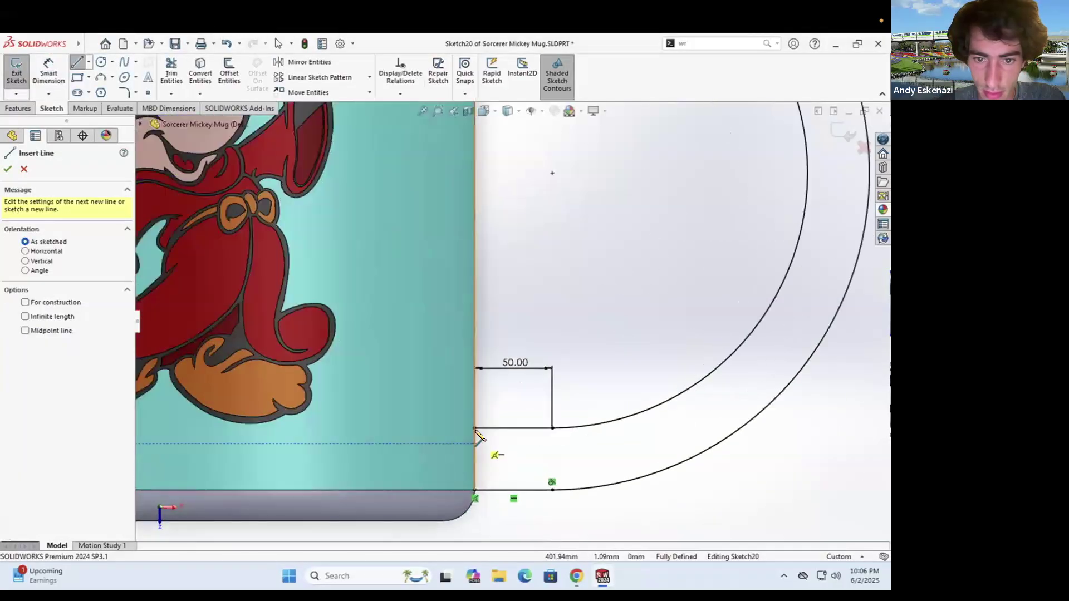
click(472, 428)
click(459, 428)
click(475, 489)
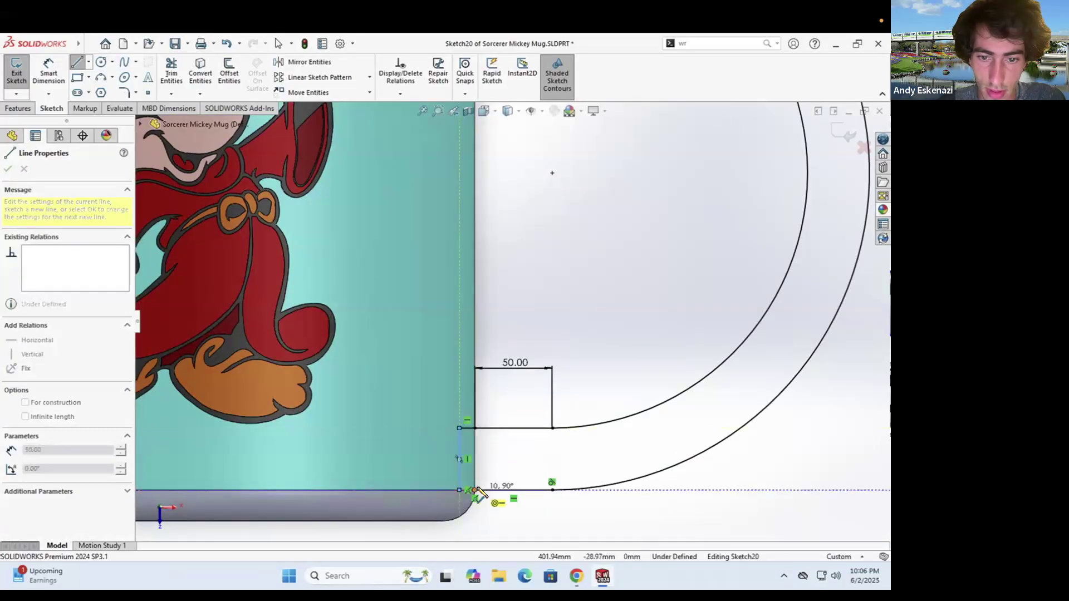
key(Escape)
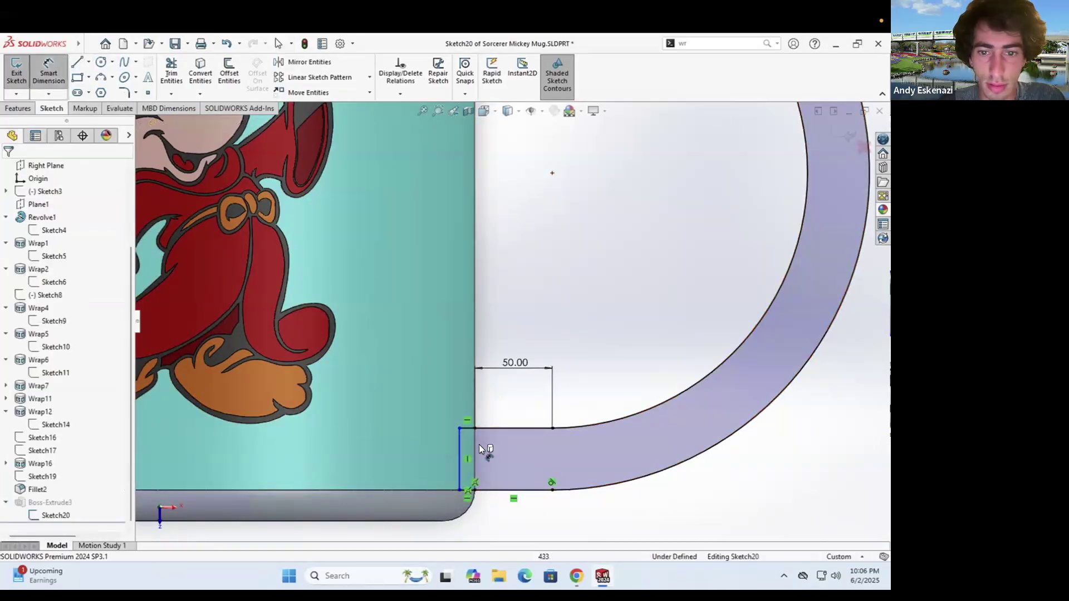
Dimension the lower horizontal extension line to 10 mm and exit the handle sketch
click(465, 429)
click(524, 347)
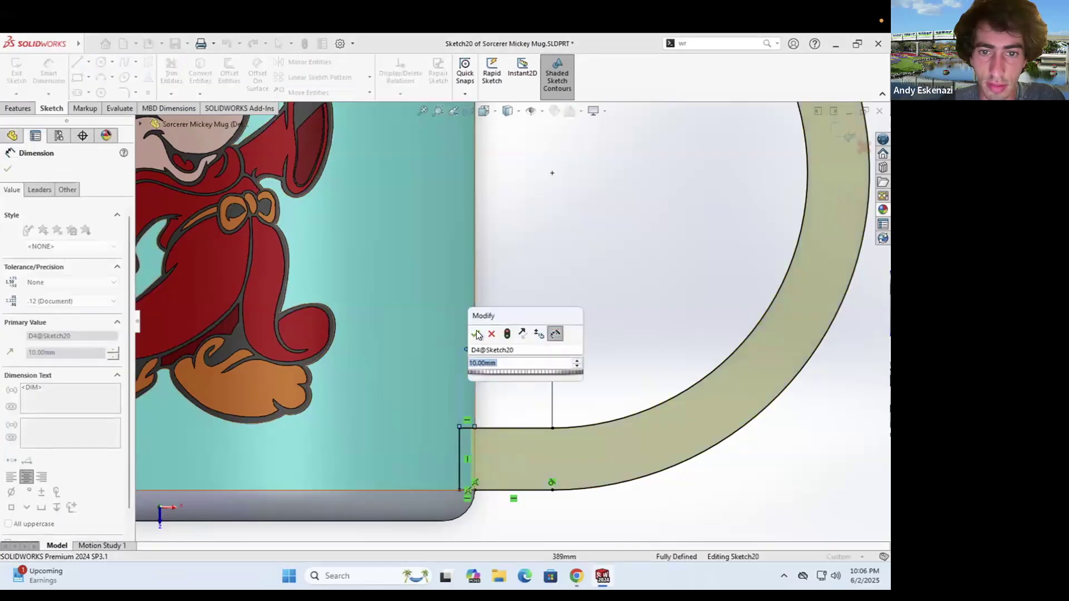
click(476, 331)
click(14, 66)
Fillet the inner edges where the handle's upper and lower ends meet the mug wall with a 30 mm radius
mouse_move(540, 291)
middle_down()
mouse_move(485, 420)
mouse_move(493, 260)
mouse_move(517, 192)
middle_up()
scroll(493, 259, up, 5)
scroll(529, 305, down, 8)
scroll(550, 366, down, 4)
middle_drag(545, 359, 515, 245)
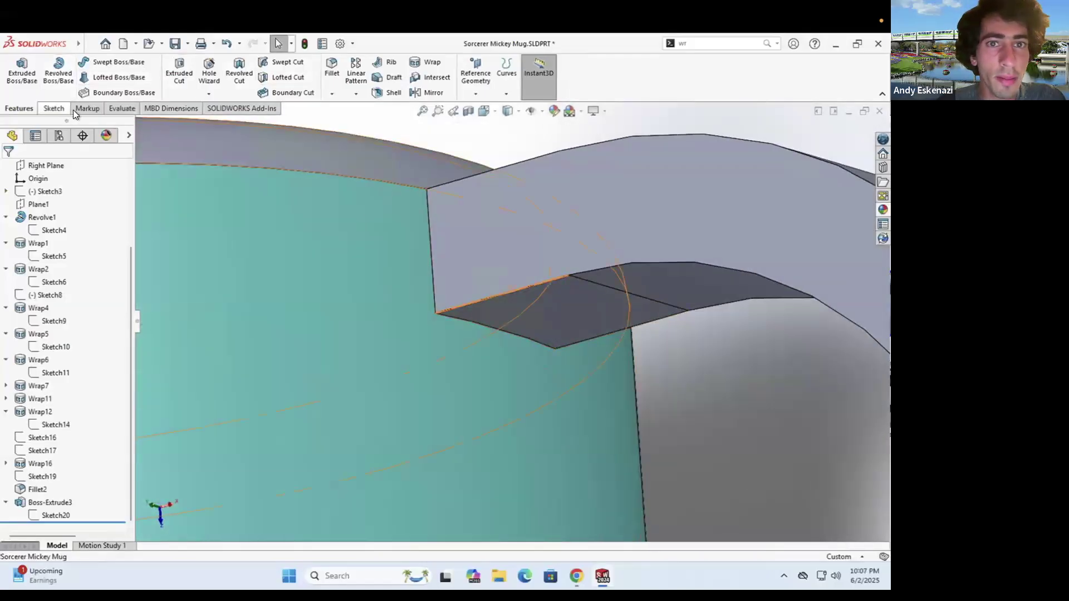
click(333, 68)
click(459, 319)
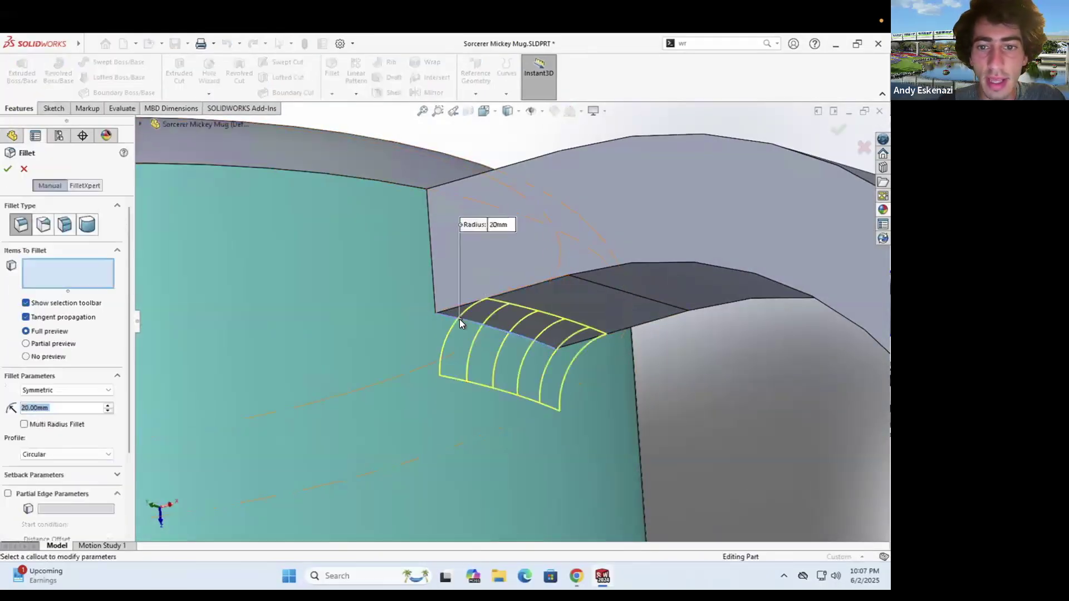
scroll(387, 317, up, 4)
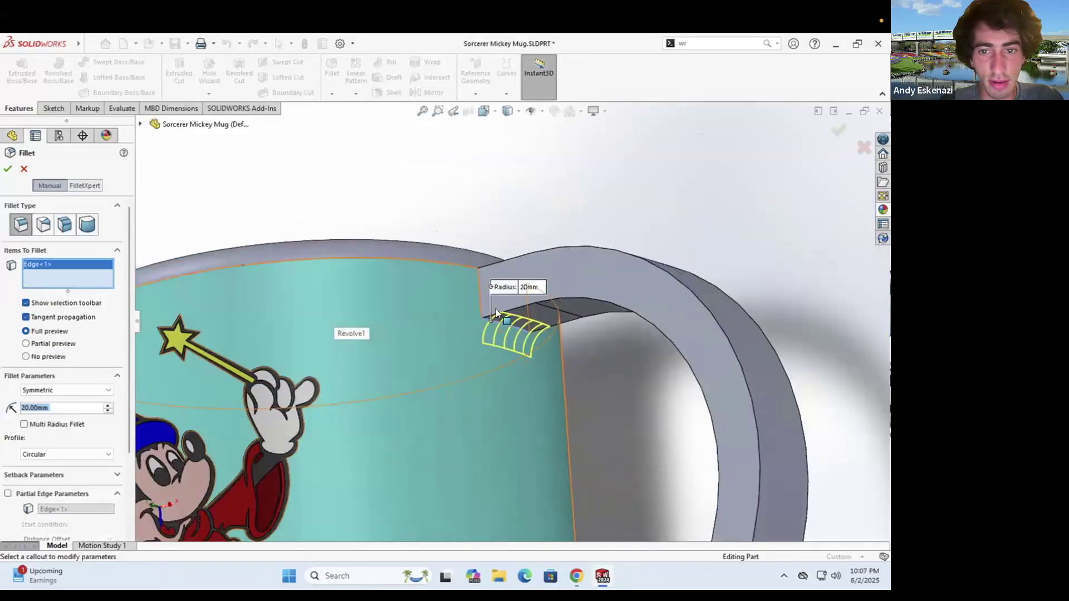
scroll(496, 308, up, 5)
middle_drag(495, 309, 525, 519)
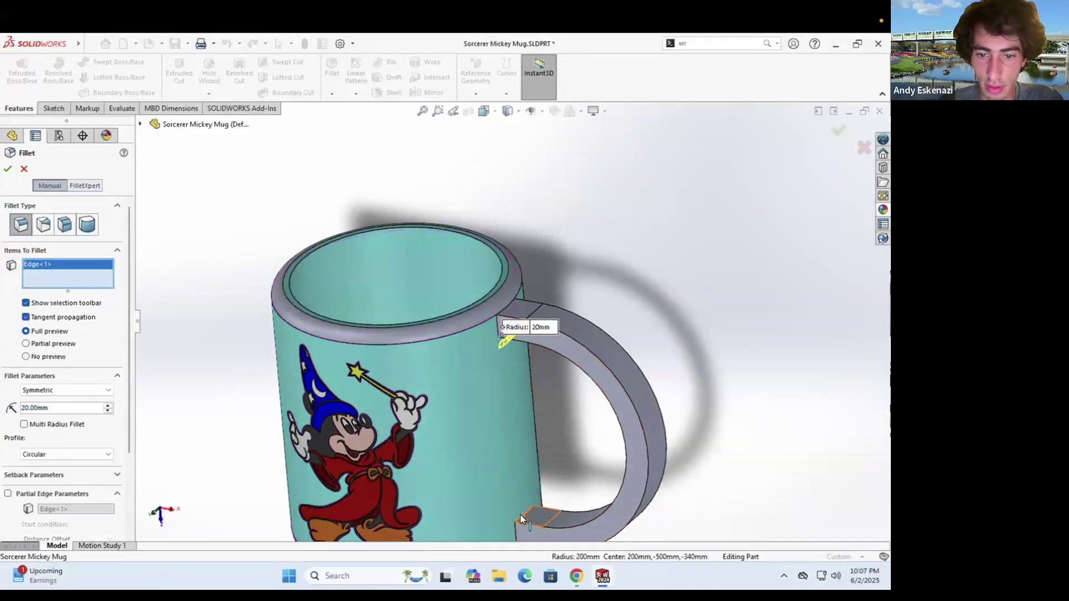
scroll(515, 518, down, 5)
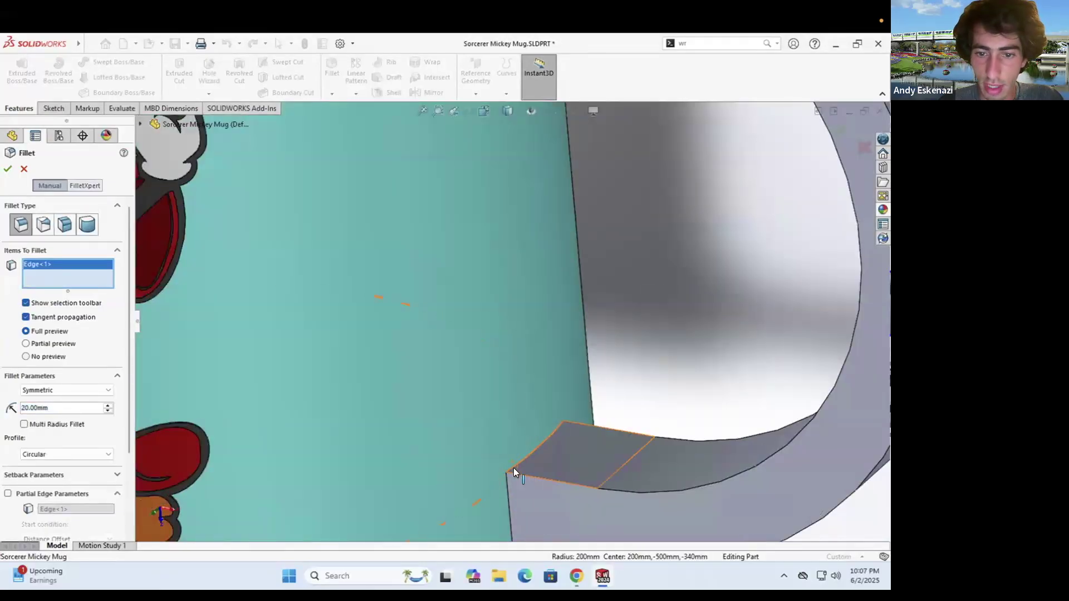
click(511, 468)
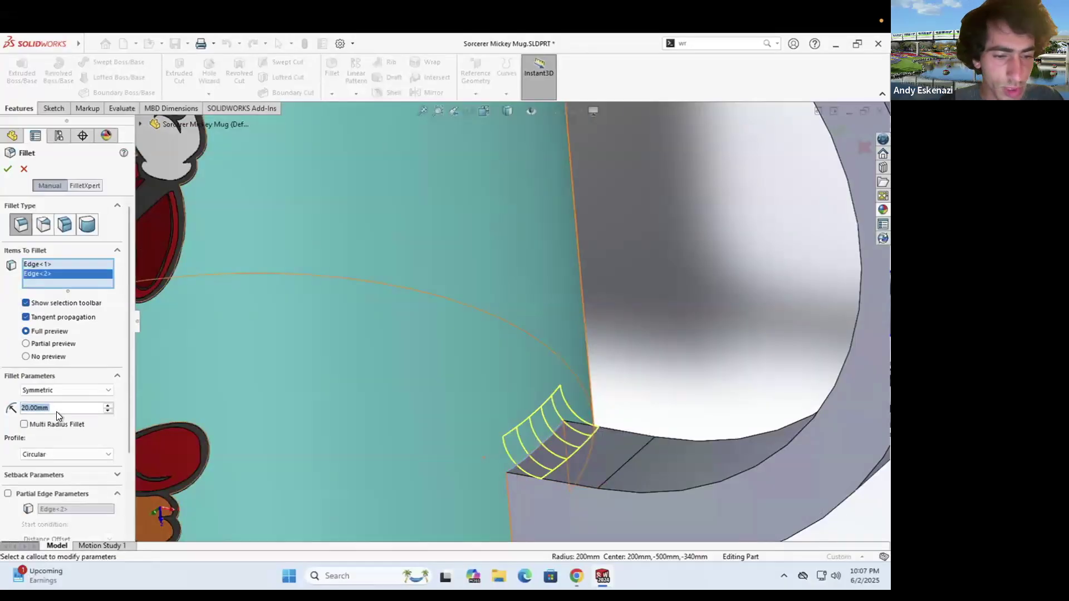
text(30)
key(Return)
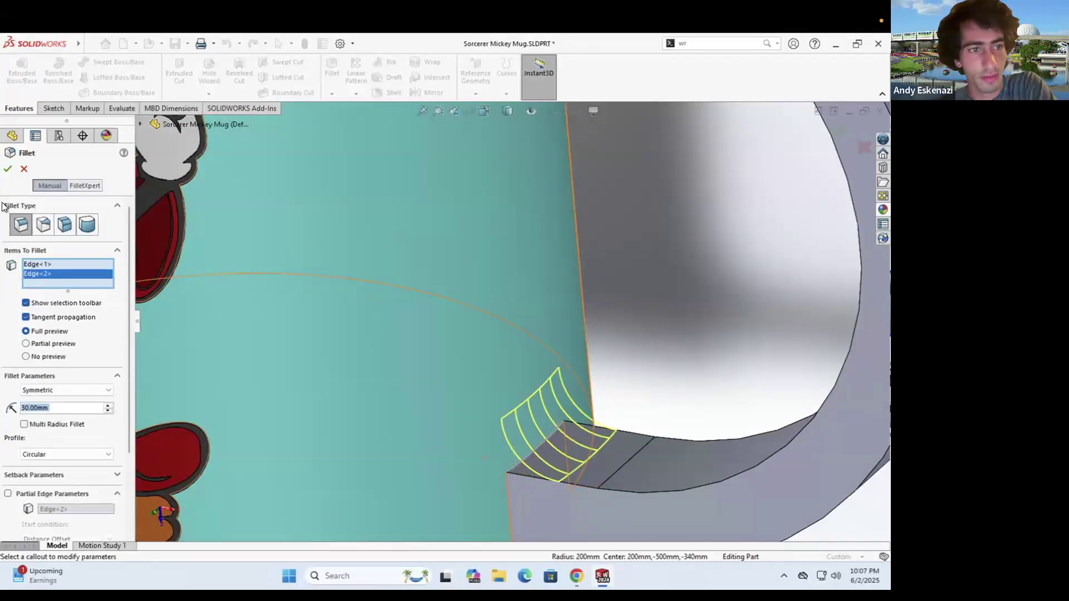
scroll(665, 340, up, 8)
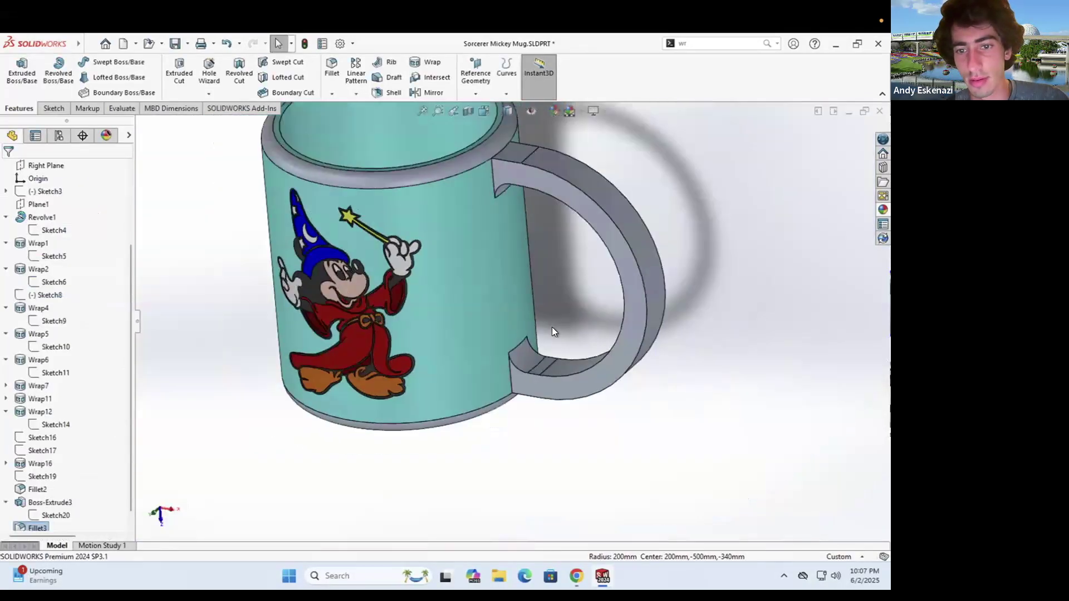
Fillet the four long edges running around the handle with a 10 mm radius
middle_drag(551, 326, 519, 252)
scroll(519, 252, down, 4)
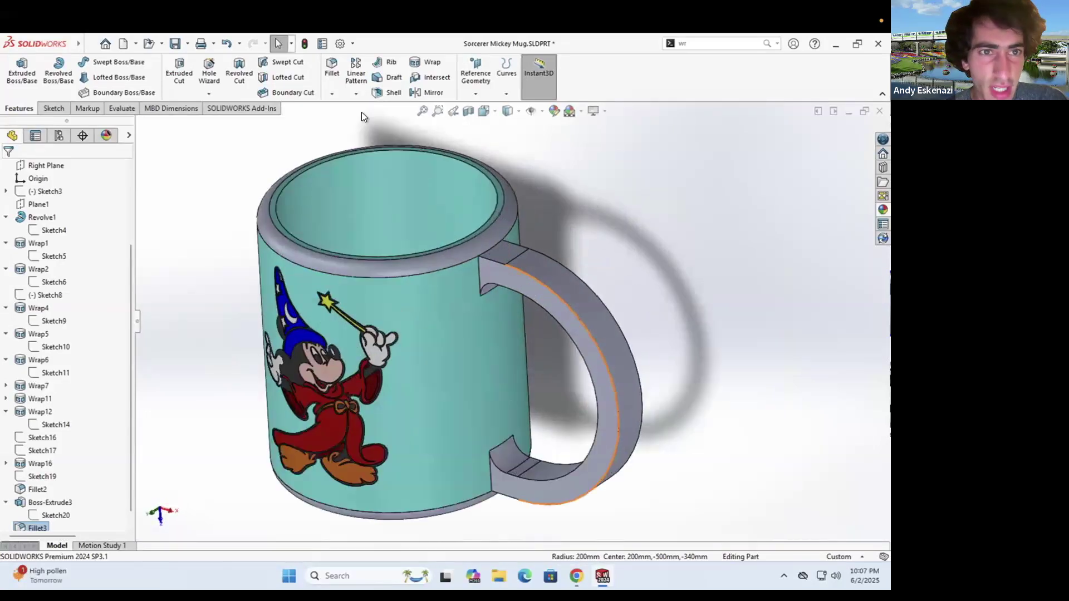
key(Return)
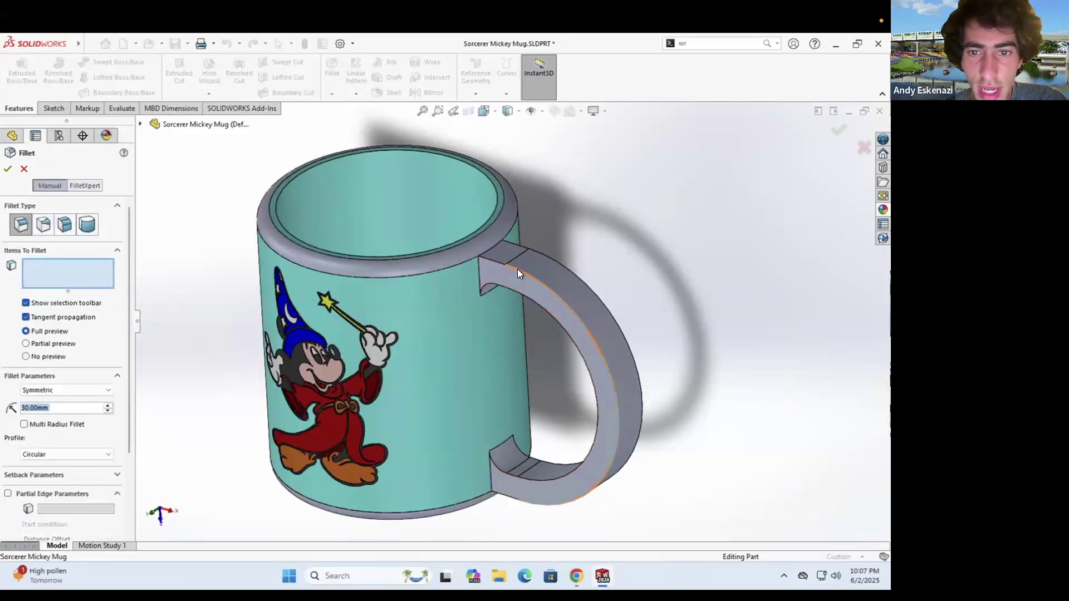
click(516, 269)
click(568, 284)
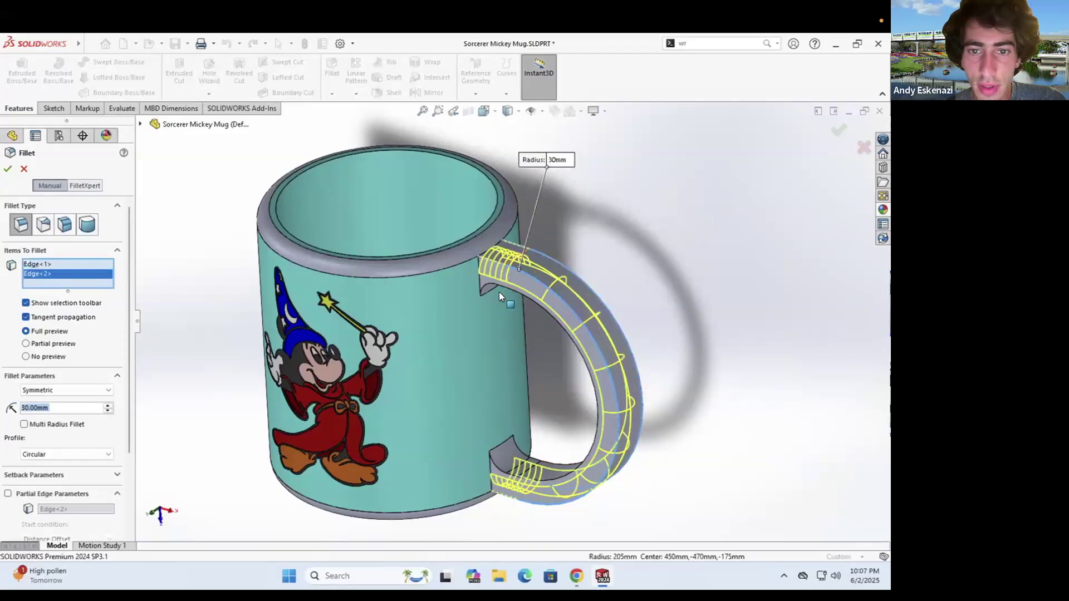
text(10mm)
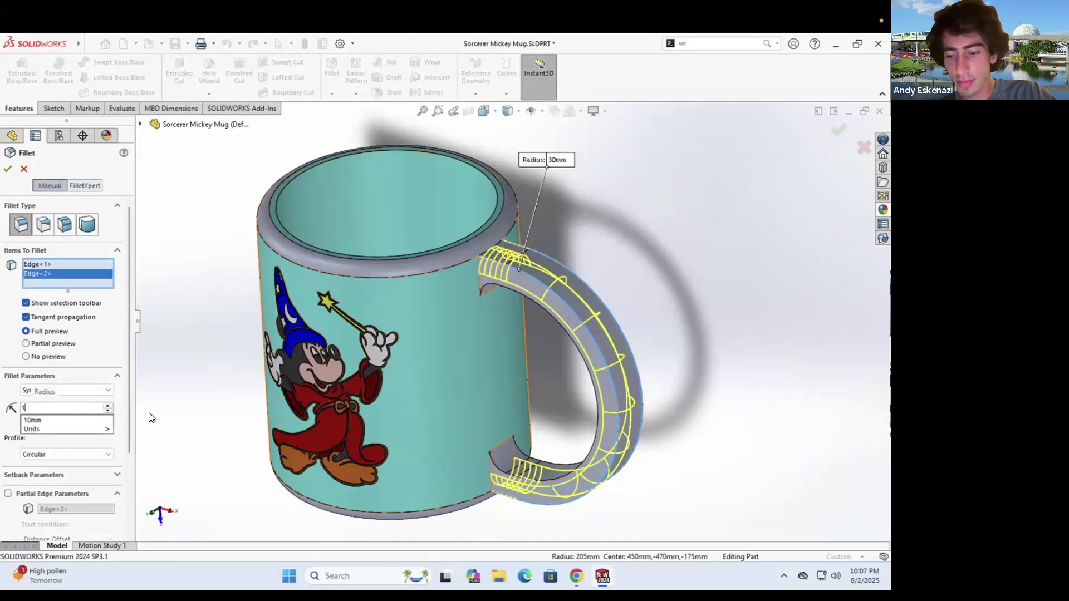
click(508, 289)
middle_drag(509, 289, 371, 221)
click(449, 264)
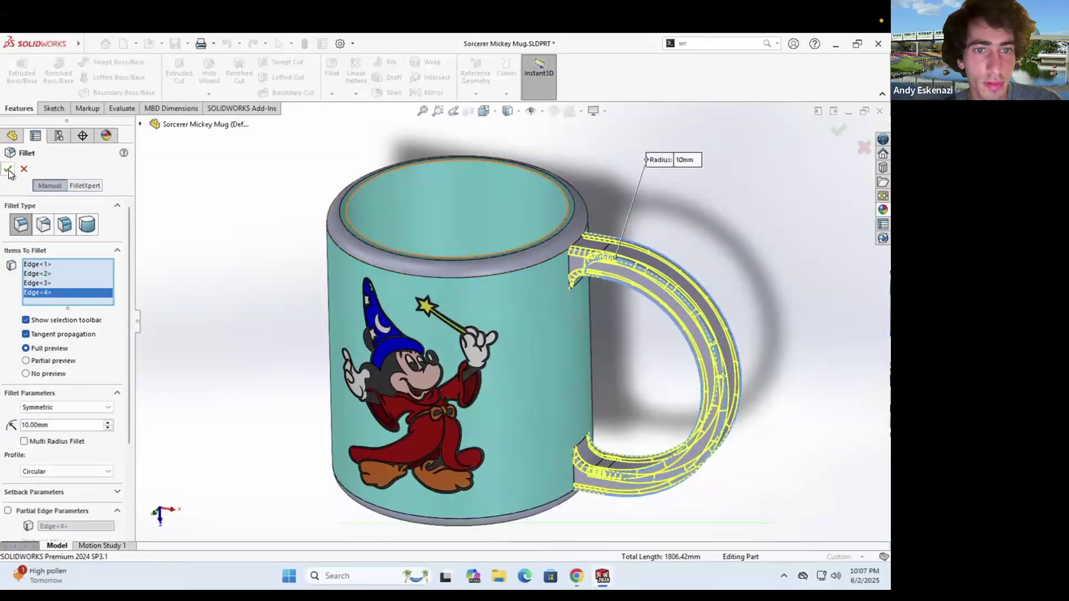
key(Down)
key(Down)
key(Down)
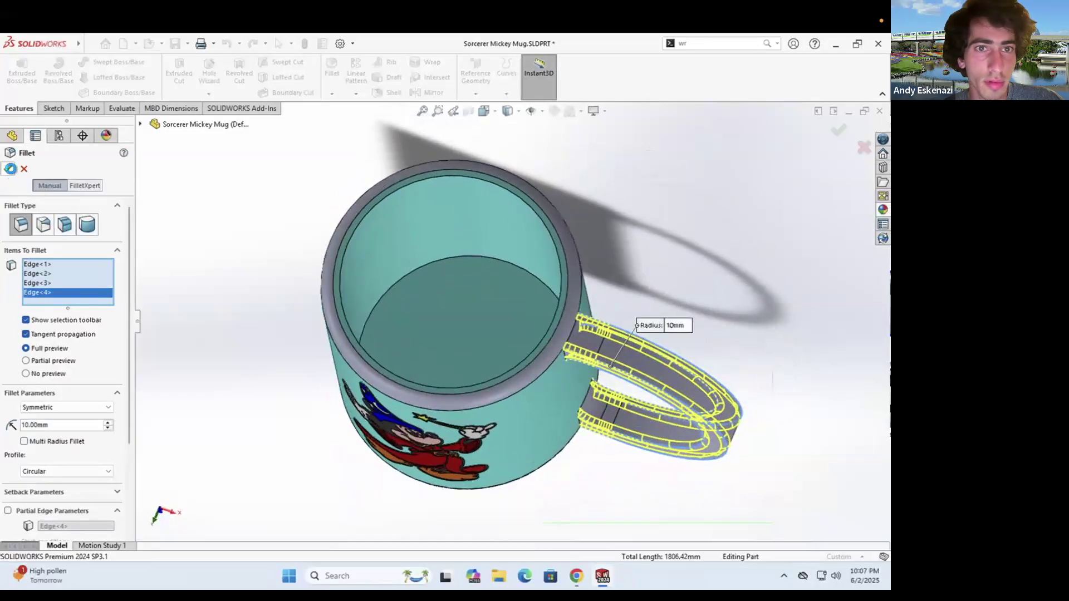
click(11, 169)
Fillet the circular edge around the mug's interior floor with a 30 mm radius
key(Return)
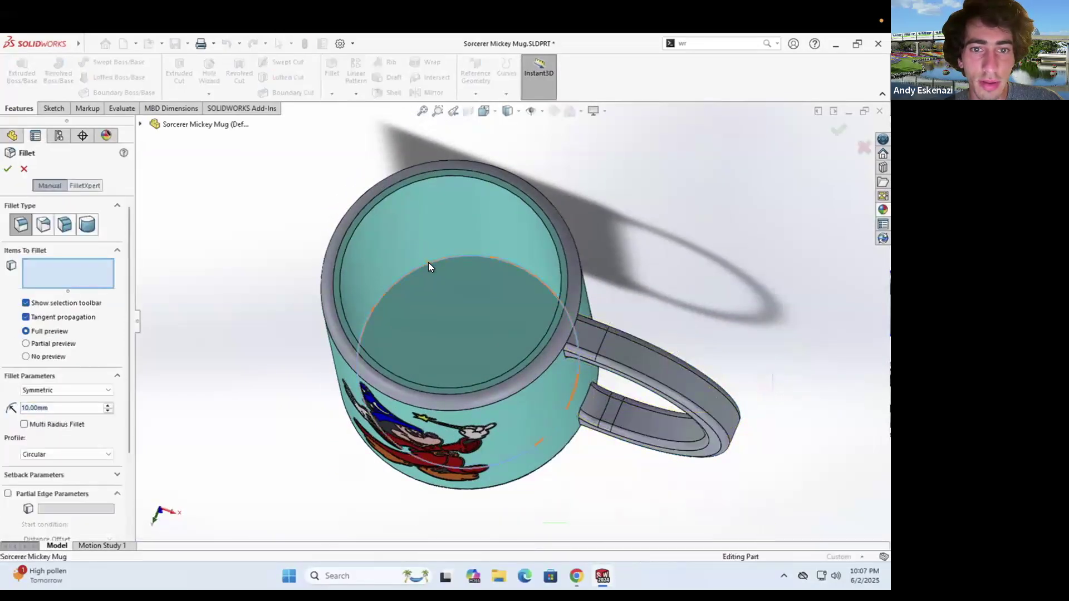
click(429, 262)
text(30)
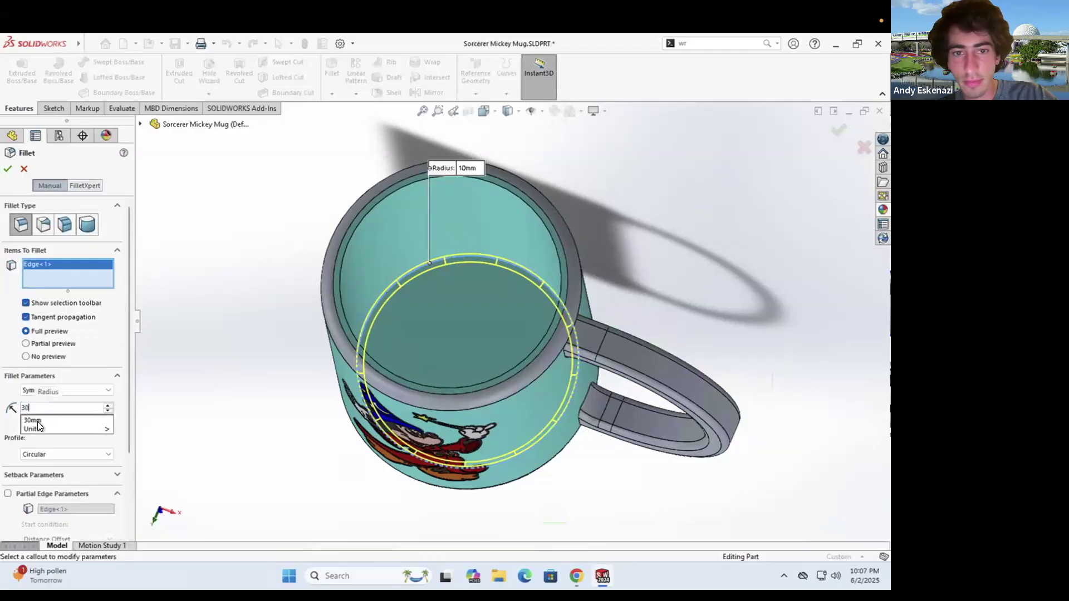
key(Return)
Edit the color of the rounded face at the handle's upper end and choose light green from the standard swatches
middle_drag(366, 328, 429, 231)
scroll(511, 243, up, 4)
middle_drag(512, 243, 507, 319)
scroll(526, 271, down, 2)
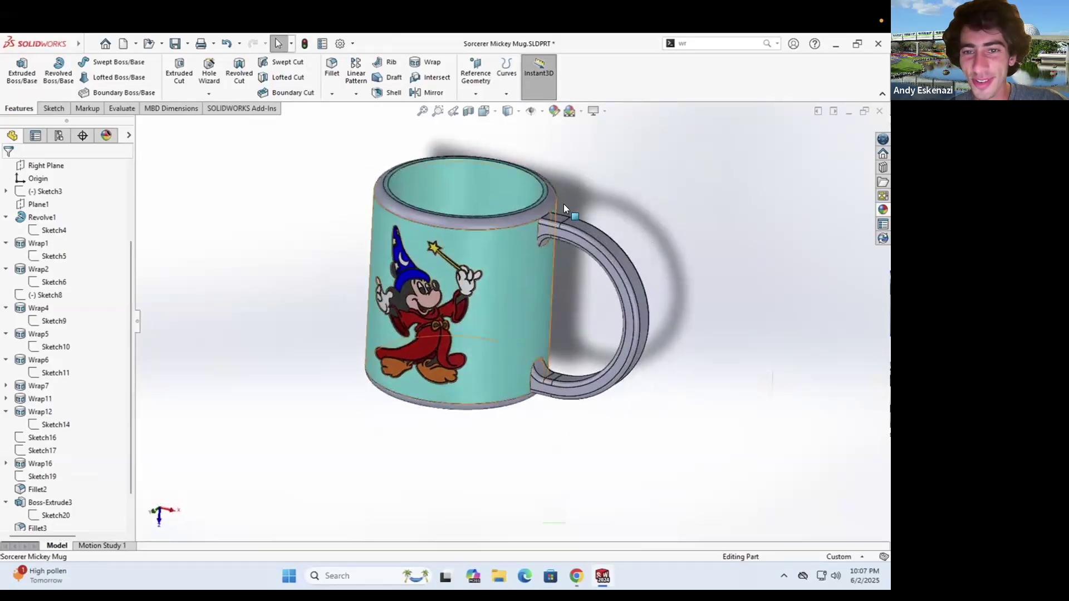
scroll(563, 203, down, 5)
right_click(516, 286)
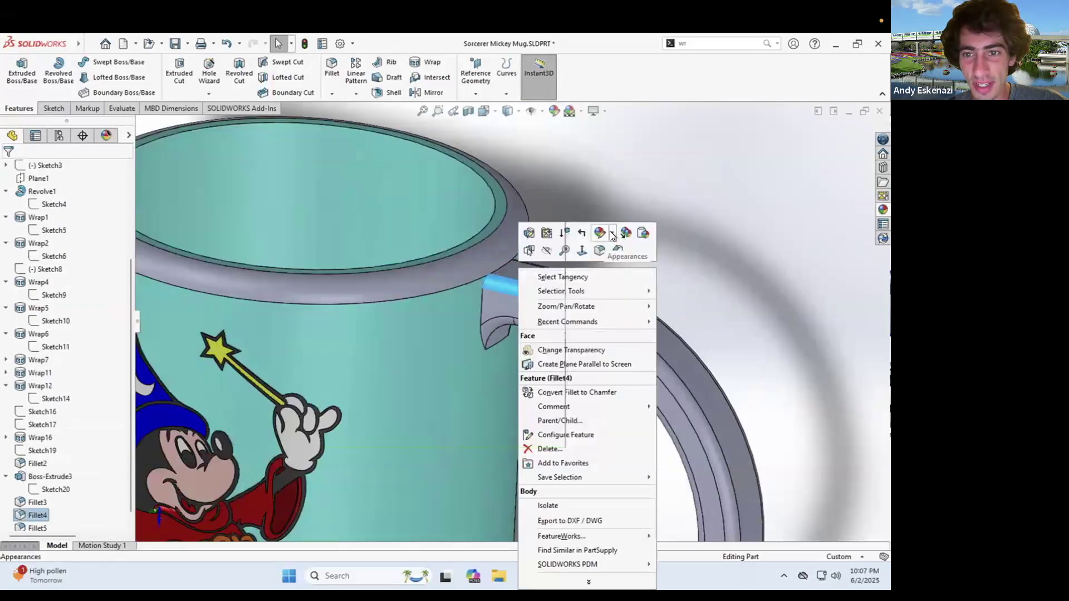
click(612, 234)
click(629, 256)
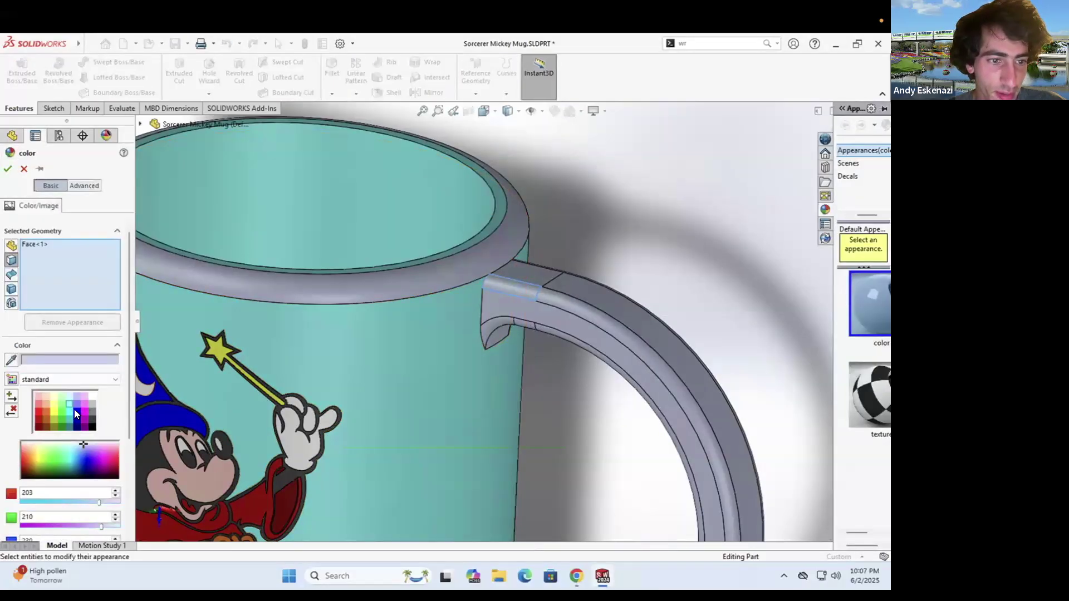
click(61, 403)
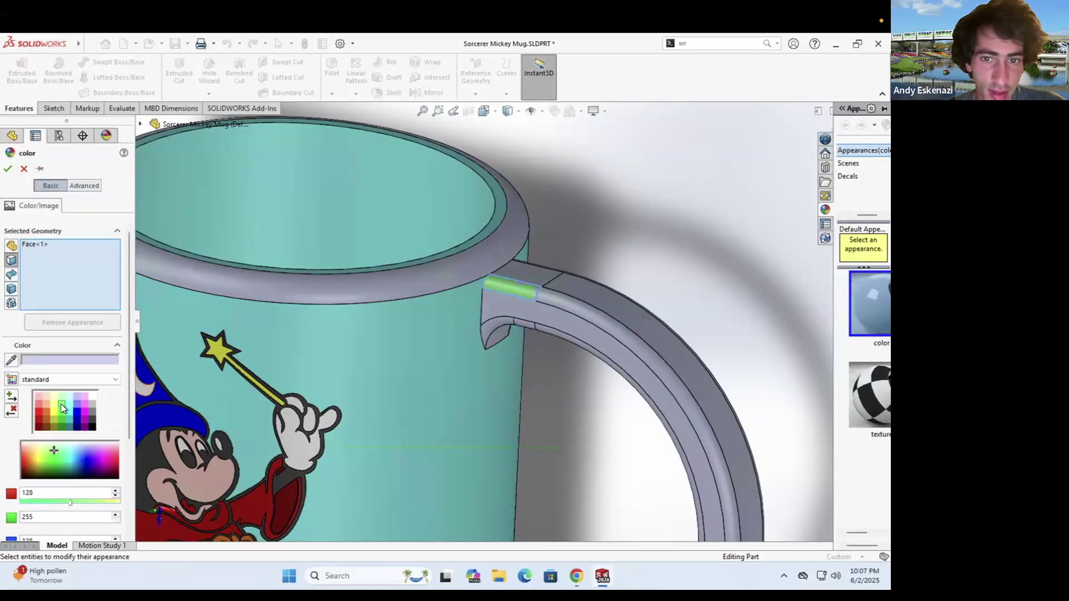
Add the other faces at the handle's upper end, curve and underside to the light green color selection
click(553, 301)
click(533, 280)
click(523, 337)
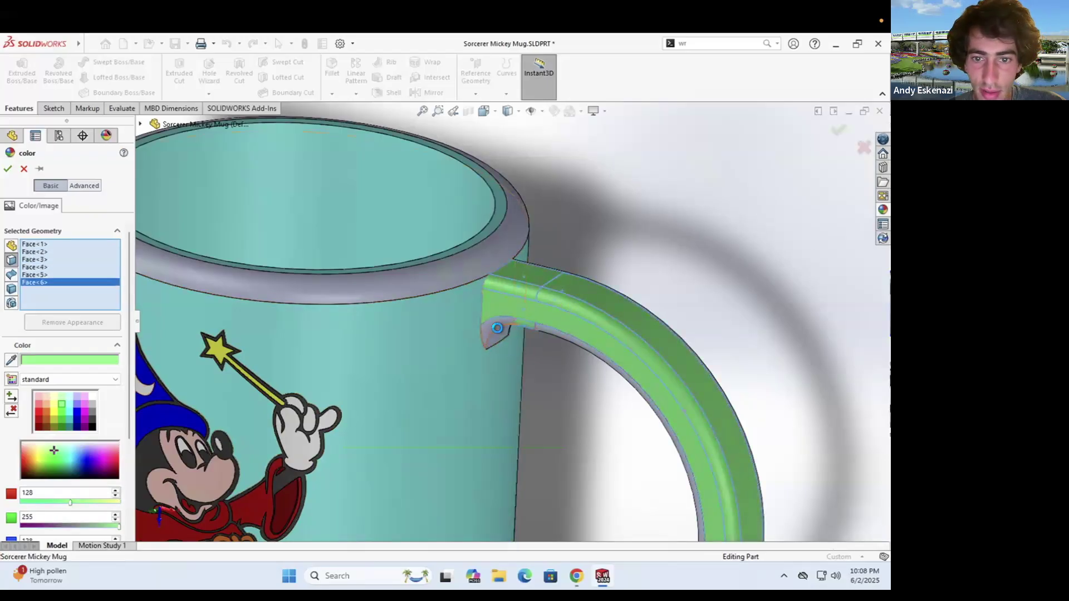
click(551, 330)
middle_drag(563, 349, 561, 181)
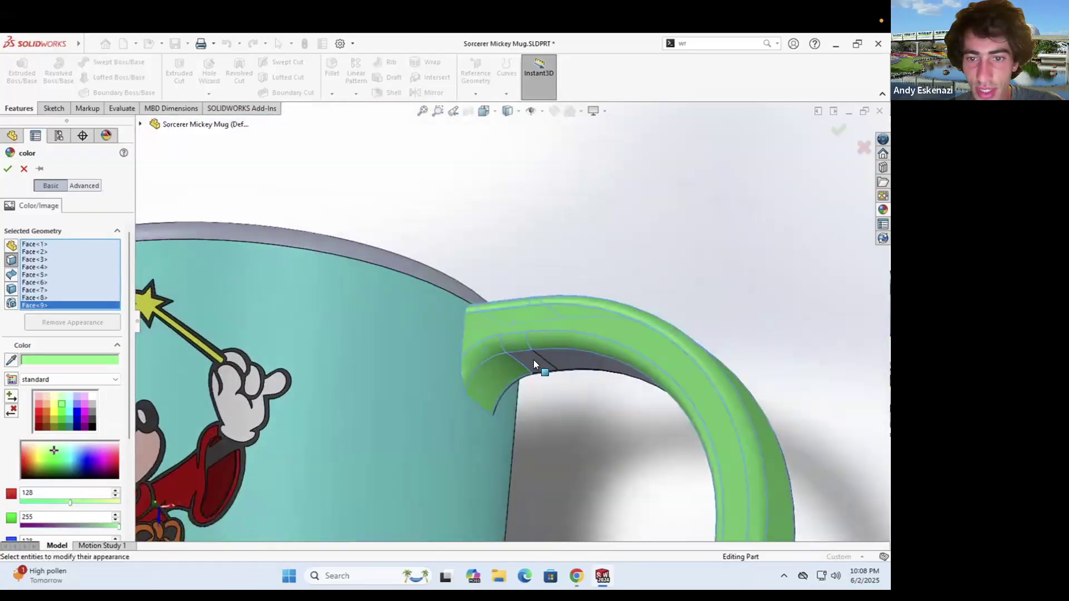
scroll(563, 369, down, 4)
middle_drag(563, 369, 557, 365)
click(553, 363)
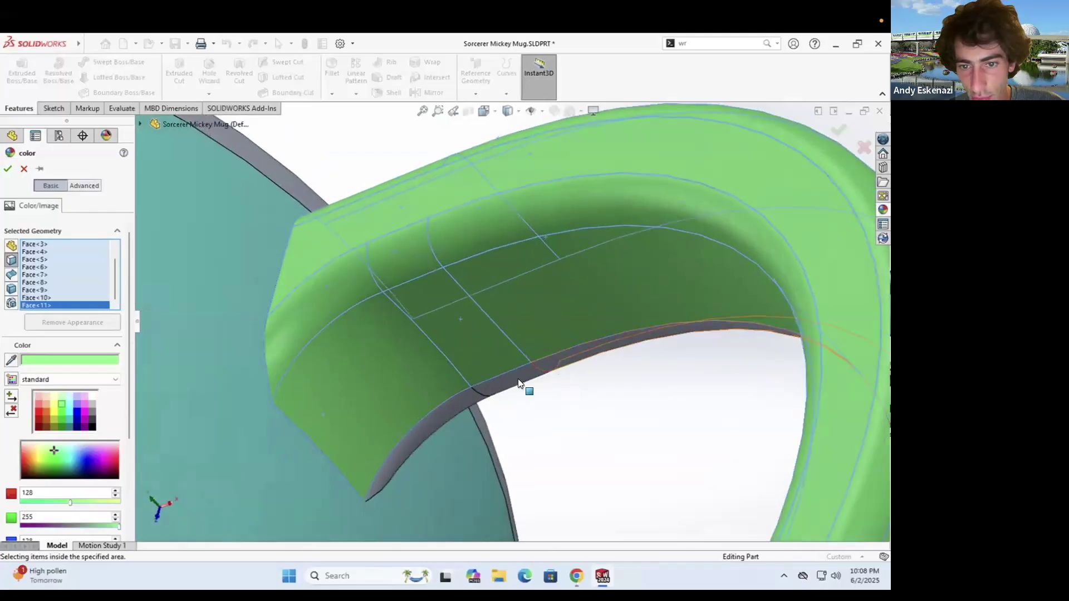
click(518, 378)
click(466, 401)
scroll(501, 309, up, 8)
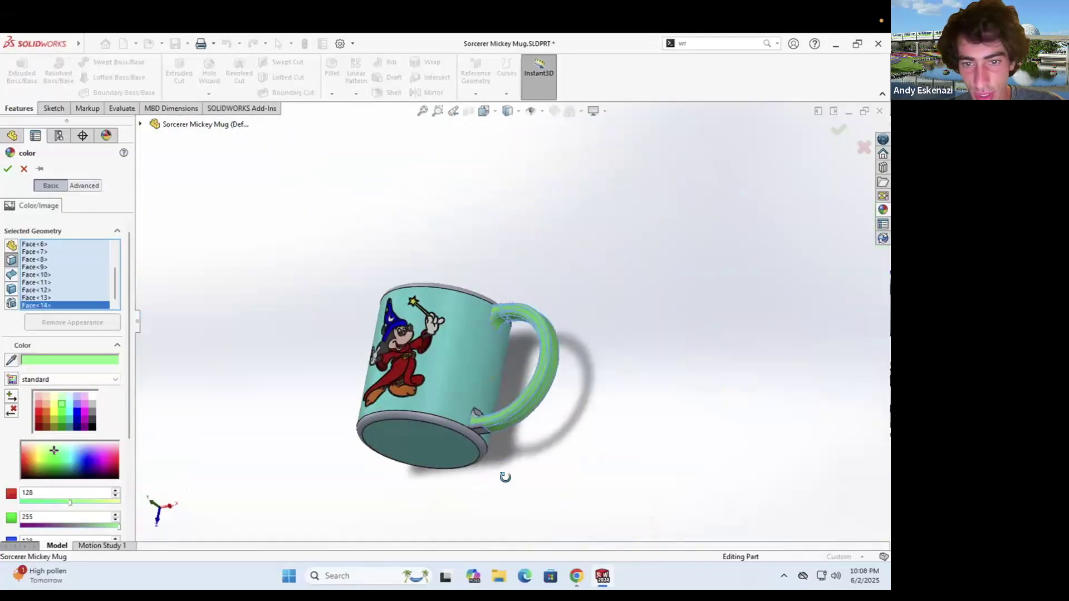
Add the uncolored faces at the handle's lower end to the light green color selection
scroll(479, 409, down, 8)
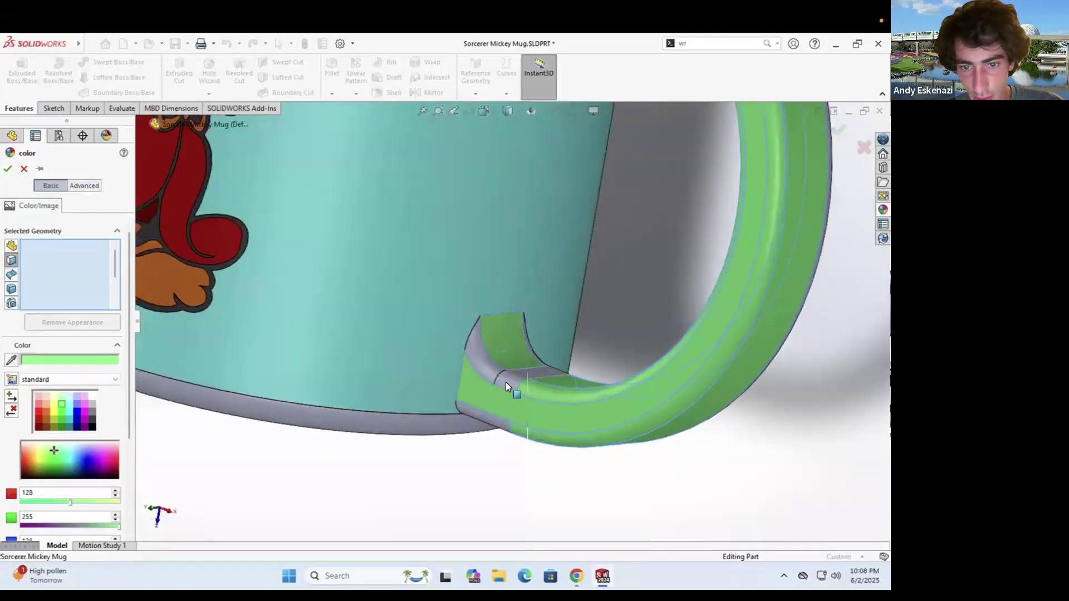
click(494, 411)
click(465, 428)
middle_drag(465, 427, 610, 381)
click(658, 402)
click(634, 415)
click(636, 440)
click(626, 470)
click(601, 467)
middle_drag(613, 409, 601, 505)
click(619, 403)
Add the remaining handle faces and the mug's rounded rim and base edge to the light green color selection
middle_drag(619, 403, 560, 243)
scroll(560, 222, down, 3)
click(560, 205)
click(584, 190)
scroll(538, 268, up, 4)
middle_drag(555, 283, 430, 261)
scroll(407, 266, down, 3)
click(409, 243)
scroll(510, 426, up, 4)
middle_drag(510, 426, 513, 383)
scroll(551, 348, down, 4)
click(551, 351)
click(565, 420)
middle_drag(637, 343, 576, 469)
scroll(576, 465, up, 8)
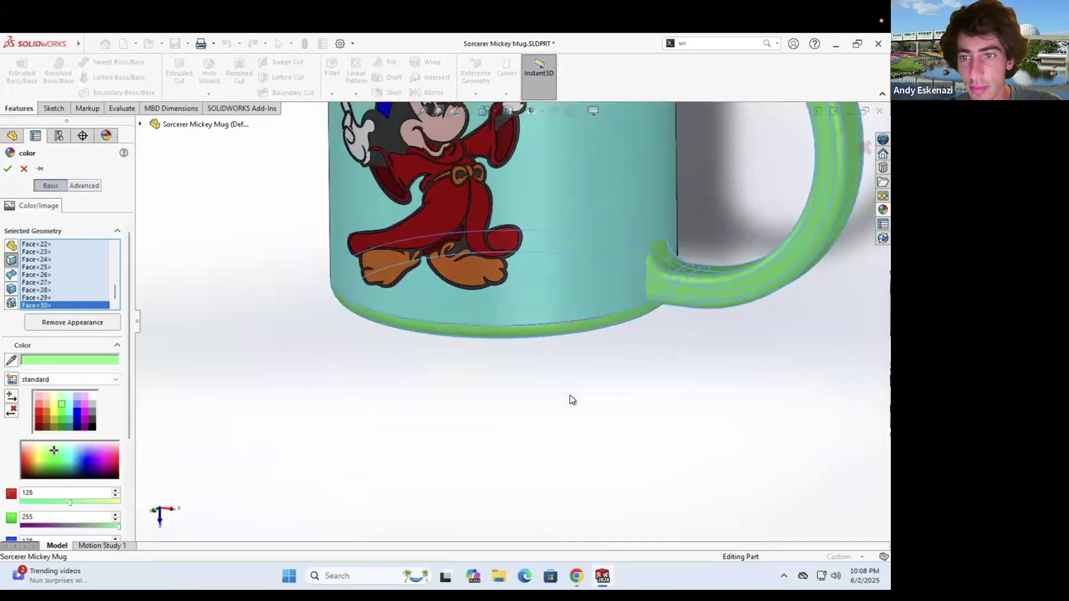
key(f)
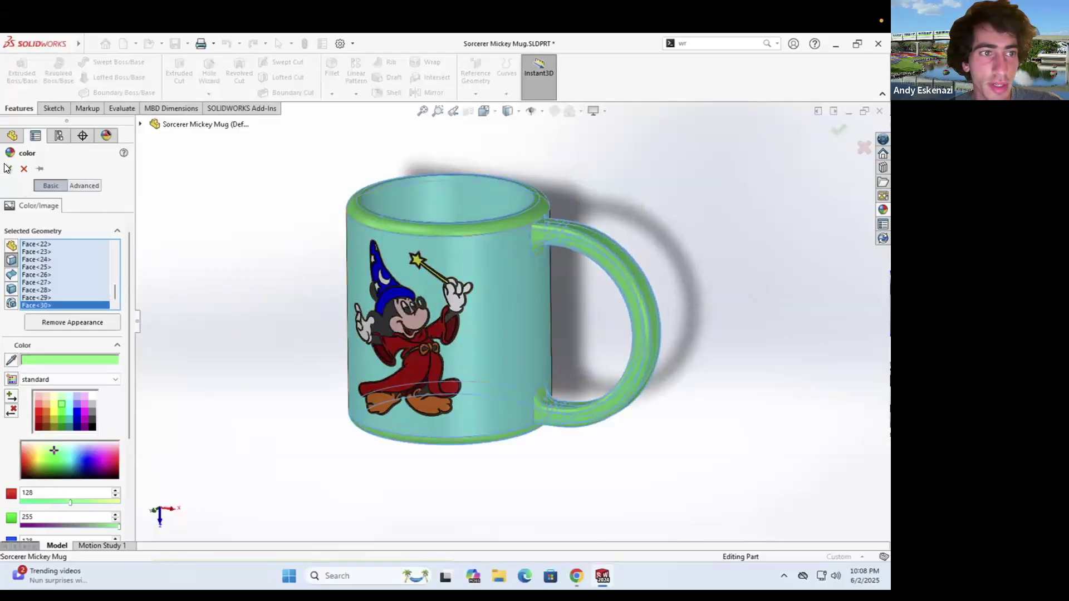
Apply the light green selection, and color the rounded edge of the mug's interior floor turquoise from the standard swatches
key(Return)
middle_drag(379, 225, 419, 262)
right_click(420, 263)
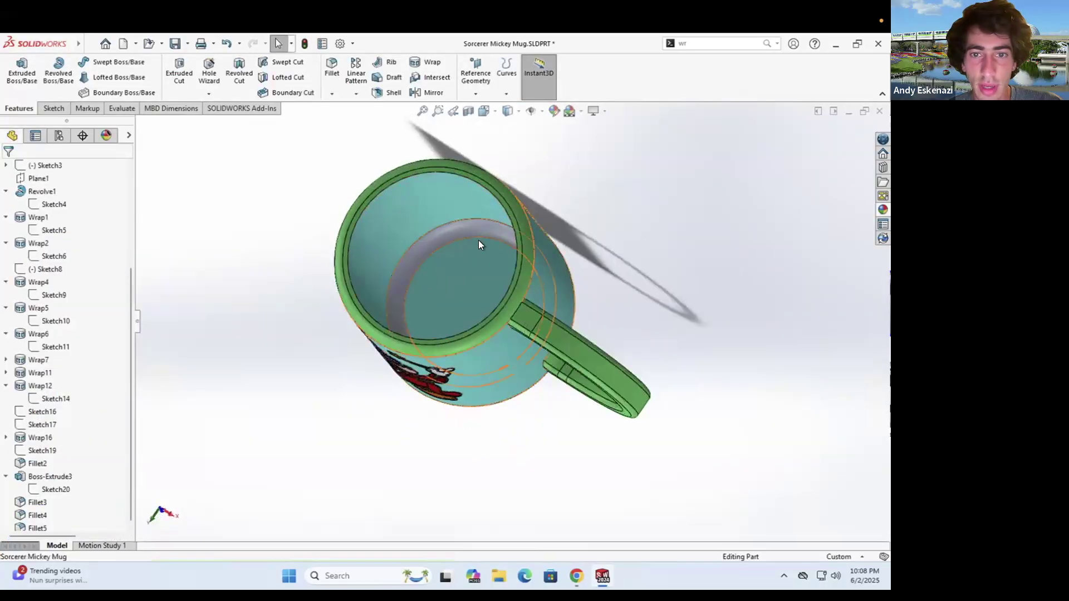
click(515, 223)
click(584, 248)
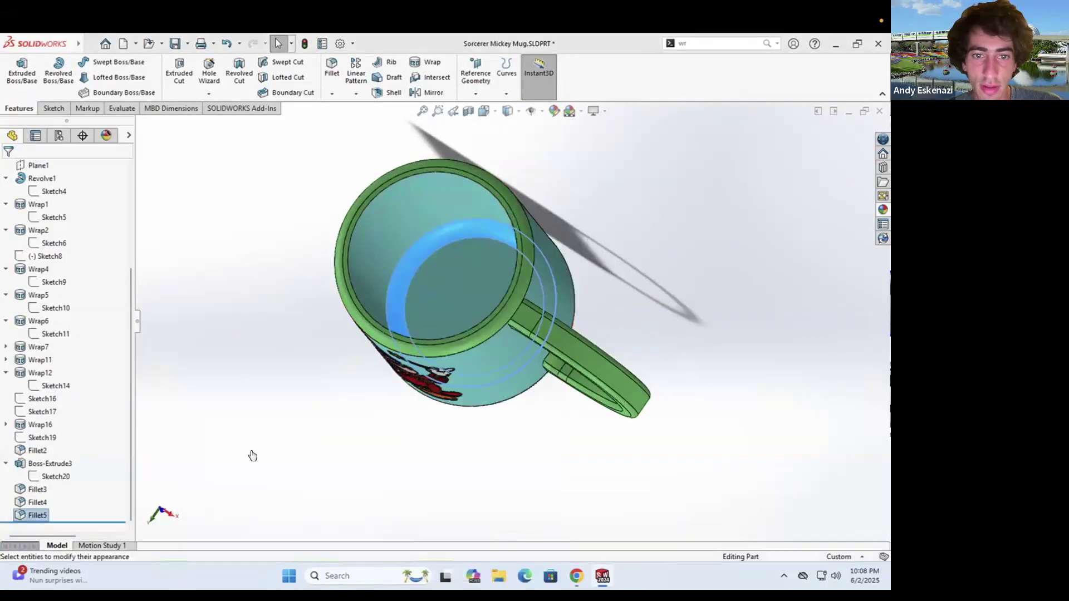
click(68, 404)
click(8, 170)
Save the Sorcerer Mickey Mug part
scroll(410, 387, up, 3)
middle_drag(411, 387, 489, 279)
middle_drag(518, 341, 477, 339)
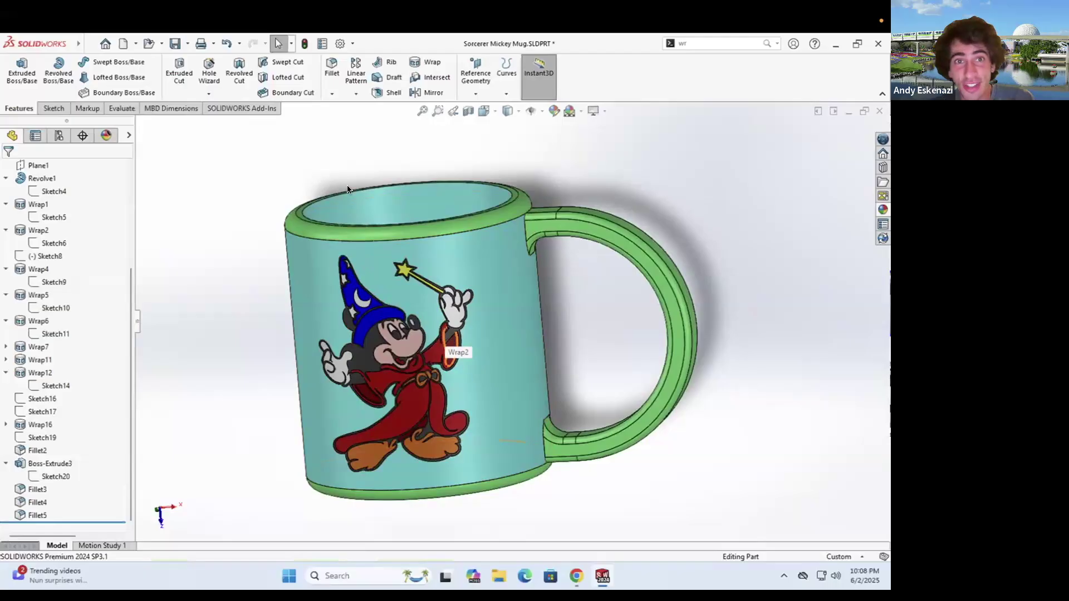
click(174, 44)
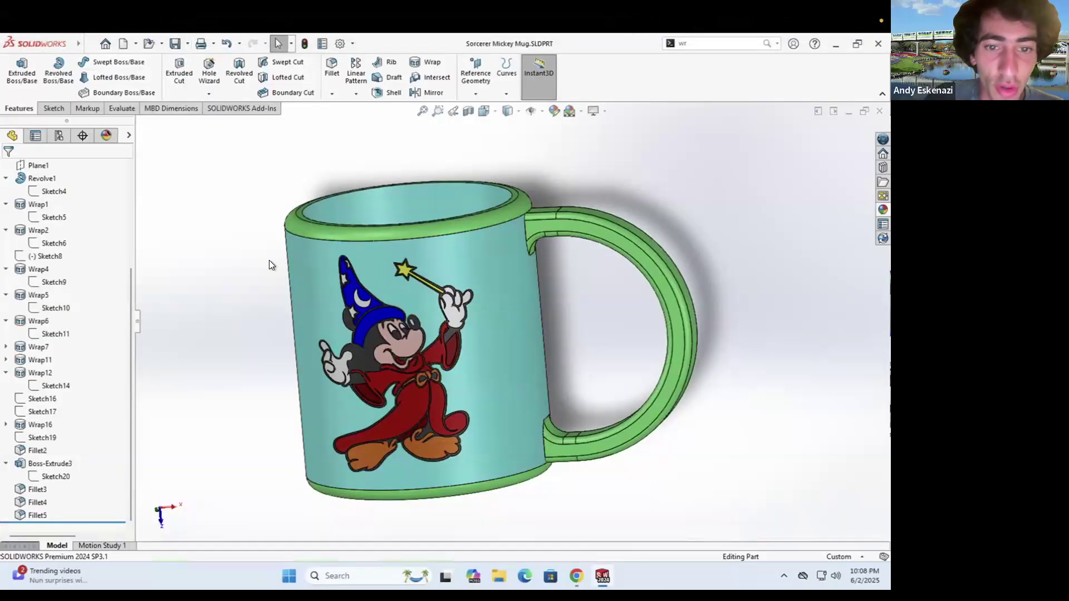
Examine the mug's Mickey artwork, green rim, base edge and handle from several angles and distances
middle_drag(568, 267, 599, 285)
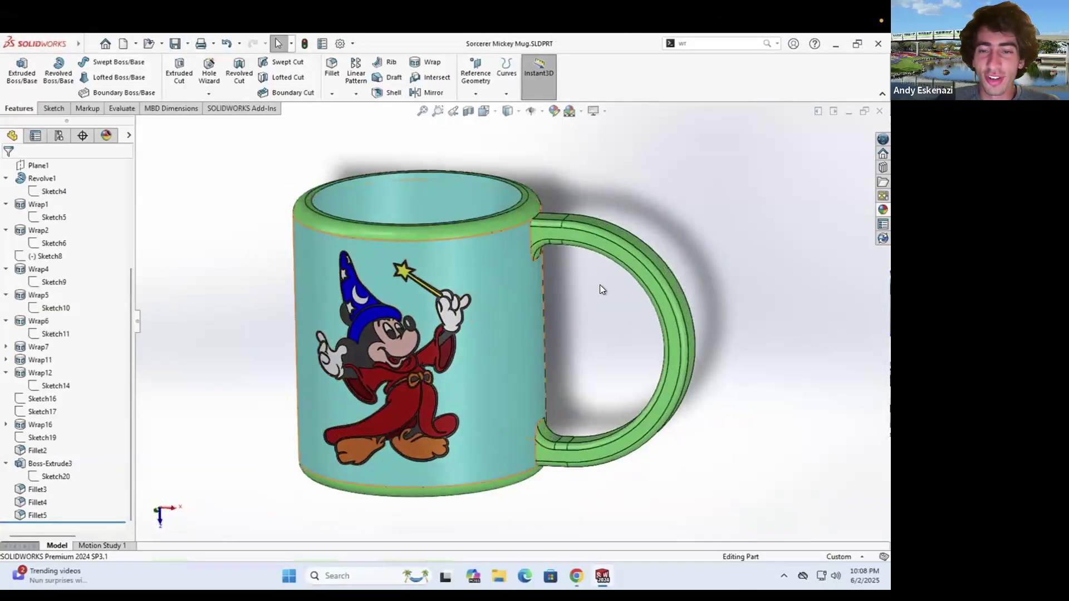
scroll(599, 285, up, 3)
scroll(459, 315, down, 3)
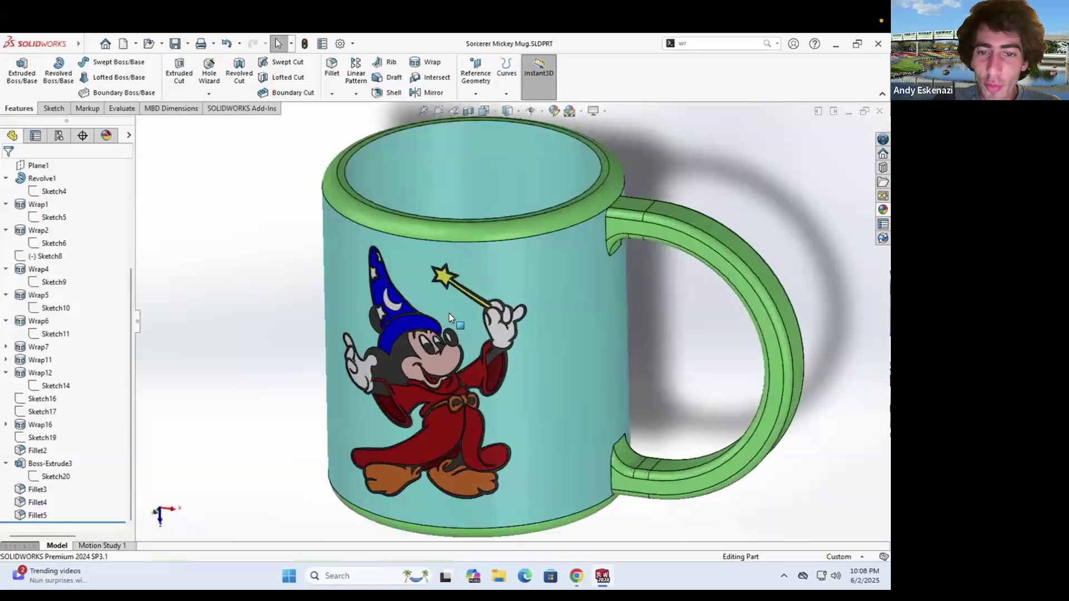
middle_drag(450, 314, 414, 325)
scroll(506, 251, up, 3)
scroll(469, 388, down, 3)
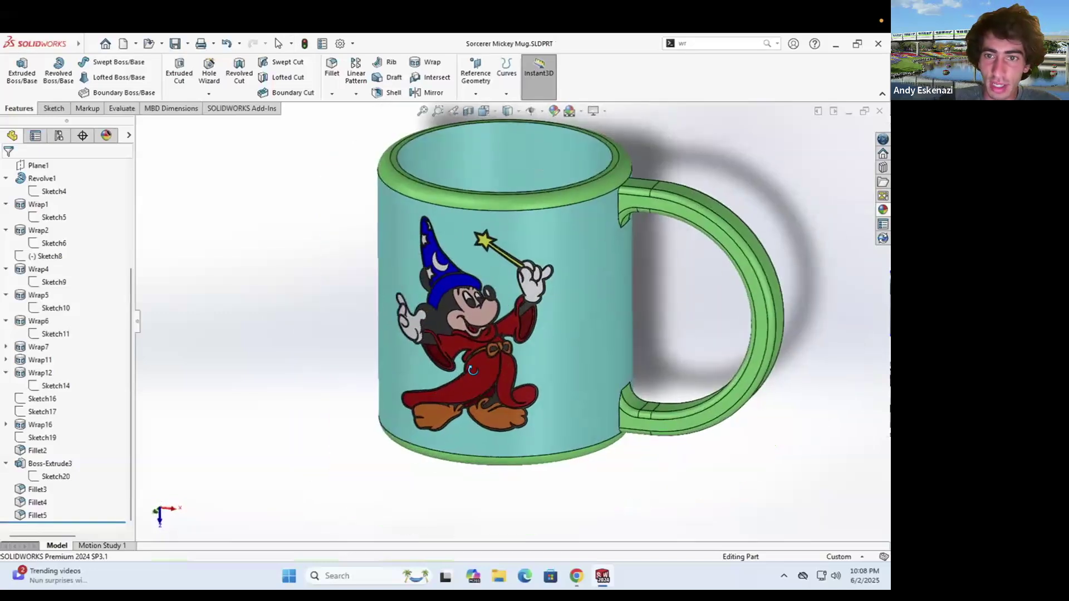
scroll(511, 275, up, 3)
middle_drag(511, 275, 456, 273)
scroll(457, 274, down, 2)
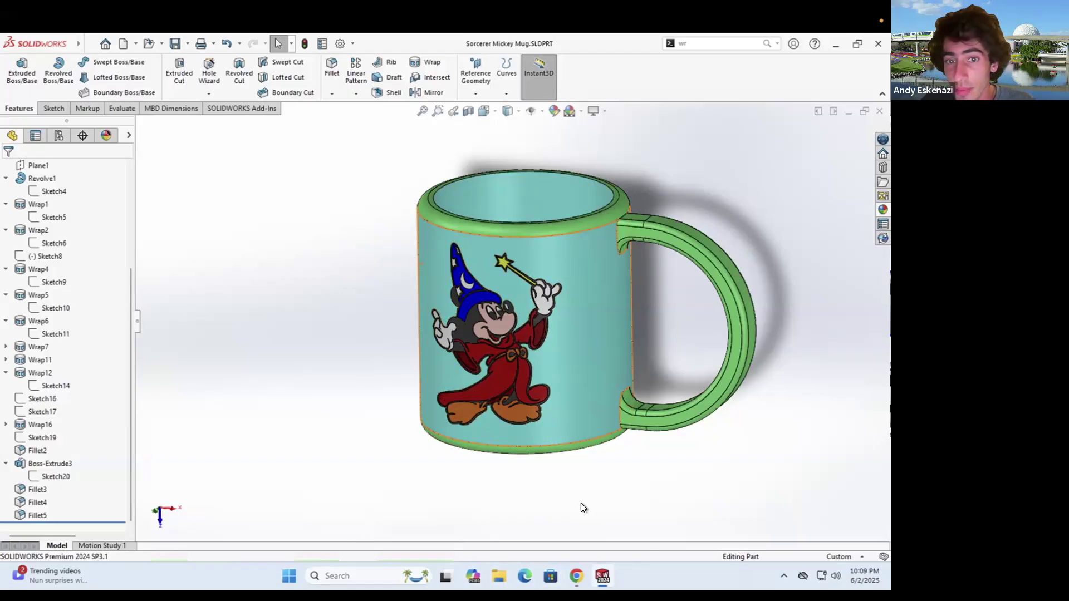
middle_drag(543, 383, 544, 396)
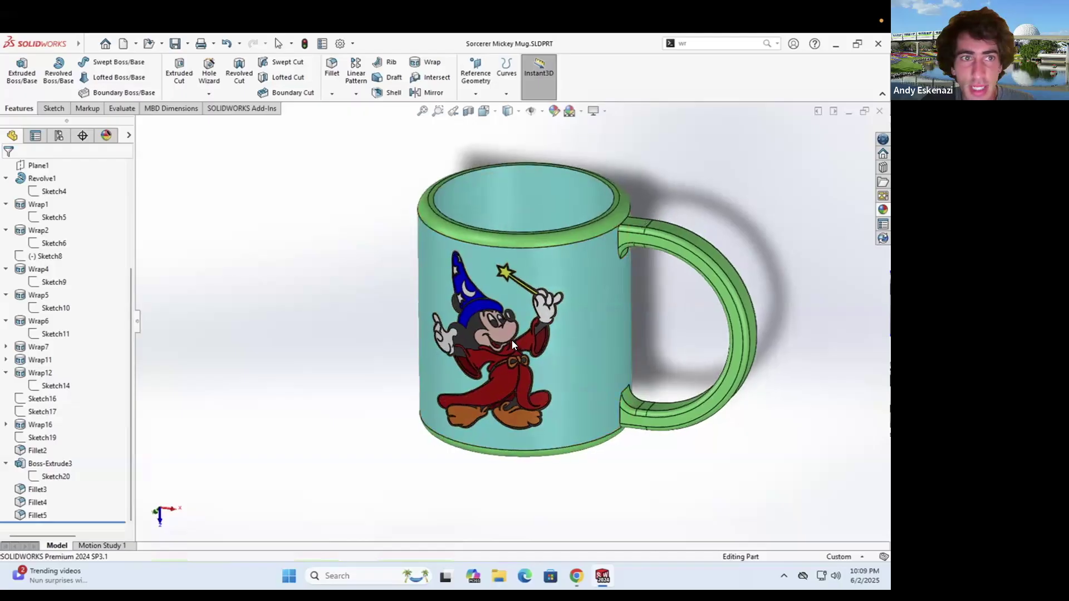
Save the mug part again and look the model over from above and from the front
click(175, 47)
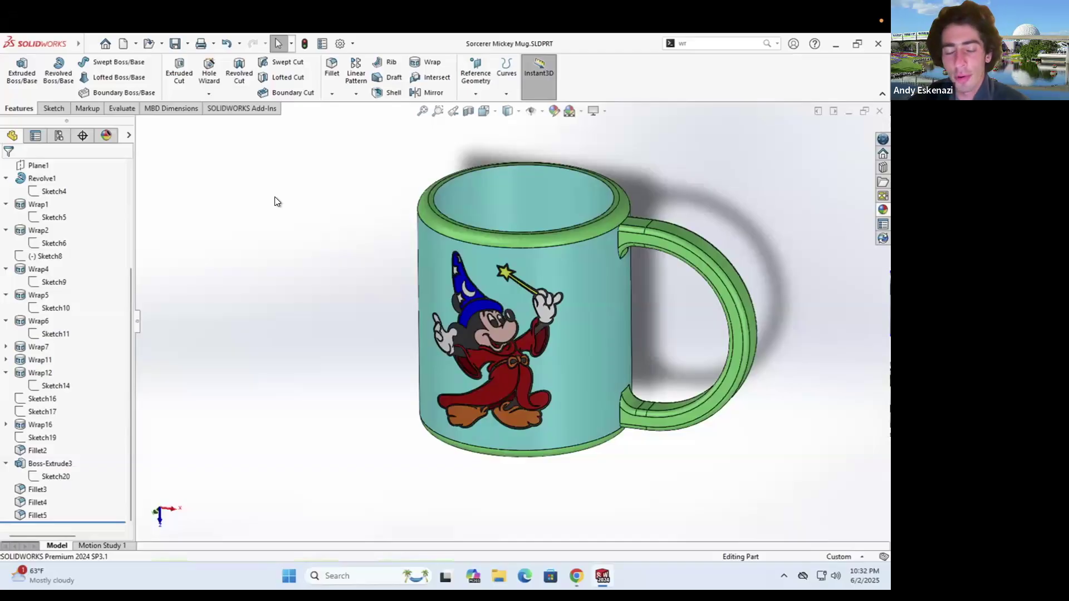
scroll(565, 264, up, 2)
middle_drag(613, 287, 722, 185)
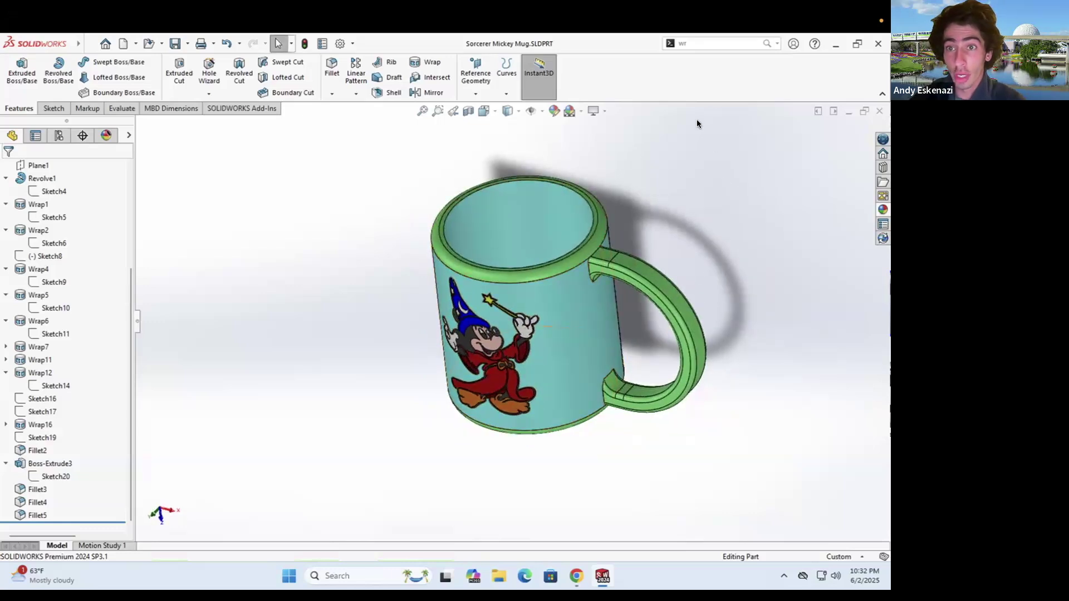
middle_drag(702, 214, 558, 307)
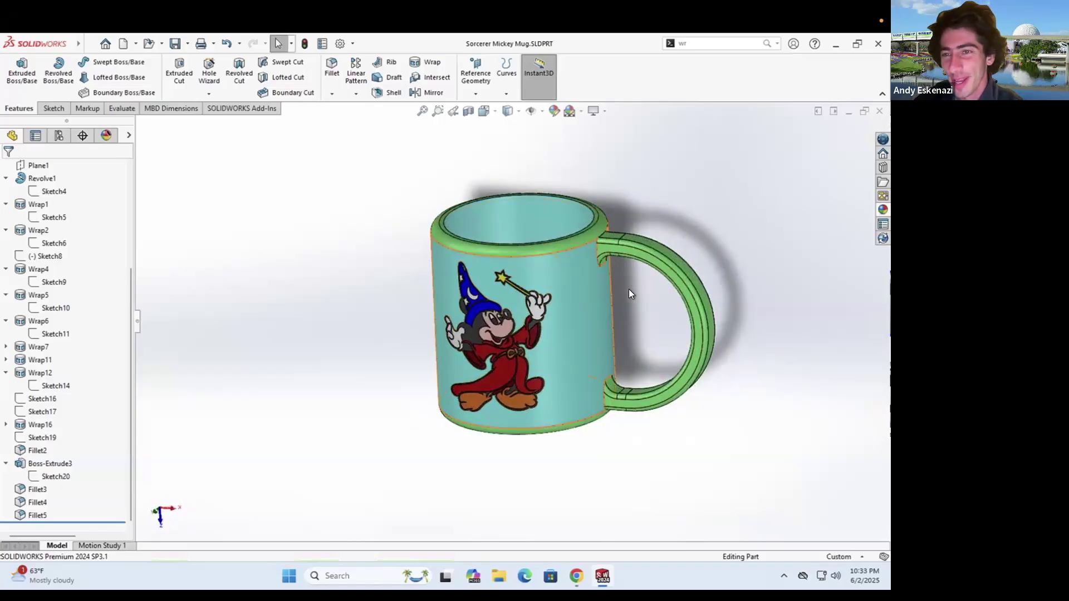
scroll(604, 346, down, 2)
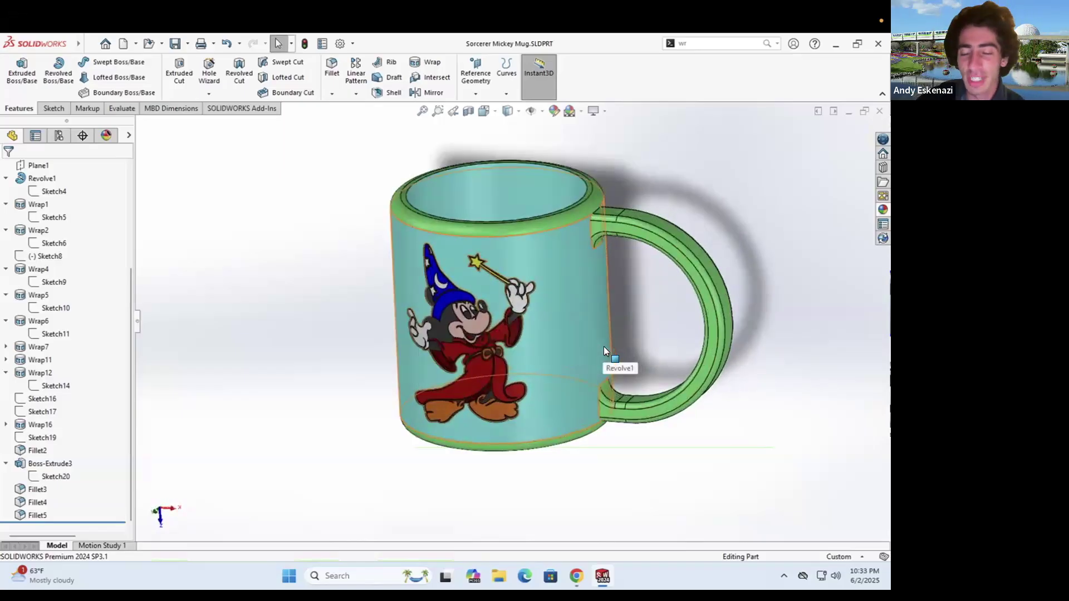
Switch to Chrome and compare the two coin reference images, the Mickey face coin and the Disneyland Paris coin
click(576, 575)
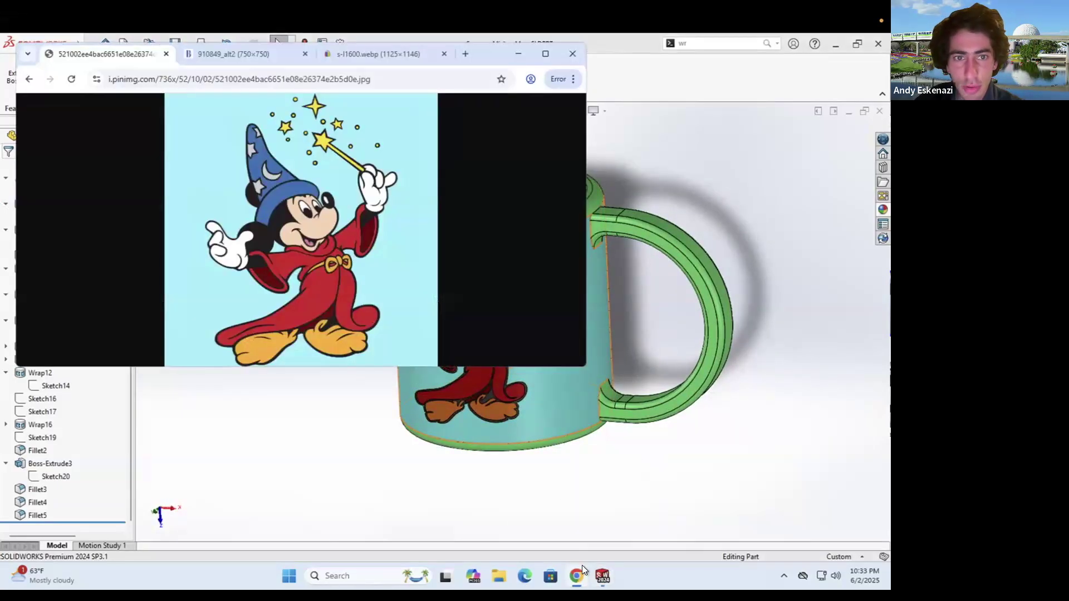
click(275, 53)
drag(490, 45, 572, 119)
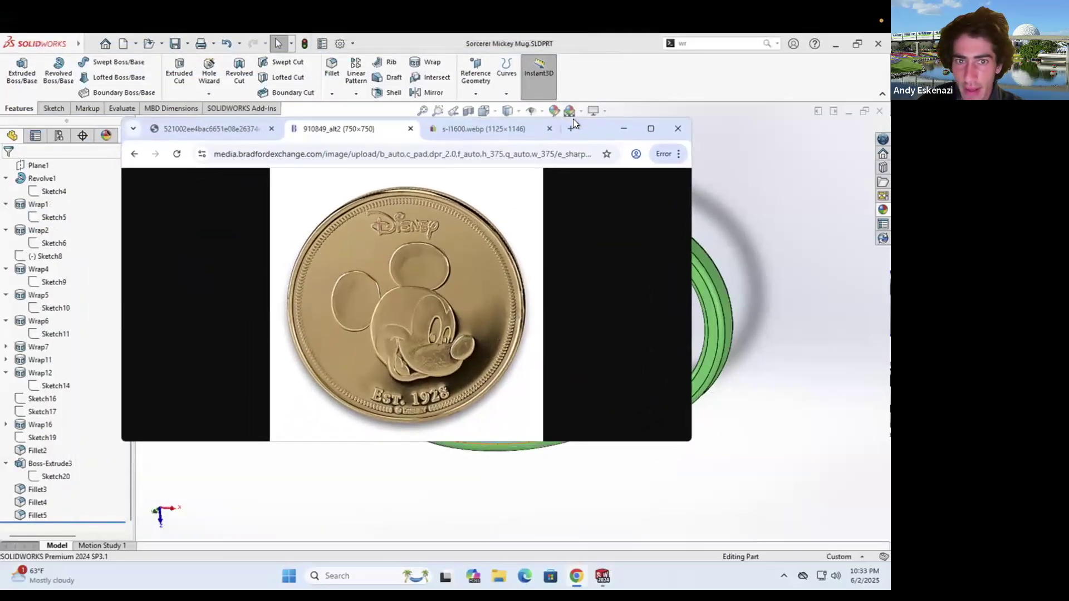
click(466, 129)
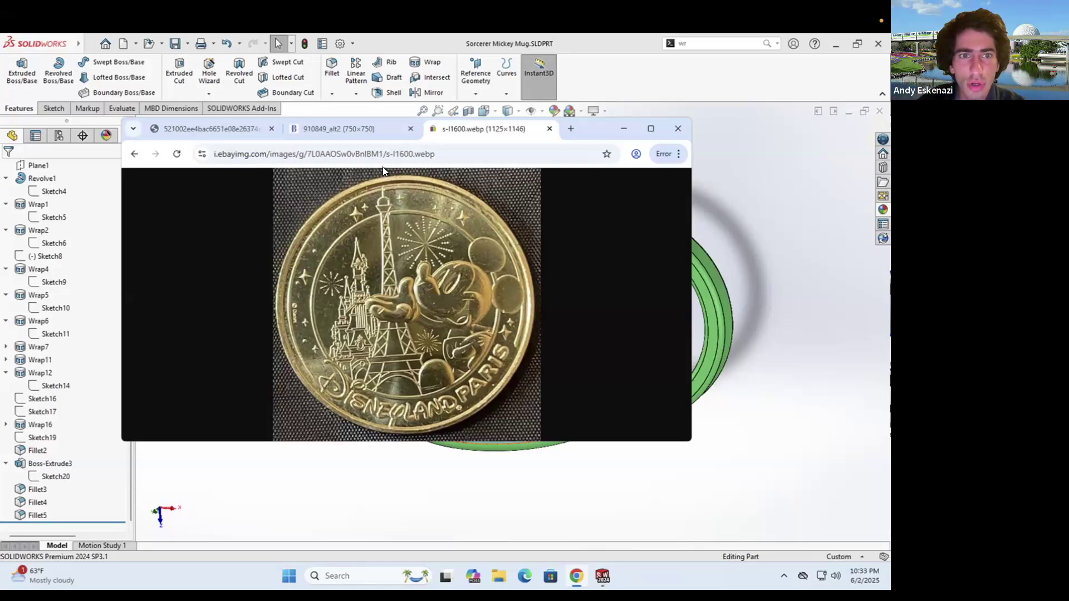
click(346, 128)
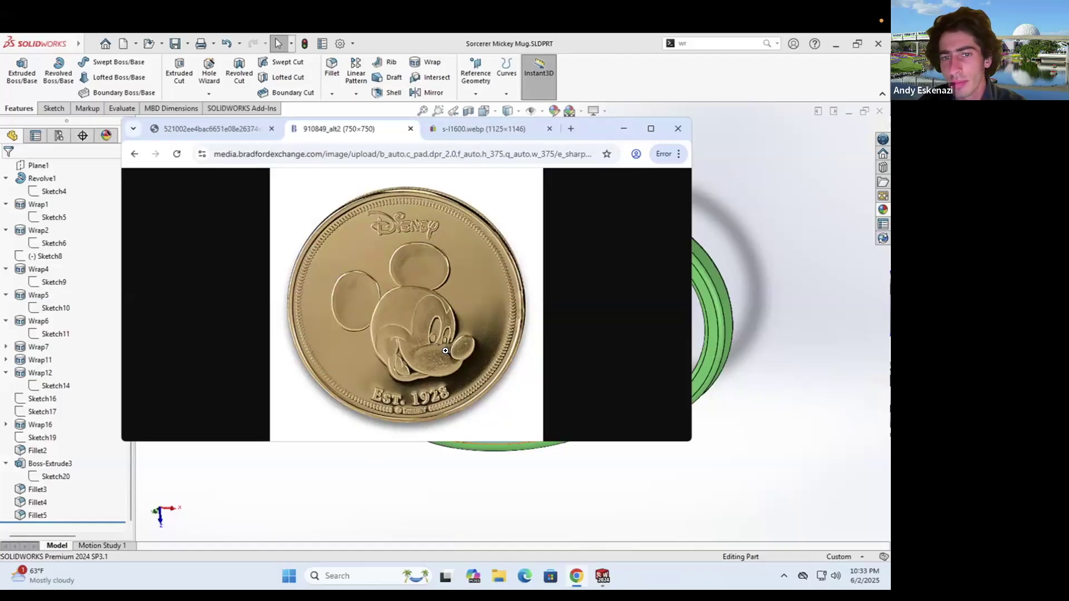
drag(603, 129, 641, 128)
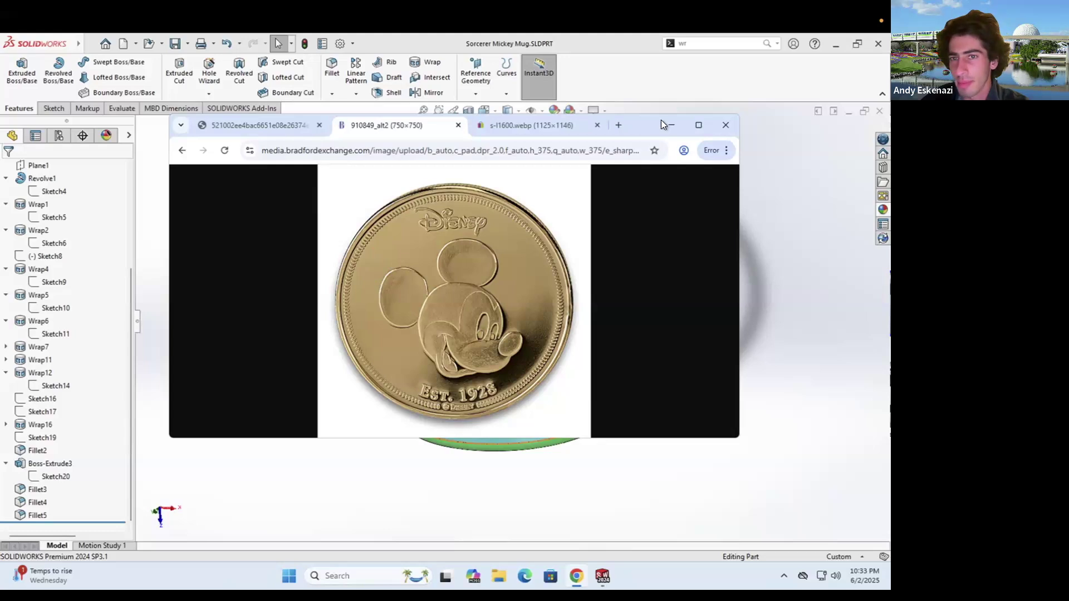
drag(646, 119, 602, 433)
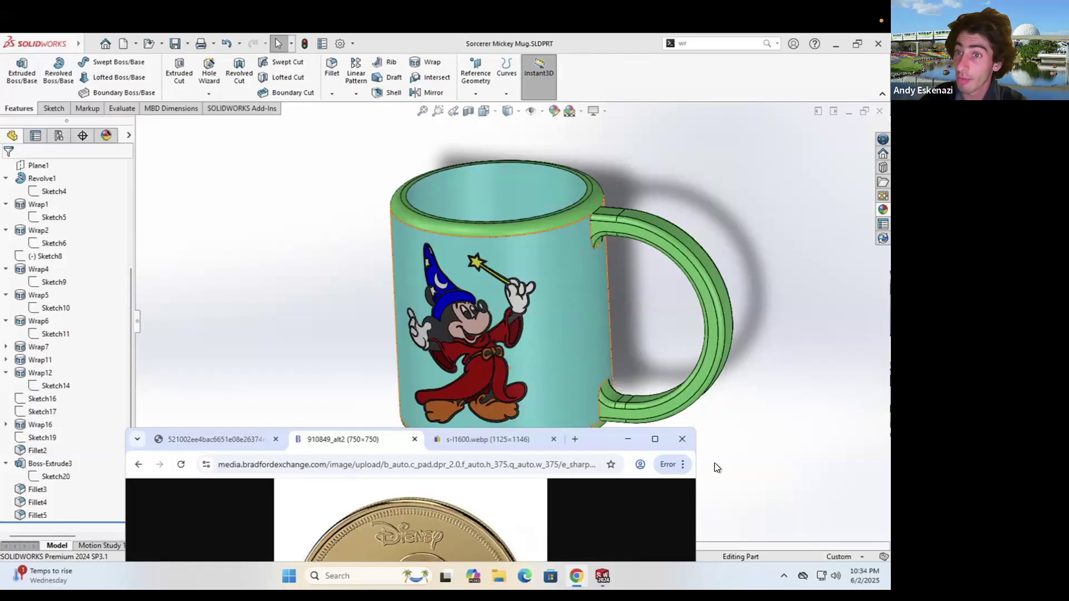
drag(610, 437, 648, 142)
Save the Mickey face coin image to Downloads as "Mickey Face", and display the Disneyland Paris coin image
right_click(448, 299)
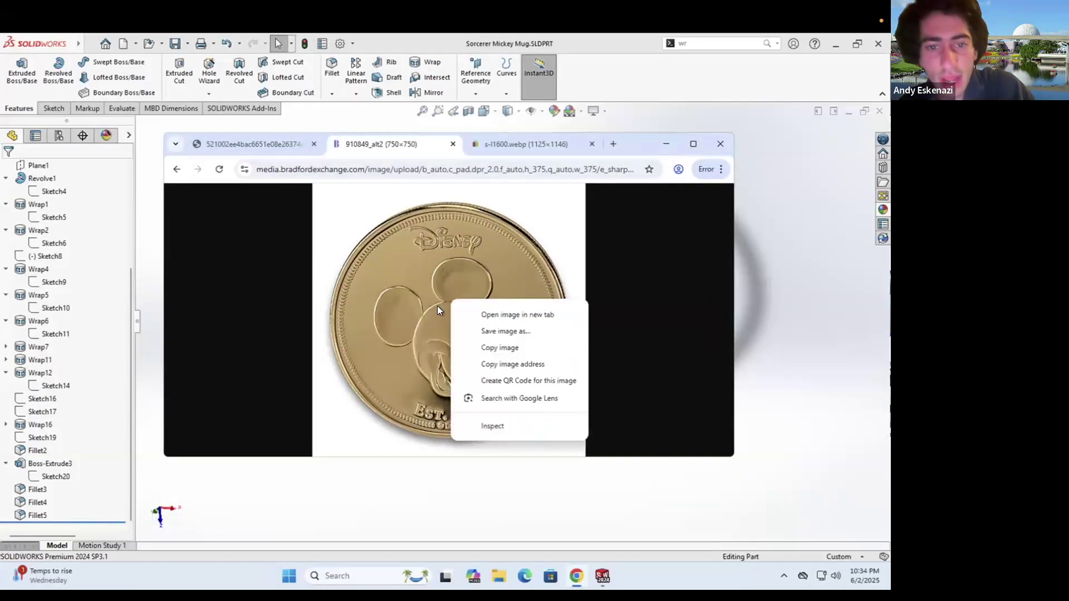
click(512, 329)
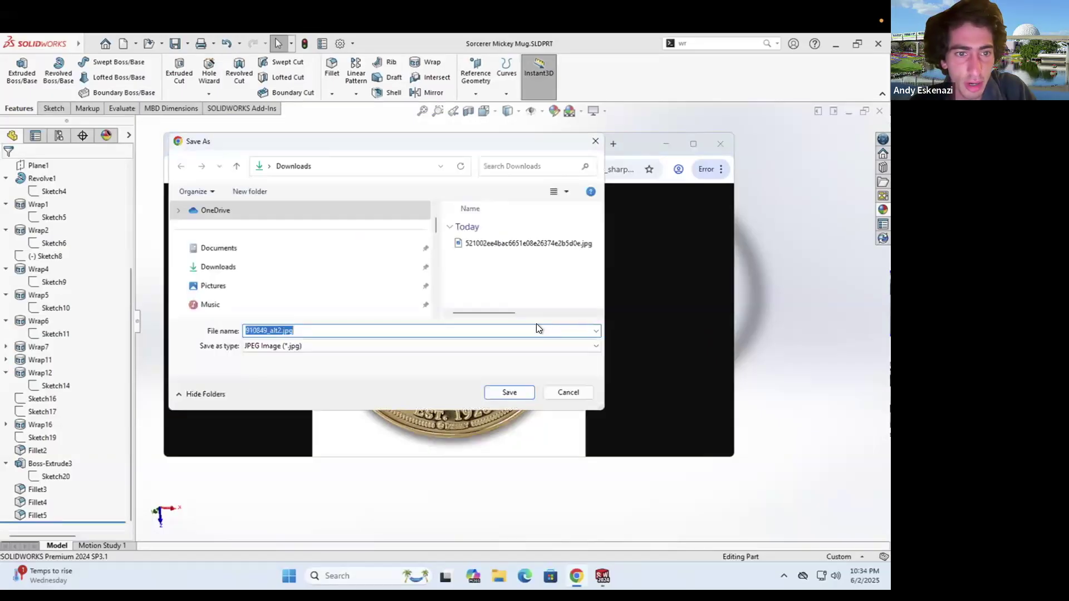
click(222, 267)
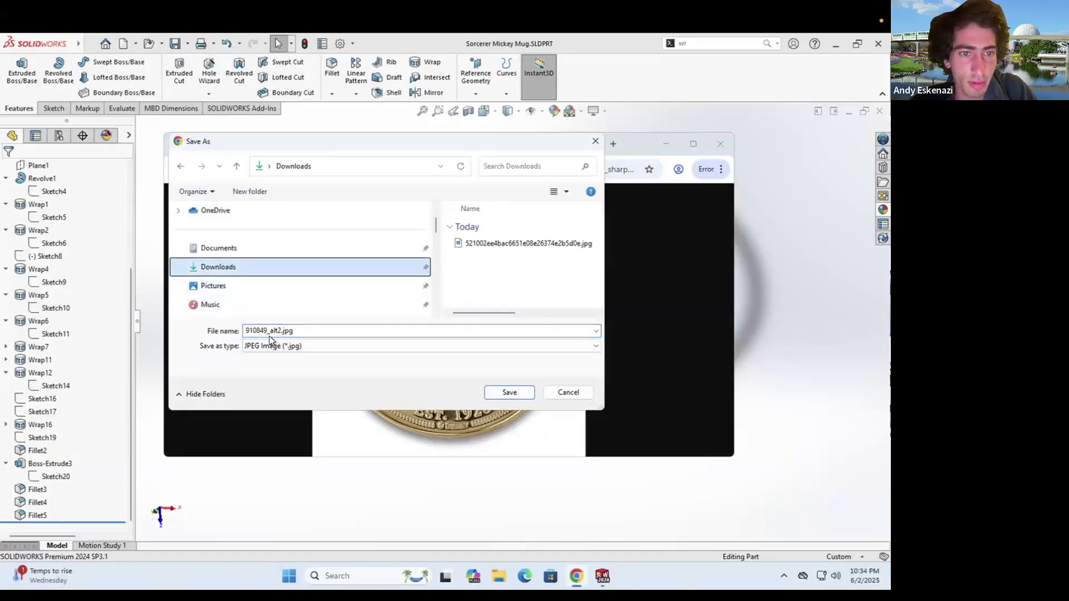
click(272, 330)
double_click(275, 330)
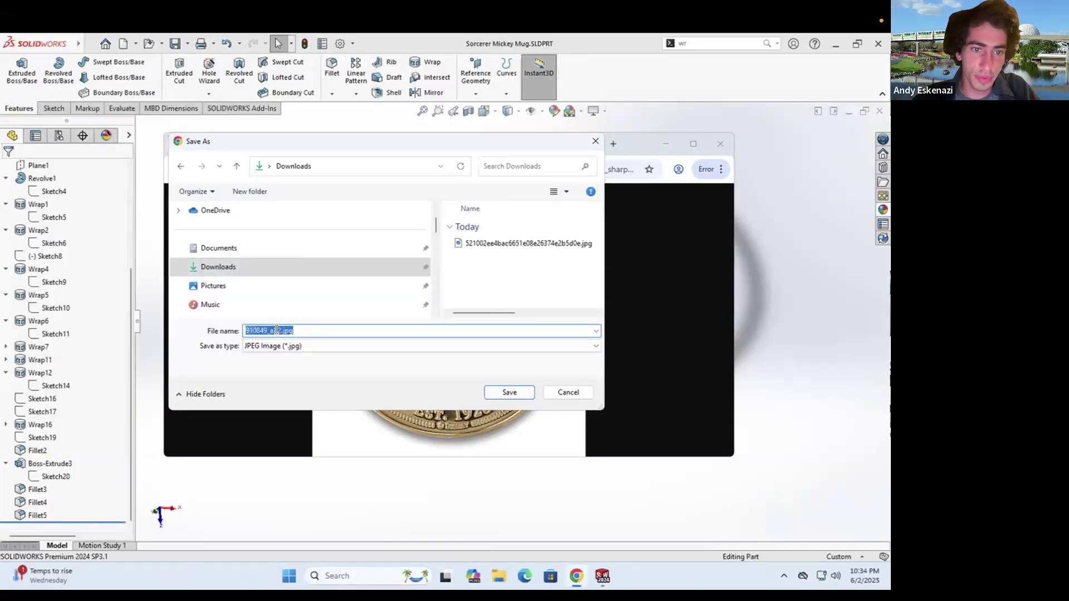
text(Mickey Face)
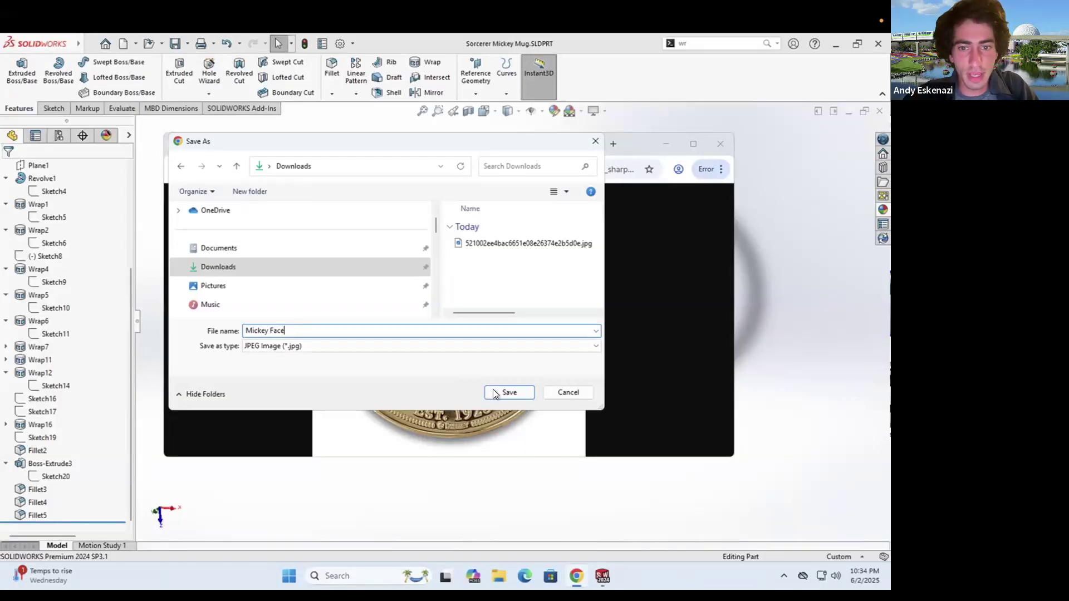
click(495, 393)
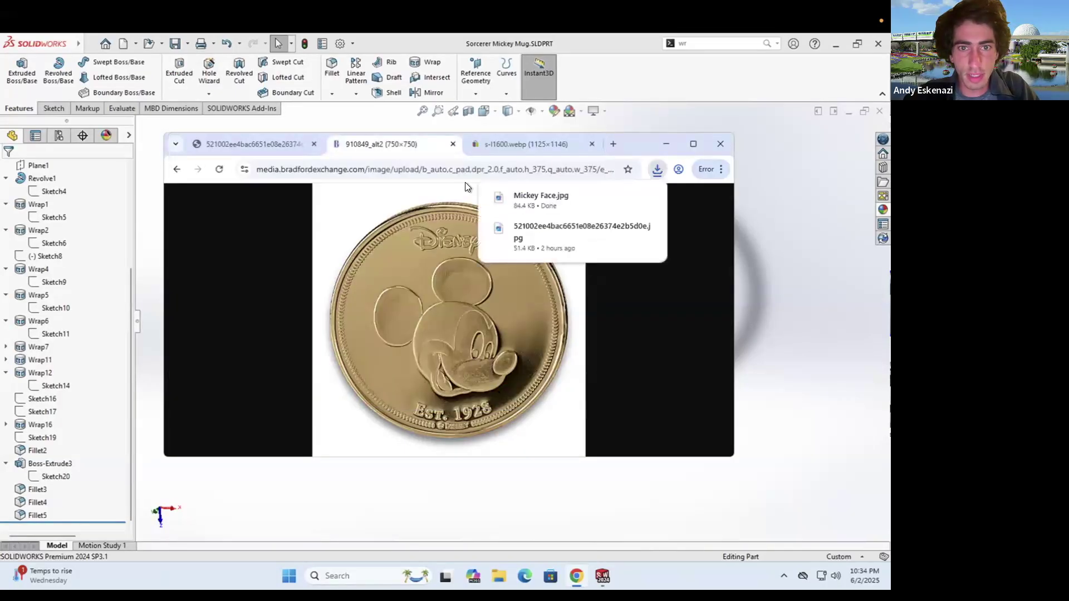
click(492, 145)
right_click(418, 270)
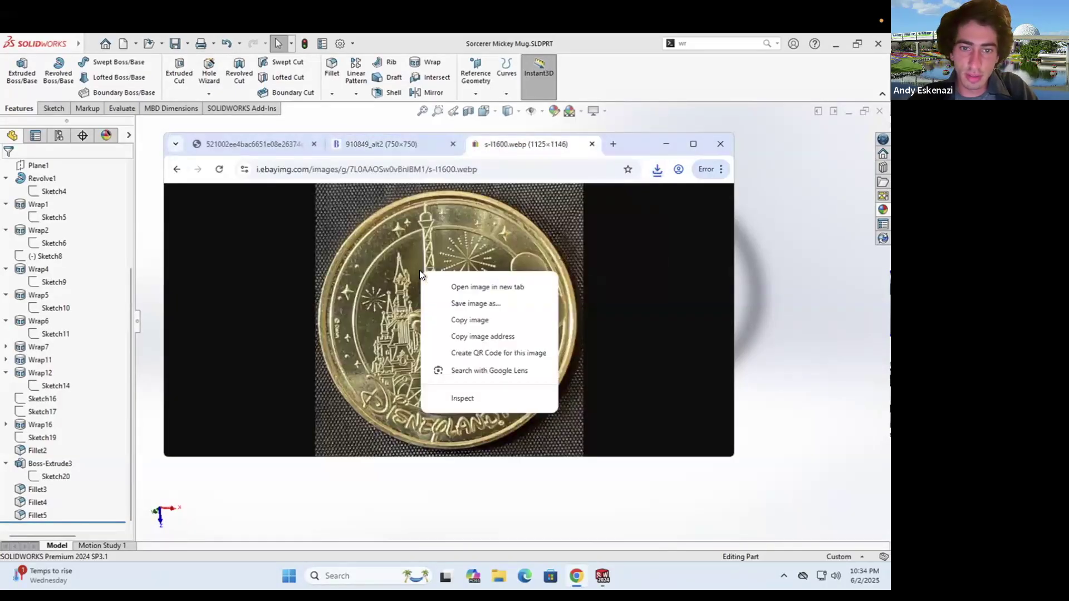
click(457, 302)
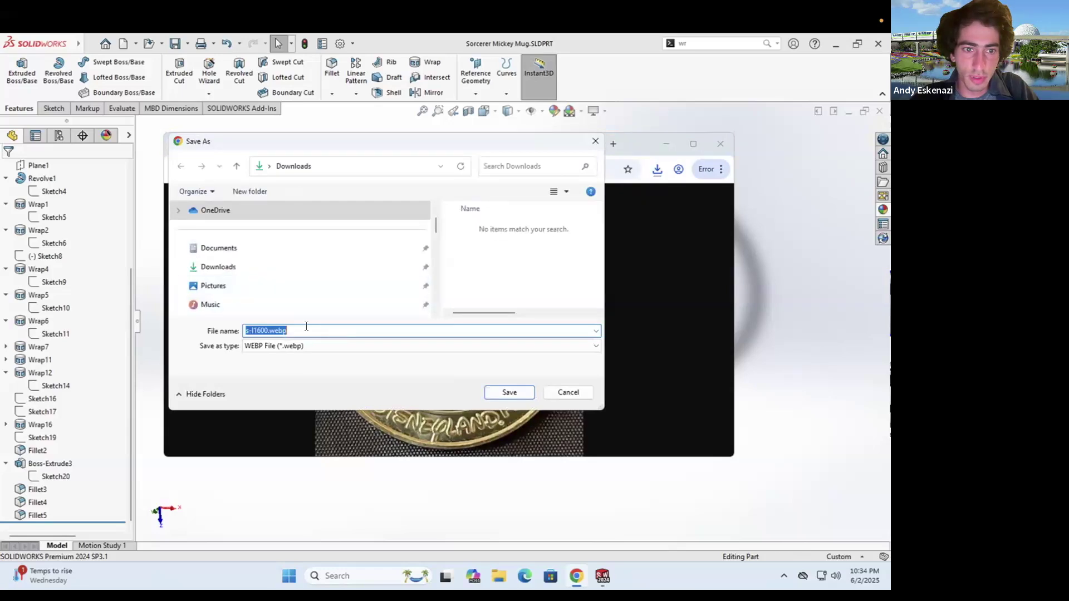
click(547, 393)
Open Snipping Tool and capture a rectangular screenshot of the whole Disneyland Paris coin image
click(373, 576)
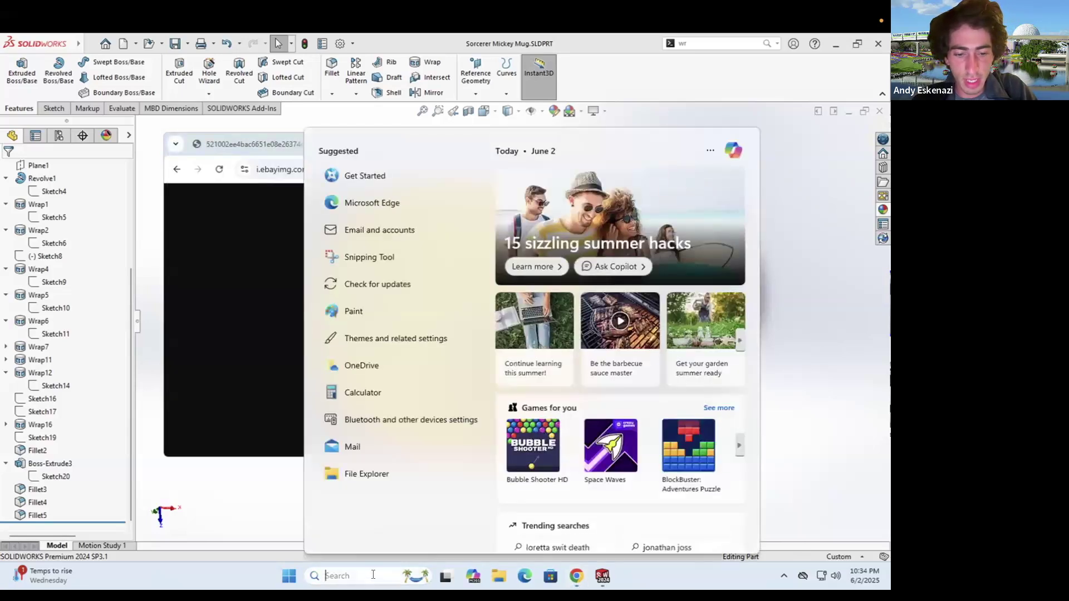
text(s)
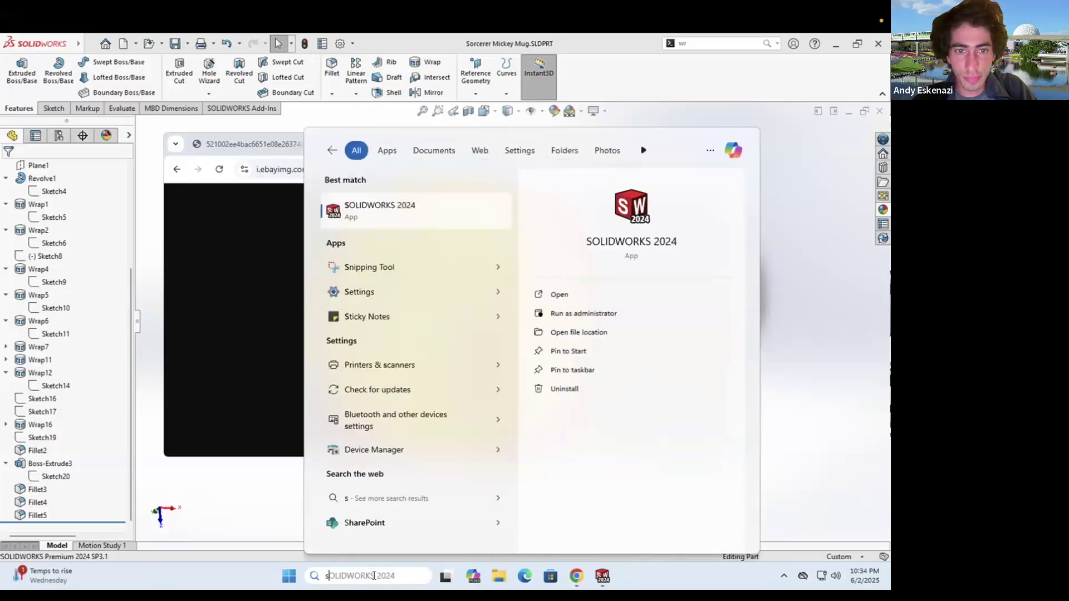
text(ni)
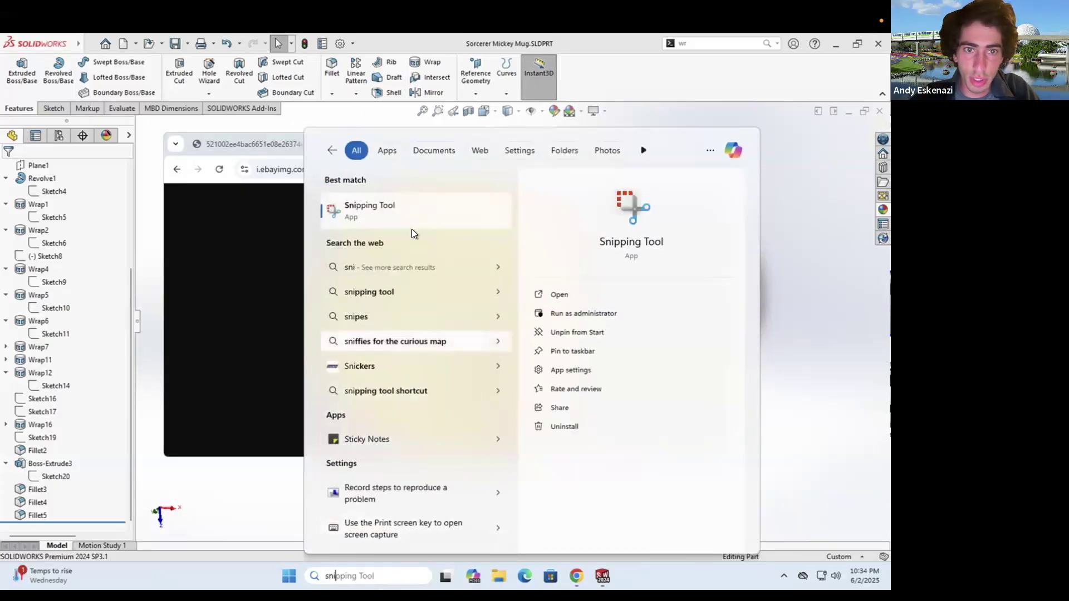
click(401, 217)
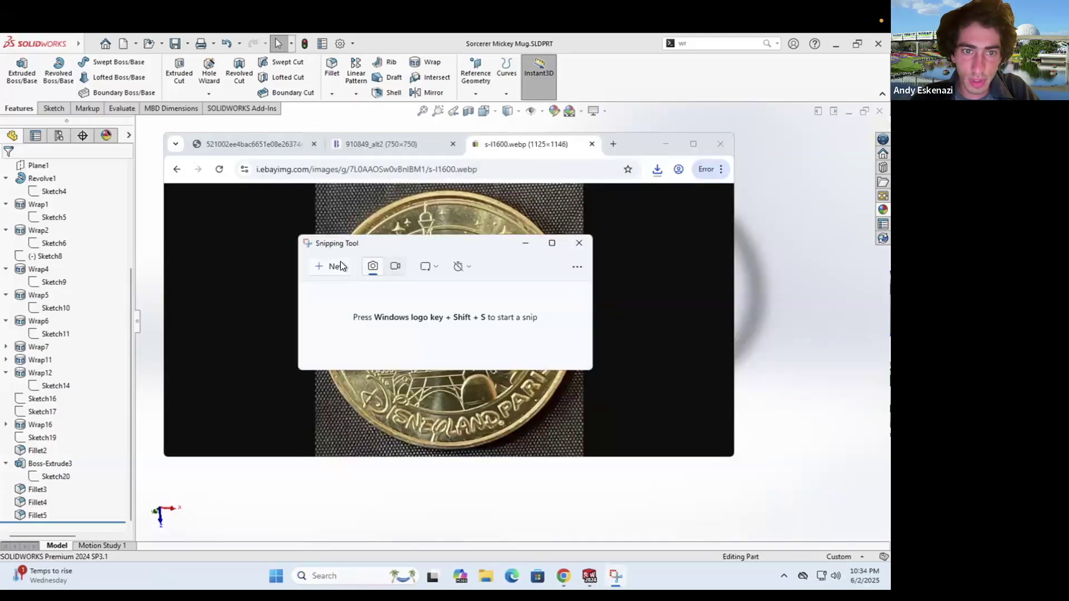
click(334, 266)
mouse_move(318, 186)
mouse_down()
mouse_move(425, 362)
mouse_move(581, 452)
mouse_up()
Save the Disneyland Paris coin screenshot to Downloads as a PNG named "Disney Logo"
drag(712, 225, 565, 179)
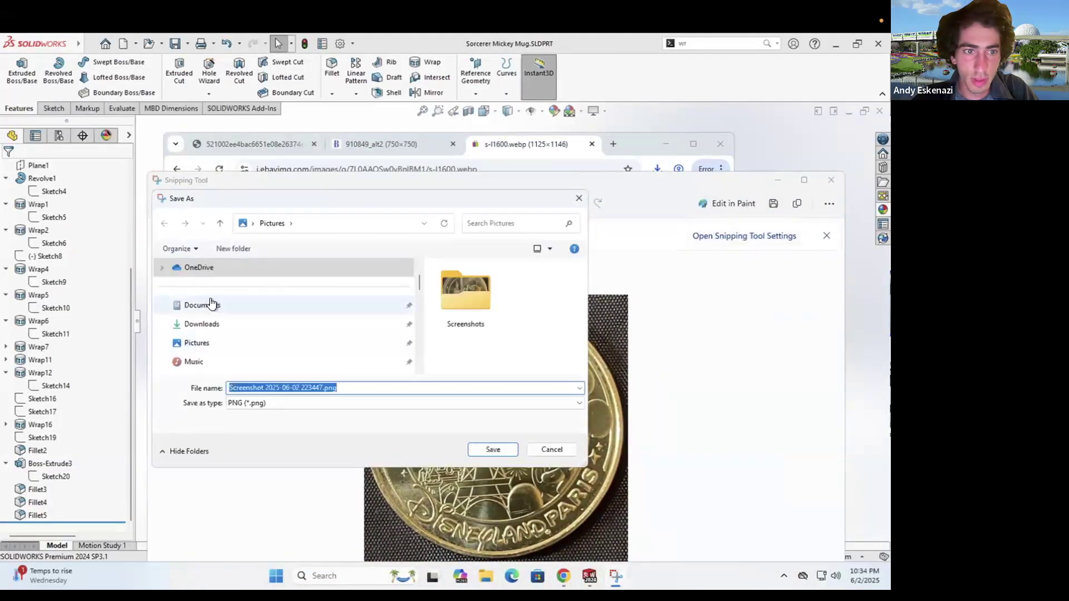
click(207, 325)
click(286, 388)
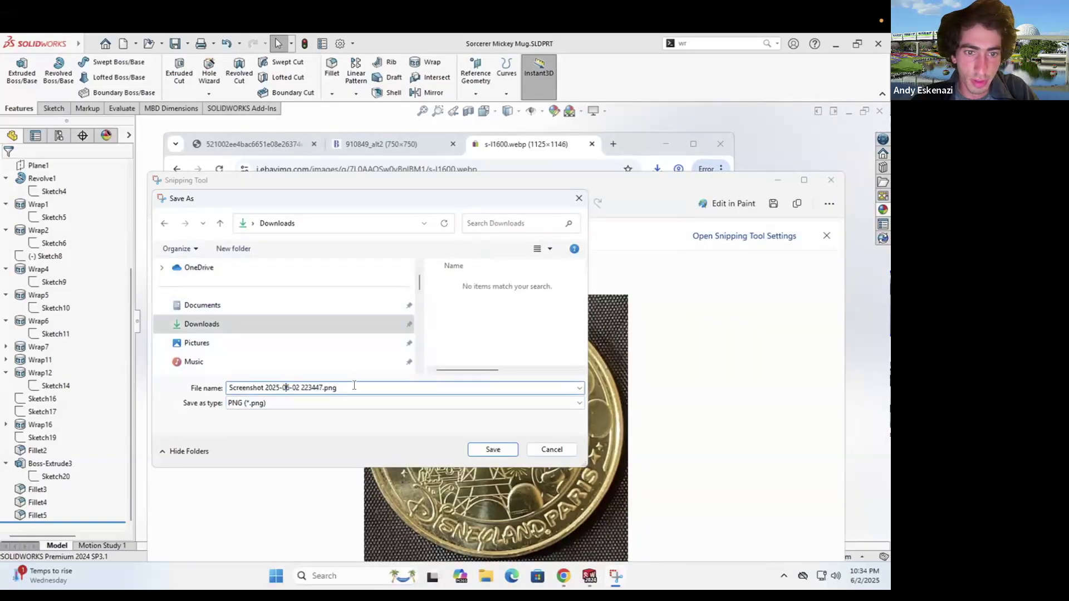
key(ctrl+a)
text(Di)
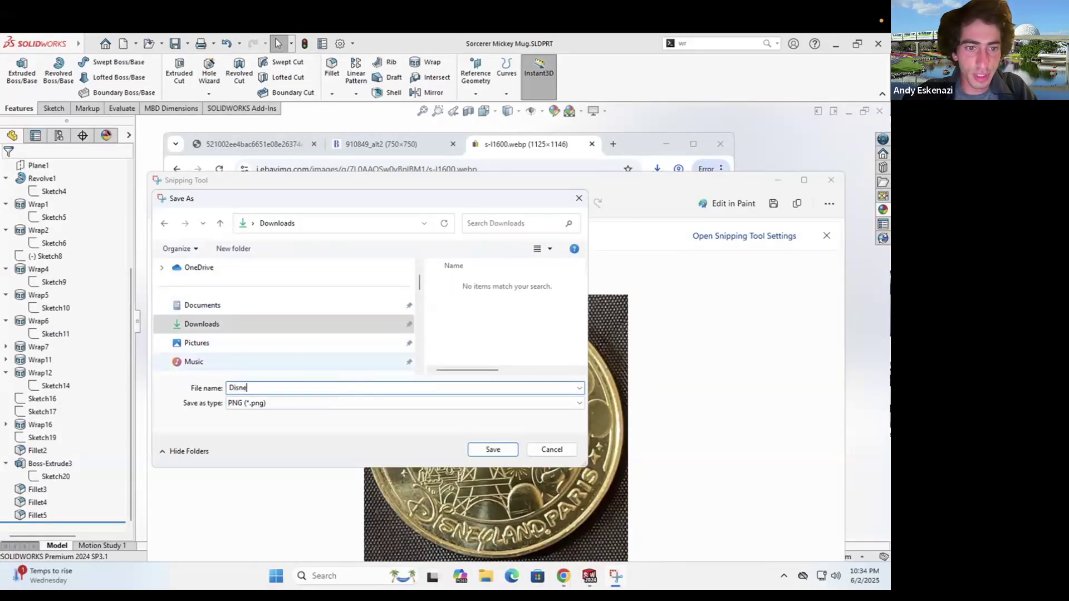
text(Logo)
click(506, 449)
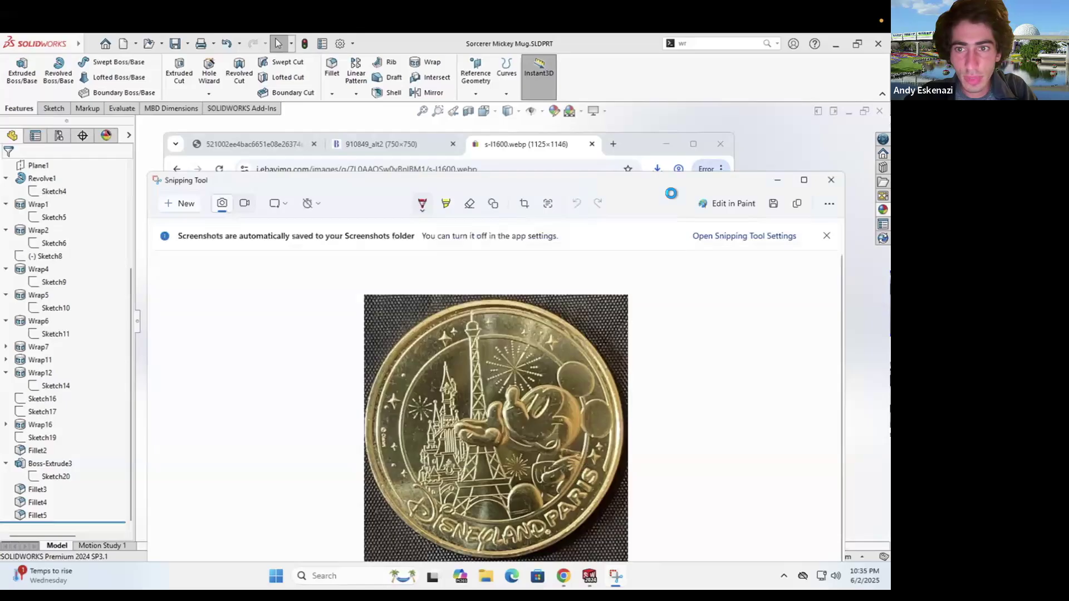
Close the coin screenshot, minimise the browser and create a new part document in SOLIDWORKS
click(829, 180)
click(669, 146)
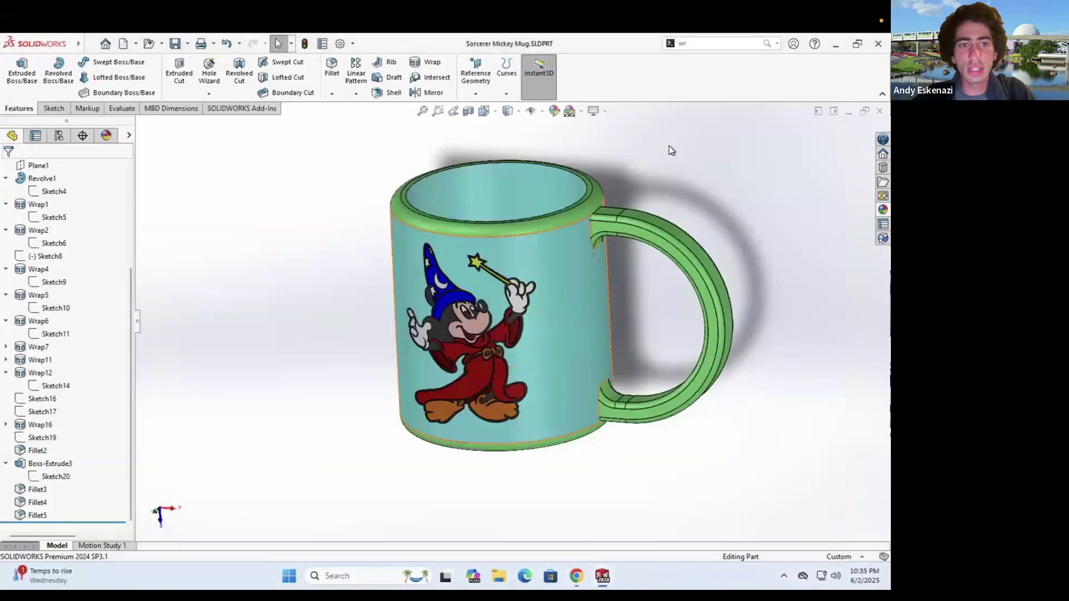
click(85, 43)
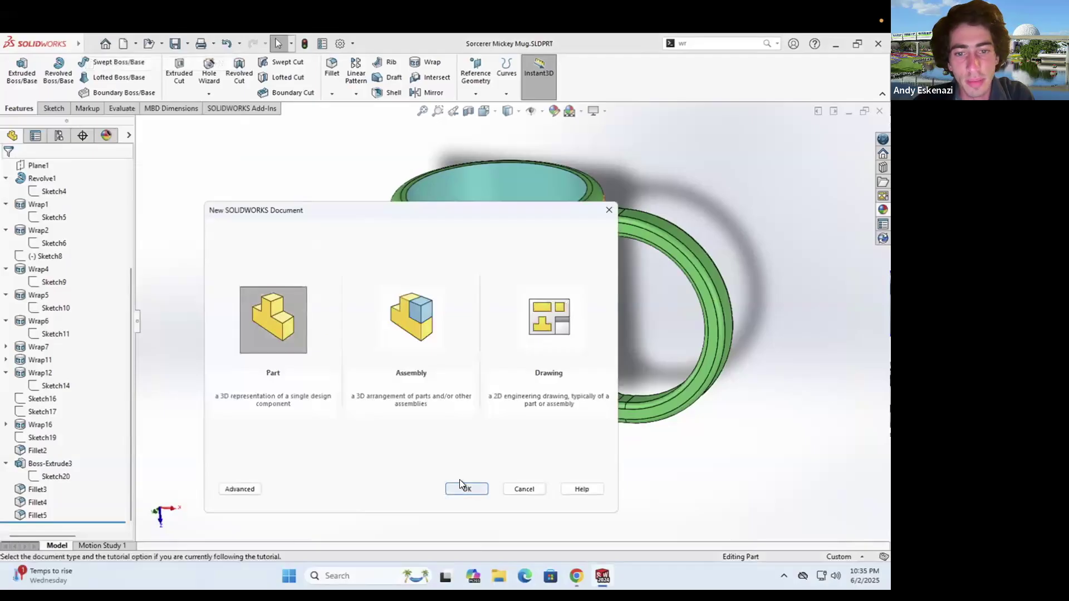
click(462, 488)
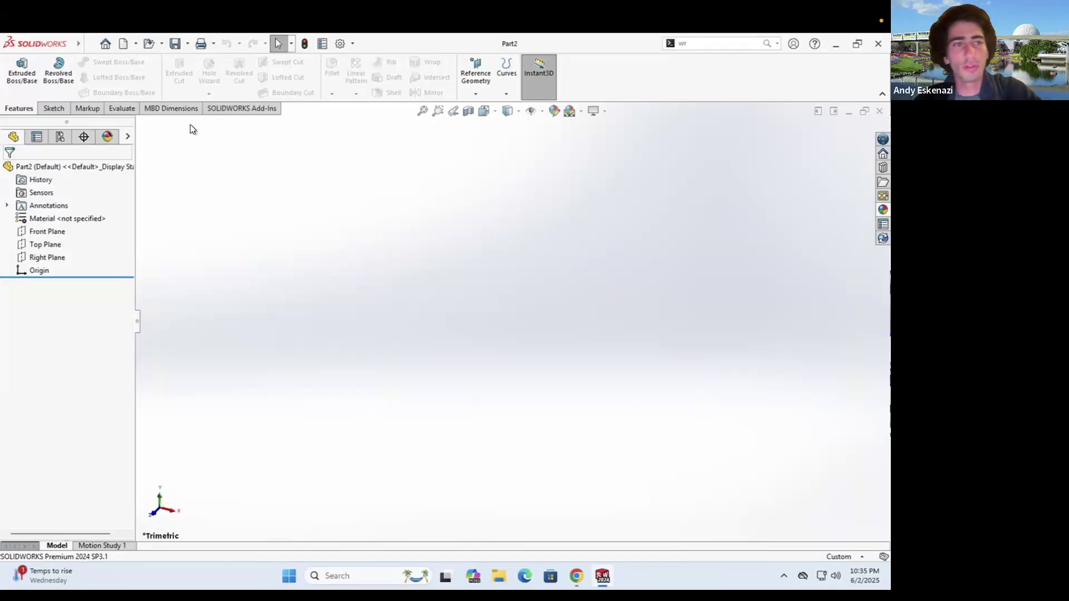
Start a new sketch on the Top Plane
click(49, 108)
click(16, 69)
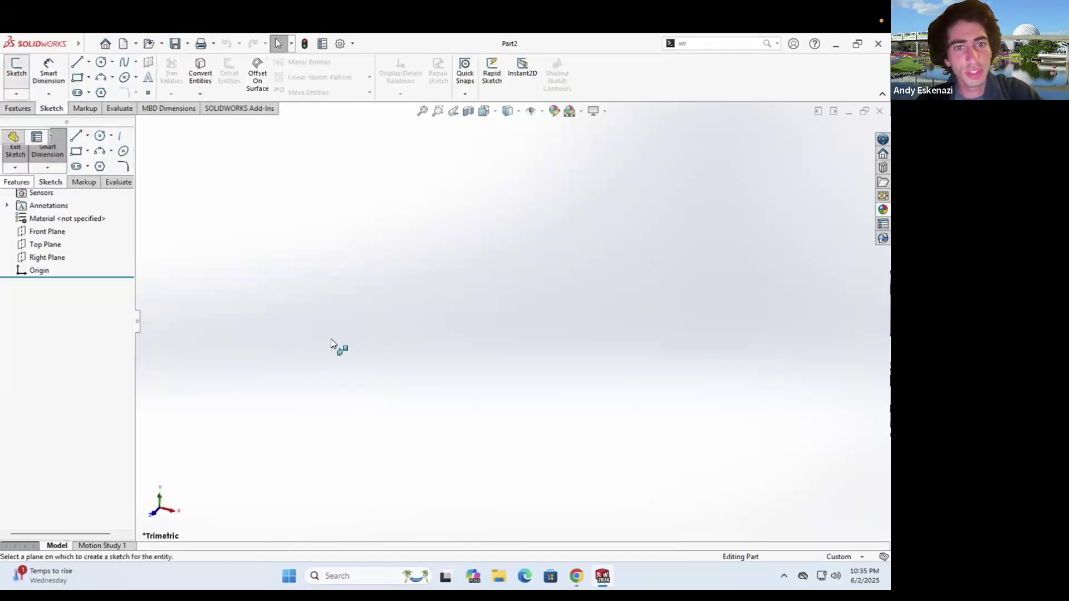
click(361, 315)
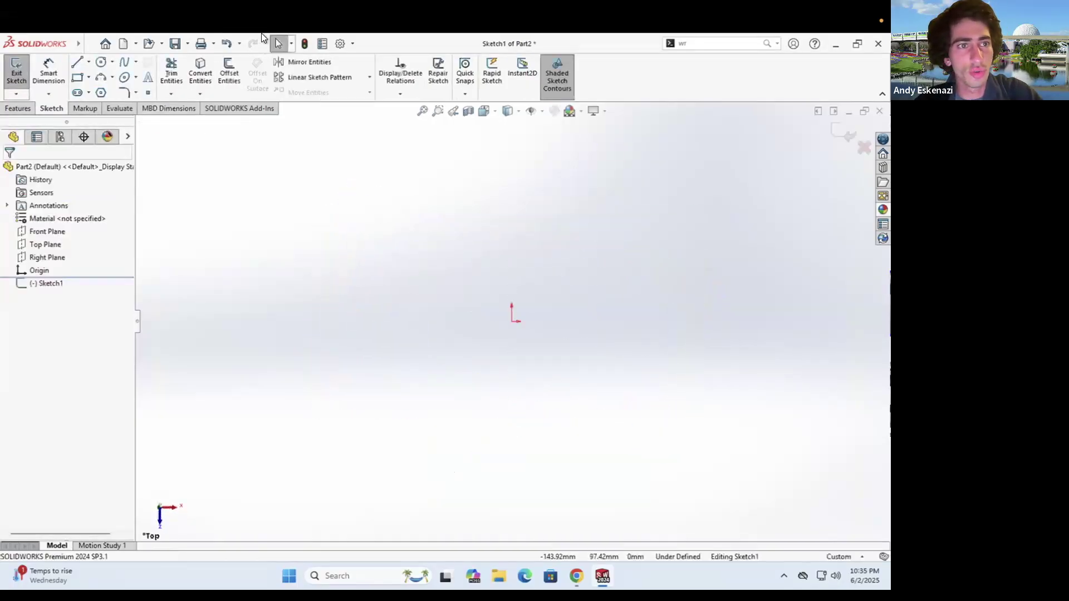
Insert the image Disneyland Paris Logo.png from Downloads as a sketch picture
click(76, 45)
mouse_move(183, 45)
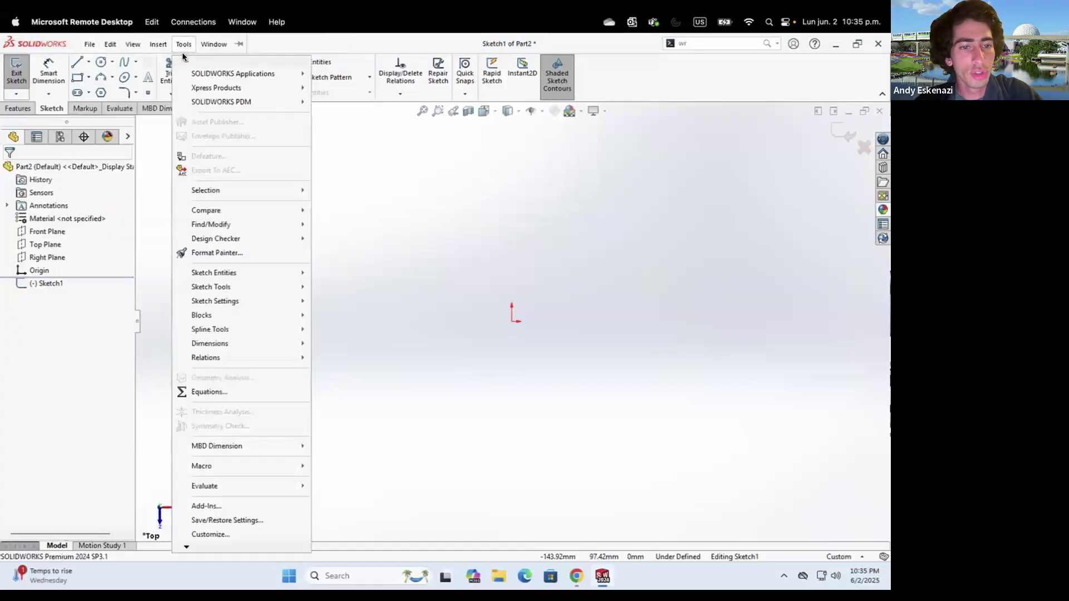
mouse_move(222, 547)
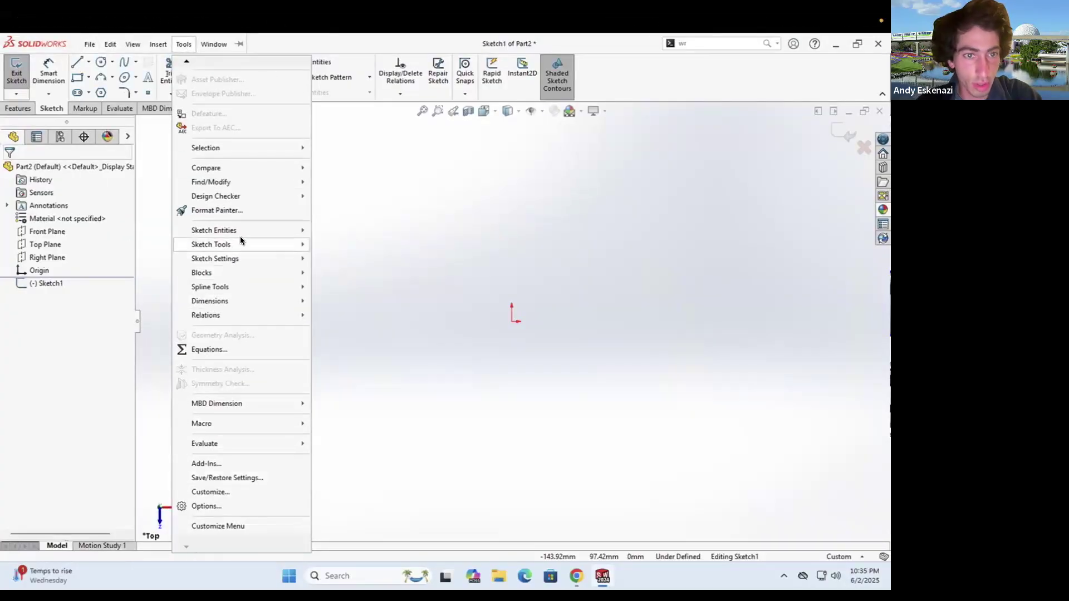
mouse_move(258, 246)
click(352, 519)
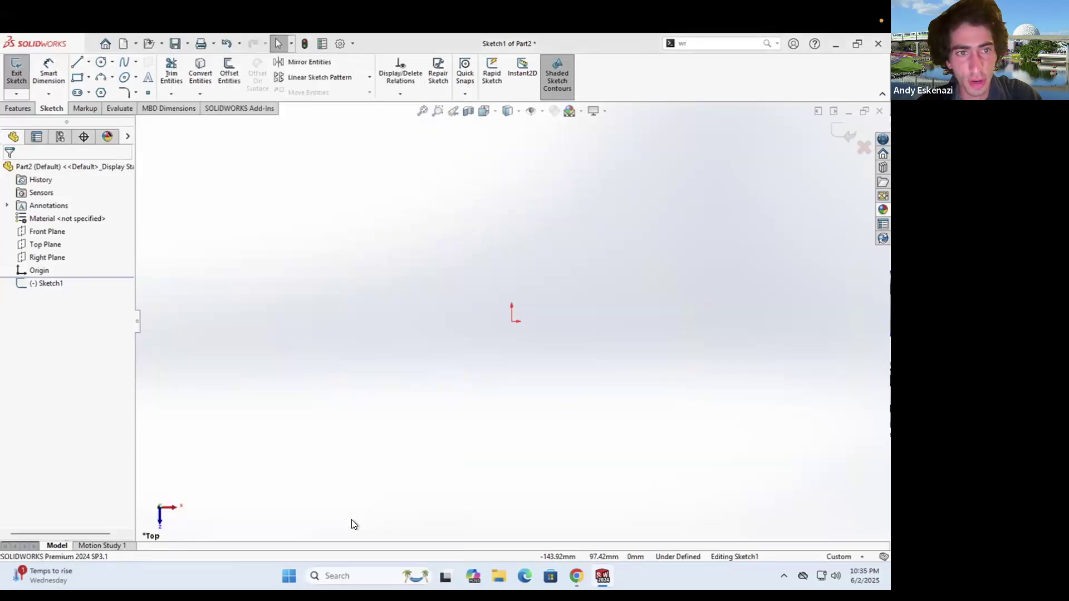
click(419, 257)
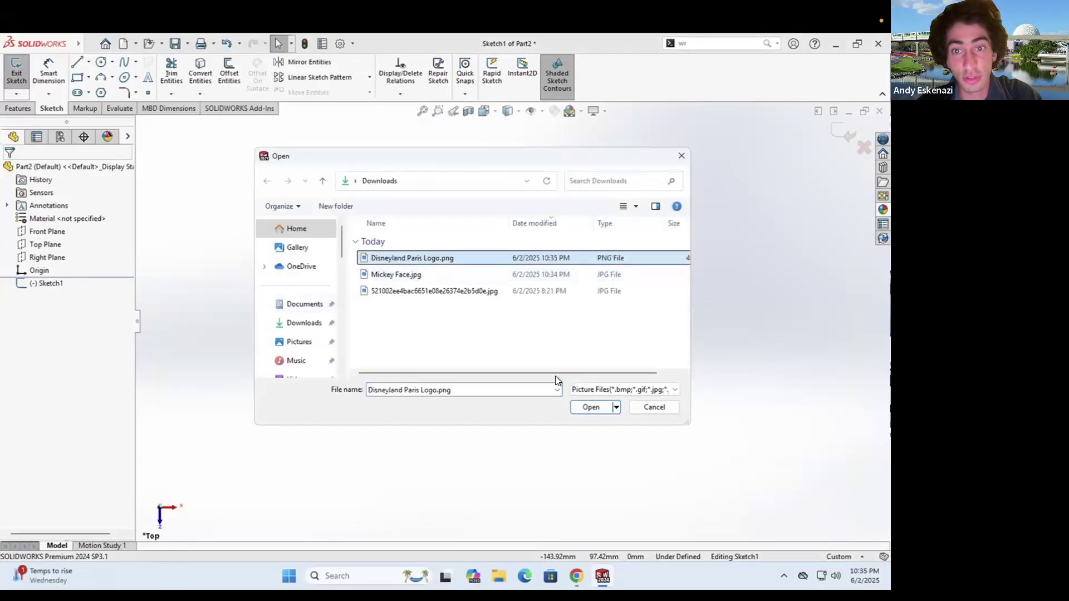
click(589, 407)
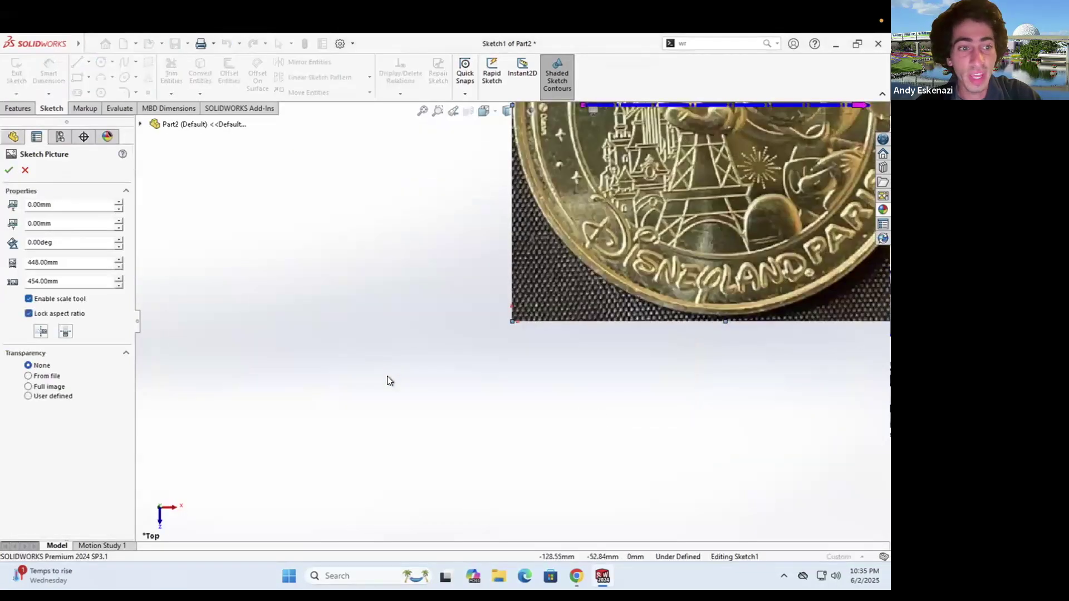
Resize the sketch picture to a width of 300 mm with the aspect ratio locked and accept it
click(86, 262)
double_click(85, 262)
text(300)
key(Return)
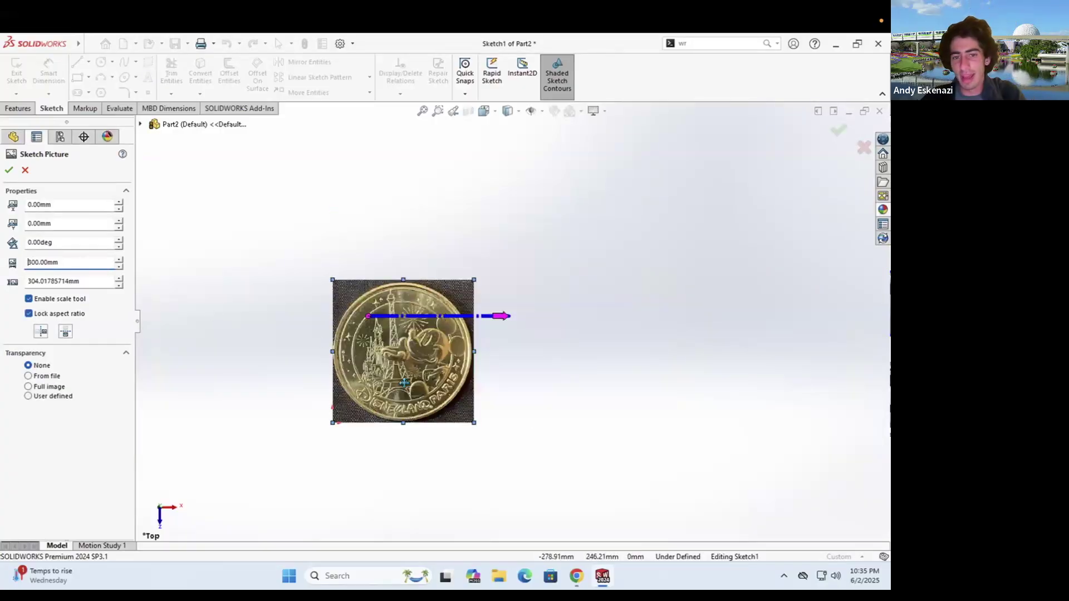
scroll(431, 415, down, 3)
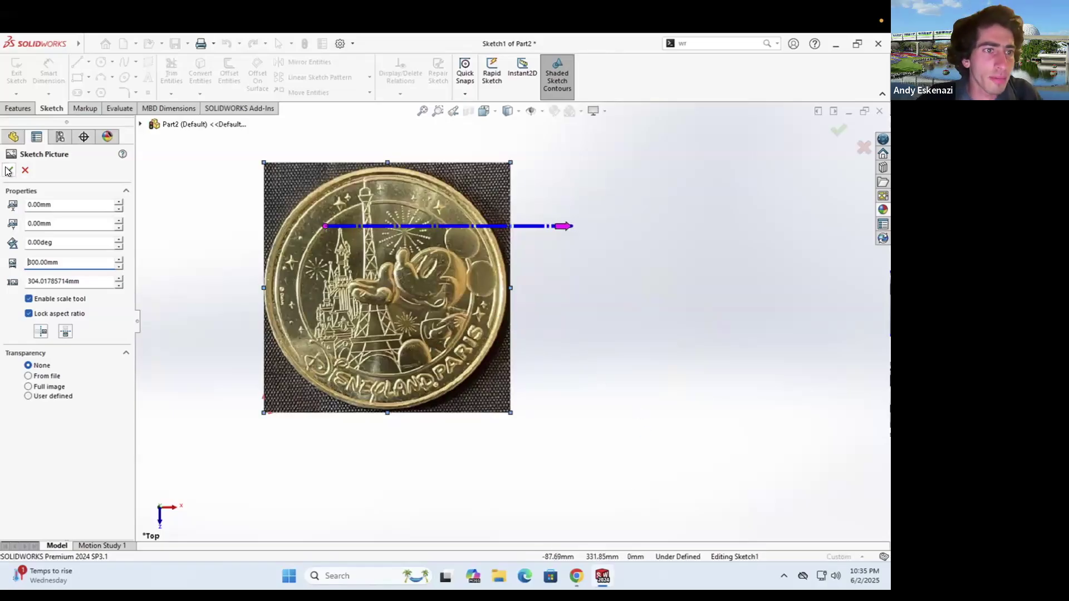
key(Return)
Sketch a horizontal centerline about 153 mm long from the origin, continuing with a vertical one about 166 mm up into the coin
click(88, 62)
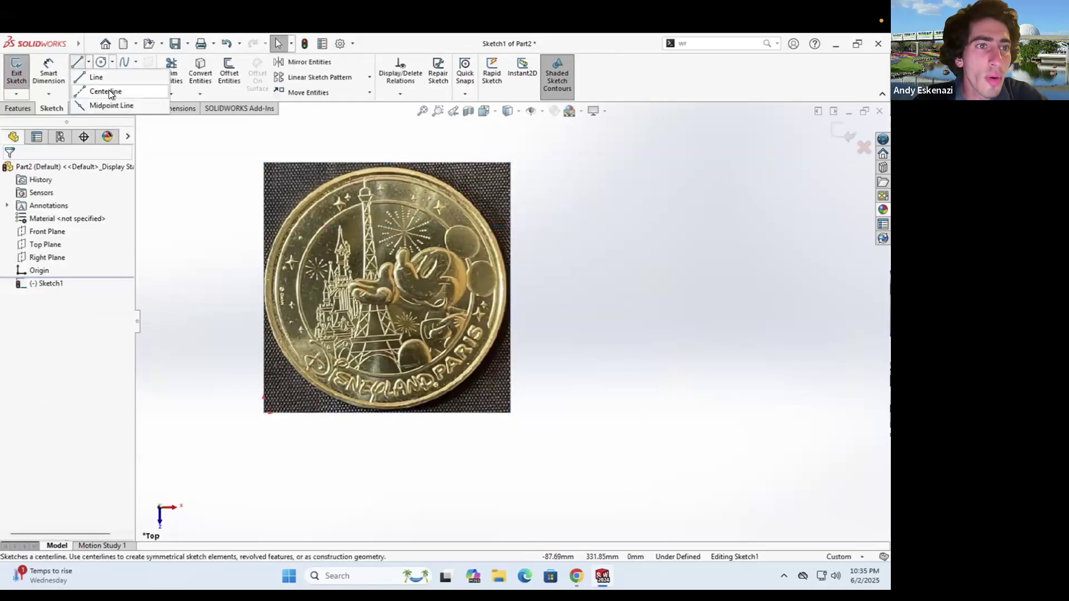
click(106, 91)
click(265, 413)
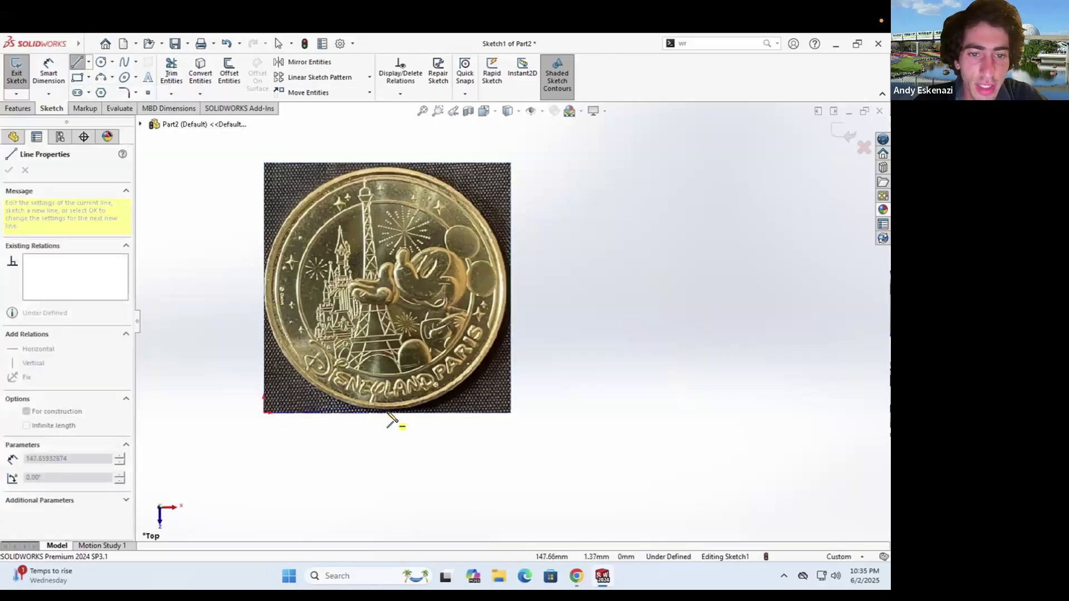
click(389, 413)
click(390, 280)
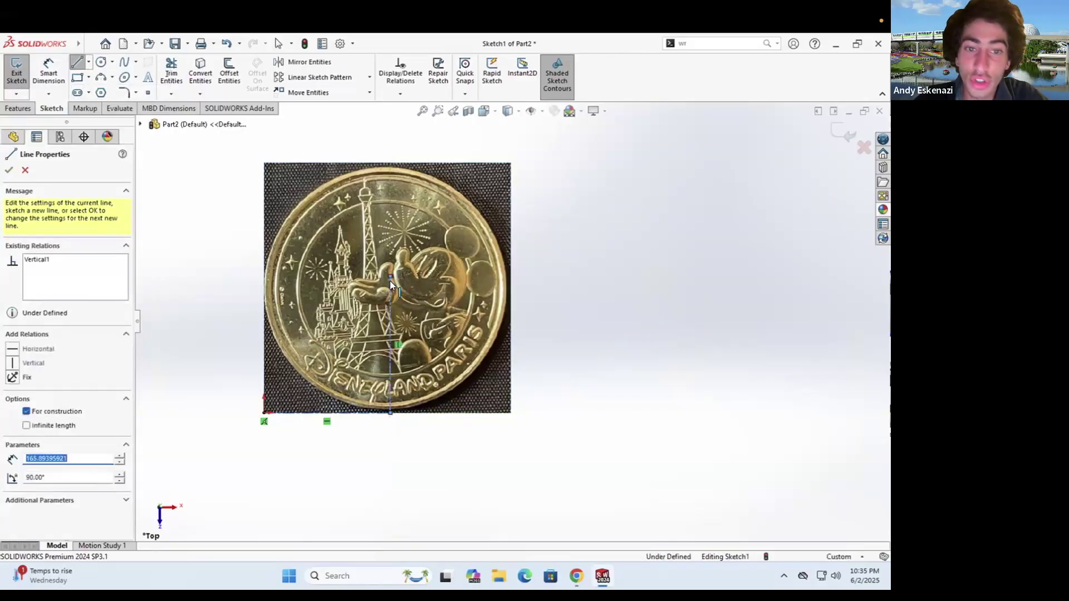
key(Escape)
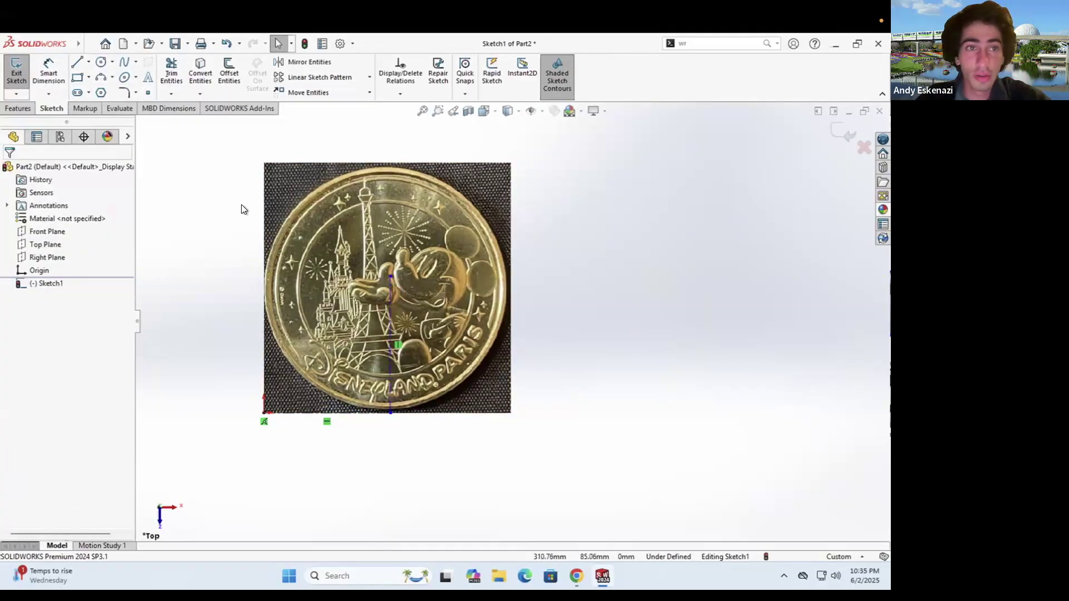
Sketch a circle of about 147 mm radius at the vertical centerline's upper end and shift its centre to match the coin's outline
click(101, 62)
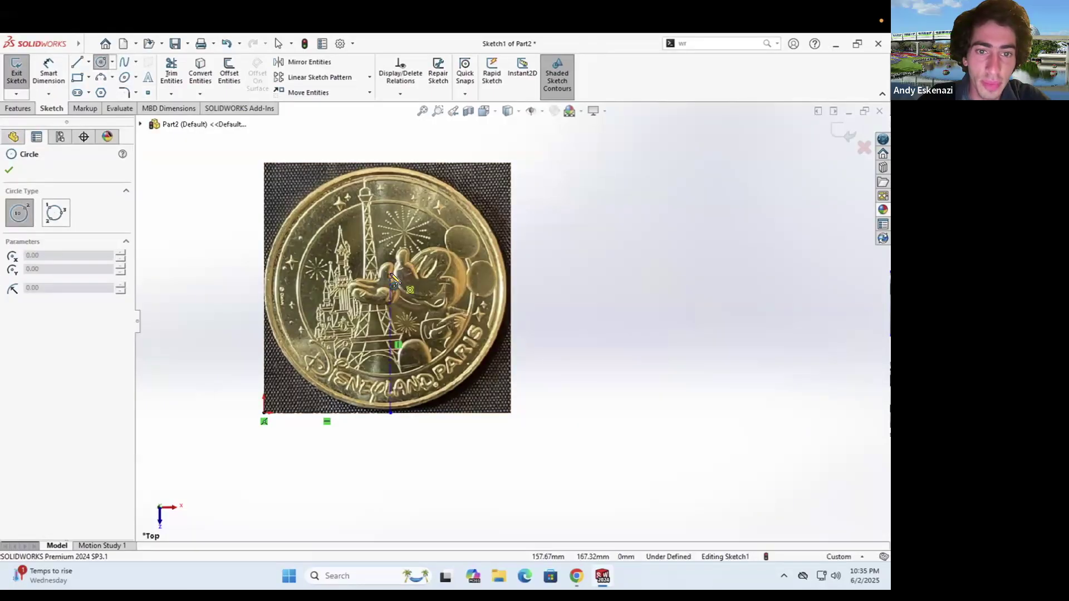
click(390, 277)
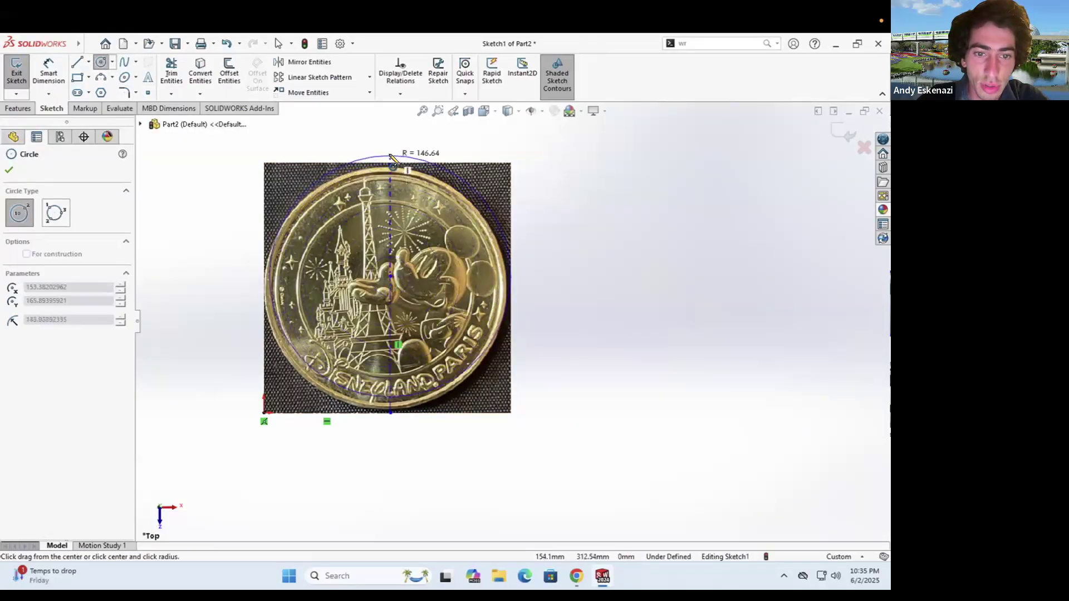
click(391, 156)
key(Escape)
drag(386, 276, 383, 287)
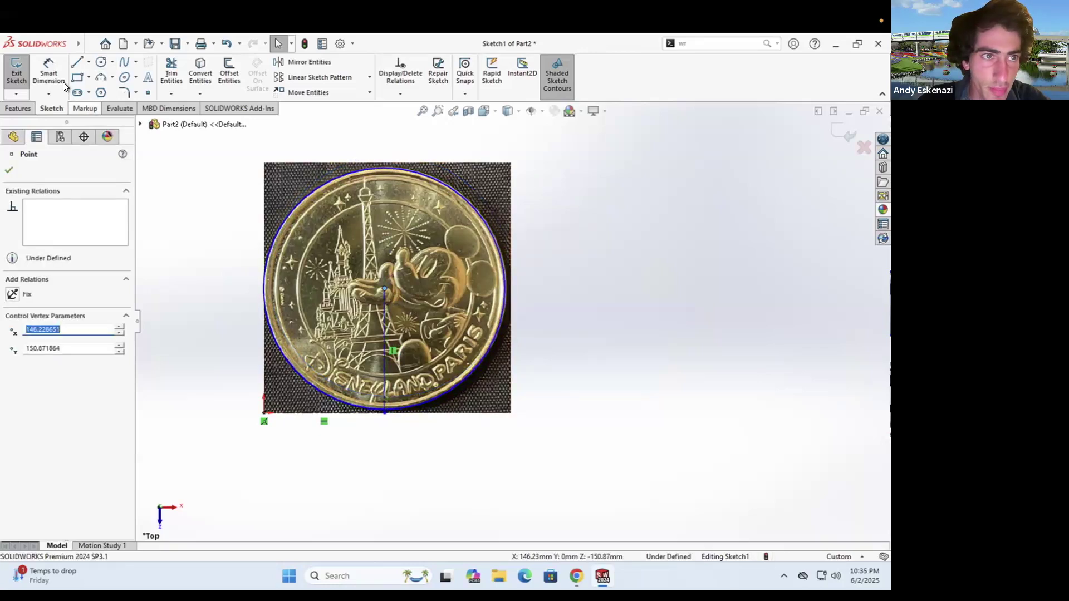
Dimension the horizontal centerline along the picture's lower edge to 145 mm
click(305, 448)
click(315, 413)
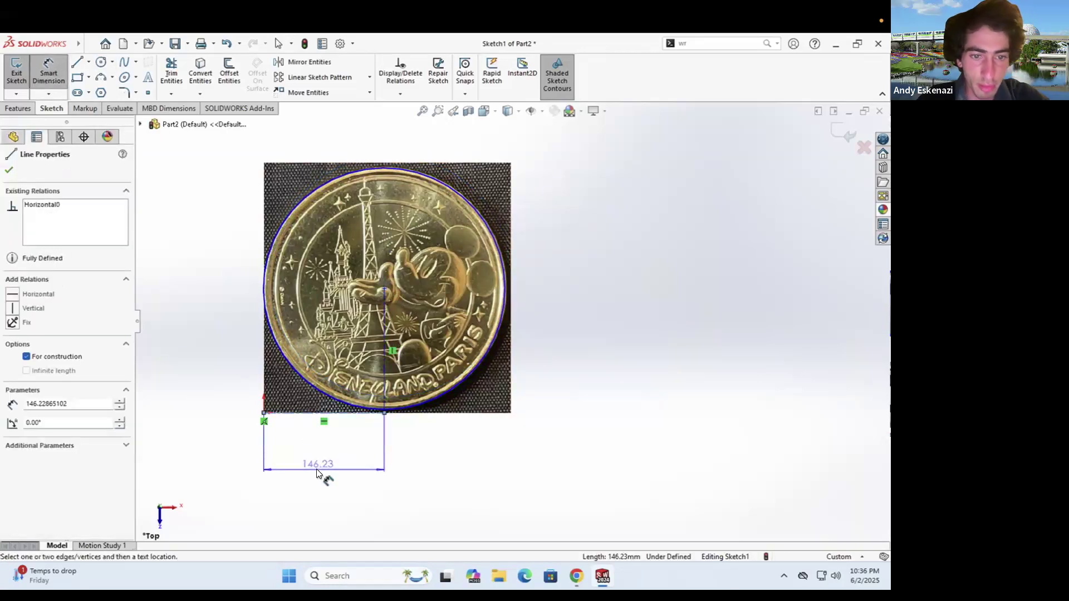
click(316, 469)
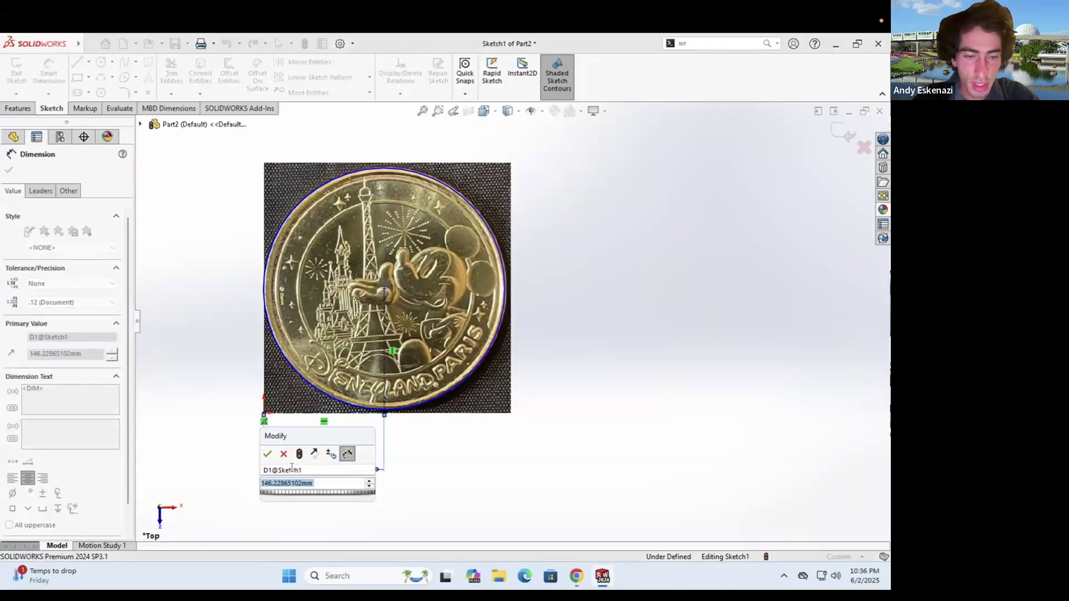
text(145)
key(Return)
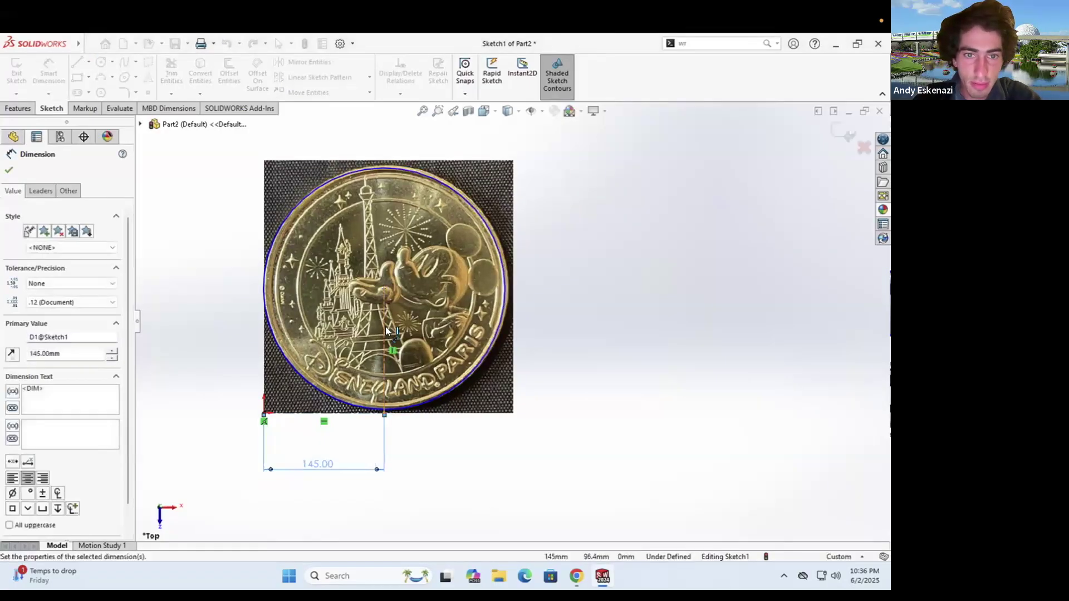
Dimension the vertical centerline to the circle's centre to 150 mm
click(384, 327)
click(551, 334)
text(150)
key(Return)
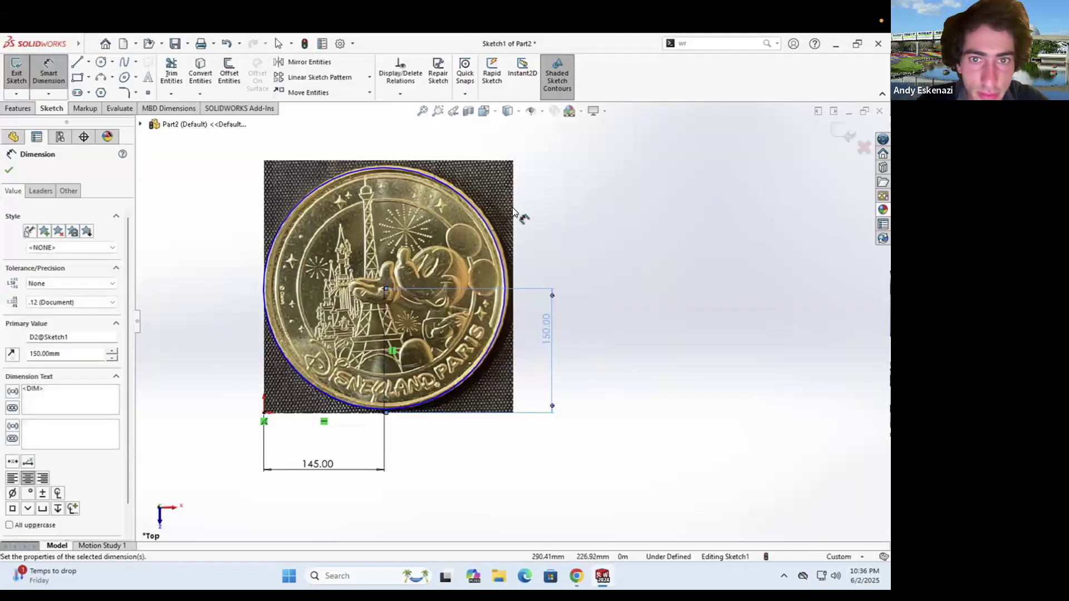
key(Escape)
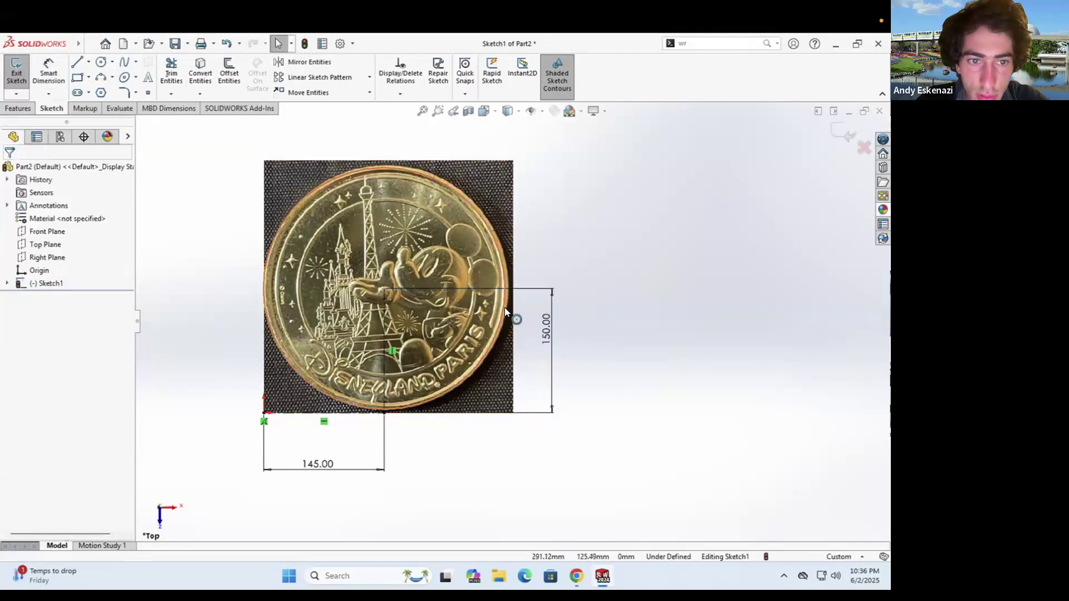
Change the horizontal centerline's dimension to 150 mm
click(504, 307)
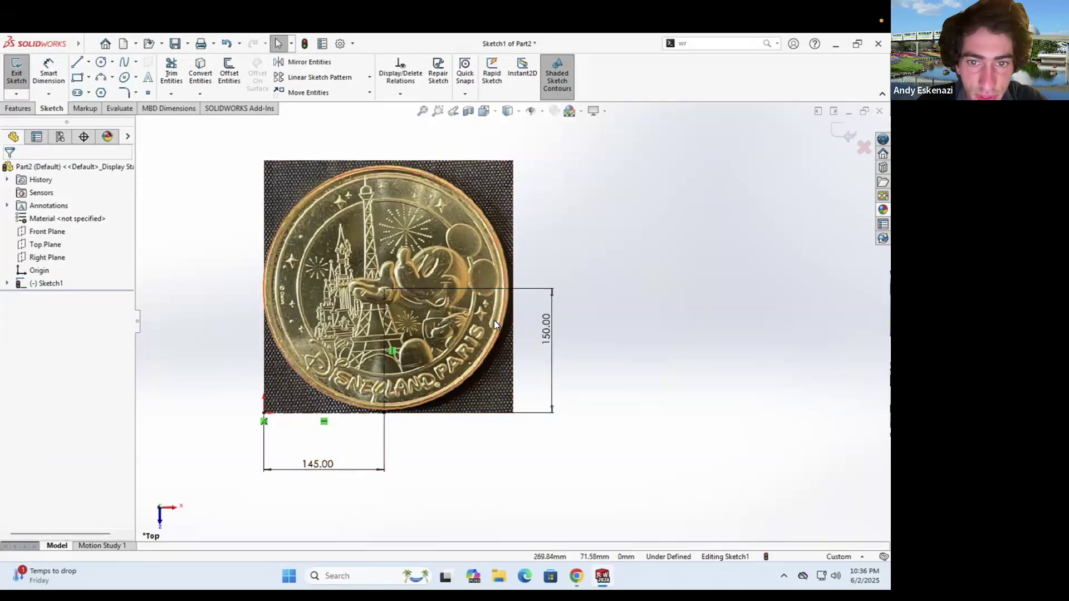
double_click(321, 464)
text(150)
key(Return)
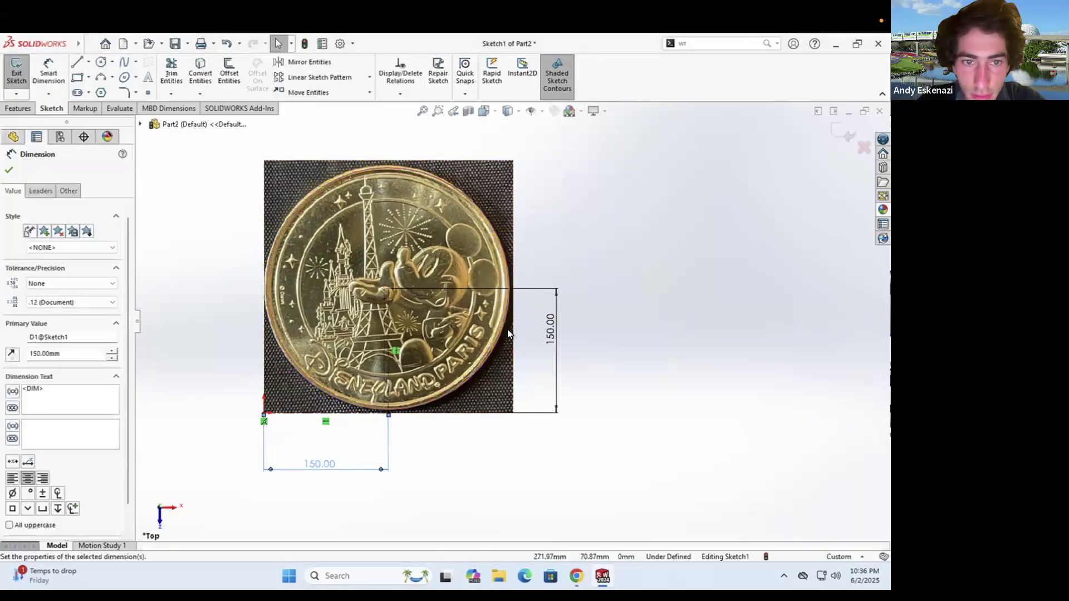
key(Escape)
Shrink the circle to a diameter of about 294 mm so it follows the coin's outer edge
click(266, 290)
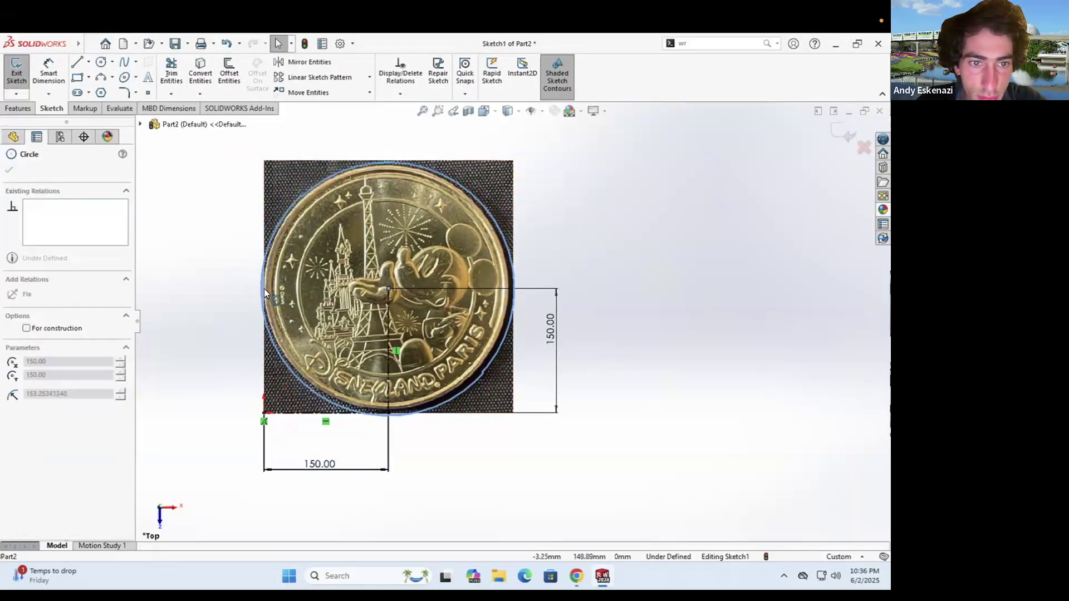
drag(261, 288, 264, 288)
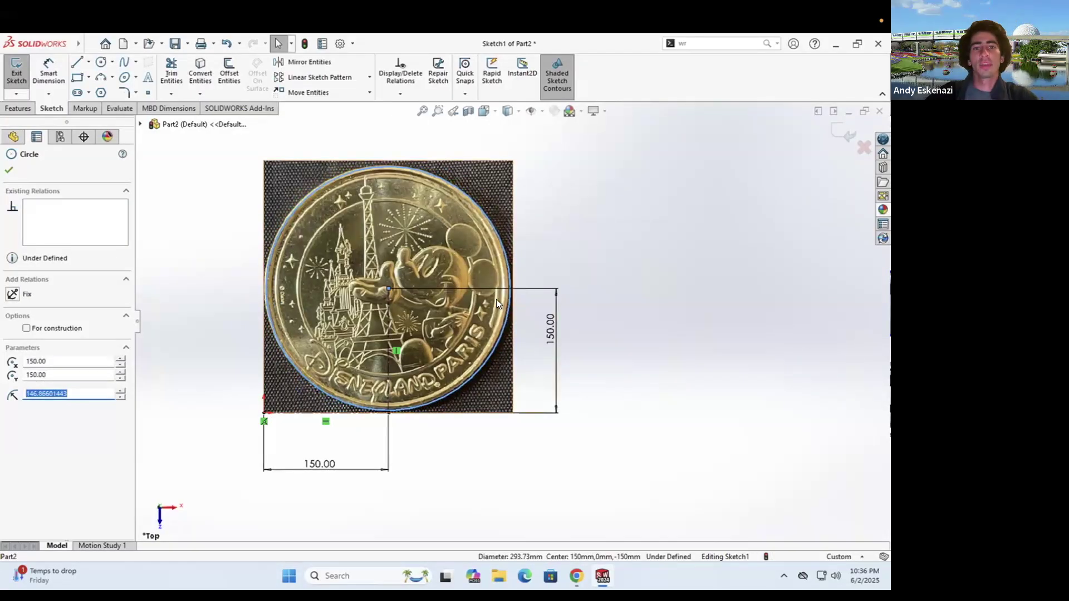
click(585, 312)
Dimension the outer circle's diameter to 300 mm
click(43, 73)
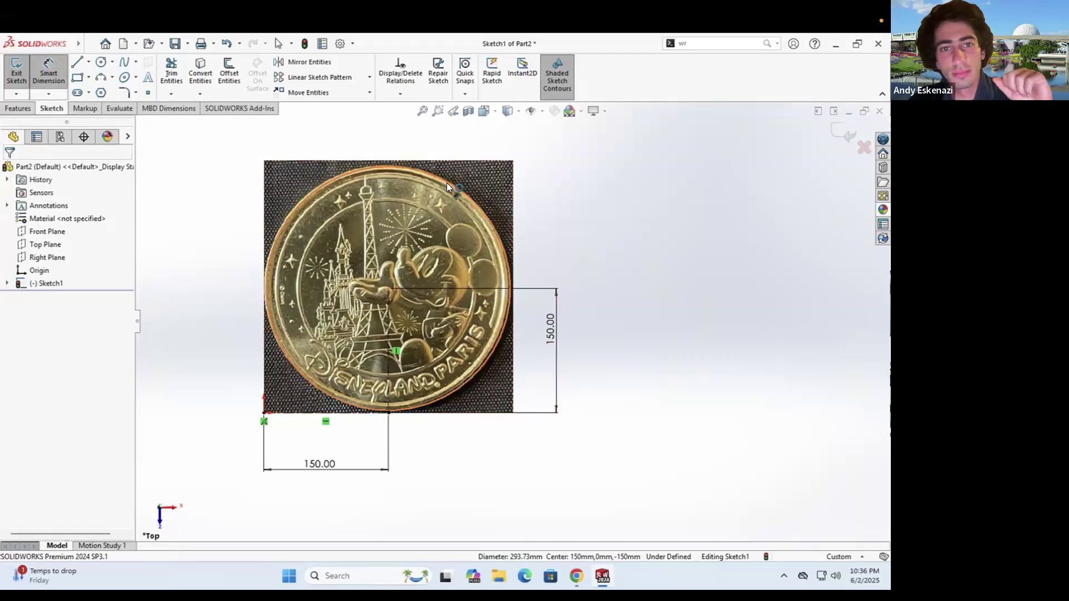
click(657, 248)
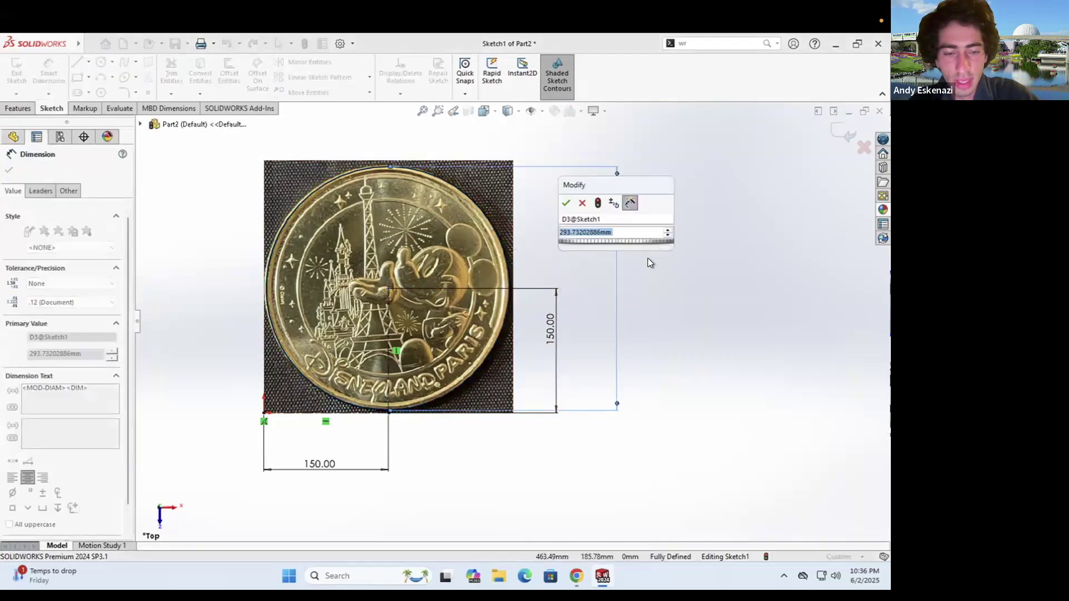
text(300)
key(Return)
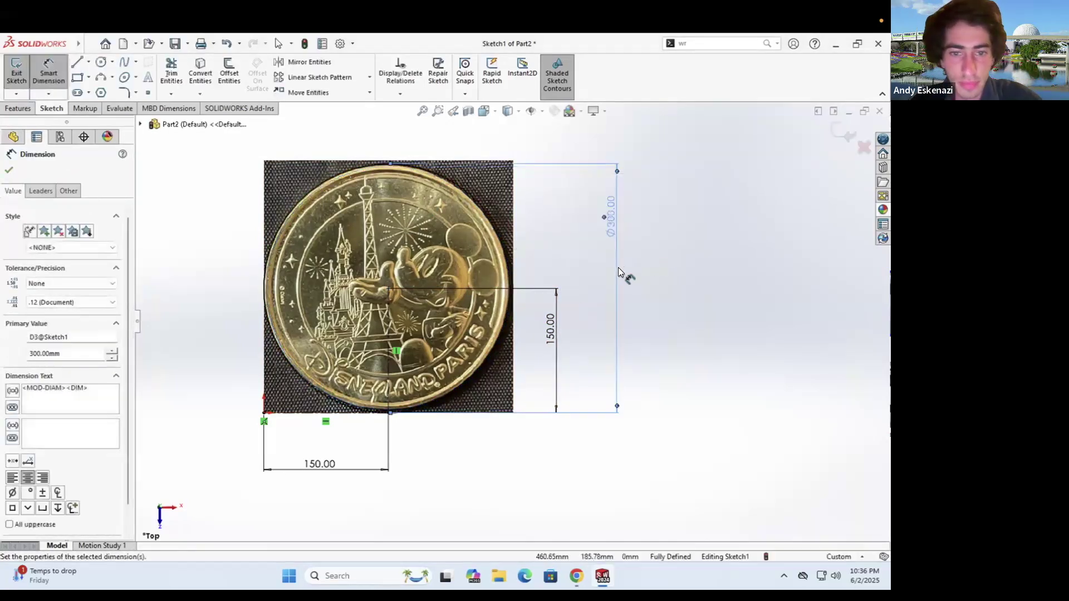
key(Escape)
Sketch an inner circle about 283 mm in diameter concentric with the coin's outer circle
scroll(340, 369, down, 4)
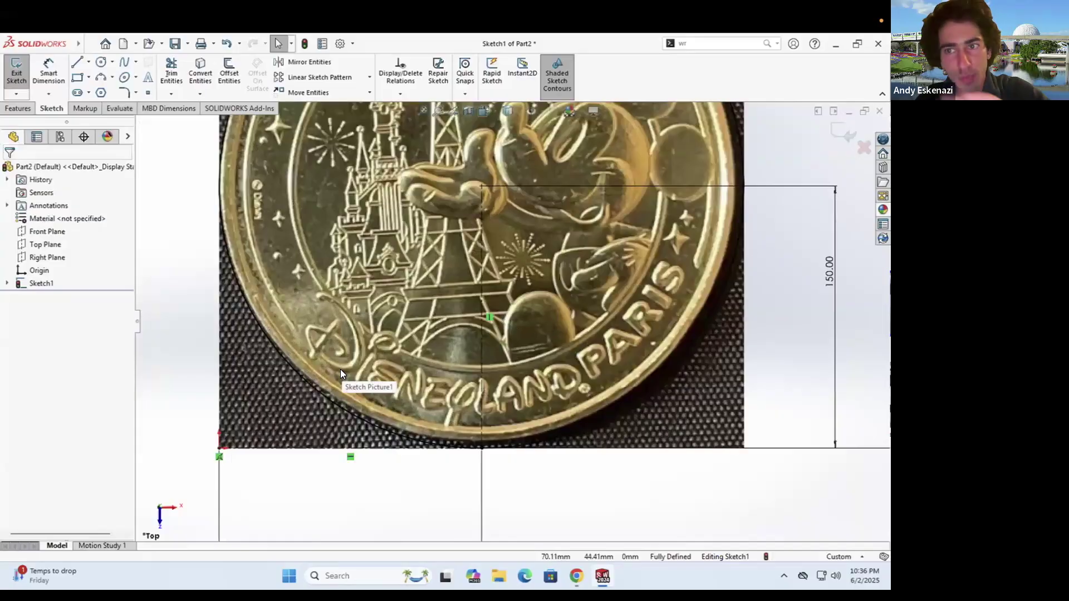
scroll(512, 320, up, 4)
scroll(584, 251, down, 1)
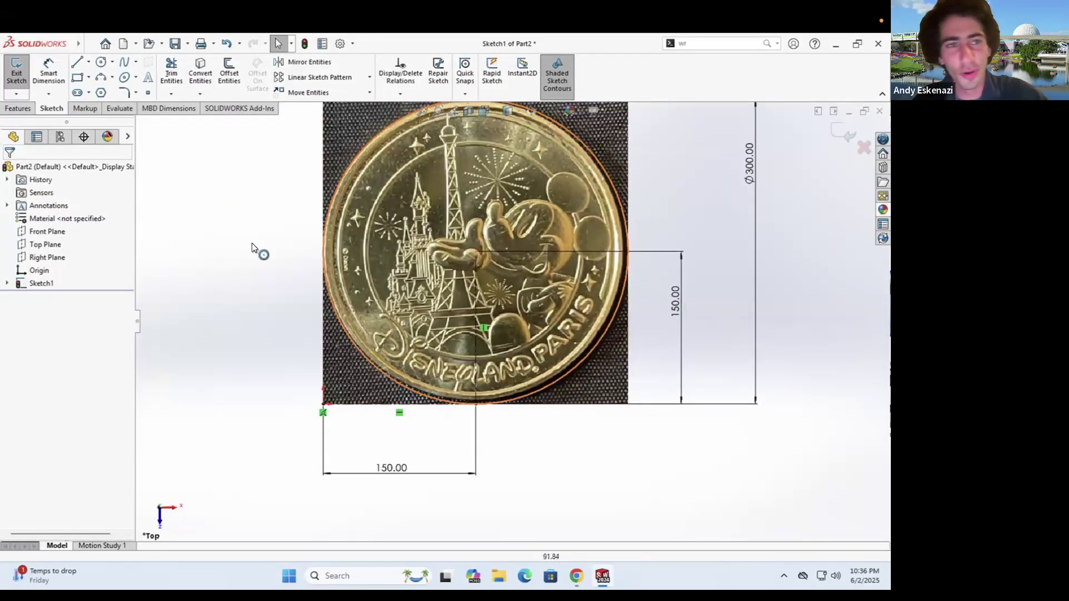
click(101, 62)
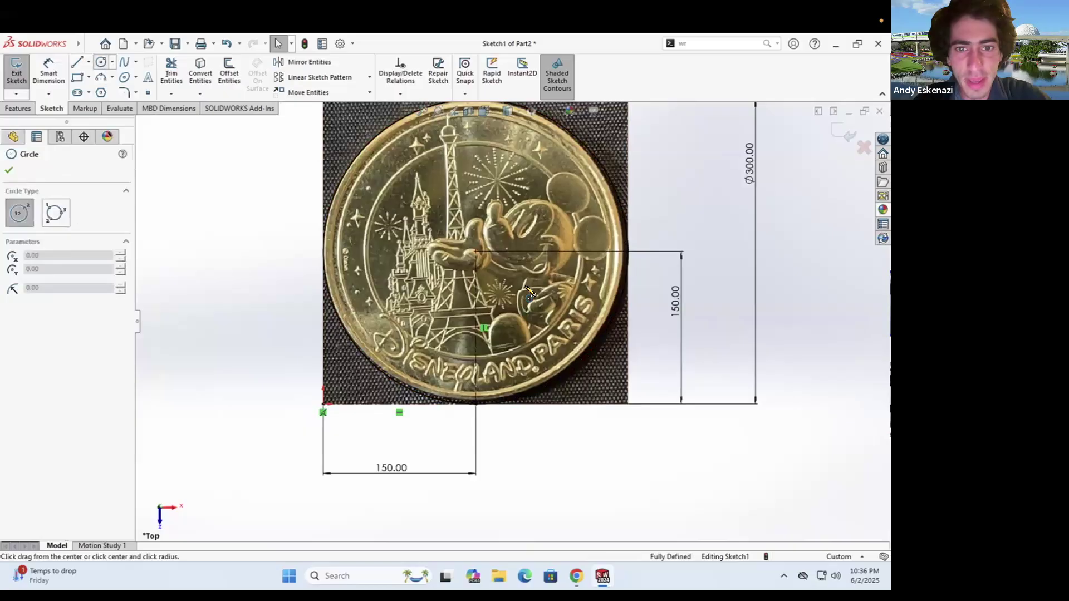
click(476, 252)
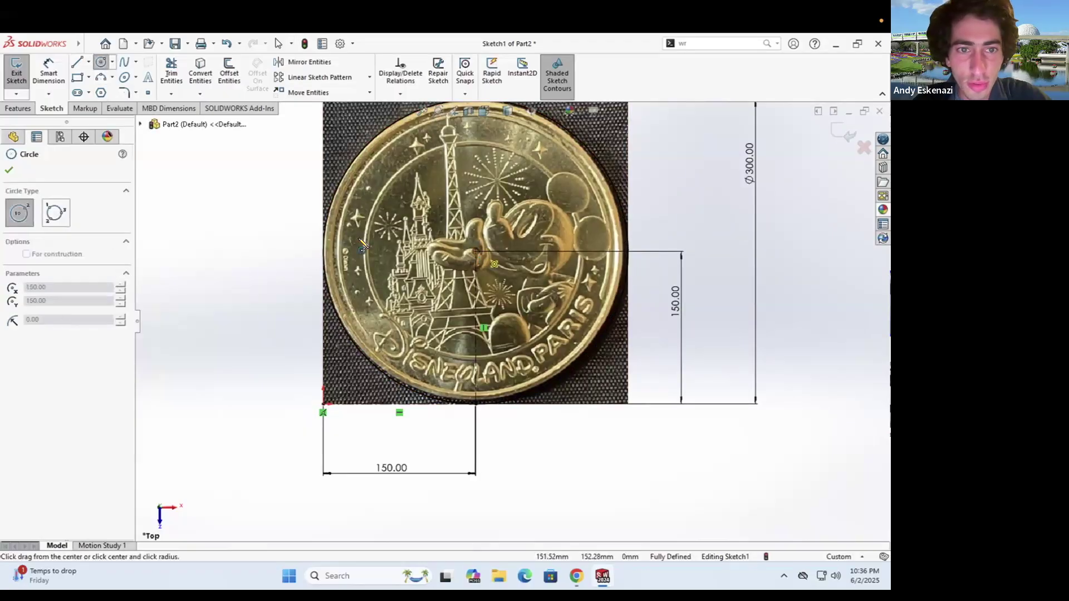
click(334, 258)
key(Escape)
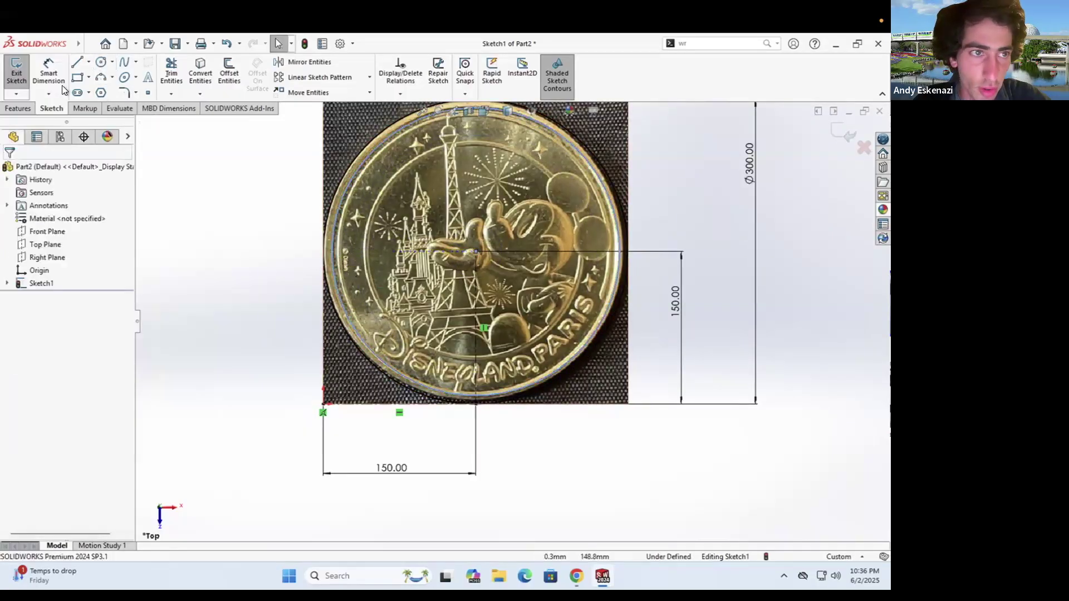
Dimension the inner circle's diameter to 280 mm
key(d)
click(332, 262)
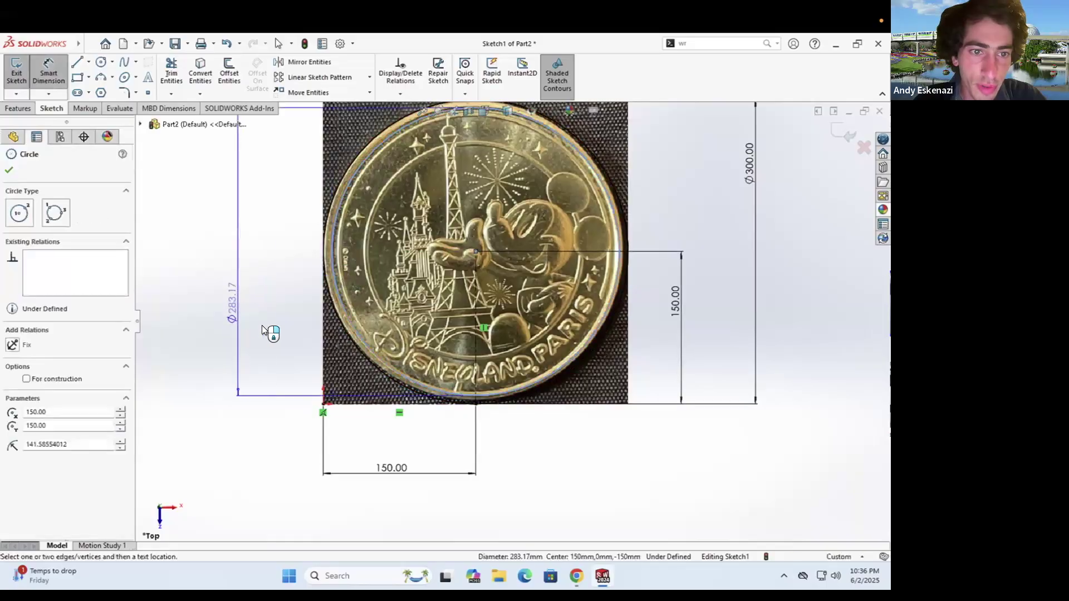
click(266, 329)
text(280)
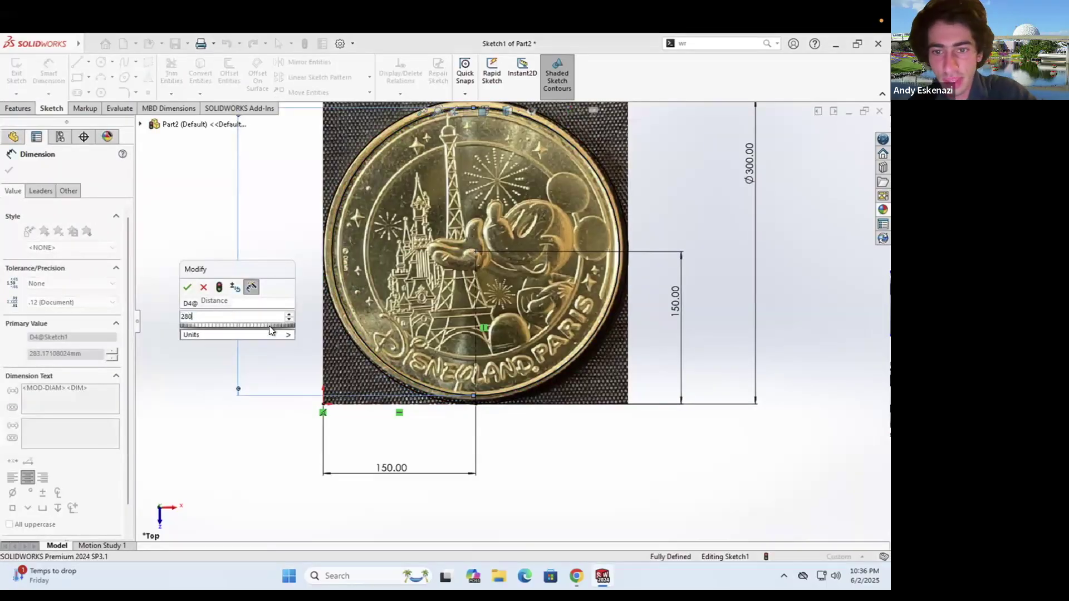
key(Return)
key(Escape)
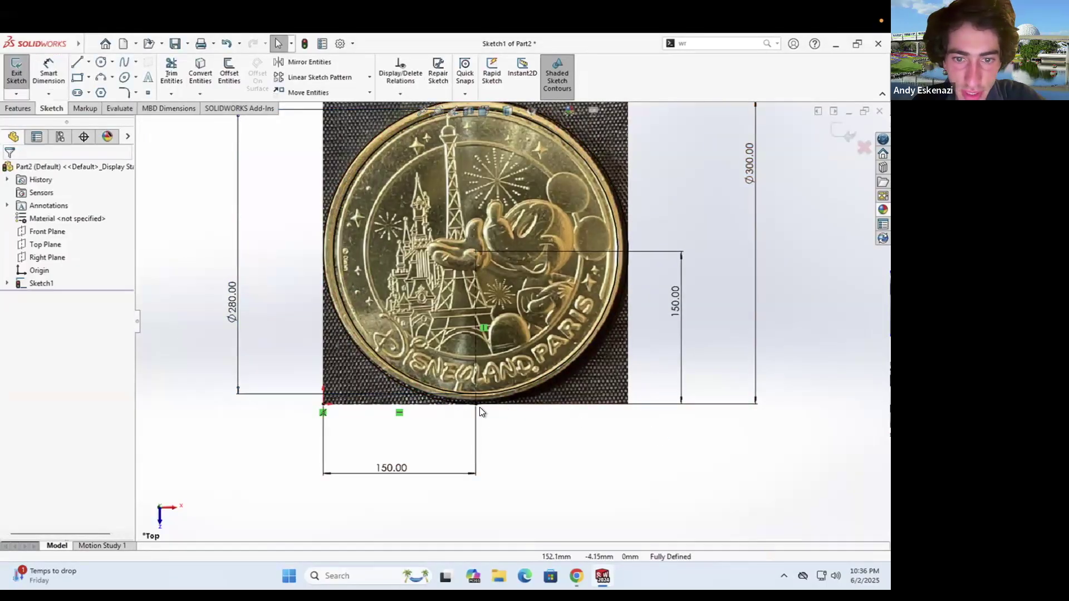
scroll(395, 359, down, 1)
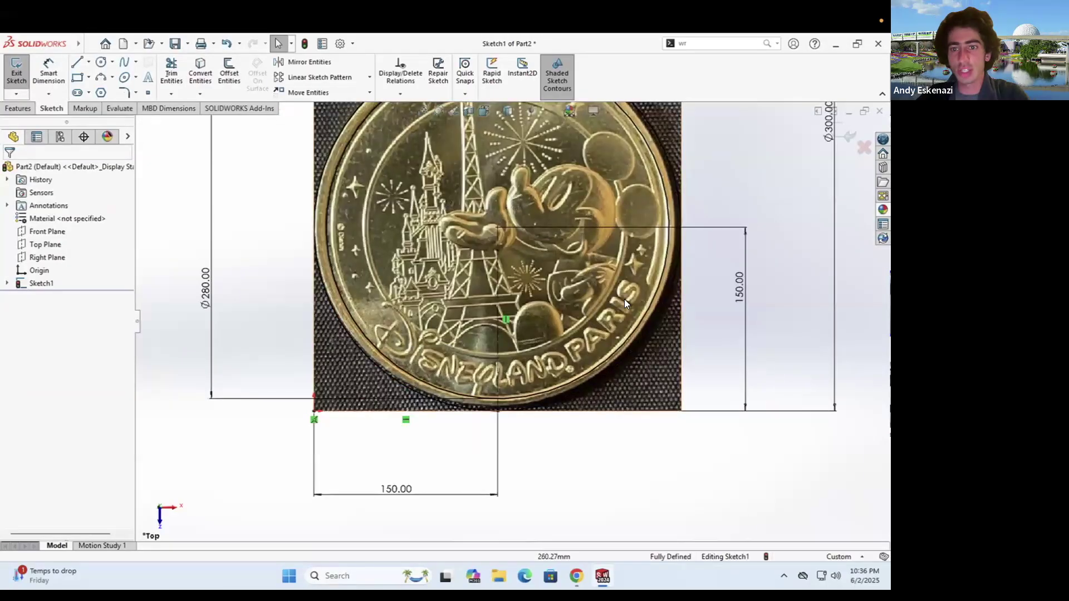
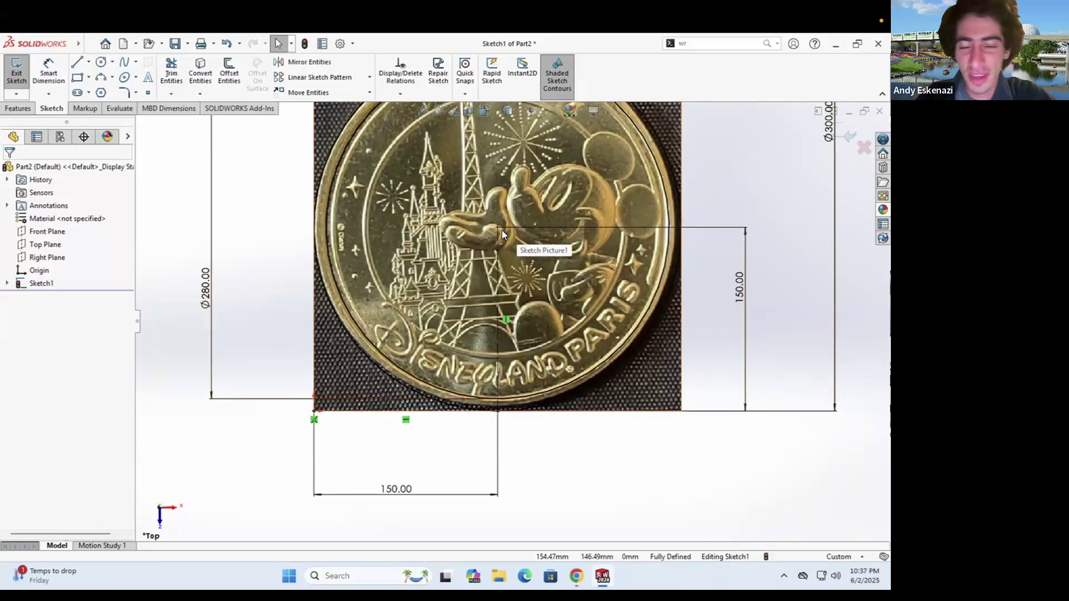
scroll(436, 244, up, 2)
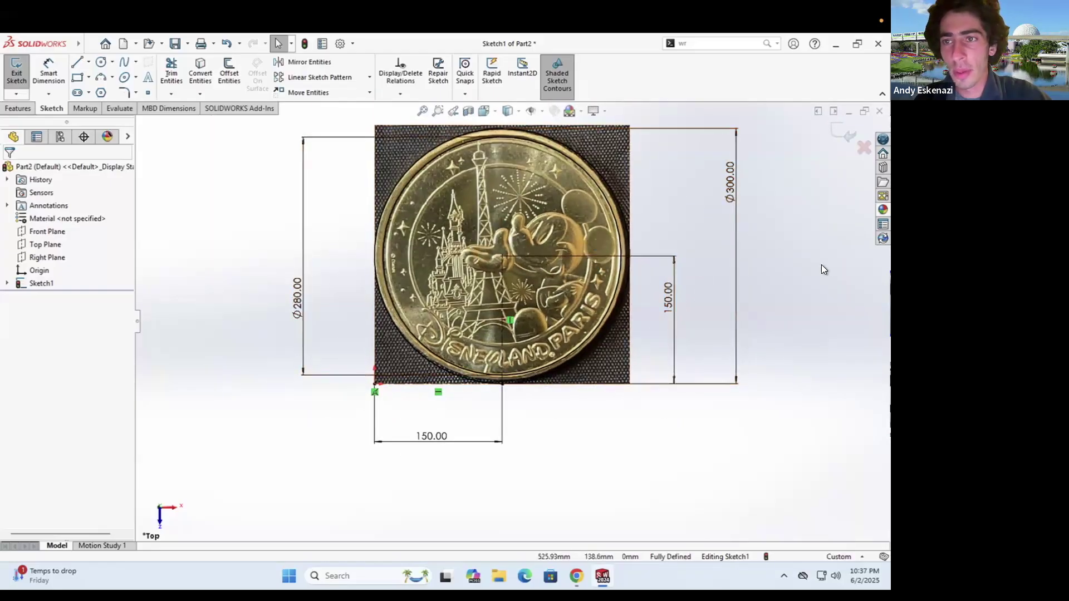
Trace the outer edge of the Disneyland D's large curve with a spline, from its upper tip around to the diagonal stem
click(124, 65)
scroll(385, 256, down, 8)
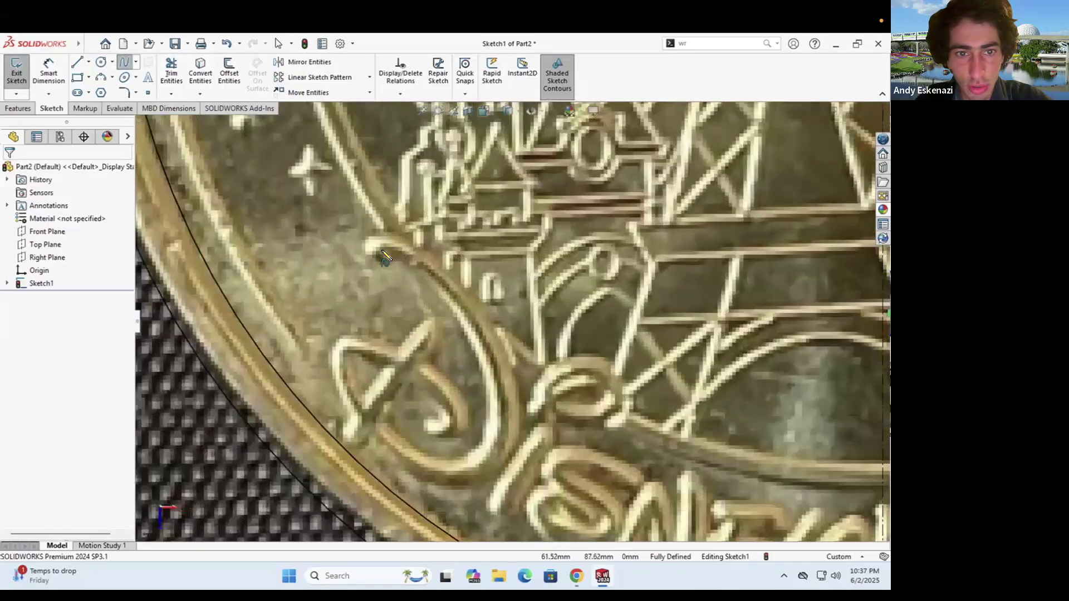
click(364, 245)
click(388, 231)
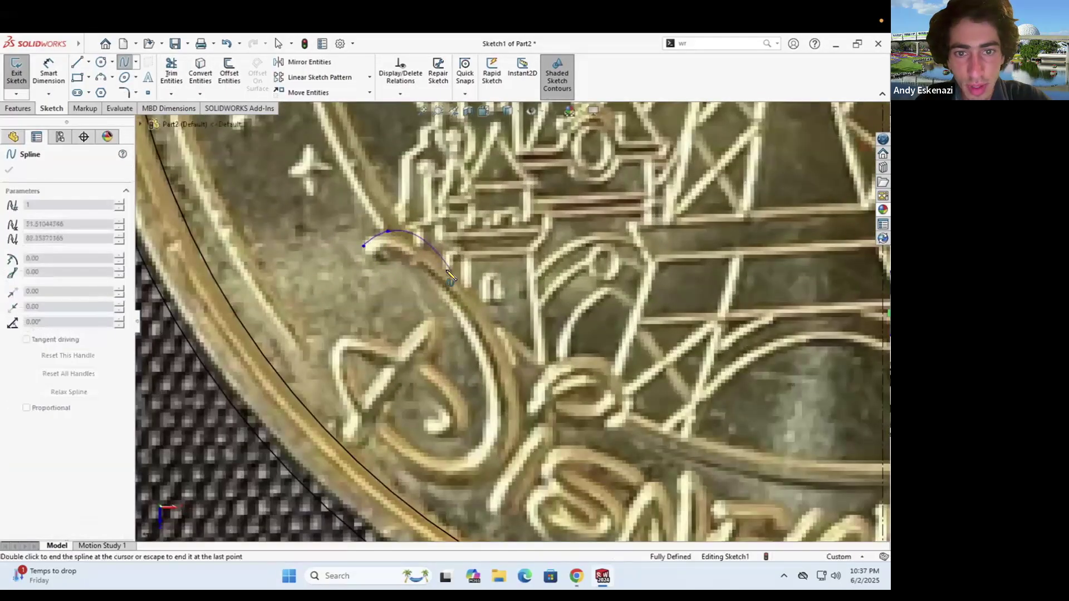
click(505, 351)
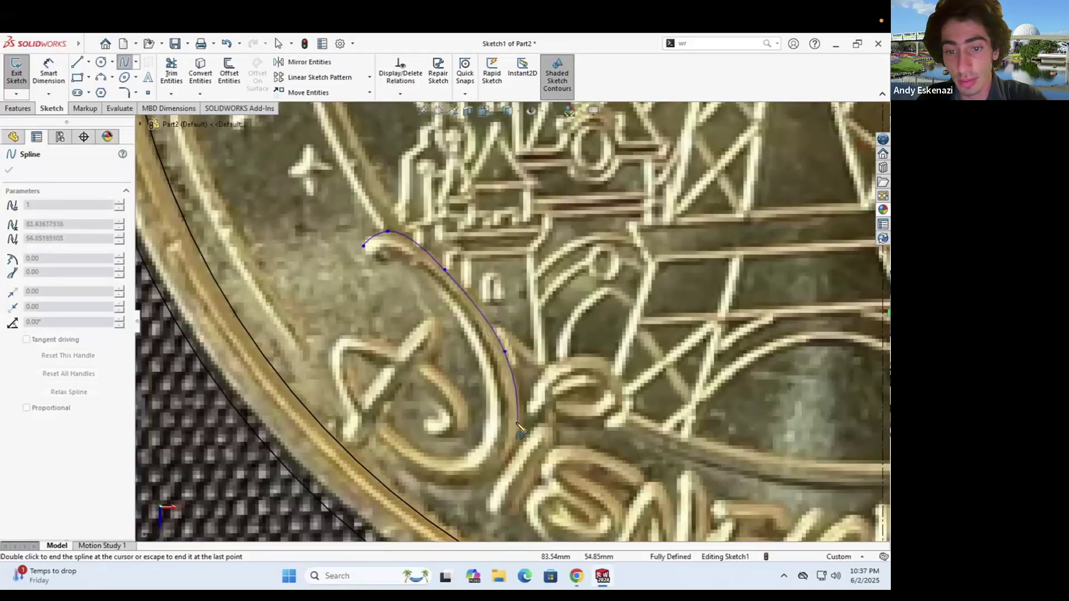
click(498, 472)
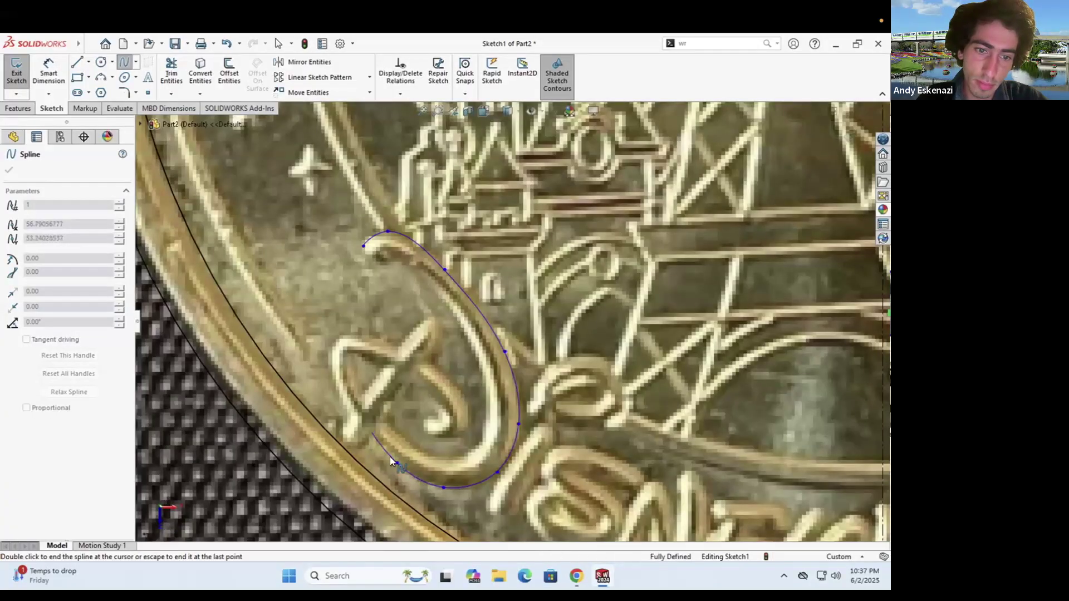
click(372, 434)
Continue the D's outer outline with splines around the stem's lower end, the small loop and the stem's upper end
click(363, 445)
click(352, 416)
click(339, 396)
click(332, 362)
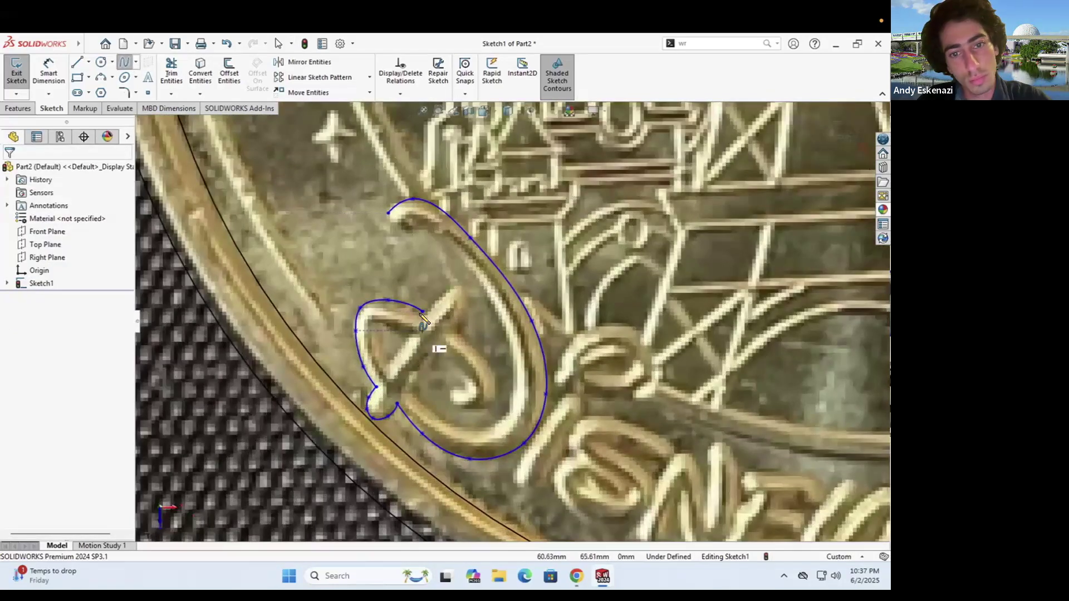
click(423, 311)
click(443, 291)
click(459, 287)
click(470, 300)
click(470, 316)
double_click(457, 329)
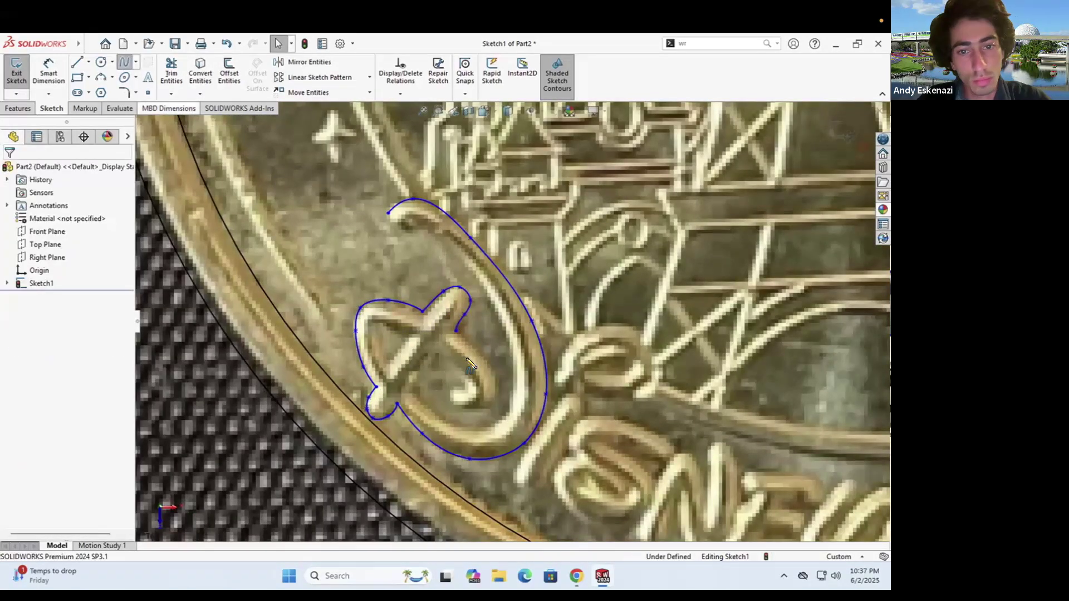
key(Escape)
drag(456, 330, 451, 331)
click(514, 331)
key(Return)
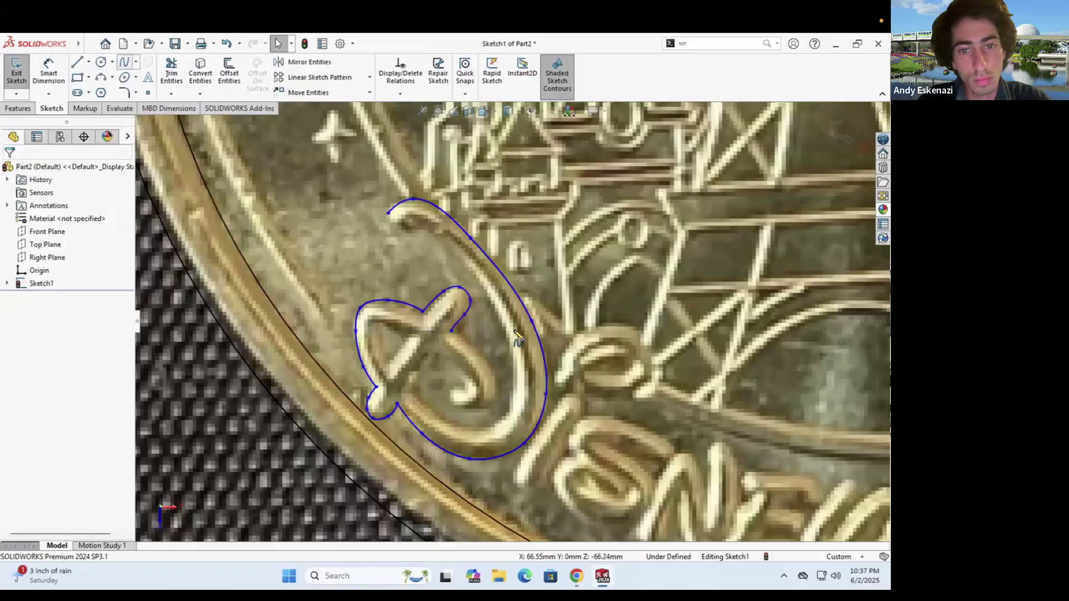
Trace the D's inner curl with a spline around its hooked tip and back to the diagonal stem
click(451, 331)
click(471, 343)
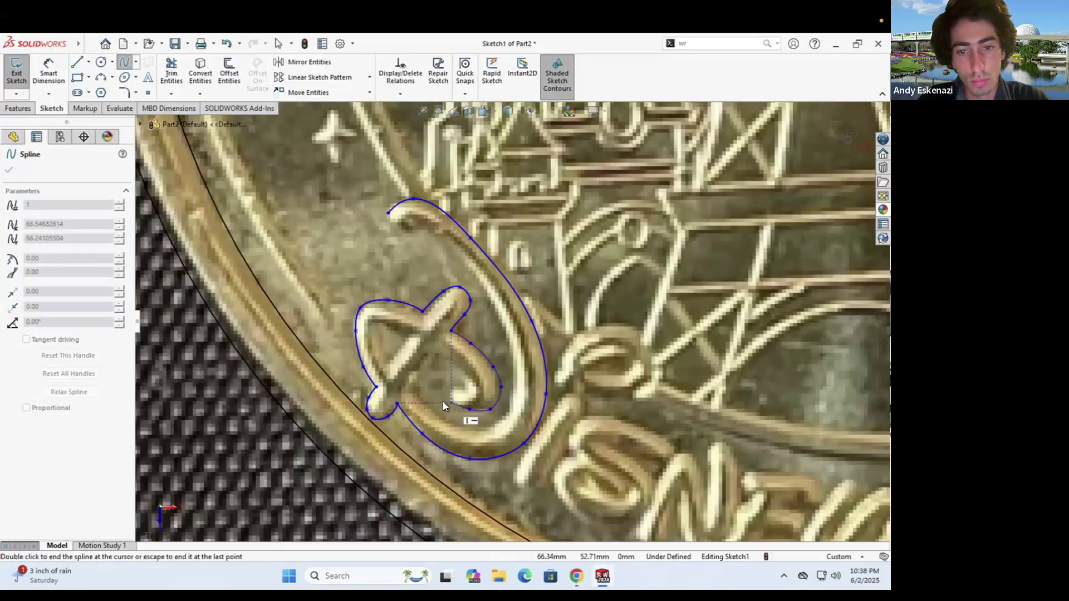
scroll(443, 440, down, 2)
click(452, 374)
click(470, 362)
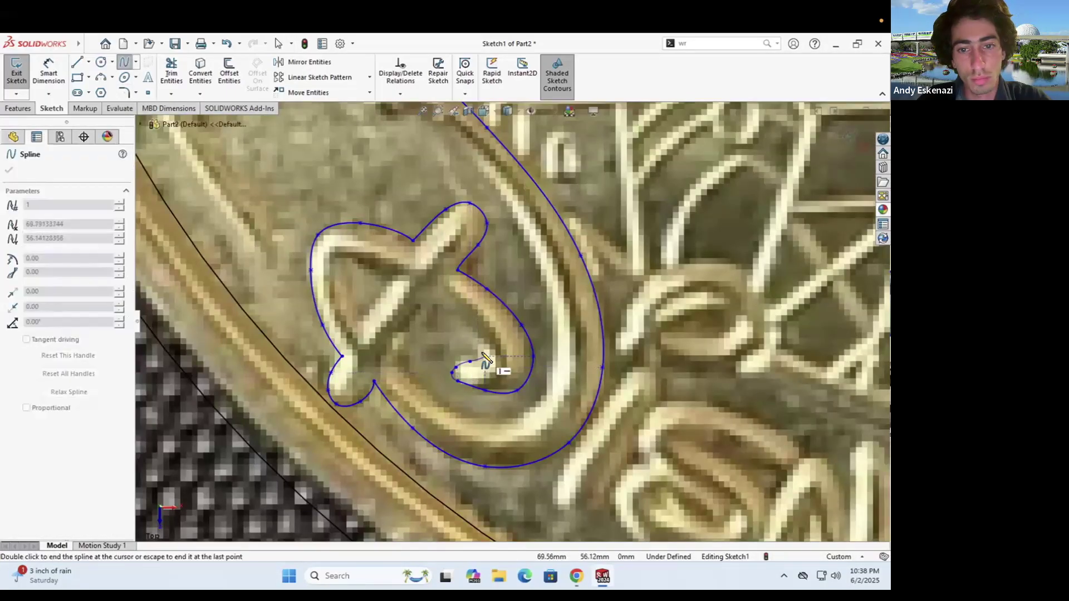
double_click(443, 300)
drag(470, 325, 442, 305)
Trace the diagonal stem's edge with a spline from the inner curl down to the D's large curve
key(Escape)
click(125, 63)
click(441, 305)
click(429, 320)
click(399, 355)
key(Escape)
Outline the small enclosed opening between the D's loop and diagonal stem with splines
click(124, 62)
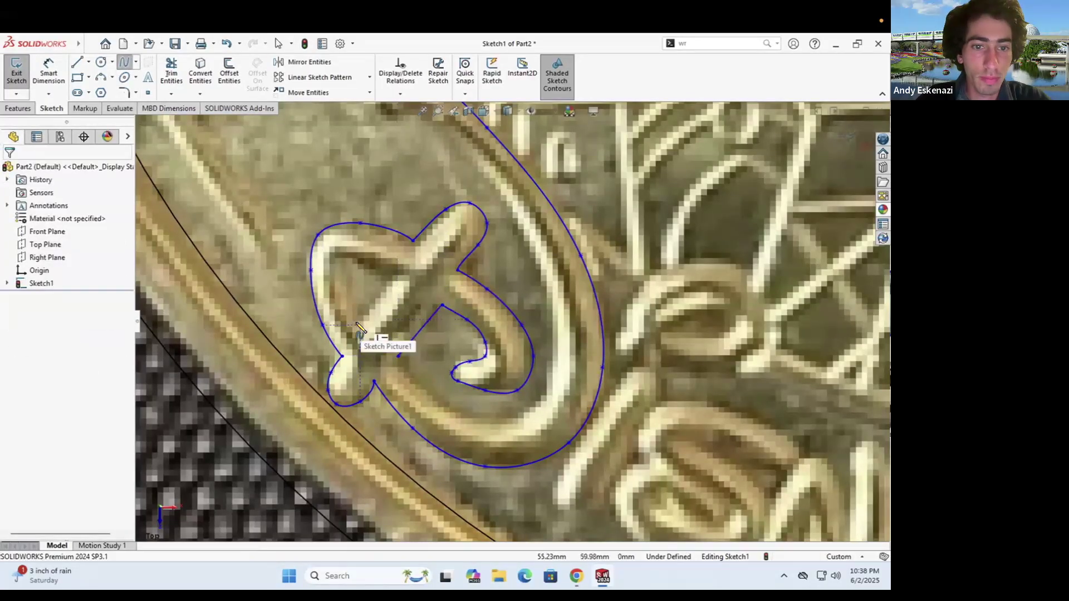
click(359, 324)
click(399, 276)
key(Escape)
click(360, 325)
click(347, 305)
click(342, 281)
click(352, 255)
click(399, 276)
key(Escape)
Trace the inner edge of the D's large curve with a spline up to its upper tip and adjust its points
click(124, 62)
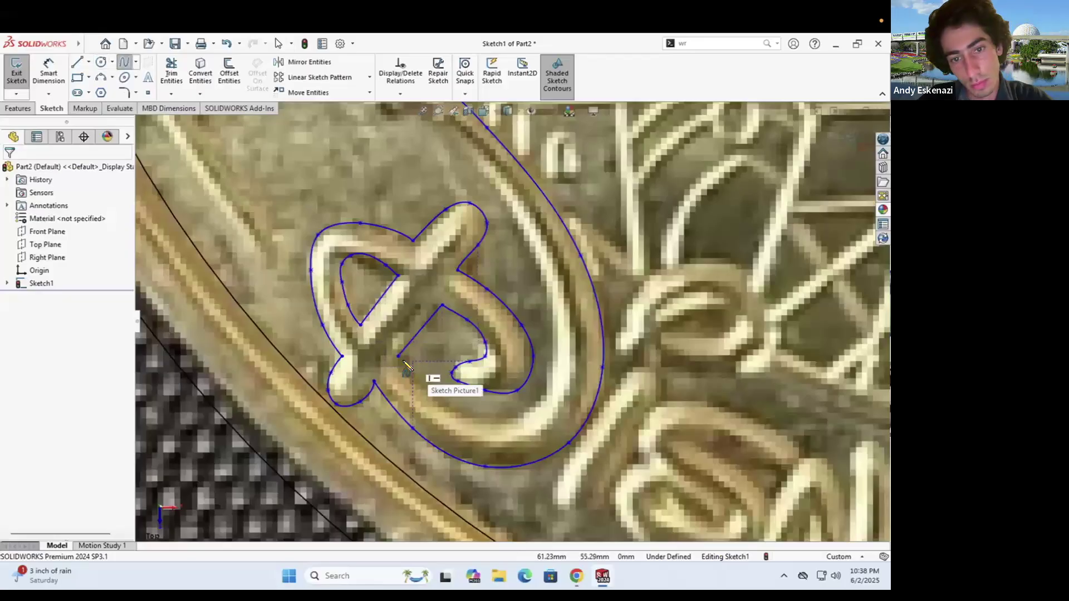
click(399, 355)
click(442, 401)
click(511, 204)
scroll(508, 198, up, 4)
scroll(490, 134, down, 4)
click(477, 272)
click(437, 261)
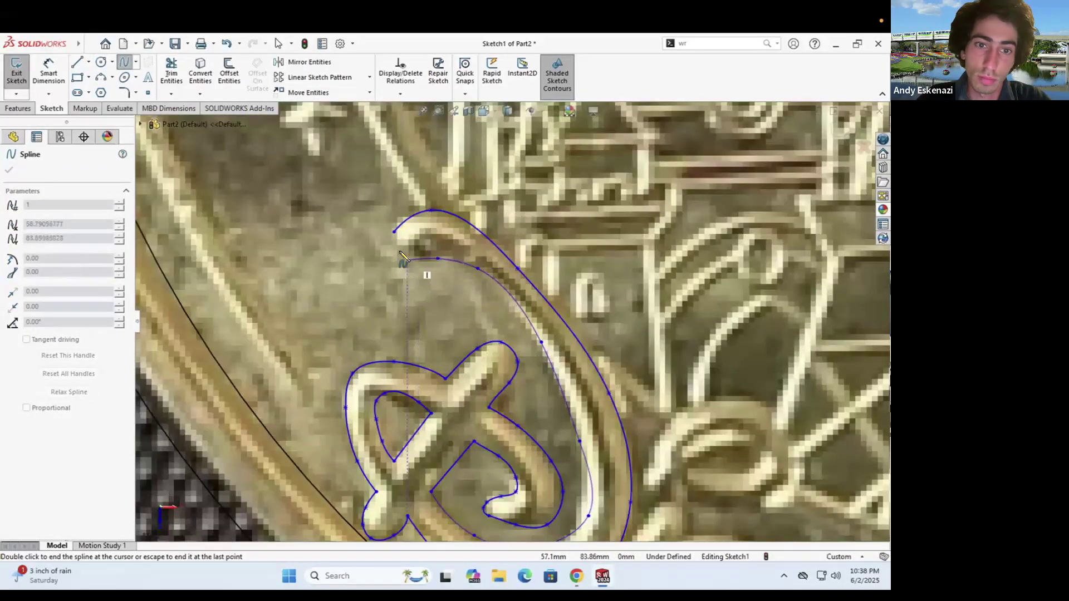
click(406, 261)
key(Escape)
scroll(396, 249, up, 4)
drag(502, 341, 508, 323)
key(Escape)
scroll(429, 238, up, 3)
click(124, 62)
click(397, 402)
click(409, 388)
key(Escape)
Trace the letter I of Disneyland with a closed spline
scroll(403, 384, down, 4)
click(124, 62)
click(392, 426)
click(422, 369)
click(472, 302)
click(510, 271)
click(530, 286)
click(521, 318)
click(498, 339)
click(465, 379)
click(429, 429)
click(391, 425)
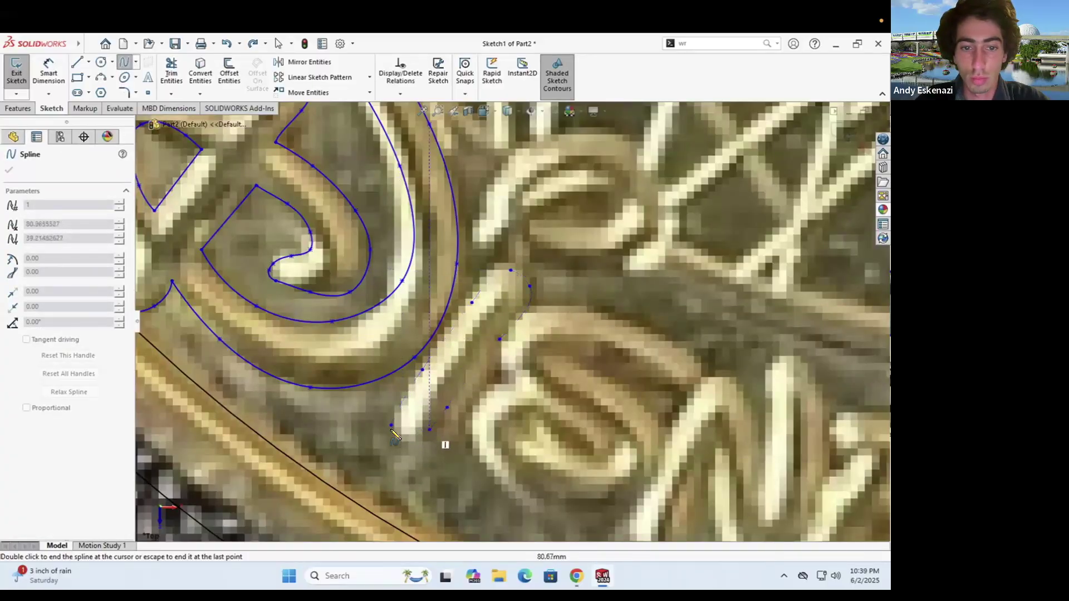
key(Escape)
Reshape the letter I by moving its spline points so the outline follows the coin's lettering
drag(463, 381, 467, 377)
drag(429, 429, 420, 435)
drag(467, 377, 464, 373)
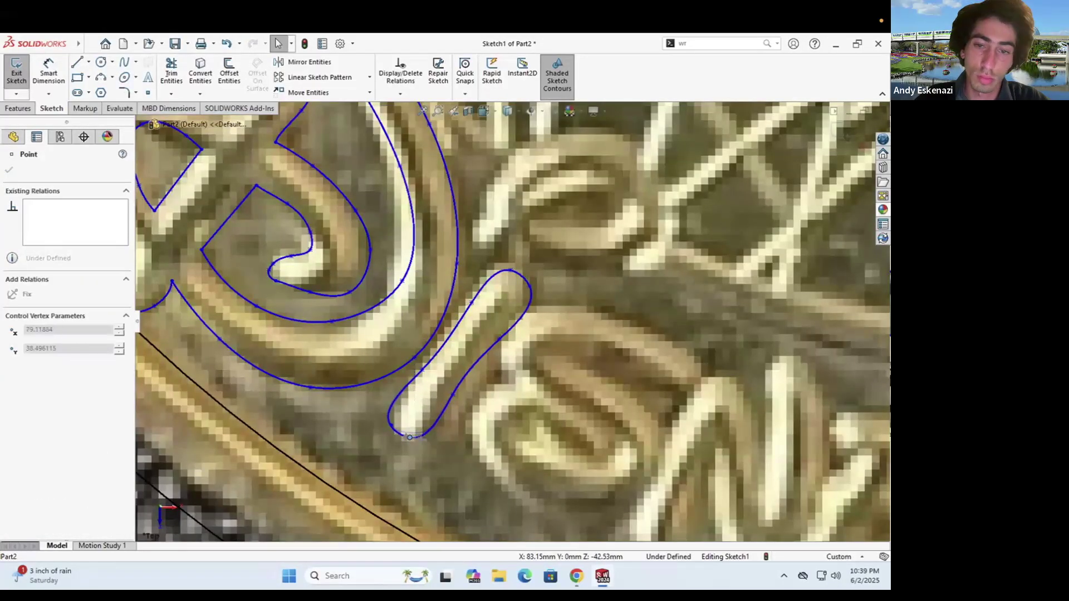
key(Escape)
scroll(473, 279, up, 3)
scroll(490, 312, down, 3)
drag(491, 301, 485, 300)
key(Escape)
Trace the letter S of Disneyland with a spline around both curves, ending near its starting point
scroll(444, 356, up, 8)
scroll(445, 356, down, 8)
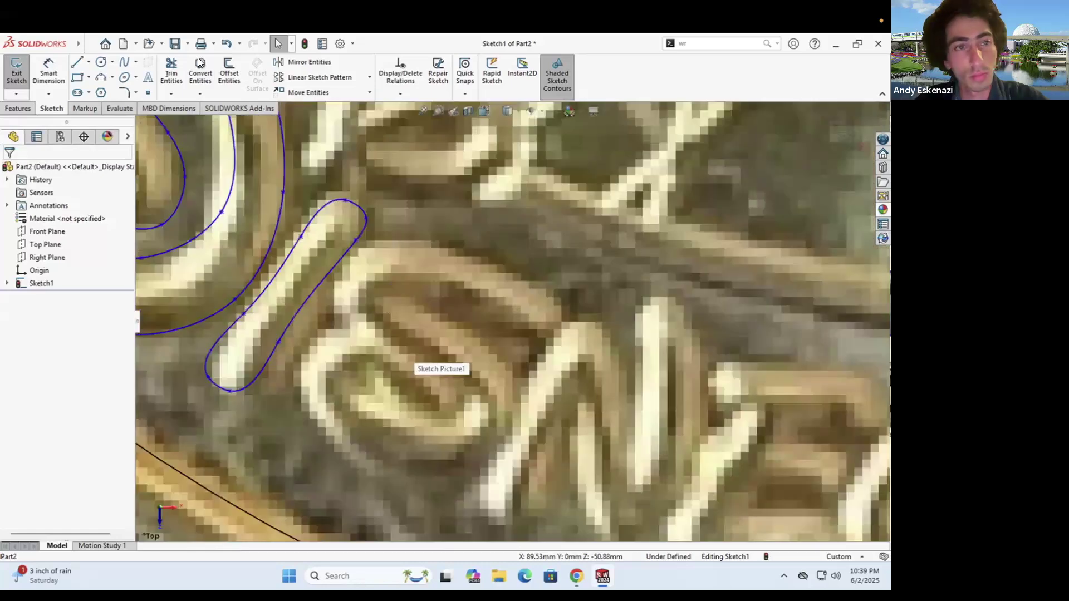
click(124, 62)
click(563, 308)
click(481, 257)
click(341, 268)
scroll(342, 268, up, 8)
scroll(521, 365, down, 6)
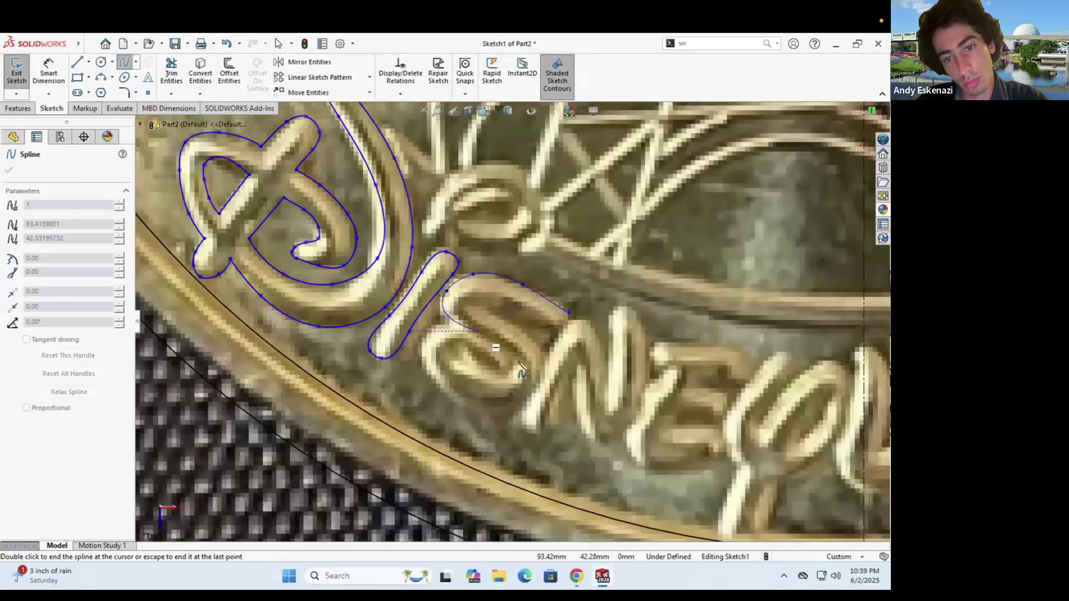
scroll(453, 409, up, 2)
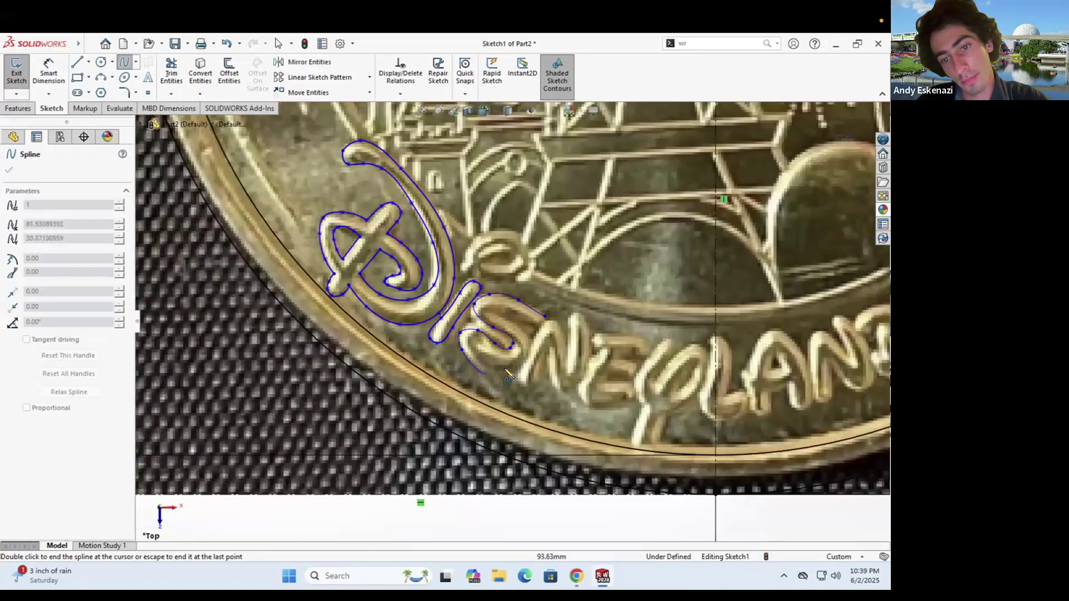
scroll(503, 316, down, 4)
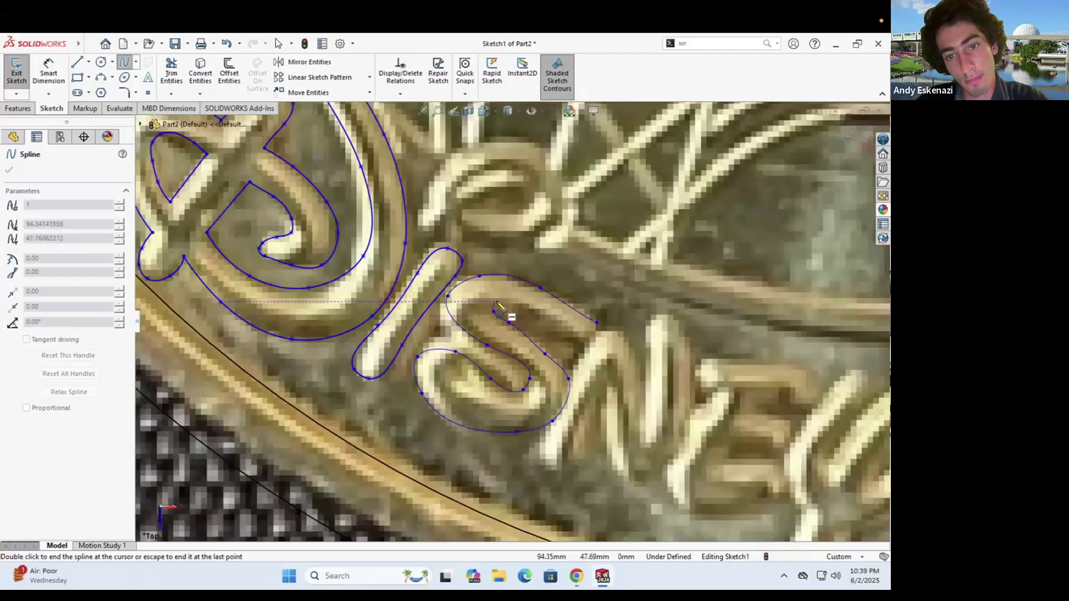
scroll(598, 332, down, 8)
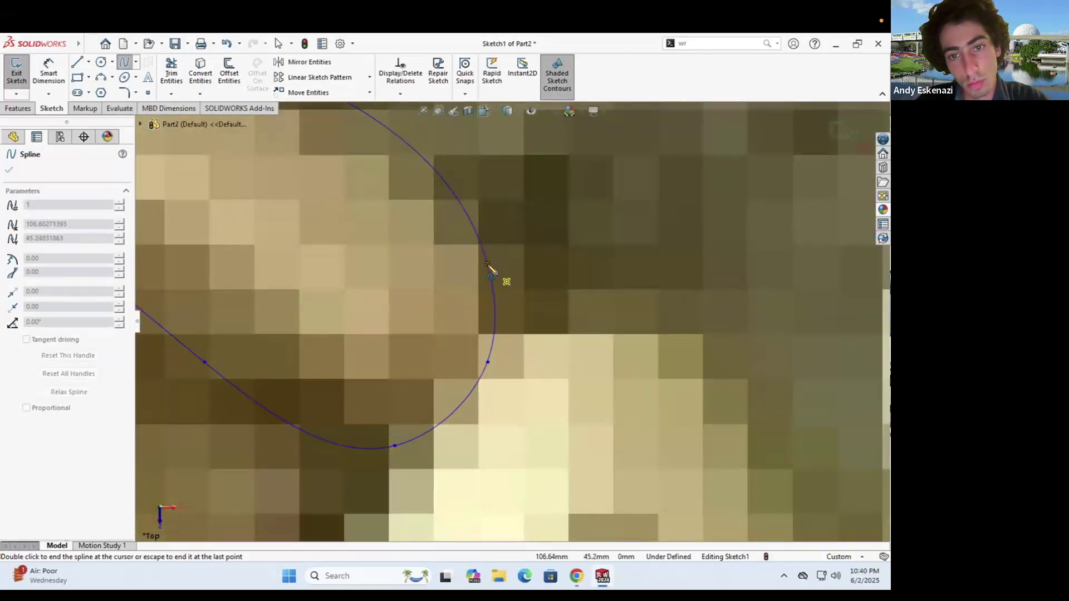
click(497, 273)
key(Escape)
Try to reshape the S's lower hook by moving its spline points, and undo the moves
scroll(519, 338, up, 5)
scroll(519, 339, up, 3)
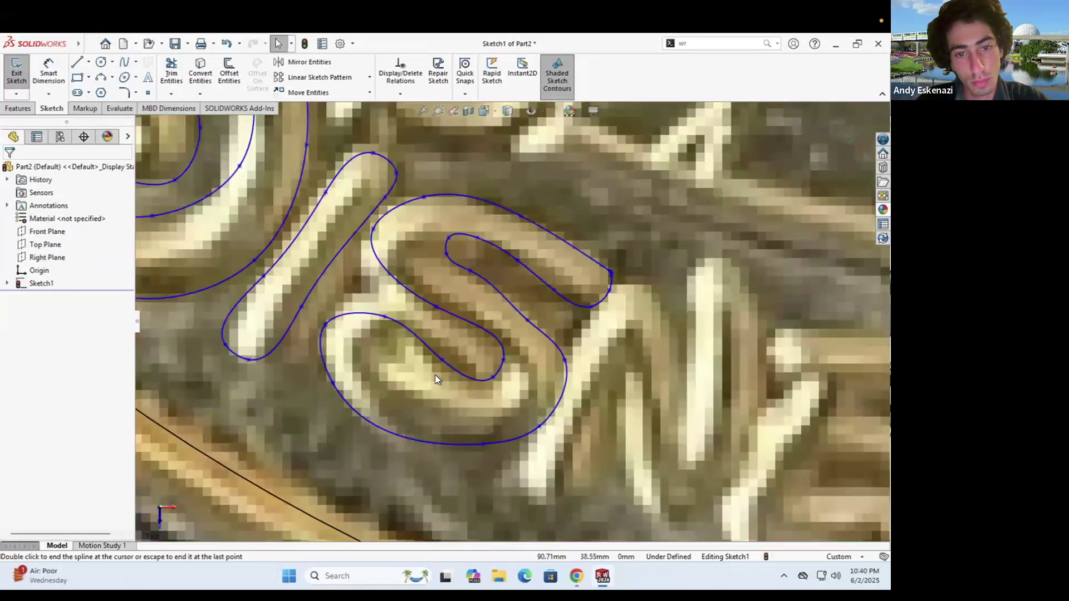
click(401, 343)
click(390, 335)
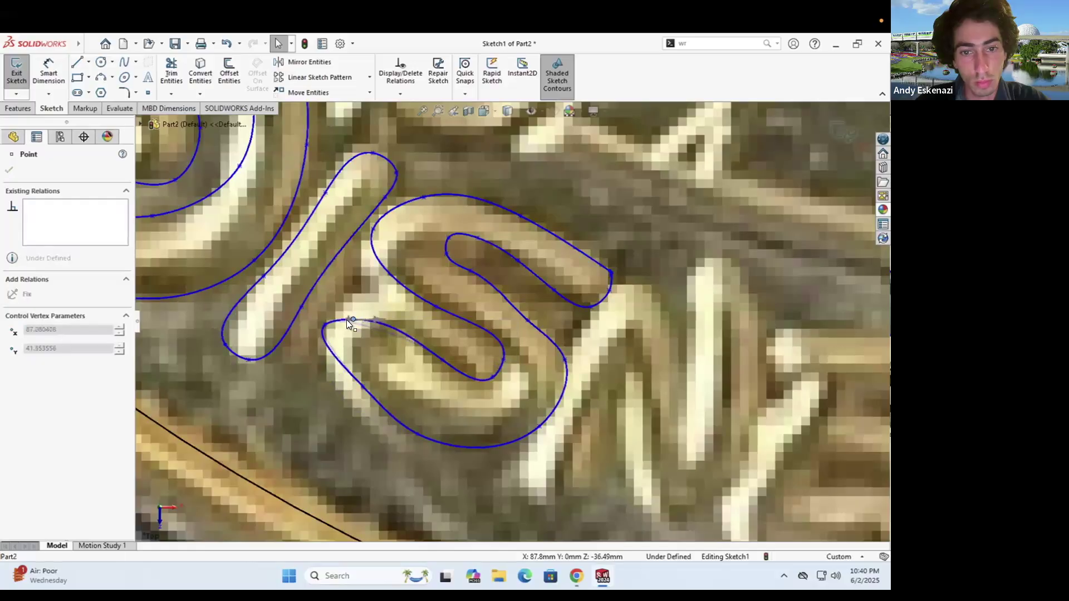
click(344, 321)
mouse_move(346, 321)
mouse_down()
mouse_move(365, 328)
mouse_move(353, 305)
mouse_up()
key(ctrl+z)
scroll(382, 322, down, 1)
key(ctrl+z)
Reshape the S by moving the spline points along its curves to follow the coin's lettering
scroll(345, 303, down, 7)
drag(419, 279, 446, 257)
scroll(448, 259, up, 7)
drag(612, 361, 586, 375)
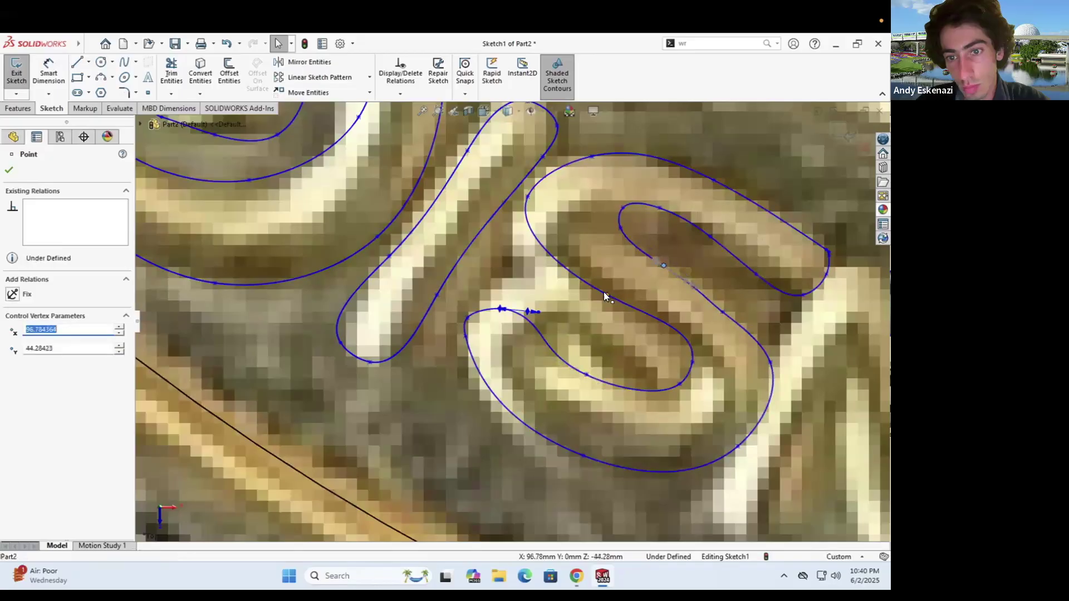
click(699, 365)
drag(699, 365, 610, 296)
drag(528, 197, 549, 192)
scroll(549, 193, up, 6)
key(Escape)
Close the small gap at the S's upper end with a short line between the spline's endpoints
scroll(619, 281, down, 12)
click(77, 61)
scroll(526, 299, down, 3)
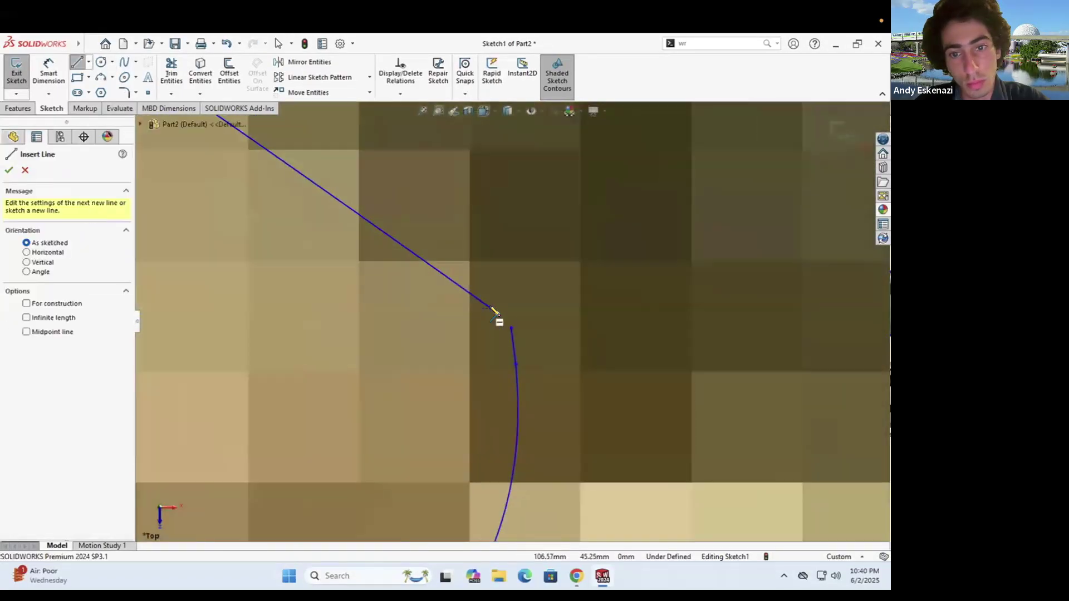
click(497, 310)
click(510, 327)
key(Escape)
Trace the first N of Disneyland with a closed spline around the outline of its strokes
scroll(543, 271, up, 20)
scroll(490, 327, down, 9)
click(123, 62)
click(384, 425)
click(430, 348)
click(468, 290)
click(483, 291)
click(500, 348)
click(506, 407)
click(519, 393)
scroll(516, 332, up, 3)
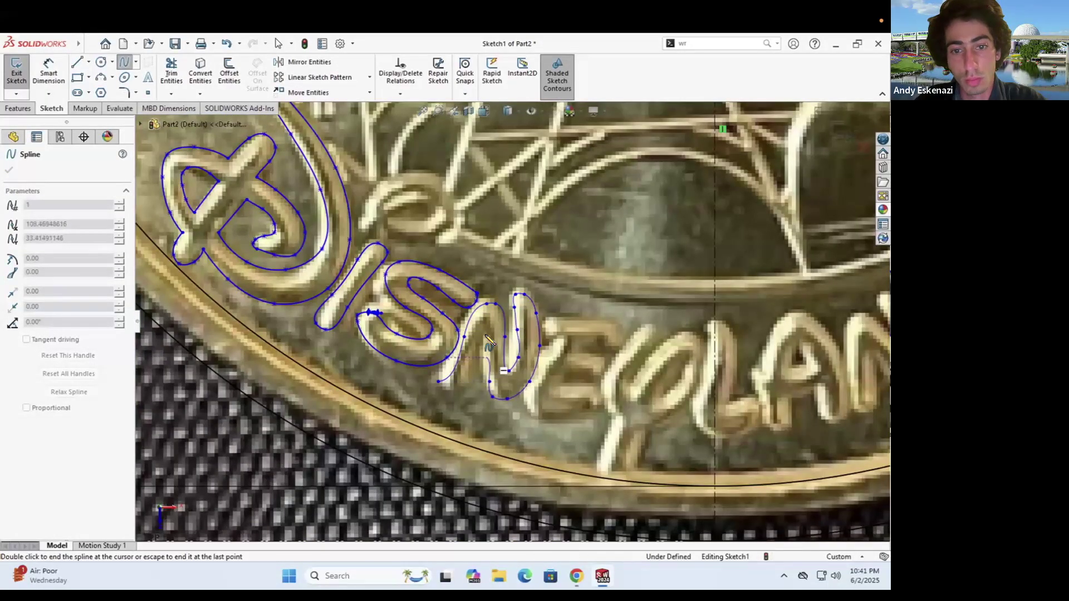
scroll(454, 394, down, 3)
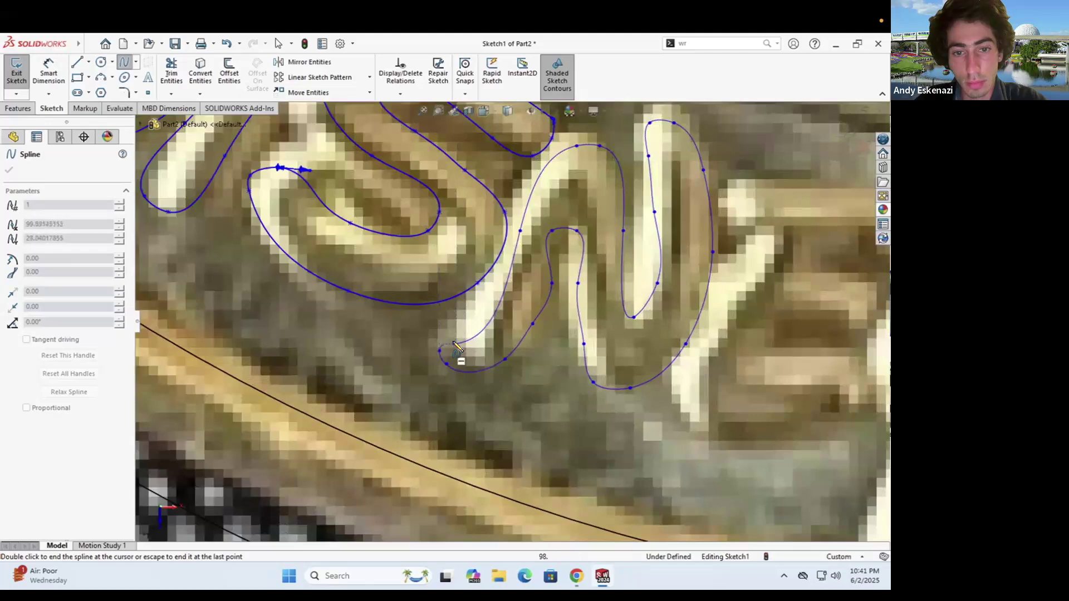
double_click(455, 347)
Reshape the N by moving spline points along its inner strokes to follow the coin's lettering
drag(544, 234, 587, 267)
drag(654, 212, 663, 197)
drag(648, 157, 653, 162)
scroll(528, 334, up, 4)
scroll(526, 335, down, 2)
drag(489, 315, 516, 323)
scroll(504, 299, down, 2)
scroll(518, 322, up, 8)
scroll(580, 324, down, 4)
Trace the upper arm of the letter E with a spline and adjust its points along the arm's edge
click(123, 61)
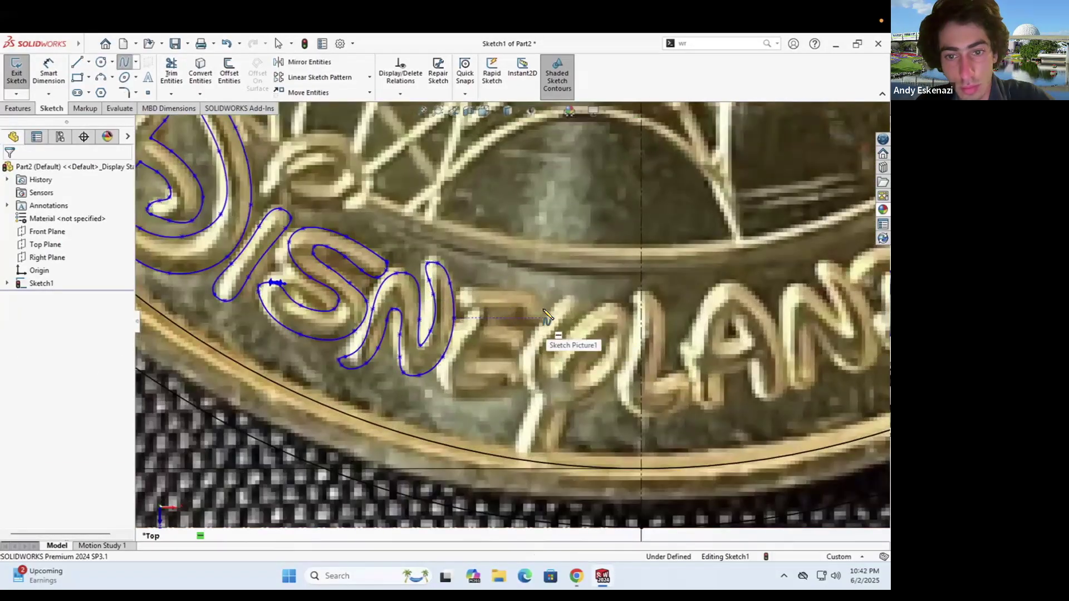
scroll(553, 303, down, 4)
click(527, 336)
click(522, 286)
click(465, 282)
click(393, 275)
click(358, 310)
click(401, 322)
key(Escape)
drag(464, 282, 413, 274)
drag(358, 310, 377, 316)
click(493, 353)
Trace the E's outer left side and around its lower arm with a spline starting from the upper arm's inner end
click(123, 62)
click(400, 322)
click(372, 354)
click(343, 404)
click(329, 451)
click(344, 495)
scroll(384, 493, up, 4)
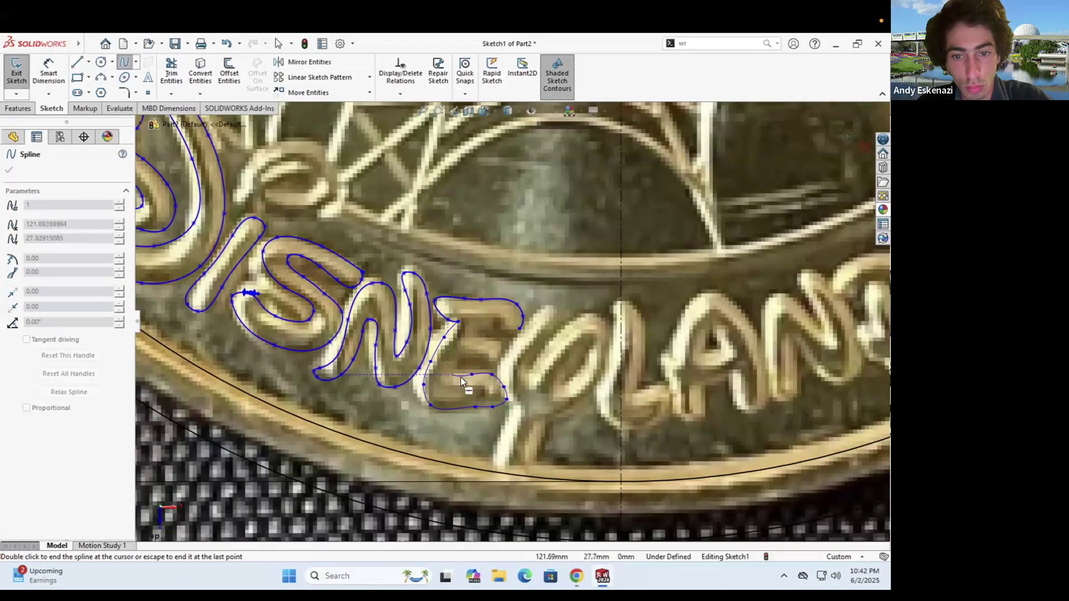
key(Escape)
Reshape the E's outline by moving its spline points to match the raised lettering
scroll(467, 399, up, 3)
click(463, 407)
drag(460, 414, 462, 415)
drag(390, 411, 404, 408)
drag(533, 361, 523, 361)
drag(477, 347, 464, 362)
key(Escape)
scroll(511, 323, up, 3)
Trace the curled dot above the letter I with a spline around its outer and inner edges
scroll(536, 276, up, 4)
scroll(408, 219, down, 6)
key(Return)
click(392, 354)
click(480, 348)
click(365, 256)
click(334, 319)
click(341, 347)
double_click(354, 346)
click(354, 346)
click(365, 333)
click(370, 319)
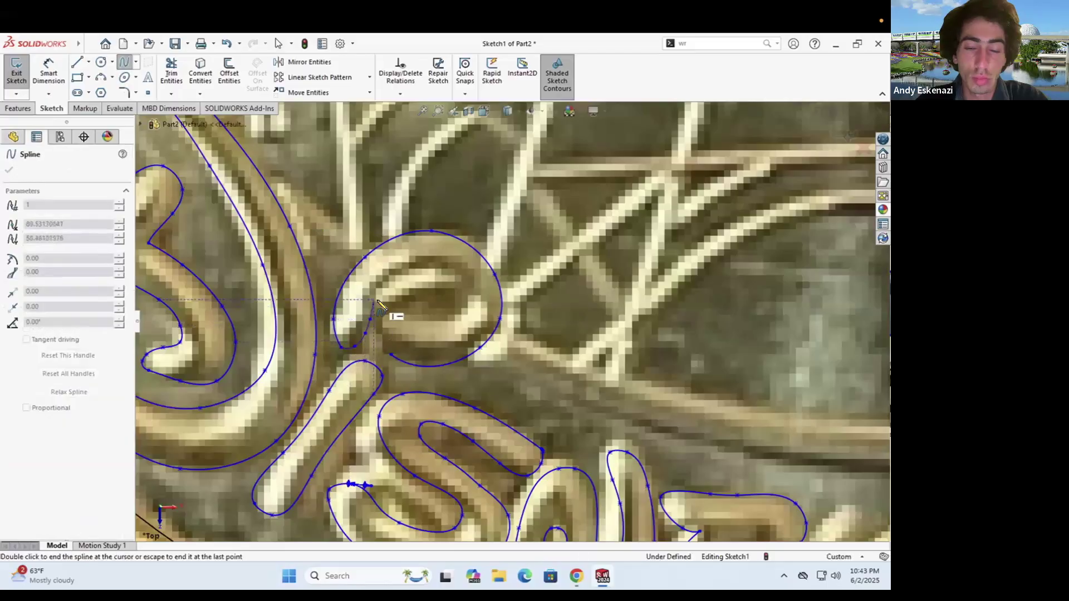
scroll(380, 305, up, 3)
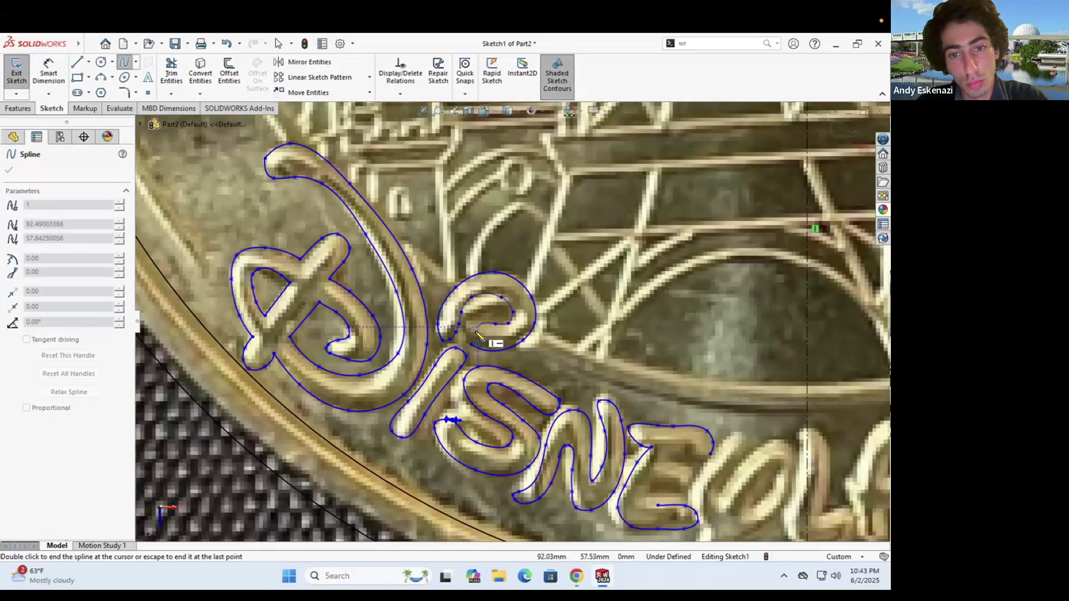
scroll(477, 336, down, 3)
key(Escape)
Close the E's outline with a spline from the upper arm's tip around the middle arm to the lower arm's endpoint
scroll(633, 419, up, 6)
scroll(542, 306, down, 7)
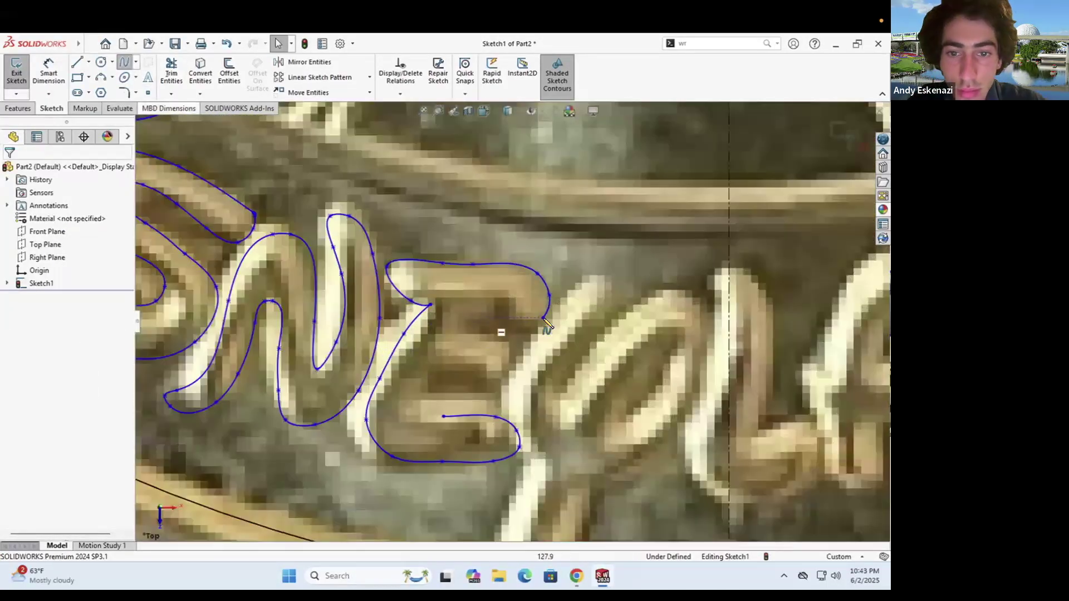
click(545, 319)
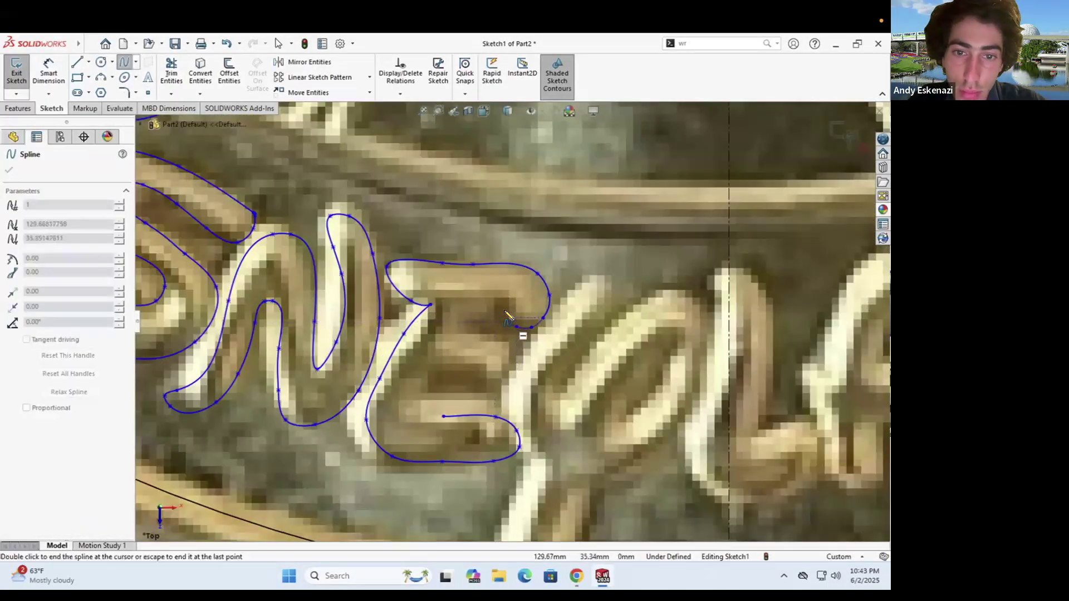
double_click(439, 418)
Adjust the spline points along the E's inner edges around its middle and lower arms
scroll(439, 411, down, 2)
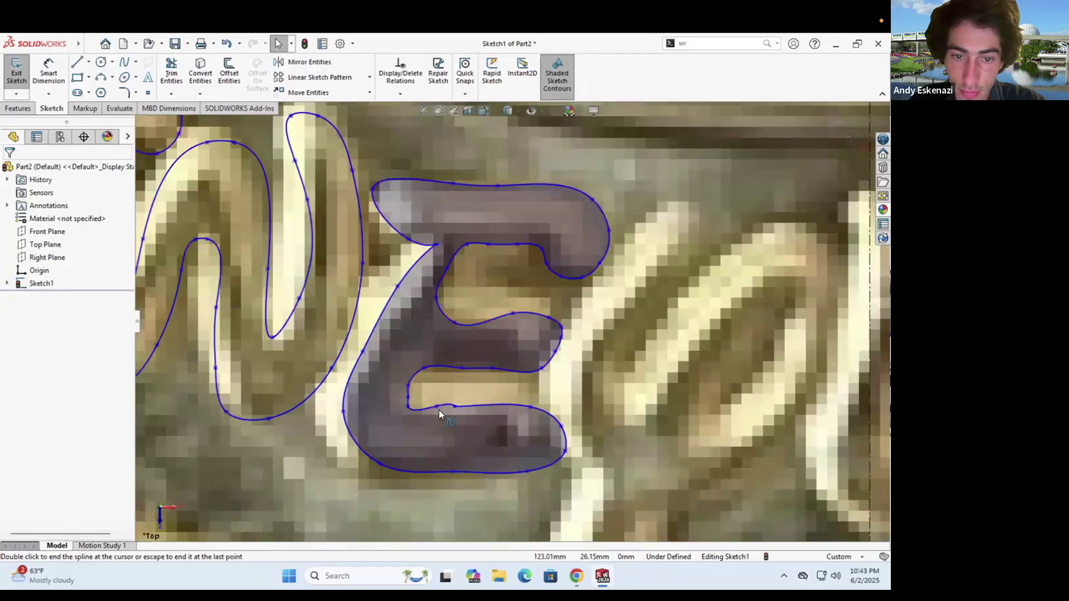
click(401, 408)
scroll(419, 398, down, 2)
drag(470, 354, 565, 349)
drag(530, 288, 573, 301)
click(466, 283)
scroll(580, 318, up, 8)
Trace the Y's left arm with splines along its outer edge, around the upper tip and down its inner edge
scroll(580, 318, down, 5)
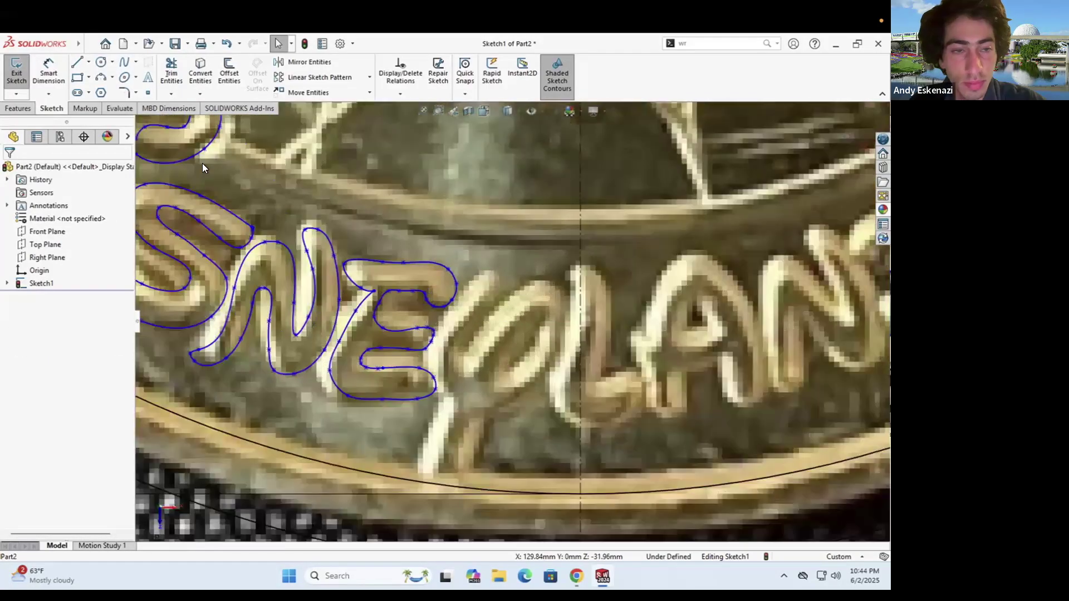
click(494, 270)
click(466, 294)
double_click(465, 408)
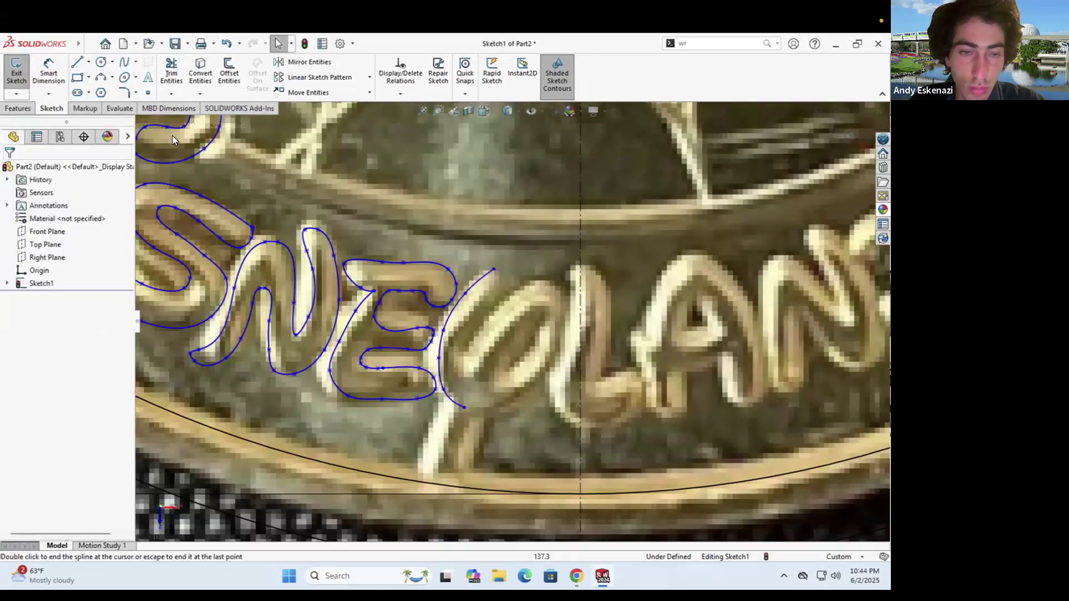
scroll(480, 304, down, 4)
click(509, 231)
scroll(516, 276, up, 10)
scroll(516, 278, down, 8)
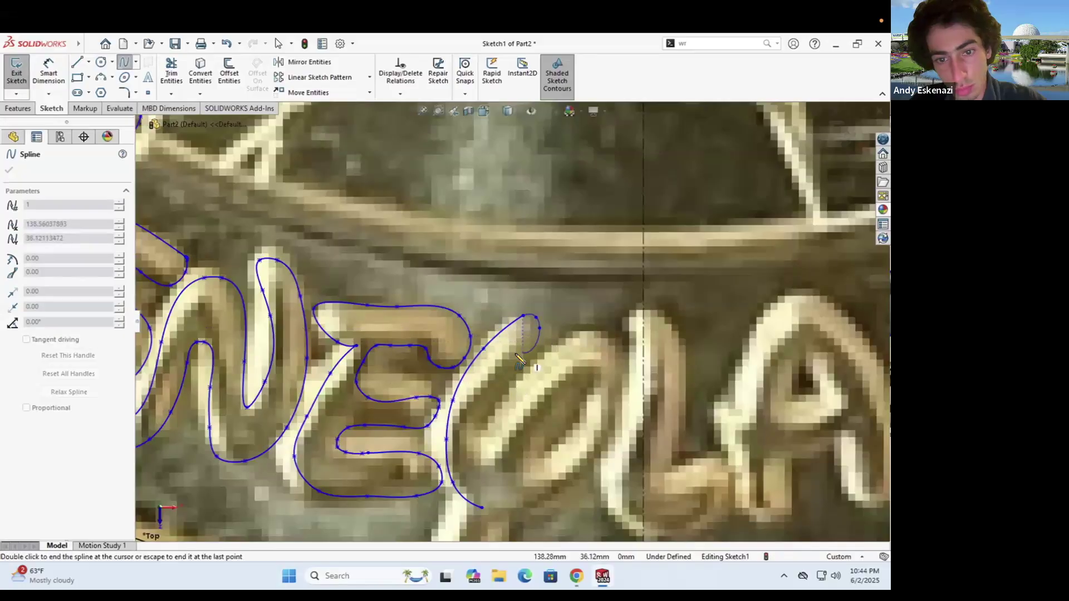
double_click(482, 453)
Trace the outside of the Y's loop and the right edge of its tail with a spline
click(482, 453)
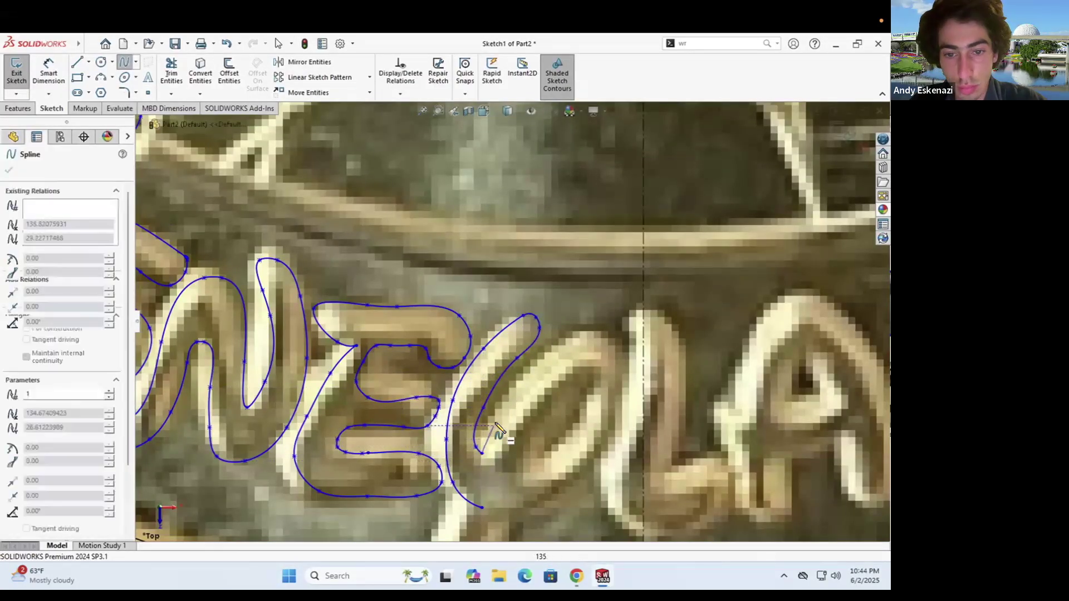
click(496, 425)
click(504, 407)
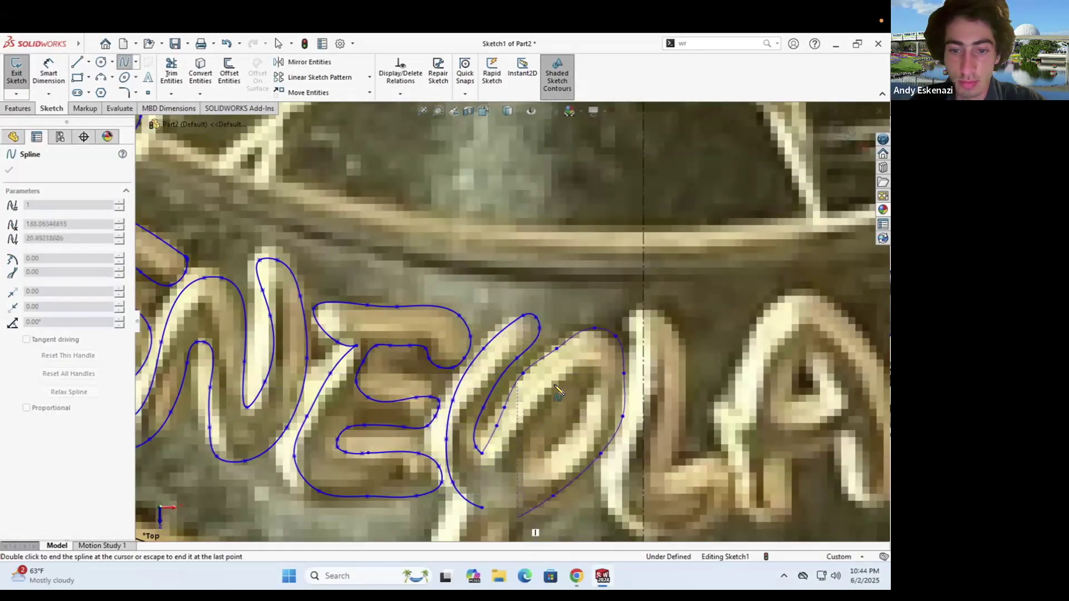
scroll(486, 432, up, 3)
double_click(473, 450)
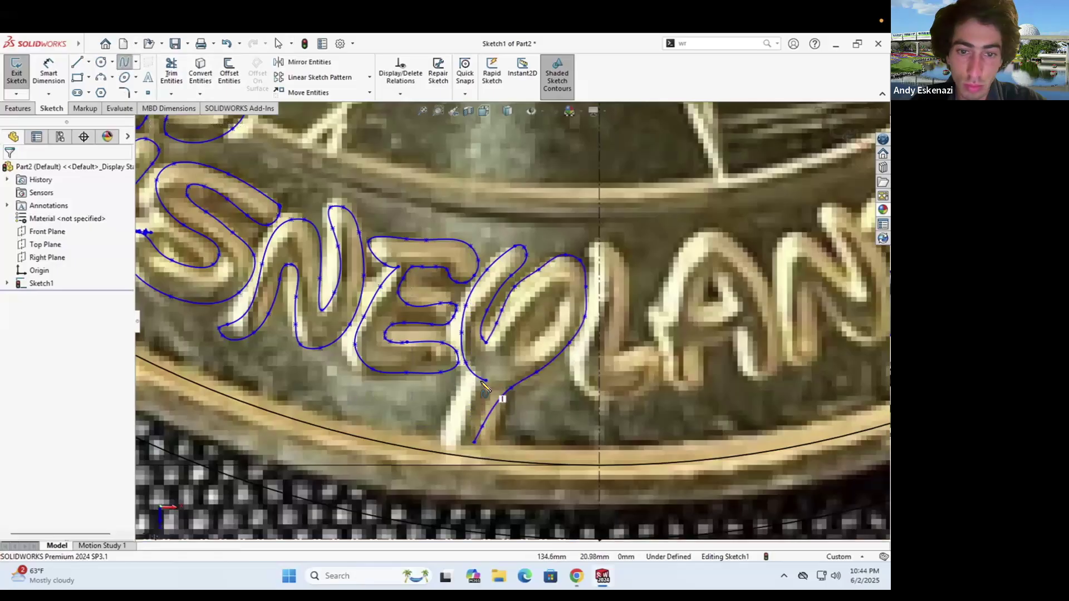
Close the Y's outline with a spline down the tail's left edge and around its lower tip
click(473, 450)
scroll(473, 450, down, 4)
key(Escape)
click(479, 387)
click(489, 396)
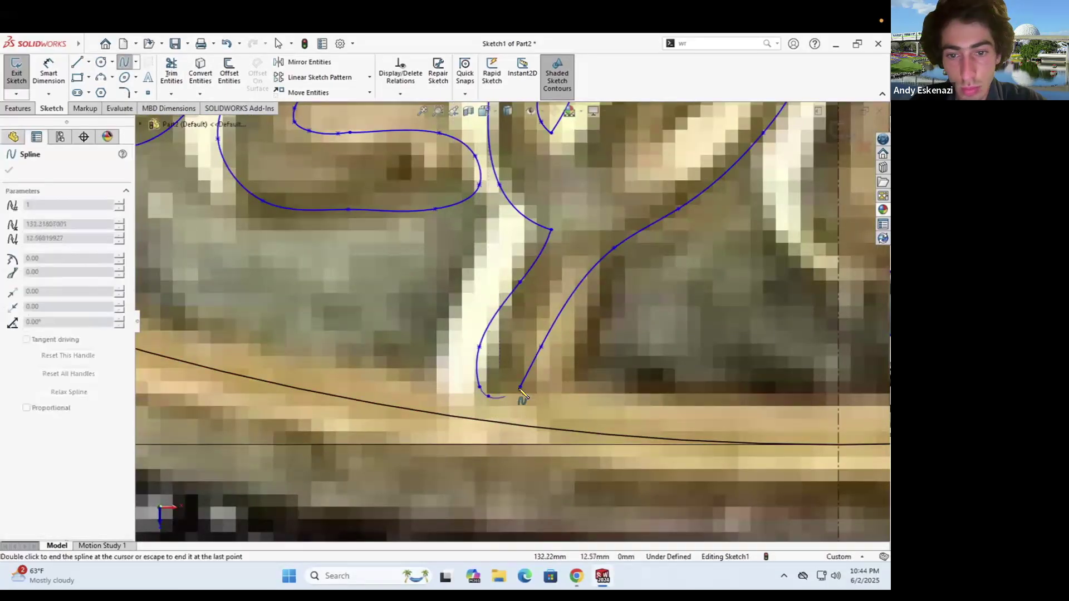
click(520, 387)
key(Escape)
Reshape the Y by moving spline points on the inner edge and the outer right side of its loop
scroll(515, 345, up, 5)
scroll(549, 199, down, 2)
click(549, 200)
drag(512, 241, 524, 230)
drag(548, 202, 546, 201)
drag(640, 204, 647, 206)
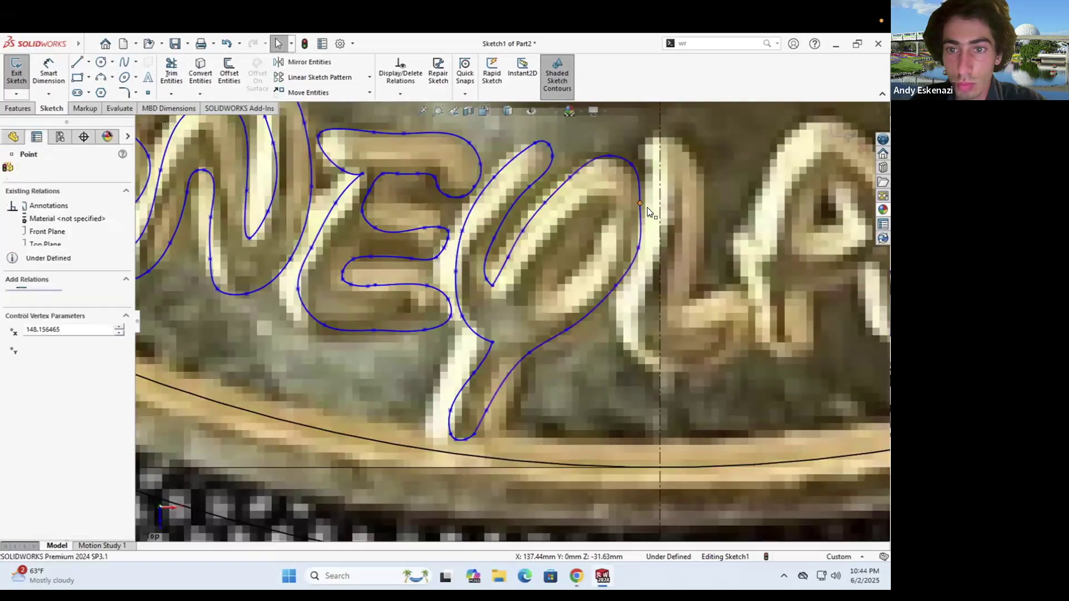
key(Escape)
Trace the opening inside the Y's loop with a closed spline
scroll(526, 271, up, 5)
scroll(525, 271, down, 4)
click(125, 62)
click(493, 373)
click(506, 337)
click(532, 314)
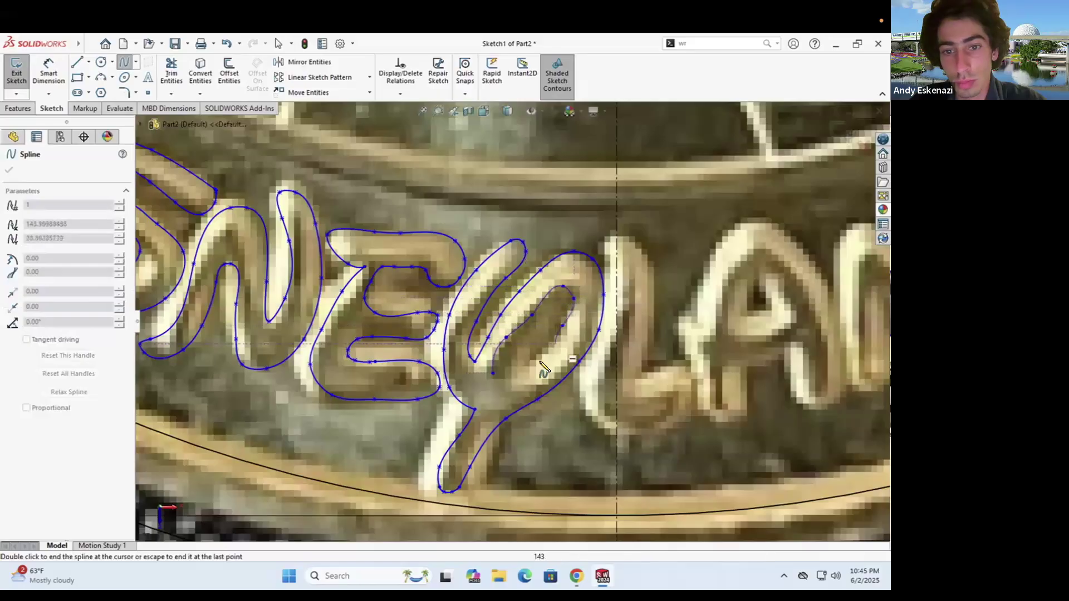
click(508, 374)
click(493, 373)
key(Escape)
Reshape the Y's inner loop by moving its spline points to follow the opening's edge
drag(532, 314, 525, 309)
key(Escape)
scroll(573, 270, down, 3)
drag(554, 367, 571, 354)
key(Escape)
scroll(526, 439, up, 5)
scroll(468, 317, down, 3)
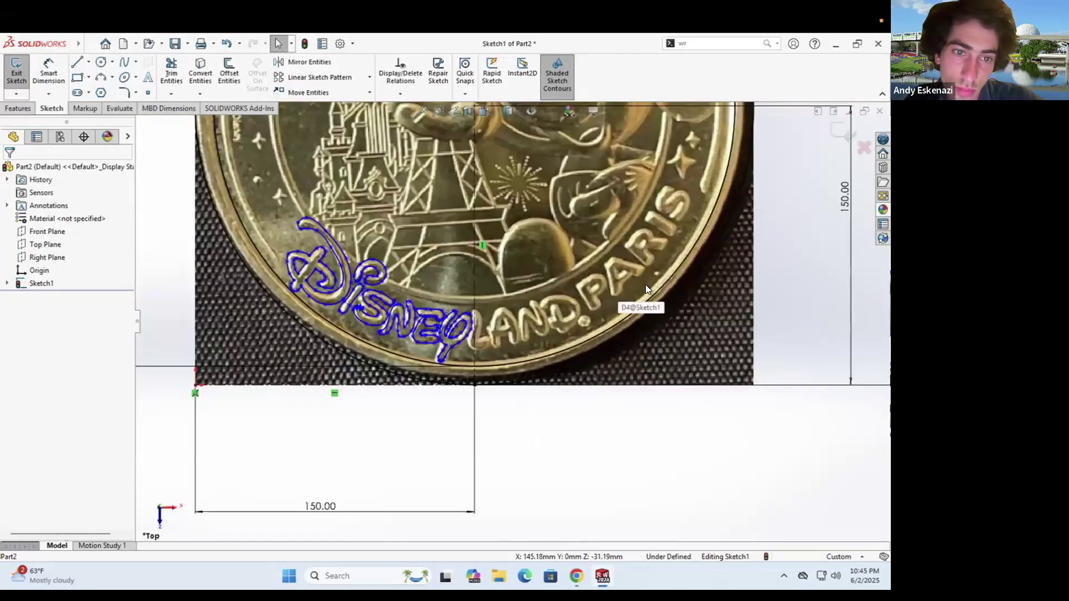
Trace the letter L of Disneyland with a closed spline around its stem and foot
scroll(462, 317, down, 5)
key(Return)
click(400, 299)
scroll(411, 316, down, 3)
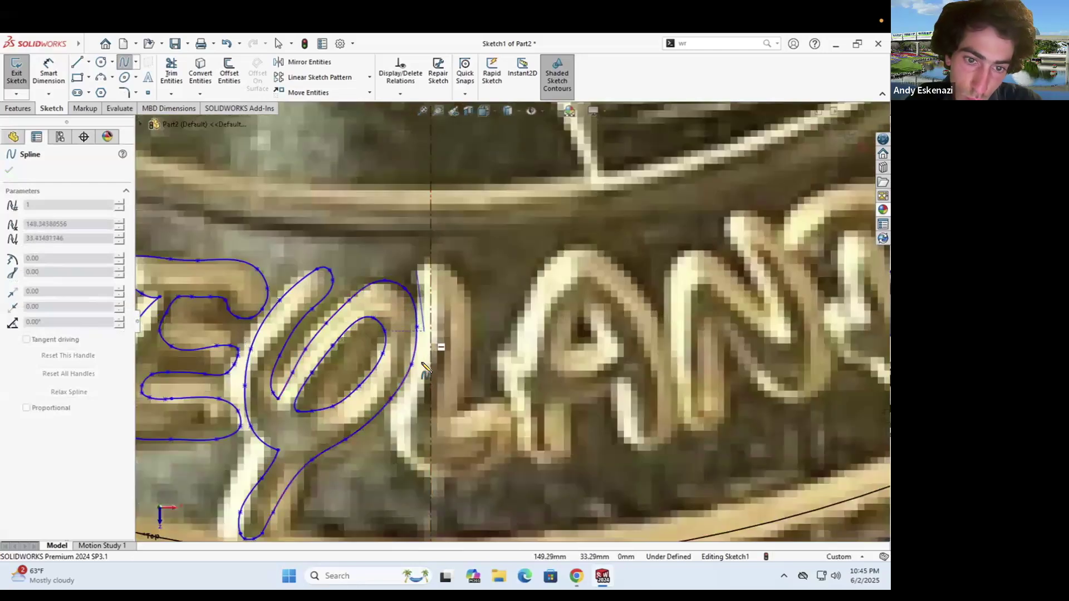
click(493, 461)
scroll(494, 458, down, 2)
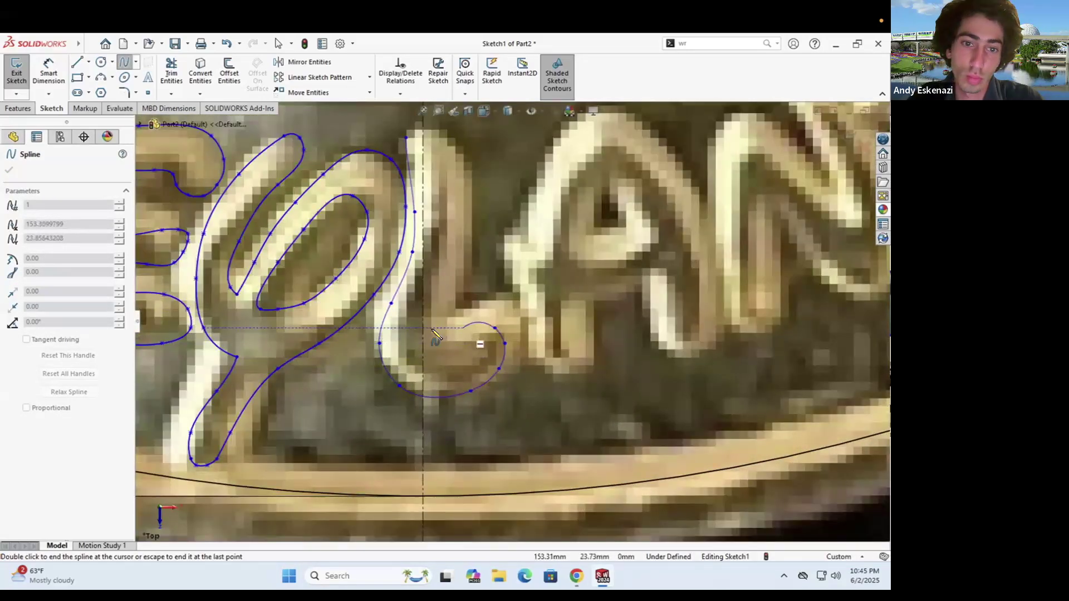
click(428, 124)
scroll(428, 123, down, 5)
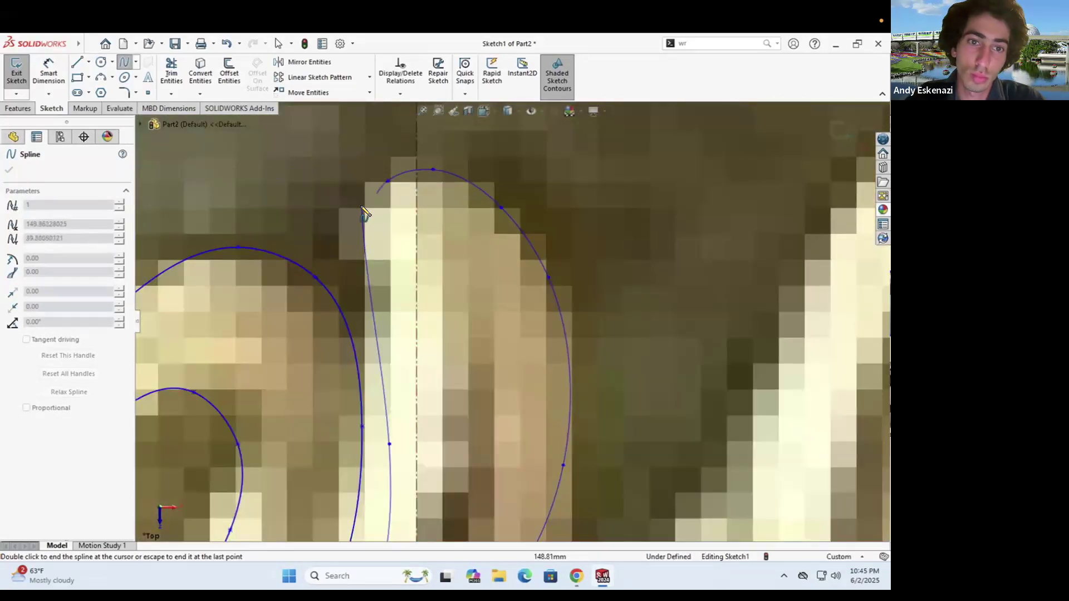
click(363, 214)
key(Escape)
Reshape the L by moving spline points at its upper end and the inner corner above the foot
drag(362, 214, 376, 221)
key(Escape)
scroll(384, 233, up, 5)
drag(484, 452, 545, 446)
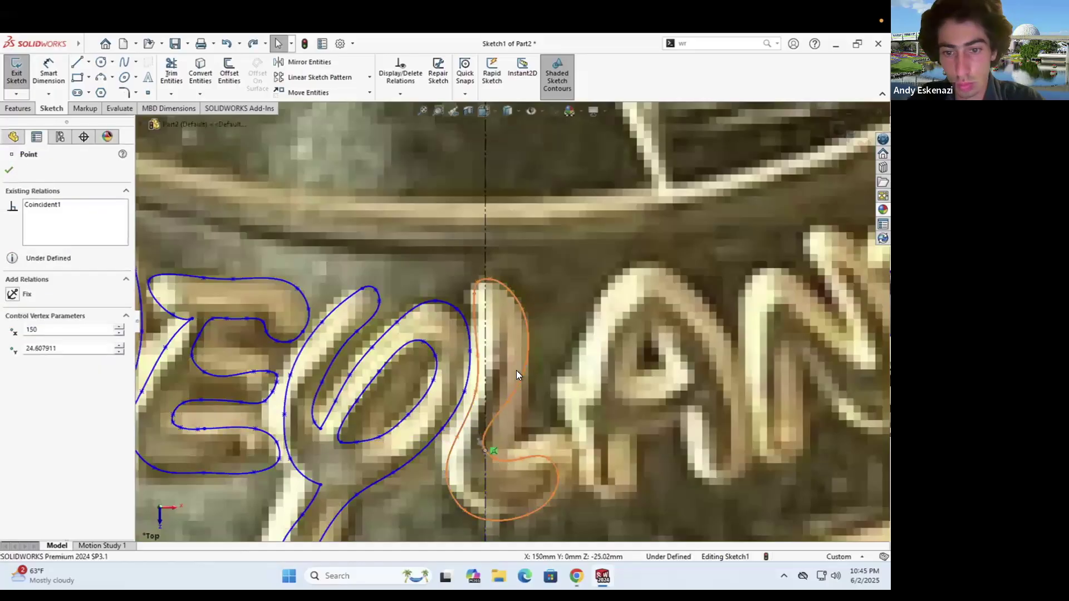
key(ctrl+z)
scroll(503, 372, up, 2)
click(483, 371)
drag(483, 372, 453, 335)
key(Escape)
scroll(455, 341, up, 5)
scroll(560, 330, down, 4)
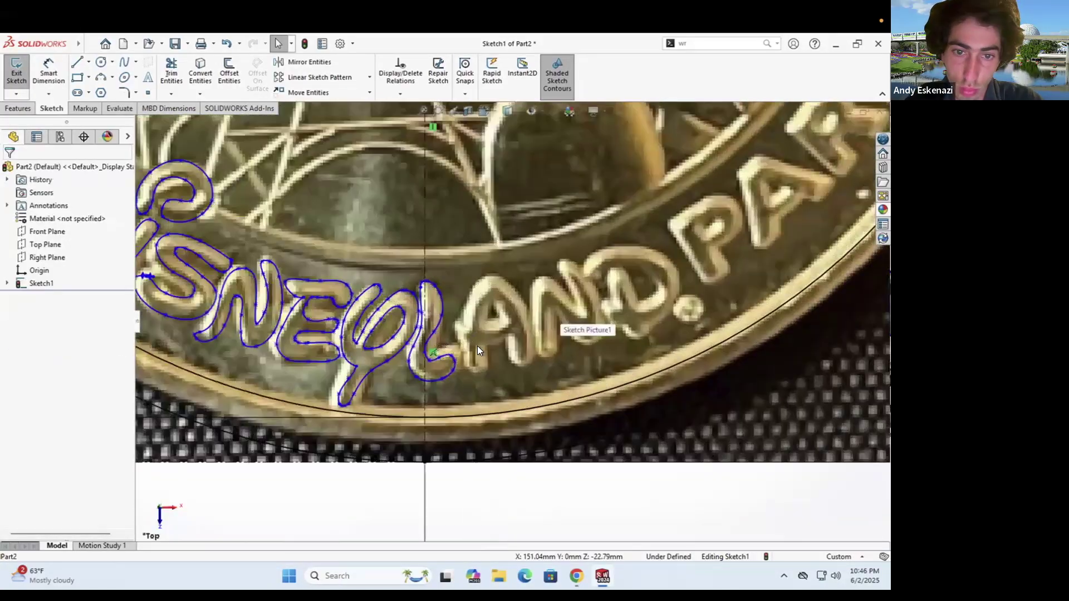
Trace the outer outline of the letter A of Disneyland with a closed spline, including the crossbar's protruding end
key(Return)
scroll(466, 377, up, 3)
scroll(419, 352, down, 4)
click(420, 351)
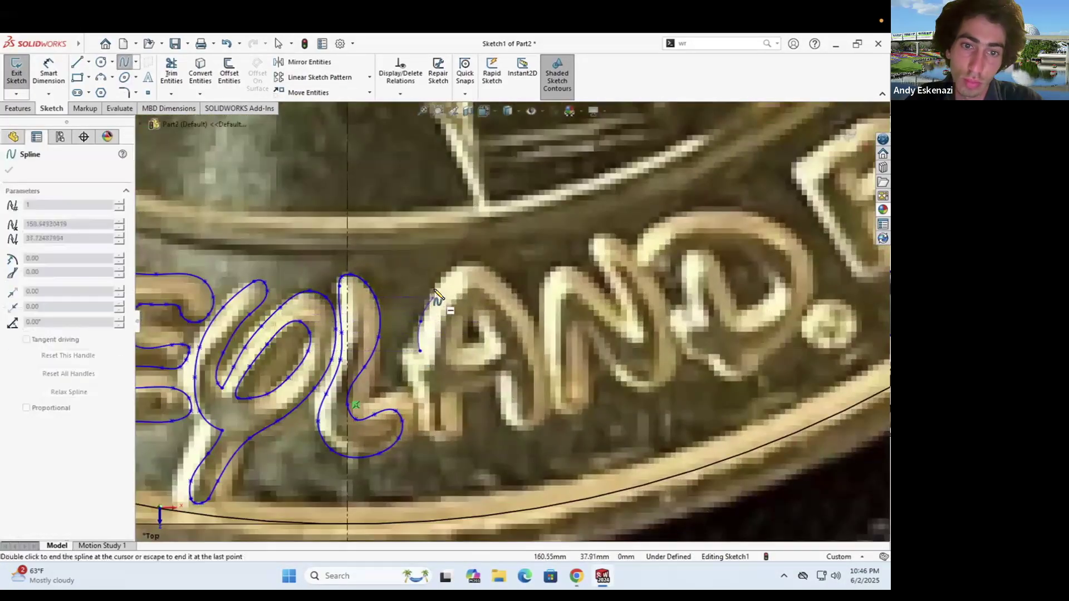
click(497, 404)
click(490, 393)
click(473, 394)
scroll(473, 393, up, 4)
scroll(476, 406, down, 5)
click(444, 362)
click(444, 382)
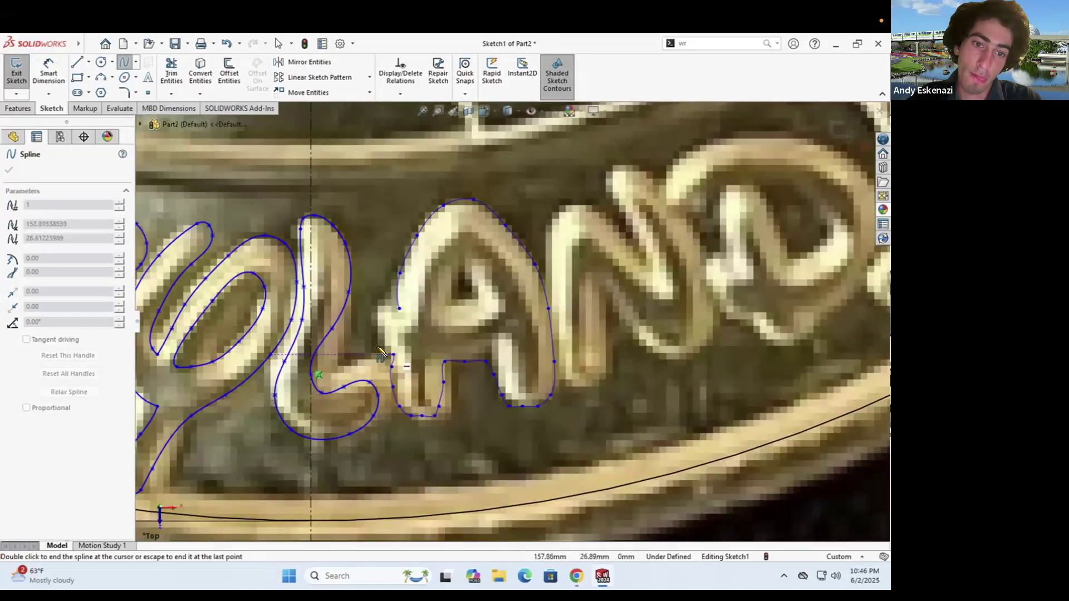
click(385, 315)
click(378, 320)
key(Escape)
Reshape the A's outer outline by moving spline points at the crossbar's end, between the legs and along the feet
scroll(490, 290, up, 4)
drag(461, 356, 476, 342)
key(Escape)
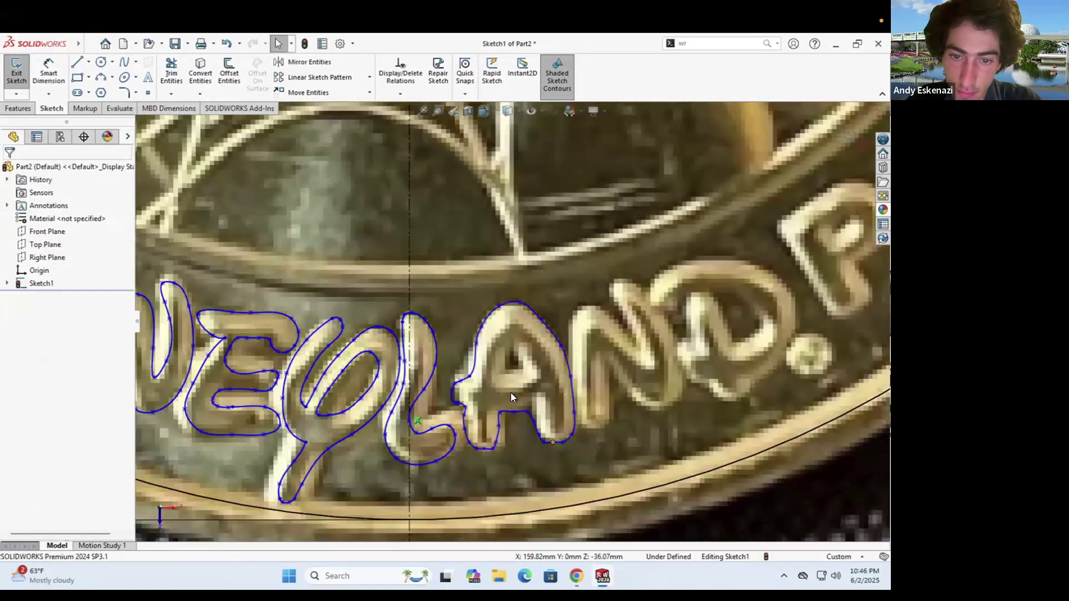
scroll(503, 396, down, 5)
drag(502, 376, 511, 368)
scroll(471, 405, up, 2)
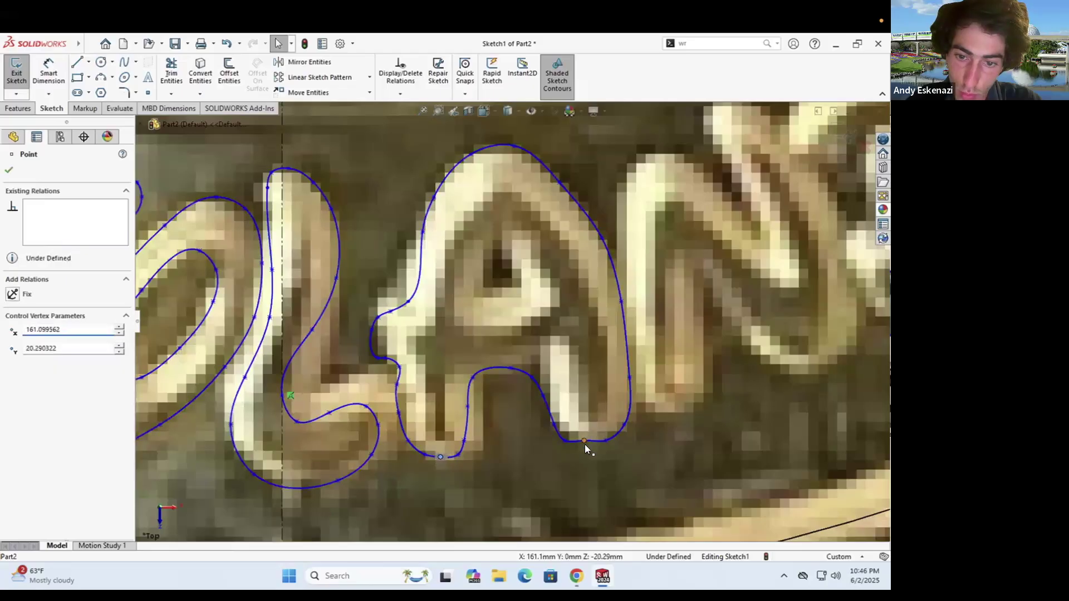
key(Escape)
scroll(462, 378, up, 2)
scroll(462, 378, down, 4)
drag(438, 299, 437, 311)
key(Escape)
scroll(483, 315, up, 3)
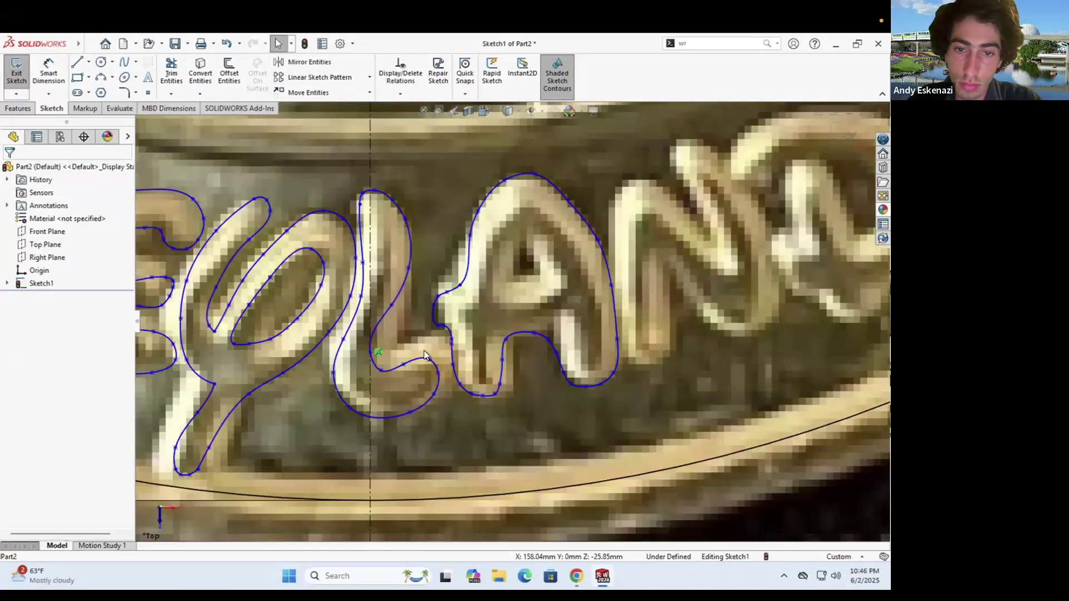
Trace the opening inside the A with a closed spline
scroll(501, 373, up, 3)
scroll(526, 309, down, 3)
click(477, 357)
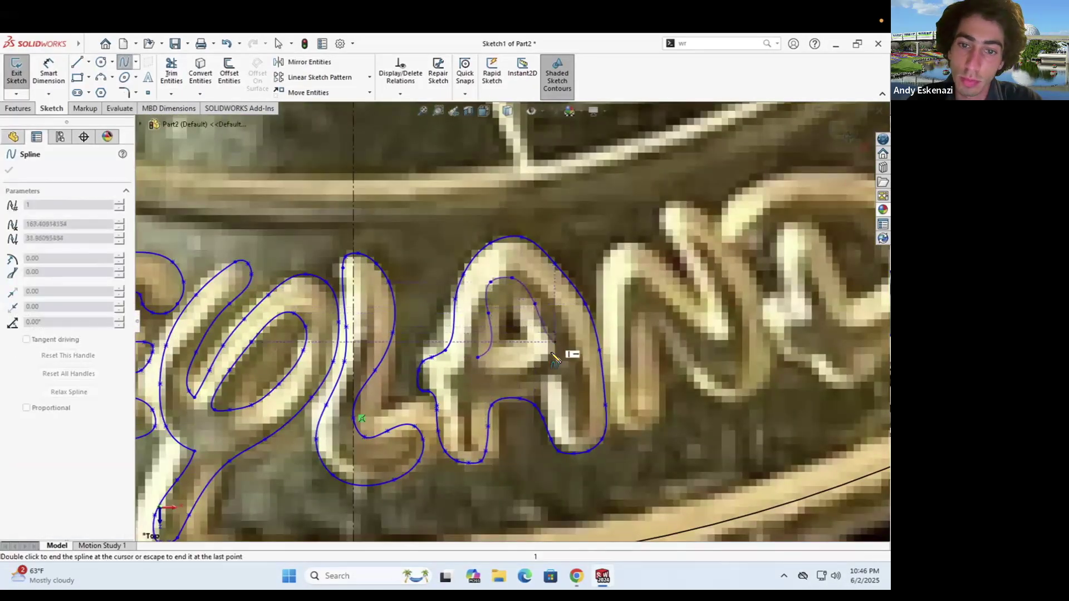
double_click(488, 318)
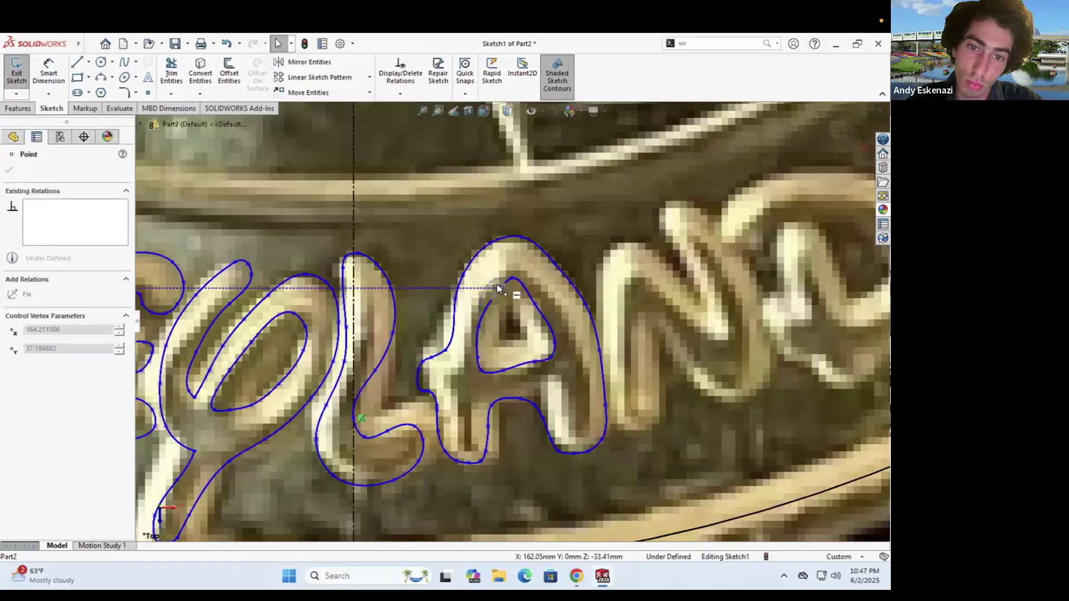
Reshape the A's inner opening by moving its spline points to follow the opening's edge
scroll(508, 379, down, 4)
drag(479, 349, 565, 356)
drag(565, 217, 543, 177)
click(533, 364)
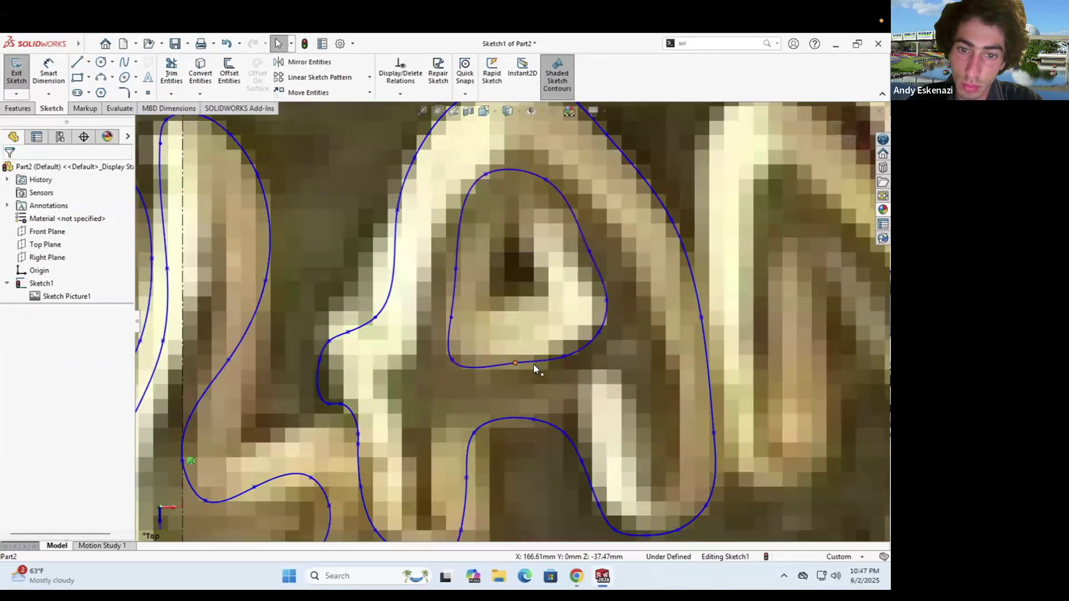
scroll(449, 336, up, 6)
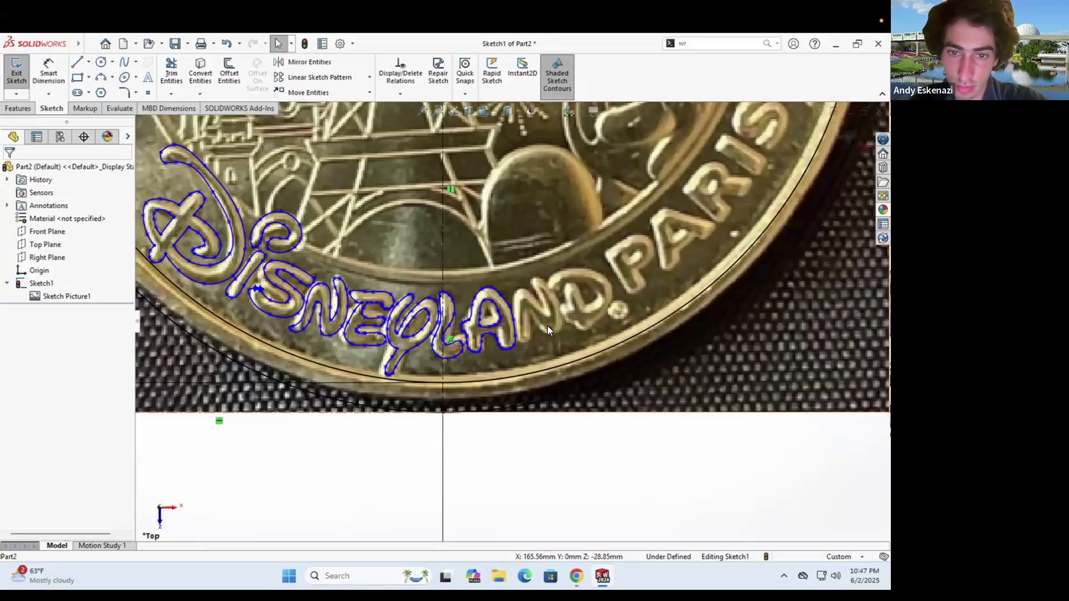
Trace the second N of Disneyland with a closed spline around its stems and diagonal
scroll(551, 317, down, 5)
key(s)
click(391, 415)
click(384, 340)
click(377, 280)
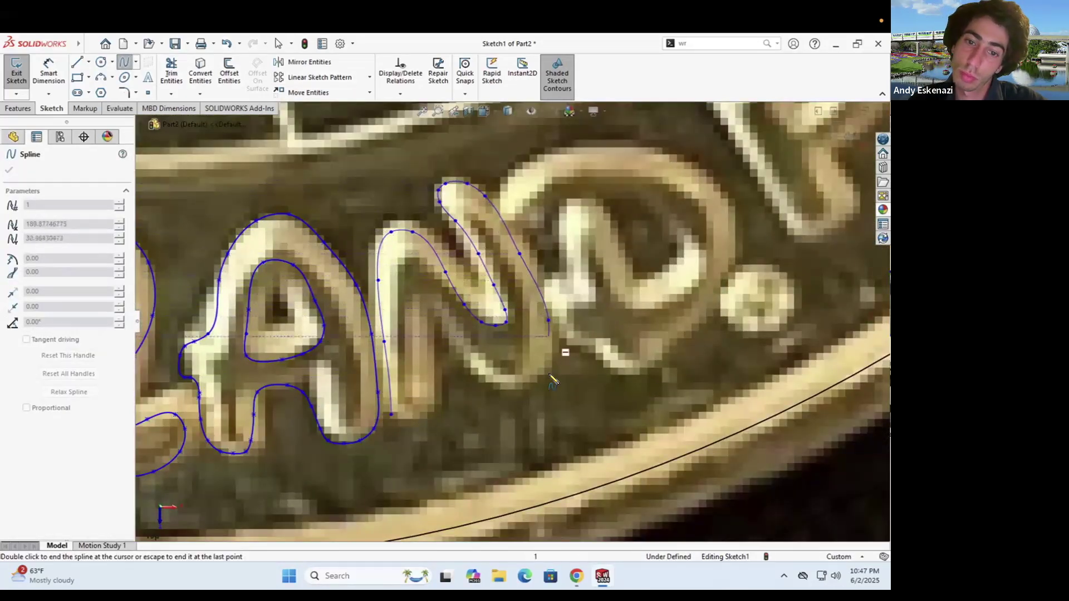
click(408, 419)
click(391, 420)
click(391, 414)
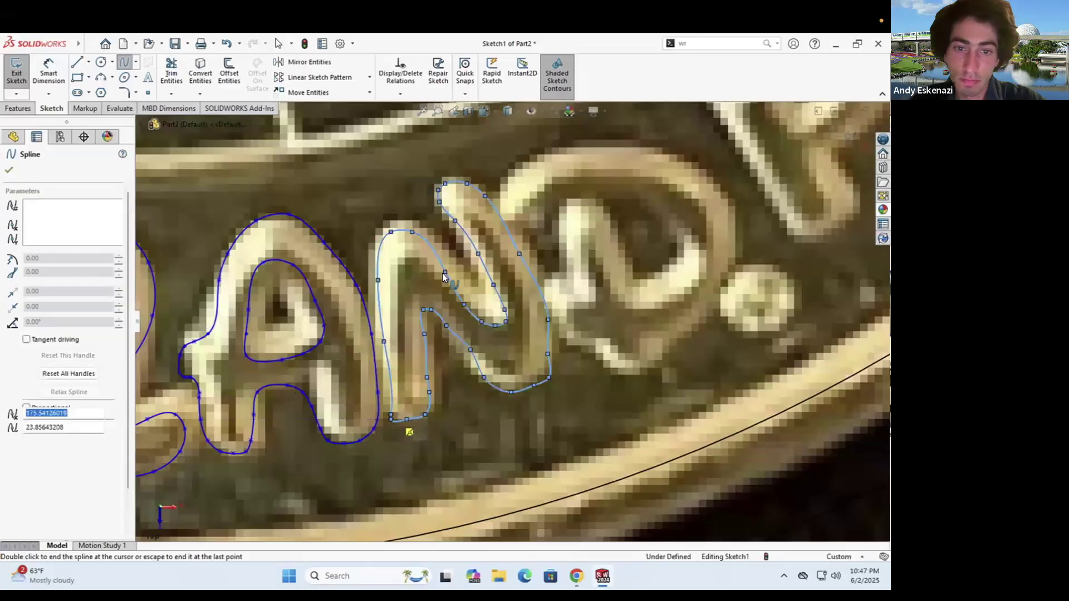
key(Escape)
Reshape the N by moving spline points around the first stem's foot and the notch beside it
drag(446, 326, 423, 323)
key(ctrl+z)
click(520, 372)
scroll(468, 382, up, 2)
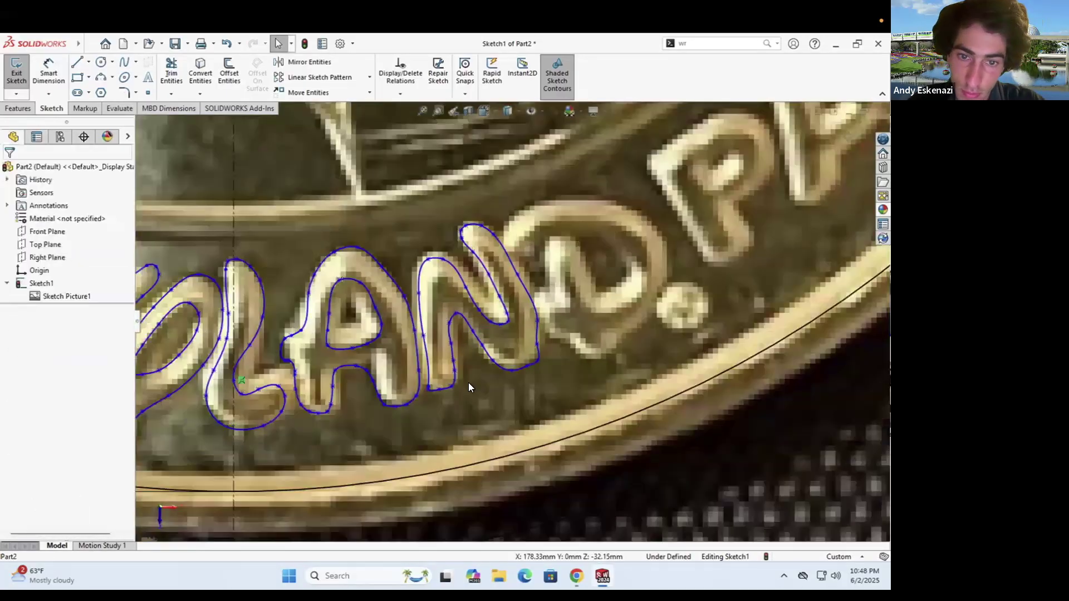
scroll(446, 385, down, 4)
drag(446, 361, 476, 363)
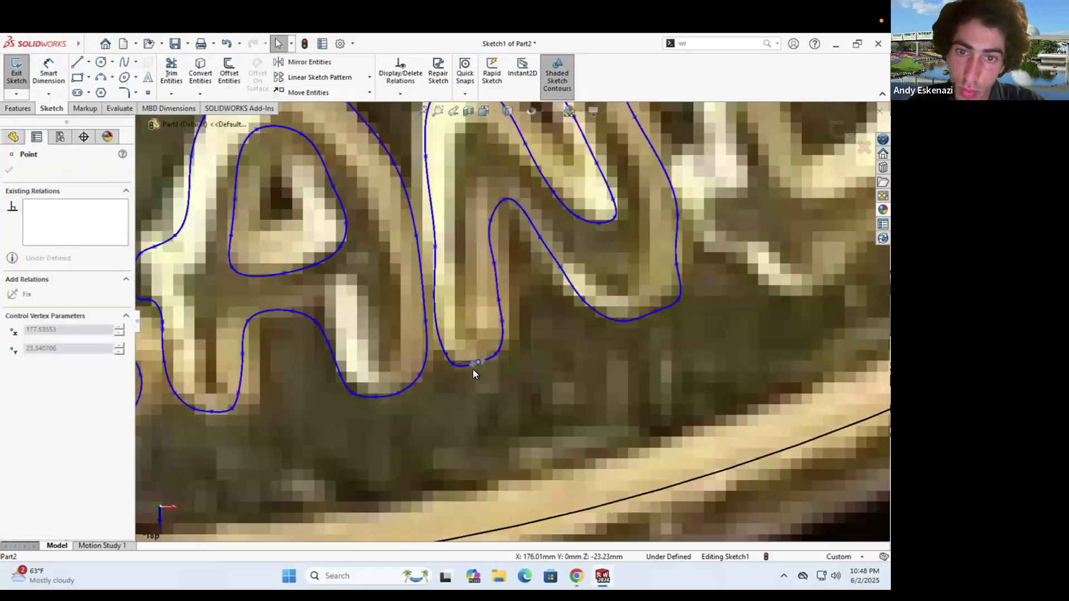
scroll(473, 369, up, 3)
scroll(482, 285, down, 3)
Adjust the N's spline points along the first stem and the diagonal to follow the letter's edge
drag(480, 305, 483, 289)
drag(425, 331, 422, 286)
drag(415, 239, 416, 214)
scroll(535, 266, up, 2)
drag(525, 308, 513, 315)
scroll(543, 322, up, 4)
scroll(517, 311, down, 5)
click(512, 310)
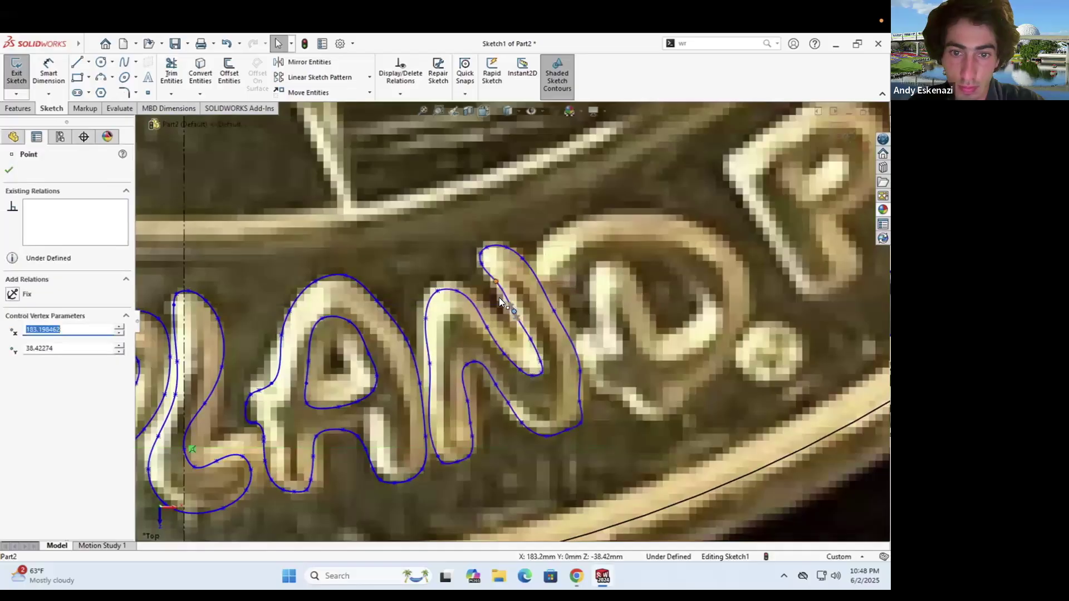
click(549, 333)
Trace the final D of Disneyland with one closed spline along its outer bow, inner curve and short stem
scroll(489, 240, up, 7)
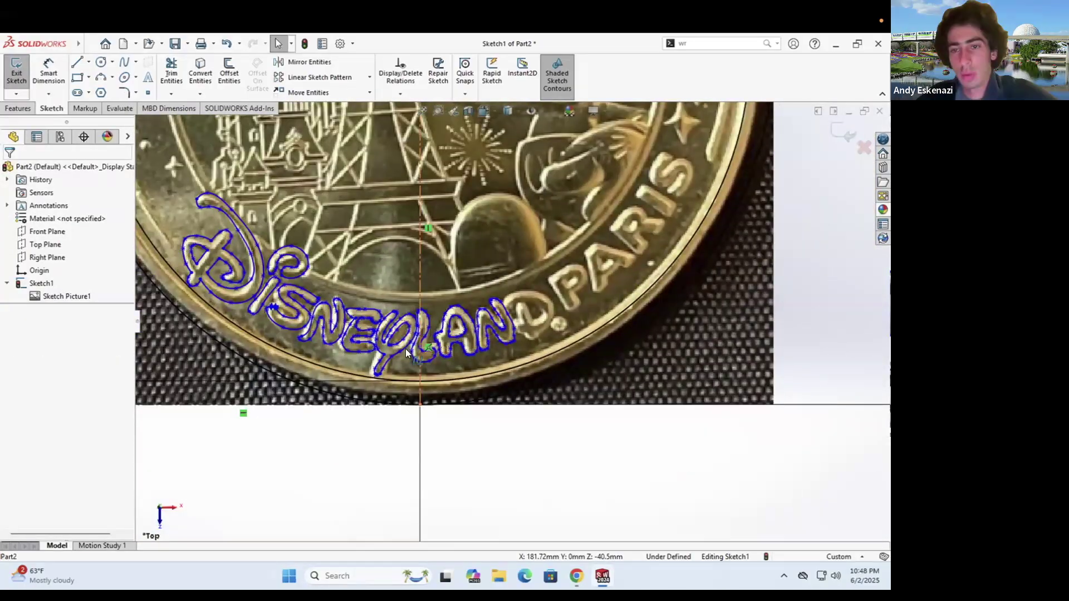
scroll(518, 300, down, 7)
click(124, 62)
click(437, 303)
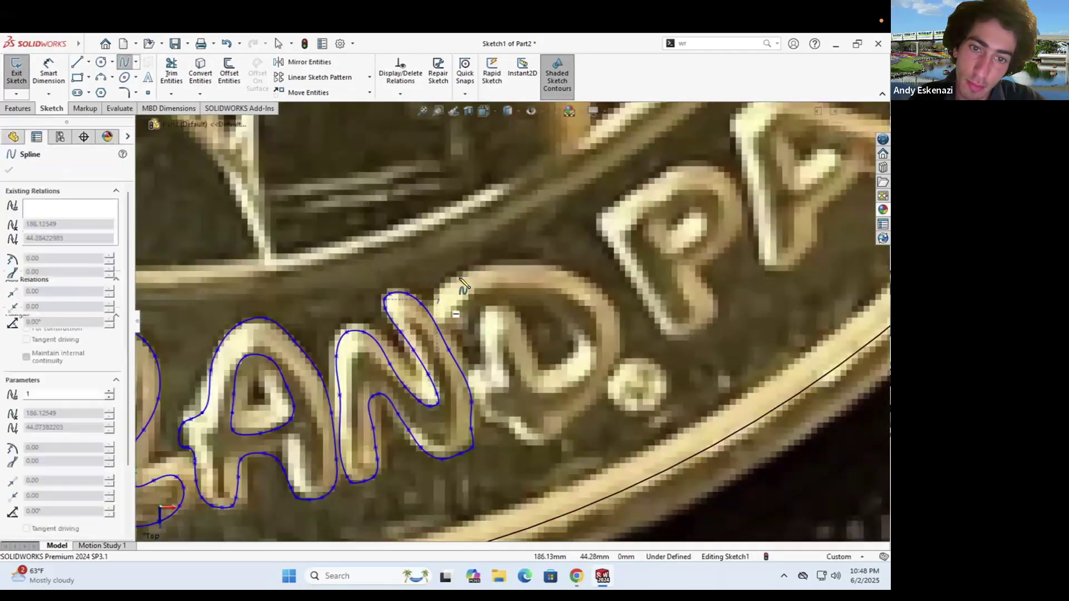
click(461, 280)
click(505, 269)
click(559, 269)
scroll(554, 386, up, 3)
scroll(553, 384, down, 3)
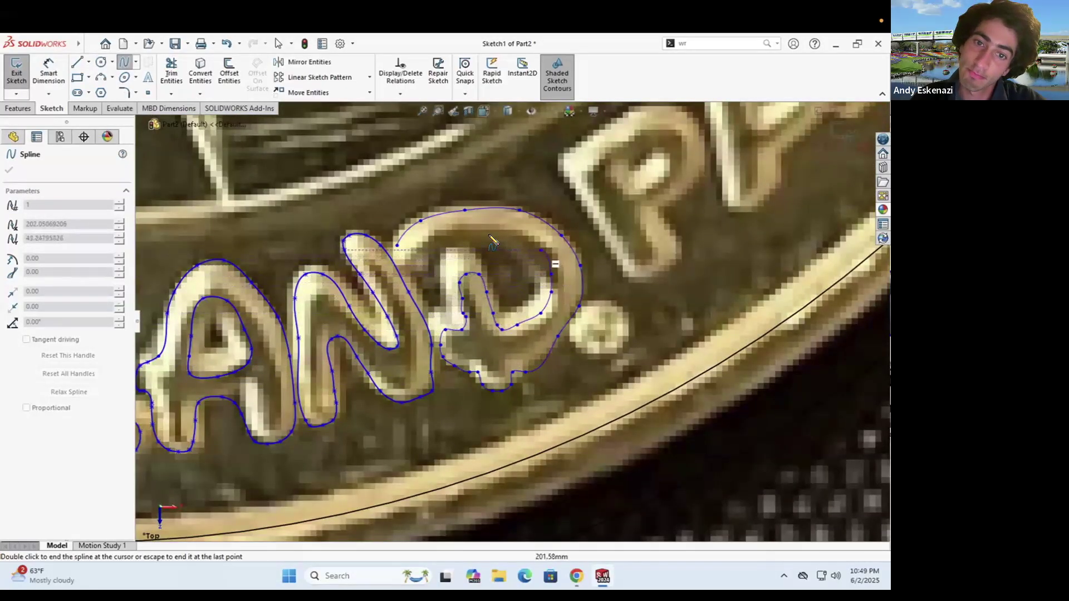
click(397, 246)
Reshape the final D by moving spline points at the bow's upper end and around its curves
drag(408, 265, 408, 274)
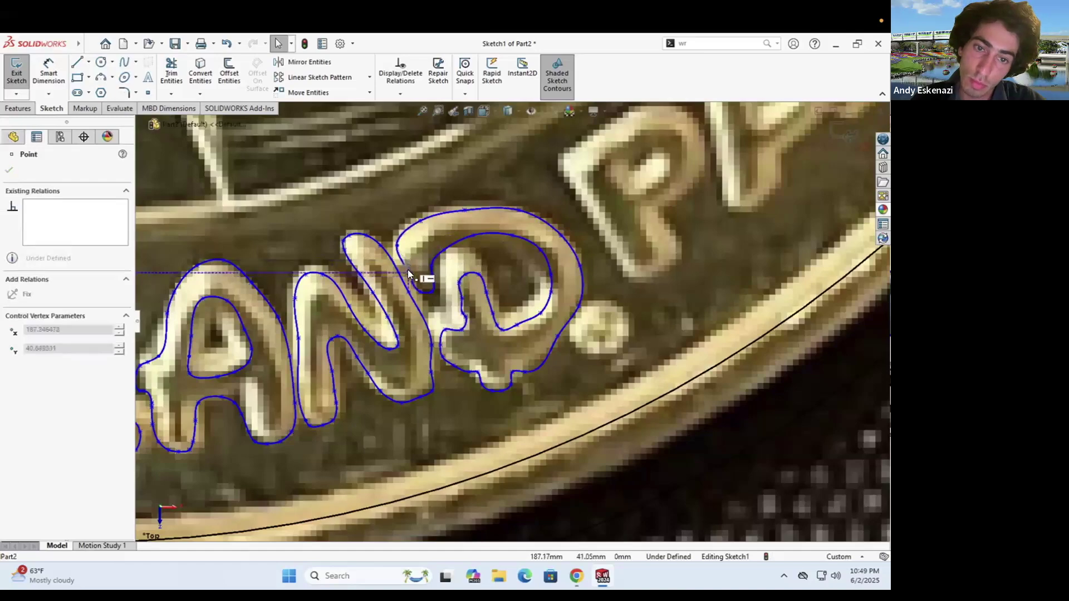
scroll(456, 298, down, 4)
drag(472, 330, 473, 321)
scroll(534, 357, up, 2)
drag(622, 362, 631, 362)
drag(575, 413, 586, 399)
scroll(514, 341, up, 10)
scroll(516, 341, down, 12)
drag(406, 458, 408, 468)
click(383, 366)
scroll(620, 275, up, 12)
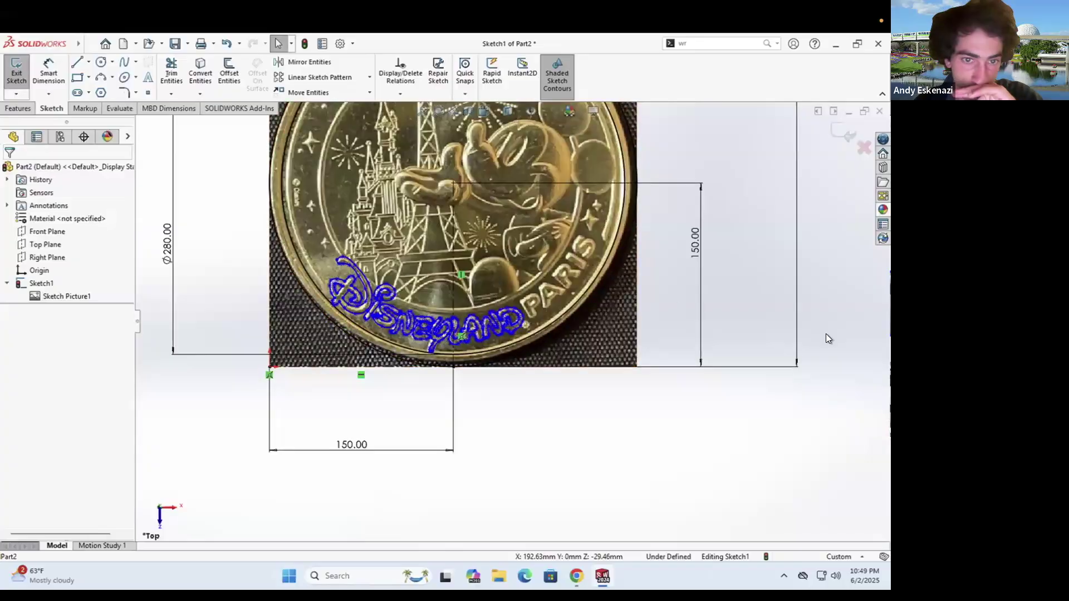
Trace the straight edges of the P of Paris with connected lines, leaving the rounded bowl open
scroll(549, 302, up, 2)
scroll(502, 292, down, 10)
key(l)
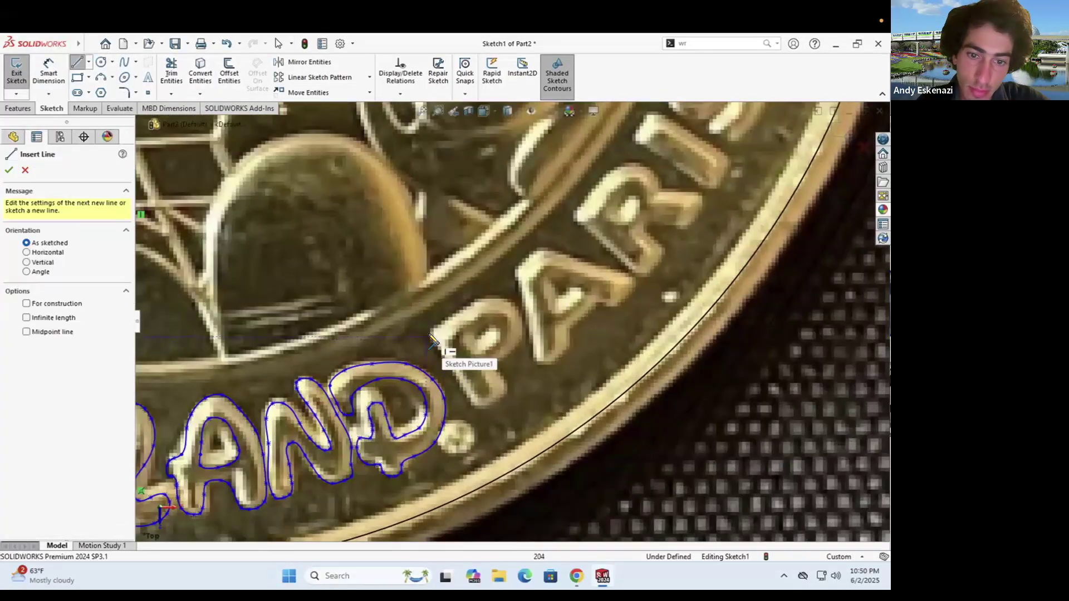
click(432, 336)
click(510, 355)
key(Escape)
key(Escape)
click(429, 334)
key(l)
drag(433, 336, 479, 306)
Trace the outer outline of the A of Paris with a closed chain of straight lines
click(551, 366)
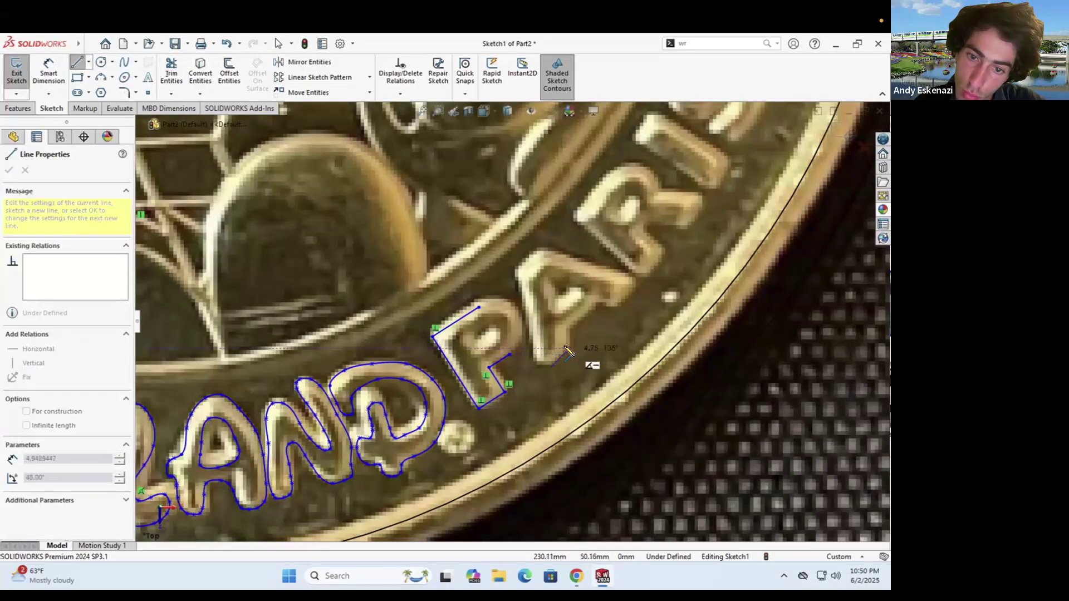
scroll(567, 355, down, 5)
click(561, 292)
click(619, 244)
click(677, 244)
click(730, 190)
scroll(728, 200, up, 4)
click(496, 215)
click(469, 242)
click(508, 355)
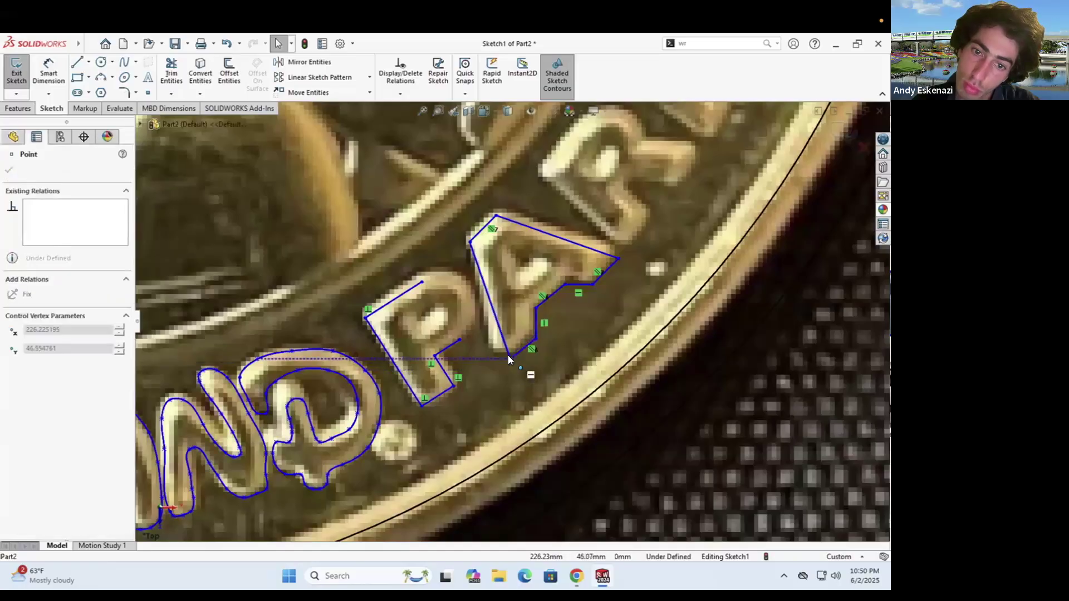
scroll(521, 334, down, 2)
scroll(543, 326, up, 3)
key(Escape)
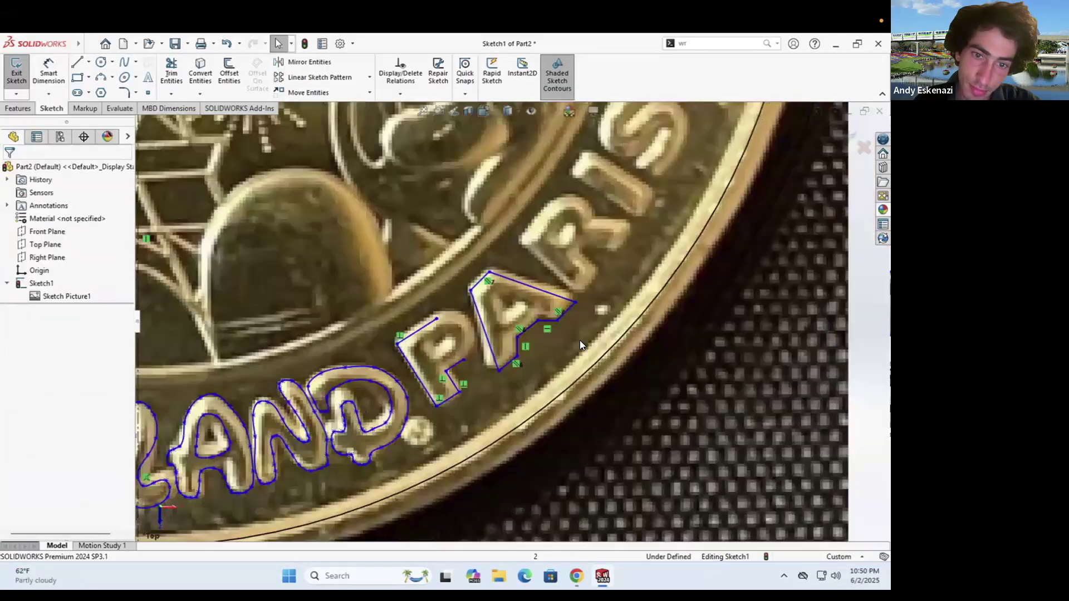
Outline the opening inside the A of Paris with a closed four-sided chain of lines
scroll(517, 379, up, 4)
scroll(515, 334, down, 7)
click(77, 62)
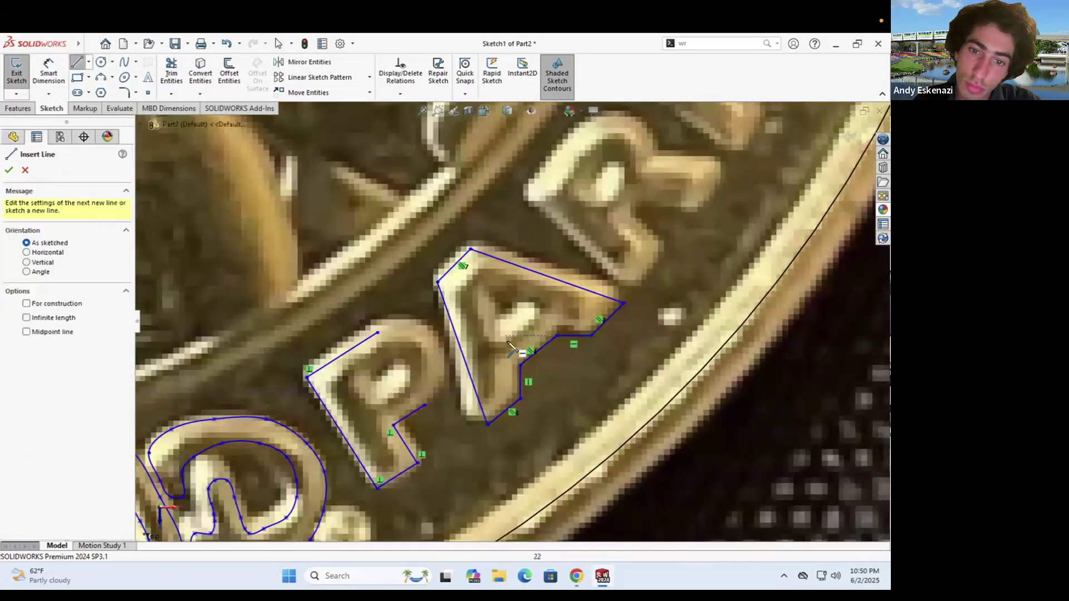
click(509, 343)
click(504, 299)
click(493, 307)
click(509, 343)
key(Escape)
Move an upper corner point of the A's inner outline outward to fit the opening
click(492, 304)
scroll(493, 301, down, 6)
drag(524, 301, 511, 288)
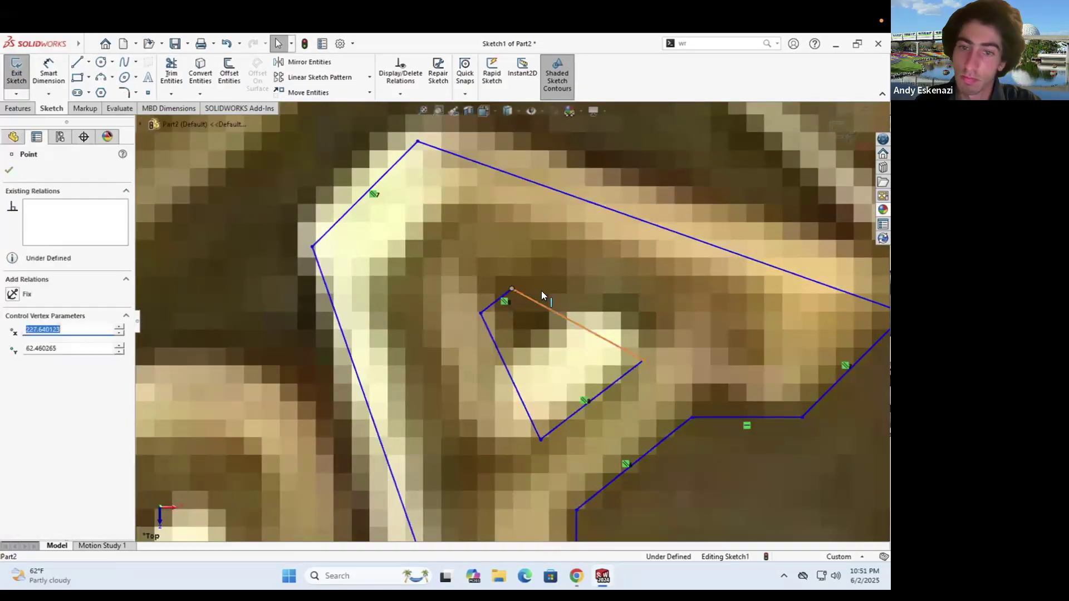
Trace the right leg and lower straight edges of the R of Paris with connected lines
key(Escape)
scroll(542, 290, up, 10)
scroll(643, 262, down, 1)
key(l)
scroll(608, 336, down, 3)
click(600, 350)
click(630, 314)
key(Escape)
key(l)
click(665, 269)
click(695, 233)
click(612, 218)
key(Escape)
Trace the inner notch and long back edges of the R of Paris with lines, leaving the rounded bowl open
key(l)
click(630, 315)
click(583, 280)
click(607, 259)
click(665, 269)
key(Escape)
key(l)
click(600, 350)
click(477, 250)
click(539, 177)
key(Escape)
Trace the three straight edges of the opening inside the R of Paris with lines
key(l)
click(541, 245)
click(569, 265)
key(Escape)
click(75, 62)
click(541, 245)
click(556, 225)
key(Escape)
click(76, 62)
click(569, 265)
click(584, 245)
key(Escape)
Trace the straight edges of the opening inside the P of Paris with three lines and adjust their shared corner
click(76, 63)
click(403, 421)
click(441, 397)
key(Escape)
click(76, 62)
click(403, 420)
click(384, 390)
click(421, 366)
key(Escape)
drag(384, 391, 397, 371)
key(Escape)
Close the outer and inner bowls of the P and R of Paris with three-point arcs
click(100, 77)
key(Escape)
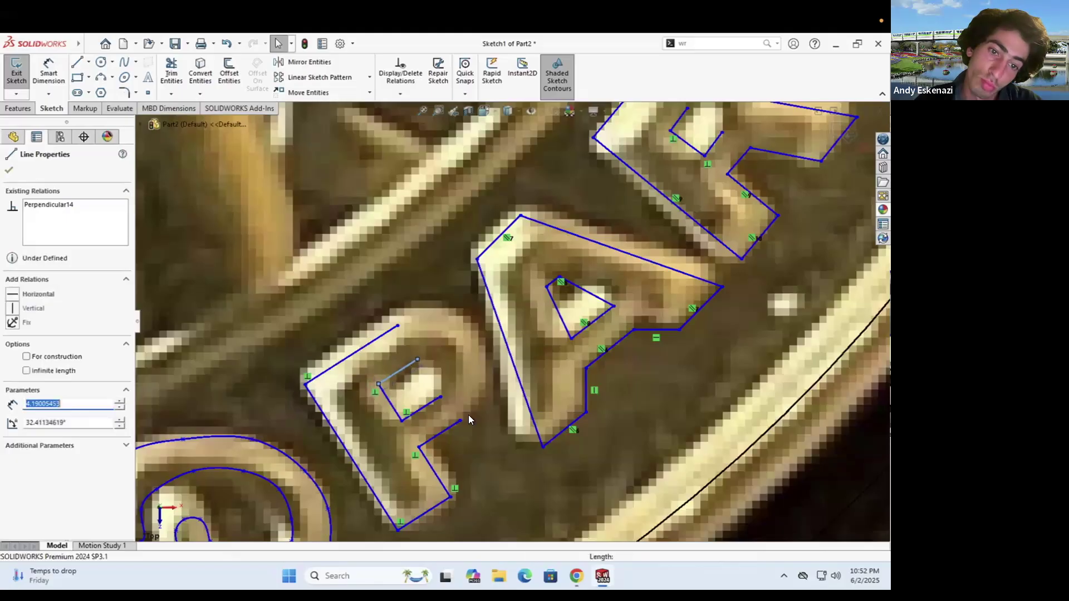
click(101, 77)
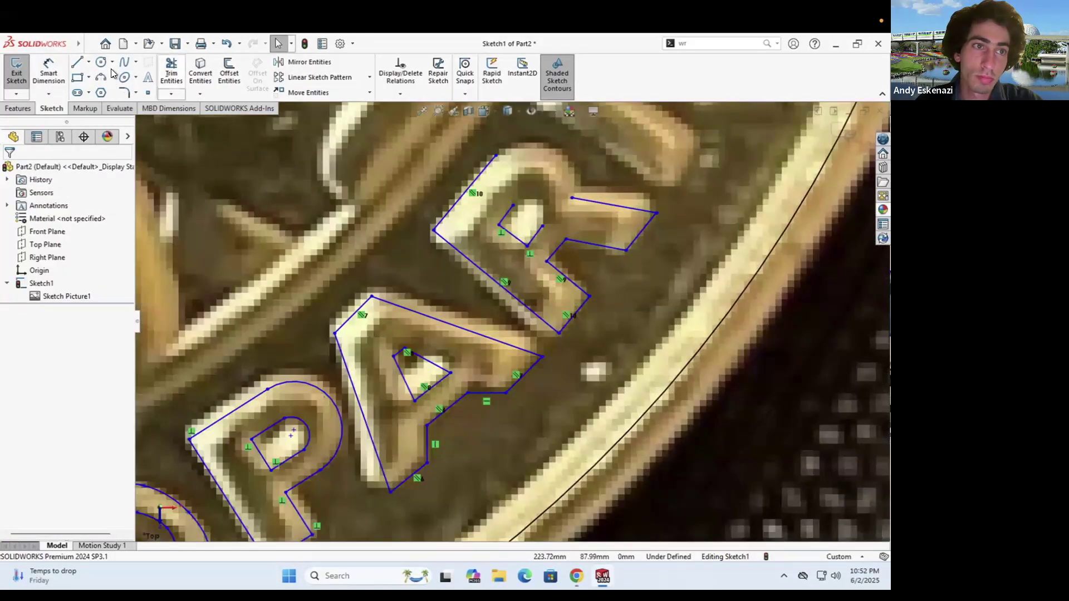
click(101, 78)
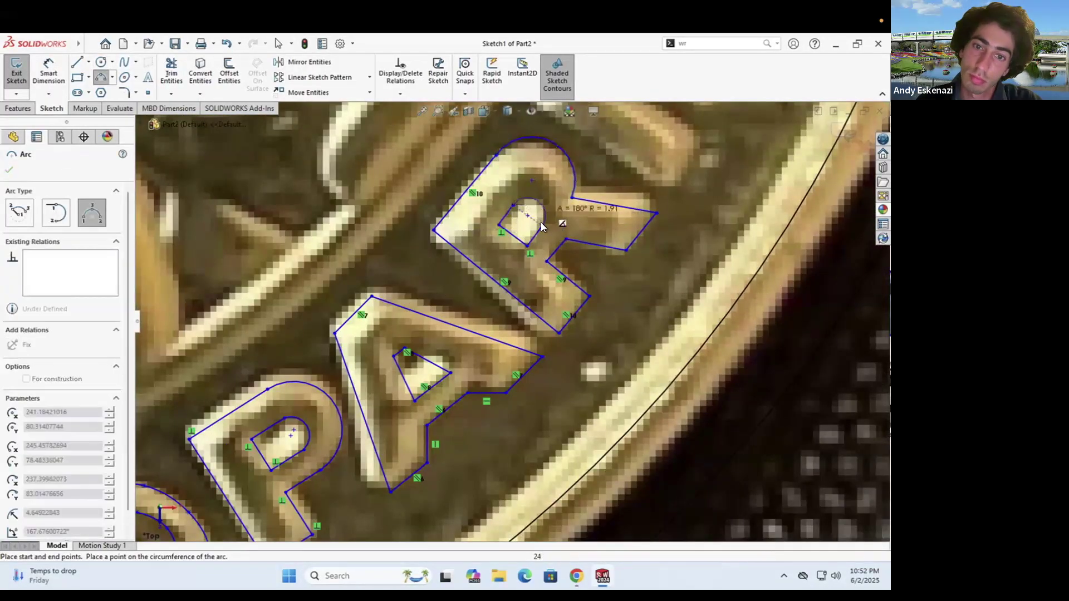
key(Escape)
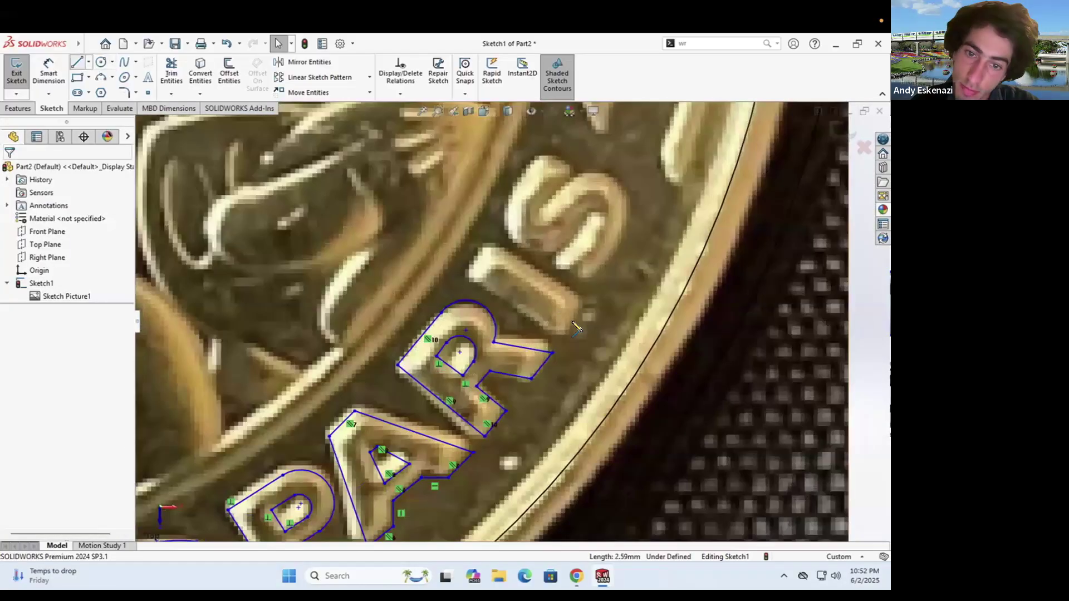
Outline the I of Paris with a closed four-sided chain of lines
key(l)
click(566, 330)
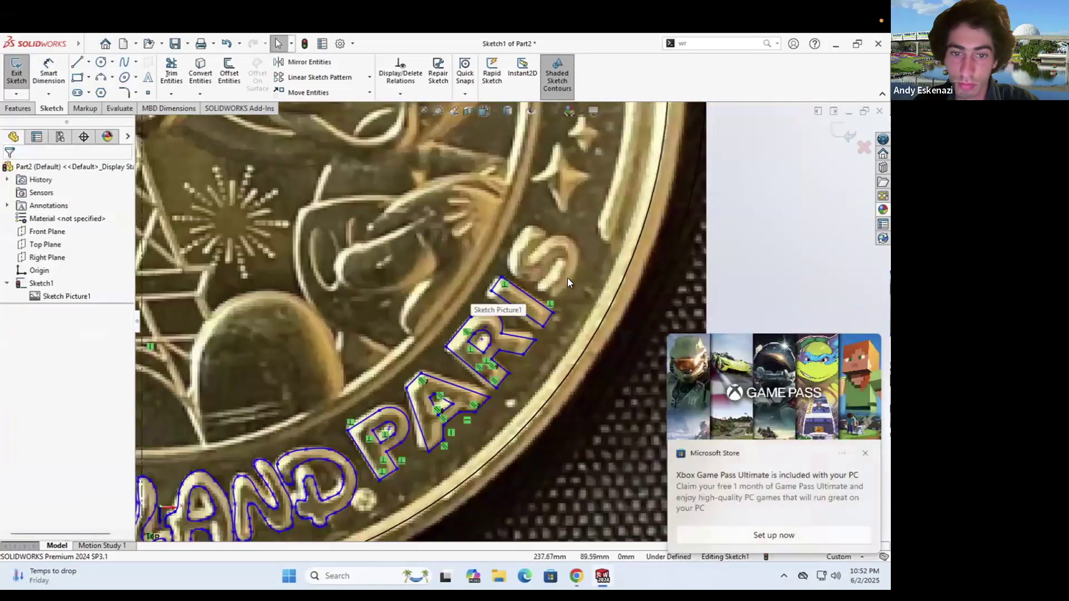
Trace the S of Paris from its lower tip around the upper right curve with lines and a three-point arc
scroll(567, 278, up, 3)
key(l)
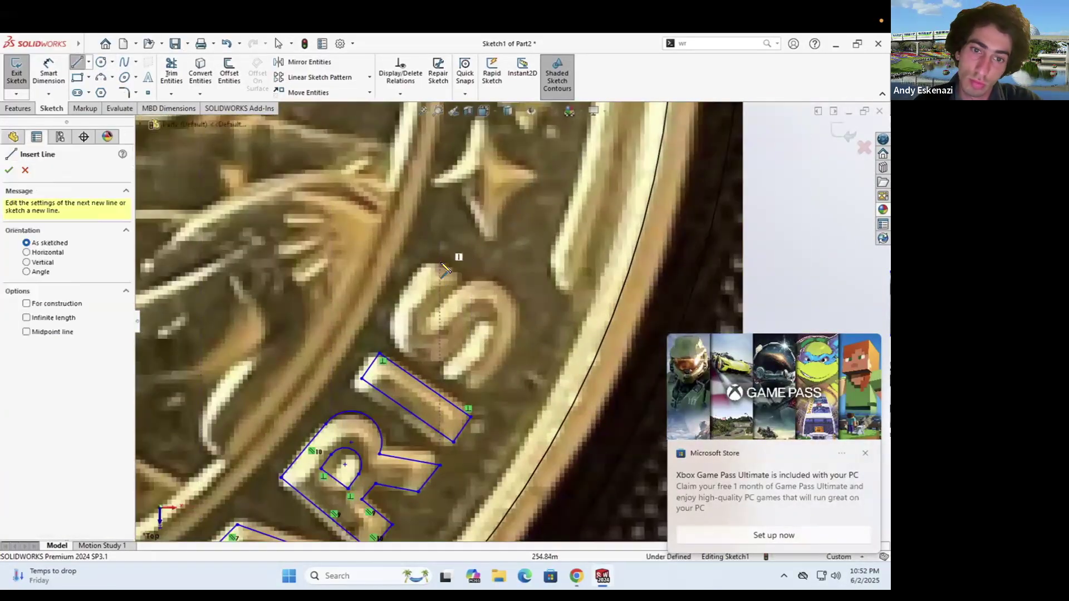
click(463, 384)
click(479, 396)
click(507, 353)
key(Escape)
click(101, 77)
click(507, 353)
click(495, 292)
key(Escape)
key(l)
click(453, 297)
click(436, 325)
key(Escape)
Add the lower left outer arc of the S and the straight inner edge of its lower stroke
click(101, 78)
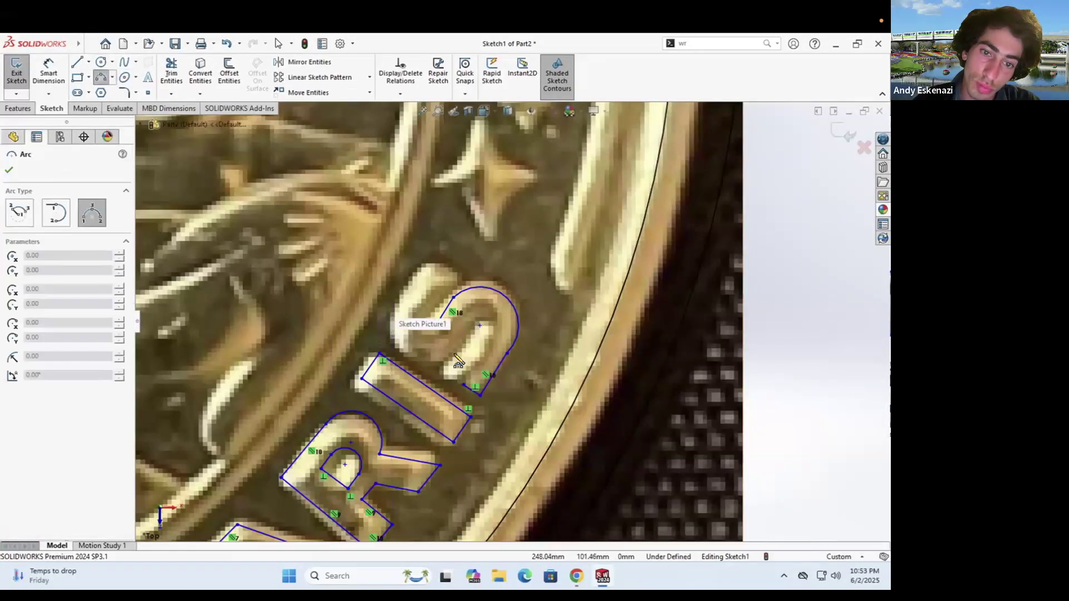
click(415, 364)
key(Escape)
key(l)
click(463, 384)
click(490, 342)
key(Escape)
key(l)
click(454, 353)
click(482, 322)
key(Escape)
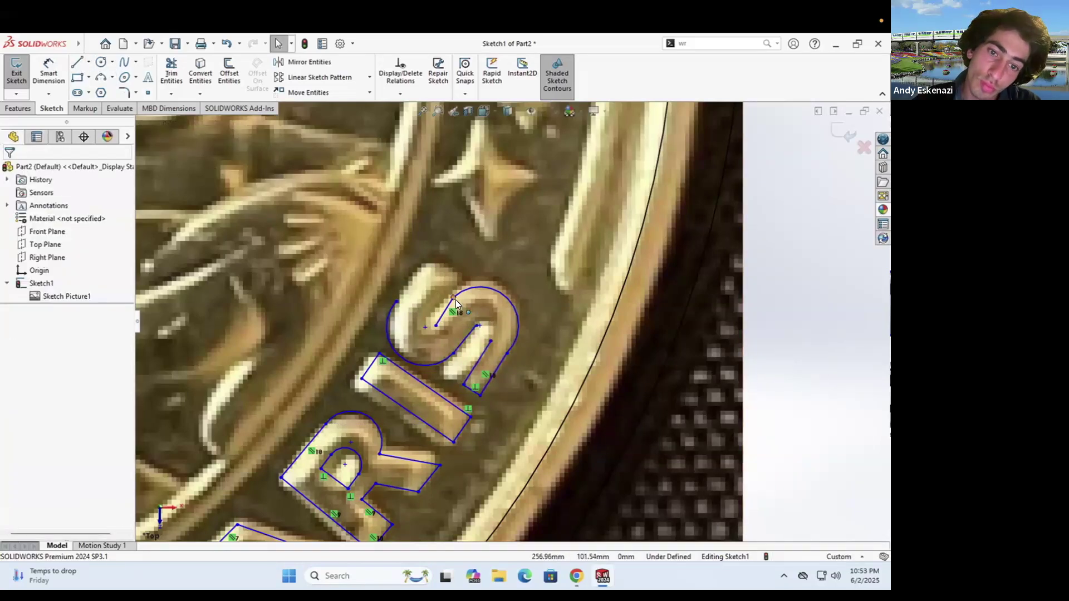
Try to move the end point where the S's upper arc meets its inner line, and undo the move
click(454, 298)
drag(468, 288, 471, 286)
key(ctrl+z)
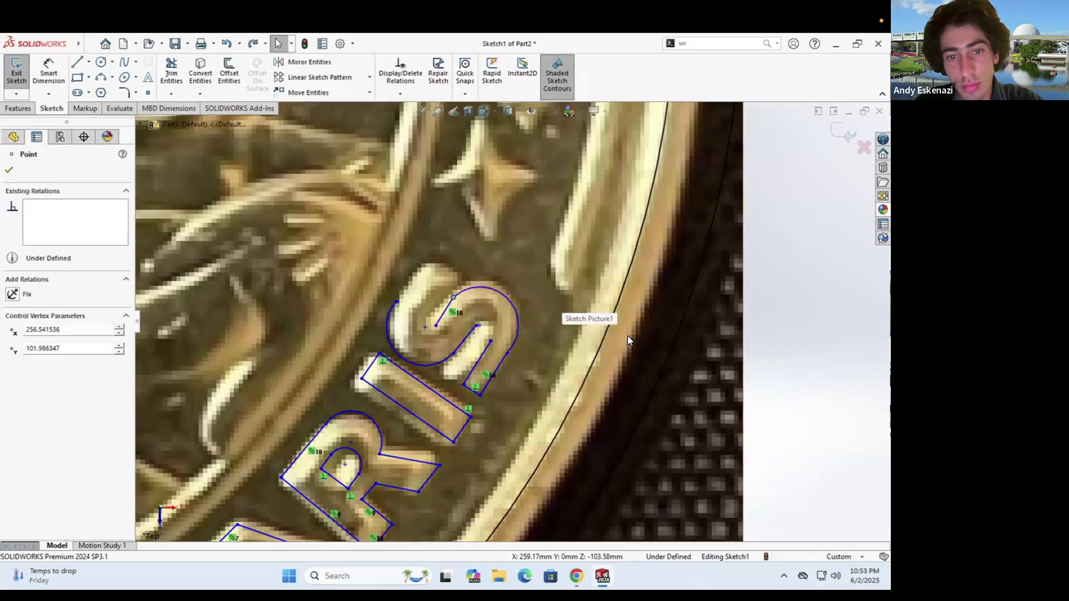
key(Escape)
Draw the two straight sides of the S's upper left stroke with separate lines
key(l)
click(426, 305)
click(446, 278)
key(Escape)
key(l)
click(396, 301)
click(426, 266)
Close the S outline with three-point arcs at its upper tip and its two inner bends
key(Escape)
key(a)
click(425, 266)
click(446, 277)
click(448, 272)
key(Escape)
key(a)
click(426, 305)
click(436, 326)
click(429, 327)
key(Escape)
key(a)
click(477, 325)
click(491, 341)
click(493, 327)
key(Escape)
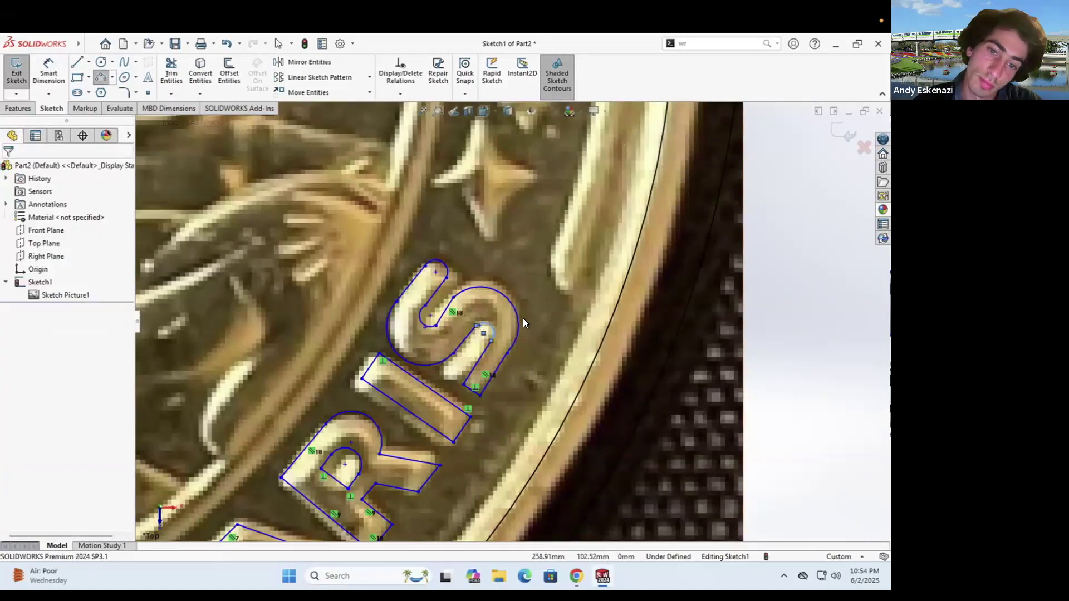
Adjust the S's inner bend and add sketch relations between its adjoining arcs and lines
scroll(484, 322, down, 2)
drag(480, 340, 506, 358)
click(492, 330)
ctrl+click(495, 369)
click(32, 359)
click(479, 365)
click(490, 356)
click(411, 342)
ctrl+click(425, 331)
click(34, 359)
click(384, 312)
click(419, 292)
ctrl+click(395, 330)
click(33, 359)
Move a point near the top of the S and add another relation between its adjoining curves
click(434, 267)
drag(445, 300, 452, 297)
click(467, 346)
ctrl+click(489, 329)
click(13, 360)
click(429, 354)
click(477, 333)
click(382, 309)
Finish the lettering sketch and save the part as Commemorative Coin in the Solidworks folder
scroll(382, 309, up, 10)
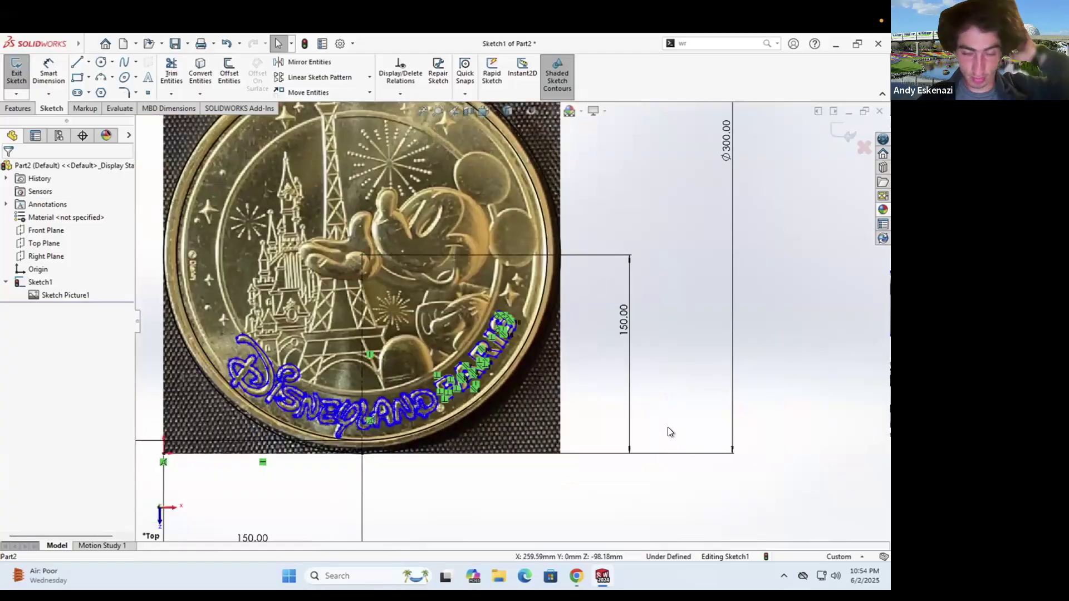
click(16, 71)
scroll(511, 321, up, 2)
click(176, 44)
scroll(322, 267, up, 3)
click(309, 280)
scroll(307, 261, down, 2)
click(305, 227)
scroll(583, 259, down, 1)
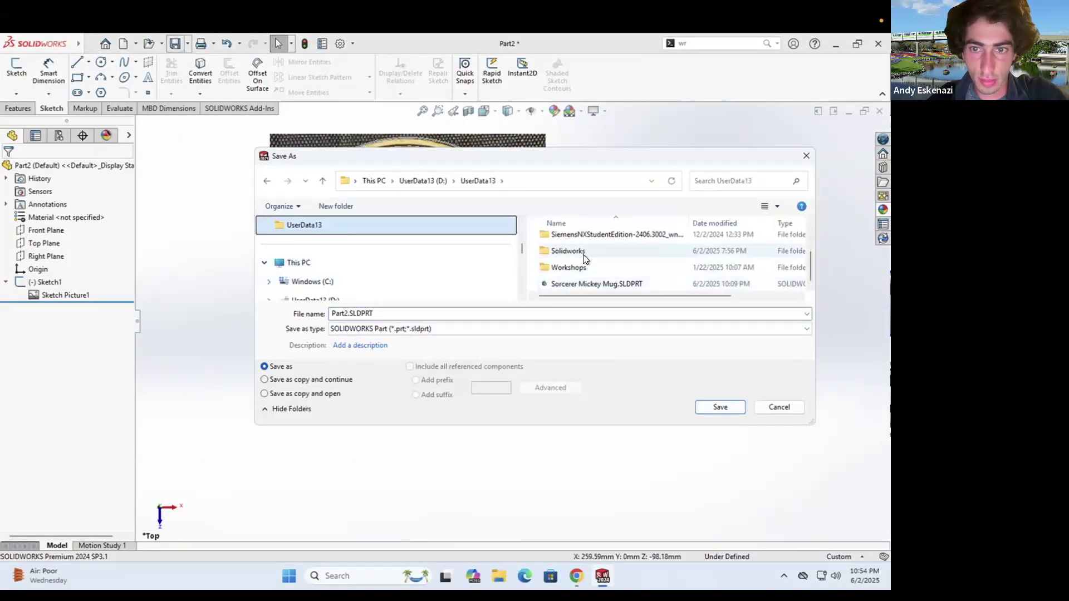
double_click(579, 251)
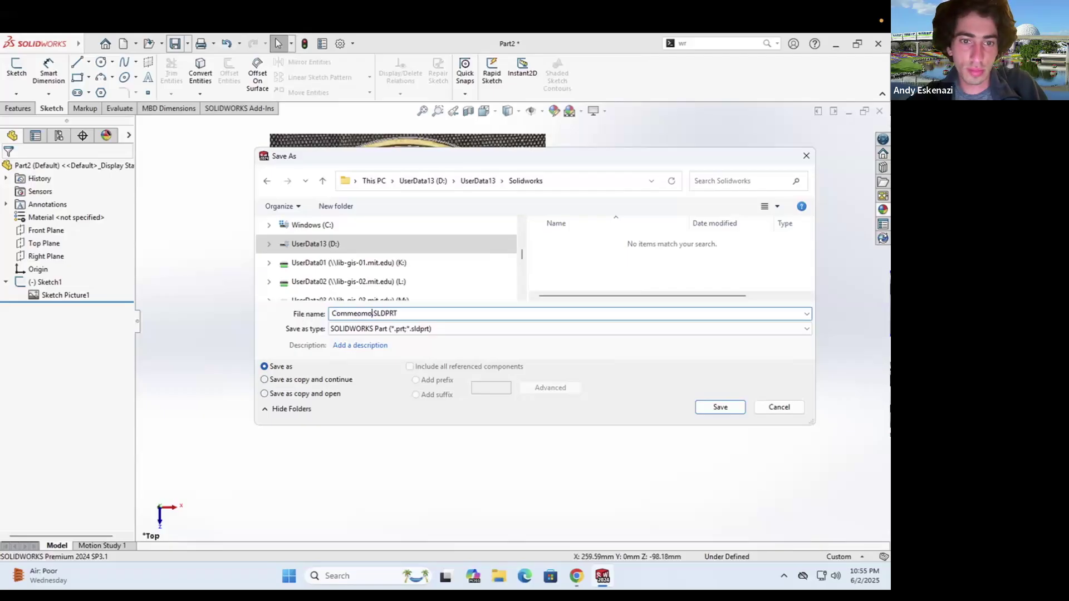
text(Coin)
click(707, 406)
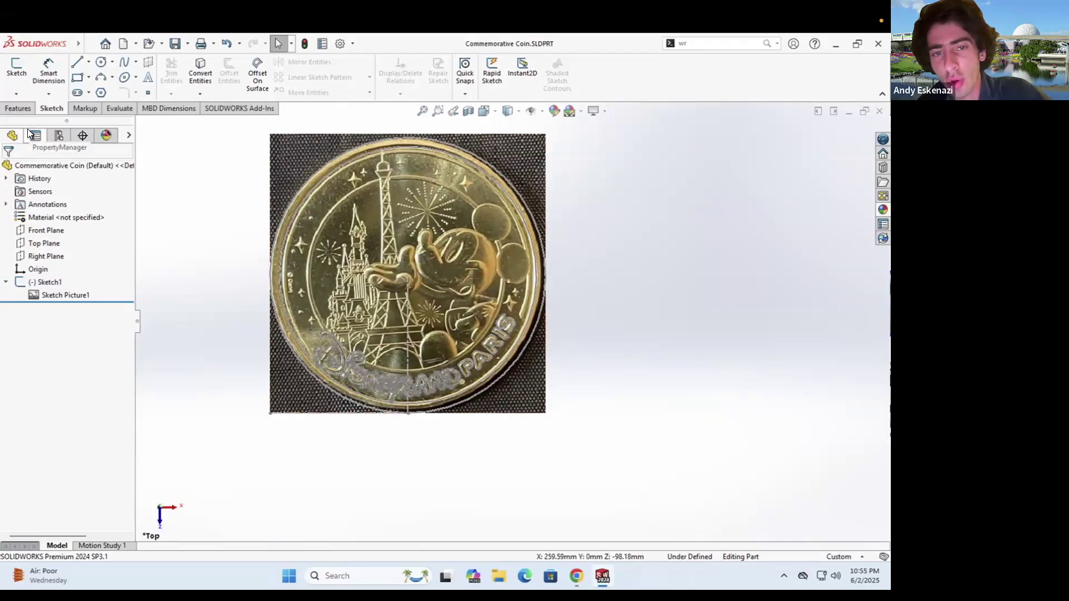
Start a new sketch on the Top Plane and convert the coin's 300 mm outer circle into it
click(42, 282)
click(14, 70)
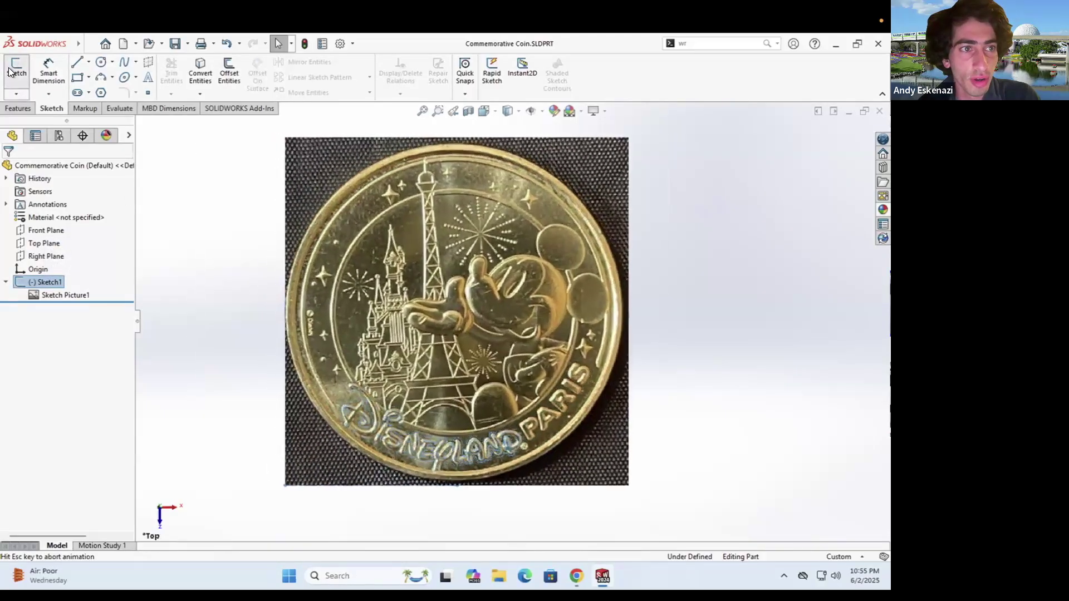
click(8, 67)
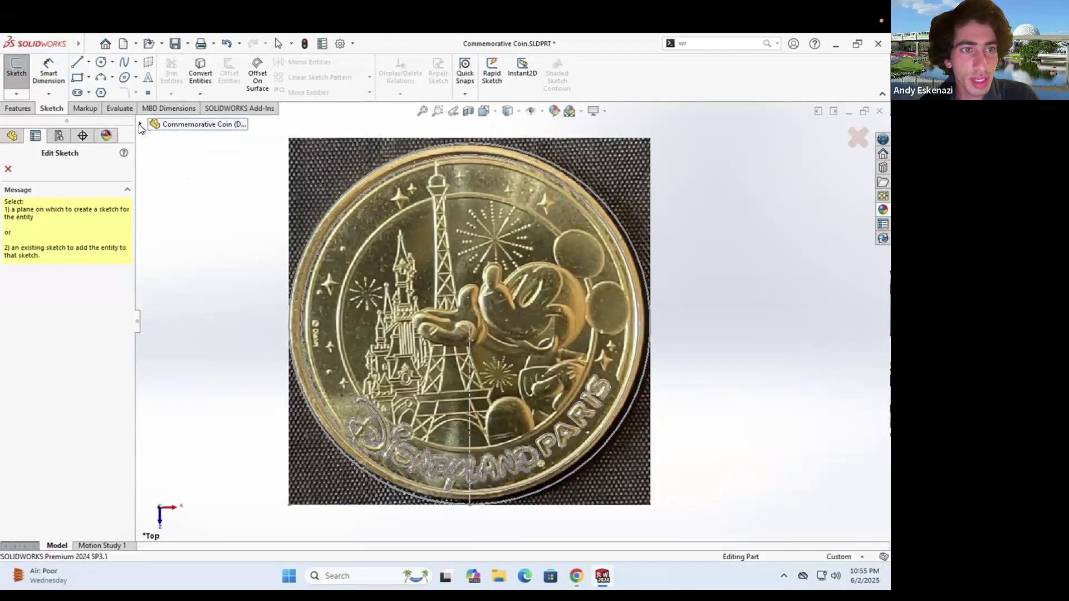
click(139, 125)
click(181, 195)
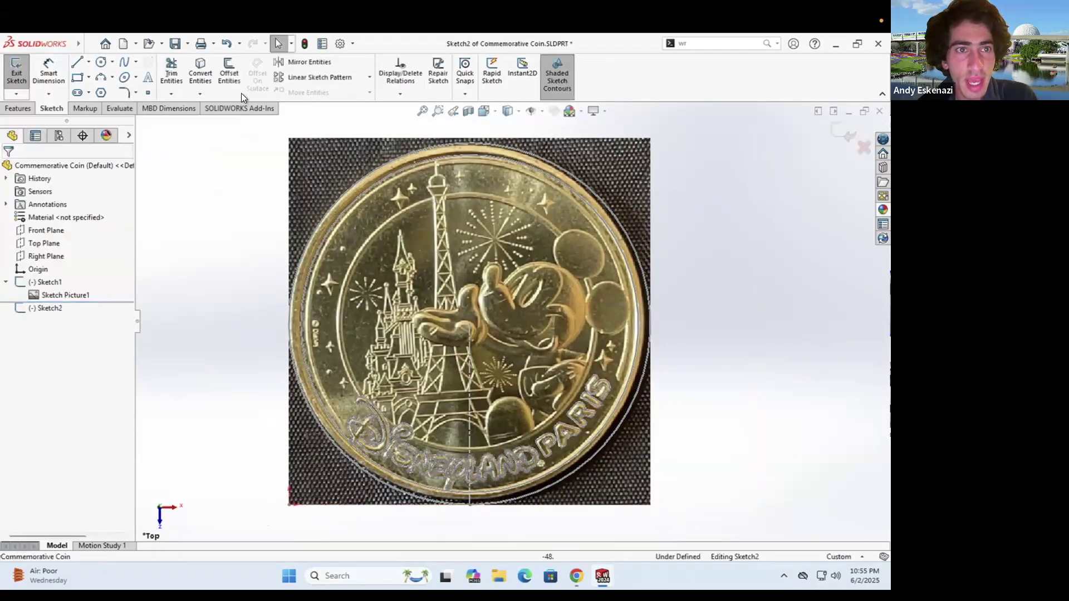
click(207, 70)
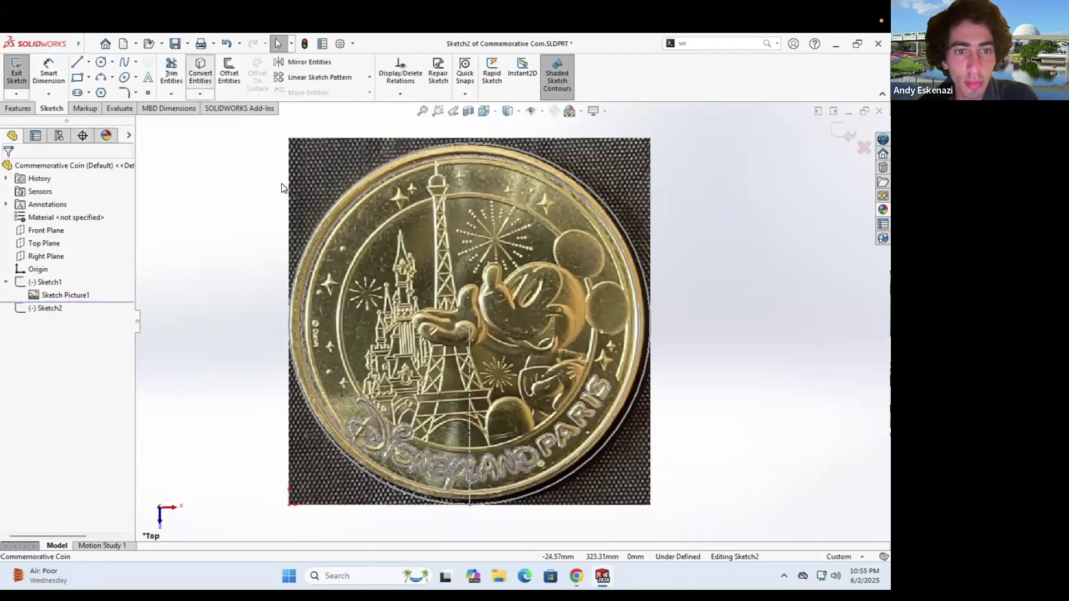
click(321, 220)
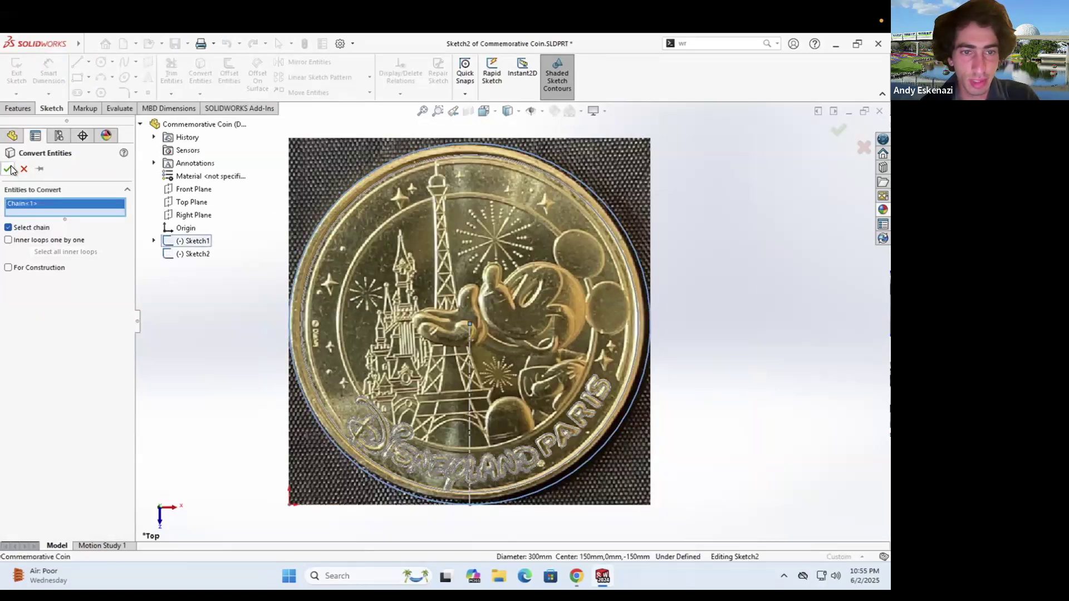
click(11, 169)
Extrude the coin's outer circle upward as a blind boss 20 mm thick
click(18, 108)
click(21, 73)
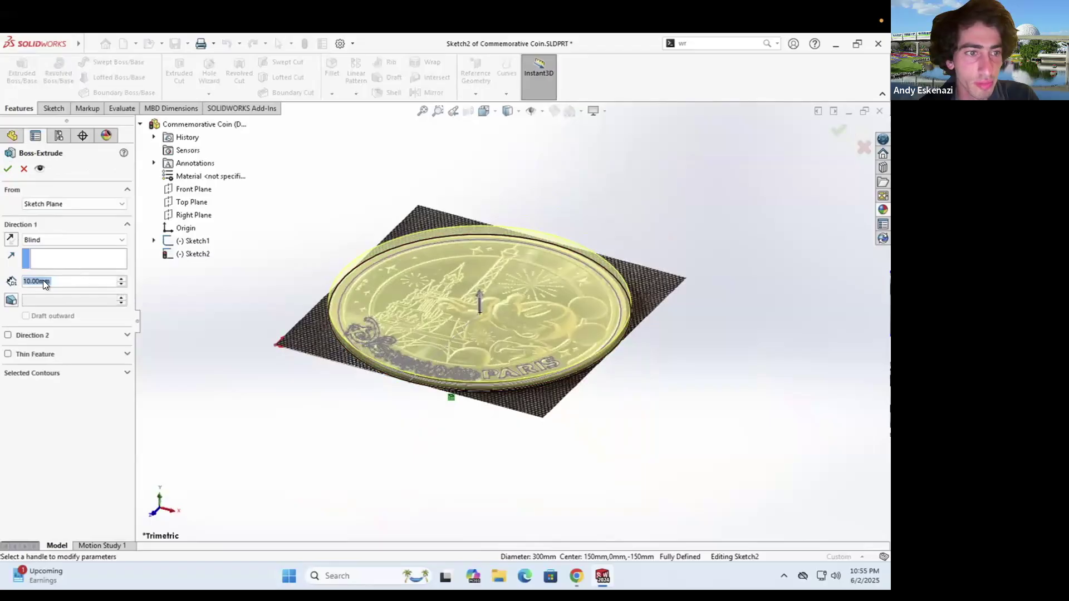
text(20)
key(Return)
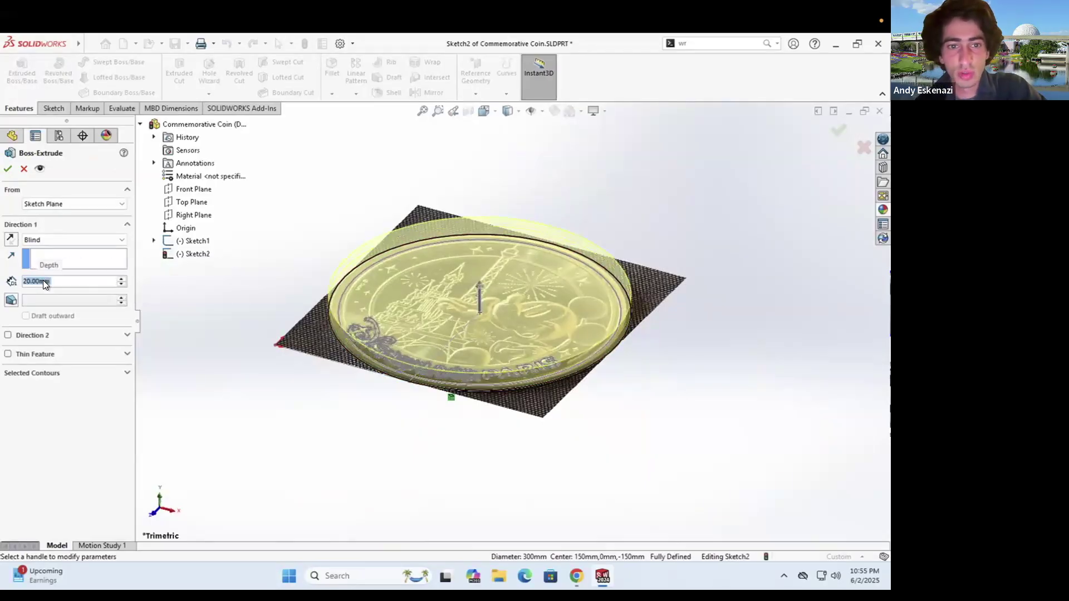
click(8, 169)
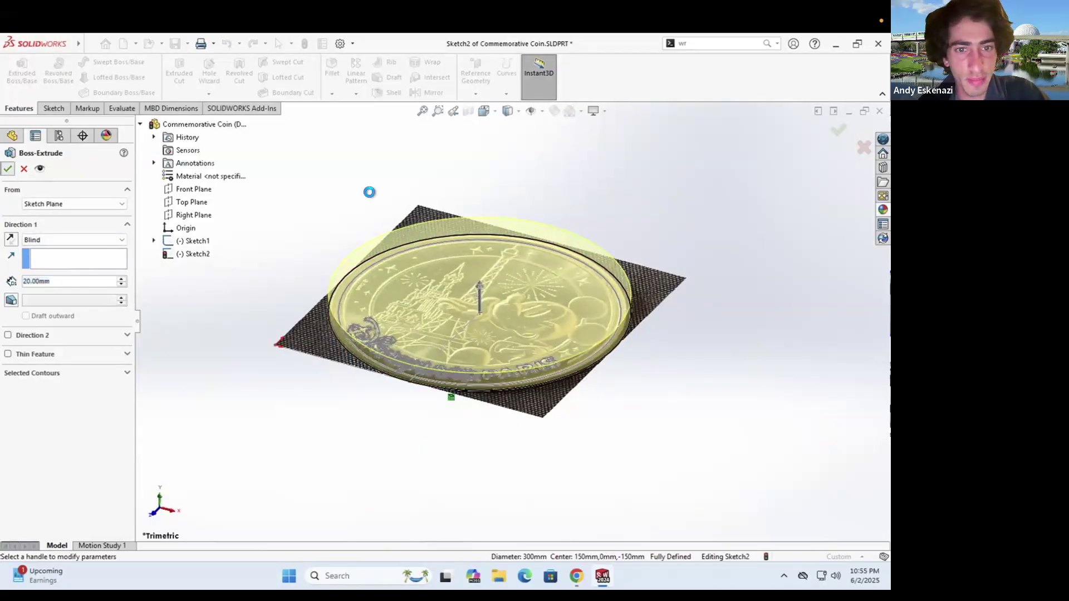
Start a sketch on the disc's upper face and convert the 280 mm rim circle into it
mouse_move(395, 298)
middle_down()
mouse_move(438, 291)
mouse_move(414, 390)
middle_up()
click(54, 108)
click(16, 72)
click(502, 305)
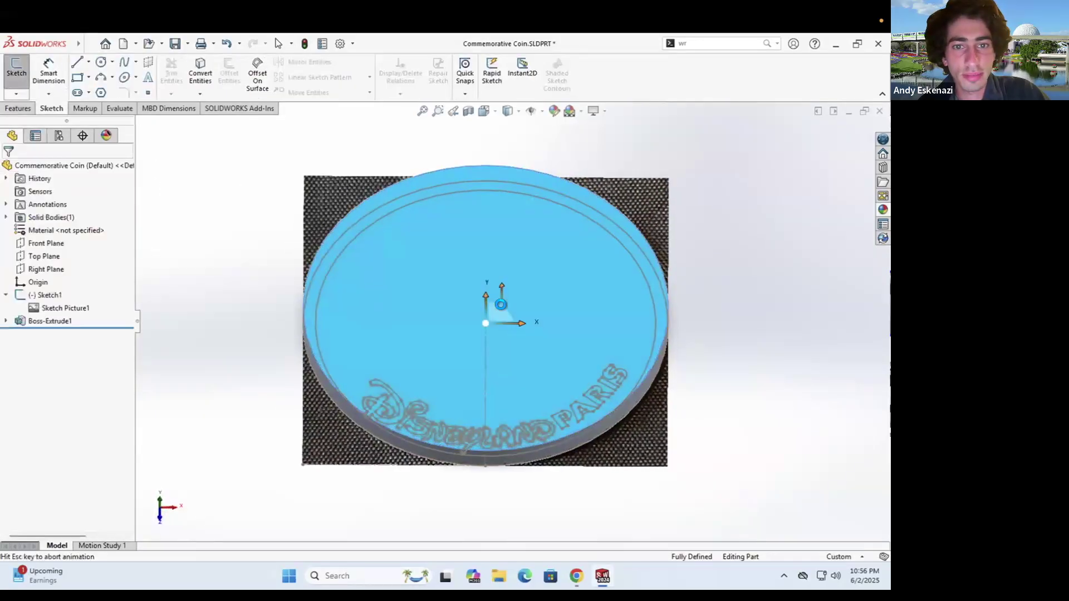
click(202, 75)
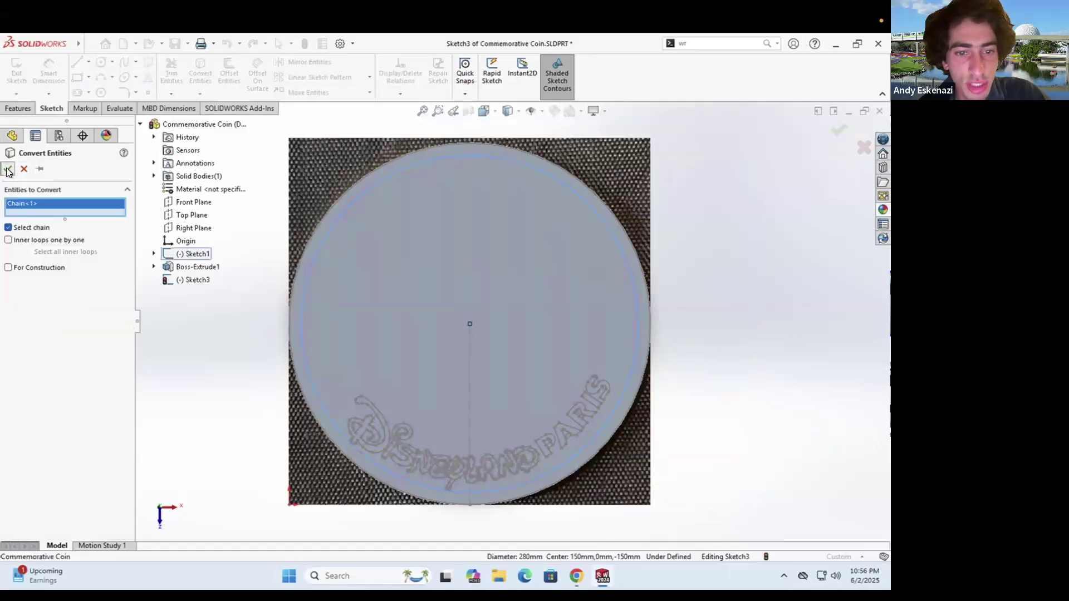
click(9, 169)
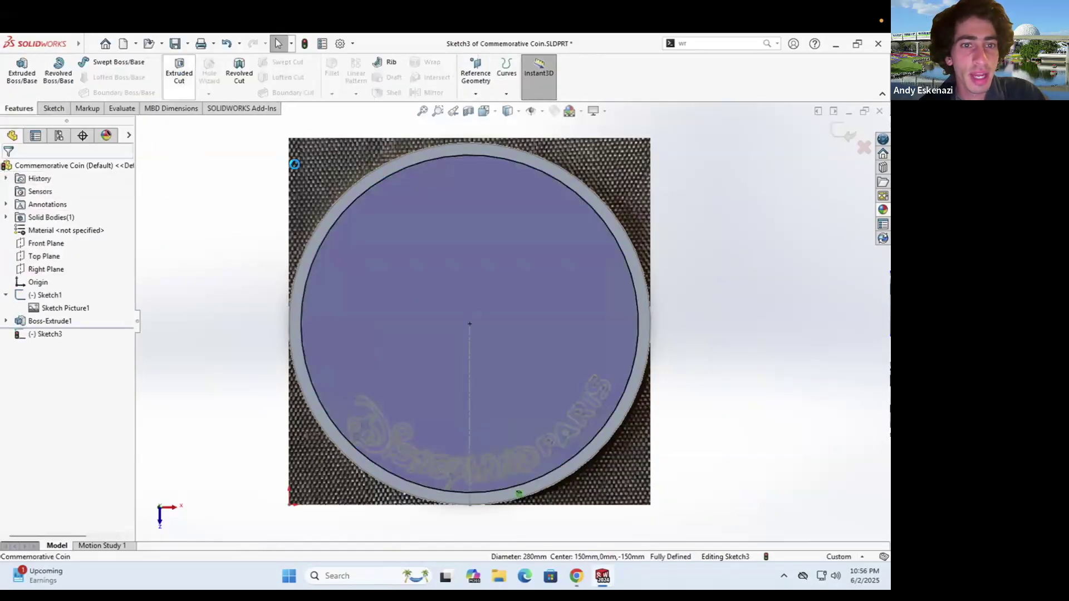
Cut the 280 mm circle into the disc's upper face as a blind extruded cut 5 mm deep
click(178, 69)
text(5)
key(Return)
click(10, 169)
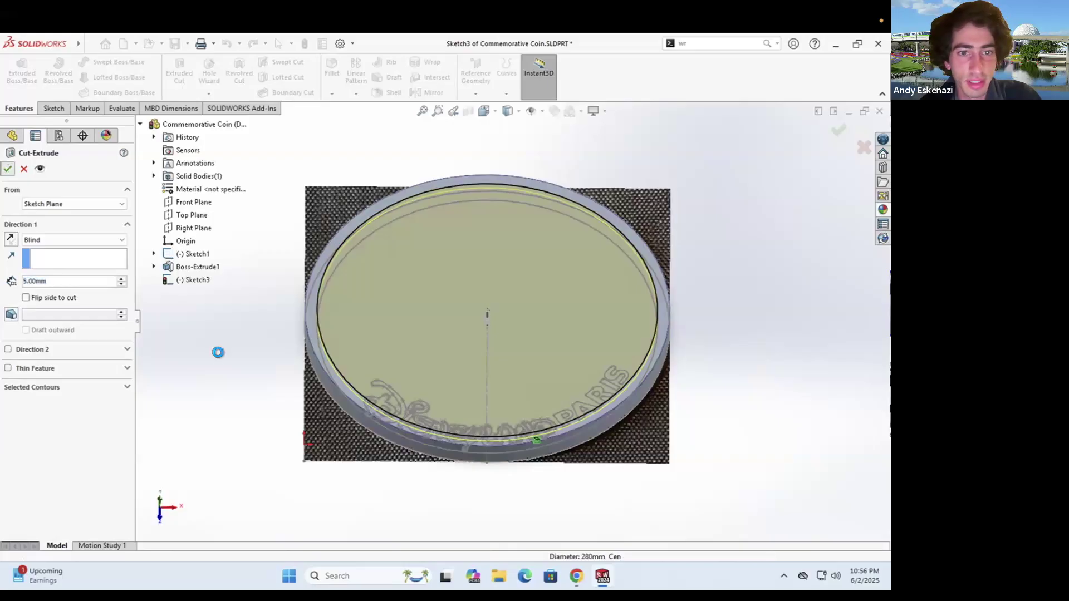
mouse_move(312, 294)
middle_down()
mouse_move(334, 227)
mouse_move(286, 258)
mouse_move(329, 255)
mouse_move(322, 346)
middle_up()
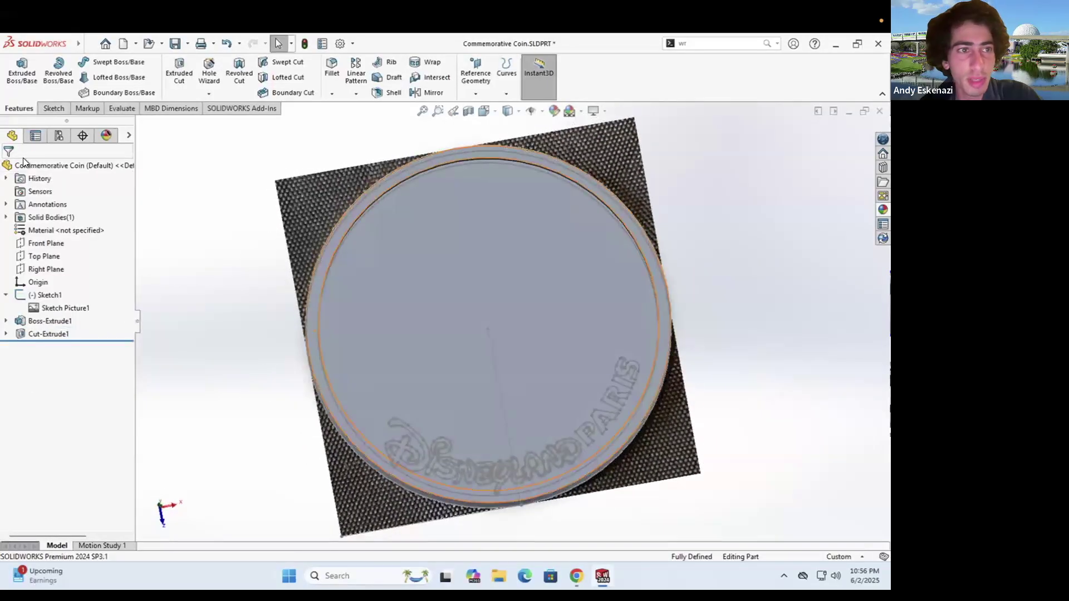
Start a sketch on the recessed face and select the outlines of the D and the first I of Disneyland for conversion
click(53, 109)
click(15, 69)
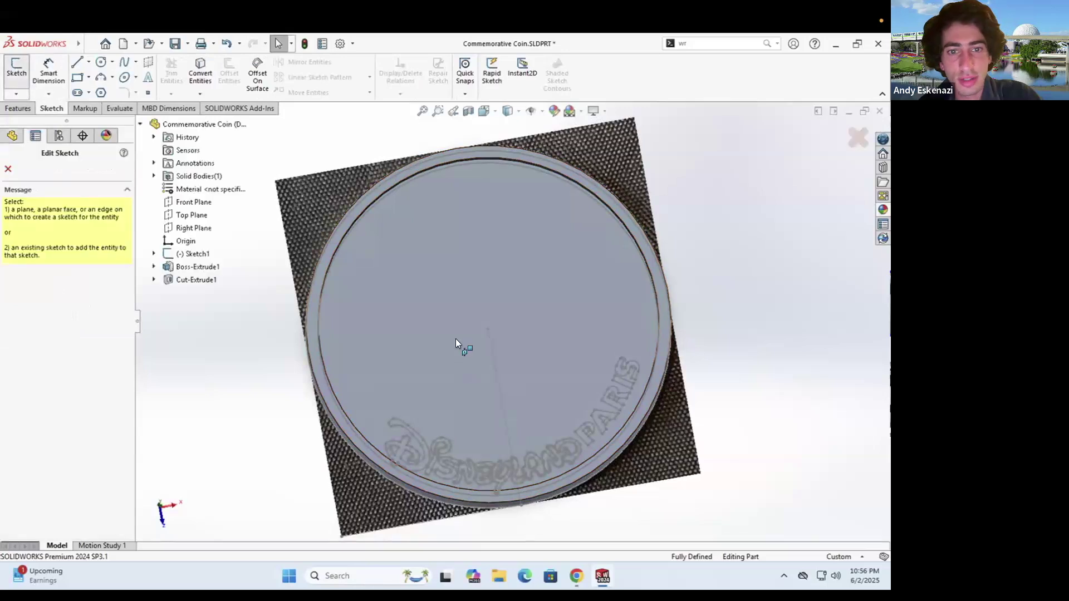
click(454, 334)
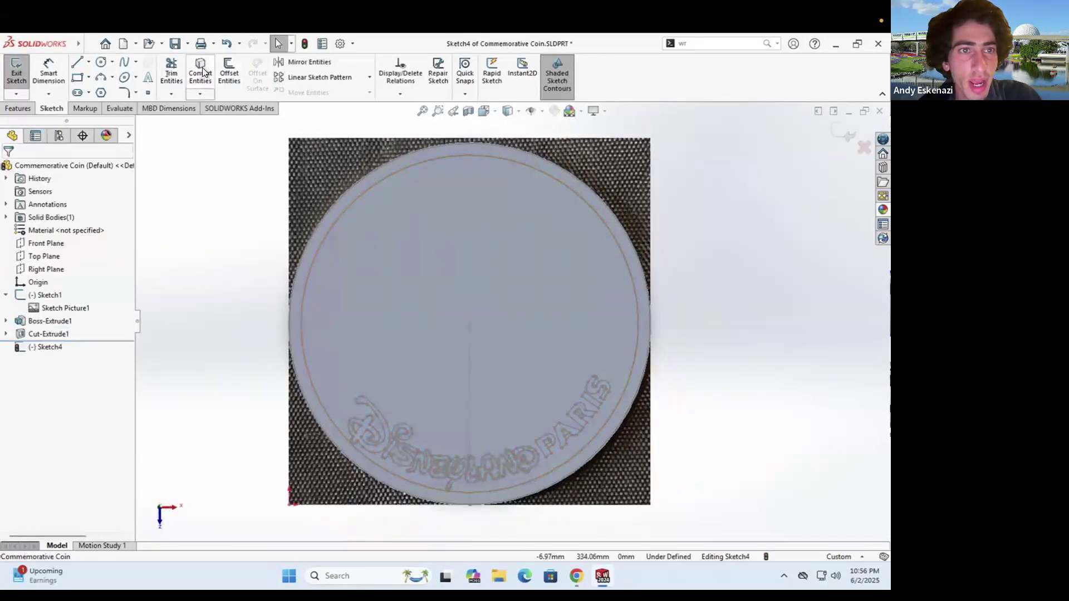
click(202, 68)
click(379, 412)
scroll(390, 415, down, 5)
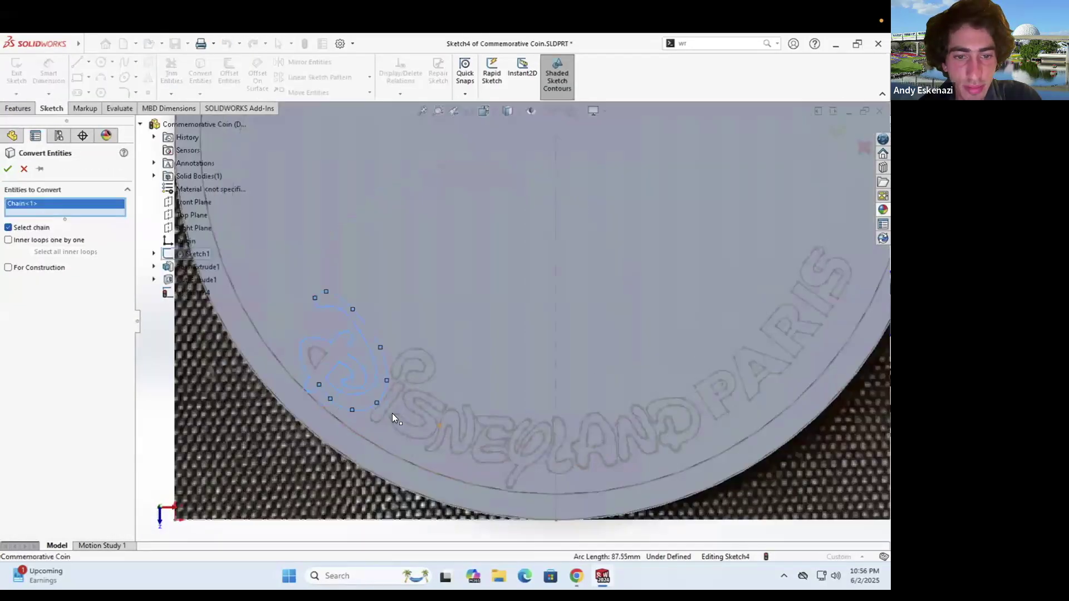
click(289, 305)
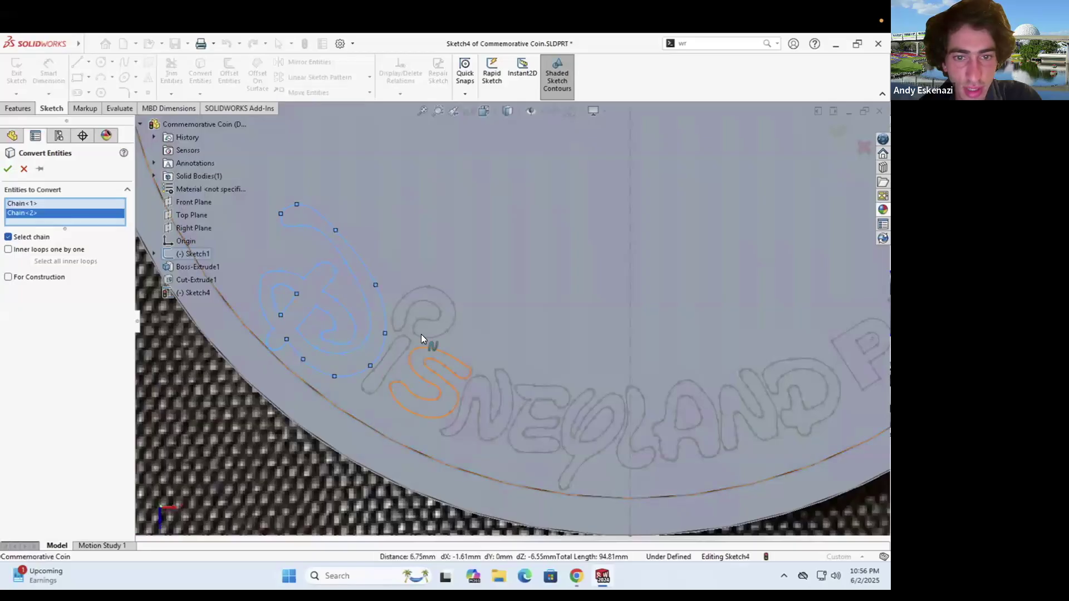
click(410, 347)
click(402, 353)
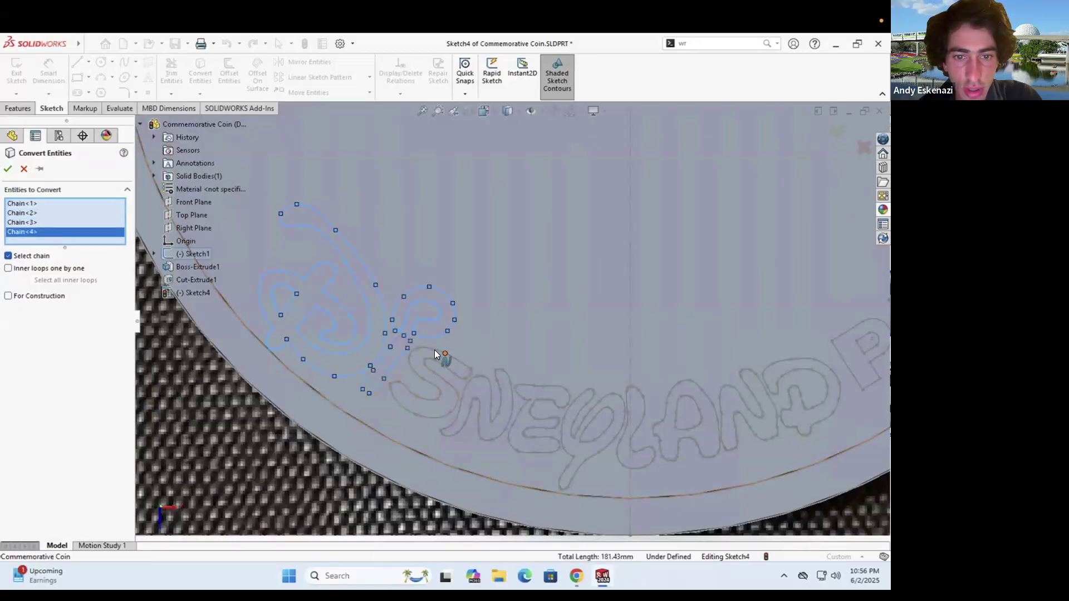
Add the outlines of the letters S, N, E, Y and L to the entities being converted
click(441, 358)
click(512, 397)
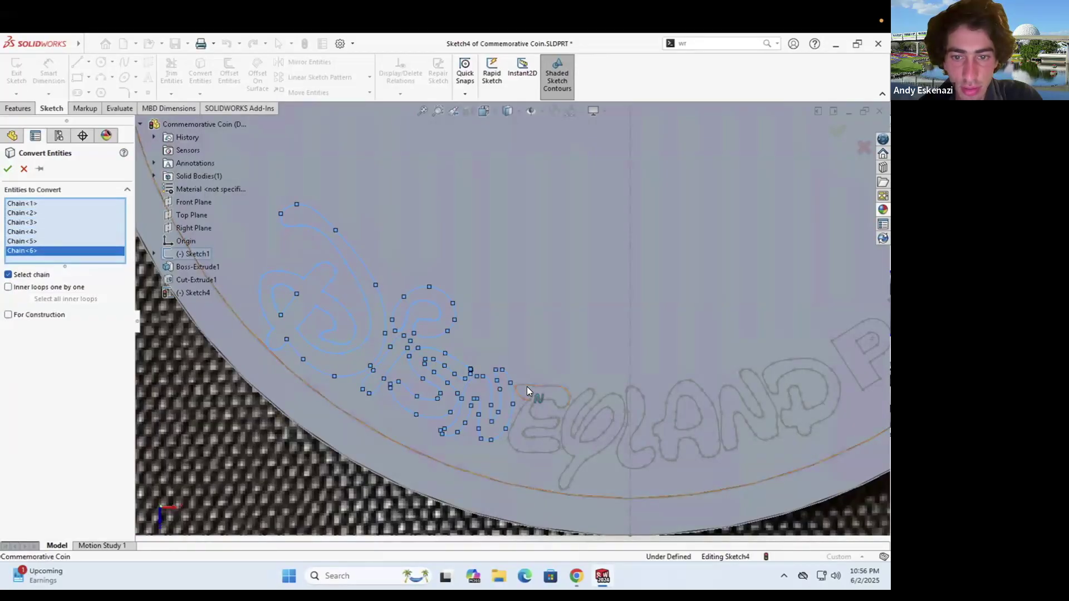
click(527, 387)
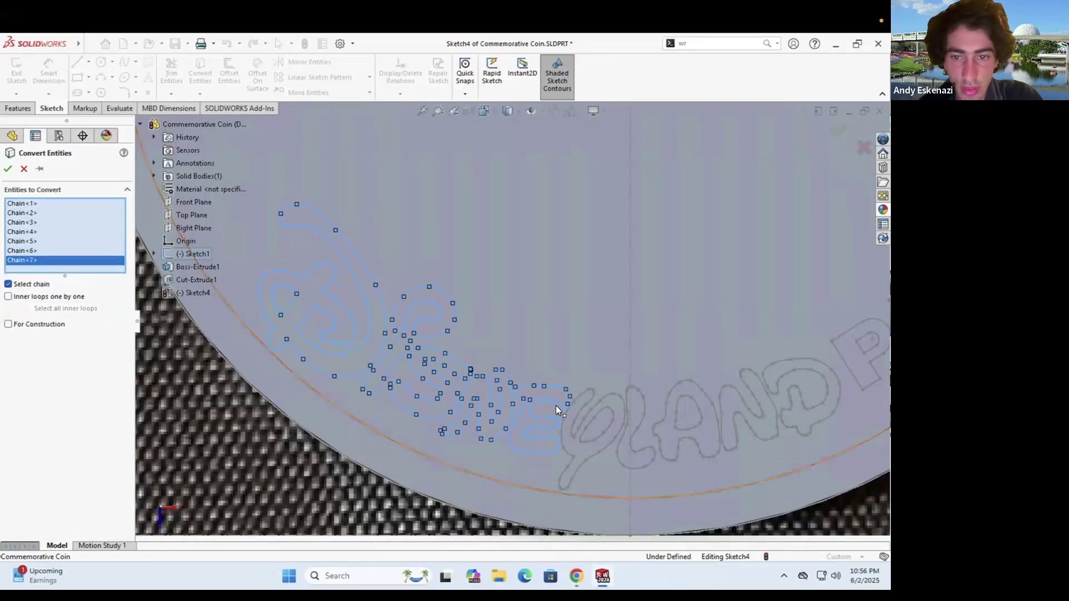
click(583, 394)
click(606, 426)
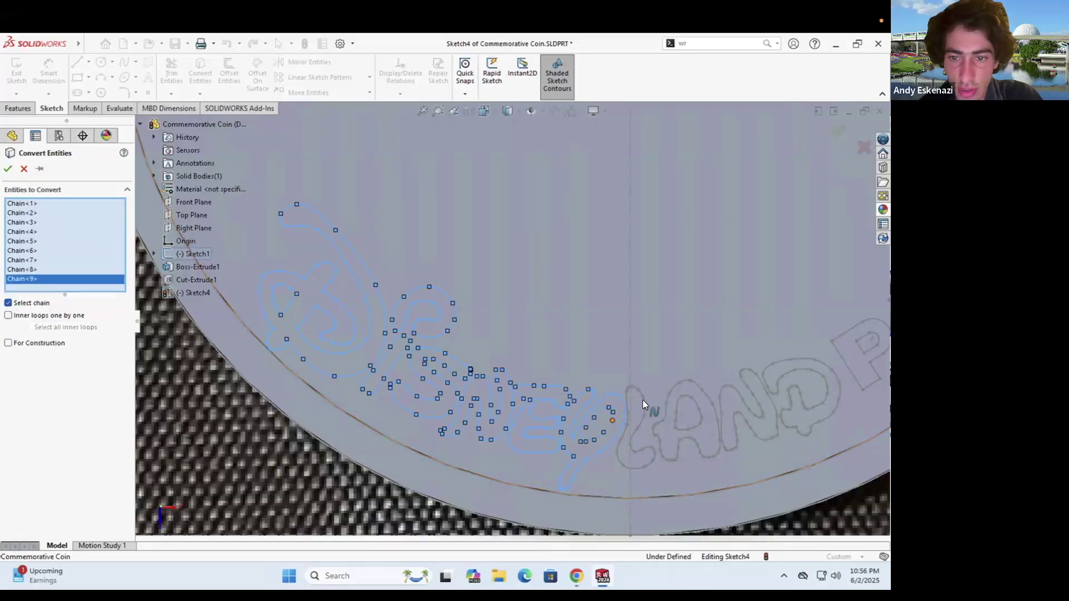
click(642, 400)
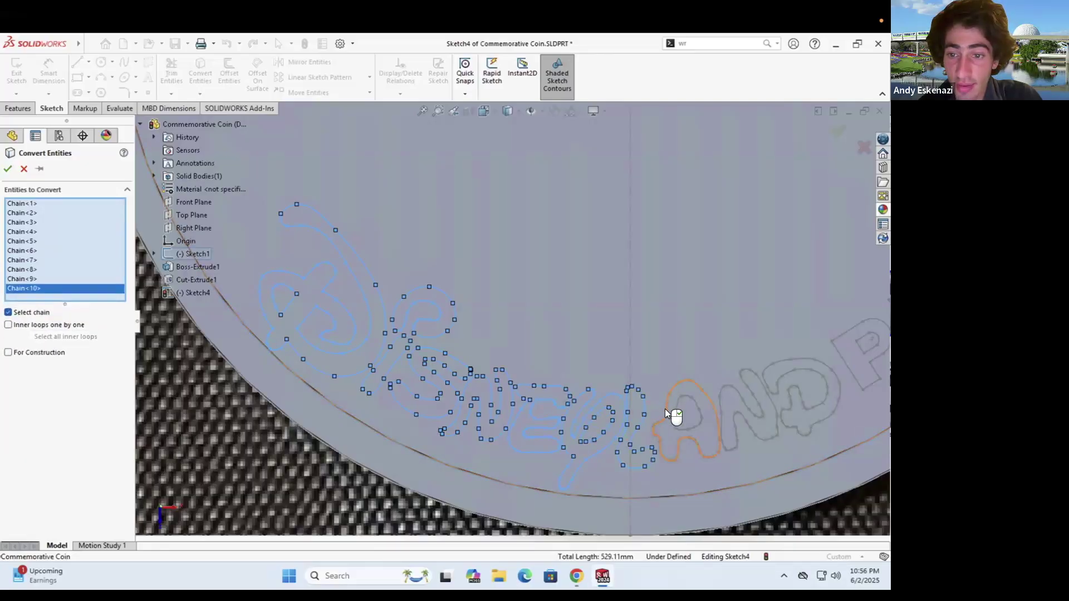
Add the outlines of the final A, N and D of Disneyland to the conversion, including the A's inner loop
click(665, 408)
click(695, 403)
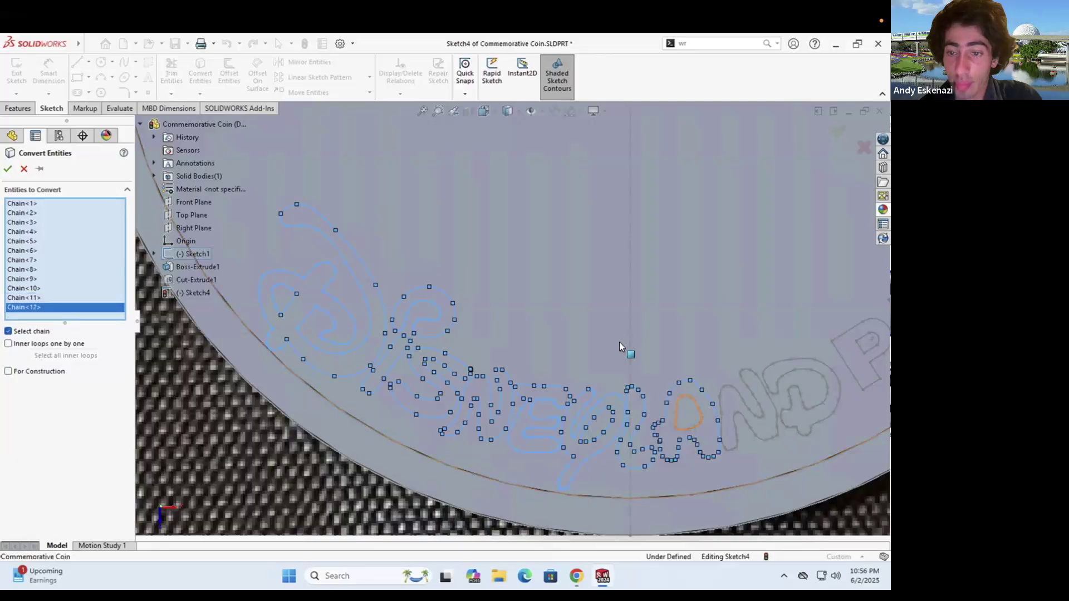
scroll(619, 342, up, 3)
scroll(554, 289, down, 2)
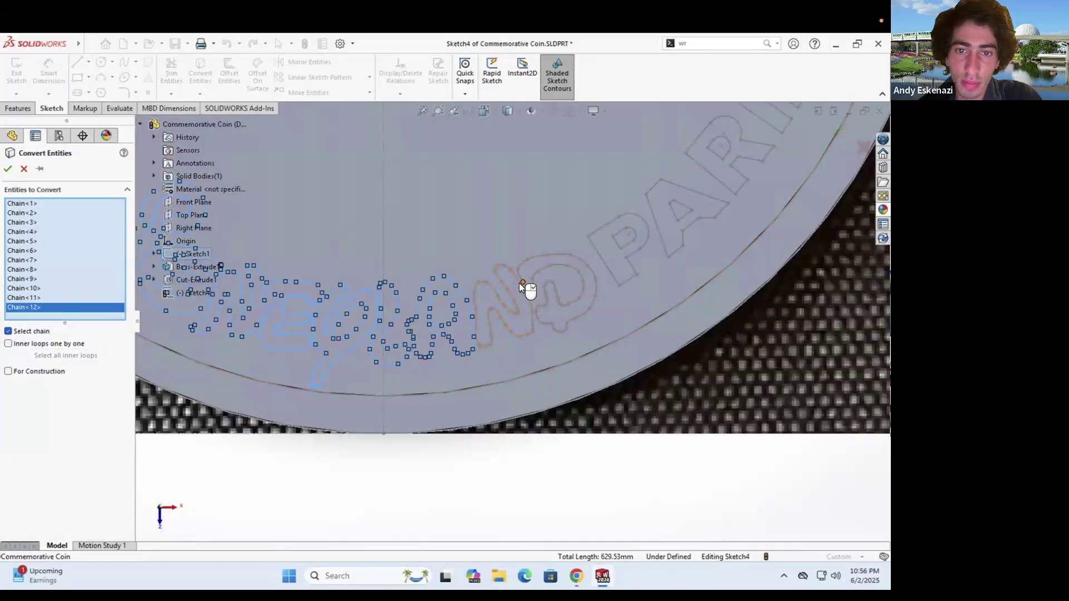
click(522, 282)
right_click(76, 312)
click(103, 336)
scroll(570, 291, down, 2)
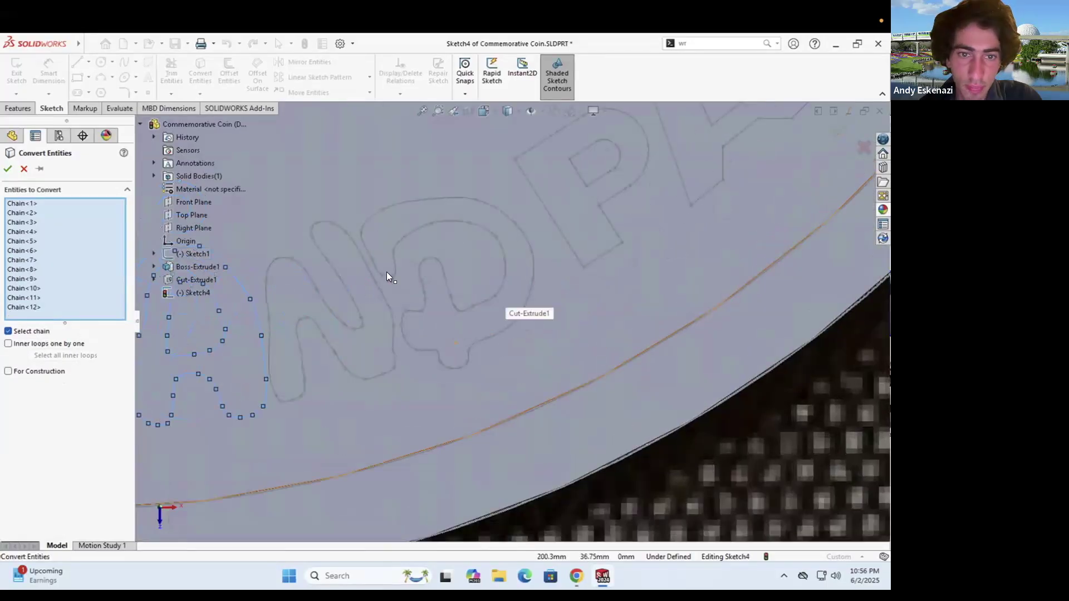
click(378, 287)
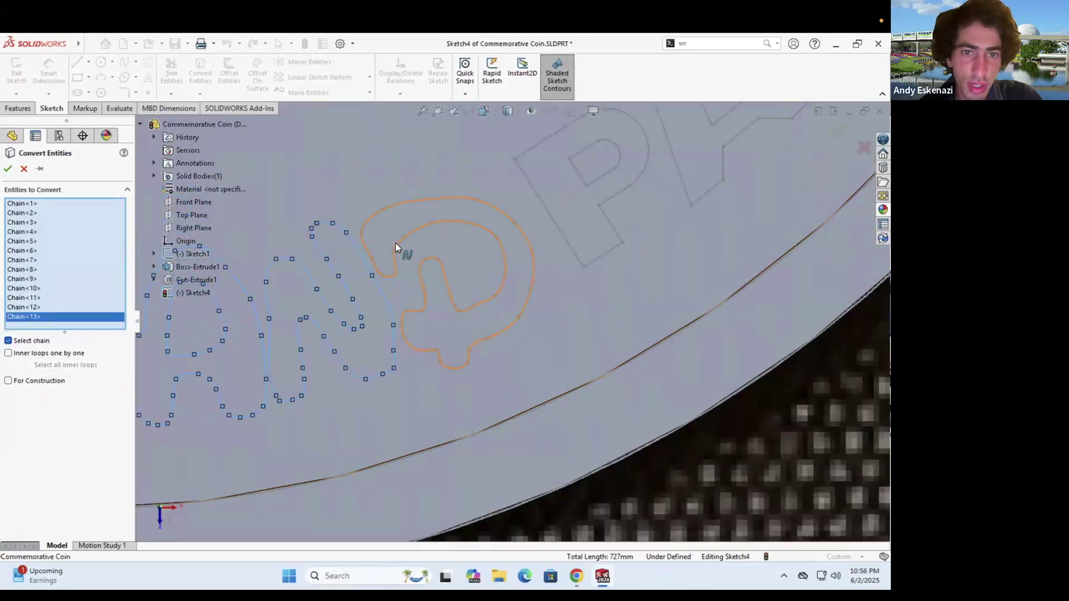
click(395, 243)
Add the outer and inner outlines of the P and A of Paris to the conversion
click(543, 209)
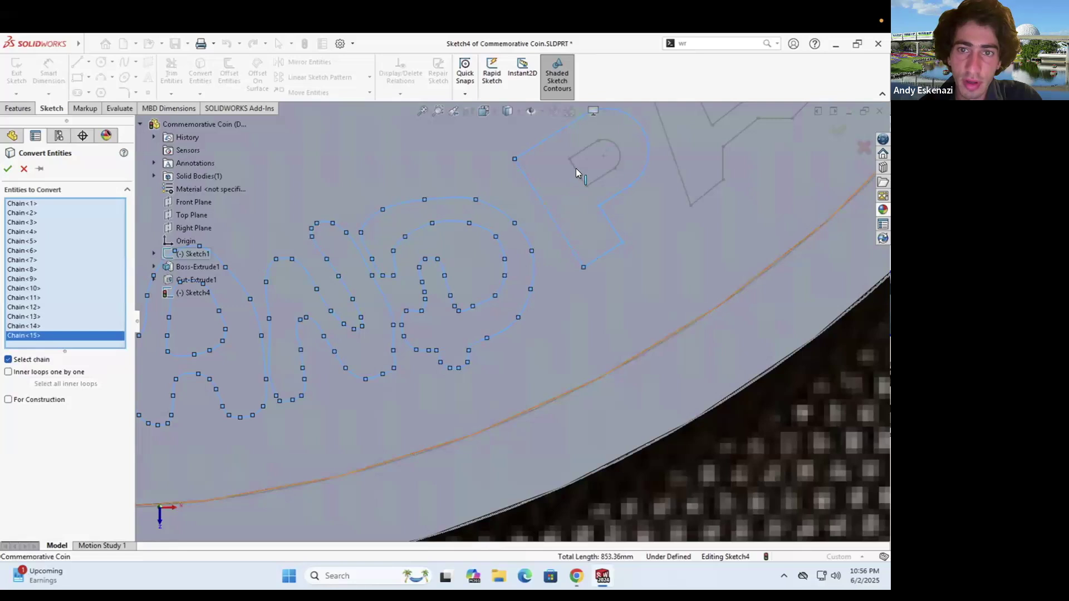
click(576, 168)
scroll(580, 161, up, 3)
scroll(570, 223, down, 5)
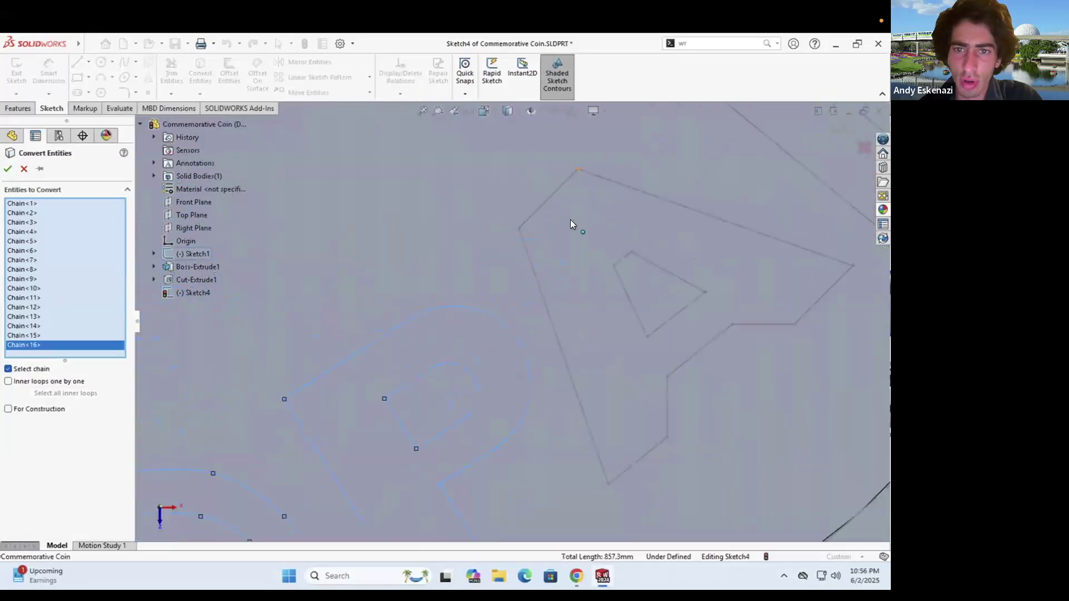
click(545, 201)
scroll(501, 234, up, 3)
scroll(598, 287, down, 4)
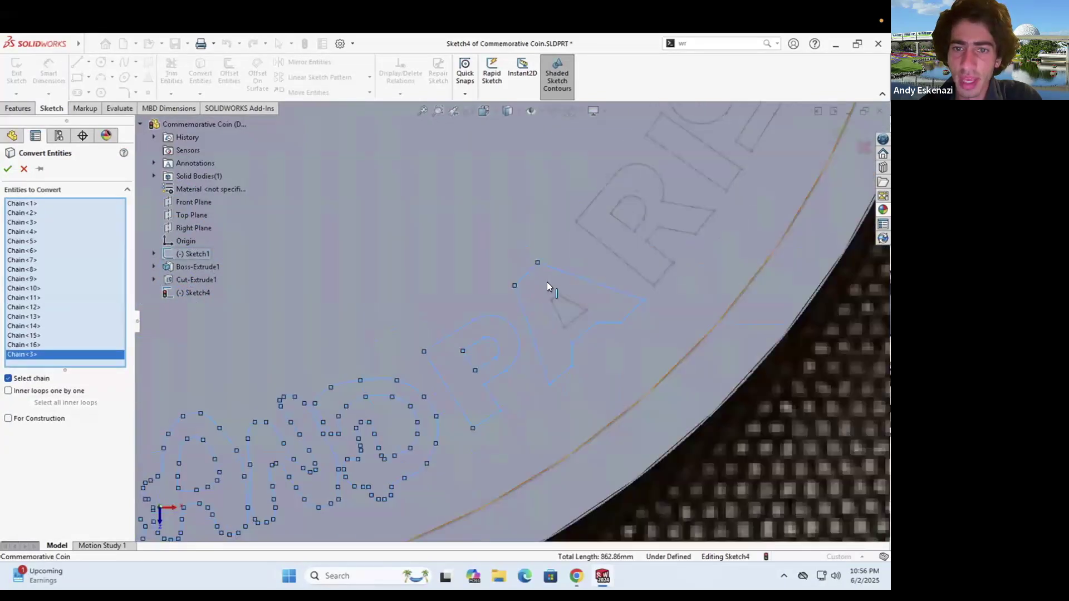
click(564, 300)
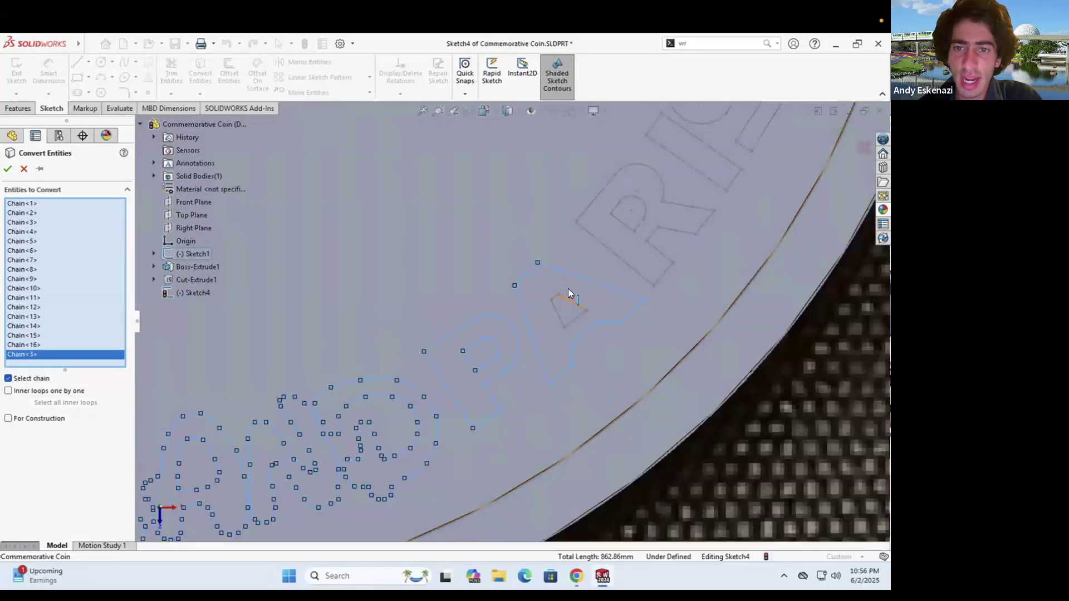
Add the outlines of the R, I and S of Paris, including the R's inner loop, and complete the conversion
click(609, 253)
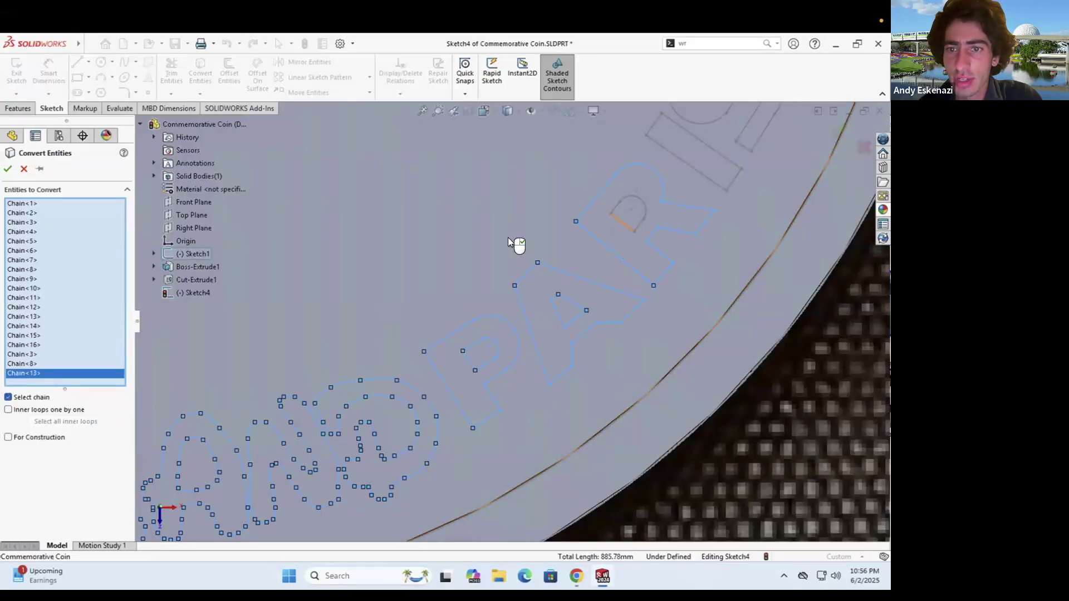
click(622, 190)
scroll(620, 187, up, 3)
scroll(615, 191, down, 3)
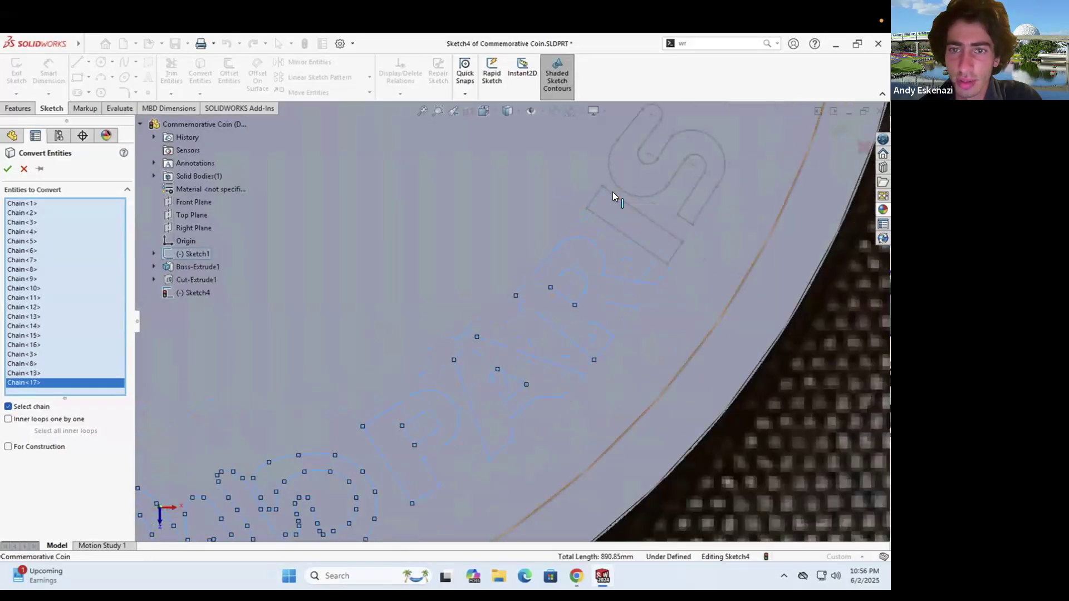
click(642, 196)
click(642, 196)
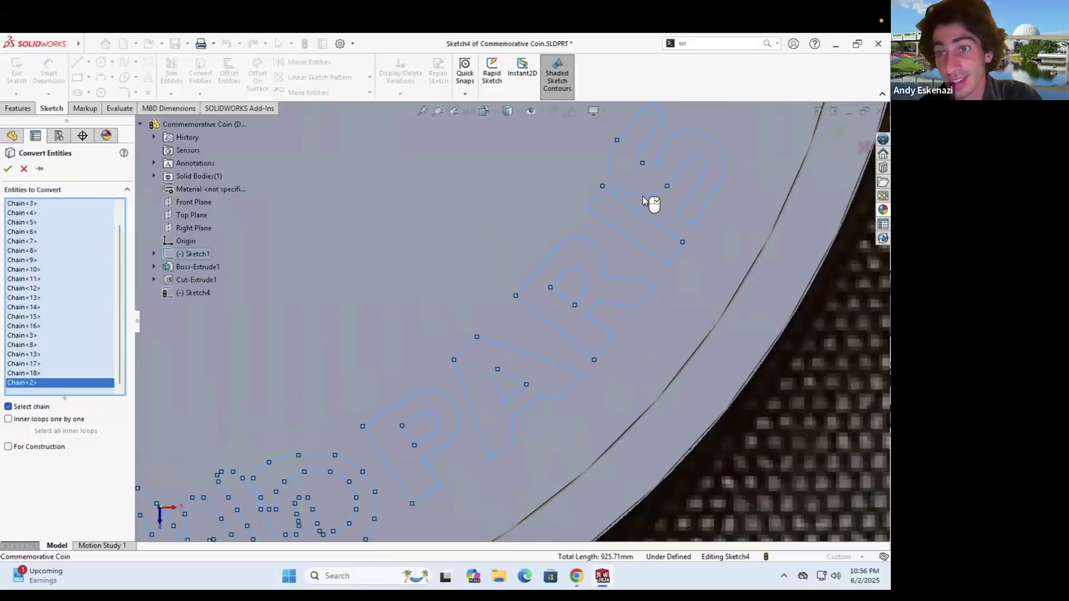
scroll(642, 196, up, 6)
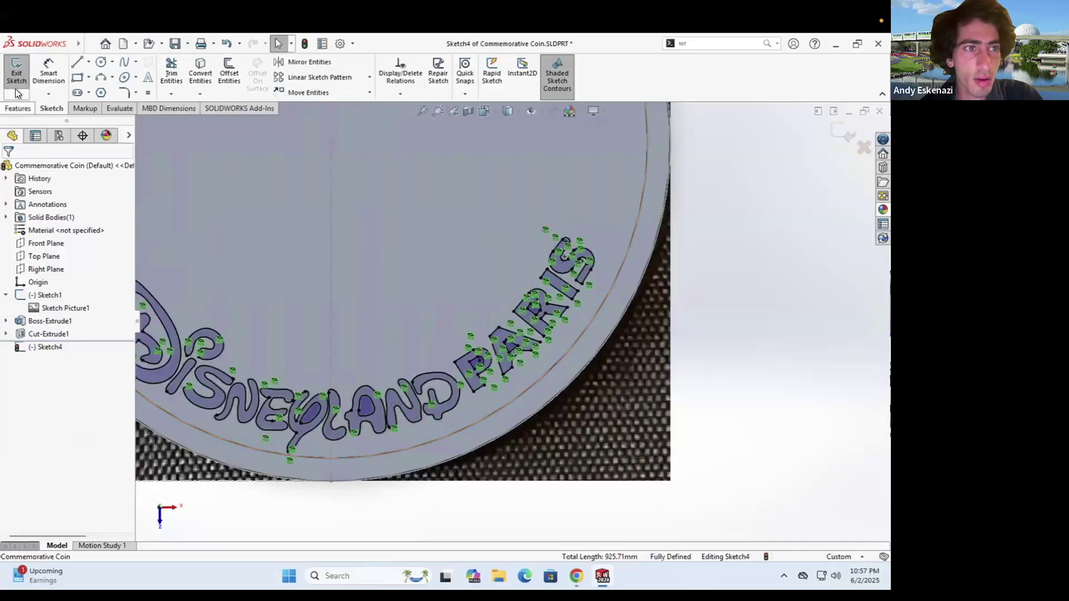
Extrude the Disneyland Paris lettering upward from the recessed face as a blind boss 2 mm high, merged with the coin
click(15, 87)
click(22, 72)
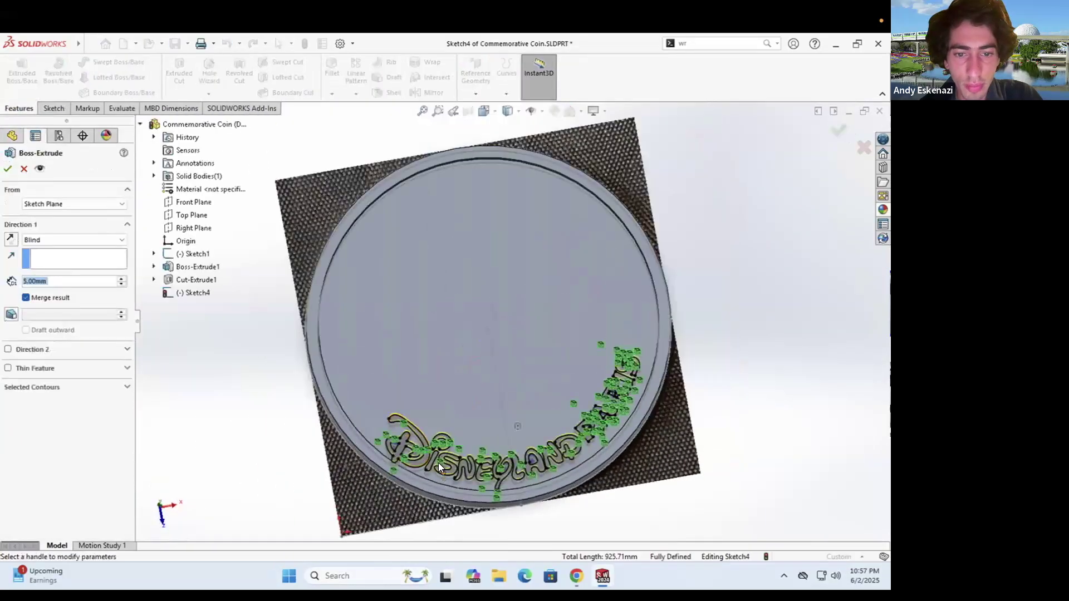
scroll(438, 462, down, 3)
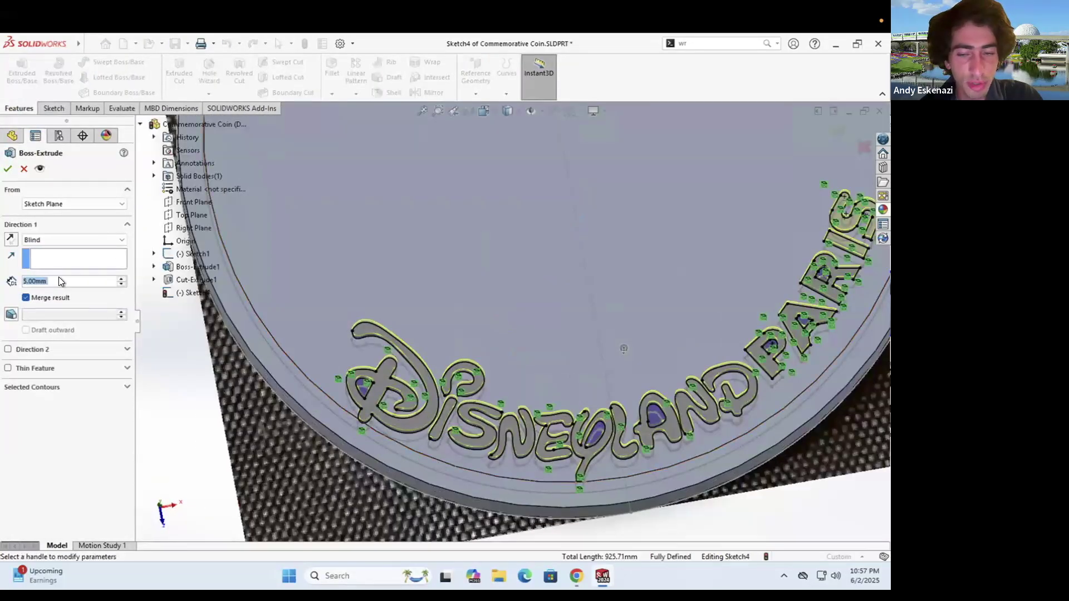
text(2)
key(Return)
click(8, 169)
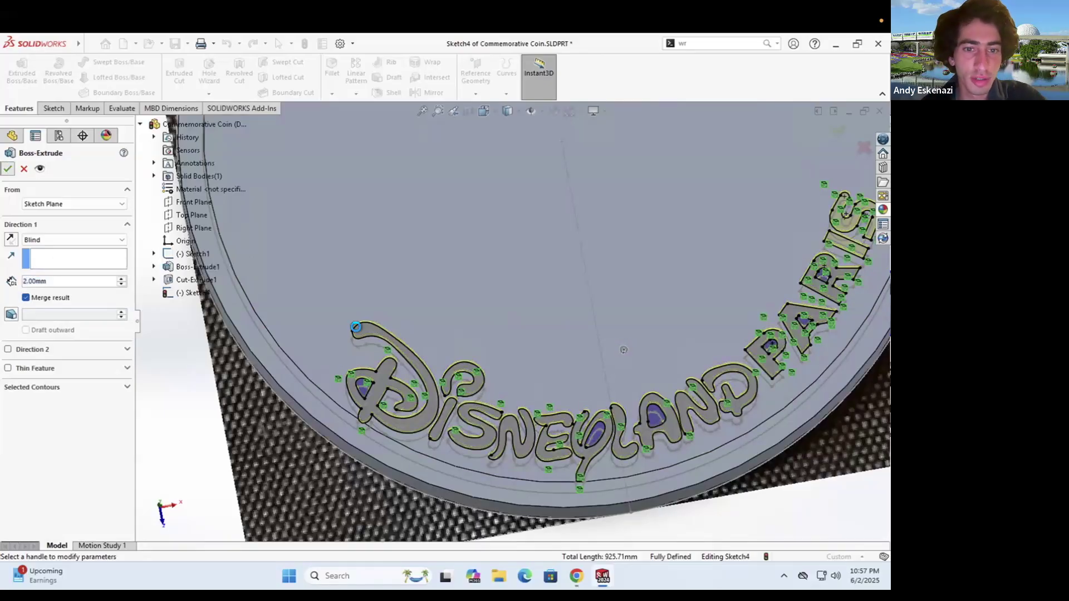
key(Escape)
Hide the original tracing sketch, Sketch1, together with its reference picture
scroll(568, 400, up, 5)
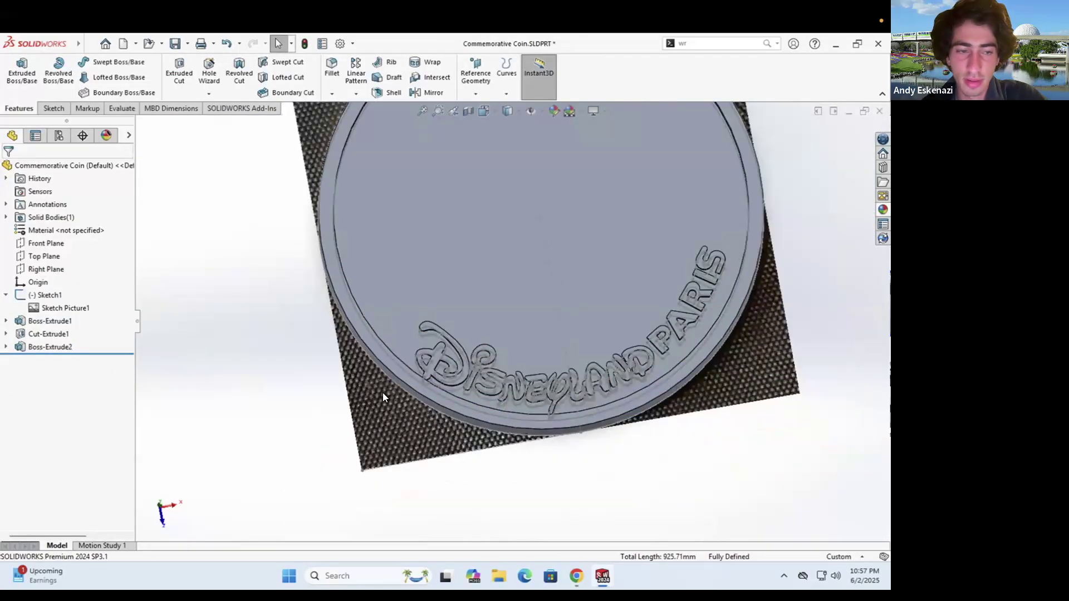
right_click(41, 296)
click(53, 281)
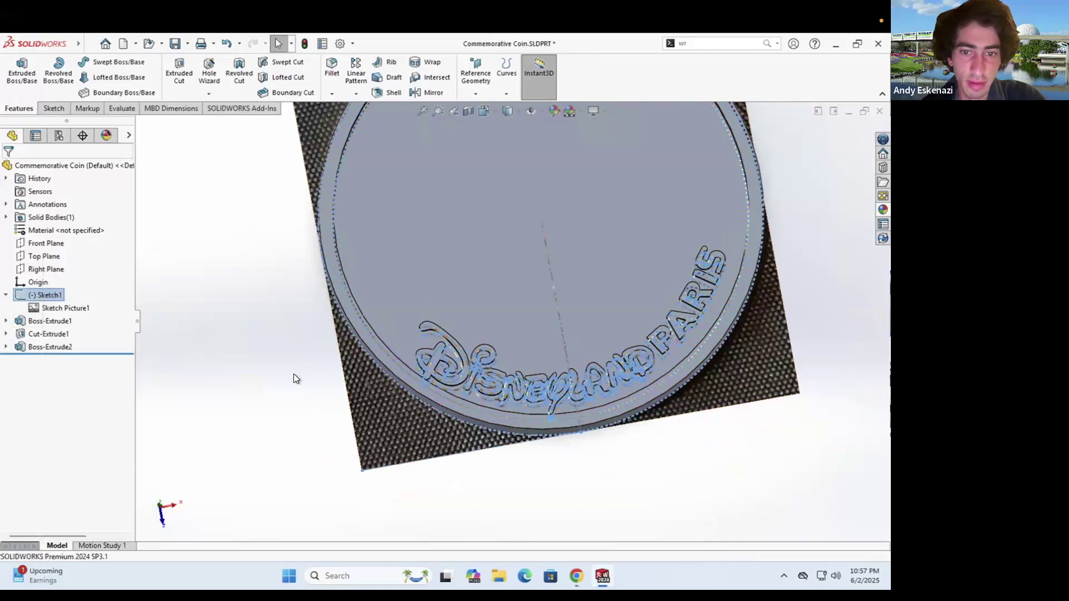
scroll(537, 399, up, 2)
mouse_move(539, 400)
middle_down()
mouse_move(590, 393)
mouse_move(542, 396)
middle_up()
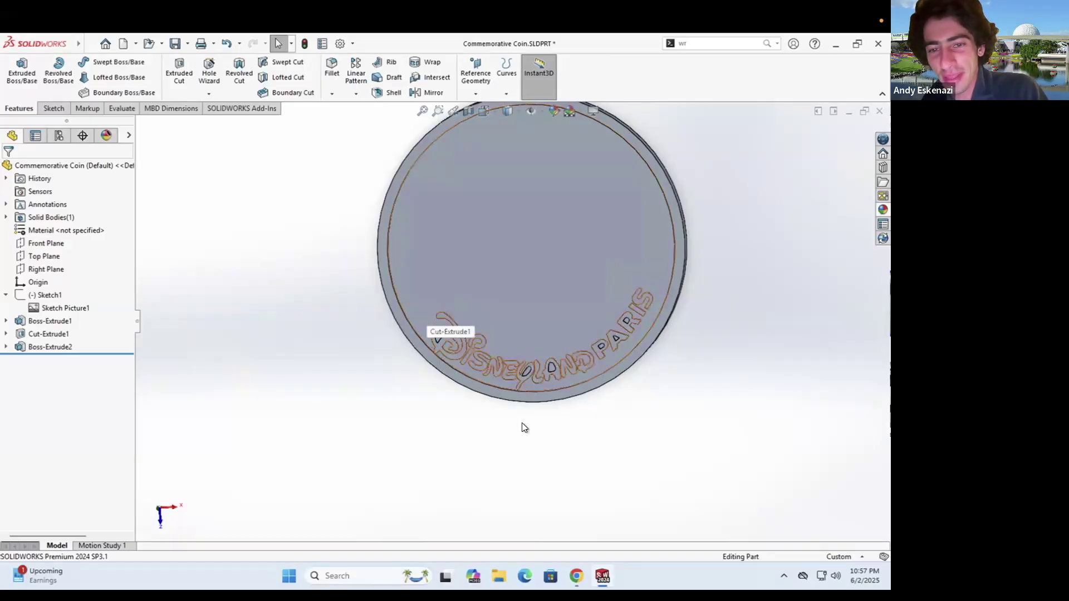
mouse_move(546, 408)
middle_down()
mouse_move(566, 361)
mouse_move(533, 413)
middle_up()
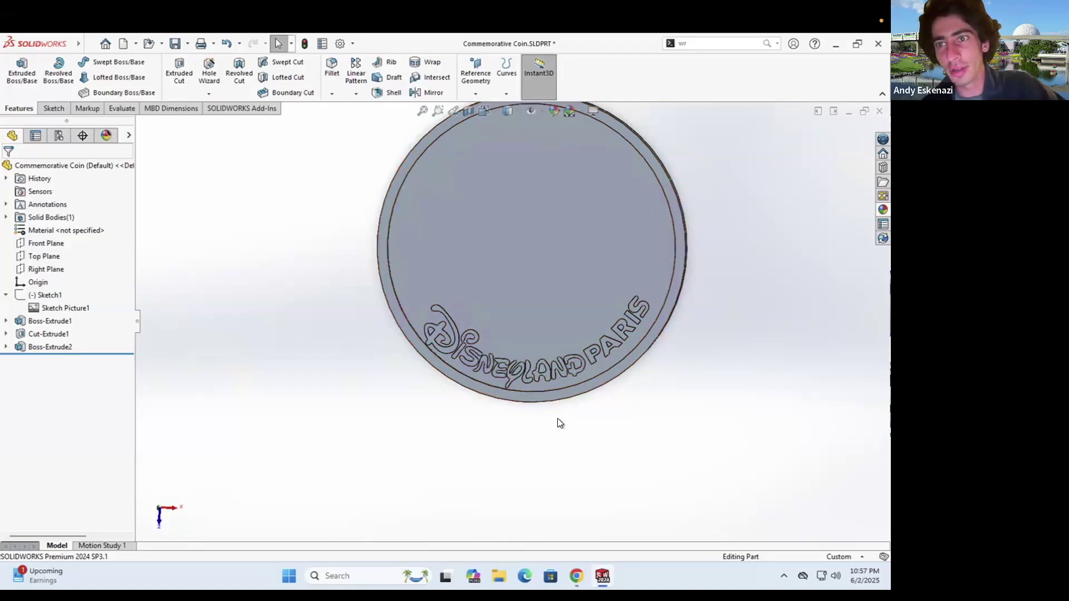
middle_drag(470, 363, 515, 371)
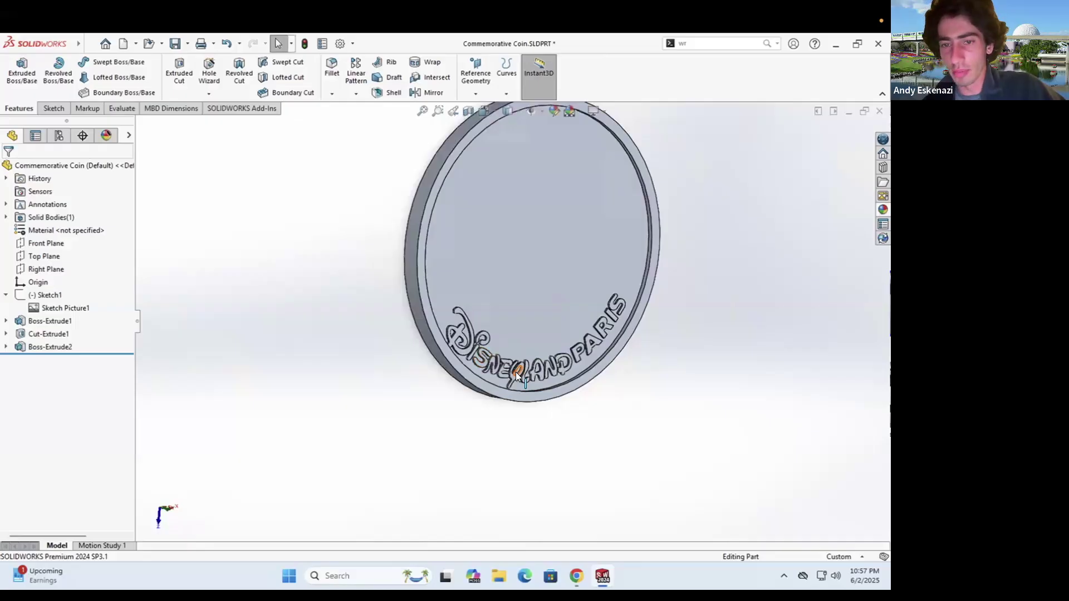
Start a sketch on the coin's flat back face and convert the front rim's 280 mm circular edge into it
middle_drag(506, 293, 439, 237)
click(440, 236)
click(53, 108)
click(17, 69)
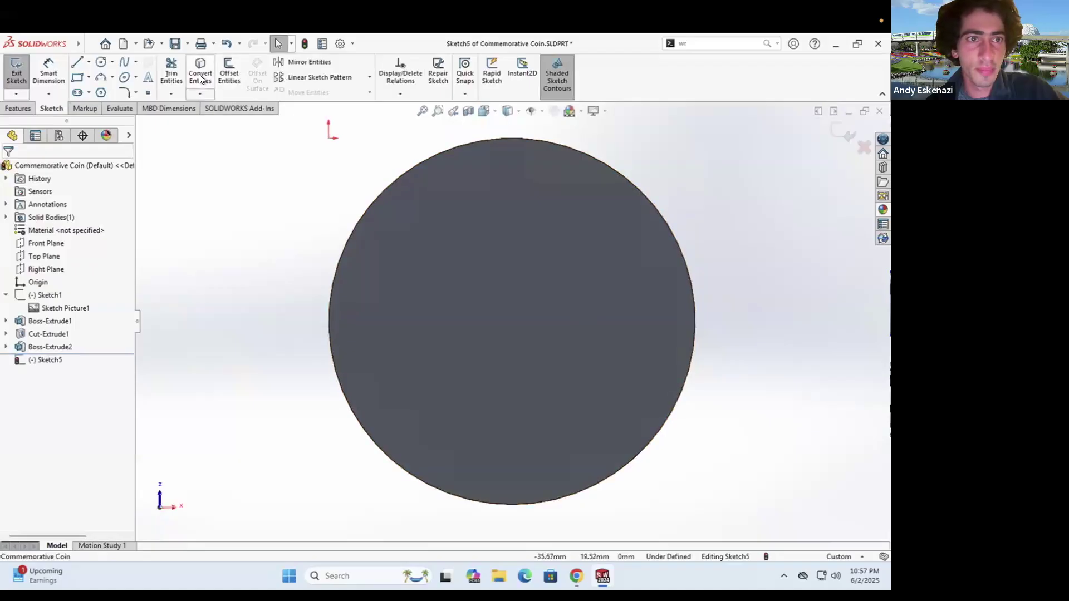
click(200, 72)
middle_drag(495, 217, 494, 156)
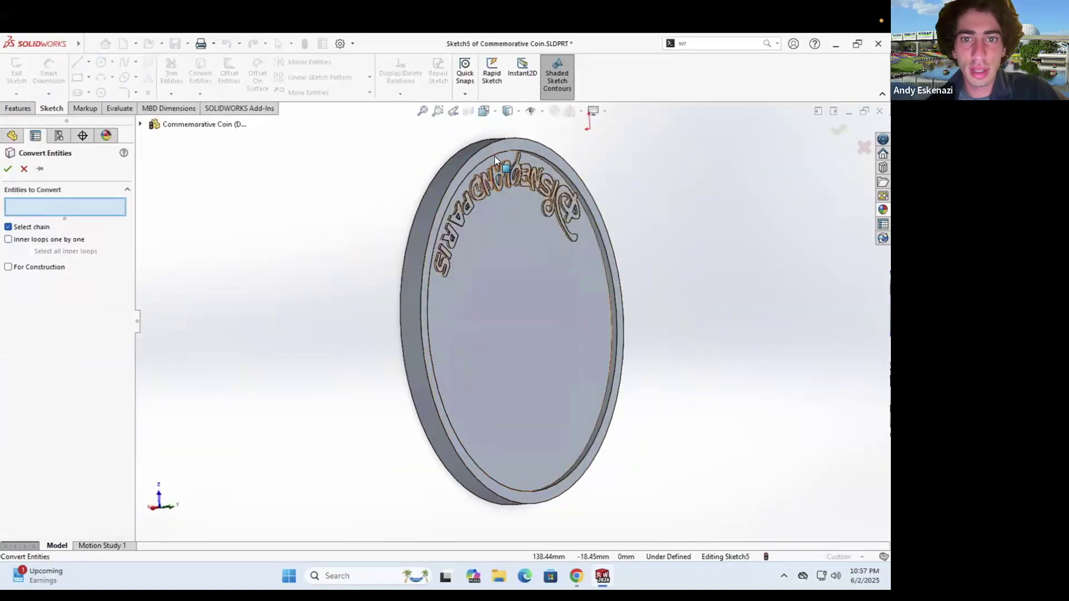
click(492, 154)
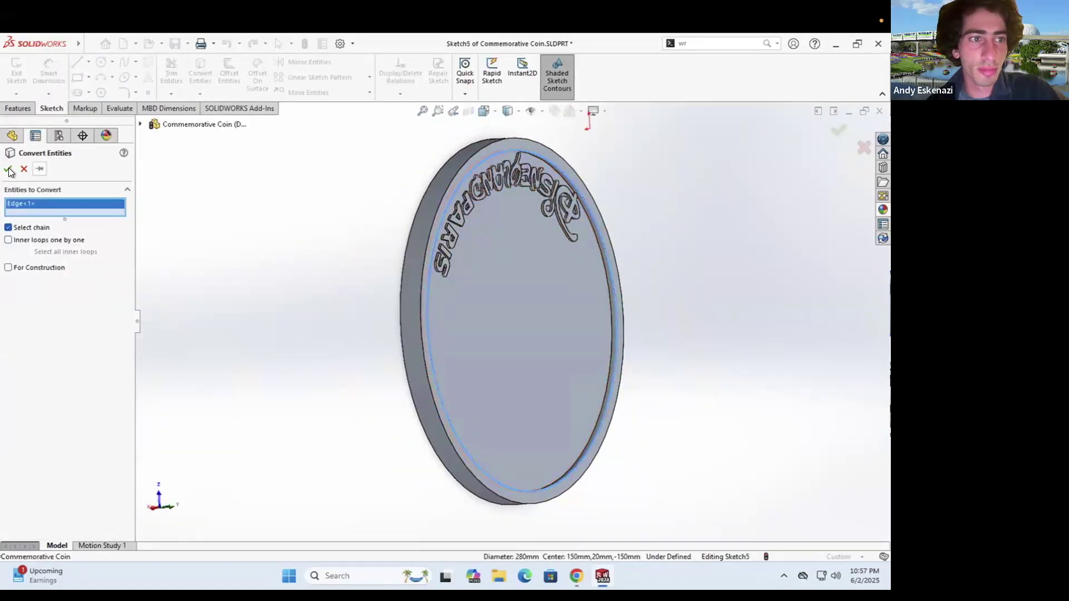
middle_drag(344, 262, 386, 262)
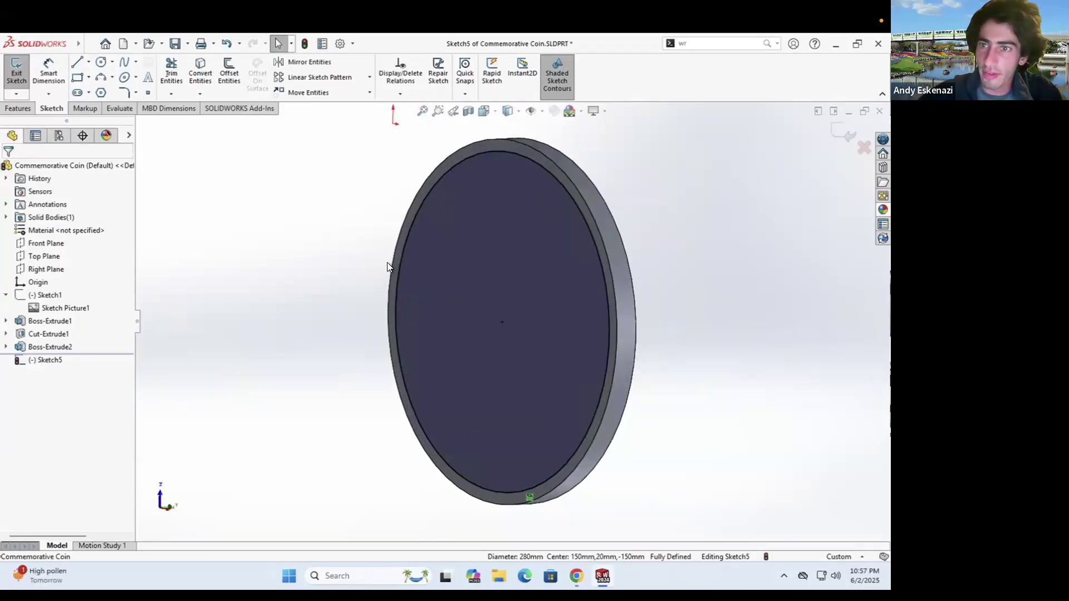
Cut the back face's circular profile to a blind depth of 5 mm to recess the back of the coin
click(25, 111)
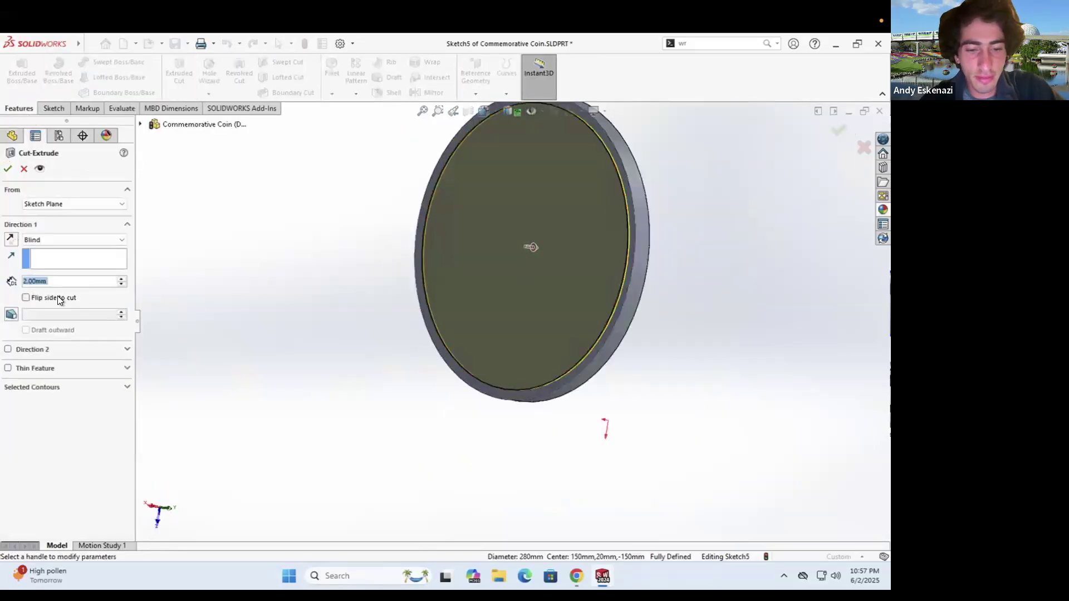
text(5)
key(Return)
click(8, 169)
middle_drag(512, 305, 458, 296)
scroll(494, 268, up, 3)
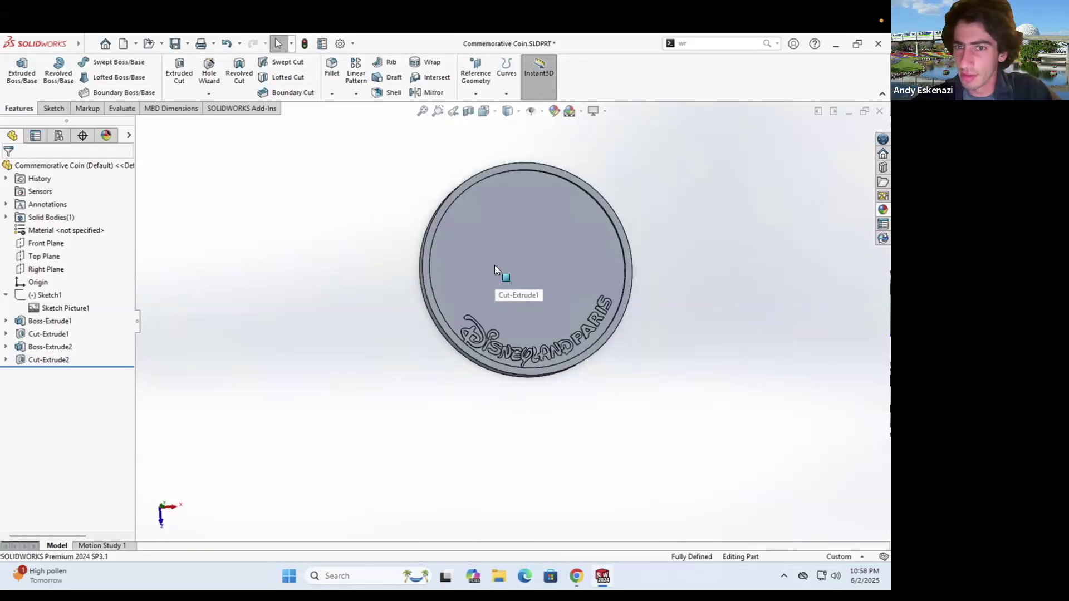
Start a sketch on the front rim face and draw a vertical centerline across the full diameter of the rim's inner circle
click(53, 109)
click(18, 76)
click(543, 179)
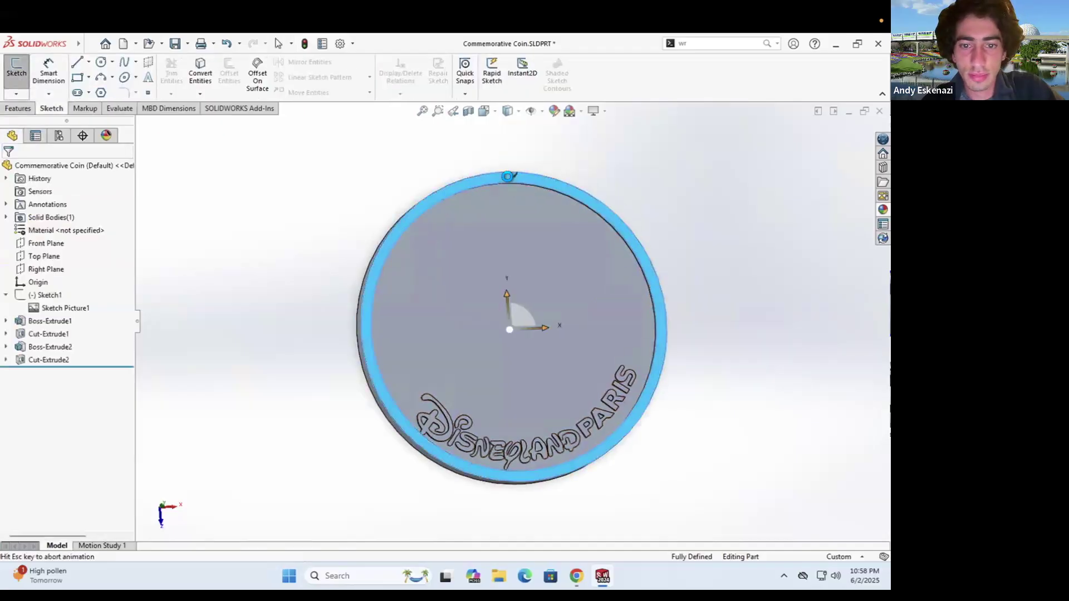
click(89, 62)
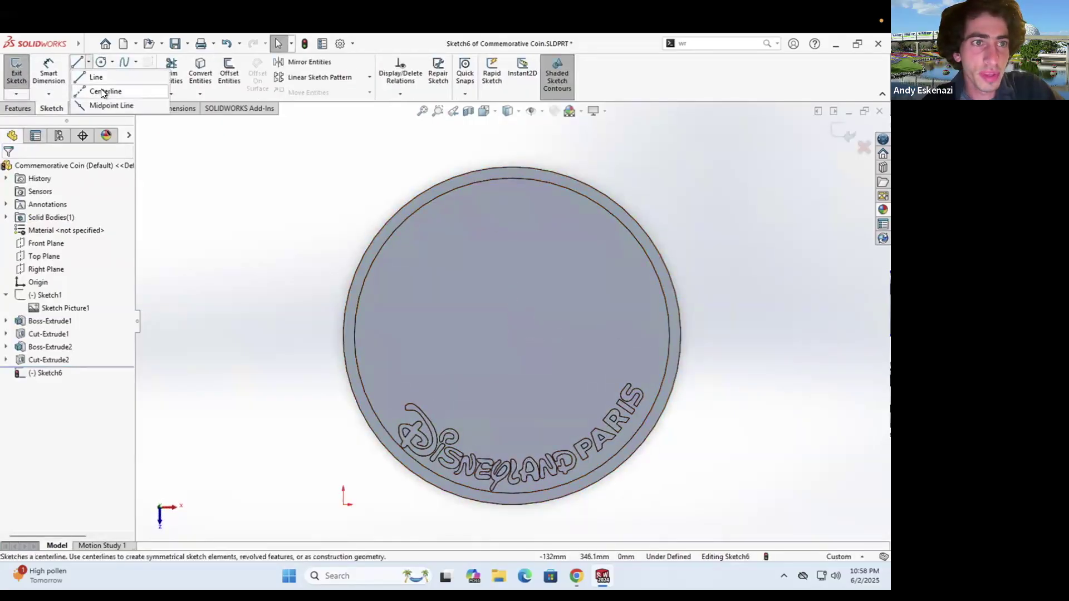
click(102, 91)
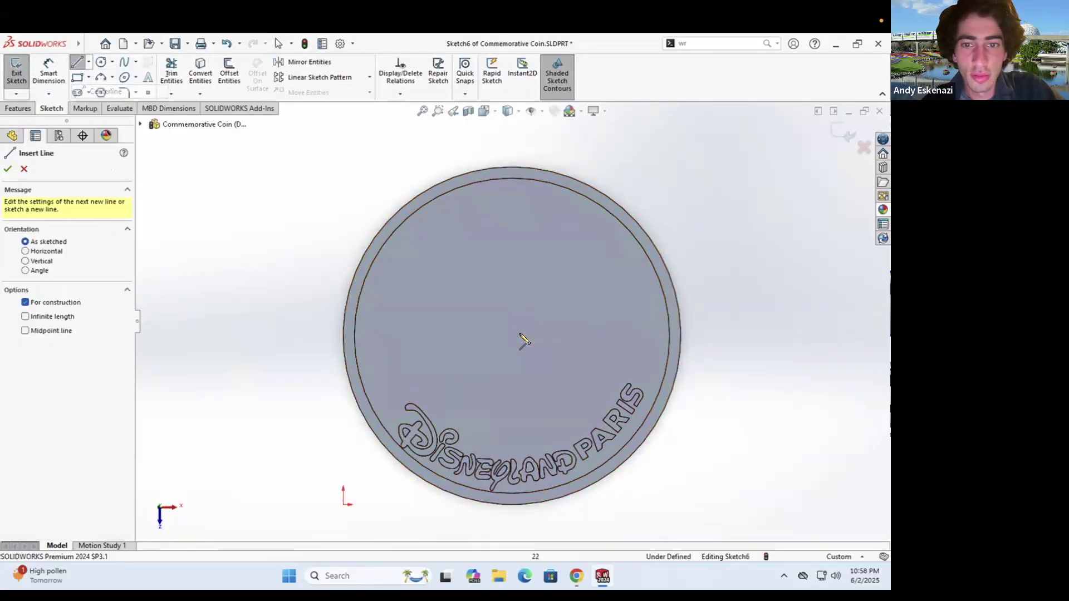
click(513, 179)
click(512, 493)
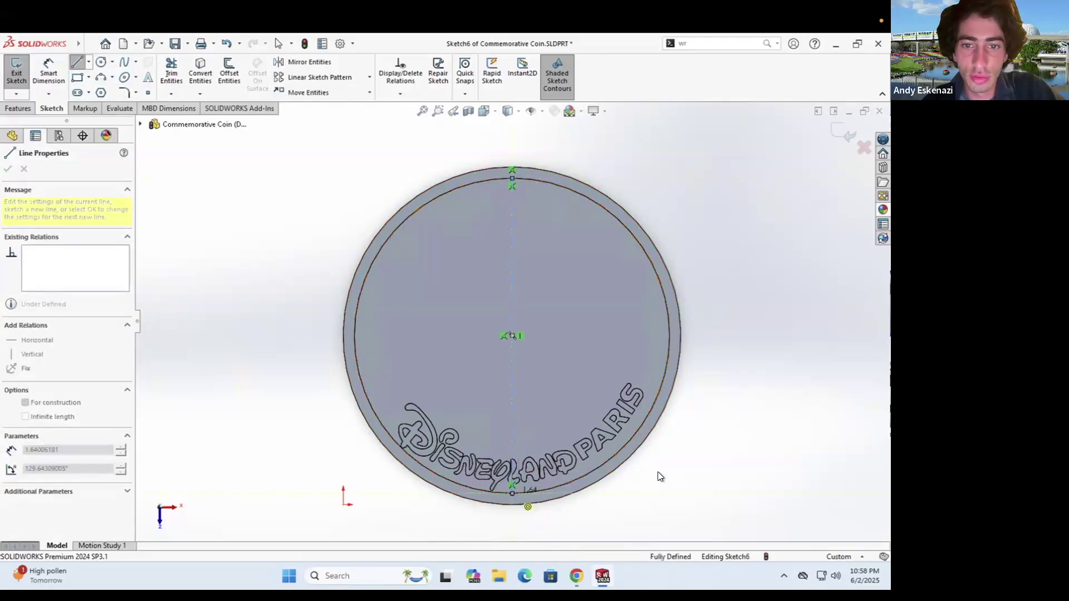
key(Escape)
Draw a horizontal centerline from the coin's centre to the rim's outer edge
click(89, 62)
click(104, 91)
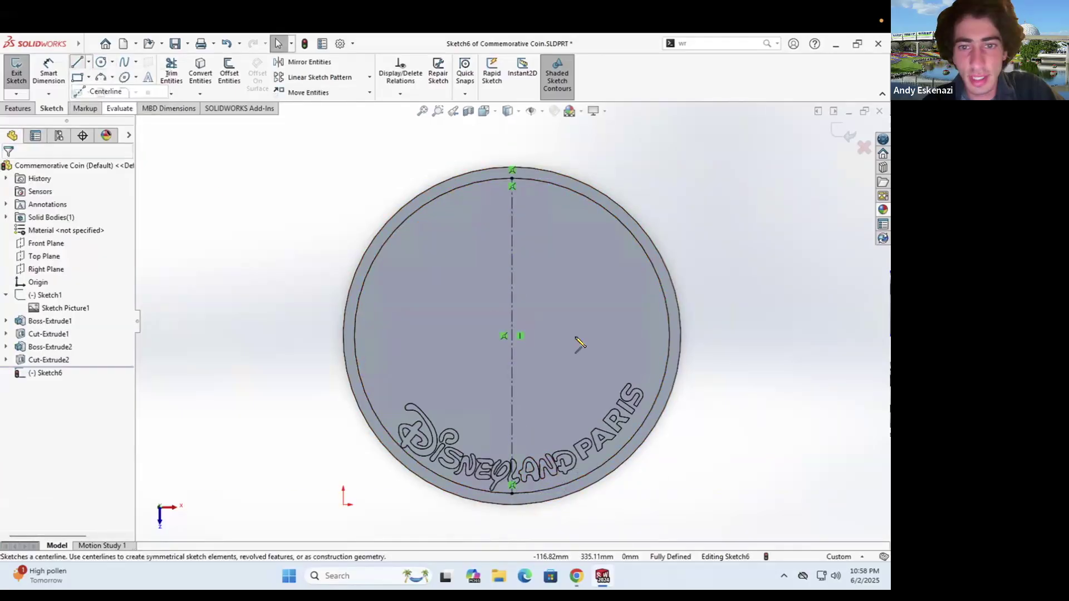
click(512, 335)
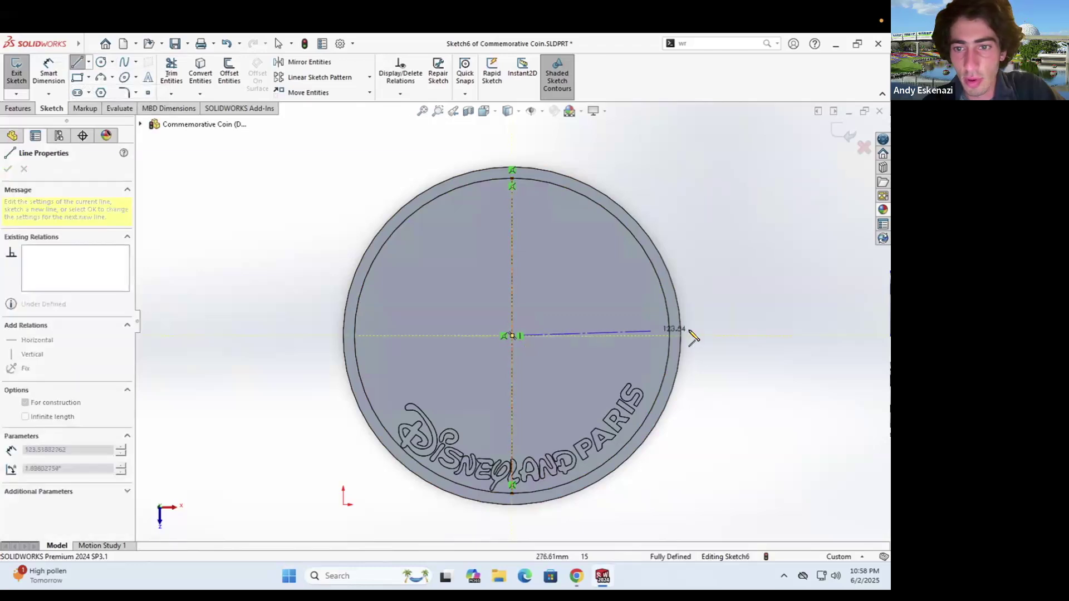
click(681, 336)
key(Escape)
Sketch a circle about 7.3 mm in diameter centred on the horizontal centerline's outer end
scroll(685, 334, down, 2)
scroll(629, 343, down, 5)
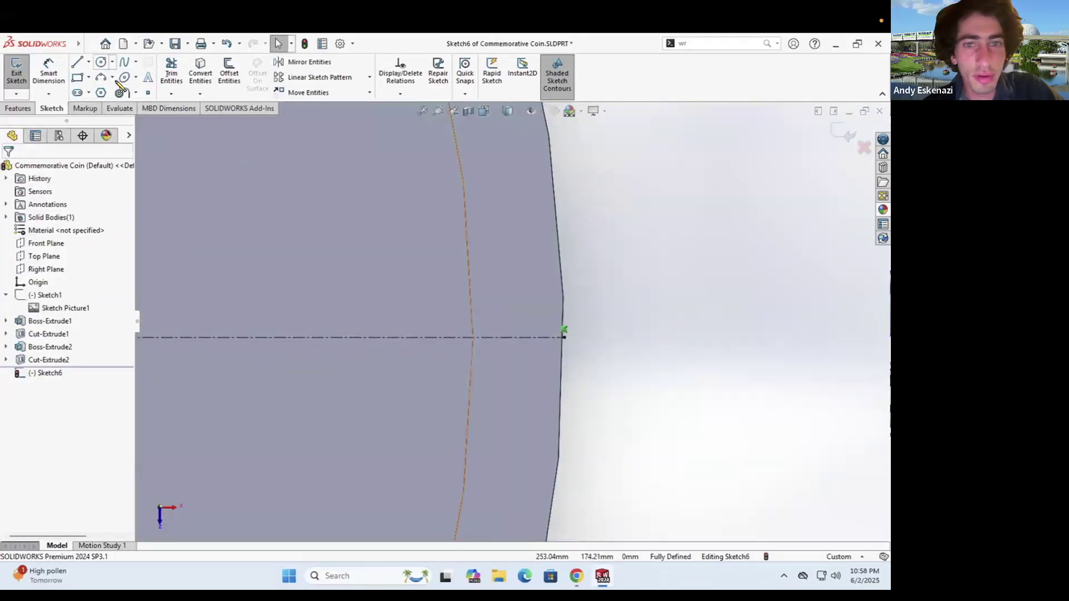
click(101, 61)
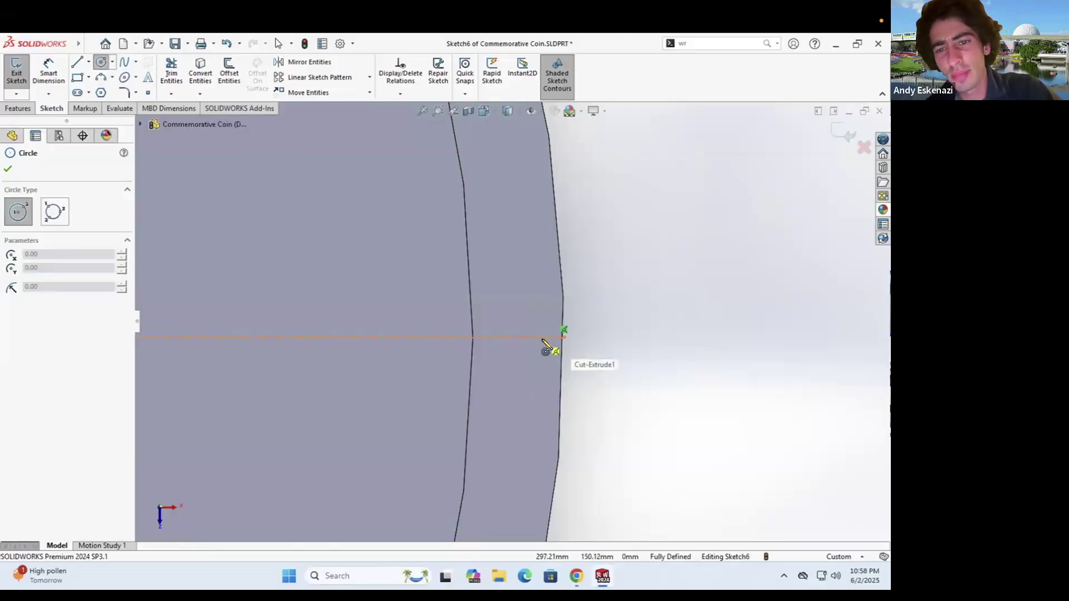
click(564, 337)
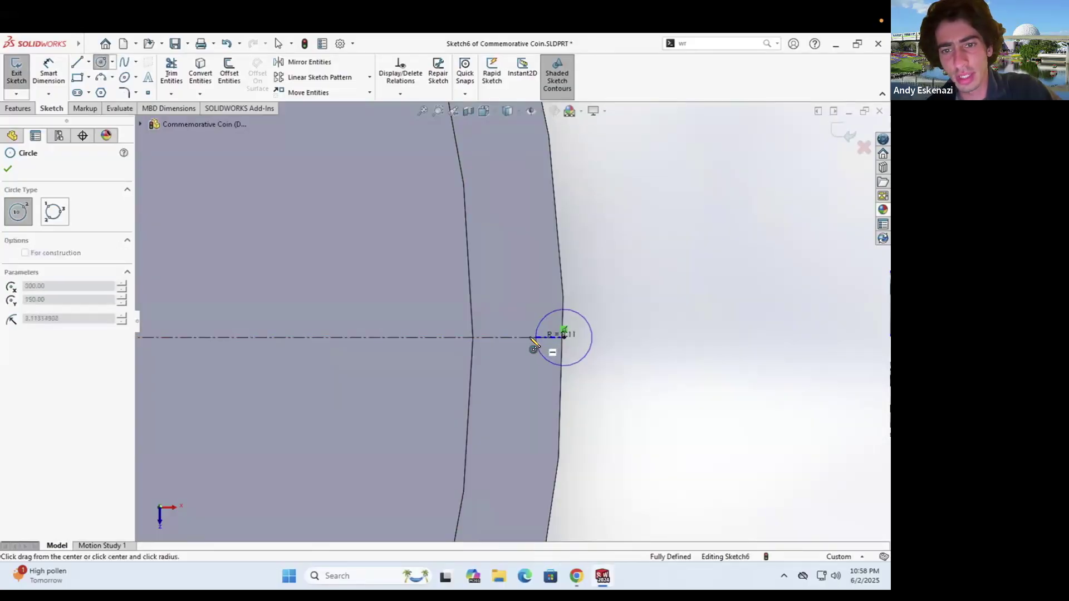
click(574, 369)
key(Escape)
Dimension the circle on the rim's outer edge with a diameter of 5 mm
click(49, 69)
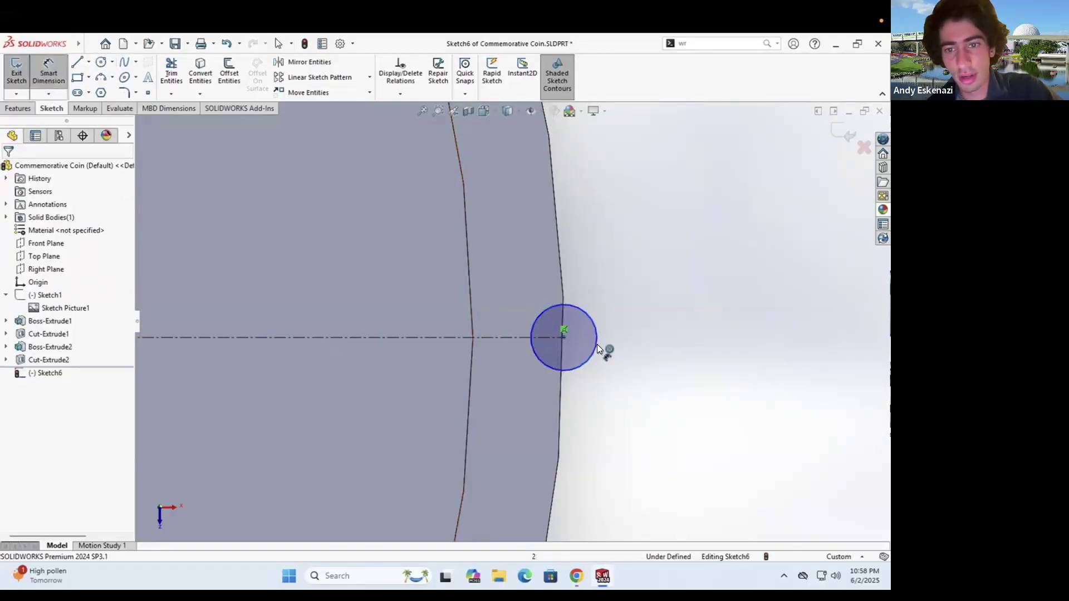
click(596, 349)
click(650, 354)
text(5)
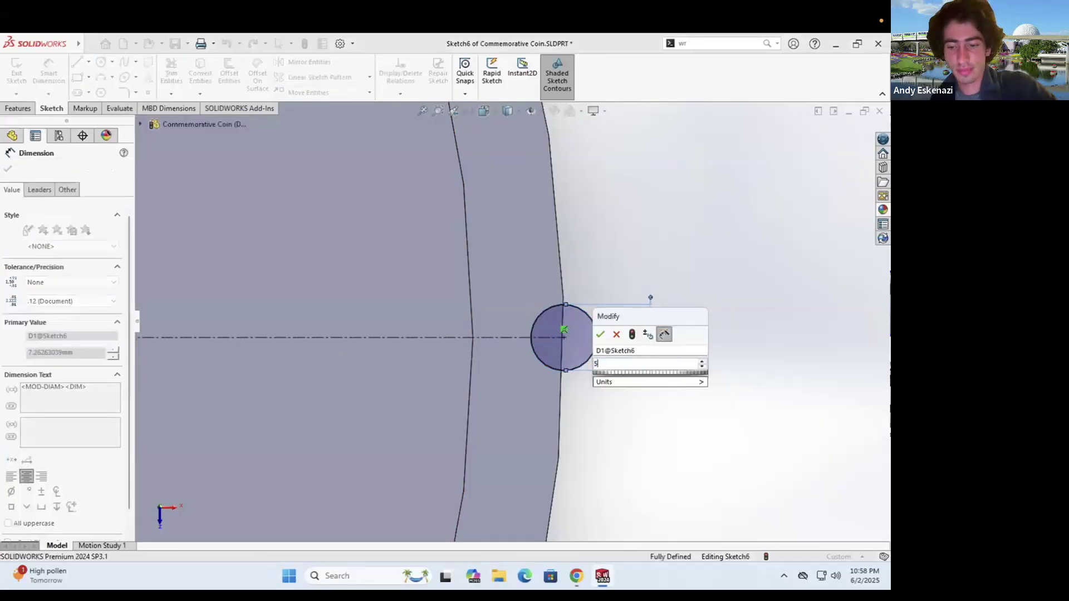
key(Return)
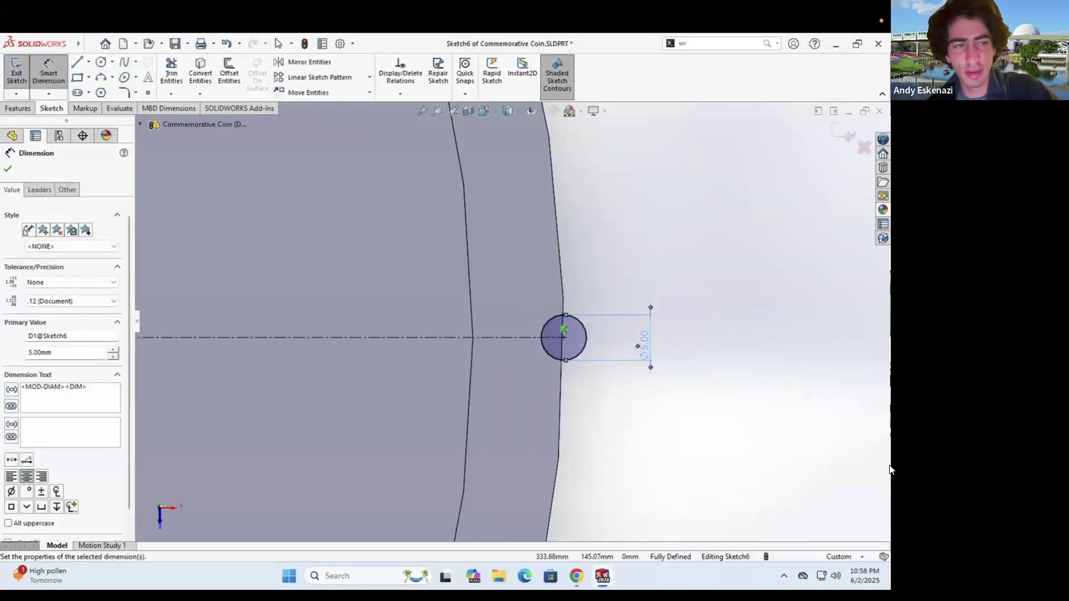
click(18, 108)
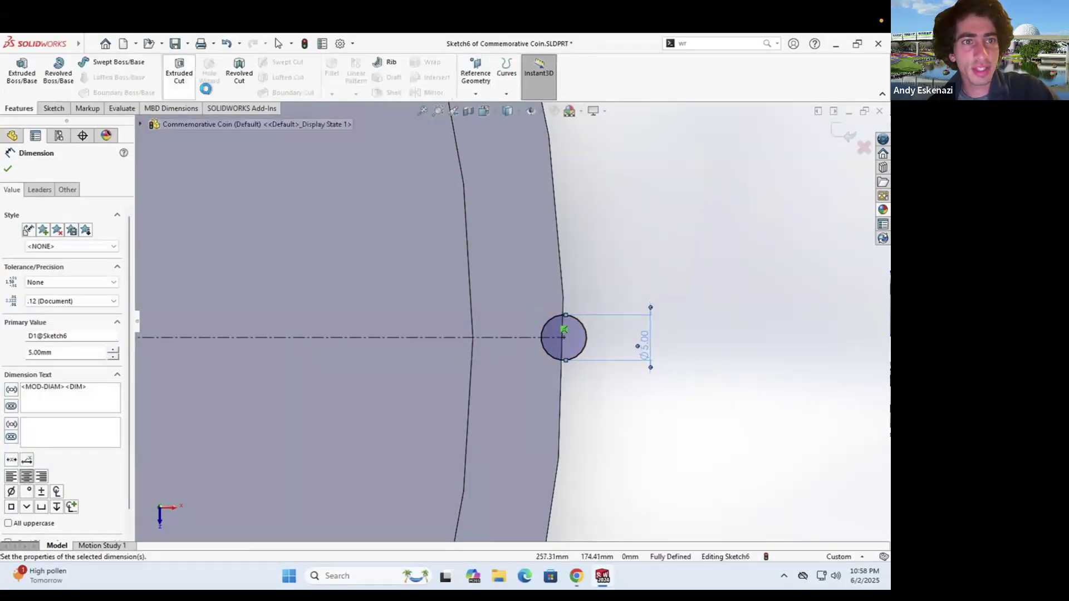
click(179, 73)
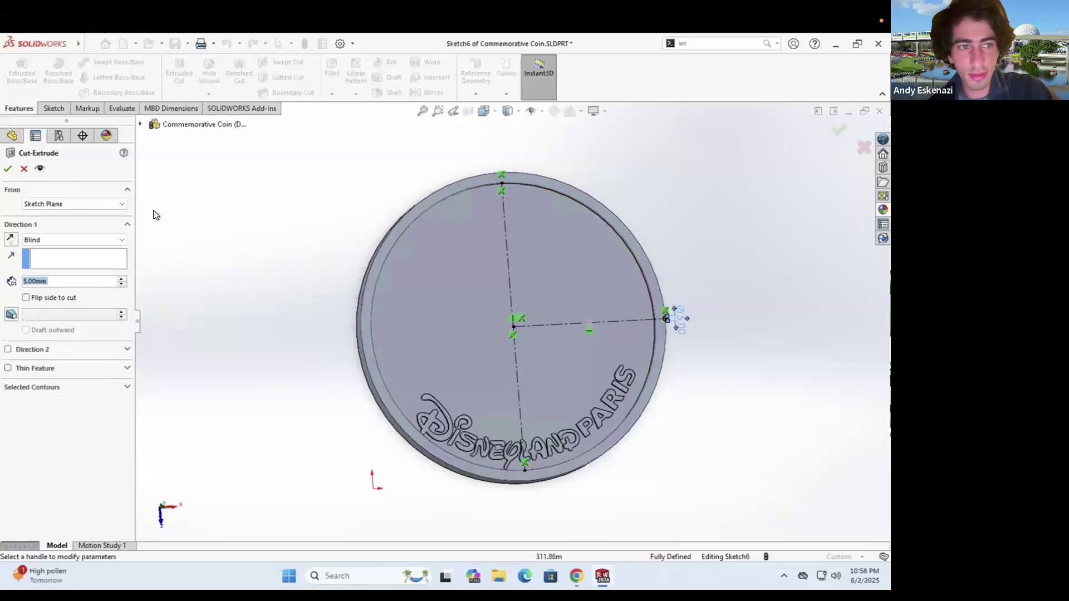
click(33, 240)
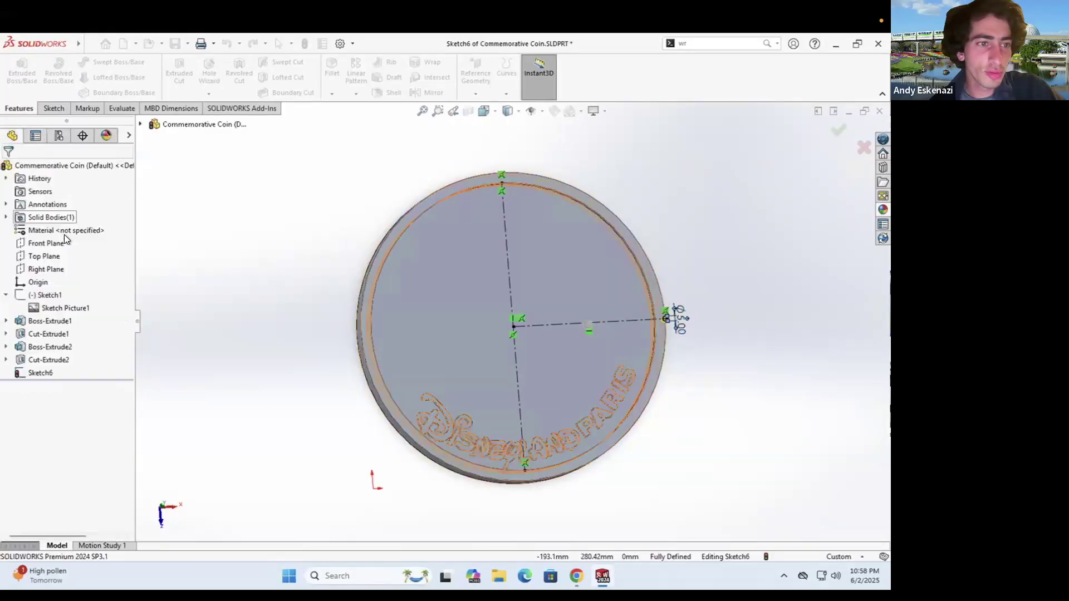
key(Escape)
scroll(715, 325, down, 3)
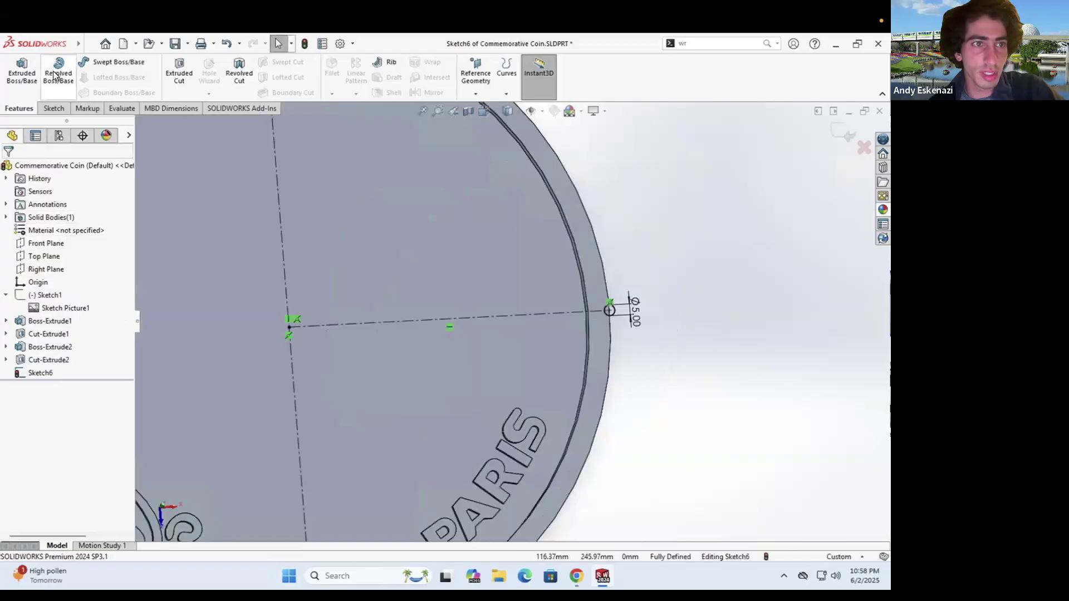
click(175, 70)
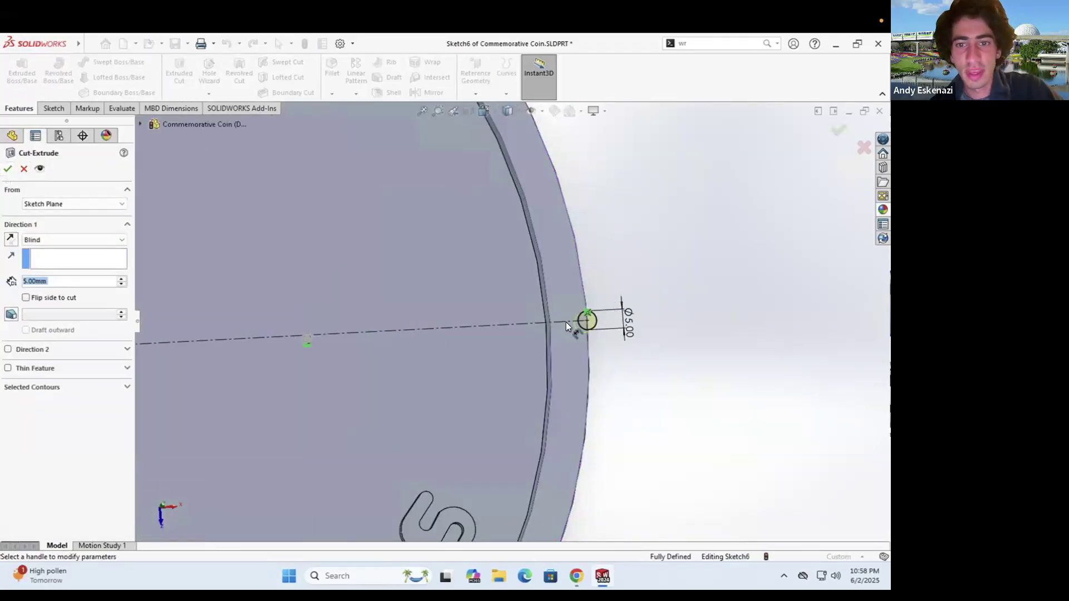
key(Escape)
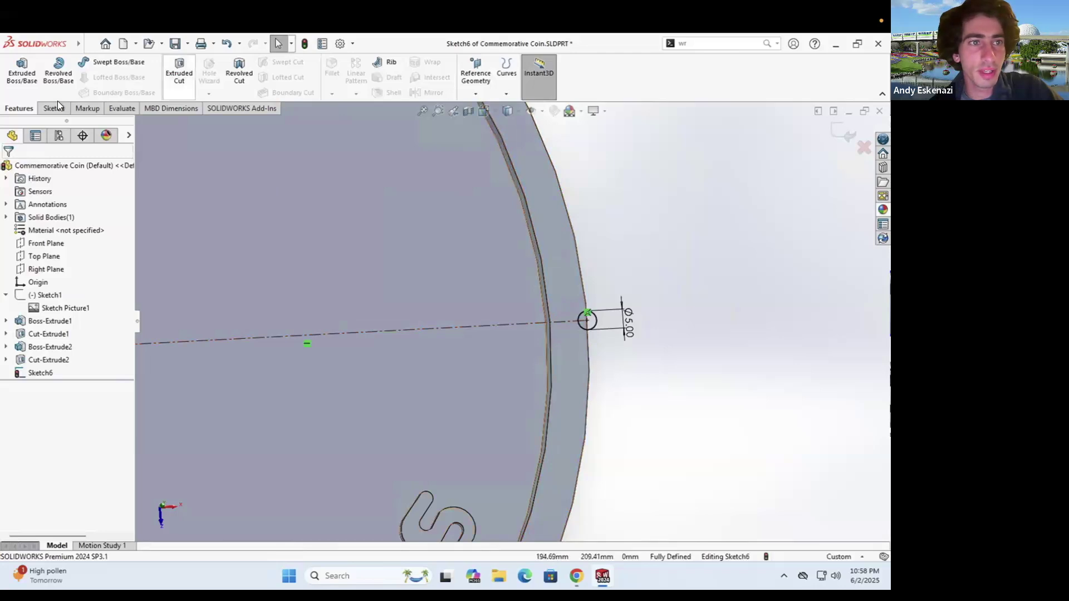
Sketch a second circle about 6.9 mm in diameter, centred on the horizontal centerline near the rim's inner edge
click(101, 62)
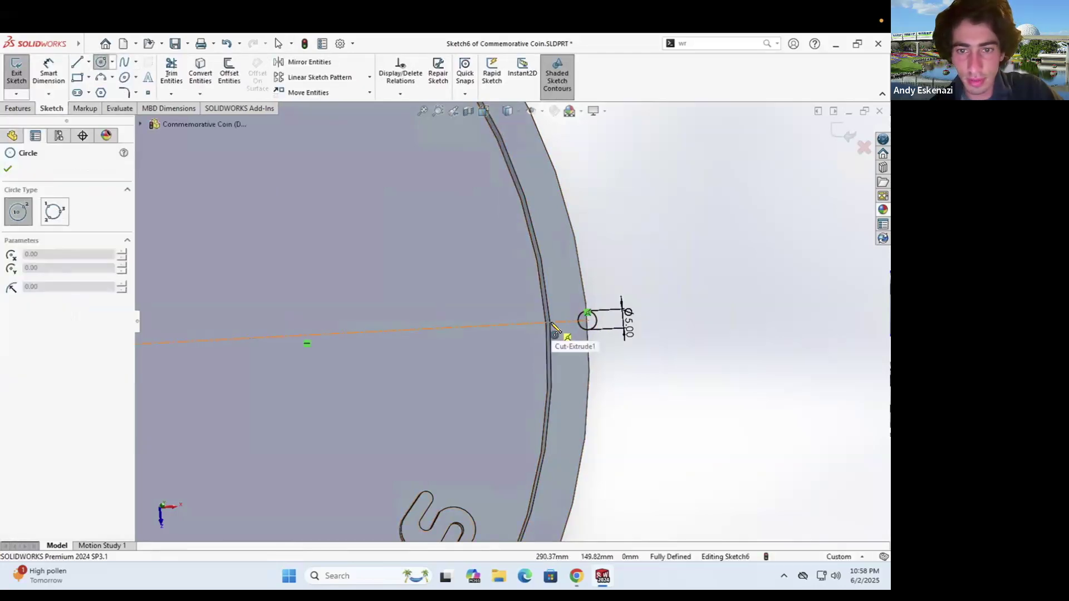
click(551, 322)
click(554, 335)
key(Escape)
Make the second circle's centre coincident with the rim's inner edge and its size equal to the 5 mm circle
click(551, 322)
scroll(555, 295, down, 3)
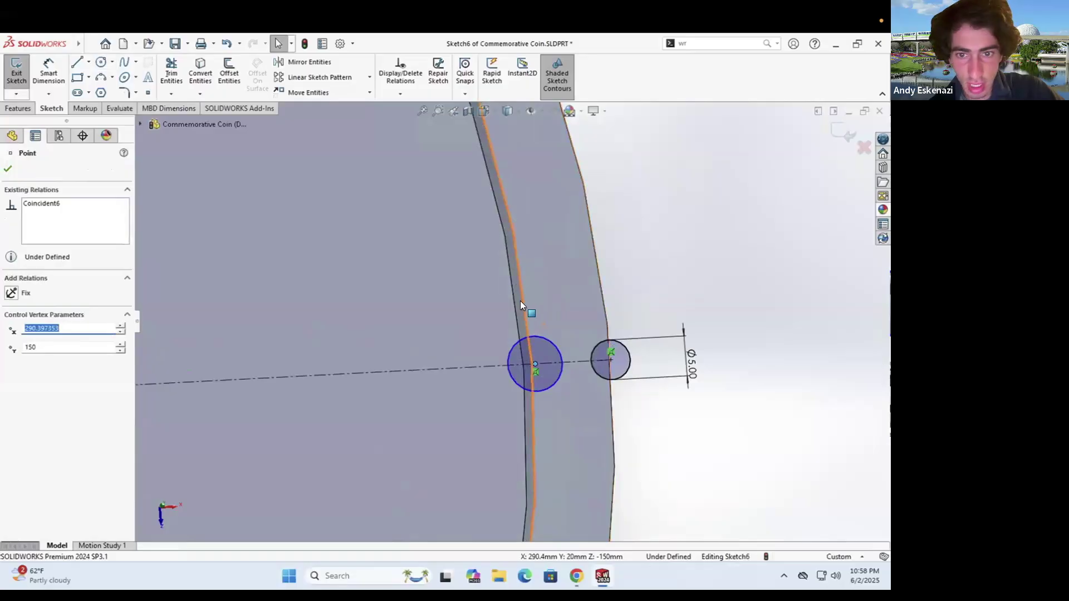
click(524, 305)
ctrl+click(534, 363)
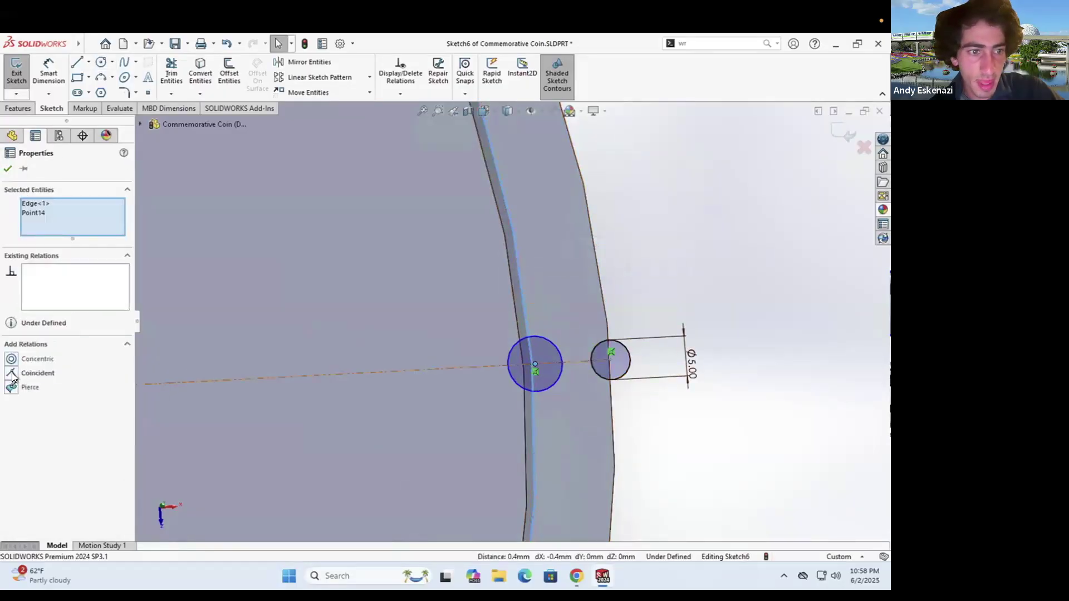
click(12, 372)
key(Escape)
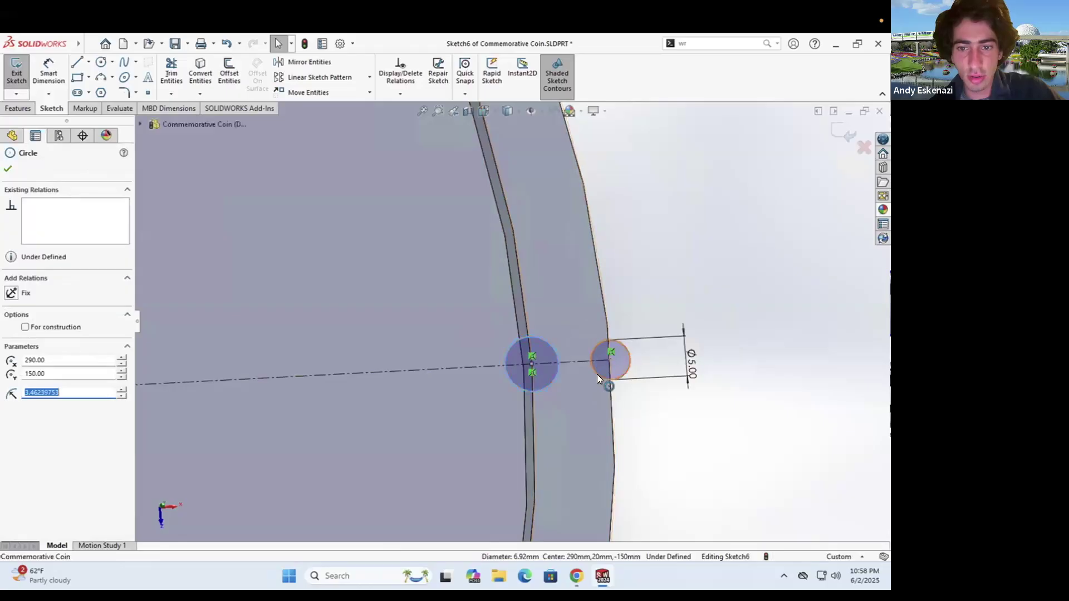
click(13, 405)
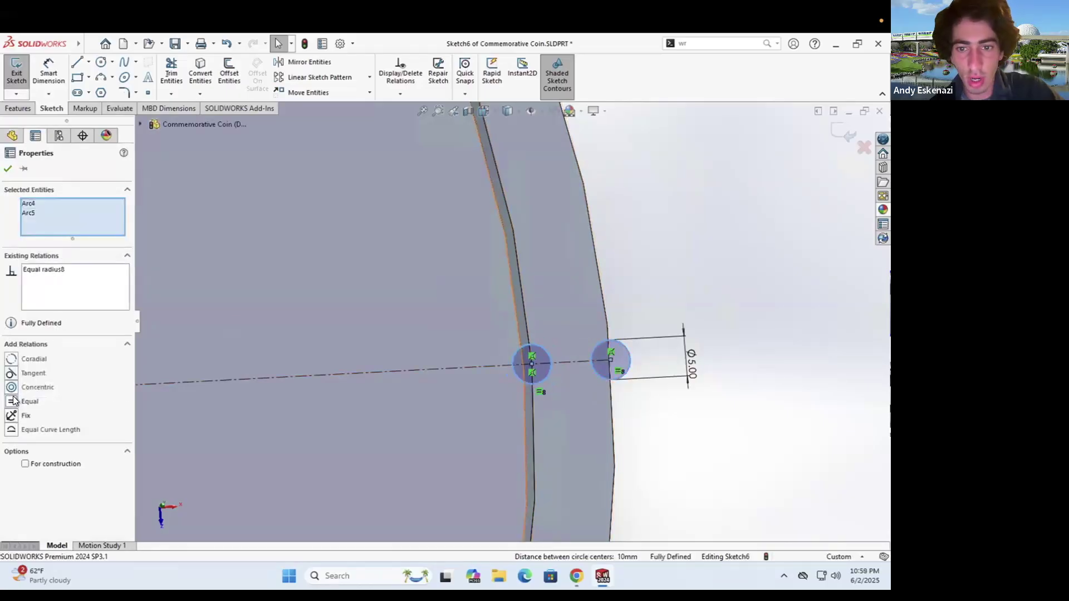
click(155, 144)
Cut both small circles 5 mm deep as a blind cut to notch the rim's inner and outer edges
click(12, 109)
click(179, 72)
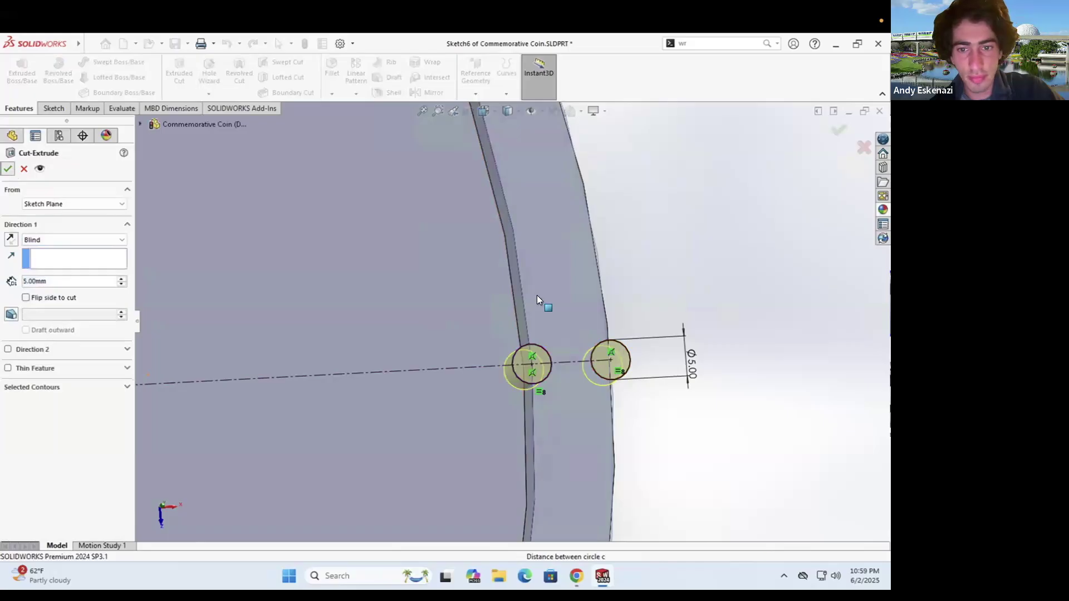
key(Return)
scroll(584, 318, up, 4)
middle_drag(544, 309, 537, 345)
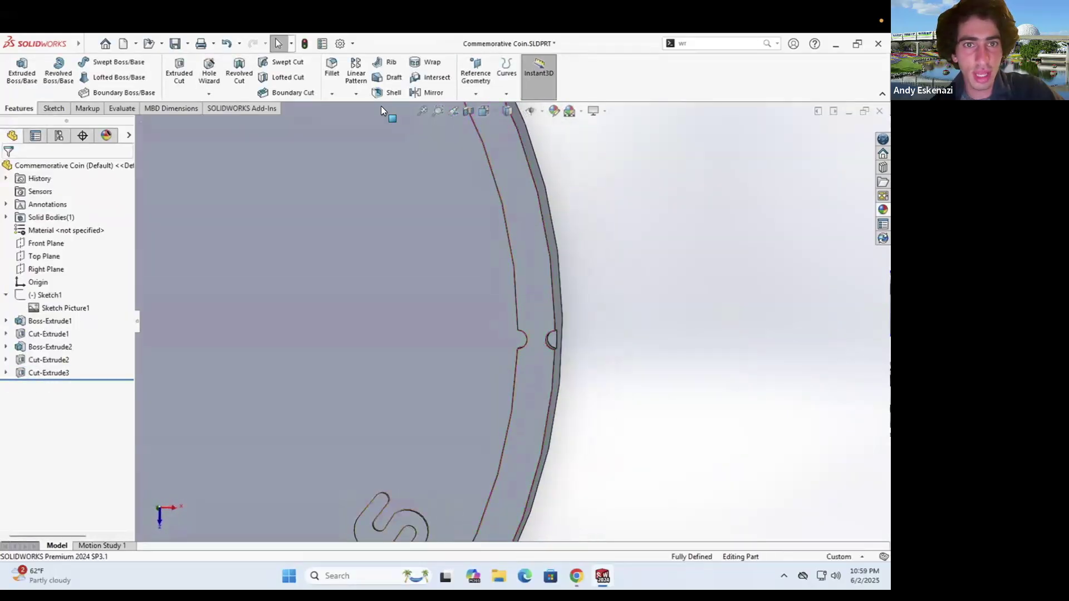
Set up a circular pattern of the two-notch cut around the recess's cylindrical wall, equally spaced over 360°
click(355, 95)
click(379, 122)
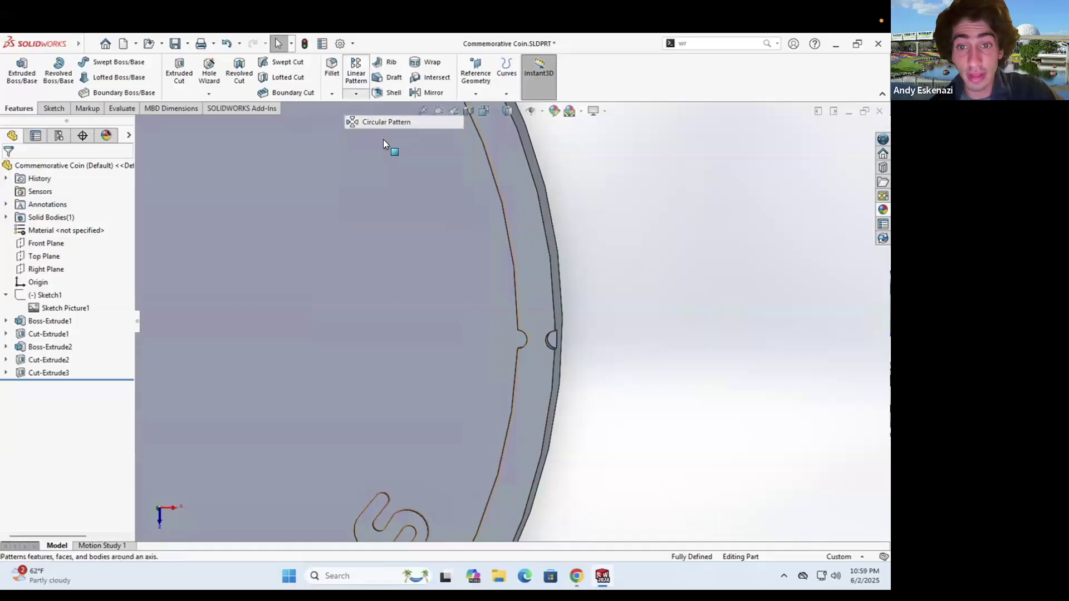
scroll(514, 321, down, 6)
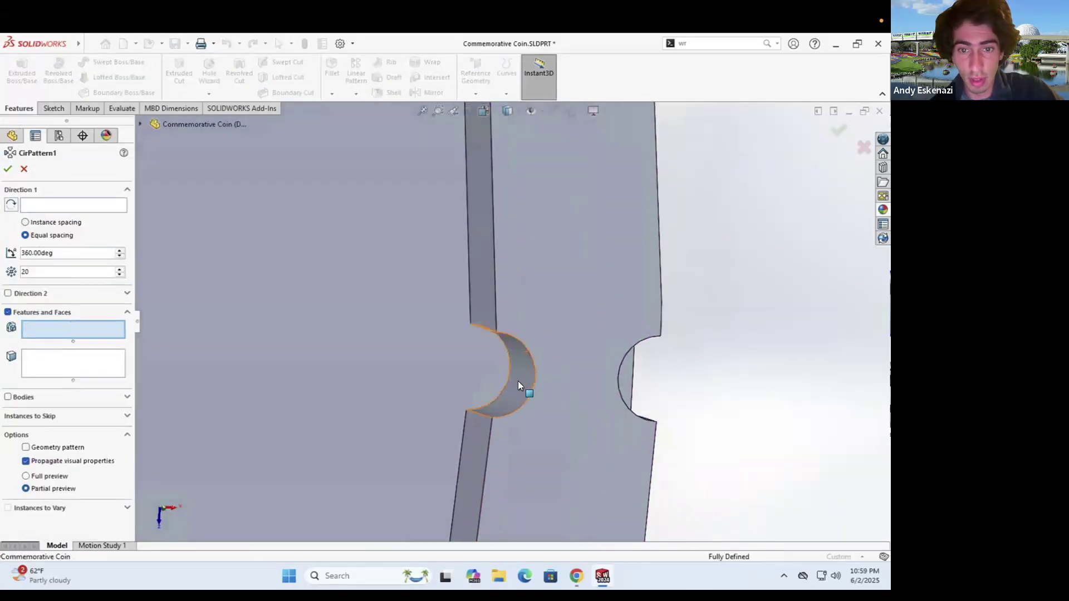
click(518, 383)
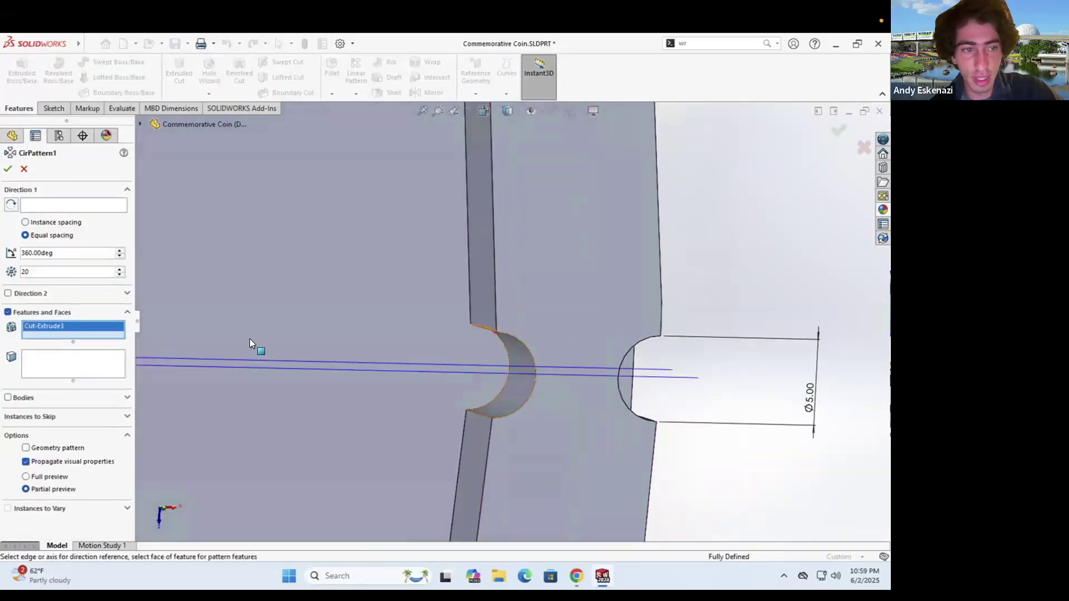
click(42, 209)
click(493, 252)
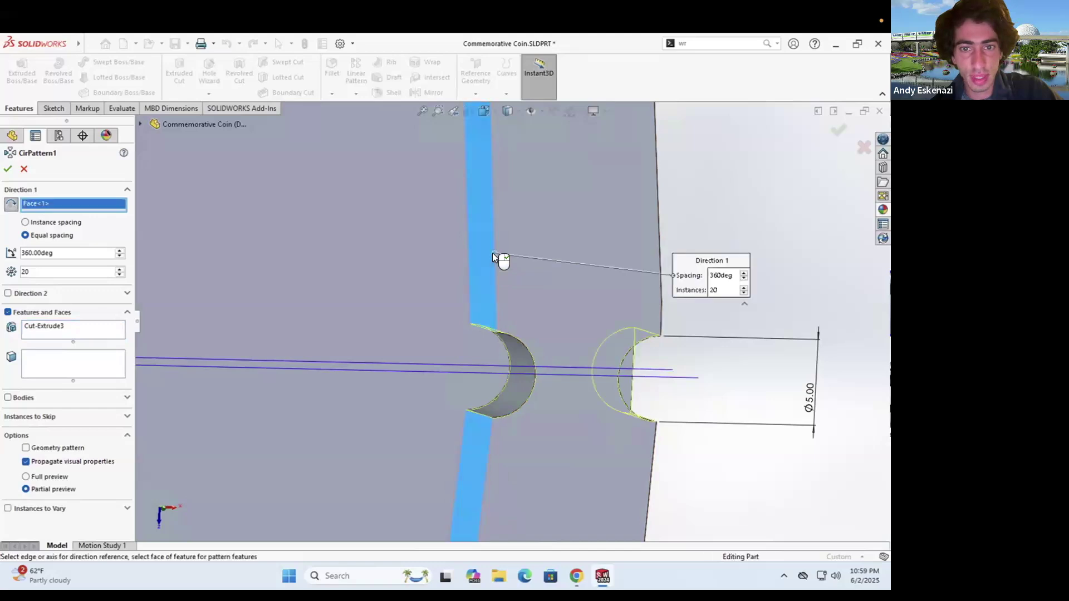
Try 50 instances for the notch pattern, and raise the count to 100 to complete it
scroll(495, 264, up, 6)
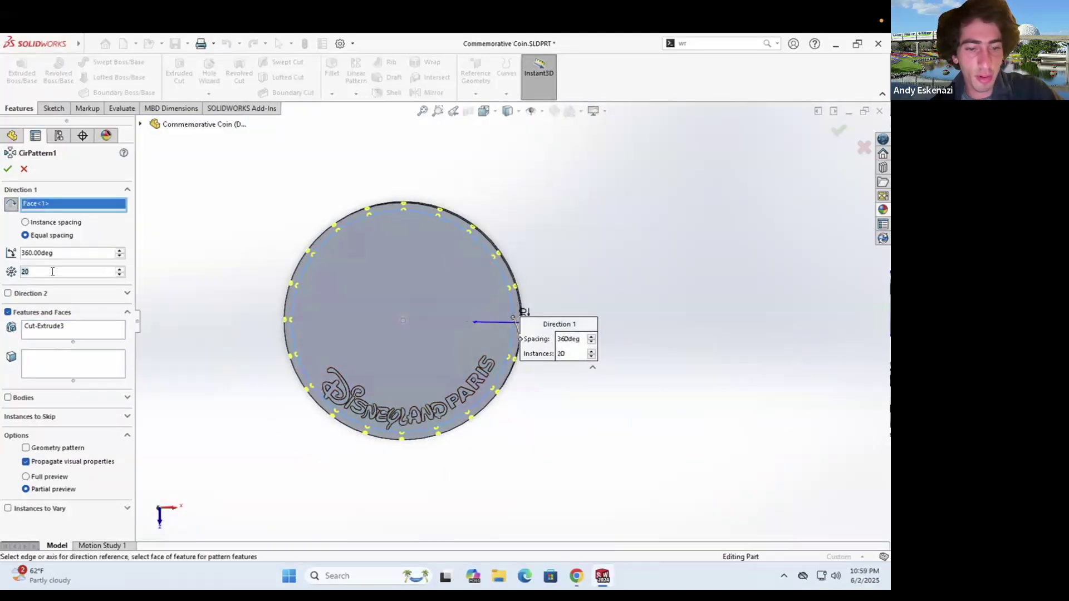
text(50)
key(Return)
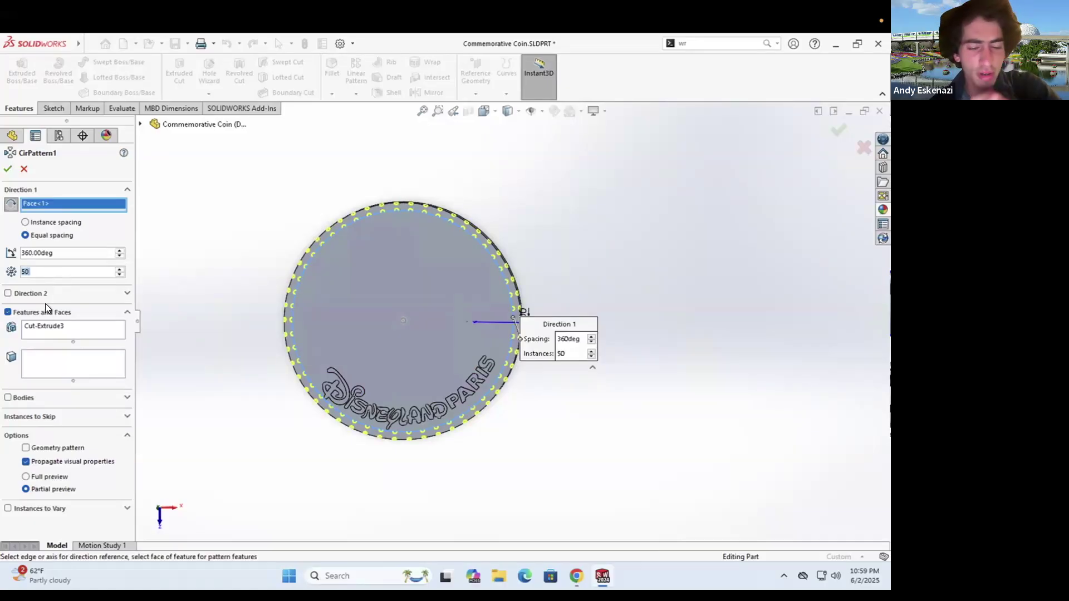
text(100)
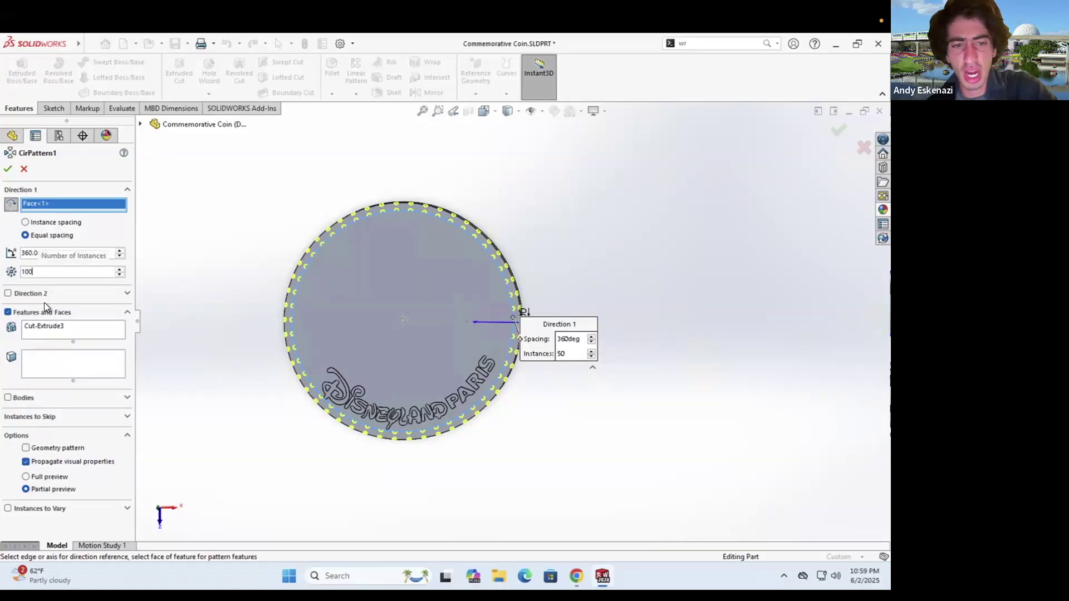
key(Return)
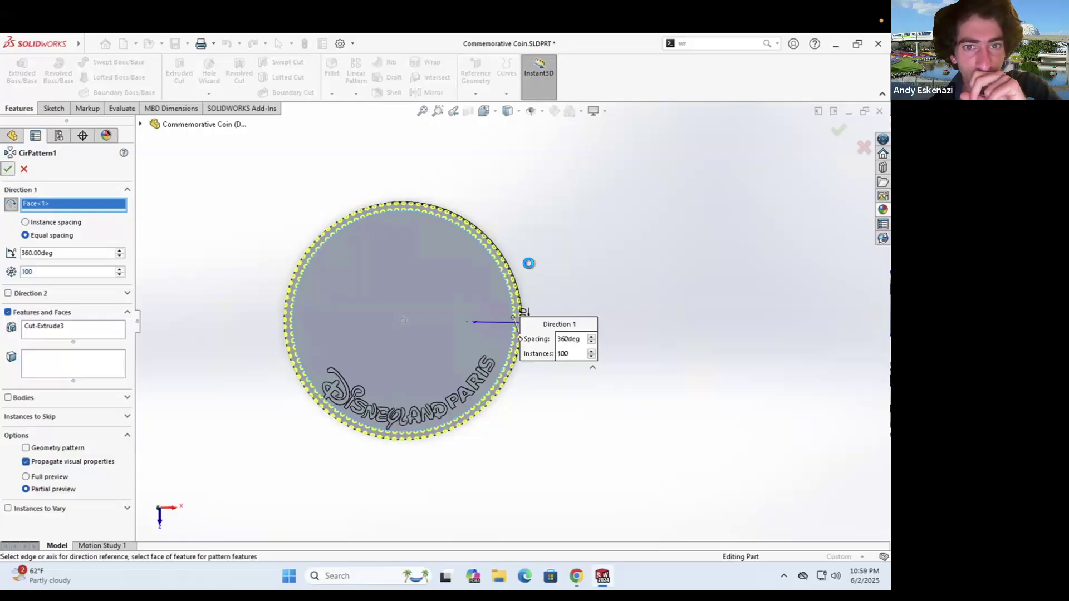
Edit the rim notch circular pattern and set it to 50 instances
scroll(345, 353, down, 2)
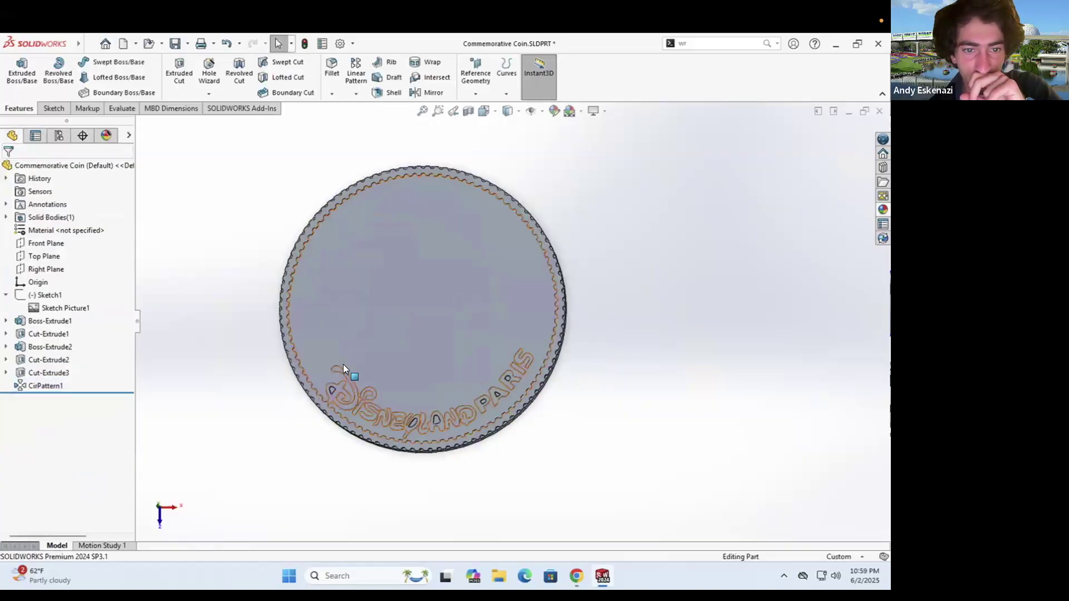
scroll(343, 364, down, 2)
middle_drag(343, 364, 412, 381)
key(ctrl+1)
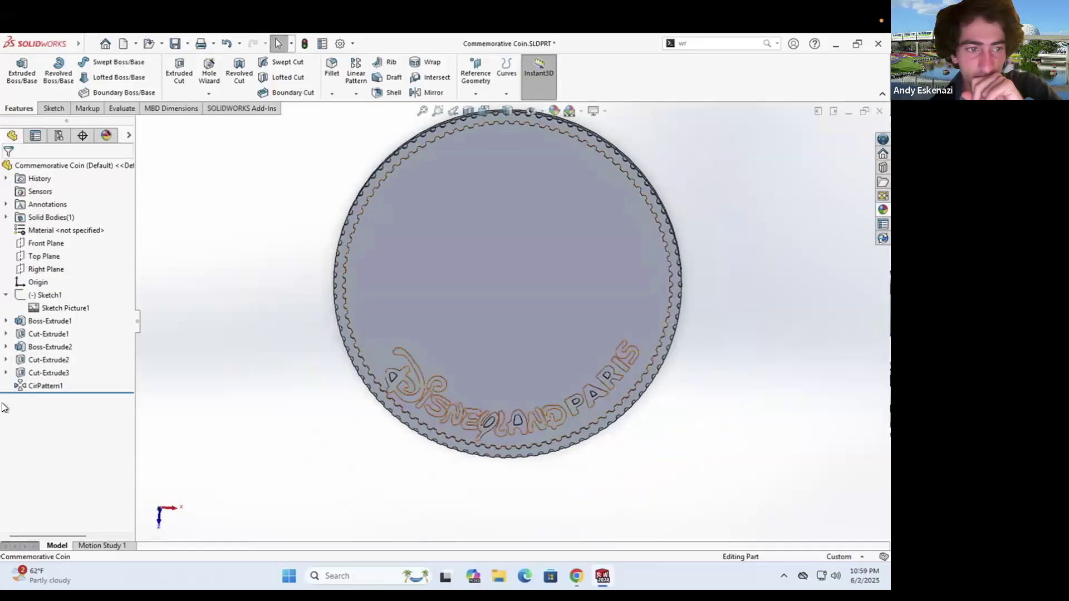
right_click(31, 384)
click(45, 291)
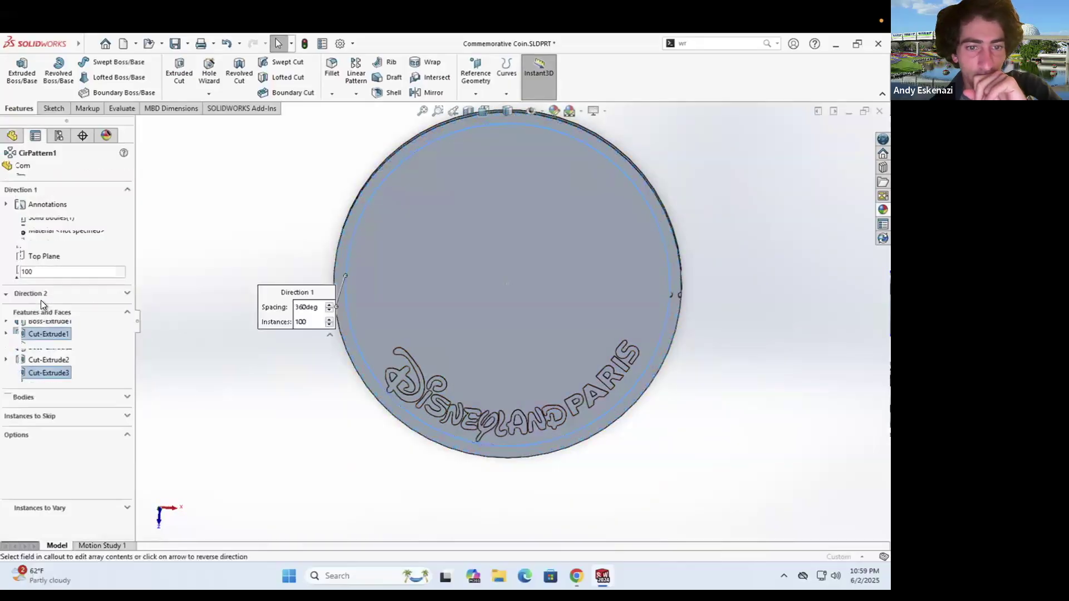
text(50)
key(Return)
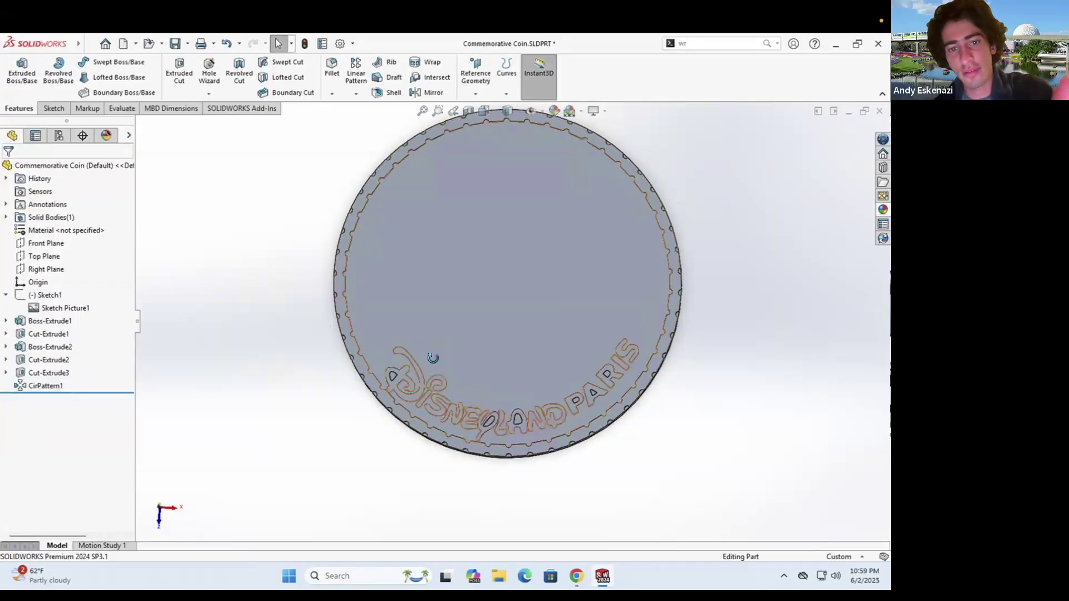
Check the respaced notches around the rim and save the coin part
mouse_move(467, 377)
middle_down()
mouse_move(492, 387)
mouse_move(481, 390)
mouse_move(487, 382)
middle_up()
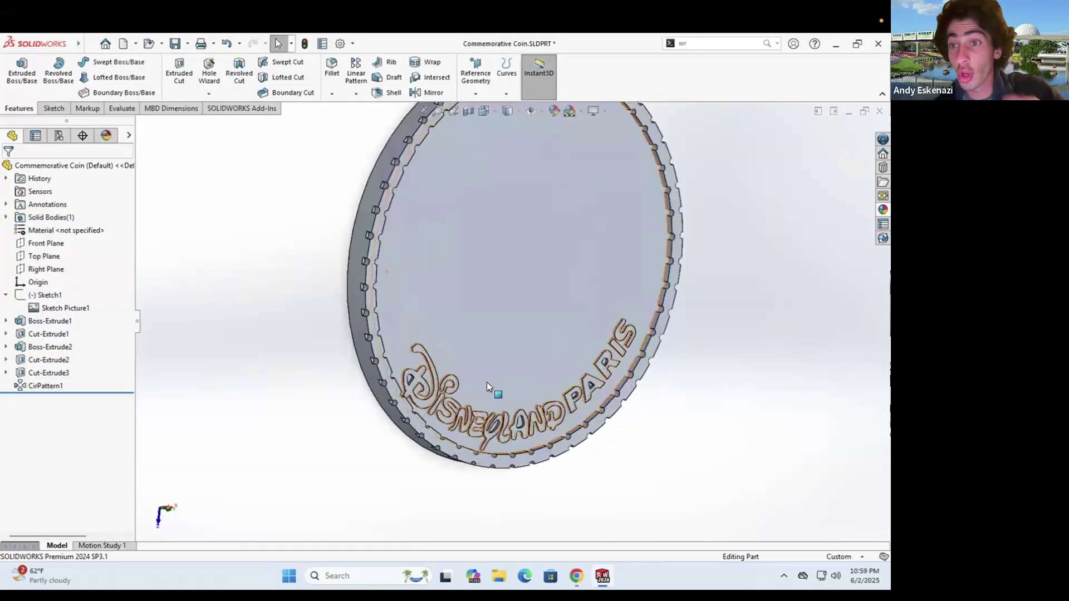
middle_drag(586, 338, 559, 343)
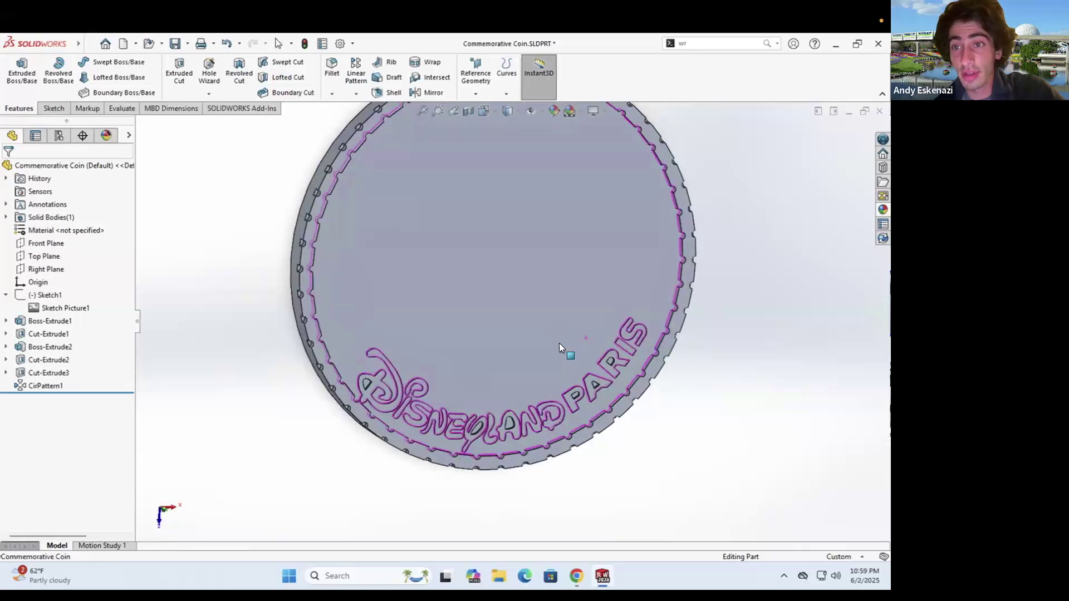
click(173, 44)
scroll(438, 326, up, 4)
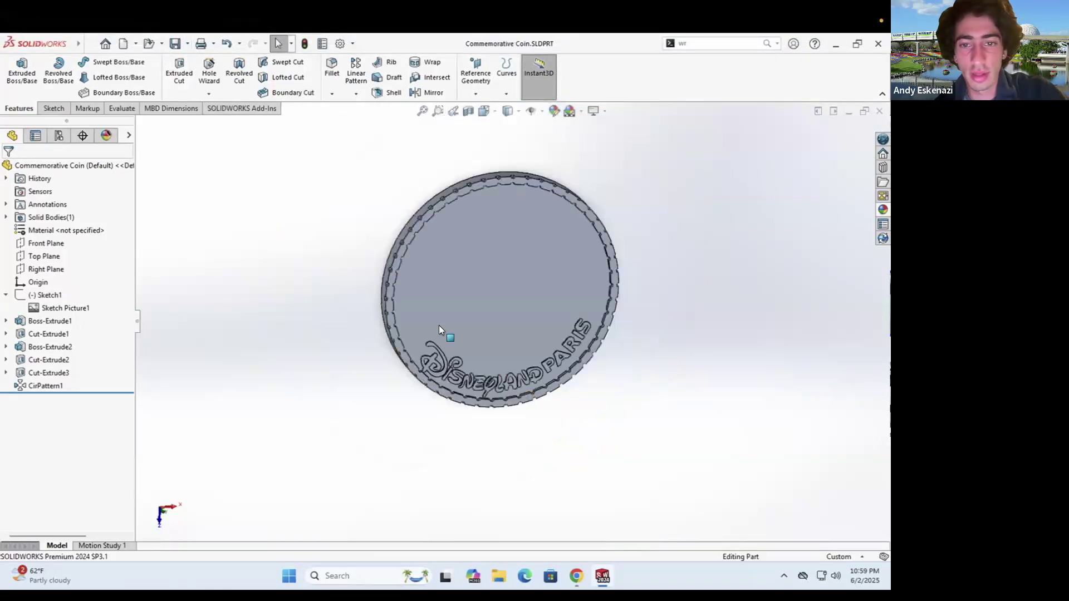
Create a reference plane midway between the coin's front and back recessed faces
middle_drag(408, 316, 532, 387)
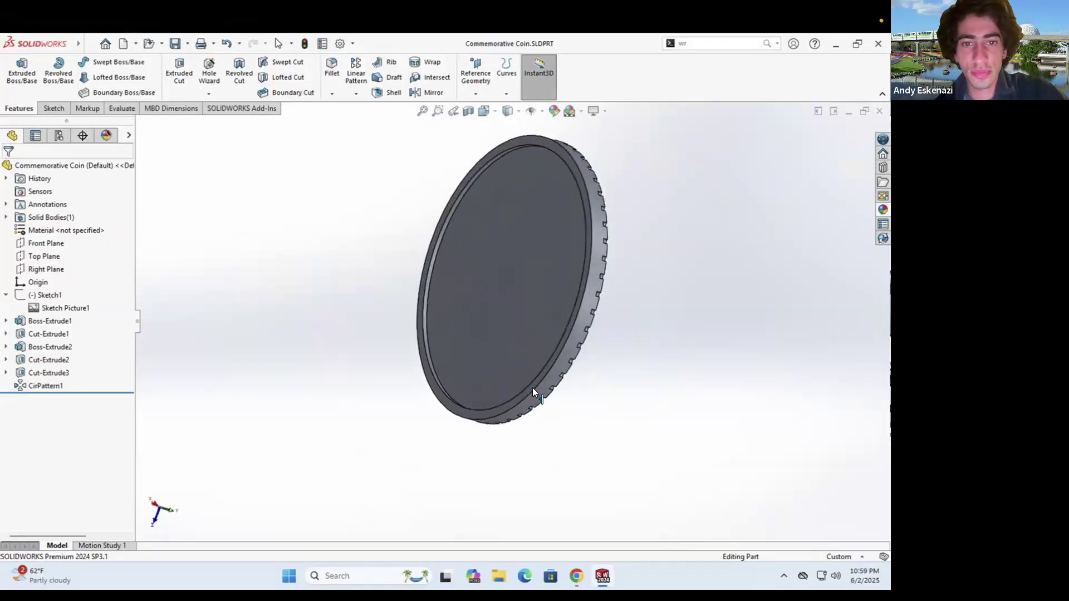
click(356, 94)
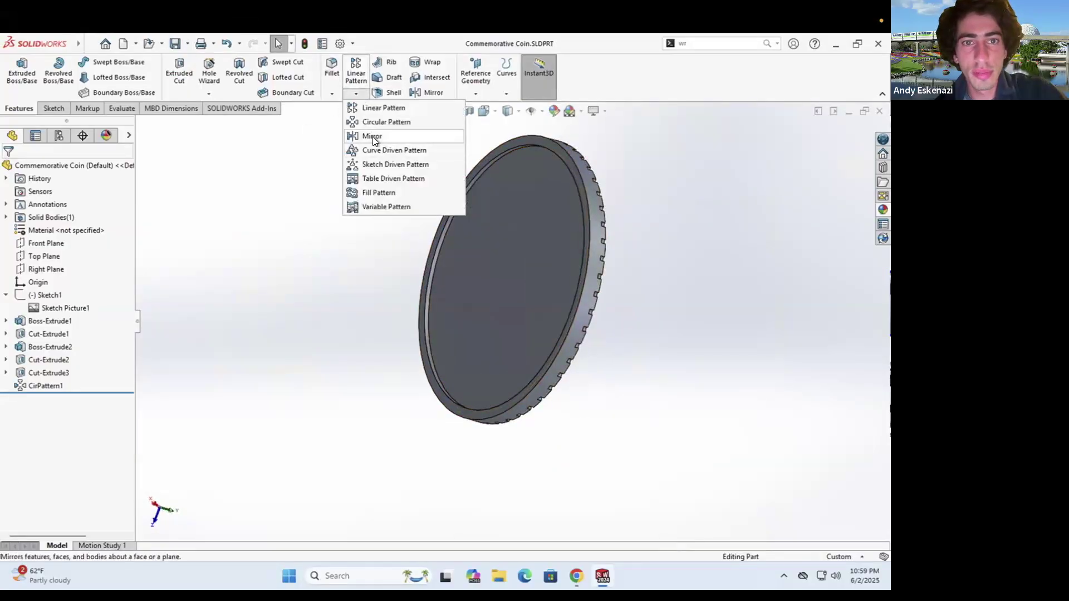
click(463, 94)
click(479, 109)
click(512, 237)
mouse_move(512, 237)
middle_down()
mouse_move(469, 239)
mouse_move(526, 228)
middle_up()
click(527, 232)
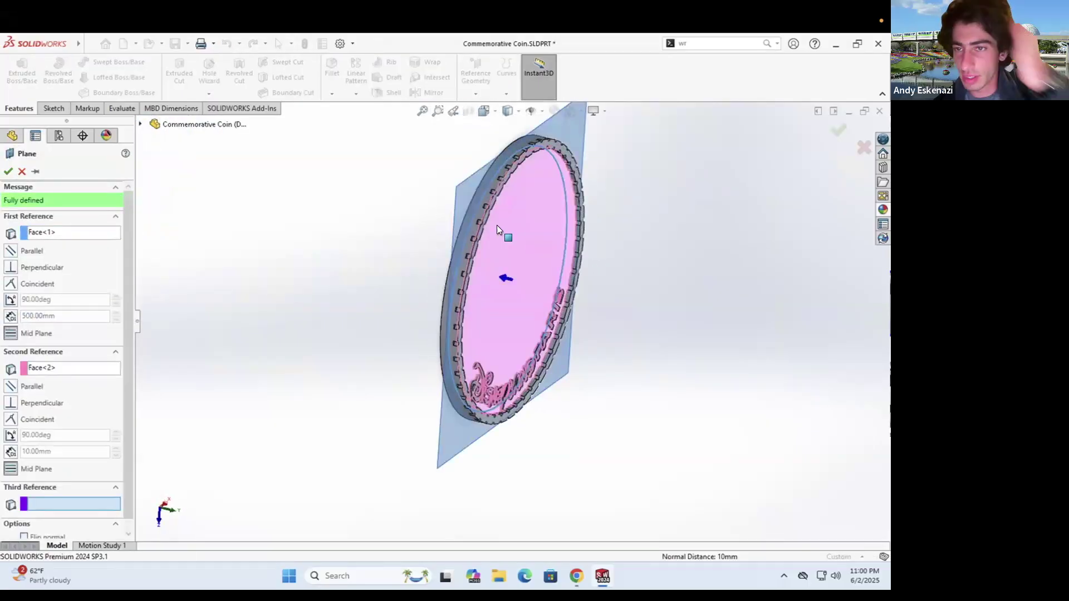
click(8, 171)
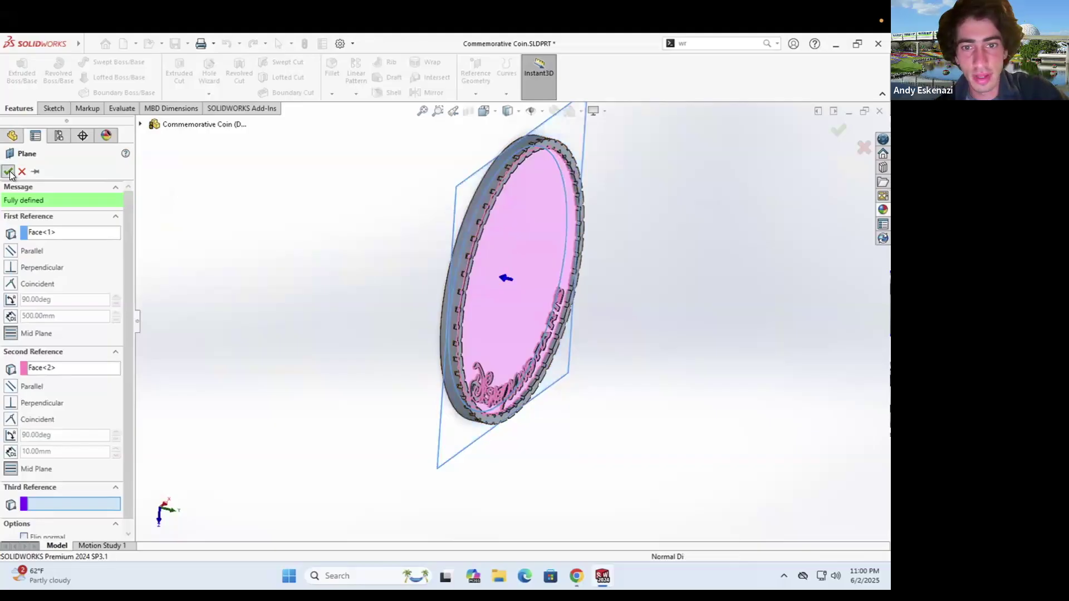
Mirror the notch pattern and its two-notch seed cut about the mid plane onto the coin's back rim
click(422, 95)
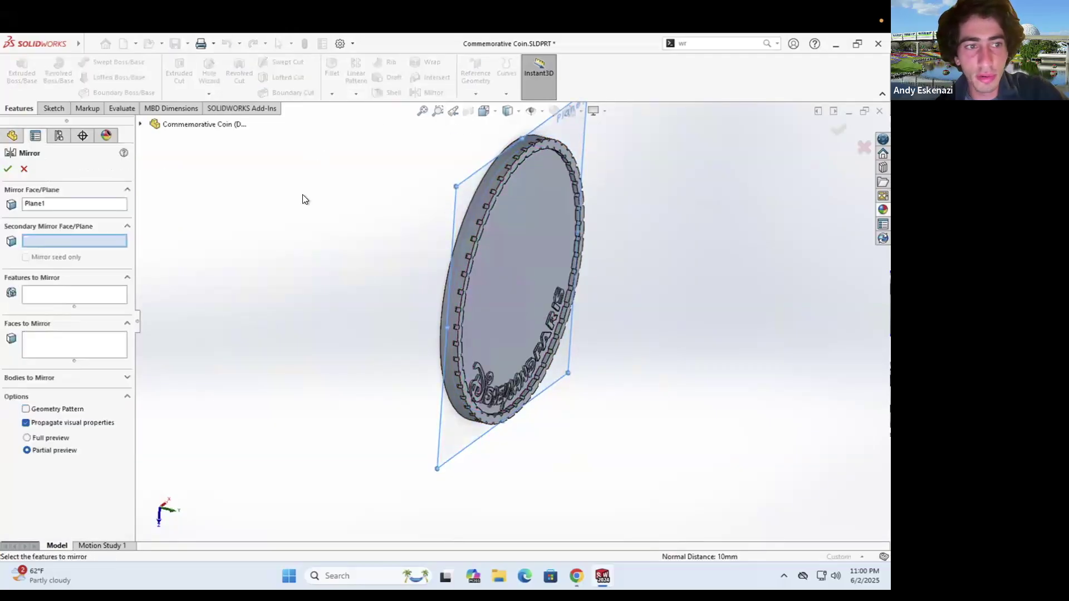
click(54, 295)
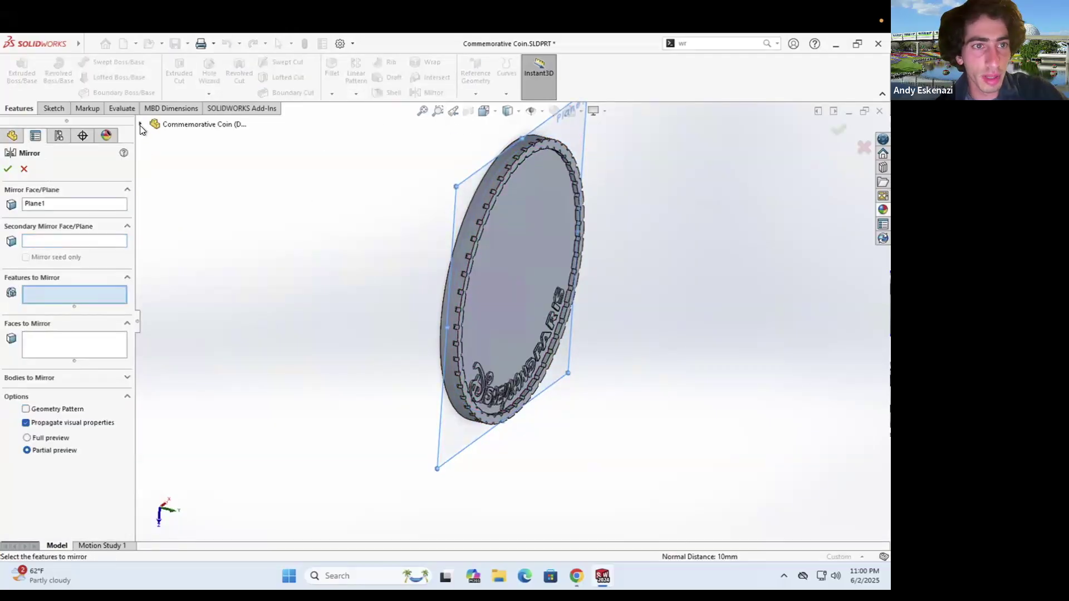
click(140, 125)
click(188, 331)
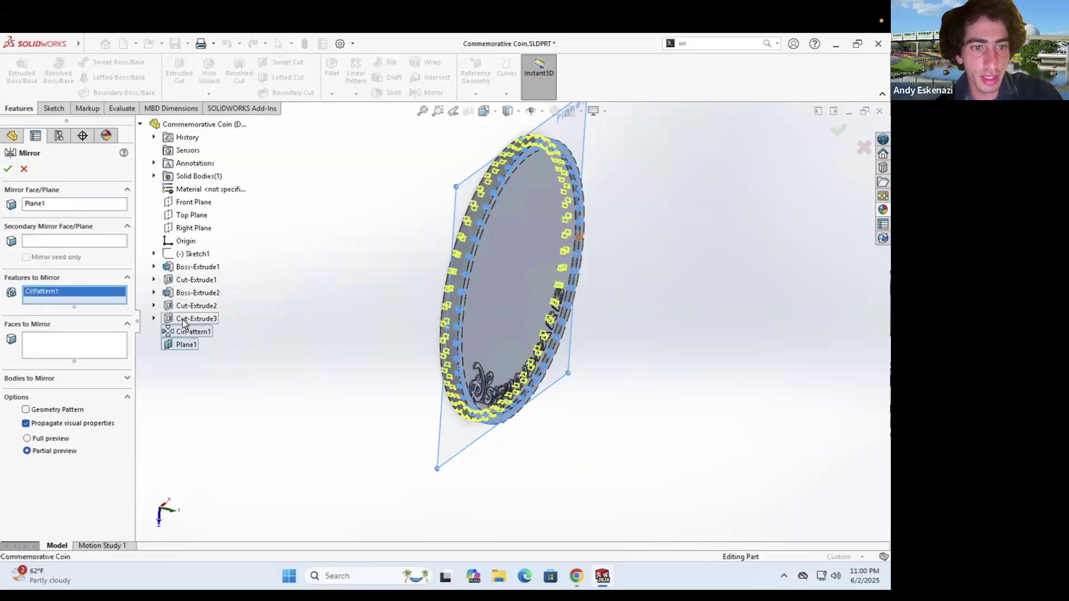
click(182, 319)
click(8, 168)
middle_drag(373, 290, 471, 169)
scroll(488, 220, down, 2)
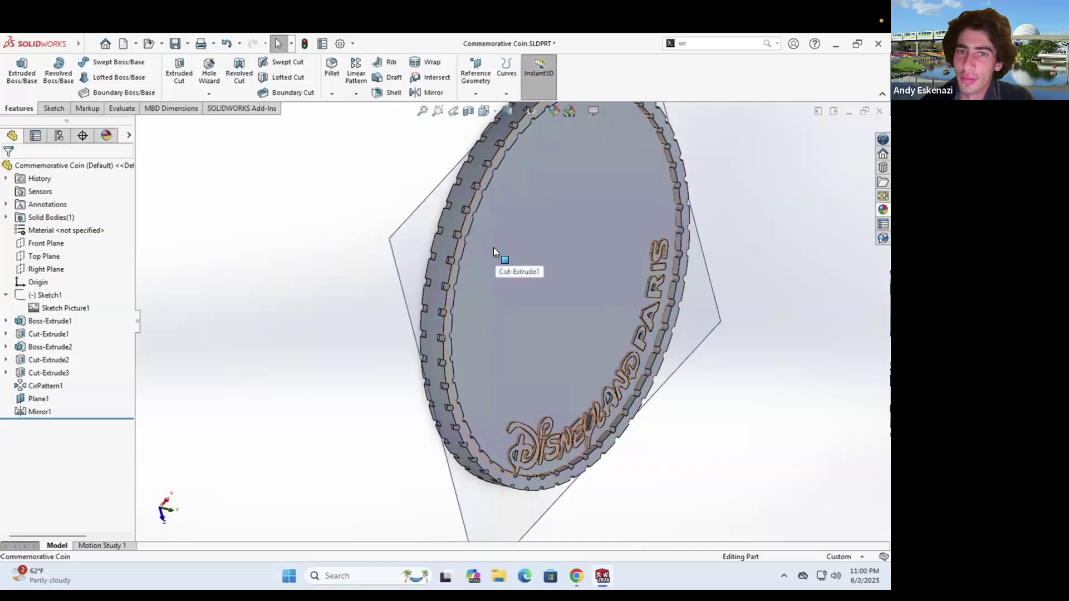
Start a sketch on the mid plane and draw a vertical construction line across the full diameter of the recess
middle_drag(452, 242, 383, 229)
click(54, 108)
click(17, 69)
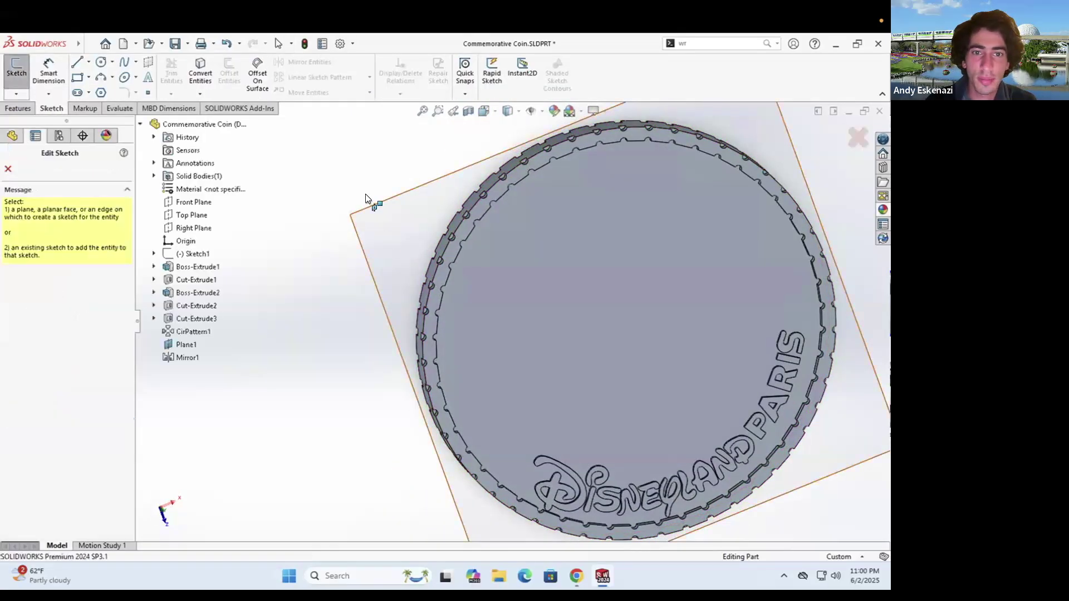
click(371, 210)
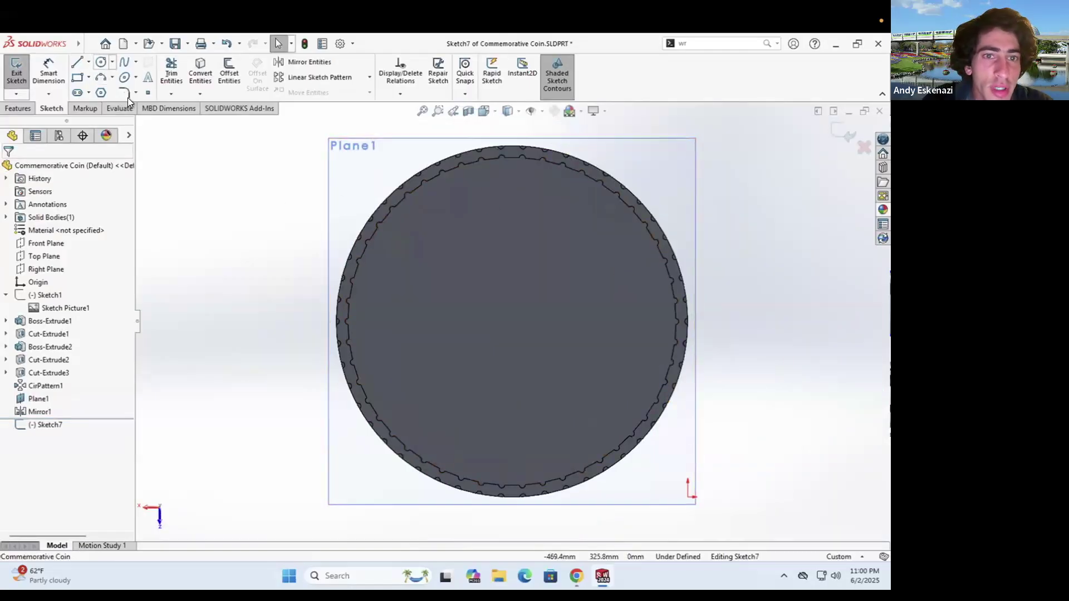
click(101, 62)
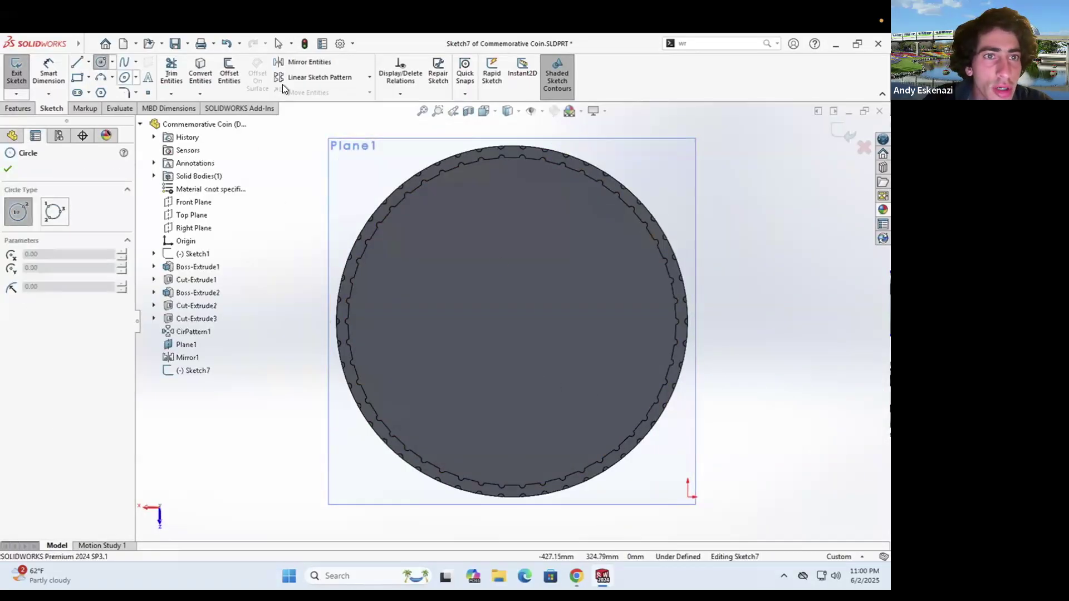
click(89, 60)
click(96, 88)
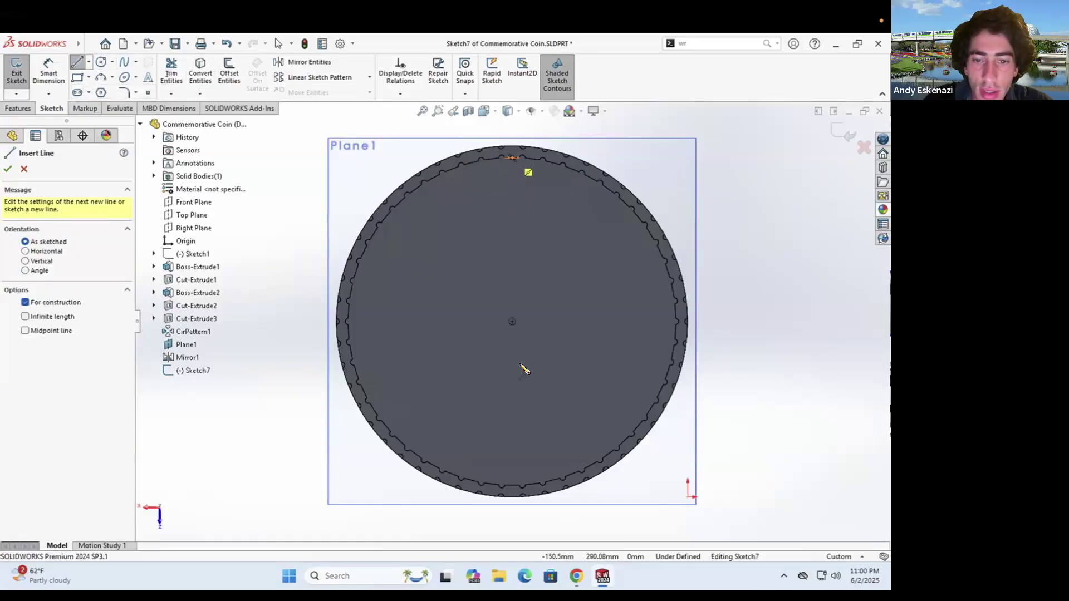
click(512, 158)
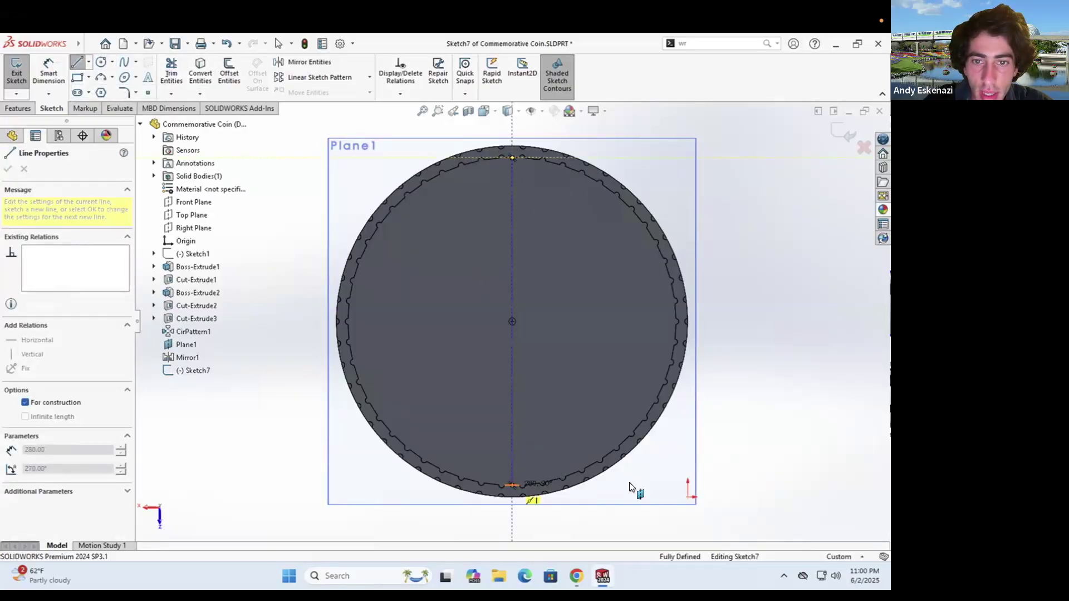
key(Escape)
Sketch a circle of 147.5 mm radius centred on the construction line's midpoint, running just inside the coin's outer edge
click(100, 61)
click(520, 321)
scroll(357, 333, down, 5)
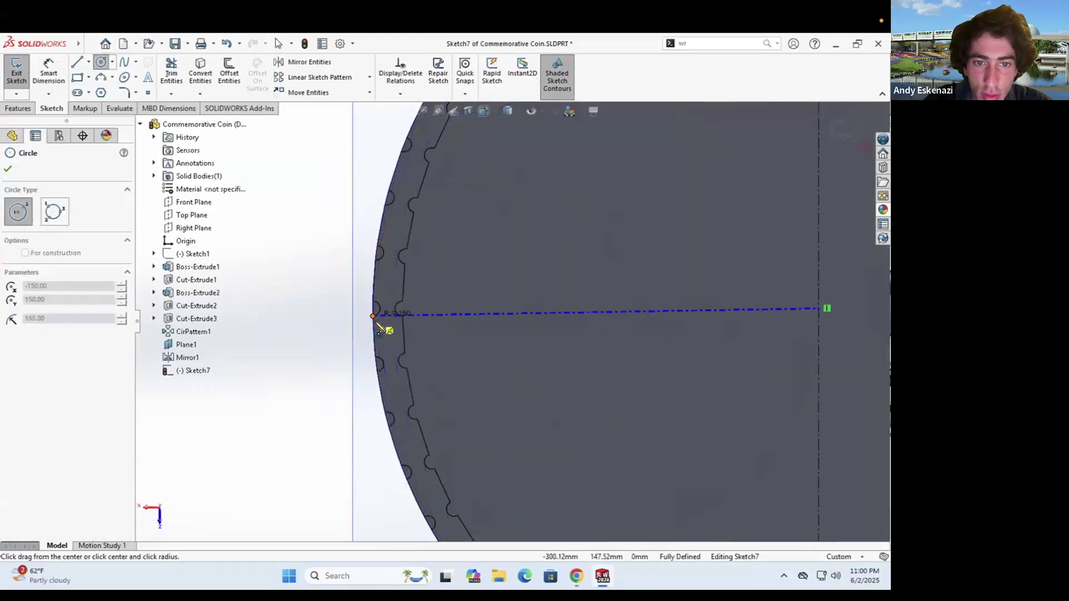
click(381, 310)
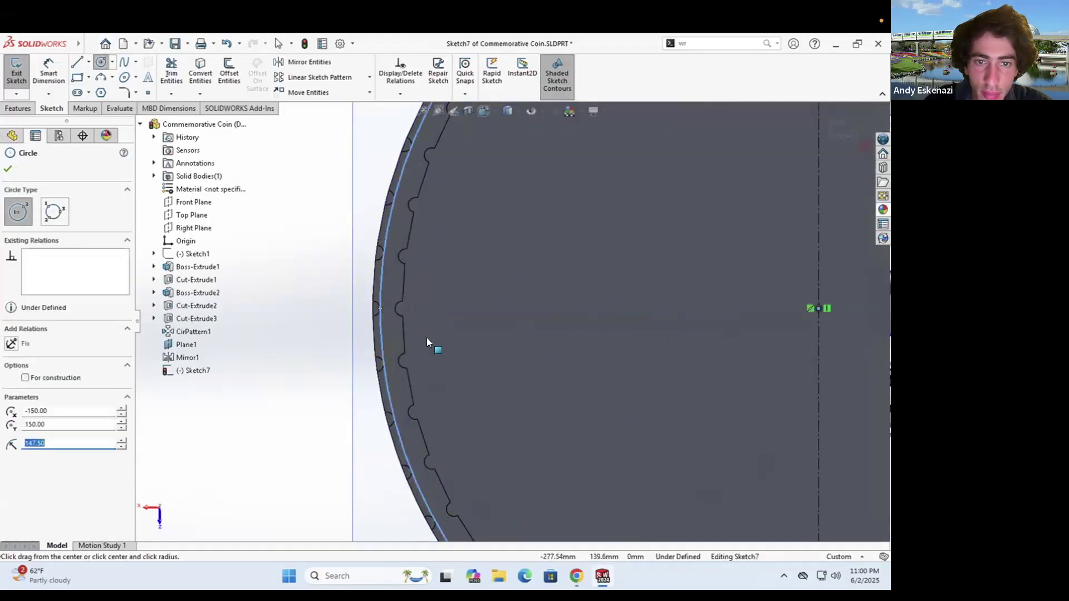
key(Escape)
key(f)
Sketch a second concentric circle with a radius of about 190 mm, well outside the coin
middle_drag(511, 316, 505, 321)
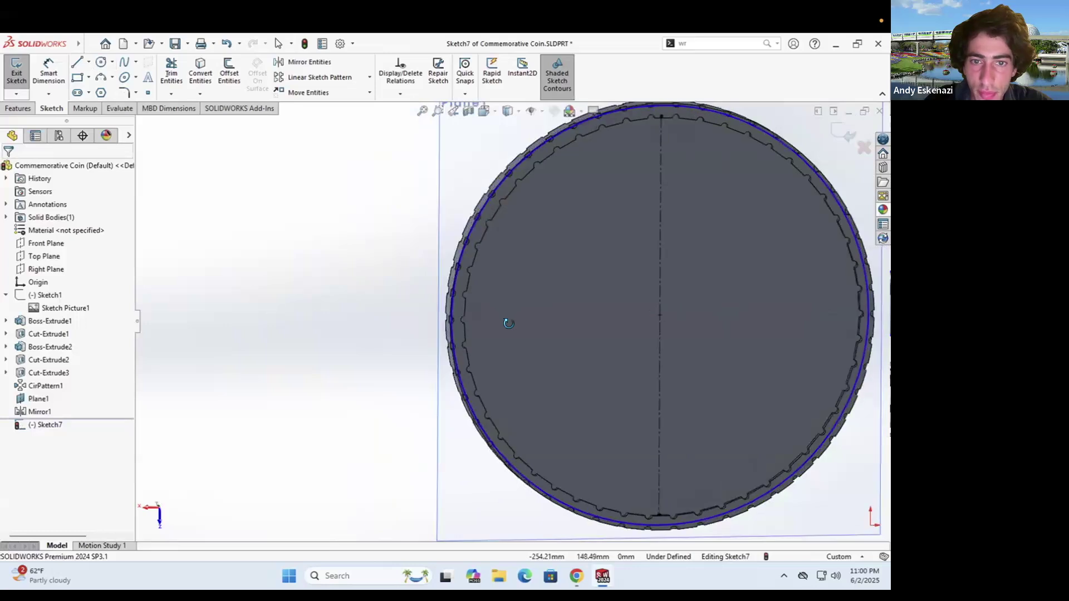
click(100, 62)
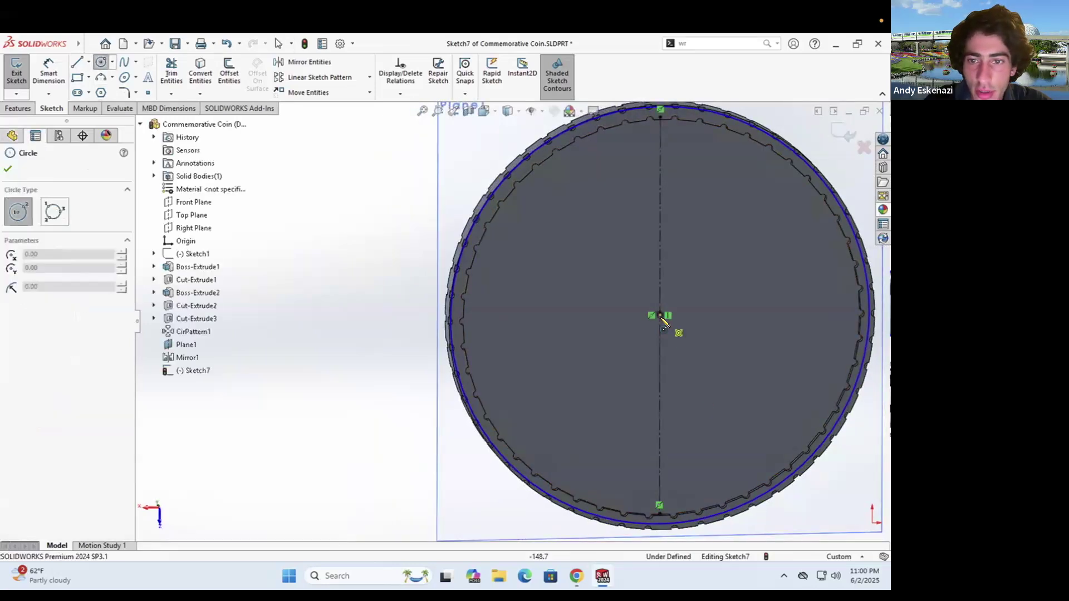
click(661, 318)
click(390, 320)
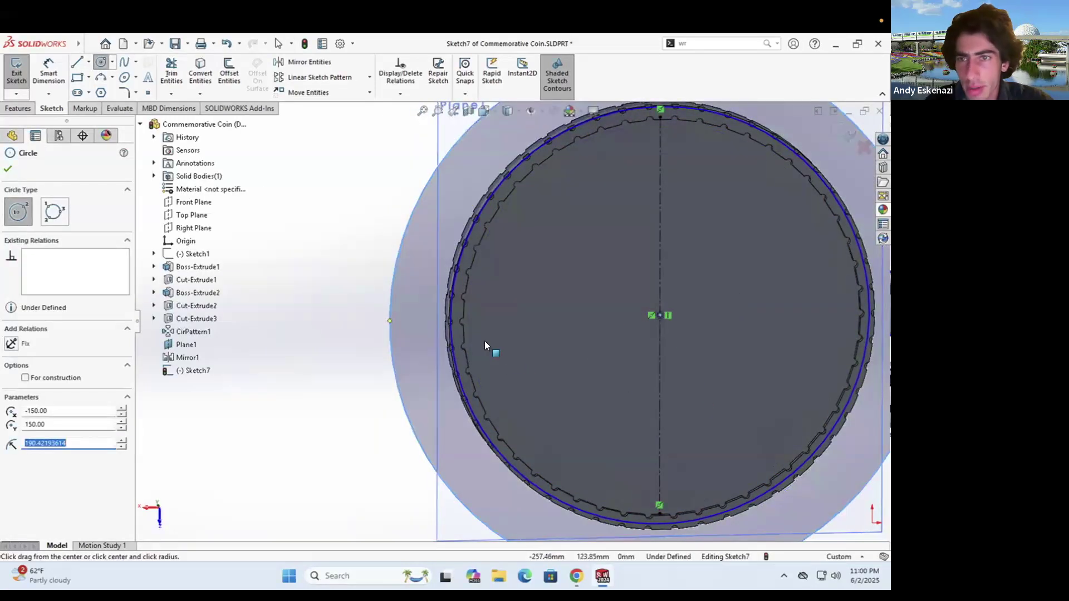
key(Escape)
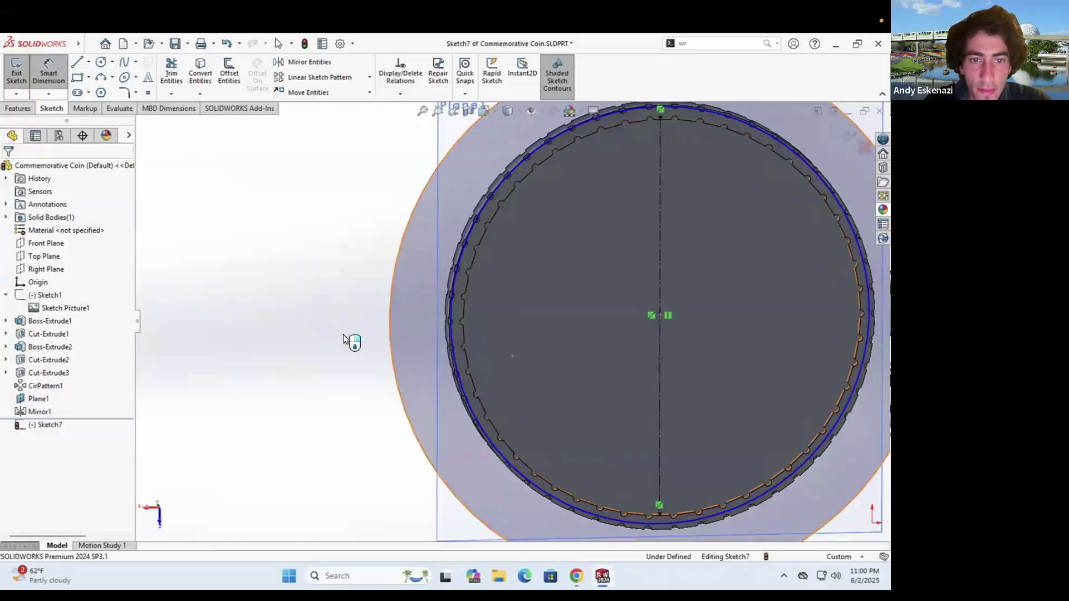
Set the outer circle's diameter to 400 mm and dimension the inner circle's diameter at 295 mm
click(357, 364)
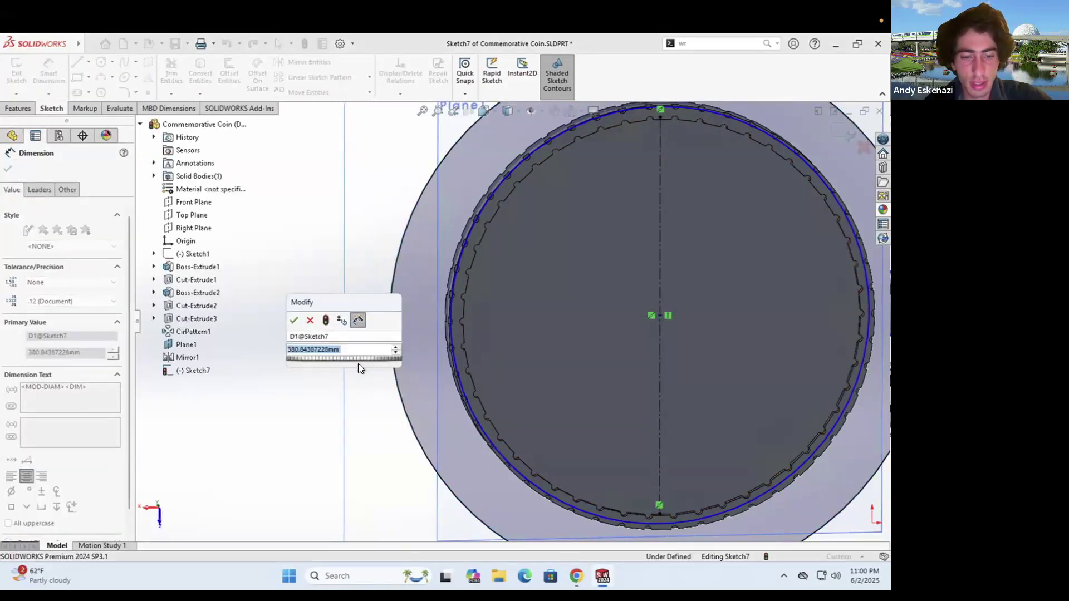
text(400)
key(Return)
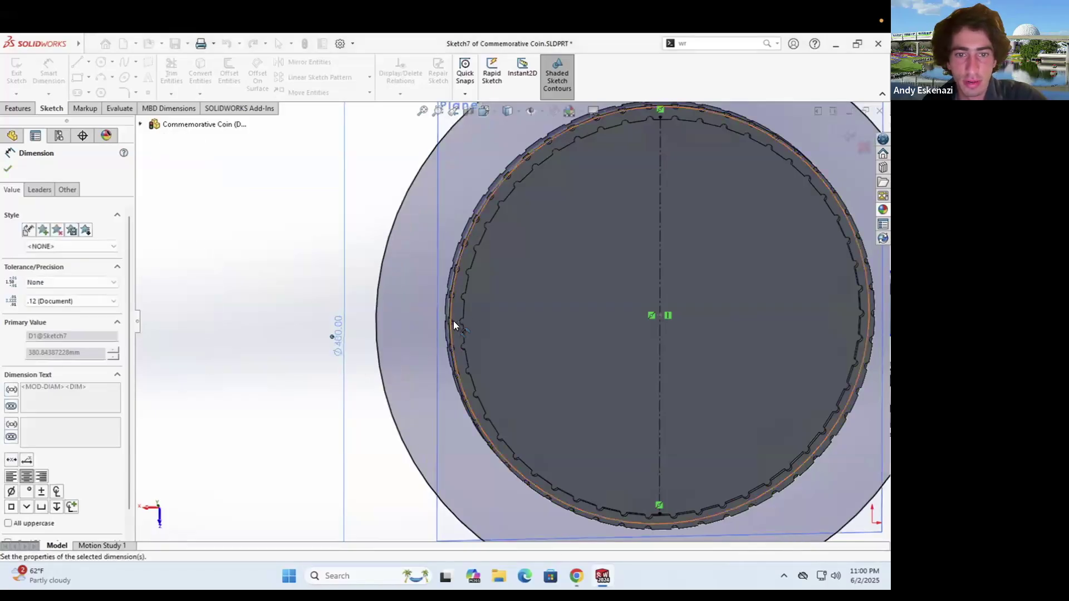
click(449, 330)
click(523, 333)
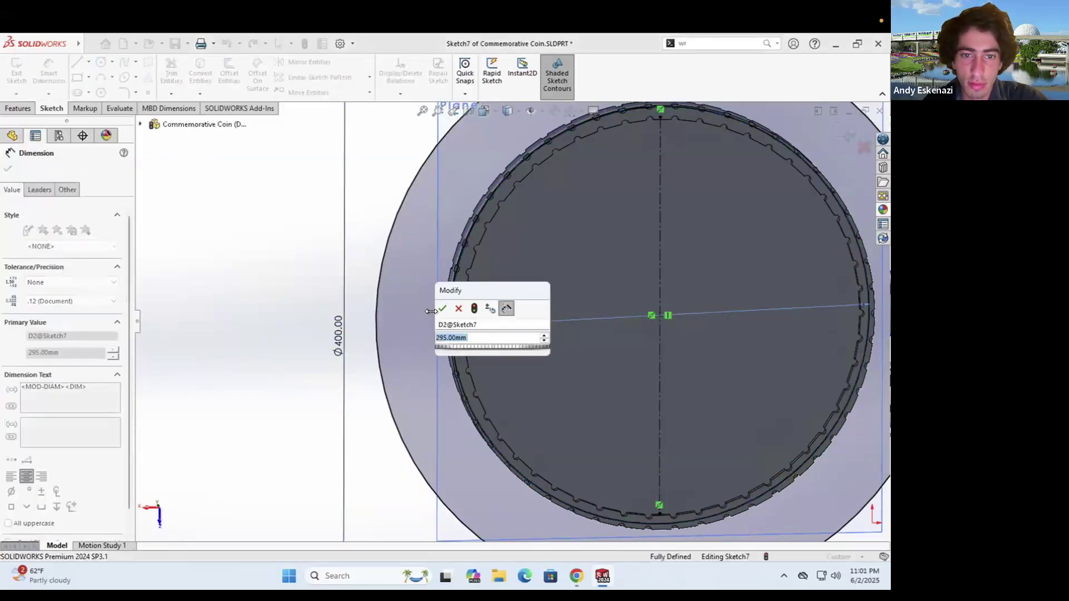
click(442, 308)
Cut the ring between the circles as a blind cut 5 mm deep in both directions to groove the coin's edge
click(16, 109)
click(178, 75)
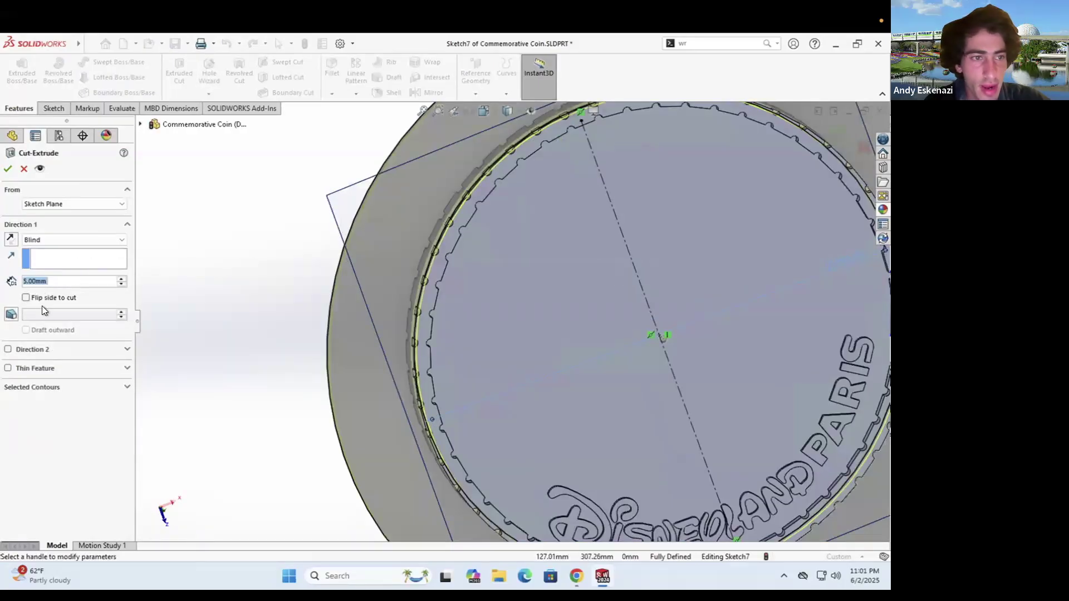
click(8, 349)
middle_drag(503, 295, 406, 331)
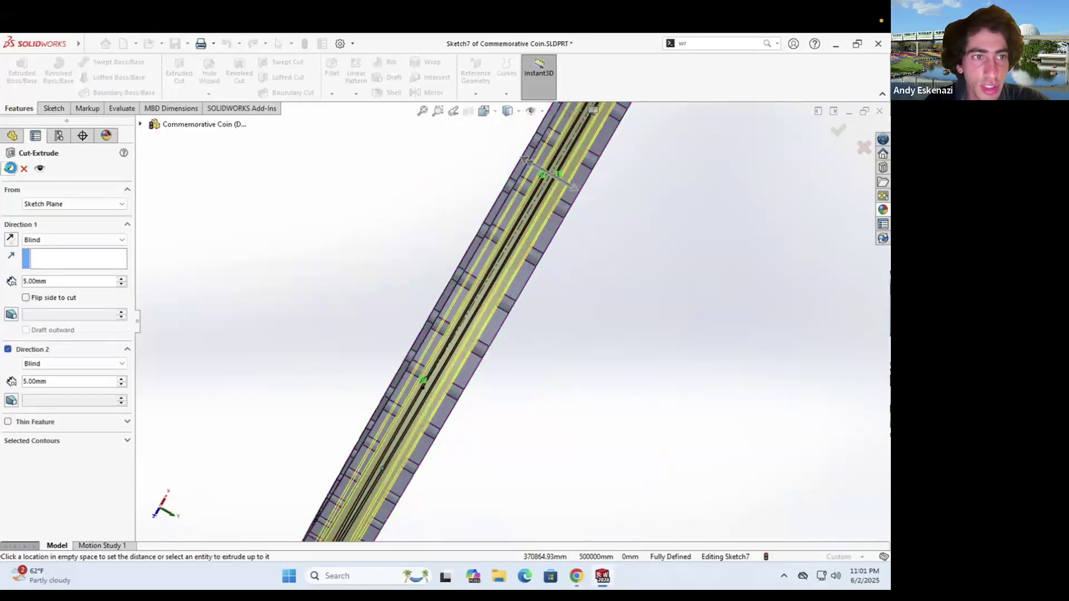
click(10, 168)
Edit the edge groove cut so its blind depth is 2.5 mm in both directions
middle_drag(493, 353, 418, 243)
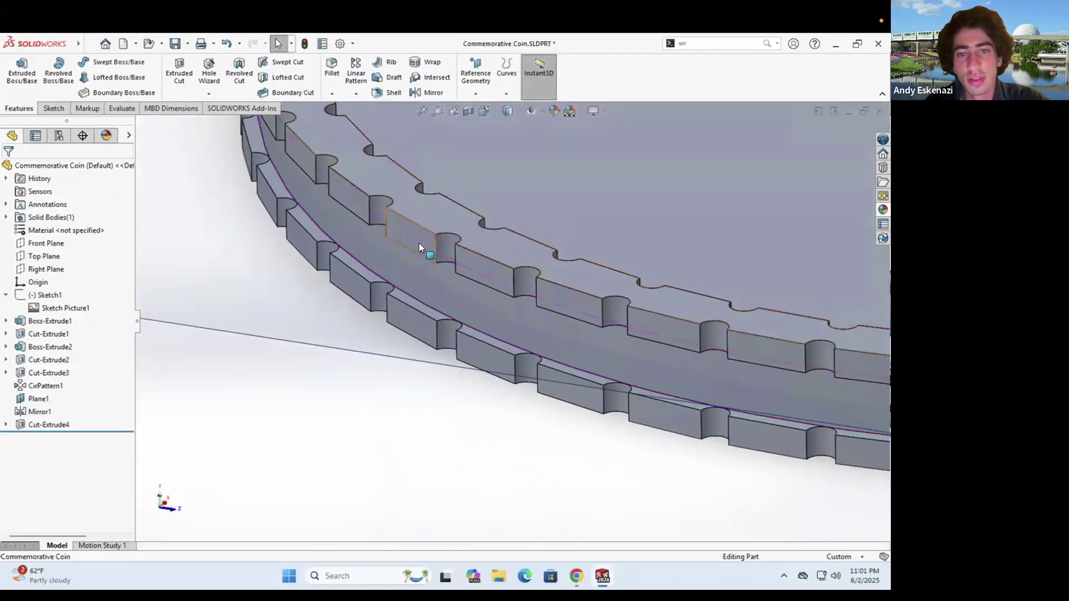
scroll(419, 243, up, 2)
middle_drag(447, 326, 440, 264)
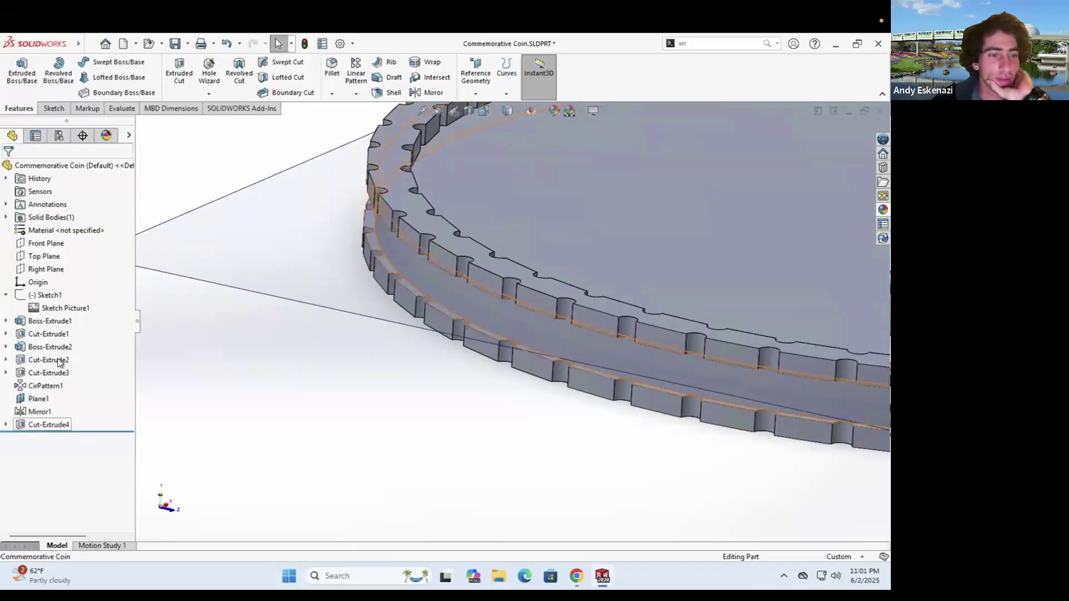
right_click(38, 424)
click(50, 290)
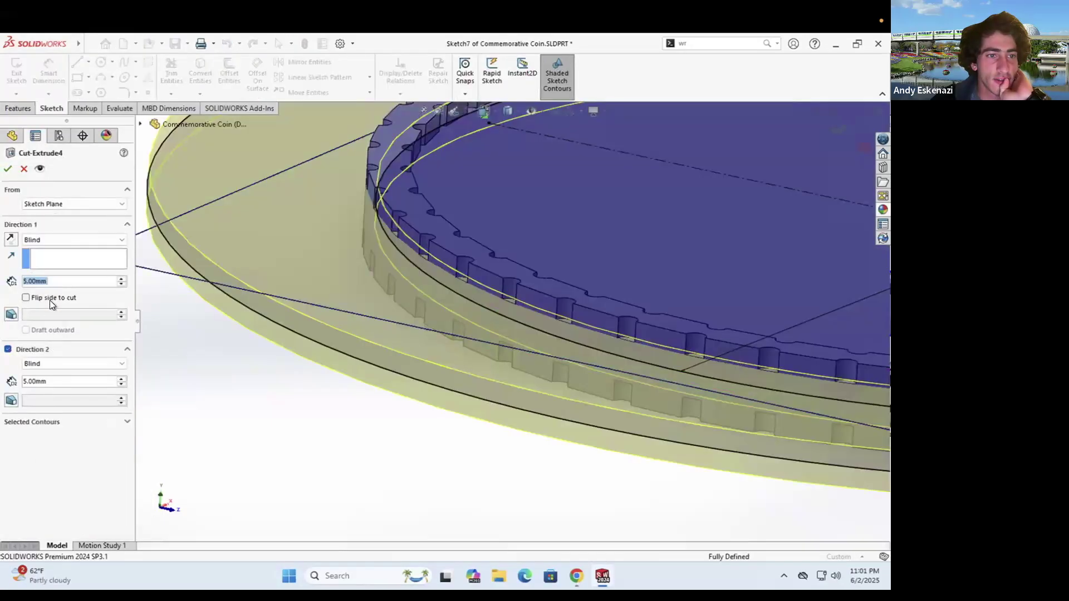
text(2.5)
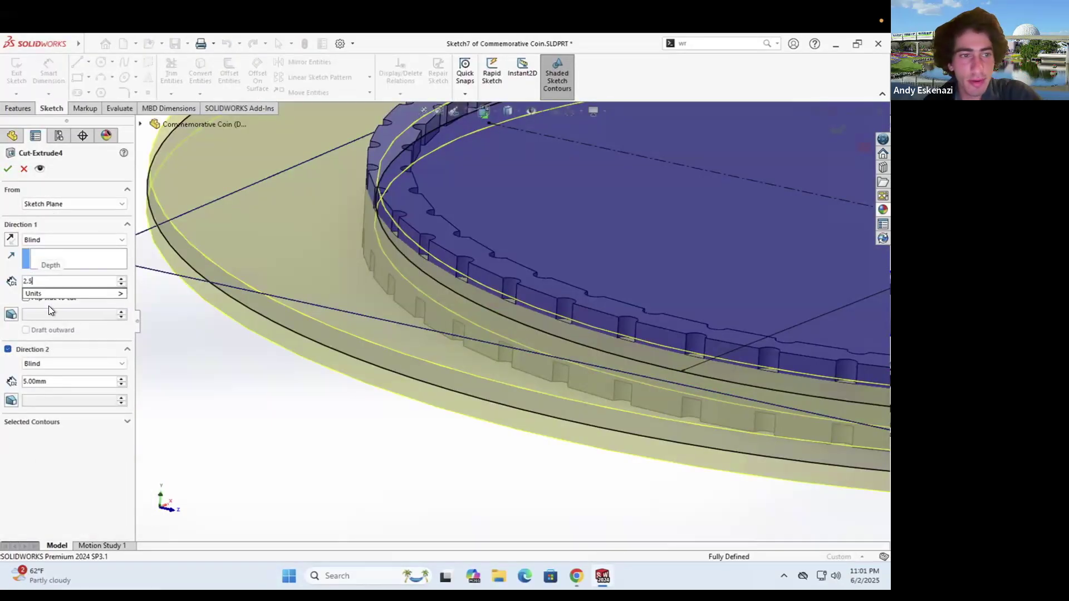
key(Return)
click(14, 397)
click(14, 397)
text(2)
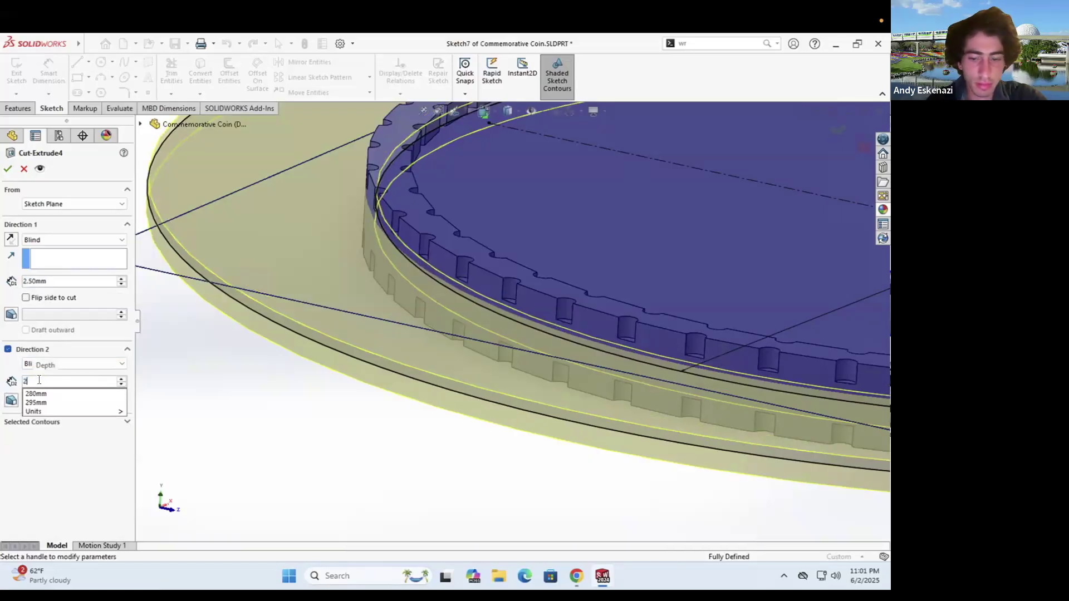
text(.5)
key(Return)
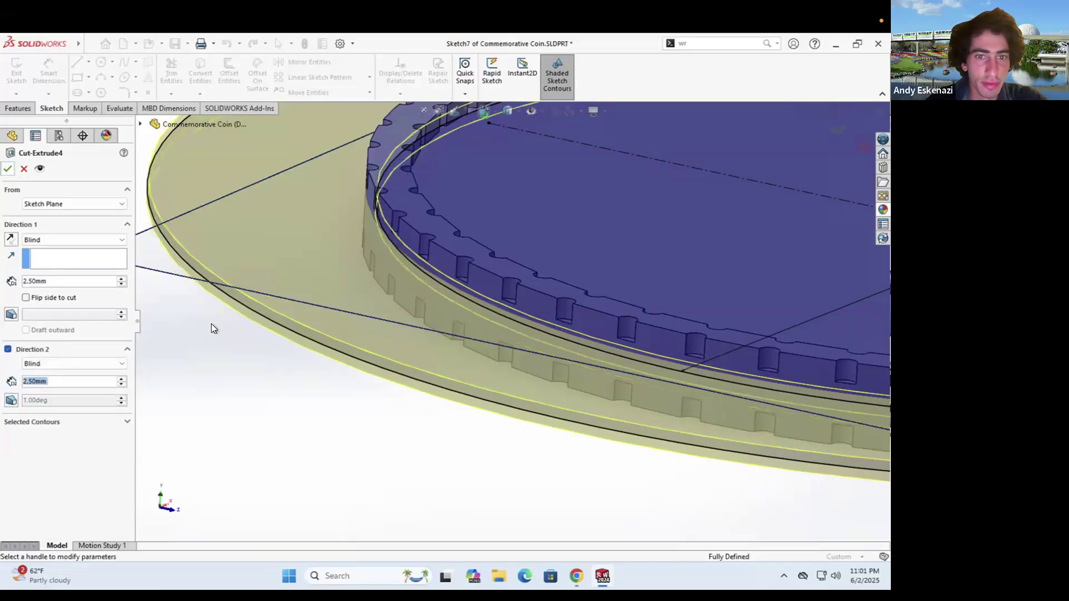
key(Return)
Hide the reference plane that passes through the coin's mid-thickness
mouse_move(438, 290)
middle_down()
mouse_move(433, 275)
mouse_move(426, 303)
middle_up()
right_click(301, 248)
click(345, 233)
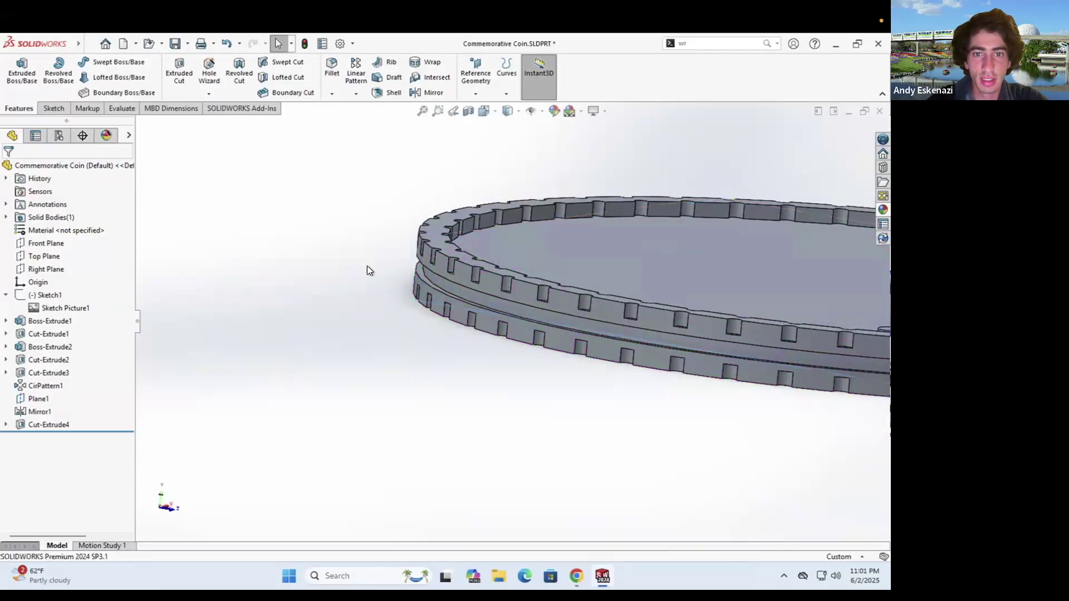
Examine the coin's narrowed edge groove, notched rim and lettered face from several angles
middle_drag(366, 270, 551, 330)
scroll(481, 329, up, 5)
scroll(525, 305, down, 5)
scroll(521, 287, up, 5)
scroll(551, 330, down, 3)
middle_drag(559, 374, 482, 324)
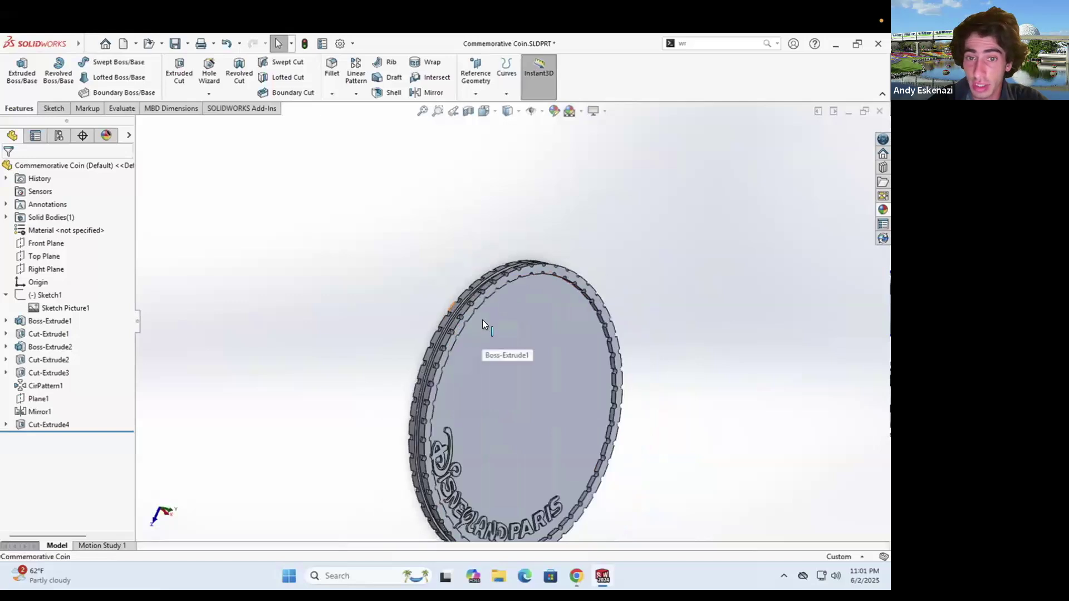
scroll(481, 322, down, 4)
scroll(418, 325, up, 6)
middle_drag(523, 411, 479, 390)
Start a sketch on the recessed lettered face and draw a 280 mm vertical construction line across its full diameter
click(53, 108)
click(17, 69)
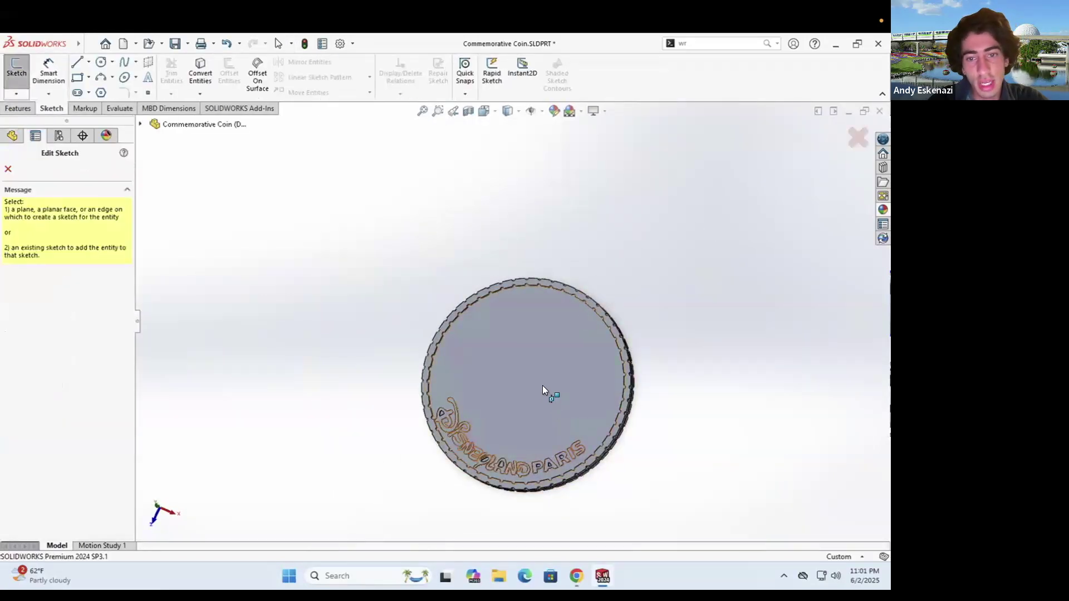
click(543, 389)
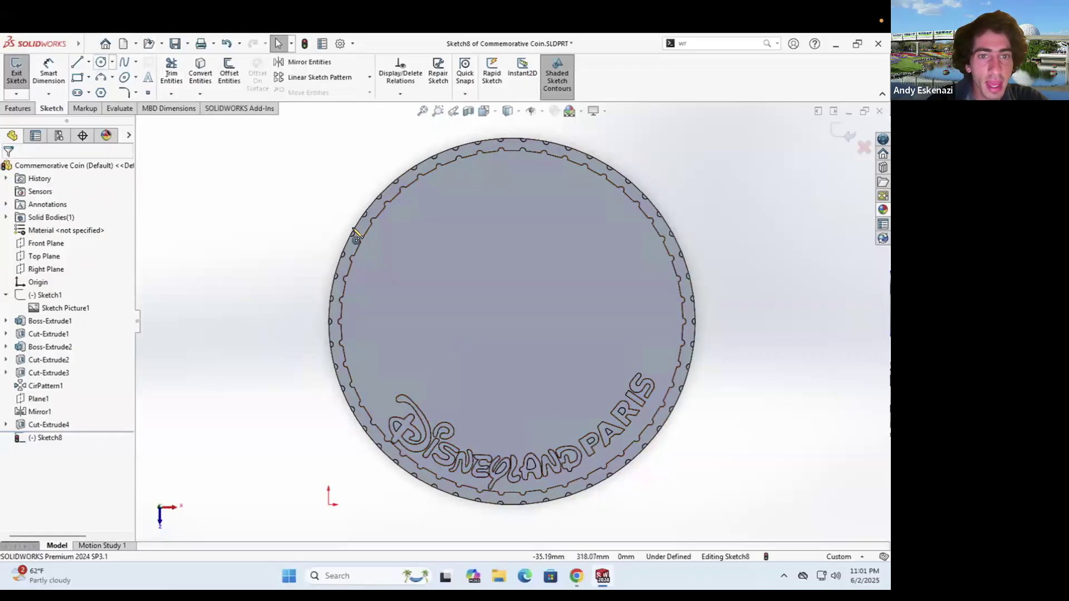
click(88, 61)
click(99, 89)
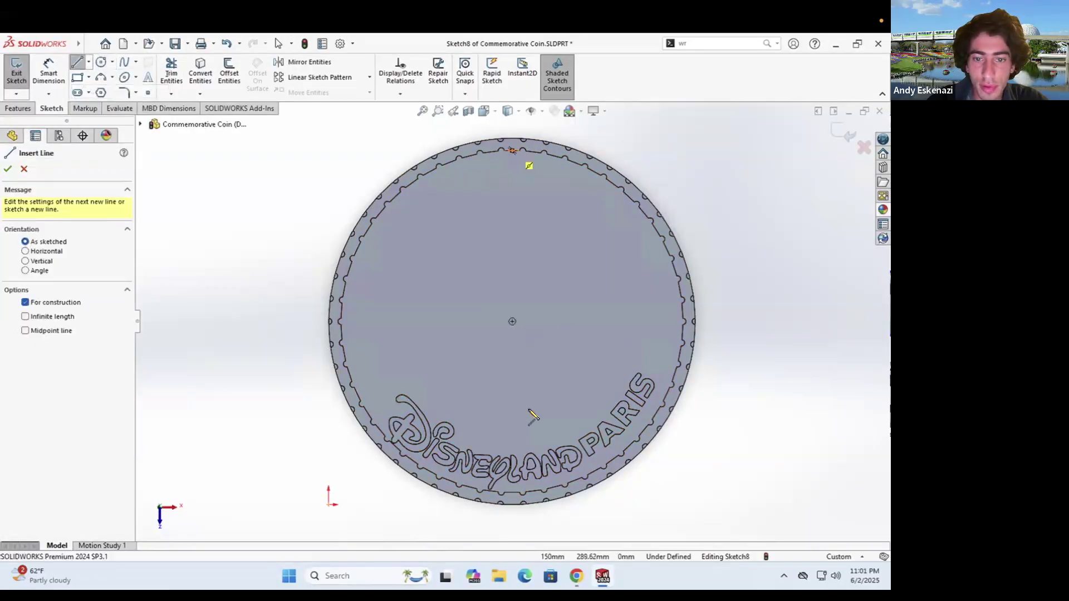
click(512, 150)
click(512, 499)
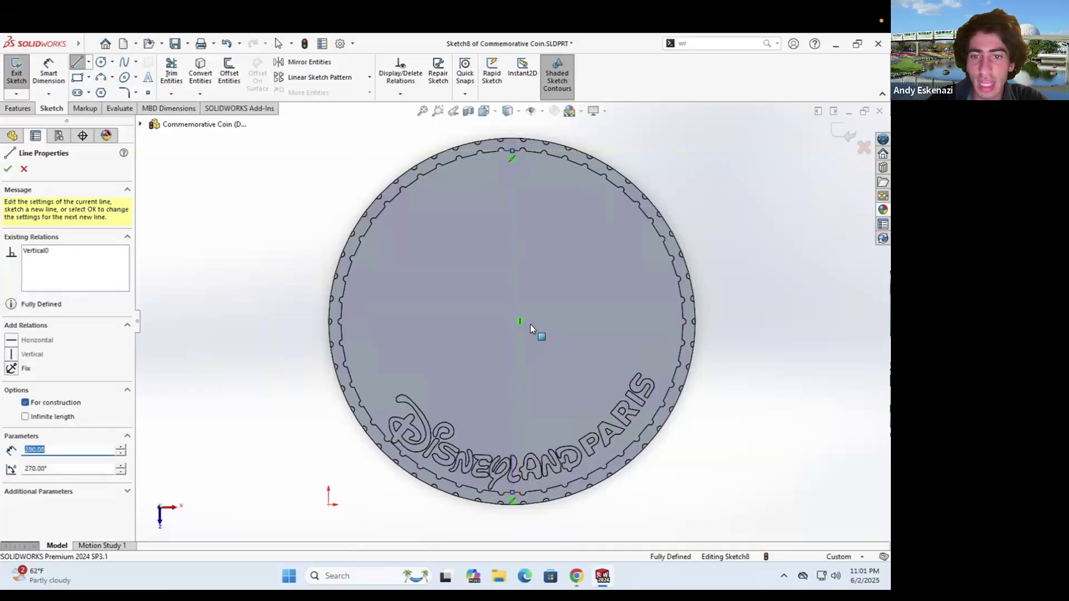
key(Escape)
Sketch a circle with a radius of about 95 mm centred on the construction line's midpoint
click(102, 65)
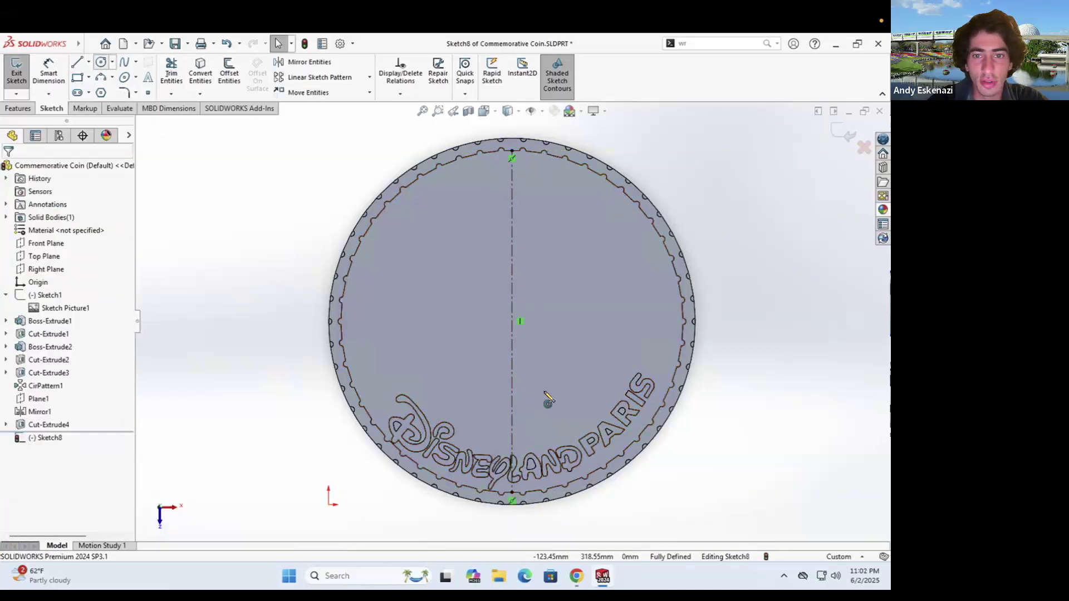
click(512, 321)
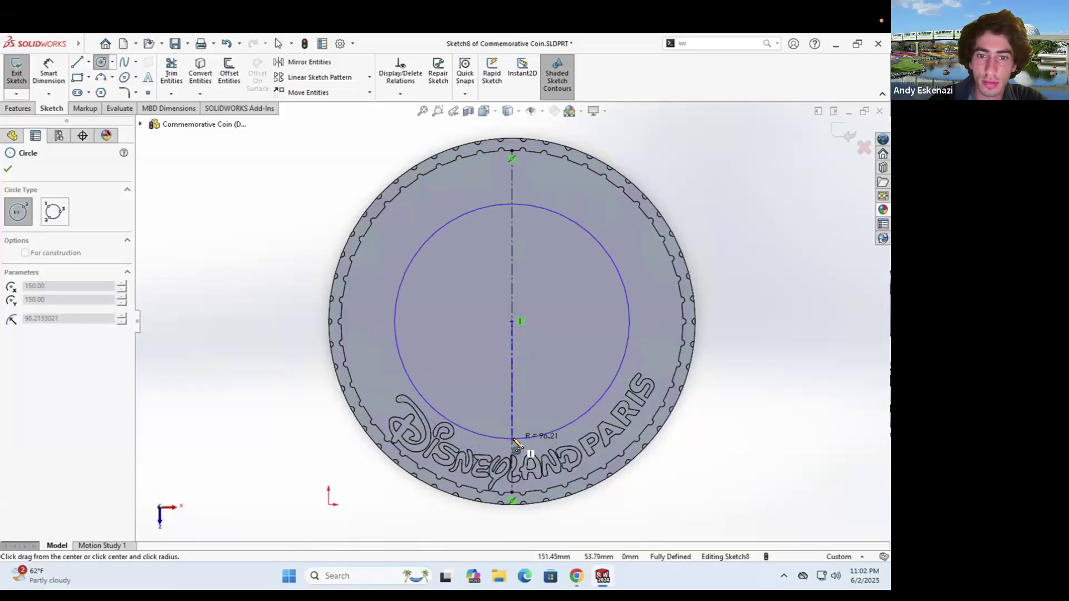
click(573, 421)
key(Escape)
Set the central circle's diameter to 190 mm
middle_drag(453, 366, 441, 373)
click(47, 72)
click(400, 286)
click(290, 349)
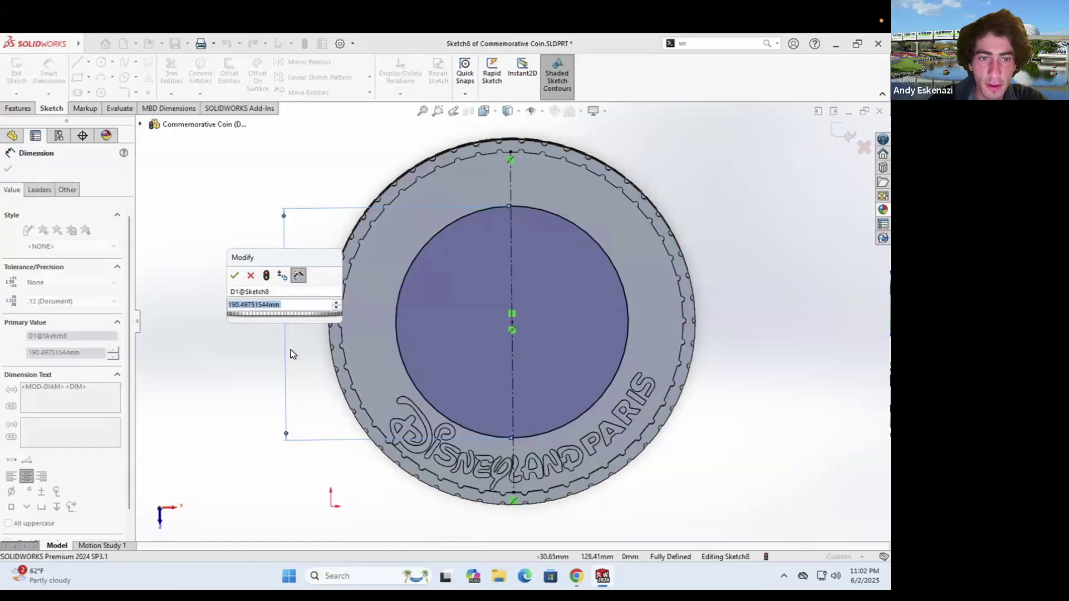
text(190)
key(Return)
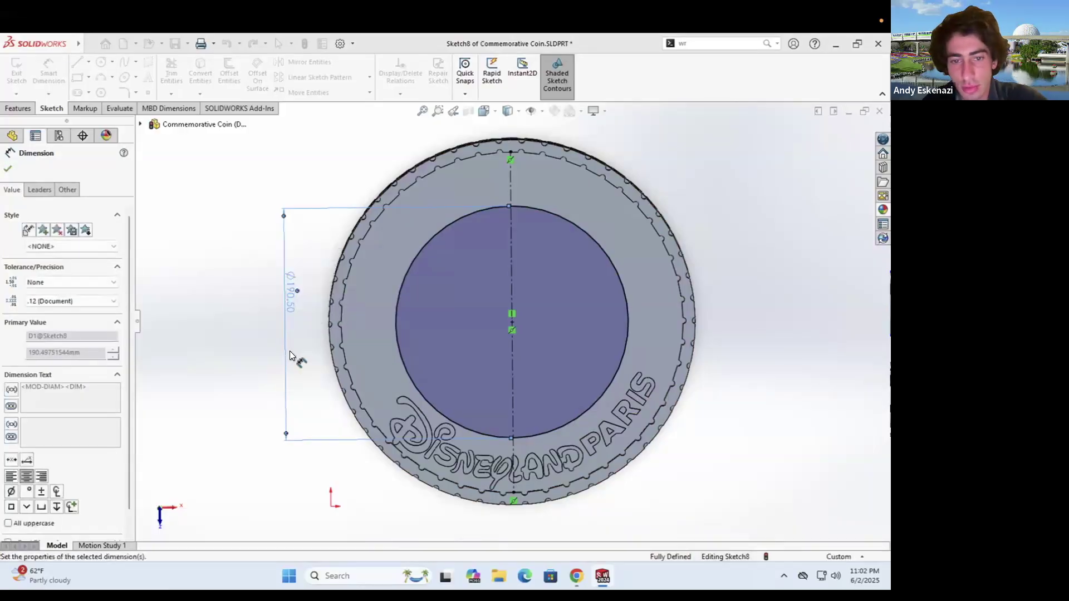
Extrude the 190 mm circle into a raised central disc on the lettered face and check it
scroll(513, 334, down, 2)
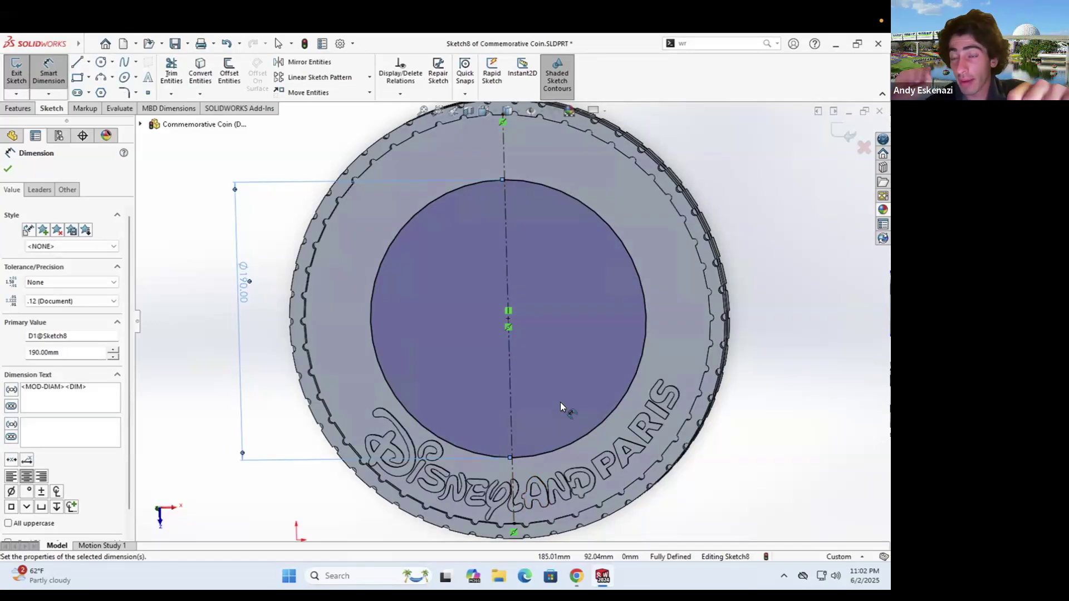
click(16, 109)
click(31, 77)
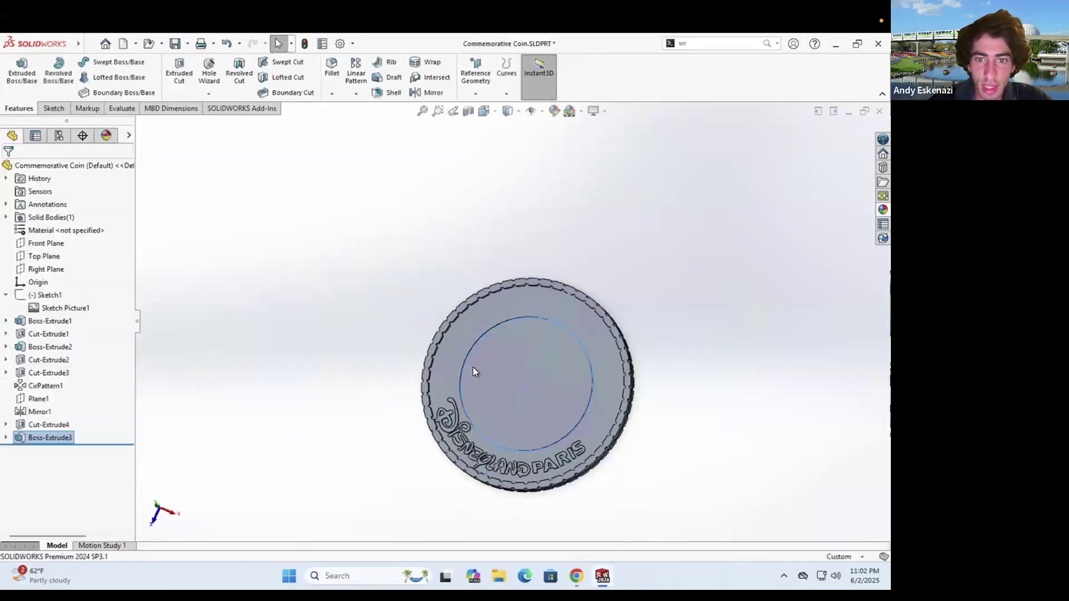
scroll(446, 403, down, 3)
scroll(445, 403, down, 2)
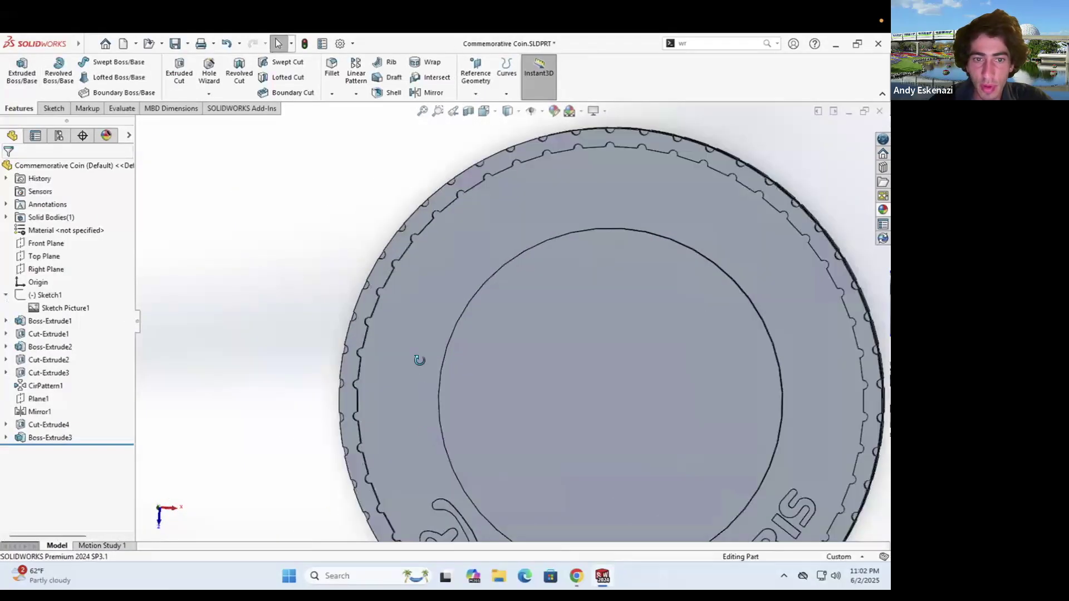
middle_drag(419, 361, 422, 352)
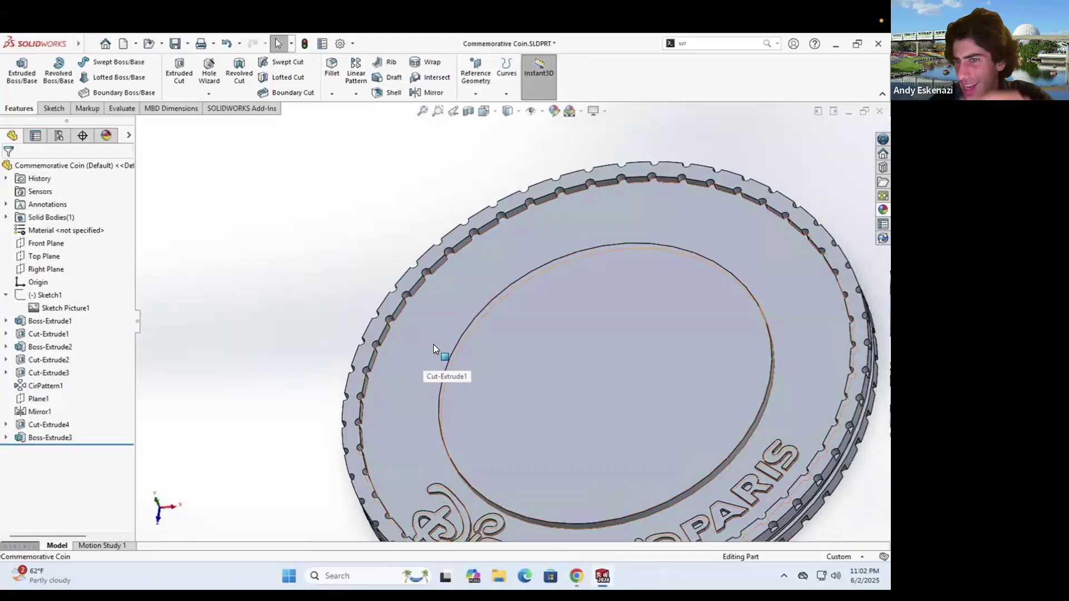
scroll(501, 325, up, 3)
middle_drag(556, 438, 584, 402)
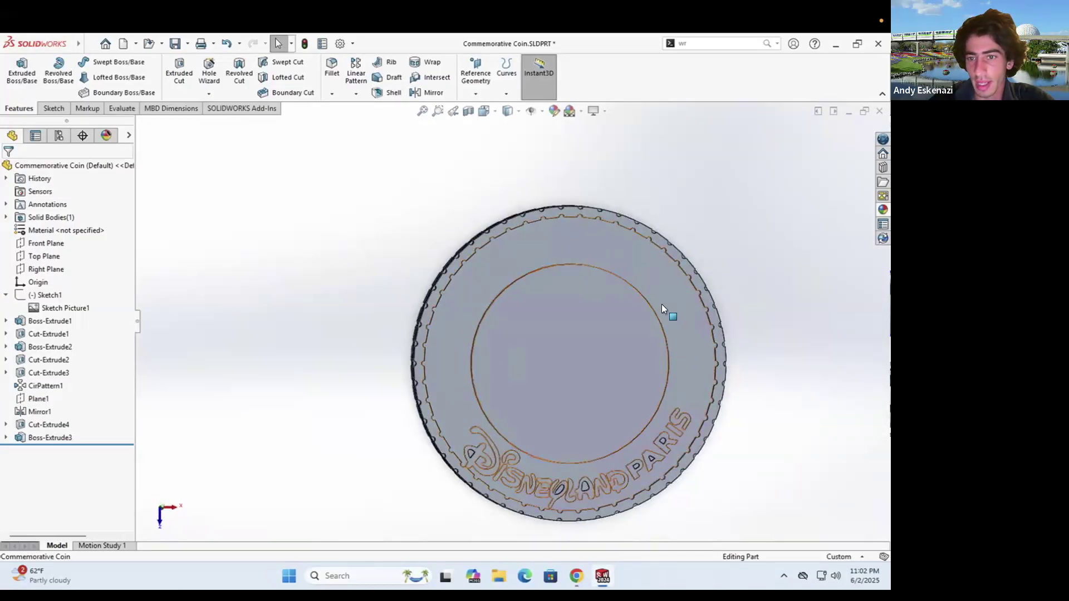
Start a sketch on the coin's blank back face and convert the front disc's circular outline into it
mouse_move(587, 355)
middle_down()
mouse_move(568, 338)
mouse_move(707, 356)
mouse_move(560, 326)
middle_up()
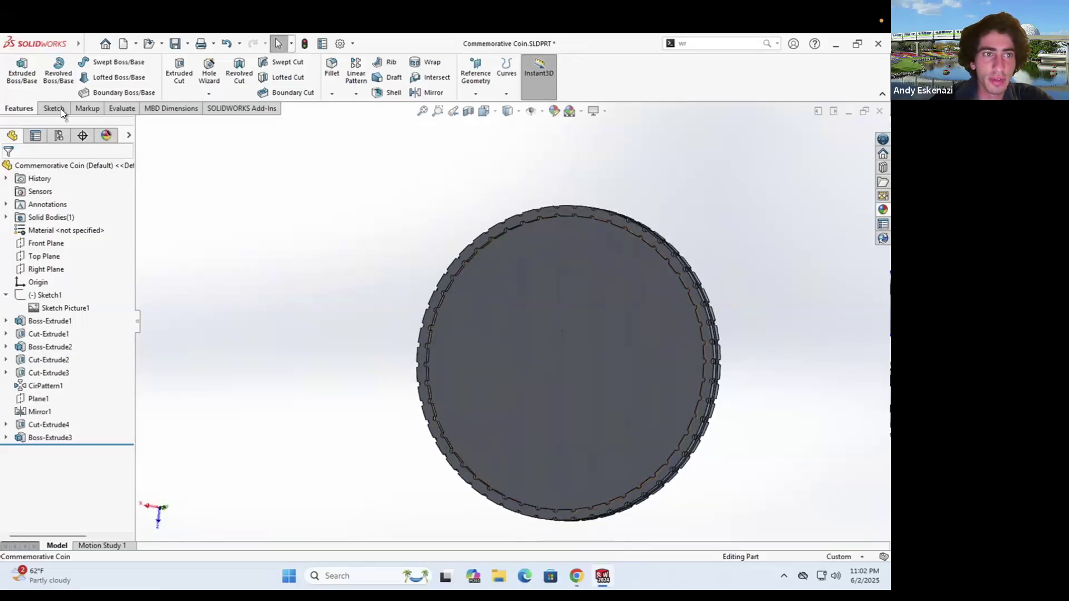
click(59, 108)
click(561, 327)
click(579, 266)
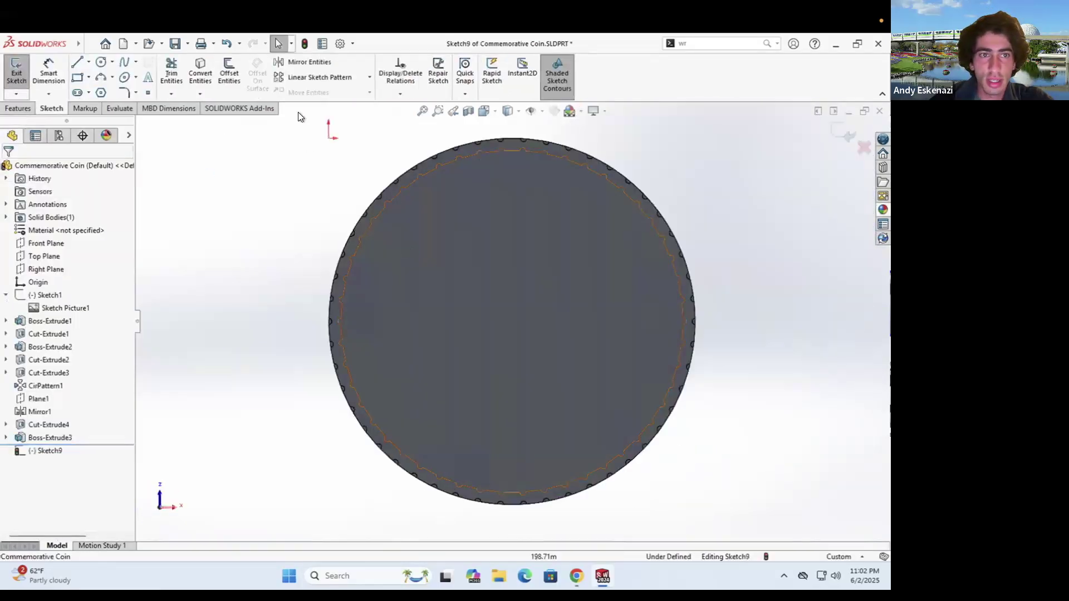
middle_drag(538, 225, 548, 291)
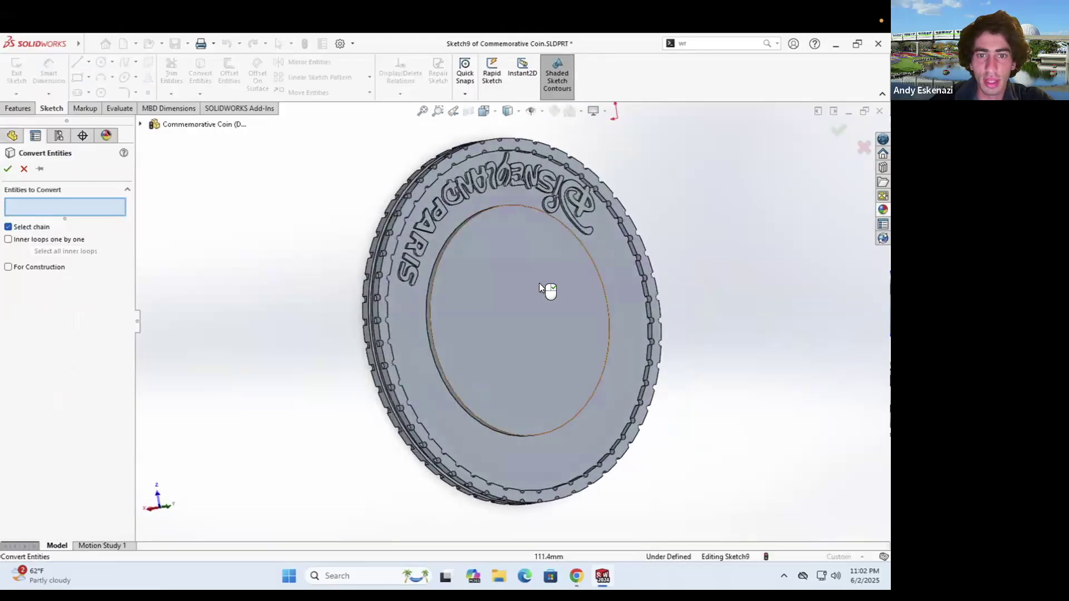
click(548, 291)
click(8, 170)
Extrude the converted circle as a blind 5 mm boss to raise a matching disc on the back face
click(19, 108)
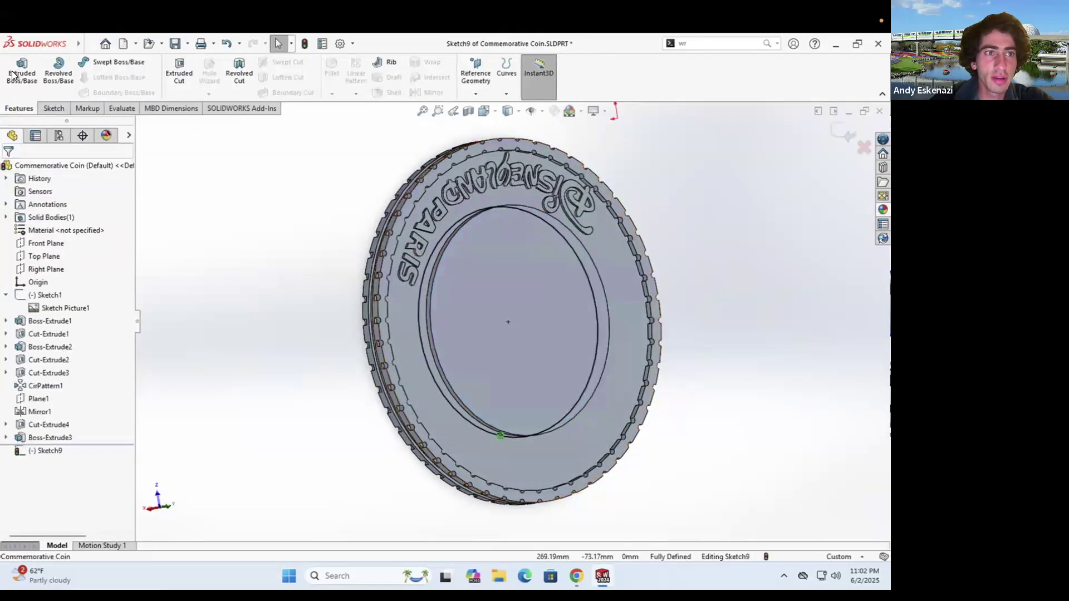
key(ctrl+8)
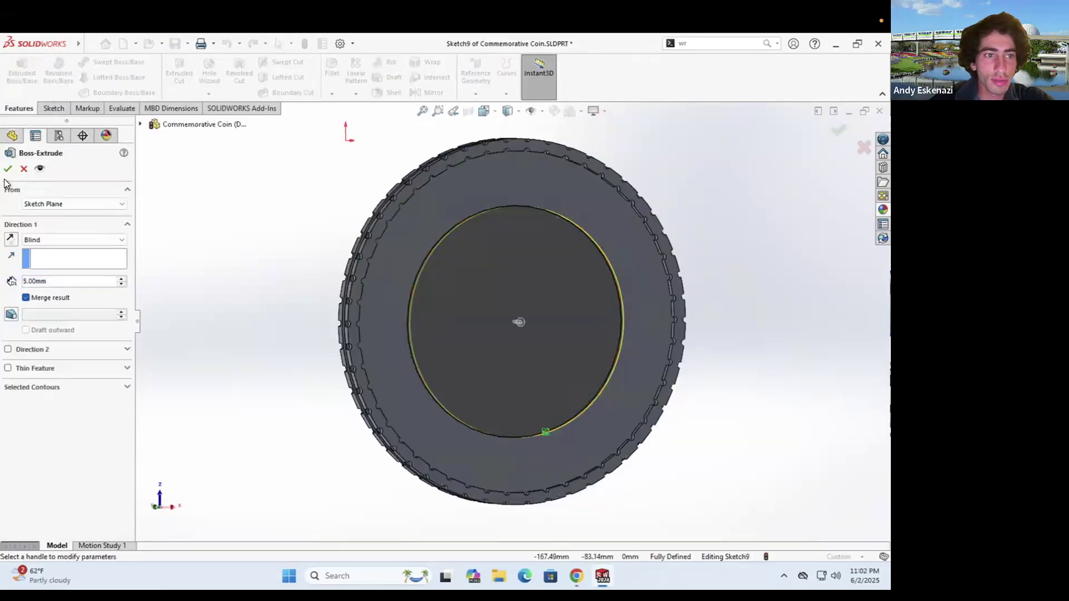
key(Return)
Start a sketch on the recessed lettered face and draw a vertical construction line from the inner rim's top edge to the coin's centre
mouse_move(238, 239)
middle_down()
mouse_move(233, 281)
mouse_move(457, 393)
mouse_move(384, 478)
mouse_move(397, 428)
mouse_move(418, 487)
mouse_move(409, 479)
middle_up()
click(54, 108)
click(16, 71)
click(376, 262)
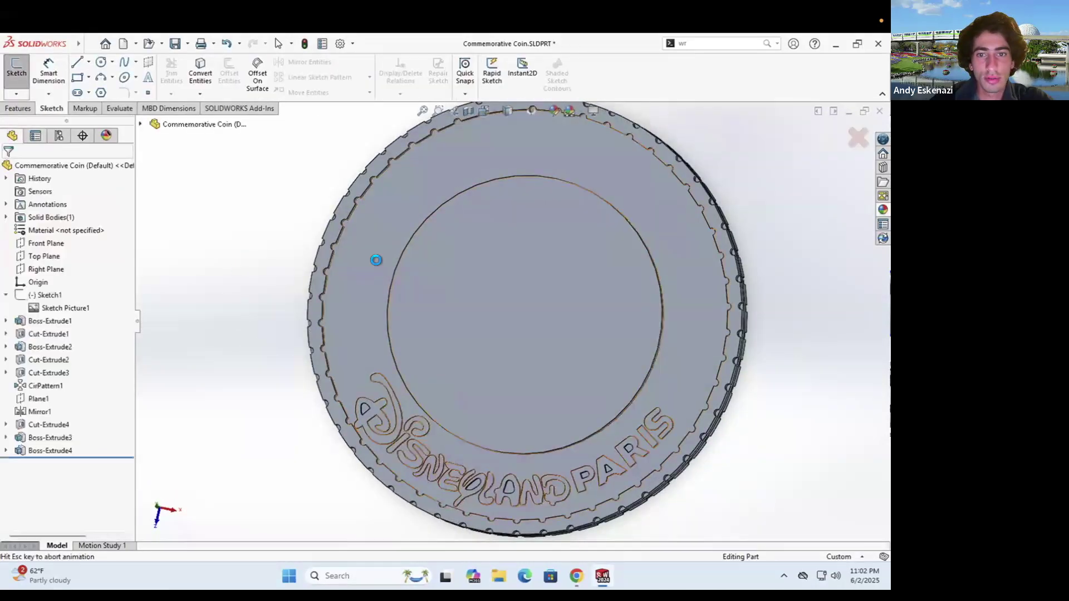
scroll(537, 306, down, 3)
click(89, 61)
click(106, 90)
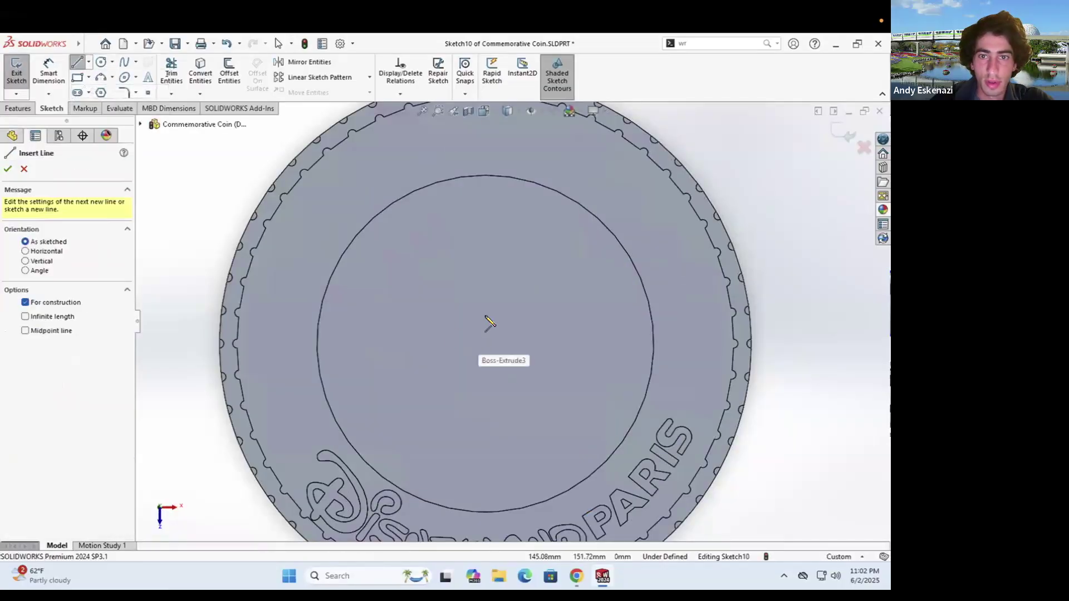
scroll(489, 323, up, 3)
click(493, 165)
click(493, 337)
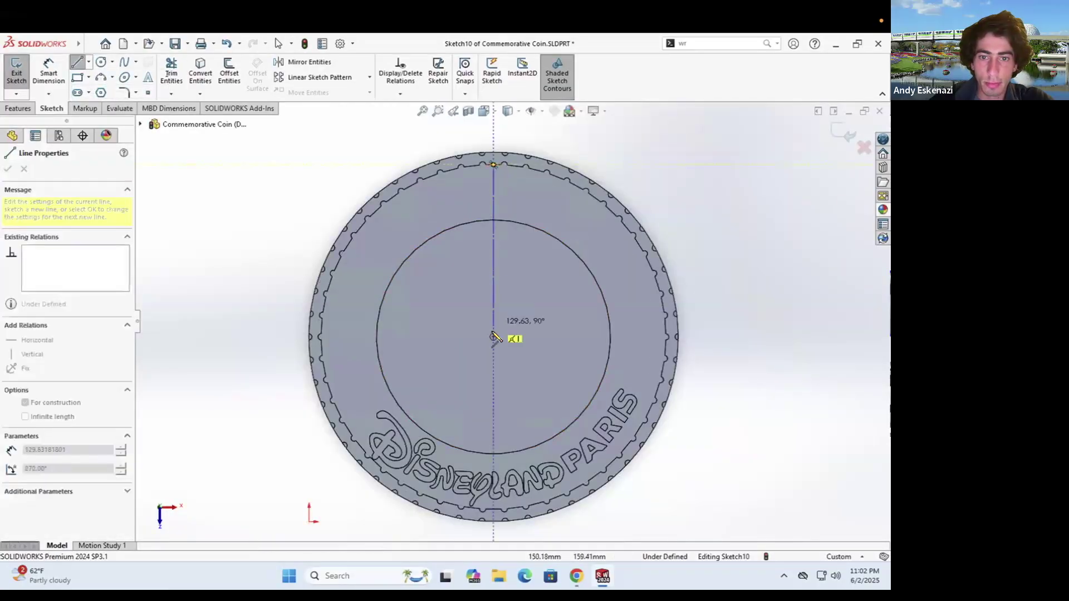
key(Escape)
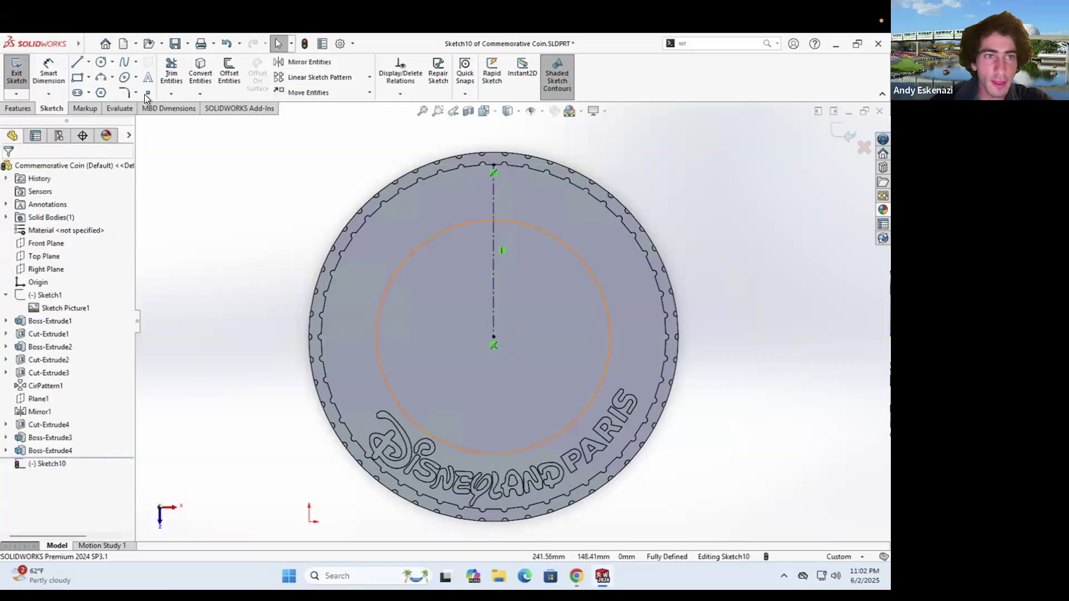
Sketch a small circle of about 16 mm radius on the construction line, between the rim and the raised disc
click(100, 62)
click(493, 195)
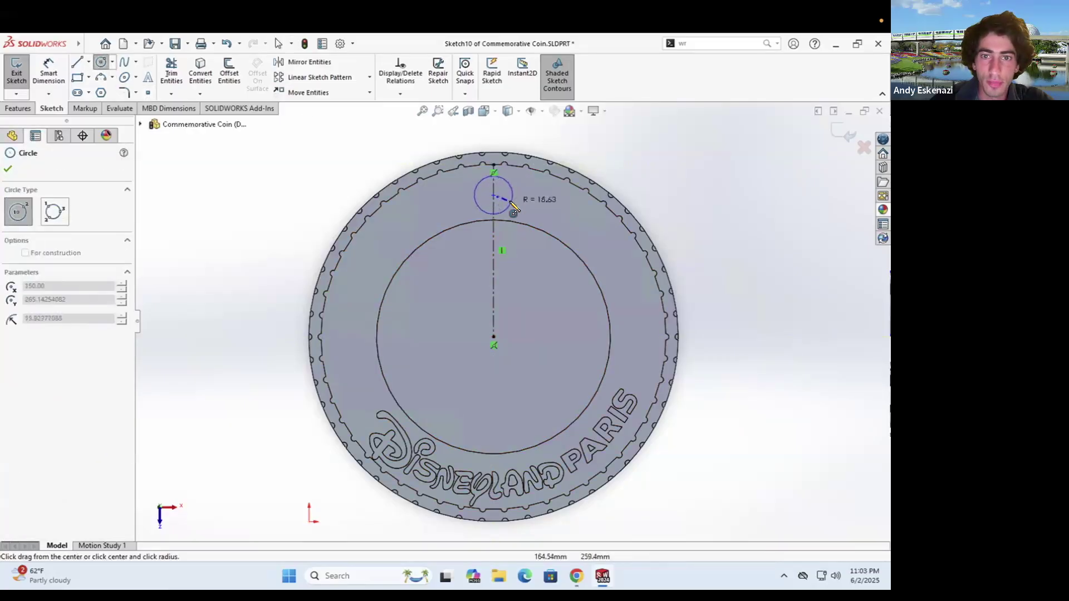
click(510, 202)
key(Escape)
click(88, 62)
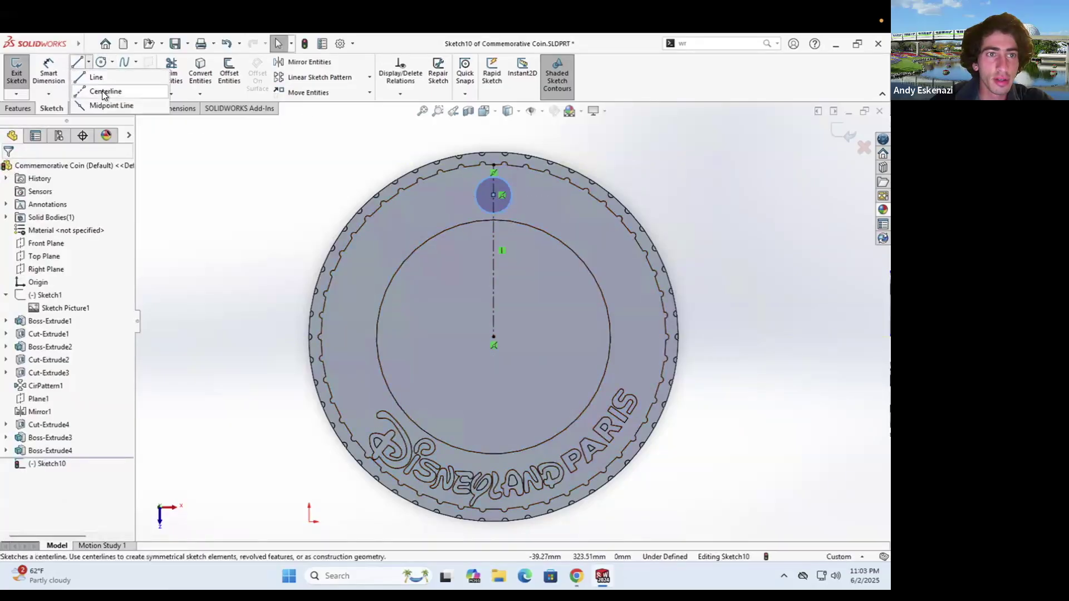
click(102, 91)
click(493, 195)
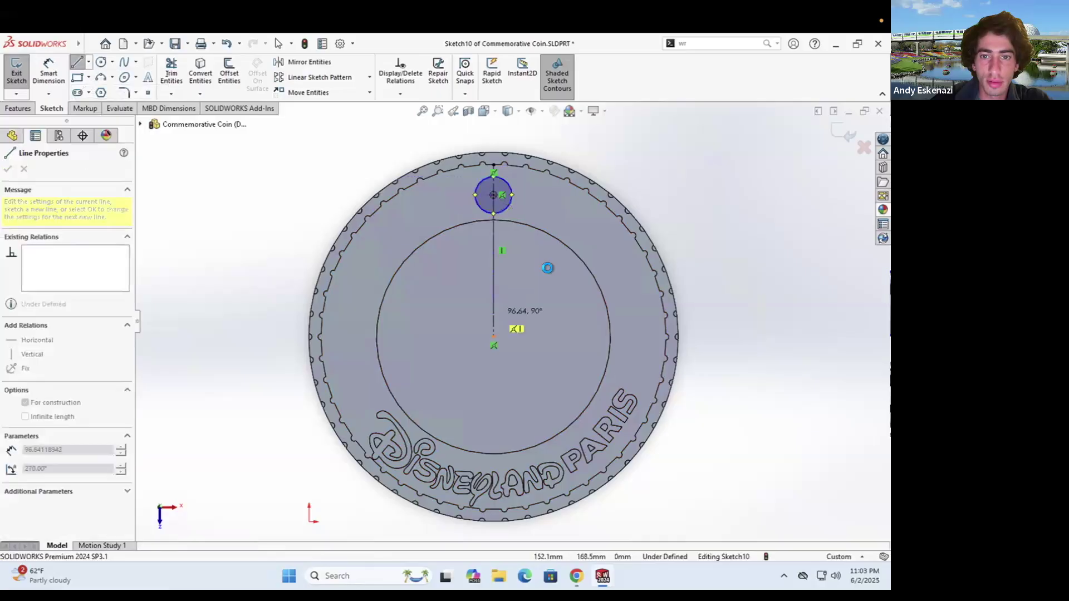
key(Escape)
Dimension the small circle's centre 115 mm above the coin's centre
click(49, 72)
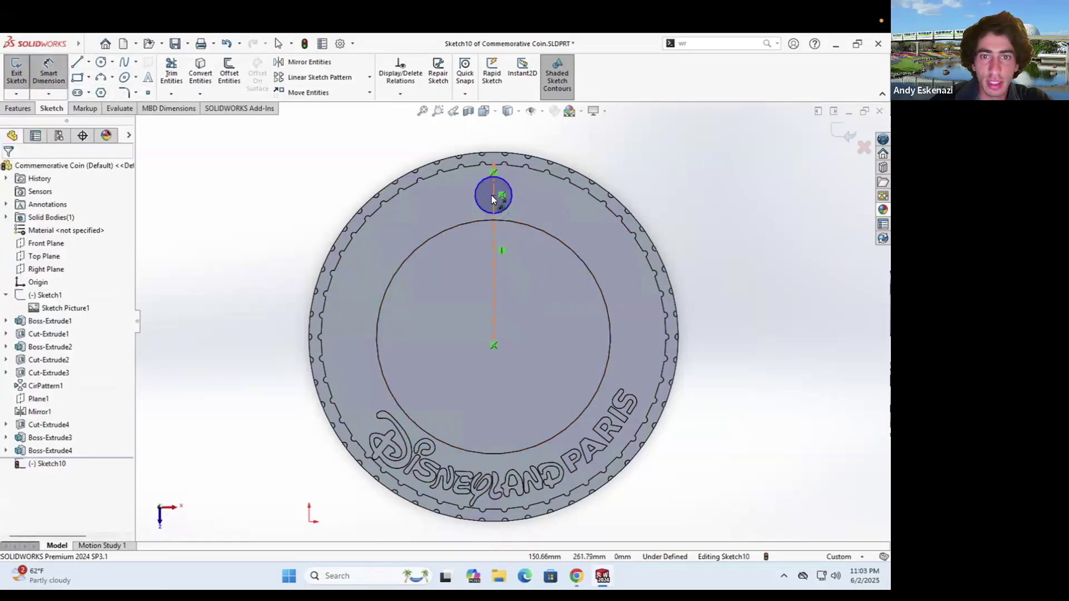
click(493, 336)
click(219, 305)
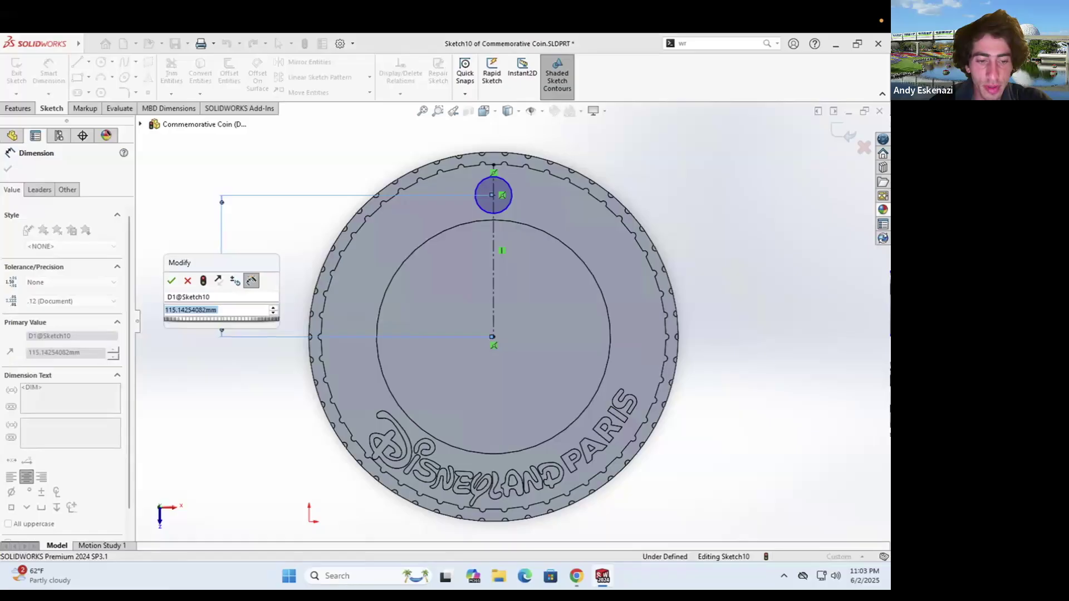
text(115)
key(Return)
scroll(498, 210, down, 5)
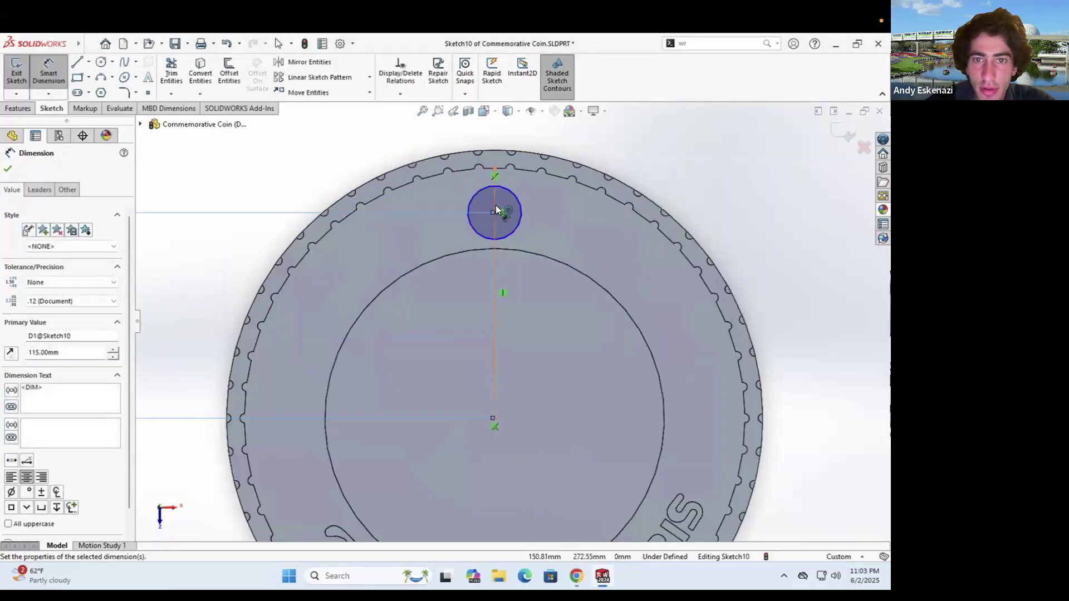
Set the small circle's diameter to 30 mm
key(Escape)
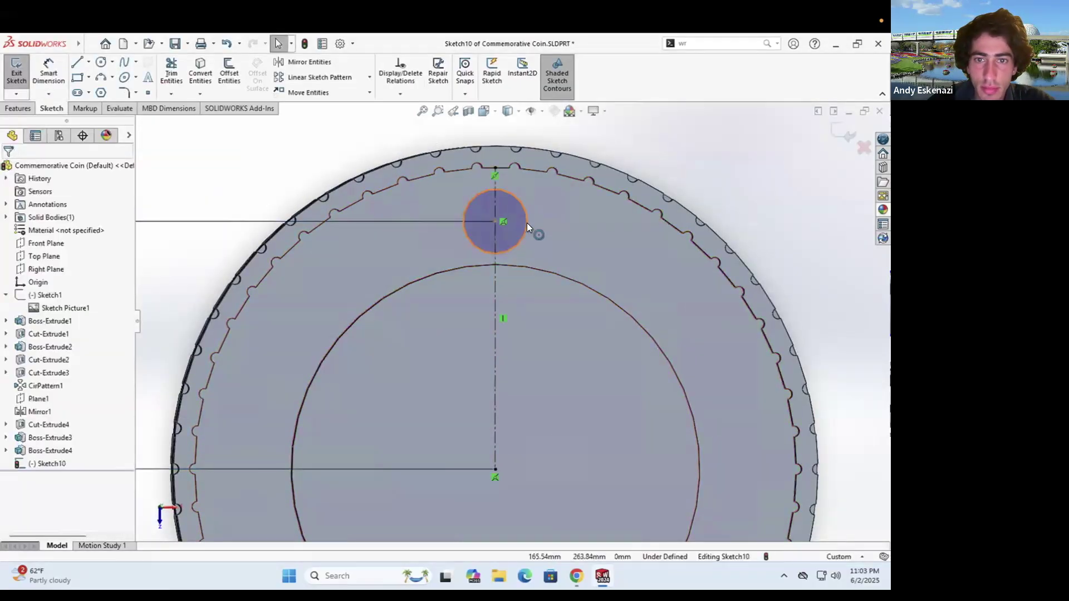
click(526, 212)
click(672, 160)
text(30)
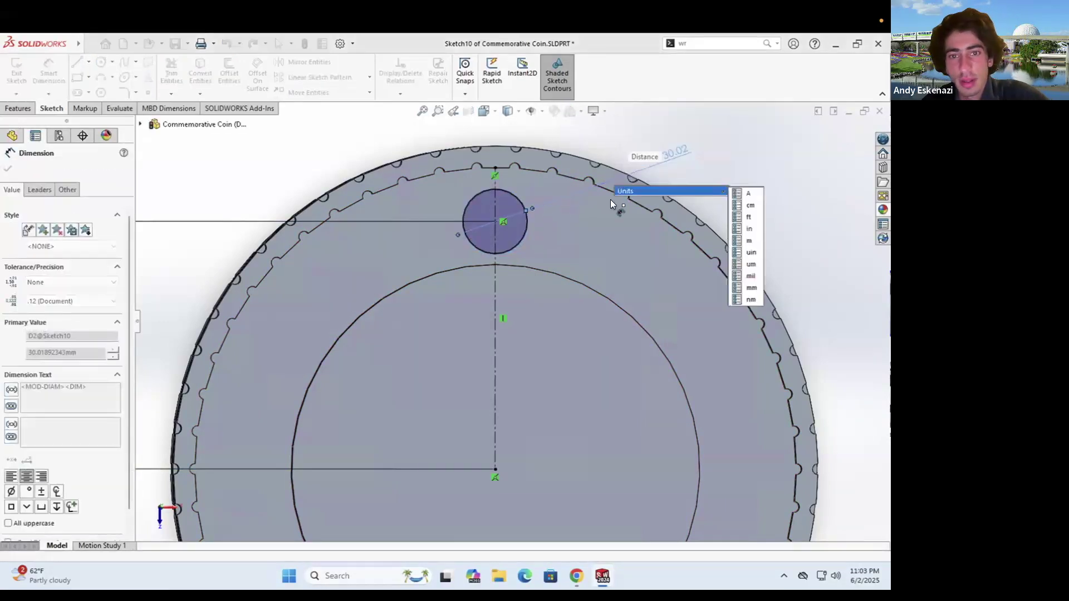
key(Return)
scroll(581, 240, up, 3)
middle_drag(565, 237, 520, 224)
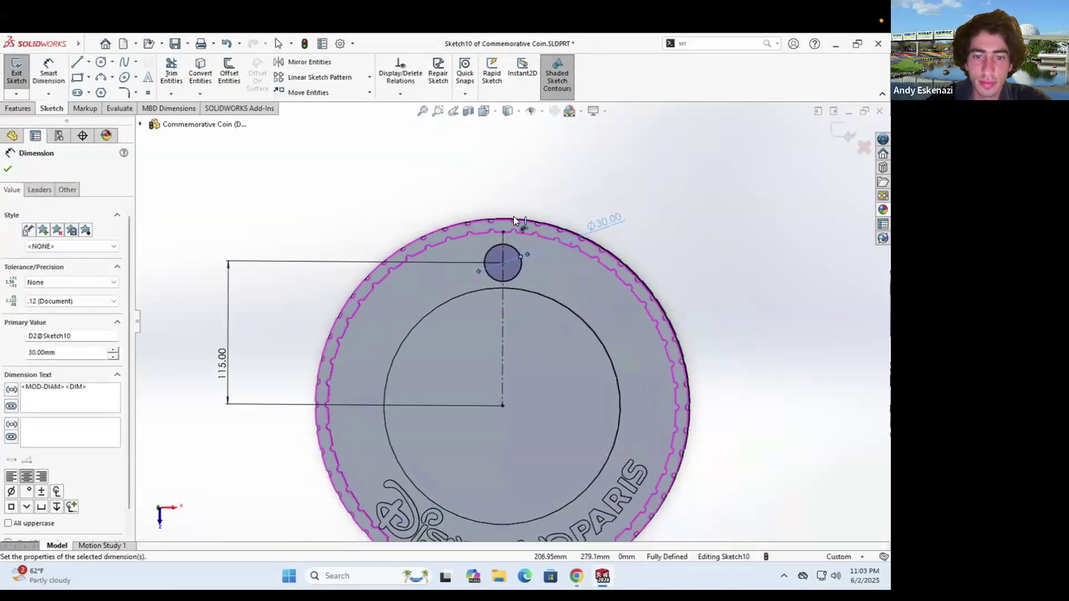
scroll(534, 301, up, 2)
scroll(534, 301, down, 2)
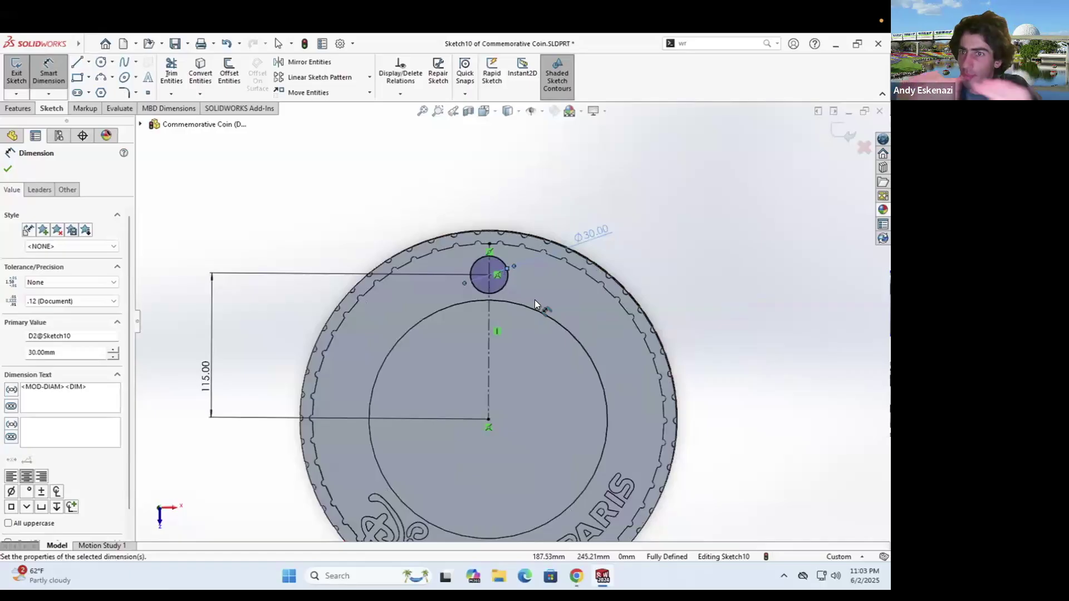
Extrude the small circle as a blind 2 mm boss merged with the coin
click(19, 109)
click(22, 70)
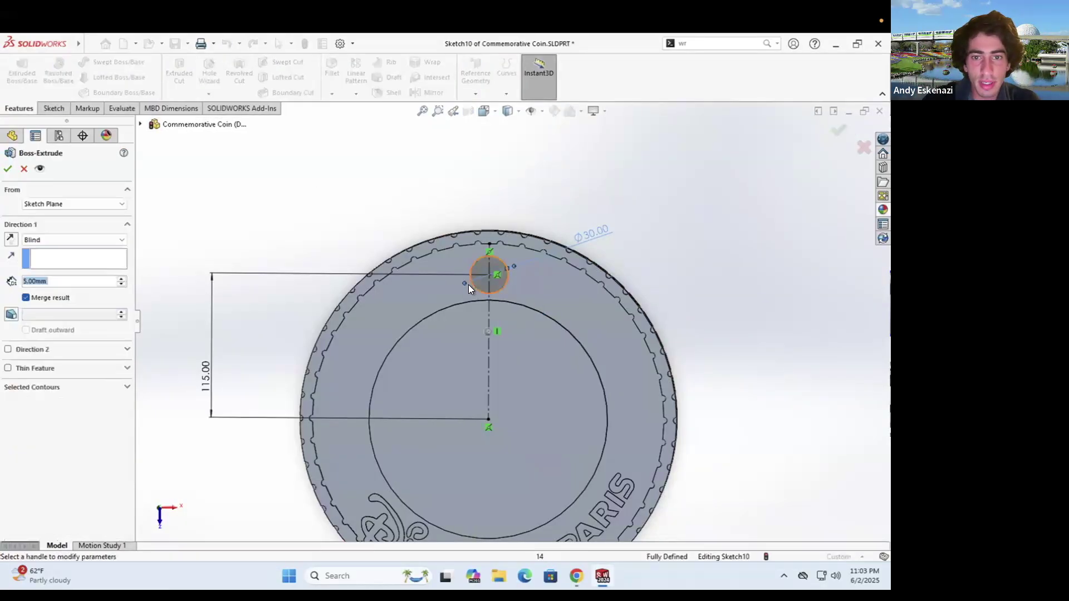
text(2)
key(Return)
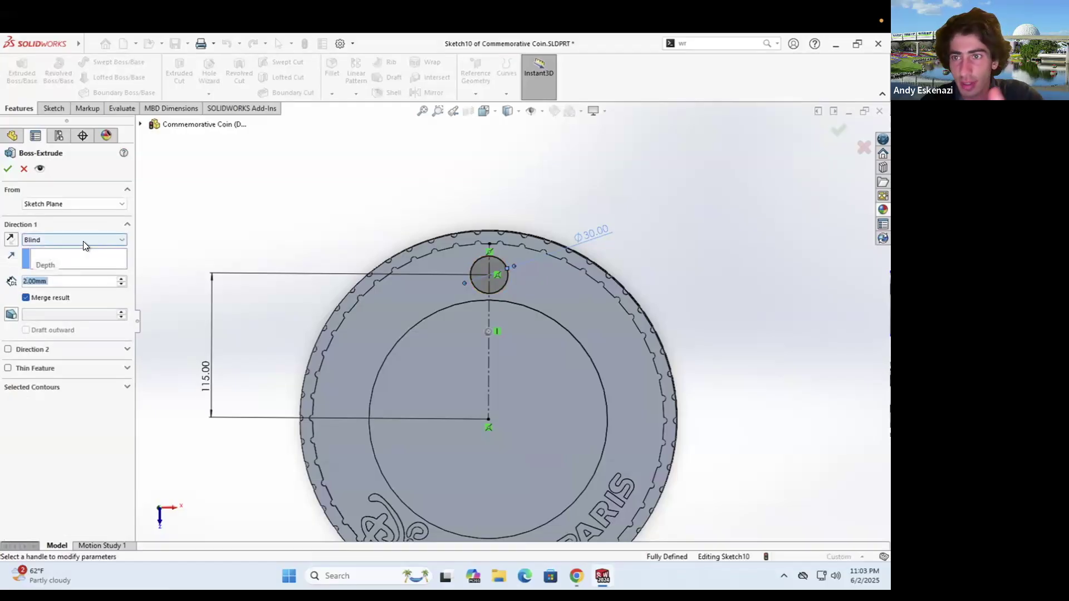
click(10, 168)
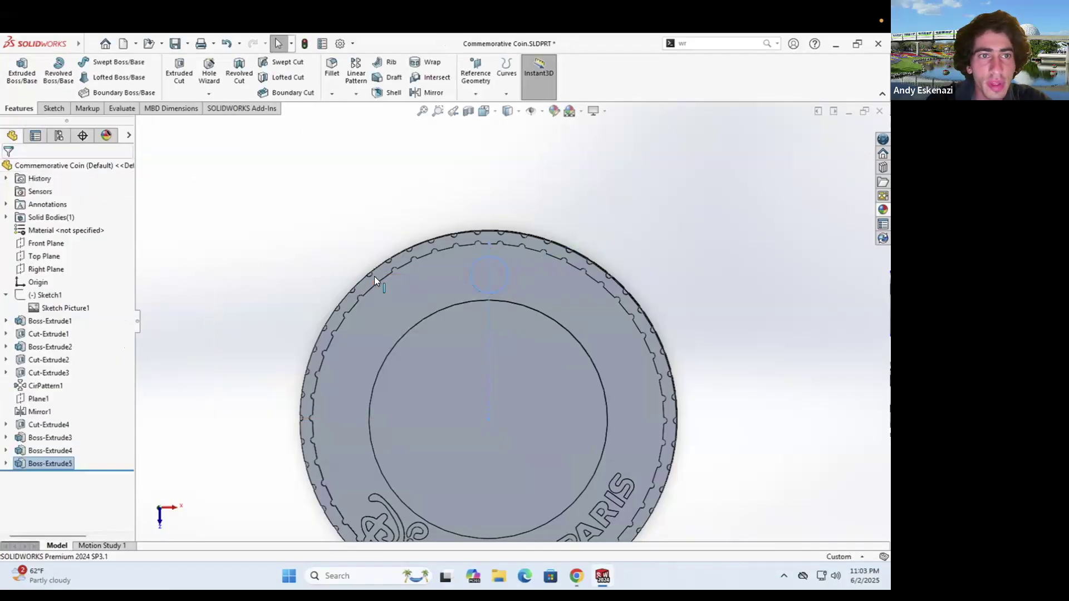
Chamfer the raised central disc's circular edge with a 5 mm distance at 45 degrees
click(332, 94)
click(346, 118)
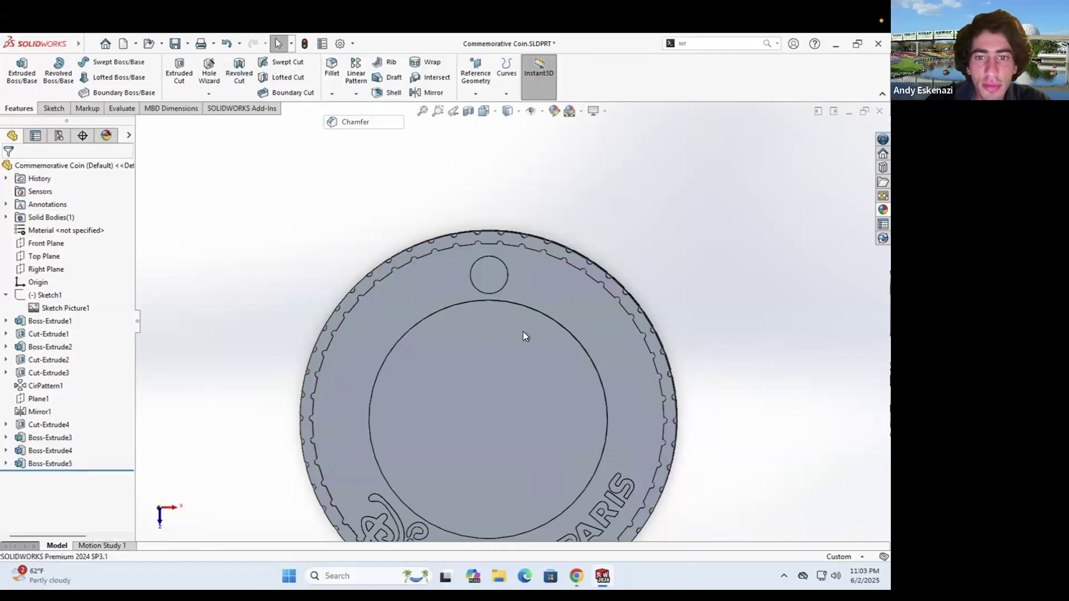
scroll(503, 300, down, 3)
click(477, 326)
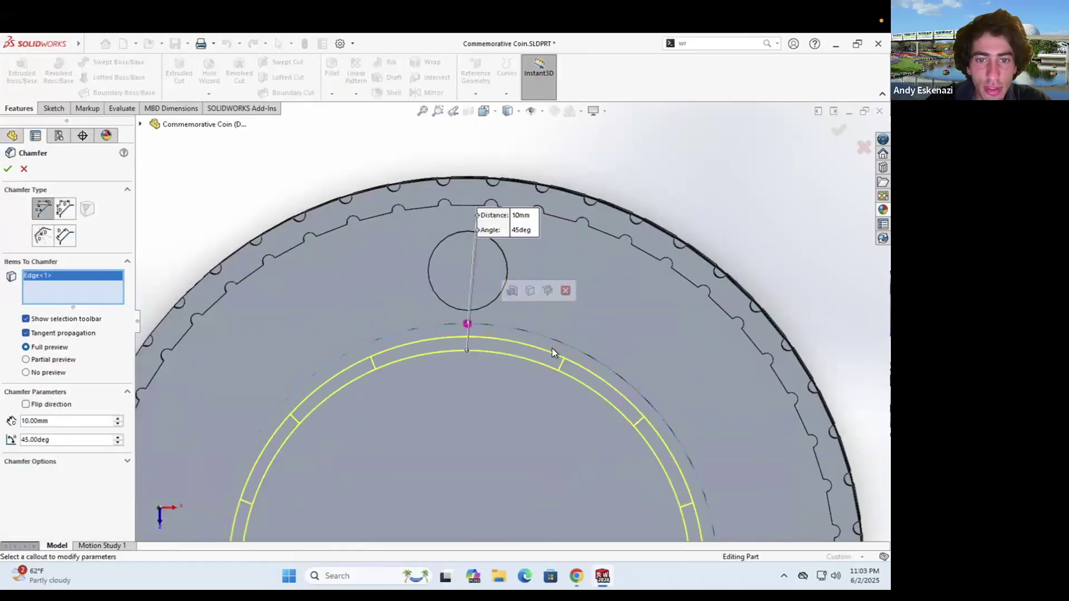
click(60, 421)
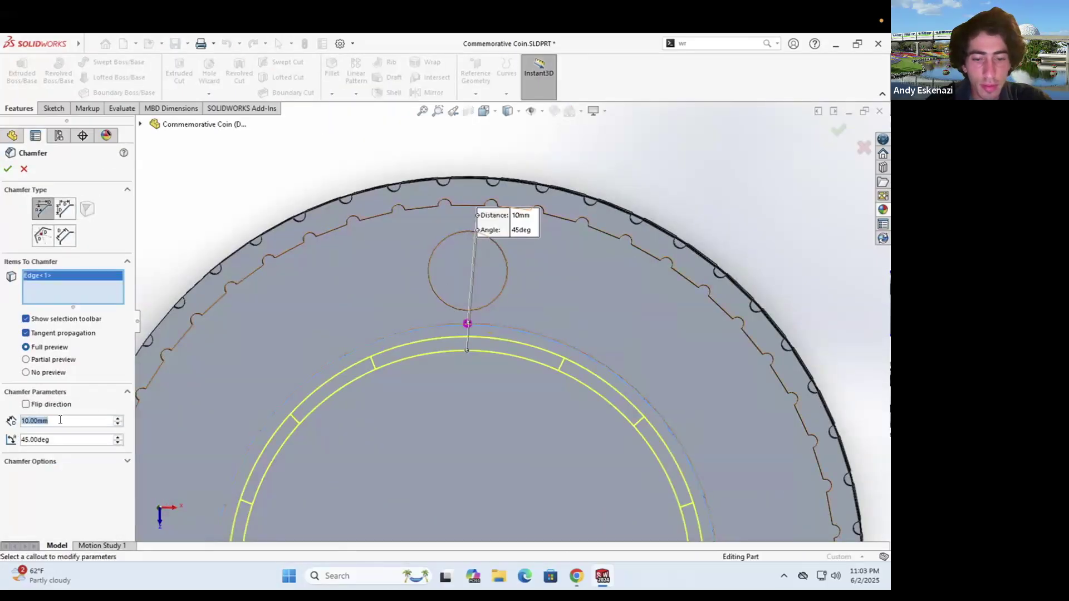
text(5)
key(Return)
middle_drag(409, 347, 359, 329)
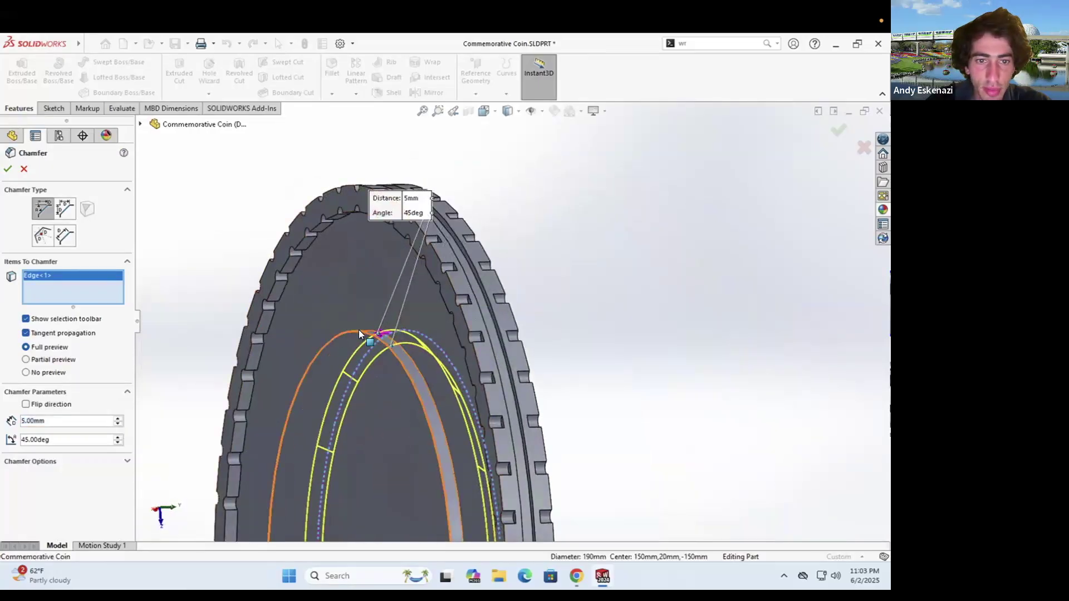
click(359, 330)
click(9, 169)
middle_drag(427, 279, 294, 266)
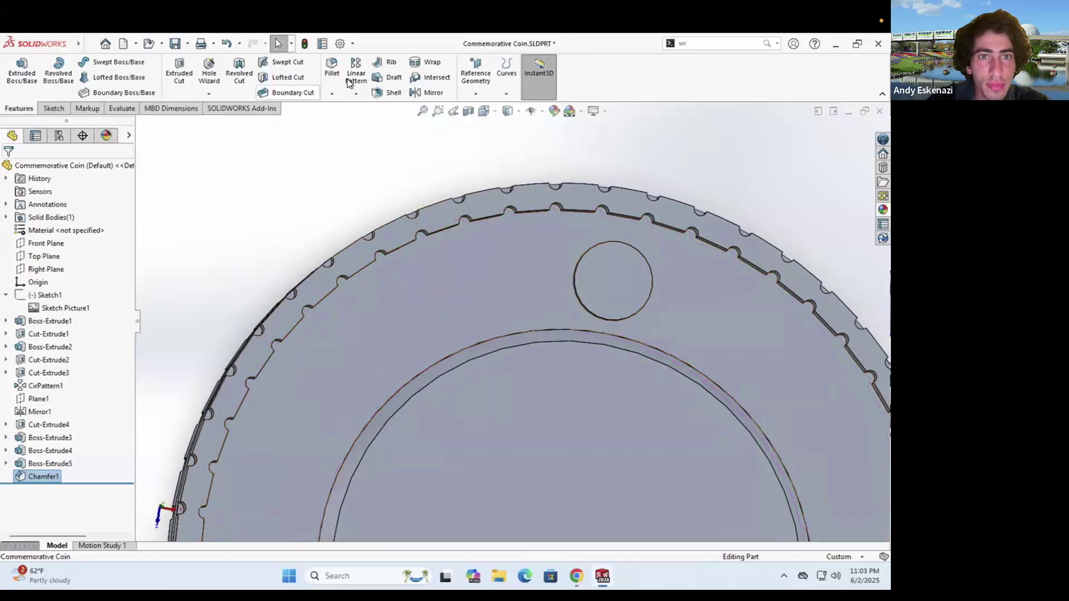
Chamfer the small round boss's circular edge with a 1 mm distance at 45 degrees
click(332, 94)
click(351, 122)
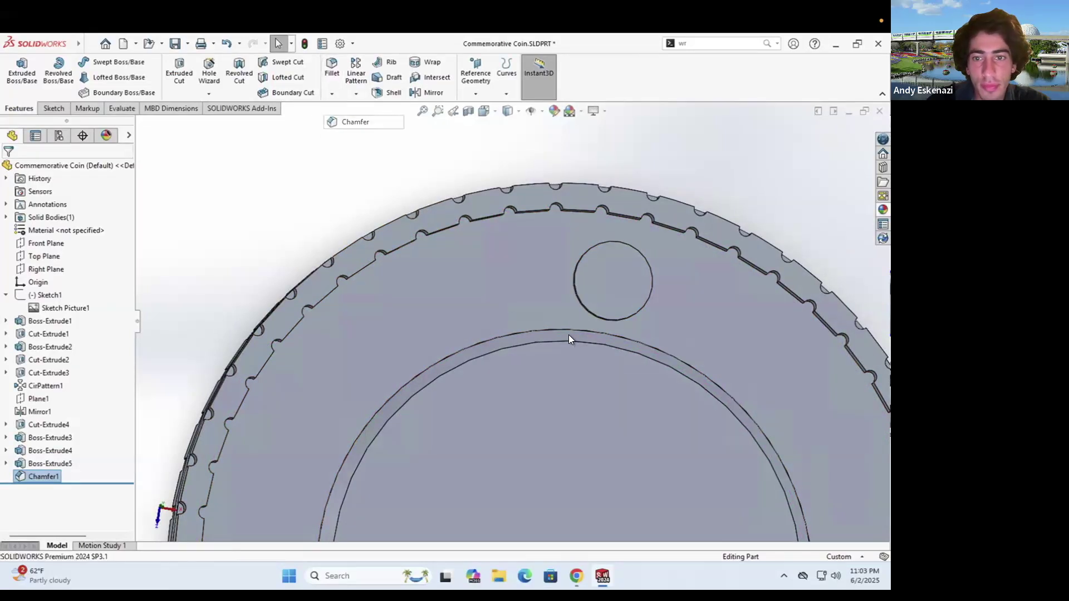
click(586, 309)
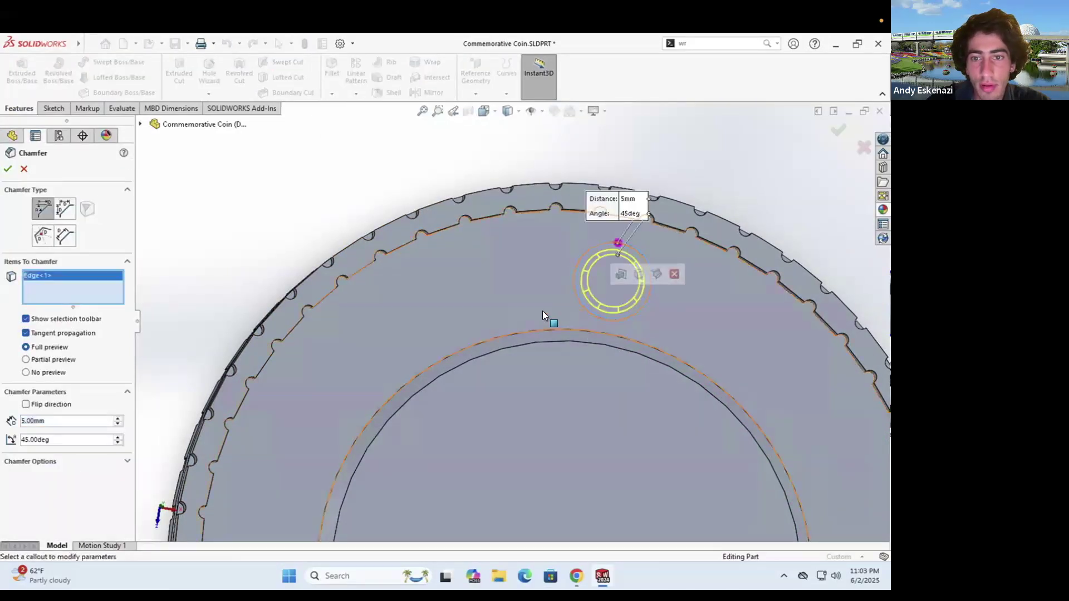
text(1)
key(Return)
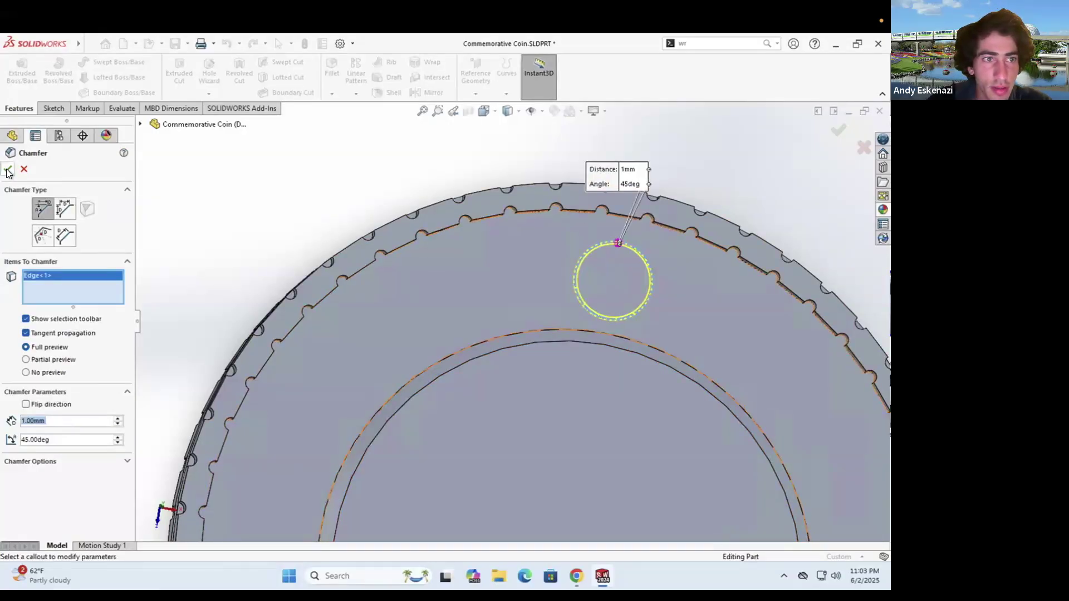
click(8, 169)
scroll(399, 238, up, 5)
scroll(559, 245, down, 3)
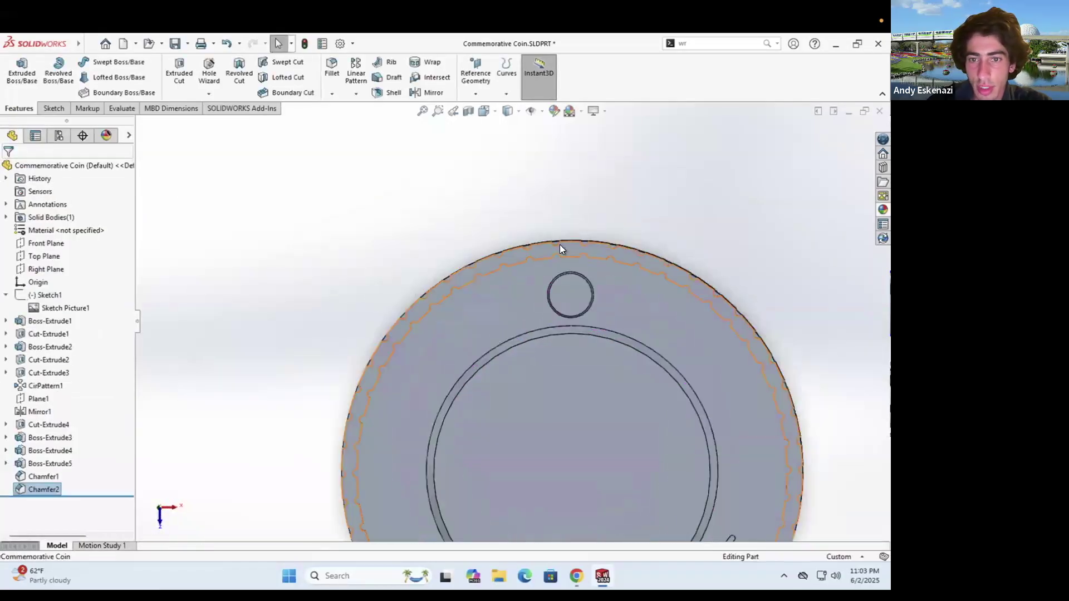
Set up a circular pattern of the small boss's chamfer around the central disc's edge, with instance spacing, 5 instances and a second direction enabled
scroll(559, 245, up, 3)
scroll(580, 318, down, 3)
click(353, 98)
click(366, 122)
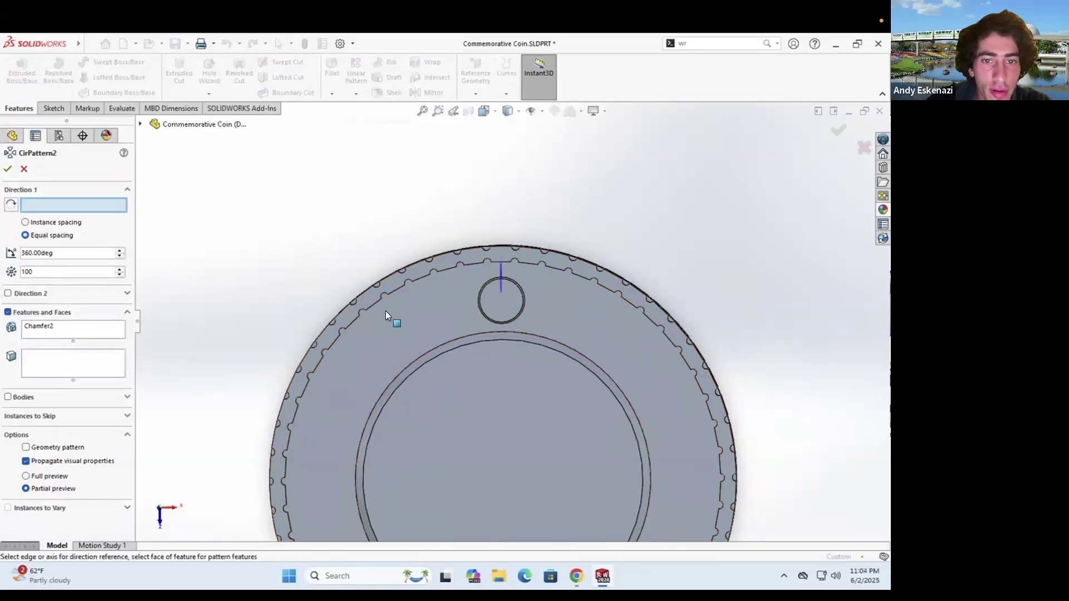
click(407, 373)
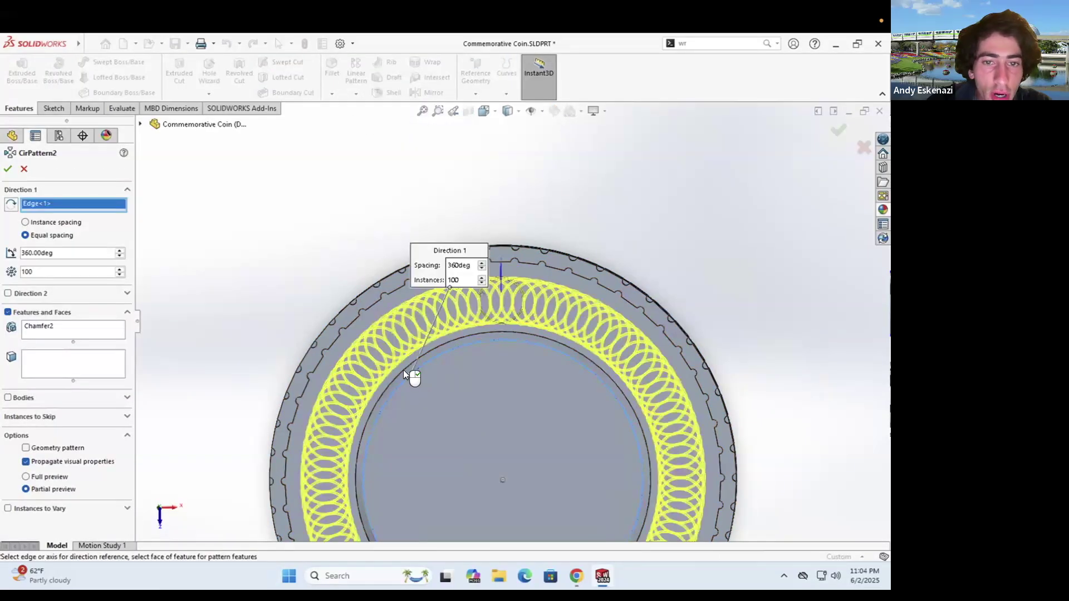
click(33, 223)
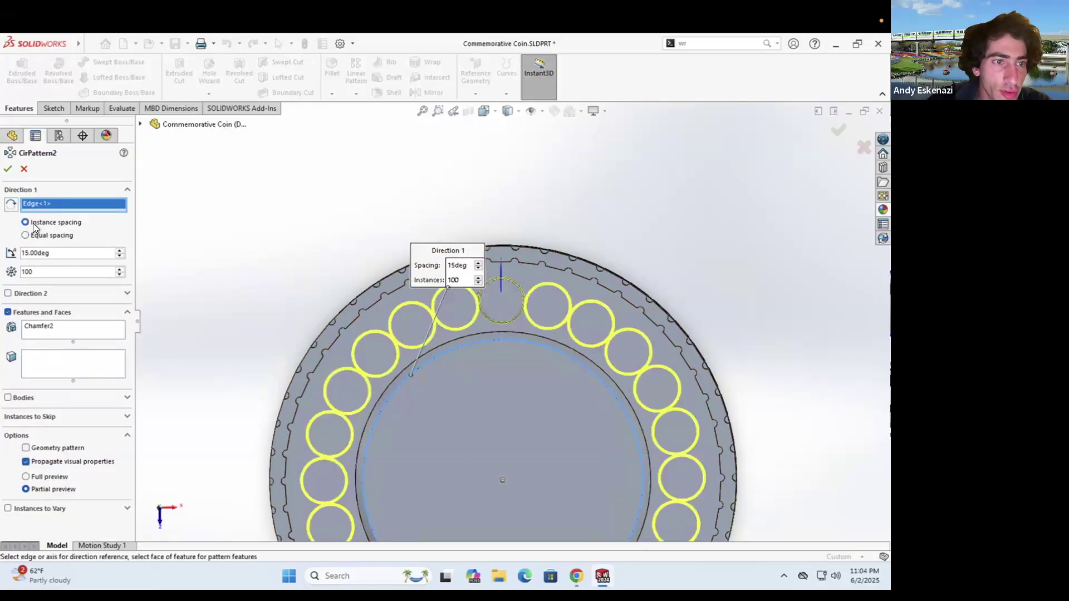
click(9, 294)
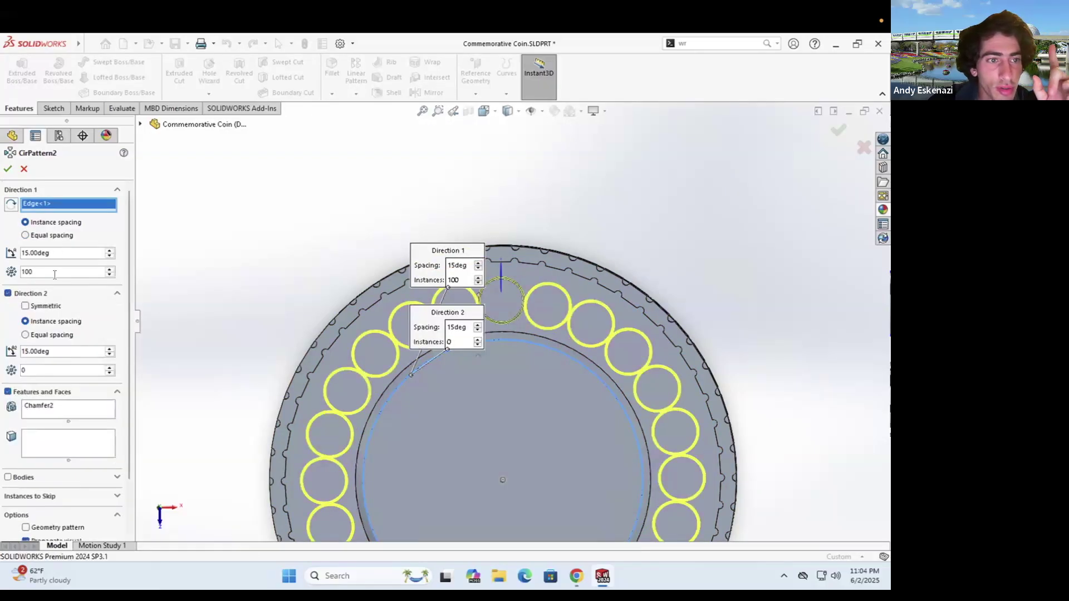
text(5)
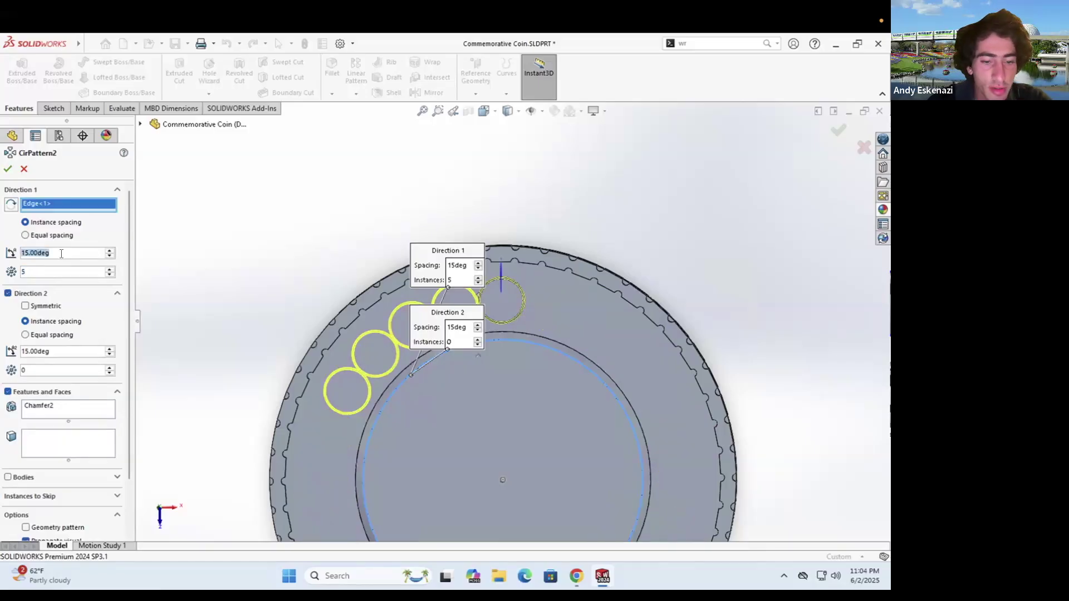
Try spacings of 20, 30, 25 and 27 degrees for the circular pattern's first direction
text(20)
key(Return)
scroll(347, 333, up, 3)
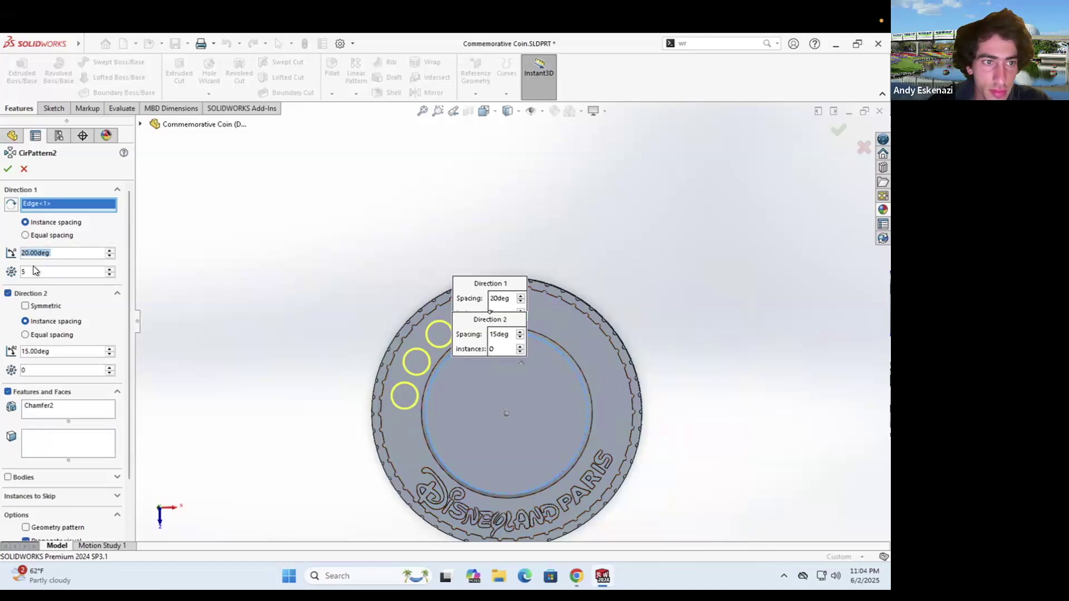
text(30)
key(Return)
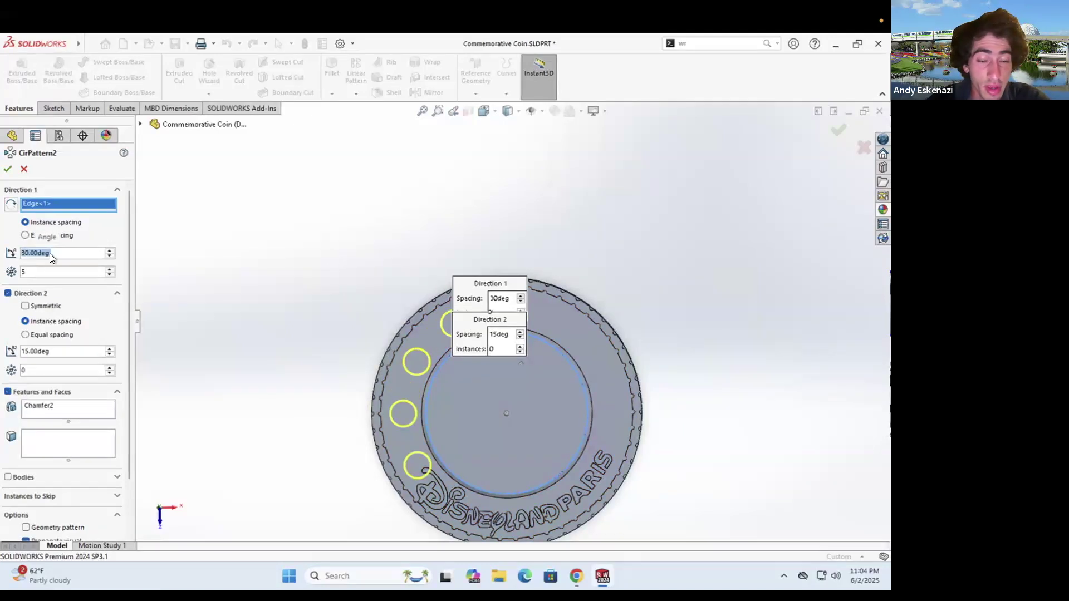
text(25)
key(Return)
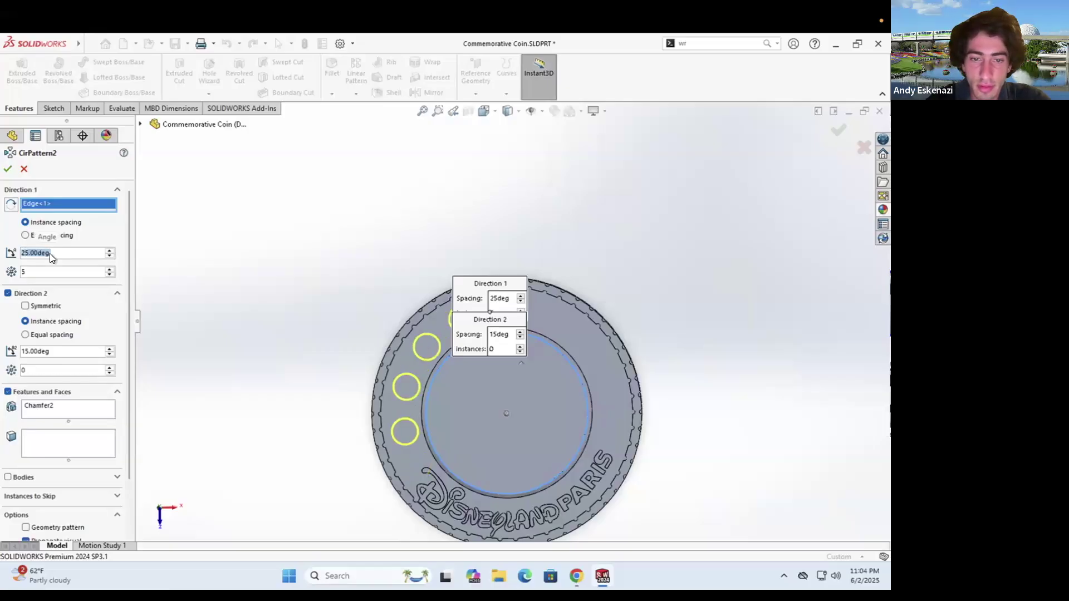
text(27)
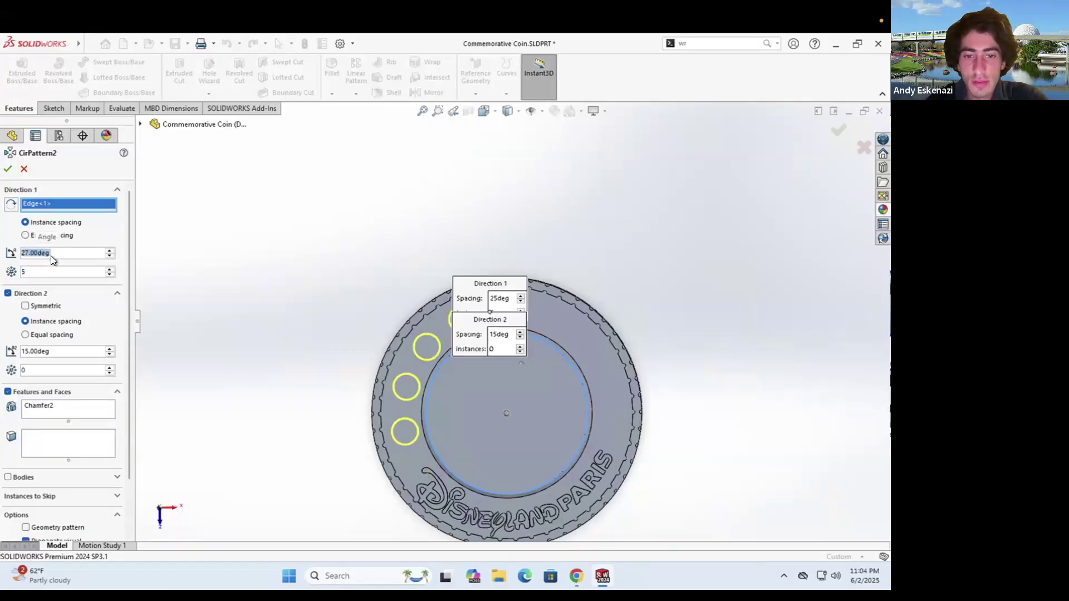
key(Return)
scroll(495, 413, up, 2)
mouse_move(494, 412)
middle_down()
mouse_move(475, 390)
mouse_move(484, 410)
middle_up()
key(ctrl+1)
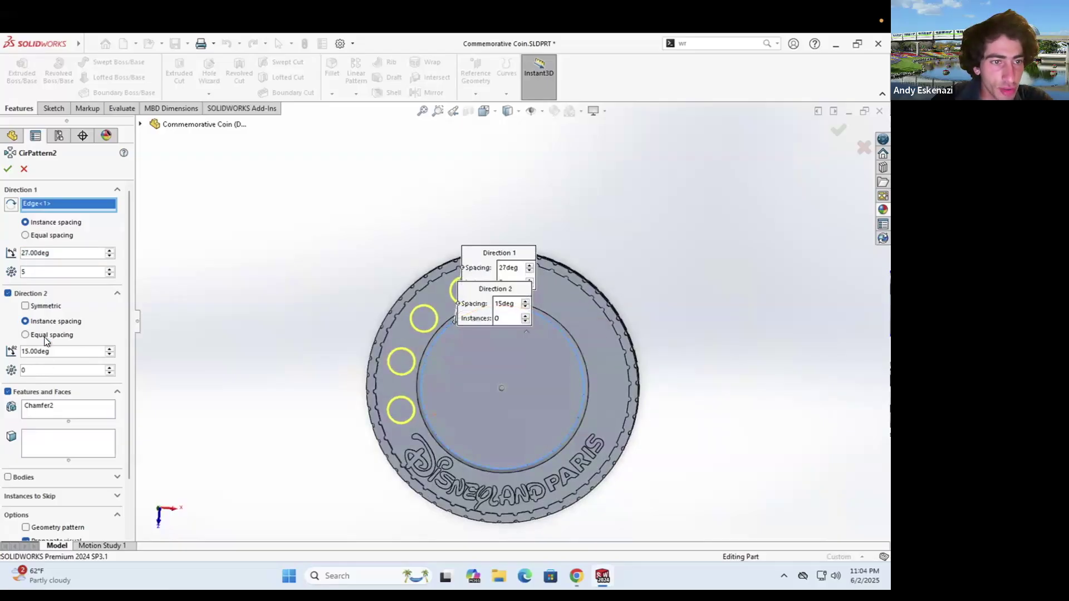
Set the circular pattern's second direction to 4 instances spaced 27 degrees apart
double_click(39, 372)
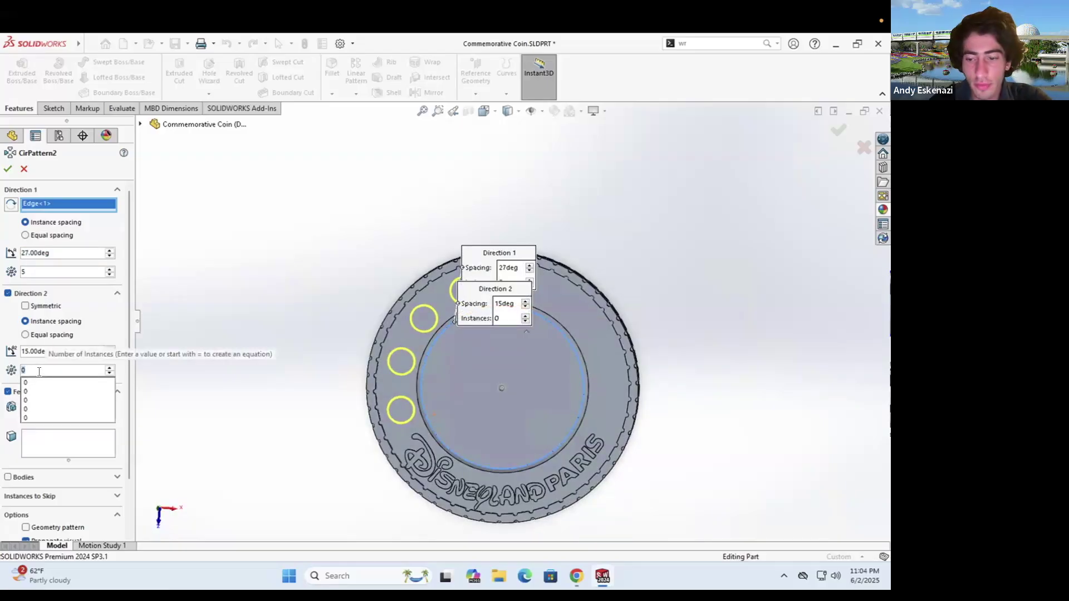
text(4)
click(48, 353)
text(27)
key(Return)
middle_drag(432, 416, 496, 405)
scroll(508, 402, down, 1)
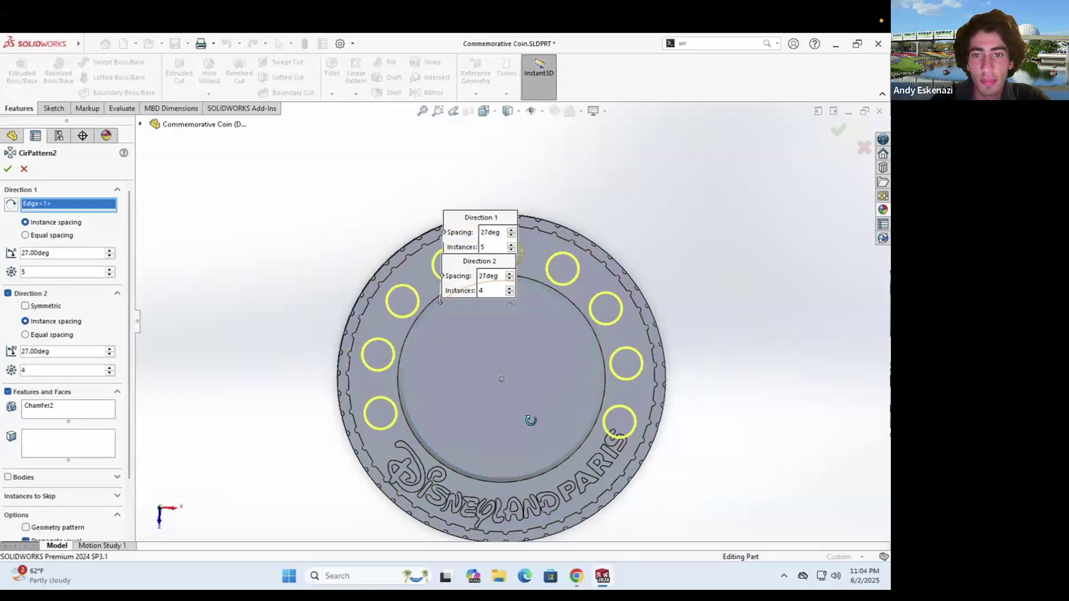
Set the spacing of both circular pattern directions to 25 degrees
scroll(534, 423, down, 1)
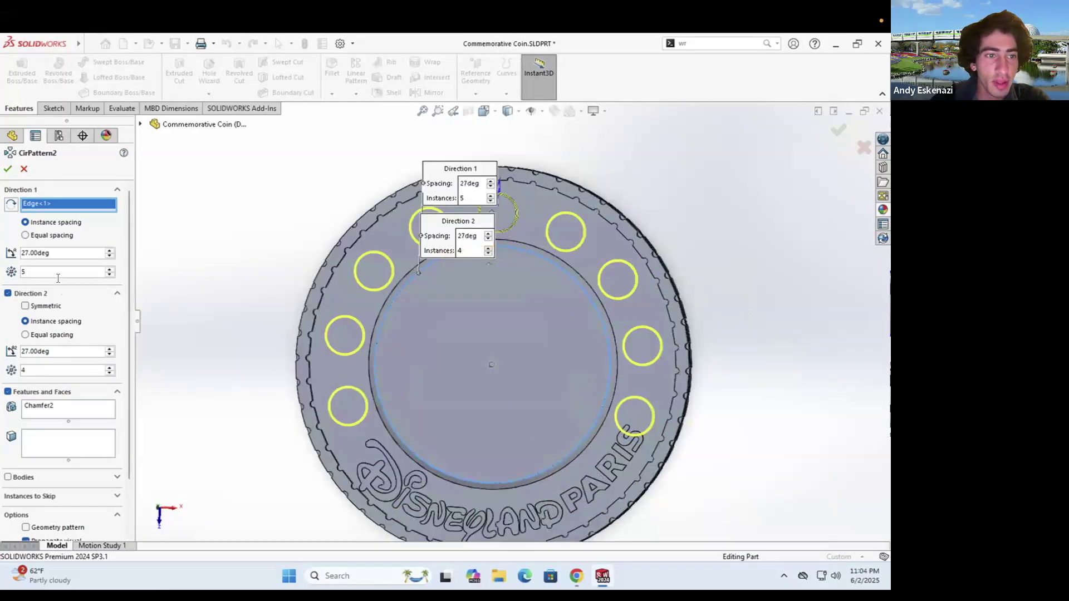
text(25)
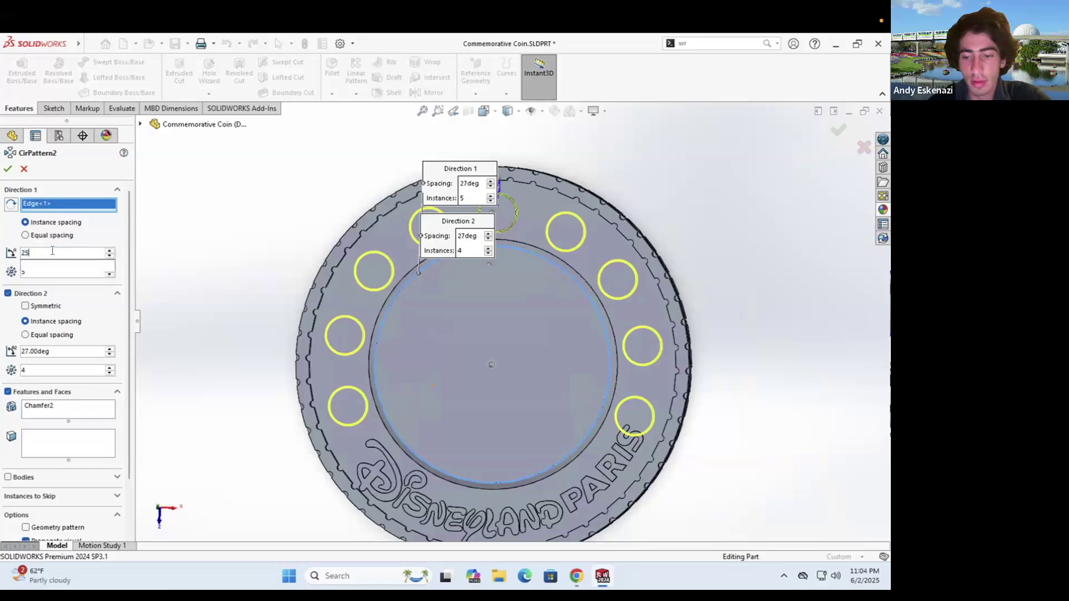
key(Return)
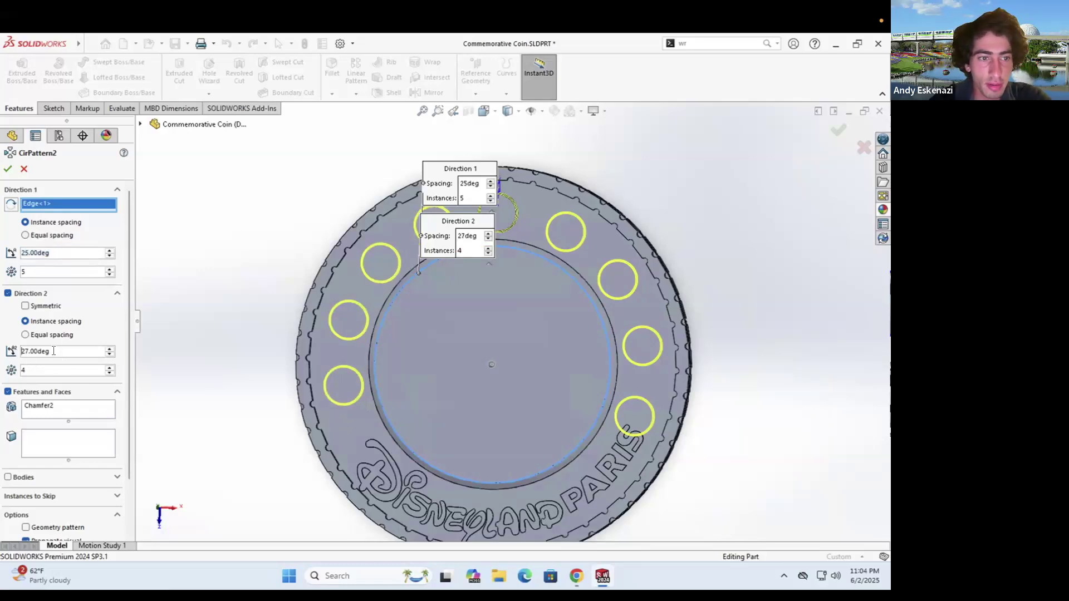
text(25)
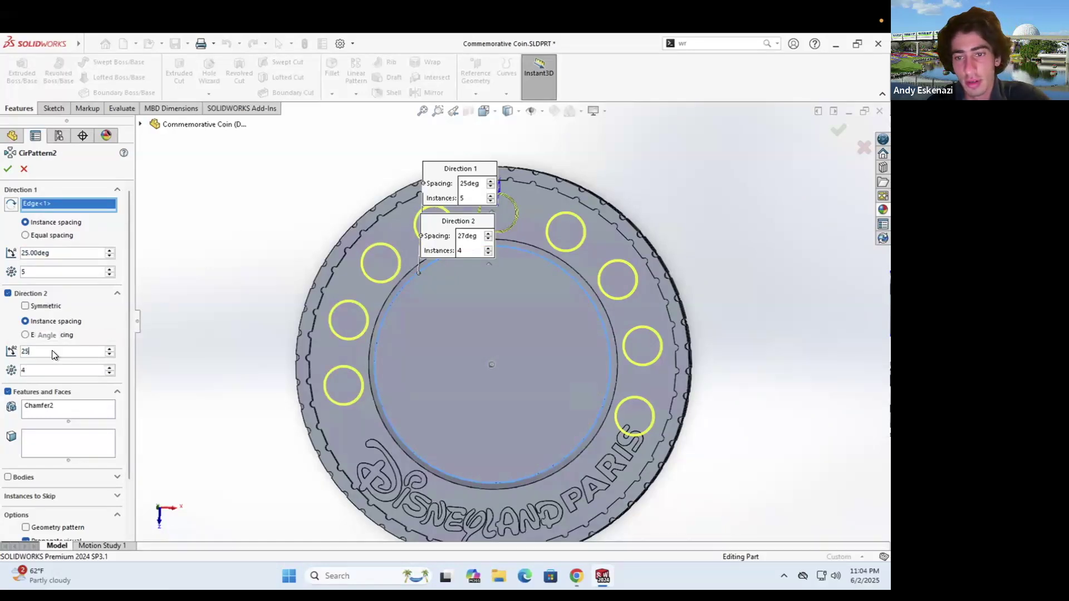
key(Return)
mouse_move(416, 387)
middle_down()
mouse_move(420, 372)
mouse_move(424, 393)
middle_up()
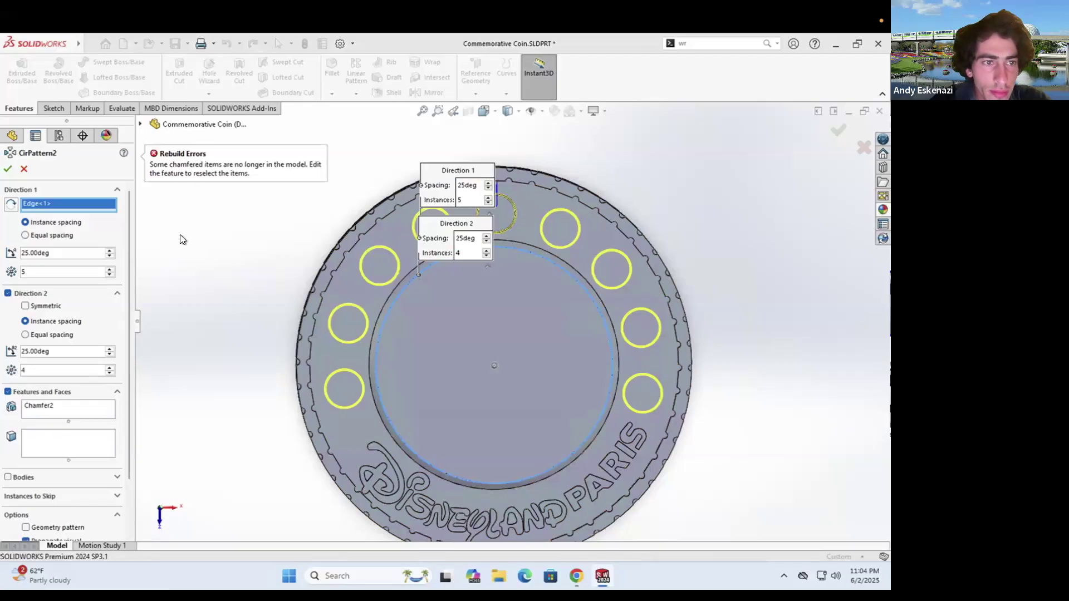
Add the small round boss to the patterned features alongside its chamfer and complete the circular pattern
click(65, 412)
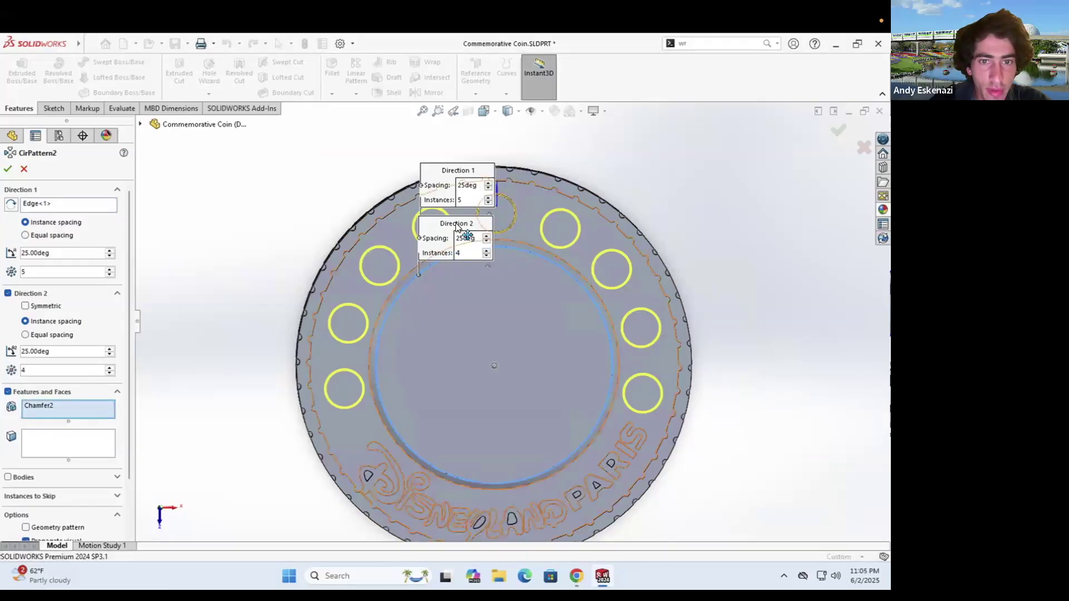
click(493, 209)
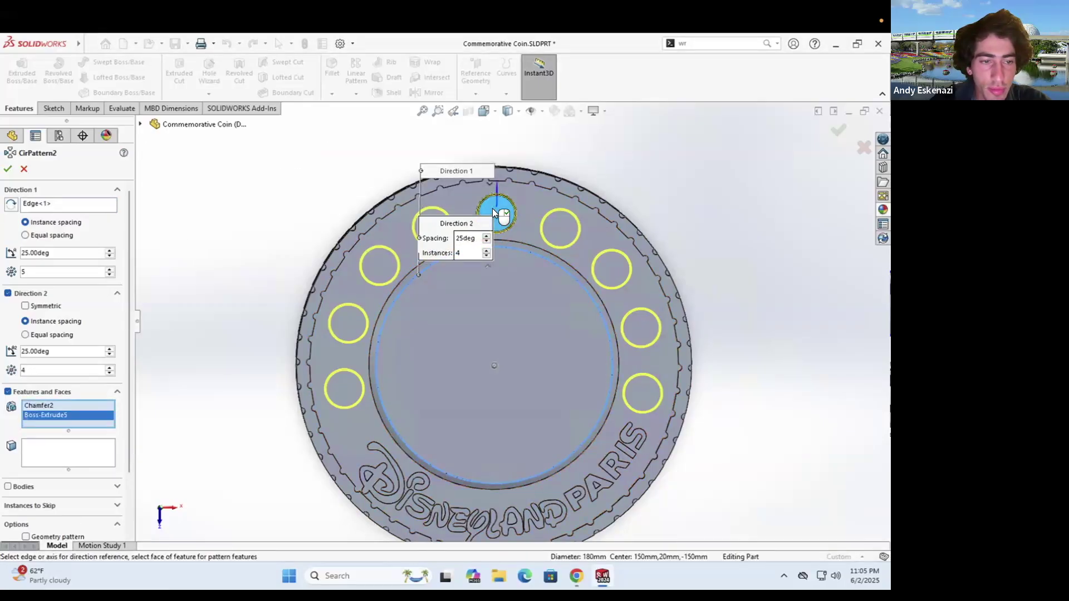
click(9, 168)
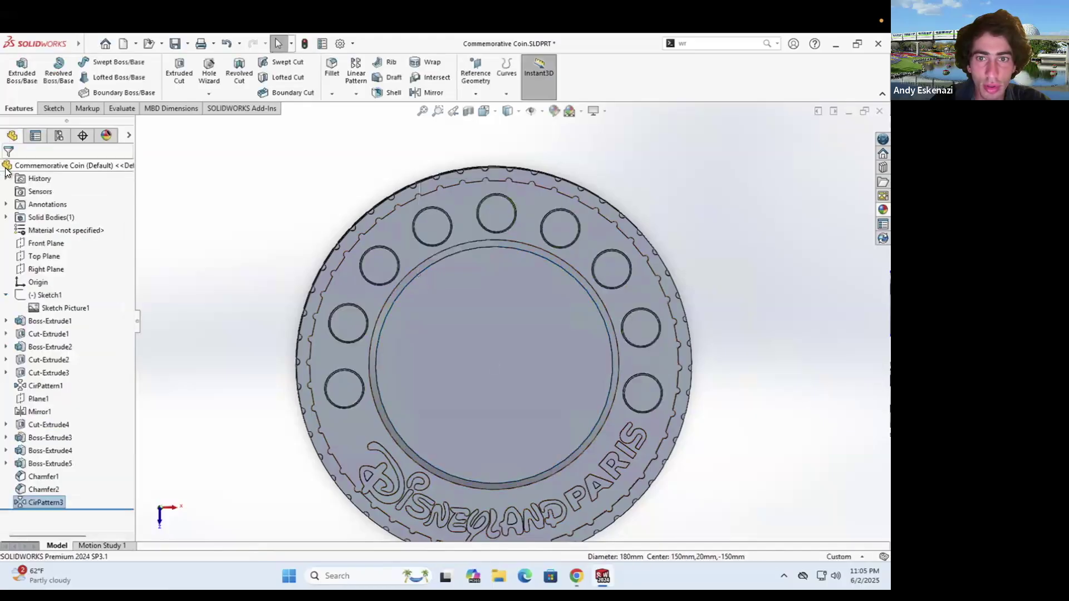
middle_drag(345, 334, 460, 433)
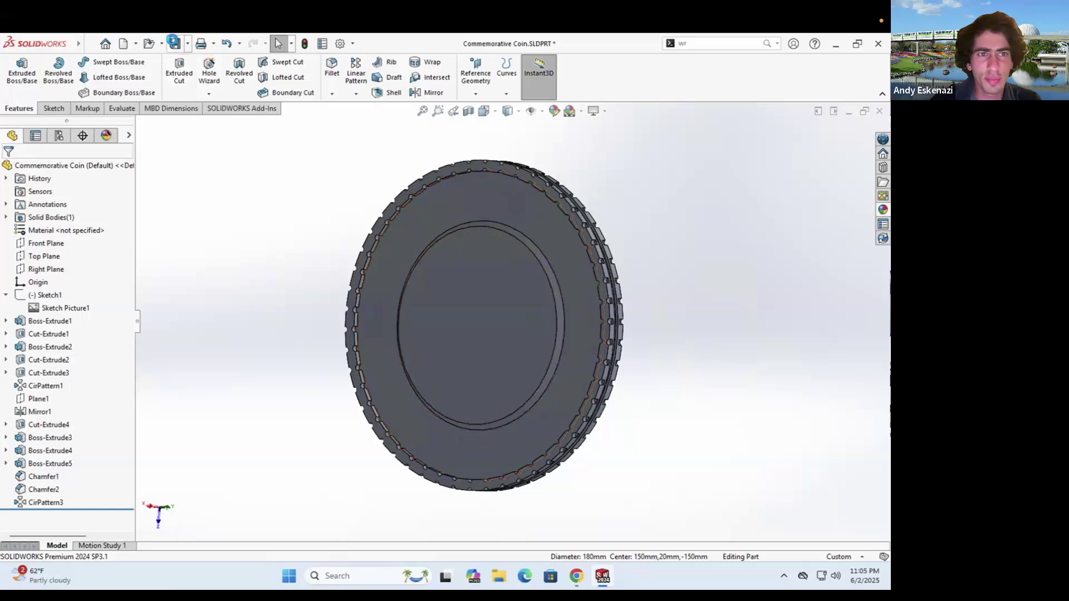
Start a sketch on the recessed ring face around the central disc on the coin's plain reverse side, viewed normal to it
middle_drag(536, 386, 497, 468)
scroll(497, 464, down, 1)
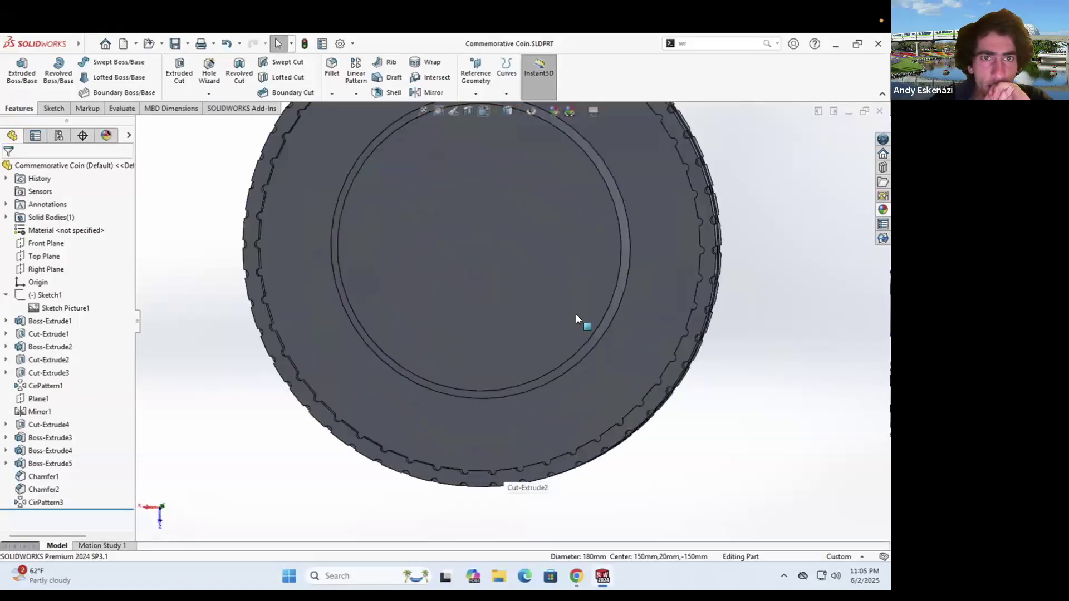
click(57, 106)
click(22, 76)
click(460, 426)
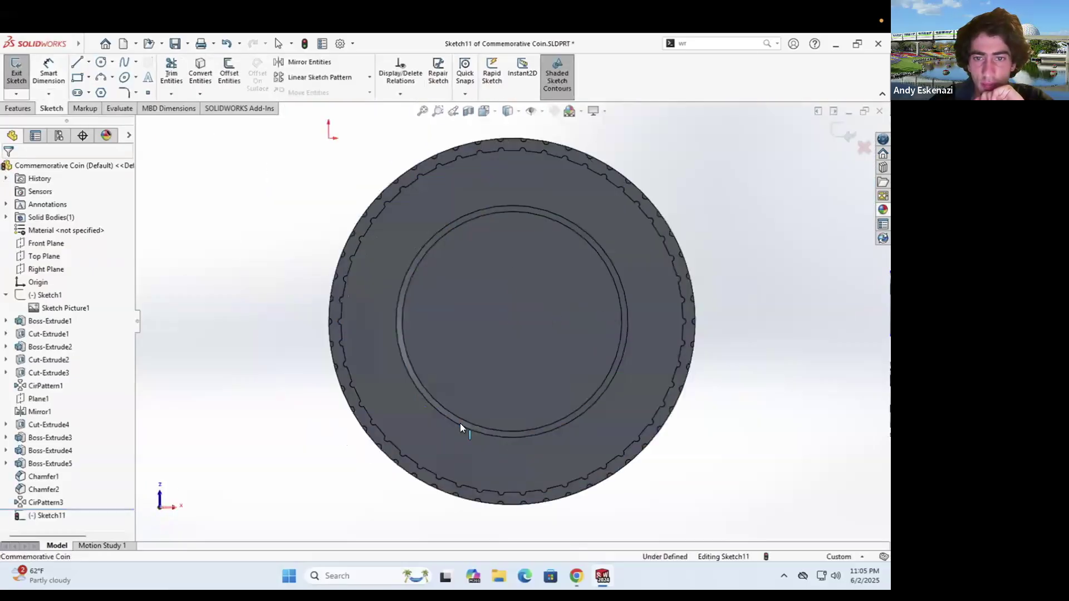
mouse_move(429, 374)
middle_down()
mouse_move(501, 386)
mouse_move(521, 480)
mouse_move(408, 450)
mouse_move(442, 309)
mouse_move(508, 389)
mouse_move(501, 365)
middle_up()
key(ctrl+8)
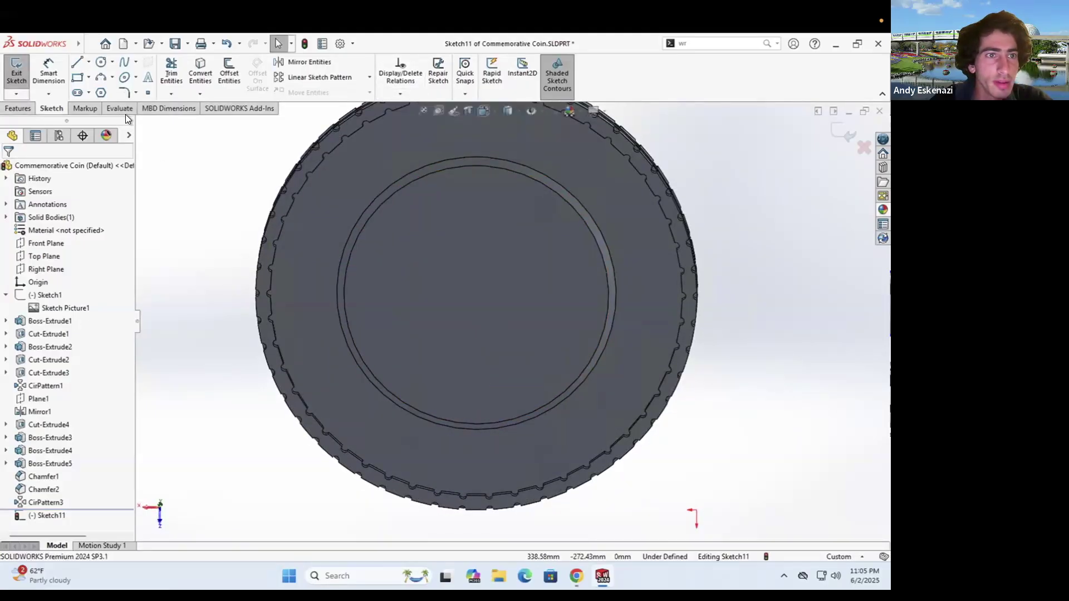
Try sketch text "2025" along the outer circular edge of the central disc in a custom font at 50 points
click(145, 81)
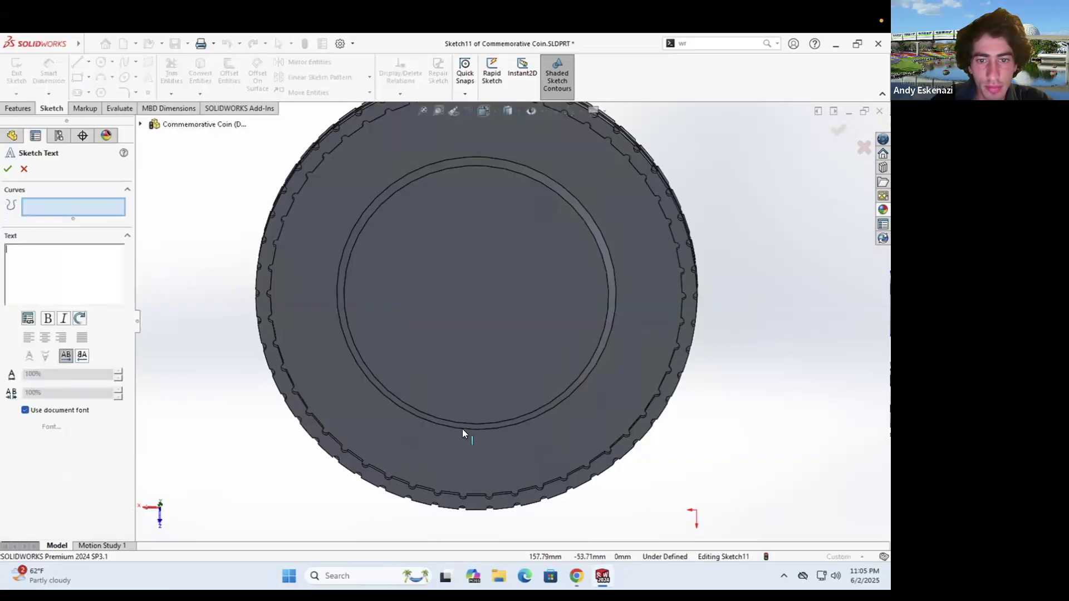
click(462, 430)
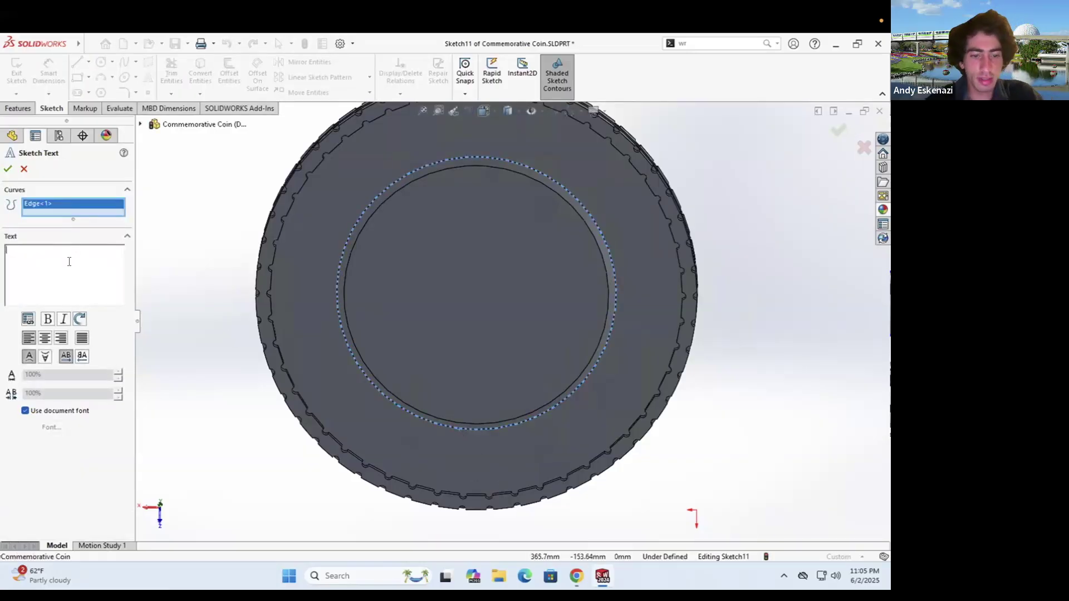
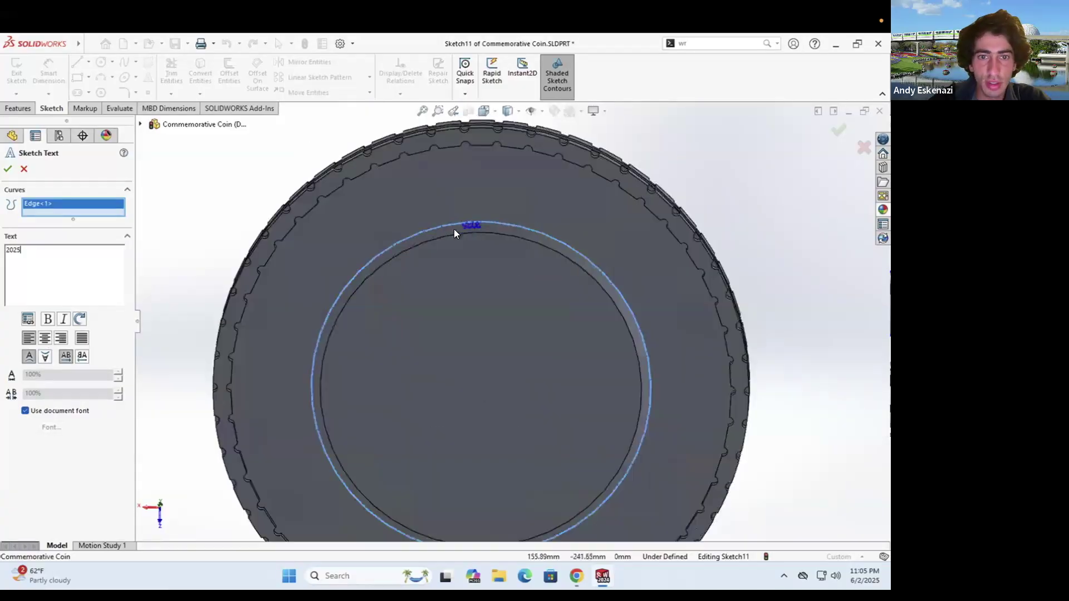
click(26, 410)
click(50, 427)
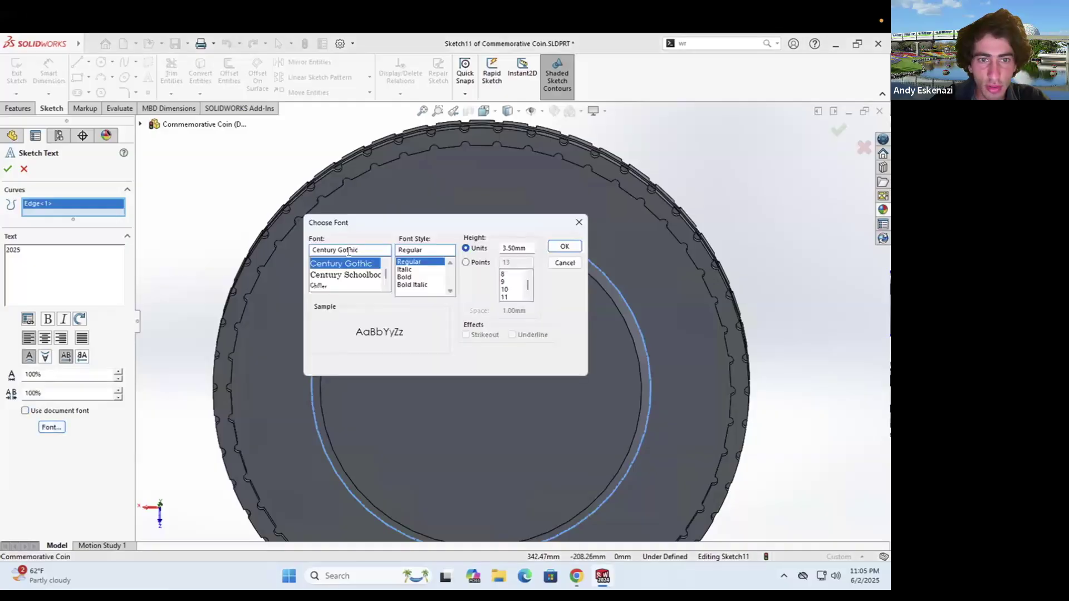
scroll(362, 278, up, 10)
click(328, 285)
click(465, 262)
text(50)
click(560, 246)
Try the "2025" text at 100 points with centred alignment on the disc edge
click(51, 427)
double_click(505, 262)
text(100)
click(560, 247)
click(45, 338)
scroll(357, 334, up, 2)
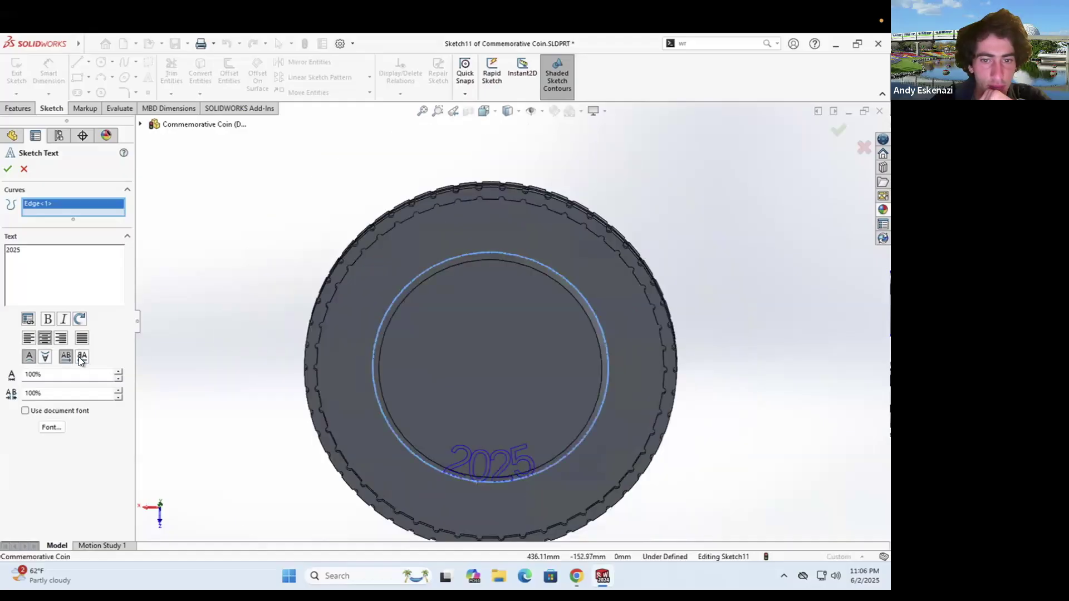
Try flipping the "2025" text vertically to the outside of the disc edge, and discard the sketch text
click(46, 356)
scroll(463, 425, up, 2)
middle_drag(463, 425, 445, 390)
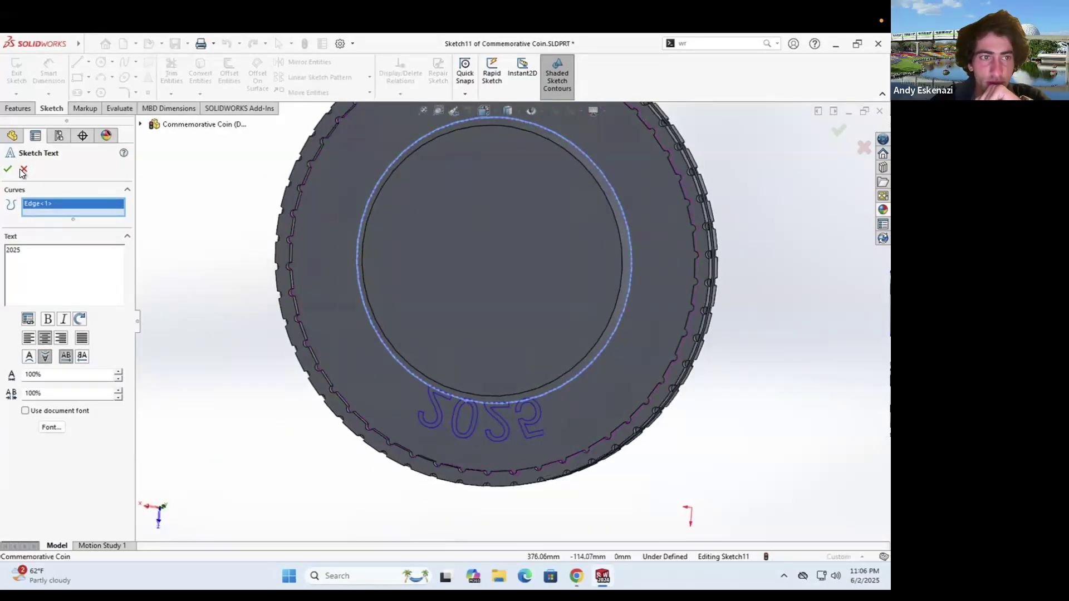
click(23, 169)
Draw a vertical construction line through the centre of the central disc, spanning its outer circular edge
scroll(393, 208, up, 2)
key(l)
click(510, 204)
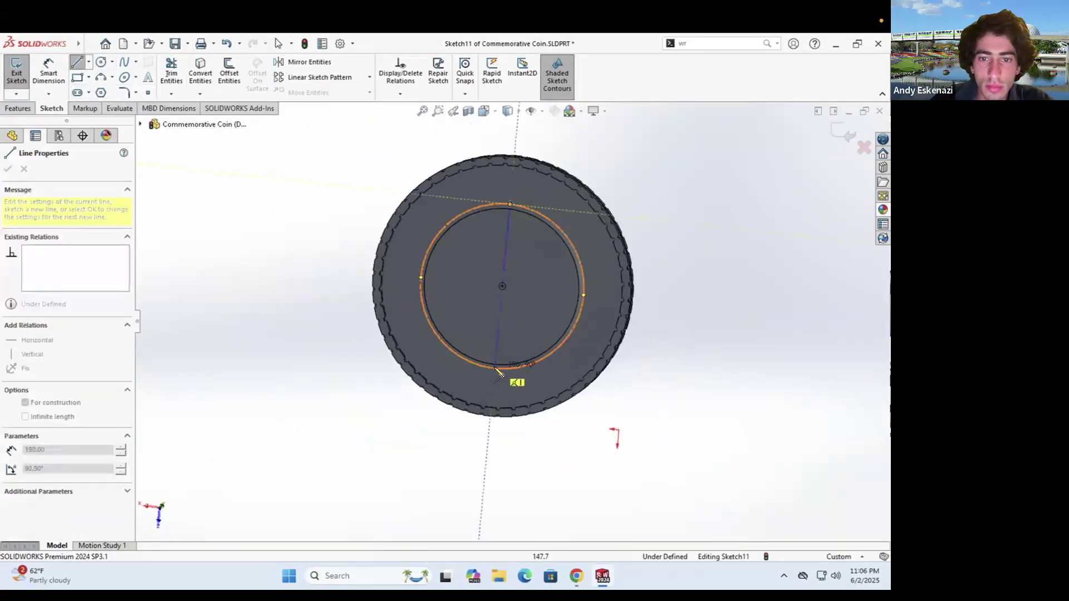
click(495, 368)
key(Escape)
Draw a circle centred on the coin in the recessed ring and make it construction geometry
click(100, 62)
click(502, 287)
click(409, 350)
key(Escape)
click(410, 349)
click(25, 374)
Dimension the construction circle's diameter at 270 mm
click(49, 73)
click(390, 300)
click(331, 299)
text(270)
key(Return)
key(Escape)
Try sketch text "2025" along the 270 mm construction circle with a custom font instead of the document font
click(148, 77)
click(523, 401)
text(2025)
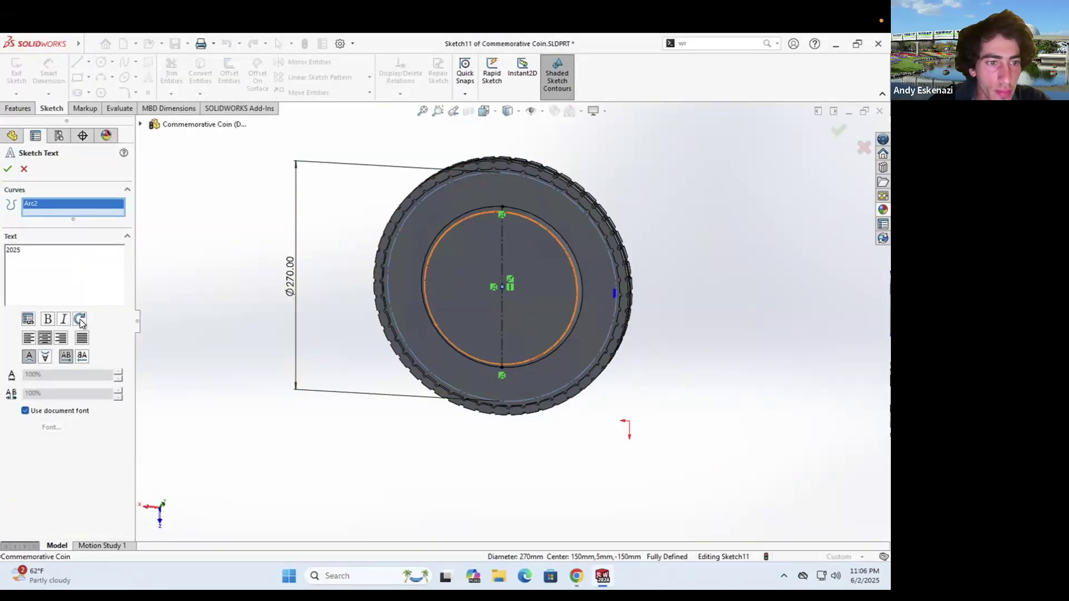
scroll(618, 301, down, 3)
click(25, 411)
click(51, 427)
scroll(341, 281, up, 4)
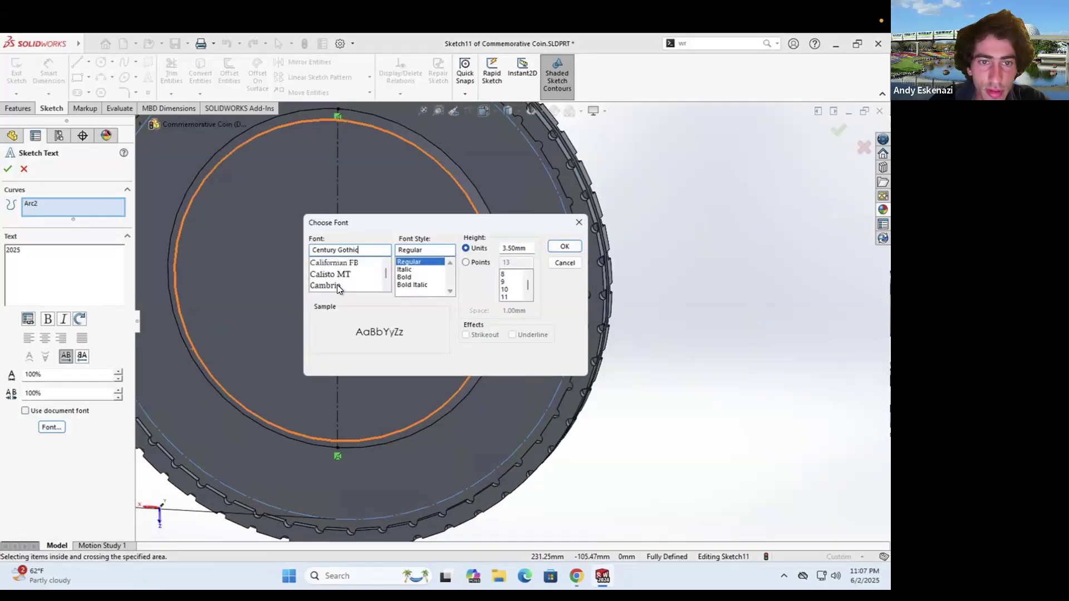
scroll(338, 288, up, 1)
click(339, 274)
click(564, 246)
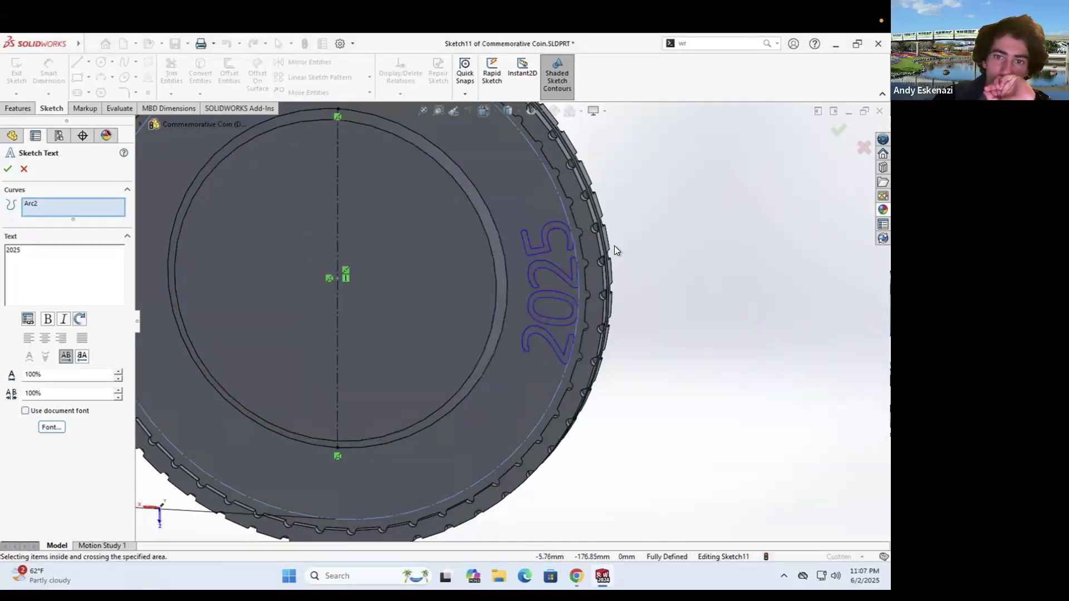
Set the "2025" text's width factor and character spacing to 120%
double_click(50, 374)
text(120)
double_click(58, 394)
text(120)
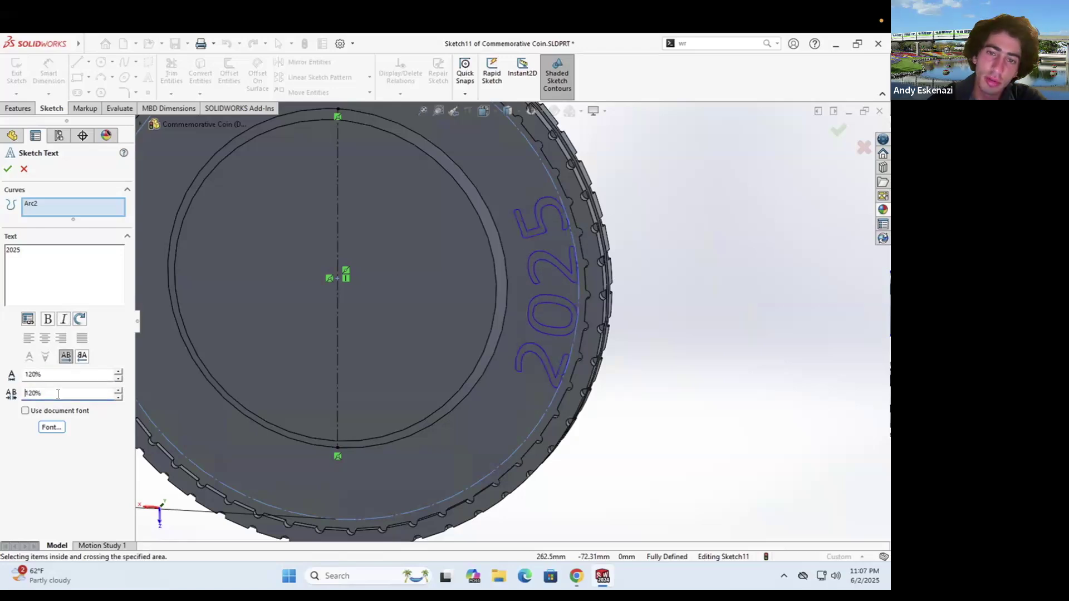
scroll(495, 323, up, 3)
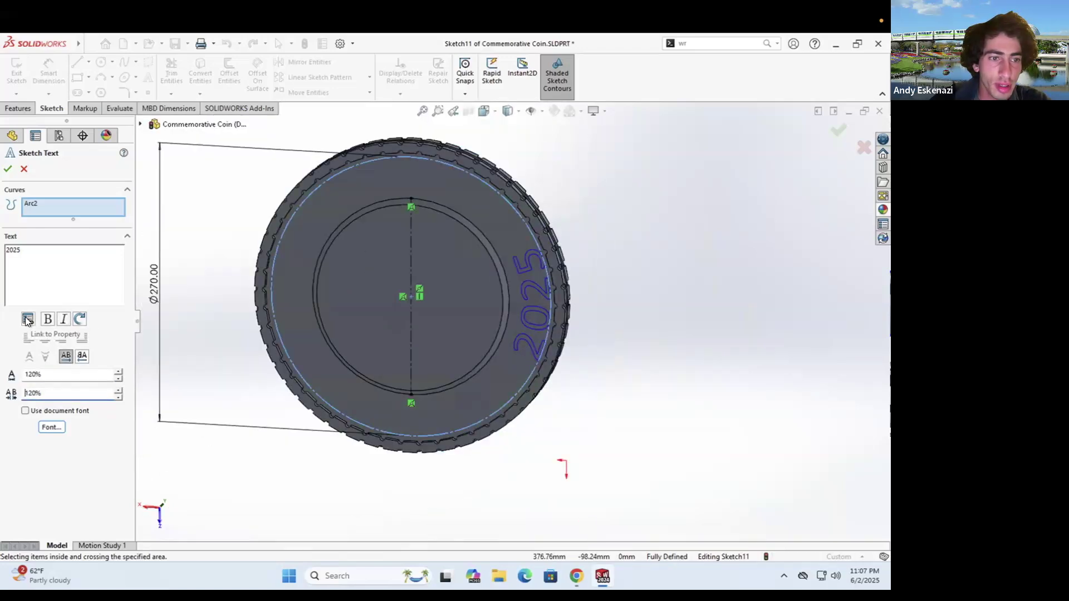
middle_drag(367, 348, 323, 353)
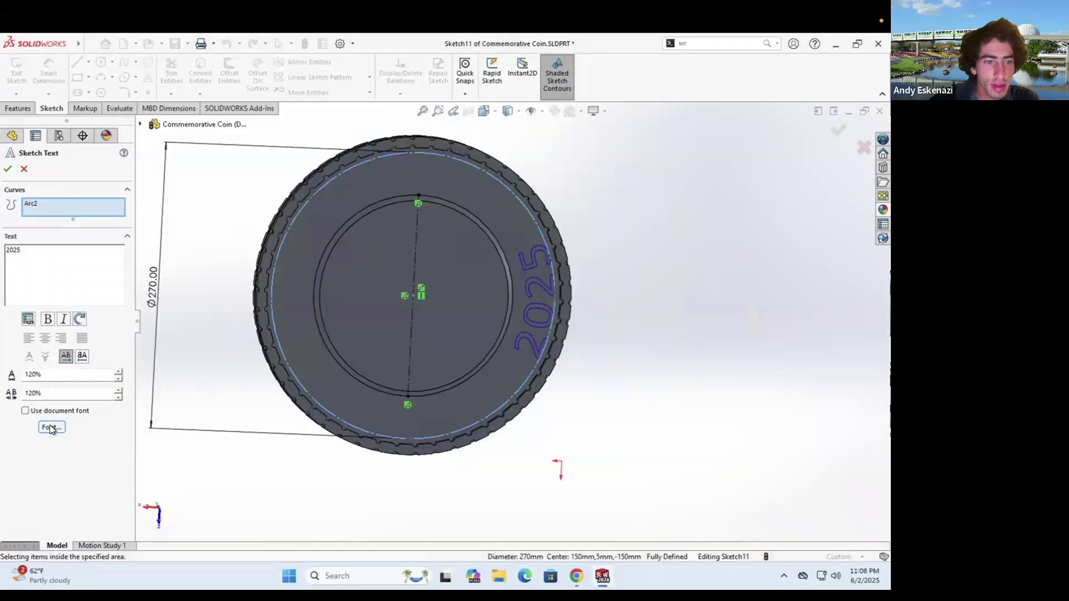
Try full, centred and left alignment for the "2025" text on the construction circle, and discard the text
click(51, 426)
click(563, 262)
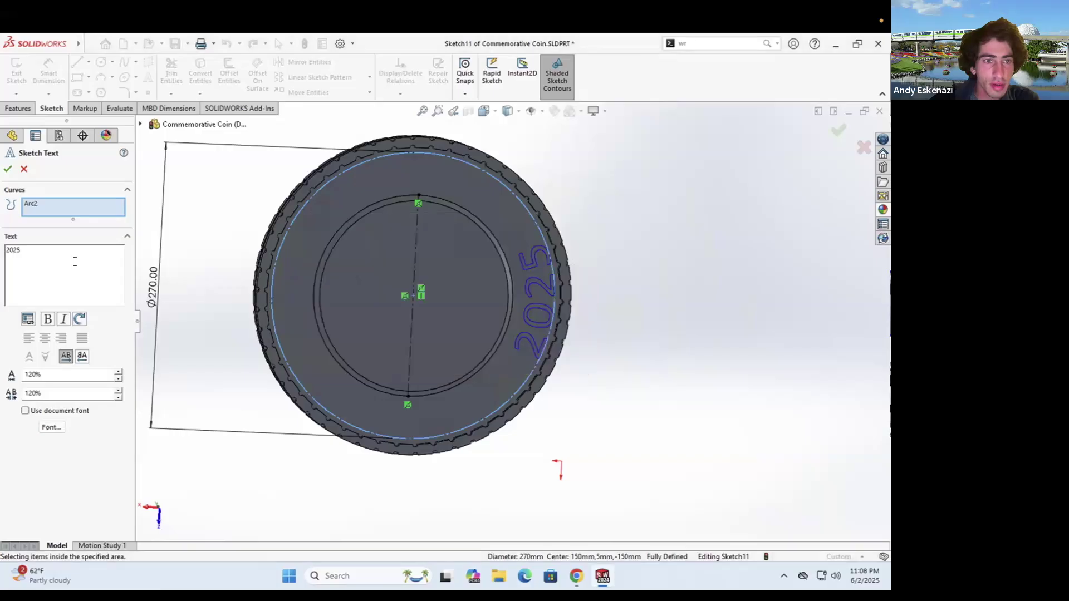
right_click(64, 205)
click(108, 186)
click(82, 338)
click(44, 338)
click(28, 337)
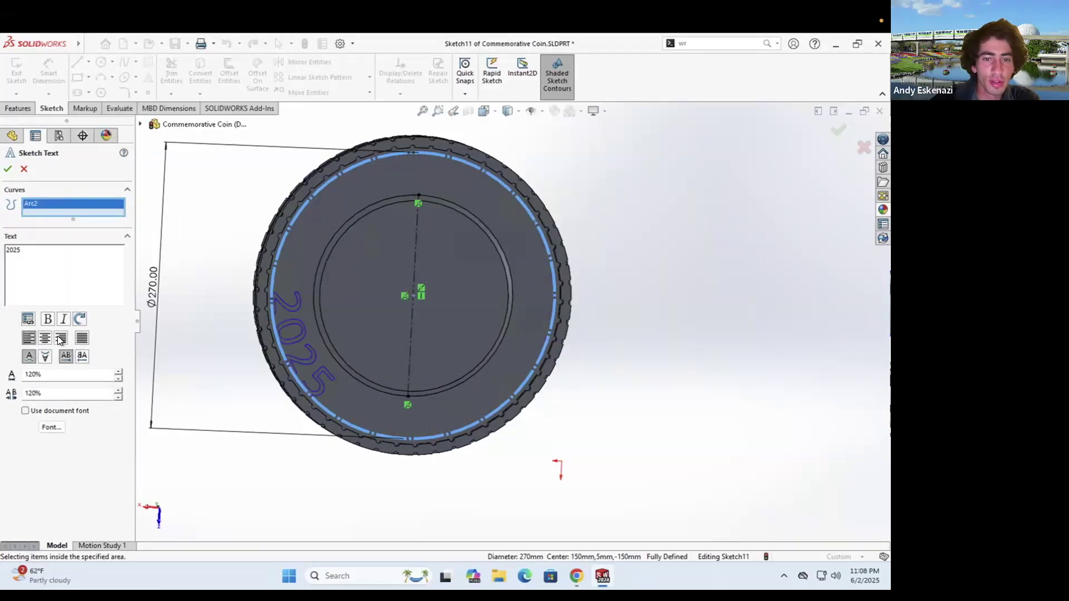
scroll(423, 295, down, 2)
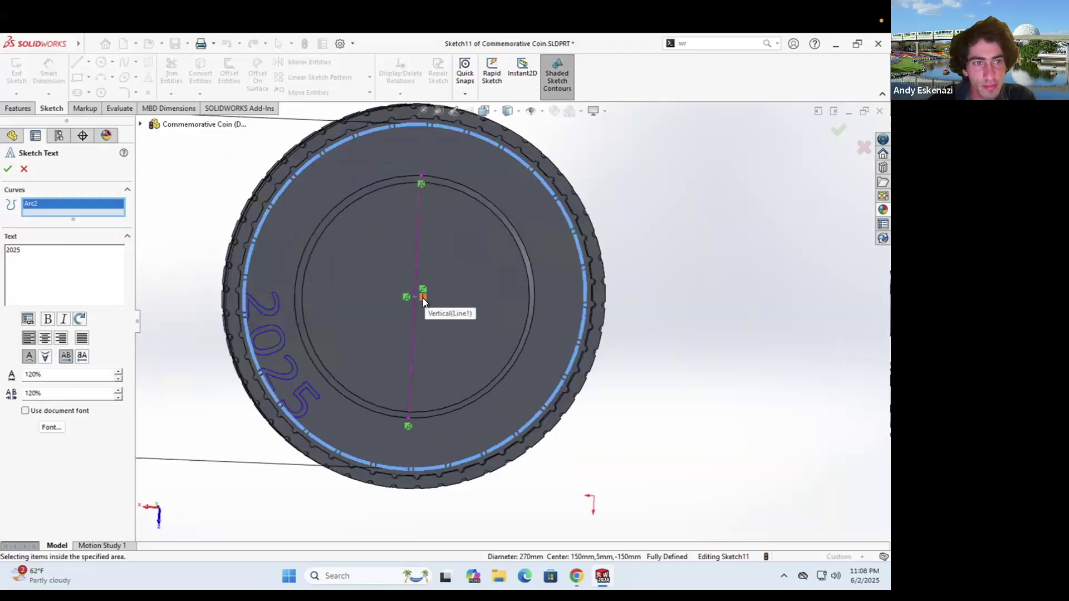
click(28, 319)
click(166, 270)
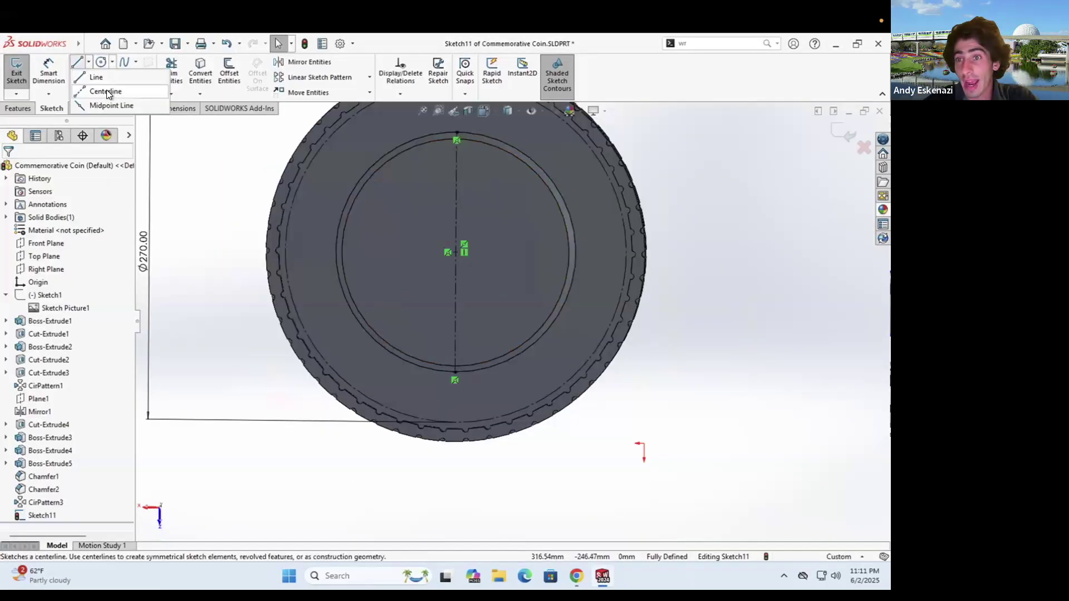
Draw a vertical construction line about 36 mm long down from the central disc's lowest point, continuing with a roughly horizontal one to one side
click(106, 91)
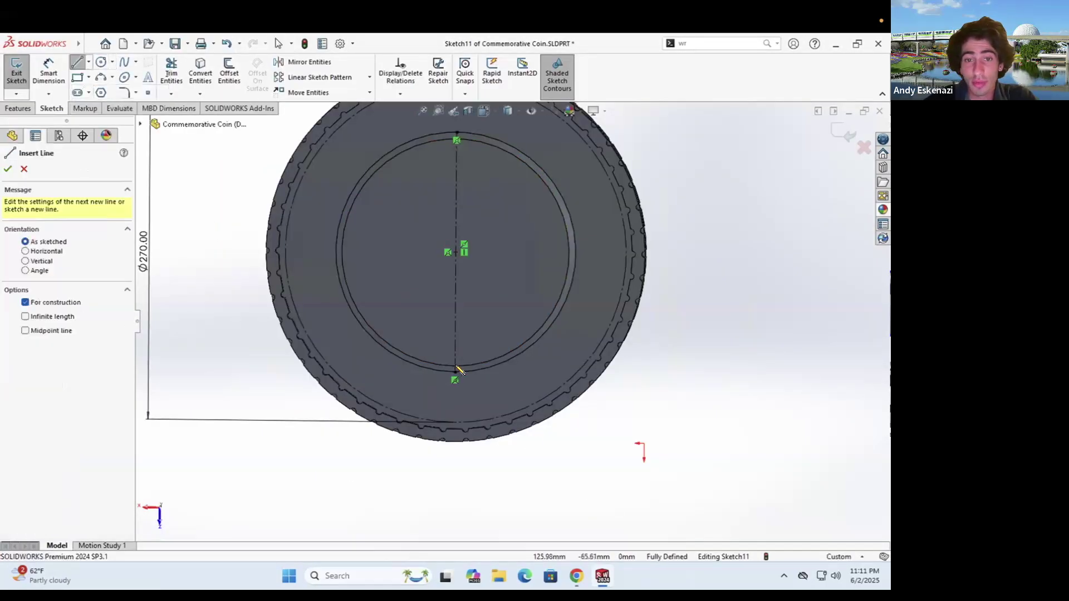
scroll(467, 374, down, 3)
click(465, 369)
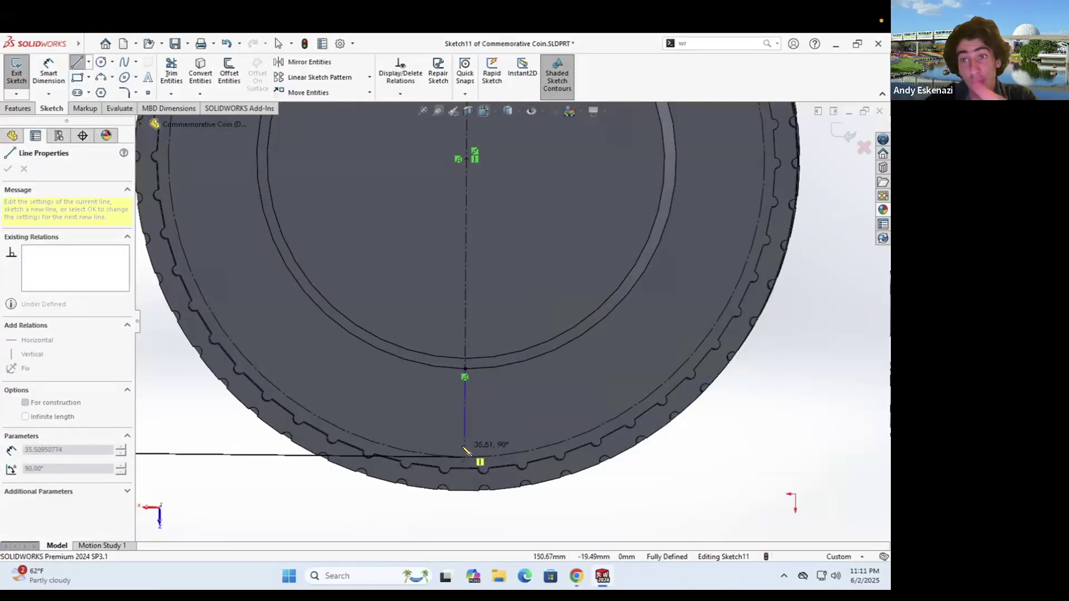
click(465, 447)
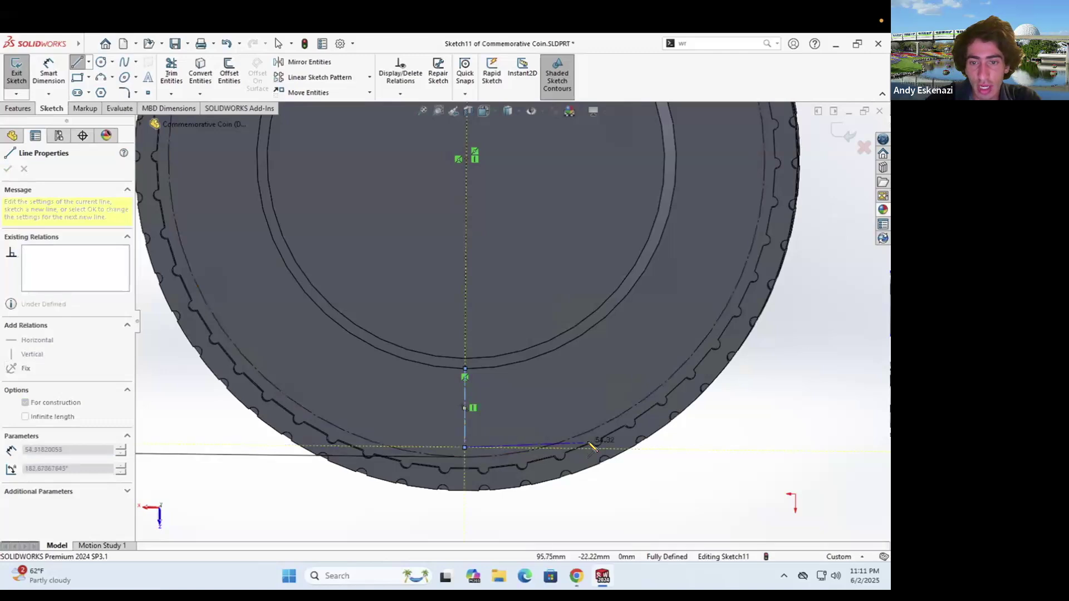
click(620, 445)
key(Escape)
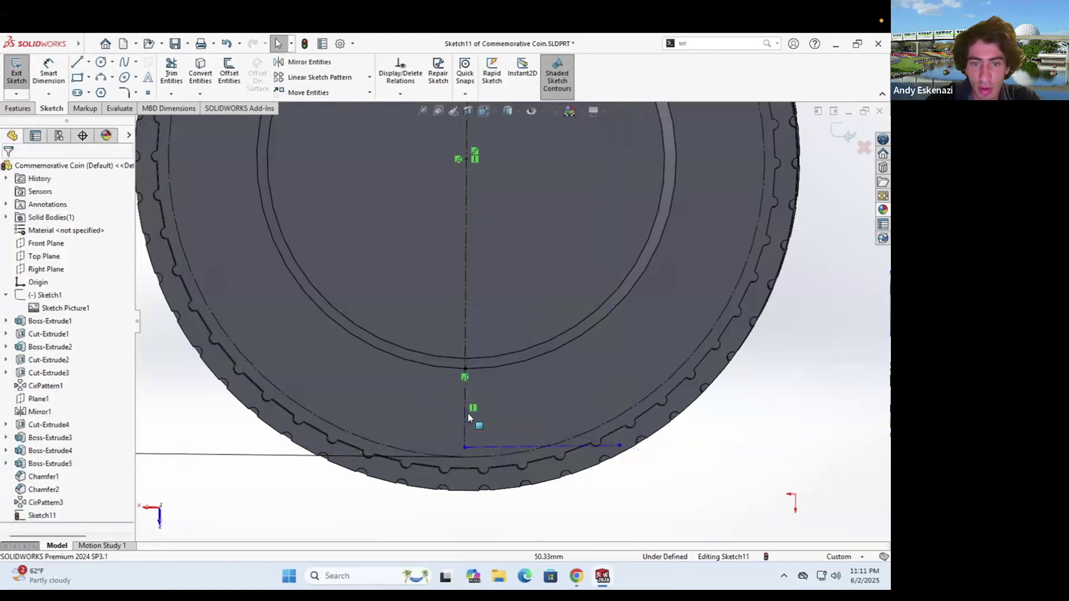
click(89, 61)
click(102, 92)
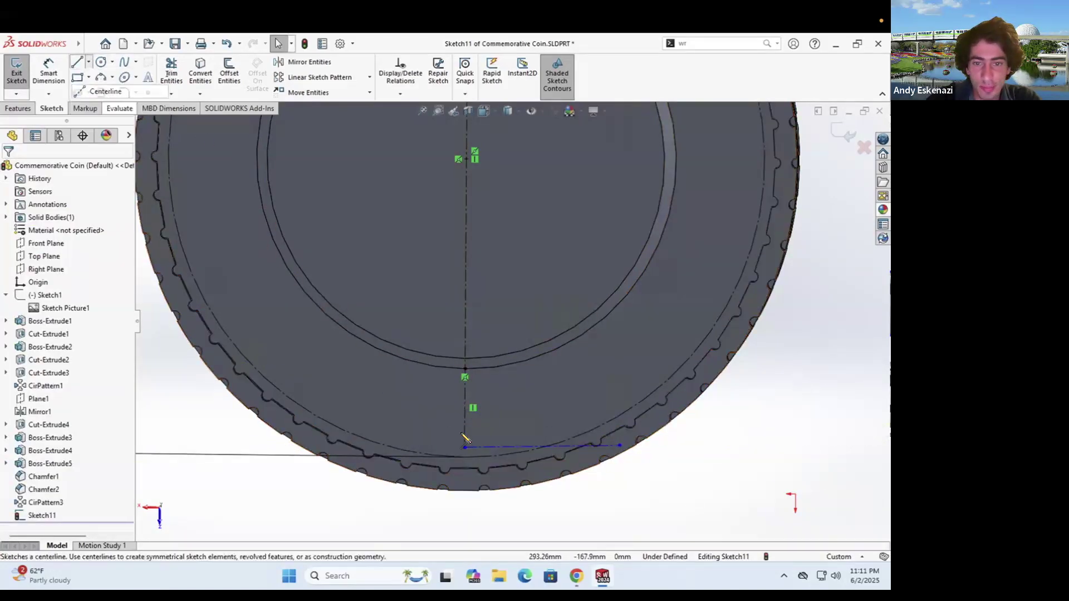
click(465, 447)
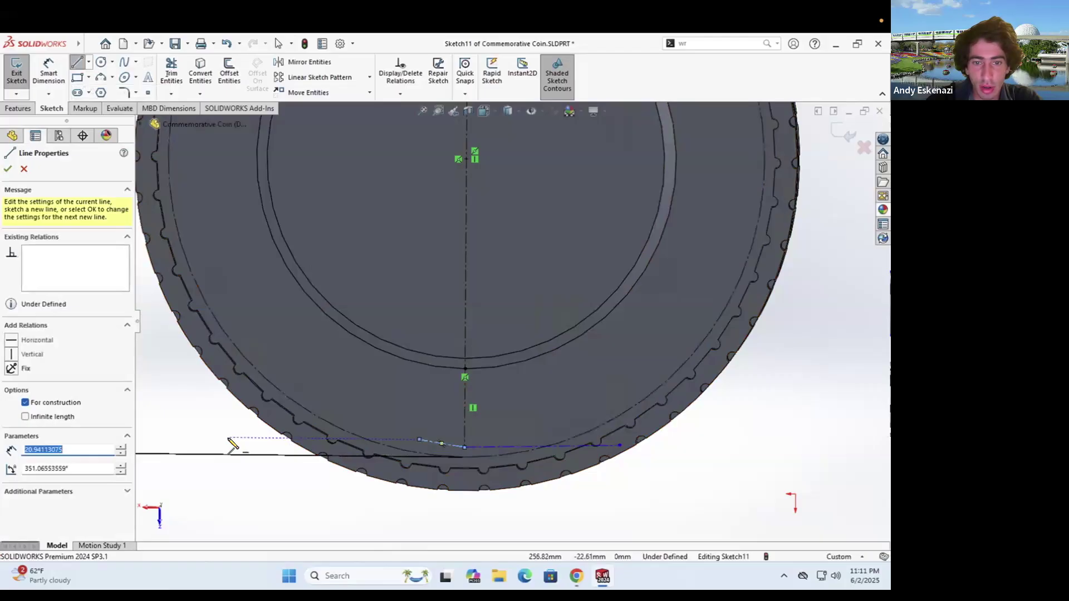
key(Escape)
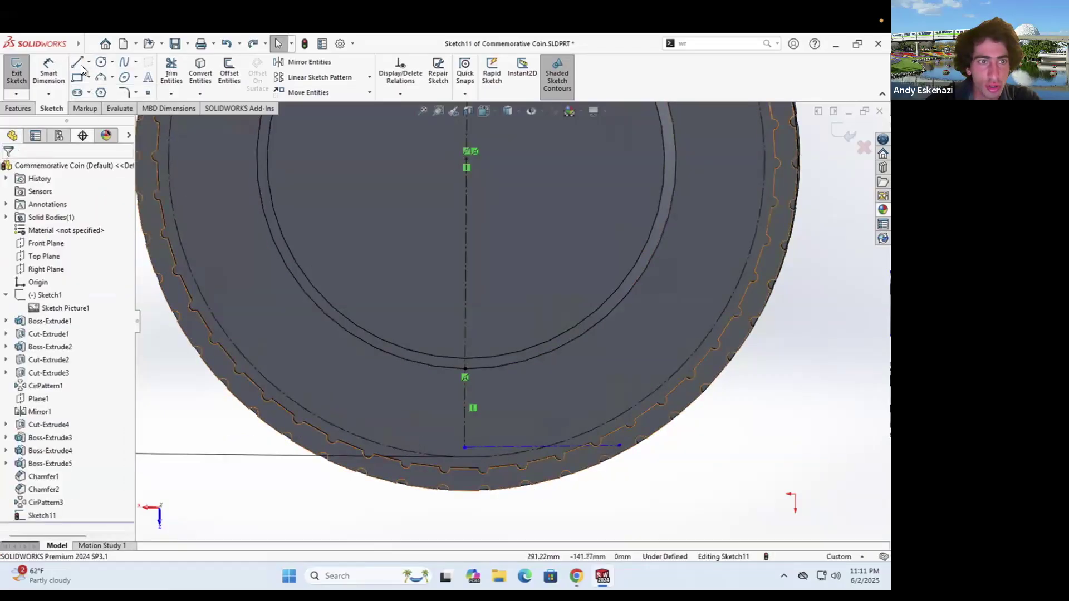
Draw a horizontal construction line about 13 mm long from the vertical line's lower end, opposite the existing near-horizontal line
click(101, 92)
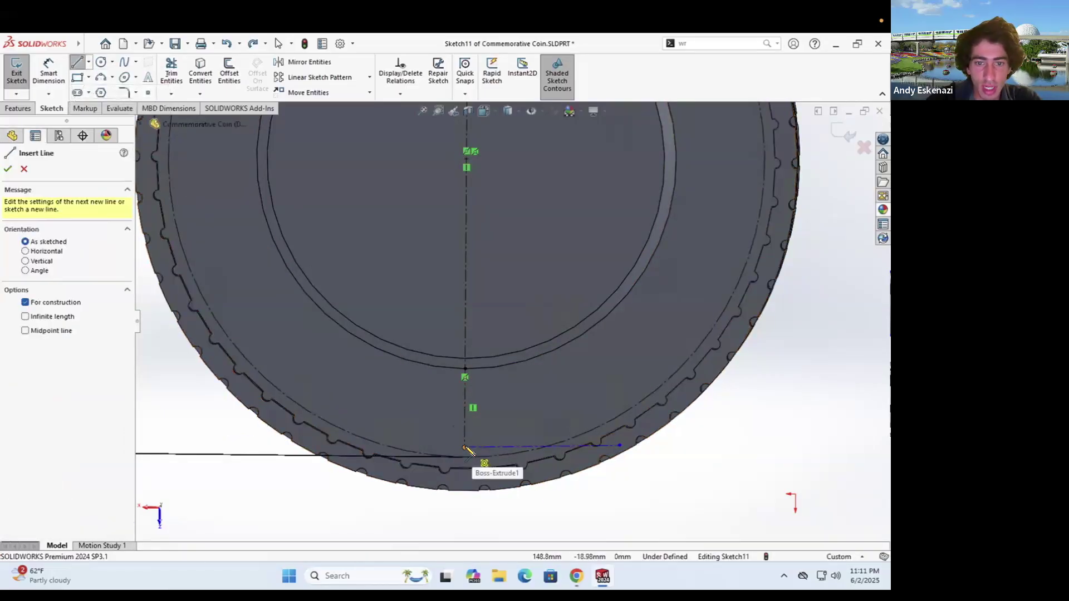
click(465, 447)
key(Escape)
key(Escape)
scroll(464, 448, up, 3)
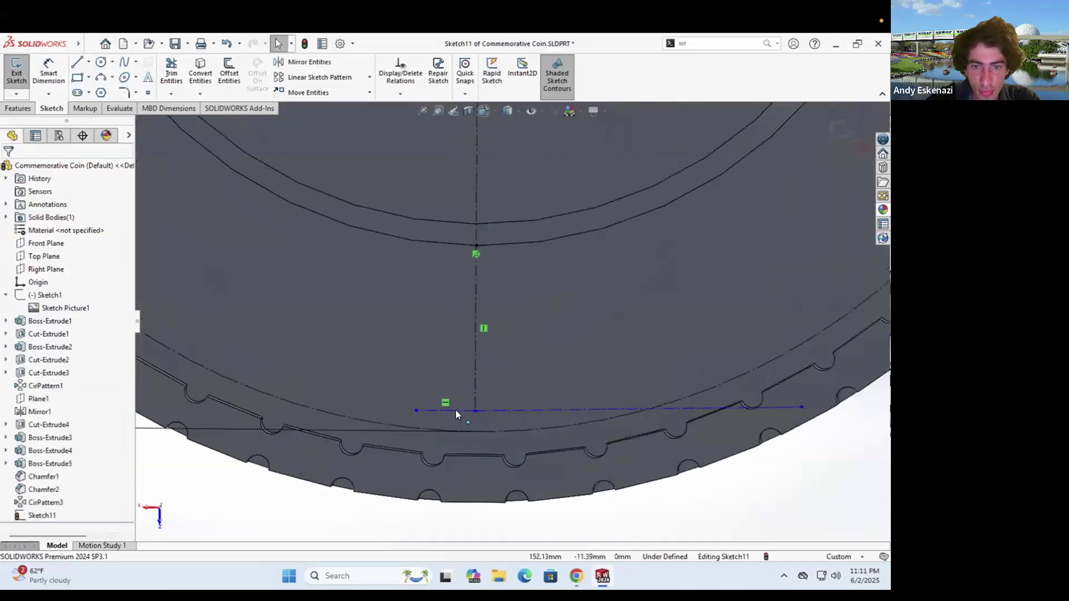
Make the two lower construction lines parallel and the longer one perpendicular to the vertical construction line
click(456, 410)
ctrl+click(497, 410)
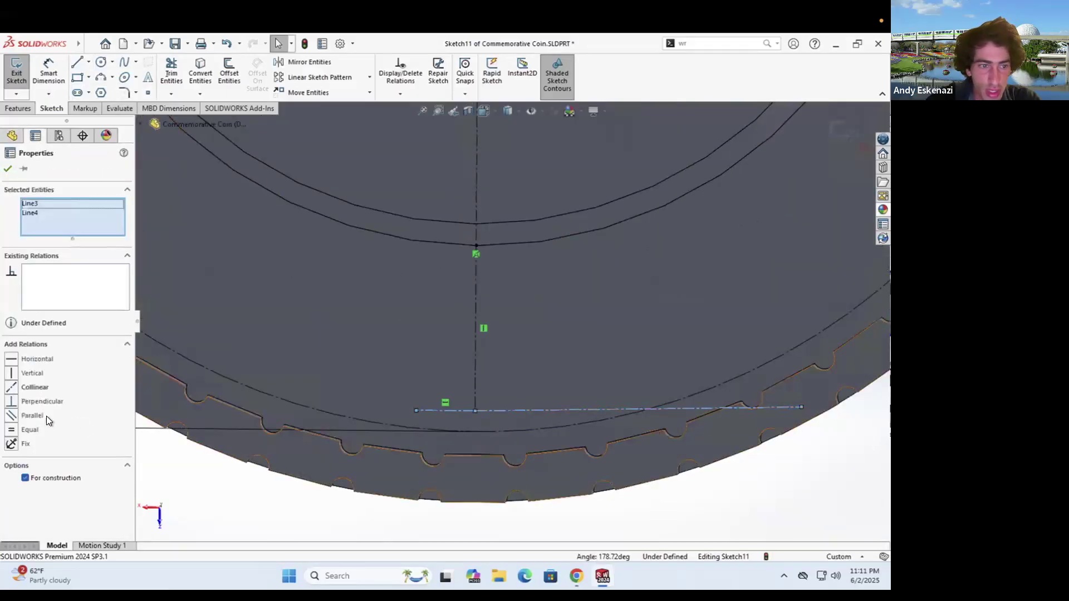
click(12, 419)
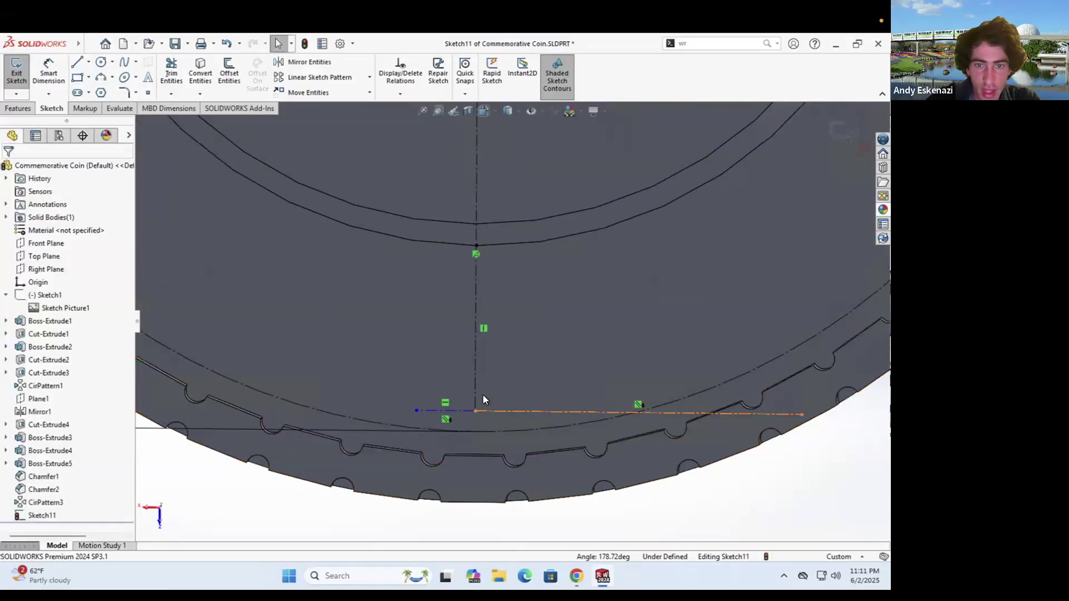
click(476, 390)
ctrl+click(487, 412)
click(14, 402)
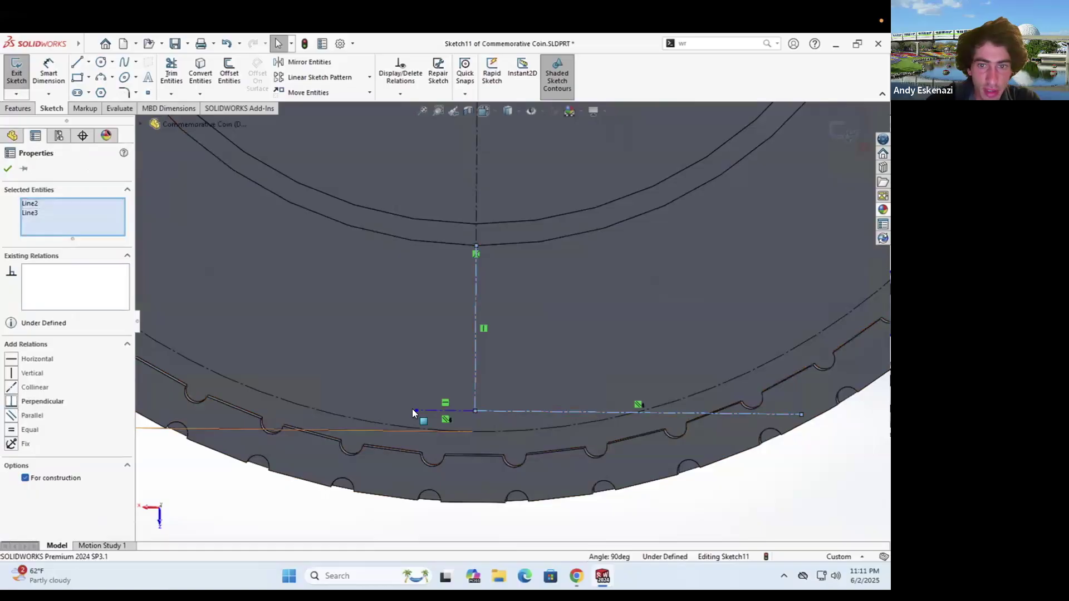
click(416, 415)
Make the two lower construction lines equal in length
click(518, 412)
ctrl+click(464, 411)
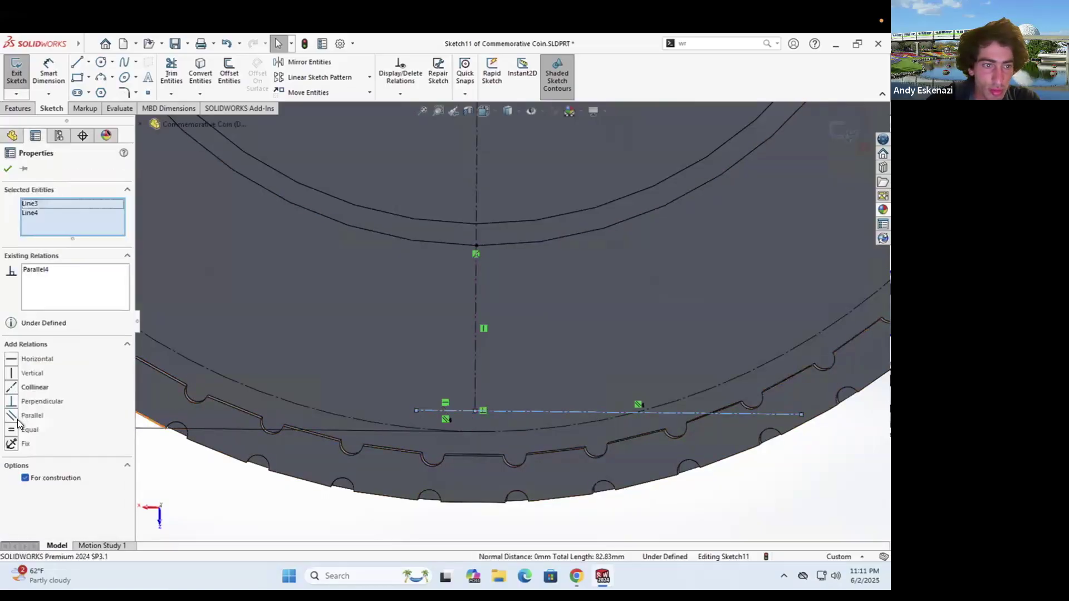
click(11, 429)
key(Escape)
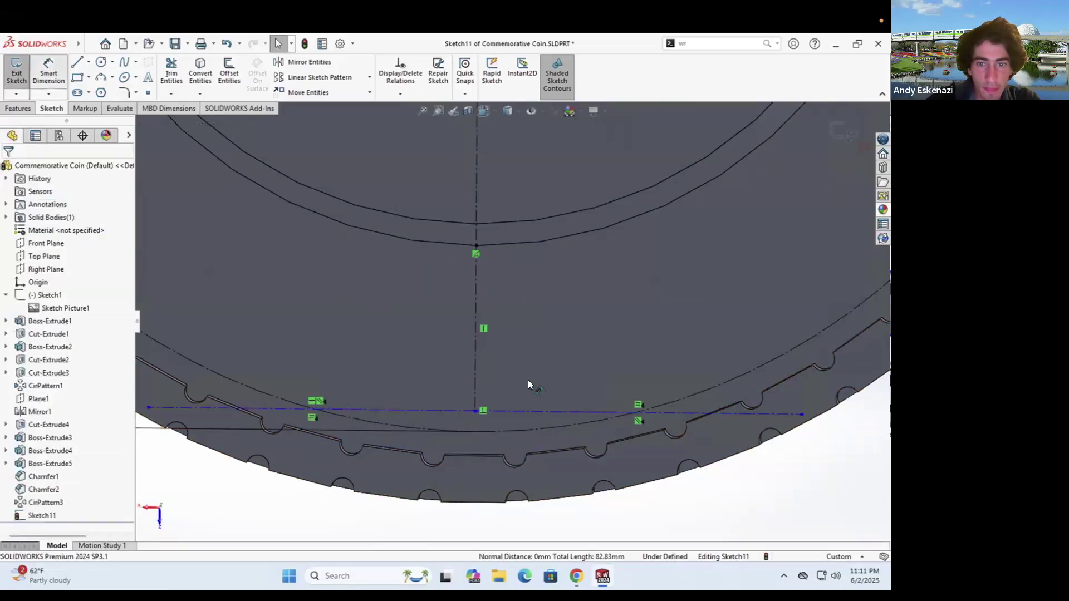
Dimension one of the two equal lower construction lines to 70 mm
scroll(585, 431, up, 3)
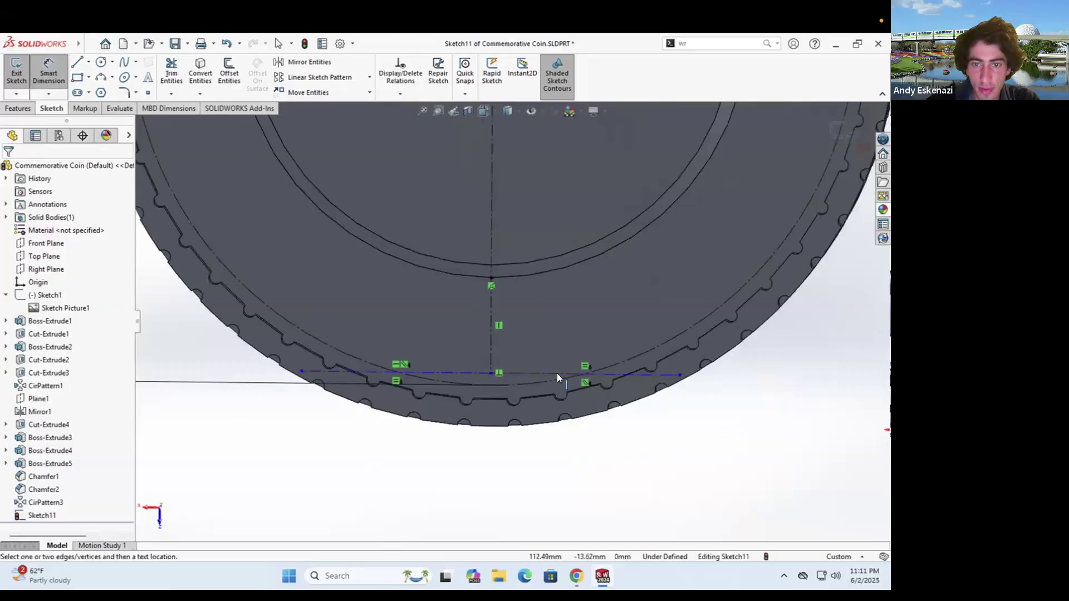
click(534, 376)
click(555, 477)
text(7)
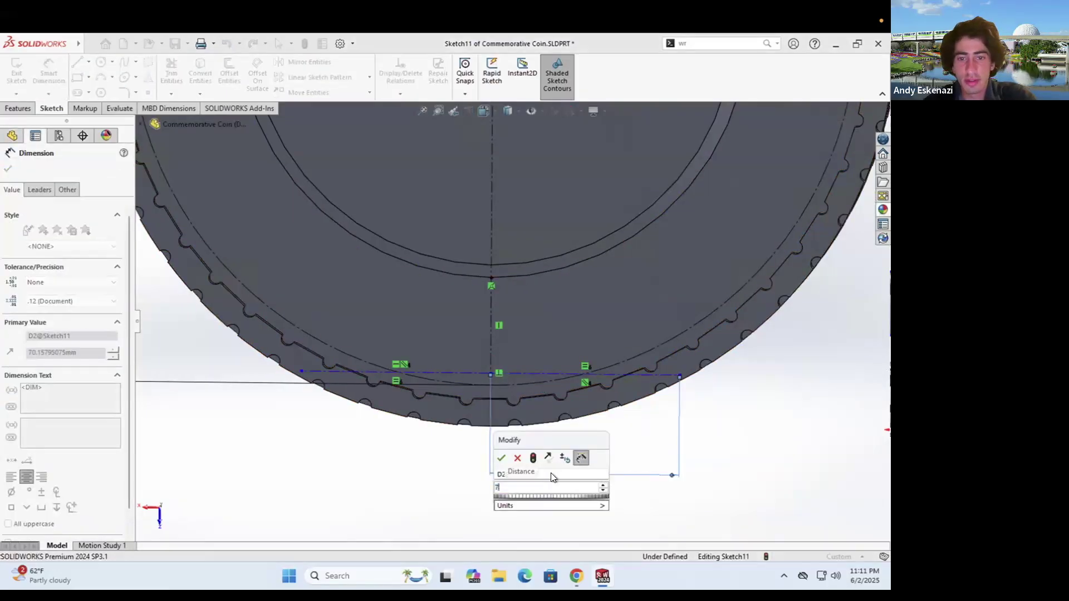
text(0)
key(Return)
Dimension the short vertical construction line below the central disc to 35 mm
click(490, 338)
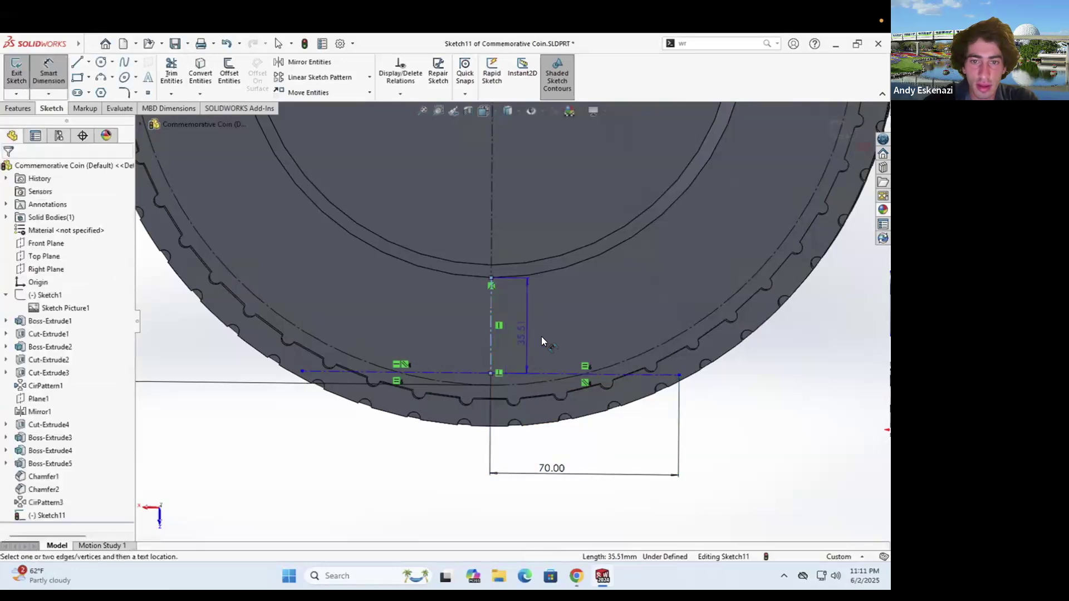
click(542, 340)
text(35)
key(Return)
key(Escape)
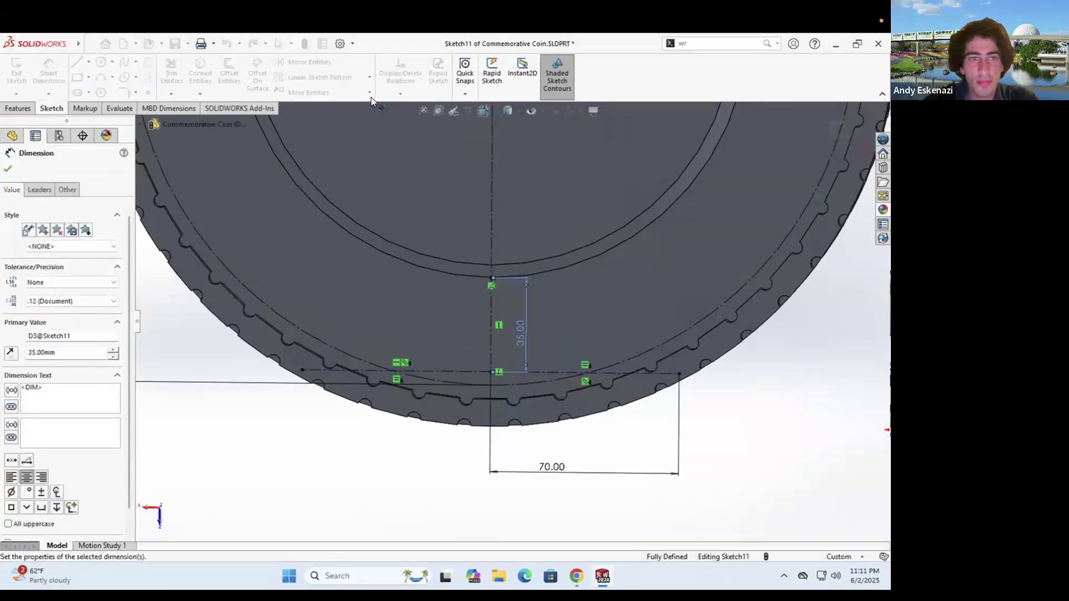
Create sketch text "2025" along the two lower construction lines
click(147, 77)
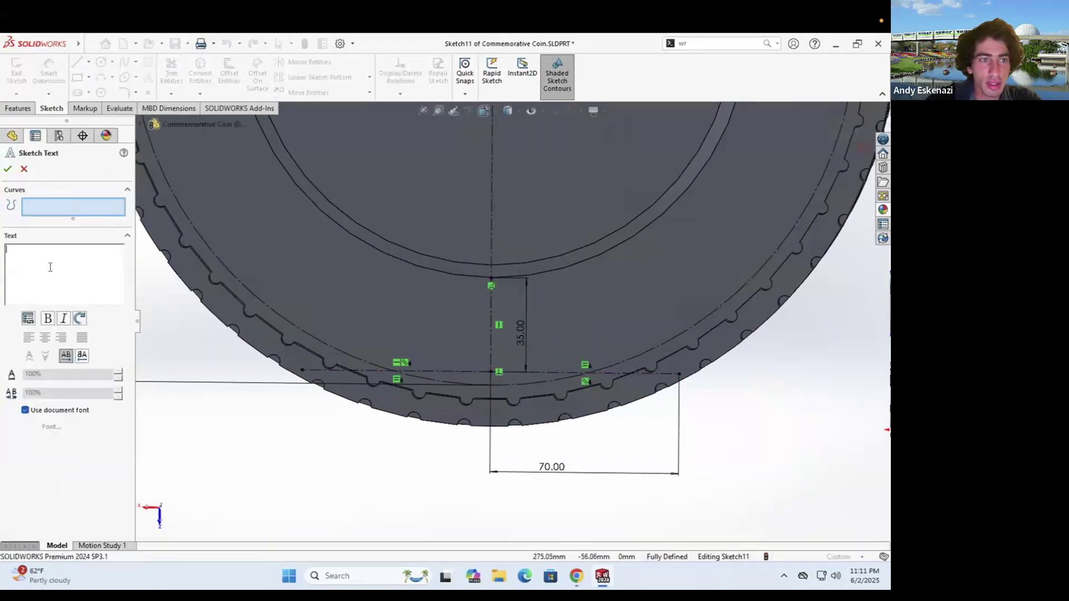
click(440, 370)
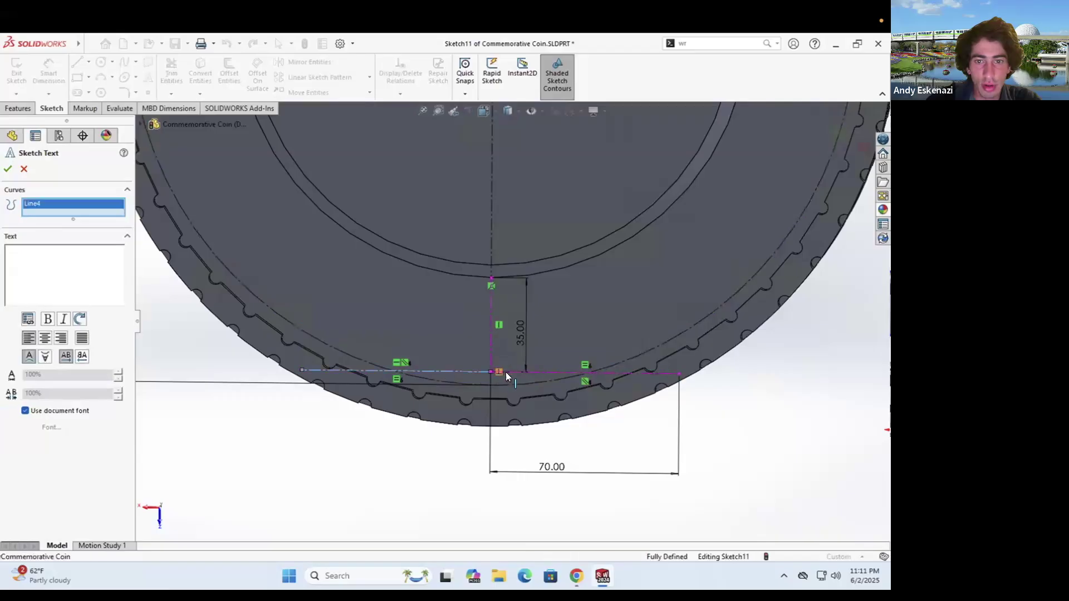
click(518, 371)
click(43, 256)
text(2025)
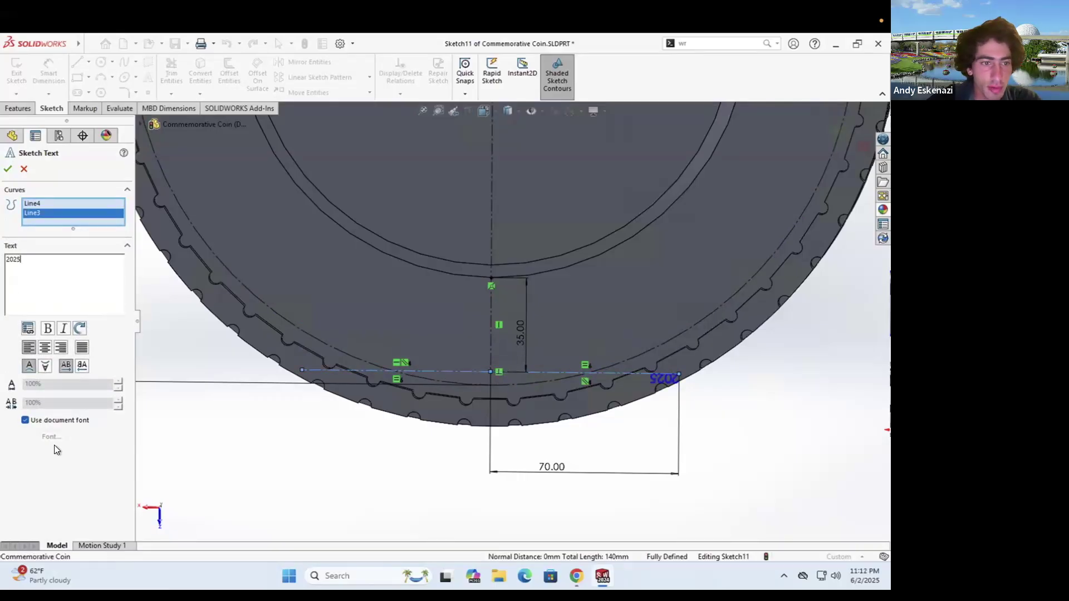
Give the "2025" text its own font instead of the document font: Calibri Regular, 100 points high
click(25, 420)
click(52, 437)
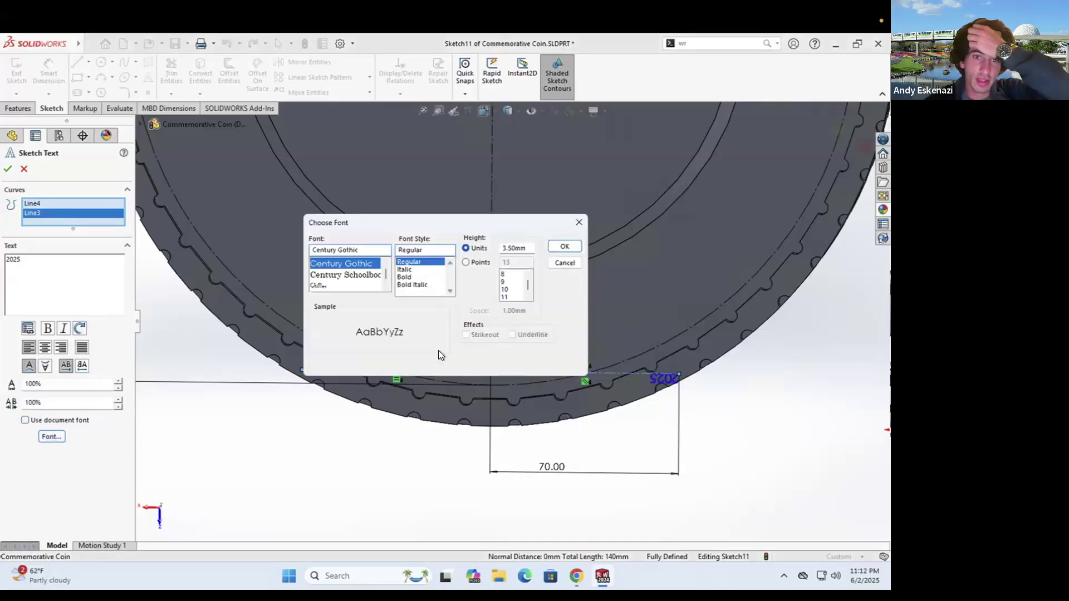
scroll(336, 279, up, 3)
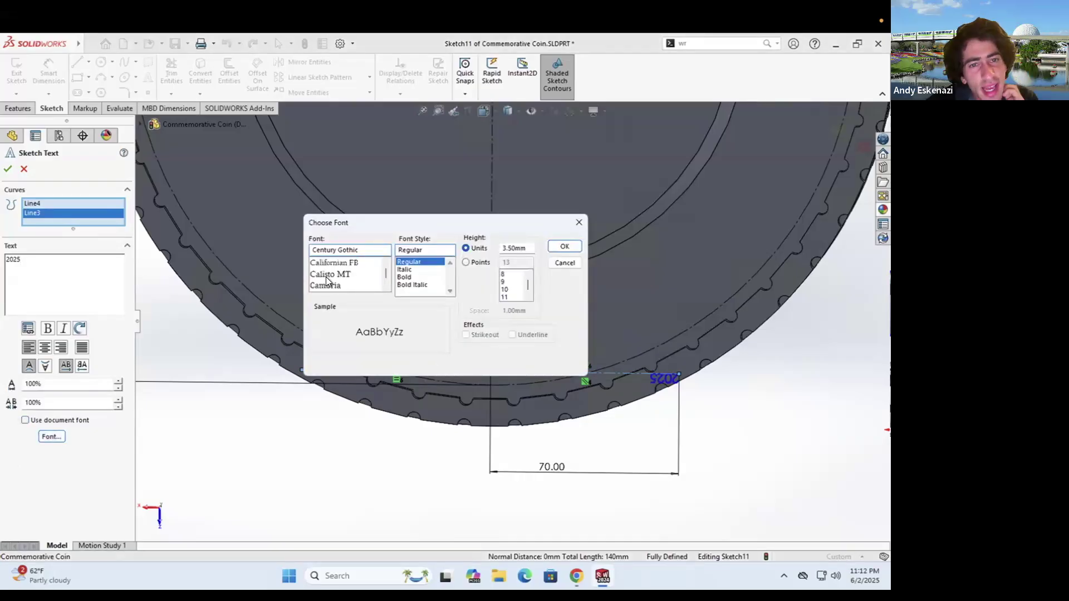
click(340, 275)
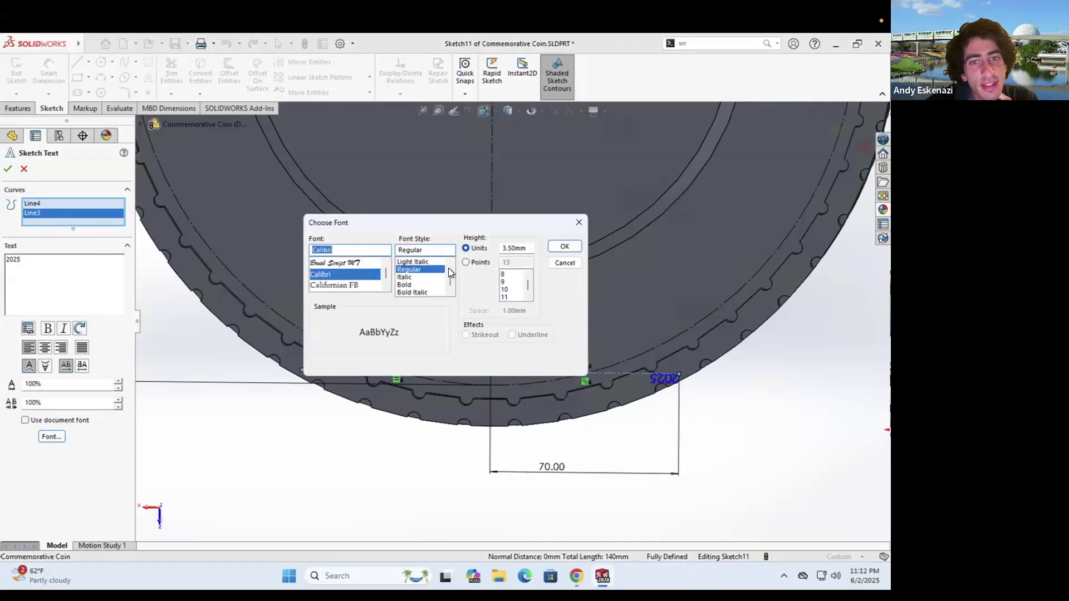
click(513, 264)
text(100)
click(563, 249)
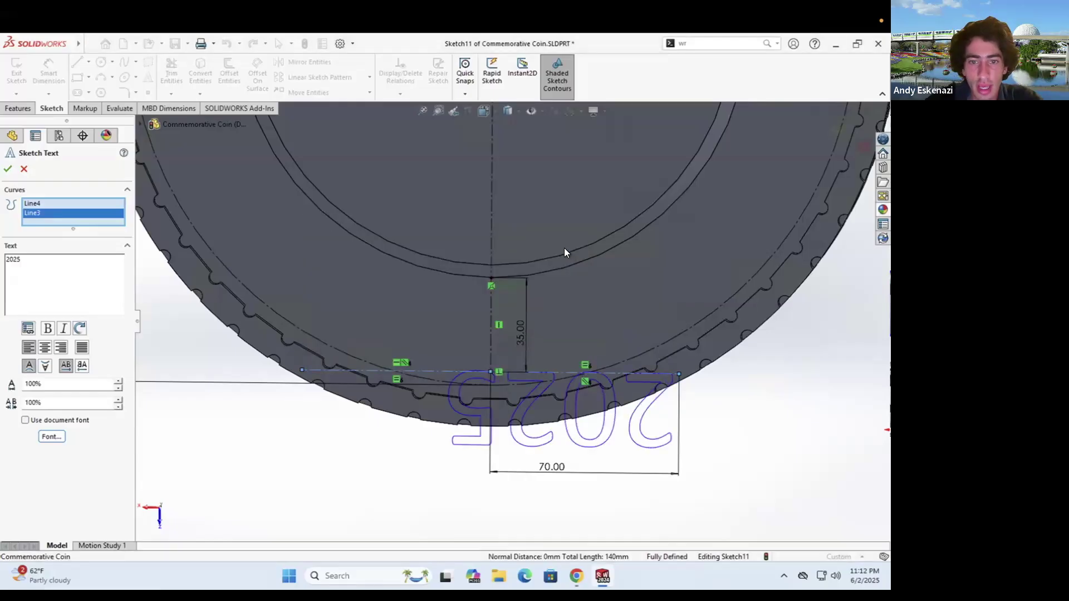
Centre the "2025" text on the construction lines and flip it vertically and horizontally
click(45, 347)
click(45, 367)
click(81, 366)
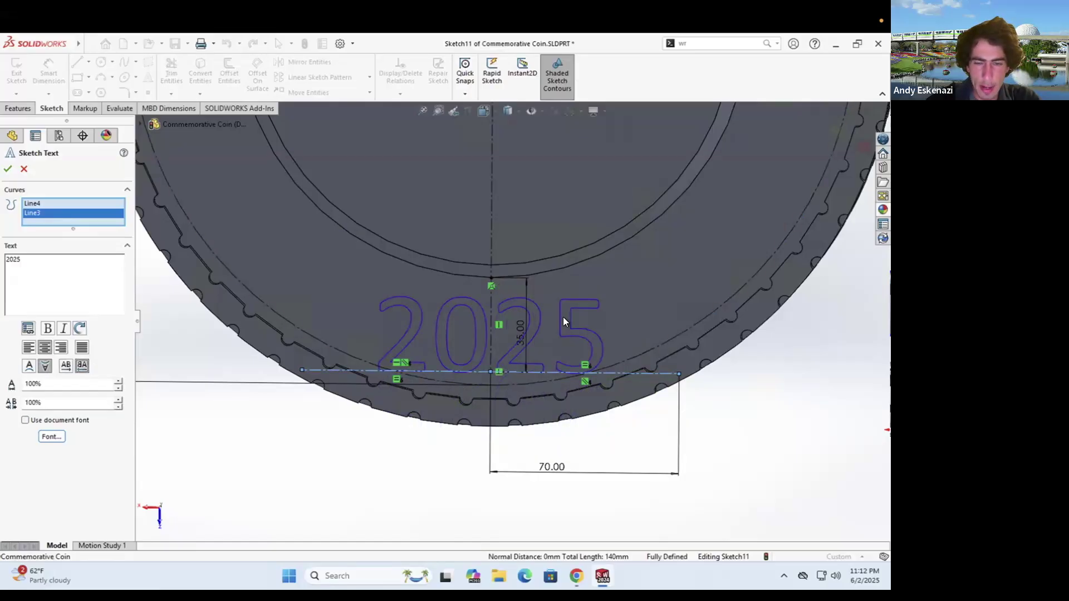
Set the width factor of the "2025" text to 120%
scroll(534, 309, down, 2)
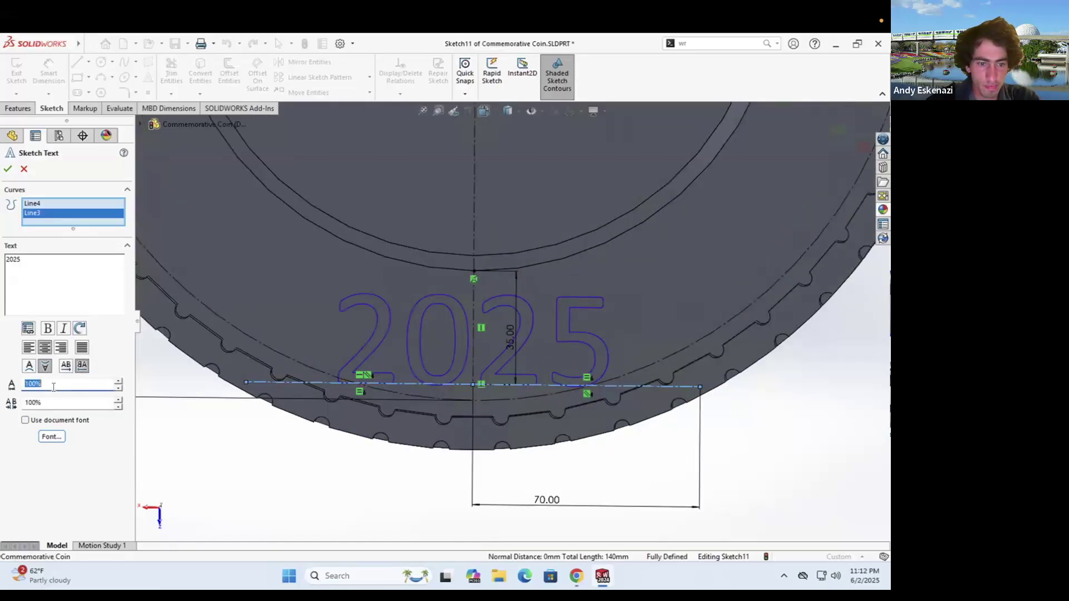
key(Return)
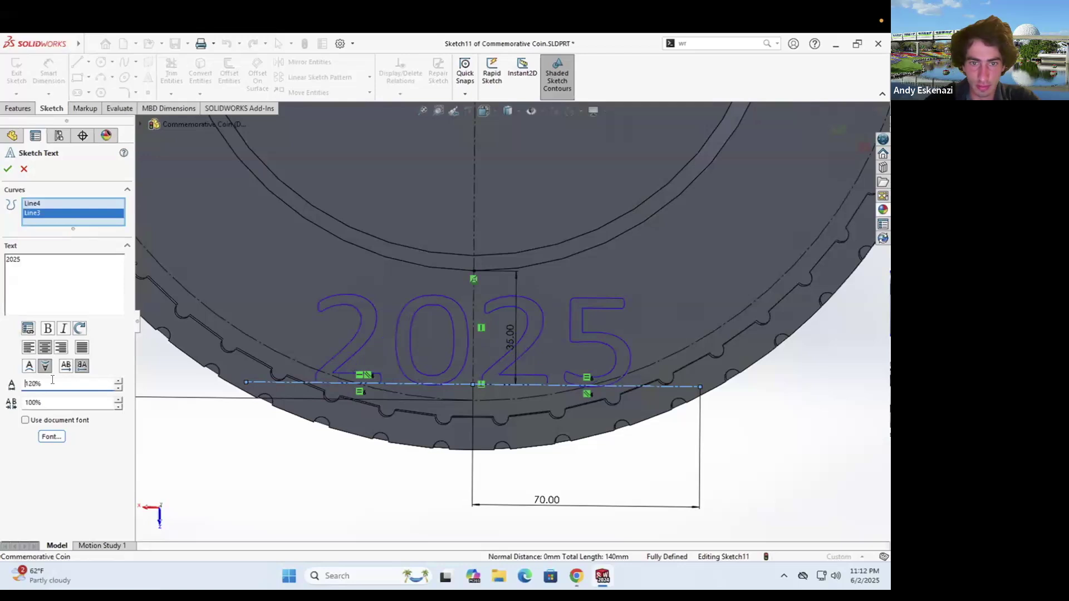
scroll(512, 326, up, 3)
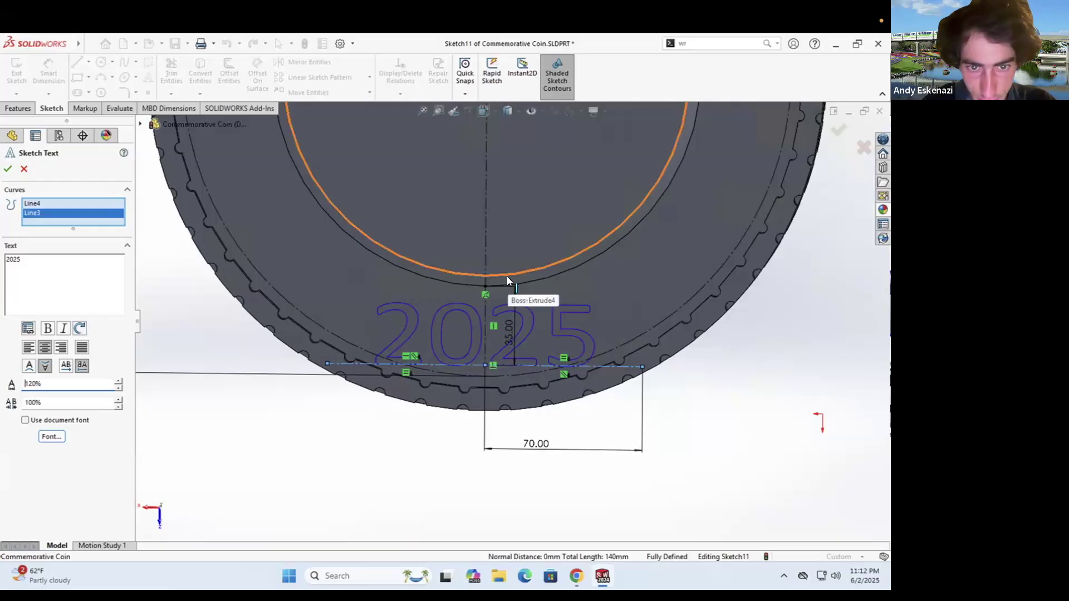
Try a character spacing of 120% for the "2025" text
click(63, 406)
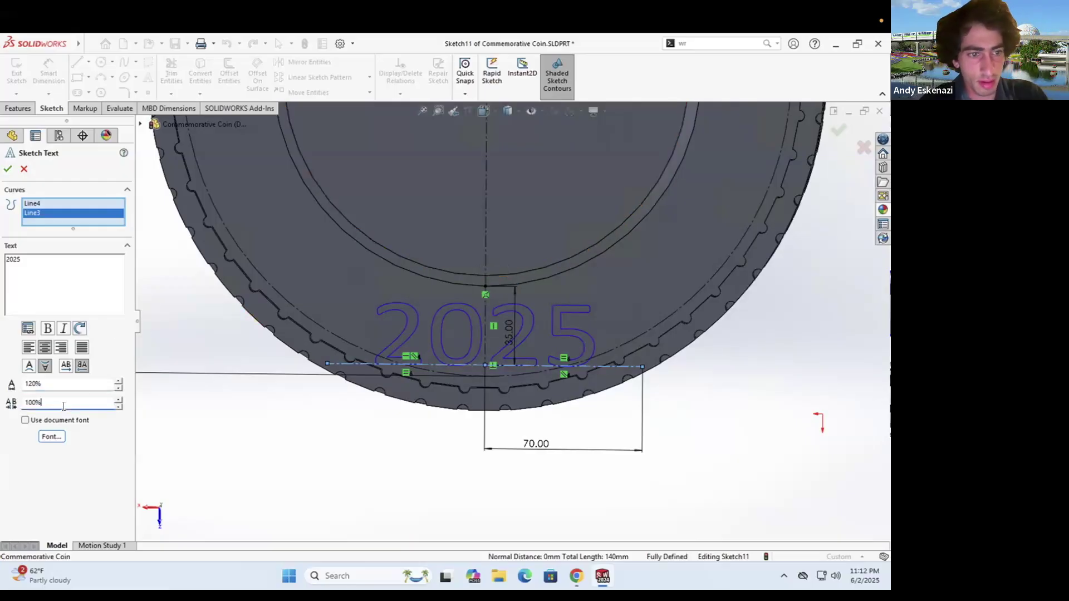
text(120)
key(Return)
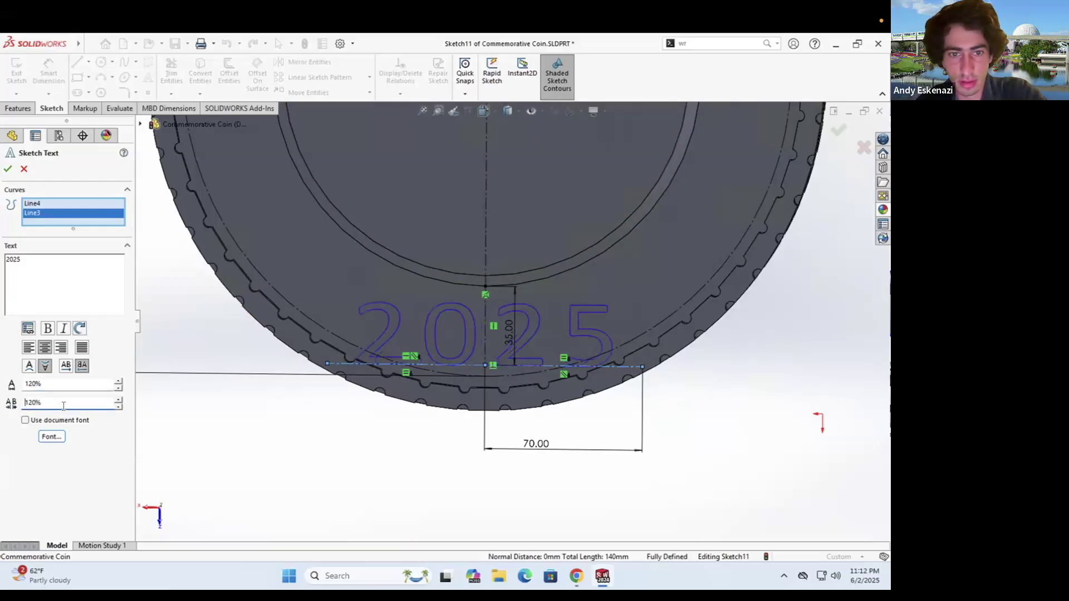
Return the "2025" text's character spacing to 100% and accept the sketch text
text(0)
key(Return)
click(8, 169)
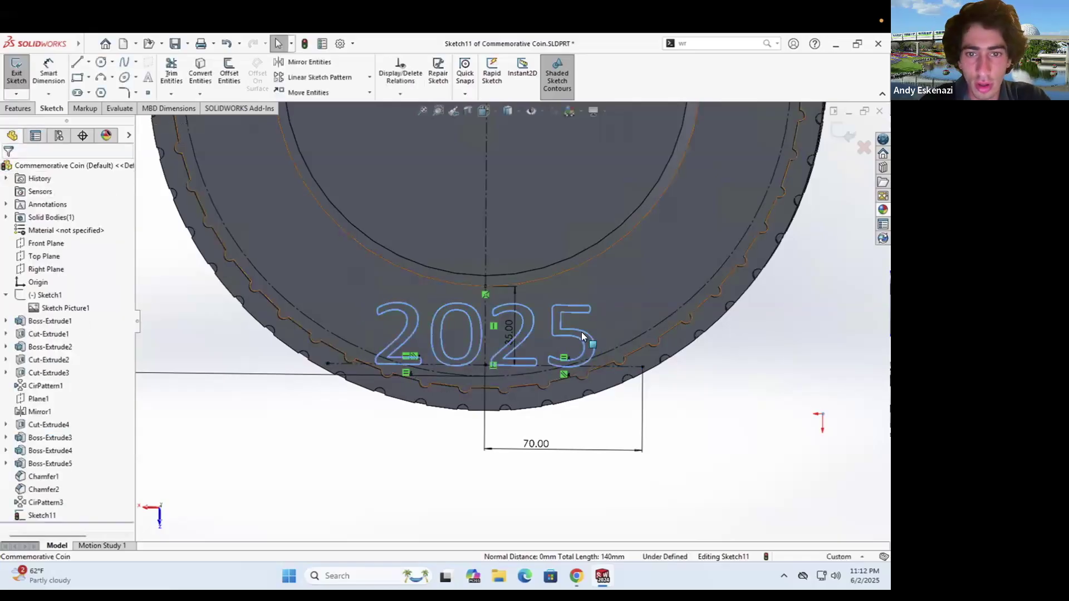
Set the vertical construction line's length to 32 mm to move the "2025" text closer to the central disc
double_click(505, 331)
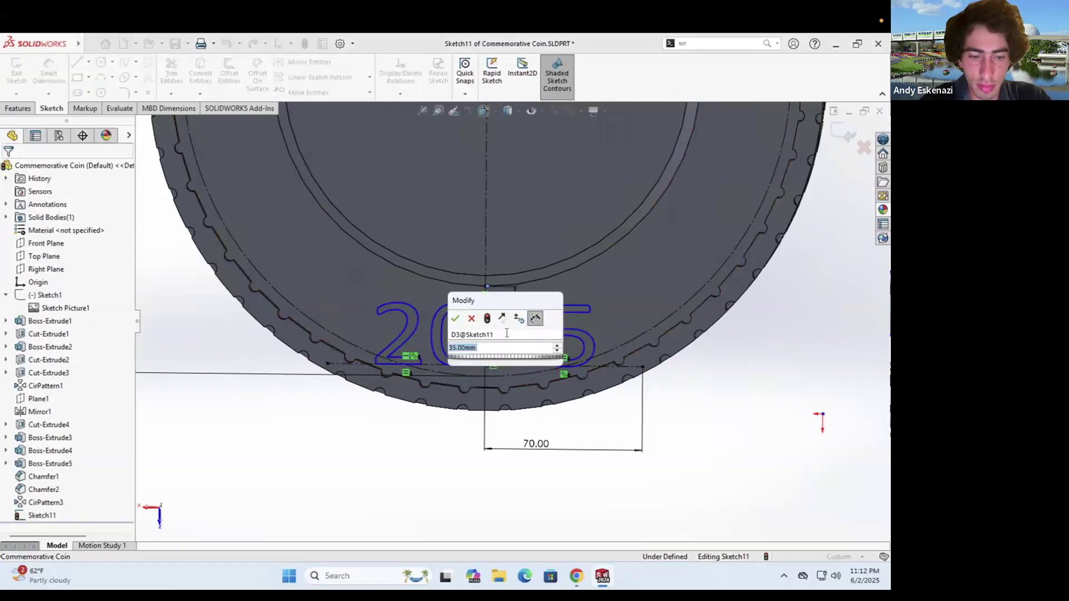
text(32)
key(Return)
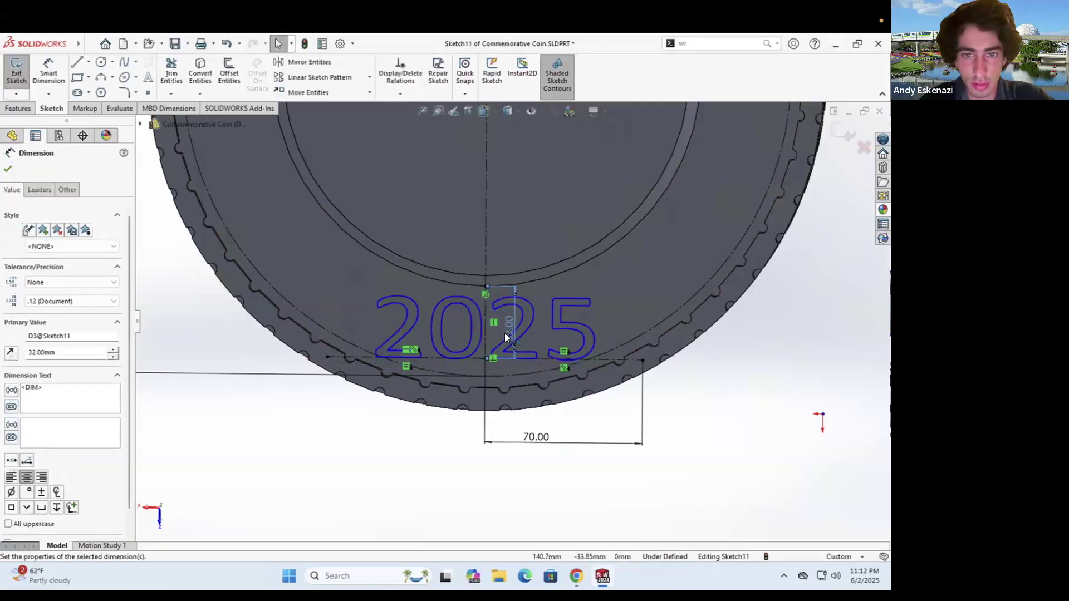
key(Escape)
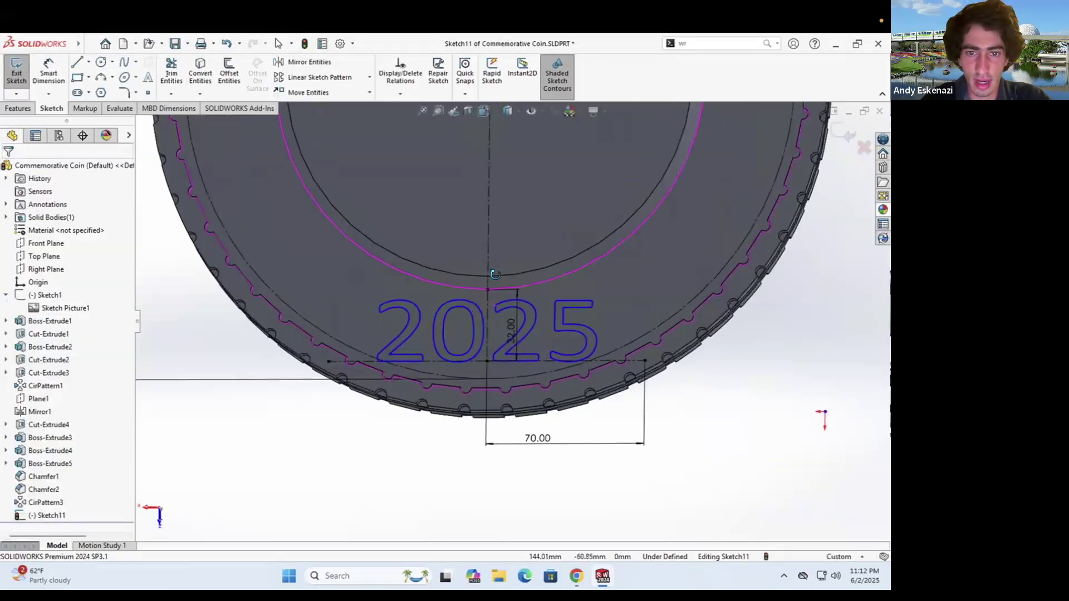
Extrude the "2025" text as a 2 mm blind boss merged with the coin
scroll(516, 323, up, 2)
click(23, 108)
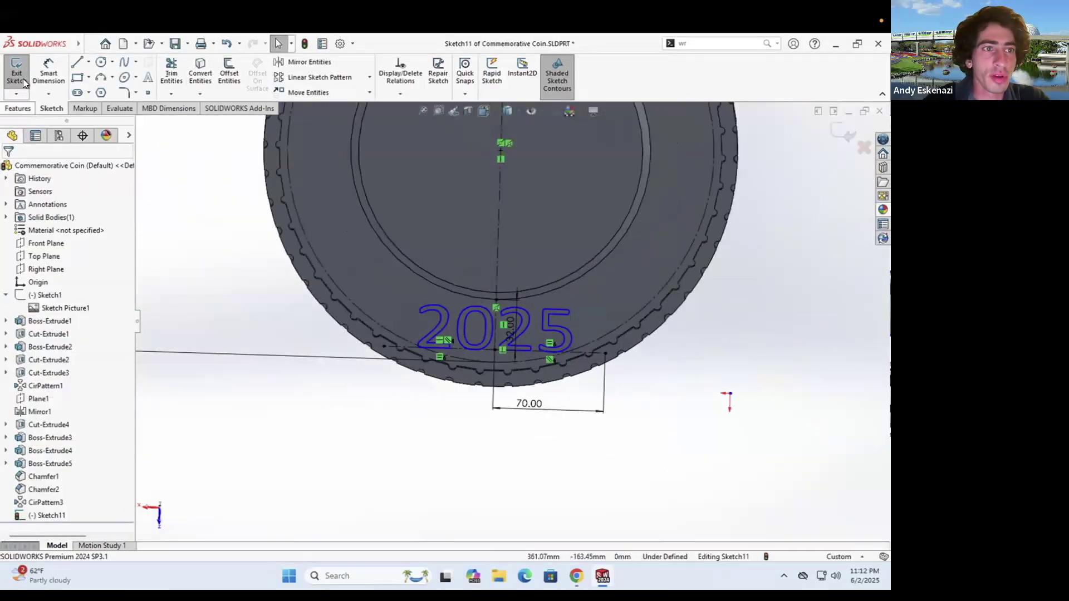
click(23, 80)
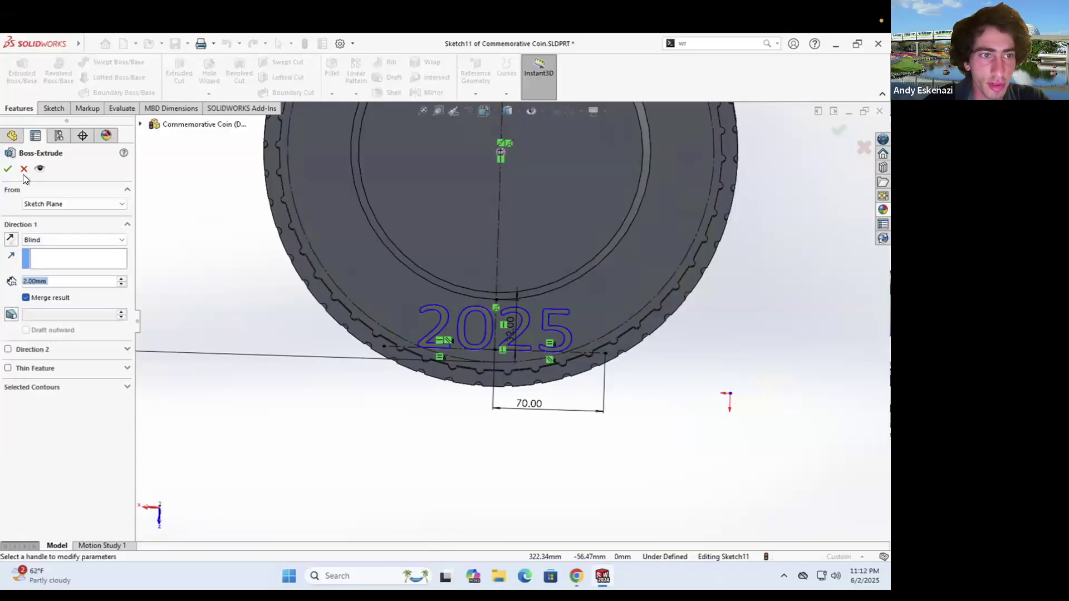
click(8, 169)
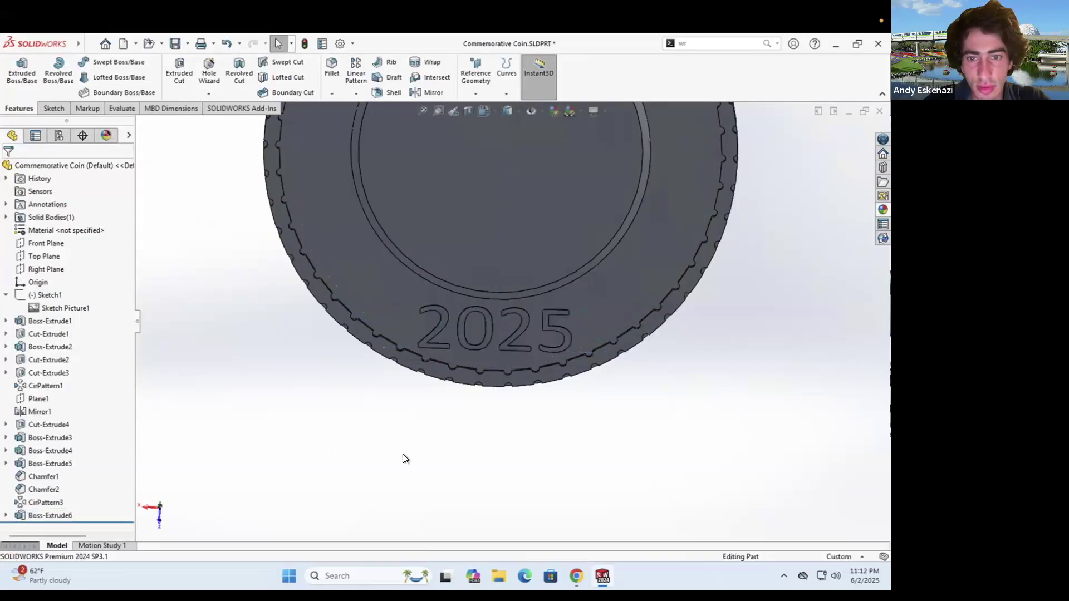
Start a new sketch on the coin's reverse, on the ring-shaped face around the central disc
middle_drag(535, 266, 527, 301)
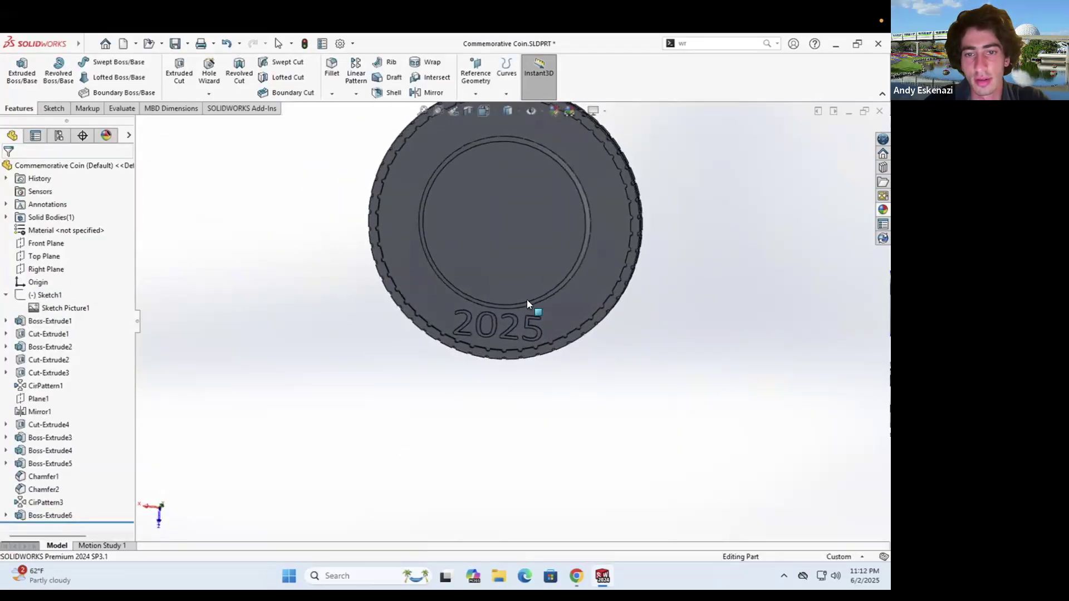
scroll(513, 286, up, 3)
mouse_move(512, 228)
middle_down()
mouse_move(508, 176)
mouse_move(519, 174)
middle_up()
scroll(521, 174, down, 4)
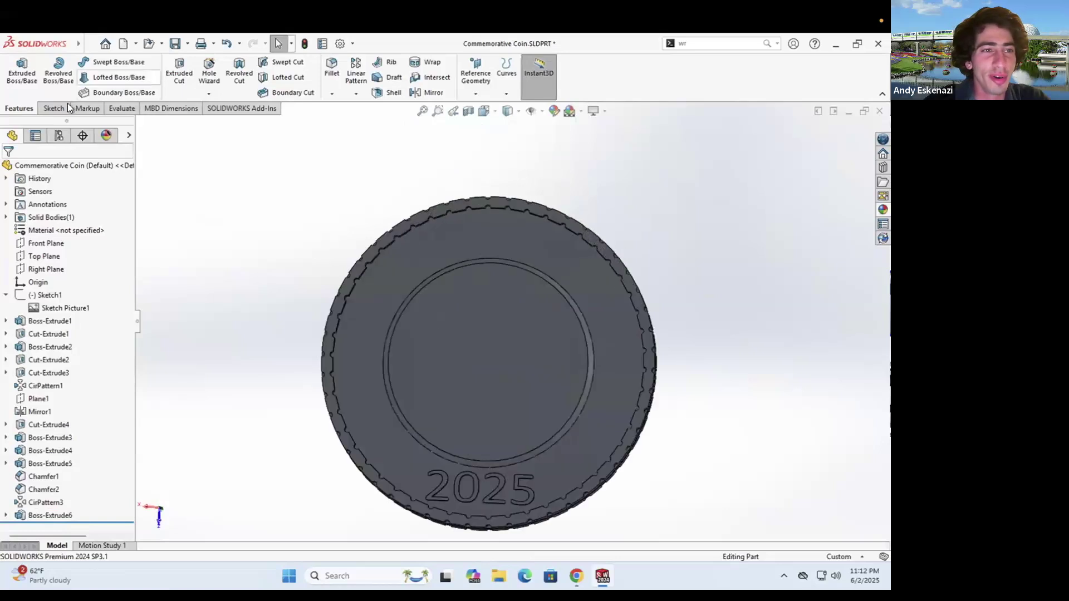
click(54, 108)
click(16, 72)
click(489, 232)
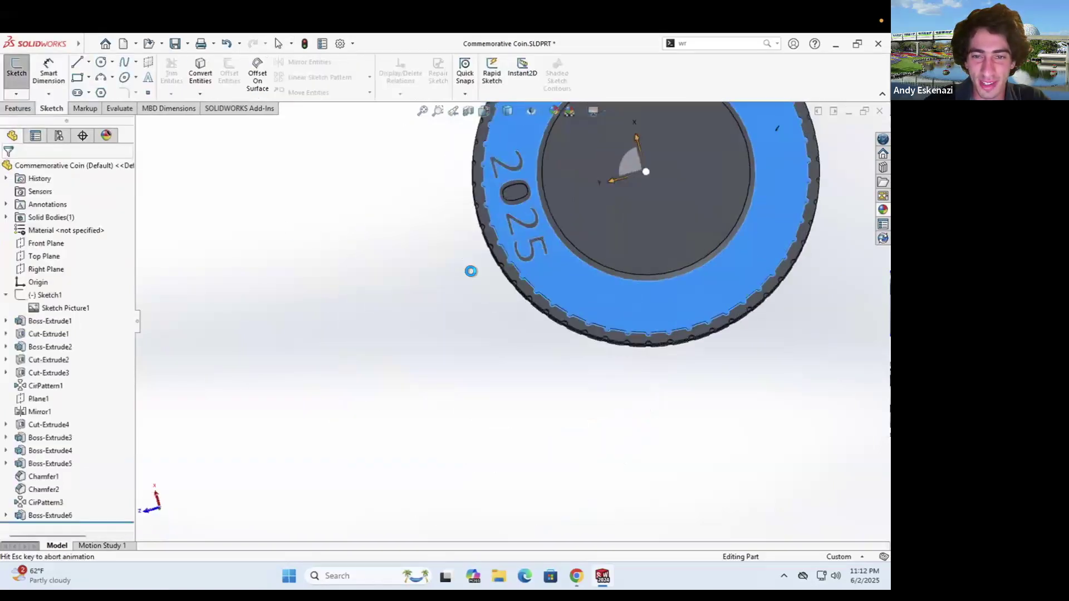
Sketch a vertical construction centerline from the rim opposite the 2025 text to the coin's center
click(88, 62)
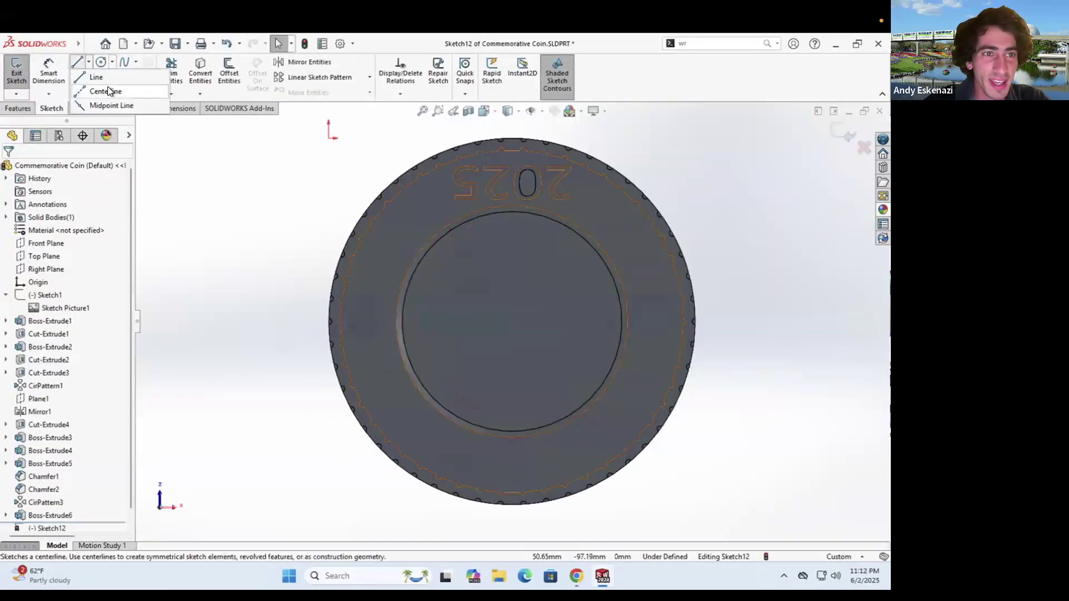
click(106, 92)
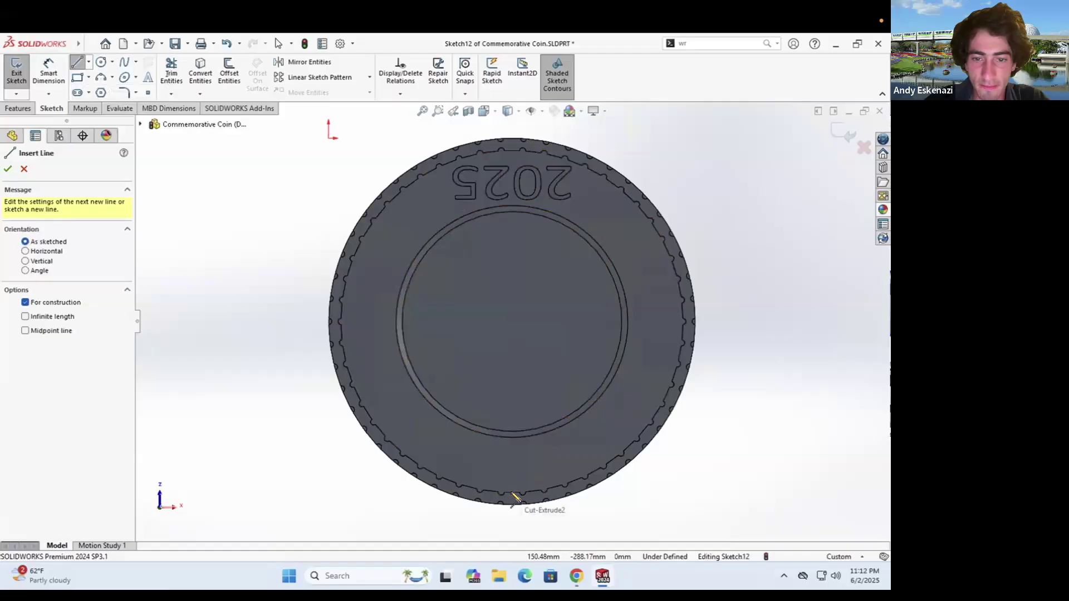
drag(511, 493, 512, 321)
key(Escape)
Convert the outline of the opposite face's round boss on the centerline into sketch geometry
middle_drag(455, 403, 407, 316)
click(196, 86)
scroll(503, 167, down, 5)
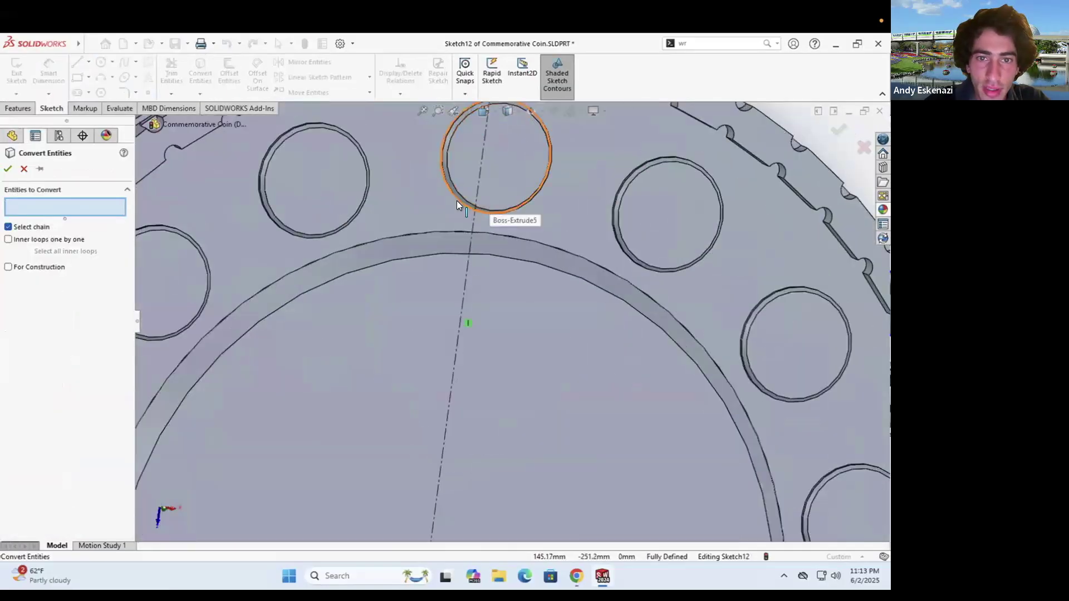
click(458, 200)
click(8, 169)
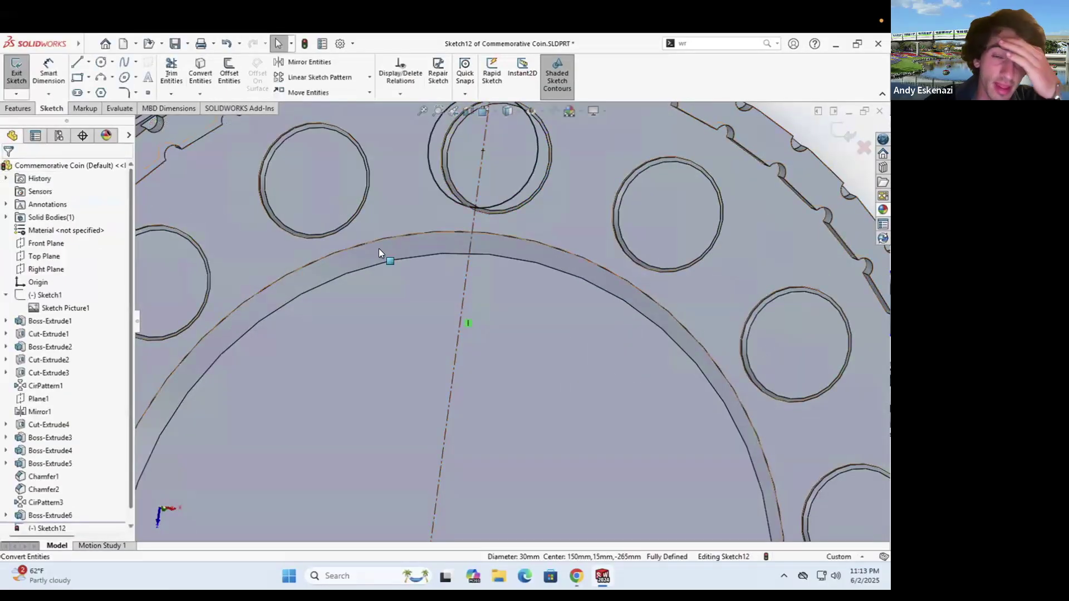
Extrude the converted circle as a blind boss 5 mm deep, merged with the coin
scroll(379, 248, up, 5)
click(18, 77)
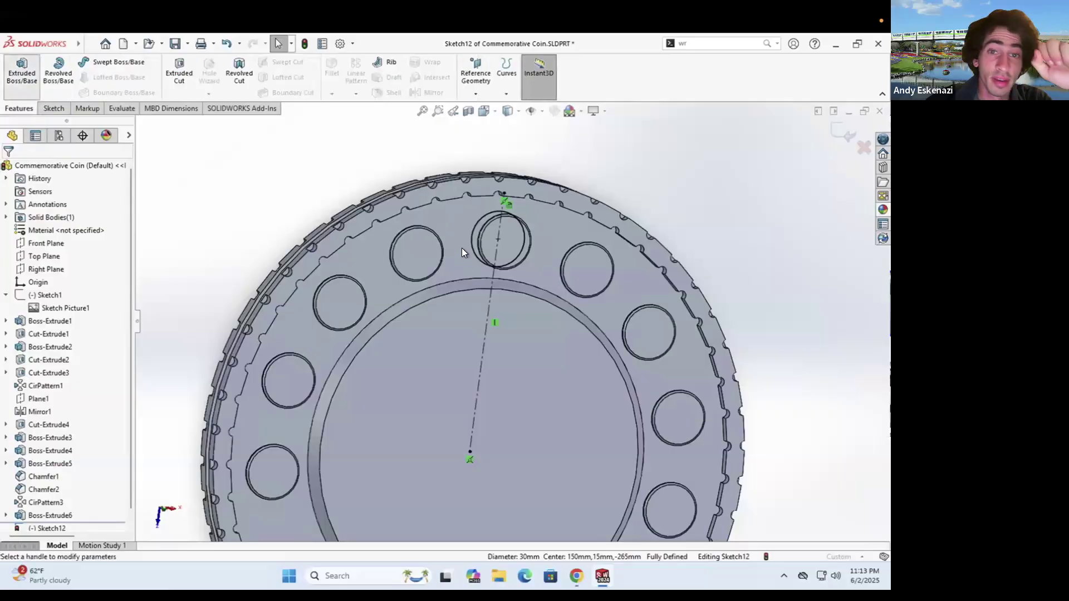
click(18, 78)
double_click(52, 281)
key(Return)
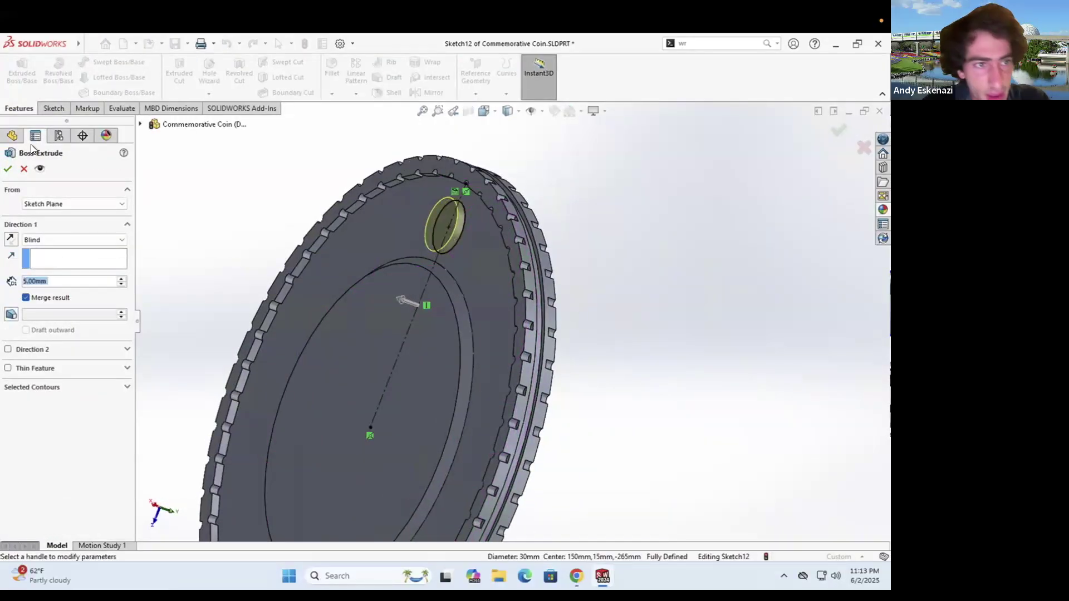
click(7, 170)
Chamfer the outer edge of the new round boss by 1 mm at 45 degrees
click(333, 94)
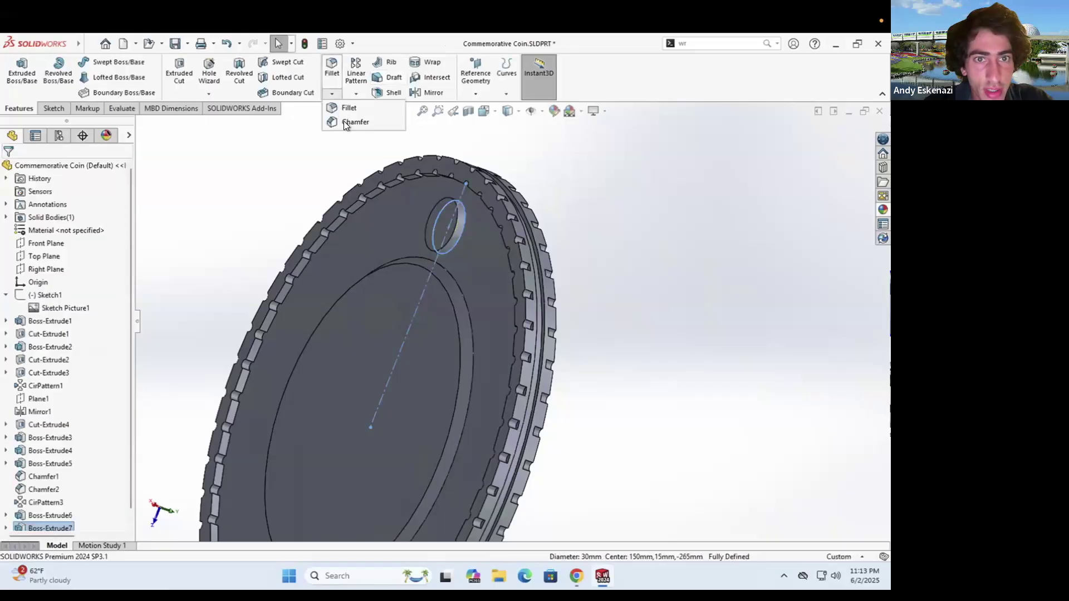
click(455, 226)
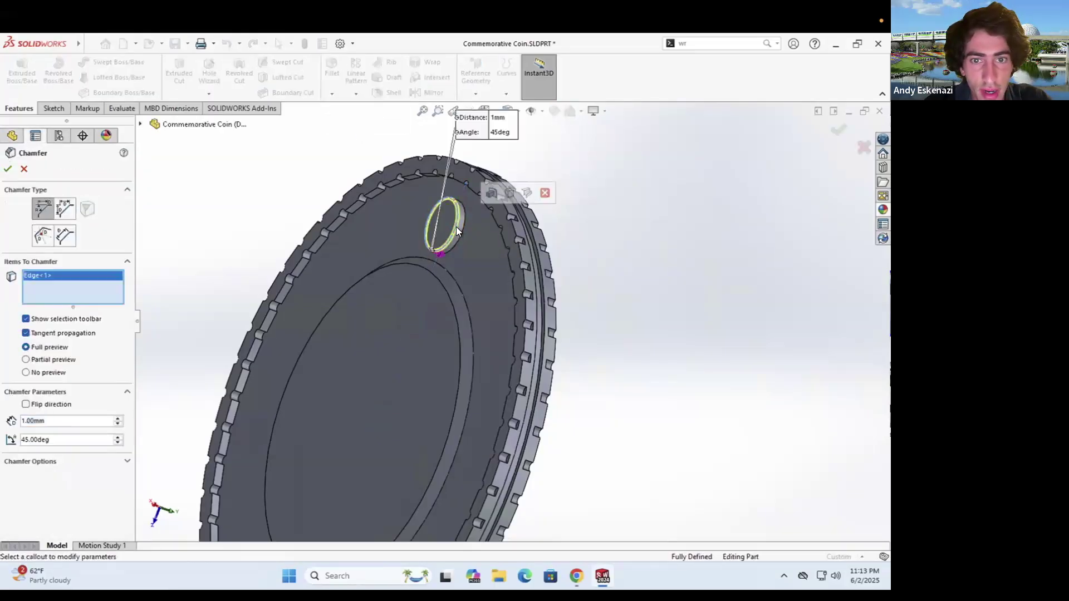
click(10, 167)
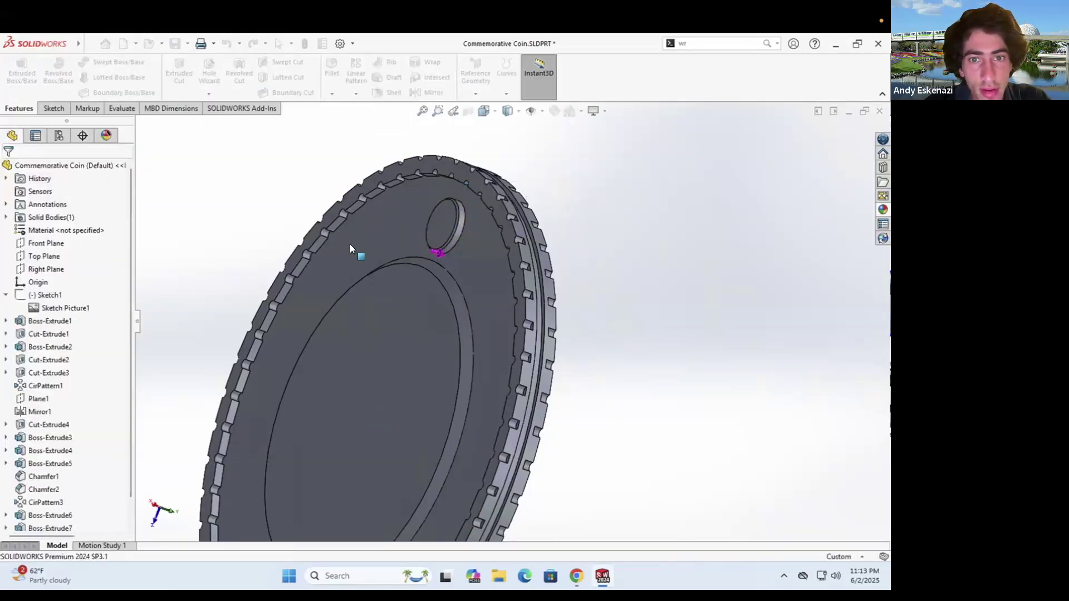
Set the extrusion depth of the new round boss on the 2025 face to 2 mm
scroll(350, 245, up, 3)
middle_drag(352, 267, 359, 210)
scroll(462, 285, down, 5)
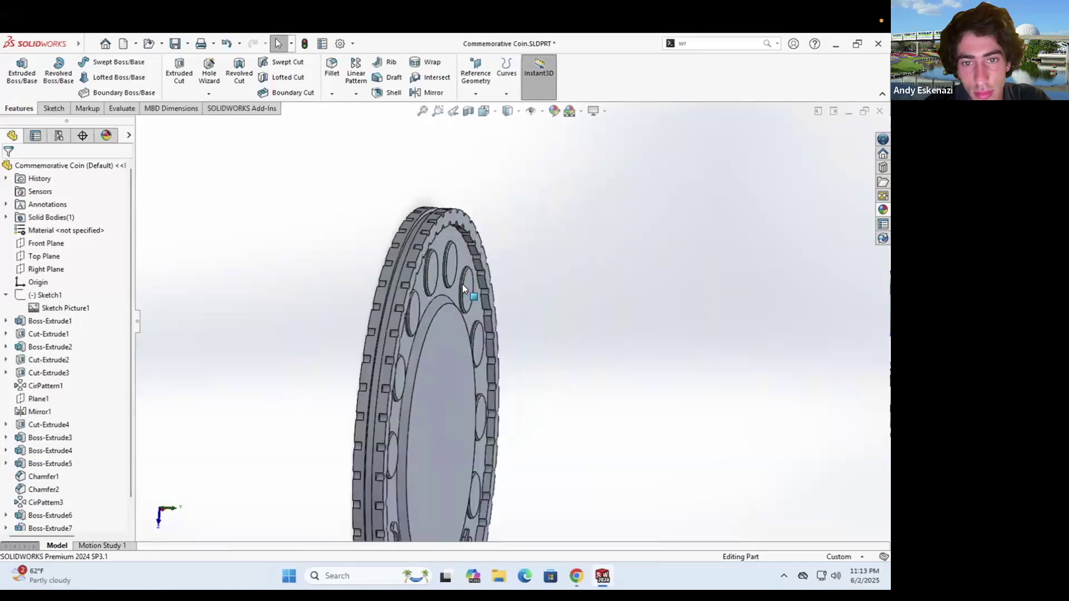
middle_drag(459, 316, 462, 339)
scroll(462, 338, down, 1)
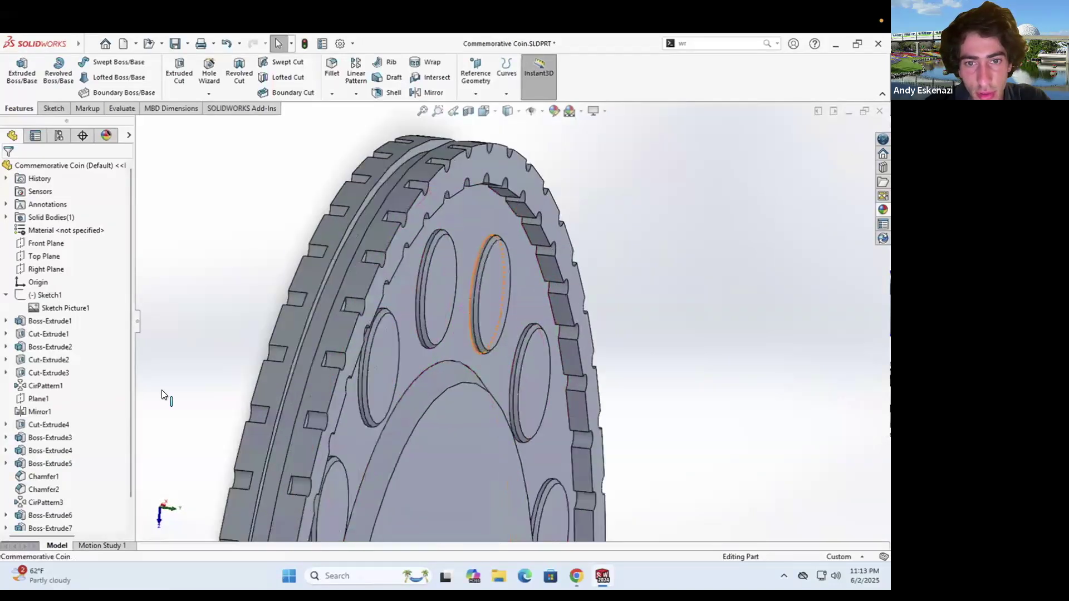
right_click(49, 528)
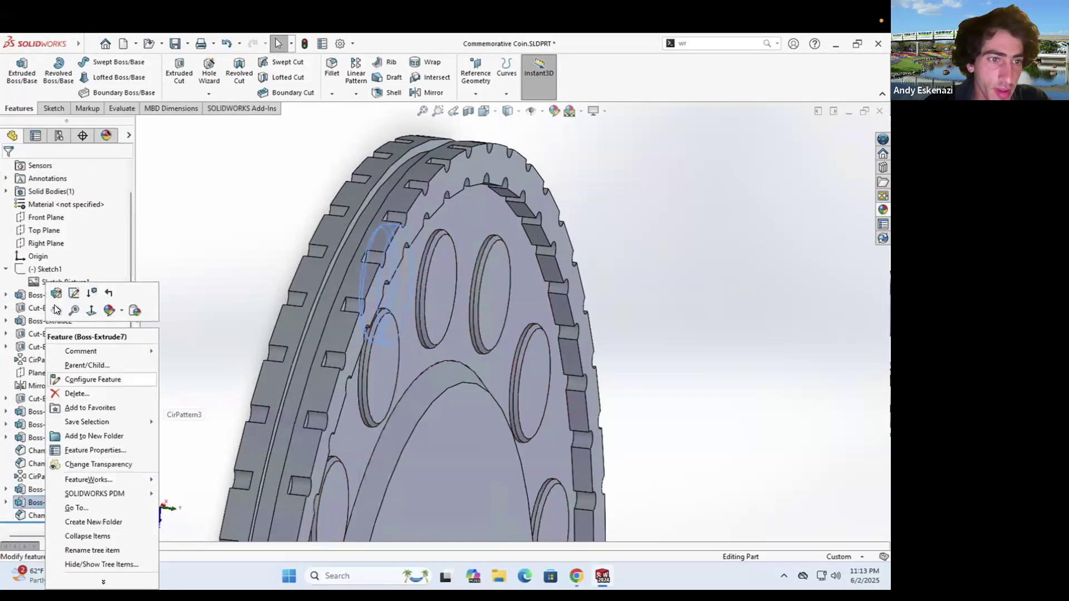
click(54, 295)
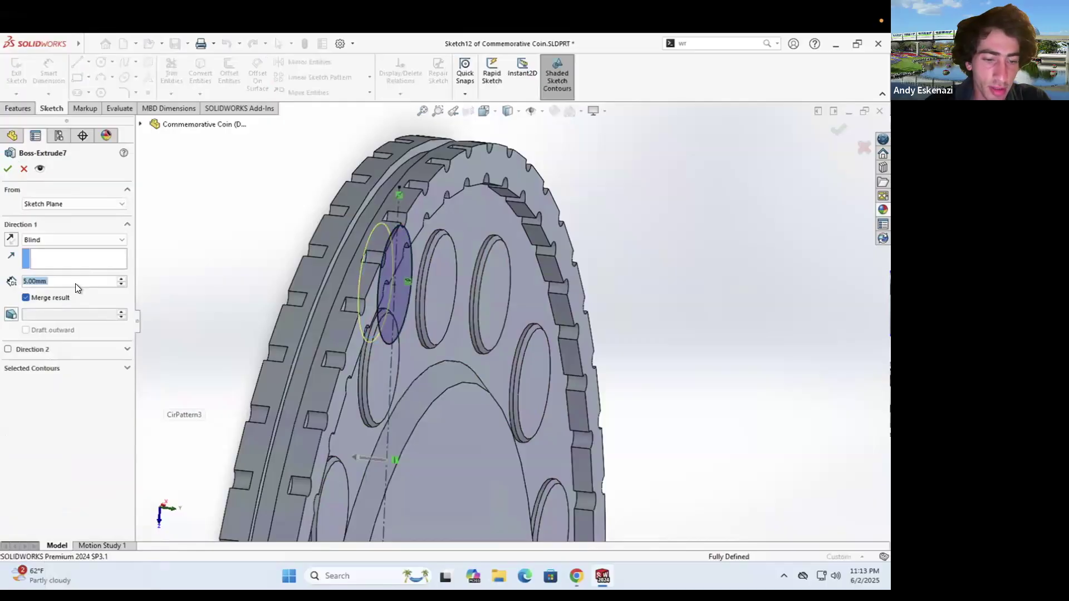
text(2)
key(Return)
click(8, 169)
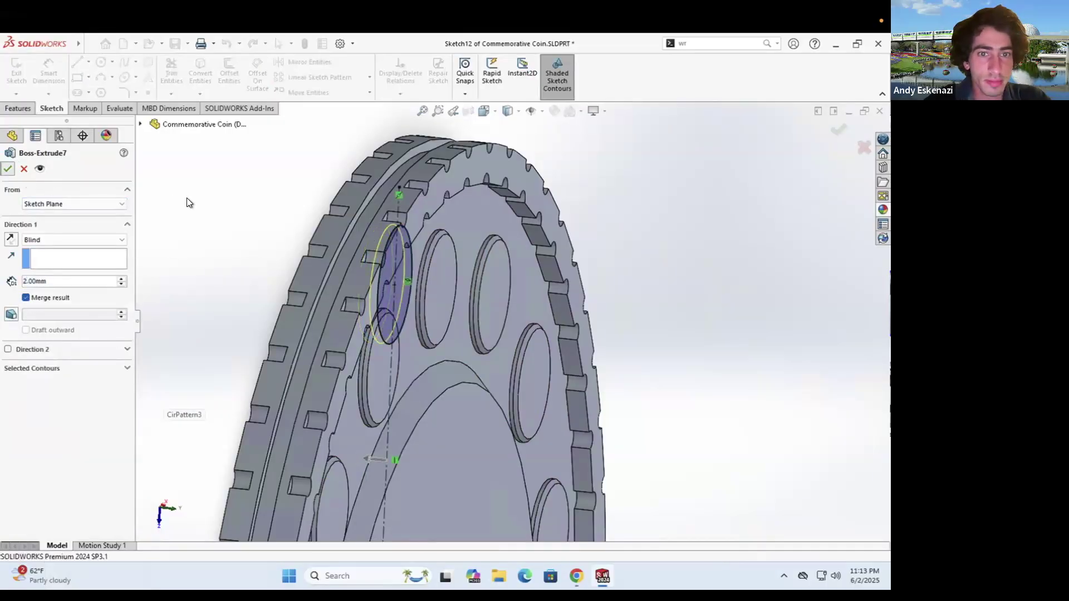
Start a circular pattern with the round boss and its chamfer as the features to repeat
middle_drag(289, 242, 432, 228)
scroll(430, 225, up, 4)
middle_drag(381, 359, 407, 335)
click(356, 94)
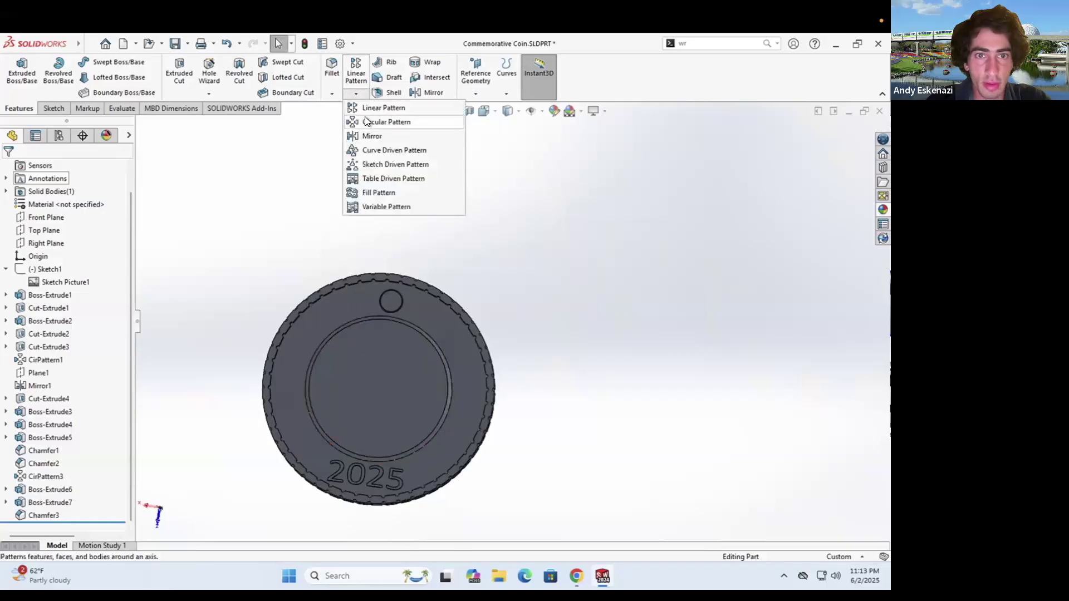
click(365, 115)
scroll(408, 346, down, 5)
click(403, 235)
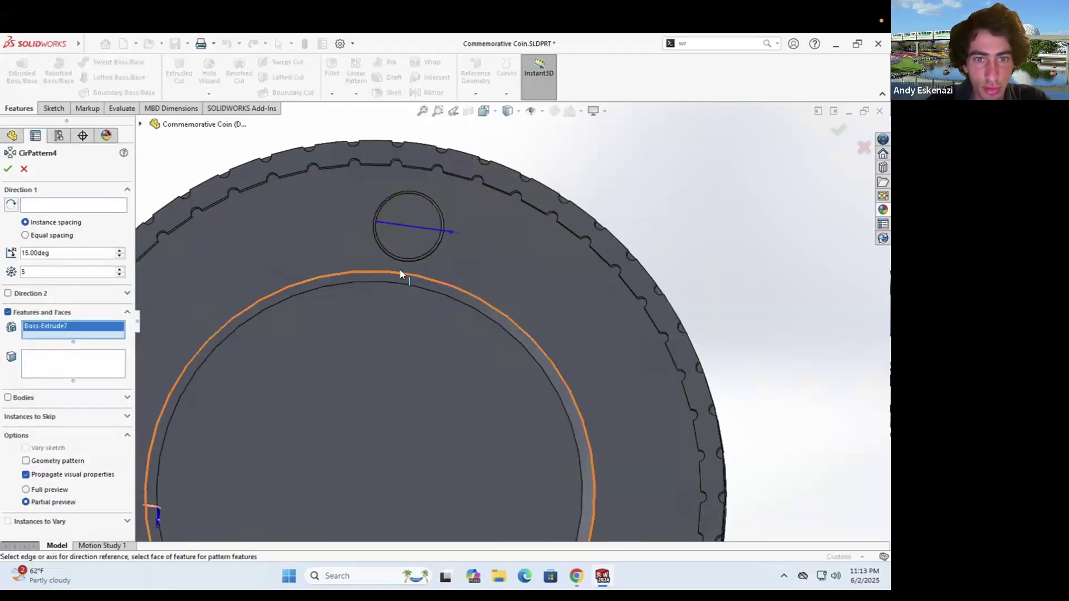
scroll(406, 276, down, 3)
click(408, 246)
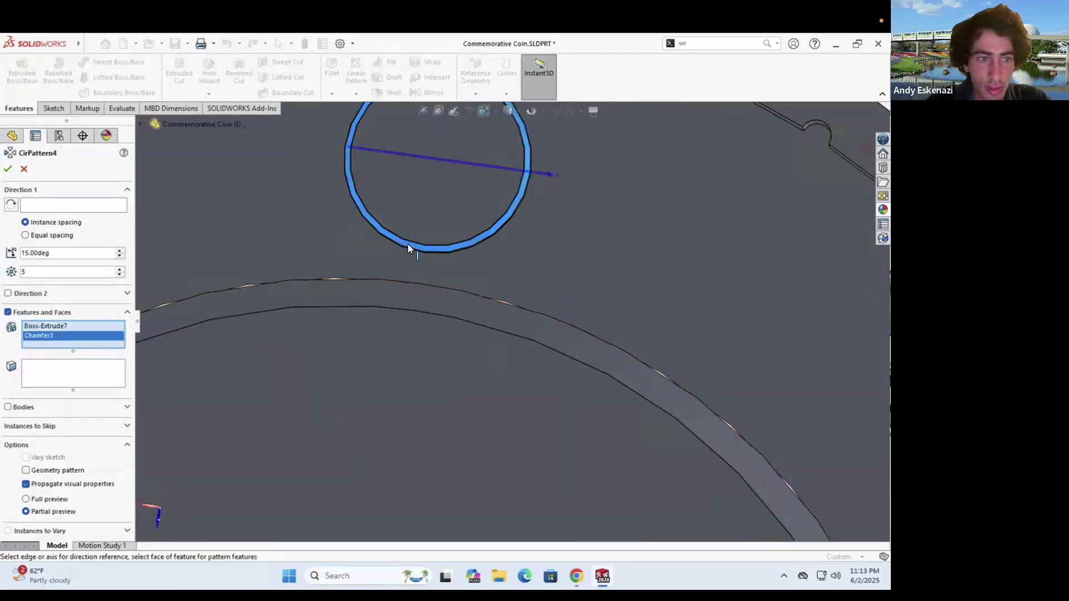
Use the inner edge of the central recess as the pattern axis and set 25-degree instance spacing
click(52, 205)
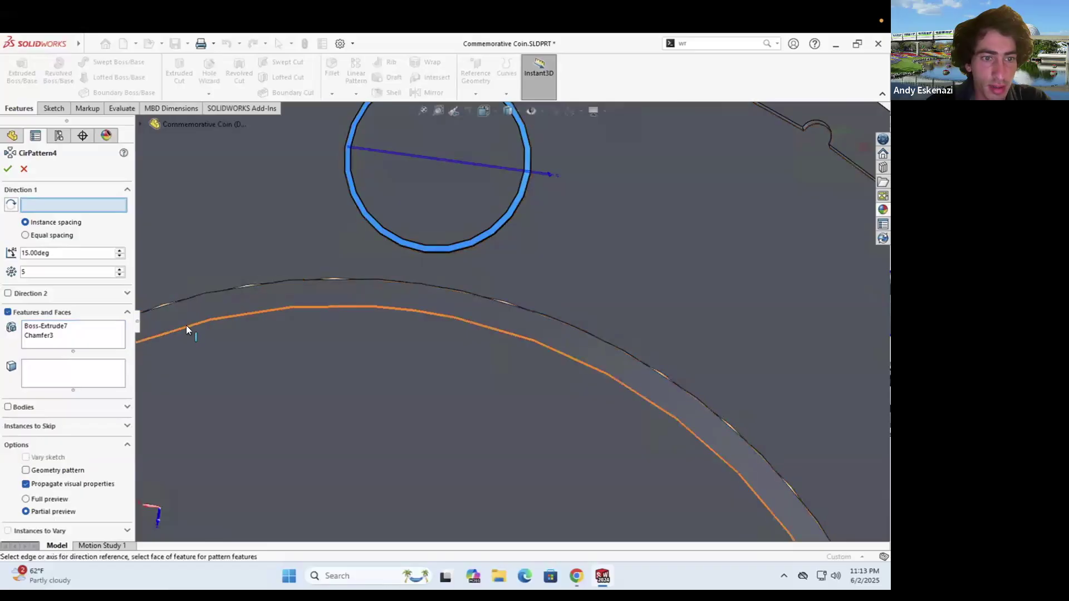
click(186, 325)
text(25)
key(Return)
Try 7 instances in the pattern's first direction, but settle on 6 to clear the 2025 text
scroll(385, 253, up, 3)
scroll(398, 274, up, 4)
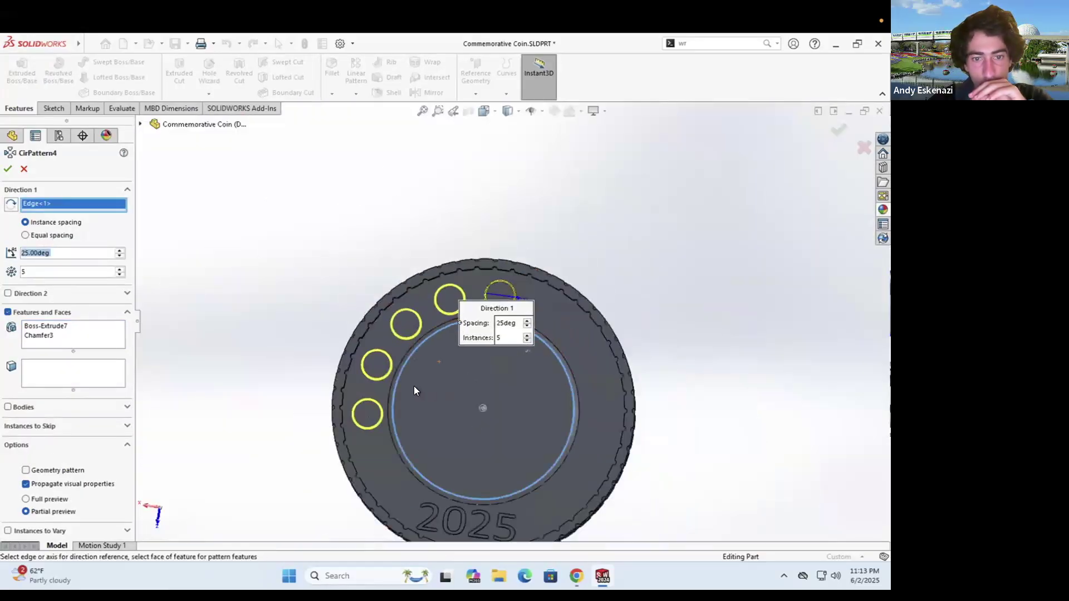
text(7)
key(Return)
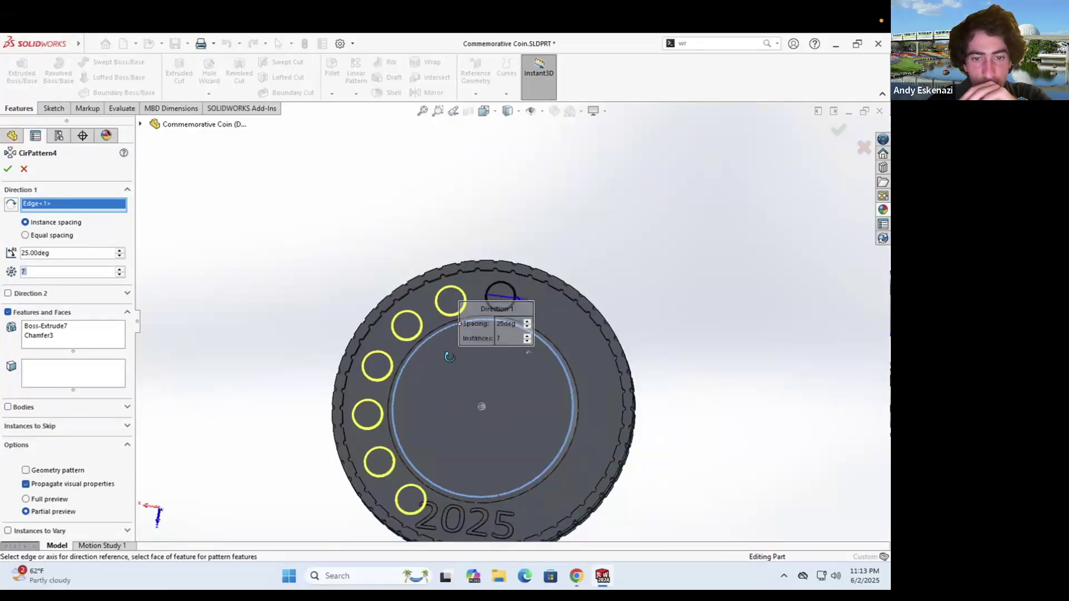
scroll(445, 407, down, 2)
scroll(492, 384, up, 3)
scroll(492, 379, down, 2)
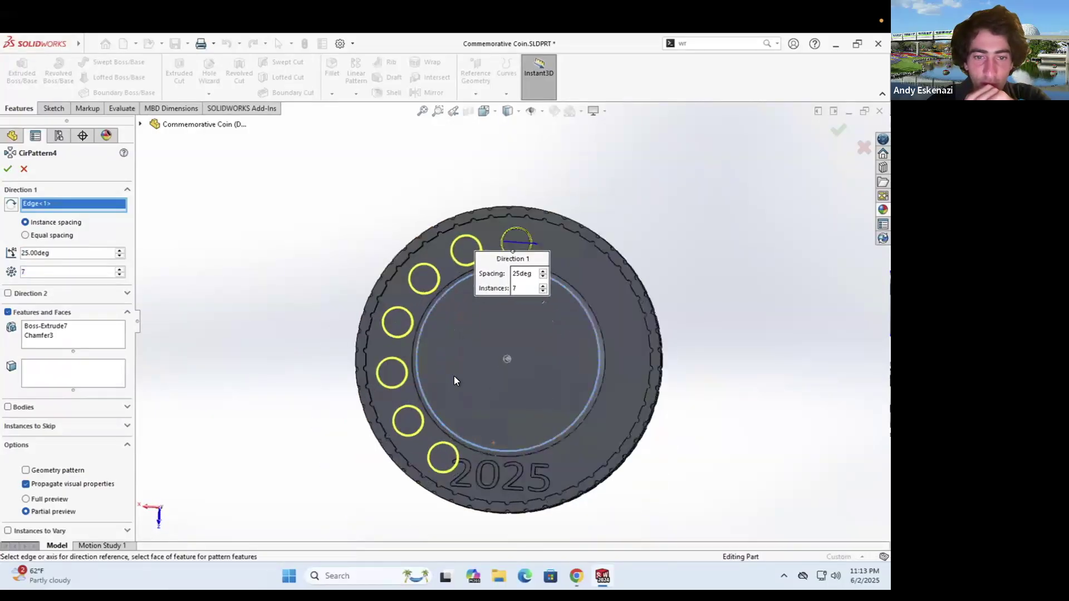
text(6)
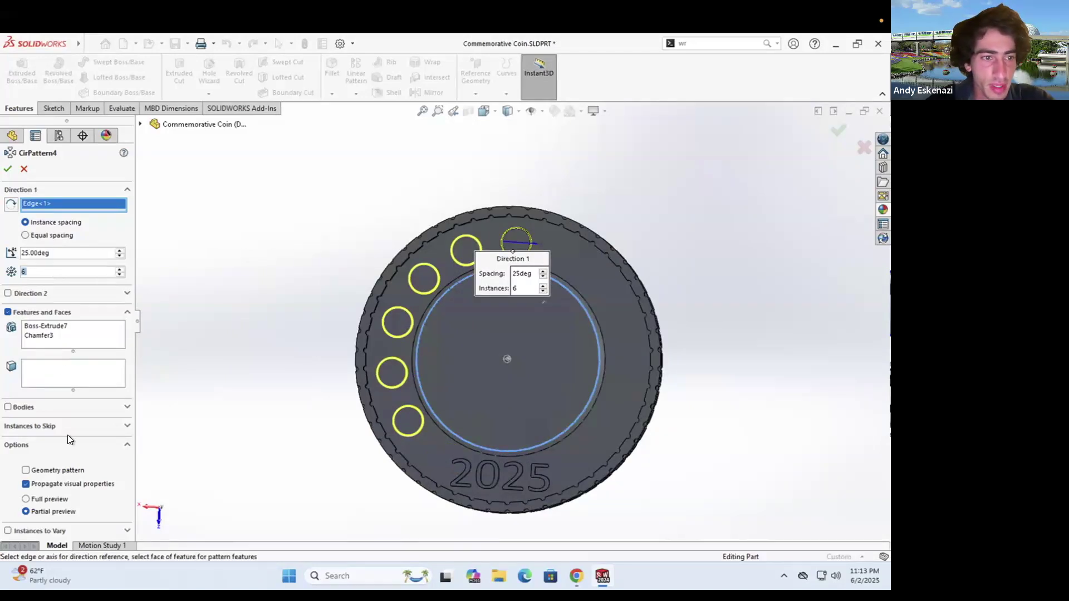
Enable the pattern's second direction with 25-degree spacing and 5 instances, and create the pattern
click(8, 293)
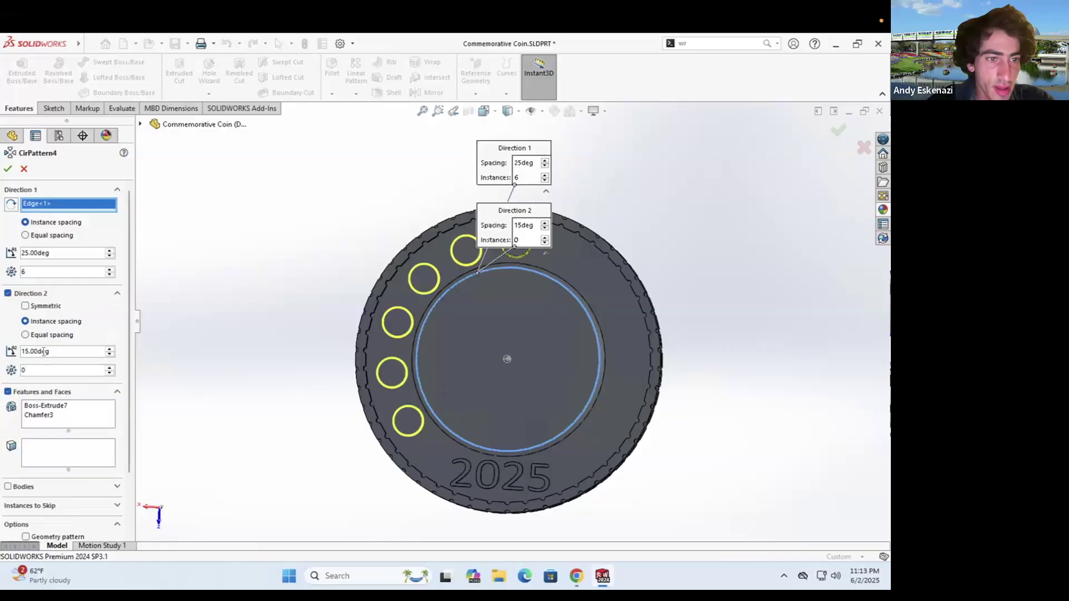
text(25)
click(48, 369)
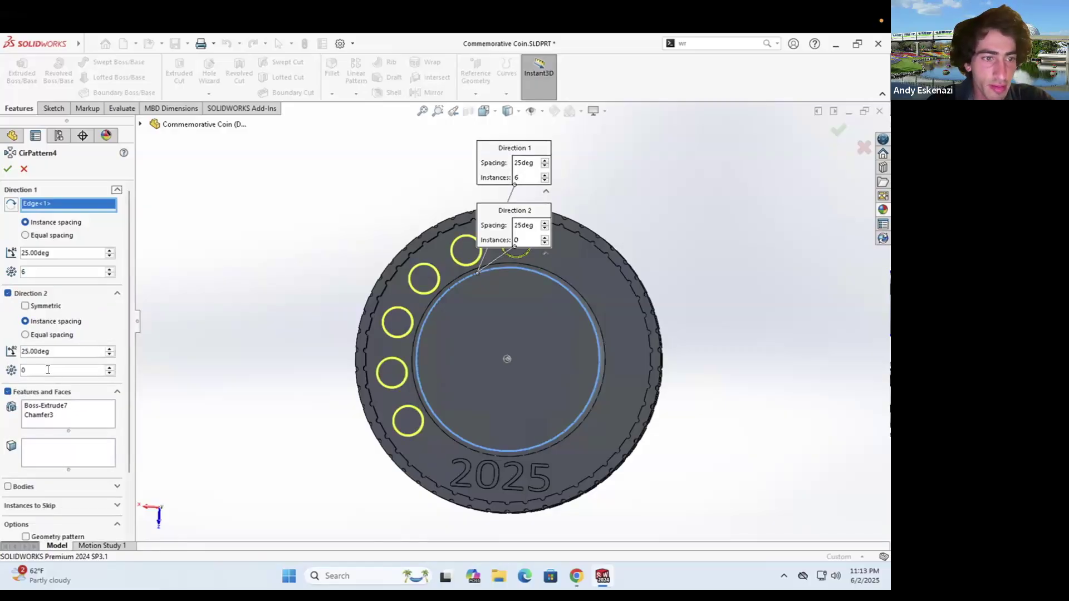
text(6)
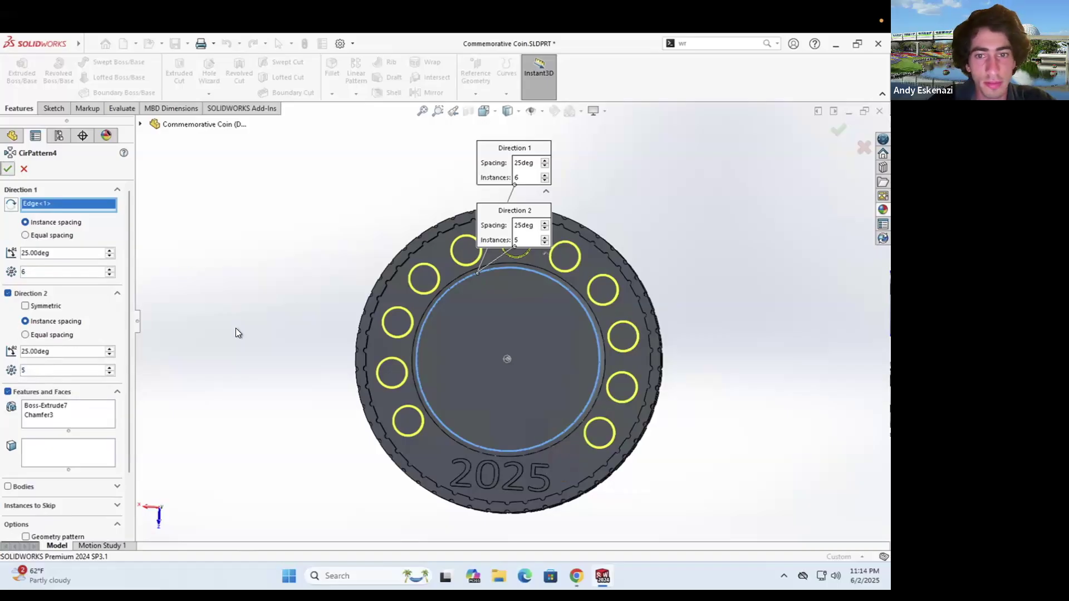
key(Return)
Open the color appearance settings for the entire coin body
middle_drag(378, 405, 278, 390)
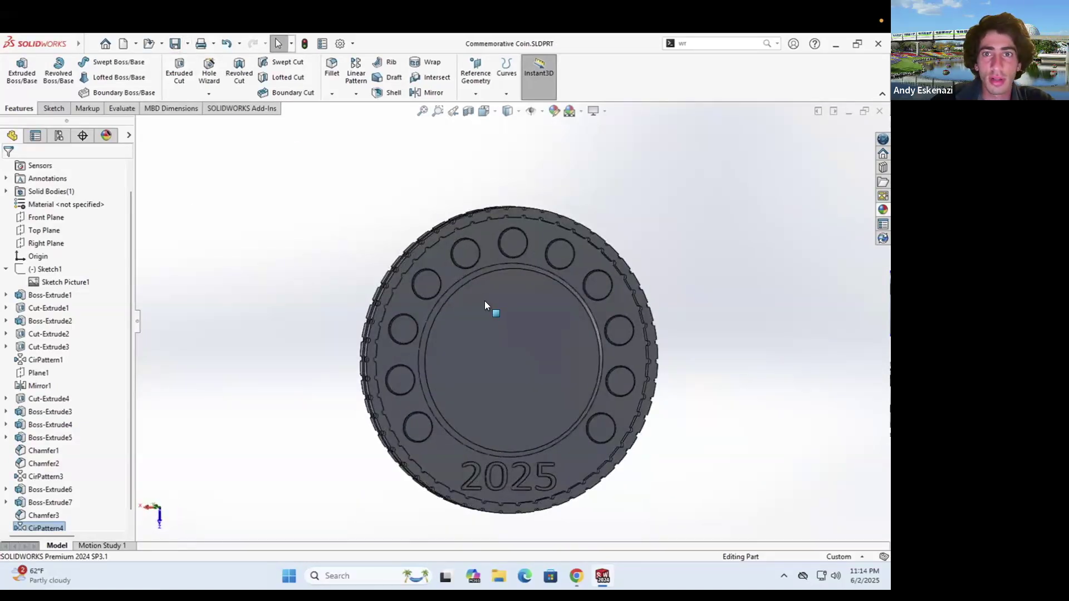
right_click(497, 350)
click(375, 276)
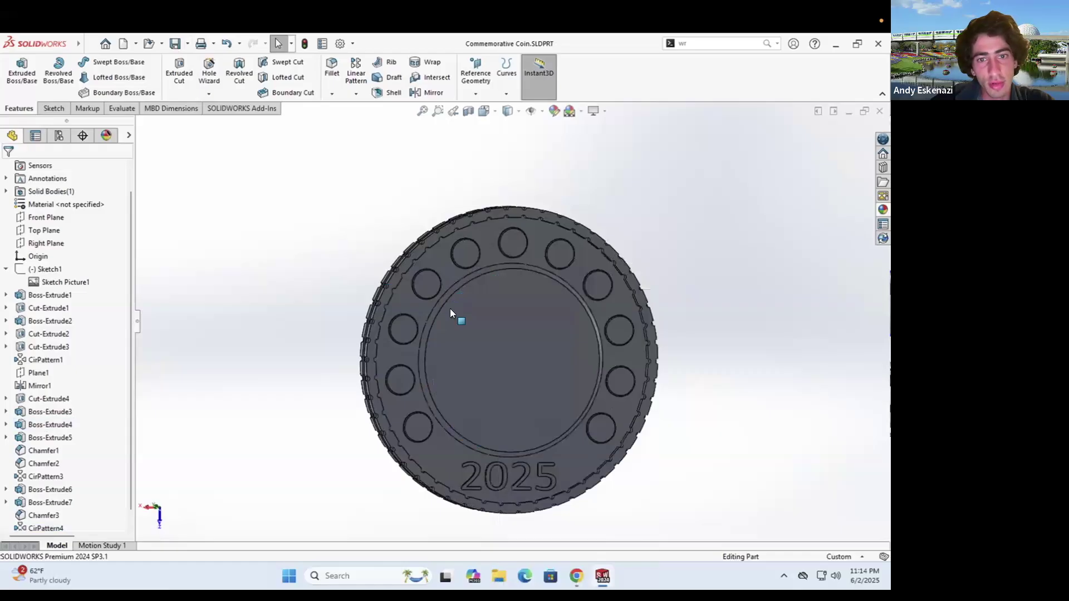
right_click(480, 322)
click(593, 263)
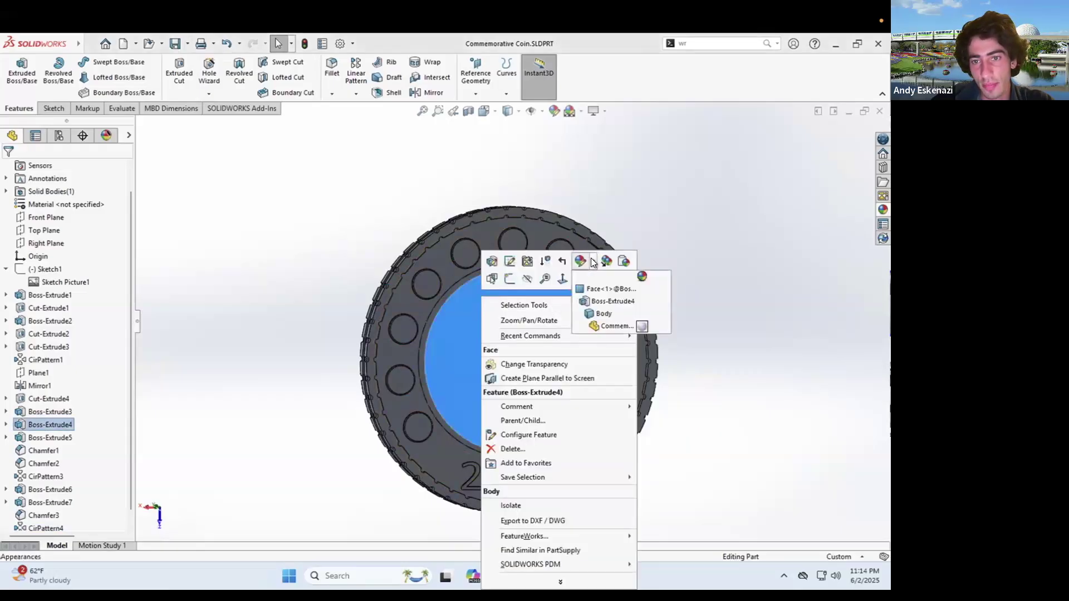
click(594, 262)
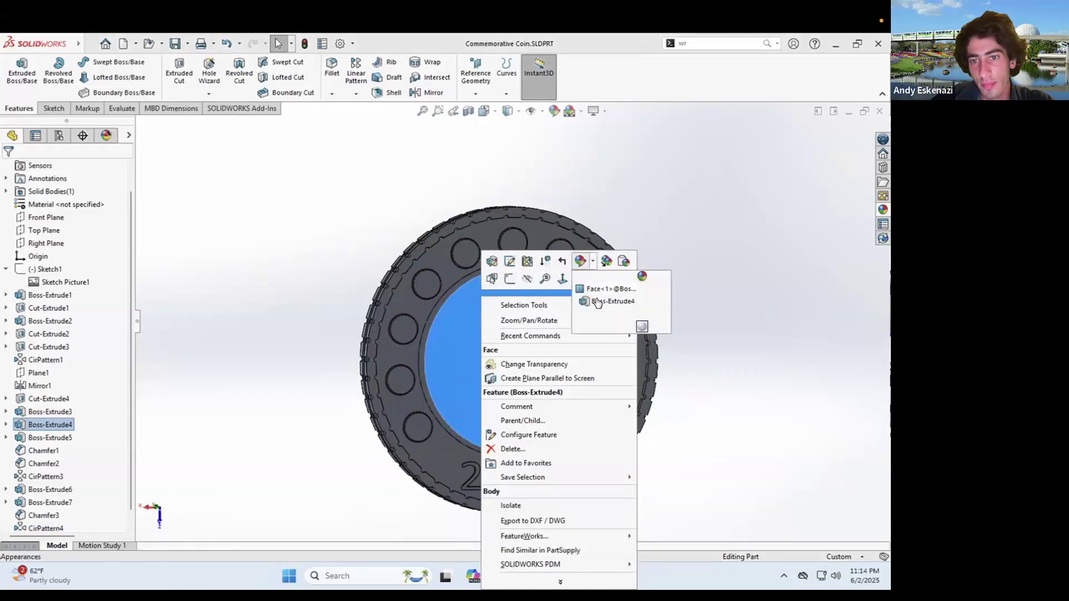
click(599, 303)
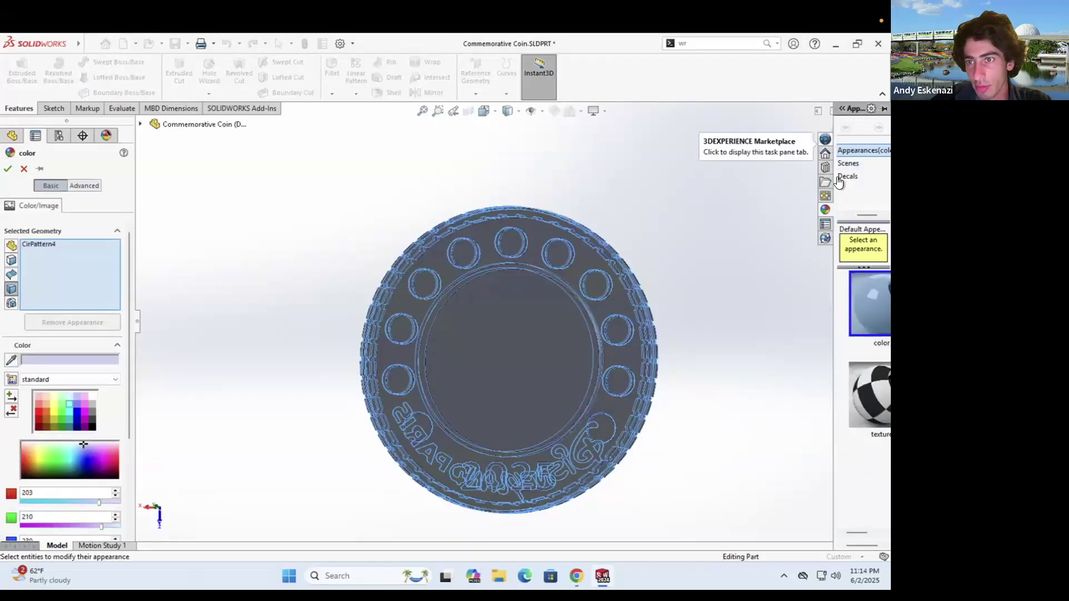
Display the Appearances, Scenes, and Decals library and widen it for browsing
click(825, 153)
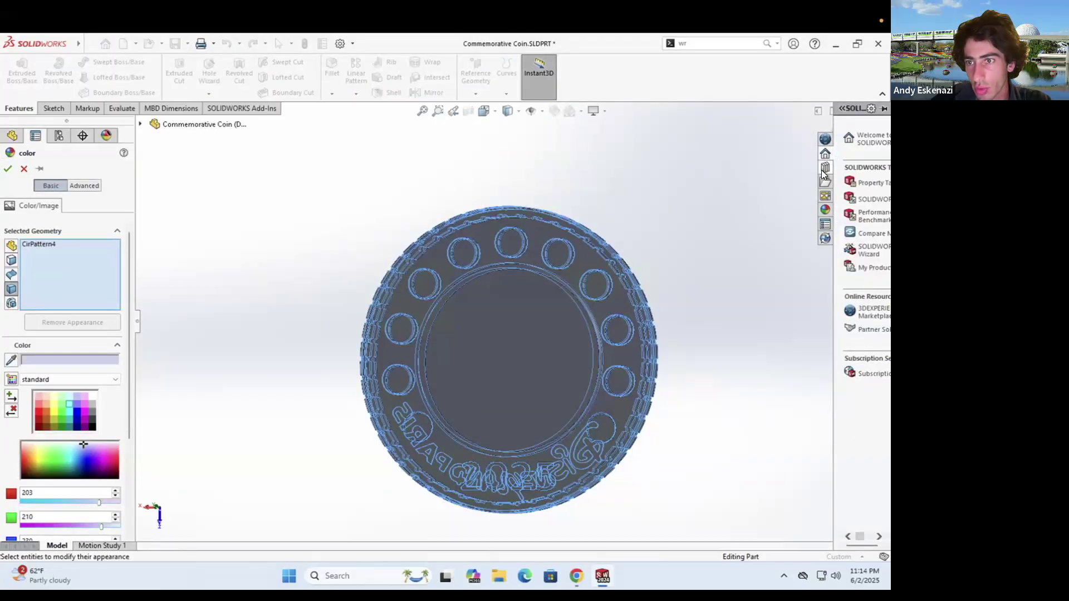
click(825, 140)
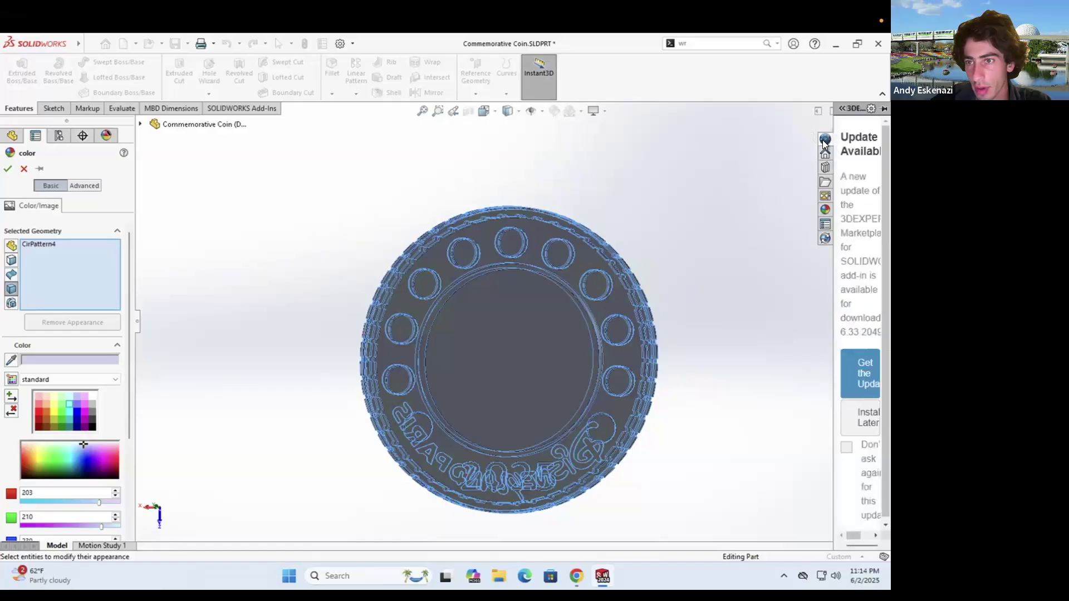
click(824, 168)
click(822, 195)
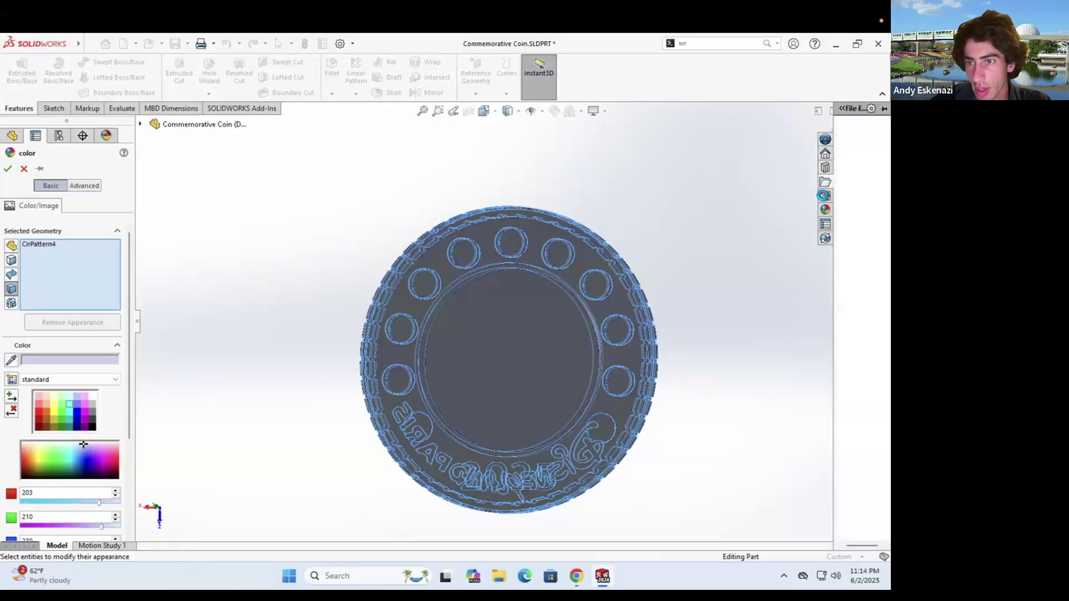
click(825, 210)
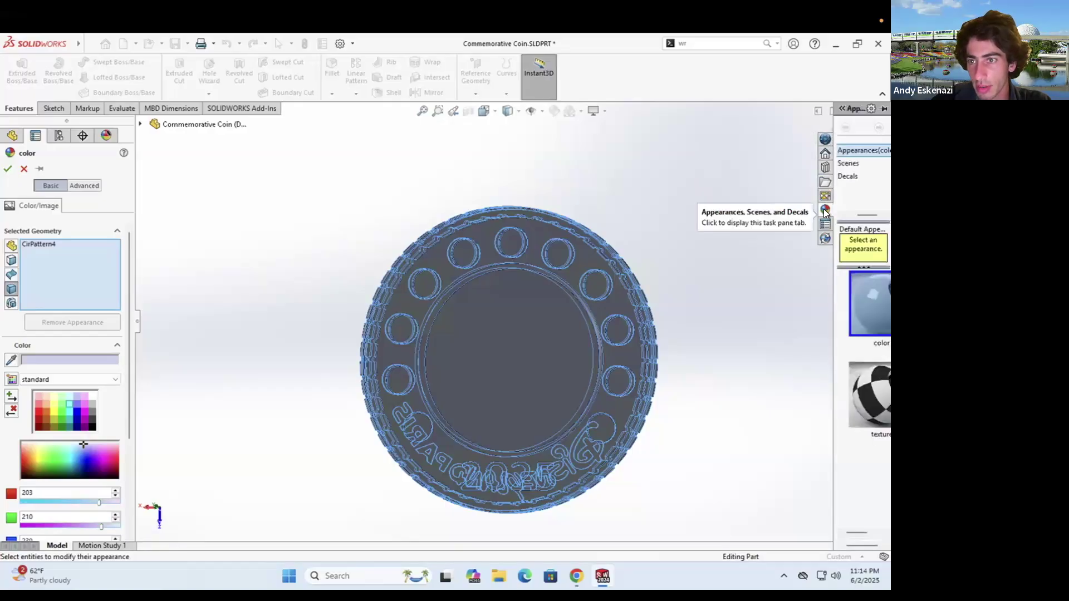
drag(833, 161, 729, 161)
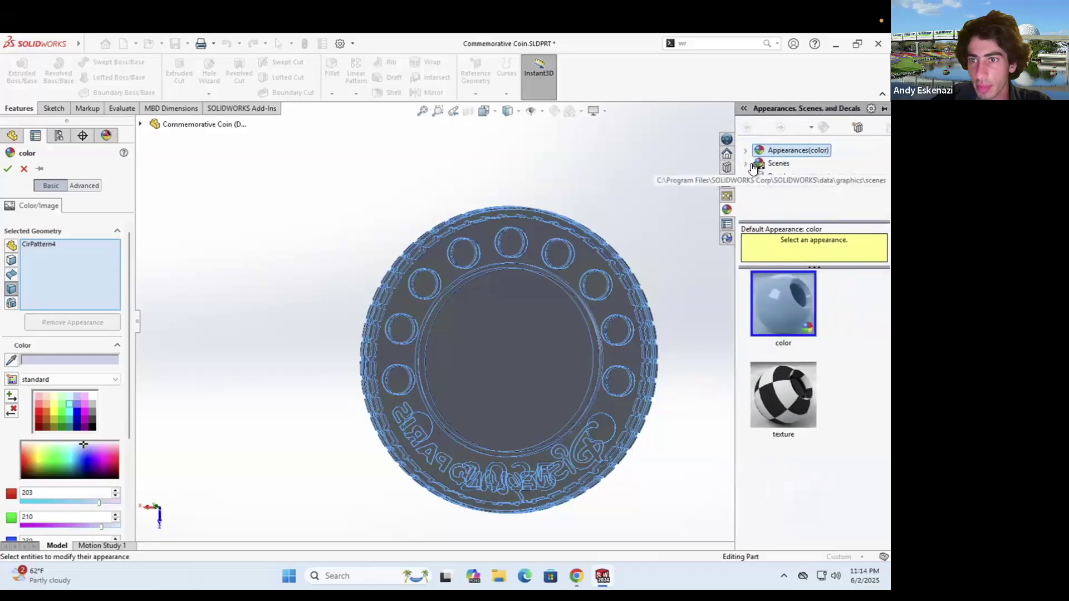
Apply the brushed bronze metal appearance to the entire coin body, and save the part
click(739, 149)
click(753, 176)
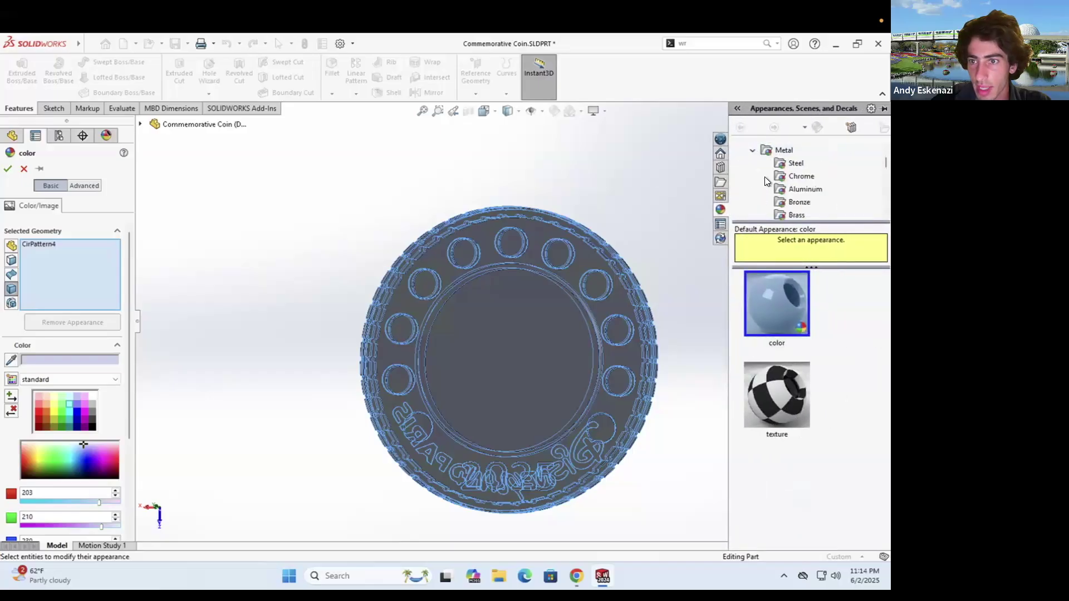
click(799, 204)
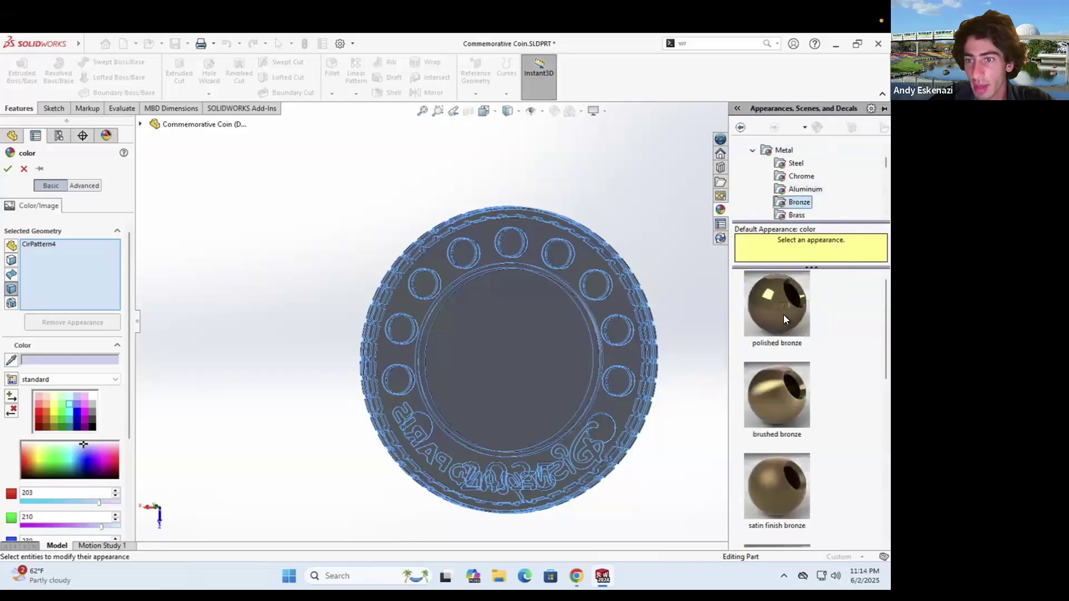
click(776, 392)
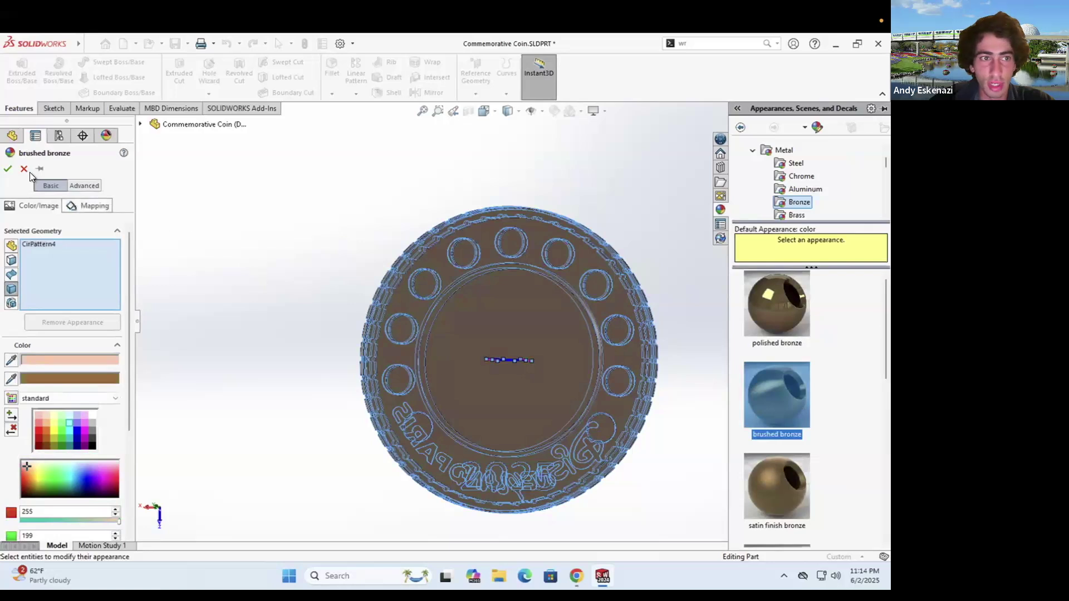
click(8, 168)
middle_drag(401, 313, 585, 340)
scroll(585, 337, up, 2)
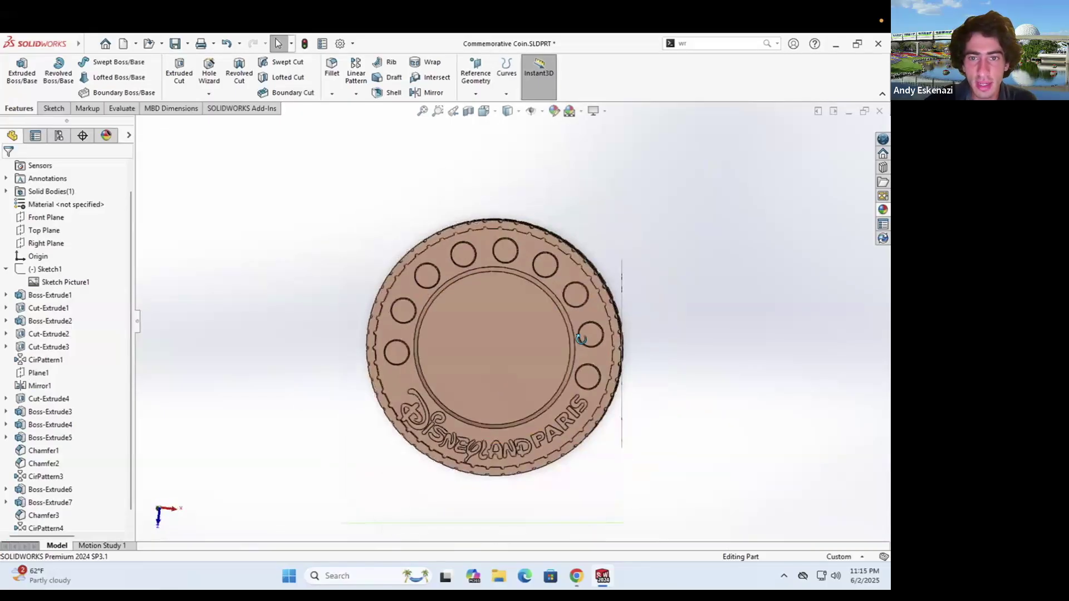
click(176, 49)
Apply the brushed chromium metal appearance to the floor face of the groove around the coin's outer edge
middle_drag(436, 322, 490, 321)
scroll(482, 303, down, 5)
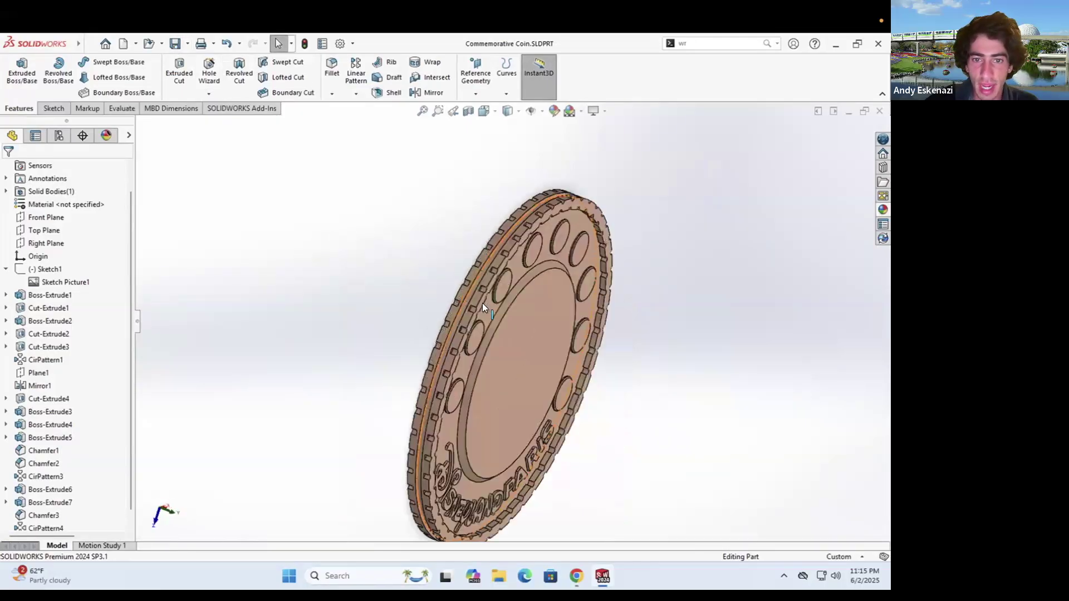
right_click(431, 312)
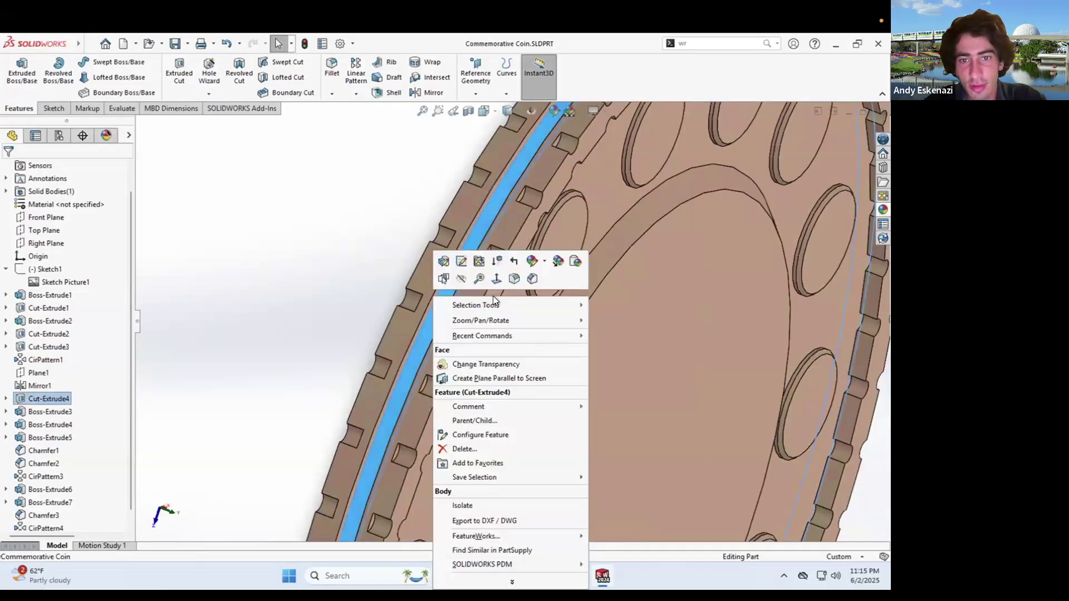
click(544, 262)
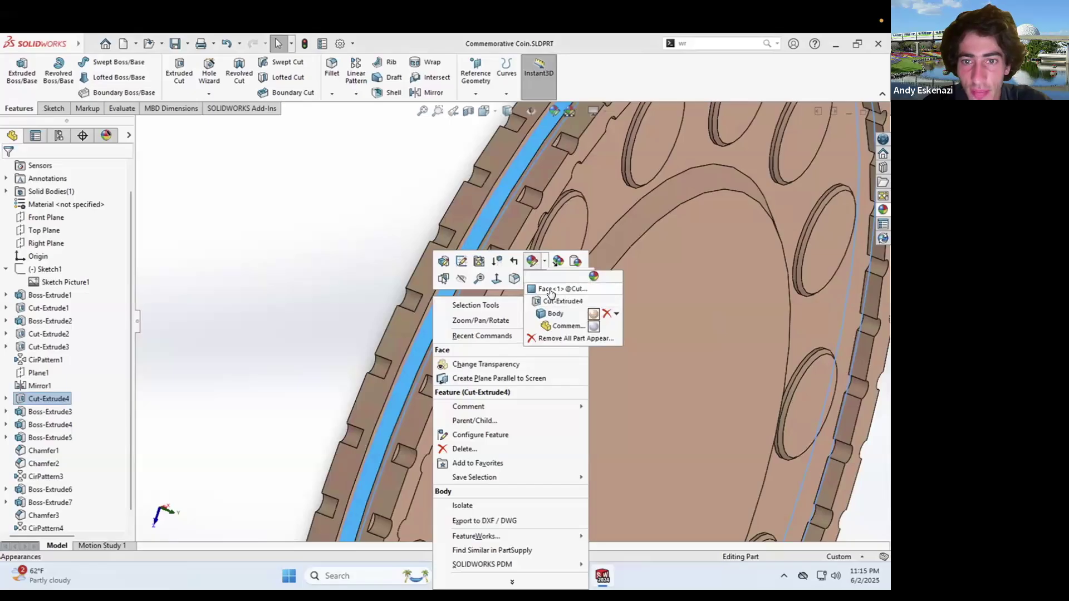
click(550, 288)
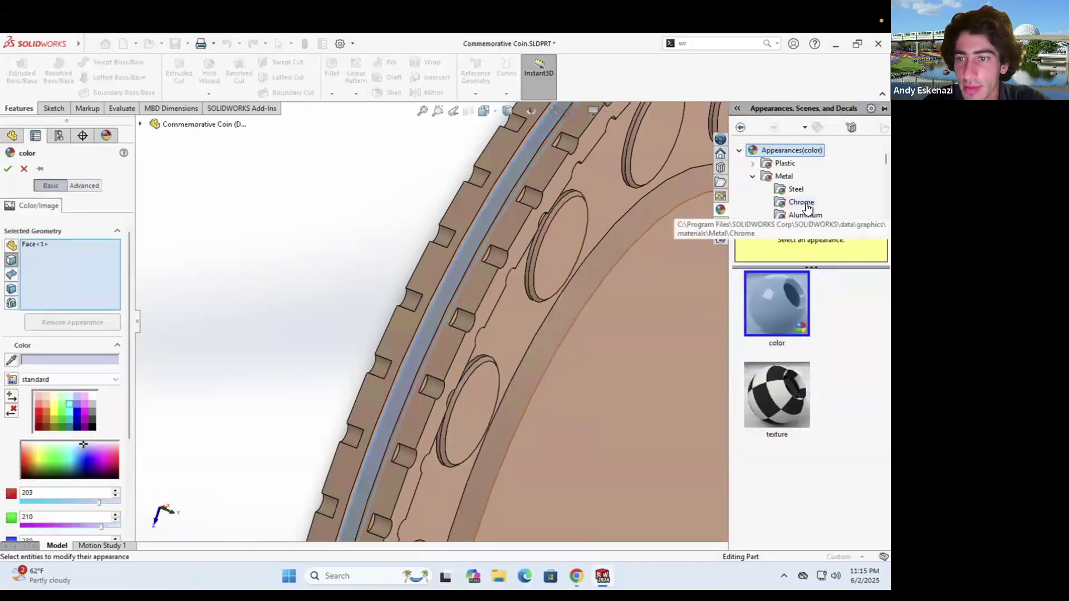
click(801, 202)
click(777, 386)
scroll(431, 292, down, 2)
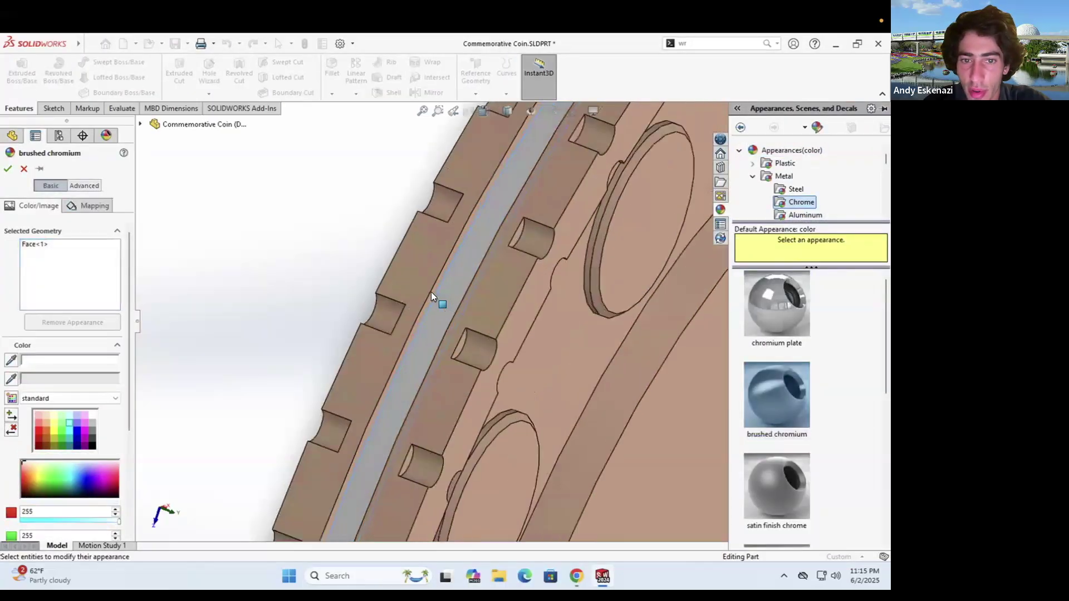
Add both side walls of the edge groove to the brushed chromium selection, and accept the appearance
scroll(430, 292, down, 2)
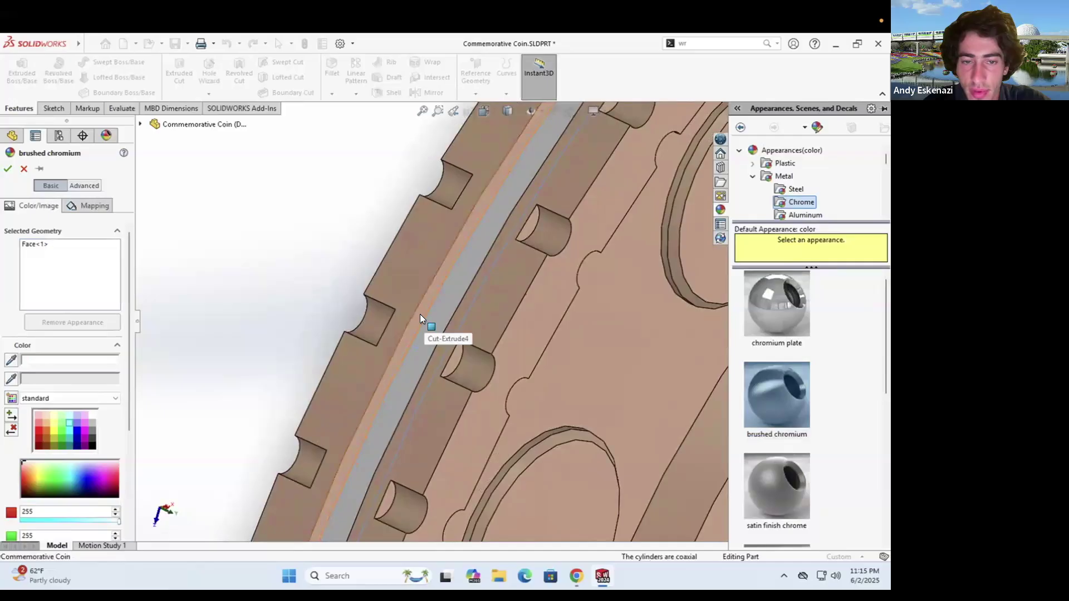
click(420, 315)
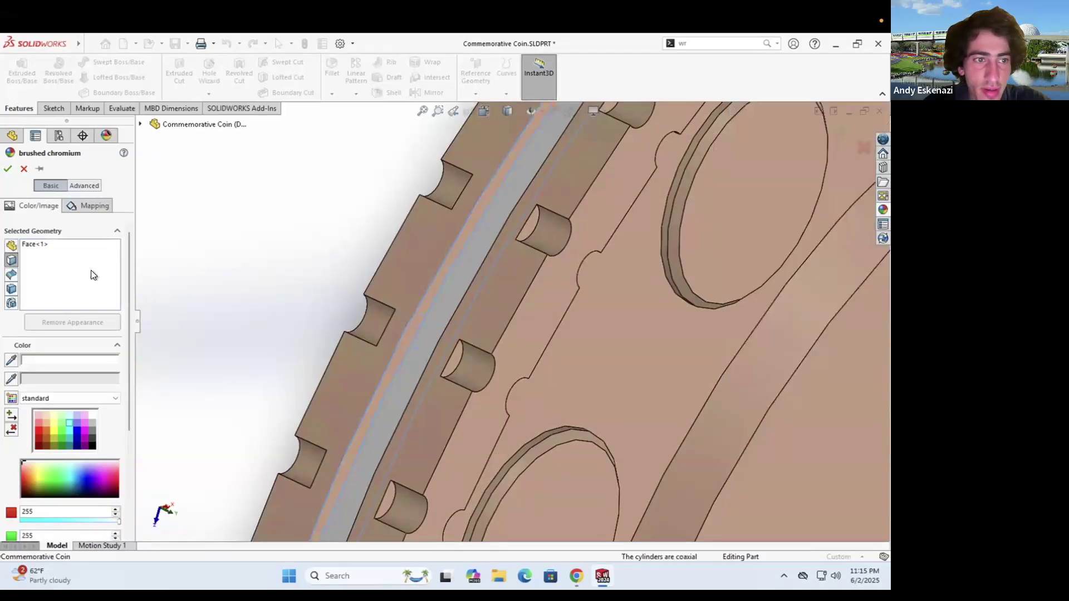
click(416, 315)
middle_drag(416, 315, 493, 351)
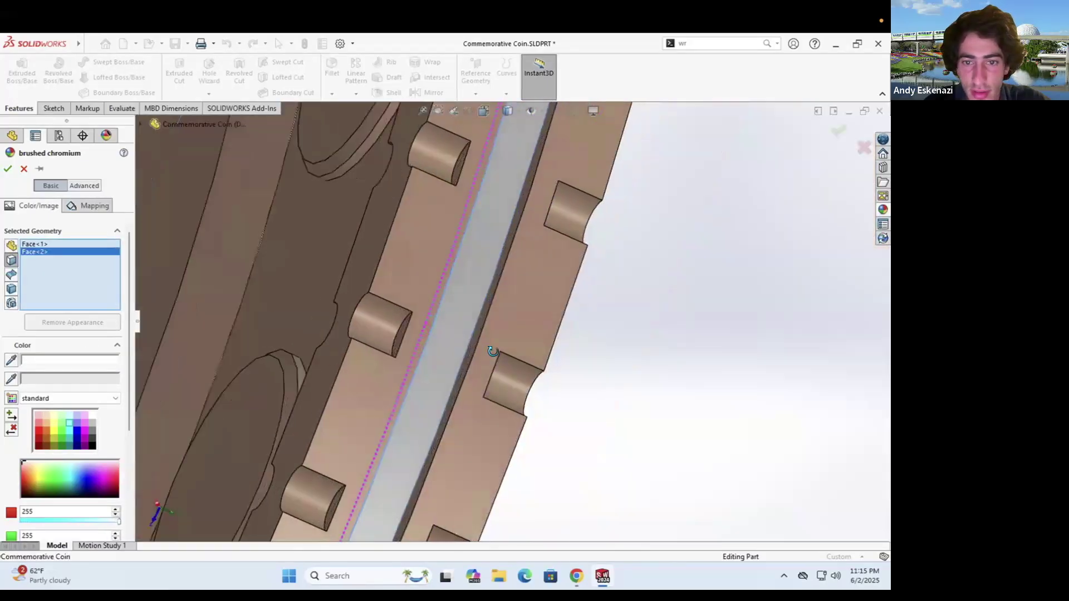
scroll(493, 351, up, 2)
click(500, 347)
scroll(556, 317, up, 5)
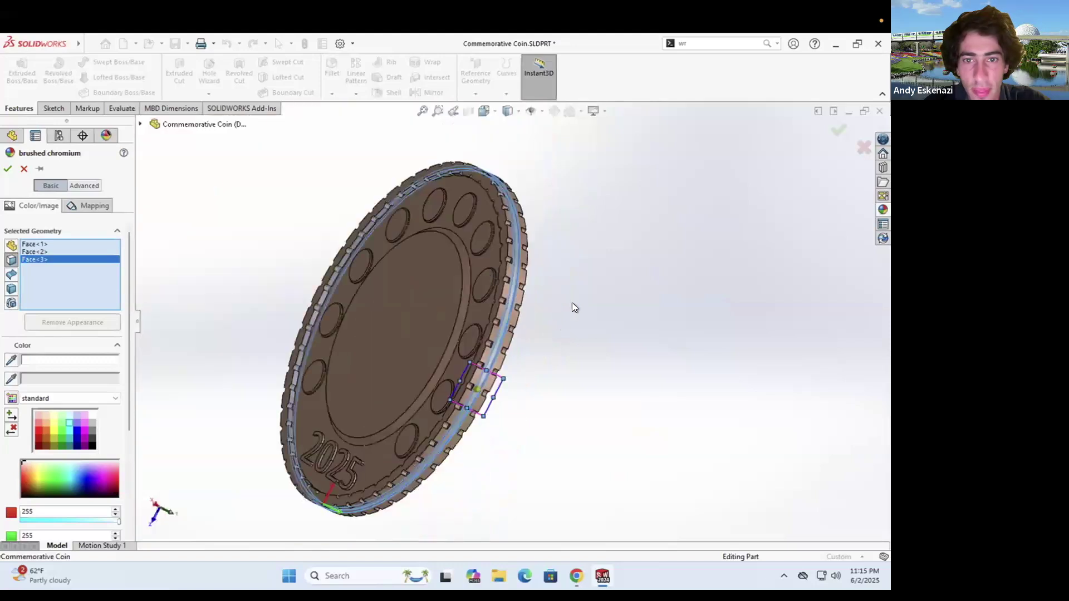
scroll(389, 226, down, 5)
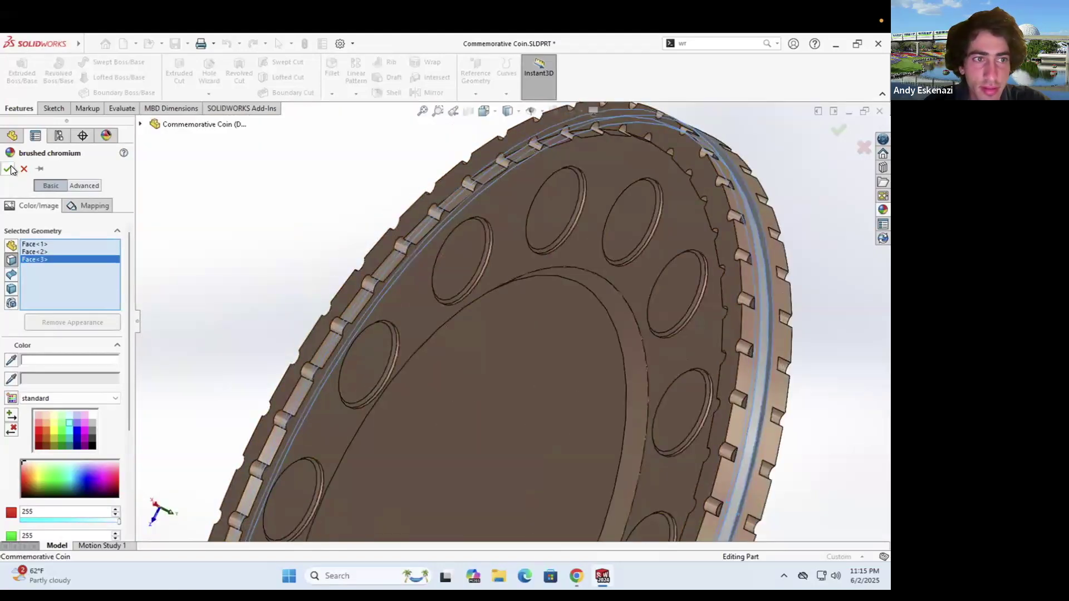
click(9, 169)
Assign brushed chromium to the whole circular pattern feature of round bosses on the 2025 side
click(556, 193)
right_click(557, 192)
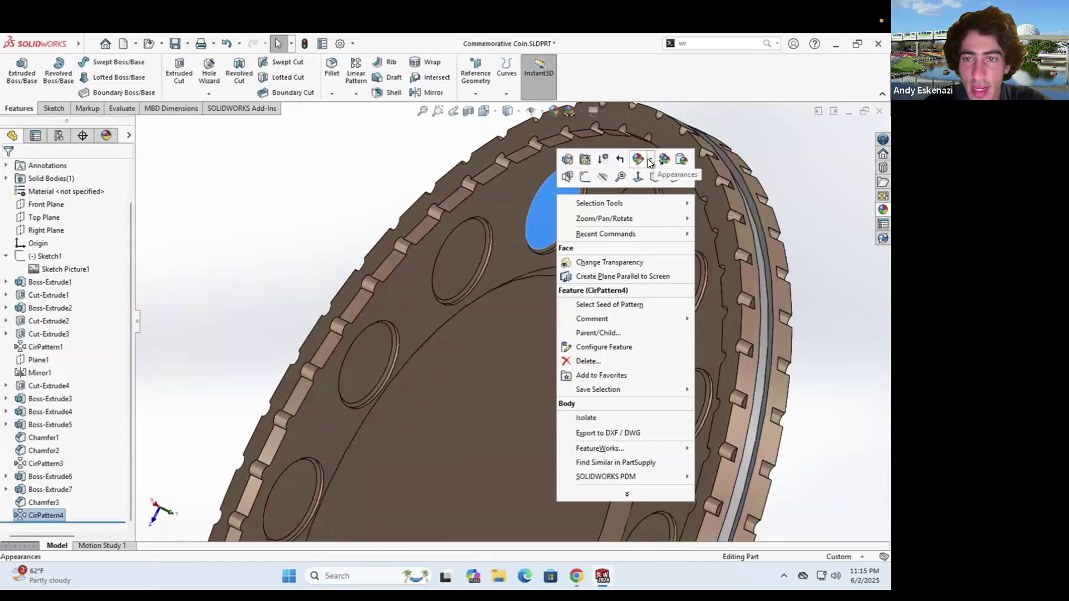
click(649, 162)
click(659, 196)
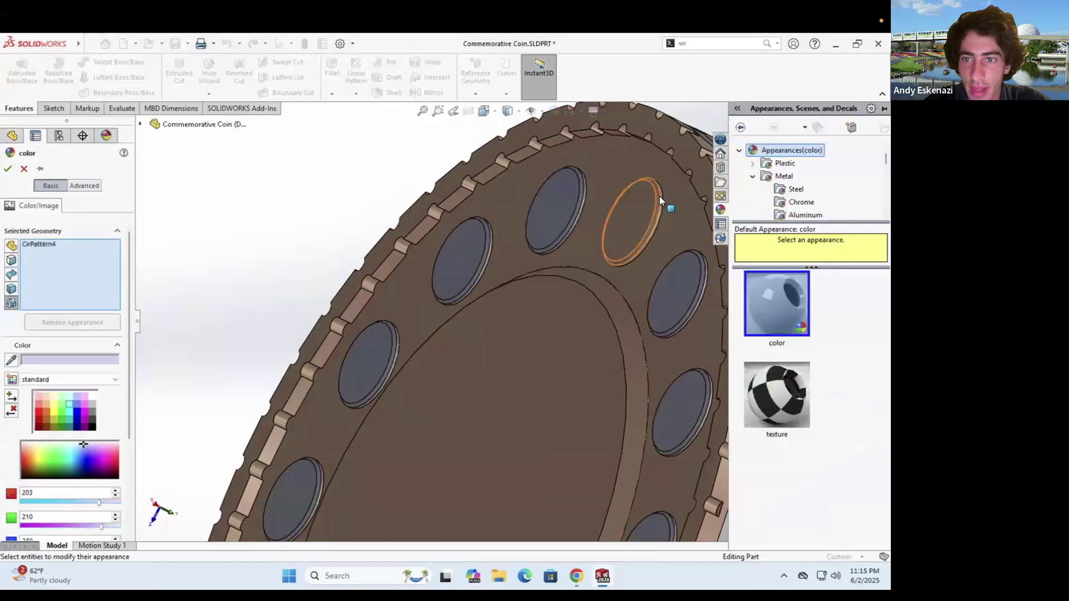
click(801, 202)
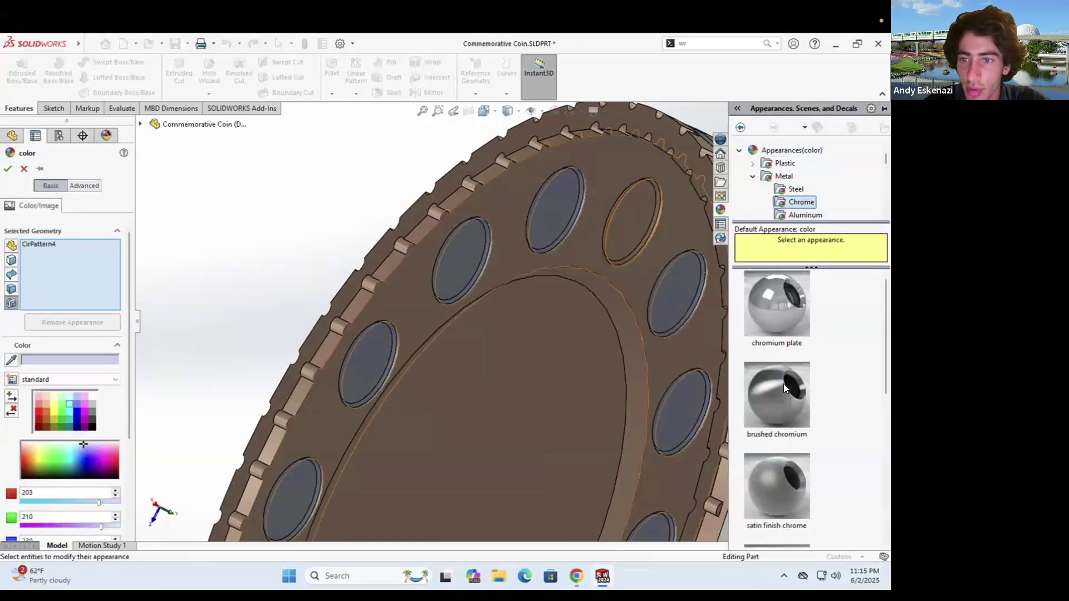
click(779, 408)
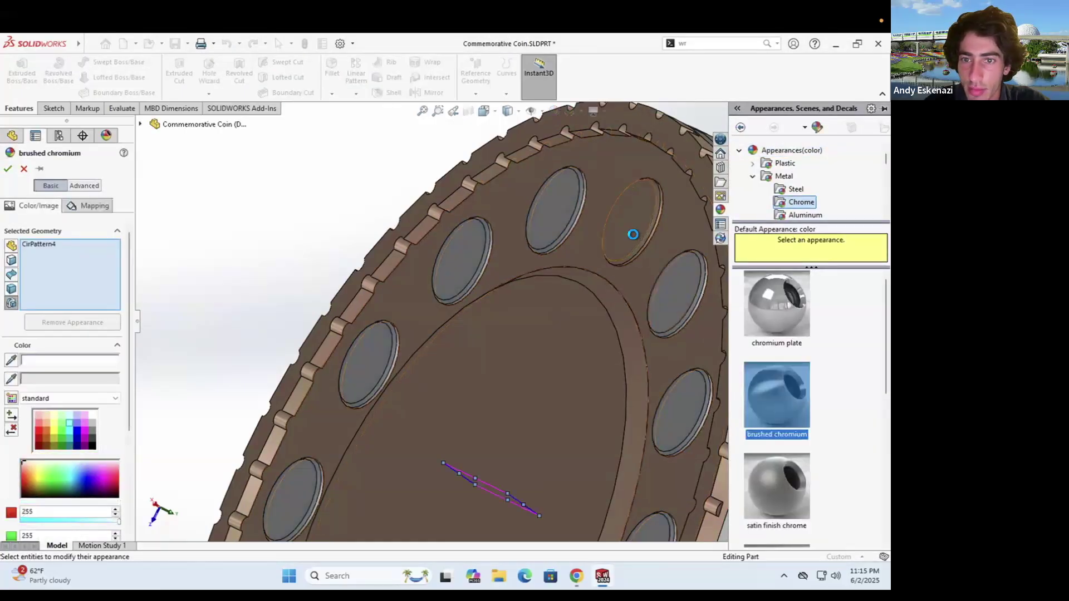
Add the original round boss on the 2025 side and its chamfer to the brushed chromium selection
click(636, 254)
scroll(635, 251, down, 2)
click(539, 277)
scroll(542, 287, up, 5)
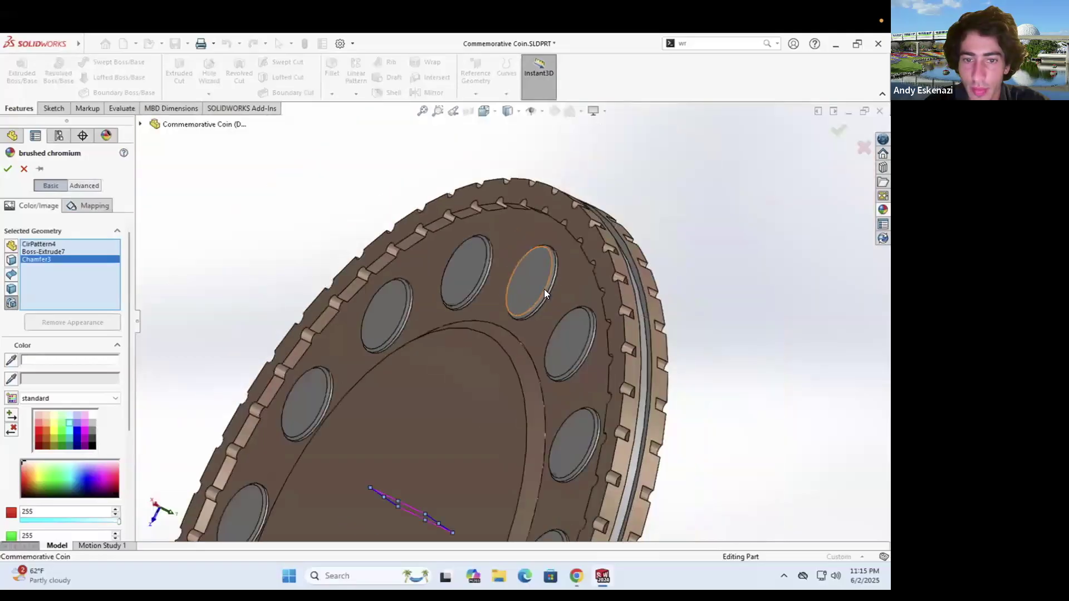
scroll(536, 353, down, 8)
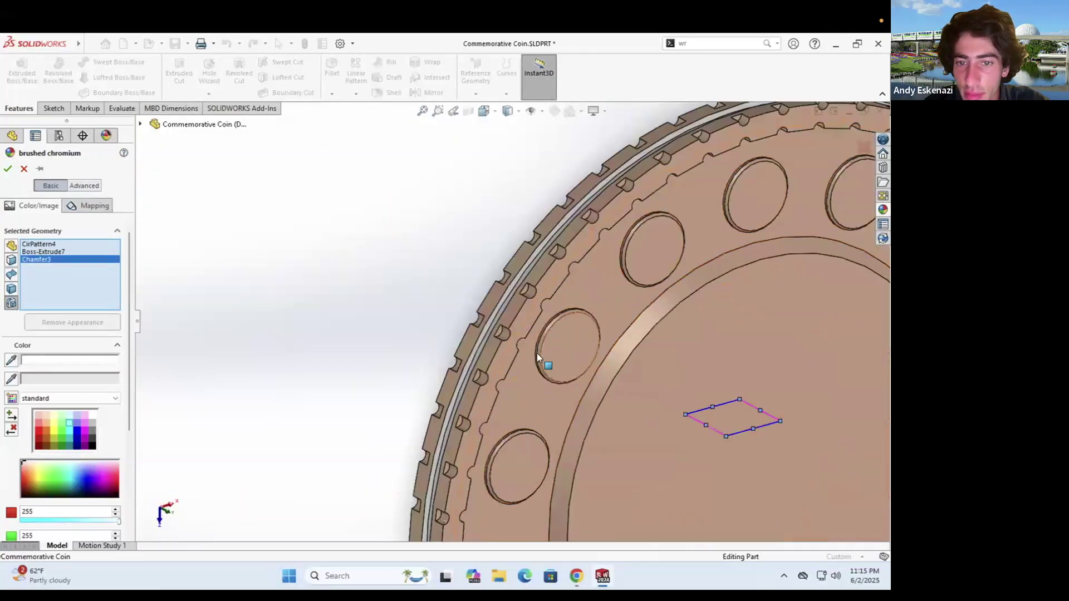
Add the Disneyland Paris side's boss pattern, original round boss and its chamfer to the brushed chromium selection
click(519, 335)
scroll(508, 253, up, 6)
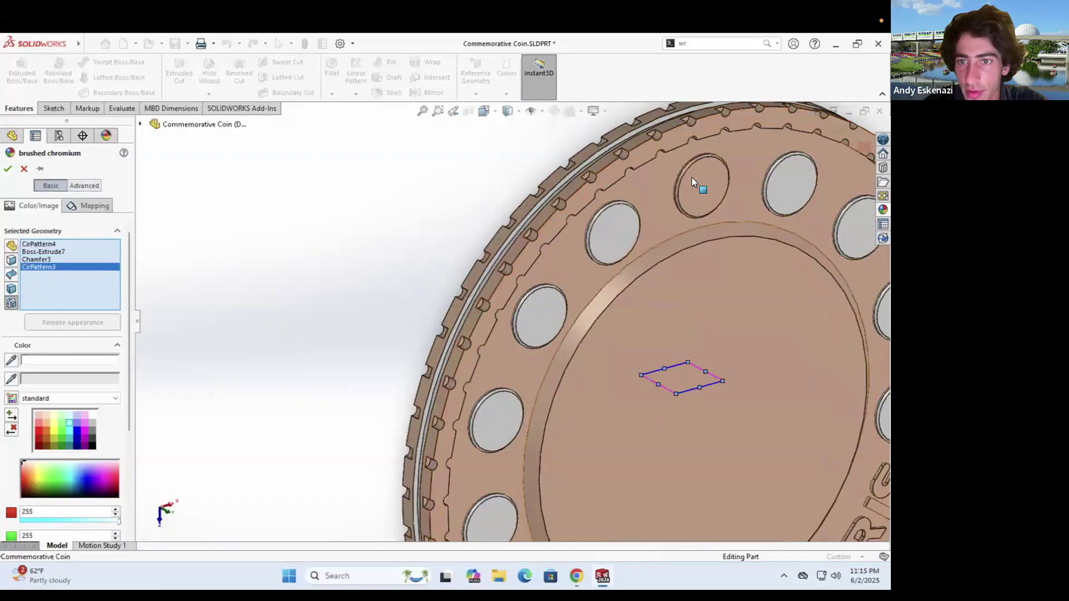
scroll(648, 257, down, 4)
click(648, 257)
scroll(612, 268, up, 3)
scroll(582, 275, down, 5)
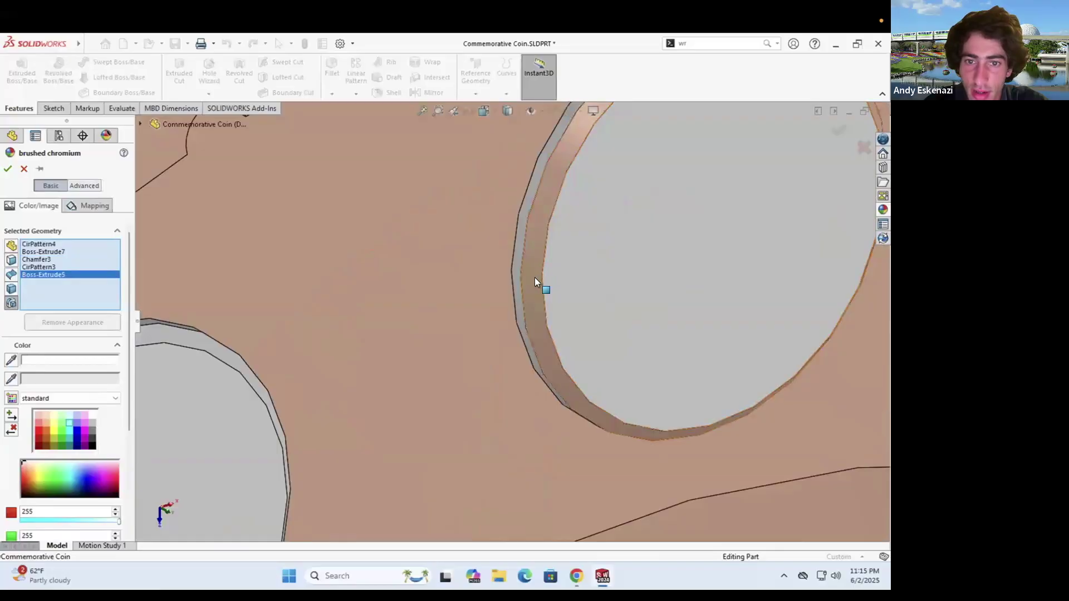
click(535, 277)
scroll(533, 256, up, 6)
scroll(520, 282, up, 5)
scroll(423, 462, down, 8)
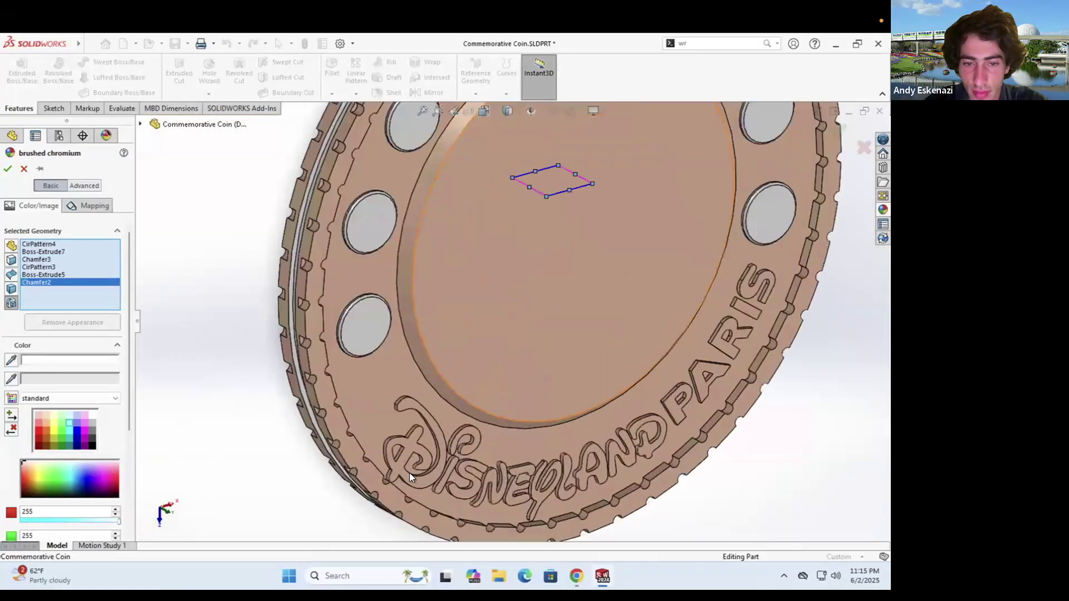
Add the raised Disneyland Paris lettering feature to the brushed chromium selection
scroll(448, 448, up, 2)
click(449, 448)
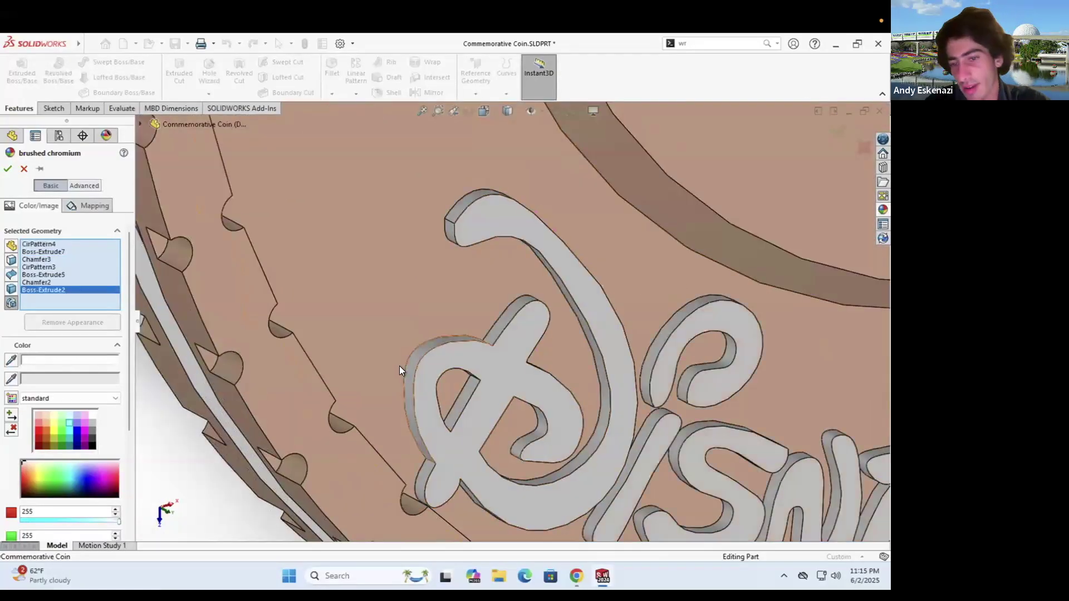
scroll(428, 365, up, 4)
scroll(429, 370, up, 3)
Add the raised 2025 text to the brushed chromium selection, accept the appearance, and save the part
middle_drag(424, 312, 563, 219)
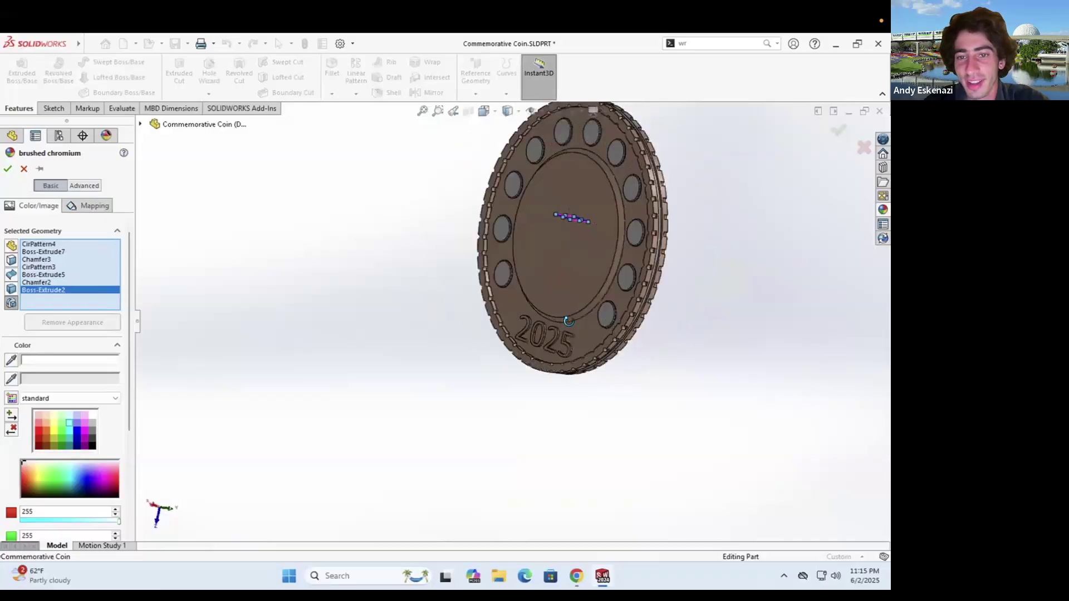
scroll(559, 336, down, 4)
scroll(540, 331, up, 2)
click(540, 330)
scroll(429, 382, up, 3)
middle_drag(429, 382, 249, 277)
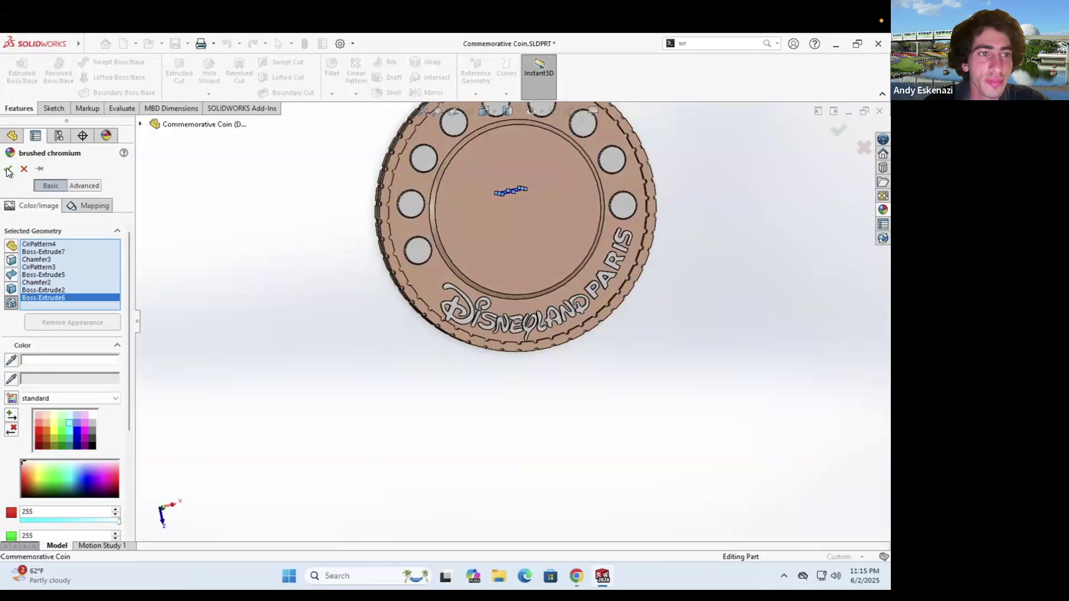
key(Return)
scroll(542, 279, up, 3)
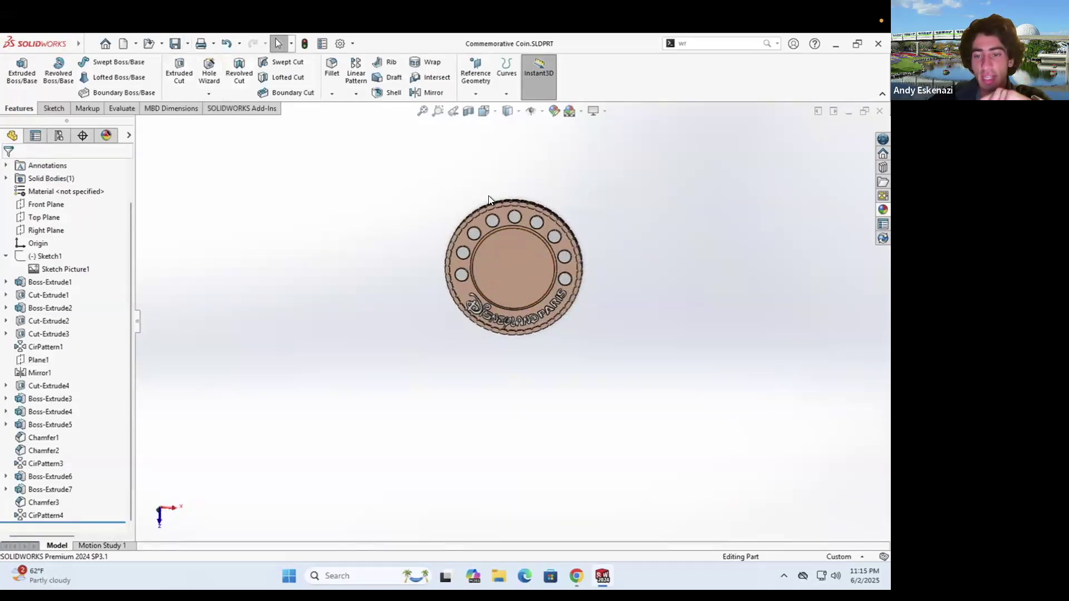
Switch to the Sorcerer Mickey Mug part window and orient the mug to show its Mickey artwork
mouse_move(602, 576)
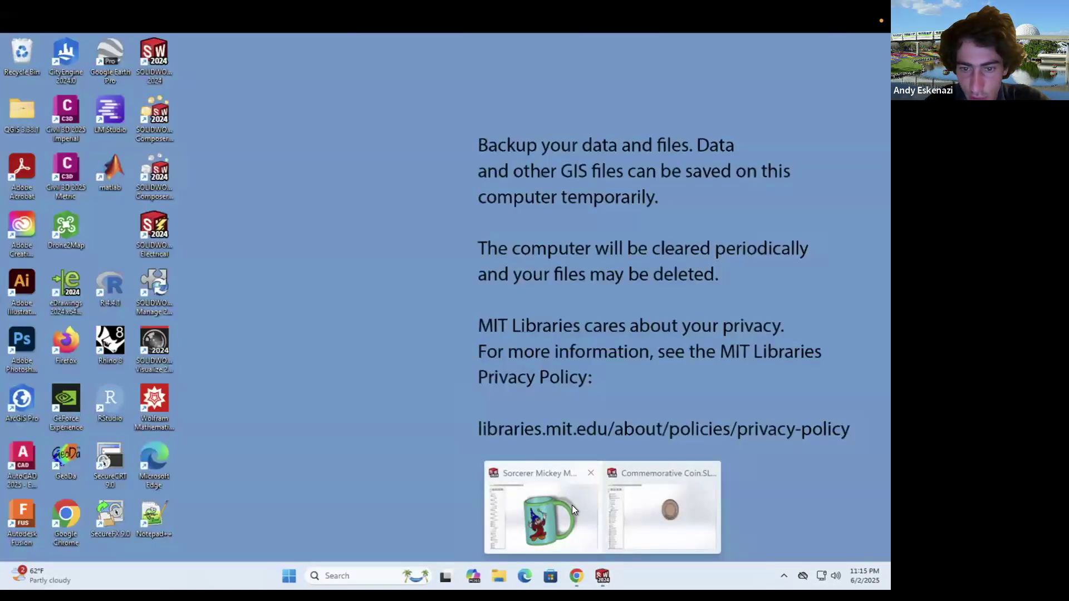
click(574, 510)
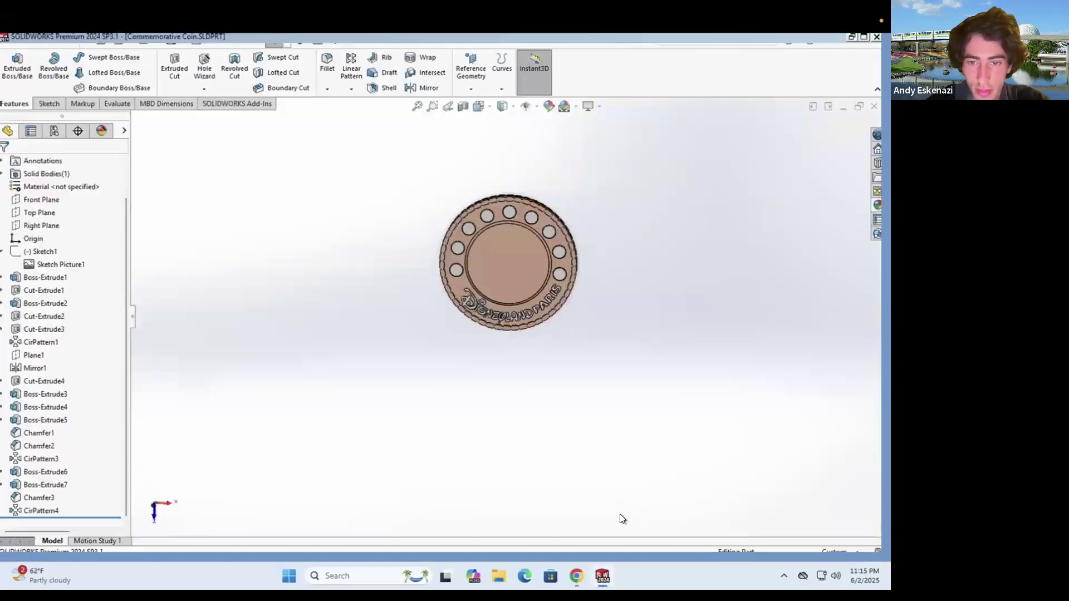
mouse_move(602, 576)
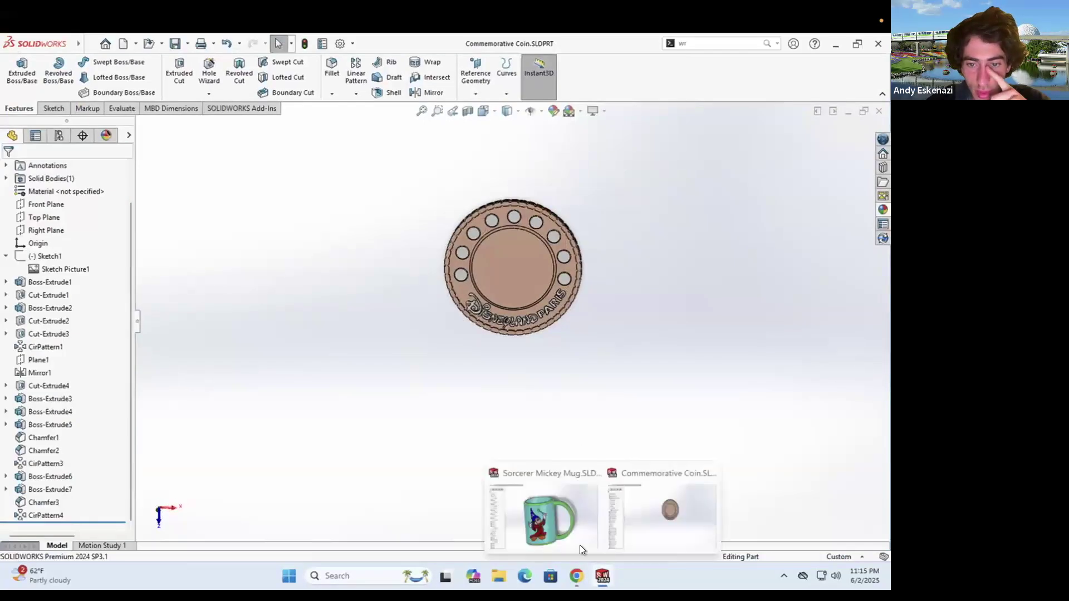
click(550, 507)
middle_drag(583, 327, 548, 374)
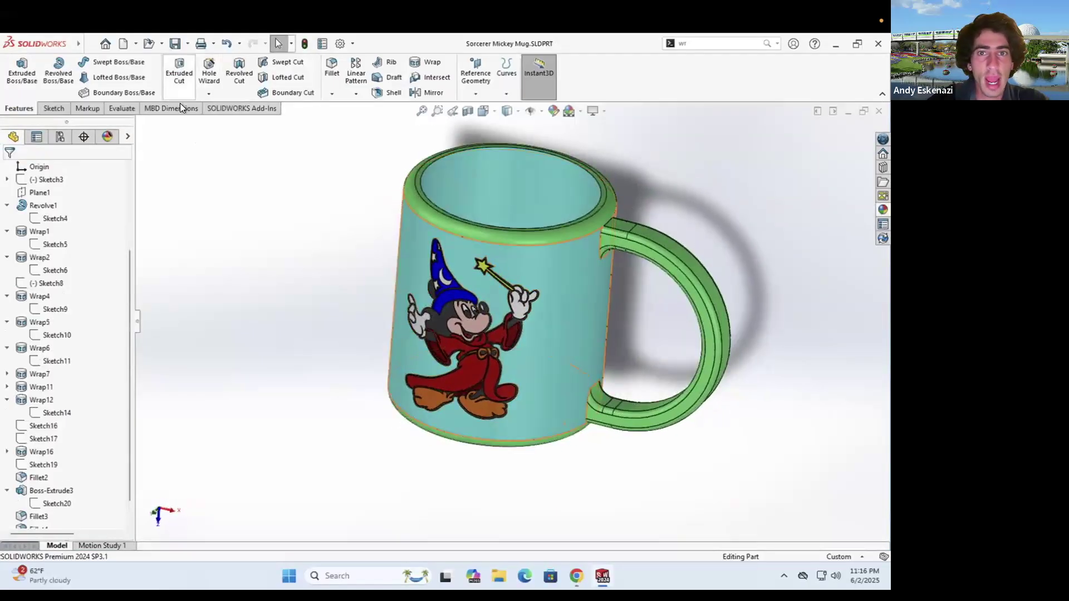
Save the mug part under the new file name Coin Back Side.SLDPRT
click(90, 47)
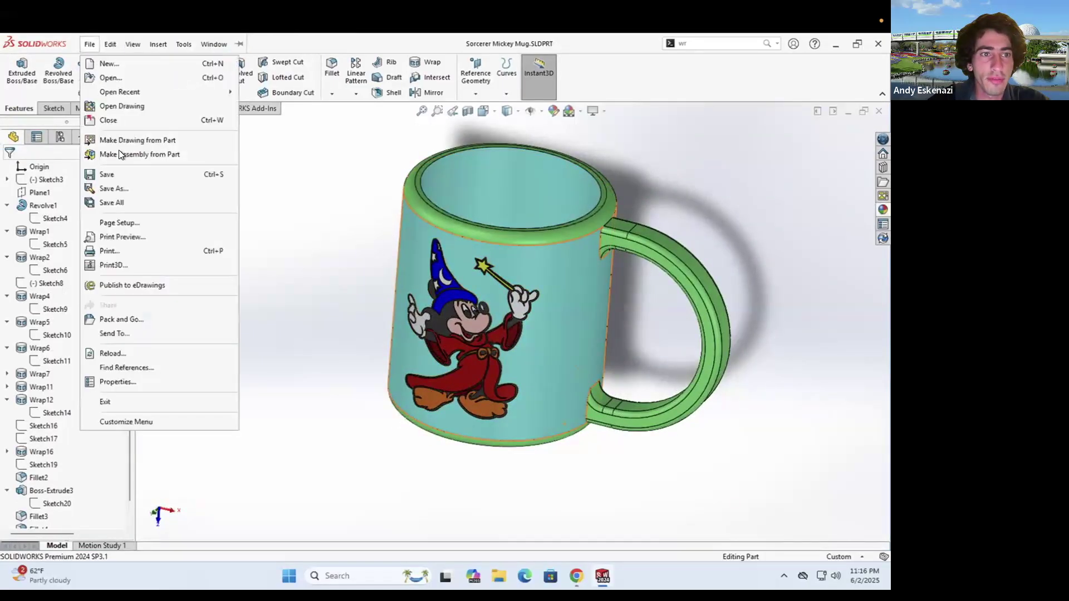
click(126, 185)
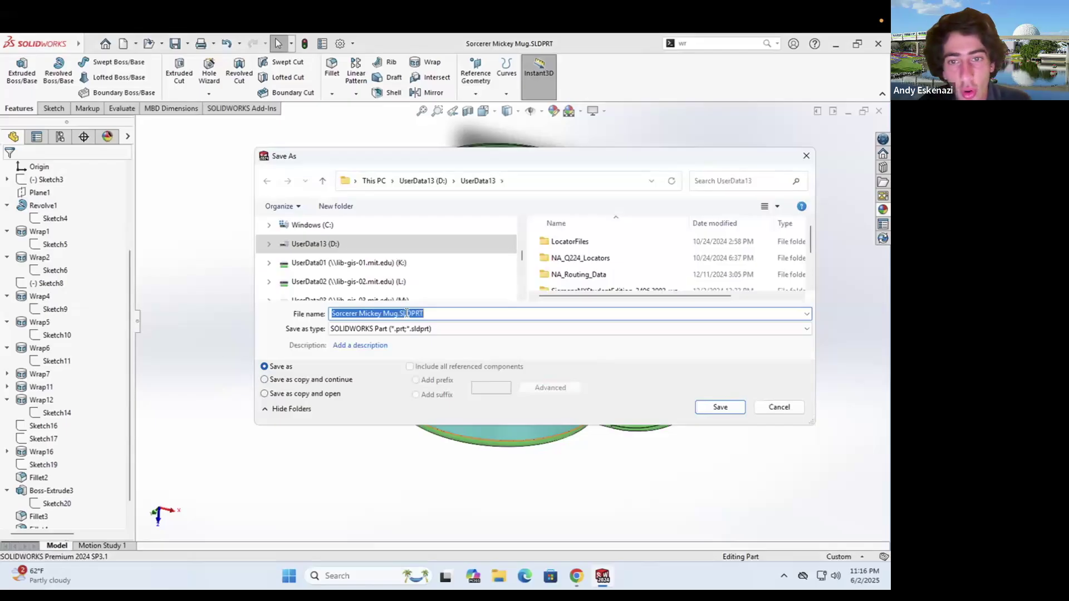
scroll(564, 276, down, 1)
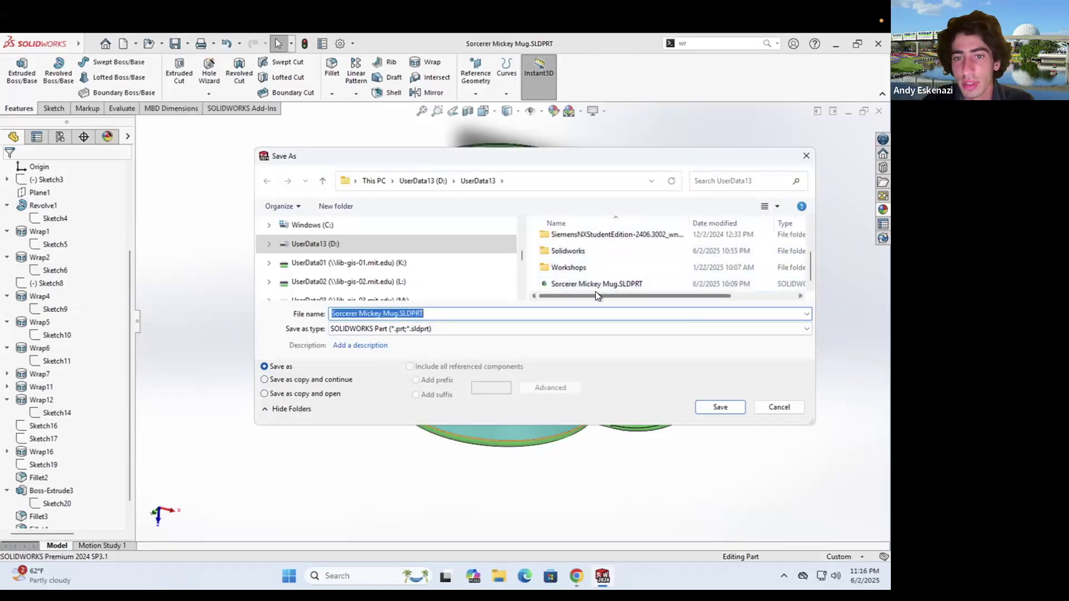
click(396, 314)
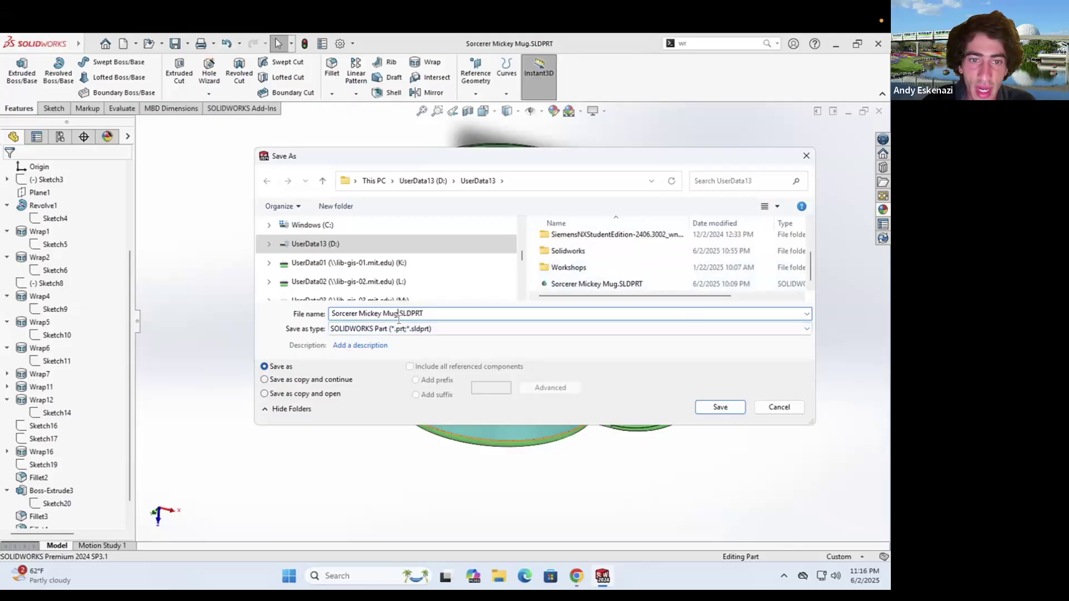
drag(398, 314, 323, 309)
text(Coin Back Side)
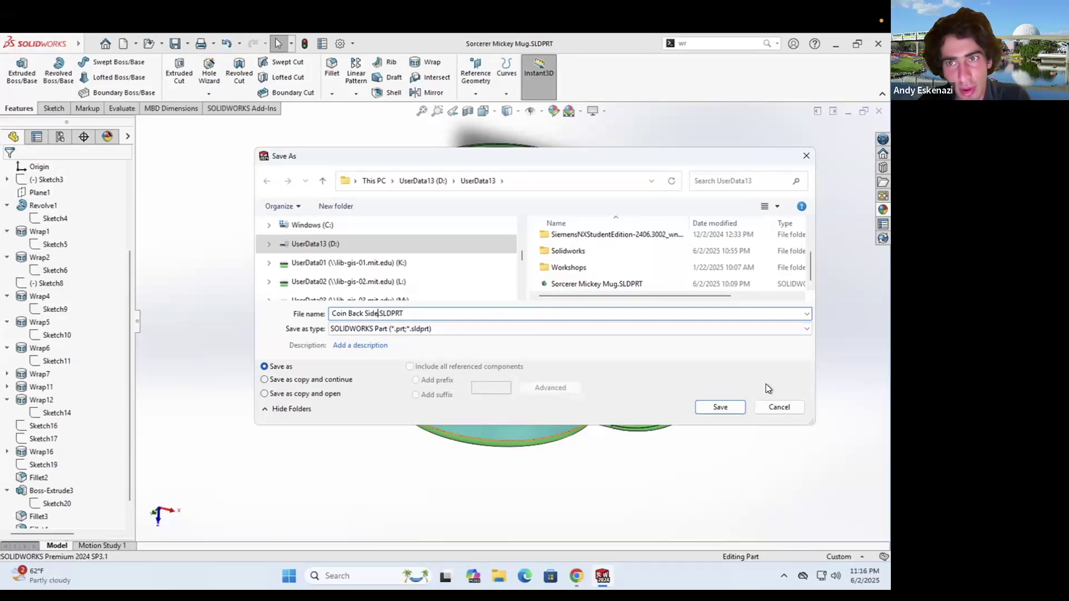
click(734, 406)
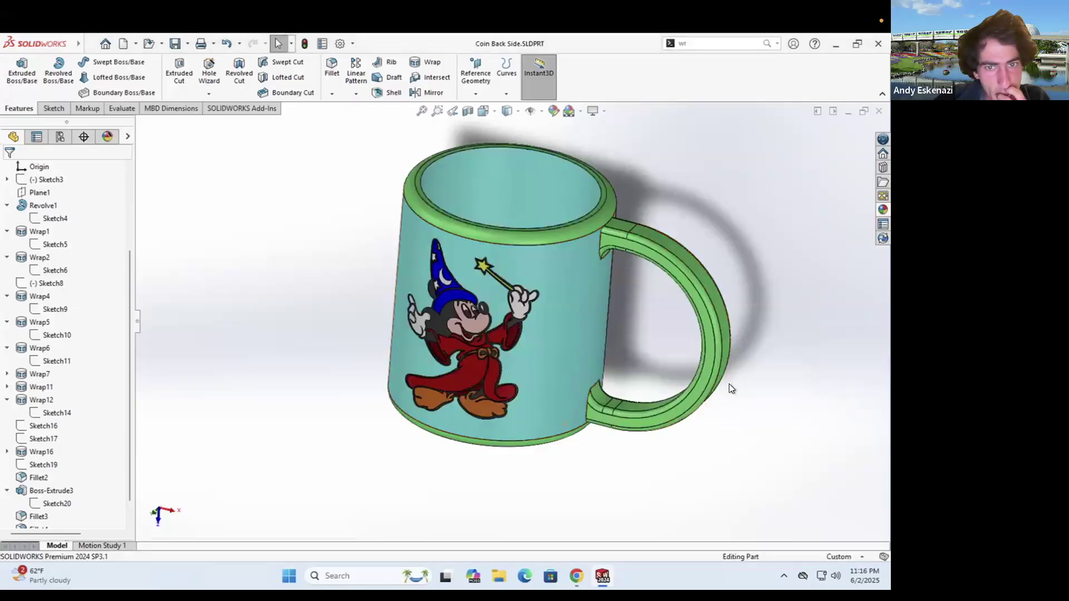
Delete the mug's Revolve1 feature together with all its dependent child features
scroll(47, 421, up, 3)
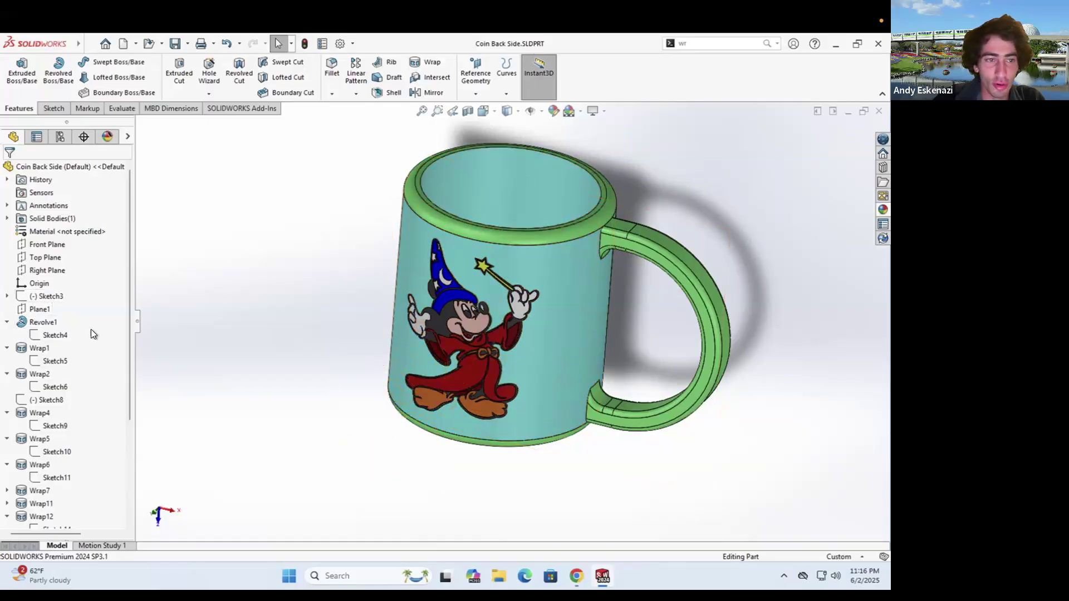
right_click(46, 321)
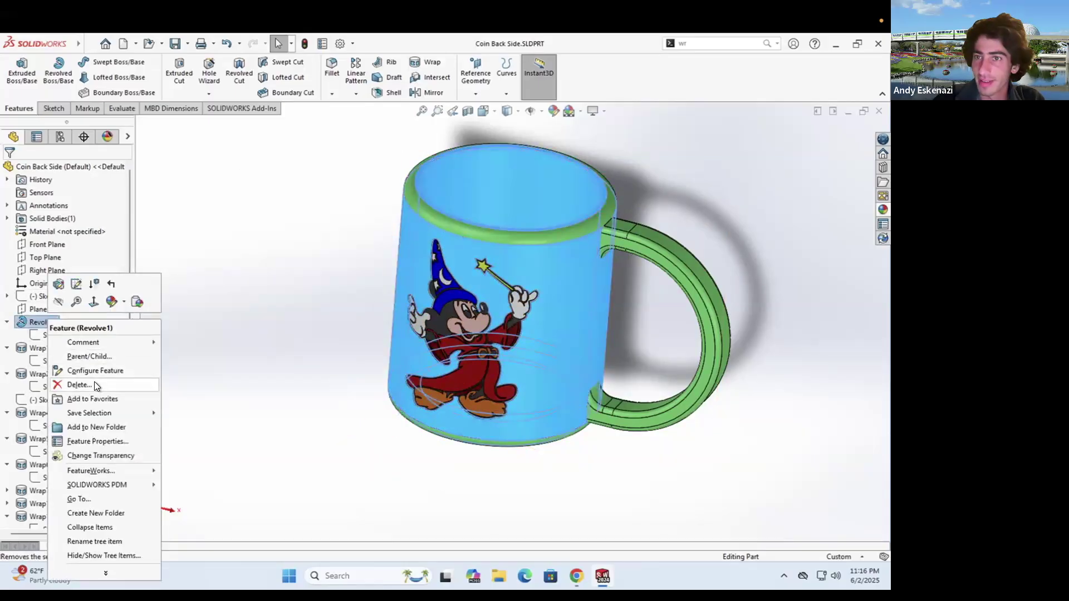
click(79, 384)
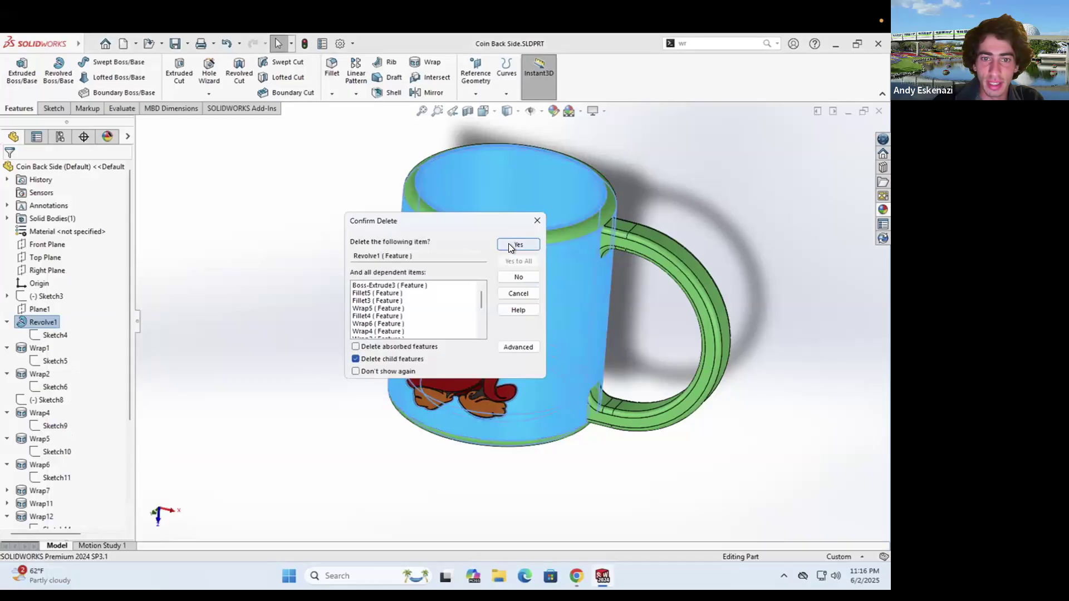
click(517, 245)
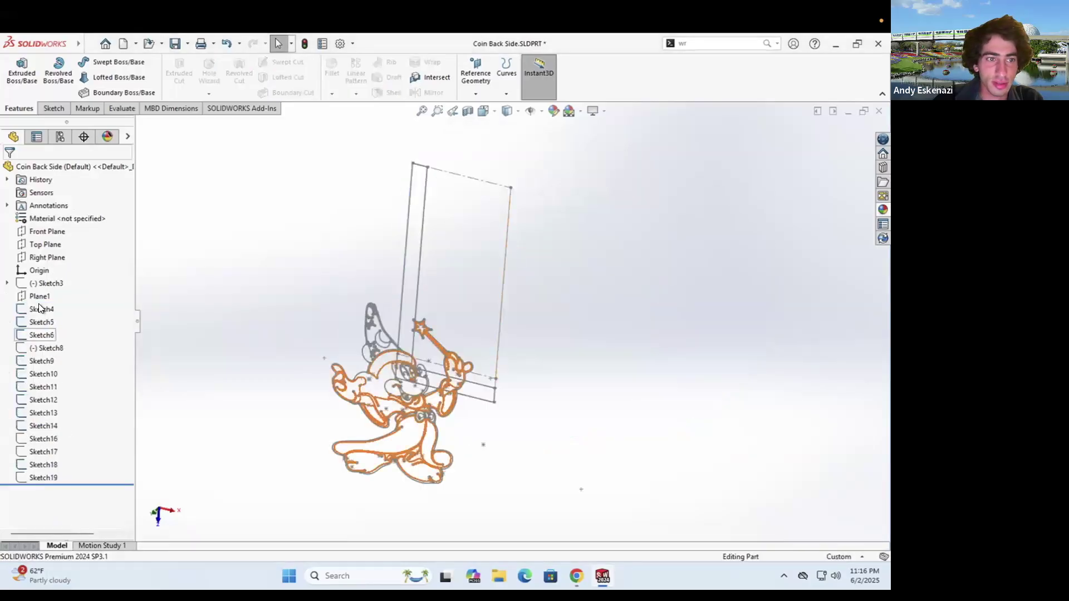
Delete all the leftover sketches from Sketch4 through Sketch19
click(39, 306)
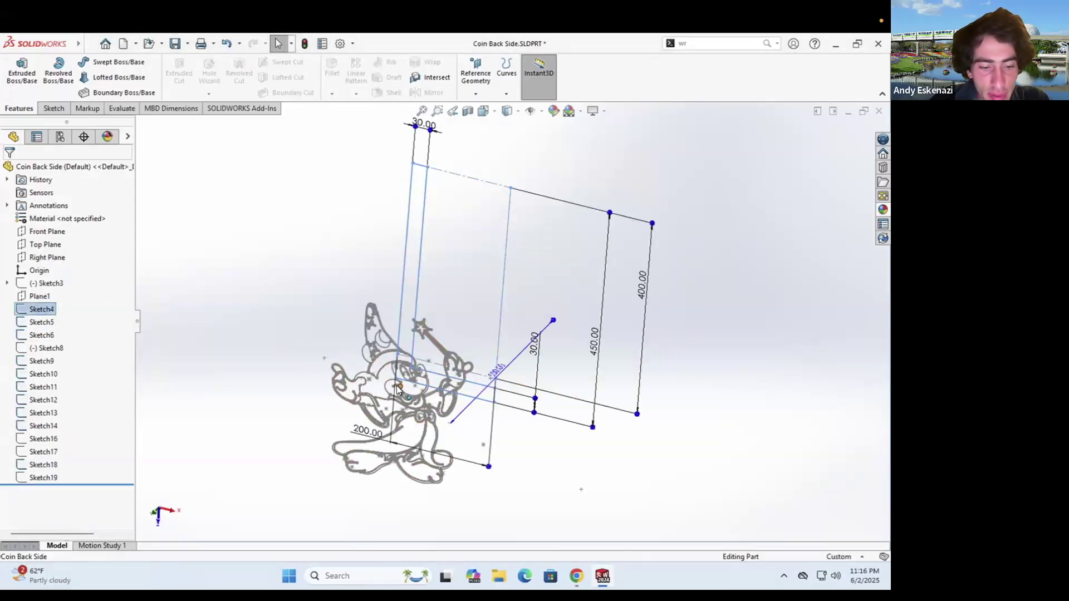
click(35, 333)
click(28, 310)
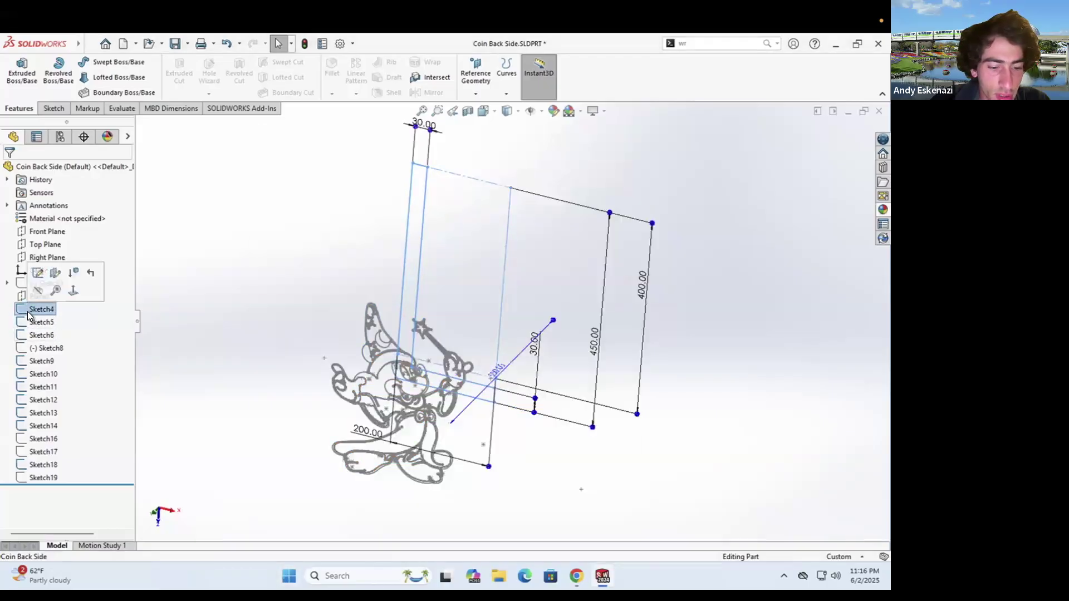
shift+click(35, 333)
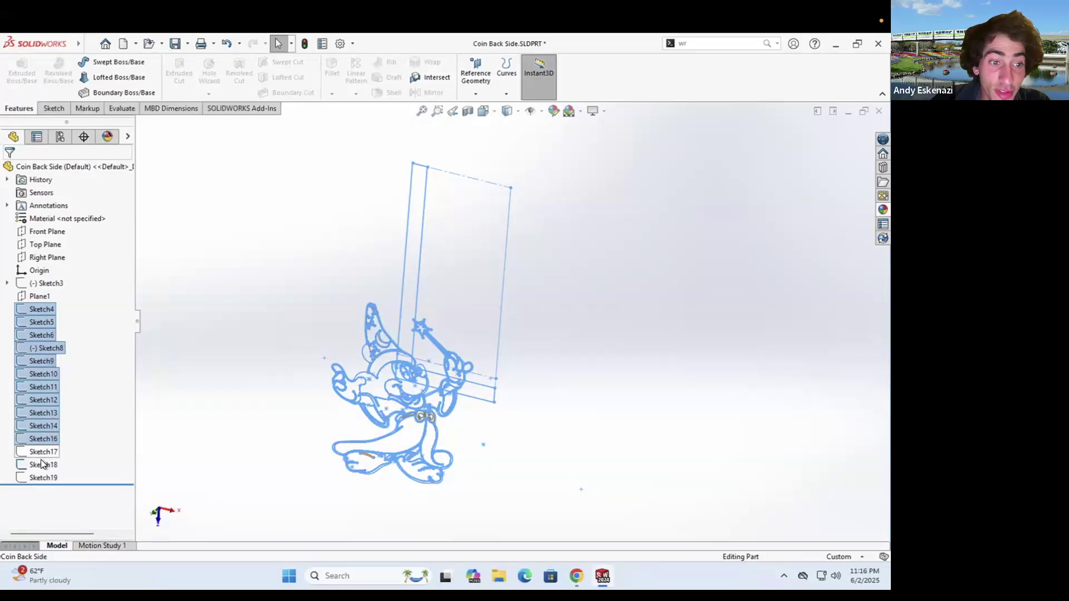
right_click(42, 474)
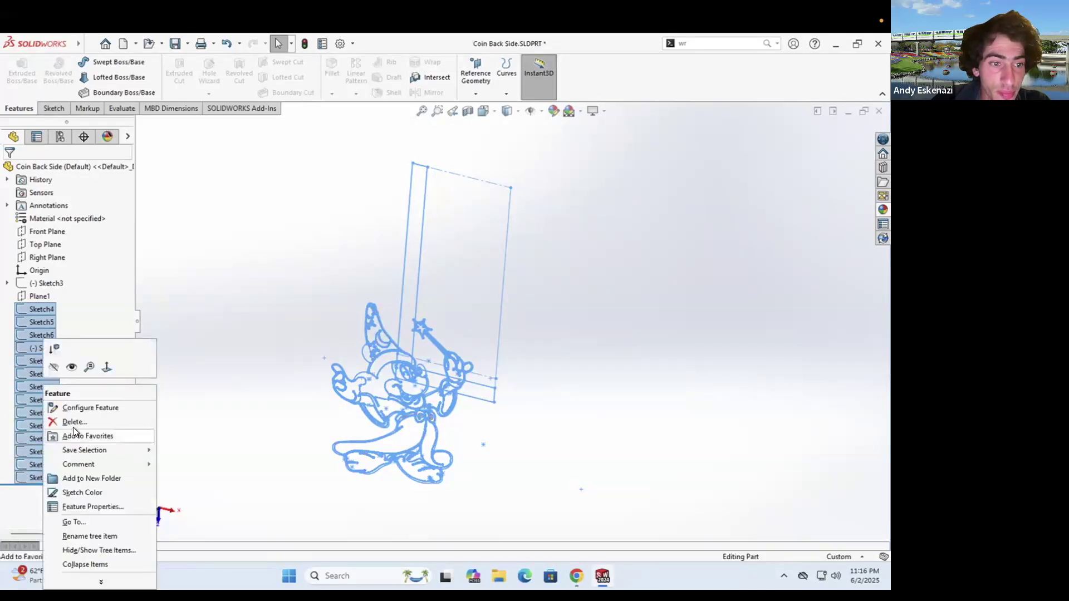
click(58, 421)
click(518, 244)
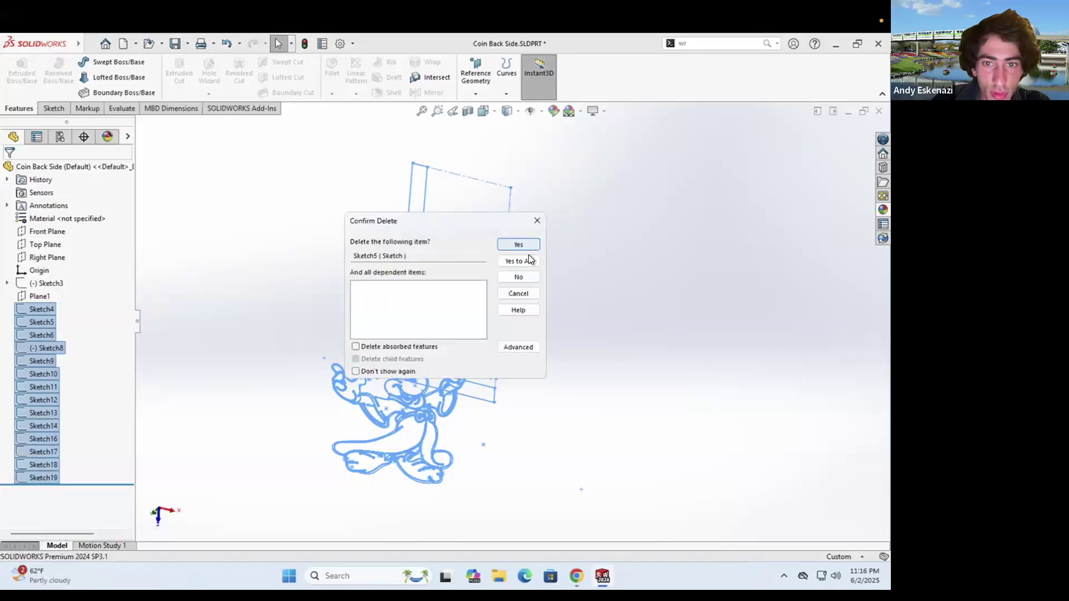
click(522, 261)
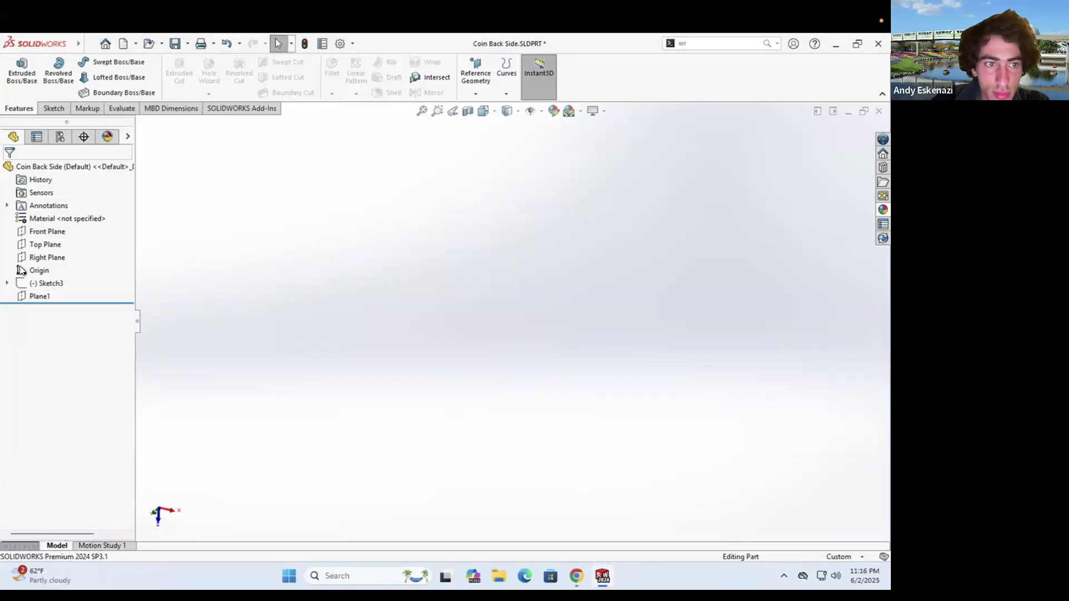
Show Sketch3, which holds the Sorcerer Mickey reference picture
right_click(38, 284)
click(48, 270)
mouse_move(388, 356)
middle_down()
mouse_move(411, 350)
mouse_move(370, 321)
mouse_move(374, 329)
middle_up()
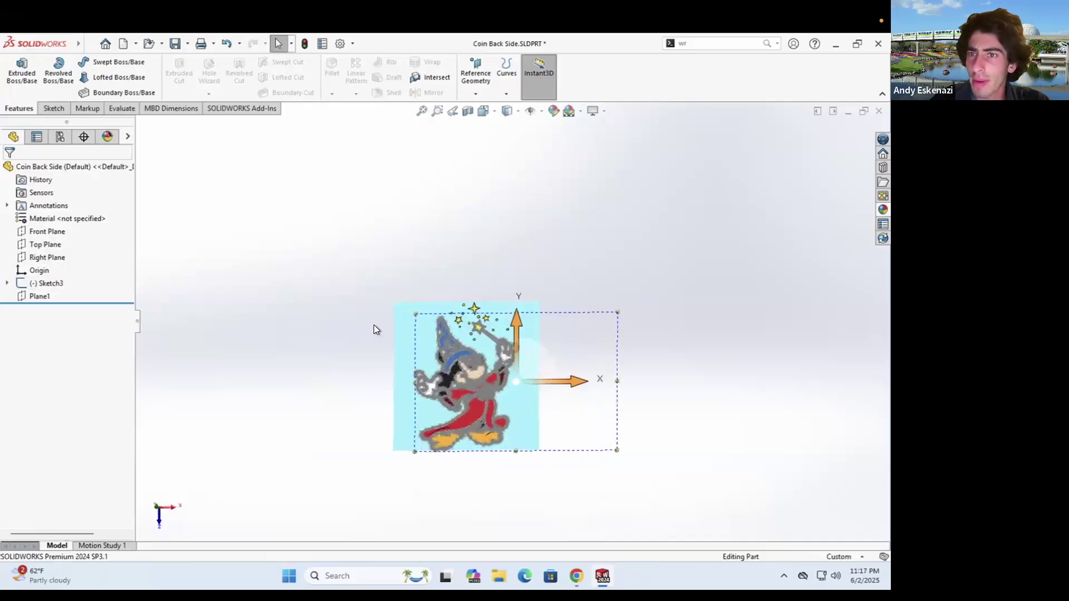
On the Top Plane, sketch a horizontal centerline about 209 mm long from the origin and a vertical centerline about 203 mm up from its end
click(54, 108)
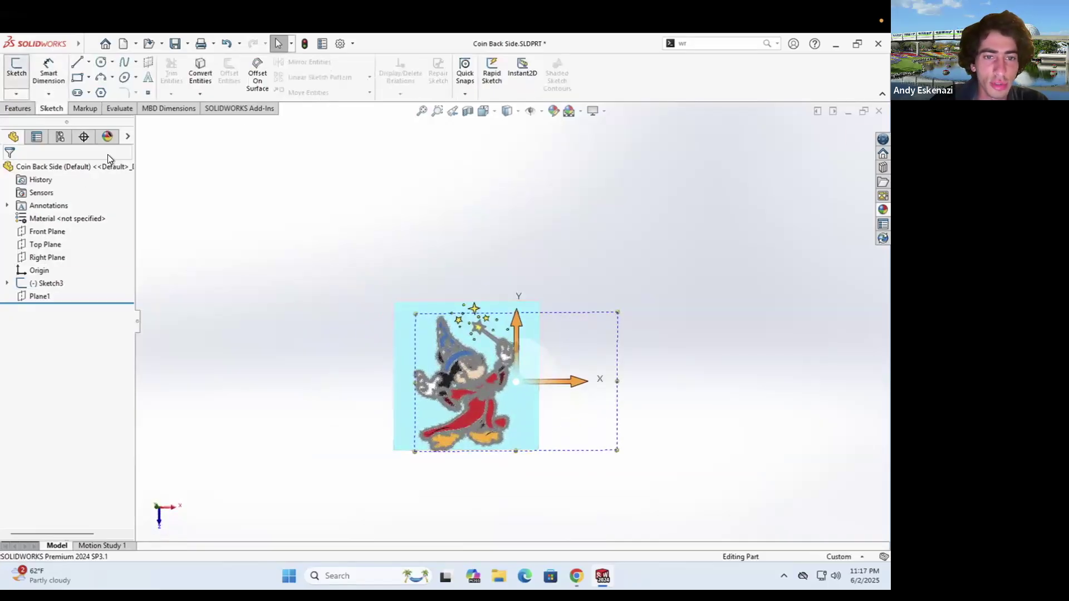
click(139, 123)
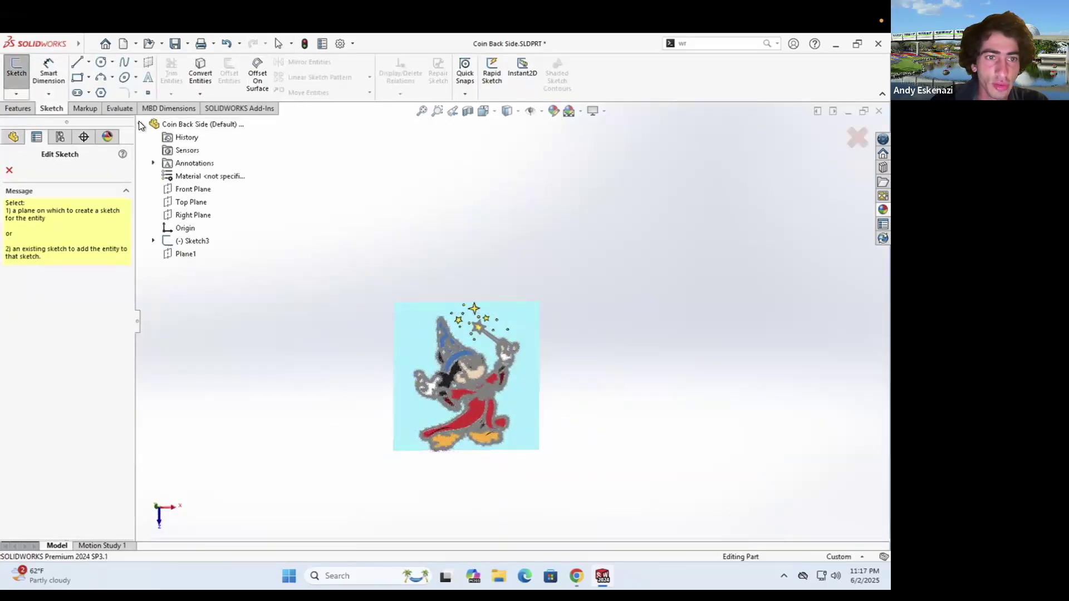
click(187, 201)
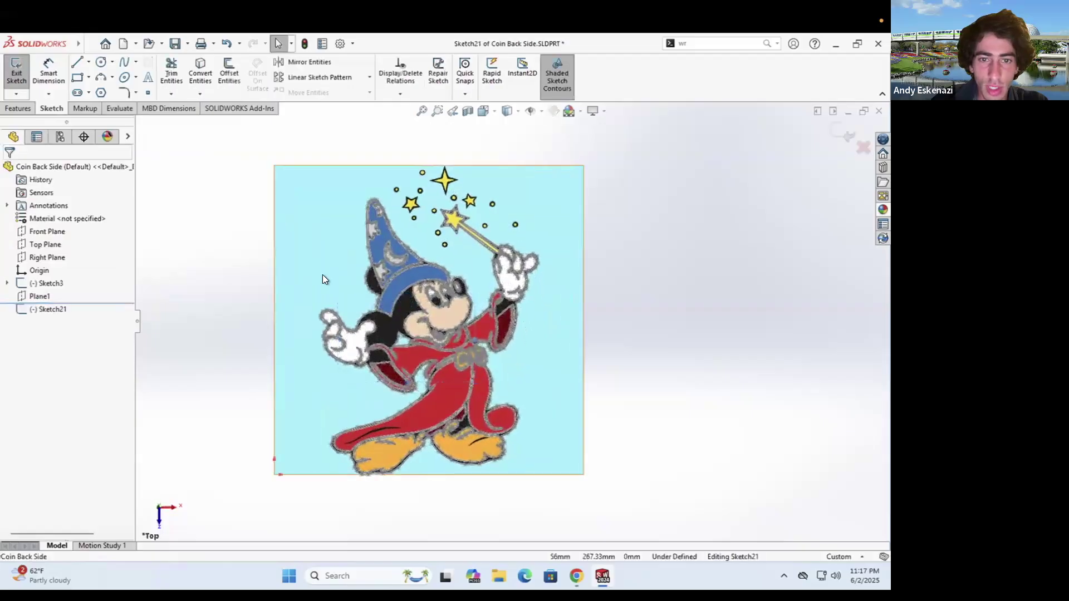
click(89, 61)
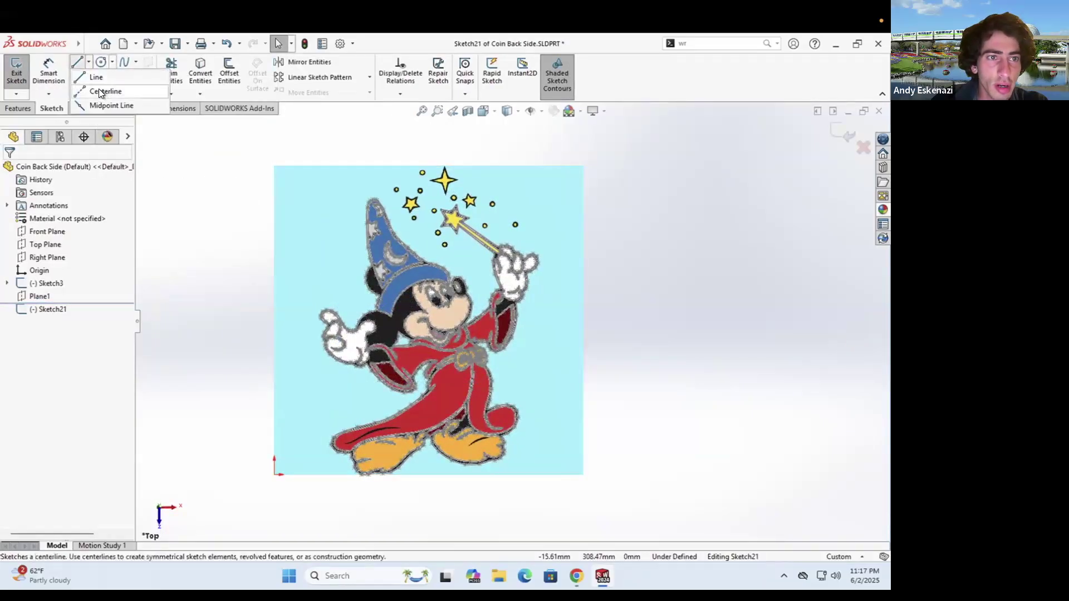
click(103, 88)
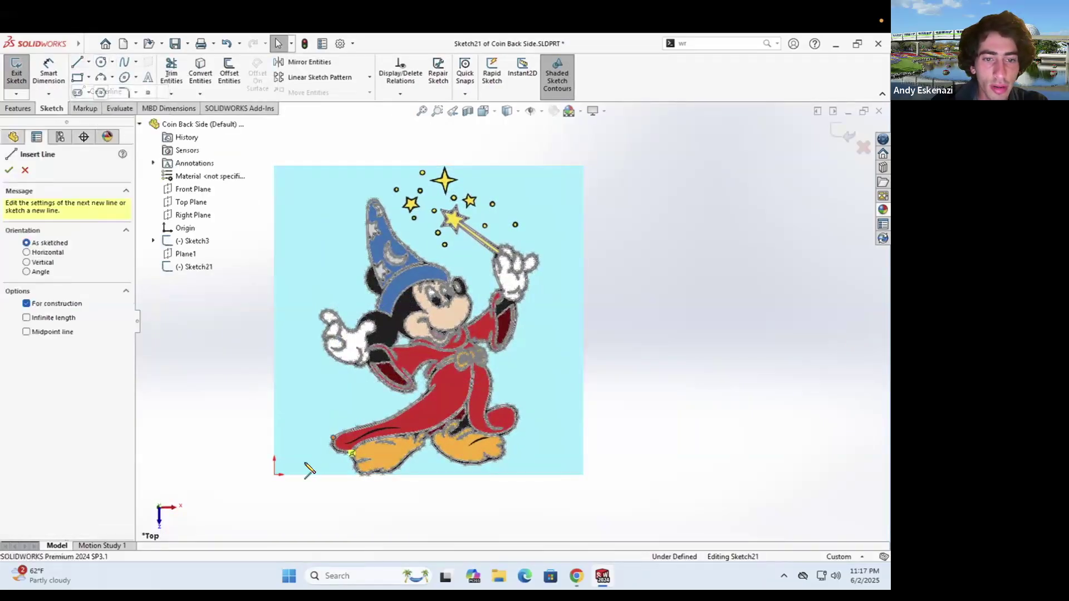
click(274, 474)
click(436, 475)
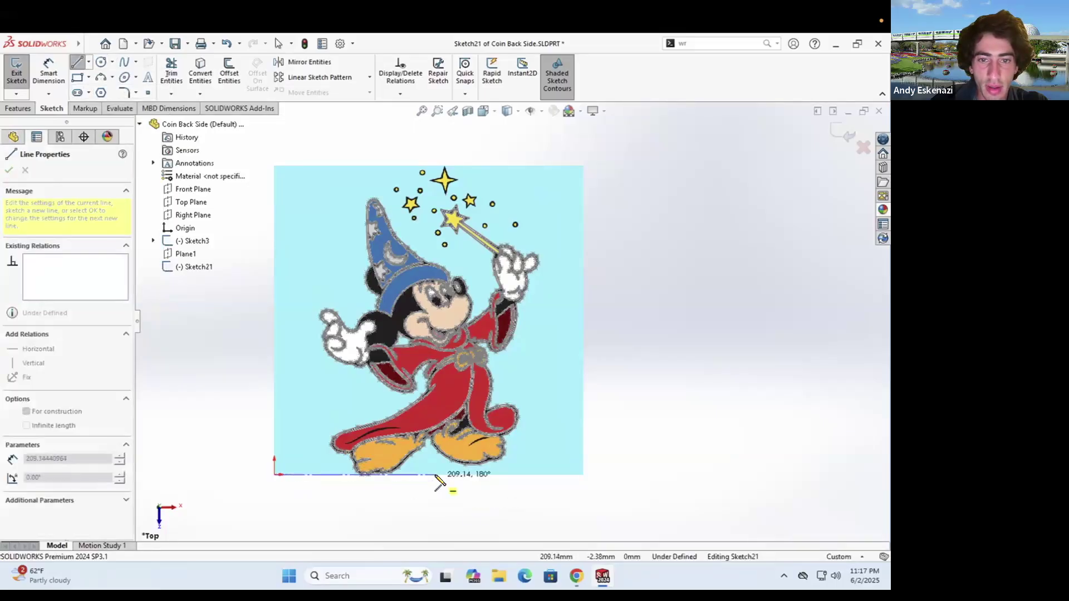
click(435, 319)
key(Escape)
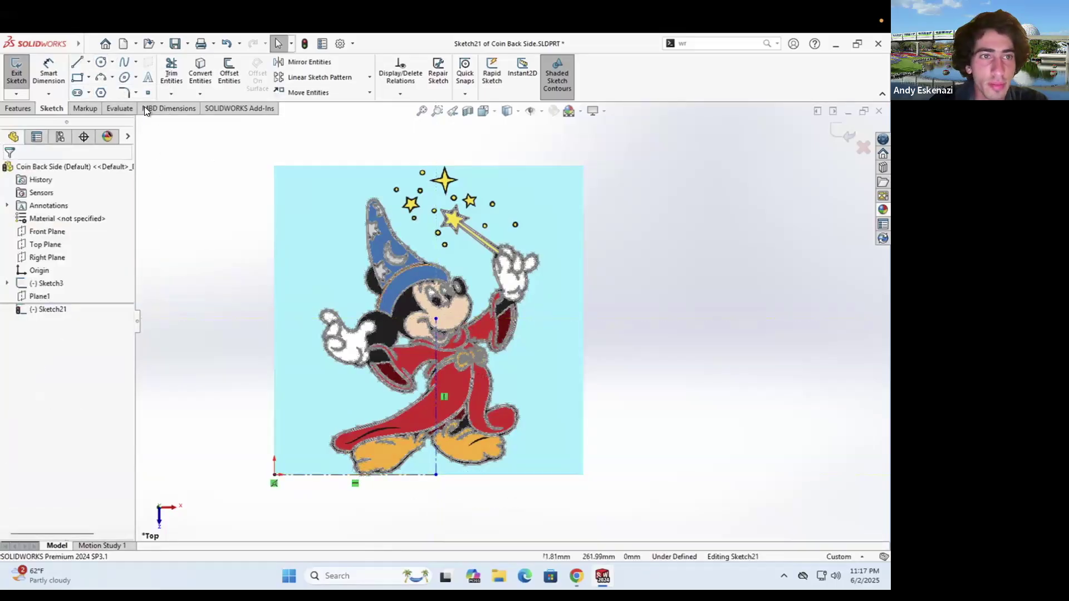
Sketch a circle around the Mickey picture, centred on the upper end of the vertical centerline
click(101, 62)
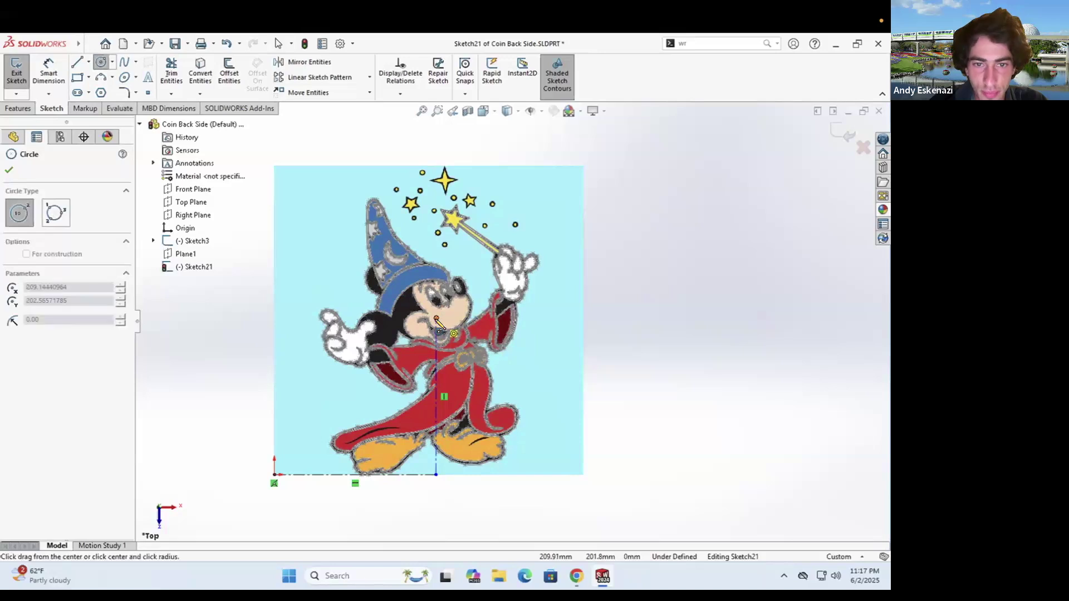
click(436, 319)
scroll(511, 321, up, 3)
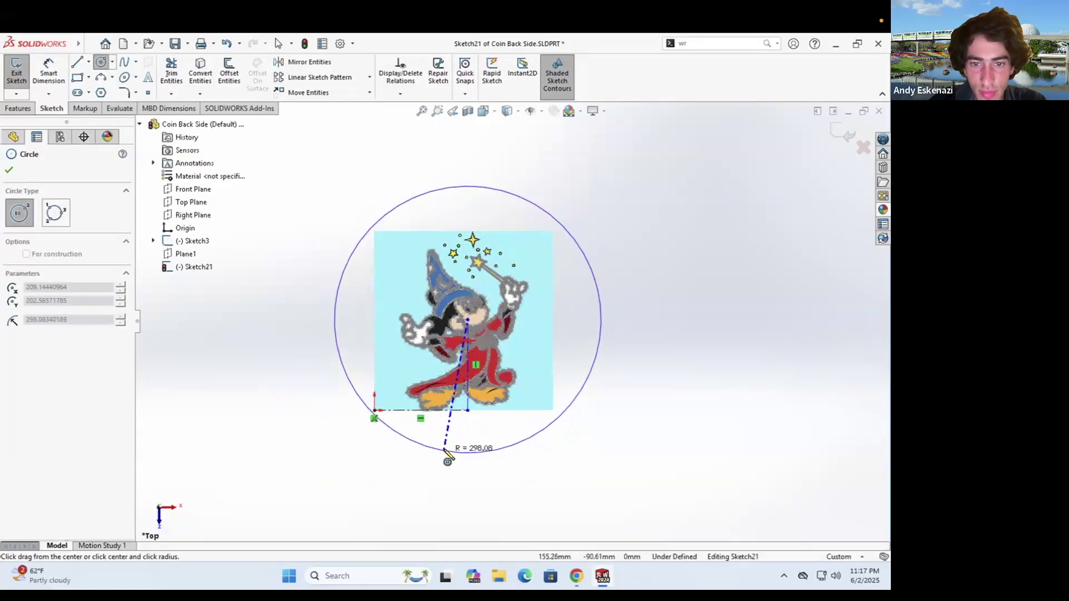
click(511, 436)
key(Escape)
Shrink the circle to about 433 mm in diameter and lower its centre to about 171 mm above the origin to frame Mickey
scroll(523, 262, down, 2)
drag(434, 145, 433, 175)
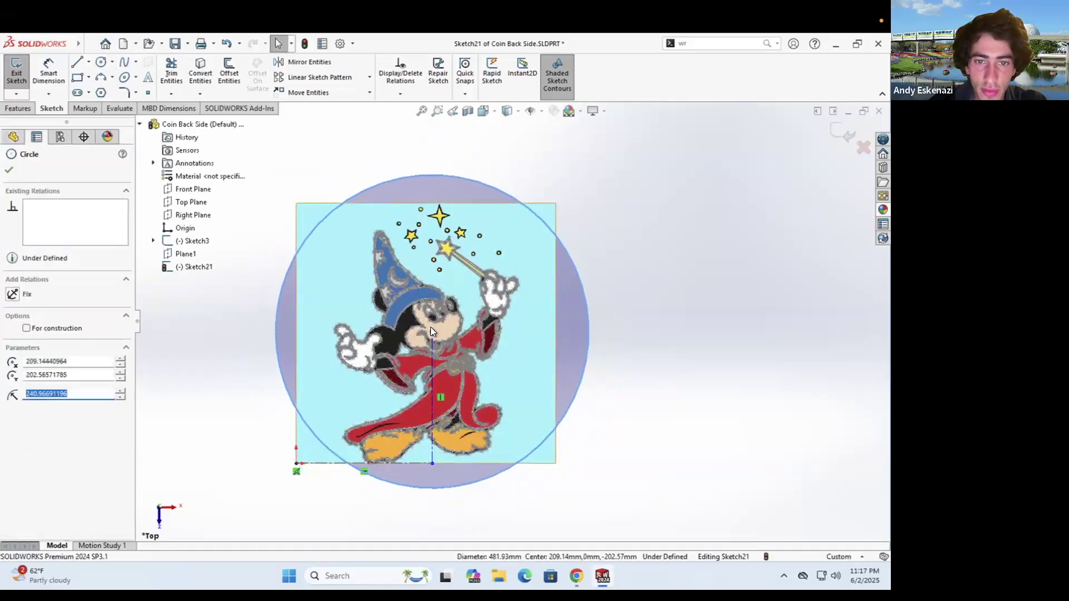
click(430, 329)
mouse_move(429, 334)
mouse_down()
mouse_move(428, 359)
mouse_move(433, 348)
mouse_up()
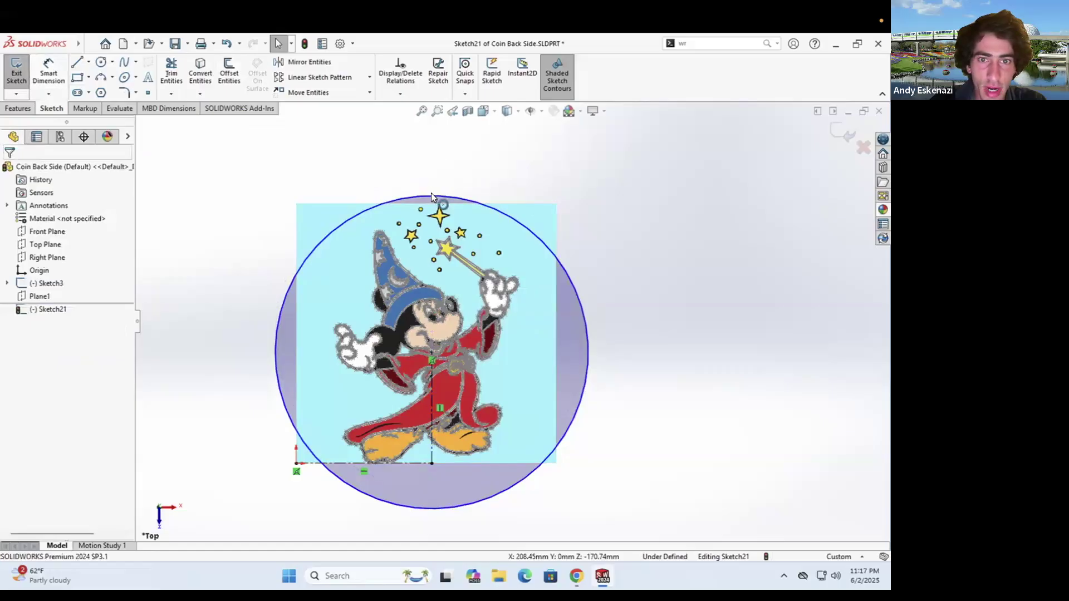
drag(430, 196, 431, 215)
drag(418, 359, 432, 340)
click(554, 361)
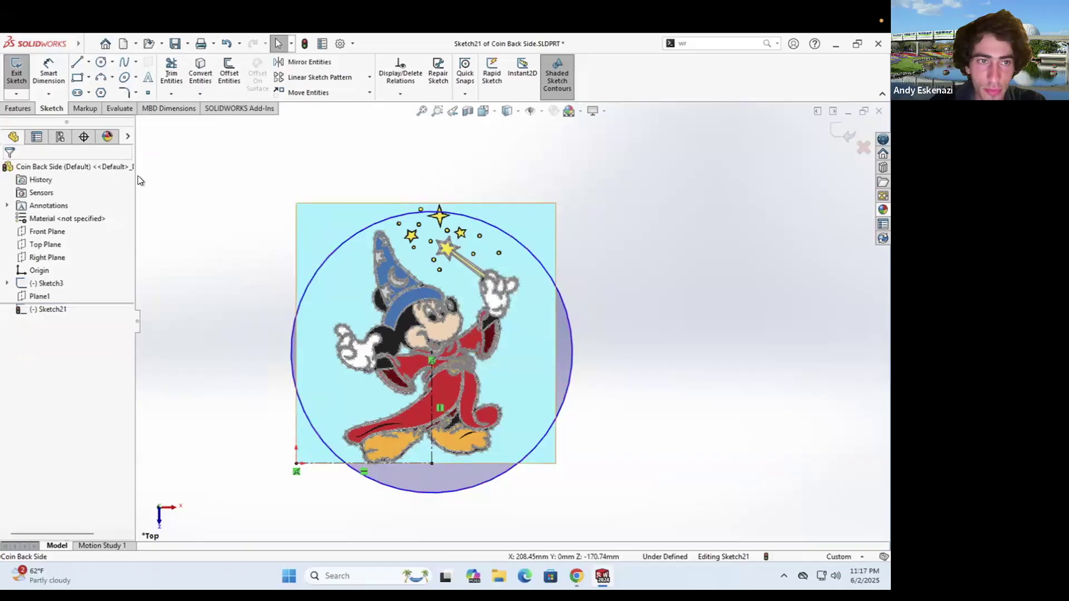
Dimension the circle's diameter, keeping its size as drawn
click(51, 82)
click(477, 490)
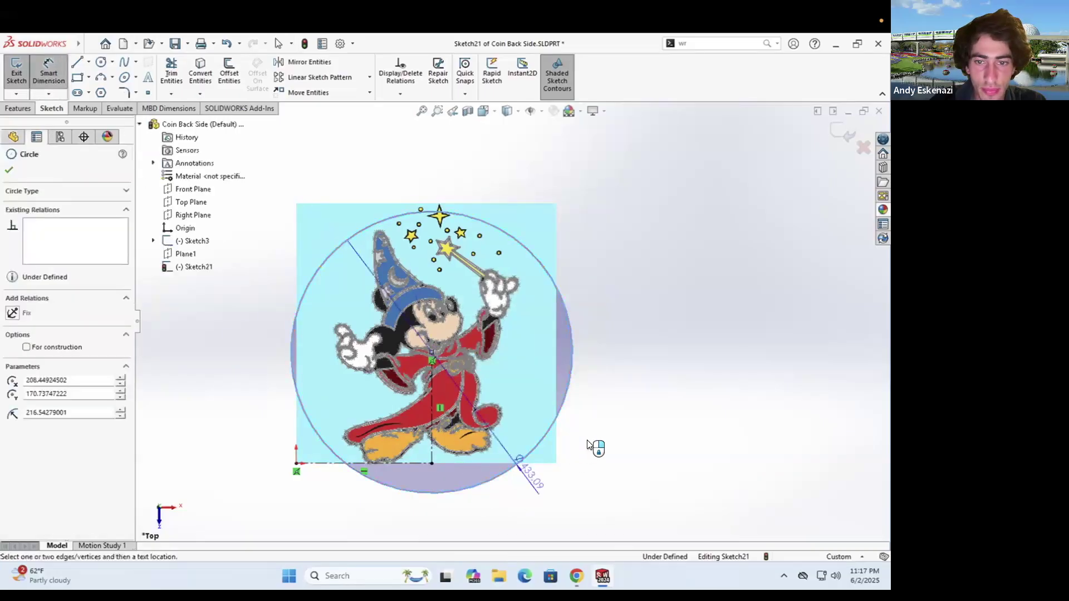
click(582, 440)
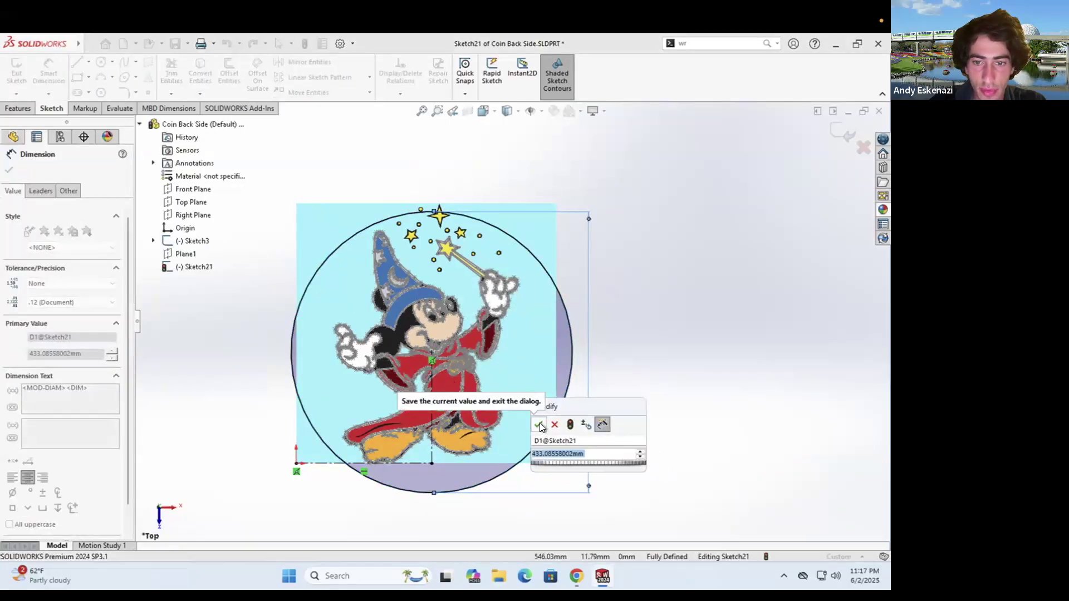
click(539, 423)
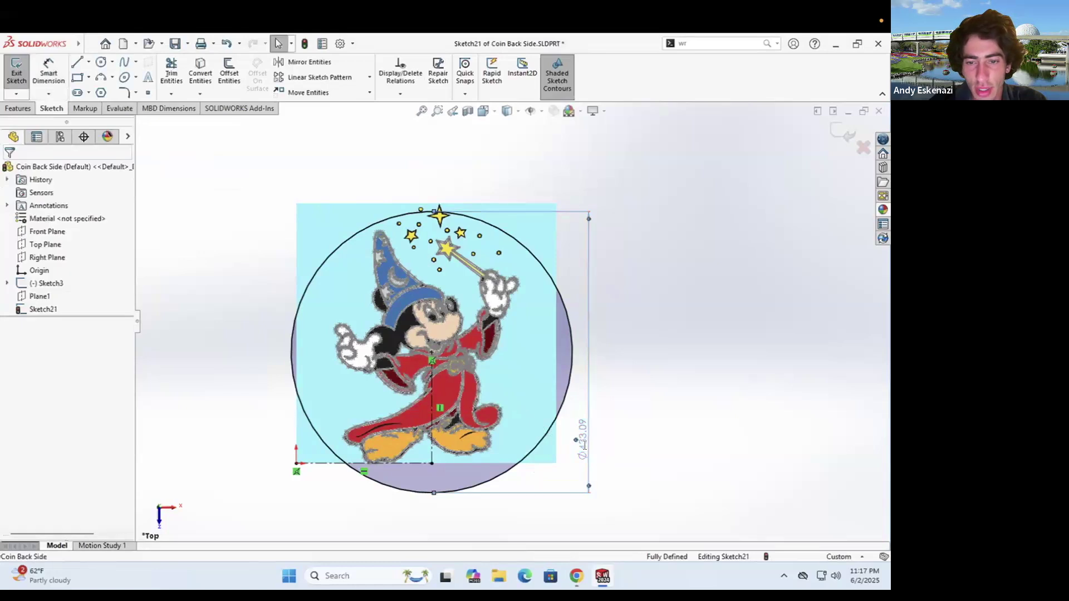
Set the coin circle's diameter to 400 mm
double_click(582, 441)
text(400)
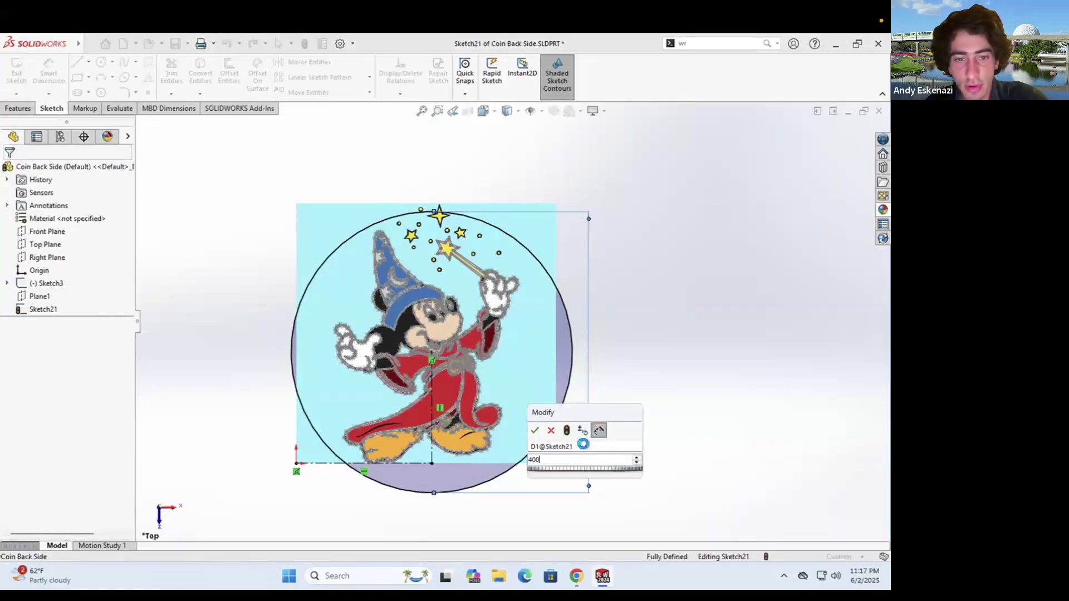
key(Return)
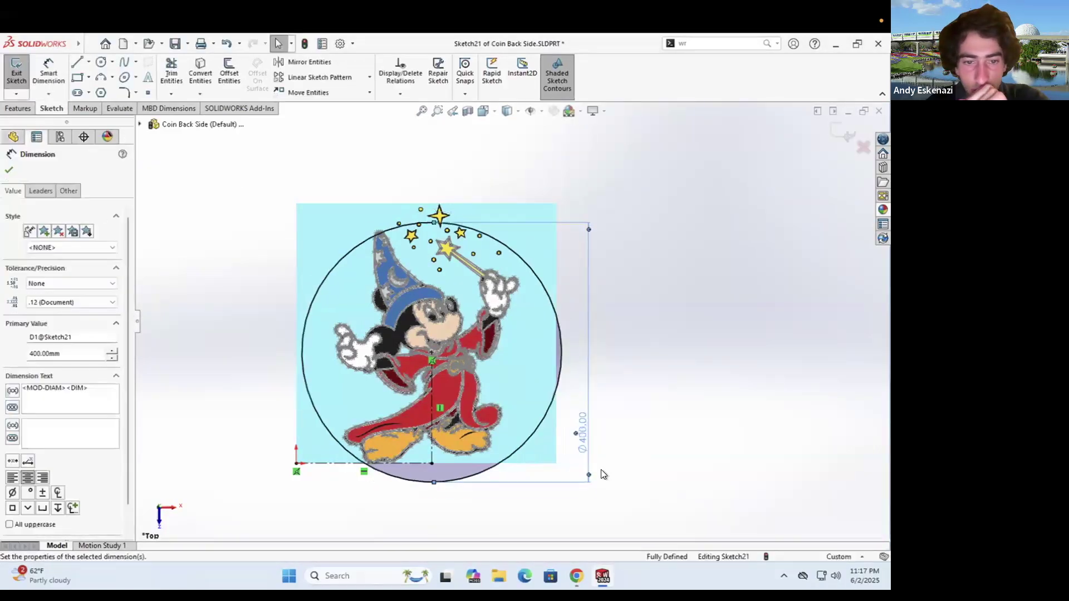
Set the coin circle's diameter to 420 mm
double_click(580, 439)
text(420)
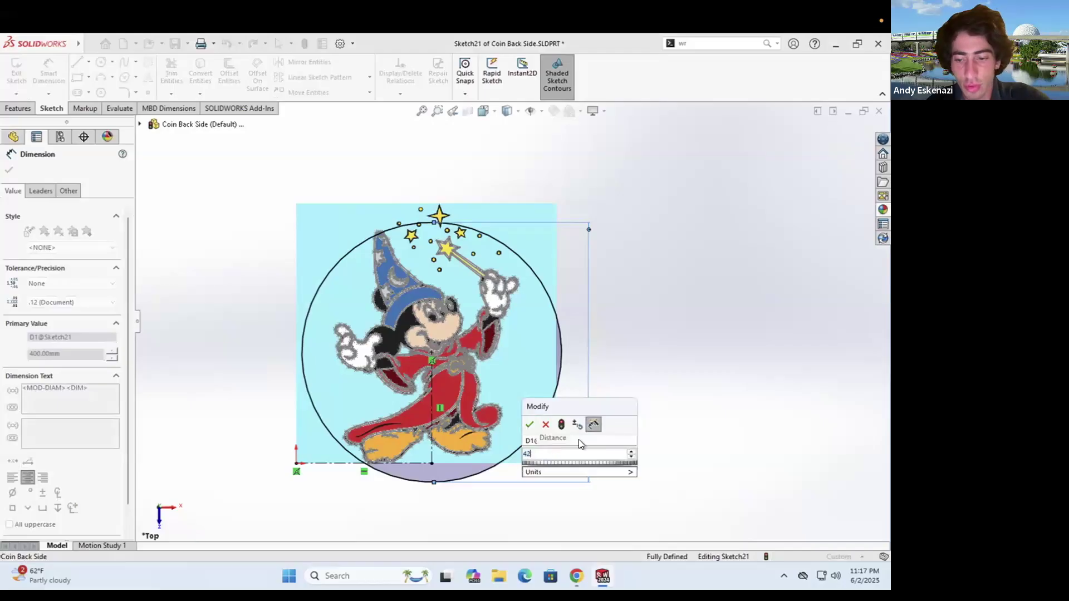
key(Return)
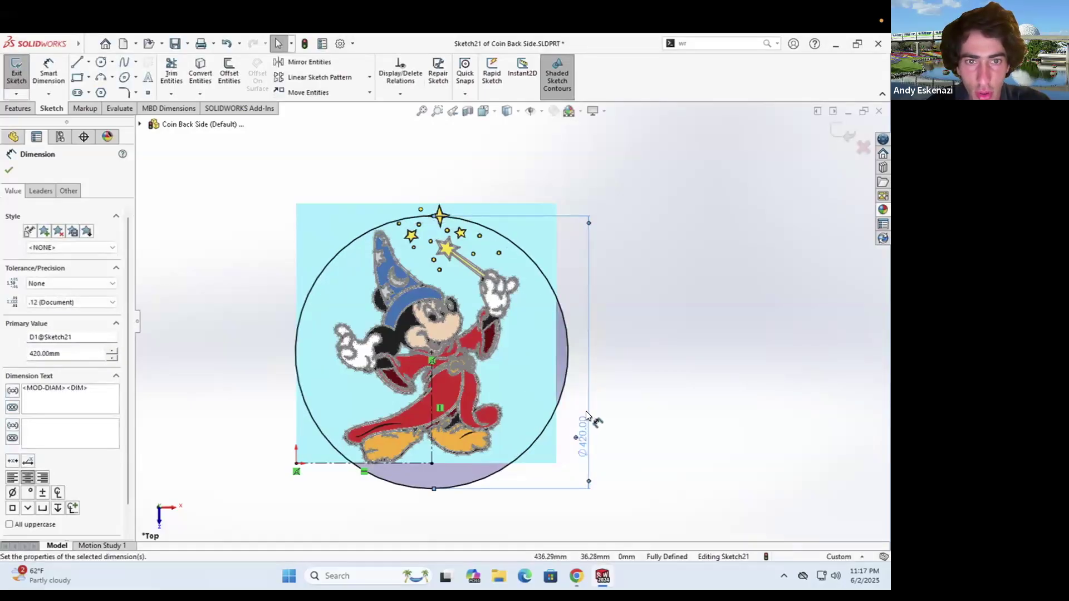
key(Escape)
Extrude the coin circle as a blind boss 5 mm thick
click(19, 75)
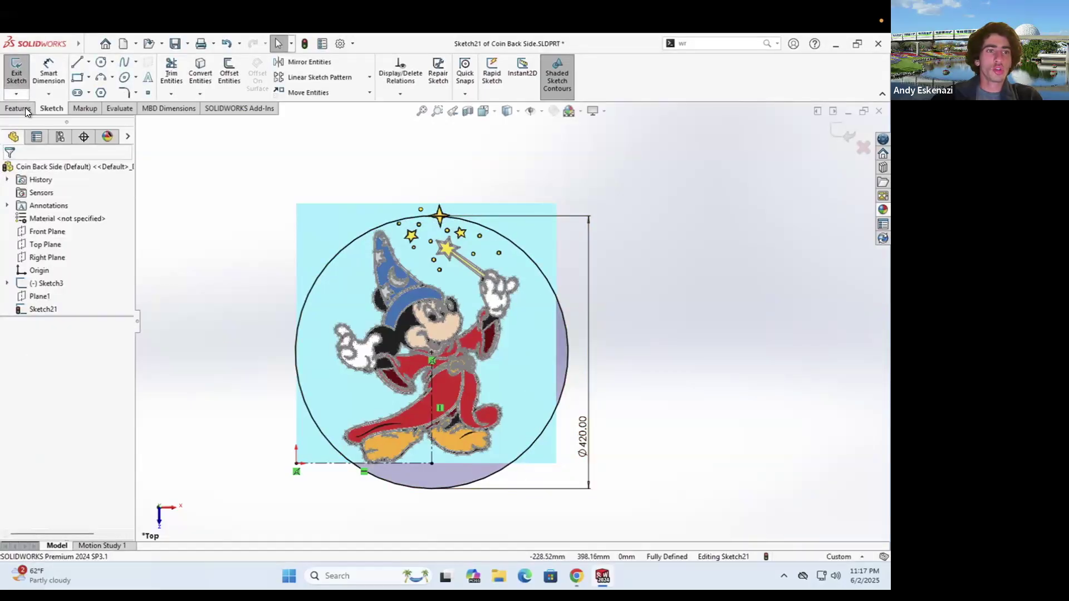
click(21, 73)
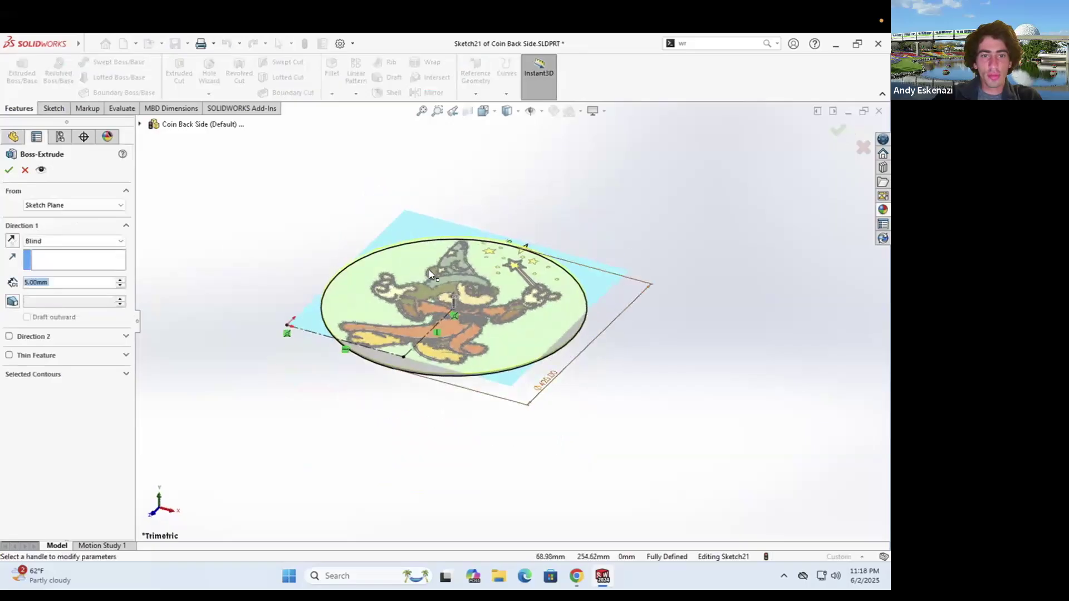
click(10, 171)
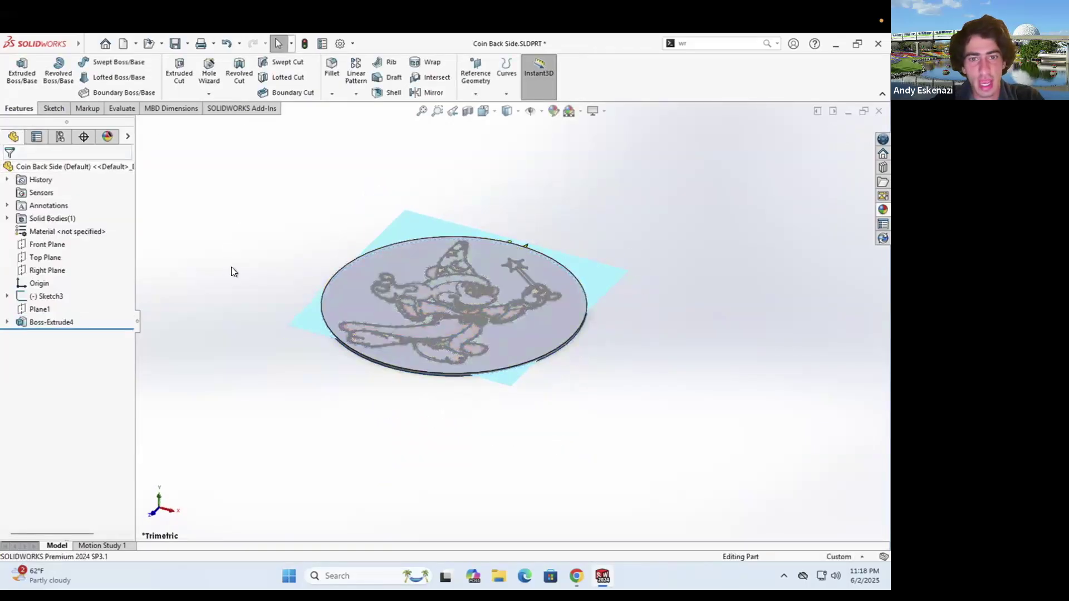
Start a sketch on the coin disc's upper face and convert the chain forming Mickey's complete outer outline into it
key(ctrl+8)
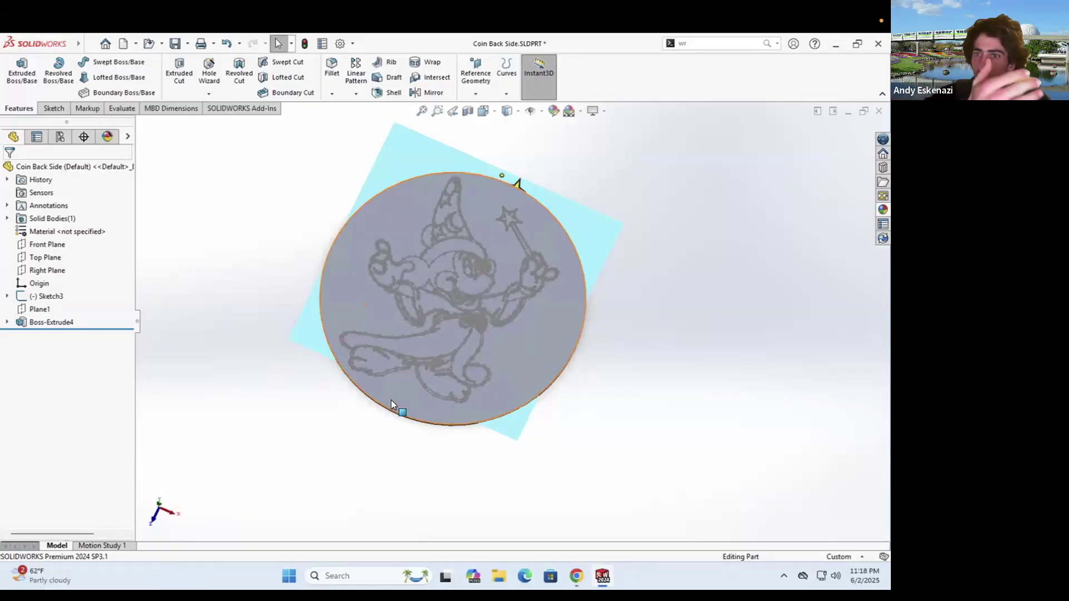
click(51, 108)
click(17, 72)
click(387, 221)
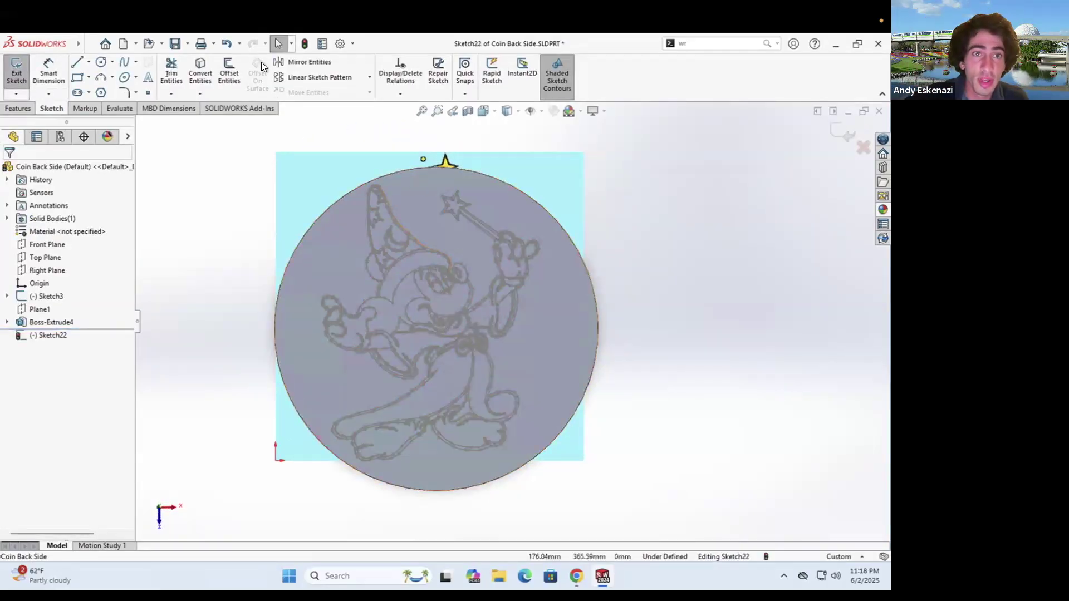
click(200, 72)
scroll(367, 245, down, 2)
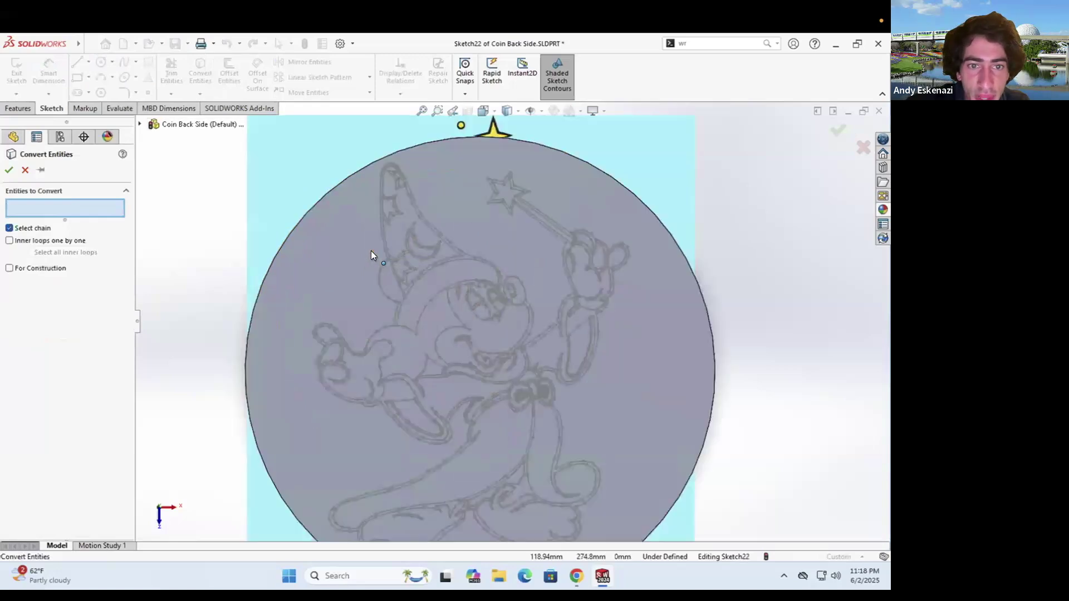
scroll(371, 254, down, 3)
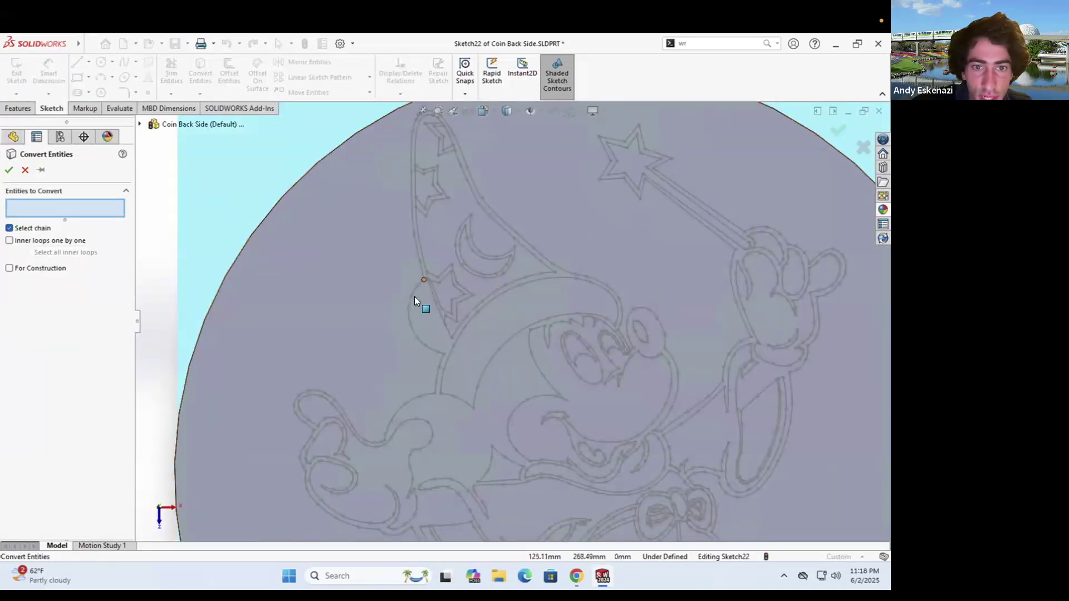
scroll(423, 295, down, 2)
click(439, 297)
scroll(334, 275, up, 3)
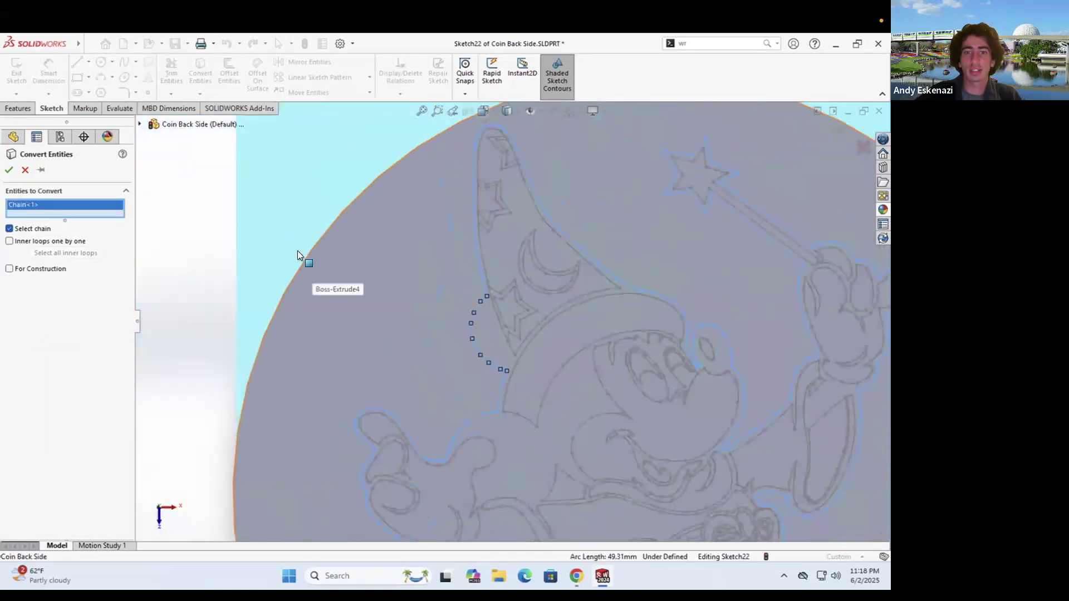
scroll(297, 256, up, 3)
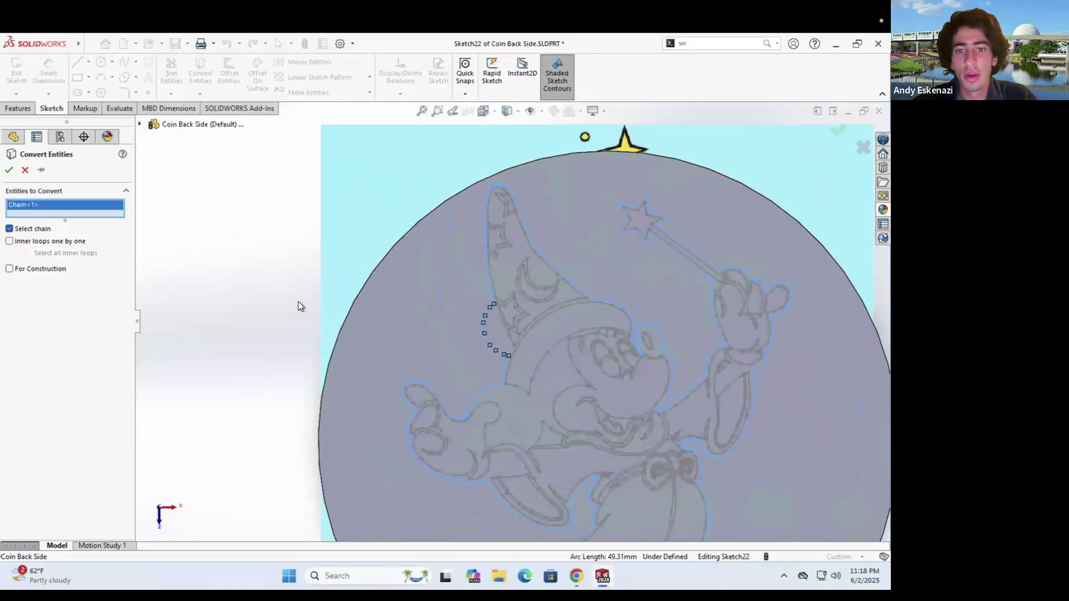
scroll(443, 360, down, 2)
scroll(524, 383, up, 3)
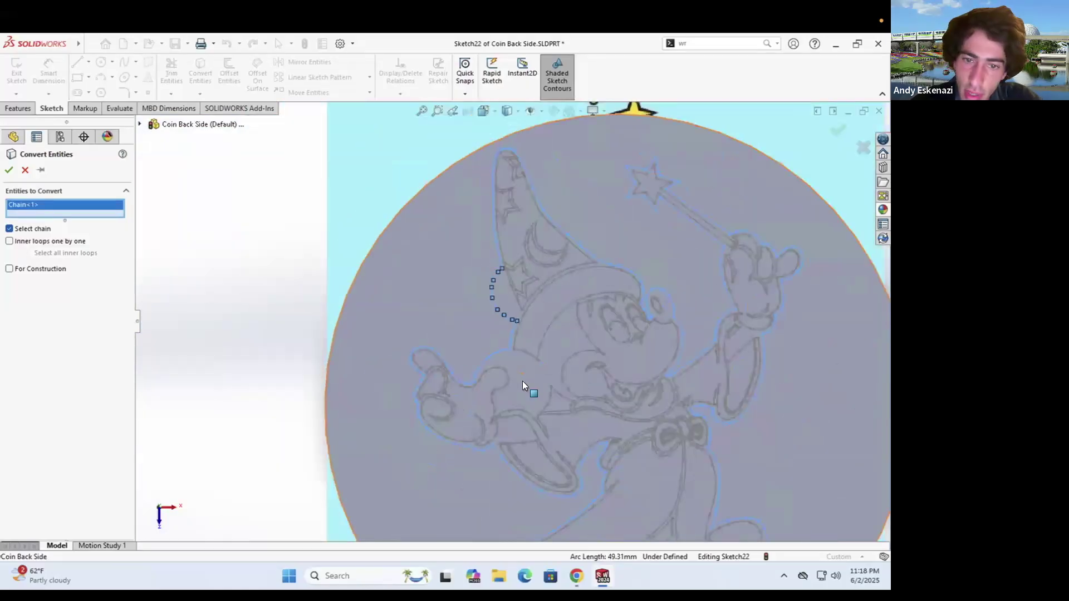
scroll(521, 366, down, 4)
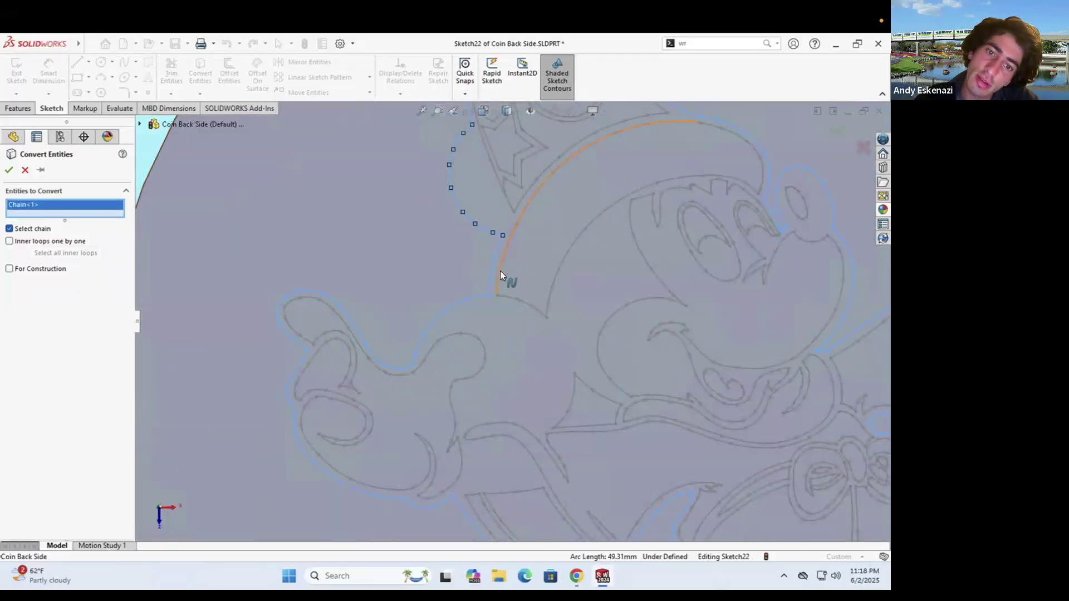
click(9, 170)
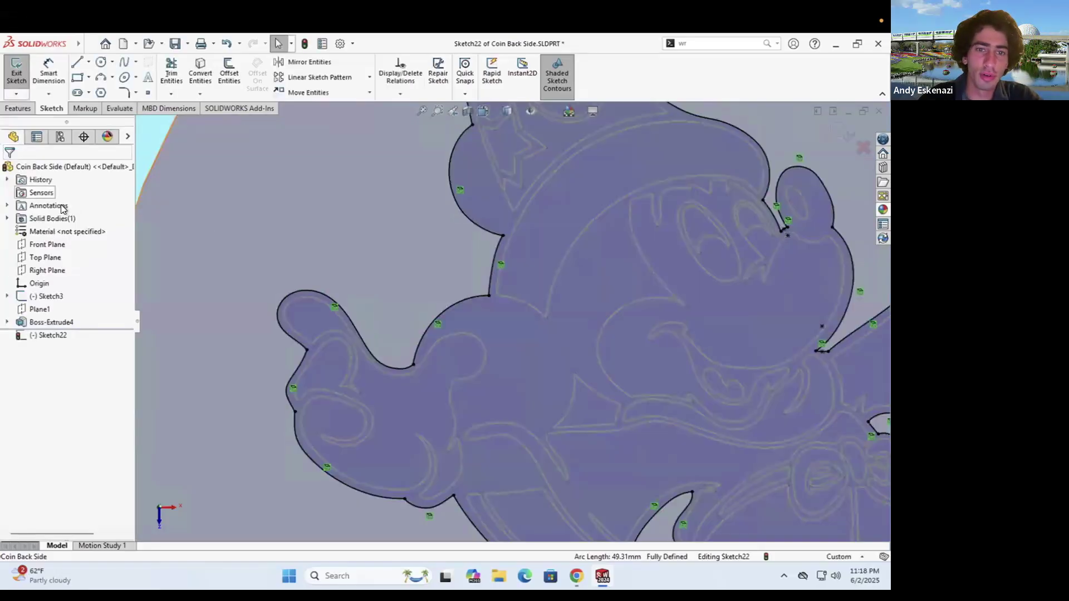
Extrude the Mickey silhouette 1 mm from the coin face, merged with the disc
click(18, 108)
click(7, 75)
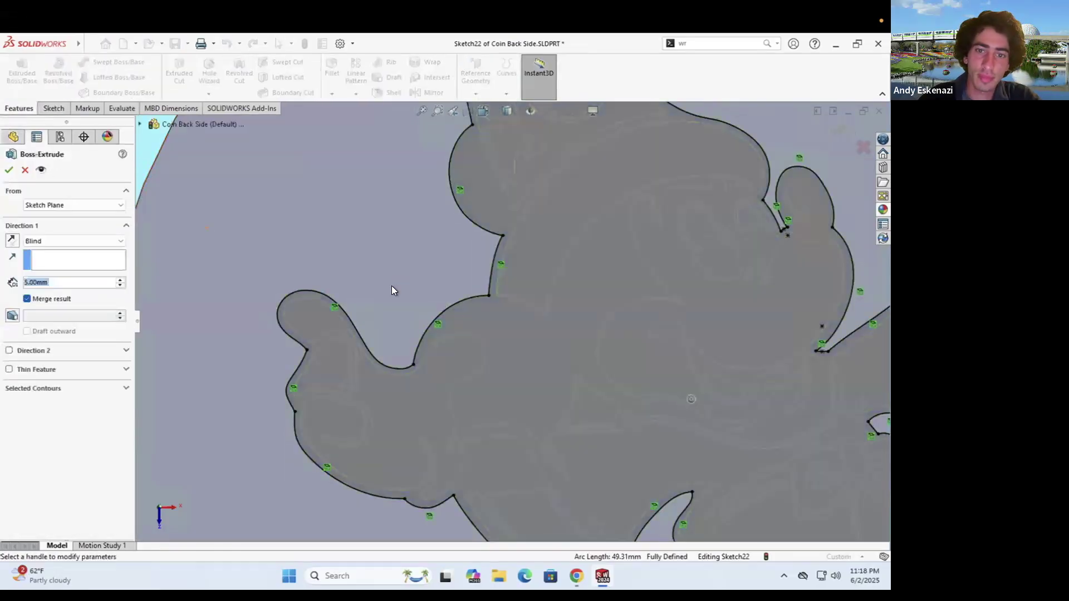
text(1)
key(Return)
click(9, 171)
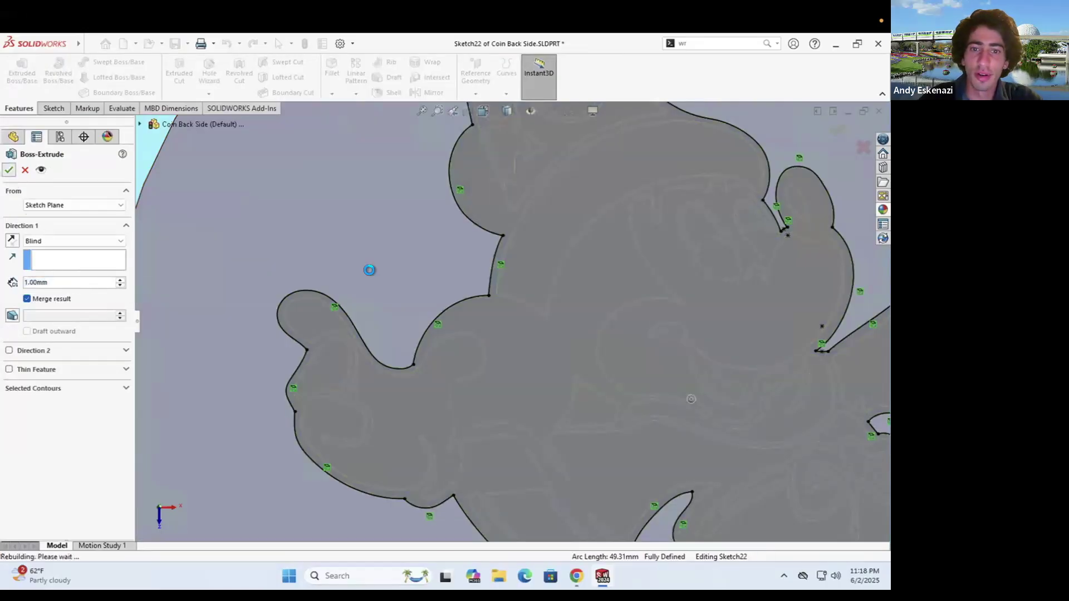
Change the extrusion depth of the Mickey silhouette to 0.1 mm
key(f)
scroll(396, 268, up, 3)
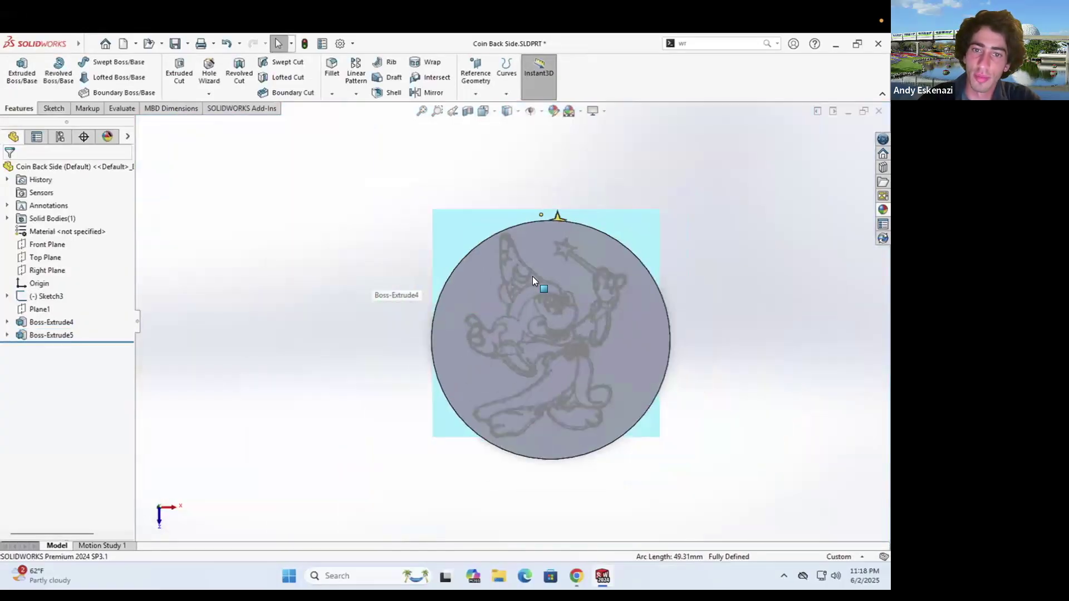
scroll(532, 276, down, 3)
middle_drag(515, 332, 543, 333)
scroll(510, 323, down, 3)
scroll(513, 320, down, 5)
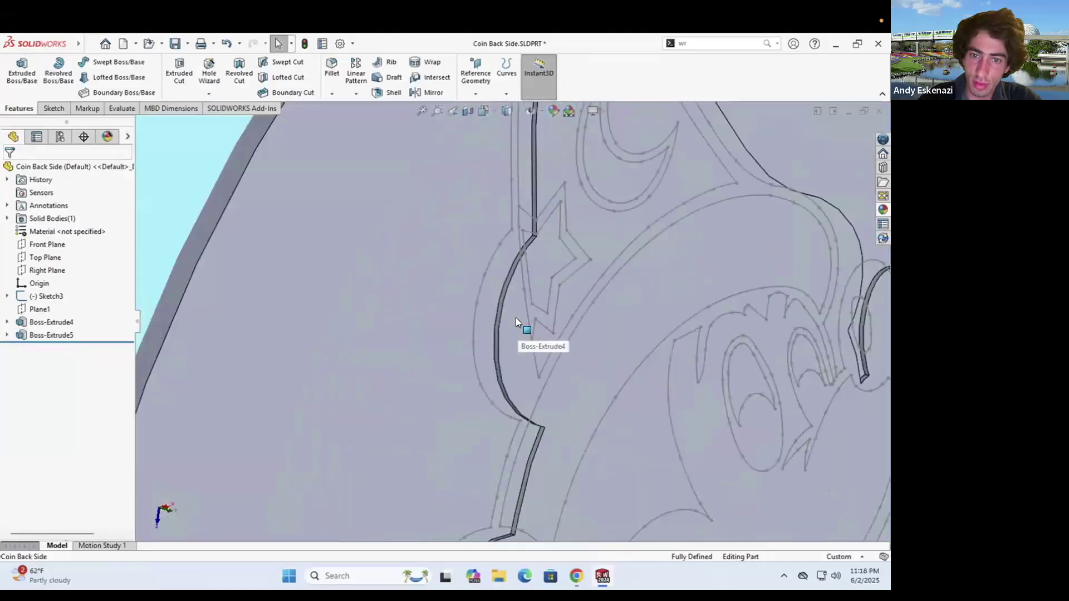
right_click(35, 334)
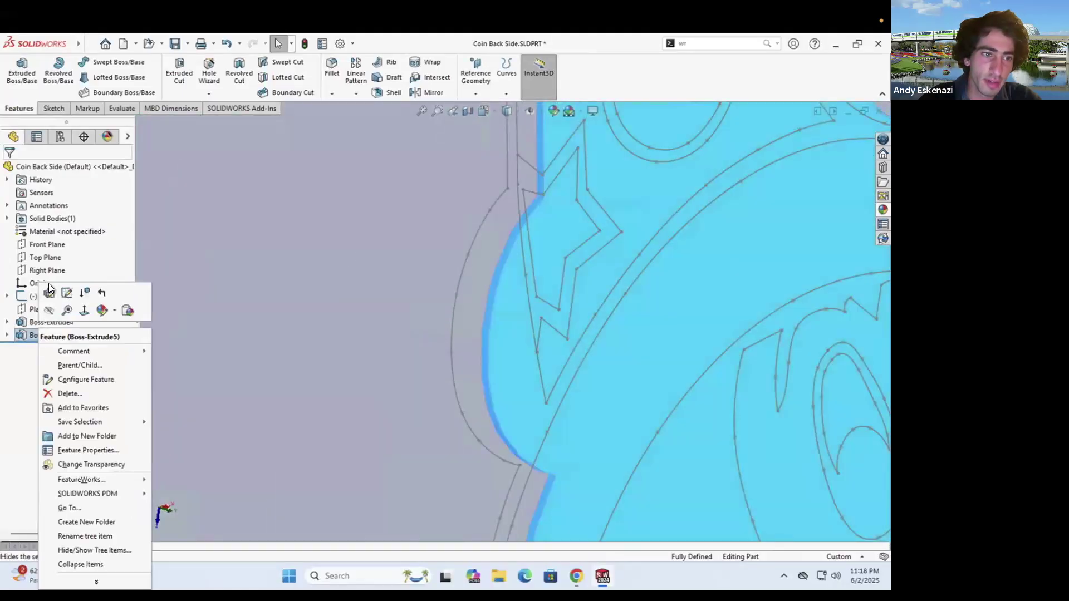
click(46, 292)
text(0.1)
key(Return)
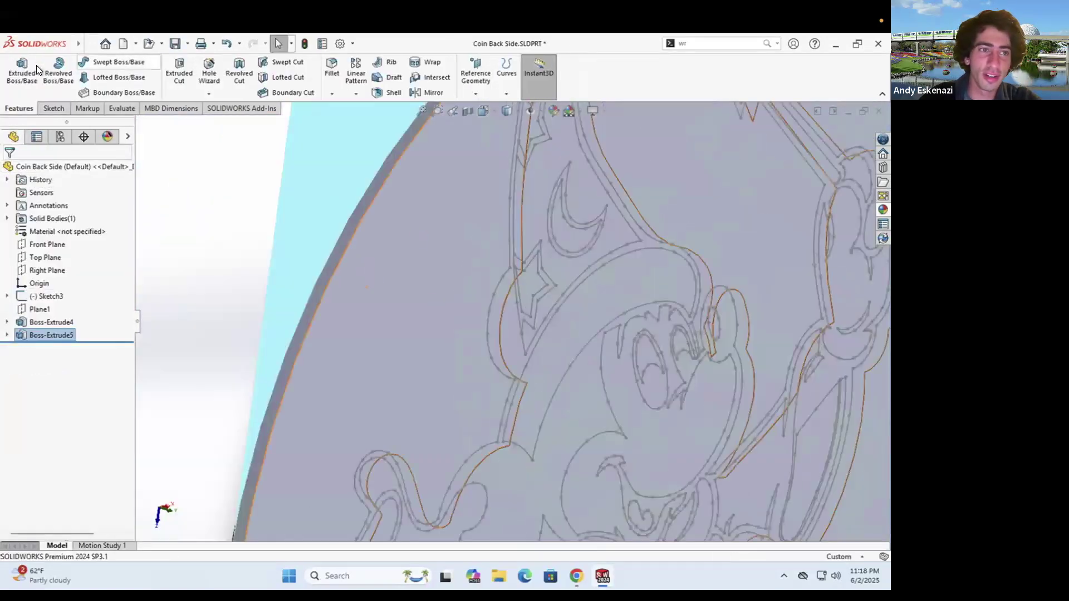
Start a sketch on the raised Mickey face and select the hat brim and open hand outline chains for Convert Entities
click(52, 108)
click(17, 70)
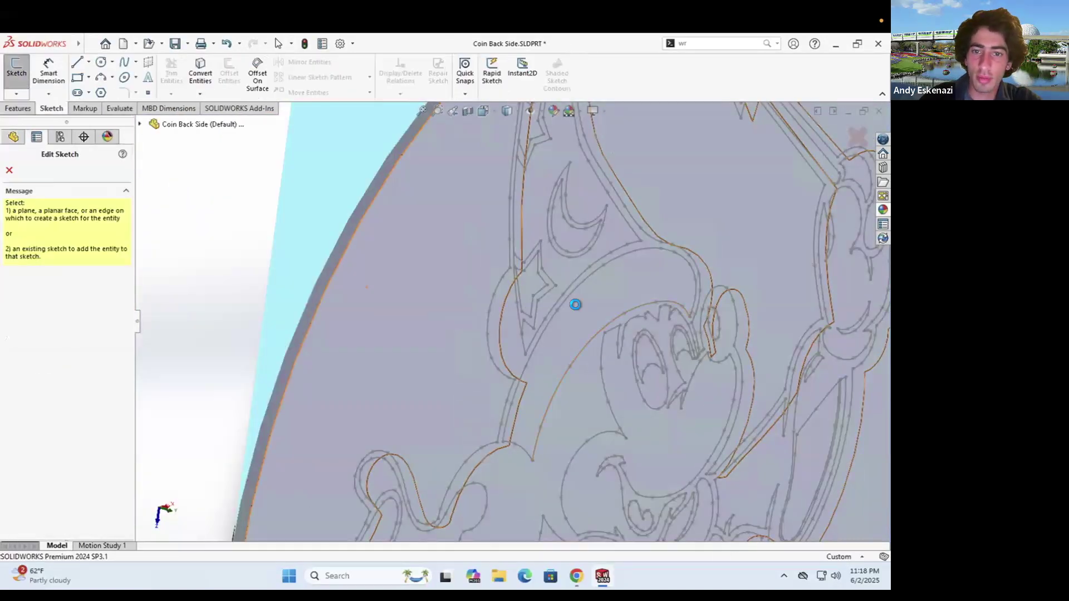
click(576, 304)
scroll(395, 231, down, 6)
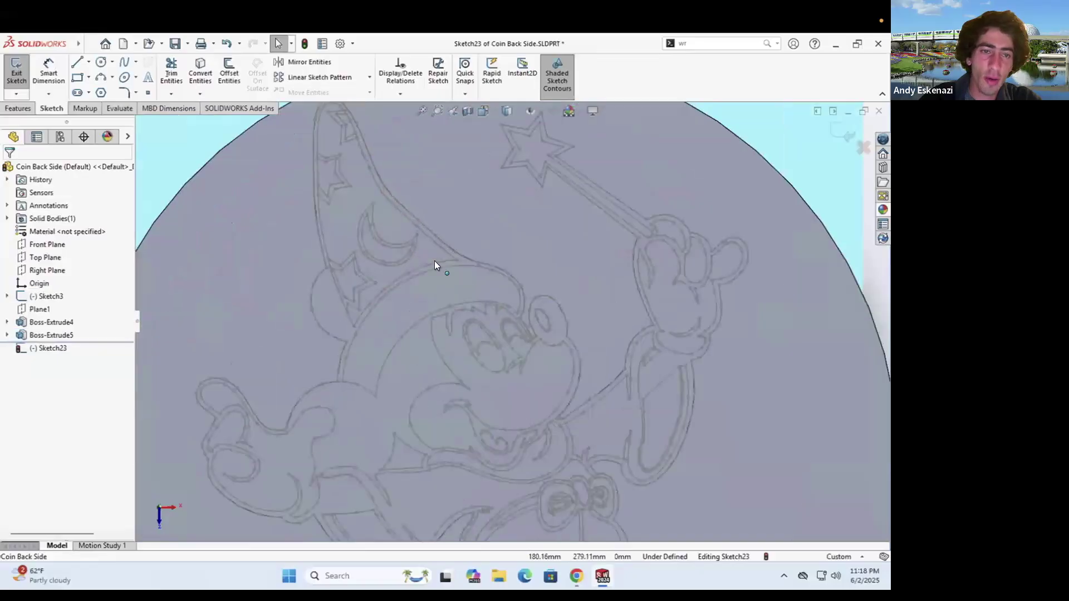
click(200, 72)
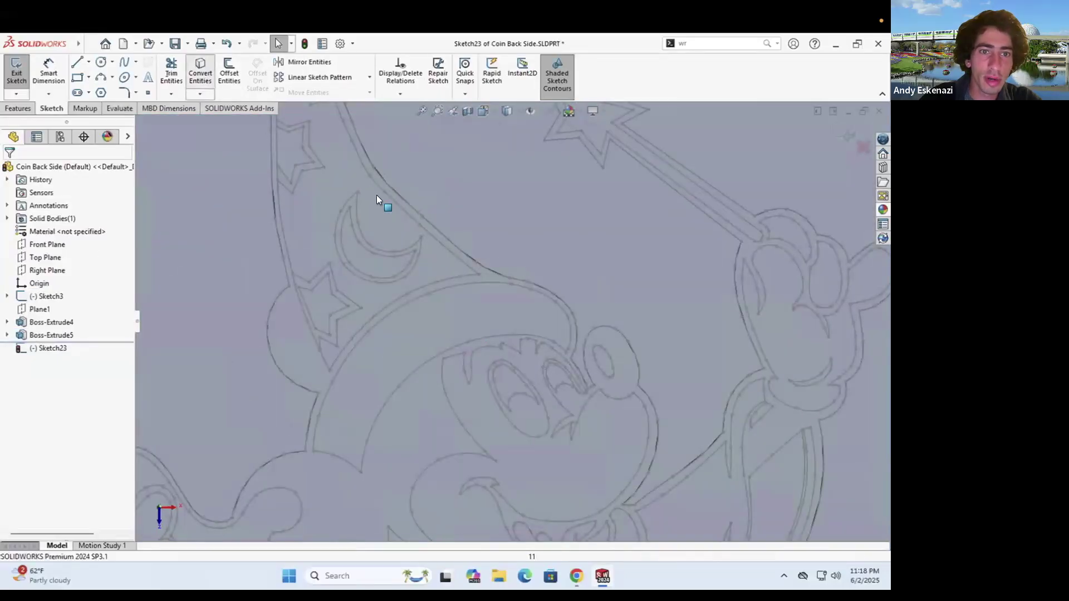
scroll(311, 178, down, 3)
scroll(329, 300, up, 6)
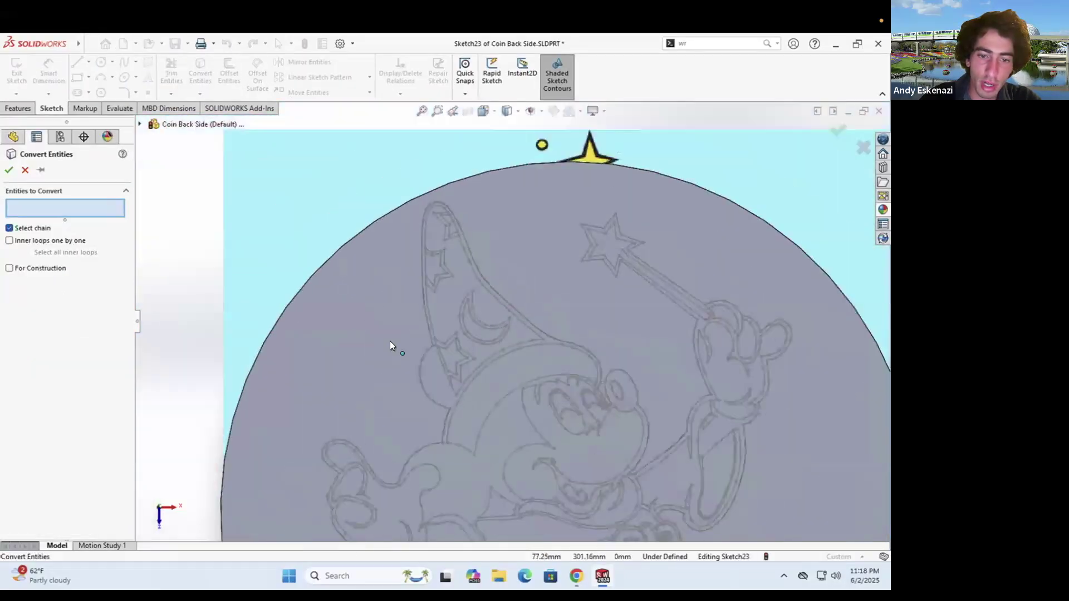
scroll(457, 373, down, 4)
click(460, 367)
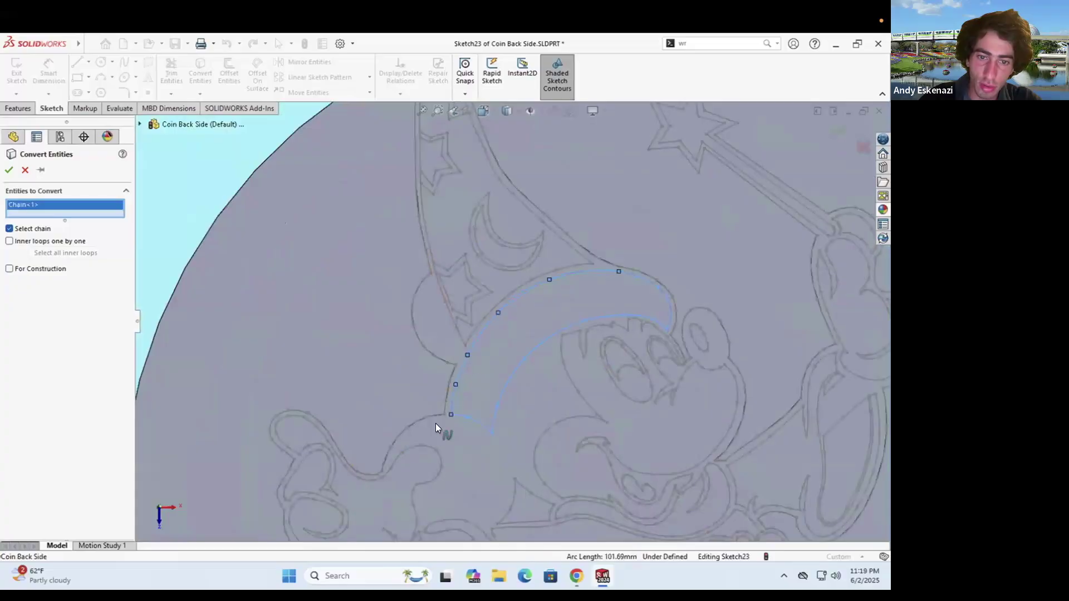
click(407, 448)
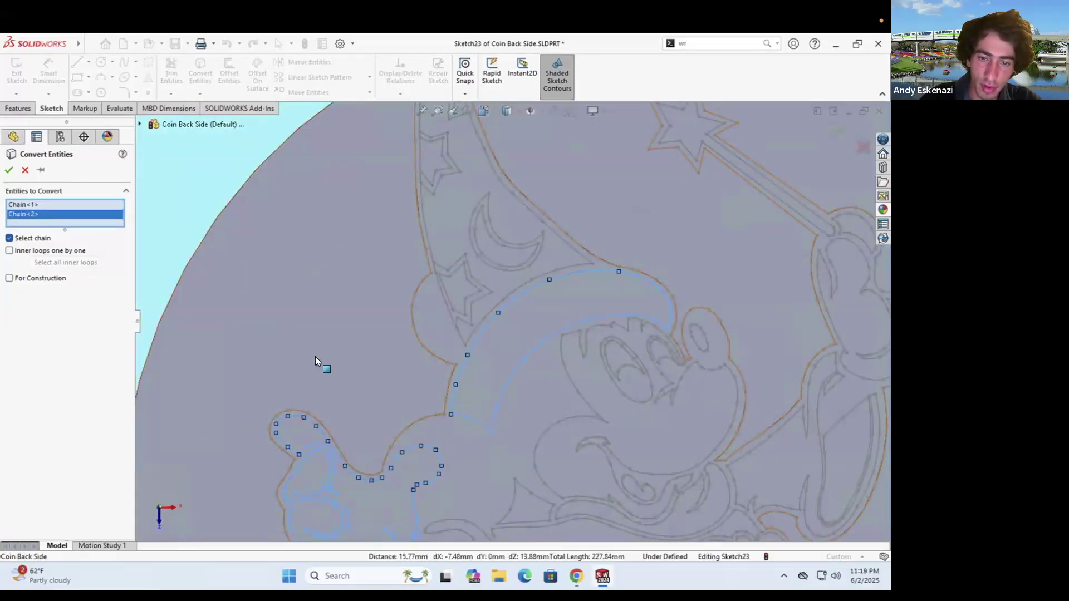
Add the inner outline chains of the sleeve and upper robe beside the open hand to the entities to convert
scroll(494, 440, up, 5)
scroll(489, 448, down, 5)
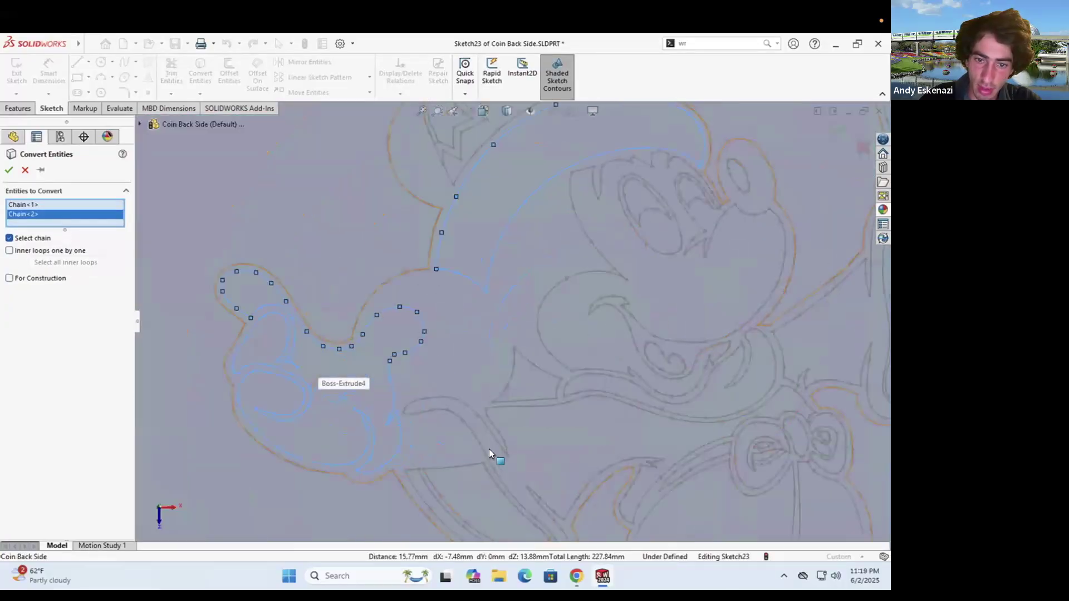
click(466, 469)
click(467, 469)
scroll(402, 374, up, 5)
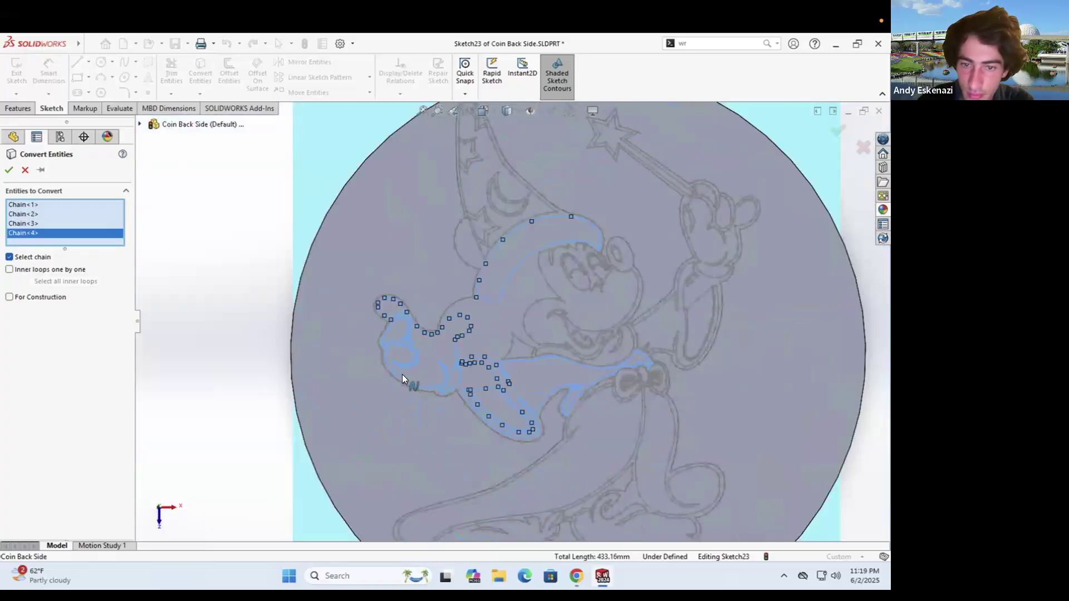
Add the robe's skirt, the hanging panel below the bow and the small gap between them to the entities to convert
scroll(559, 397, down, 5)
scroll(554, 399, down, 3)
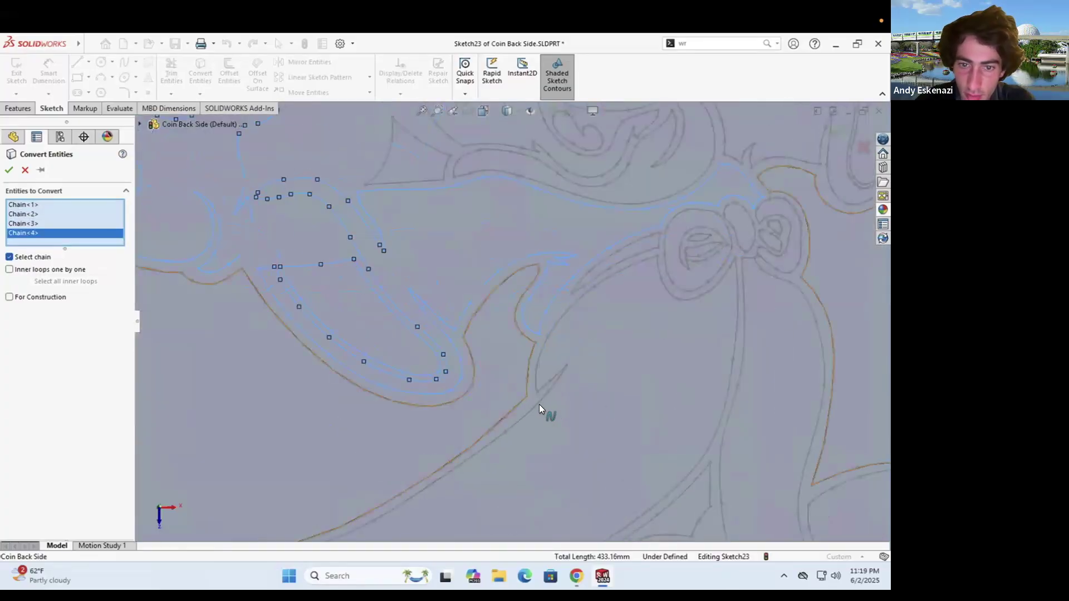
click(539, 404)
scroll(599, 351, up, 5)
scroll(627, 361, down, 5)
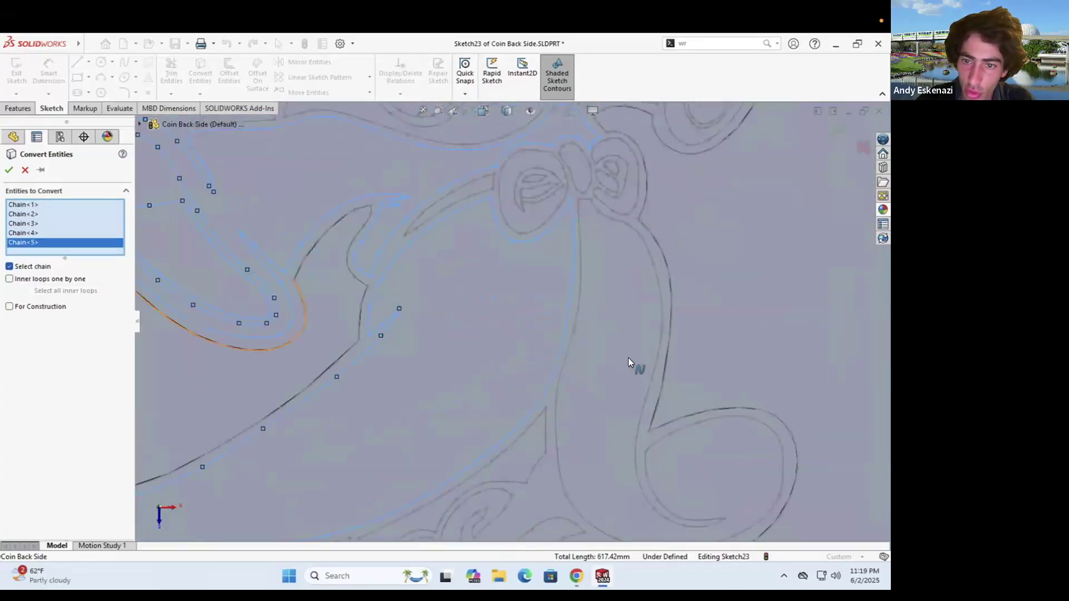
click(656, 363)
scroll(557, 384, up, 2)
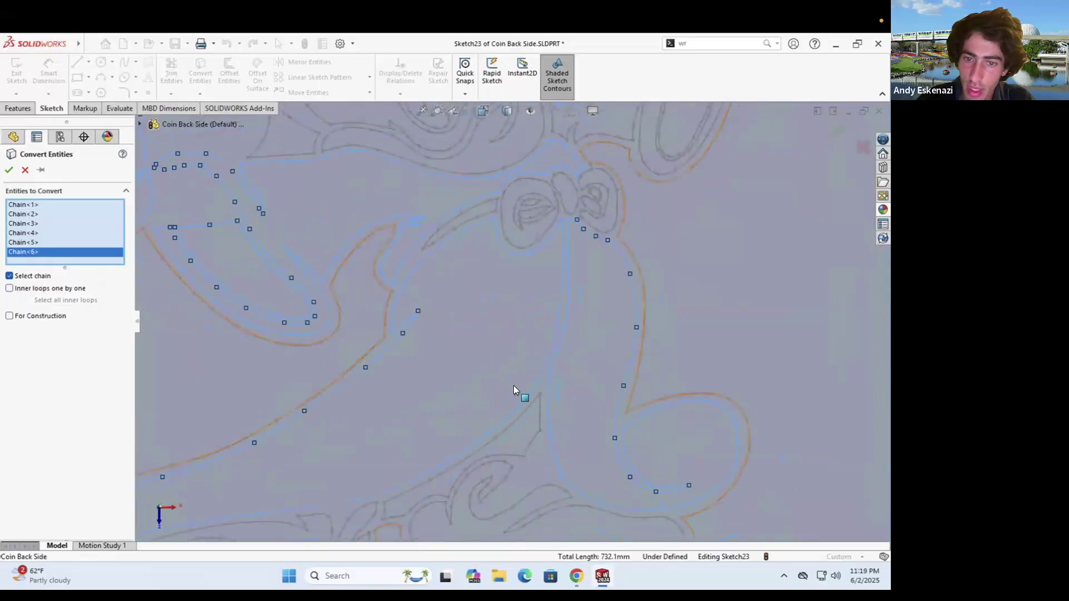
click(528, 421)
Add the outline chains of both shoes and the small crescent detail on the left shoe to the entities to convert
scroll(479, 373, up, 2)
scroll(412, 445, down, 2)
scroll(437, 465, down, 2)
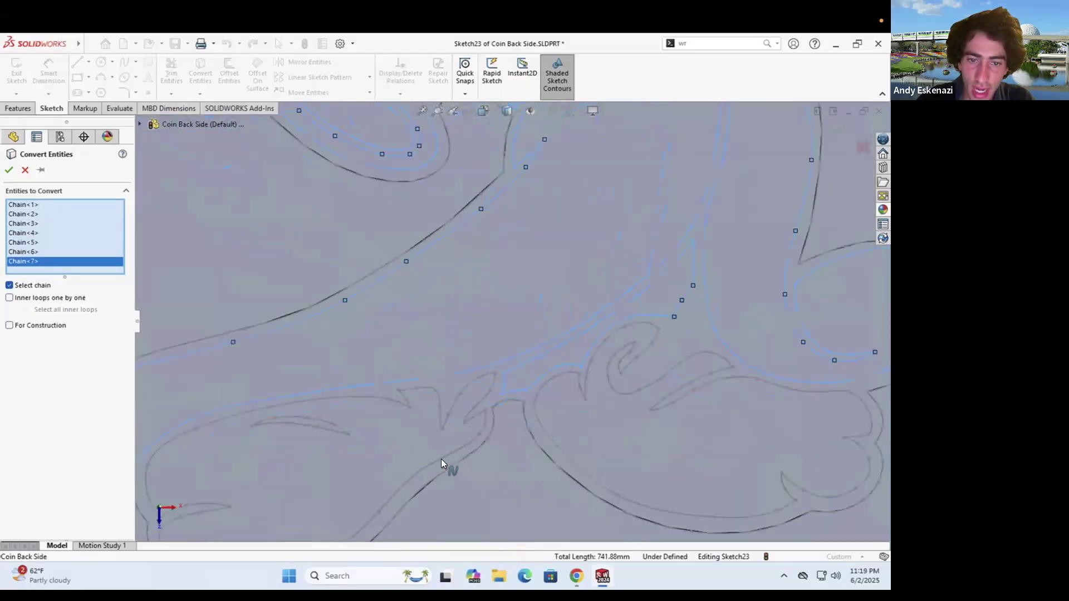
click(496, 423)
click(533, 412)
scroll(514, 422, up, 2)
scroll(445, 384, down, 3)
scroll(440, 373, down, 3)
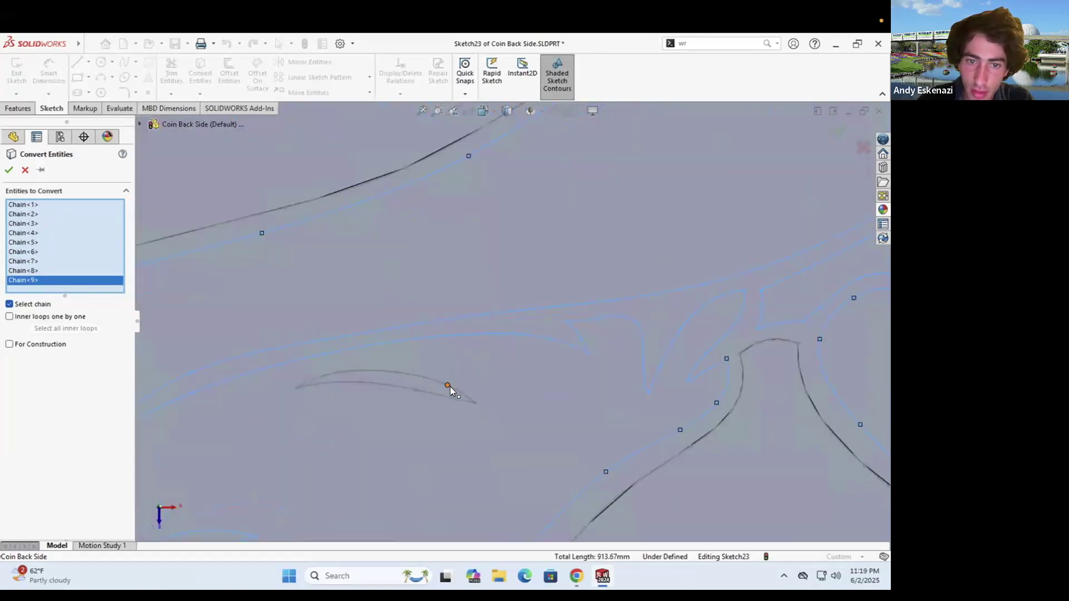
click(452, 386)
scroll(358, 359, up, 5)
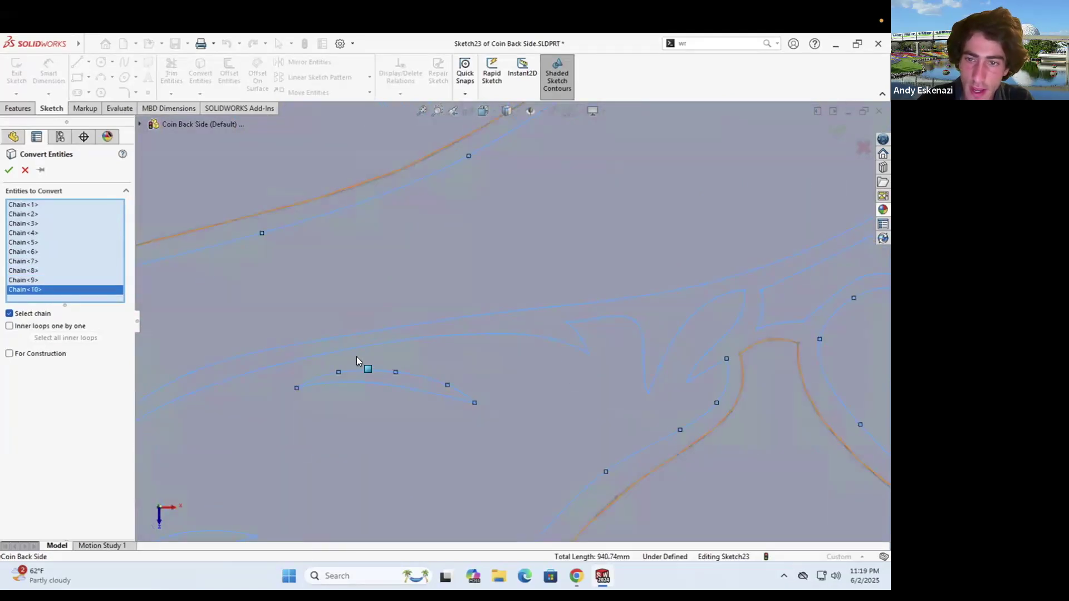
scroll(523, 337, up, 3)
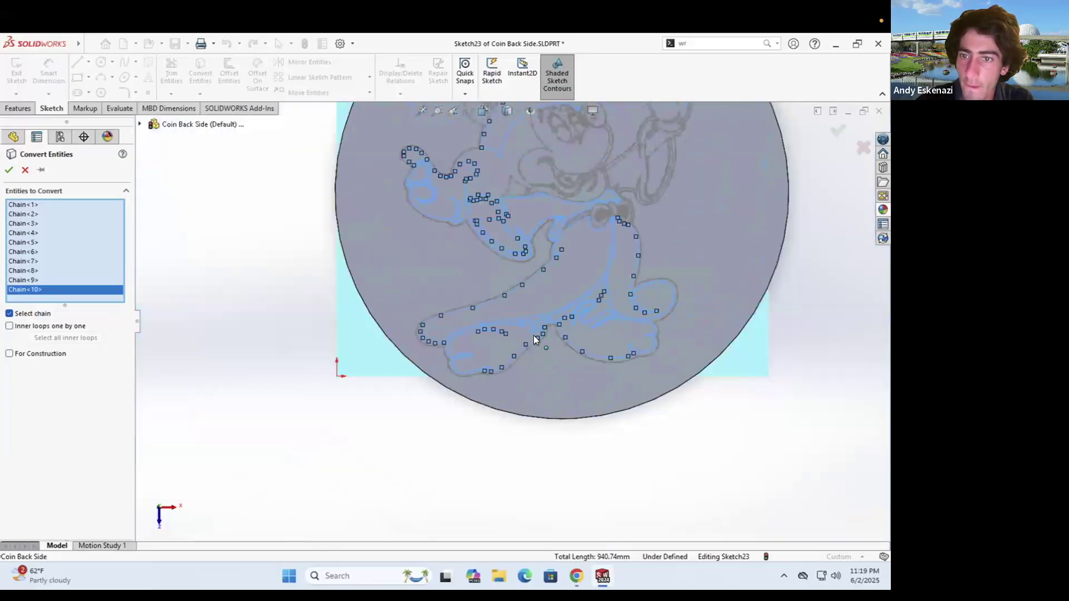
Add the curved sash strip, the bow's left loop and the fold details inside that loop to the entities to convert
scroll(625, 171, down, 5)
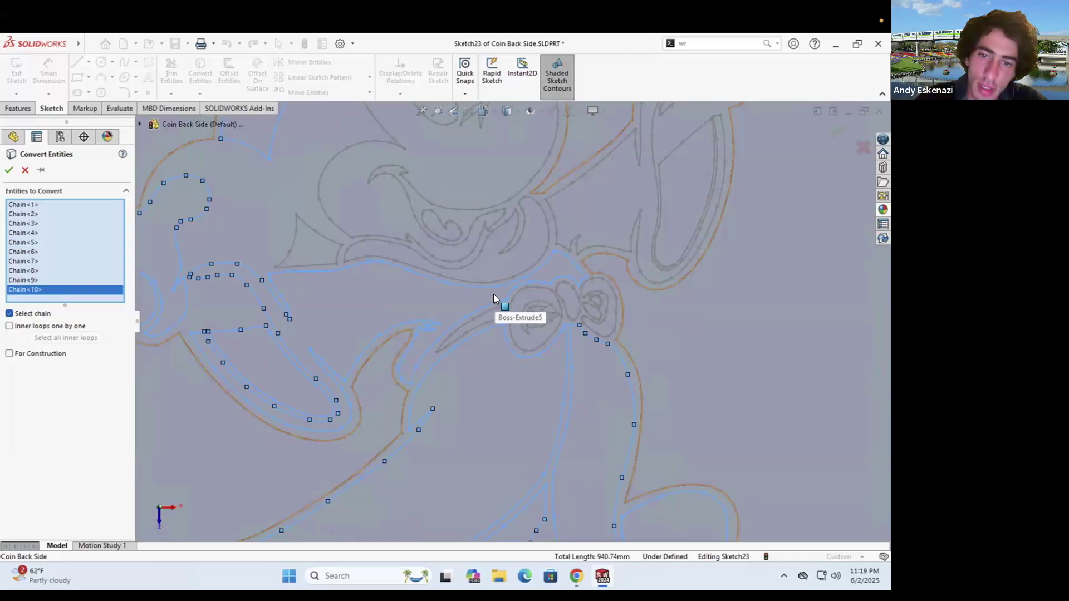
scroll(484, 315, down, 3)
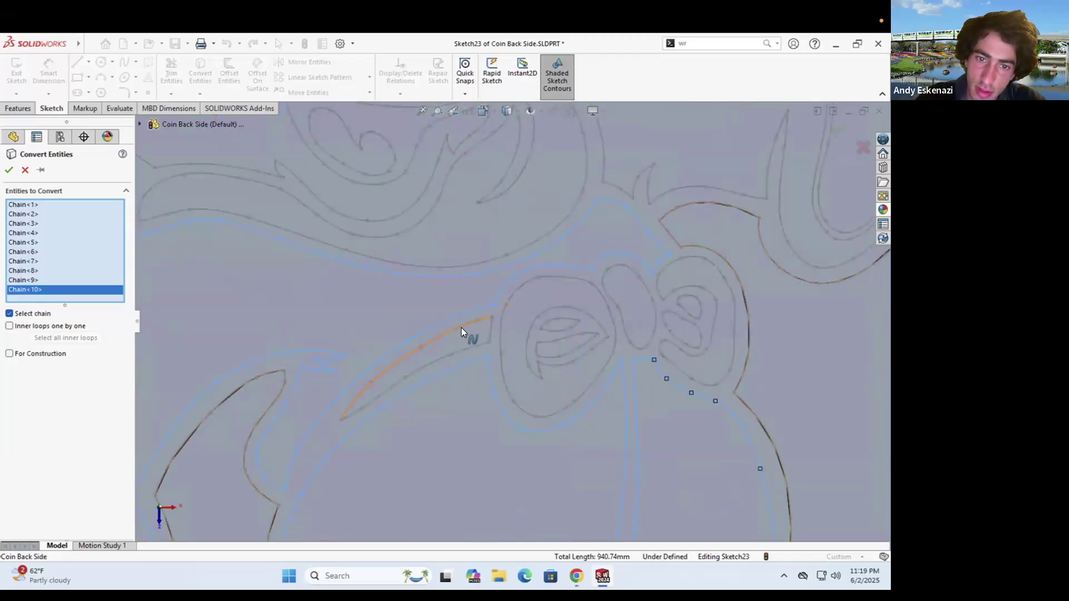
click(462, 328)
click(560, 313)
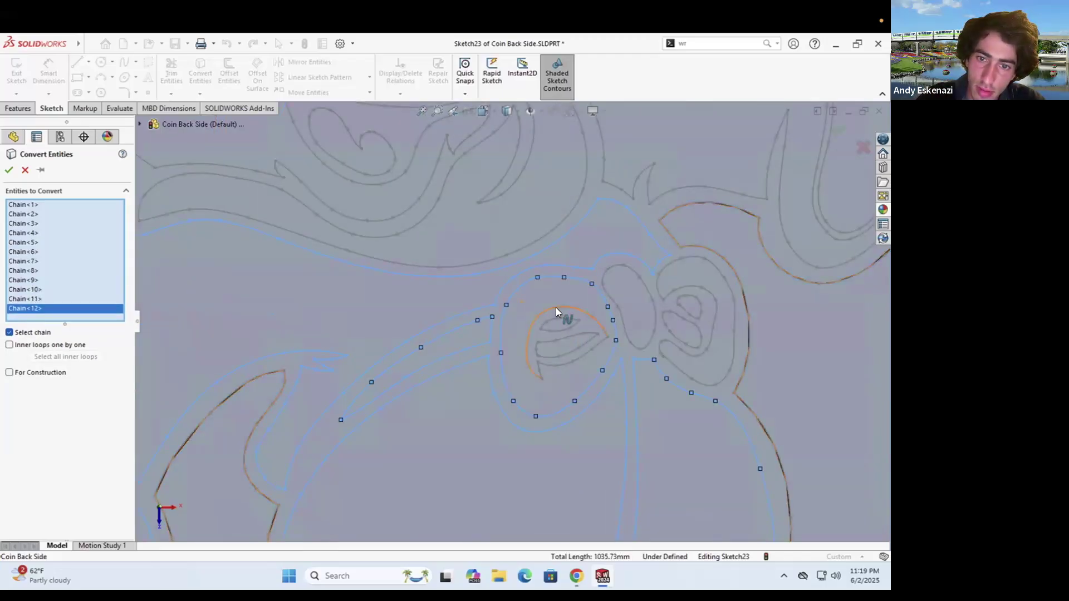
click(567, 321)
click(570, 336)
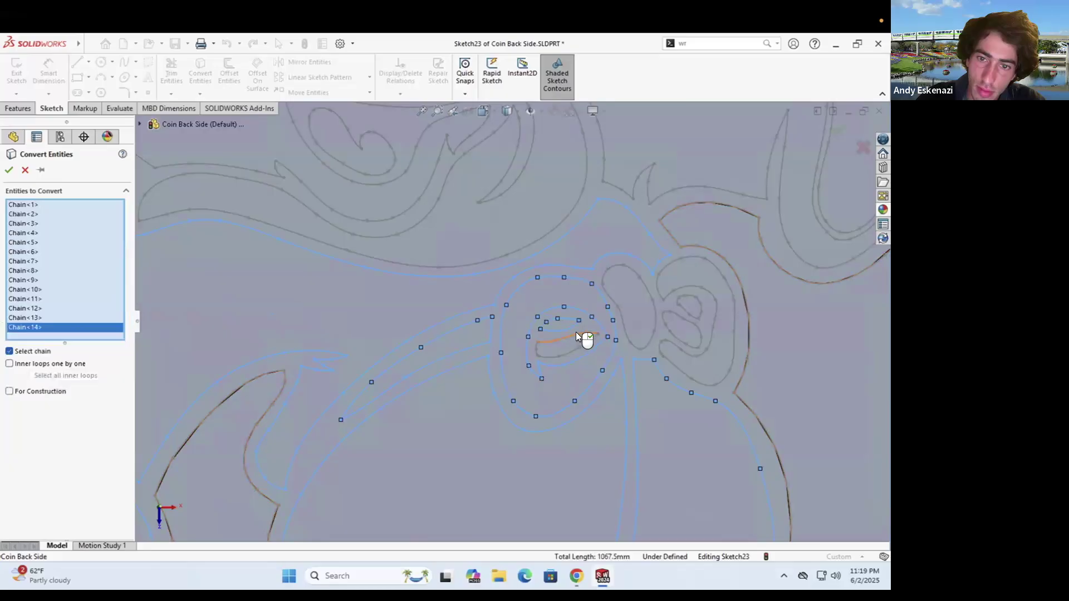
click(585, 339)
Add the bow's center knot, its right loop and the fold details inside that loop to the entities to convert
click(679, 293)
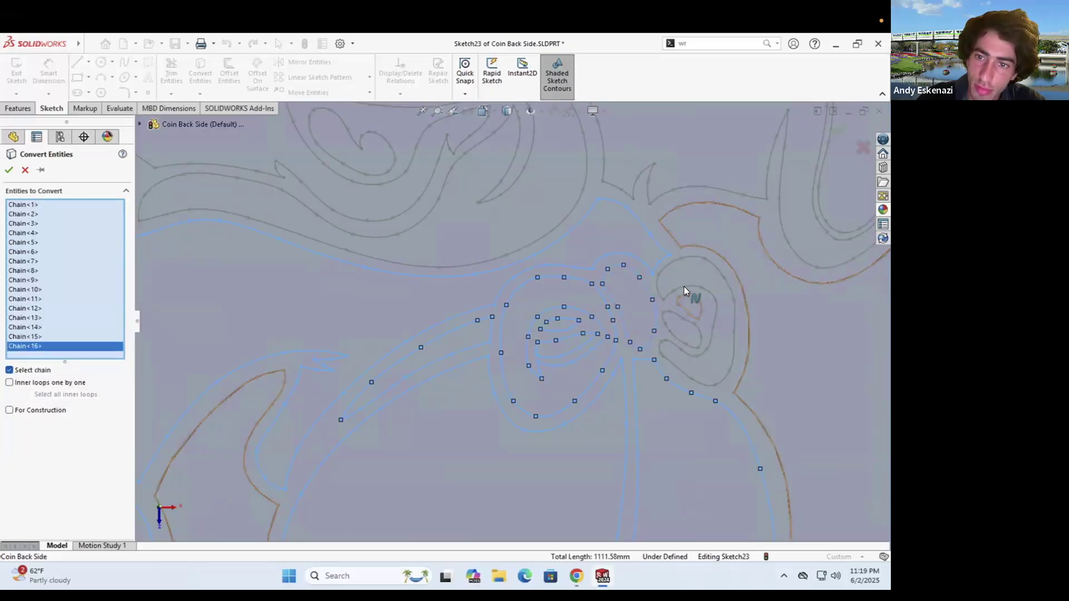
click(691, 295)
click(679, 319)
click(676, 316)
scroll(640, 328, up, 2)
scroll(573, 345, up, 2)
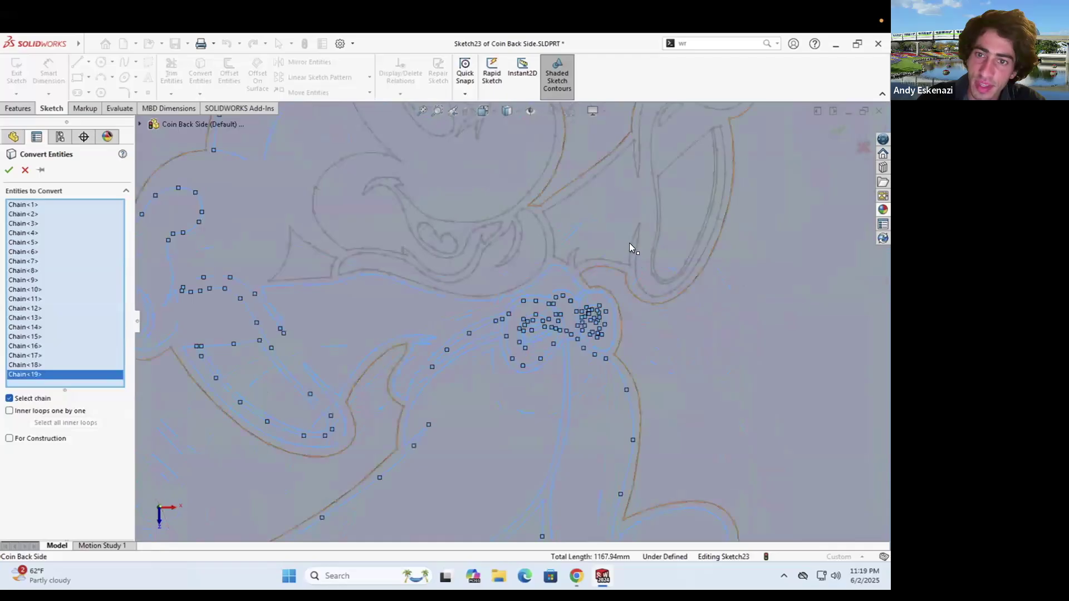
click(632, 236)
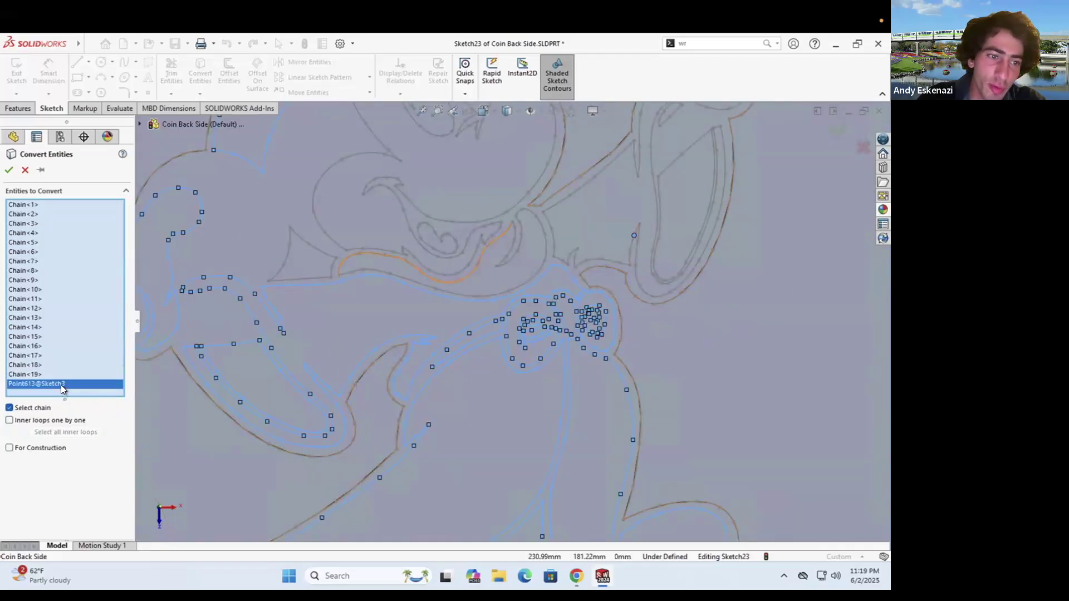
right_click(62, 388)
click(91, 408)
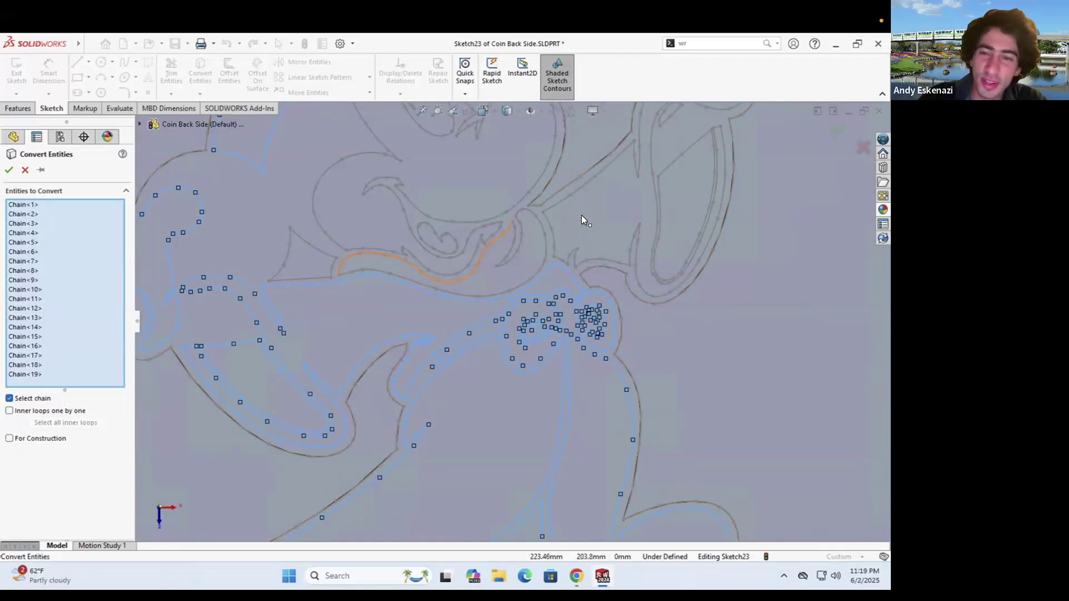
Add the raised arm's sleeve outline, the long sleeve opening and the small sliver near its wrist to the entities to convert
scroll(581, 215, down, 3)
click(701, 270)
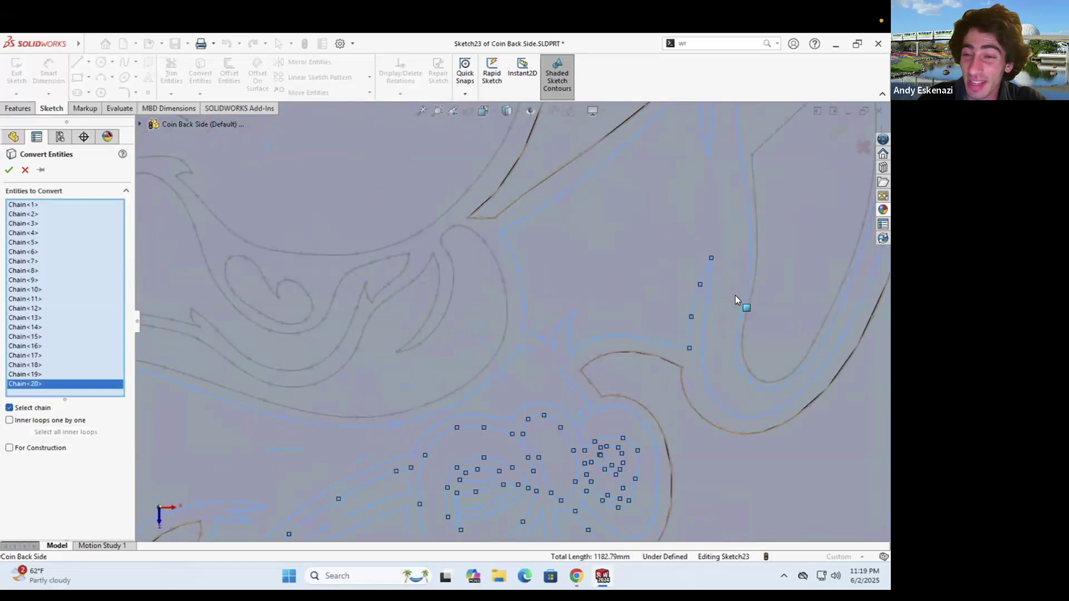
click(754, 272)
scroll(540, 340, up, 3)
scroll(511, 311, down, 3)
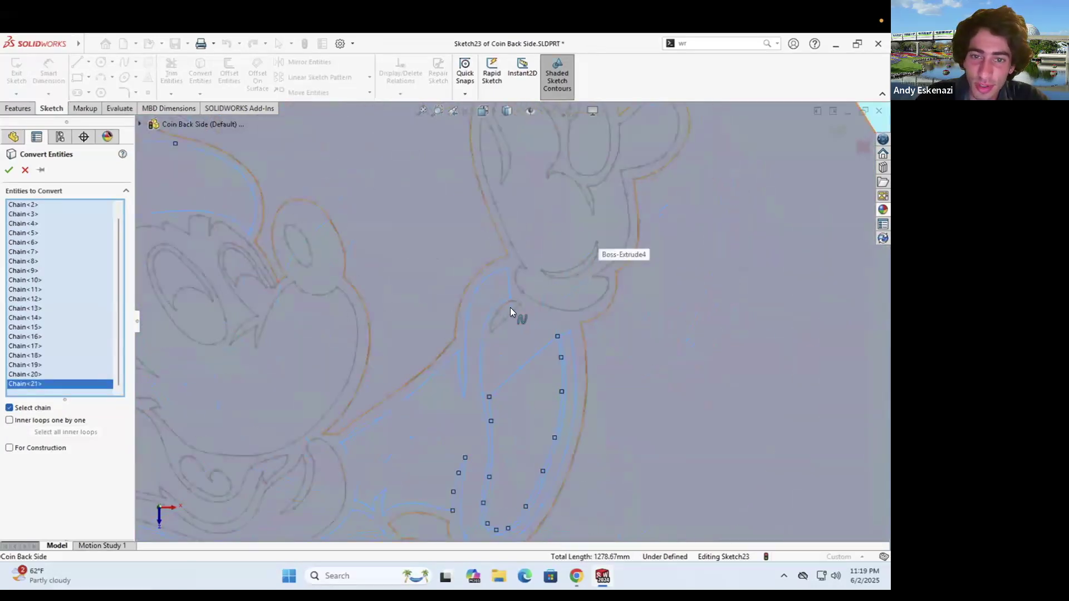
click(512, 310)
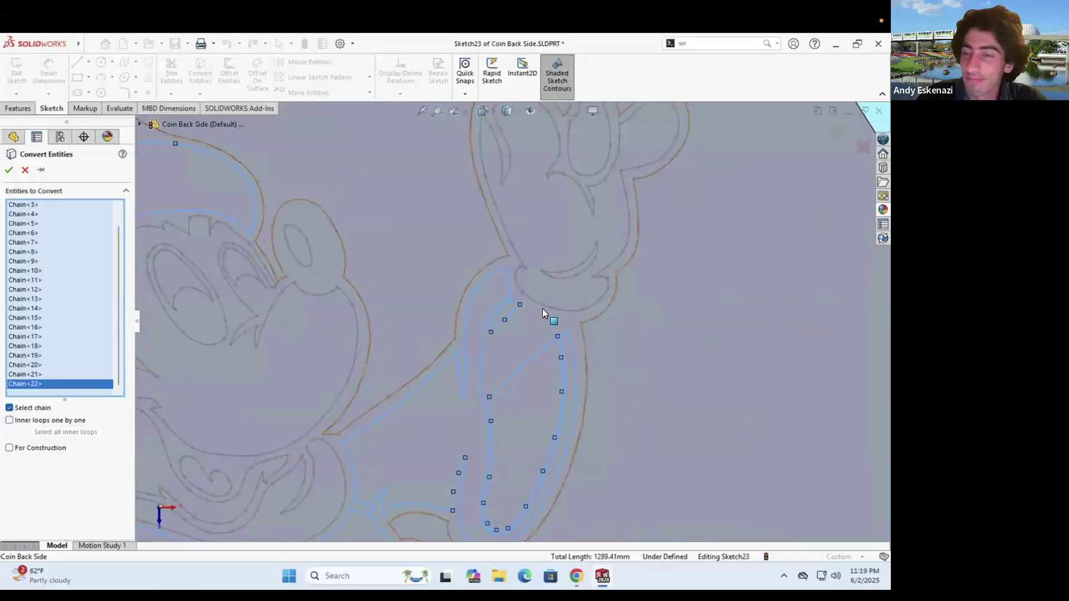
Add the raised glove's cuff, palm crease, remaining finger outlines and the star wand to the entities to convert
click(566, 276)
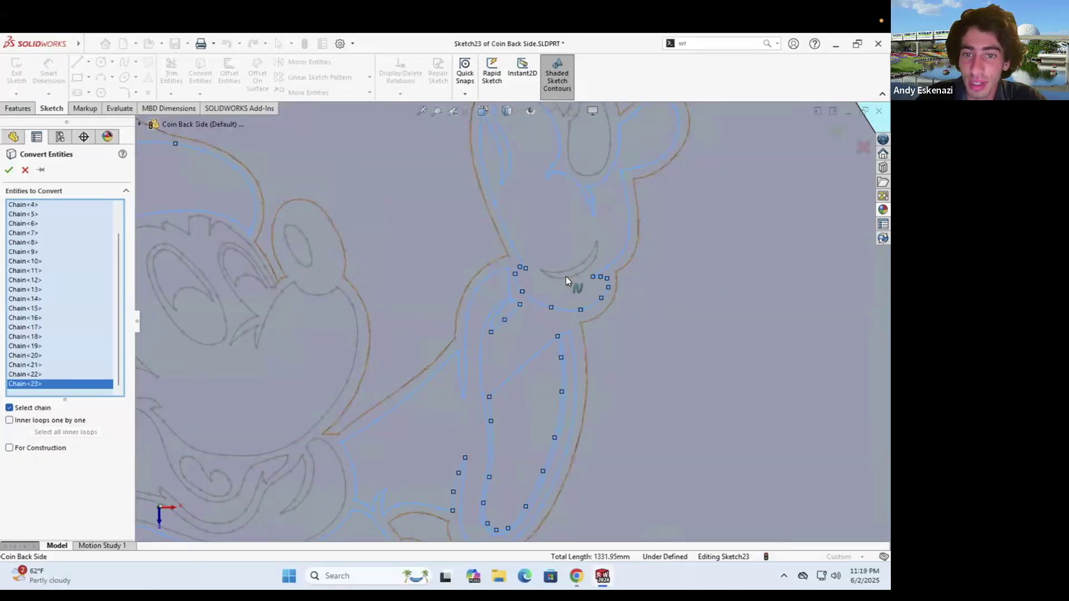
click(564, 277)
scroll(560, 195, up, 3)
scroll(553, 186, down, 3)
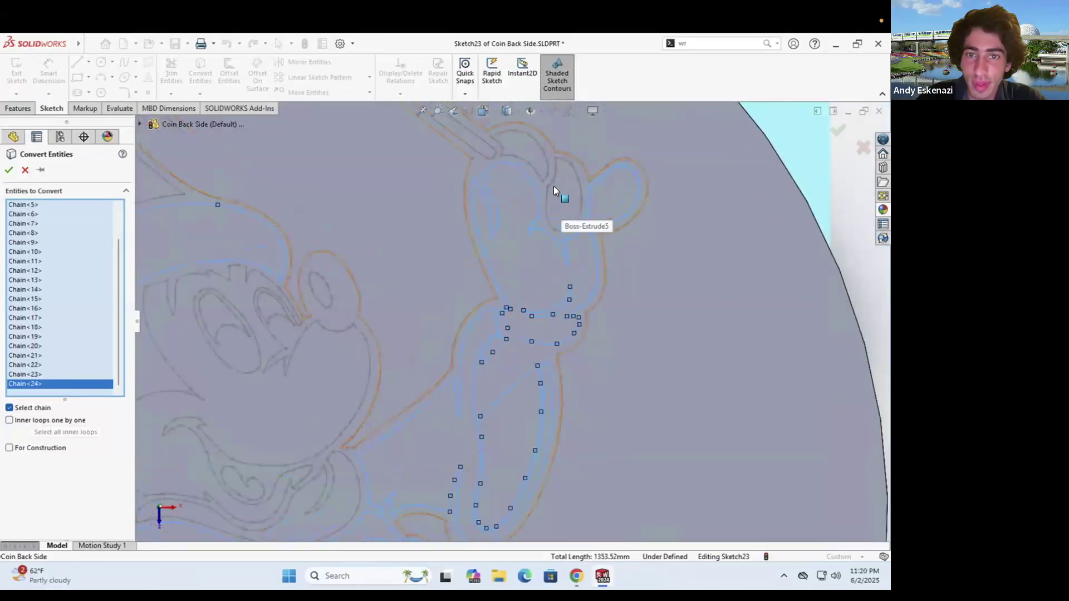
click(550, 185)
scroll(517, 145, up, 3)
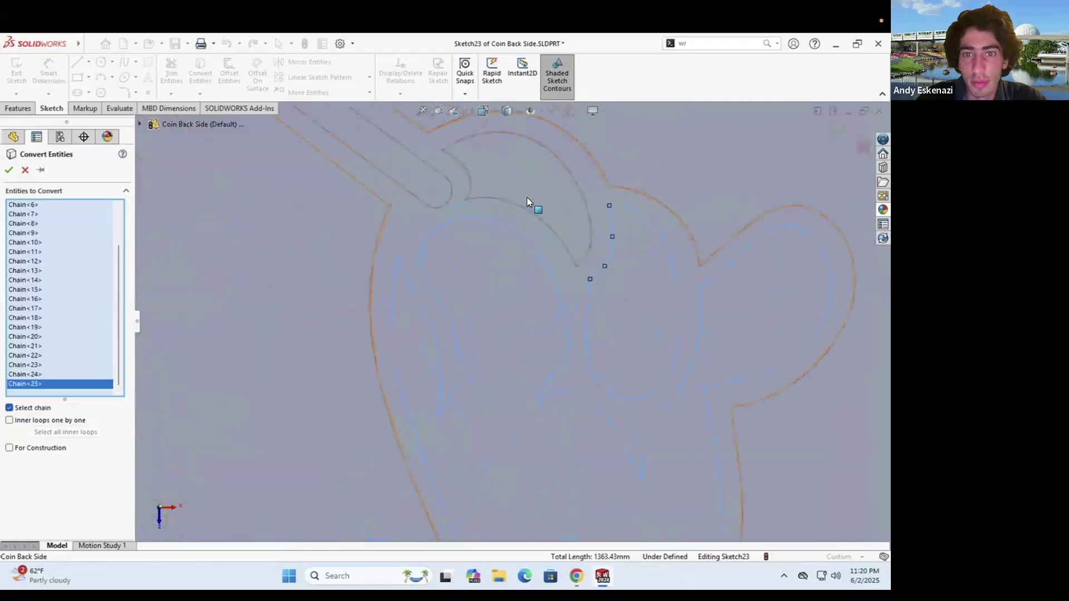
click(517, 203)
click(431, 166)
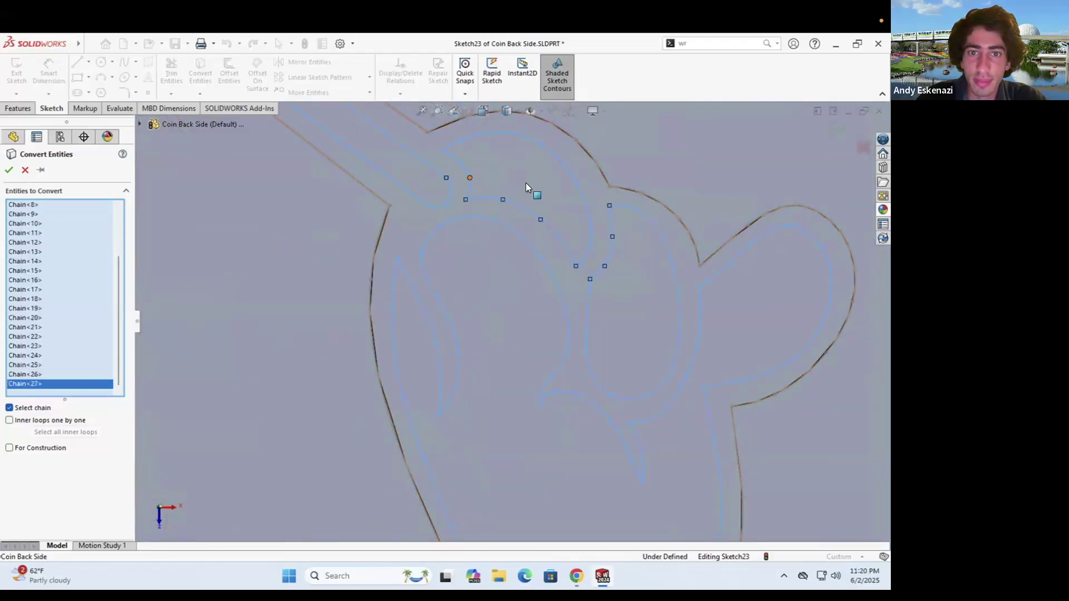
Add the pointed piece beside the cheek, the chin outline, the lower lip and the tongue to the entities to convert
scroll(525, 183, up, 6)
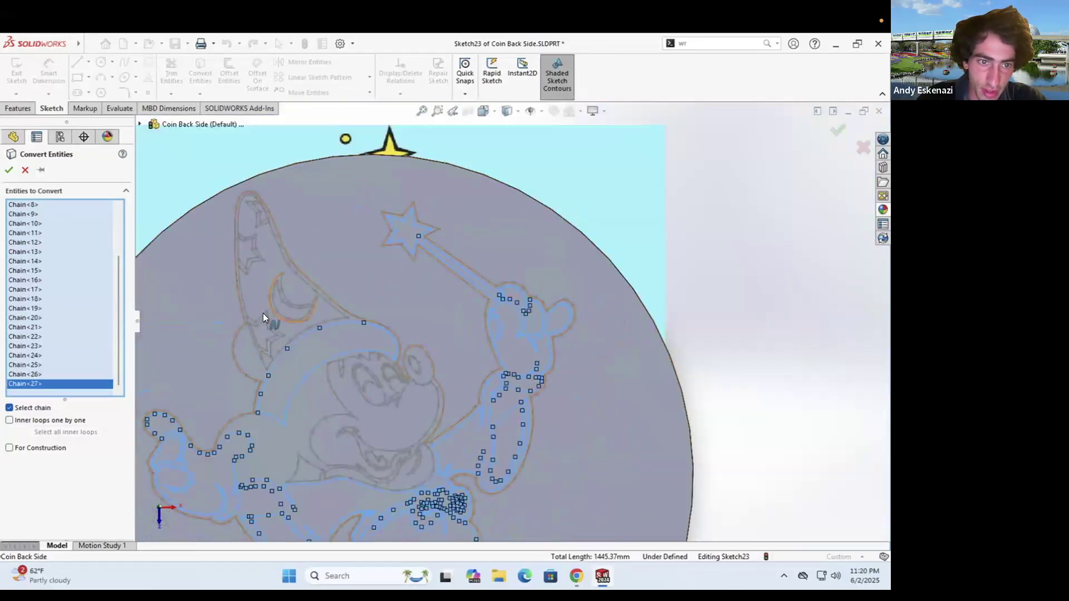
scroll(263, 313, down, 3)
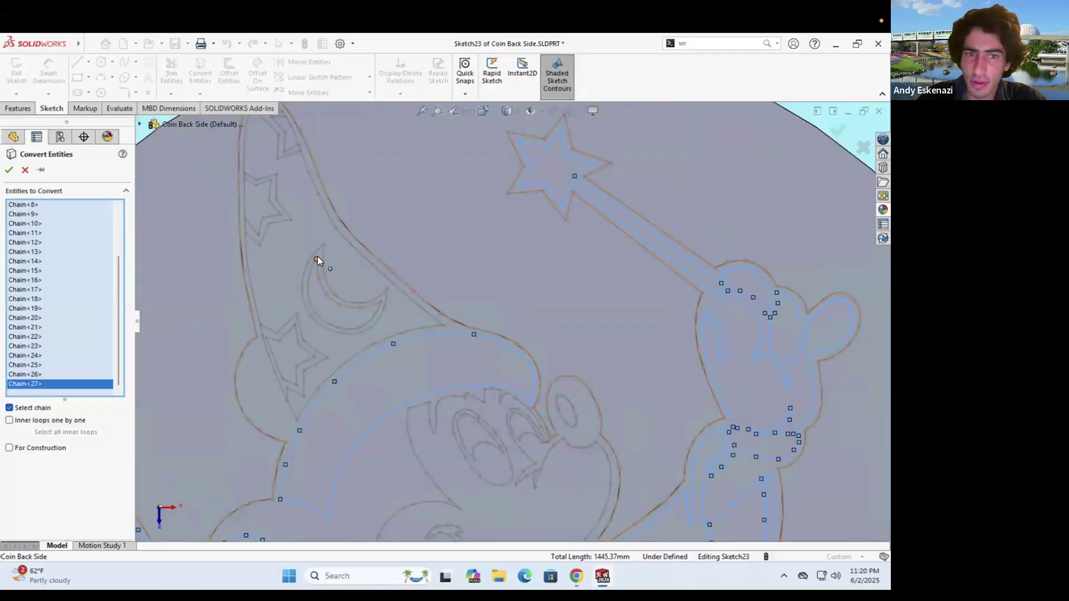
scroll(443, 394, up, 3)
scroll(448, 384, down, 4)
scroll(462, 378, up, 2)
scroll(516, 366, down, 3)
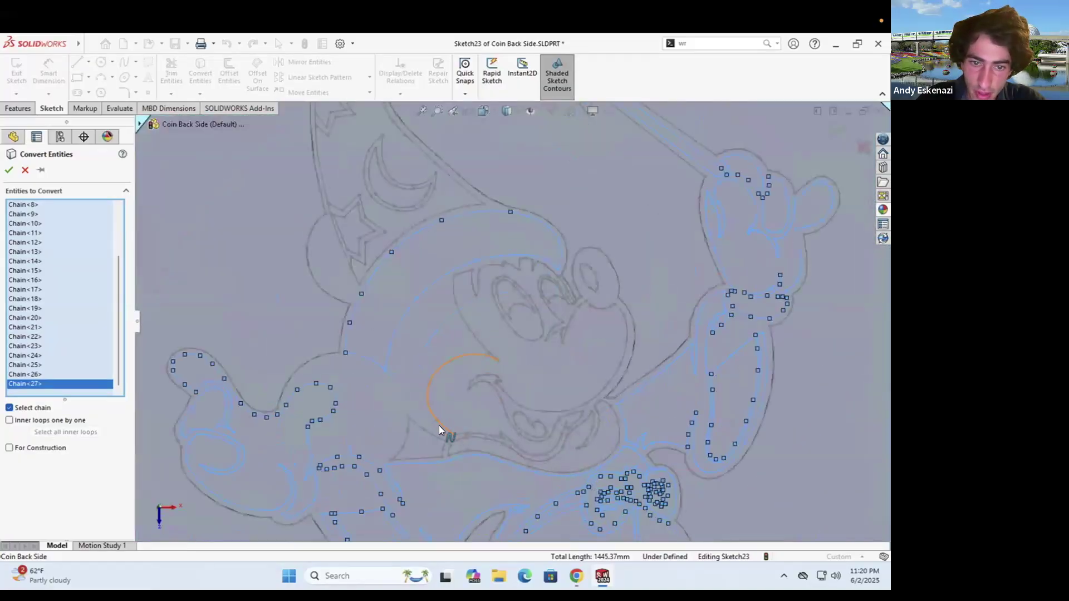
click(418, 425)
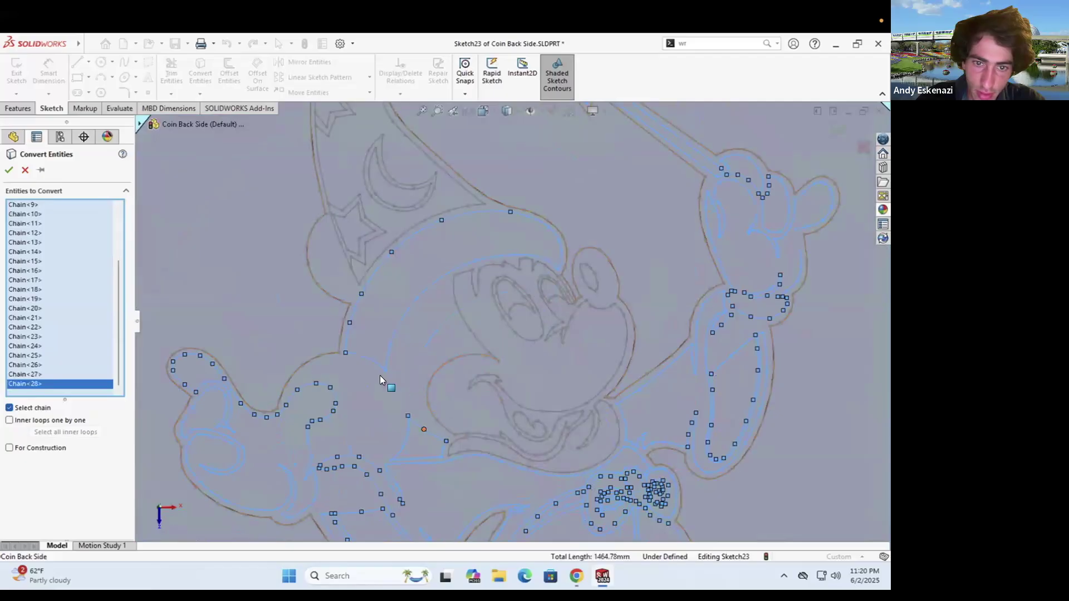
scroll(491, 391, down, 2)
scroll(499, 404, up, 2)
click(526, 478)
scroll(527, 477, down, 5)
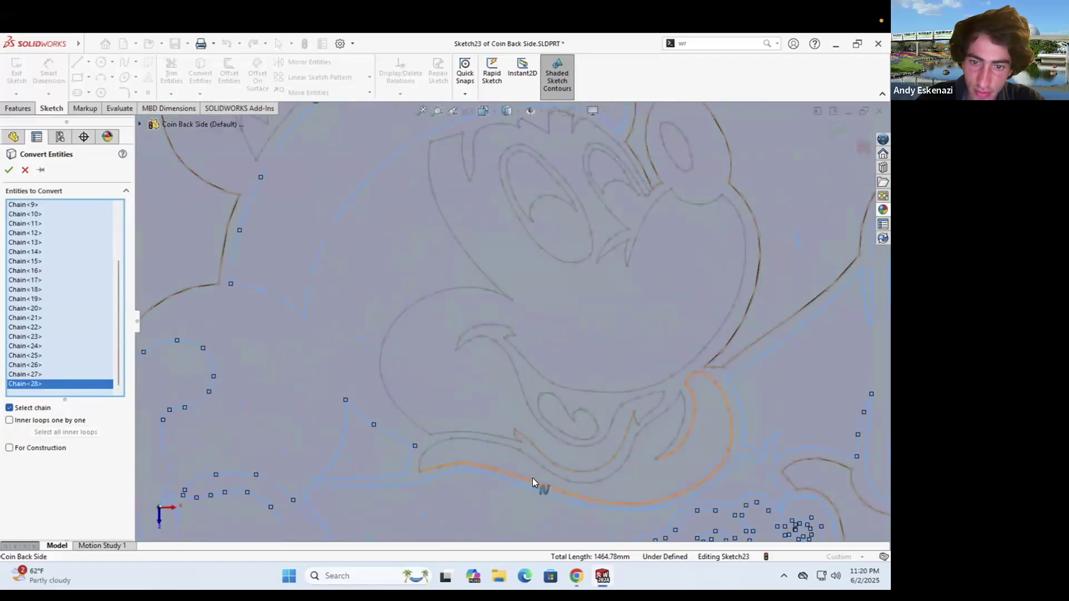
click(562, 467)
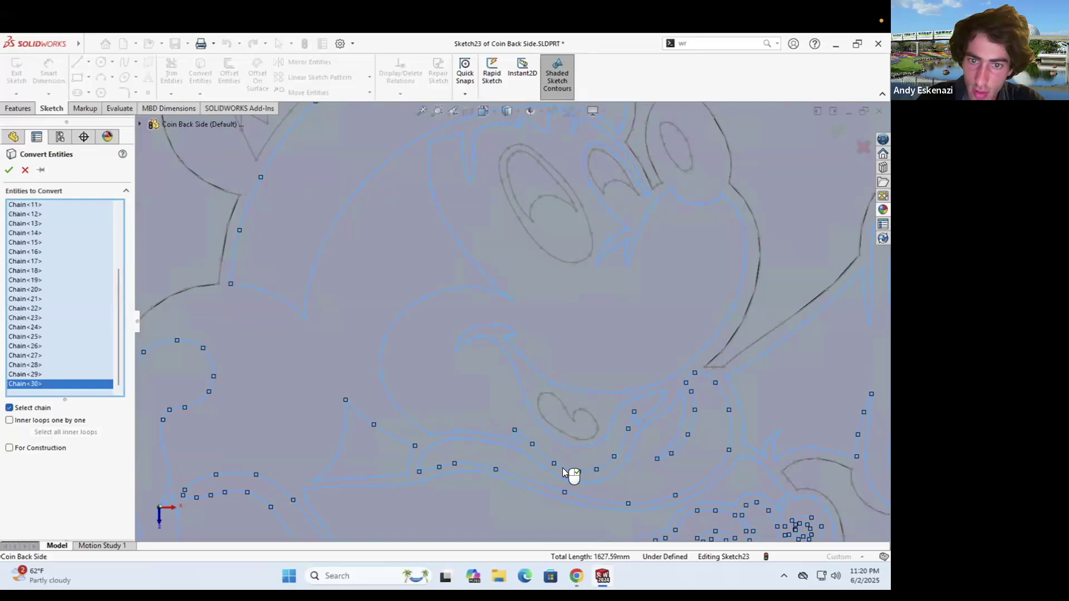
click(548, 429)
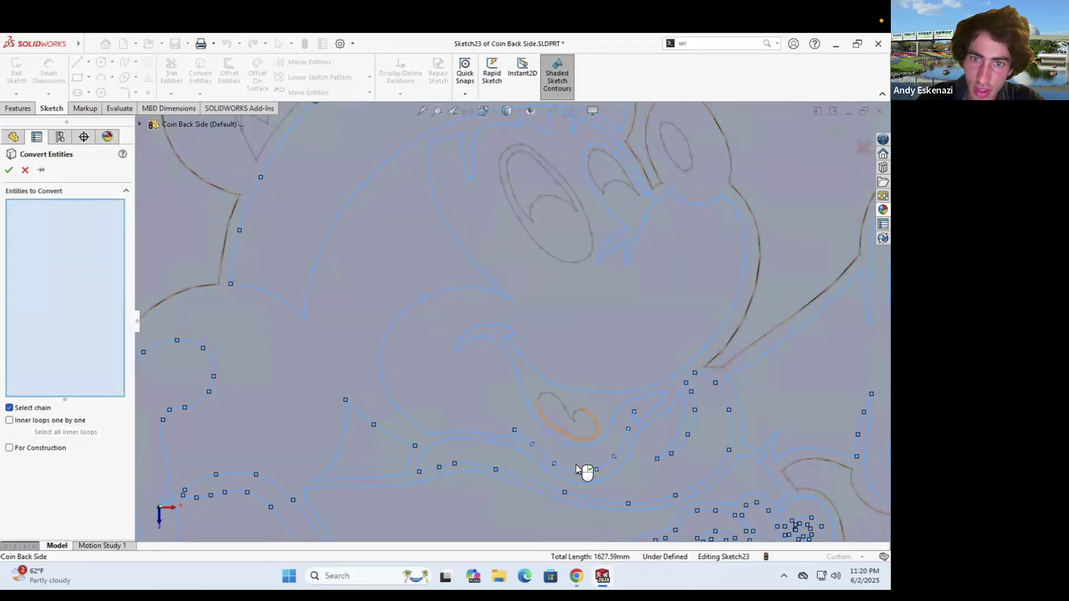
Add the left eye with its pupil, the right eye and the oval highlight on the nose to the entities to convert
click(549, 254)
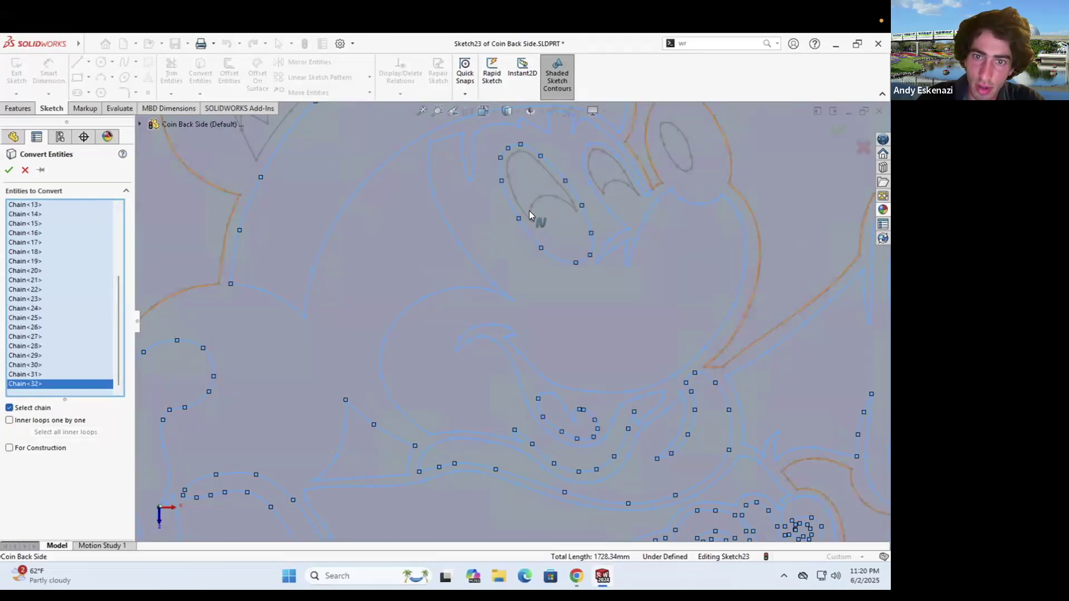
click(534, 218)
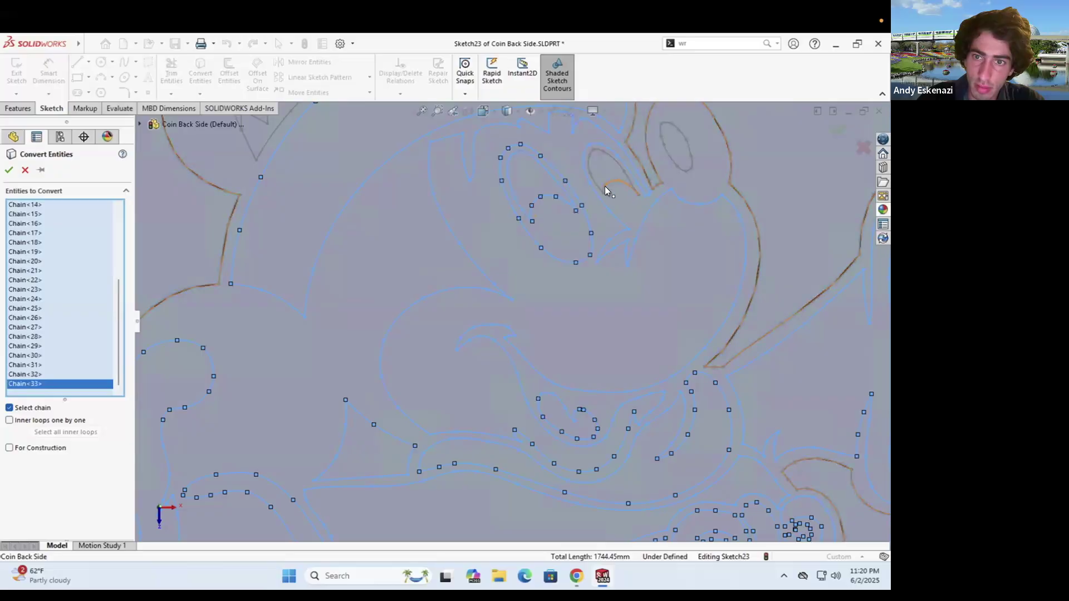
click(597, 184)
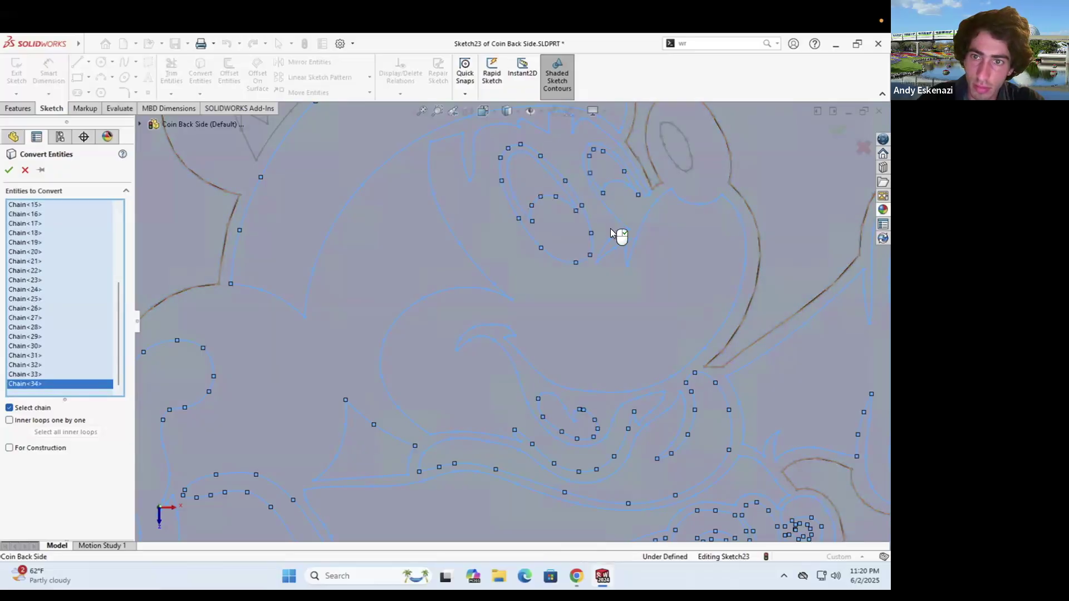
scroll(659, 150, down, 4)
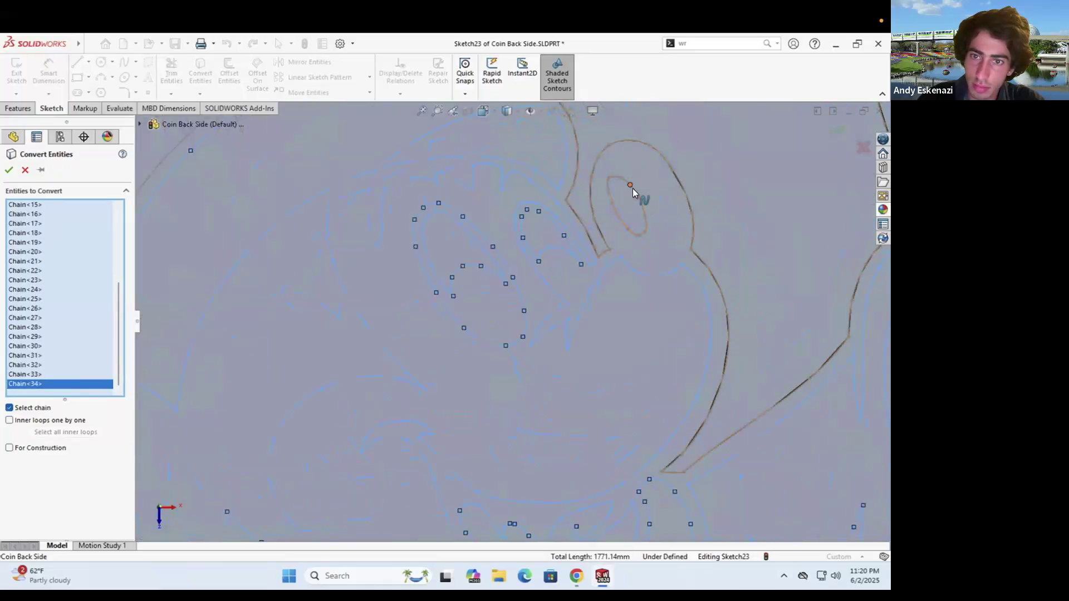
click(636, 199)
scroll(662, 298, up, 6)
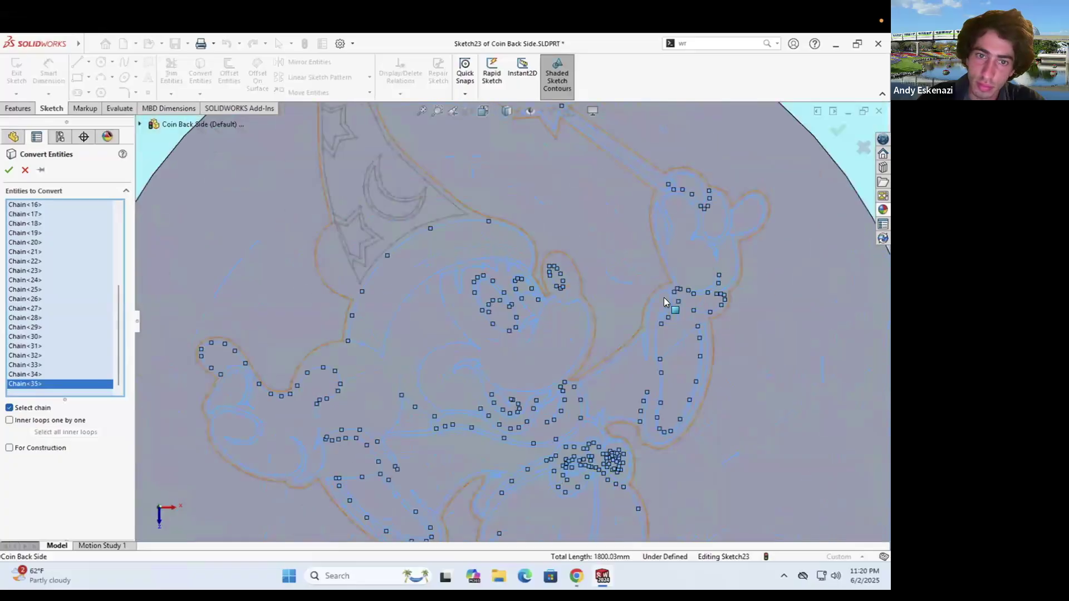
Convert all the selected chains into sketch entities, leaving the hat cone with its stars and moon unselected
scroll(520, 275, down, 2)
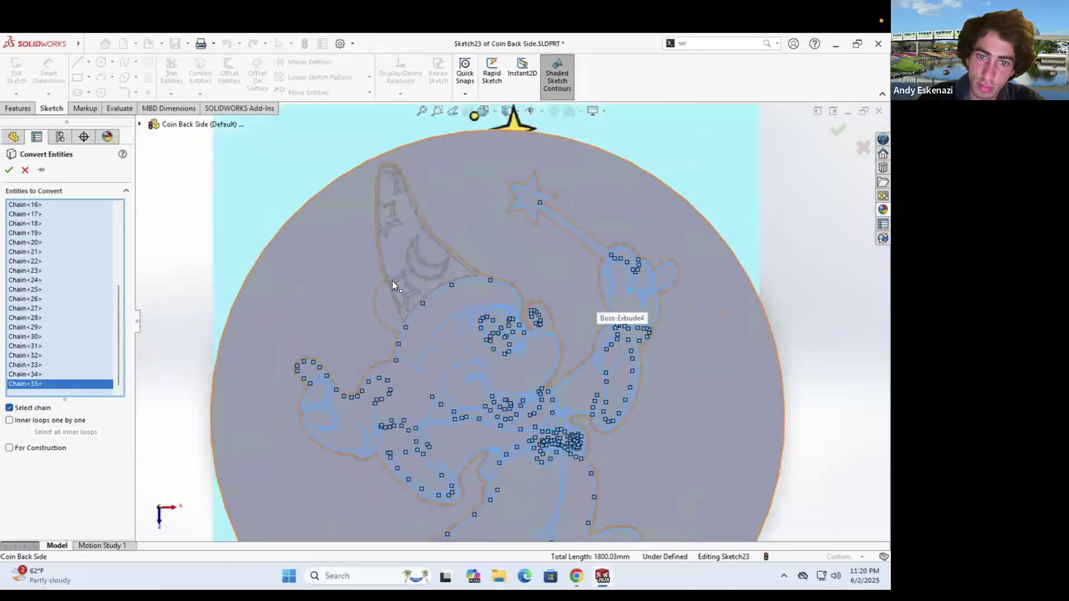
click(10, 171)
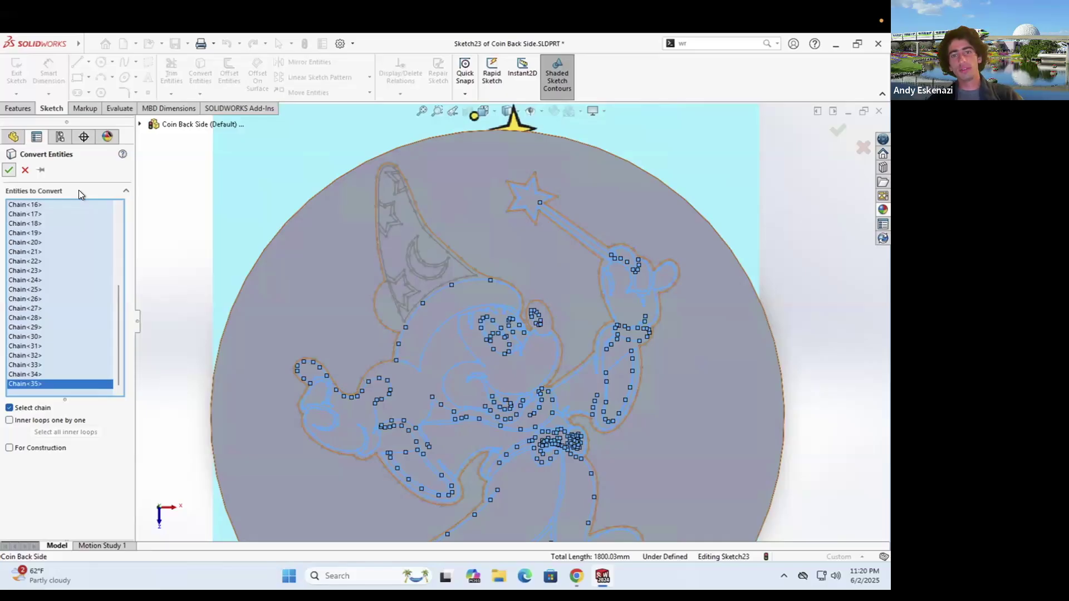
key(Return)
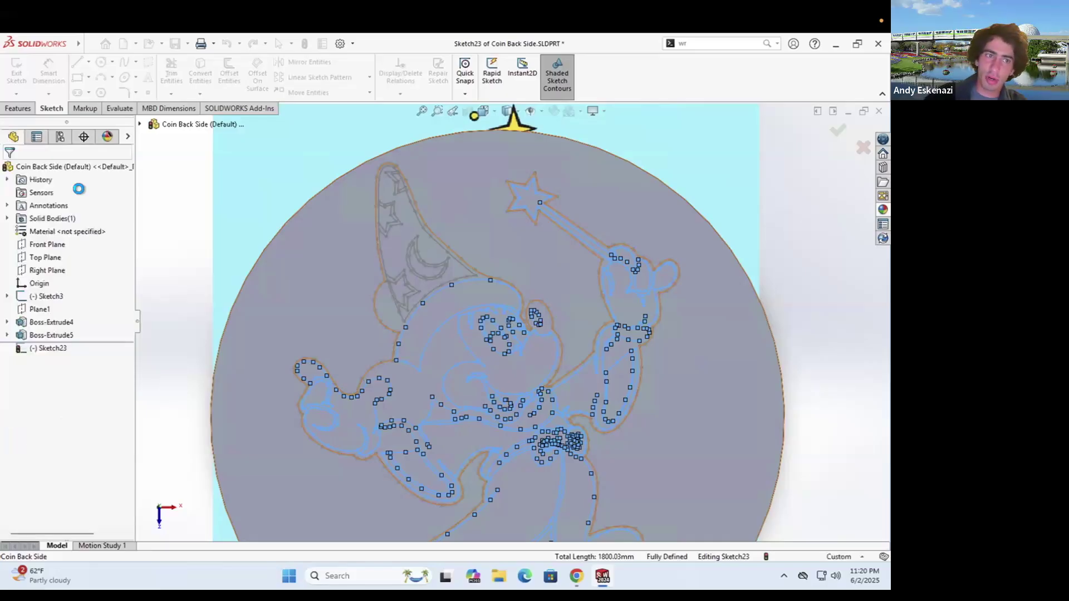
click(18, 108)
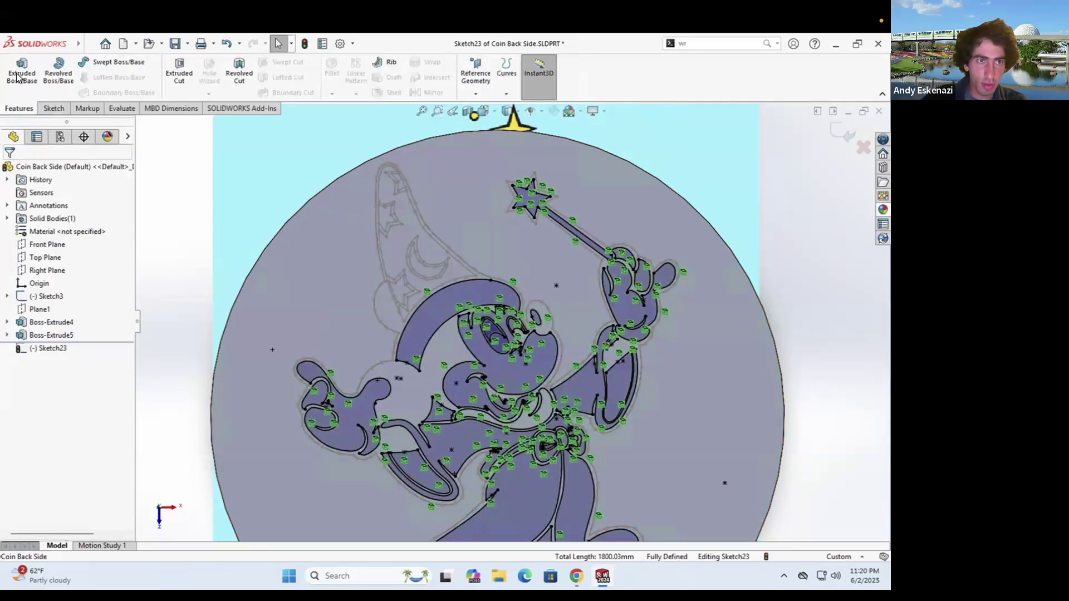
Start a boss extrusion with the hat brim, lowered glove, upper robe, pointed cheek-side piece, face and tongue regions as contours
click(22, 71)
click(409, 339)
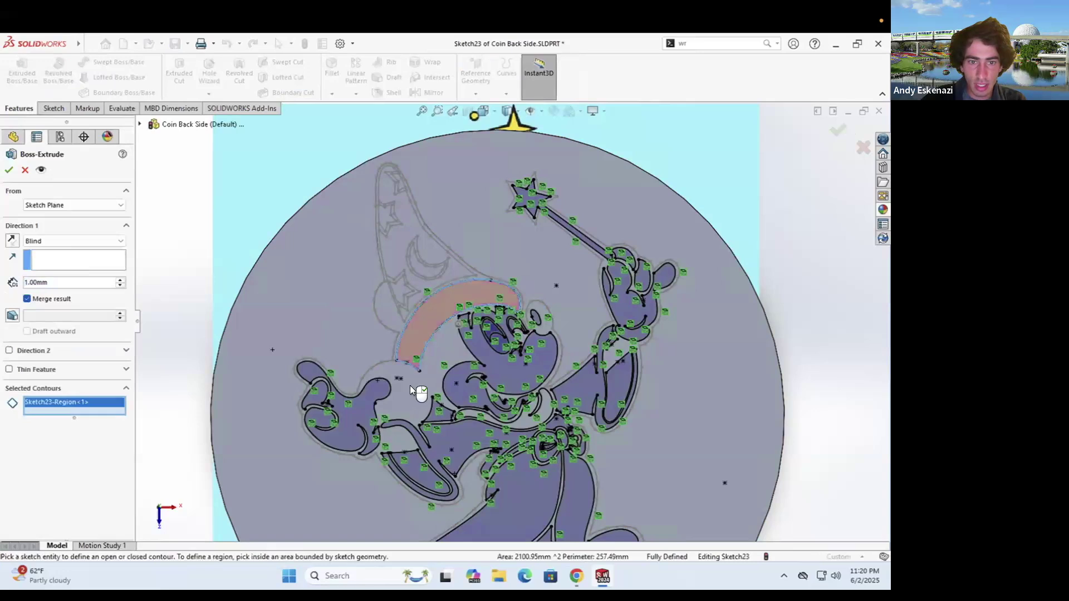
scroll(409, 385, down, 5)
click(343, 397)
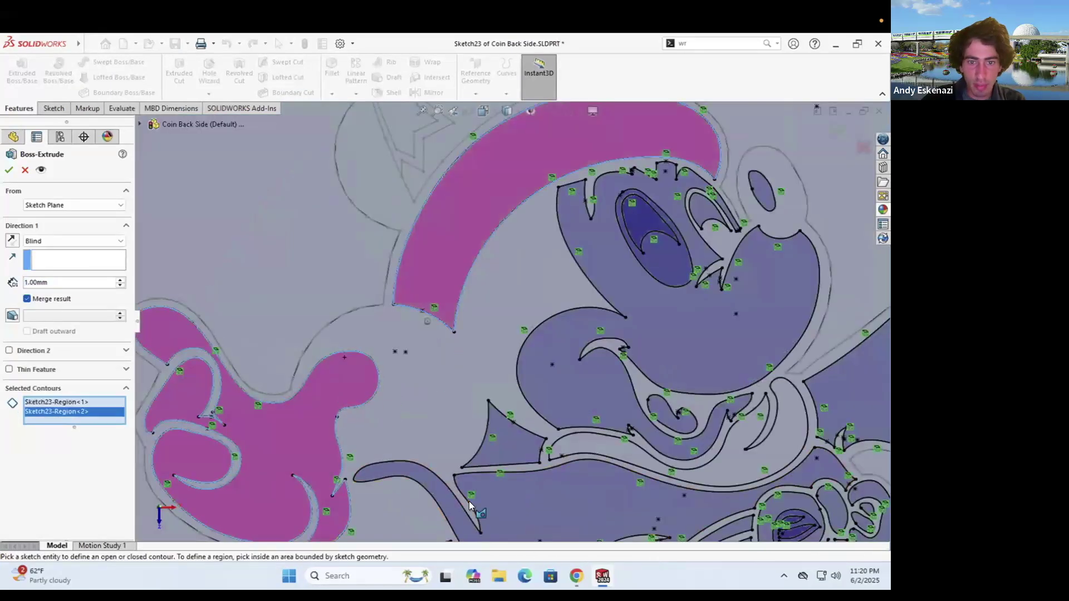
click(535, 504)
click(530, 453)
click(559, 410)
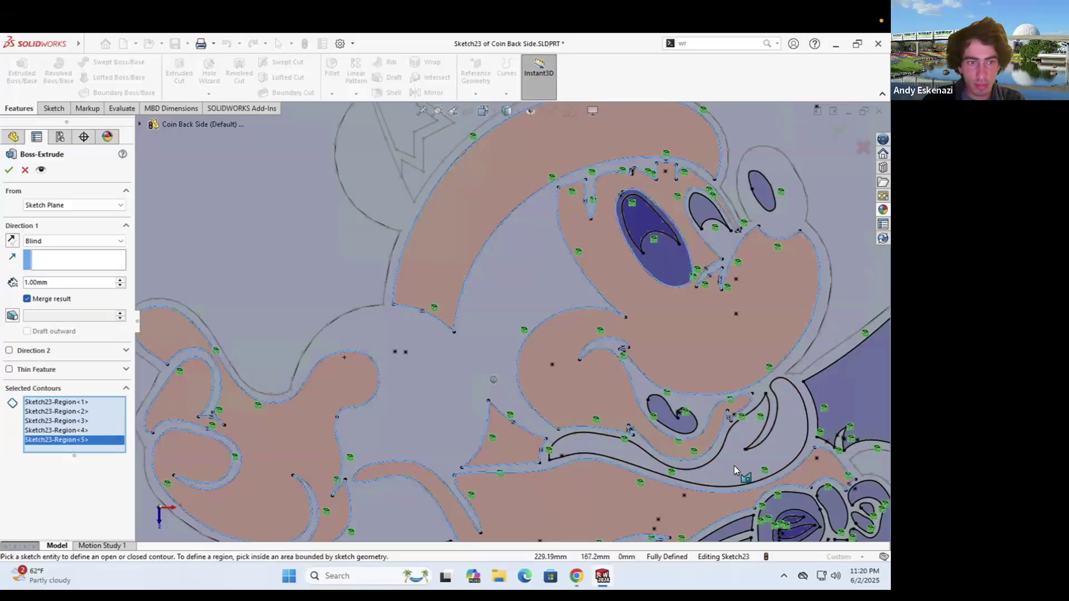
click(683, 432)
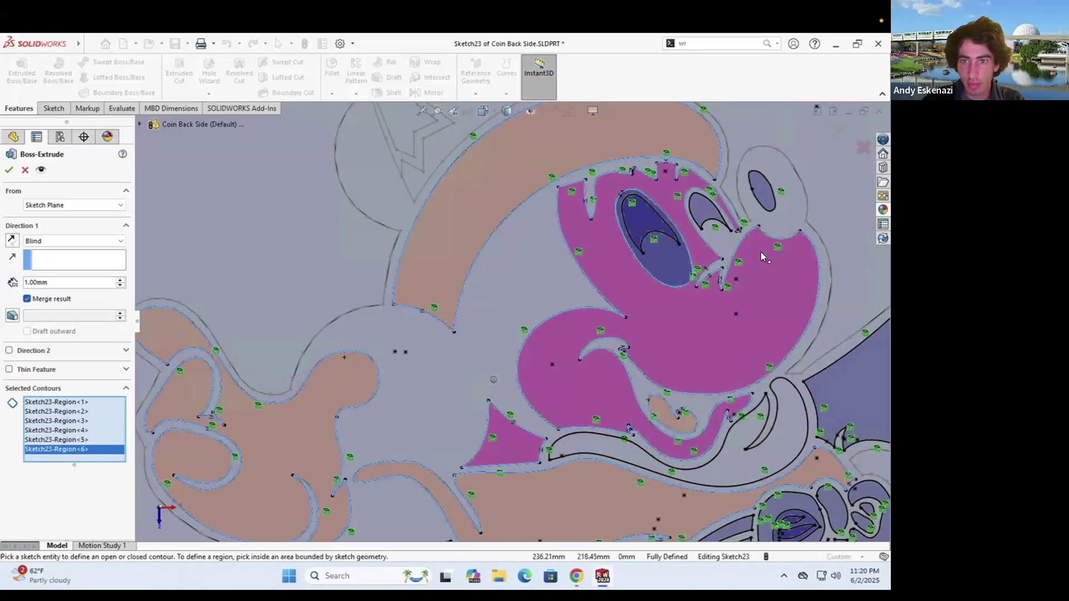
Add the inner regions of both eyes and the oval nose highlight to the extrusion's contours
scroll(694, 239, down, 4)
click(684, 202)
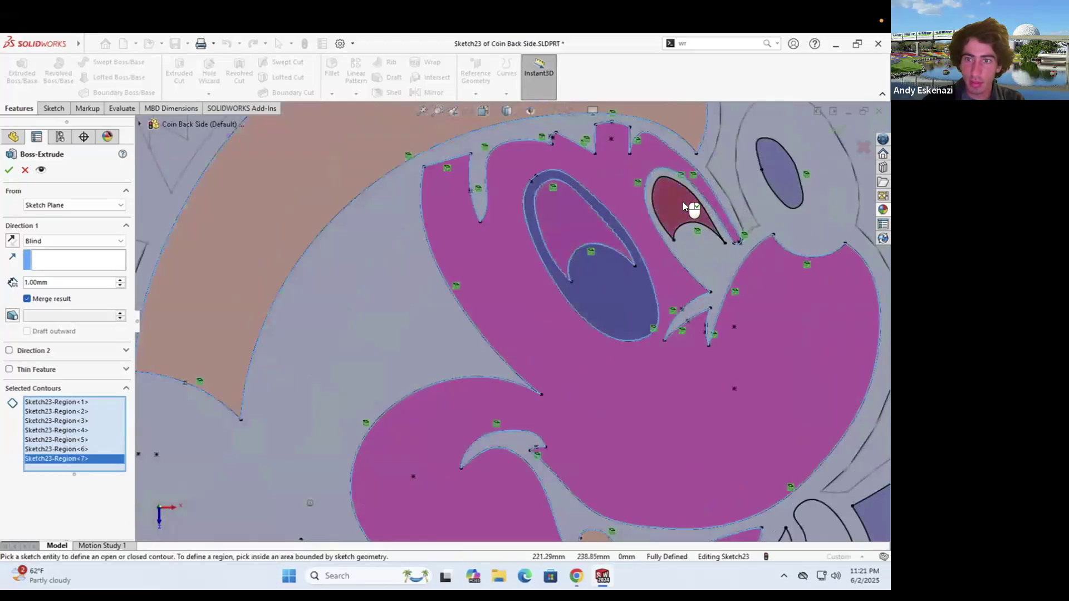
click(683, 201)
click(770, 170)
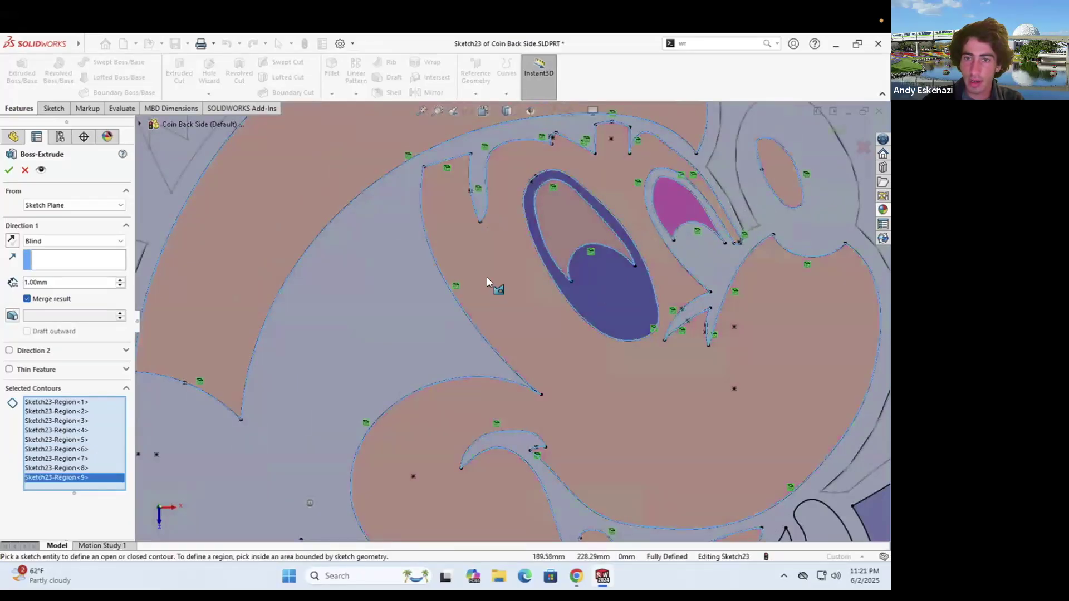
Add the robe skirt, the narrow sash strip beside the bow and the lowered sleeve's opening to the extrusion's contours
scroll(486, 277, up, 3)
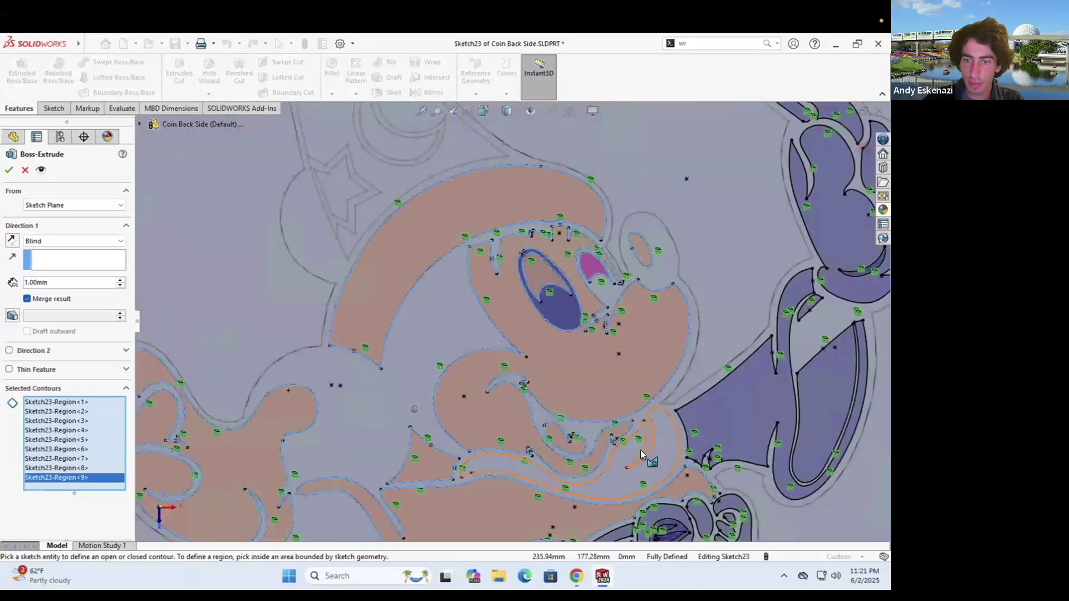
scroll(590, 407, up, 4)
scroll(541, 452, down, 5)
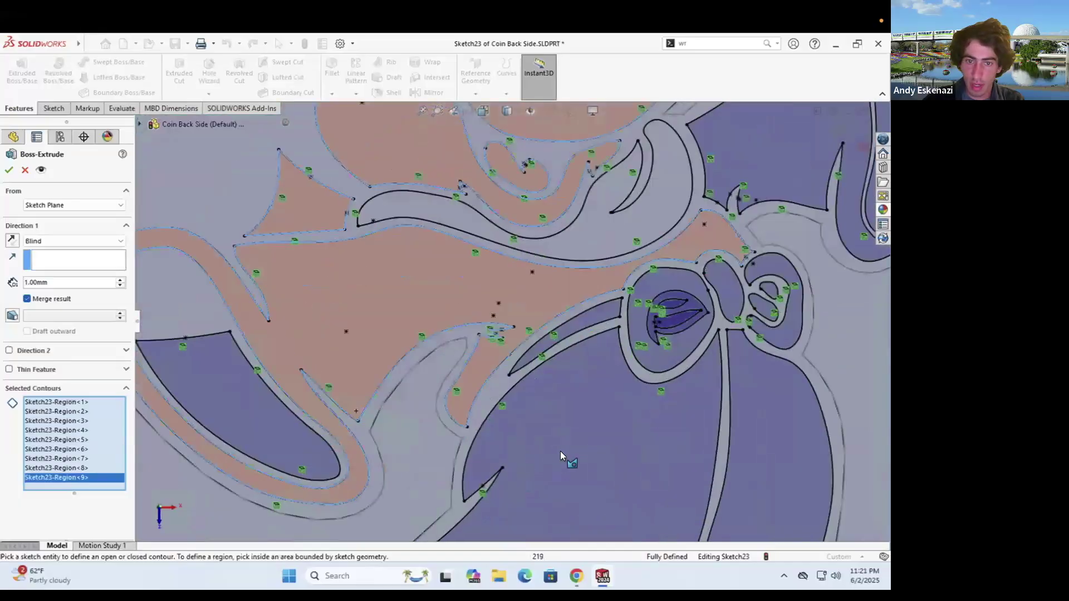
click(560, 452)
click(604, 315)
click(270, 420)
scroll(686, 324, down, 3)
Add the bow's two loops with their inner slivers, its knot and the remaining robe panel to the extrusion's contours
click(636, 295)
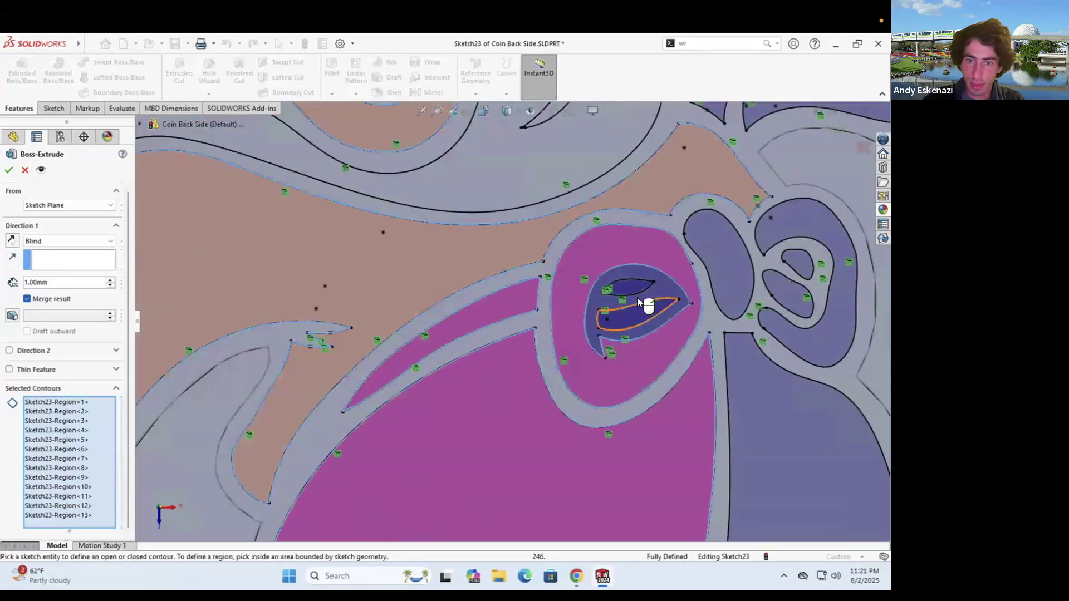
scroll(636, 295, down, 3)
click(625, 330)
scroll(625, 330, up, 3)
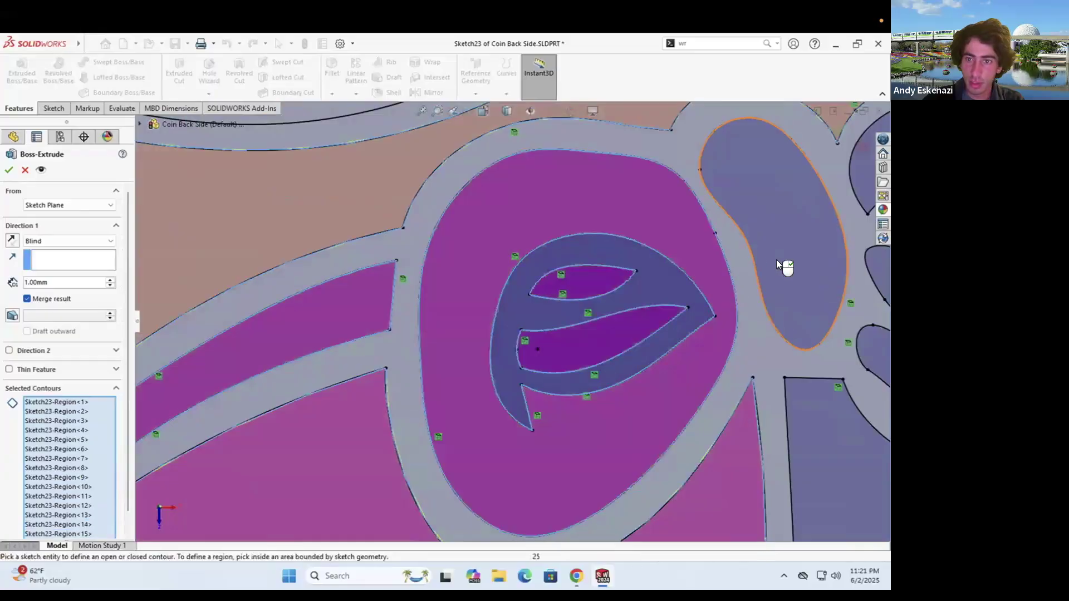
scroll(584, 340, up, 3)
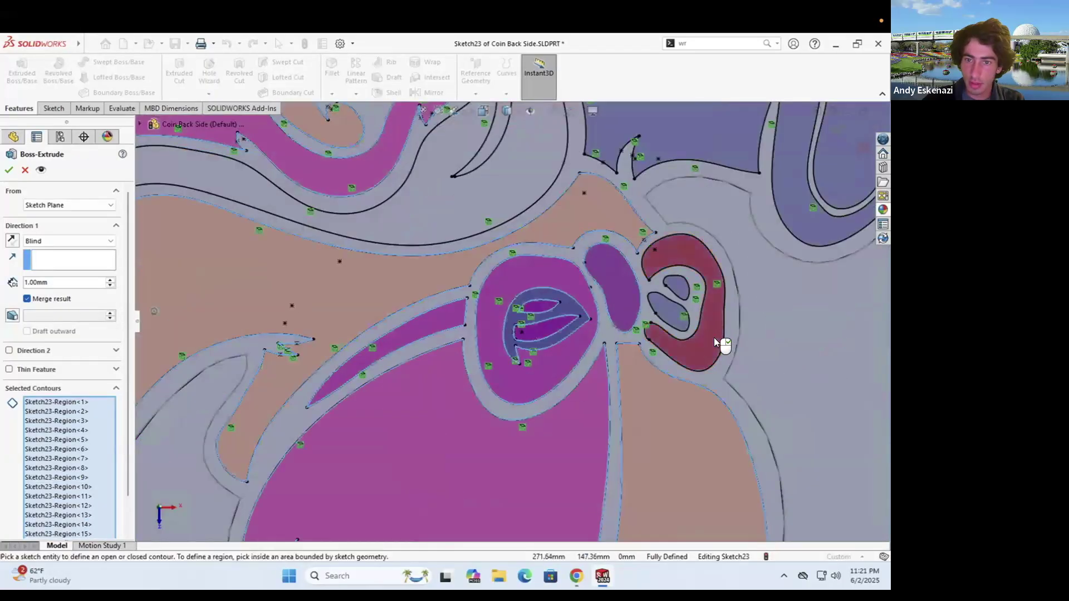
scroll(683, 288, down, 3)
scroll(631, 286, down, 3)
click(609, 364)
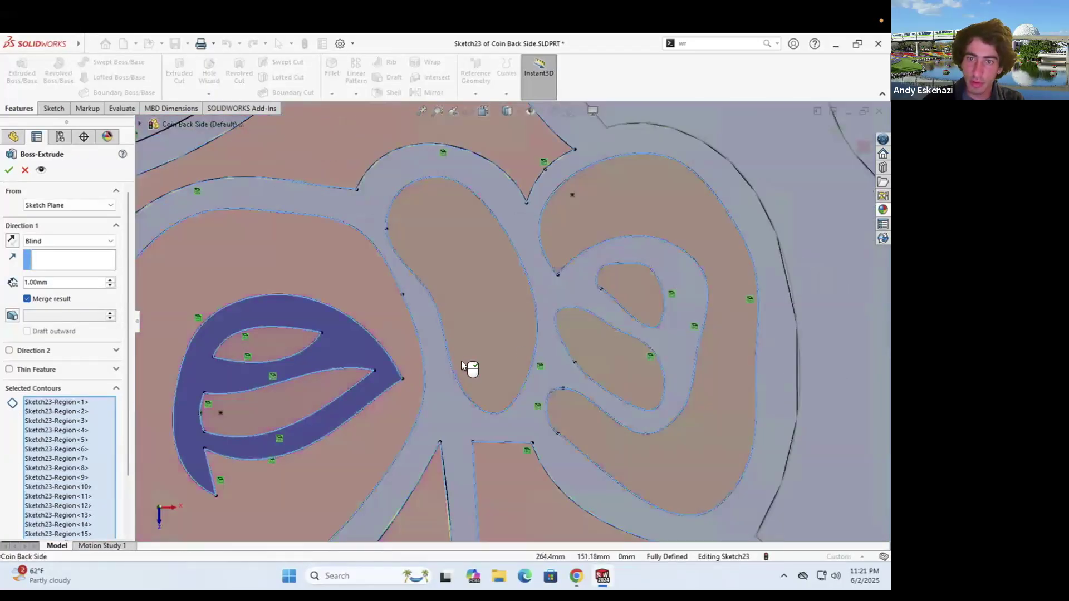
Add the raised arm's sleeve and the opening inside its cuff to the extrusion's contours
scroll(453, 361, up, 5)
scroll(557, 231, down, 3)
click(562, 220)
scroll(690, 253, up, 2)
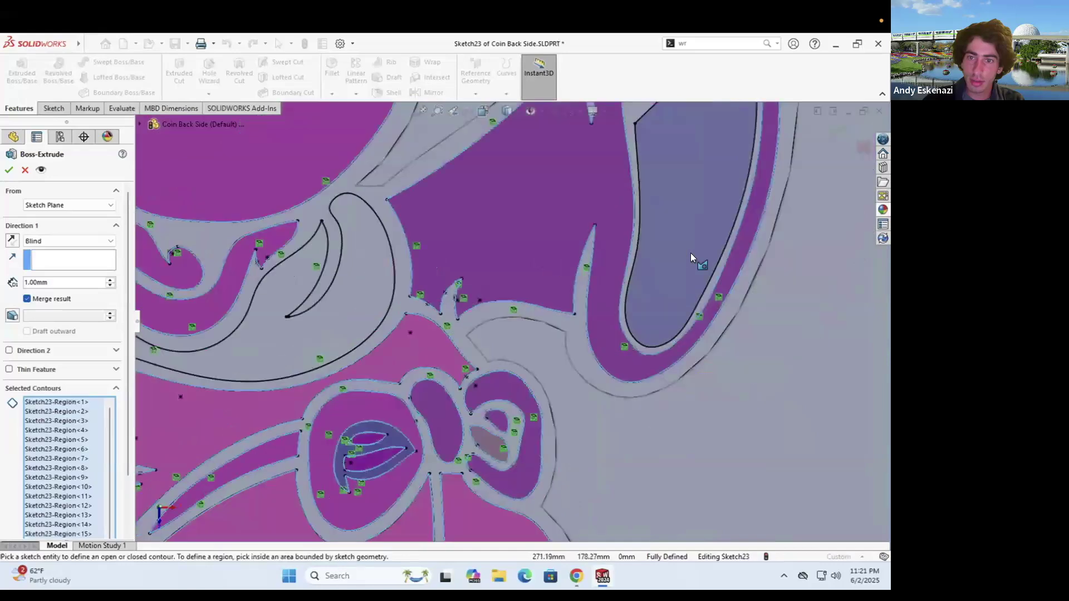
scroll(672, 251, up, 4)
scroll(506, 394, down, 4)
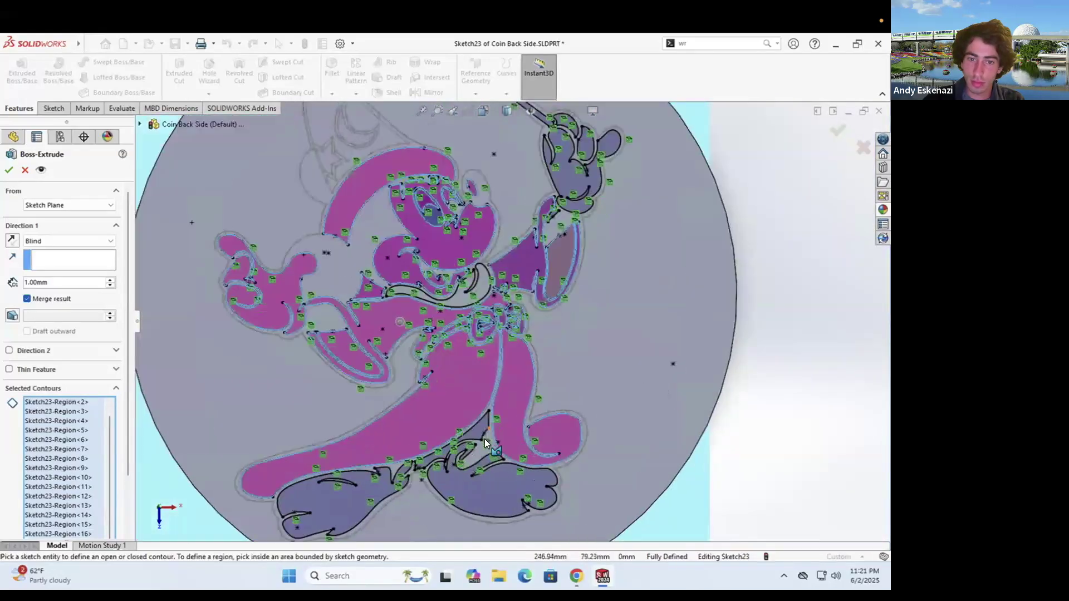
Add the narrow robe piece above the feet and both shoes to the extrusion's contours
click(481, 372)
click(529, 495)
scroll(465, 371, up, 3)
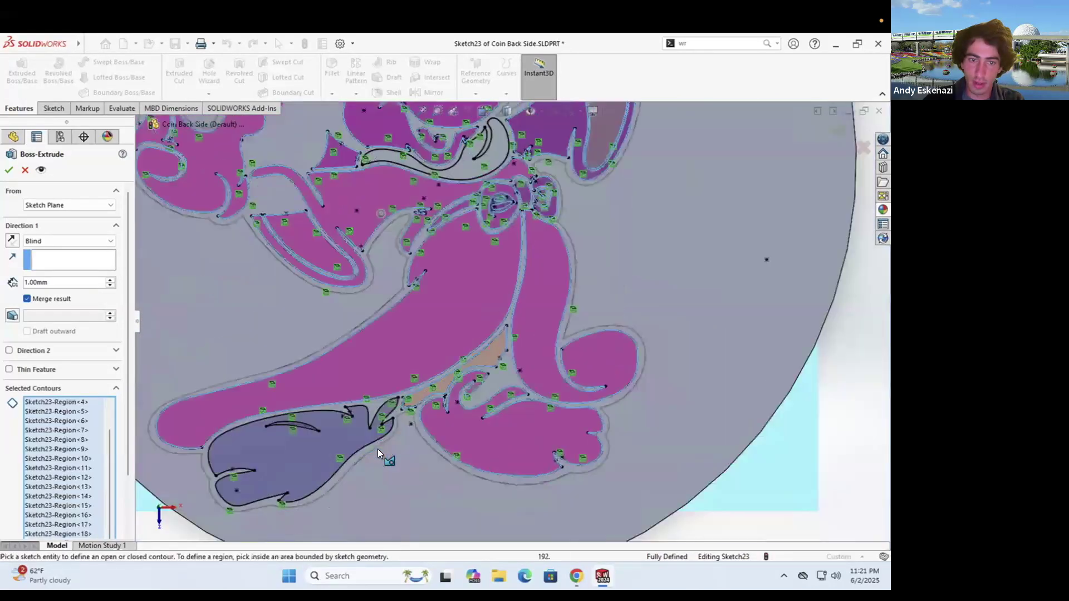
scroll(377, 449, down, 3)
click(335, 385)
scroll(314, 409, up, 5)
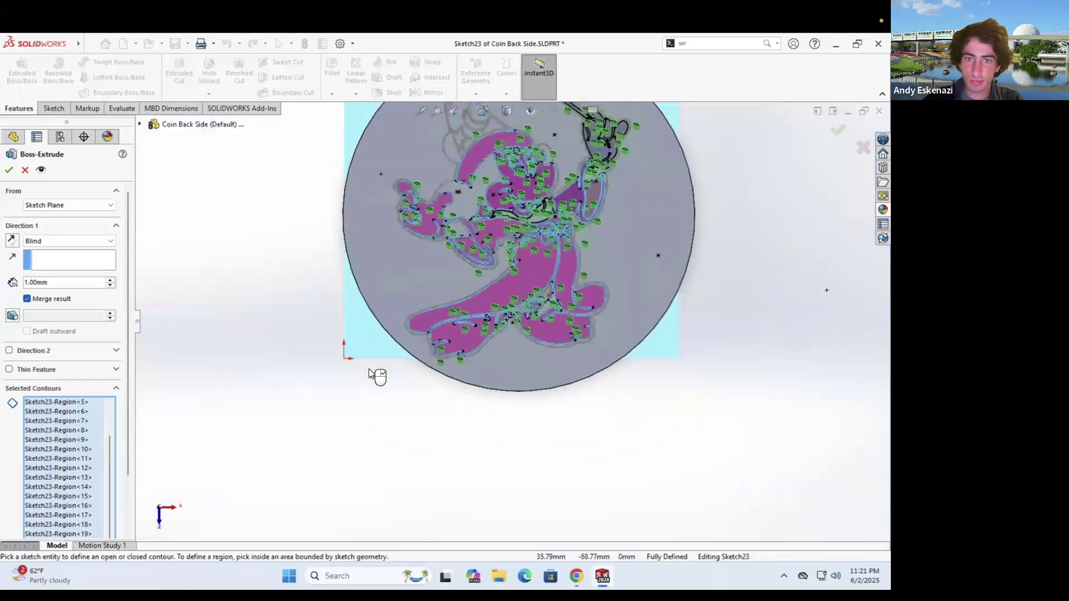
Add the raised glove's palm and thumb and the small sliver inside the raised sleeve to the extrusion's contours
scroll(538, 218, down, 5)
click(567, 383)
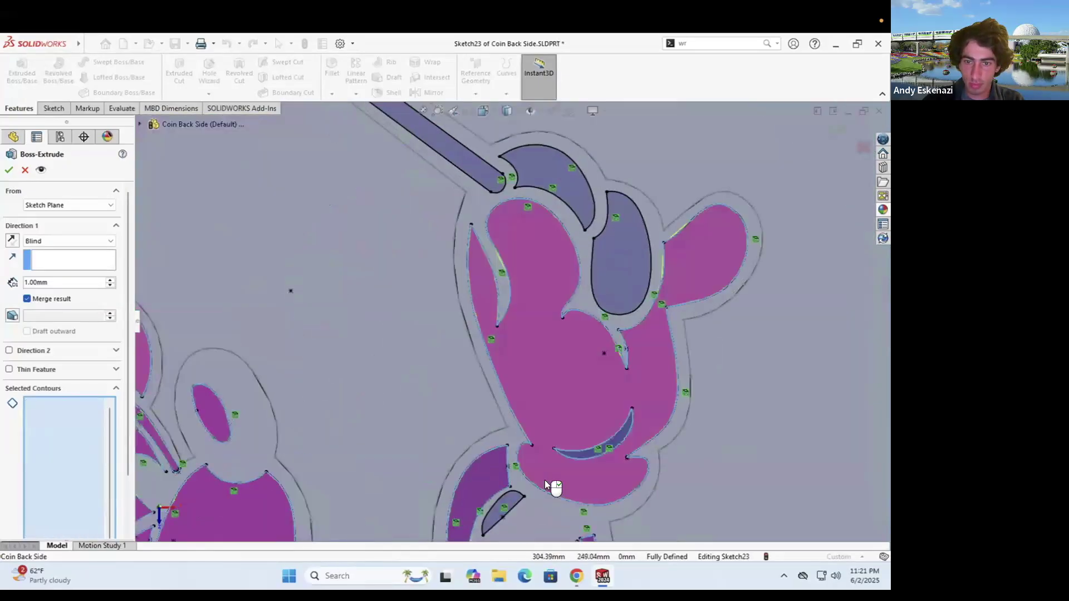
scroll(529, 477, down, 3)
click(475, 475)
scroll(548, 356, up, 3)
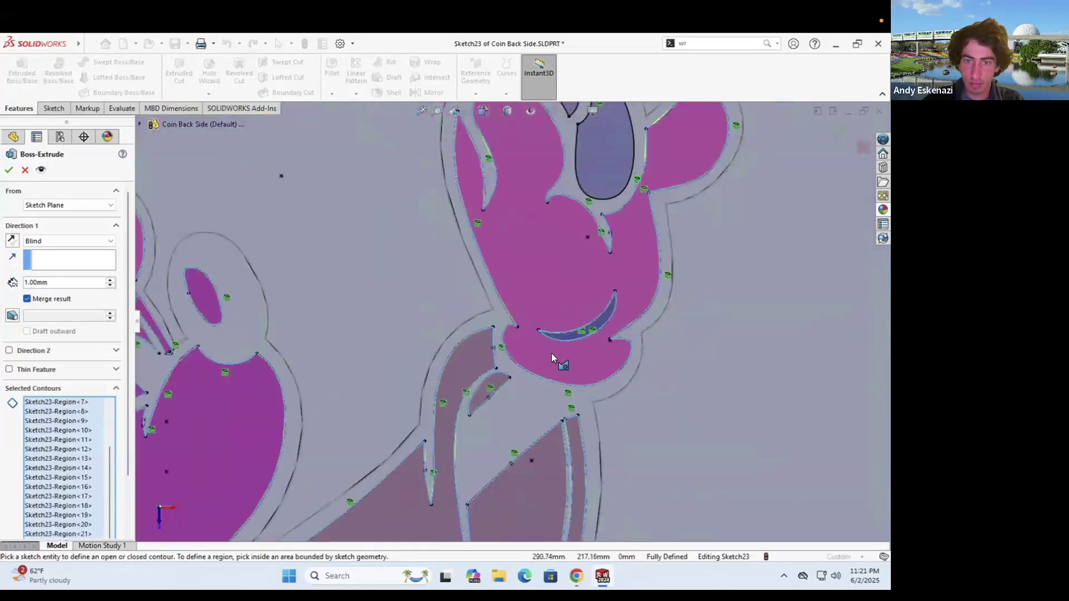
Add the raised glove's two remaining fingers and the star wand to the extrusion's contours
scroll(581, 195, up, 3)
scroll(438, 241, down, 3)
click(338, 244)
click(282, 252)
click(468, 370)
scroll(512, 306, up, 5)
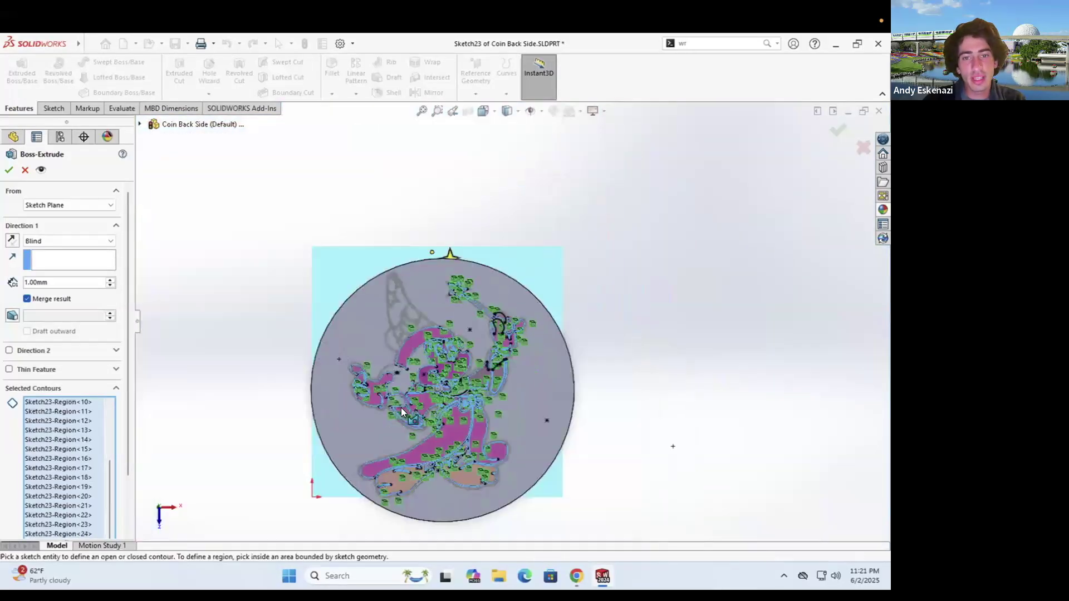
Extrude all the selected regions to a blind depth of 0.1 mm, merged with the coin body
scroll(457, 350, down, 4)
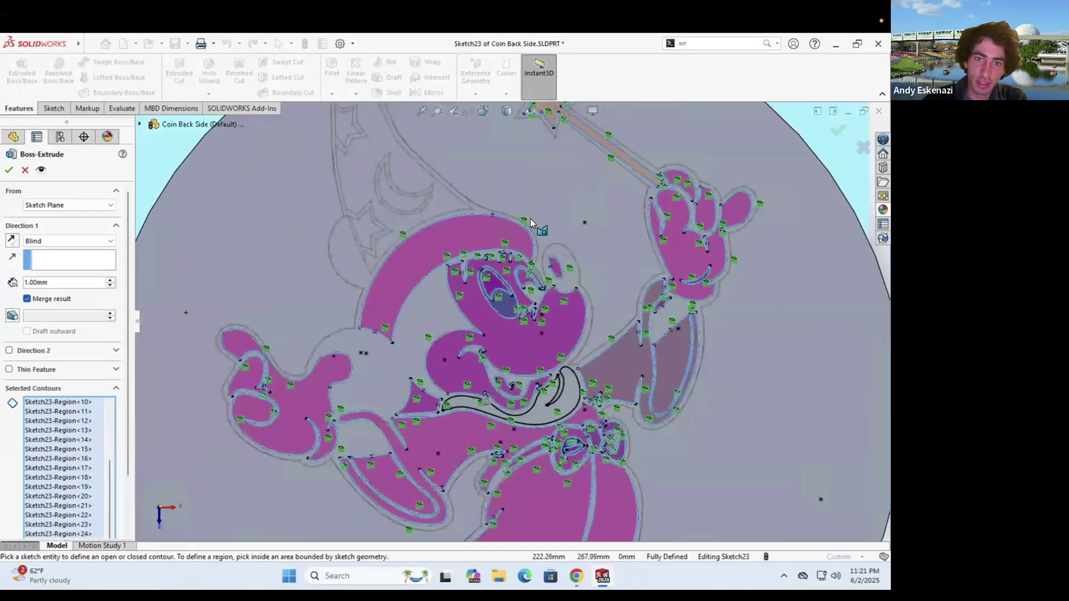
scroll(492, 305, down, 2)
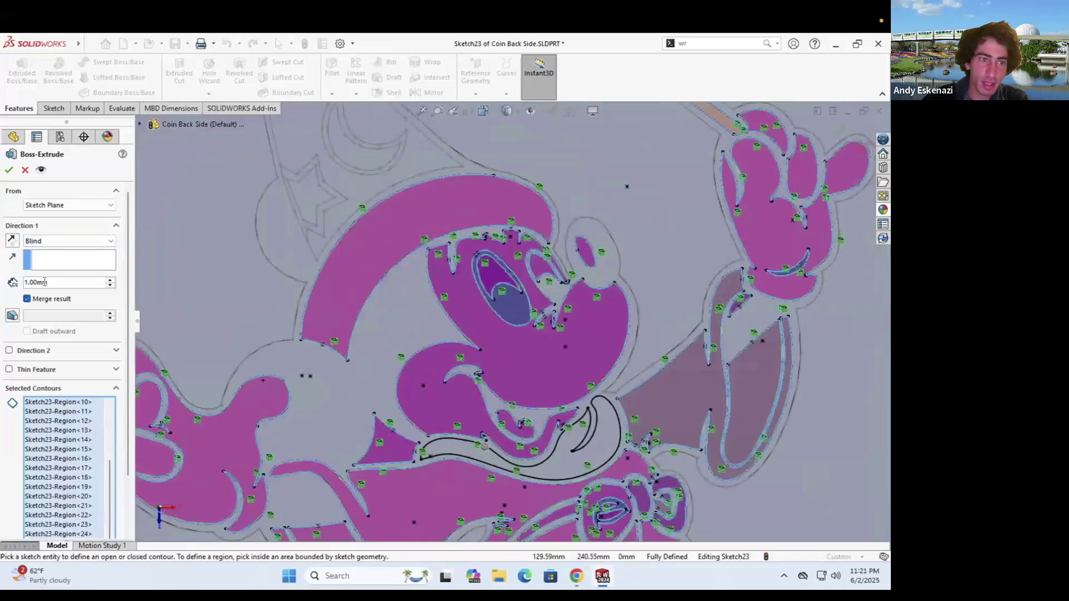
text(0.1)
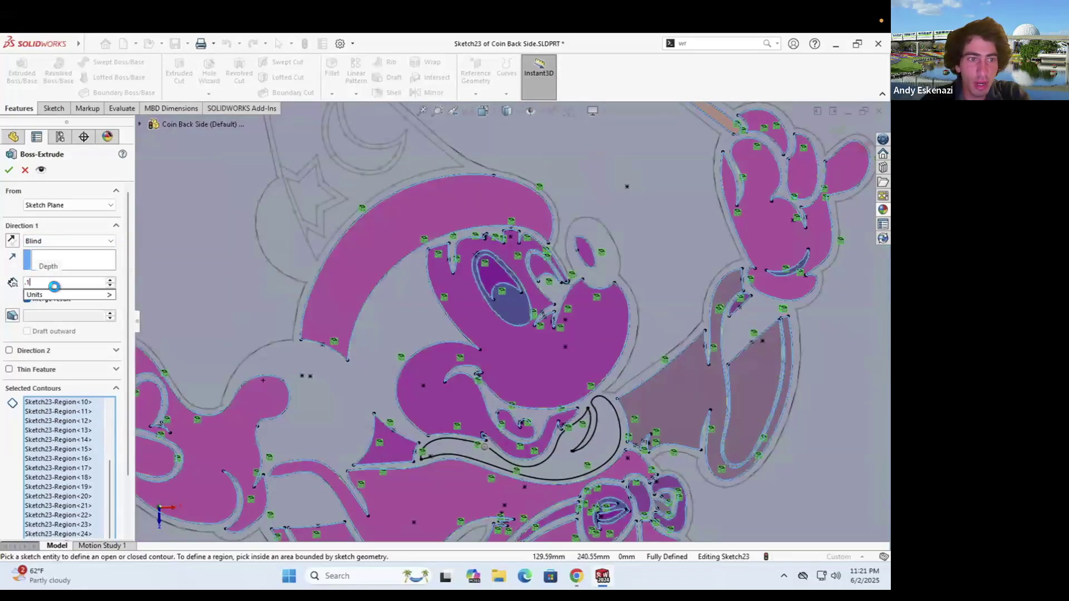
key(Return)
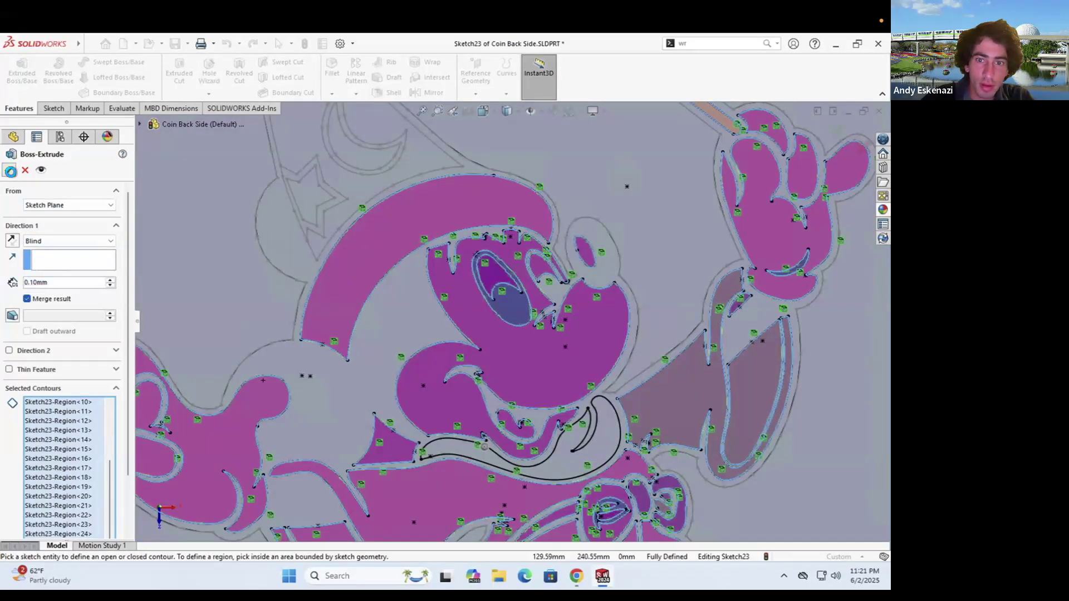
click(10, 170)
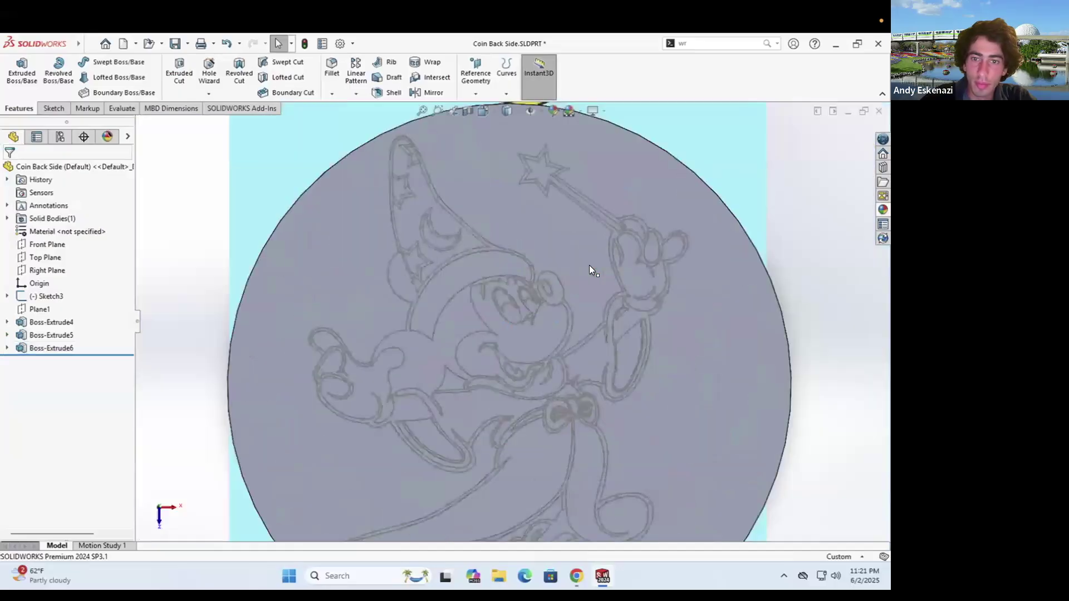
Start a new sketch on the flat face inside the collar below the mouth
scroll(585, 320, up, 3)
scroll(563, 369, down, 5)
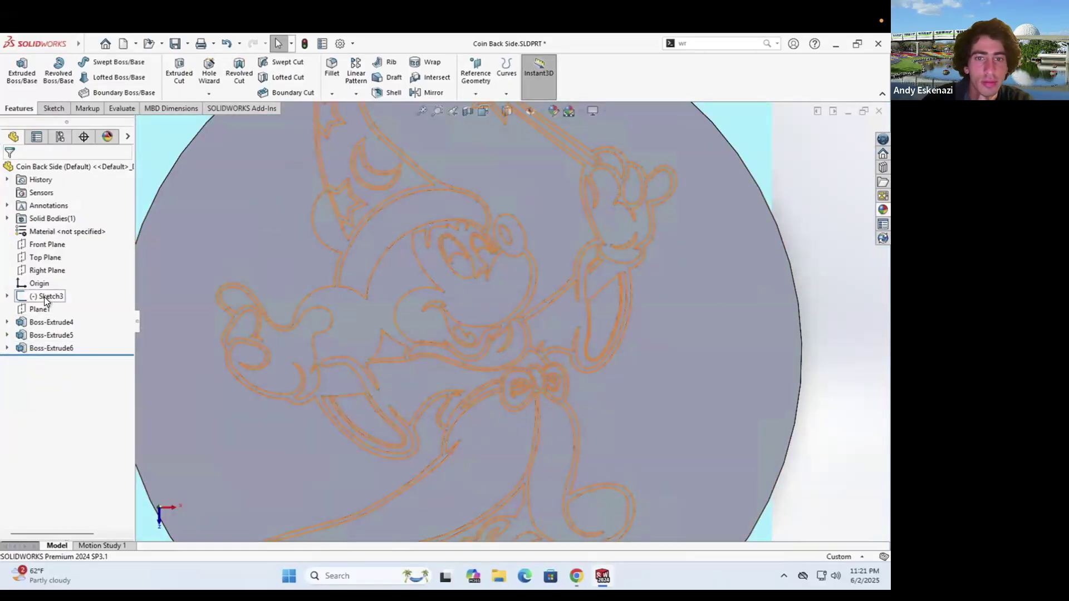
scroll(506, 332, down, 4)
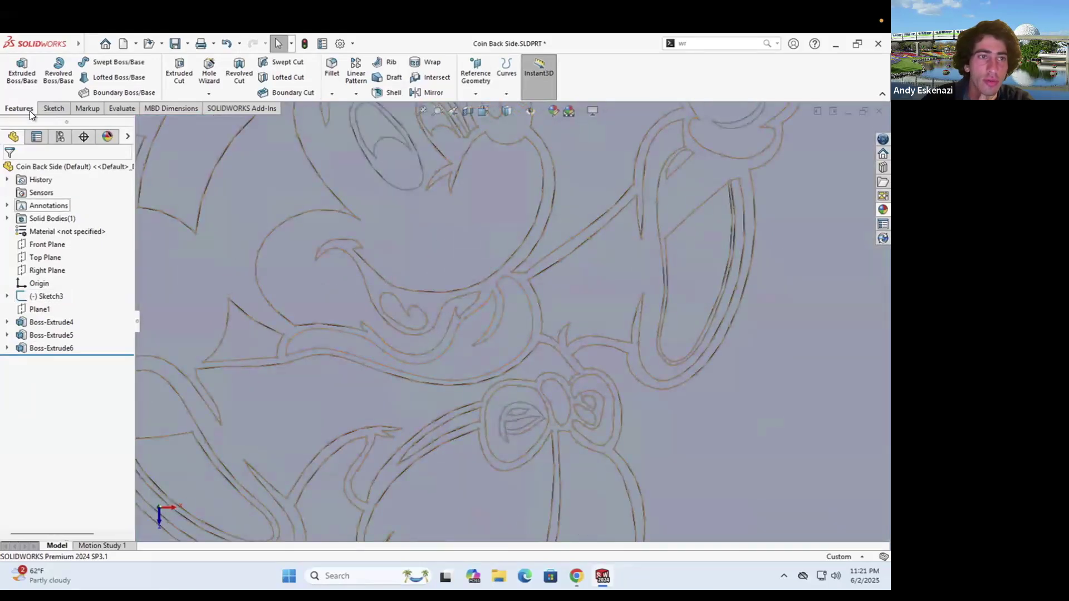
click(45, 108)
click(16, 69)
scroll(462, 378, down, 3)
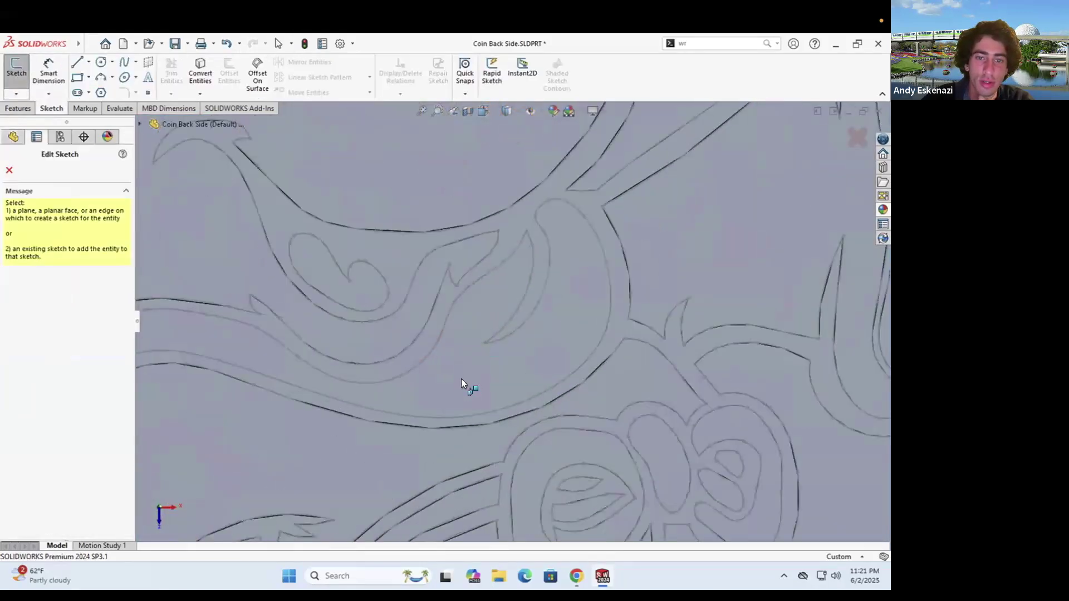
click(462, 382)
scroll(437, 314, down, 5)
scroll(429, 328, down, 2)
Convert the collar's outline chain below the mouth into sketch entities
click(200, 72)
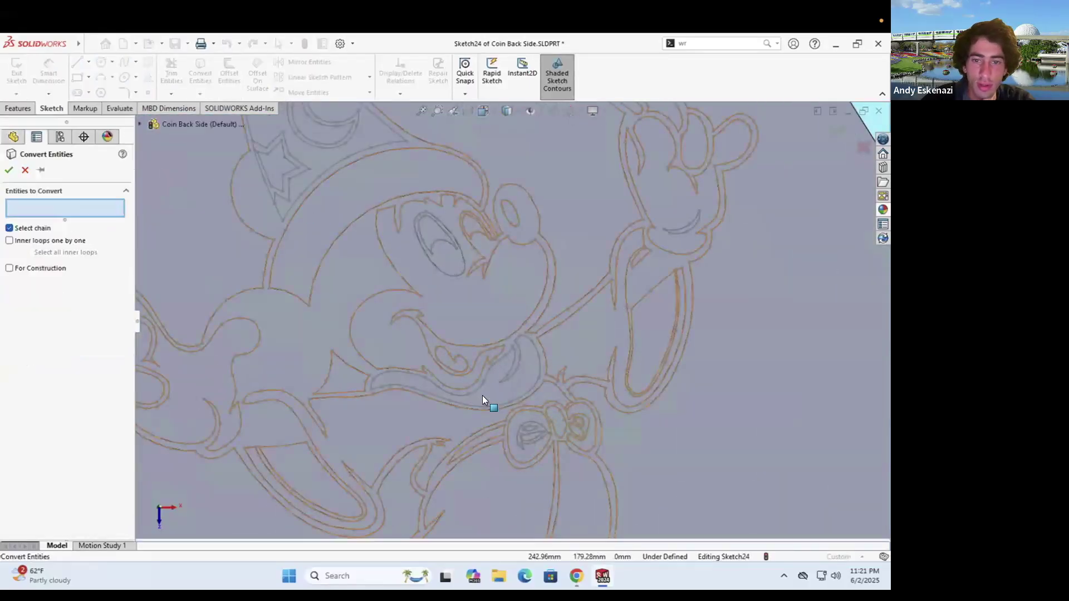
scroll(468, 389, down, 3)
click(445, 383)
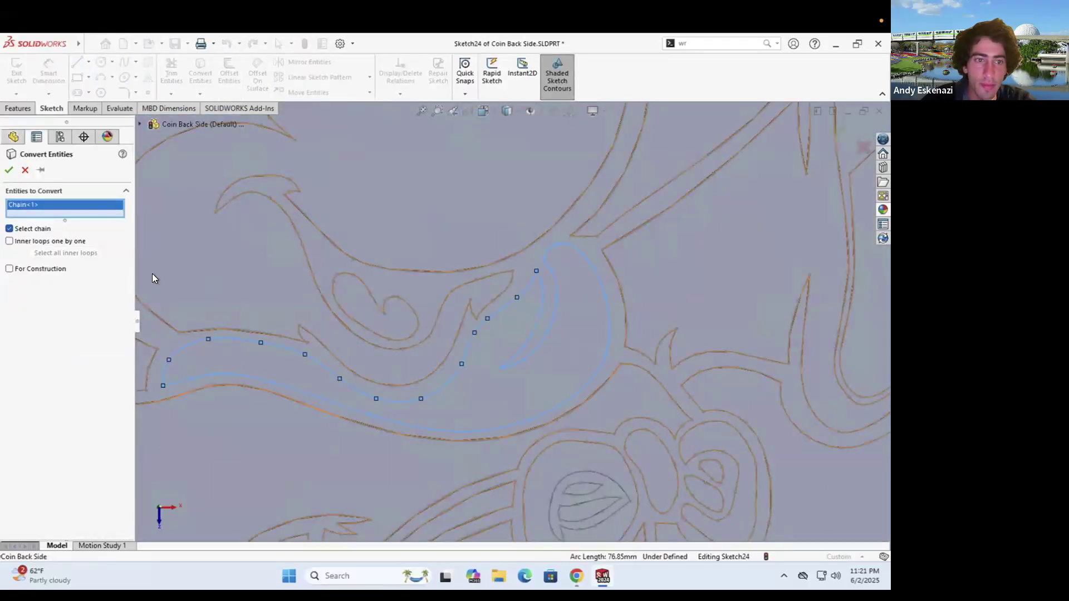
click(10, 112)
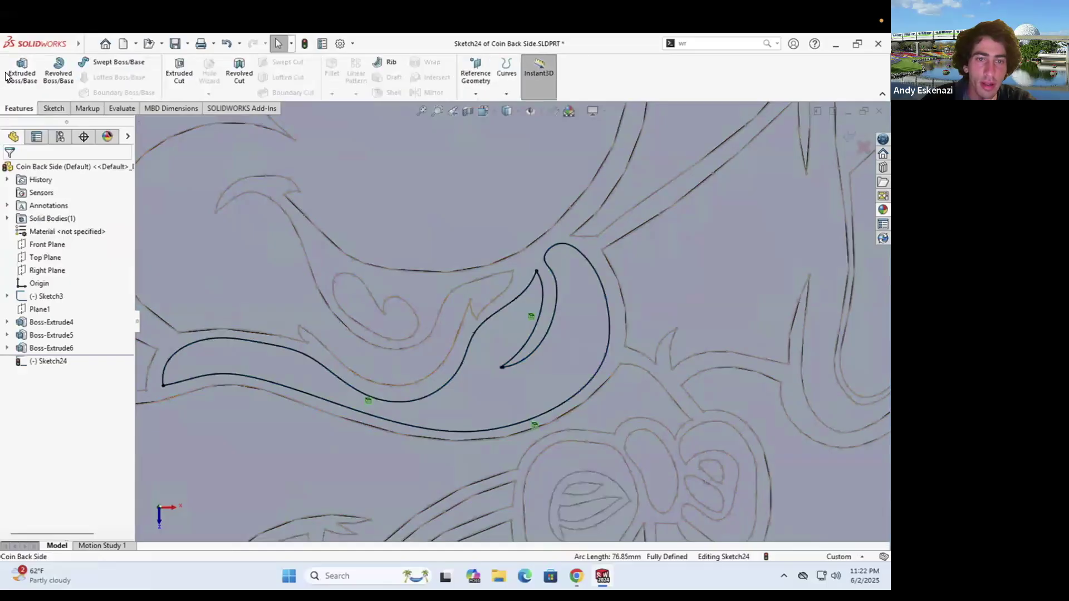
click(13, 70)
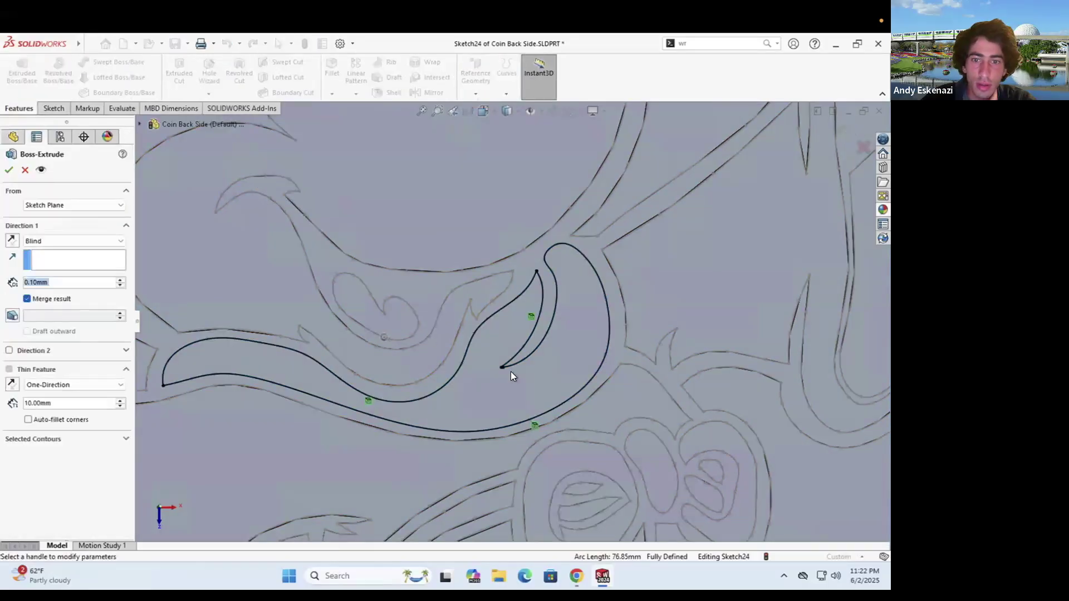
scroll(511, 372, down, 5)
key(Escape)
Close the gap at the tip of the collar's inner crescent with a short line and extrude the collar 0.1 mm
click(53, 107)
click(76, 62)
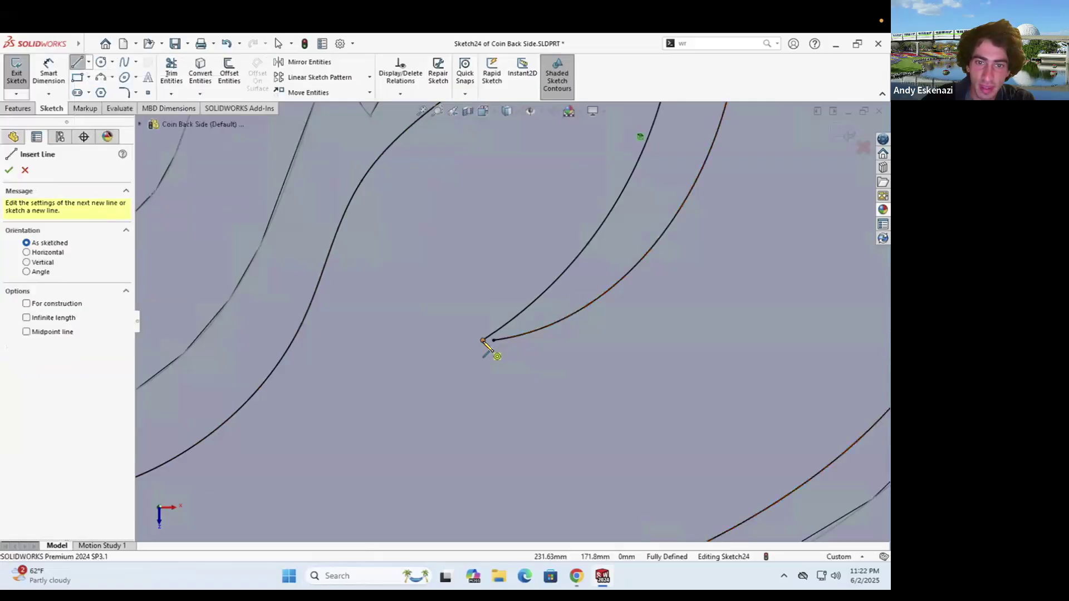
click(482, 340)
click(494, 340)
key(Escape)
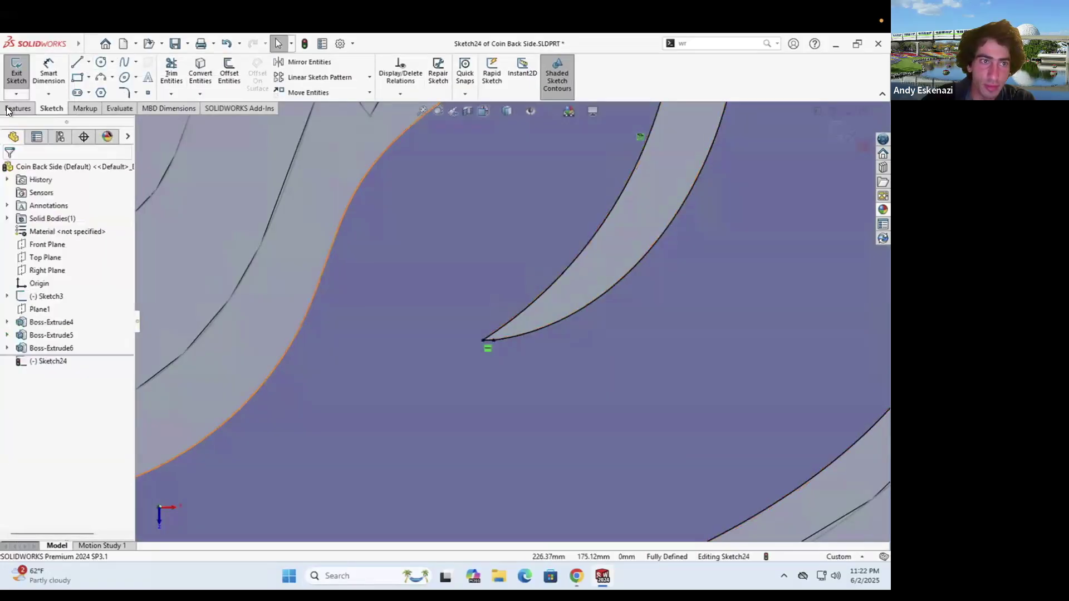
click(10, 73)
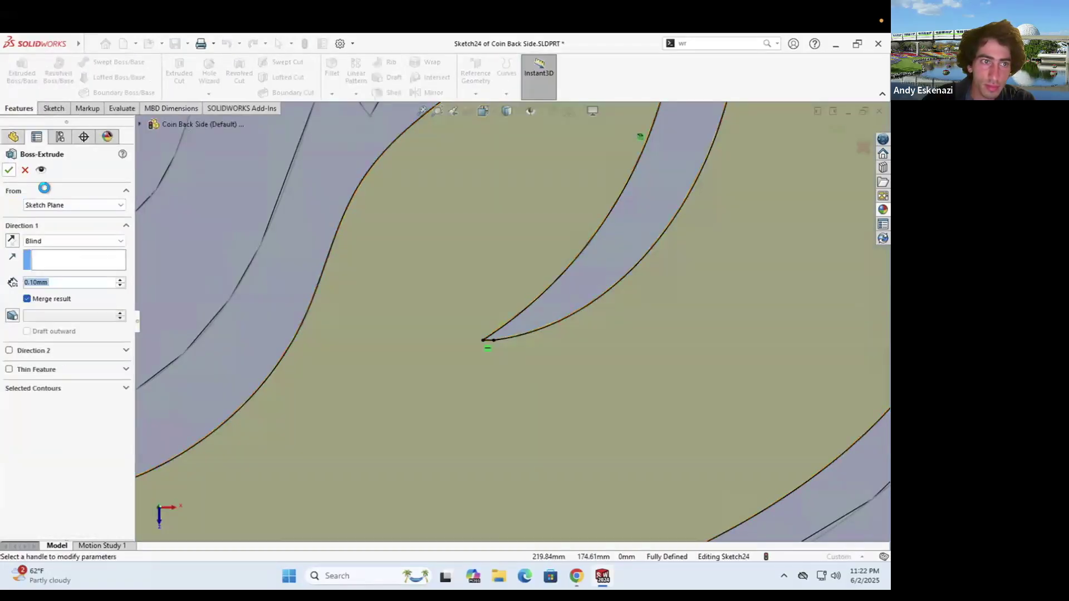
scroll(488, 334, up, 8)
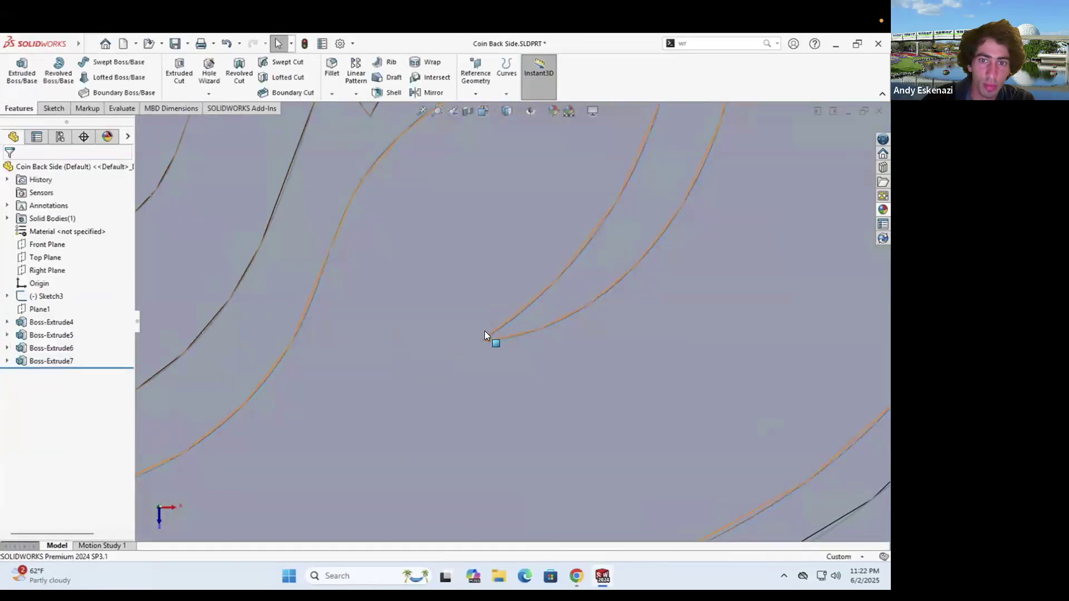
Hide the Mickey outline sketch (Sketch3) to review the raised relief across the whole coin, and show the sketch again
right_click(38, 296)
click(51, 282)
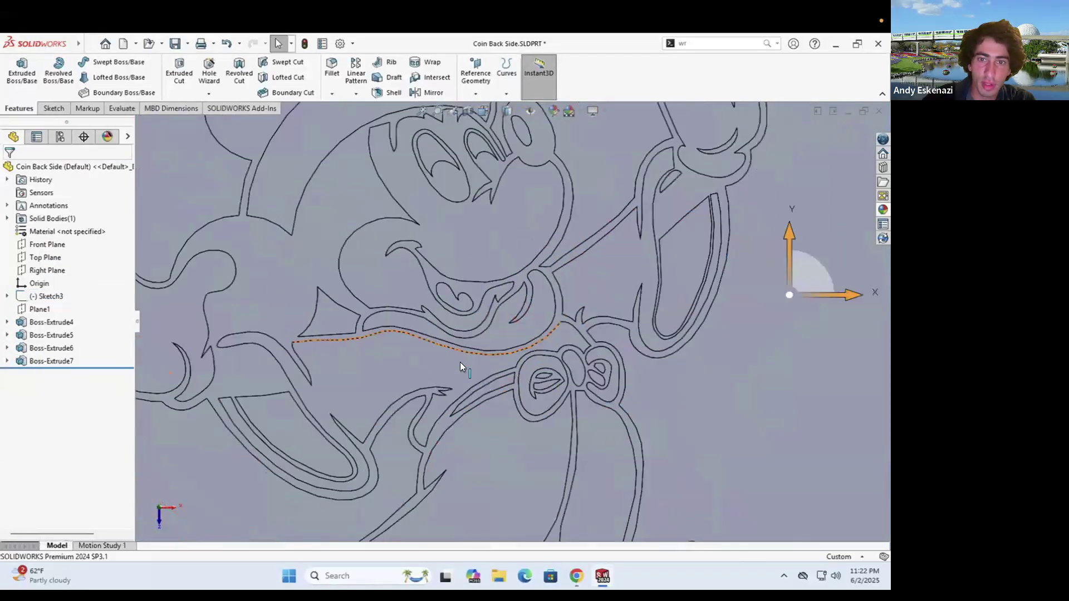
scroll(460, 363, up, 7)
mouse_move(538, 298)
middle_down()
mouse_move(557, 304)
mouse_move(540, 305)
middle_up()
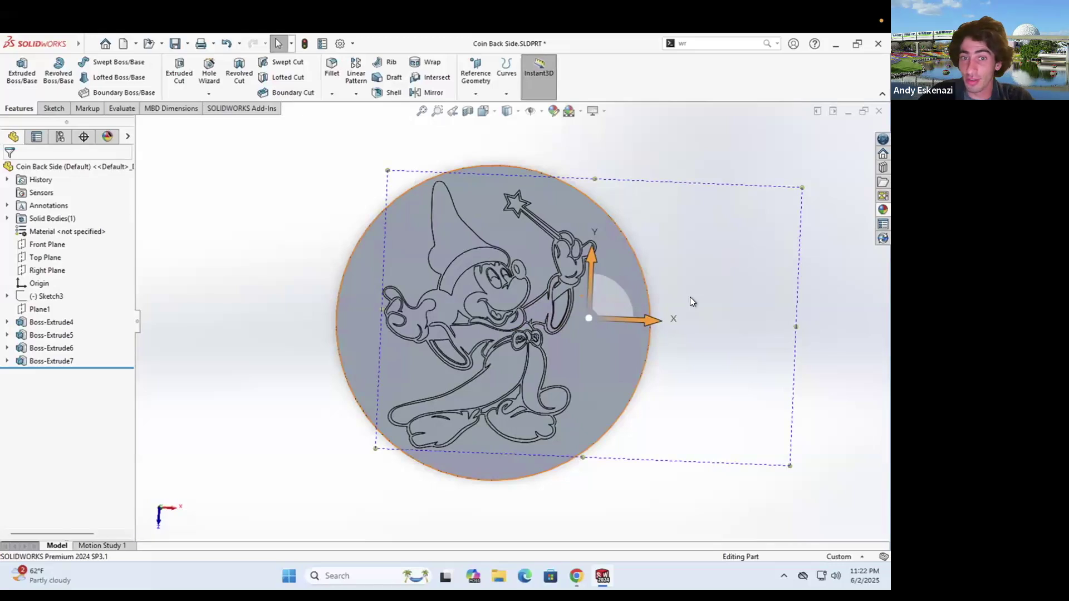
scroll(517, 289, down, 5)
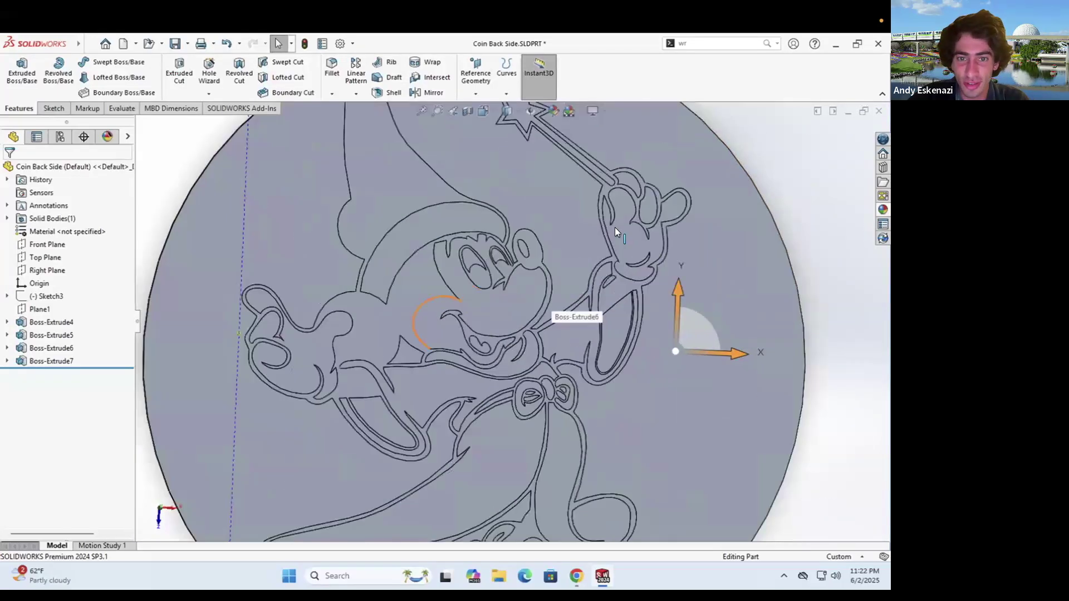
scroll(616, 337, up, 3)
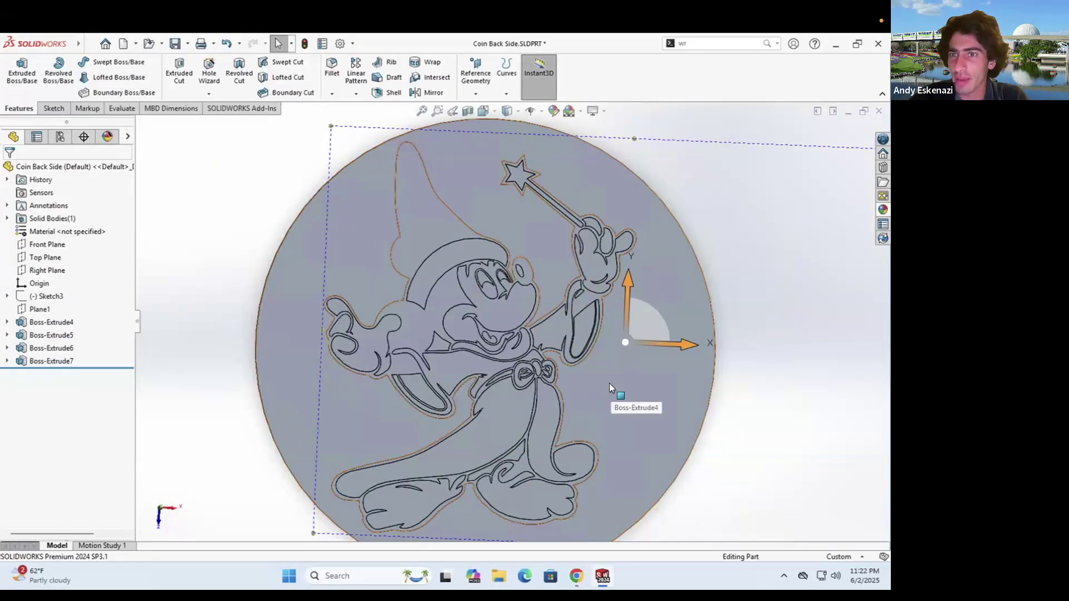
right_click(58, 293)
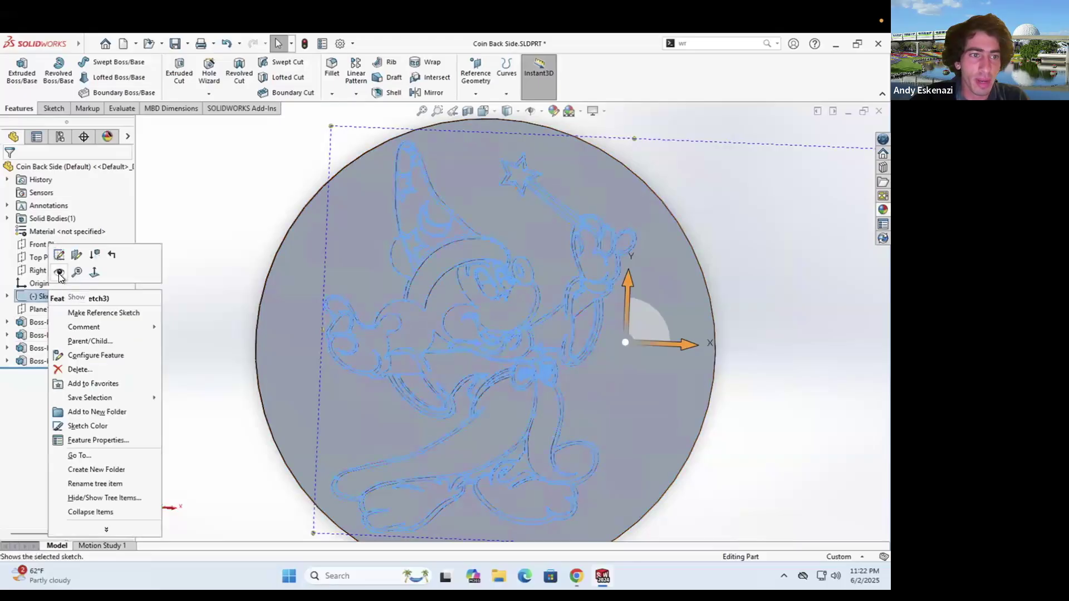
click(59, 273)
Start a new sketch on the flat face of the wizard hat, between its stars and moon
scroll(464, 167, down, 5)
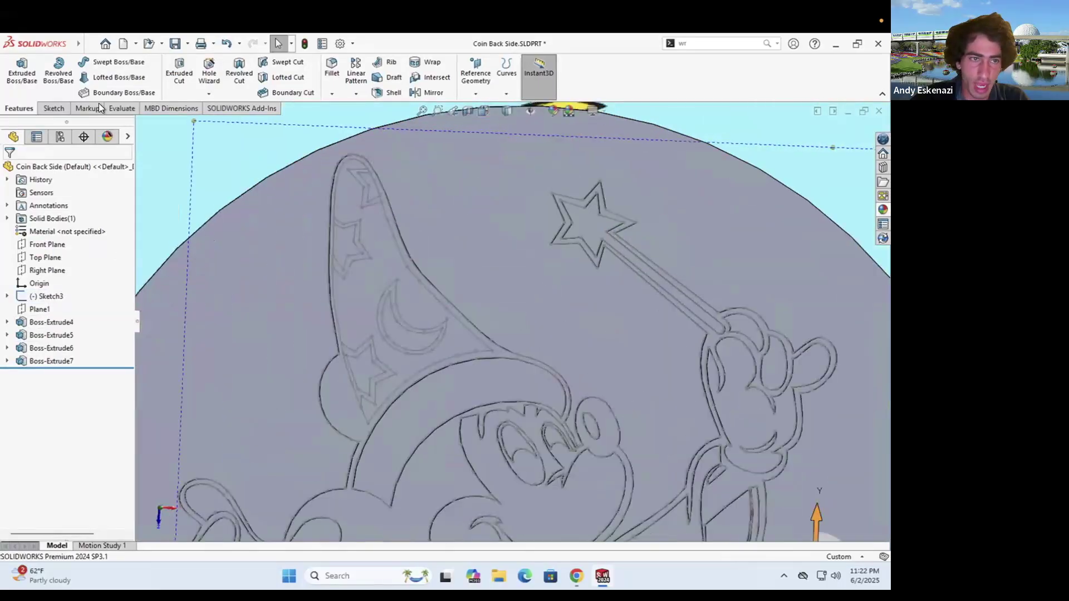
click(54, 108)
click(17, 68)
click(367, 275)
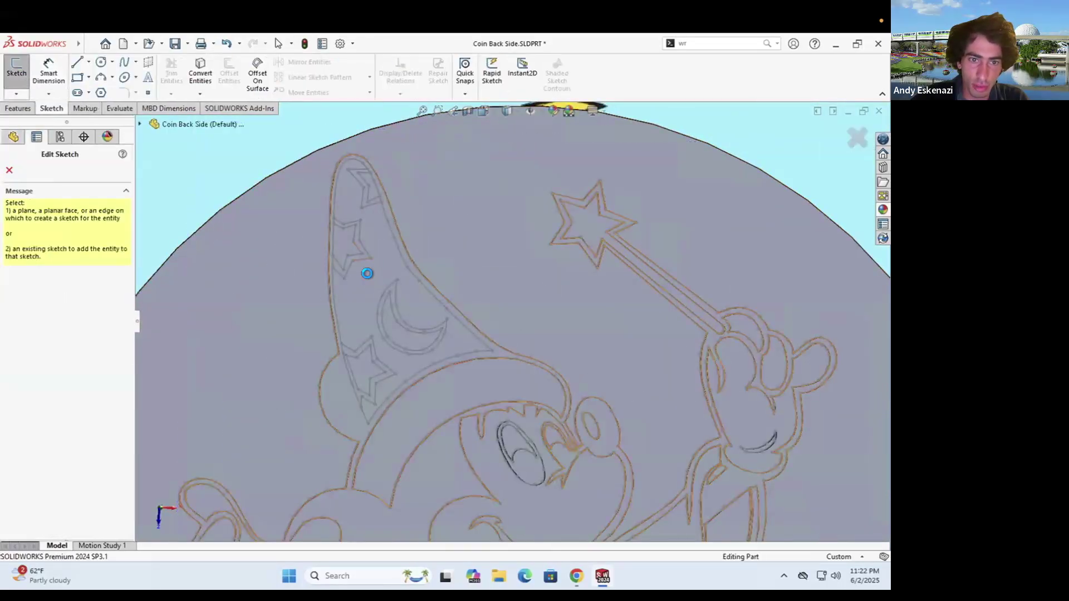
scroll(391, 239, down, 5)
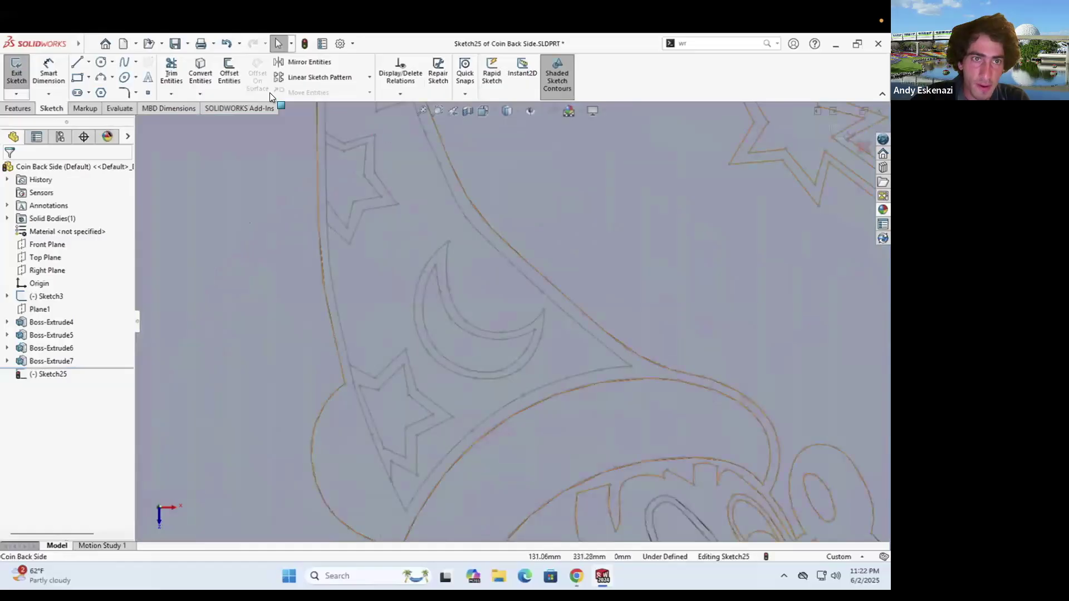
Convert the outer outlines of the hat's moon and three stars, including the chained hat border, into sketch entities
click(199, 74)
scroll(396, 334, up, 3)
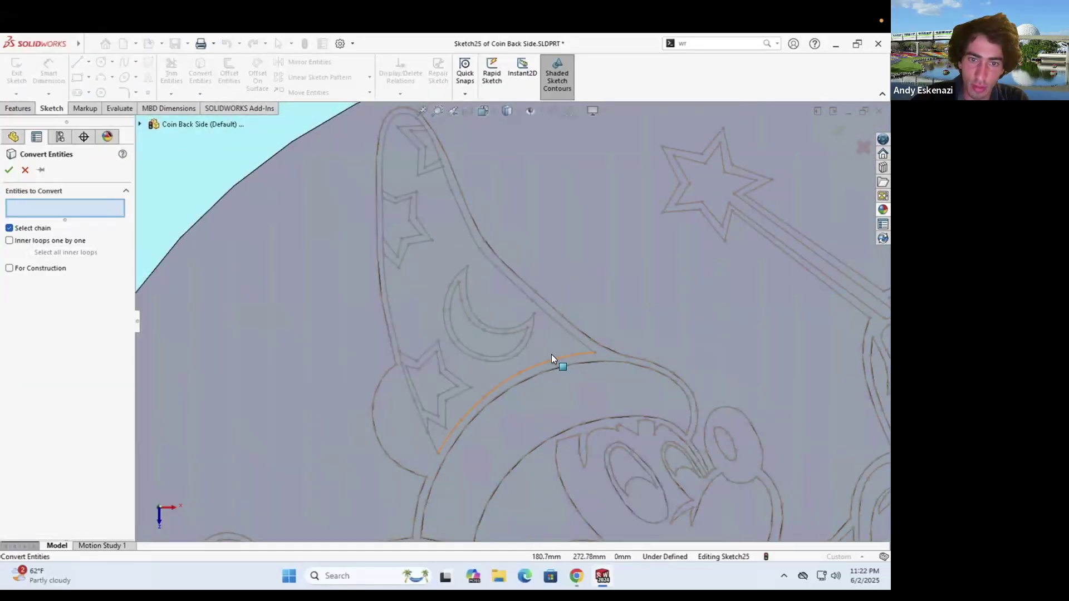
scroll(455, 316, down, 3)
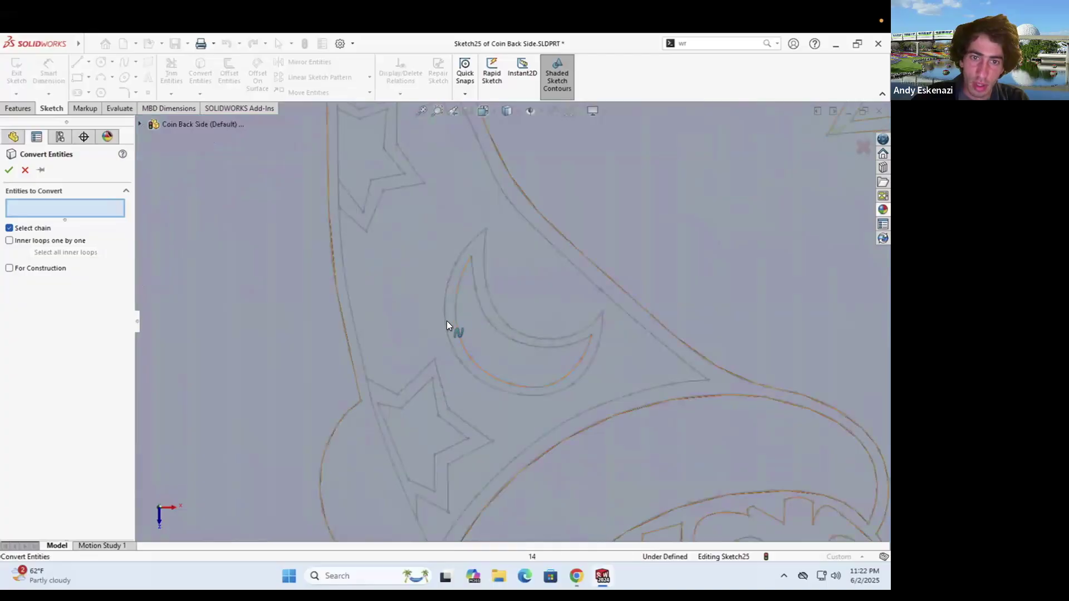
click(445, 322)
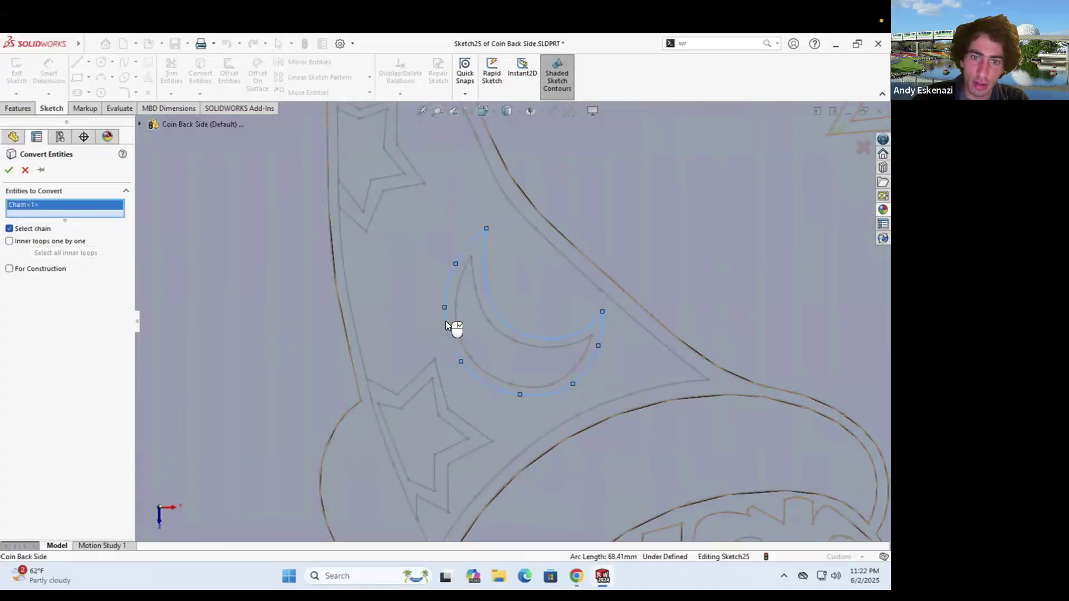
click(390, 391)
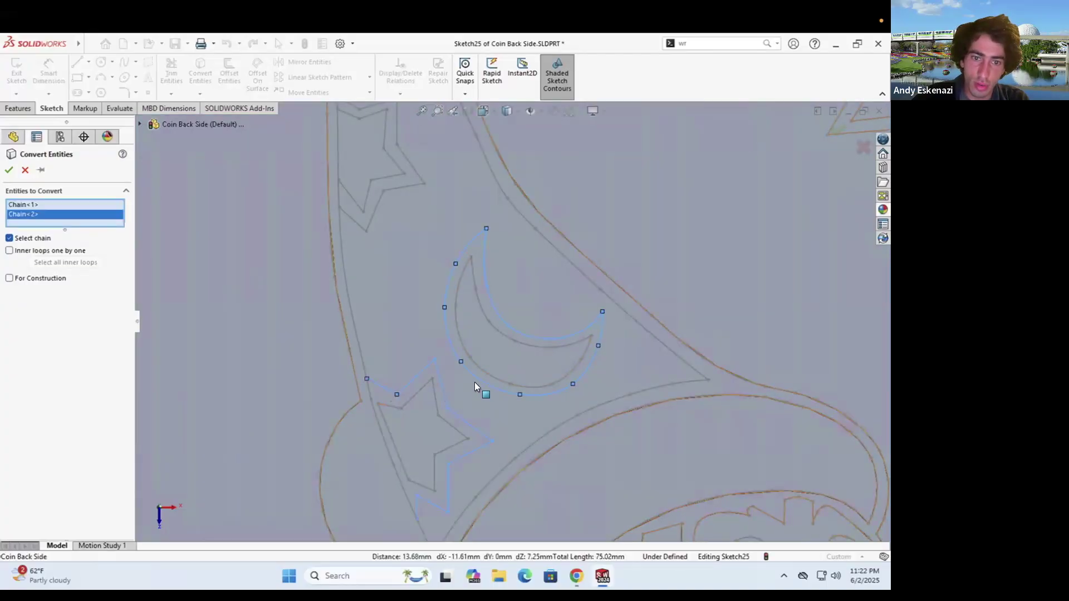
scroll(424, 265, up, 3)
click(434, 259)
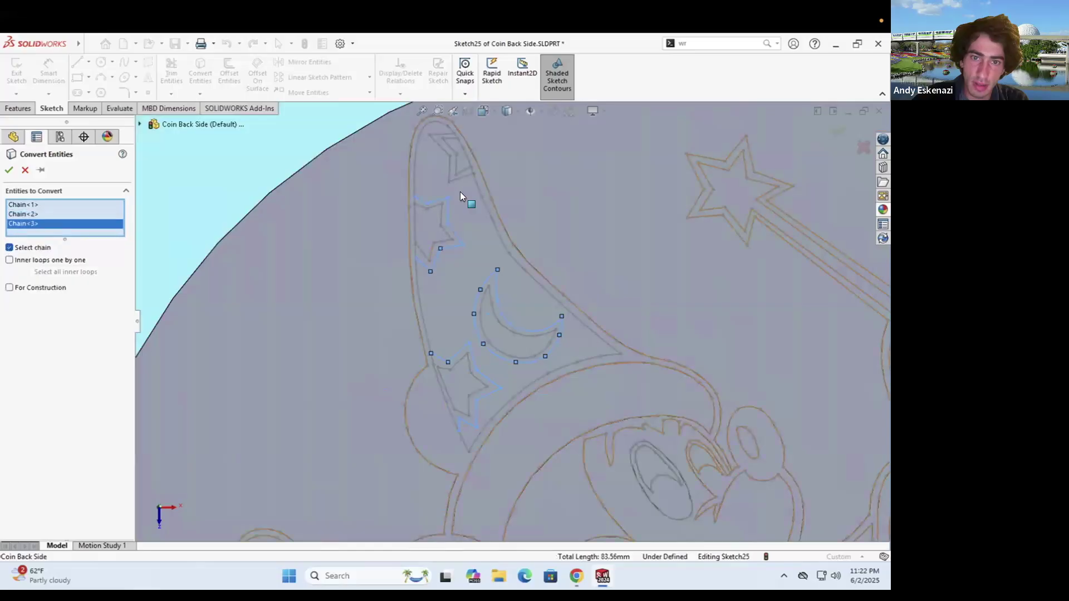
click(467, 179)
click(479, 186)
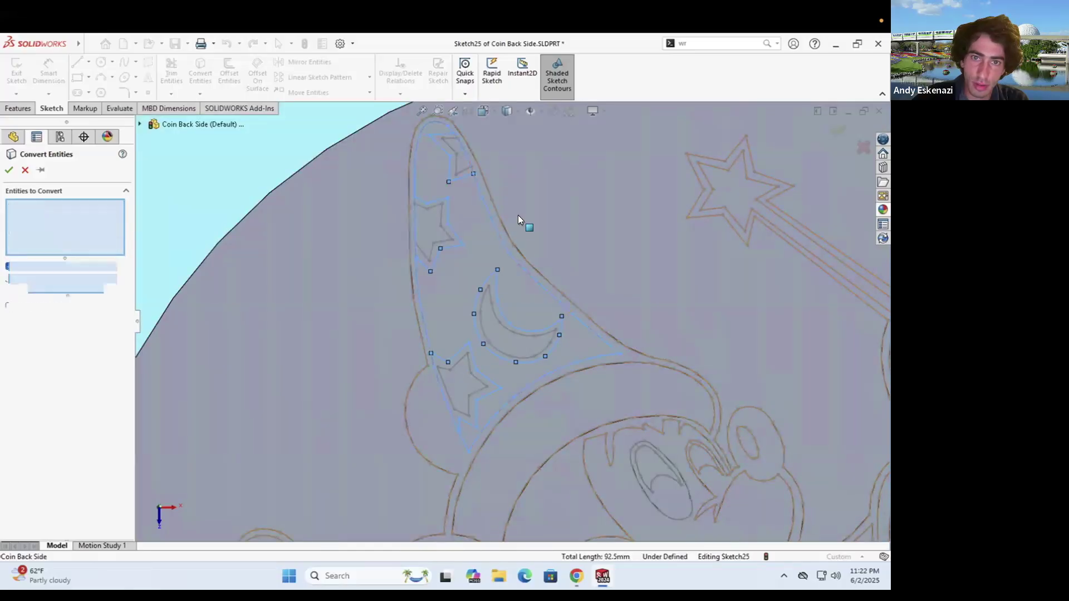
click(229, 92)
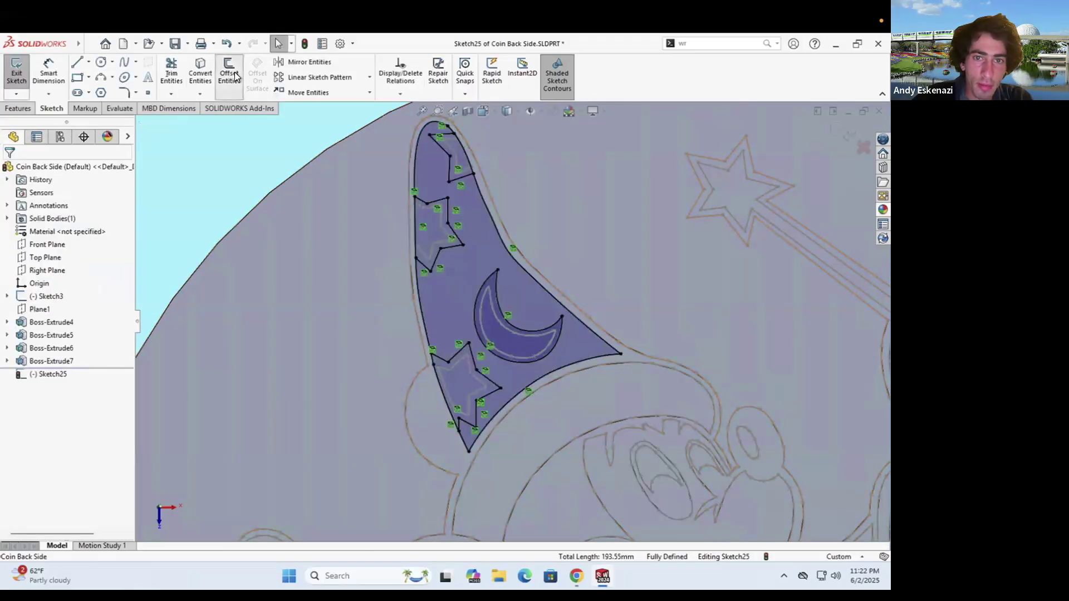
Trim away the hat border segments outside the stars with Trim to closest, leaving the three stars and the moon as closed profiles
click(170, 75)
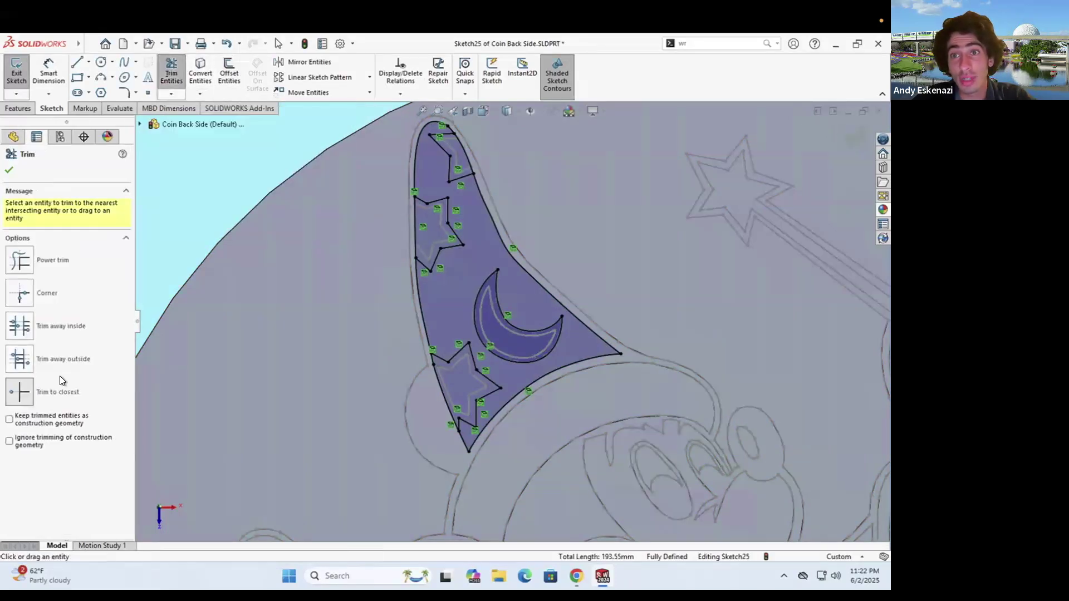
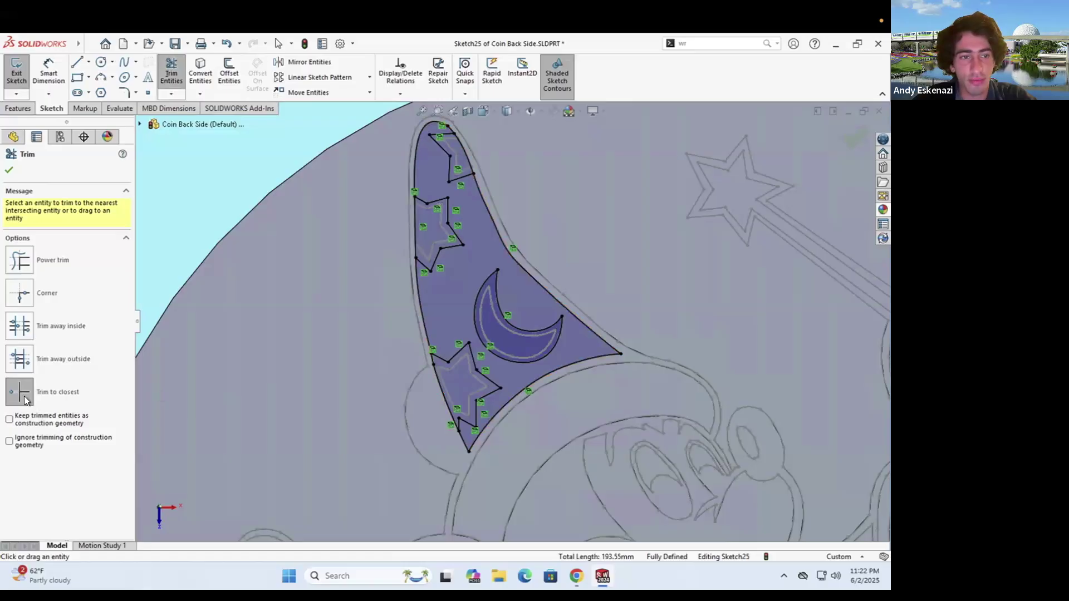
click(489, 215)
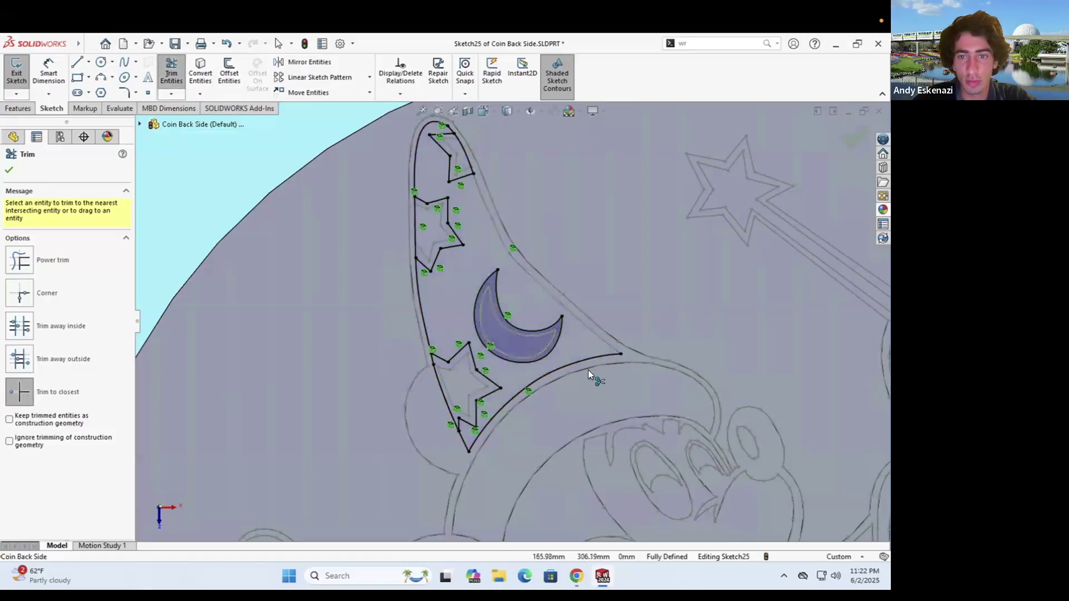
click(535, 388)
click(462, 441)
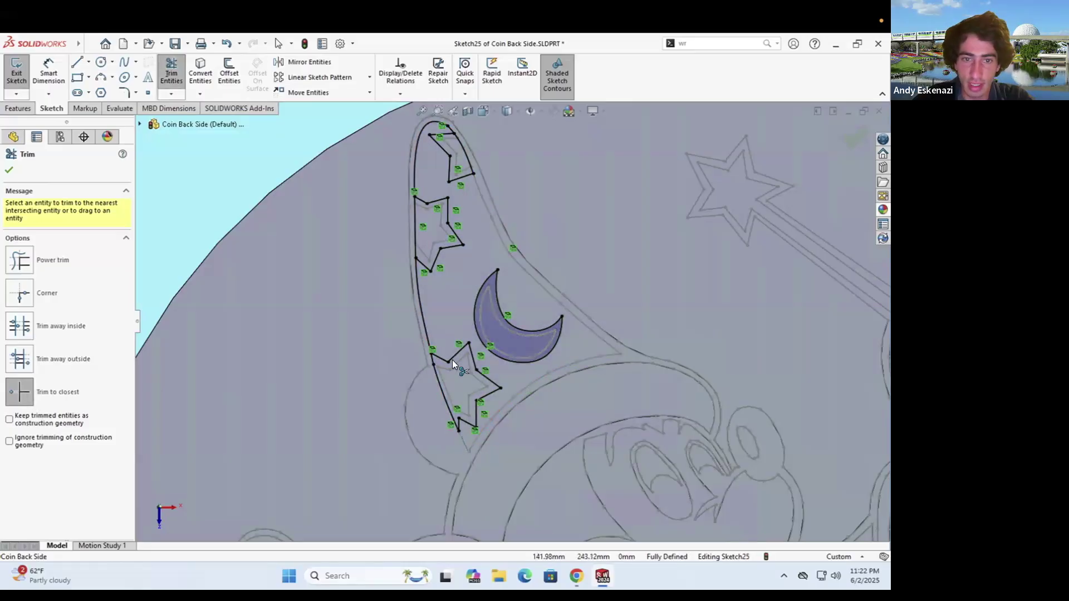
click(425, 326)
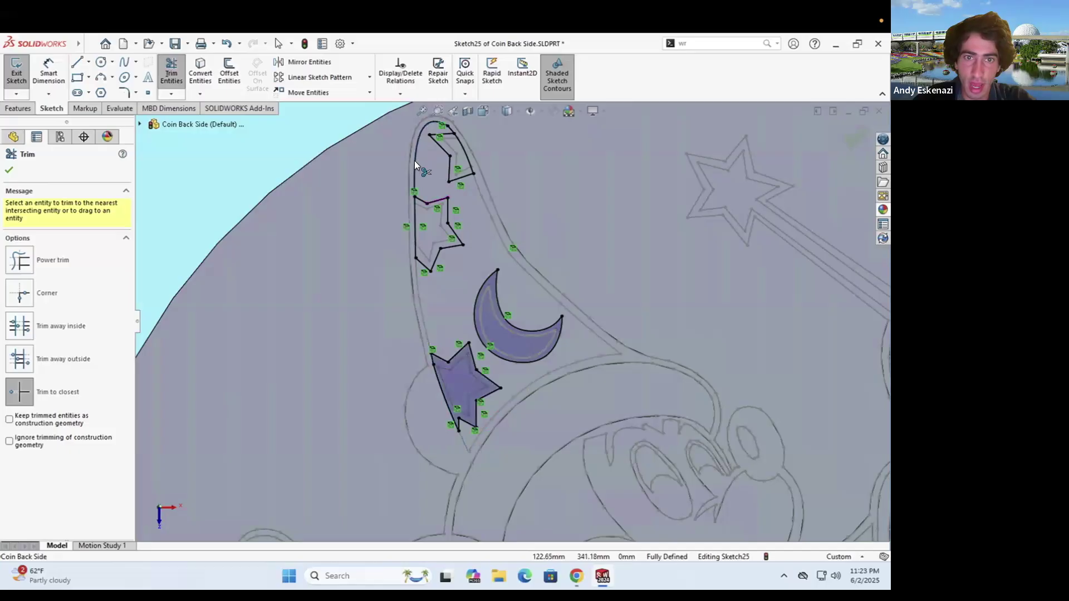
click(414, 160)
scroll(457, 139, down, 3)
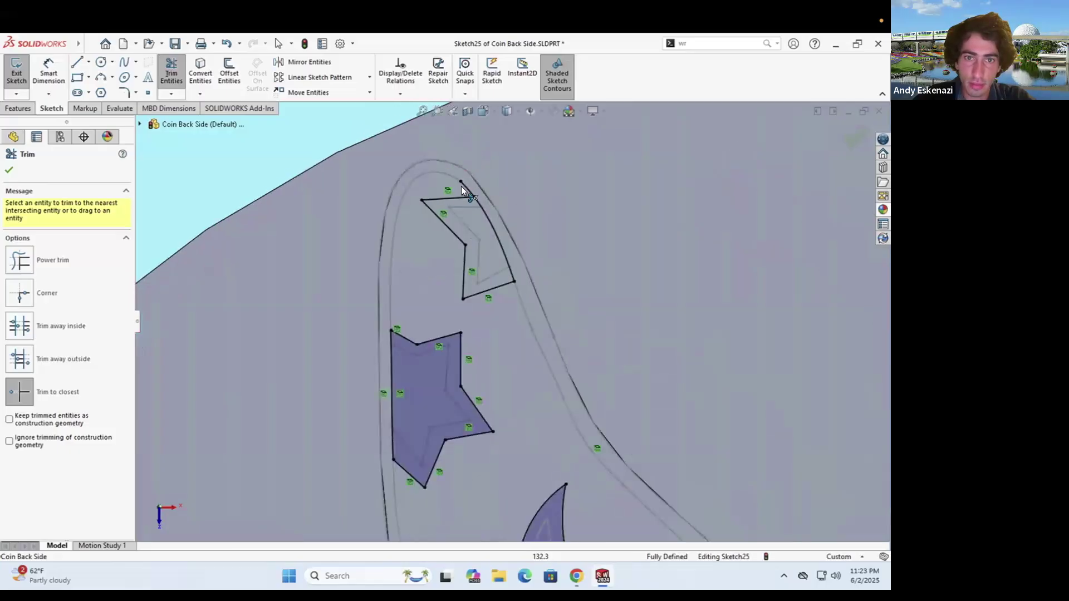
click(481, 197)
scroll(545, 367, up, 4)
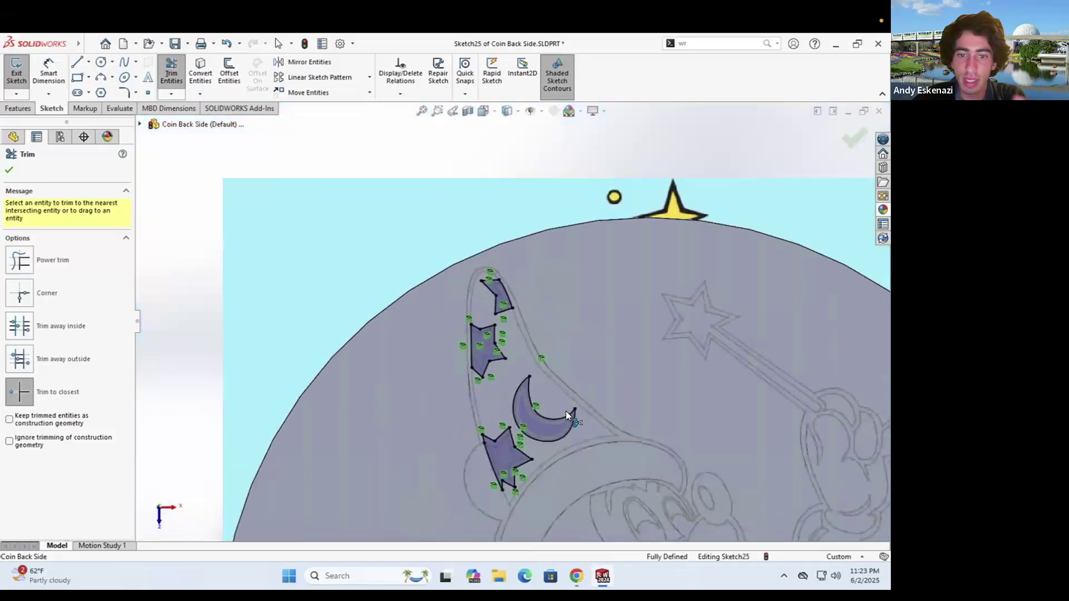
Extrude the hat's star and moon profiles to a blind depth of 0.10 mm, merged with the coin body
scroll(566, 410, down, 2)
click(17, 108)
click(22, 71)
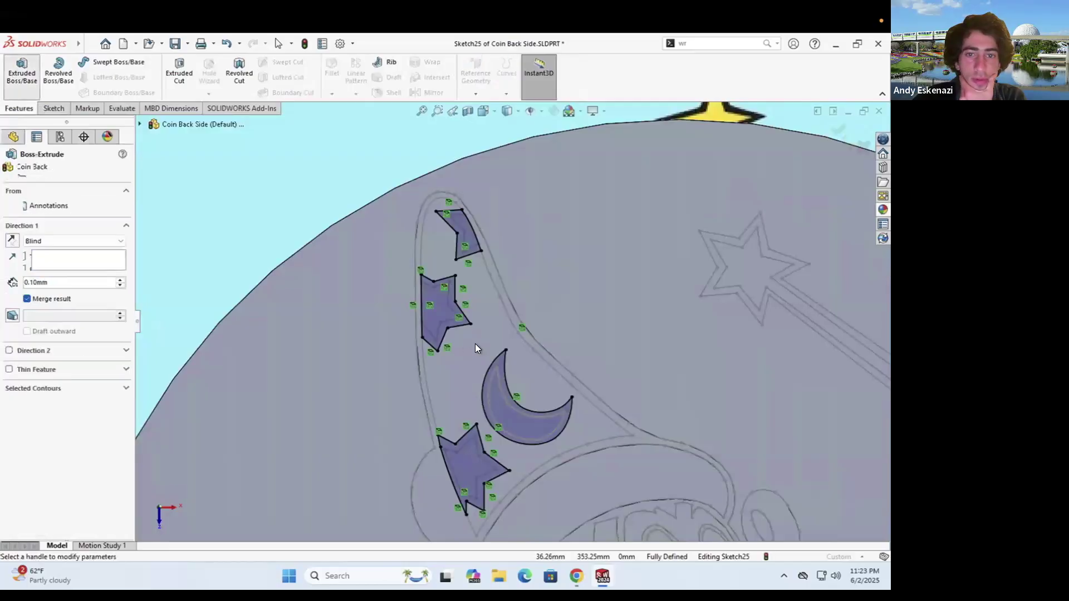
click(10, 172)
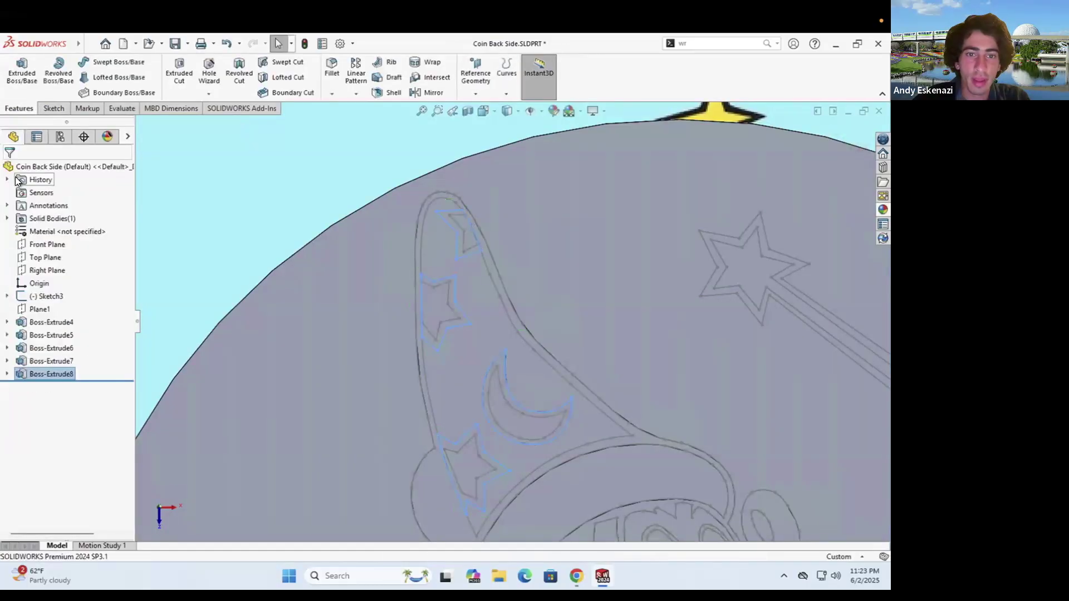
Start a new sketch on the raised face of the star nearest the hat's tip
click(51, 109)
click(16, 69)
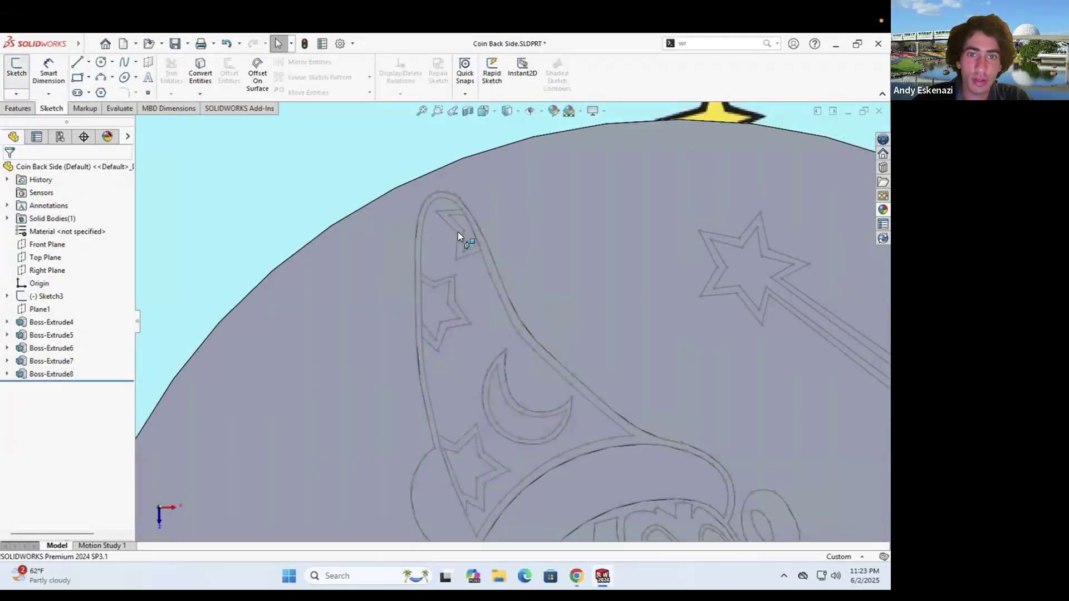
scroll(458, 226, down, 3)
scroll(468, 226, down, 5)
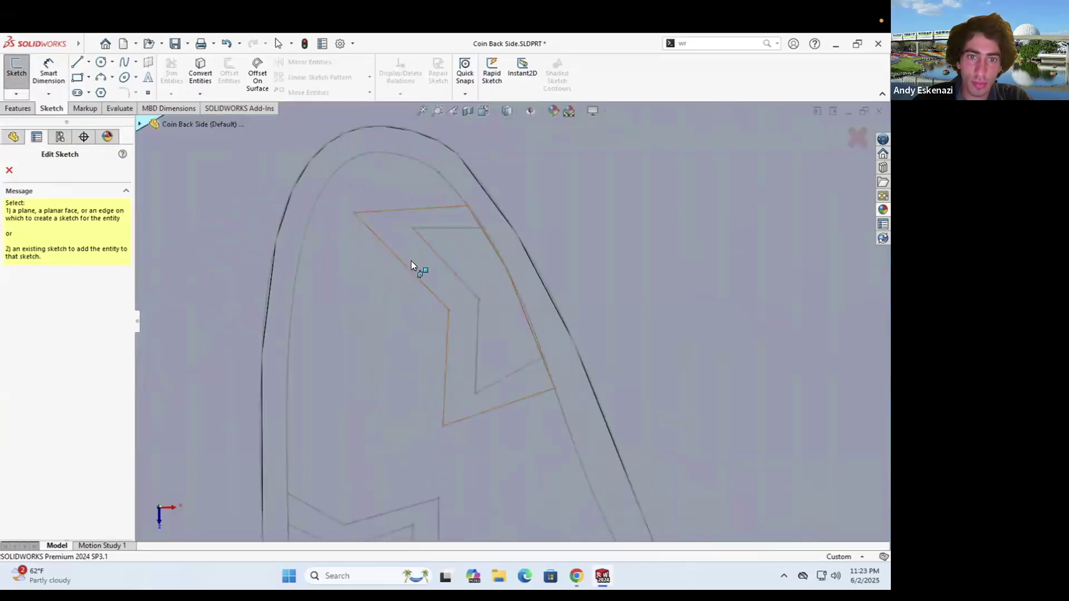
scroll(407, 259, down, 2)
click(407, 259)
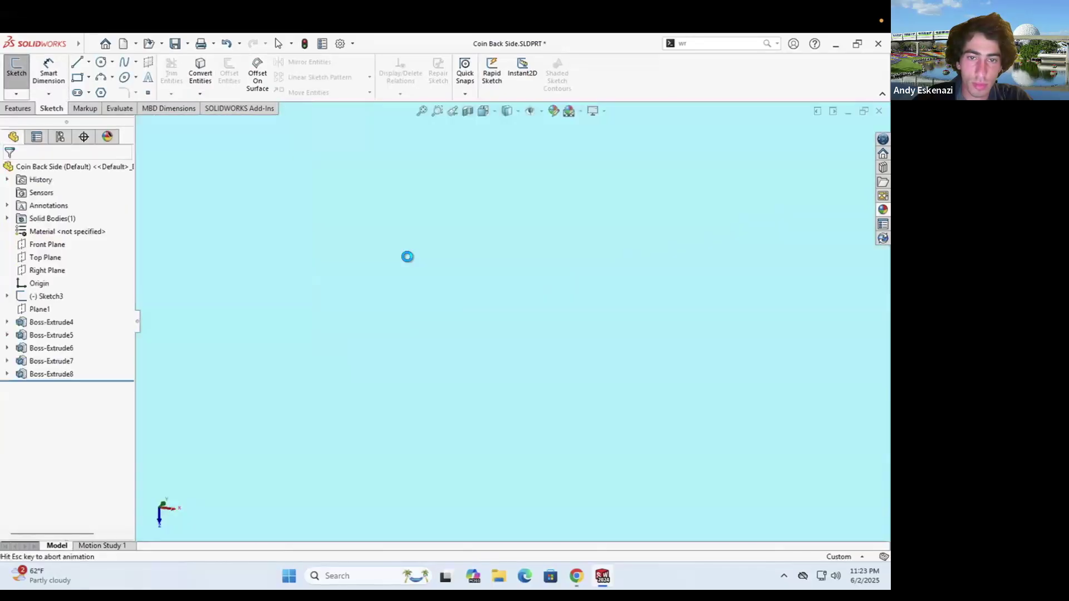
scroll(428, 238, down, 6)
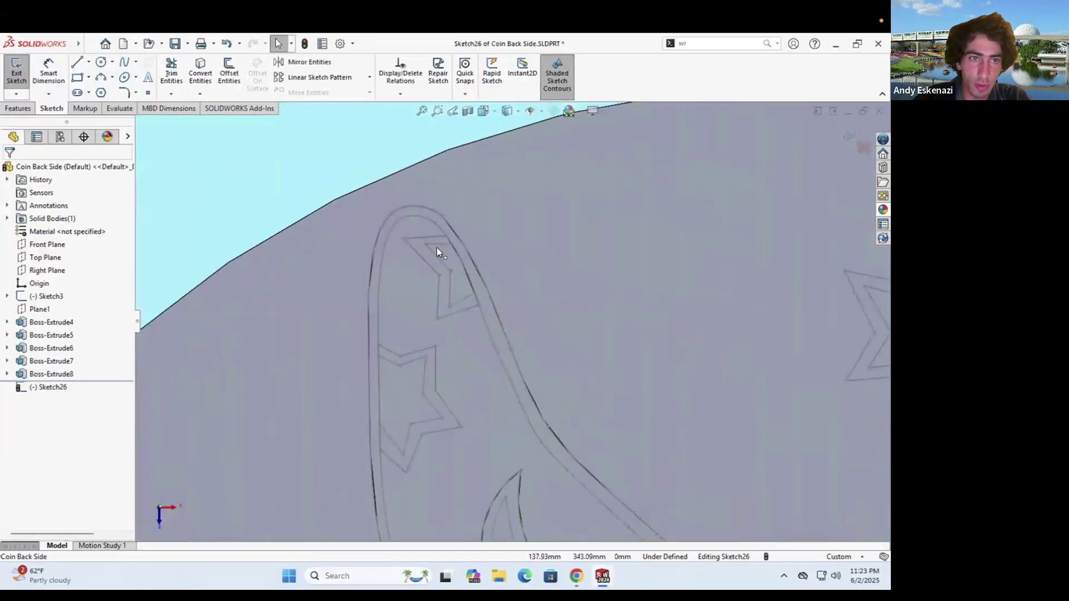
Select the inner outlines of the hat's three stars as chains for conversion into sketch entities
click(390, 404)
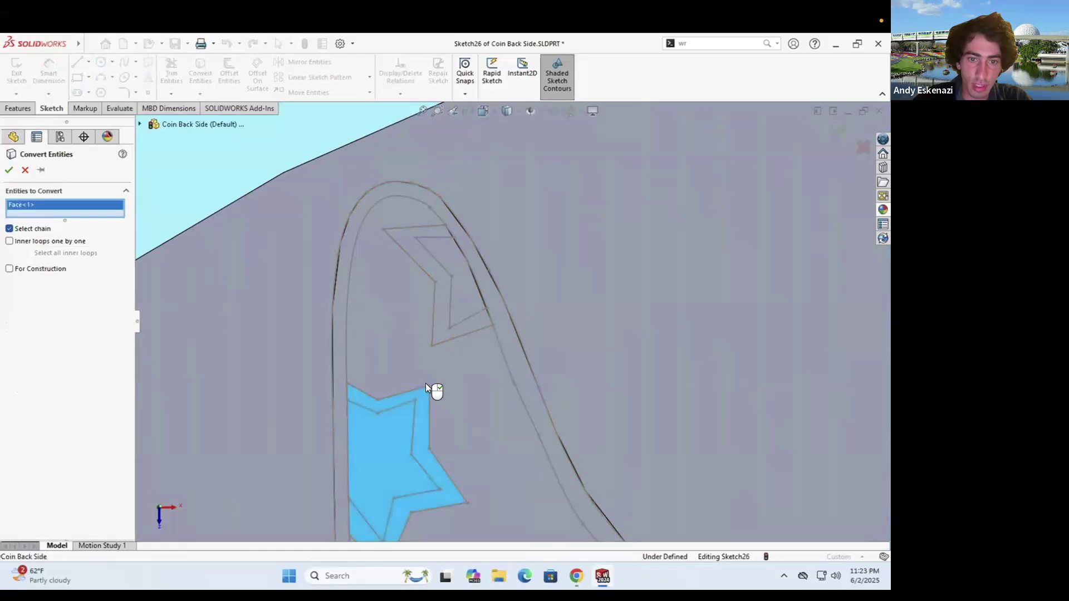
right_click(384, 369)
click(200, 73)
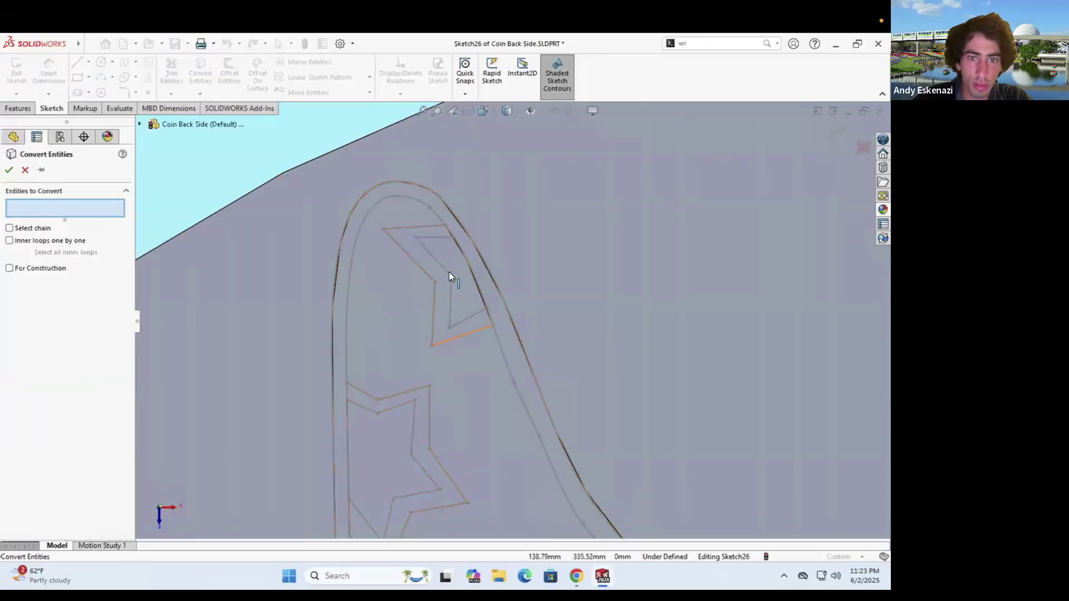
click(443, 265)
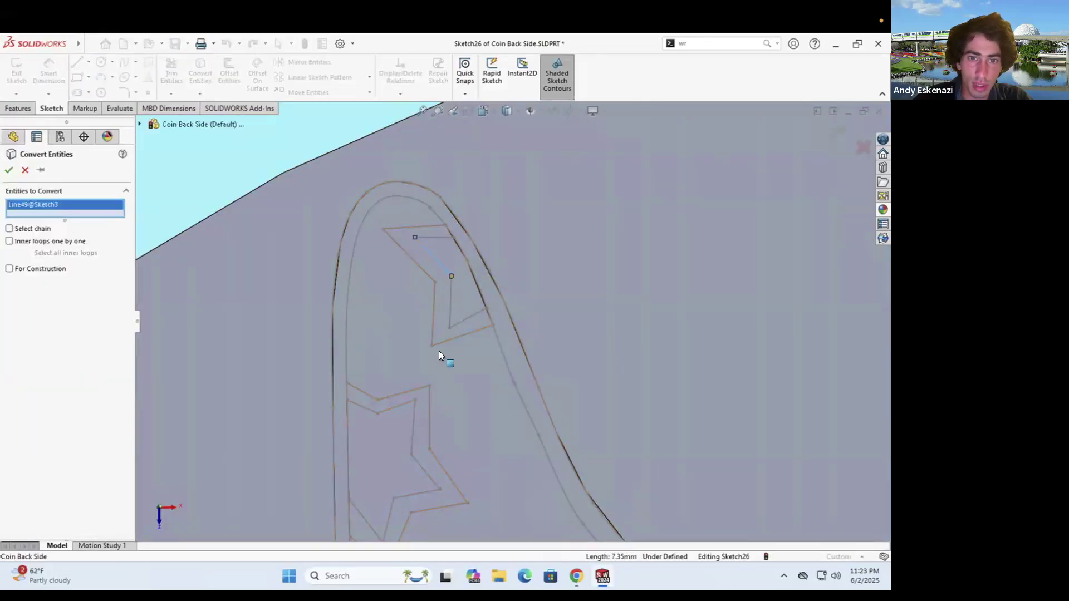
click(24, 228)
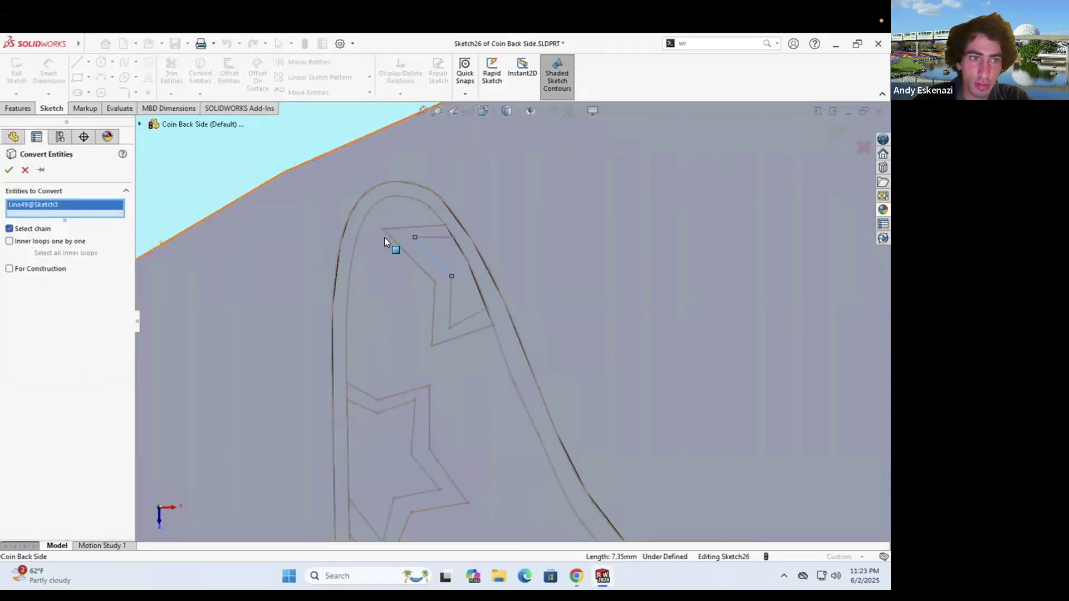
click(433, 238)
click(387, 411)
scroll(446, 417, up, 5)
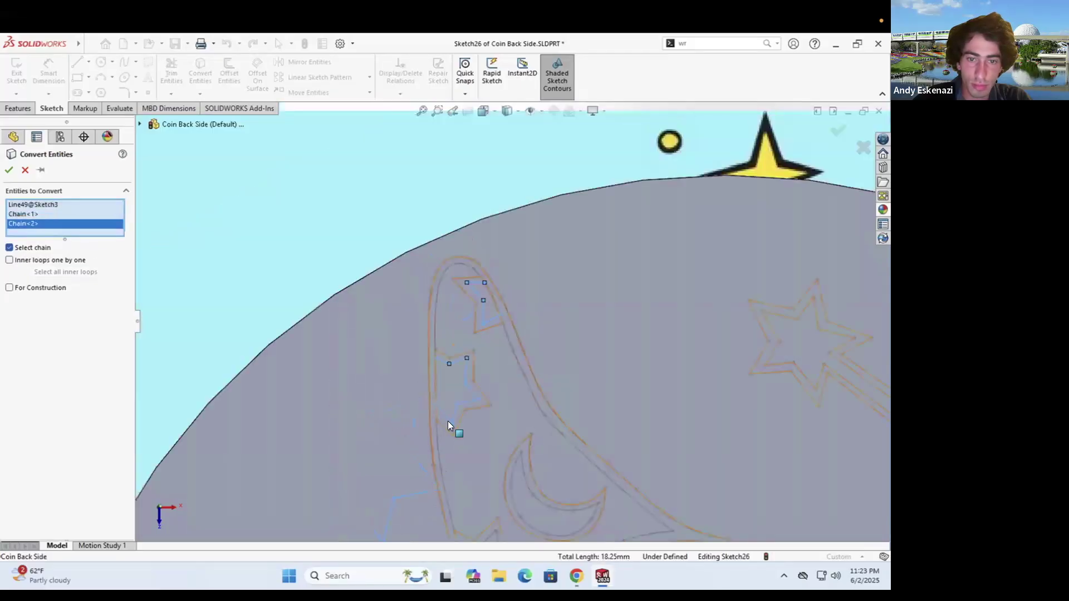
scroll(481, 498, down, 6)
click(508, 462)
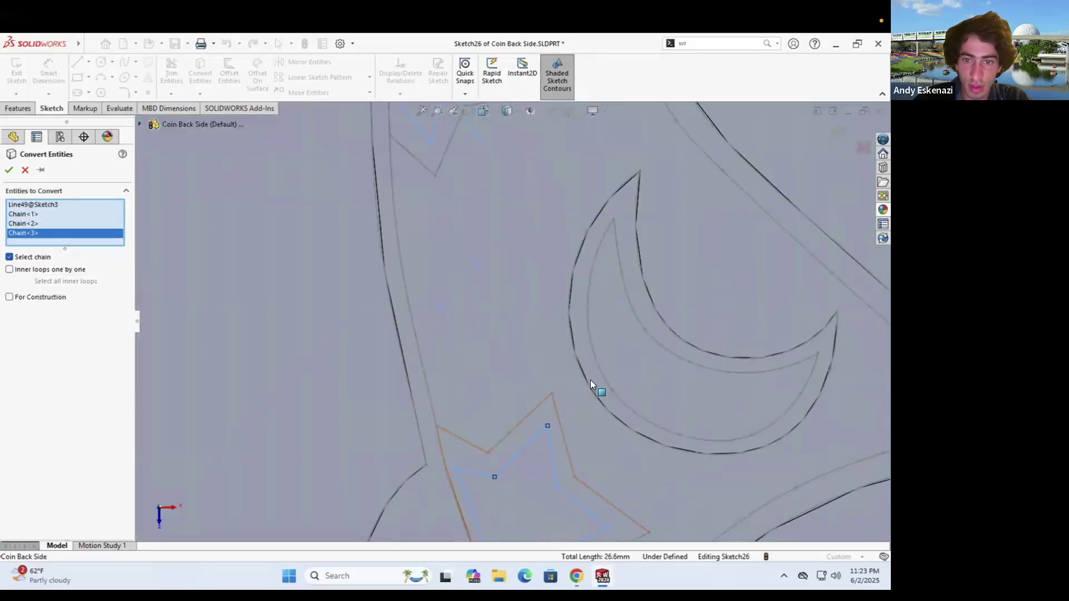
Add the moon's inner outline and the chained hat border to the selection and convert everything into sketch entities
click(600, 368)
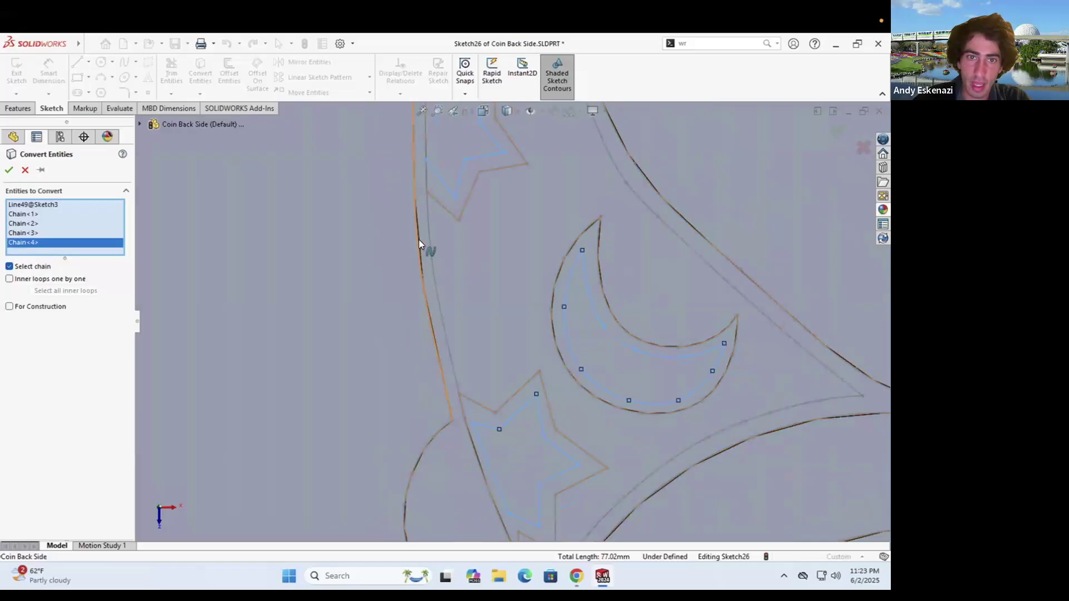
click(429, 229)
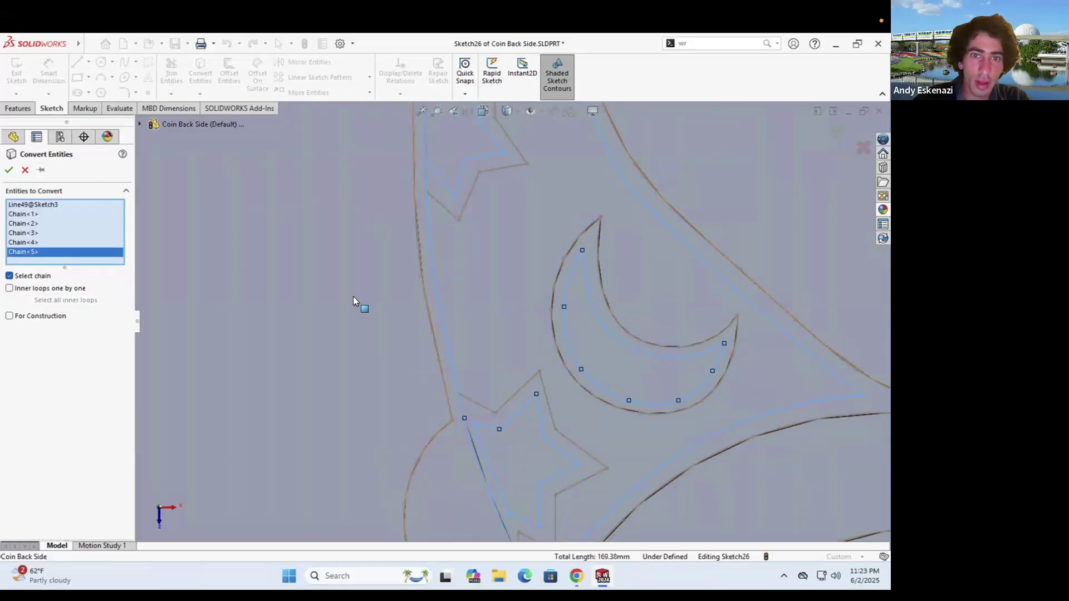
scroll(353, 301, up, 3)
click(9, 170)
Trim away the hat border segments outside the inner stars with Trim to closest, leaving three closed stars and the moon
click(162, 74)
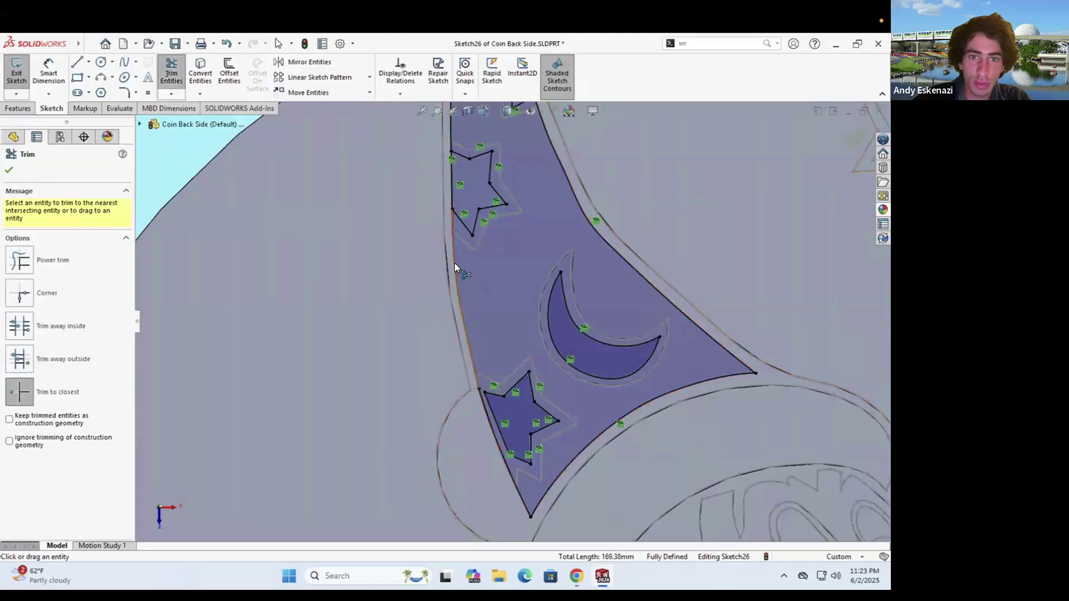
click(454, 262)
click(449, 129)
scroll(398, 239, up, 4)
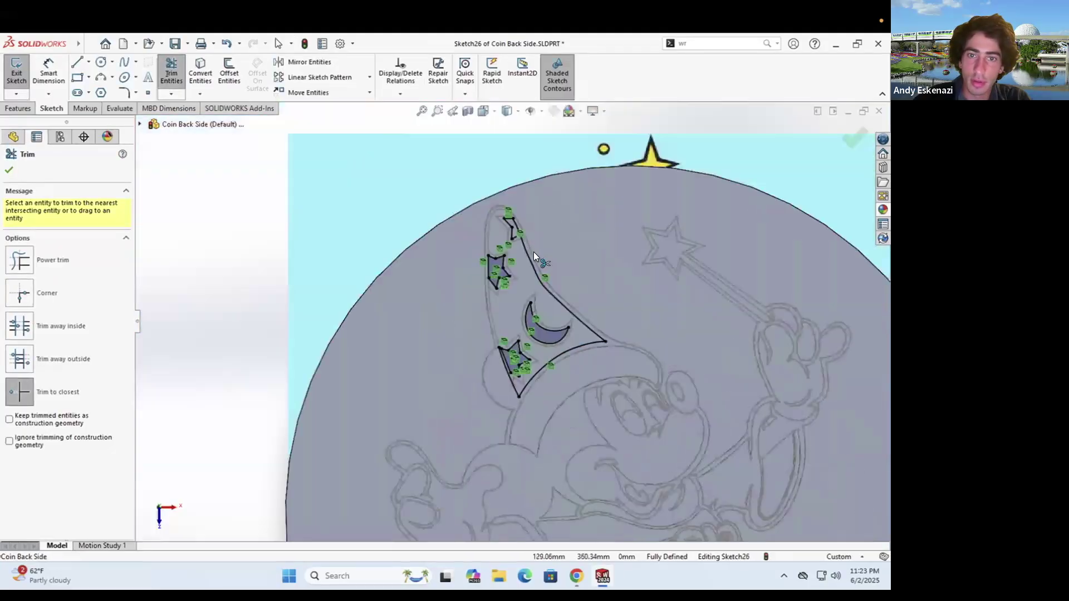
scroll(533, 252, down, 4)
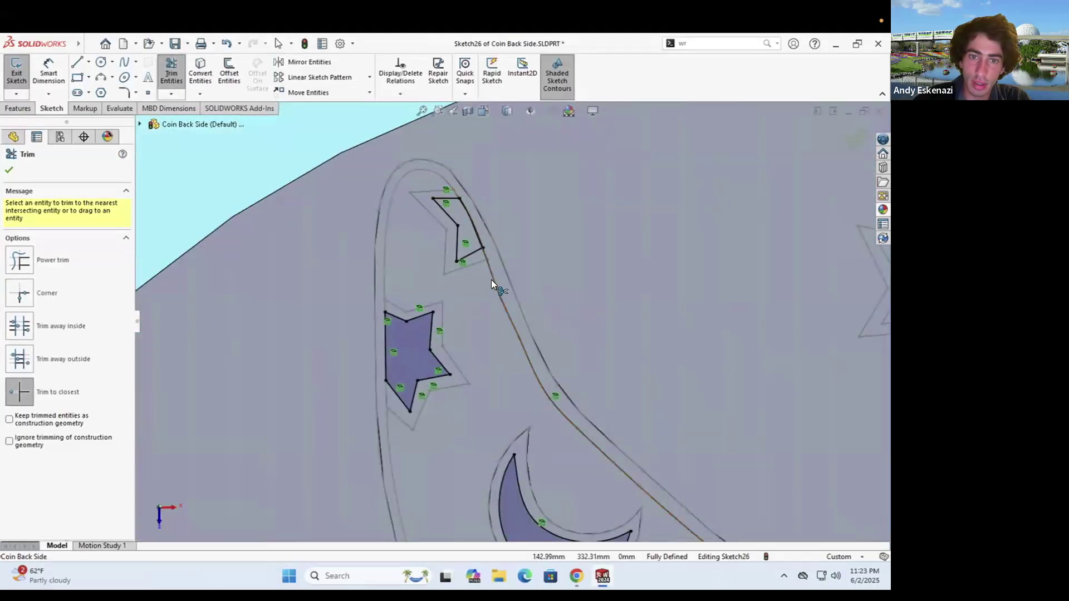
click(491, 279)
scroll(484, 312, up, 4)
scroll(626, 430, down, 4)
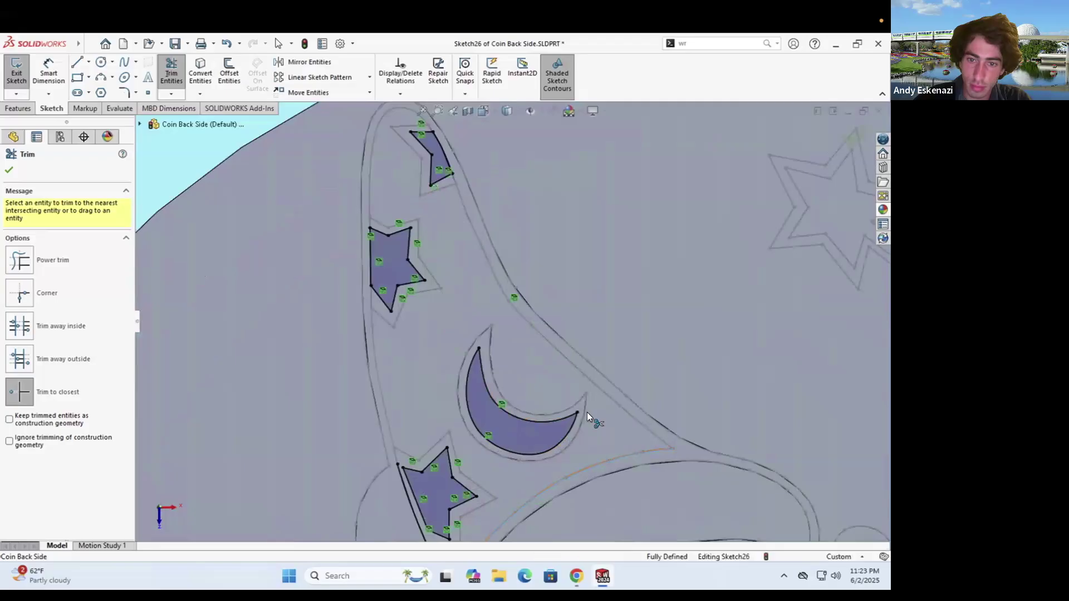
scroll(546, 440, up, 3)
scroll(440, 484, down, 5)
click(441, 485)
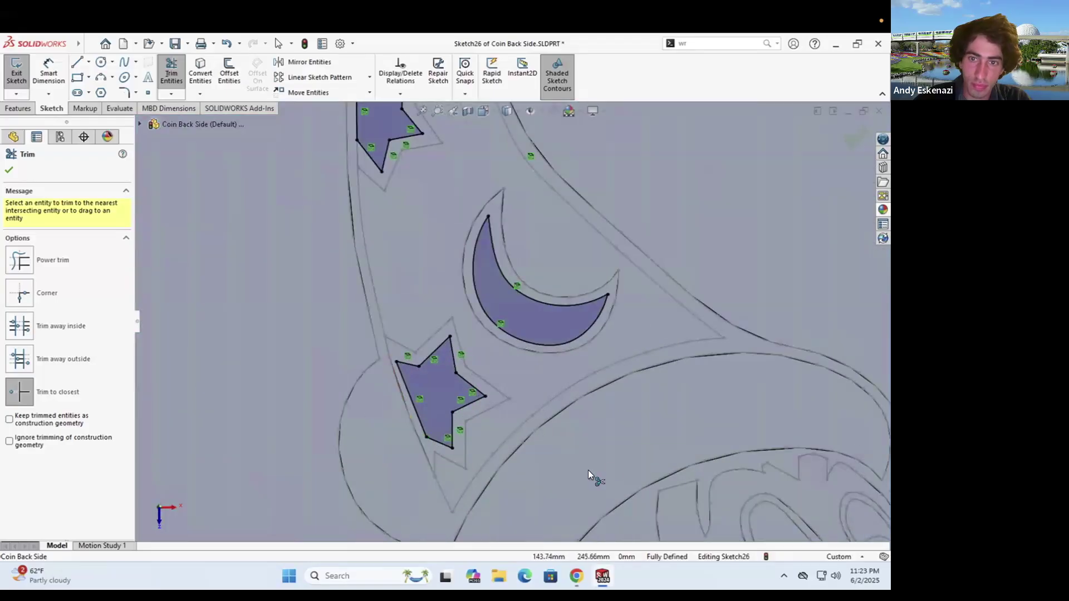
Extrude the inner star and moon profiles as a boss on the hat
click(17, 109)
click(22, 71)
click(10, 170)
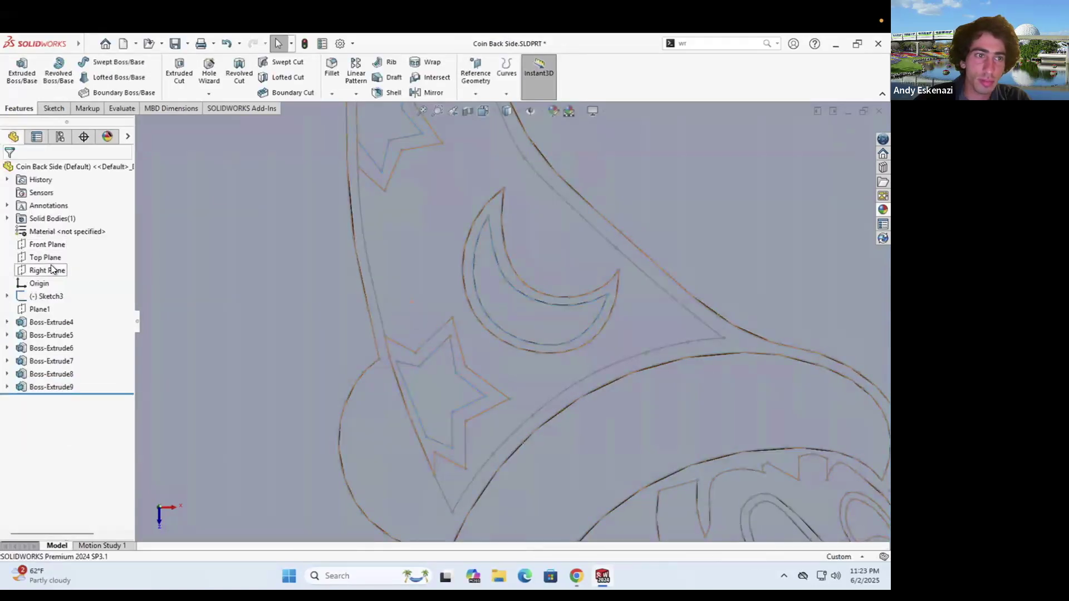
Temporarily hide Sketch3 to examine the hat's raised stars and moon on the coin face
right_click(42, 296)
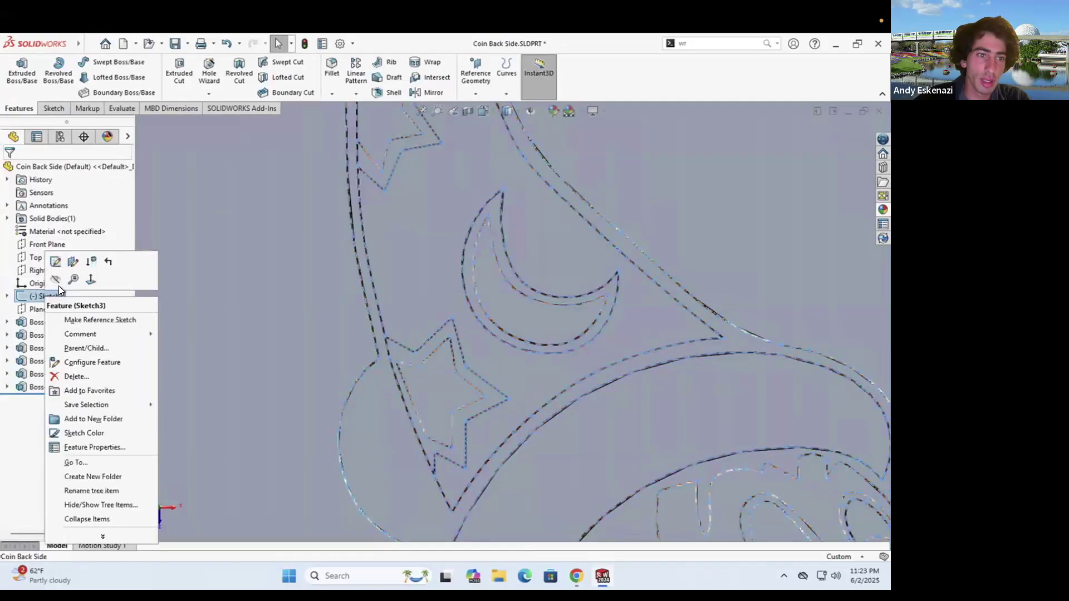
click(329, 272)
scroll(334, 268, up, 6)
scroll(362, 312, down, 5)
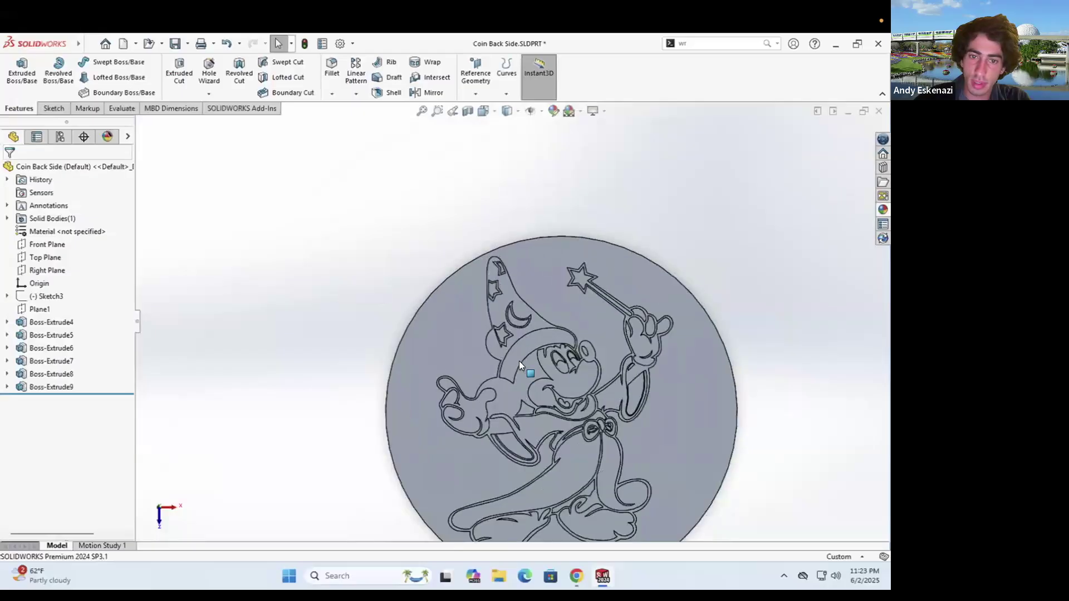
scroll(262, 296, up, 5)
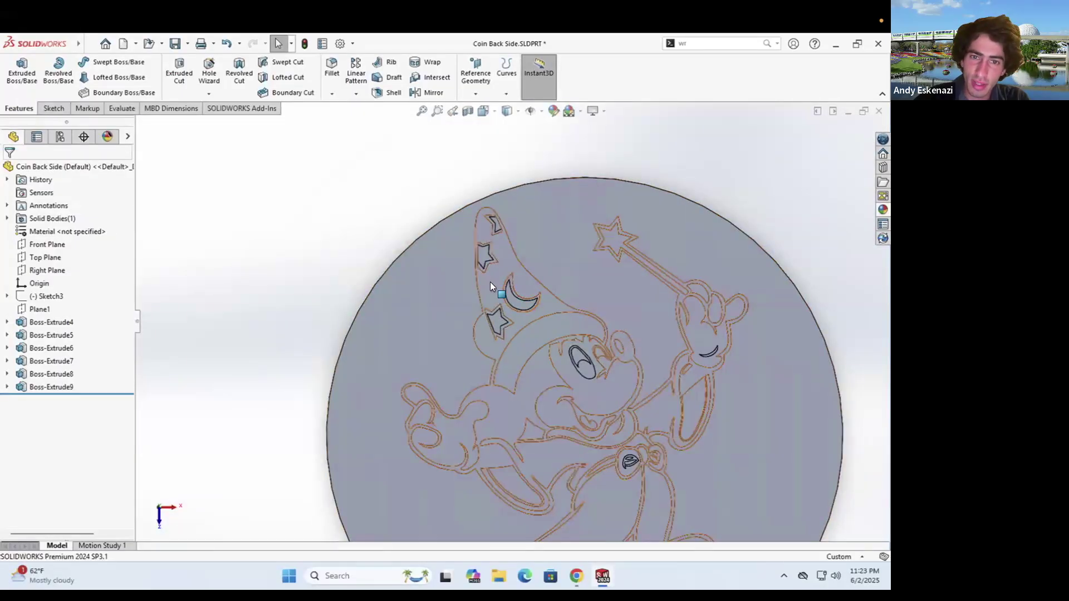
scroll(633, 300, down, 3)
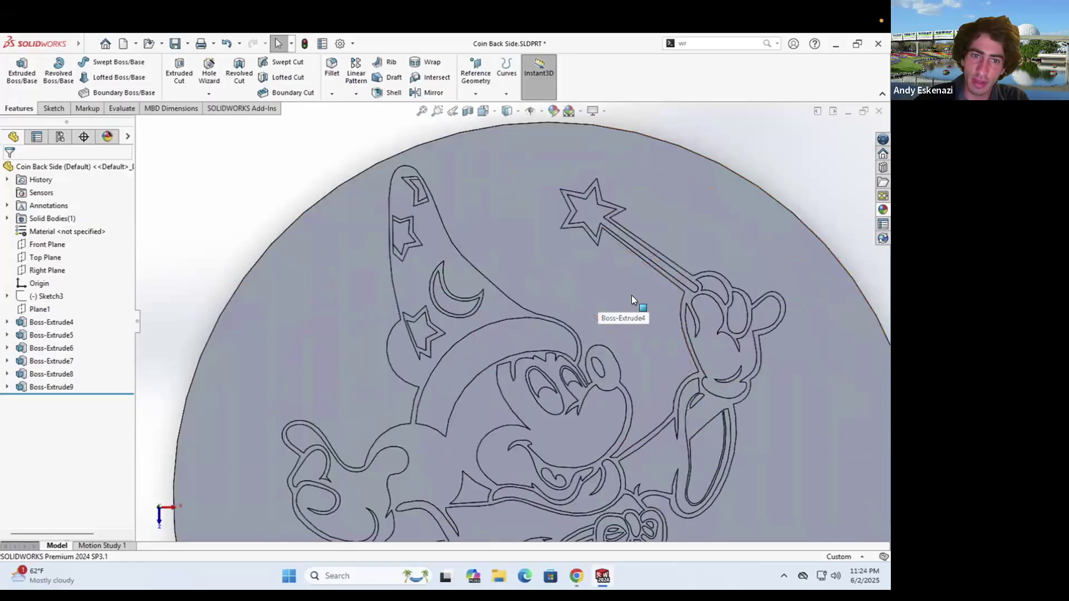
scroll(365, 238, down, 3)
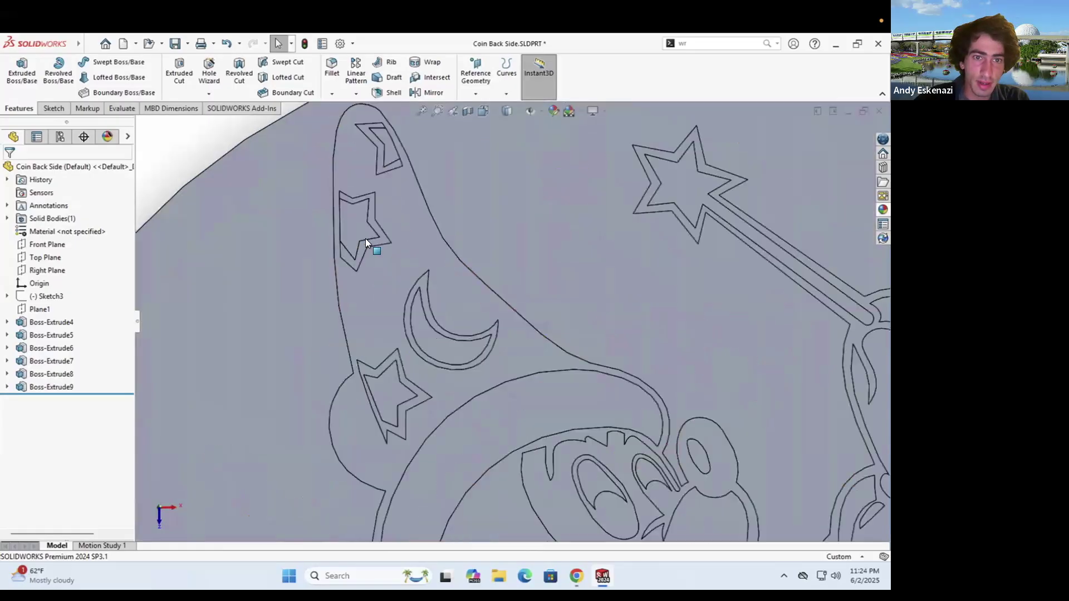
scroll(365, 238, down, 2)
right_click(57, 286)
click(53, 278)
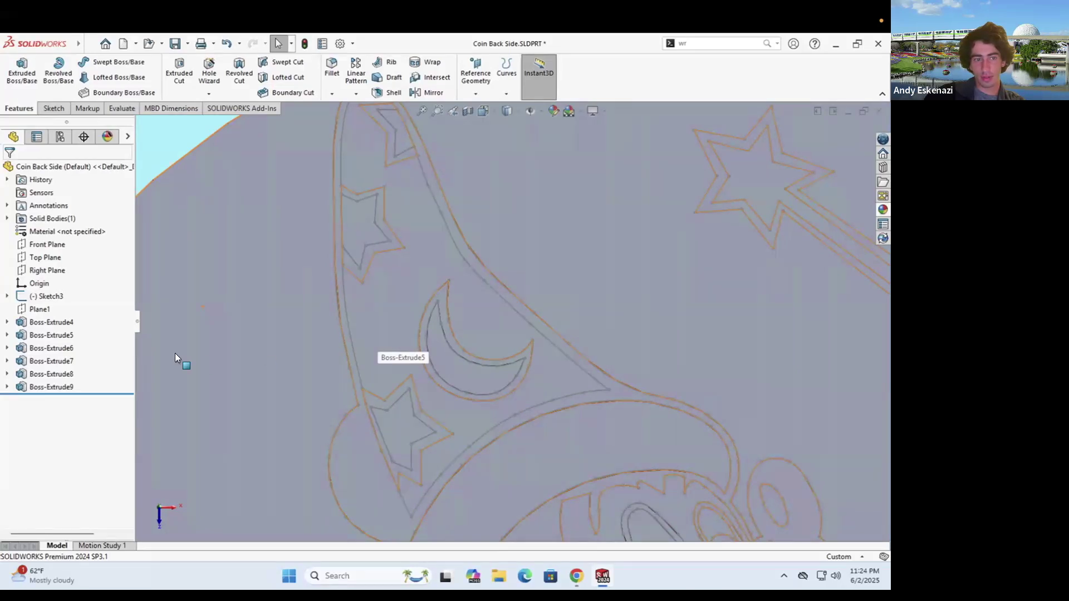
Delete Boss-Extrude8 together with its dependent features, and delete its leftover Sketch25
right_click(45, 374)
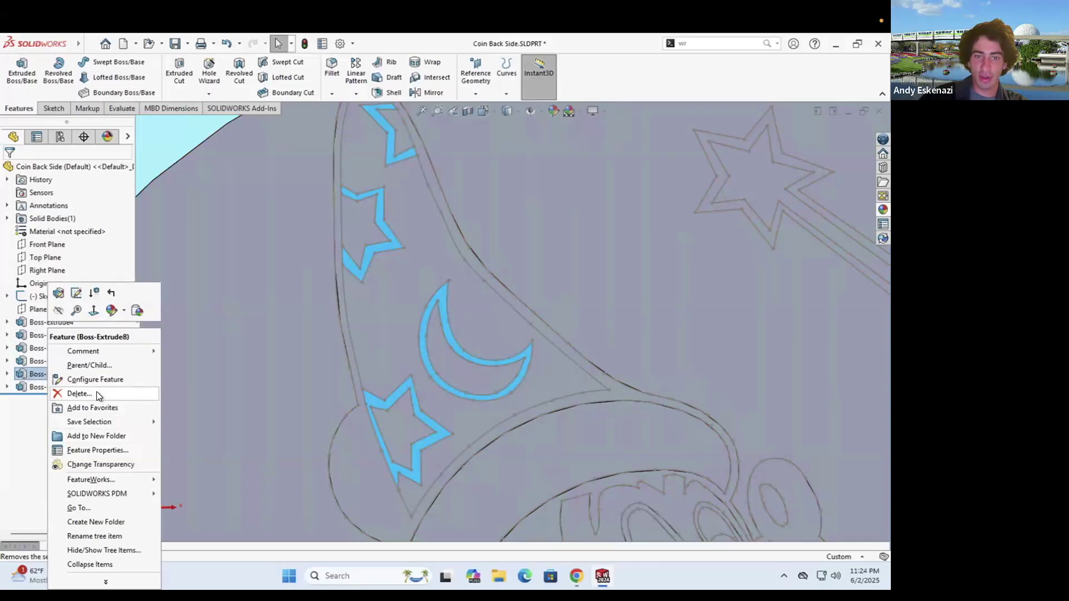
click(98, 395)
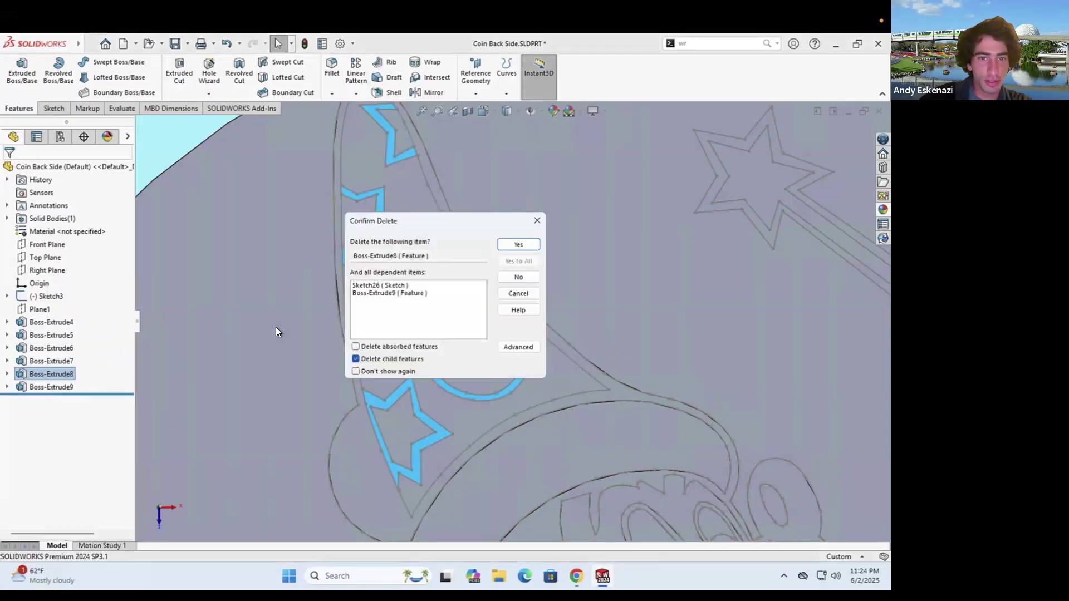
click(531, 241)
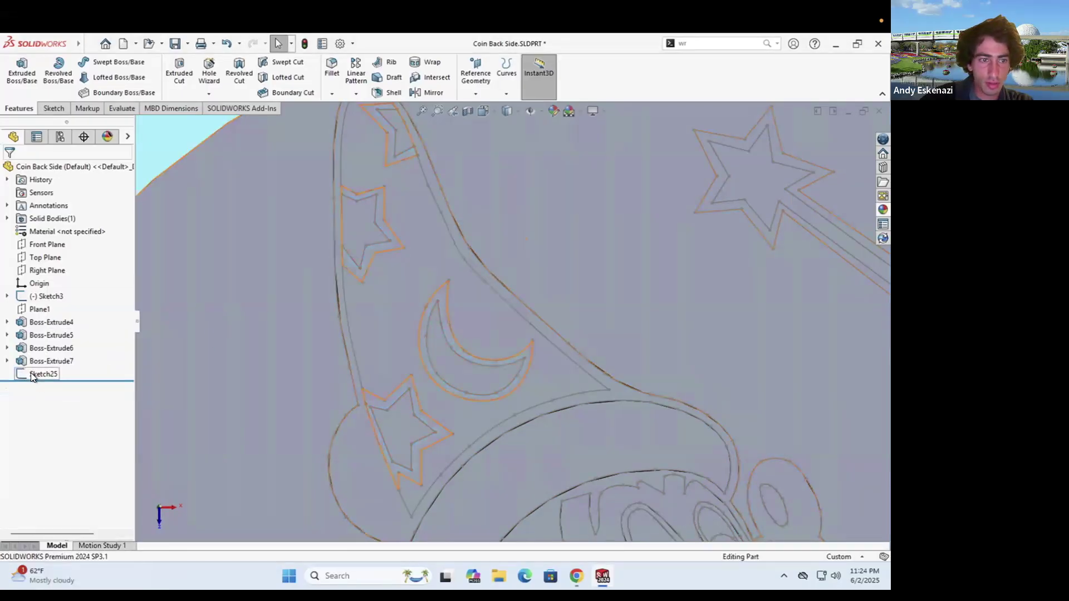
right_click(32, 373)
click(62, 421)
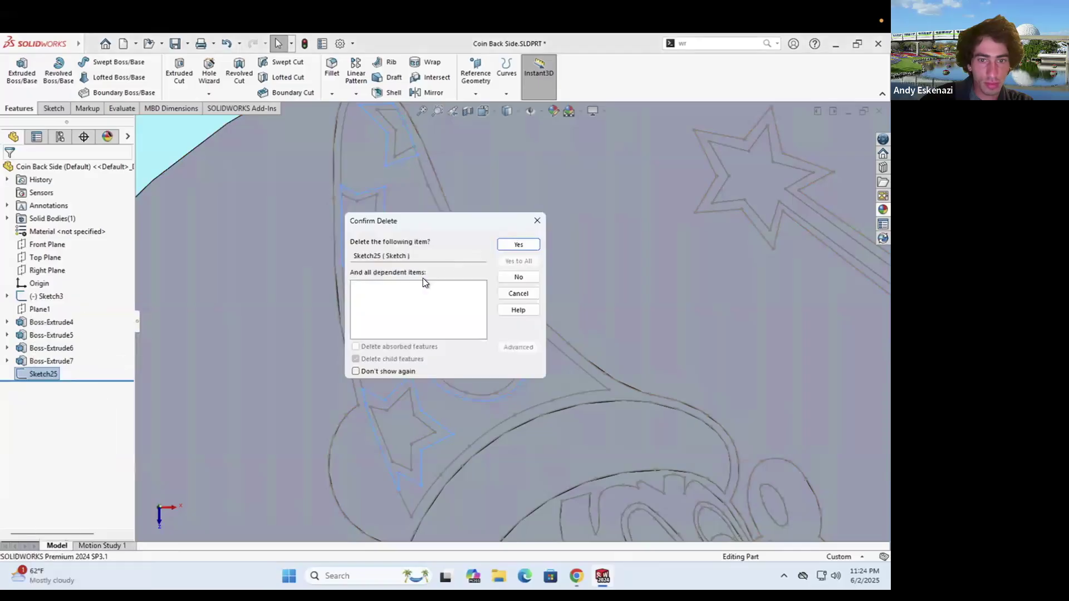
click(506, 244)
Start a new sketch on the hat's raised face between the stars
click(61, 360)
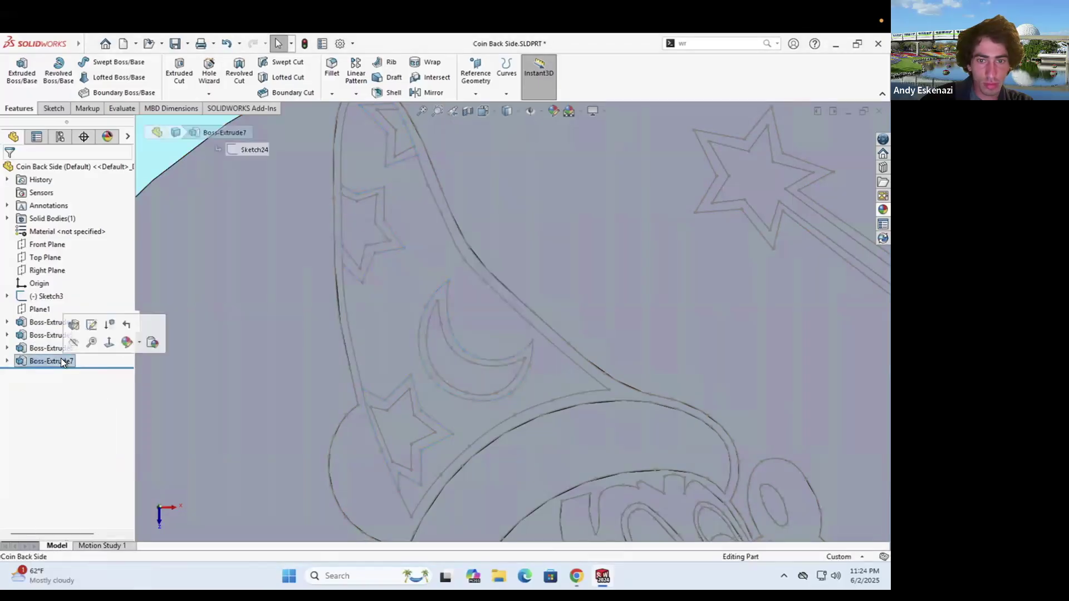
click(54, 108)
click(16, 72)
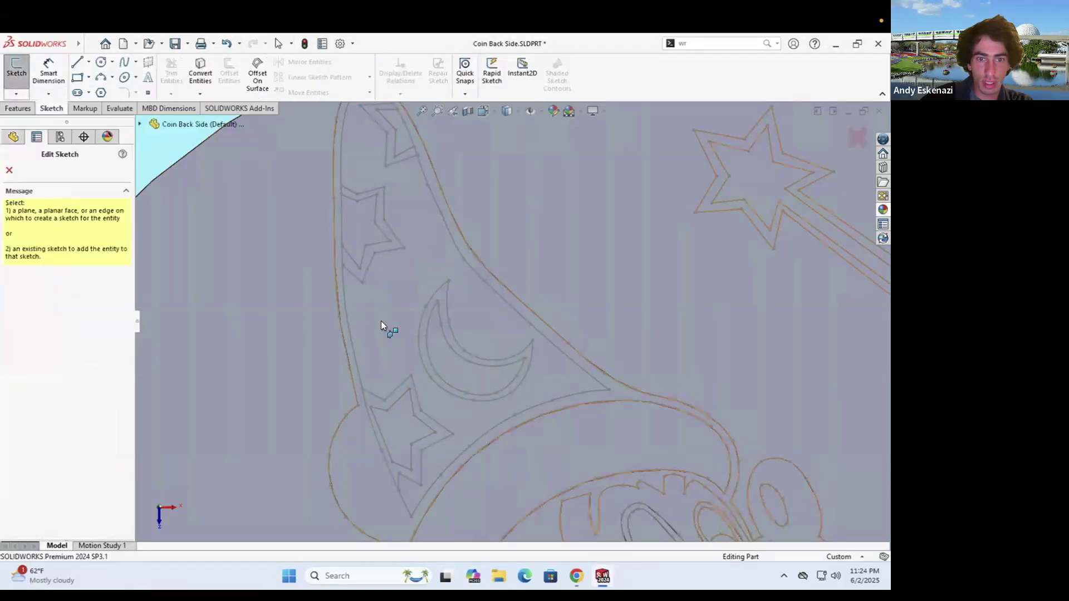
middle_drag(377, 339, 369, 261)
click(369, 317)
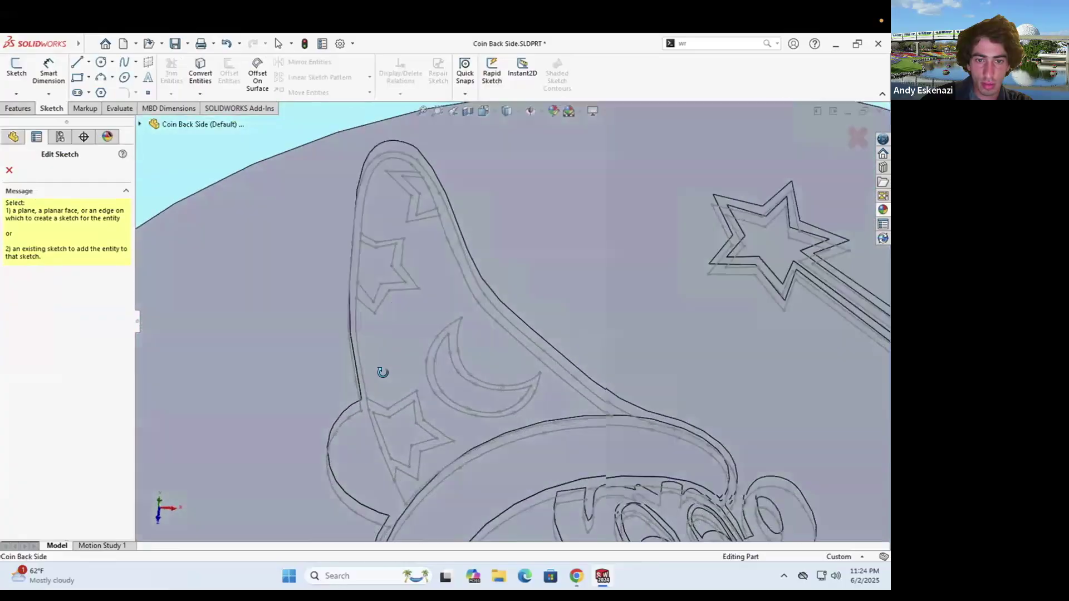
Select the inner outlines of the hat's middle and lower stars and the moon, plus the hat's inner border, with Convert Entities
scroll(403, 238, down, 6)
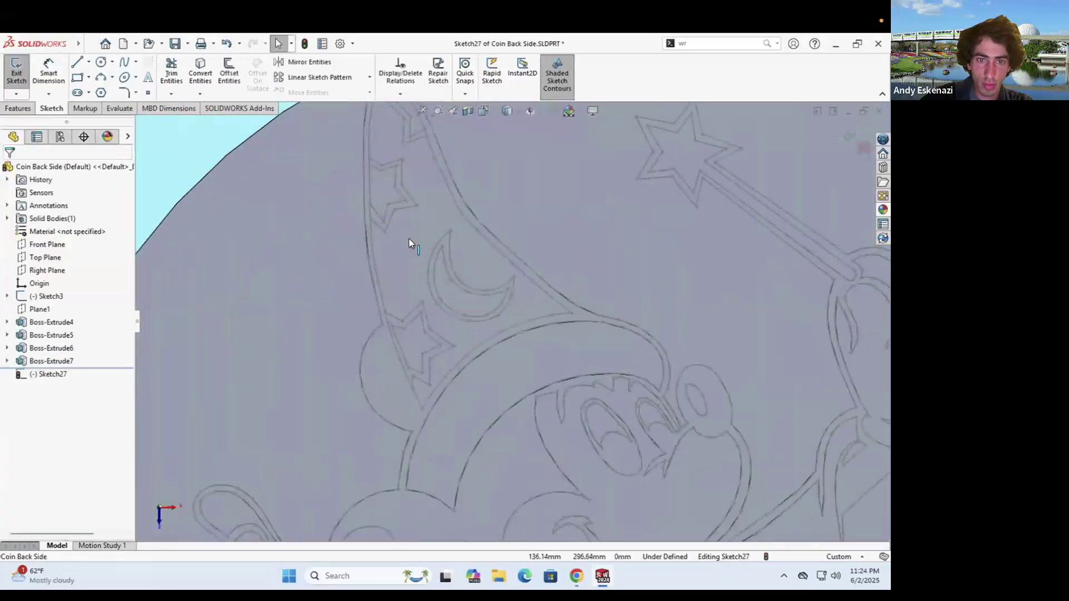
click(200, 72)
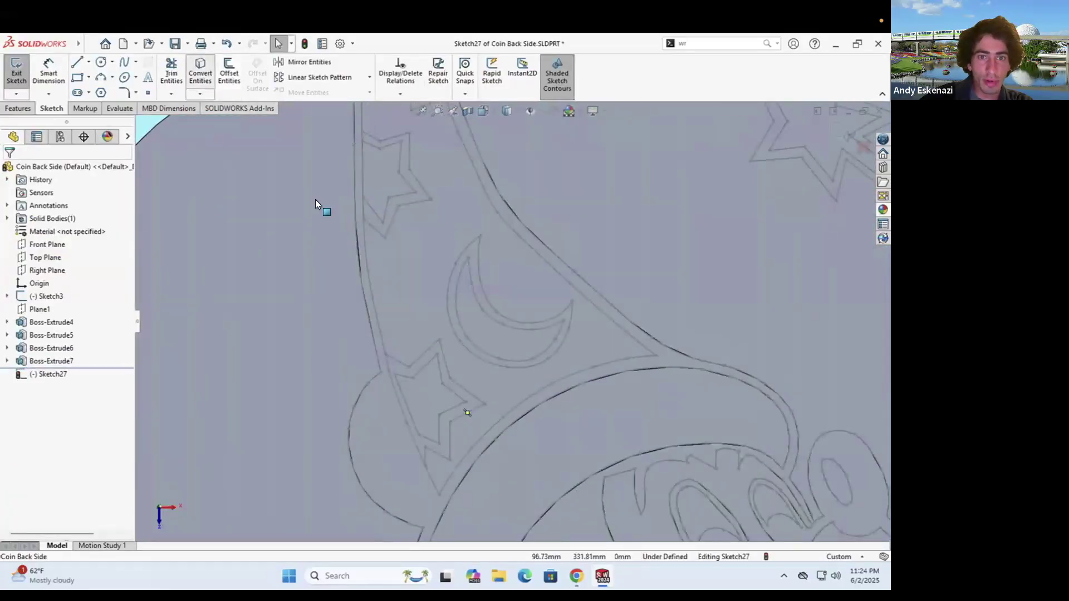
click(383, 211)
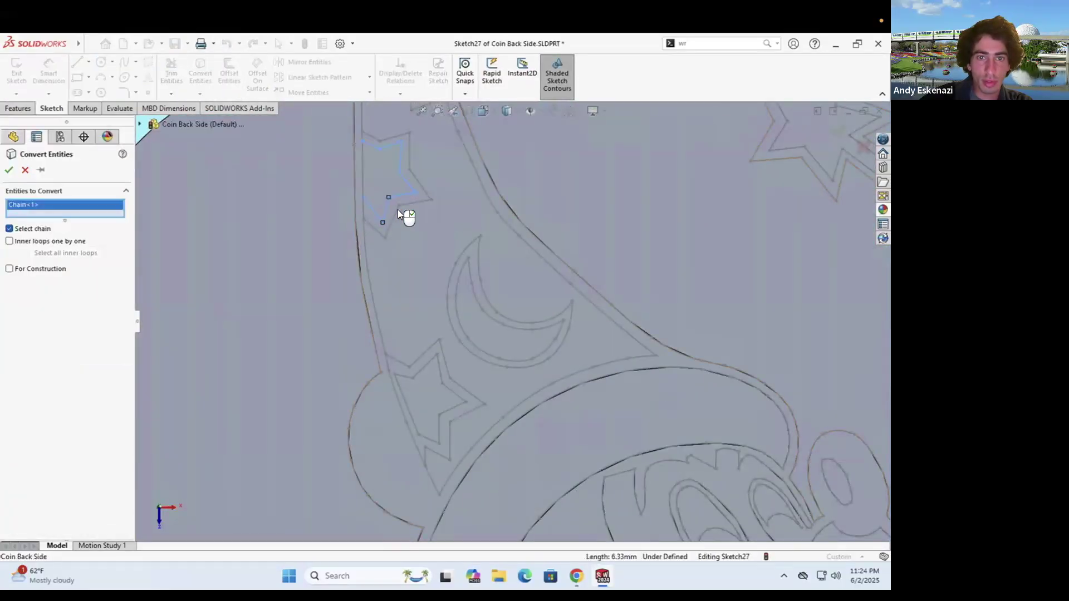
click(419, 366)
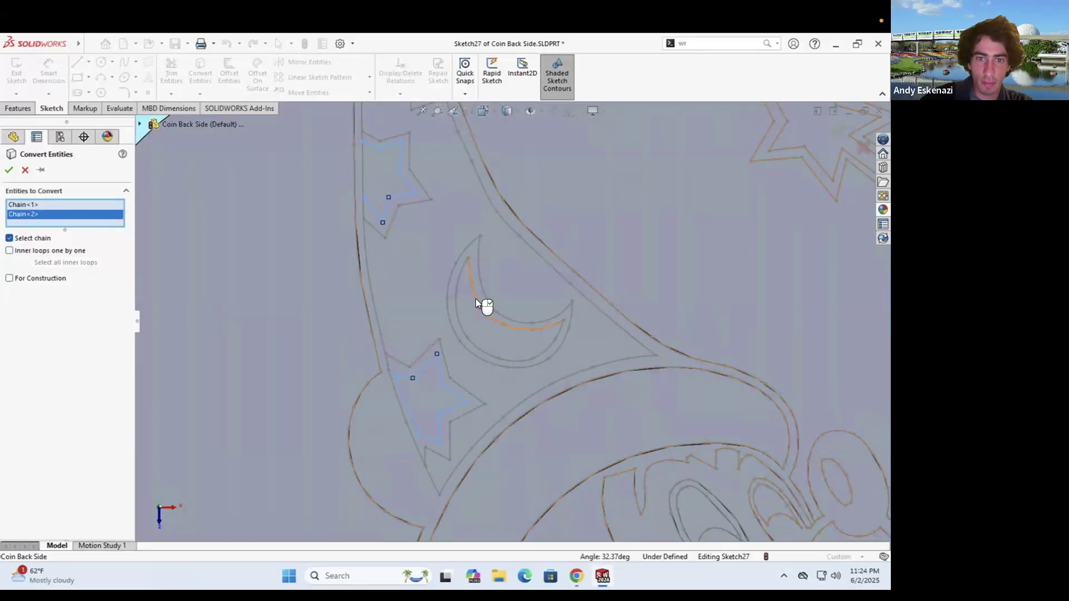
click(475, 299)
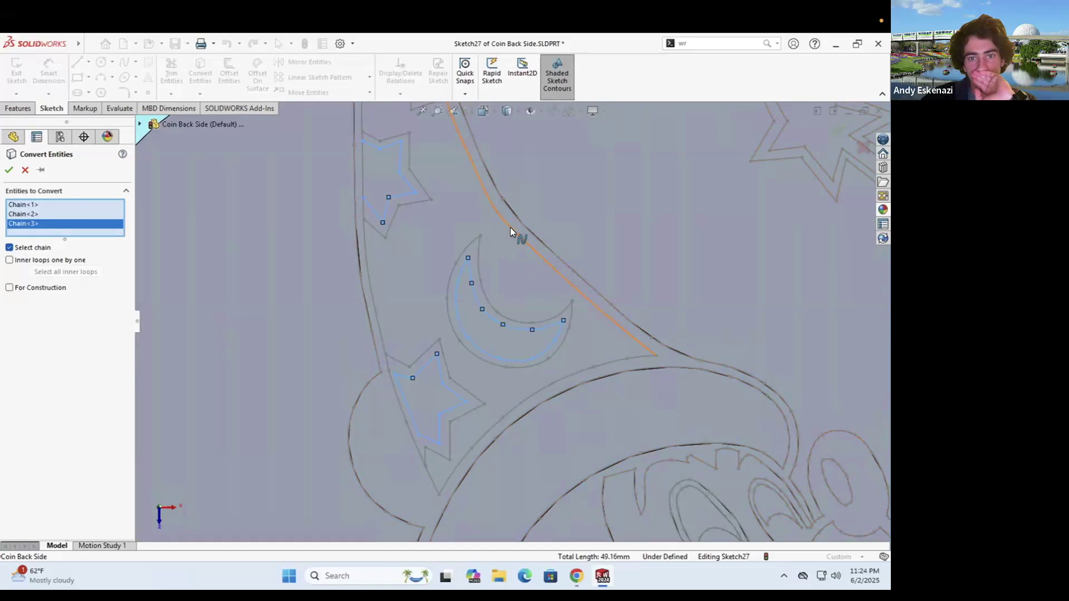
click(510, 227)
Add both outlines of the hat's tip star and the outer outlines of the other stars and moon, and convert all selected chains
scroll(395, 338, up, 2)
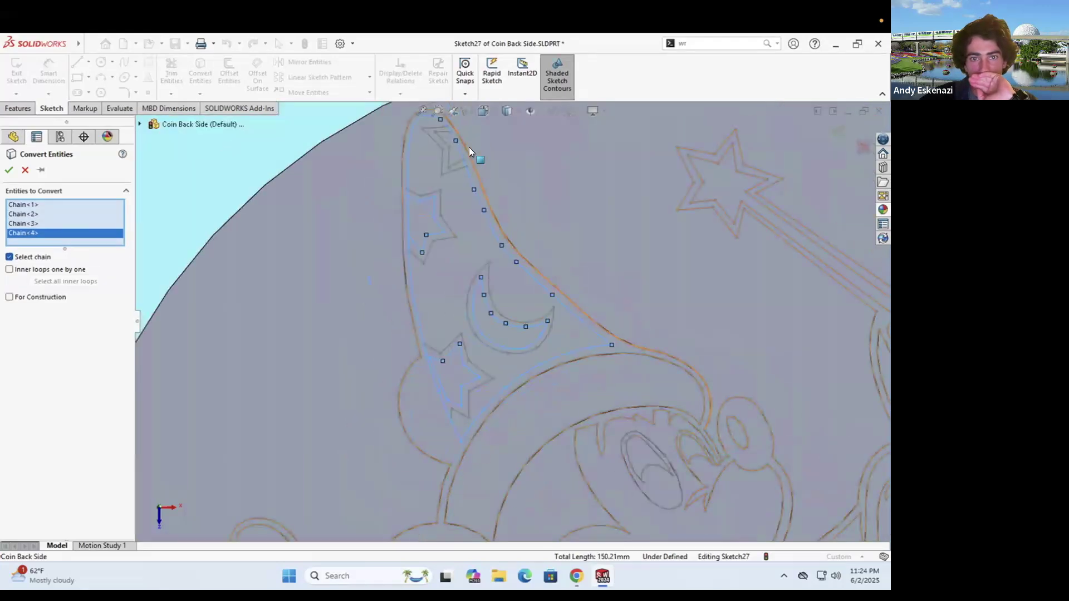
scroll(446, 145, down, 3)
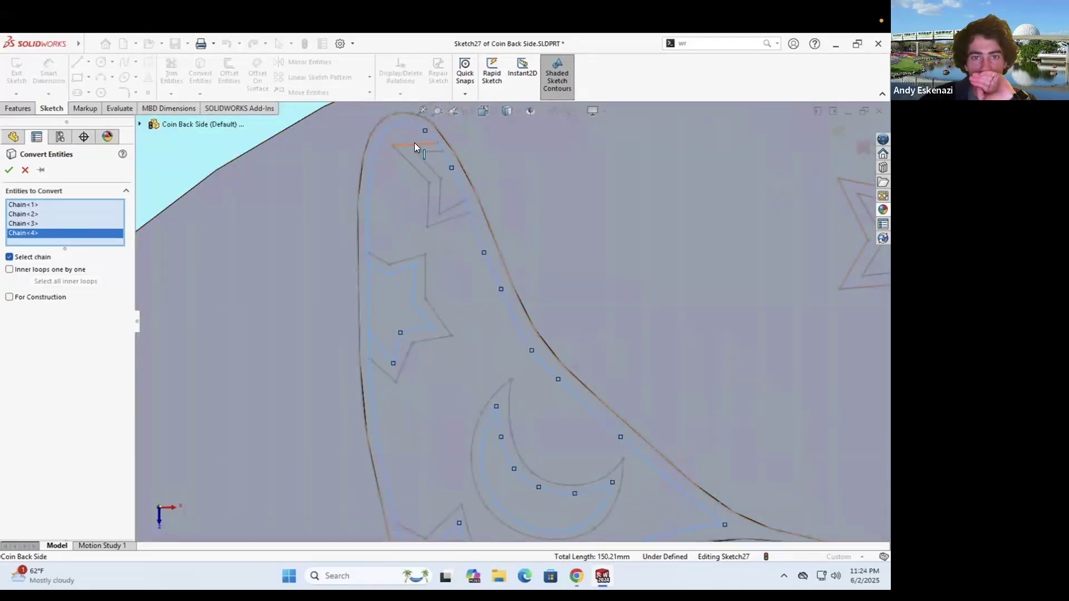
click(414, 145)
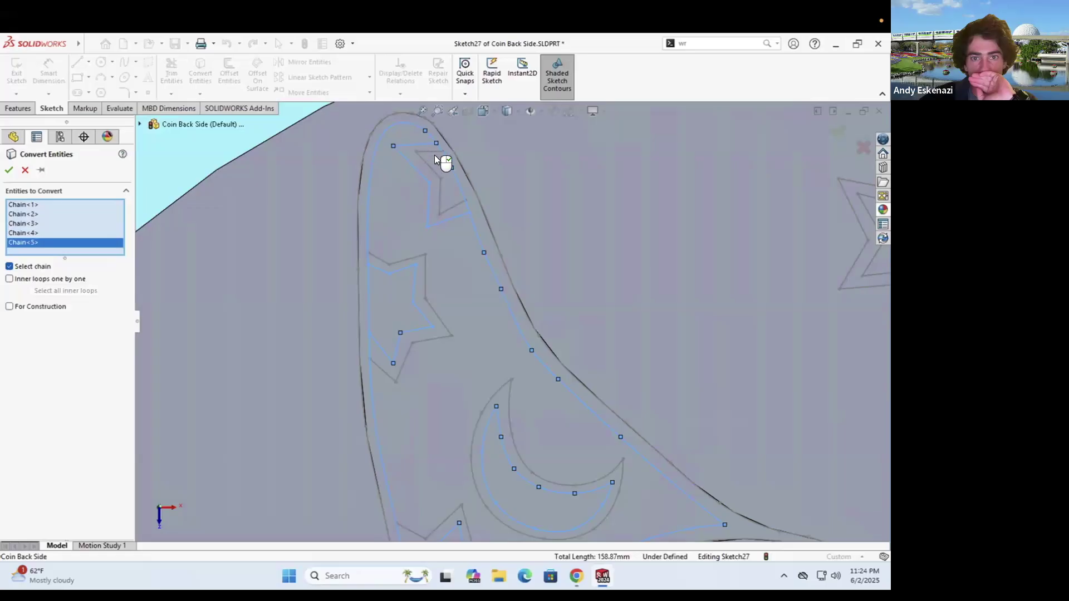
click(433, 152)
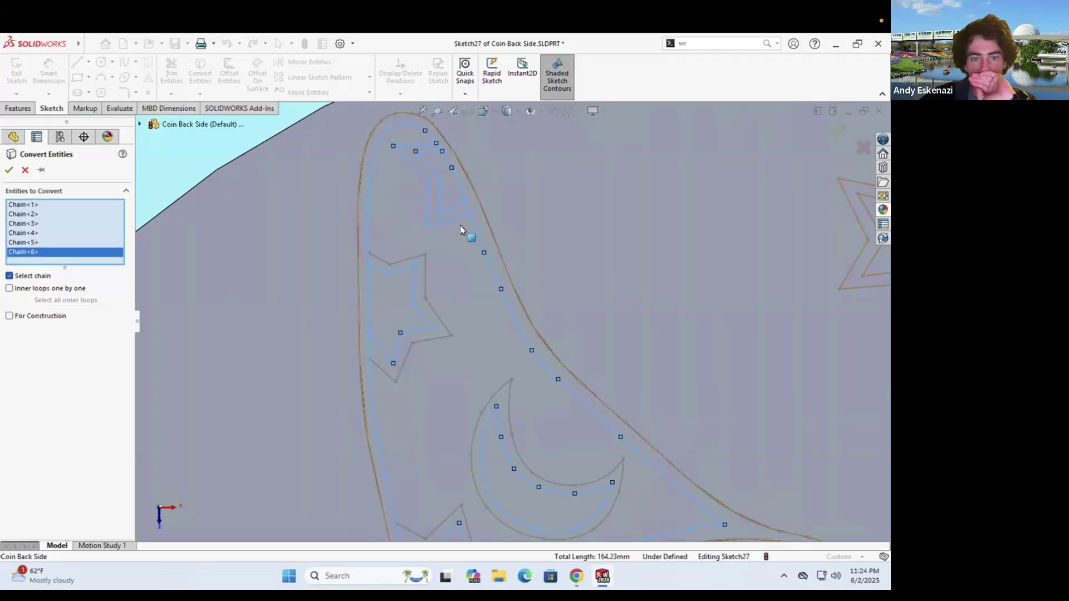
scroll(429, 307, up, 4)
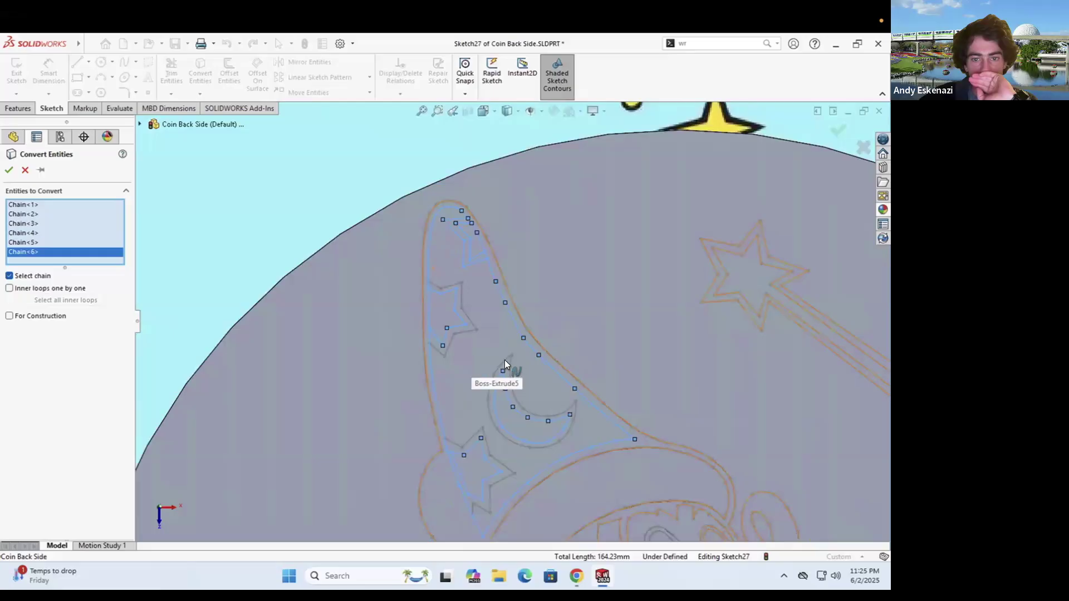
click(448, 282)
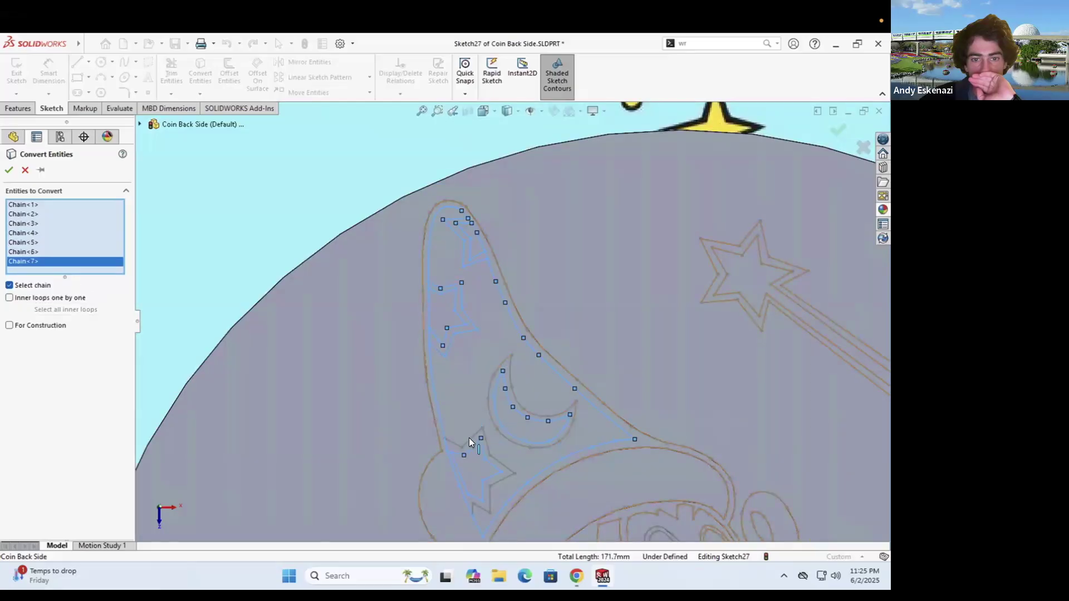
click(468, 438)
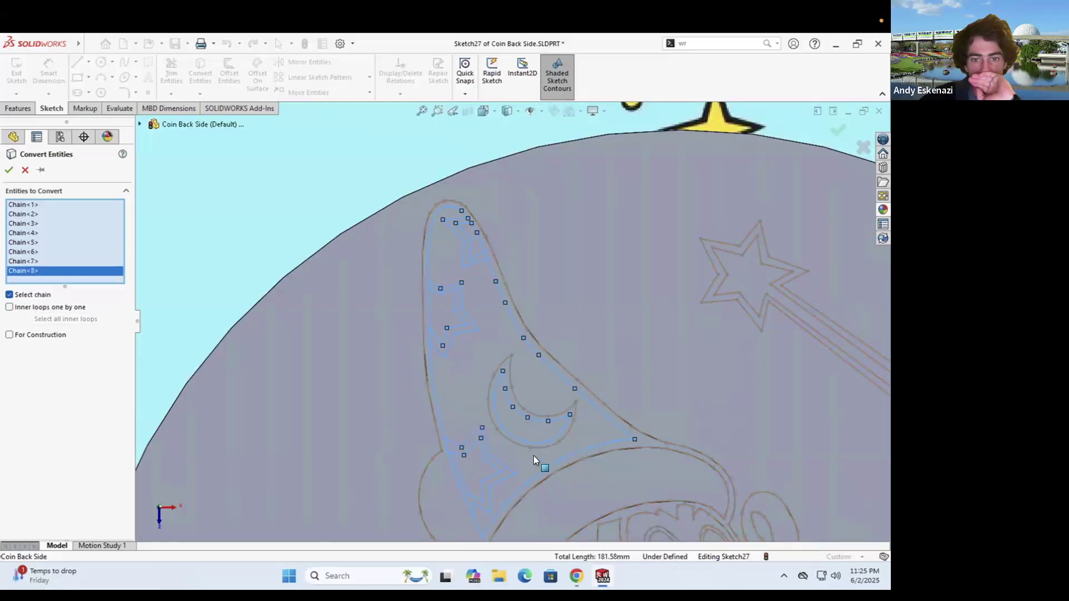
click(531, 411)
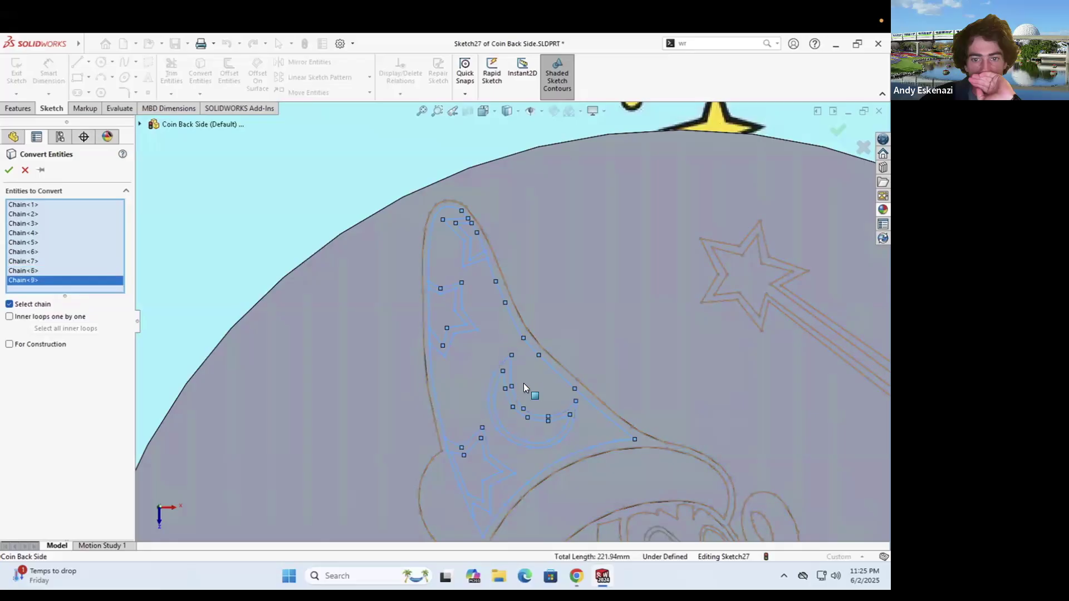
click(8, 171)
click(18, 108)
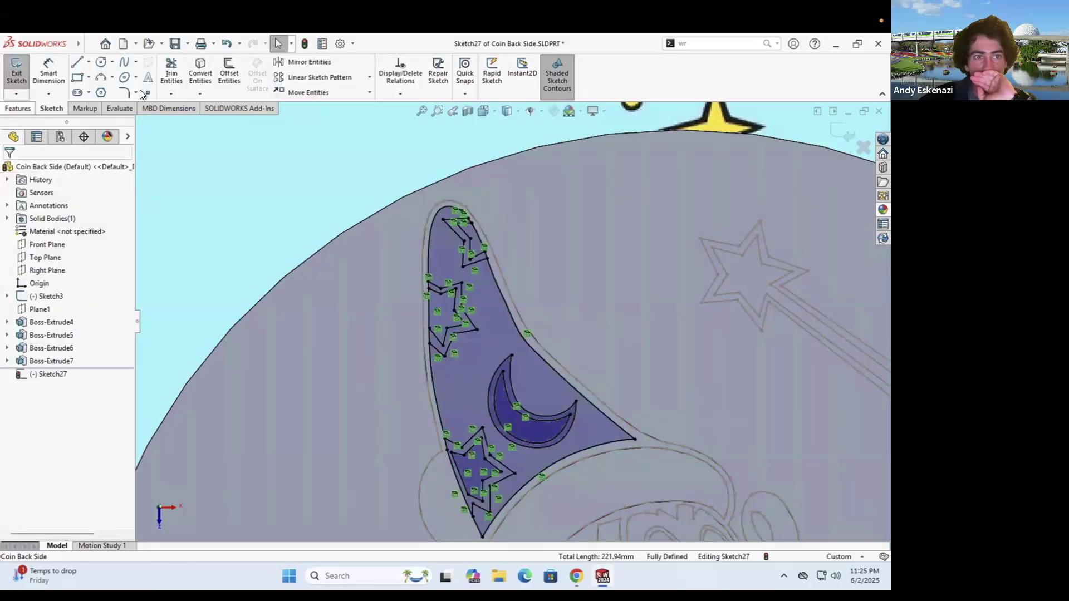
click(179, 71)
click(487, 309)
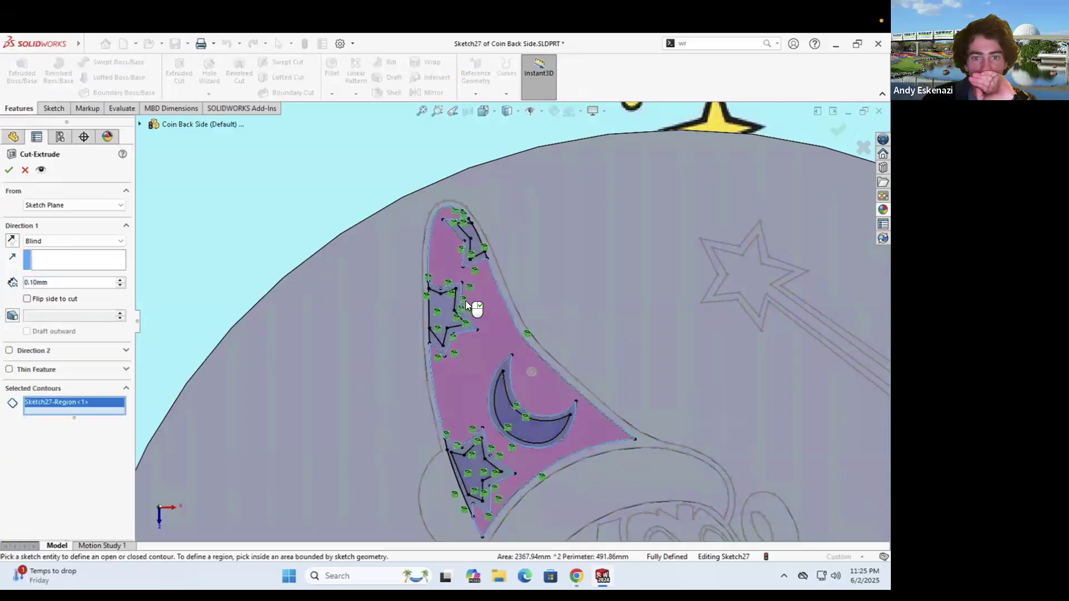
scroll(456, 304, down, 5)
click(407, 327)
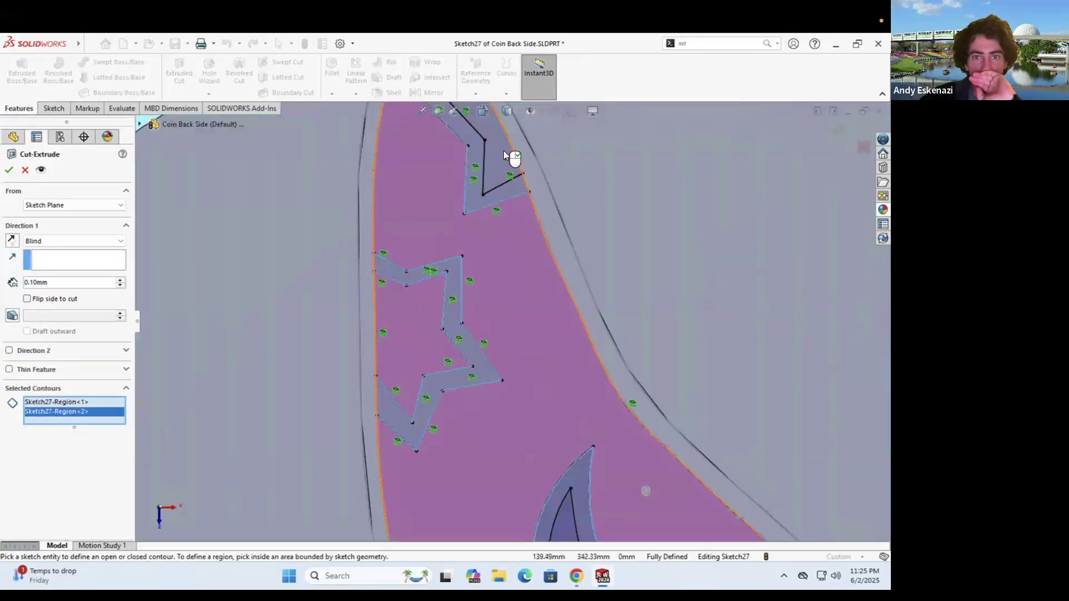
click(503, 150)
scroll(464, 233, up, 4)
scroll(543, 455, down, 3)
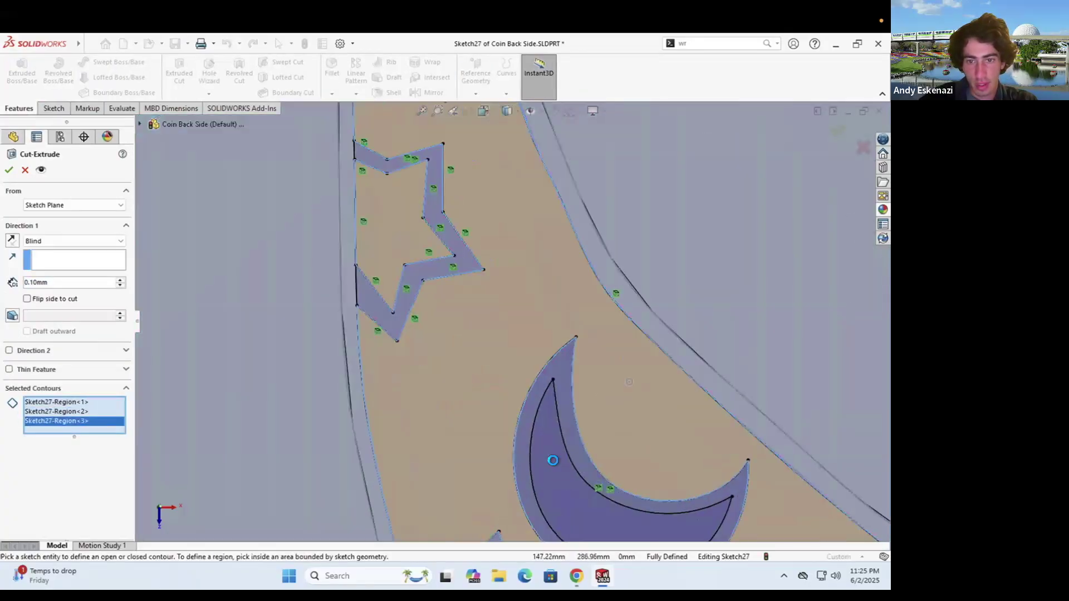
click(550, 461)
scroll(502, 450, up, 3)
scroll(467, 475, down, 3)
click(468, 476)
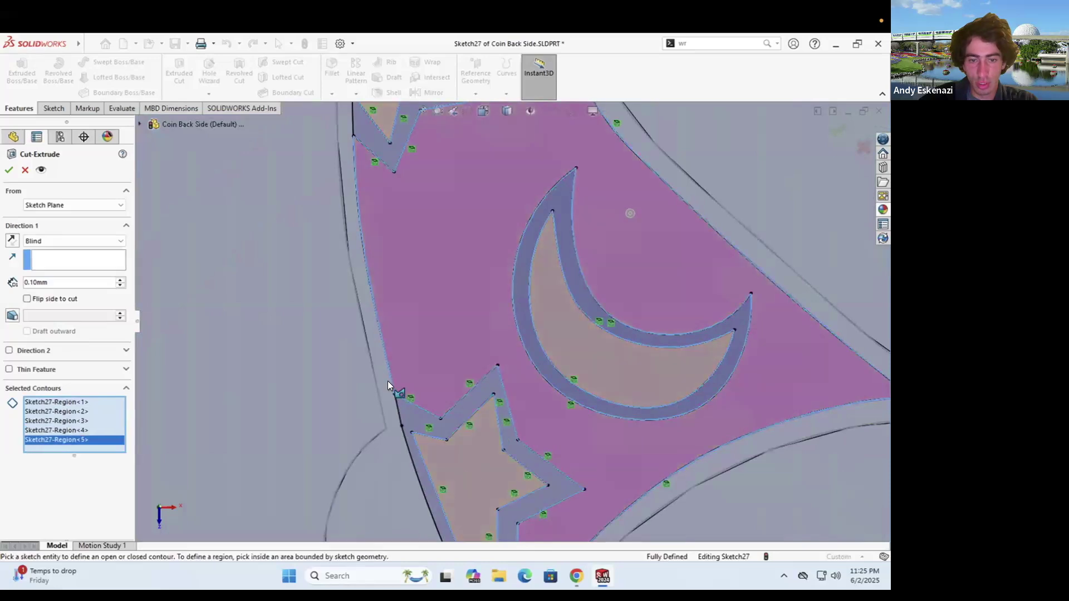
scroll(391, 380, up, 3)
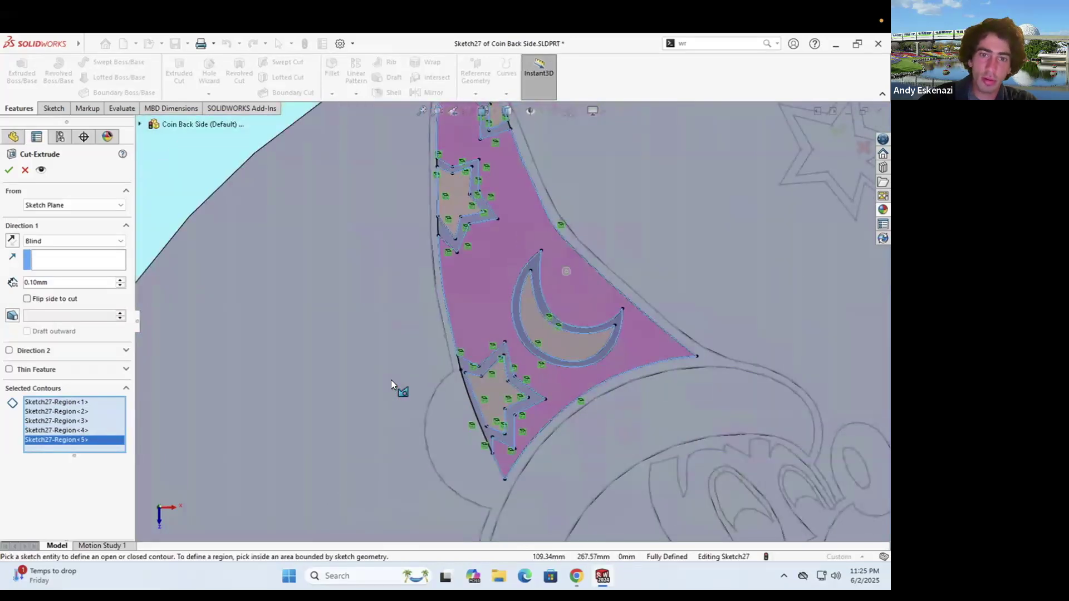
click(25, 169)
Extrude the inner regions of the three hat stars and the moon as a 0.10 mm boss merged with the body
click(31, 72)
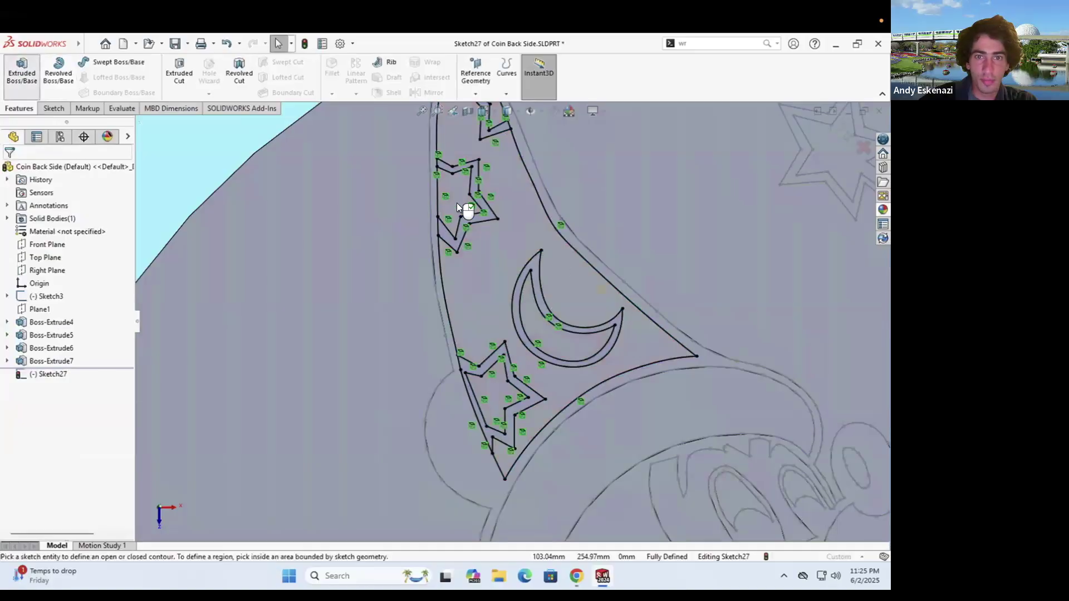
click(457, 199)
click(534, 323)
click(483, 392)
scroll(487, 373, up, 2)
scroll(500, 188, down, 4)
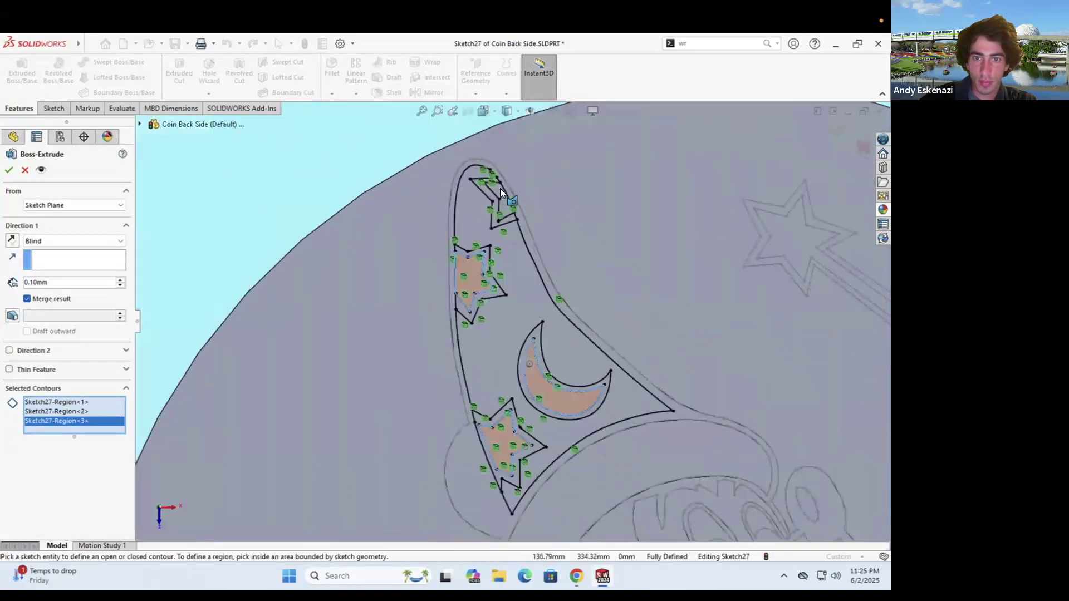
click(503, 192)
right_click(411, 220)
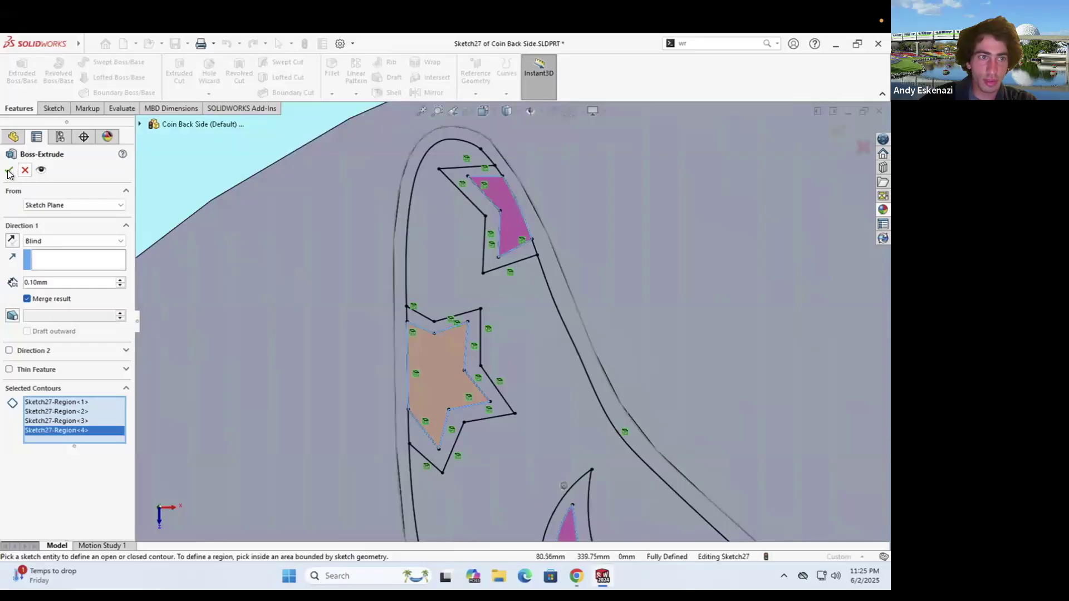
key(Escape)
Temporarily hide Sketch3 to inspect the newly extruded stars and moon, and show the sketch again
mouse_move(462, 349)
middle_down()
mouse_move(451, 202)
mouse_move(437, 227)
mouse_move(456, 272)
mouse_move(452, 261)
middle_up()
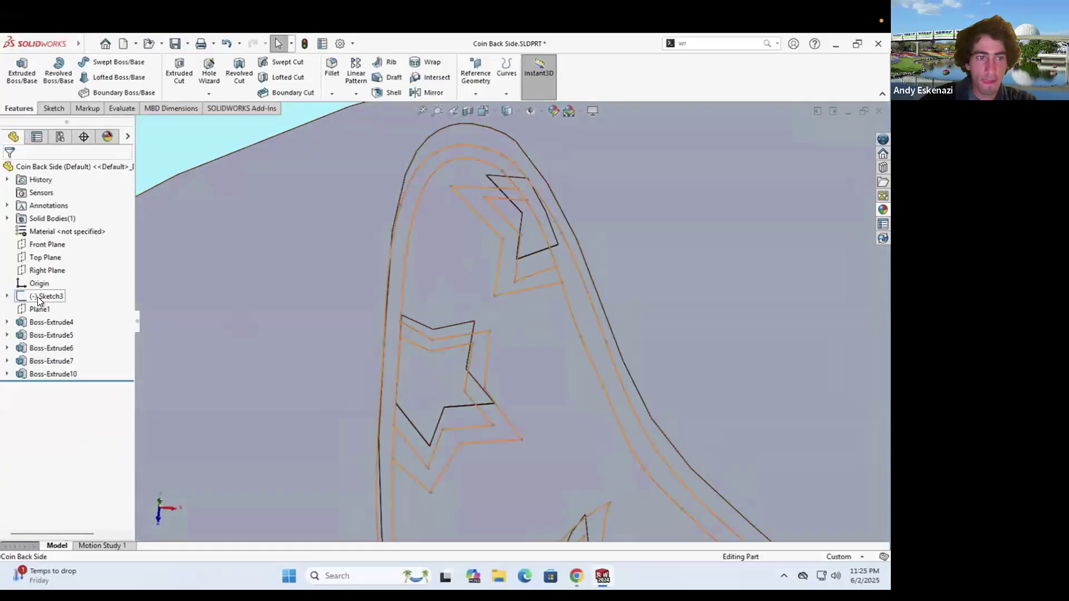
right_click(38, 296)
click(49, 281)
mouse_move(342, 299)
middle_down()
mouse_move(465, 316)
mouse_move(471, 401)
middle_up()
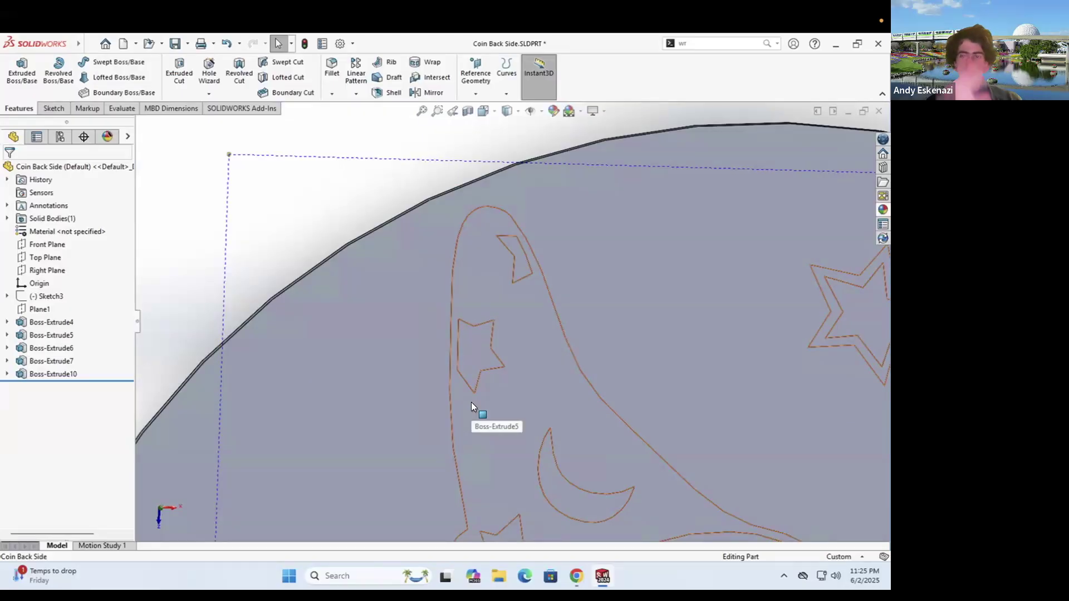
right_click(37, 292)
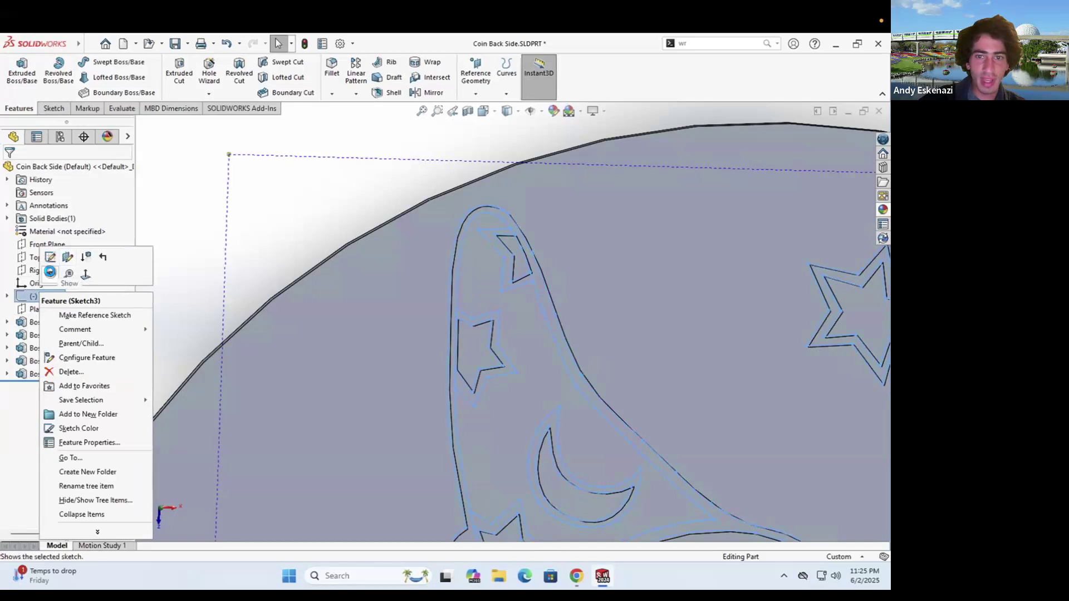
click(50, 272)
Start a new sketch on the hat's raised face surrounding the stars and moon
click(53, 109)
click(23, 80)
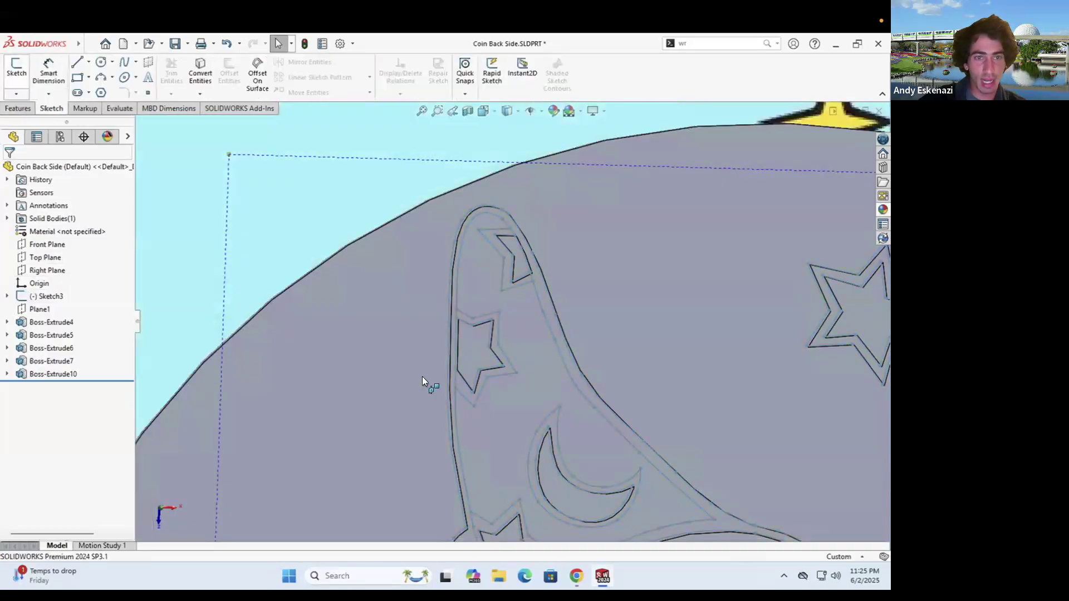
click(528, 373)
scroll(419, 212, down, 5)
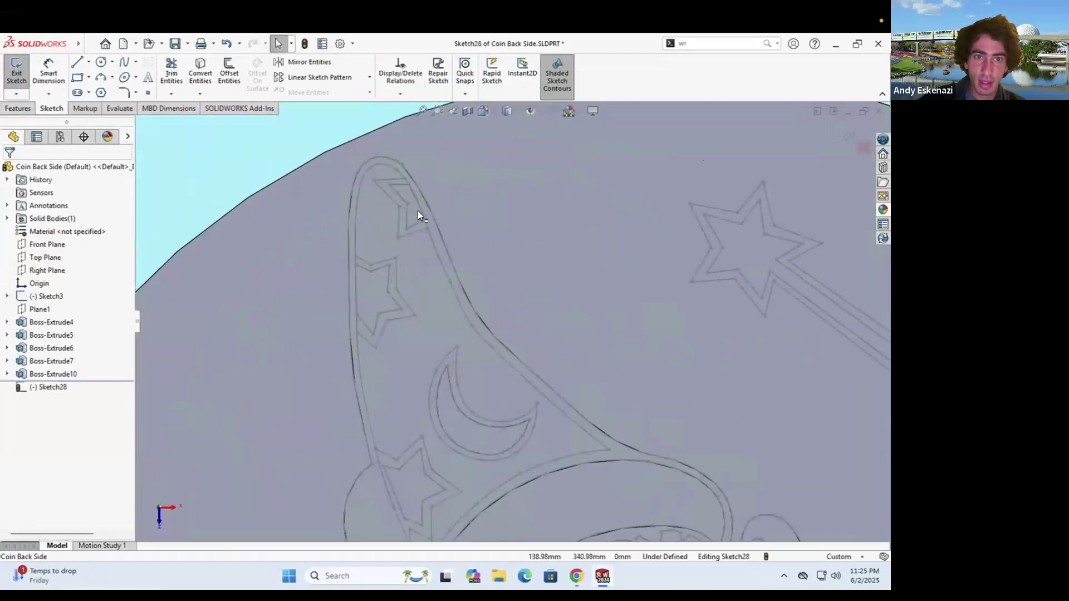
Convert the hat's inner border and the outer outlines of its three stars and moon into sketch entities
scroll(418, 211, down, 3)
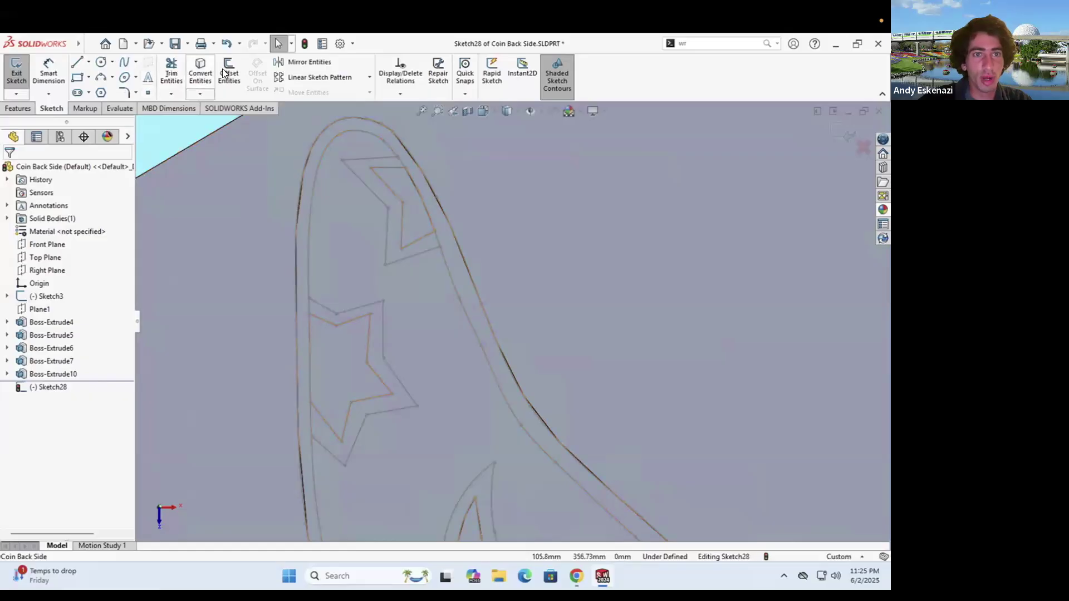
click(201, 73)
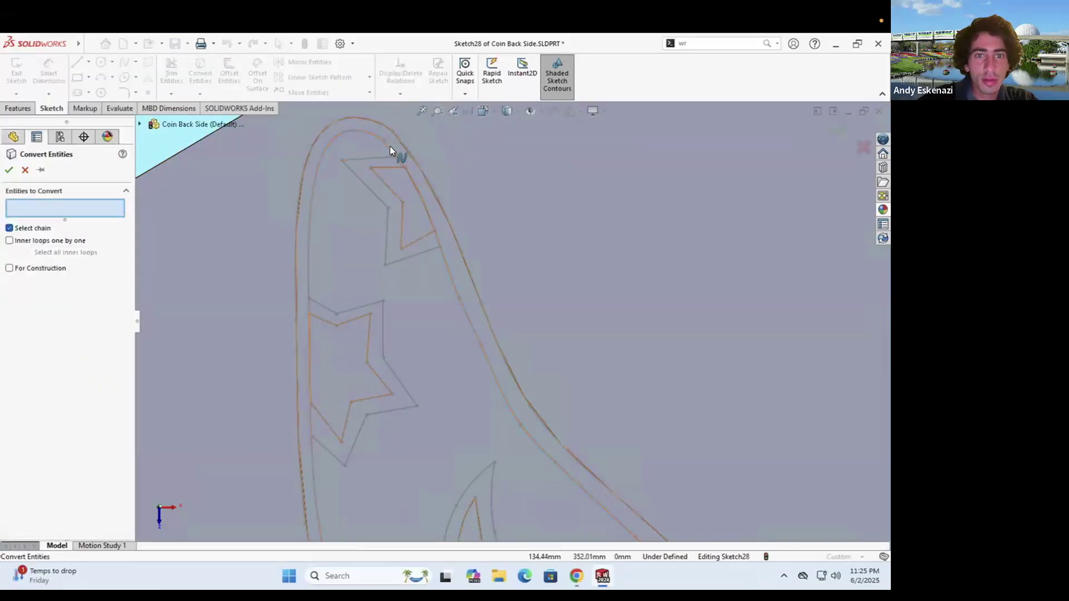
click(388, 146)
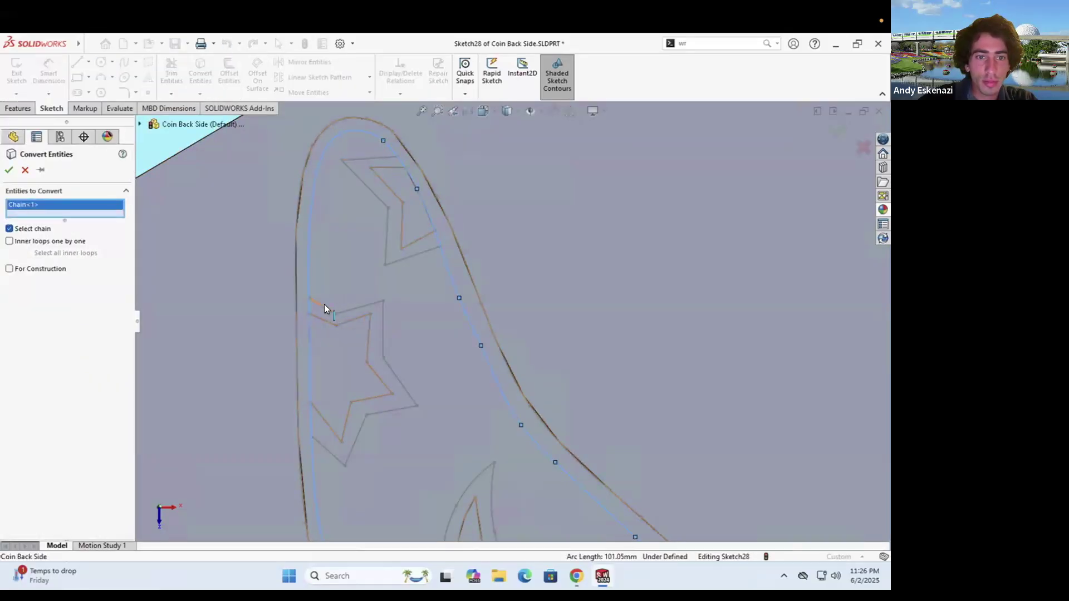
click(324, 304)
click(385, 234)
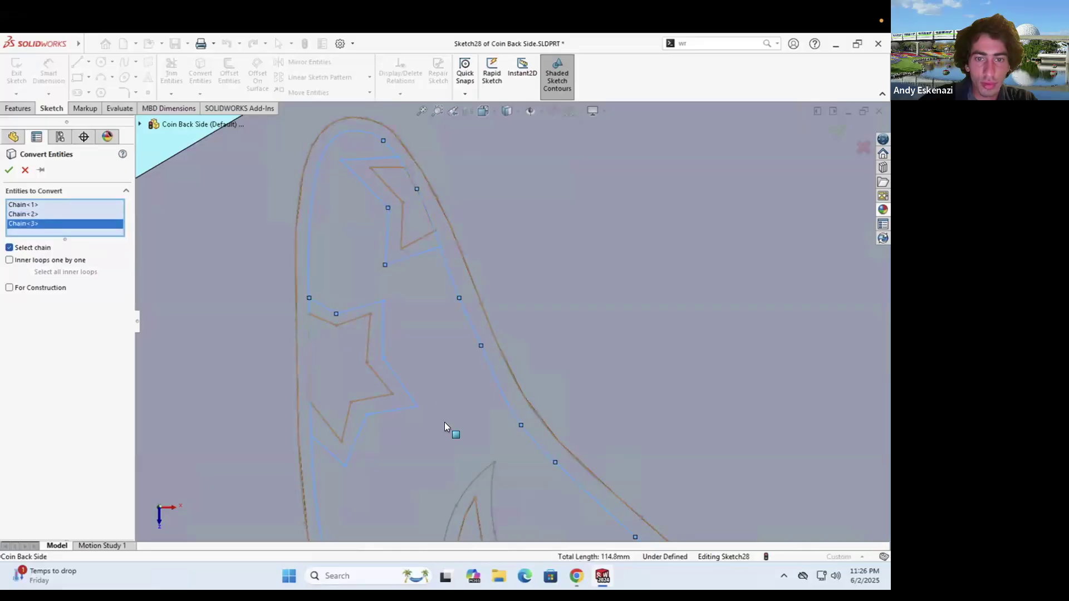
scroll(444, 423, down, 5)
scroll(465, 432, up, 5)
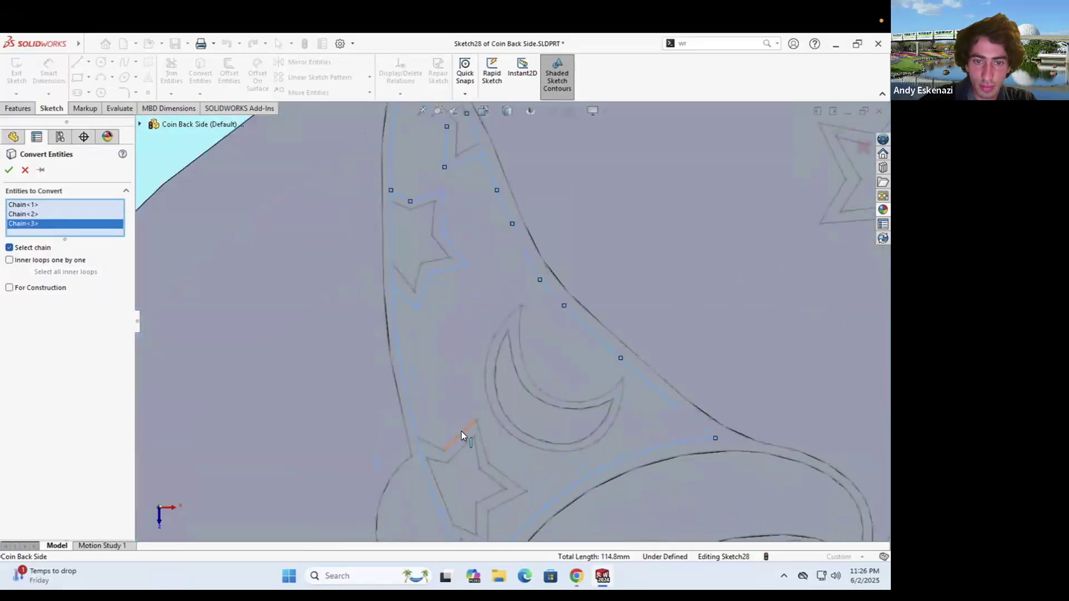
click(460, 430)
click(483, 385)
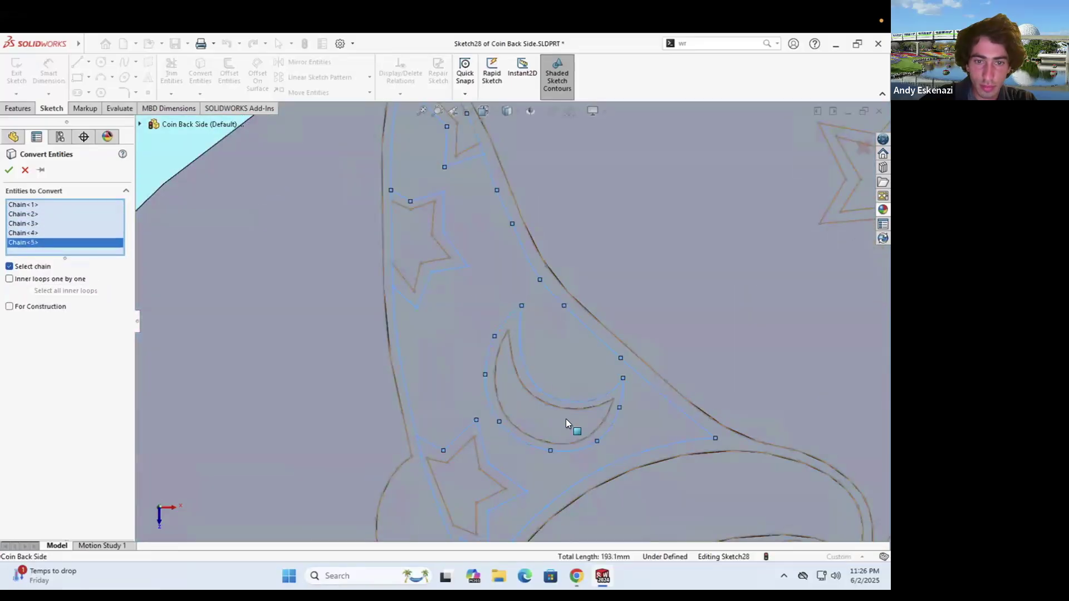
click(8, 170)
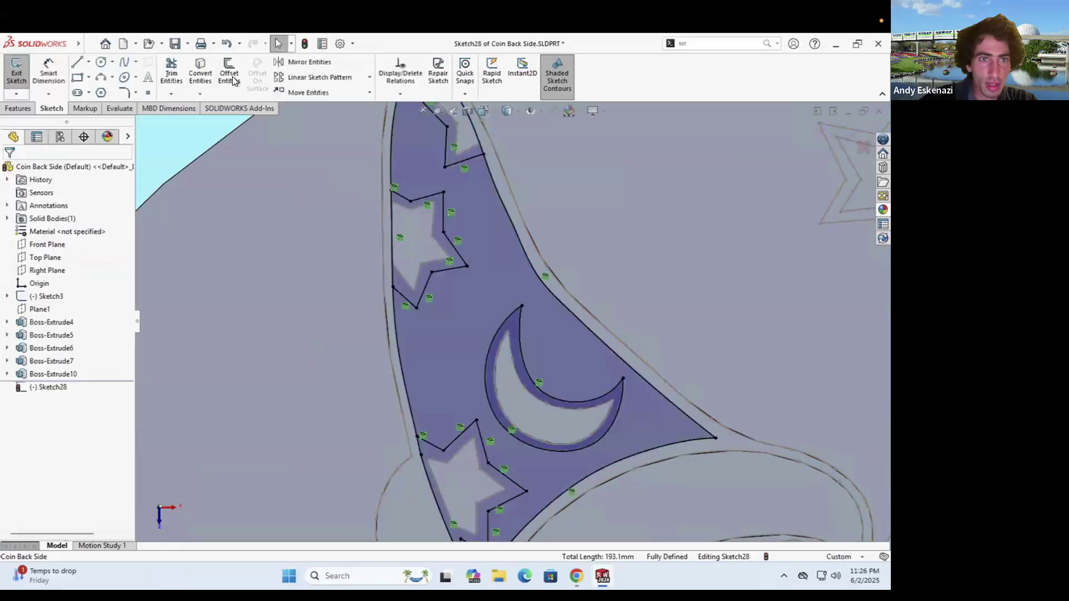
Trim away the hat border segments running across the three stars, using Trim to closest
click(172, 73)
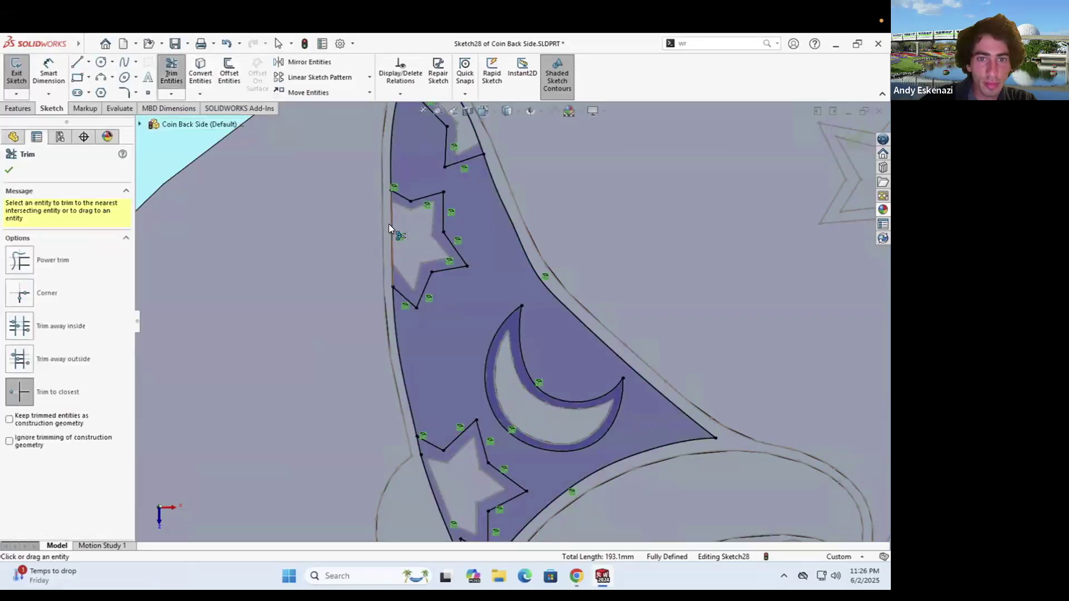
scroll(512, 322, up, 2)
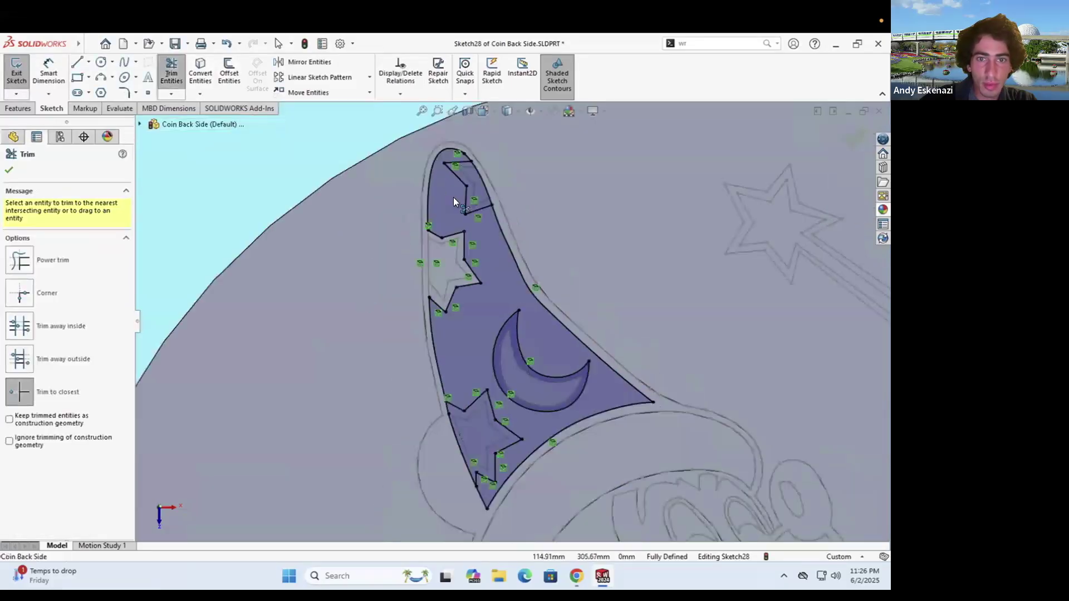
click(485, 189)
click(462, 459)
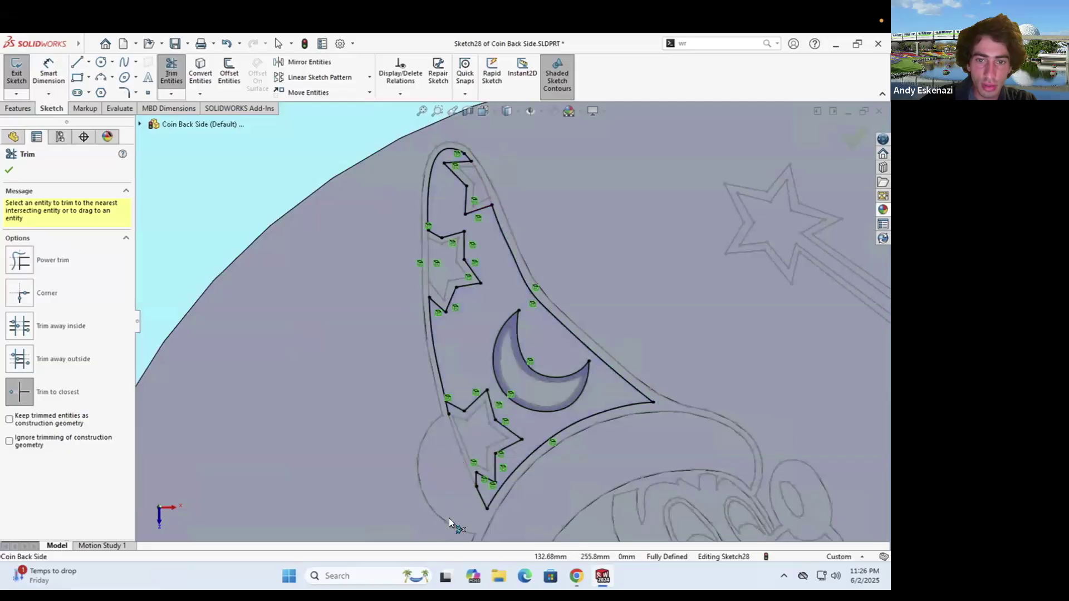
scroll(522, 326, down, 2)
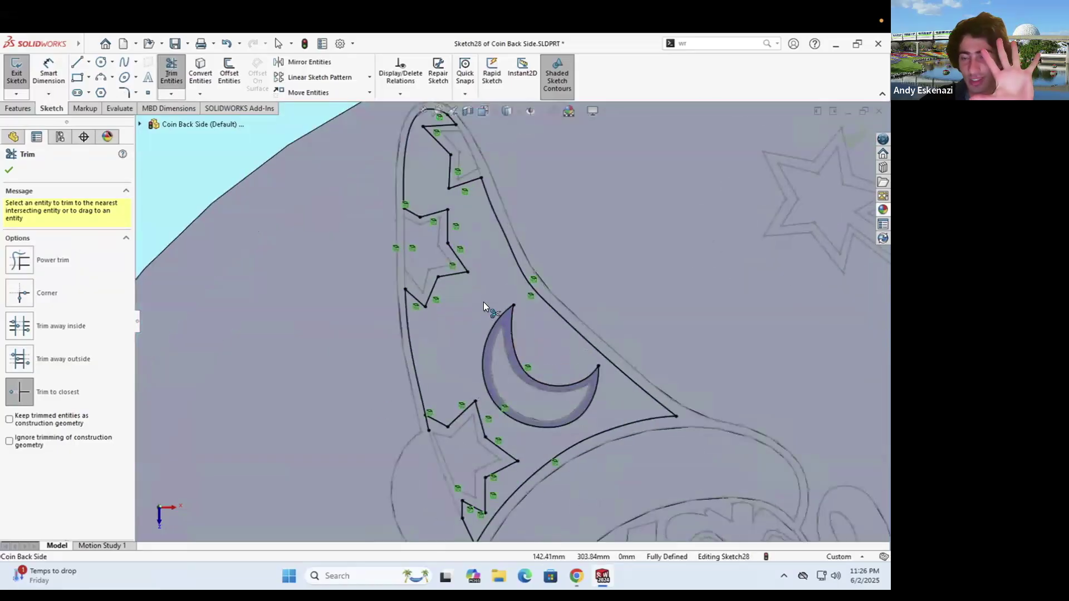
Cut the hat region surrounding the stars and moon with a 0.10 mm blind extruded cut
click(18, 108)
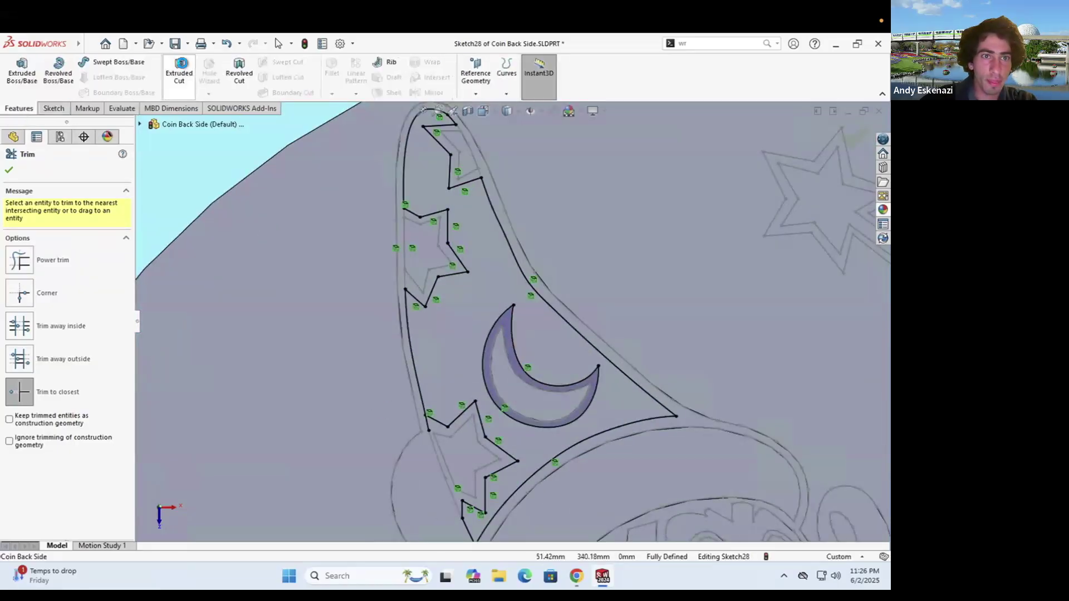
click(179, 73)
click(482, 288)
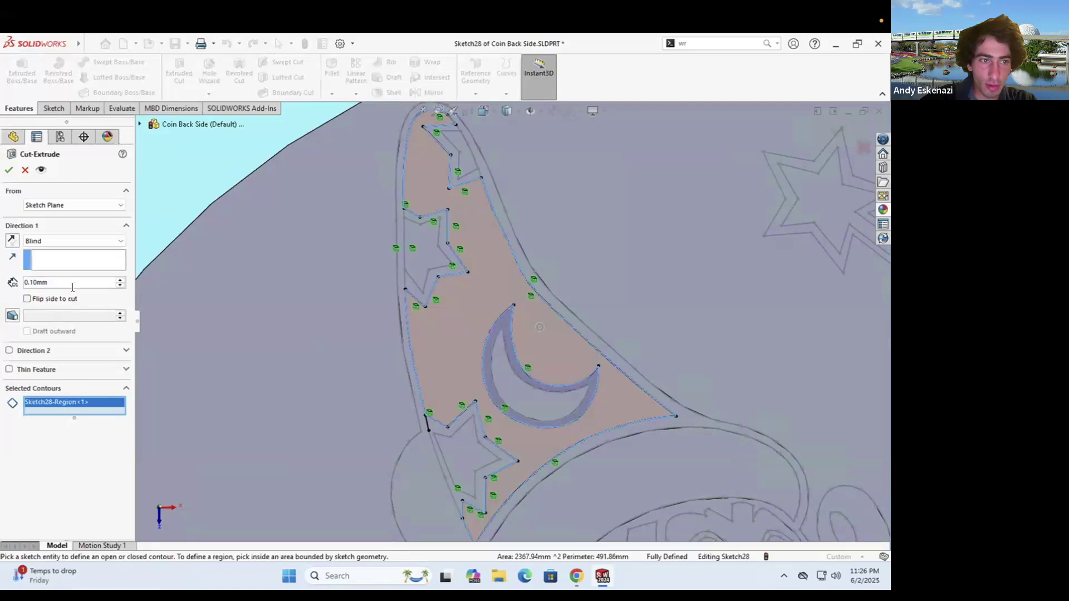
click(9, 170)
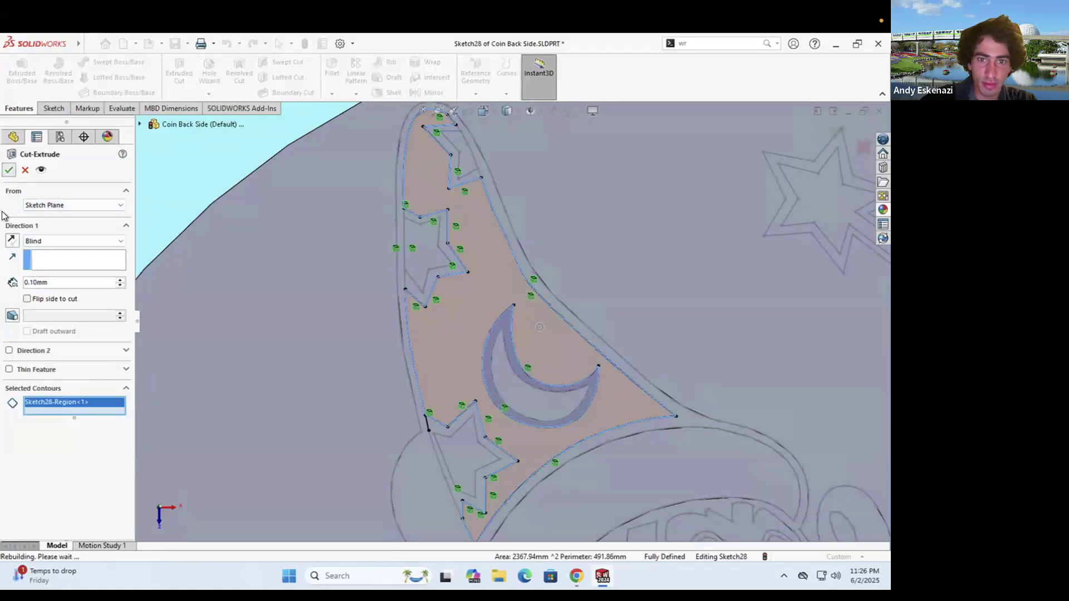
click(410, 280)
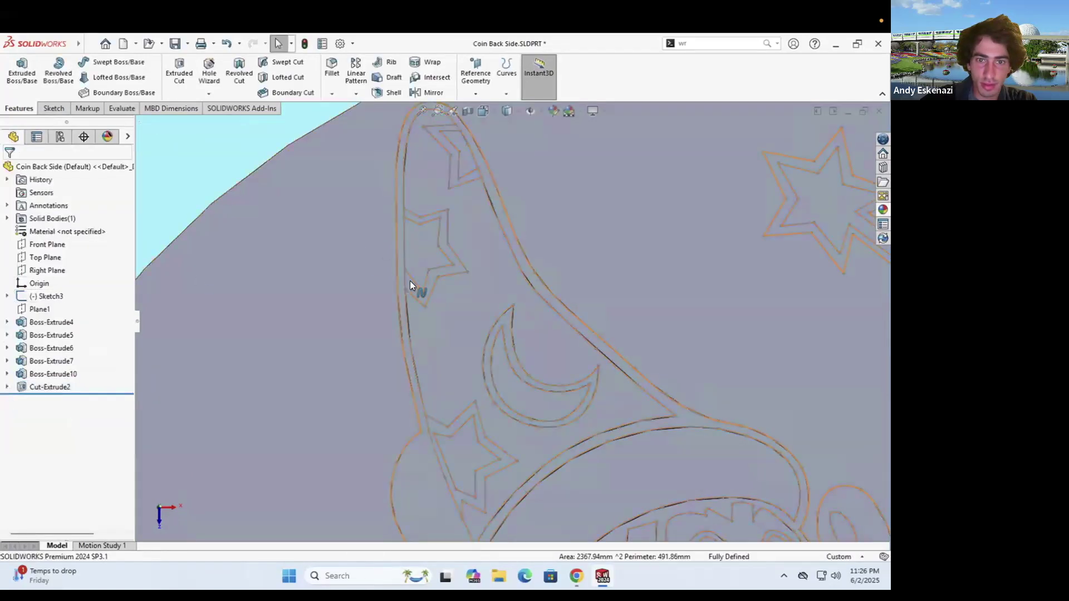
Hide Sketch3 and look over the whole coin with its finished relief
right_click(44, 294)
click(74, 256)
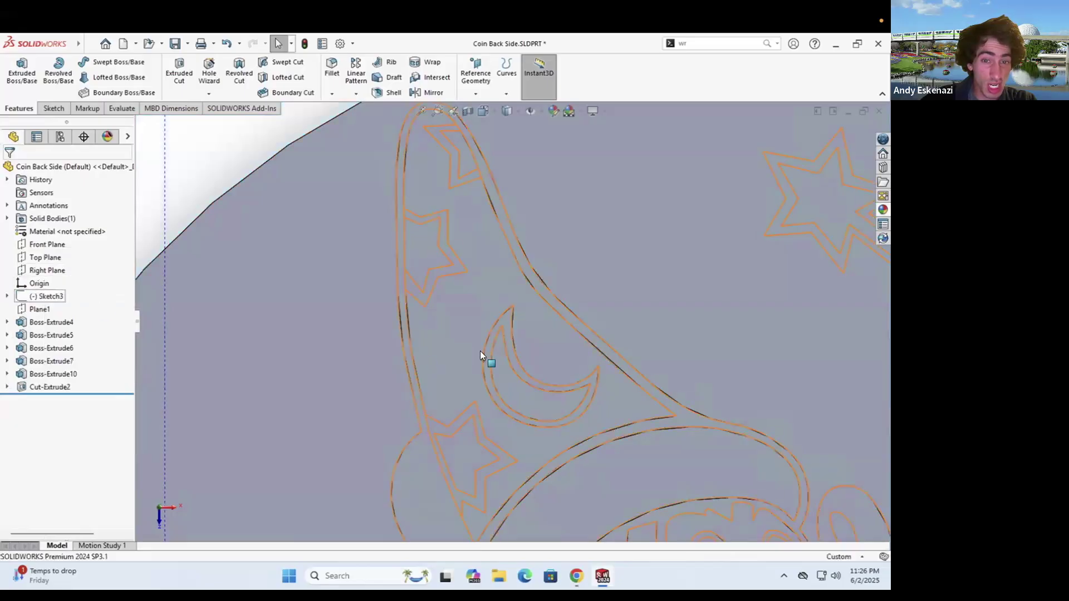
scroll(509, 317, up, 4)
scroll(245, 310, up, 2)
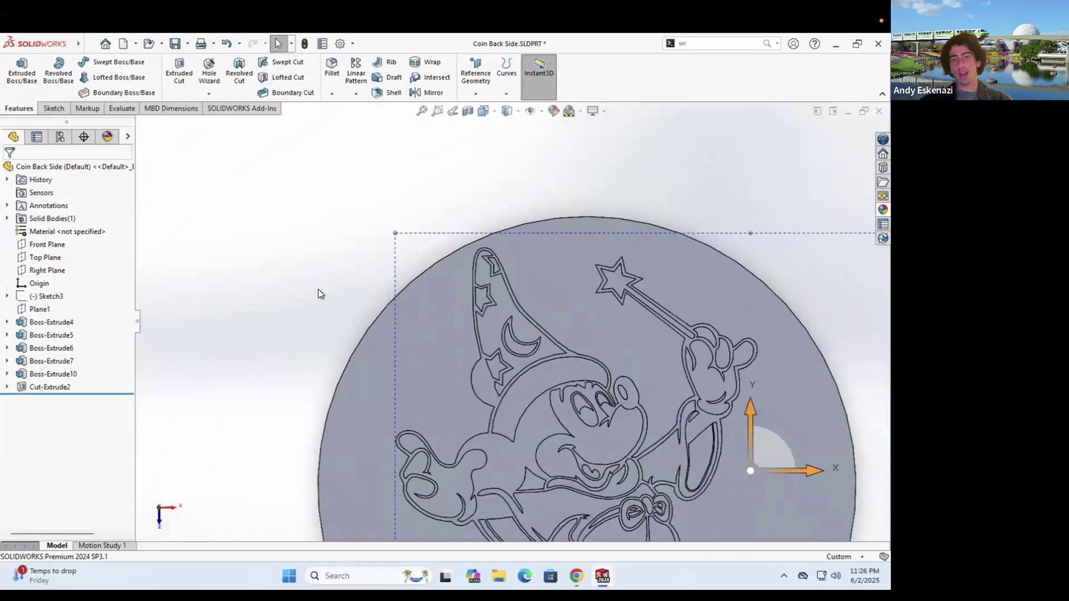
scroll(383, 222, up, 3)
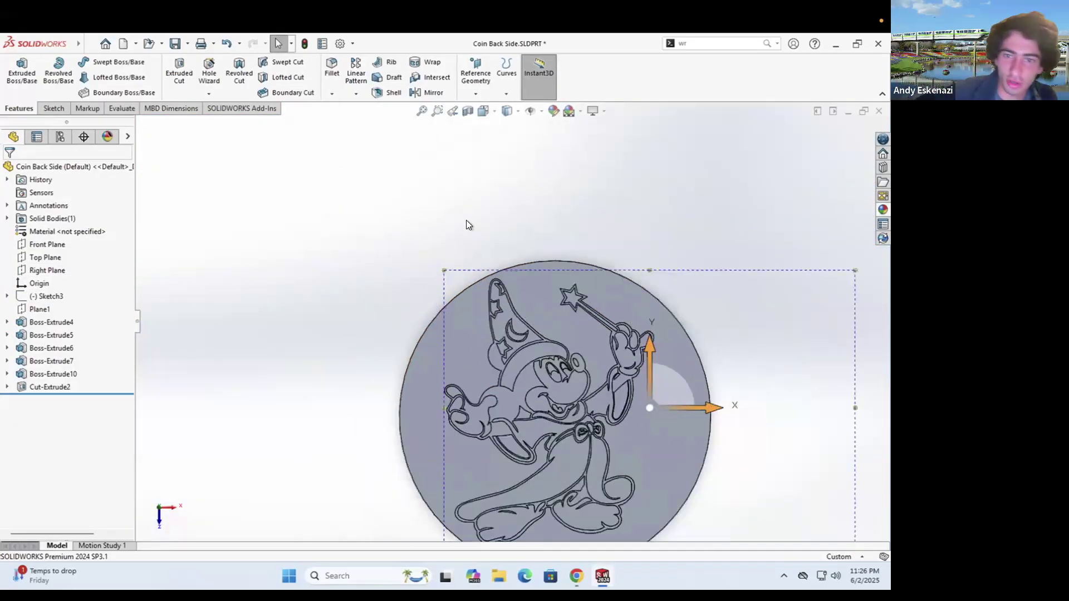
scroll(489, 325, up, 2)
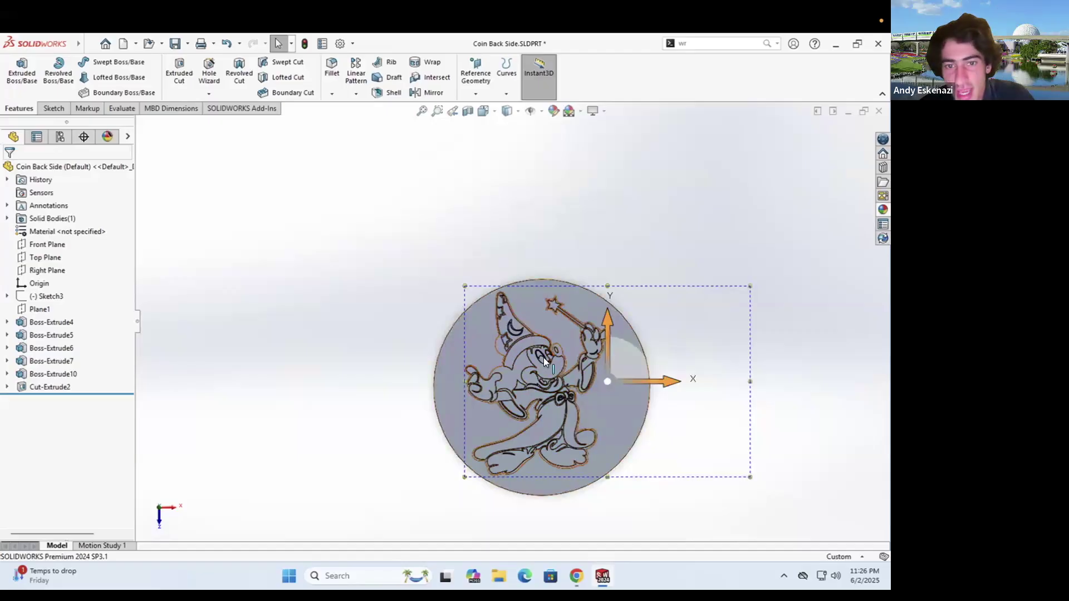
scroll(424, 374, down, 3)
Apply the brushed brass appearance to the whole body of the coin back side
right_click(412, 344)
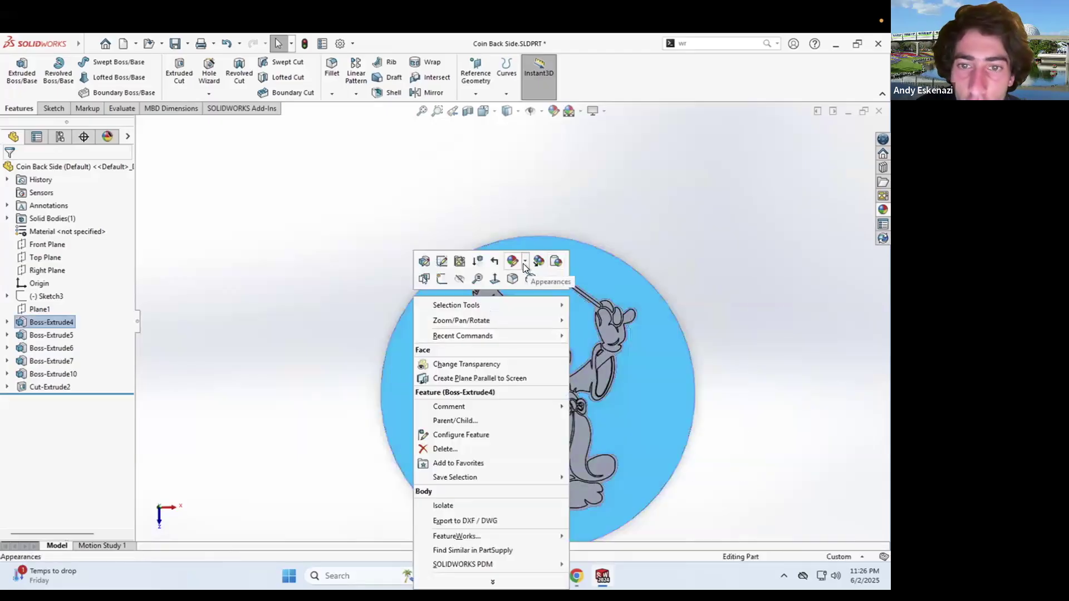
click(523, 261)
click(533, 313)
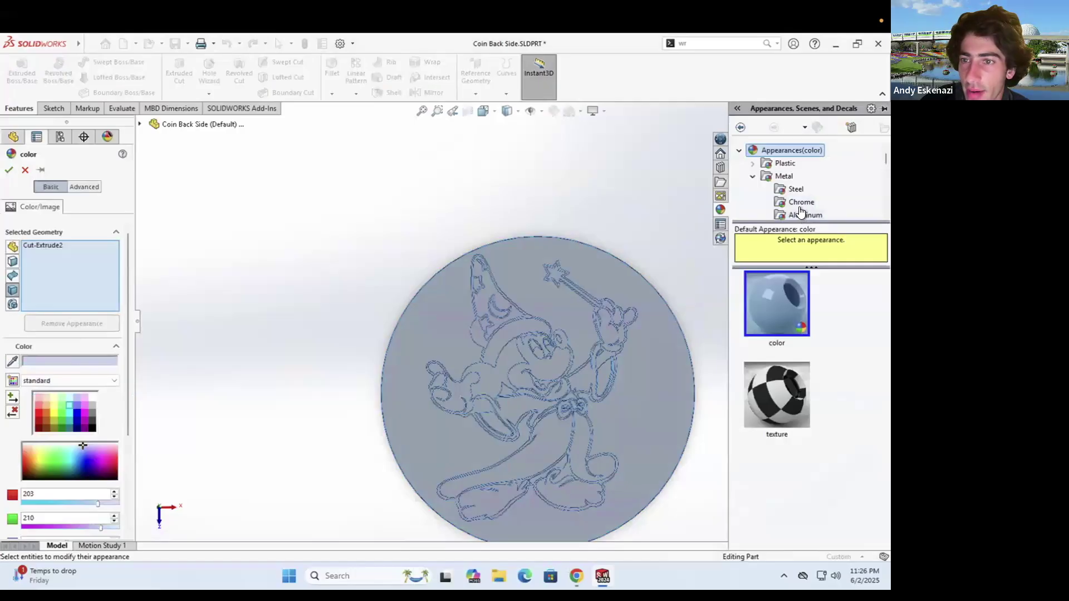
scroll(801, 207, down, 1)
click(796, 202)
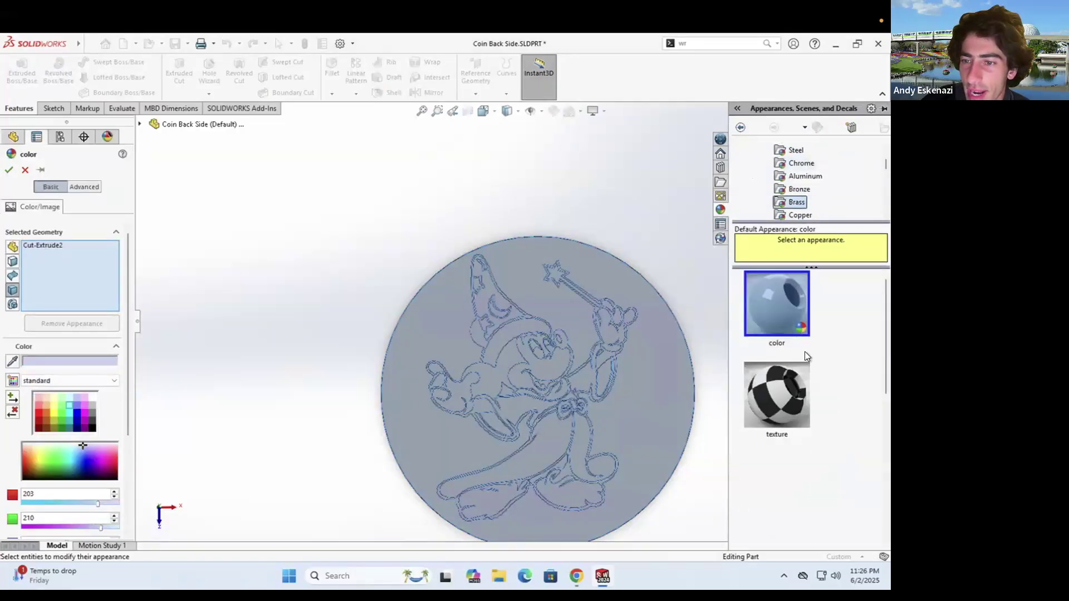
click(777, 393)
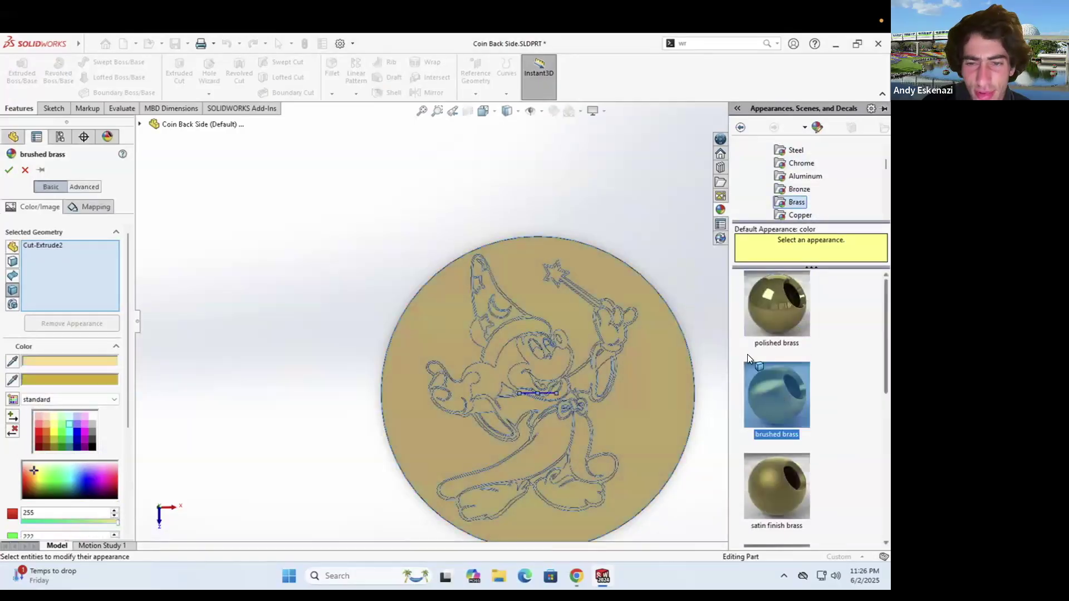
click(795, 191)
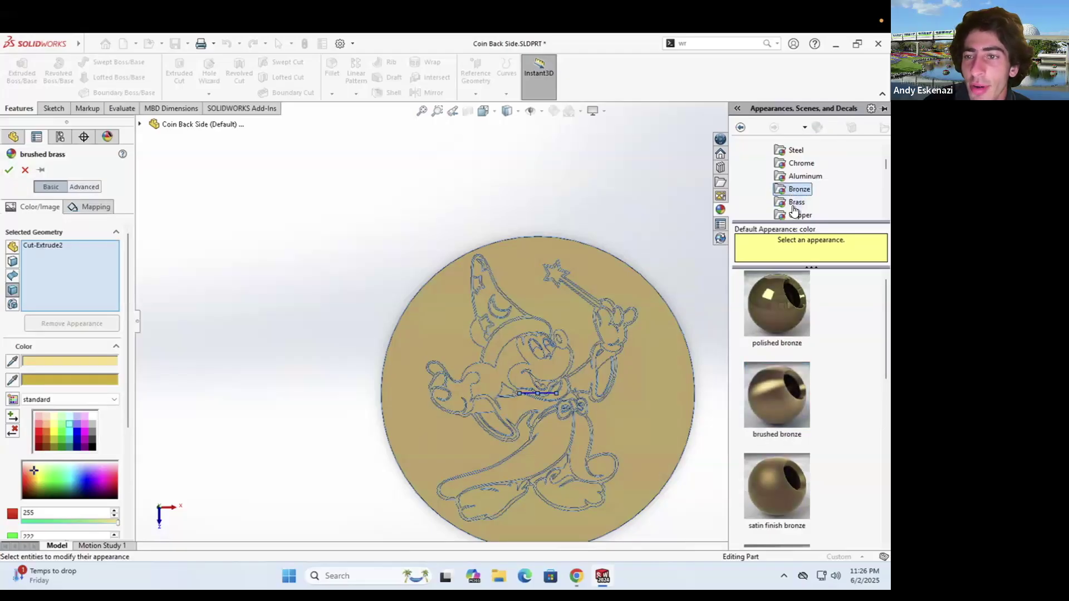
click(795, 204)
click(773, 402)
click(12, 169)
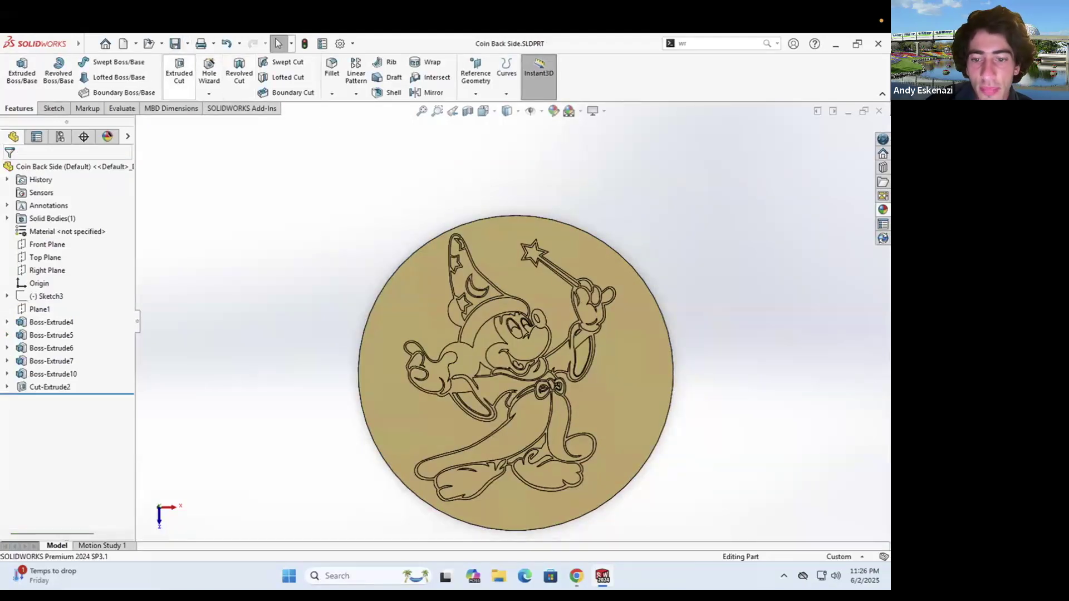
Switch to the Commemorative Coin part and apply the brushed brass appearance to its body
mouse_move(602, 575)
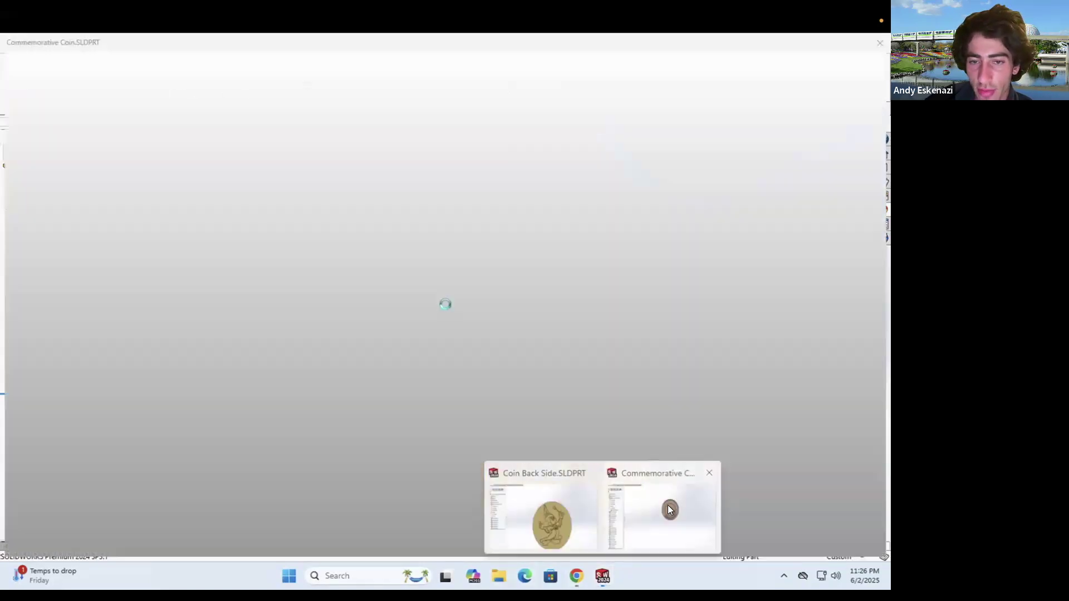
click(668, 509)
click(515, 264)
right_click(519, 266)
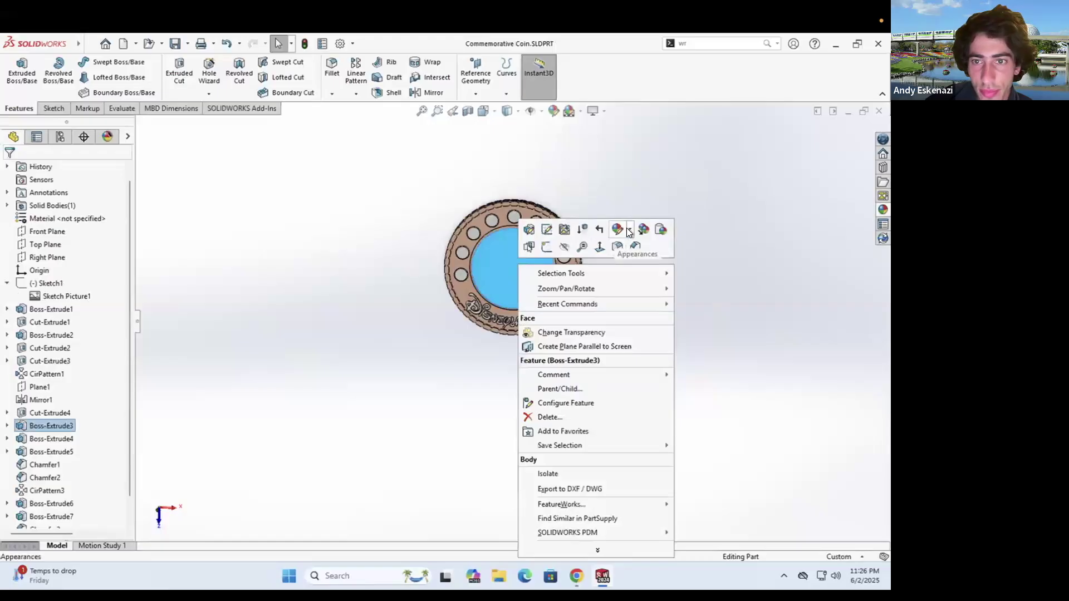
click(617, 228)
click(634, 292)
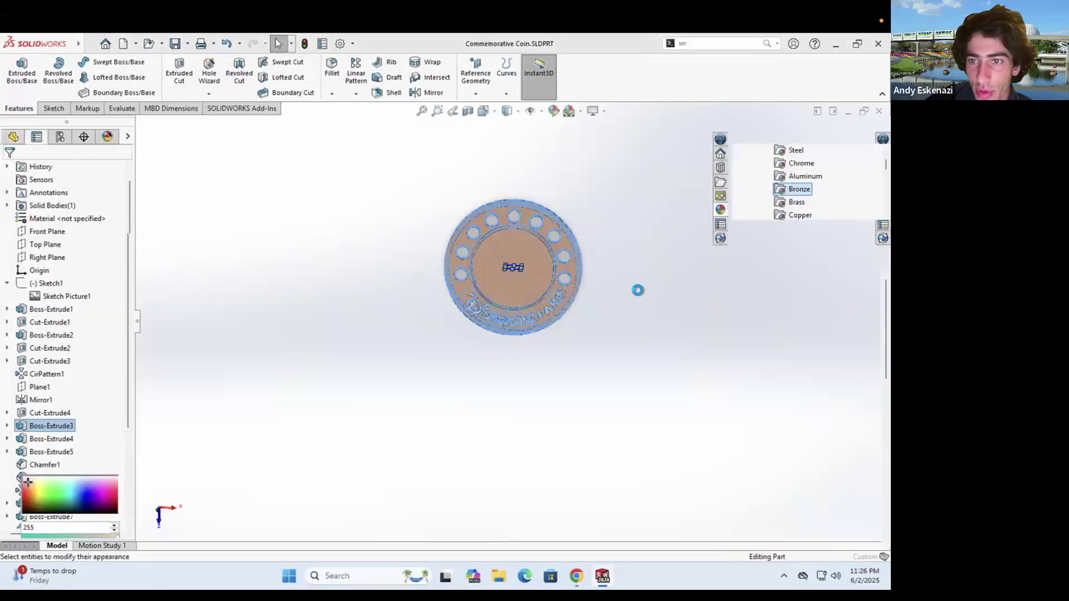
click(797, 204)
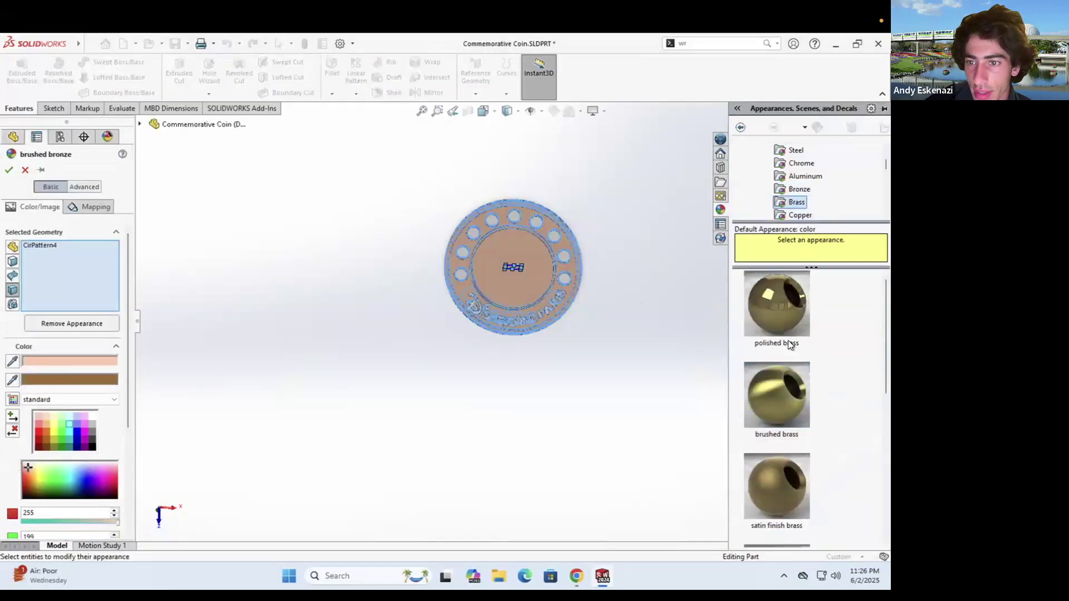
click(783, 396)
middle_drag(396, 319, 524, 337)
click(9, 171)
Inspect both faces of the coin and measure the diameter of the central circle on the 2025 side
middle_drag(263, 287, 632, 267)
scroll(424, 256, down, 5)
middle_drag(425, 255, 405, 259)
middle_drag(483, 336, 134, 268)
click(119, 109)
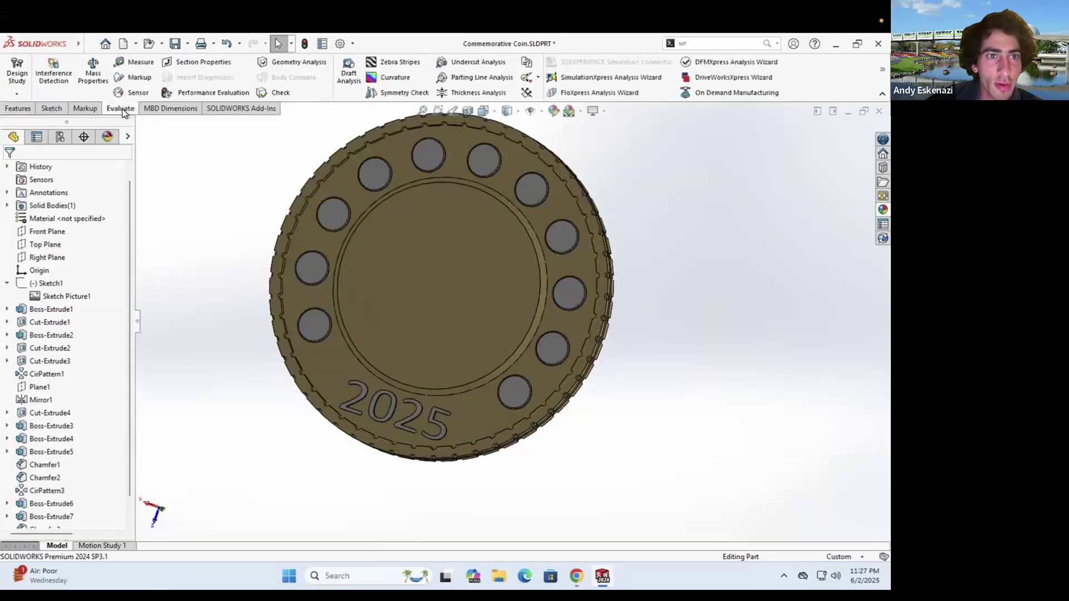
click(135, 60)
click(349, 245)
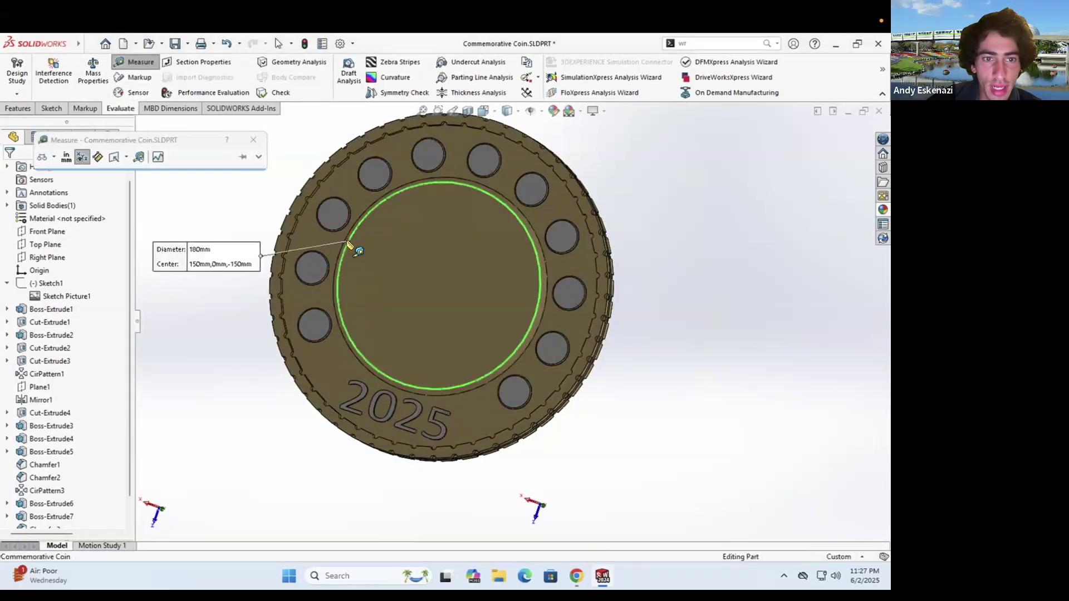
click(250, 139)
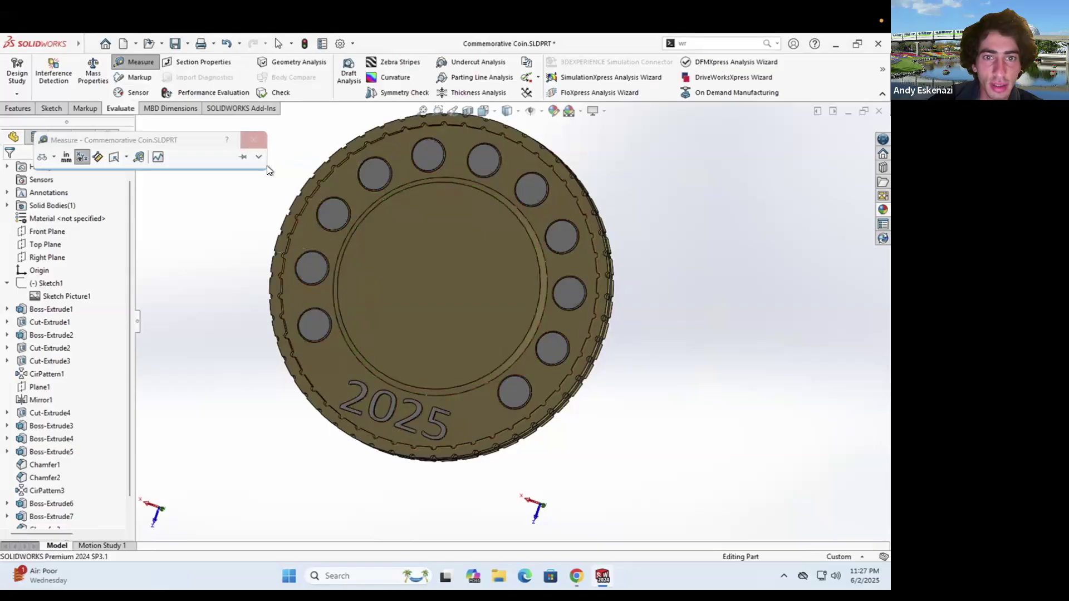
Insert the Coin Back Side part, including its solid bodies and cosmetic threads, beside the commemorative coin
scroll(374, 285, up, 3)
middle_drag(429, 318, 506, 380)
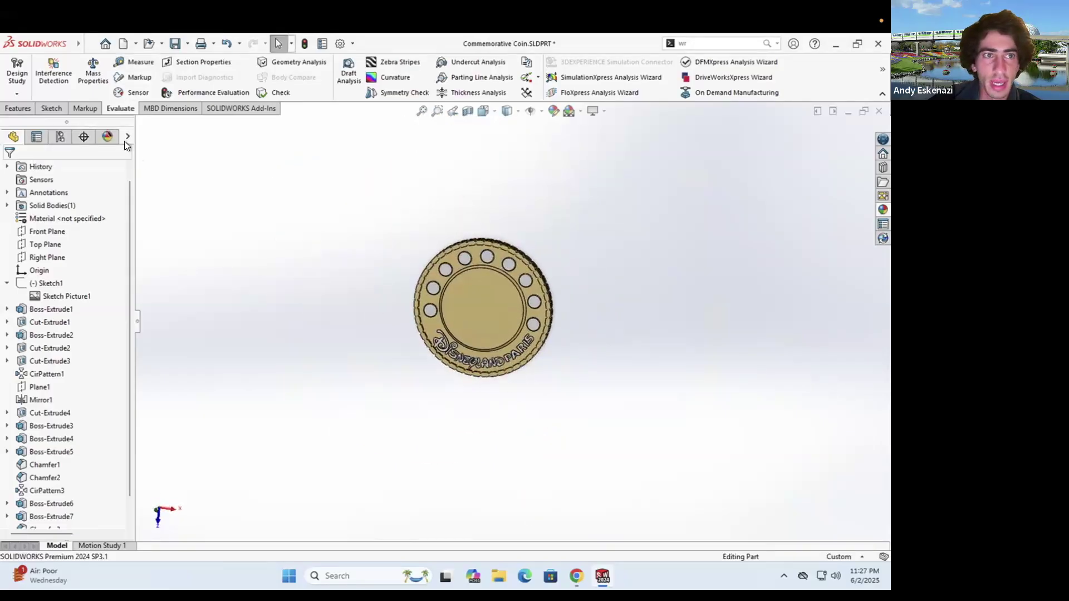
mouse_move(72, 41)
click(157, 44)
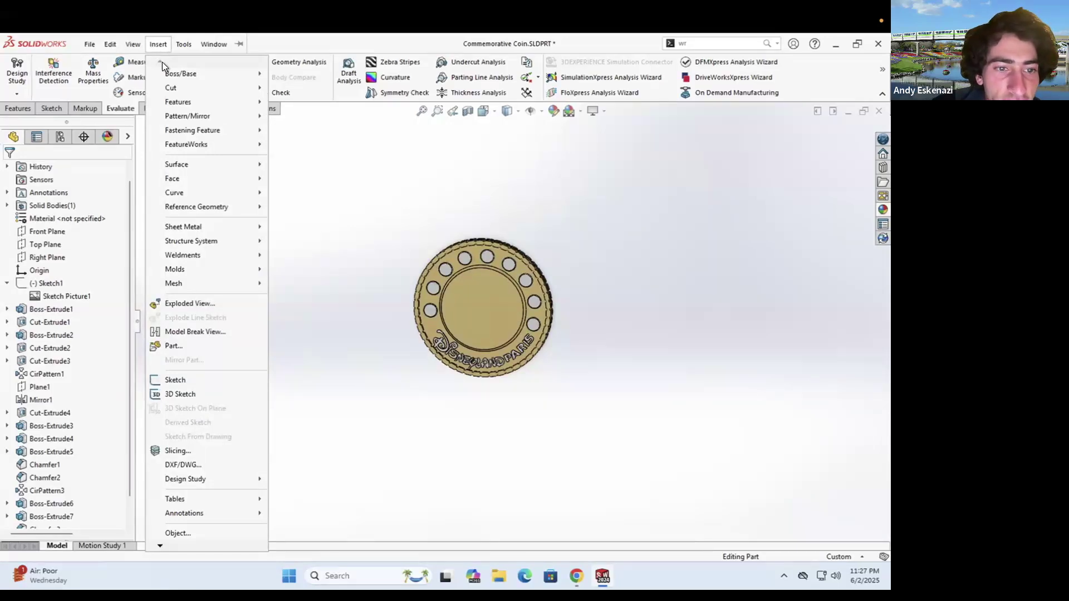
click(186, 342)
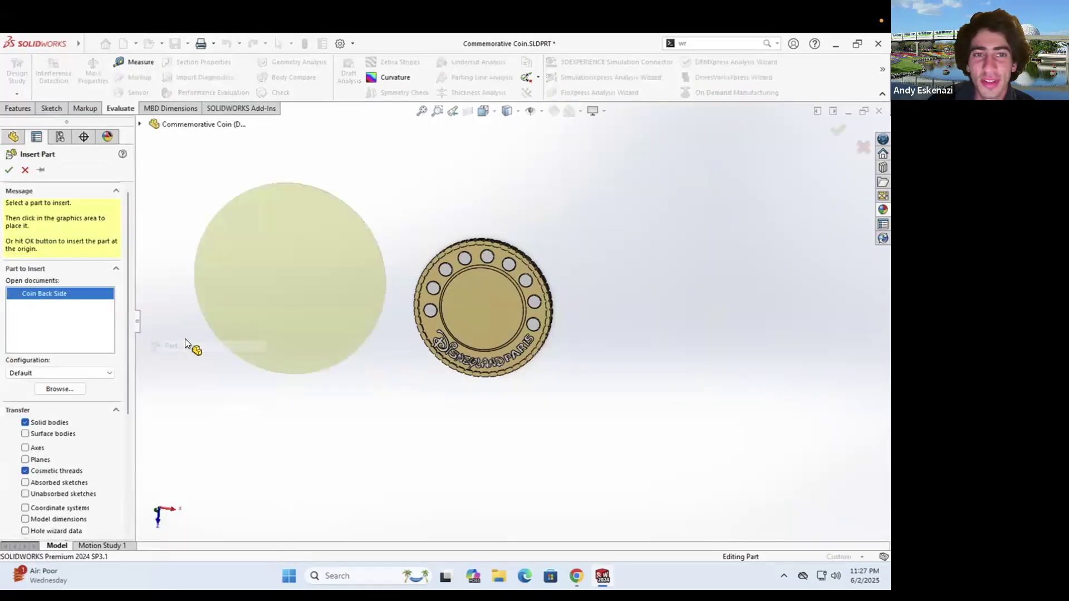
click(202, 264)
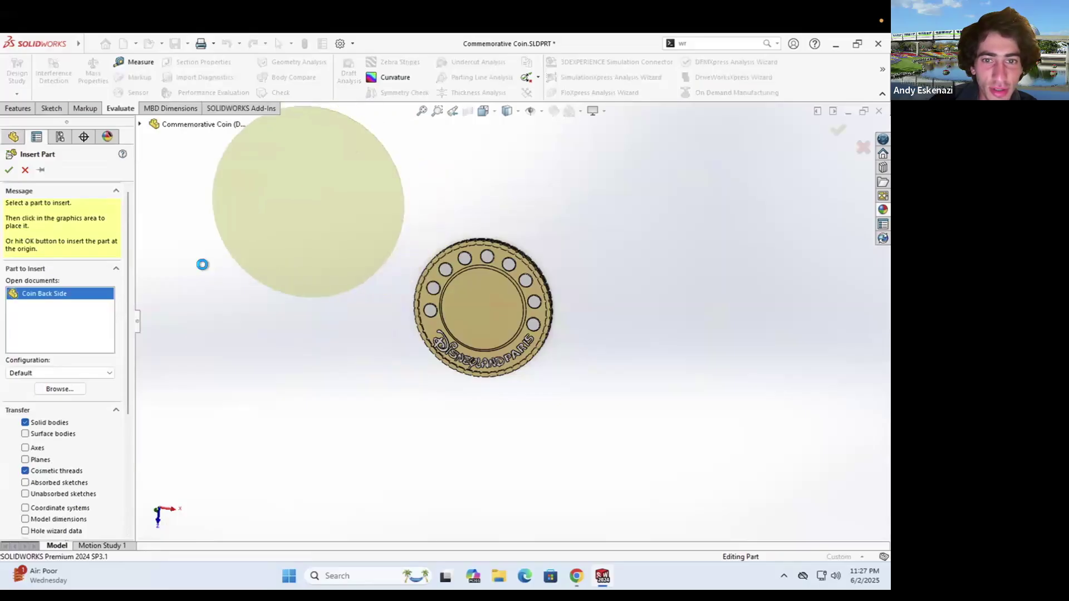
scroll(489, 340, up, 3)
middle_drag(489, 340, 532, 326)
scroll(502, 303, down, 3)
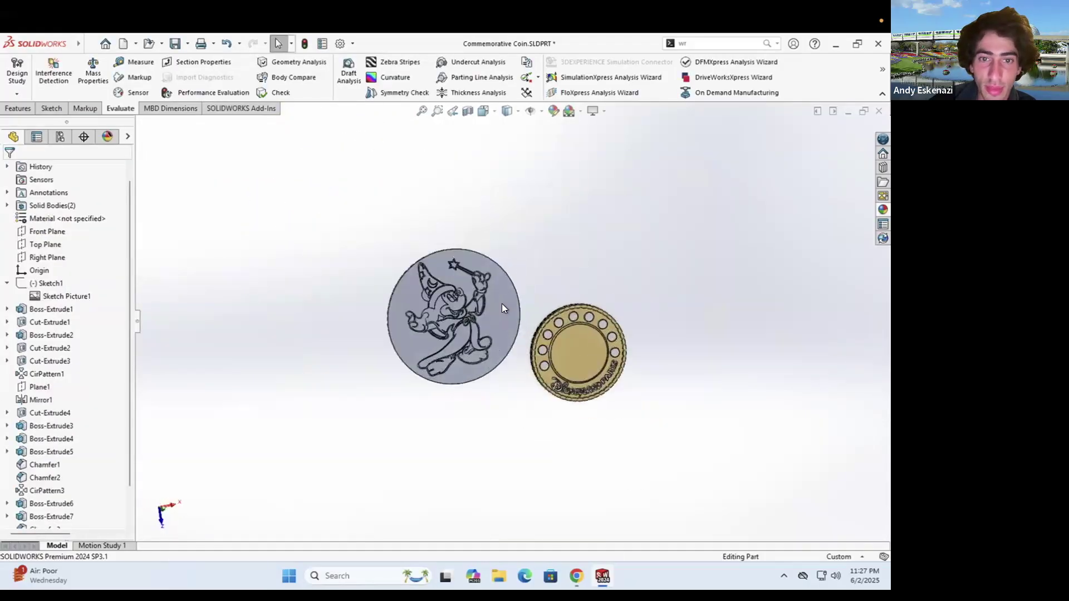
click(482, 322)
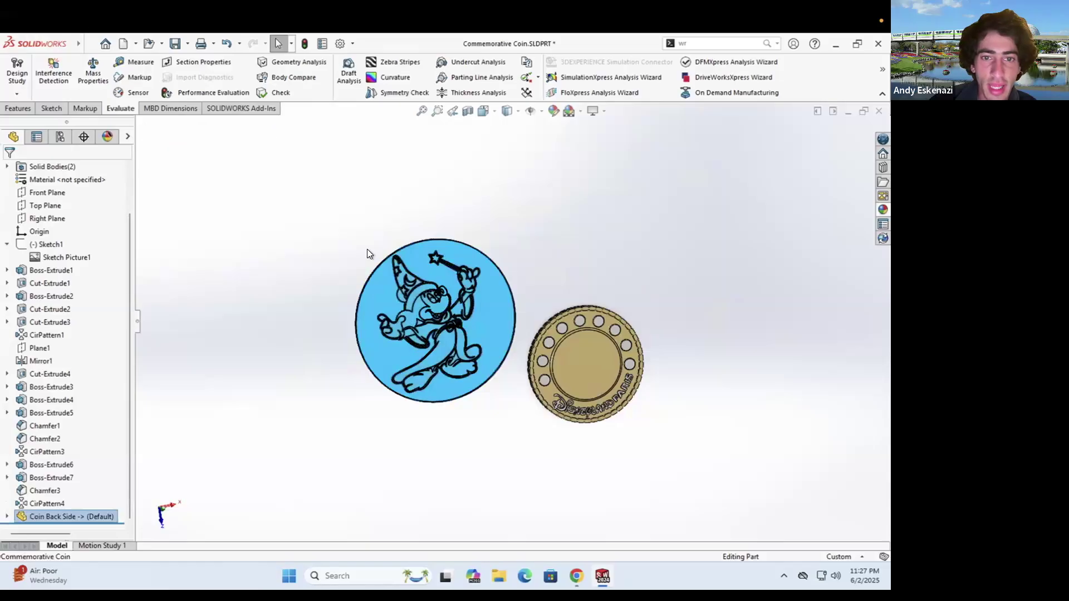
click(342, 246)
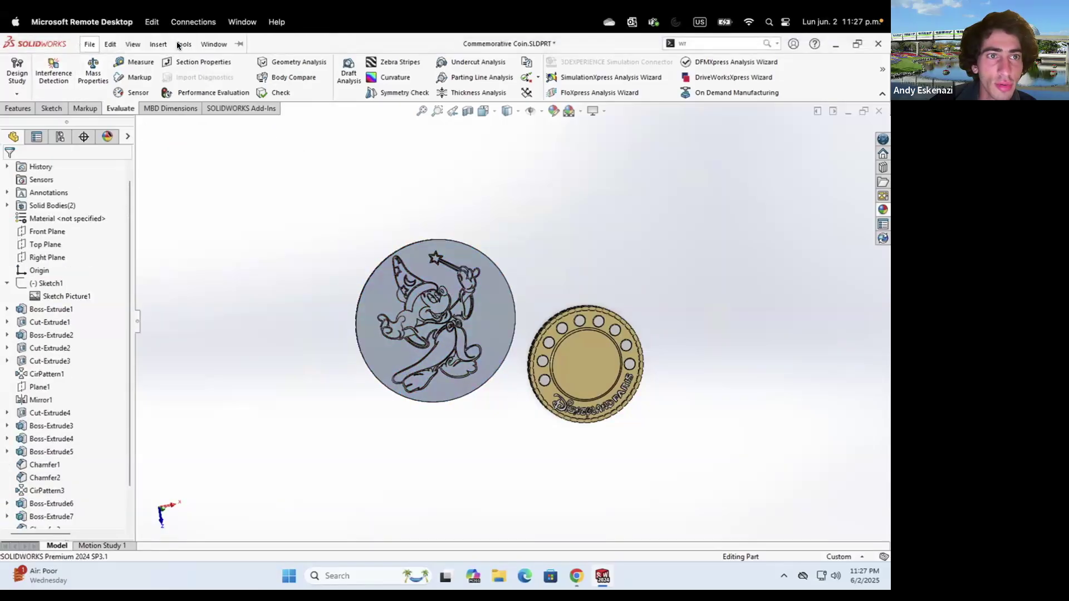
click(177, 44)
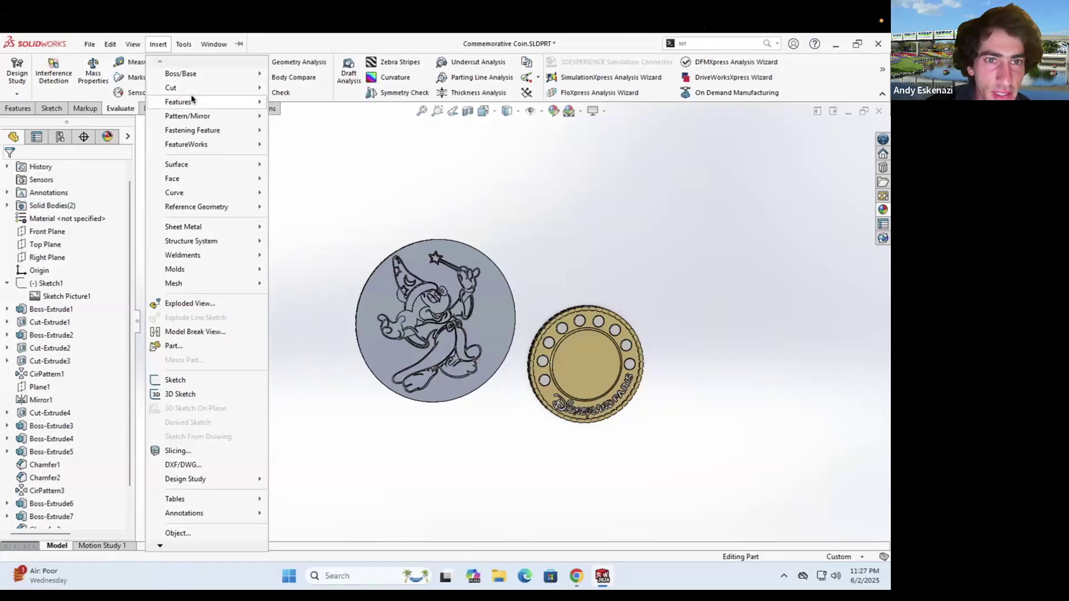
mouse_move(190, 99)
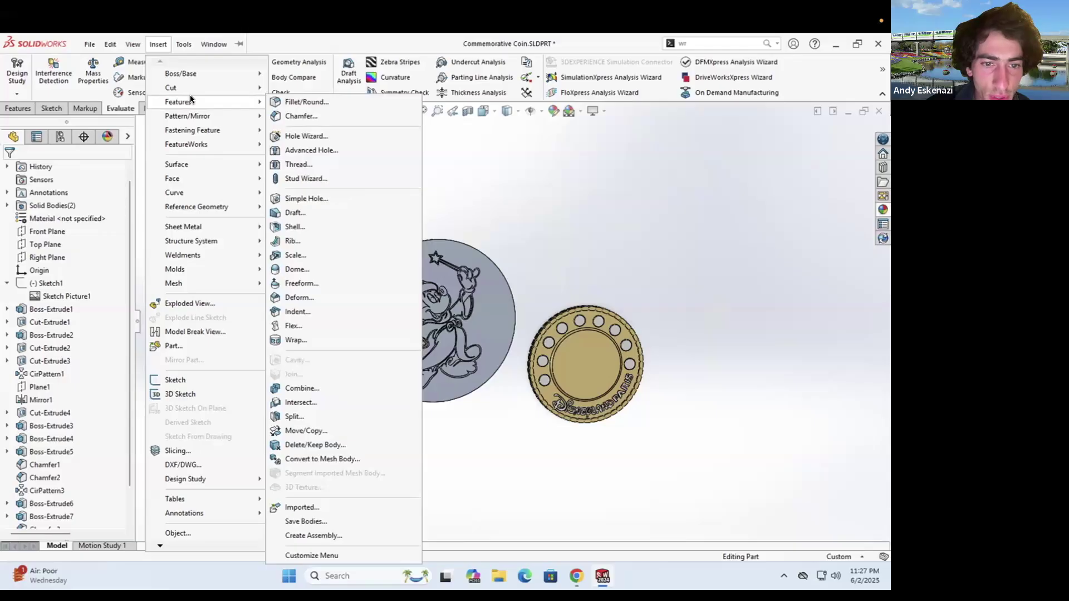
click(317, 430)
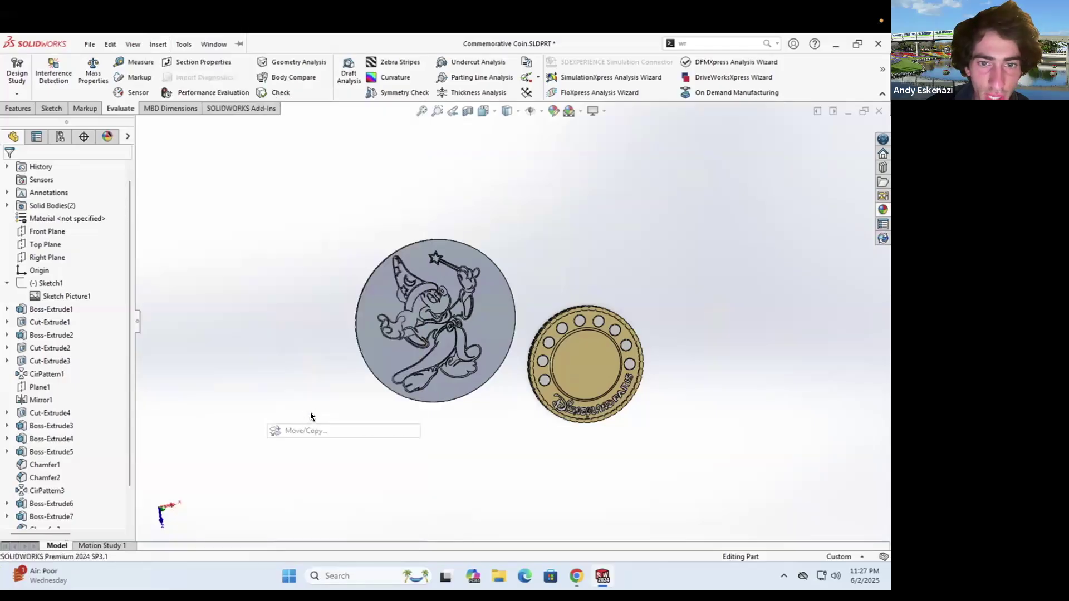
click(390, 361)
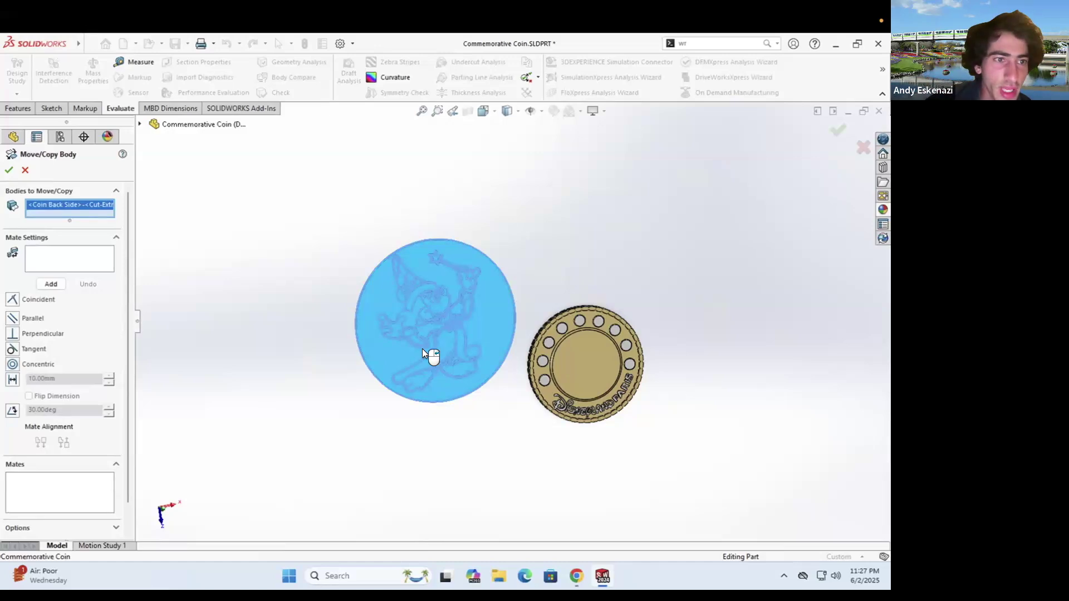
click(25, 171)
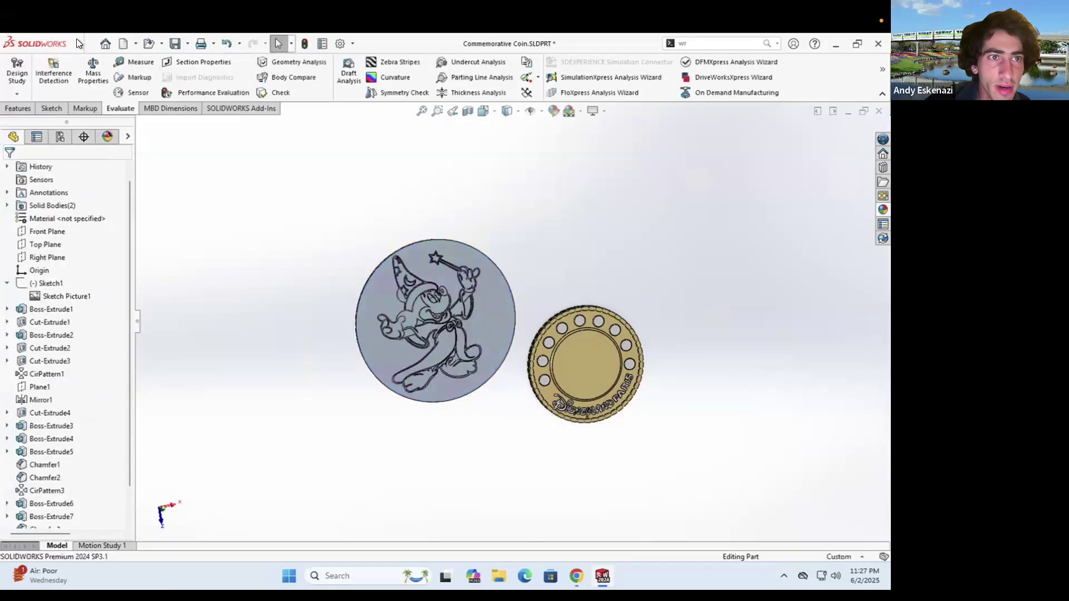
click(133, 44)
click(134, 45)
click(183, 43)
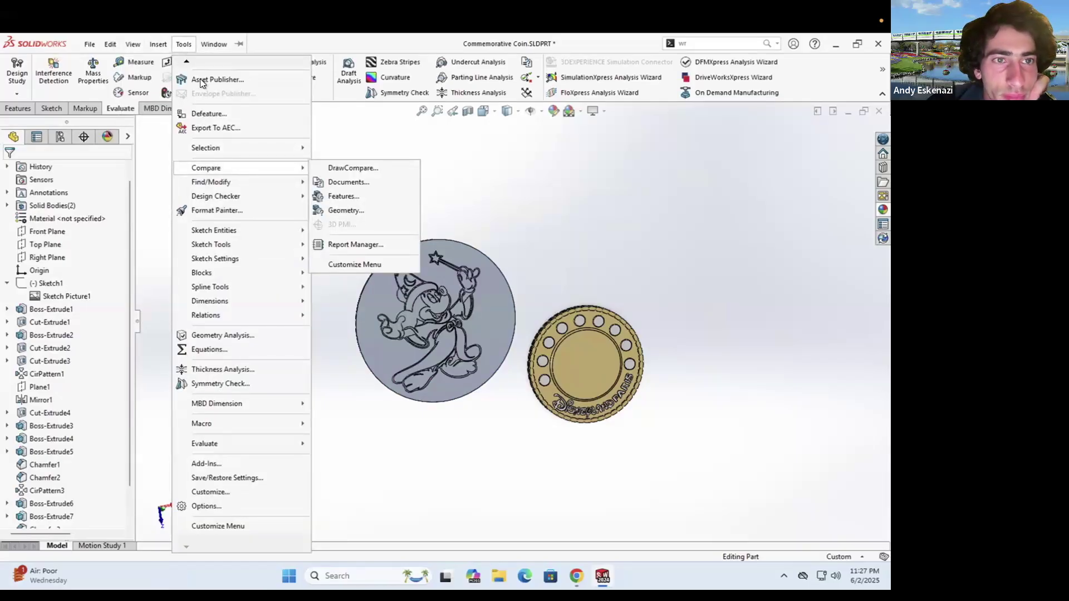
Try to mate the Mickey disc's plain back face coincident with the central circular face on the coin's 2025 side using Move/Copy Body
click(159, 41)
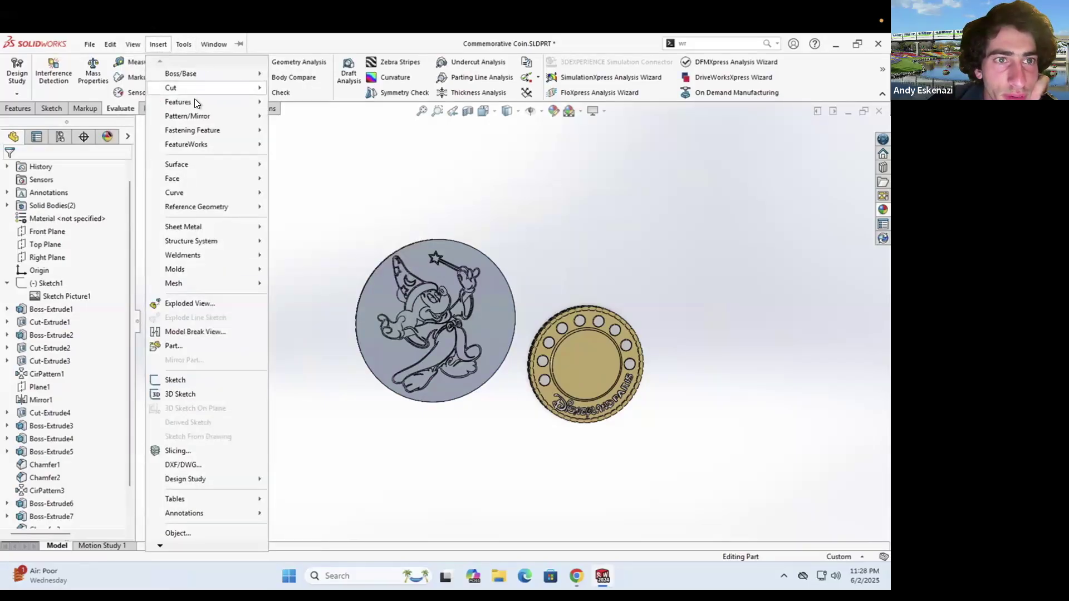
mouse_move(195, 99)
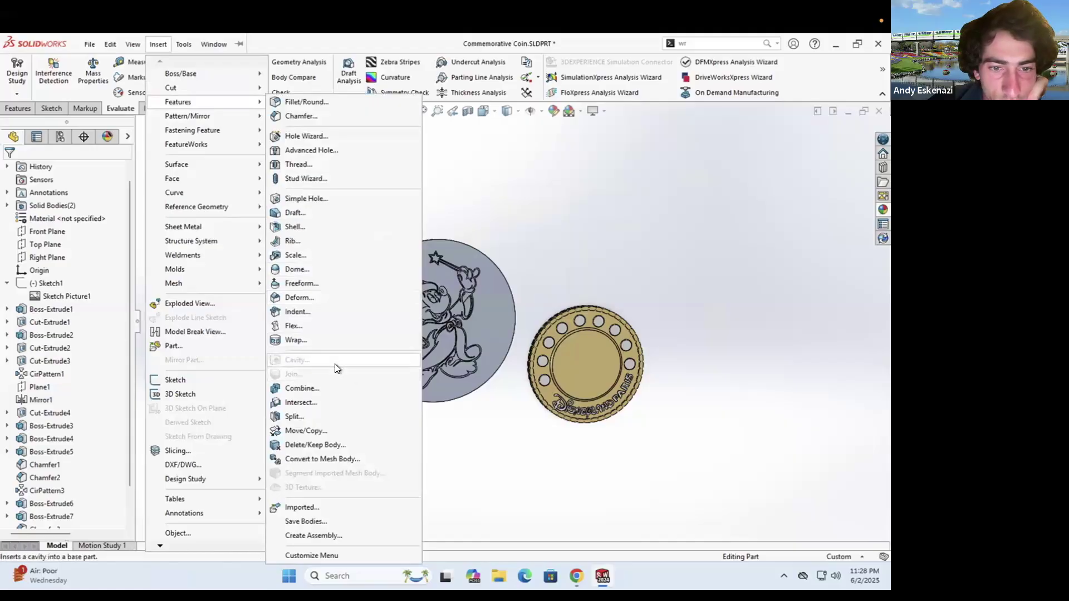
click(332, 429)
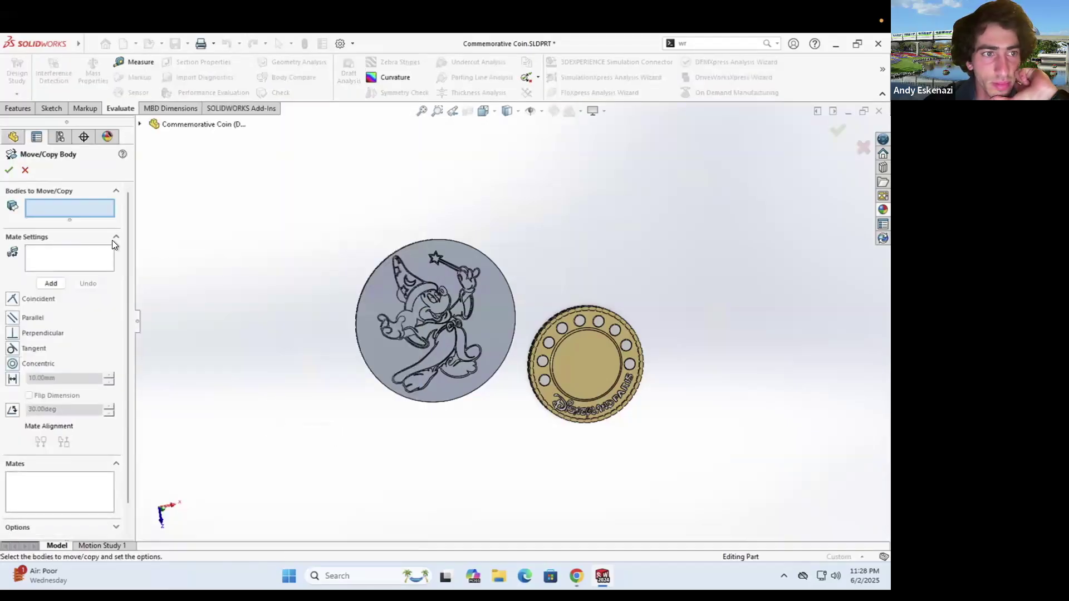
click(373, 309)
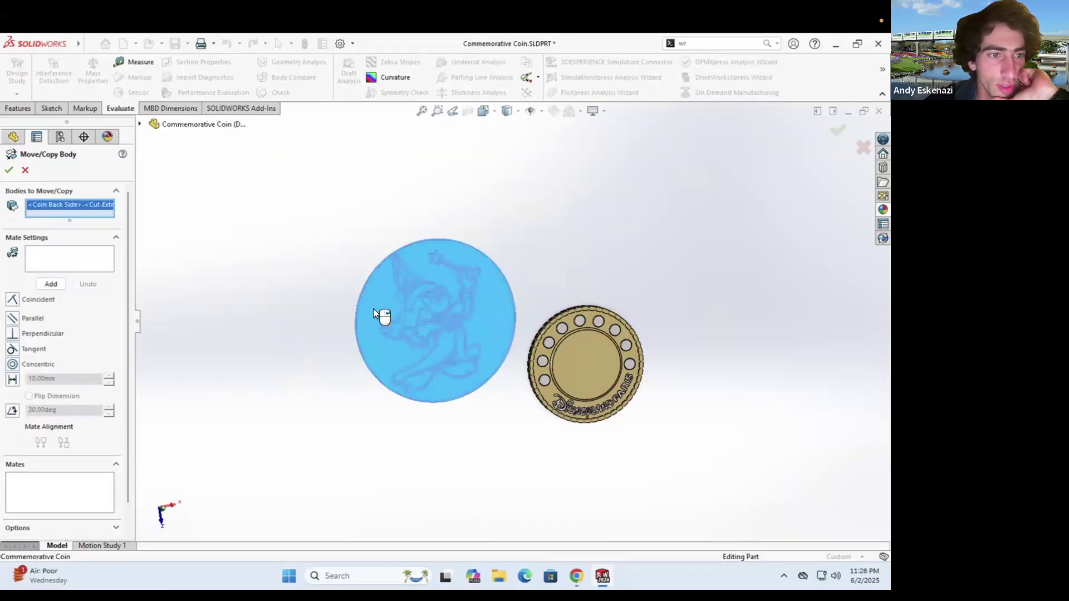
scroll(37, 442, down, 2)
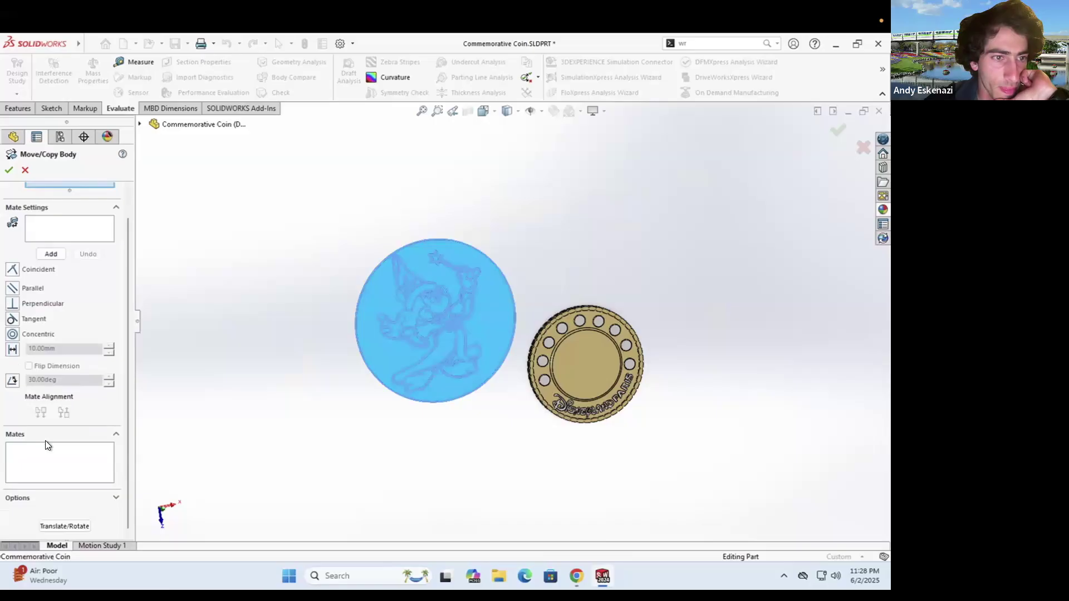
scroll(49, 438, up, 2)
click(56, 259)
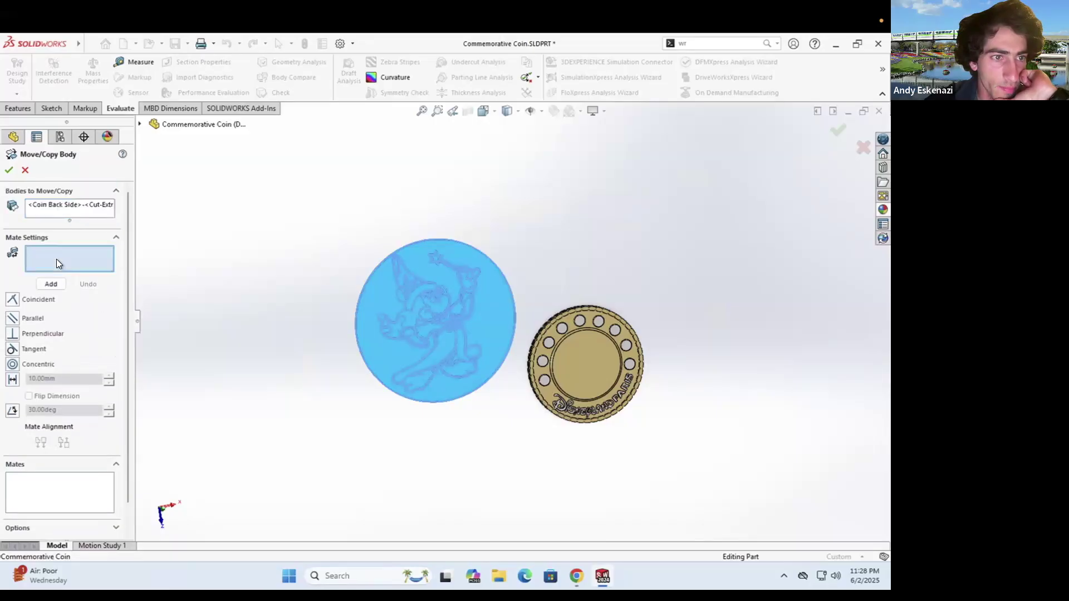
click(12, 300)
middle_drag(270, 341, 492, 346)
click(520, 332)
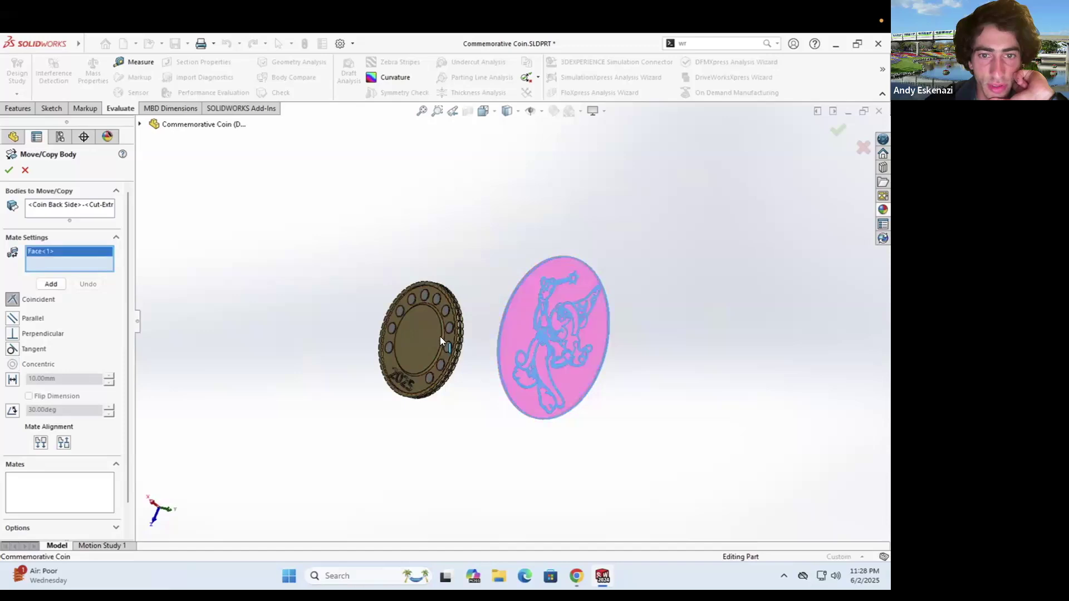
click(426, 337)
Reverse the mate alignment of the disc and add the coincident mate
middle_drag(466, 358, 352, 372)
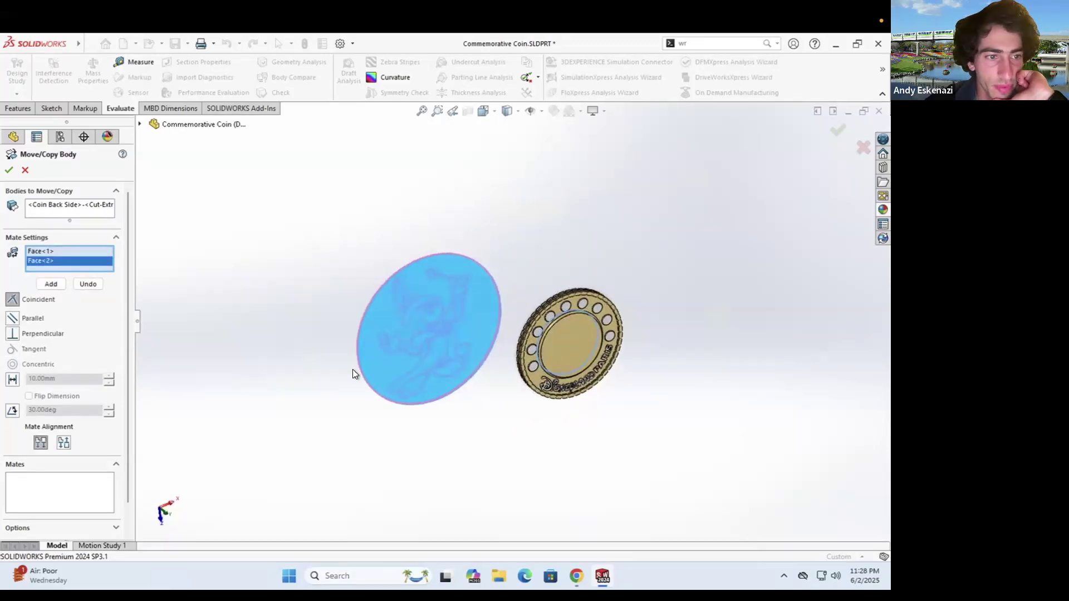
click(63, 443)
middle_drag(475, 406, 620, 403)
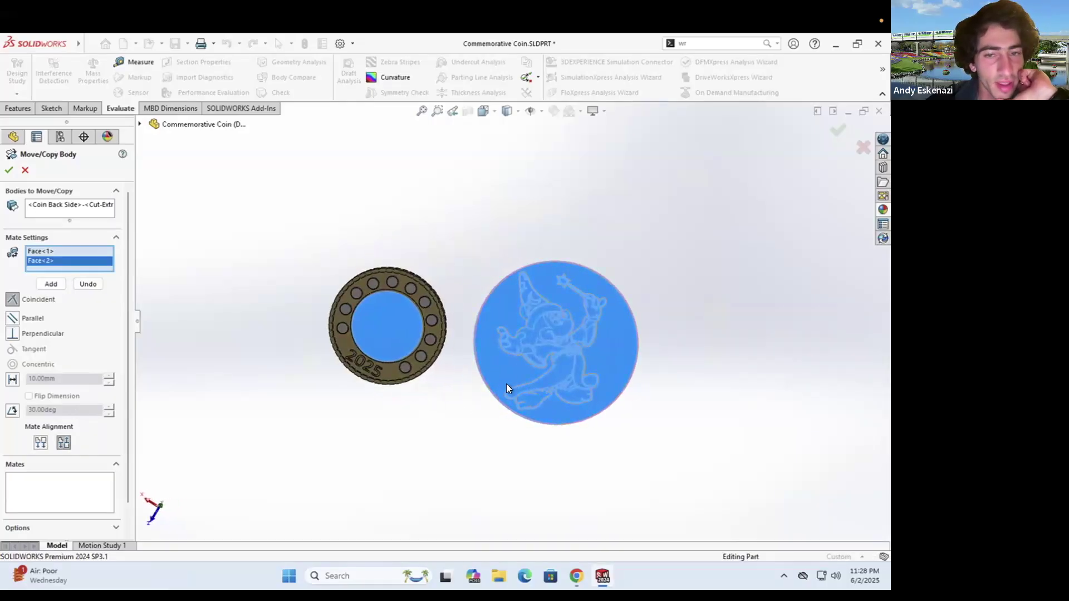
middle_drag(568, 318, 539, 387)
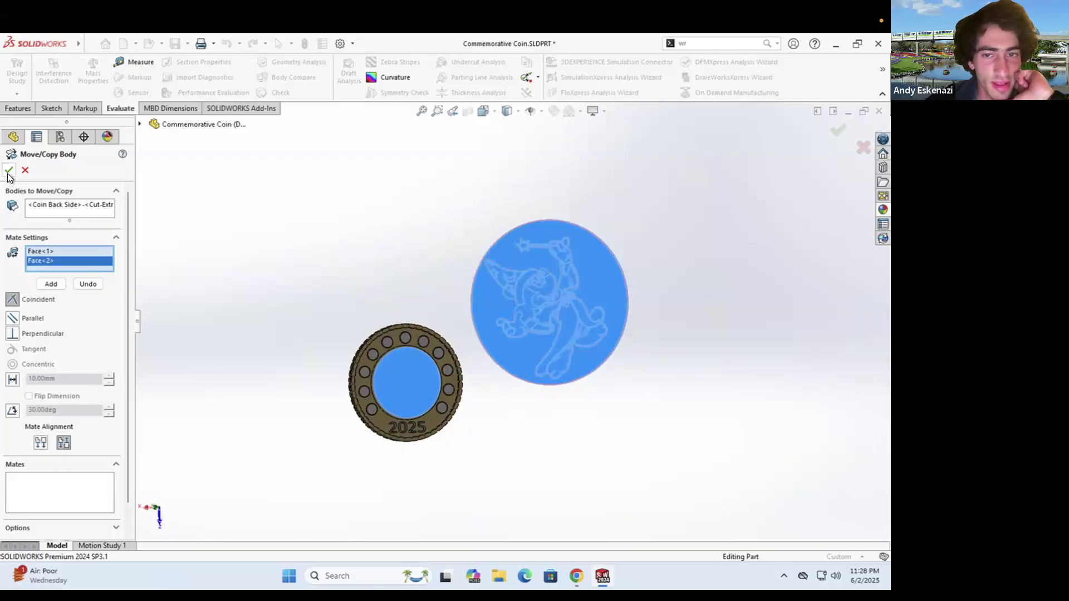
click(50, 284)
Add a concentric mate between the disc's outer edge and the circular edge on the coin's 2025 side, and try to apply the move
click(508, 369)
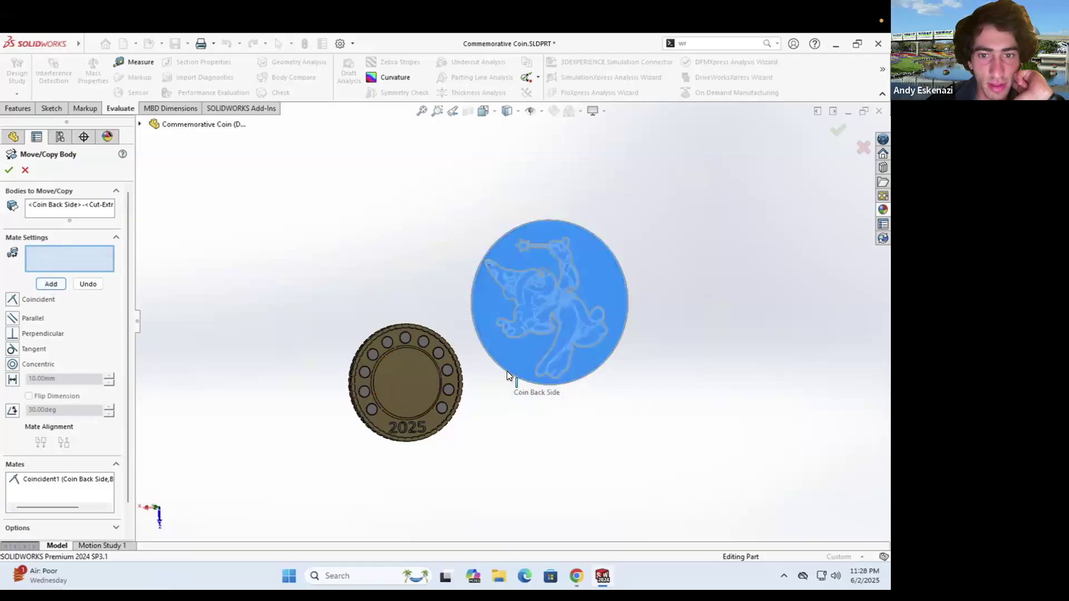
click(439, 389)
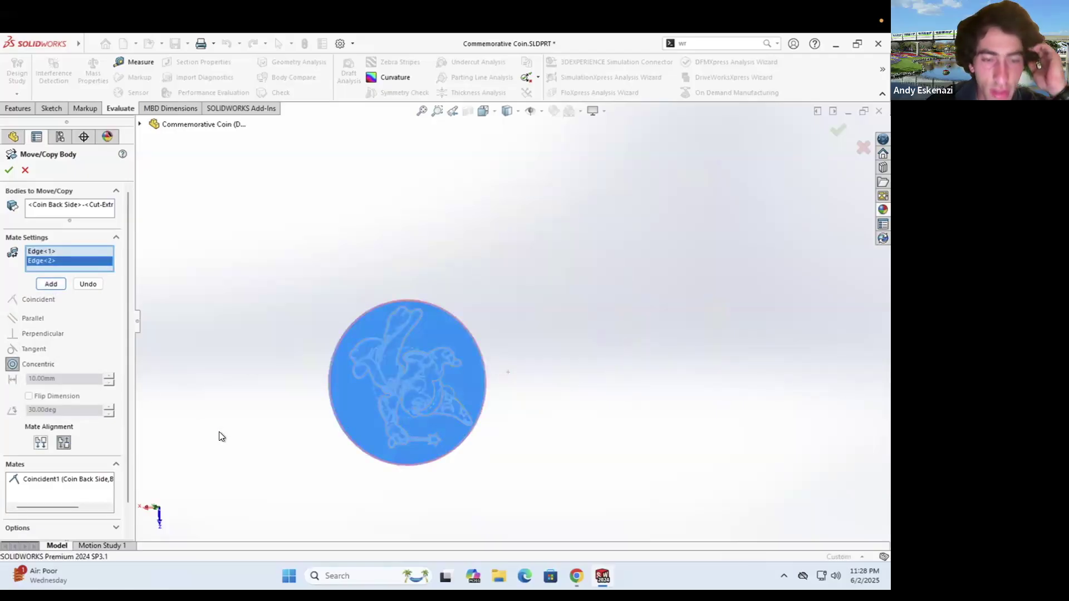
click(57, 284)
middle_drag(339, 420, 409, 476)
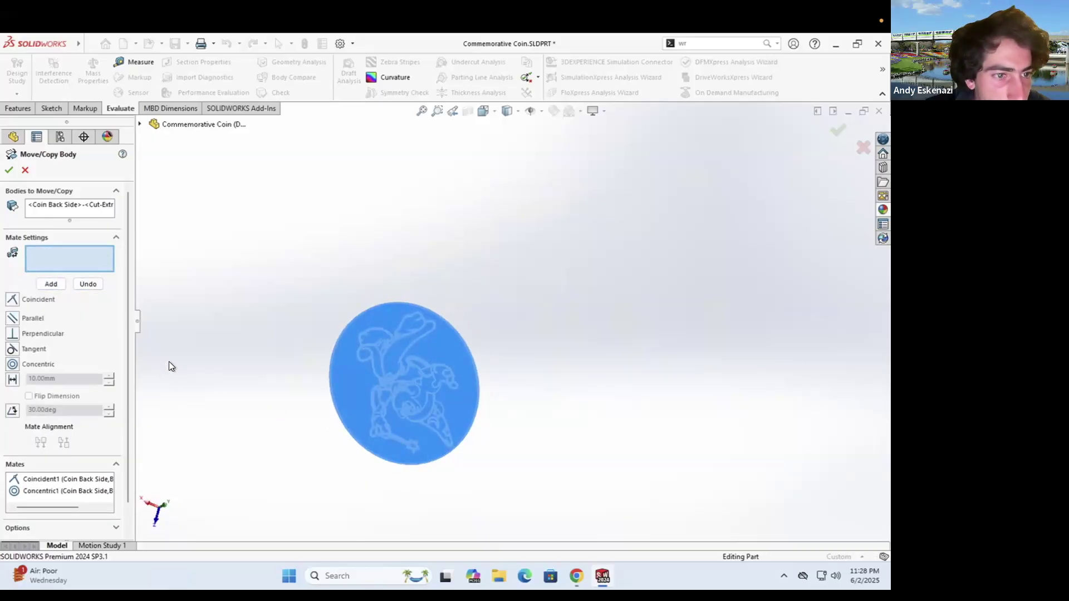
click(15, 172)
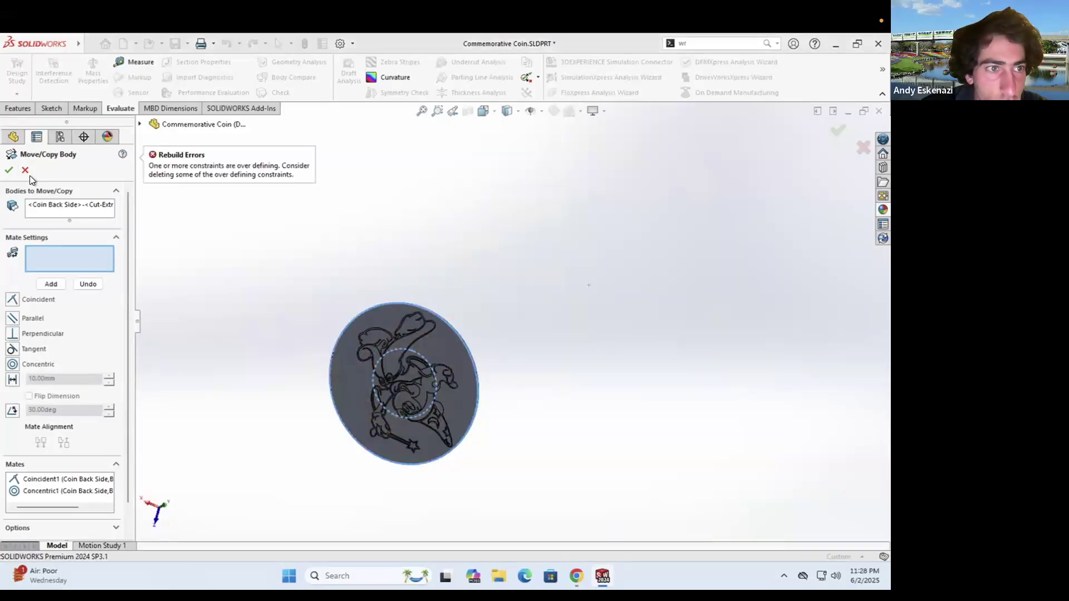
click(9, 170)
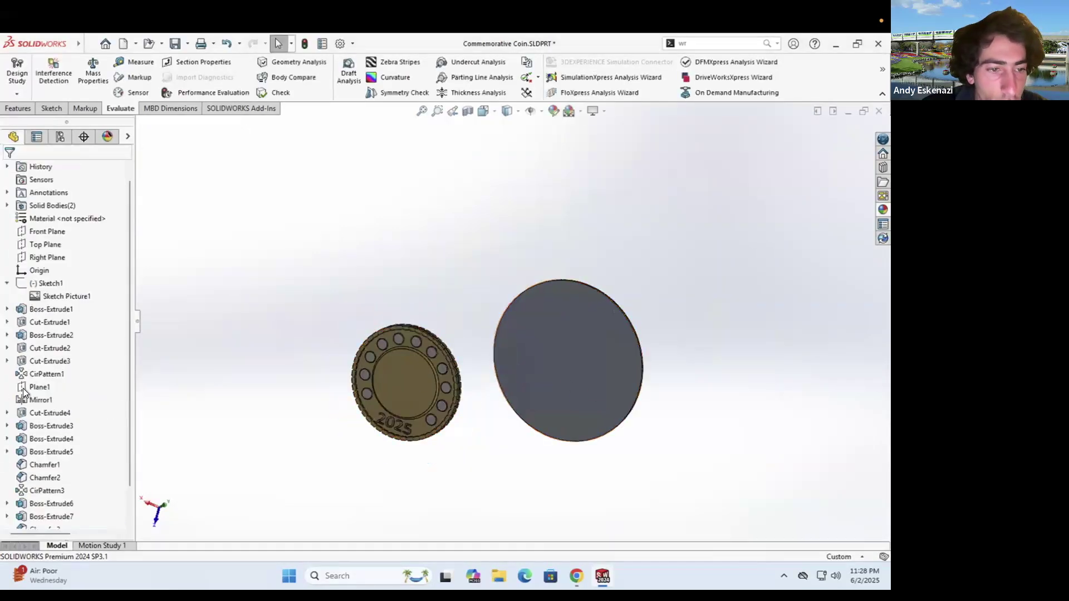
Search the commands for a tool that rotates a part
scroll(24, 393, down, 1)
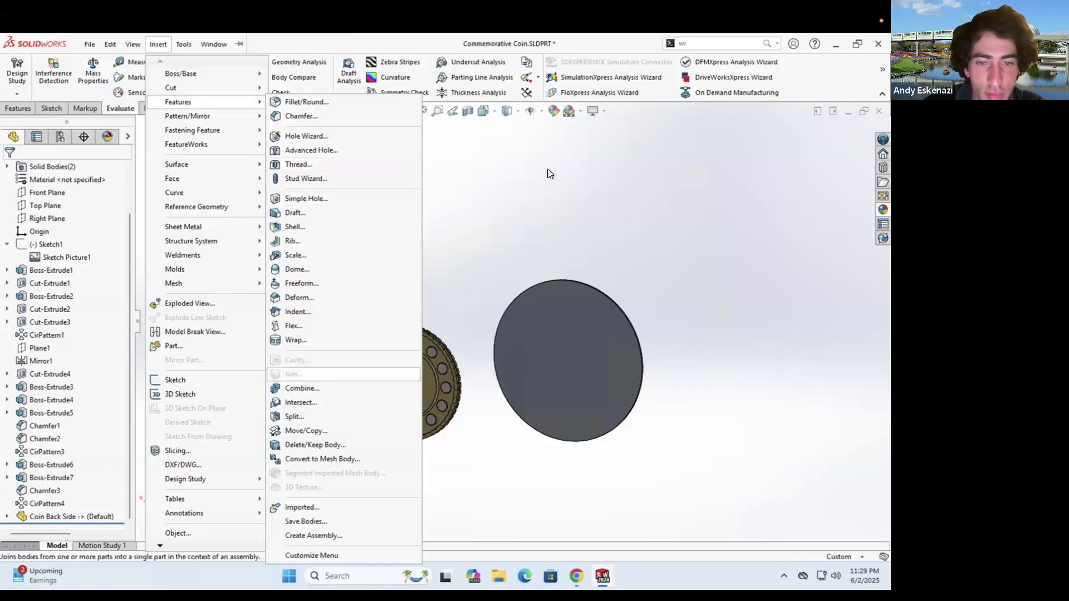
click(746, 42)
text(rota)
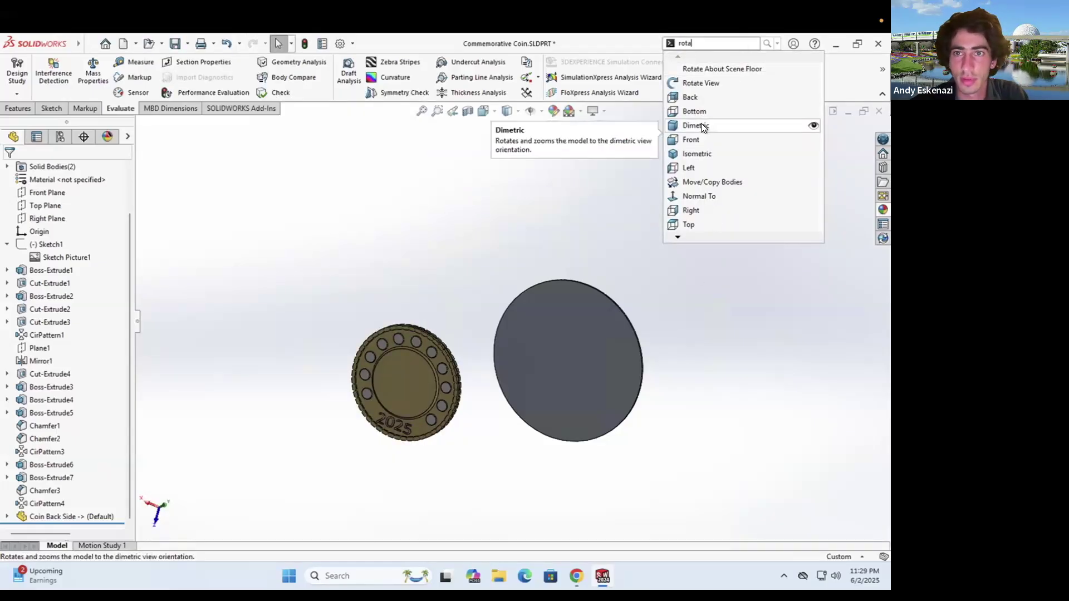
text(te par)
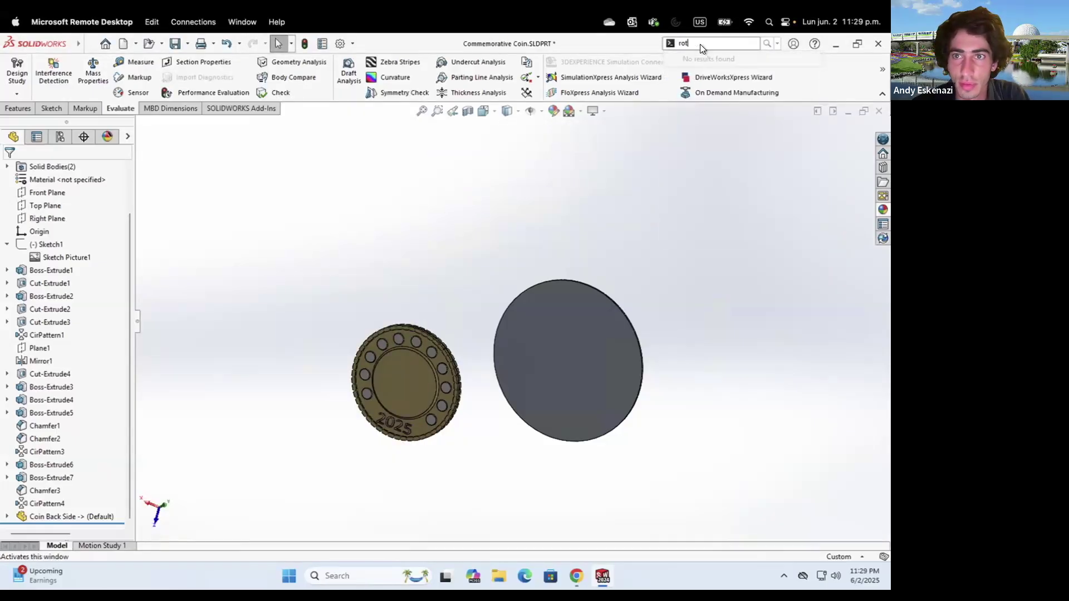
Try to mate the coin to the Mickey disc with Move/Copy Body, using only the coin as the body to move
click(155, 44)
mouse_move(185, 106)
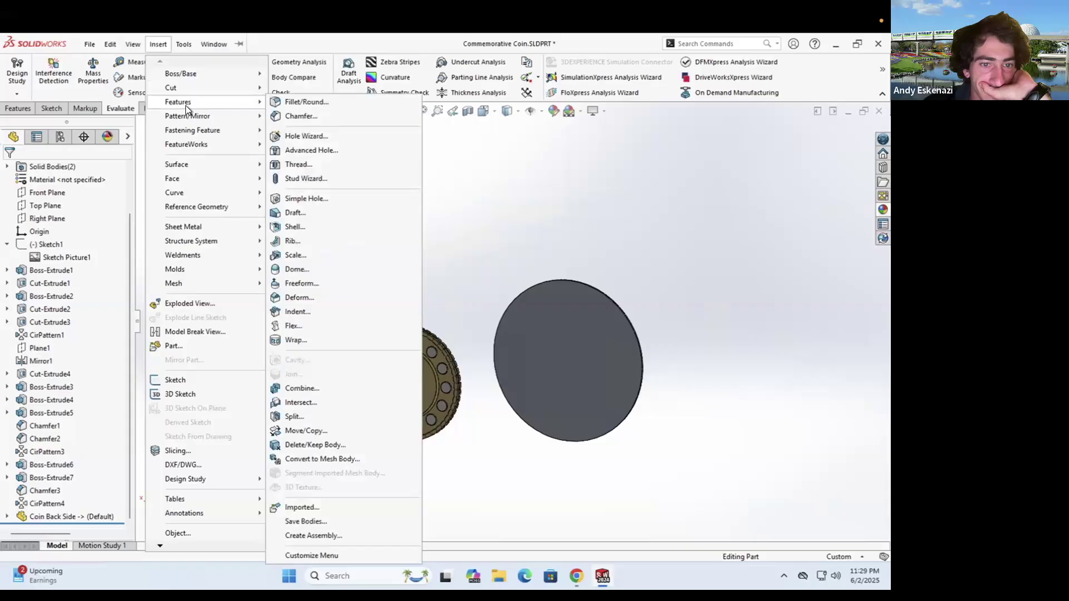
click(306, 430)
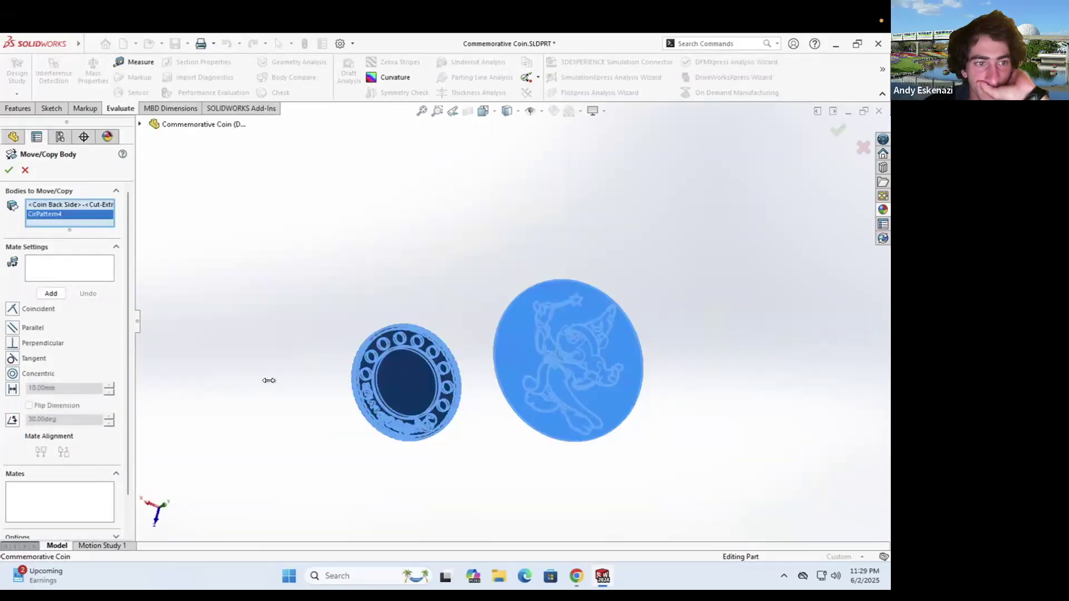
middle_drag(159, 354, 255, 402)
right_click(92, 221)
click(111, 256)
click(445, 379)
scroll(444, 380, down, 5)
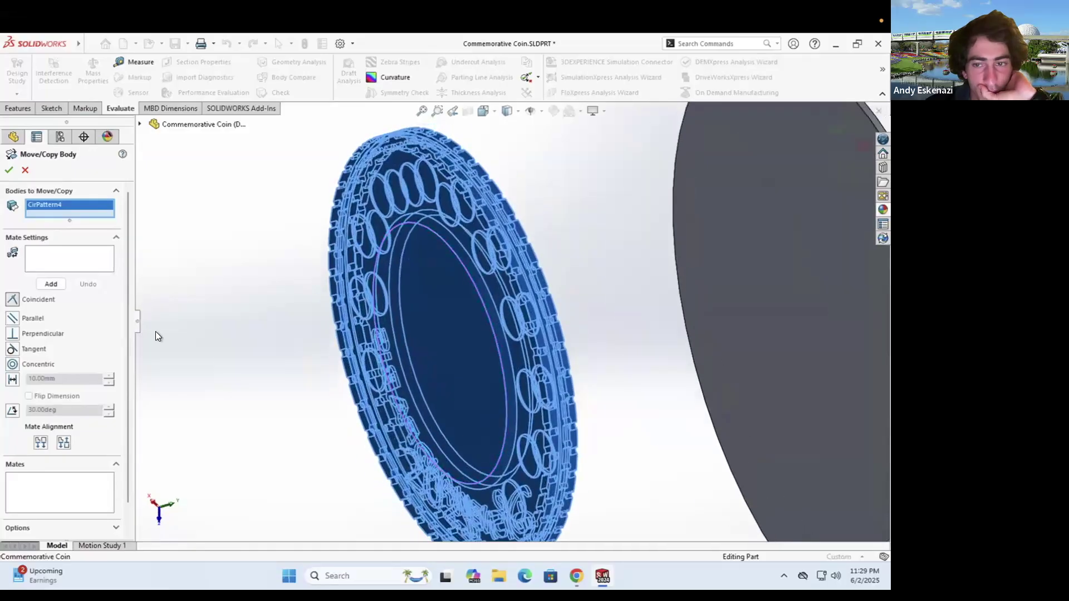
scroll(501, 356, up, 3)
click(640, 339)
click(50, 292)
key(Return)
Clear the chosen bodies, try again to mate the disc and the coin, and abandon the move
right_click(89, 212)
right_click(70, 218)
click(93, 269)
right_click(49, 206)
click(79, 244)
click(637, 334)
click(463, 328)
click(52, 292)
click(532, 299)
click(25, 170)
scroll(304, 391, up, 4)
middle_drag(304, 391, 309, 408)
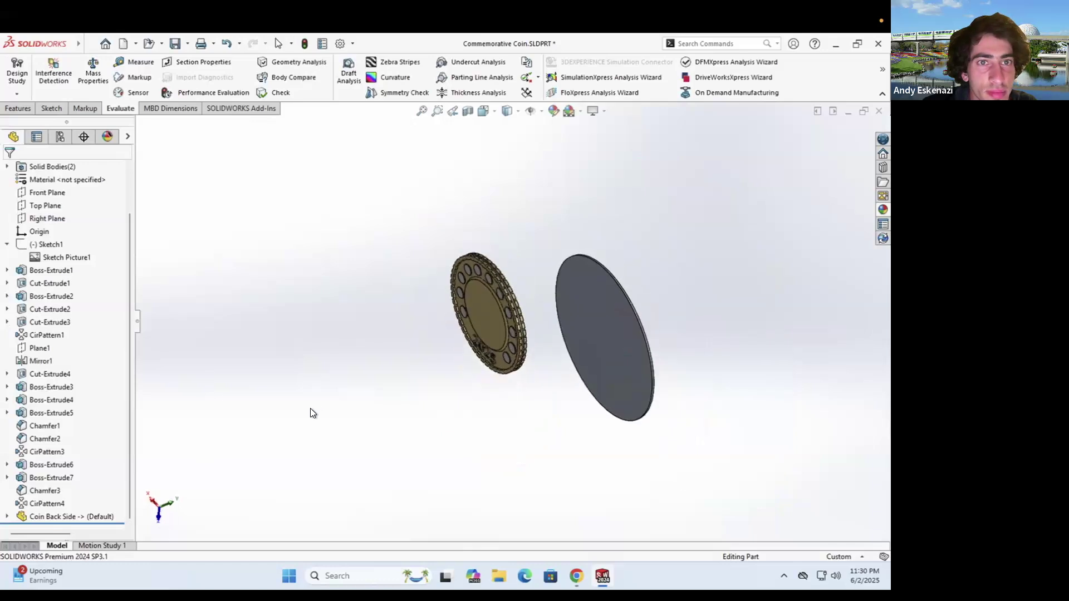
Try to translate the Mickey disc freehand about 467 mm along Y with Move/Copy Body
click(147, 45)
click(178, 45)
mouse_move(261, 259)
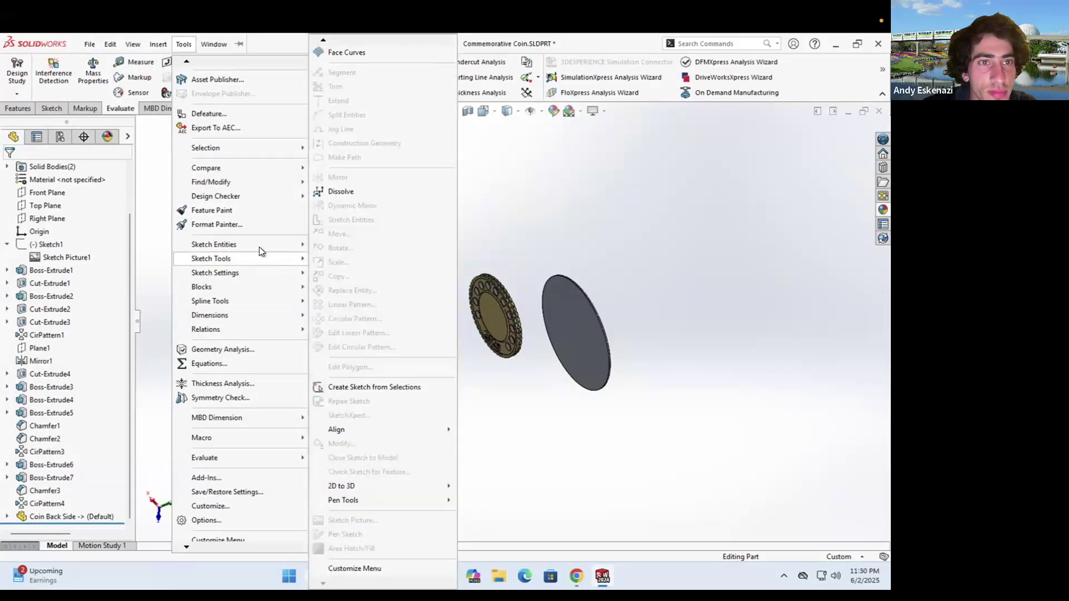
mouse_move(158, 45)
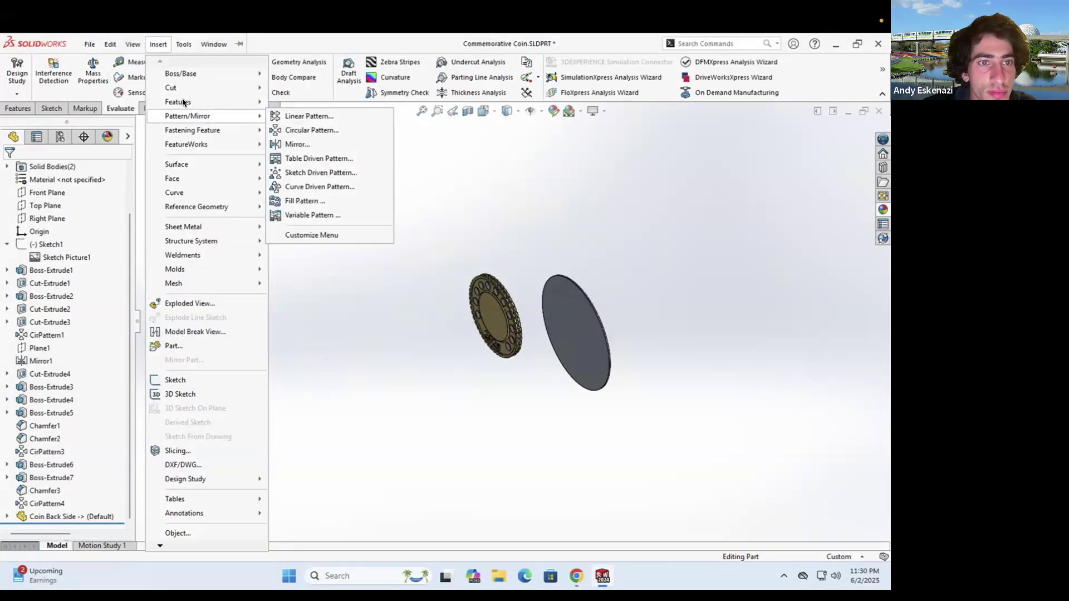
mouse_move(183, 102)
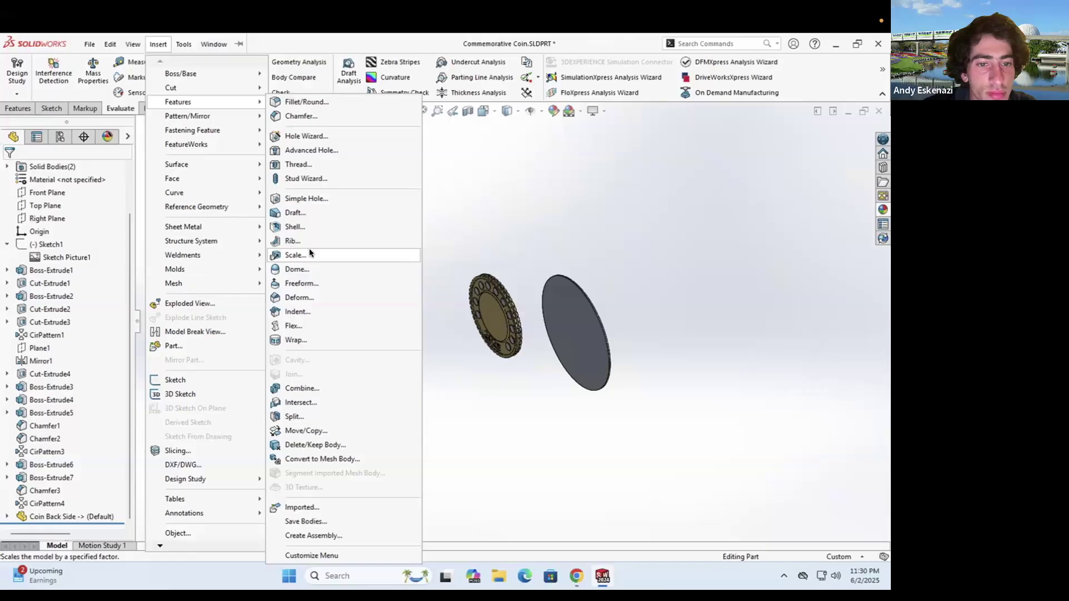
click(306, 430)
scroll(84, 400, down, 1)
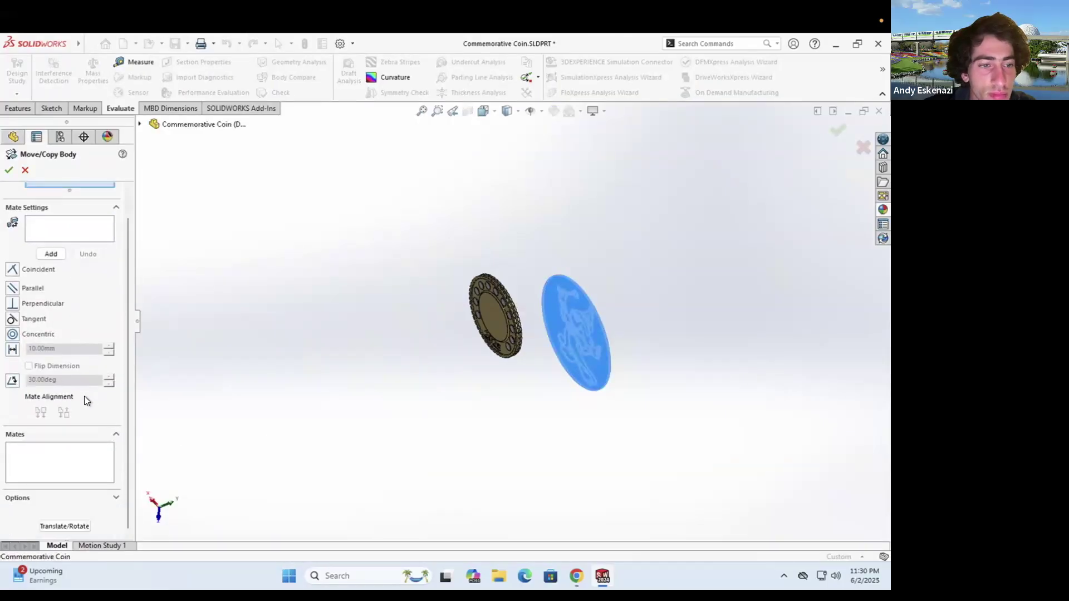
click(54, 524)
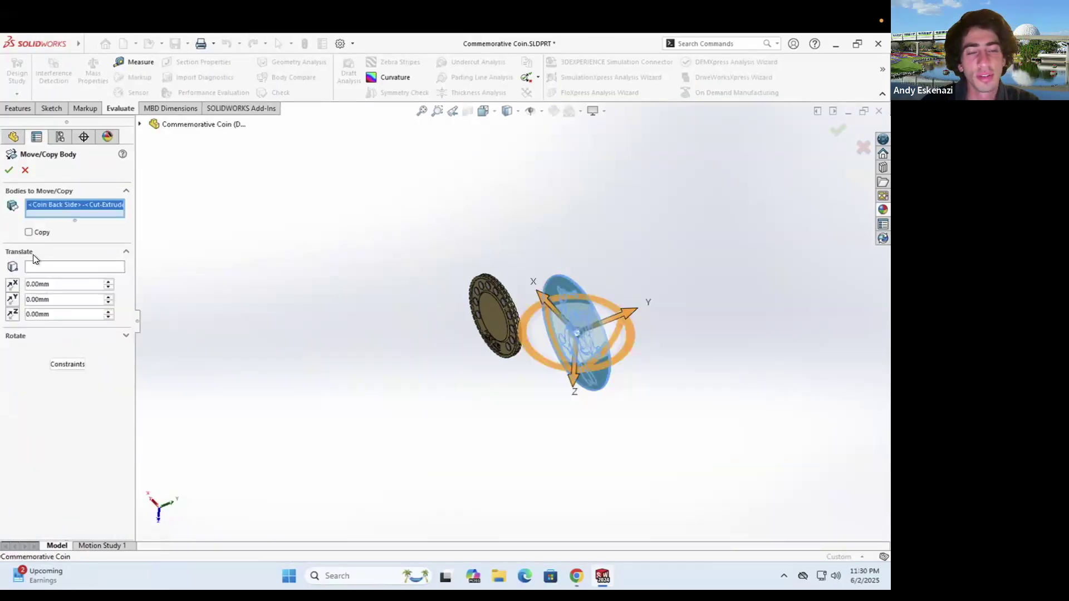
drag(544, 322, 461, 344)
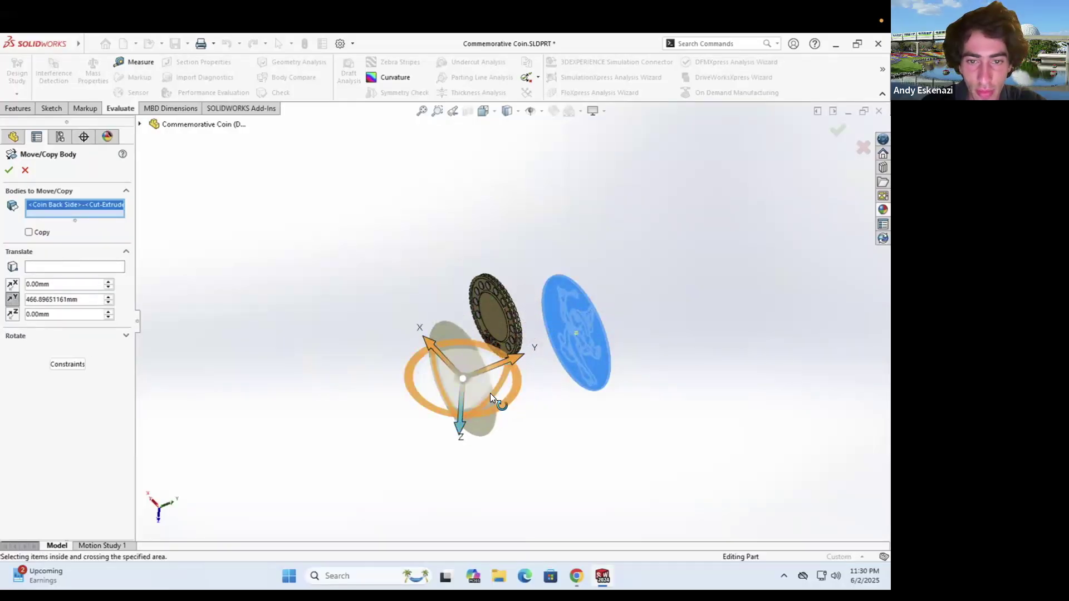
Try rotating the Mickey disc freehand, about 185.5° around Y and about 70° around Z
middle_drag(491, 397, 433, 389)
drag(410, 300, 519, 336)
middle_drag(518, 318, 417, 325)
scroll(515, 323, up, 2)
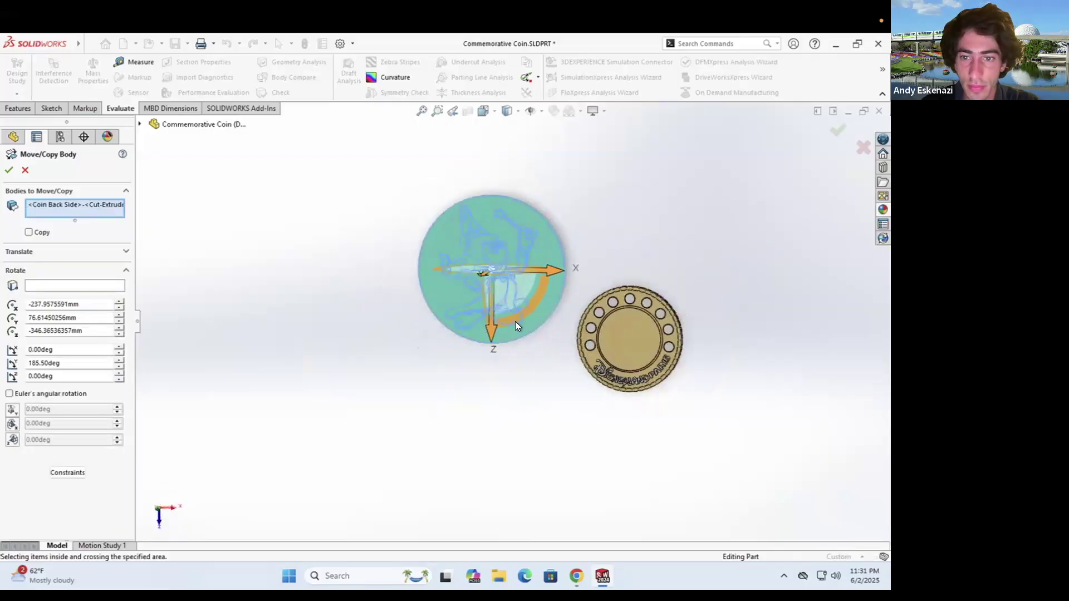
scroll(590, 295, down, 4)
scroll(514, 328, up, 5)
middle_drag(519, 337, 519, 328)
scroll(516, 279, down, 3)
scroll(446, 331, down, 1)
middle_drag(447, 332, 503, 371)
drag(506, 365, 439, 362)
middle_drag(469, 384, 649, 361)
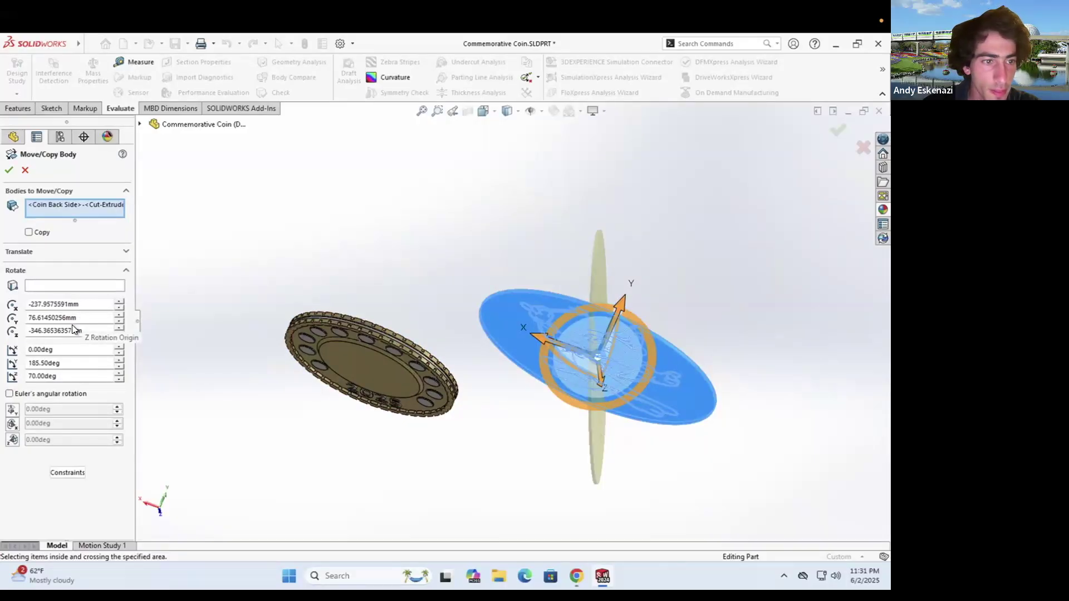
Set the disc's Y rotation to 180°, check its orientation against the coin, and cancel the Move/Copy Body operation
double_click(75, 363)
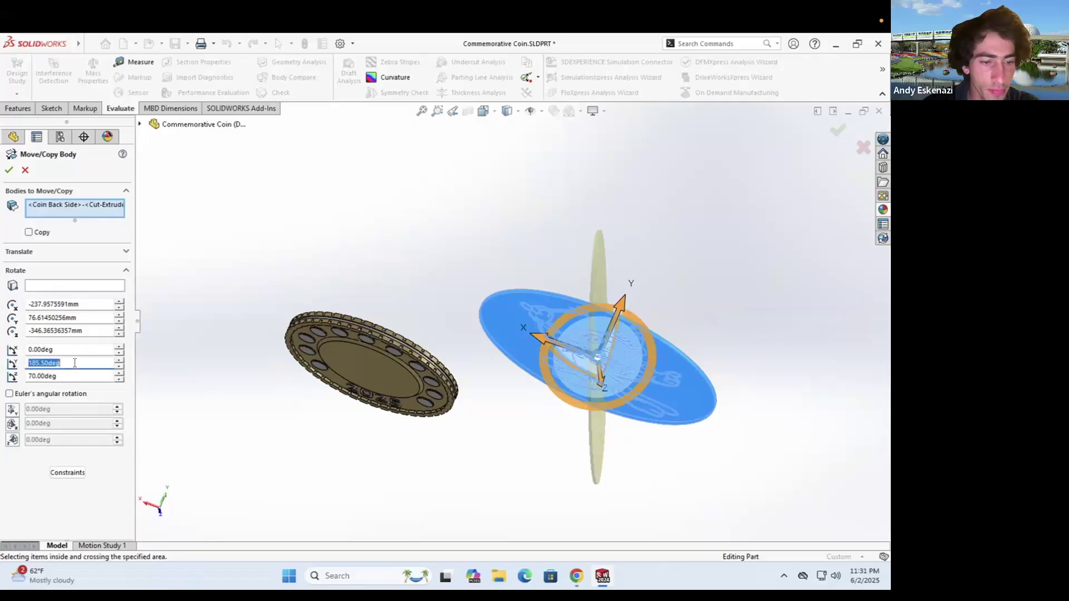
text(1)
key(Return)
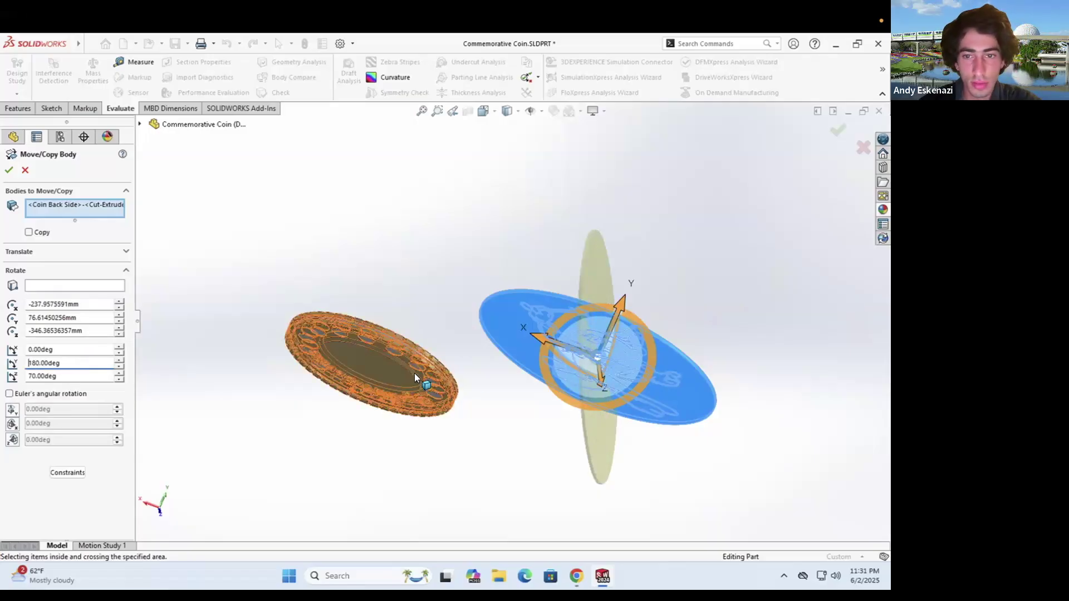
scroll(528, 370, up, 1)
middle_drag(565, 382, 572, 437)
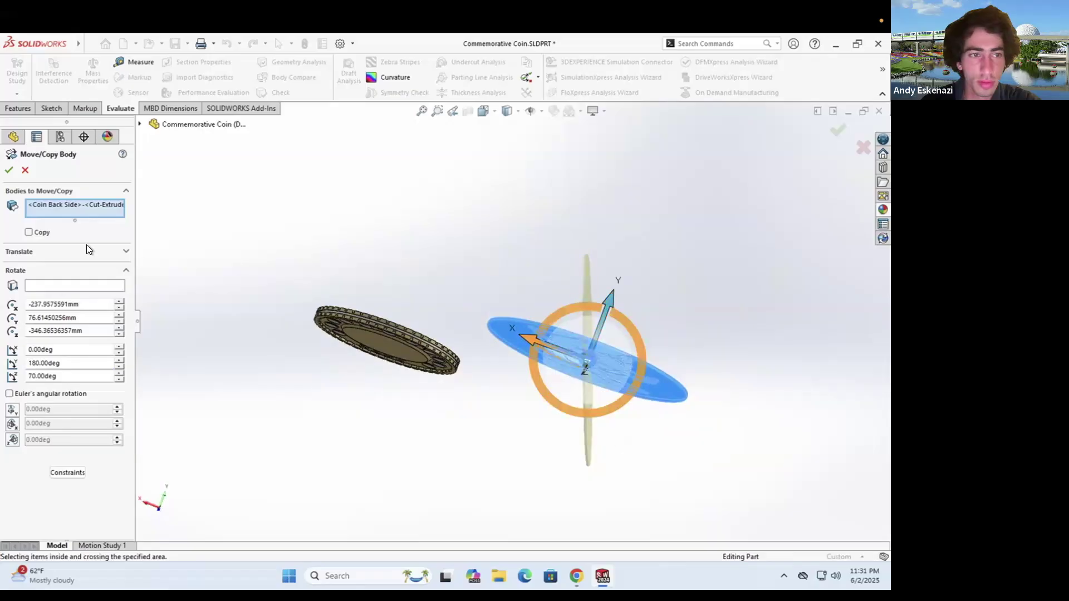
click(26, 171)
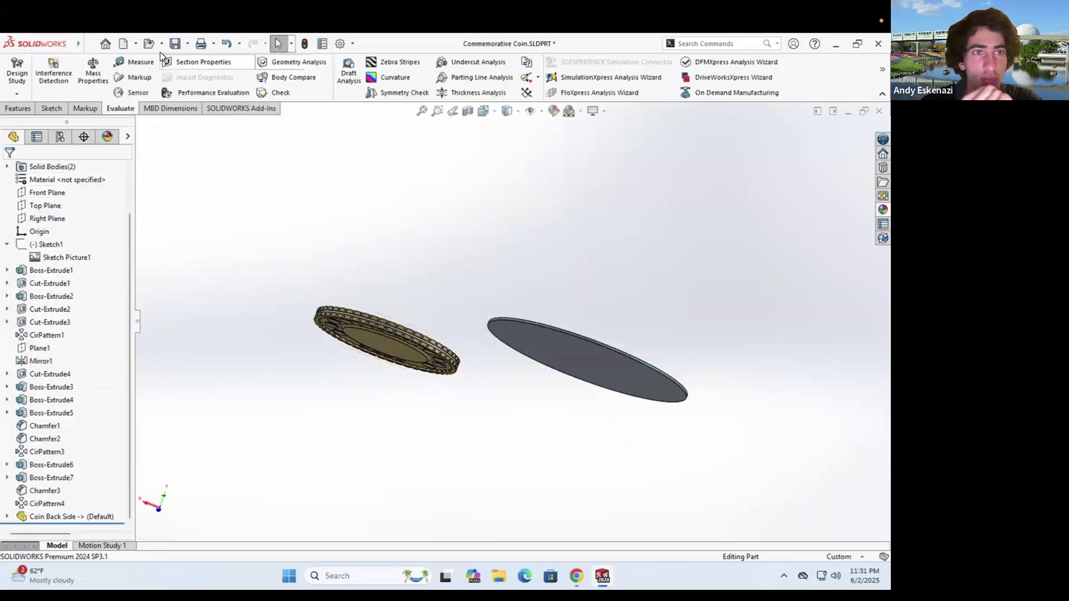
Restart Move/Copy Body in translate/rotate mode and rotate the Mickey disc 180° about Z
mouse_move(78, 45)
click(155, 44)
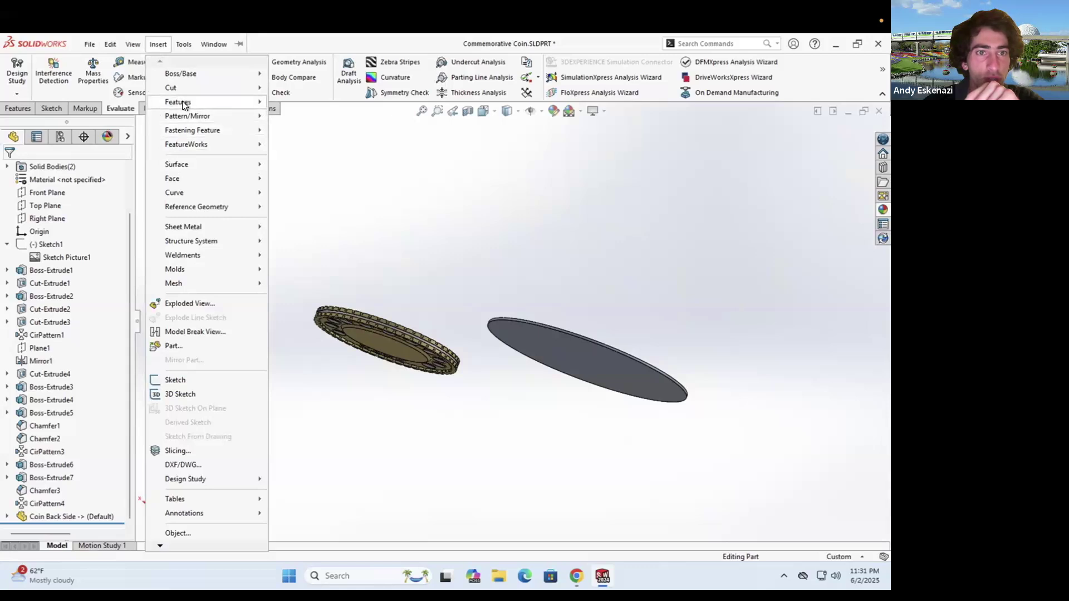
mouse_move(182, 101)
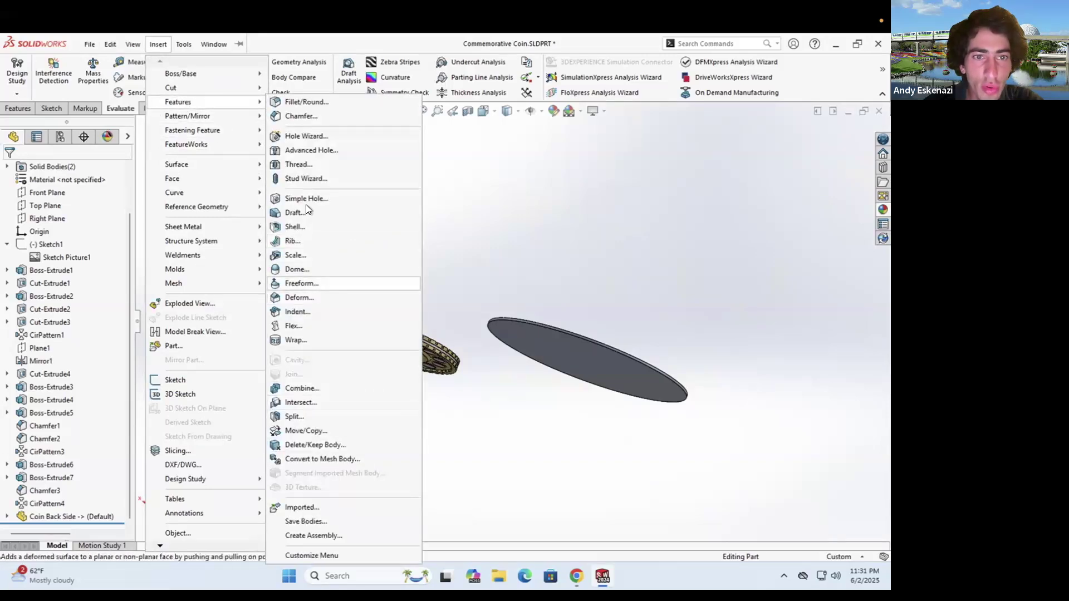
click(314, 430)
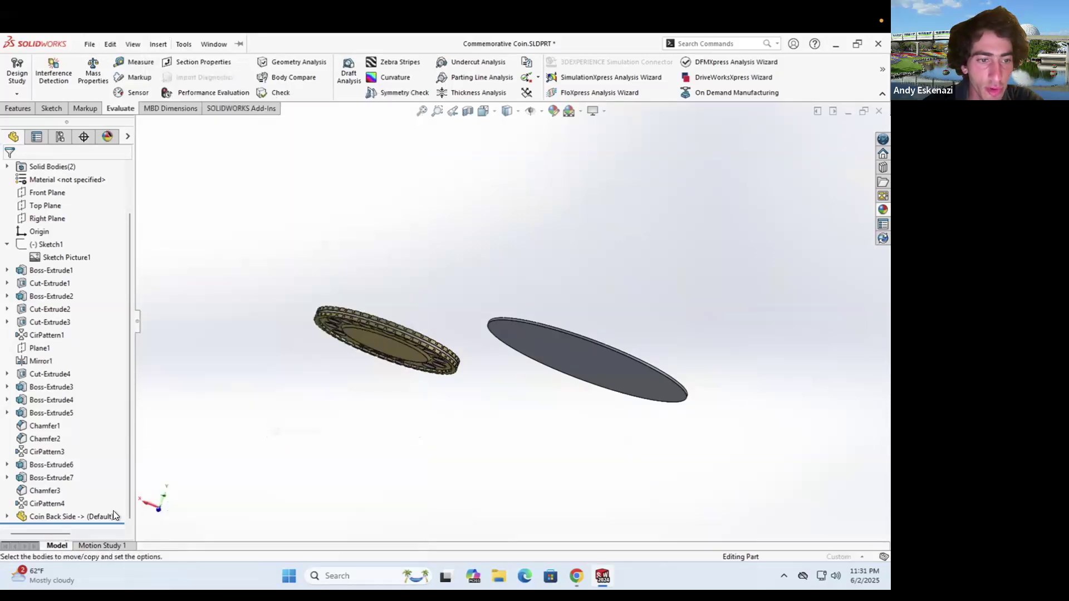
scroll(126, 430, down, 1)
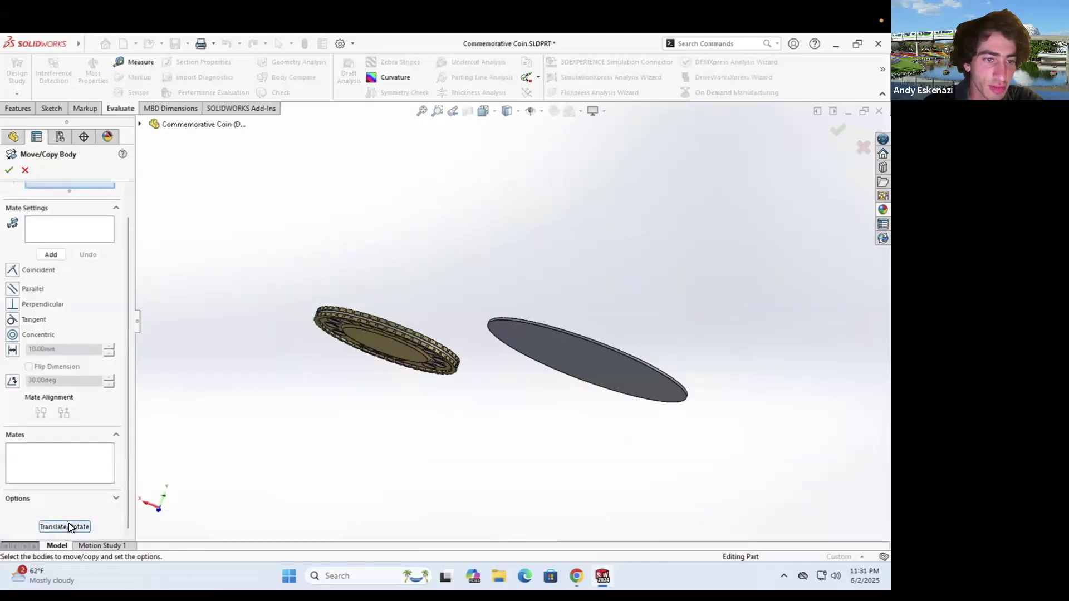
click(69, 523)
click(545, 352)
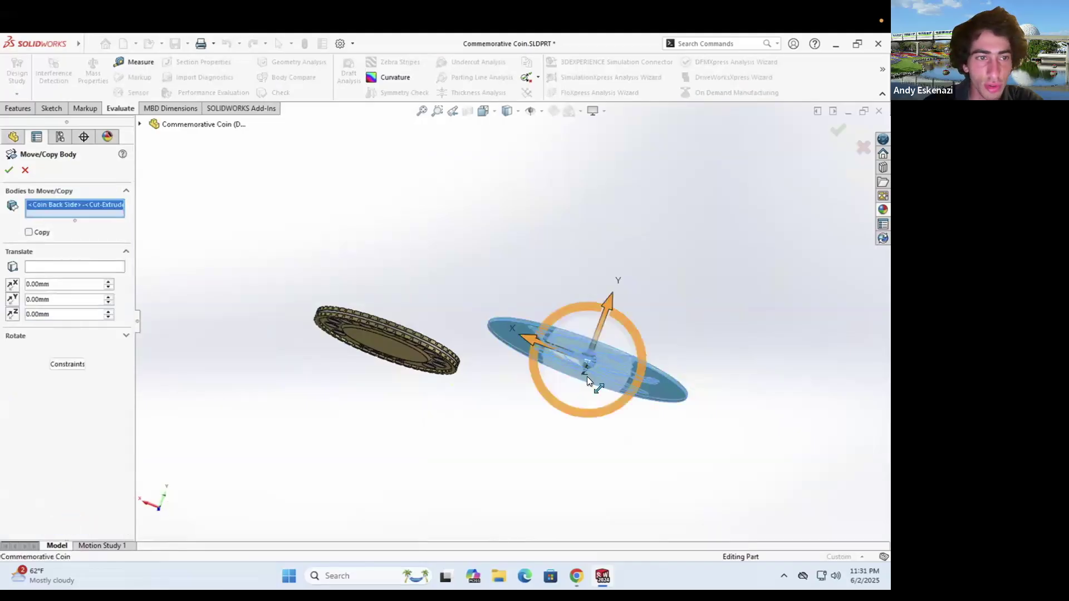
drag(538, 334, 586, 401)
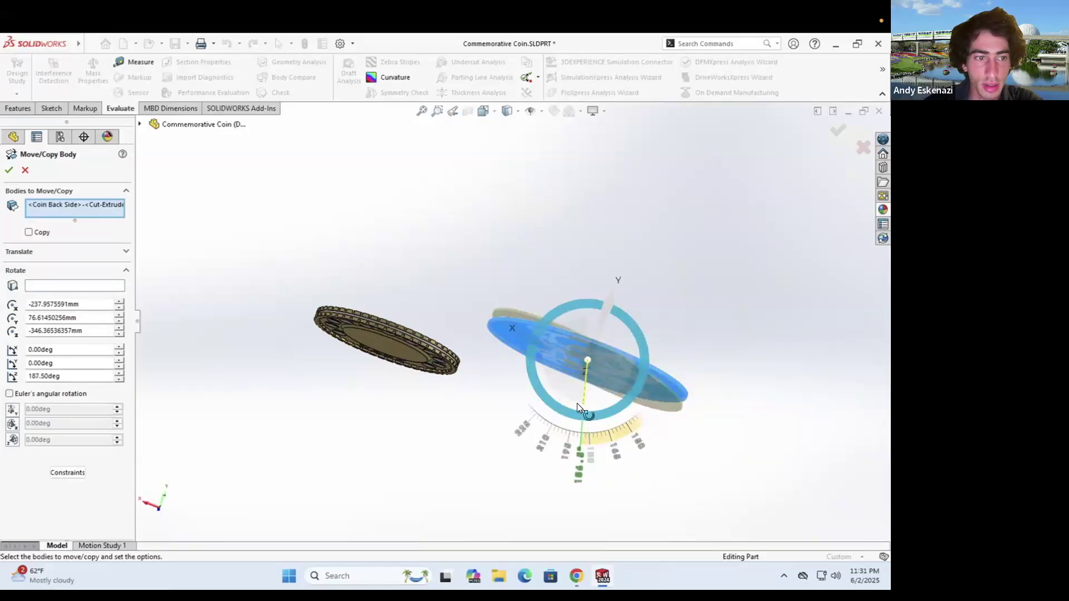
drag(587, 411, 590, 411)
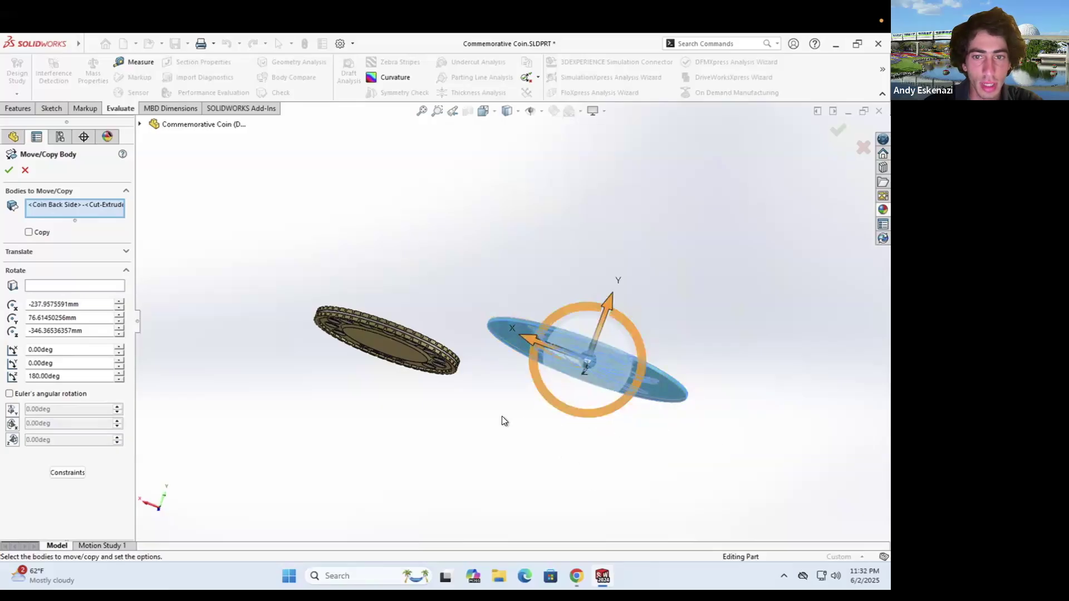
Check the disc against the coin's 2025 side, try turning it about Y, and apply the body rotation
middle_drag(496, 369, 511, 284)
scroll(524, 420, up, 3)
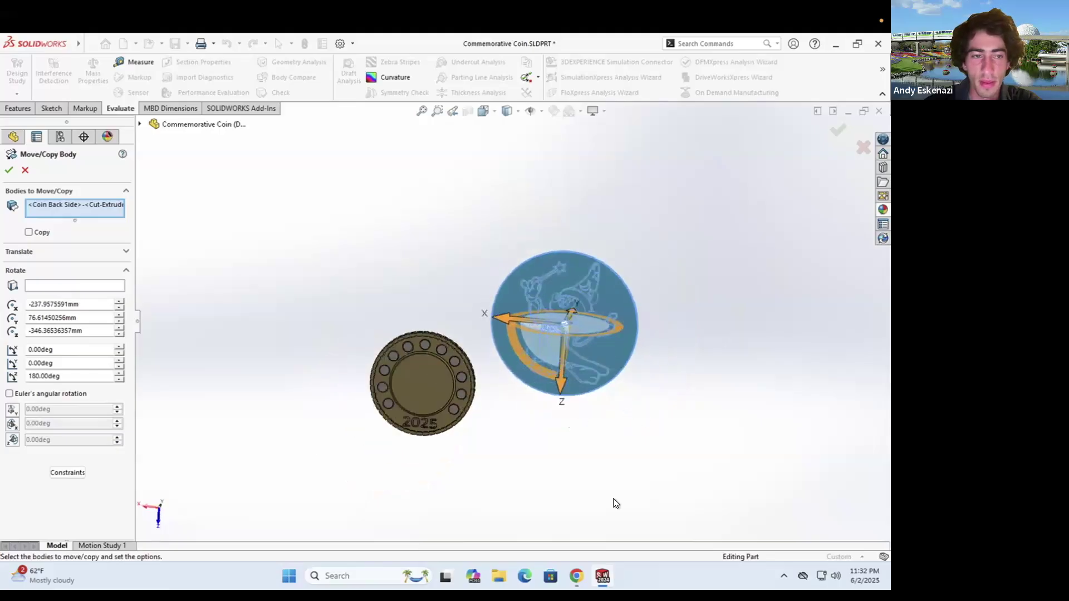
scroll(466, 519, up, 2)
scroll(623, 289, down, 3)
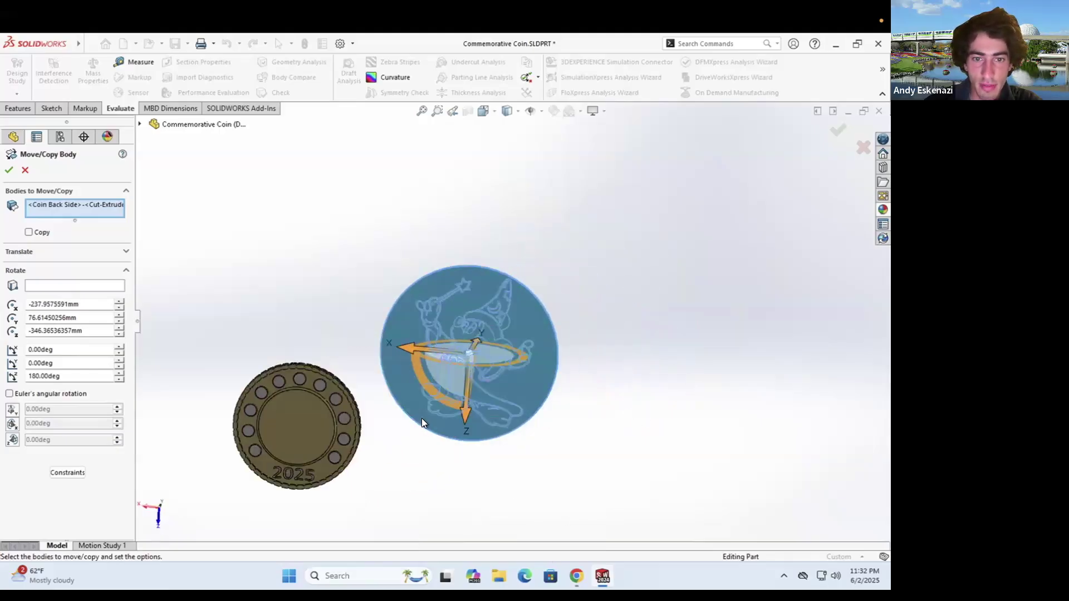
drag(422, 376, 423, 386)
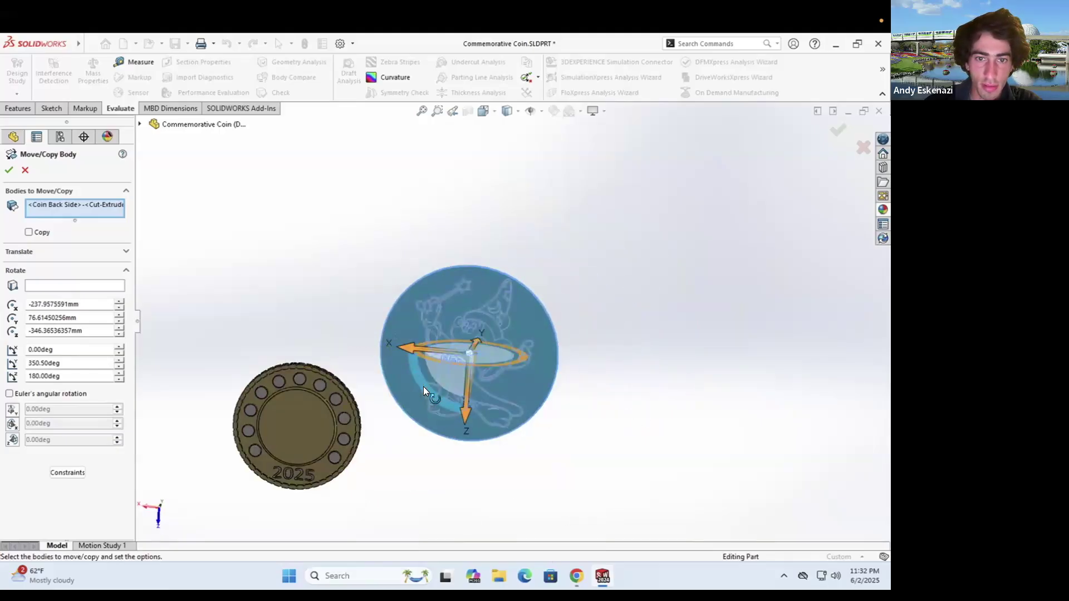
click(10, 171)
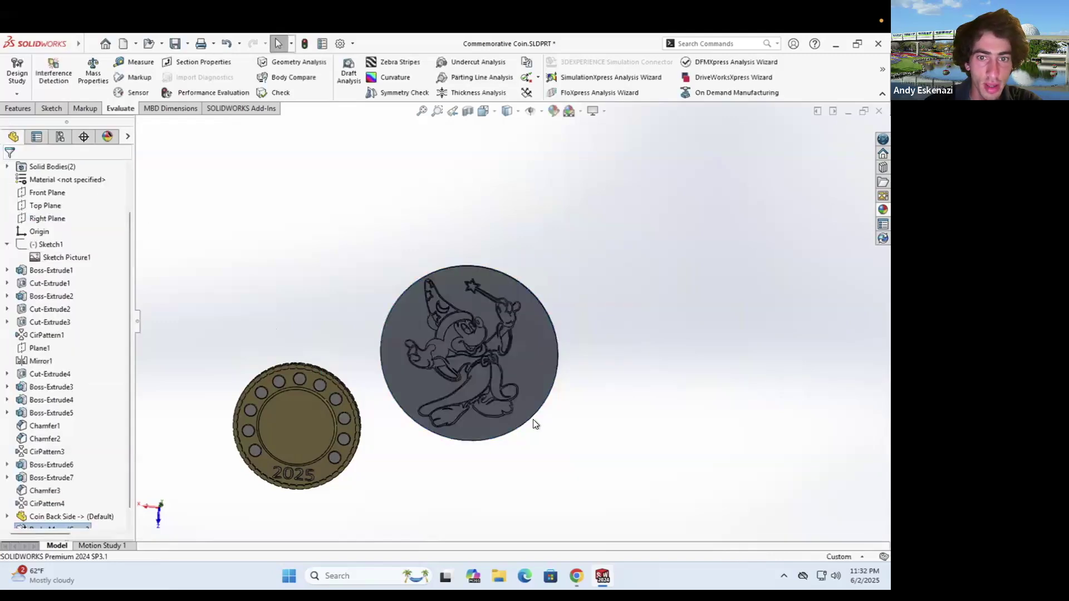
Start a Move/Copy Body operation and switch it to constraint-based positioning with mates
scroll(512, 320, up, 2)
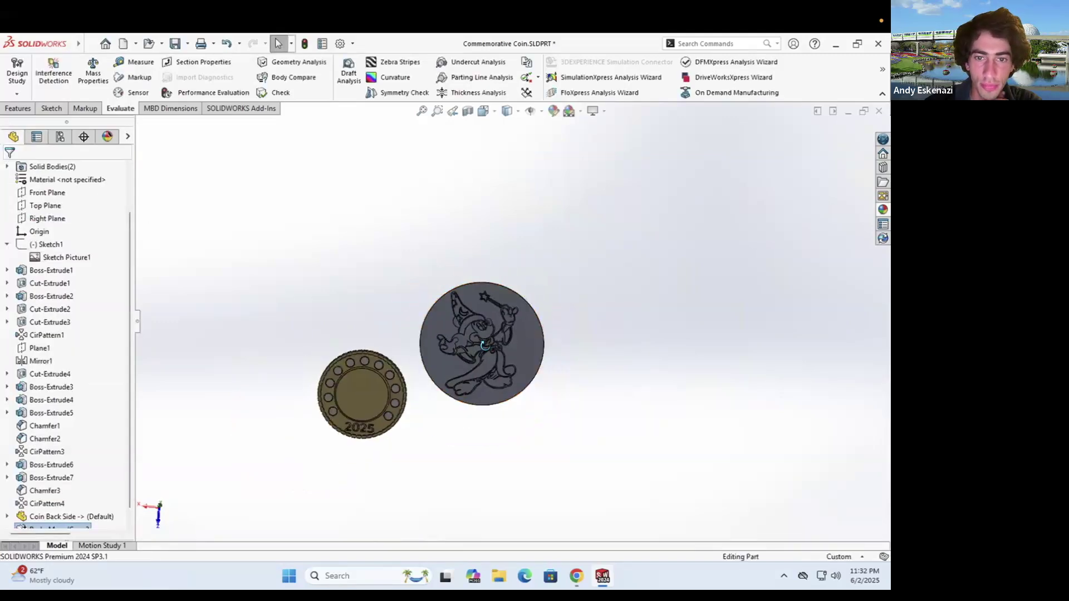
click(520, 353)
click(483, 473)
middle_drag(484, 473, 468, 541)
scroll(373, 296, down, 3)
mouse_move(52, 34)
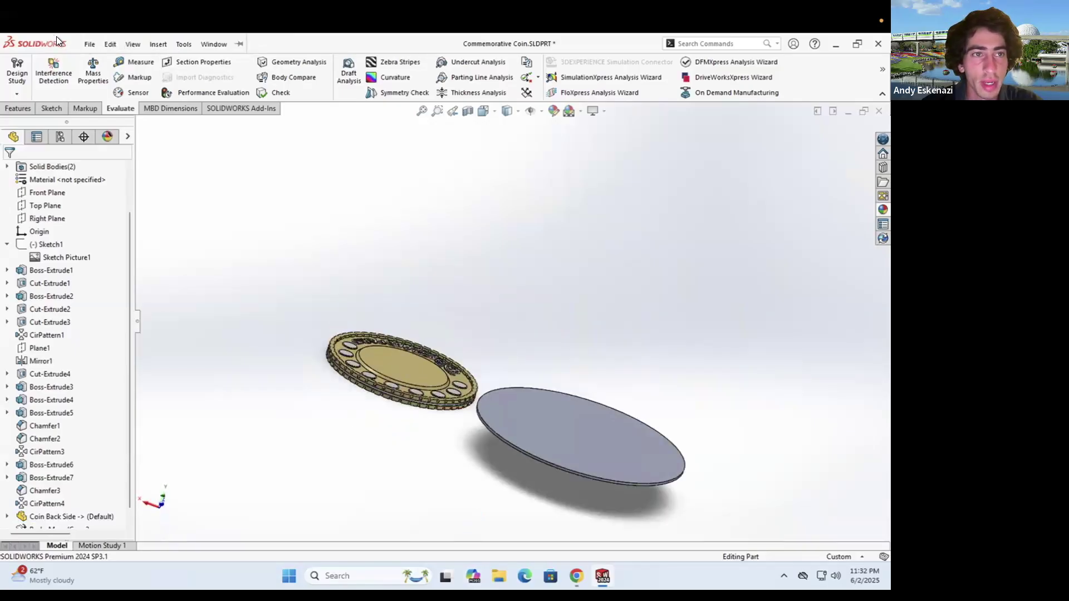
click(133, 44)
mouse_move(159, 45)
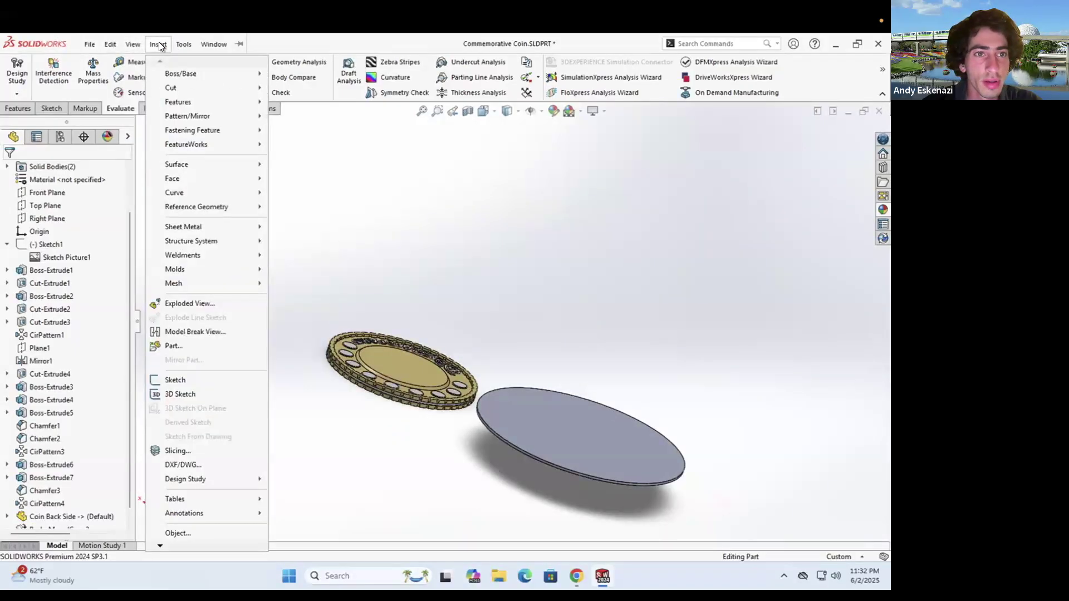
mouse_move(179, 102)
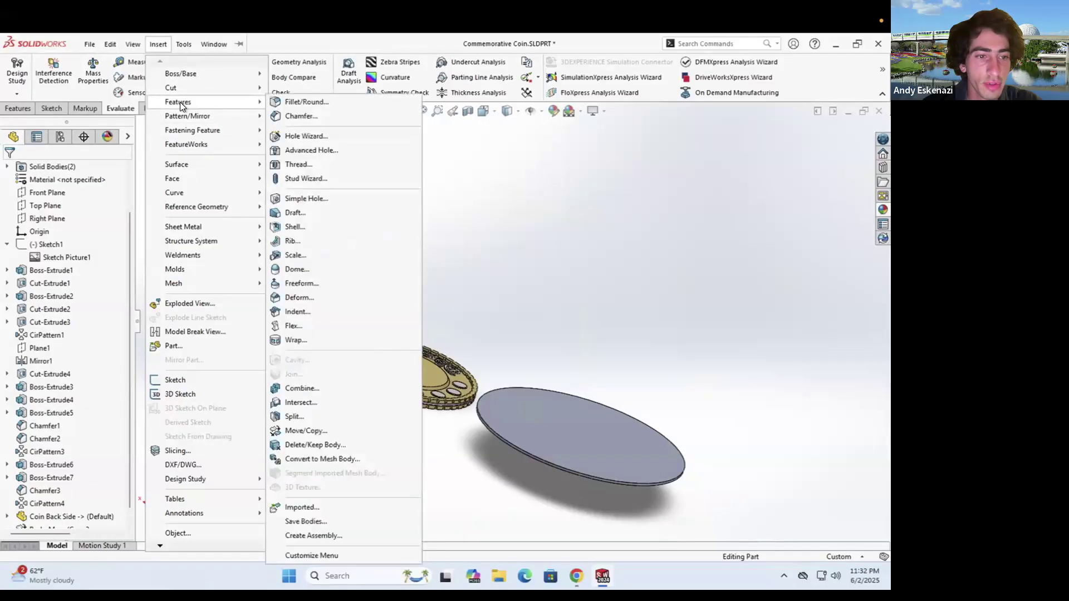
click(321, 431)
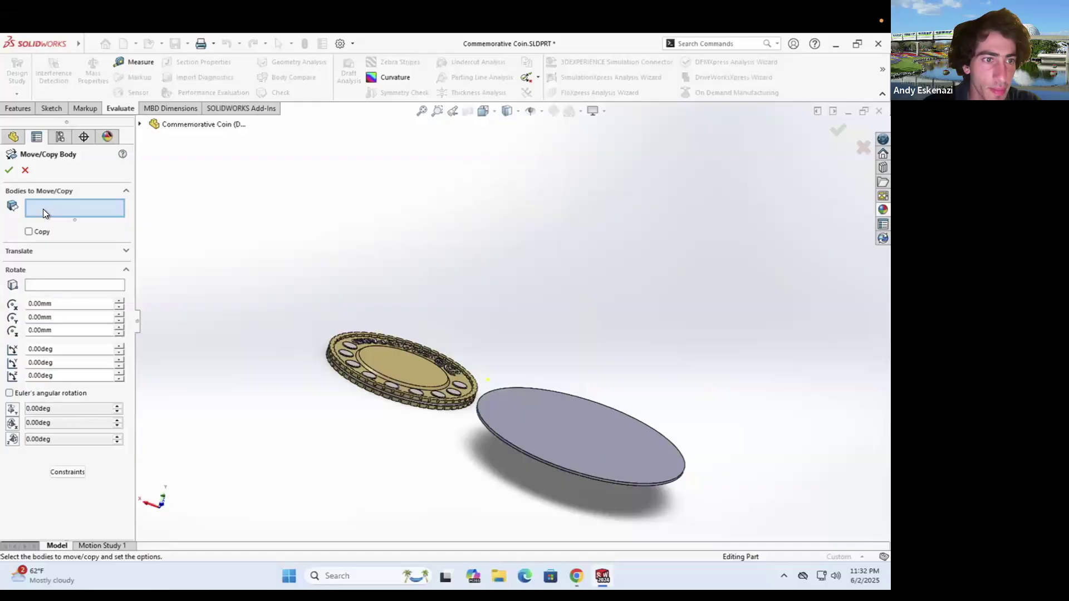
click(34, 253)
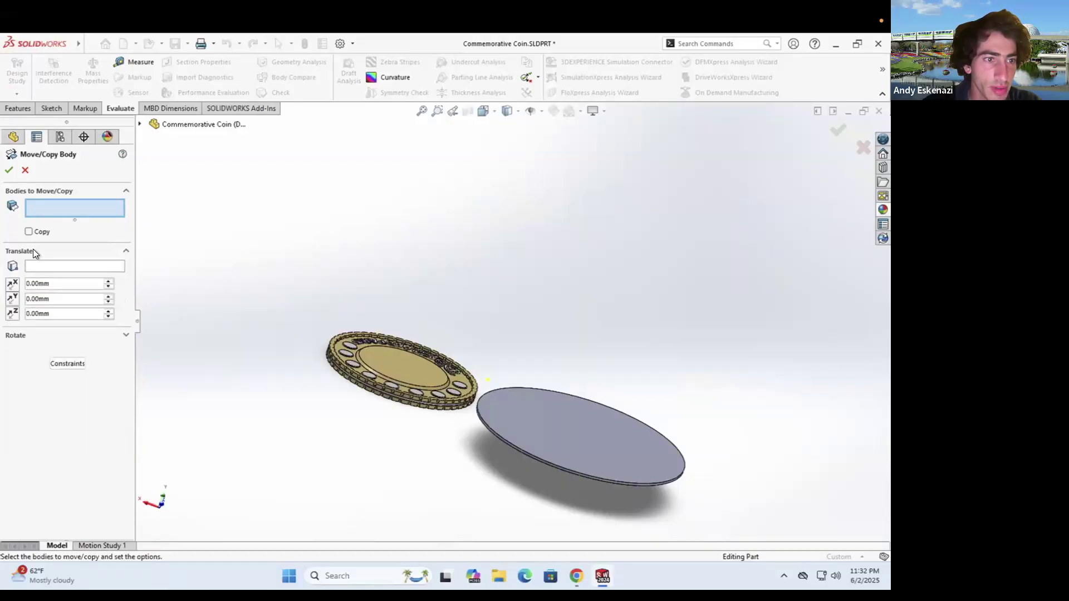
click(28, 231)
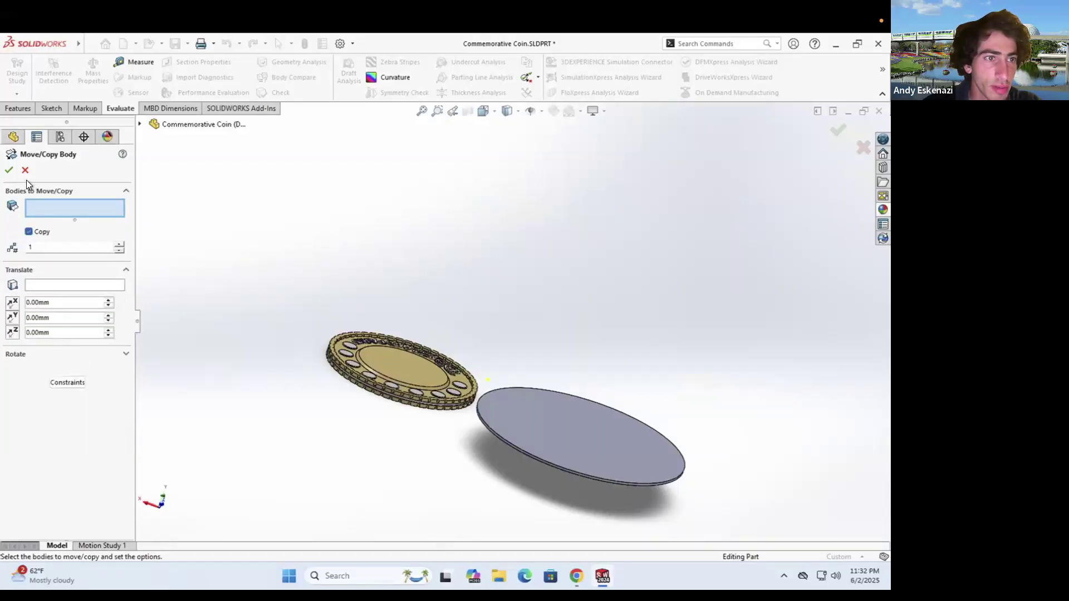
click(76, 381)
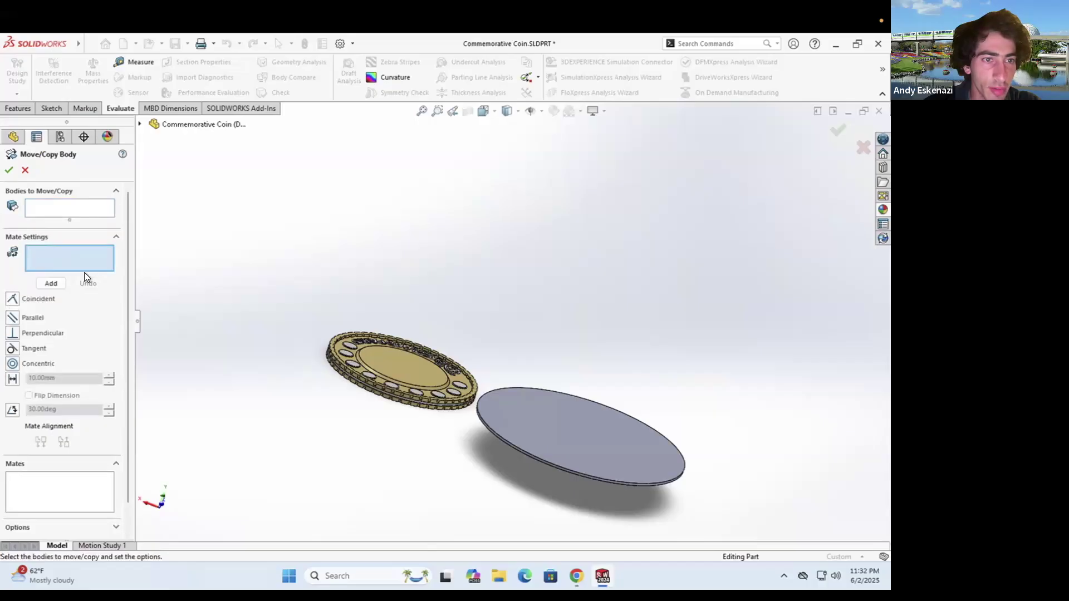
click(526, 420)
middle_drag(304, 462, 408, 425)
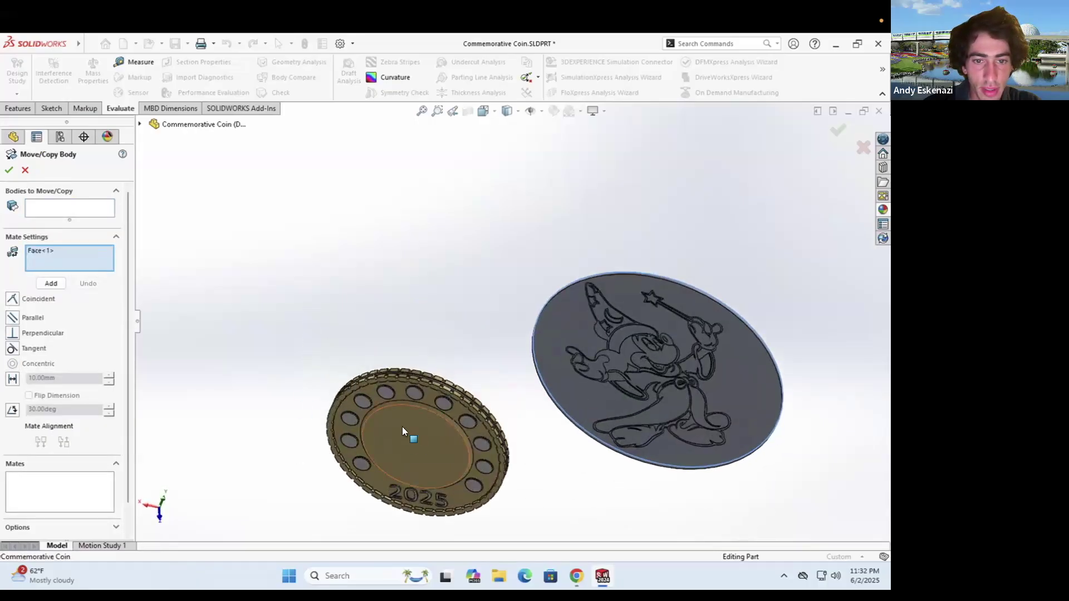
click(401, 444)
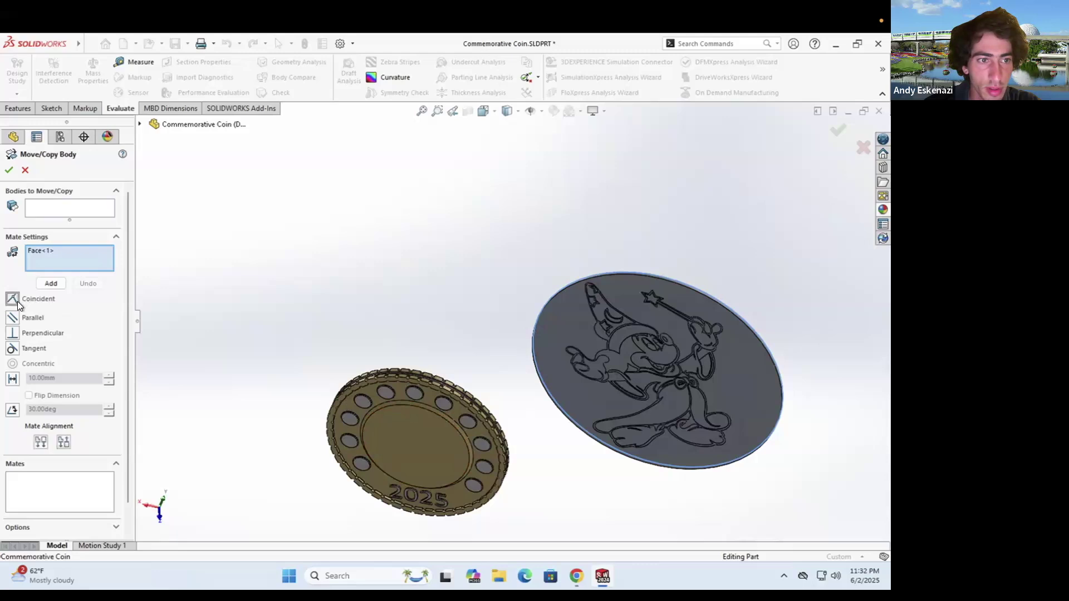
click(403, 448)
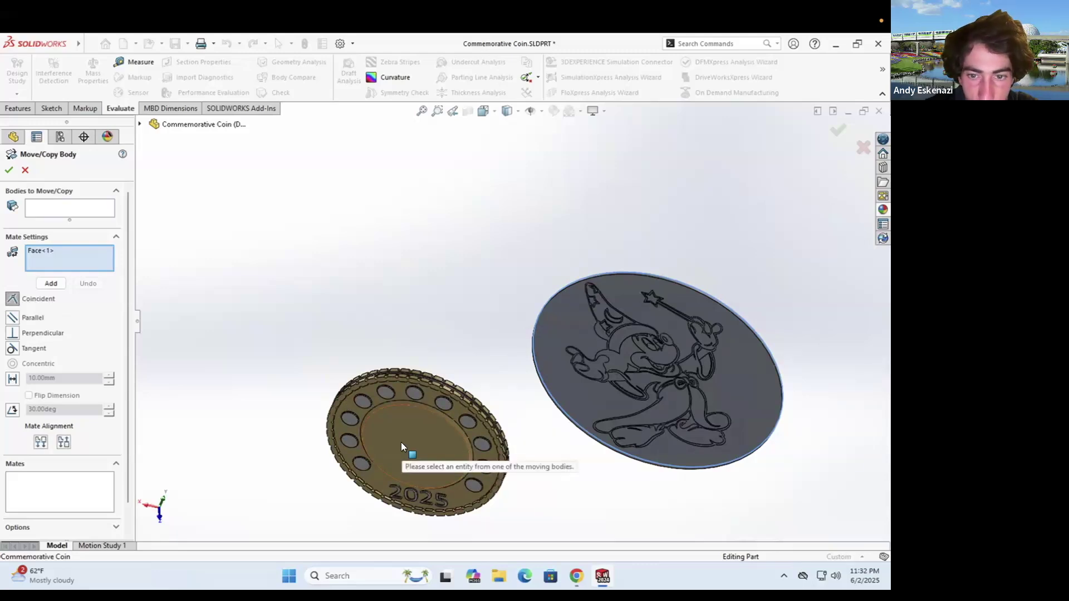
right_click(53, 263)
click(56, 259)
right_click(50, 252)
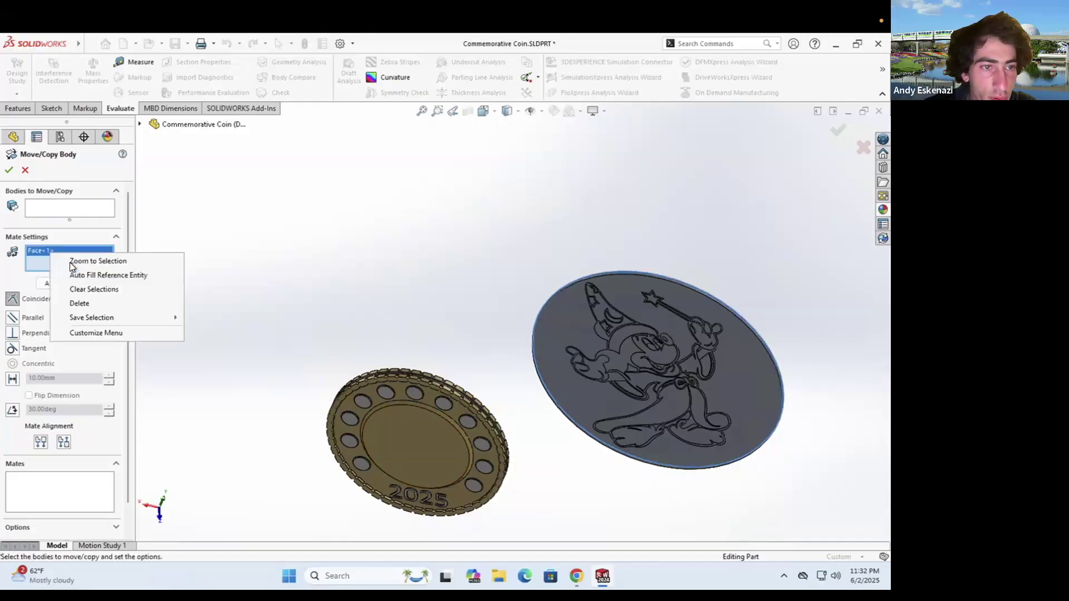
click(78, 303)
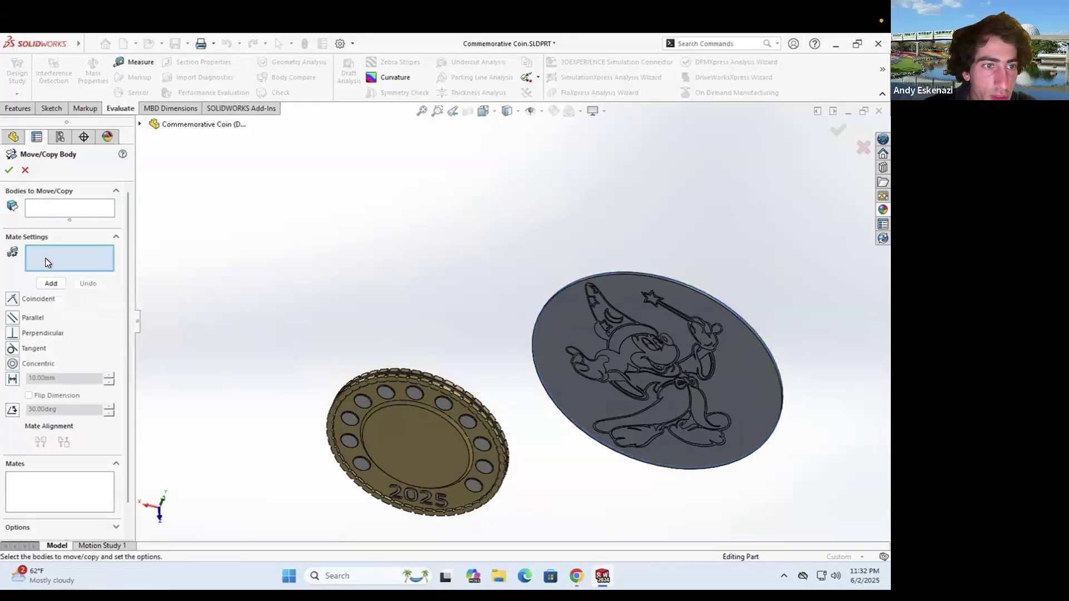
Choose the recessed circular centre face on the coin's 2025 side as a mate reference
click(379, 431)
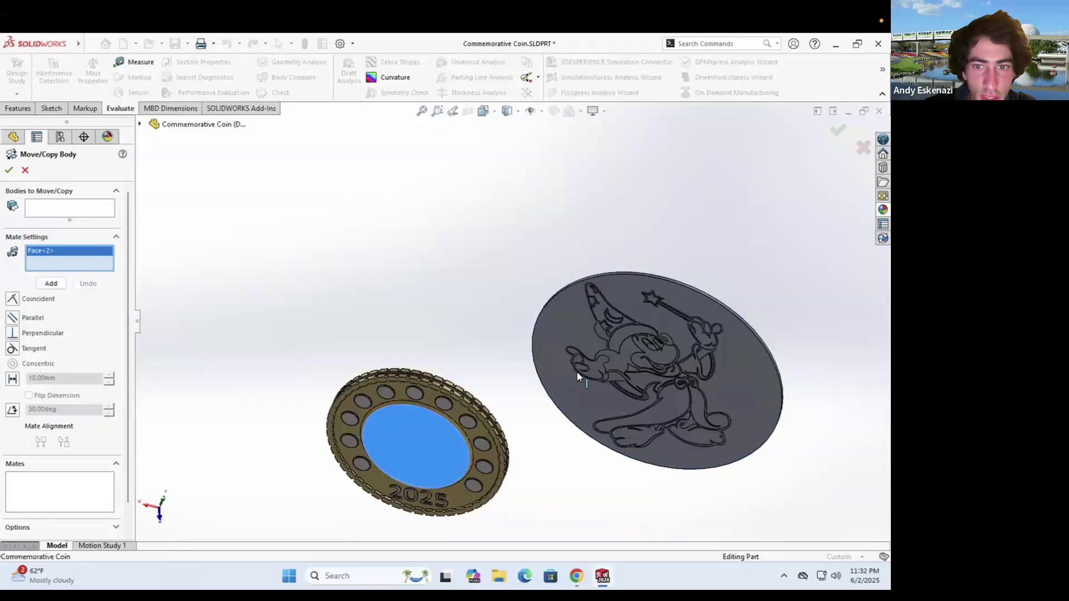
middle_drag(541, 432, 580, 449)
click(594, 404)
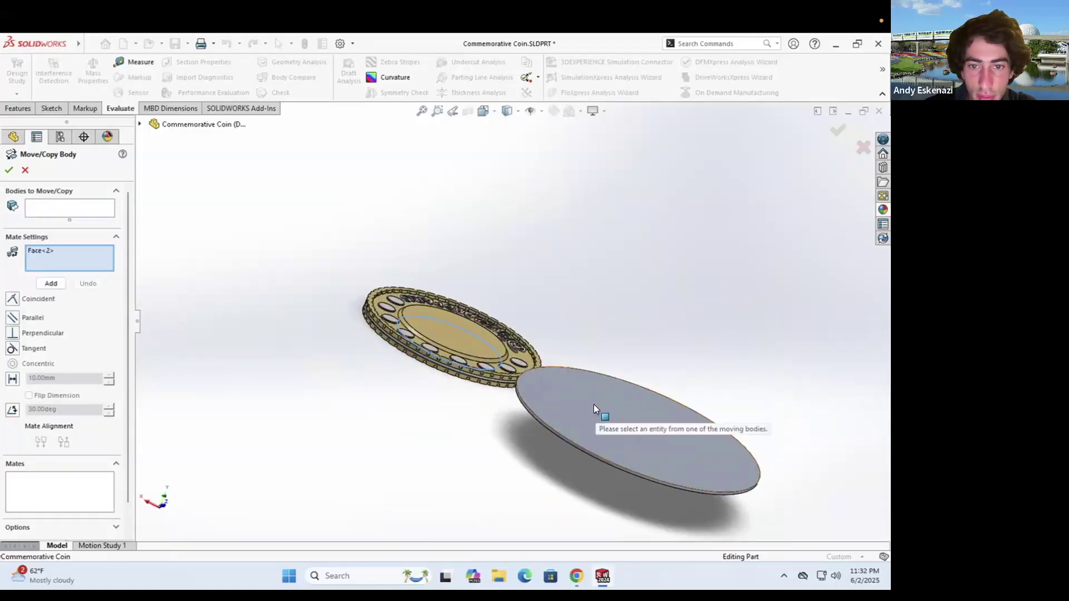
click(510, 440)
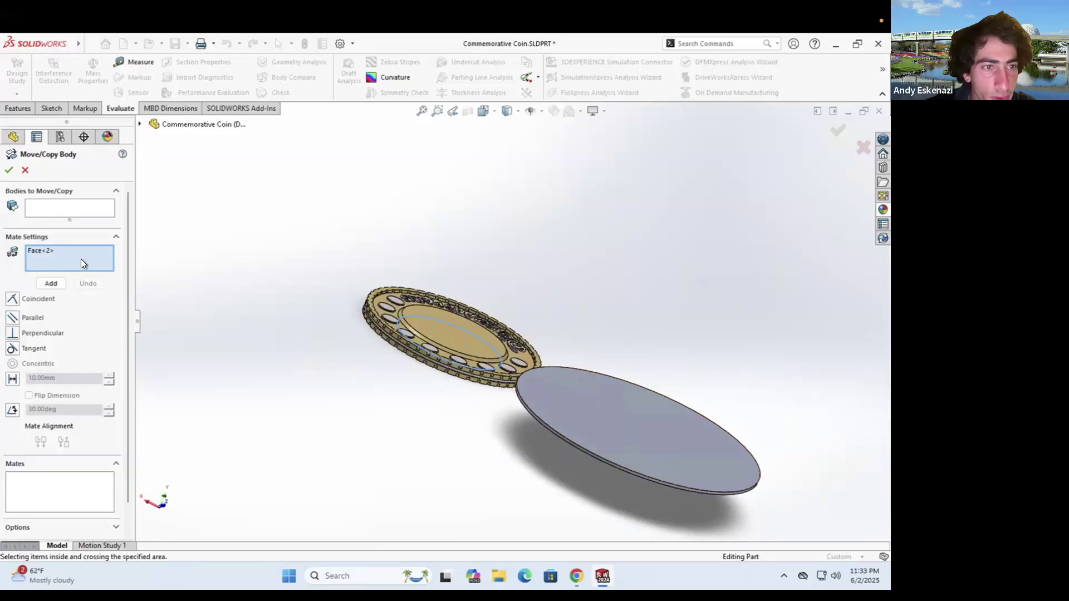
middle_drag(309, 347, 343, 281)
right_click(55, 262)
click(100, 270)
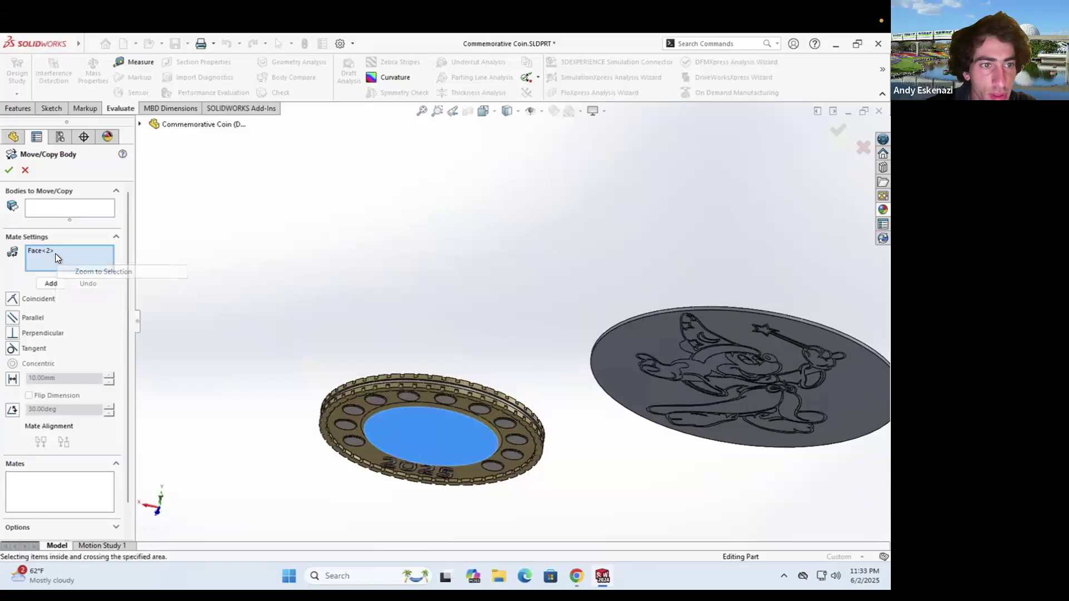
right_click(55, 253)
click(32, 250)
Set the engraved Mickey disc as the body to move
click(36, 206)
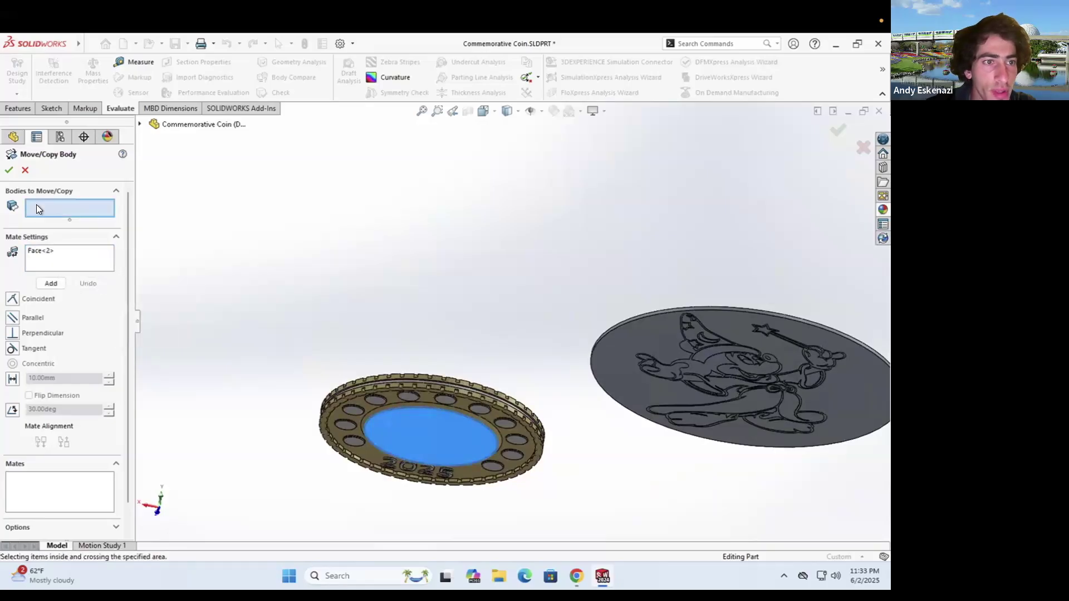
middle_drag(249, 251, 245, 295)
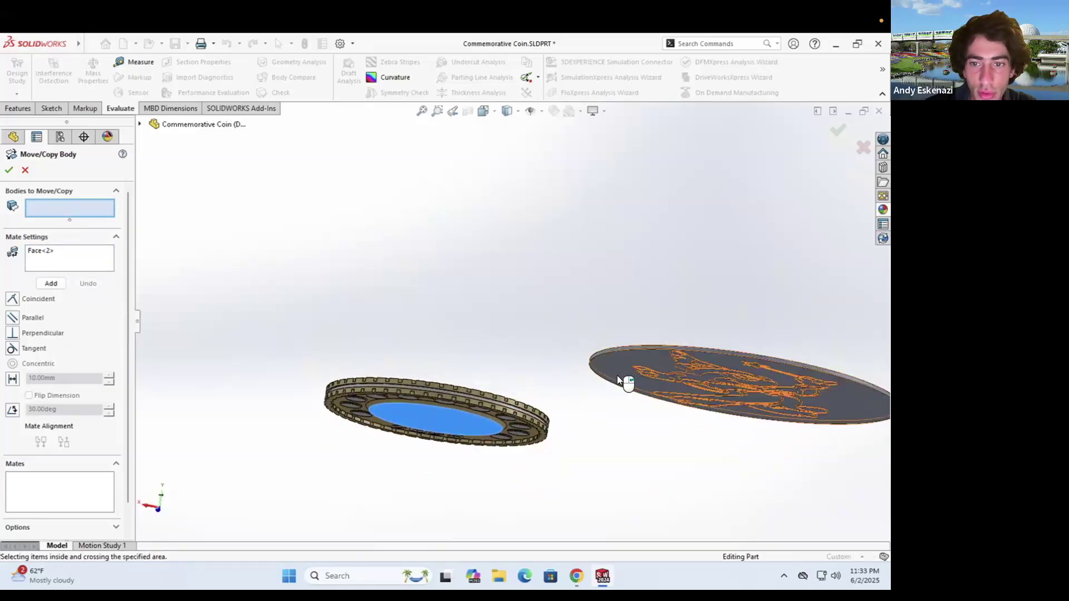
click(617, 375)
Add a coincident mate between the disc's plain back face and the coin's recessed face, and apply the move
click(83, 264)
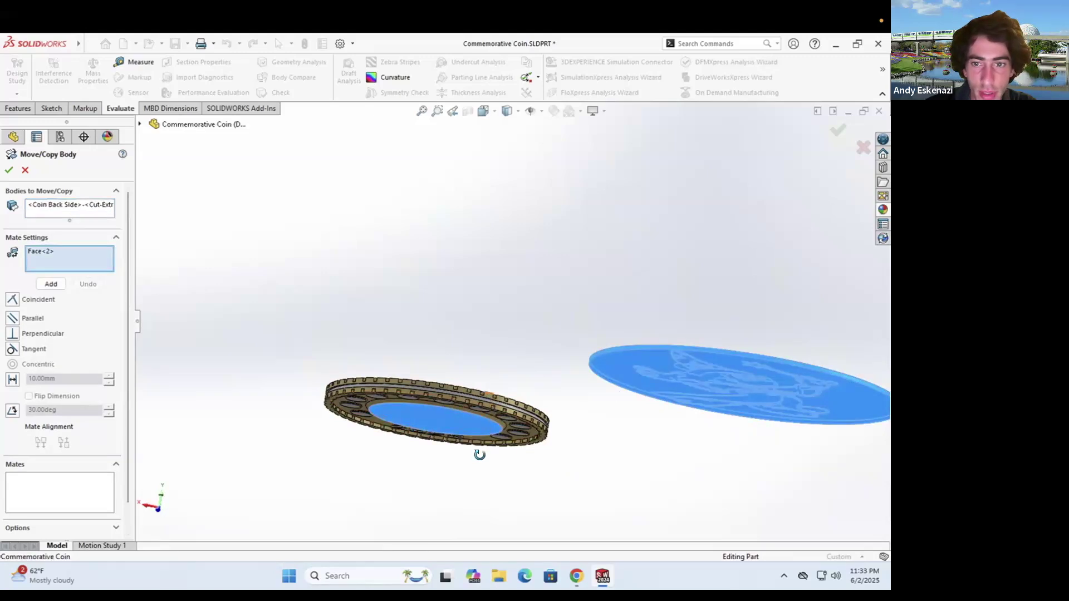
middle_drag(475, 452, 619, 374)
click(619, 374)
middle_drag(469, 433, 390, 309)
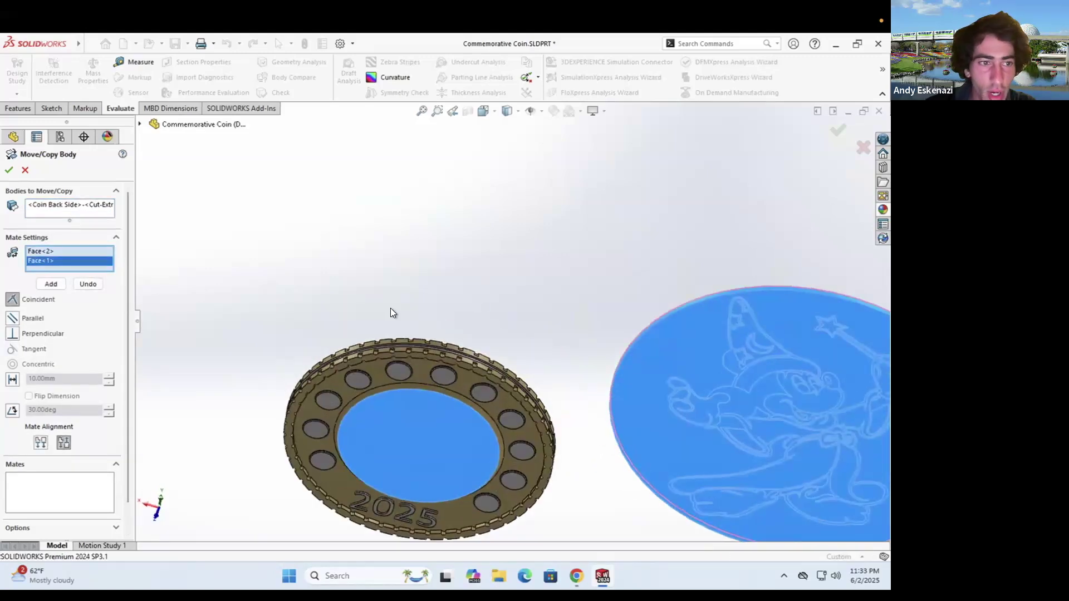
click(58, 282)
scroll(501, 384, up, 3)
middle_drag(546, 372, 588, 369)
scroll(576, 357, down, 2)
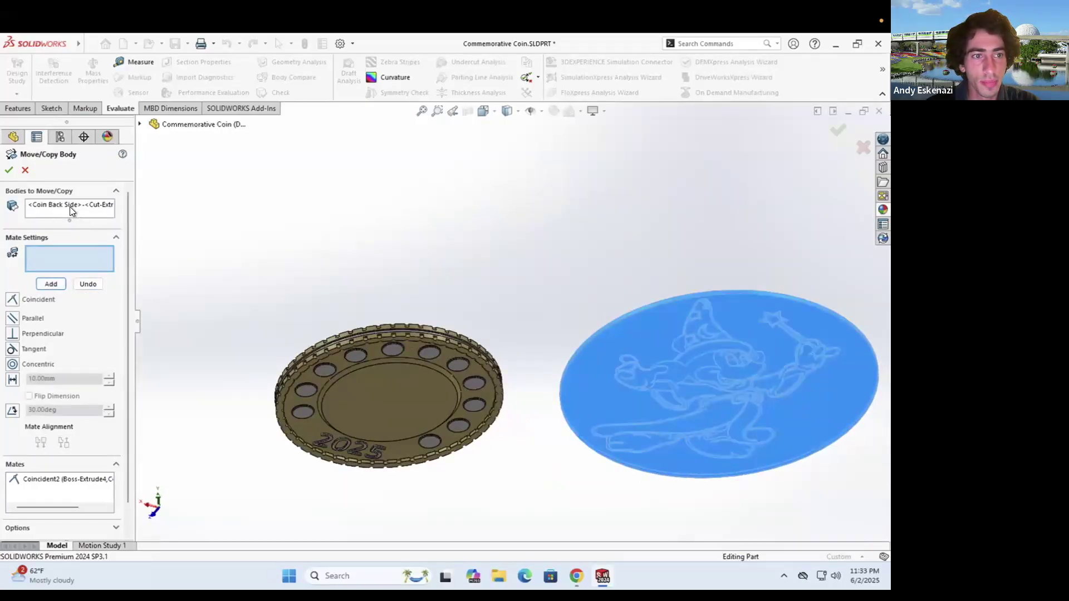
click(9, 171)
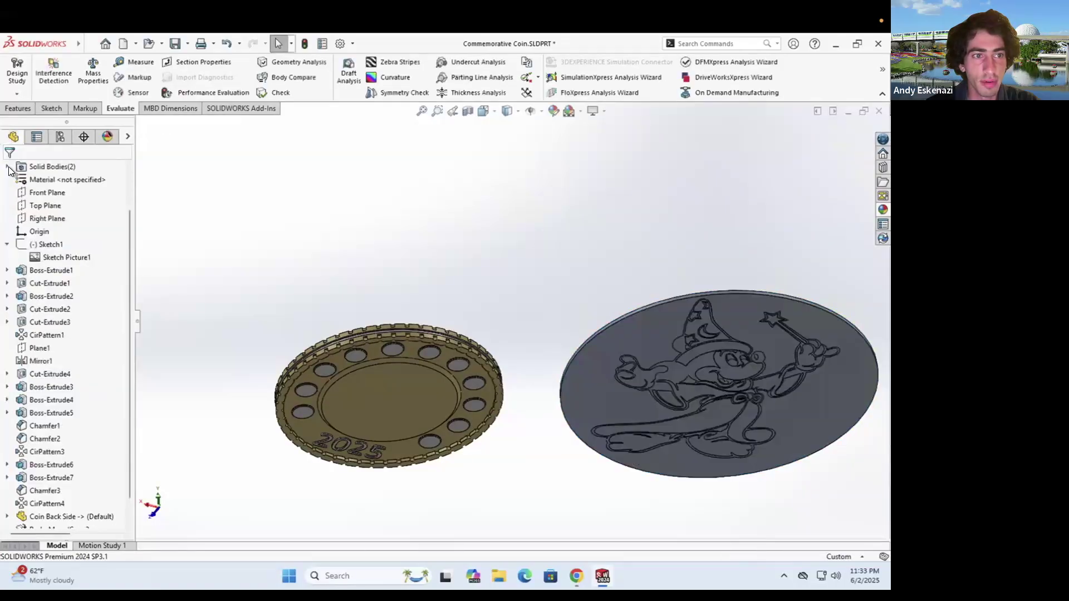
Move the Mickey disc with another Move/Copy Body, using a concentric mate between its outer edge and the coin's recess edge
mouse_move(89, 41)
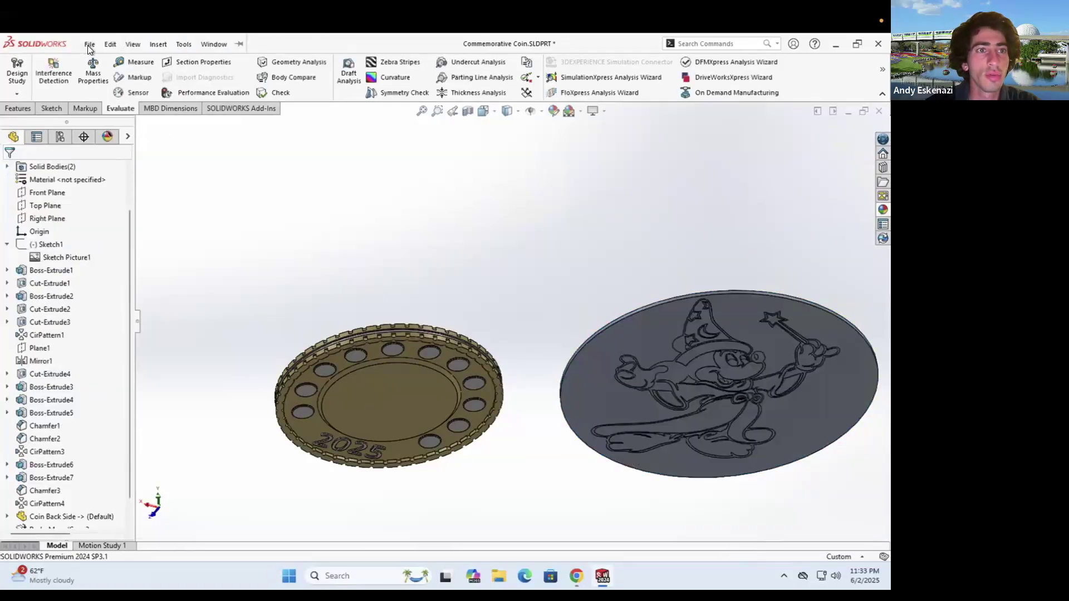
click(158, 45)
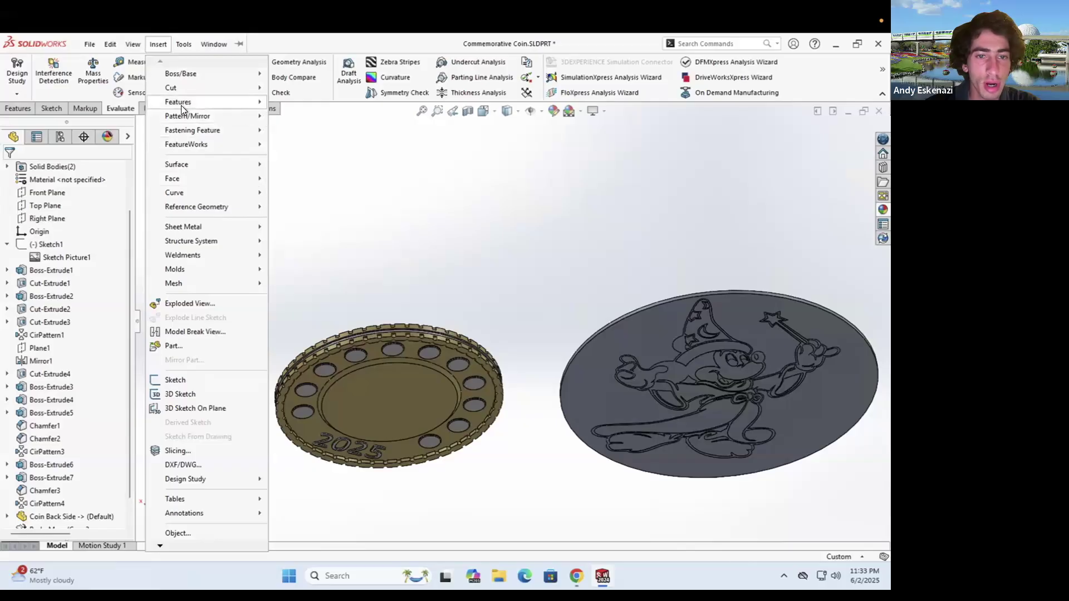
mouse_move(181, 105)
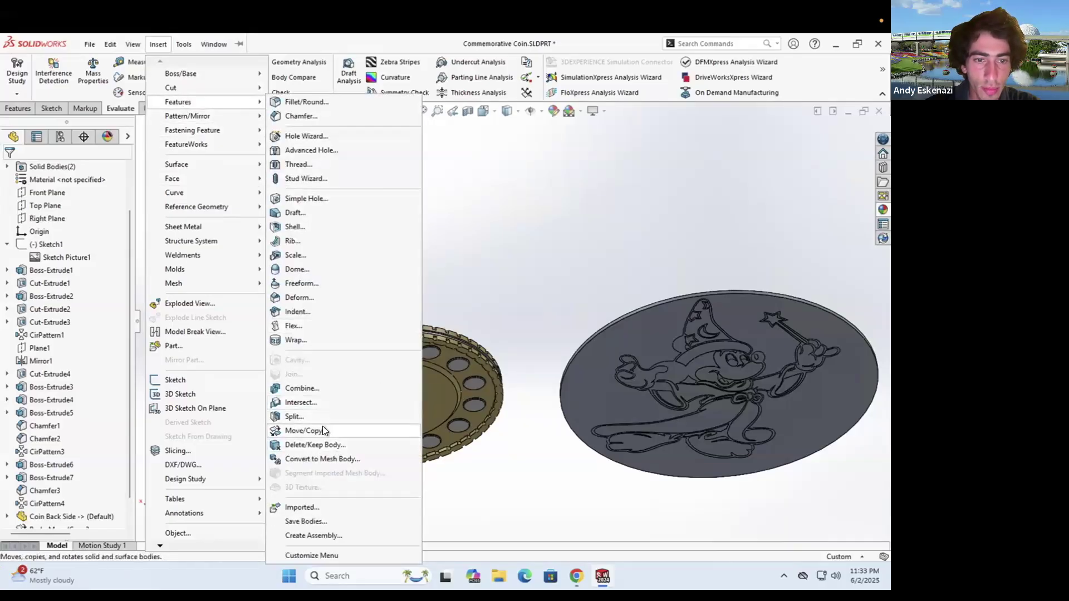
click(322, 427)
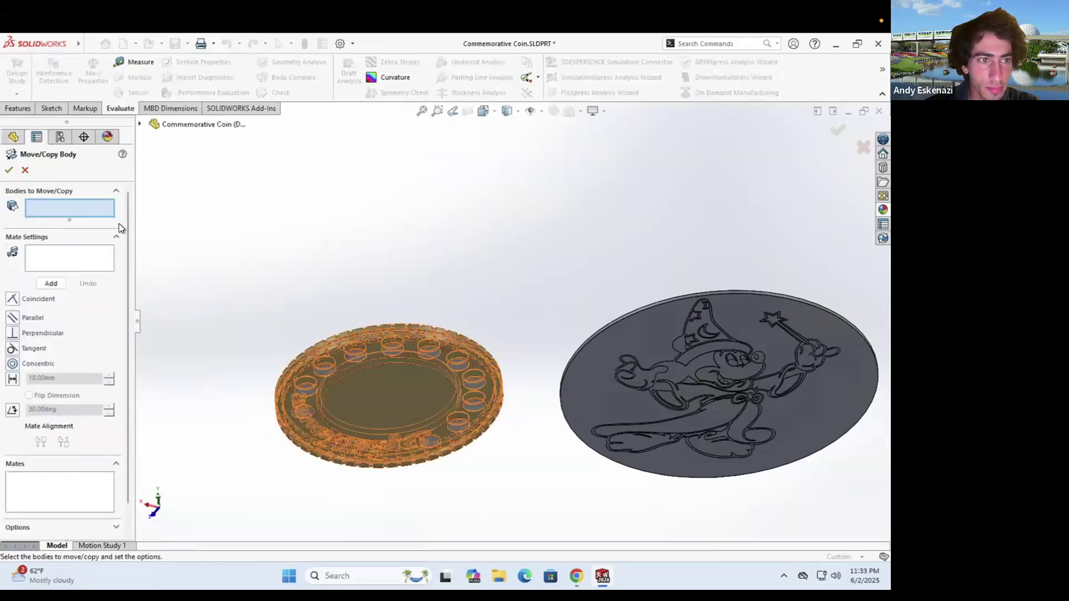
click(598, 365)
click(69, 263)
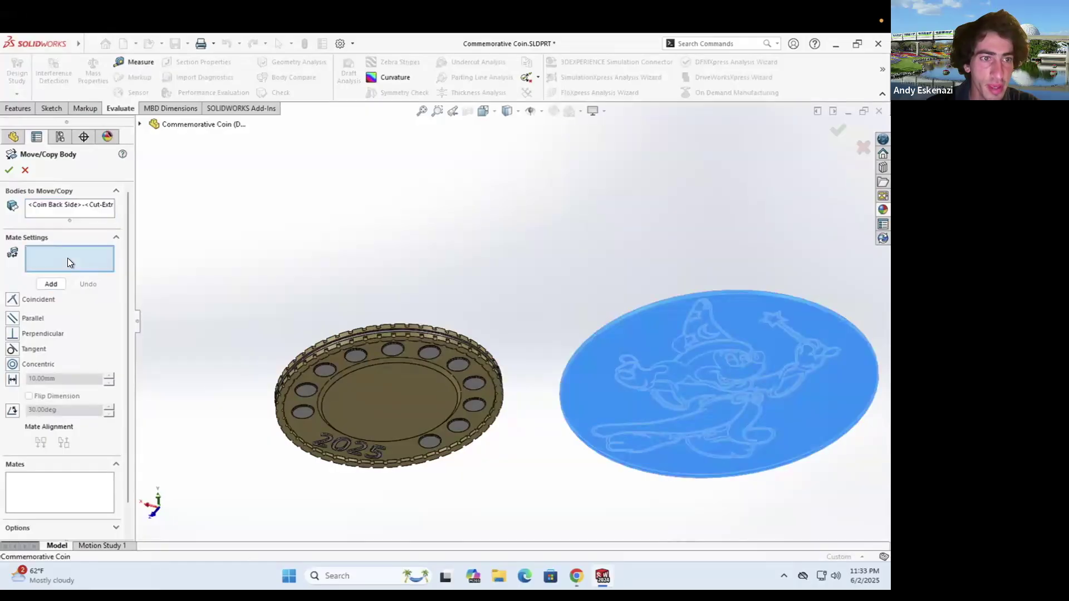
click(561, 382)
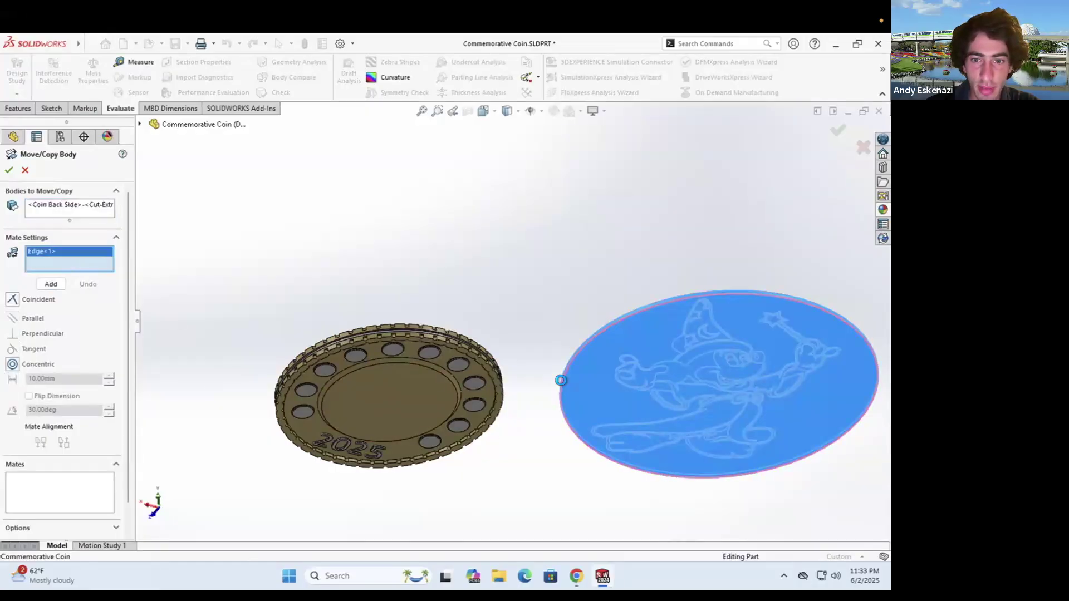
click(439, 373)
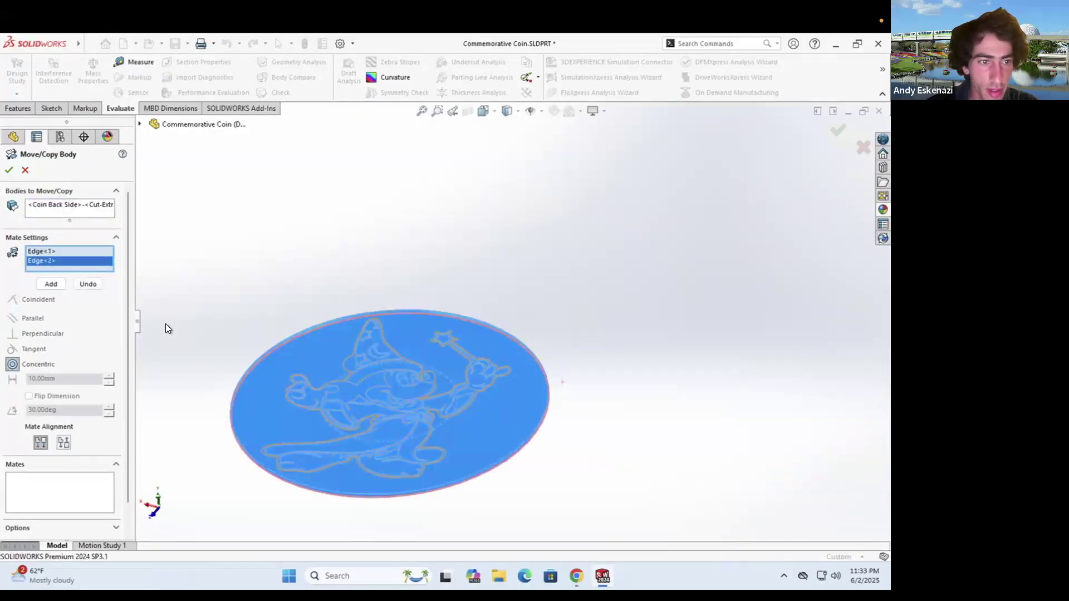
click(51, 284)
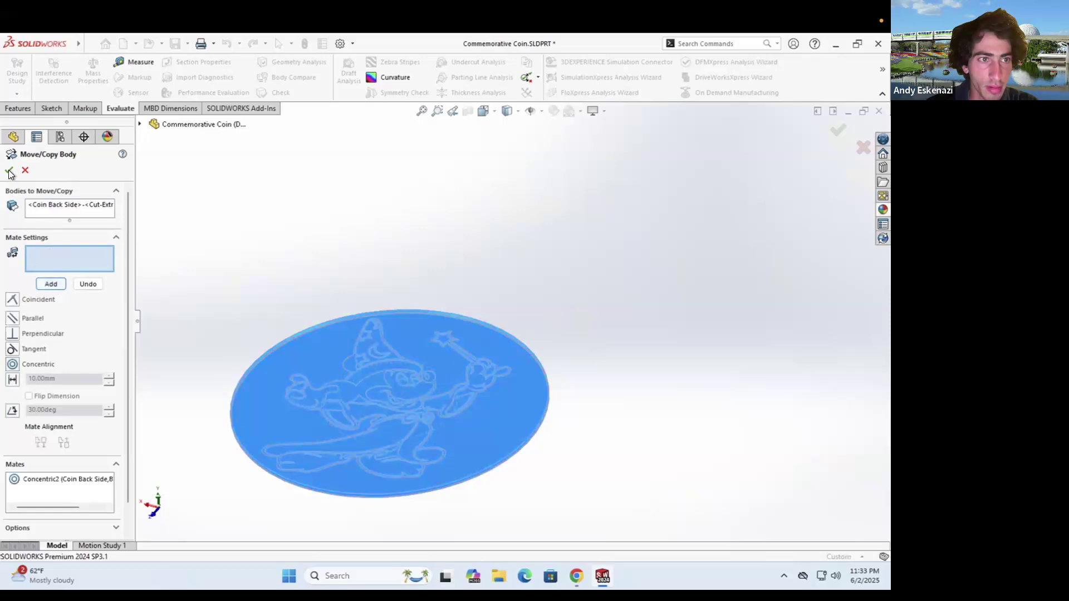
click(10, 174)
Scale the Mickey disc body uniformly about its centroid by a factor of 0.428571429
middle_drag(366, 342, 327, 374)
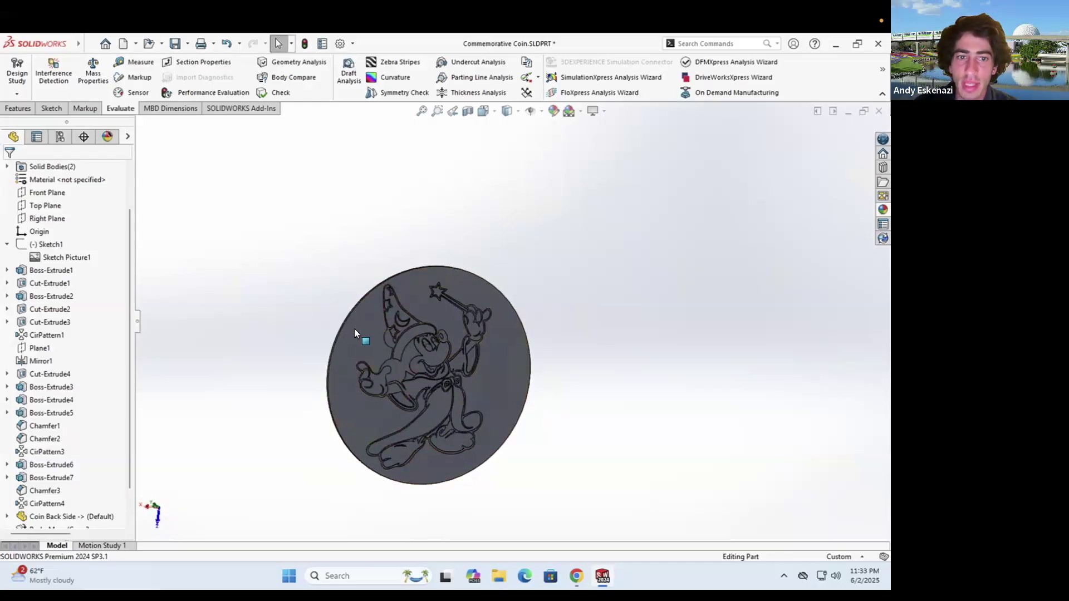
mouse_move(78, 43)
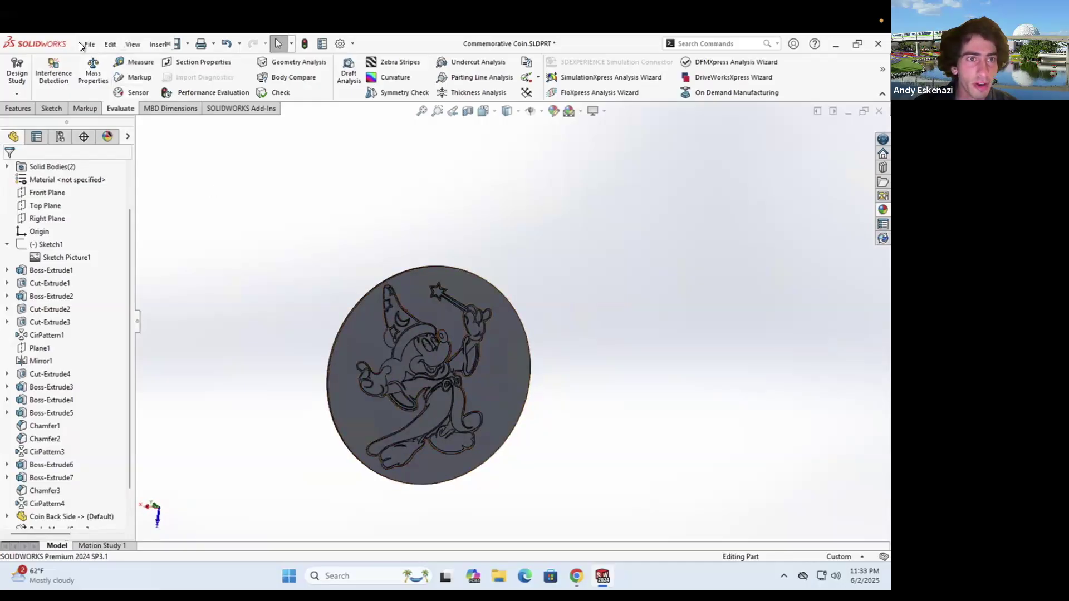
click(157, 44)
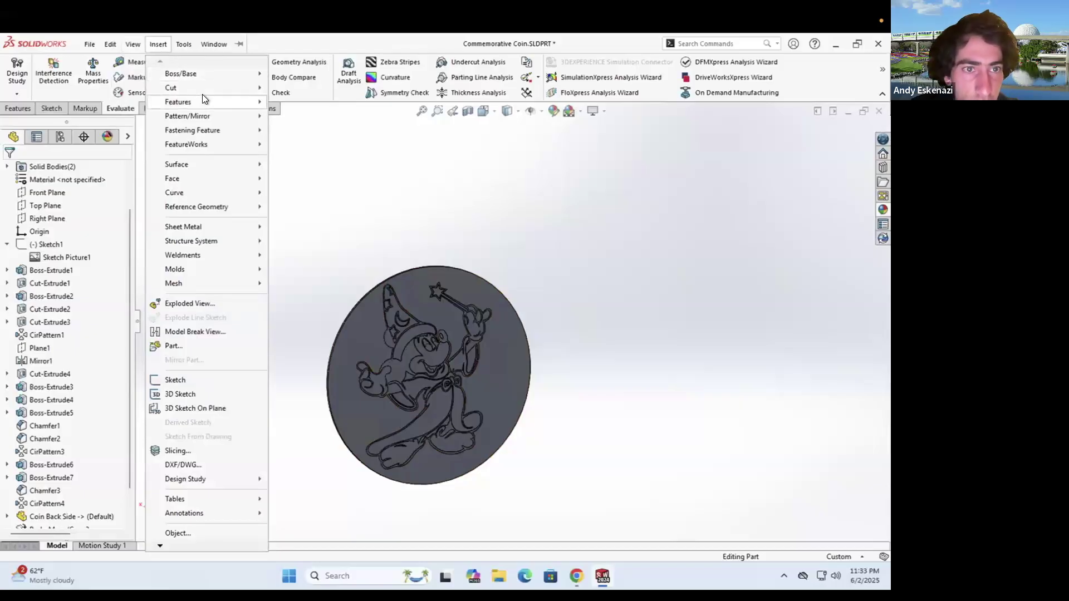
mouse_move(206, 102)
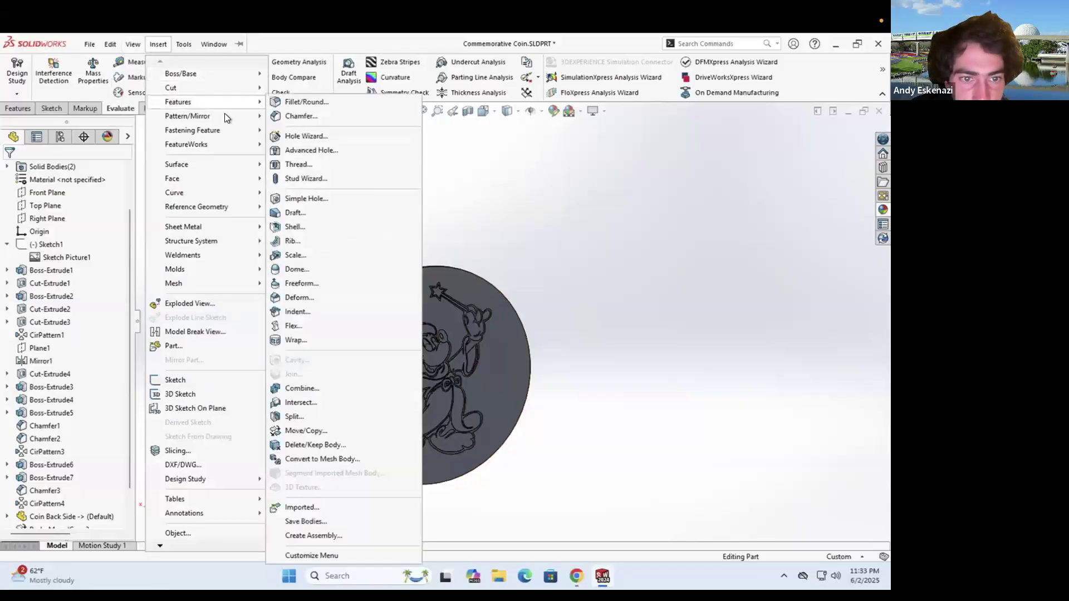
click(309, 250)
click(362, 334)
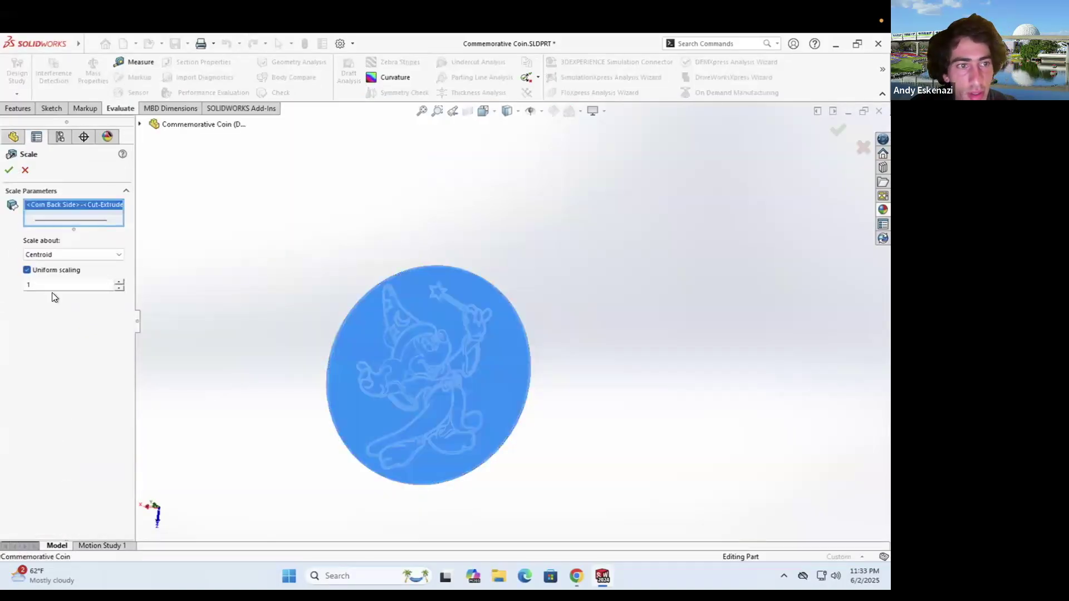
click(65, 285)
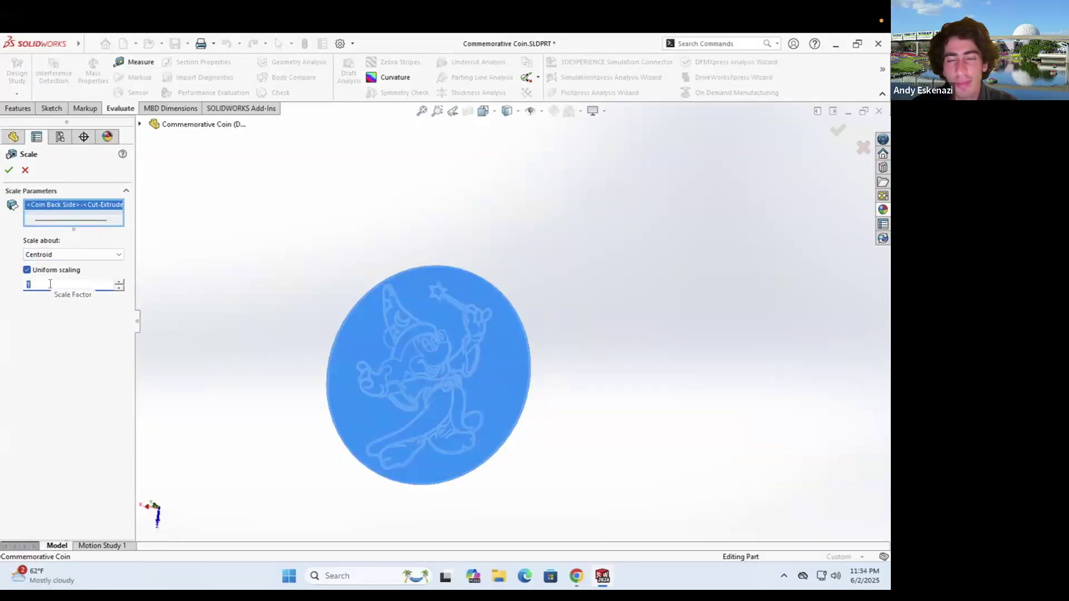
middle_drag(427, 354, 61, 265)
click(43, 285)
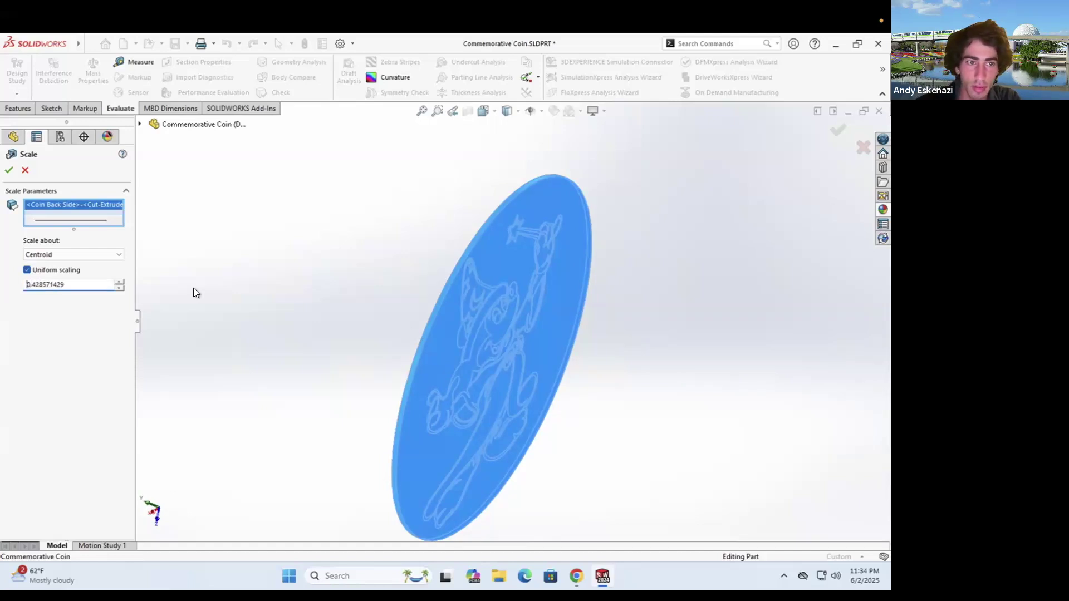
click(11, 171)
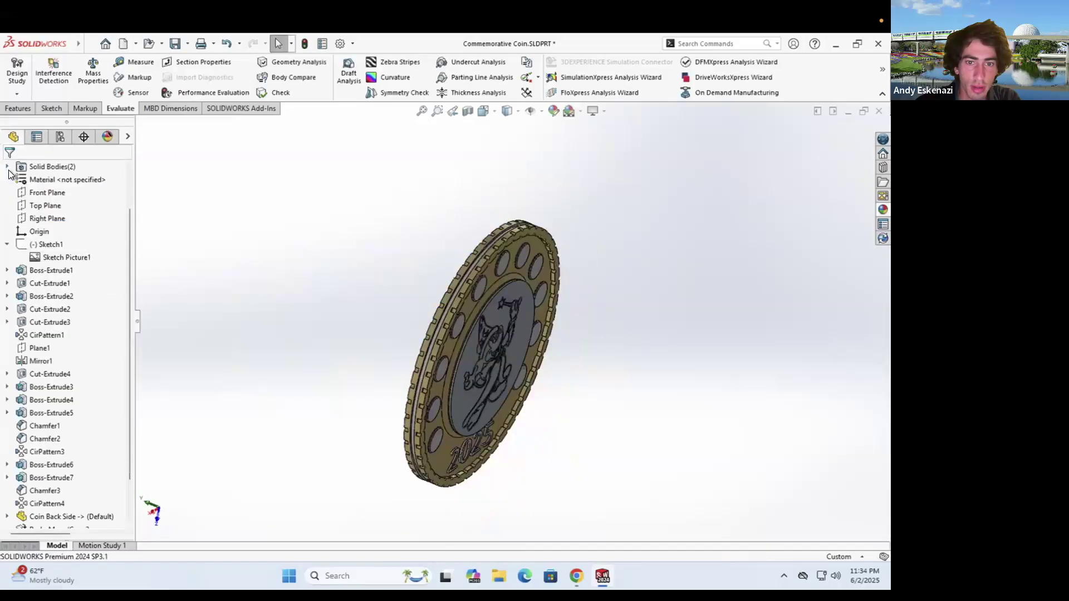
Reopen the Mickey disc's scale feature for editing and turn off uniform scaling
middle_drag(401, 327, 382, 356)
scroll(364, 396, down, 5)
middle_drag(365, 396, 360, 287)
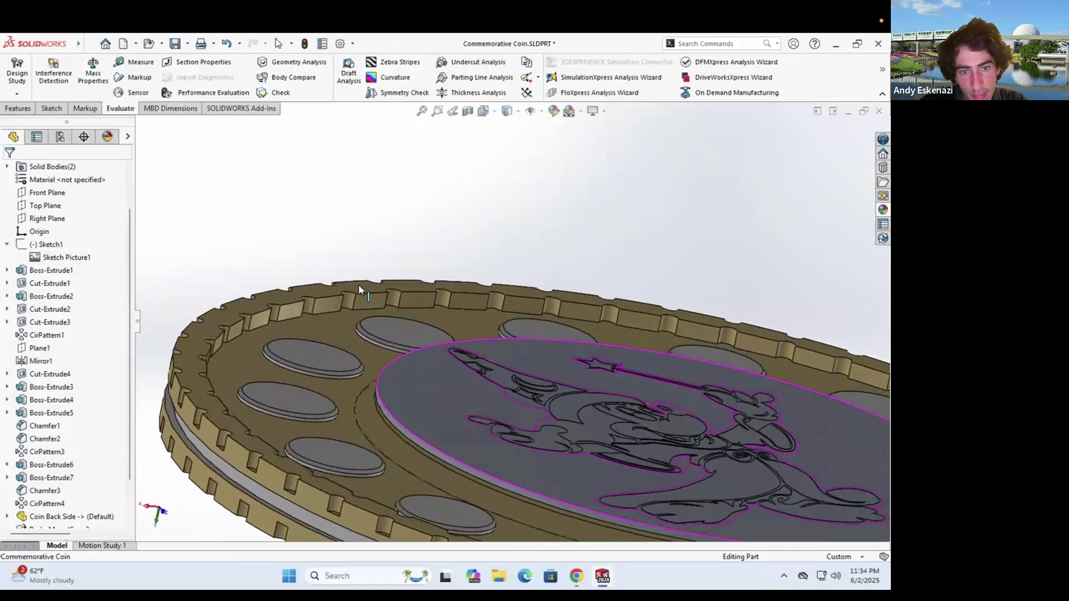
scroll(508, 428, up, 5)
middle_drag(469, 393, 523, 478)
scroll(68, 505, down, 2)
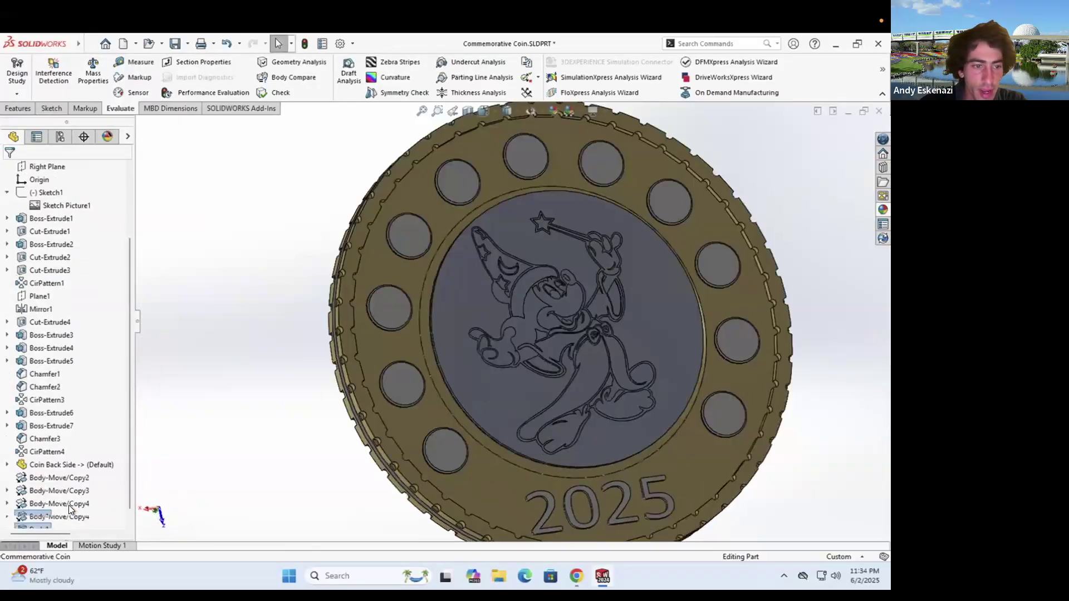
right_click(41, 512)
click(54, 293)
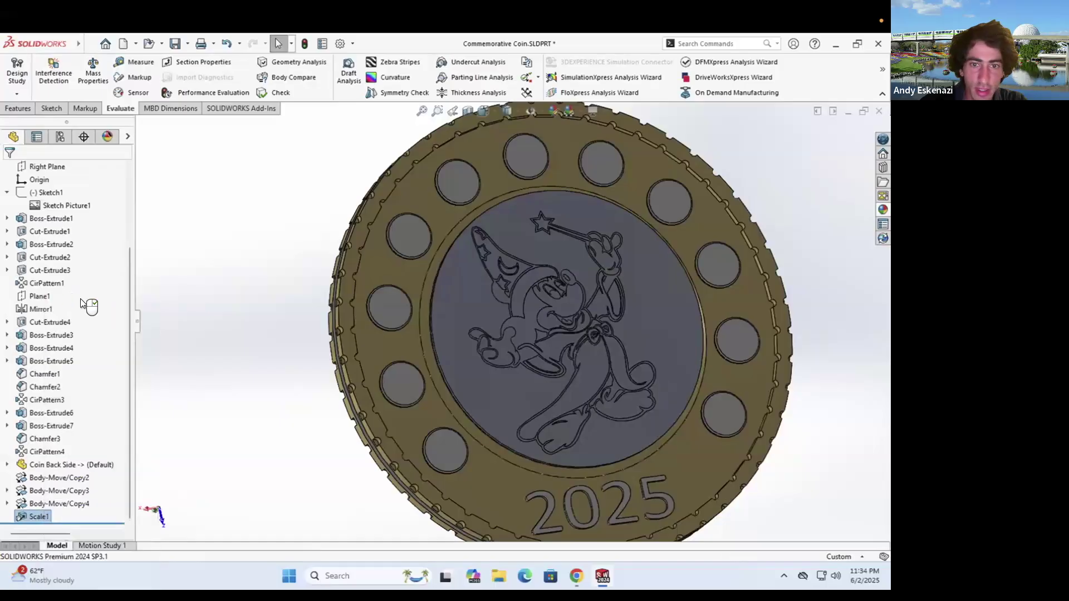
click(26, 269)
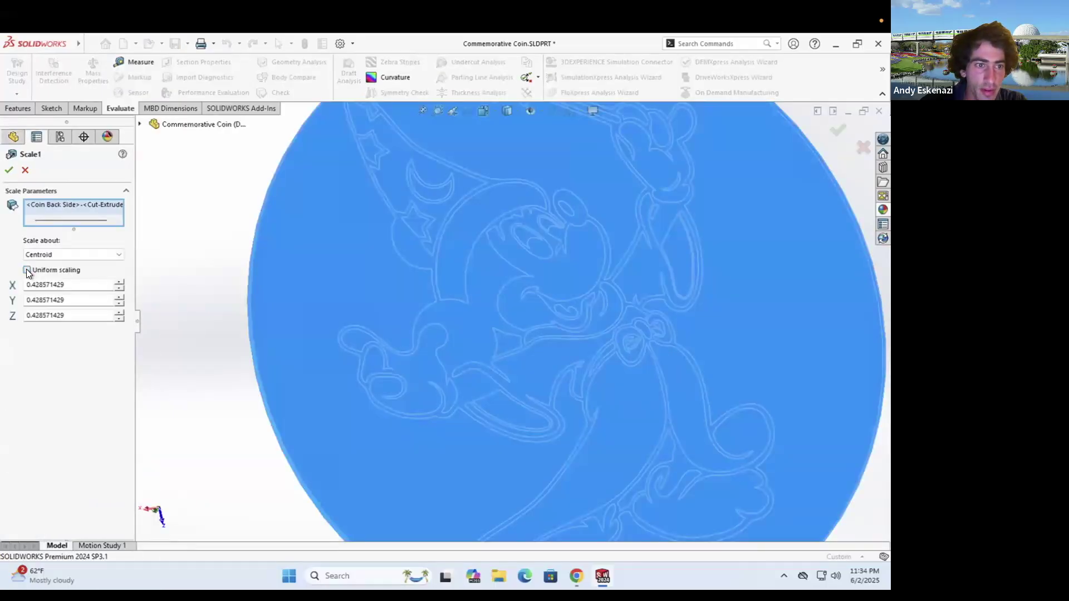
Set the disc's Y scale factor to 0.02 and apply the non-uniform scale
double_click(73, 301)
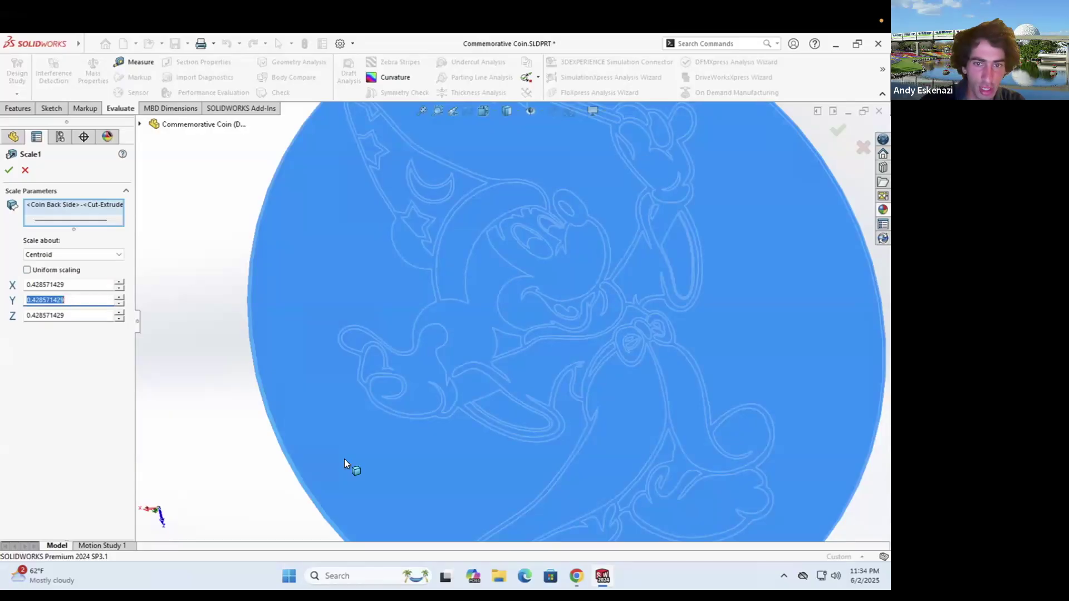
scroll(351, 411, up, 5)
middle_drag(358, 365, 364, 446)
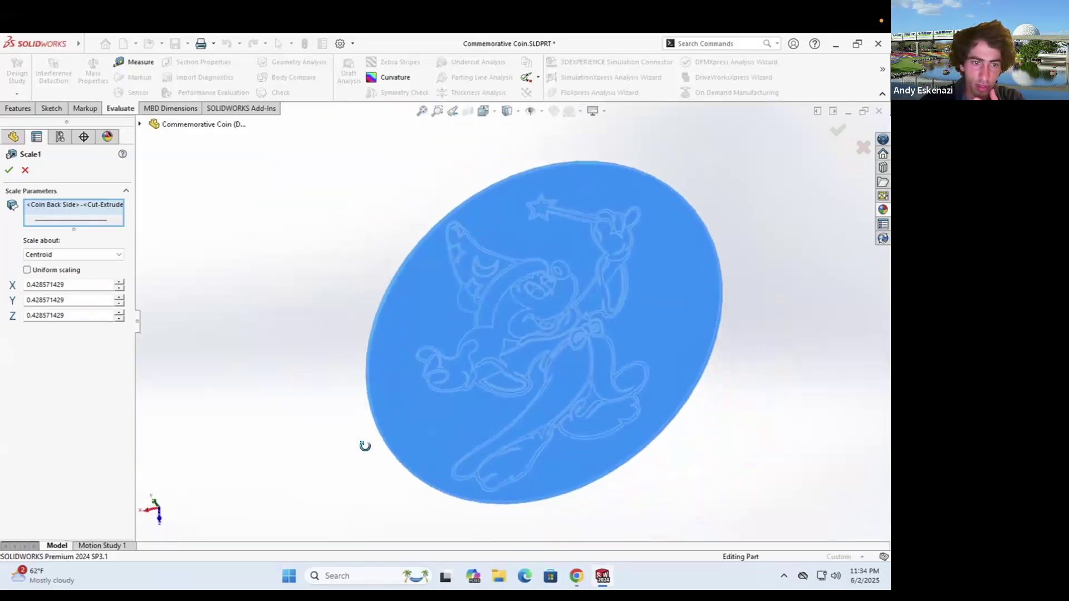
double_click(91, 301)
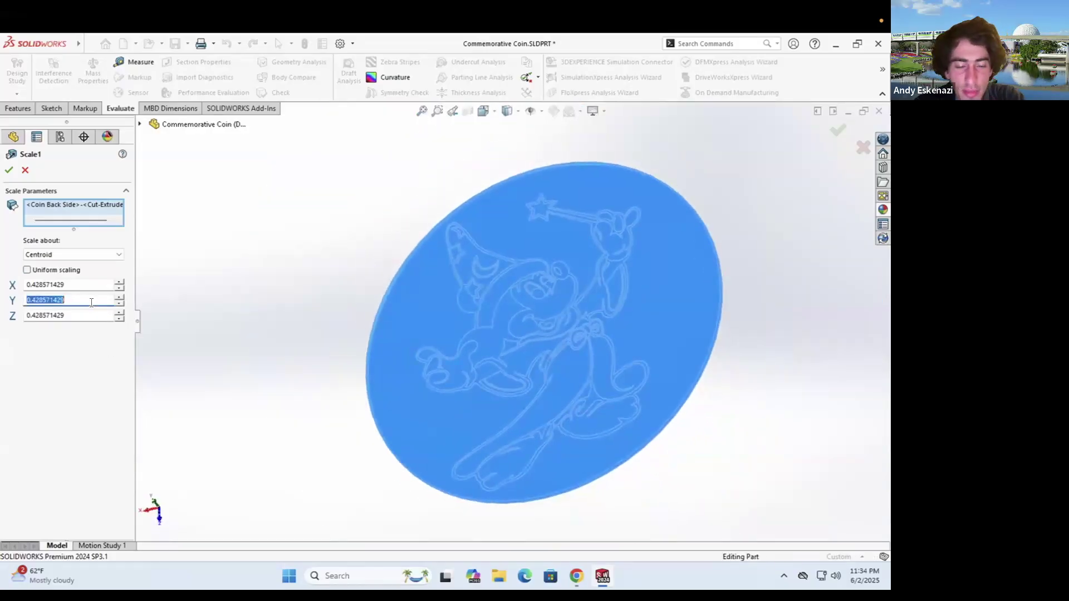
text(1)
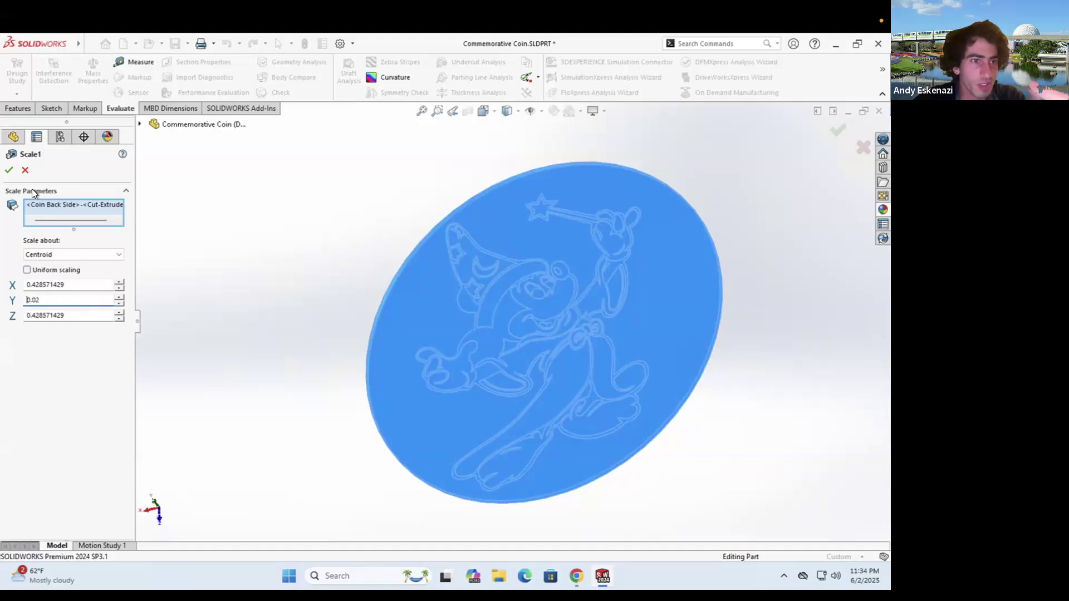
key(Return)
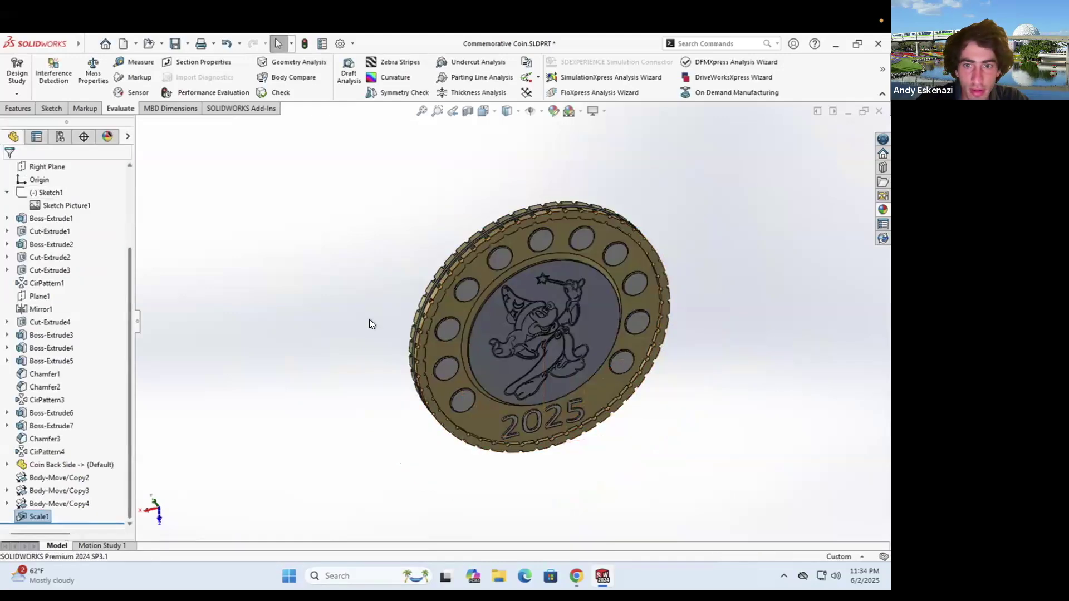
Examine how the thinned Mickey disc sits in the coin's recess, from several angles and up close
scroll(501, 380, down, 5)
middle_drag(494, 376, 411, 342)
scroll(495, 356, down, 5)
scroll(405, 334, up, 5)
scroll(367, 278, up, 5)
middle_drag(526, 328, 610, 234)
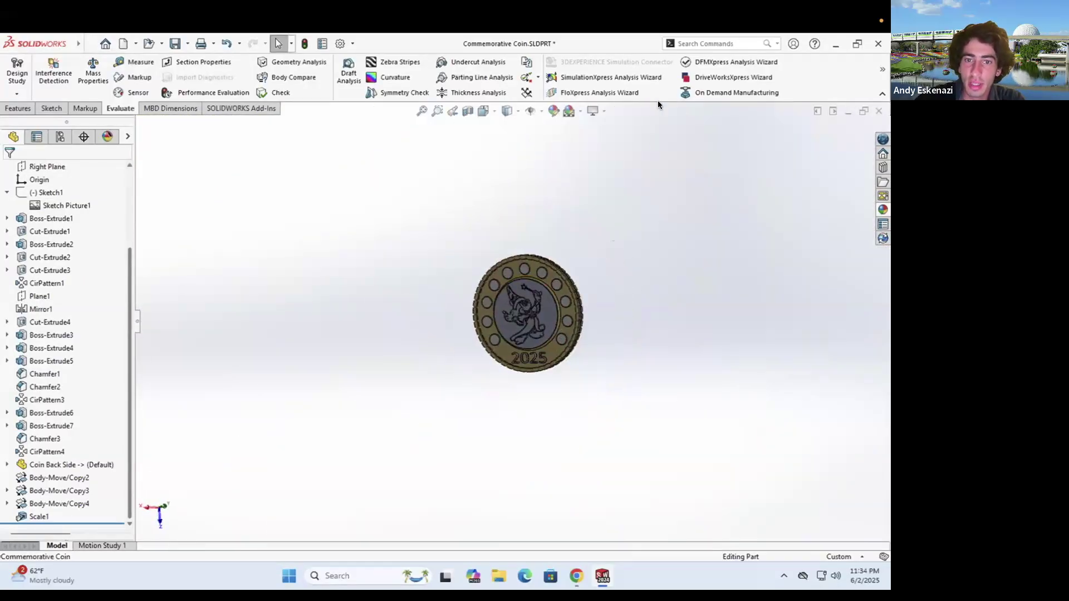
scroll(531, 305, down, 5)
scroll(501, 370, down, 3)
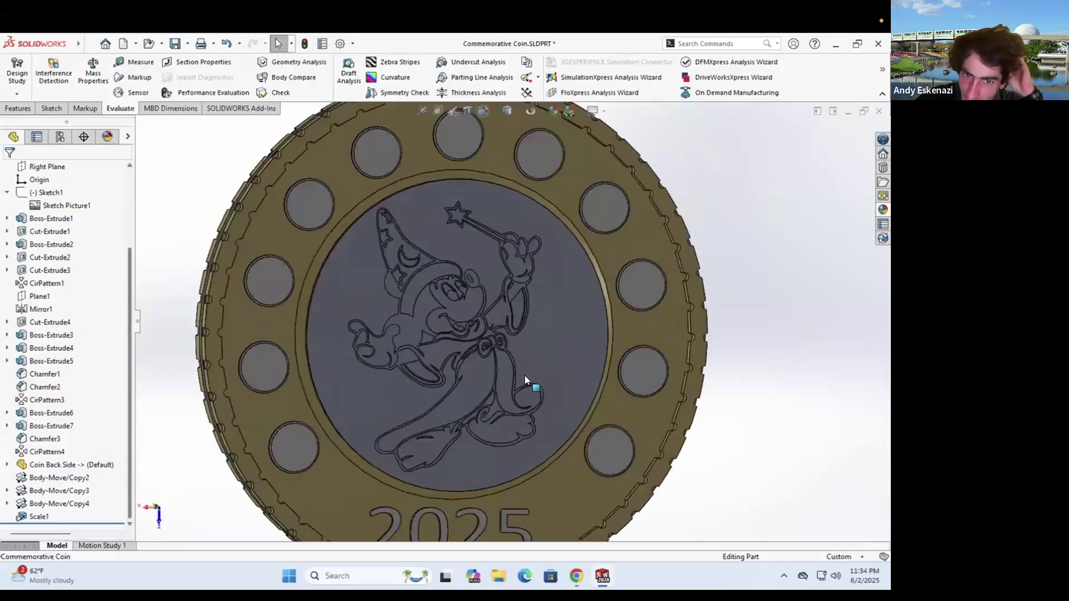
Apply the brushed brass appearance to the Mickey disc body
right_click(566, 349)
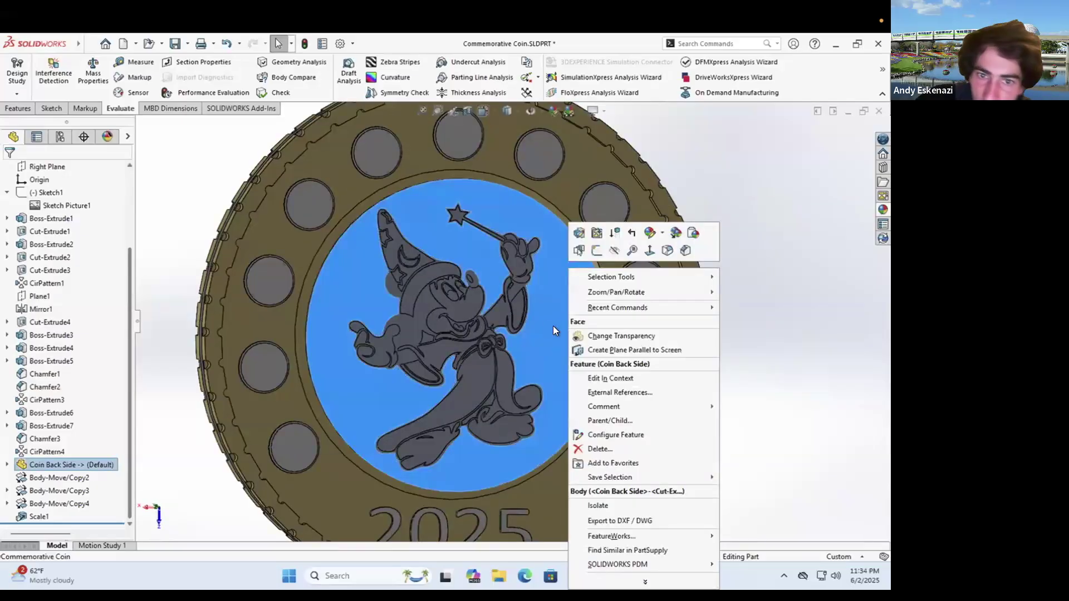
right_click(57, 462)
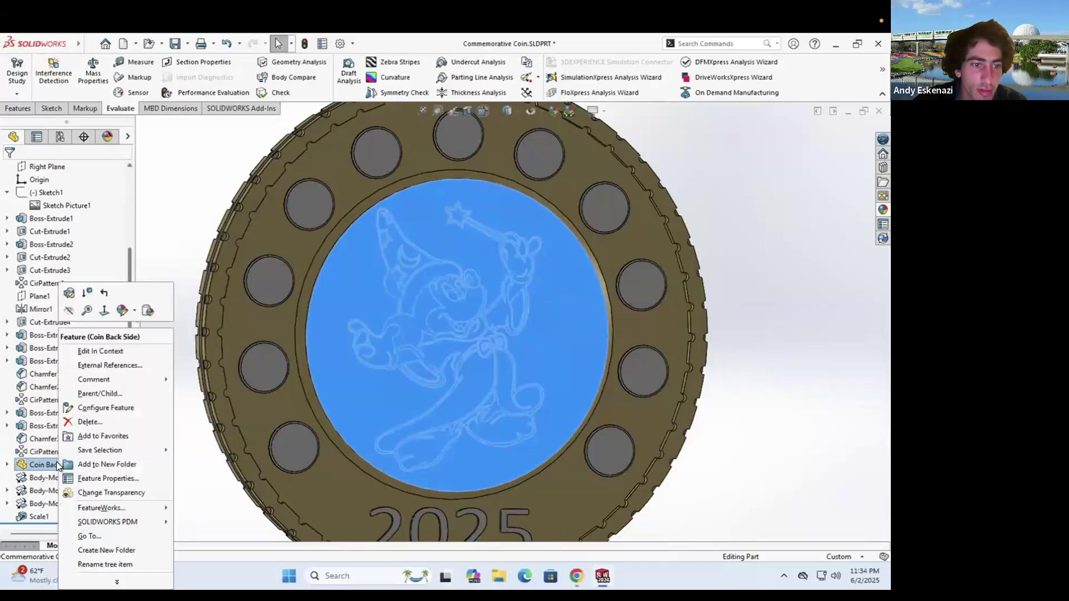
click(135, 307)
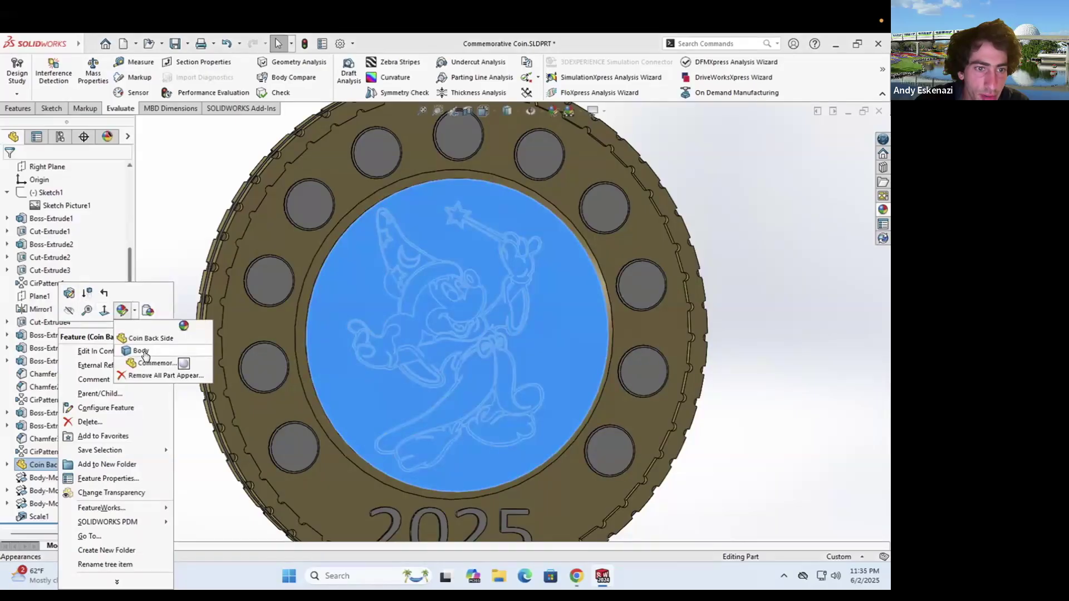
click(142, 351)
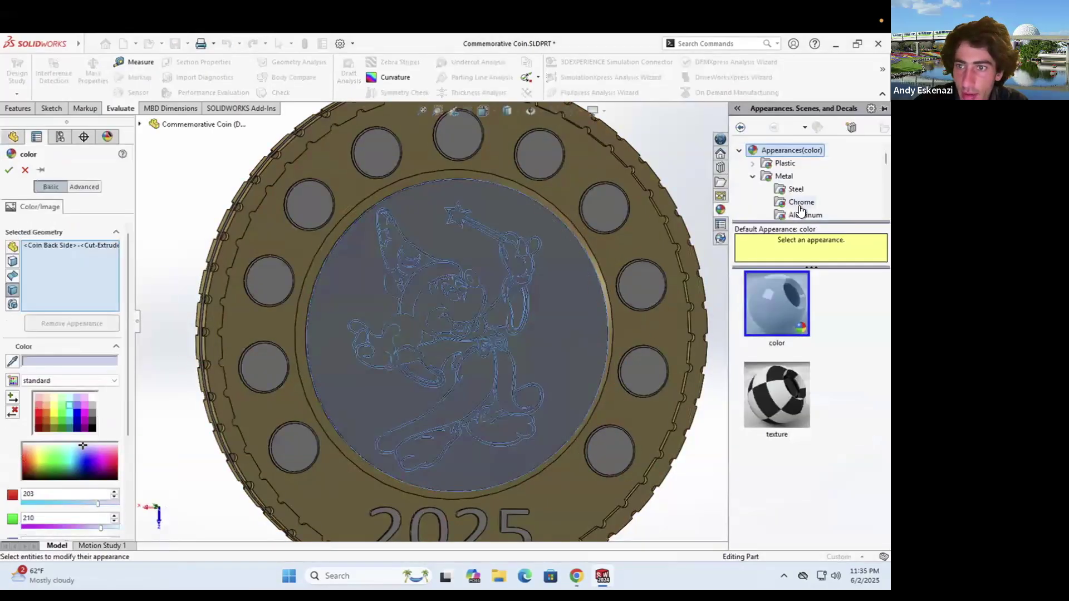
scroll(800, 210, down, 2)
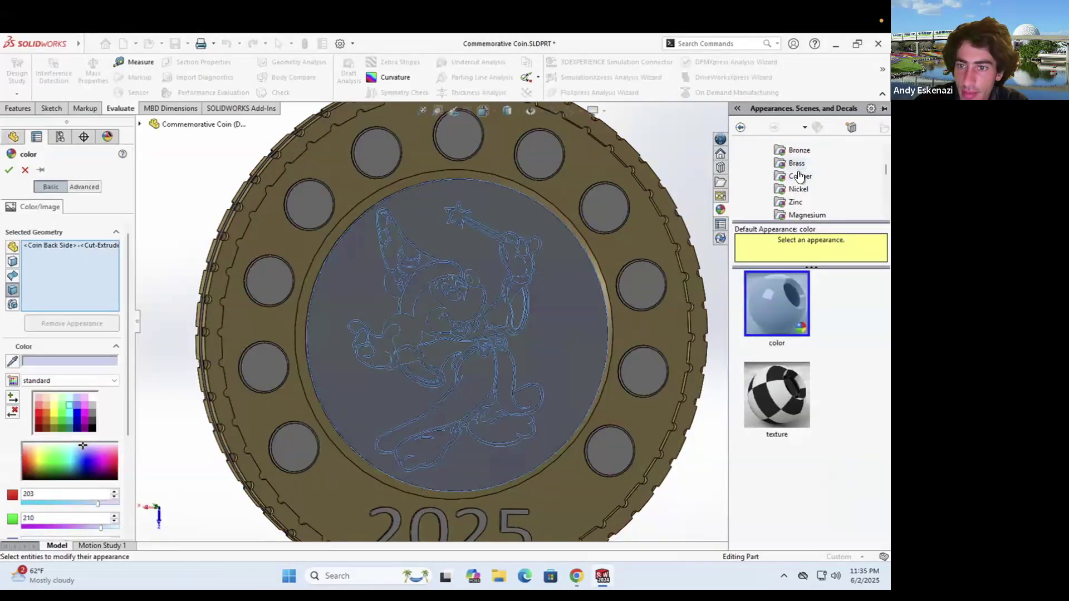
click(797, 168)
click(786, 386)
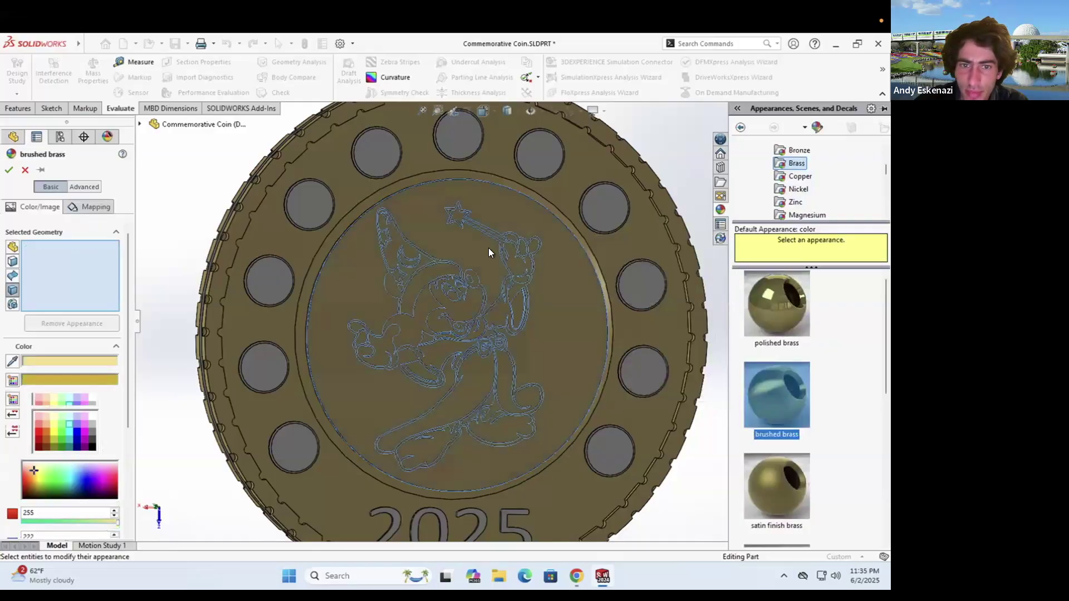
click(10, 171)
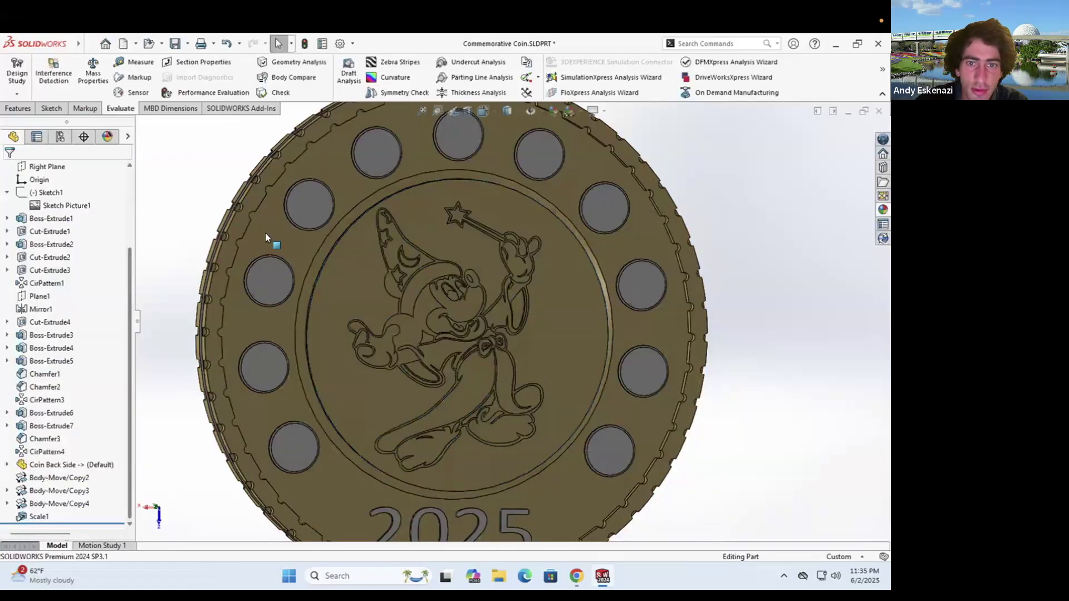
Save the commemorative coin part and inspect its Mickey side and its Disneyland Paris side
scroll(334, 269, up, 5)
mouse_move(334, 270)
middle_down()
mouse_move(359, 260)
mouse_move(405, 288)
middle_up()
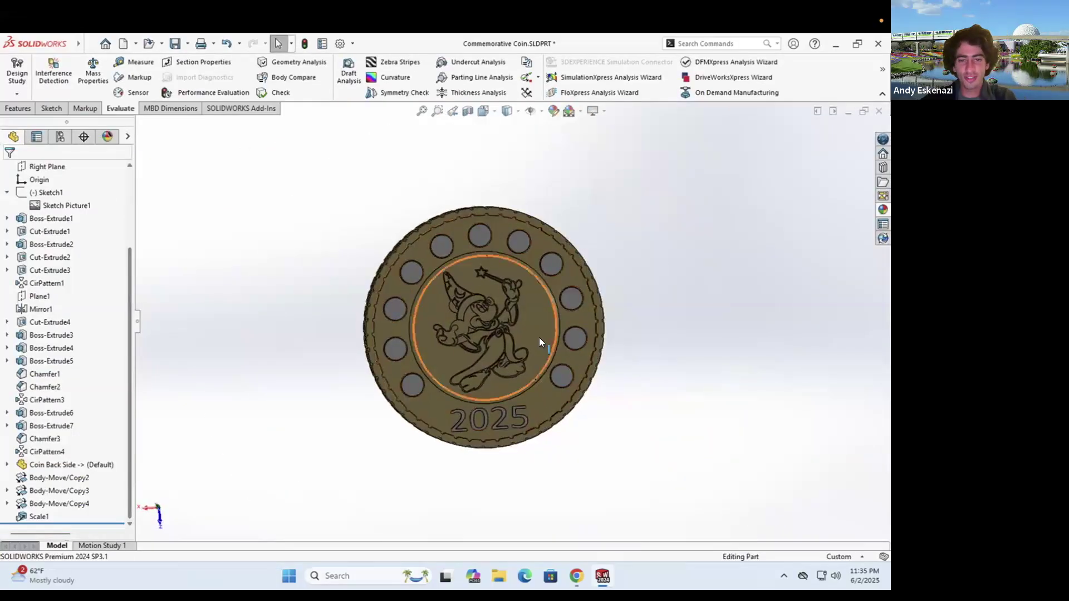
middle_drag(682, 325, 557, 334)
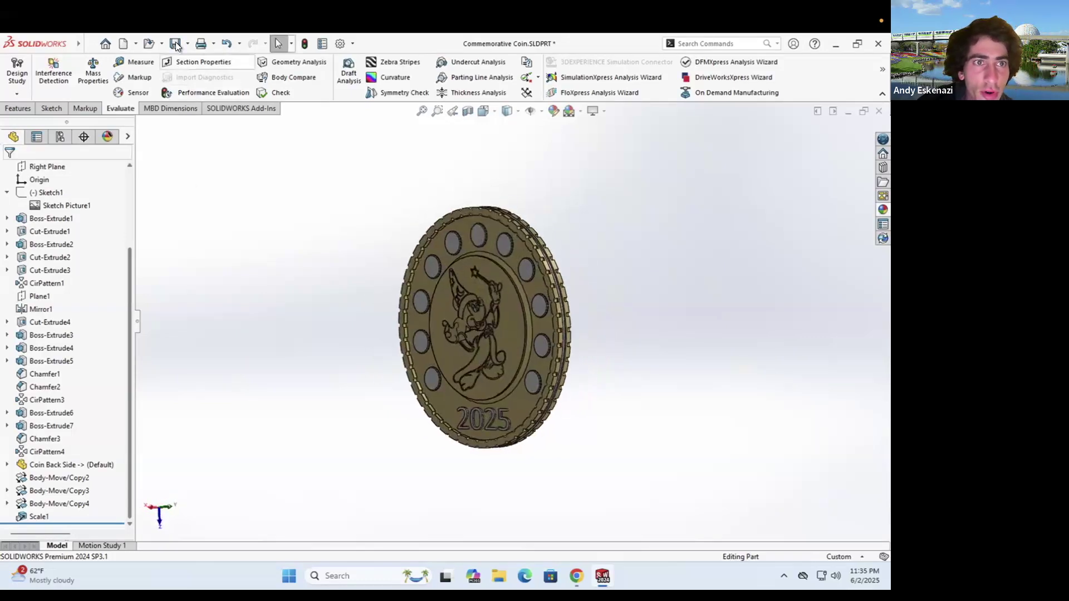
key(ctrl+1)
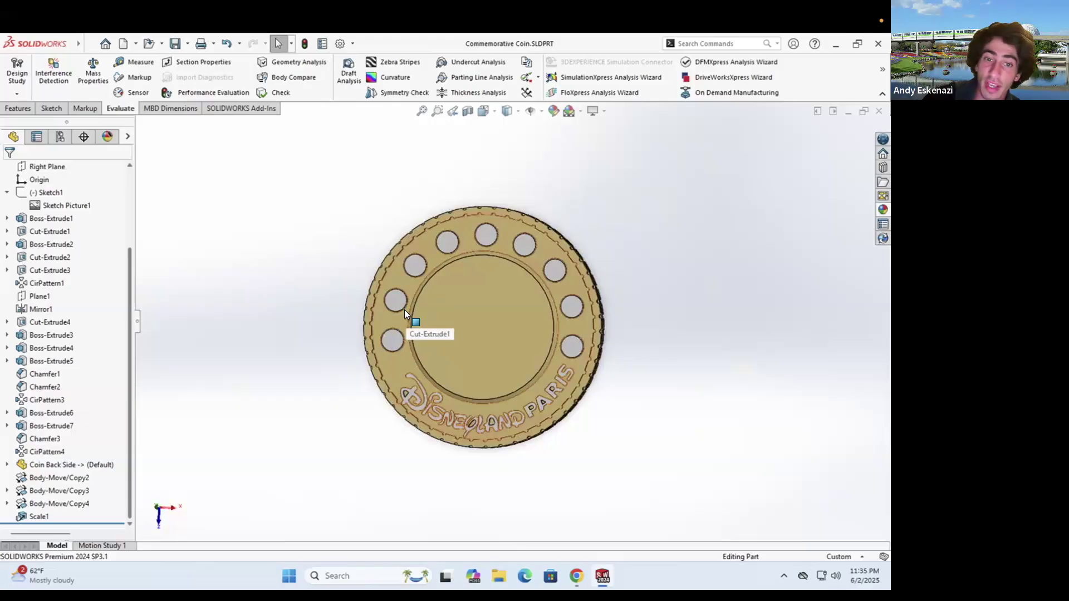
key(ctrl+2)
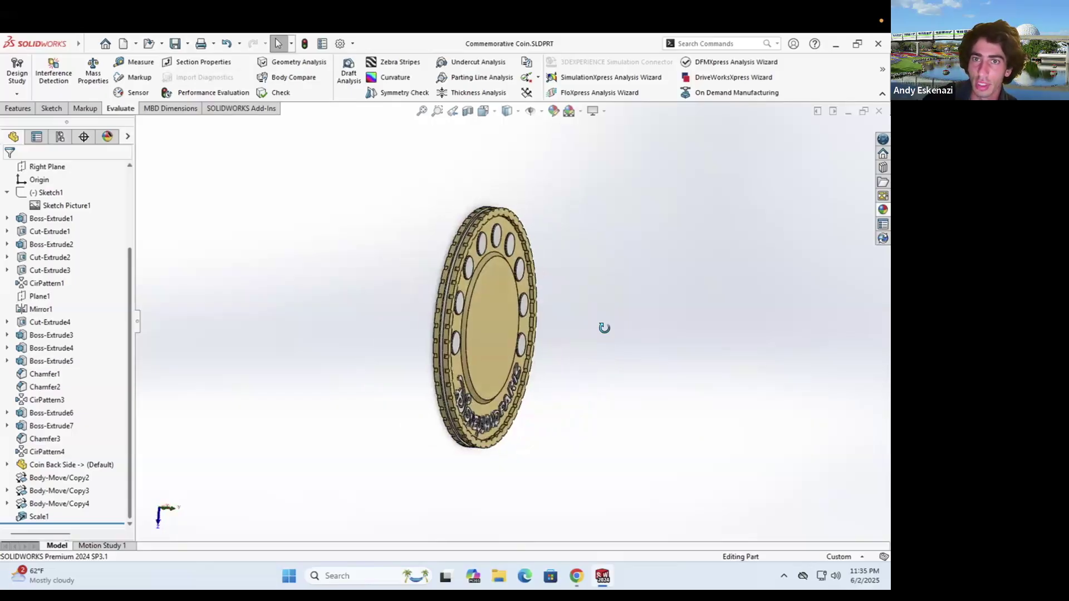
mouse_move(508, 318)
middle_down()
mouse_move(567, 315)
mouse_move(506, 314)
middle_up()
scroll(494, 313, down, 3)
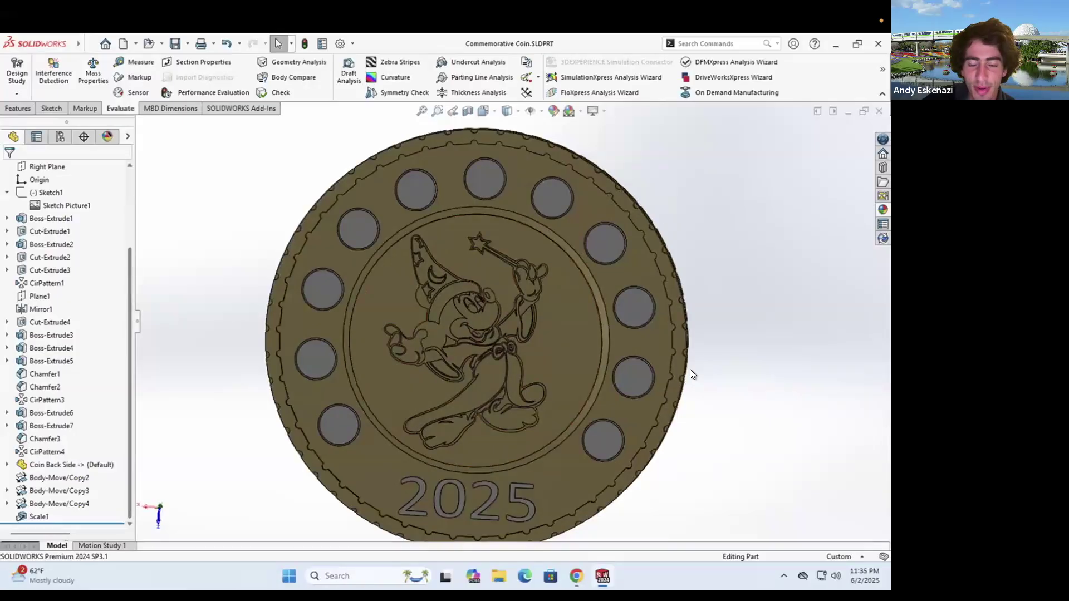
scroll(668, 338, up, 1)
middle_drag(669, 338, 509, 473)
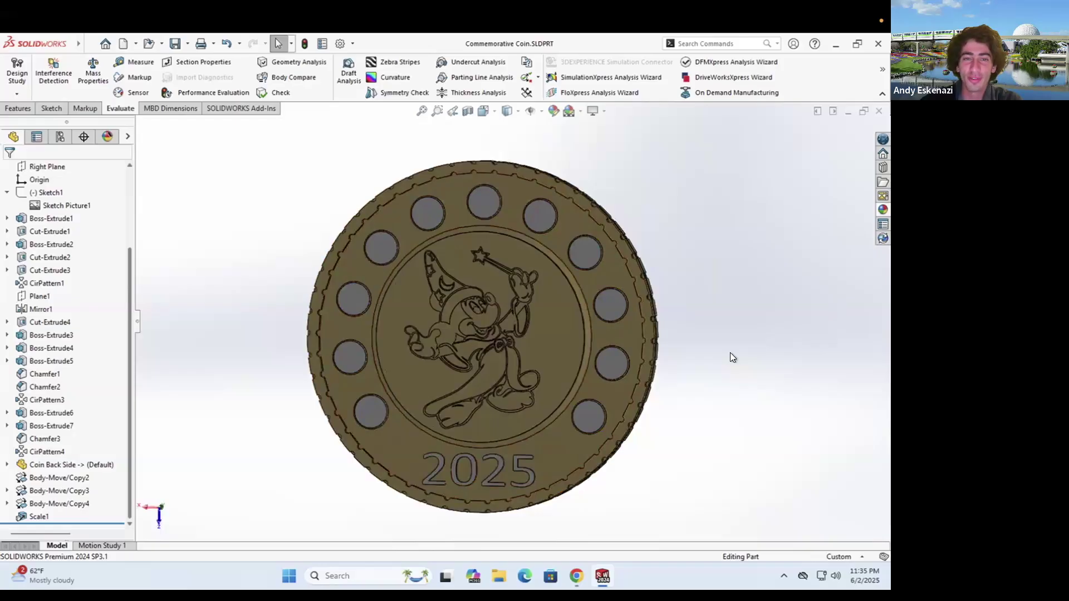
Start a sketch on the recessed circular centre face of the coin's Disneyland Paris side
middle_drag(618, 334, 410, 363)
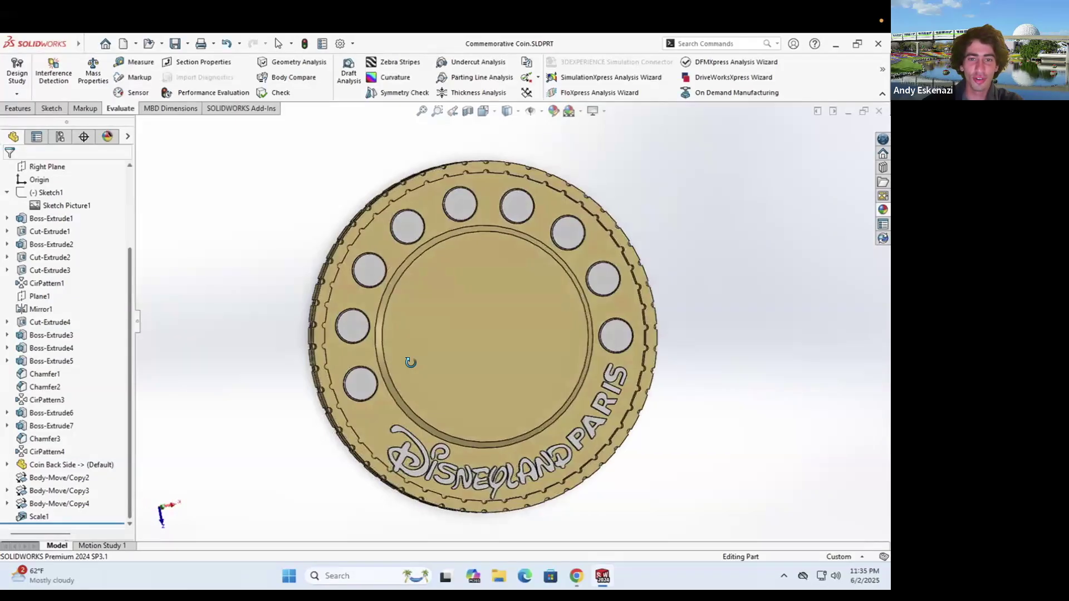
click(51, 108)
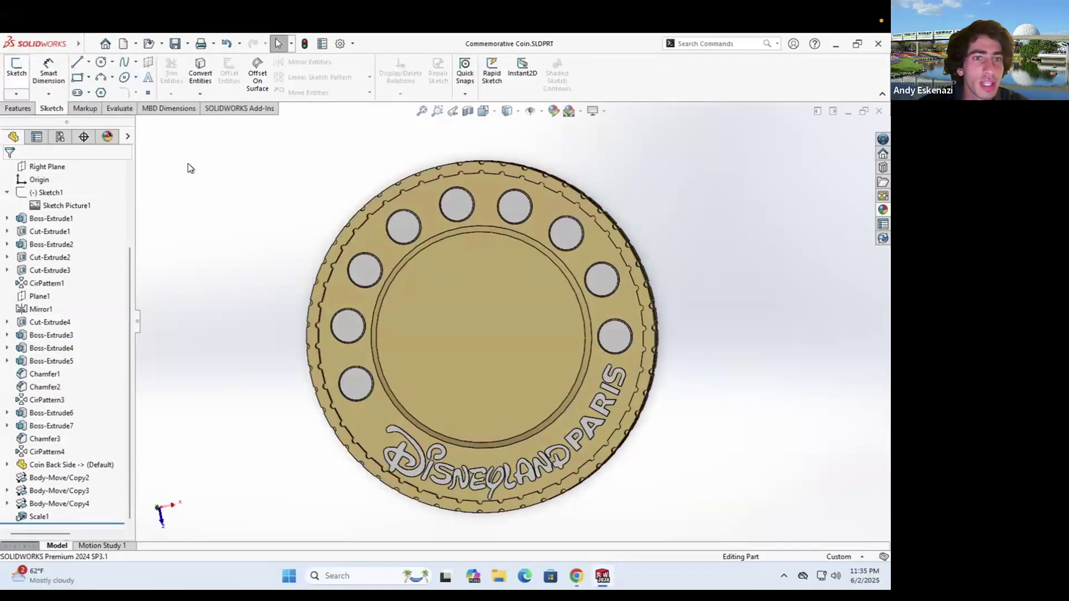
click(16, 70)
click(467, 285)
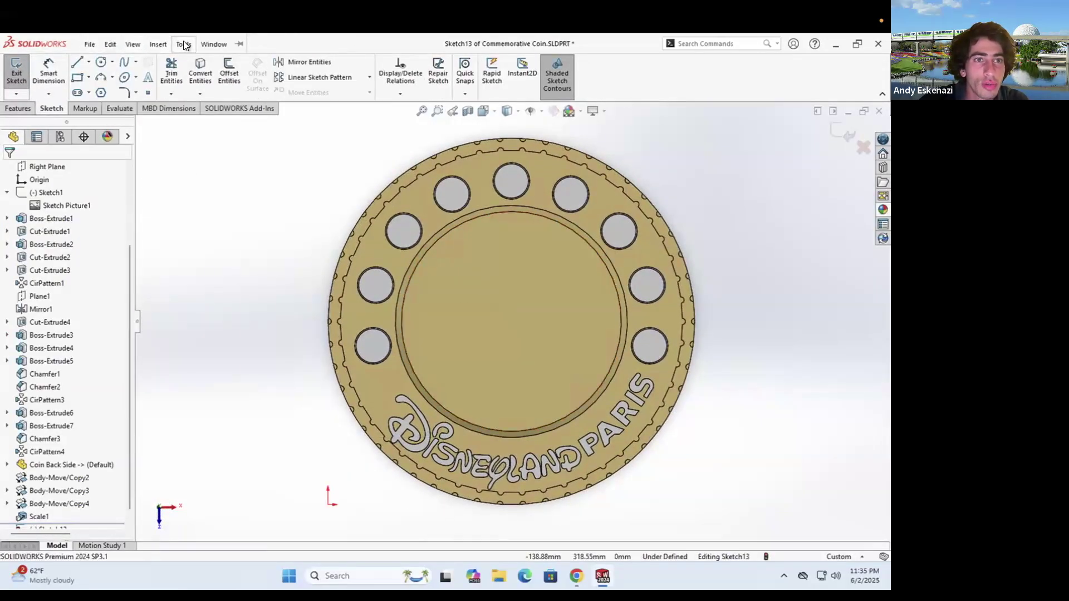
Insert the Mickey Face.jpg image from Downloads as a sketch picture in the centre-face sketch
click(183, 44)
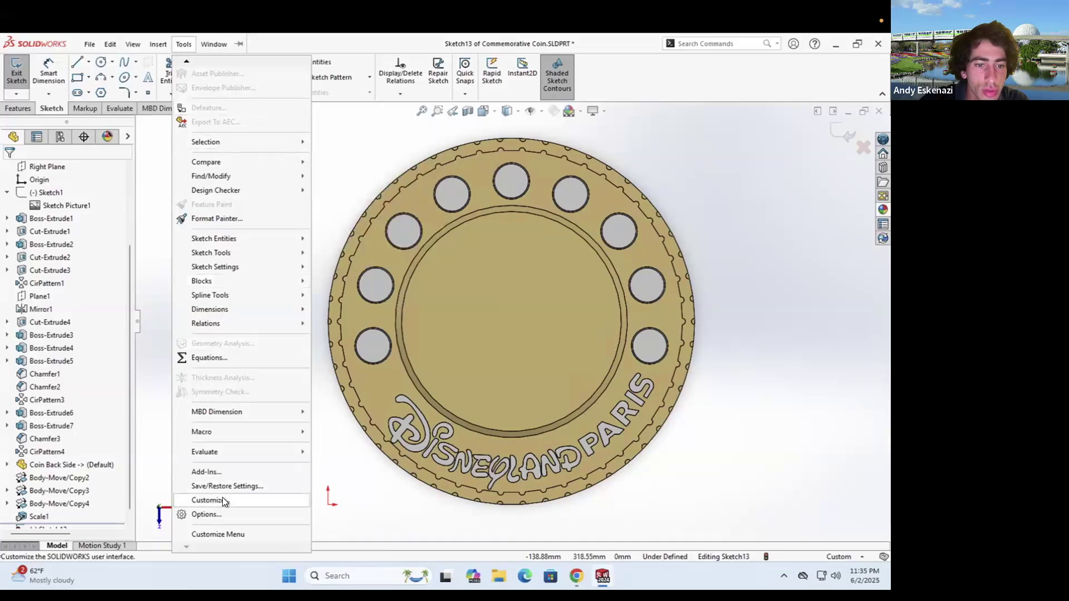
mouse_move(149, 45)
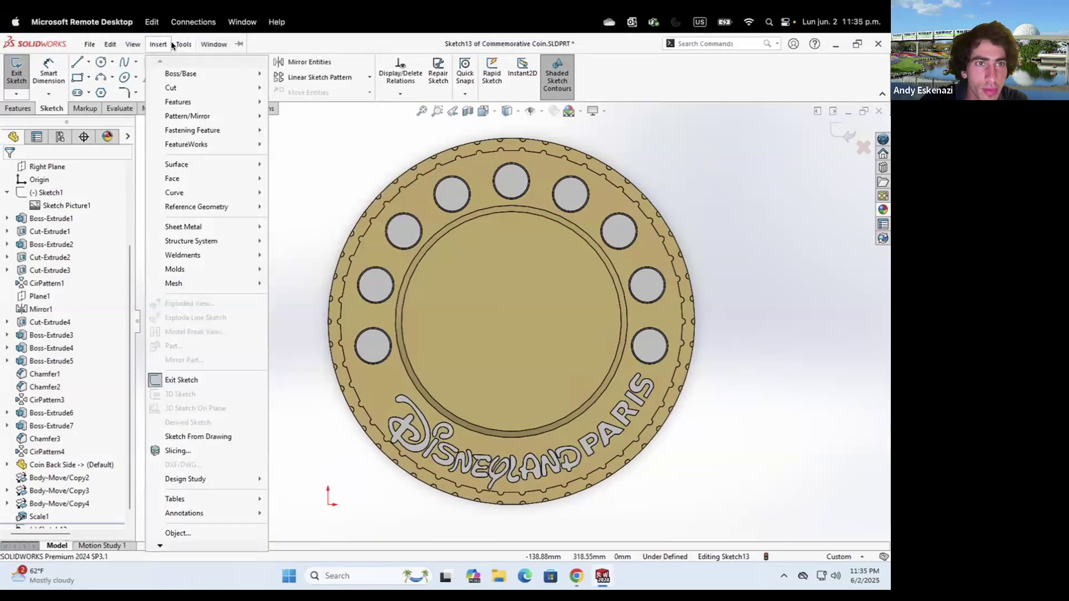
mouse_move(185, 48)
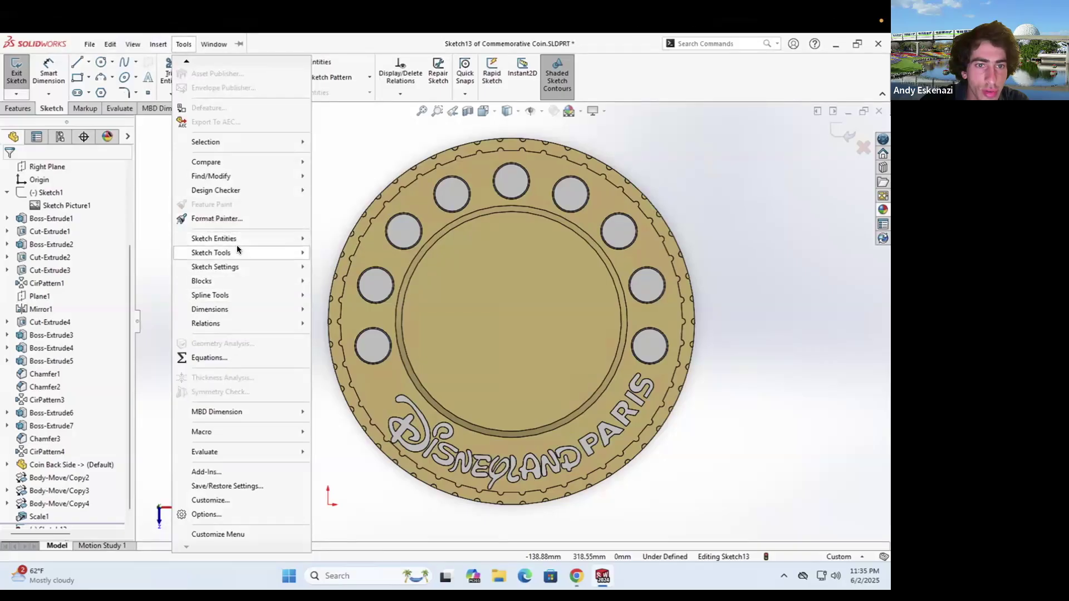
mouse_move(236, 252)
click(344, 517)
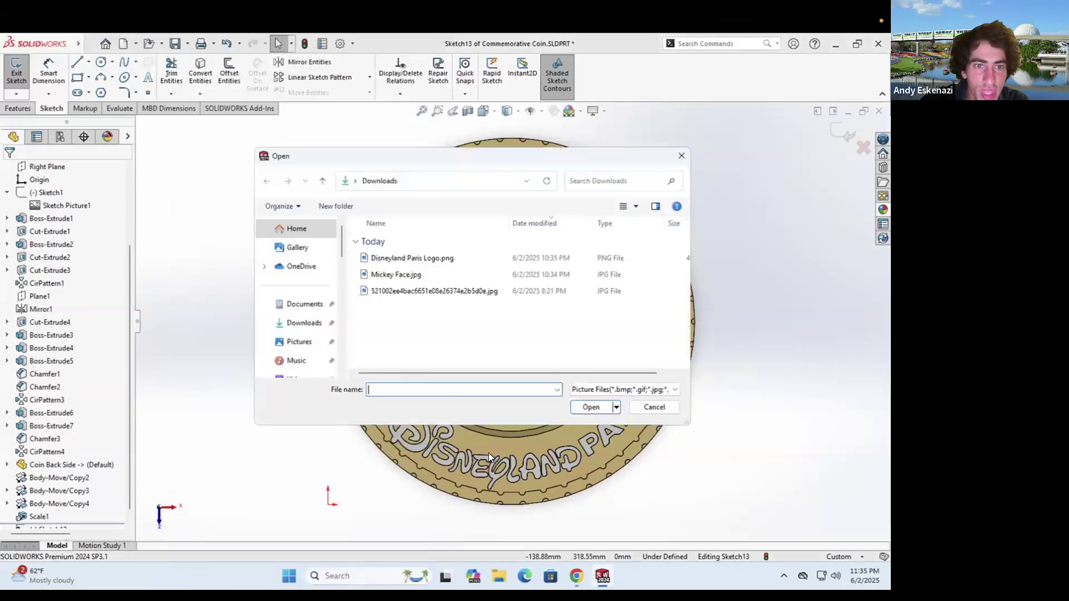
click(423, 274)
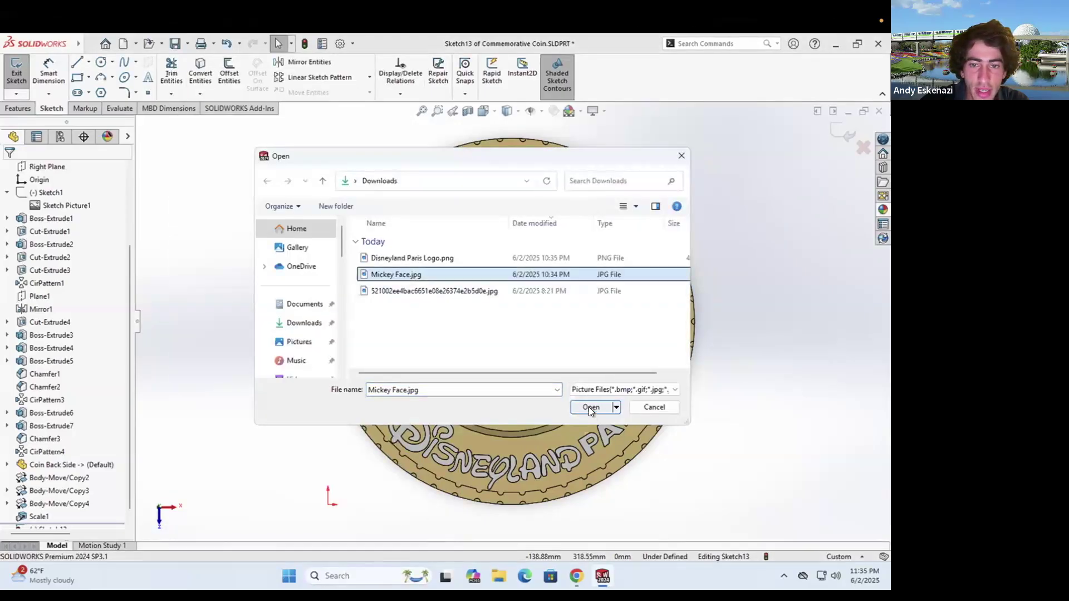
click(590, 407)
Shrink the Mickey picture to about 169 mm square and move it over the coin's recessed centre circle
scroll(557, 334, up, 10)
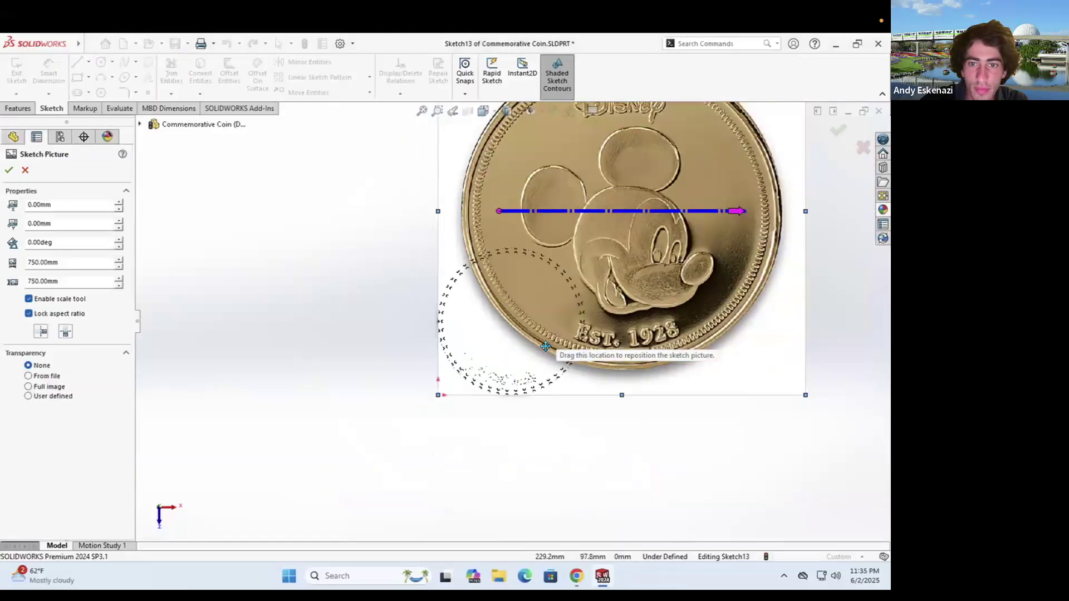
drag(557, 323, 579, 387)
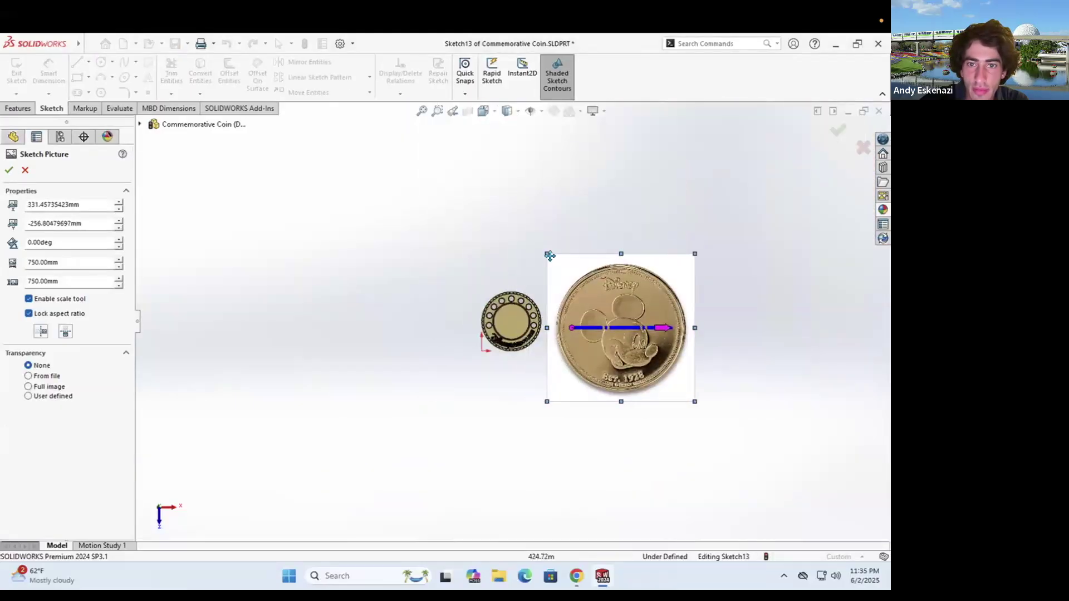
mouse_move(546, 251)
mouse_down()
mouse_move(640, 346)
mouse_move(539, 332)
mouse_up()
scroll(453, 290, down, 10)
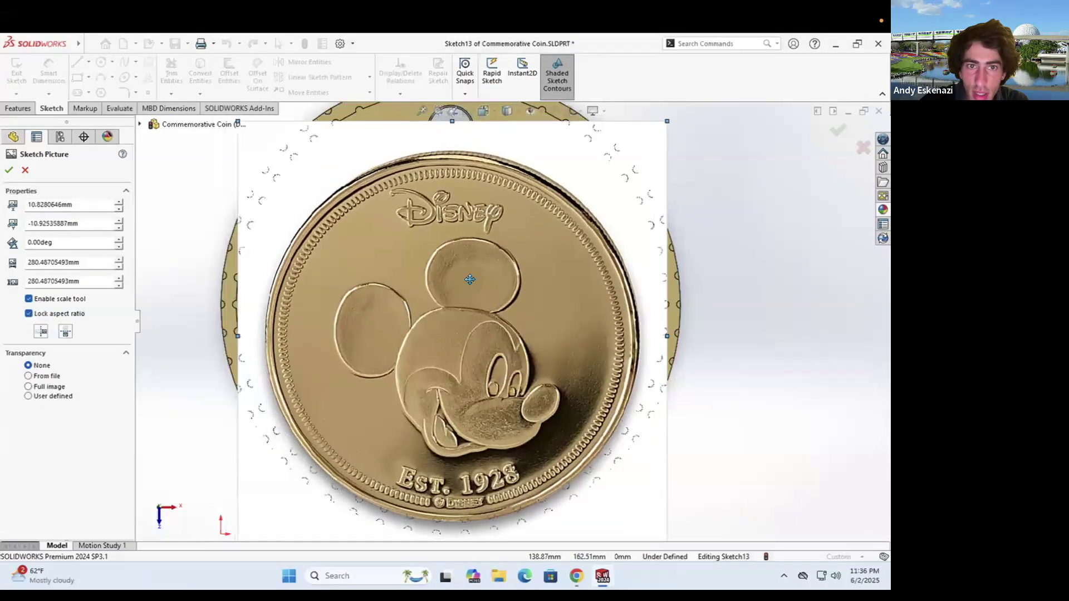
click(239, 128)
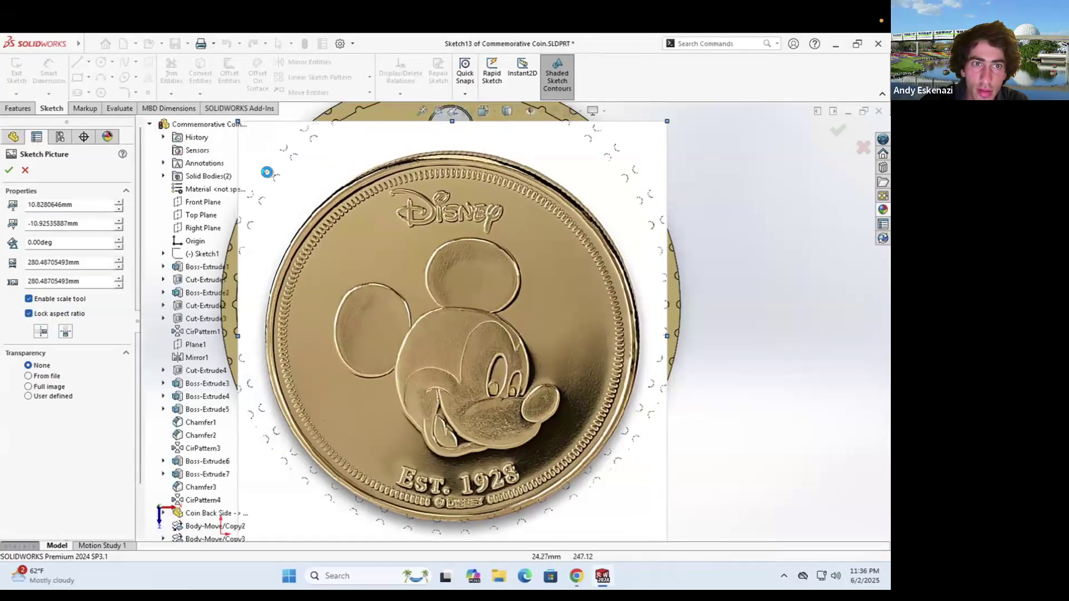
key(f)
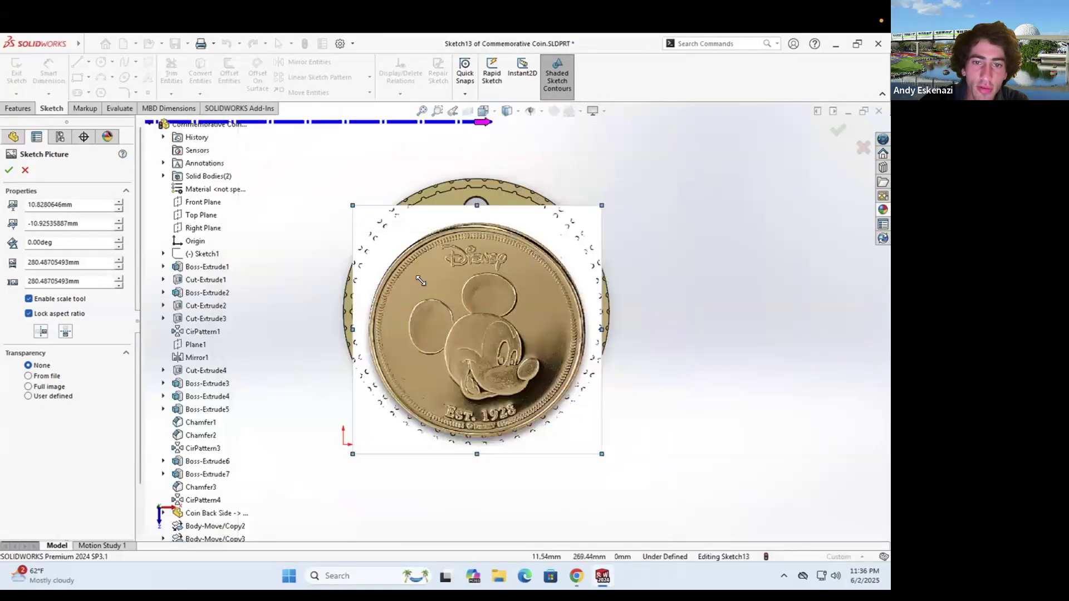
drag(351, 204, 453, 304)
mouse_move(534, 406)
mouse_down()
mouse_move(480, 313)
mouse_move(479, 334)
mouse_move(476, 307)
mouse_up()
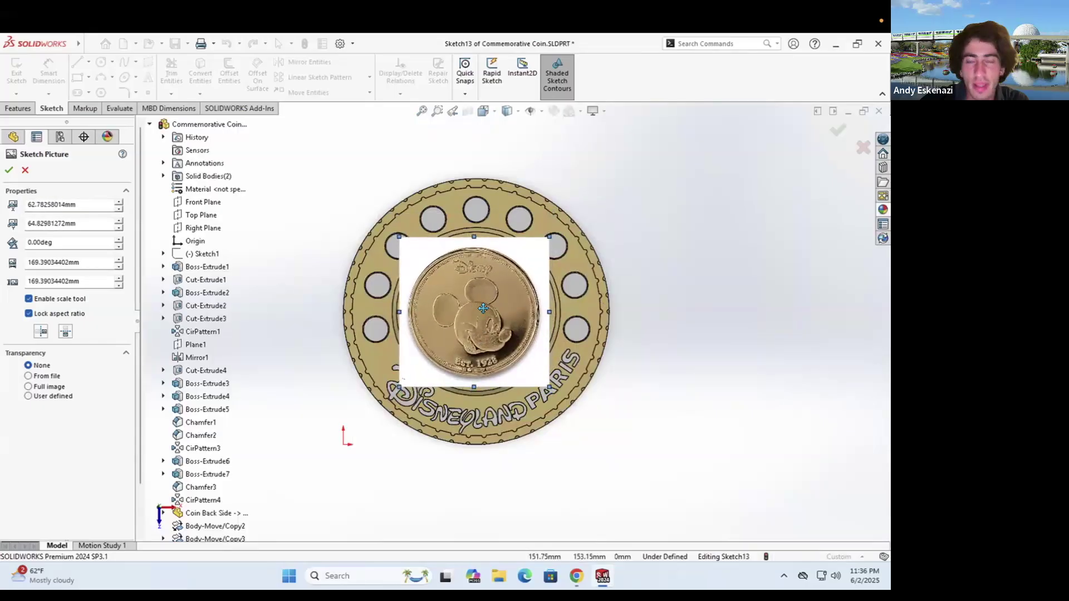
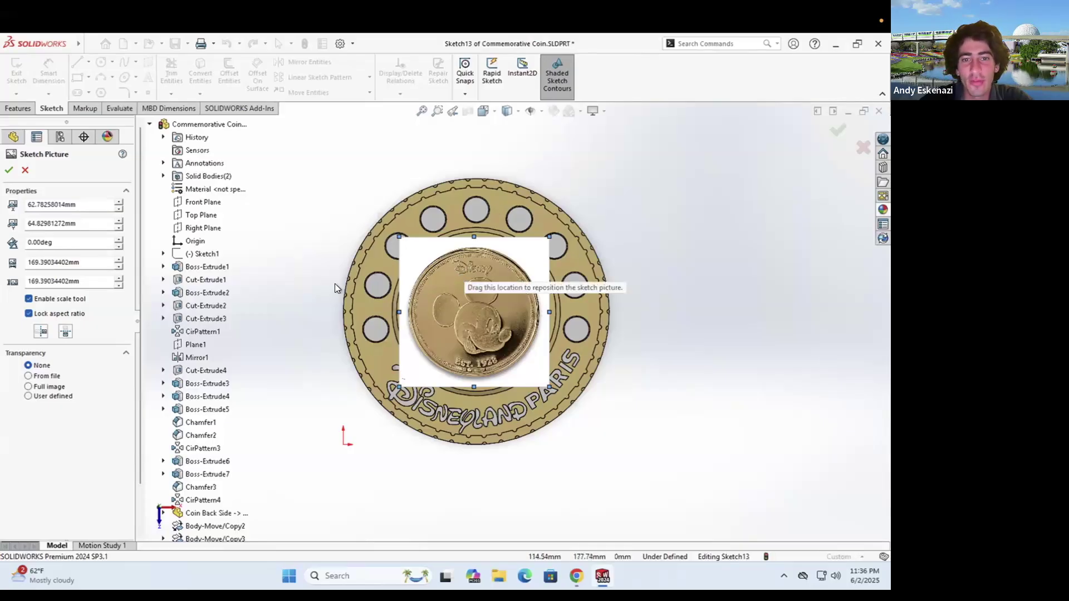
Move the Mickey picture clear of the coin, to its right, at about 216 mm square and accept the placement
scroll(498, 315, up, 4)
scroll(476, 296, down, 4)
mouse_move(513, 341)
mouse_down()
mouse_move(702, 334)
mouse_move(472, 331)
mouse_up()
scroll(484, 329, up, 4)
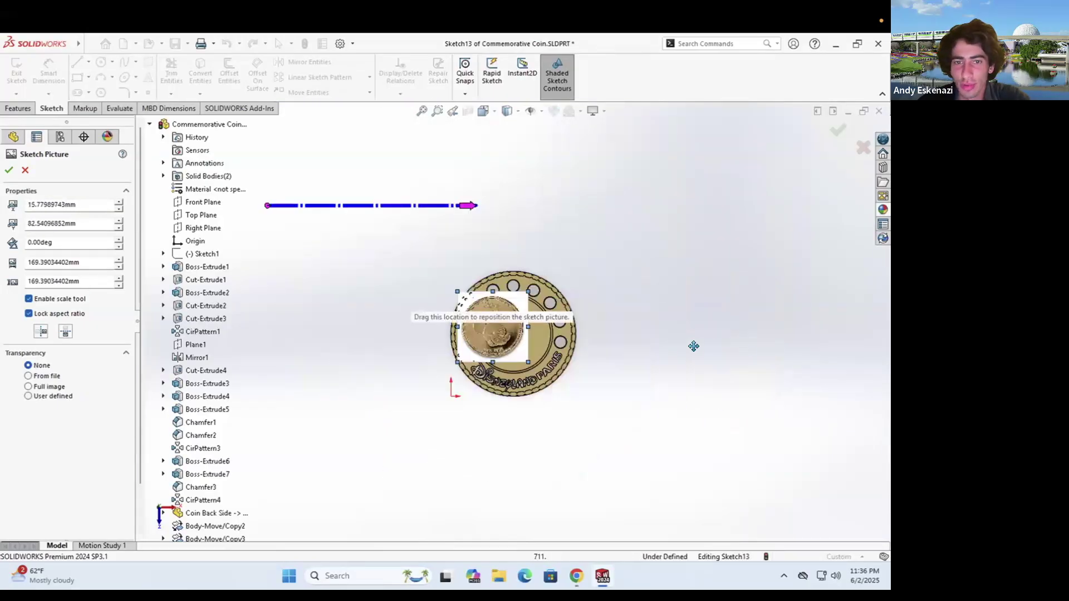
scroll(693, 346, down, 3)
mouse_move(421, 310)
mouse_down()
mouse_move(649, 315)
mouse_move(676, 272)
mouse_move(737, 228)
mouse_move(696, 266)
mouse_up()
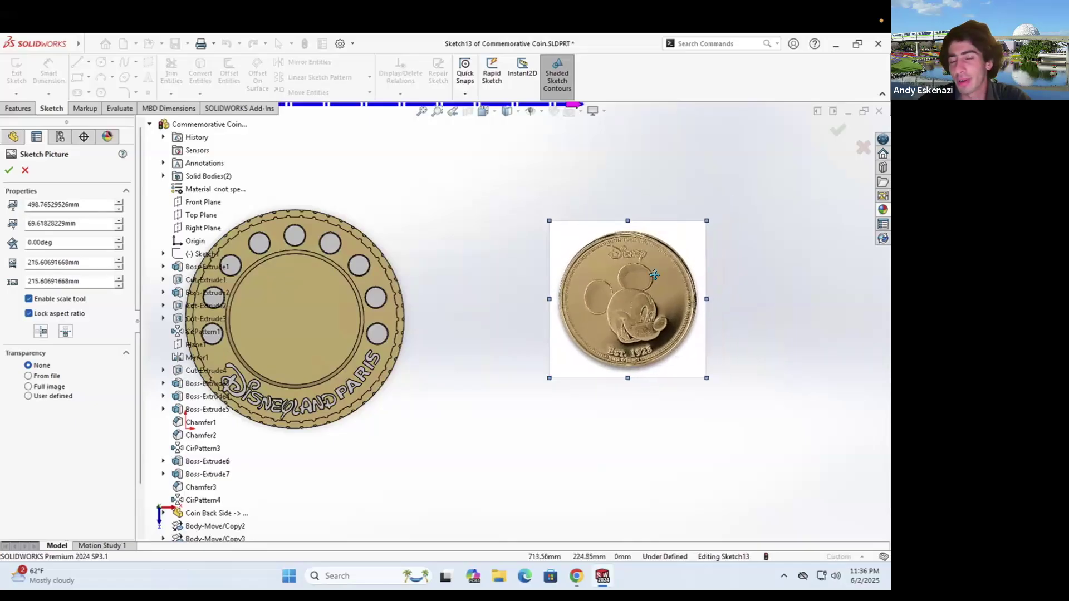
scroll(730, 276, down, 2)
scroll(509, 283, up, 2)
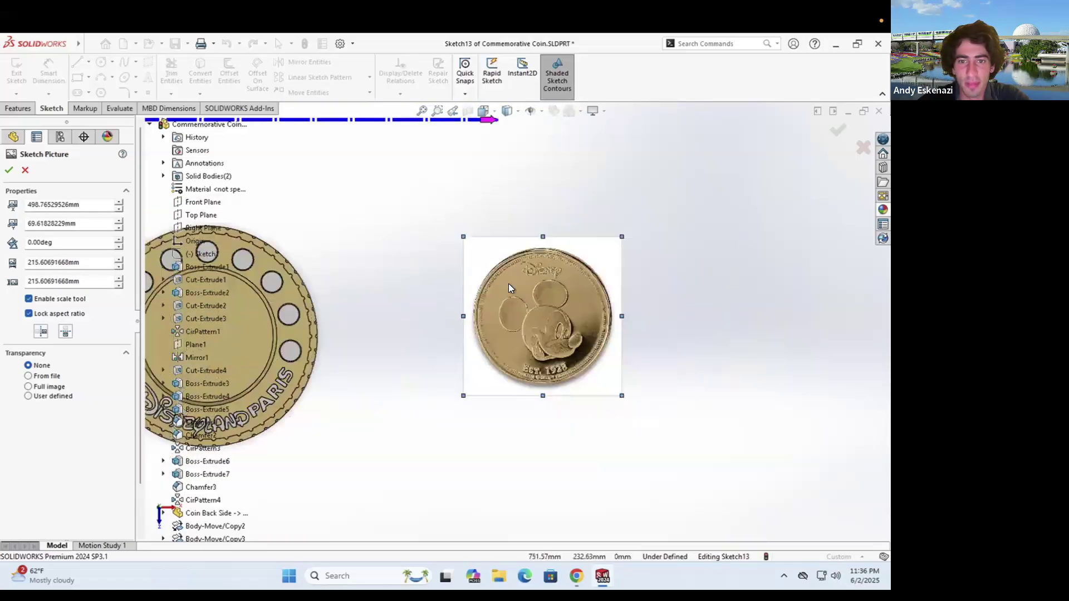
scroll(571, 305, up, 2)
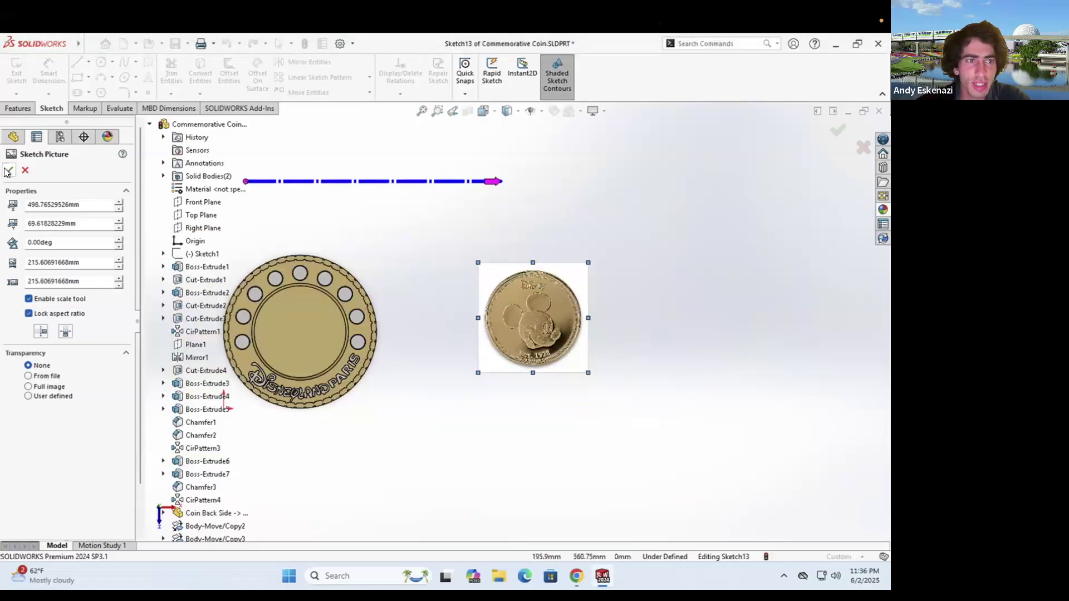
Sketch a circle about 140 mm in diameter over the picture so that it encloses Mickey's head and both ears
scroll(552, 302, down, 8)
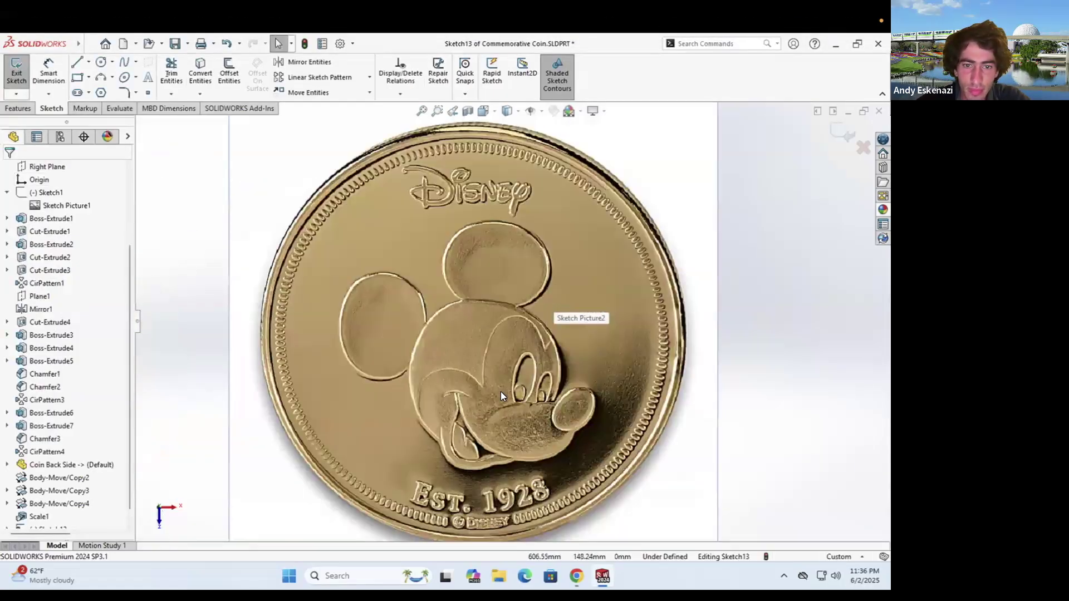
scroll(551, 387, up, 1)
click(101, 62)
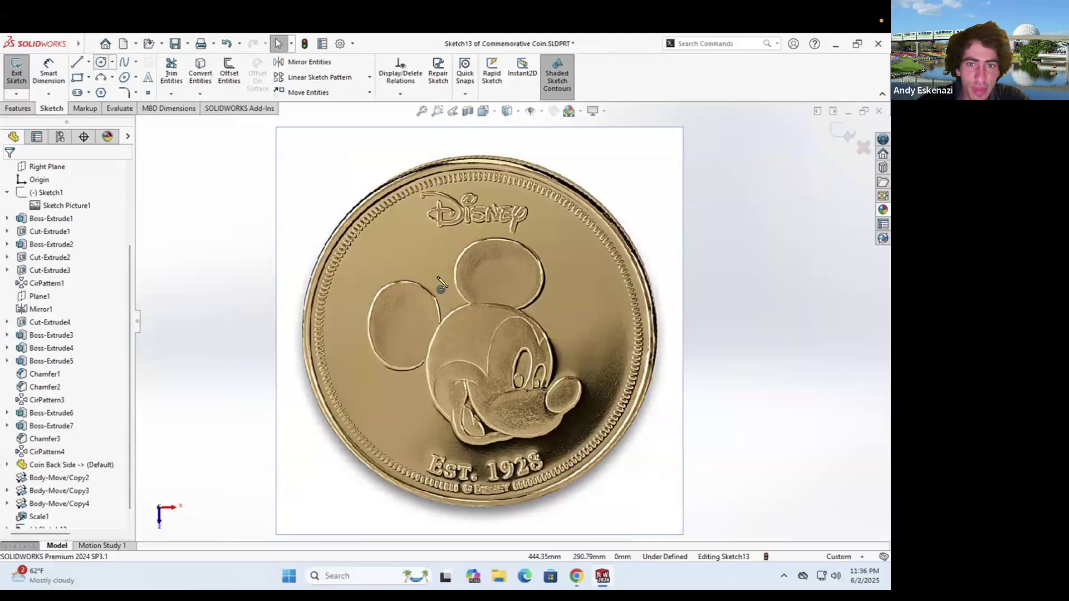
click(481, 337)
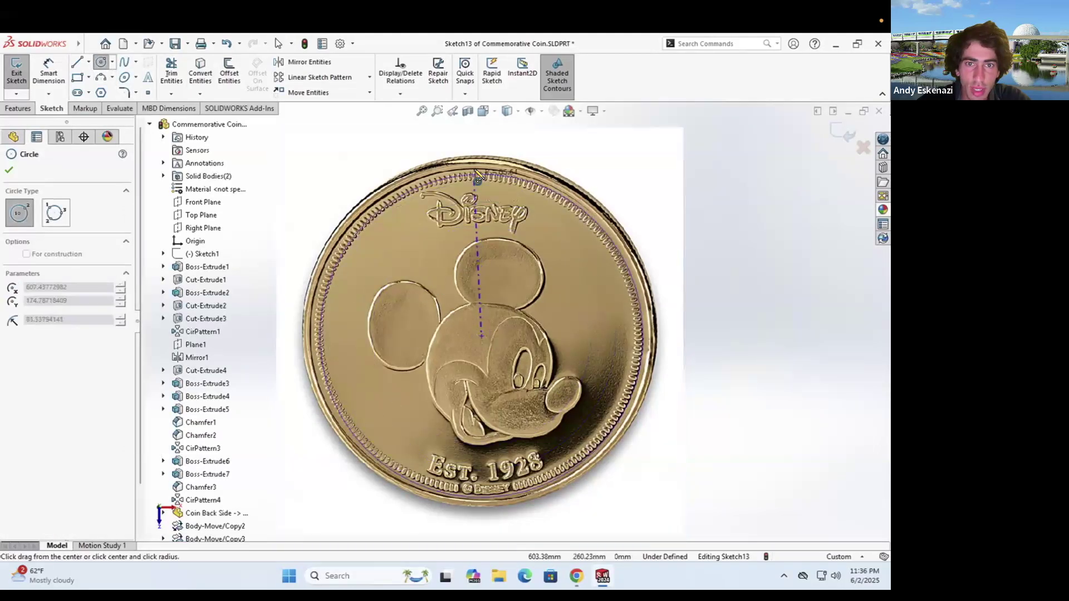
click(481, 168)
key(Escape)
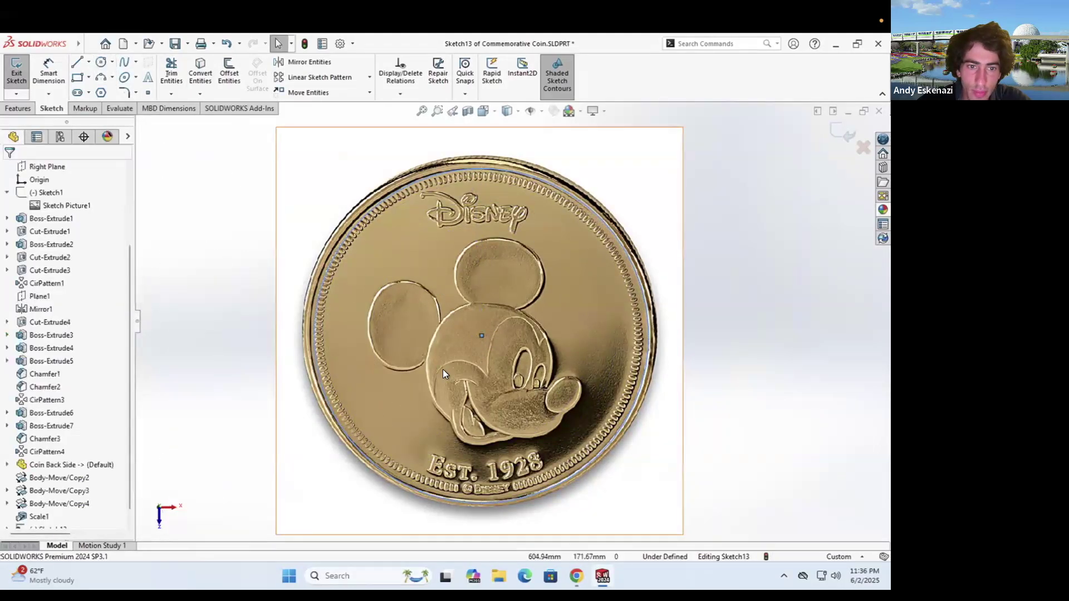
click(314, 331)
mouse_move(306, 324)
mouse_down()
mouse_move(349, 323)
mouse_move(352, 306)
mouse_up()
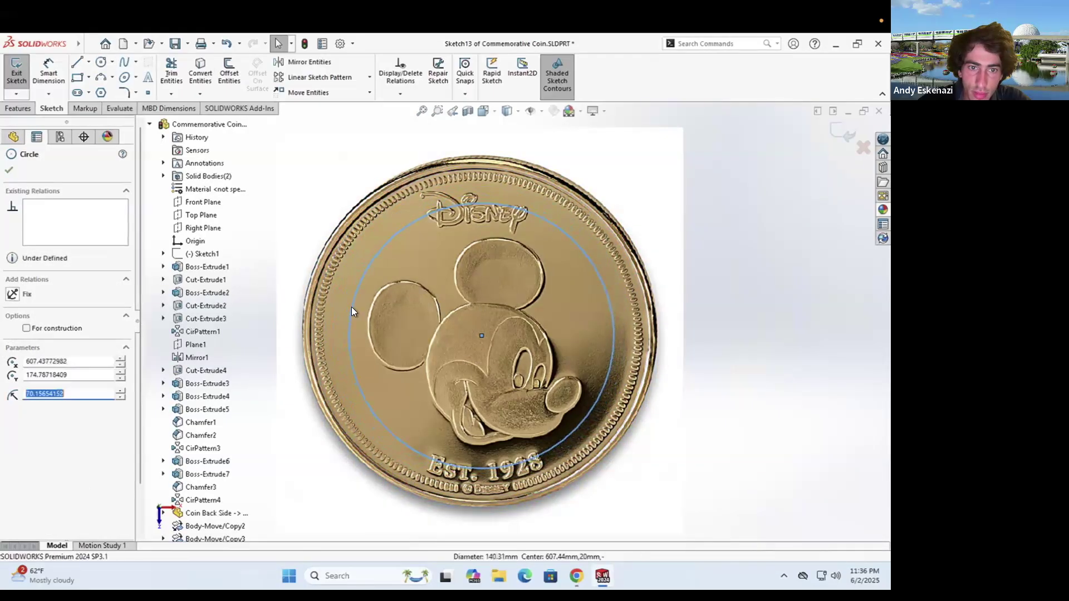
mouse_move(480, 334)
mouse_down()
mouse_move(512, 342)
mouse_move(483, 344)
mouse_up()
Dimension the diameter of the circle around Mickey's head, accepting its drawn size
click(49, 73)
click(351, 352)
click(275, 353)
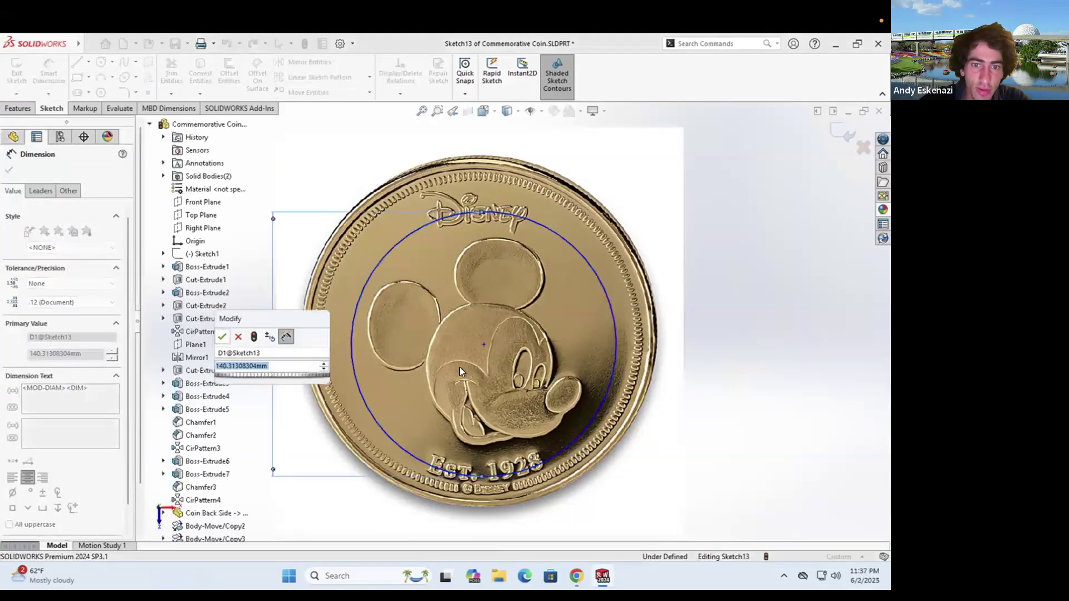
key(Return)
key(Escape)
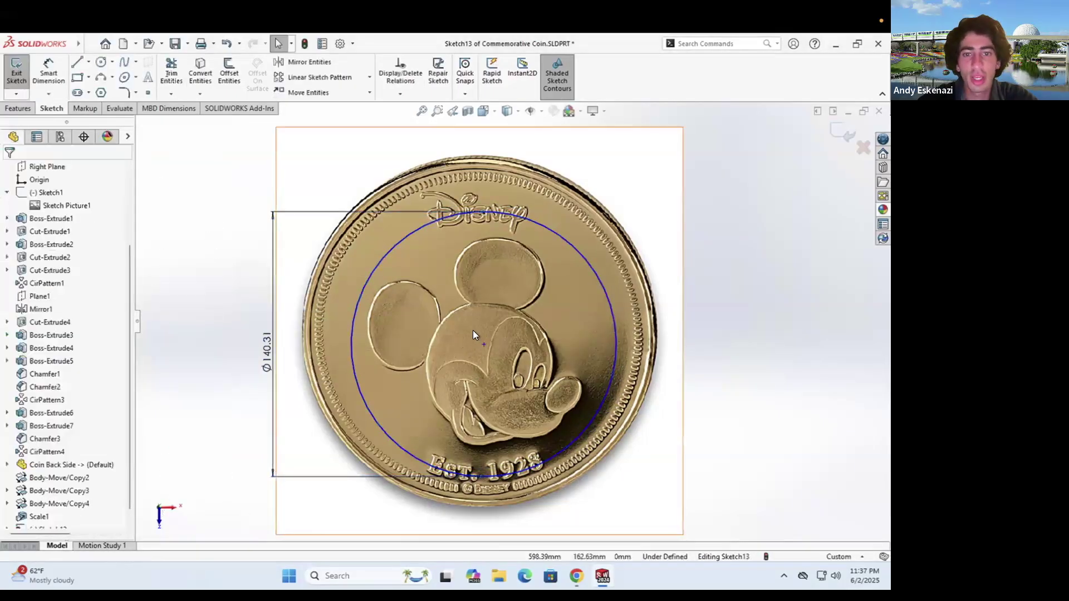
Trace the outer edge of Mickey's upper ear with a spline between its two junctions with the head
click(124, 61)
scroll(562, 240, down, 2)
scroll(563, 239, down, 2)
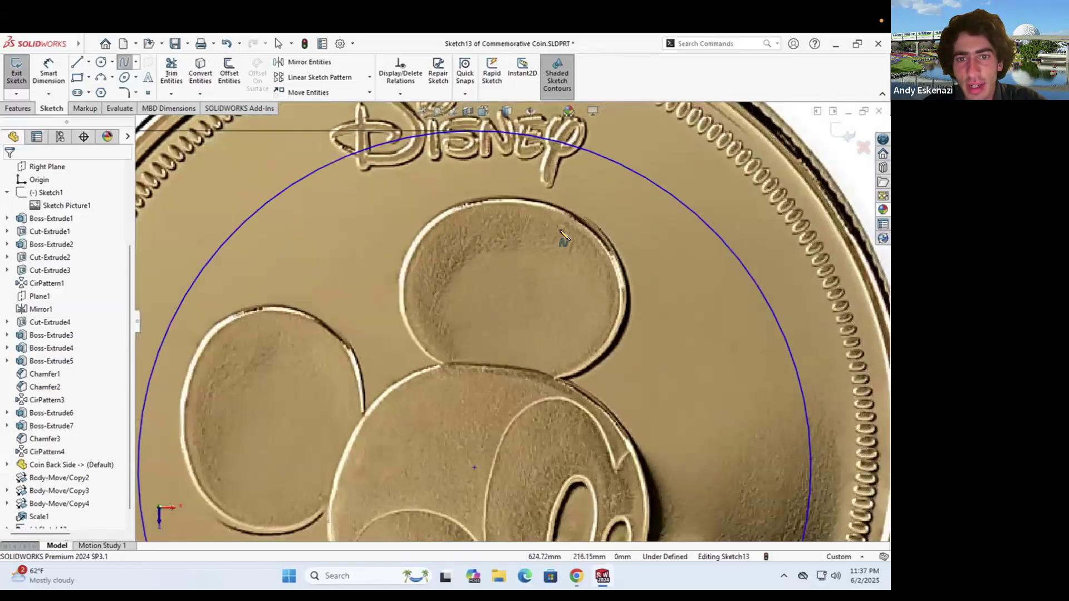
scroll(564, 239, down, 1)
click(415, 395)
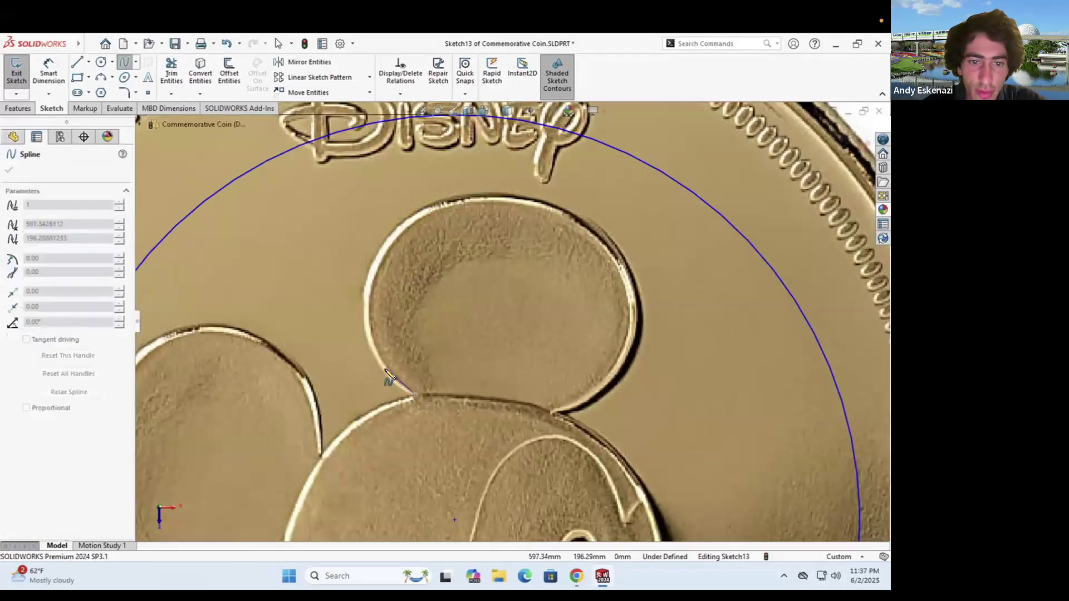
click(384, 370)
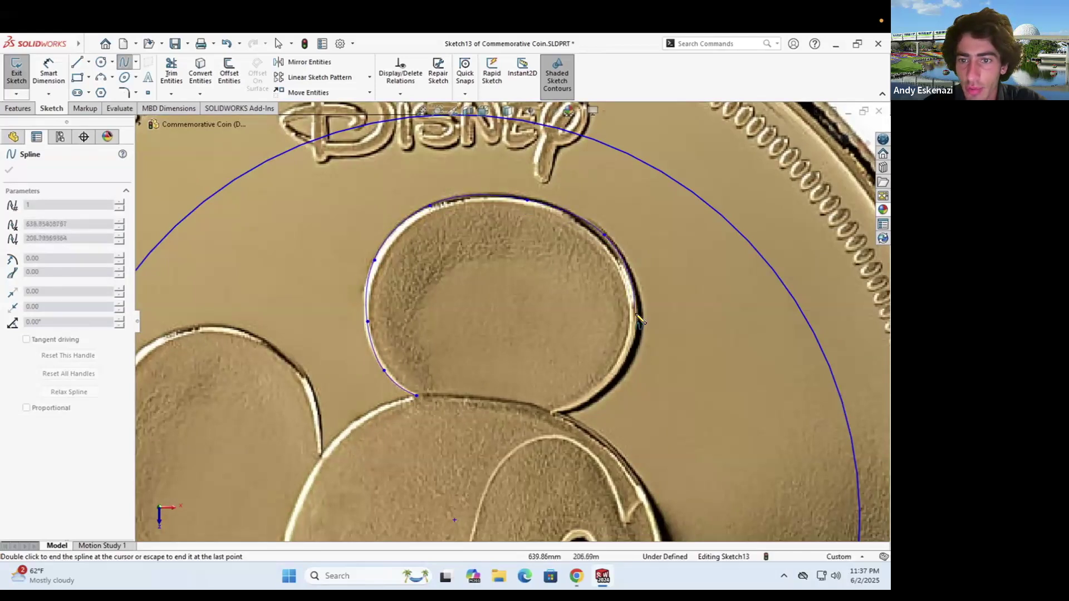
double_click(551, 412)
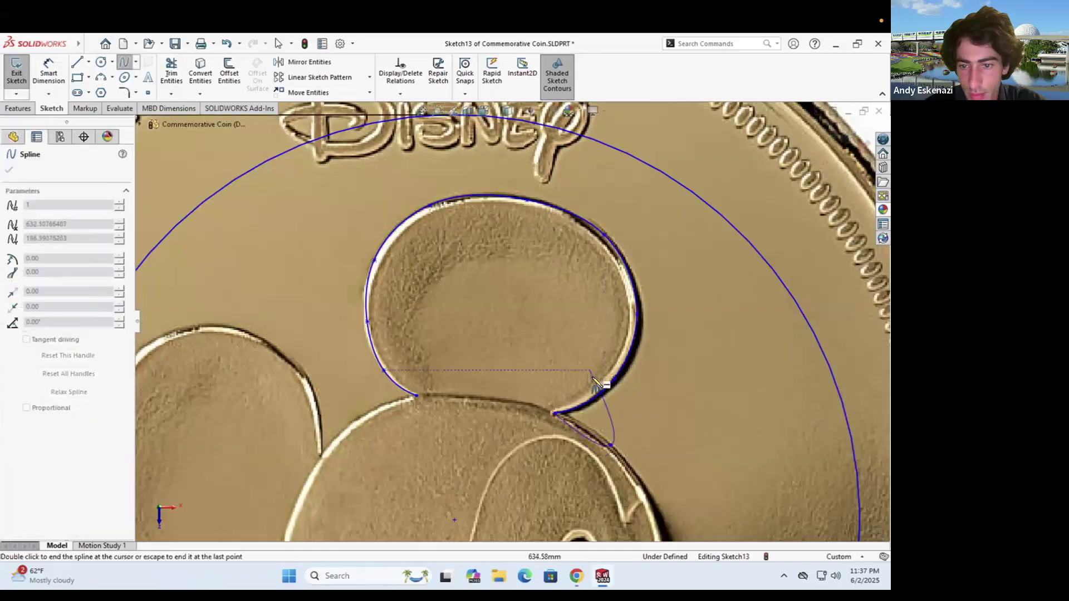
Trace the forehead edge with a spline down past the eyes and bridge the short gap to the nose
scroll(556, 442, down, 5)
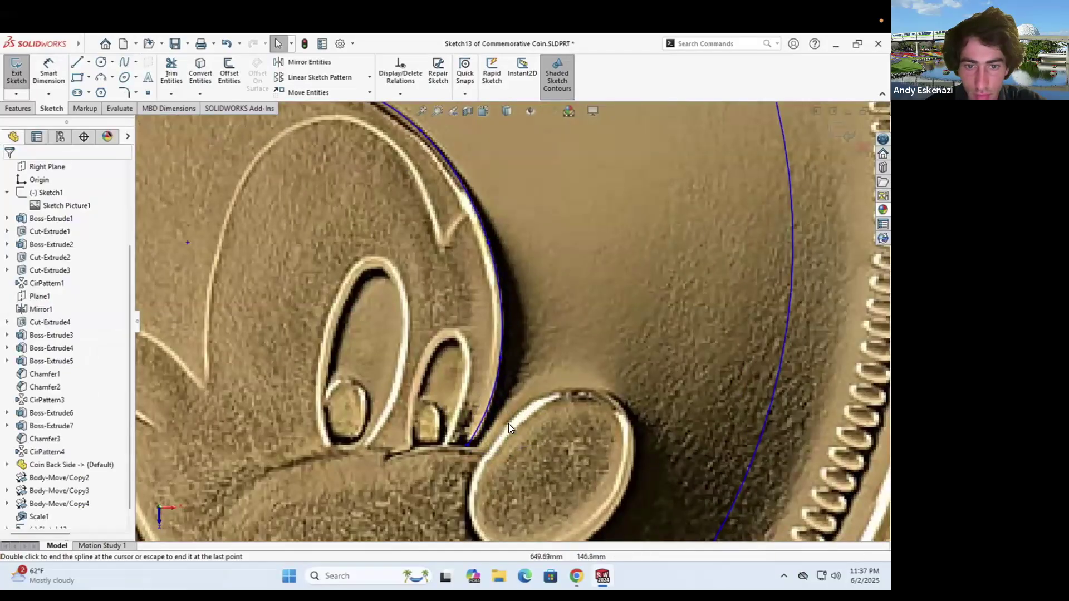
scroll(519, 473, down, 5)
key(Return)
click(362, 374)
click(424, 384)
key(Escape)
Trace the outer edge of Mickey's nose with a spline from the bridge around to the top of the muzzle
scroll(503, 356, up, 3)
key(Return)
click(463, 367)
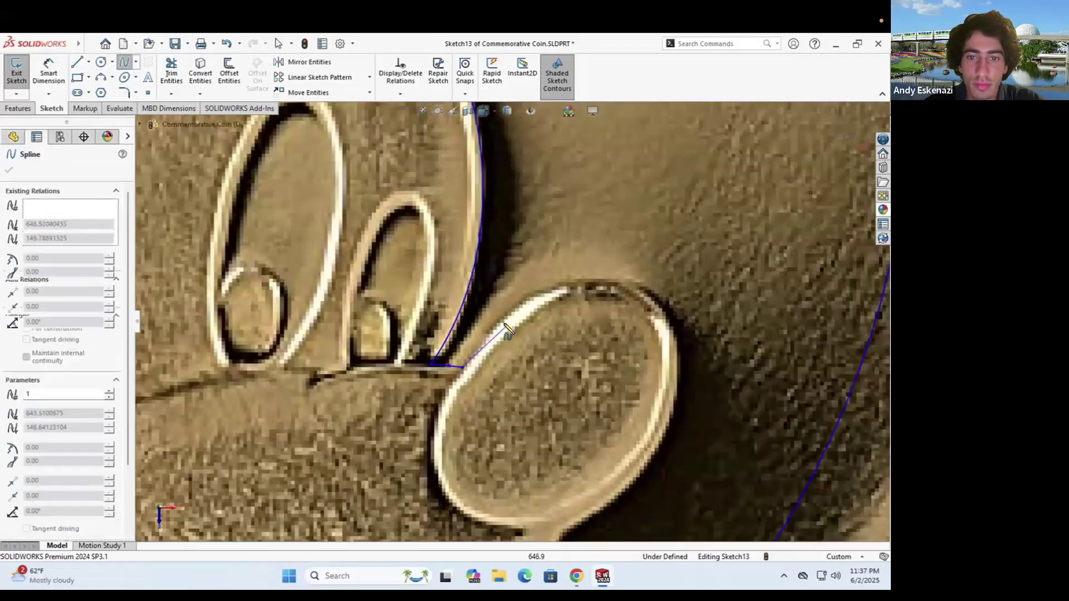
click(502, 319)
click(556, 286)
click(677, 387)
scroll(677, 388, up, 3)
click(541, 441)
key(Escape)
Trace the underside of Mickey's muzzle with a spline from below the nose to the start of the lower lip
scroll(493, 362, up, 3)
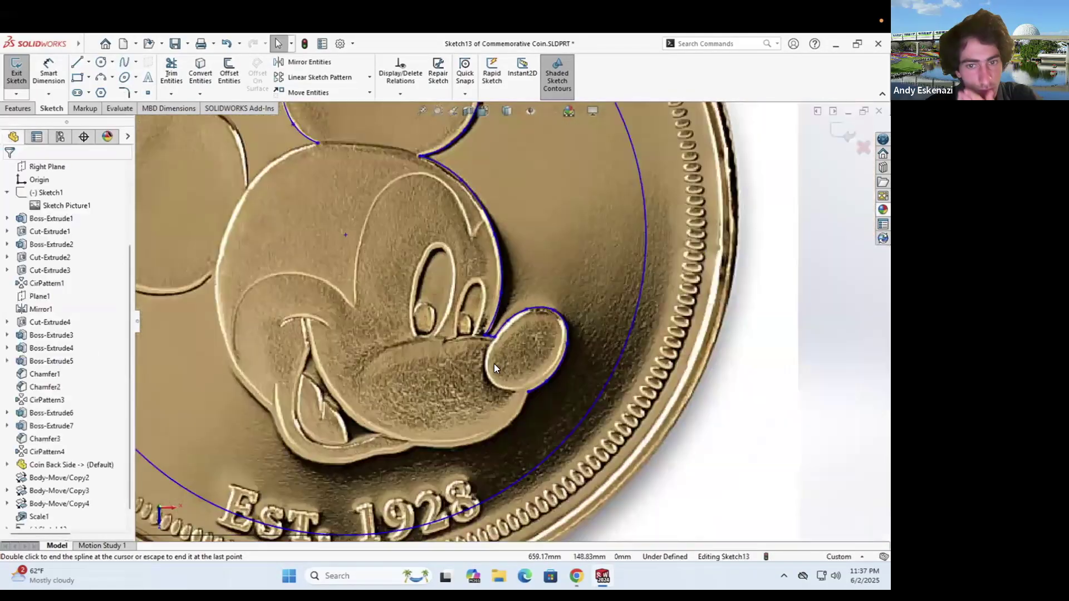
scroll(484, 363, down, 2)
scroll(501, 367, up, 2)
key(Return)
click(522, 424)
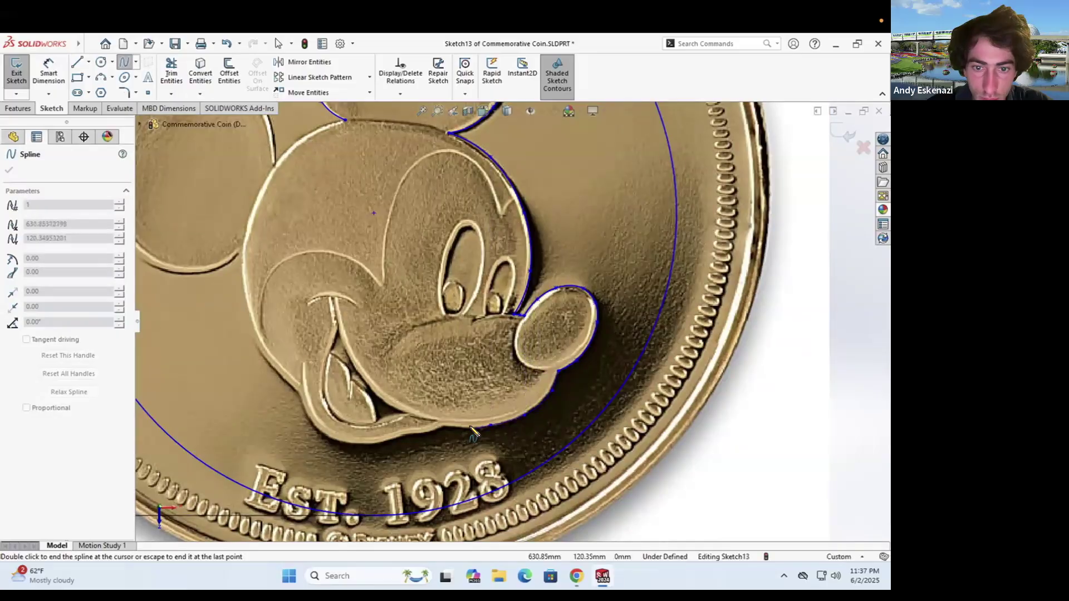
scroll(471, 428, down, 6)
click(379, 378)
key(Escape)
Trace the lower lip and chin below Mickey's open mouth with a spline starting at the muzzle spline's end
key(Return)
click(380, 378)
scroll(380, 378, up, 2)
click(482, 331)
click(434, 333)
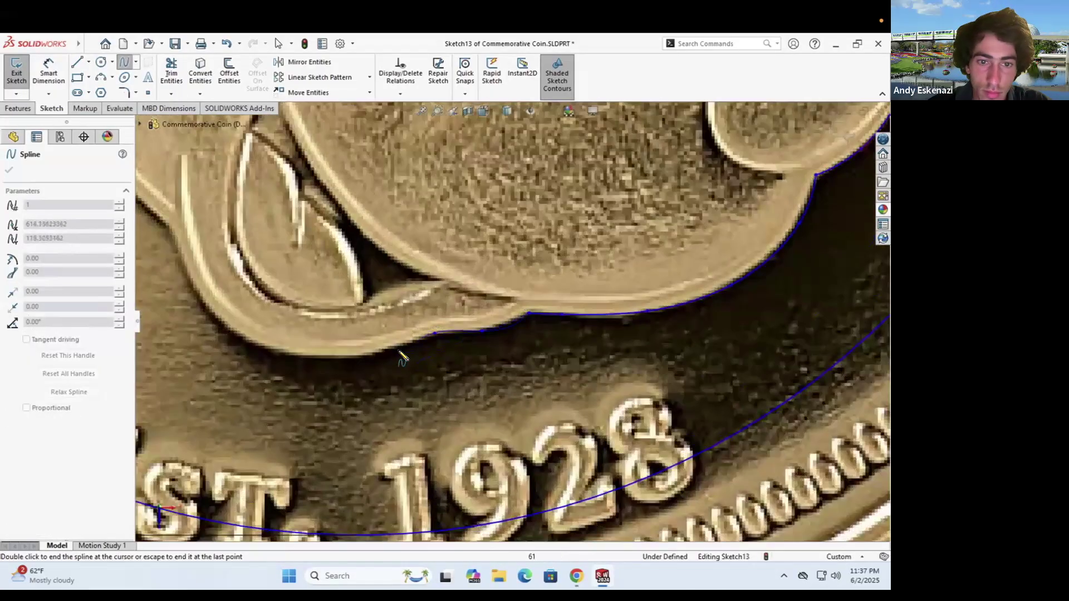
Trace the left cheek with a spline from the chin up to the left ear and reposition a point near the chin
scroll(173, 234, down, 3)
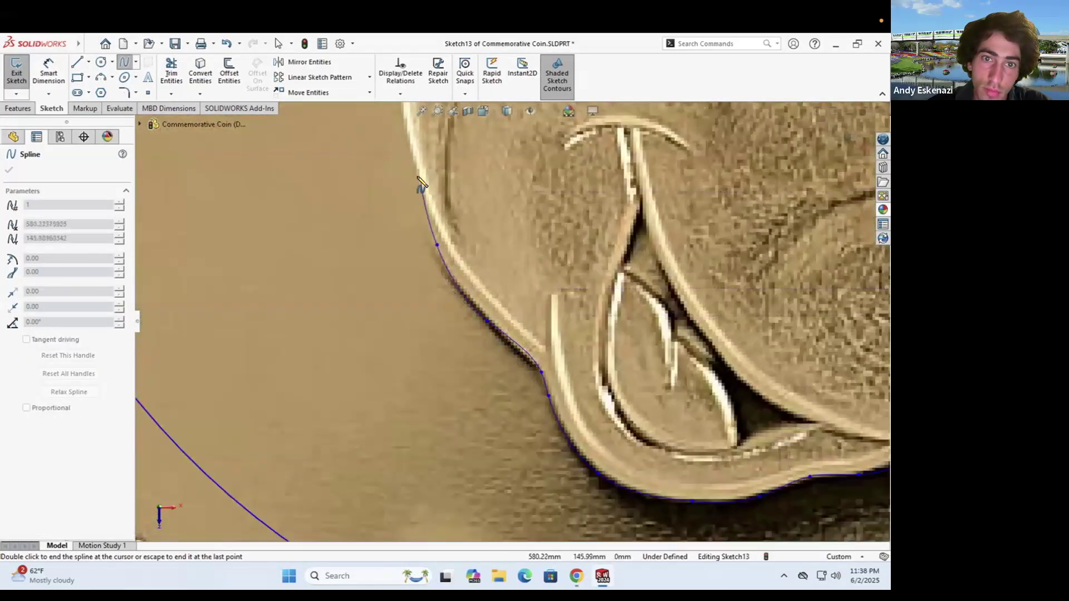
click(417, 177)
scroll(417, 176, up, 3)
scroll(439, 184, down, 4)
click(463, 265)
click(452, 197)
key(Escape)
scroll(462, 211, up, 2)
drag(585, 455, 561, 439)
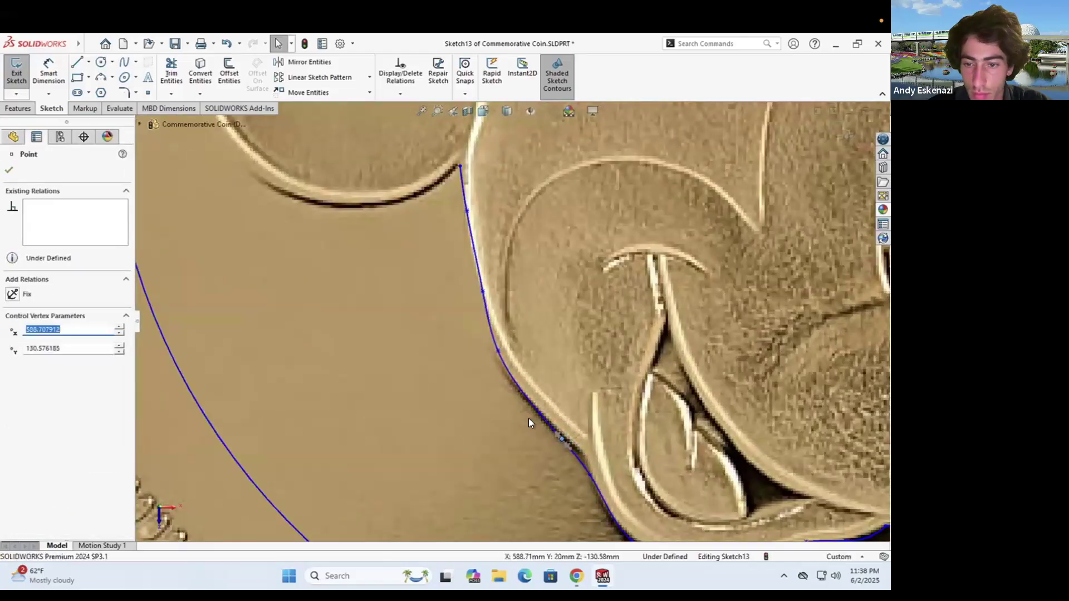
click(529, 418)
Trace the outline of the left ear with a spline from the cheek around to the head and reposition a point on its upper edge
scroll(528, 418, up, 2)
key(Return)
click(534, 322)
click(507, 341)
click(470, 350)
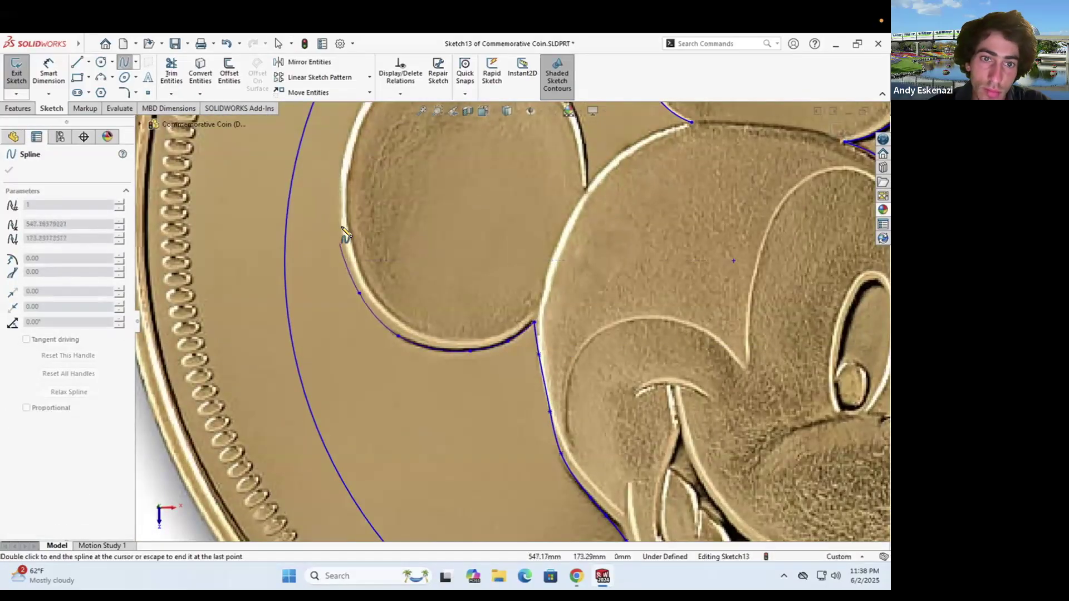
click(341, 228)
scroll(341, 229, up, 2)
scroll(460, 241, down, 2)
click(394, 307)
click(589, 273)
click(611, 300)
click(625, 336)
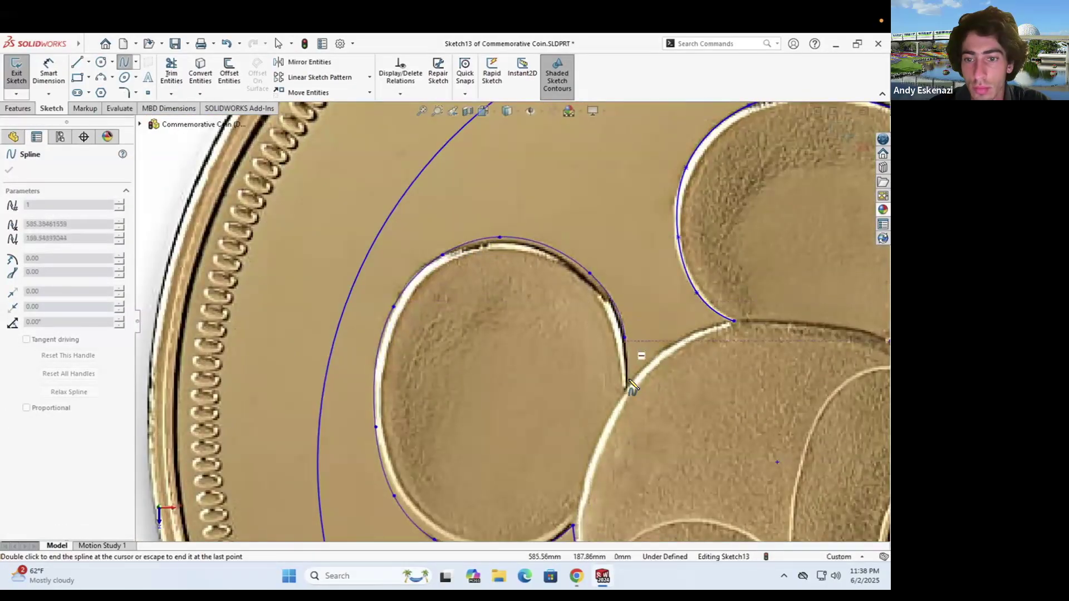
click(626, 385)
key(Escape)
drag(500, 238, 542, 246)
Trace the edge of the head between the left ear and the upper ear with a spline
scroll(714, 252, down, 3)
click(126, 61)
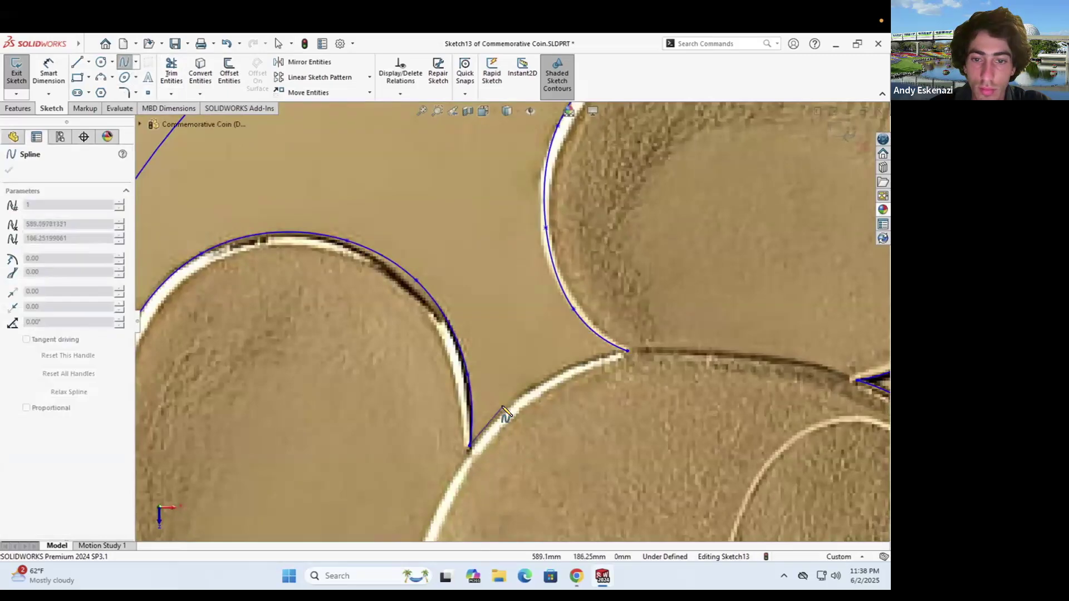
key(Escape)
Trace the short hairline segment from the head's right edge down to the notch above the smaller eye
key(f)
scroll(599, 339, down, 5)
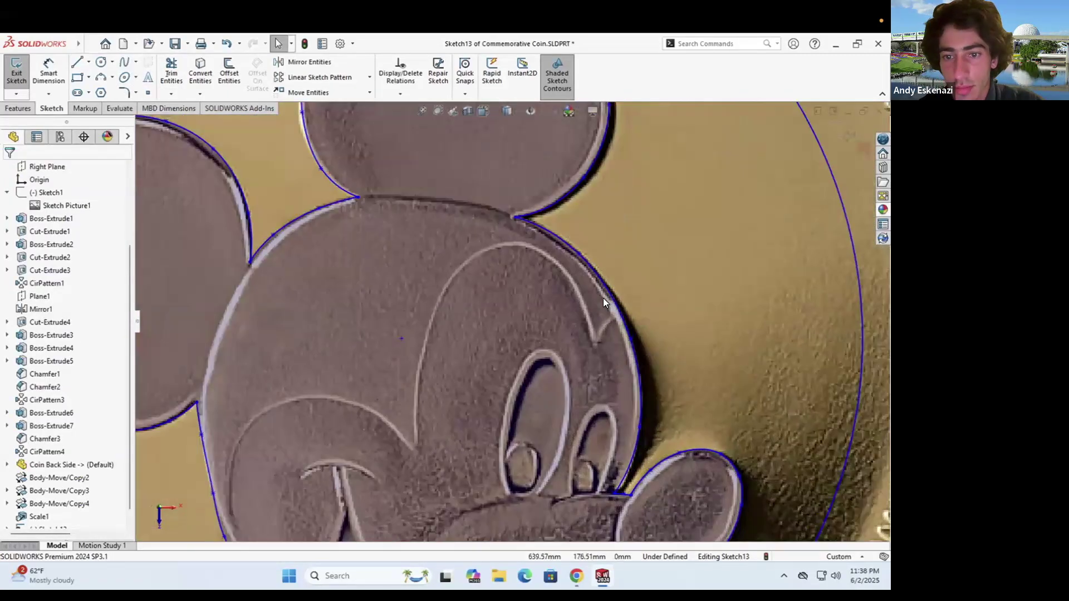
key(s)
scroll(507, 294, down, 2)
scroll(518, 338, down, 4)
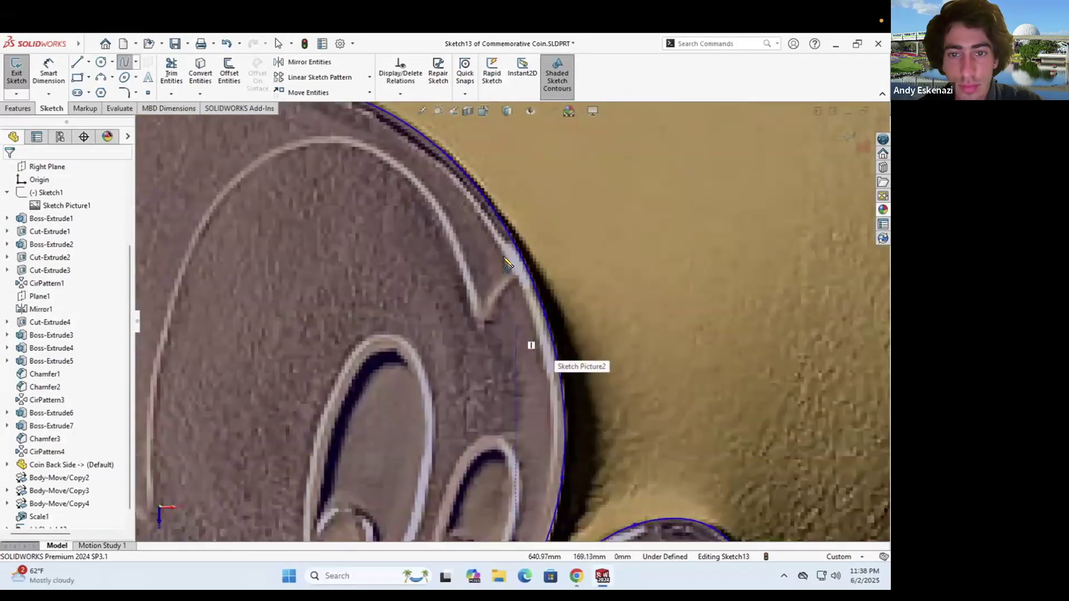
click(523, 259)
click(500, 284)
double_click(480, 328)
Trace the hairline with a spline from the notch over the brow down to the peak at the middle of the face
click(480, 328)
click(465, 258)
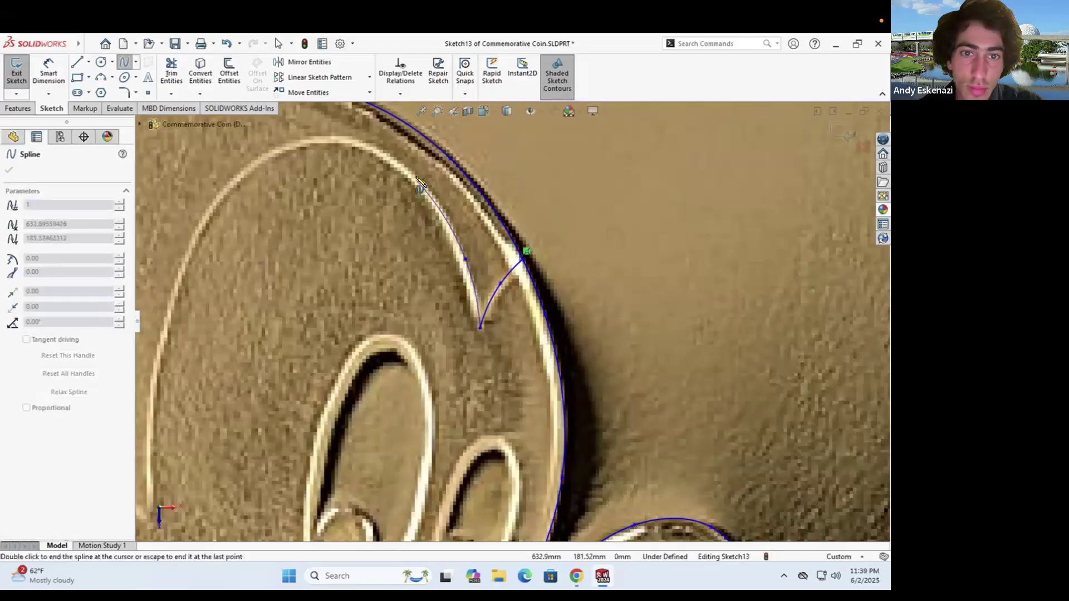
click(184, 259)
scroll(515, 317, up, 2)
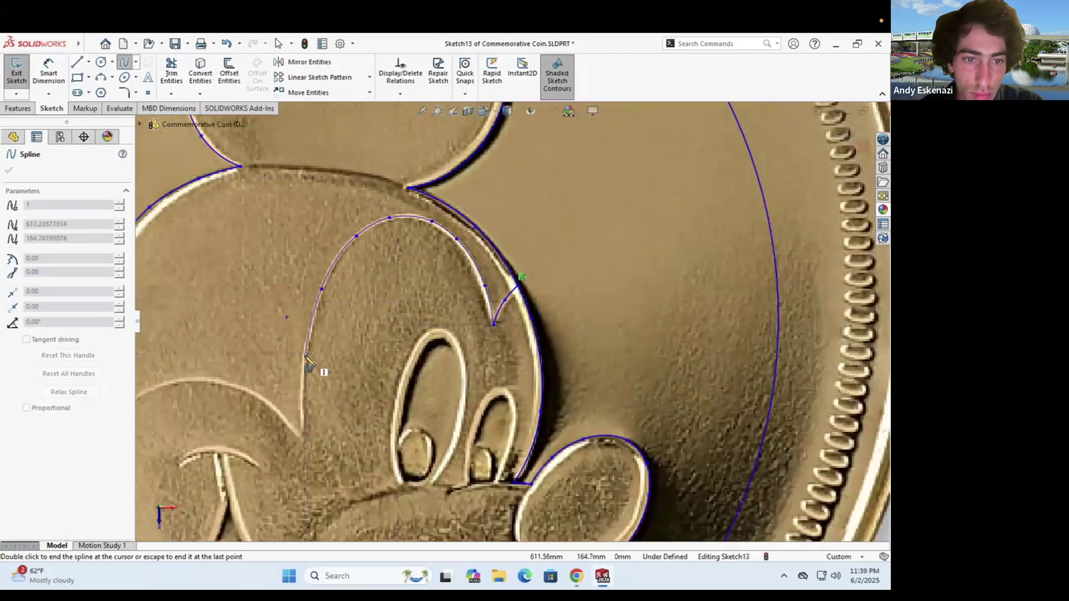
double_click(301, 438)
Trace the inner cheek outline with a spline from the central hairline peak around and down beside the chin
scroll(301, 438, up, 2)
scroll(306, 417, down, 2)
click(436, 394)
click(408, 359)
click(355, 334)
click(292, 339)
click(245, 375)
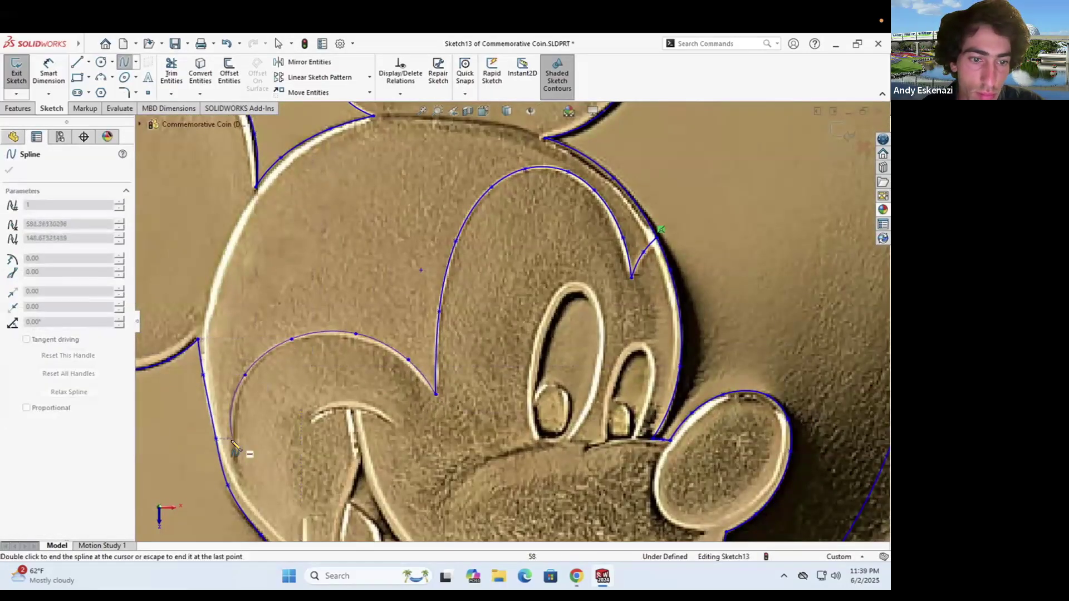
scroll(233, 444, up, 5)
scroll(341, 324, down, 6)
scroll(395, 420, up, 4)
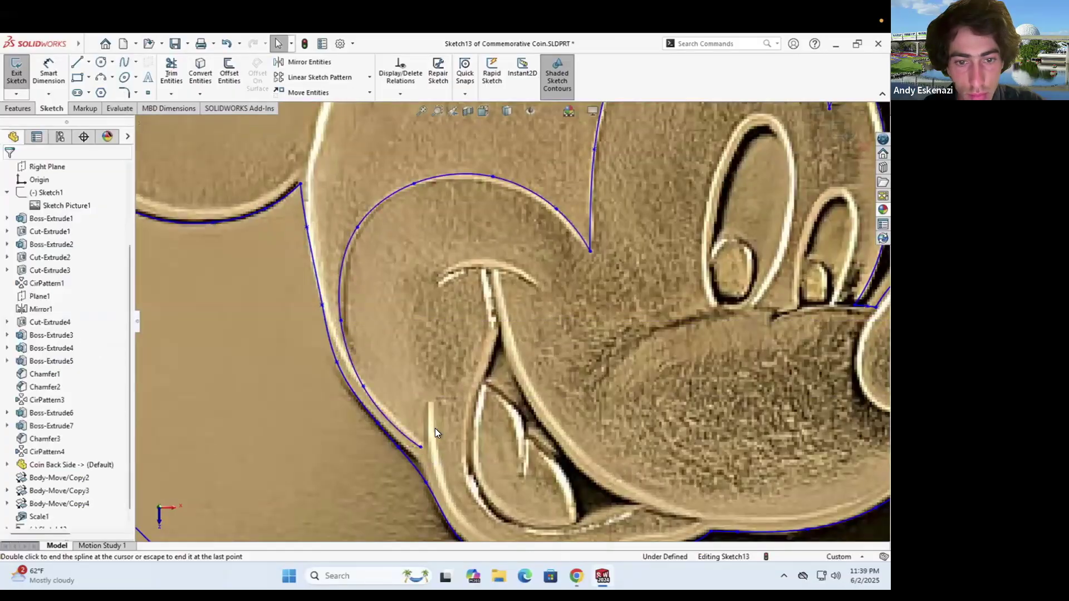
Trace the short curve from the end of the inner cheek outline up to the tip beside the mouth
scroll(509, 289, down, 8)
click(507, 282)
double_click(530, 218)
Trace the inner contour of the lower lip and chin with a spline from the tip beside the mouth to the muzzle's underside
click(530, 218)
click(533, 335)
click(594, 505)
scroll(596, 479, down, 2)
scroll(543, 463, up, 6)
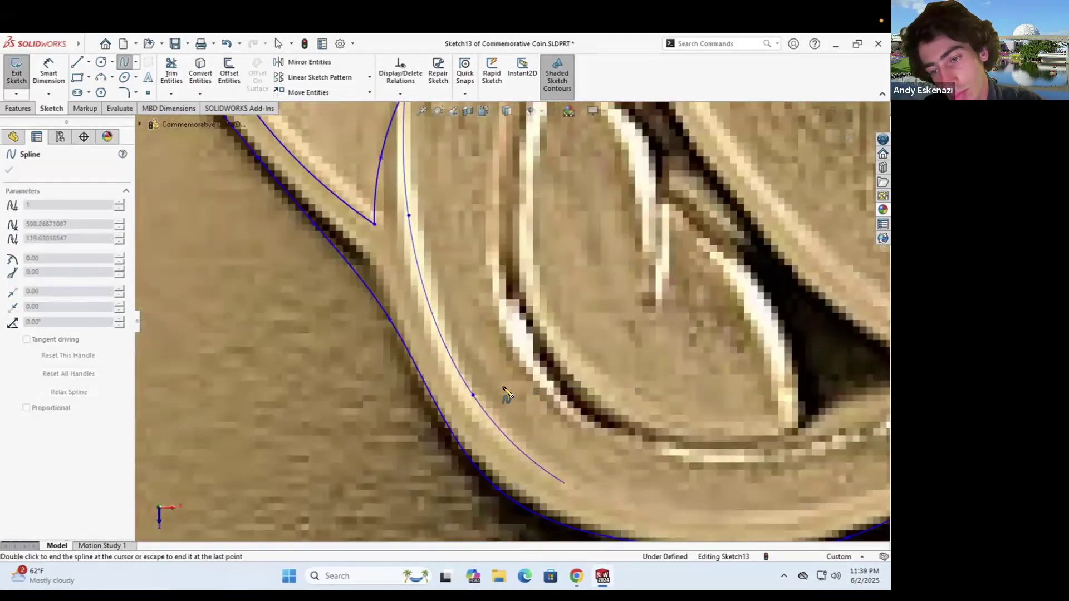
click(595, 355)
scroll(596, 356, down, 3)
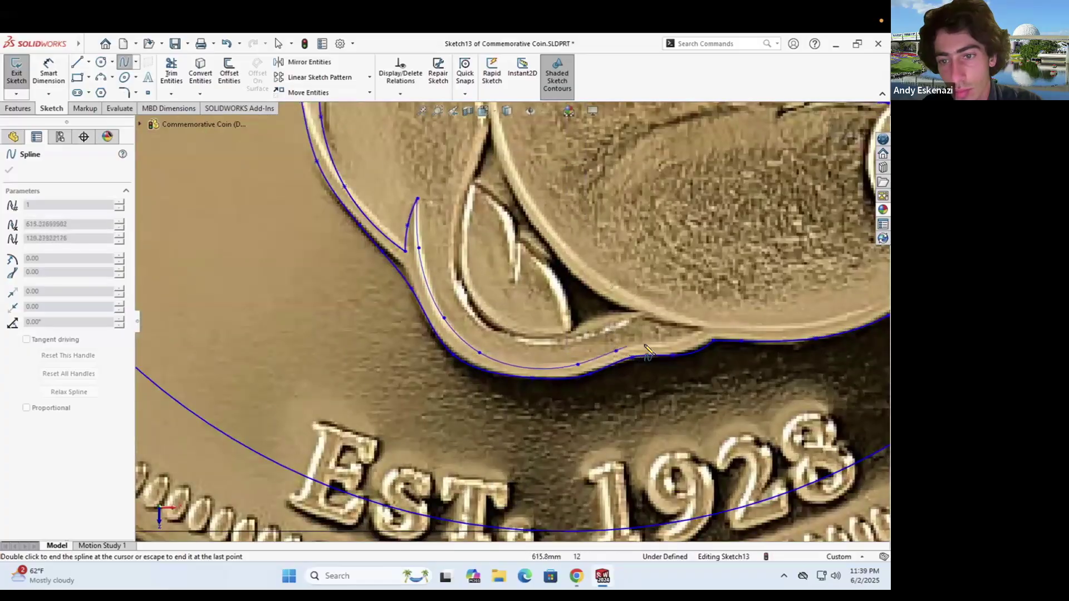
double_click(705, 334)
Trace the upper edge of the smile crease above the mouth corner with a spline
scroll(558, 302, up, 5)
scroll(562, 306, down, 8)
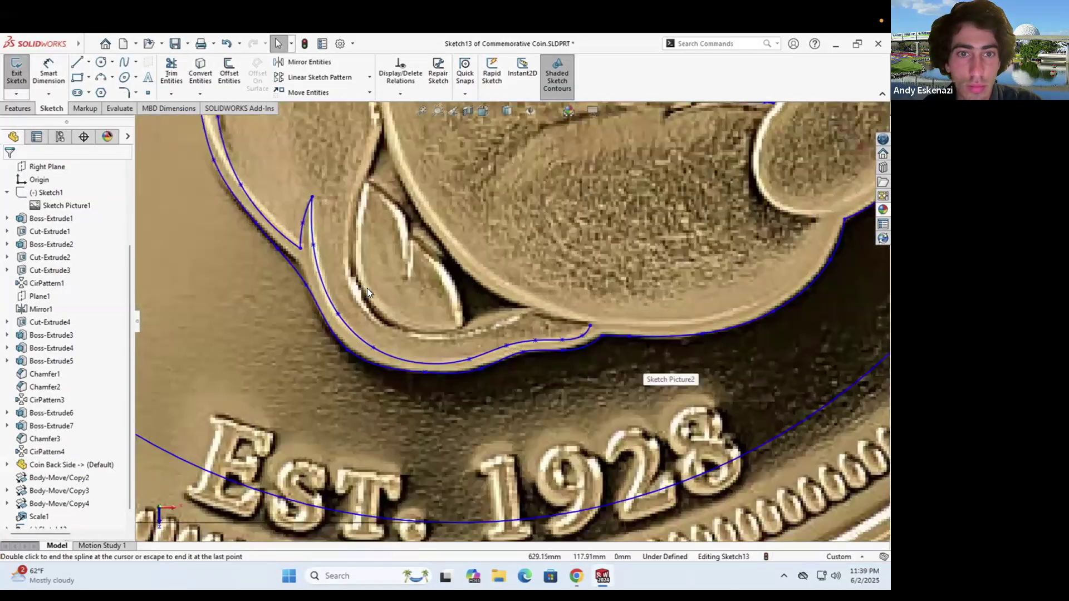
click(124, 62)
click(321, 219)
click(357, 191)
click(416, 185)
click(471, 207)
double_click(479, 218)
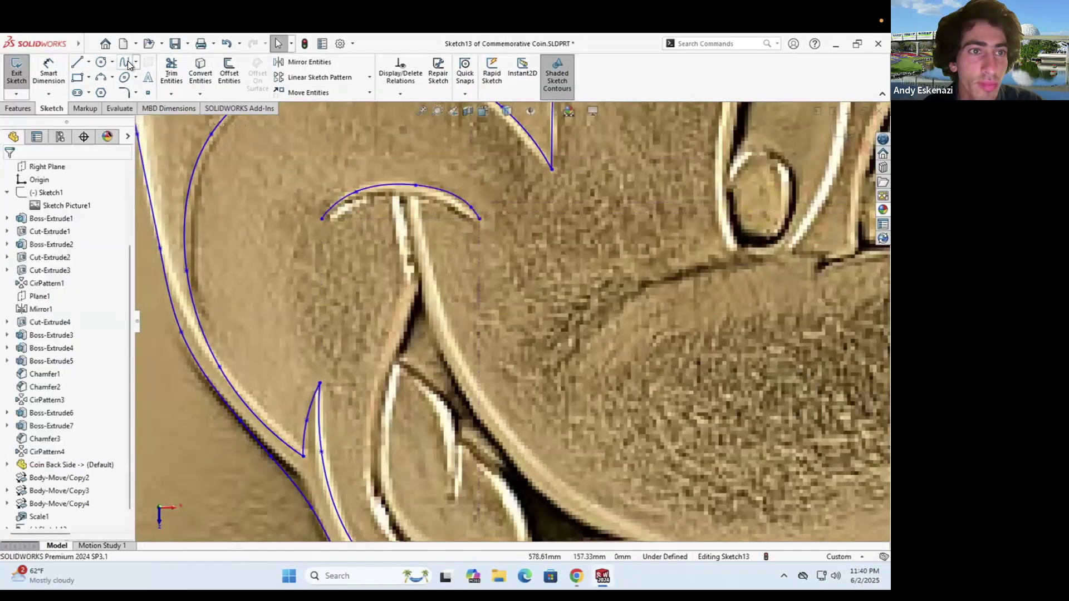
Trace the underside of the smile crease with a spline on each side of the mouth line
click(125, 63)
scroll(324, 197, down, 4)
click(389, 237)
click(438, 212)
double_click(467, 211)
scroll(423, 234, up, 1)
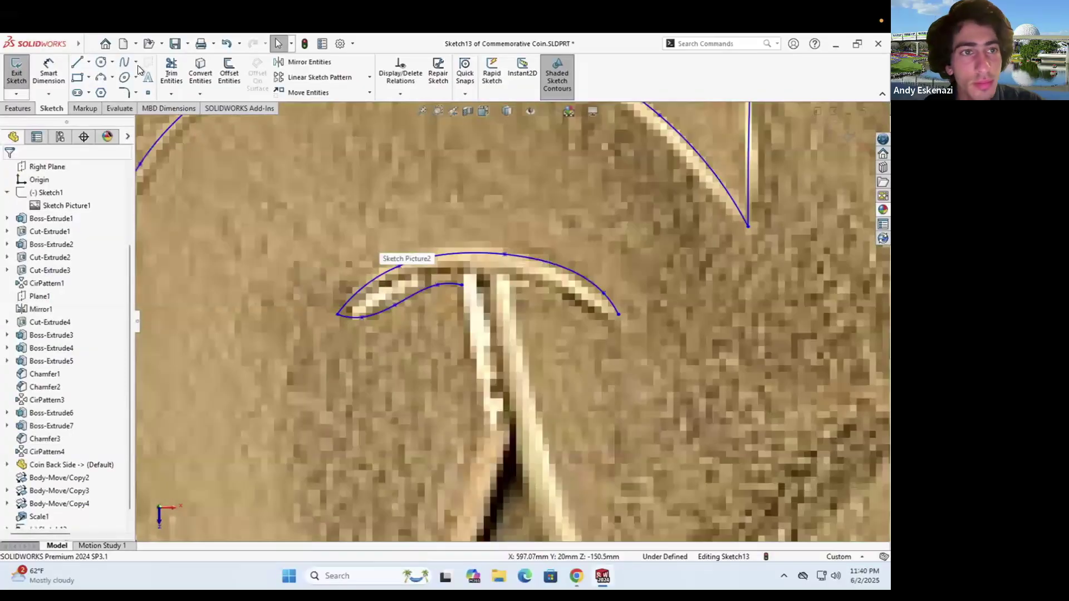
key(Return)
double_click(590, 316)
key(Escape)
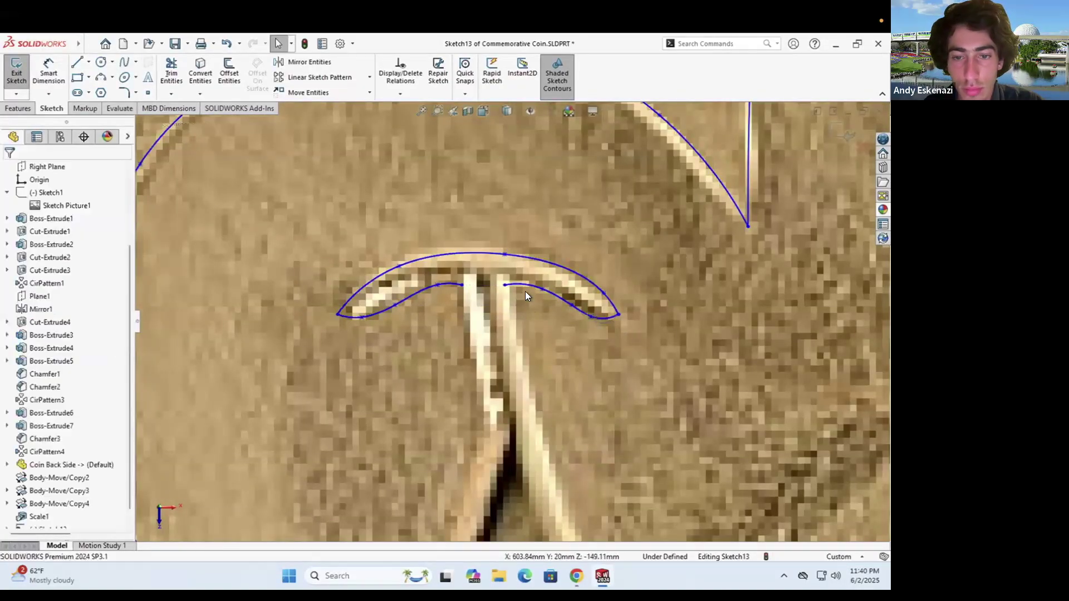
Trace the muzzle's inner contour with a spline from the smile crease along the mouth and up to the underside of the nose
scroll(525, 291, up, 4)
scroll(551, 350, down, 5)
click(451, 259)
click(462, 316)
click(503, 413)
click(585, 499)
scroll(598, 426, up, 5)
scroll(605, 437, down, 4)
click(551, 379)
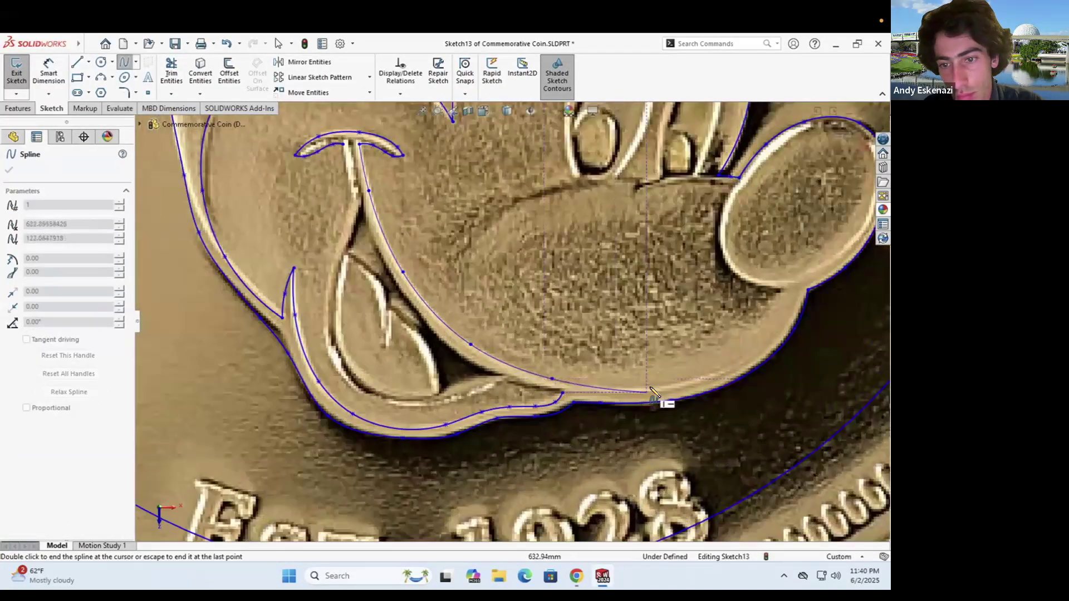
double_click(788, 289)
key(Escape)
Trace the inner left edge of the nose with a spline from the top of the muzzle down to the nose's underside
scroll(689, 268, up, 3)
scroll(657, 242, down, 5)
key(Return)
click(582, 253)
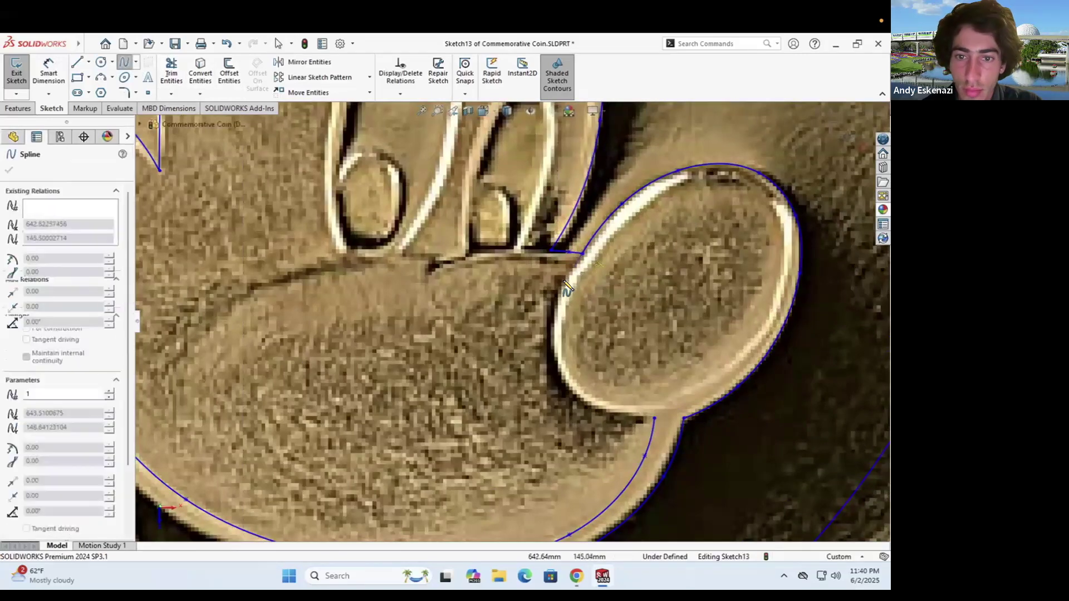
click(562, 283)
click(551, 341)
Trace the outer mouth line with a spline from the smile crease down around the open mouth to the end of the lower lip
scroll(260, 266, down, 6)
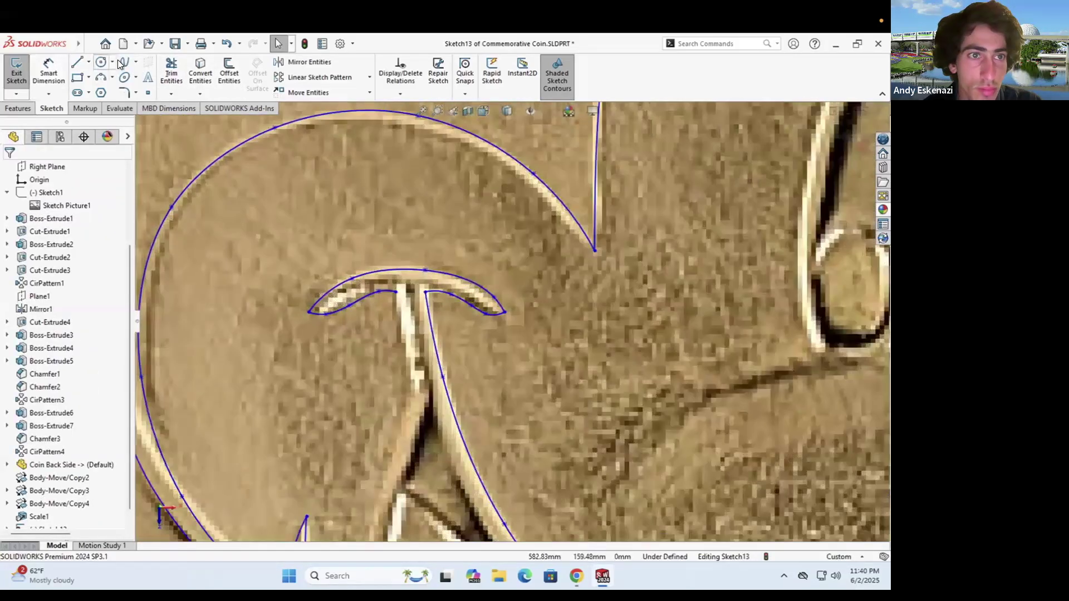
click(125, 62)
click(396, 290)
click(408, 346)
click(413, 385)
scroll(396, 444, up, 4)
scroll(424, 409, down, 3)
click(459, 433)
click(458, 526)
scroll(458, 526, up, 3)
scroll(584, 356, down, 2)
click(495, 411)
click(542, 440)
click(611, 439)
click(676, 421)
click(699, 411)
click(769, 423)
Trace the upper edge of the mouth opening along the underside of the muzzle with a spline
scroll(768, 423, up, 3)
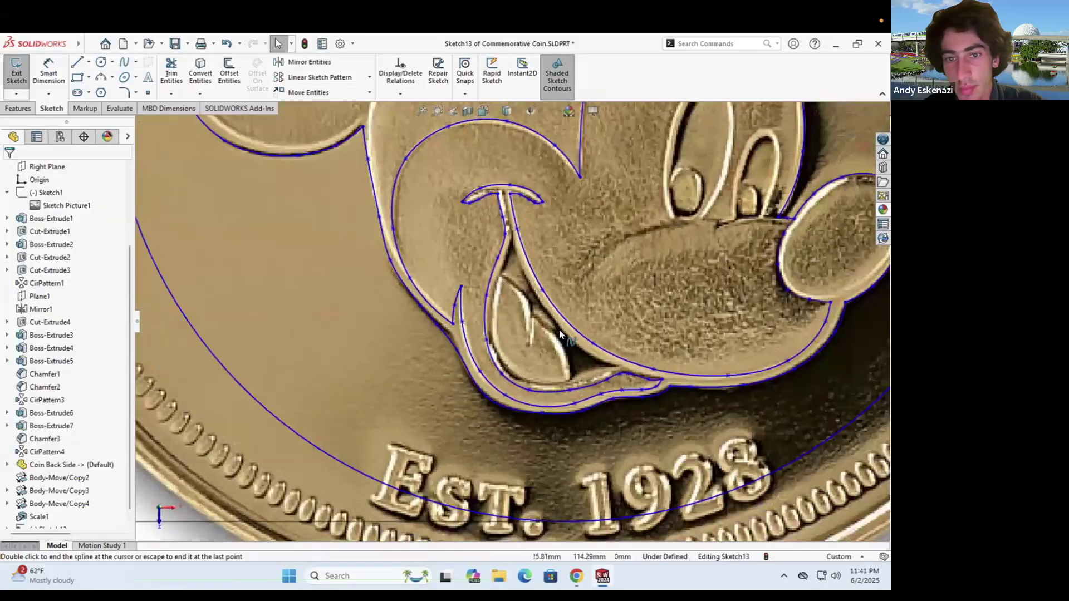
scroll(559, 329, down, 2)
click(590, 426)
click(650, 453)
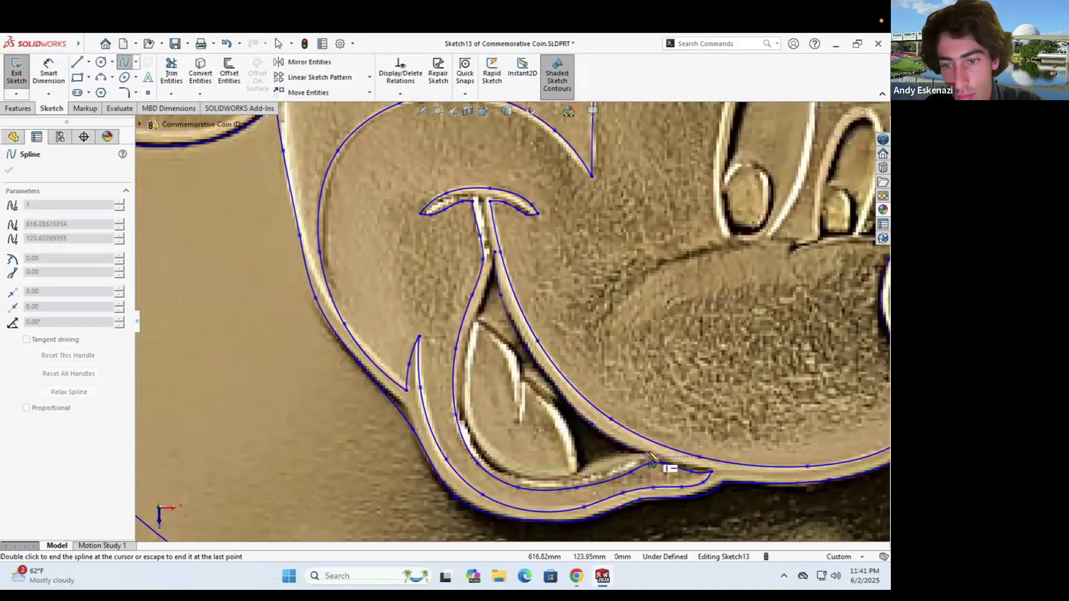
key(Escape)
Close the mouth opening with a spline from its upper tip down the left side and along the bottom to its right corner
click(125, 61)
scroll(509, 317, up, 3)
scroll(498, 356, down, 5)
click(508, 152)
click(492, 216)
click(471, 293)
click(475, 417)
click(550, 484)
click(629, 476)
click(659, 453)
click(693, 447)
click(738, 447)
key(Escape)
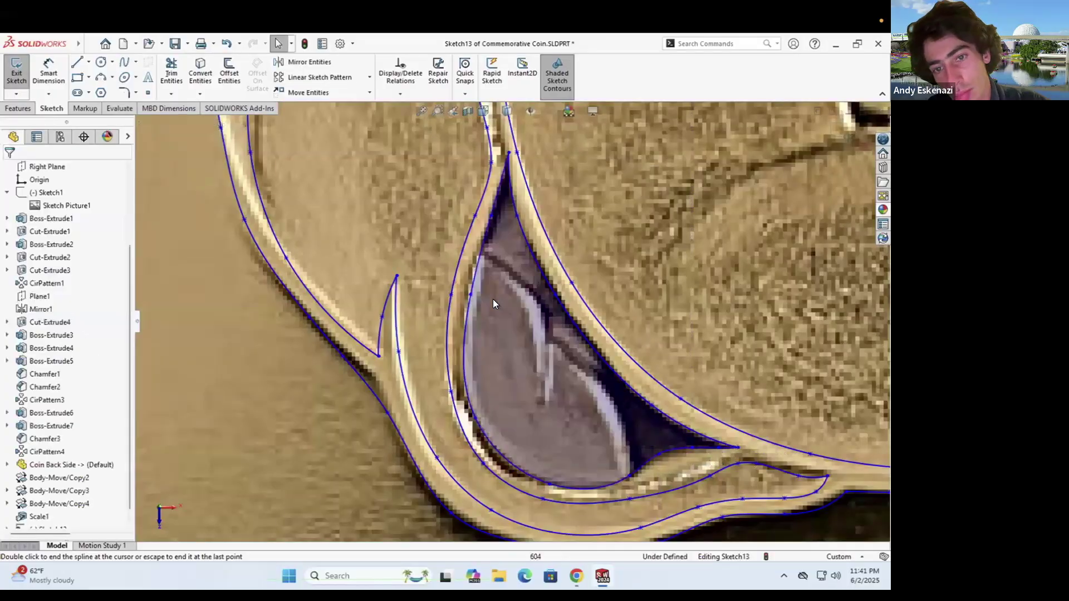
Trace the upper contour of the tongue across the mouth opening with a spline
scroll(446, 283, up, 2)
click(124, 62)
click(465, 265)
click(500, 282)
click(515, 311)
click(530, 334)
click(556, 363)
click(570, 416)
key(Escape)
Trace the outline of the larger left eye with a spline, starting and ending at the muzzle line
scroll(618, 247, up, 7)
scroll(617, 247, down, 7)
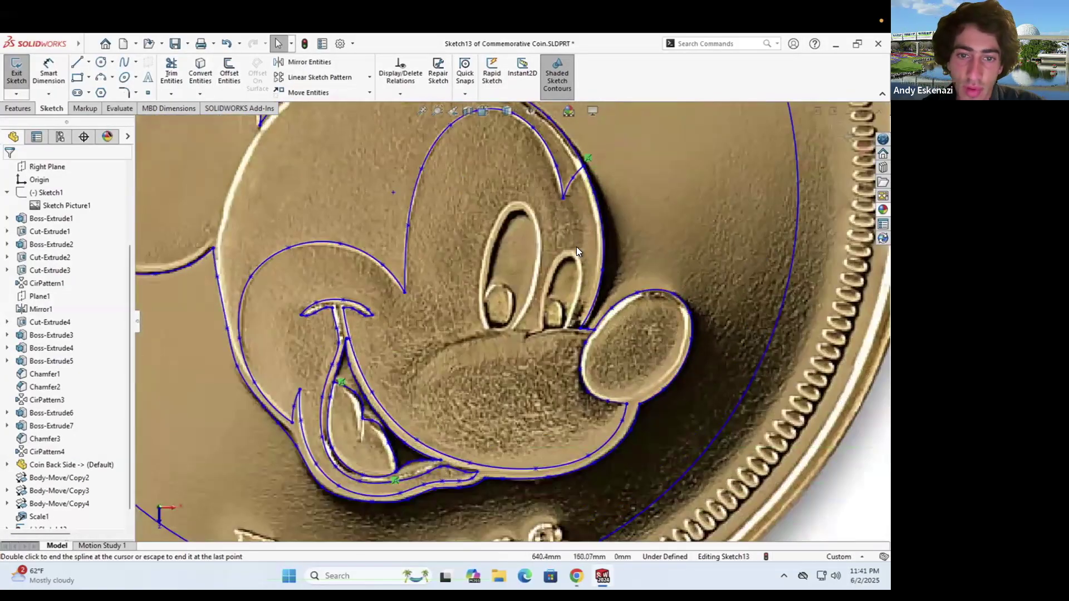
click(124, 62)
click(408, 410)
click(391, 357)
click(404, 269)
click(435, 196)
click(463, 181)
click(494, 203)
click(501, 261)
click(493, 333)
click(467, 388)
click(452, 410)
key(Escape)
Trace the outline of the smaller right eye with a spline and reposition a point on its right side
click(502, 402)
click(501, 358)
click(516, 300)
click(541, 270)
click(563, 270)
click(581, 300)
click(568, 351)
click(553, 402)
drag(567, 350, 575, 334)
key(Escape)
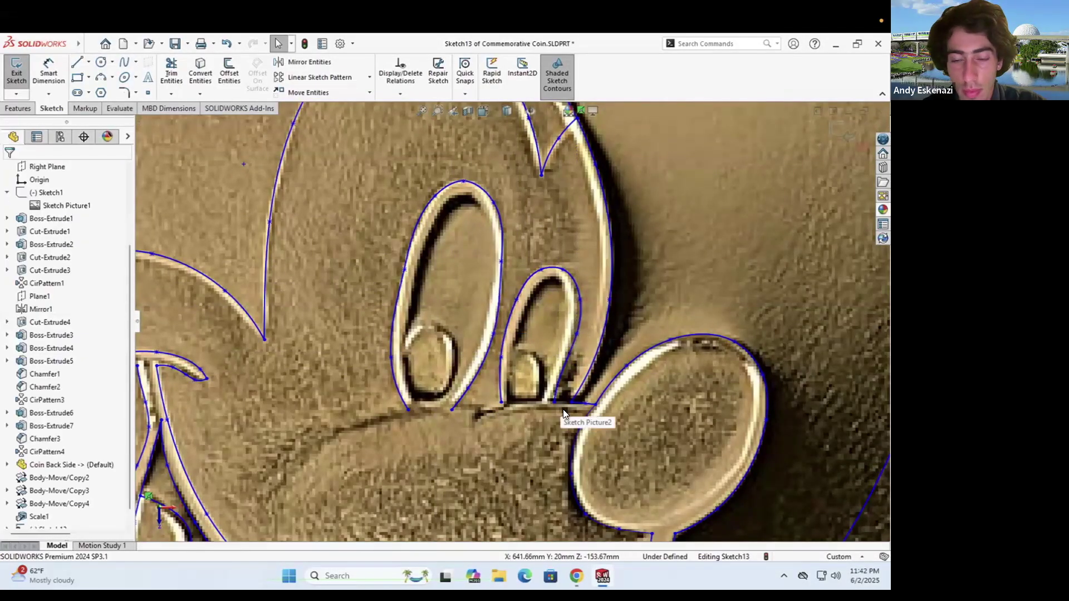
scroll(460, 347, up, 6)
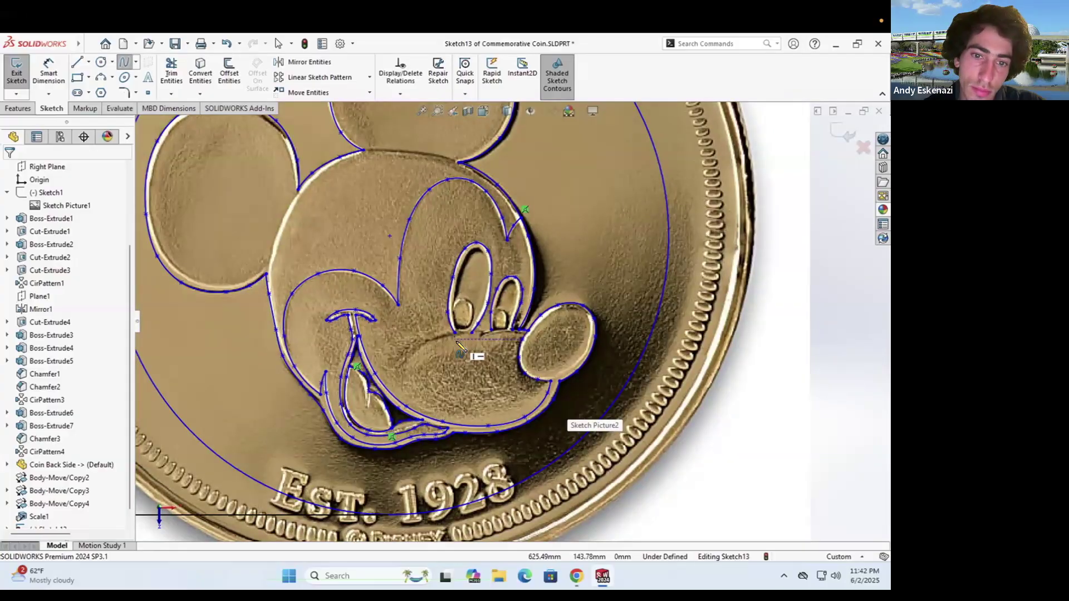
scroll(460, 346, down, 5)
click(388, 391)
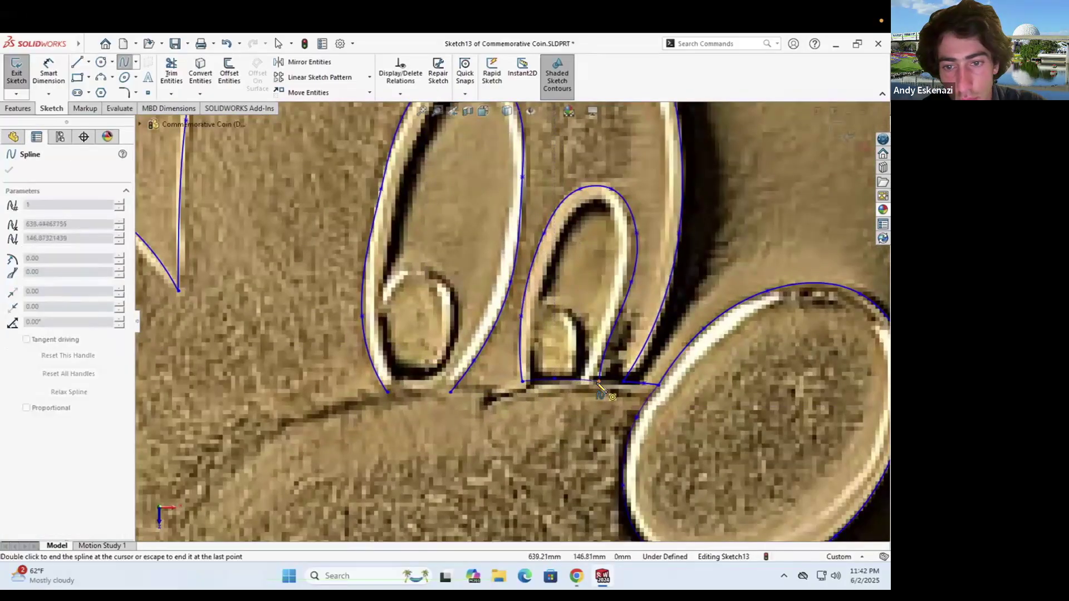
scroll(546, 307, up, 5)
scroll(551, 306, down, 3)
key(Escape)
Try to trace the larger eye's pupil with a spline attached to both lower corners of the eye outline
click(125, 62)
scroll(396, 406, down, 3)
click(377, 324)
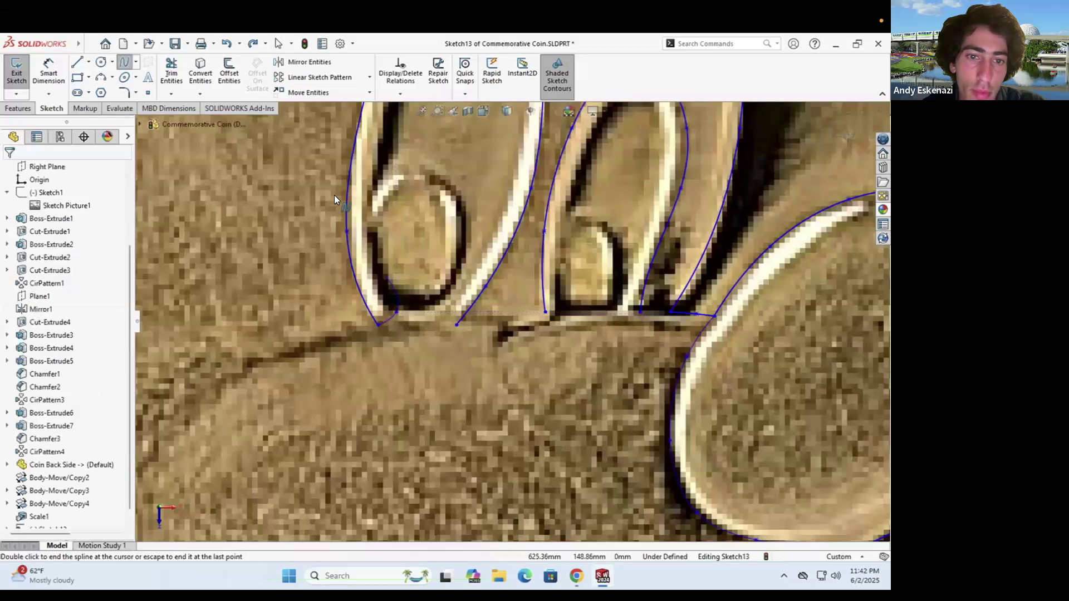
click(396, 303)
click(370, 270)
click(370, 215)
click(377, 180)
click(413, 167)
click(464, 228)
click(460, 276)
double_click(441, 303)
key(Escape)
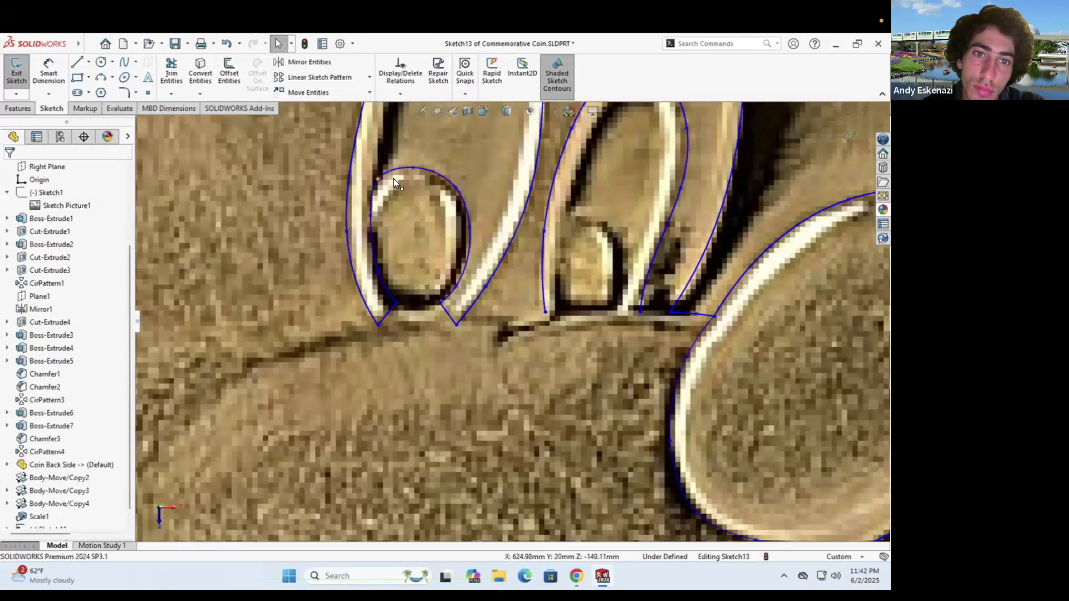
scroll(570, 271, up, 2)
scroll(413, 316, down, 2)
key(ctrl+z)
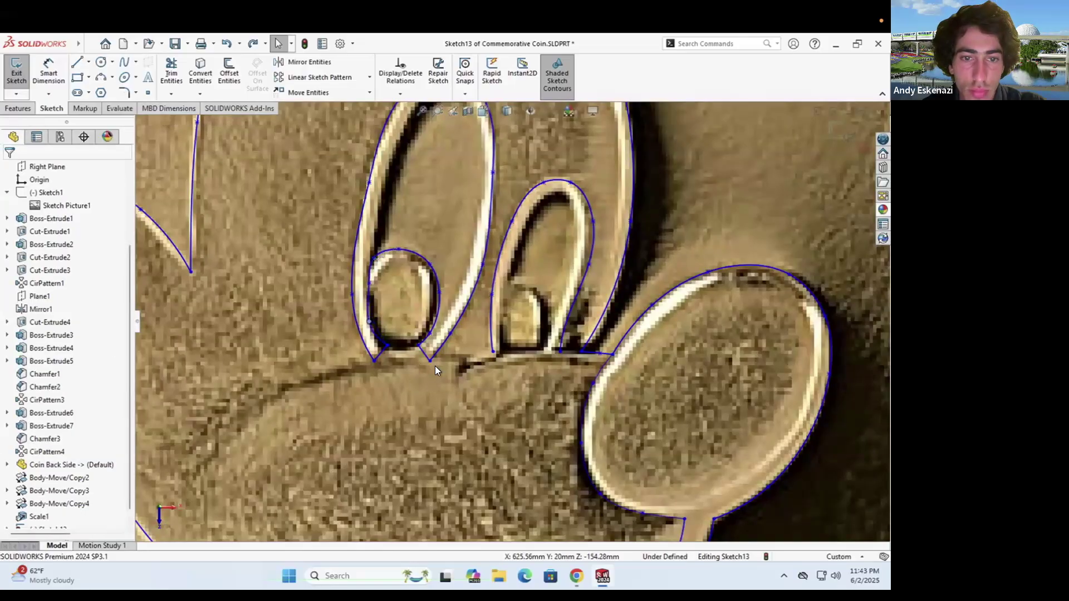
Trace the muzzle's upper line with a spline from the cheek through the lower corners of both eyes
click(124, 62)
click(198, 471)
click(274, 400)
click(374, 360)
click(431, 360)
click(466, 361)
click(494, 352)
double_click(559, 351)
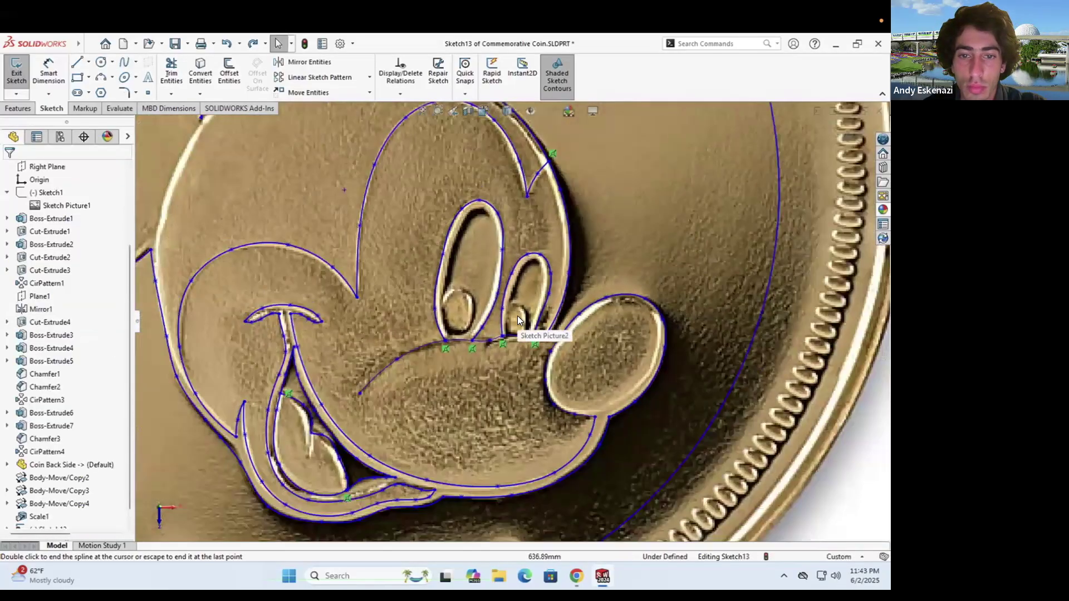
Trace the pupil of the larger left eye with a closed spline
click(124, 62)
click(356, 327)
click(360, 291)
click(374, 268)
click(405, 266)
click(418, 291)
click(421, 333)
click(402, 356)
click(364, 351)
click(355, 328)
Trace the pupil of the smaller right eye with a closed, flat-bottomed spline
click(491, 356)
click(490, 316)
click(506, 297)
click(523, 304)
click(536, 328)
click(533, 357)
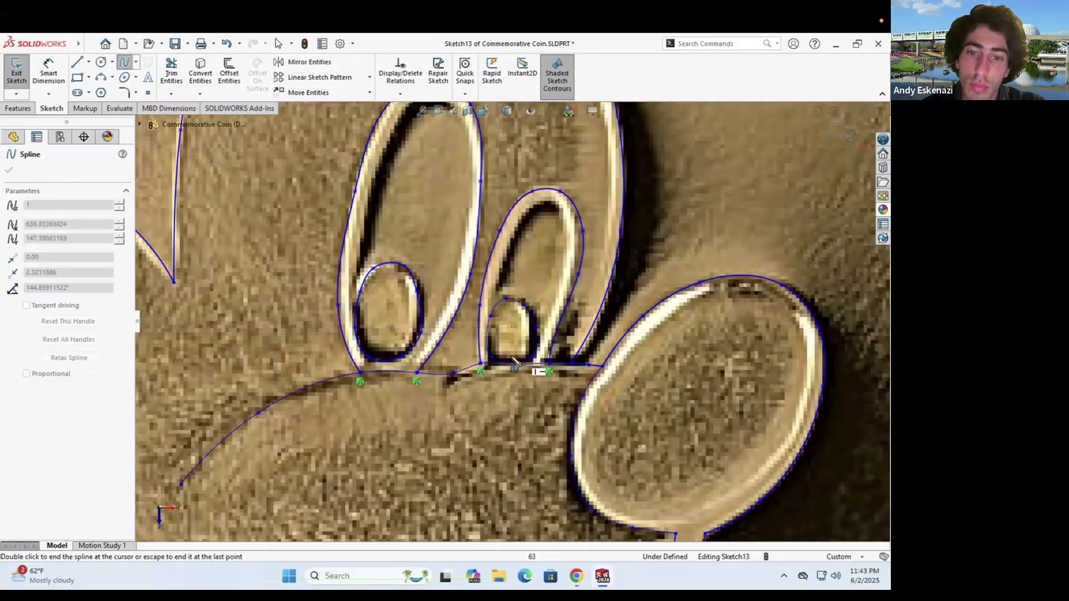
drag(522, 351, 510, 354)
Reposition spline points on both pupils so their curves follow the reference picture more closely
scroll(510, 357, down, 1)
drag(457, 249, 452, 278)
drag(496, 203, 477, 230)
drag(540, 218, 536, 216)
click(412, 246)
scroll(390, 244, up, 2)
scroll(322, 240, down, 1)
drag(358, 226, 365, 233)
drag(240, 229, 227, 262)
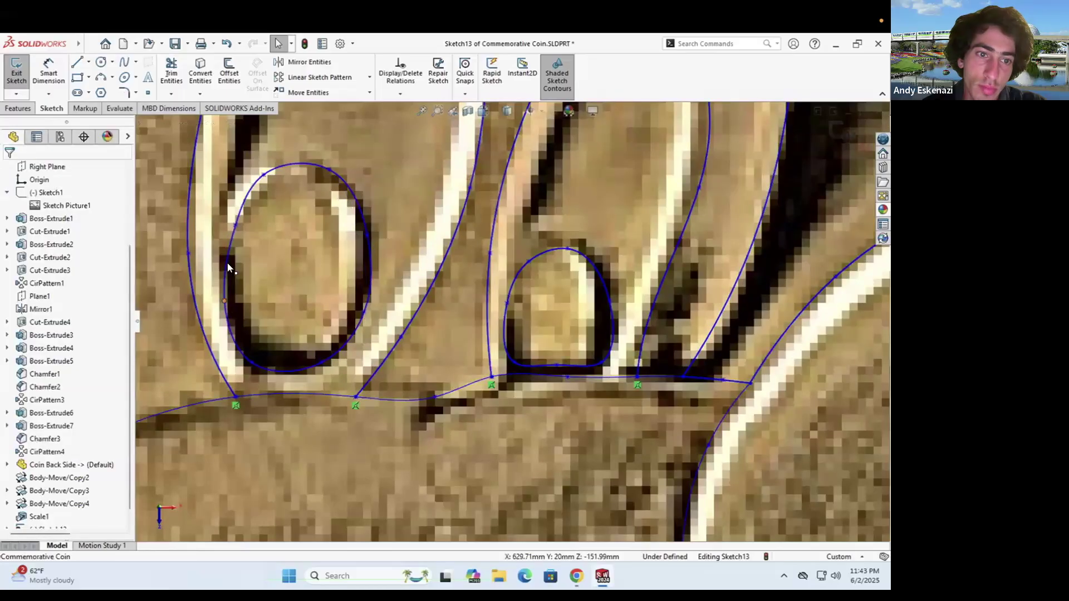
click(476, 225)
Connect the muzzle line's left end to the mouth contour with a short spline and exit the sketch
scroll(475, 224, up, 6)
scroll(475, 224, up, 5)
scroll(495, 332, down, 4)
scroll(553, 395, up, 2)
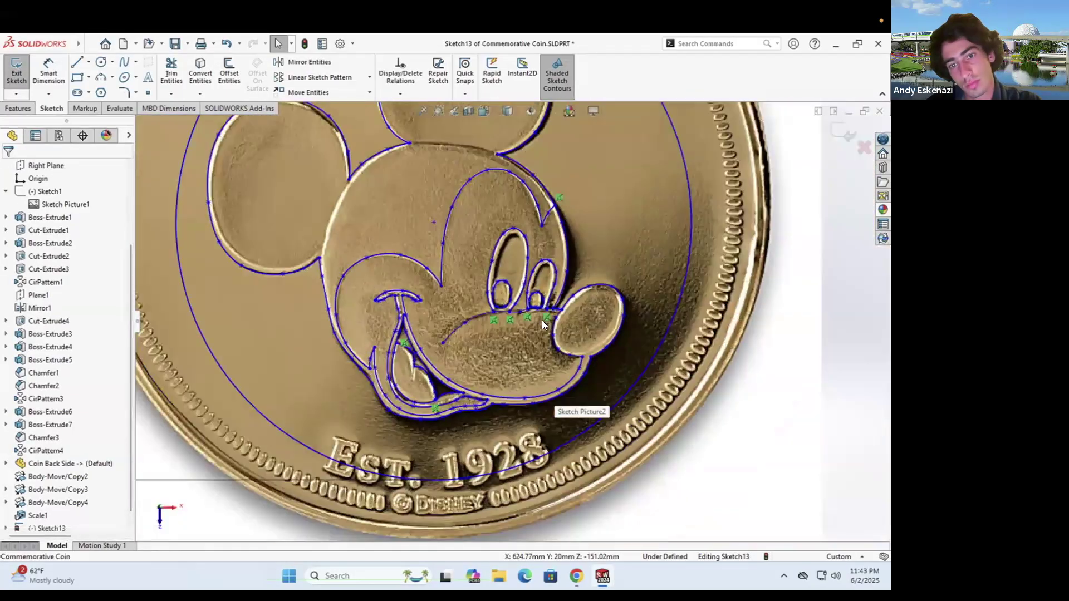
scroll(542, 319, down, 1)
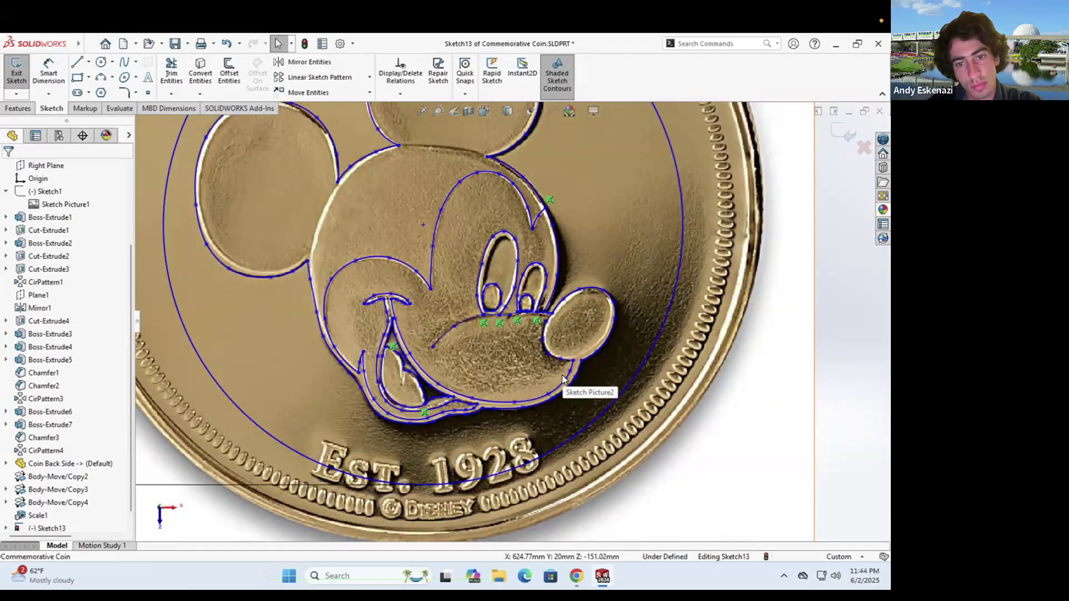
click(128, 63)
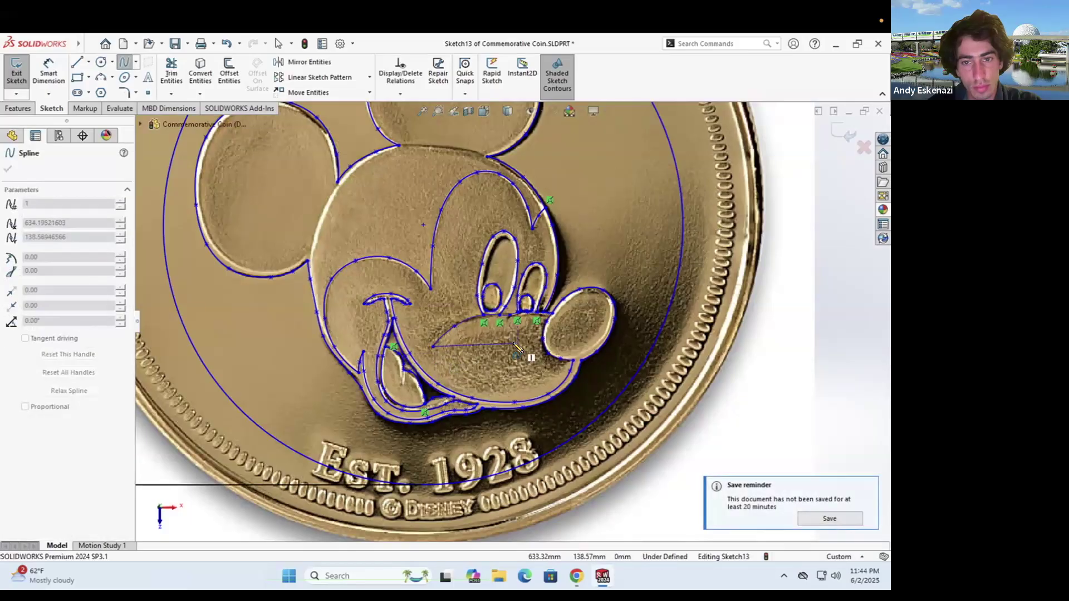
scroll(439, 334, down, 5)
key(Escape)
scroll(433, 395, up, 5)
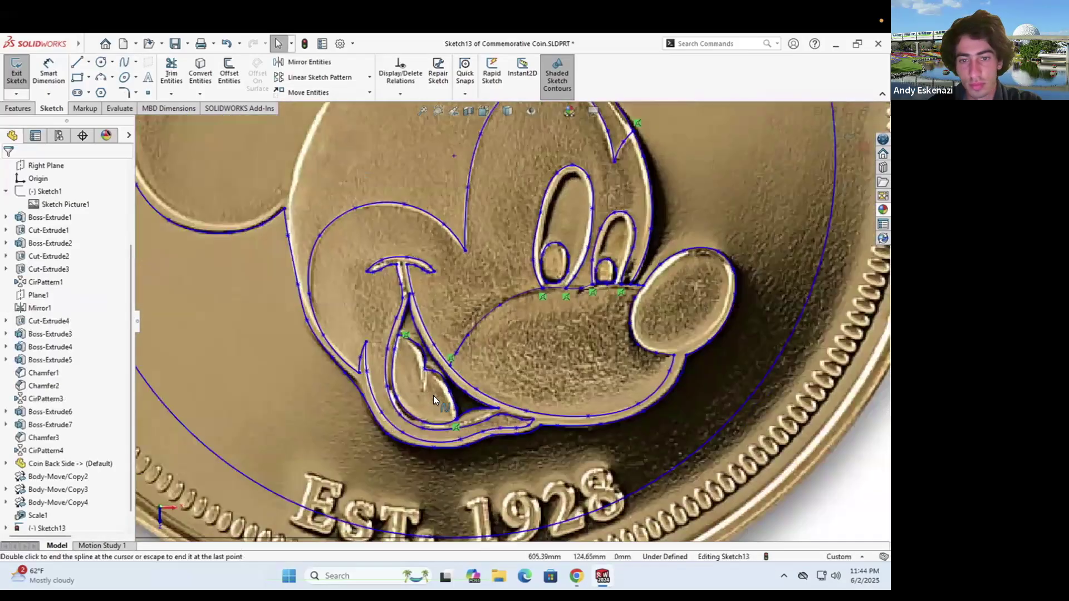
click(17, 72)
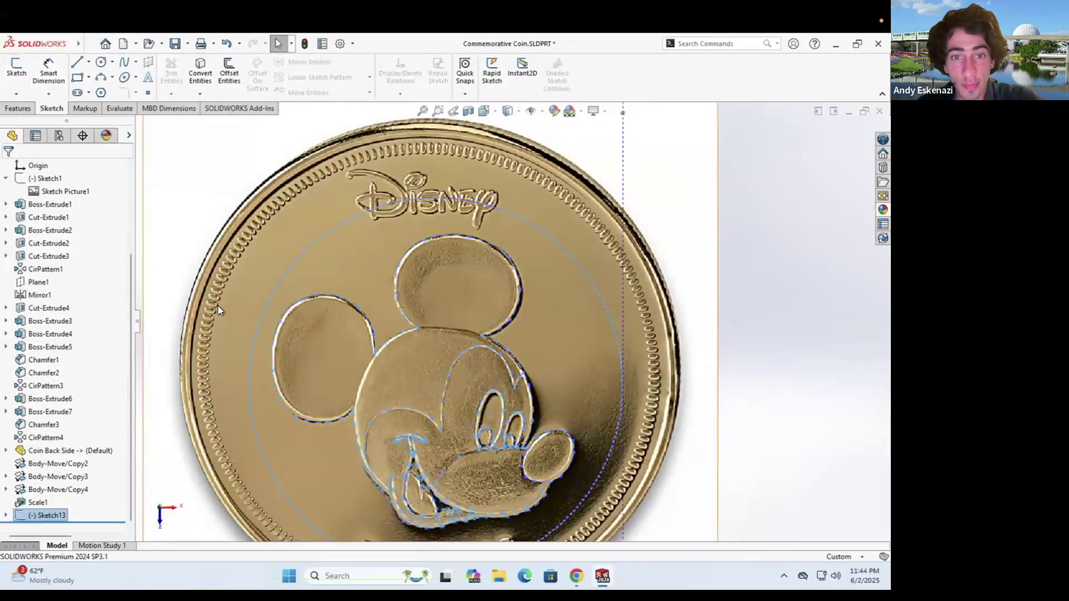
scroll(392, 289, up, 3)
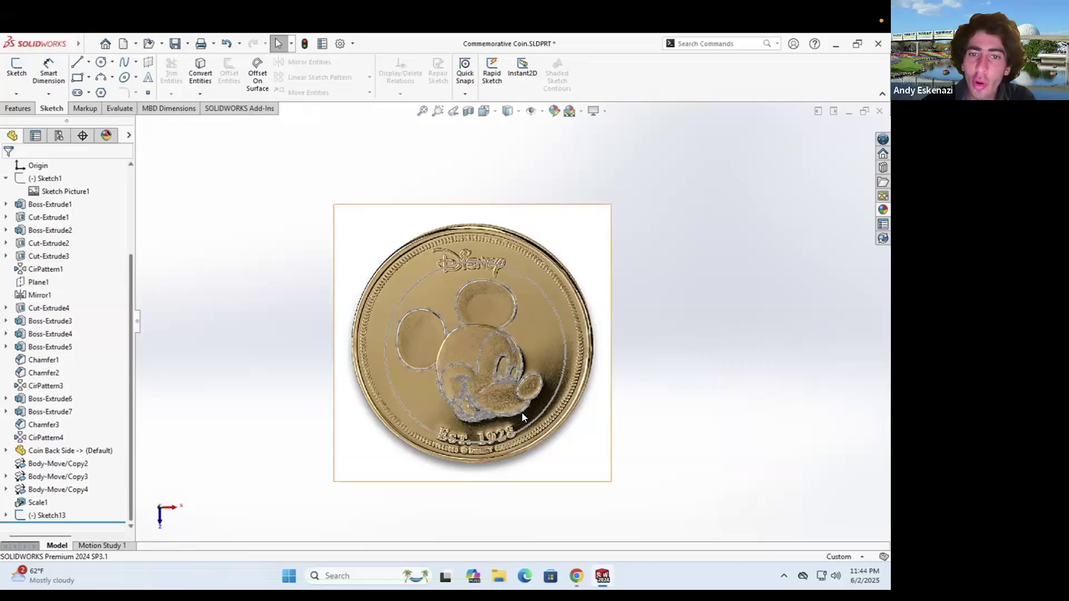
click(18, 108)
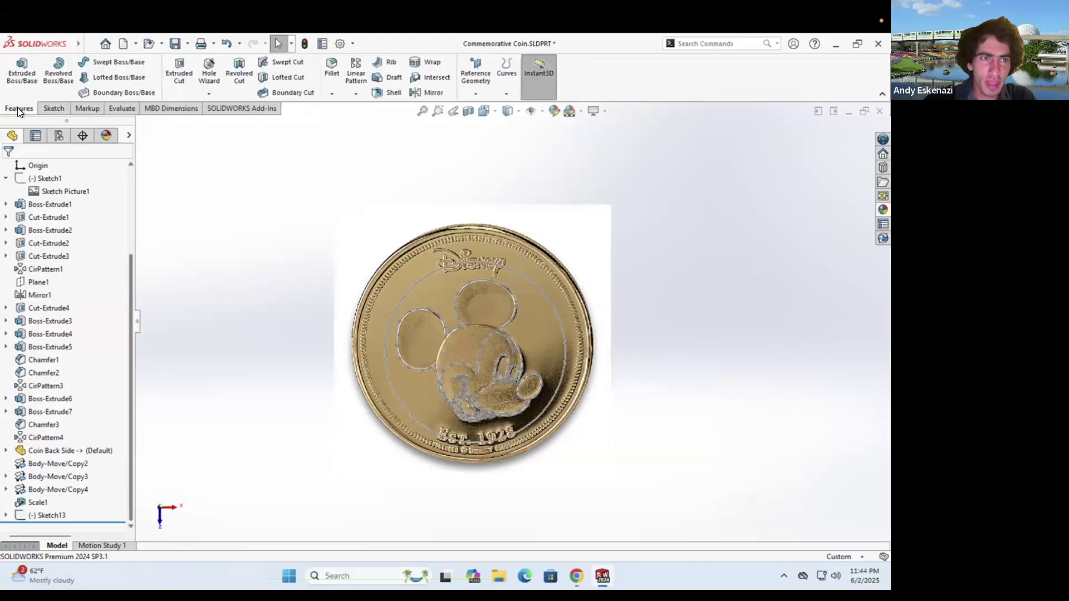
click(22, 72)
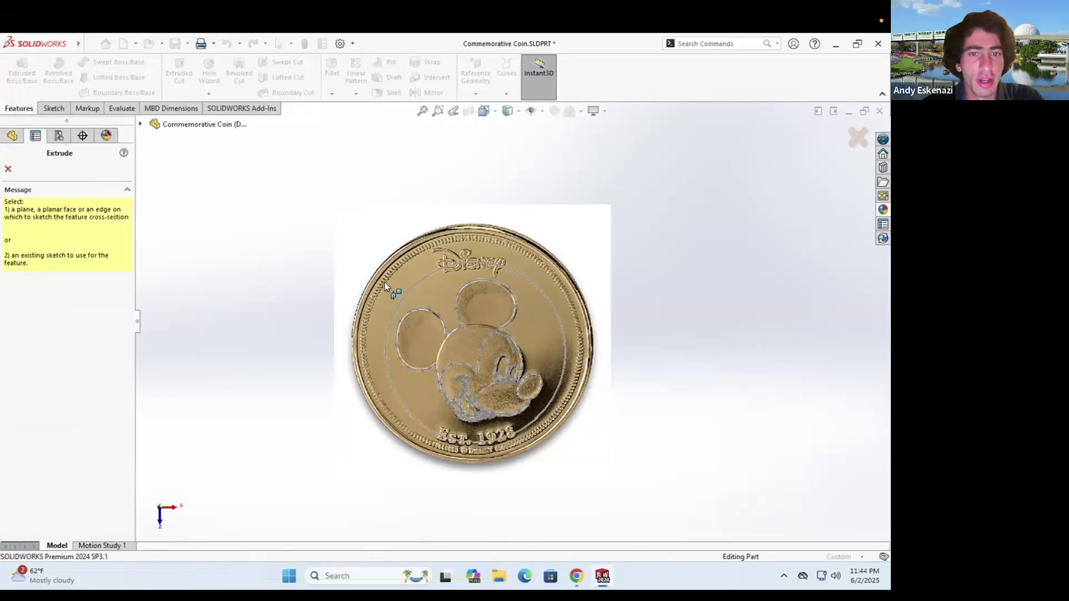
key(Escape)
Create a new sketch on the traced sketch's plane and convert the large circle around the Mickey face into it
click(53, 109)
click(17, 69)
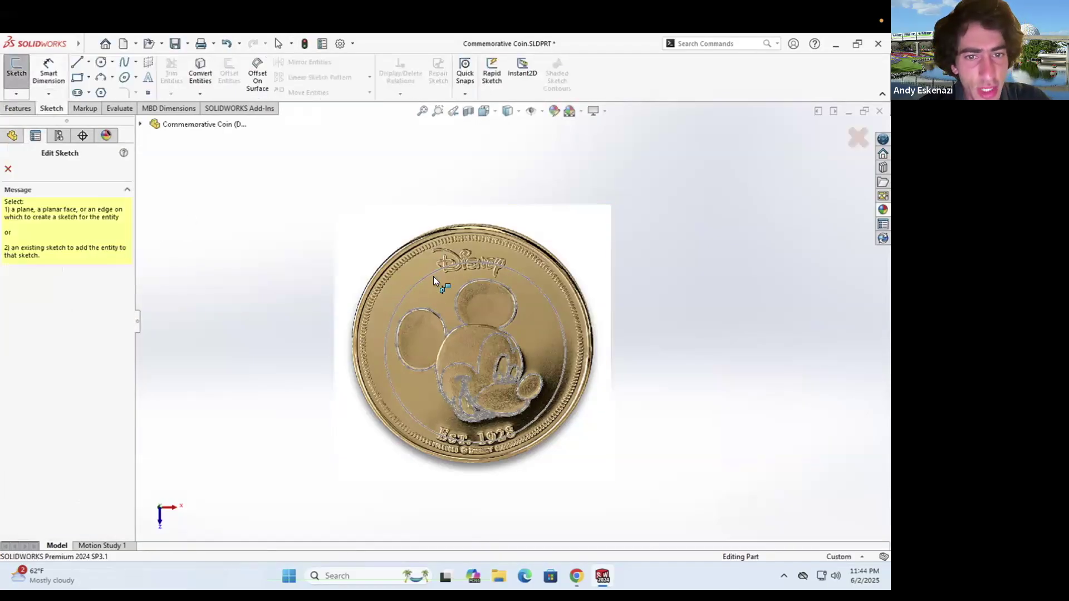
click(433, 276)
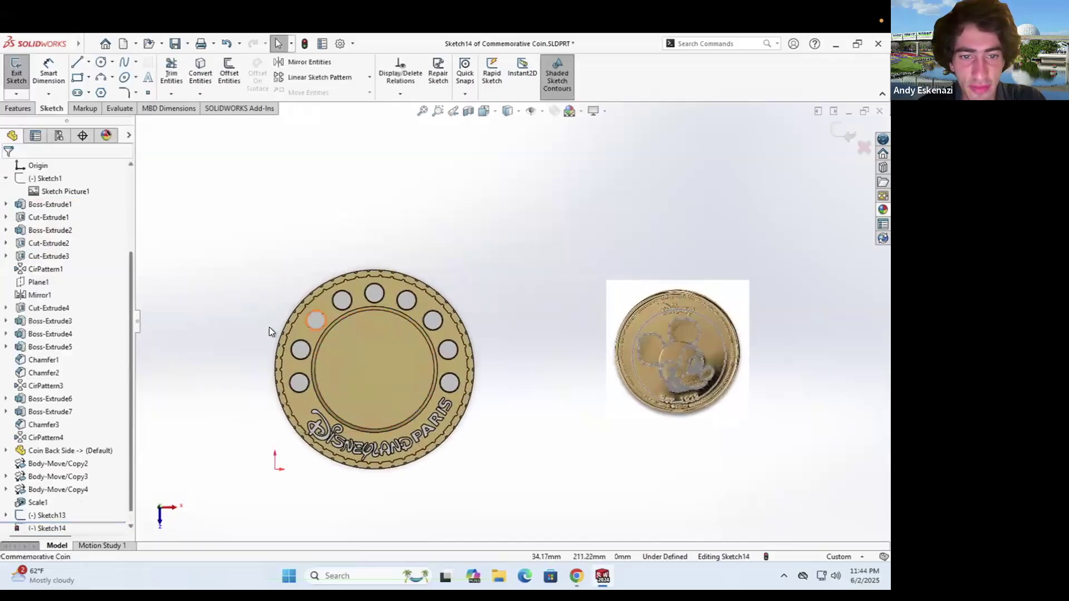
scroll(643, 351, down, 3)
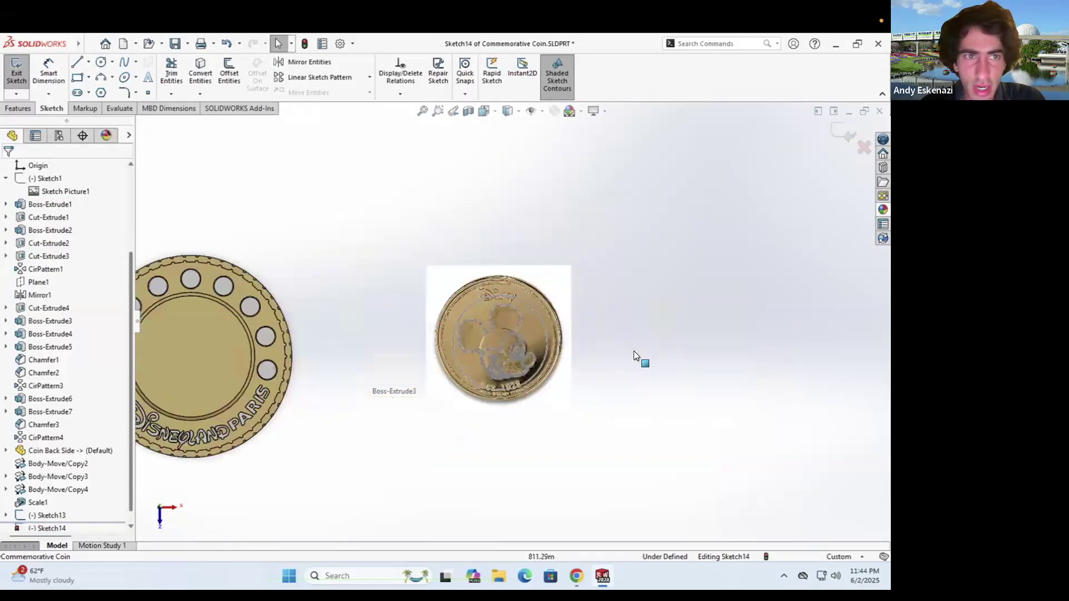
click(201, 72)
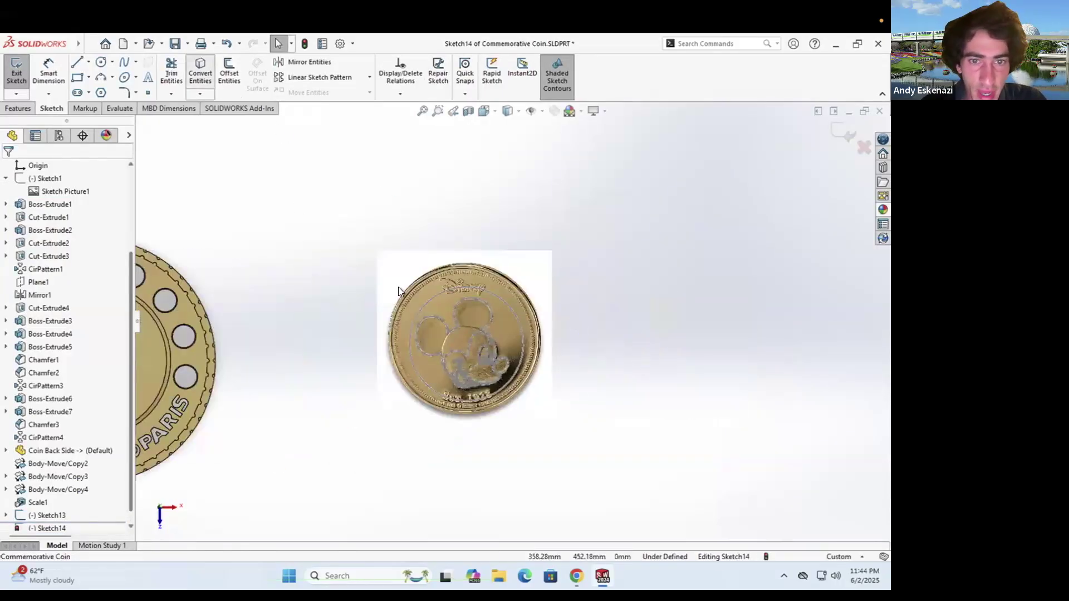
click(428, 301)
click(10, 169)
click(11, 78)
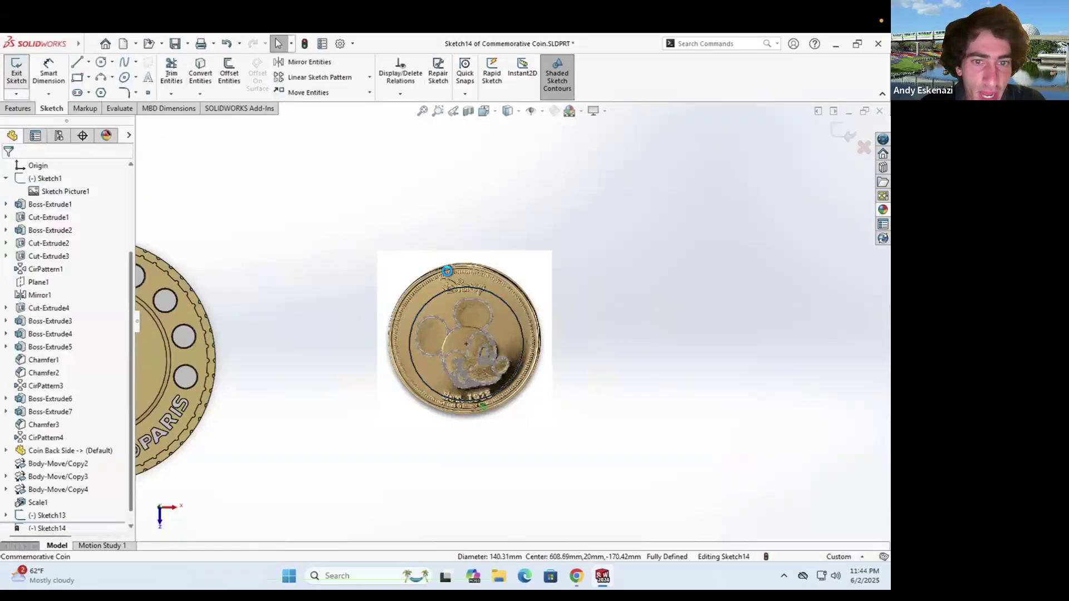
key(alt+f)
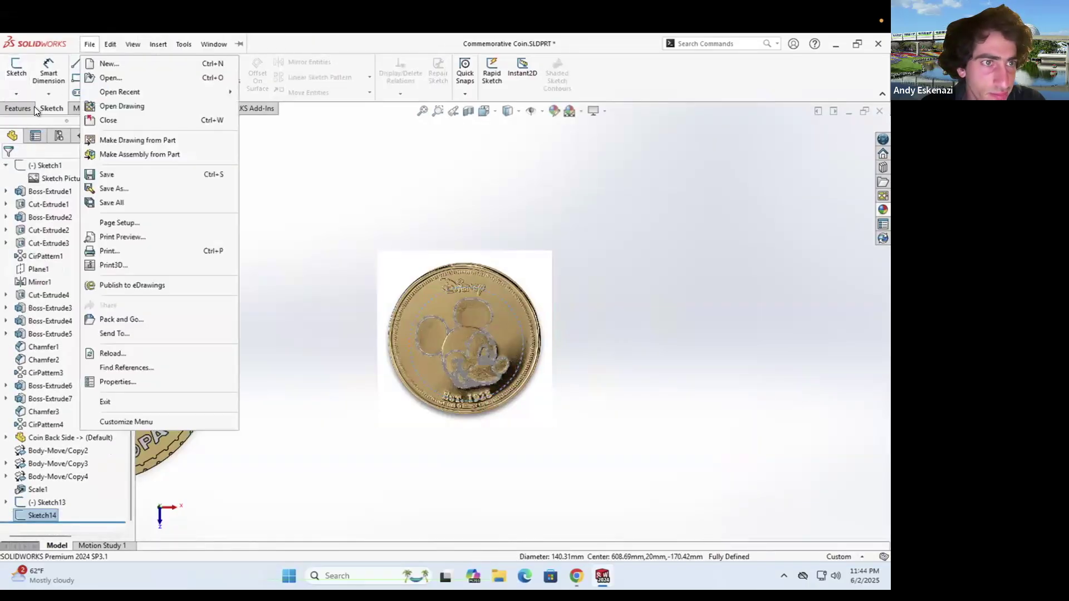
Extrude the converted circle 0.10 mm as a separate body with merging turned off
click(18, 108)
click(22, 73)
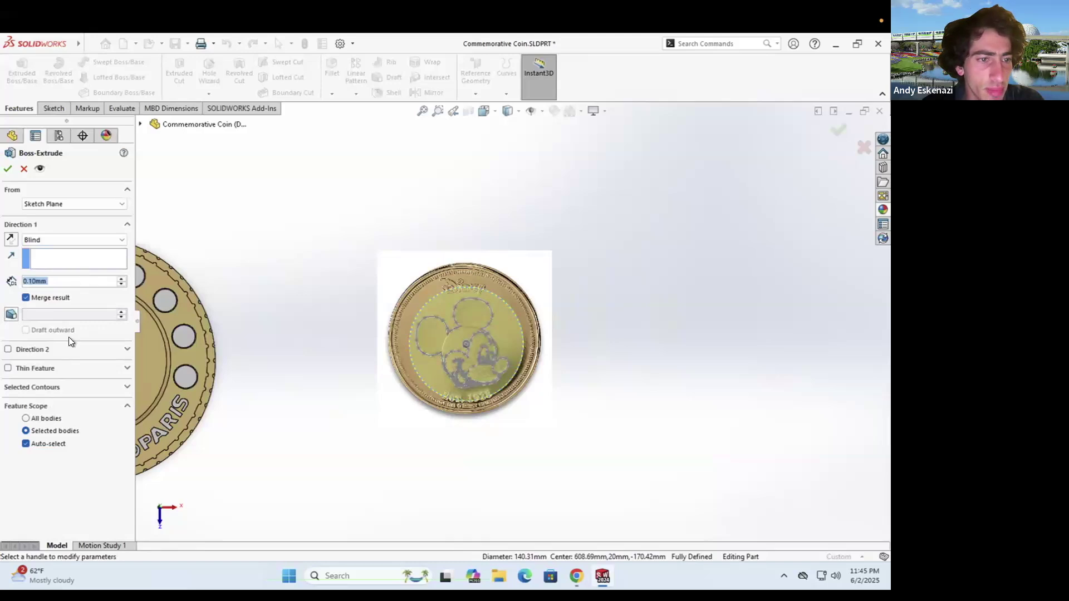
click(25, 297)
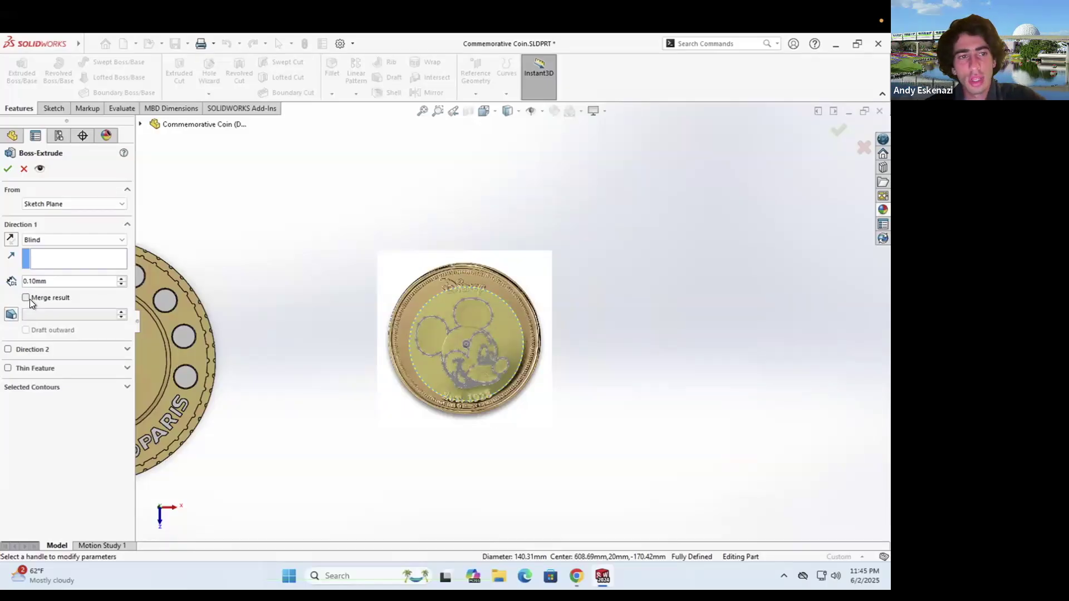
click(8, 169)
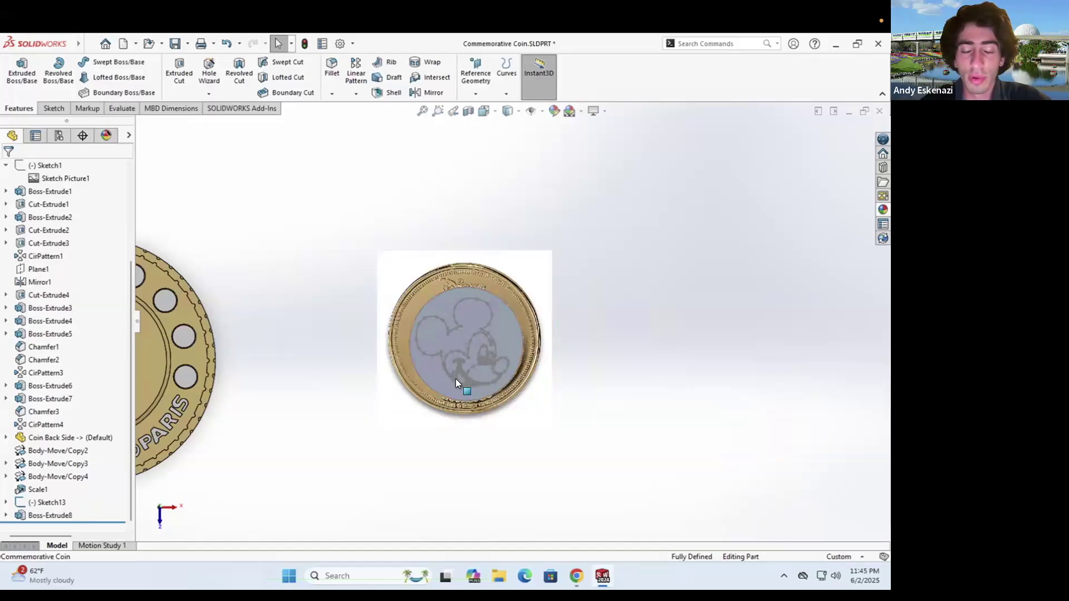
On the new disc's face, sketch the Mickey silhouette by converting its outer outline chain and the short segment beside the nose
scroll(460, 315, down, 3)
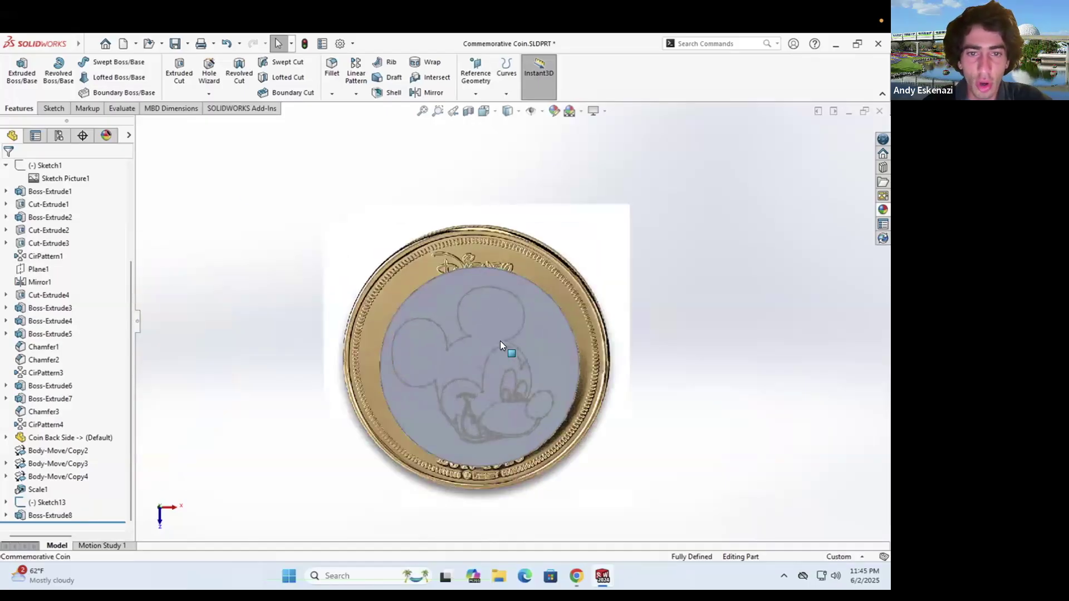
click(56, 109)
click(16, 70)
click(438, 295)
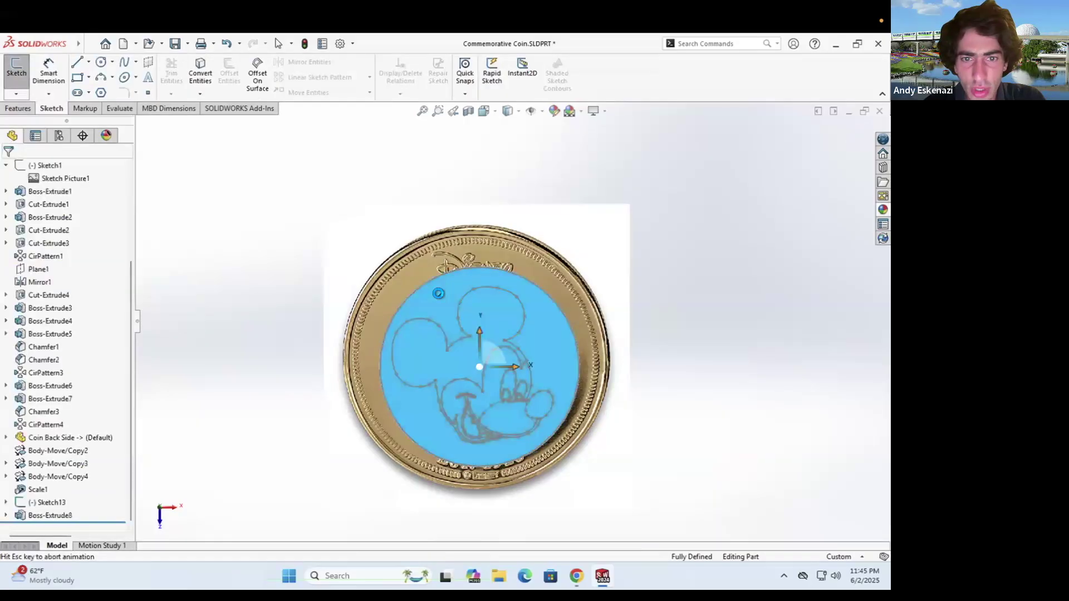
click(210, 75)
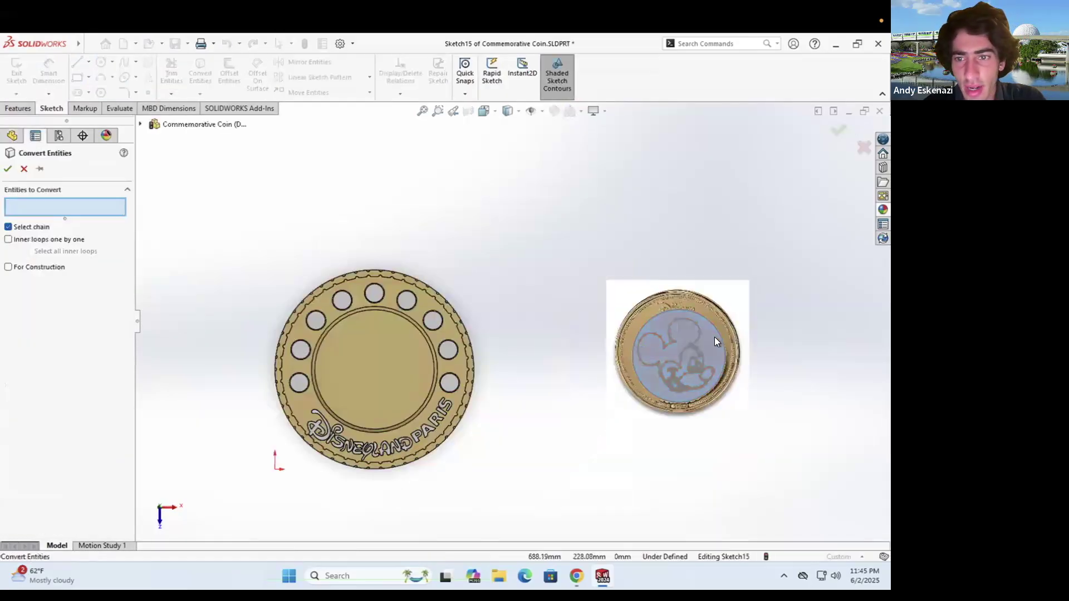
scroll(713, 336, down, 4)
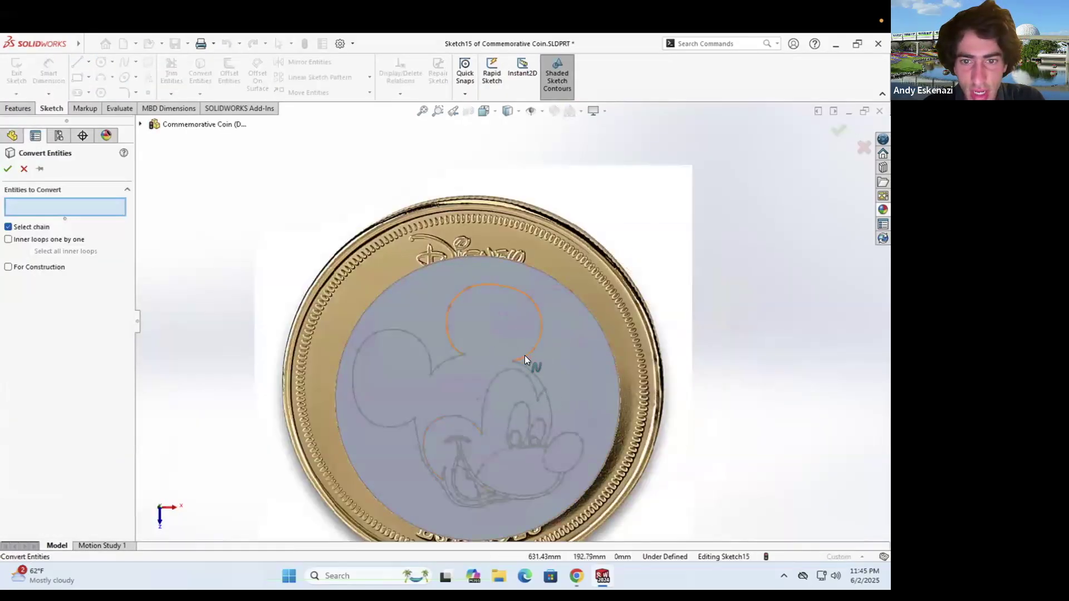
click(523, 356)
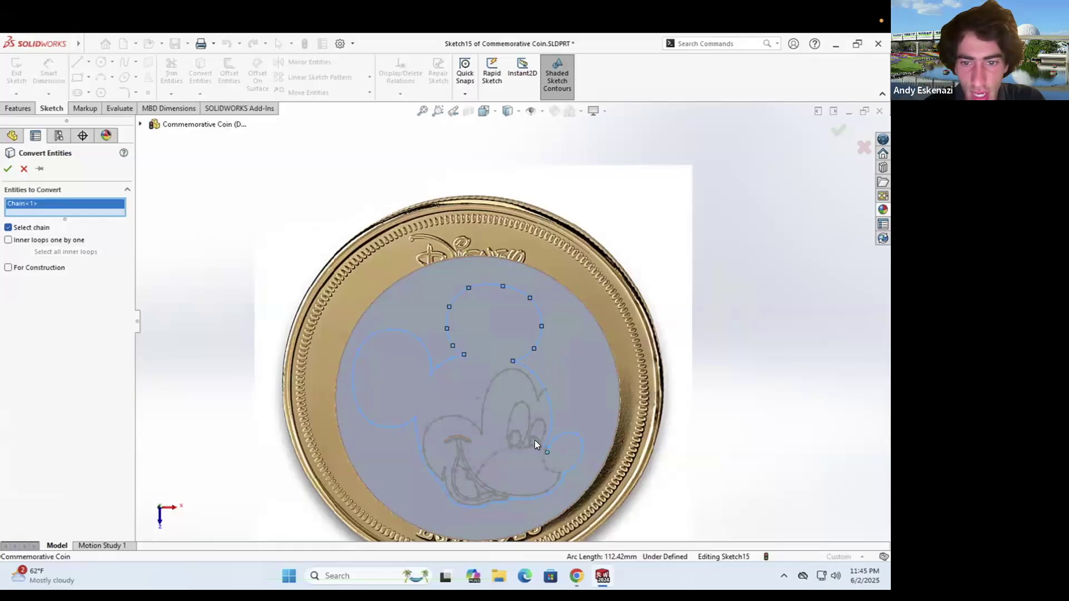
scroll(534, 441, down, 6)
click(543, 363)
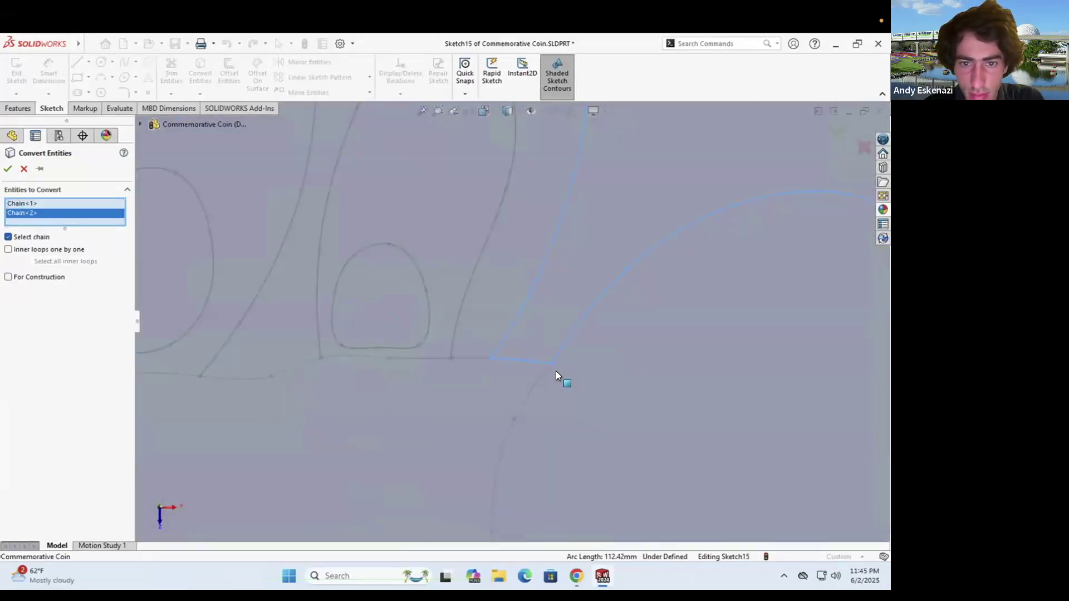
scroll(555, 327, up, 5)
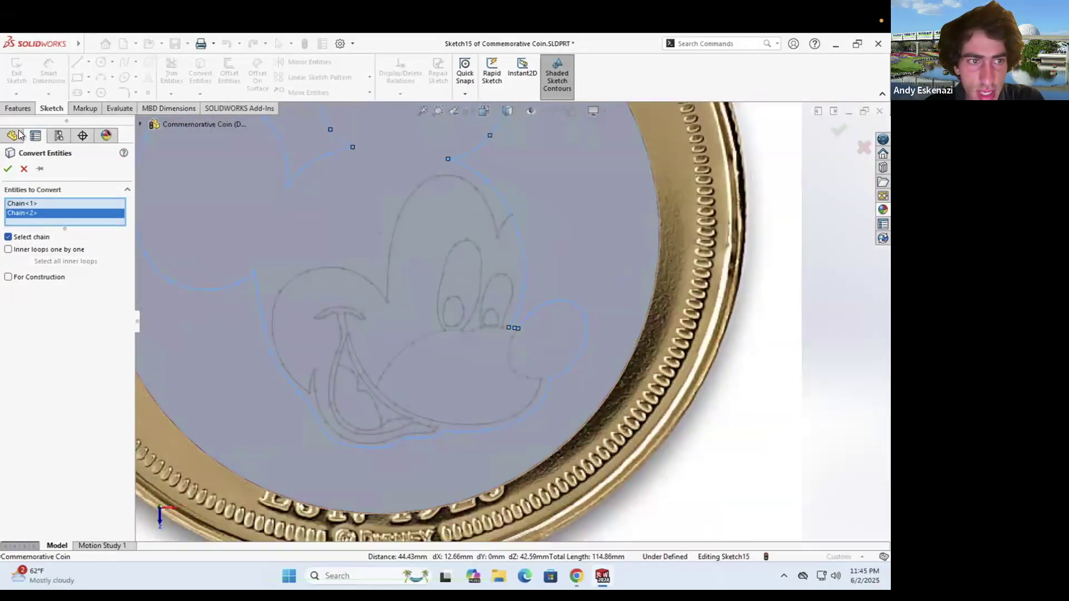
click(8, 169)
scroll(552, 330, down, 3)
scroll(586, 312, up, 5)
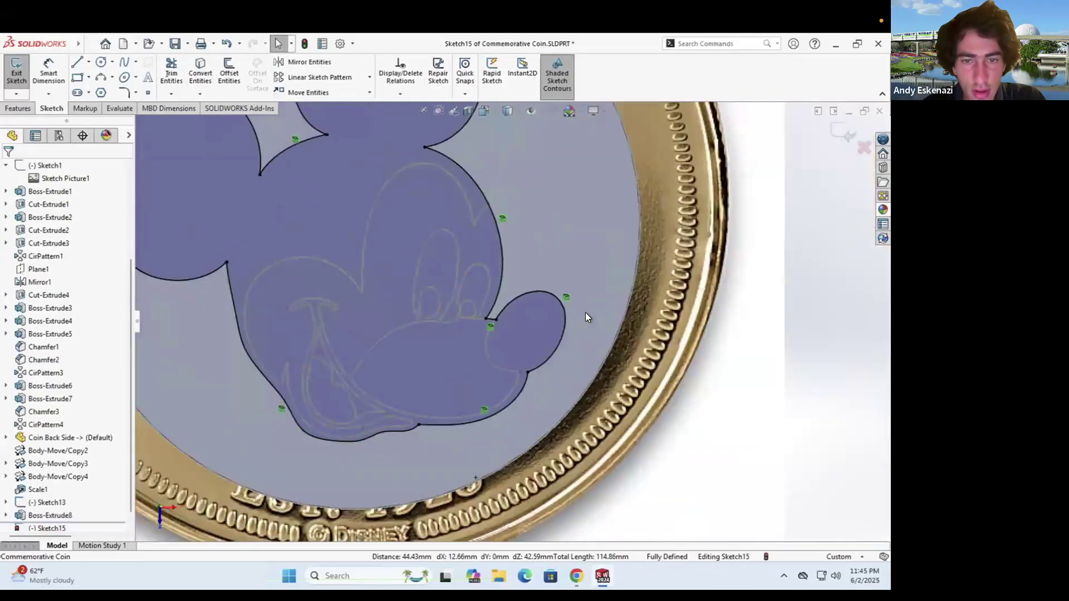
Extrude the Mickey silhouette 0.10 mm, merged with the disc
click(17, 108)
click(22, 73)
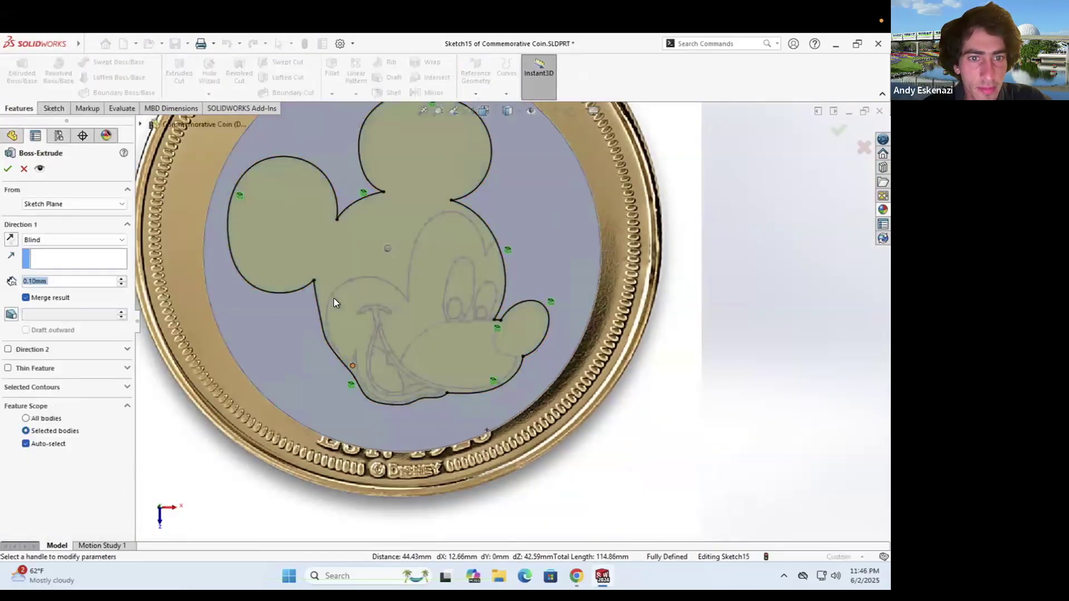
click(8, 170)
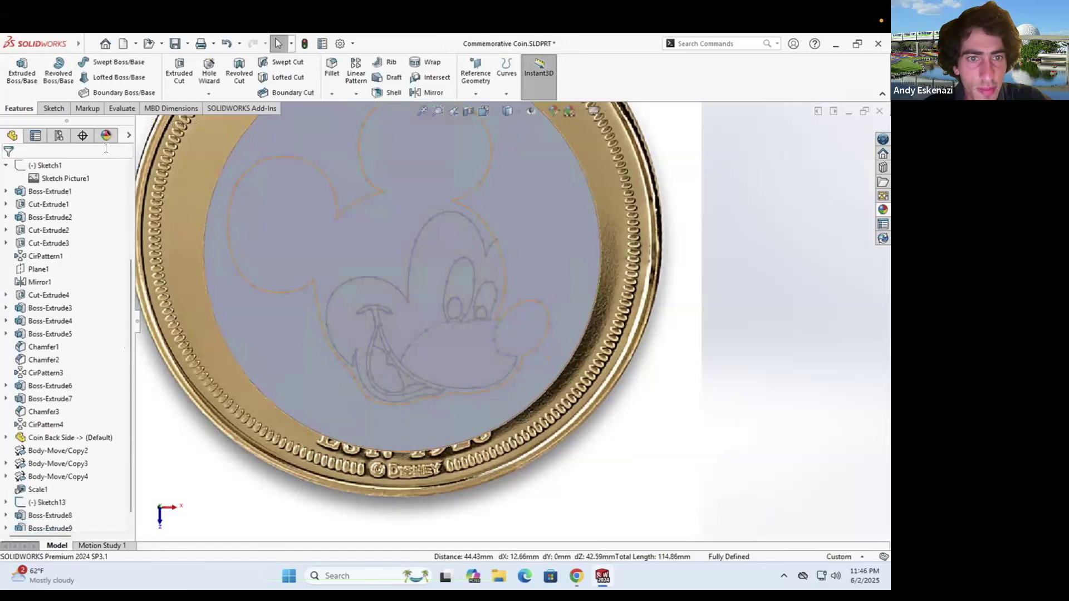
Start a new sketch on the front face of the raised Mickey silhouette
click(46, 108)
click(17, 66)
click(384, 234)
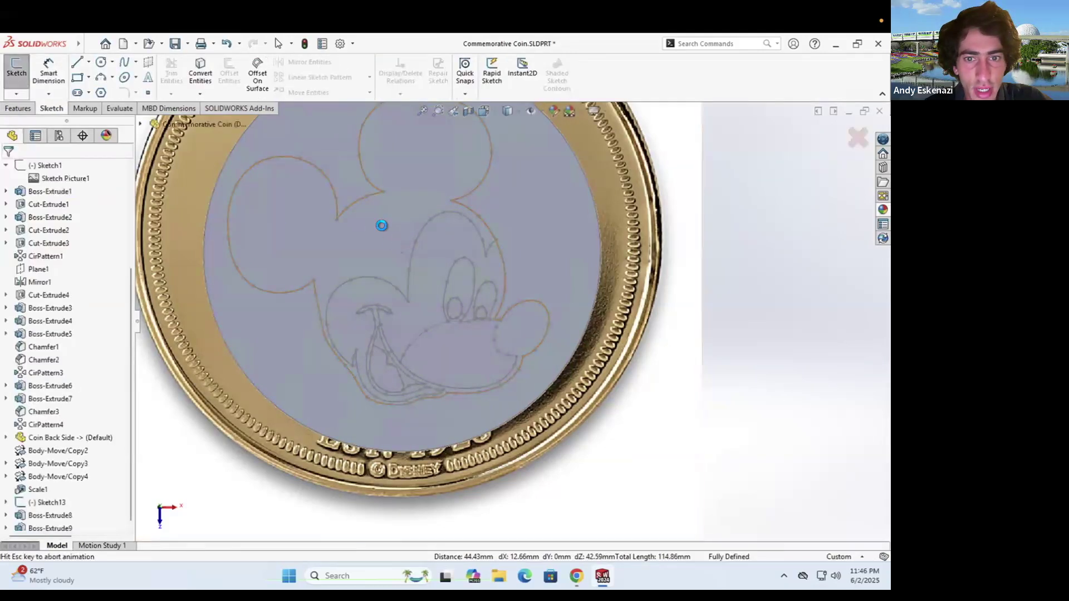
click(720, 371)
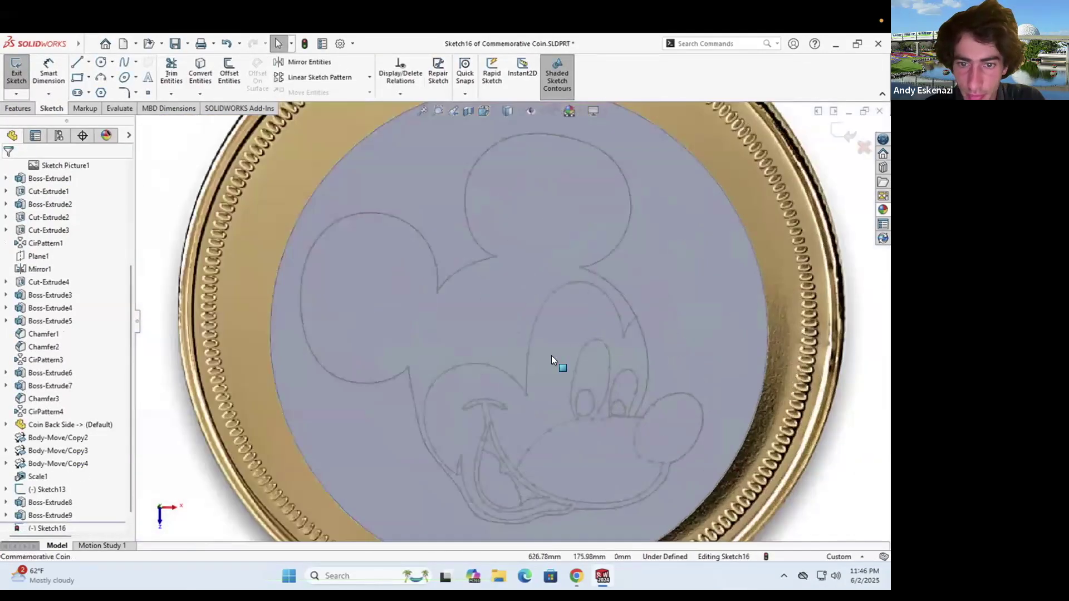
click(195, 69)
click(609, 302)
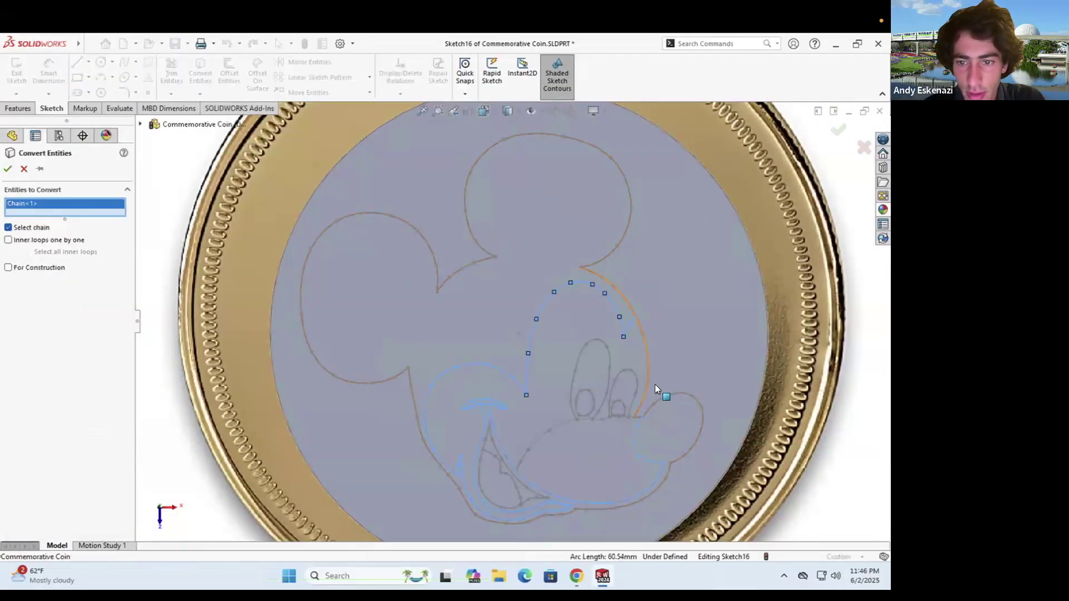
scroll(603, 523, down, 2)
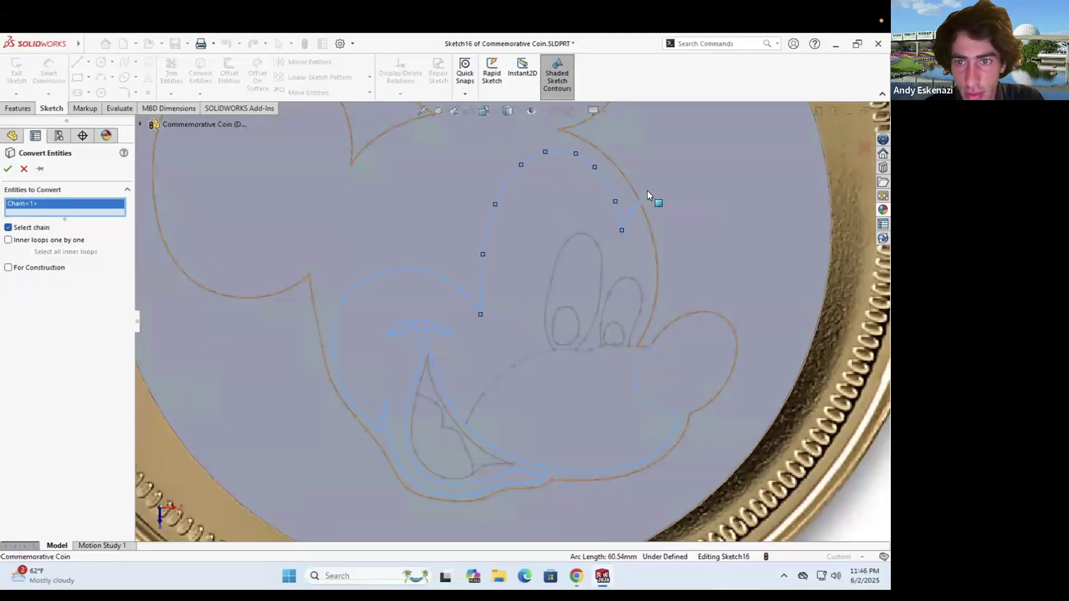
click(645, 213)
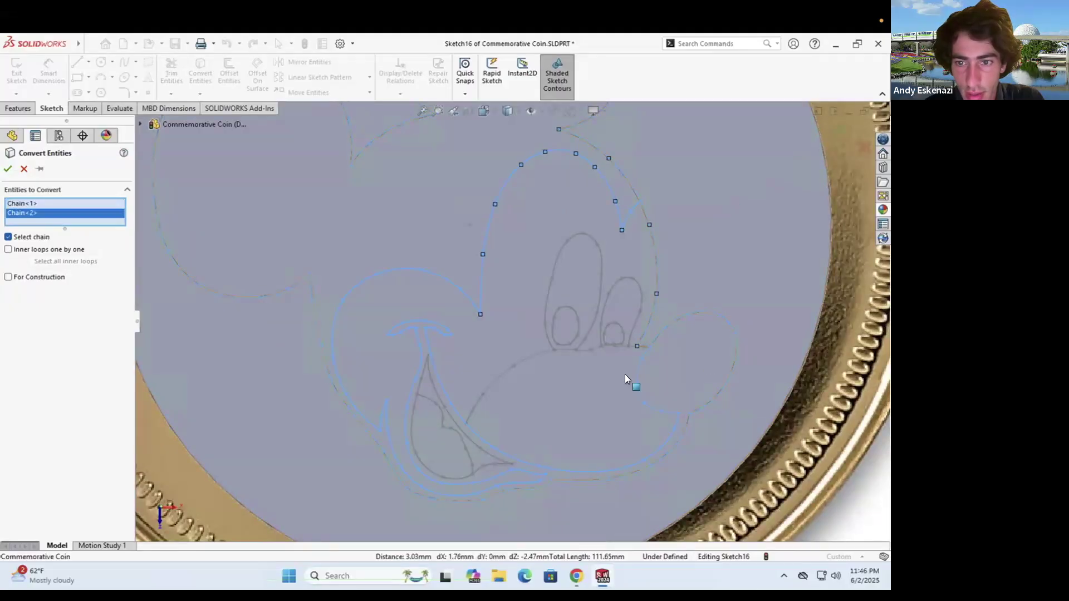
scroll(671, 351, down, 3)
scroll(669, 347, down, 1)
scroll(466, 305, up, 2)
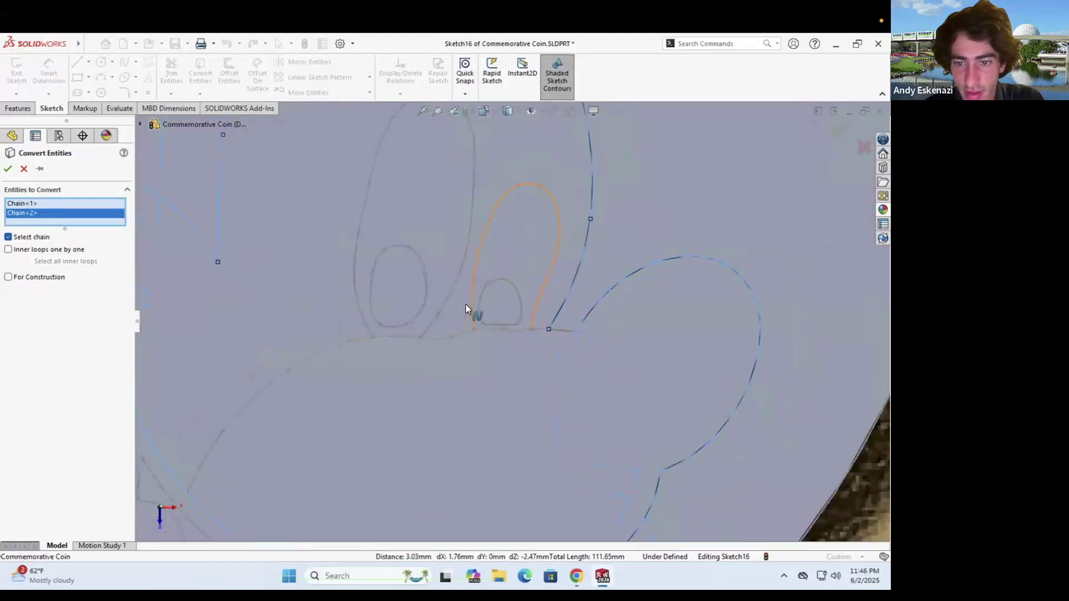
scroll(466, 305, up, 1)
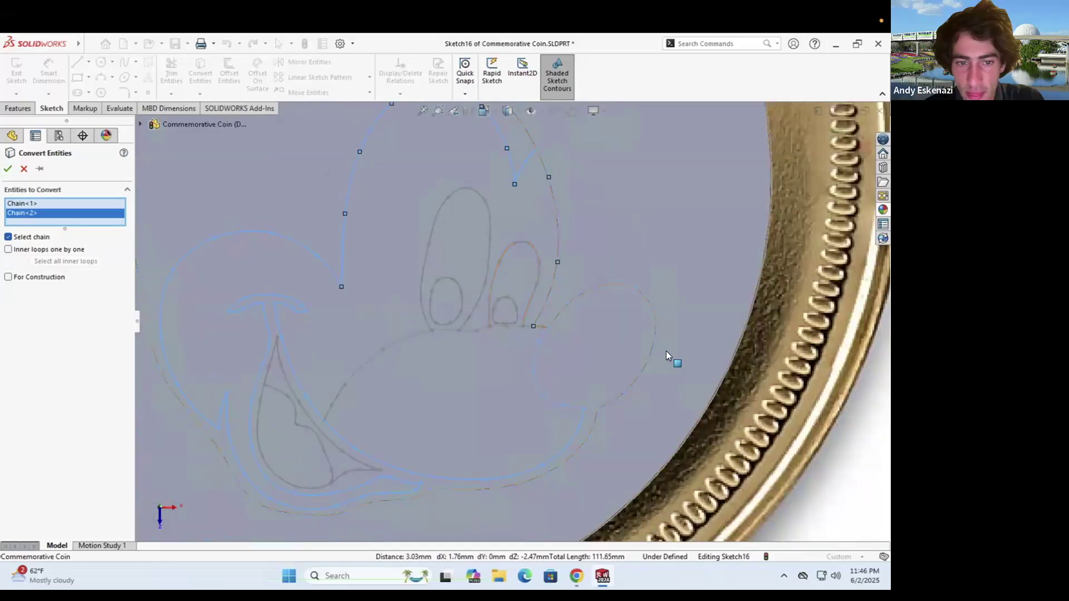
scroll(553, 328, down, 1)
scroll(560, 334, up, 2)
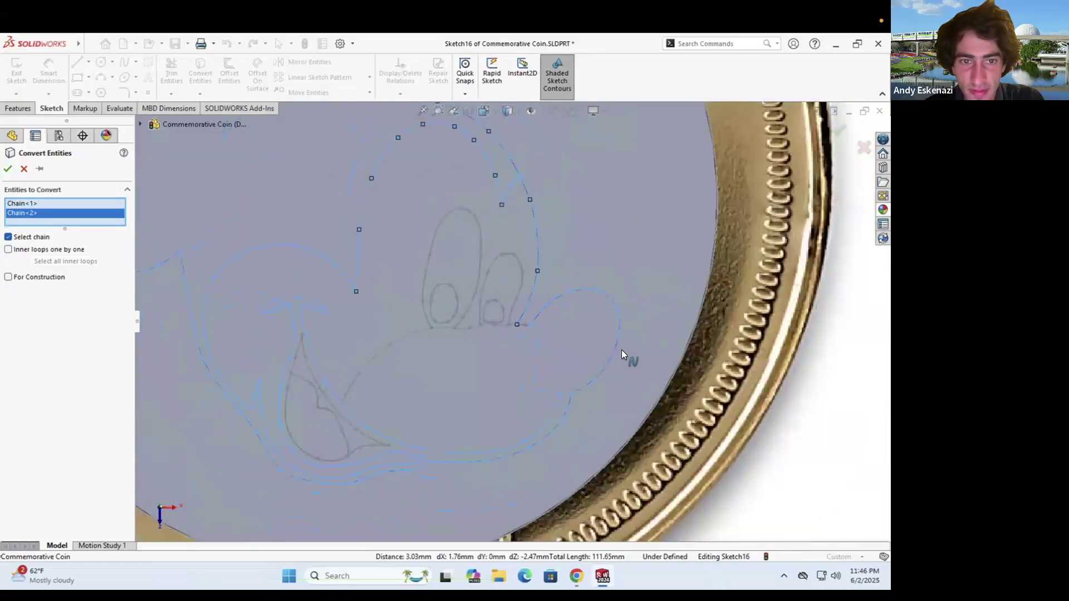
key(Return)
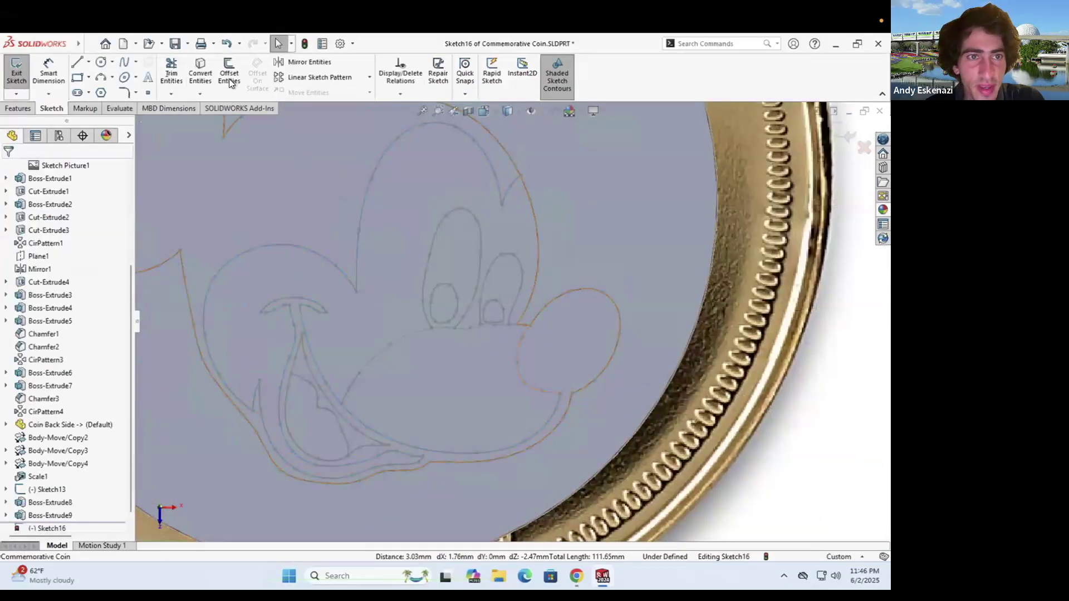
click(192, 68)
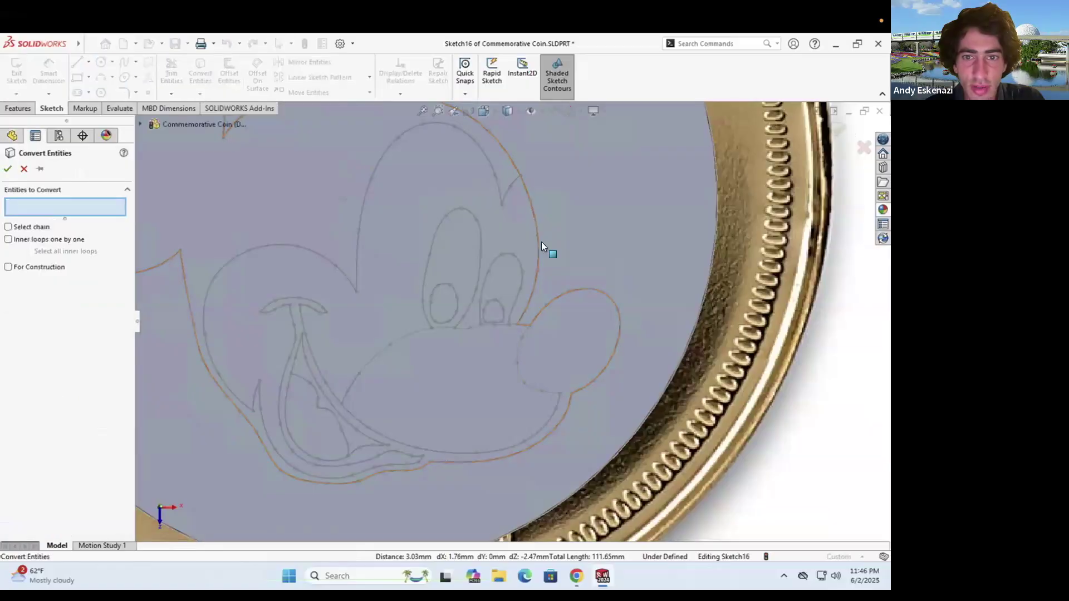
click(513, 178)
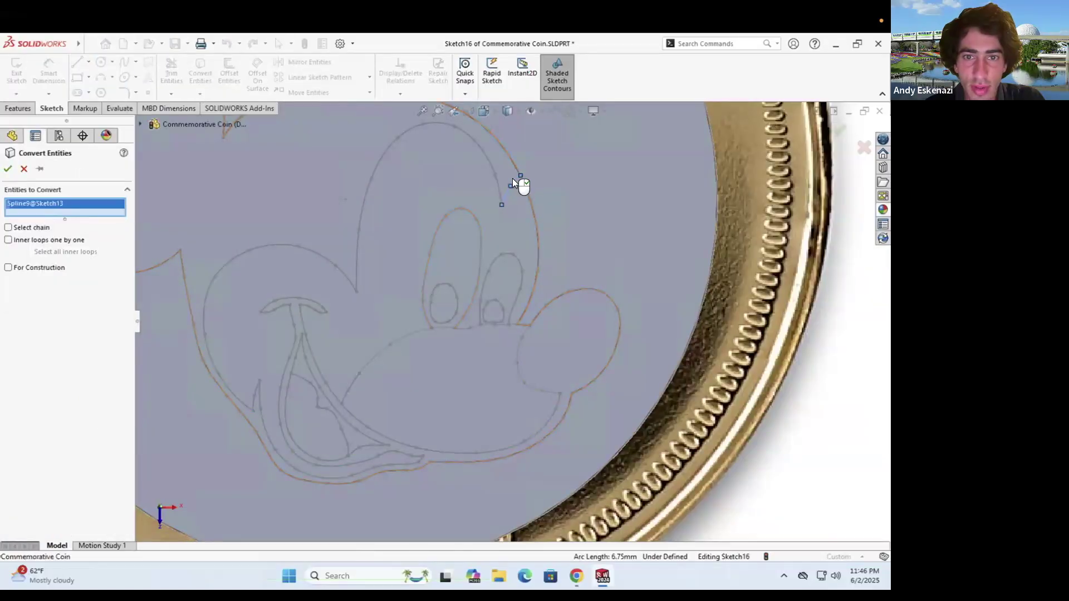
key(Return)
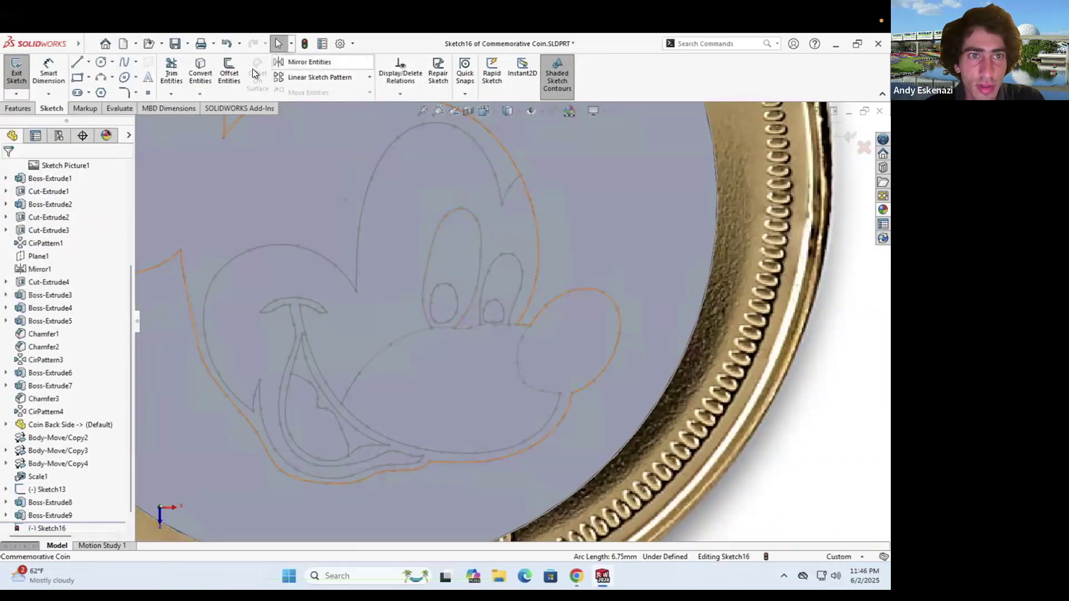
Convert the inner face outline chain, the short segment beside the nose and the outer silhouette chain into the sketch
click(200, 70)
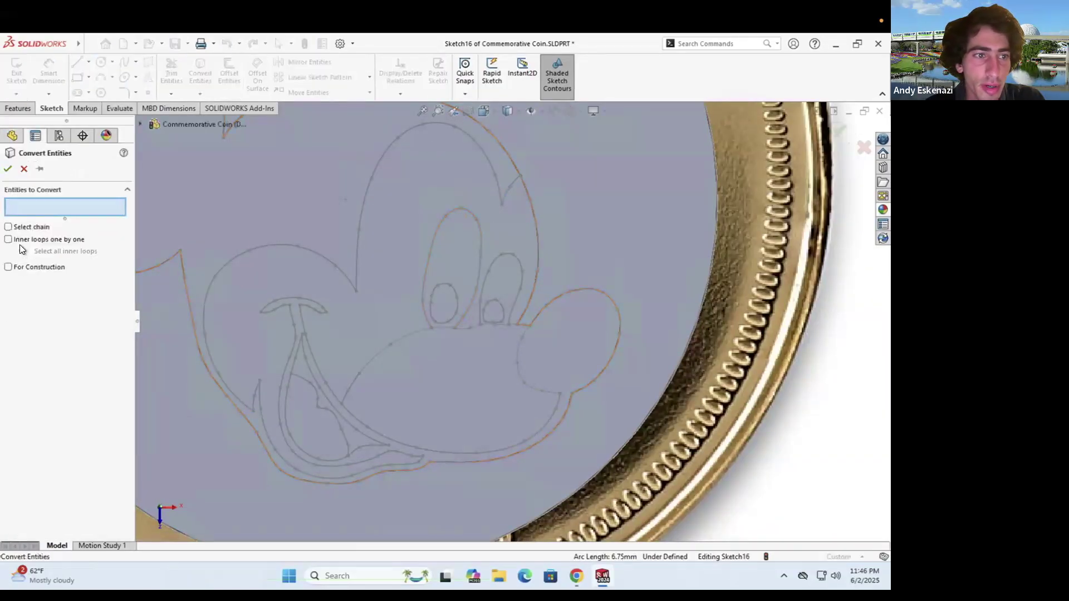
click(355, 249)
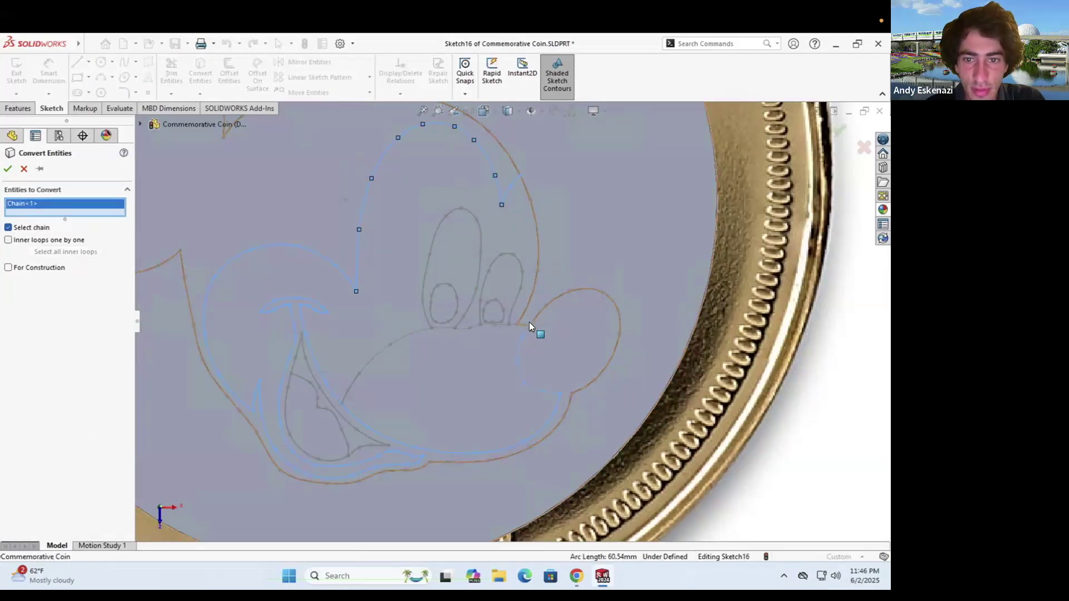
scroll(529, 321, up, 5)
click(508, 343)
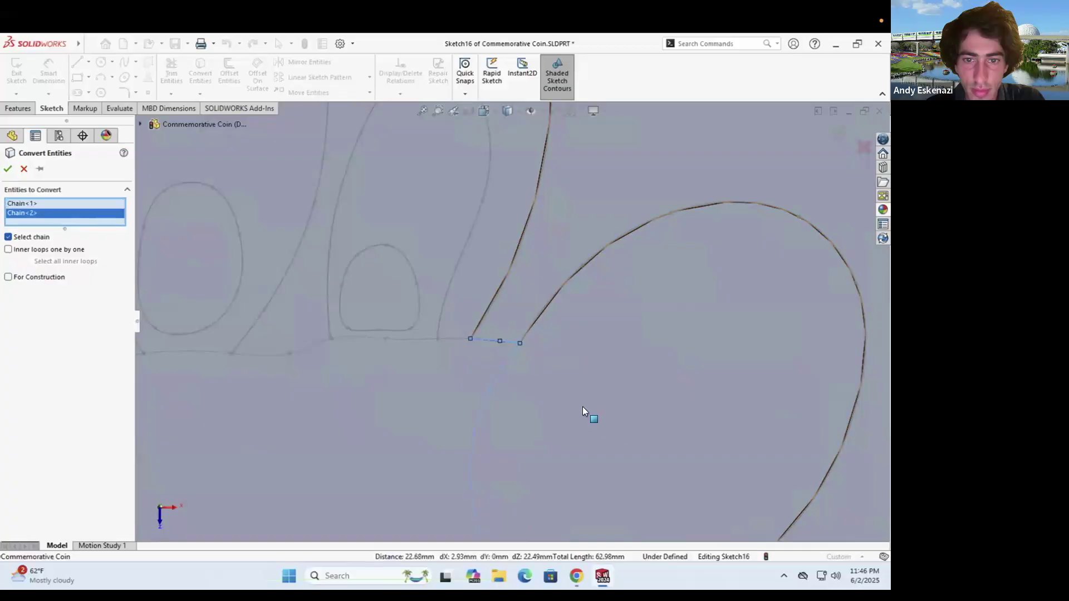
click(474, 330)
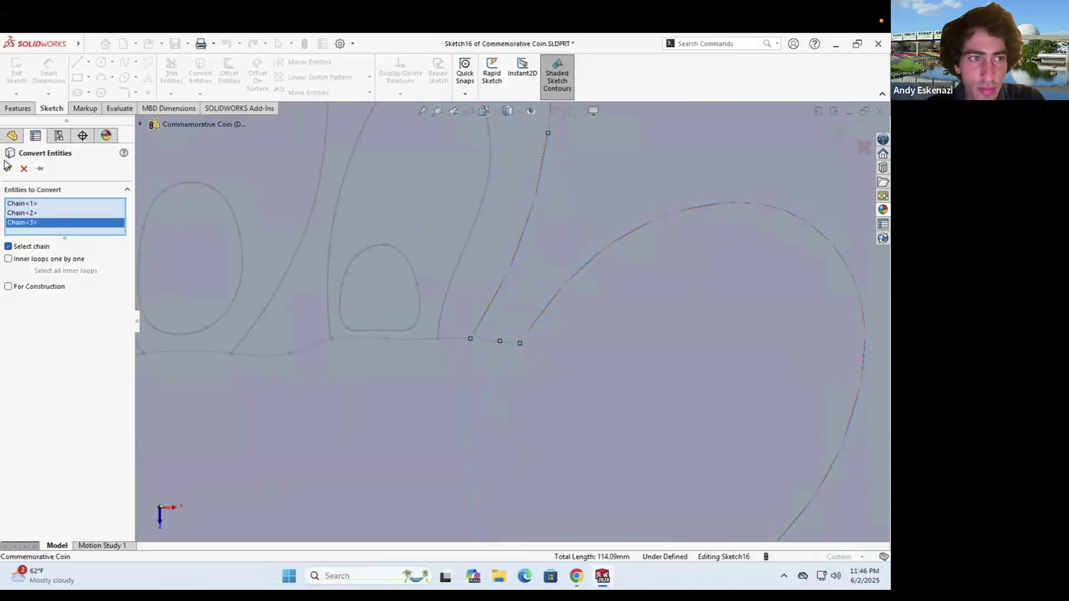
key(Return)
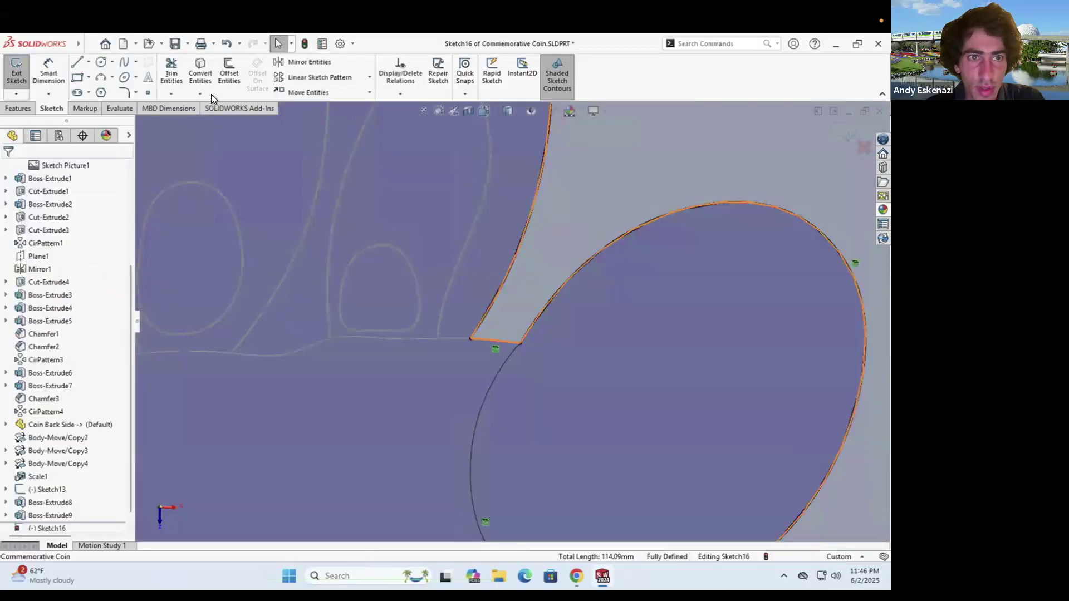
Trim away the outer nose, jaw, ear and head outlines, leaving only the closed inner face profile
click(19, 108)
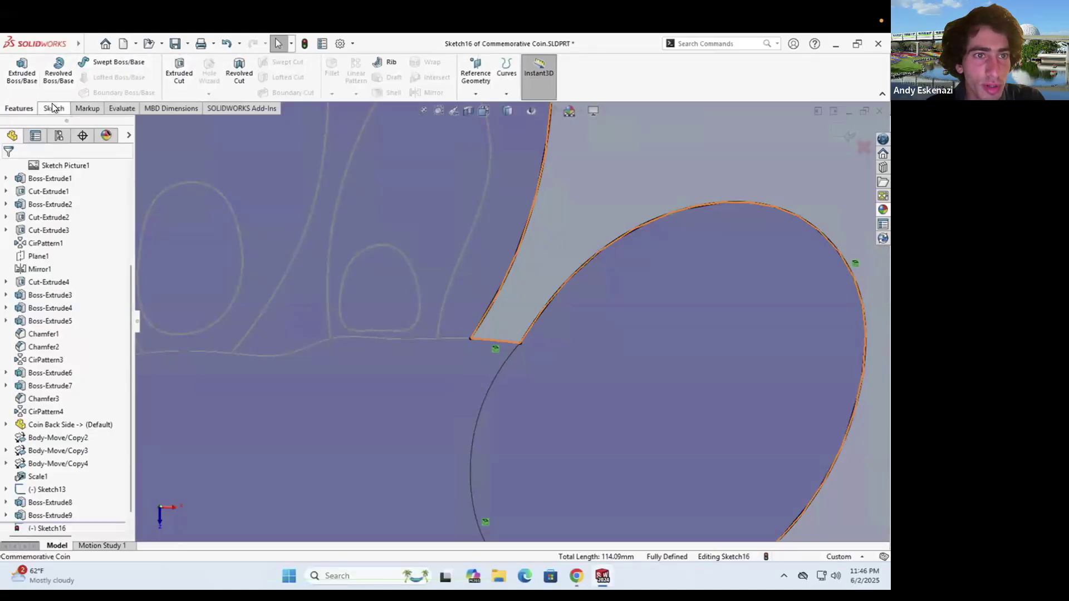
click(60, 106)
click(171, 70)
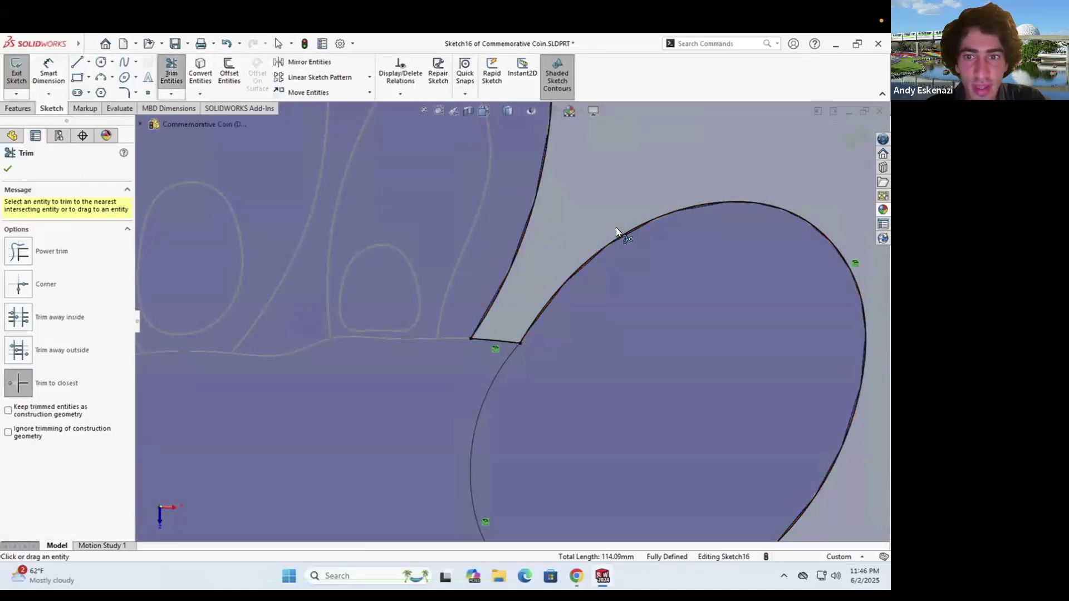
scroll(577, 257, up, 3)
scroll(626, 439, up, 5)
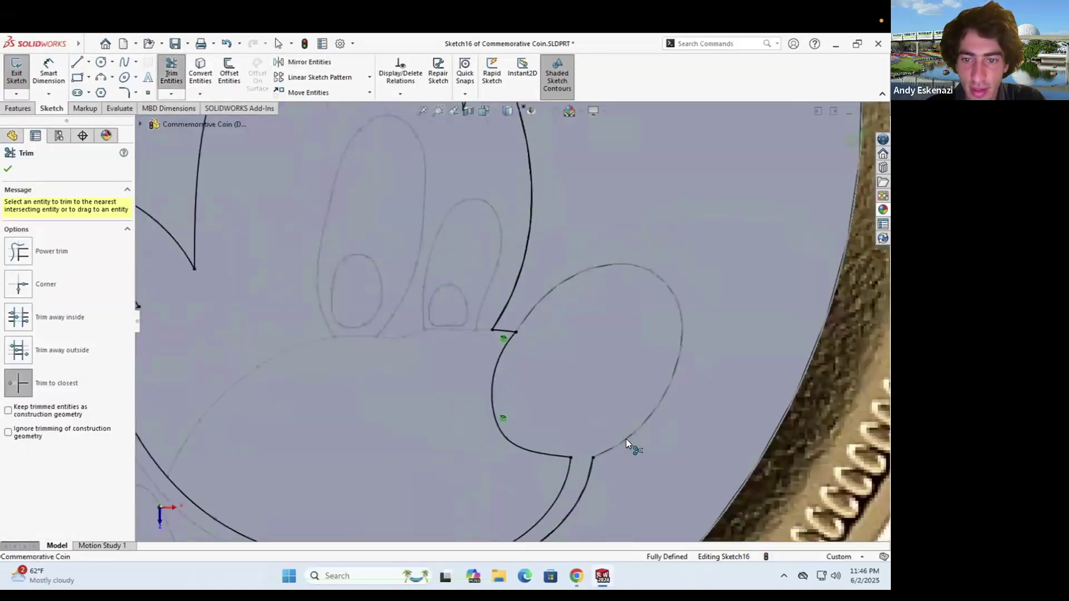
click(541, 388)
click(427, 430)
click(242, 277)
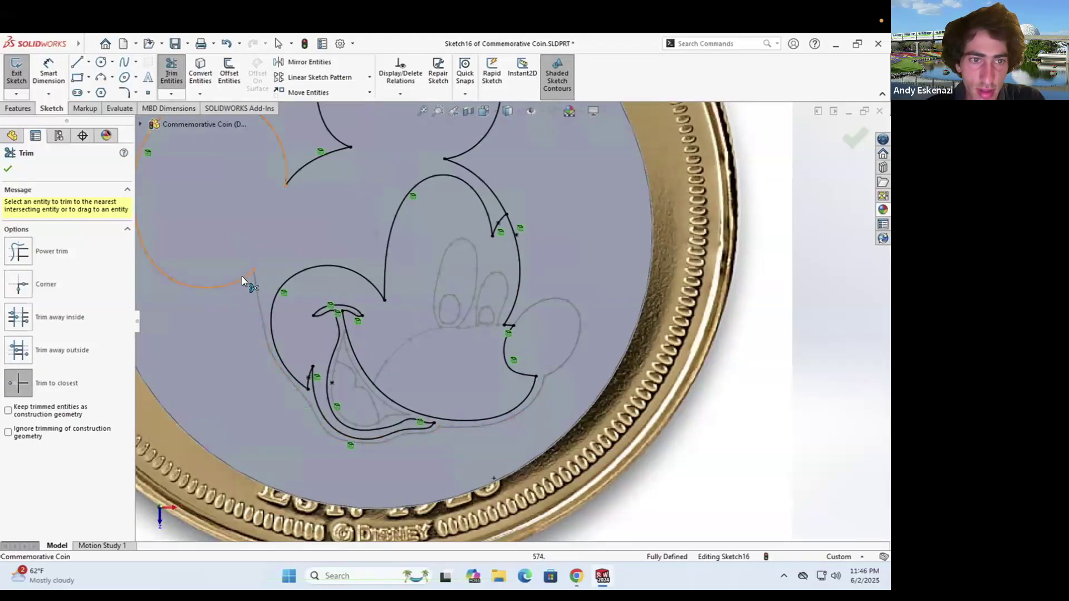
click(335, 137)
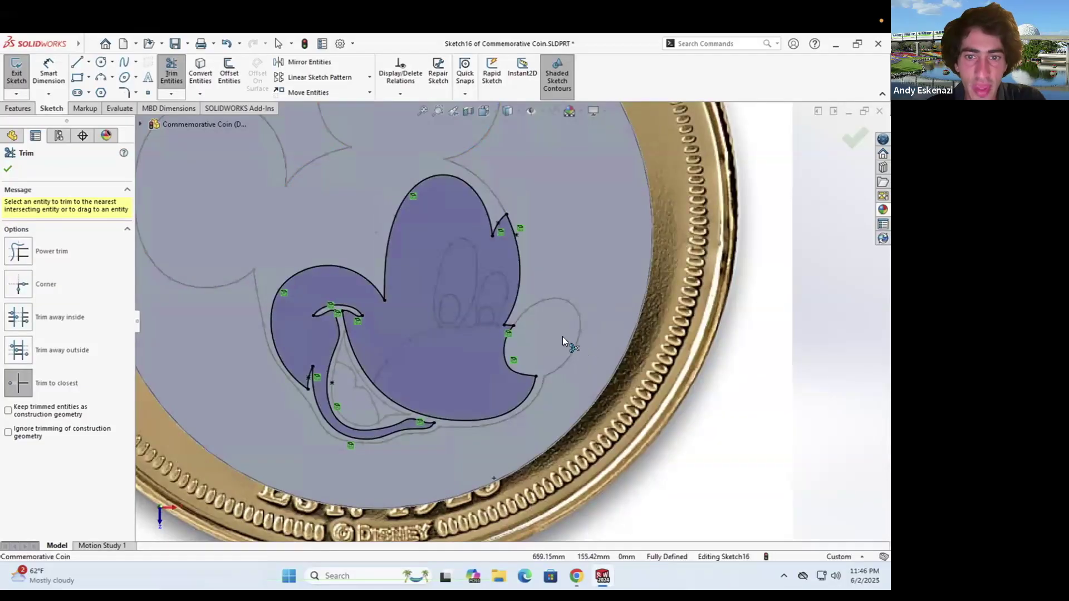
Extrude the trimmed face profile as a raised layer on the silhouette
click(17, 108)
click(22, 71)
click(8, 169)
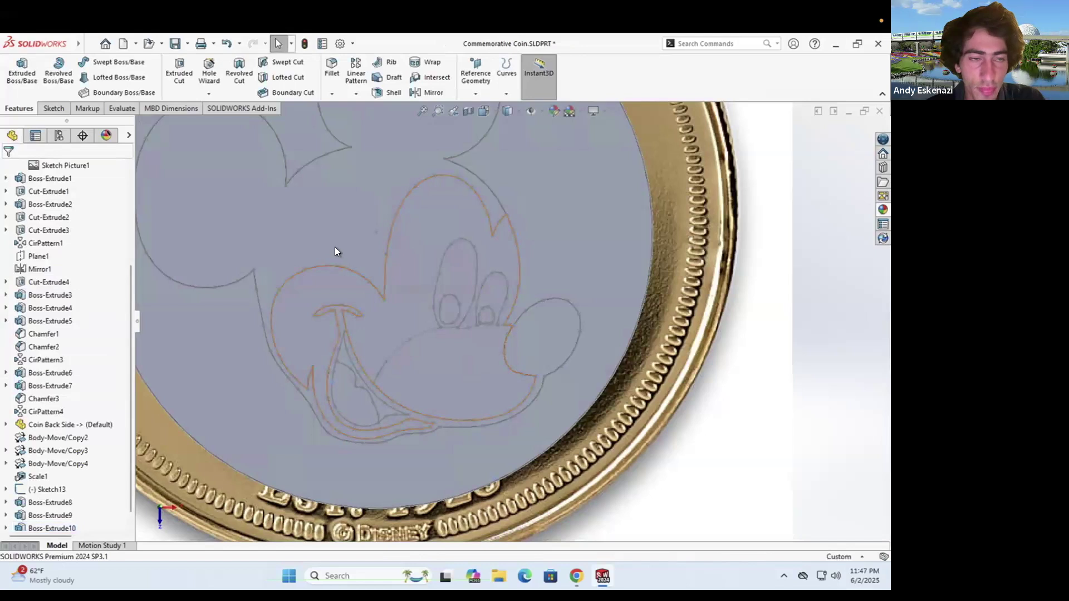
Start another new sketch on the flat face at Mickey's nose
click(54, 108)
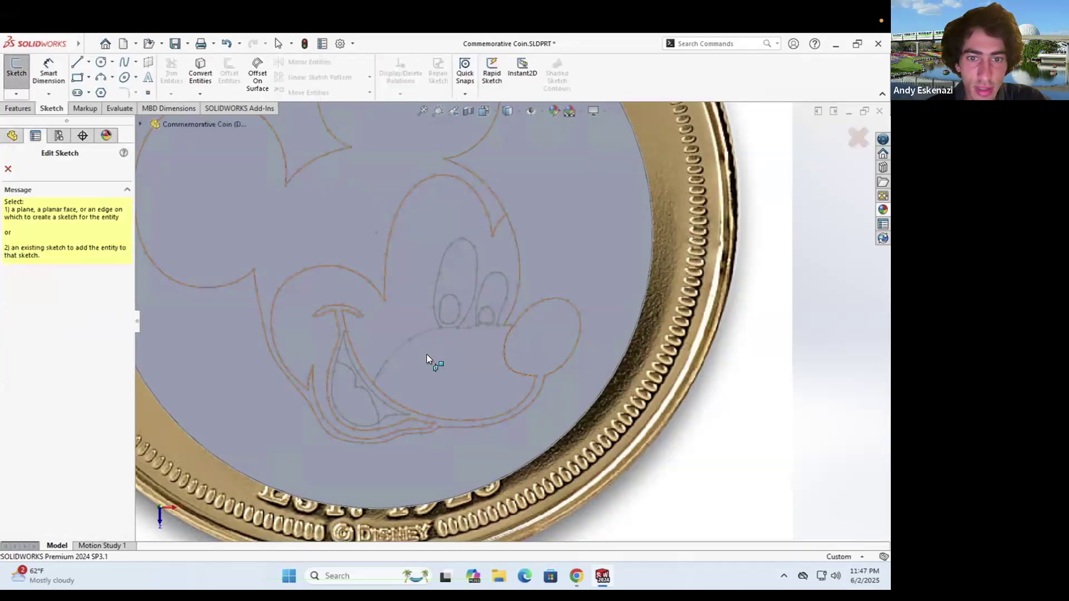
middle_drag(501, 333, 465, 443)
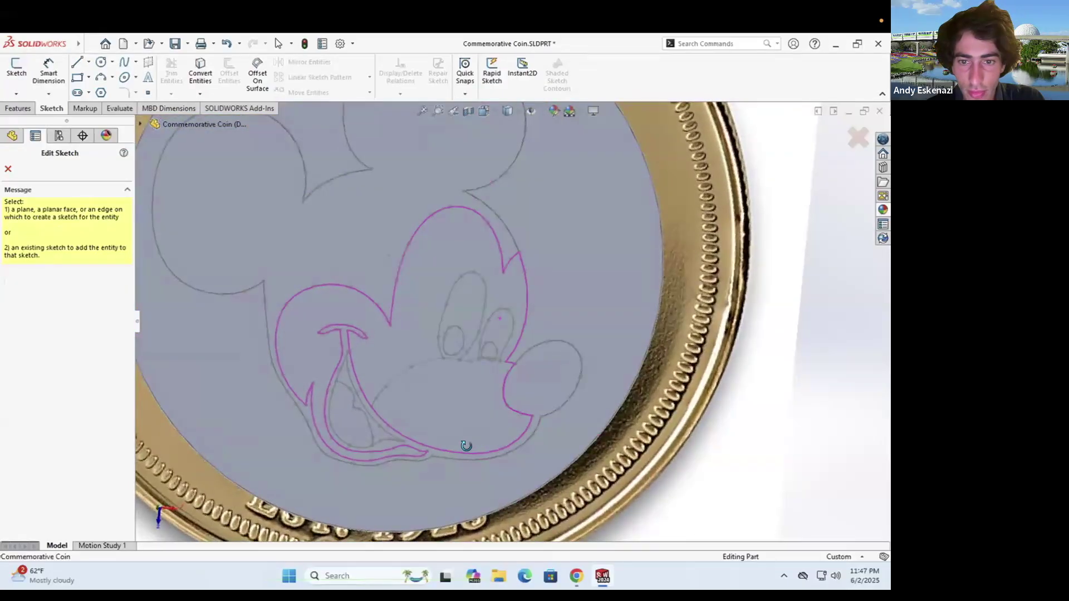
scroll(490, 384, down, 5)
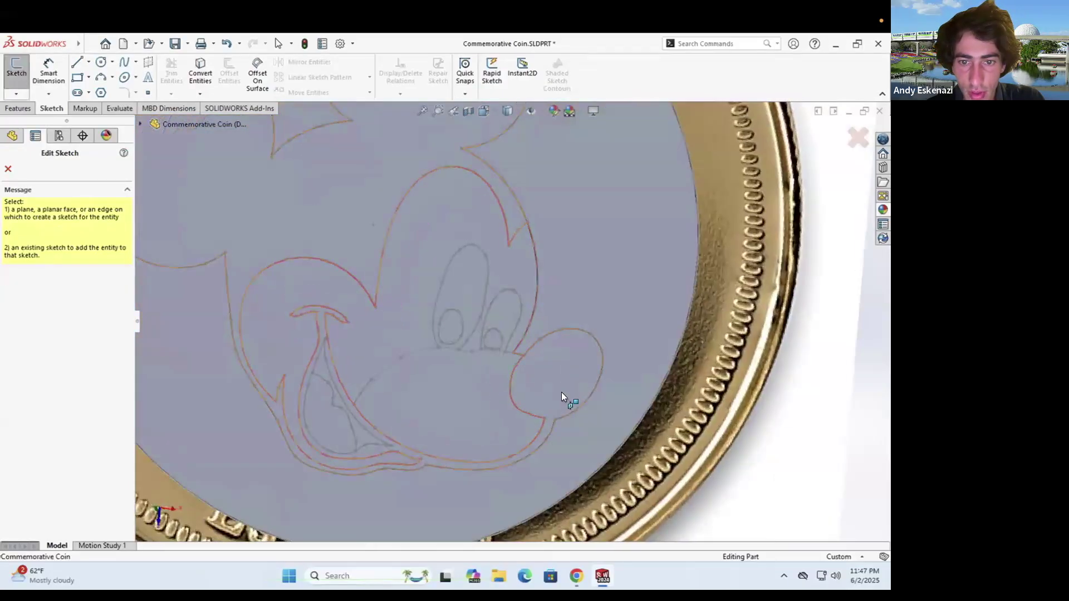
click(561, 392)
scroll(634, 348, down, 5)
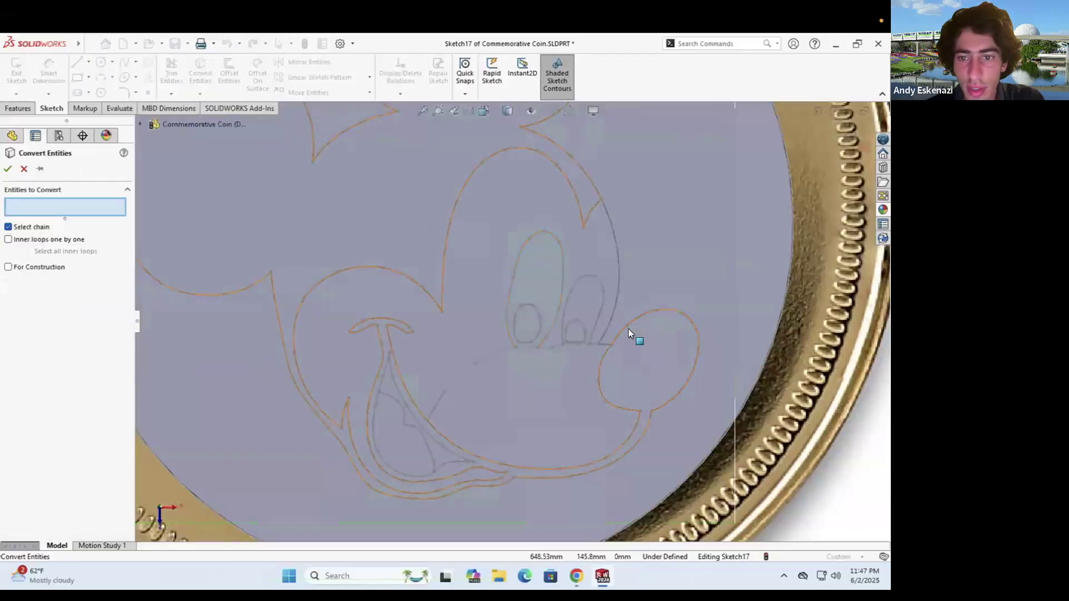
click(604, 354)
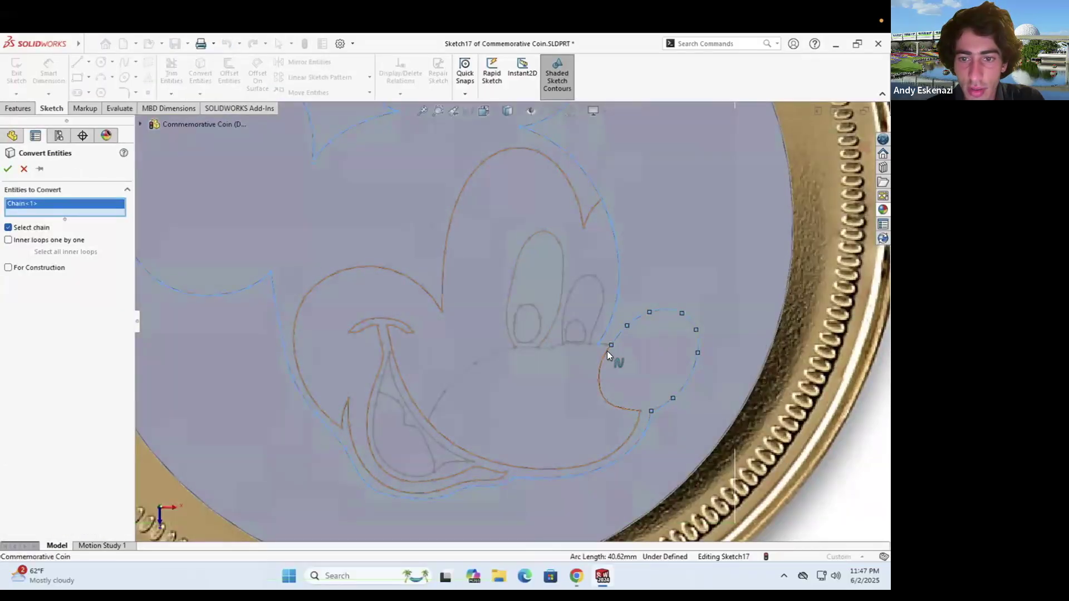
click(606, 350)
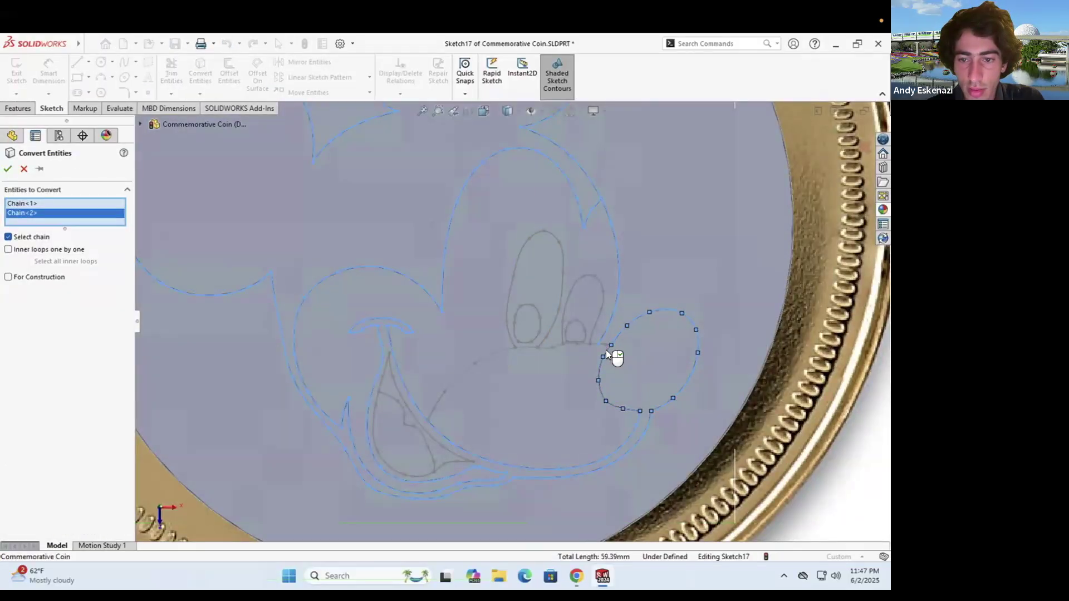
right_click(606, 350)
mouse_move(576, 397)
middle_down()
mouse_move(560, 247)
mouse_move(569, 420)
middle_up()
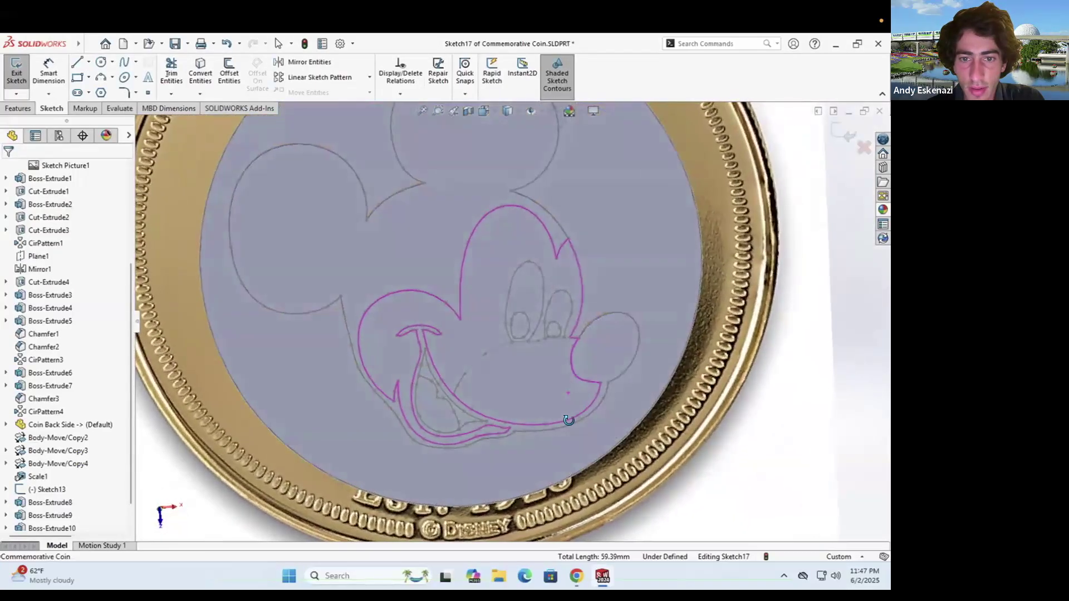
click(547, 392)
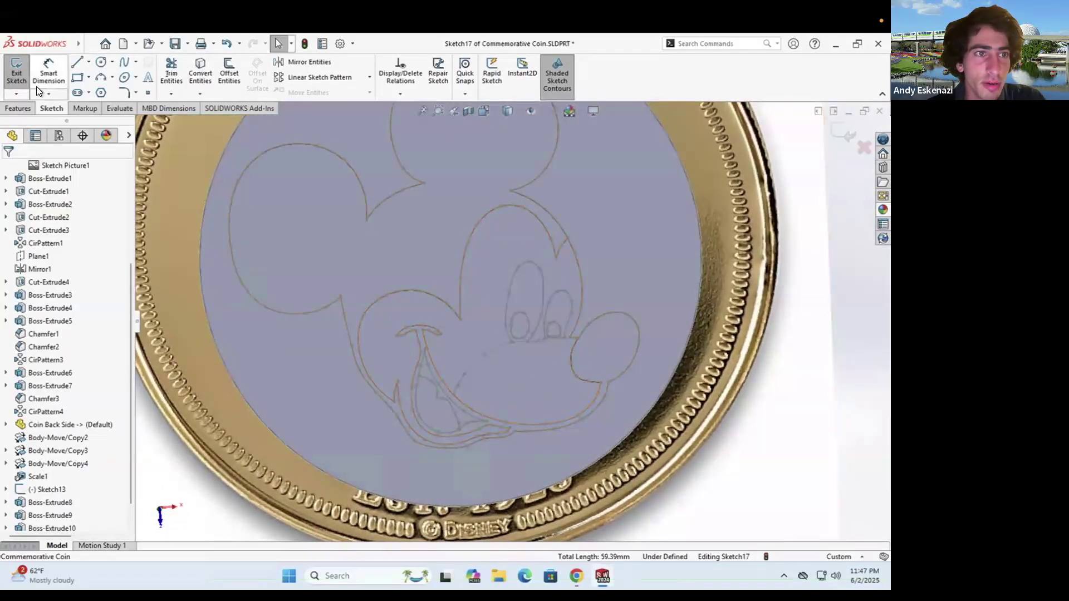
Convert the muzzle's upper curve, its short cheek segment, the smile line, the nose's inner edge and the short segment beside the nose into the sketch
click(200, 73)
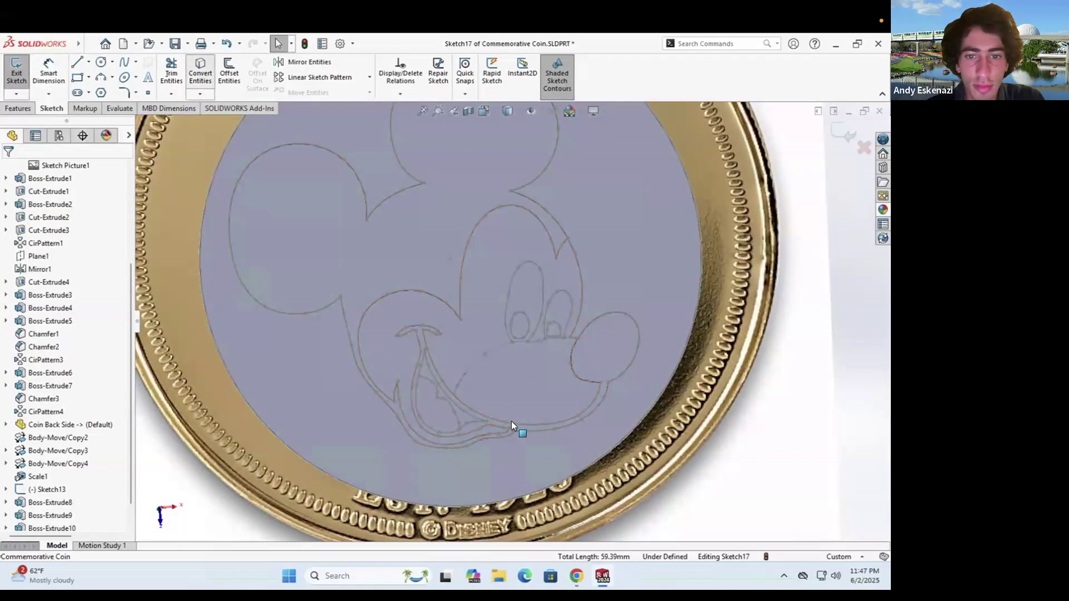
click(497, 350)
scroll(533, 352, down, 3)
click(372, 434)
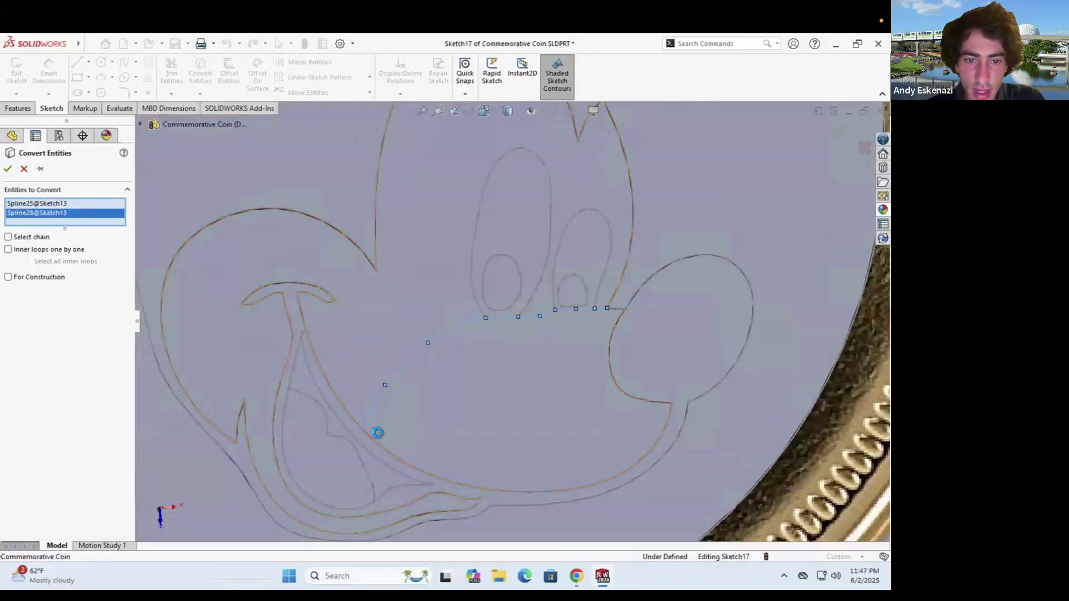
click(372, 438)
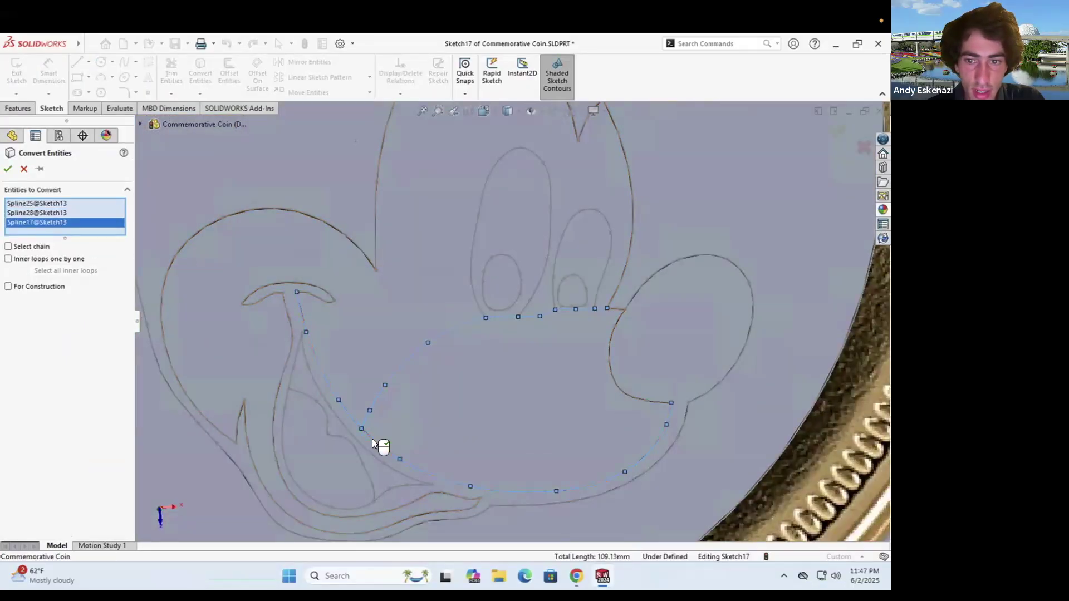
click(619, 320)
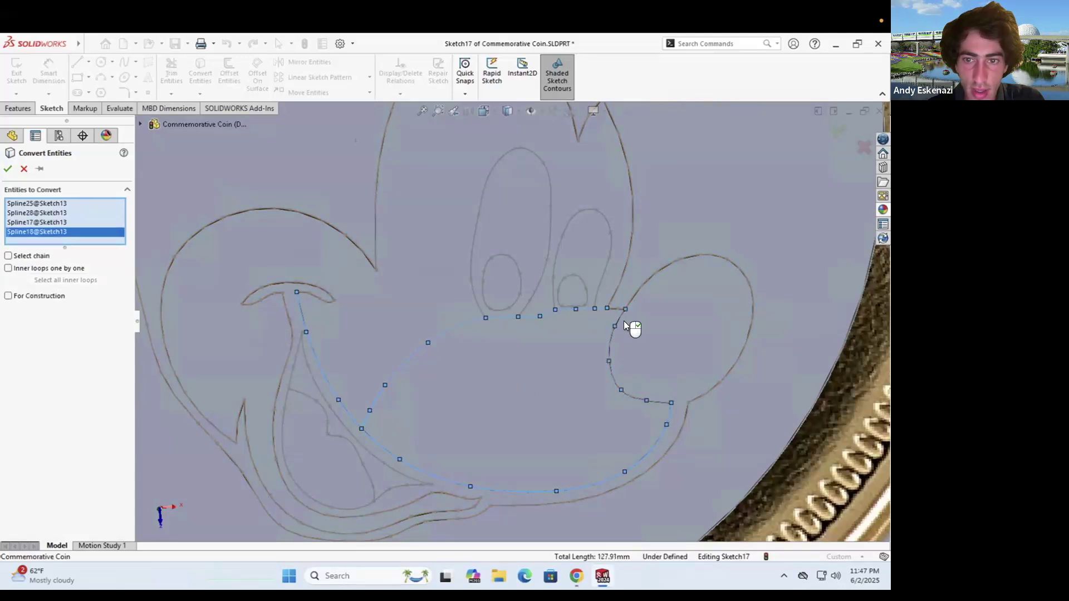
scroll(615, 309, down, 5)
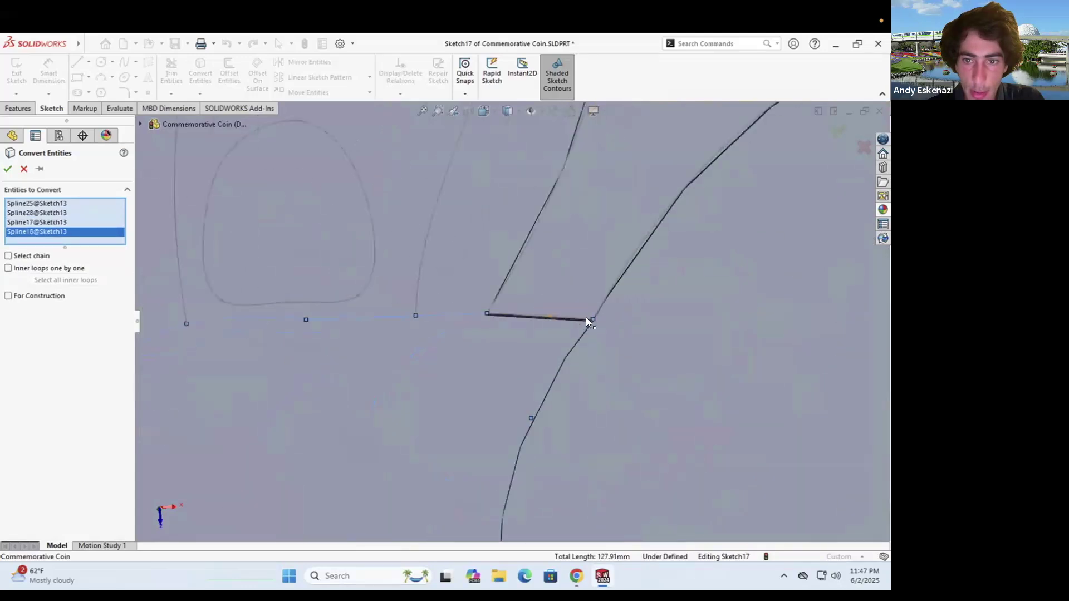
click(576, 317)
scroll(596, 315, up, 5)
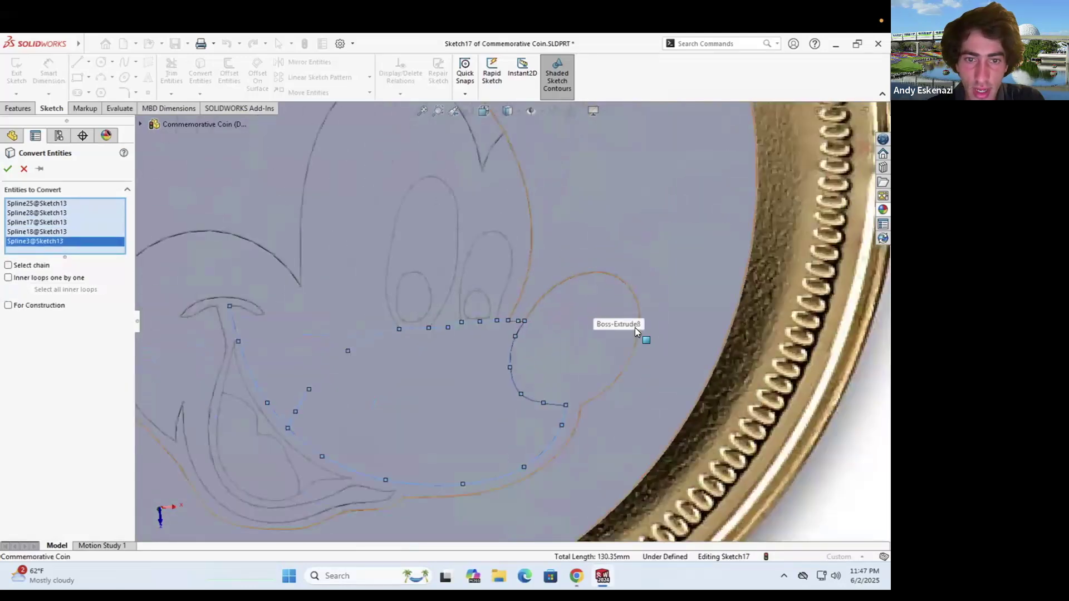
click(7, 168)
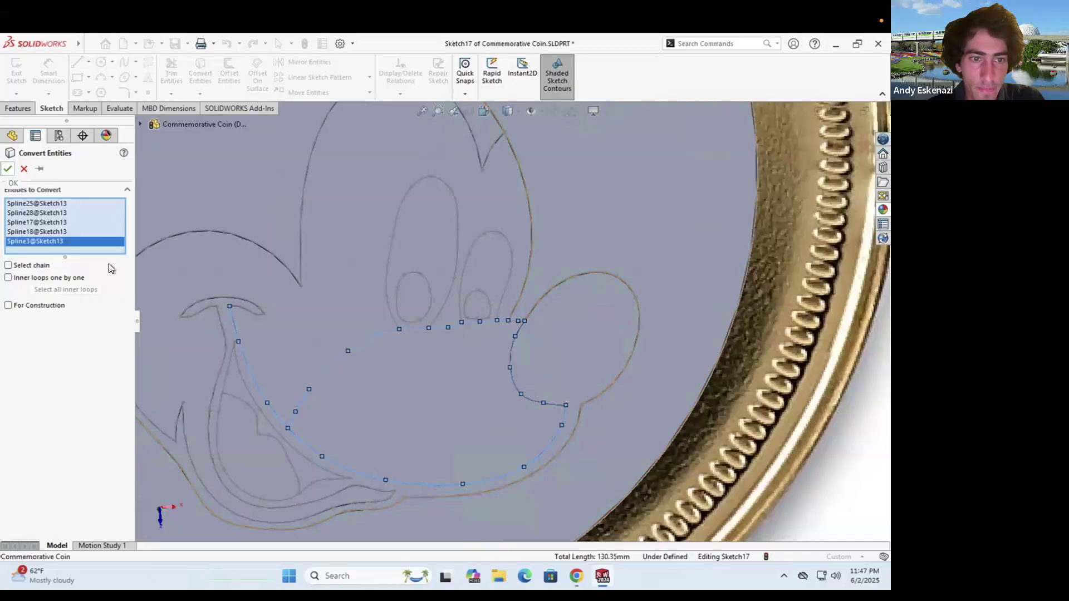
Trim the smile line's overhang beyond the muzzle and extrude the closed muzzle profile 0.10 mm
click(172, 71)
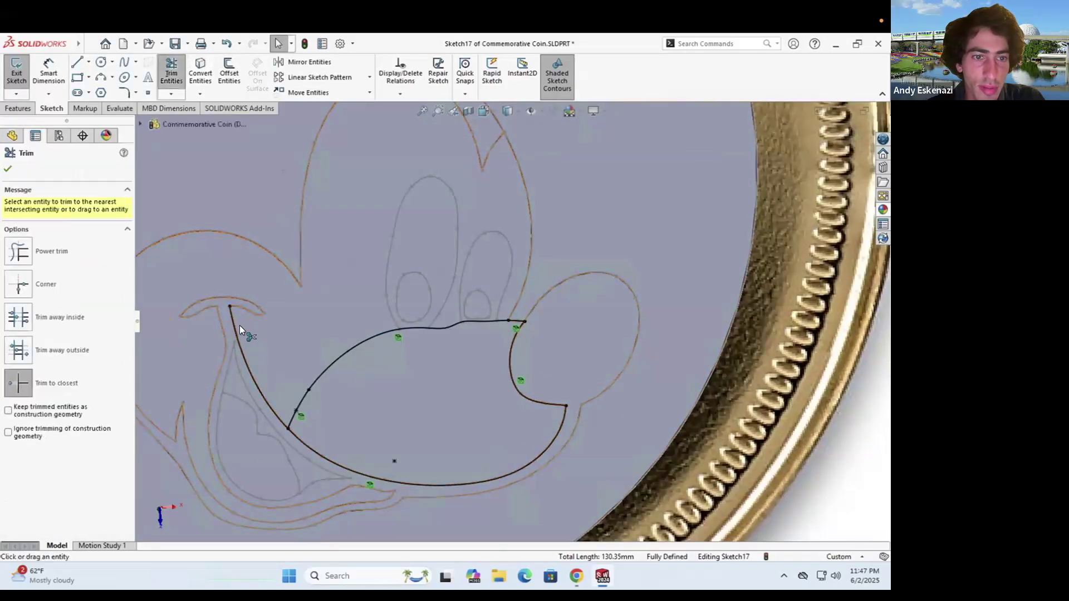
click(232, 320)
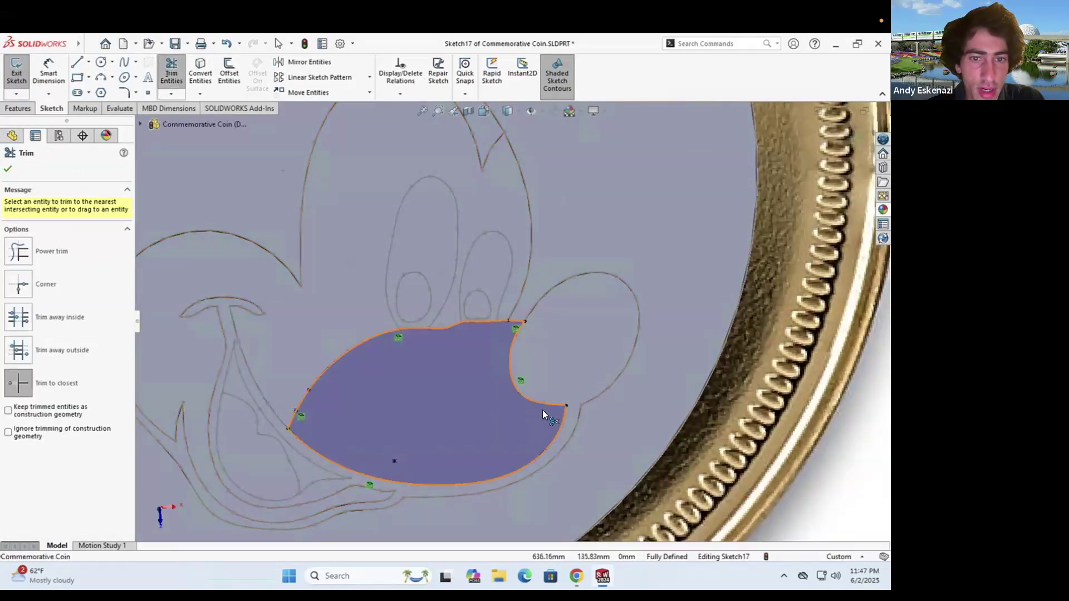
click(22, 109)
click(22, 73)
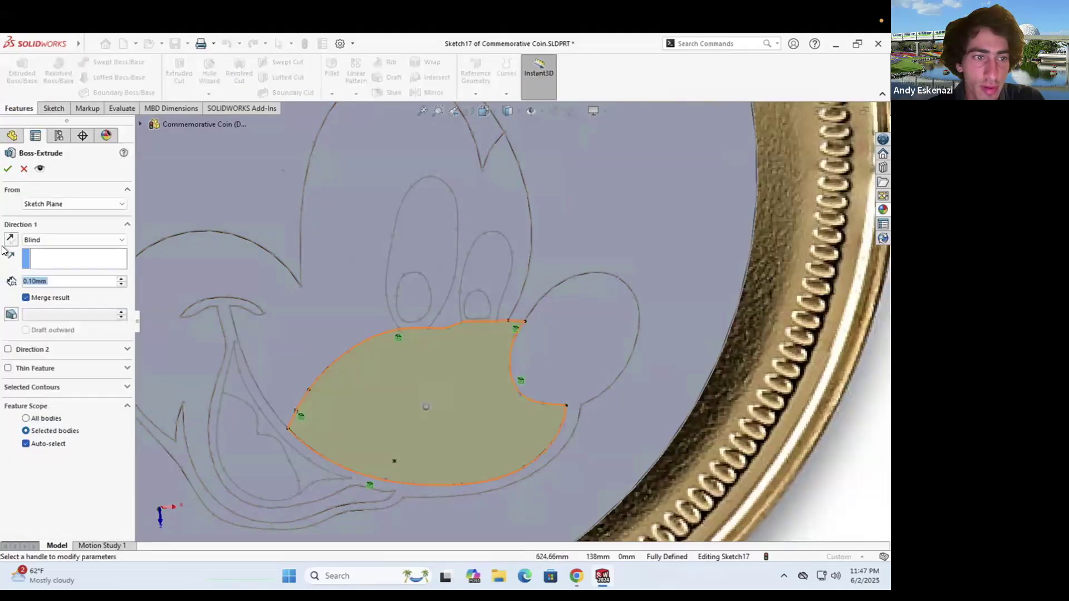
click(8, 169)
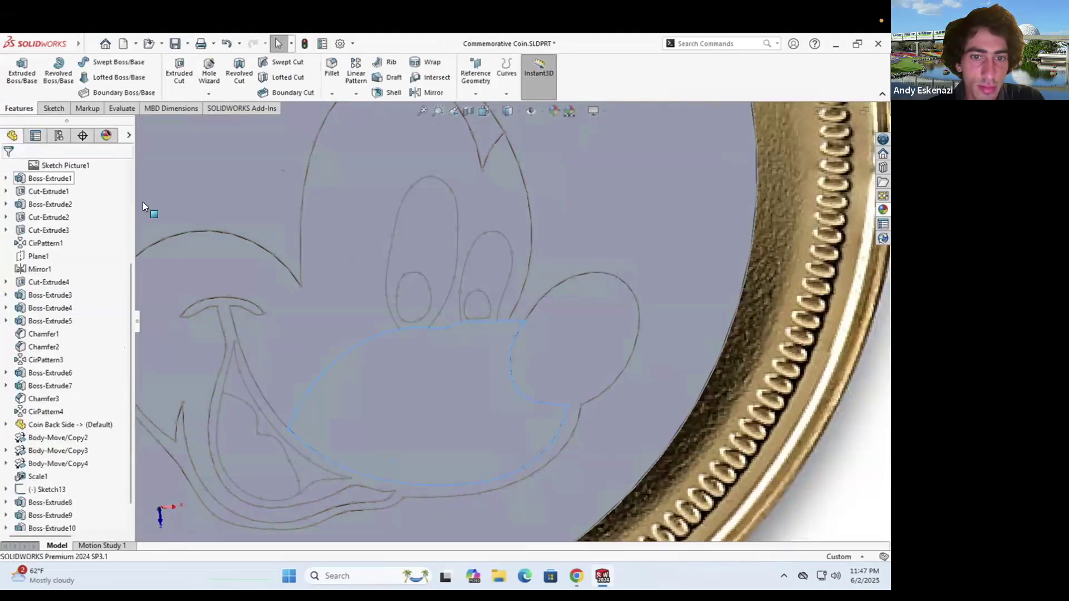
Start a sketch on the flat face beside the eyes and convert both eye outlines and the muzzle's upper curve into it
click(54, 108)
click(21, 73)
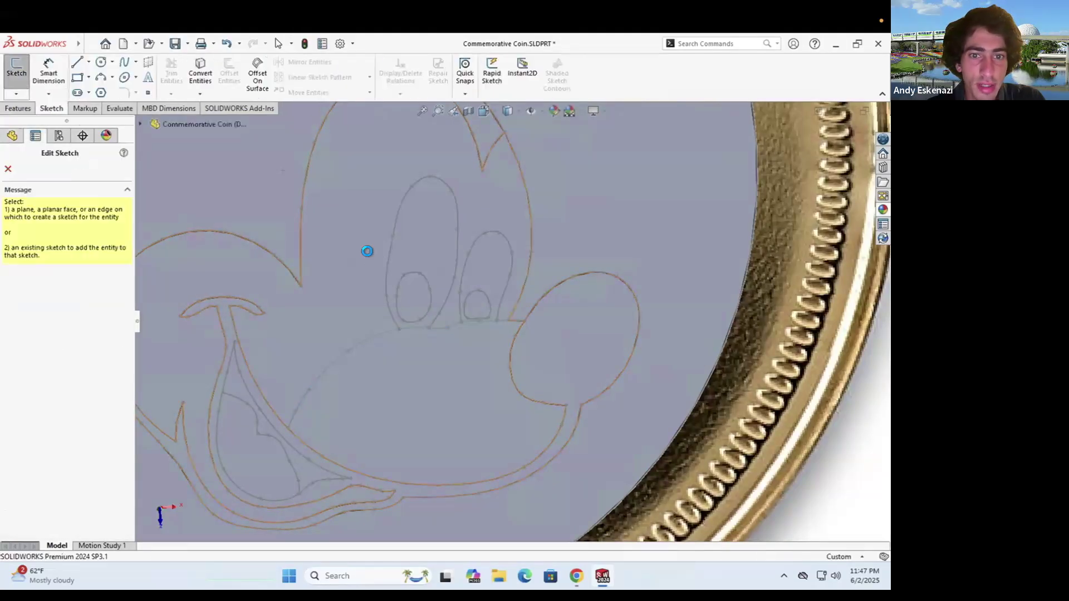
click(370, 247)
scroll(726, 350, down, 5)
scroll(480, 420, down, 8)
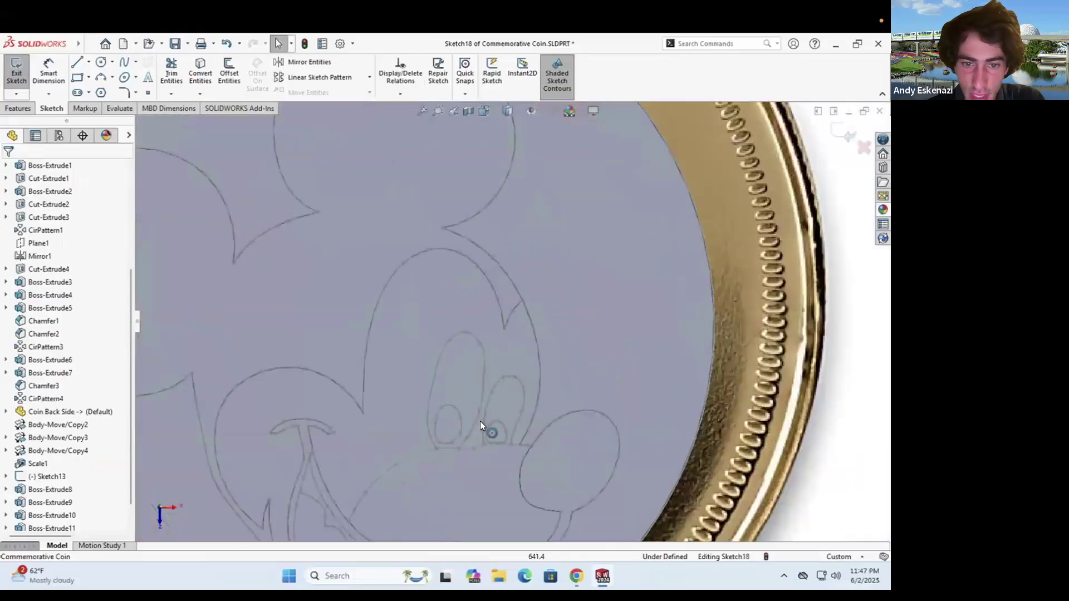
click(205, 76)
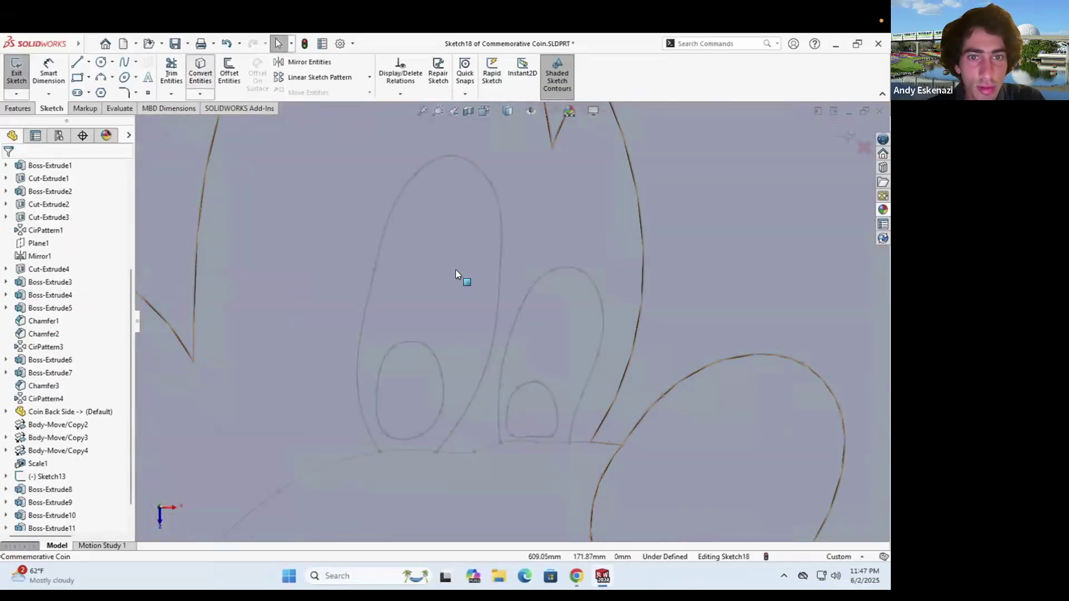
click(379, 248)
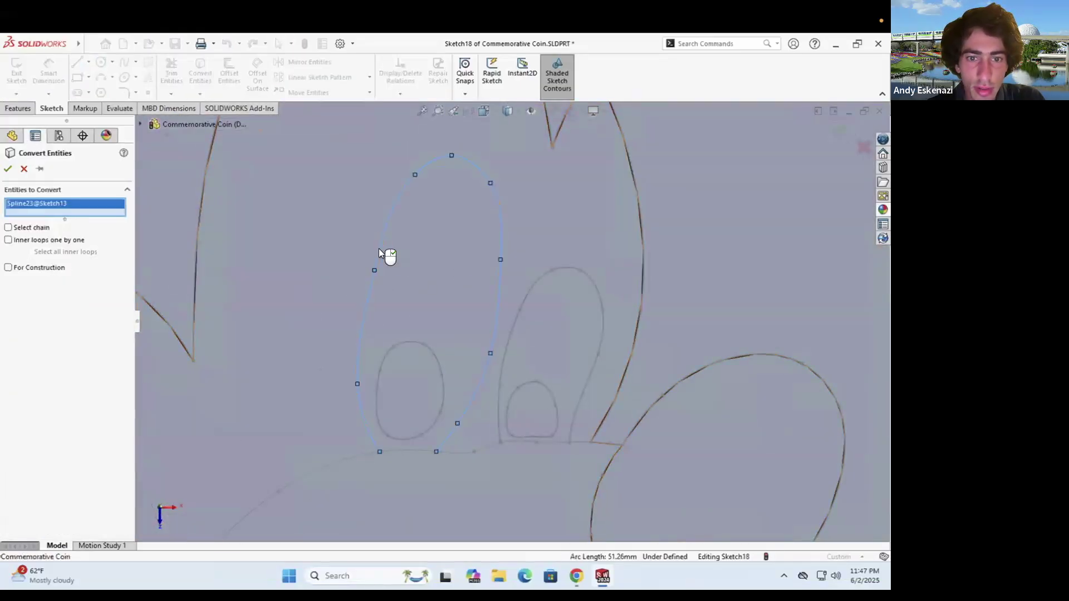
click(525, 297)
click(545, 440)
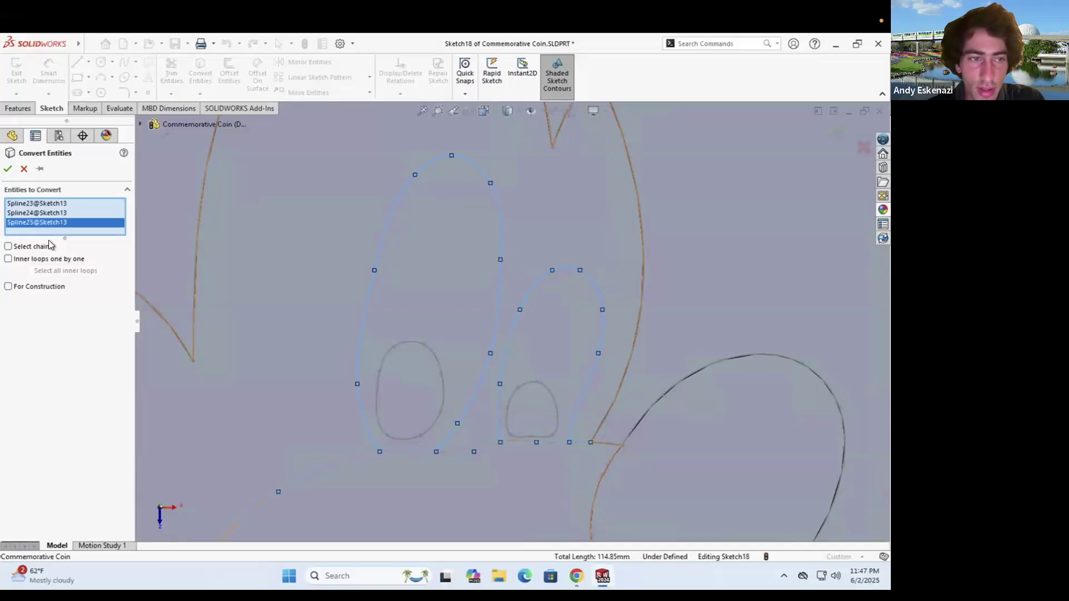
click(8, 168)
Trim the muzzle curve outside the eyes so that only the two closed eye profiles are left
click(168, 66)
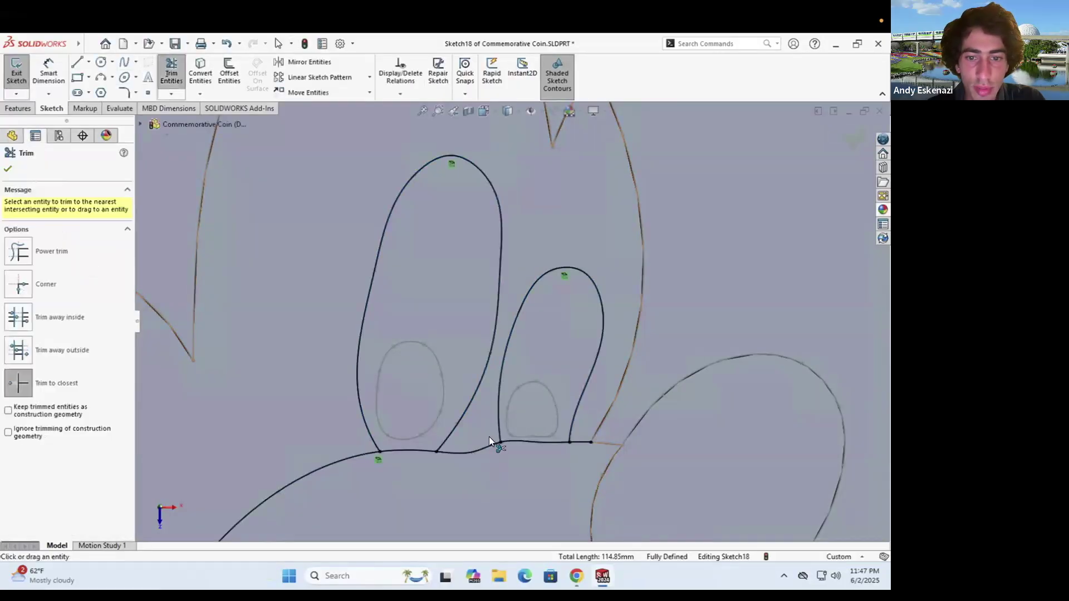
click(579, 442)
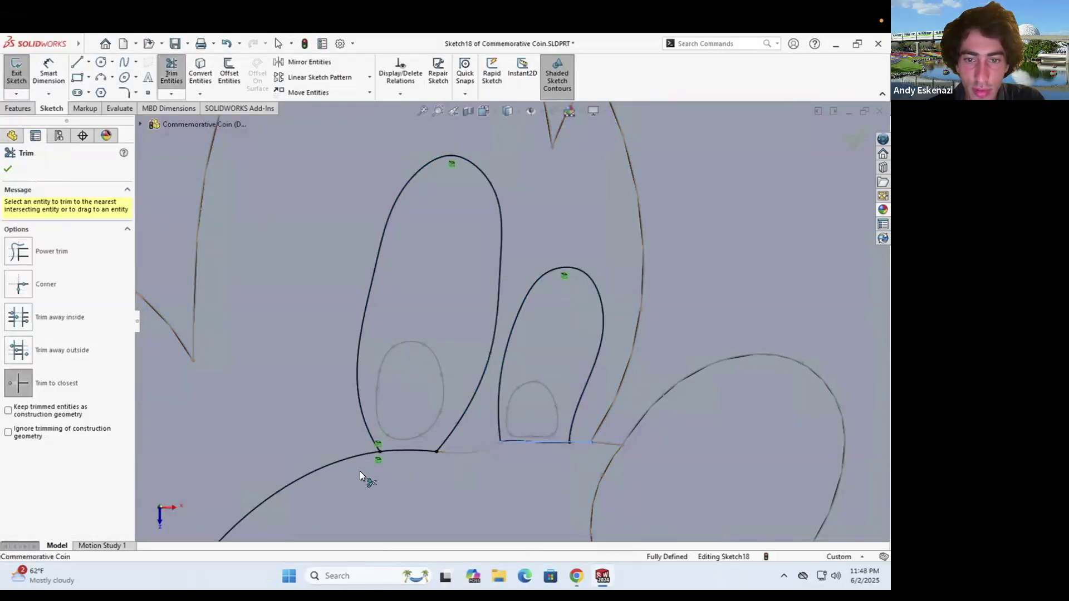
click(350, 458)
scroll(501, 334, up, 5)
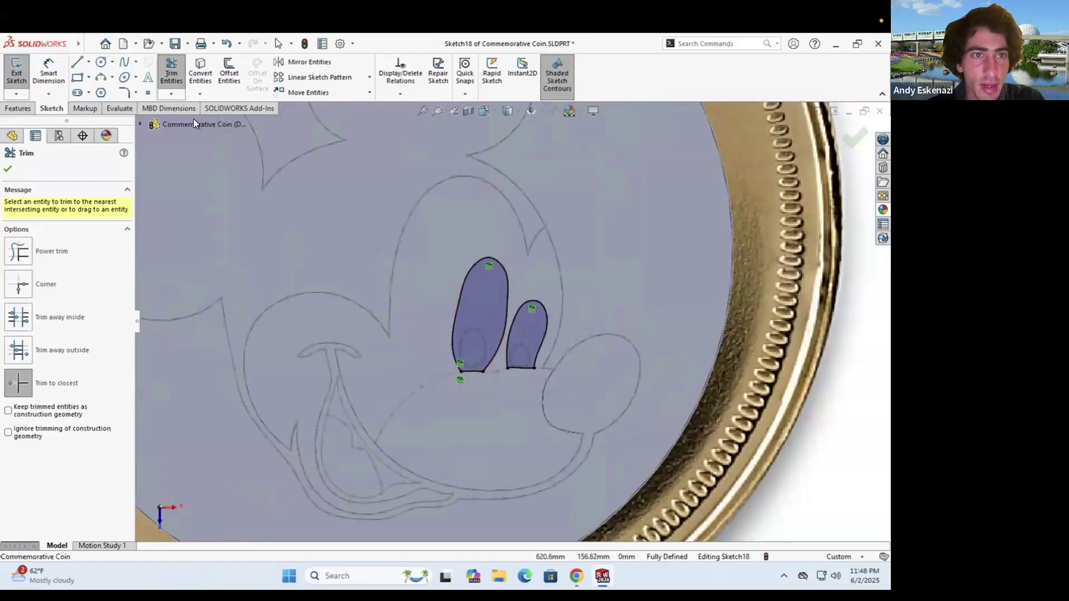
Convert both pupil outlines into the eye sketch
click(200, 73)
click(479, 335)
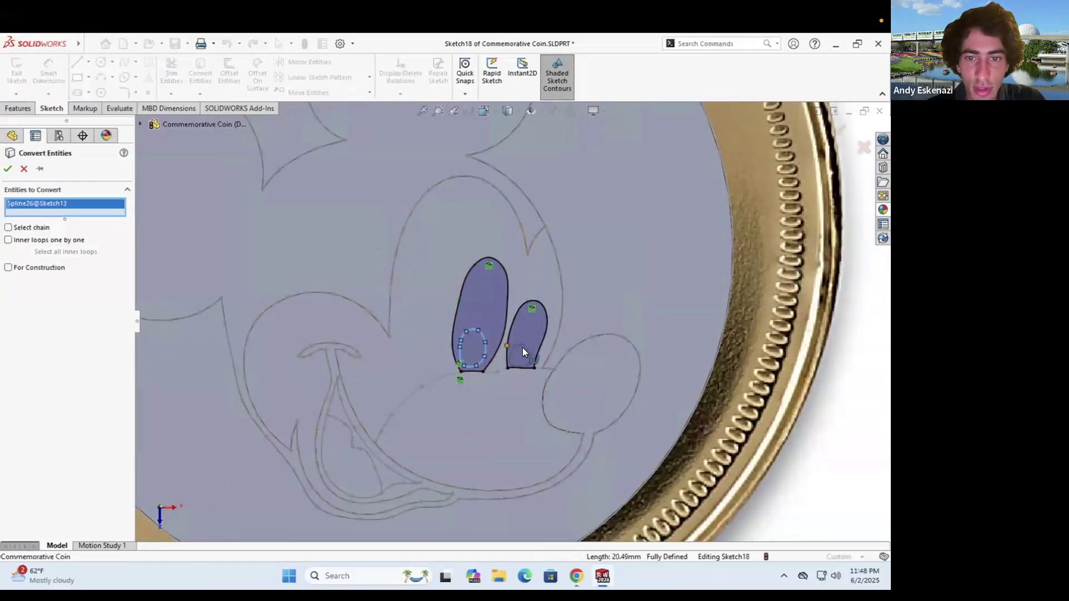
click(523, 350)
click(8, 169)
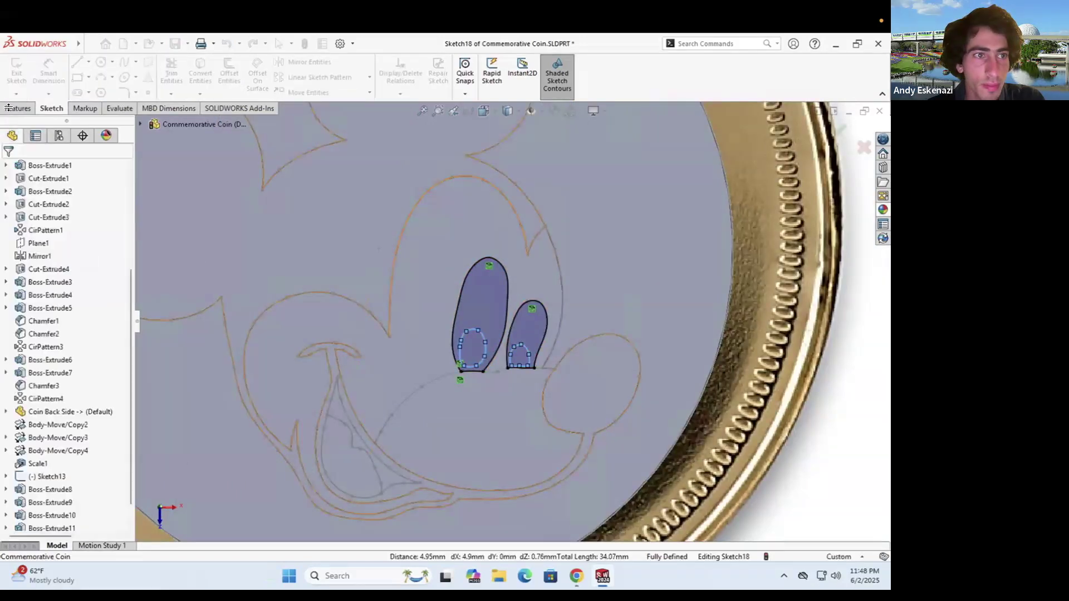
Extrude the eye regions around the pupils 0.2 mm as raised layers
click(18, 108)
click(22, 78)
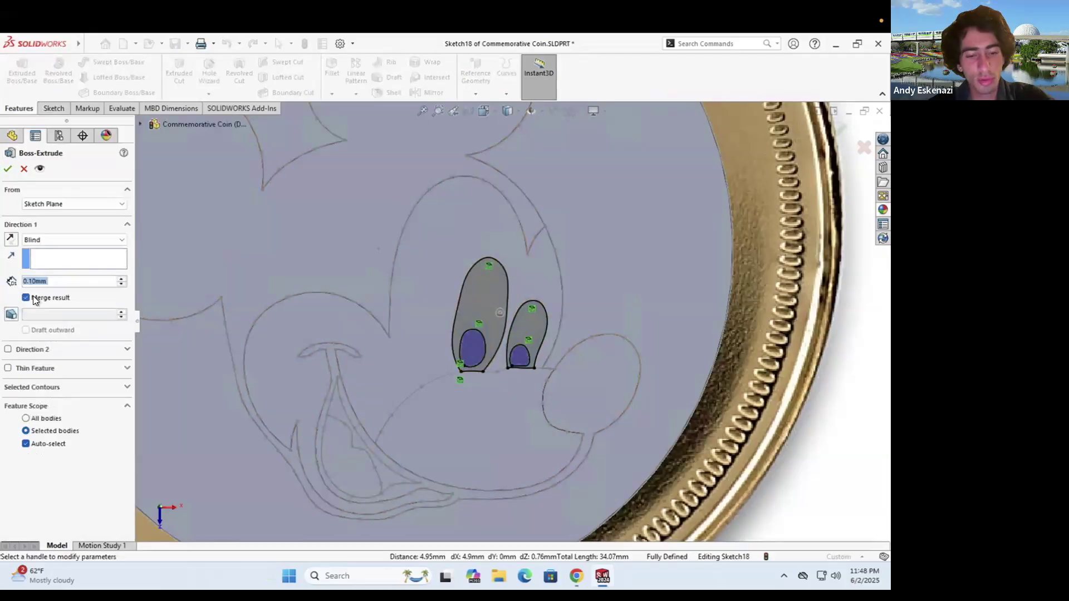
text(0.2)
key(Return)
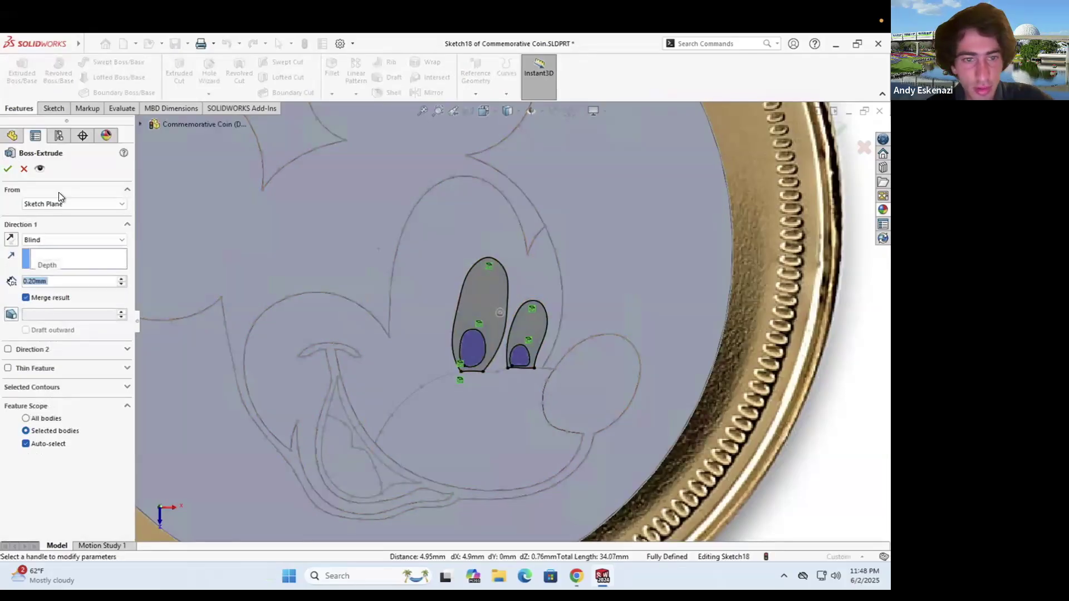
click(8, 169)
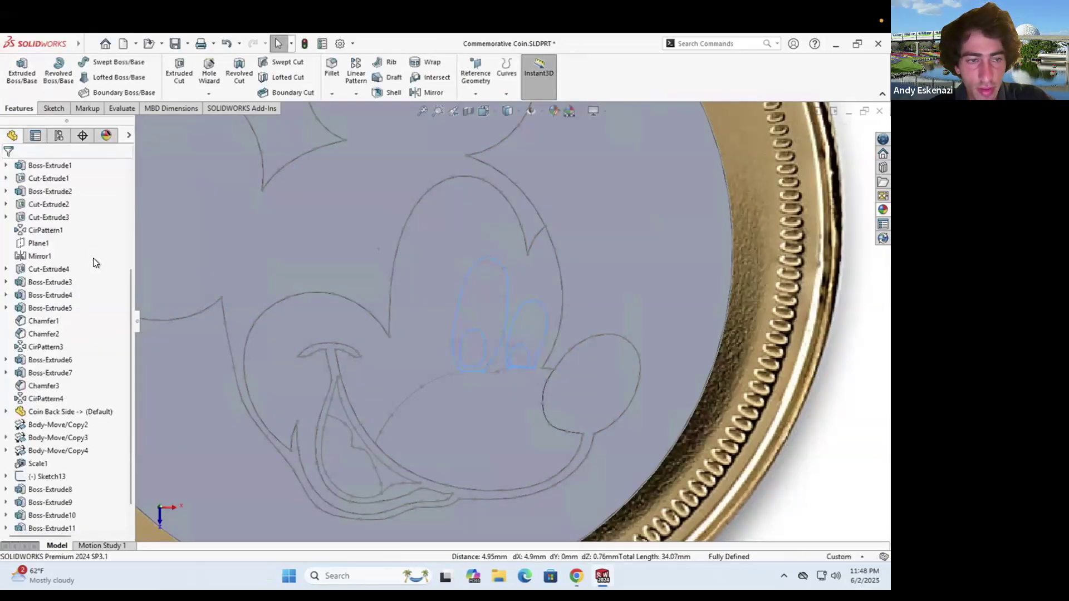
Suppress the coin reference picture, Sketch Picture2, under Sketch13
scroll(313, 370, up, 10)
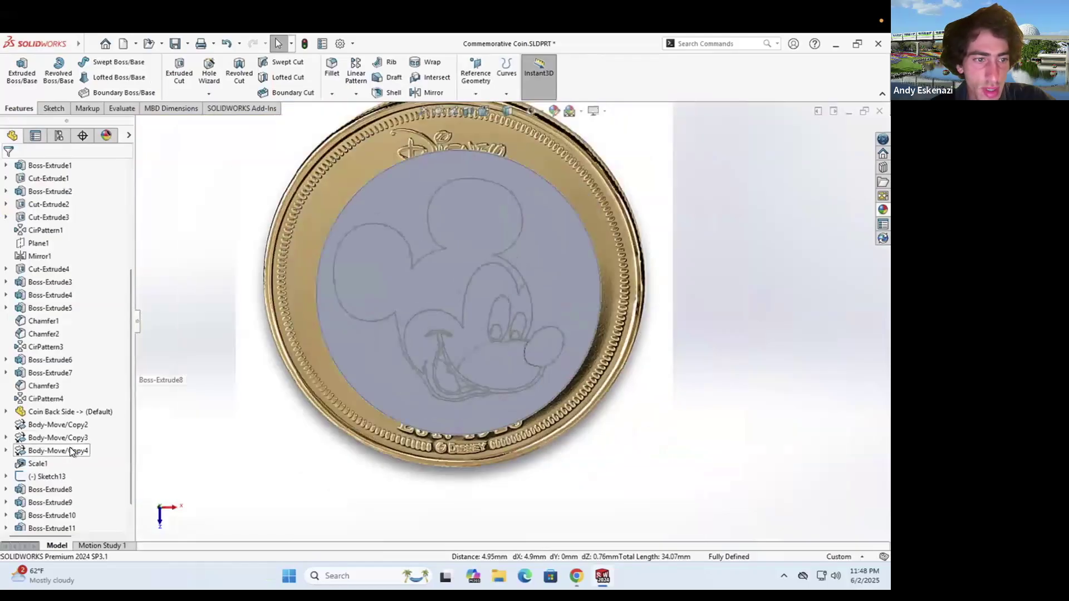
scroll(69, 446, down, 1)
scroll(45, 526, up, 1)
scroll(45, 526, down, 1)
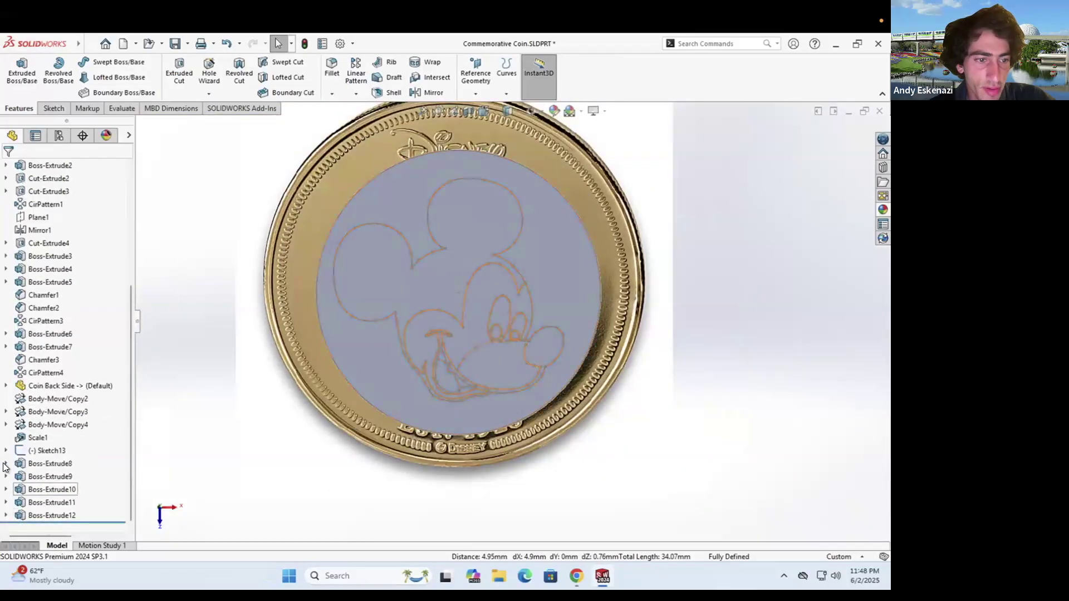
click(5, 450)
right_click(45, 461)
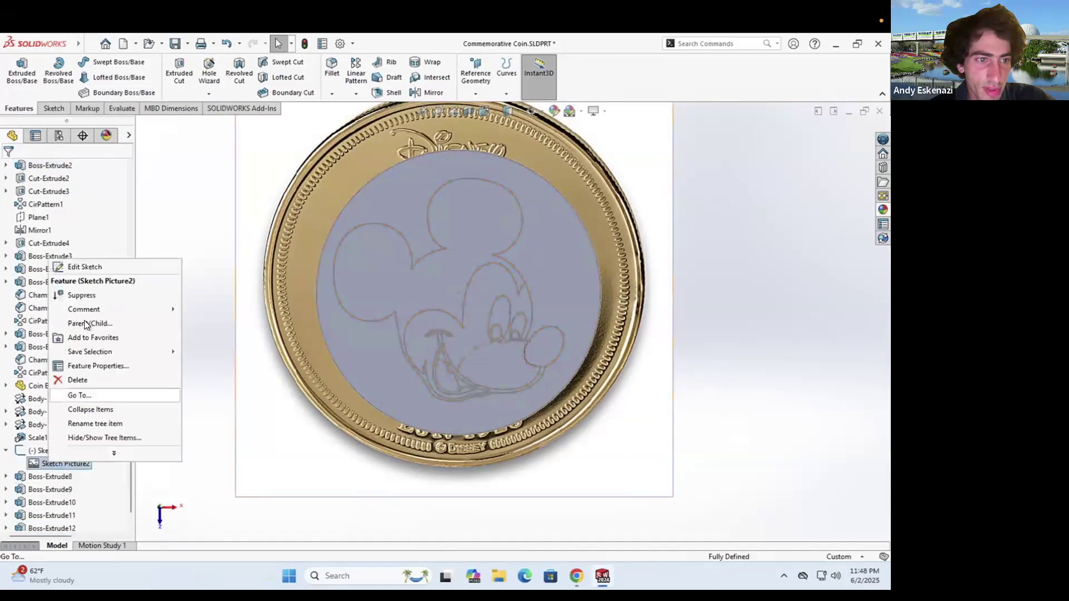
click(77, 295)
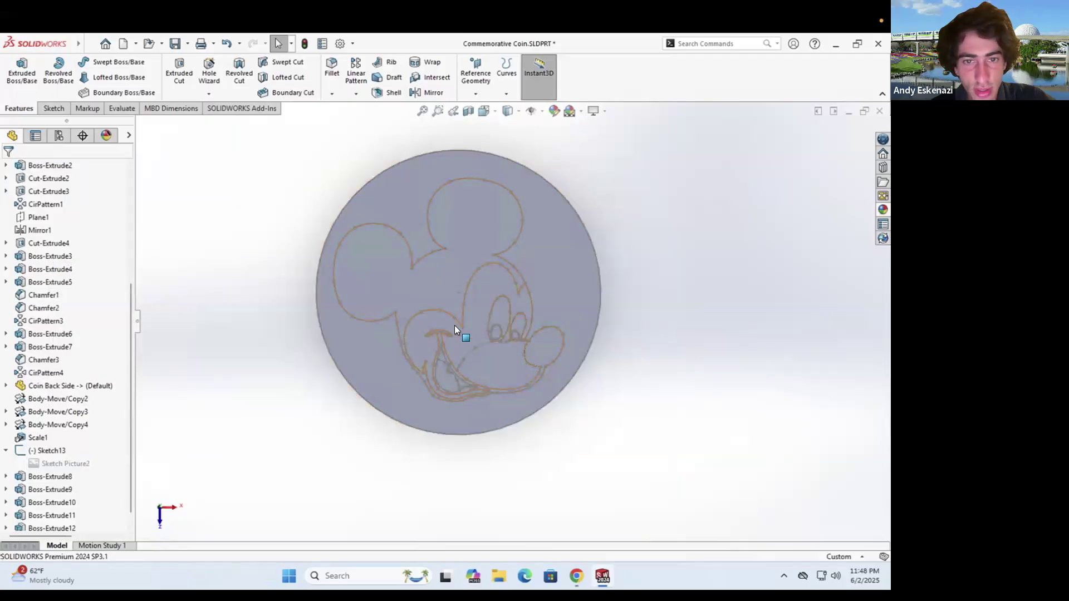
Hide the traced outline Sketch13 to inspect the raised layers, and show it again
right_click(58, 451)
click(71, 328)
mouse_move(404, 333)
middle_down()
mouse_move(376, 330)
mouse_move(386, 299)
mouse_move(393, 332)
middle_up()
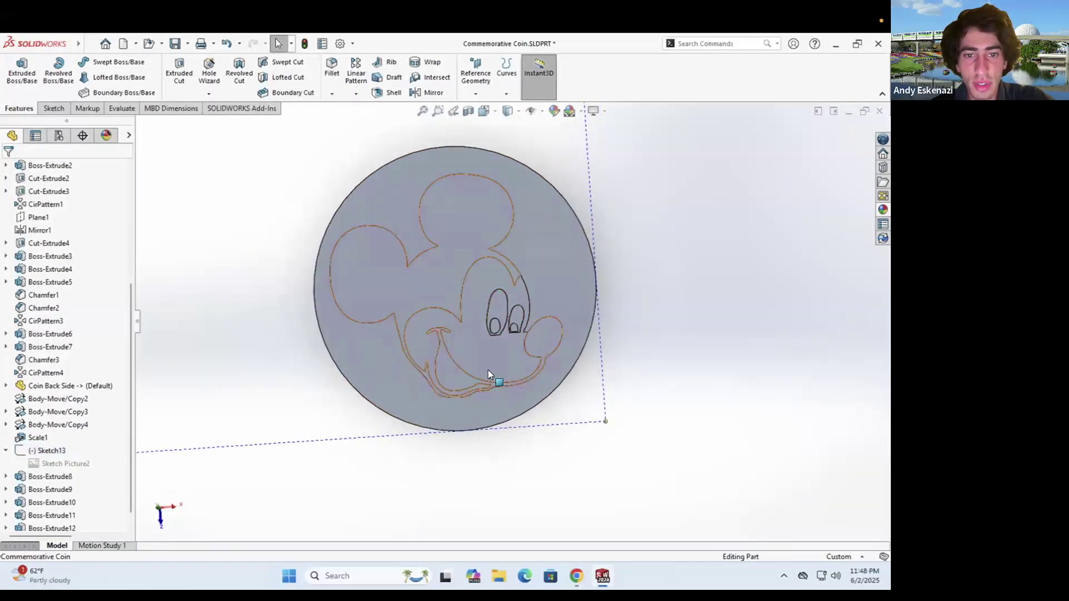
scroll(485, 373, down, 1)
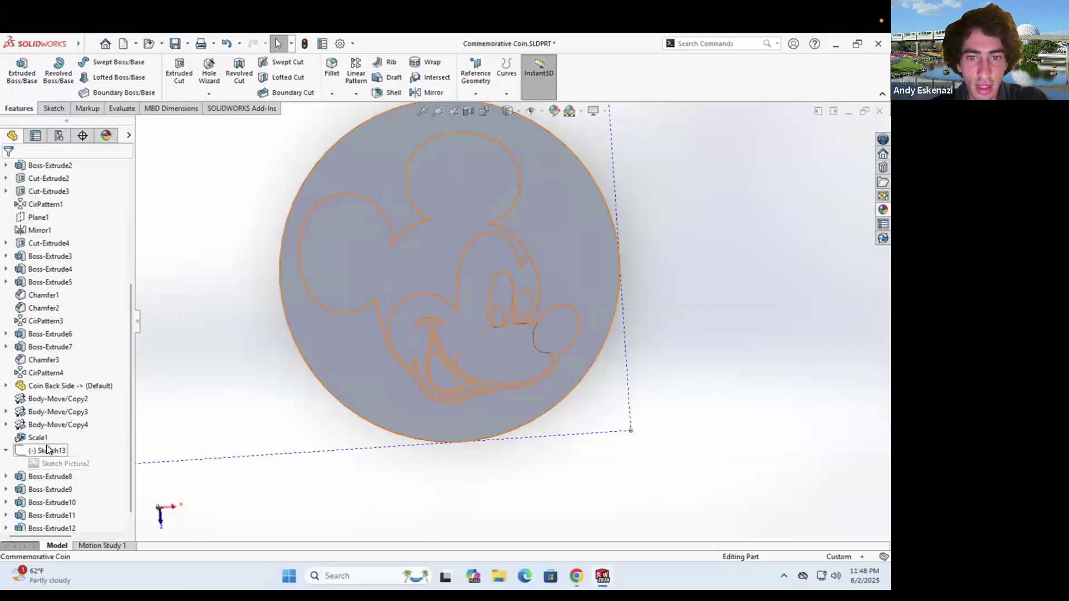
click(46, 445)
right_click(47, 448)
click(58, 326)
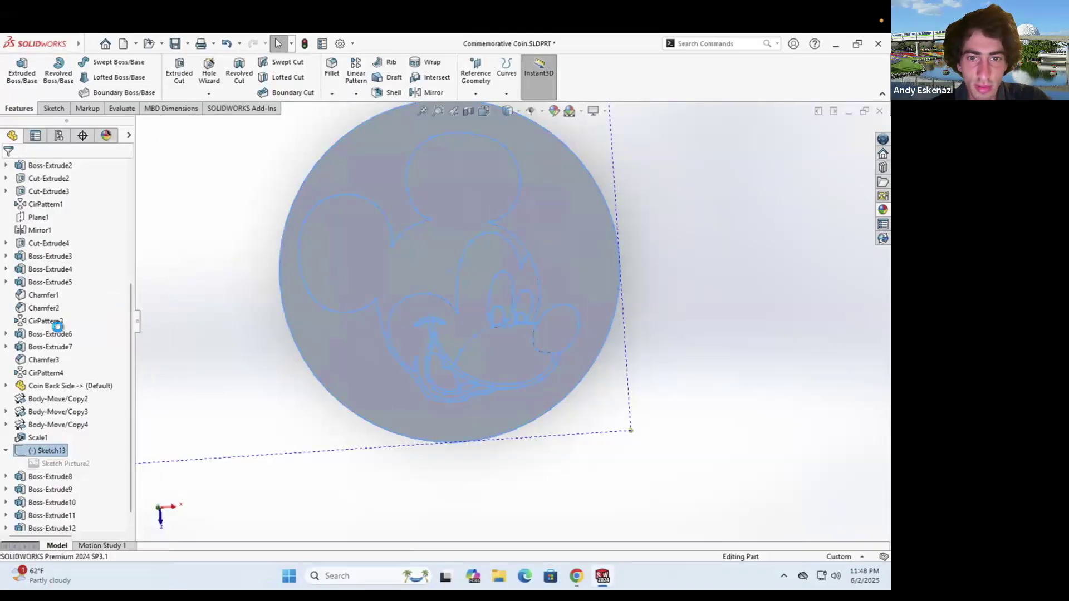
right_click(42, 447)
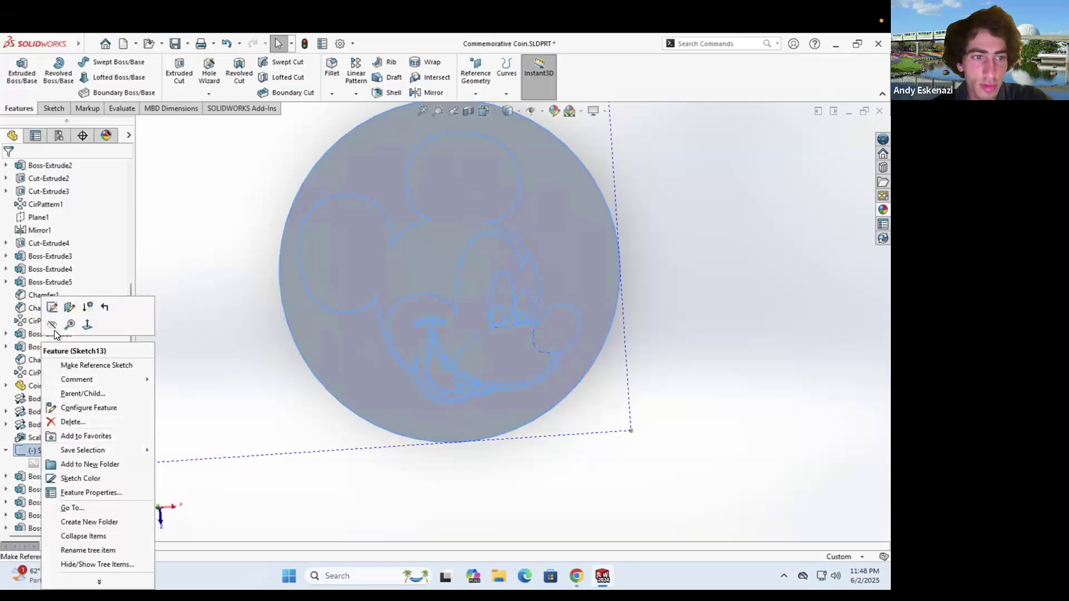
click(51, 327)
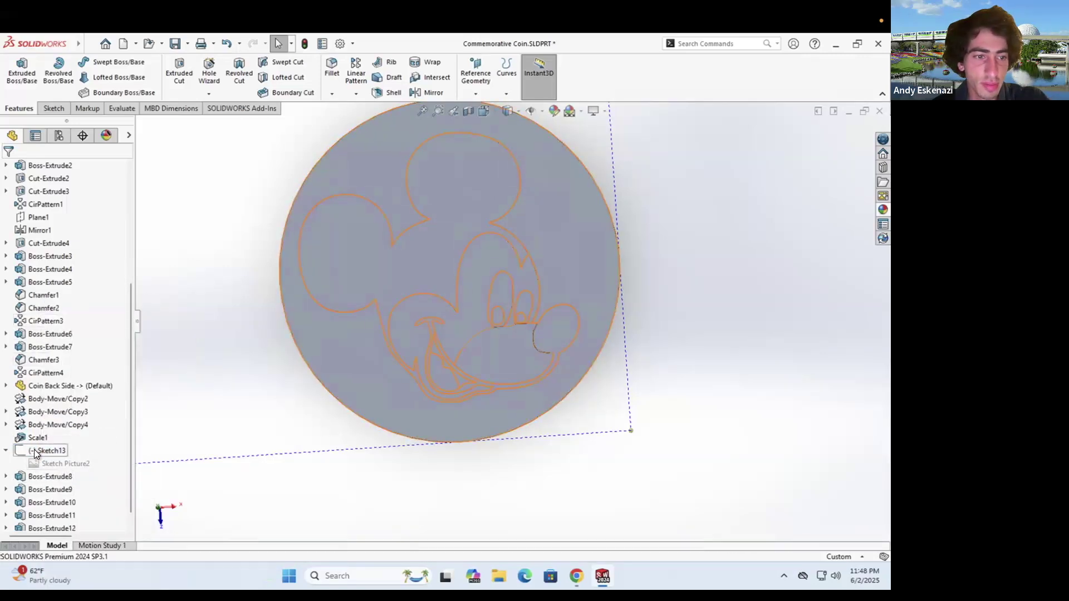
right_click(37, 450)
click(46, 326)
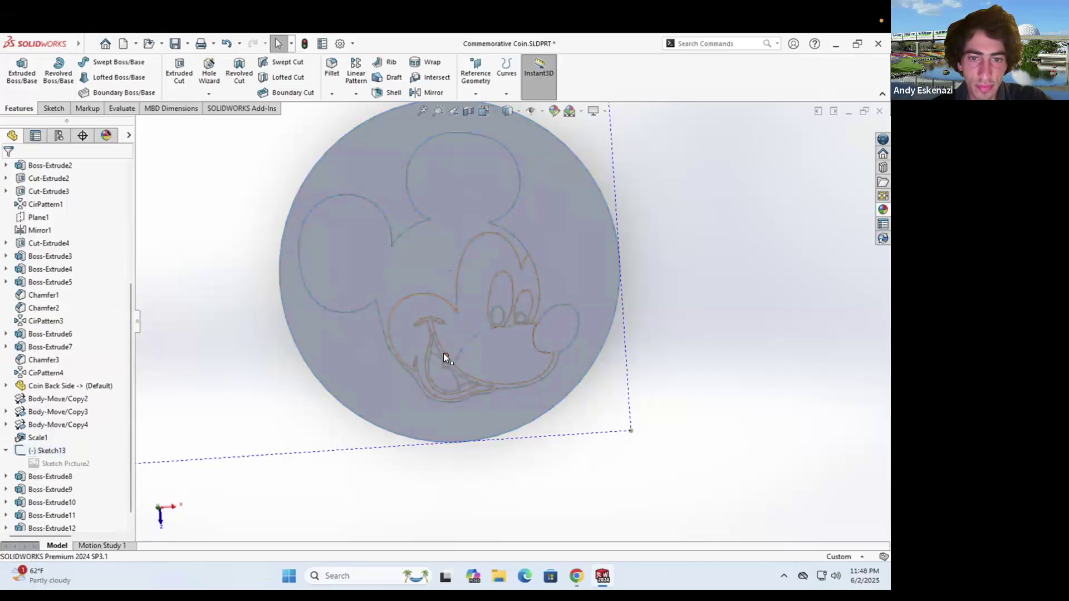
Start a sketch on the recessed face inside Mickey's smile and convert the two traced splines outlining the open mouth
scroll(443, 353, down, 5)
click(54, 108)
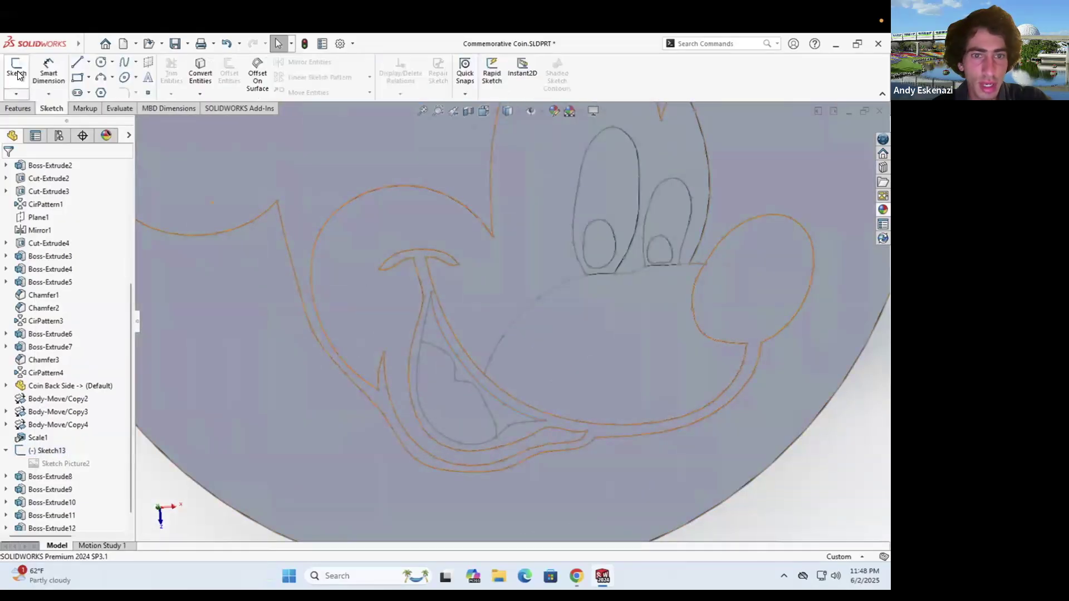
click(17, 69)
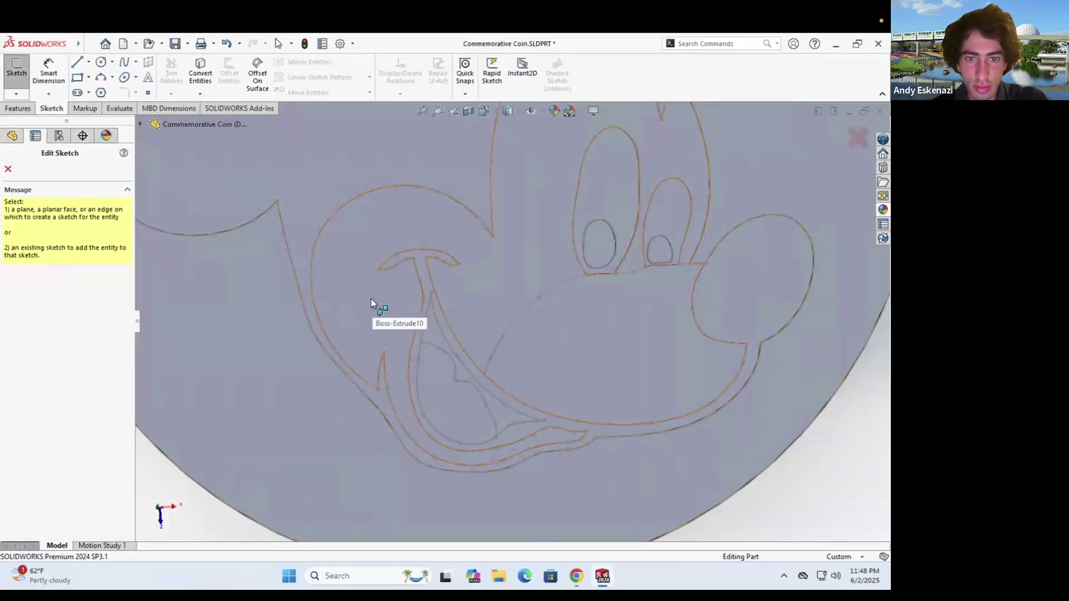
click(431, 385)
scroll(440, 334, down, 5)
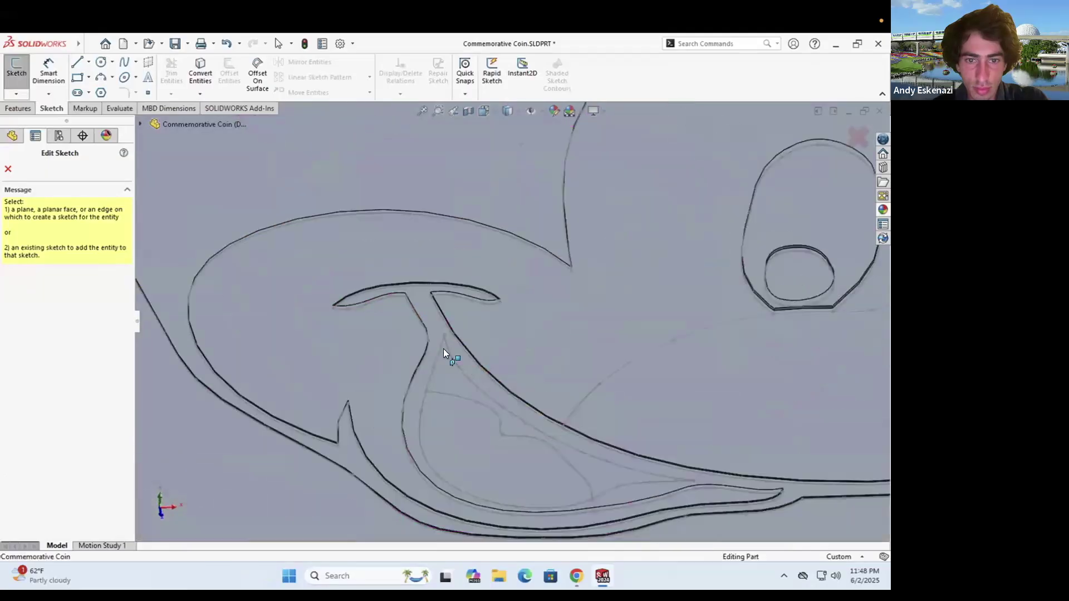
click(466, 394)
scroll(556, 348, down, 10)
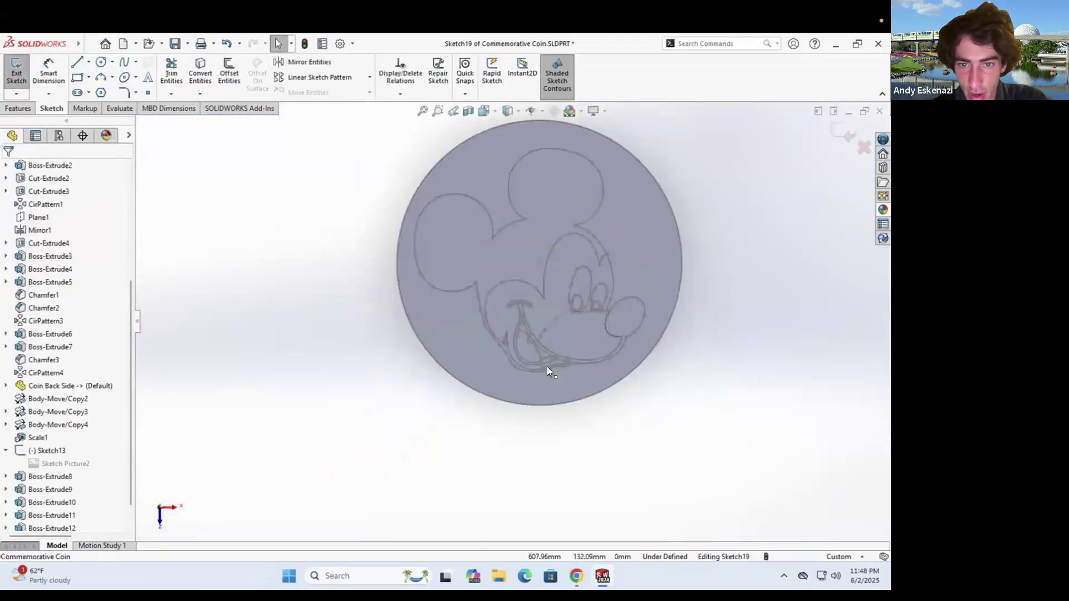
click(495, 297)
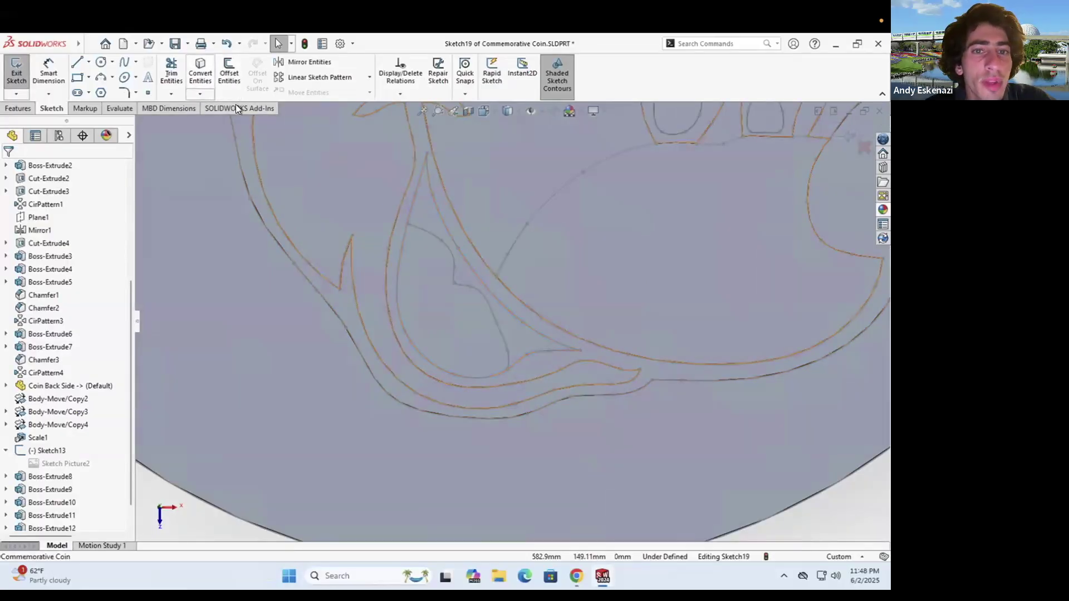
click(200, 72)
click(441, 213)
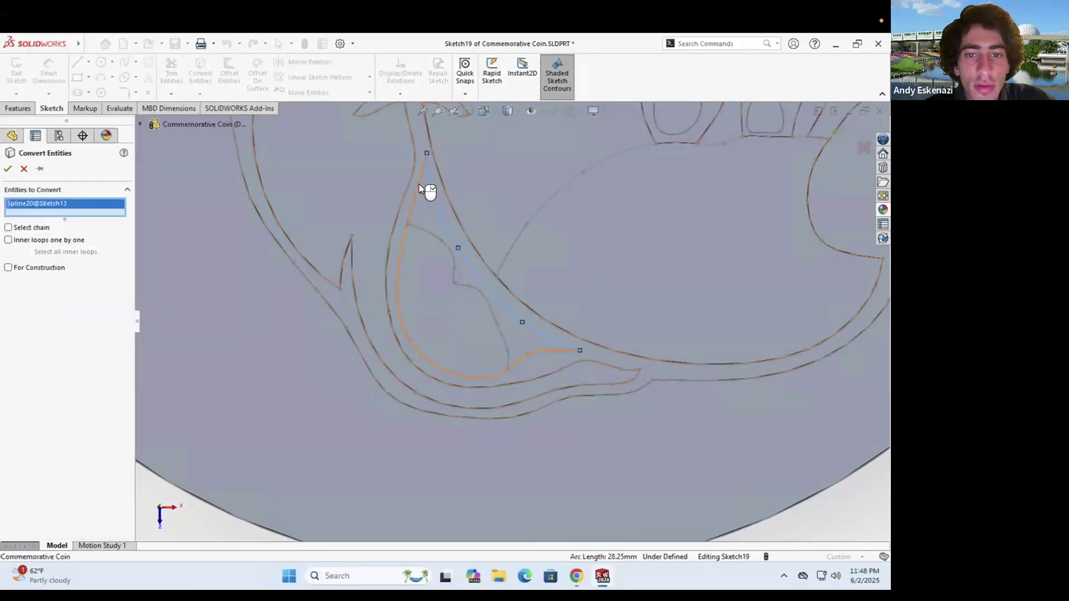
click(418, 185)
click(8, 168)
Extrude the open-mouth profile 0.1 mm as a raised layer merged with the disc
click(18, 107)
click(22, 72)
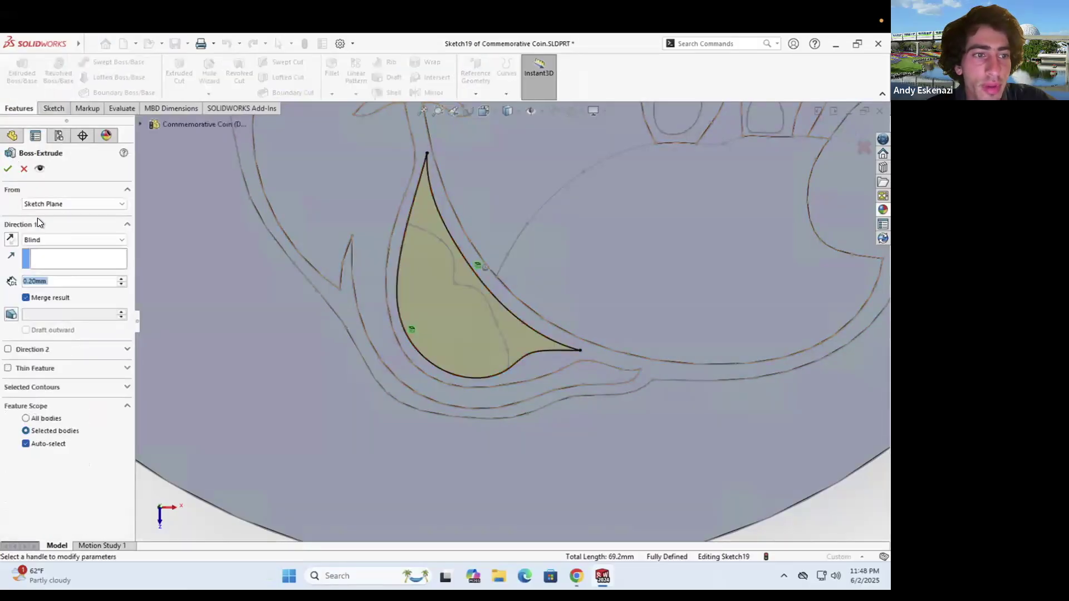
text(0.1)
key(Return)
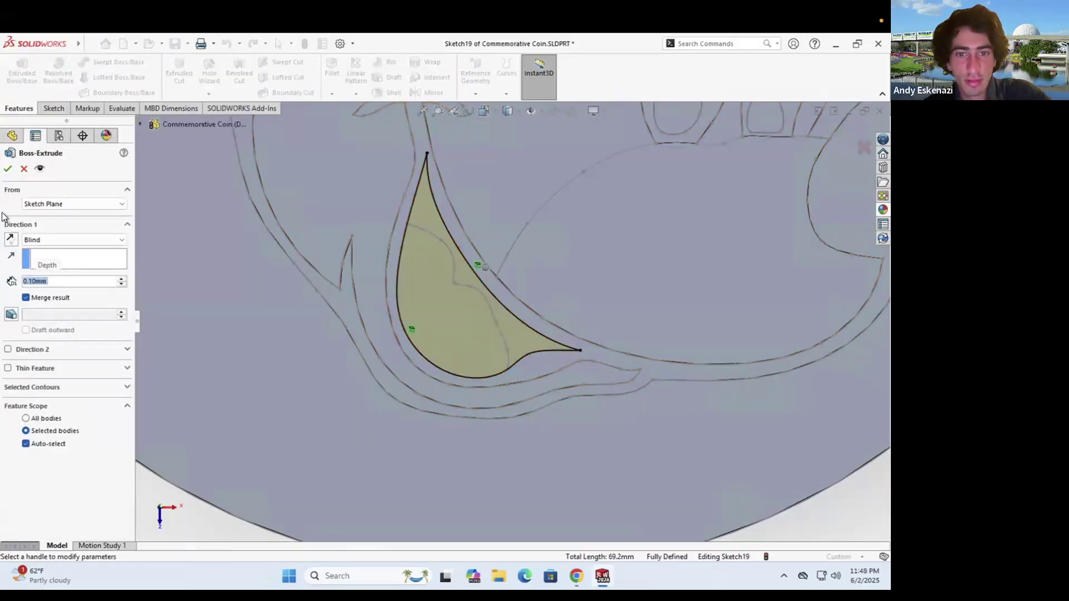
click(9, 168)
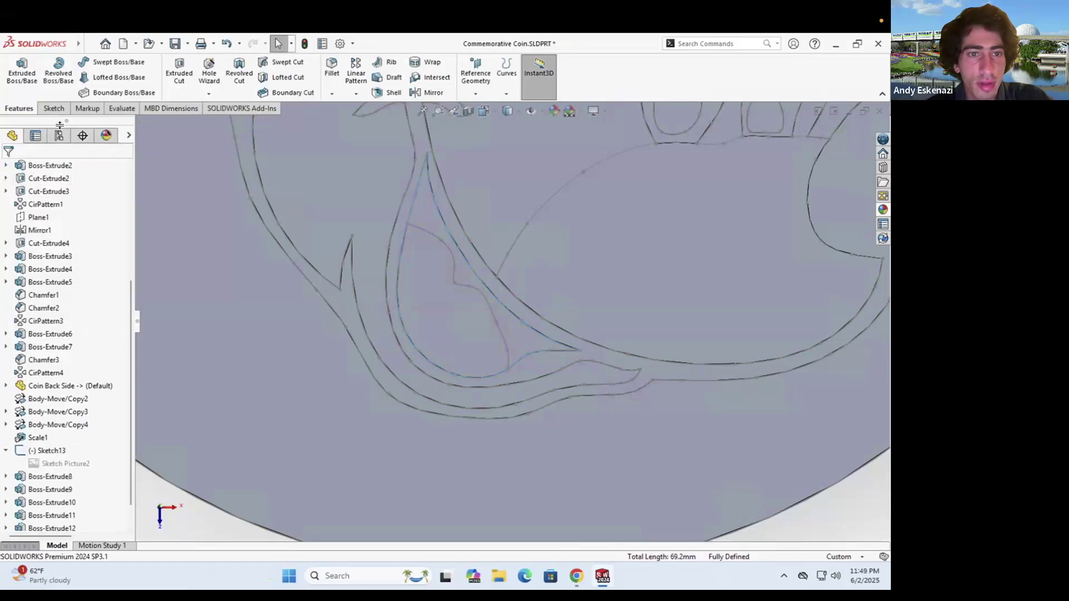
Start a sketch on the raised mouth face and convert the tongue curve and the lower mouth spline
click(53, 108)
click(17, 70)
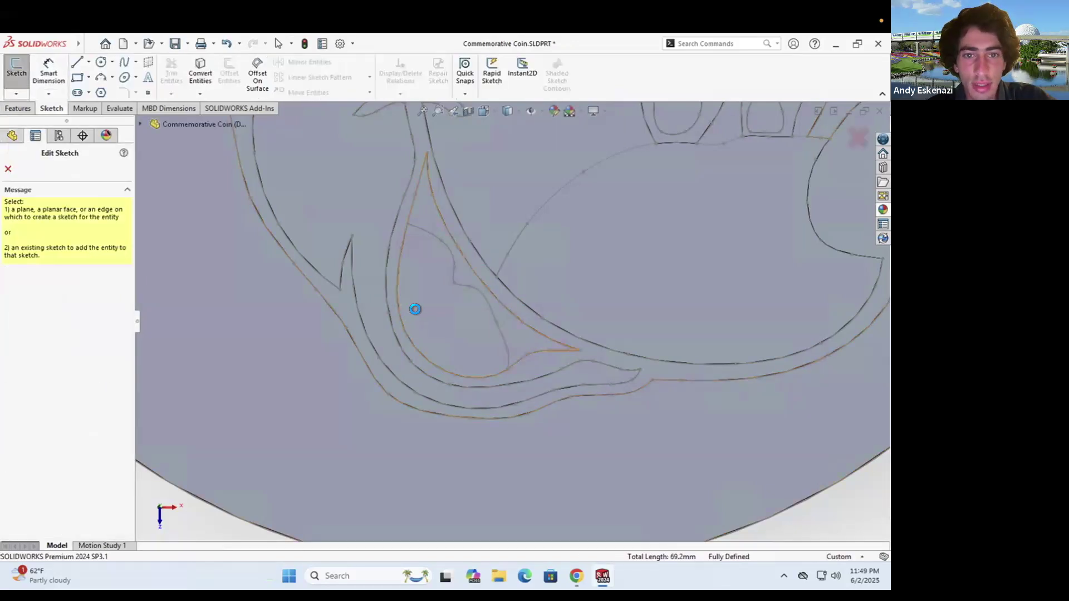
click(442, 332)
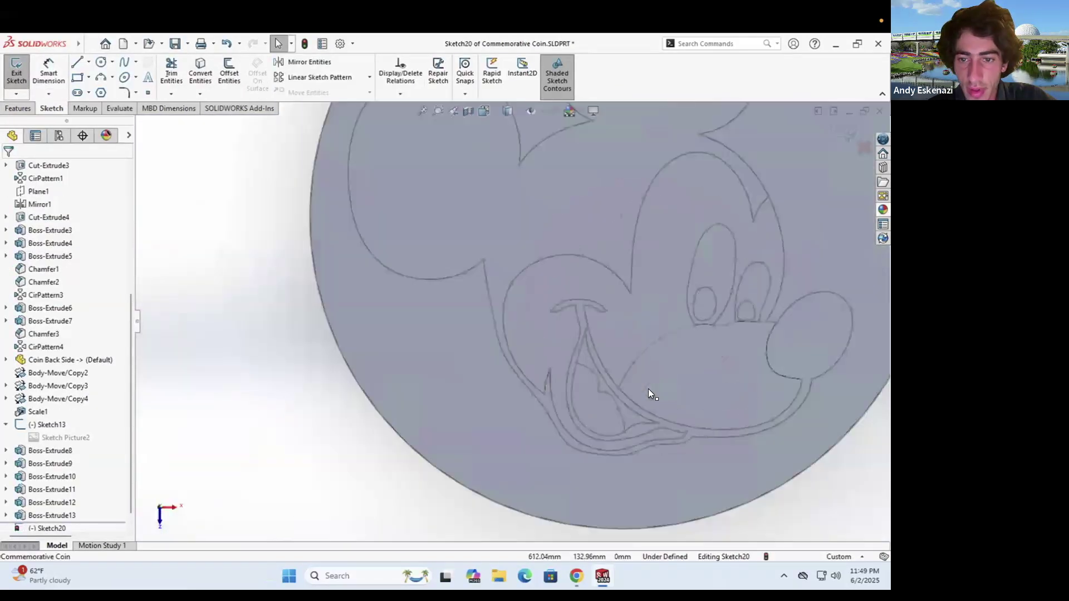
click(202, 69)
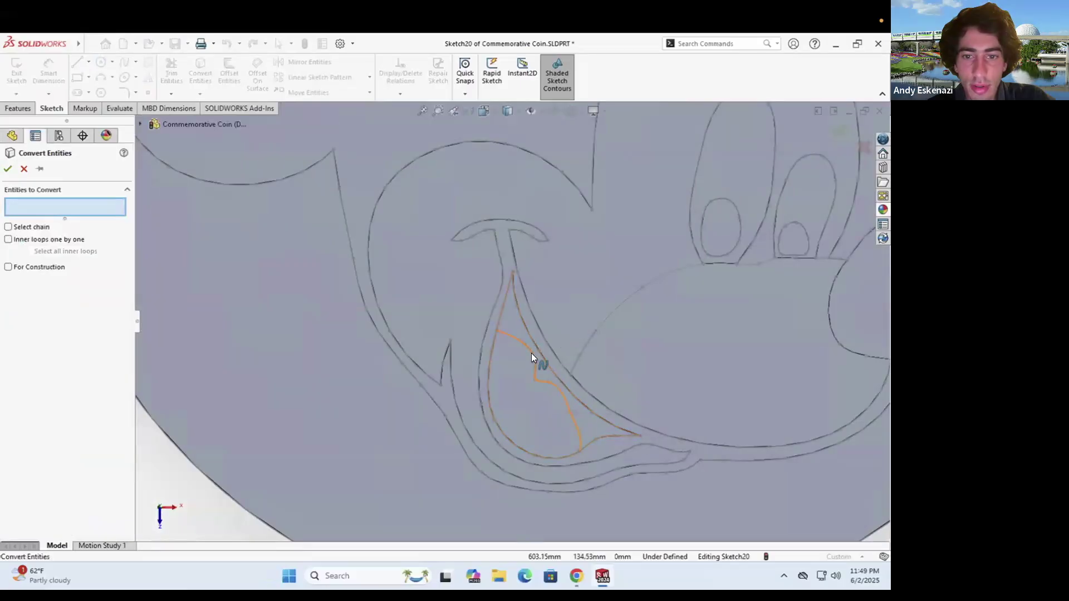
click(496, 348)
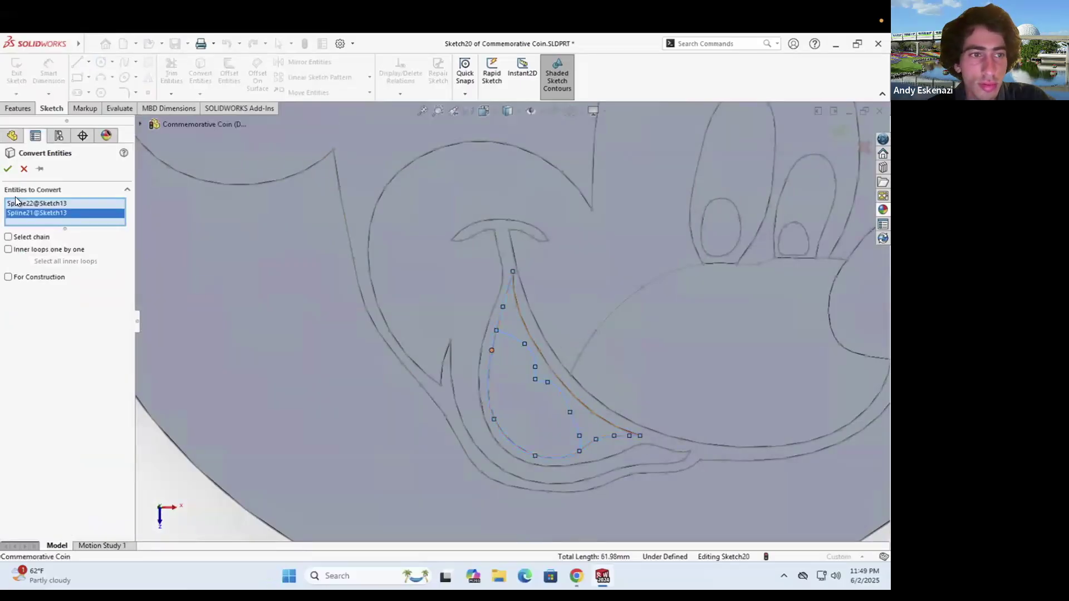
click(7, 169)
Trim the mouth spline beyond both ends of the tongue curve and extrude the closed tongue profile 0.1 mm
click(172, 70)
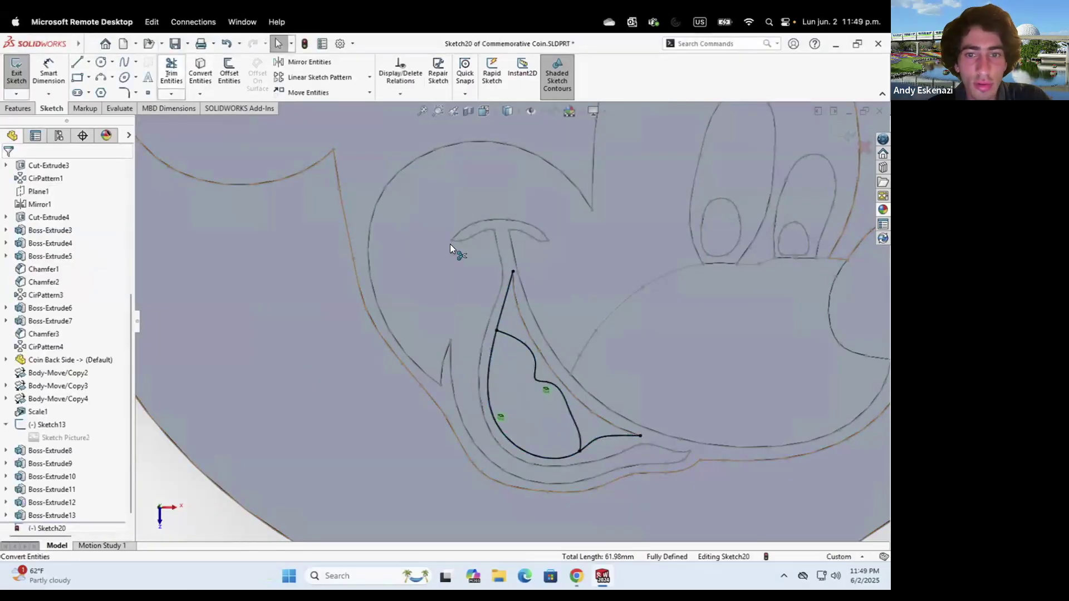
click(504, 291)
click(616, 436)
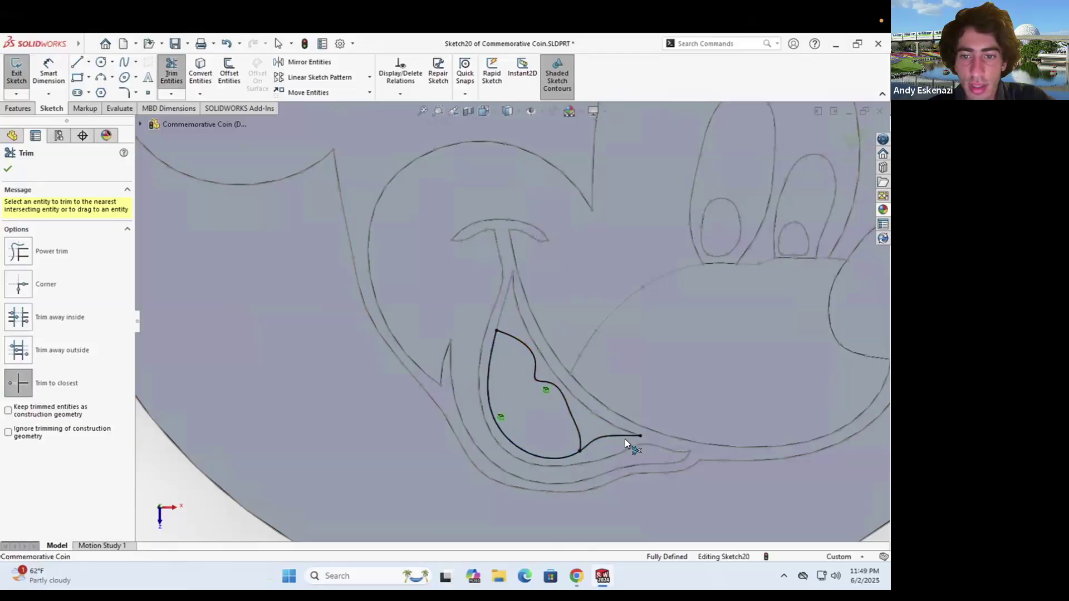
click(17, 108)
click(22, 72)
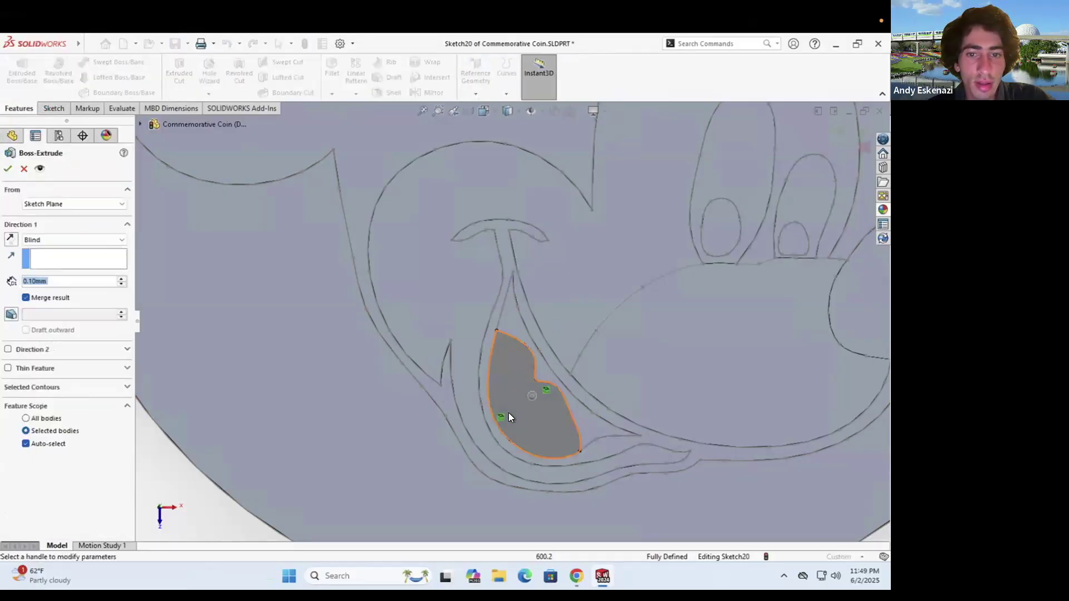
click(9, 170)
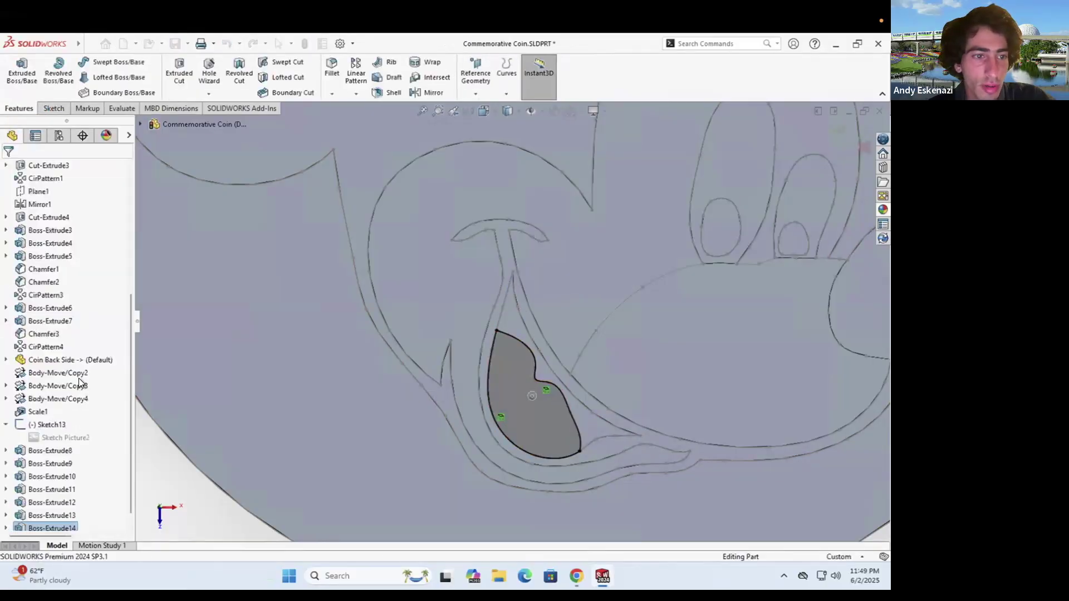
Hide the traced outline Sketch13 and save the coin part
right_click(45, 426)
click(56, 326)
scroll(356, 314, up, 5)
scroll(616, 303, up, 4)
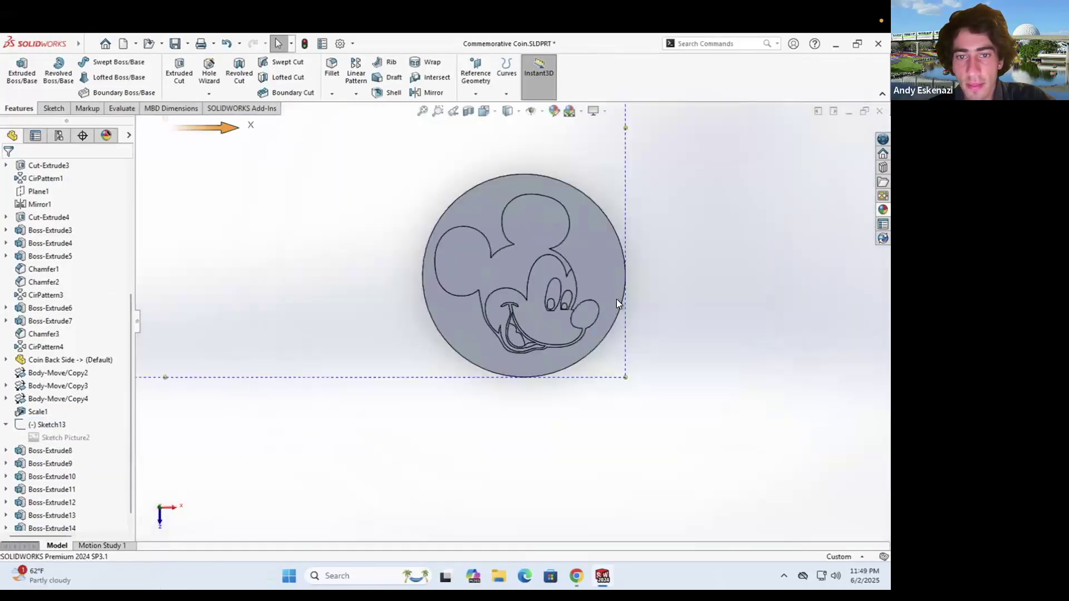
scroll(610, 275, down, 2)
scroll(555, 329, down, 3)
scroll(555, 330, up, 3)
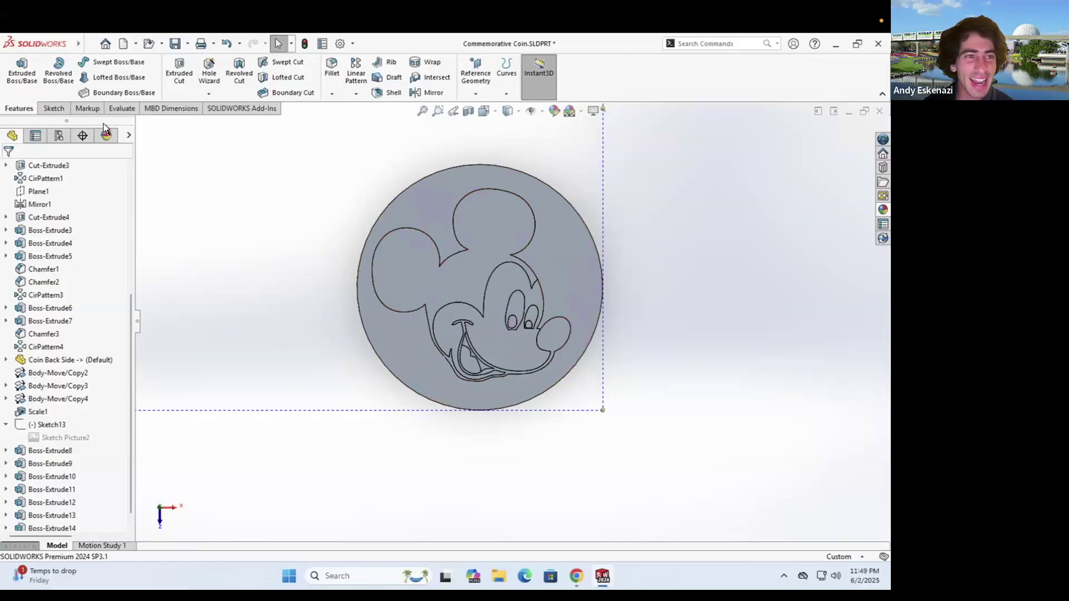
click(175, 43)
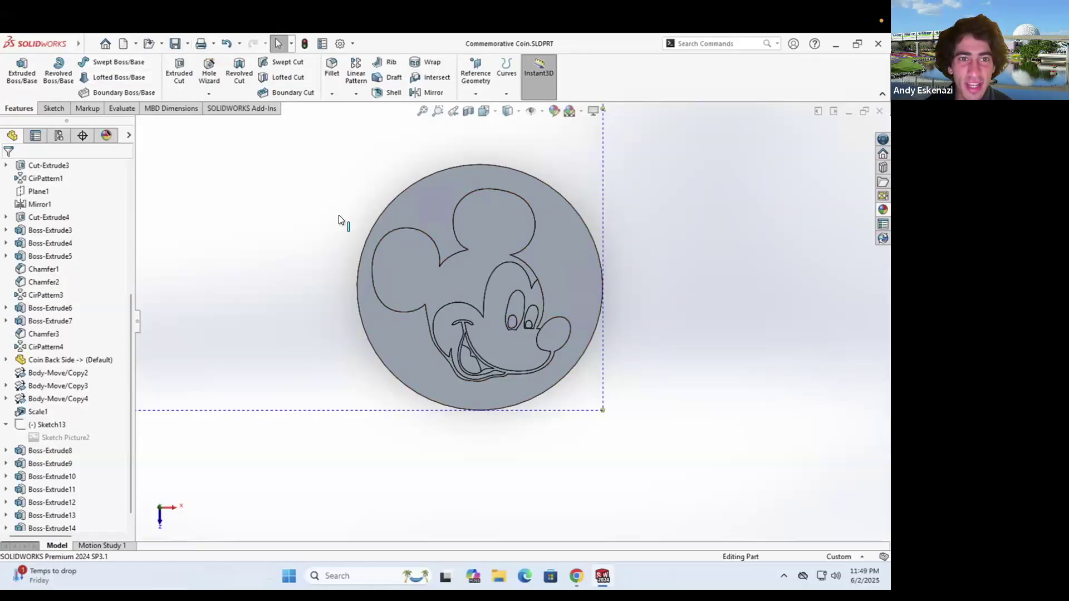
Move the Mickey disc body onto the coin with a Concentric mate between its outer edge and the coin's inner ring edge
scroll(497, 295, up, 5)
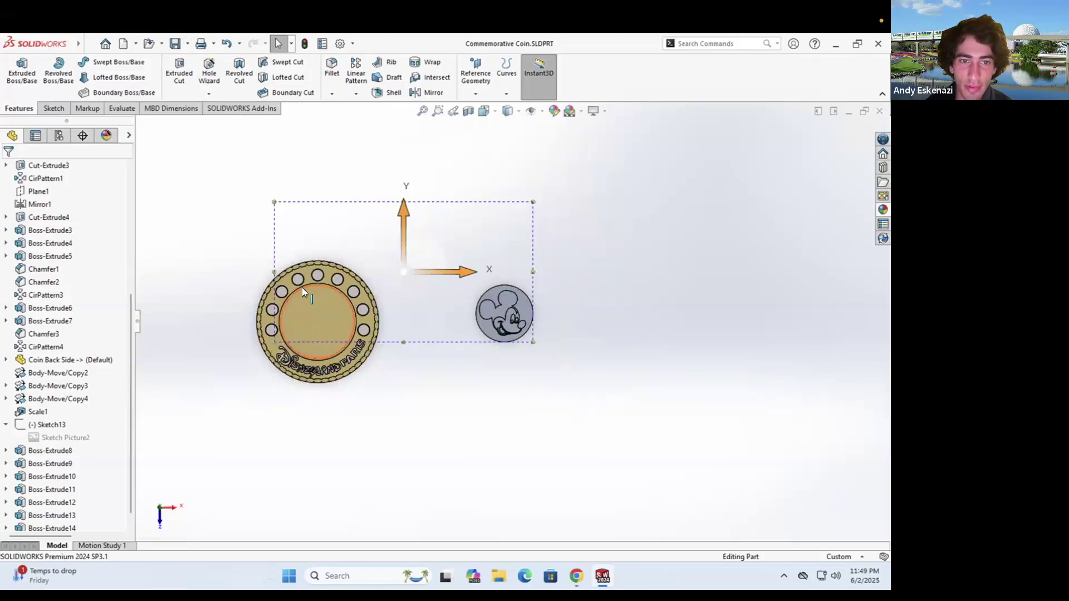
key(f)
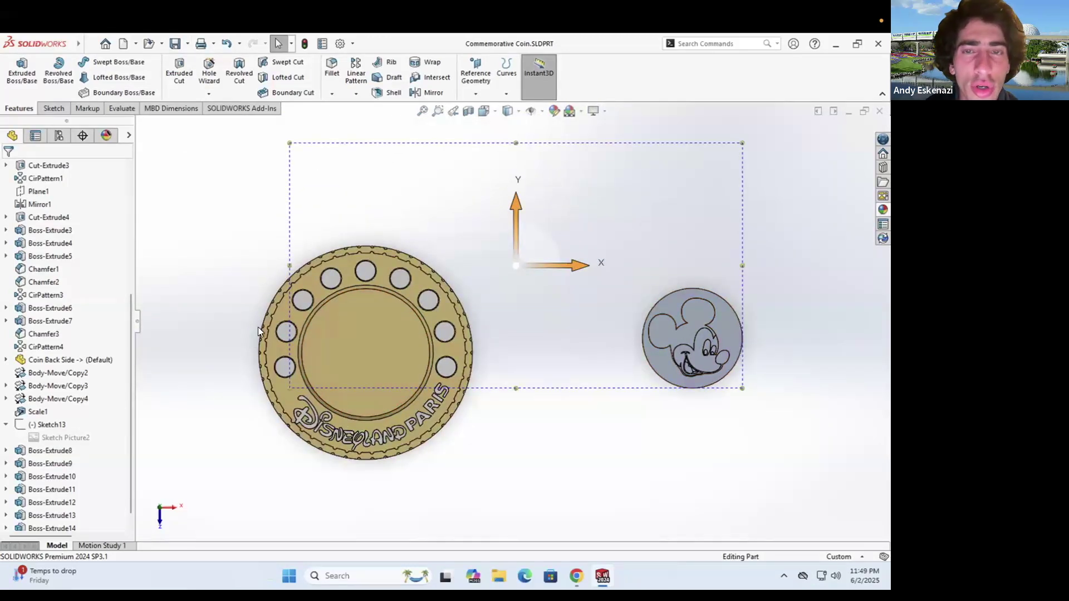
mouse_move(92, 47)
click(133, 44)
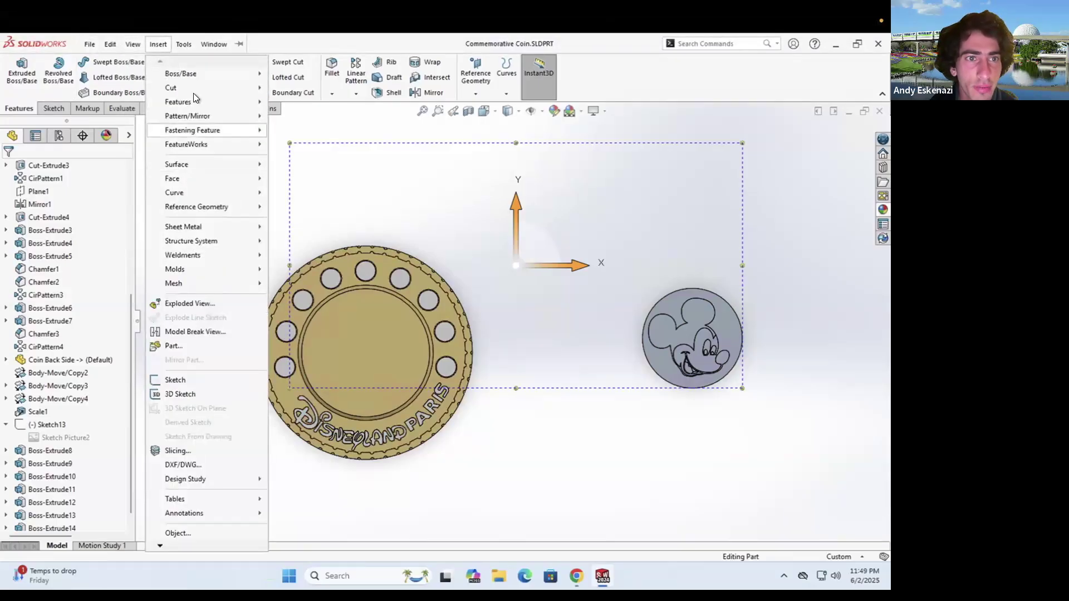
mouse_move(192, 98)
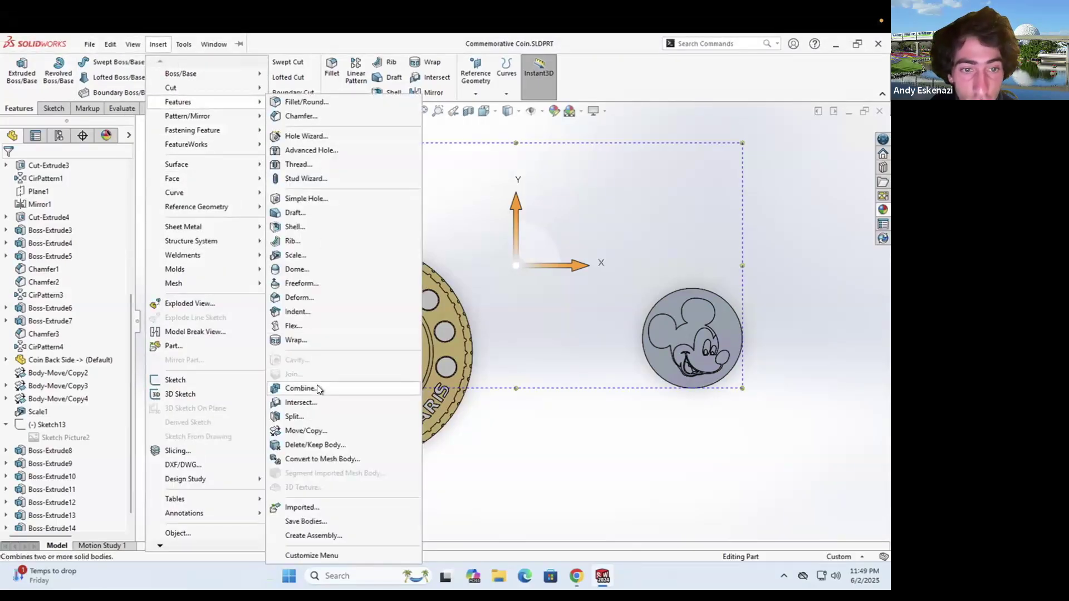
click(318, 426)
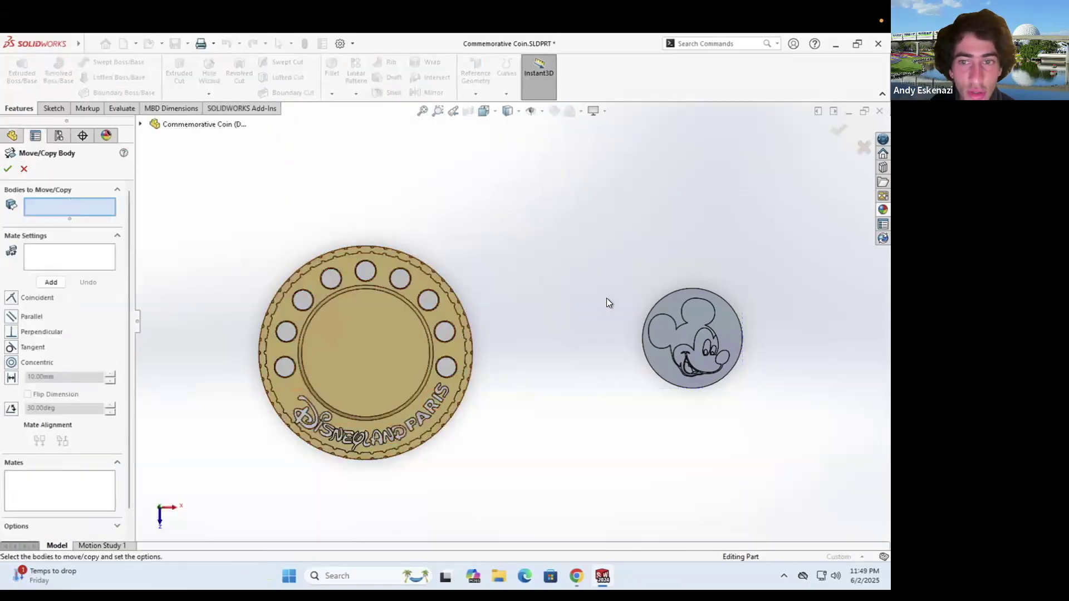
click(686, 301)
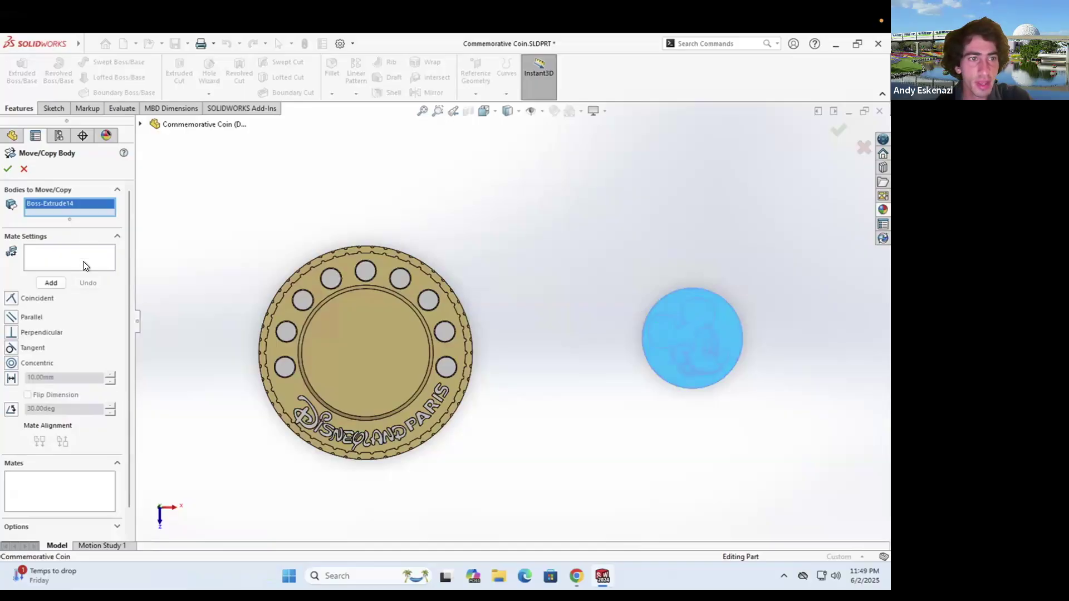
mouse_move(673, 348)
middle_down()
mouse_move(747, 372)
mouse_move(656, 365)
mouse_move(665, 354)
middle_up()
click(60, 251)
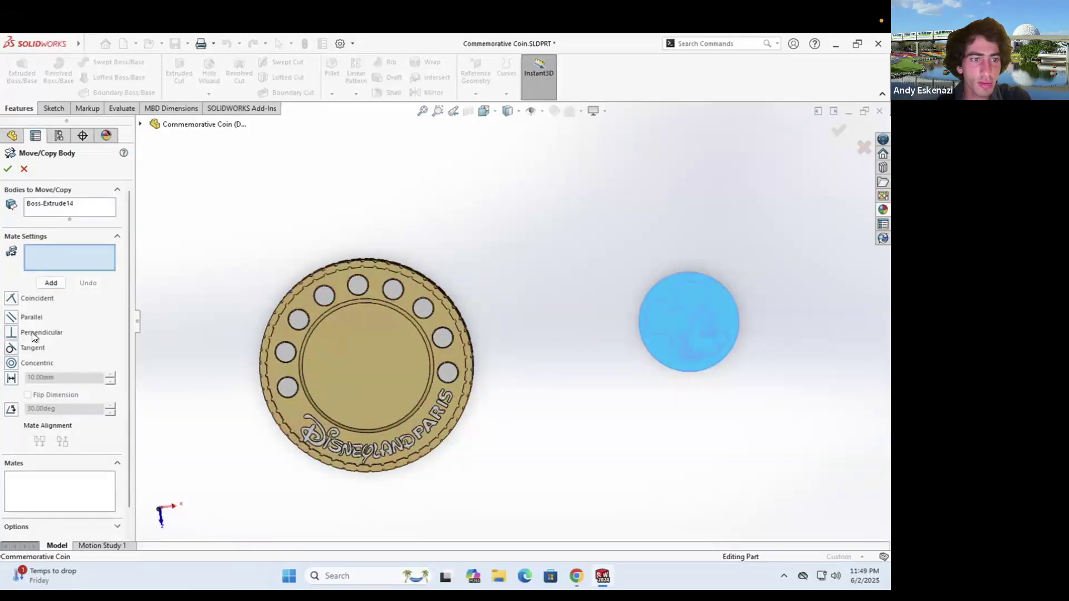
click(17, 362)
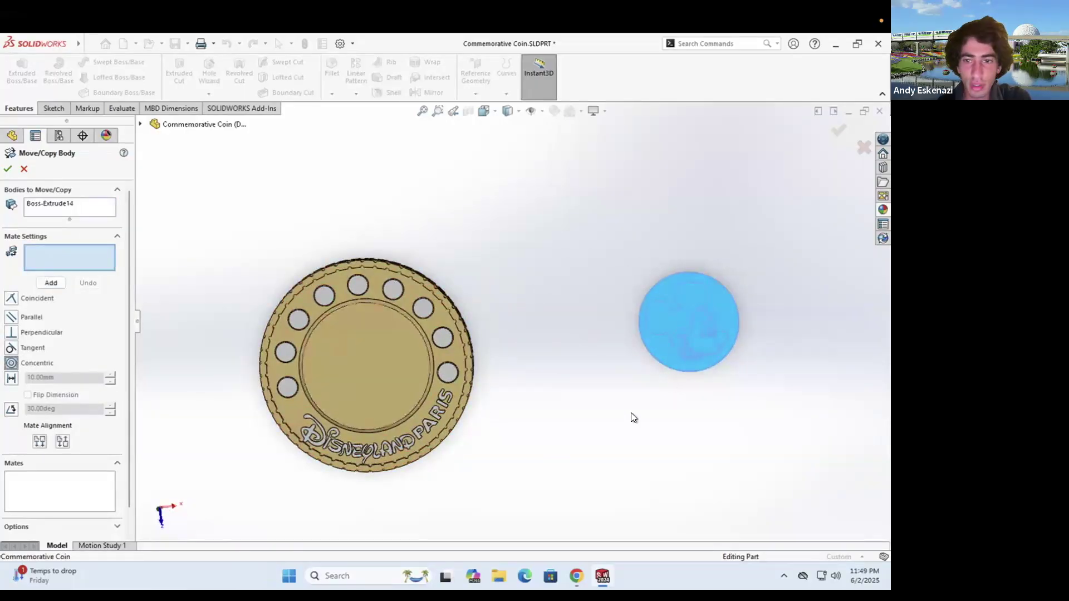
click(666, 369)
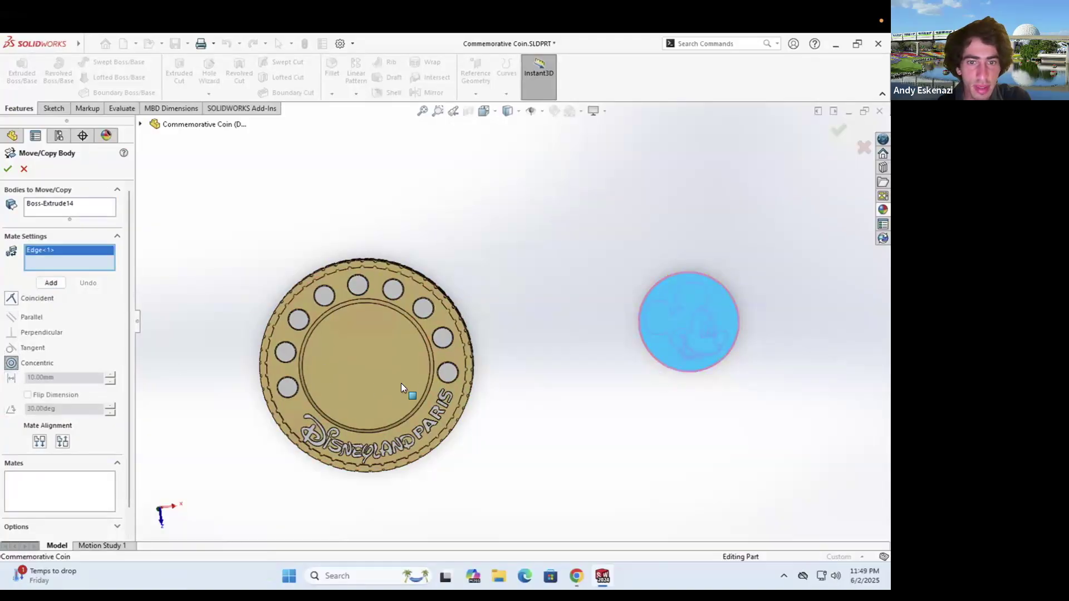
click(425, 384)
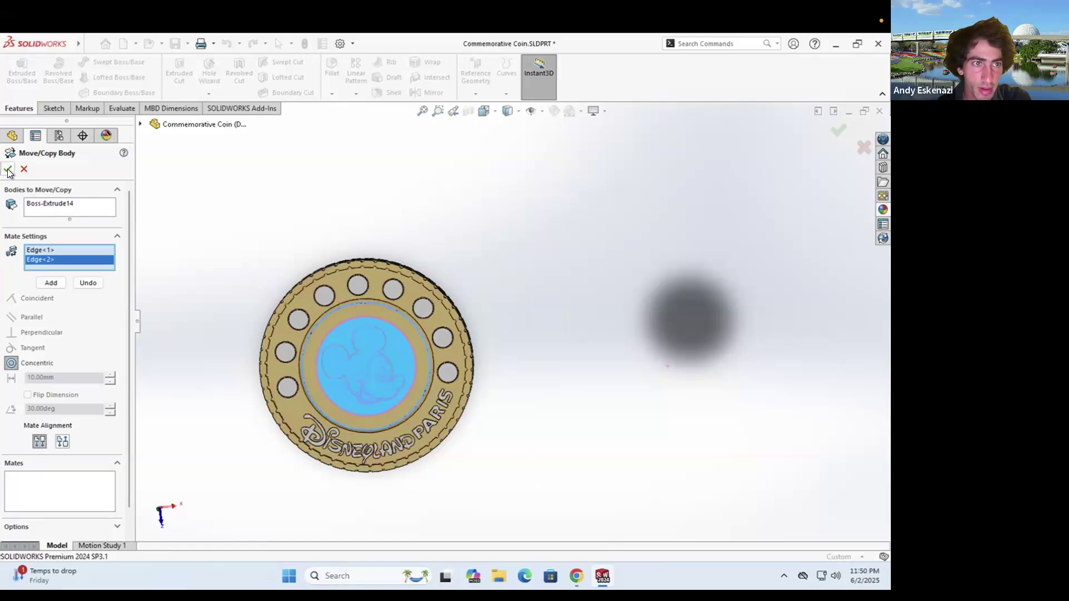
click(51, 283)
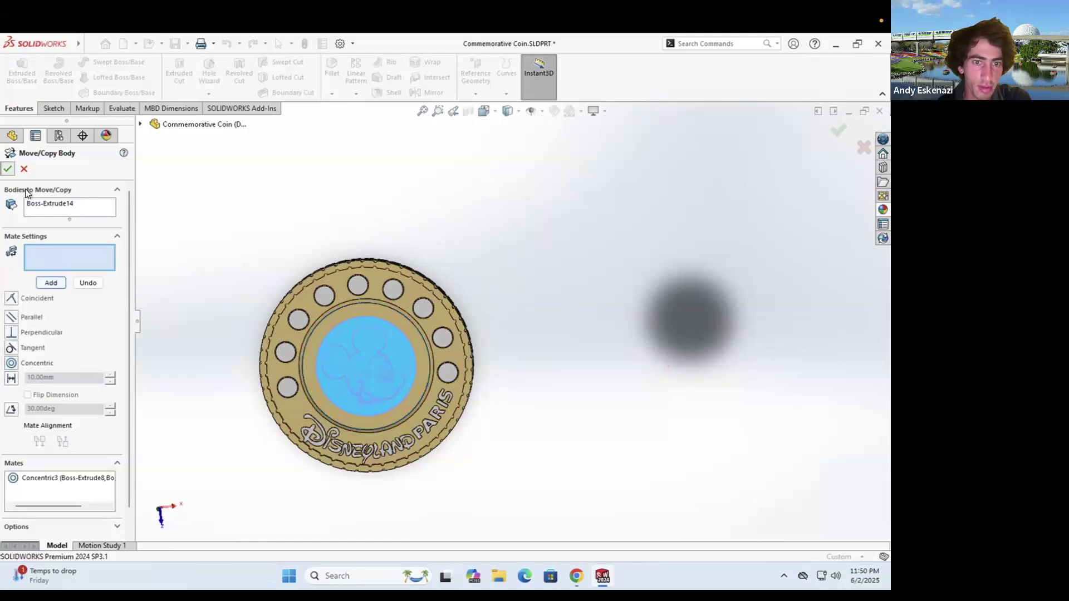
click(8, 168)
Examine how the centred Mickey disc sits inside the coin's inner ring
middle_drag(362, 390, 412, 385)
scroll(351, 371, down, 5)
scroll(356, 345, down, 4)
scroll(480, 283, up, 5)
scroll(480, 279, up, 4)
middle_drag(493, 286, 548, 351)
scroll(565, 328, down, 1)
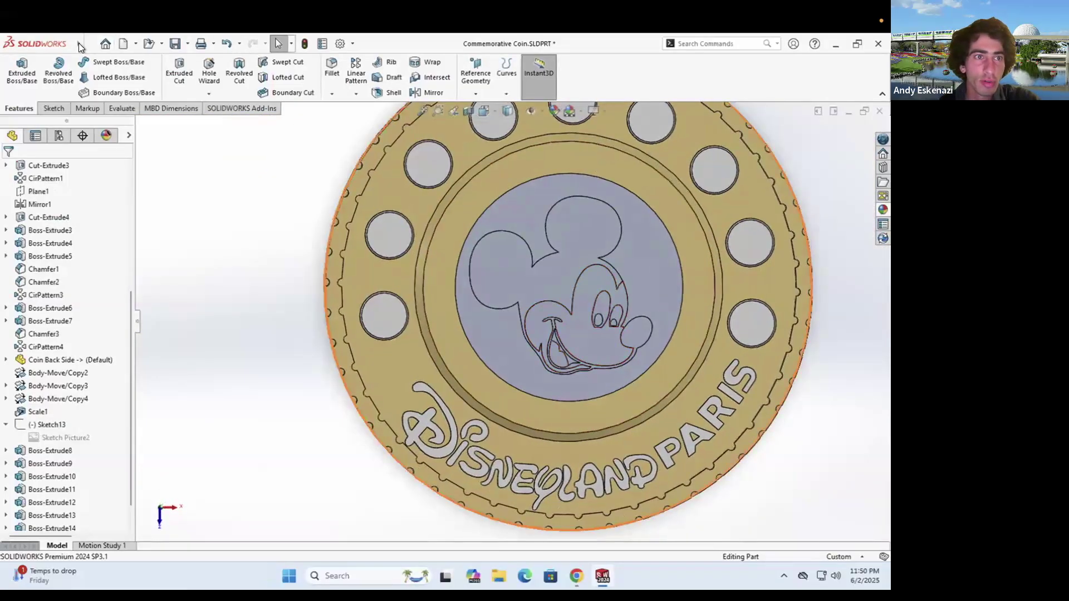
mouse_move(79, 43)
click(158, 45)
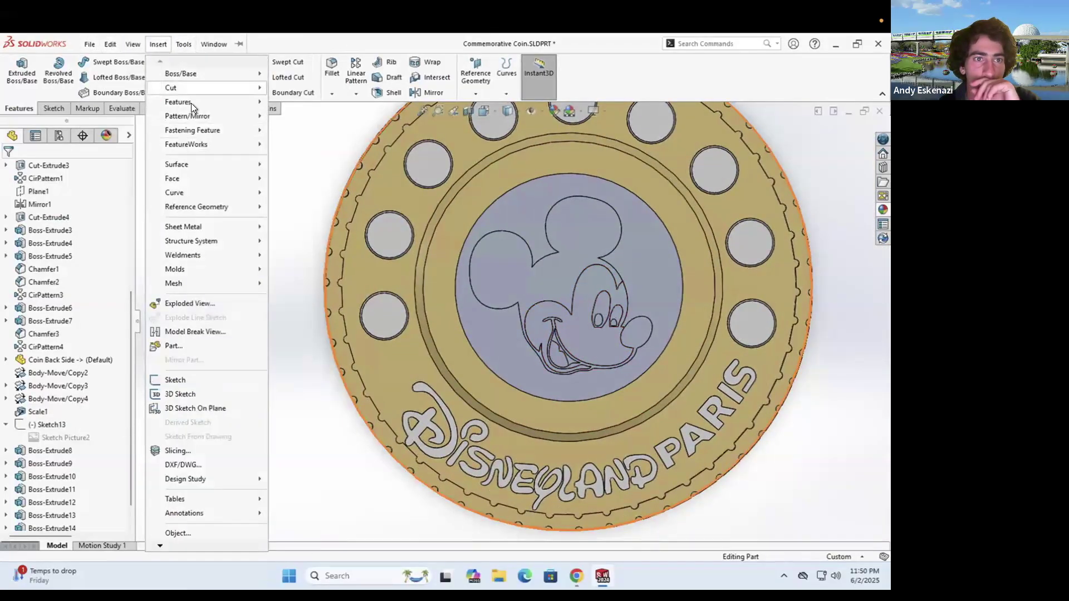
mouse_move(191, 103)
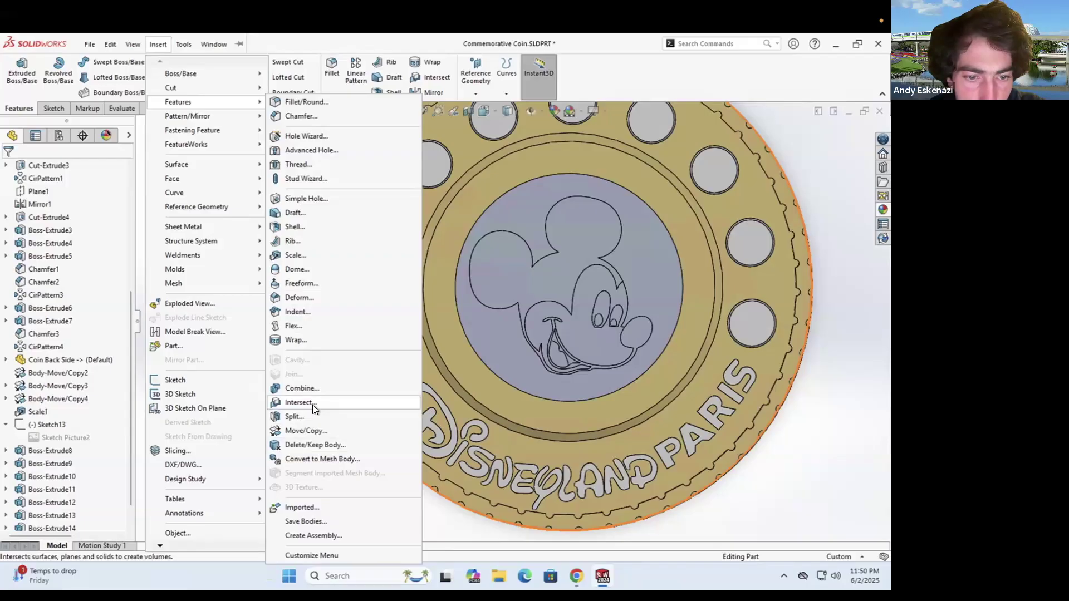
click(295, 255)
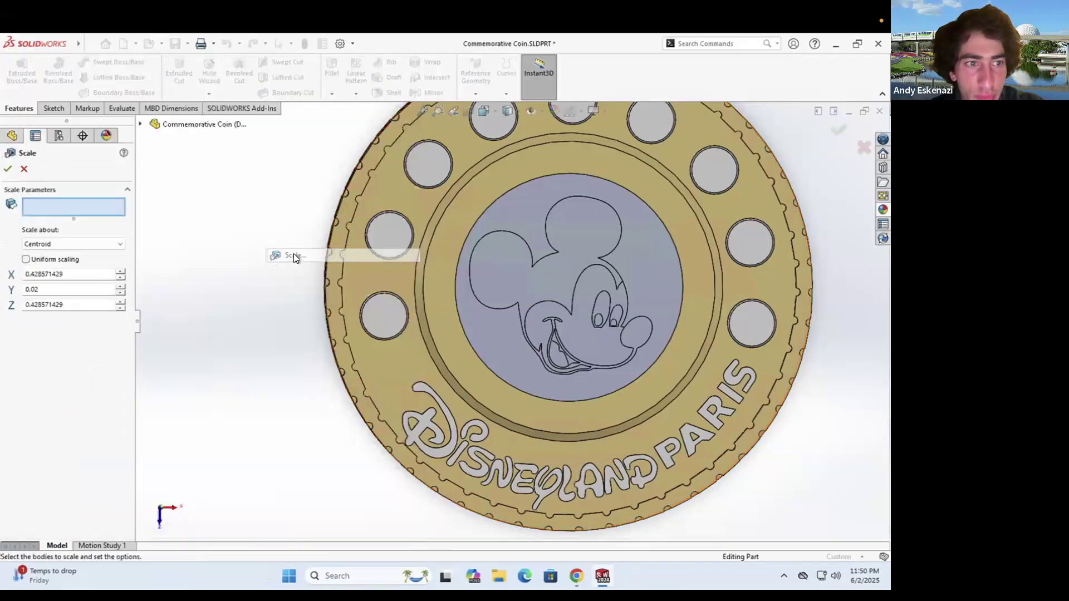
click(531, 223)
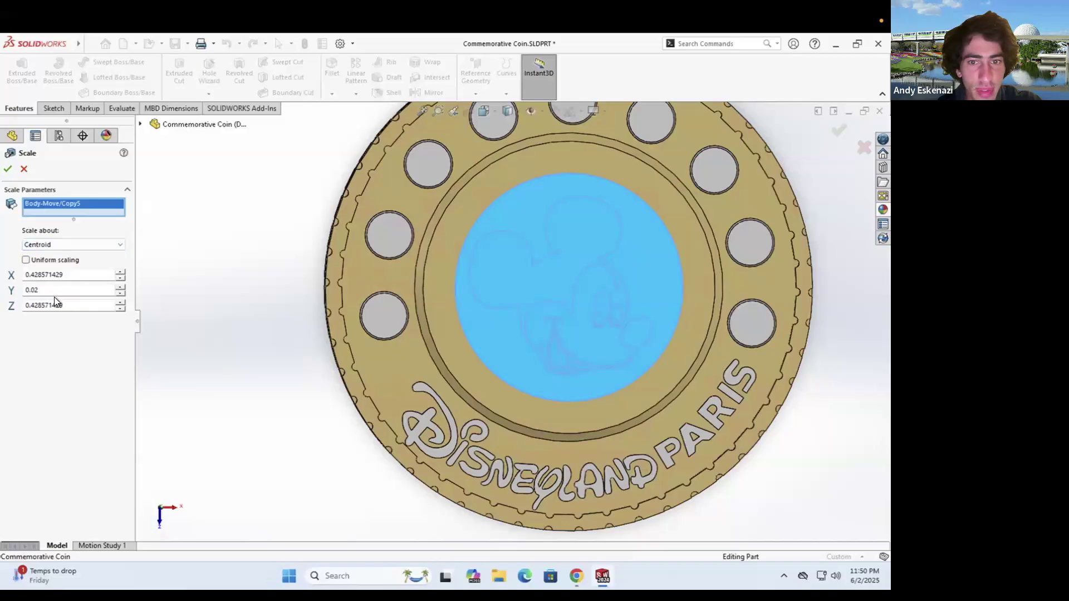
key(Return)
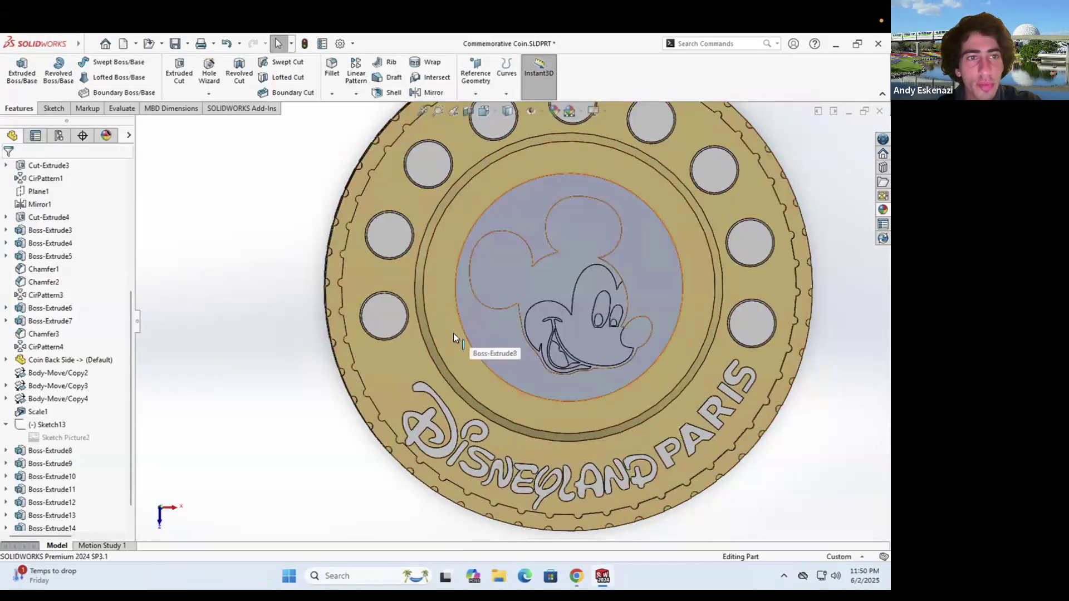
Try to measure the outer circular edge of the Mickey disc
click(111, 109)
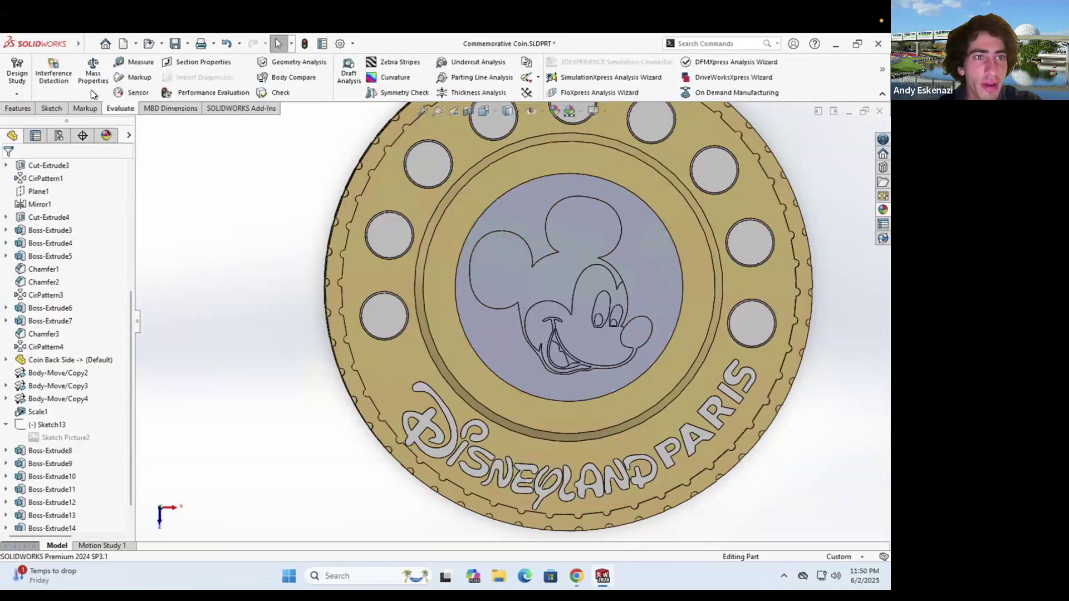
click(134, 62)
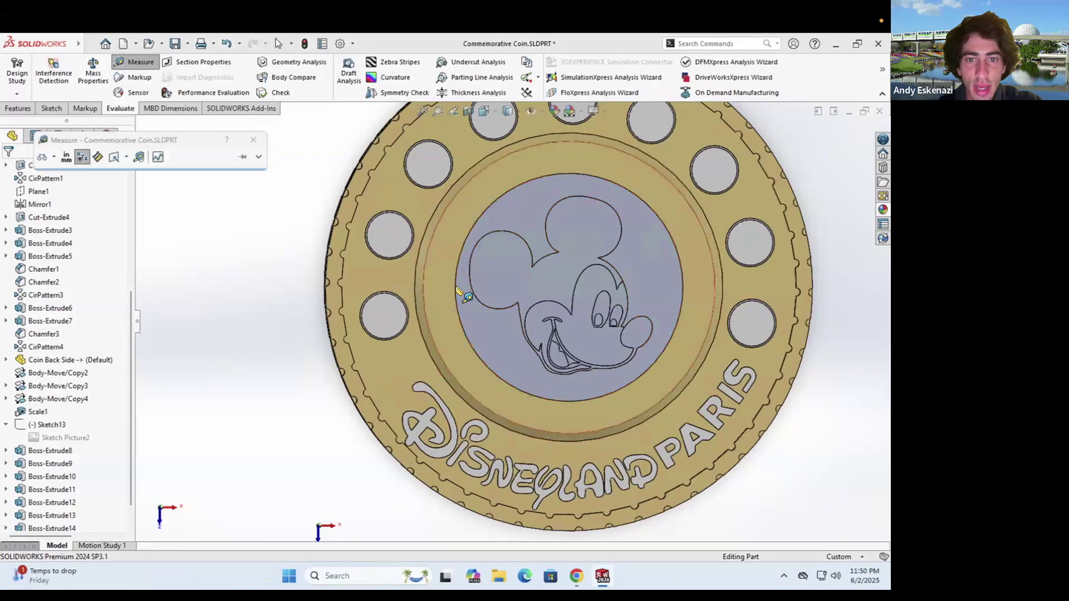
click(459, 290)
key(Escape)
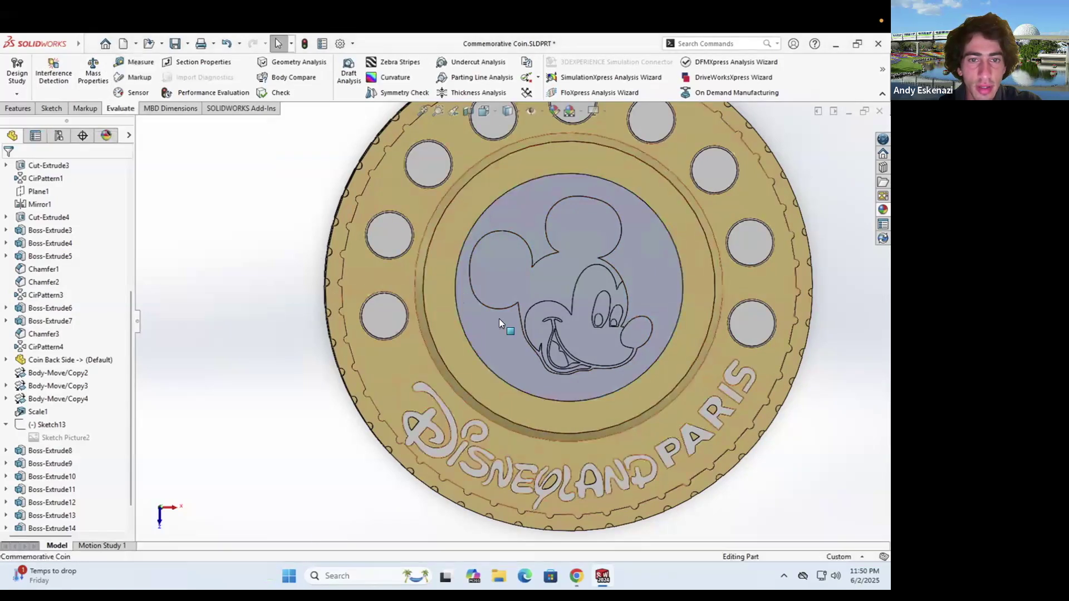
Edit the traced outline Sketch13 and set the diameter of the circle around the Mickey face to 140 mm
scroll(55, 469, down, 1)
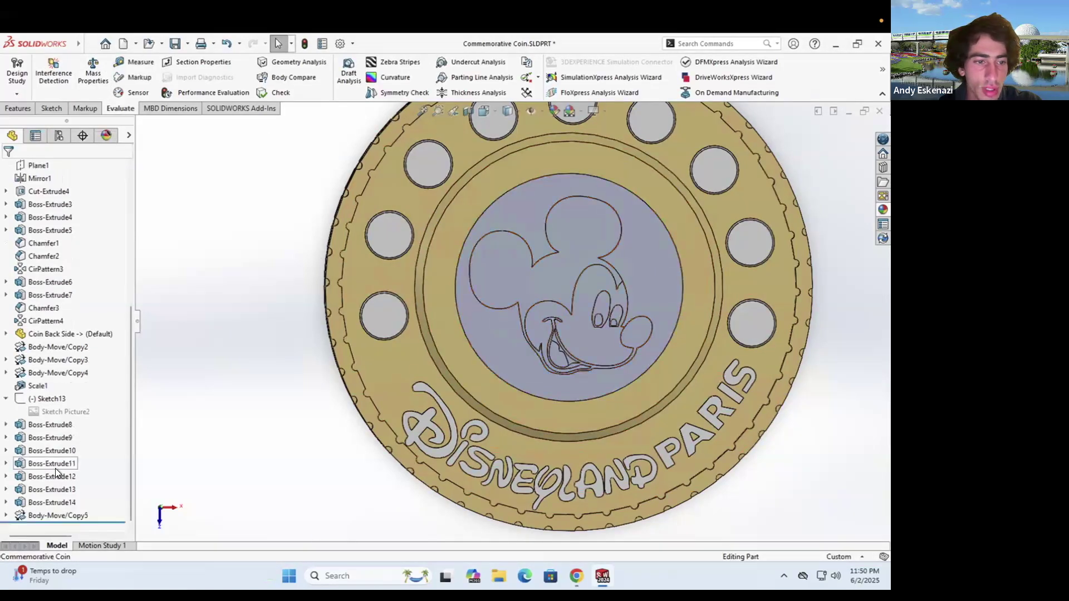
right_click(29, 398)
click(44, 303)
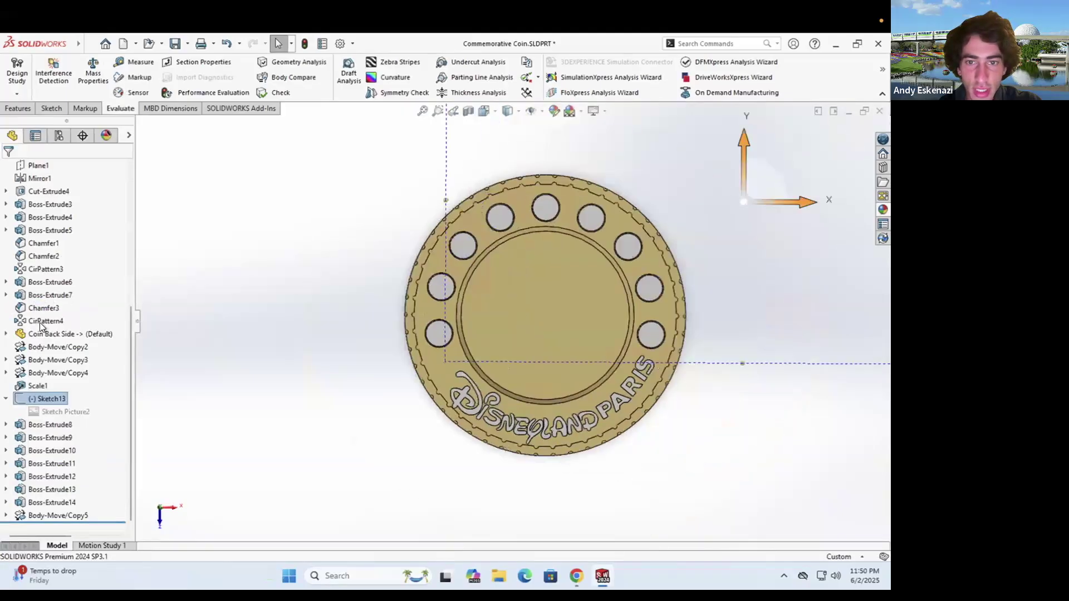
scroll(613, 347, down, 4)
double_click(525, 367)
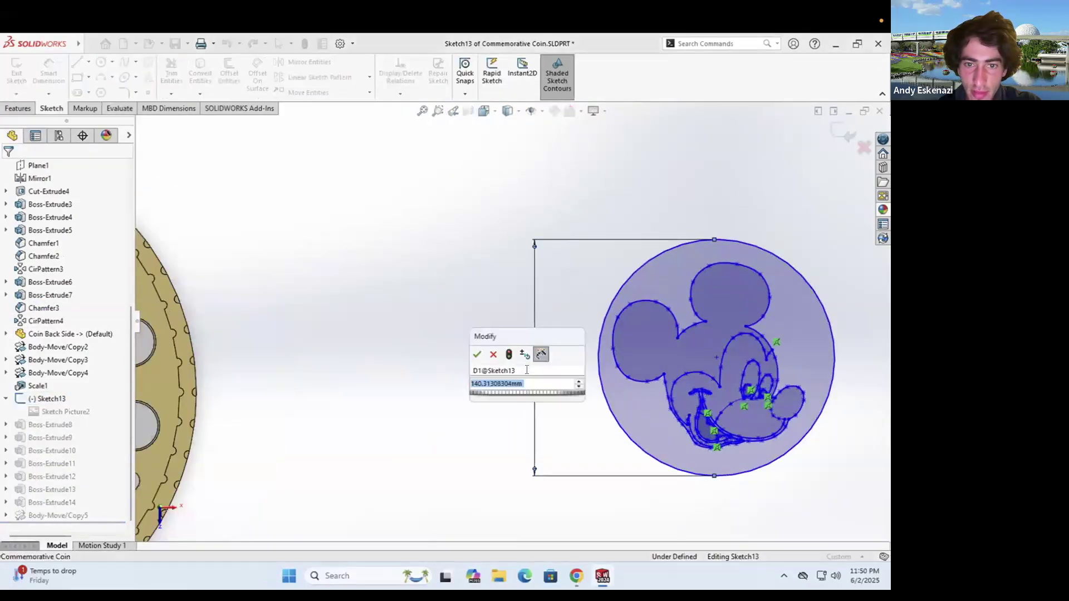
text(140)
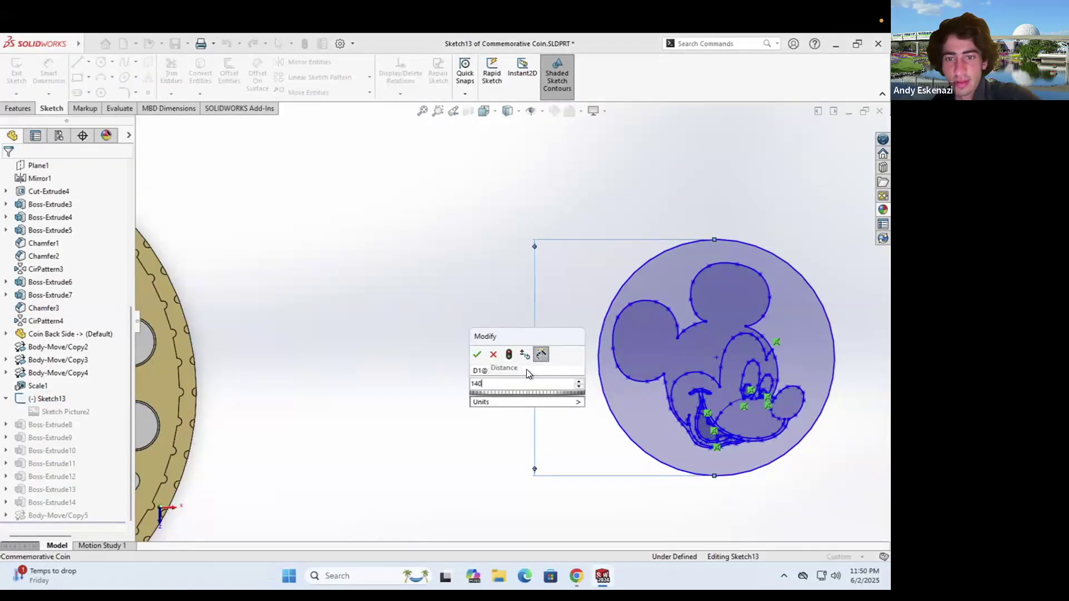
key(Return)
click(17, 73)
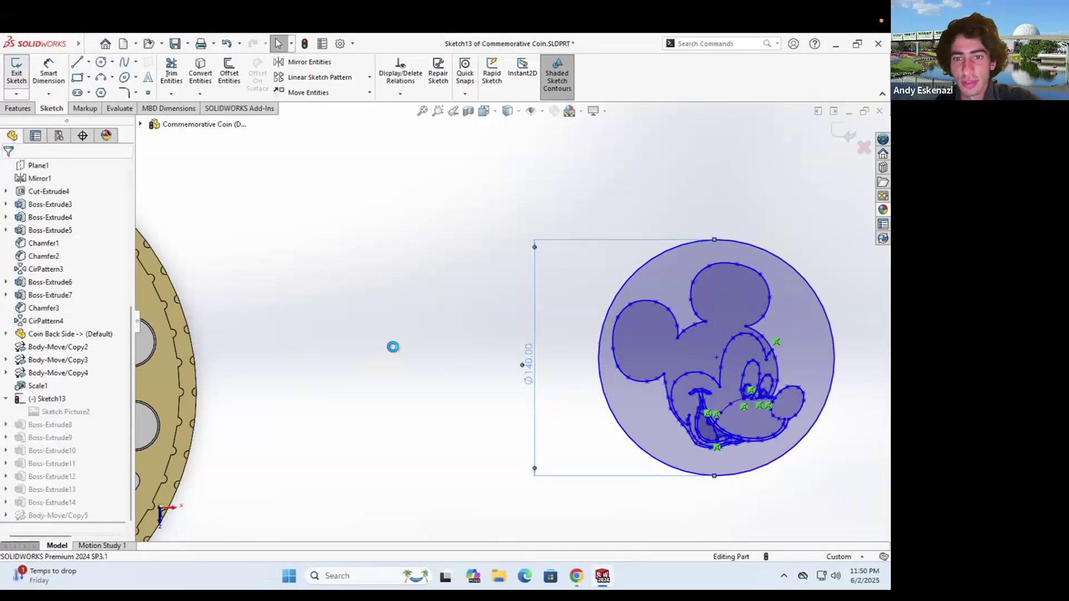
Scale the Mickey disc body about its centroid with uniform scaling by the ratio 180/140 to fill the coin's inner ring
scroll(235, 348, up, 5)
scroll(235, 348, down, 3)
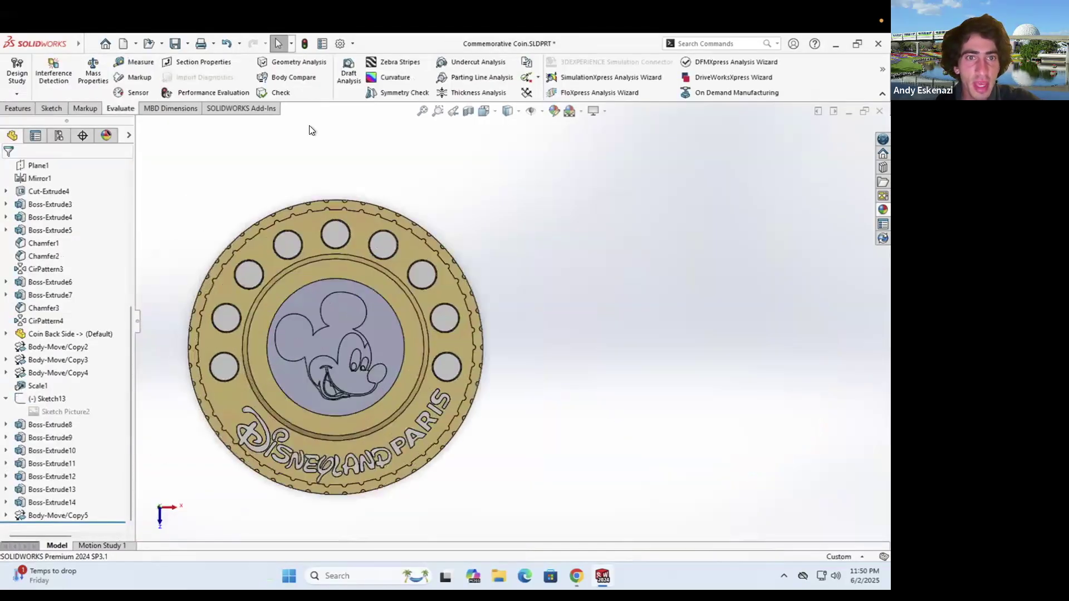
mouse_move(72, 38)
click(133, 44)
mouse_move(155, 46)
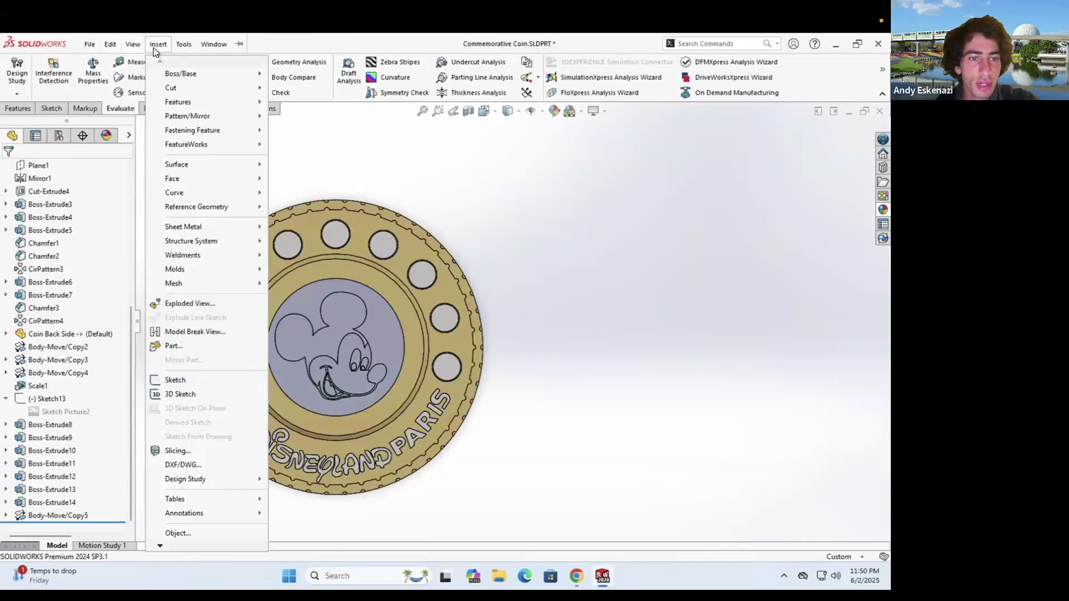
mouse_move(196, 102)
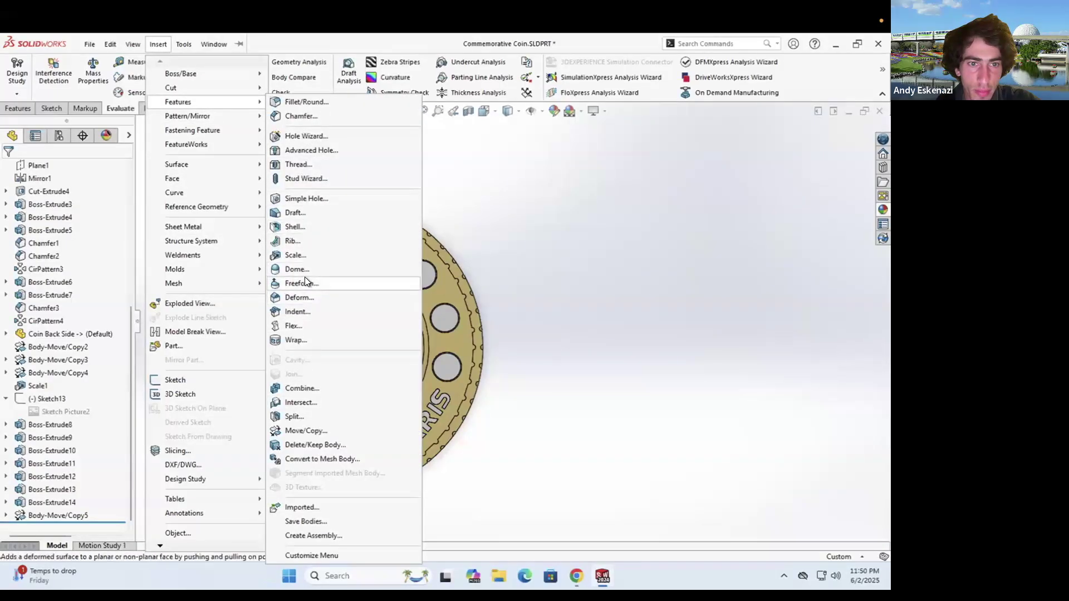
click(296, 254)
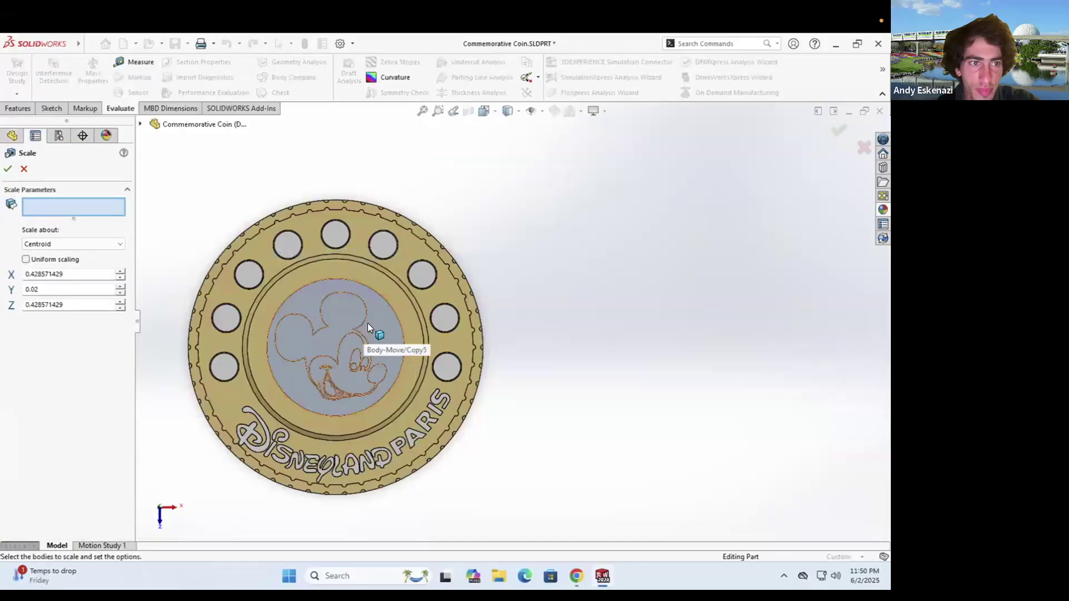
click(367, 324)
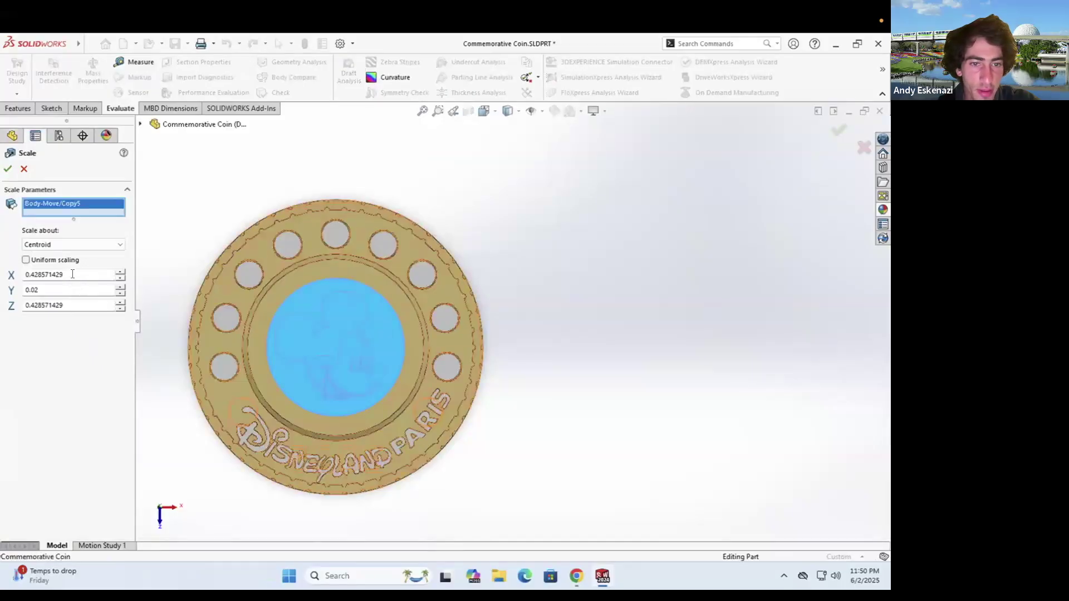
click(26, 259)
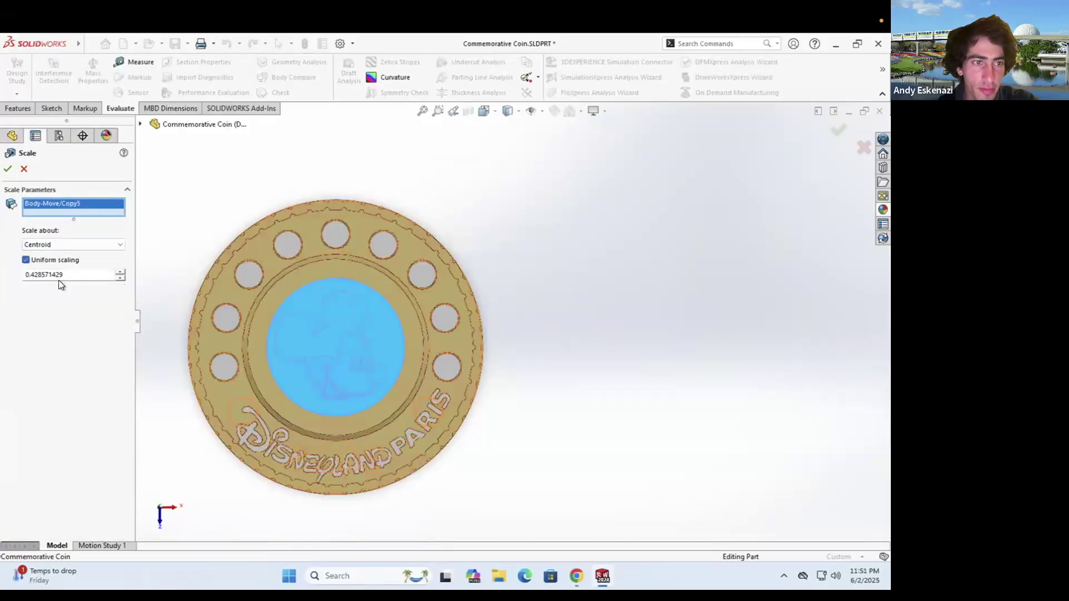
double_click(69, 274)
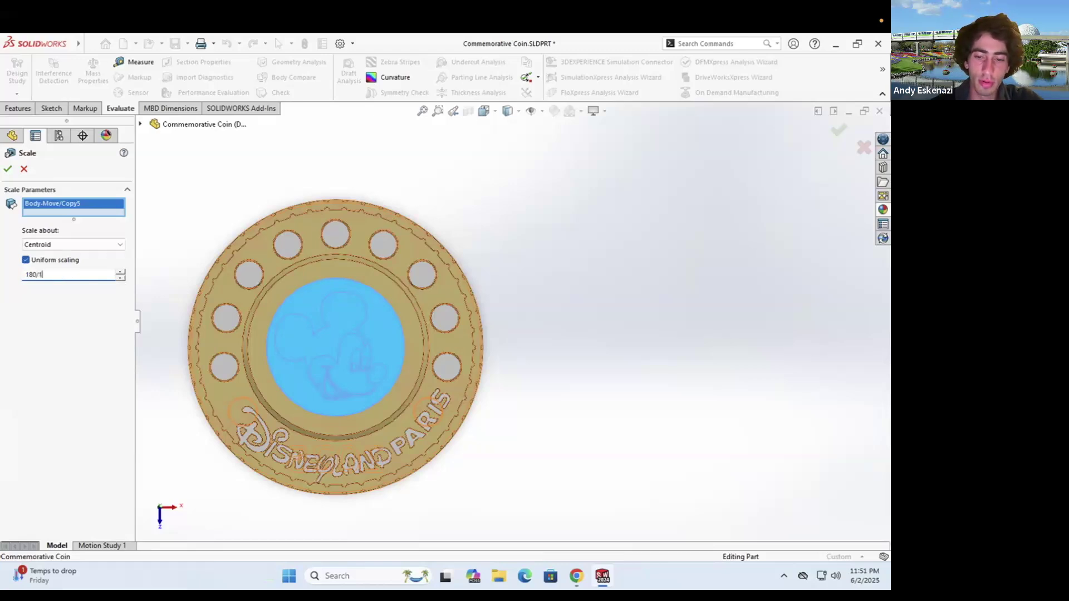
click(7, 168)
Apply the brushed brass metal appearance to the whole scaled Mickey disc body
middle_drag(329, 331, 291, 355)
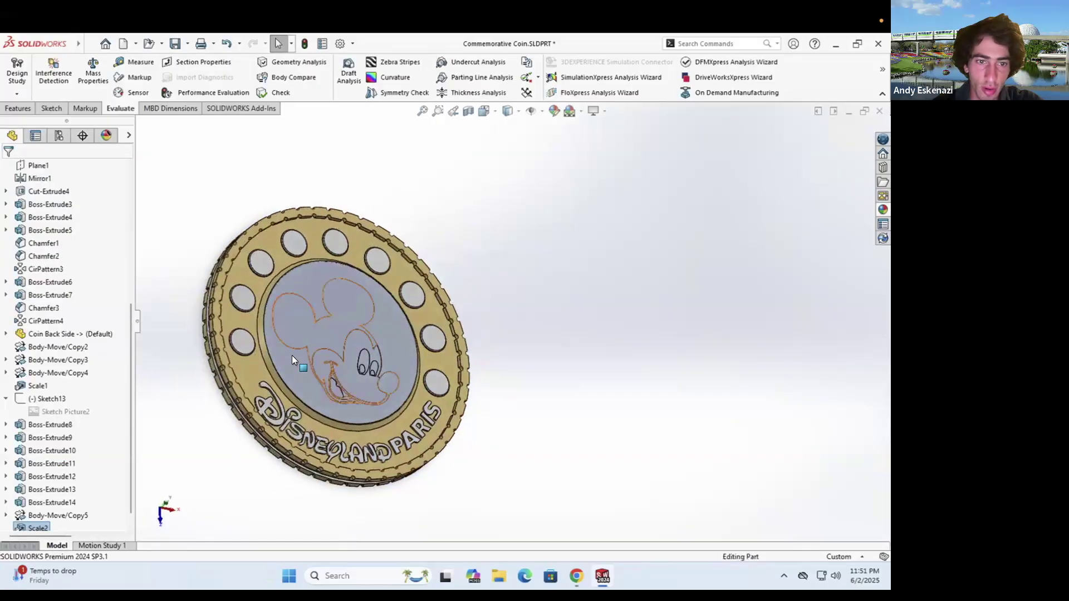
scroll(337, 333, down, 8)
scroll(434, 310, up, 8)
middle_drag(571, 330, 608, 296)
click(606, 296)
right_click(607, 296)
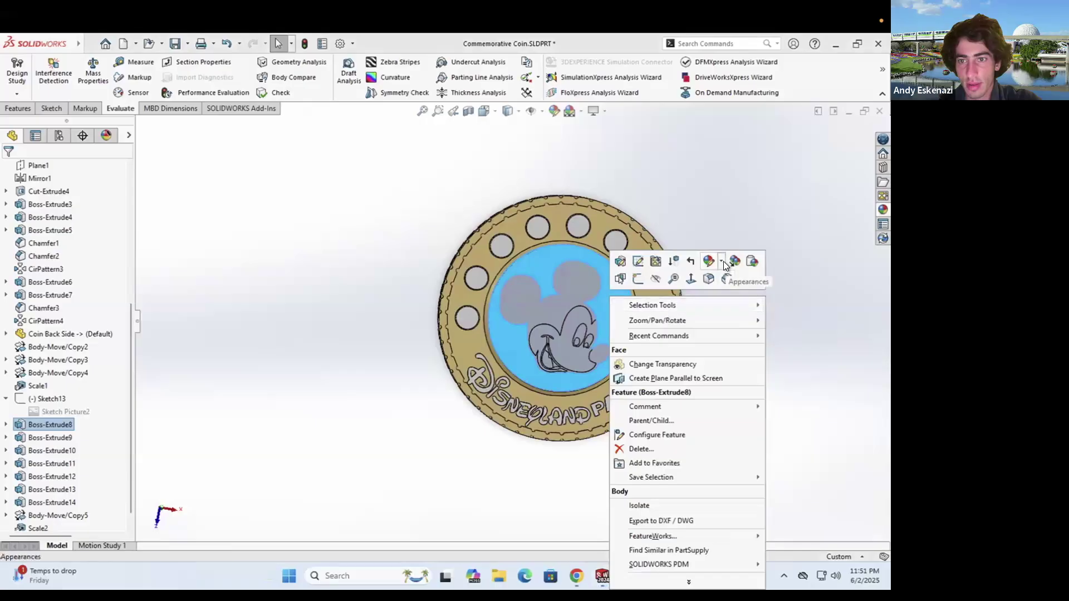
click(722, 262)
click(726, 315)
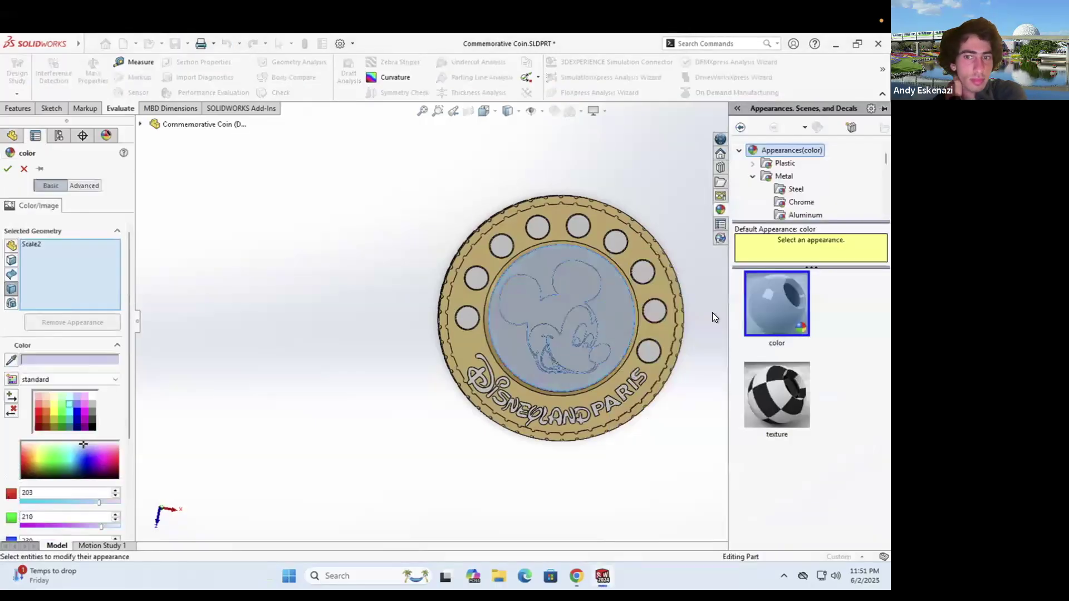
scroll(810, 212, down, 2)
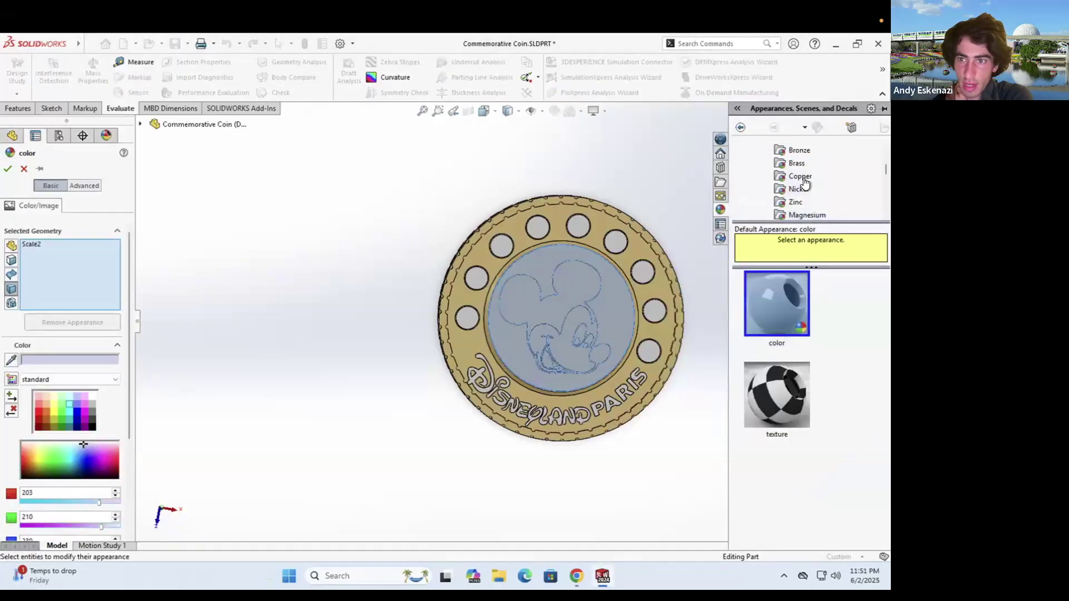
click(796, 163)
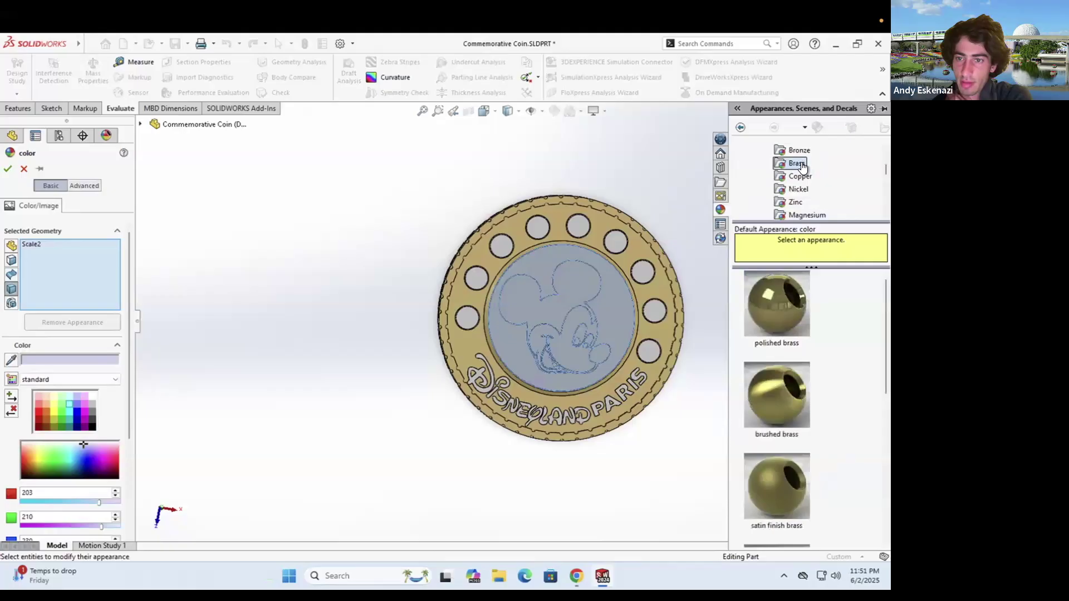
click(784, 395)
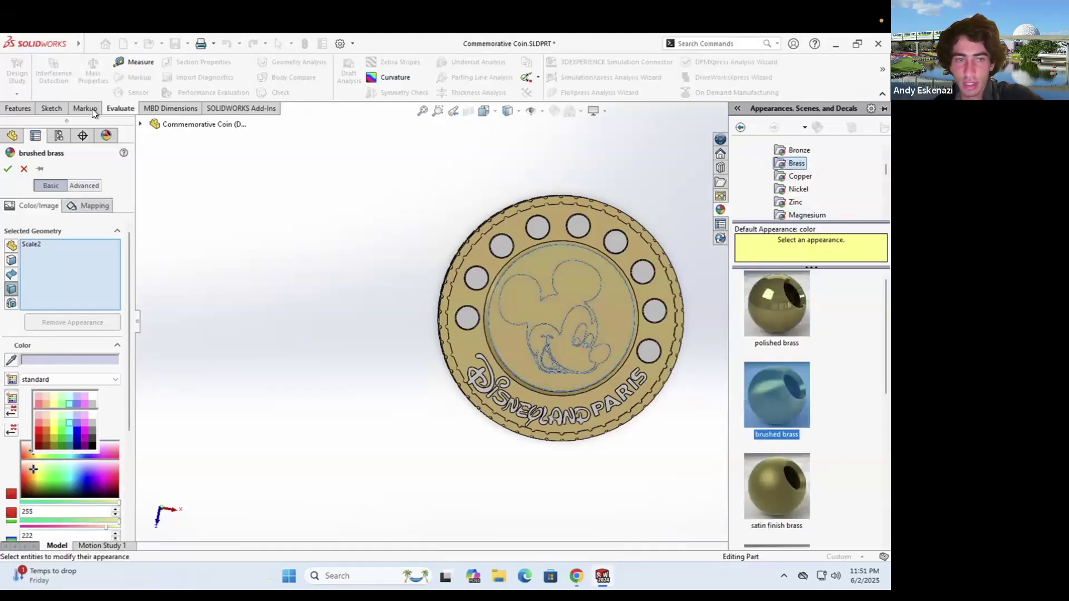
click(10, 169)
Apply the brushed chromium appearance to the large robe face of the sorcerer Mickey on the 2025 side
mouse_move(423, 317)
middle_down()
mouse_move(446, 302)
mouse_move(412, 322)
middle_up()
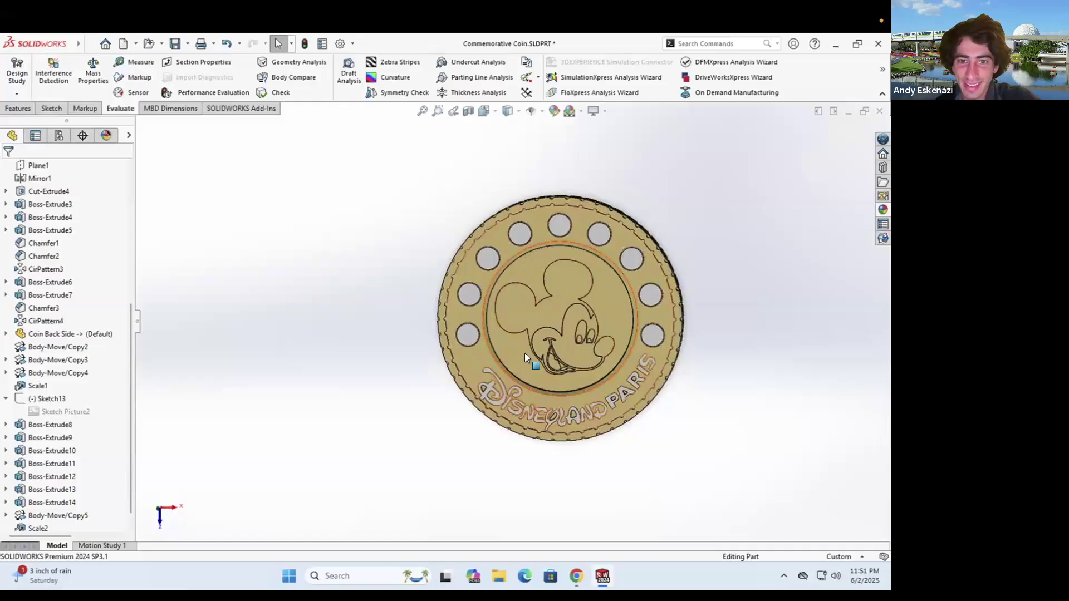
middle_drag(561, 300, 707, 329)
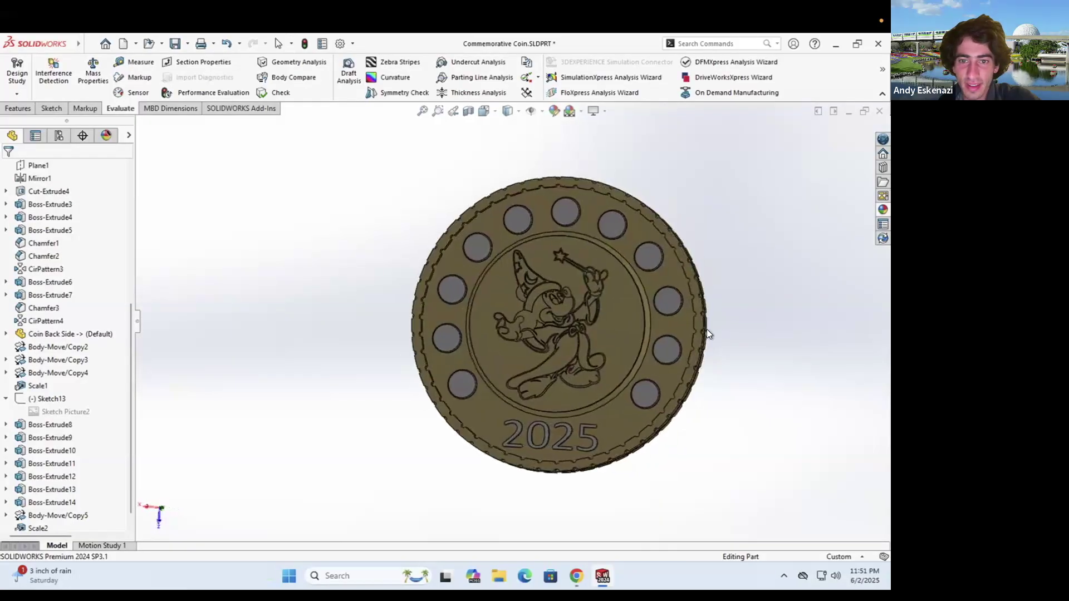
scroll(551, 297, down, 4)
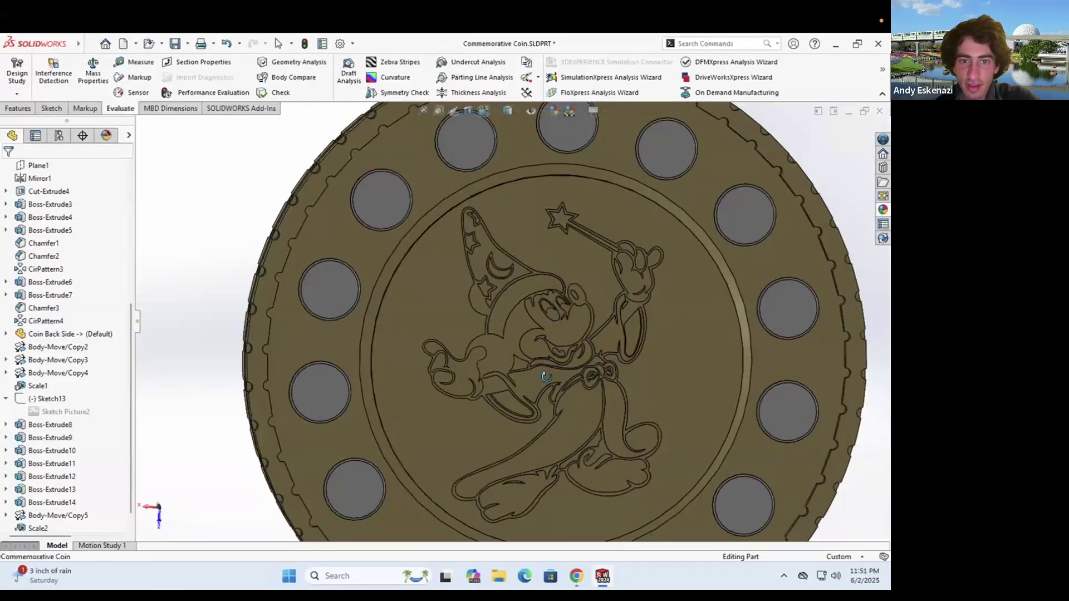
scroll(484, 301, up, 3)
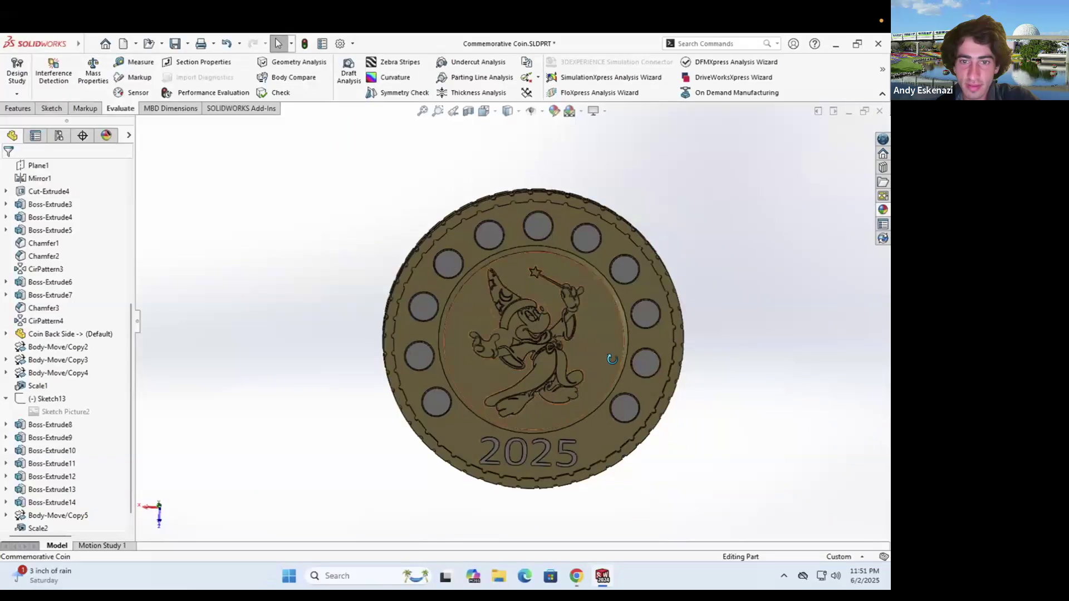
scroll(545, 339, down, 5)
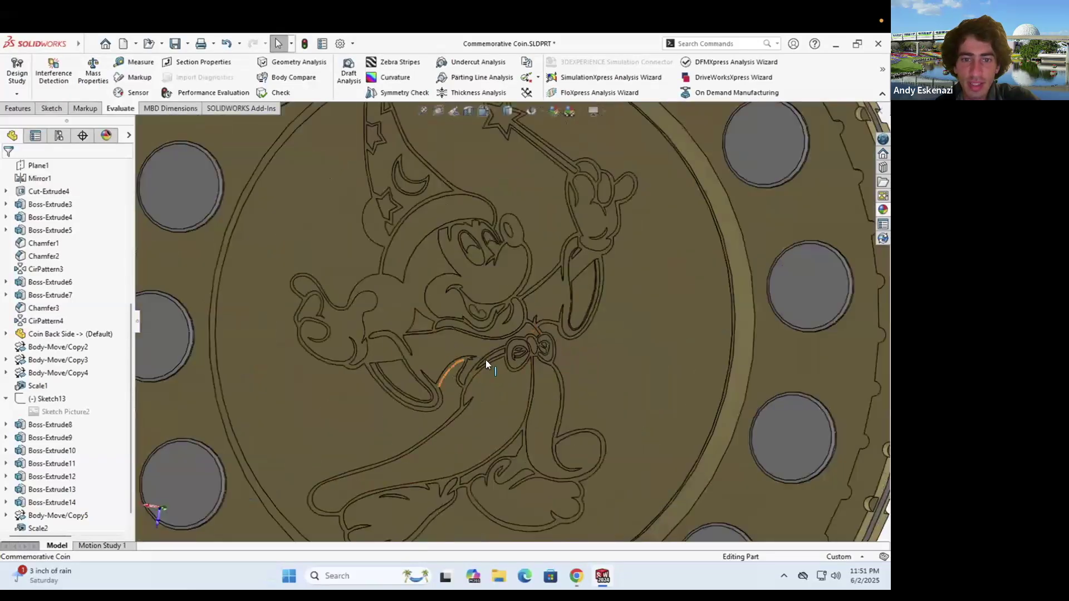
right_click(512, 383)
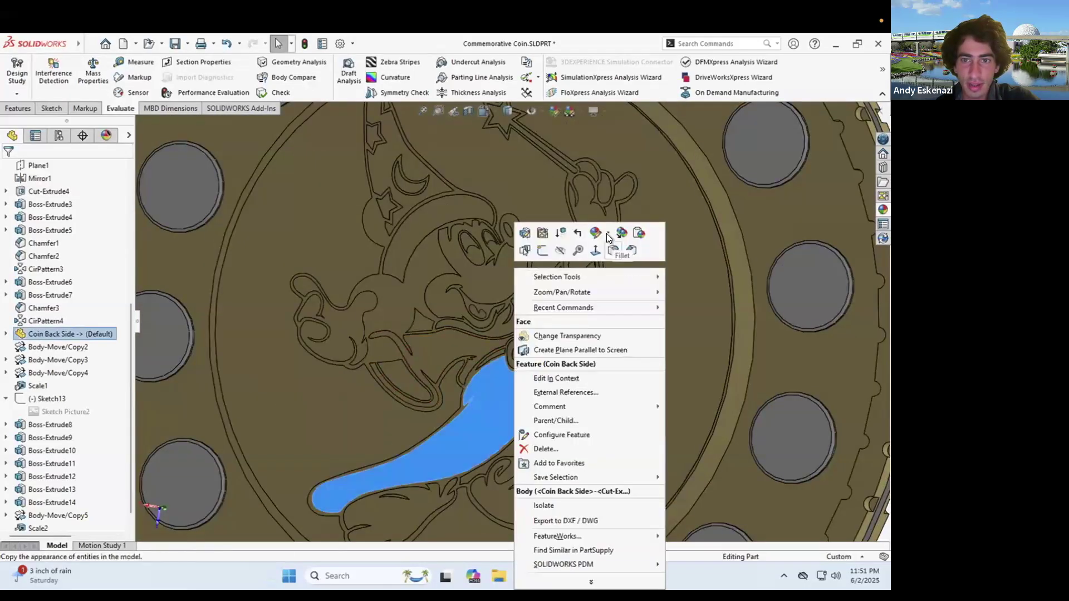
click(608, 235)
click(615, 262)
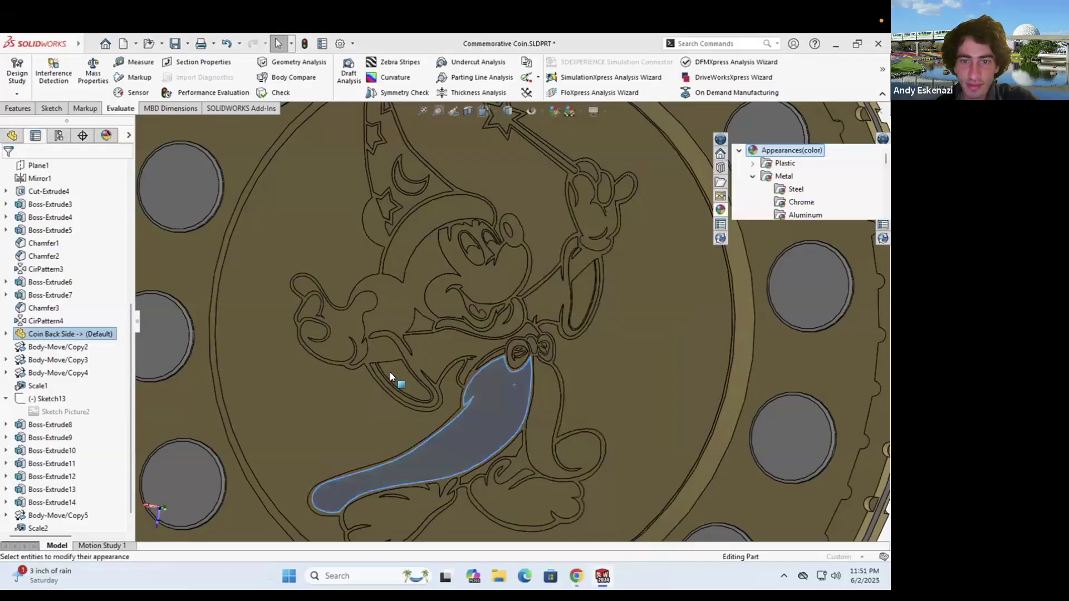
click(801, 202)
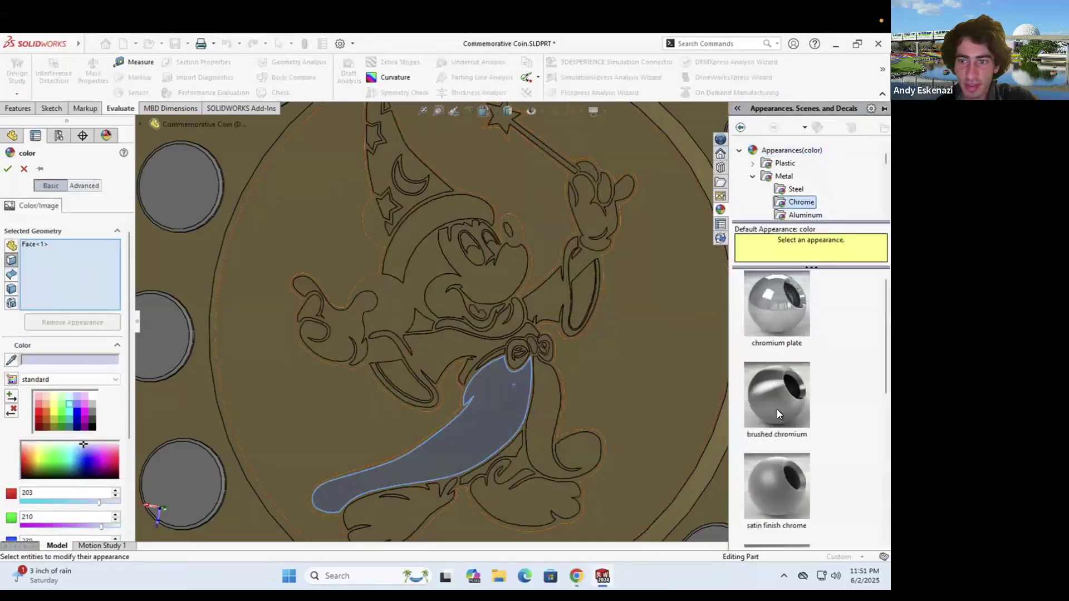
click(777, 401)
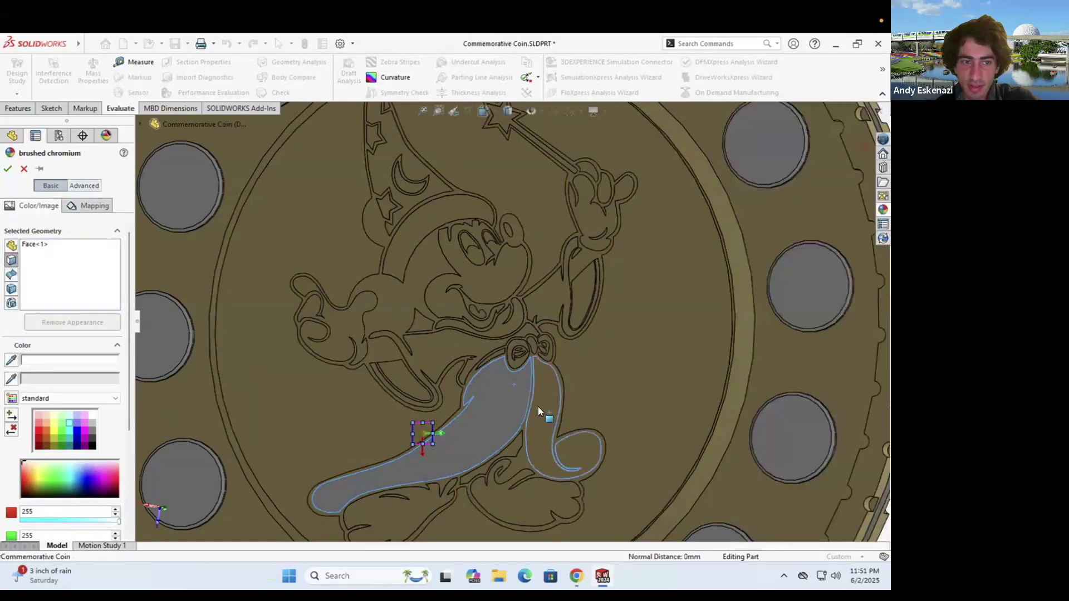
Add the remaining lower robe face, both shoes, the hem pieces, the lowered sleeve and the torso to the brushed chromium selection
click(534, 418)
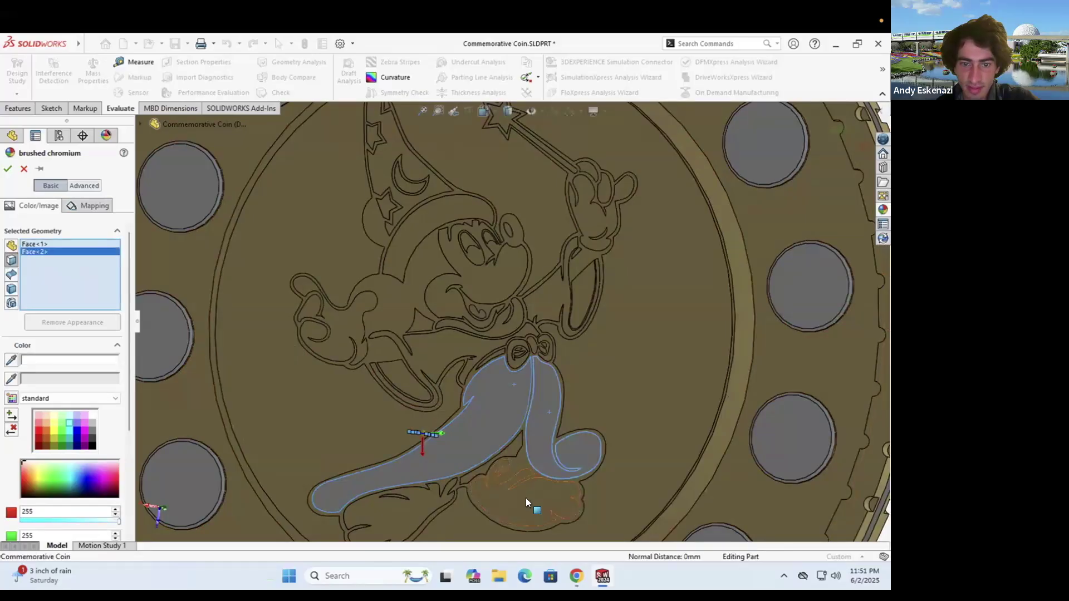
click(525, 498)
scroll(511, 440, down, 3)
click(508, 410)
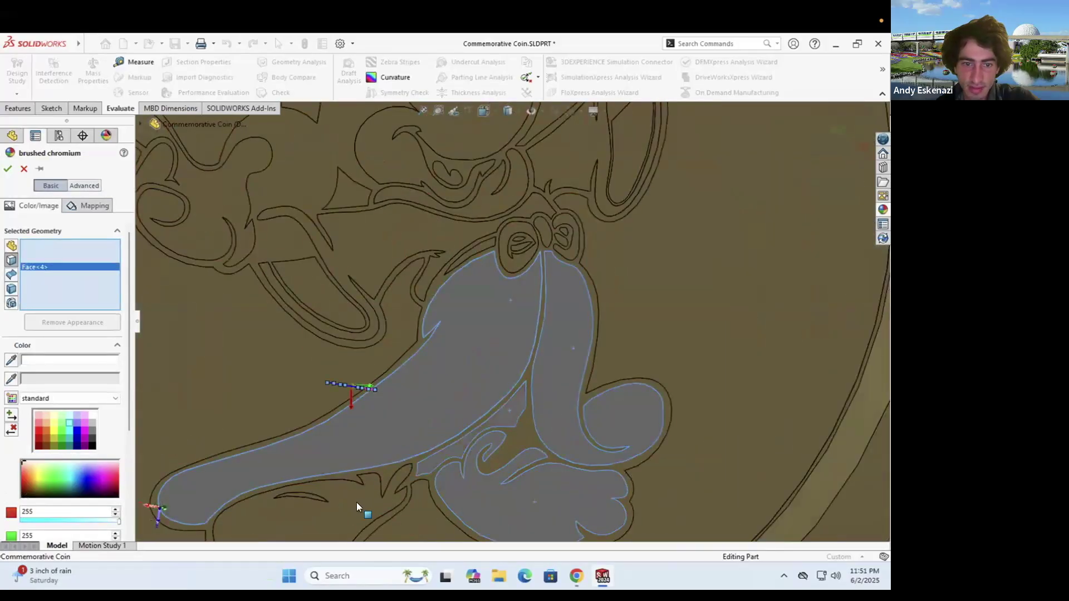
click(359, 510)
click(315, 297)
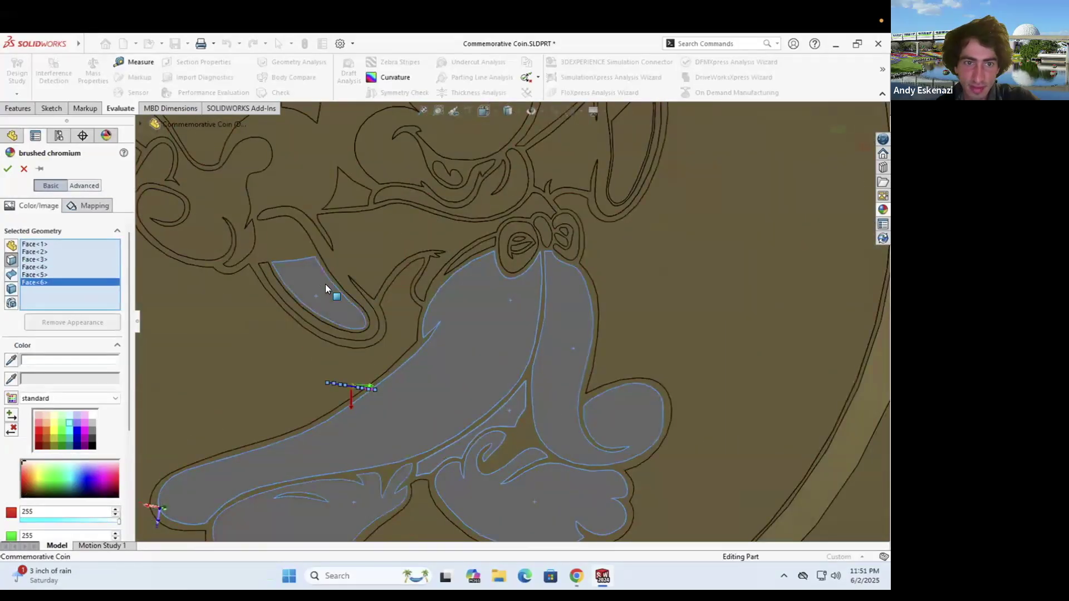
click(381, 253)
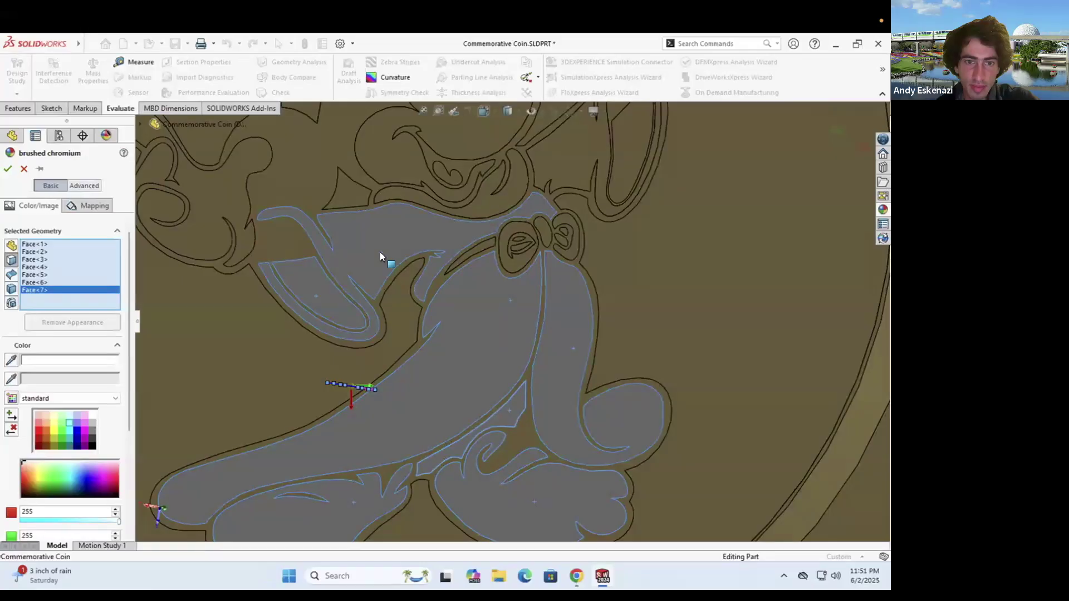
Add the two collar faces below Mickey's chin to the brushed chromium selection
scroll(341, 332, up, 5)
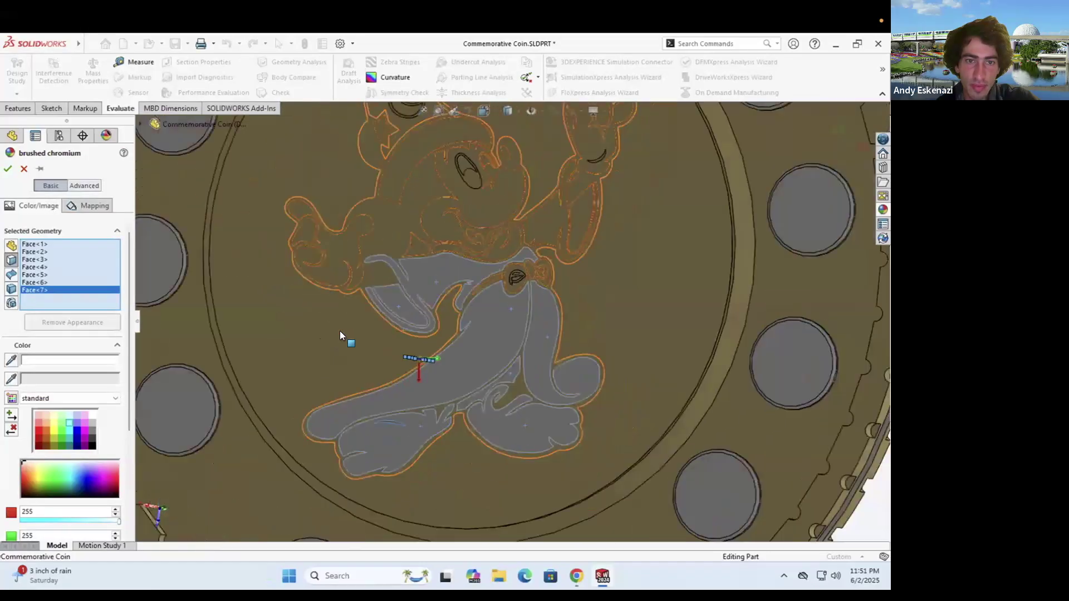
scroll(446, 267, down, 5)
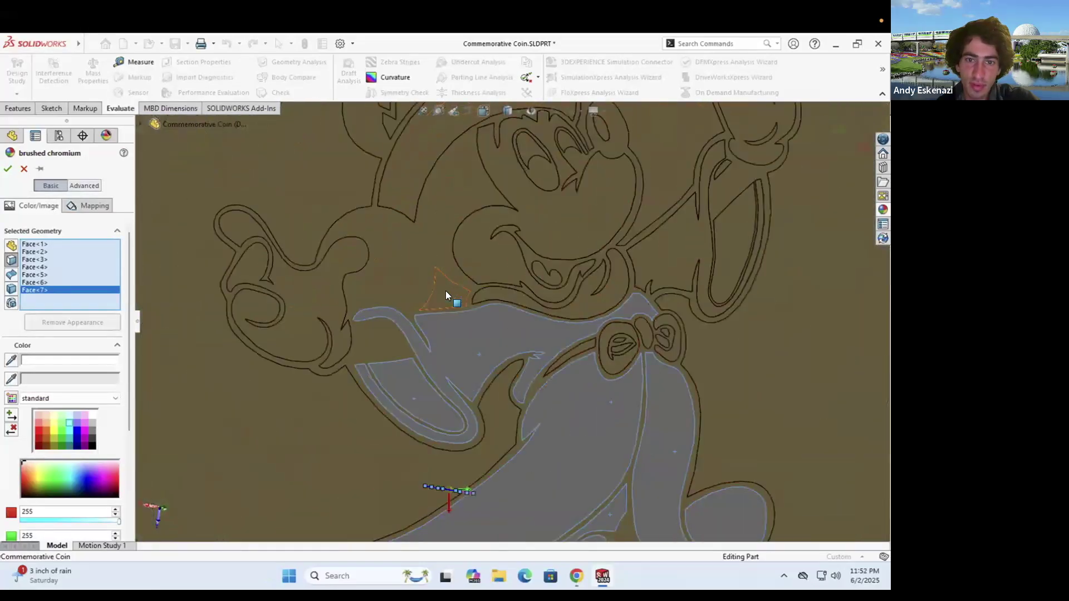
click(445, 291)
click(587, 314)
Add the belt strip and all faces of the bow, including its loops and knot, to the brushed chromium selection
scroll(623, 345, down, 4)
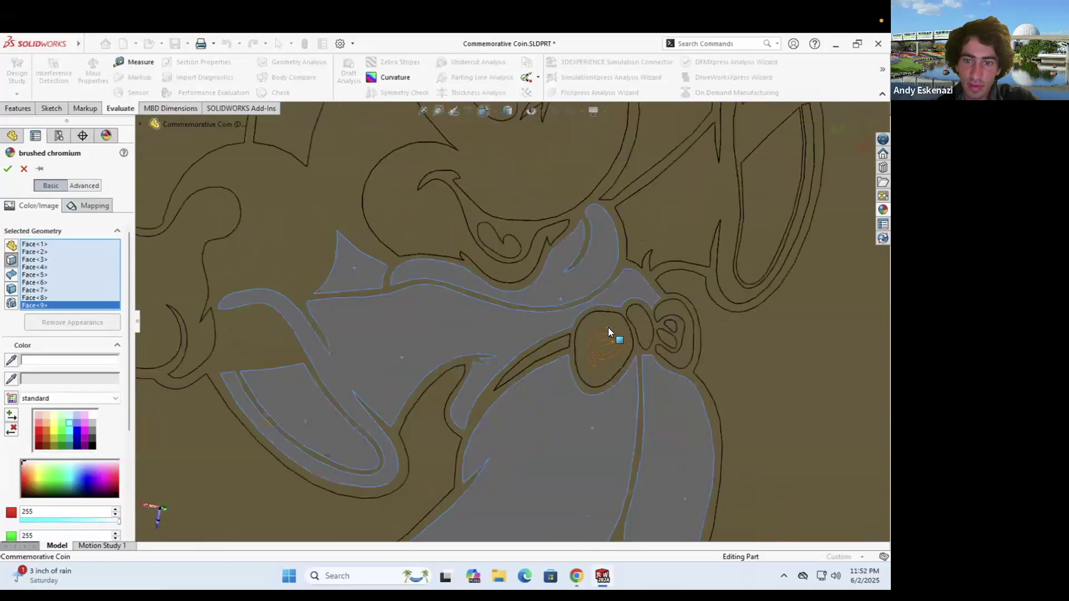
click(584, 301)
click(514, 342)
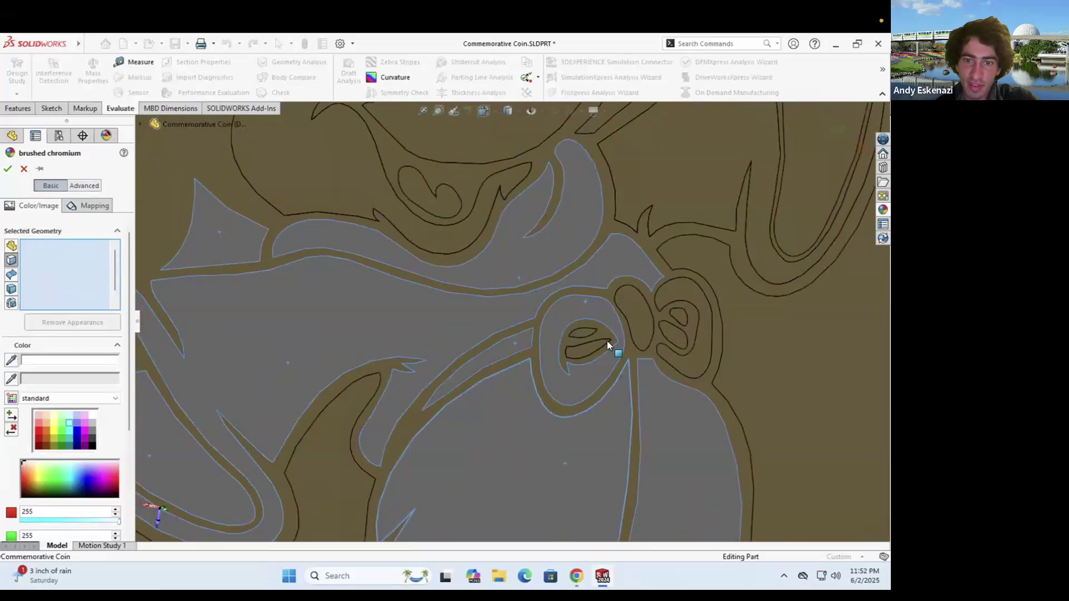
scroll(617, 343, down, 5)
click(526, 321)
click(561, 368)
click(641, 294)
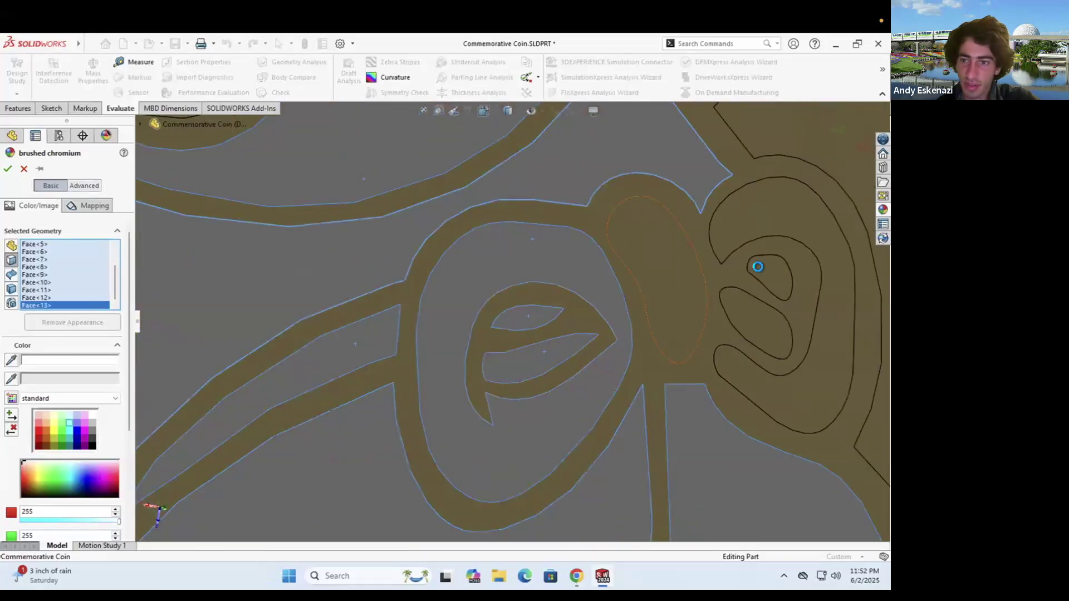
click(764, 271)
click(775, 382)
Add the raised arm's sleeve faces and the glove cuff to the brushed chromium selection
scroll(538, 371, up, 5)
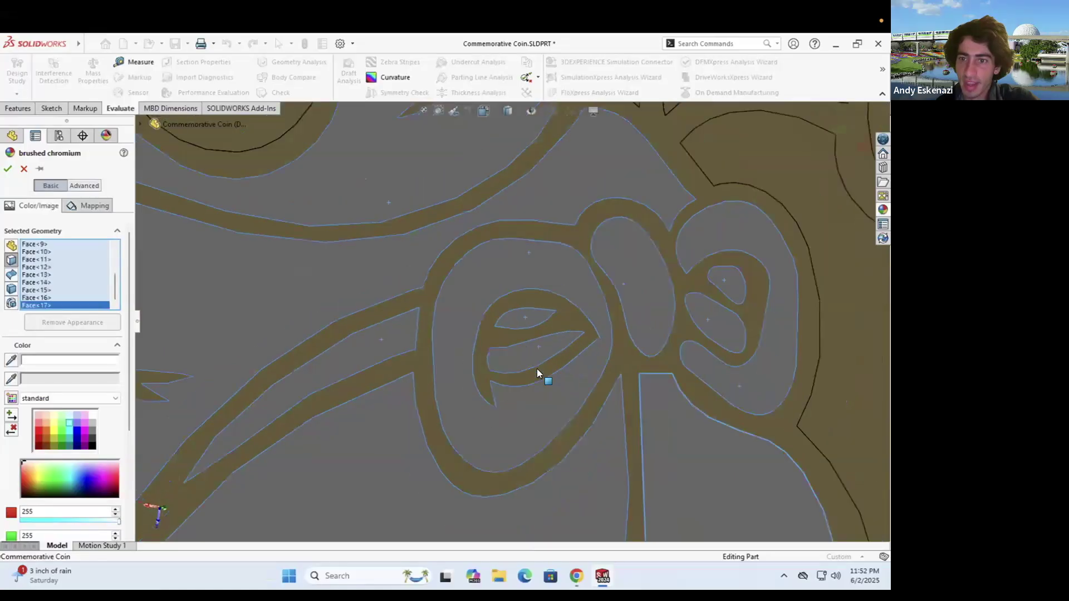
scroll(602, 231, up, 2)
scroll(582, 346, up, 4)
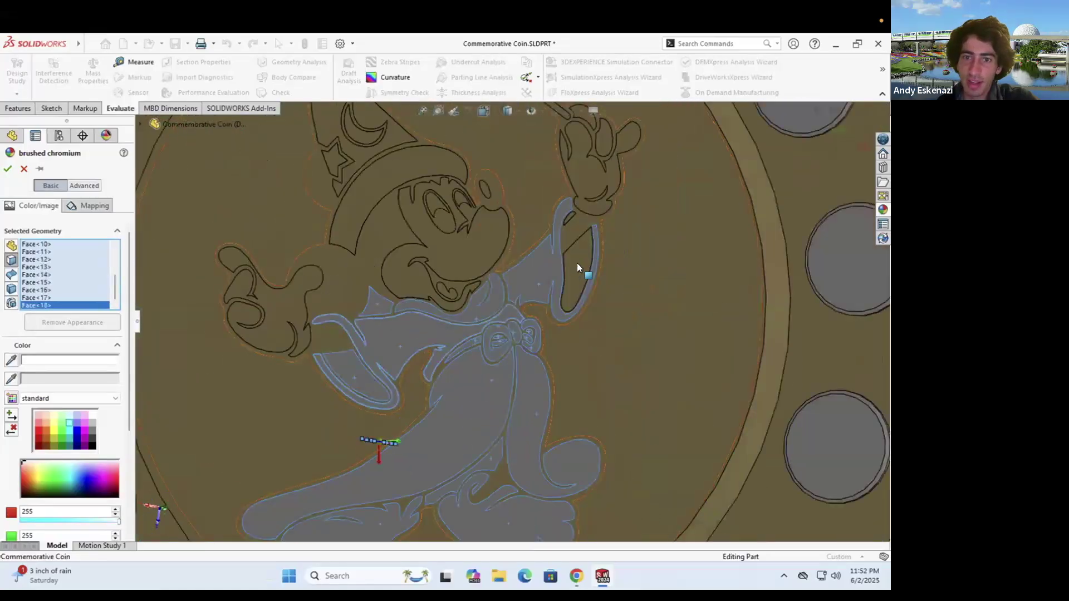
scroll(580, 213, down, 5)
click(525, 310)
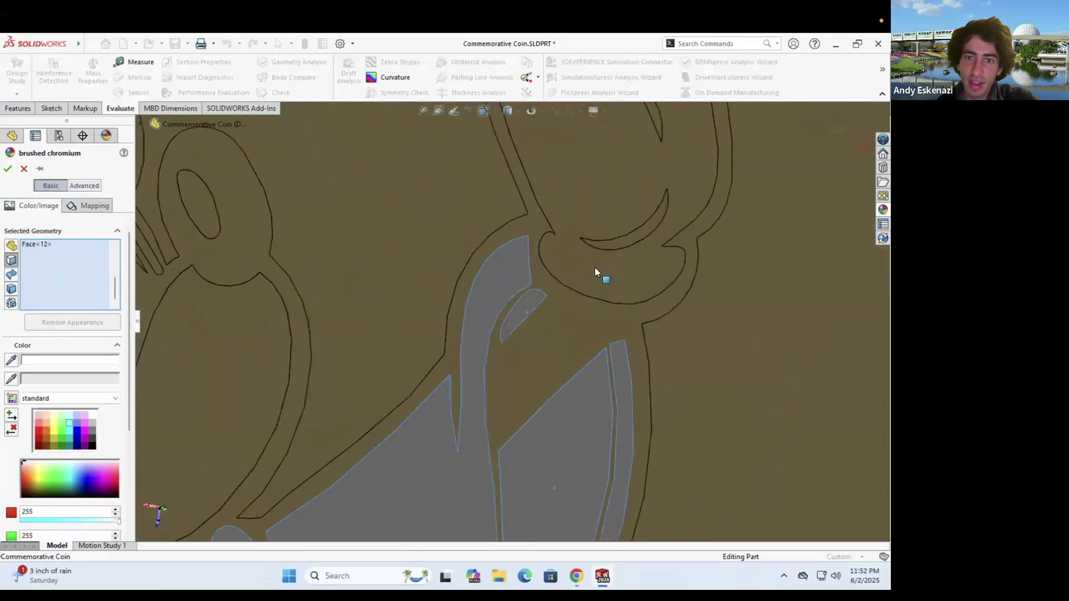
click(598, 275)
Add the raised glove's palm and finger faces and the magic wand to the brushed chromium selection
scroll(613, 318, up, 6)
scroll(551, 260, down, 5)
click(540, 248)
scroll(501, 233, down, 3)
click(456, 241)
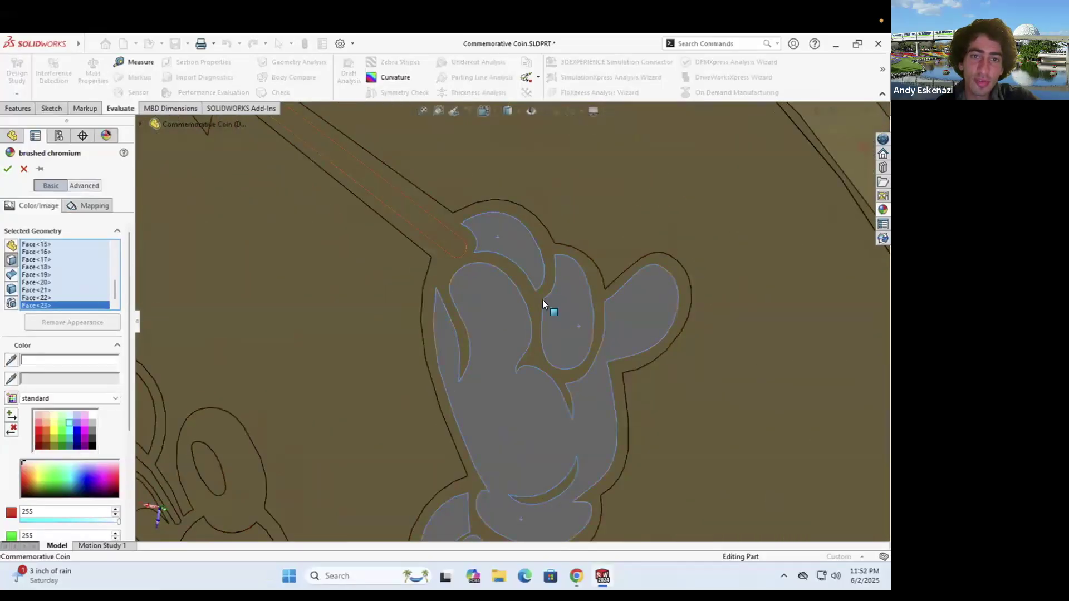
scroll(501, 278, up, 3)
scroll(416, 251, up, 4)
Add Mickey's tongue, face, both eyes and nose to the brushed chromium selection
scroll(462, 431, down, 6)
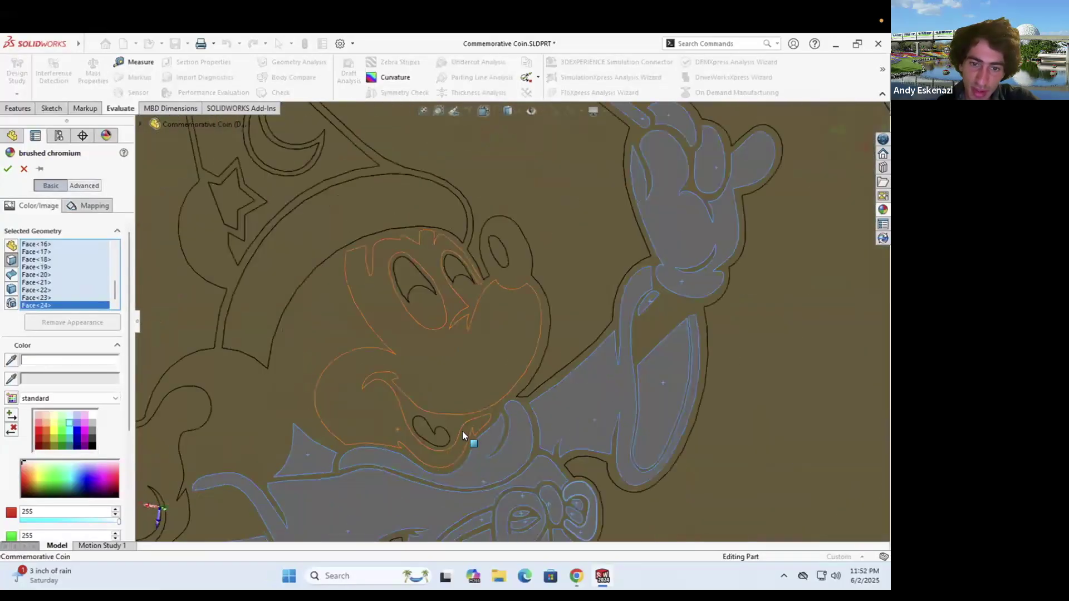
click(434, 412)
scroll(556, 387, up, 2)
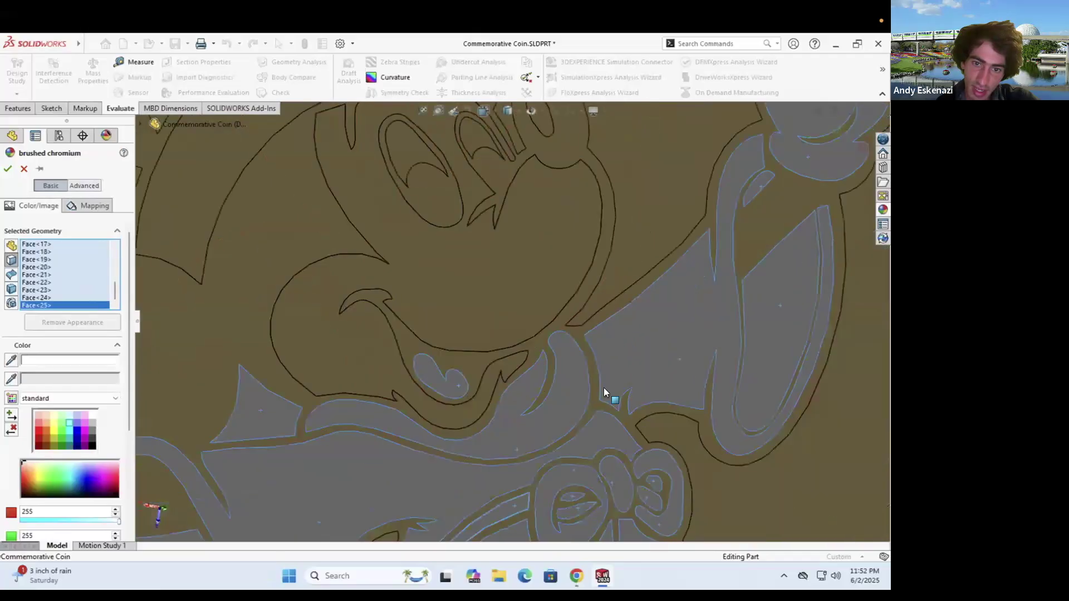
click(459, 405)
scroll(546, 410, up, 3)
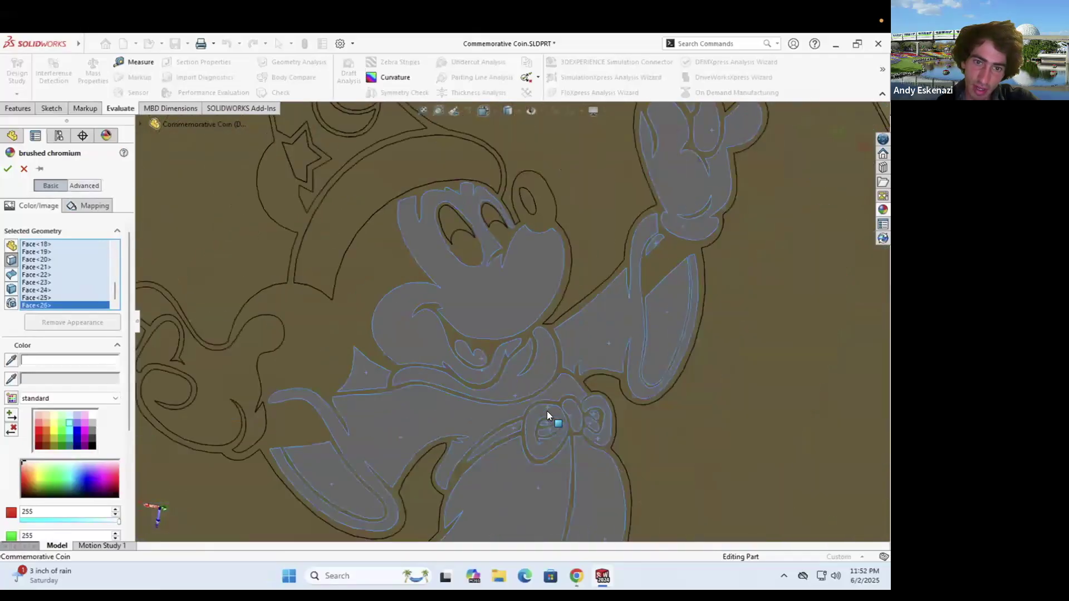
click(447, 221)
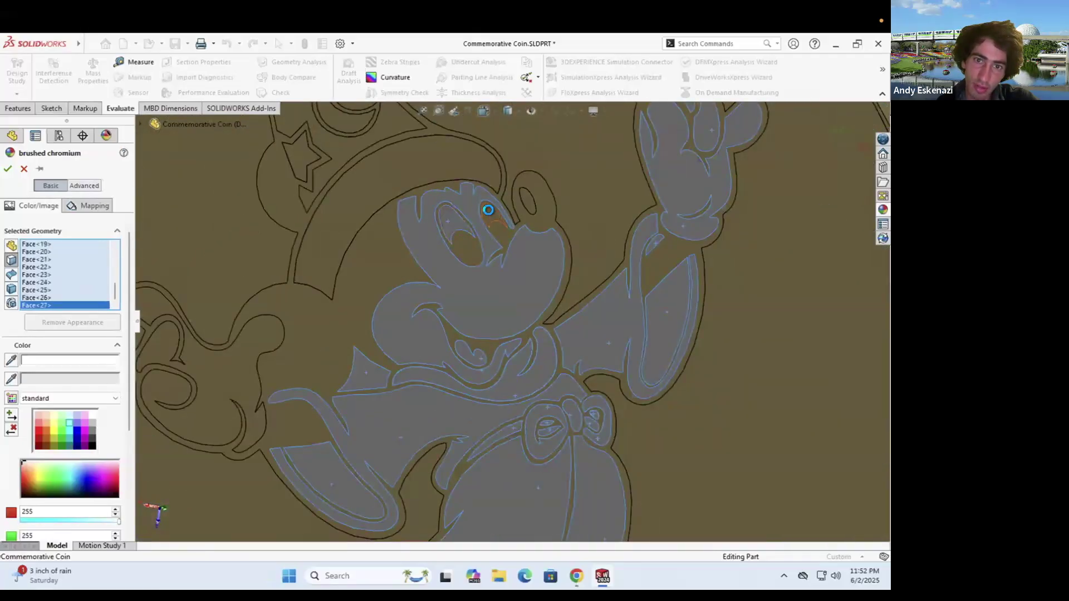
click(492, 212)
scroll(528, 210, down, 2)
scroll(529, 210, up, 3)
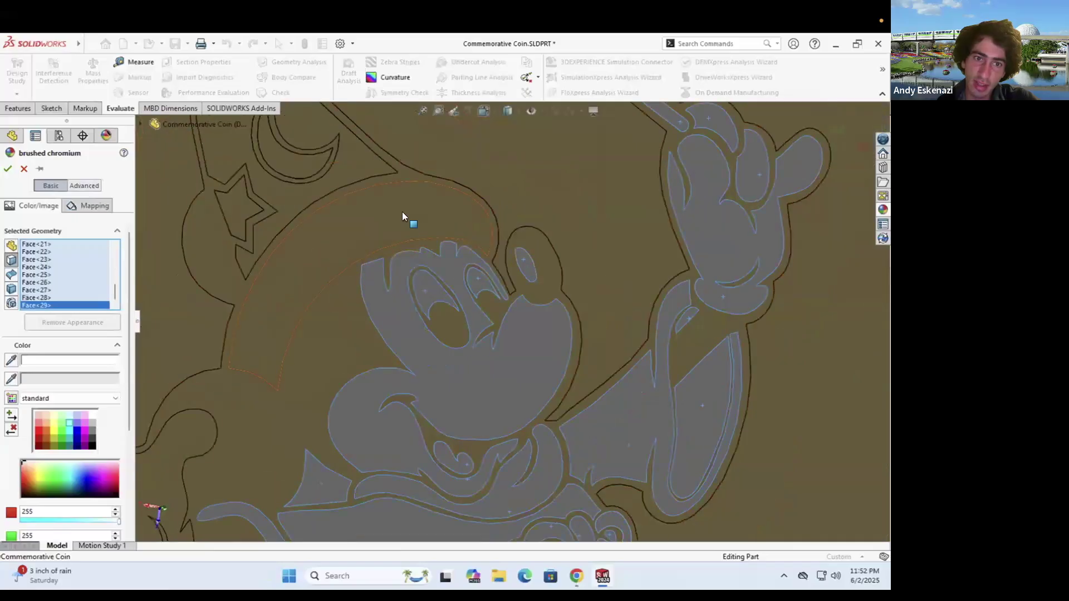
Add the brim and the cone of the sorcerer hat to the brushed chromium selection
click(312, 206)
scroll(362, 241, up, 3)
scroll(426, 269, down, 4)
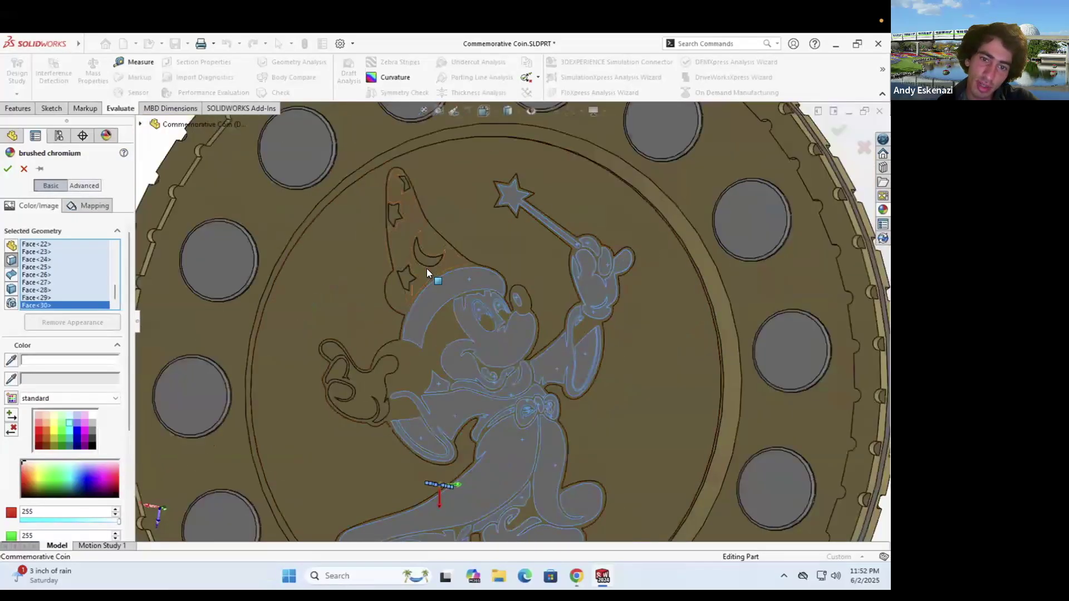
click(444, 292)
Add the crescent moon and the three stars on the hat to the brushed chromium selection
click(437, 256)
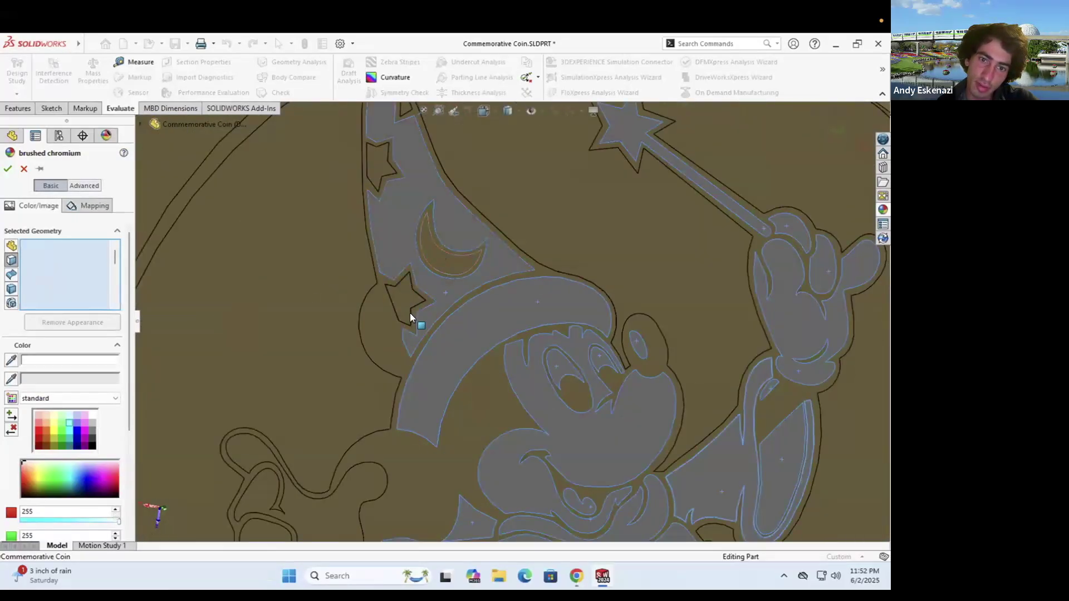
click(406, 306)
scroll(415, 327, up, 2)
scroll(411, 181, down, 4)
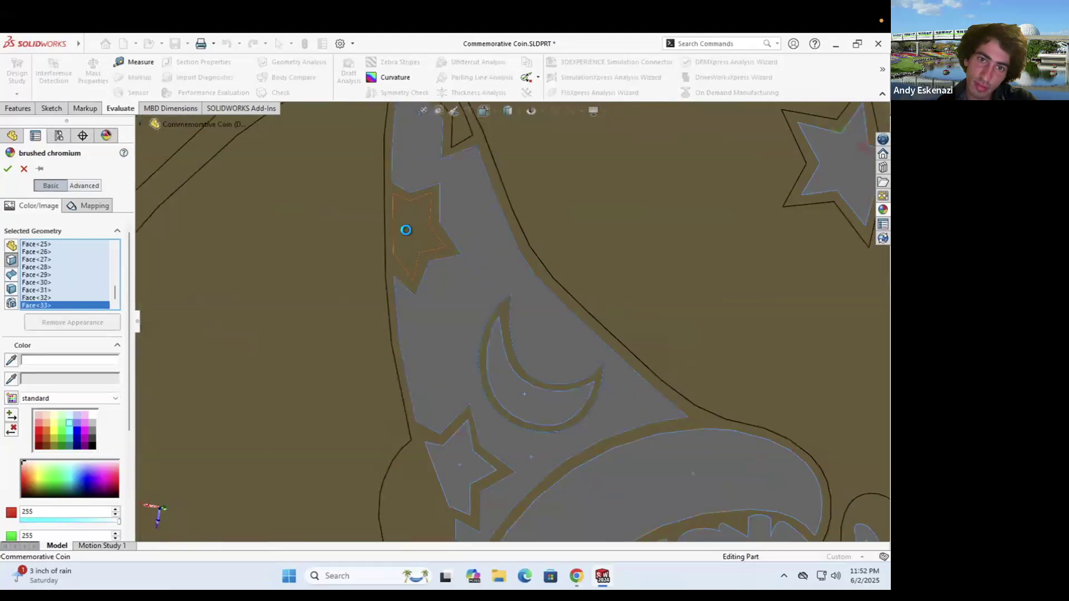
click(406, 231)
scroll(447, 181, up, 2)
scroll(503, 245, down, 3)
click(517, 227)
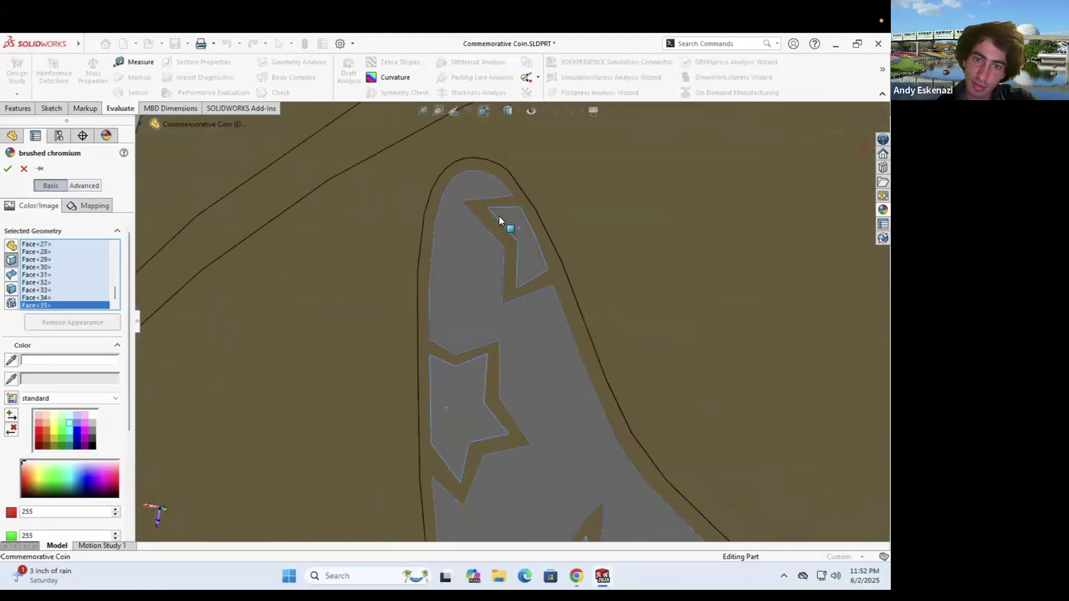
Add the lowered glove hand to the selection and apply brushed chromium to all selected faces
scroll(474, 223, up, 4)
scroll(526, 410, up, 3)
scroll(539, 388, down, 5)
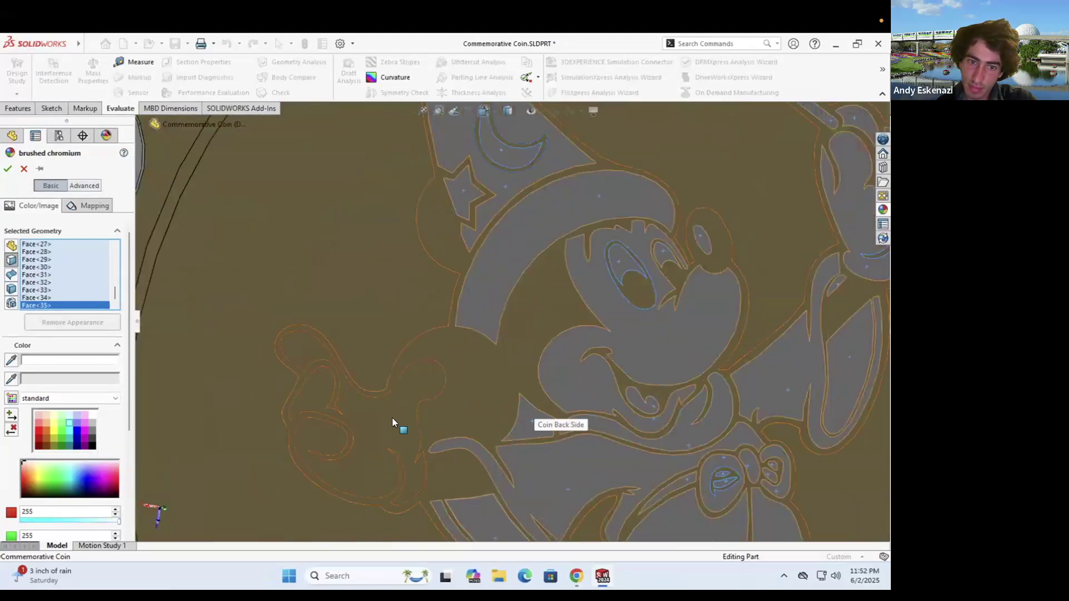
click(408, 494)
scroll(386, 379, up, 3)
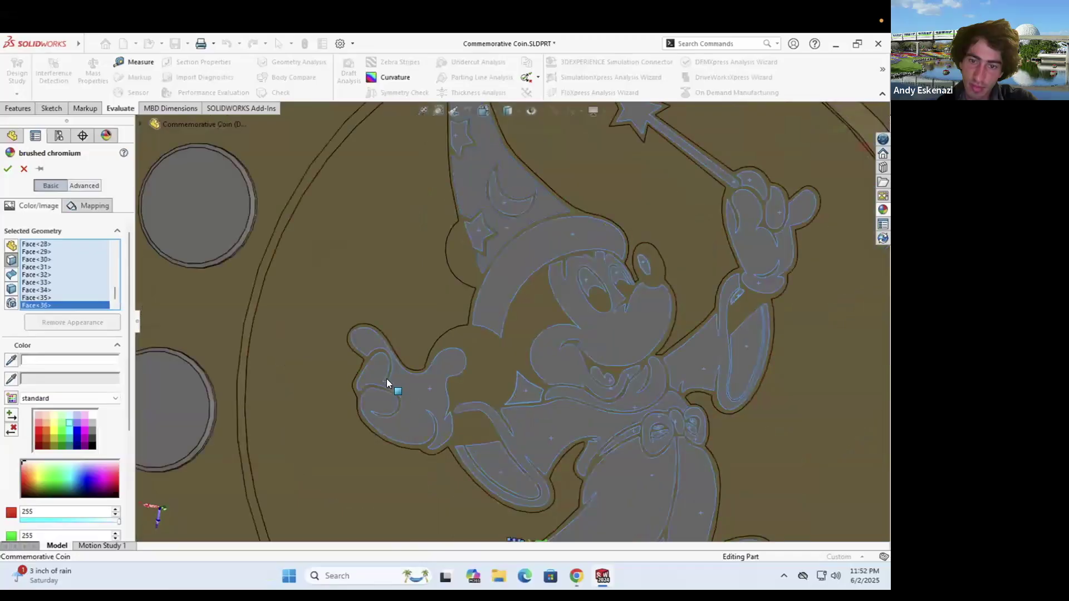
scroll(377, 381, up, 3)
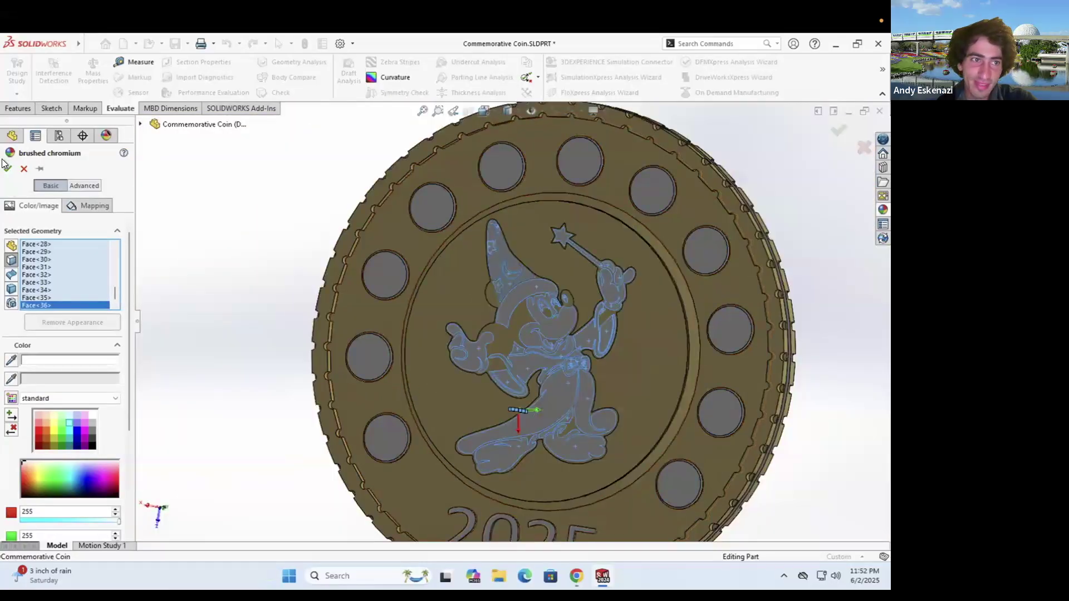
middle_drag(436, 335, 493, 290)
key(ctrl+1)
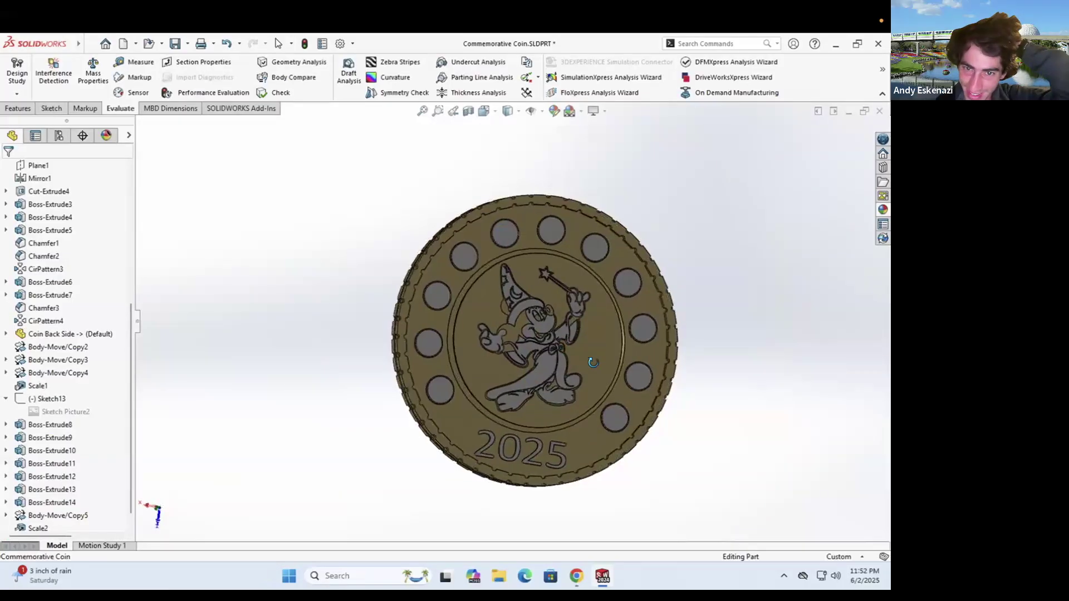
Choose brushed chromium as the appearance for the main outline face of sorcerer Mickey on the coin's 2025 side
scroll(508, 394, down, 3)
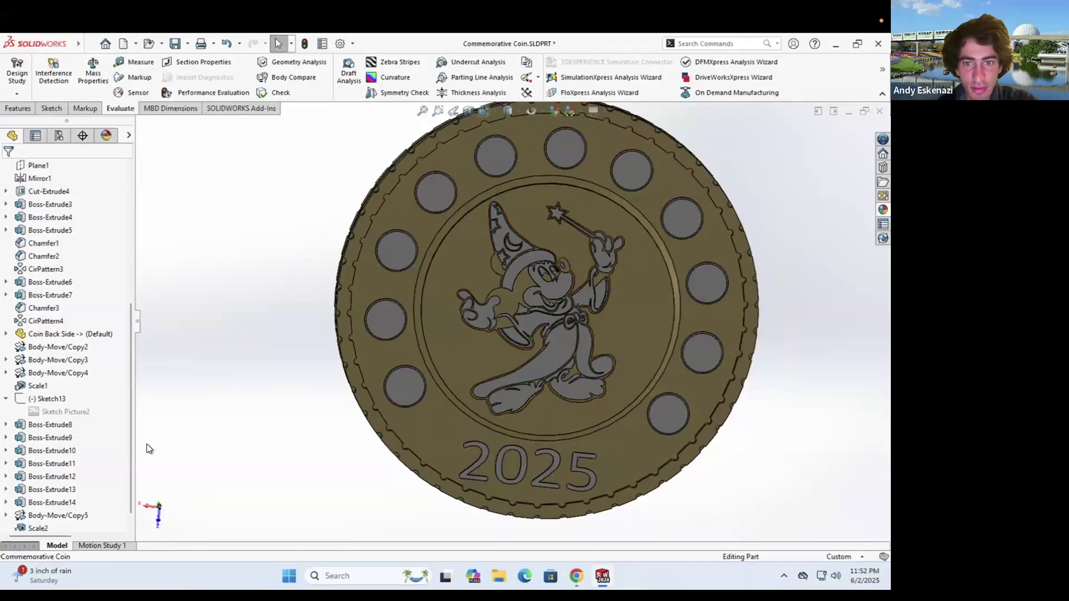
scroll(504, 304, down, 5)
scroll(513, 305, down, 3)
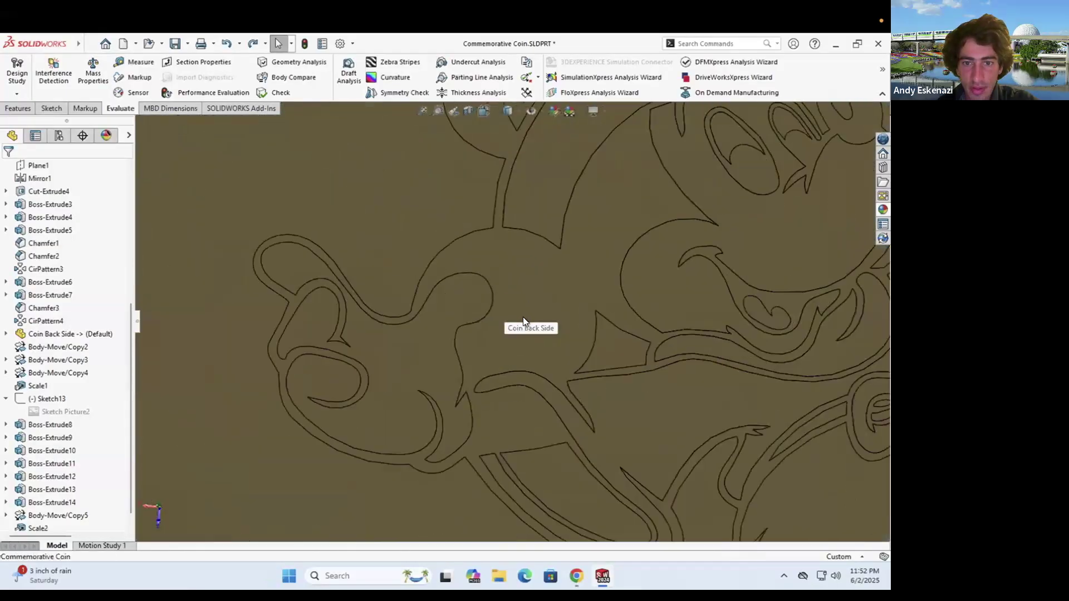
right_click(523, 316)
click(619, 218)
click(625, 237)
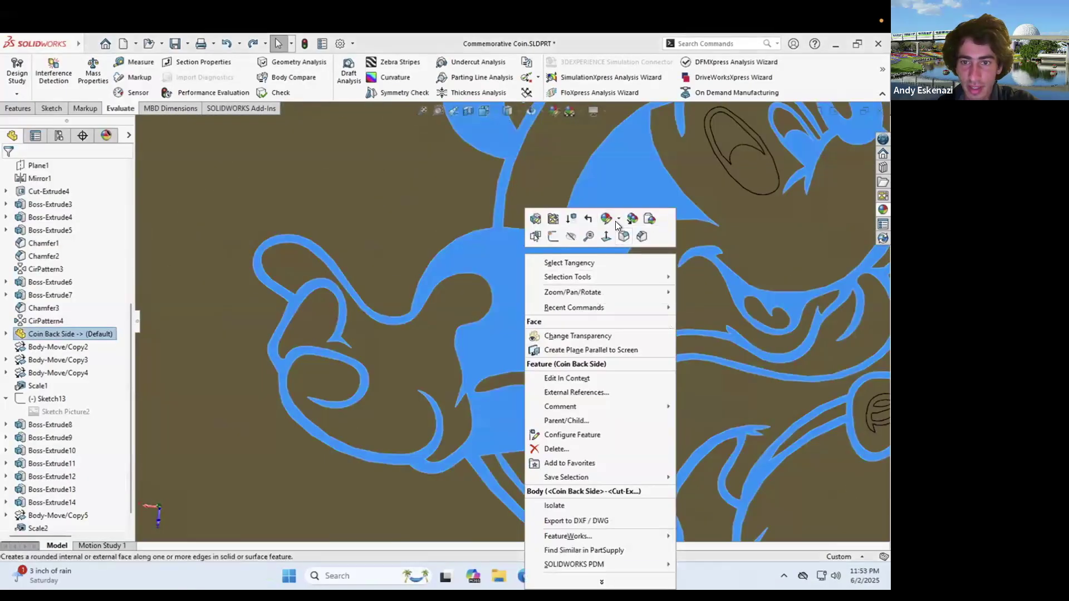
click(617, 218)
click(620, 245)
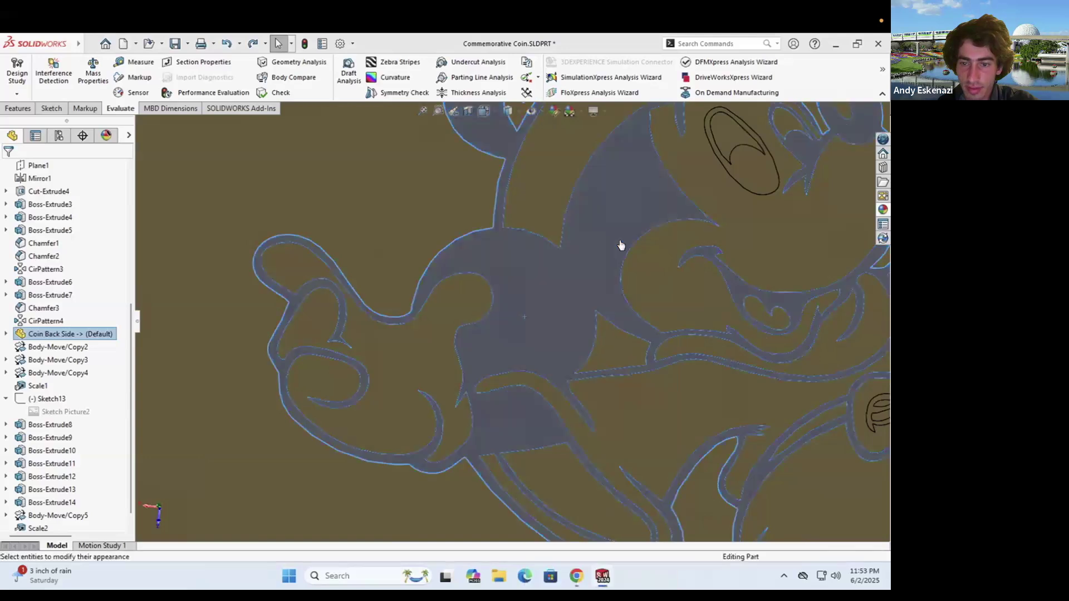
click(797, 203)
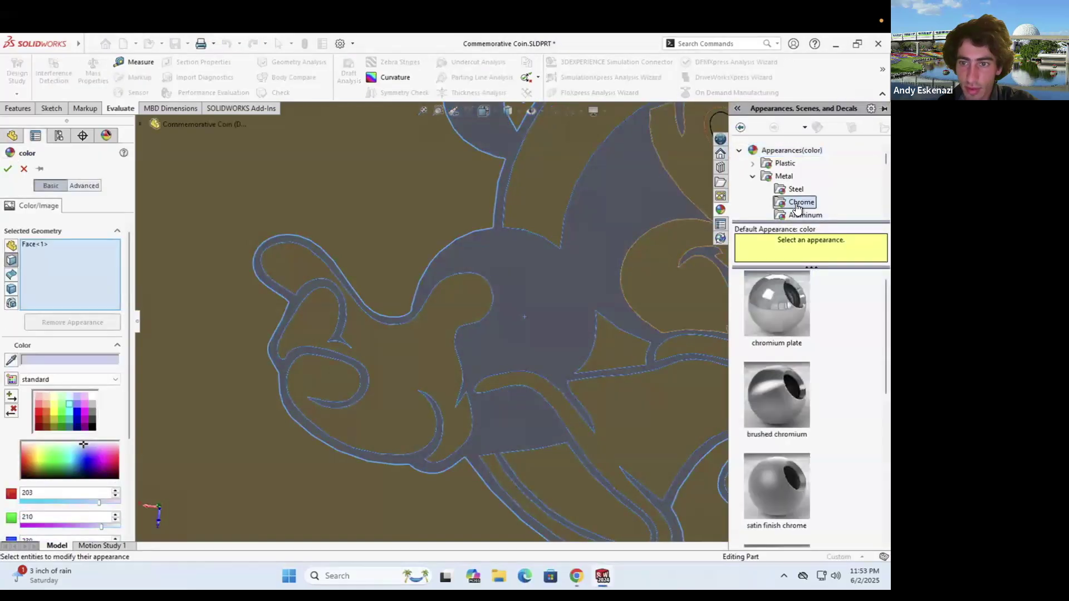
click(776, 373)
Add the outlines of the hat's crescent moon and of sorcerer Mickey's nearer eye to the brushed chromium selection
scroll(430, 345, up, 5)
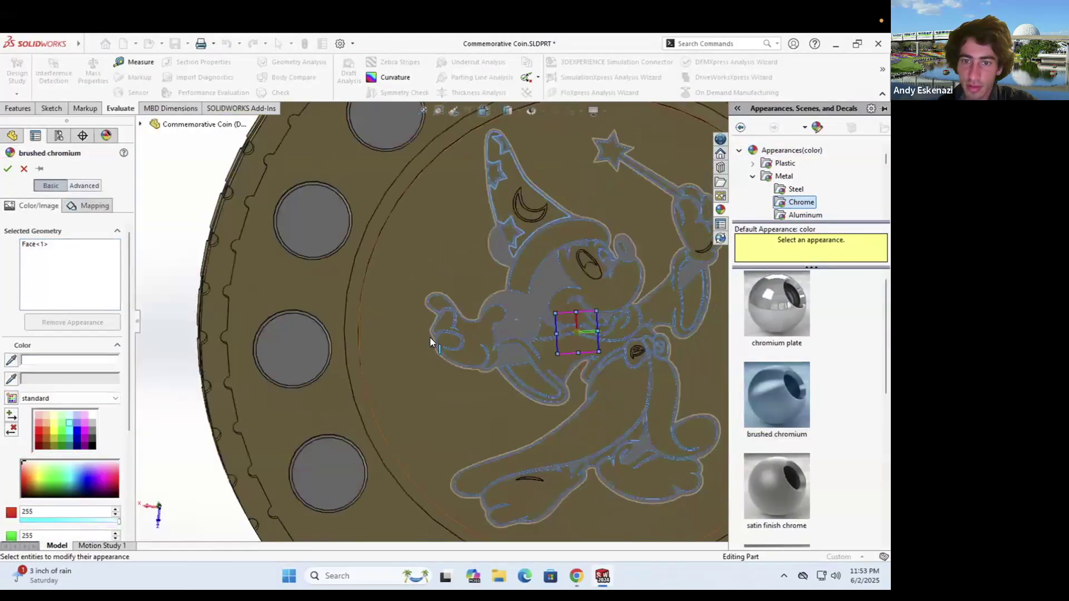
scroll(578, 284, down, 8)
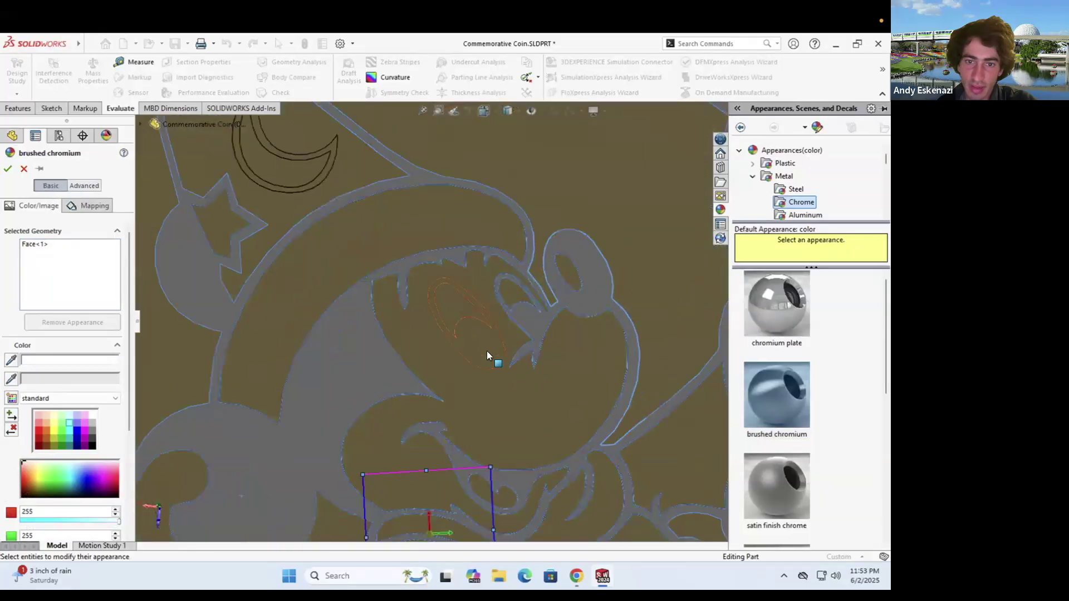
scroll(482, 357, up, 5)
scroll(368, 189, down, 6)
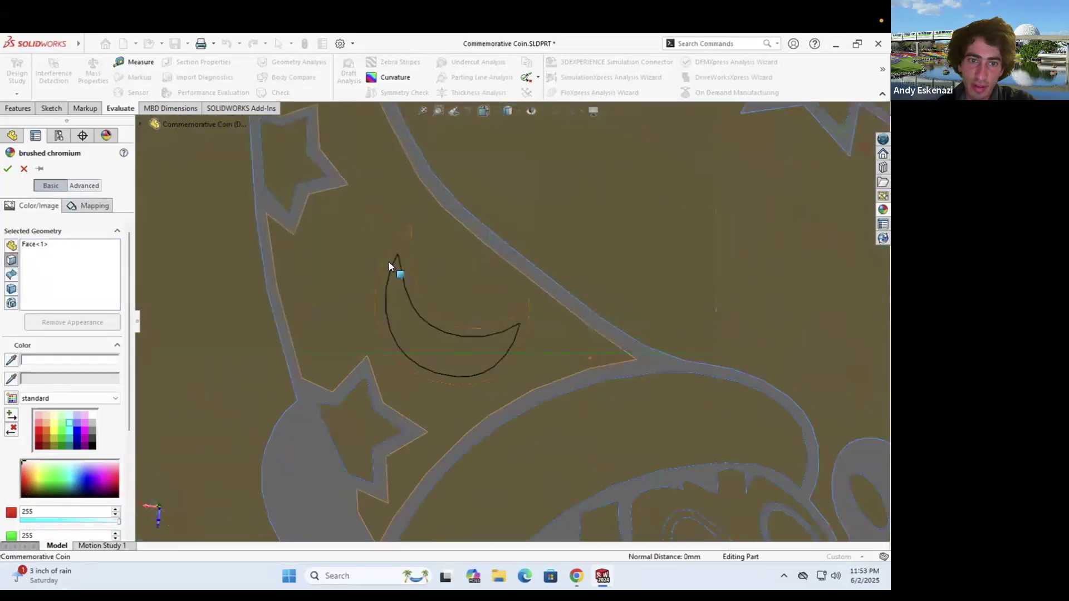
scroll(399, 254, up, 5)
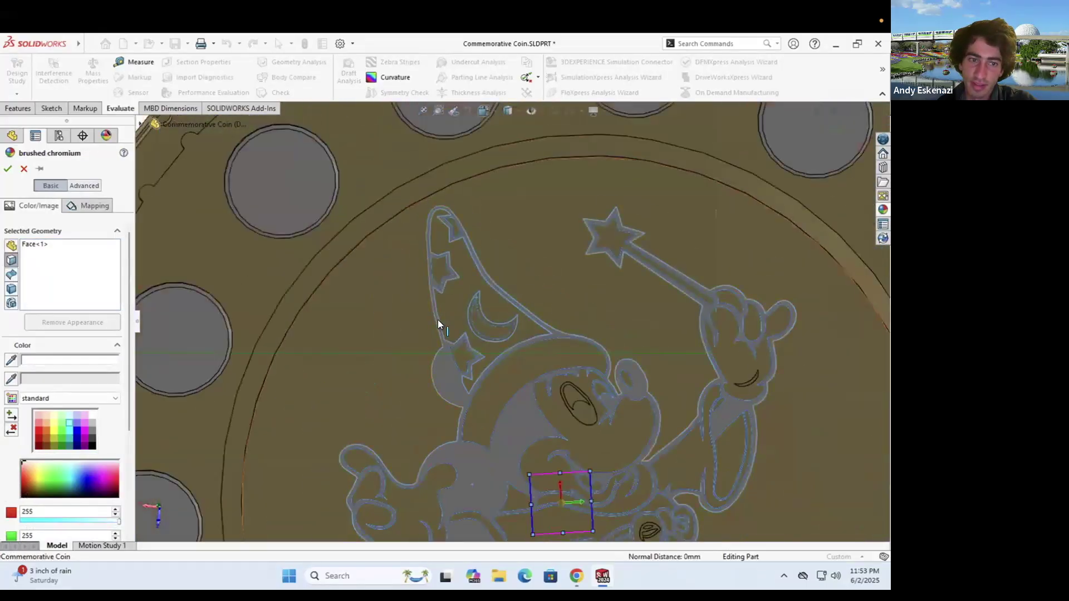
click(77, 265)
scroll(473, 323, down, 5)
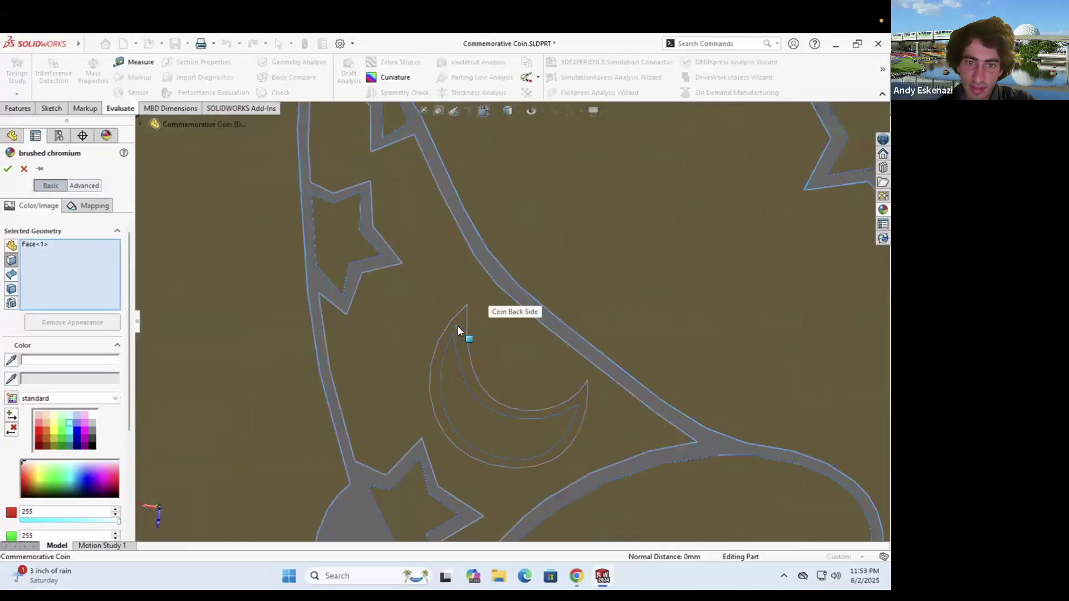
click(457, 326)
scroll(564, 420, up, 4)
scroll(640, 451, down, 4)
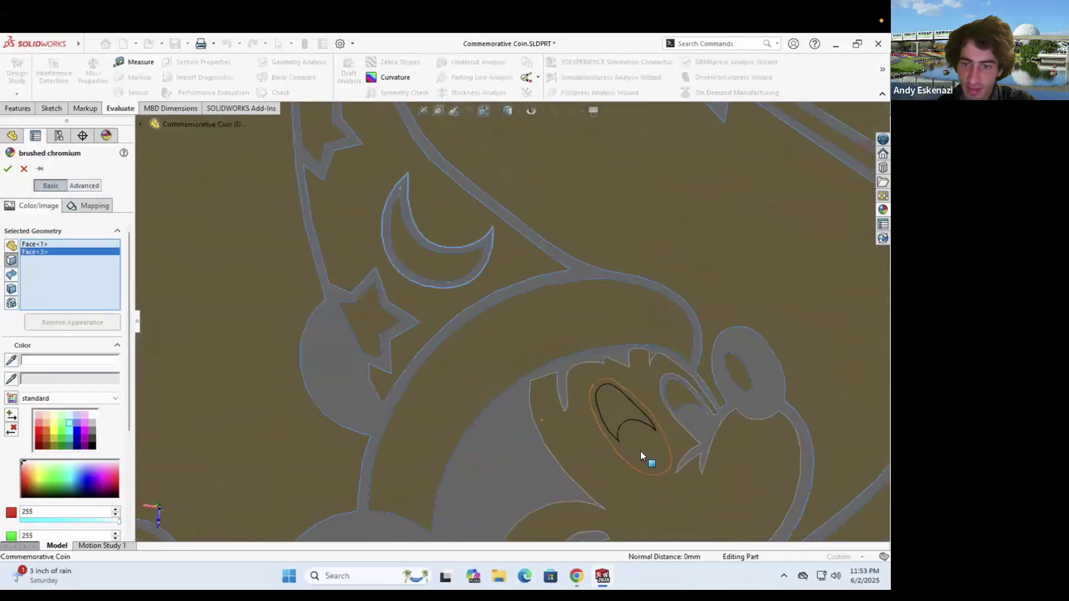
click(608, 408)
Add the crease lines in the belt knot's loop and on sorcerer Mickey's shoe to the brushed chromium selection
scroll(473, 305, up, 4)
scroll(562, 384, down, 6)
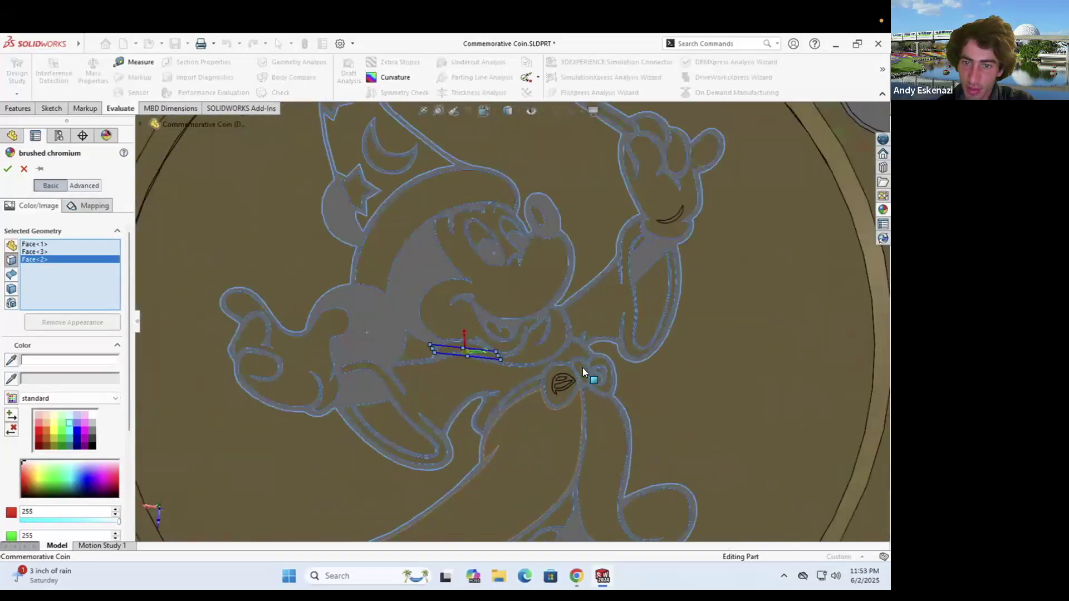
scroll(501, 401, up, 2)
click(491, 378)
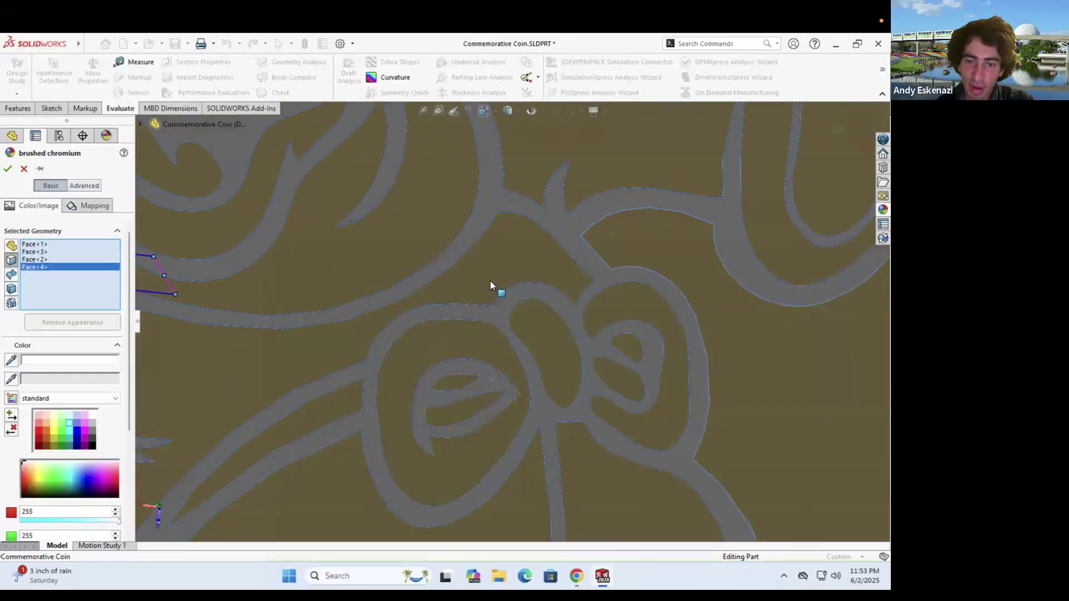
scroll(489, 280, up, 3)
scroll(490, 281, up, 5)
scroll(423, 457, down, 8)
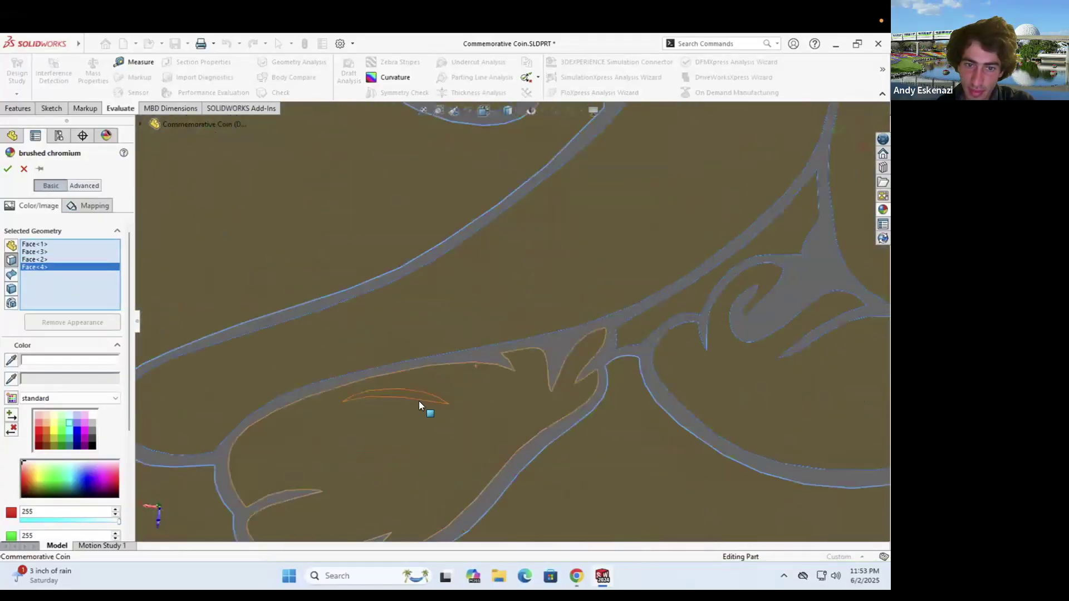
click(405, 396)
Add the ears and head face and both eye outlines on the Disneyland Paris side, and apply brushed chromium to the selection
scroll(455, 427, up, 8)
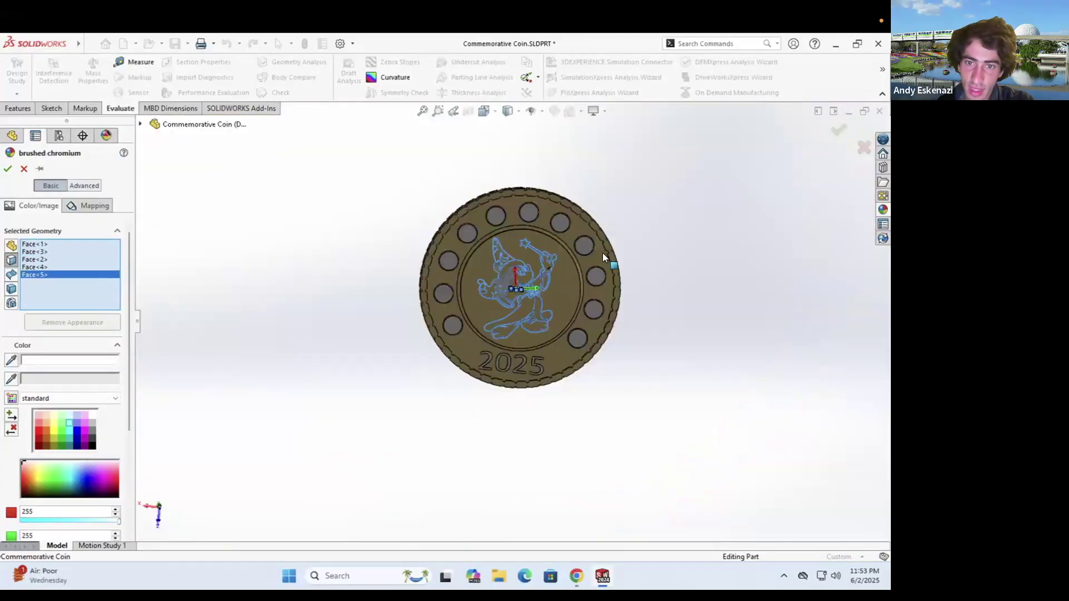
middle_drag(437, 285, 548, 270)
scroll(548, 271, down, 5)
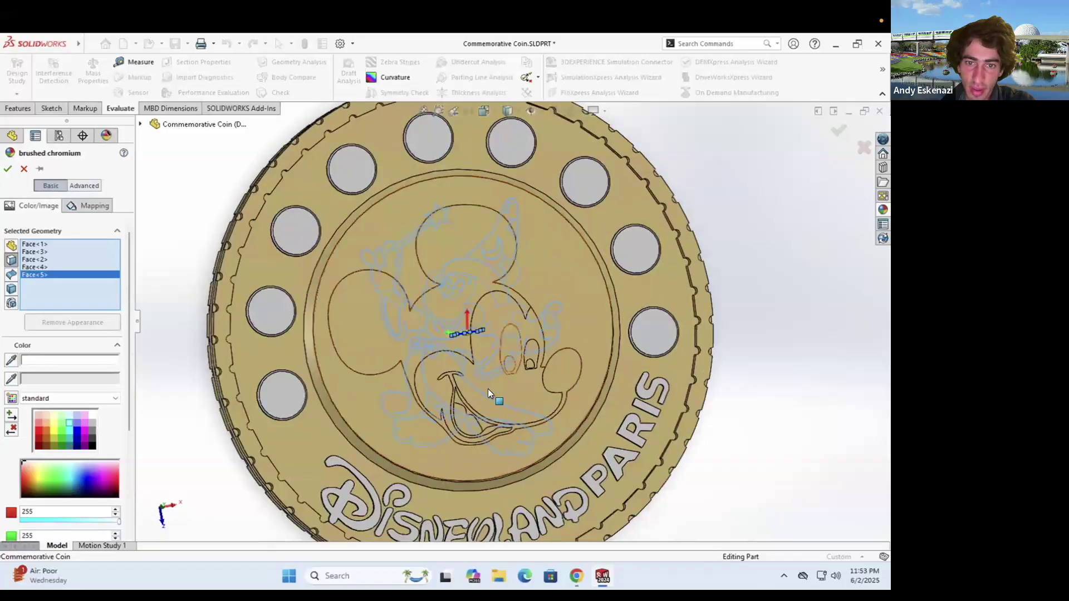
click(367, 333)
scroll(503, 333, down, 4)
click(503, 333)
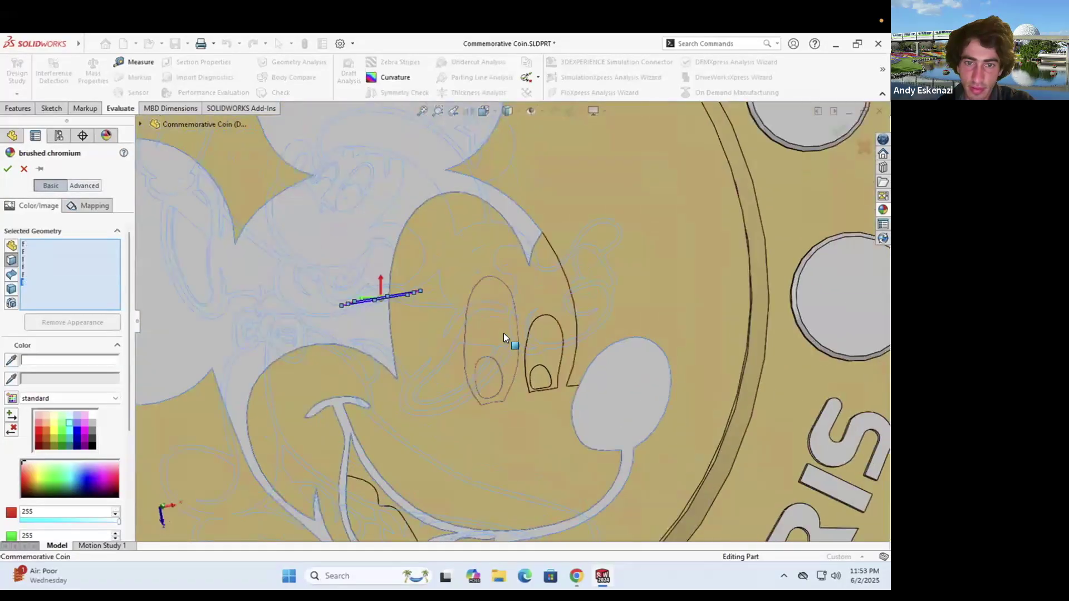
click(547, 332)
scroll(550, 397, up, 5)
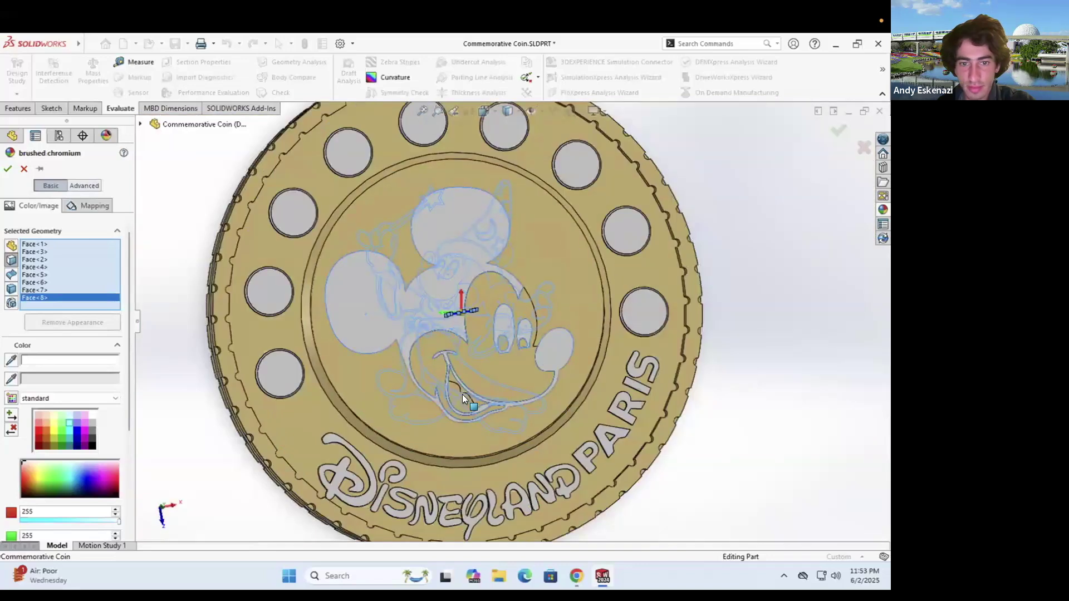
scroll(462, 393, down, 4)
scroll(506, 413, up, 6)
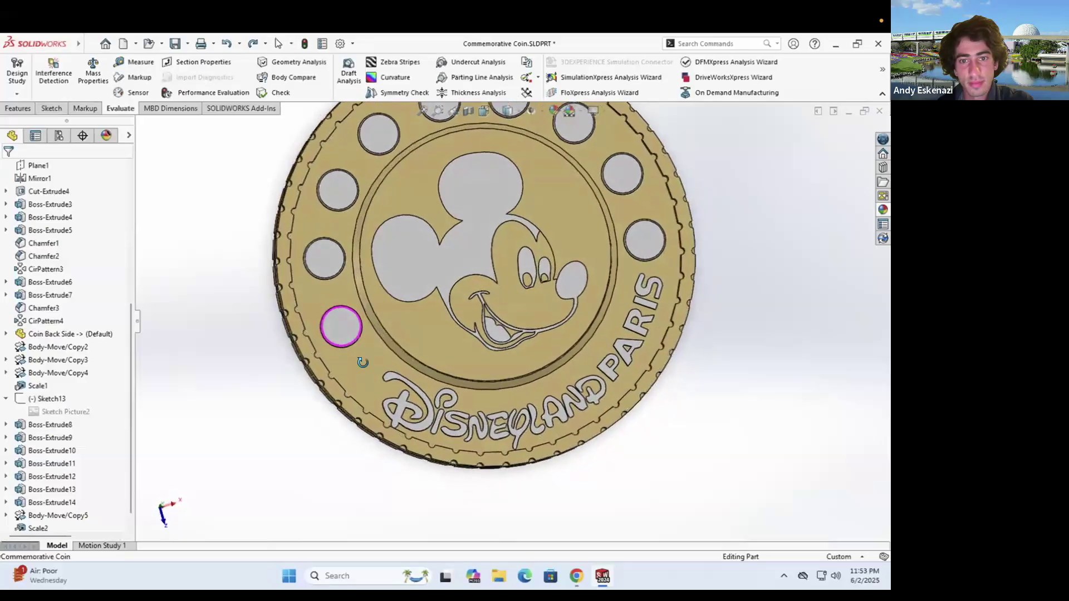
Examine the chromium outlines of sorcerer Mickey on the coin's 2025 side
scroll(340, 308, up, 5)
middle_drag(336, 306, 312, 276)
key(ctrl+2)
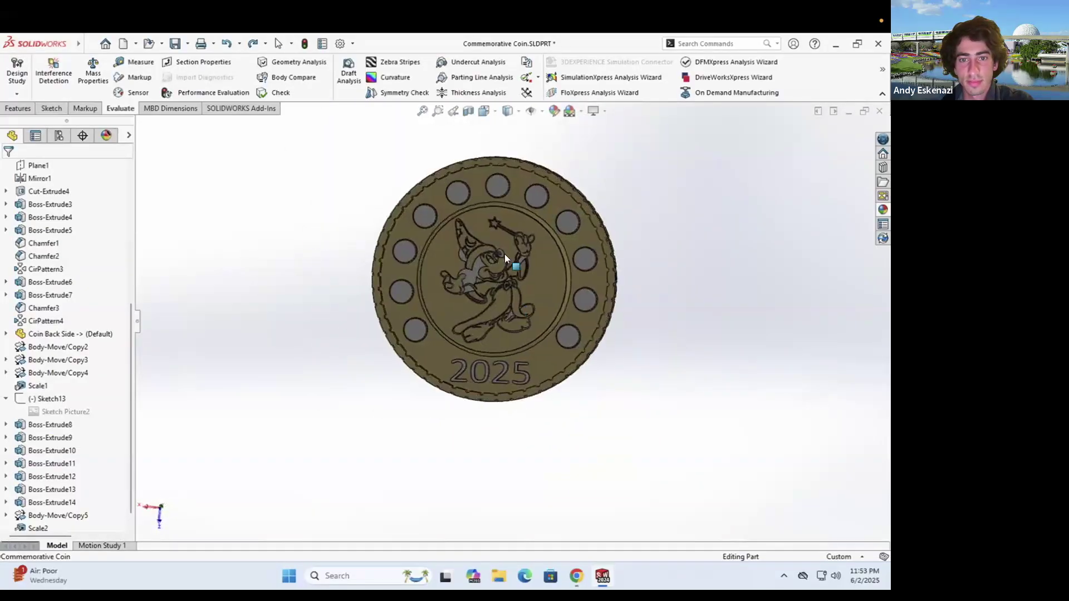
key(f)
scroll(511, 267, down, 2)
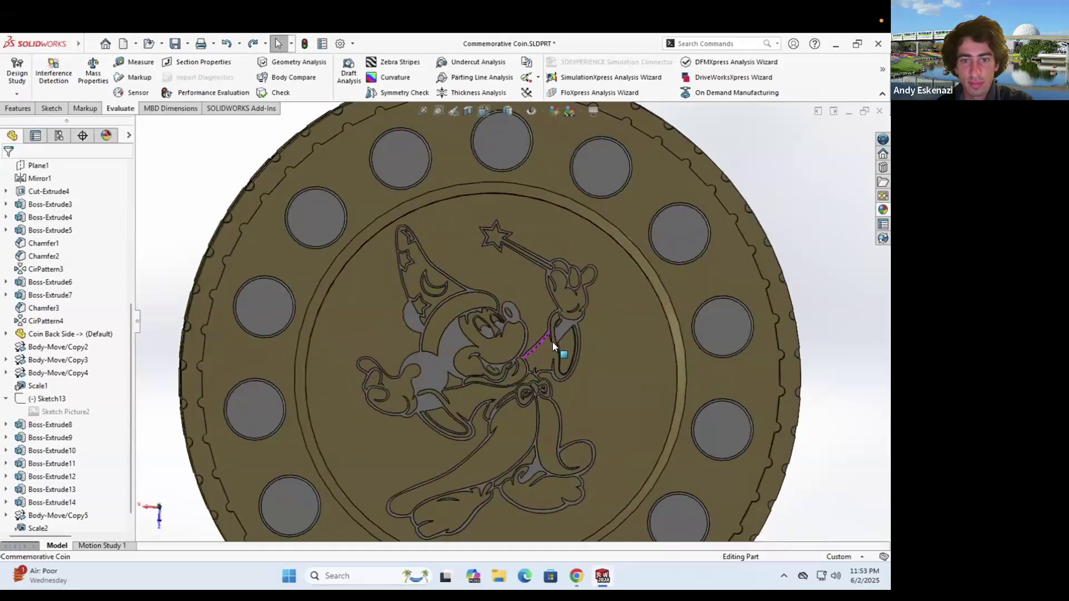
scroll(603, 369, up, 2)
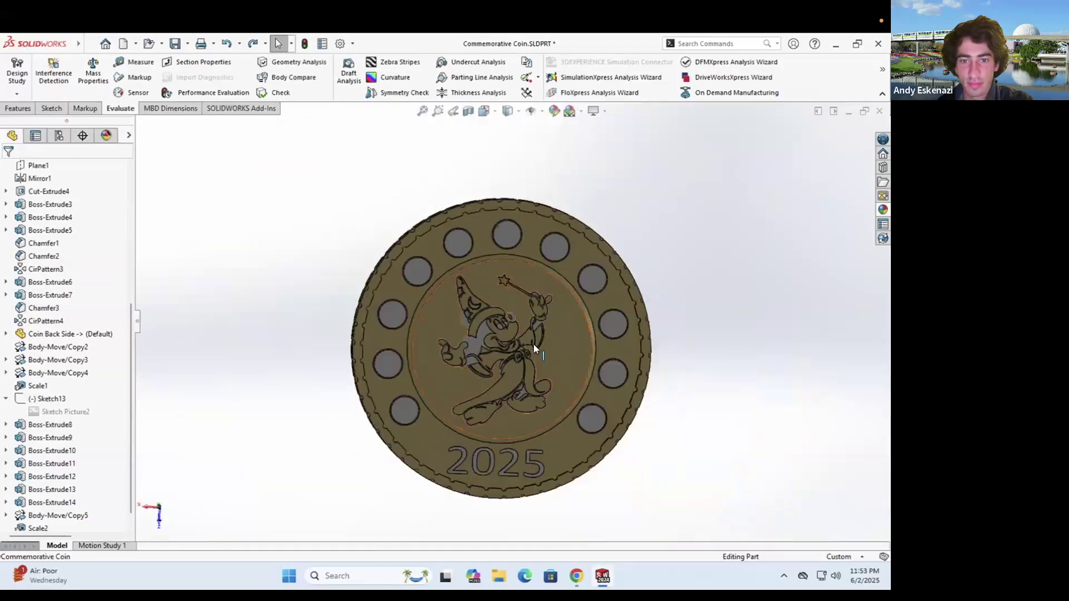
scroll(533, 344, down, 4)
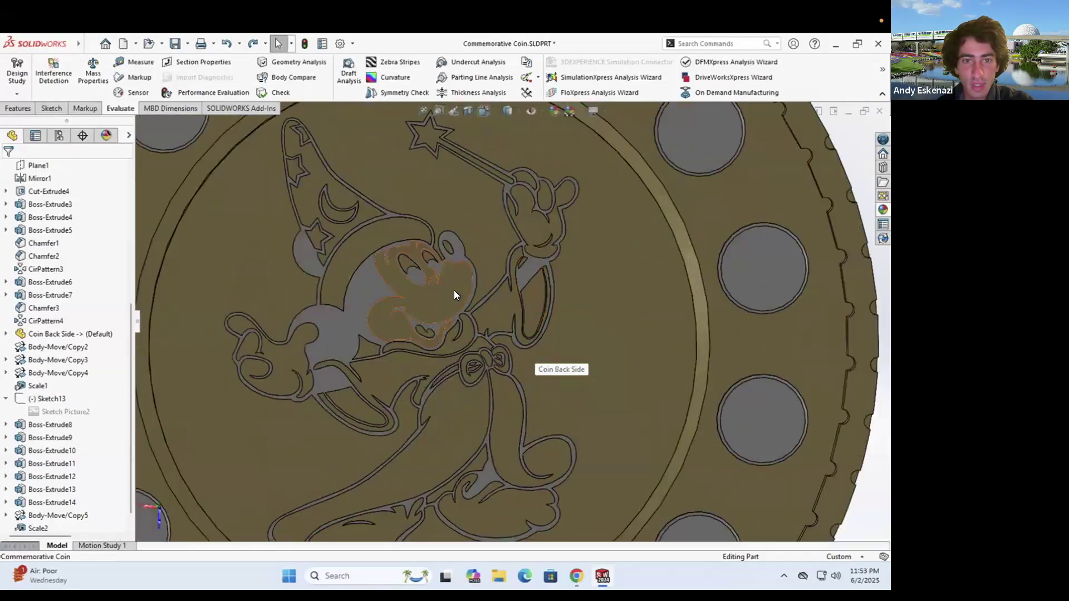
right_click(453, 290)
click(561, 238)
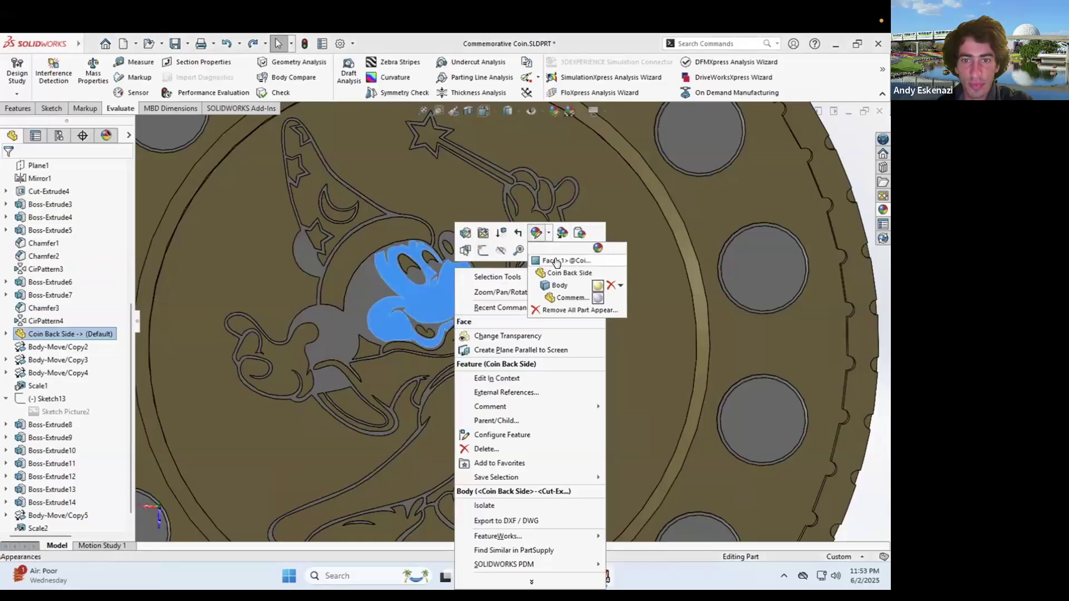
click(556, 263)
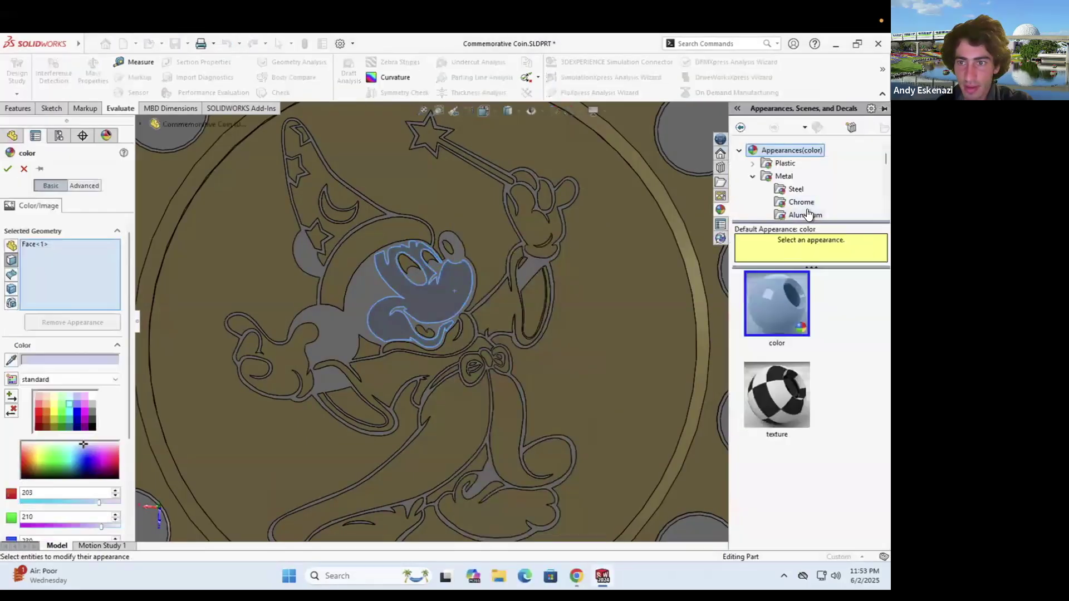
click(802, 202)
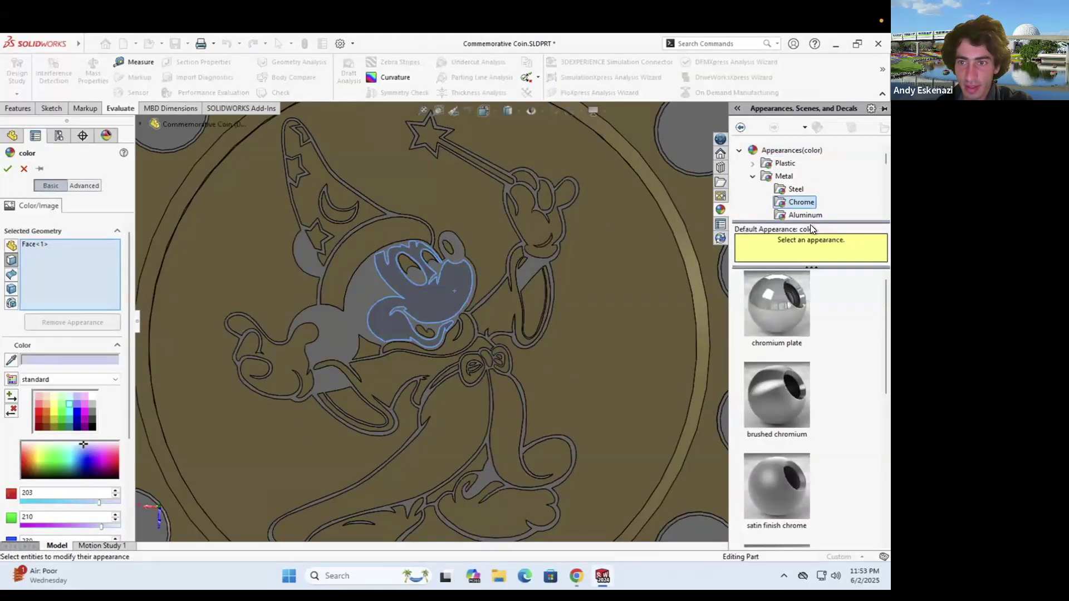
click(785, 402)
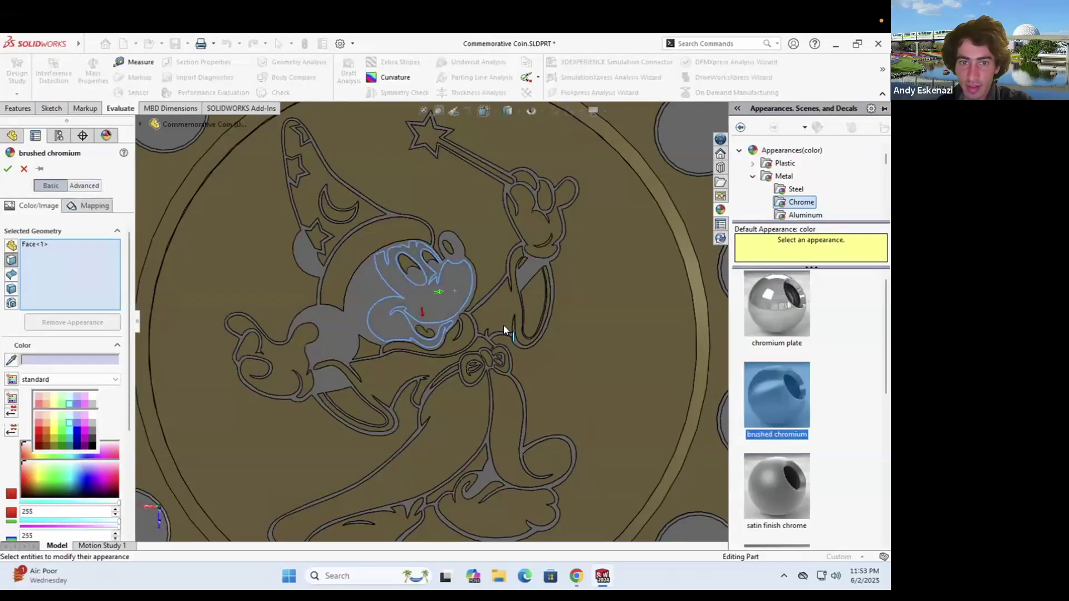
scroll(410, 264, down, 2)
click(443, 254)
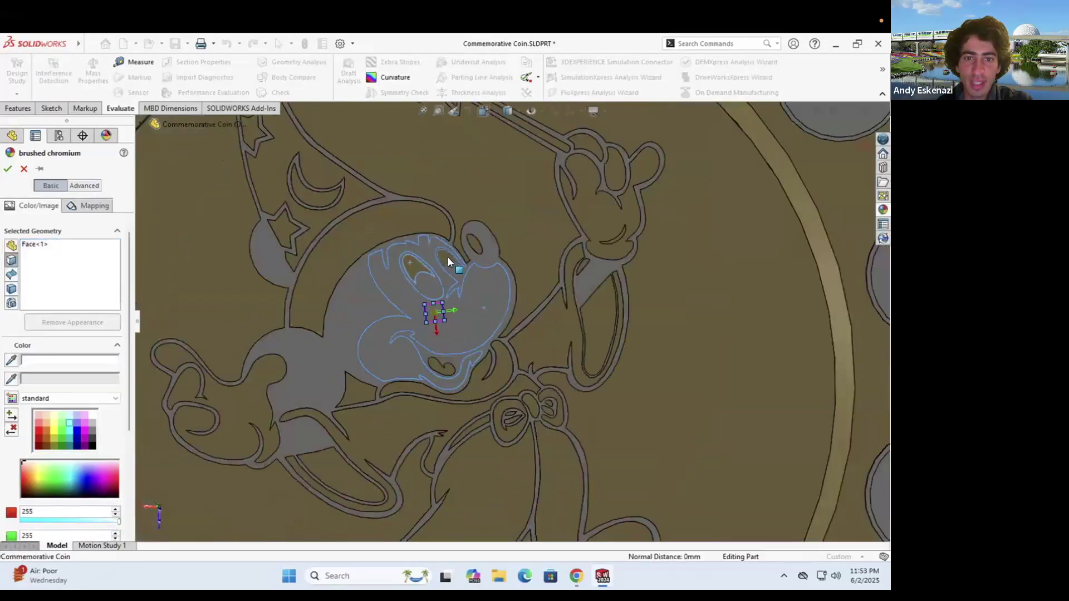
click(76, 265)
click(352, 225)
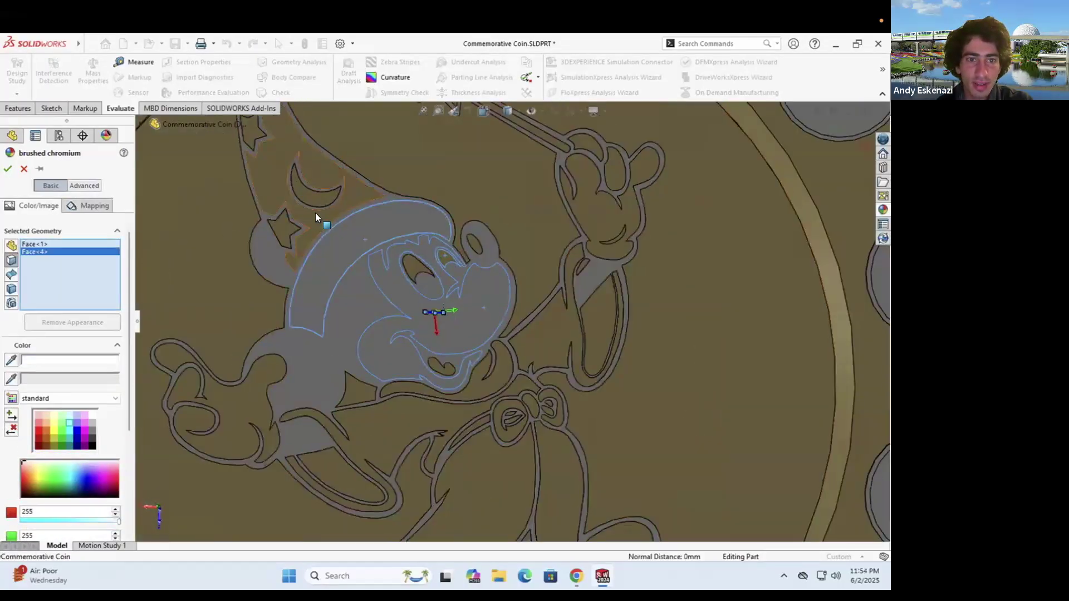
click(315, 213)
click(266, 243)
click(284, 226)
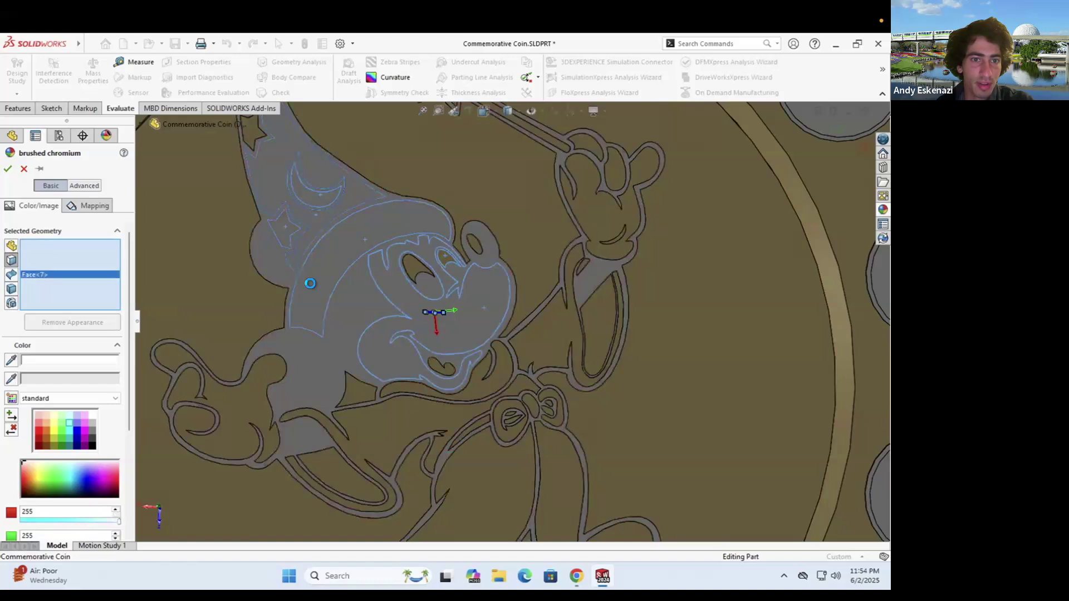
scroll(410, 248, up, 3)
scroll(405, 253, down, 3)
click(404, 251)
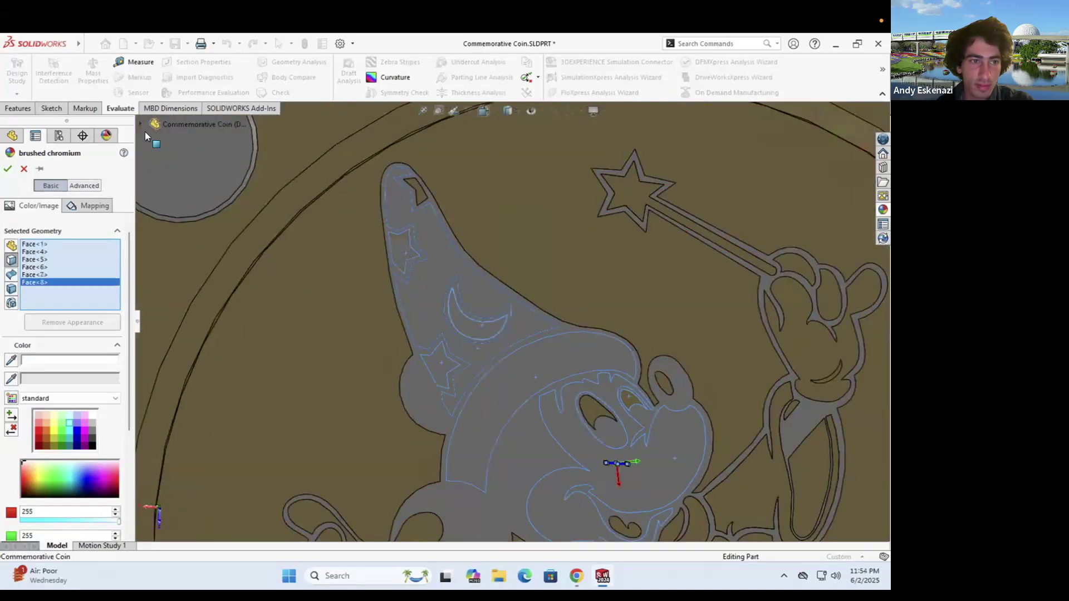
key(Escape)
right_click(513, 318)
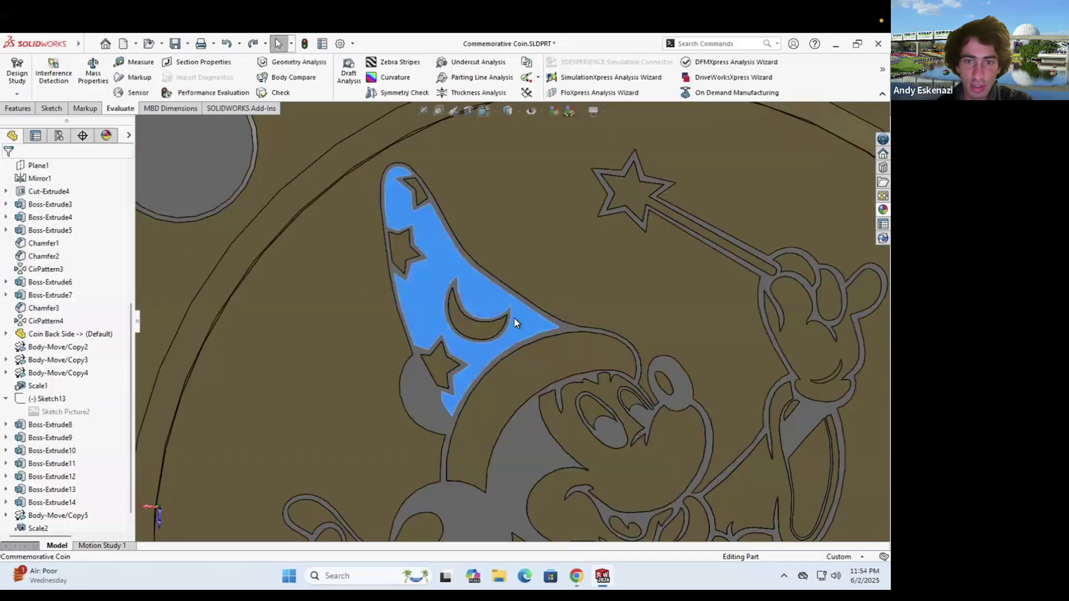
click(610, 234)
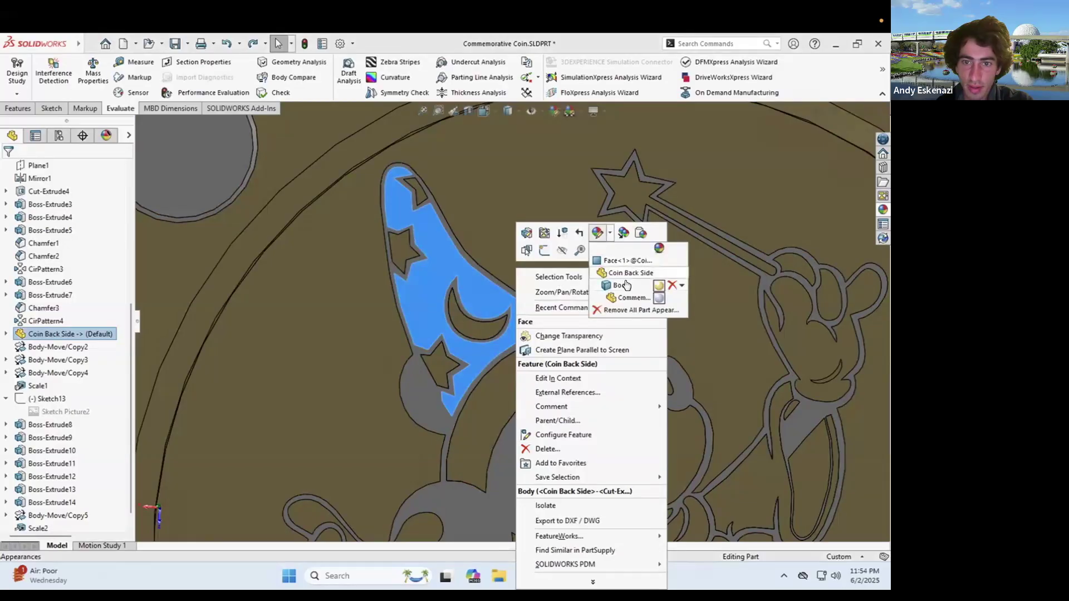
click(626, 285)
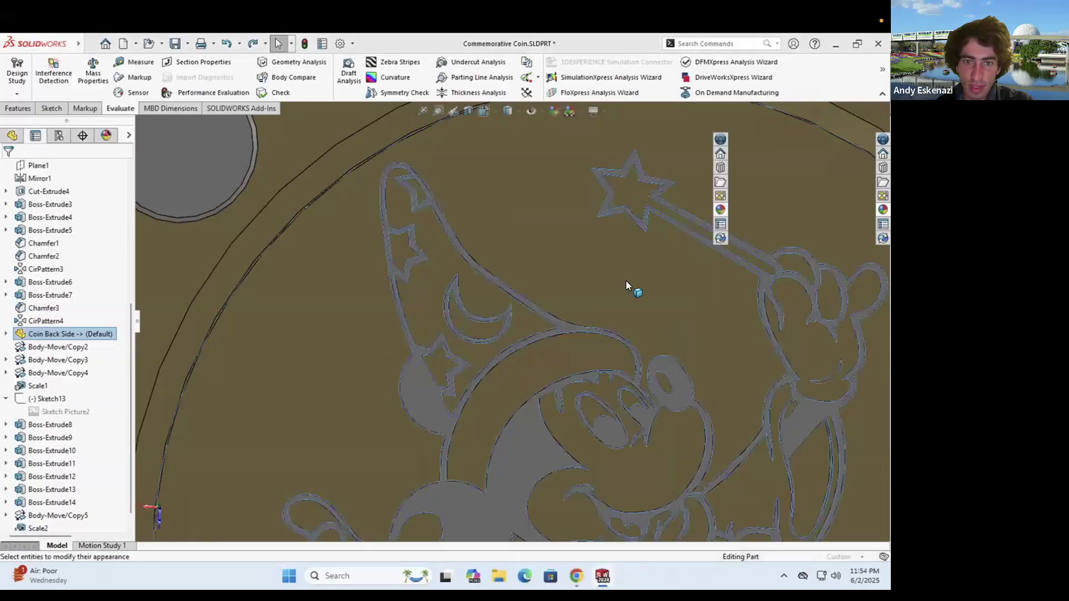
key(Escape)
scroll(62, 438, down, 1)
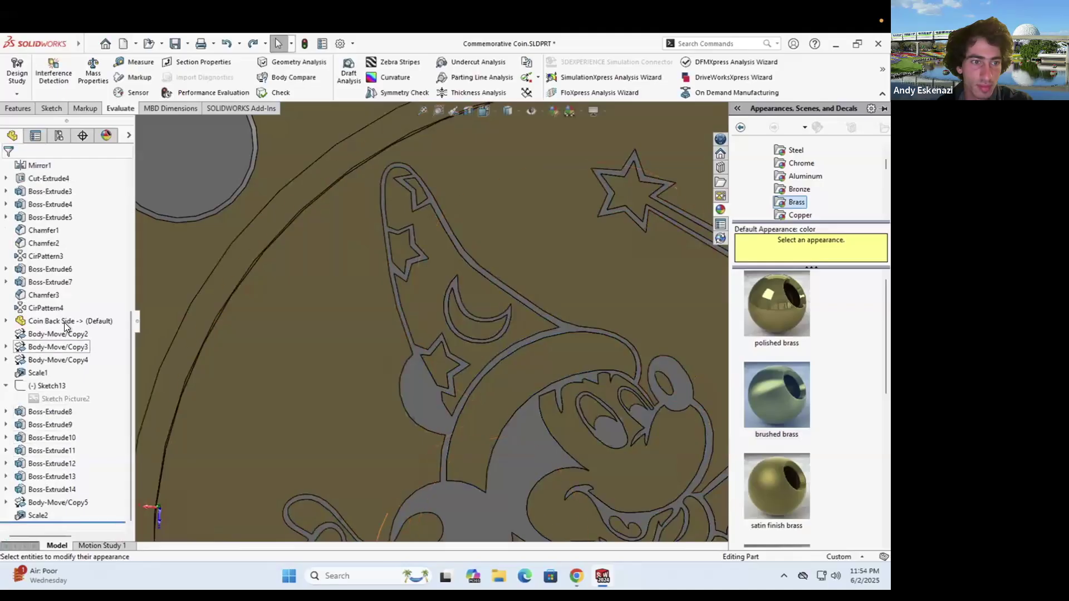
Assign the brushed chromium appearance to the main face of sorcerer Mickey's hat on the 2025 side
right_click(435, 269)
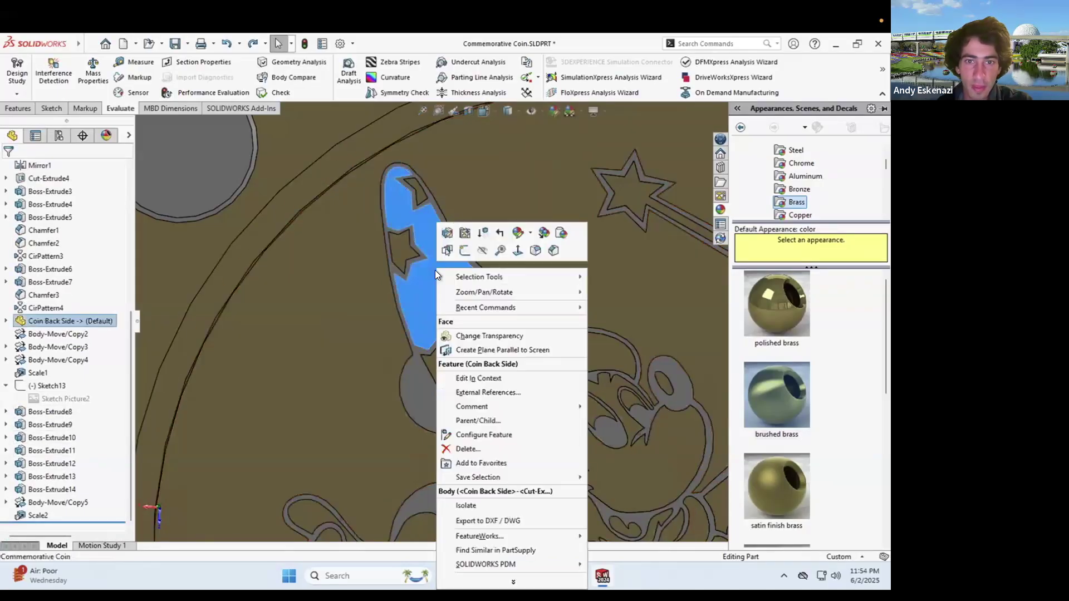
click(530, 234)
click(541, 271)
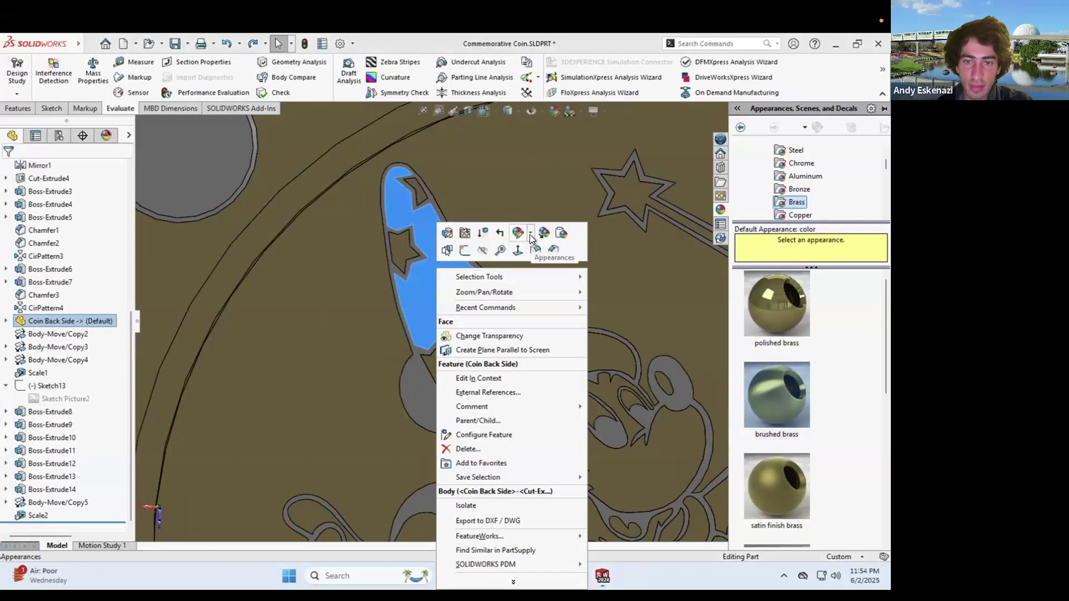
click(530, 236)
click(543, 259)
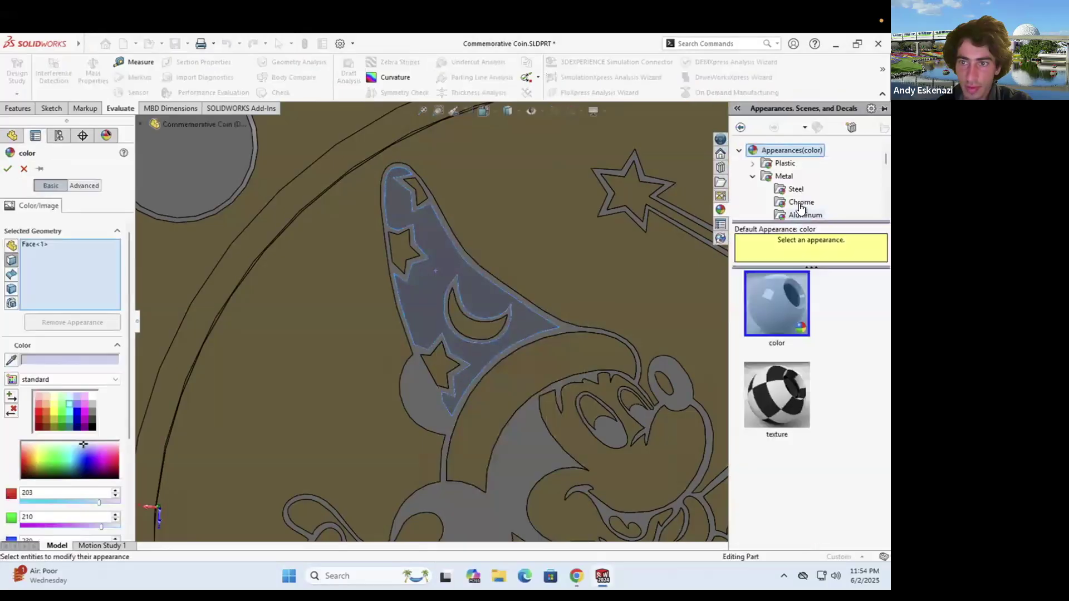
click(802, 203)
click(775, 397)
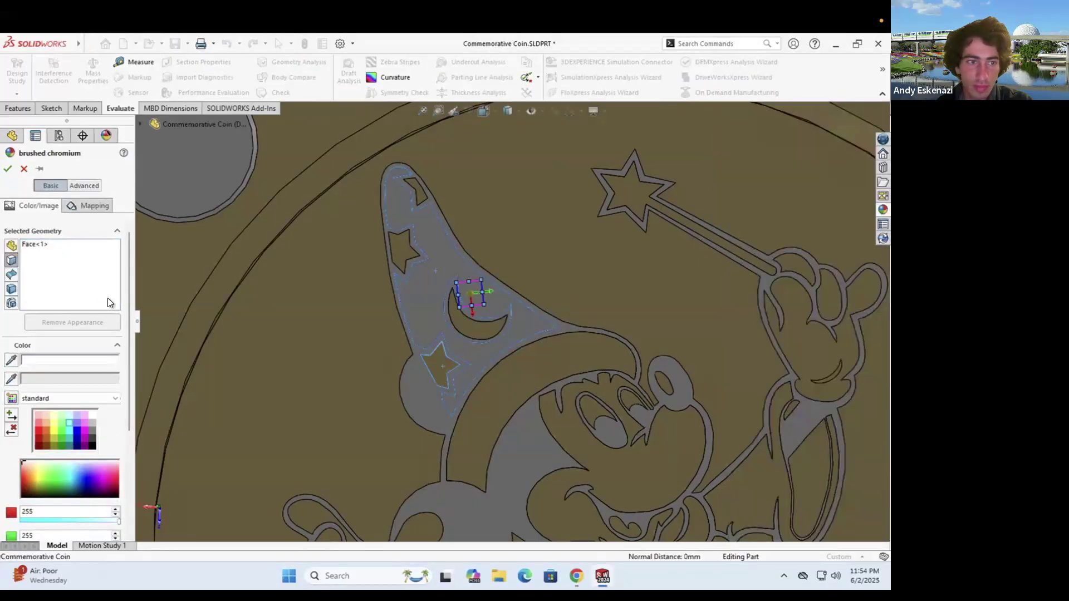
Add the hat's three stars, crescent moon and brim faces to the brushed chromium selection
click(420, 195)
click(411, 249)
click(481, 321)
click(436, 366)
click(500, 375)
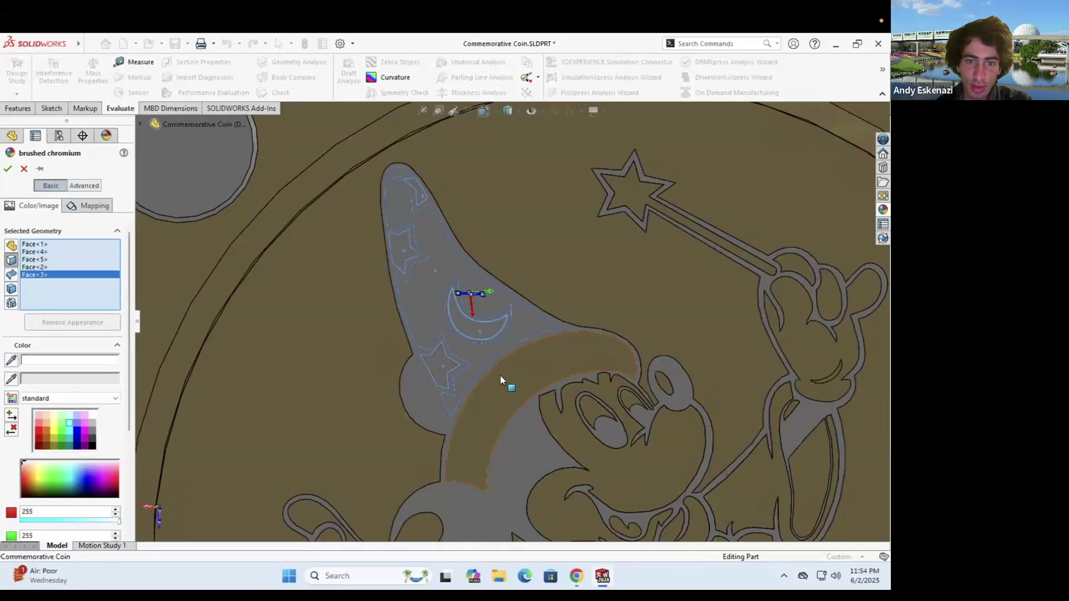
Add sorcerer Mickey's face, both eyes and the nose highlight to the brushed chromium selection
click(579, 452)
click(591, 421)
click(630, 402)
click(665, 381)
Add the wand with its star and the raised glove's inner faces to the brushed chromium selection
click(636, 190)
click(799, 311)
click(823, 297)
click(796, 261)
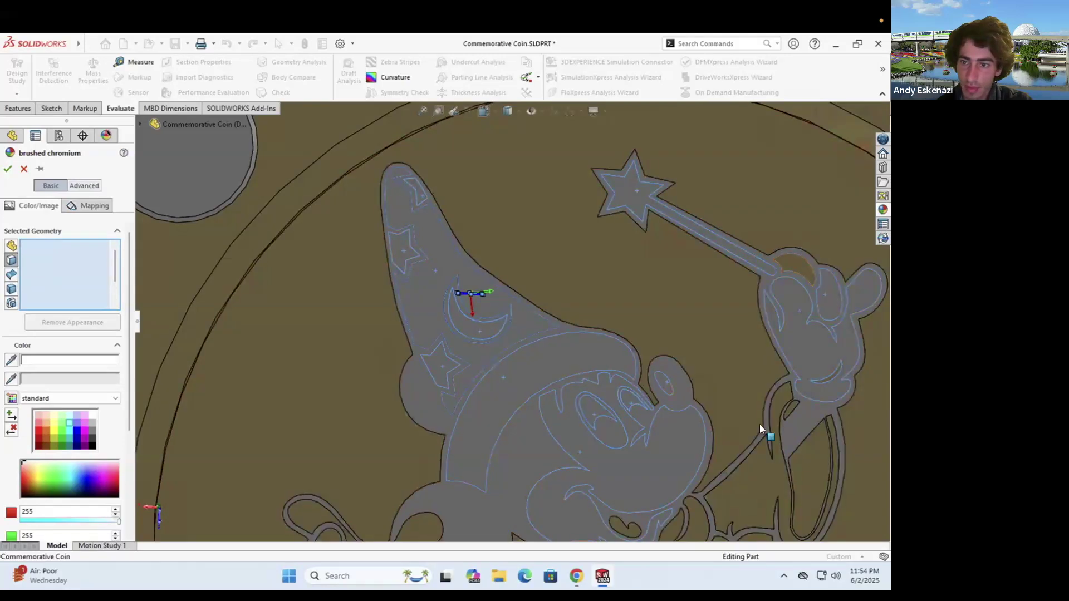
Add the raised arm's sleeve lining, the sleeve's small crease faces and the glove's palm crease to the brushed chromium selection
click(806, 465)
scroll(799, 404, down, 5)
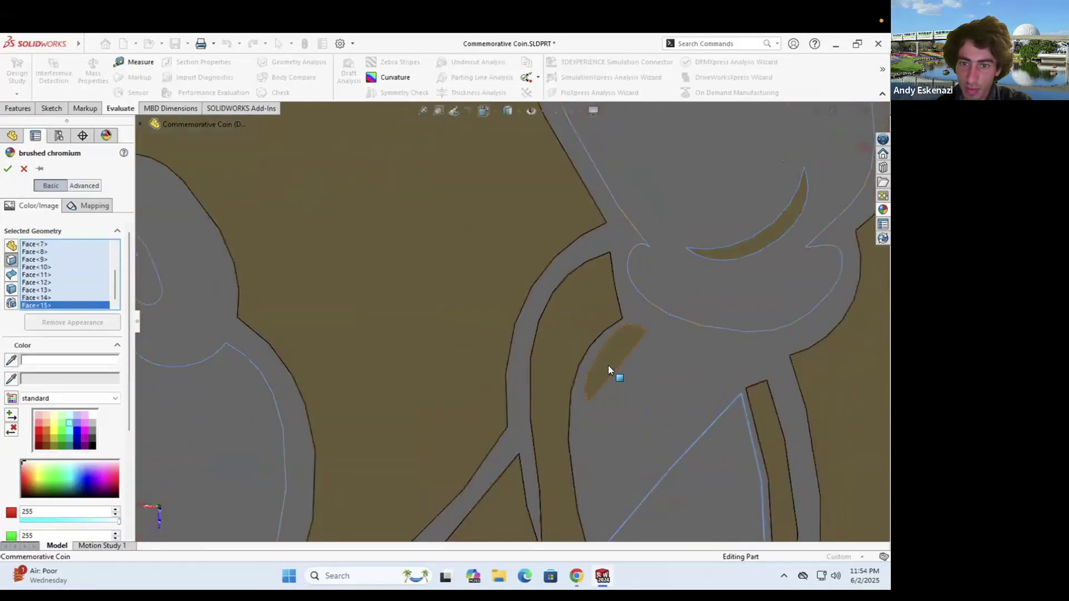
click(607, 365)
click(752, 253)
click(774, 432)
scroll(656, 278, up, 5)
scroll(423, 414, up, 5)
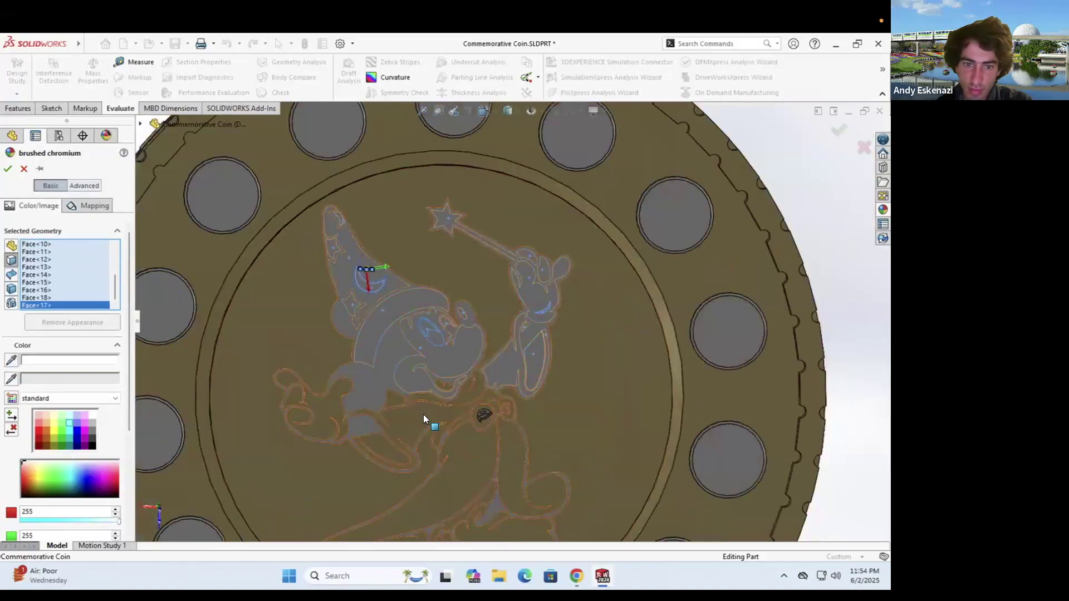
Add sorcerer Mickey's mouth, the robe's collar and chest, the belt band and the larger belt loop to the brushed chromium selection
scroll(570, 332, down, 6)
click(479, 320)
click(480, 316)
click(469, 388)
click(553, 403)
click(578, 385)
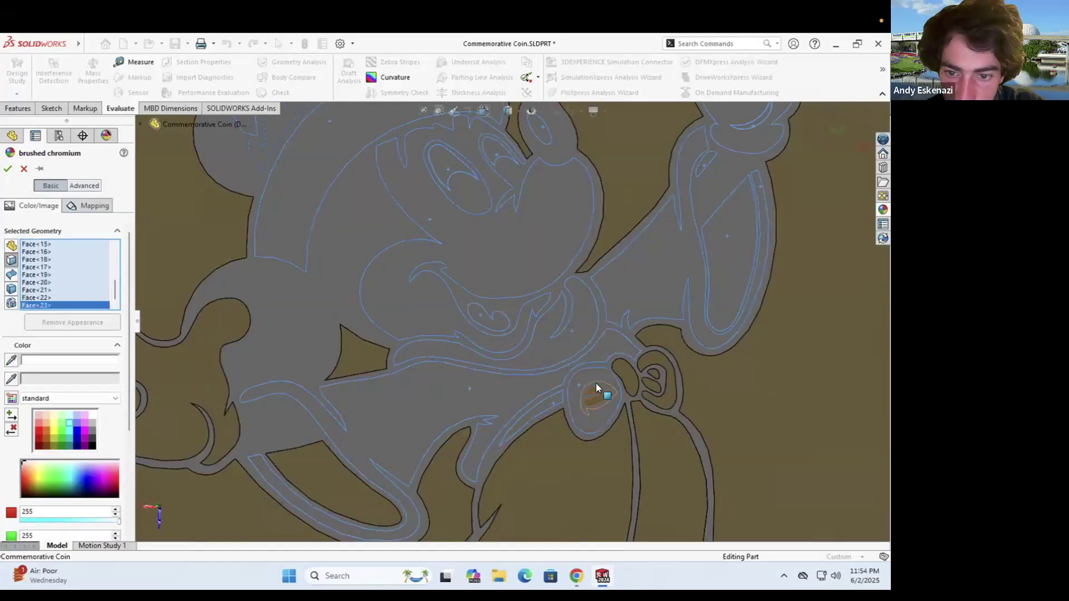
Add the larger belt loop's inner creases, the knot's centre and the smaller loop with its creases to the brushed chromium selection
scroll(595, 383, down, 5)
click(536, 368)
click(570, 390)
click(643, 320)
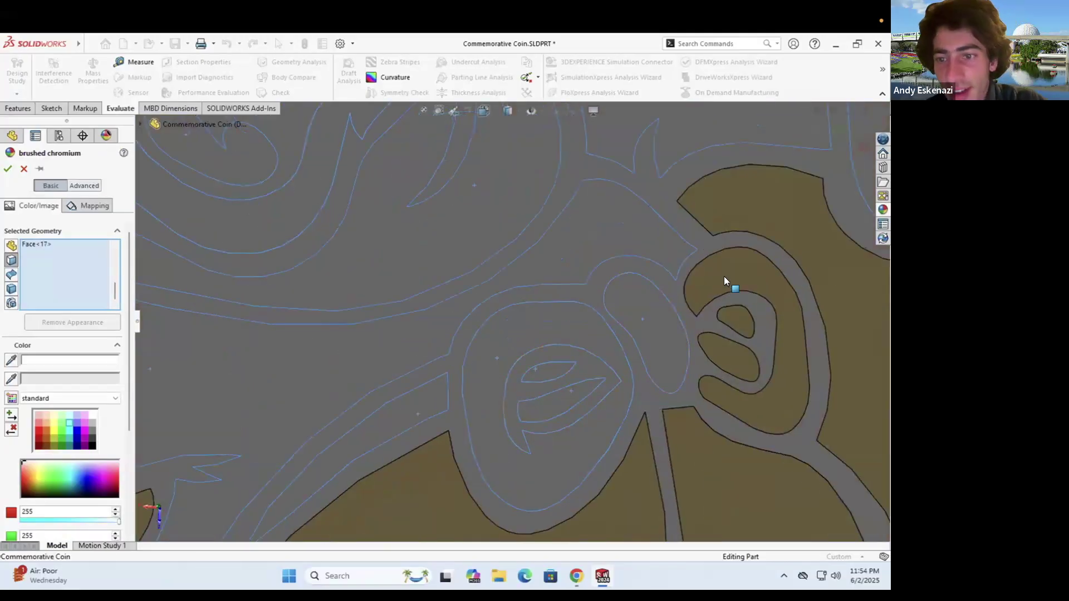
click(724, 276)
click(734, 329)
click(721, 407)
Add the robe's skirt sections below the belt and both shoes to the brushed chromium selection
click(702, 480)
click(649, 492)
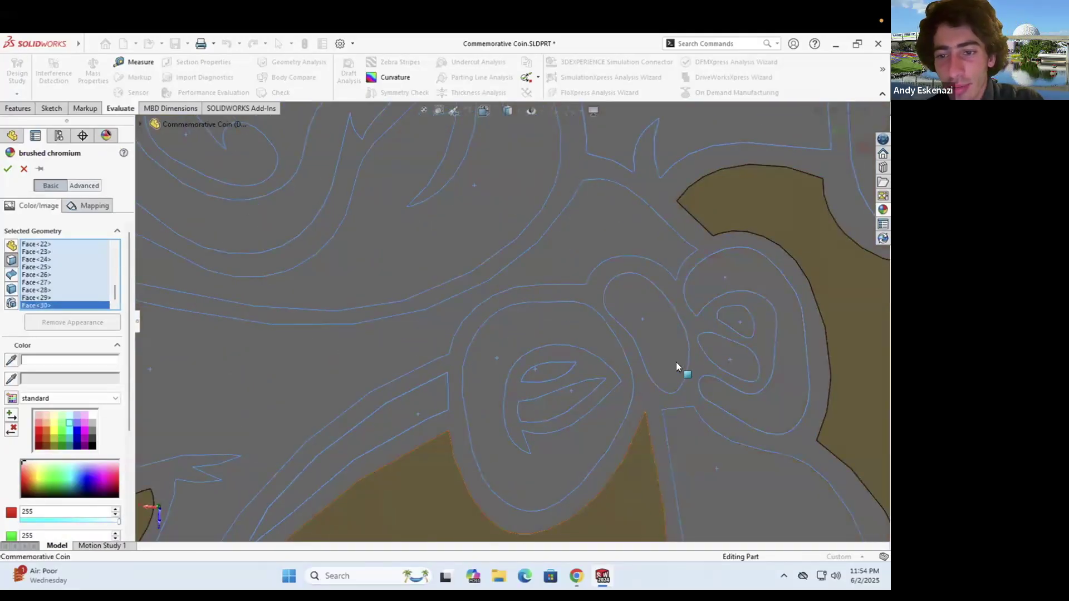
scroll(676, 362, up, 9)
scroll(461, 471, down, 5)
click(650, 335)
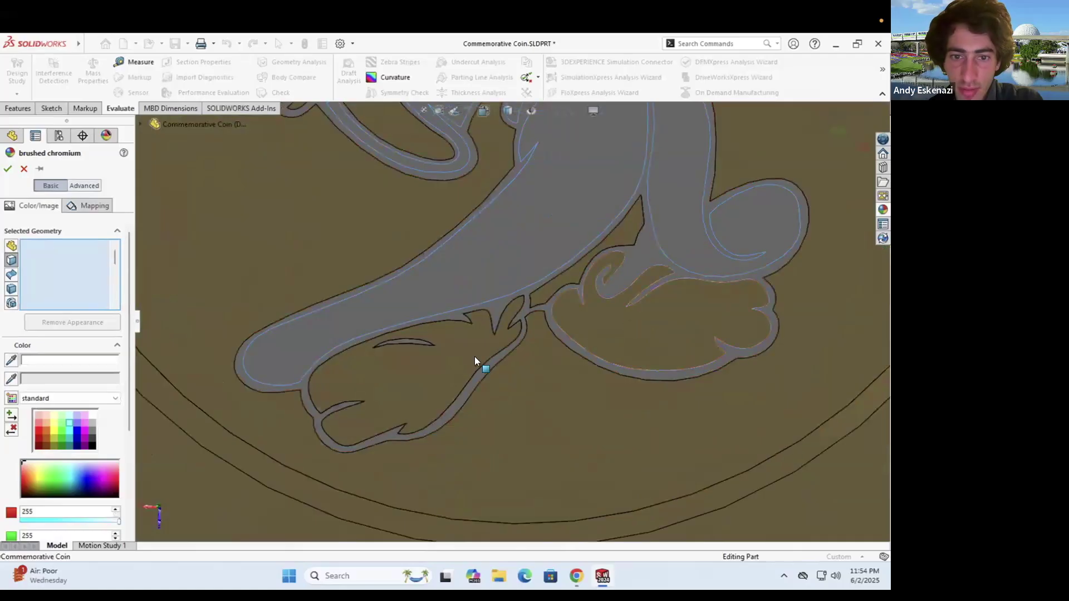
click(474, 357)
click(570, 276)
scroll(501, 287, up, 8)
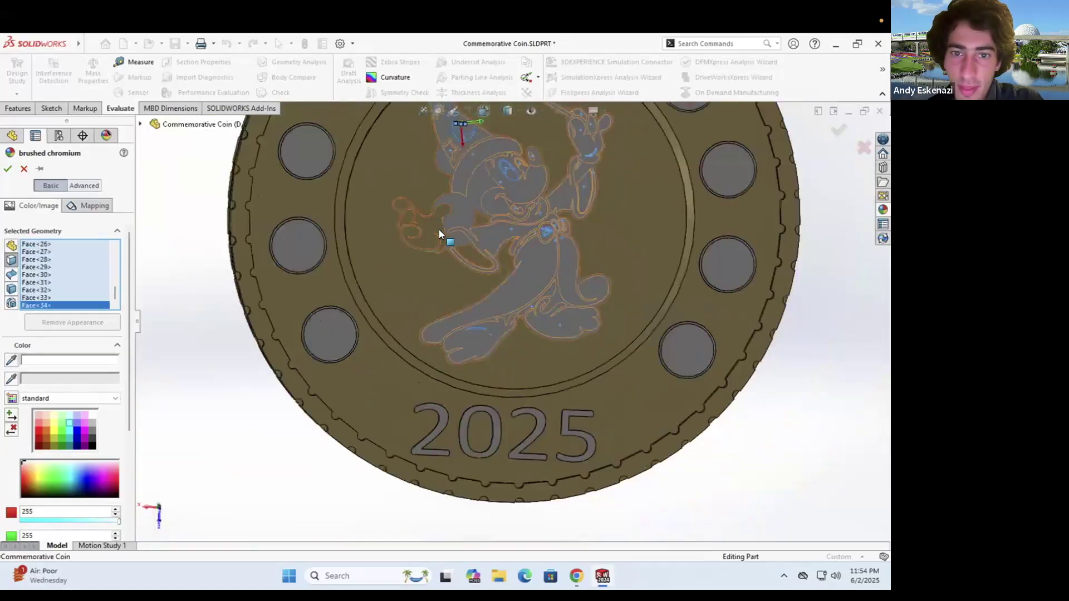
Add the lowered arm's sleeve lining, the open glove and the small gap between arm and collar to the brushed chromium selection
scroll(440, 230, down, 8)
click(526, 325)
click(431, 244)
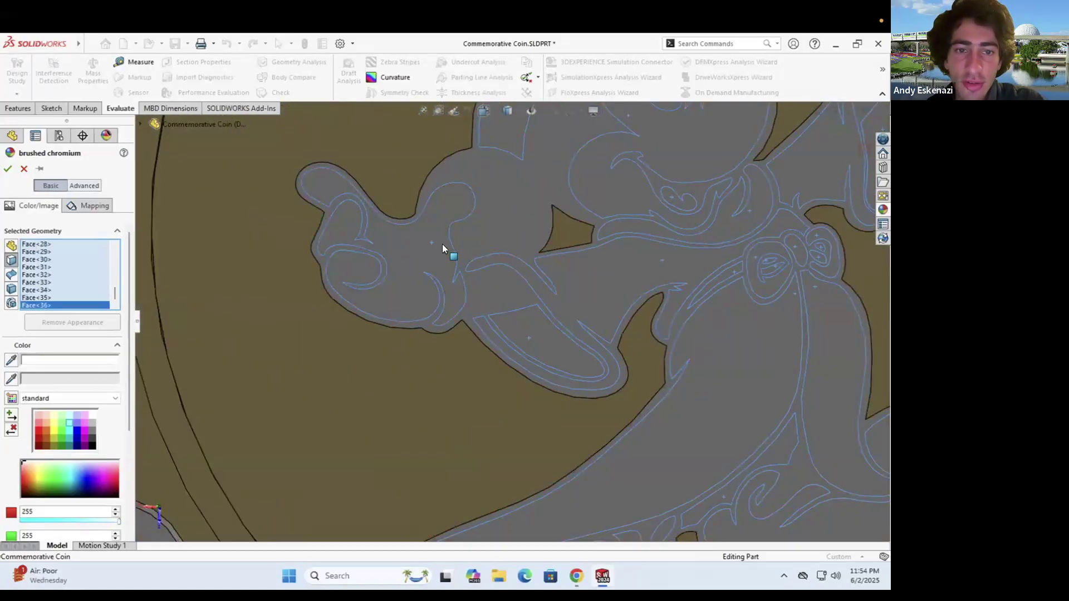
click(560, 232)
Remove the small gap between arm and collar from the chromium selection, and check the sorcerer Mickey reference picture in the browser
scroll(473, 322, up, 5)
scroll(473, 320, up, 5)
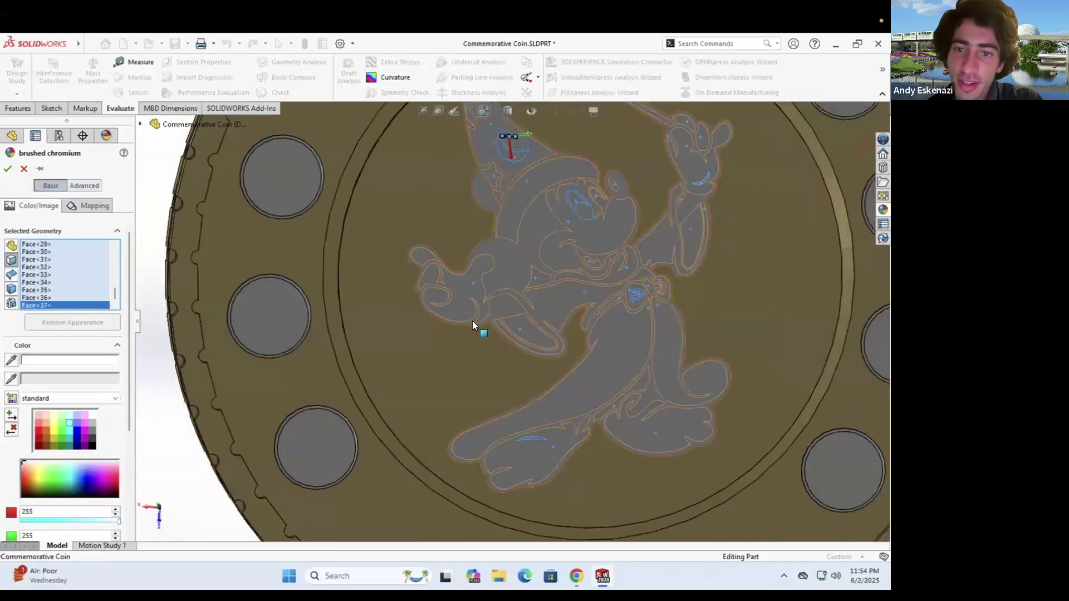
scroll(567, 234, down, 3)
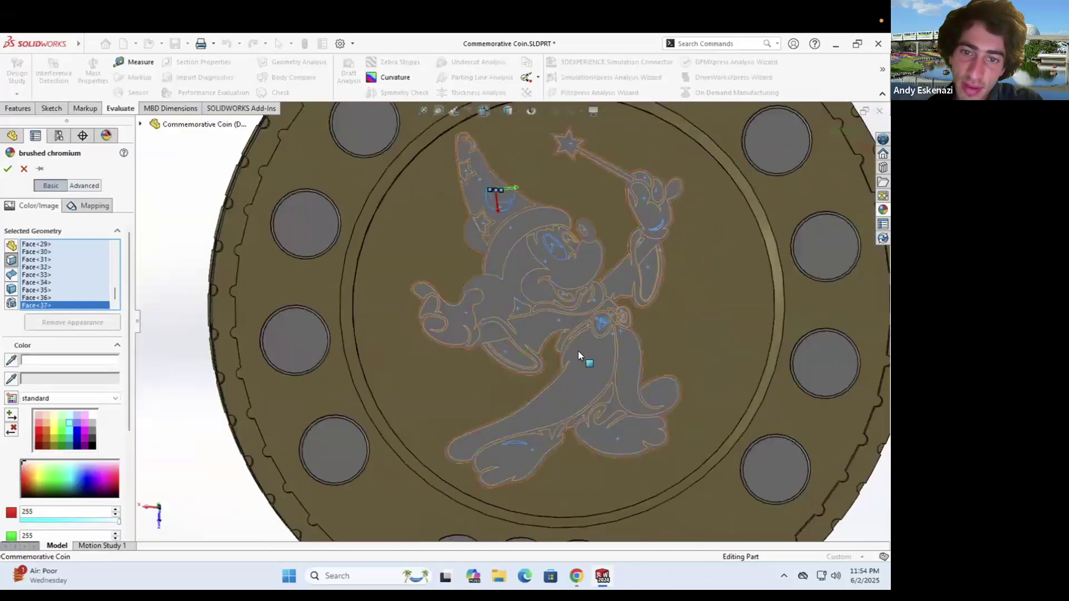
scroll(484, 317, down, 5)
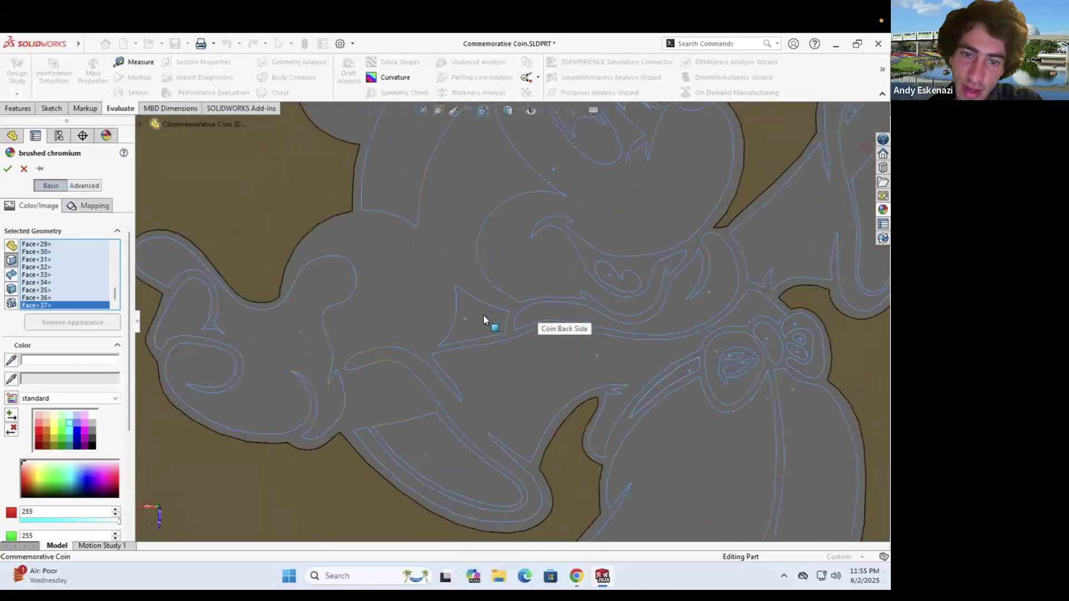
click(483, 317)
scroll(380, 406, up, 3)
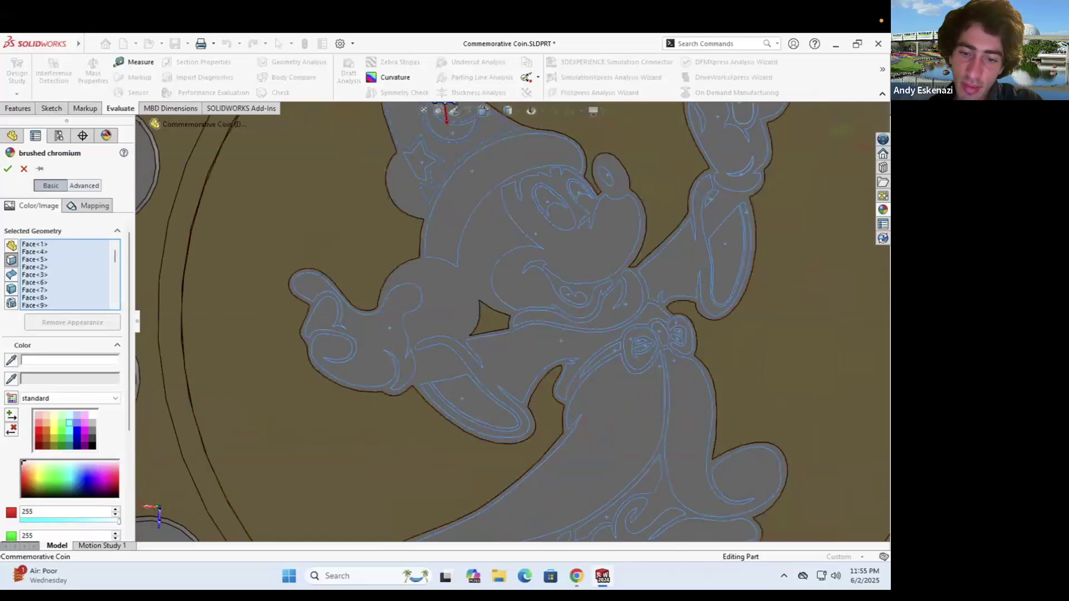
click(576, 576)
click(235, 212)
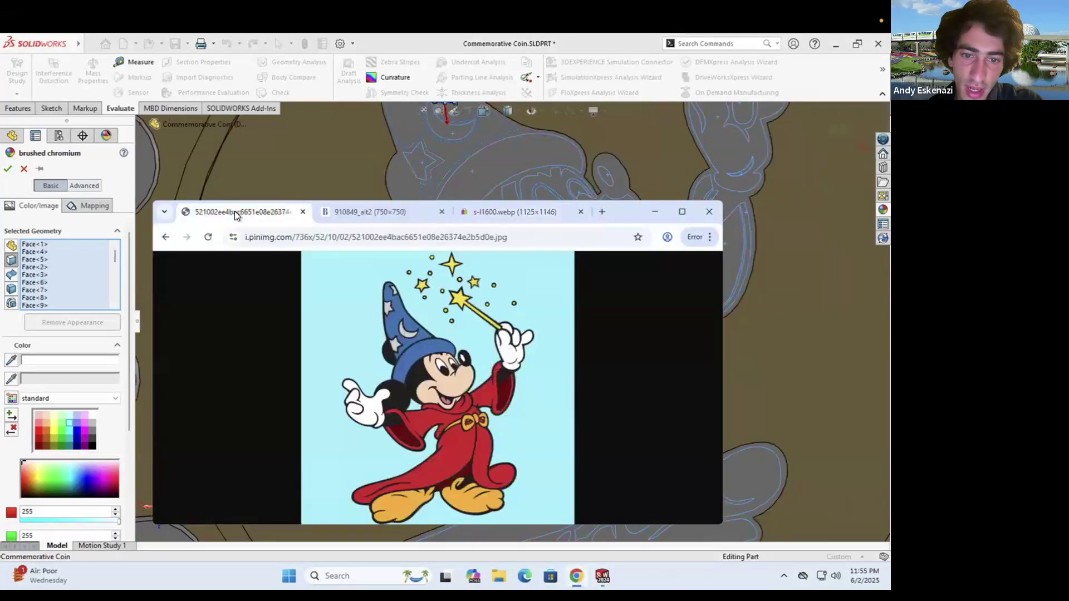
click(655, 212)
Add the eye faces and the open mouth of Mickey's head on the Disneyland Paris side to the brushed chromium selection
scroll(543, 315, up, 5)
middle_drag(543, 316, 776, 329)
click(775, 334)
click(808, 352)
scroll(821, 357, down, 5)
click(757, 334)
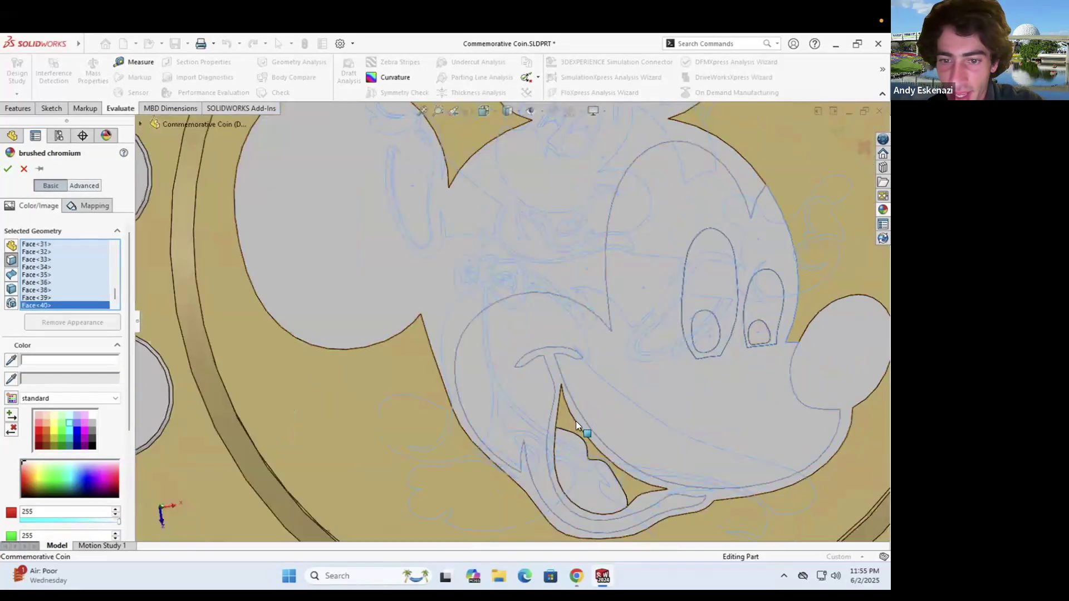
click(566, 417)
Apply the brushed chromium appearance to the selected faces and inspect both sides of the coin
scroll(565, 417, up, 5)
middle_drag(515, 280, 634, 269)
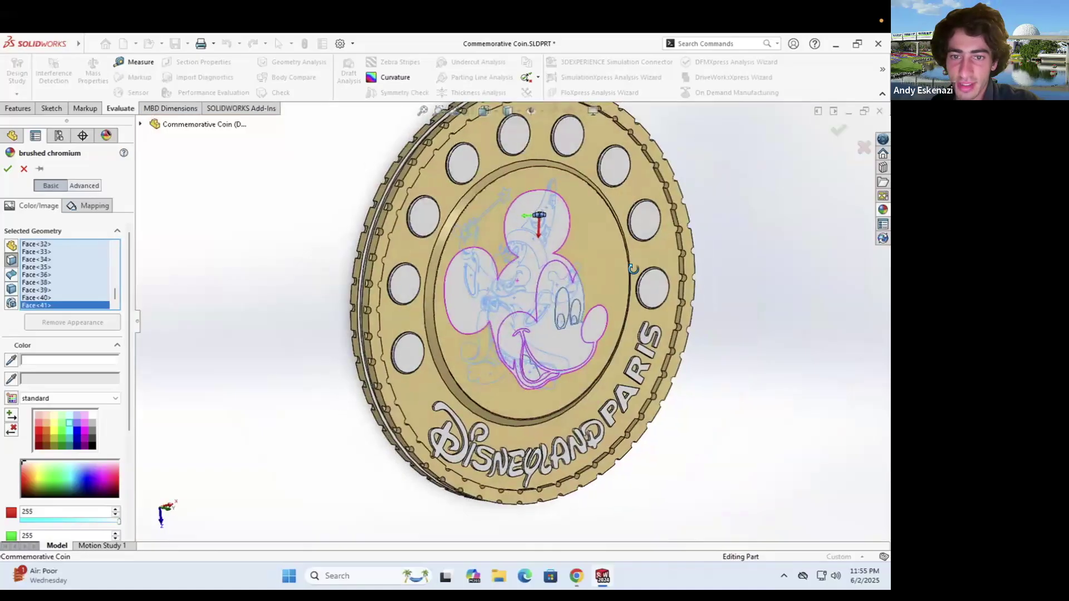
key(ctrl+2)
click(10, 167)
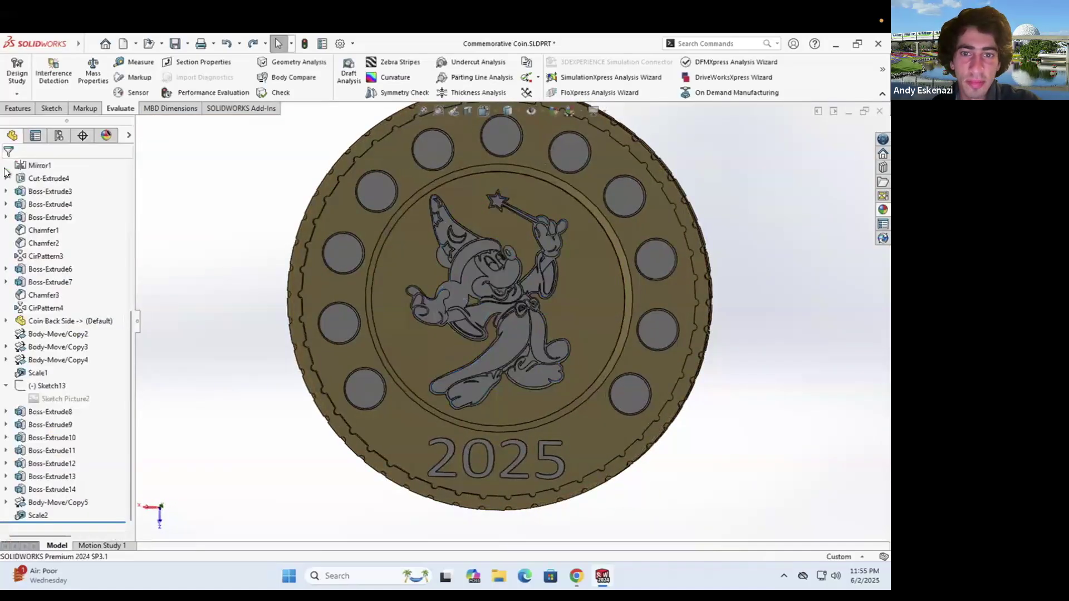
scroll(637, 341, up, 2)
middle_drag(614, 324, 593, 328)
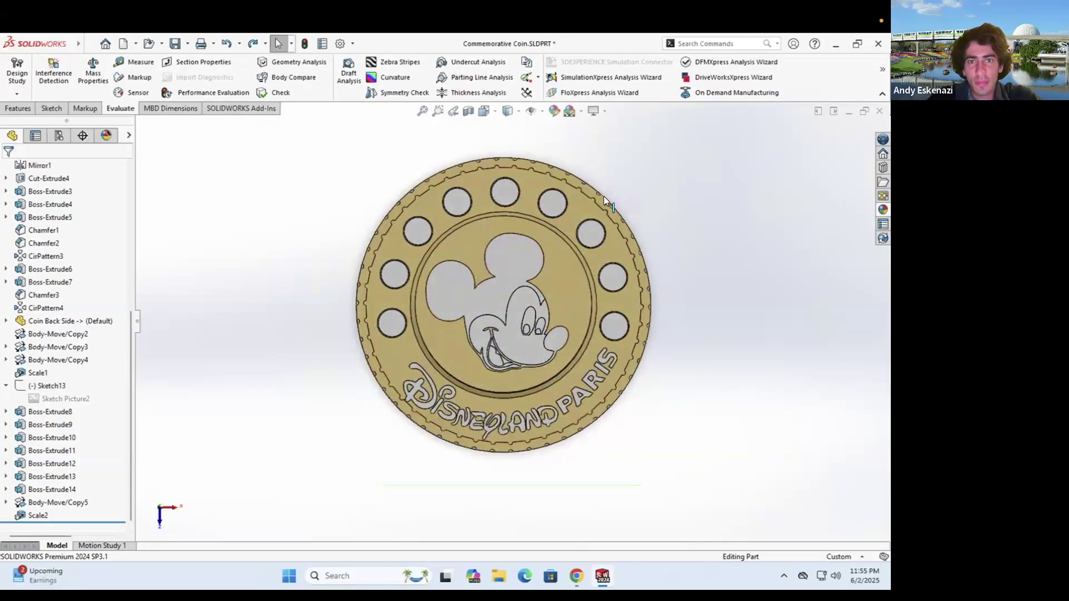